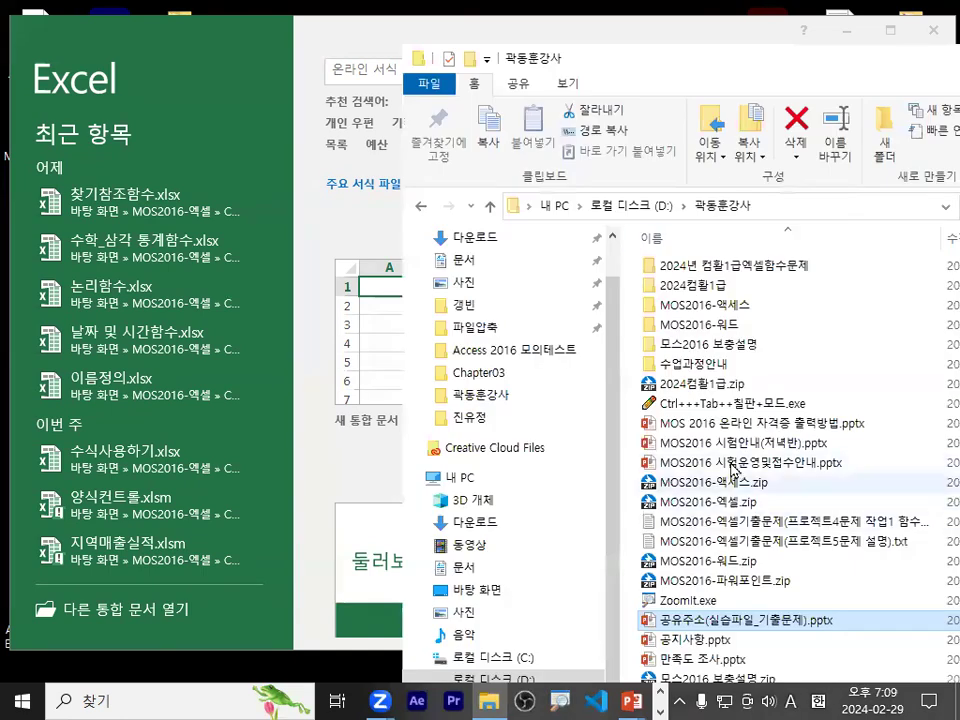
Launch the screen pen Ctrl+++Tab++칠판+모드.exe and ZoomIt.exe from the open folder
left_click(737, 405)
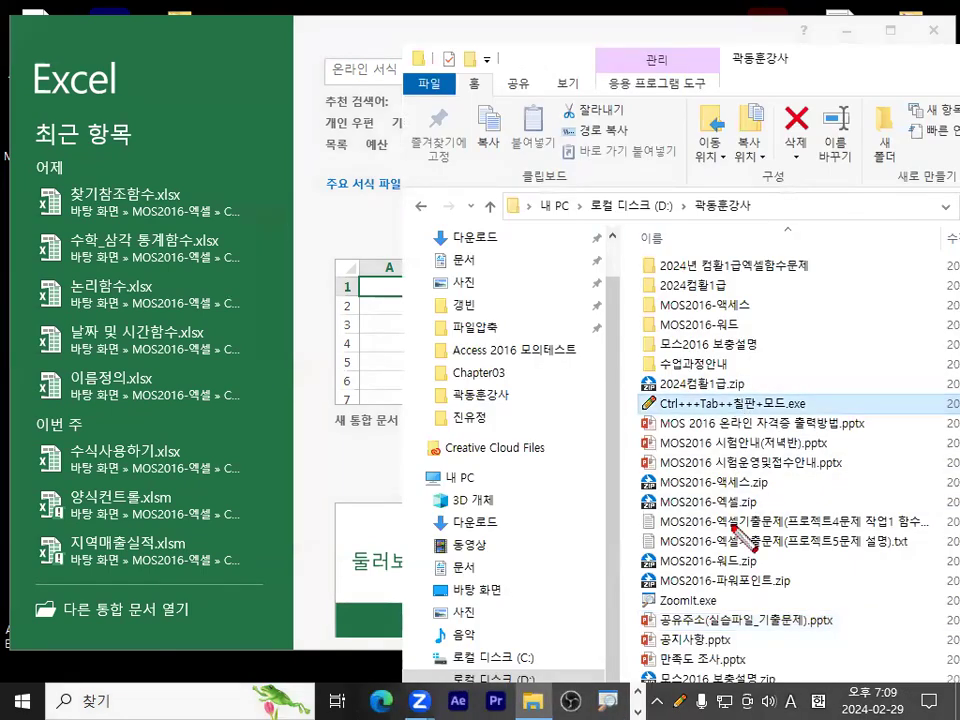
left_click(674, 604)
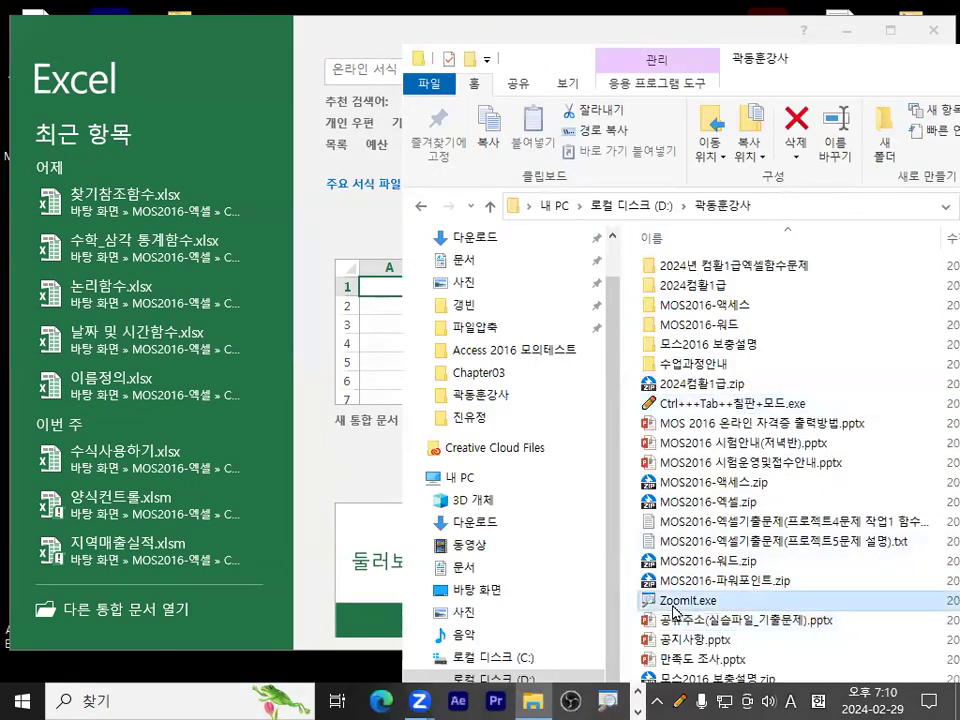
double_click(674, 606)
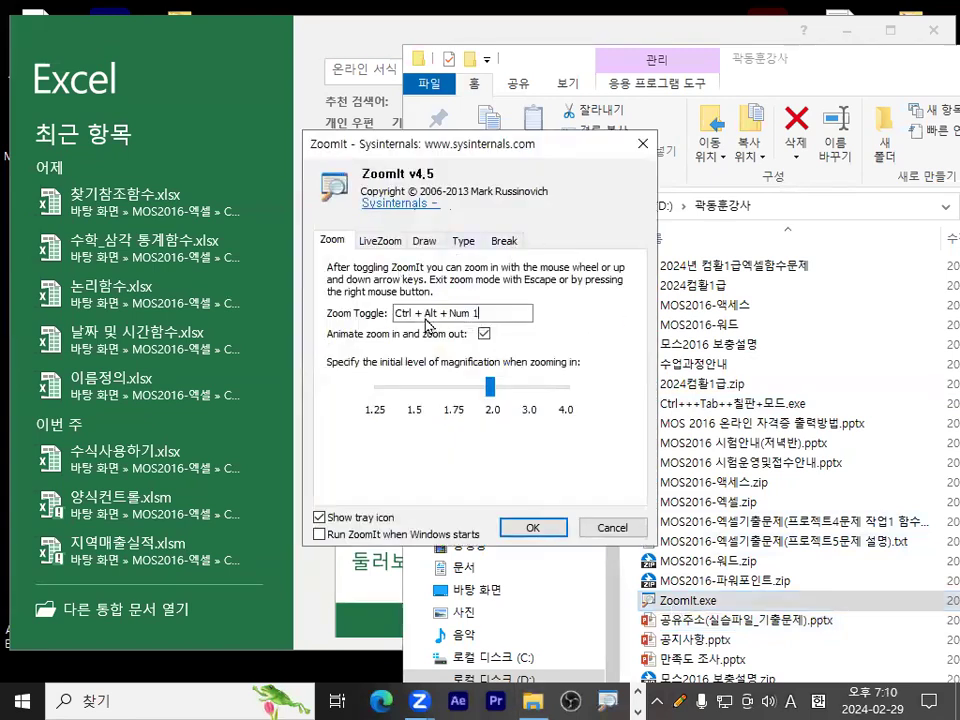
Clear ZoomIt's LiveZoom and draw-without-zoom hotkeys, and apply the settings
left_click(382, 242)
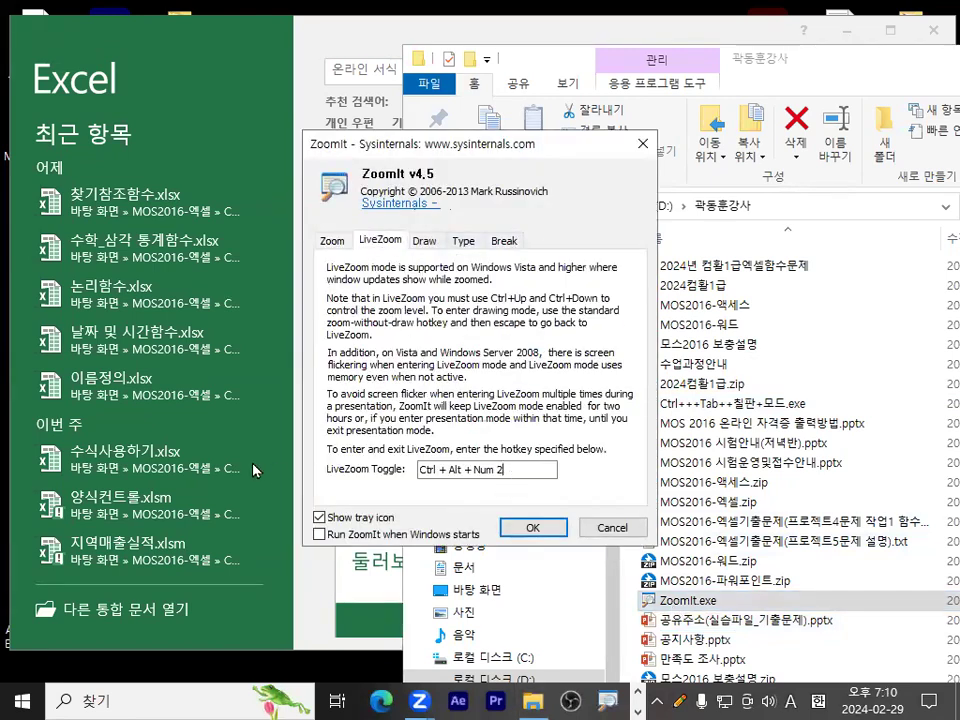
key("BackSpace")
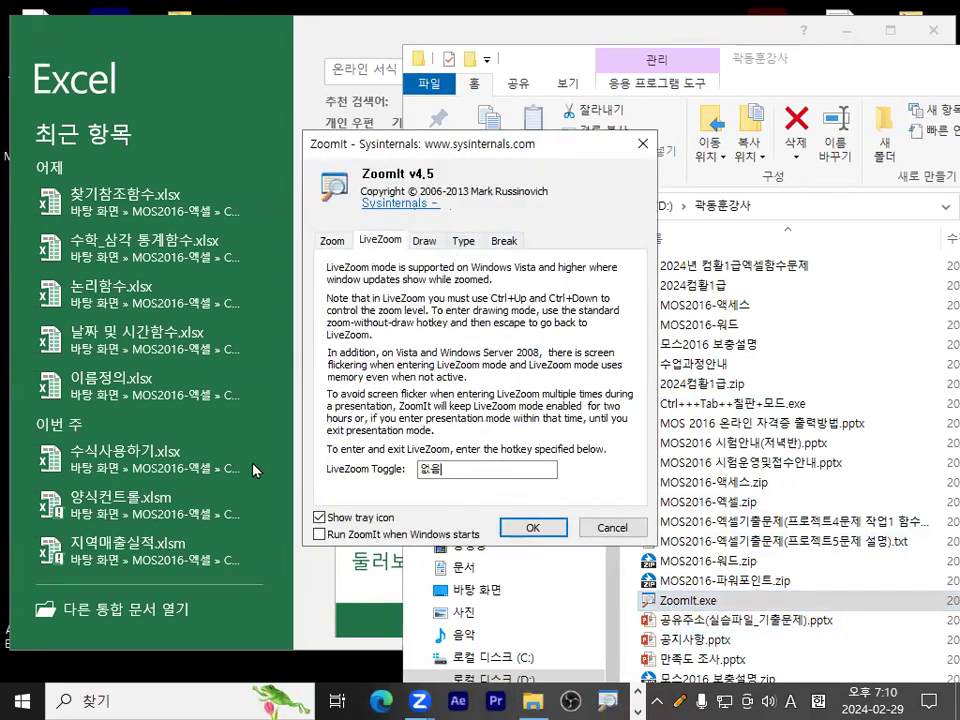
left_click(425, 242)
key("BackSpace")
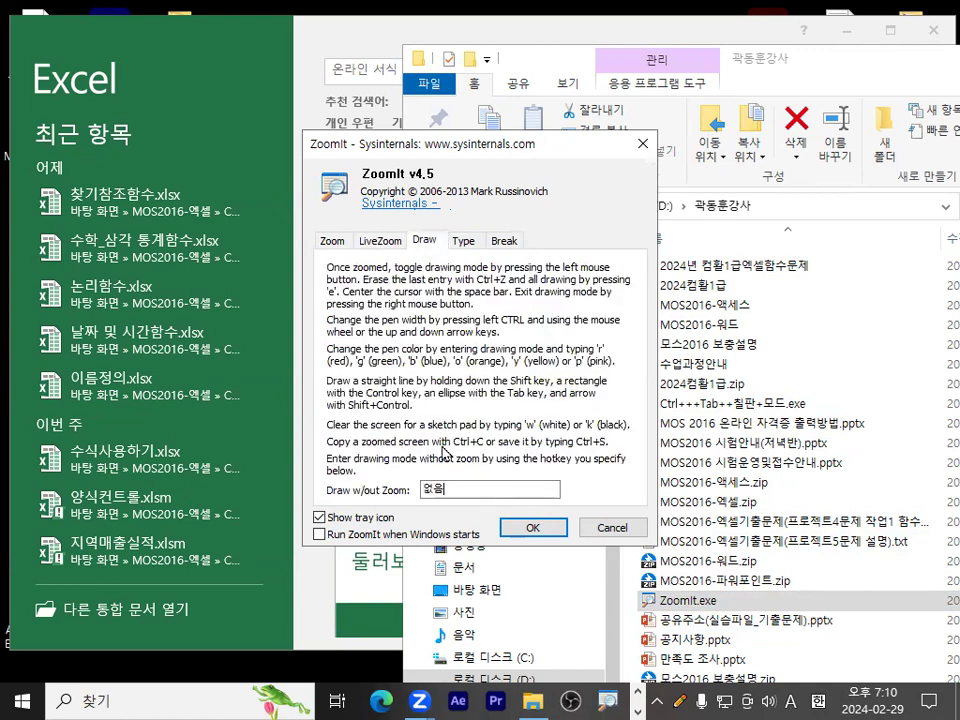
left_click(463, 241)
left_click(533, 527)
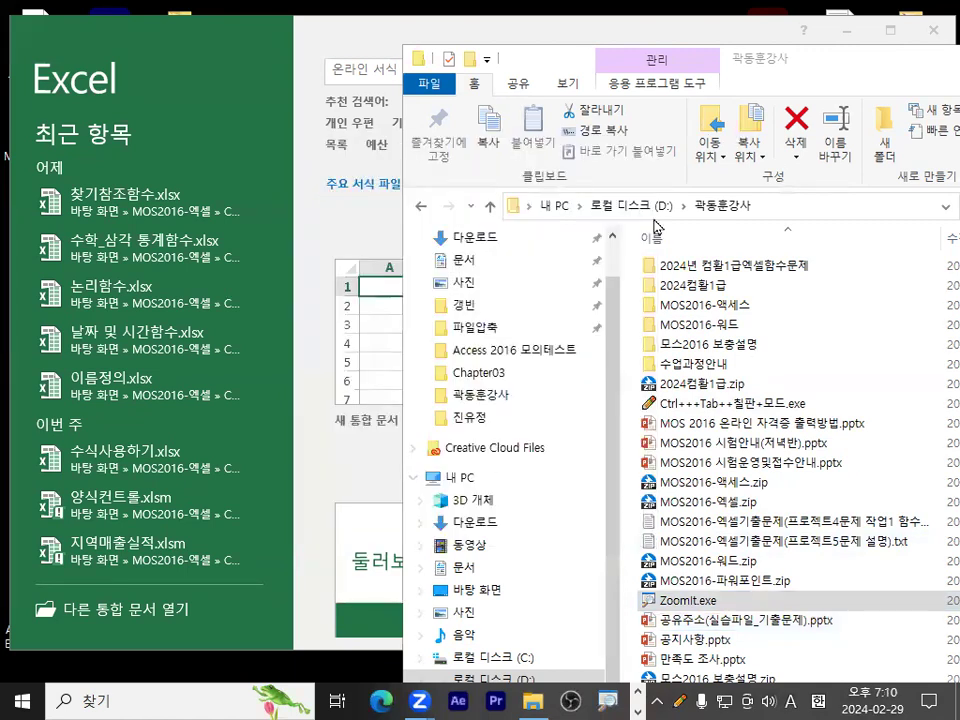
Try out the ZoomIt screen zoom and put the folder window away to reveal the whole Excel start screen
key("ctrl+1")
key("Escape")
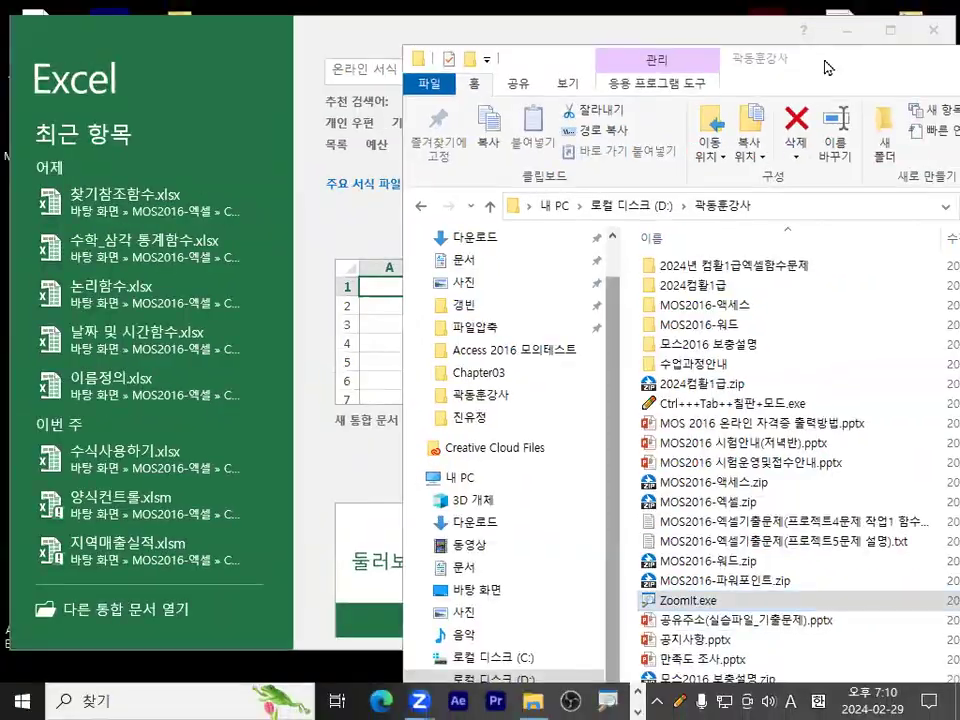
left_click_drag(802, 153, 644, 165)
left_click(805, 160)
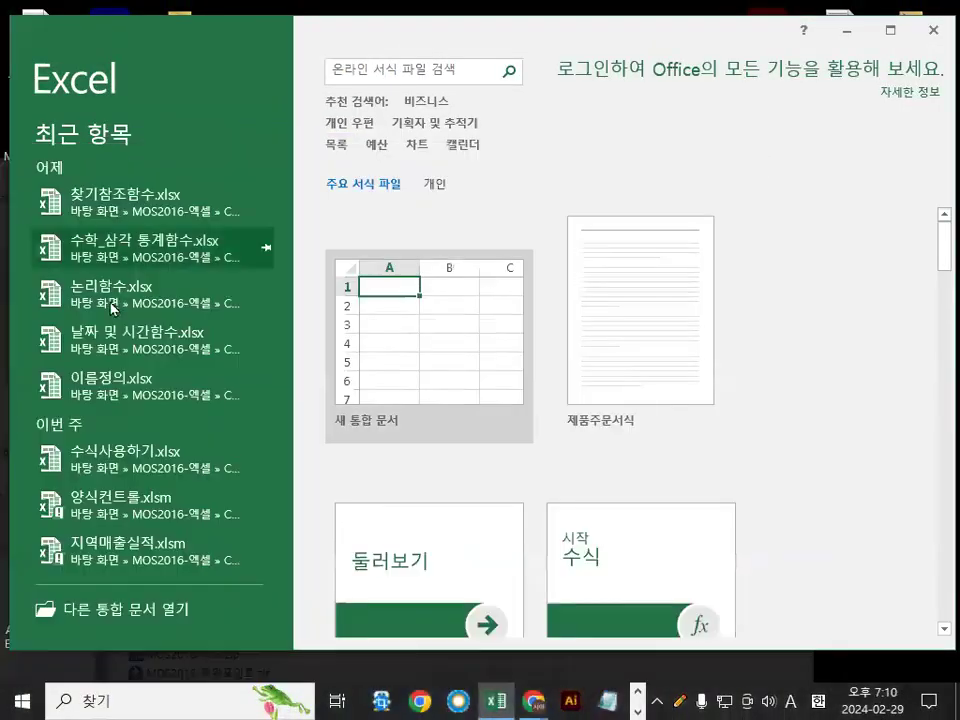
Zoom in on Excel's recent files list and mark the 어제 heading and 찾기참조함수.xlsx with the red pen
key("ctrl+1")
left_click_drag(110, 174, 68, 185)
key("Escape")
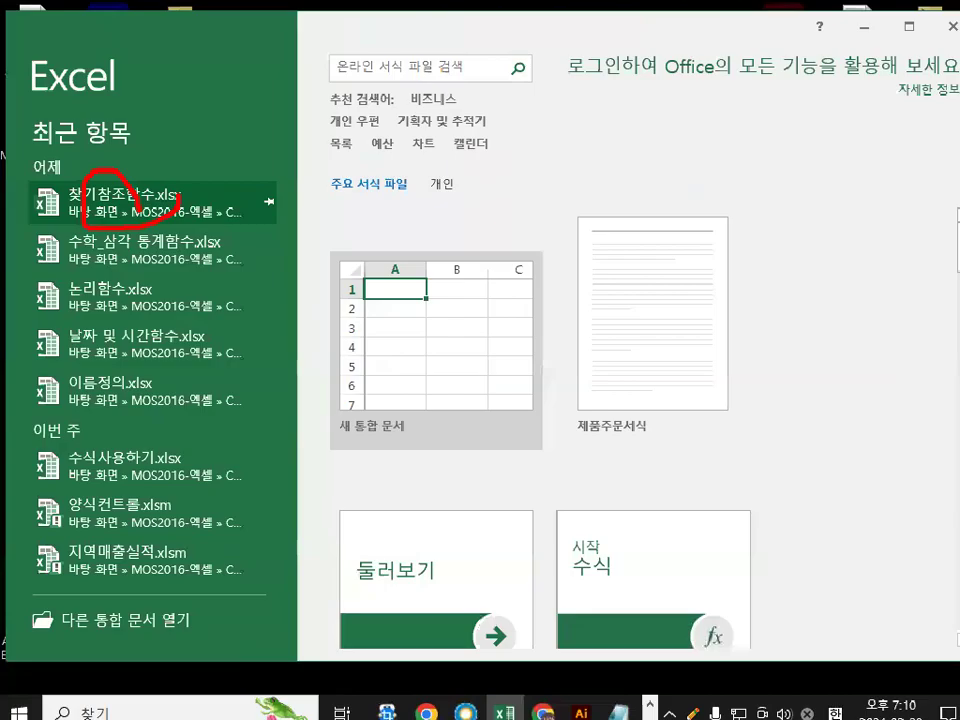
key("ctrl+1")
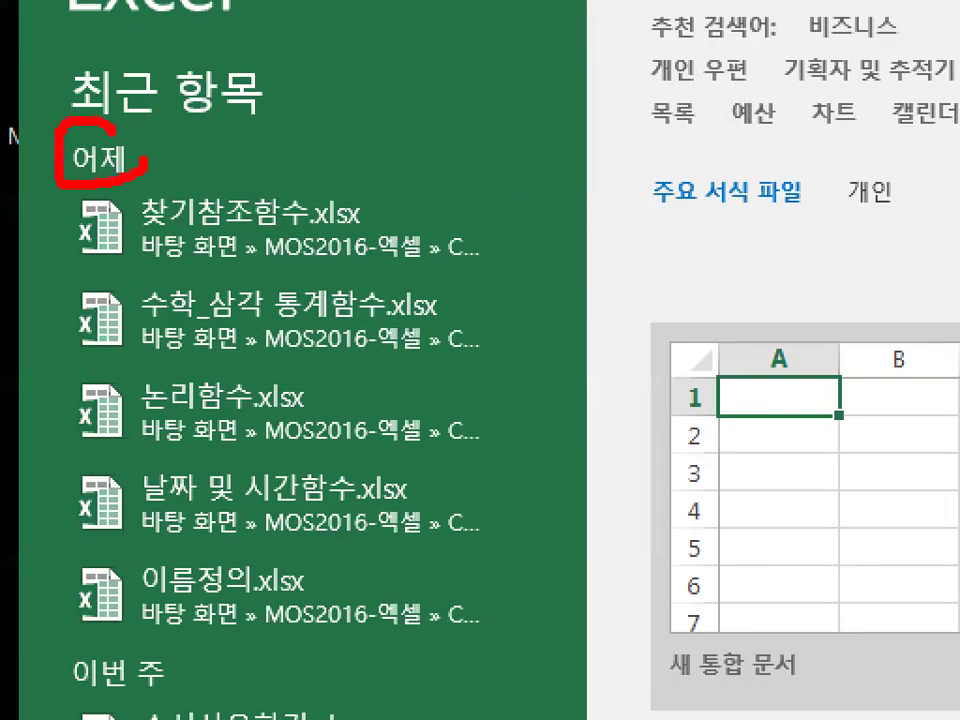
left_click_drag(212, 172, 284, 99)
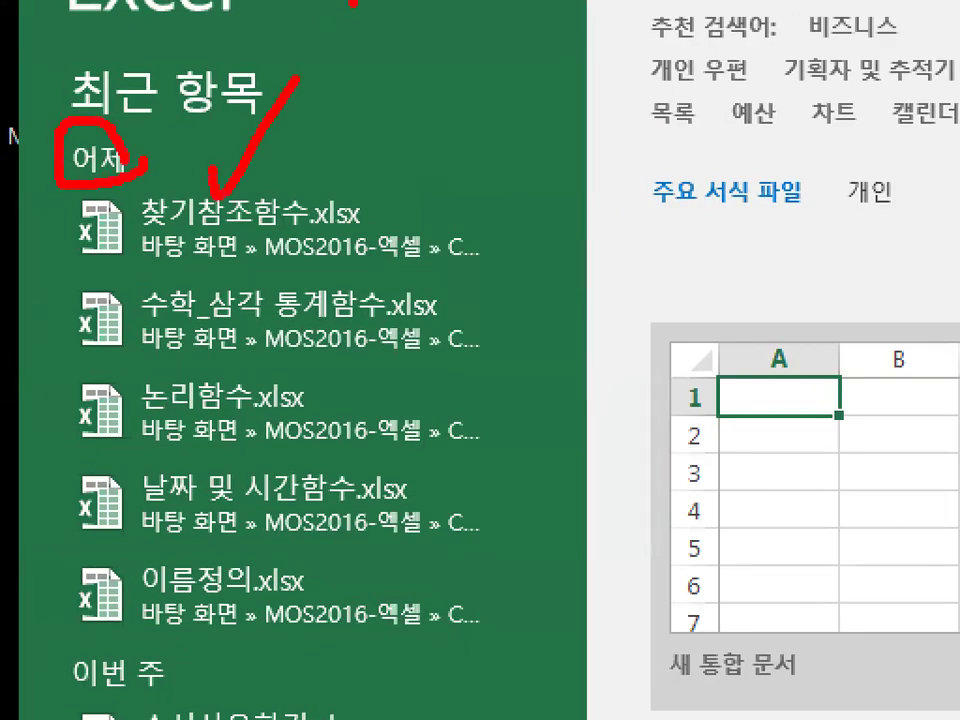
key("Escape")
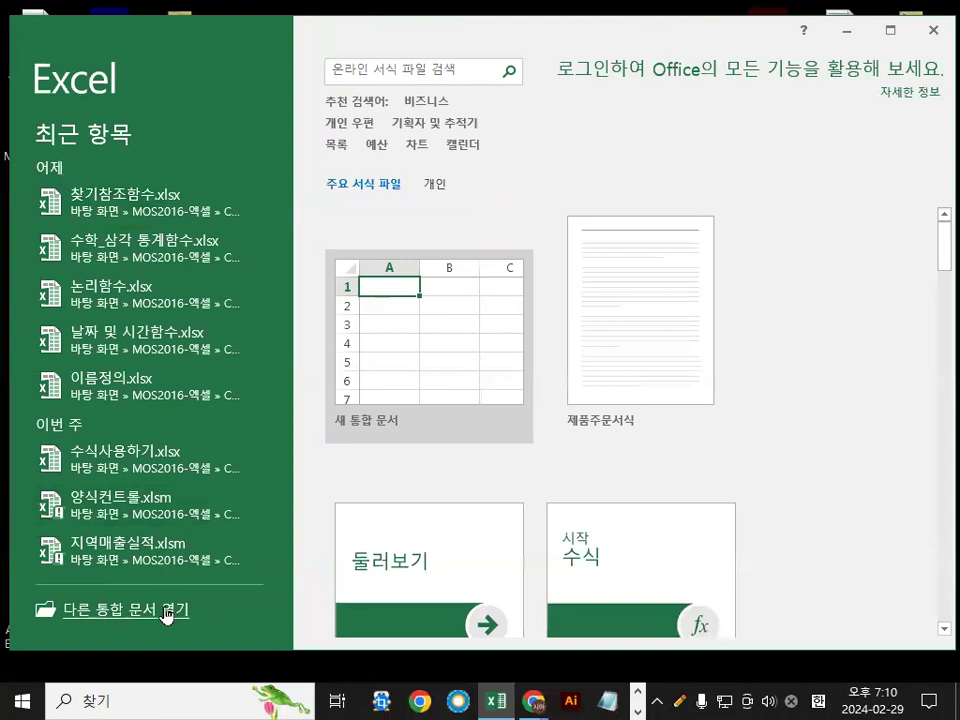
Browse for another workbook on the desktop (바탕 화면) and point out the MOS2016-엑셀 folder with the zoom pen
left_click(166, 612)
left_click(243, 378)
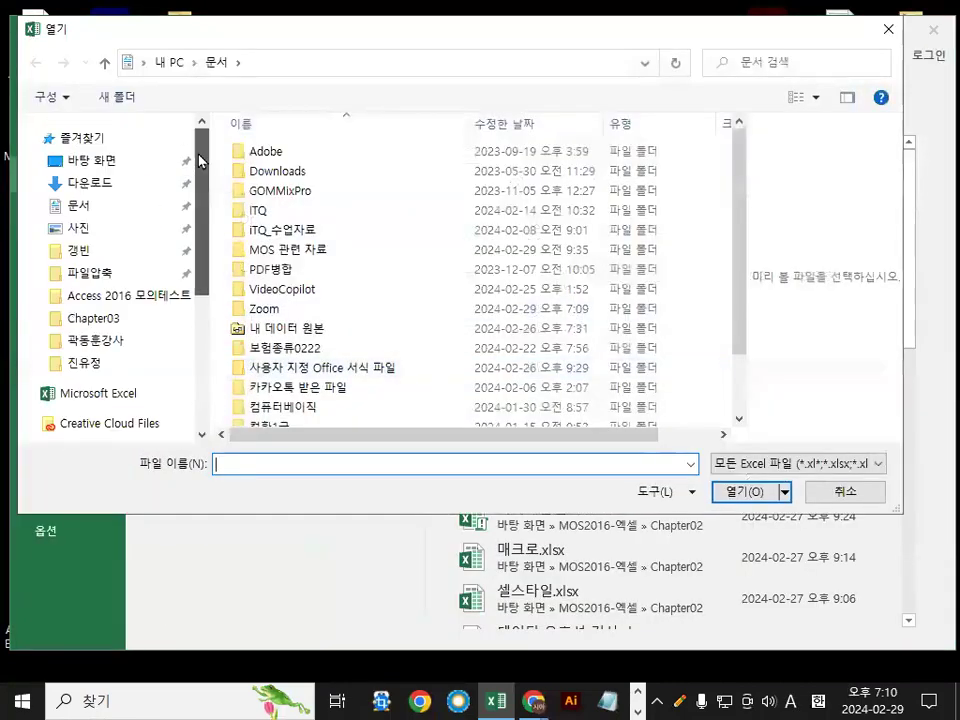
left_click(100, 160)
key("ctrl+1")
mouse_move(208, 189)
left_mouse_down()
mouse_move(182, 190)
mouse_move(340, 183)
left_mouse_up()
key("Escape")
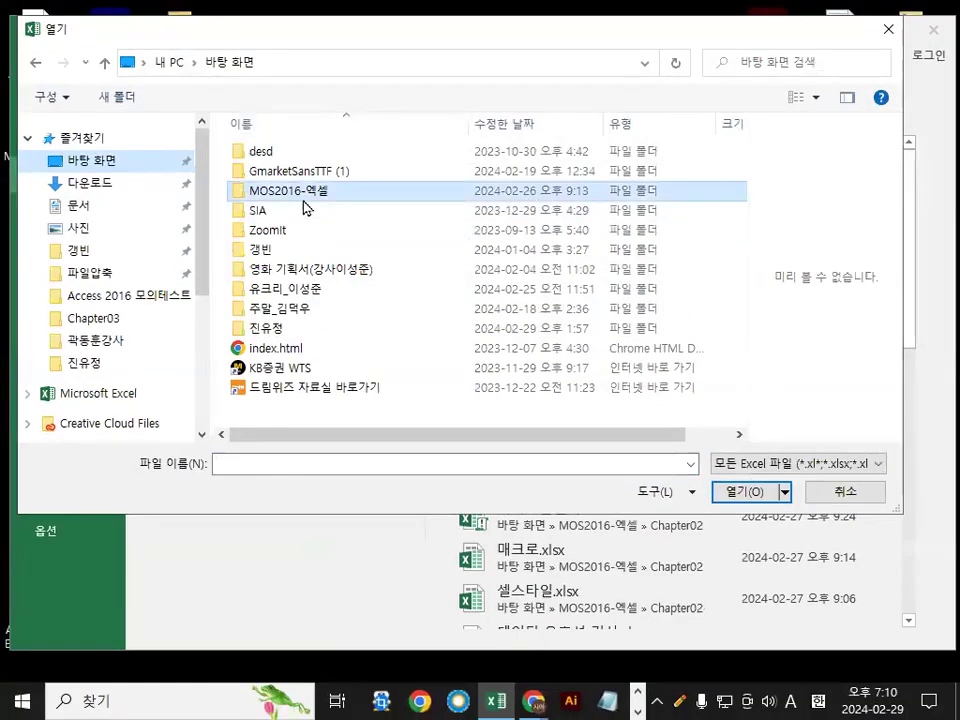
Open the workbook 찾기참조함수.xlsx from the Chapter03 folder inside MOS2016-엑셀
double_click(270, 177)
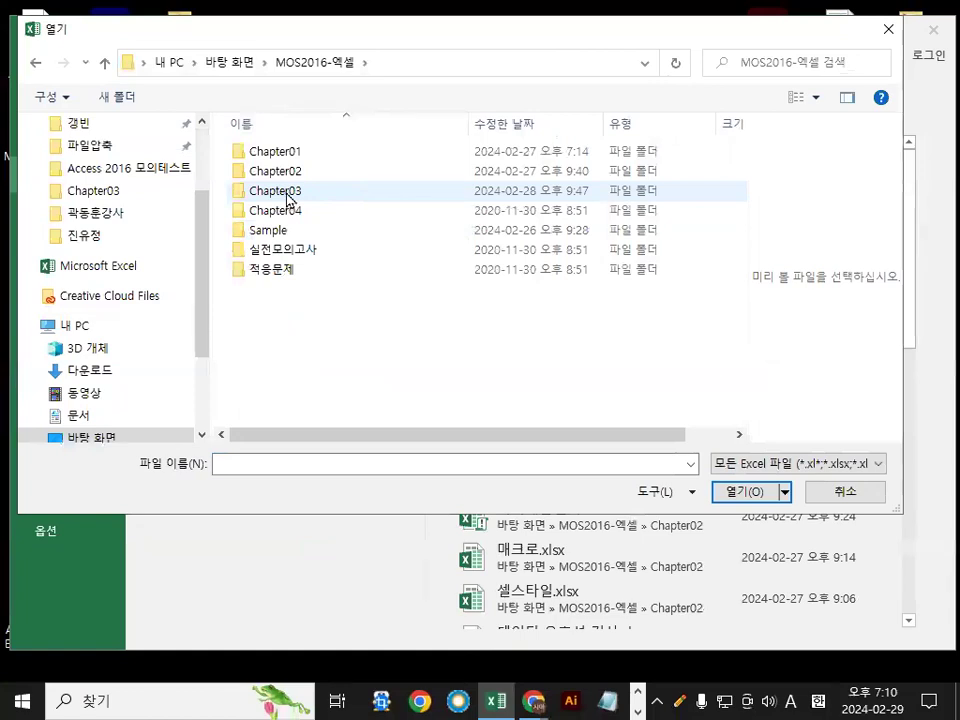
double_click(275, 190)
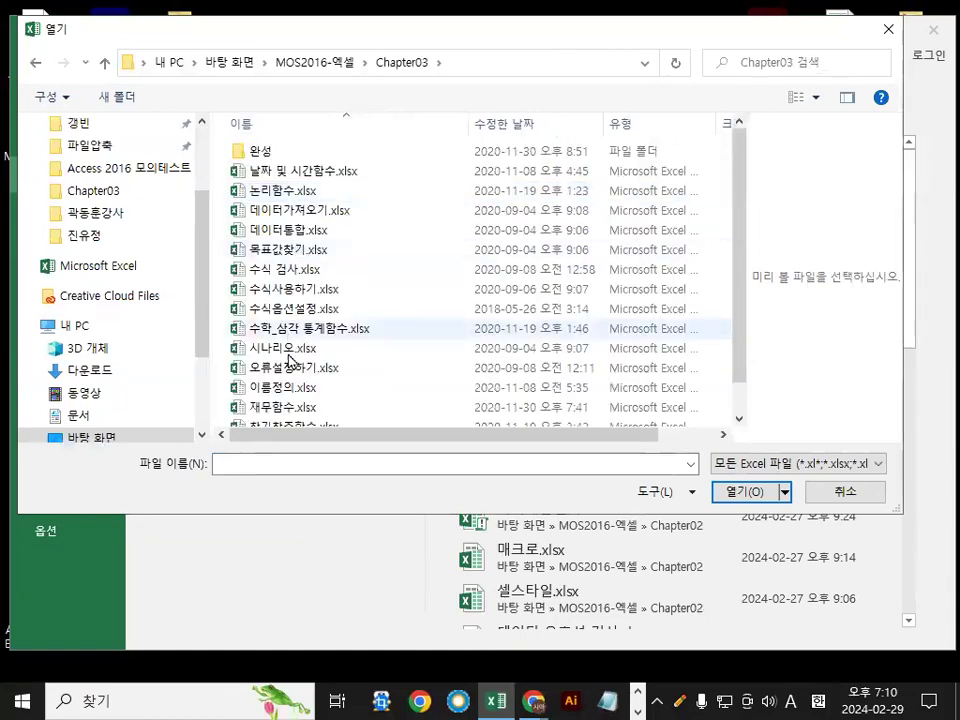
scroll(288, 398, "down", 1)
double_click(288, 398)
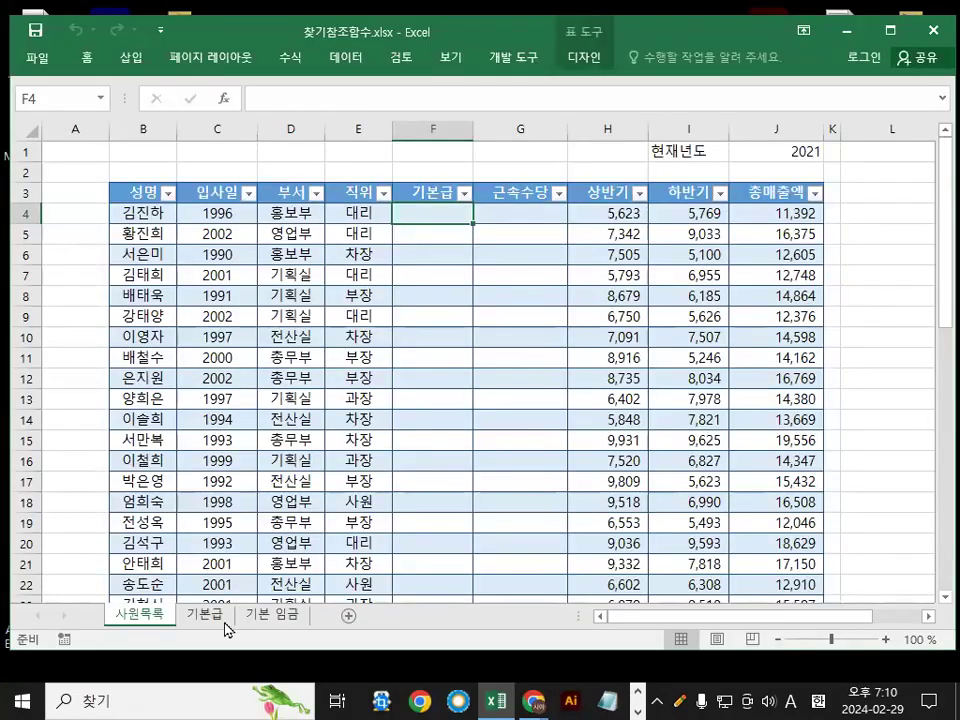
Show the 기본급 sheet and select the 부장 row's base salary in C9
left_click(224, 620)
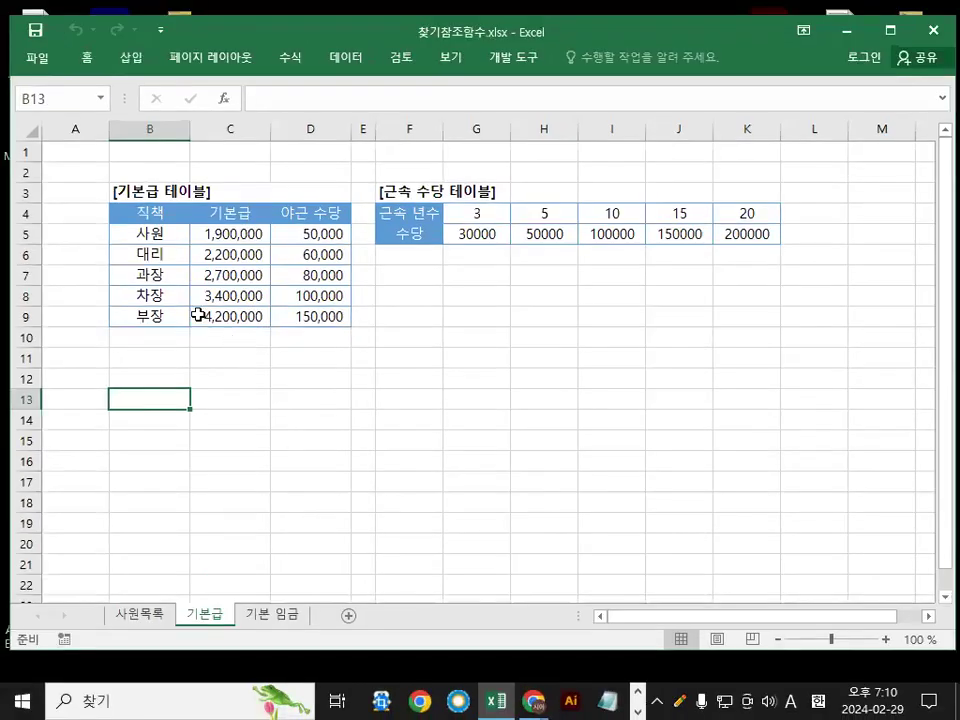
left_click(240, 310)
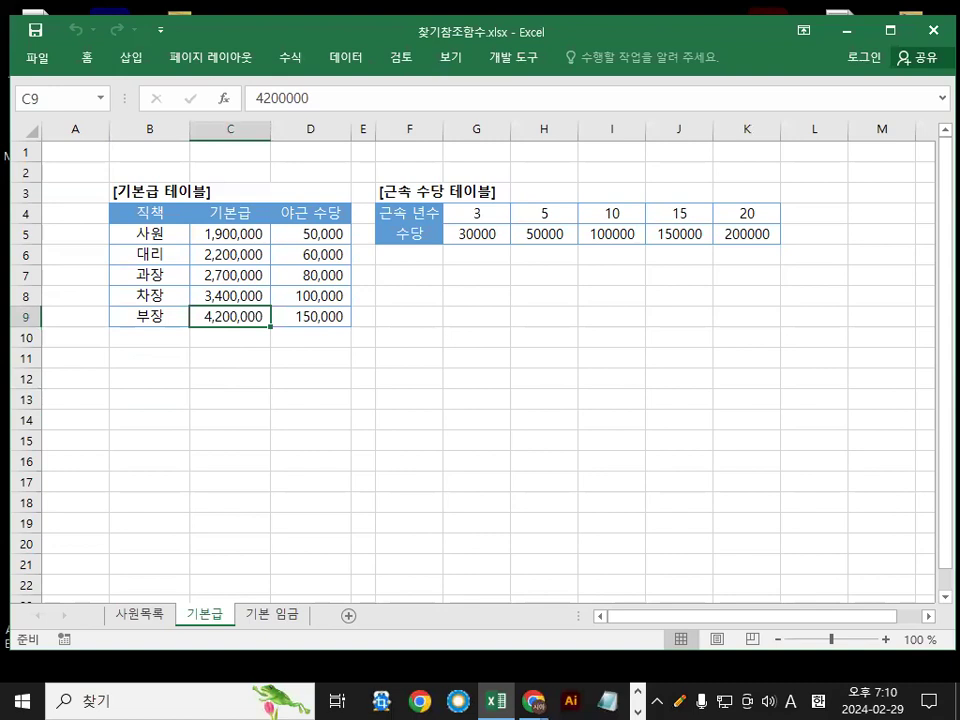
key("super+e")
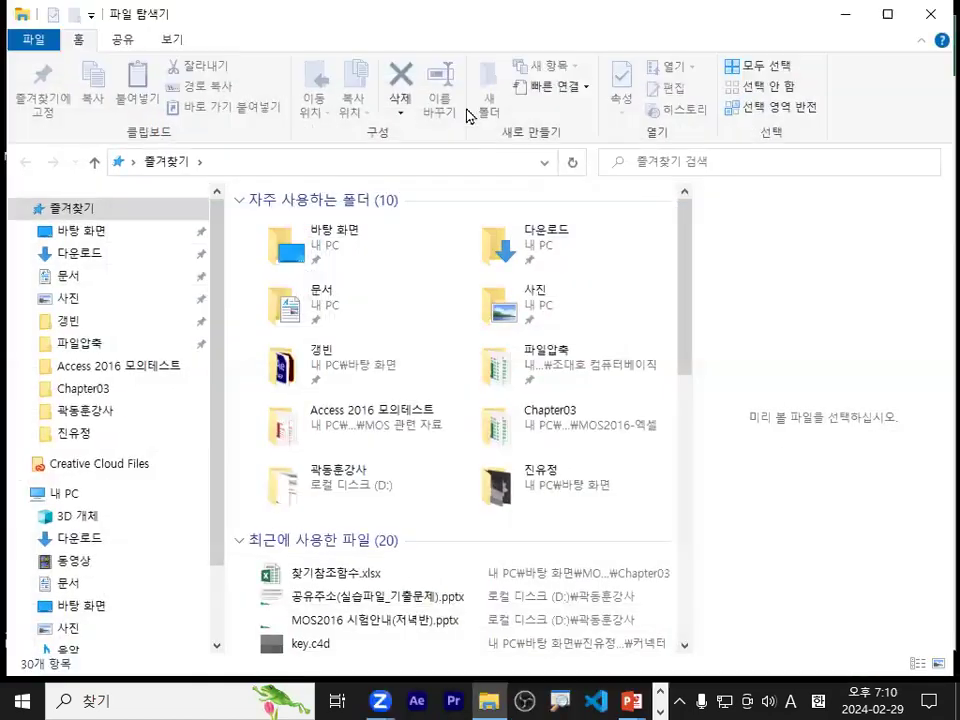
key("alt+F4")
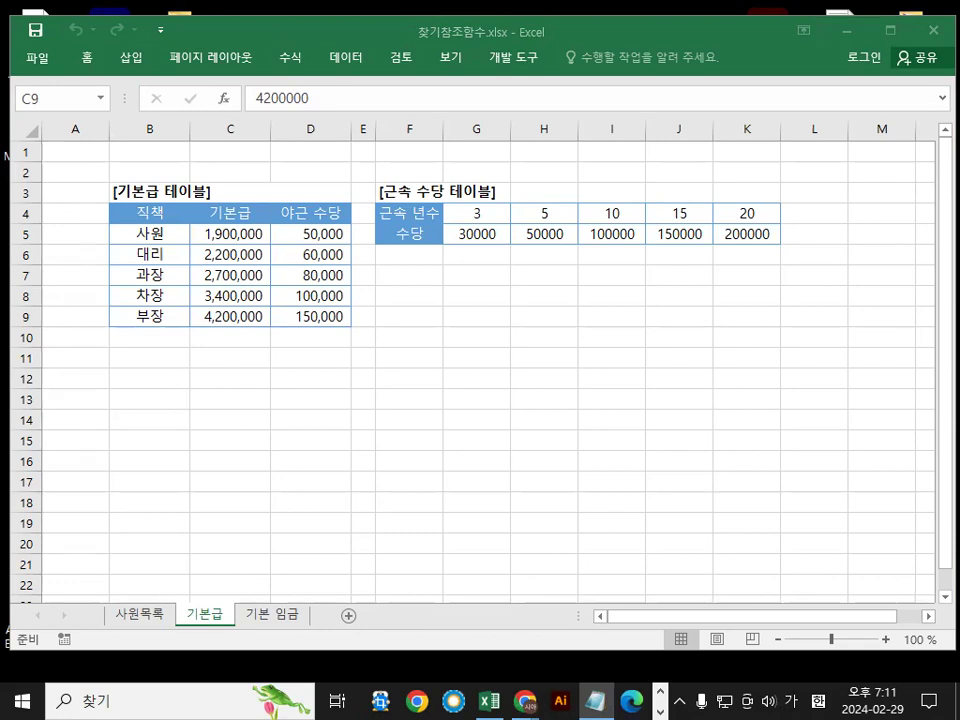
Switch to mos엑셀설명.txt in Notepad and review the VLOOKUP notes, highlighting the heading and 열조회함수
key("alt+Tab")
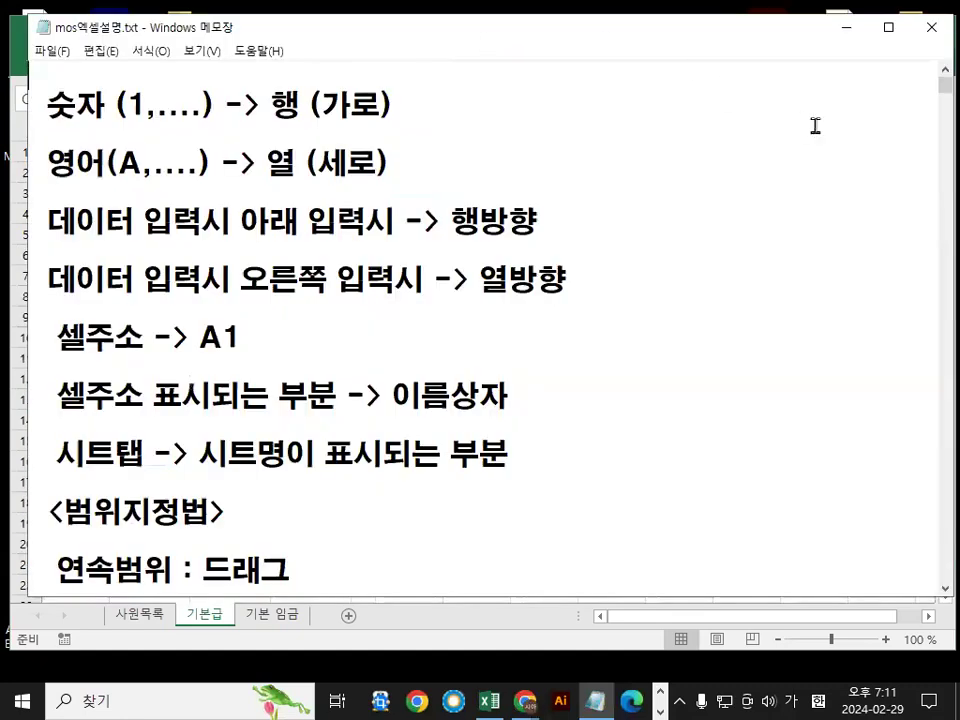
left_click_drag(945, 86, 927, 463)
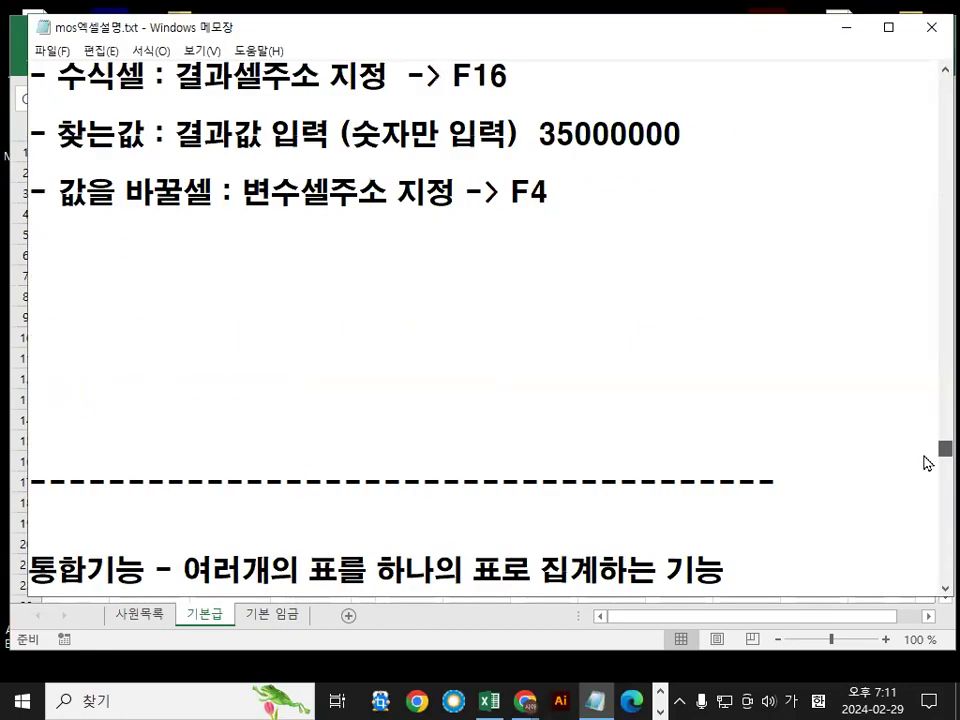
left_click_drag(931, 401, 879, 356)
scroll(352, 441, "down", 15)
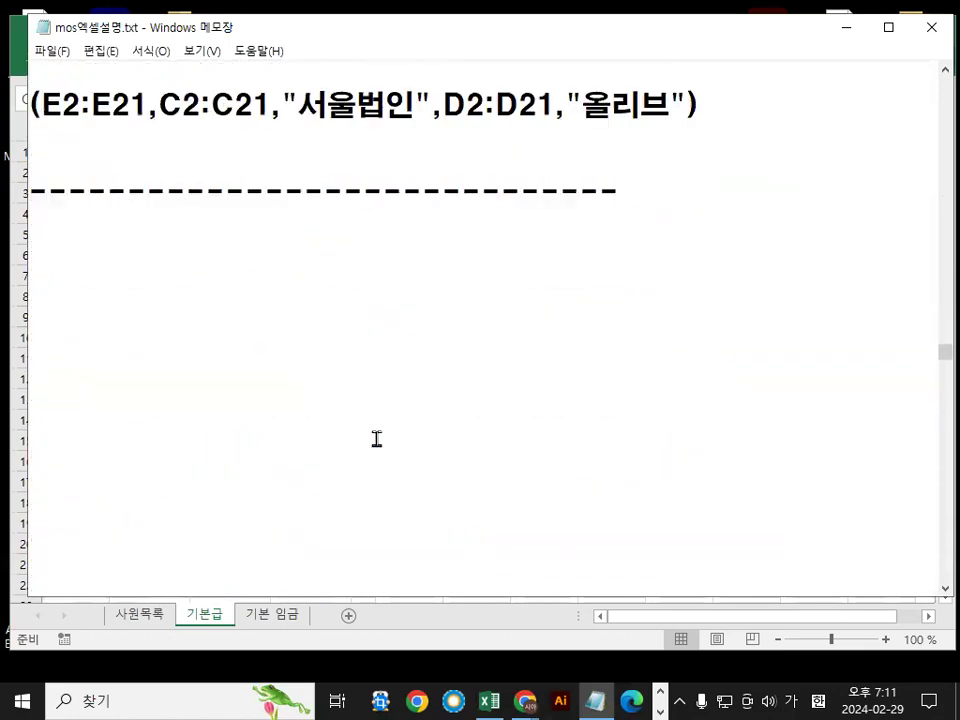
scroll(377, 439, "down", 15)
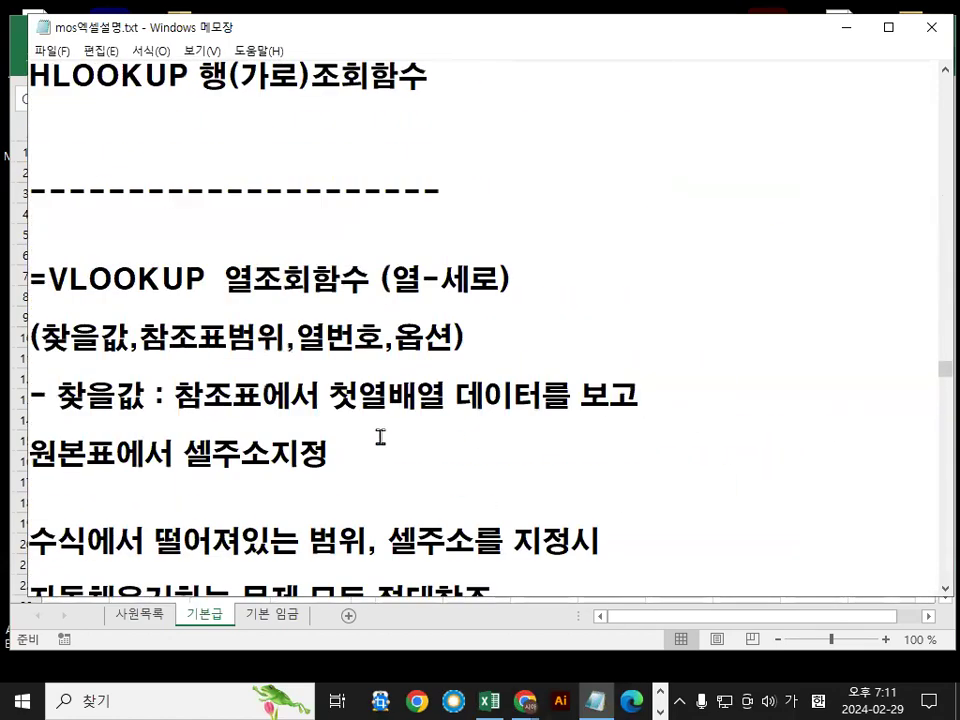
scroll(380, 437, "down", 1)
left_click_drag(50, 190, 484, 190)
left_click(471, 190)
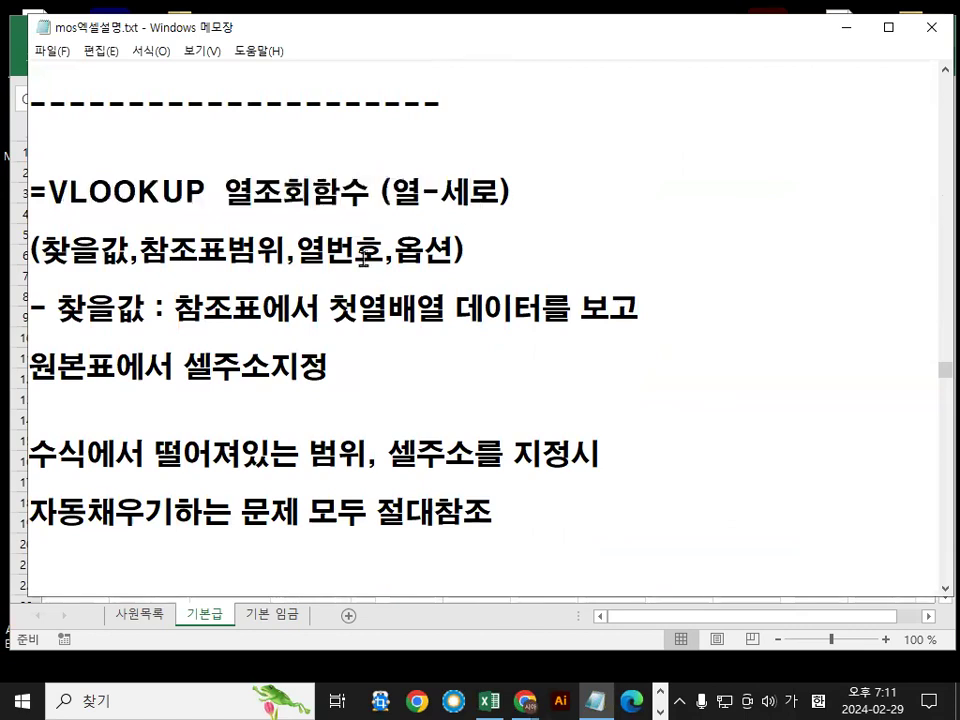
left_click_drag(225, 190, 362, 192)
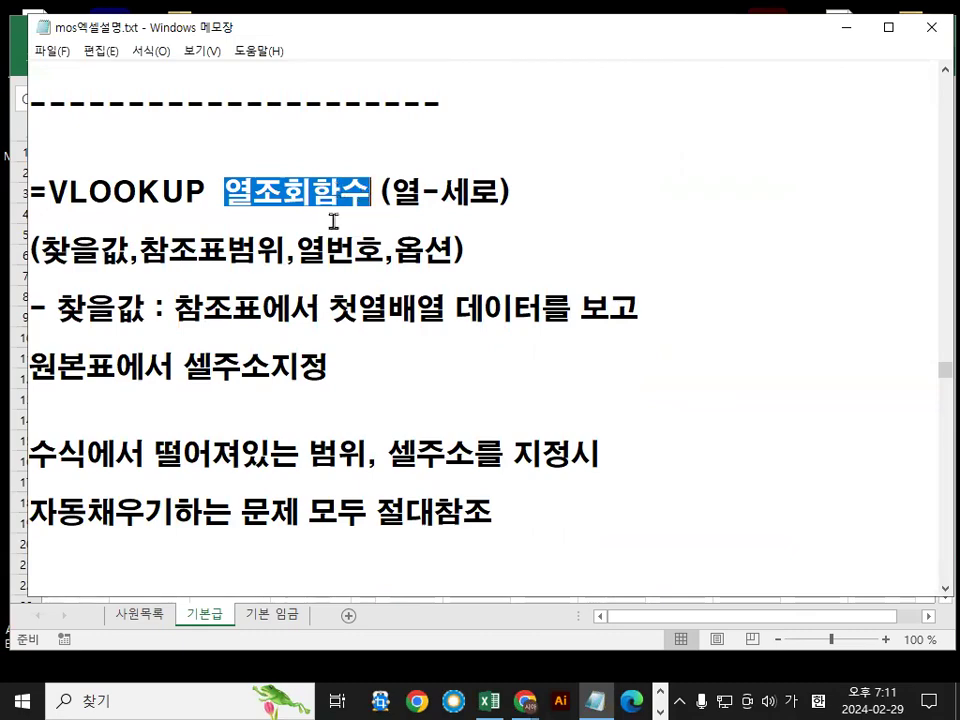
Review the HLOOKUP notes in the text file, highlighting (행- 가로) and 찾을값 and circling 행번호
scroll(333, 220, "down", 8)
scroll(347, 276, "down", 8)
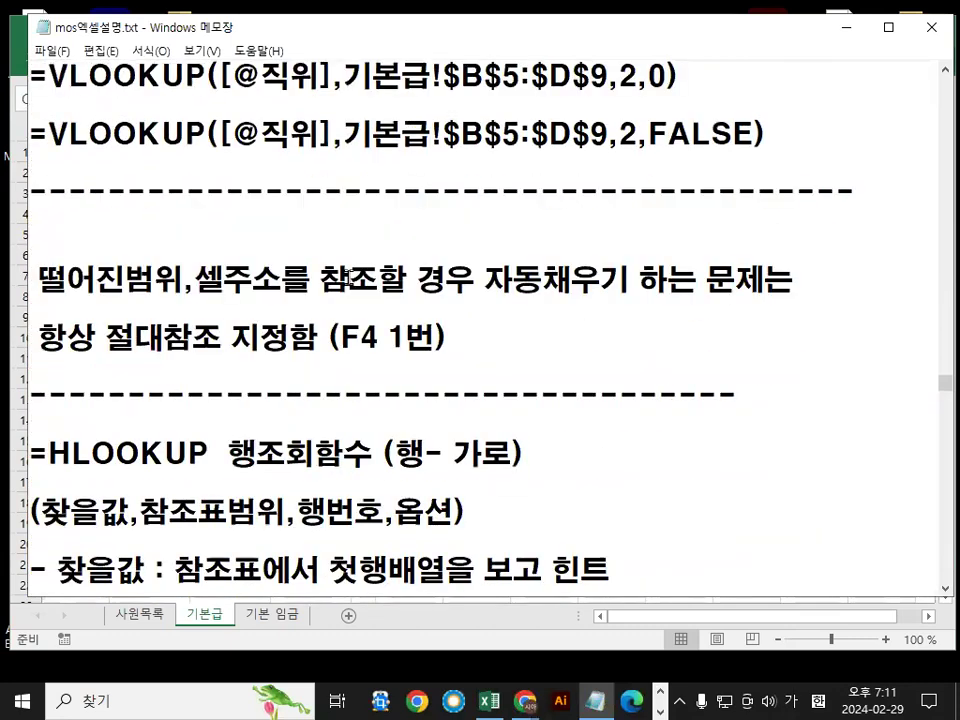
scroll(340, 283, "down", 1)
left_click_drag(225, 273, 512, 279)
left_click(262, 279)
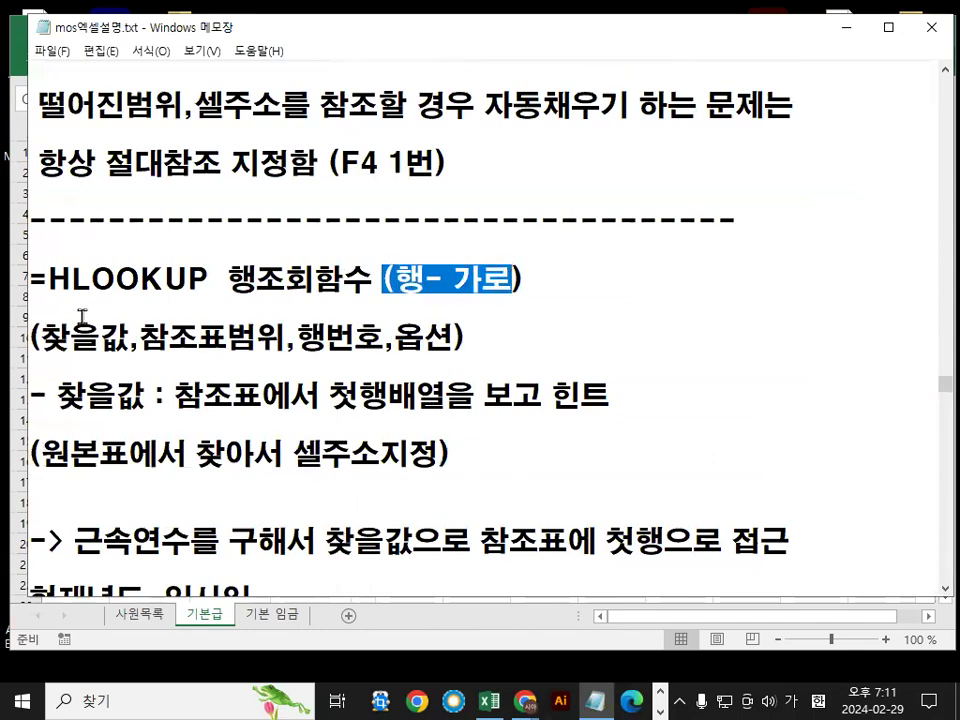
left_click_drag(34, 339, 123, 345)
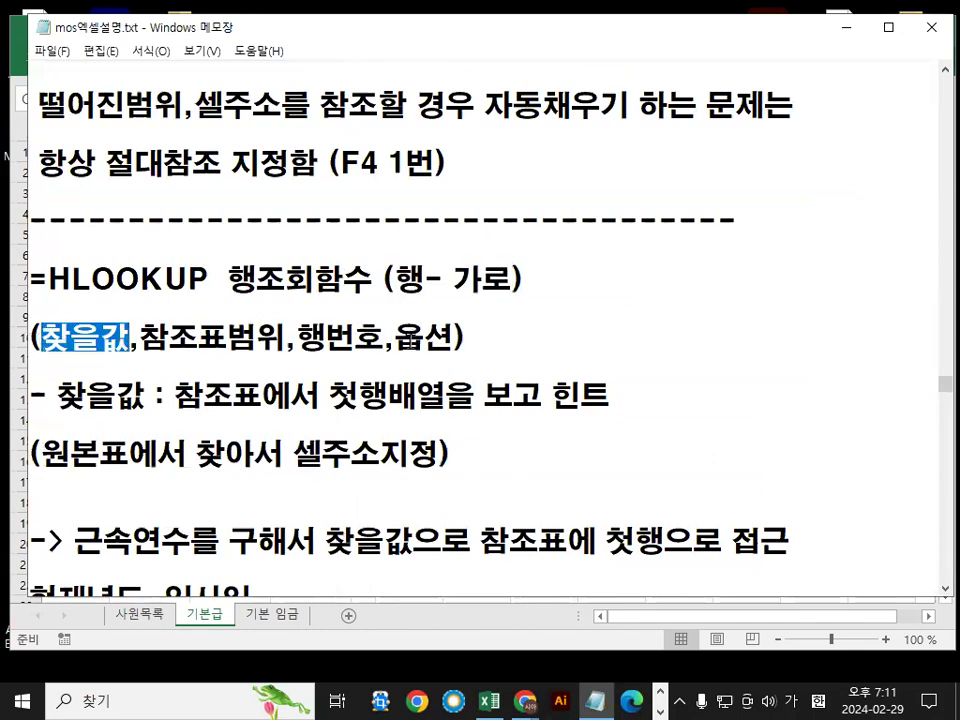
mouse_move(369, 368)
left_mouse_down()
mouse_move(325, 310)
mouse_move(388, 360)
left_mouse_up()
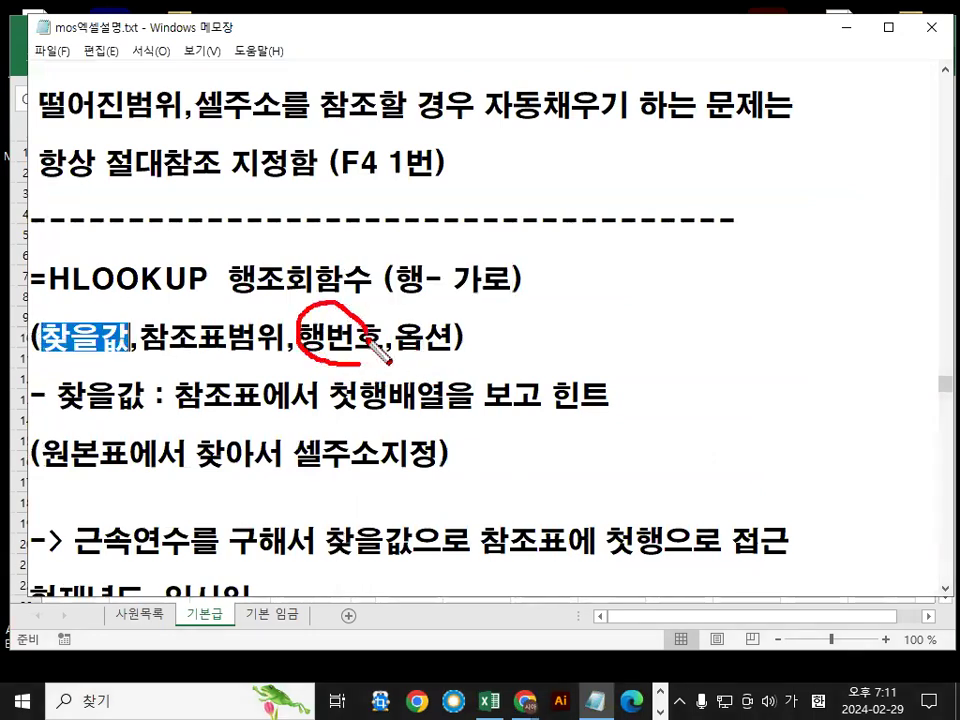
left_click_drag(40, 339, 140, 333)
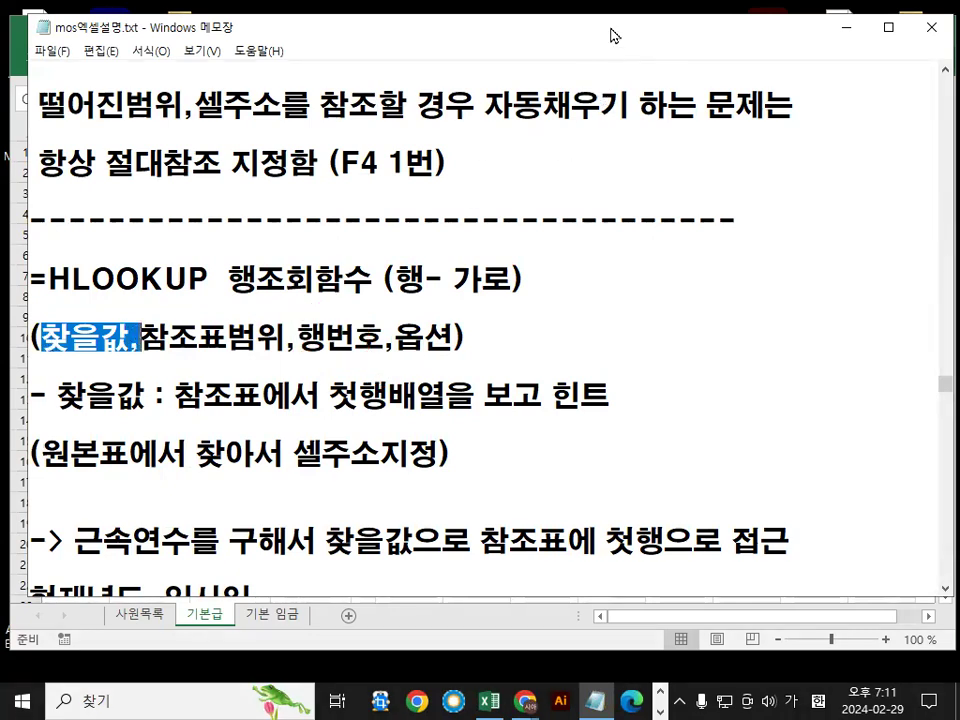
Switch back to Excel, apply a heavier font to the entire 기본급 sheet and fit column C's width to its contents
key("alt+Tab")
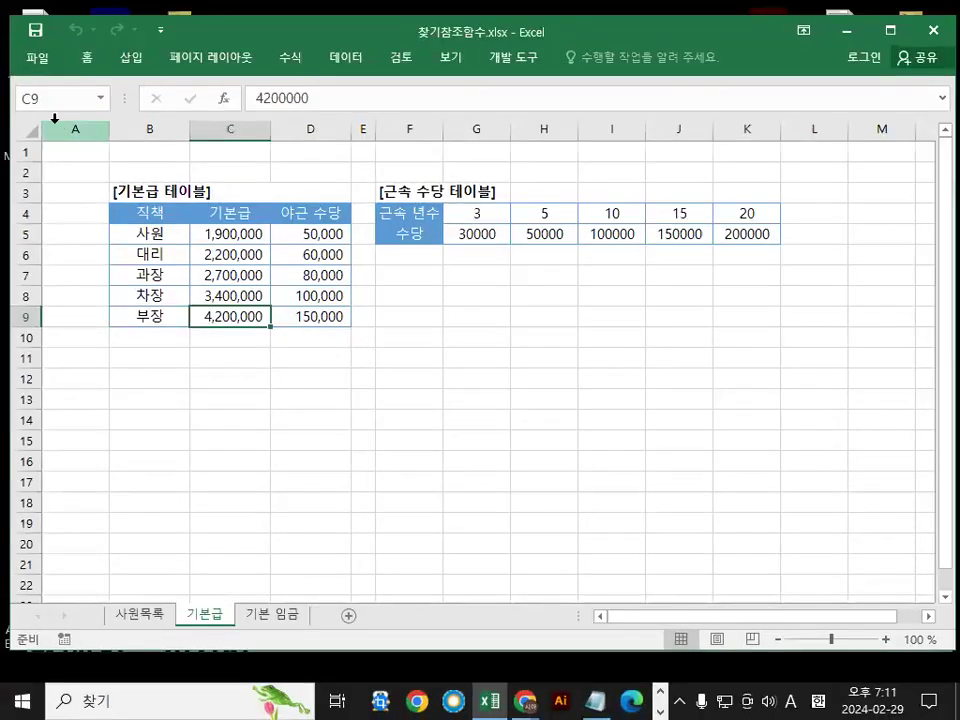
left_click(25, 137)
left_click(87, 57)
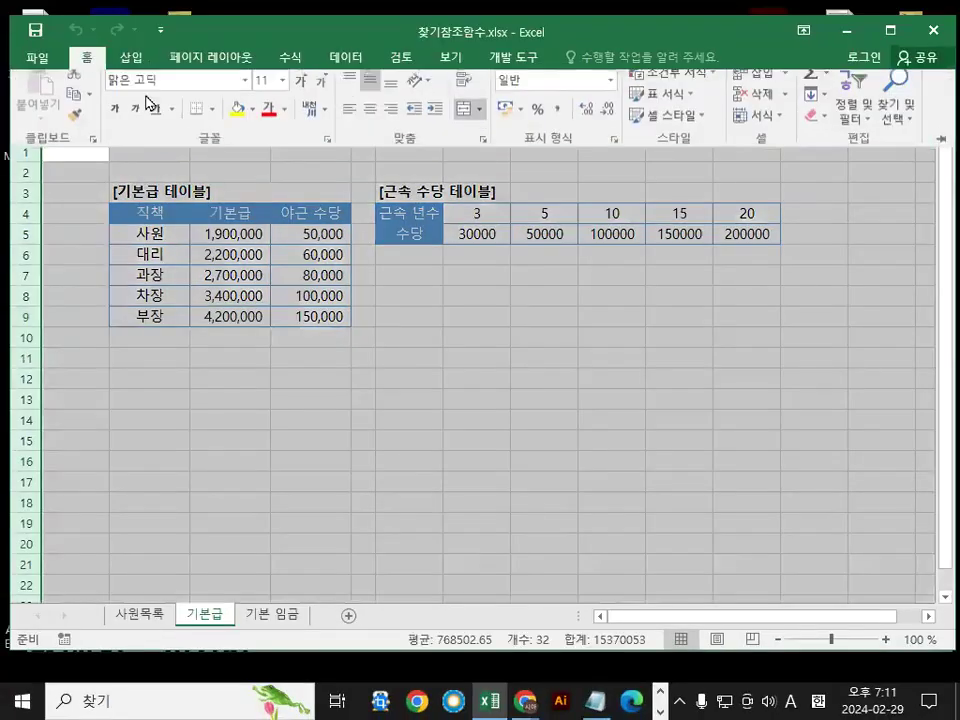
left_click(245, 91)
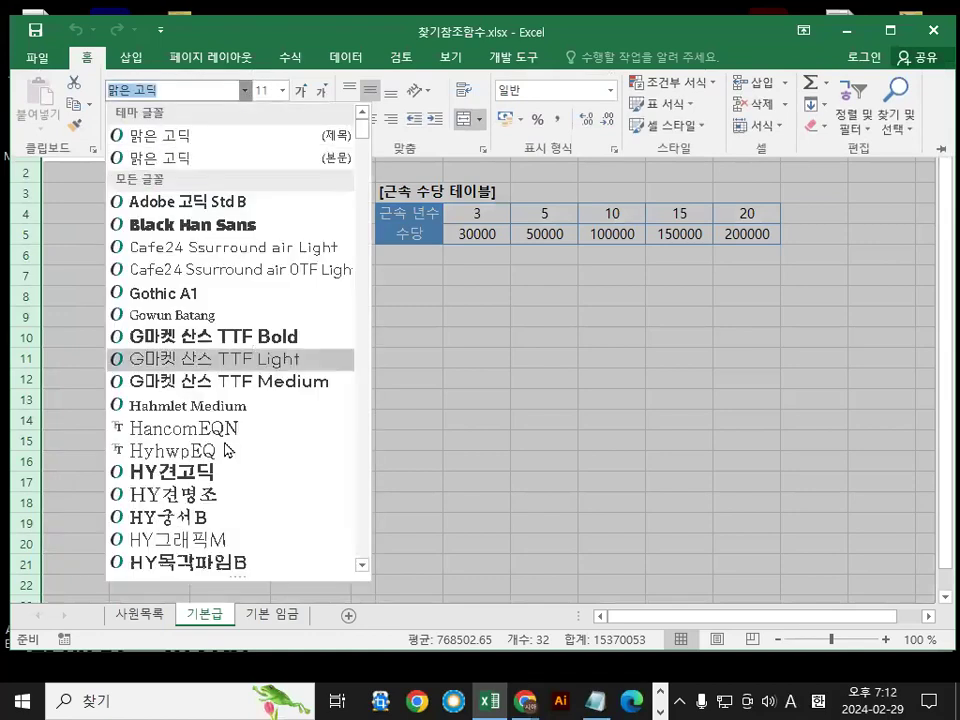
left_click(485, 335)
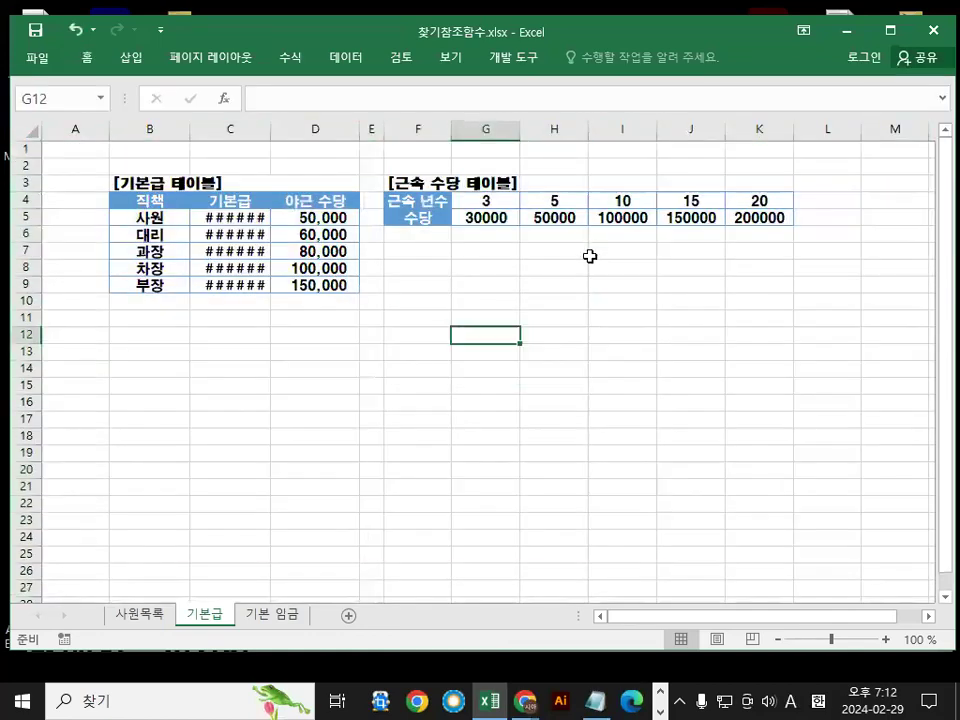
double_click(272, 131)
Examine the 근속 수당 테이블, highlighting the 근속 년수 values in row 4 and the 수당 values in row 5
scroll(733, 286, "up", 4, "ctrl")
left_click_drag(407, 249, 778, 258)
left_click_drag(357, 278, 762, 280)
left_click_drag(395, 250, 714, 244)
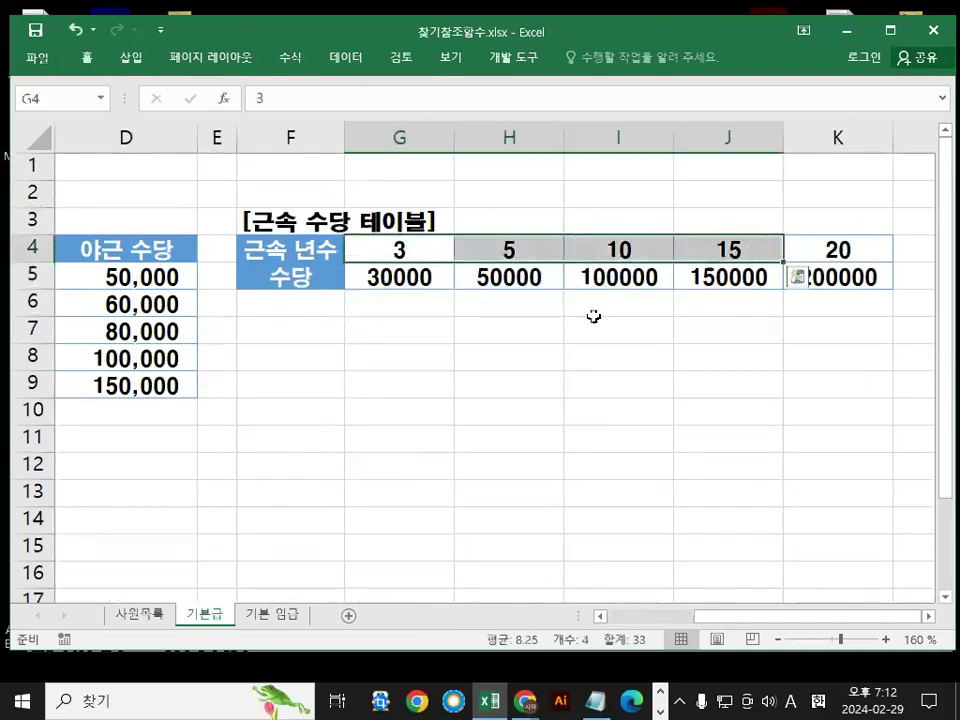
key("ctrl+2")
mouse_move(453, 348)
left_mouse_down()
mouse_move(457, 405)
mouse_move(485, 373)
mouse_move(486, 410)
left_mouse_up()
key("Escape")
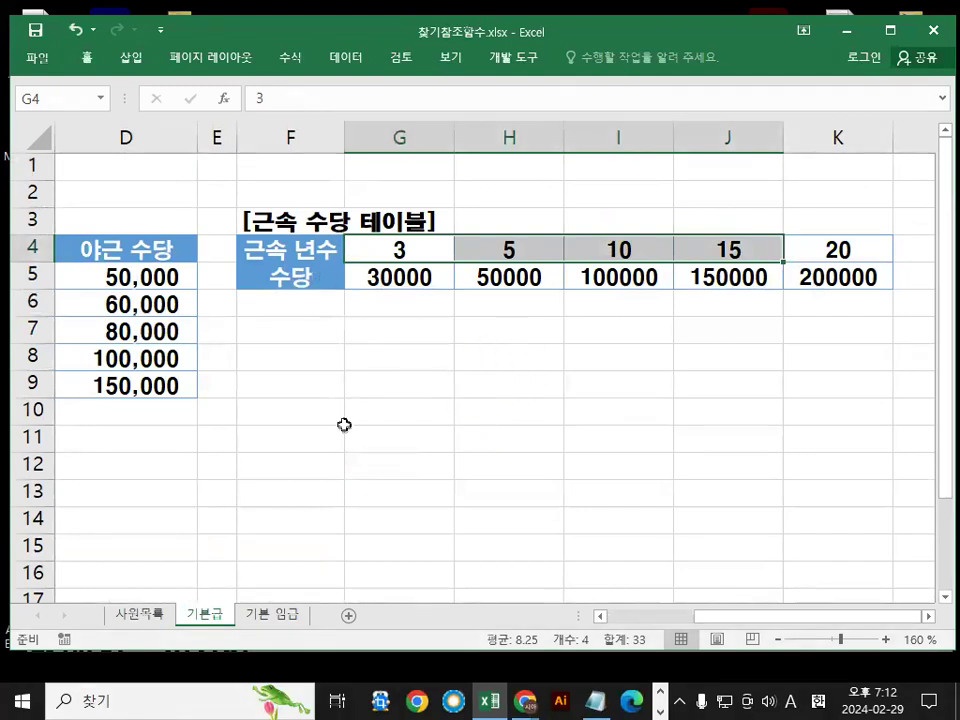
Enter the sample years of service 3, 4 and 5 in cells G9 to G11
left_click(369, 379)
type("3")
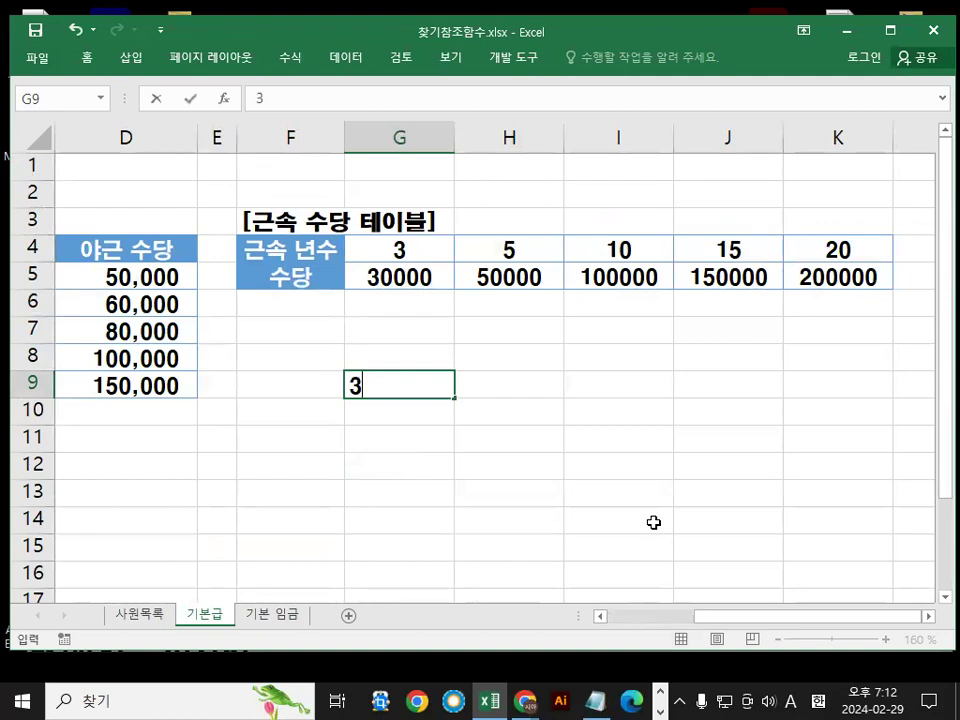
key("Return")
type("4")
key("Return")
type("5")
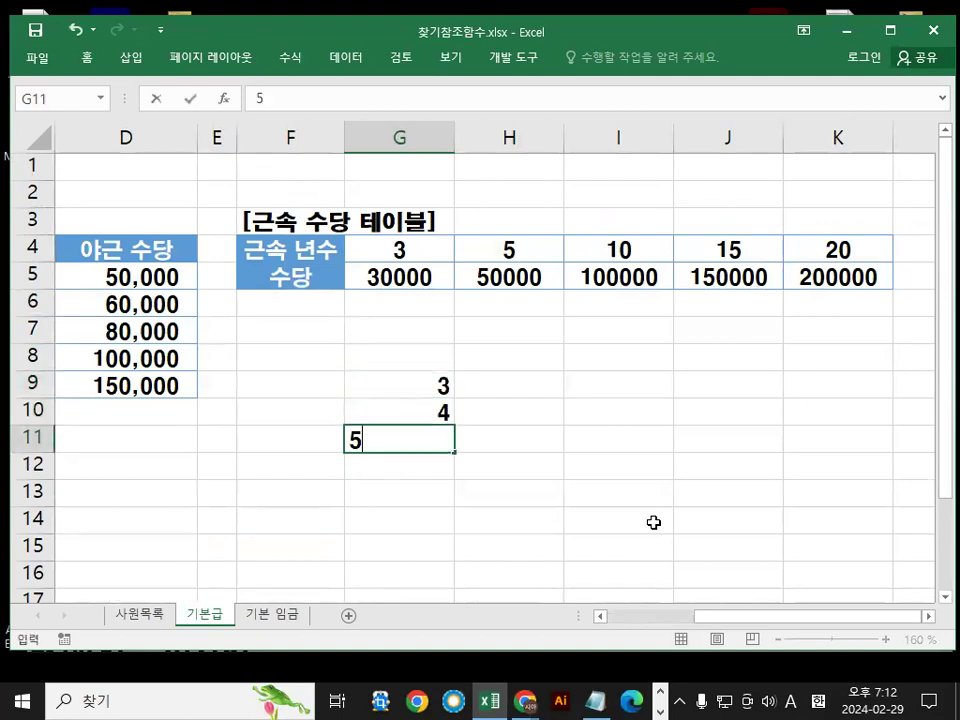
key("Return")
Highlight the year and allowance rows of the 근속 수당 테이블 and start an HLOOKUP formula in H9
left_click(369, 277)
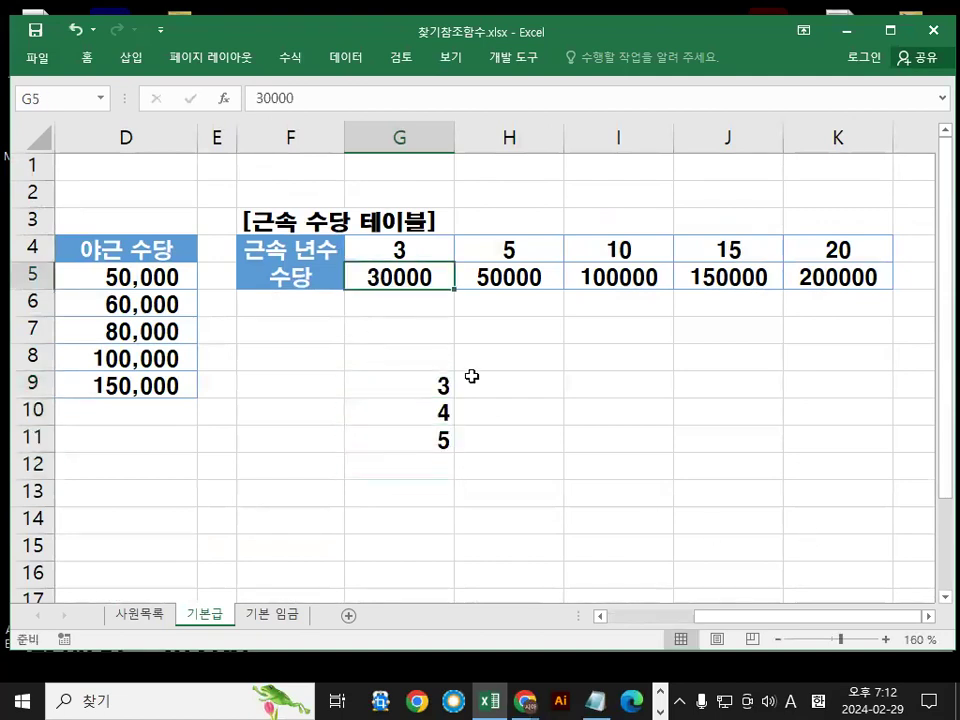
left_click(481, 391)
left_click_drag(435, 252, 803, 243)
left_click_drag(386, 276, 832, 277)
left_click(524, 390)
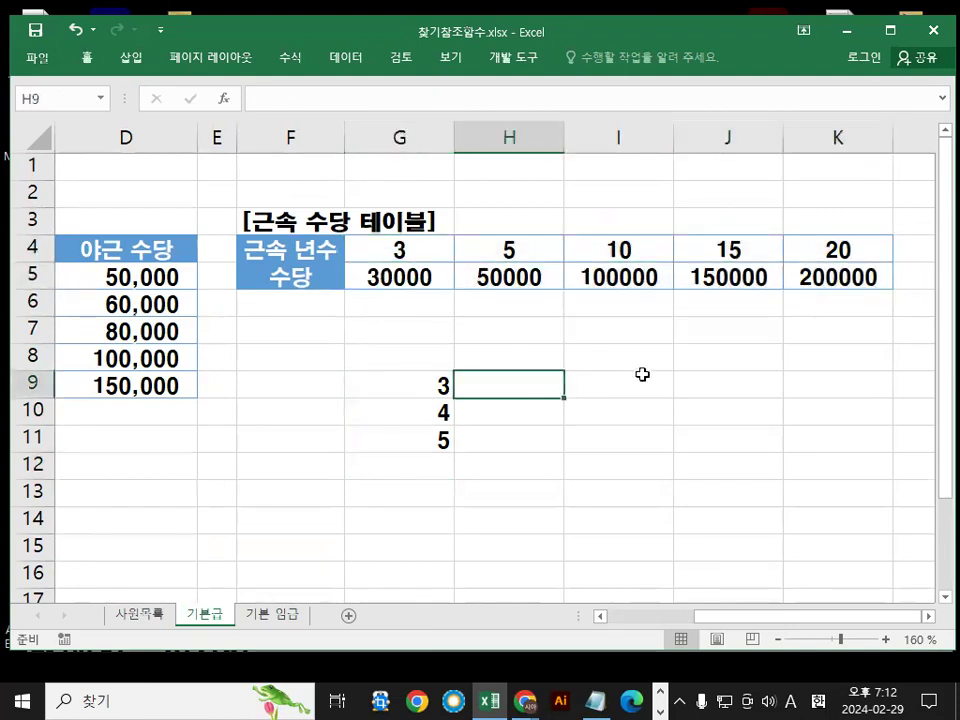
left_click(439, 383)
left_click(549, 381)
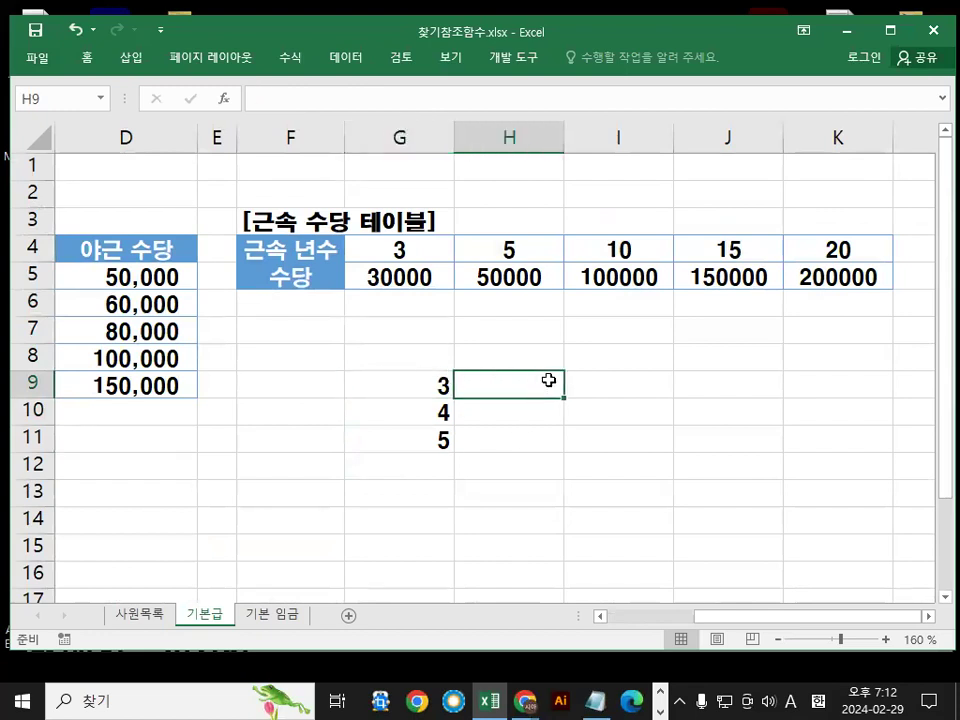
type("=")
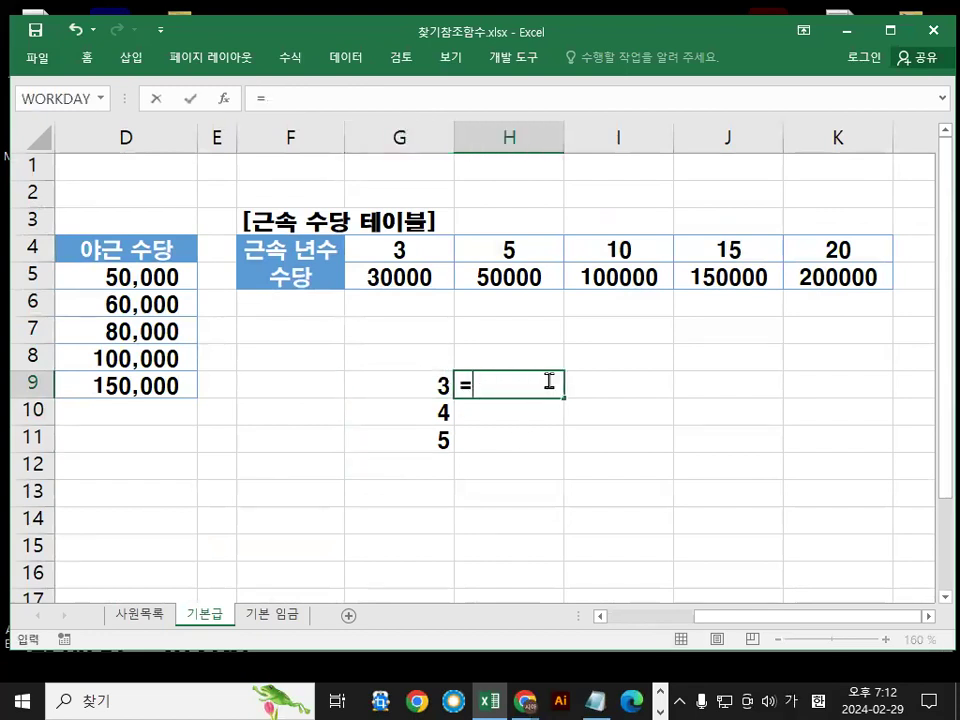
type("hj")
key("BackSpace")
type("HL")
key("Tab")
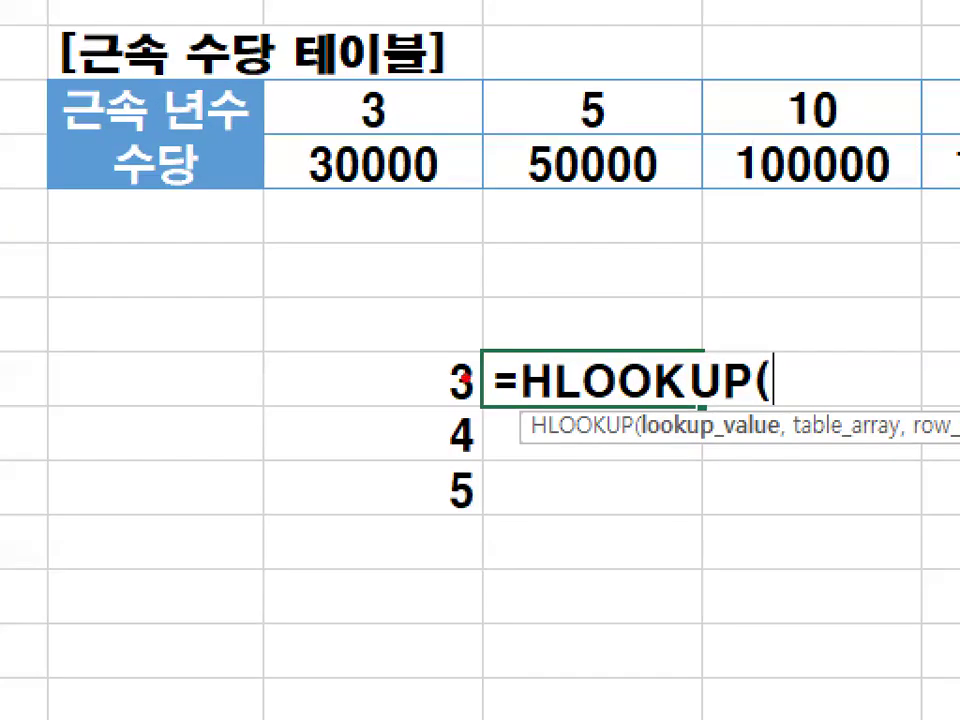
Mark the years in the table's first row and set G9 as the formula's lookup value
left_click_drag(293, 127, 657, 127)
left_click_drag(566, 40, 628, 2)
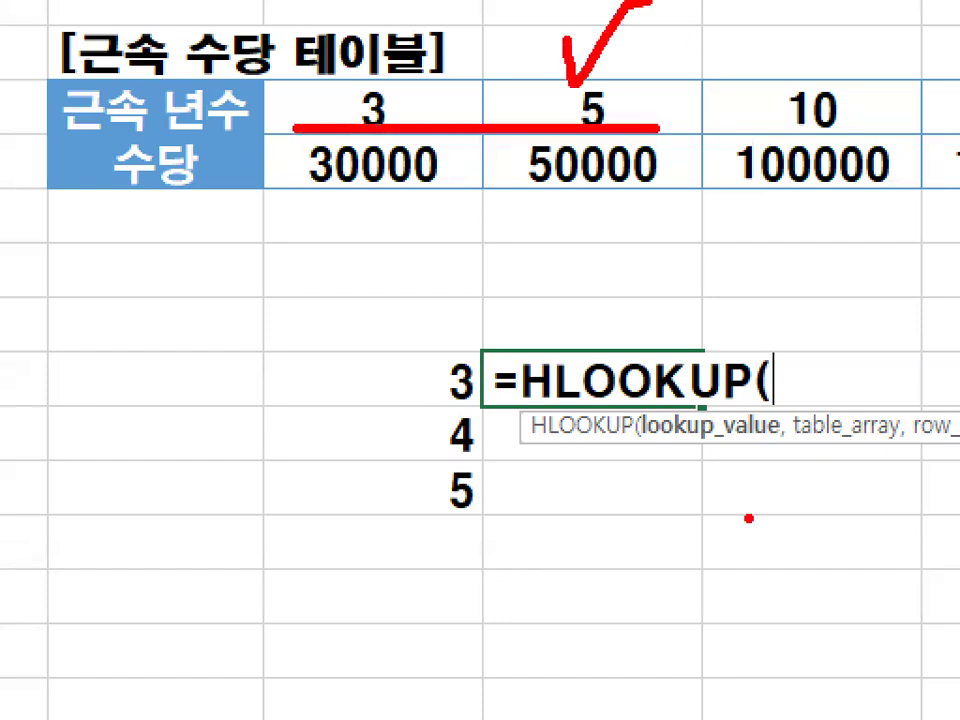
mouse_move(497, 392)
left_mouse_down()
mouse_move(440, 354)
mouse_move(465, 384)
left_mouse_up()
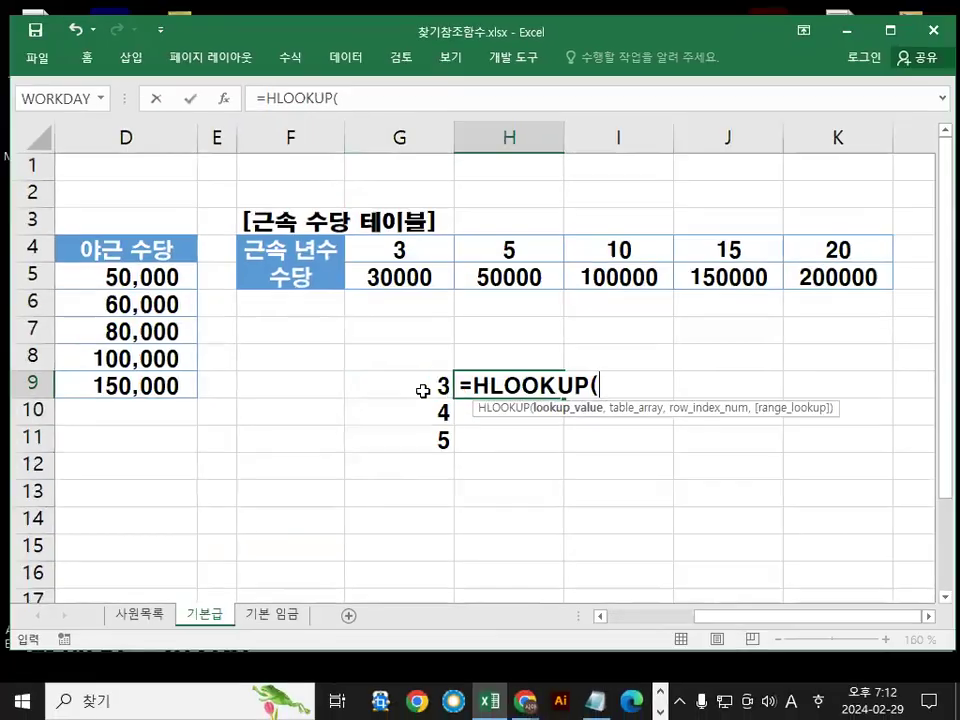
left_click(423, 391)
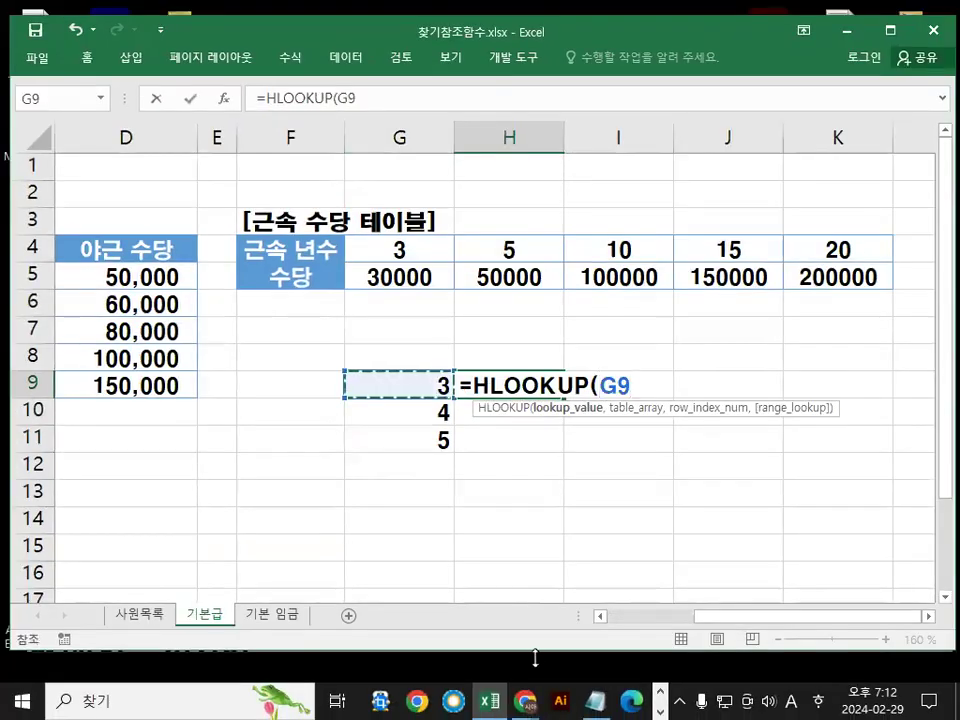
type(",")
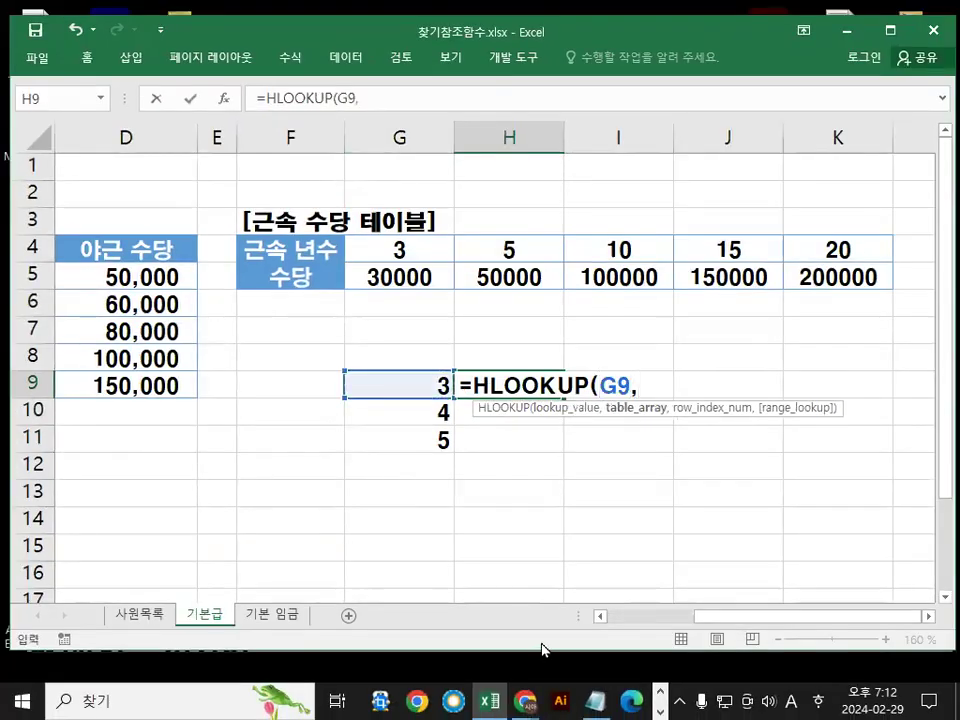
Set the lookup table to $G$4:$K$5 as an absolute reference, crossing out the row headings and circling the 10-year column
mouse_move(418, 251)
left_mouse_down()
mouse_move(684, 255)
mouse_move(790, 276)
left_mouse_up()
left_click_drag(343, 224, 273, 300)
left_click_drag(283, 216, 295, 247)
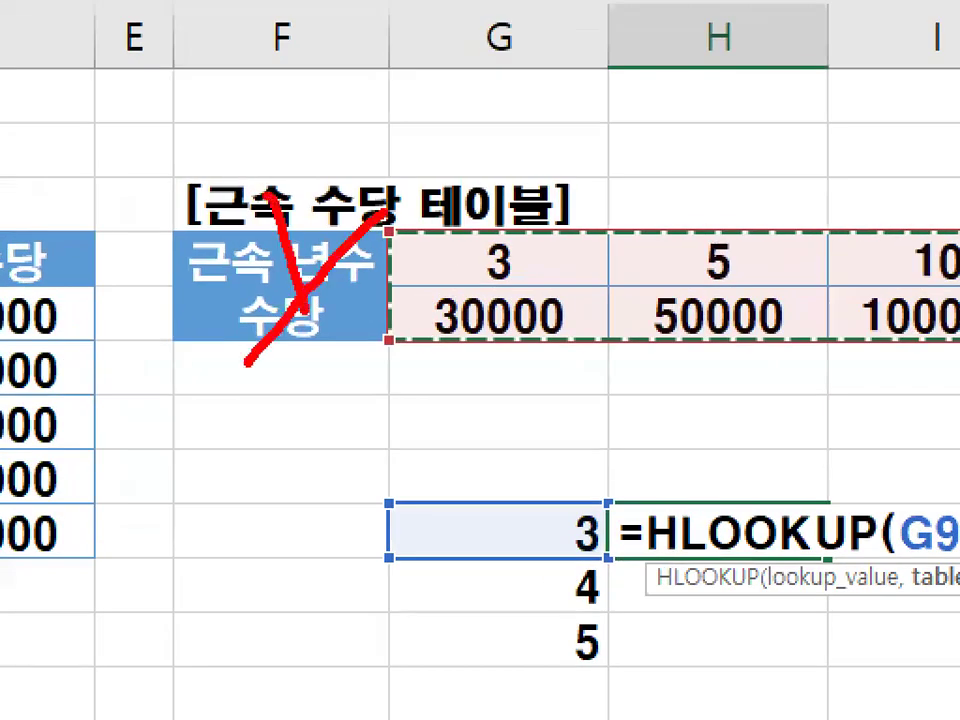
key("e")
left_click_drag(959, 290, 959, 402)
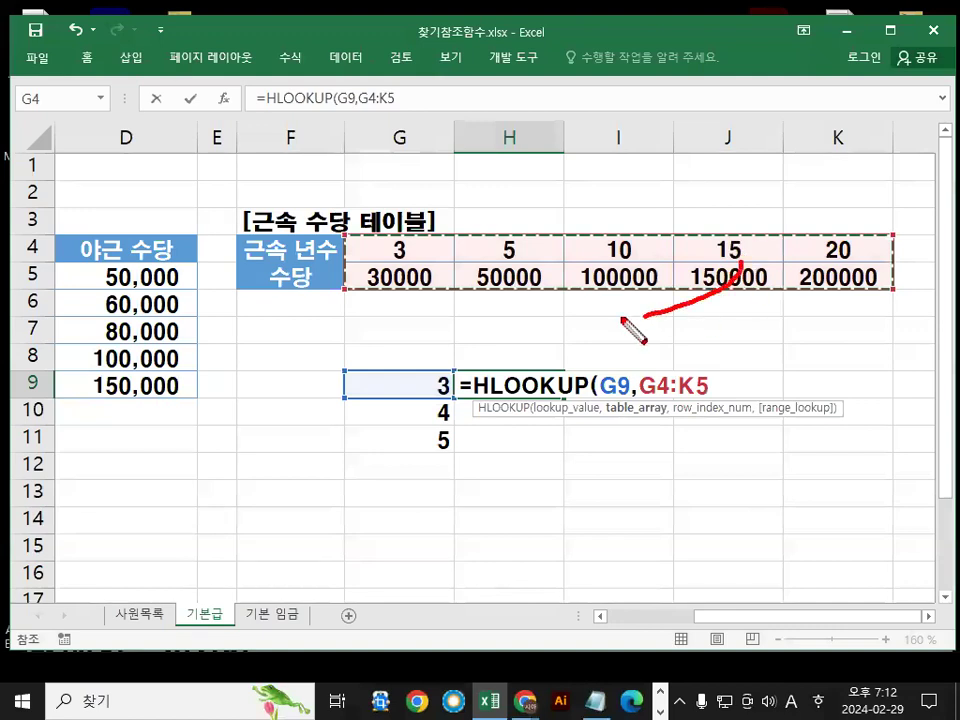
mouse_move(615, 316)
left_mouse_down()
mouse_move(692, 275)
mouse_move(690, 292)
left_mouse_up()
mouse_move(545, 440)
left_mouse_down()
mouse_move(550, 462)
mouse_move(612, 378)
left_mouse_up()
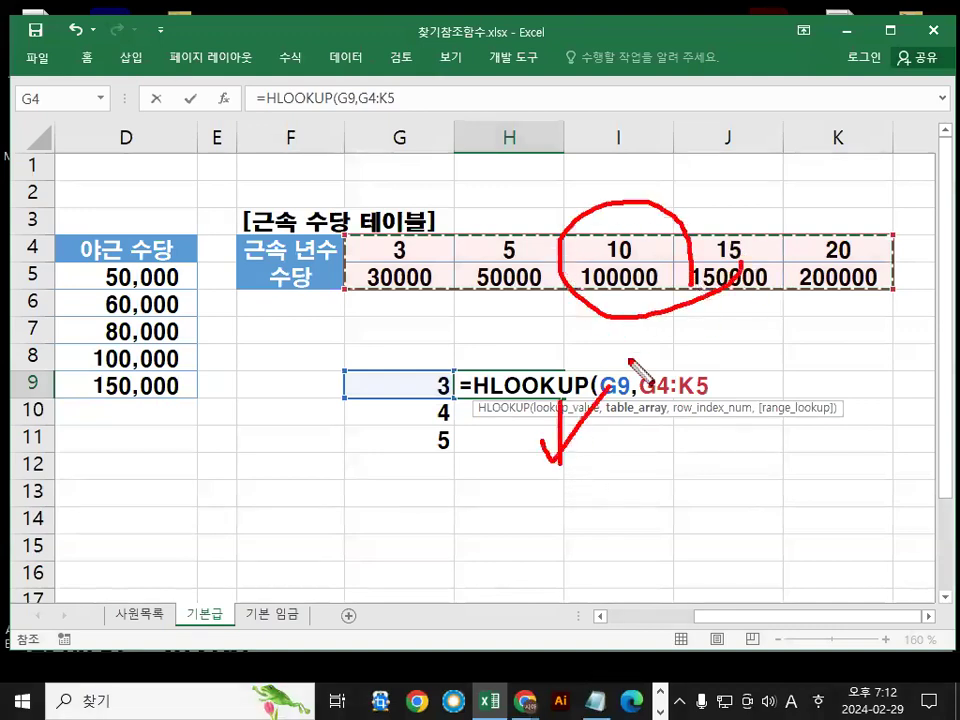
key("Escape")
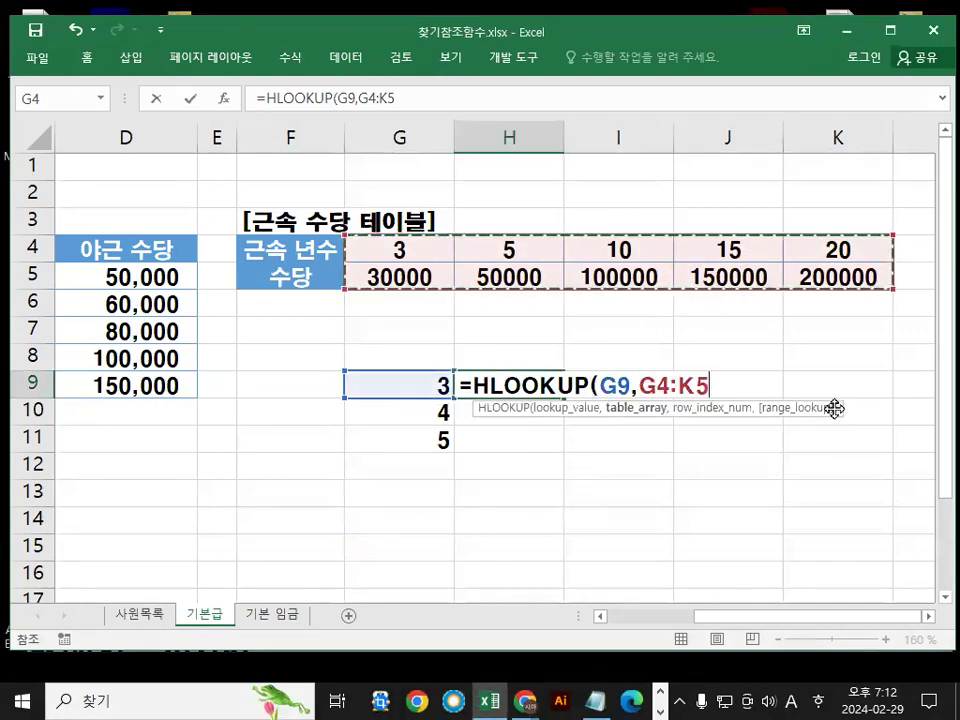
key("F4")
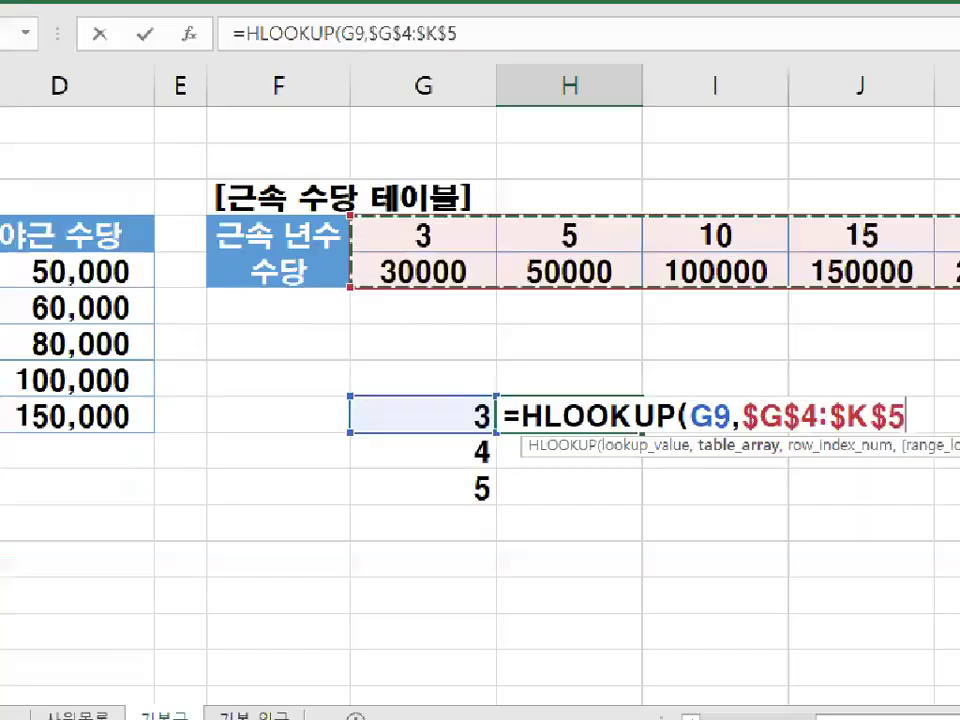
Mark up the table beside the formula and set the row index to 2
mouse_move(321, 279)
left_mouse_down()
mouse_move(270, 277)
mouse_move(312, 290)
left_mouse_up()
left_click_drag(582, 140, 545, 208)
mouse_move(535, 262)
left_mouse_down()
mouse_move(530, 290)
mouse_move(600, 302)
left_mouse_up()
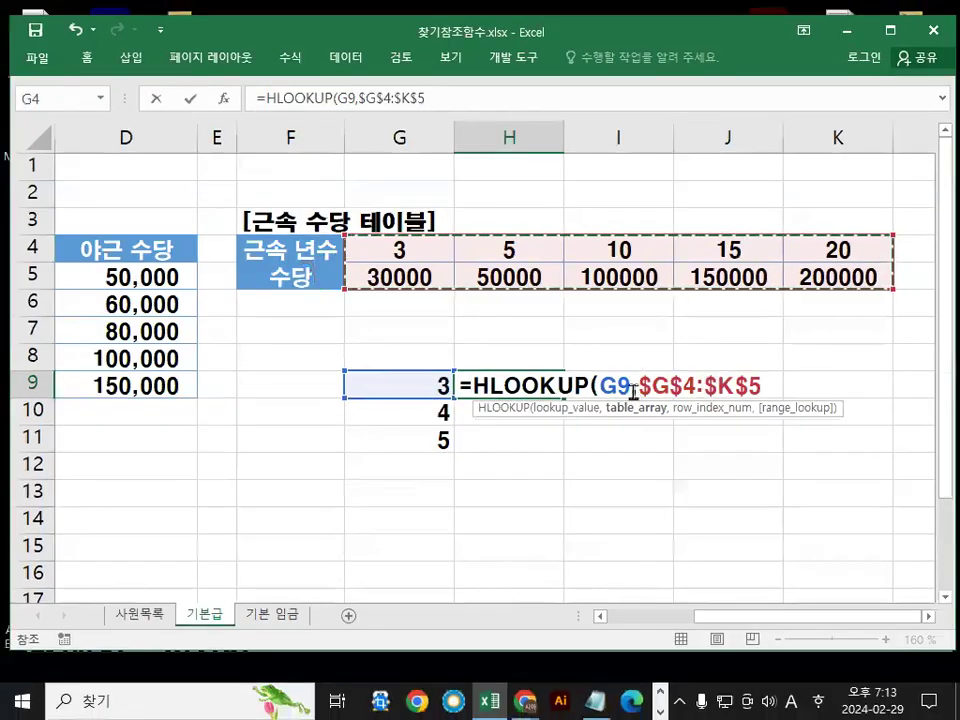
type(",2")
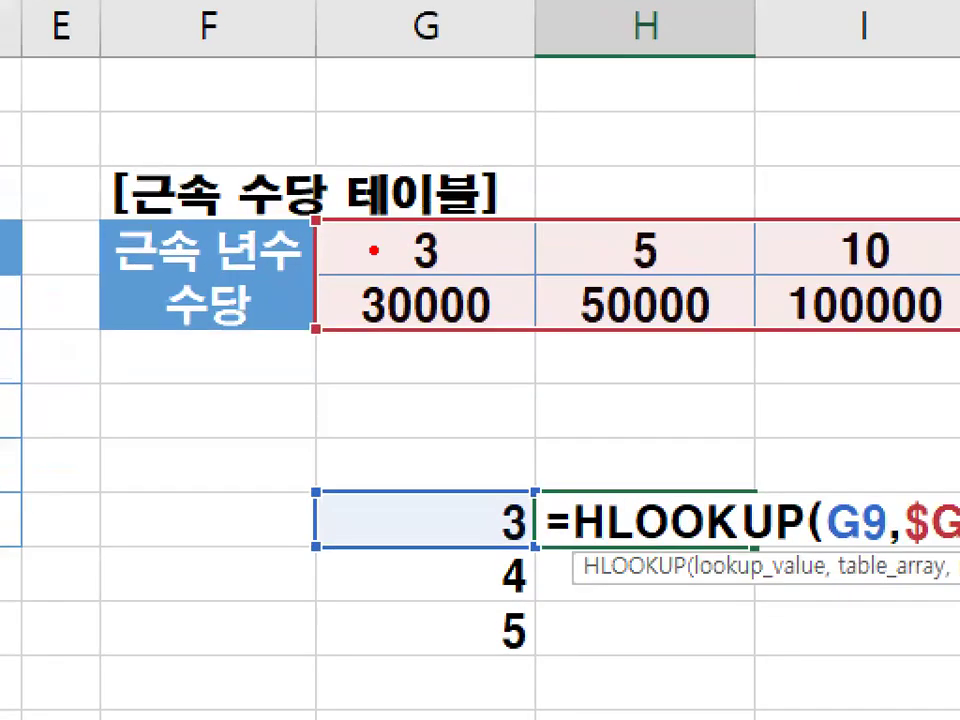
Tick each year column from 3 to 20 and complete the HLOOKUP formula without a match option
left_click_drag(372, 242, 416, 187)
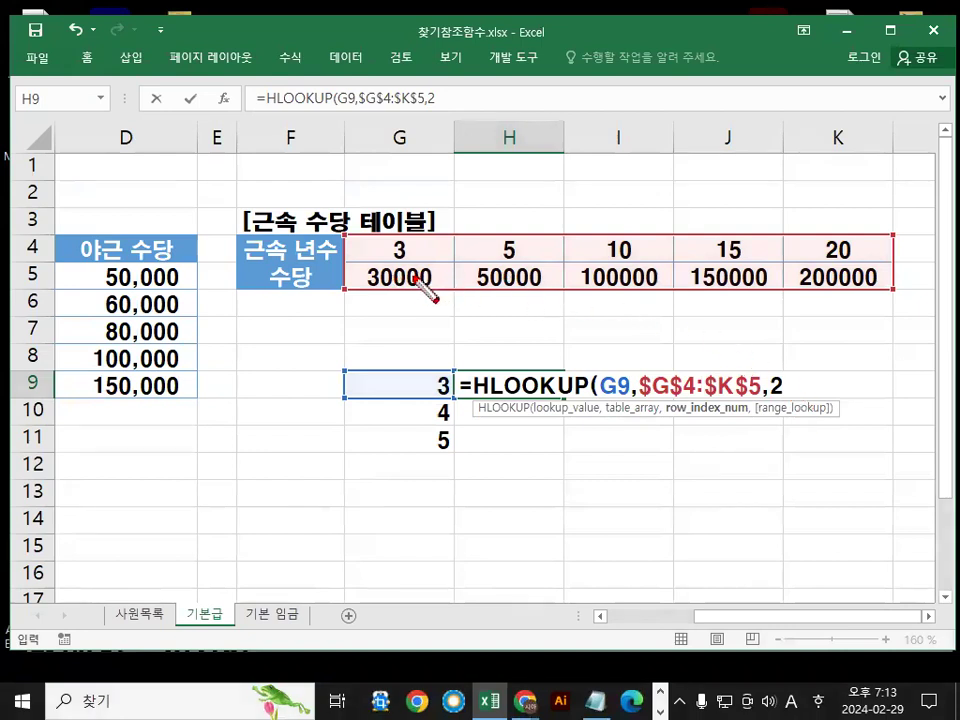
mouse_move(372, 267)
left_mouse_down()
mouse_move(512, 270)
mouse_move(482, 288)
left_mouse_up()
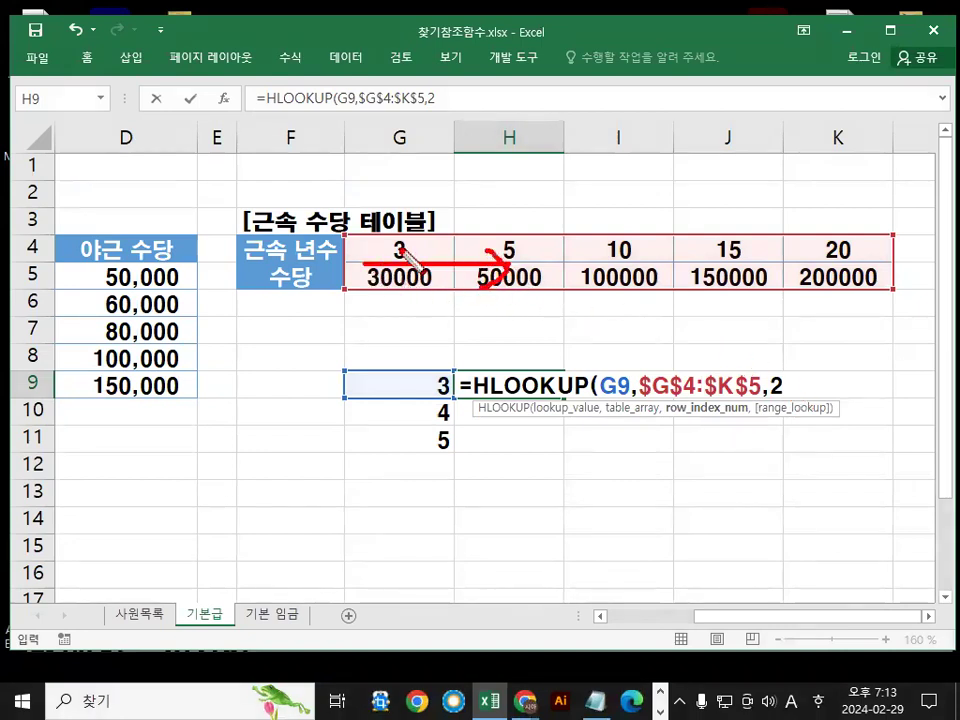
left_click_drag(386, 224, 473, 210)
left_click_drag(683, 201, 722, 204)
mouse_move(800, 188)
left_mouse_down()
mouse_move(849, 178)
mouse_move(848, 170)
left_mouse_up()
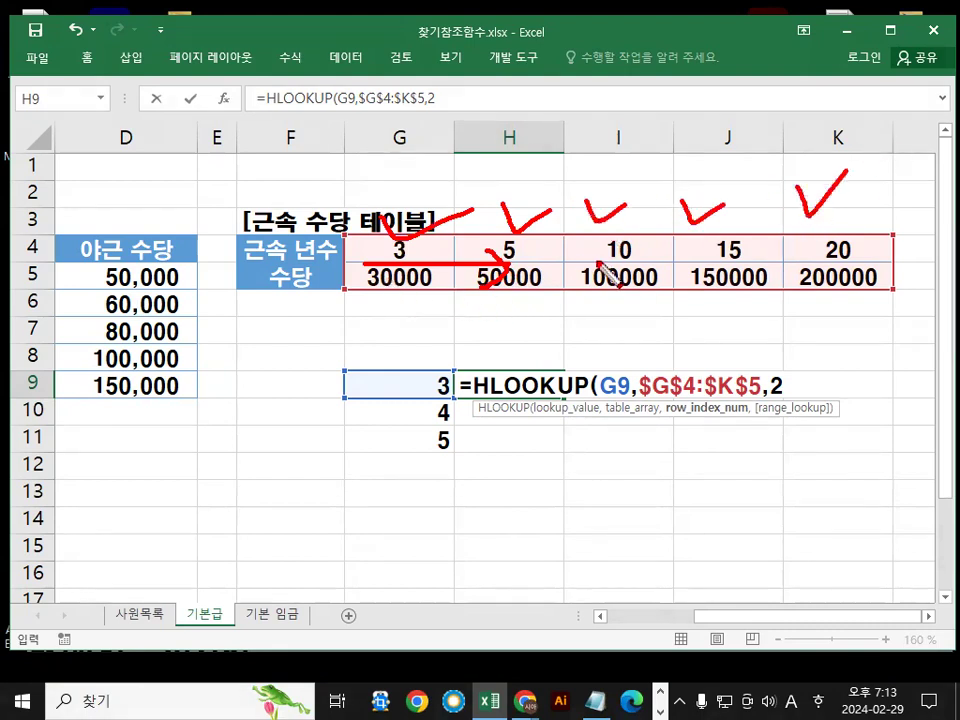
key("Escape")
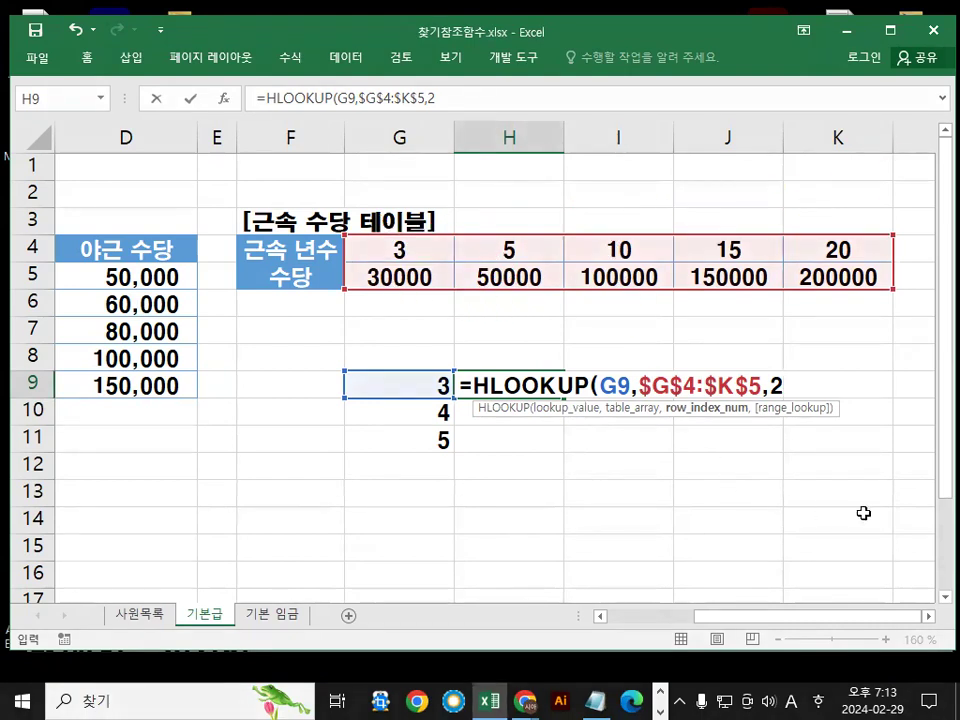
key("Return")
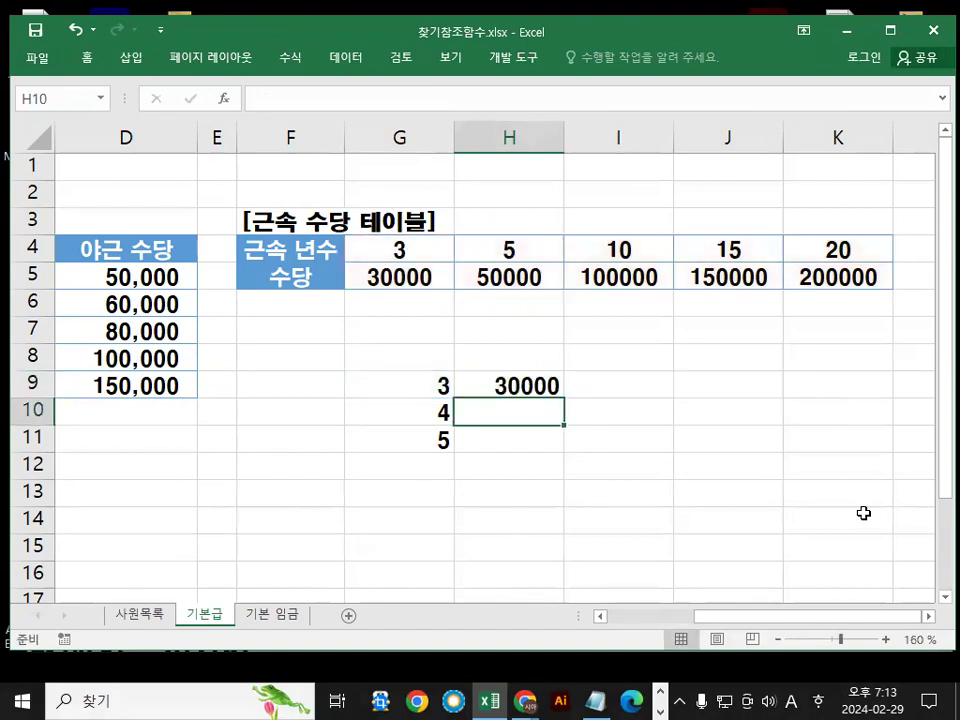
Fill the HLOOKUP formula from H9 down to H11 and select H10
left_click(552, 387)
left_click_drag(563, 399, 560, 450)
key("Down")
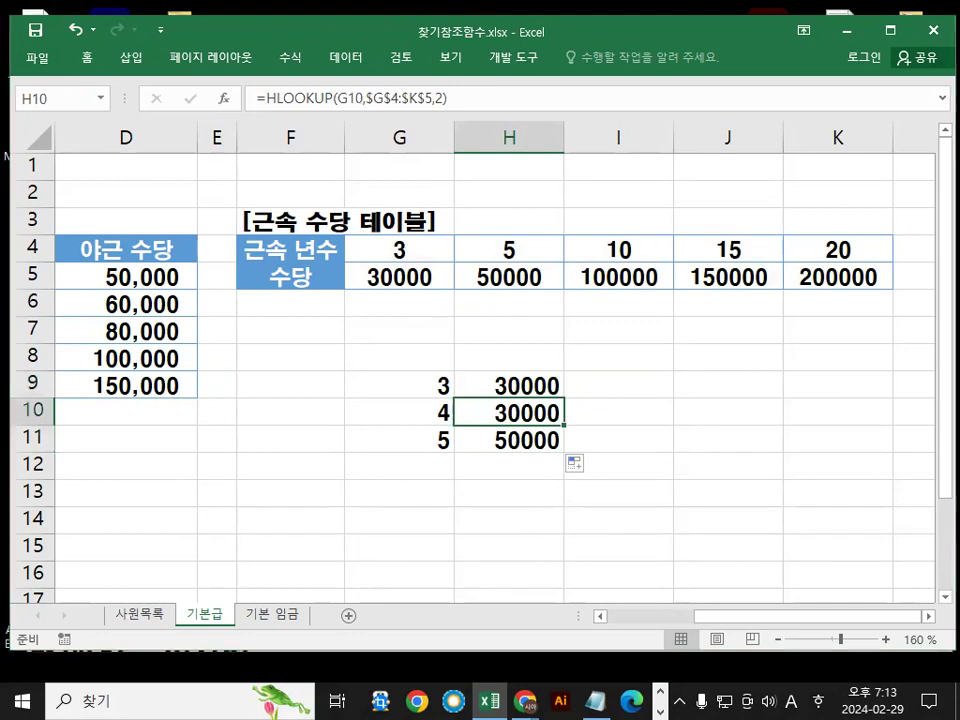
Circle the years 3 and 5 in the table and mark the interval between them to examine the approximate match
key("ctrl+1")
left_click(407, 266)
mouse_move(423, 238)
left_mouse_down()
mouse_move(390, 261)
mouse_move(392, 197)
mouse_move(411, 232)
left_mouse_up()
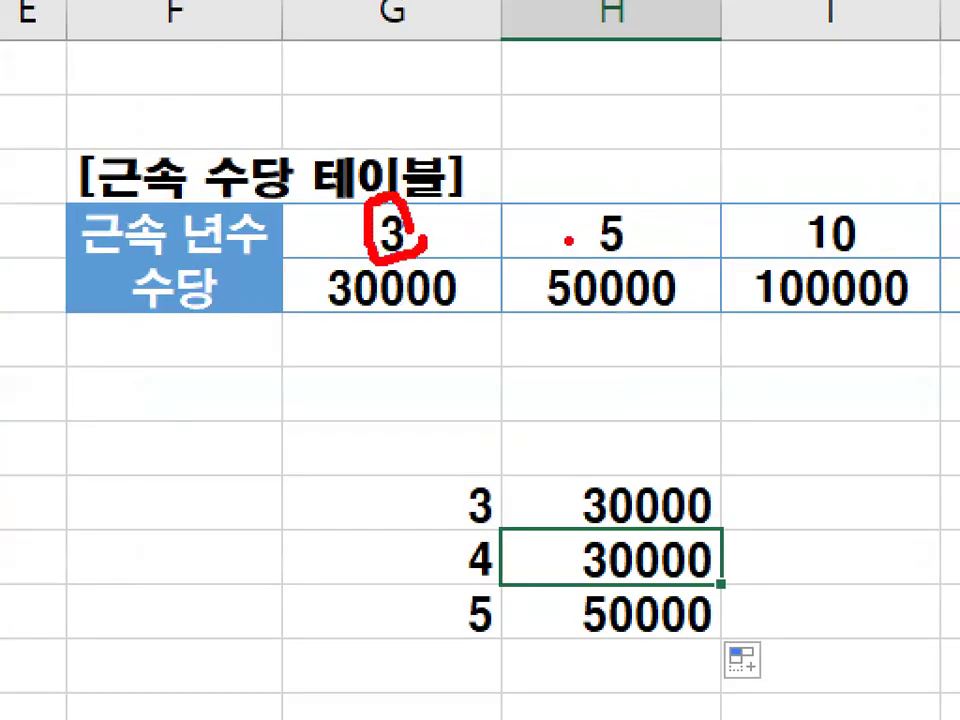
left_click_drag(630, 252, 611, 211)
left_click_drag(436, 239, 525, 244)
left_click_drag(519, 191, 483, 270)
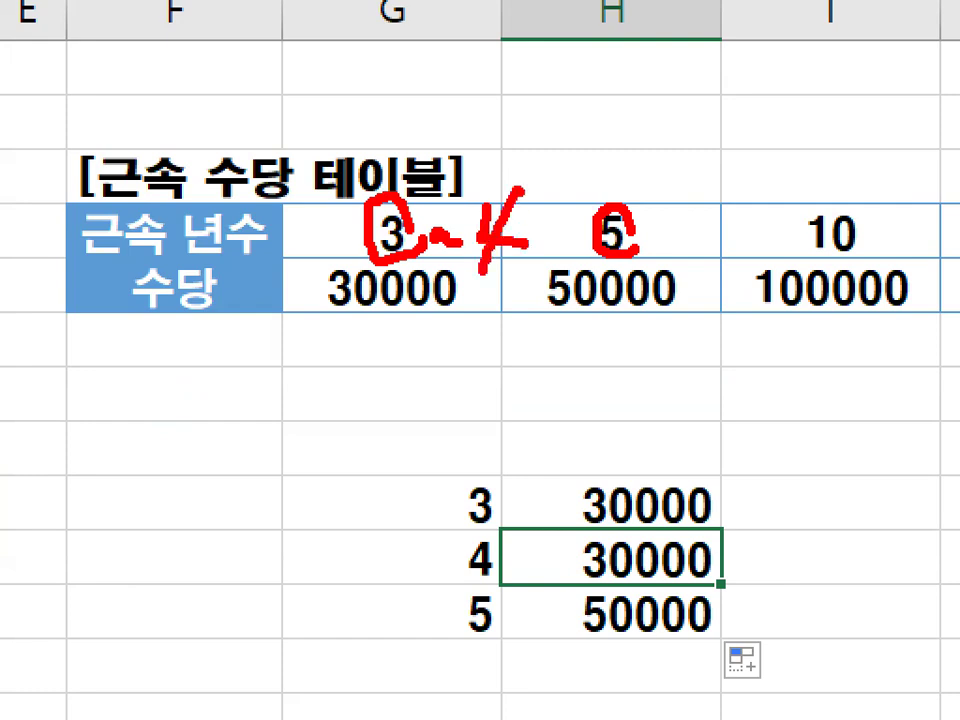
key("Escape")
Examine the H9 result against the table, circling the 3-year allowance and marking around the year 5
left_click(553, 385)
key("ctrl+1")
left_click(424, 293)
mouse_move(499, 332)
left_mouse_down()
mouse_move(375, 275)
mouse_move(484, 320)
left_mouse_up()
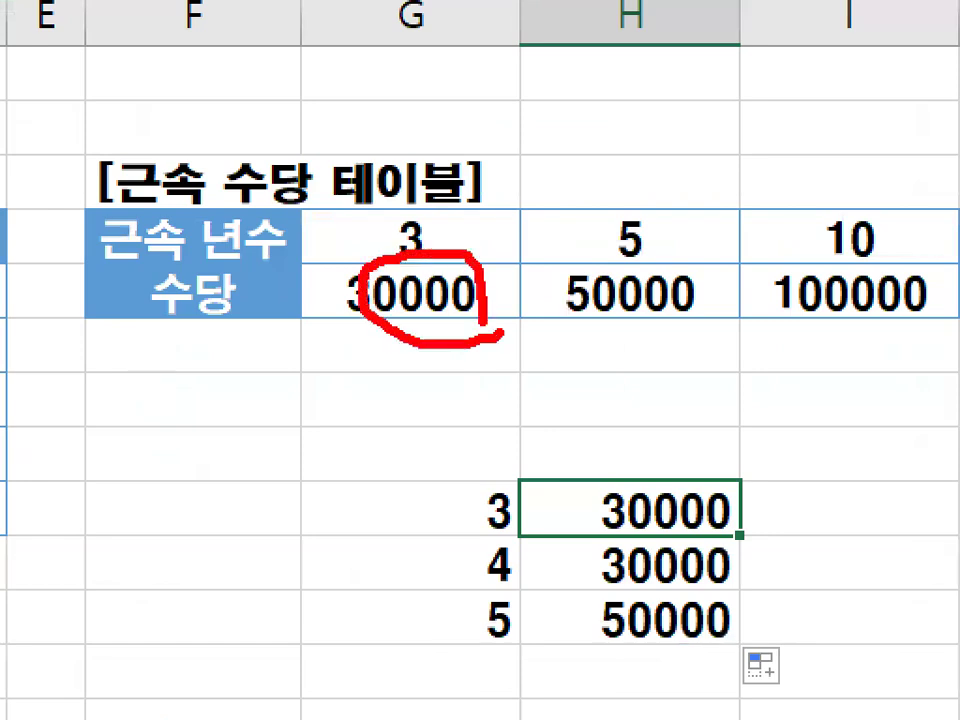
key("Escape")
left_click(619, 235)
key("ctrl+1")
left_click_drag(692, 236, 664, 263)
left_click_drag(540, 262, 548, 230)
key("Escape")
Change the lookup year in G10 to 9, marking the year 5 column of the allowance table while entering it
left_click(432, 405)
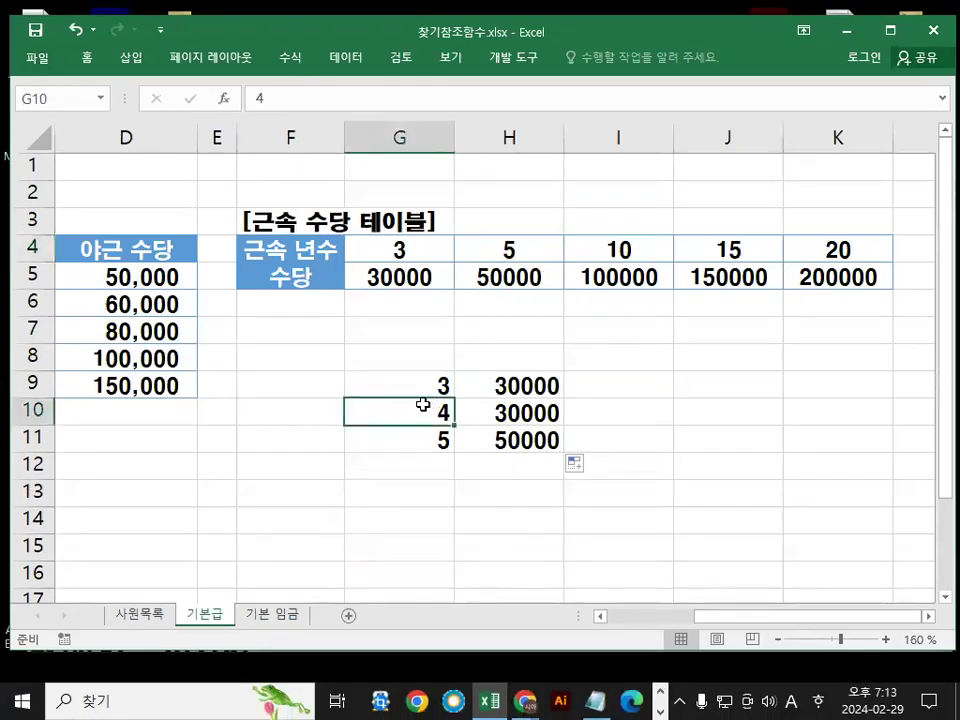
type("9")
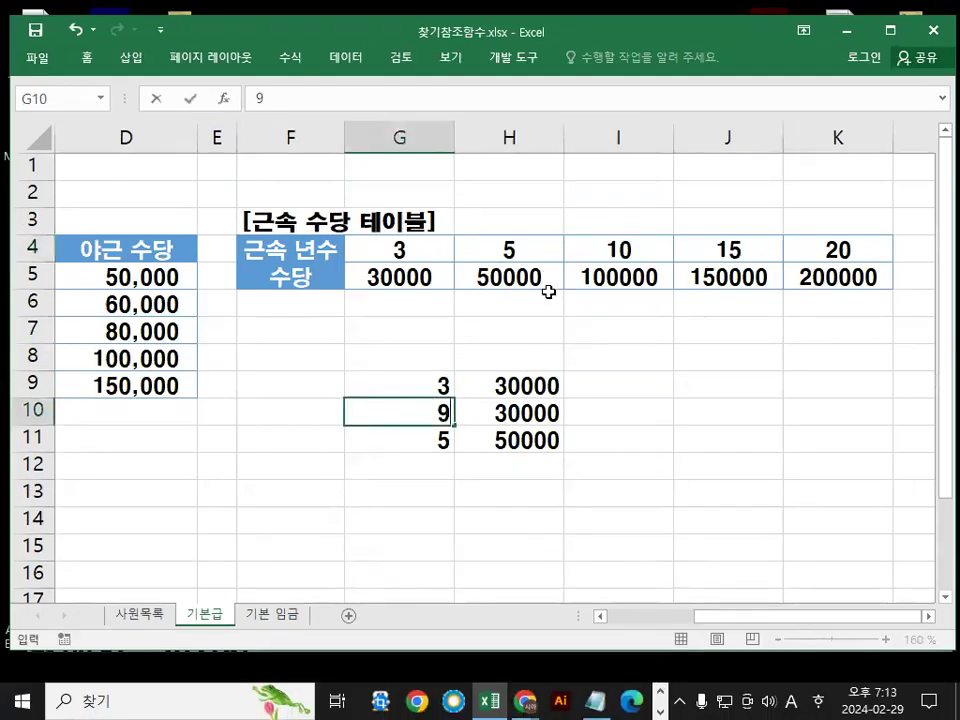
key("ctrl+1")
mouse_move(478, 278)
left_mouse_down()
mouse_move(556, 259)
mouse_move(548, 245)
left_mouse_up()
key("Escape")
key("Return")
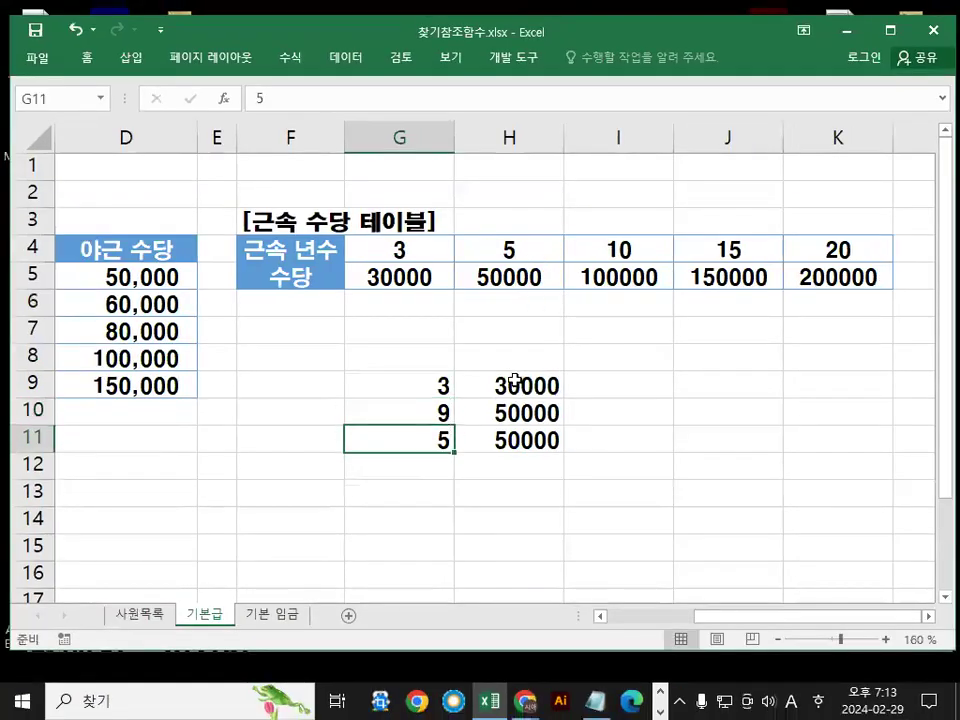
Circle the H10 result and mark the years 3 and 5 in the table to examine the approximate match for 9
key("ctrl+1")
mouse_move(483, 387)
left_mouse_down()
mouse_move(557, 413)
mouse_move(483, 393)
left_mouse_up()
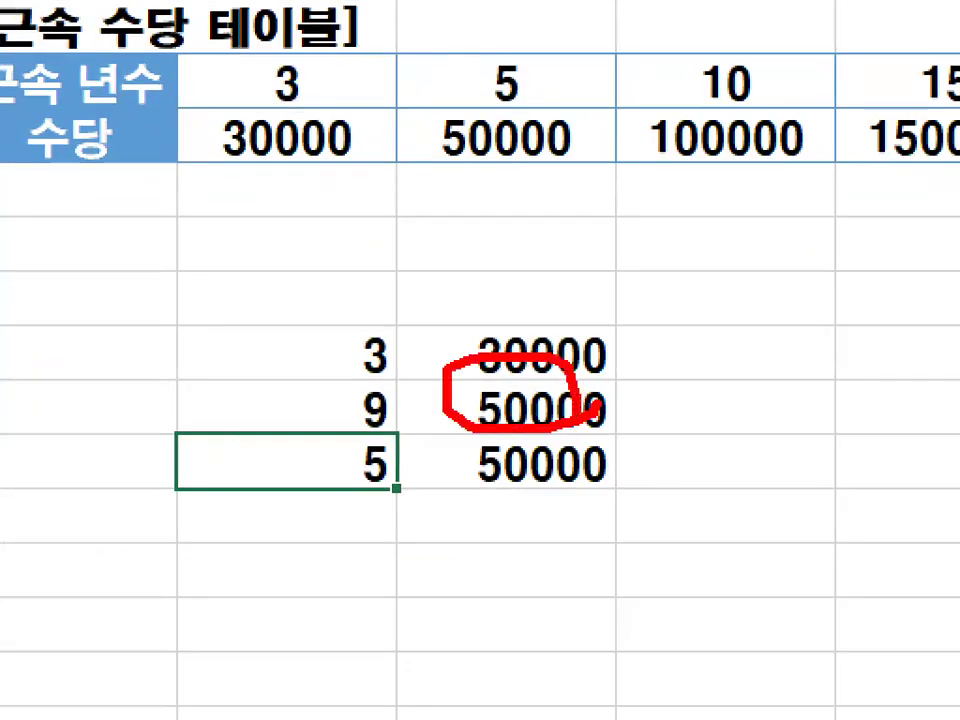
key("Escape")
key("ctrl+1")
mouse_move(251, 252)
left_mouse_down()
mouse_move(240, 272)
mouse_move(300, 240)
mouse_move(330, 246)
left_mouse_up()
left_click_drag(482, 178, 600, 72)
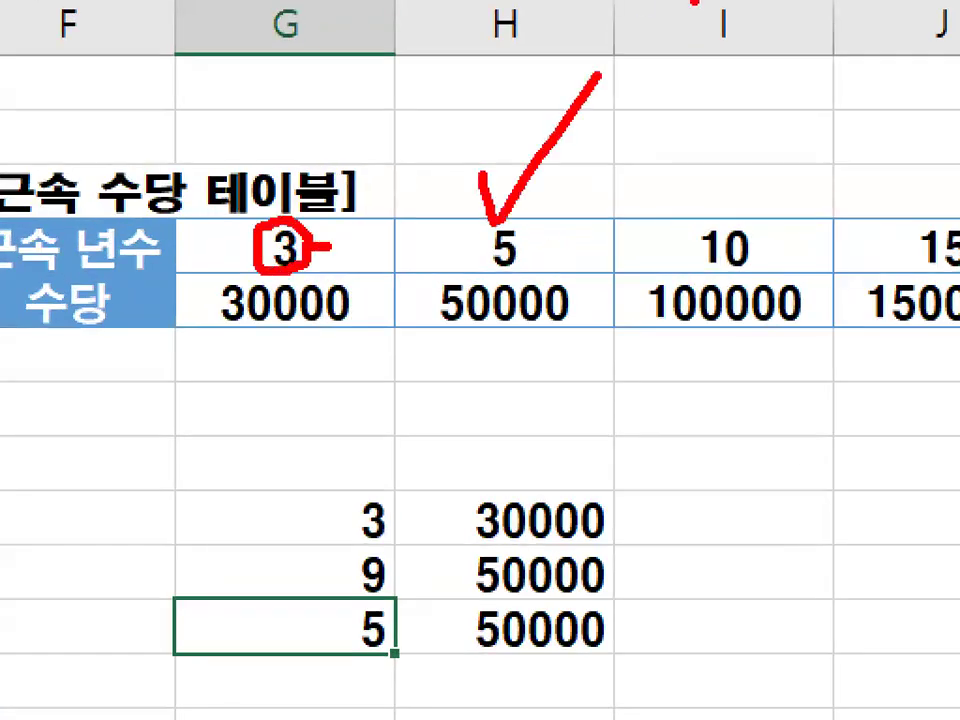
key("Escape")
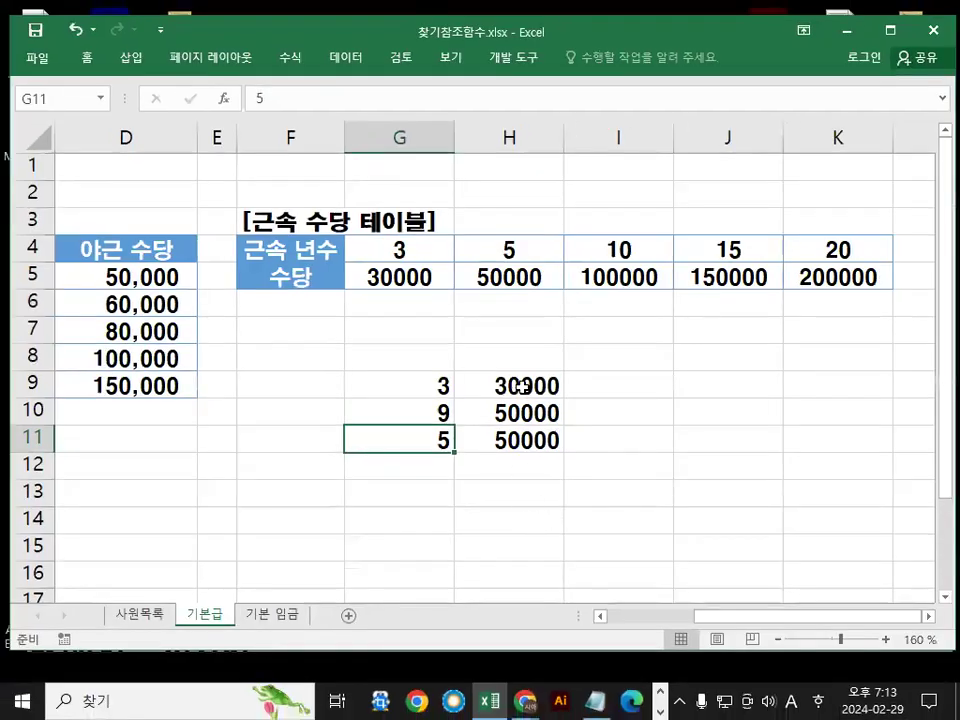
Add the exact-match option 0 to the HLOOKUP formula in H9, making it =HLOOKUP(G9,$G$4:$K$5,2,0)
double_click(520, 386)
left_click(785, 386)
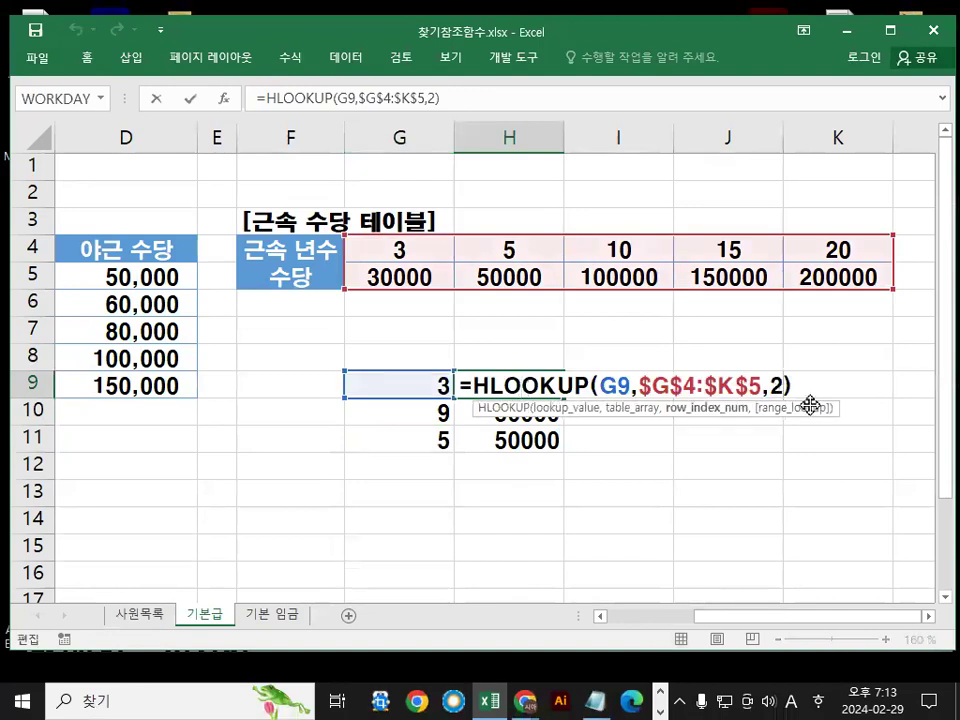
type(",0")
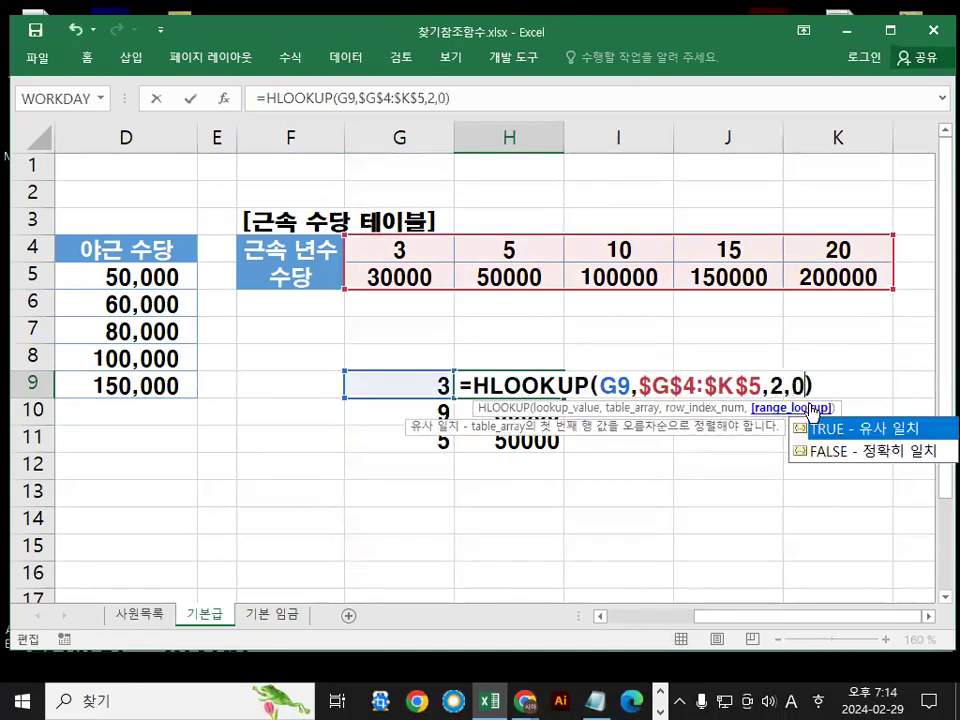
key("Return")
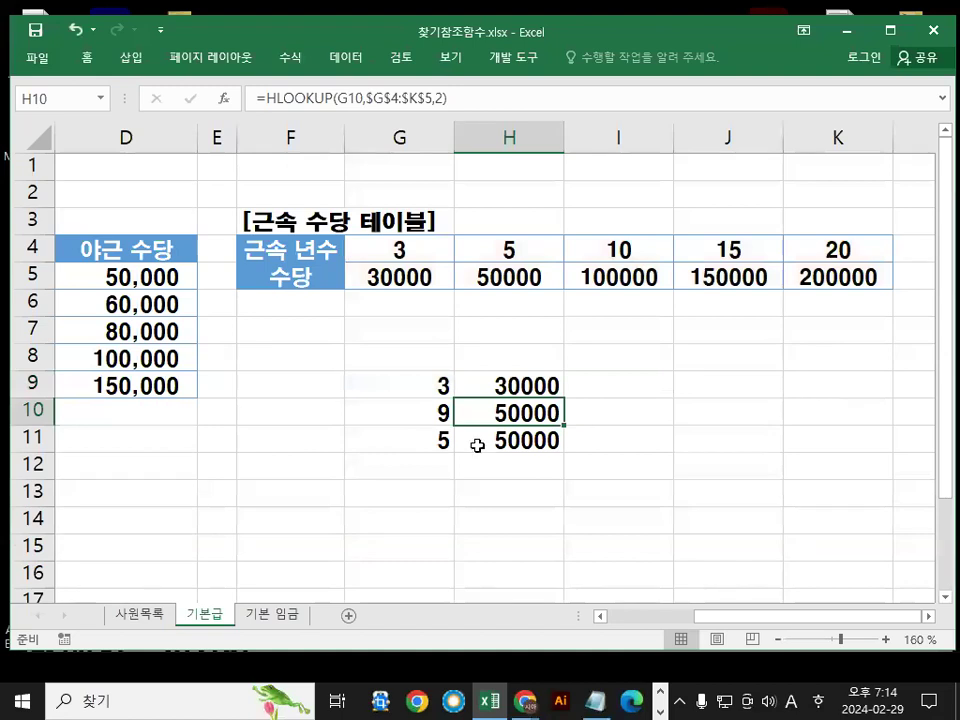
Compare the lookup year 9 in G10 with each year from 3 to 20 in the allowance table's first row
left_click(432, 410)
left_click(403, 248)
left_click(542, 246)
left_click(618, 247)
left_click(720, 248)
left_click(842, 250)
left_click(580, 248)
mouse_move(670, 258)
left_mouse_down()
mouse_move(664, 246)
mouse_move(671, 260)
left_mouse_up()
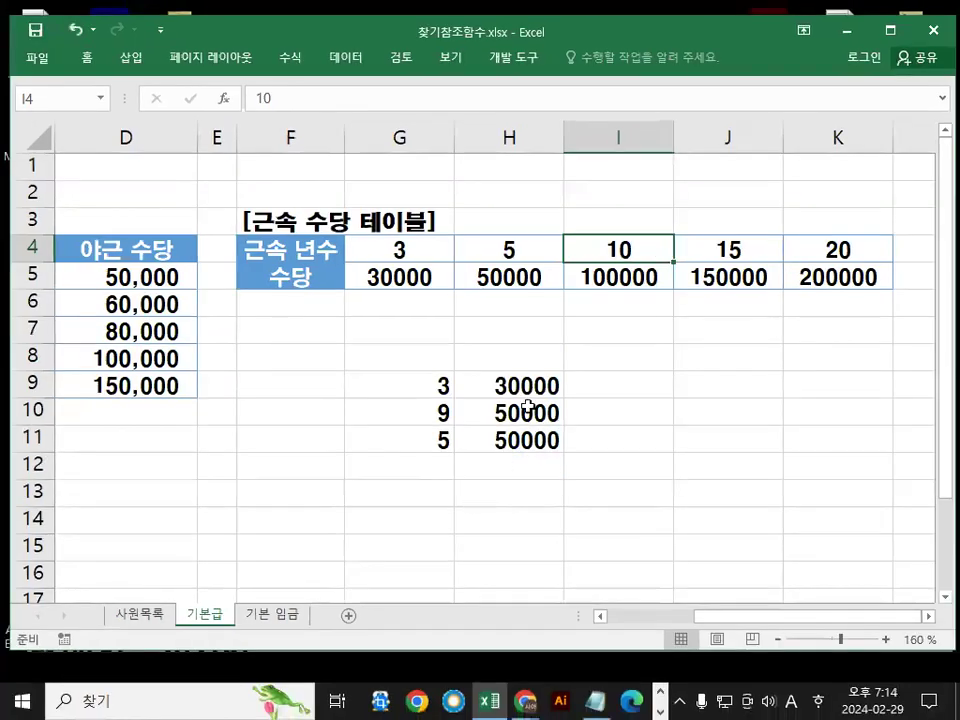
Fill the exact-match HLOOKUP formula from H9 down to H11
left_click(522, 392)
mouse_move(562, 400)
left_mouse_down()
mouse_move(558, 448)
mouse_move(551, 436)
left_mouse_up()
left_click_drag(430, 384, 585, 446)
left_click_drag(556, 402, 595, 470)
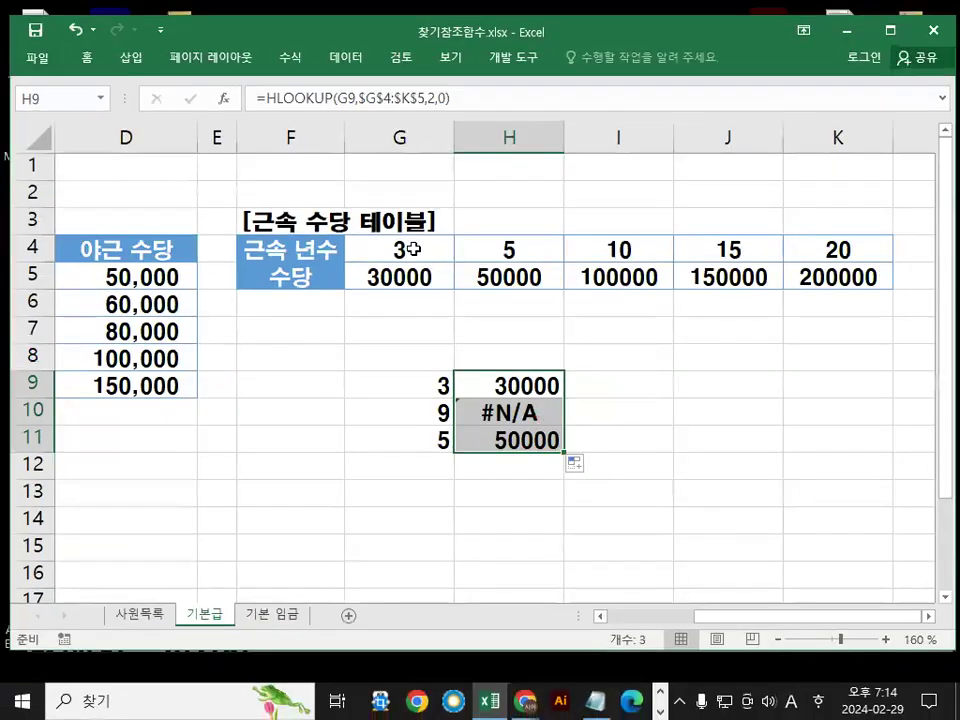
Examine the exact-match results in H9 and H10 against the lookup years and the table's year row G4:K4
left_click_drag(422, 249, 792, 241)
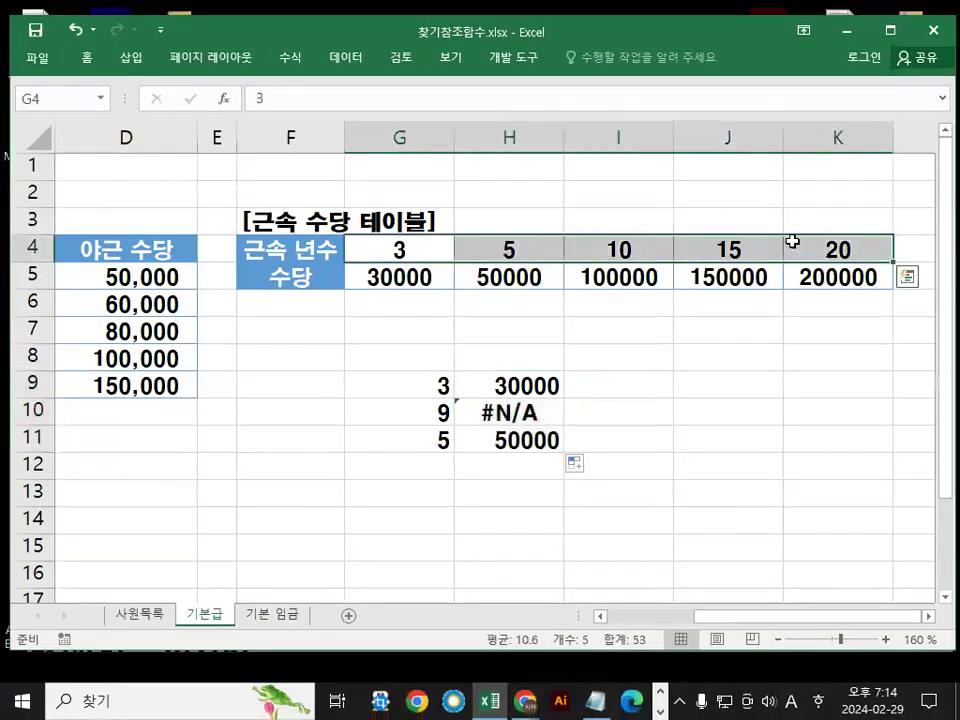
left_click(562, 412)
left_click(551, 381)
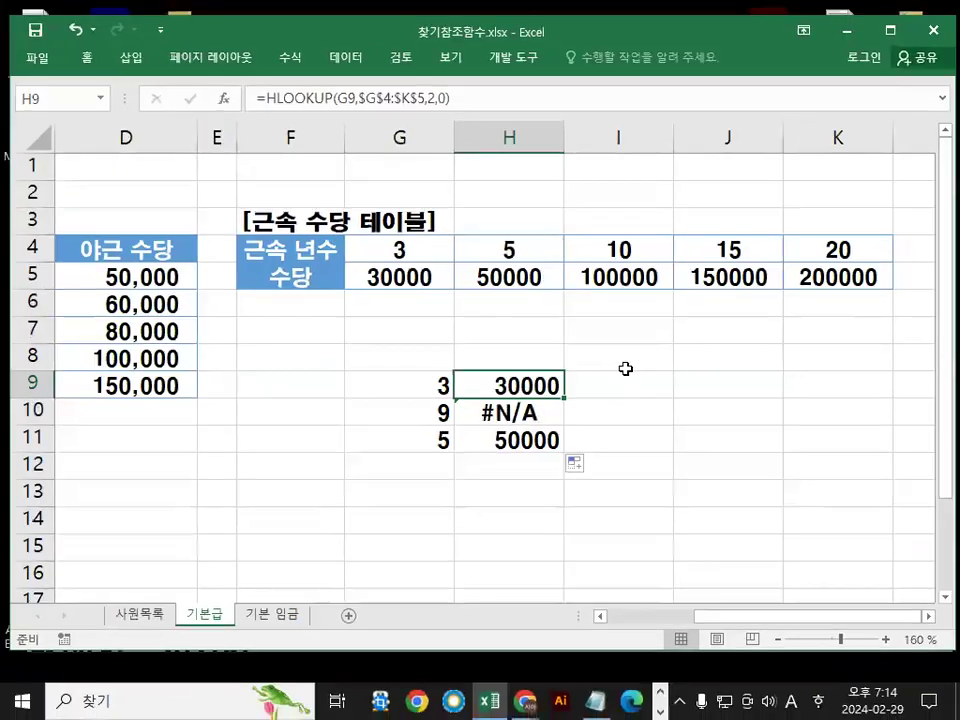
left_click(585, 388)
left_click(498, 414)
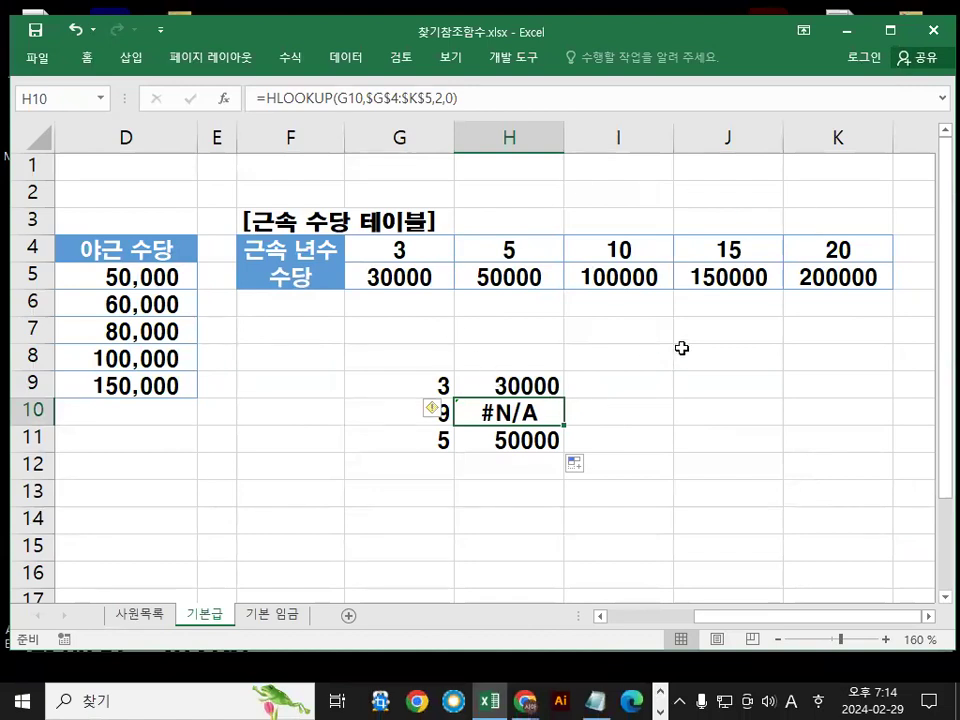
left_click_drag(364, 411, 611, 387)
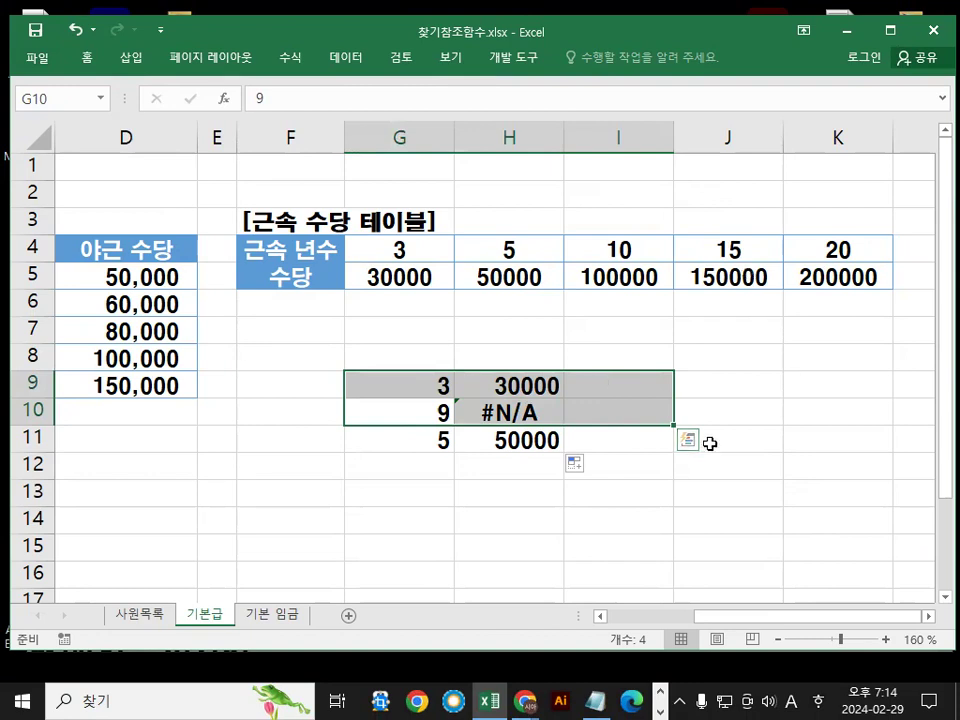
left_click(510, 466)
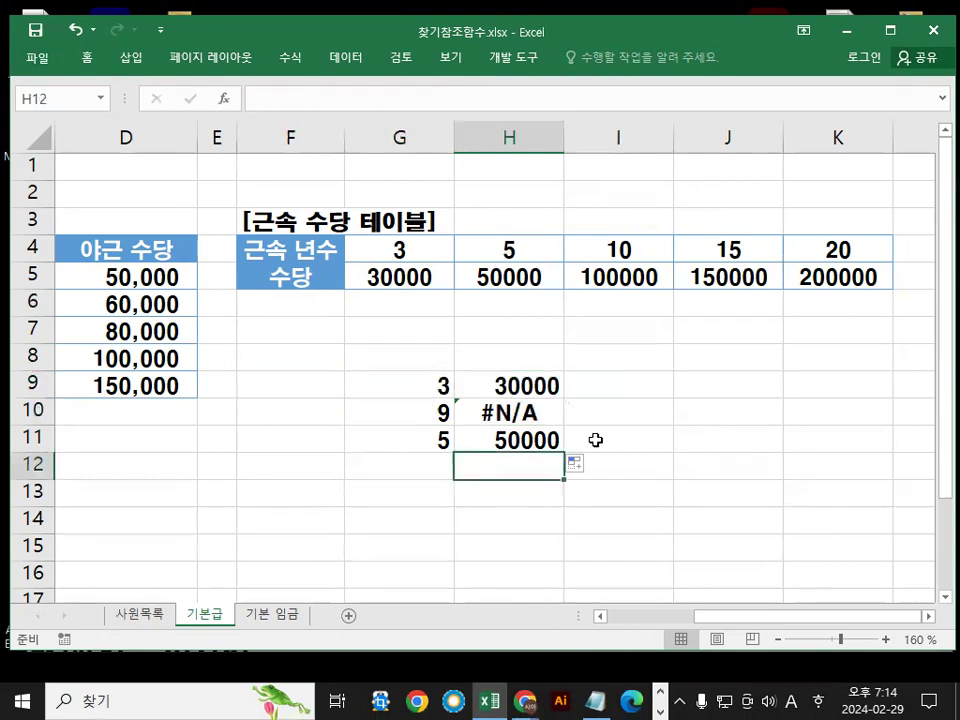
left_click(533, 386)
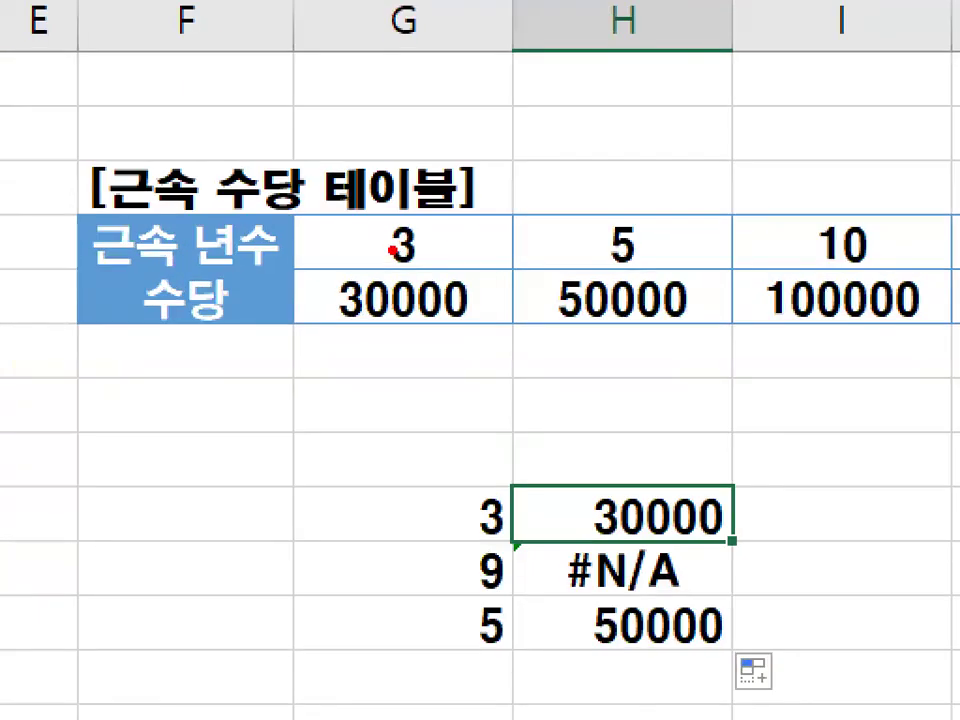
Circle the years 3 and 5 in the allowance table and tick beside the year 3
mouse_move(448, 242)
left_mouse_down()
mouse_move(395, 268)
mouse_move(428, 222)
left_mouse_up()
left_click_drag(678, 265, 650, 238)
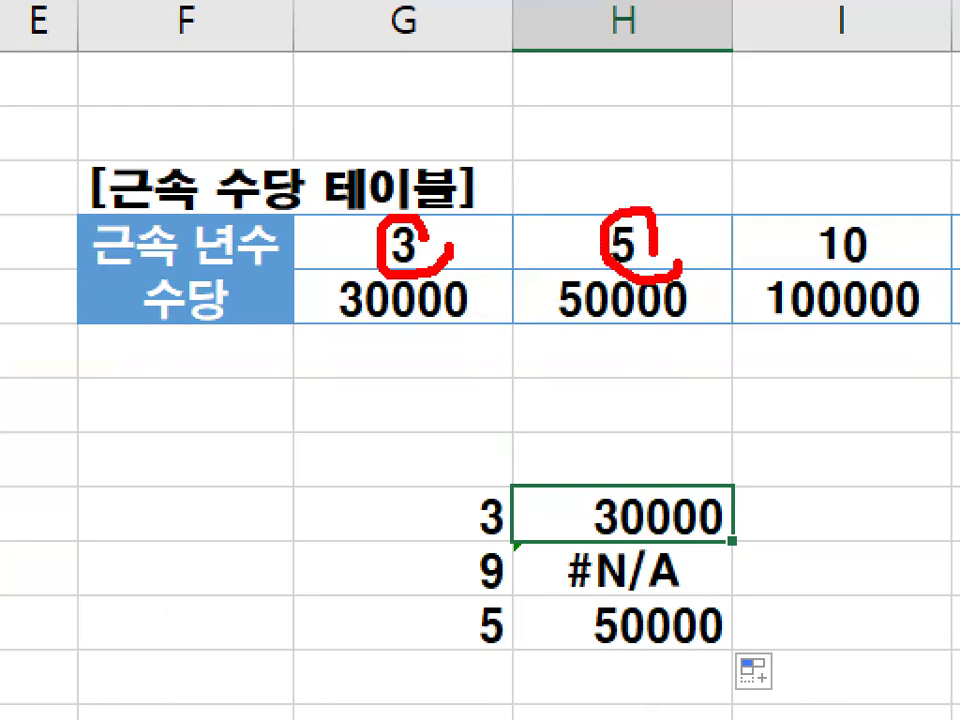
left_click_drag(430, 196, 542, 125)
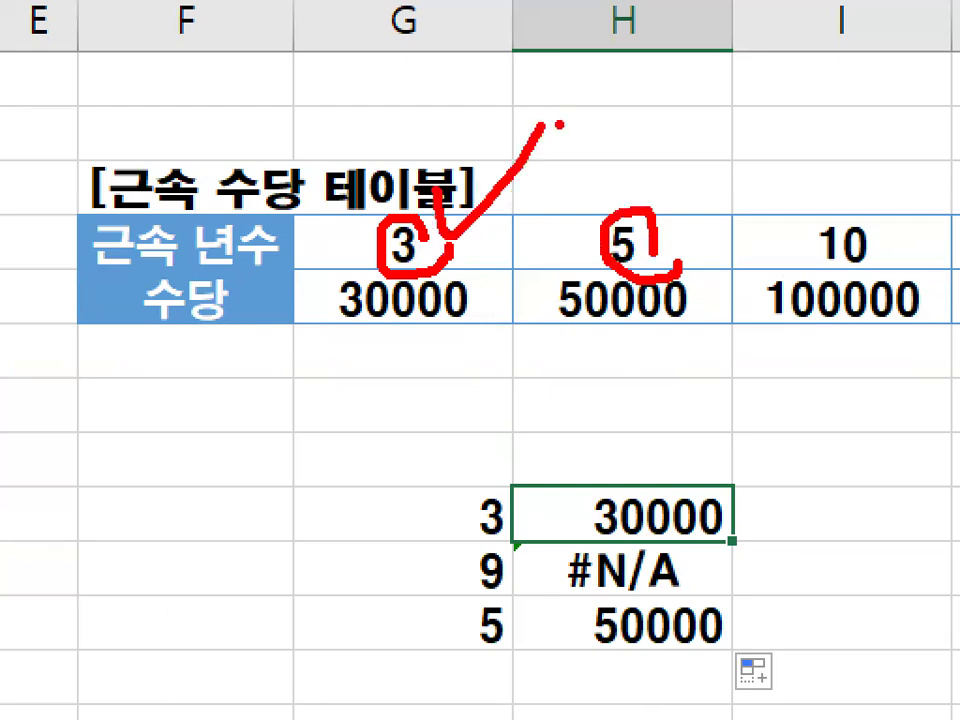
key("Escape")
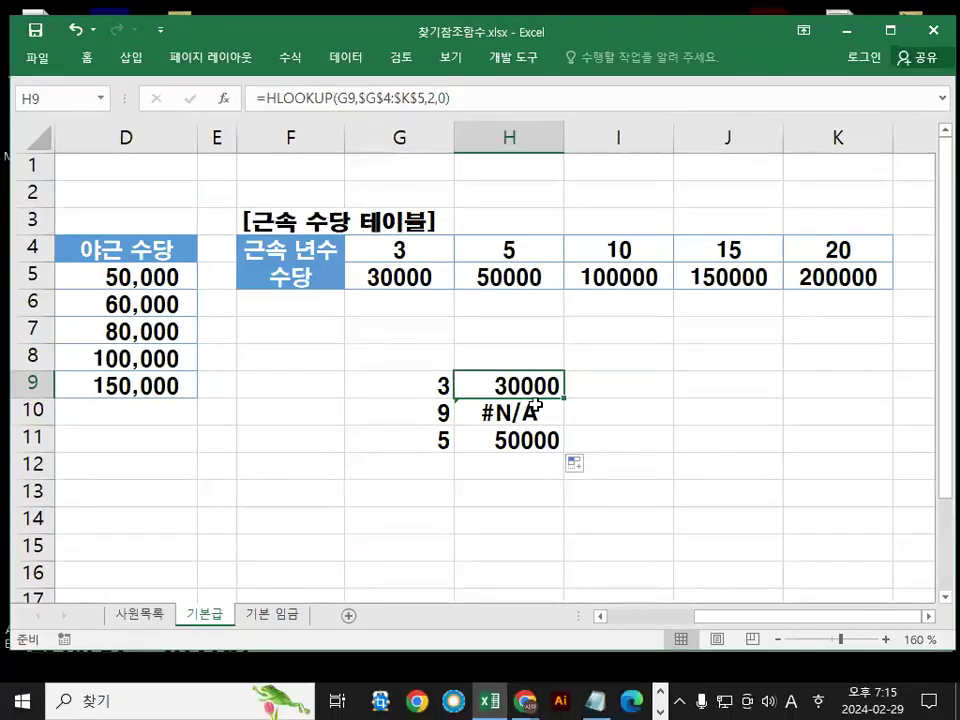
Inspect the HLOOKUP formula in H9 and circle its match option 0
double_click(538, 389)
left_click_drag(798, 389, 830, 380)
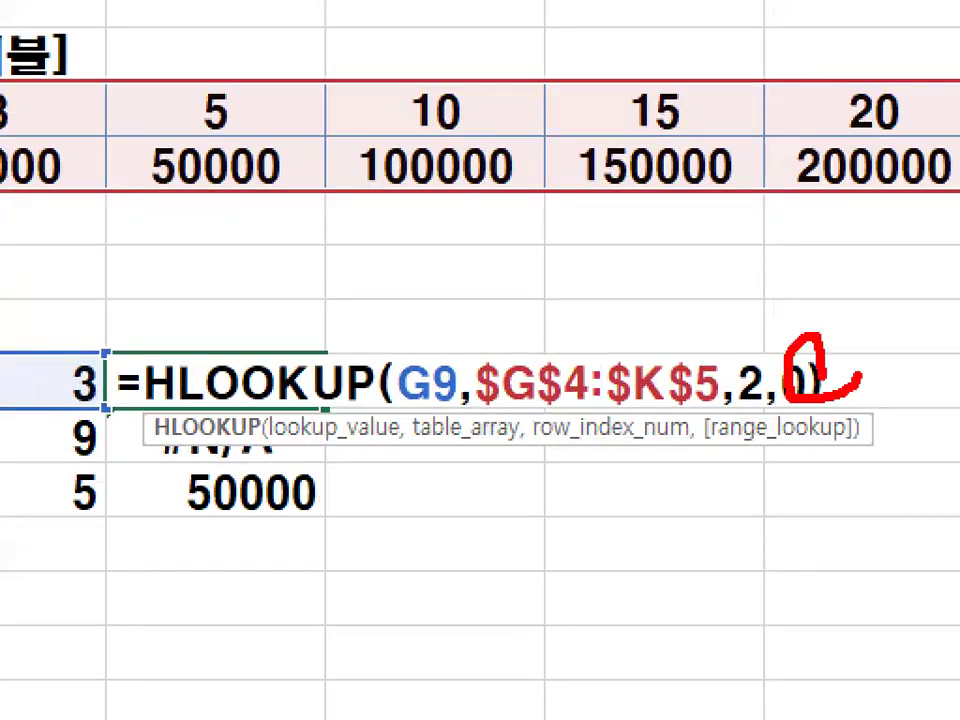
key("Escape")
key("Escape")
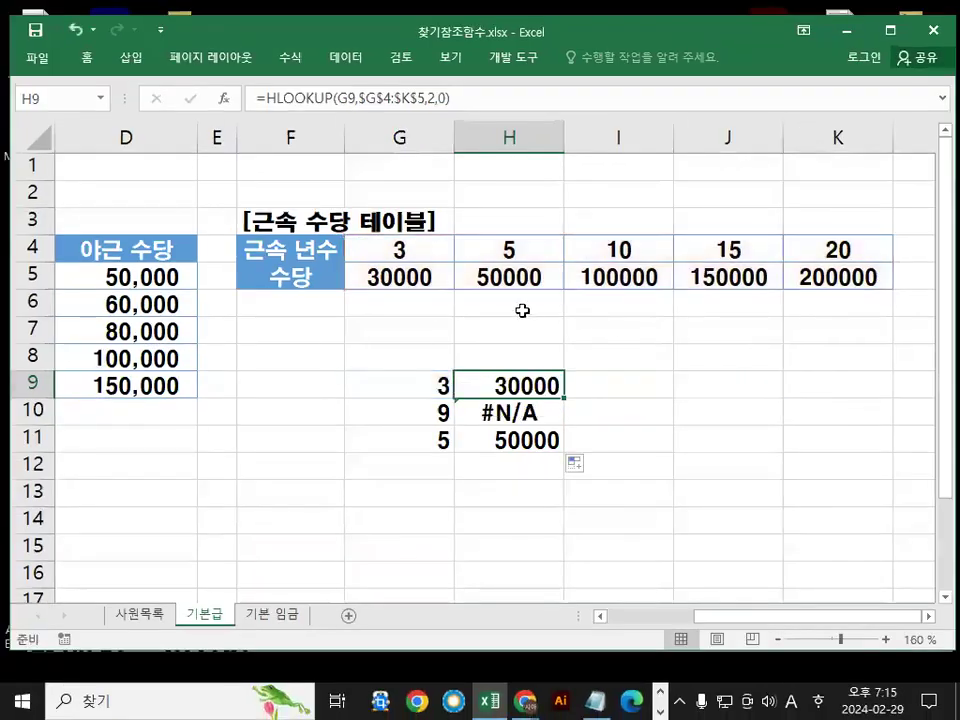
Check whether the 9 in G10 exists among the table's years, going through G4 to K4 twice
left_click(428, 397)
left_click(428, 408)
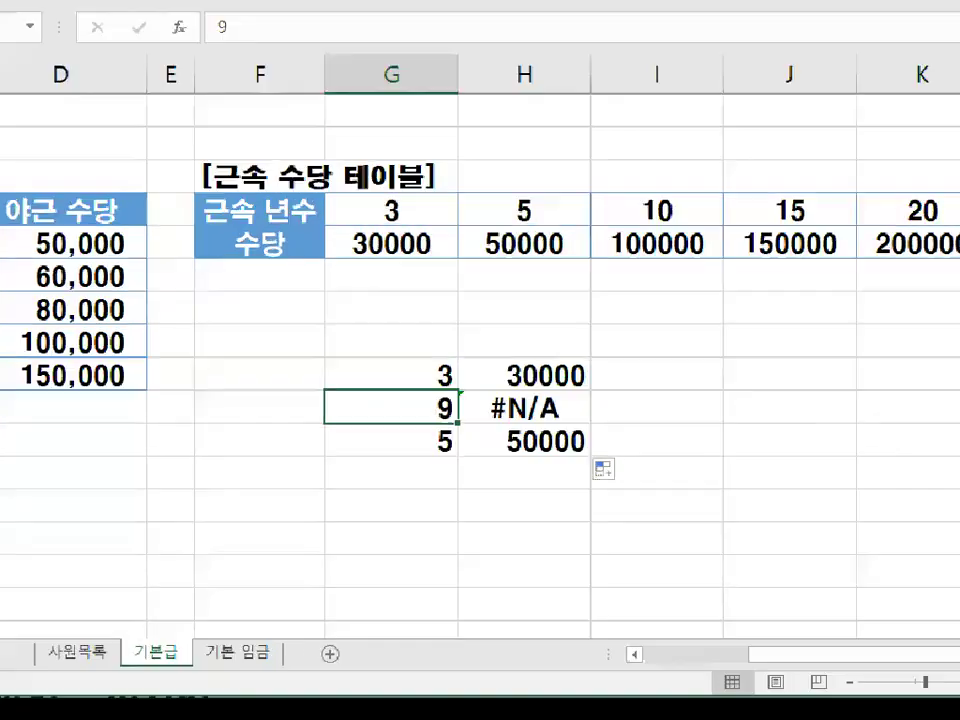
mouse_move(462, 409)
left_mouse_down()
mouse_move(428, 408)
mouse_move(470, 392)
left_mouse_up()
left_click(366, 65)
left_click(505, 249)
left_click(660, 242)
left_click(728, 240)
left_click(797, 237)
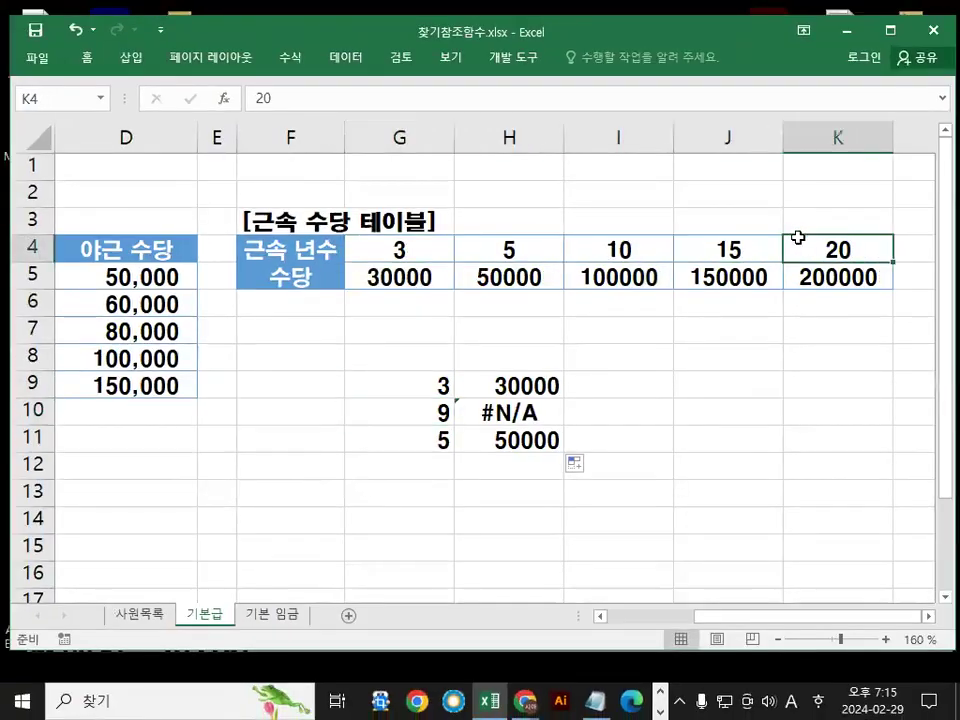
left_click(396, 249)
left_click(546, 244)
left_click(618, 244)
left_click(728, 242)
left_click(809, 239)
Review the complete HLOOKUP formula in H9 and keep it as it is
left_click(512, 385)
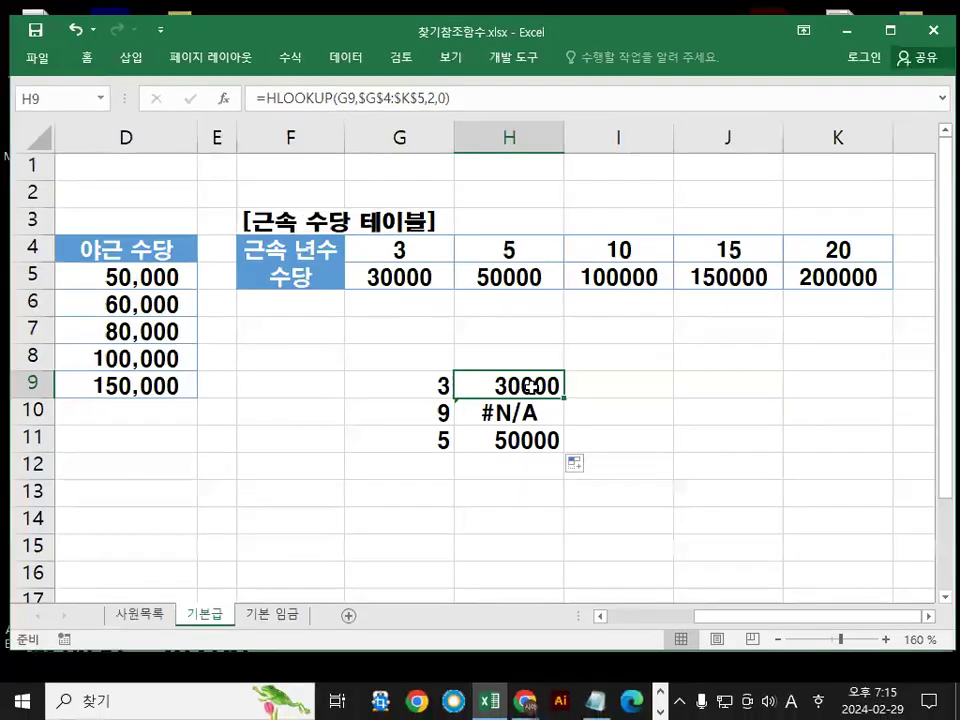
double_click(540, 386)
key("ctrl+Return")
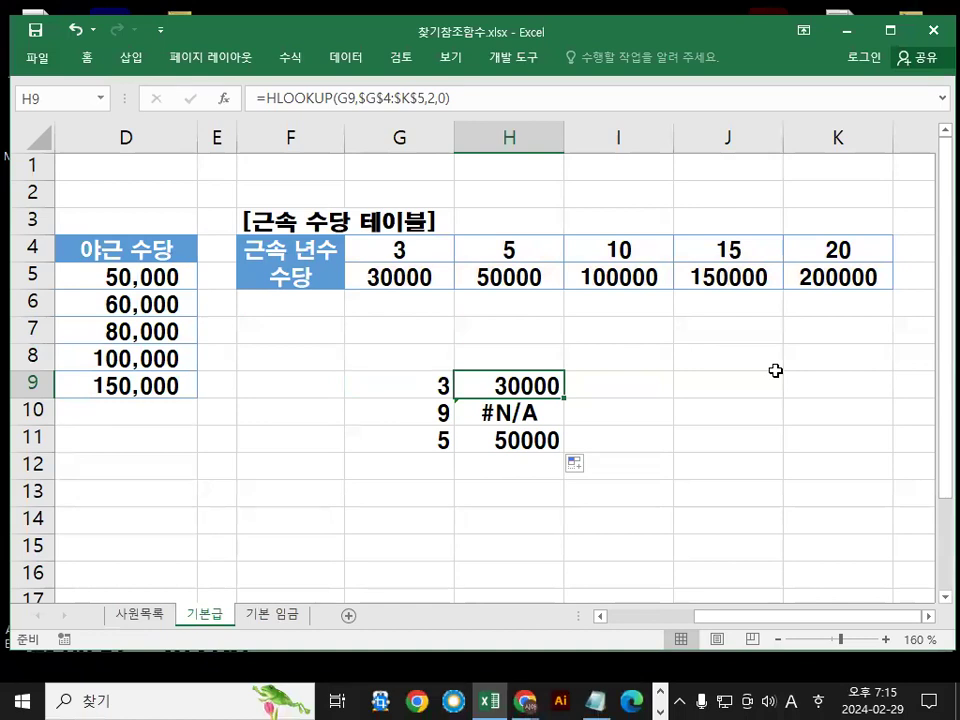
Switch to the Notepad notes mos엑셀설명.txt and review the HLOOKUP arguments, highlighting 옵션 in the syntax line
key("alt+Tab")
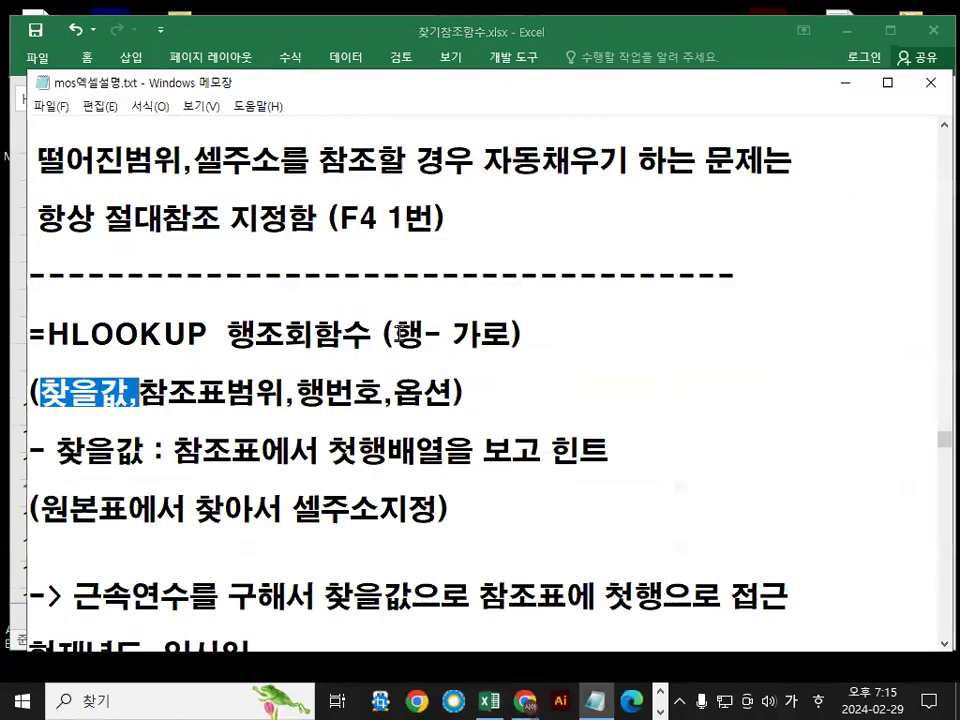
scroll(231, 347, "down", 1)
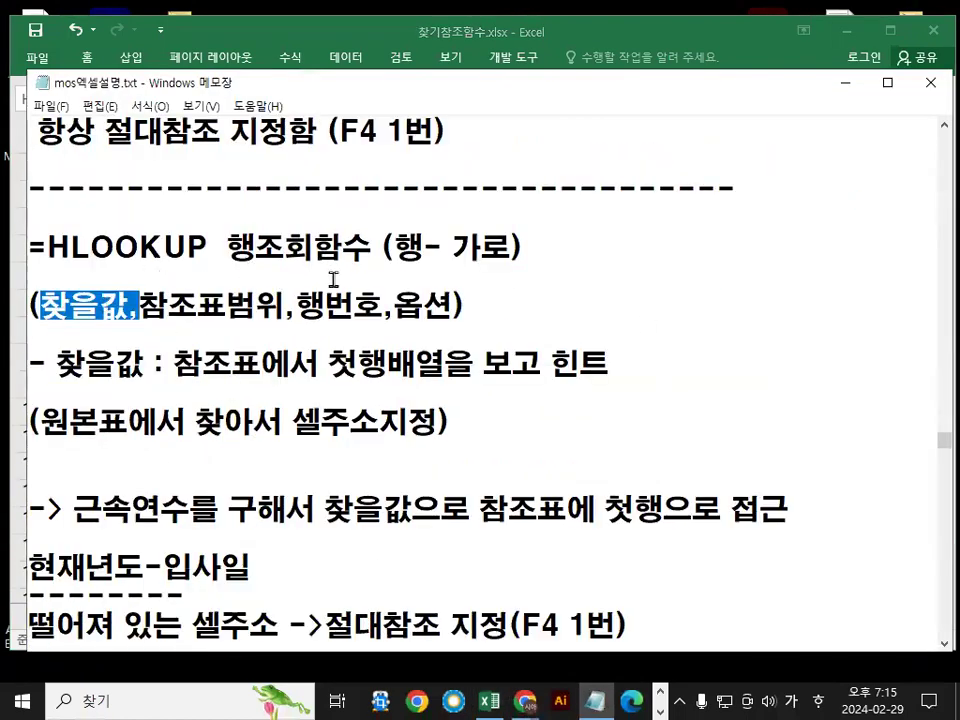
left_click(46, 308)
left_click_drag(46, 308, 455, 308)
scroll(457, 308, "down", 1)
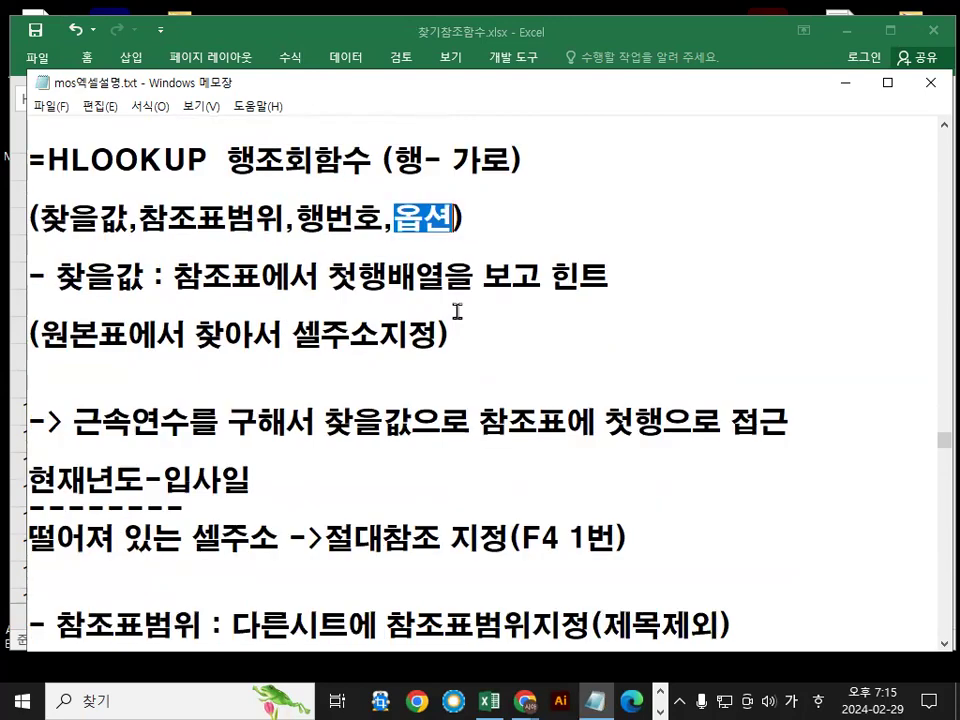
Read the notes on the 옵션 argument, highlighting the non-ascending order condition, the value 0 and the argument name
scroll(457, 311, "down", 5)
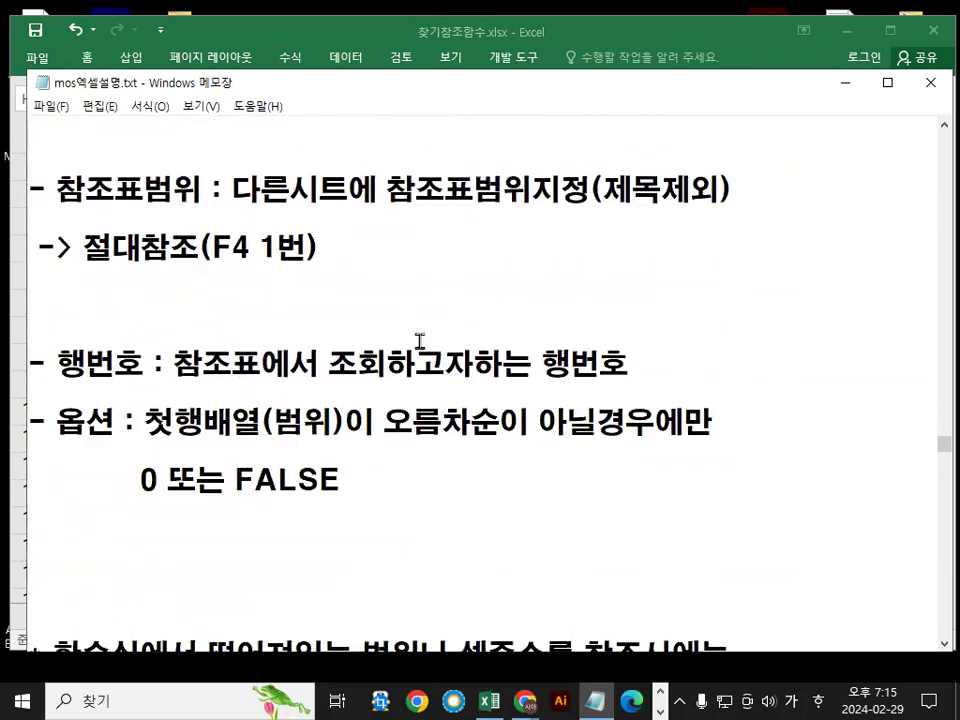
left_click_drag(158, 424, 720, 418)
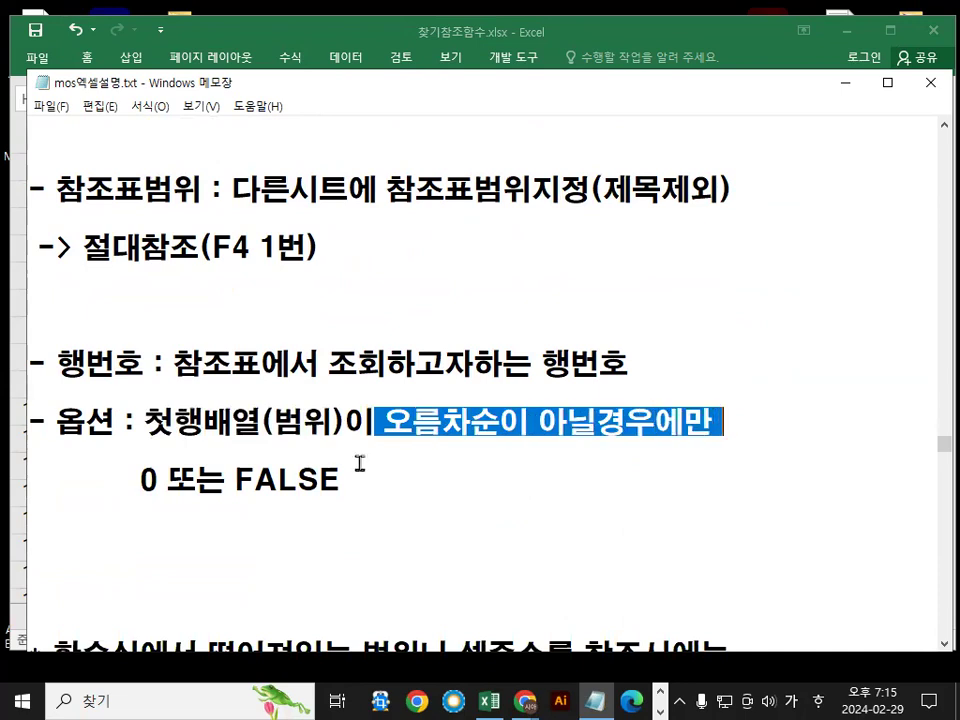
left_click_drag(141, 480, 150, 480)
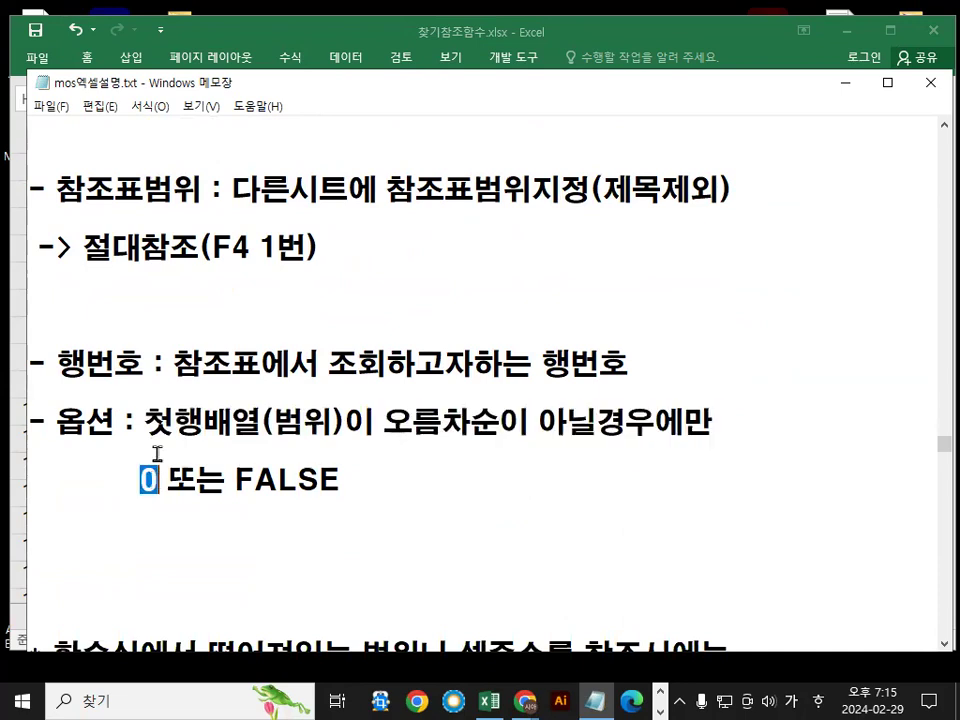
left_click_drag(45, 423, 126, 428)
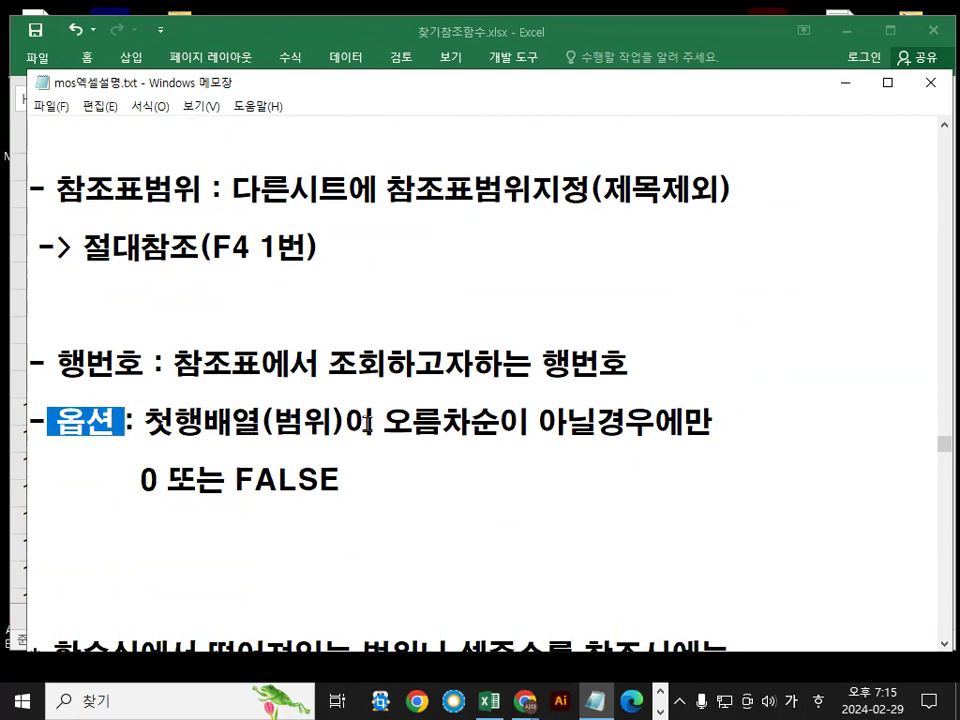
Switch back to Excel, recheck the first years in G4 and H4, and clear the test lookups in G9:H11
left_click(507, 35)
left_click(388, 248)
left_click(490, 247)
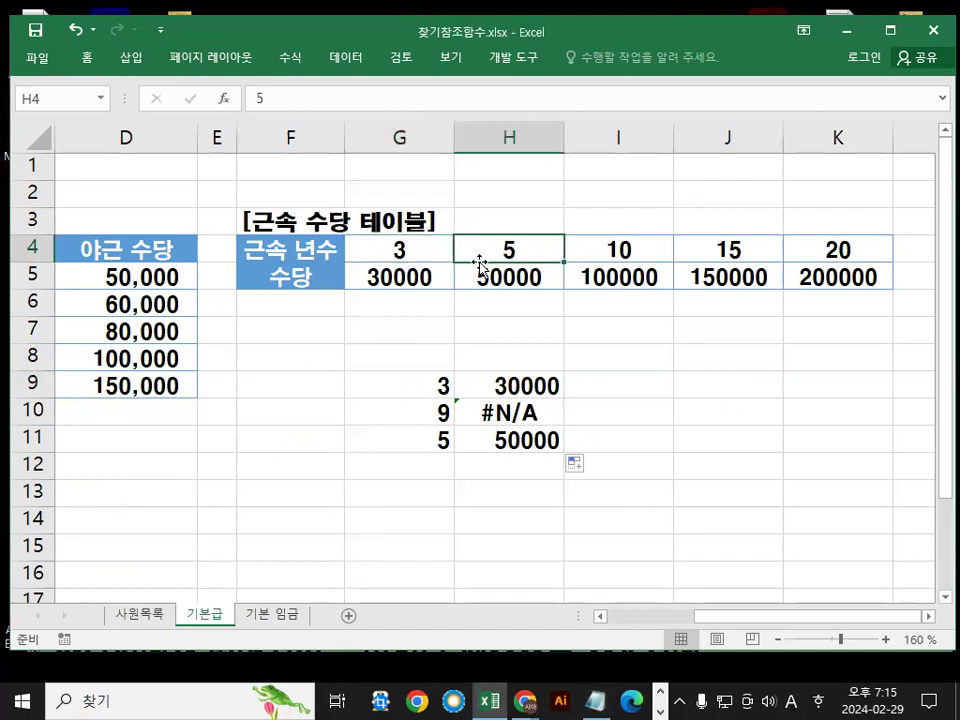
left_click(392, 248)
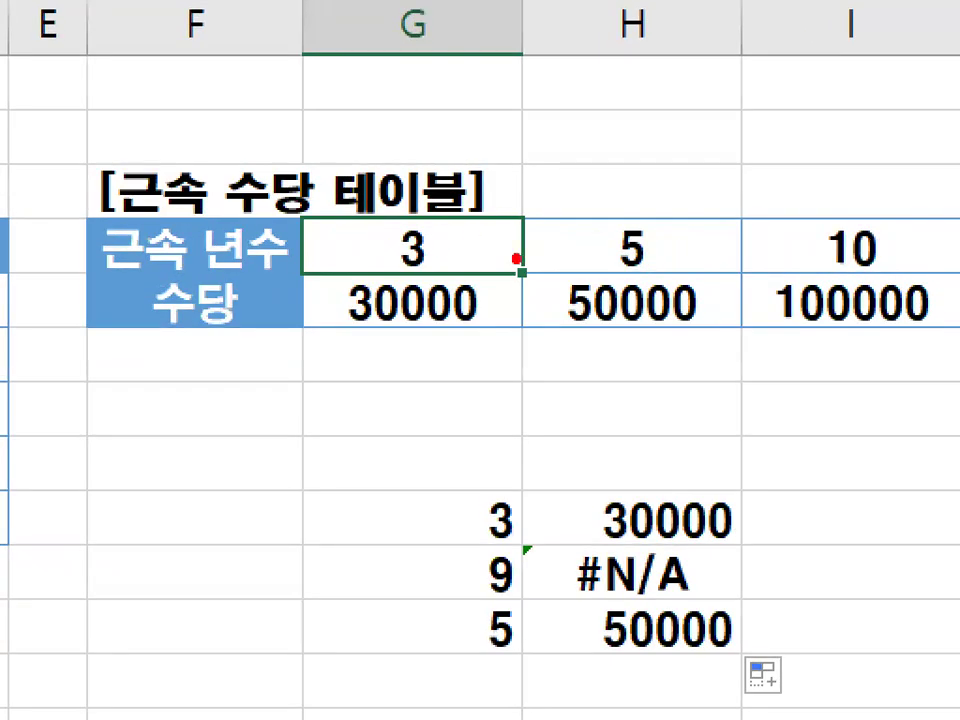
left_click_drag(513, 224, 518, 268)
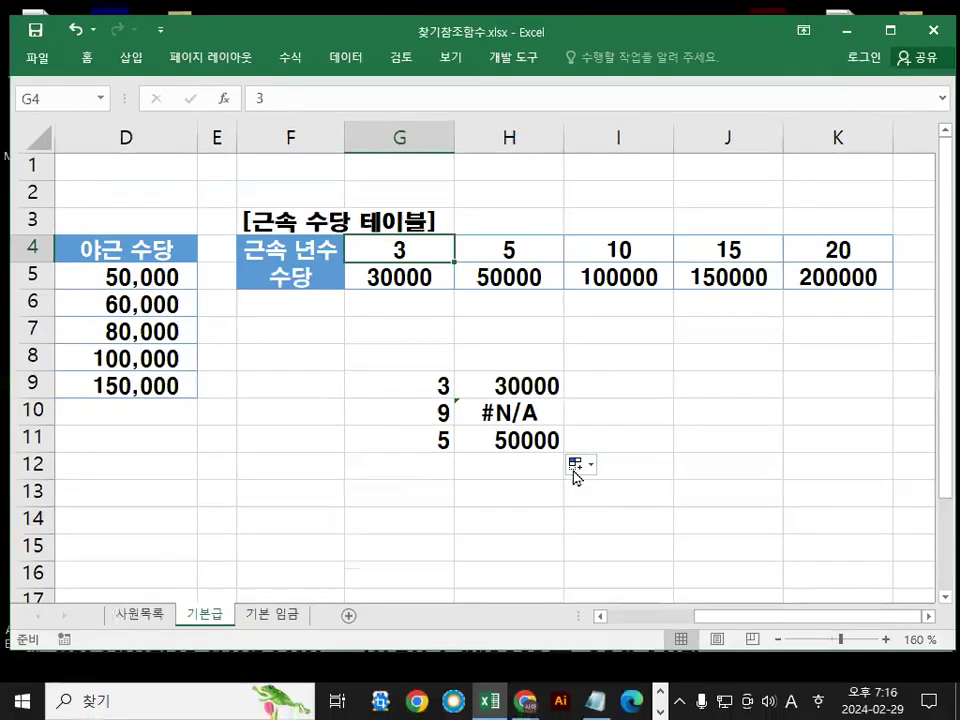
left_click_drag(411, 518, 663, 624)
key("Delete")
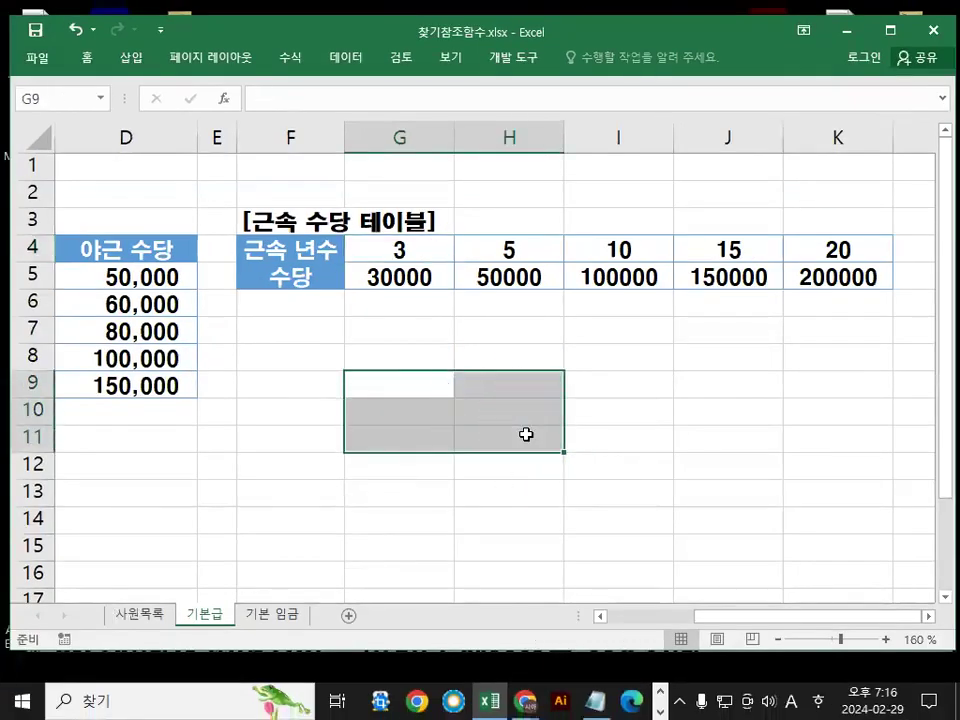
Review the HLOOKUP syntax line in the Notepad notes, highlighting 찾을값, 참조표범위, 행번호 and 옵션 in turn
key("alt+Tab")
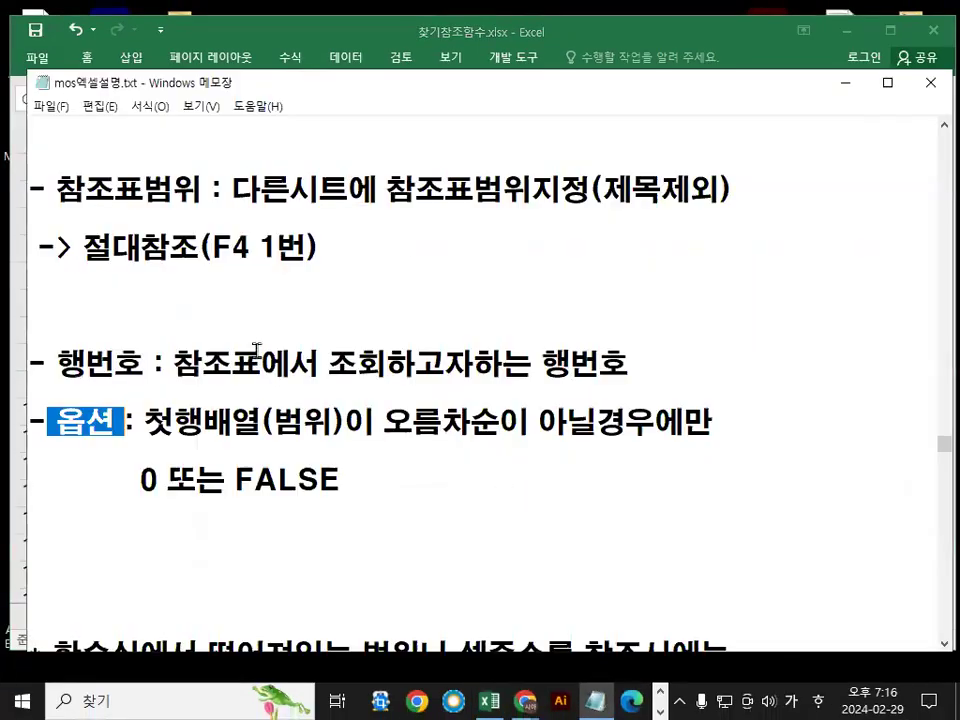
scroll(257, 343, "up", 3)
scroll(279, 318, "up", 3)
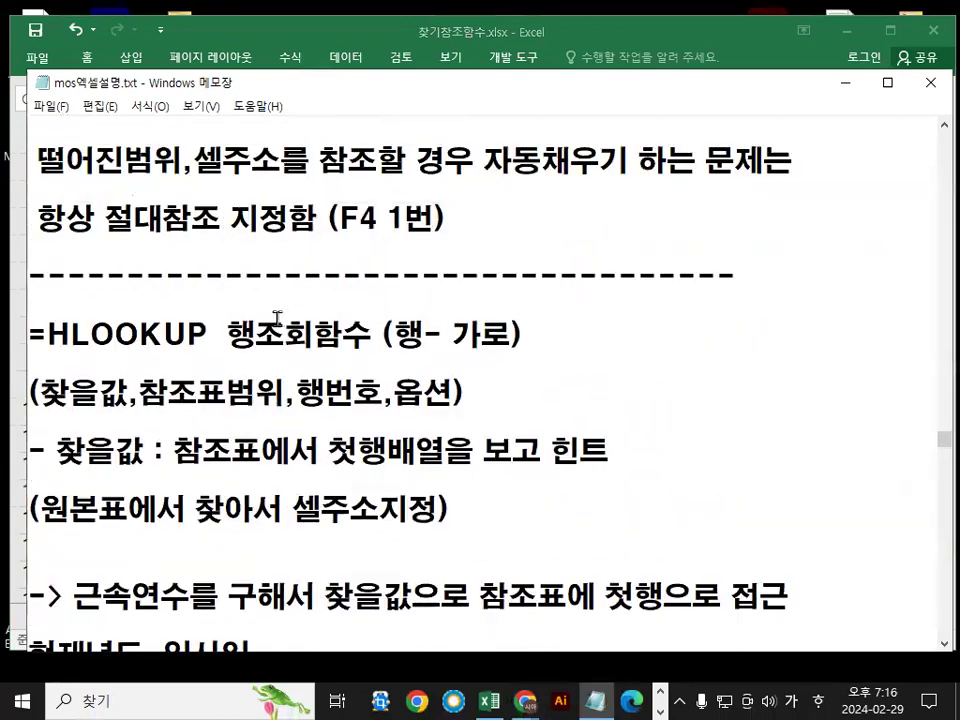
left_click_drag(36, 392, 78, 392)
left_click_drag(139, 392, 333, 393)
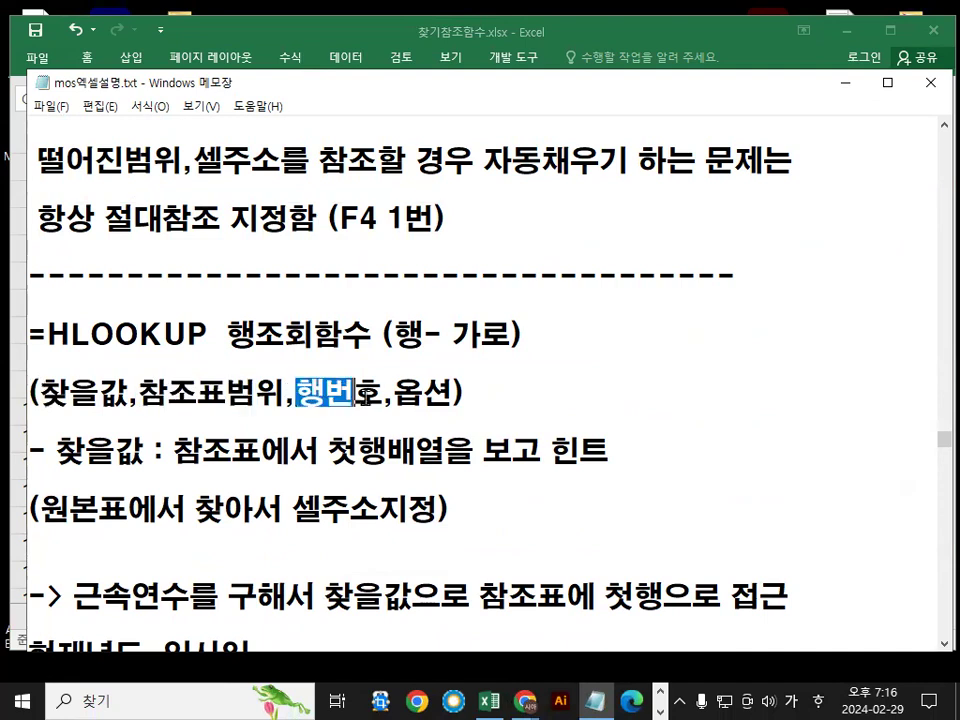
left_click_drag(393, 392, 450, 390)
left_click(481, 360)
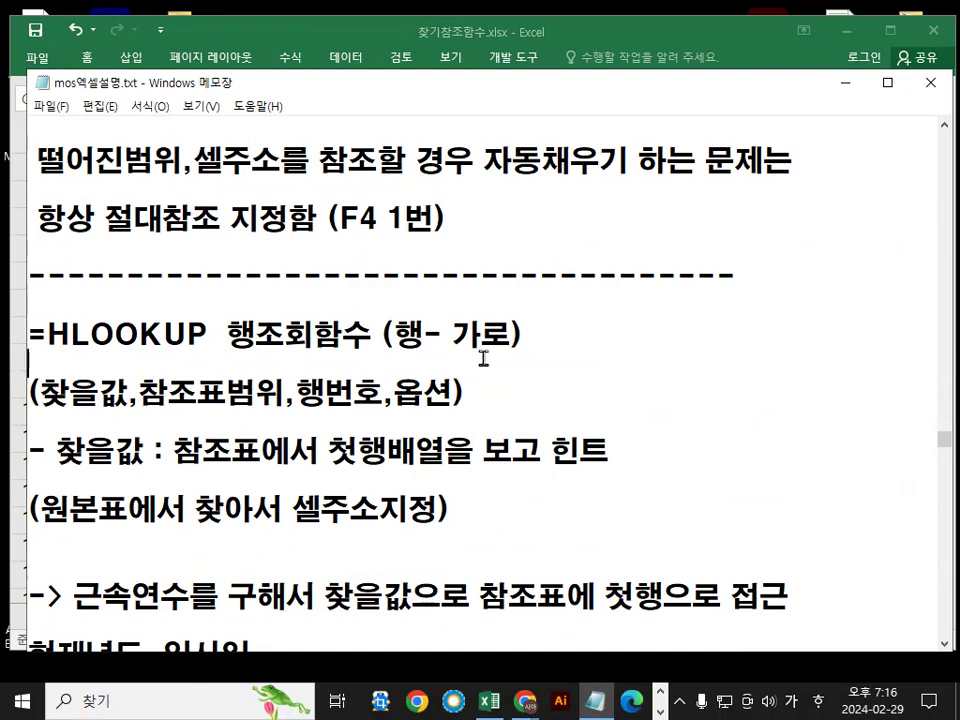
Minimize the notes, open the 사원목록 sheet and point out the empty 기본급 column with freehand downward arrows
left_click(845, 83)
left_click(148, 625)
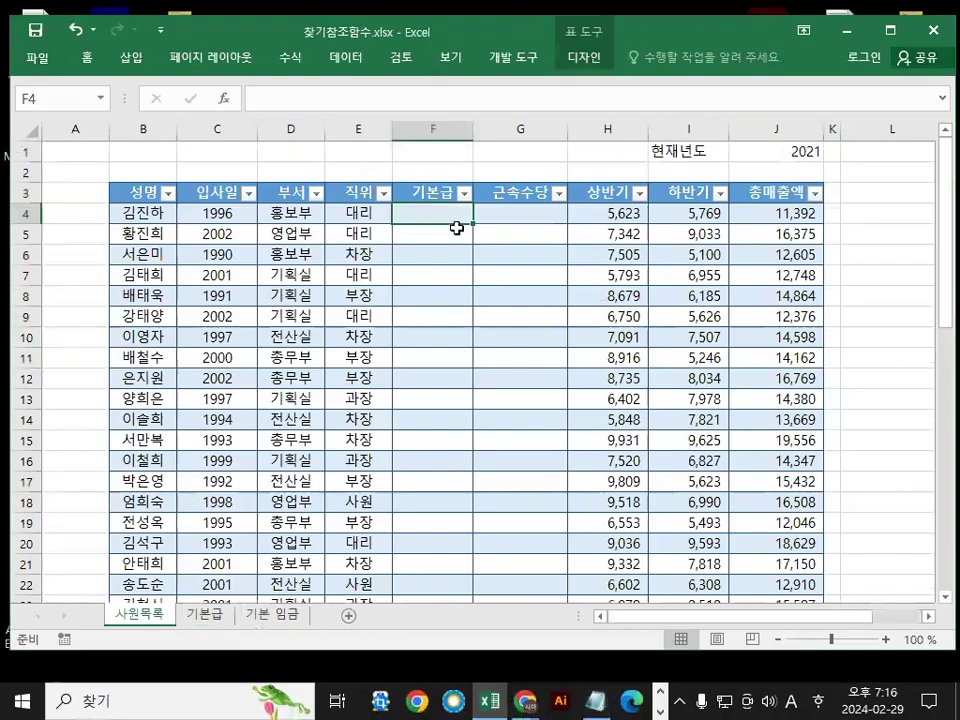
scroll(454, 238, "up", 3, "ctrl")
scroll(340, 265, "up", 1)
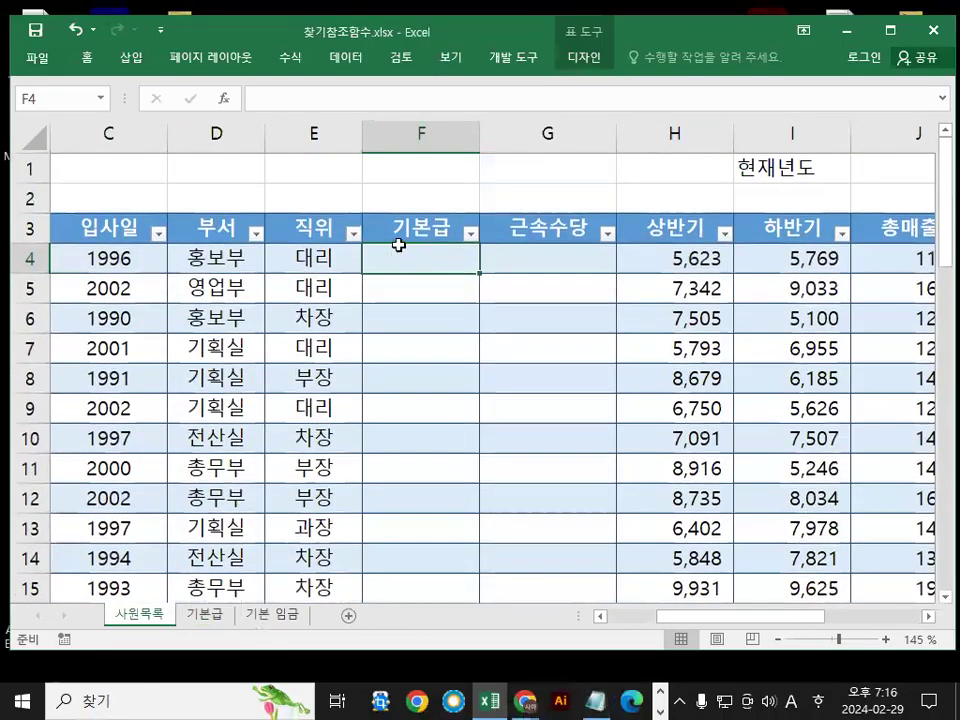
left_click_drag(430, 228, 475, 367)
left_click_drag(530, 455, 572, 447)
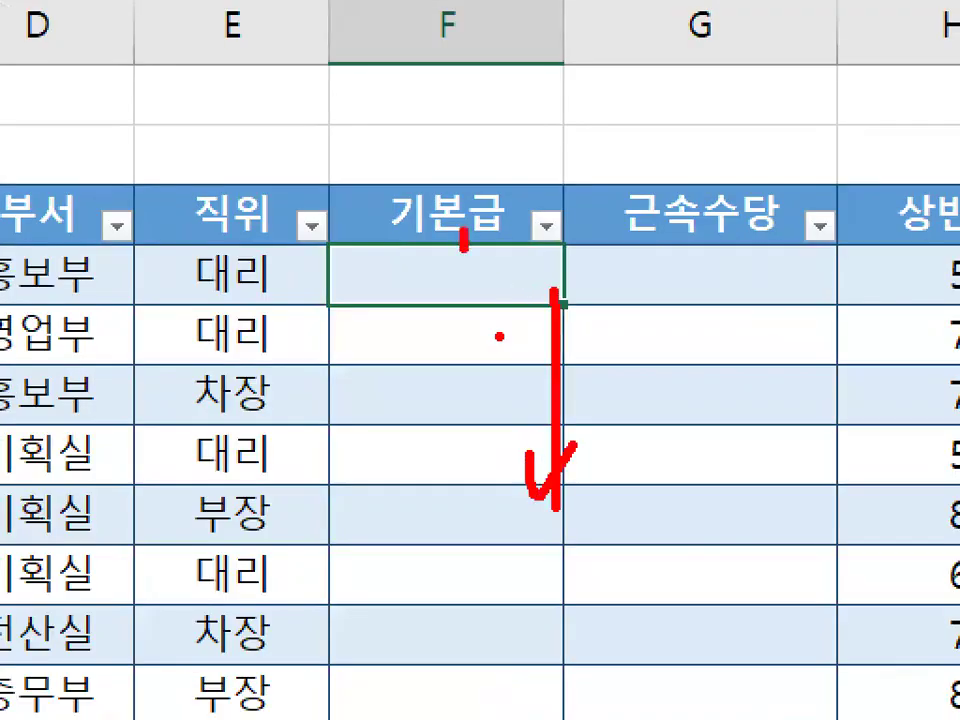
mouse_move(440, 245)
left_mouse_down()
mouse_move(466, 285)
mouse_move(460, 240)
mouse_move(461, 535)
left_mouse_up()
mouse_move(413, 483)
left_mouse_down()
mouse_move(432, 505)
mouse_move(517, 420)
left_mouse_up()
key("Escape")
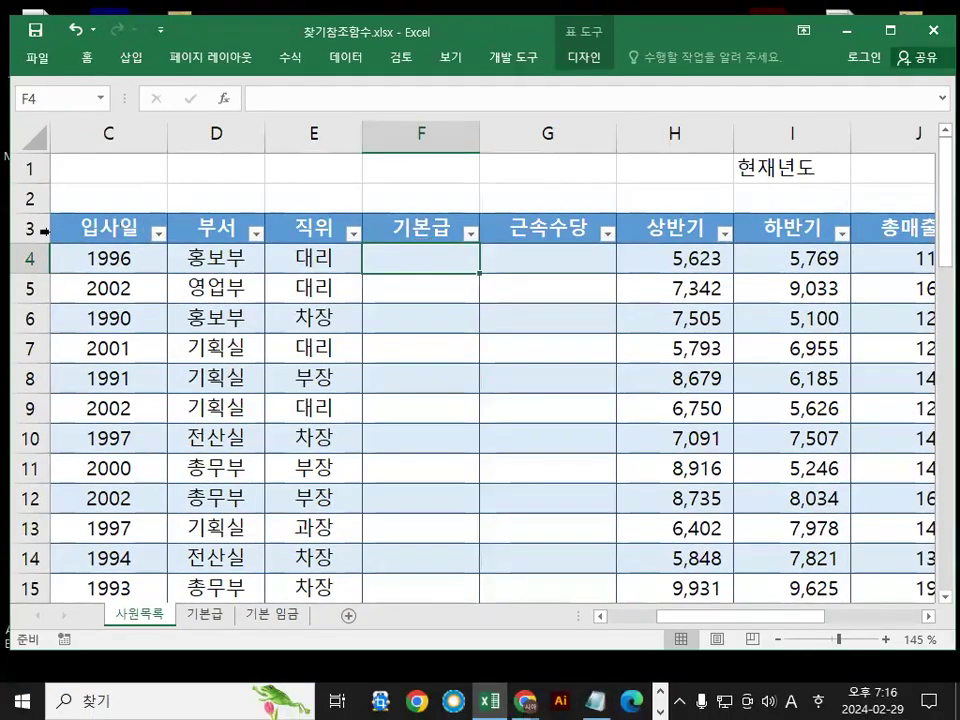
Change the font of the entire 사원목록 sheet to HY견고딕
left_click(29, 136)
left_click(88, 66)
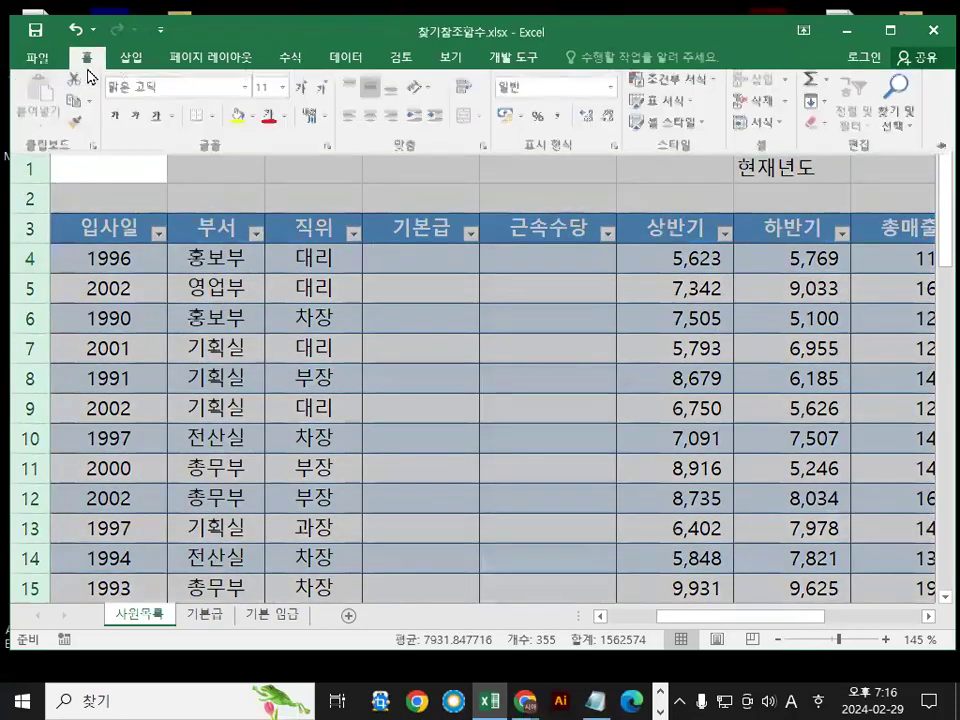
left_click(244, 88)
left_click(207, 472)
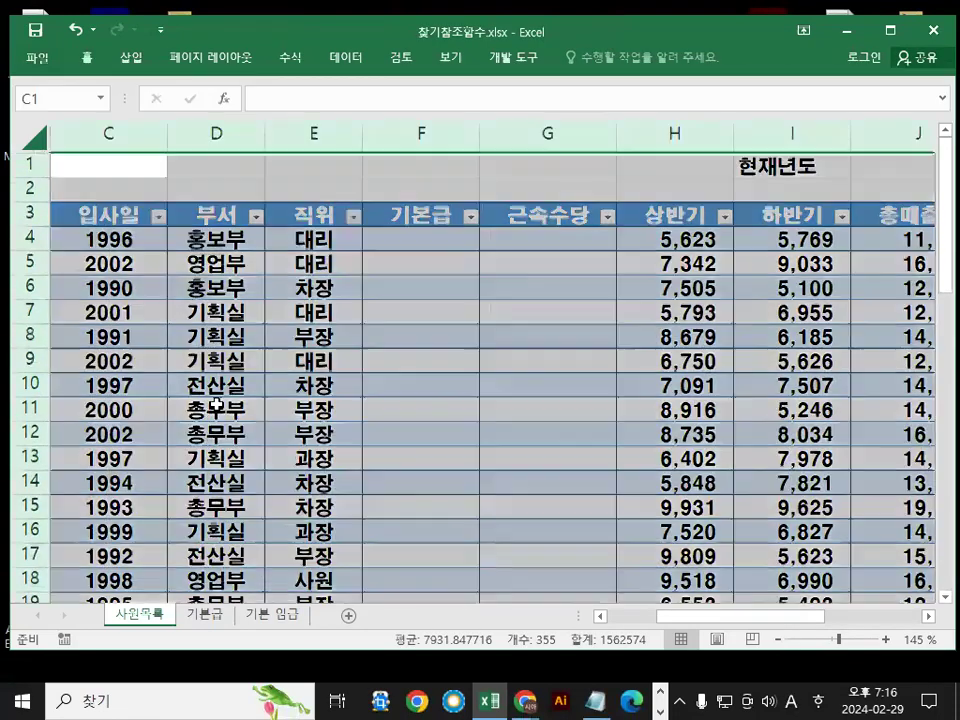
left_click(214, 348)
scroll(231, 366, "up", 3)
scroll(333, 425, "up", 1)
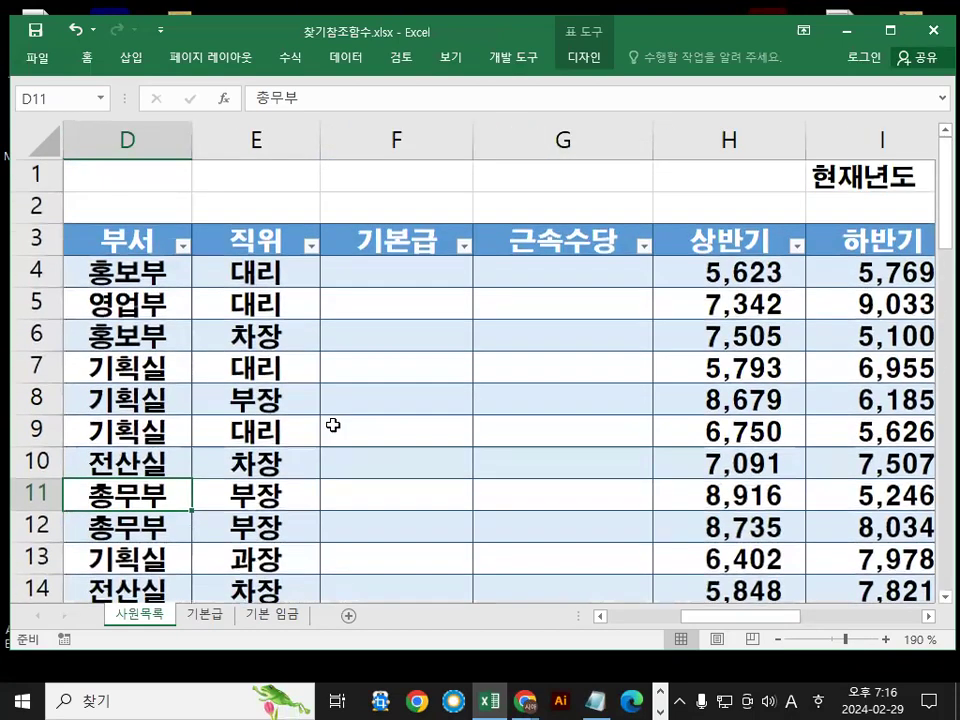
Select F4 on 사원목록 as the formula cell, and examine the 기본급 테이블 on the 기본급 sheet around C5
left_click(378, 270)
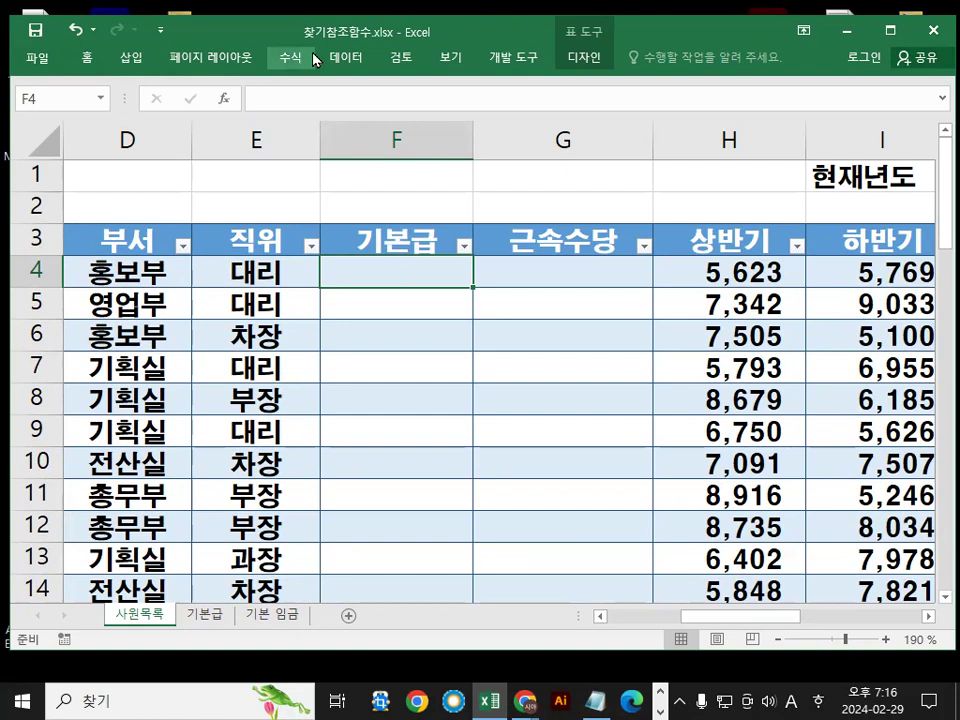
left_click(207, 616)
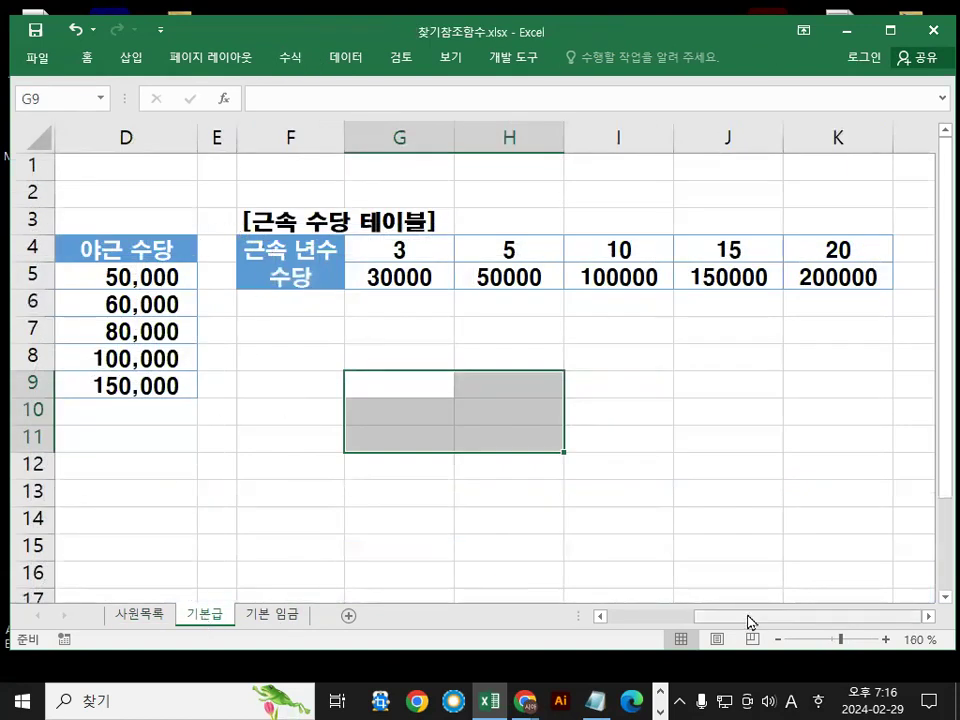
left_click_drag(748, 621, 561, 620)
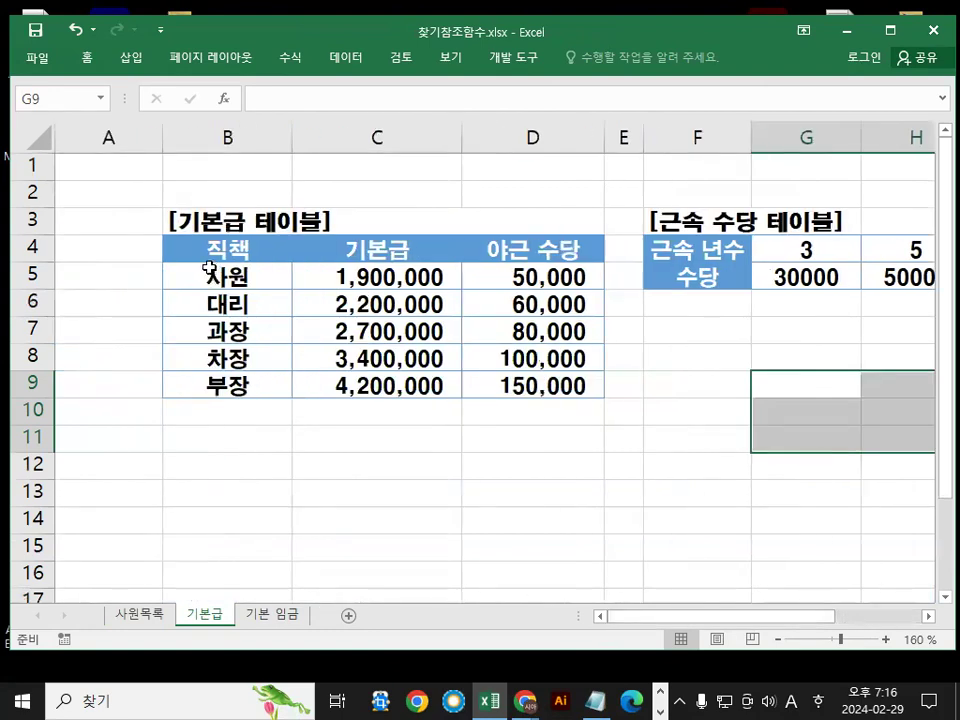
left_click(355, 282)
key("ctrl+1")
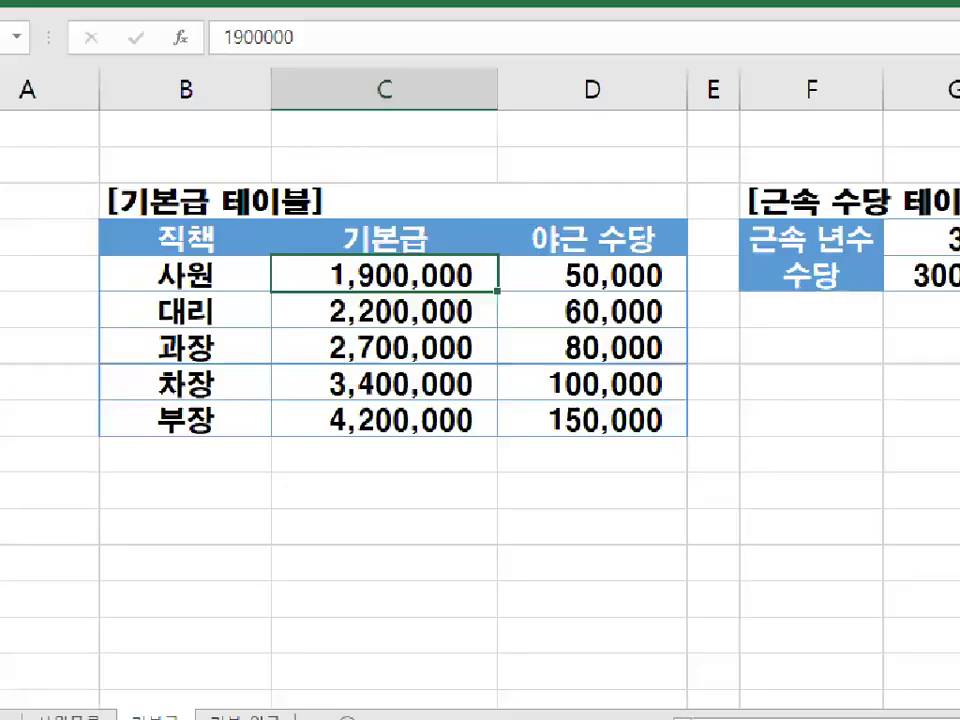
left_click(355, 283)
left_click_drag(508, 362, 497, 370)
key("Escape")
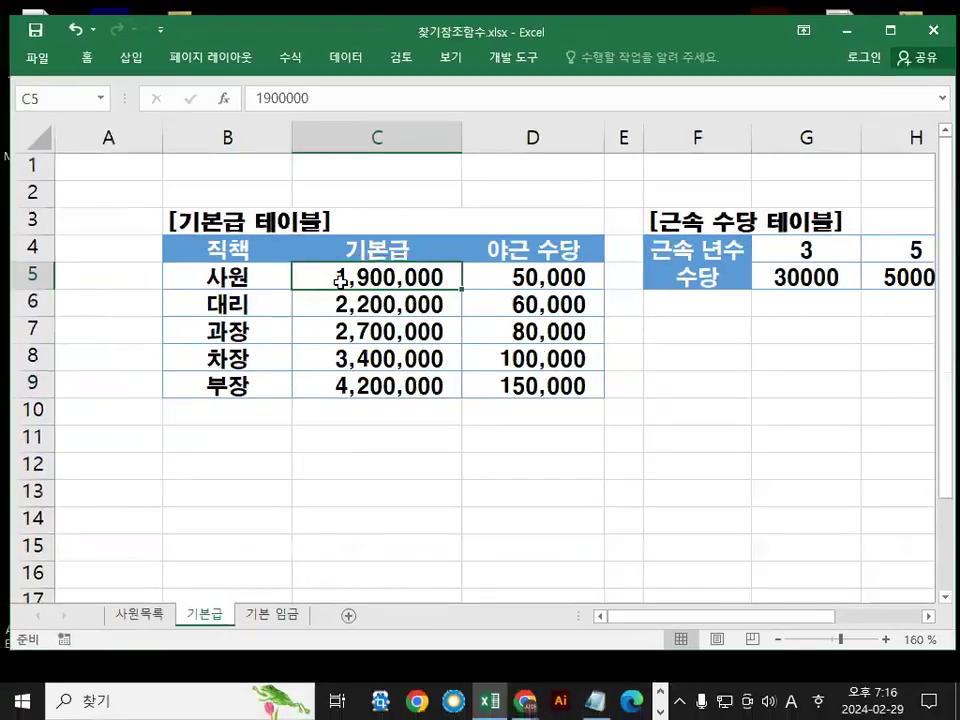
Mark the vertical layout of the 직책, 기본급 and 야근 수당 columns with temporary downward arrows
key("ctrl+2")
mouse_move(241, 238)
left_mouse_down()
mouse_move(240, 394)
mouse_move(262, 350)
left_mouse_up()
left_click_drag(375, 205, 375, 397)
mouse_move(352, 349)
left_mouse_down()
mouse_move(368, 396)
mouse_move(402, 346)
left_mouse_up()
left_click_drag(551, 186, 551, 410)
left_click_drag(518, 362, 603, 352)
left_click_drag(365, 470, 440, 441)
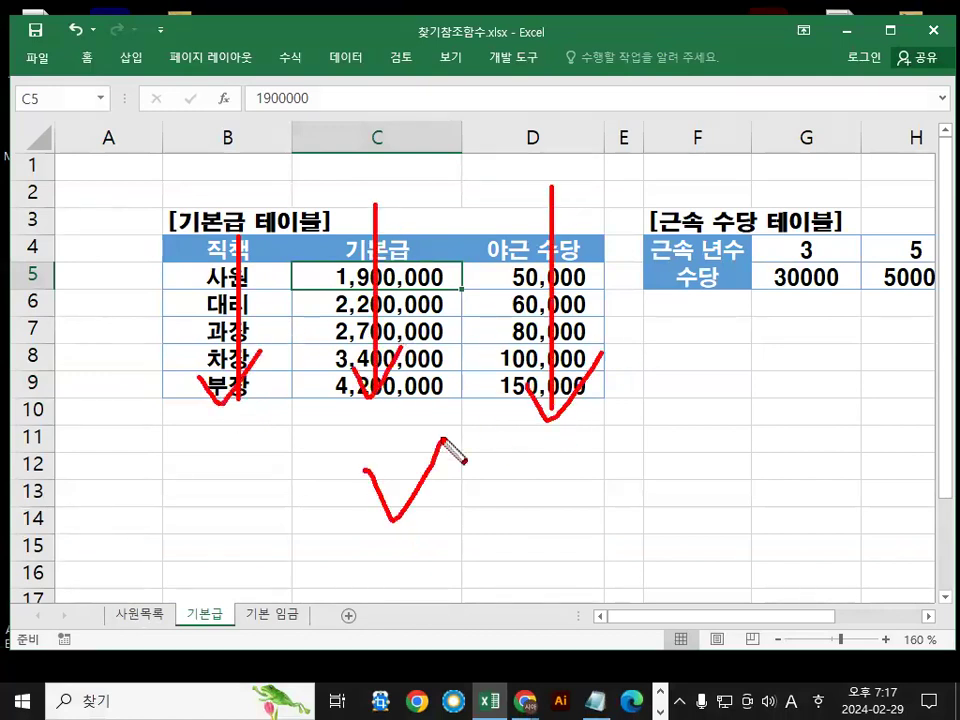
key("Escape")
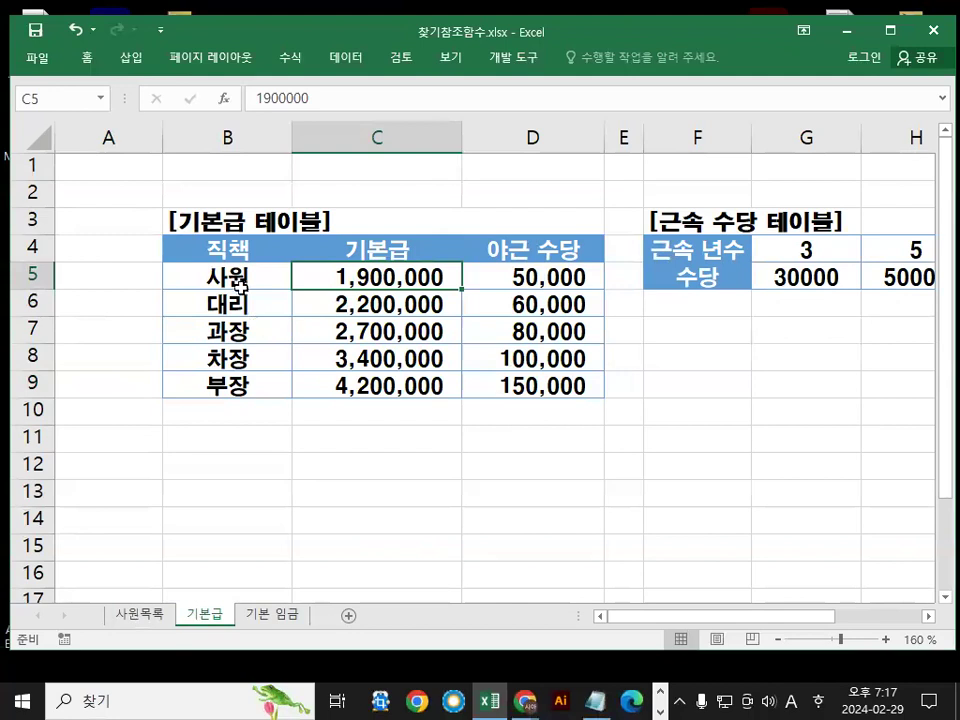
Fill the 기본급 테이블 data range B5:D9, excluding the headings, with yellow
left_click(288, 278)
left_click_drag(295, 279, 556, 386)
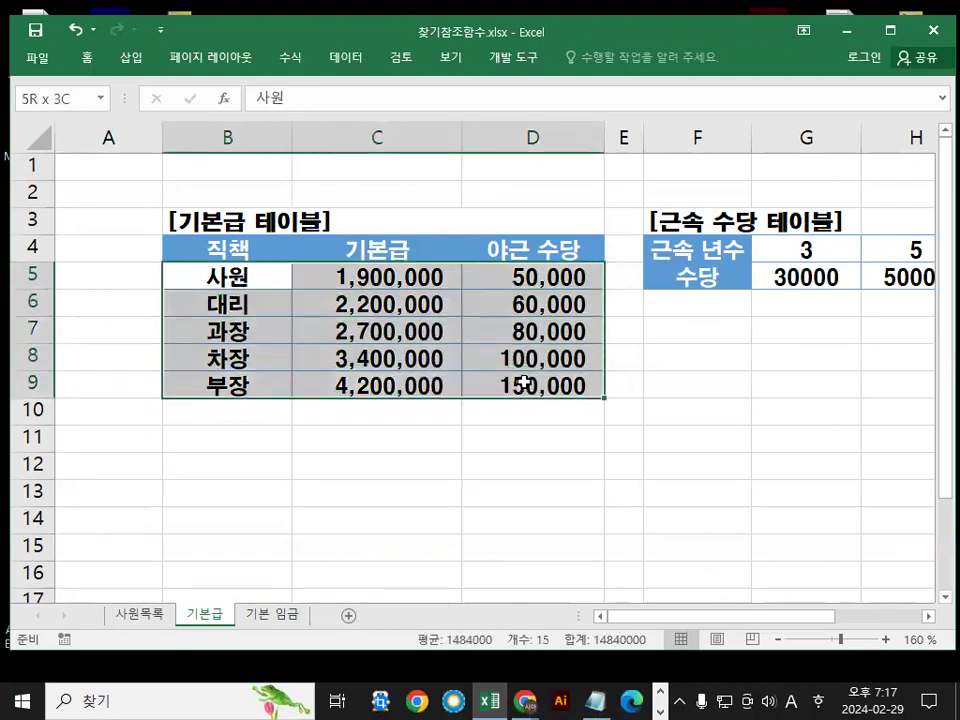
left_click(88, 60)
left_click(242, 121)
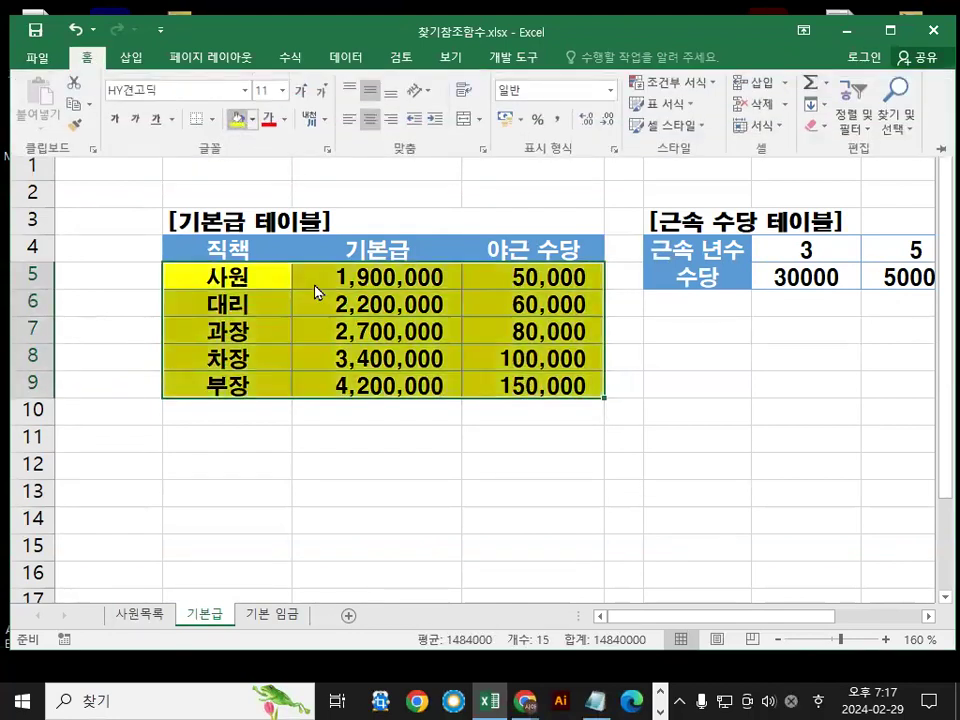
Number the first two columns of the yellow table range 1 and 2 on screen, circling column 2 for 기본급
left_click_drag(243, 290, 503, 380)
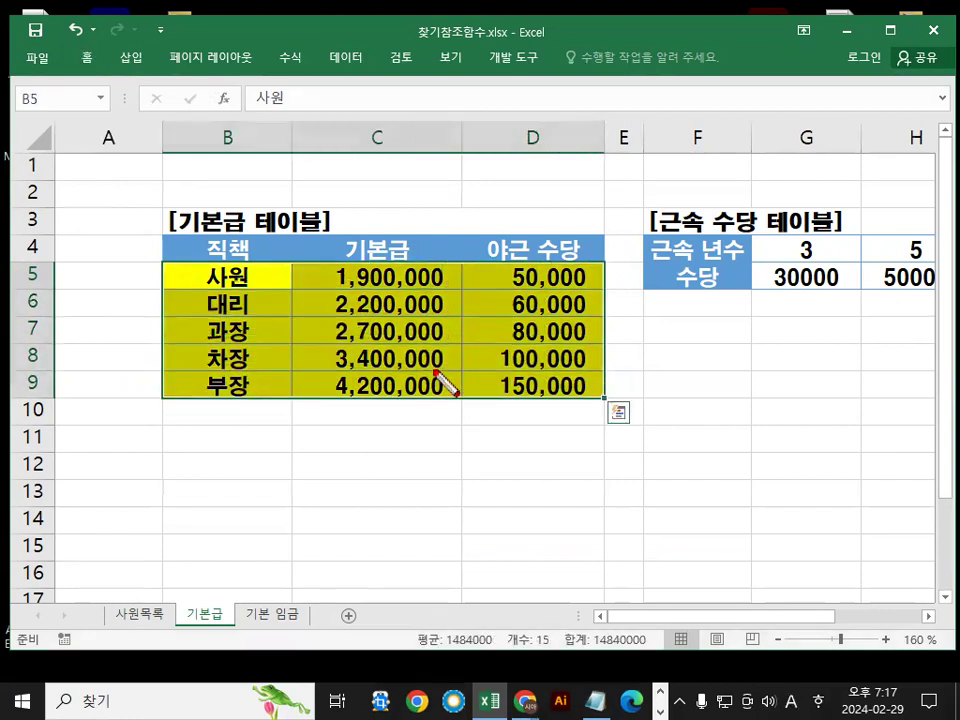
left_click_drag(232, 390, 232, 453)
mouse_move(375, 386)
left_mouse_down()
mouse_move(400, 364)
mouse_move(364, 426)
mouse_move(424, 424)
mouse_move(338, 451)
mouse_move(442, 425)
left_mouse_up()
mouse_move(380, 305)
left_mouse_down()
mouse_move(397, 340)
mouse_move(460, 195)
left_mouse_up()
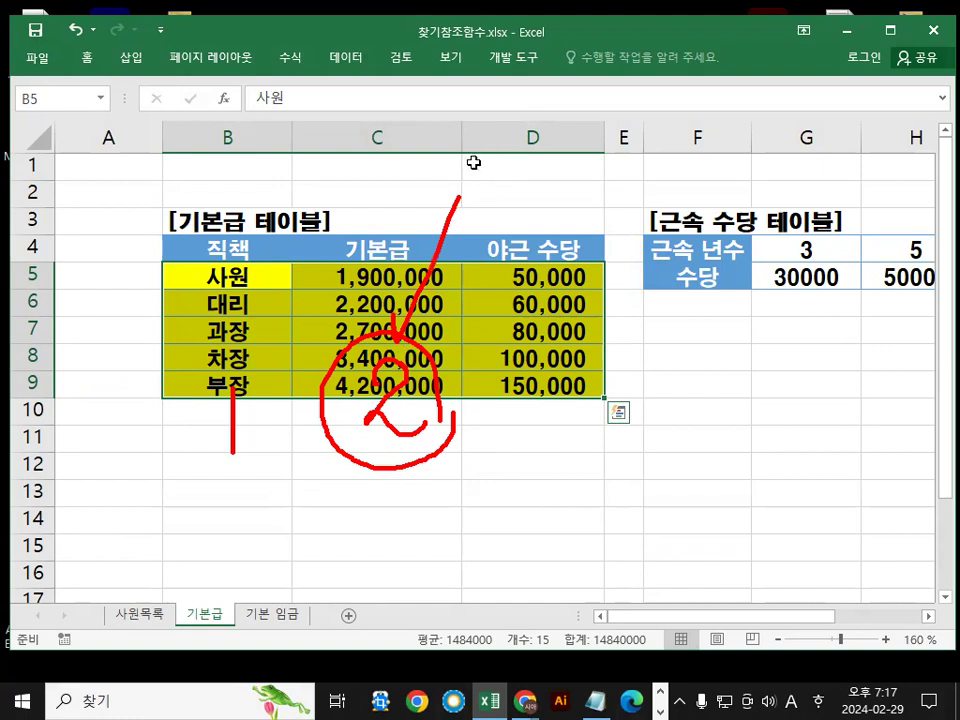
key("Escape")
Examine the sort order of the 직책 names in B5:B9, going through 사원, 대리 and 과장
mouse_move(242, 274)
left_mouse_down()
mouse_move(242, 392)
mouse_move(250, 378)
left_mouse_up()
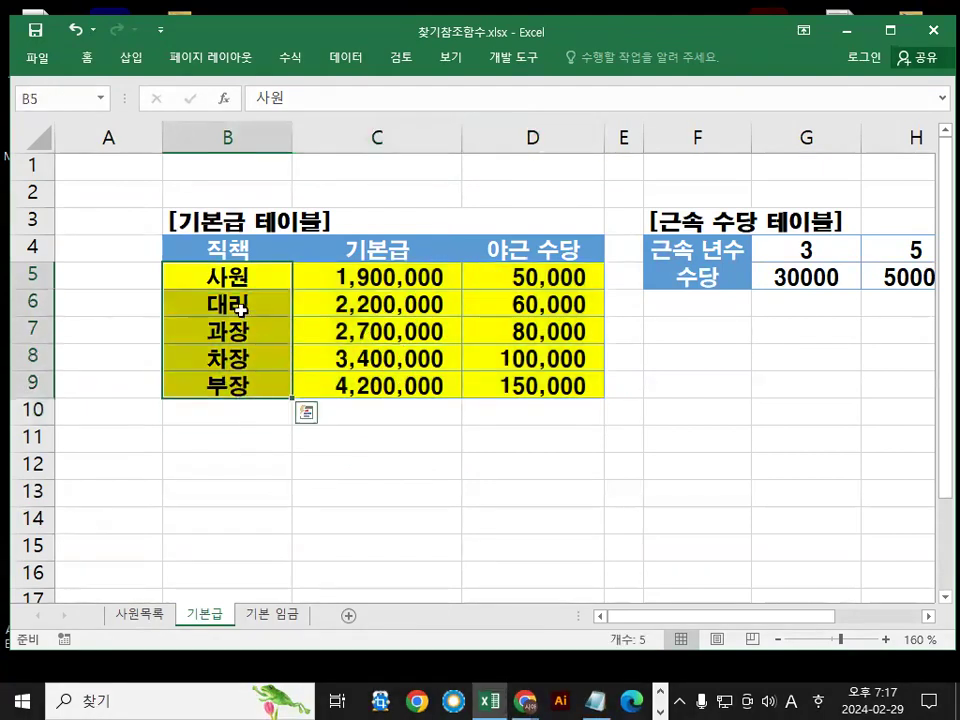
left_click_drag(165, 236, 121, 514)
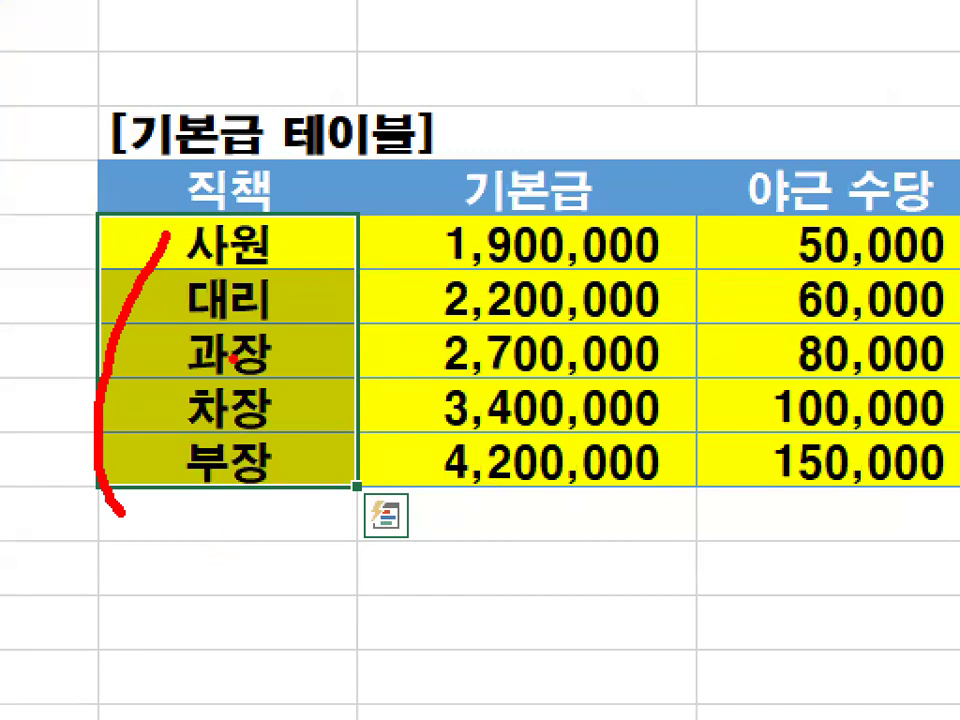
mouse_move(308, 234)
left_mouse_down()
mouse_move(282, 263)
mouse_move(313, 278)
left_mouse_up()
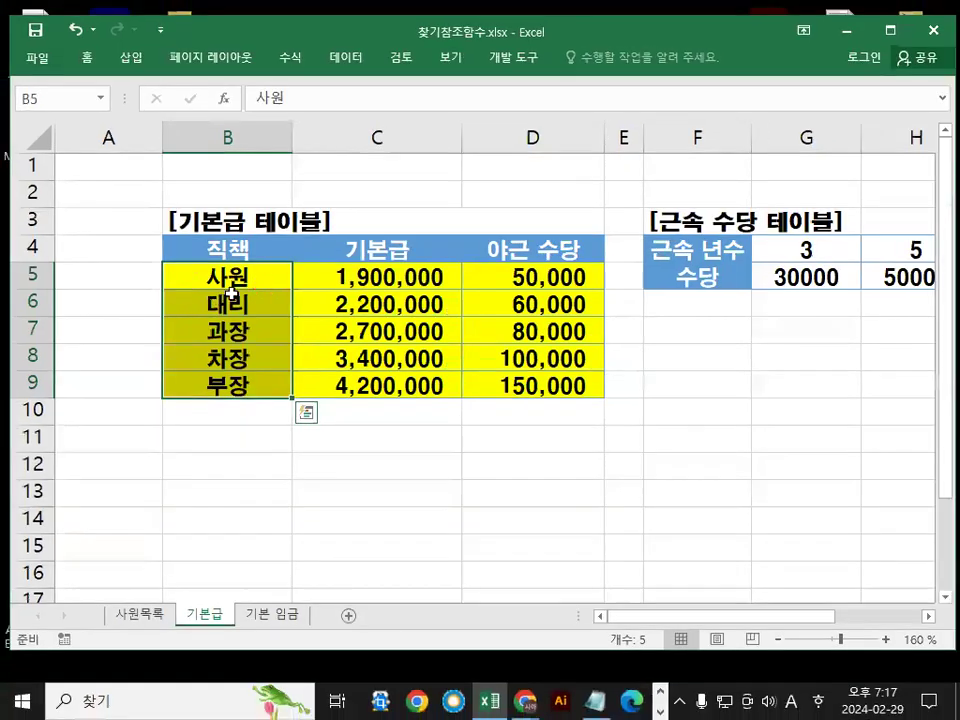
left_click(246, 254)
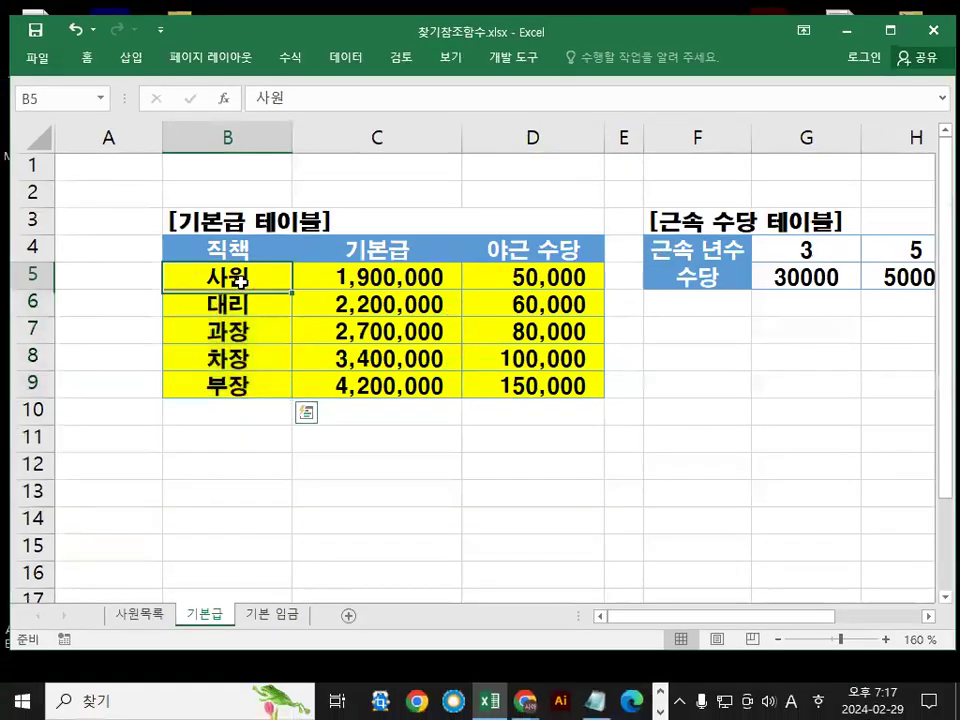
left_click(252, 294)
left_click(240, 335)
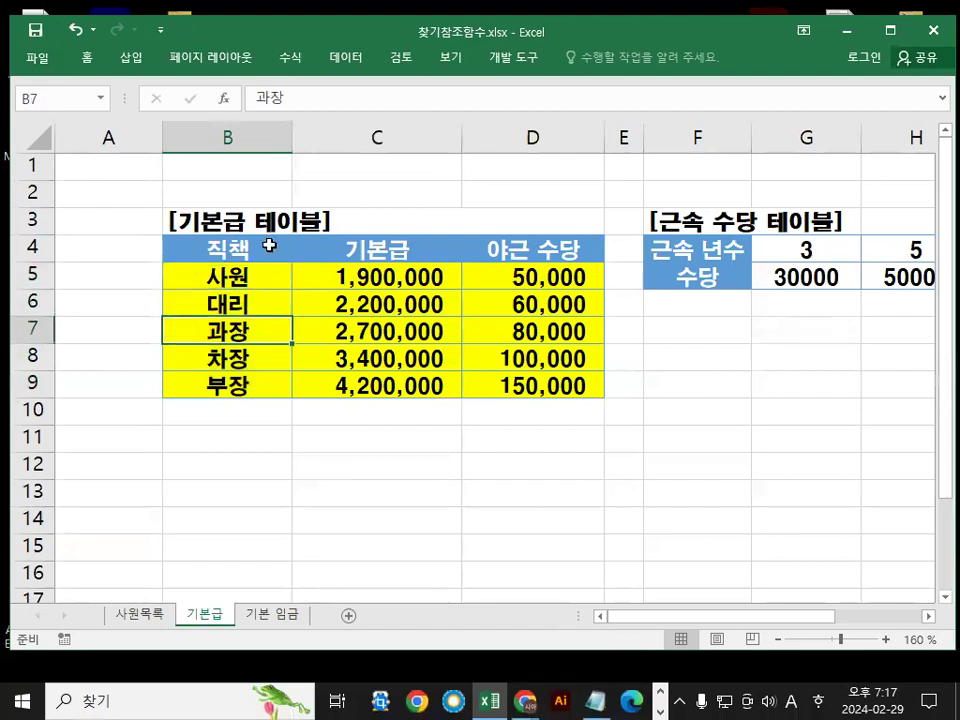
left_click(286, 279)
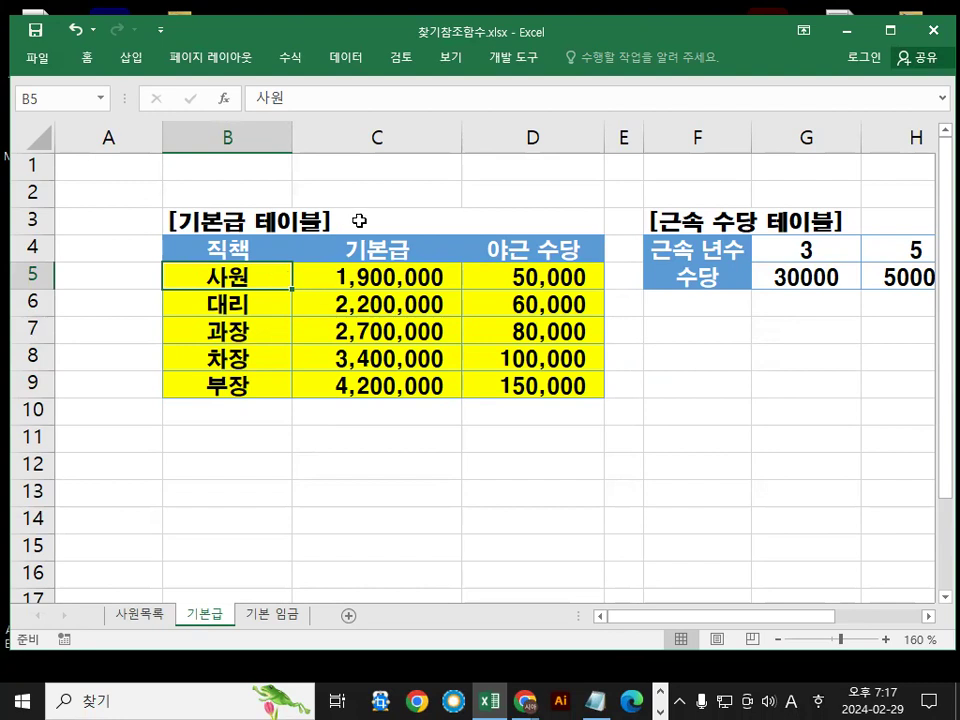
left_click_drag(255, 276, 257, 379)
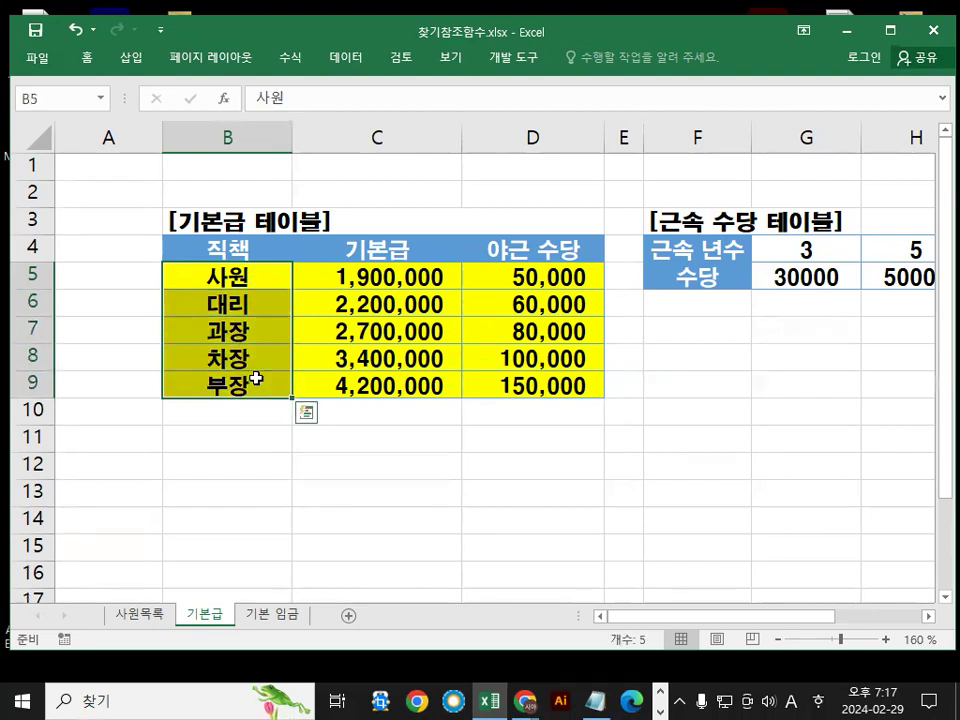
left_click_drag(240, 278, 239, 381)
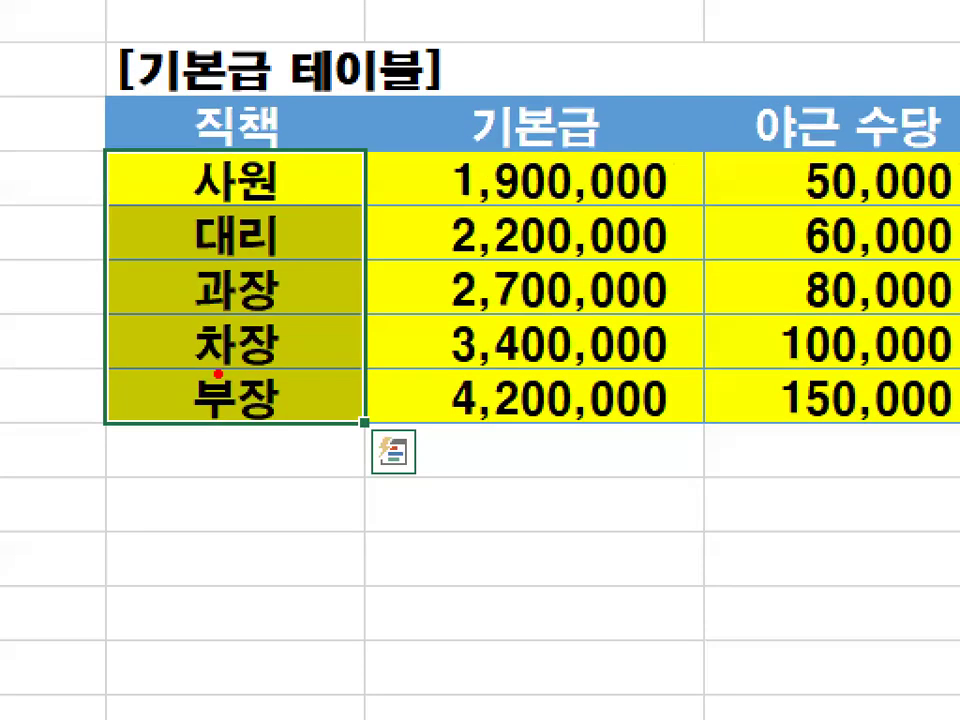
mouse_move(211, 321)
left_mouse_down()
mouse_move(200, 374)
mouse_move(215, 341)
left_mouse_up()
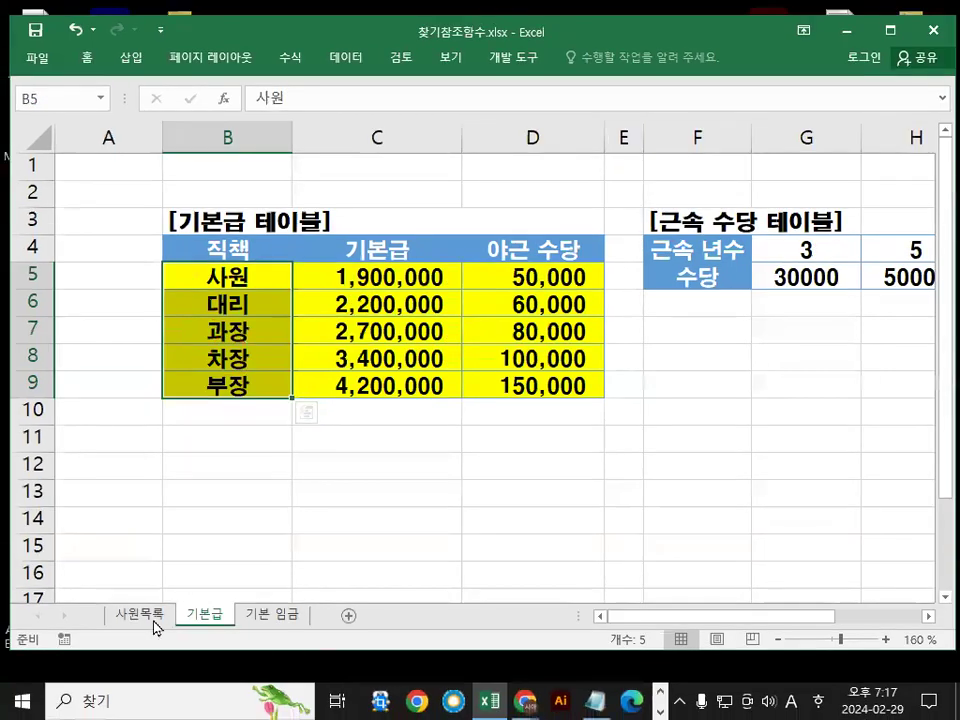
left_click(150, 617)
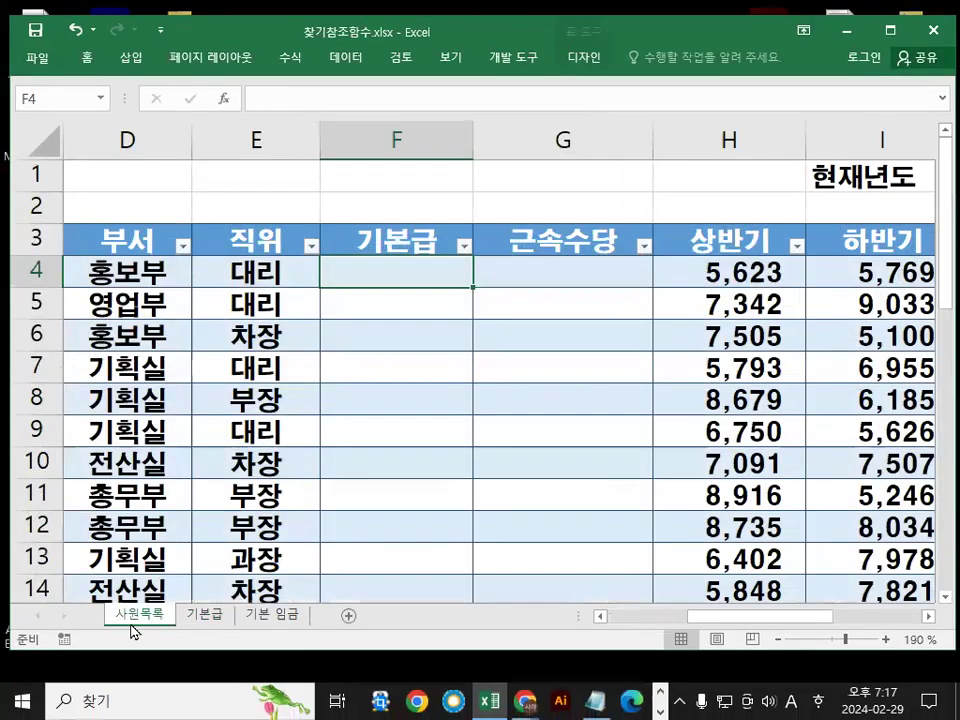
type("=")
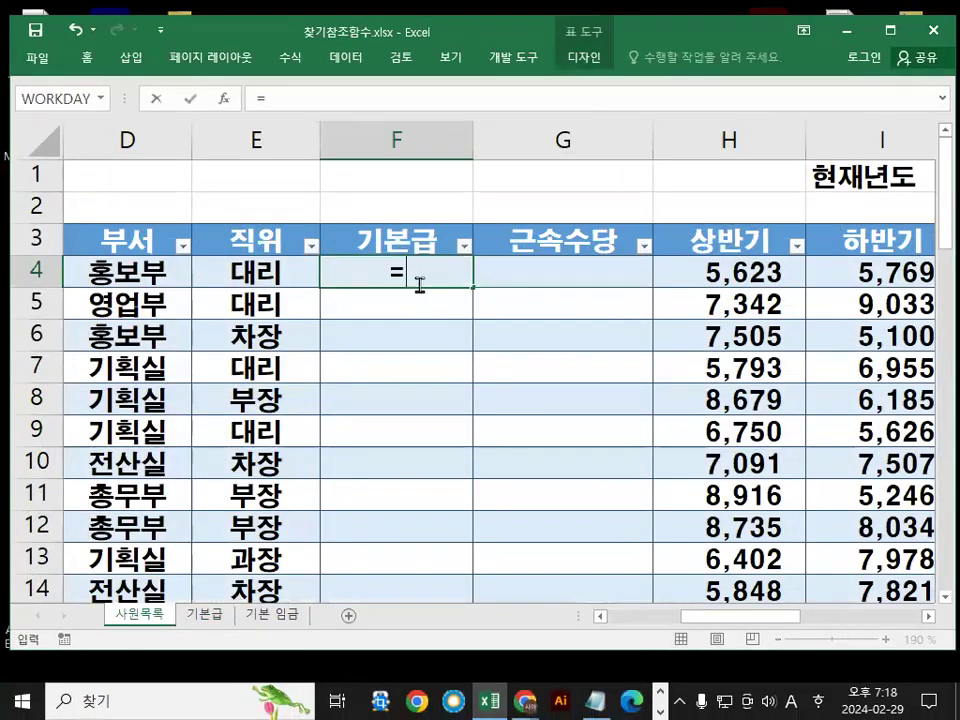
type("VL")
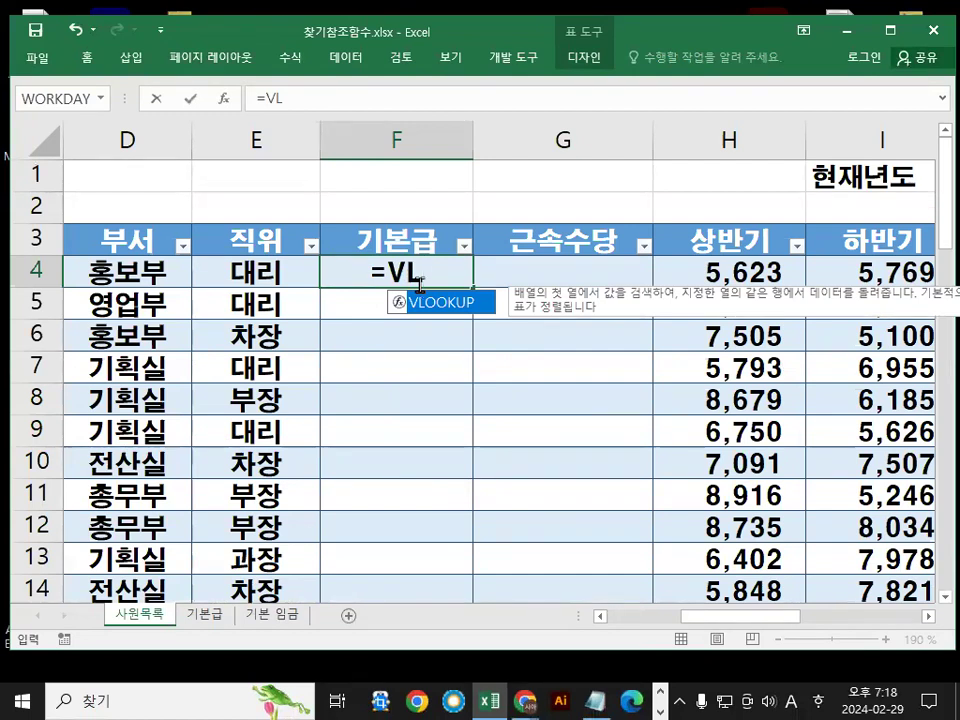
double_click(438, 302)
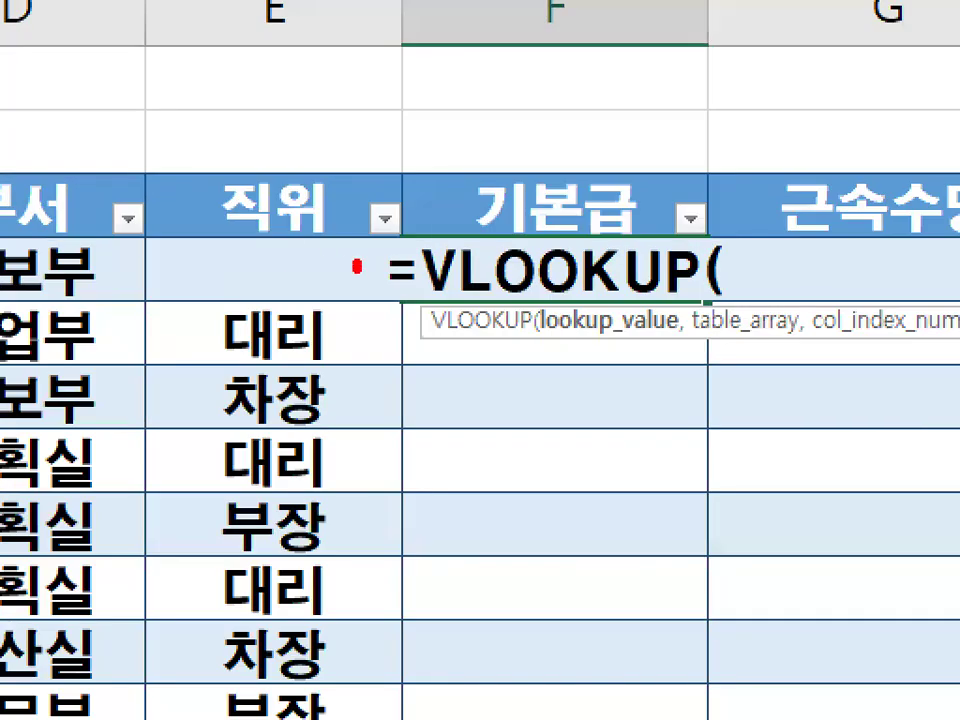
mouse_move(357, 267)
left_mouse_down()
mouse_move(253, 280)
mouse_move(317, 231)
mouse_move(355, 278)
left_mouse_up()
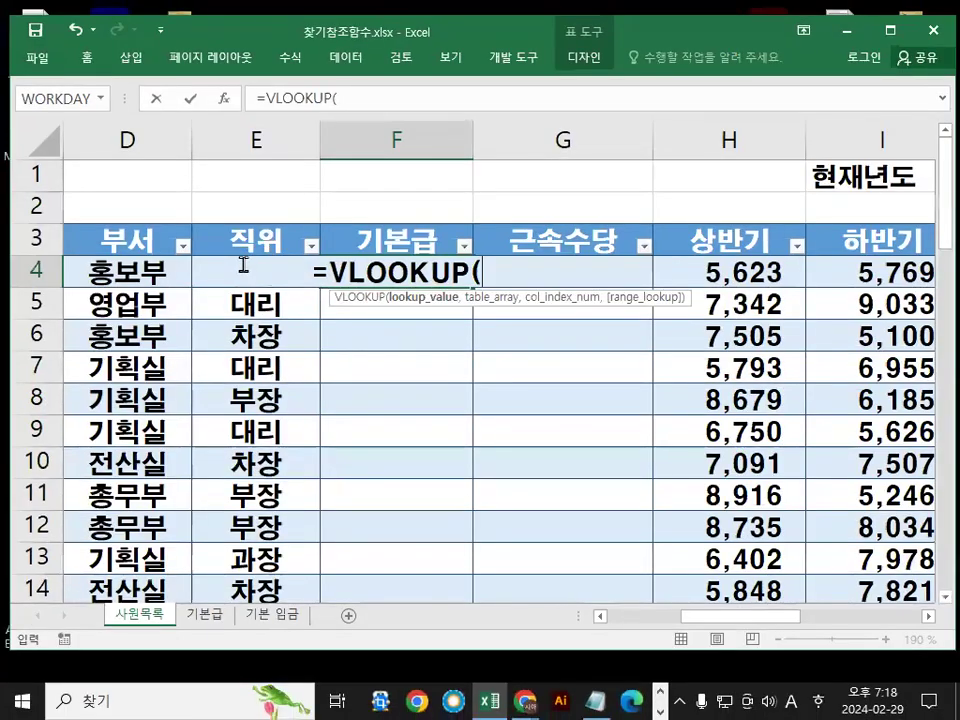
left_click(257, 242)
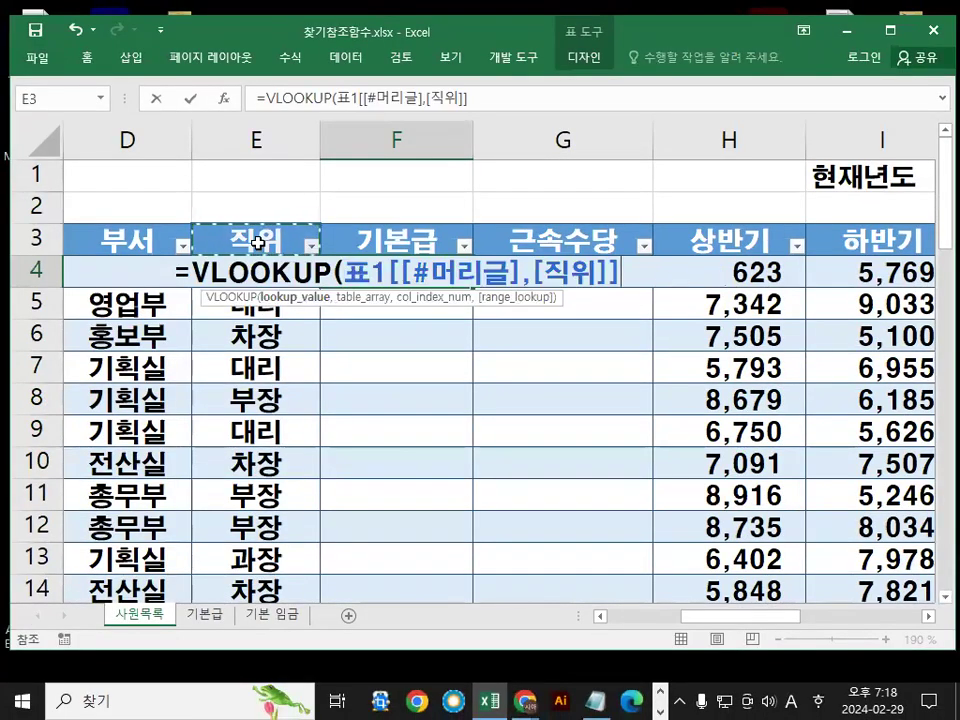
key("Down")
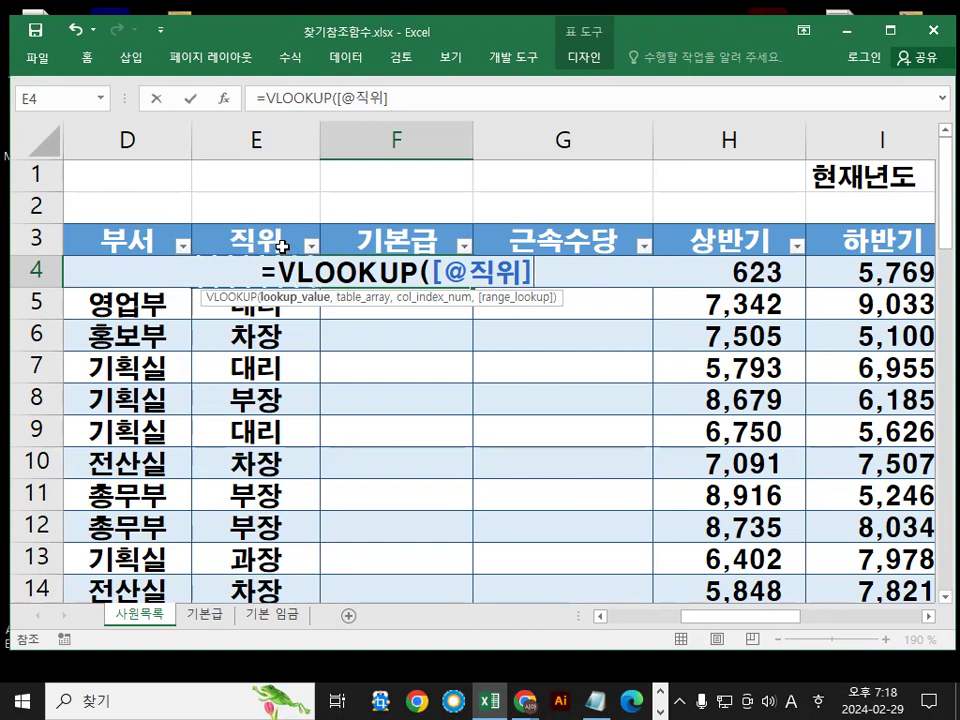
left_click_drag(245, 248, 282, 230)
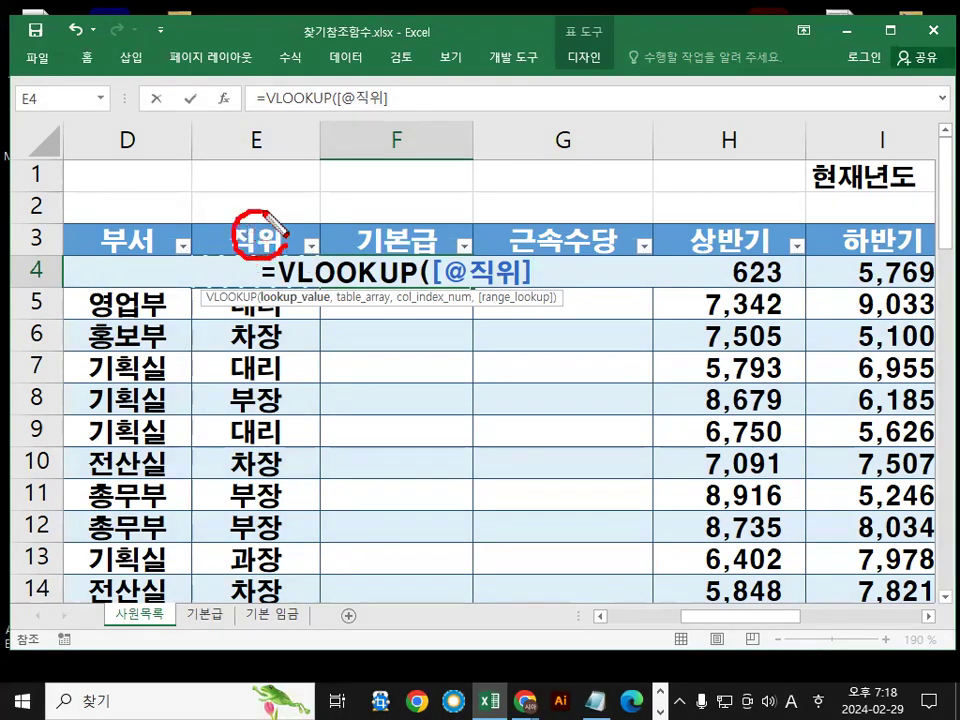
mouse_move(532, 284)
left_mouse_down()
mouse_move(438, 287)
mouse_move(512, 243)
mouse_move(526, 284)
left_mouse_up()
mouse_move(213, 304)
left_mouse_down()
mouse_move(256, 263)
mouse_move(262, 290)
mouse_move(298, 290)
left_mouse_up()
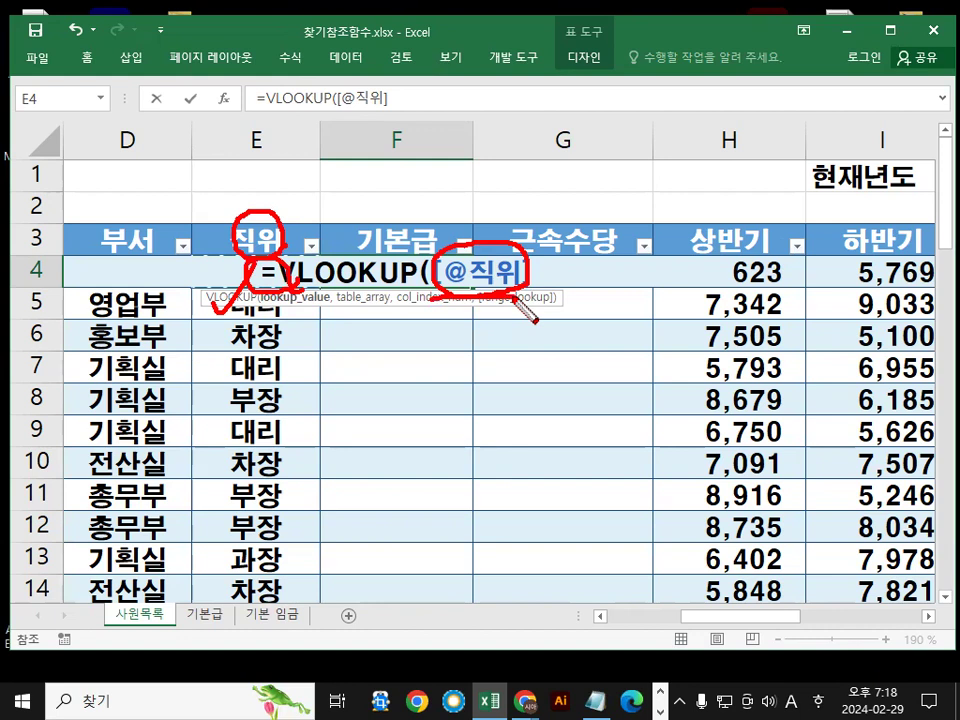
key("Escape")
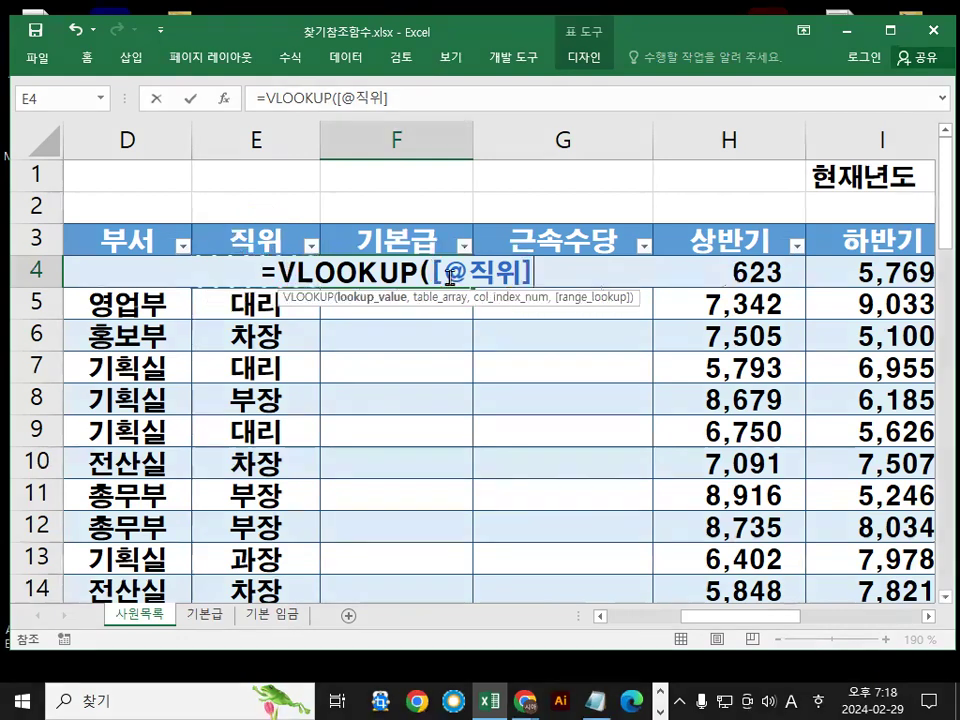
key("BackSpace")
key("BackSpace")
key("BackSpace")
key("BackSpace")
key("BackSpace")
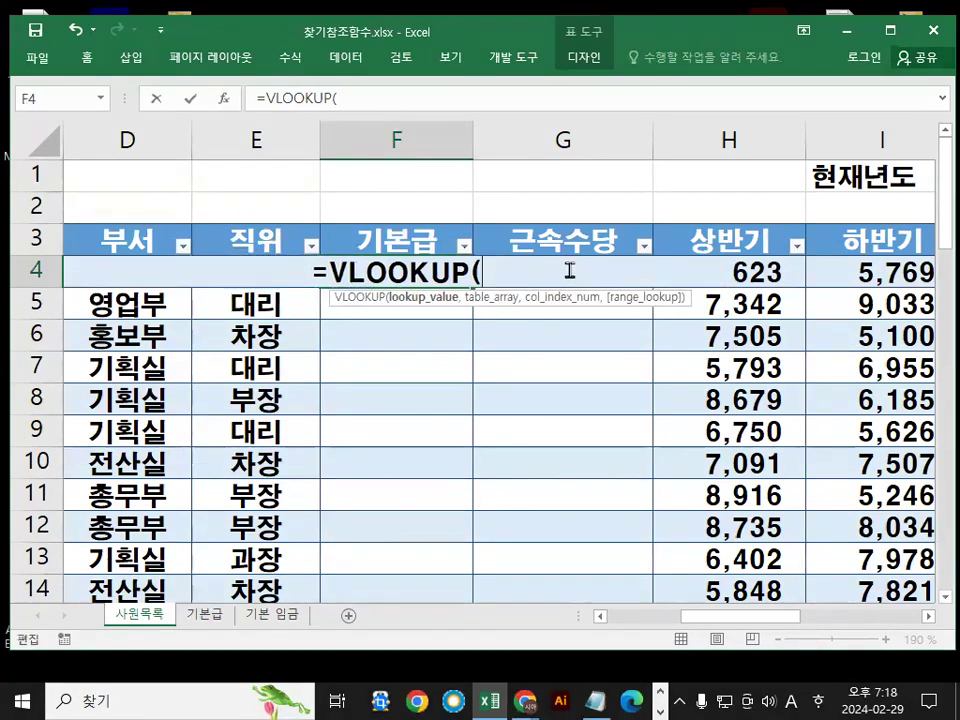
left_click(270, 236)
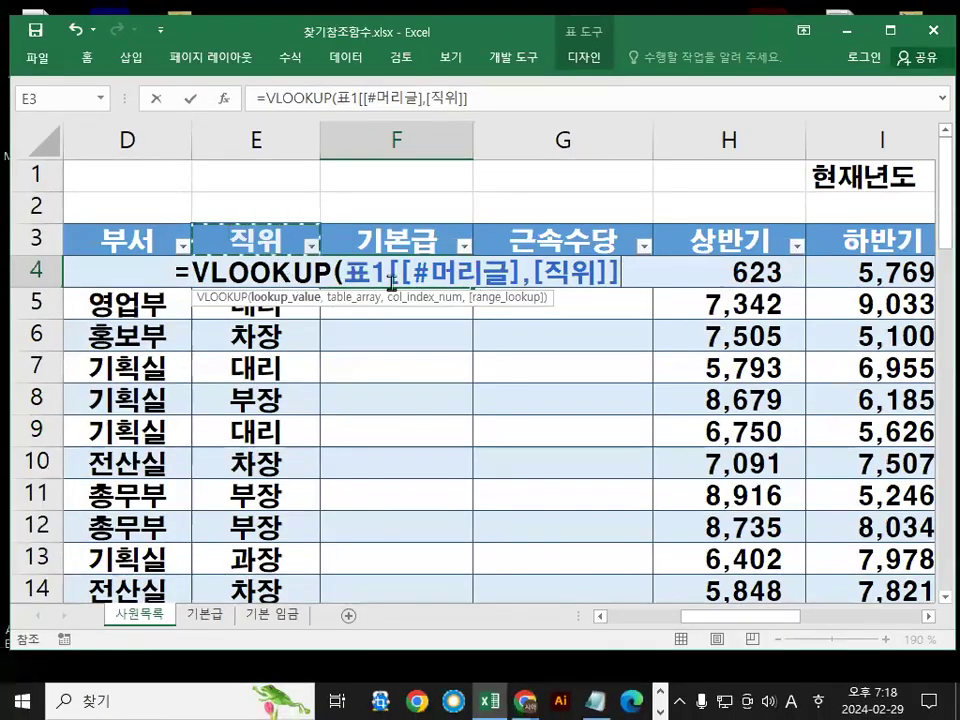
key("Down")
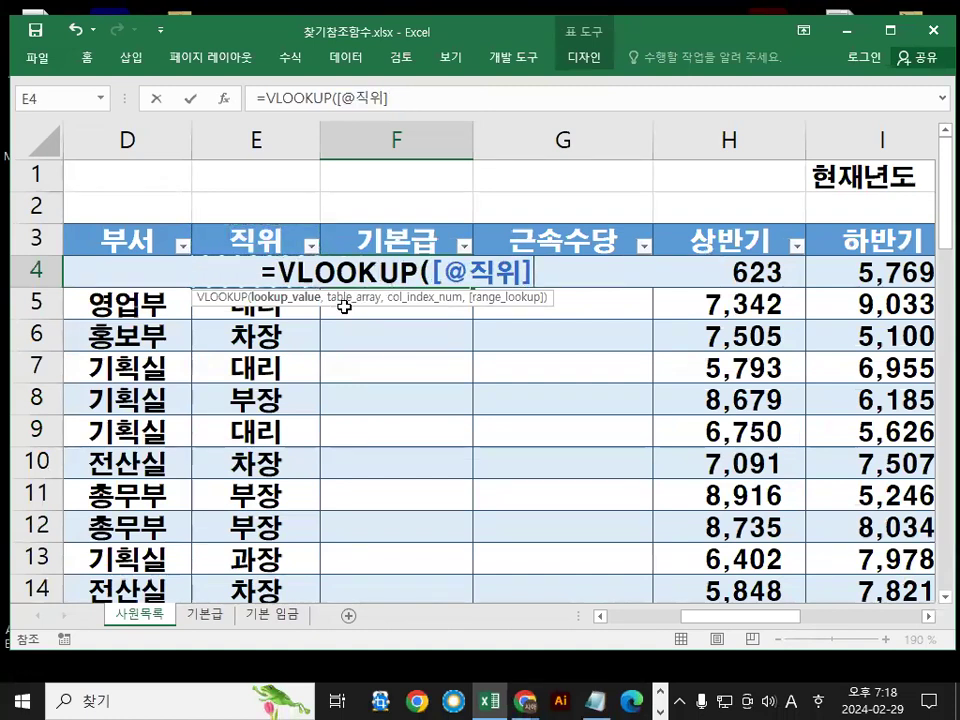
left_click(259, 311)
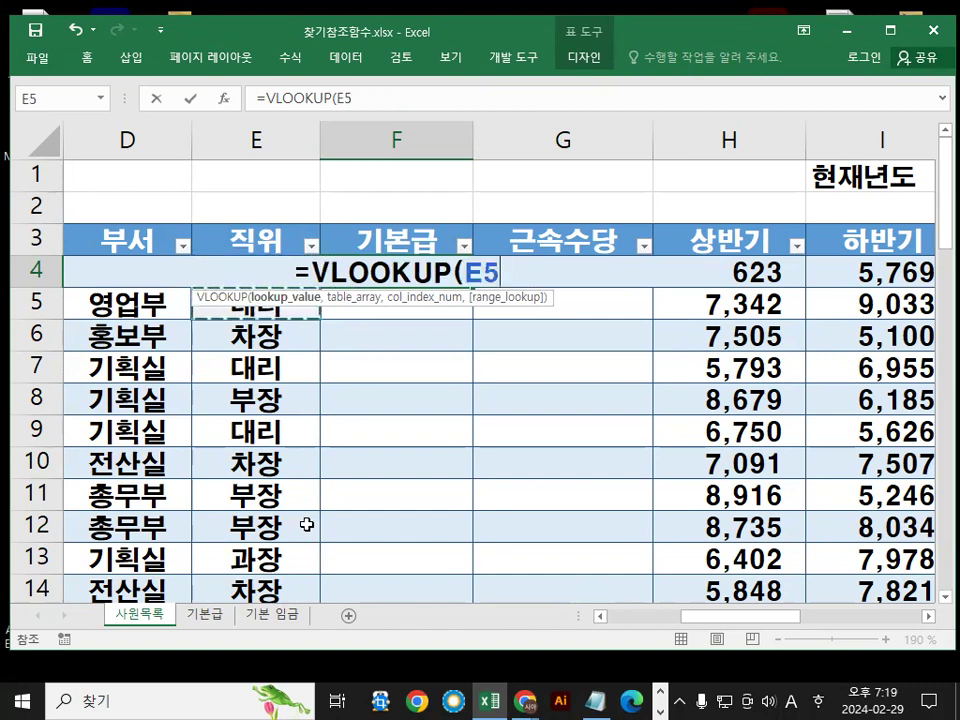
left_click(265, 247)
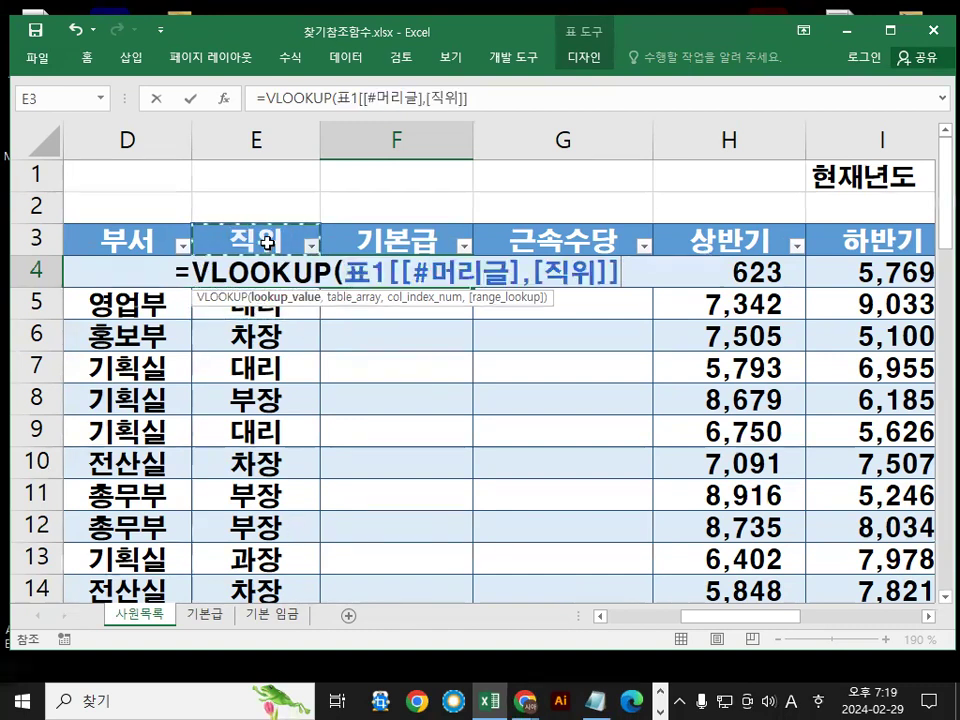
key("Down")
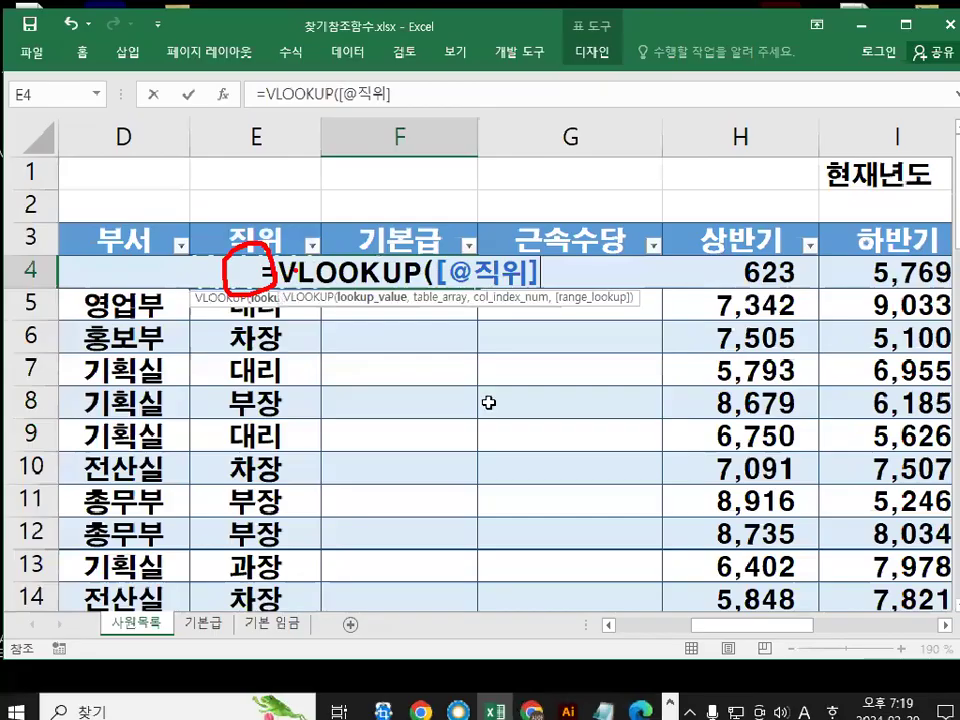
Add the absolute range 기본급!$B$5:$D$9 as the VLOOKUP table array and underline the reference on screen
type(",")
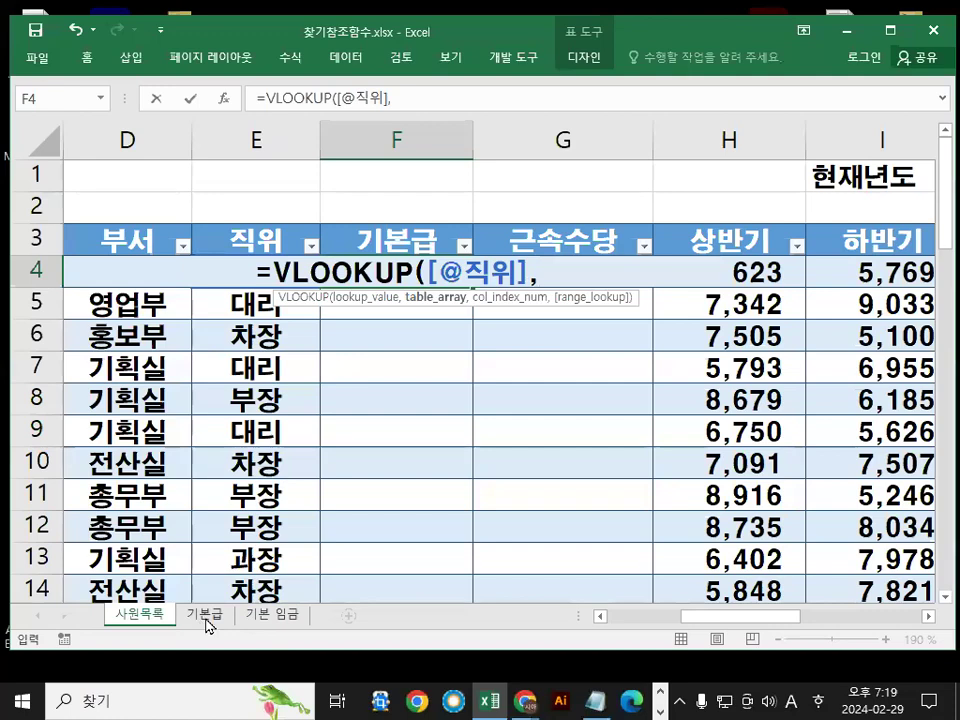
left_click(206, 614)
left_click_drag(257, 270, 594, 395)
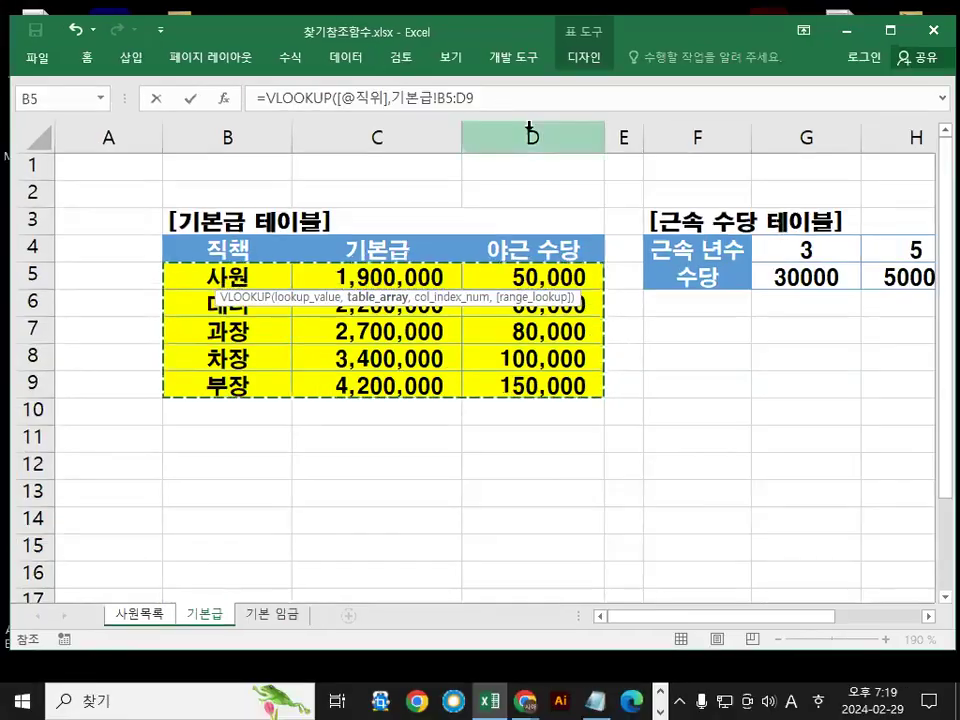
key("F4")
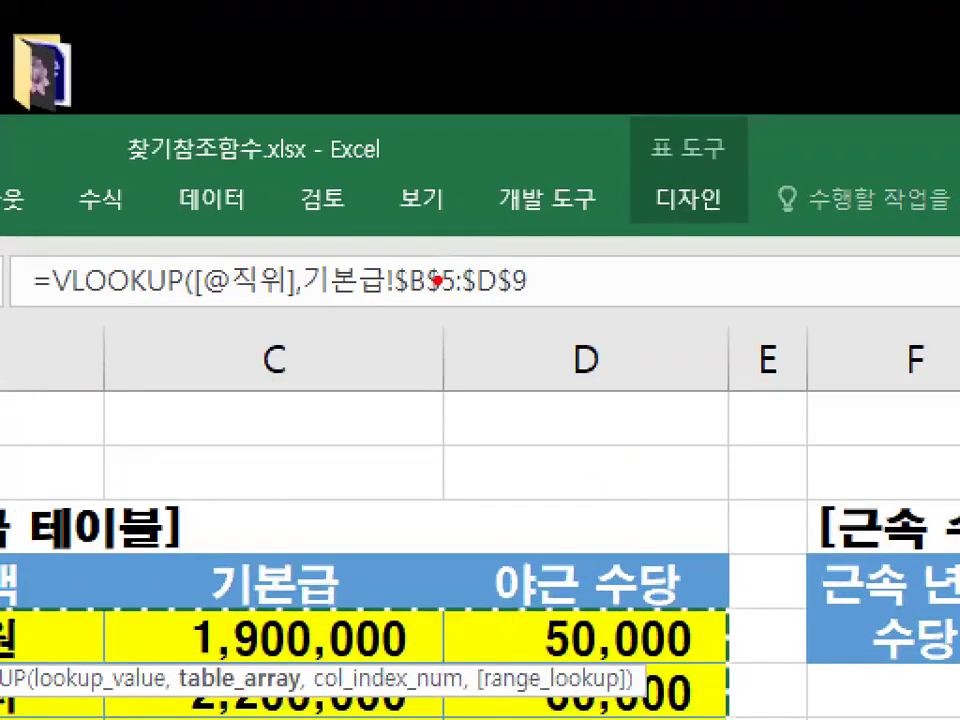
left_click_drag(380, 296, 550, 298)
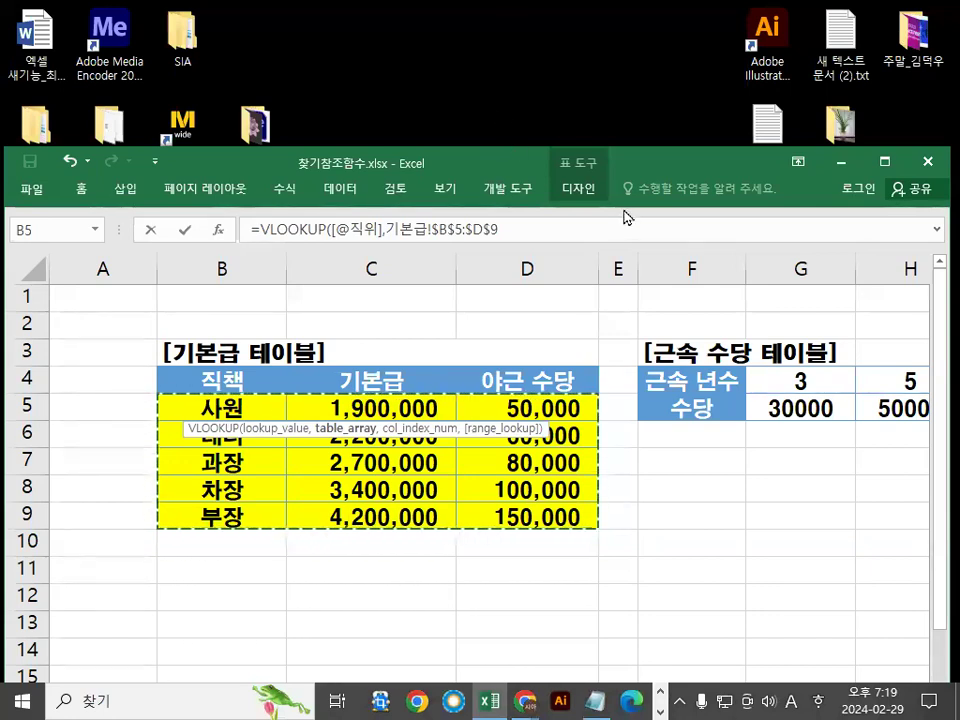
Discard the unfinished VLOOKUP formula and return to the 사원목록 sheet
left_click_drag(508, 230, 146, 231)
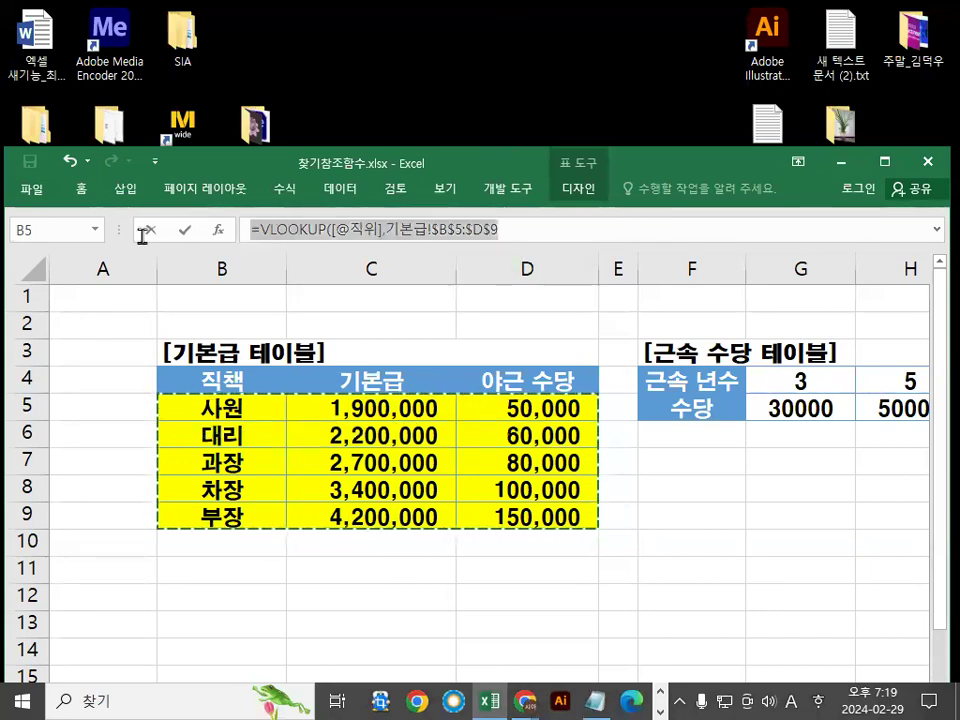
key("Escape")
key("ctrl+Page_Up")
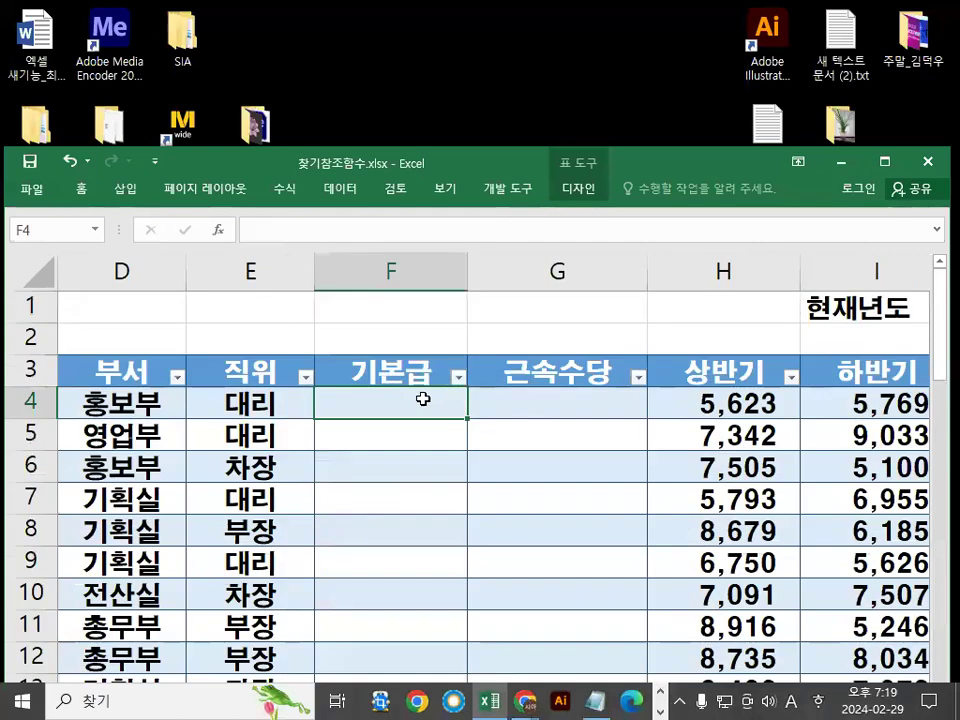
type("=")
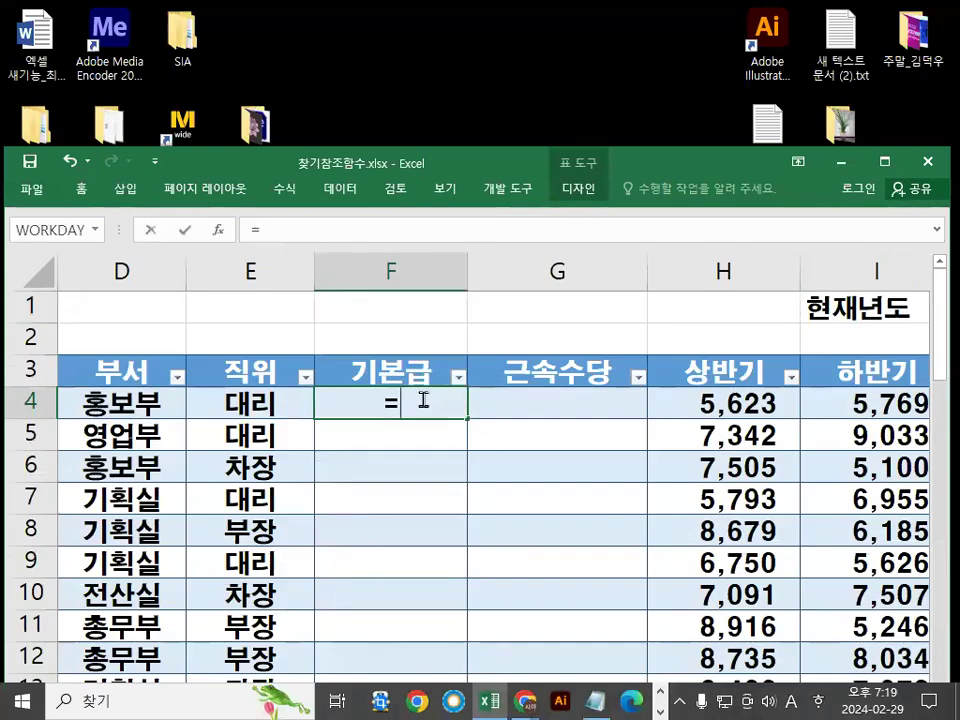
type("VL")
double_click(424, 436)
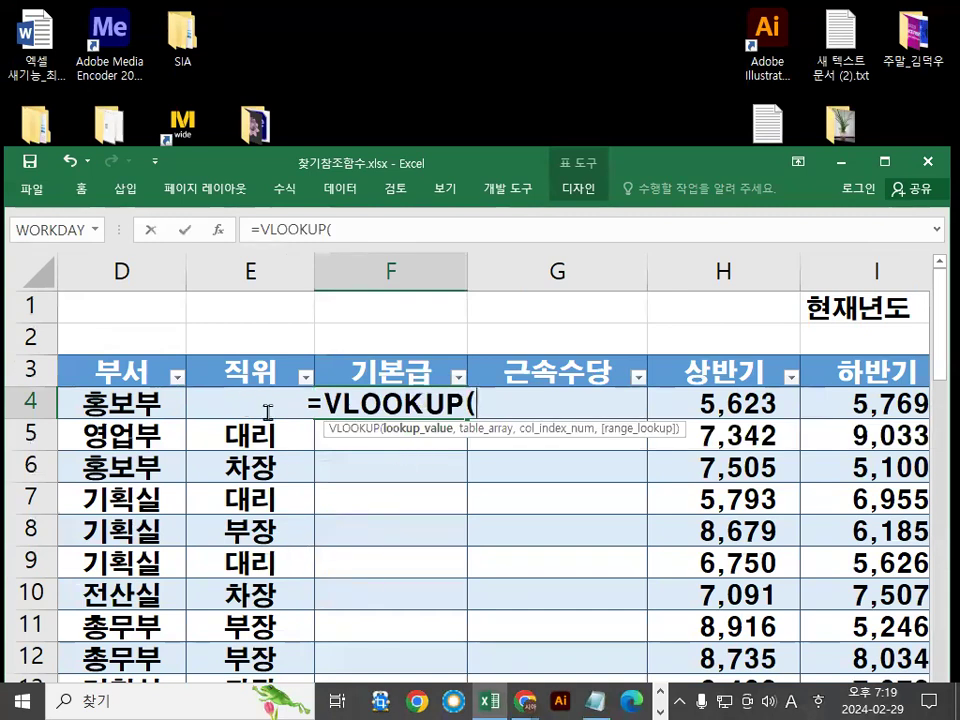
key("ctrl+a")
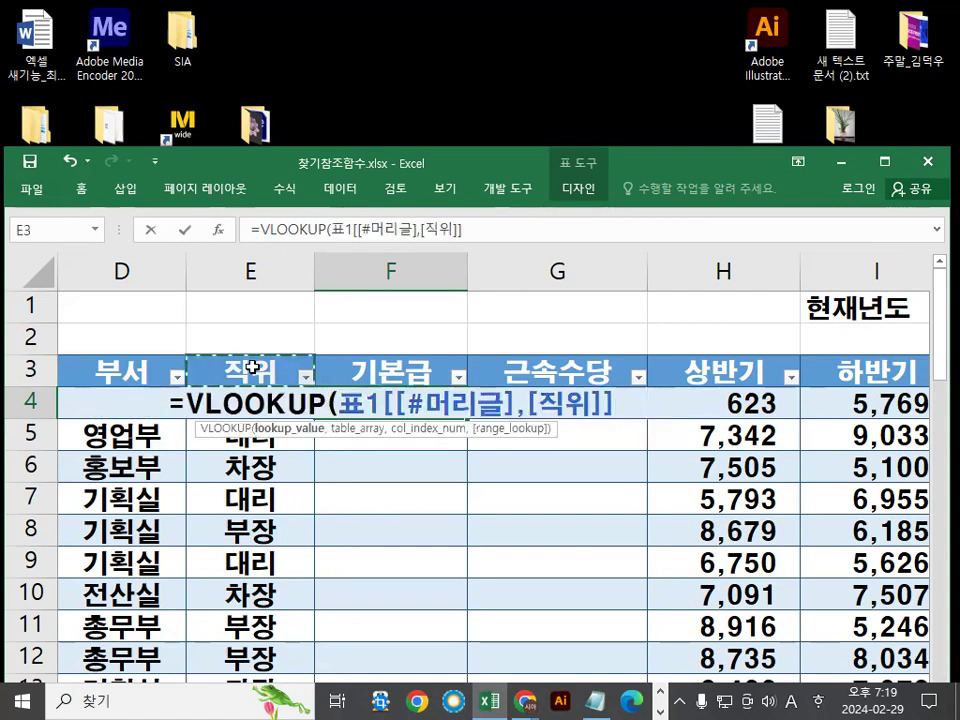
key("Down")
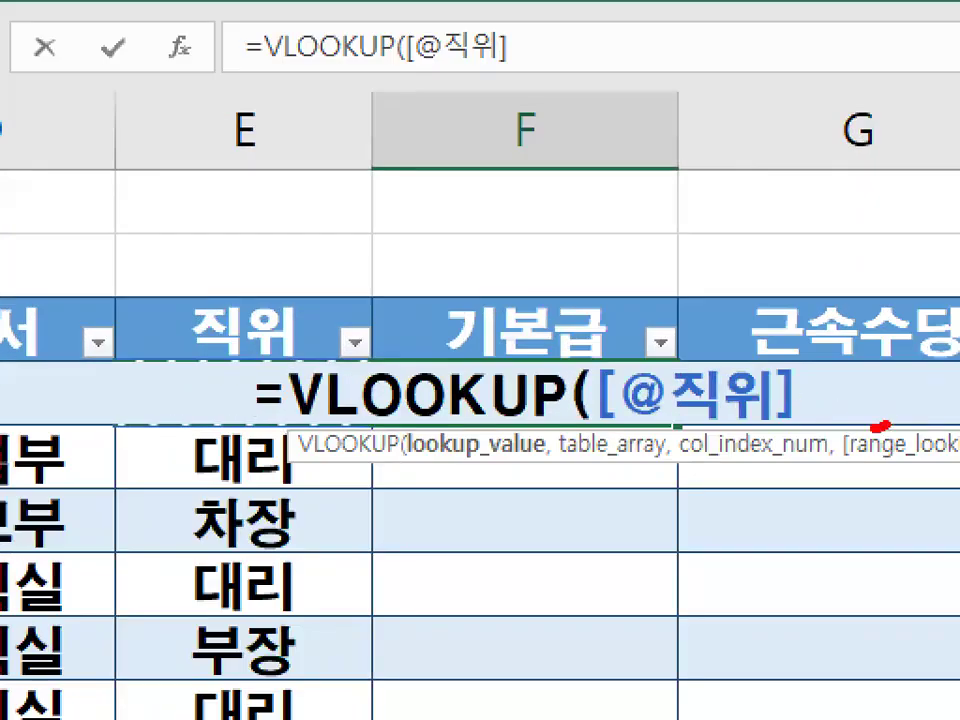
left_click_drag(880, 425, 788, 372)
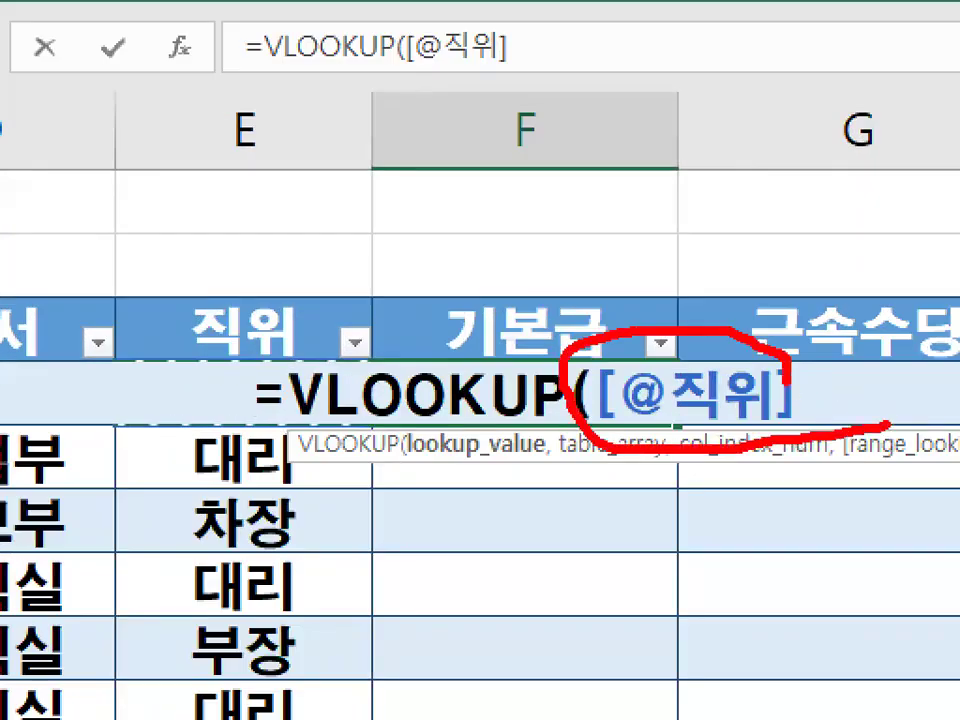
key("Escape")
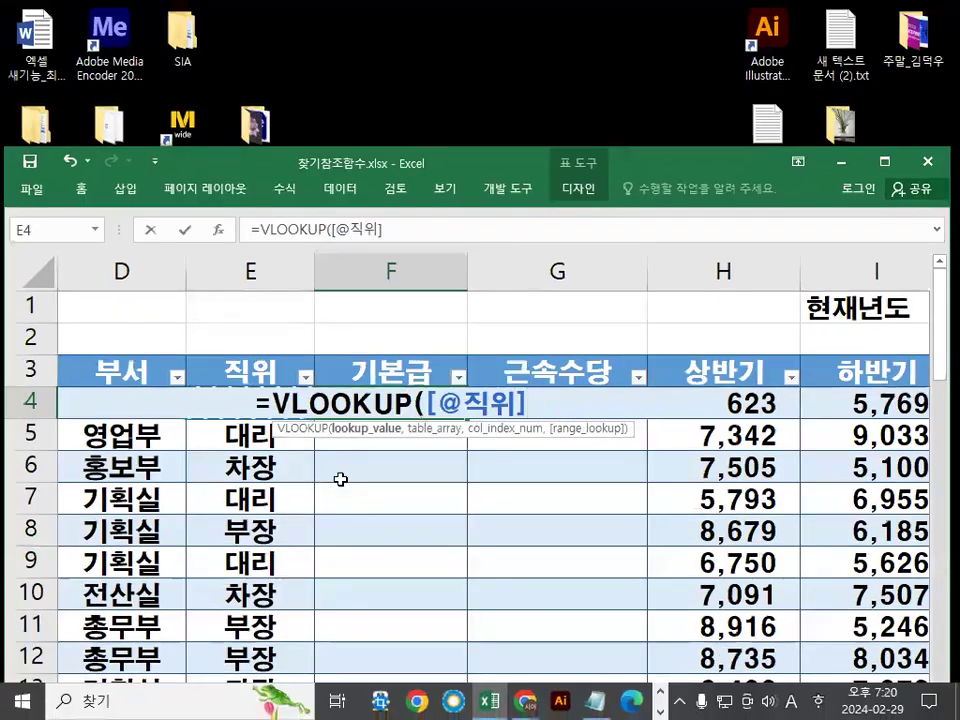
Add the absolute range 기본급!$B$5:$D$9 as the table array and 2 as the column index number
type(",")
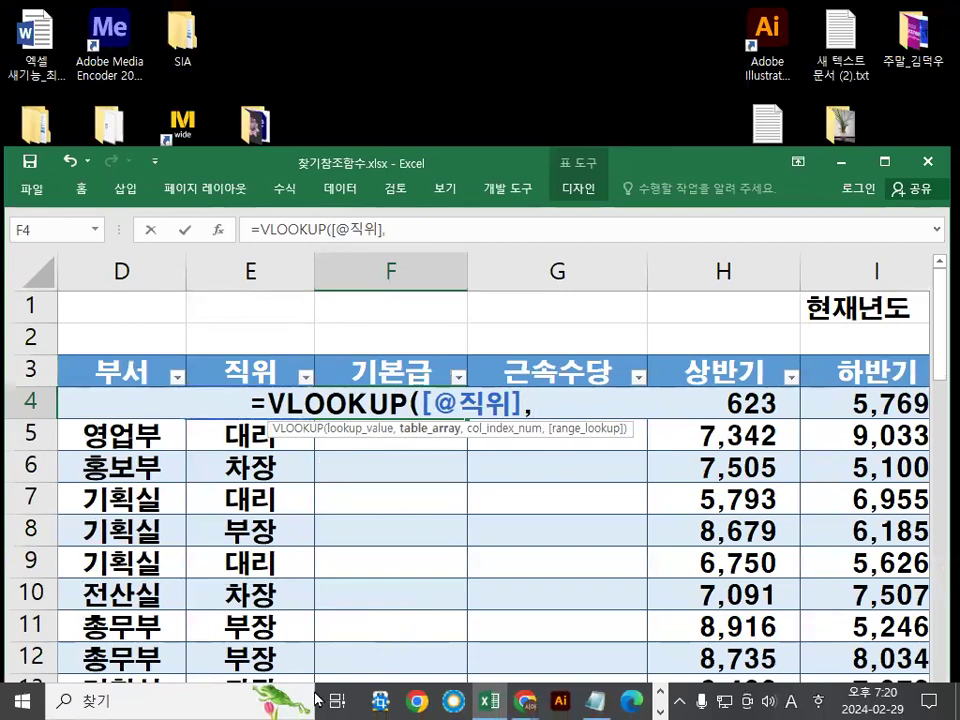
double_click(435, 168)
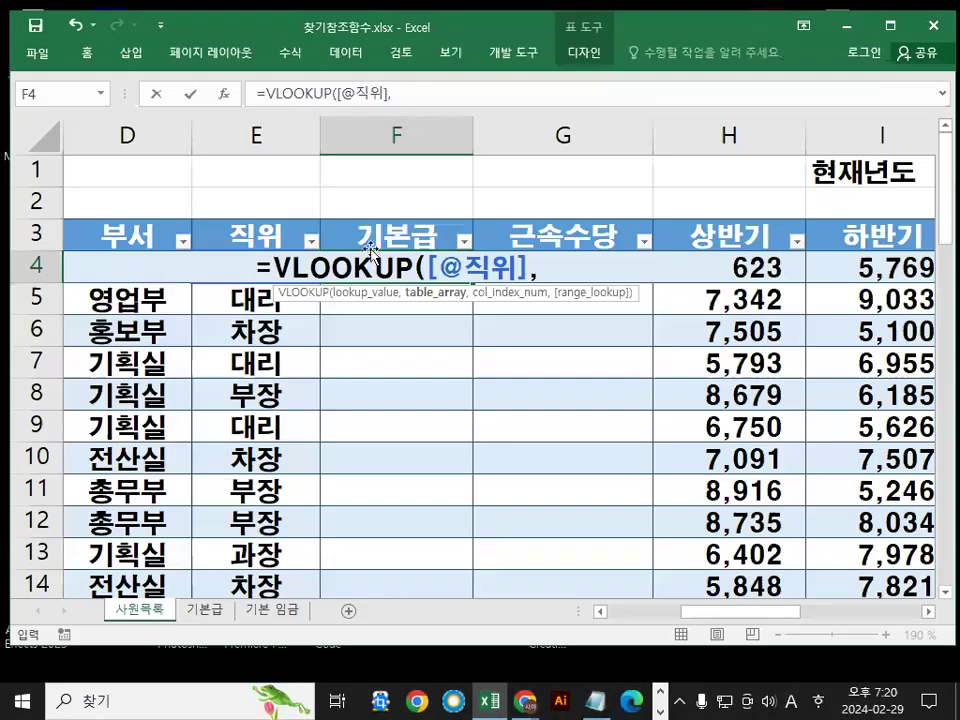
left_click(212, 606)
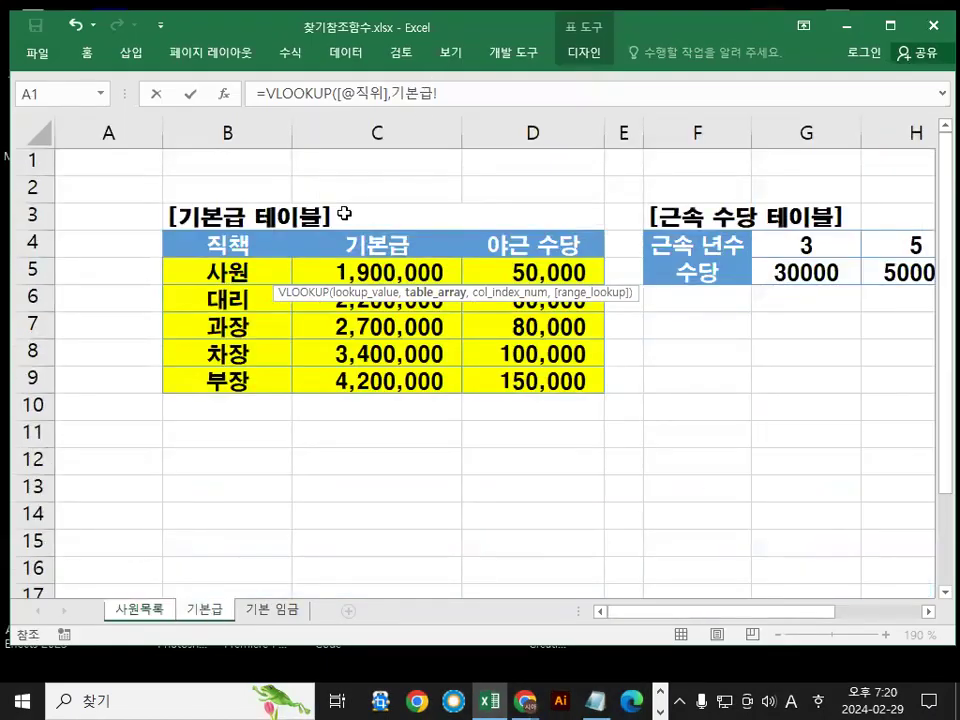
left_click_drag(243, 272, 521, 375)
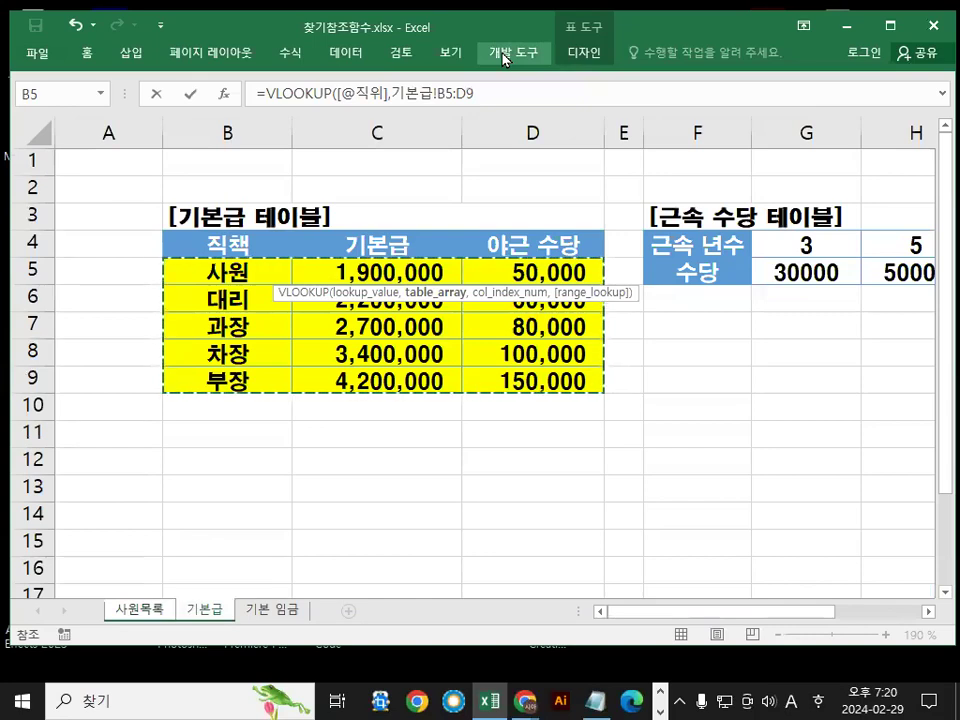
key("F4")
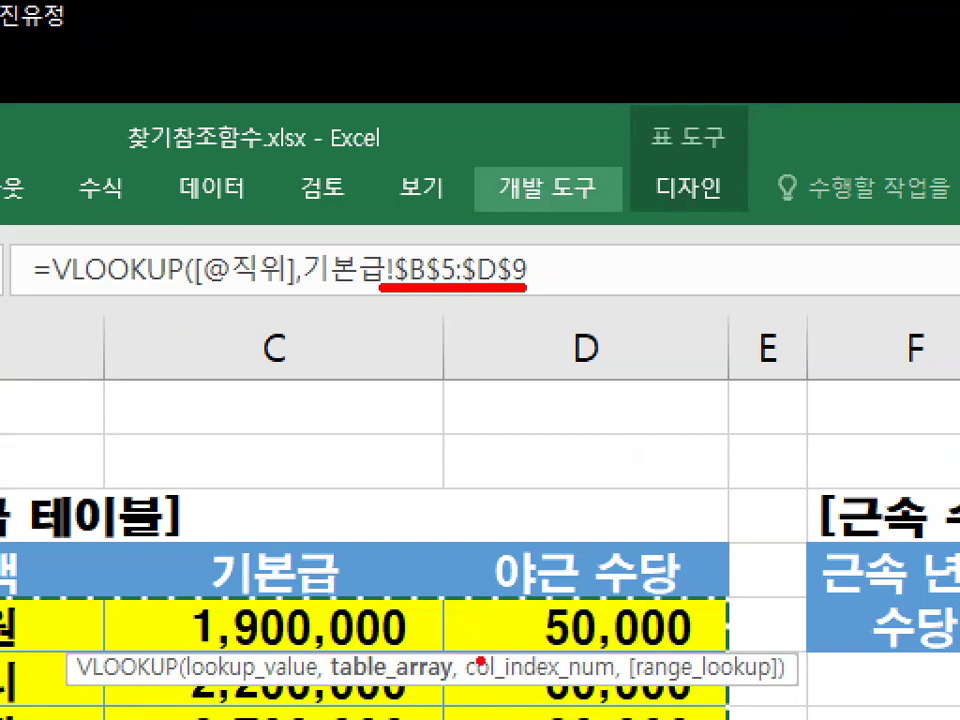
key("Escape")
left_click(587, 264)
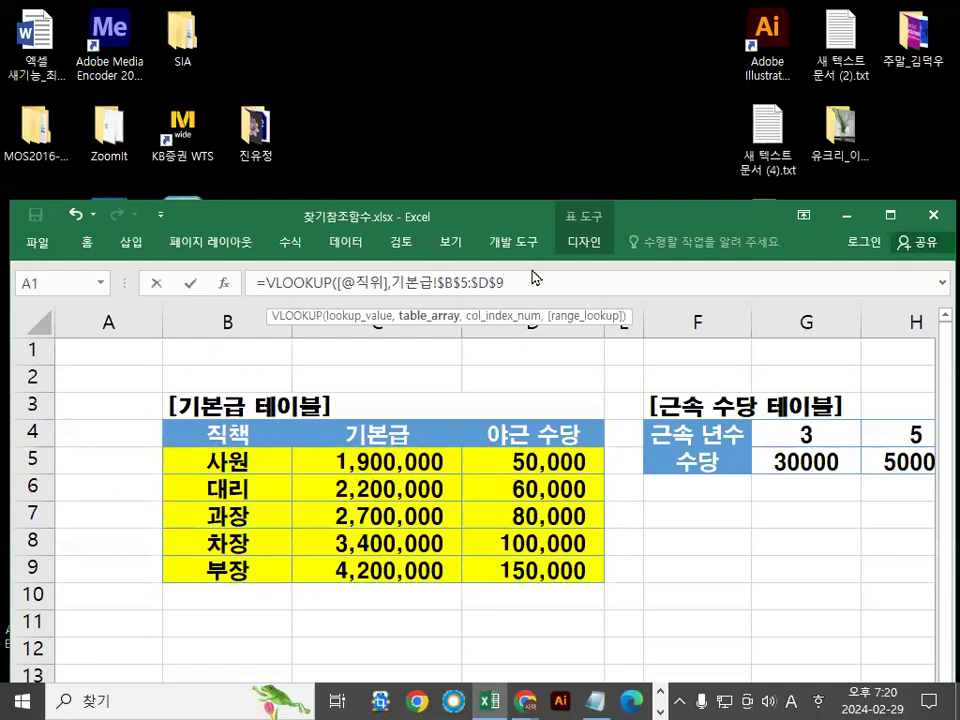
type(",")
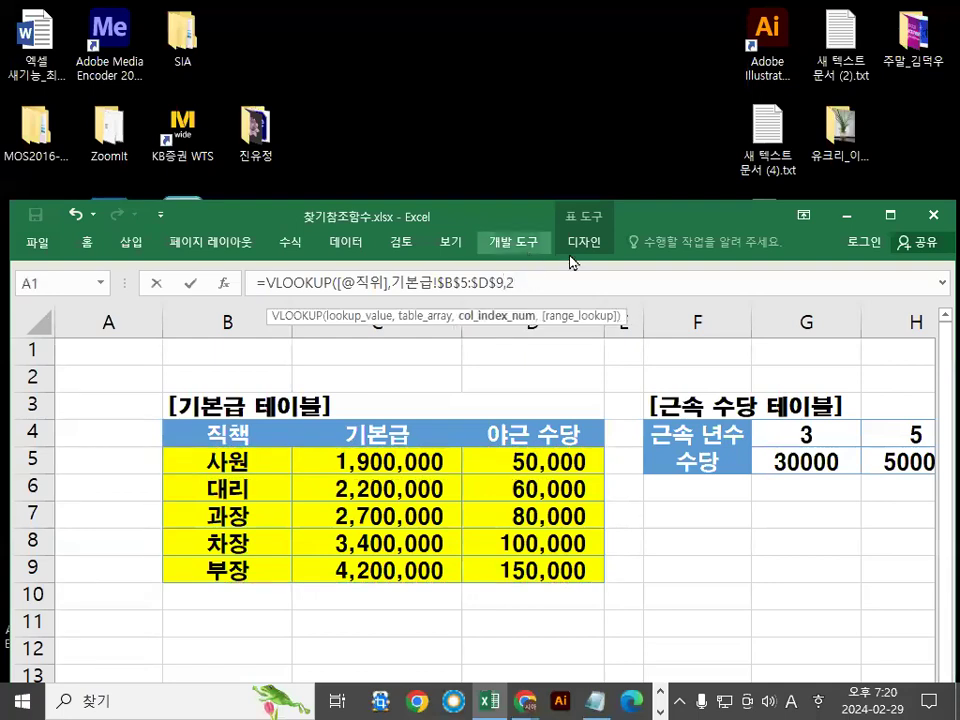
Complete the 기본급 VLOOKUP formula in F4 with 0 as the range_lookup option, briefly marking the column index argument on screen
type("2,0")
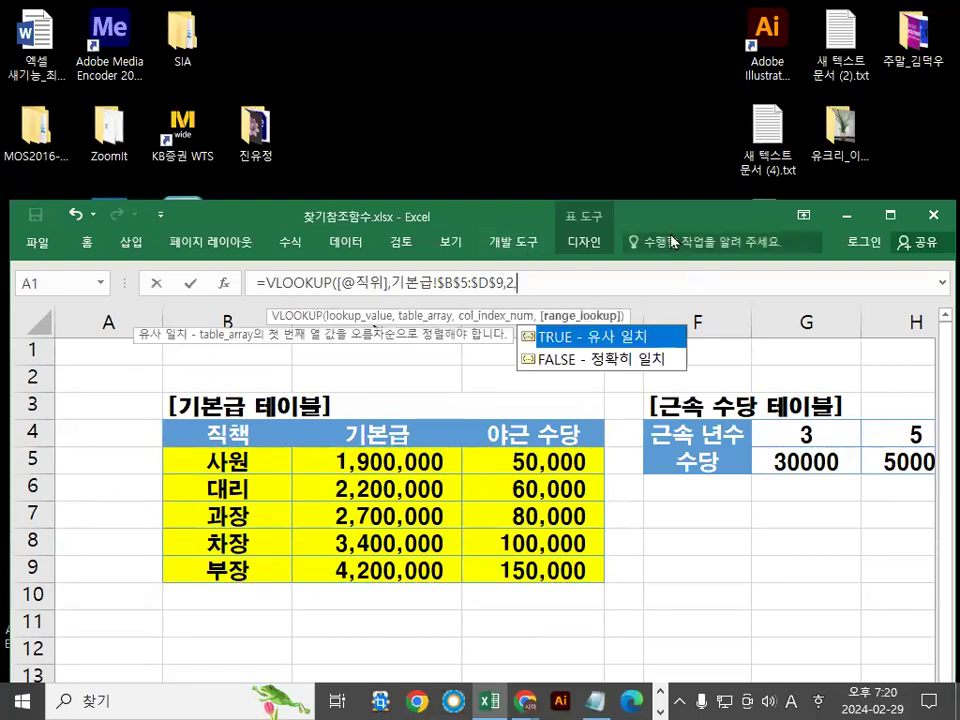
type(")")
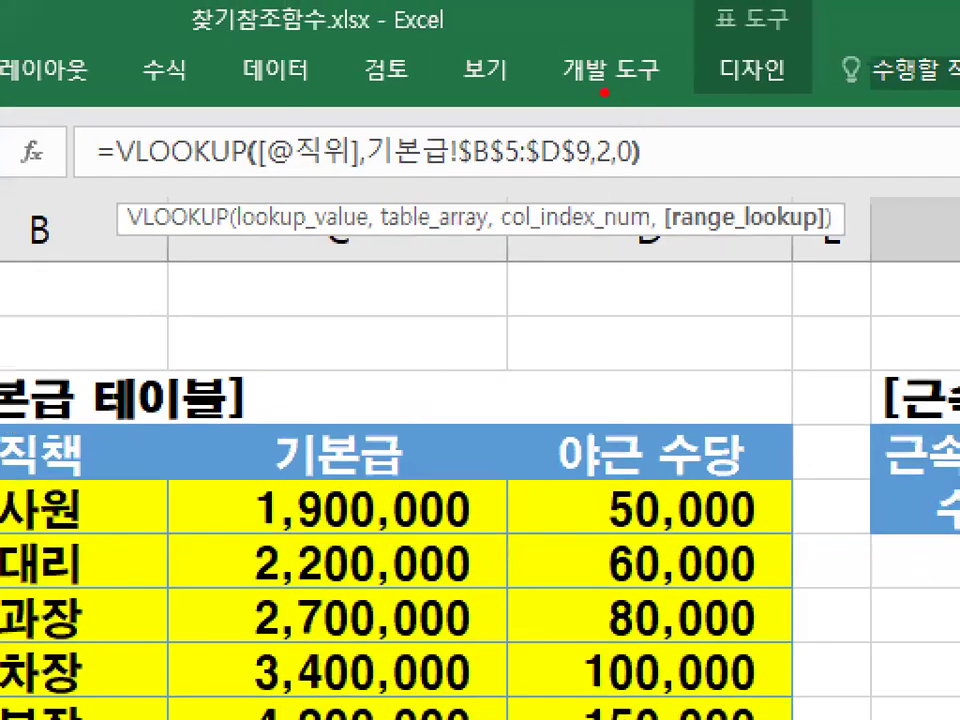
left_click_drag(604, 93, 690, 2)
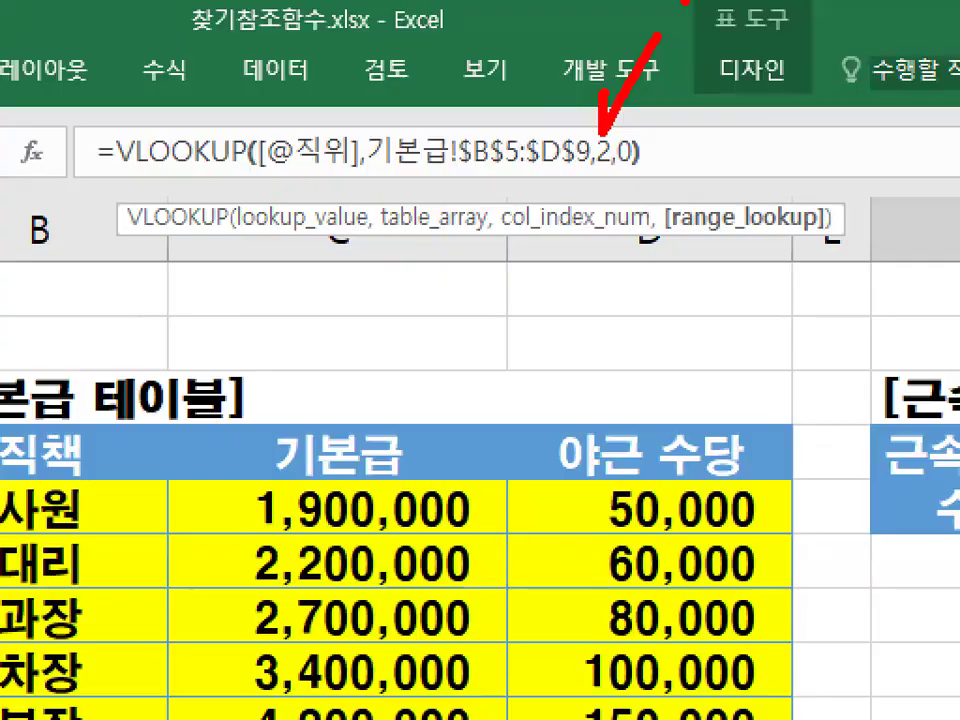
key("ctrl+Page_Up")
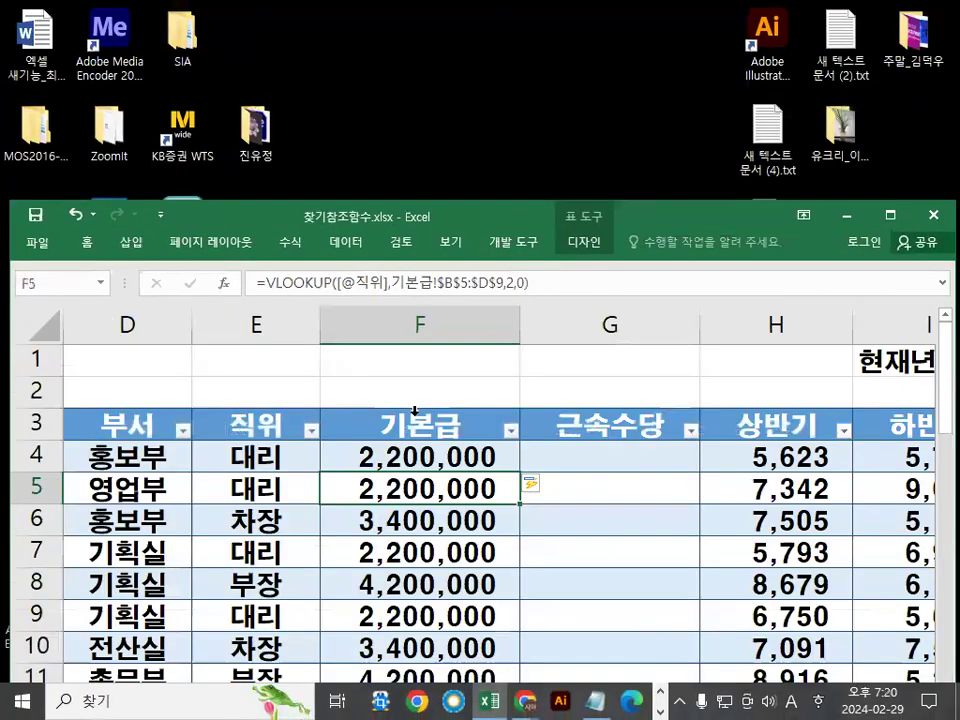
left_click(420, 458)
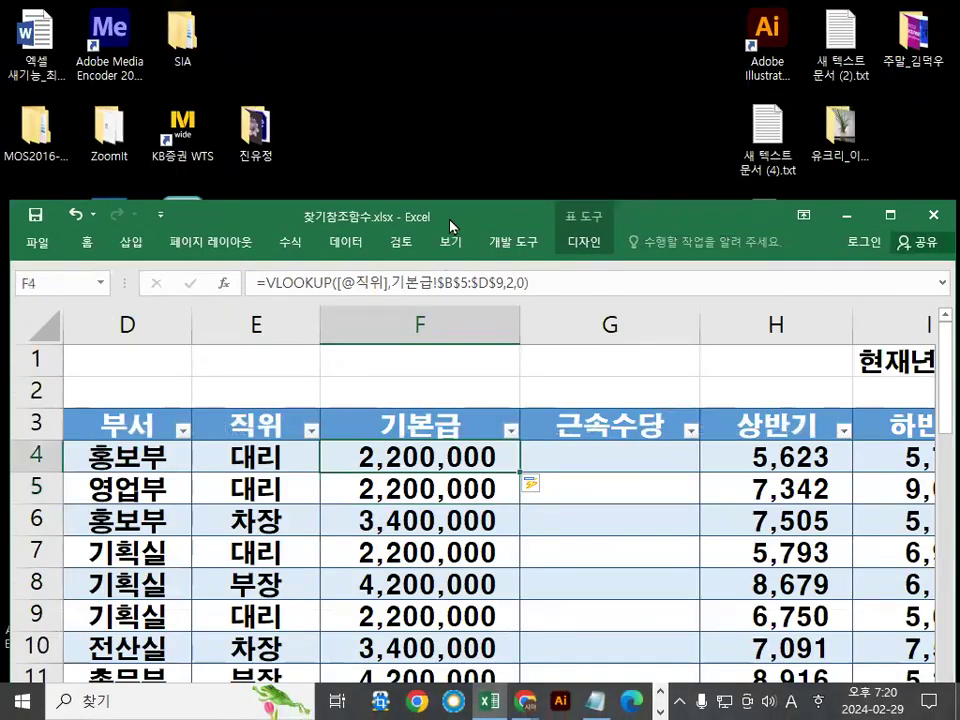
Move the workbook window up, switch to the mos엑셀설명.txt notes in Notepad and insert a blank line between the two VLOOKUP formulas
left_click_drag(450, 226, 443, 56)
key("alt+Tab")
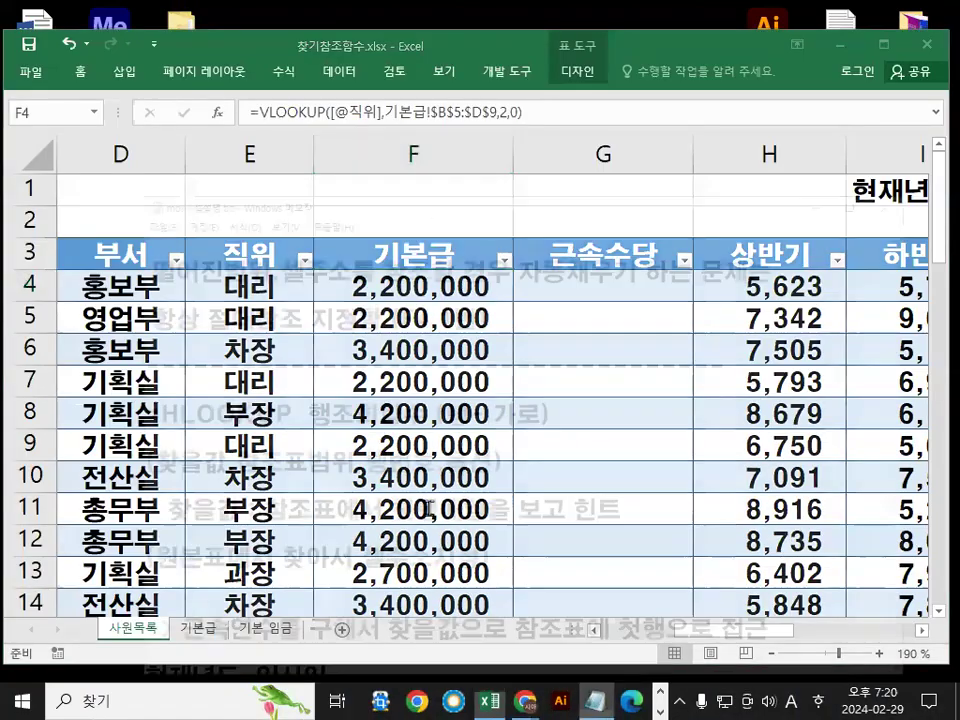
scroll(388, 446, "down", 5)
scroll(390, 439, "up", 5)
scroll(391, 433, "up", 2)
scroll(456, 435, "down", 1)
left_click_drag(47, 278, 187, 280)
left_click(71, 247)
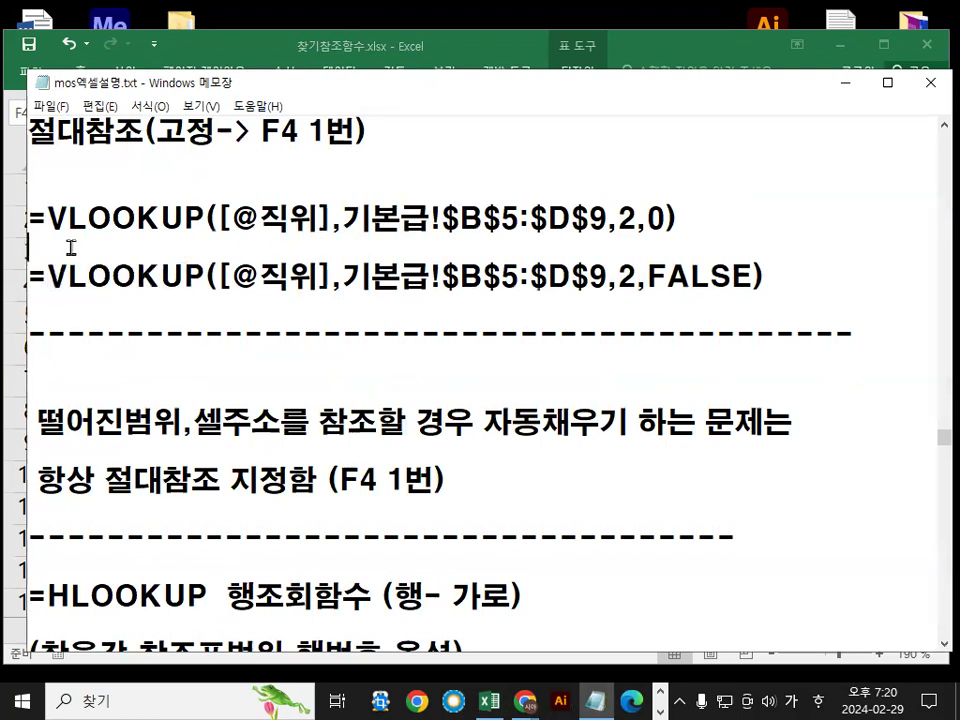
key("Return")
Review the VLOOKUP formulas in the notes, highlighting the lookup value and range, column number 2, and the 0 and FALSE options
left_click_drag(218, 217, 614, 213)
double_click(626, 216)
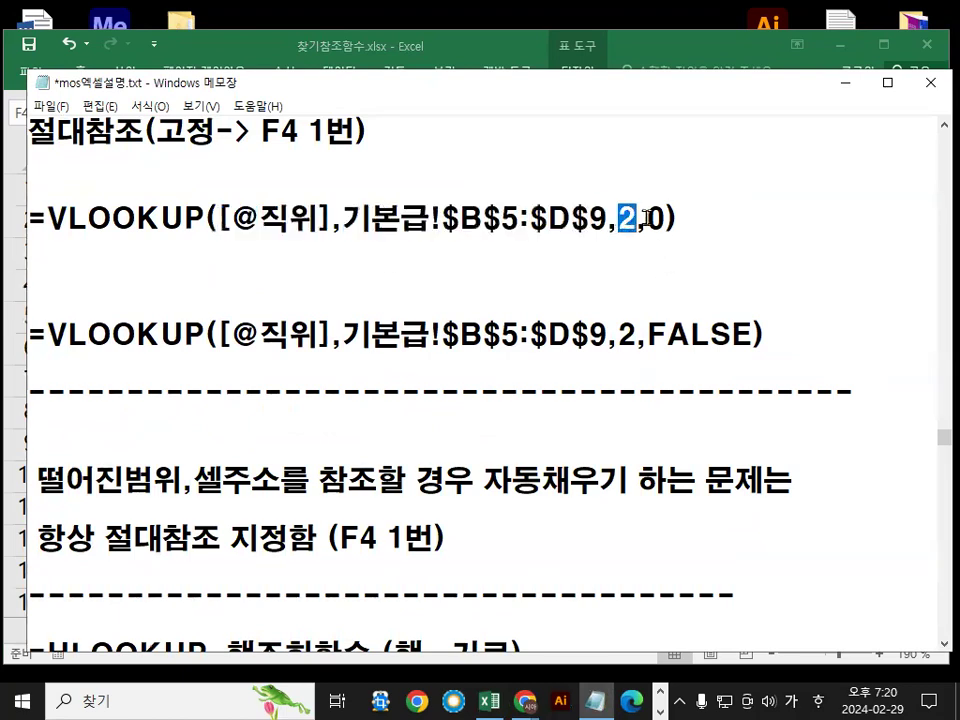
double_click(658, 217)
left_click_drag(648, 335, 756, 336)
left_click(753, 338)
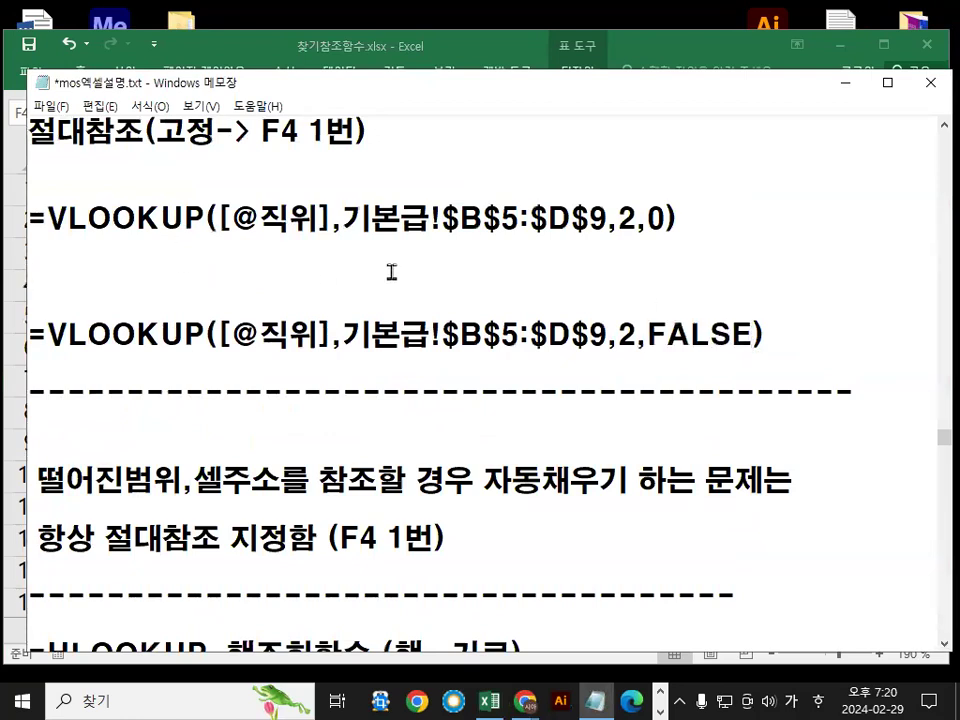
key("ctrl+2")
left_click_drag(223, 242, 682, 242)
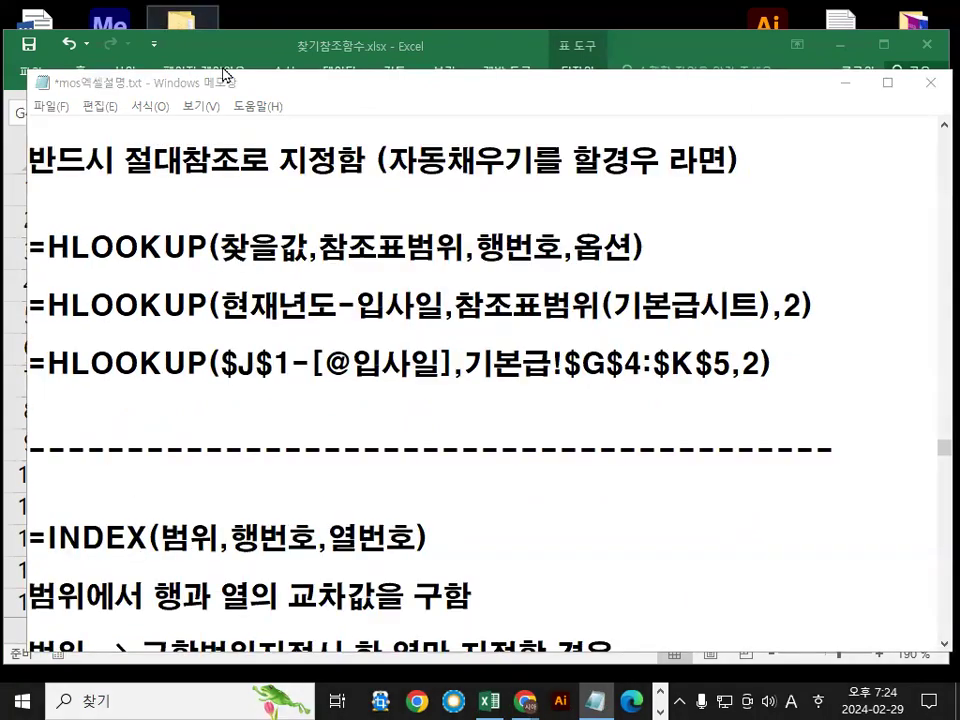
Review the HLOOKUP section of the notes, highlighting its heading and the 찾을값, 참조표범위, 행번호 and 옵션 arguments
scroll(146, 285, "up", 5)
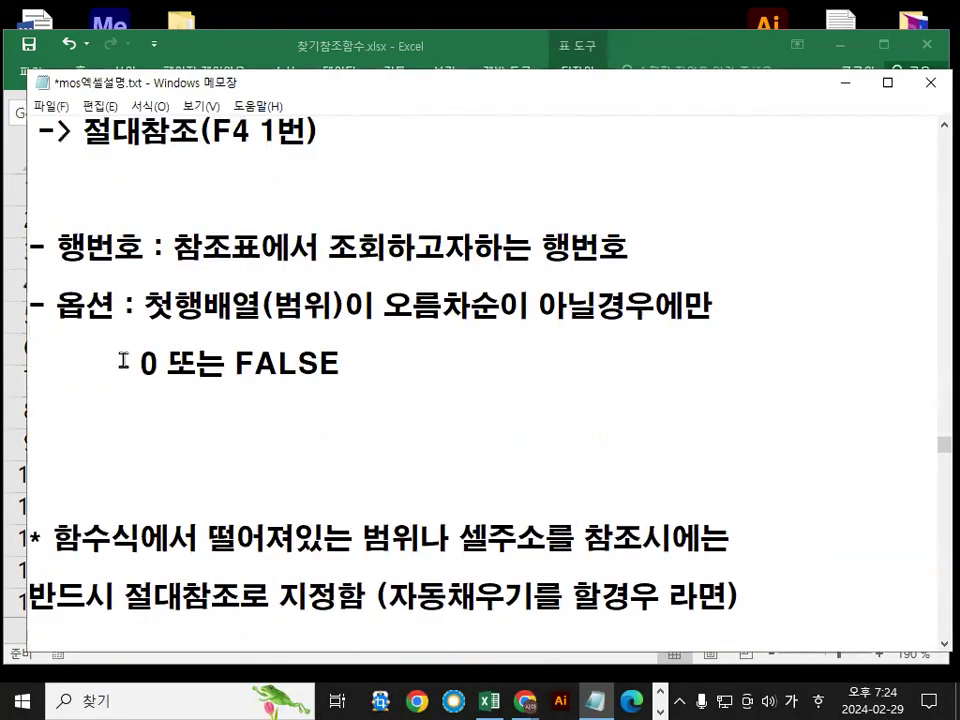
scroll(127, 352, "up", 1)
left_click_drag(48, 220, 558, 235)
left_click_drag(38, 273, 500, 253)
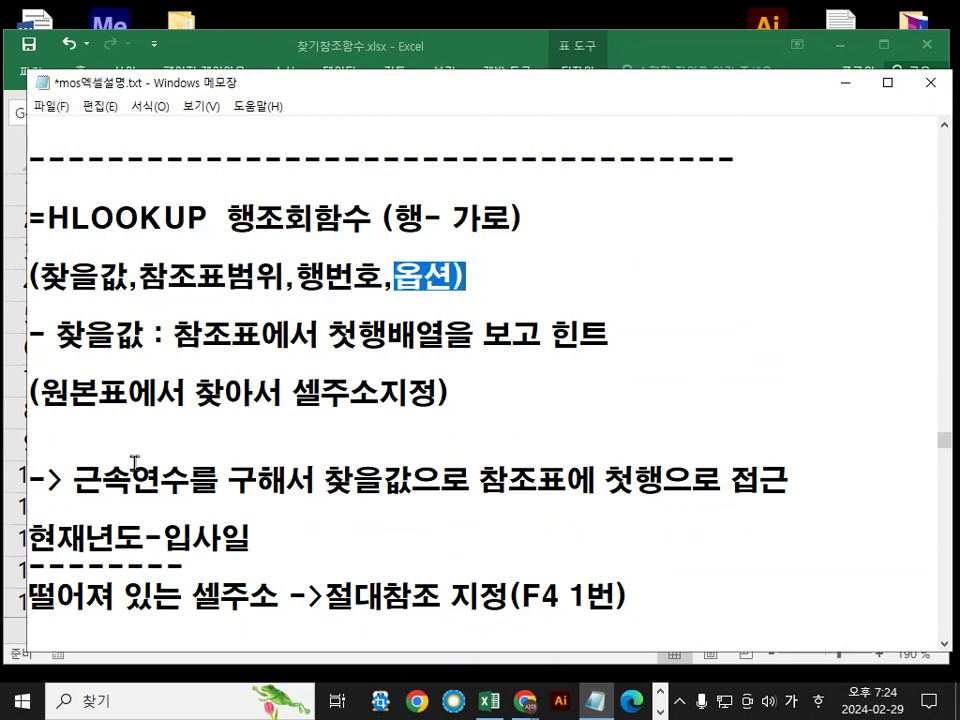
Return to the 찾기참조함수.xlsx workbook in Excel and clear the 근속수당 column values from G4 down
left_click(640, 54)
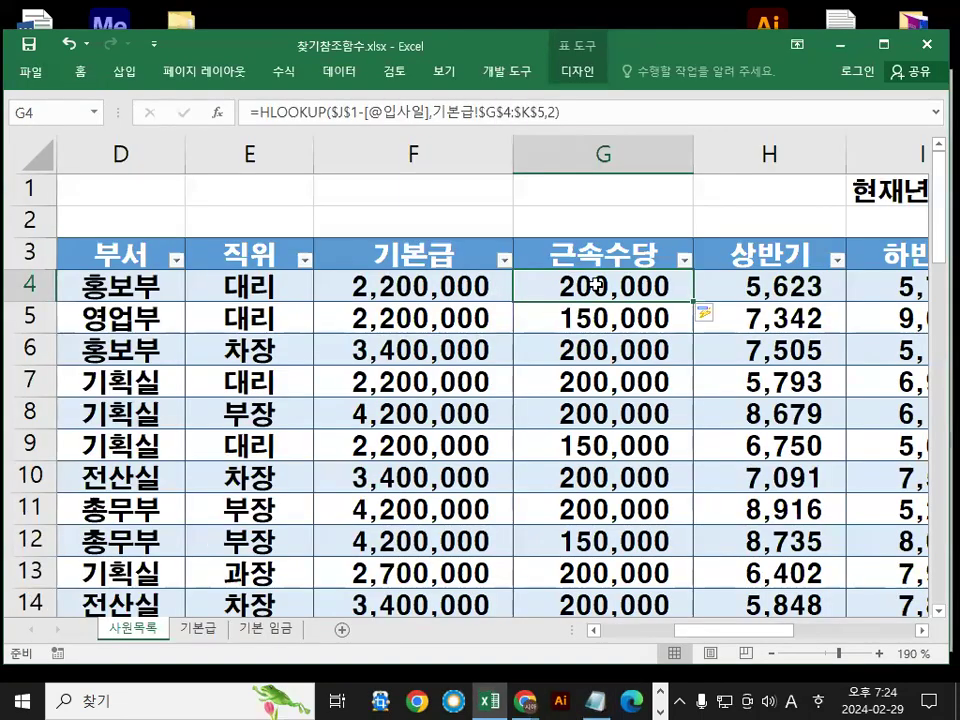
left_click_drag(607, 285, 638, 542)
key("Delete")
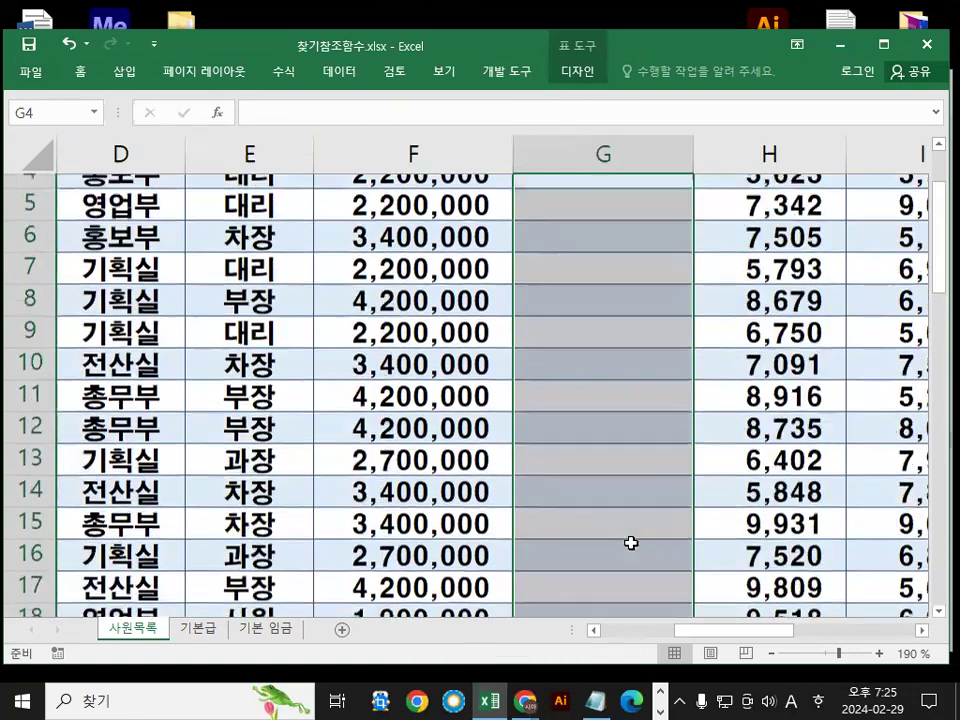
left_click(620, 285)
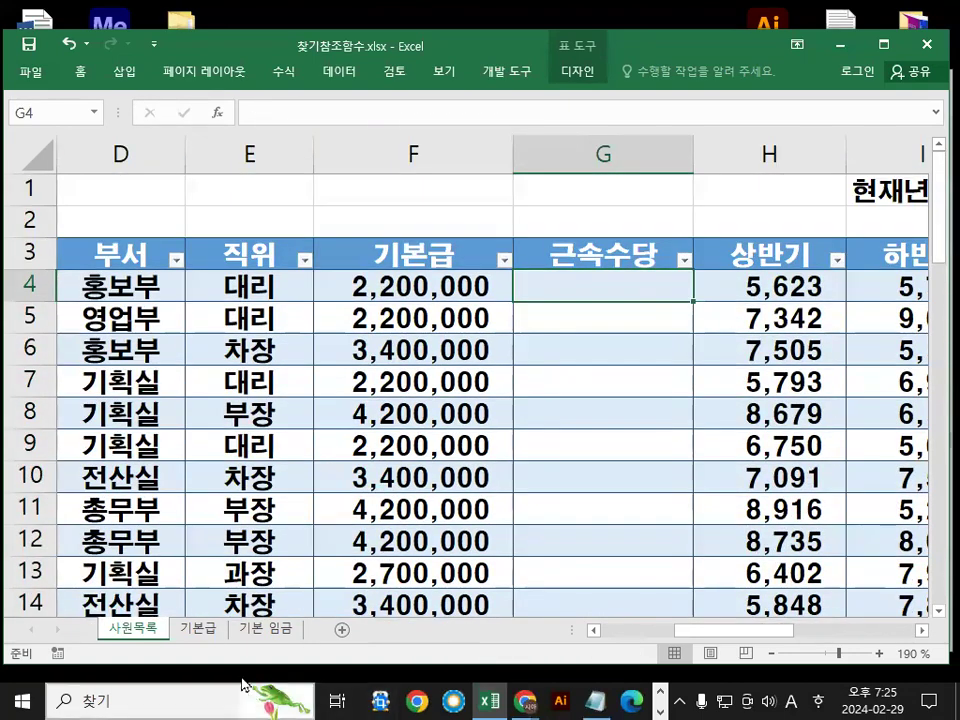
Examine the 근속 년수 row G4:K4 of the 근속 수당 테이블 on the 기본급 sheet as the HLOOKUP search row
left_click(208, 630)
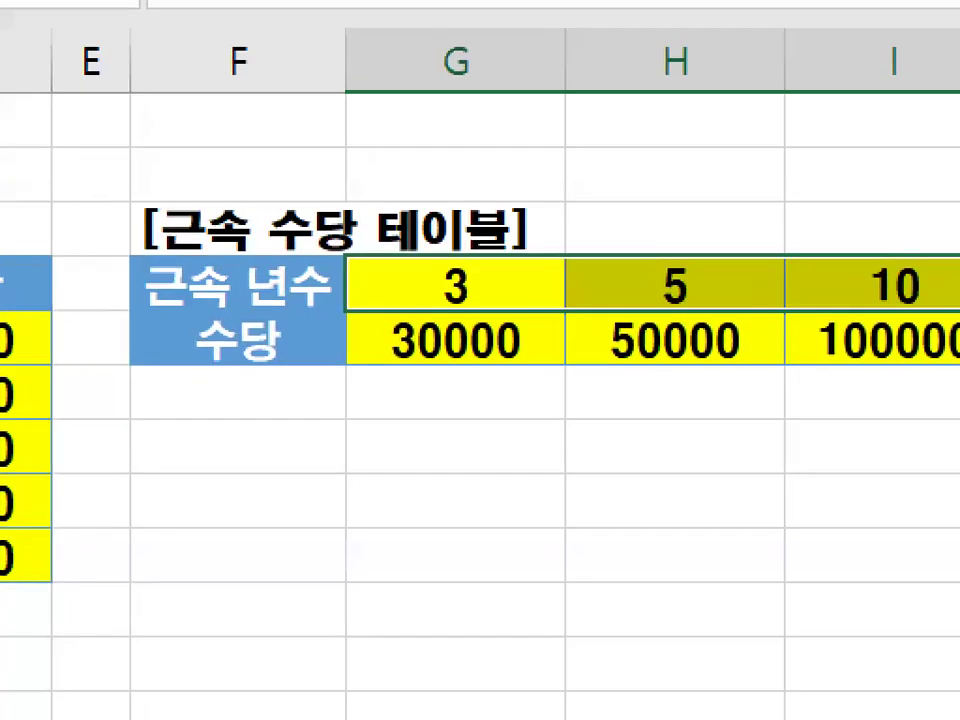
mouse_move(494, 240)
left_mouse_down()
mouse_move(440, 250)
mouse_move(492, 218)
left_mouse_up()
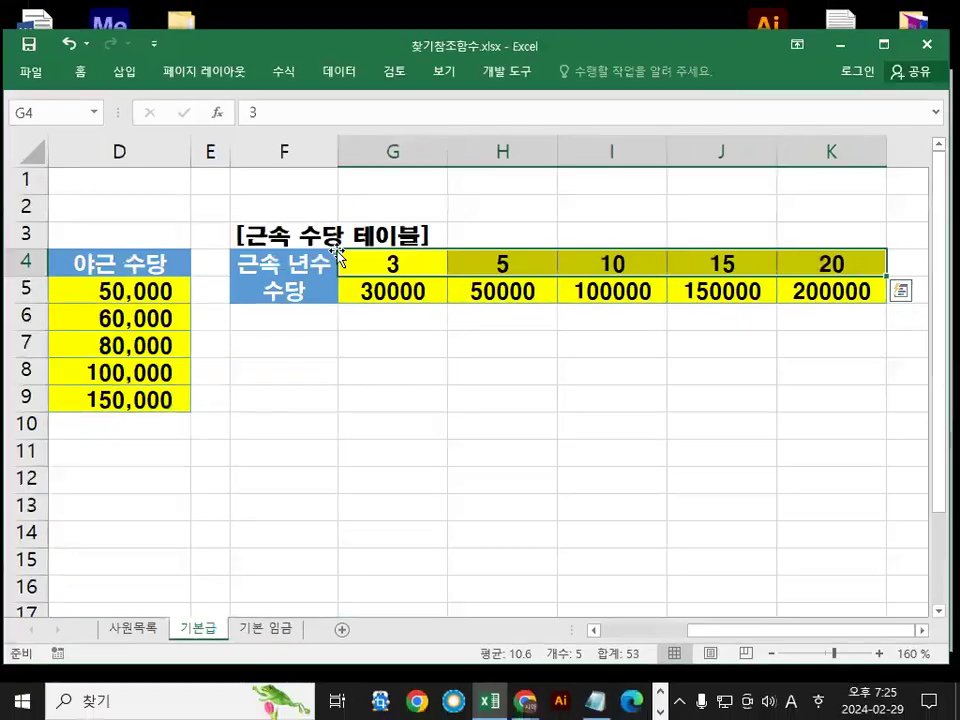
left_click_drag(370, 257, 833, 262)
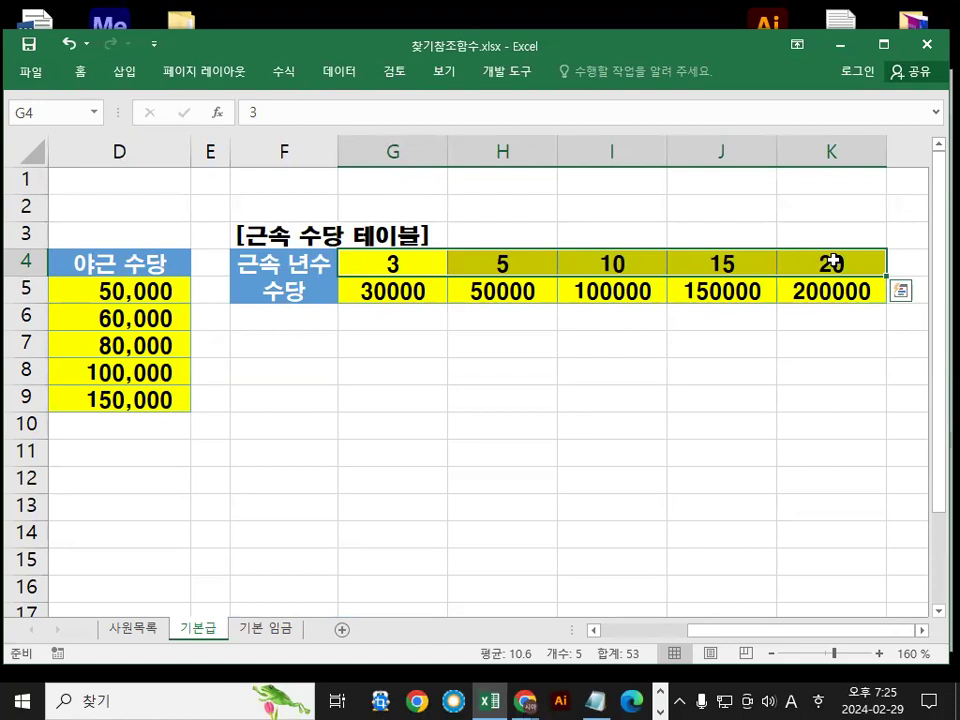
left_click(133, 628)
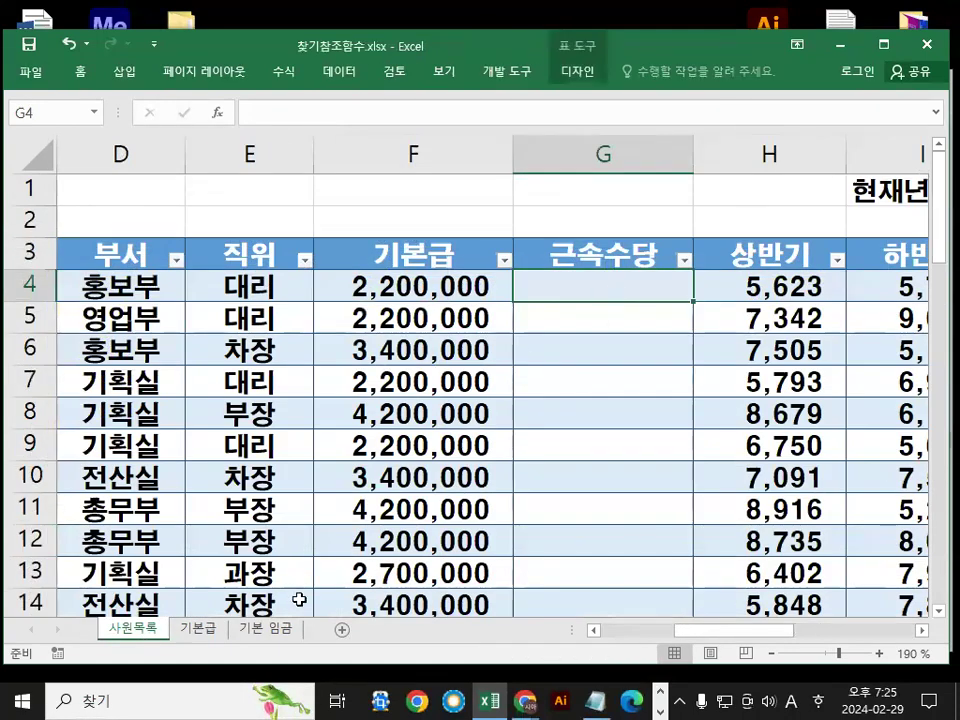
left_click(197, 628)
left_click_drag(386, 262, 816, 253)
Inspect the 현재년도 cell J1 and the first 입사일 cell C4 on the 사원목록 sheet
left_click(143, 630)
scroll(920, 632, "right", 3)
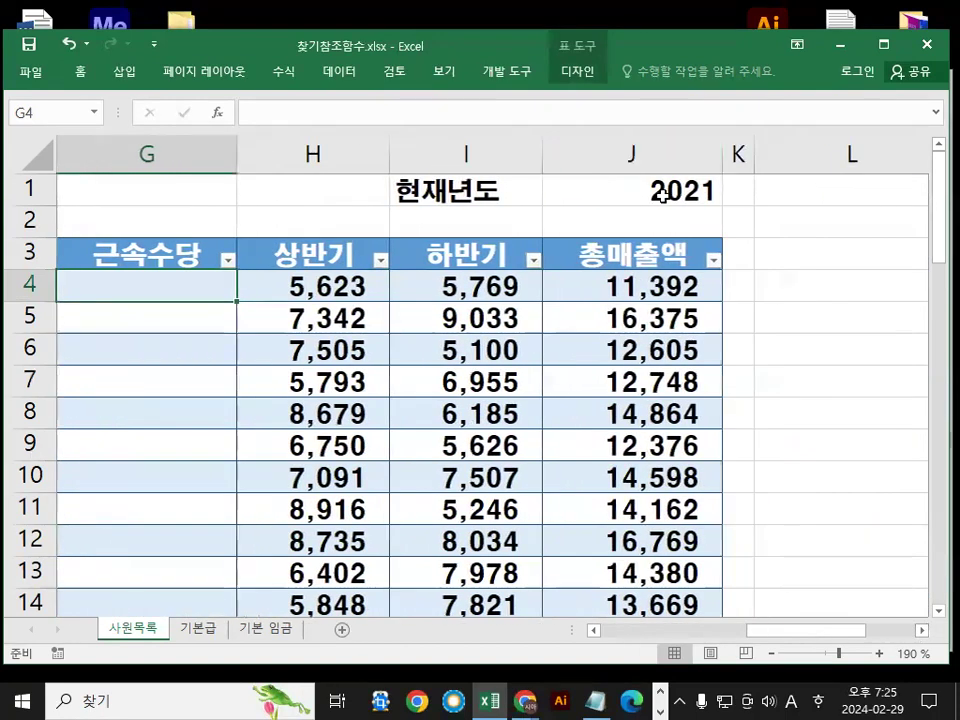
left_click(656, 190)
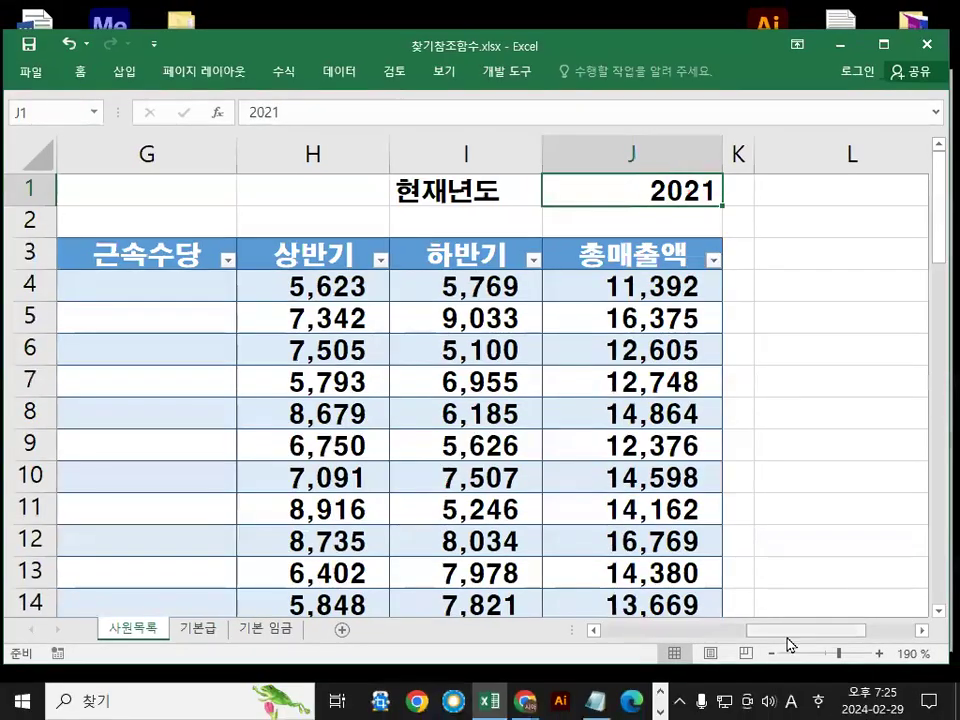
left_click_drag(788, 631, 642, 631)
left_click(392, 285)
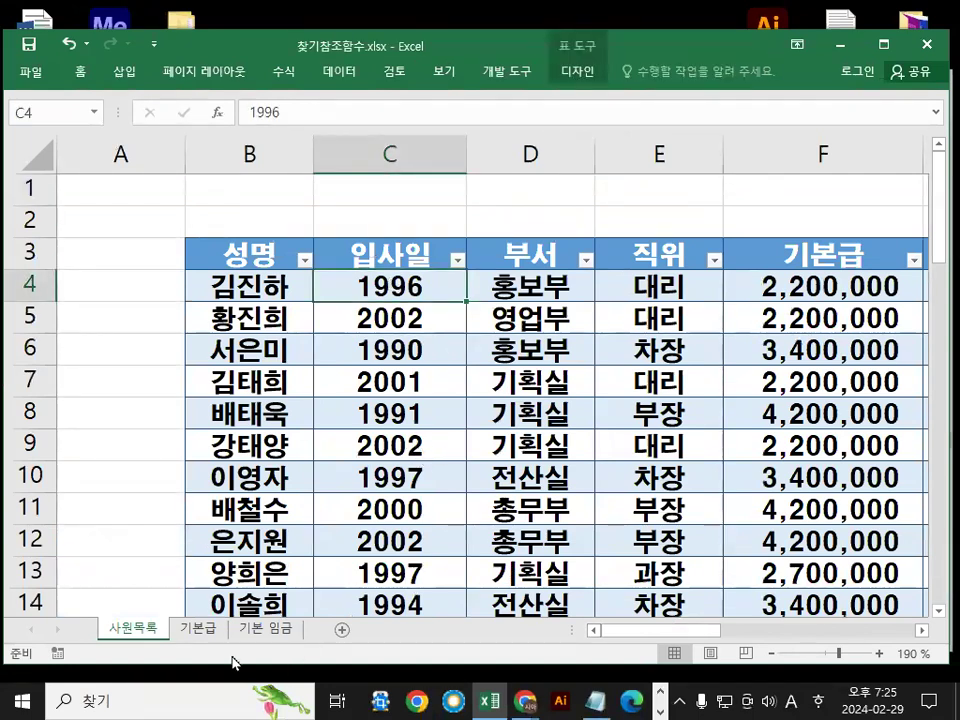
Highlight the lookup range G4:K5 on the 기본급 sheet, mark 수당 as row 2 on screen, and reselect the 근속 년수 row
left_click(204, 634)
left_click_drag(418, 261, 820, 282)
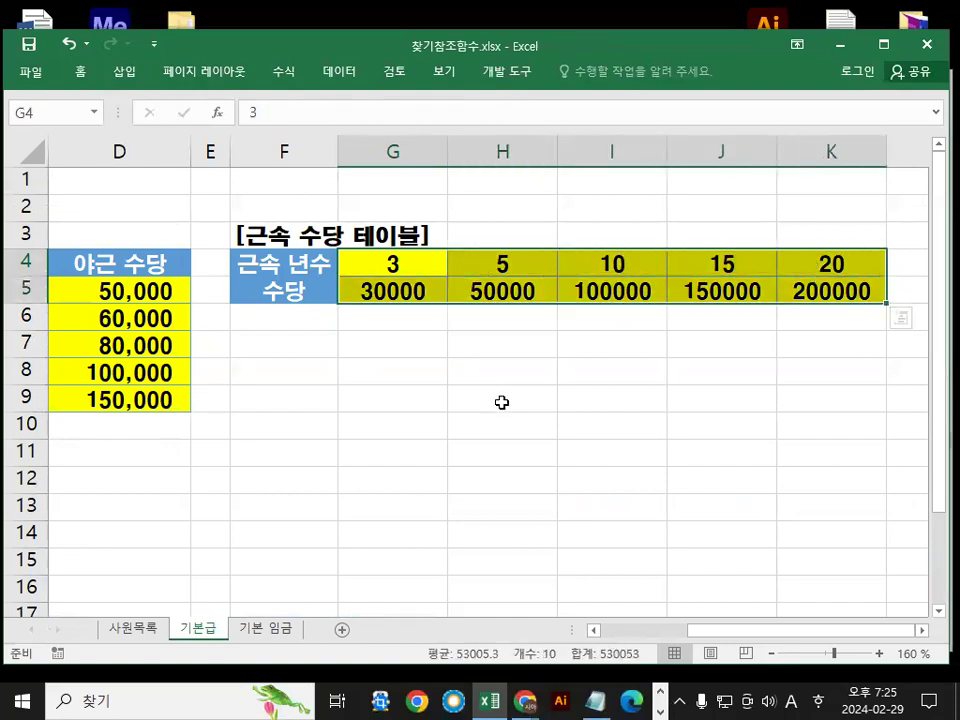
left_click_drag(508, 208, 478, 258)
mouse_move(466, 290)
left_mouse_down()
mouse_move(506, 339)
mouse_move(519, 289)
mouse_move(512, 300)
left_mouse_up()
mouse_move(245, 308)
left_mouse_down()
mouse_move(322, 314)
mouse_move(278, 318)
mouse_move(311, 306)
left_mouse_up()
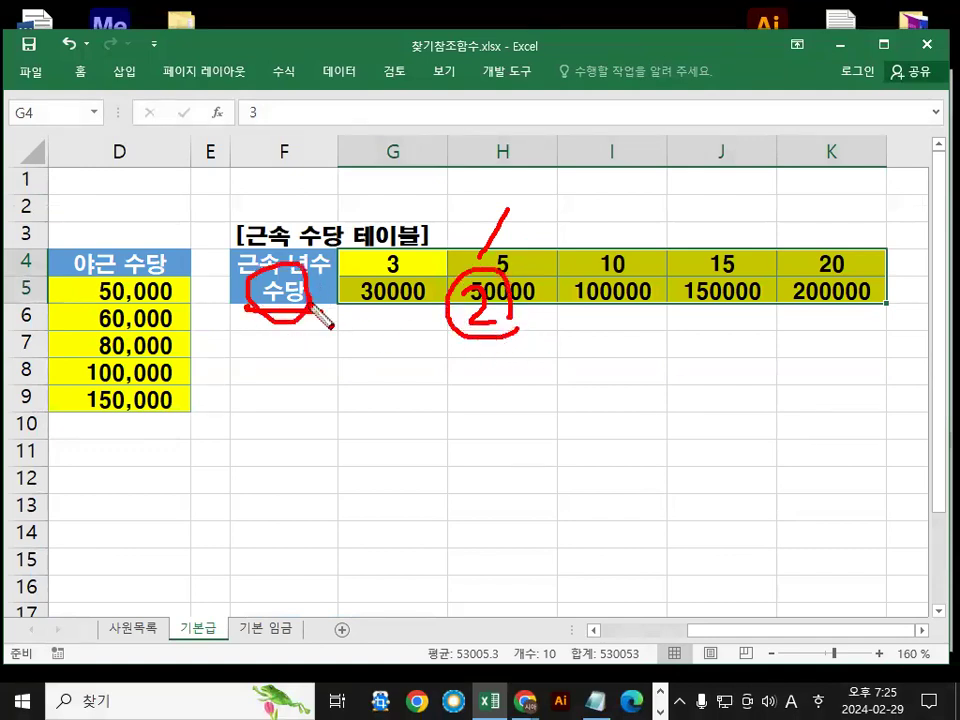
left_click_drag(453, 275, 508, 213)
key("Escape")
left_click_drag(392, 262, 818, 258)
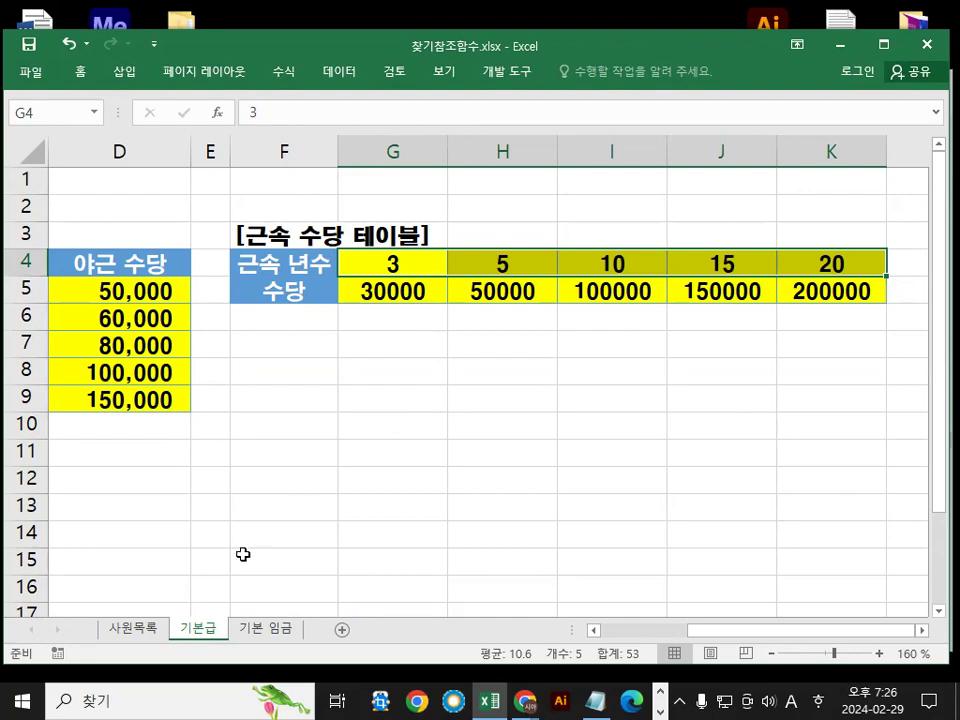
Begin an HLOOKUP formula in G4 of the 사원목록 sheet with the absolute 현재년도 reference $J$1 in the lookup value
left_click(133, 628)
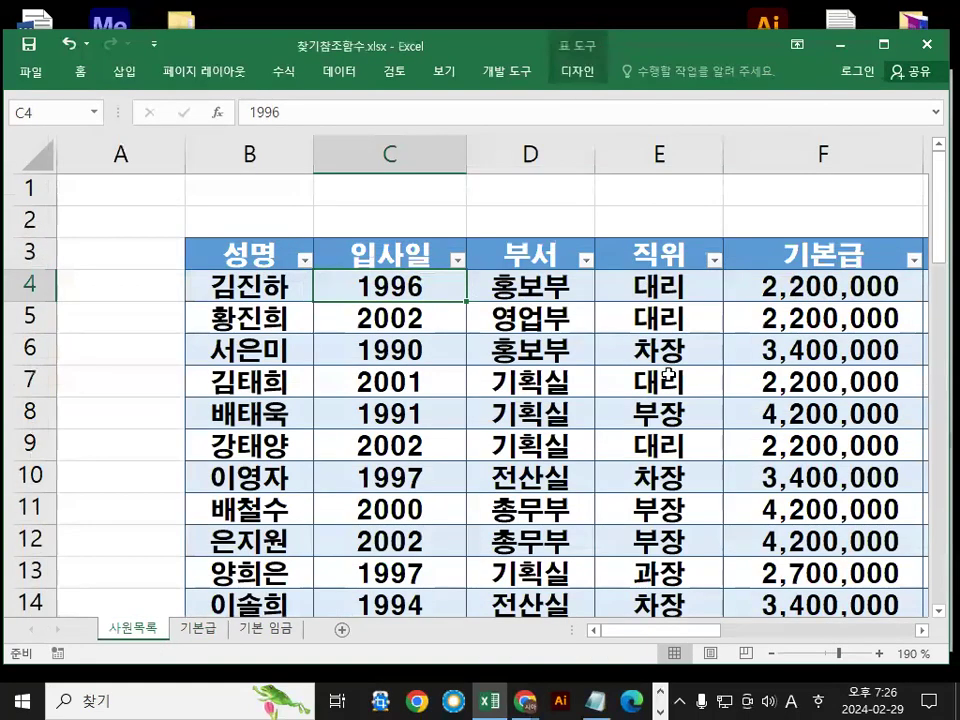
left_click(924, 630)
left_click(573, 288)
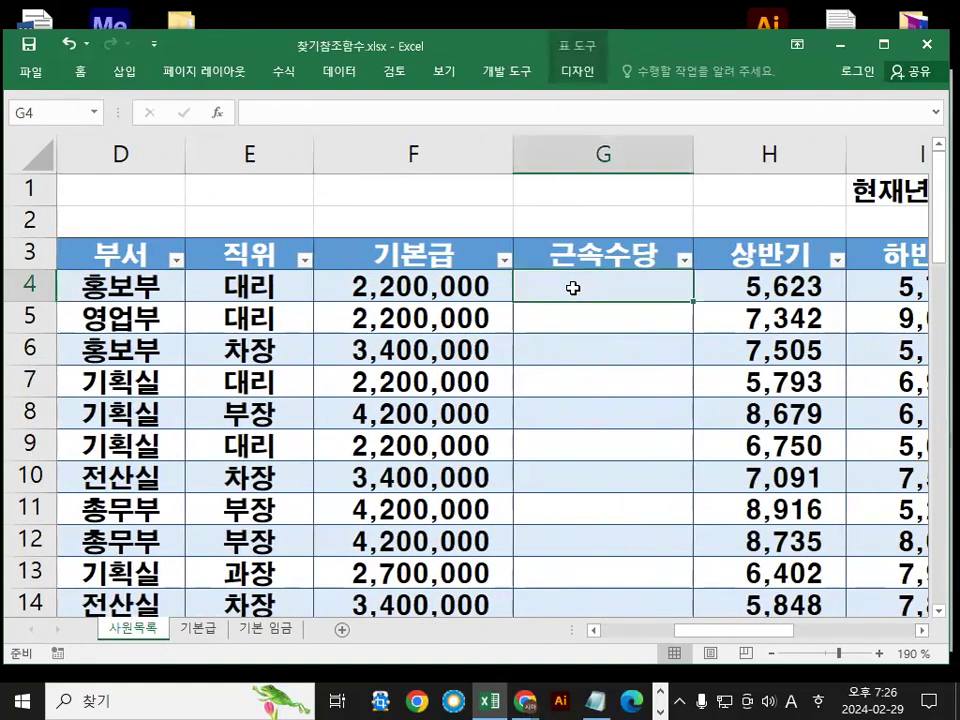
type("=H")
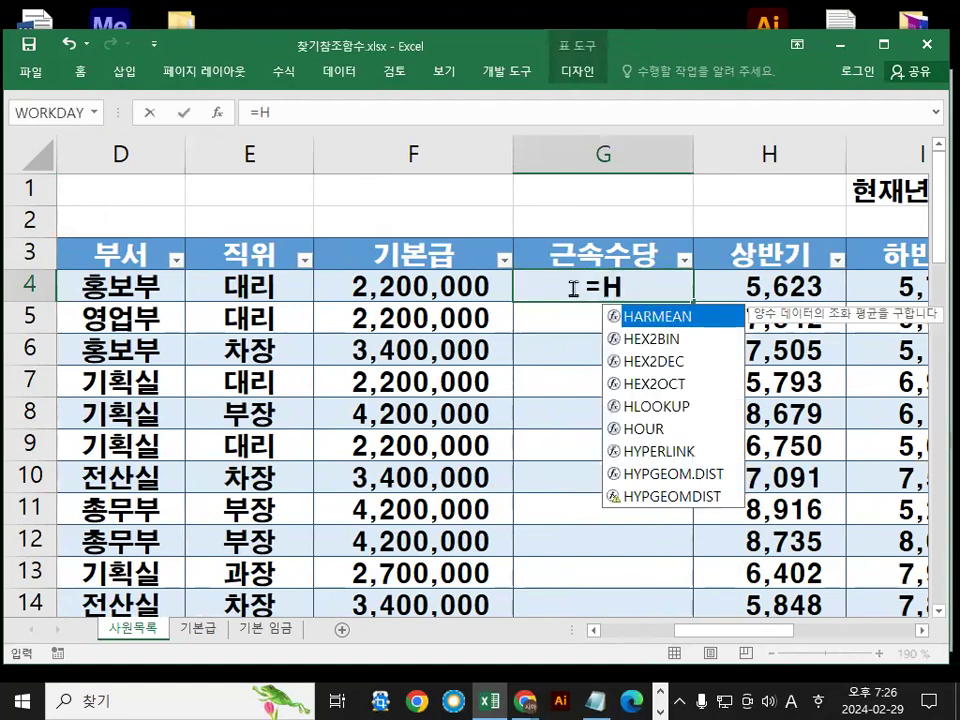
type("L")
key("Tab")
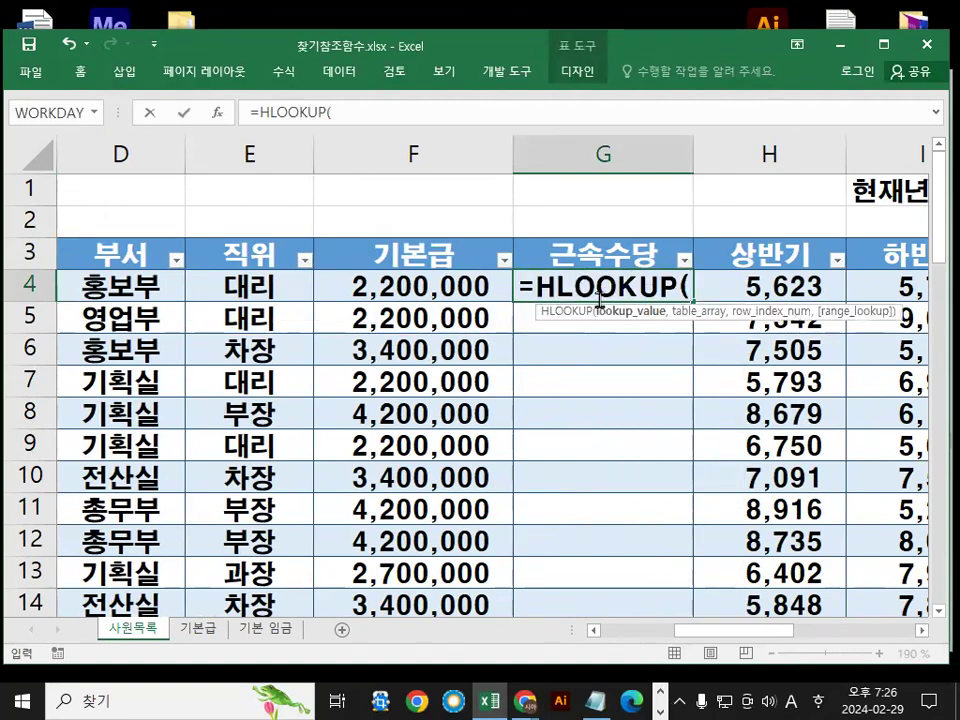
left_click(923, 631)
left_click(923, 631)
left_click(845, 197)
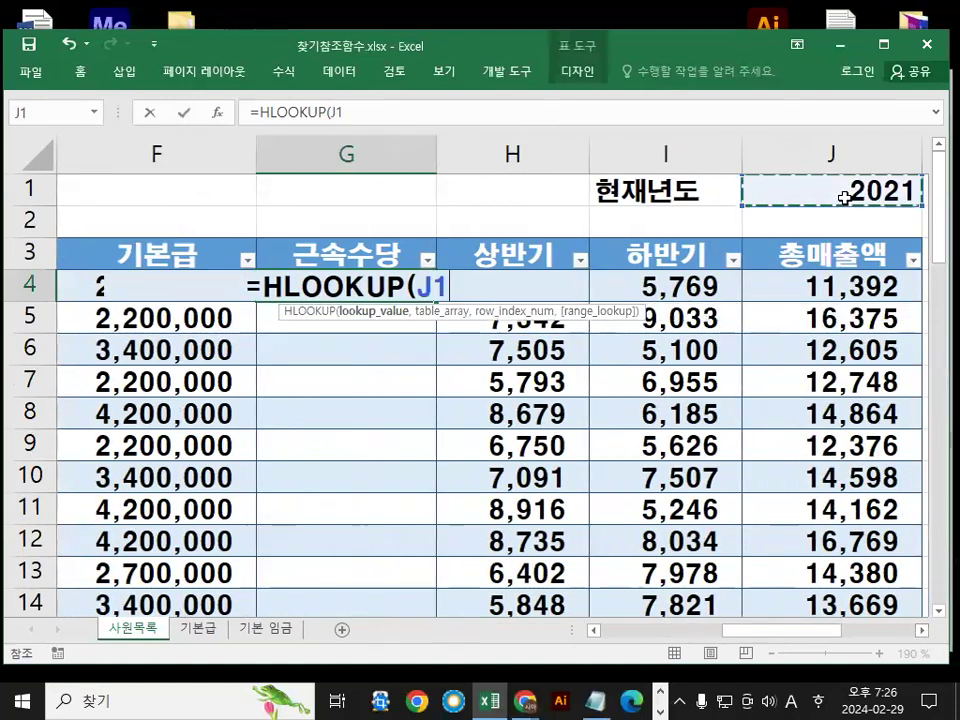
key("F4")
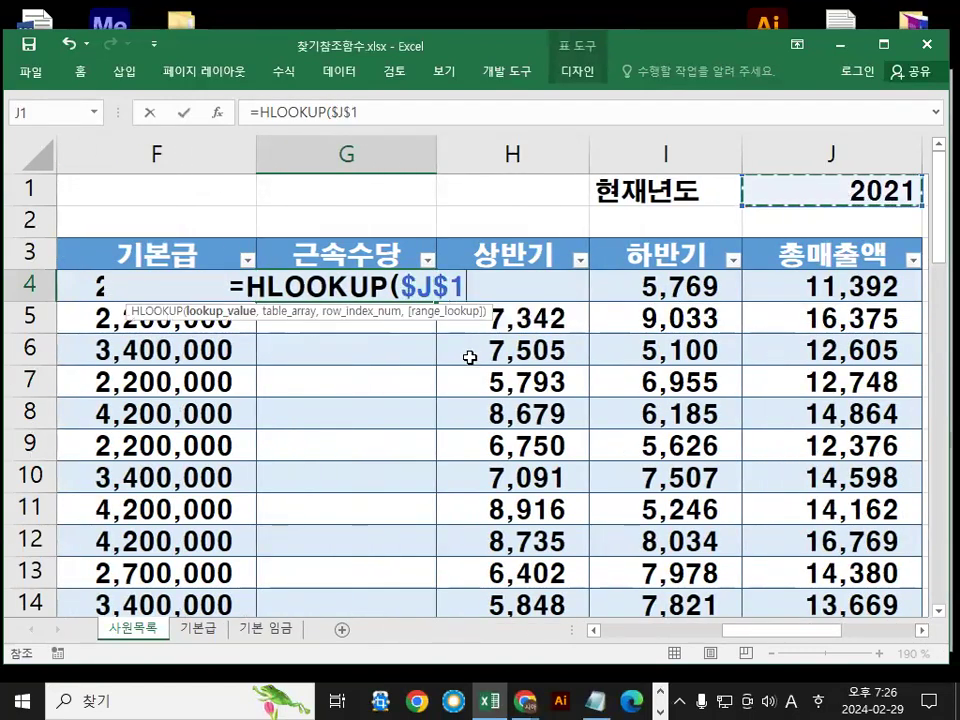
type("-")
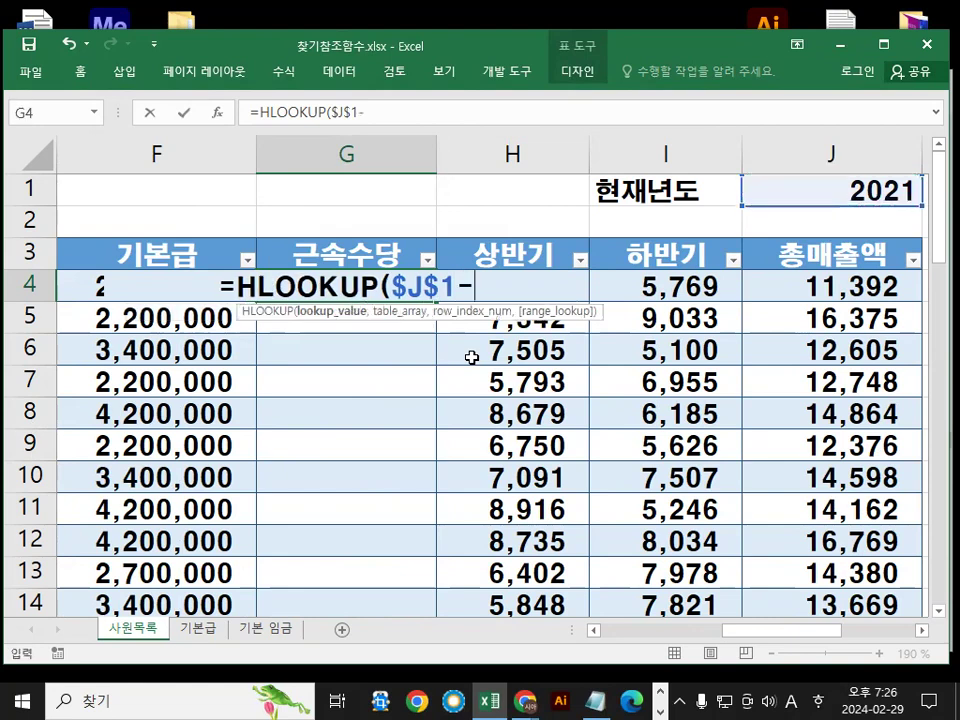
left_click_drag(770, 631, 690, 639)
left_click(135, 287)
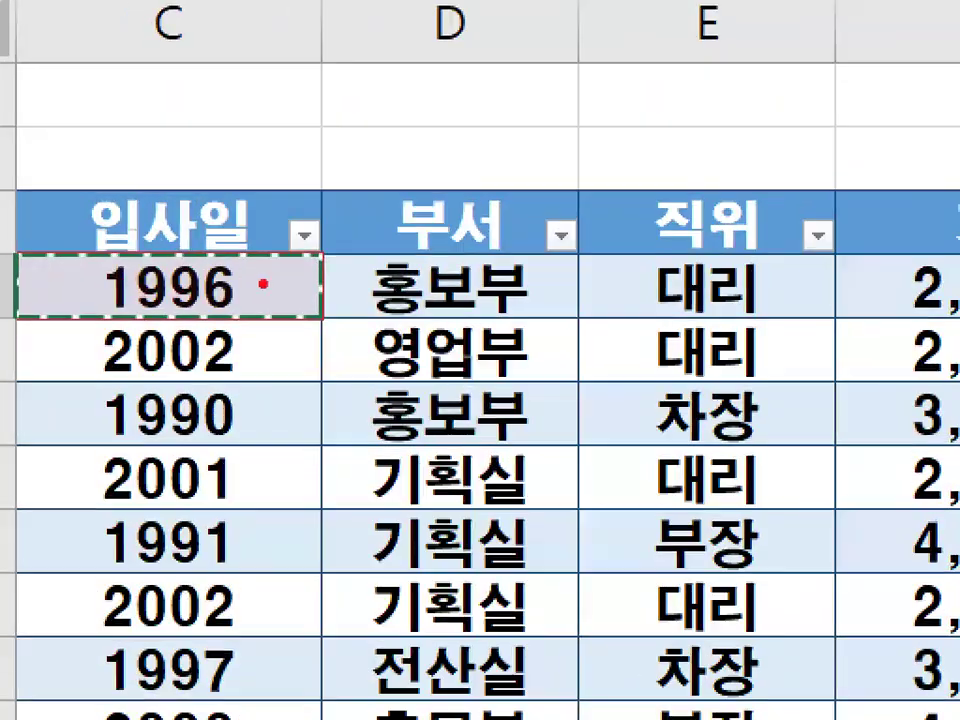
left_click_drag(179, 285, 180, 288)
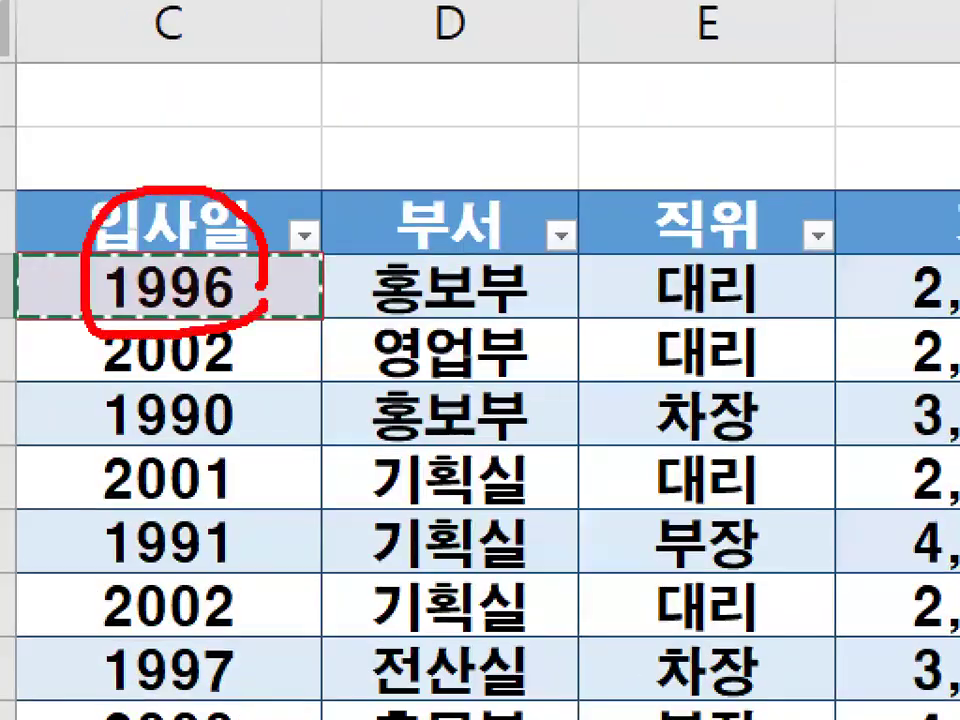
key("Escape")
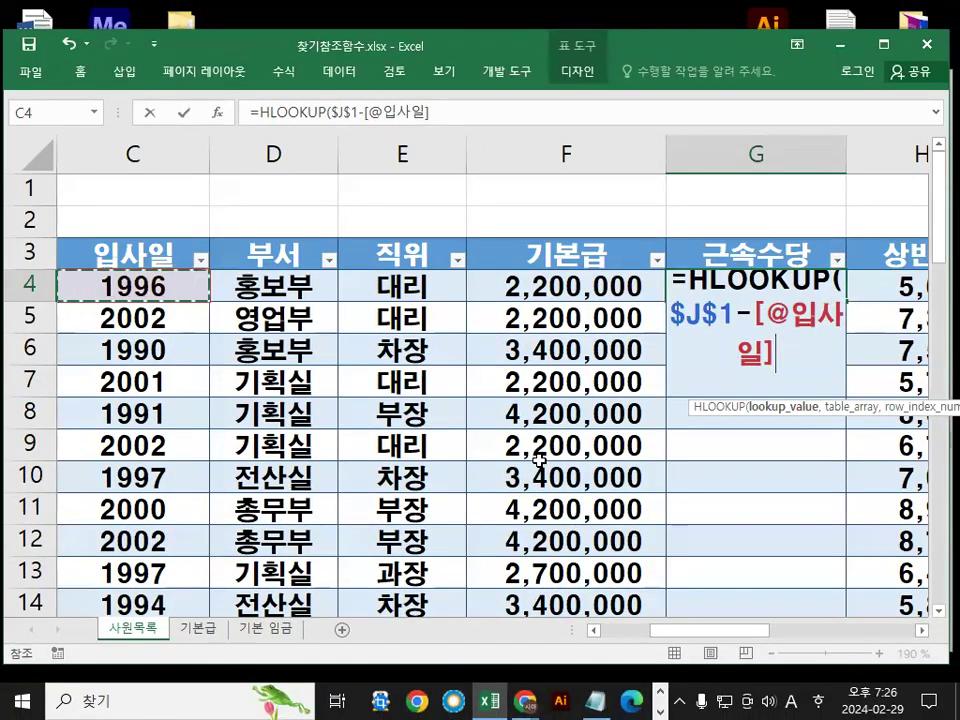
Complete the G4 HLOOKUP formula with table range 기본급!$G$4:$K$5 and row number 2, filling the 근속수당 column
type(",")
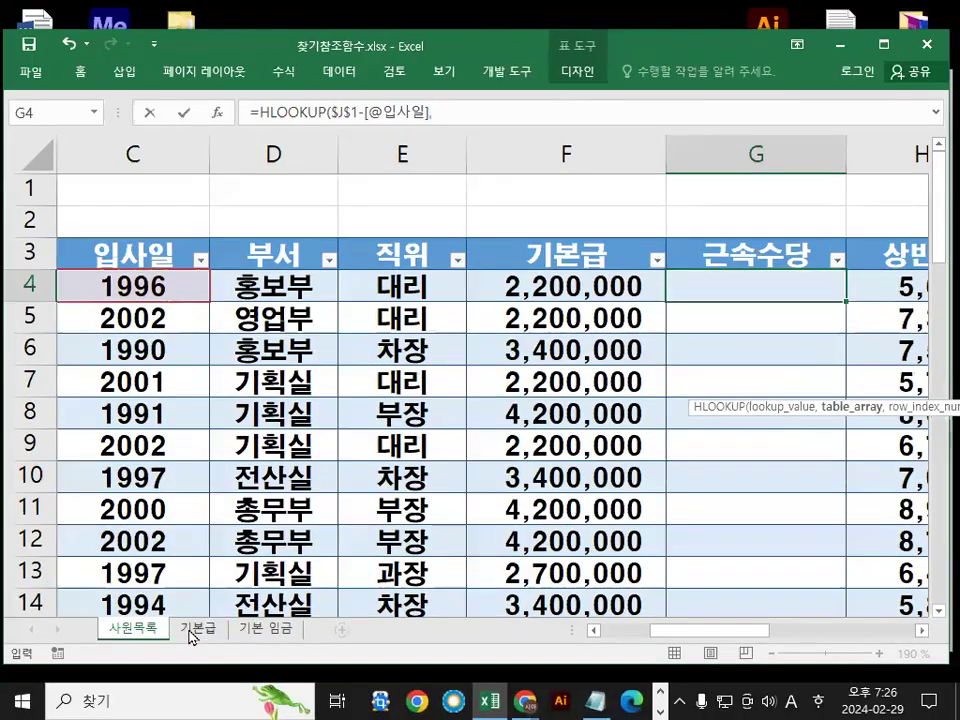
left_click(192, 612)
left_click_drag(396, 264, 838, 300)
key("F4")
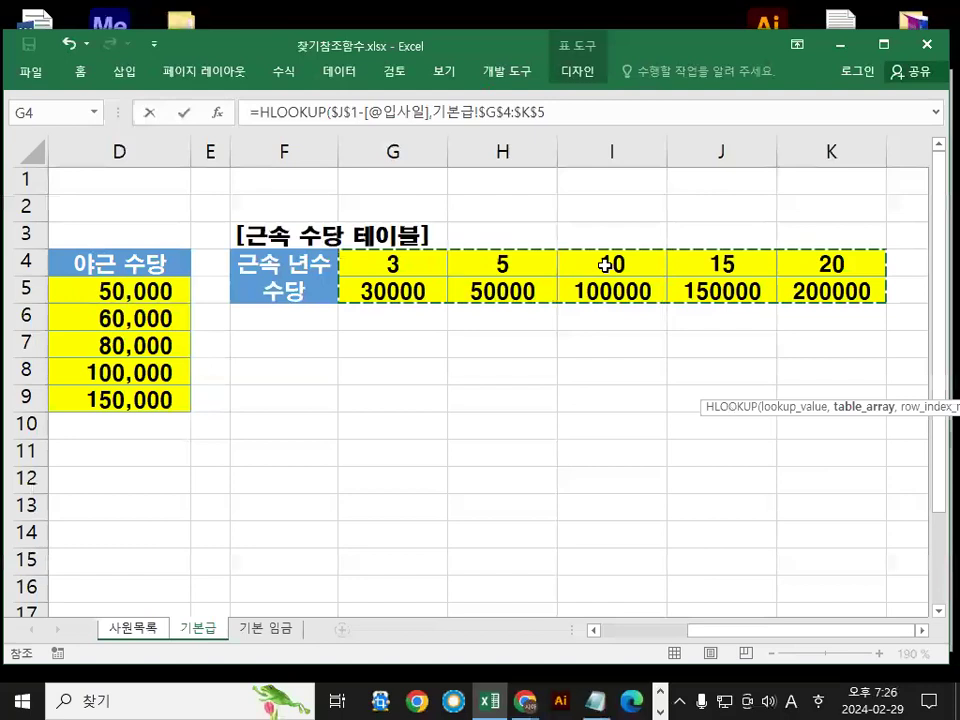
type(",")
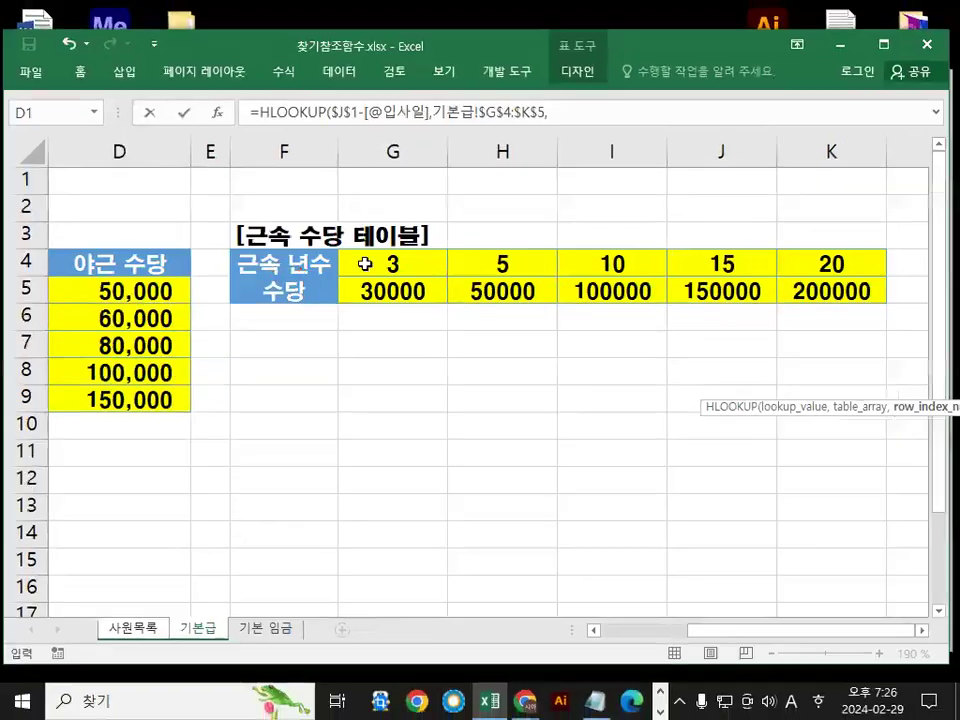
left_click(580, 113)
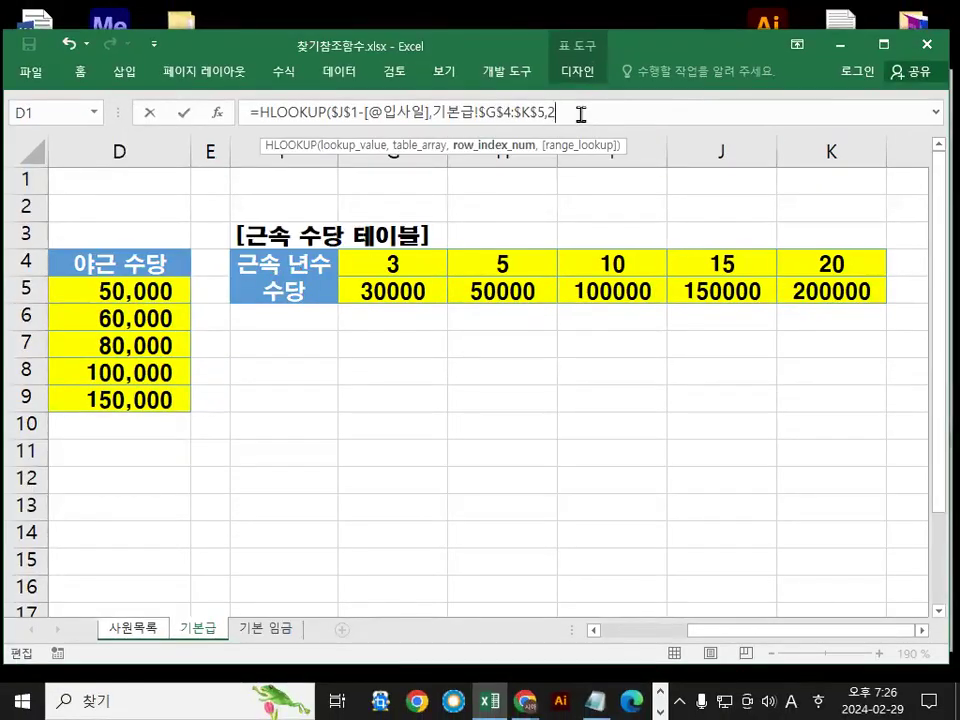
key("Return")
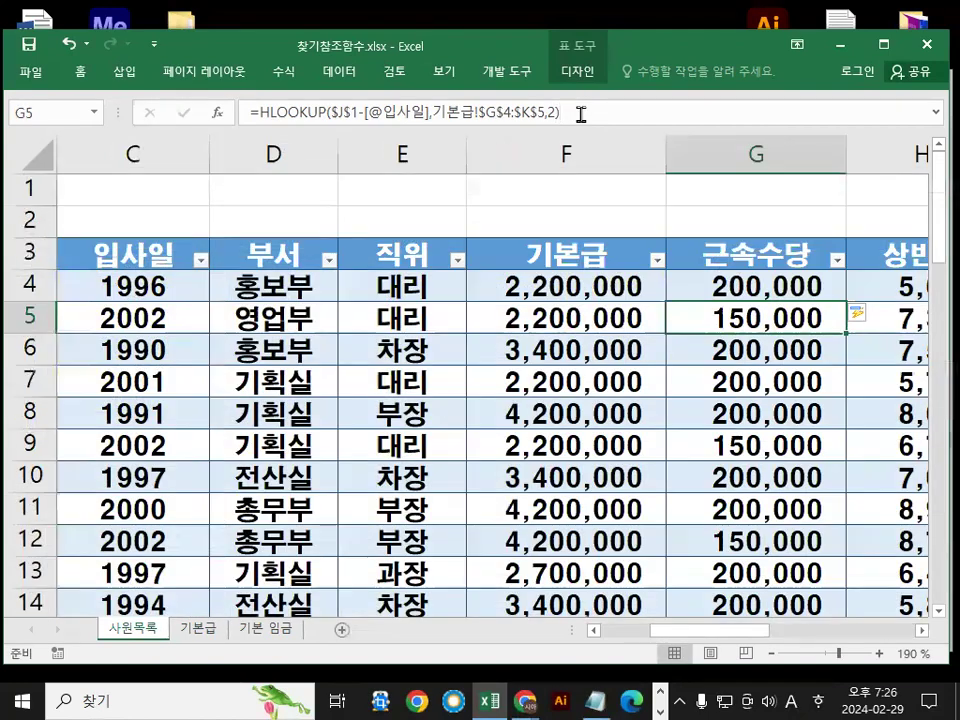
left_click(781, 288)
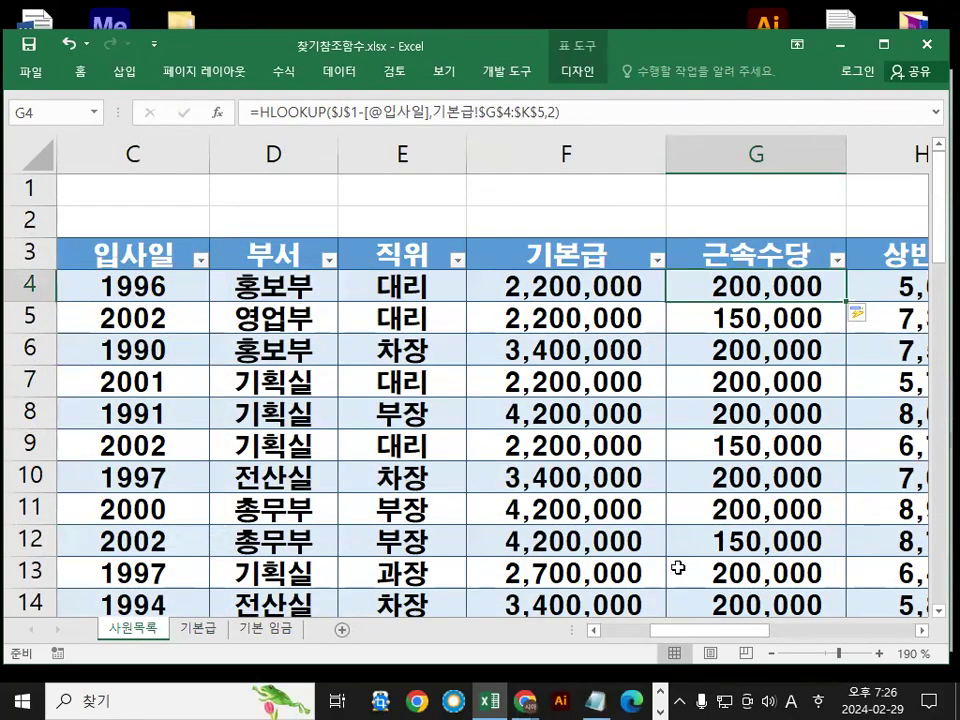
Switch to the Notepad notes and review the HLOOKUP syntax and the written-out formula lines
key("alt+Tab")
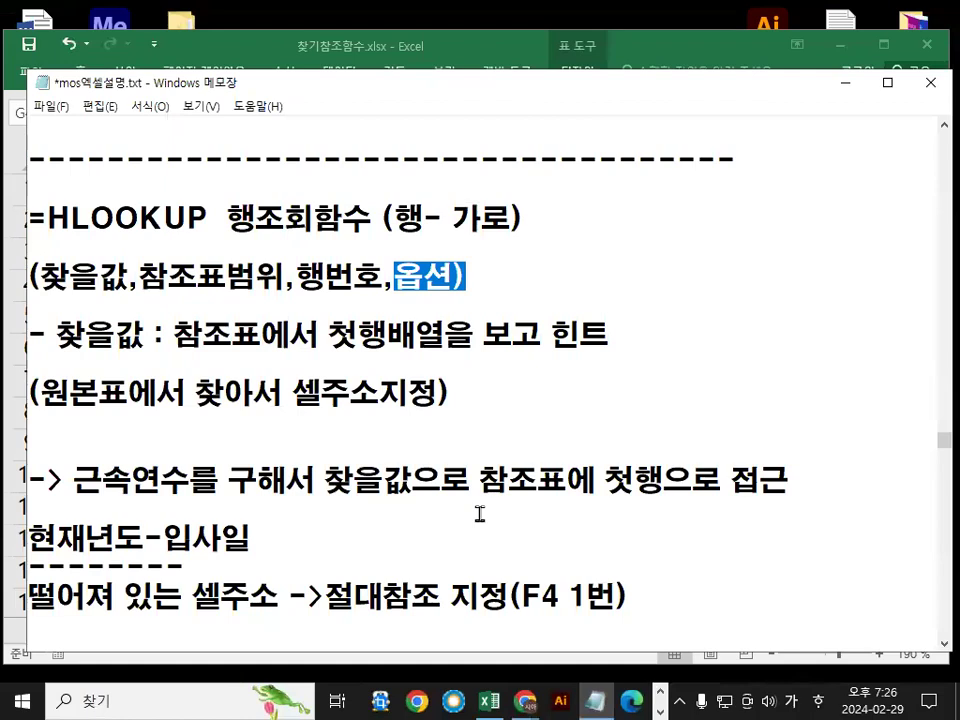
scroll(480, 513, "down", 6)
left_click_drag(206, 372, 814, 369)
left_click(814, 369)
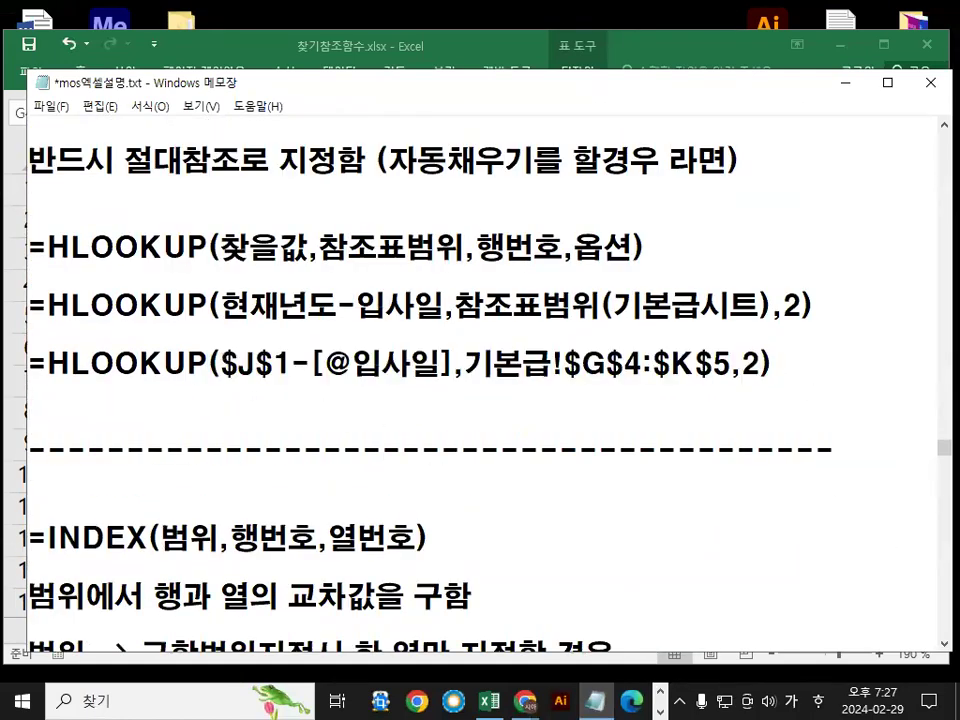
key("alt+Tab")
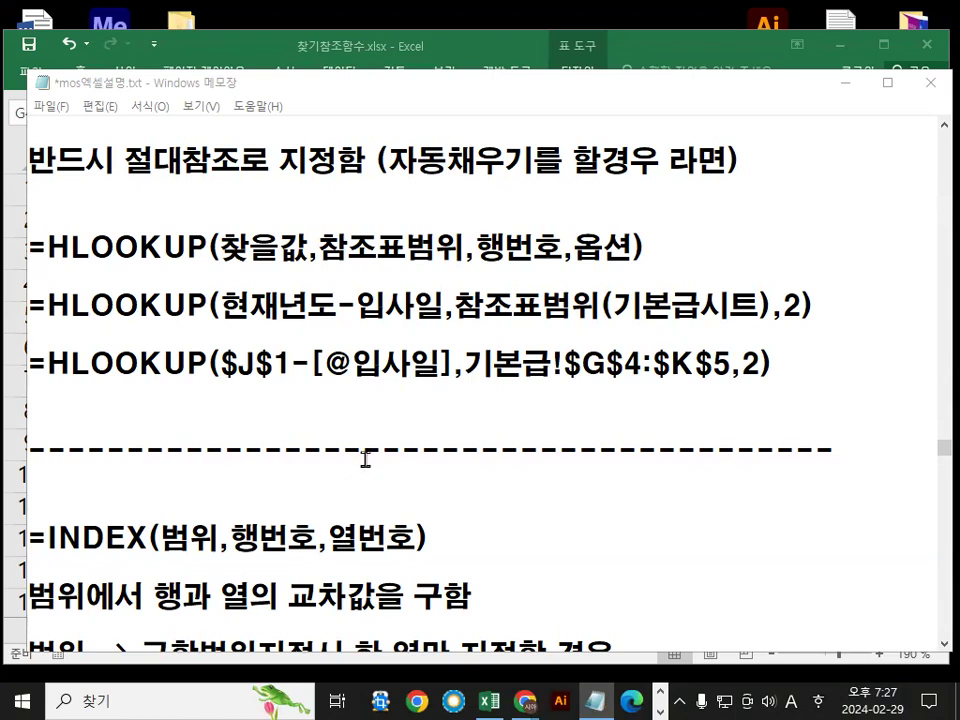
Go to the INDEX section of the notes and highlight its 범위, 행번호 and 열번호 arguments
scroll(365, 459, "down", 4)
scroll(341, 489, "up", 2)
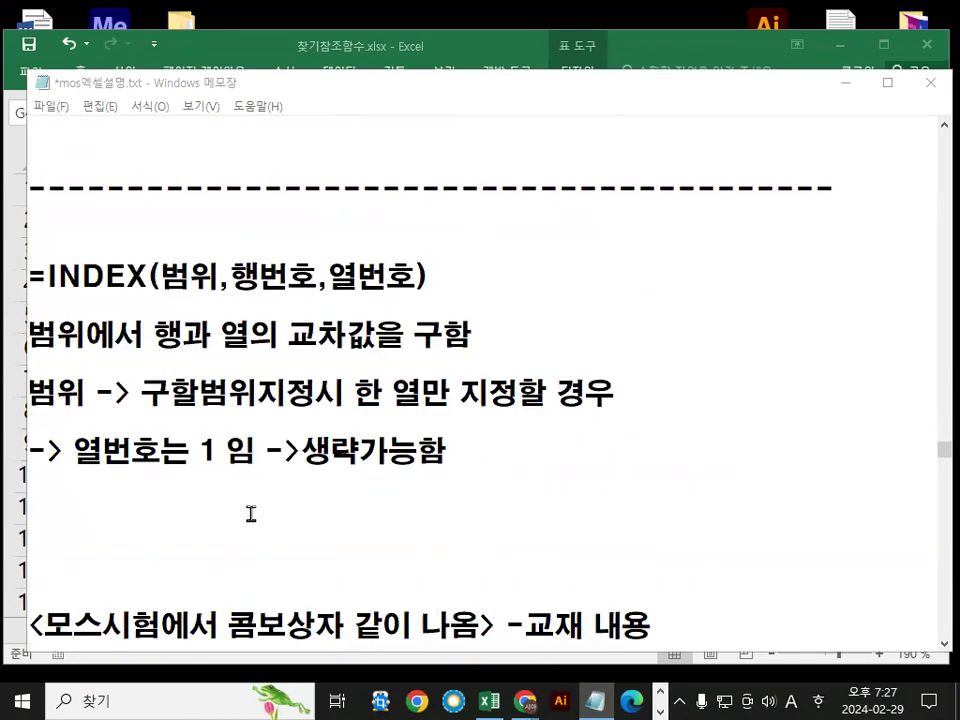
double_click(190, 277)
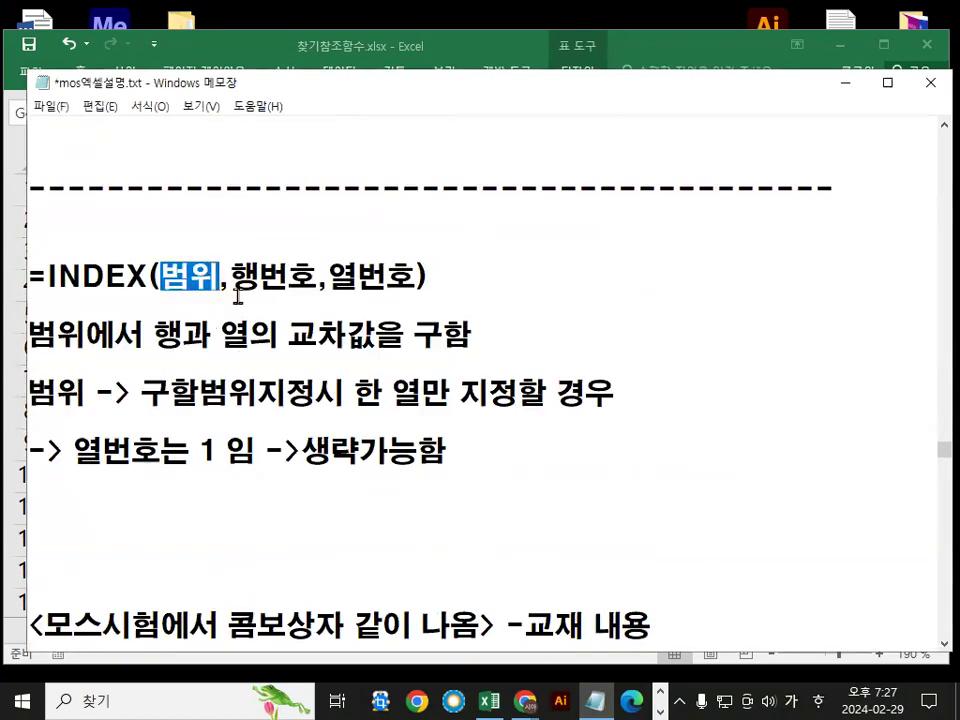
left_click_drag(228, 277, 388, 277)
left_click(388, 277)
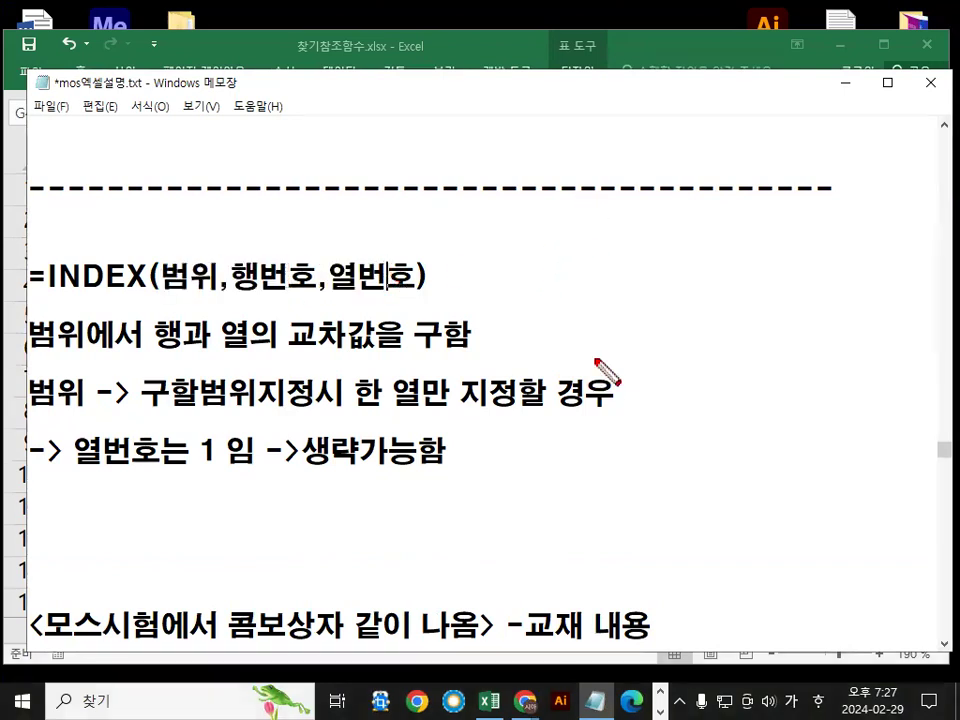
Handwrite temporary red annotations over the INDEX notes, including an underlined 4, a 6 and a circled 2, and clear them
left_click_drag(598, 204, 593, 266)
mouse_move(630, 204)
left_mouse_down()
mouse_move(626, 259)
mouse_move(628, 206)
mouse_move(596, 345)
mouse_move(660, 321)
left_mouse_up()
mouse_move(720, 398)
left_mouse_down()
mouse_move(757, 320)
mouse_move(750, 394)
left_mouse_up()
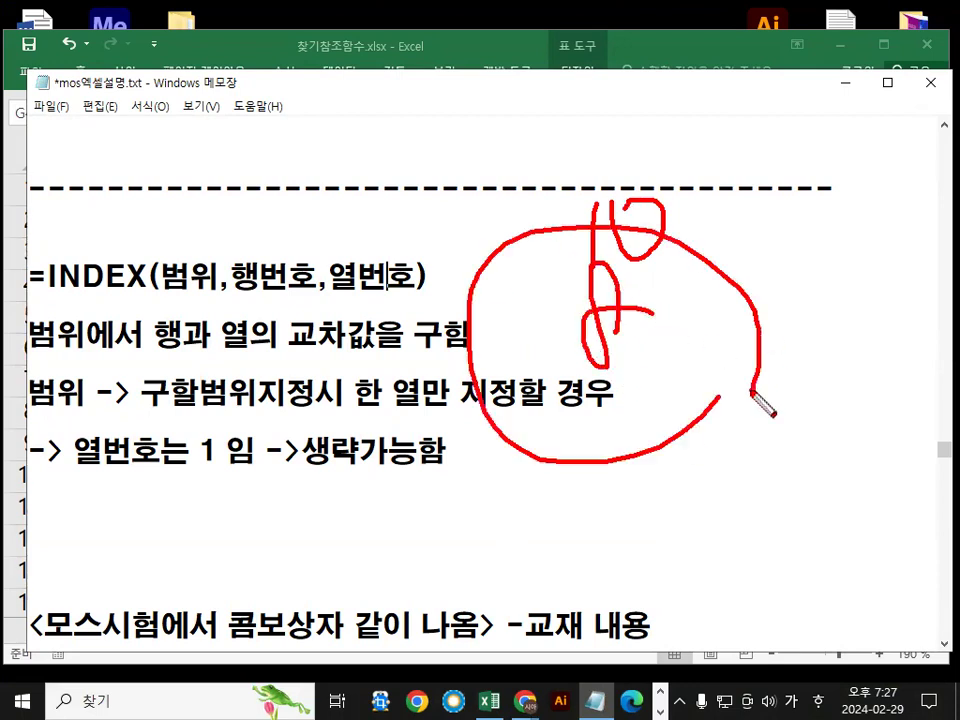
left_click_drag(803, 182, 898, 296)
left_click_drag(858, 192, 808, 389)
left_click_drag(728, 422, 926, 422)
left_click_drag(741, 452, 858, 454)
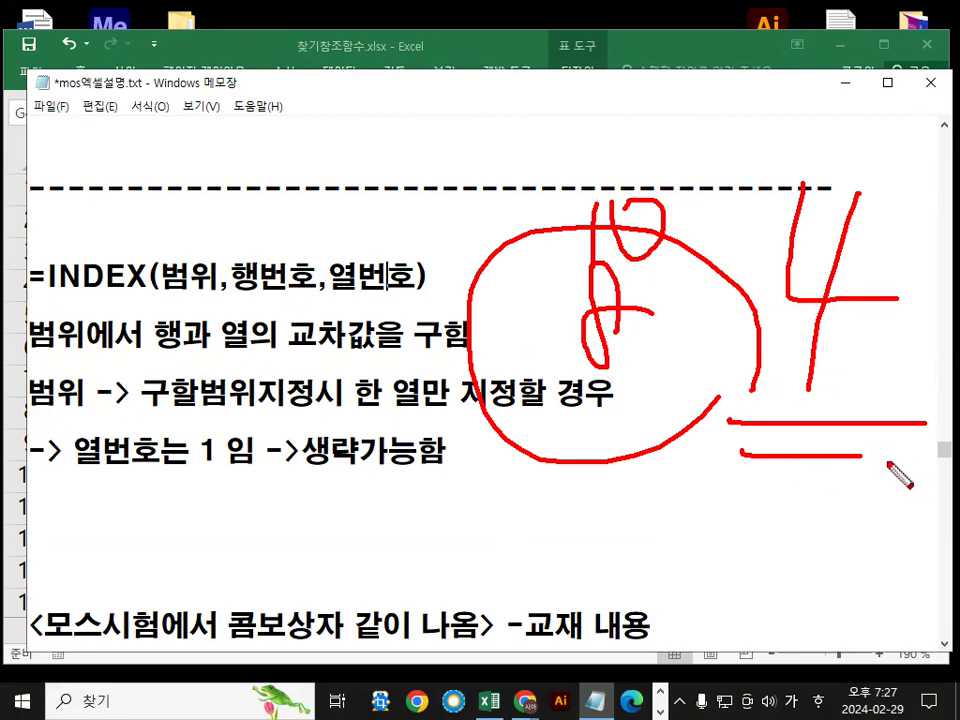
mouse_move(452, 107)
left_mouse_down()
mouse_move(430, 246)
mouse_move(378, 252)
left_mouse_up()
mouse_move(195, 372)
left_mouse_down()
mouse_move(214, 407)
mouse_move(295, 437)
left_mouse_up()
left_click_drag(255, 350, 330, 470)
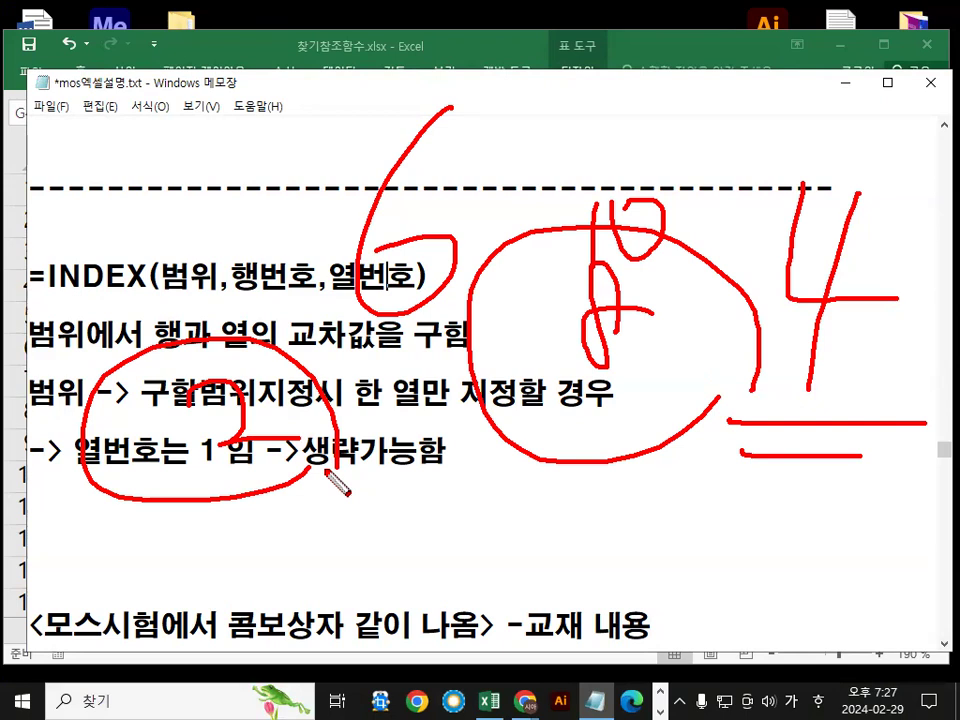
key("Escape")
Move the notes window up slightly and highlight the line 범위에서 행과 열의 교차값을 구함
left_click(456, 253)
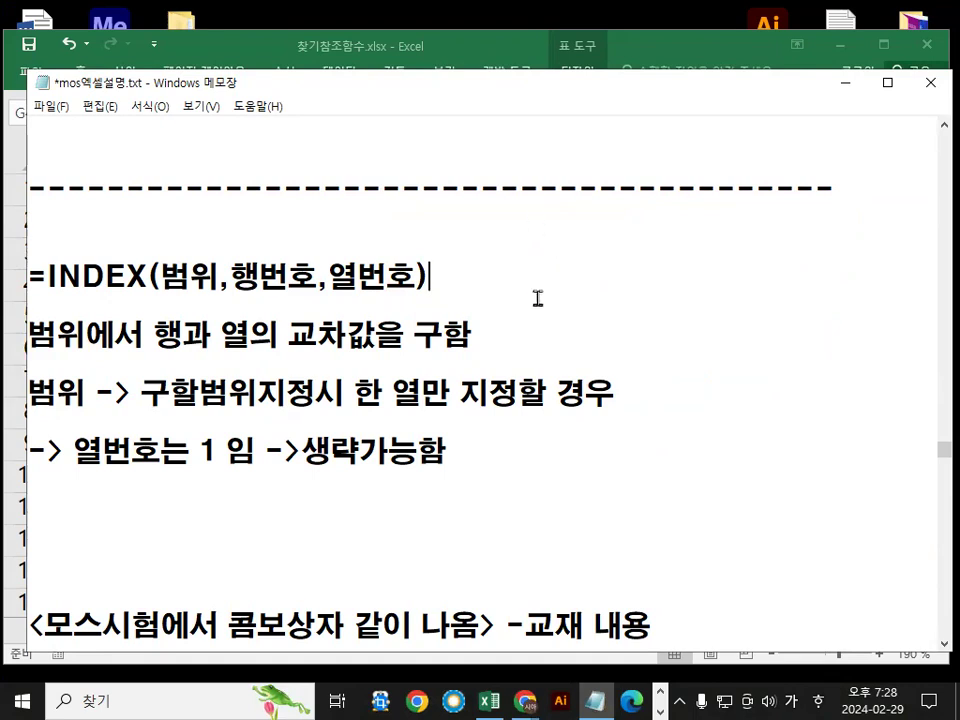
key("Home")
left_click_drag(543, 86, 541, 66)
left_click(528, 277)
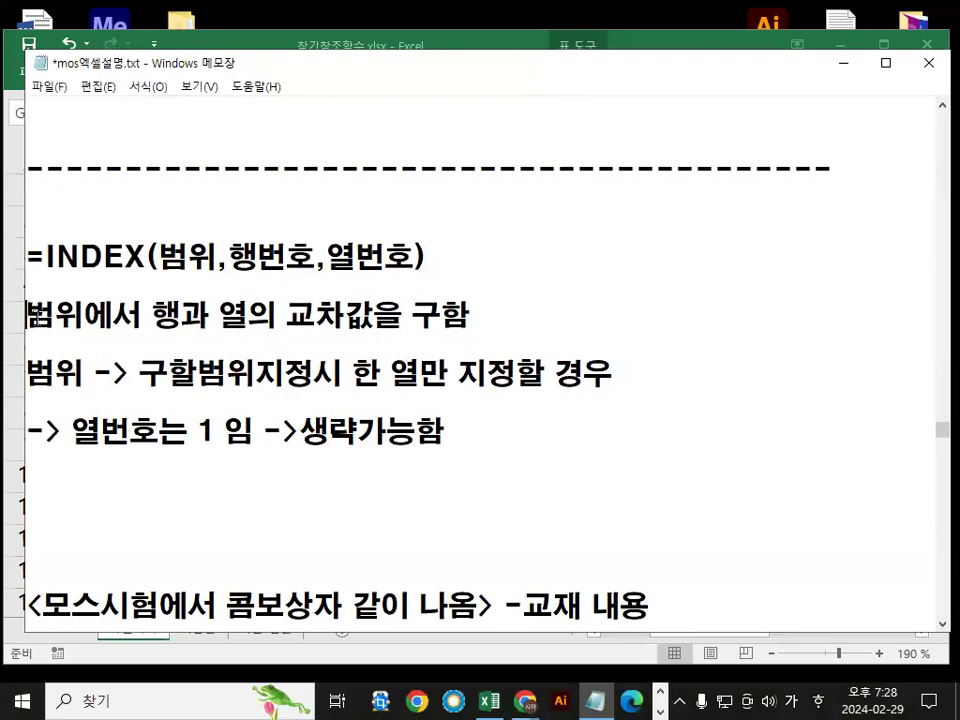
left_click_drag(28, 315, 466, 317)
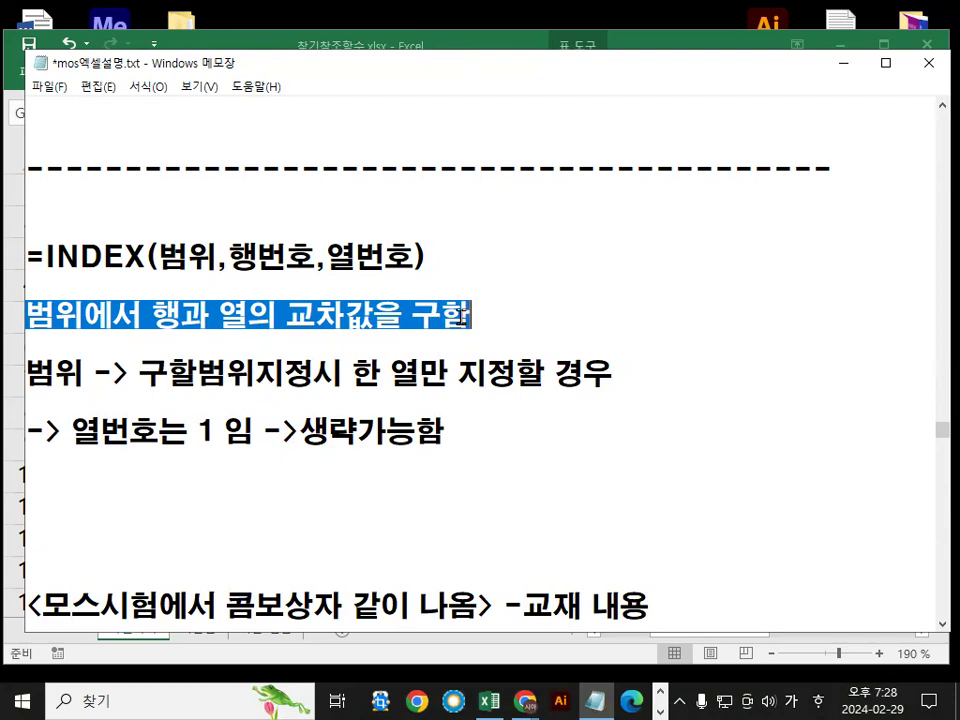
left_click(447, 322)
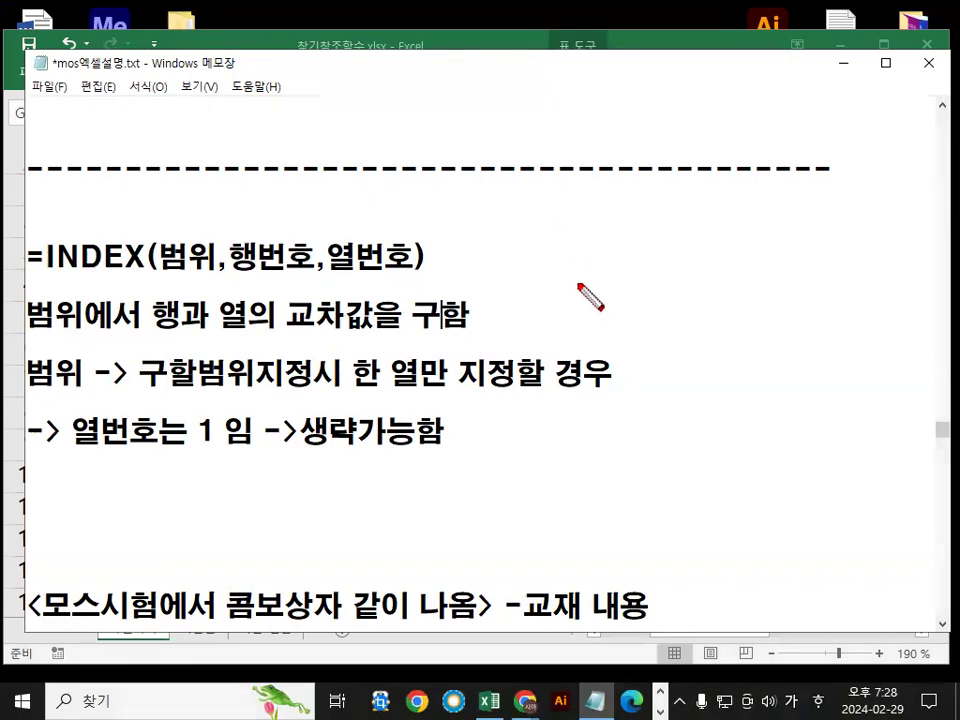
Handwrite and underline a temporary remark beside the INDEX description, clear it, and highlight the phrase 열의 교차값을 구함
left_click_drag(555, 113, 582, 259)
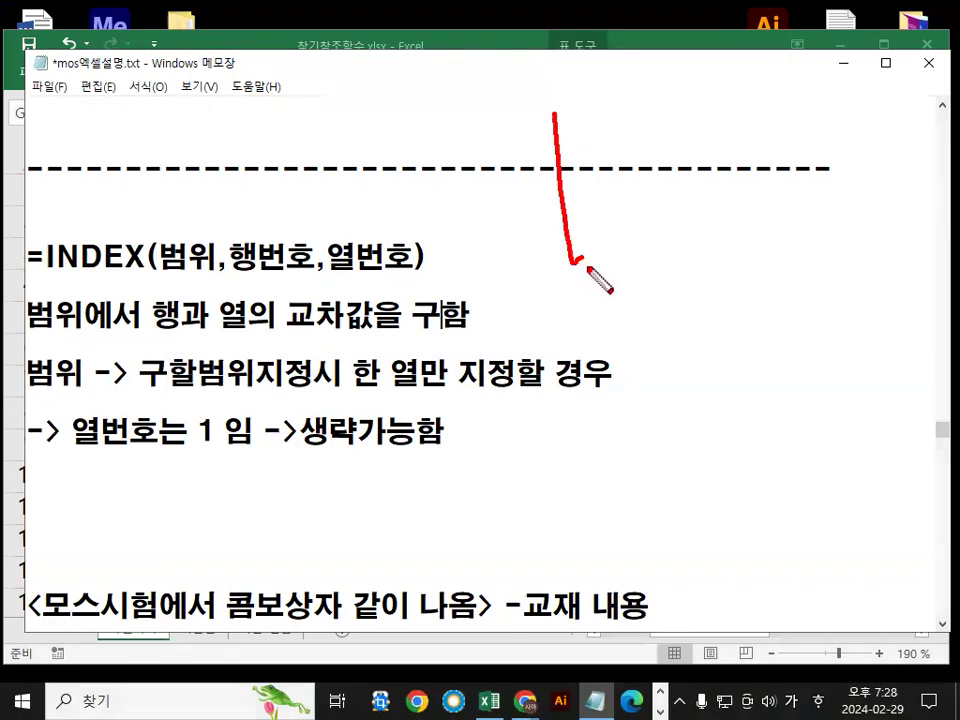
left_click_drag(522, 275, 590, 268)
left_click_drag(538, 212, 605, 225)
left_click_drag(613, 275, 655, 320)
left_click_drag(695, 285, 805, 314)
left_click_drag(364, 330, 703, 330)
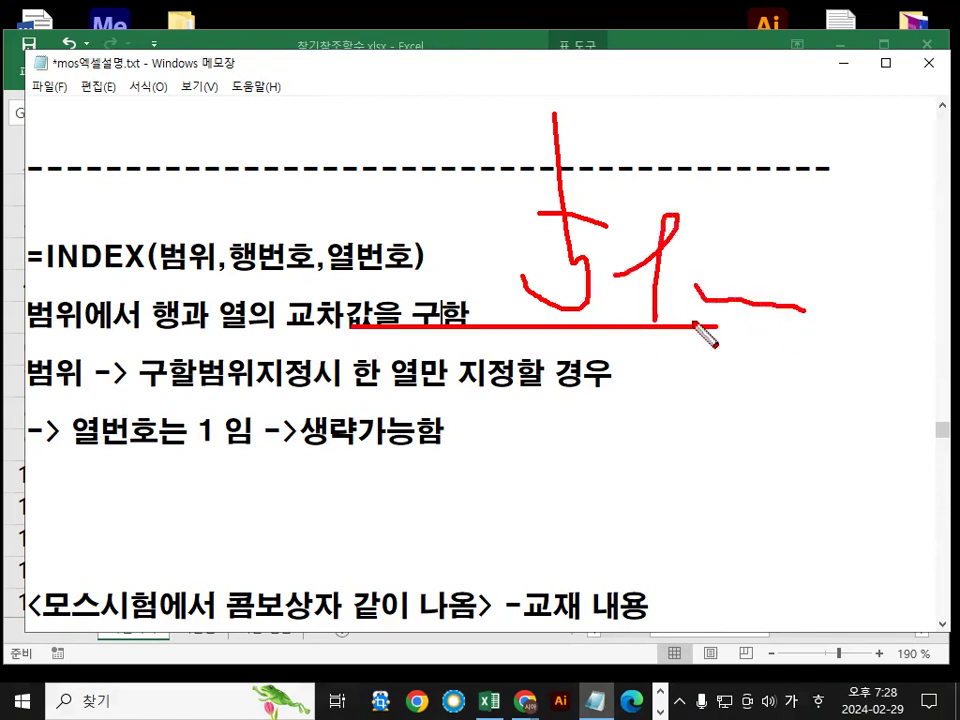
key("Escape")
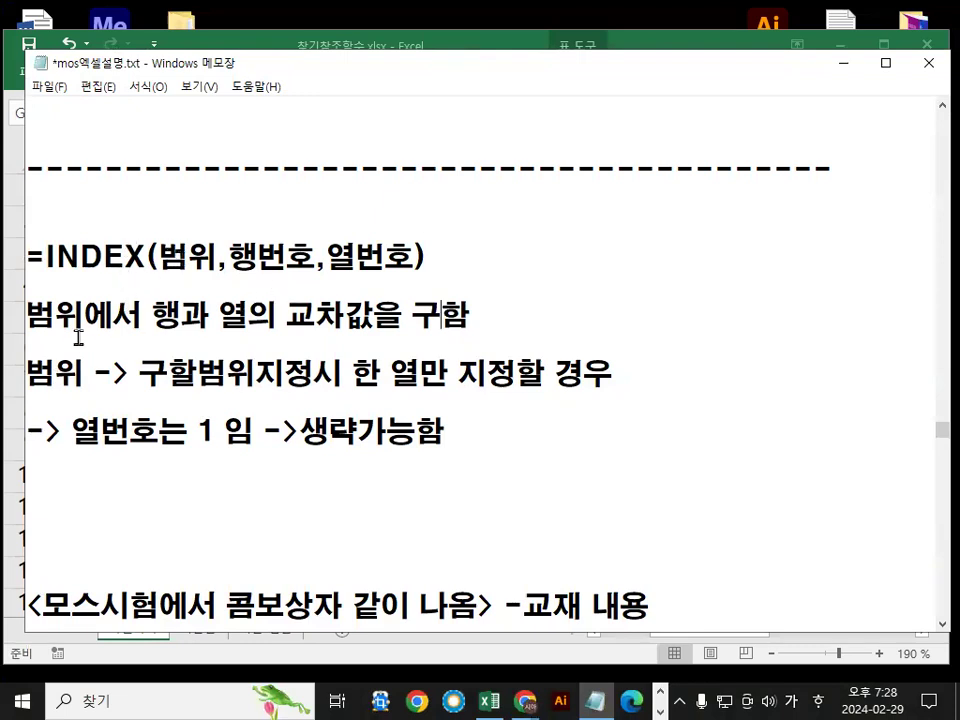
left_click_drag(27, 315, 468, 316)
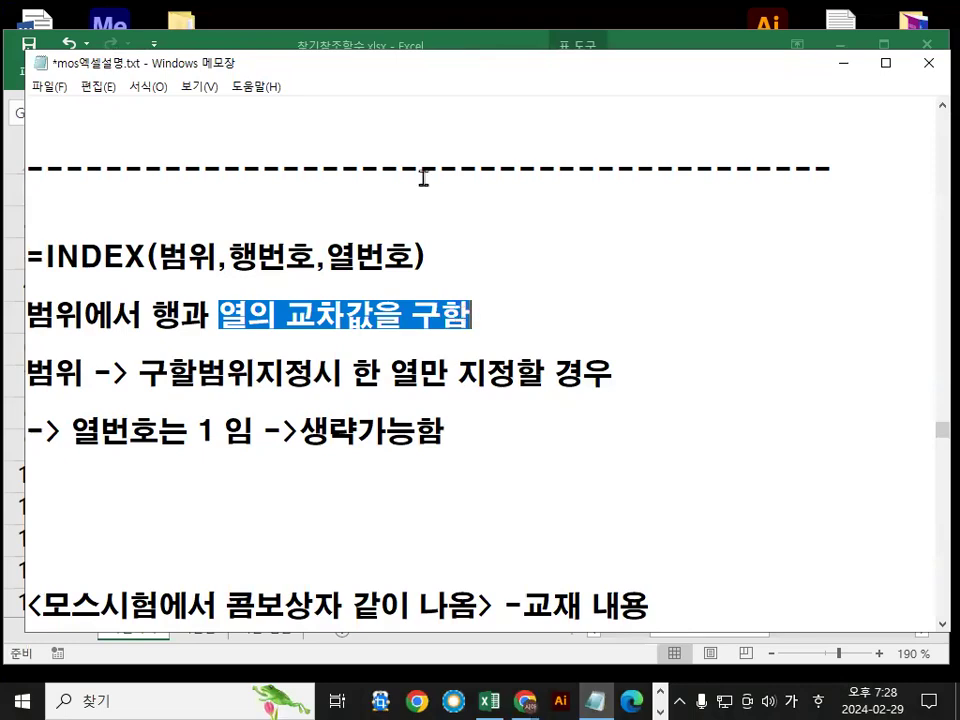
Switch to Excel and fill the empty range D68:F72 below the 사원목록 table with 1000
left_click(503, 40)
scroll(655, 345, "down", 4)
scroll(641, 350, "down", 16)
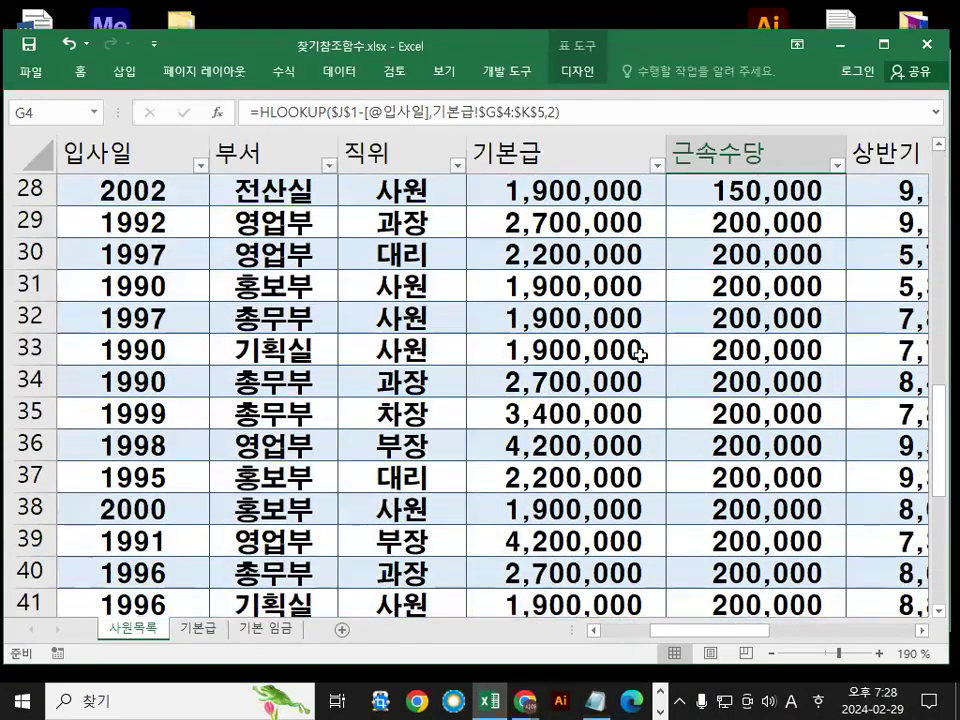
left_click_drag(255, 315, 536, 429)
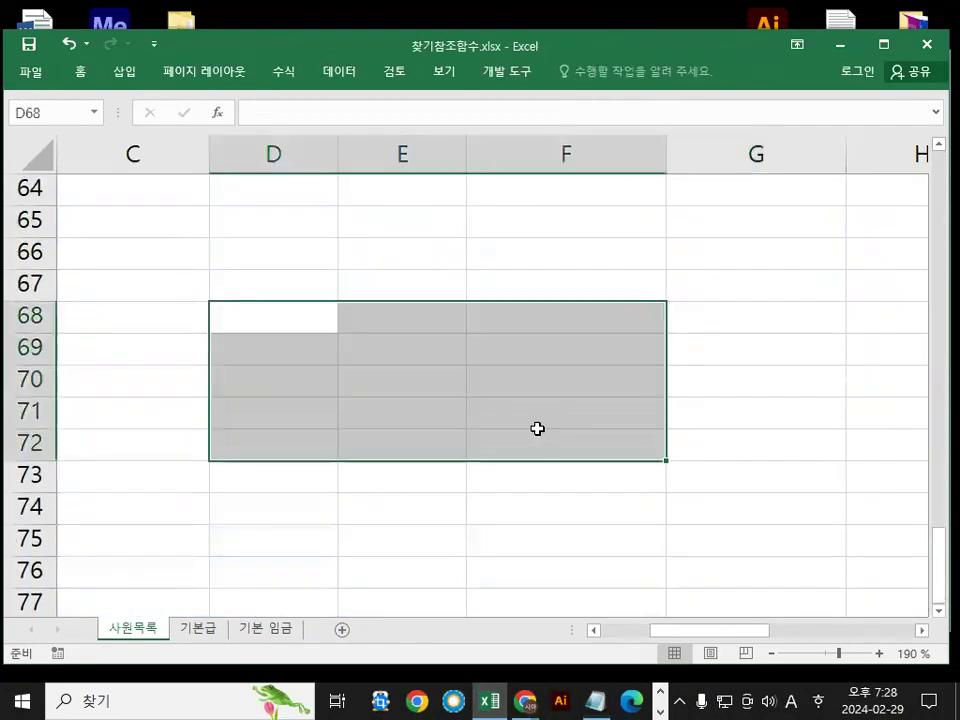
type("1000")
key("ctrl+Return")
Replace the value in cell E70, at the middle of the sample range, with 가
key("Up")
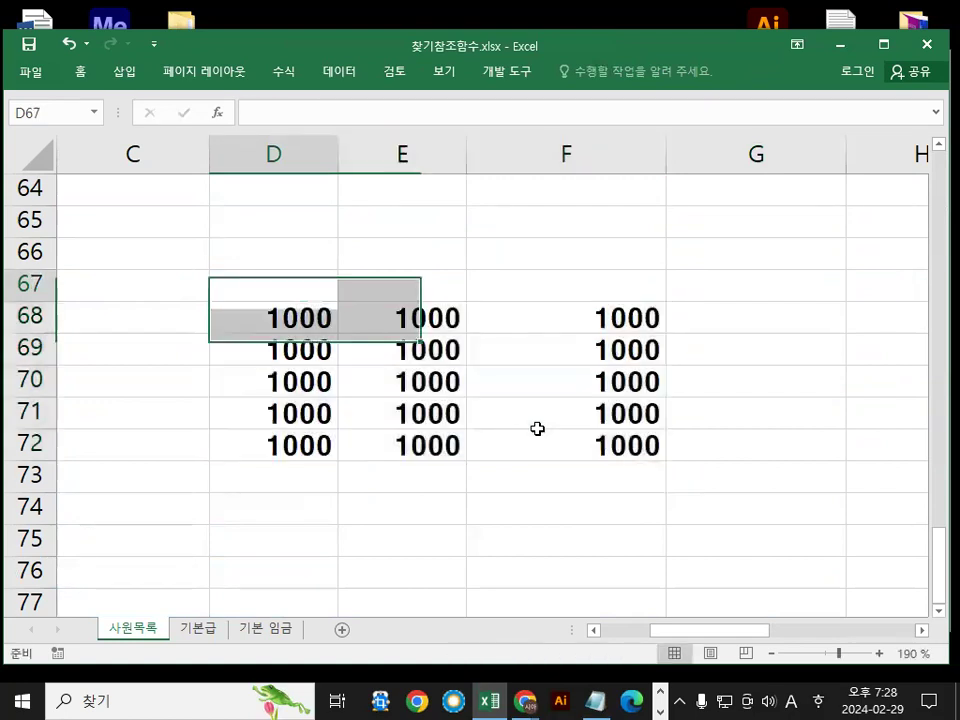
key("Down")
key("Down")
key("Down")
key("Right")
type("ㄱㅏ")
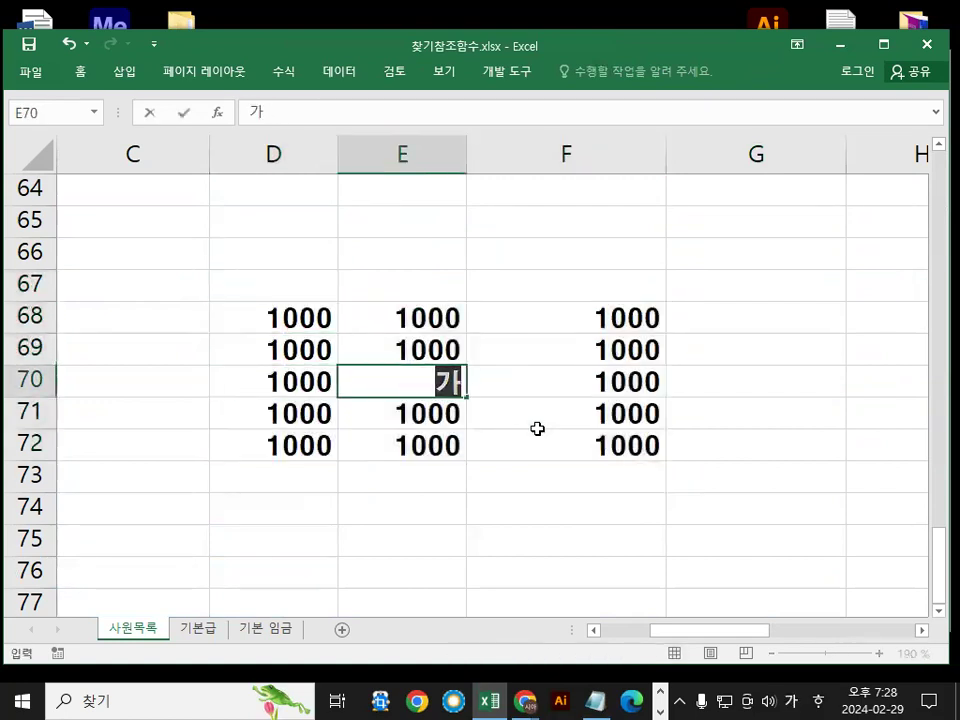
key("Return")
Select D68:F72, outline it on screen, draw lines through row 70 and column E, circle their intersection, and clear the markings
key("Up")
key("Up")
key("Up")
key("Left")
left_click_drag(320, 322, 589, 459)
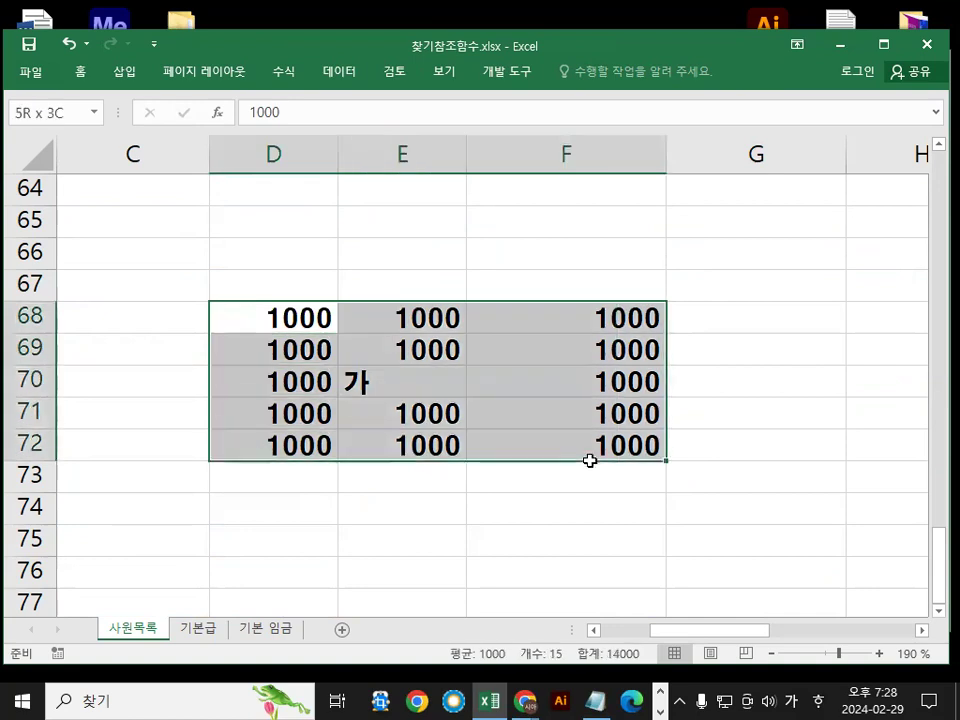
mouse_move(210, 298)
left_mouse_down()
mouse_move(215, 458)
mouse_move(285, 291)
mouse_move(669, 304)
mouse_move(666, 447)
left_mouse_up()
mouse_move(215, 458)
left_mouse_down()
mouse_move(514, 486)
mouse_move(695, 470)
left_mouse_up()
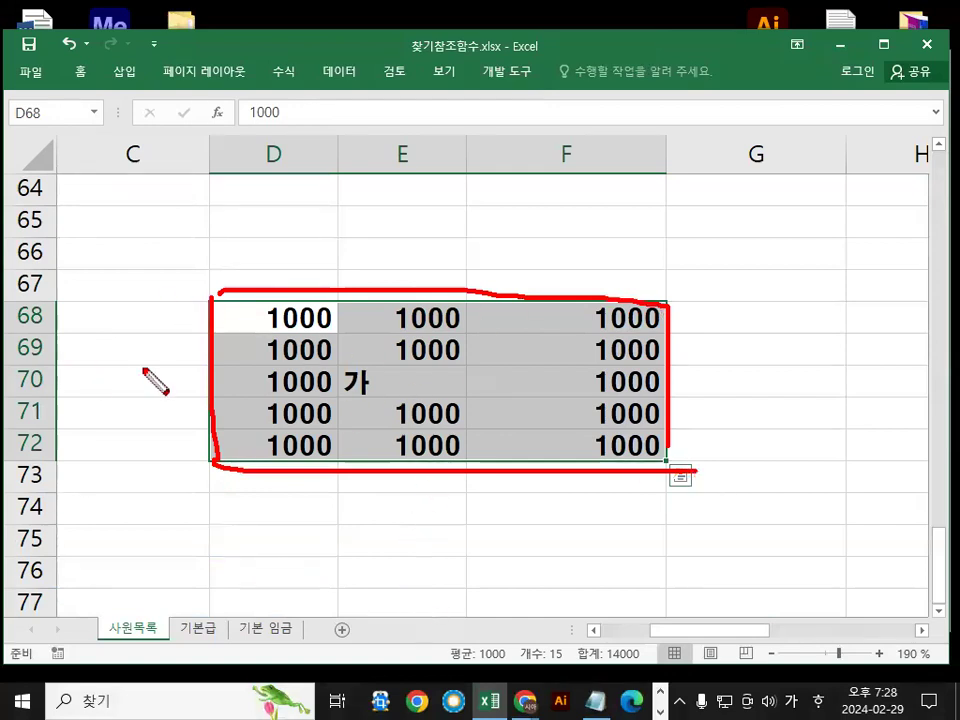
left_click_drag(143, 382, 694, 386)
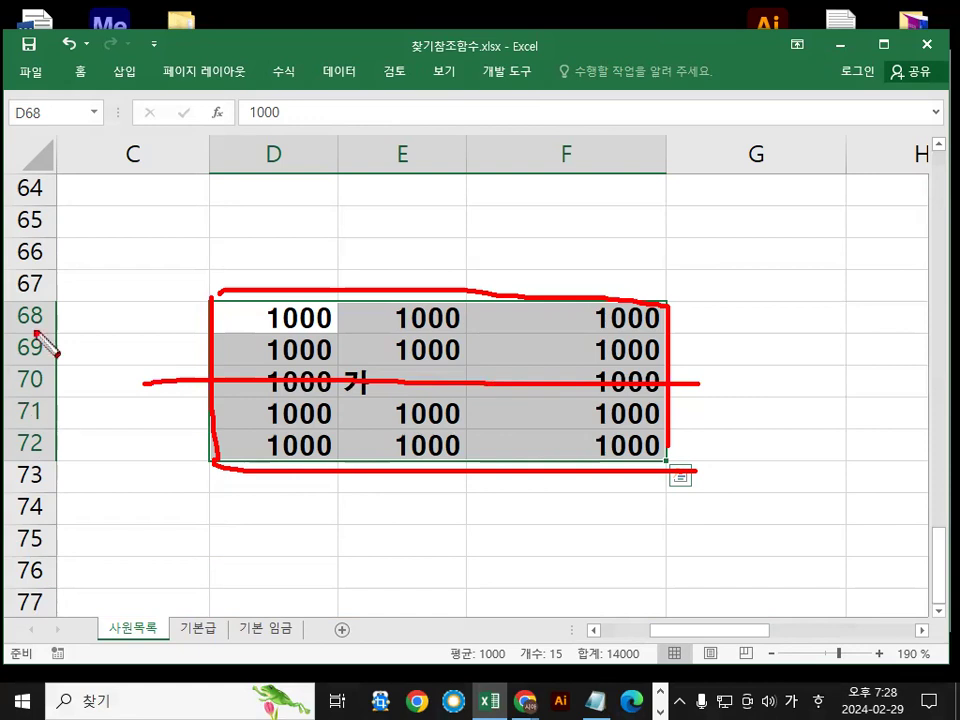
left_click_drag(68, 292, 16, 467)
left_click_drag(18, 324, 62, 445)
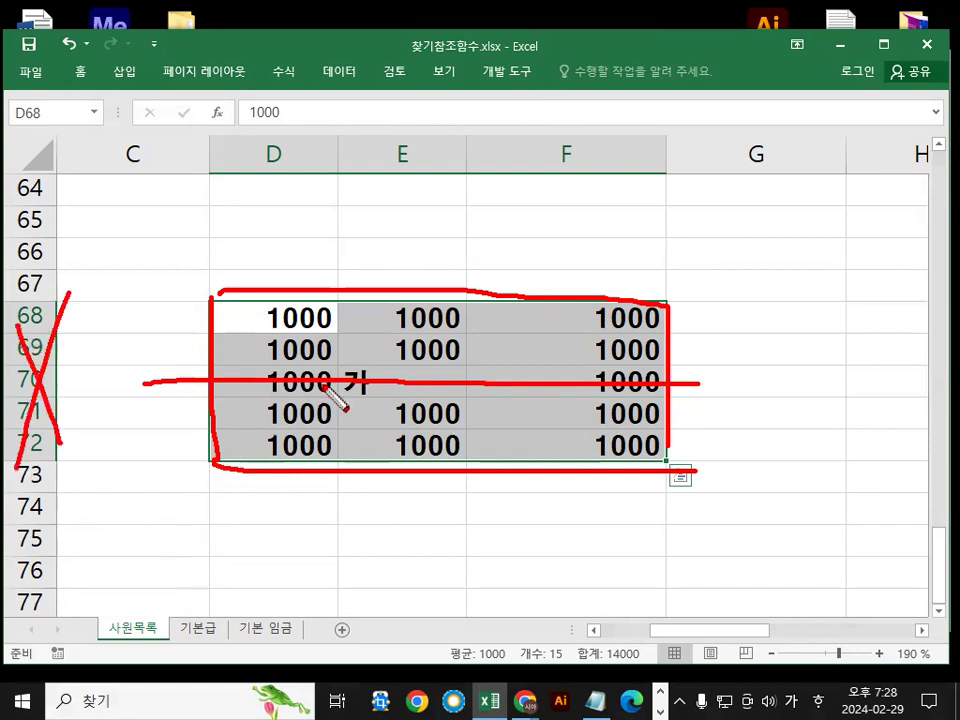
left_click_drag(415, 216, 425, 573)
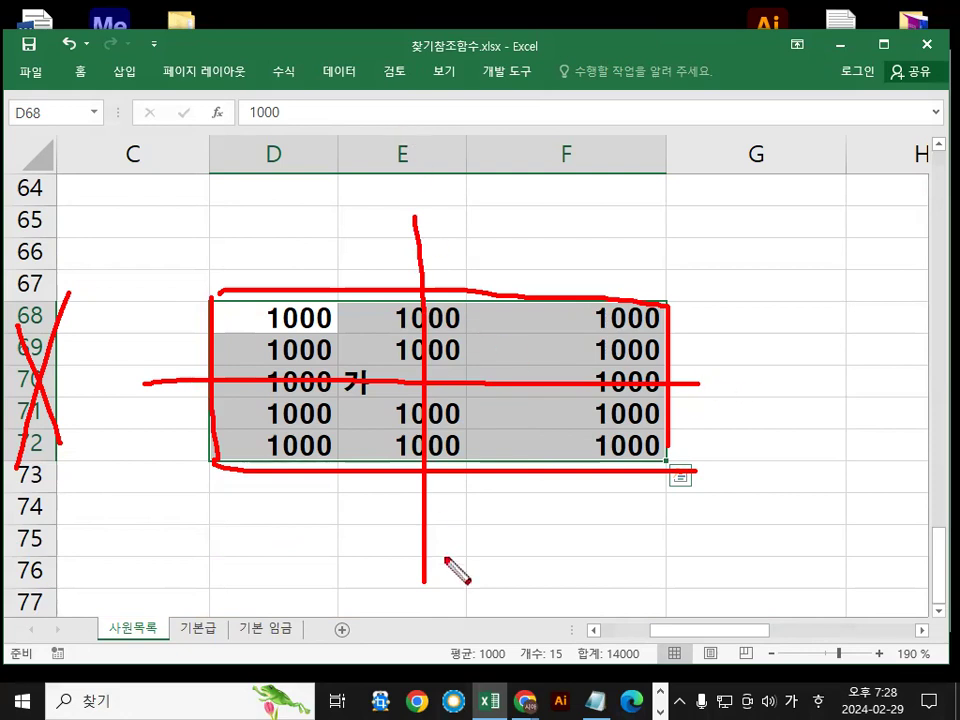
left_click_drag(440, 410, 482, 424)
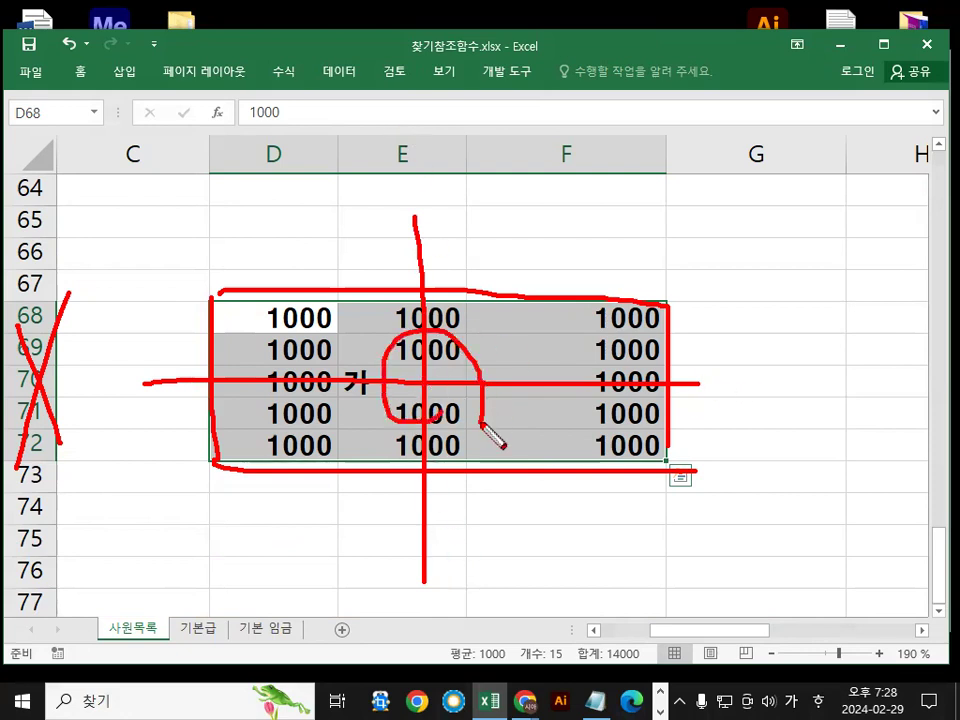
key("Escape")
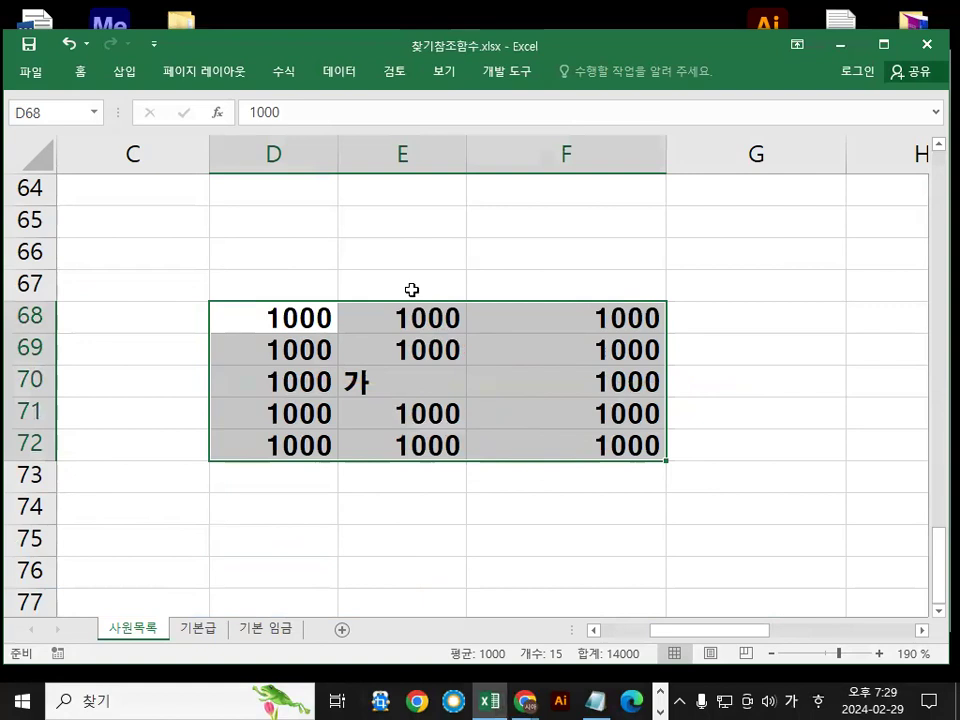
Enter =INDEX(D68:F72,3,2) in cell E66 above the sample range
left_click(397, 262)
type("=I")
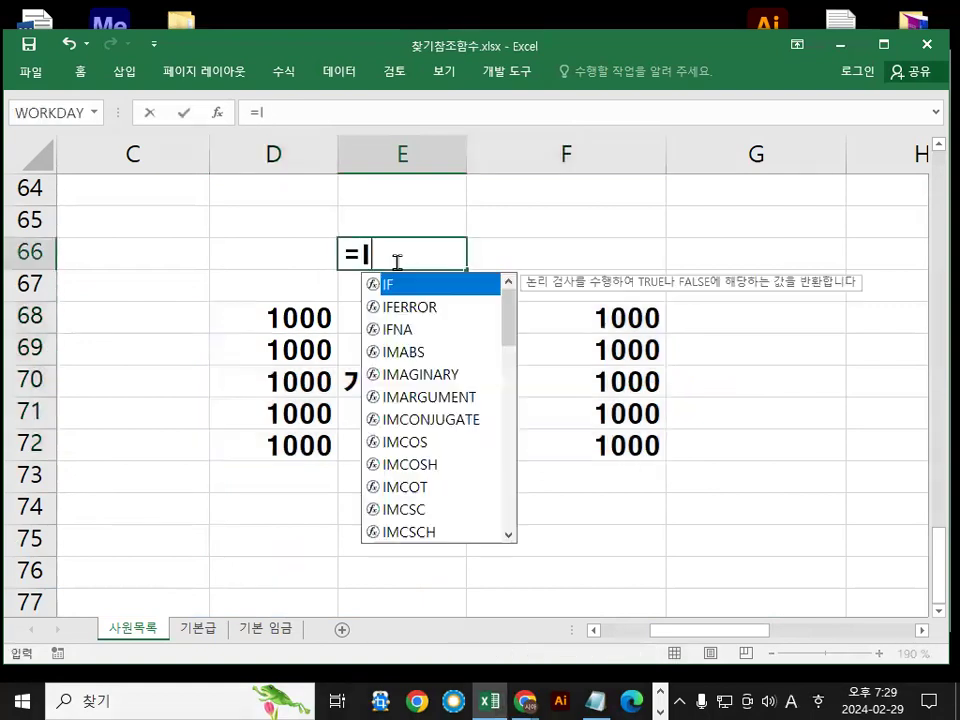
type("NDEX(")
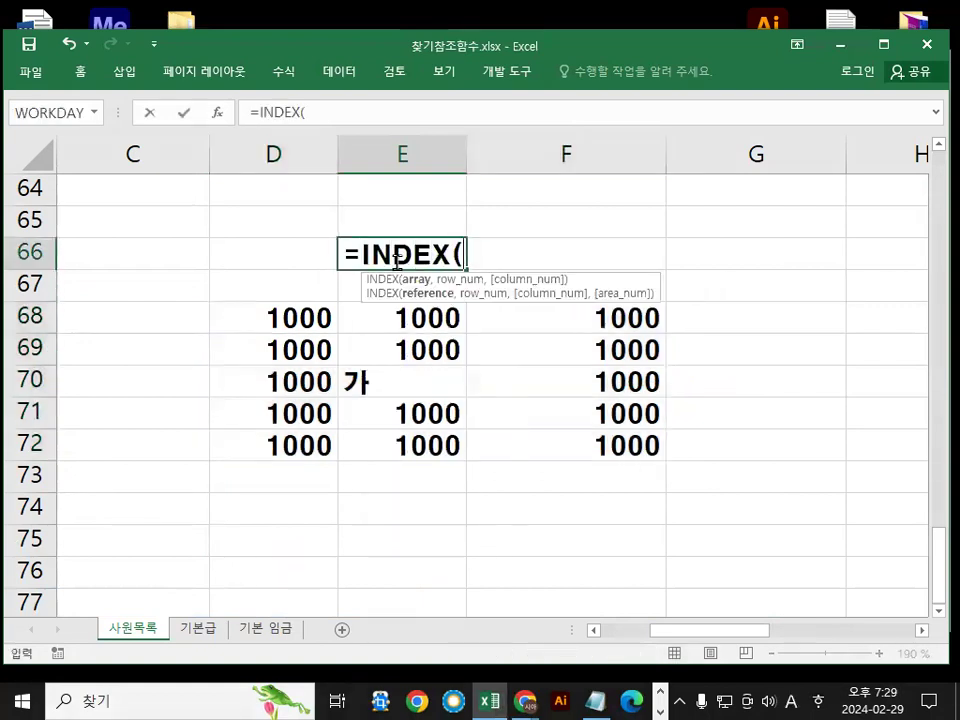
left_click_drag(298, 317, 588, 453)
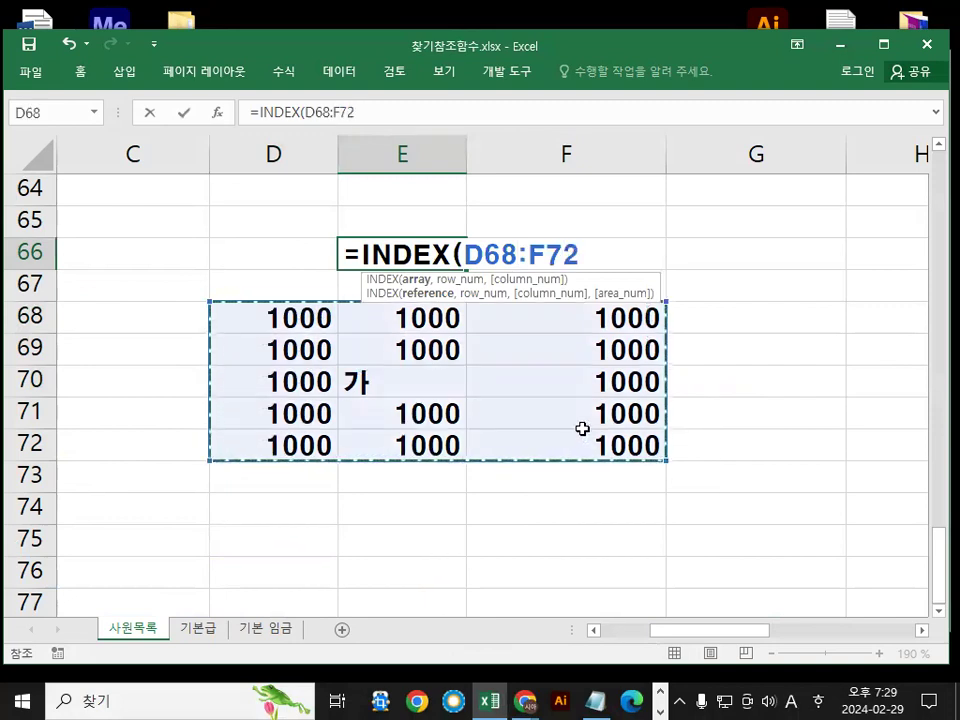
type(",")
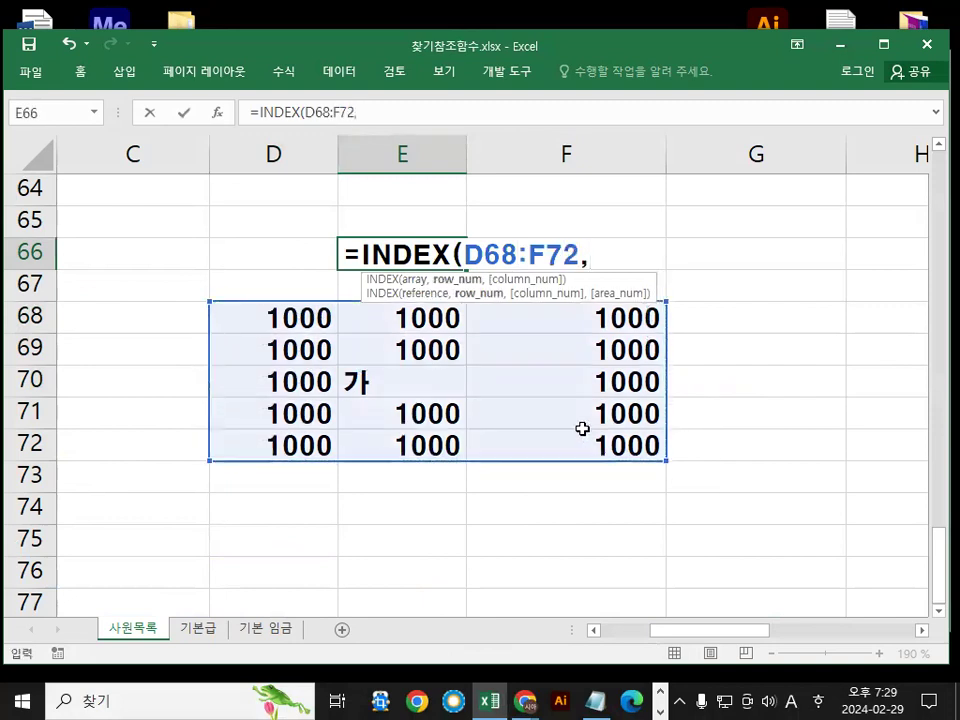
type("3,")
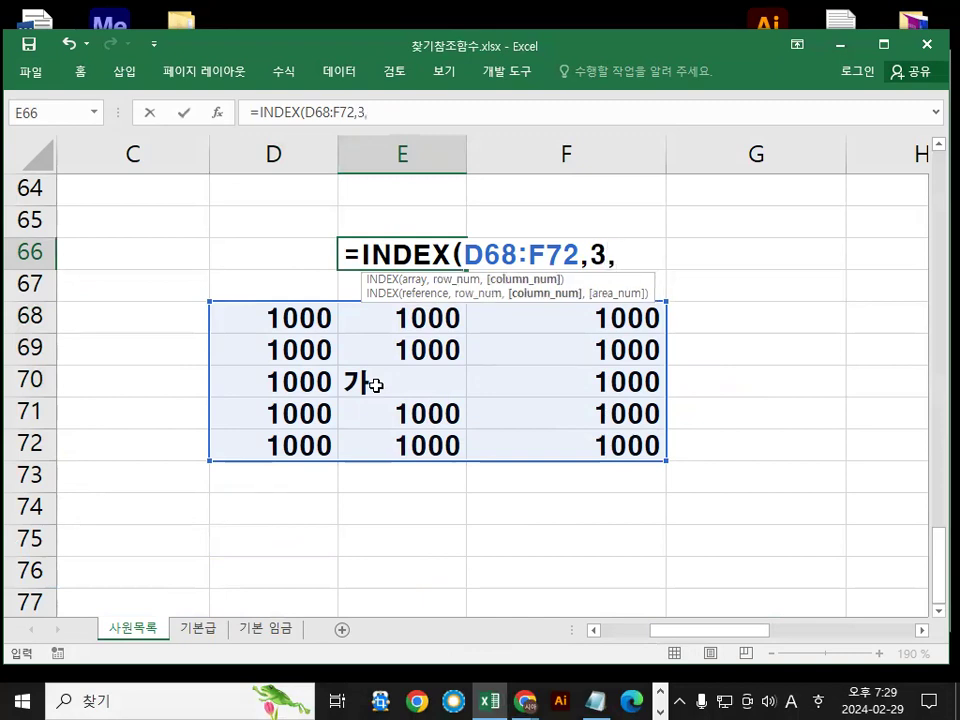
type("2")
key("Return")
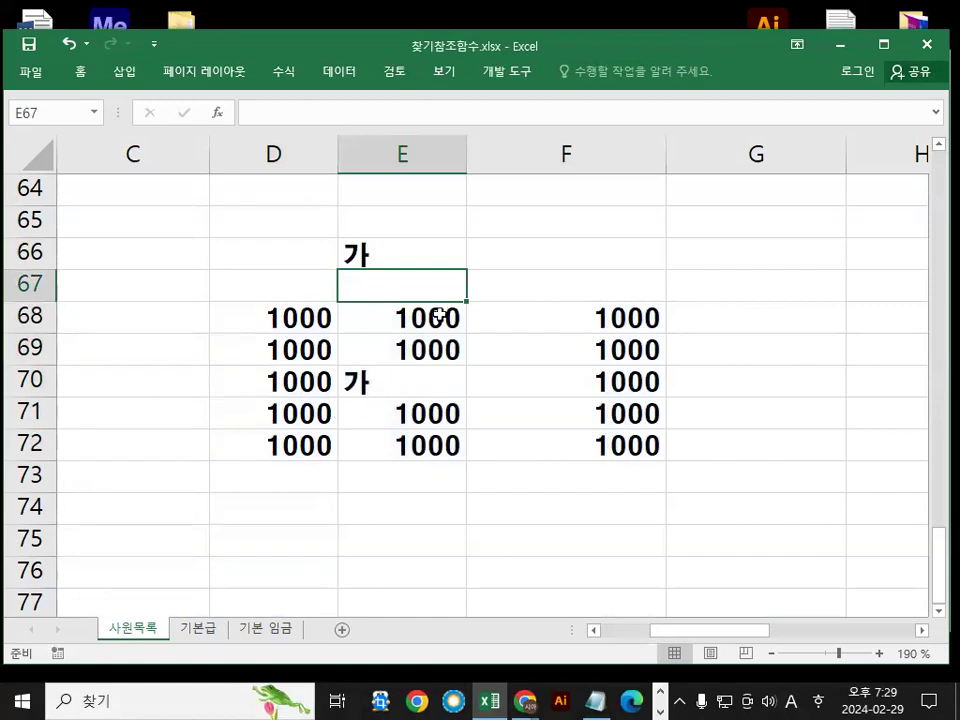
Reopen the INDEX formula in E66, mark 가 on screen, highlight the arguments 3 and 2, and leave the cell without changes
double_click(372, 256)
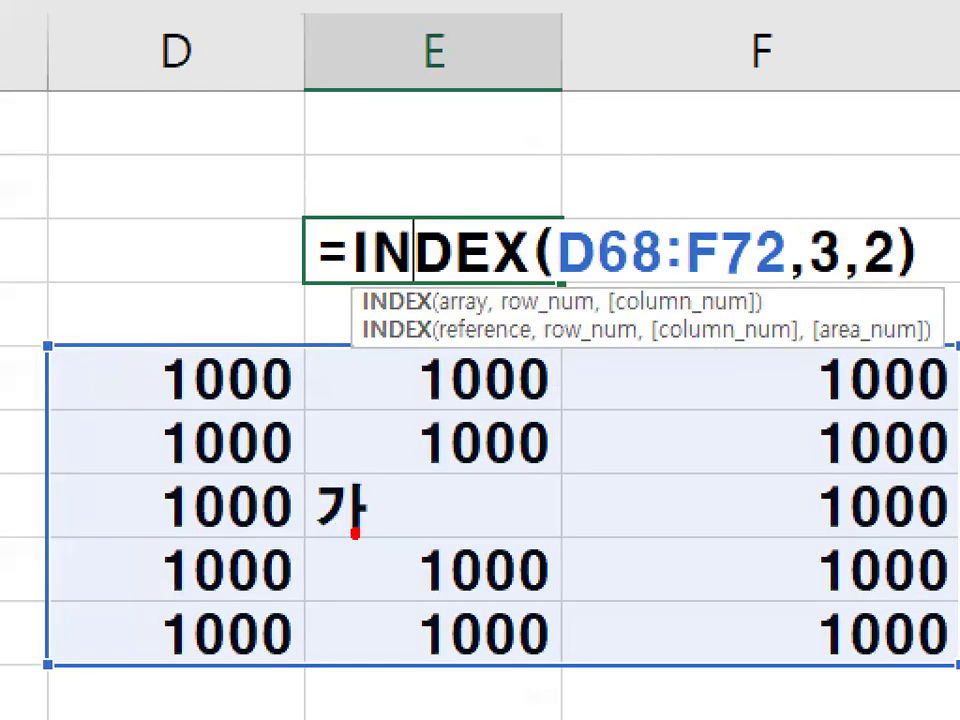
left_click_drag(355, 533, 385, 492)
left_click_drag(700, 214, 705, 214)
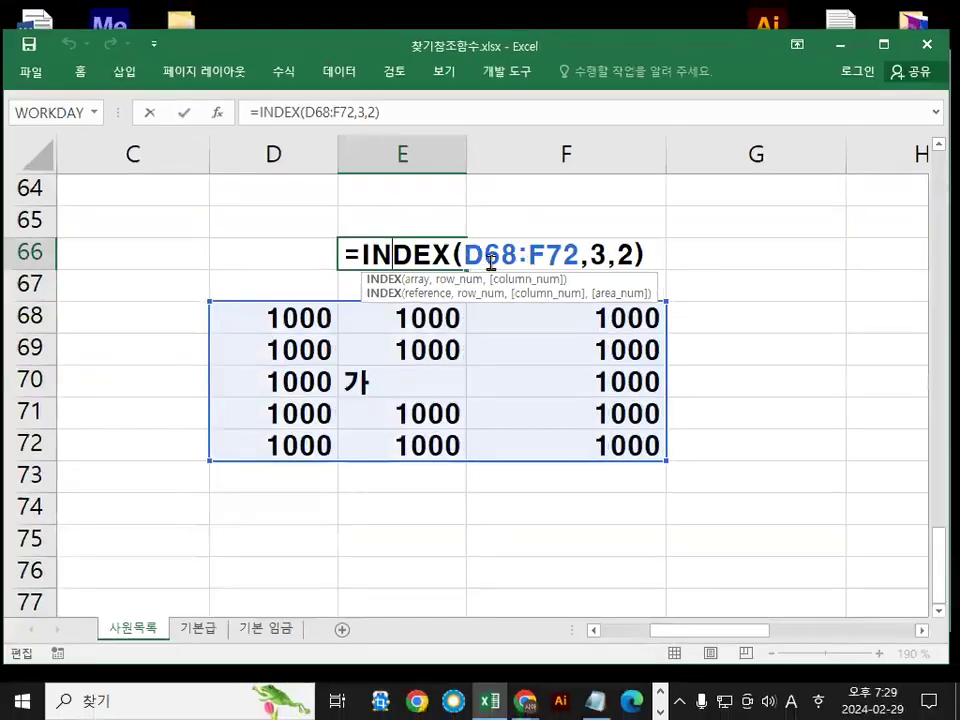
left_click_drag(840, 250, 888, 238)
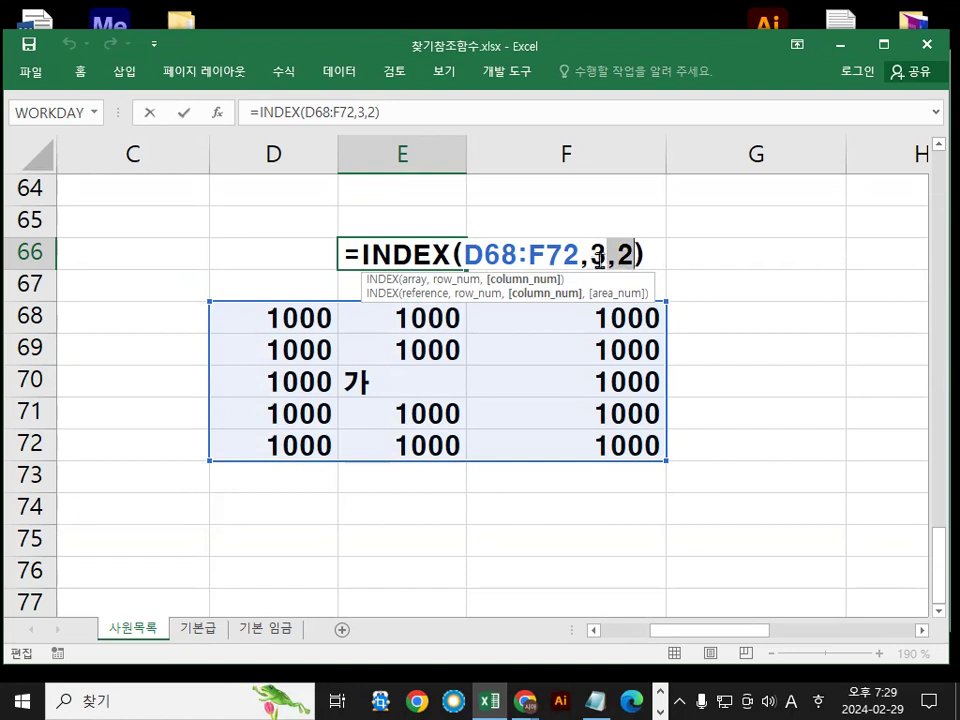
left_click_drag(605, 254, 591, 254)
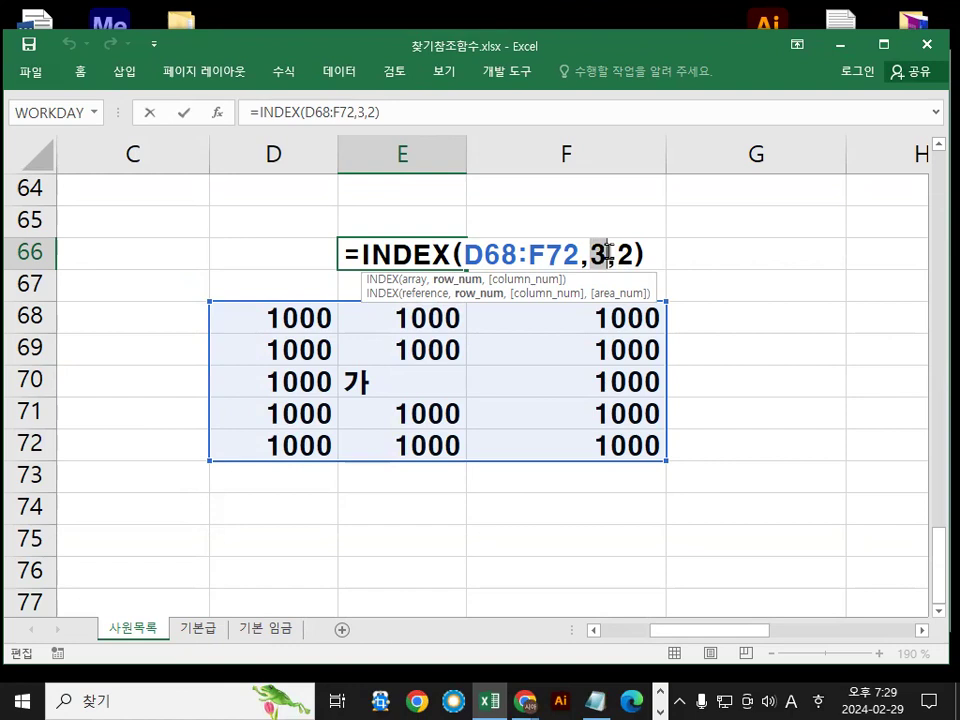
key("Escape")
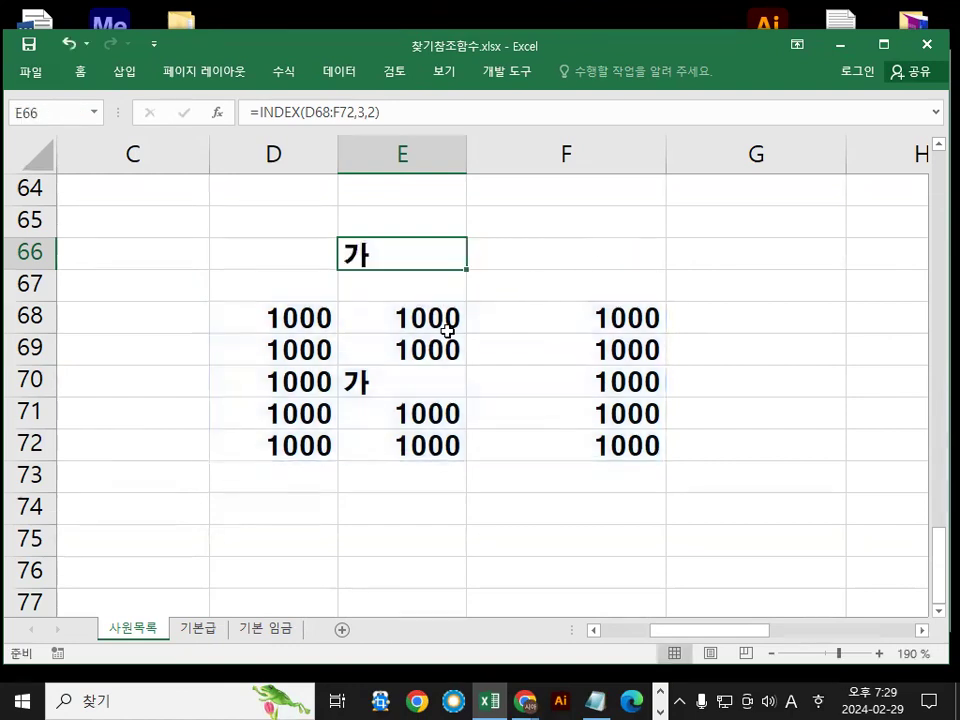
Switch to Notepad and highlight the INDEX notes on specifying only one column, 한 열만 지정할 경우, and on the column number, 열번호는 1 임
left_click(596, 700)
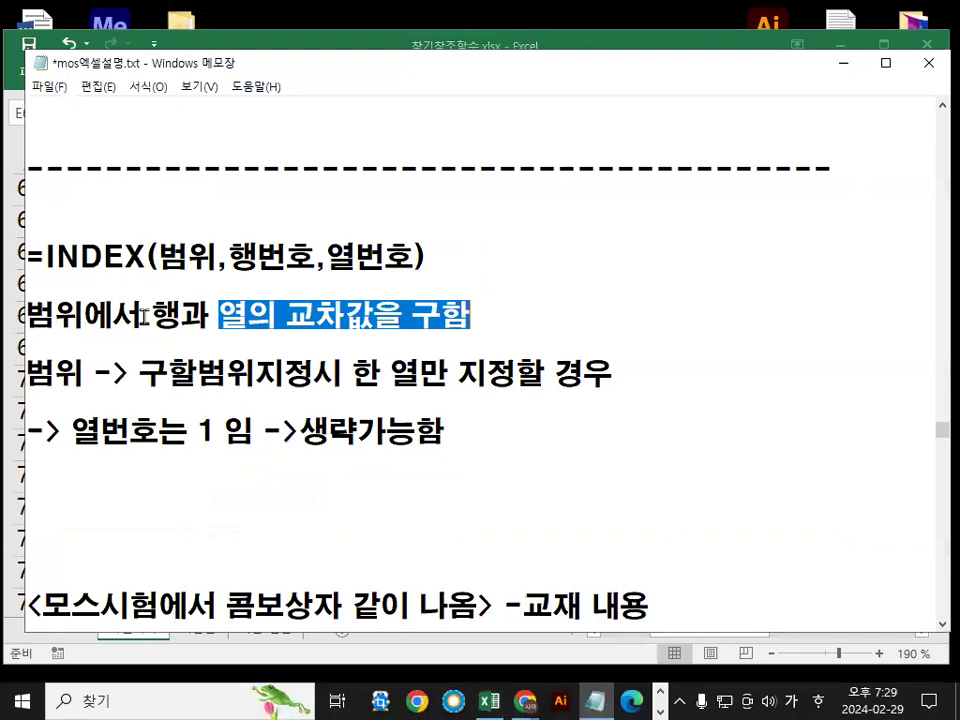
left_click(32, 373)
double_click(32, 373)
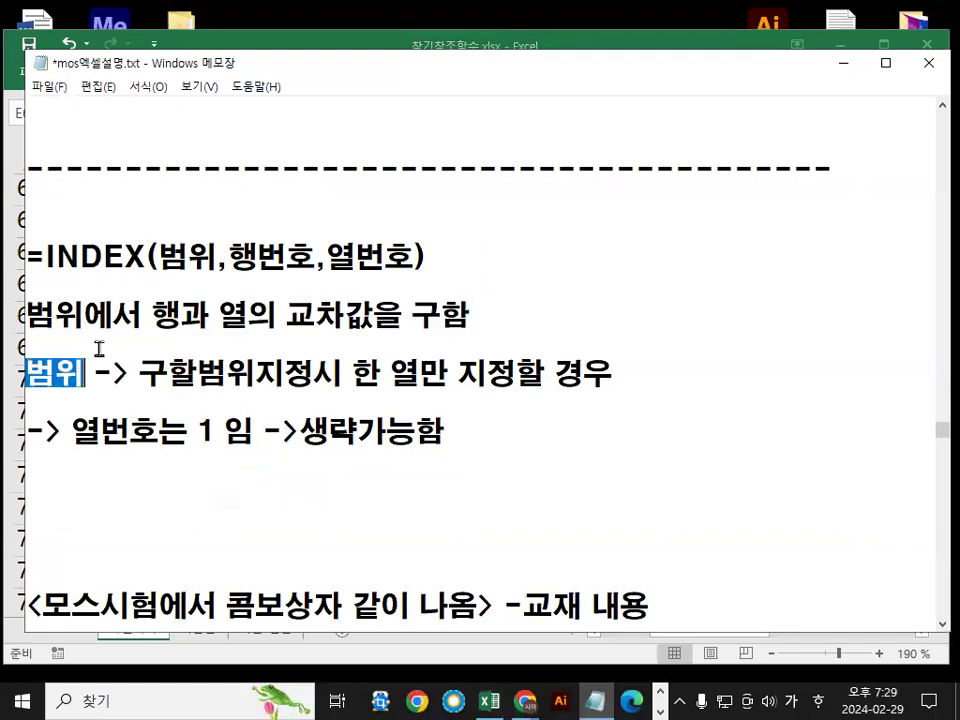
left_click(160, 388)
left_click(290, 383)
key("shift+End")
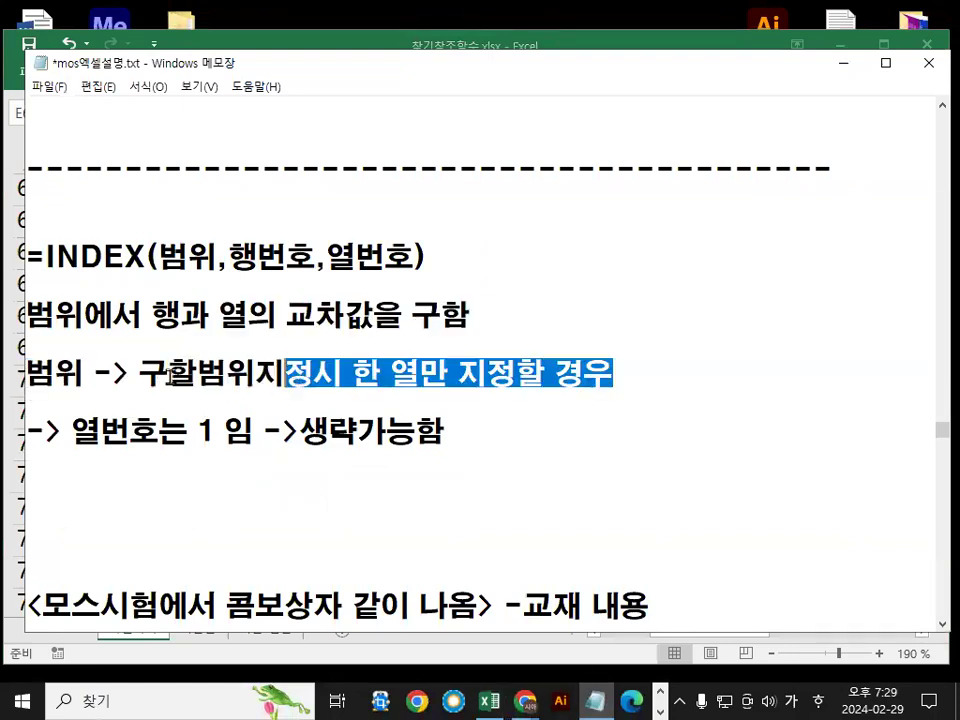
left_click_drag(168, 373, 422, 372)
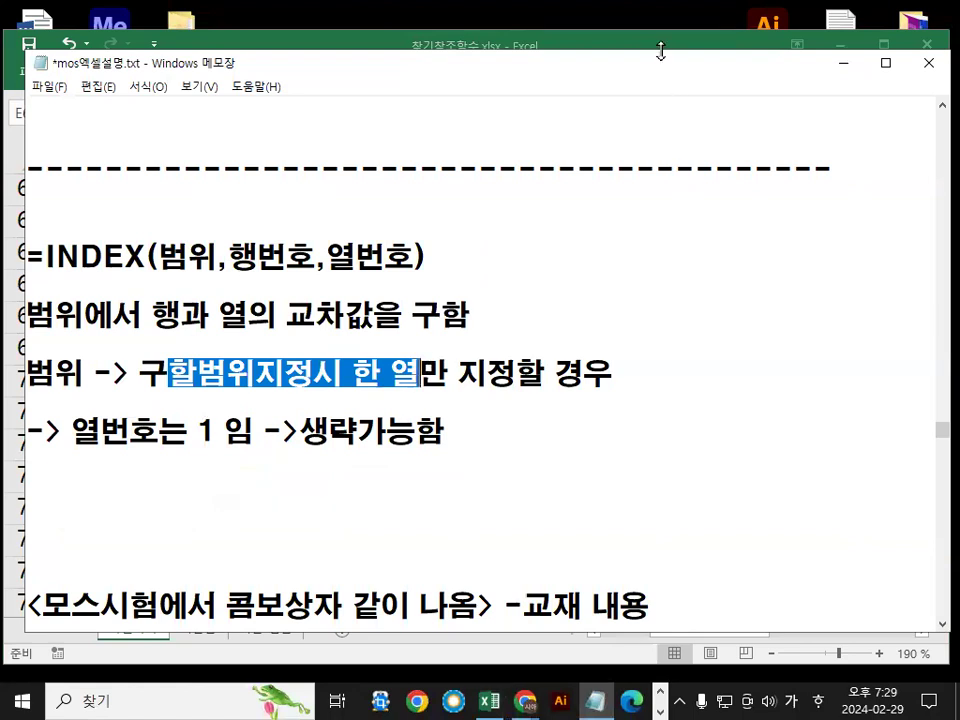
left_click(418, 373)
left_click_drag(353, 373, 607, 375)
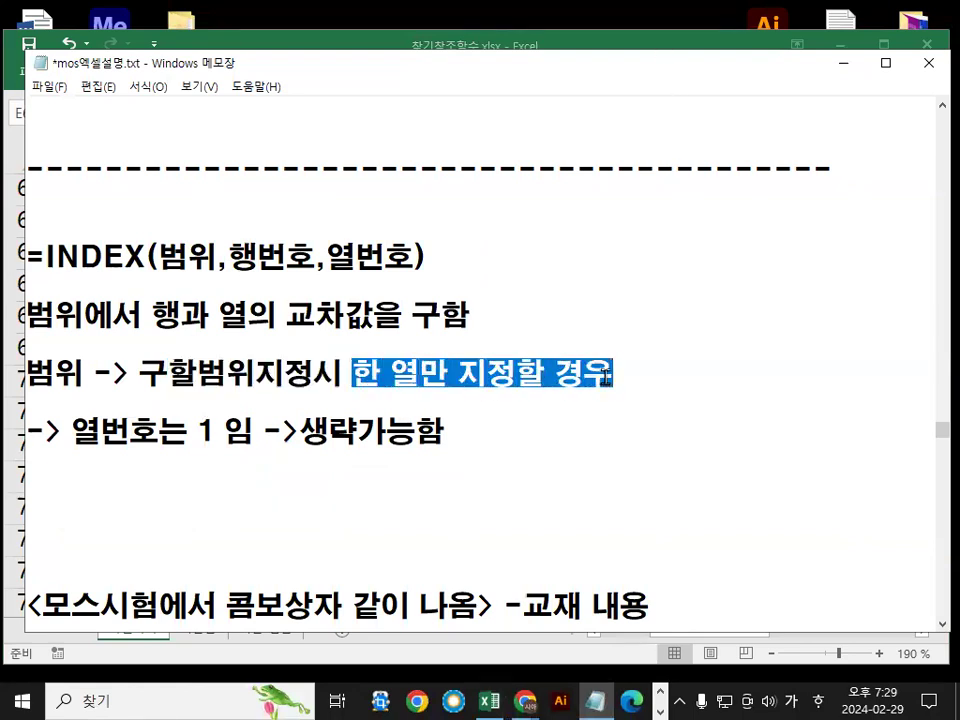
left_click_drag(72, 431, 283, 431)
Switch back to Excel and select the sample columns one at a time: D68:D72, F68:F72, and finally E68:E72
left_click(626, 43)
left_click_drag(309, 330, 312, 440)
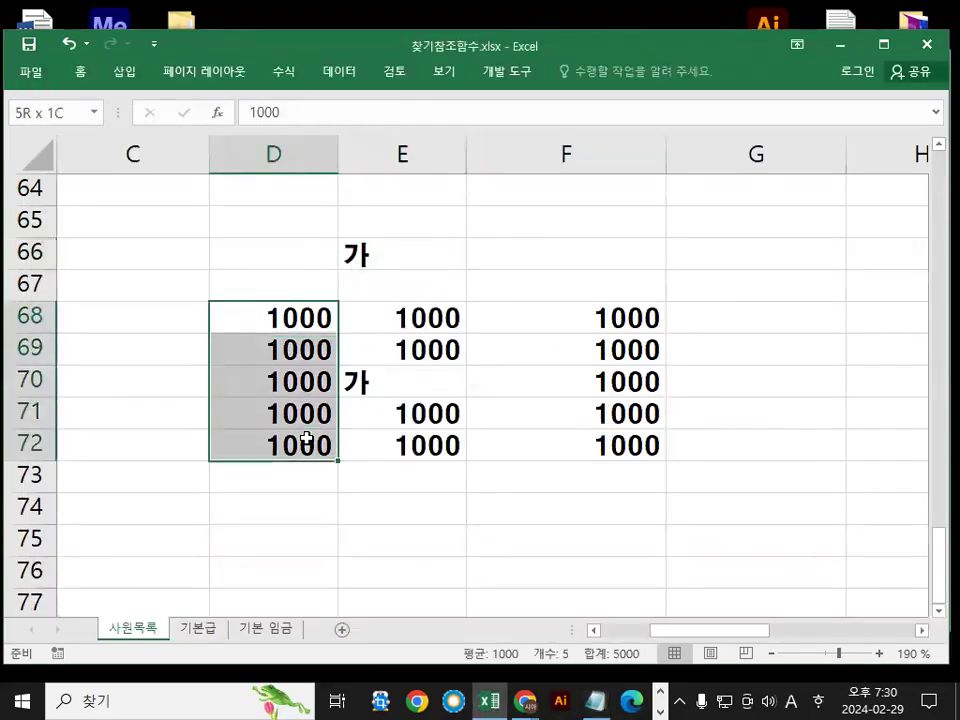
left_click_drag(629, 323, 624, 421)
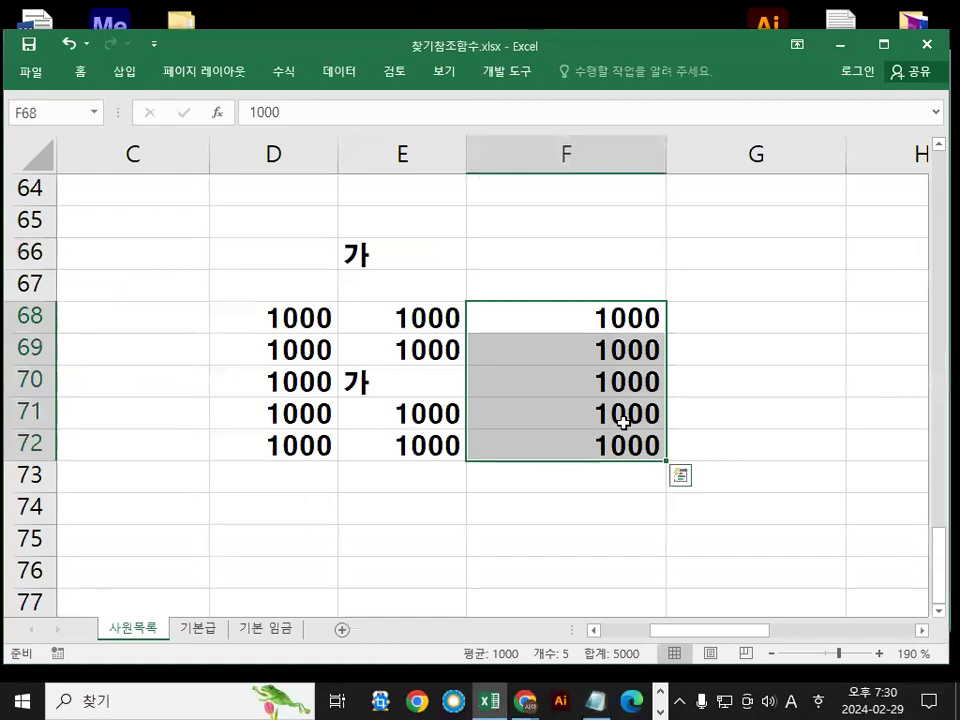
left_click(765, 345)
left_click(398, 389)
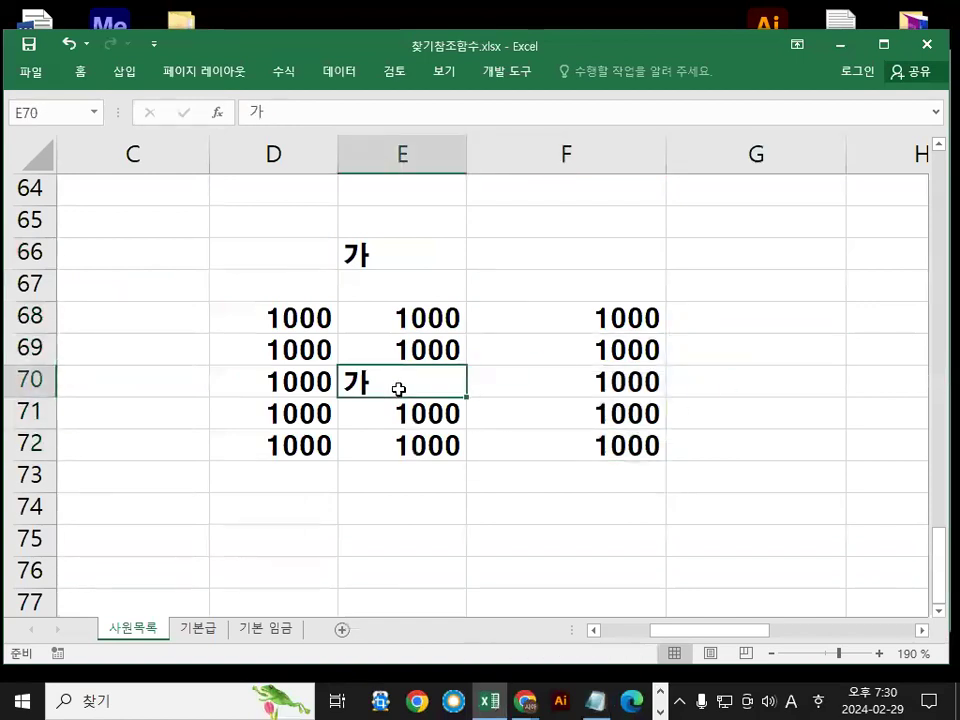
left_click(405, 317)
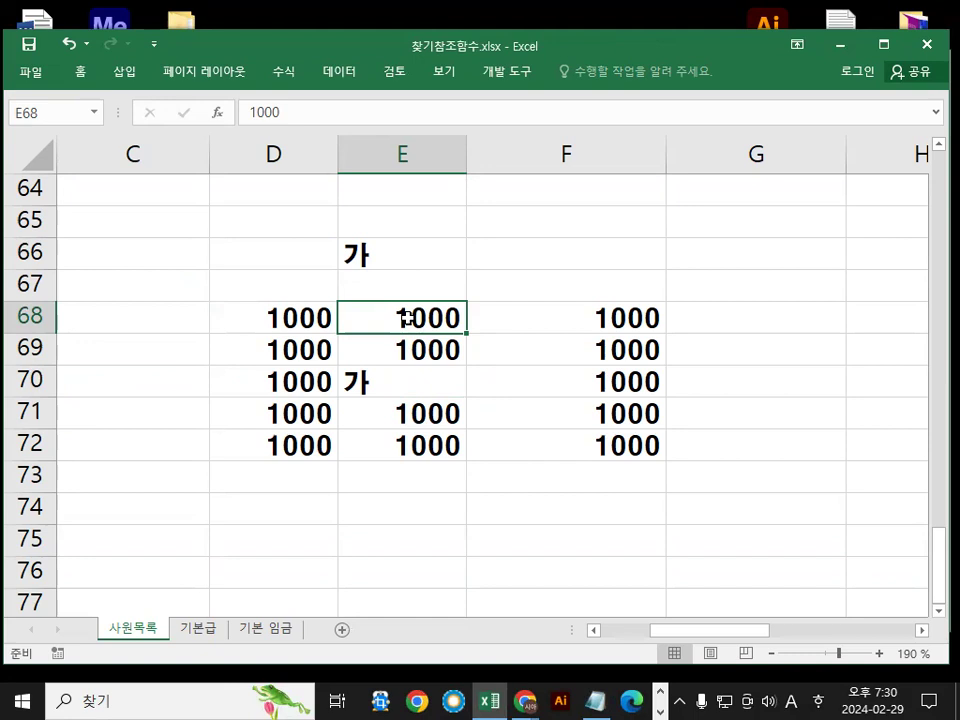
left_click_drag(407, 330, 405, 444)
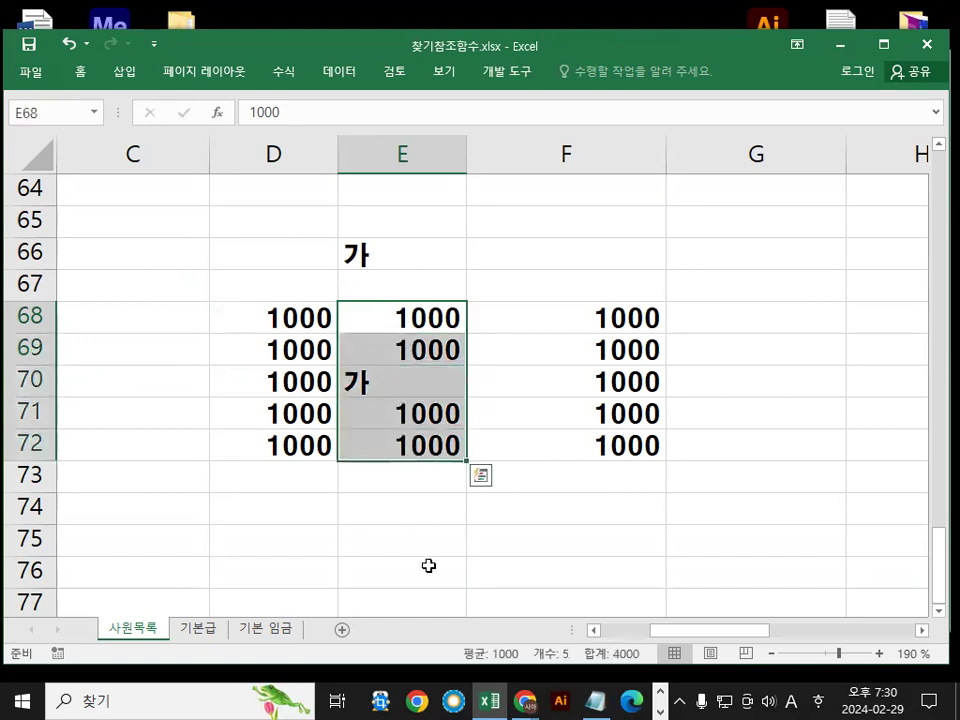
Draw a vertical line through column E and a horizontal line through each of E68 to E72, and clear the markings
left_click_drag(383, 165, 430, 654)
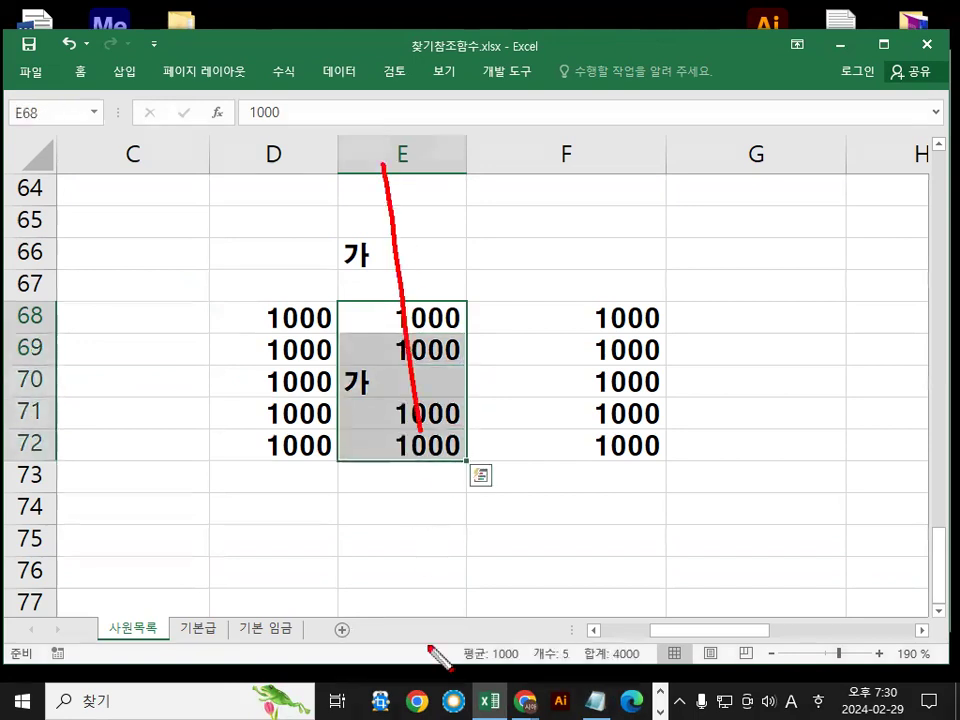
left_click_drag(332, 318, 490, 318)
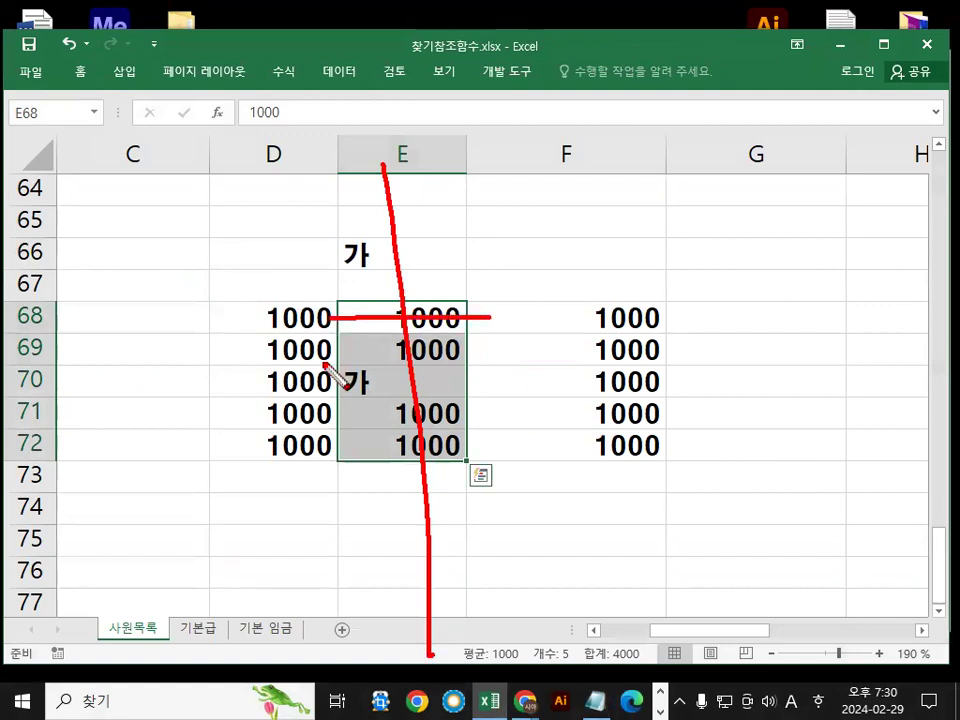
left_click_drag(330, 347, 468, 339)
left_click_drag(333, 381, 465, 380)
left_click_drag(352, 418, 476, 418)
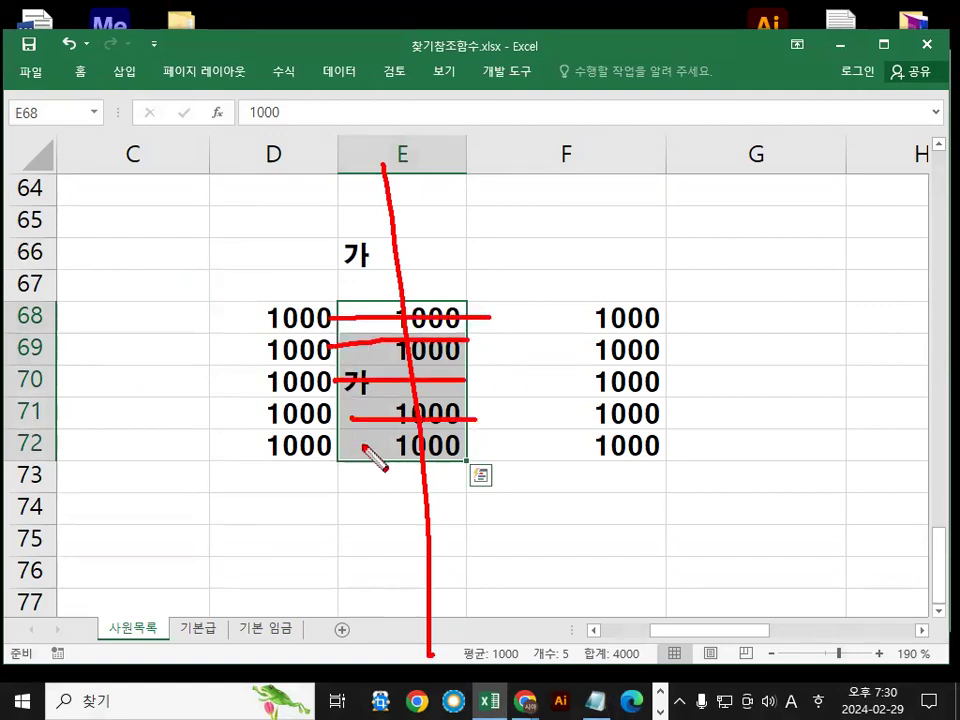
left_click_drag(351, 447, 488, 437)
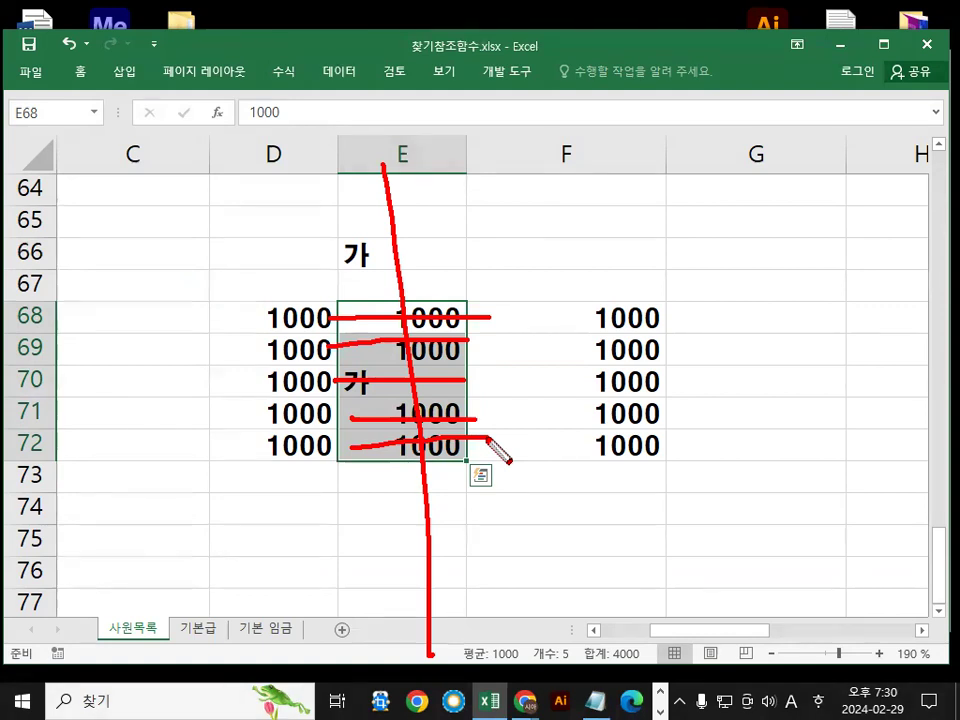
key("Escape")
Clear the formula in E66, begin a new one there as =INDEX(E68:E72,3 and move the function tooltip aside
left_click(436, 246)
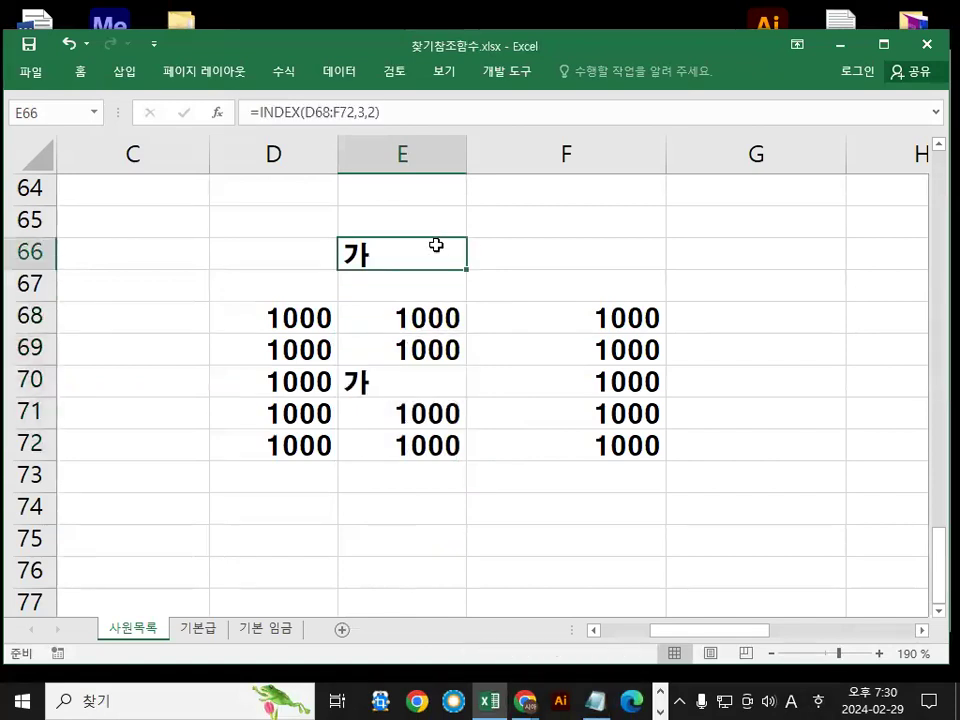
key("Delete")
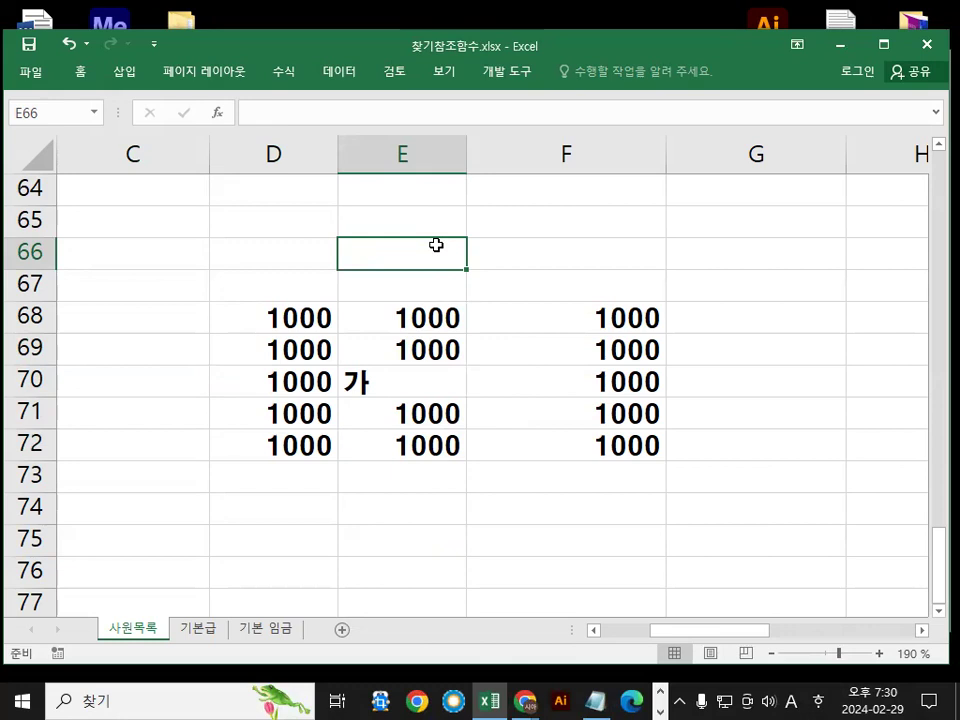
key("Right")
left_click(436, 245)
key("Down")
key("Up")
type("=I")
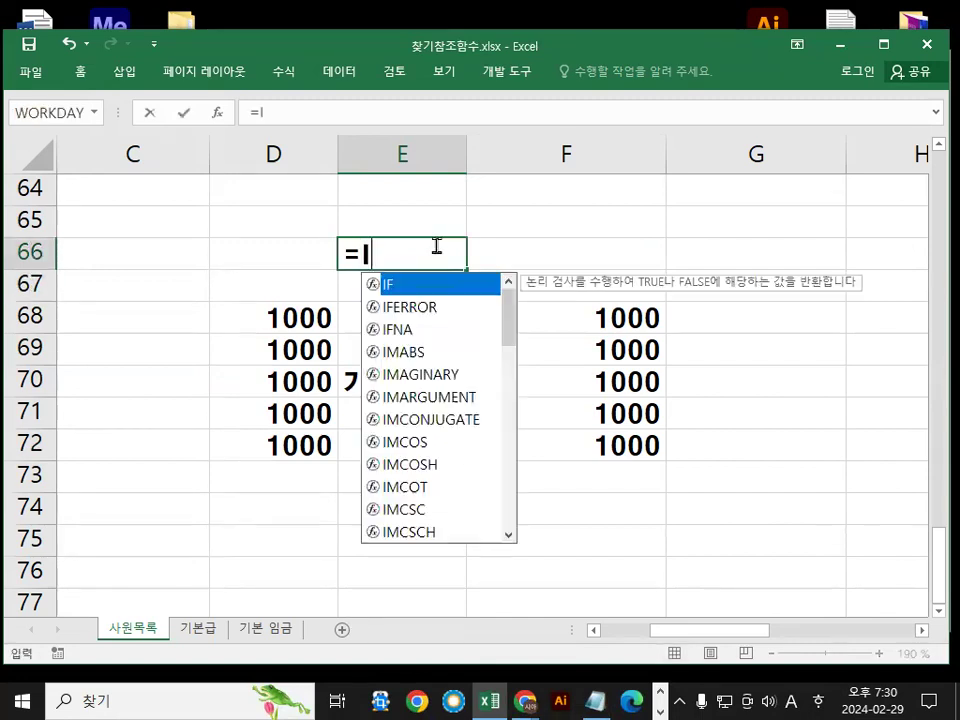
type("NDEX(")
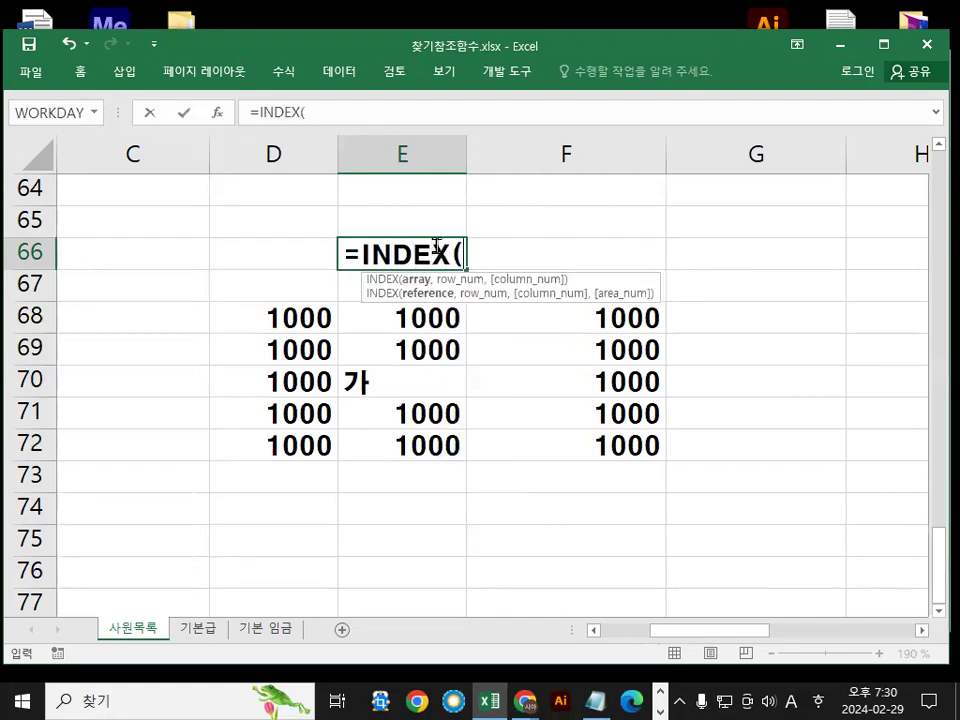
left_click_drag(374, 321, 369, 460)
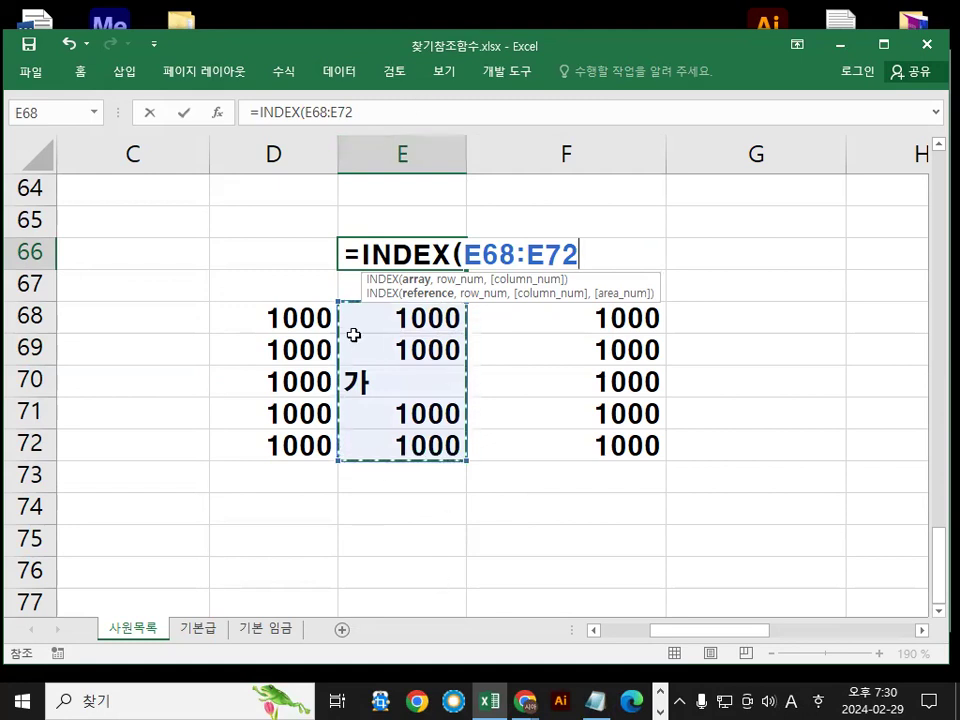
left_click_drag(363, 271, 562, 361)
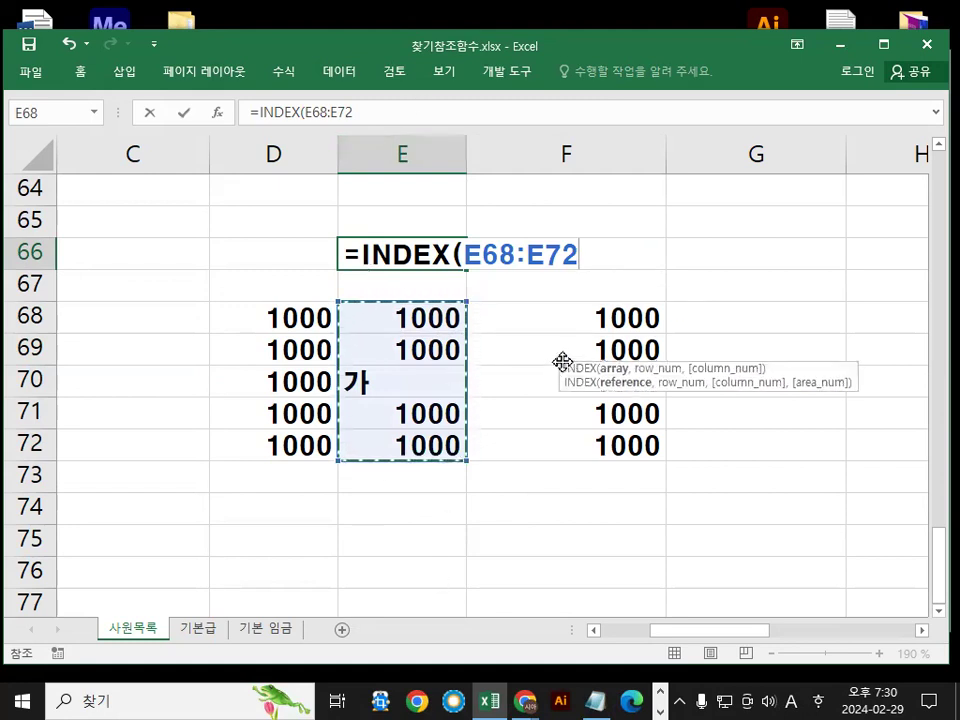
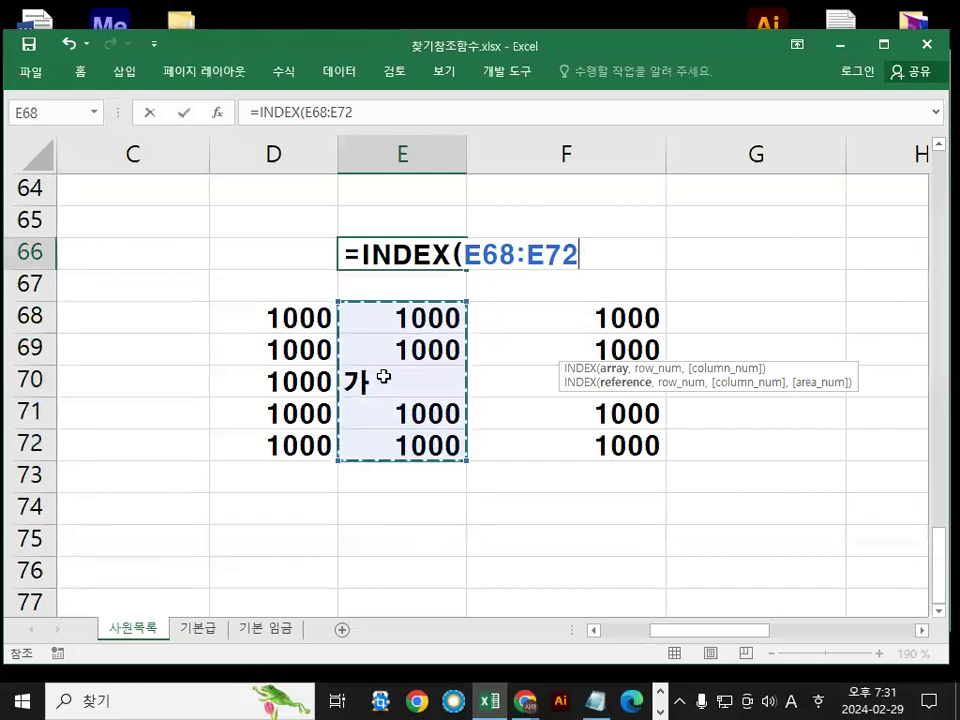
type(",3")
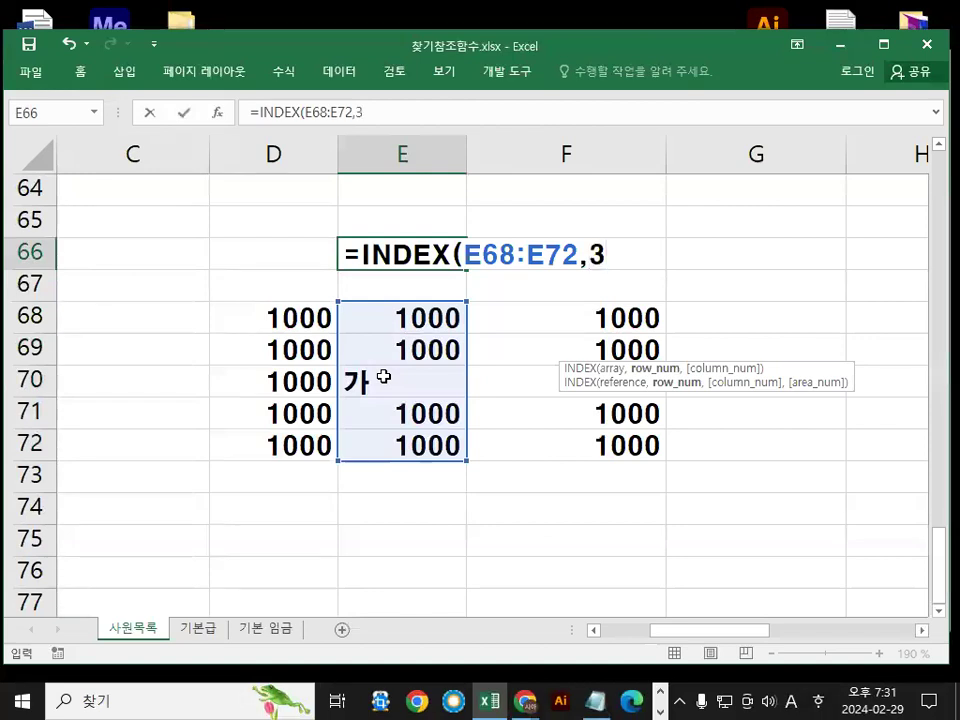
Draw horizontal lines through E68, E69 and E70 and a vertical line down column E, and clear the markings
left_click_drag(330, 317, 511, 317)
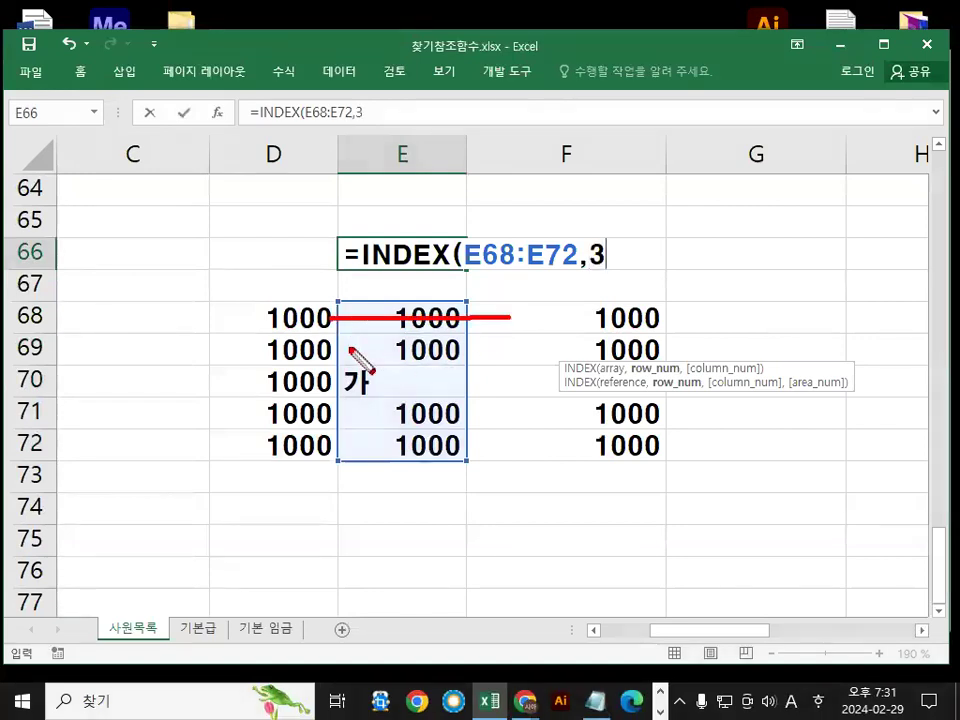
left_click_drag(350, 350, 472, 350)
left_click_drag(320, 387, 485, 383)
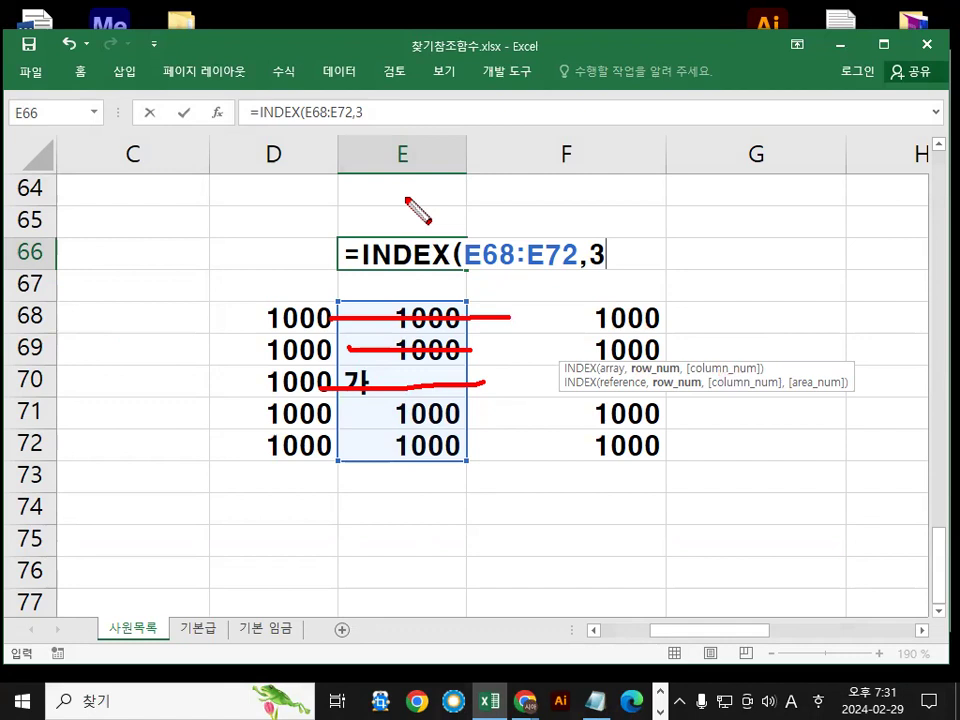
left_click_drag(406, 199, 406, 568)
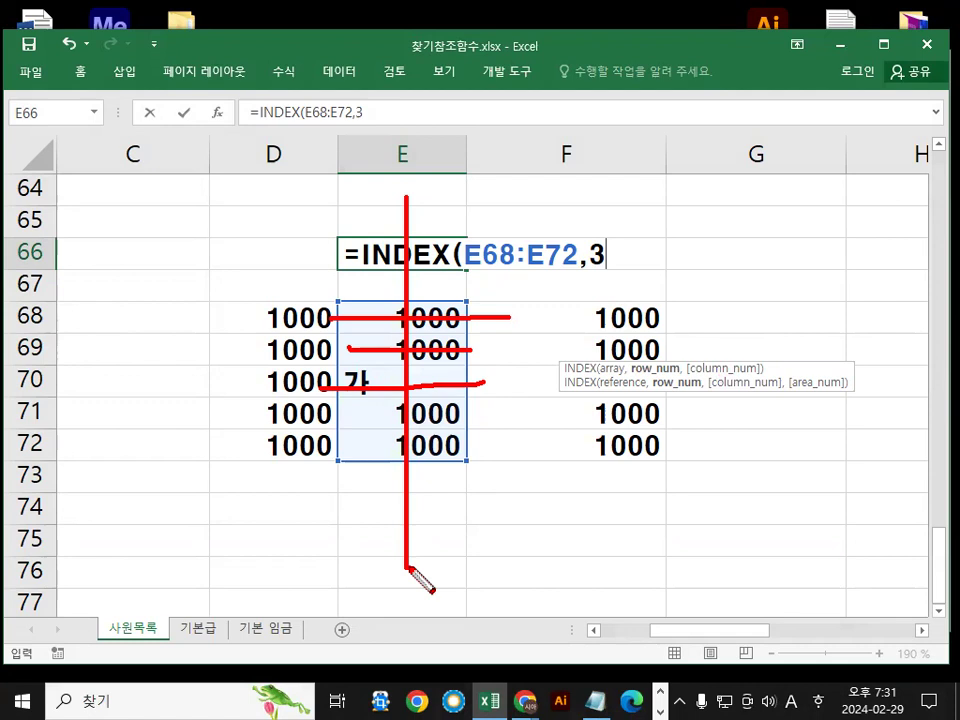
left_click_drag(308, 390, 502, 389)
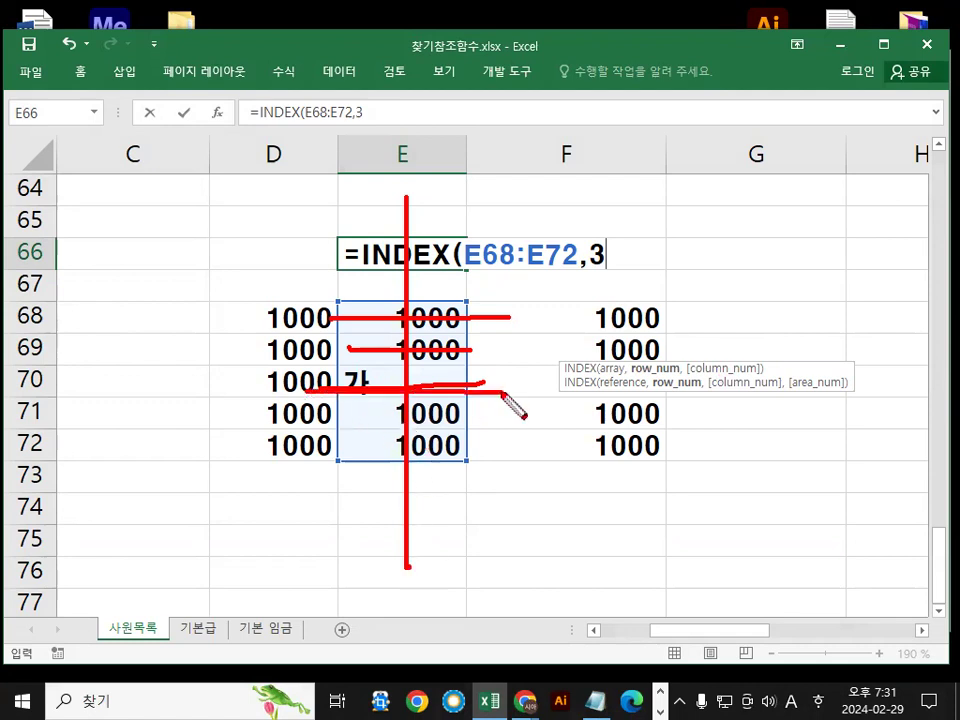
key("Escape")
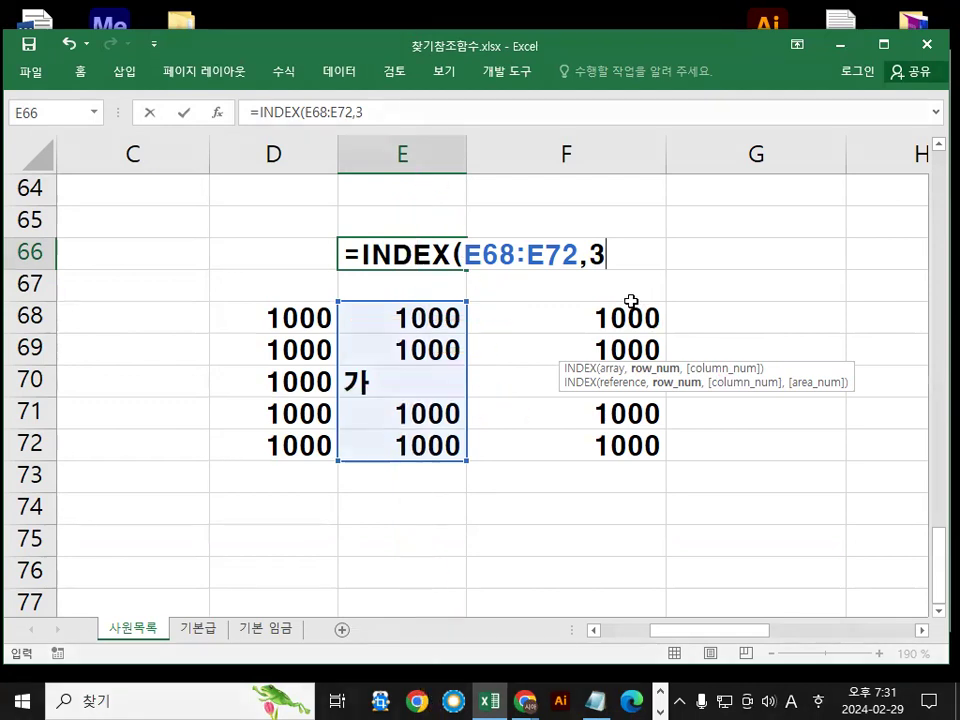
Complete the formula in E66 as =INDEX(E68:E72,3,1) and draw vertical lines down column E to mark its single column
type(",1")
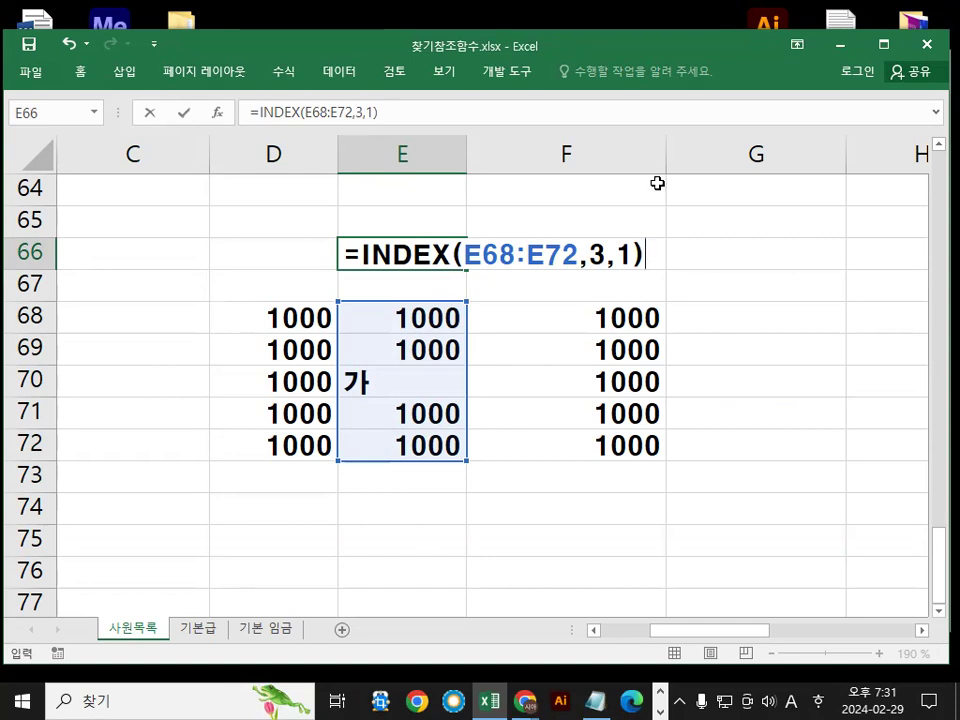
left_click_drag(402, 263, 396, 537)
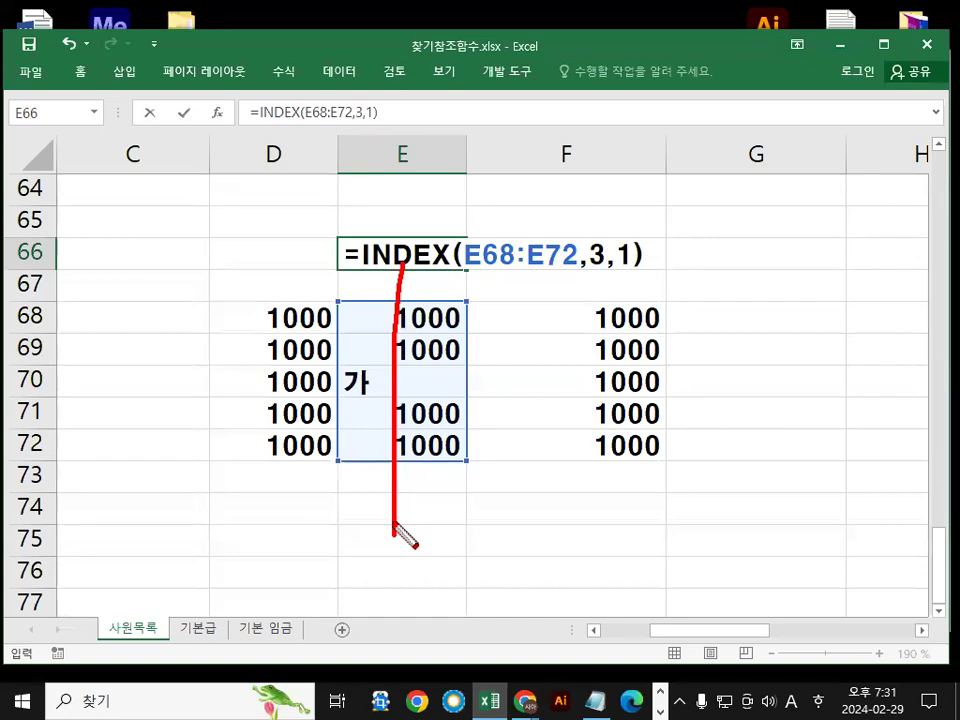
left_click_drag(398, 197, 398, 525)
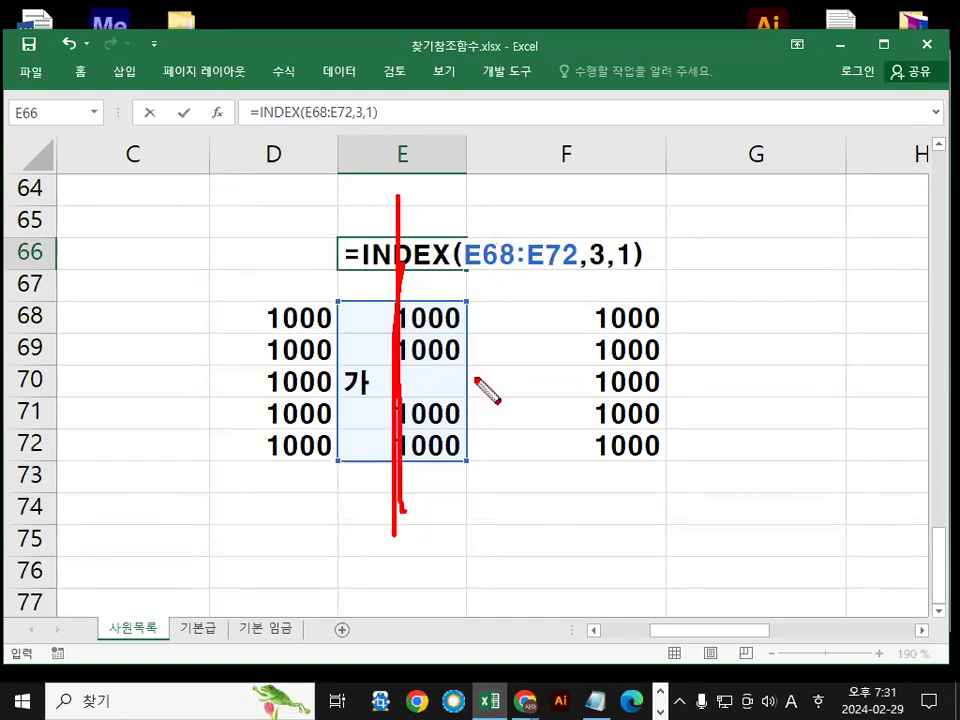
left_click_drag(398, 188, 396, 572)
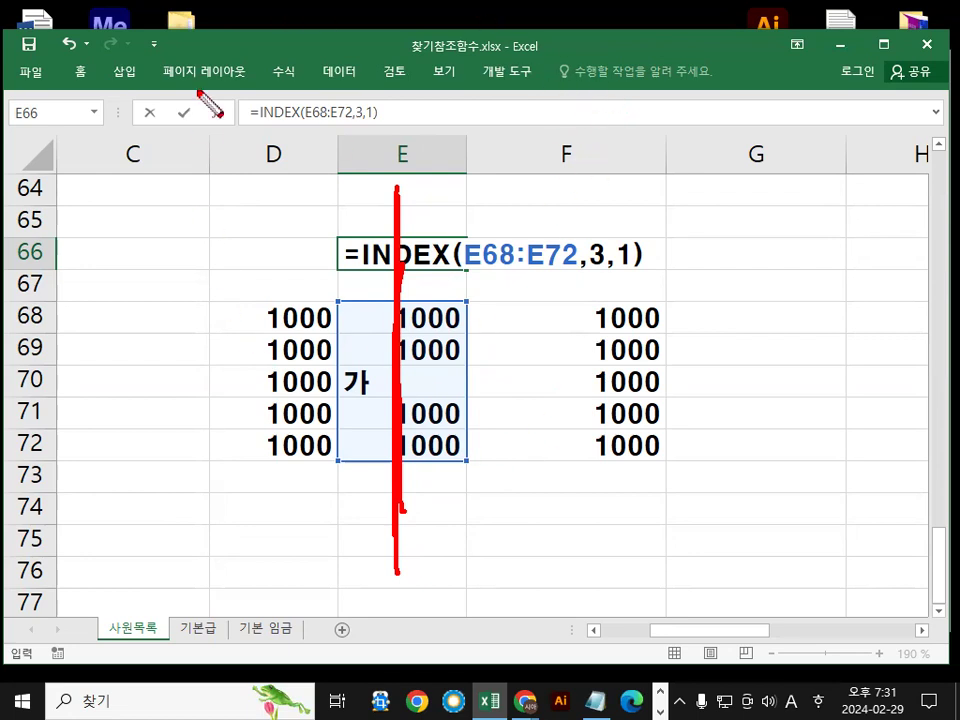
Draw further vertical lines across columns C to F and three horizontal lines across the sample rows, and clear all markings
left_click_drag(197, 84, 240, 542)
left_click_drag(311, 105, 313, 506)
left_click_drag(440, 180, 471, 527)
left_click_drag(631, 80, 681, 467)
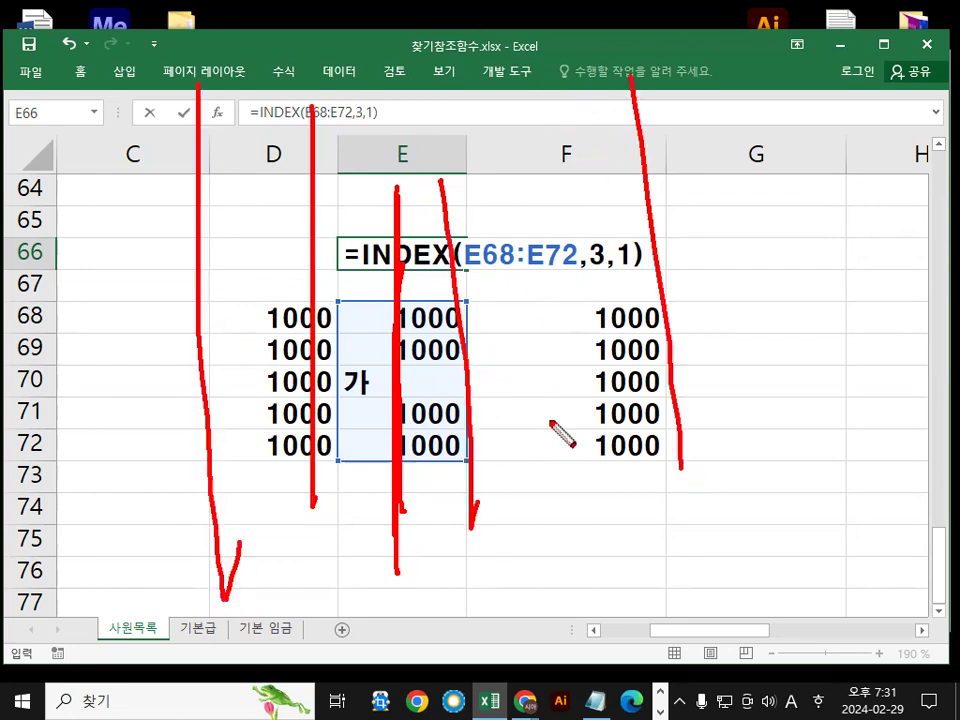
left_click_drag(178, 286, 558, 296)
left_click_drag(189, 379, 311, 380)
left_click_drag(236, 454, 639, 454)
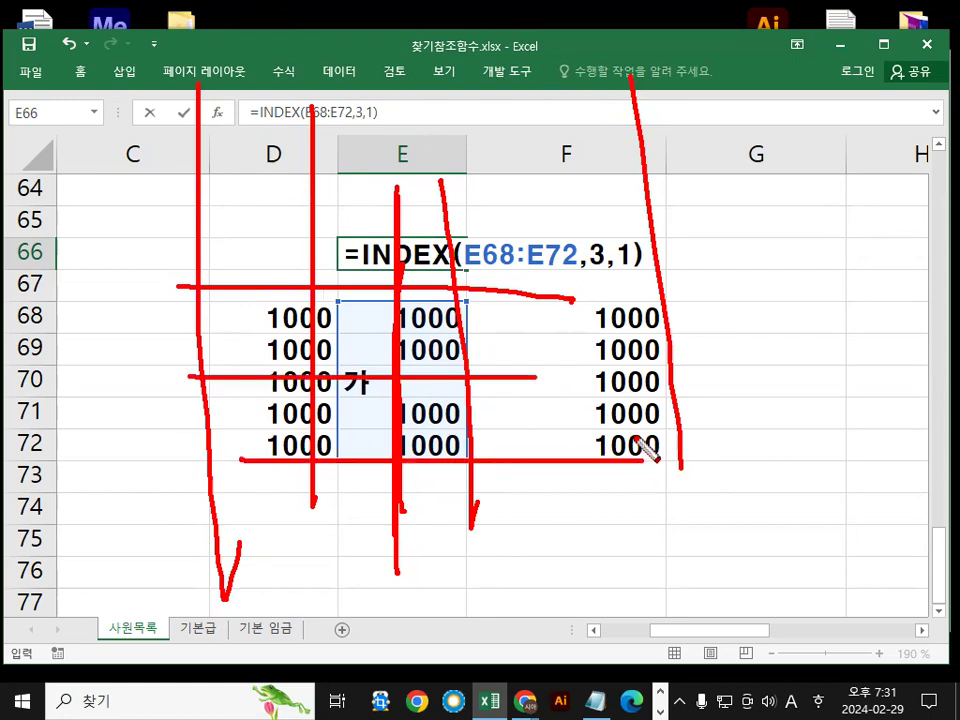
key("Escape")
Confirm the E66 formula and compare its result with cell E70
key("Return")
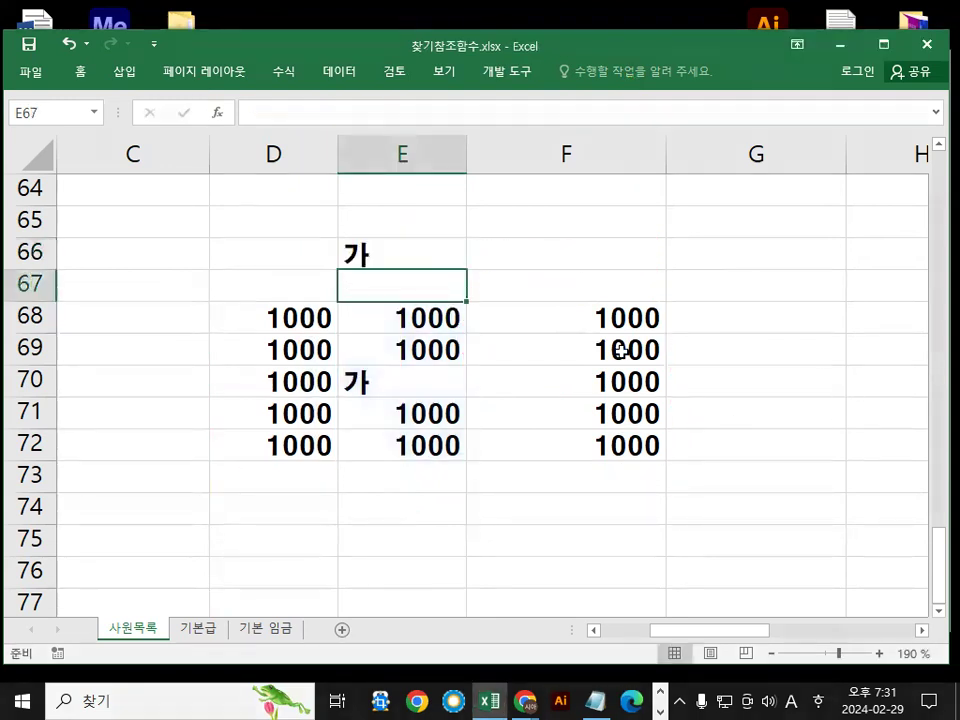
left_click(370, 250)
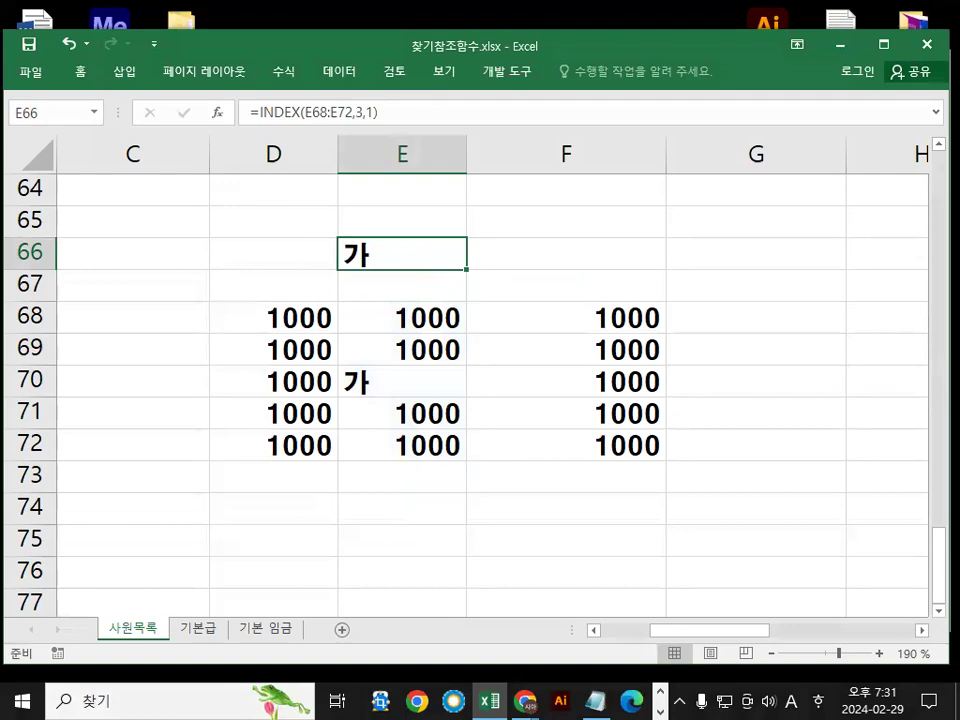
left_click(400, 381)
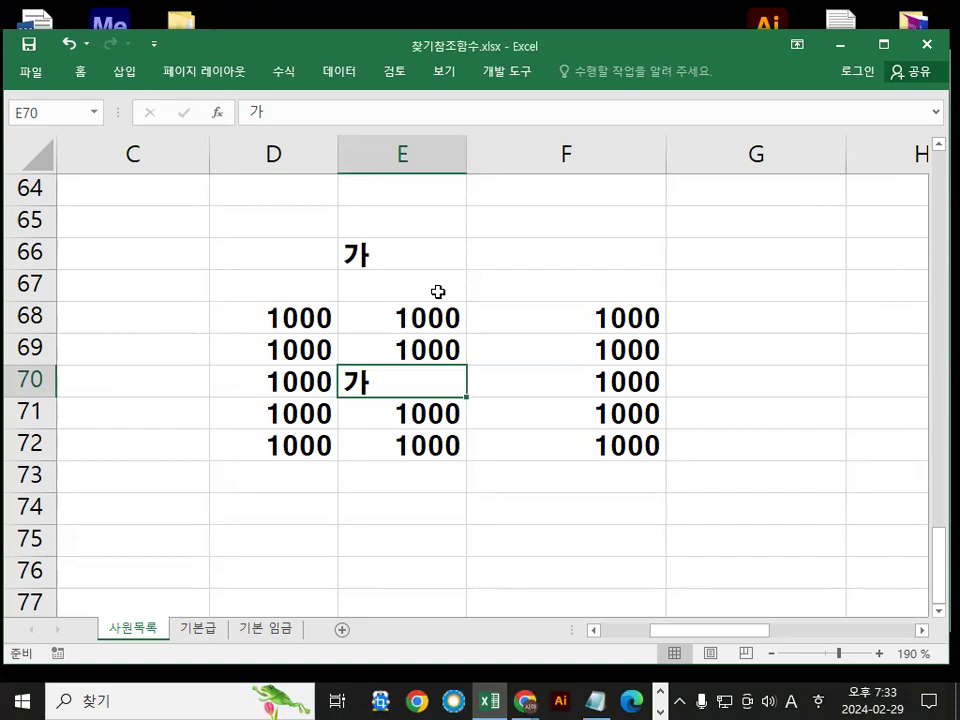
Switch to Notepad, highlight the INDEX notes 구할범위, the 범위 argument and 열번호는, and return to Excel at cell F70
key("alt+Tab")
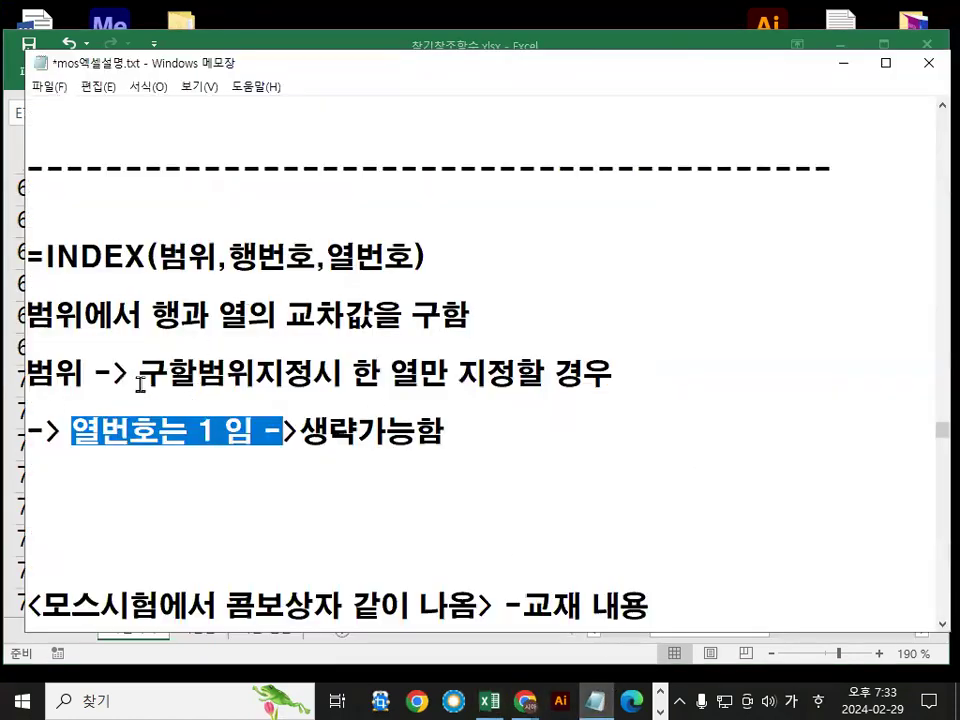
left_click_drag(140, 383, 265, 383)
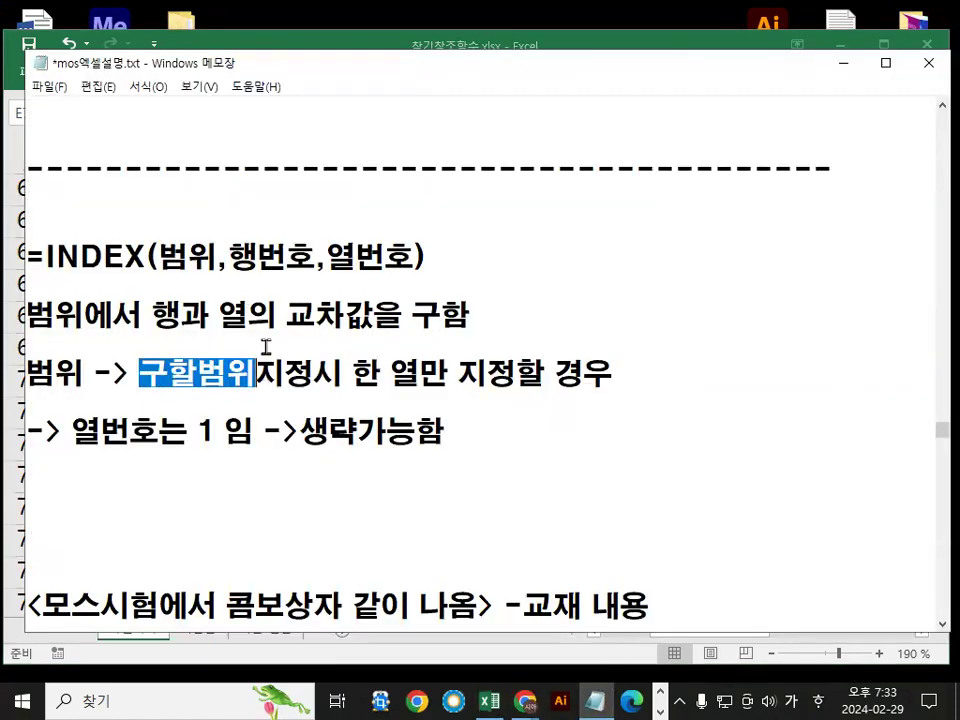
left_click_drag(158, 258, 216, 258)
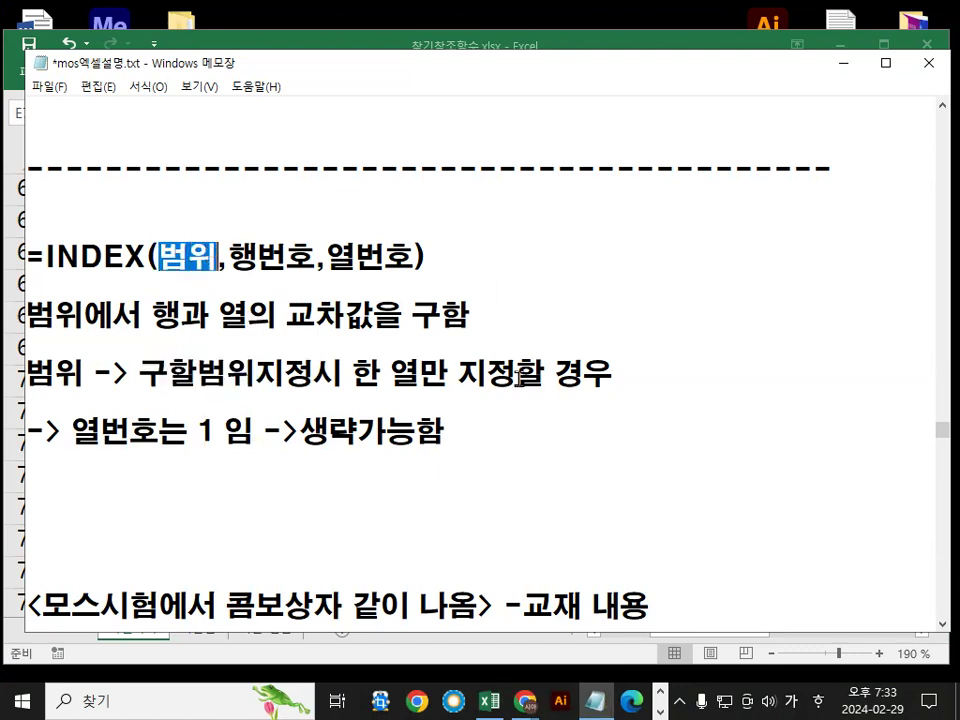
left_click_drag(198, 432, 26, 432)
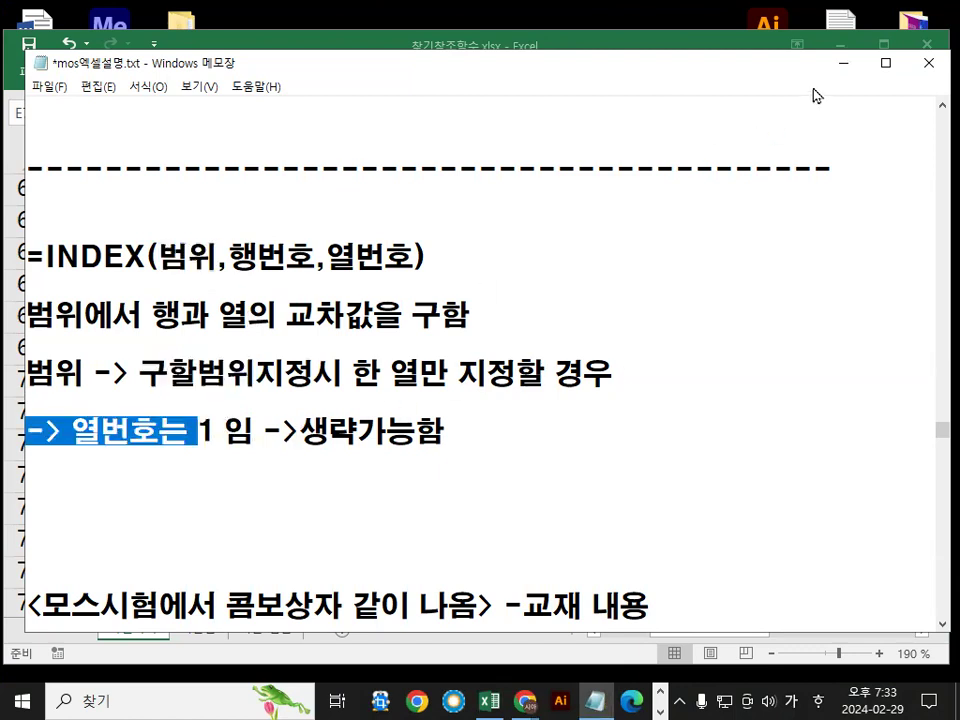
left_click(843, 64)
left_click(554, 370)
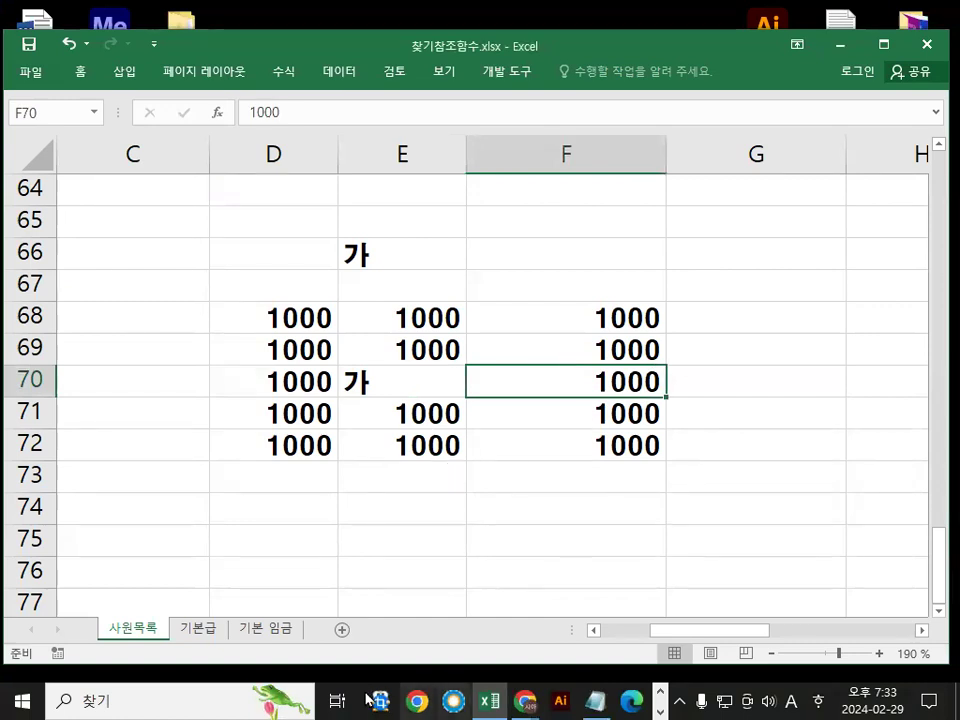
Go to the 기본 임금 sheet and mark the combo box beside 사원 선택 in the magnified view
left_click(261, 631)
scroll(181, 434, "up", 5, "ctrl")
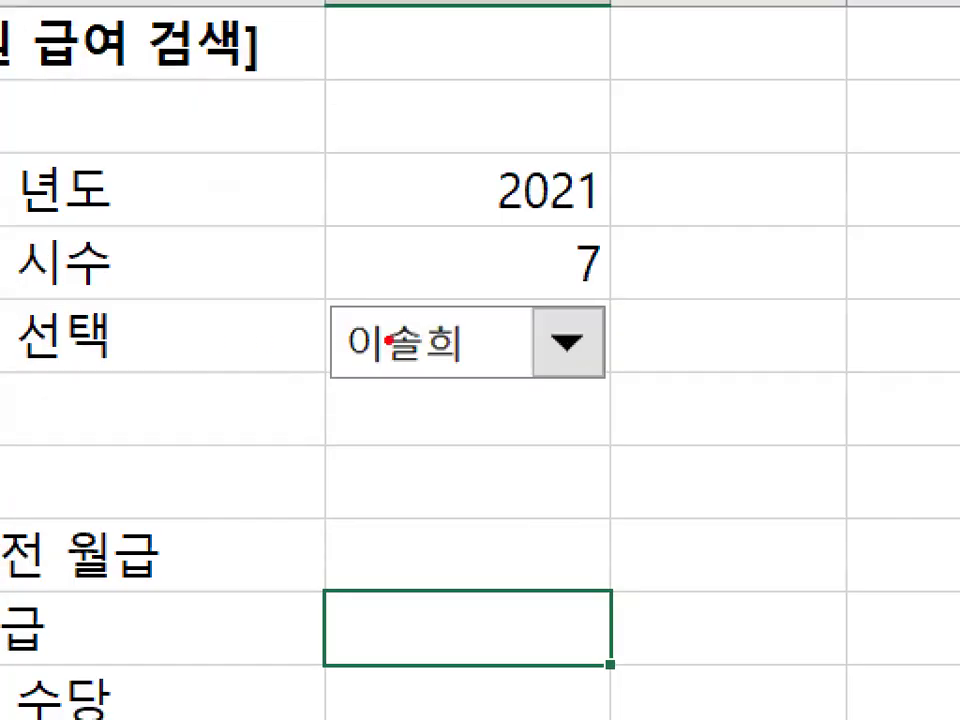
mouse_move(602, 345)
left_mouse_down()
mouse_move(497, 390)
mouse_move(570, 322)
left_mouse_up()
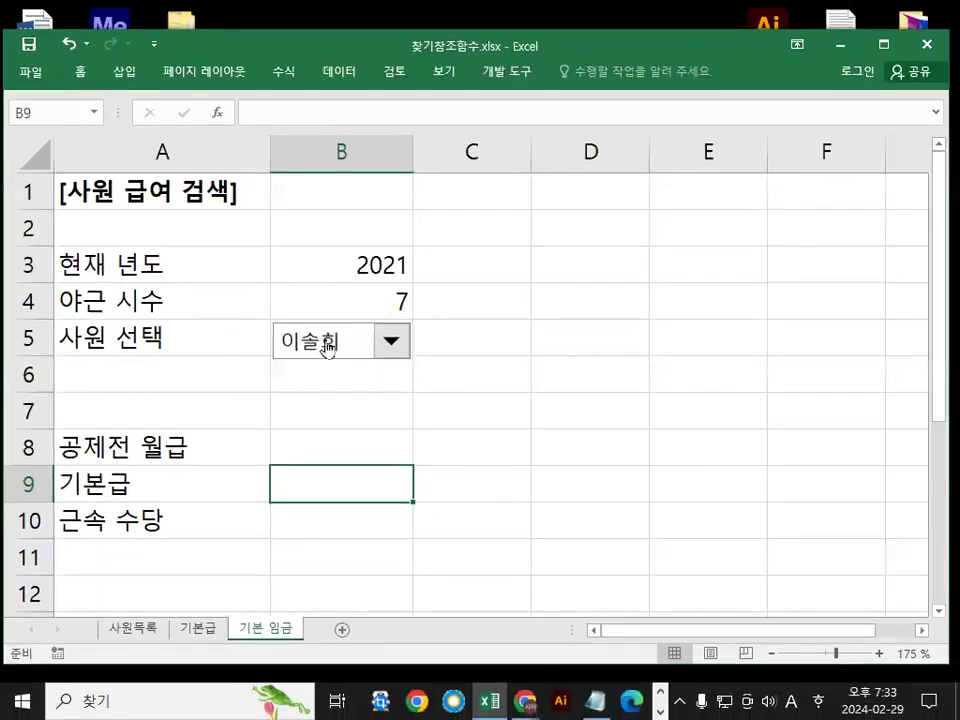
Open the combo box's control formatting, circle the input range 사원목록!$B$4:$B$52 and the cell link B5, and close the dialog
right_click(440, 345)
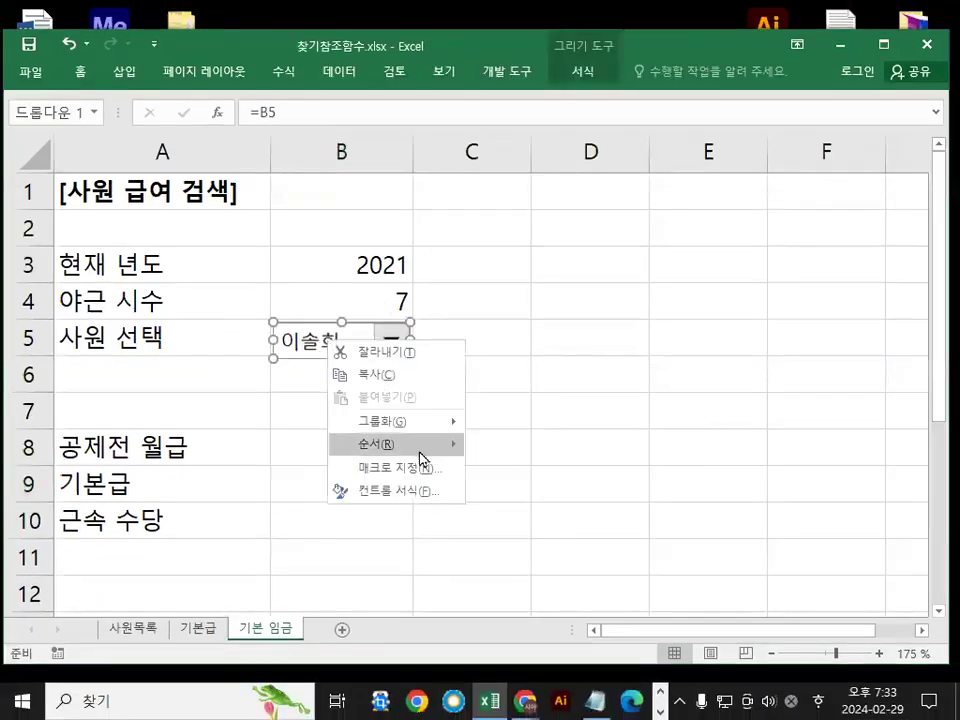
left_click(420, 491)
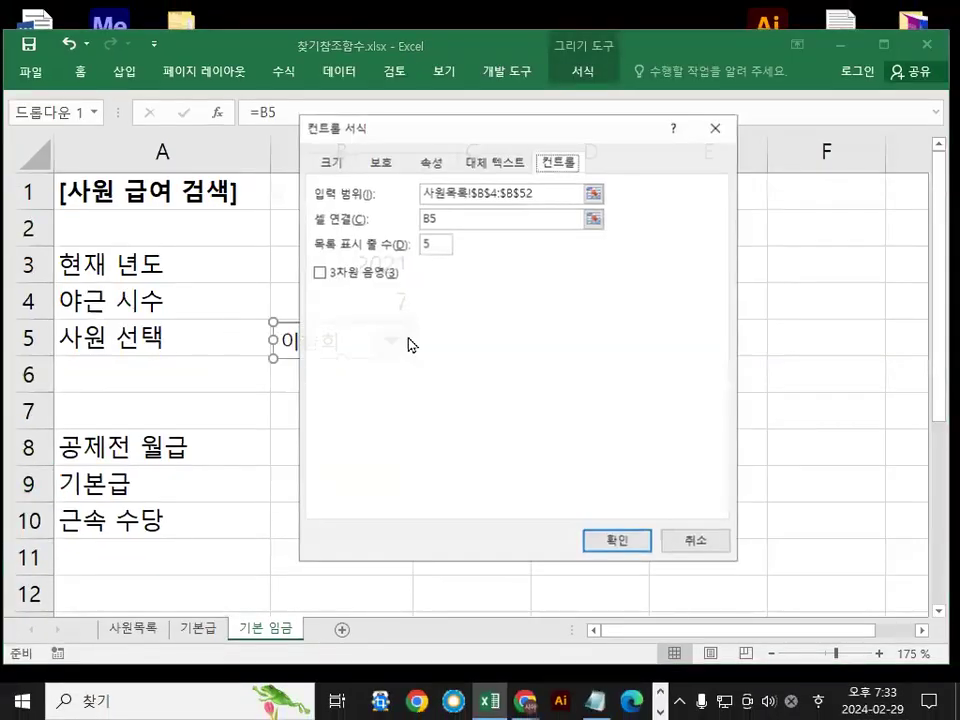
left_click_drag(478, 141, 568, 302)
mouse_move(629, 343)
left_mouse_down()
mouse_move(608, 319)
mouse_move(620, 341)
left_mouse_up()
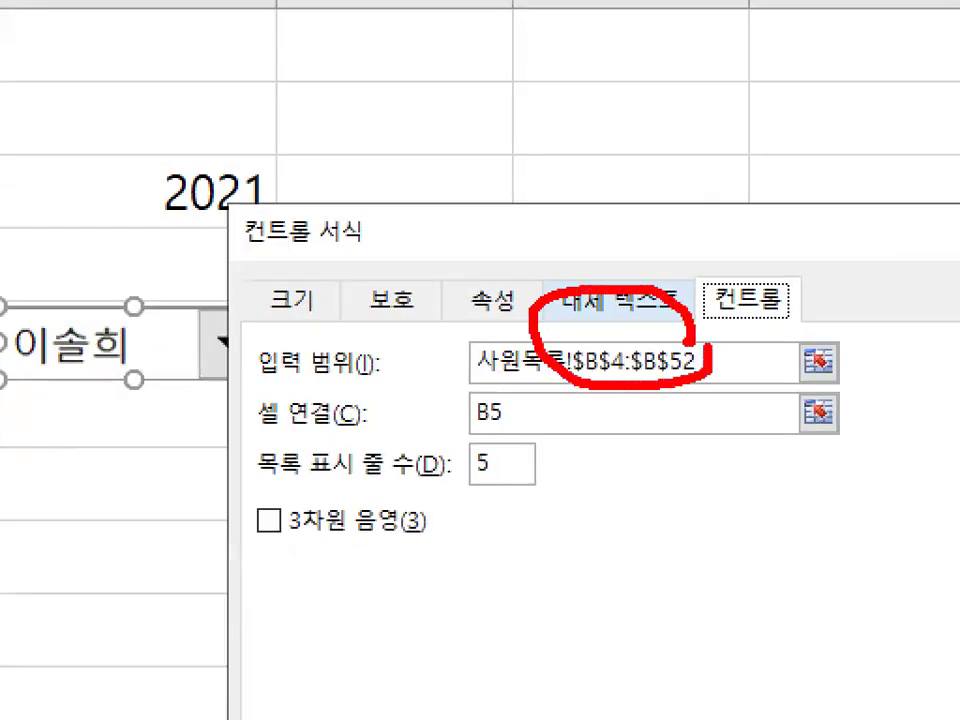
left_click_drag(230, 425, 392, 437)
mouse_move(460, 440)
left_mouse_down()
mouse_move(546, 445)
mouse_move(465, 425)
left_mouse_up()
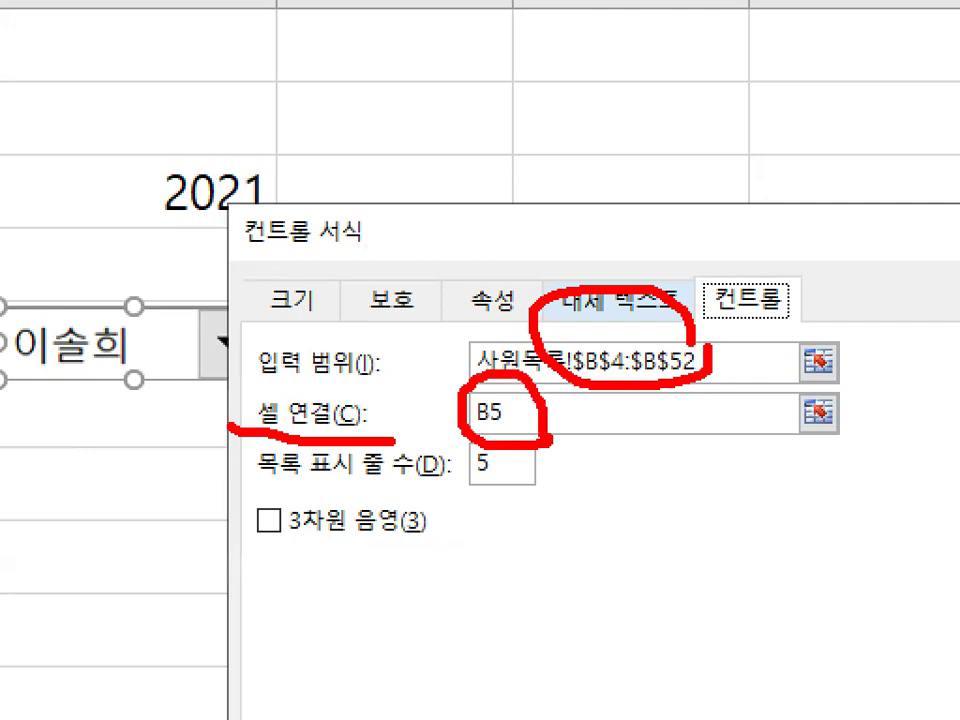
key("Escape")
key("Escape")
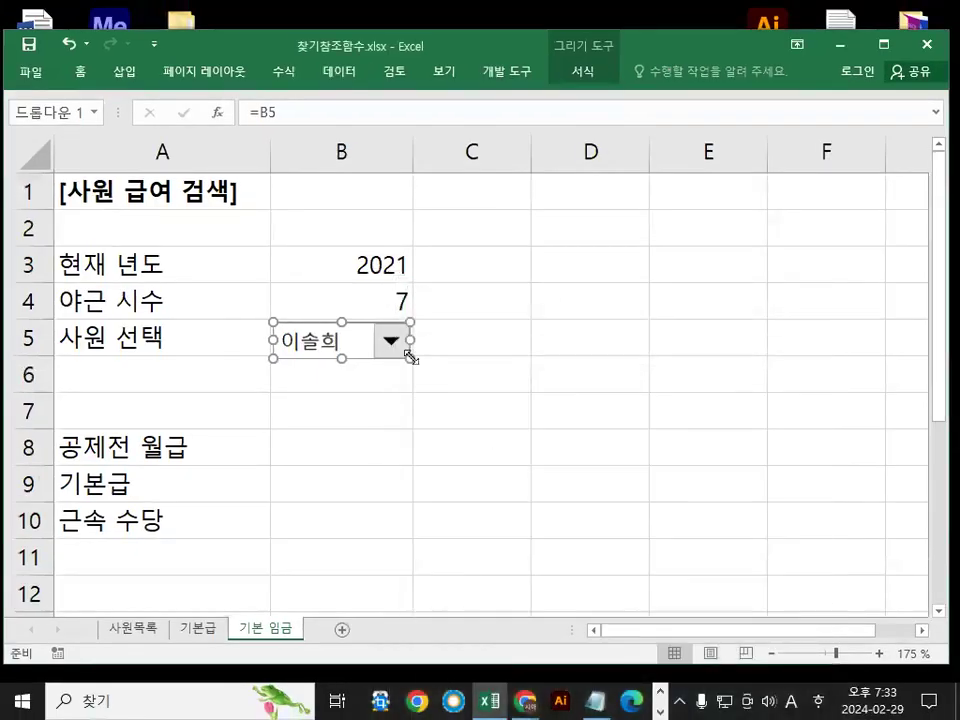
Deselect the combo box, expand its employee list and collapse it without choosing another entry
left_click(418, 364)
left_click(392, 349)
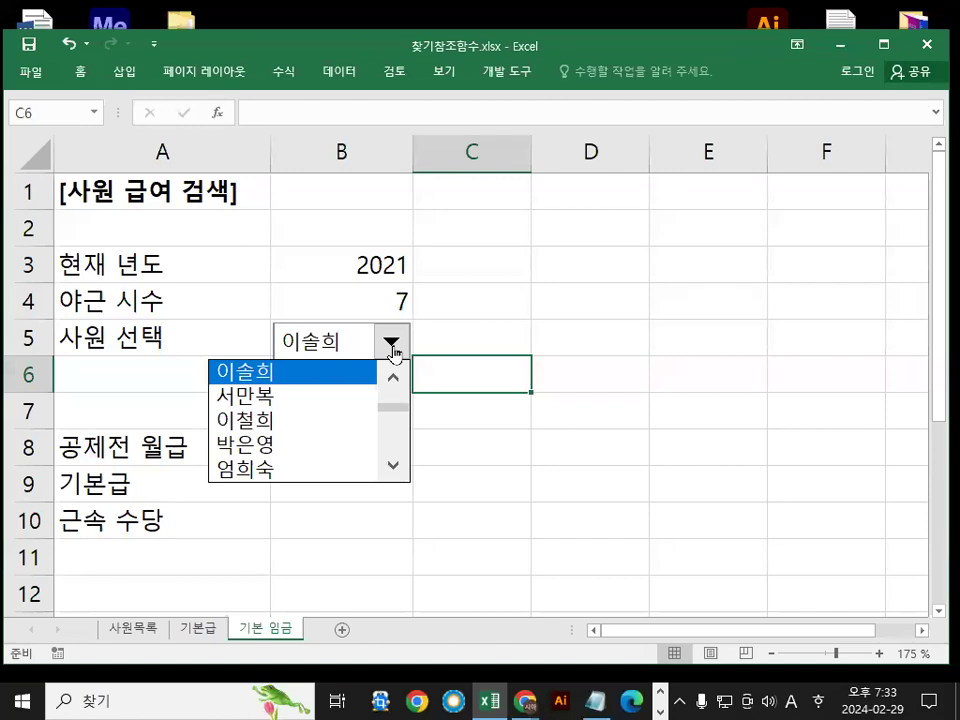
left_click(392, 347)
left_click(483, 326)
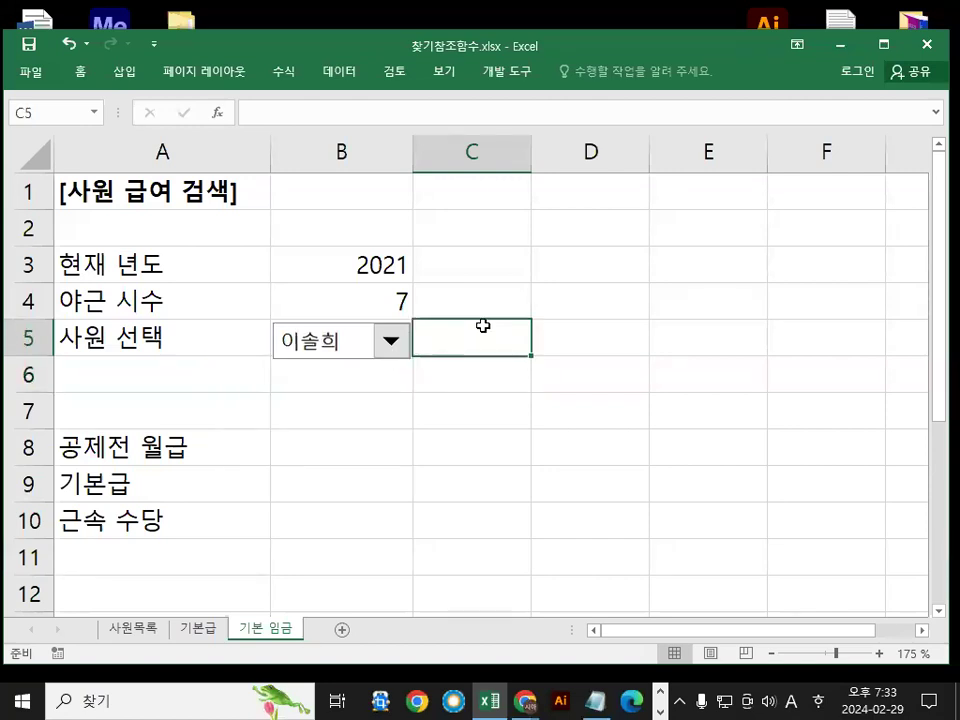
left_click(526, 452)
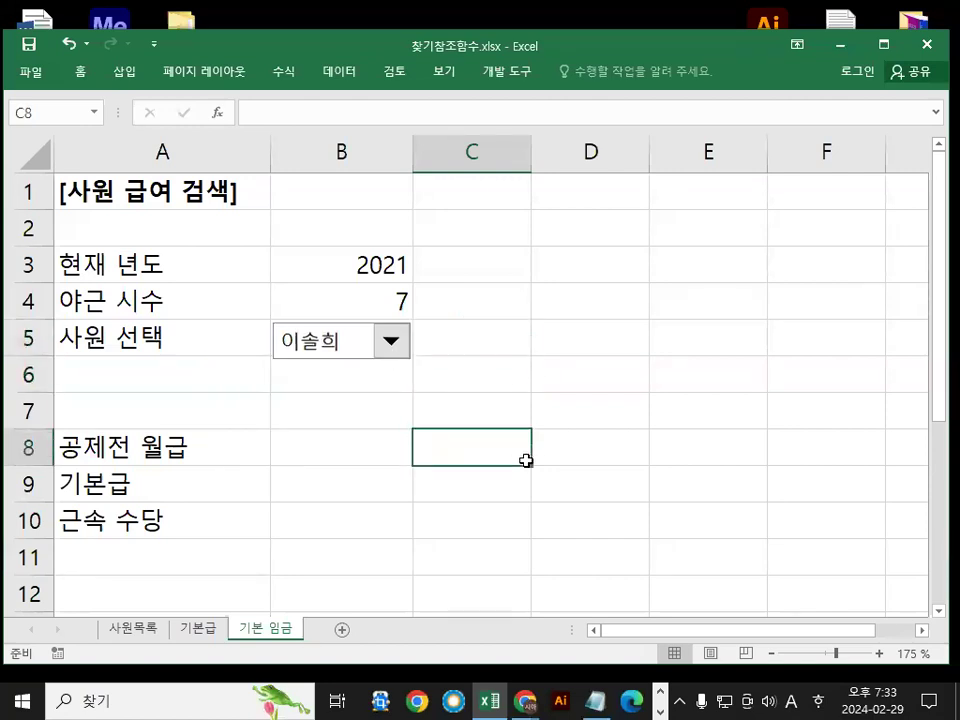
Move the combo box off B5 into columns C and D of row 5 and choose the employee just below the current one
right_click(366, 352)
left_click_drag(366, 350, 585, 341)
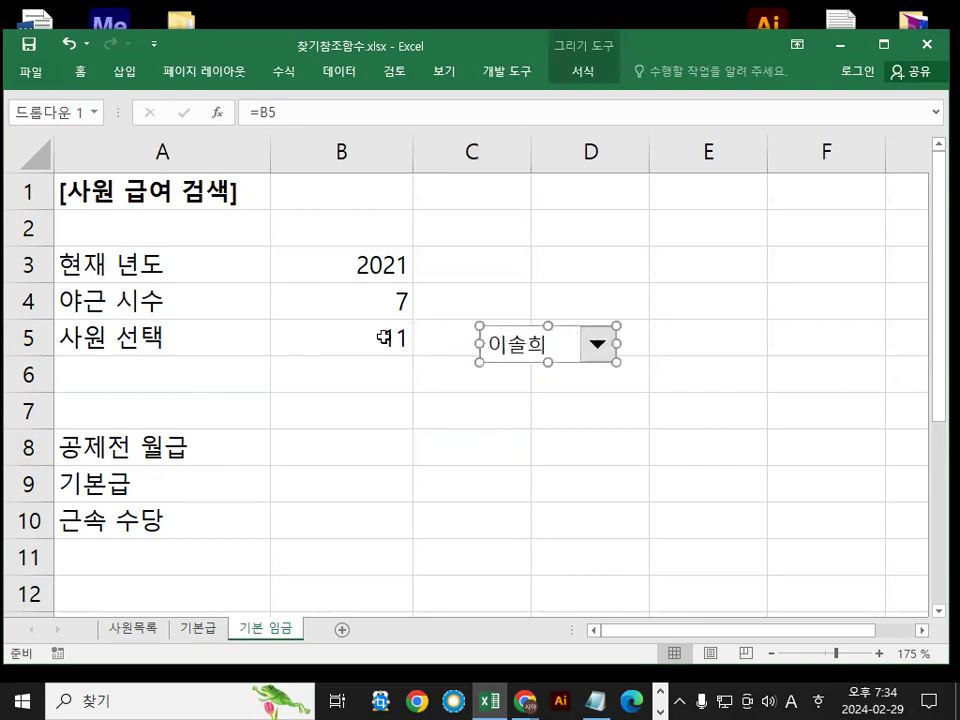
left_click(383, 337)
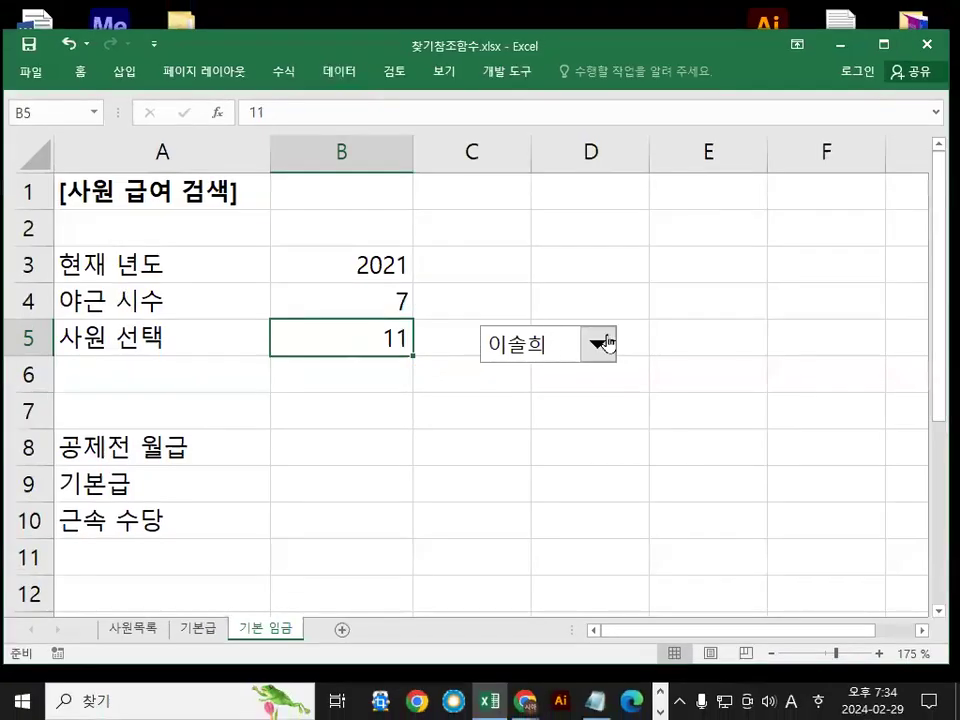
left_click(819, 348)
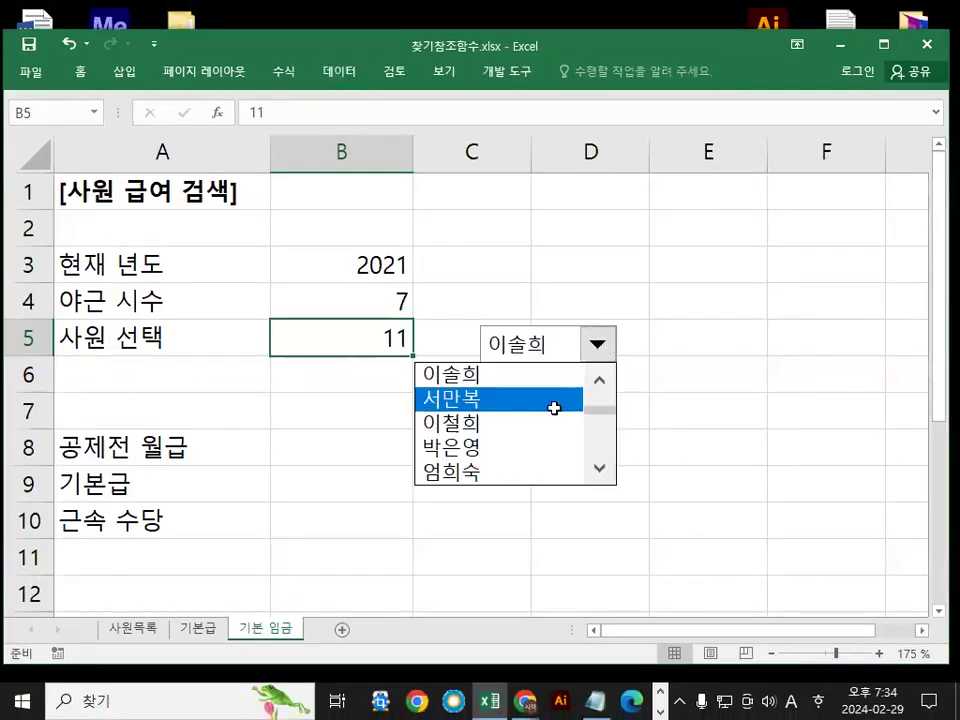
left_click(554, 407)
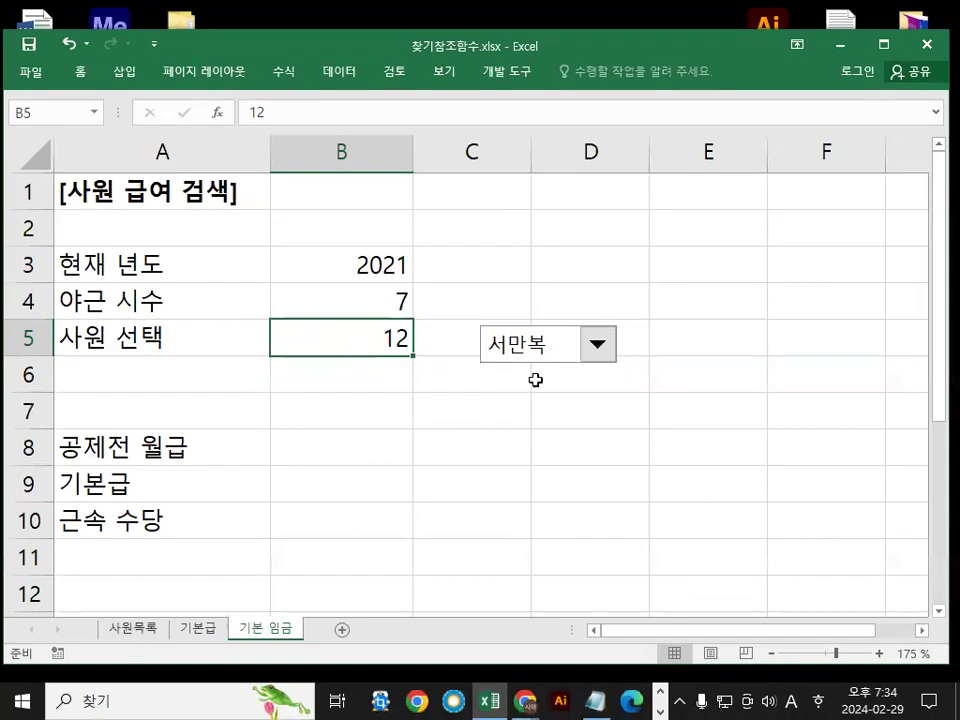
Reopen the employee combo box's control formatting and inspect its input range 사원목록!$B$4:$B$52
left_click(536, 350)
left_click(536, 350)
right_click(537, 348)
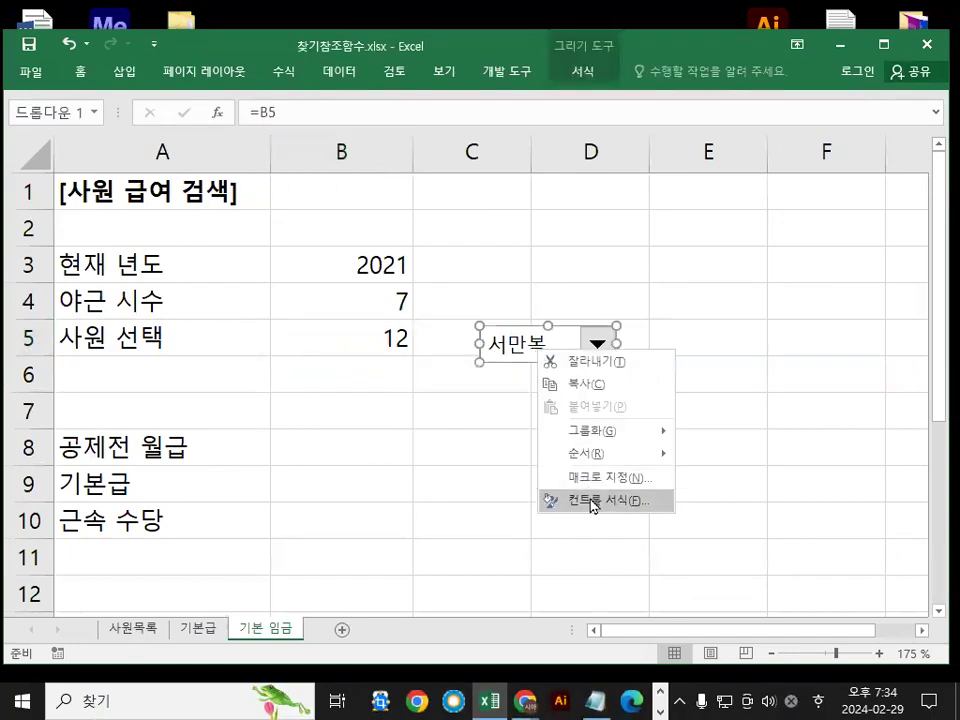
left_click(593, 502)
left_click(566, 309)
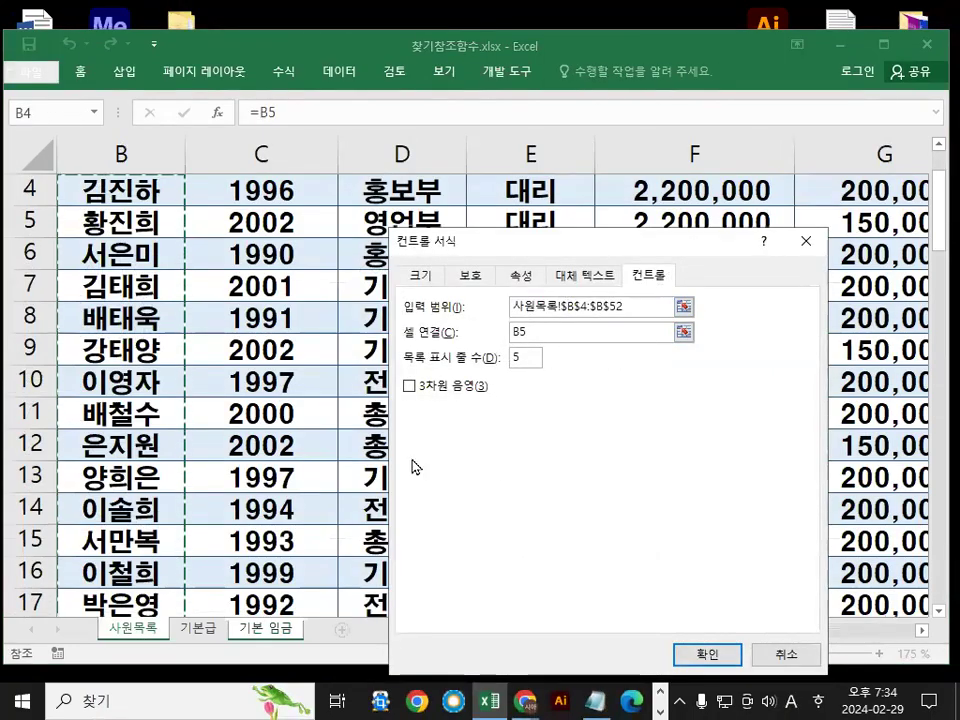
Mark the employee names from B4 downward in the 성명 column in a magnified view of the input range
scroll(75, 265, "up", 1)
left_click_drag(93, 211, 93, 293)
mouse_move(167, 422)
left_mouse_down()
mouse_move(162, 528)
mouse_move(247, 404)
left_mouse_up()
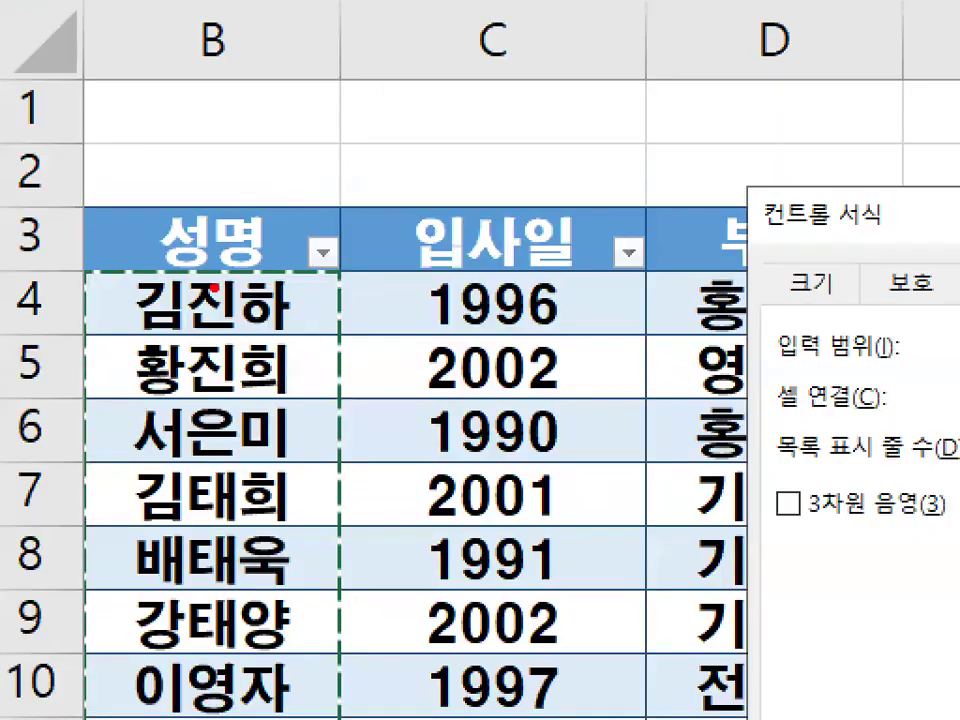
left_click_drag(129, 250, 126, 292)
left_click_drag(233, 338, 313, 383)
mouse_move(266, 418)
left_mouse_down()
mouse_move(266, 470)
mouse_move(252, 508)
left_mouse_up()
mouse_move(240, 522)
left_mouse_down()
mouse_move(200, 555)
mouse_move(287, 578)
left_mouse_up()
left_click_drag(240, 555, 240, 585)
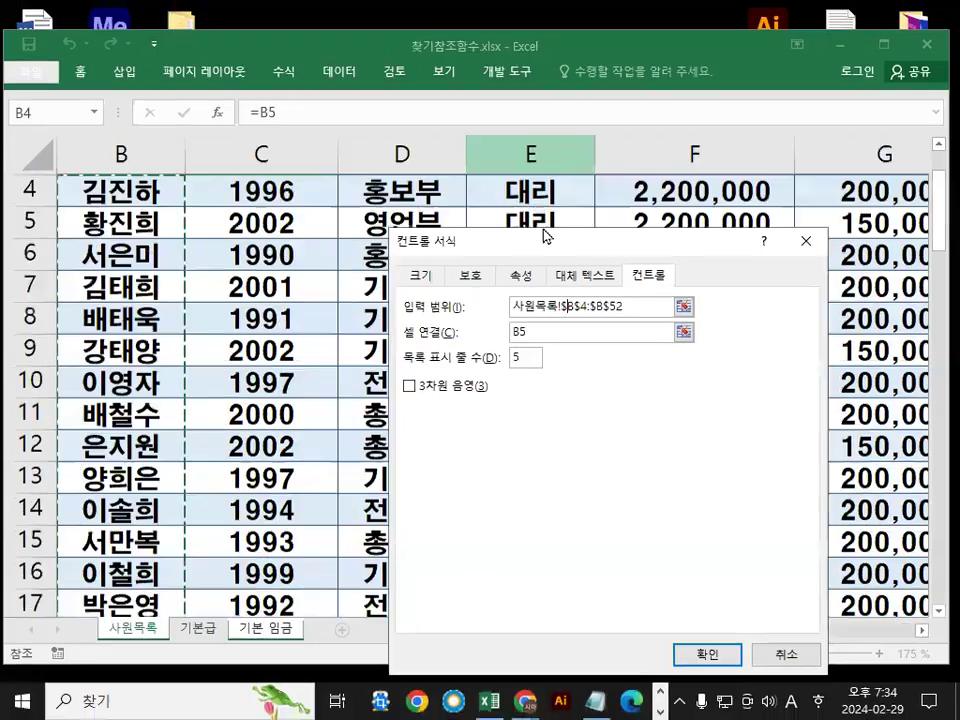
Cancel the control formatting dialog, then circle B5 and mark the combo box on 기본 임금 in the magnified view
left_click(789, 654)
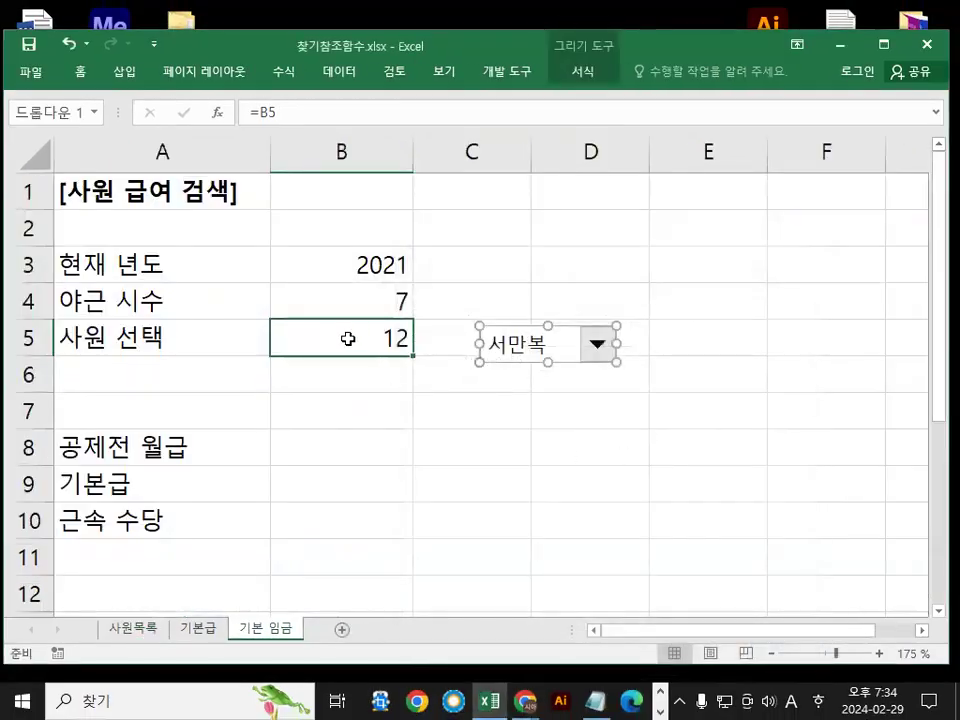
left_click_drag(400, 347, 418, 343)
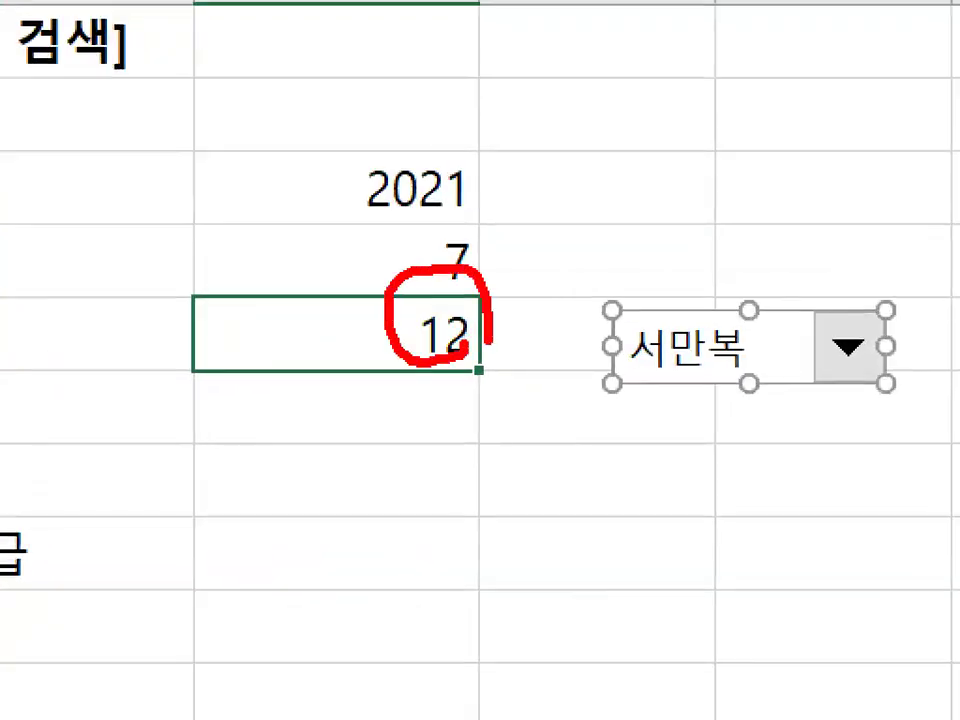
mouse_move(830, 350)
left_mouse_down()
mouse_move(617, 330)
mouse_move(760, 362)
left_mouse_up()
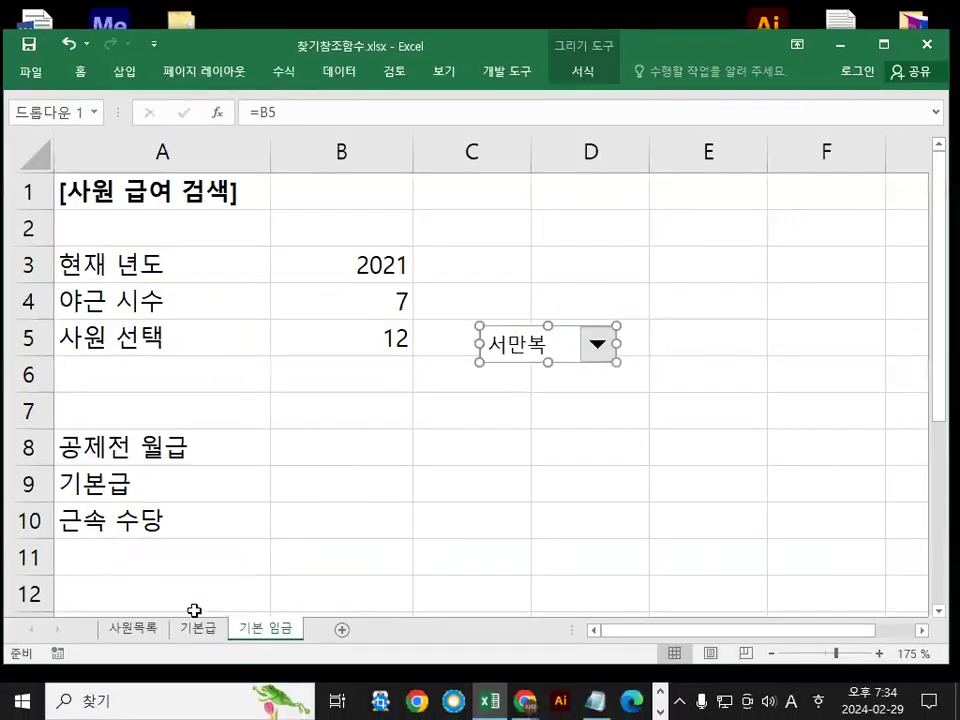
On 사원목록, walk down the 성명 column from B4 to count the employees' positions in the list
left_click(133, 628)
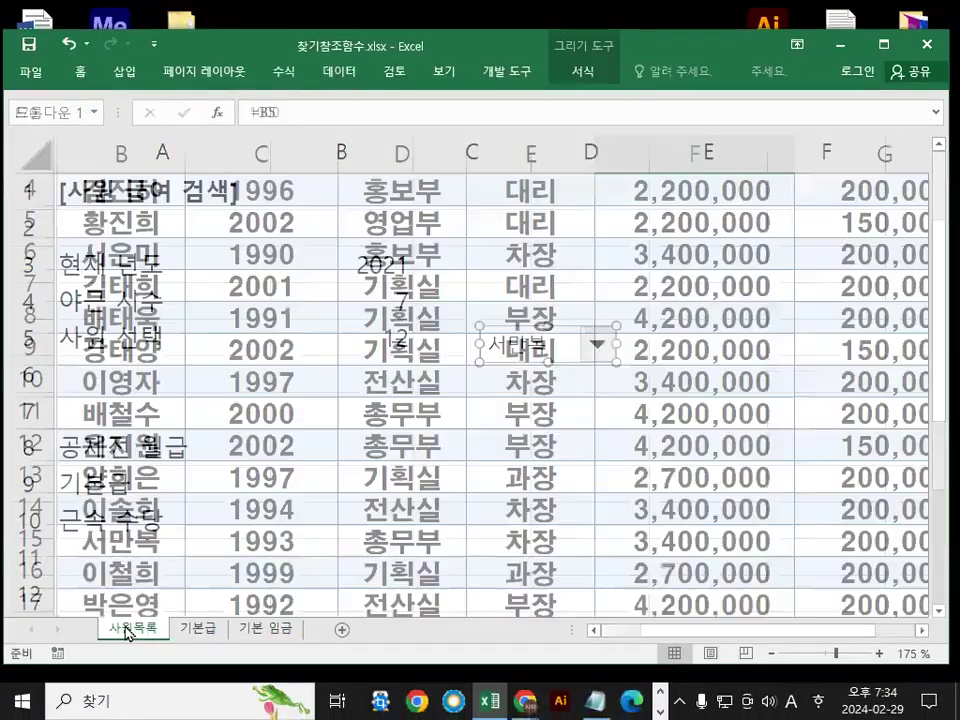
left_click(100, 190)
key("Down")
key("Down")
key("Down")
key("Down")
key("Down")
key("Down")
key("Down")
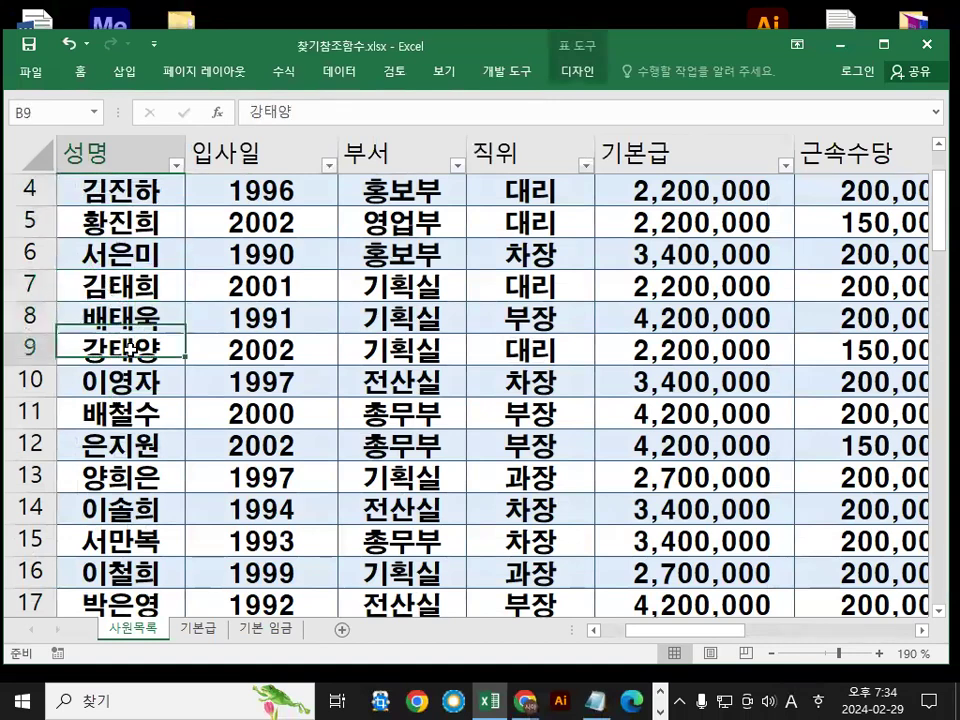
key("Down")
scroll(572, 422, "up", 1)
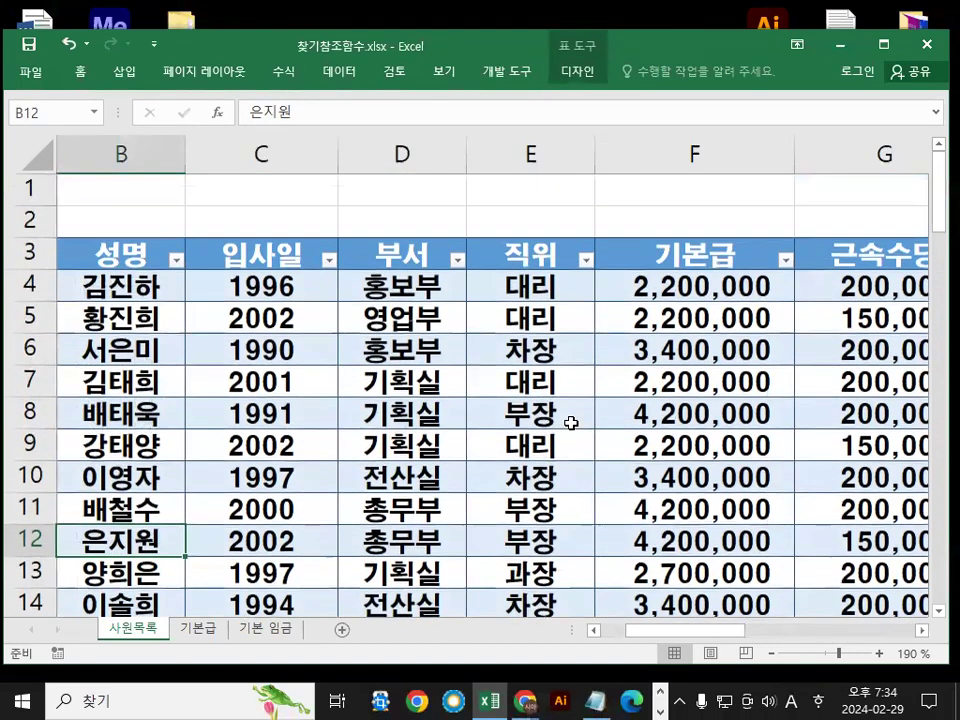
Return to 기본 임금, dismiss the notification pop-up, and select B8 beside 공제전 월급
left_click(287, 632)
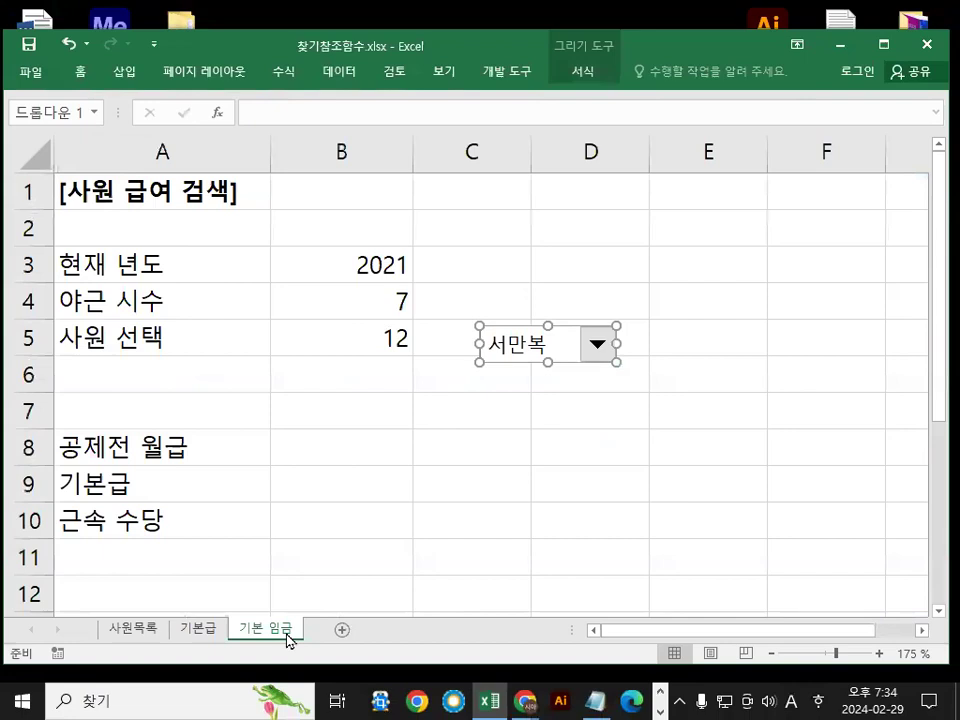
left_click(165, 483)
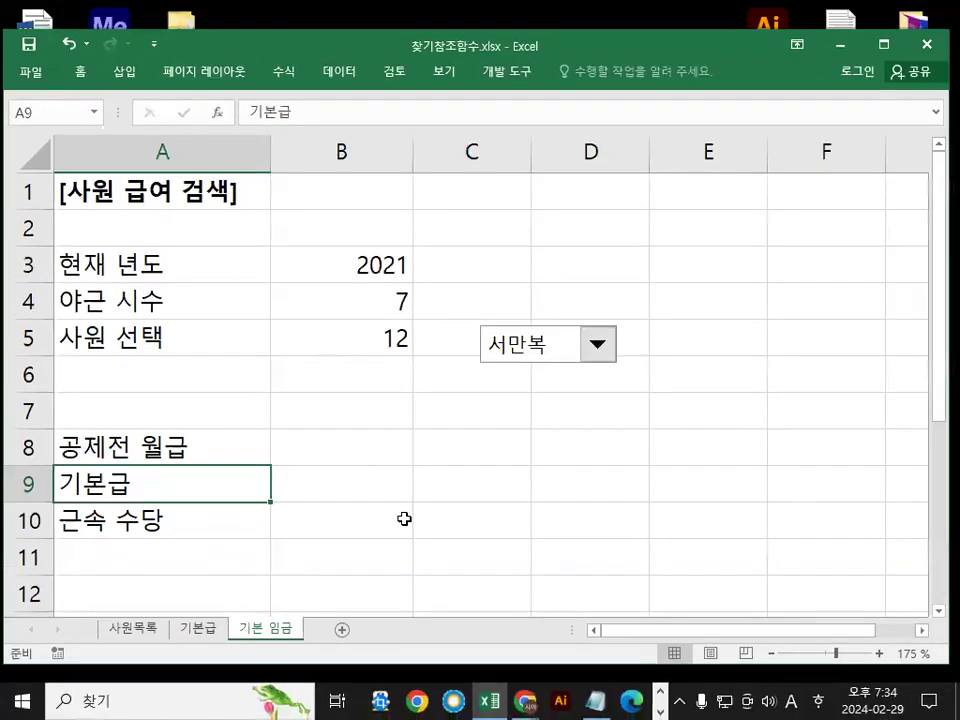
left_click(604, 482)
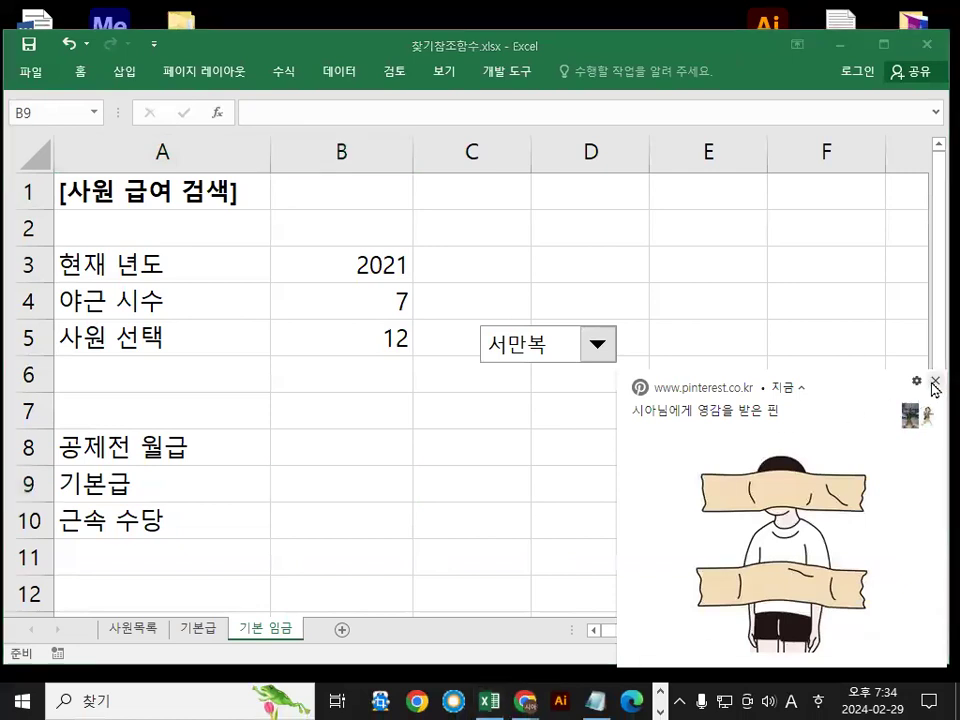
left_click(935, 381)
left_click(393, 462)
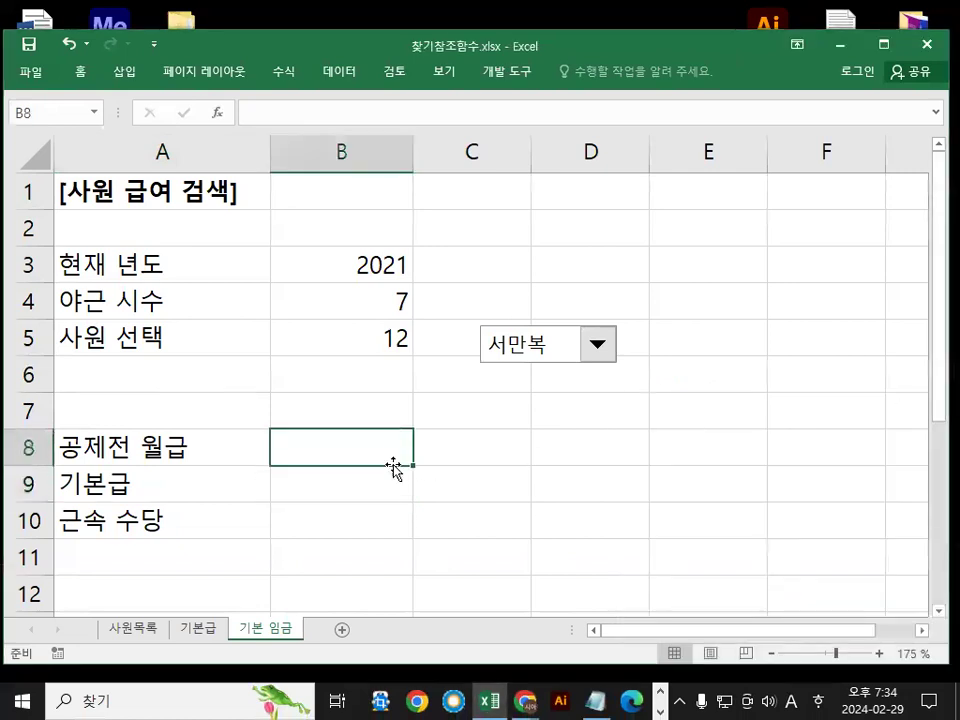
Select the 기본급 range F4:F52 on 사원목록 and return to the start of the table
left_click(135, 629)
left_click_drag(695, 291, 697, 510)
left_click_drag(735, 281, 705, 700)
left_click_drag(720, 548, 729, 553)
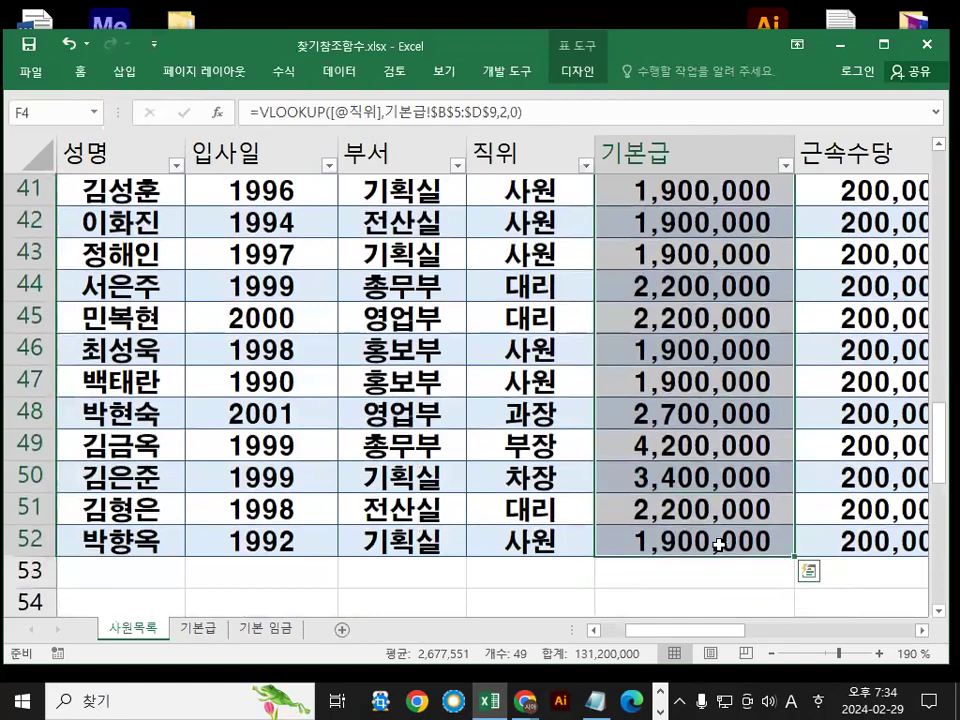
scroll(718, 543, "up", 12)
scroll(718, 543, "up", 2)
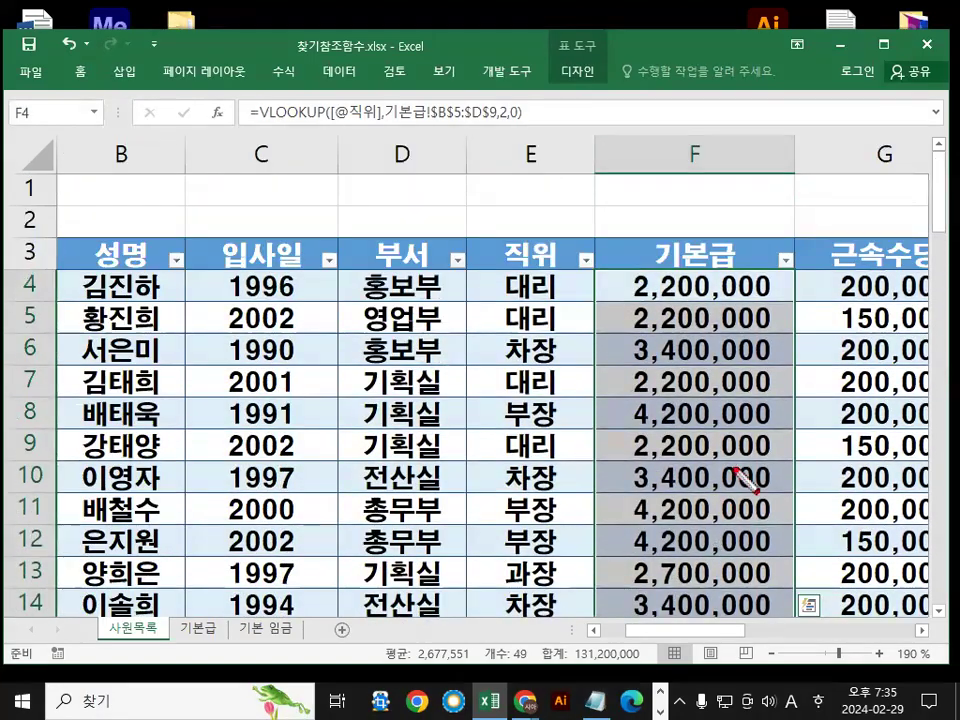
Draw a vertical line down column F and horizontal lines across its values in rows 4 to 7
left_click_drag(690, 155, 705, 710)
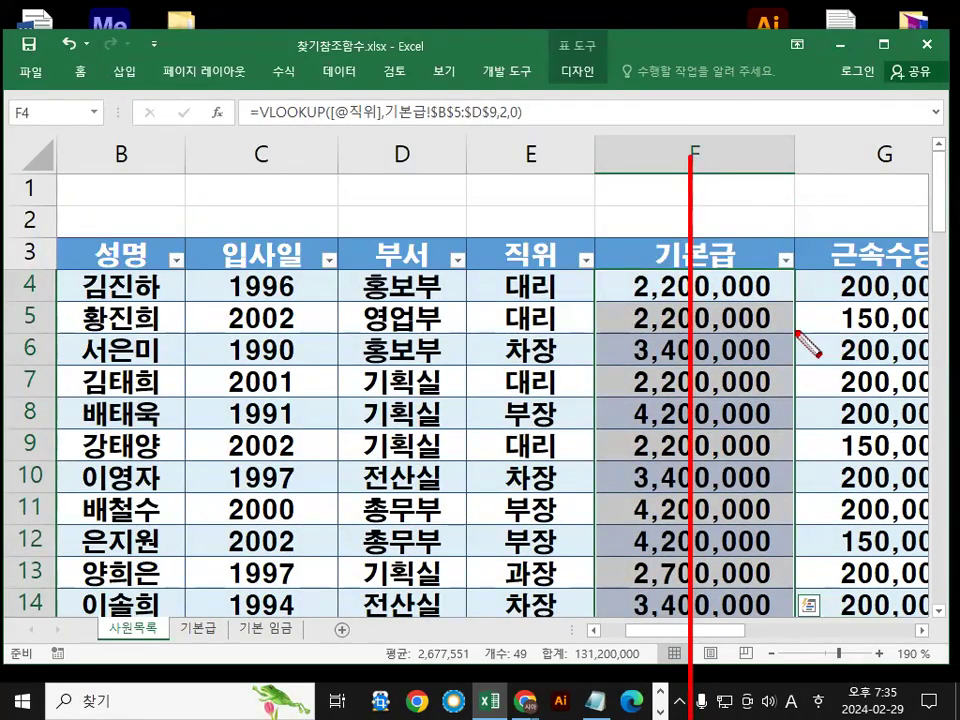
left_click_drag(612, 287, 745, 287)
left_click_drag(631, 316, 731, 316)
left_click_drag(629, 348, 760, 348)
left_click_drag(612, 377, 778, 376)
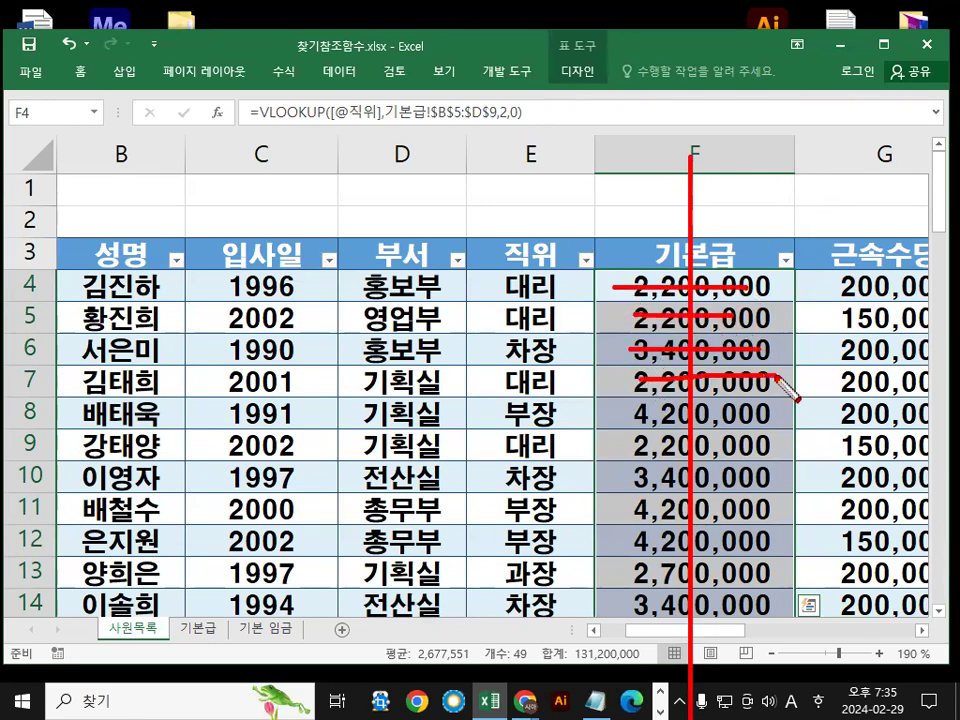
Circle F4 and the first employee's name in B4, add pointing strokes to both, and clear the annotations
left_click_drag(645, 260, 683, 290)
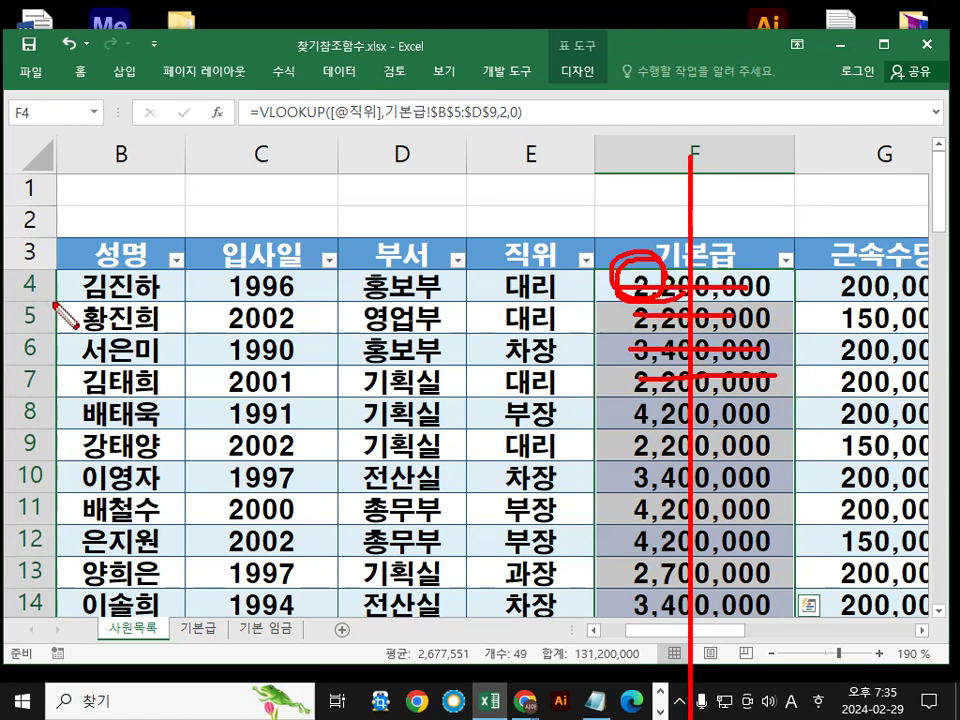
mouse_move(115, 280)
left_mouse_down()
mouse_move(86, 287)
mouse_move(150, 293)
left_mouse_up()
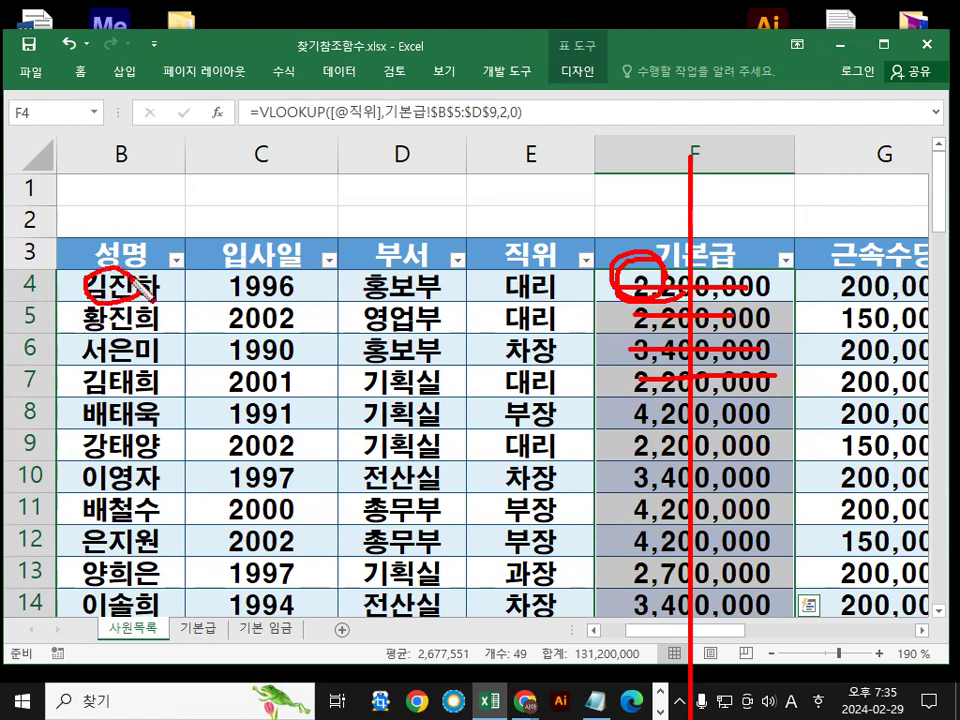
mouse_move(116, 240)
left_mouse_down()
mouse_move(140, 262)
mouse_move(229, 152)
left_mouse_up()
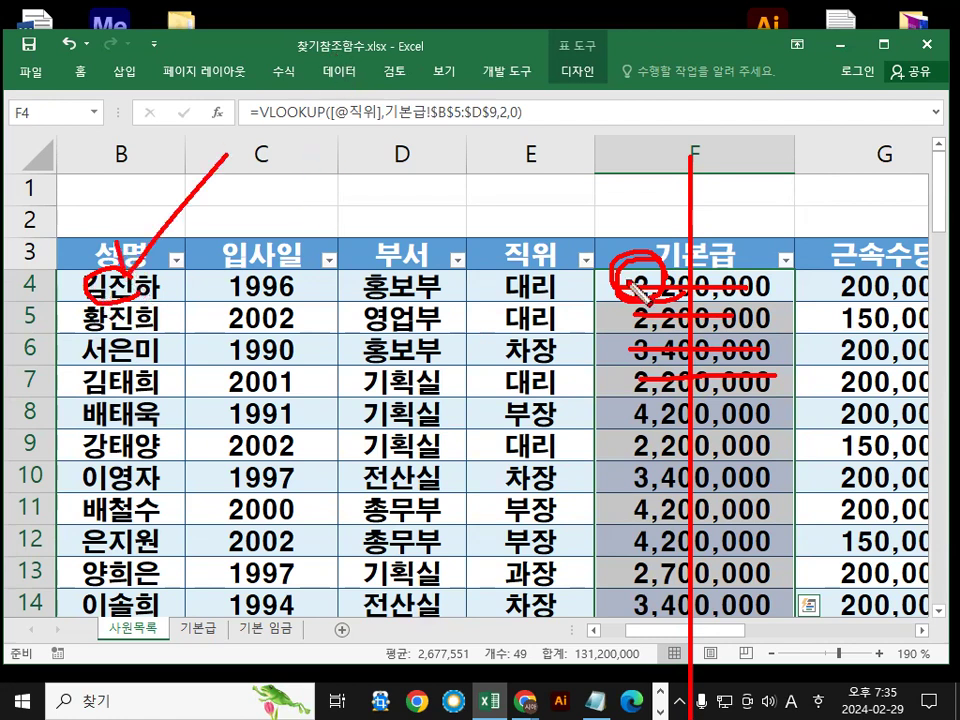
left_click_drag(697, 243, 783, 152)
key("Escape")
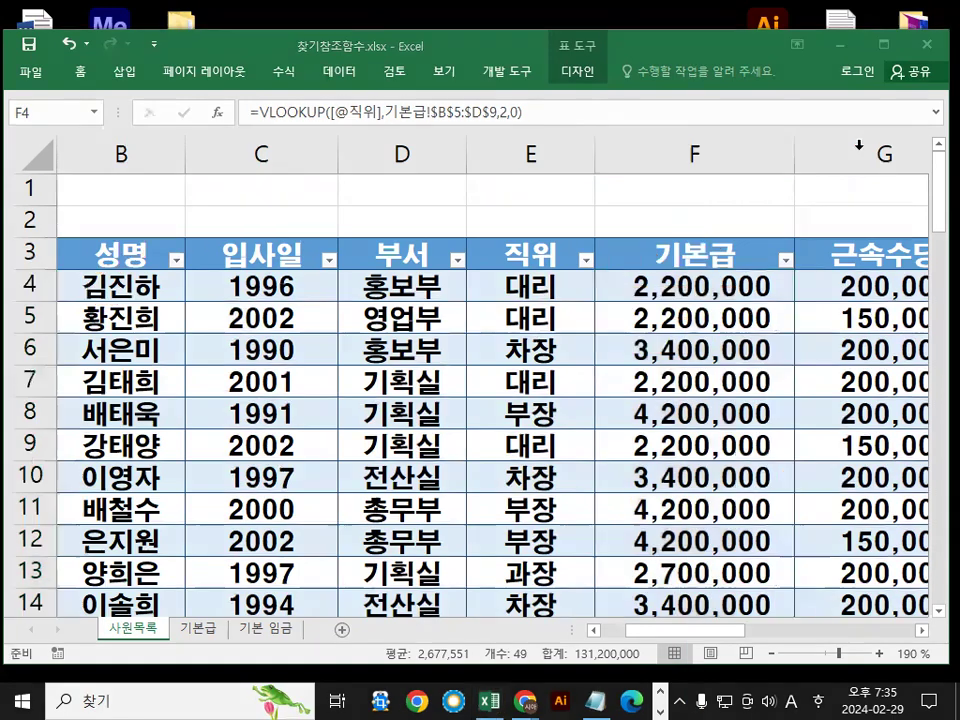
Select B4, mark the first employee's name with a circle and a pointing stroke, and clear the marks
left_click(117, 297)
key("ctrl+2")
left_click_drag(143, 286, 148, 285)
left_click_drag(184, 166, 184, 219)
key("Escape")
Choose the first employee of the list in the combo box on 기본 임금
left_click(262, 629)
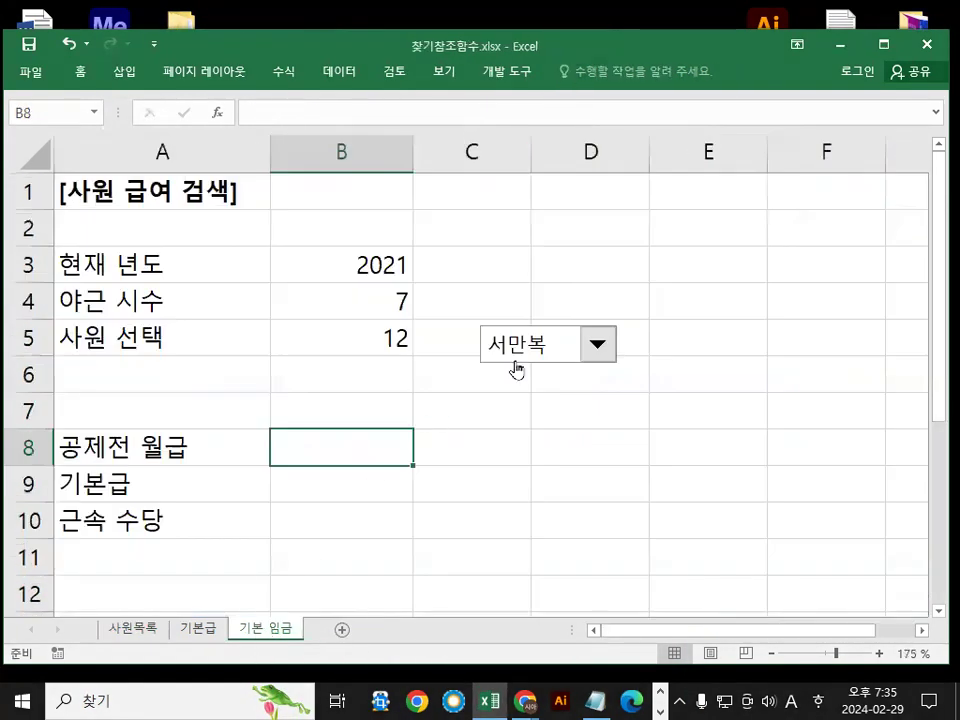
left_click(597, 345)
left_click_drag(599, 427, 608, 364)
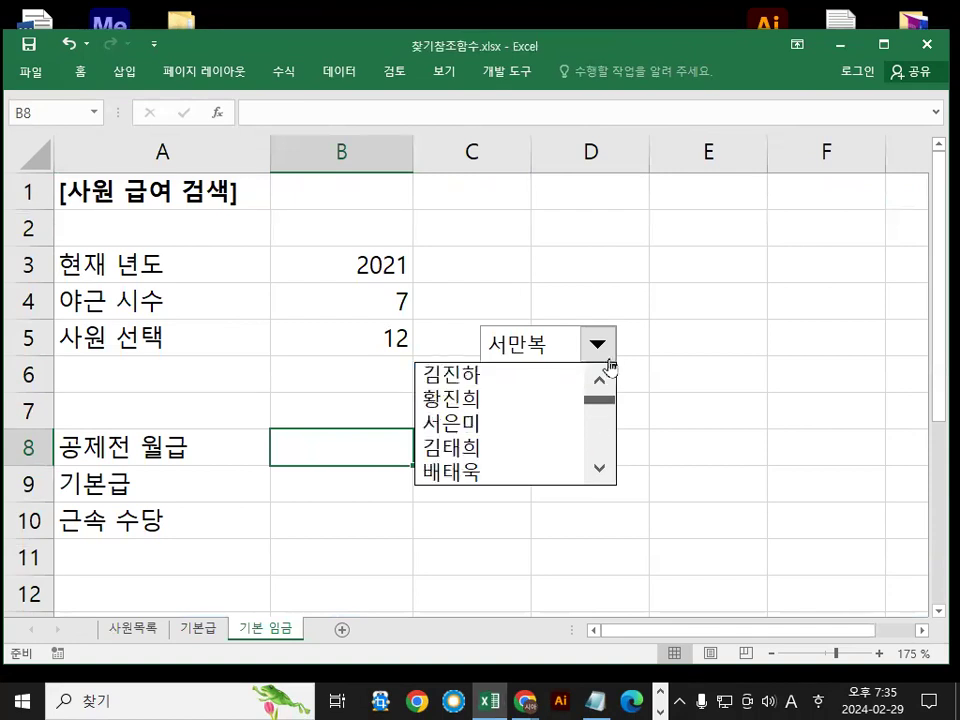
left_click(516, 380)
Circle the linked index in B5 in the magnified view and leave the view
key("ctrl+1")
left_click_drag(450, 367, 478, 336)
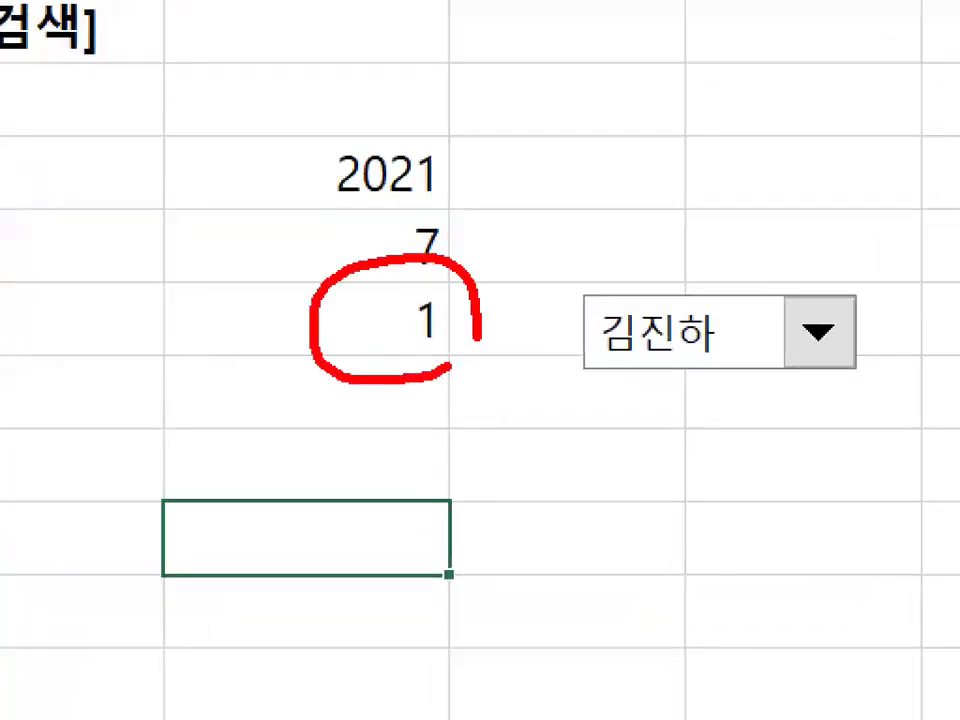
key("Escape")
Go back to 사원목록 and select the 기본급 values in F4:F14
left_click(139, 634)
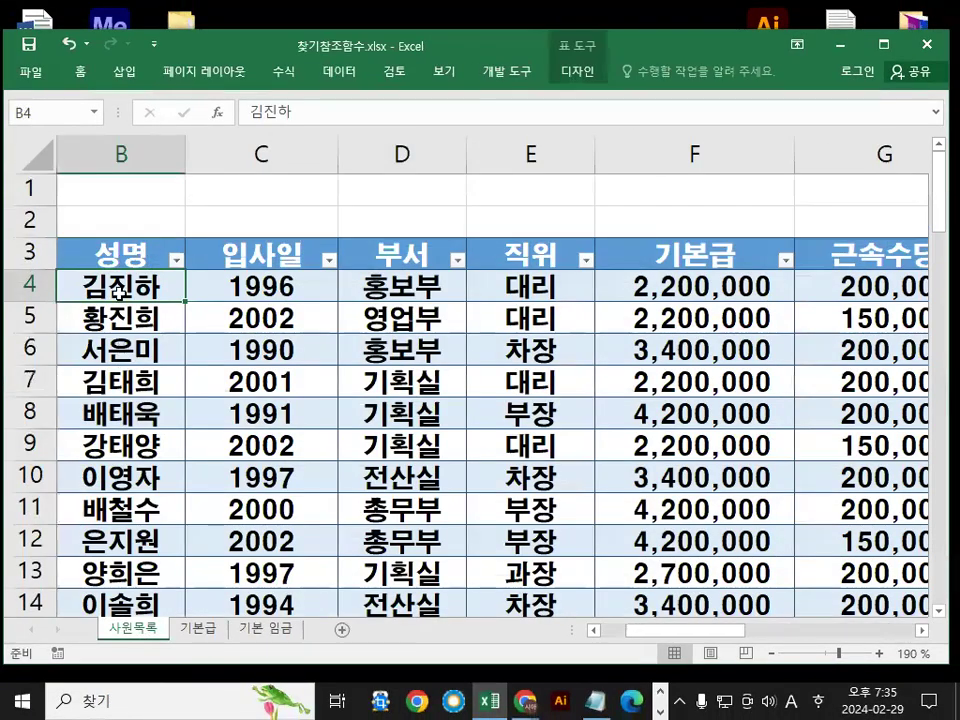
left_click(640, 292)
left_click_drag(672, 295, 677, 595)
Circle B4, line through column F and row 4, circle their crossing, underscore it at row 5, and erase the drawing
left_click_drag(698, 185, 697, 640)
mouse_move(135, 290)
left_mouse_down()
mouse_move(108, 257)
mouse_move(145, 262)
left_mouse_up()
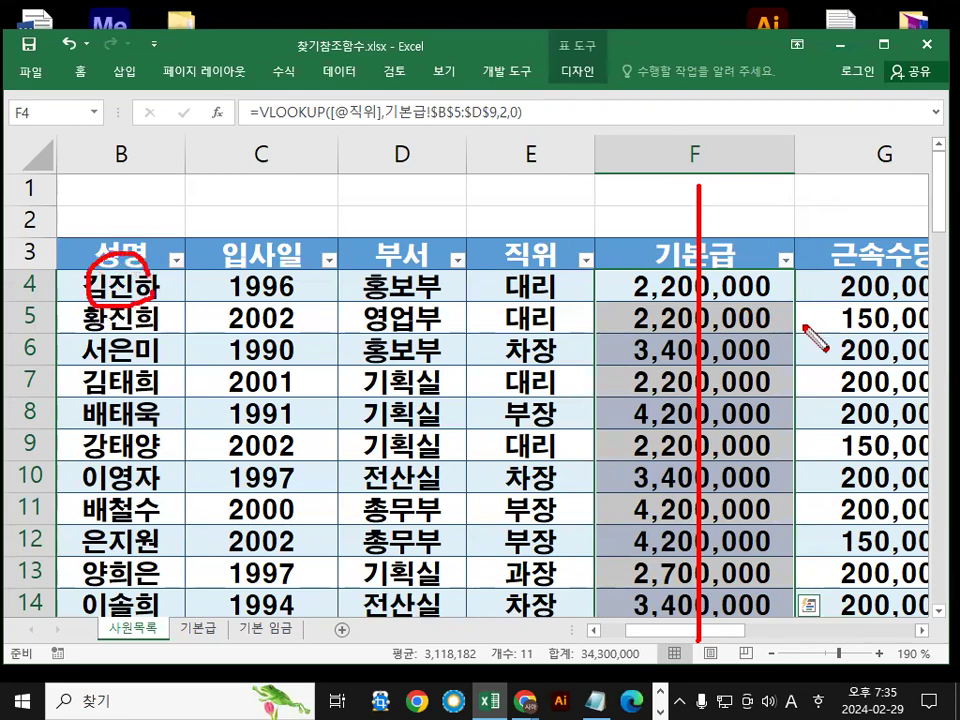
left_click_drag(578, 291, 832, 271)
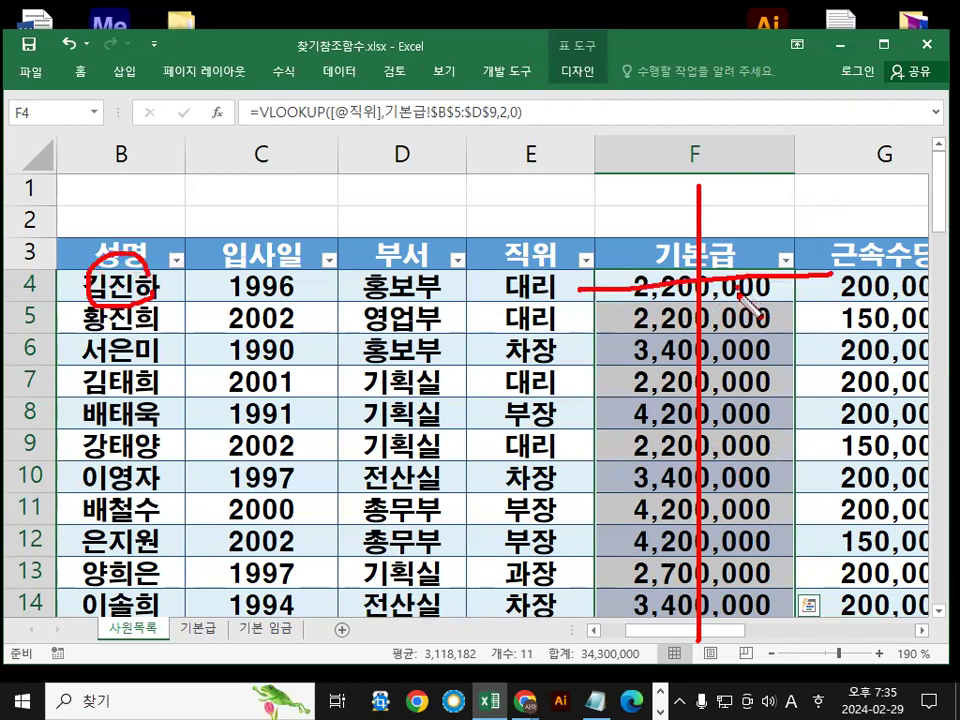
left_click_drag(740, 293, 752, 290)
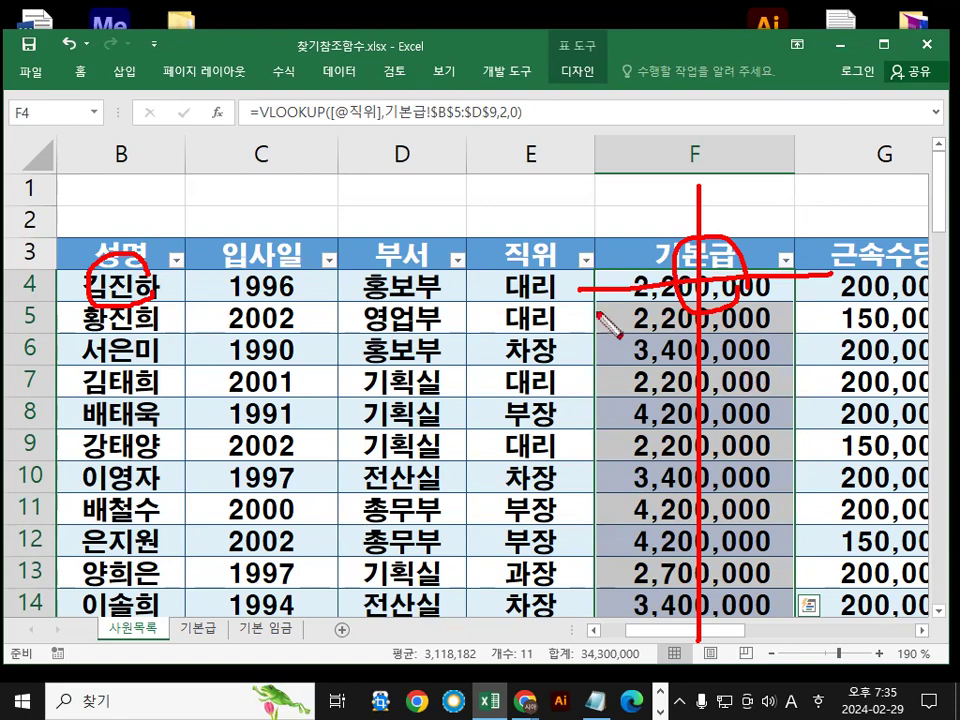
left_click_drag(597, 312, 793, 314)
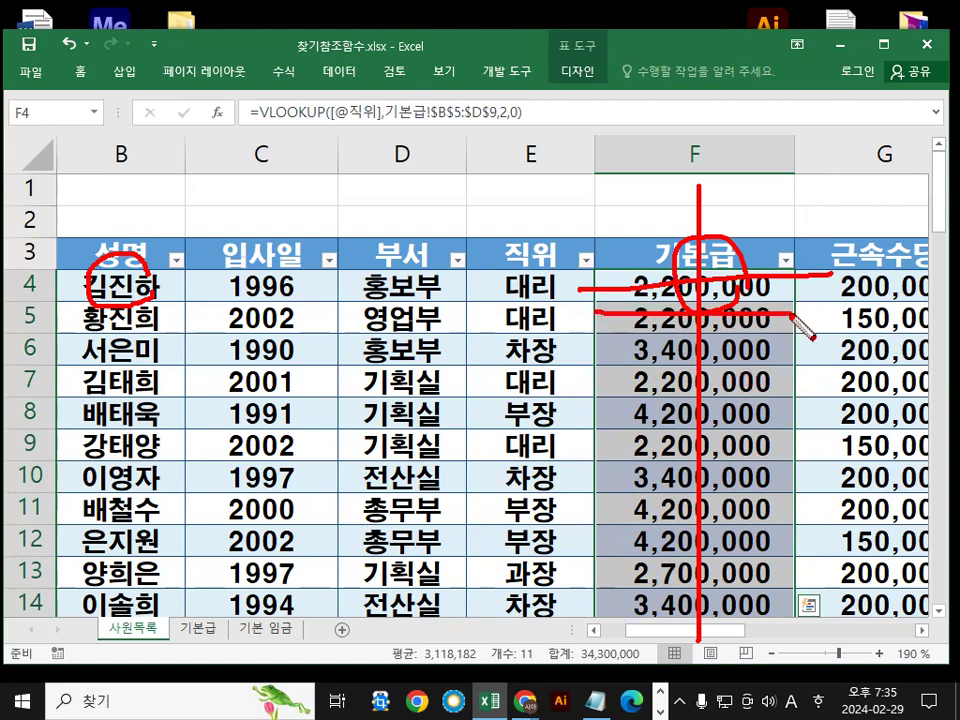
key("e")
Circle the second employee's name in B5 with a pointing stroke, circle the matching 기본급 in F5, and clear the marks
left_click_drag(128, 332, 162, 327)
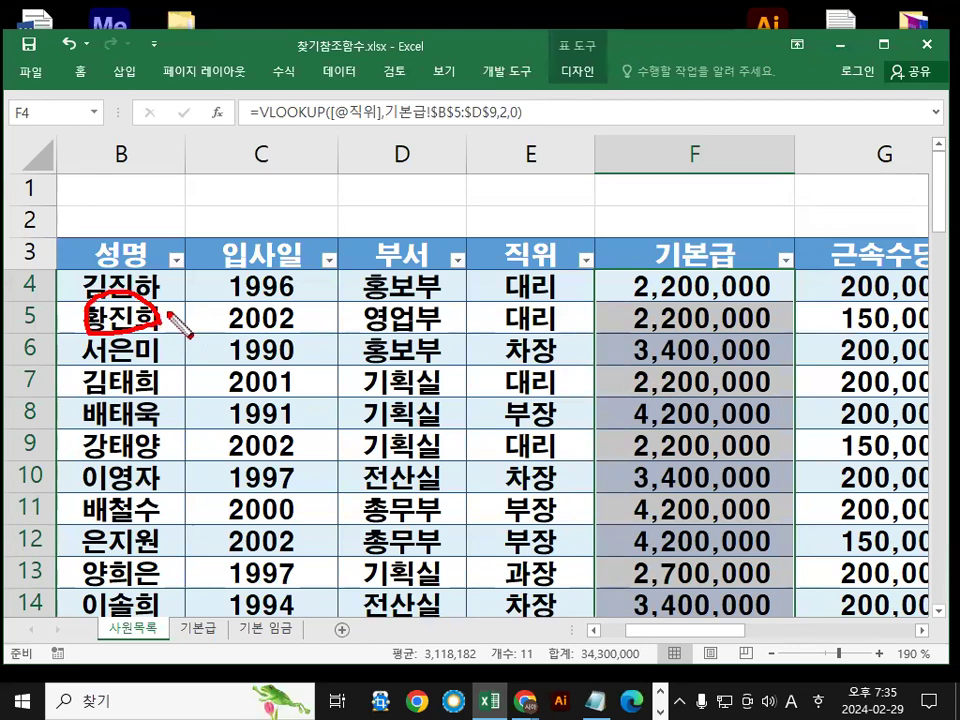
left_click_drag(183, 222, 115, 298)
mouse_move(782, 347)
left_mouse_down()
mouse_move(611, 326)
mouse_move(752, 336)
left_mouse_up()
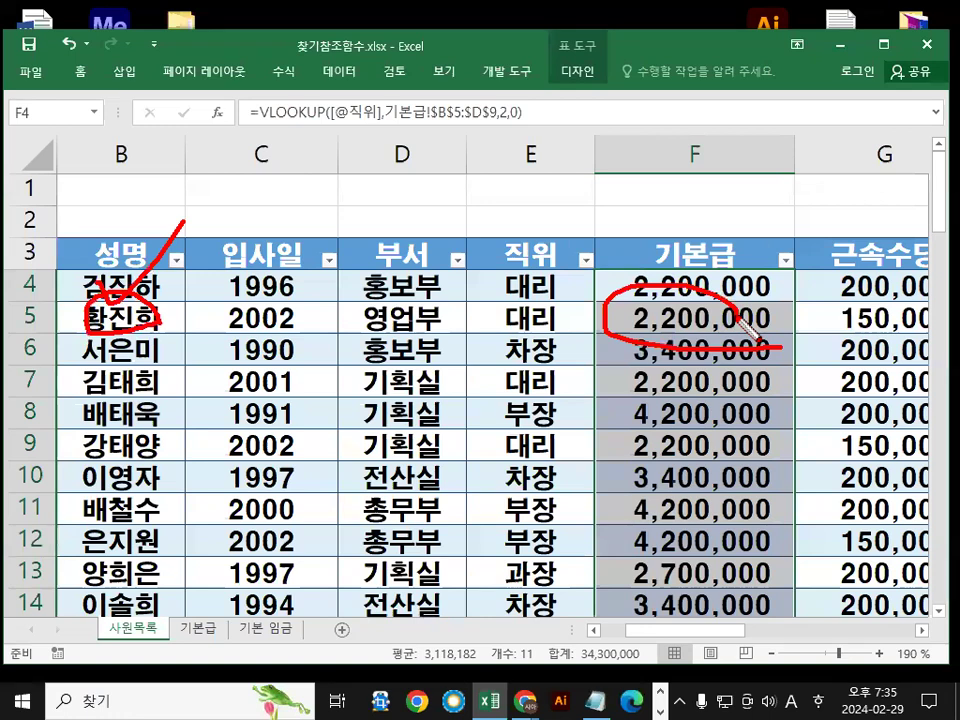
key("Escape")
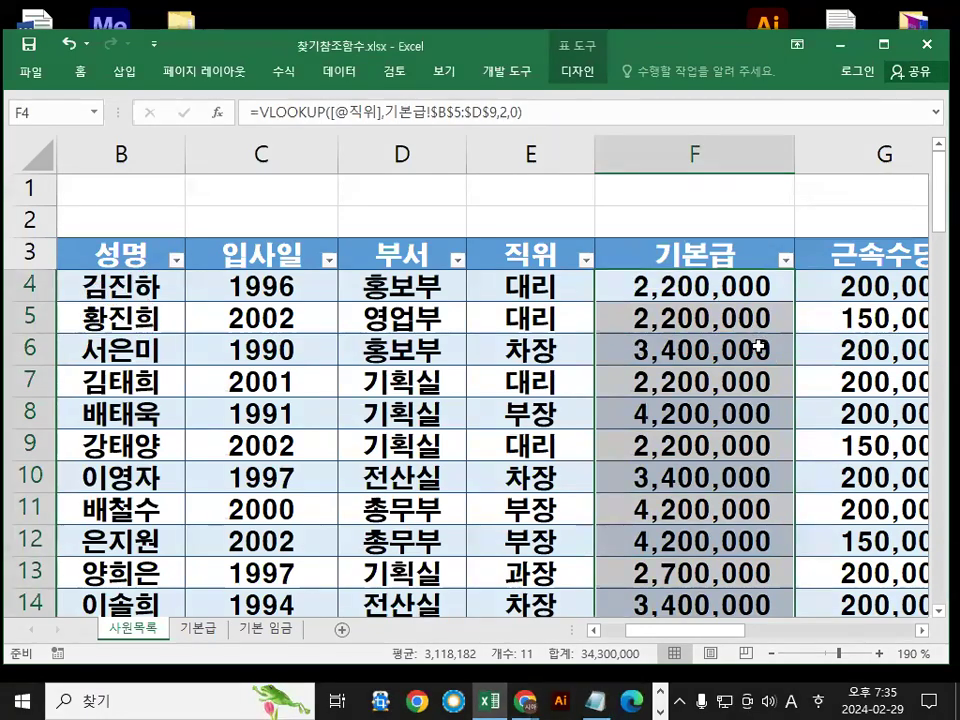
Examine the employee selection cell B5 and its linked drop-down on the 기본 임금 sheet
left_click(265, 628)
left_click(376, 337)
mouse_move(407, 302)
left_mouse_down()
mouse_move(417, 338)
mouse_move(520, 176)
left_mouse_up()
left_click_drag(687, 292, 858, 45)
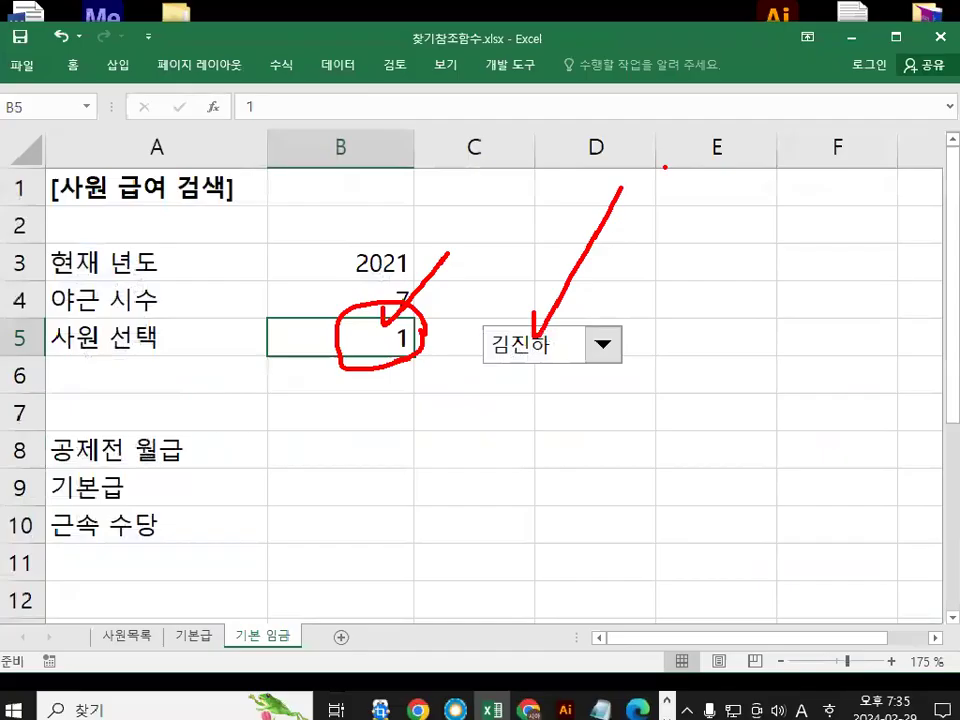
key("Escape")
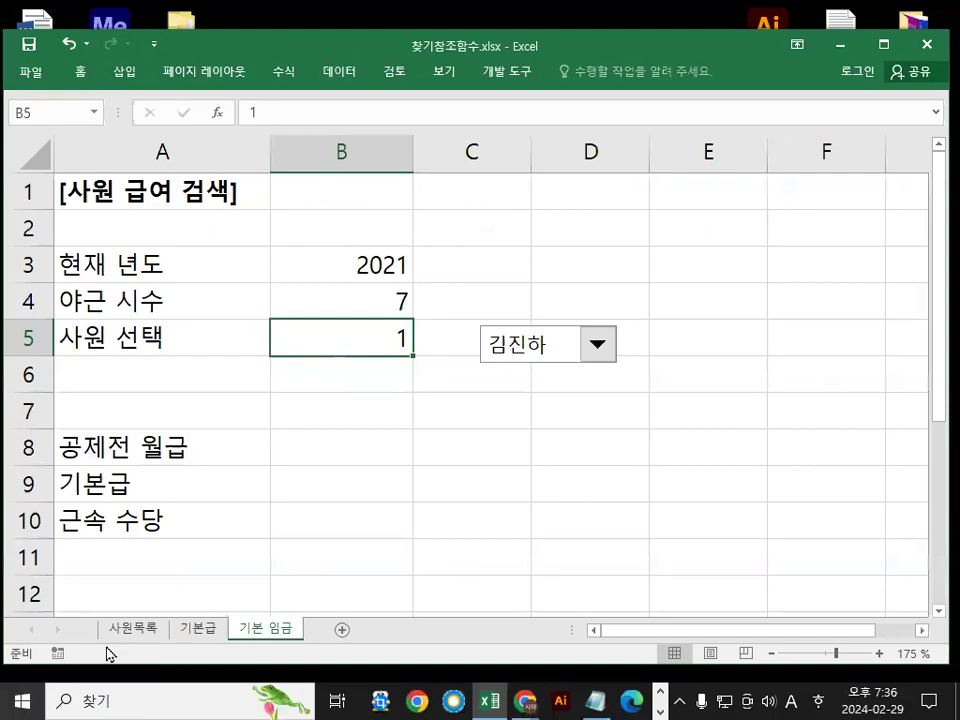
Examine the 기본급 values of the first two employees on the 사원목록 sheet
left_click(140, 628)
left_click(128, 318)
left_click(696, 321)
left_click_drag(697, 321, 820, 328)
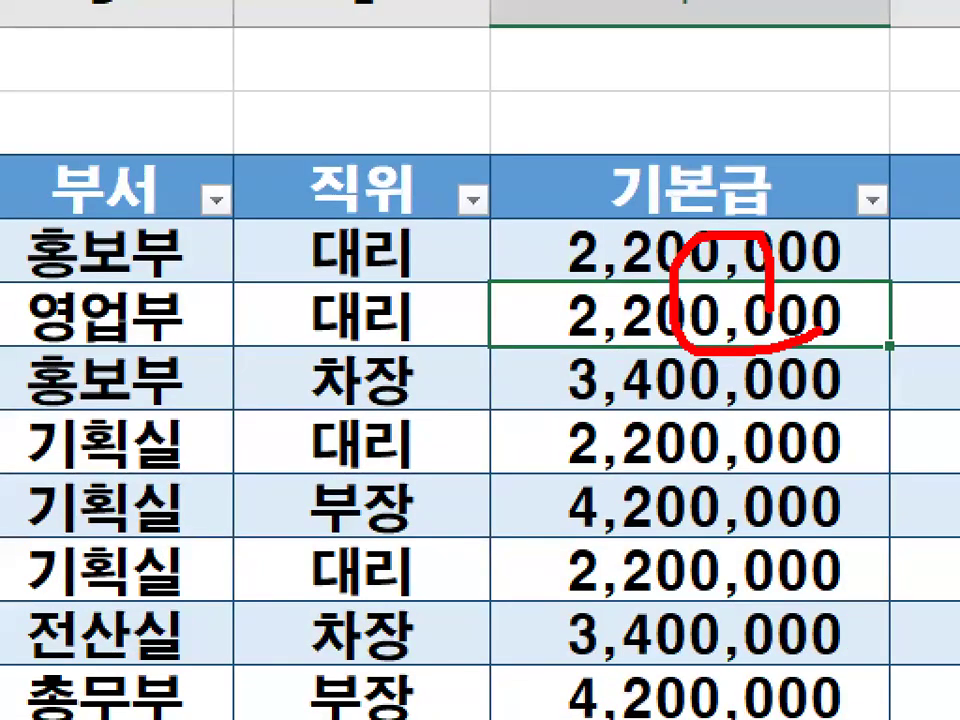
key("Escape")
left_click(150, 320)
left_click(714, 320)
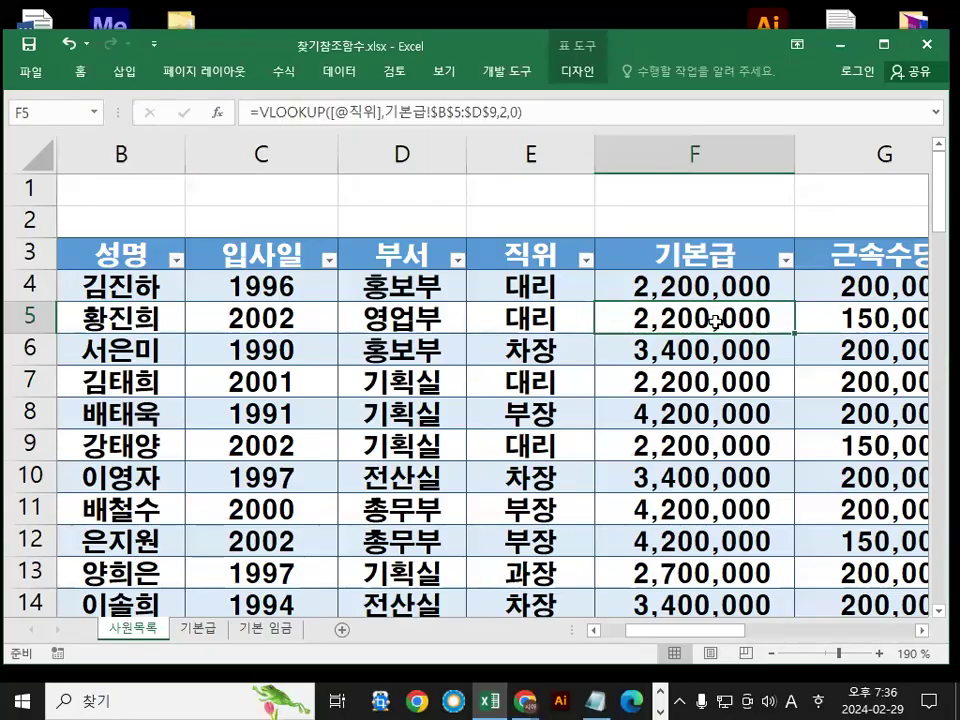
left_click_drag(752, 287, 772, 318)
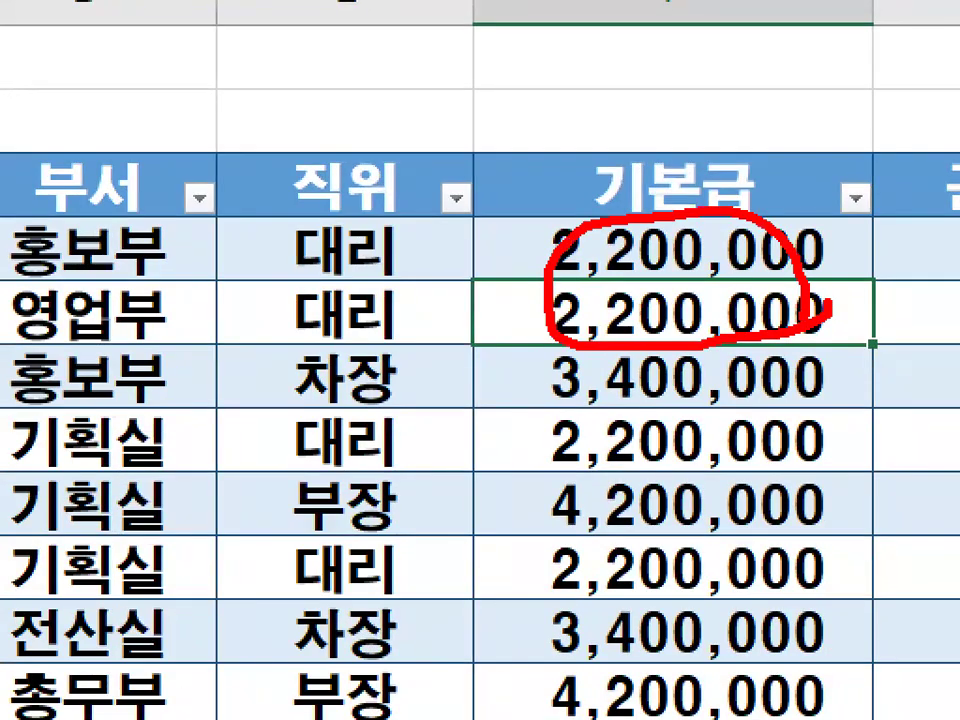
key("Escape")
Move the employee drop-down control on the 기본 임금 sheet so that it covers cell B5
left_click(262, 628)
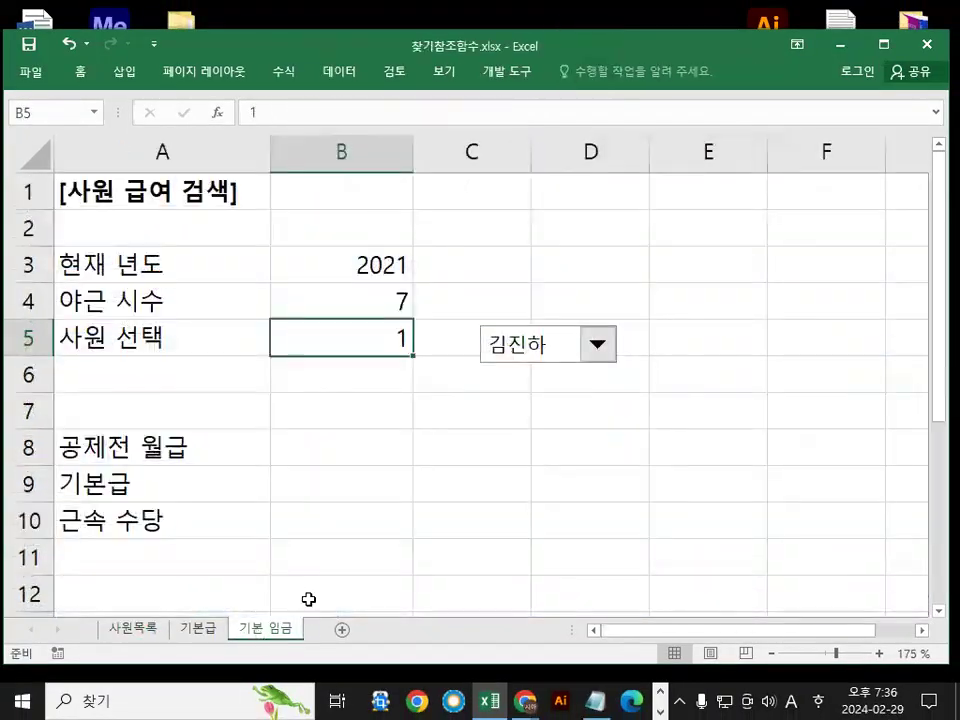
left_click(504, 342)
left_click(520, 344)
left_click(519, 348)
left_click(519, 348)
right_click(514, 343)
key("Escape")
left_click_drag(497, 343, 302, 337)
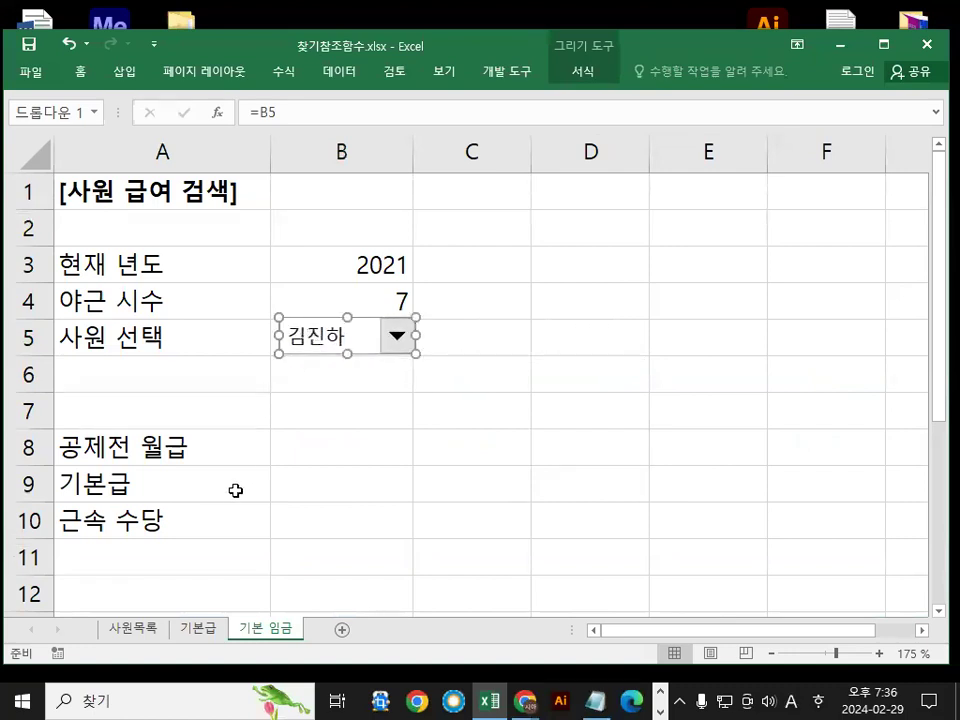
Start an INDEX formula in B9 of the 기본 임금 sheet with the 사원목록 column 표1[기본급] as its array
left_click(321, 487)
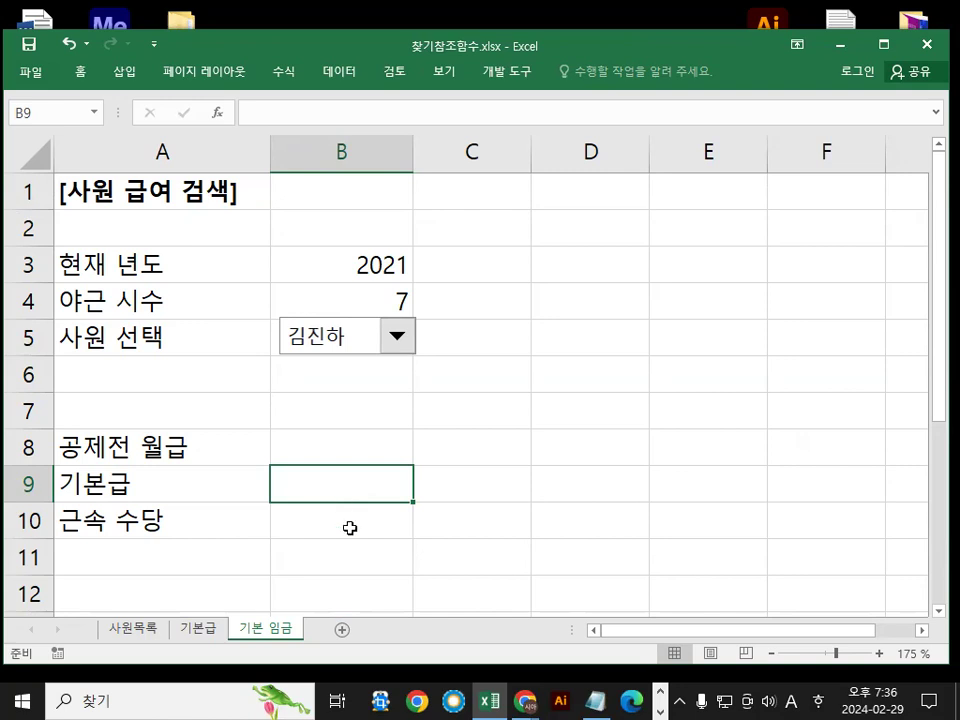
scroll(350, 528, "down", 1)
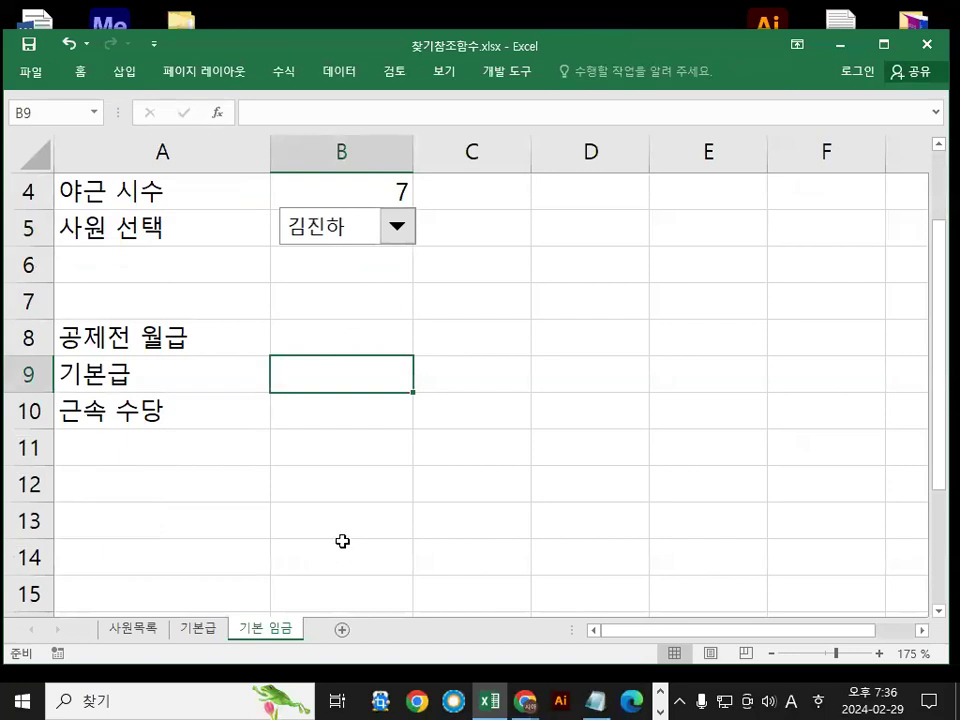
type("=IN")
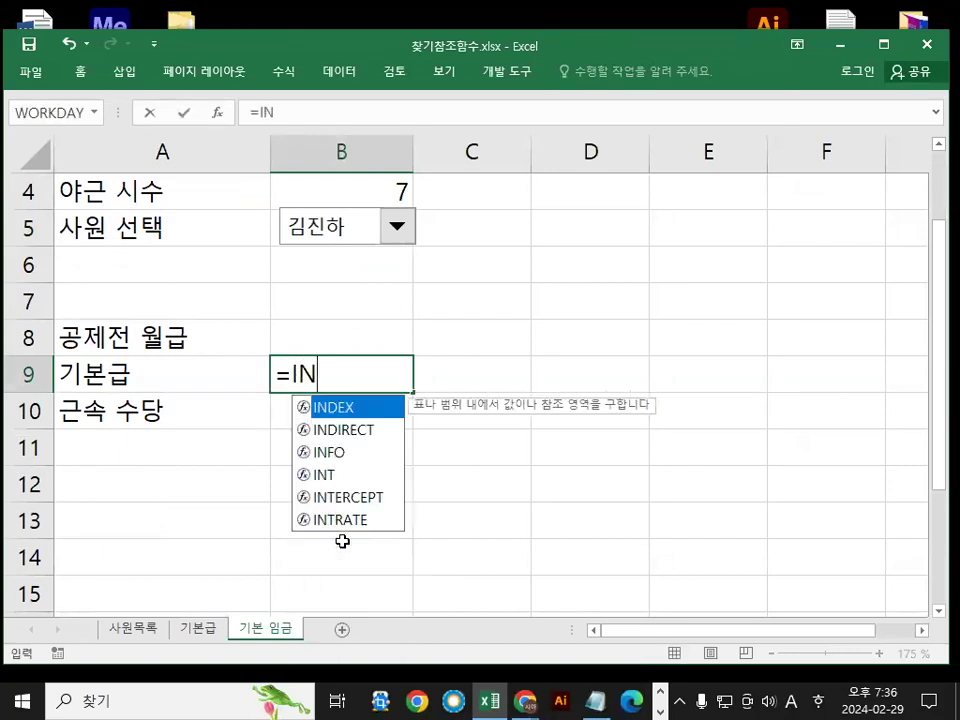
key("Tab")
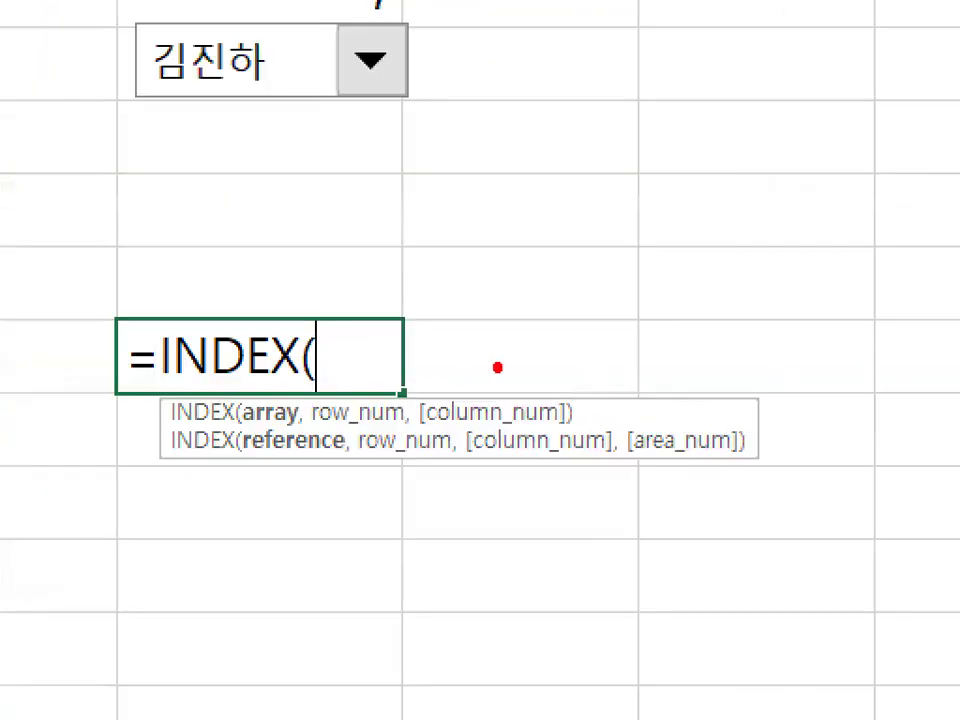
mouse_move(460, 380)
left_mouse_down()
mouse_move(421, 326)
mouse_move(472, 392)
left_mouse_up()
key("Escape")
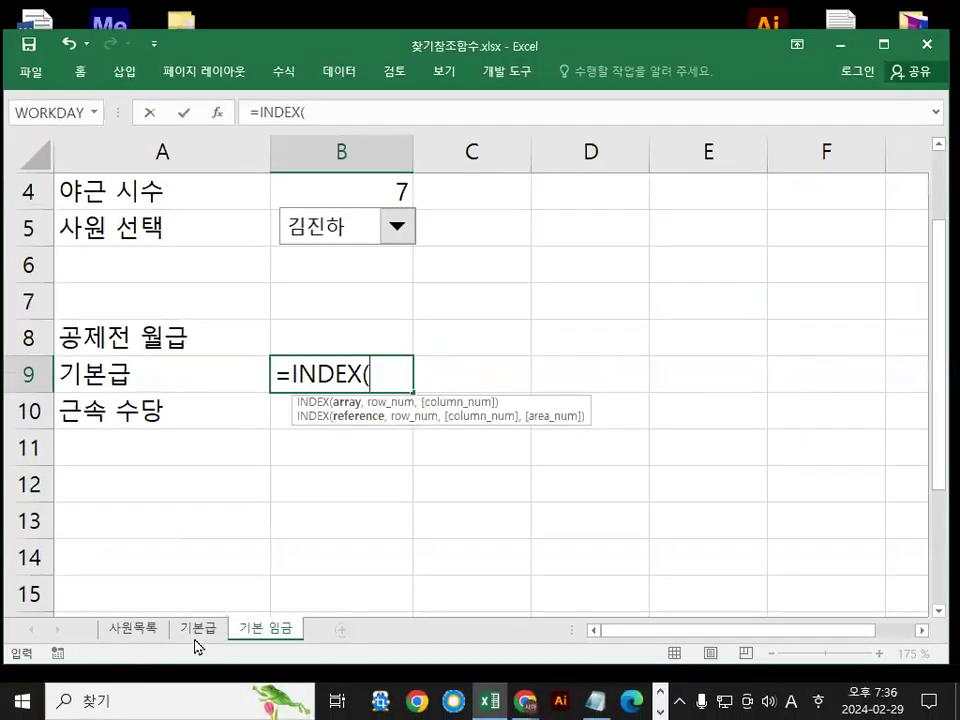
left_click(131, 628)
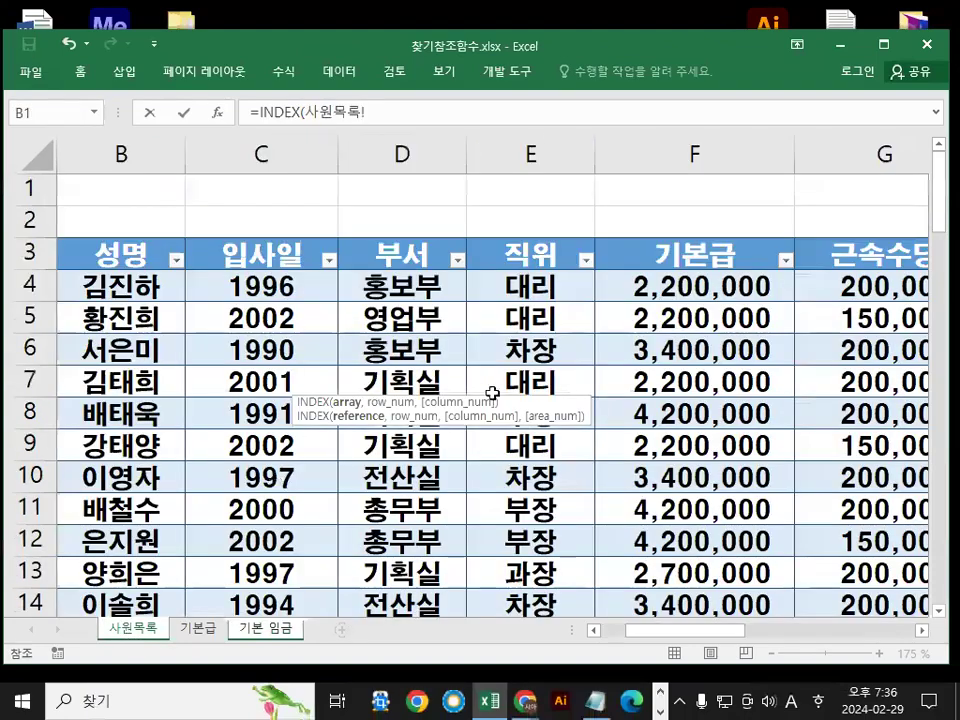
left_click_drag(697, 291, 653, 444)
scroll(653, 444, "up", 8)
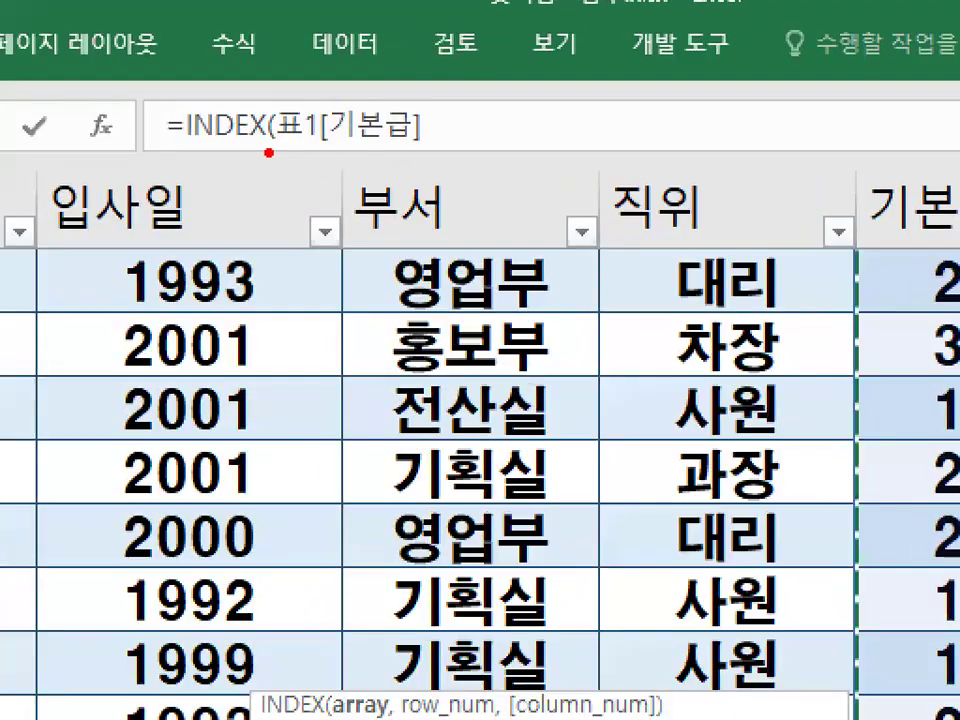
left_click_drag(268, 153, 413, 152)
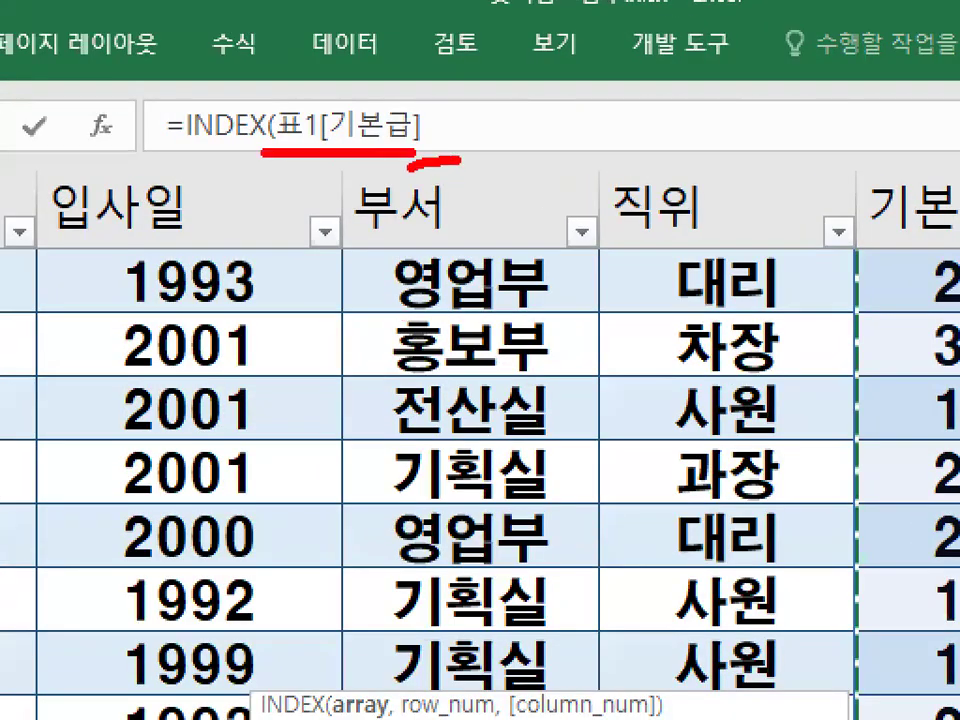
left_click_drag(330, 62, 458, 156)
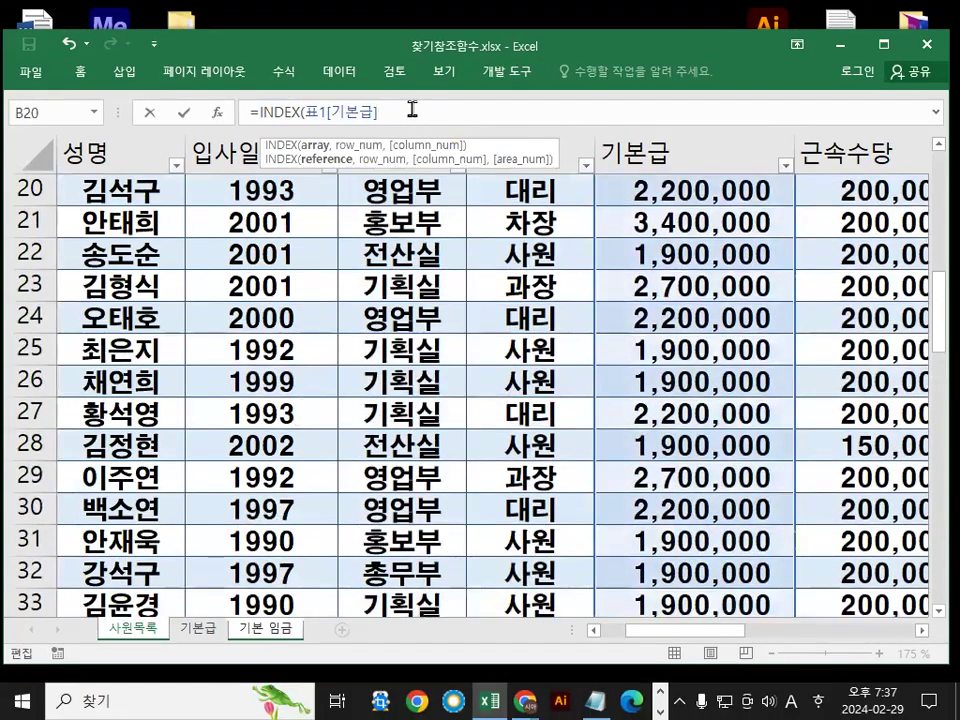
type(",")
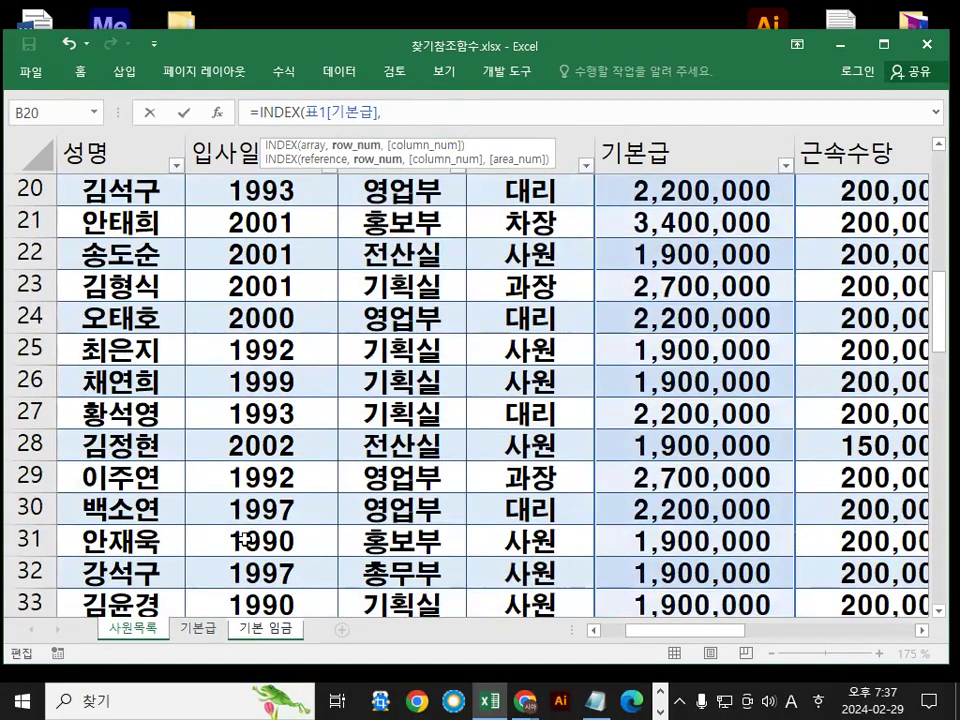
Reference cell B5 of the 기본 임금 sheet, hidden under the drop-down, as the INDEX formula's row number
left_click(269, 630)
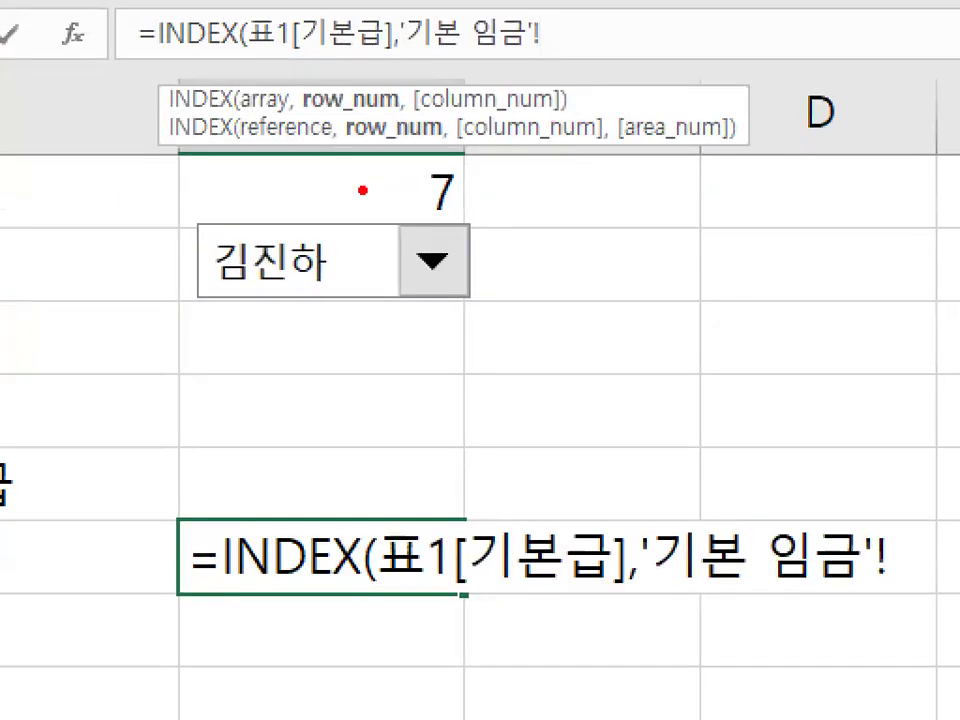
left_click_drag(372, 232, 357, 252)
mouse_move(355, 308)
left_mouse_down()
mouse_move(311, 228)
mouse_move(375, 265)
left_mouse_up()
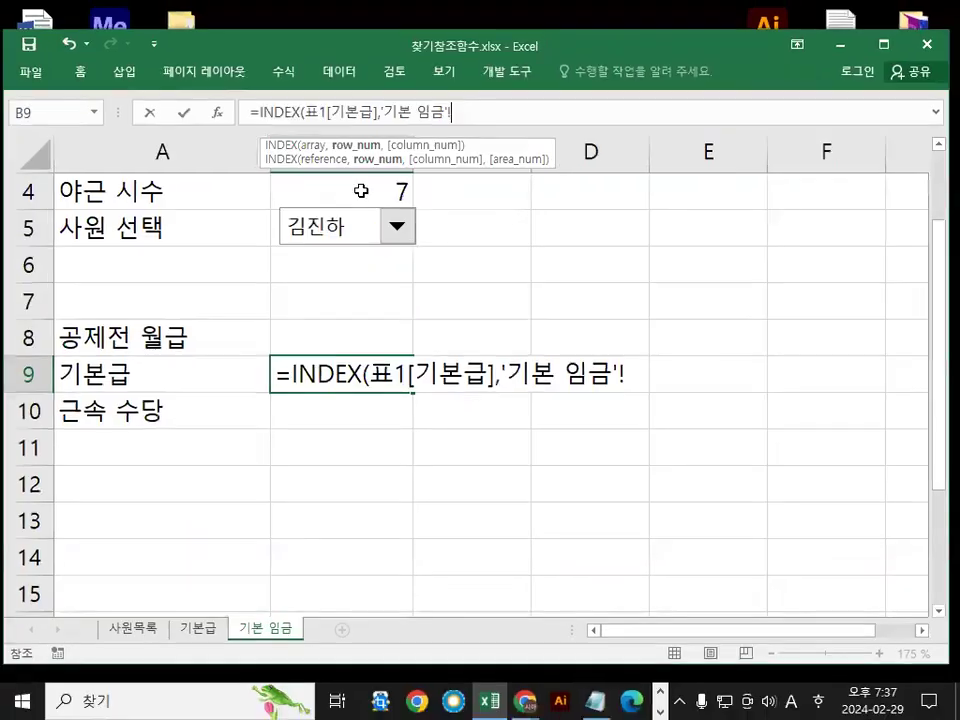
left_click(360, 189)
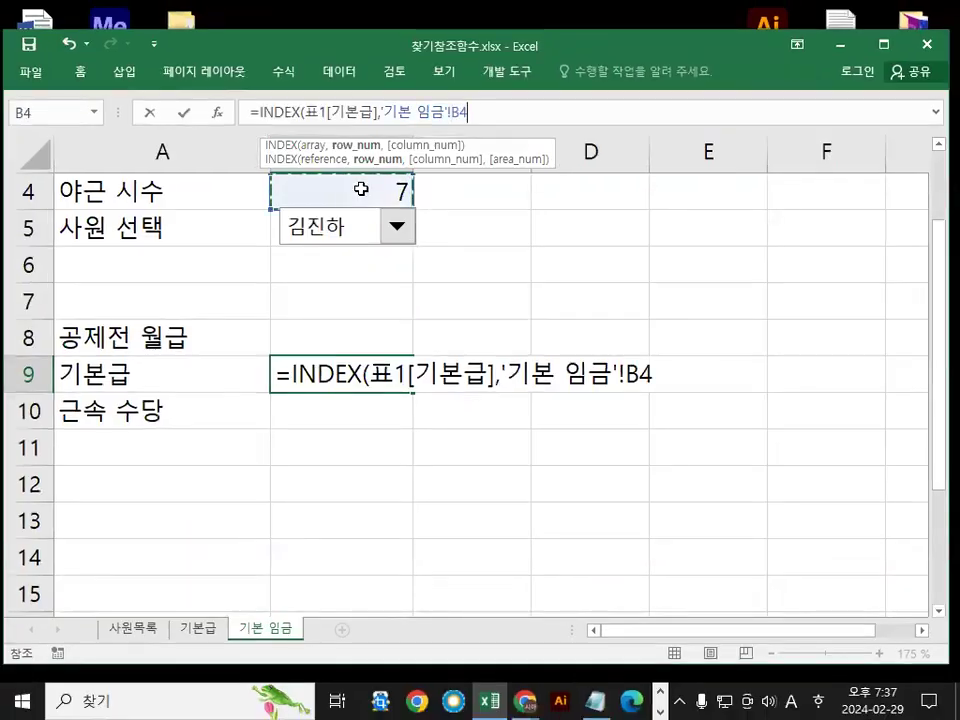
key("Down")
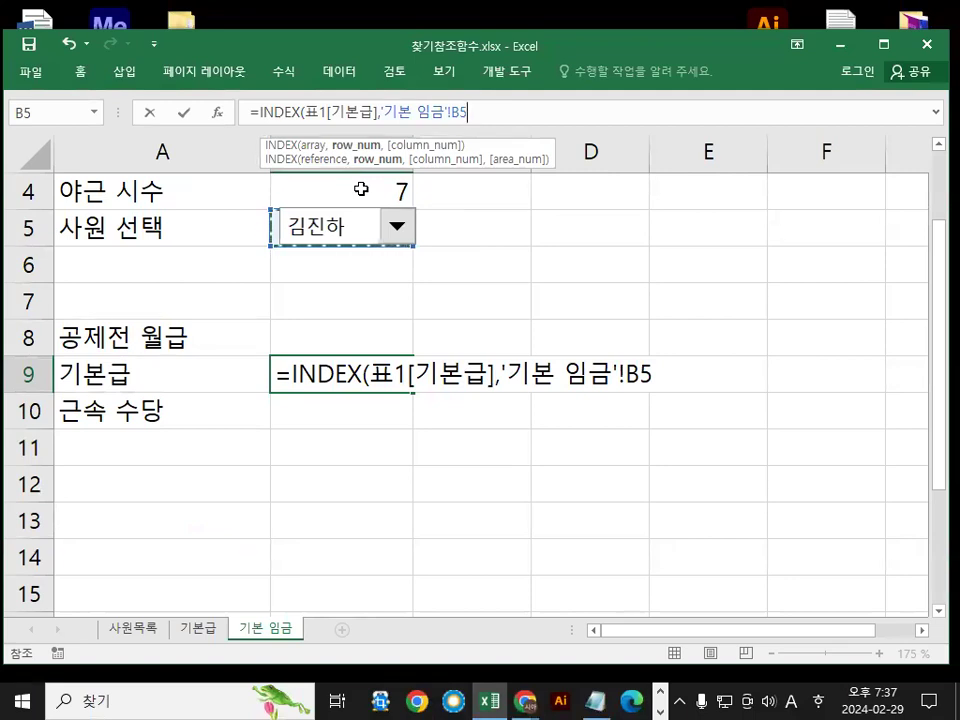
left_click(361, 189)
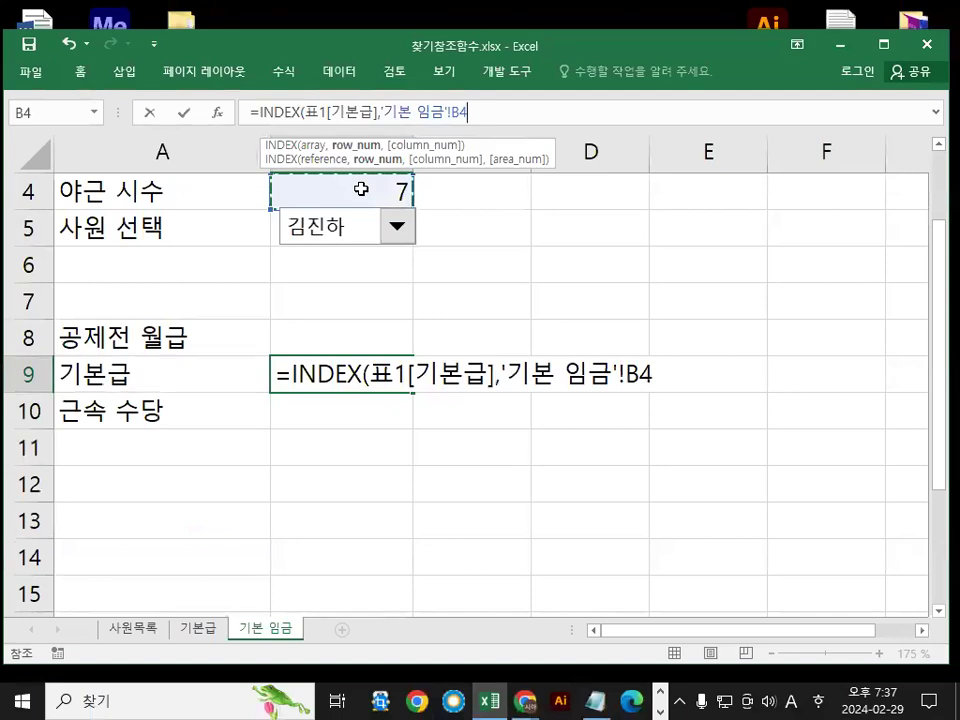
key("Down")
left_click(361, 189)
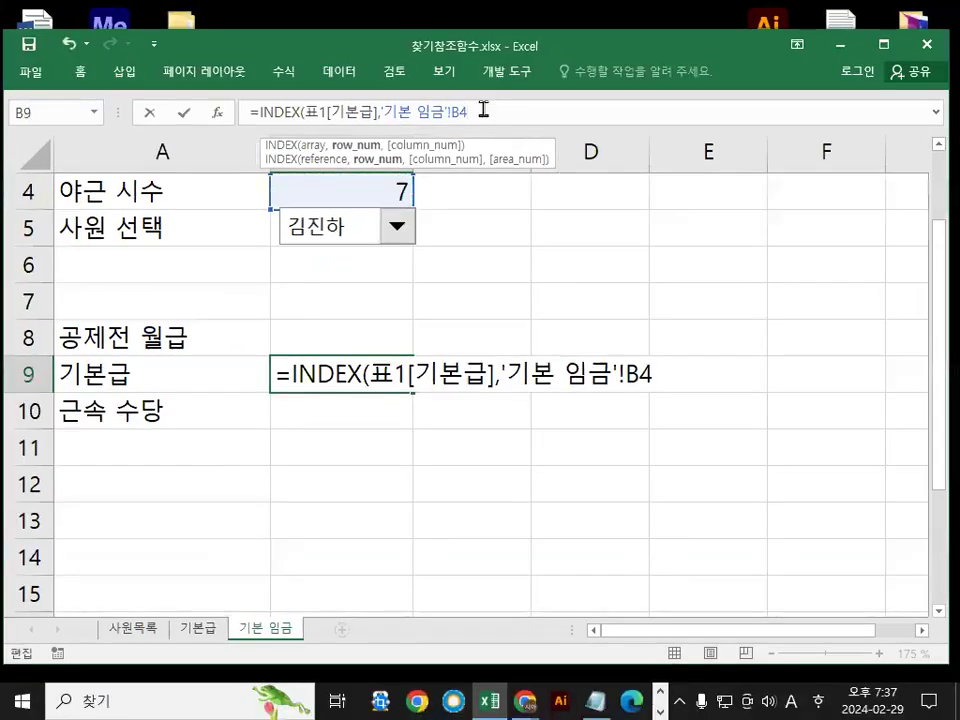
key("Down")
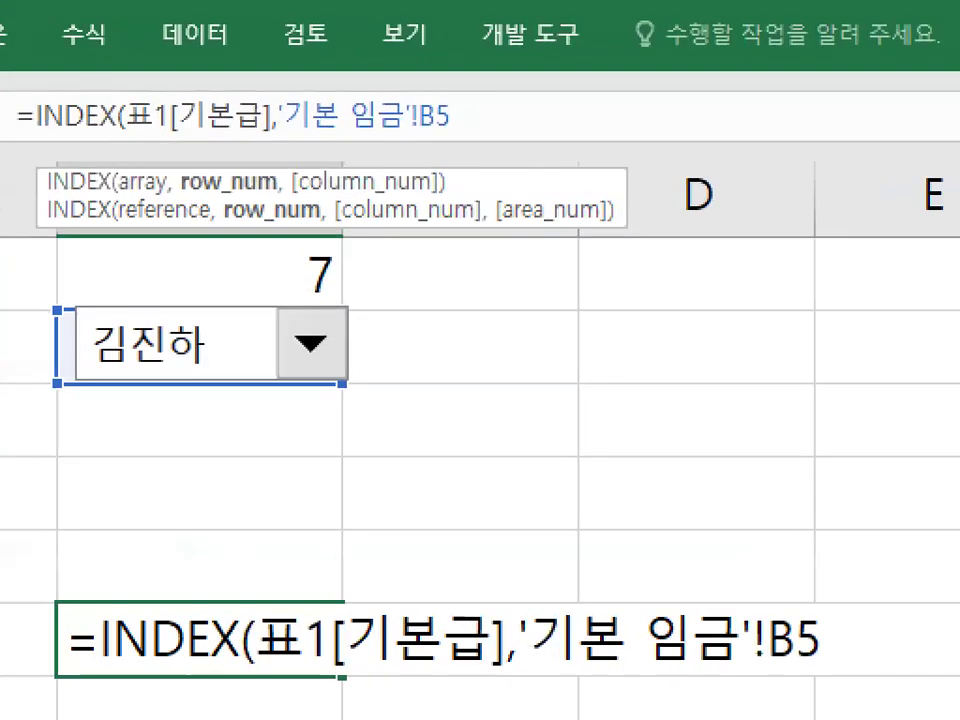
mouse_move(306, 256)
left_mouse_down()
mouse_move(306, 378)
mouse_move(358, 292)
left_mouse_up()
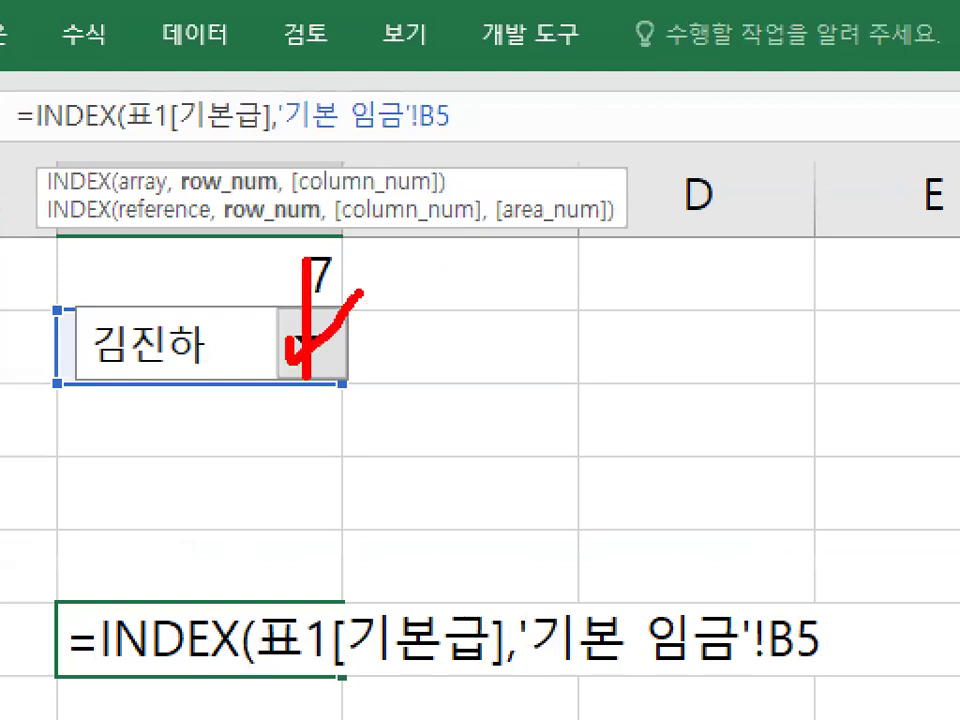
mouse_move(436, 84)
left_mouse_down()
mouse_move(470, 130)
mouse_move(440, 82)
left_mouse_up()
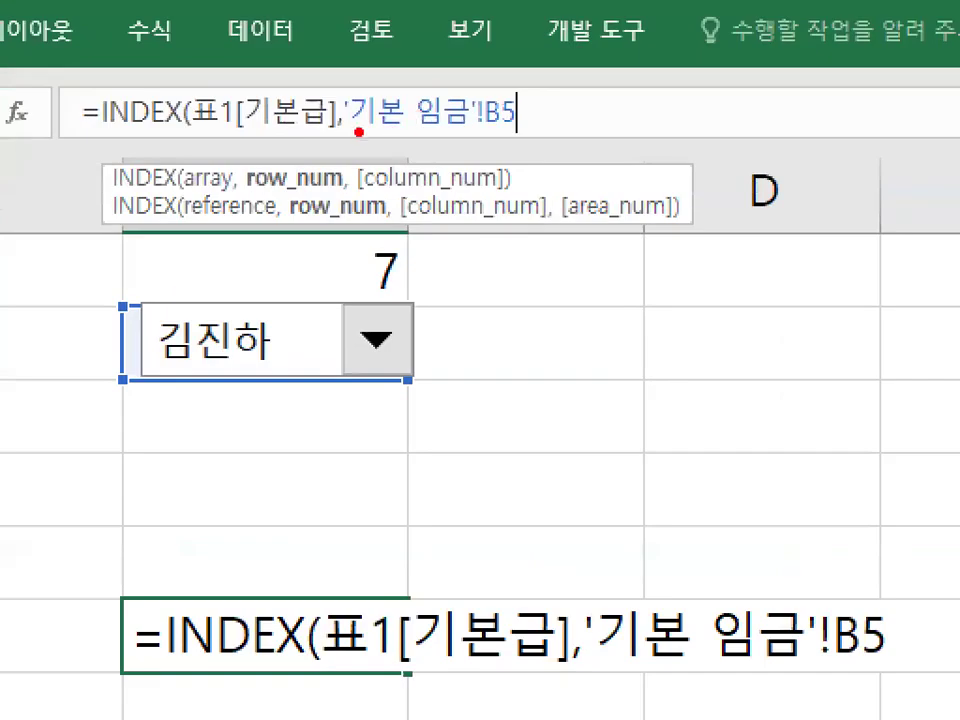
left_click_drag(352, 130, 500, 129)
mouse_move(215, 362)
left_mouse_down()
mouse_move(160, 345)
mouse_move(232, 376)
left_mouse_up()
left_click_drag(266, 270, 343, 212)
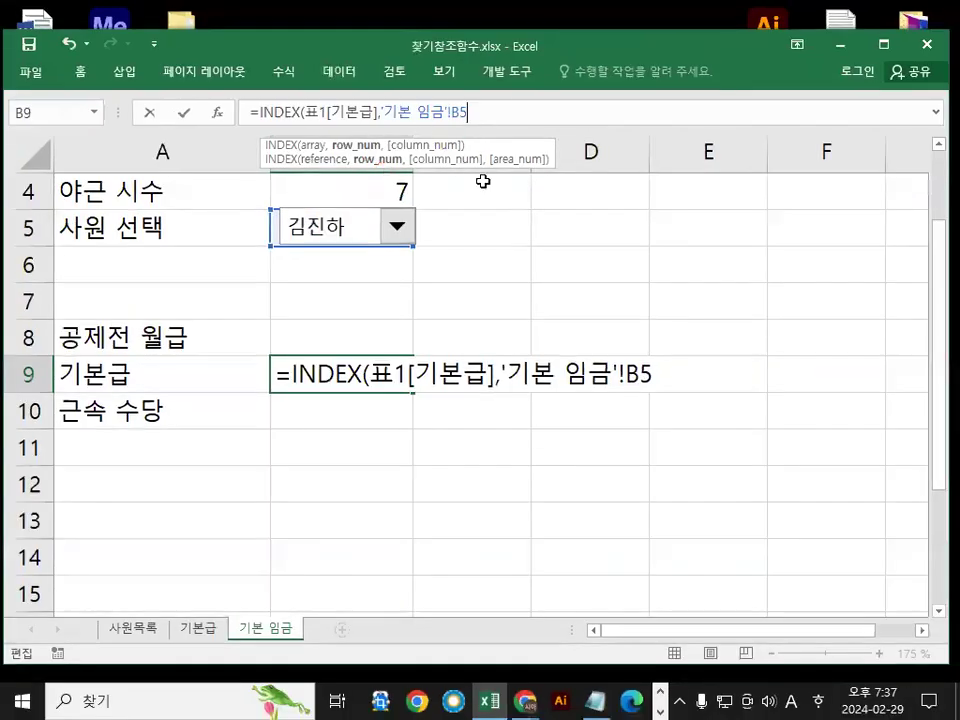
Set the INDEX formula's column number to 1 and complete the formula in B9
type(",")
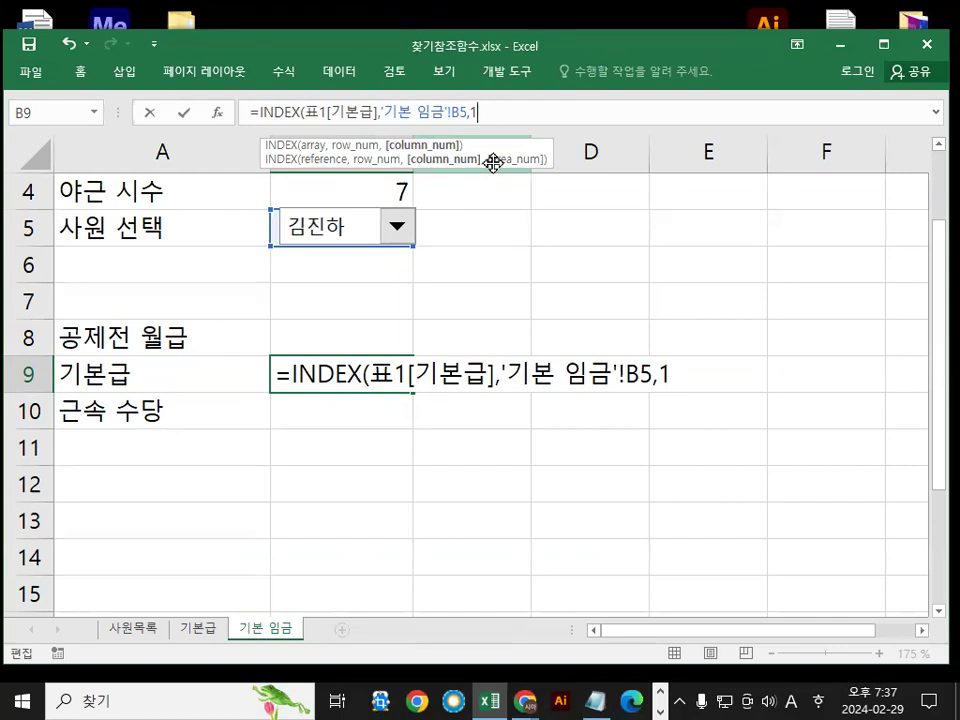
type("1")
key("Return")
left_click(392, 371)
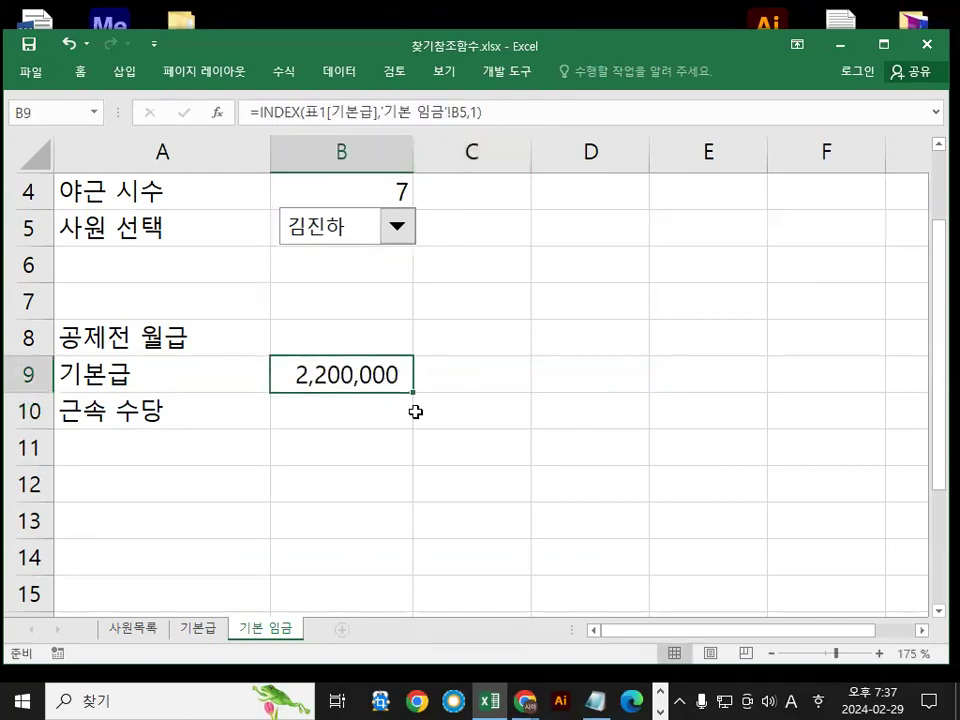
Test the 기본급 lookup by choosing four different employees one after another in the B5 drop-down
left_click(398, 230)
left_click(356, 279)
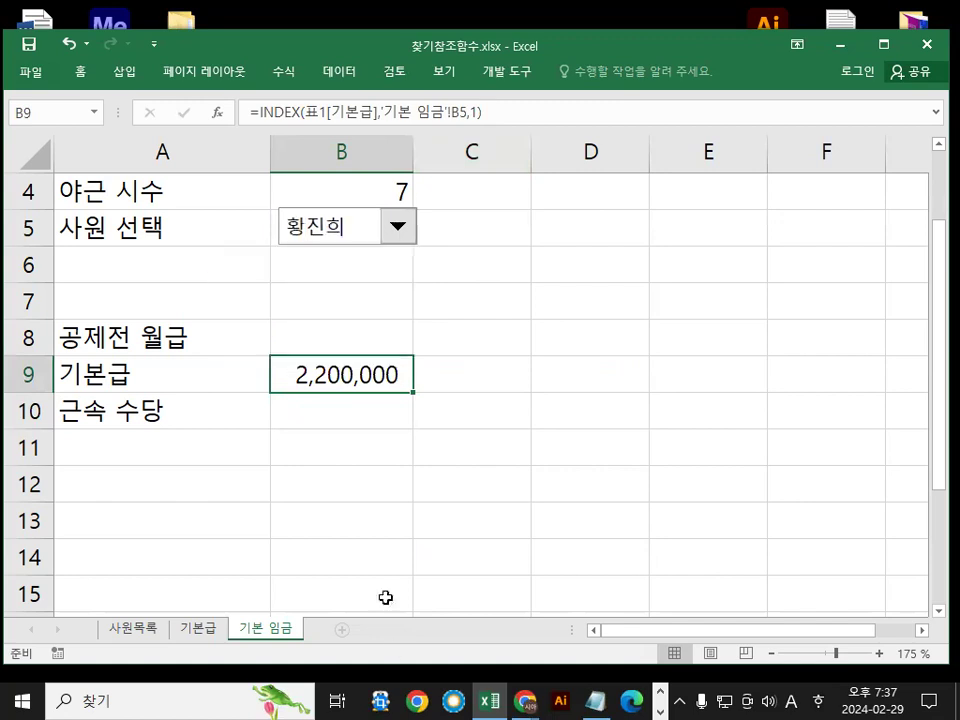
left_click(390, 235)
left_click(311, 336)
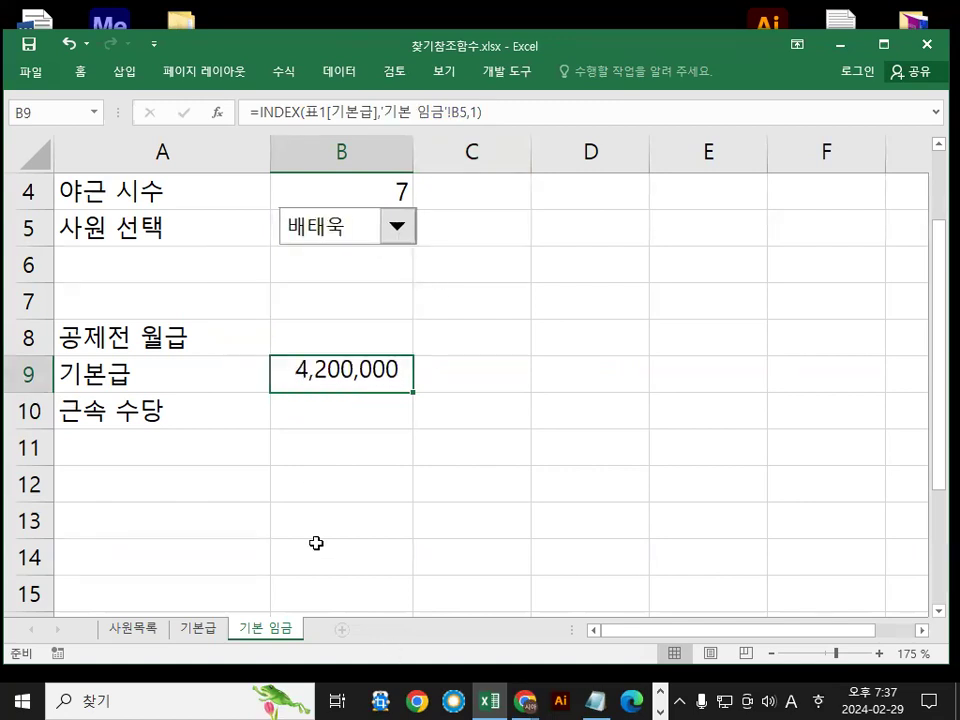
left_click(398, 232)
left_click(298, 354)
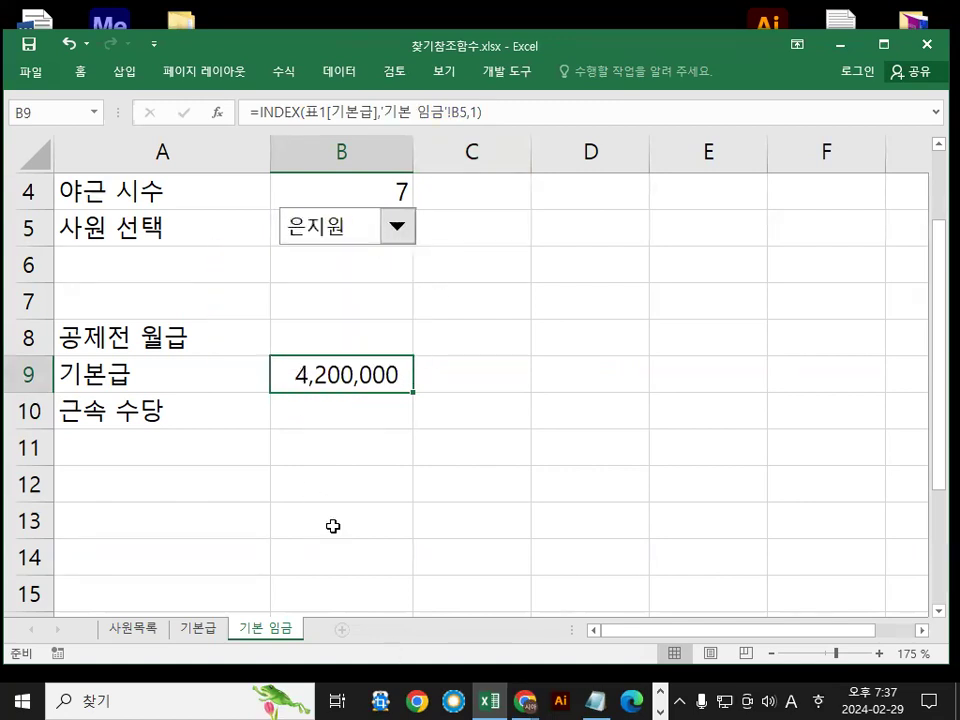
left_click(399, 230)
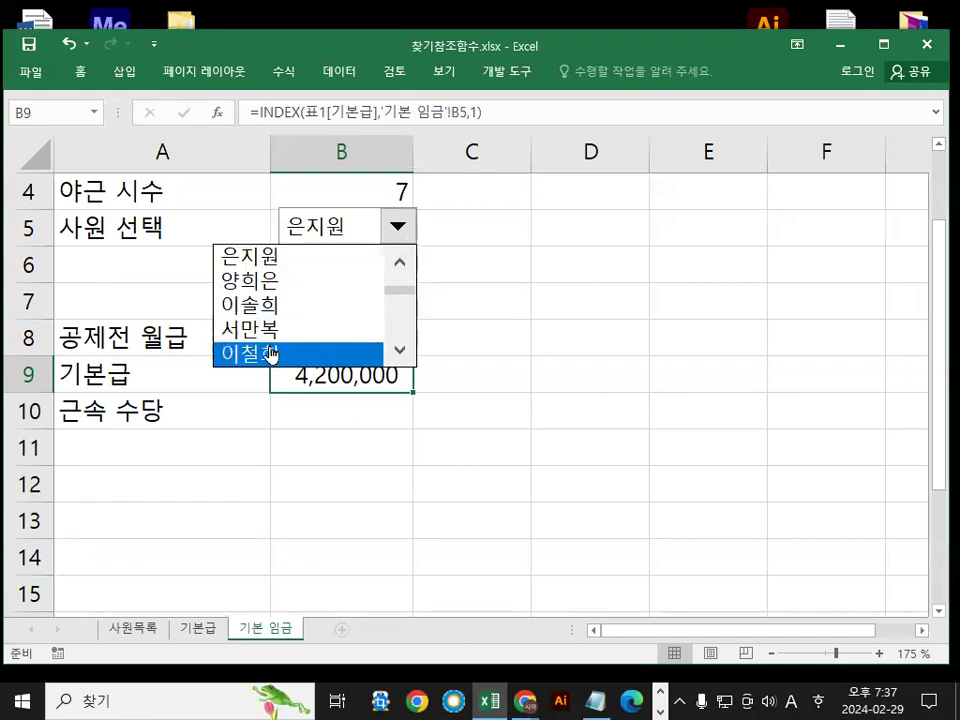
scroll(366, 353, "down", 3)
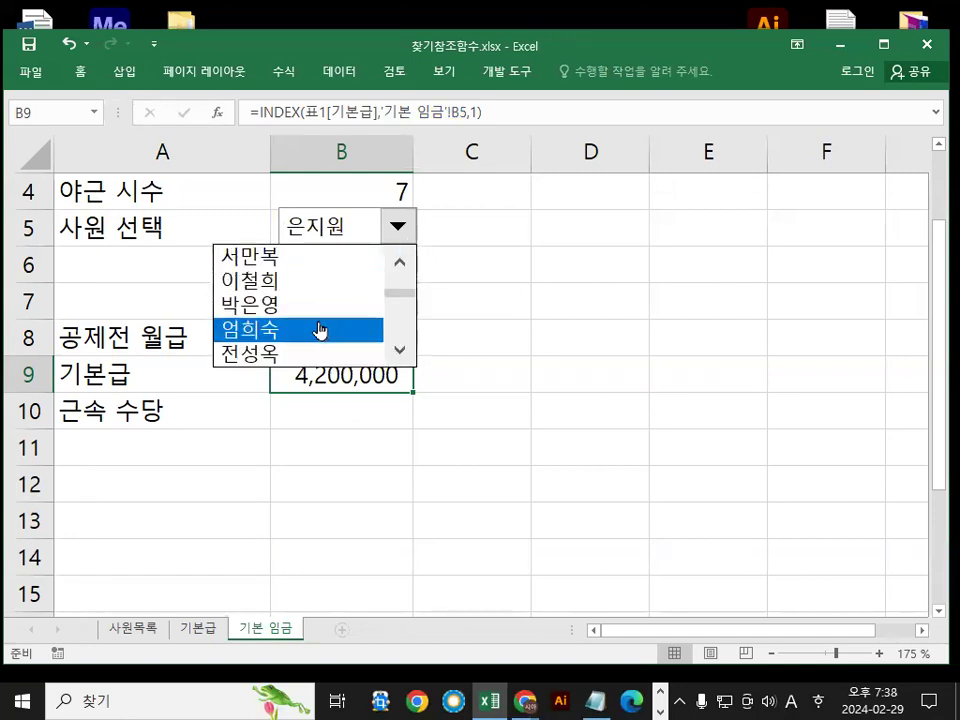
left_click(316, 330)
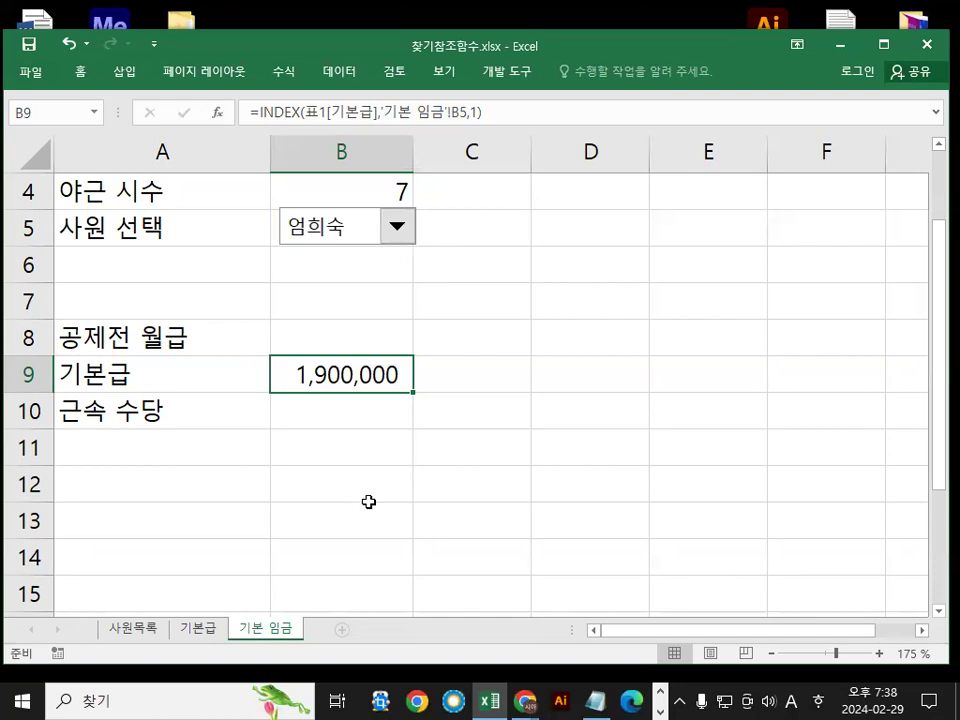
Move the employee drop-down off cell B5 on the 기본 임금 sheet to the empty area around D6 to expose the linked cell
right_click(365, 234)
key("Escape")
left_click_drag(413, 229, 647, 260)
left_click_drag(437, 235, 457, 244)
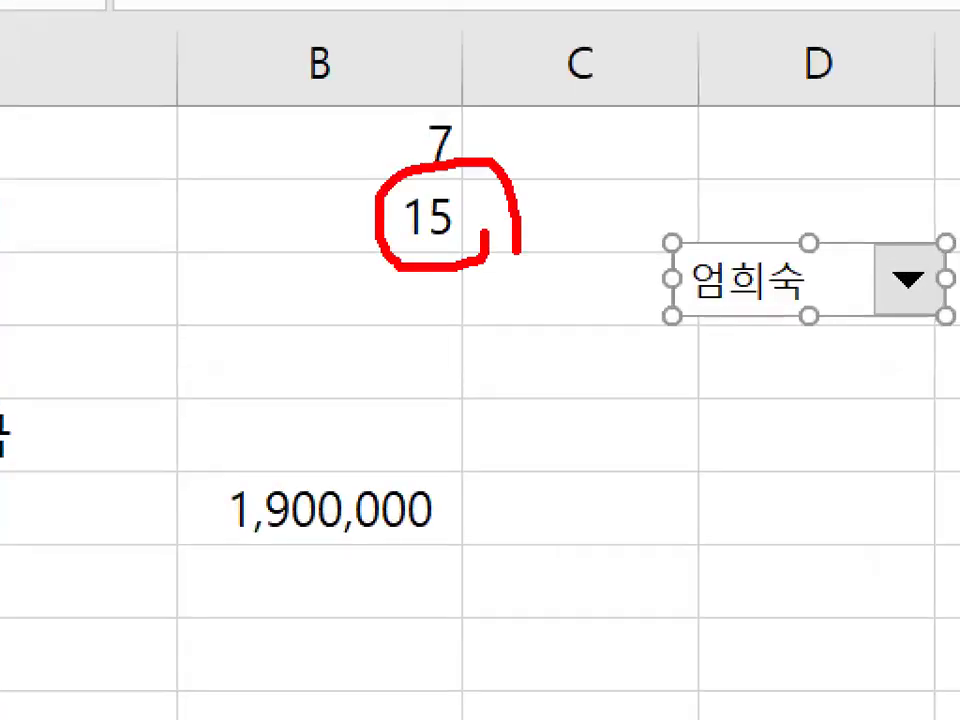
left_click_drag(285, 422, 418, 326)
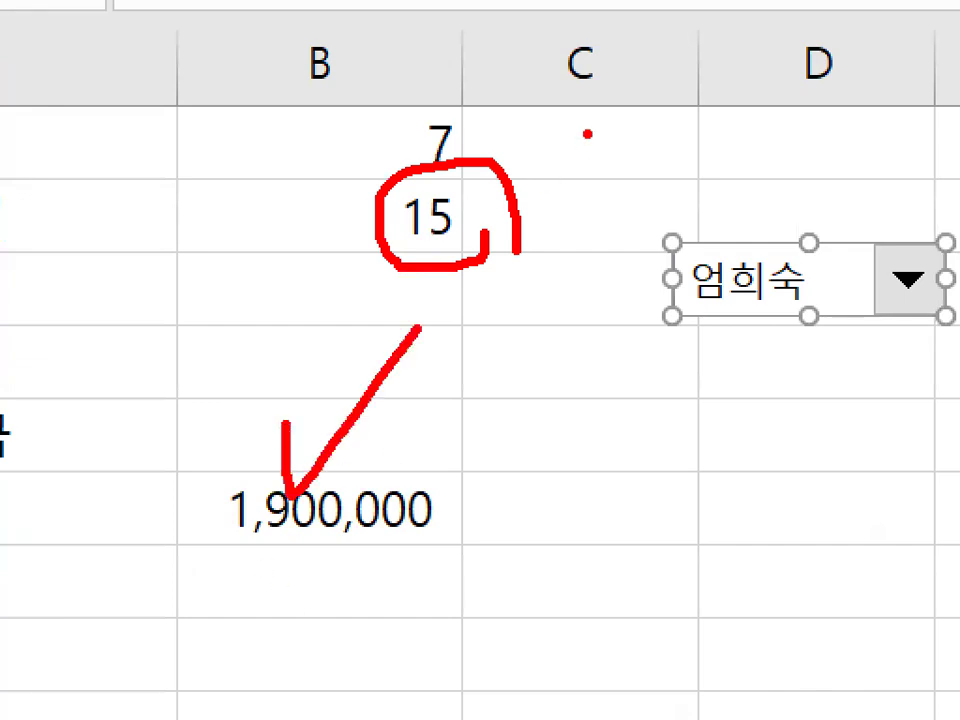
key("Escape")
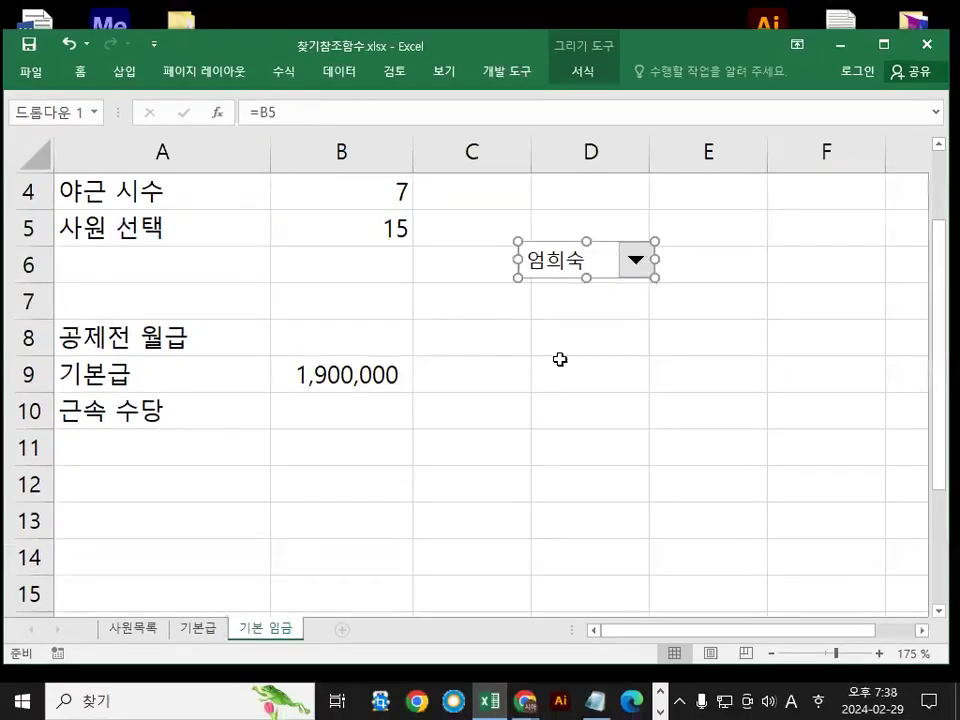
left_click(754, 484)
Choose the first and then the second employee in the drop-down to check the row number in B5 and the 기본급 in B9
left_click(634, 262)
scroll(574, 313, "up", 5)
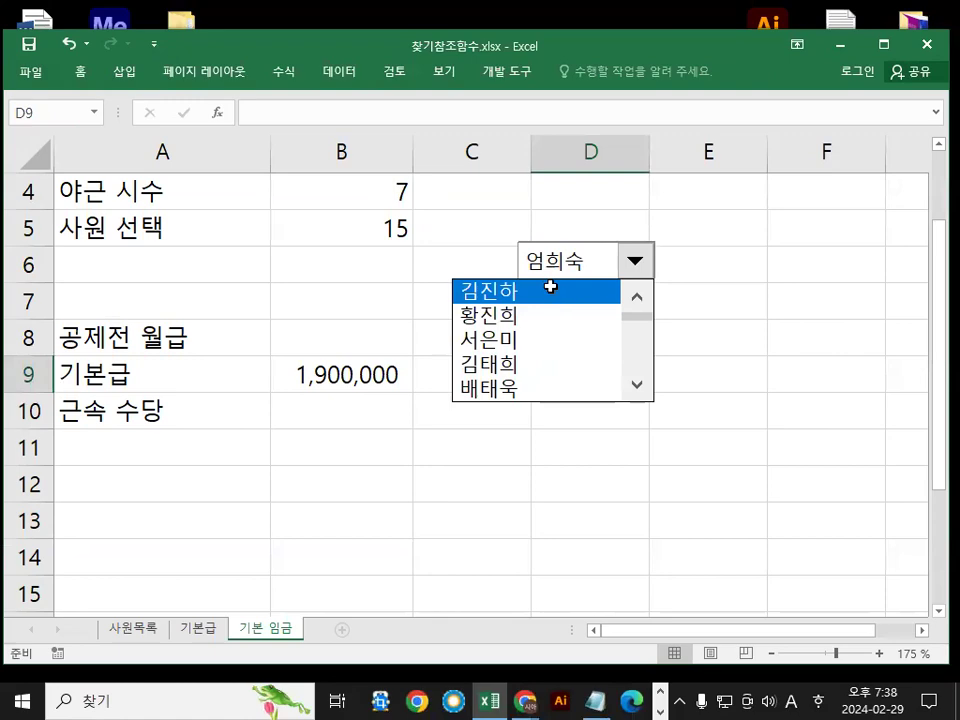
left_click(553, 285)
left_click_drag(381, 395, 405, 375)
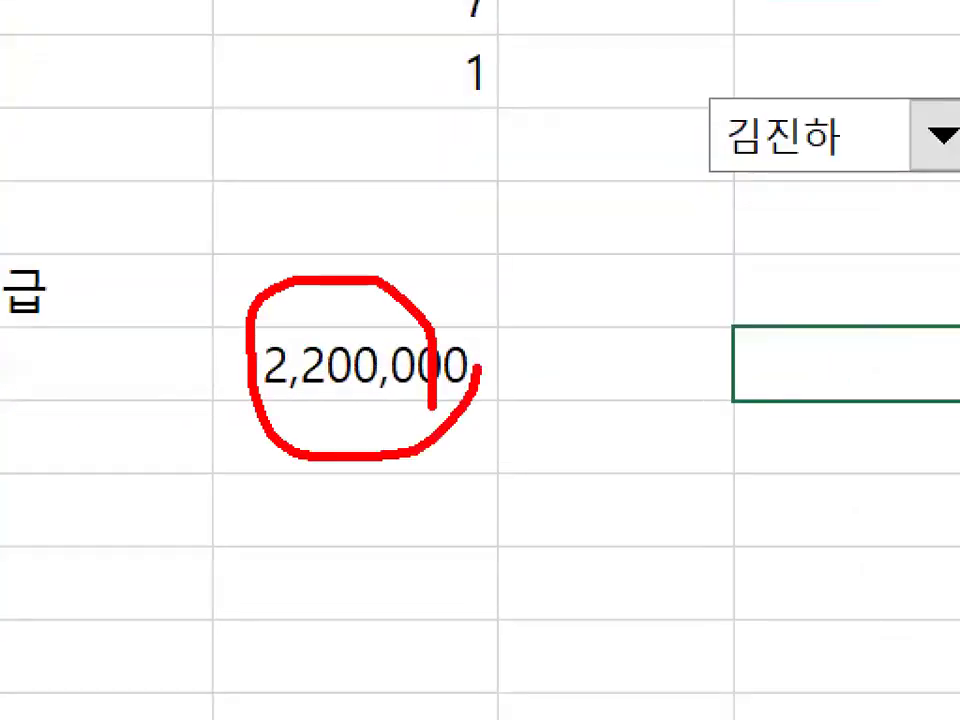
key("Escape")
left_click(942, 134)
left_click(744, 244)
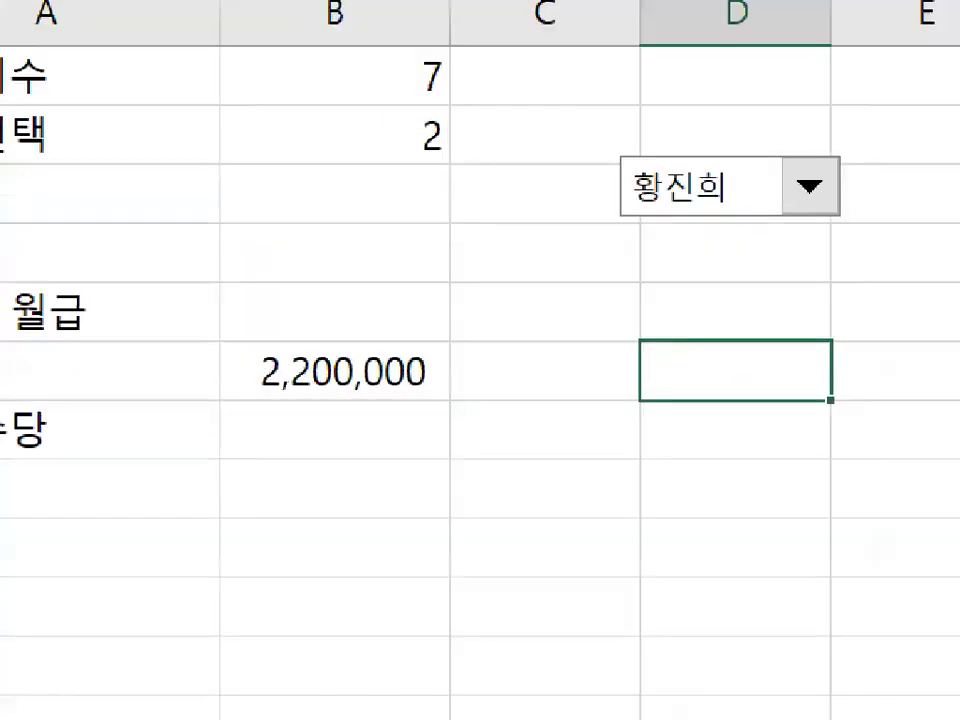
mouse_move(419, 357)
left_mouse_down()
mouse_move(301, 415)
mouse_move(413, 369)
left_mouse_up()
key("Escape")
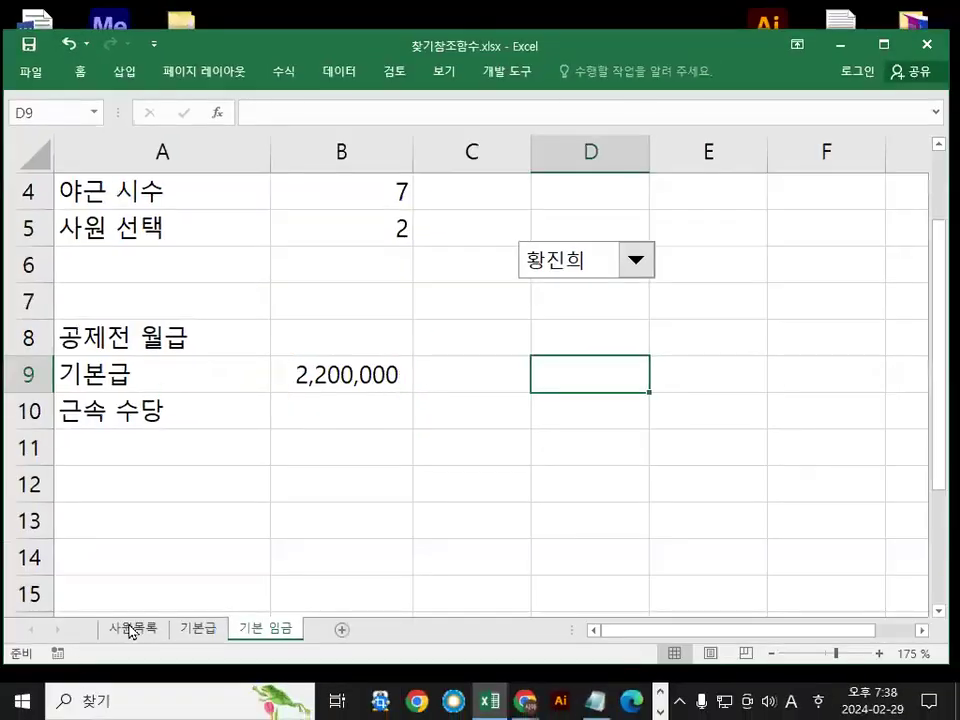
Examine the 사원목록 sheet to compare the row positions of the first employees with their values in the 기본급 column
left_click(128, 634)
scroll(607, 569, "up", 6)
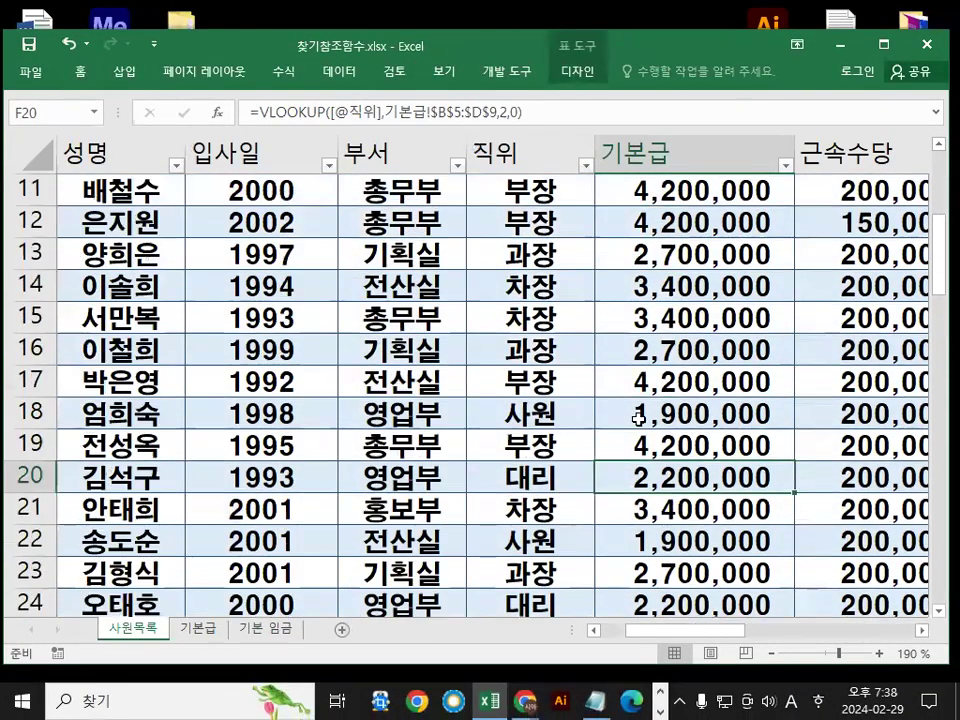
left_click_drag(690, 254, 682, 510)
left_click_drag(715, 137, 715, 715)
left_click_drag(573, 291, 806, 291)
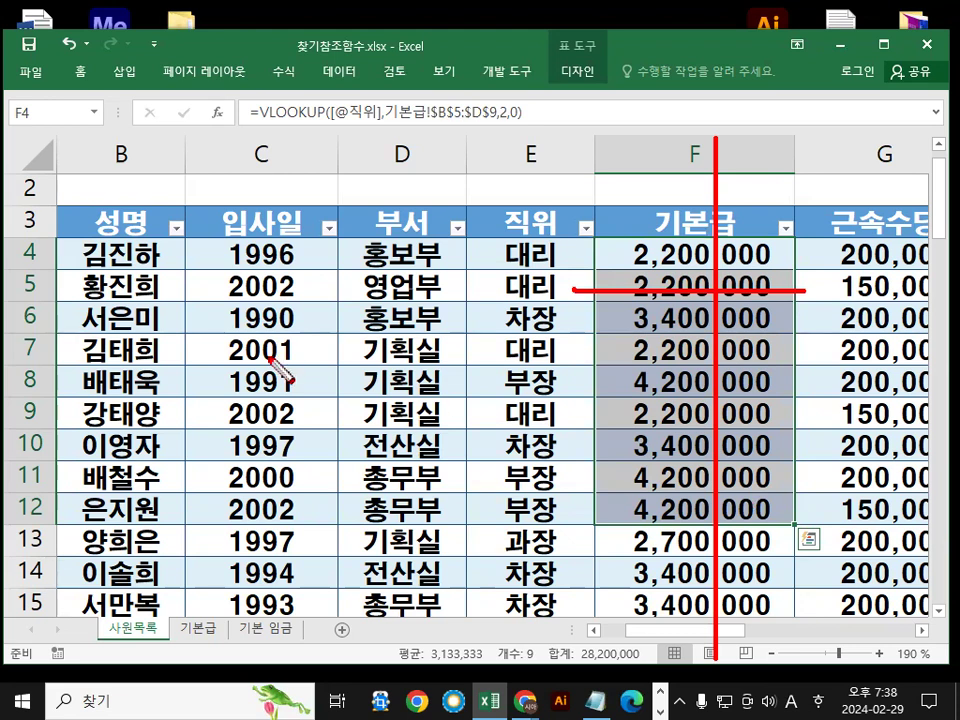
left_click_drag(600, 317, 759, 318)
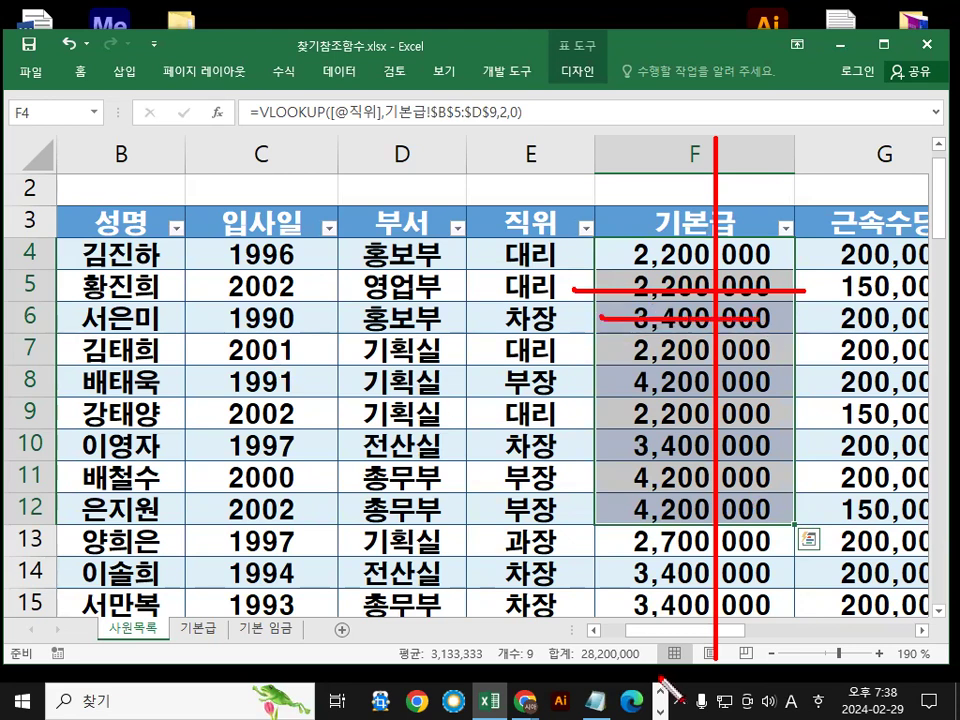
left_click_drag(122, 323, 142, 327)
mouse_move(686, 321)
left_mouse_down()
mouse_move(637, 346)
mouse_move(662, 330)
left_mouse_up()
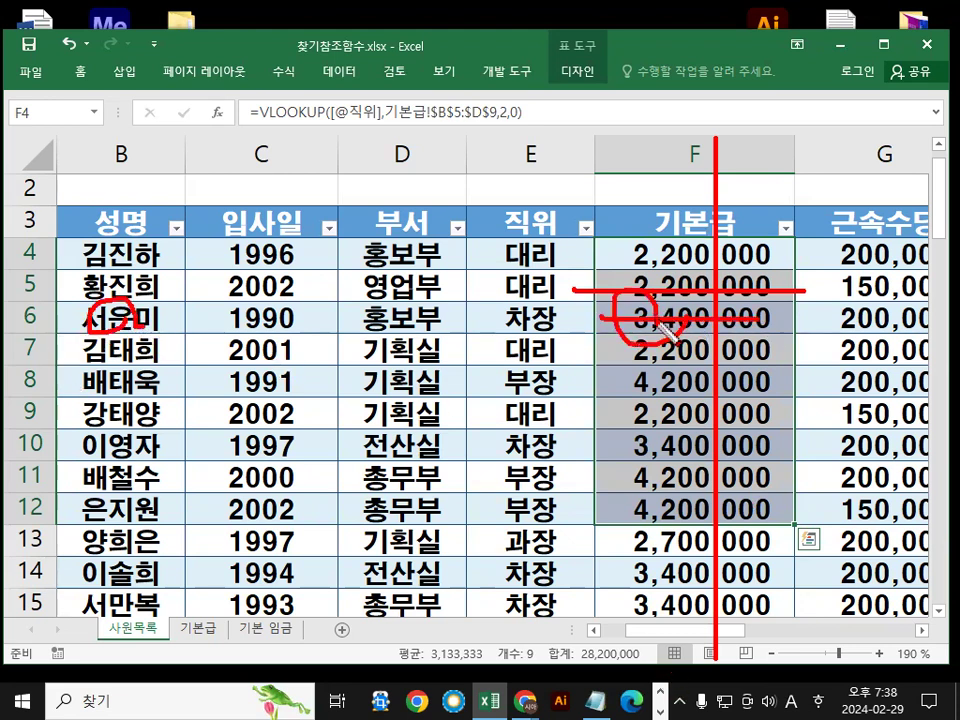
mouse_move(120, 330)
left_mouse_down()
mouse_move(80, 245)
mouse_move(170, 300)
mouse_move(150, 335)
left_mouse_up()
mouse_move(716, 360)
left_mouse_down()
mouse_move(794, 297)
mouse_move(796, 322)
left_mouse_up()
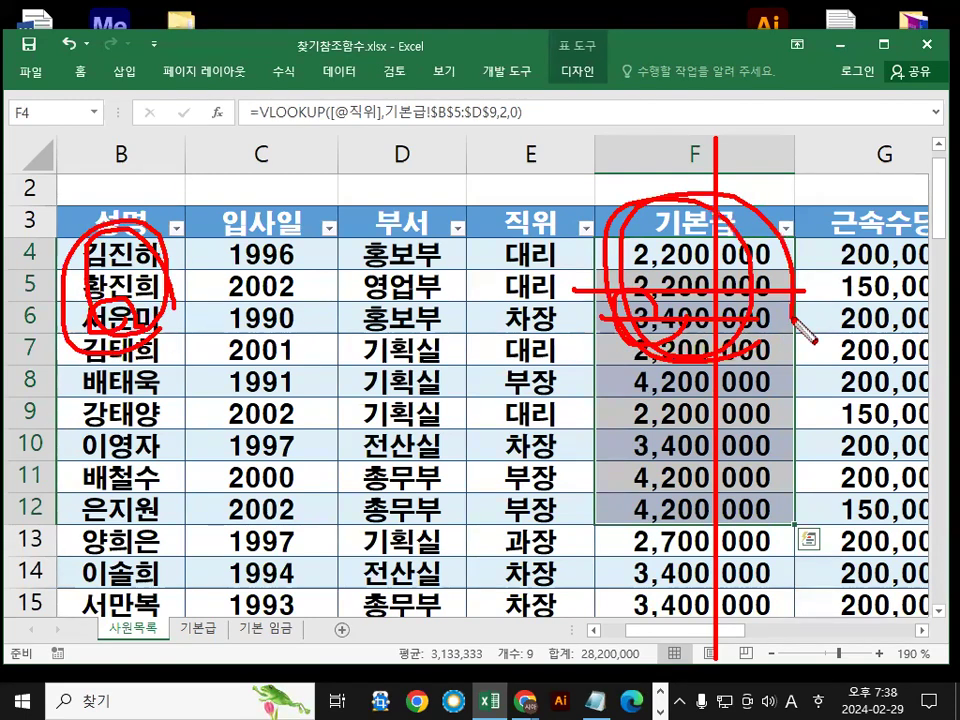
key("Escape")
left_click(831, 283)
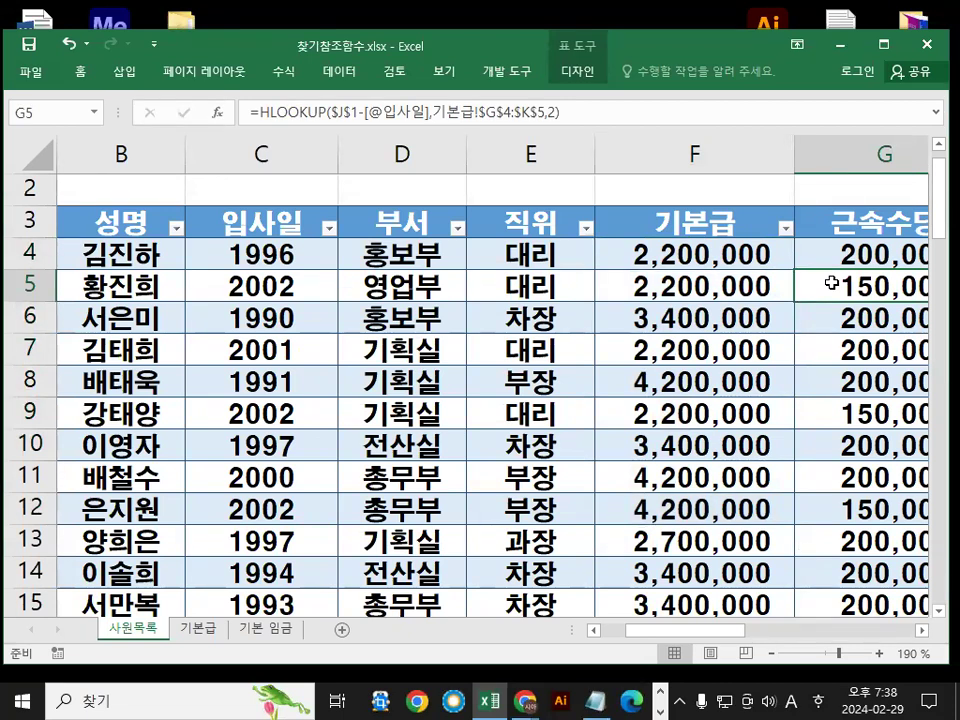
left_click(600, 389)
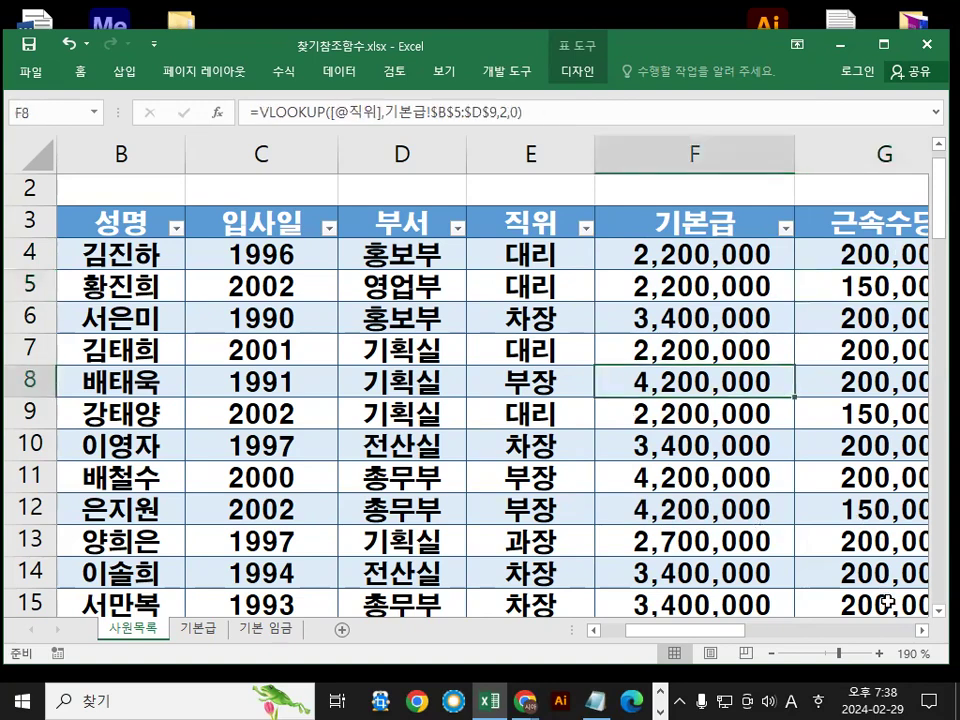
Switch to the Notepad notes and examine the MATCH syntax with its 검사값, 검사범위 and 옵션 arguments
left_click(596, 700)
scroll(414, 340, "down", 5)
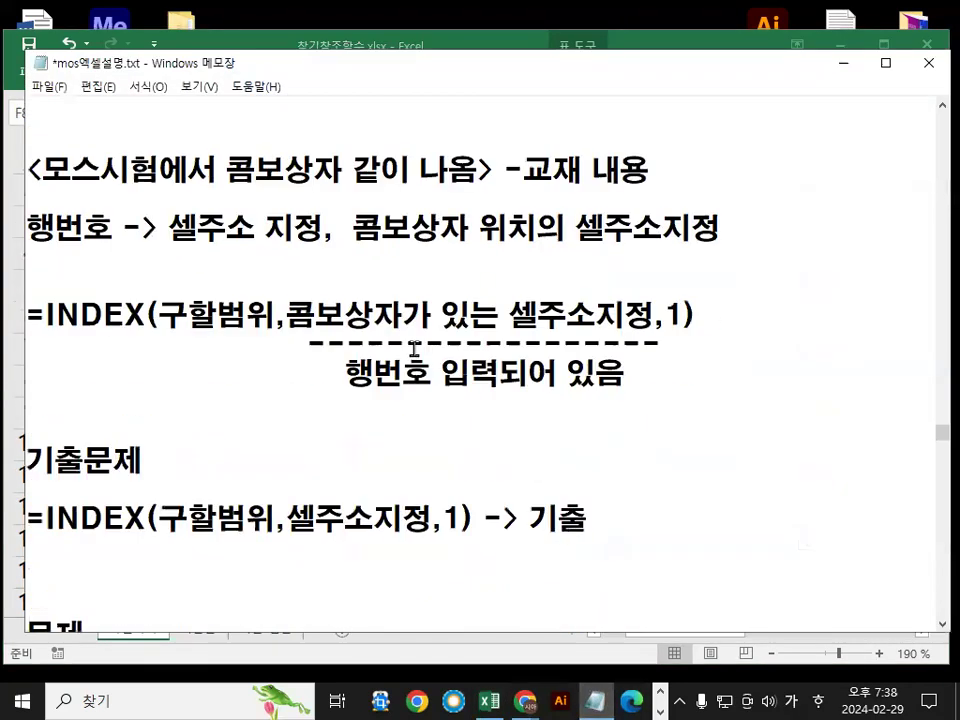
scroll(414, 345, "down", 4)
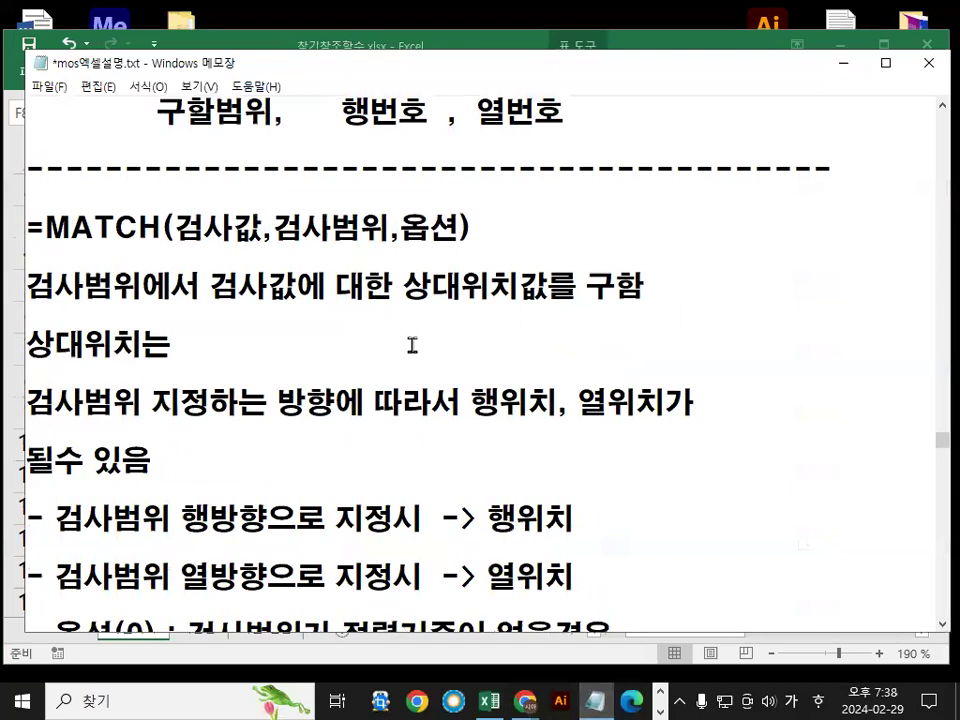
left_click_drag(178, 228, 472, 229)
left_click(283, 229)
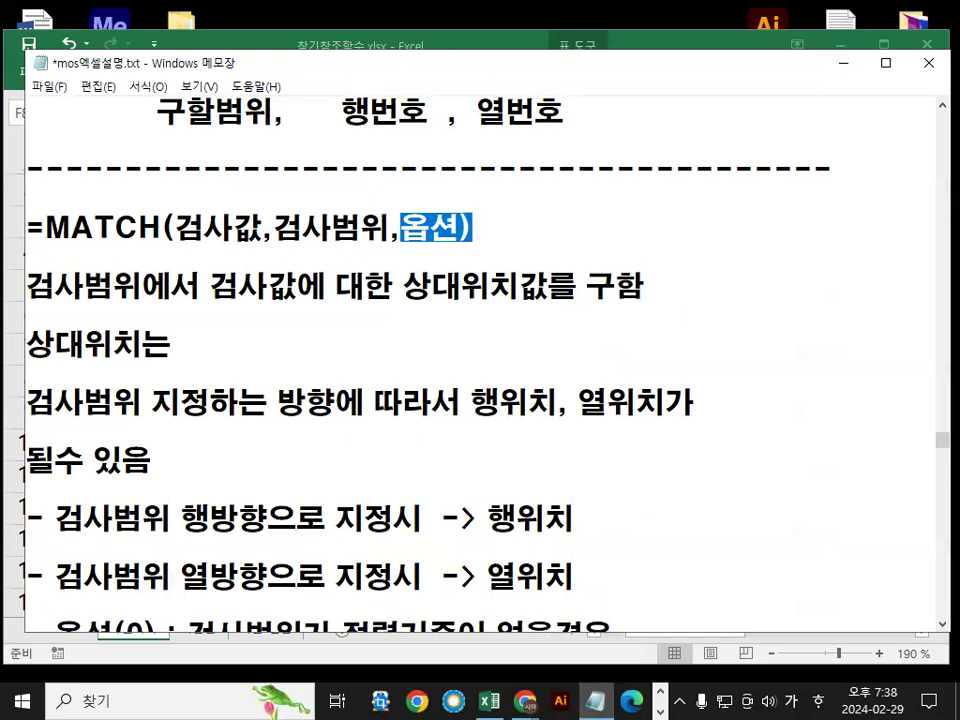
key("Hangul")
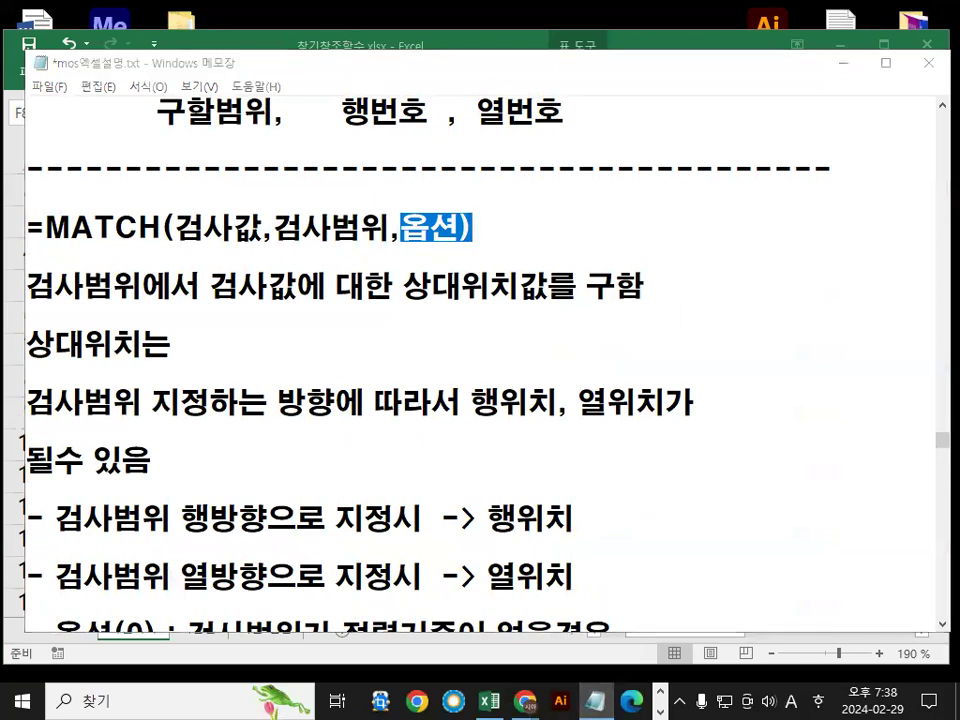
left_click(240, 297)
key("Hangul")
Read the MATCH notes on relative position and how the direction of the 검사범위 determines a row or column position
left_click_drag(30, 285, 113, 287)
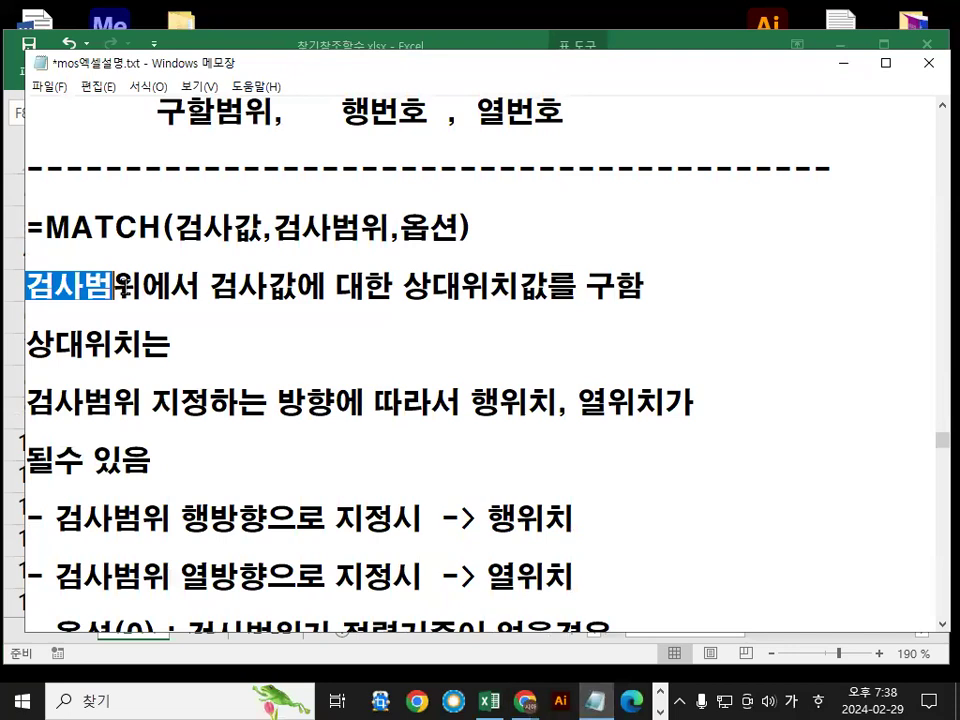
left_click_drag(218, 287, 297, 287)
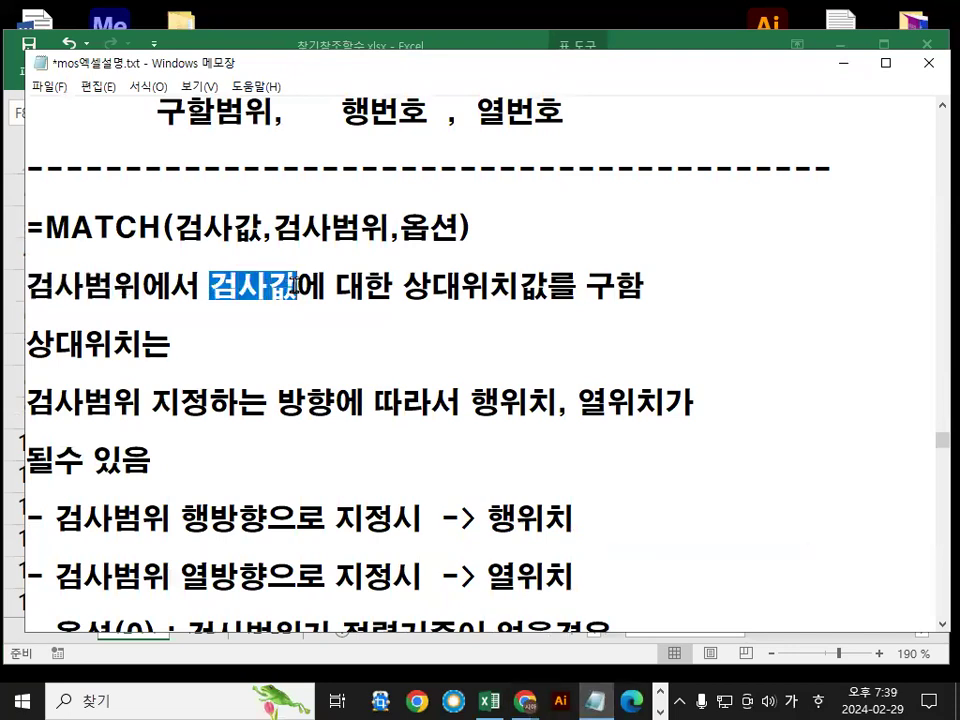
left_click_drag(405, 291, 617, 283)
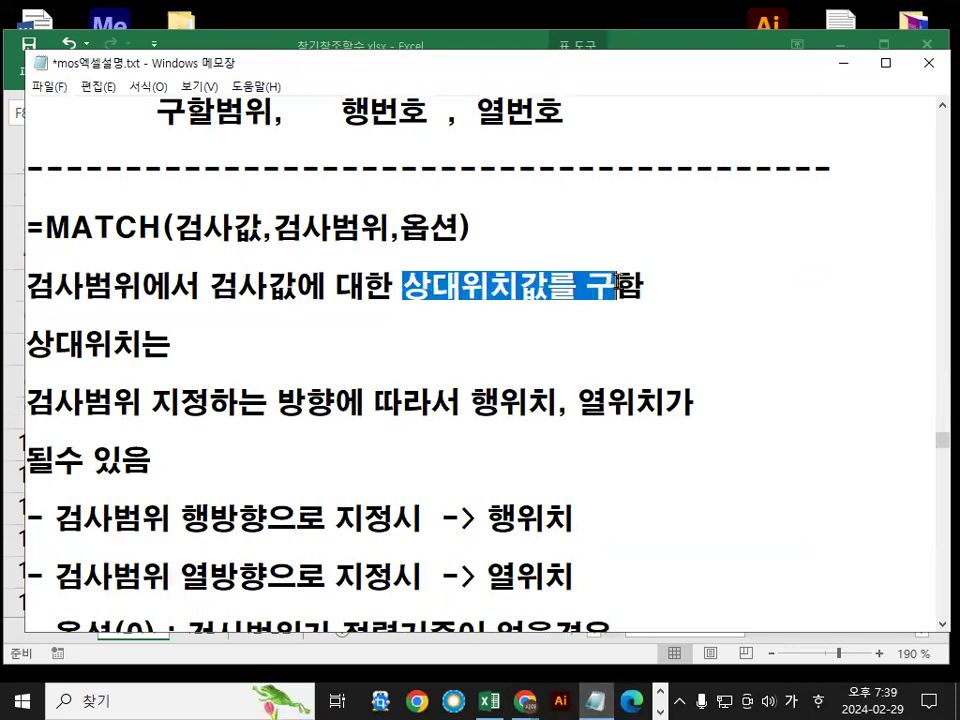
left_click_drag(28, 345, 141, 346)
left_click(33, 398)
left_click_drag(33, 398, 268, 400)
left_click_drag(335, 402, 568, 410)
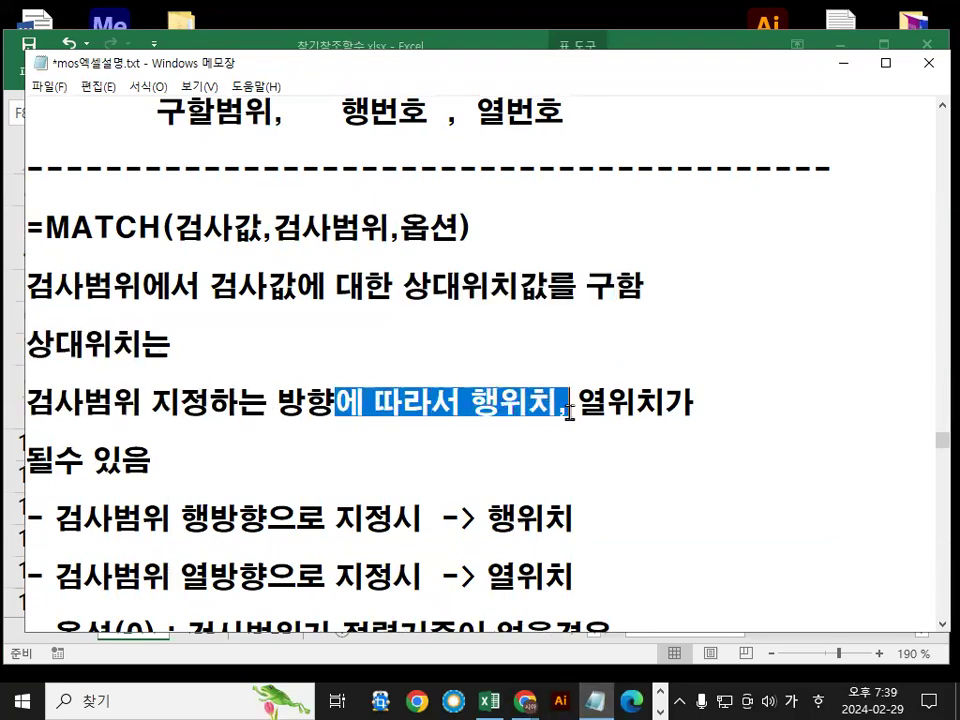
scroll(580, 410, "down", 1)
left_click_drag(466, 318, 686, 313)
left_click(690, 313)
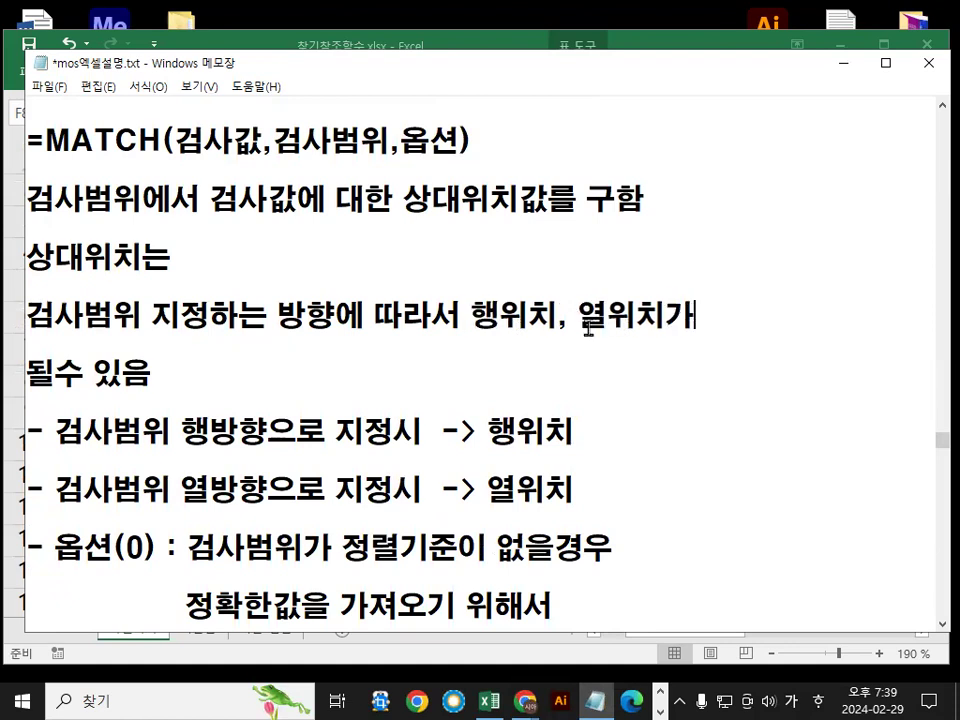
Add "(아래)" after 행방향 and "(오른)" after 열방향 in the MATCH notes
left_click_drag(181, 432, 319, 432)
left_click_drag(182, 490, 270, 490)
left_click(270, 430)
type("(아래")
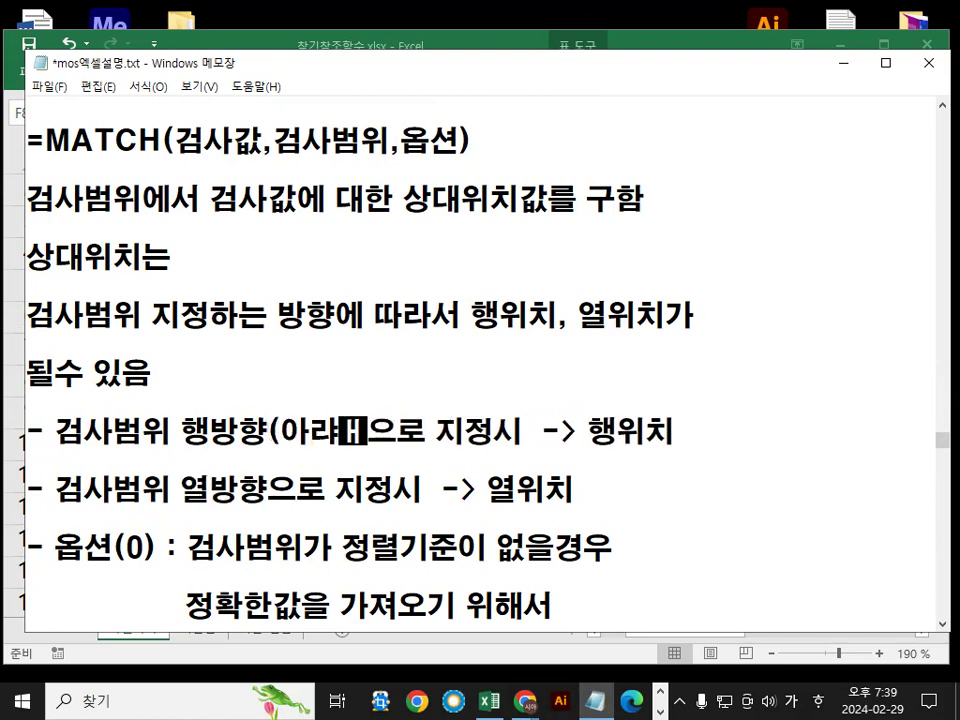
type(")")
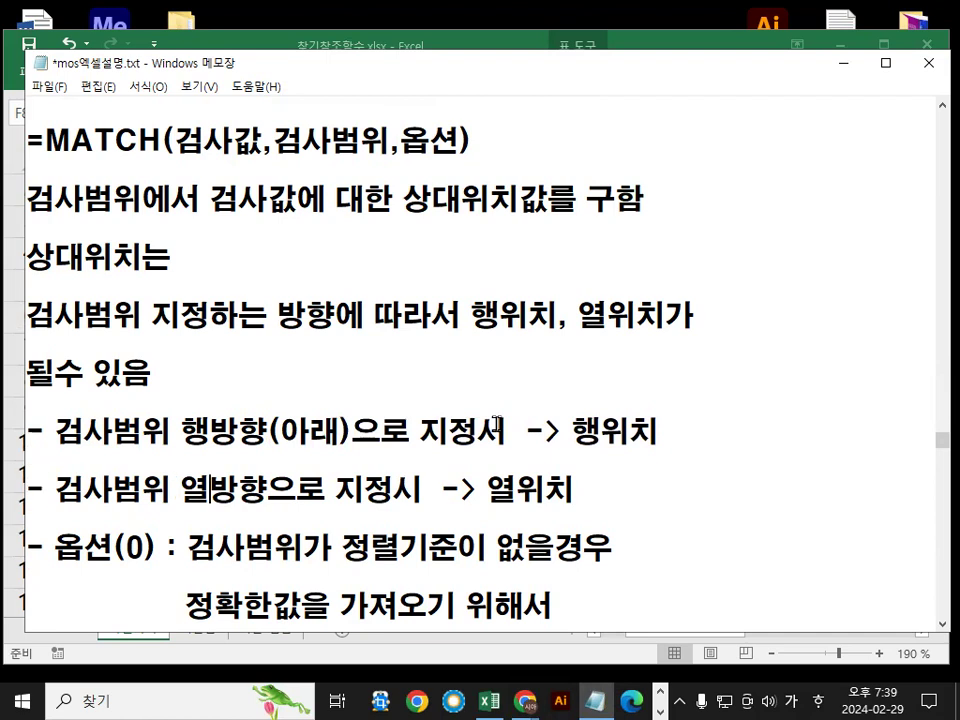
left_click(271, 490)
type("(오른)")
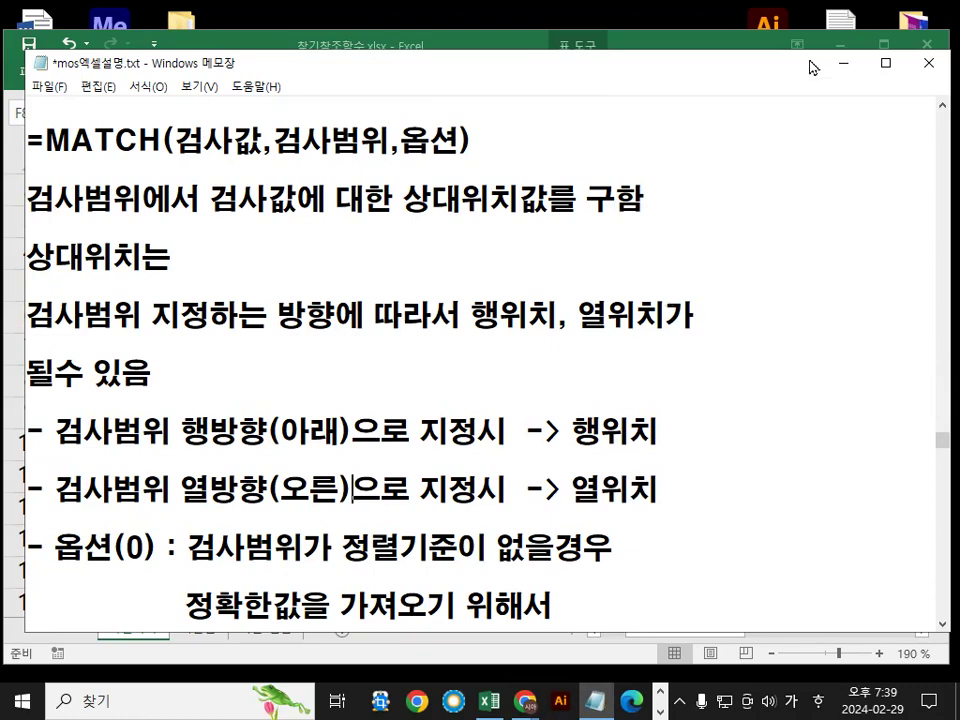
Switch back to Excel and select cell M4 below the employee-position heading in column M of the 사원목록 sheet
left_click(703, 47)
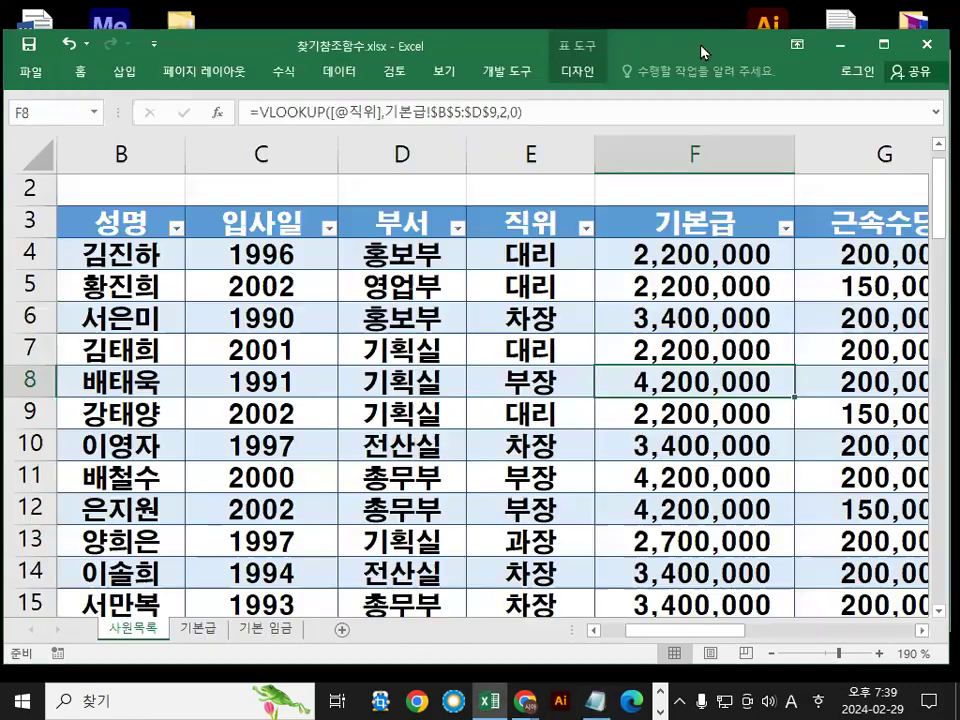
left_click(924, 631)
left_click(924, 631)
left_click(924, 631)
left_click(924, 631)
left_click(561, 221)
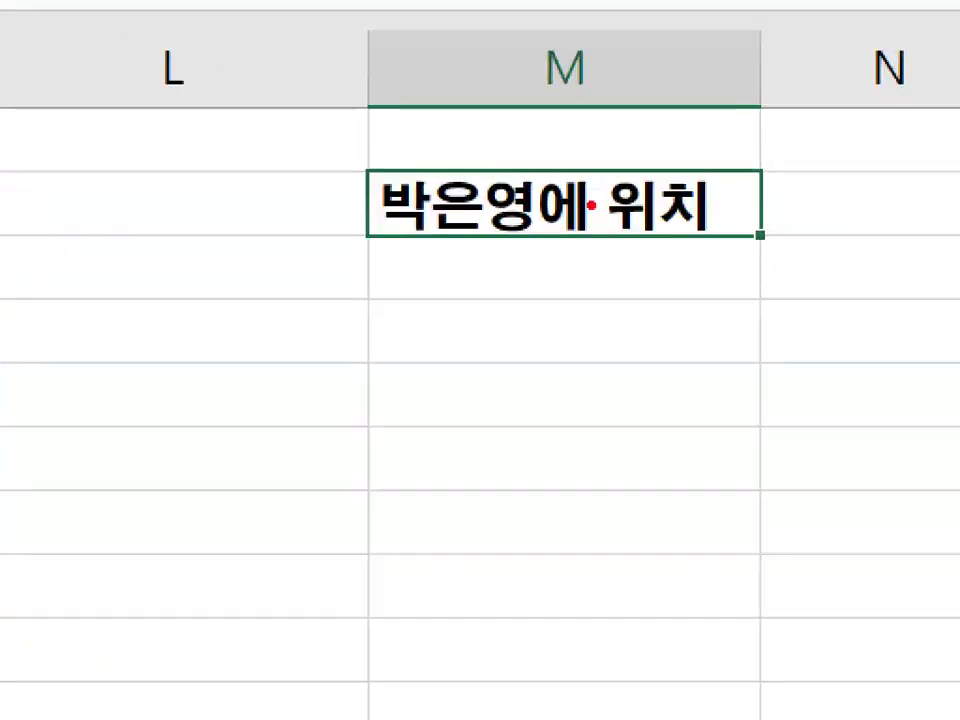
left_click_drag(592, 206, 622, 266)
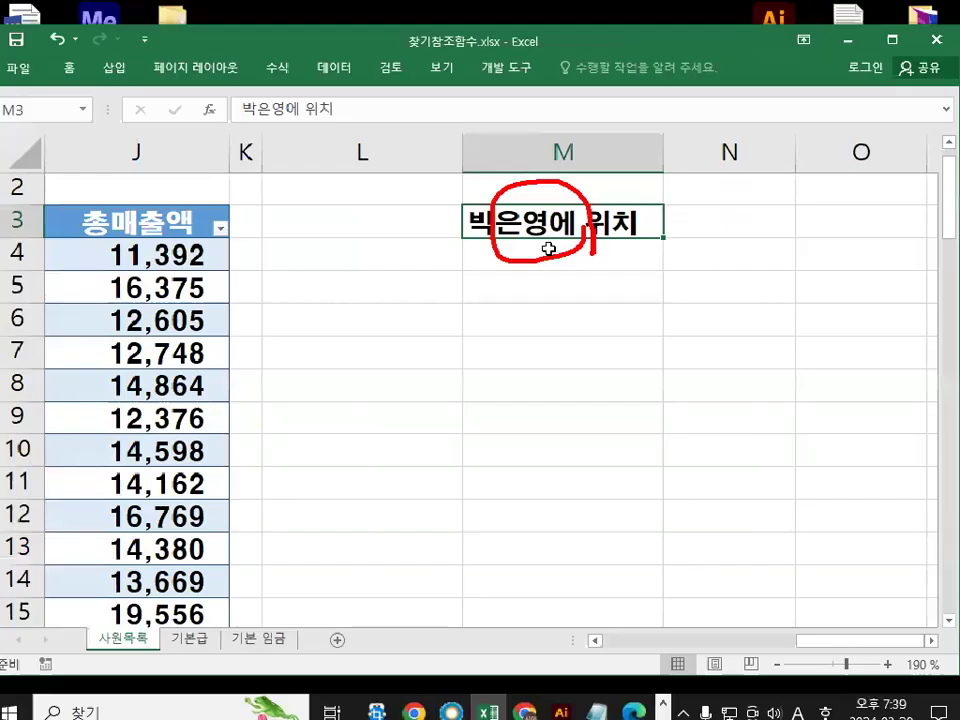
left_click(502, 274)
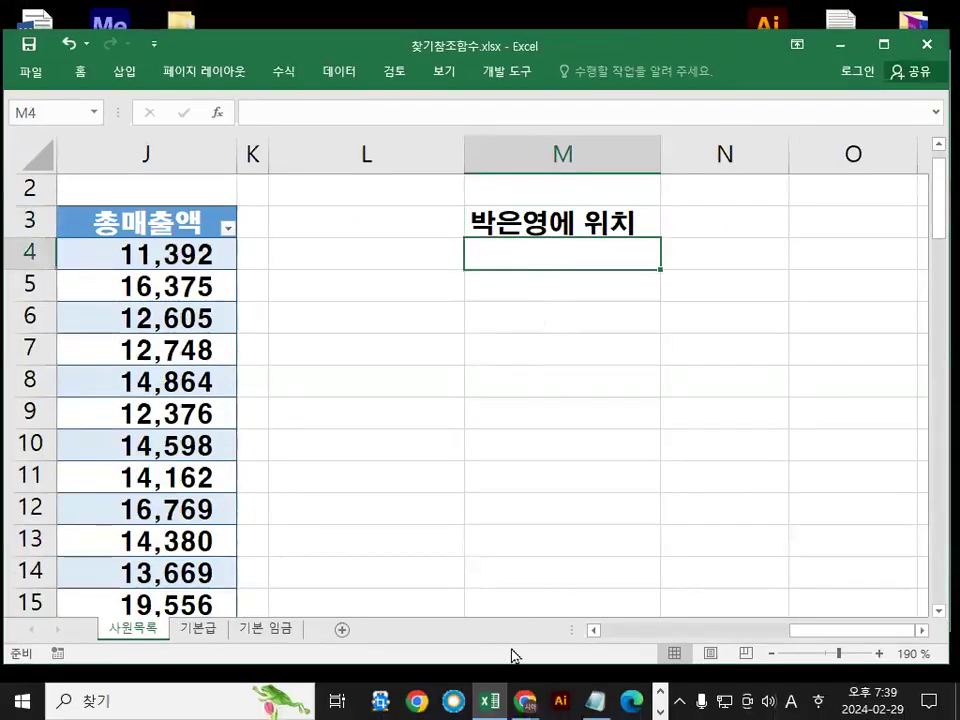
Switch to the Notepad notes and review the 검사값 and 검사범위 arguments of MATCH
left_click(596, 700)
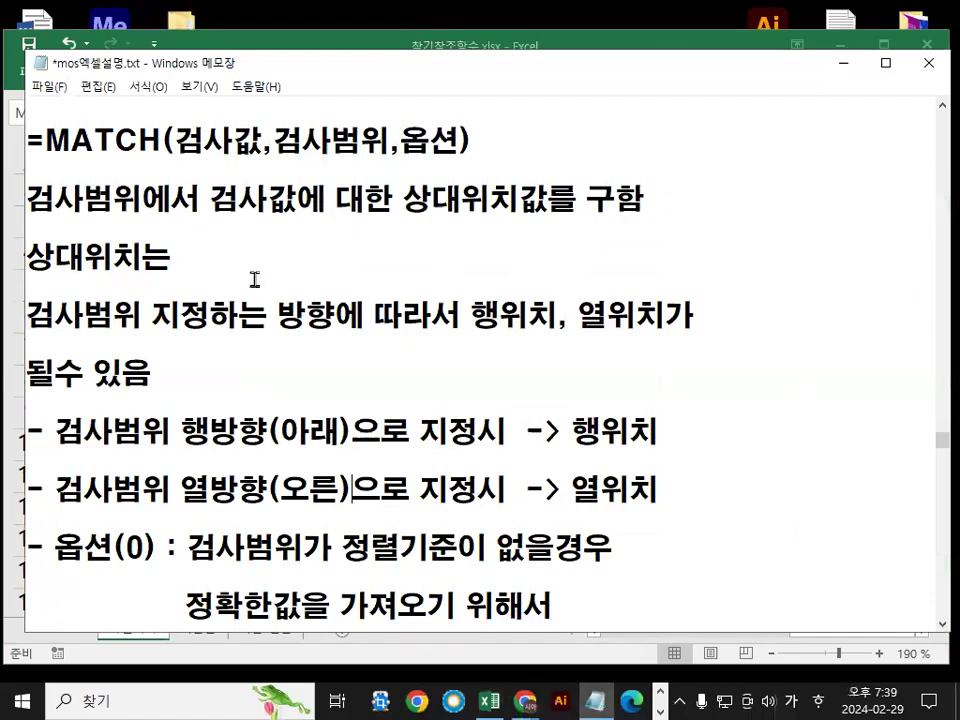
left_click_drag(181, 143, 258, 140)
mouse_move(197, 151)
left_mouse_down()
mouse_move(245, 135)
mouse_move(192, 152)
left_mouse_up()
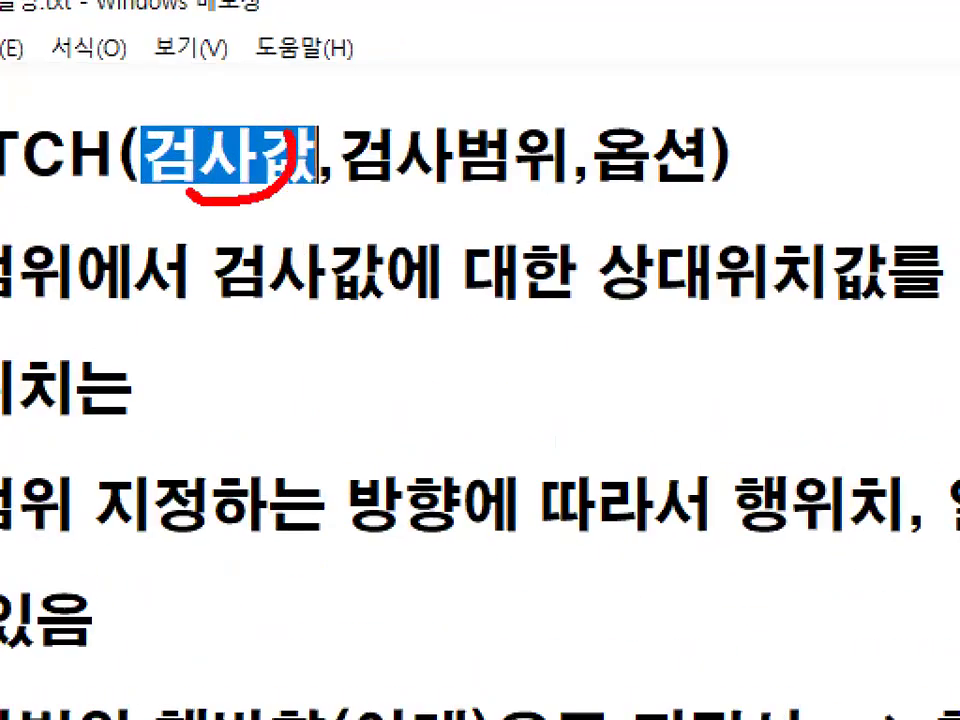
mouse_move(192, 92)
left_mouse_down()
mouse_move(212, 158)
mouse_move(345, 2)
left_mouse_up()
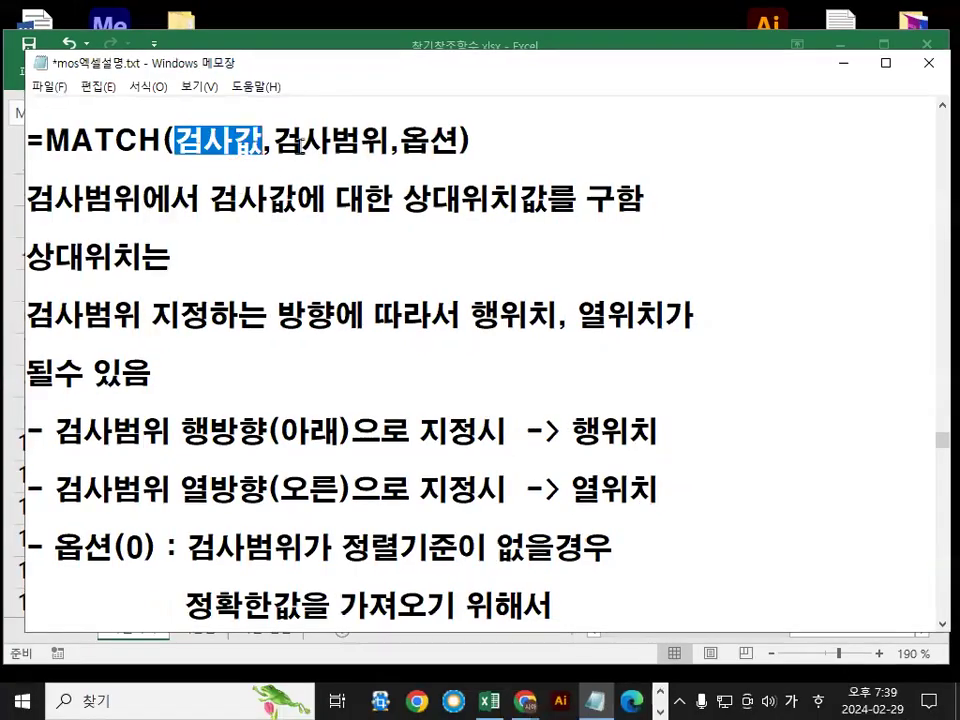
left_click_drag(302, 141, 401, 141)
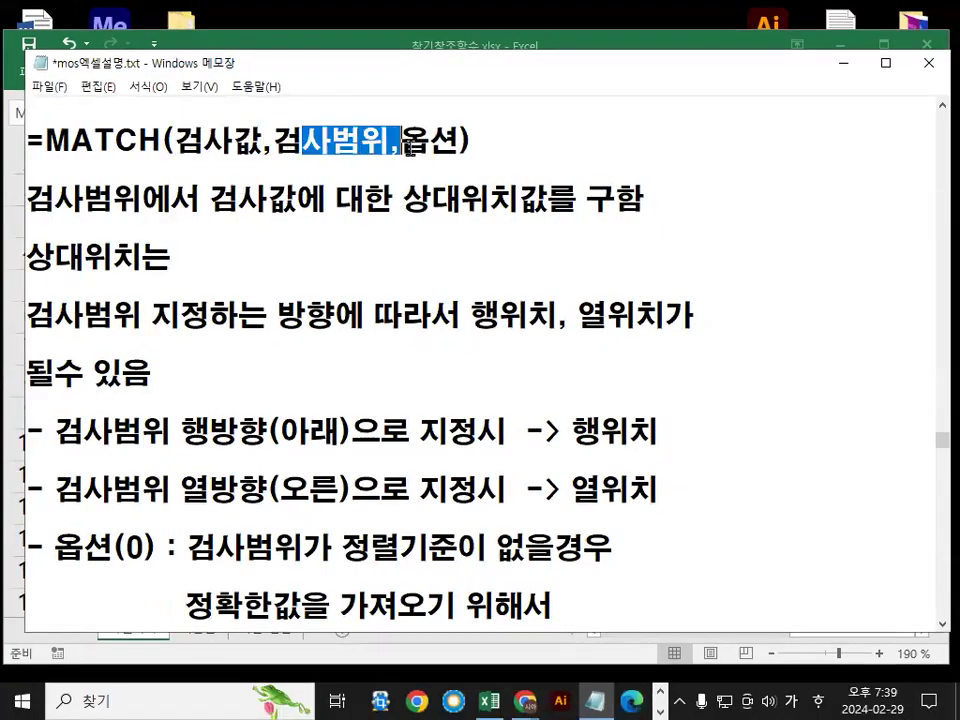
Switch back to Excel and select all employee names in the 성명 column, B4:B52, on the 사원목록 sheet
left_click(381, 53)
left_click_drag(810, 640, 610, 640)
left_click_drag(249, 254, 265, 508)
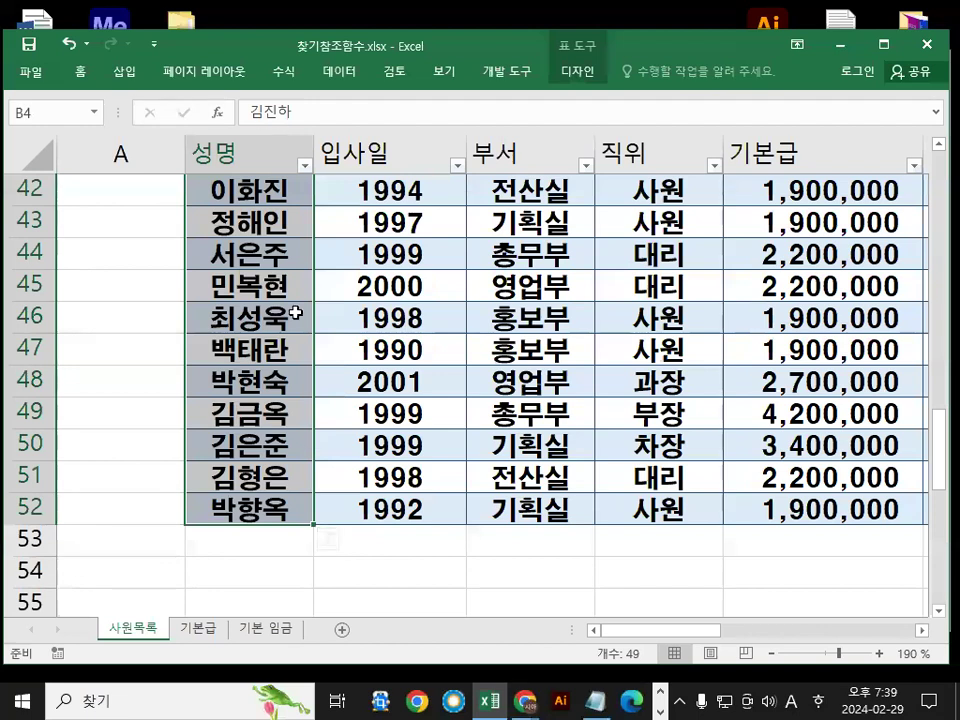
mouse_move(147, 168)
left_mouse_down()
mouse_move(140, 412)
mouse_move(203, 310)
left_mouse_up()
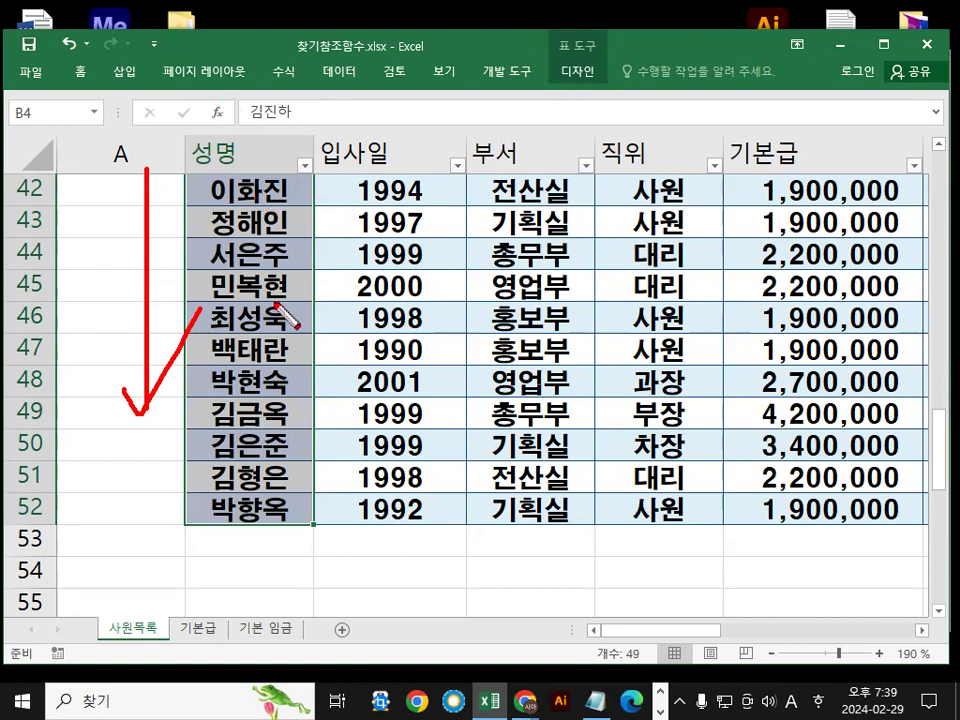
key("Escape")
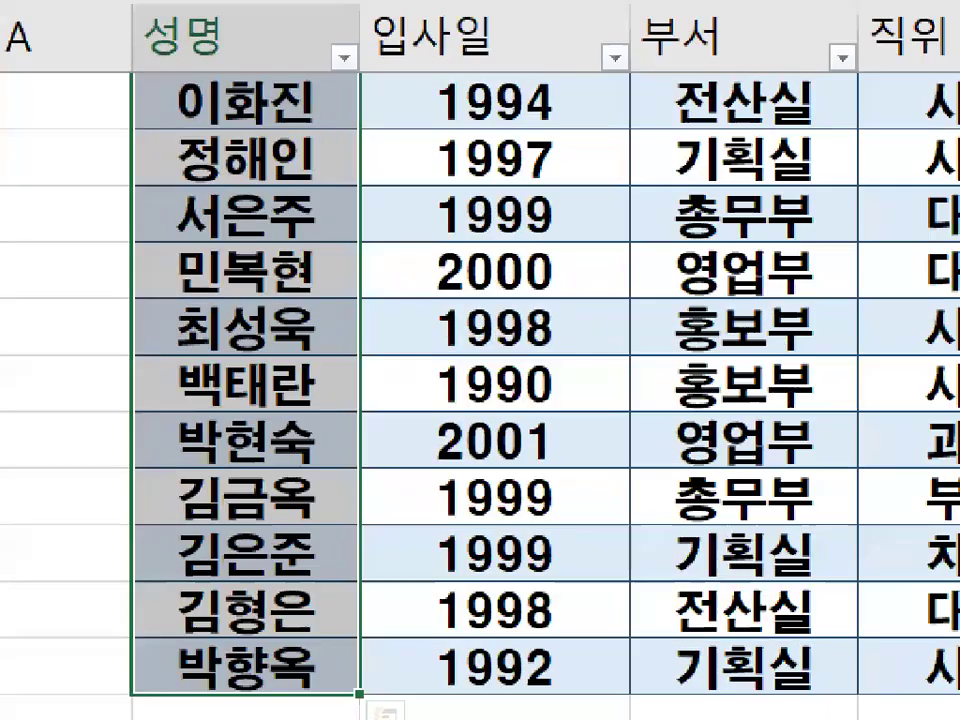
mouse_move(342, 329)
left_mouse_down()
mouse_move(160, 412)
mouse_move(345, 365)
left_mouse_up()
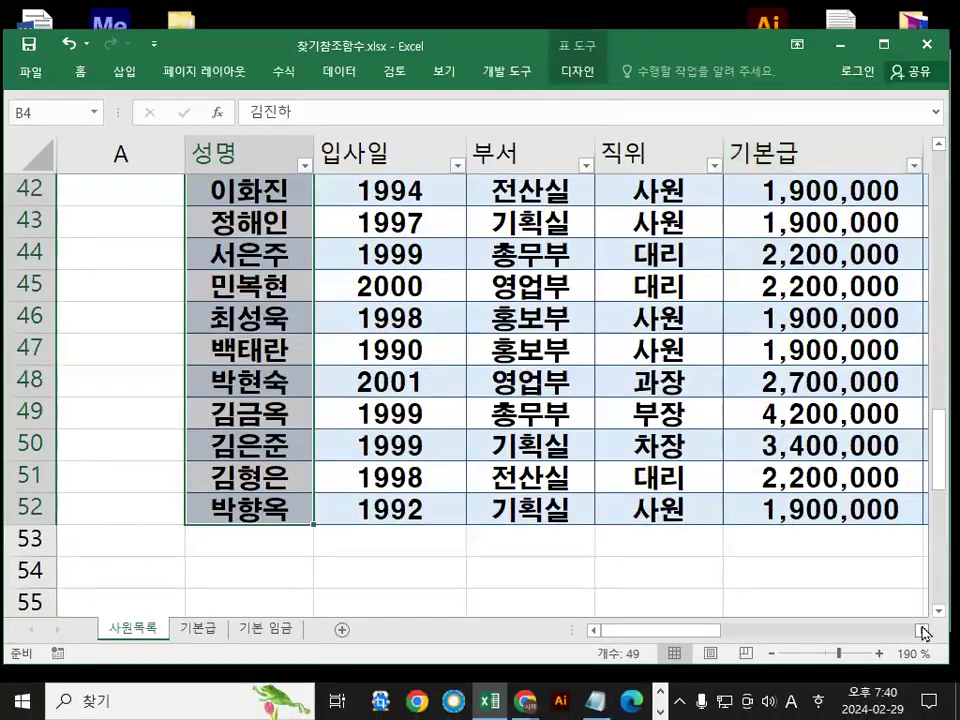
Start a MATCH formula in cell M4 below the employee-position heading on the 사원목록 sheet
left_click(922, 630)
left_click(922, 630)
left_click(922, 630)
left_click(922, 630)
scroll(711, 481, "up", 7)
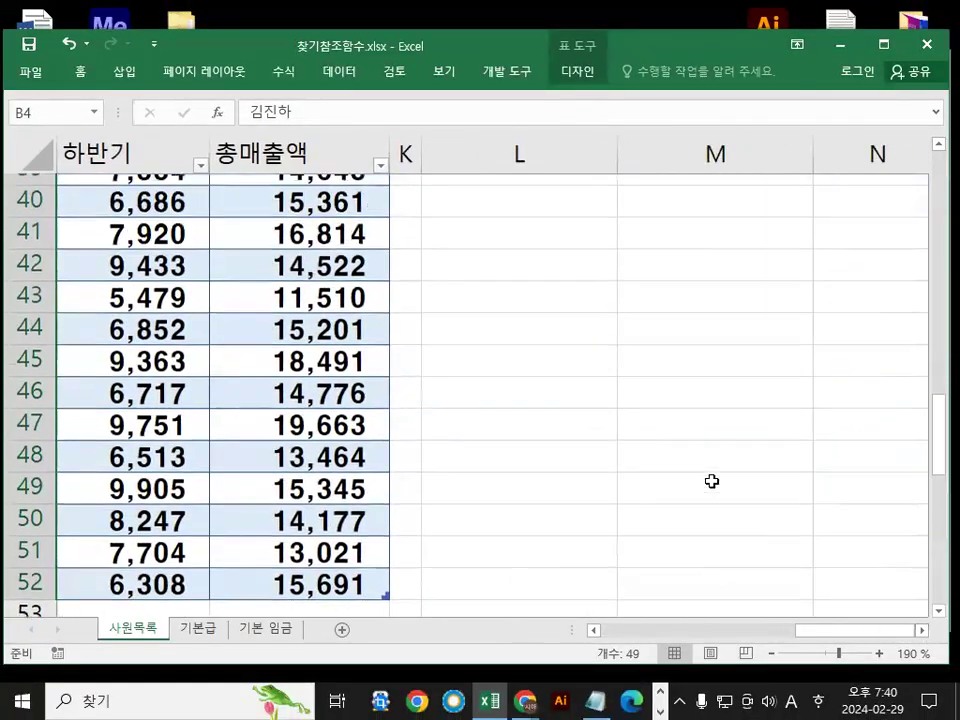
scroll(711, 481, "up", 7)
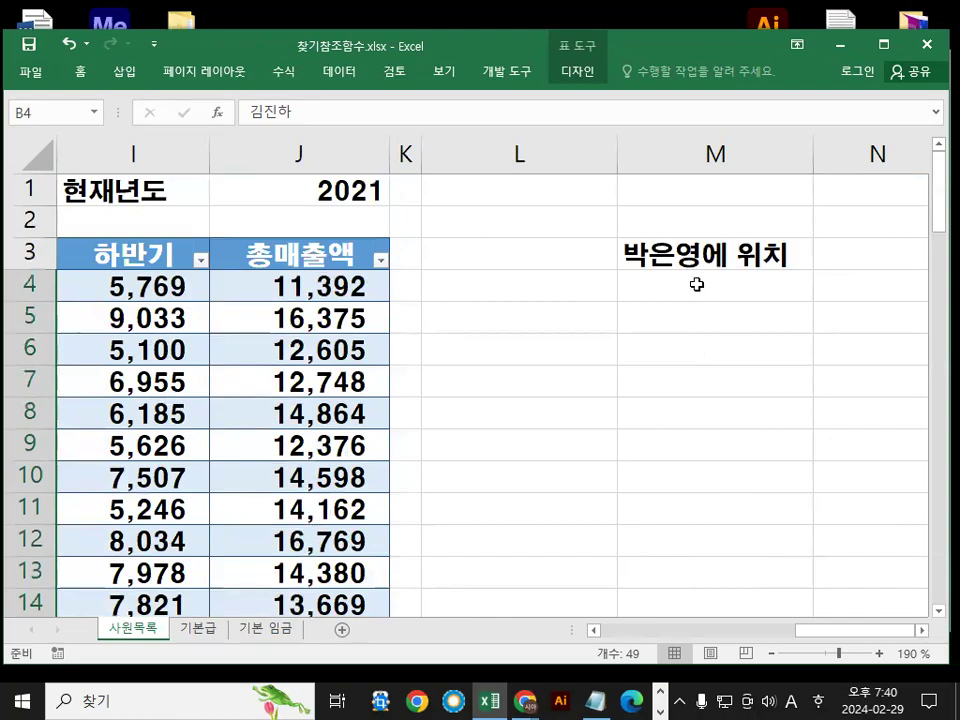
left_click(697, 285)
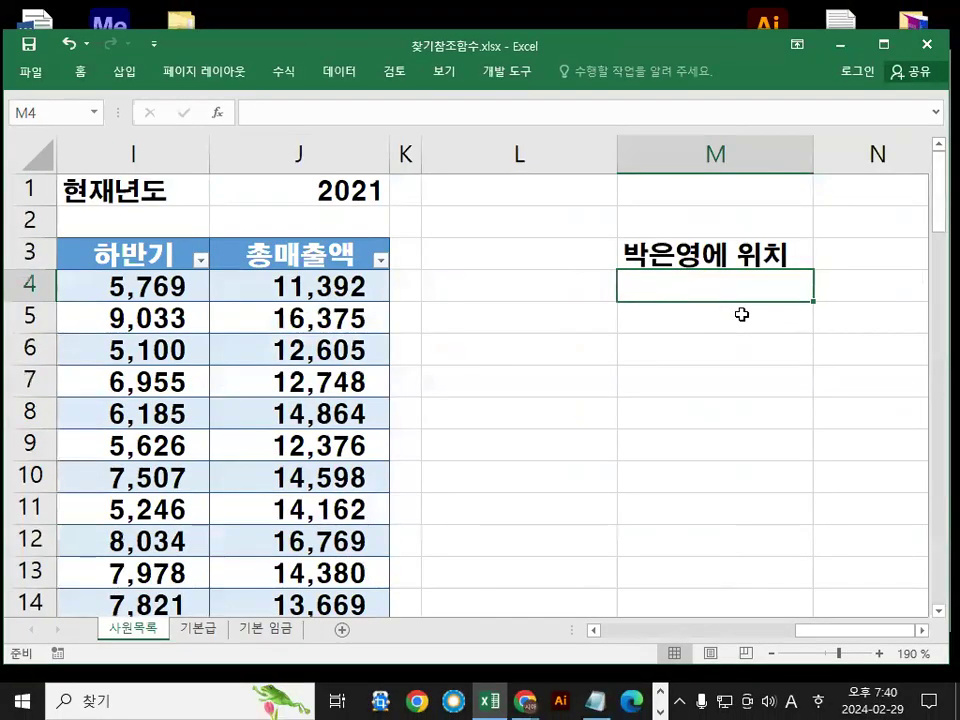
type("=")
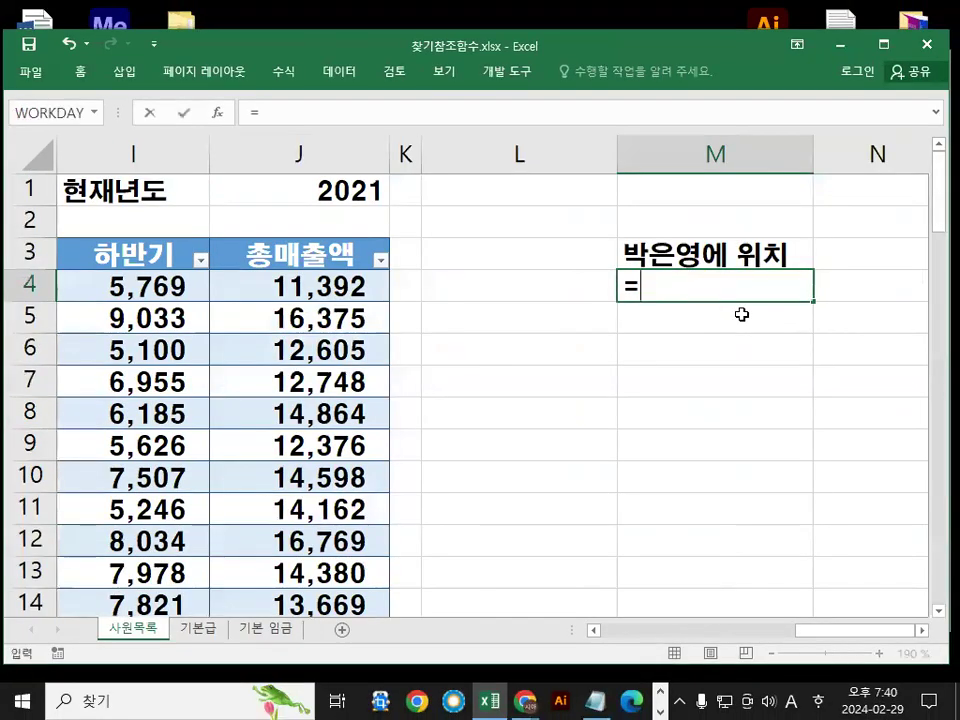
type("MA")
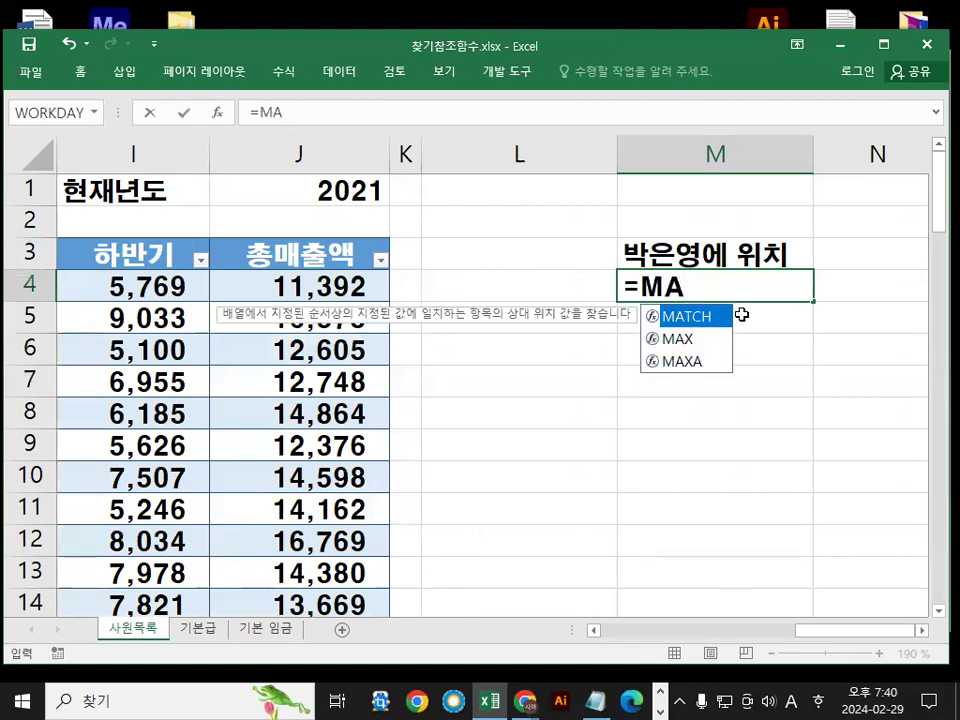
key("Tab")
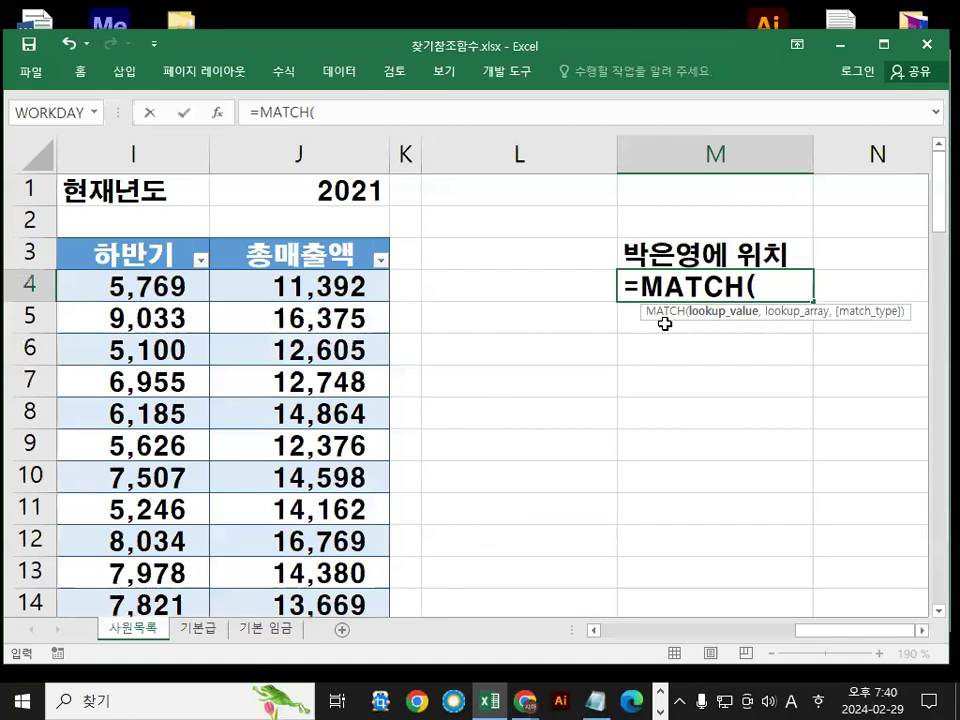
Enter the employee's full name from the M3 heading, in Korean and in quotation marks, as the MATCH lookup value
type("QKR")
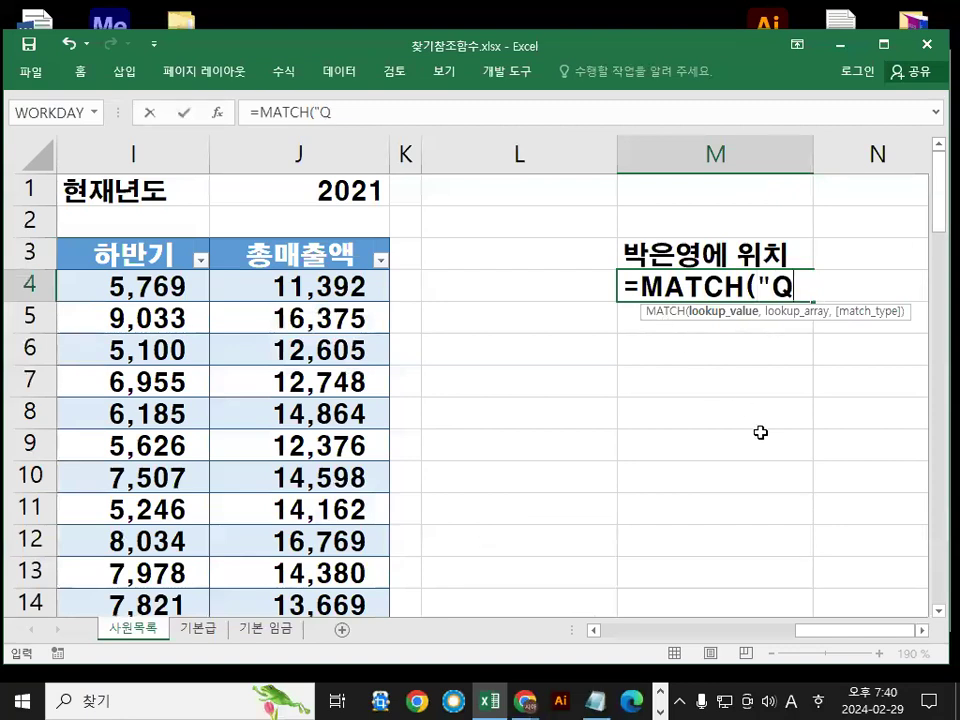
key("BackSpace")
key("BackSpace")
key("BackSpace")
key("Hangul")
type("박은영")
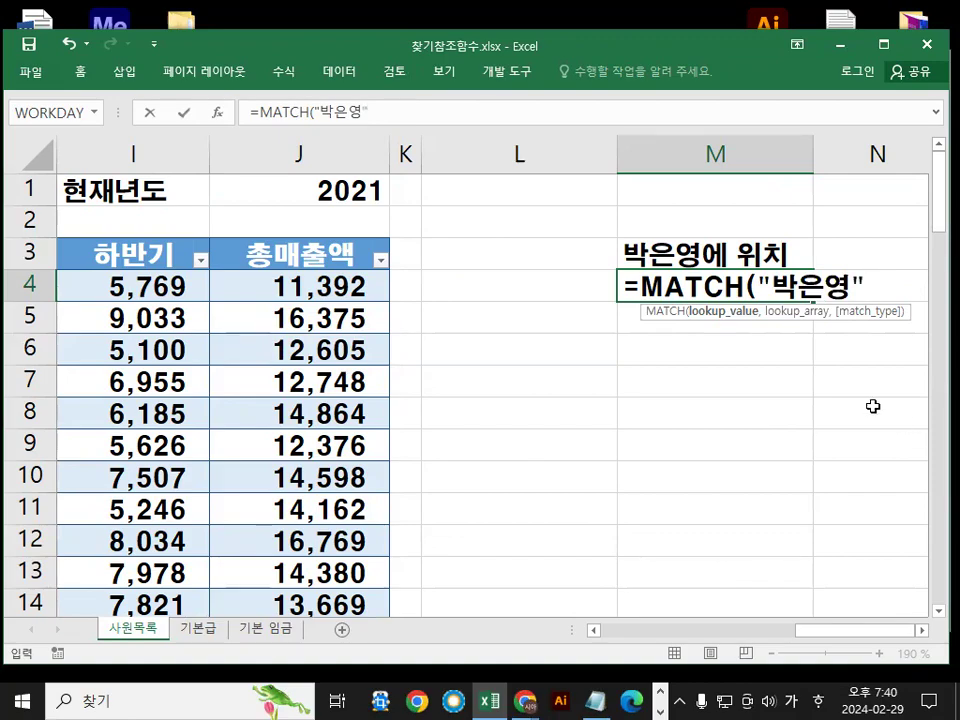
type("\"")
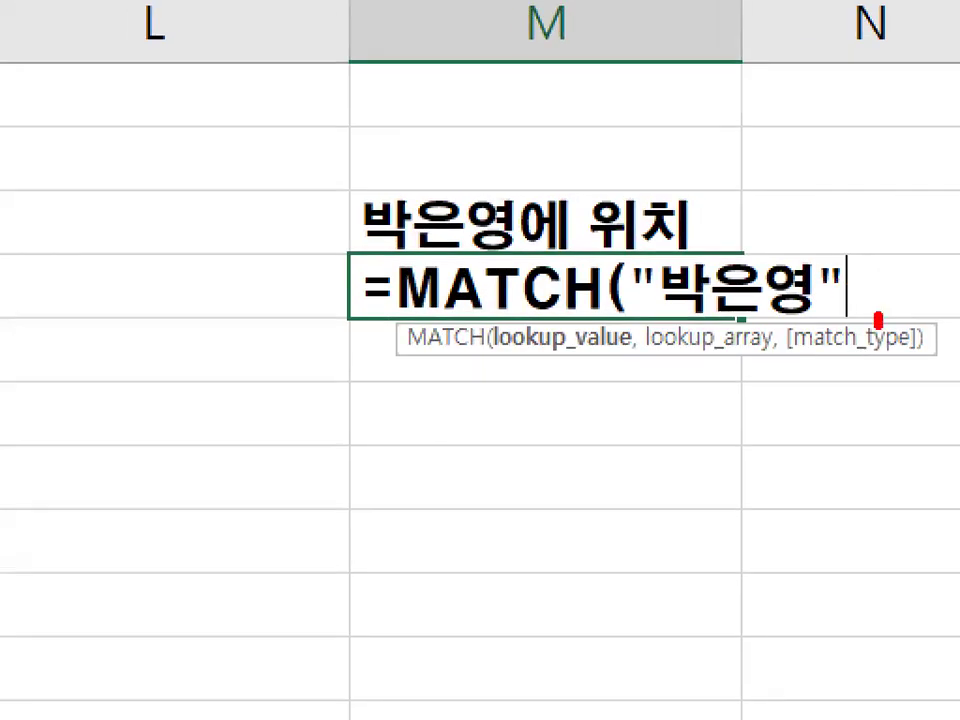
mouse_move(878, 320)
left_mouse_down()
mouse_move(632, 302)
mouse_move(879, 318)
left_mouse_up()
mouse_move(705, 200)
left_mouse_down()
mouse_move(707, 225)
mouse_move(845, 52)
left_mouse_up()
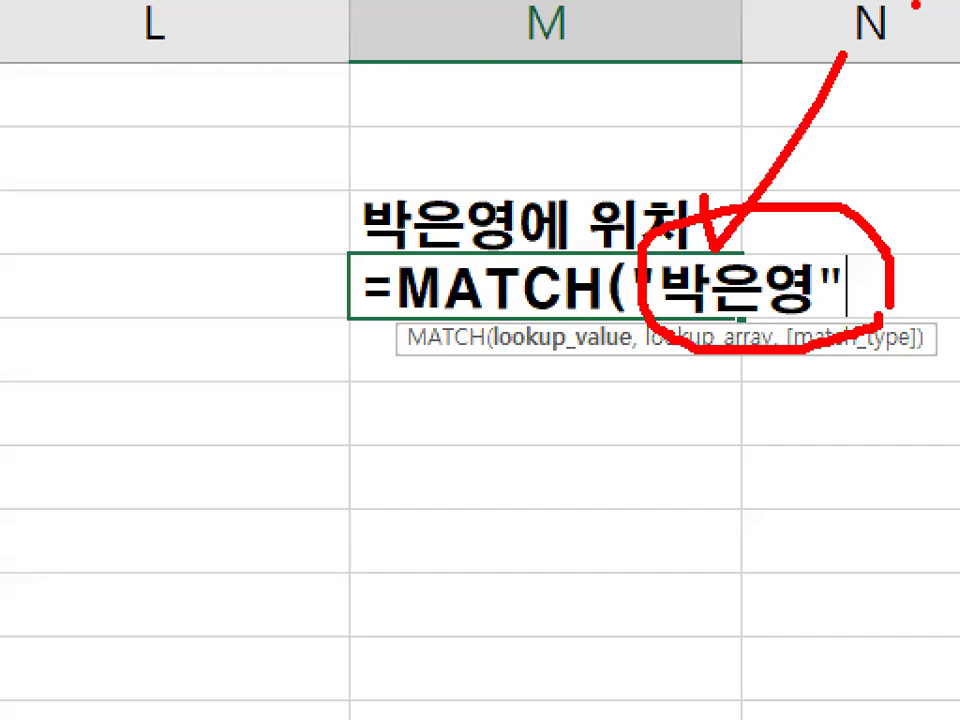
key("Escape")
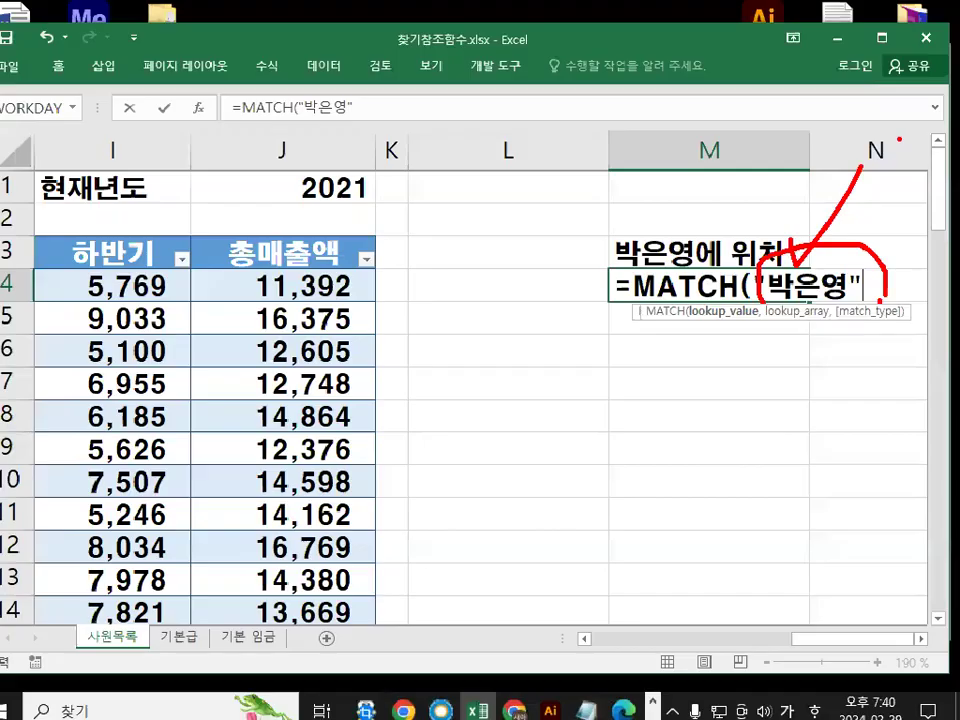
Set the MATCH lookup array to all employee names in the 성명 column, B4:B52 (표1[성명])
type(",")
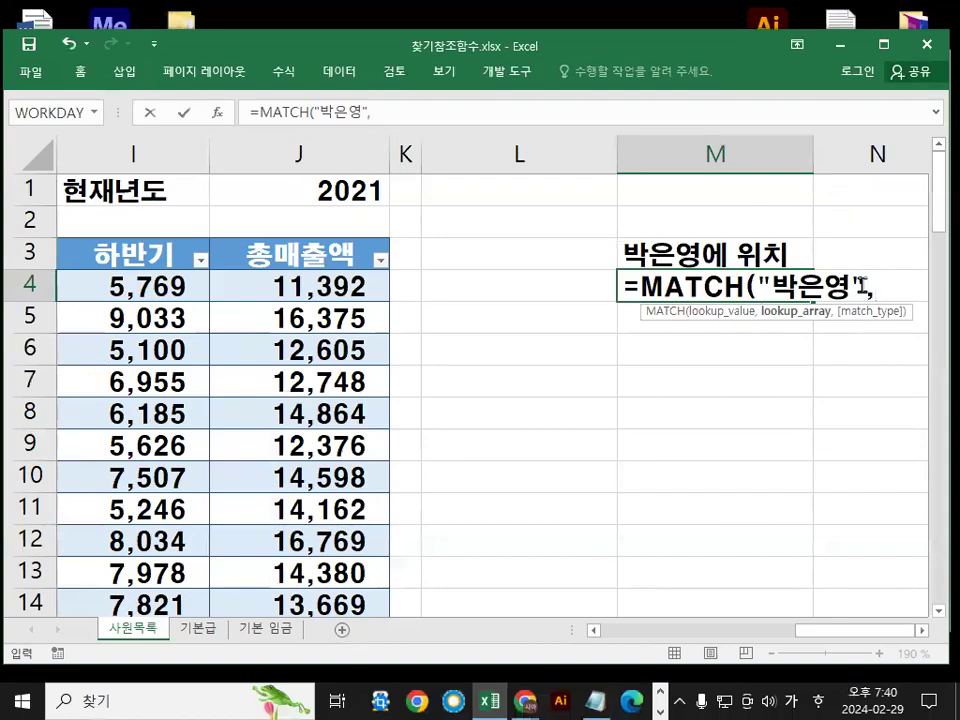
left_click_drag(831, 636, 515, 638)
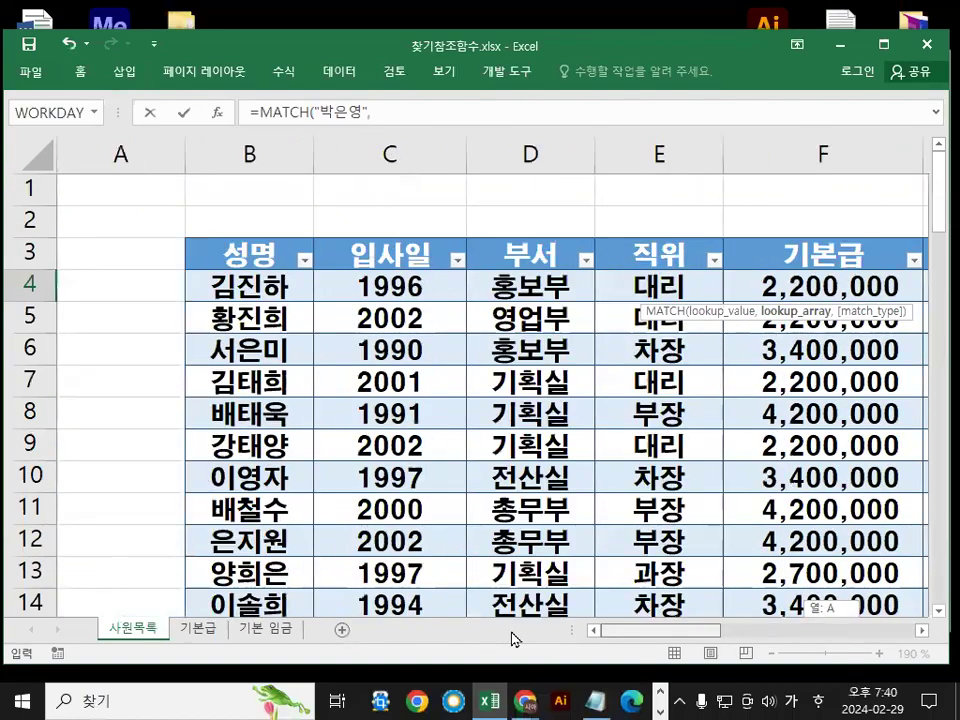
key("ctrl+1")
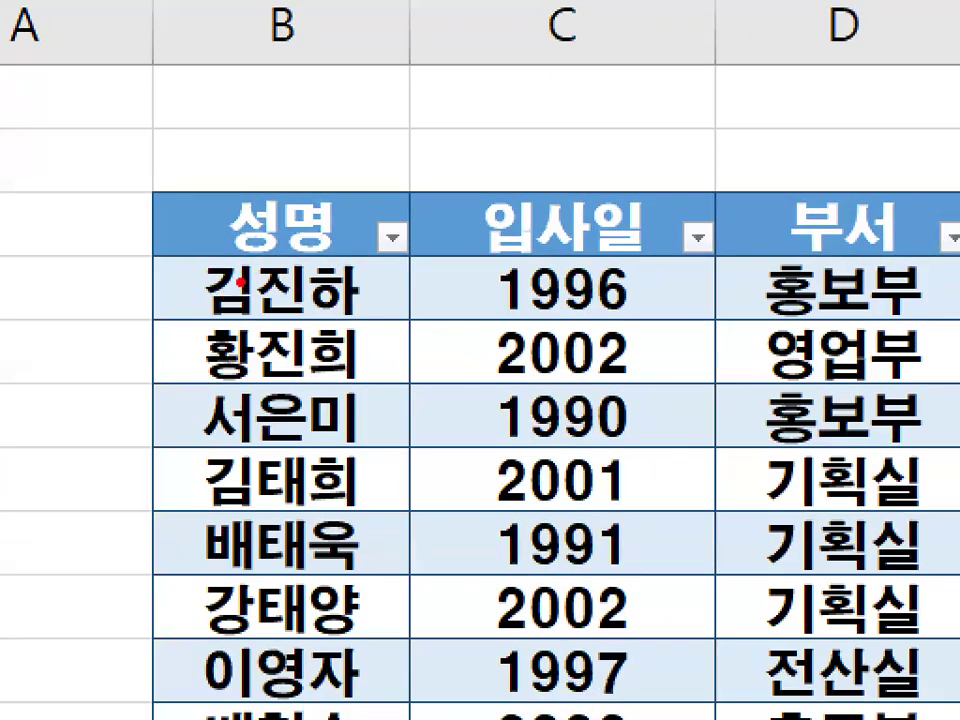
left_click_drag(242, 284, 240, 568)
mouse_move(197, 531)
left_mouse_down()
mouse_move(229, 589)
mouse_move(375, 332)
left_mouse_up()
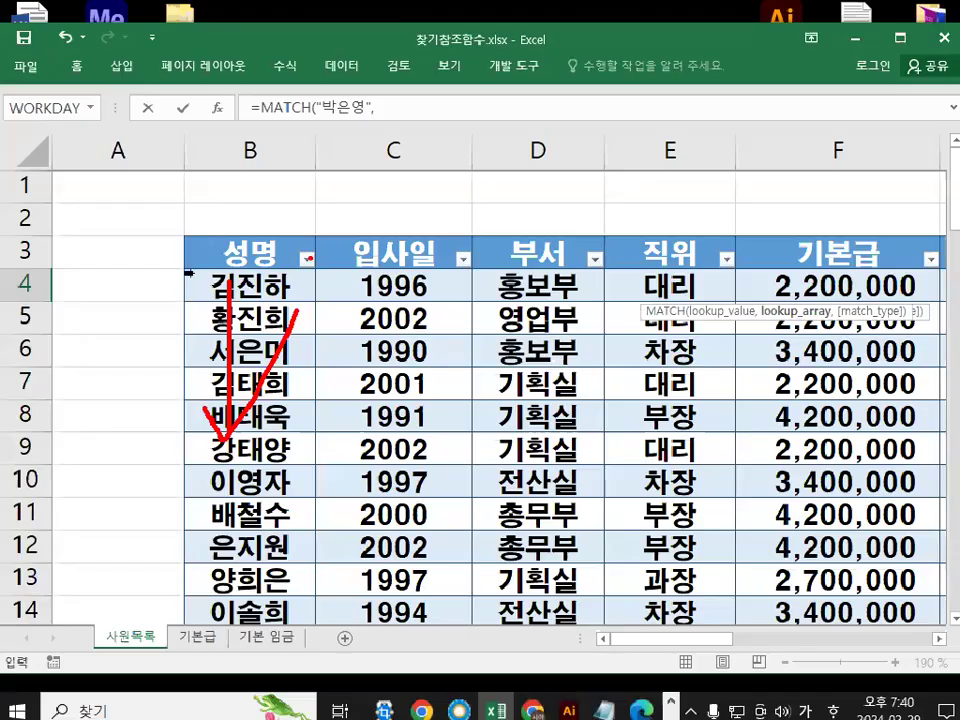
key("Escape")
mouse_move(248, 286)
left_mouse_down()
mouse_move(303, 568)
mouse_move(268, 581)
mouse_move(268, 541)
left_mouse_up()
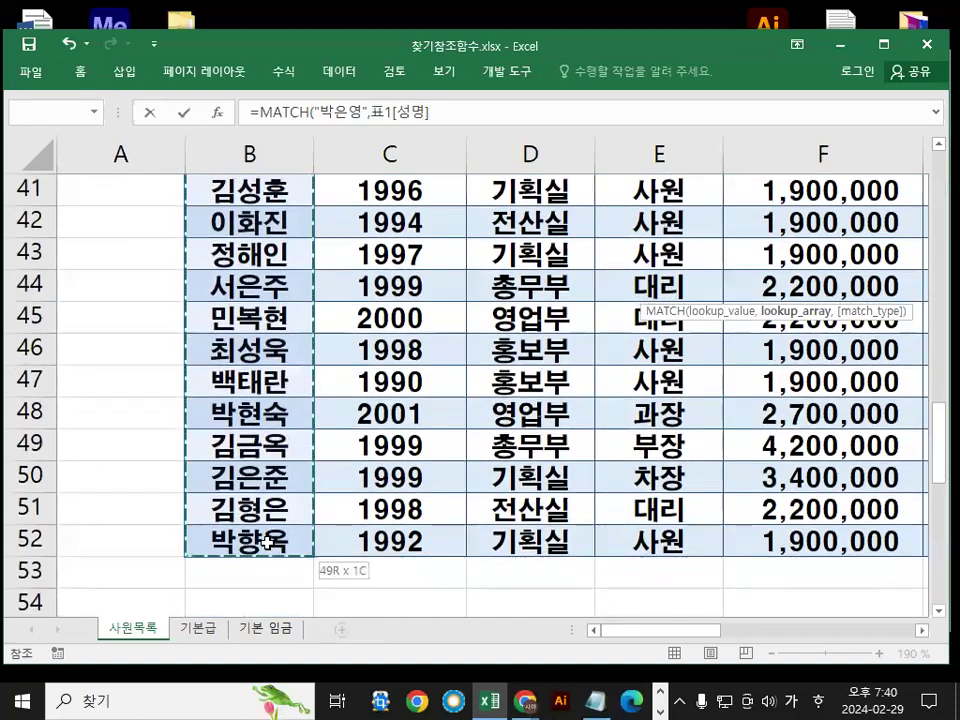
left_click_drag(677, 632, 906, 630)
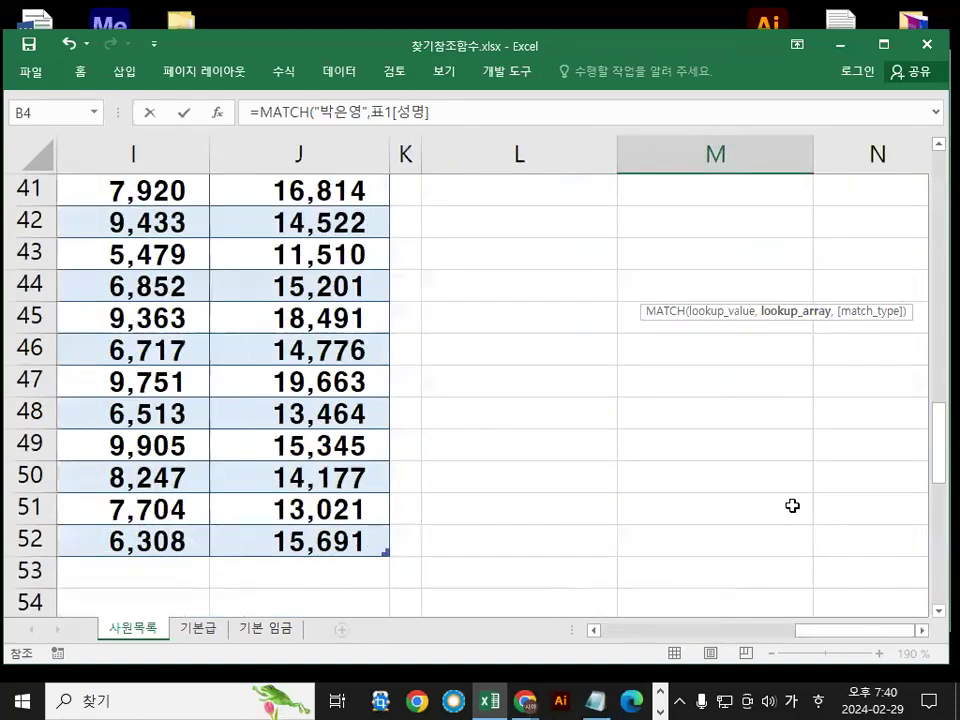
scroll(792, 505, "up", 13)
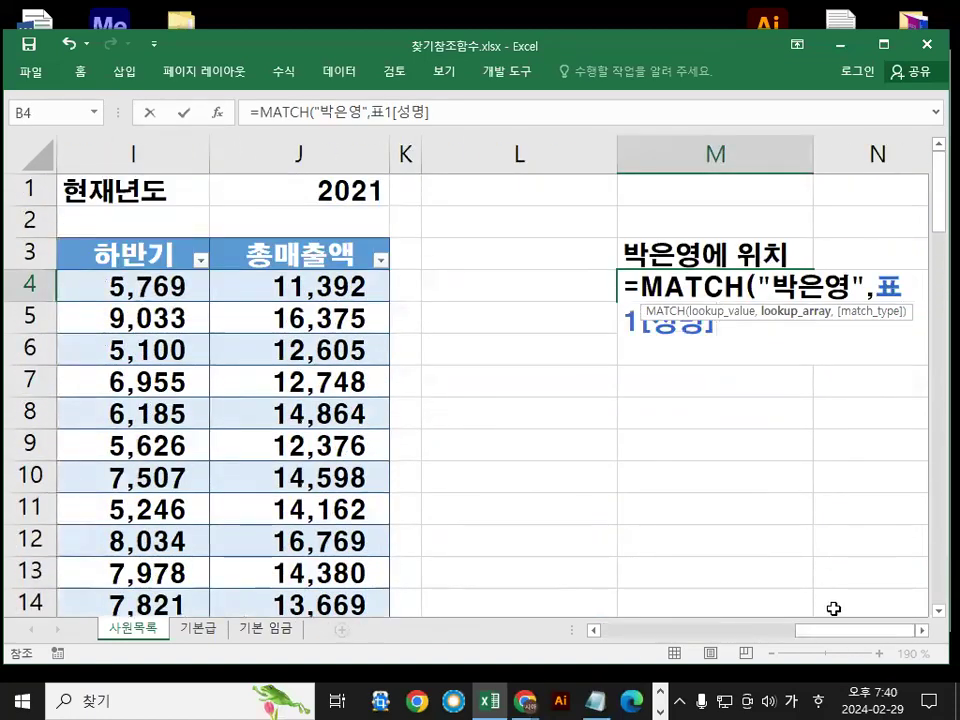
left_click(921, 632)
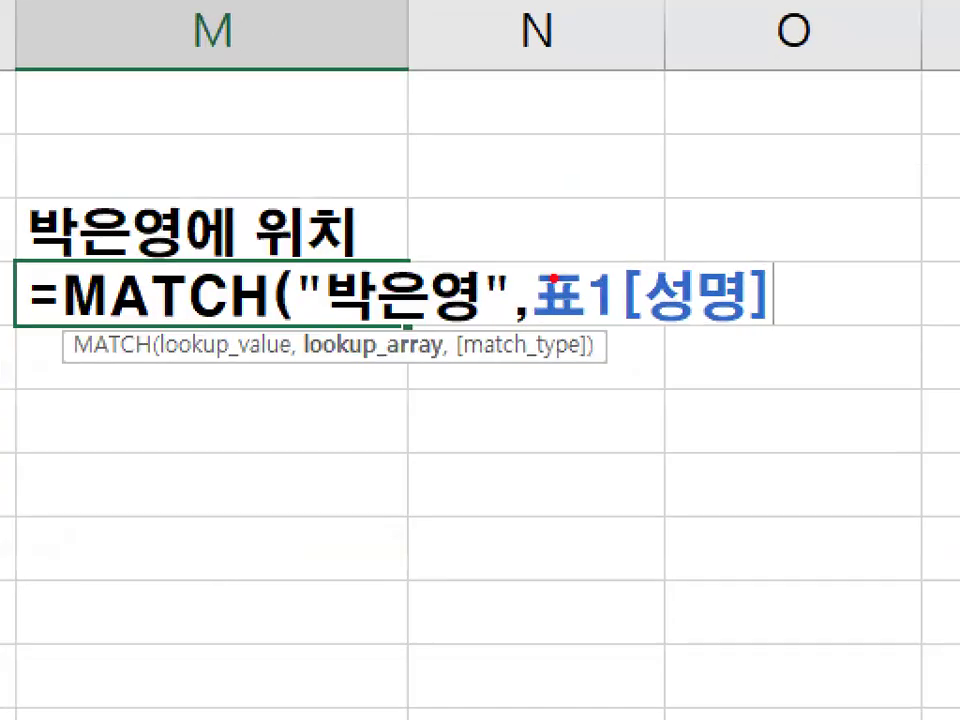
mouse_move(760, 310)
left_mouse_down()
mouse_move(536, 326)
mouse_move(696, 240)
mouse_move(789, 317)
left_mouse_up()
mouse_move(614, 215)
left_mouse_down()
mouse_move(678, 240)
mouse_move(745, 137)
left_mouse_up()
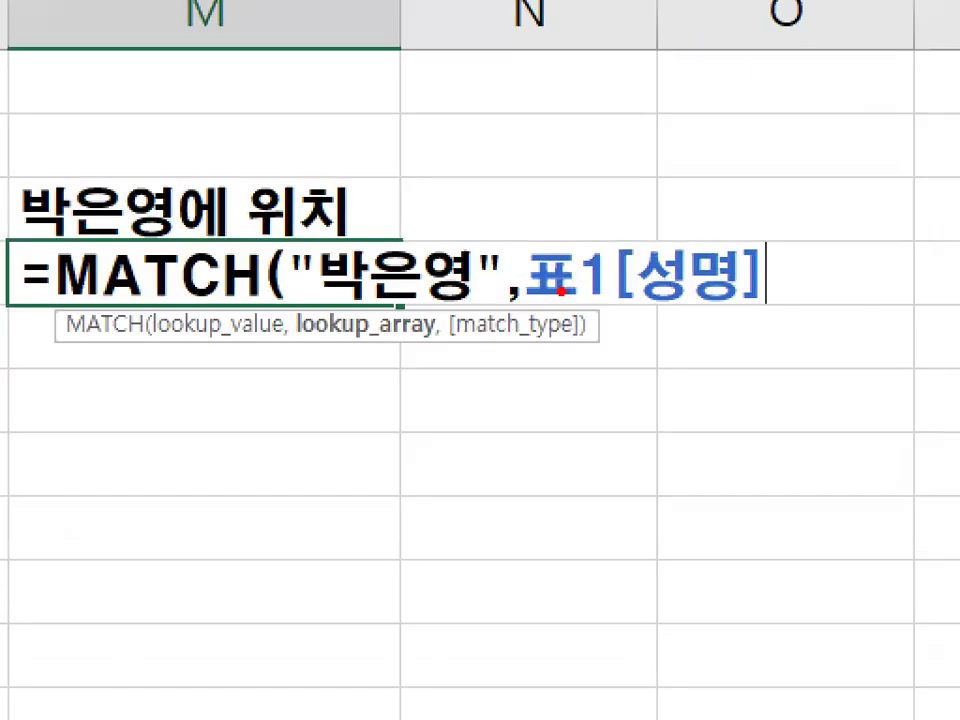
left_click_drag(570, 311, 612, 318)
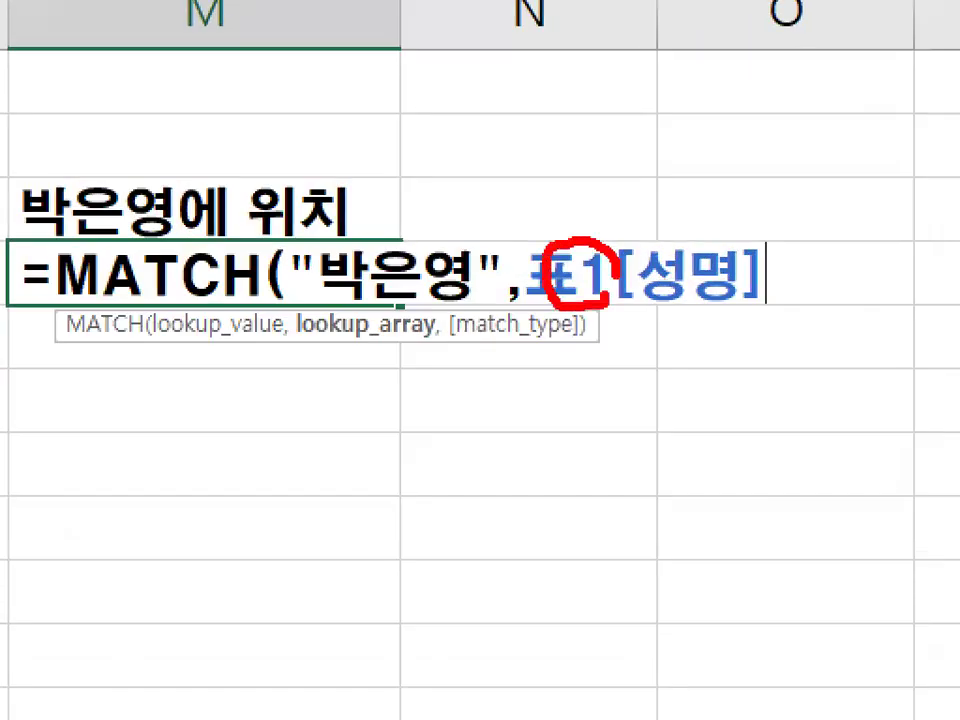
key("Escape")
key("ctrl+2")
left_click_drag(580, 243, 638, 212)
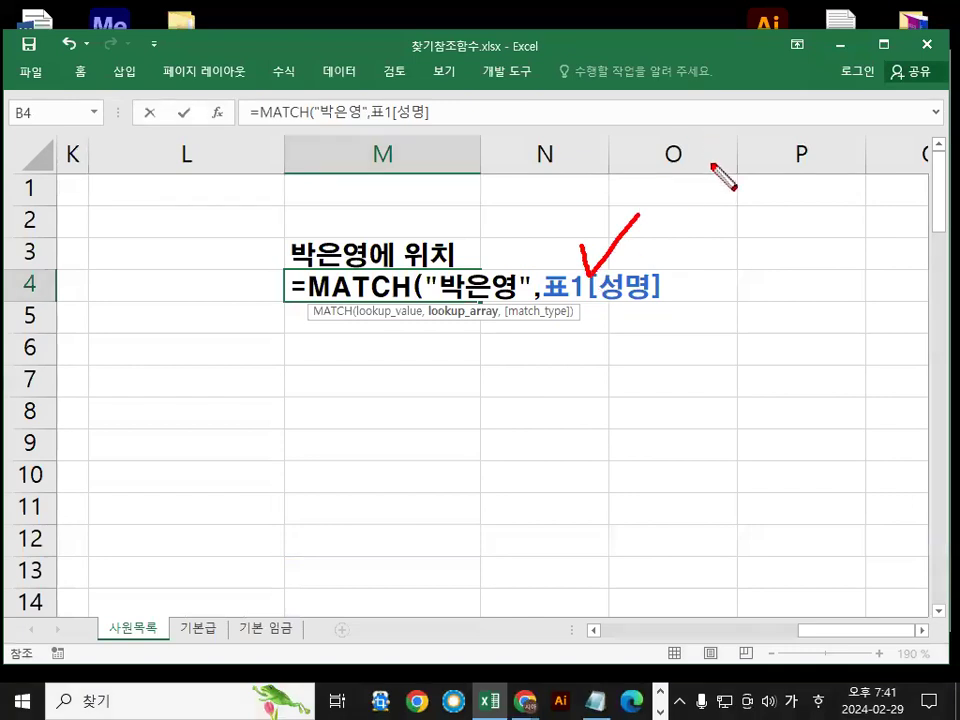
key("Escape")
Set the MATCH match type to 0 for an exact match, then close and enter the formula in M4
type(",")
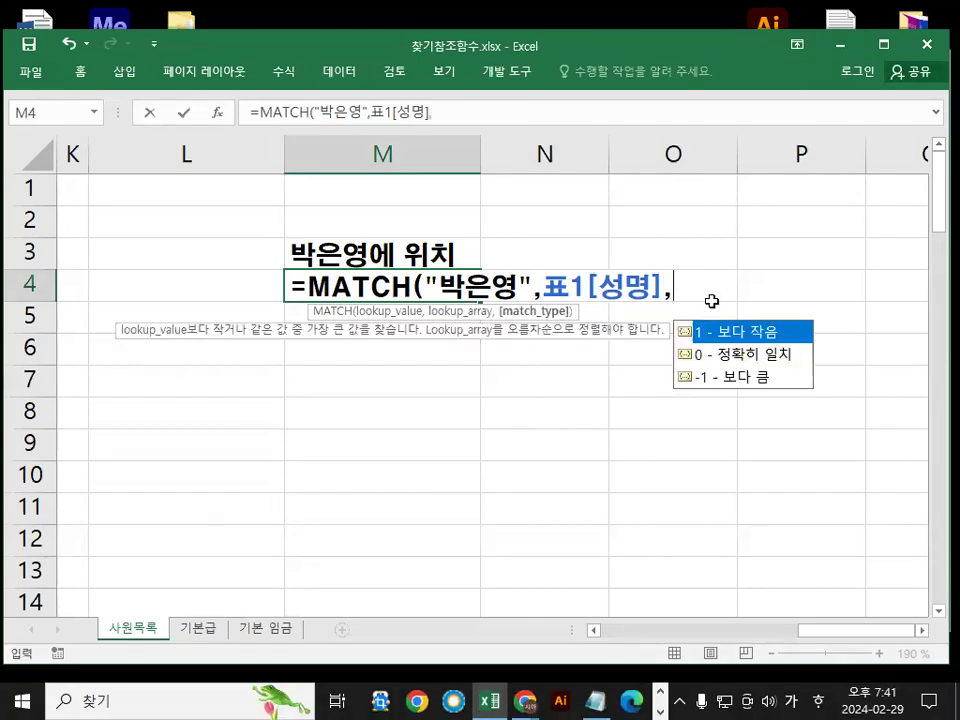
type("0")
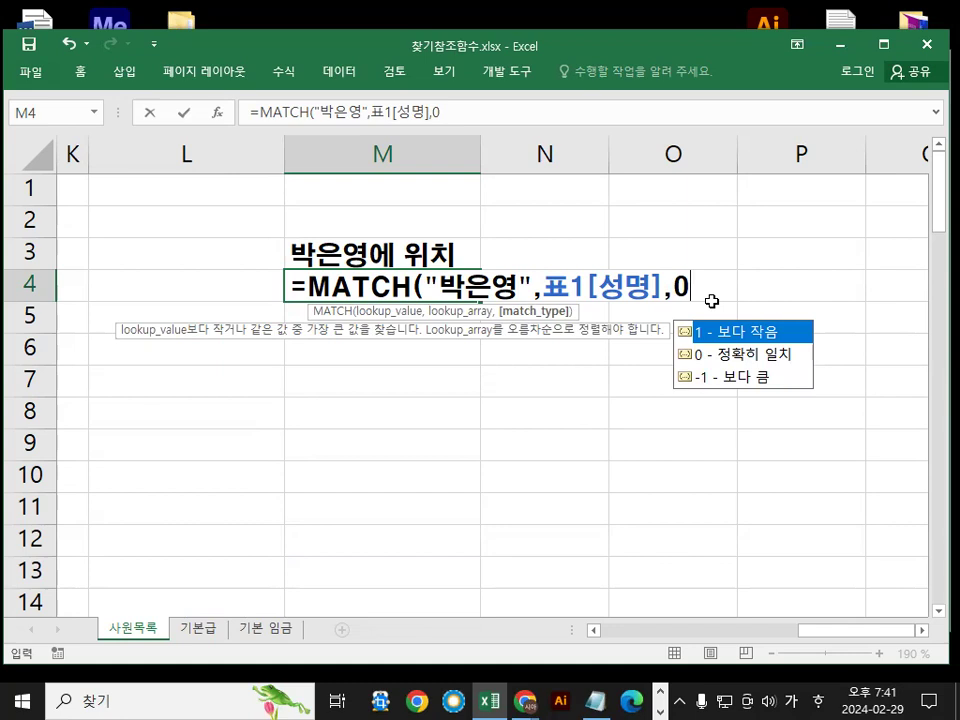
type(")")
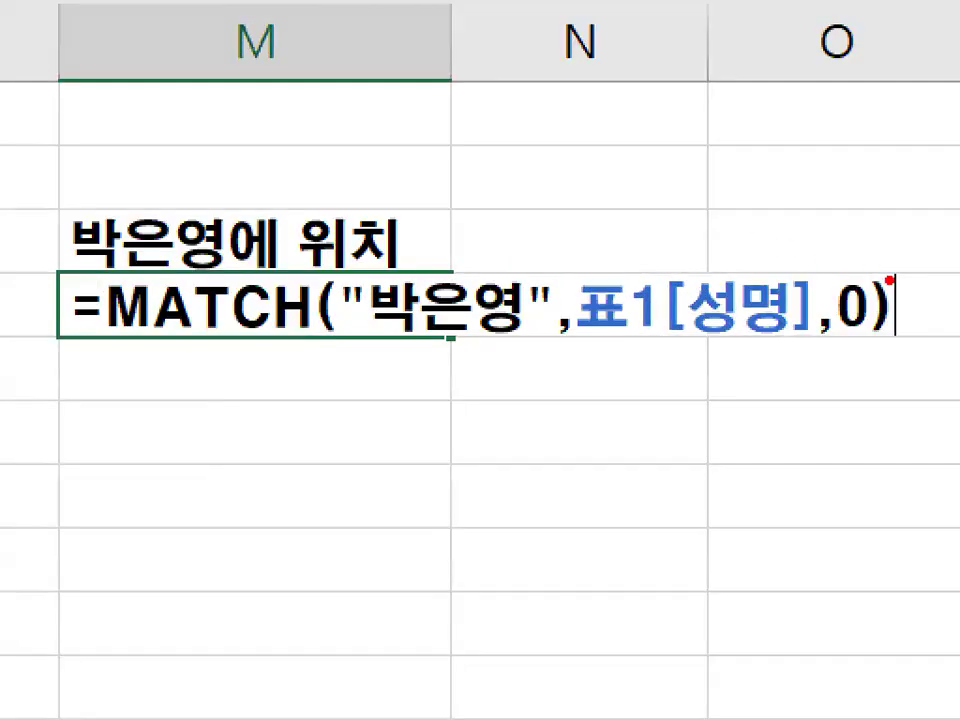
mouse_move(892, 316)
left_mouse_down()
mouse_move(866, 322)
mouse_move(890, 336)
left_mouse_up()
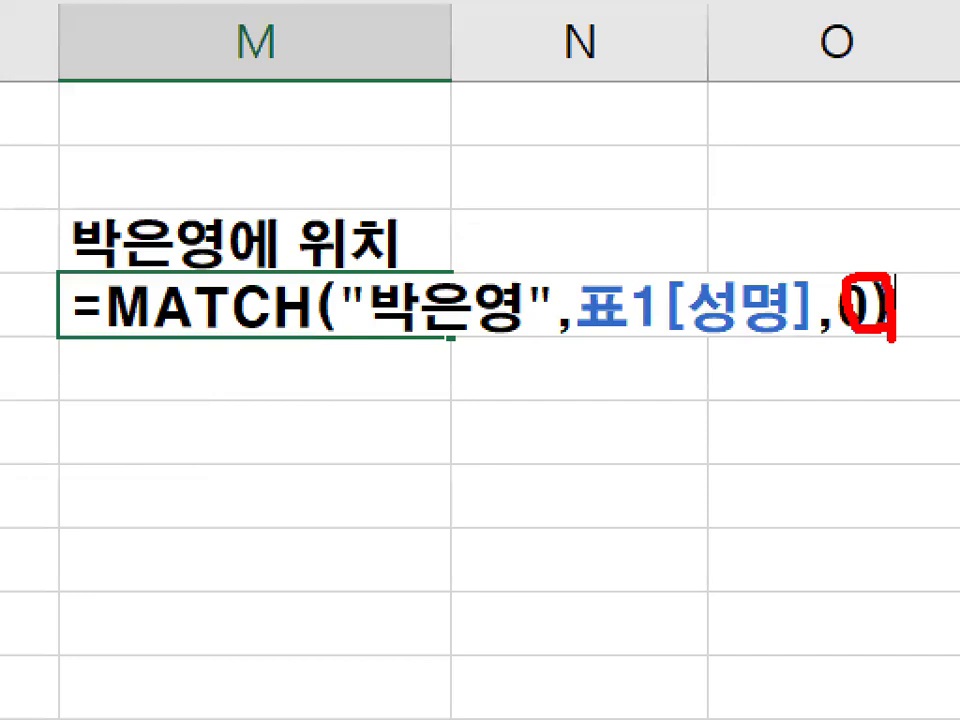
left_click_drag(825, 235, 917, 155)
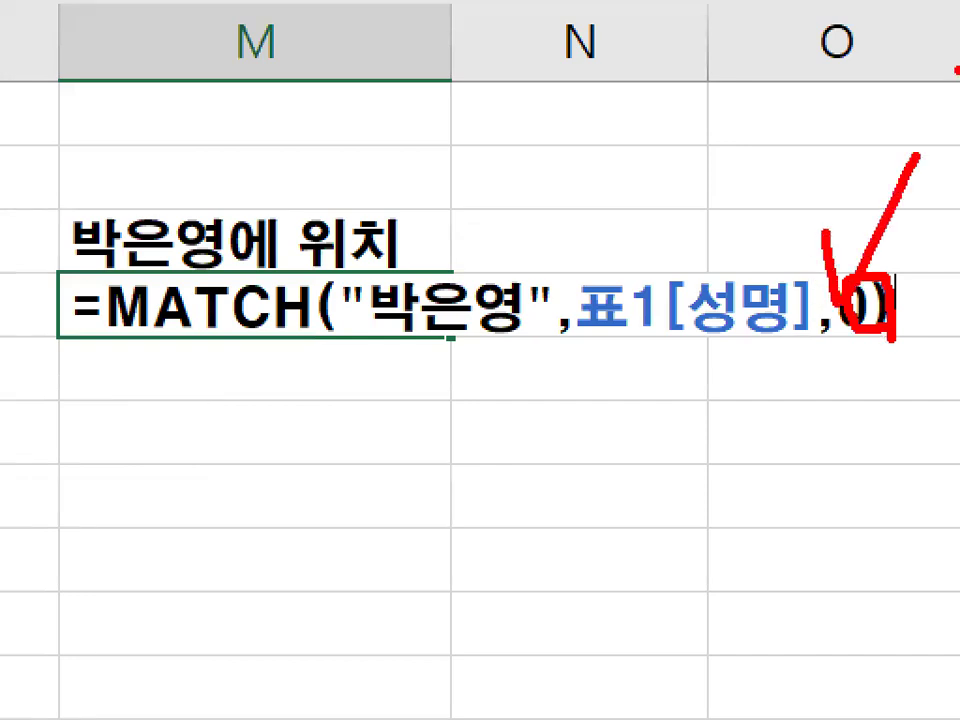
key("Return")
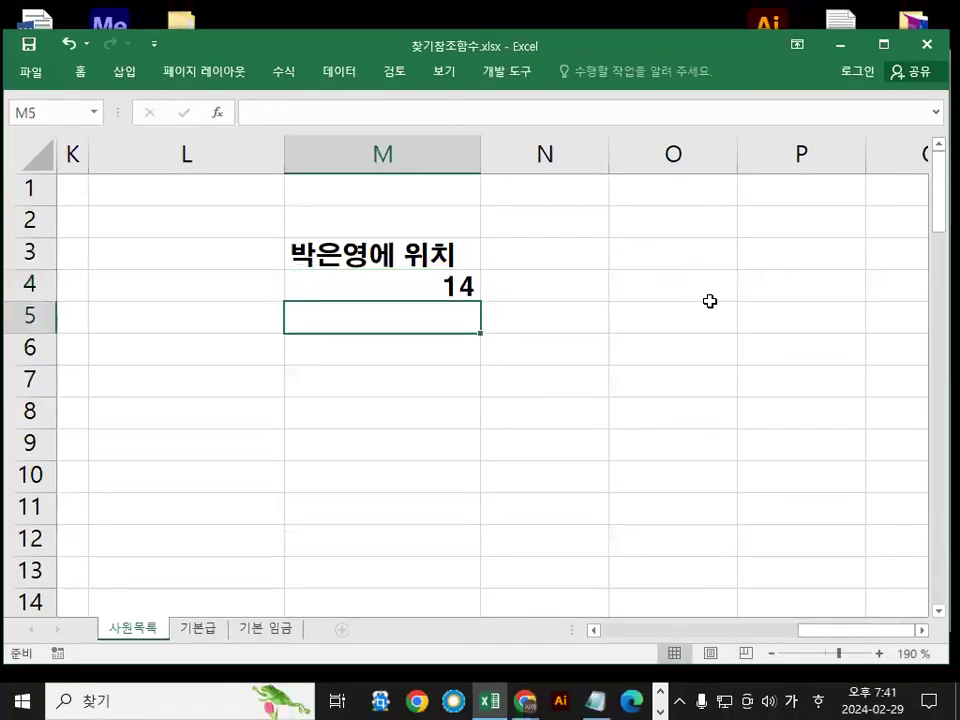
Number the rows beside the 성명 column by entering 1 in A4 and filling a consecutive series down column A to 54
left_click(448, 287)
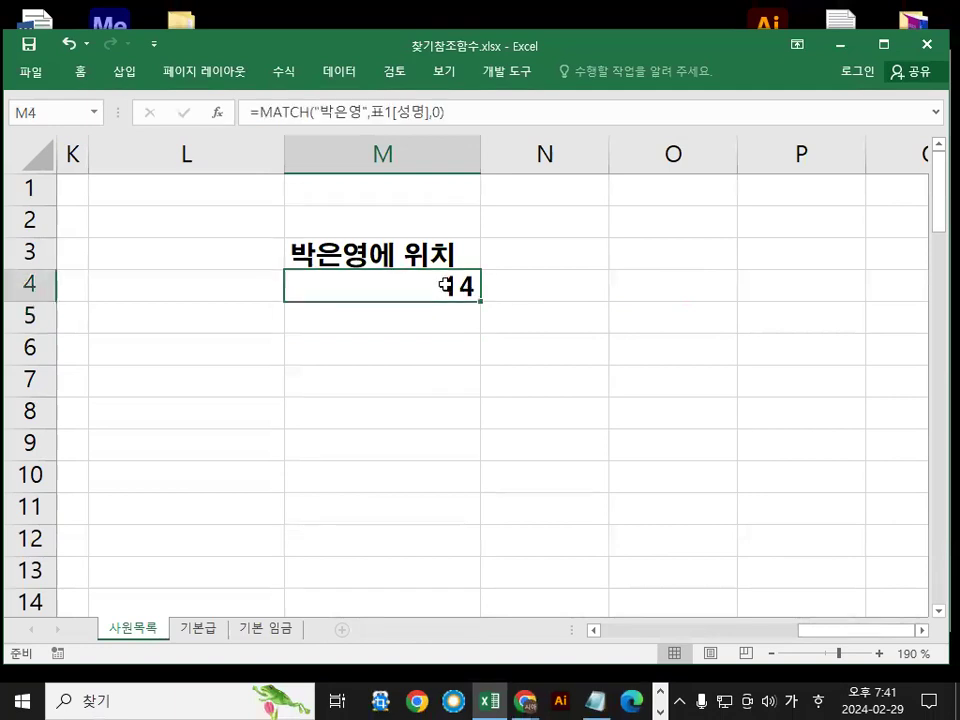
left_click_drag(853, 631, 657, 631)
left_click(157, 287)
type("1")
key("Return")
left_click(132, 281)
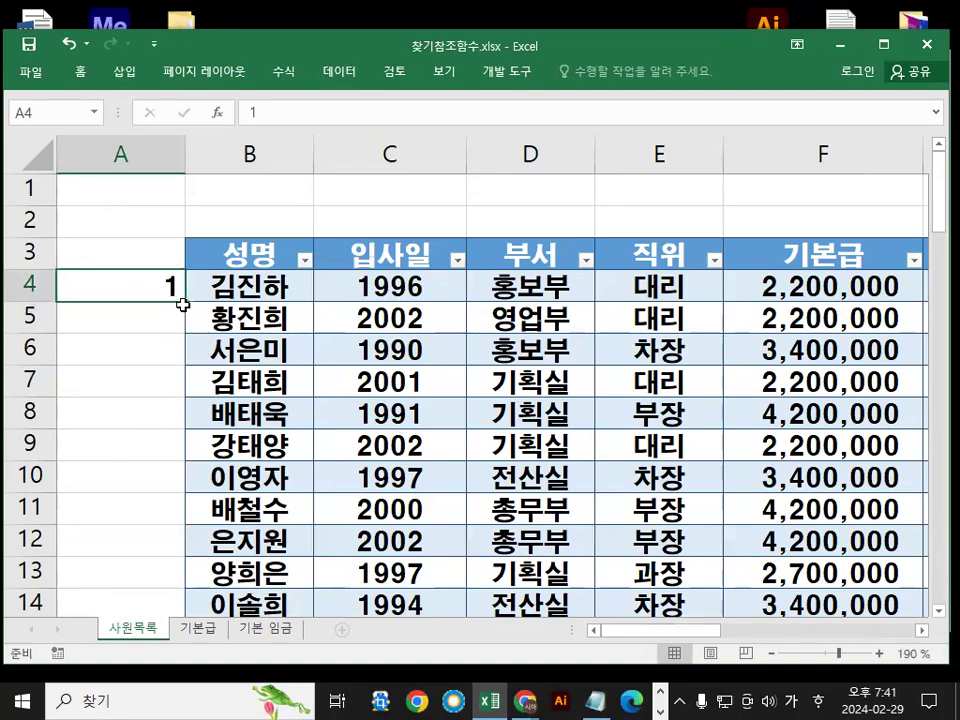
left_click_drag(184, 298, 177, 481)
Find the looked-up employee's row and select the row number and name in A17:B17 to check the MATCH result
scroll(177, 481, "up", 13)
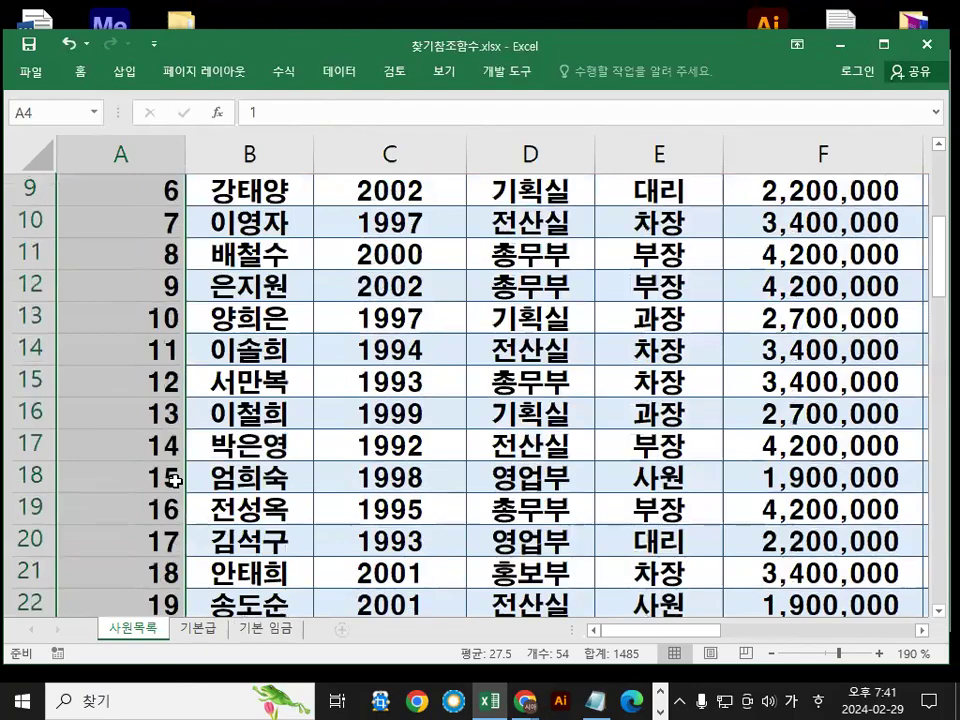
left_click(160, 452)
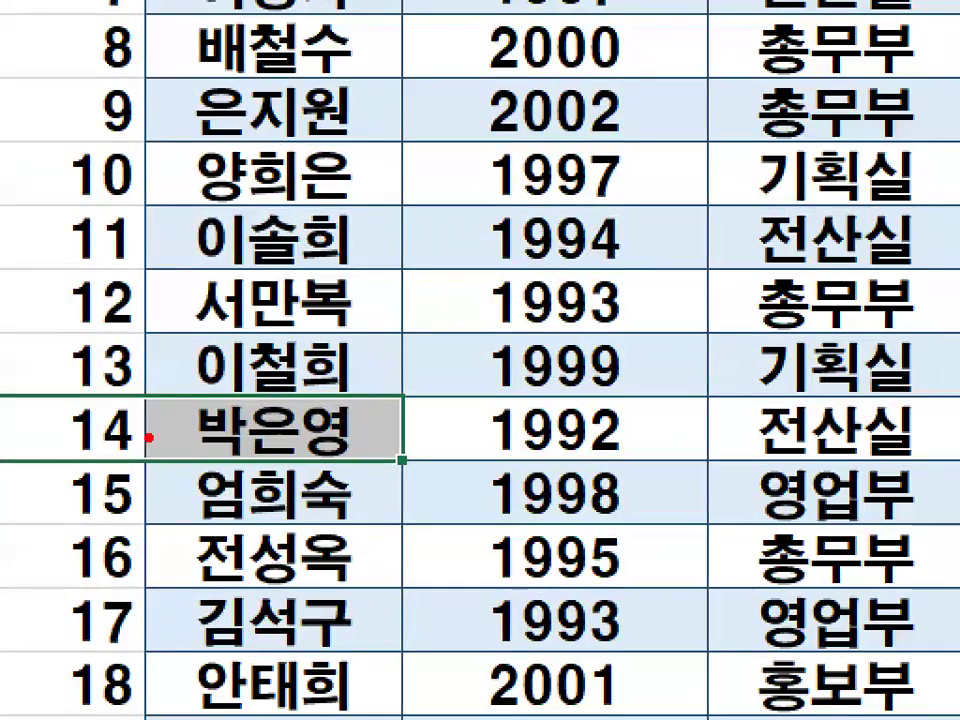
Return to M4 on the 사원목록 sheet and open its MATCH formula for inspection
left_click_drag(308, 337, 399, 240)
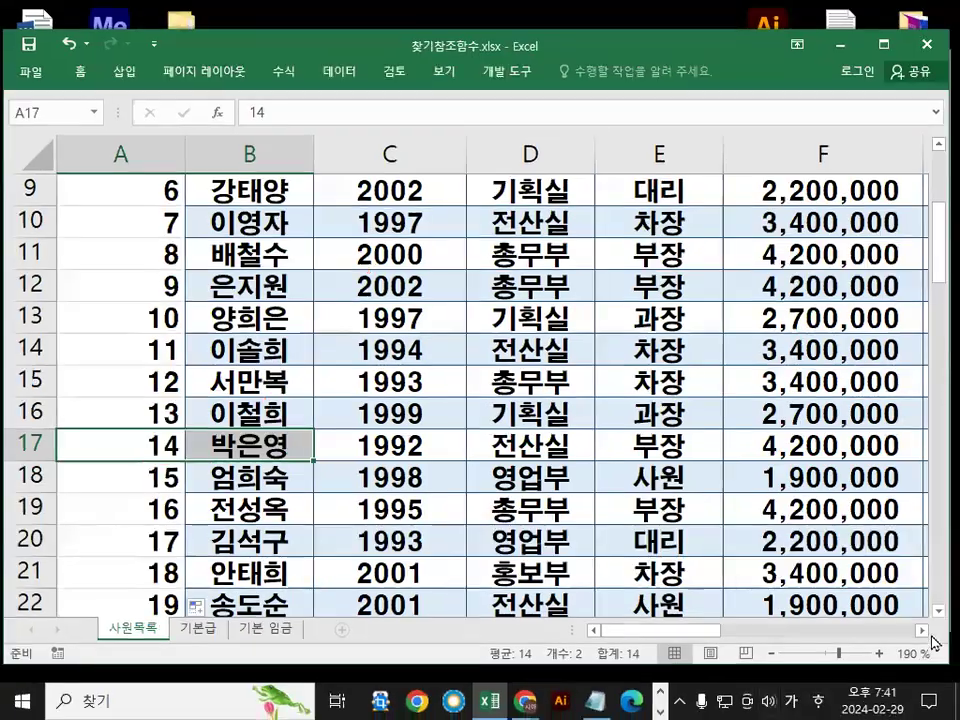
left_click(922, 631)
left_click(922, 631)
scroll(923, 630, "right", 3)
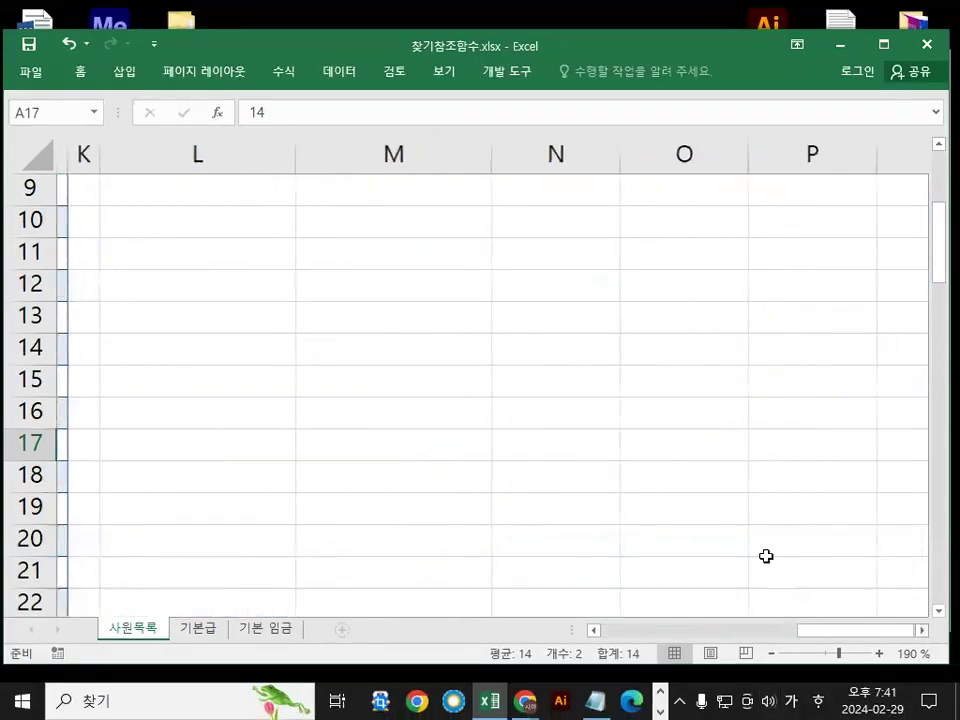
scroll(760, 560, "up", 3)
left_click(418, 285)
left_click(356, 112)
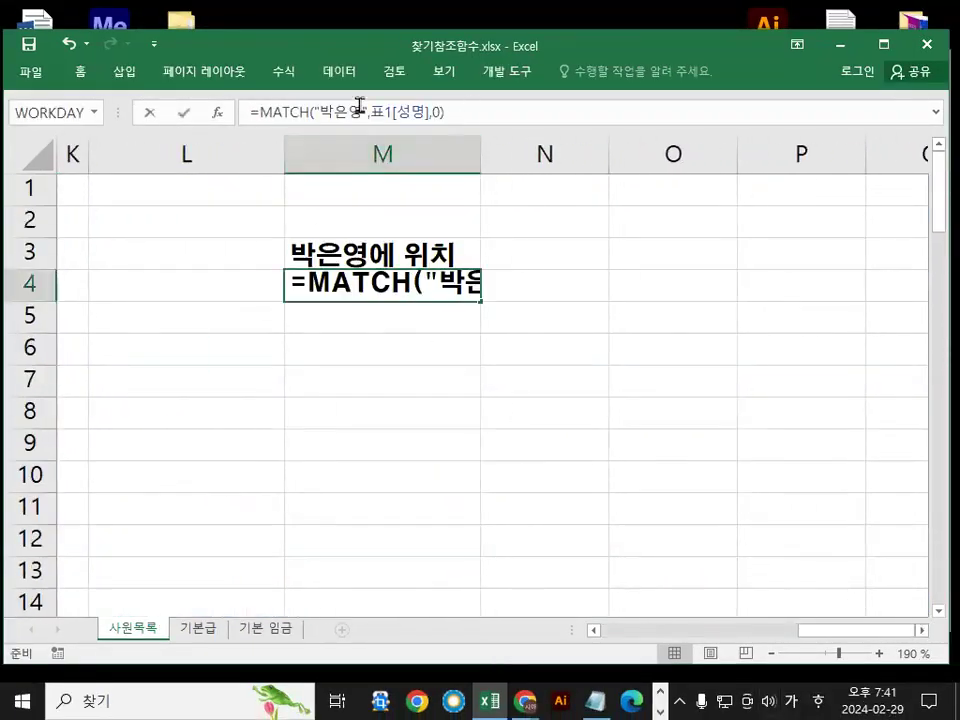
key("ctrl+a")
key("Escape")
double_click(443, 287)
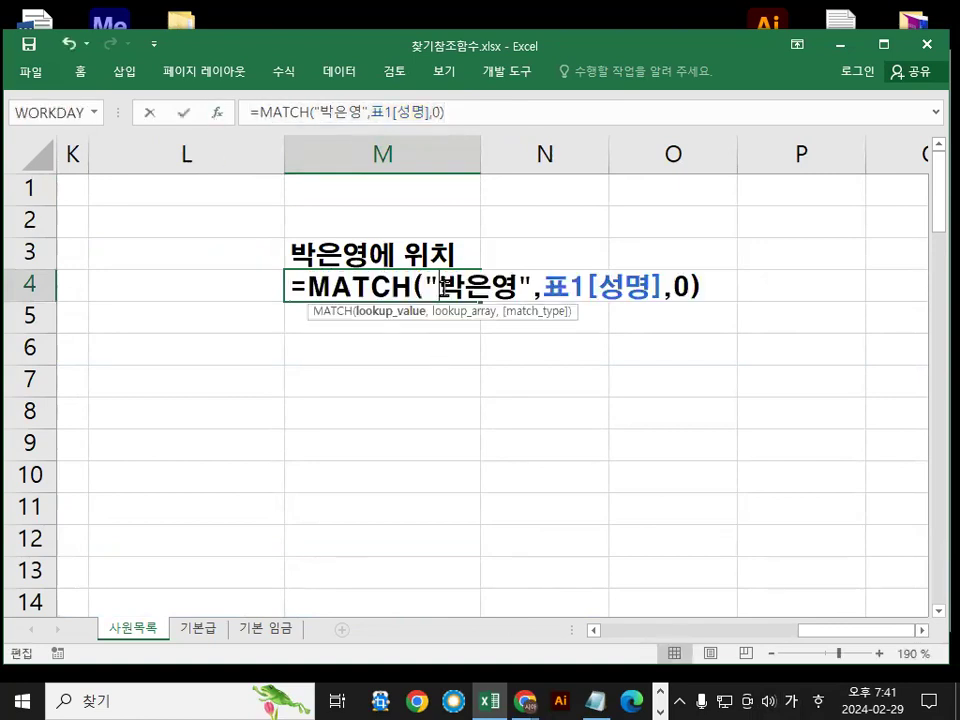
Compare the lookup value, array and match type in M4's formula with the MATCH syntax in the Notepad notes
mouse_move(469, 248)
left_mouse_down()
mouse_move(475, 262)
mouse_move(509, 222)
left_mouse_up()
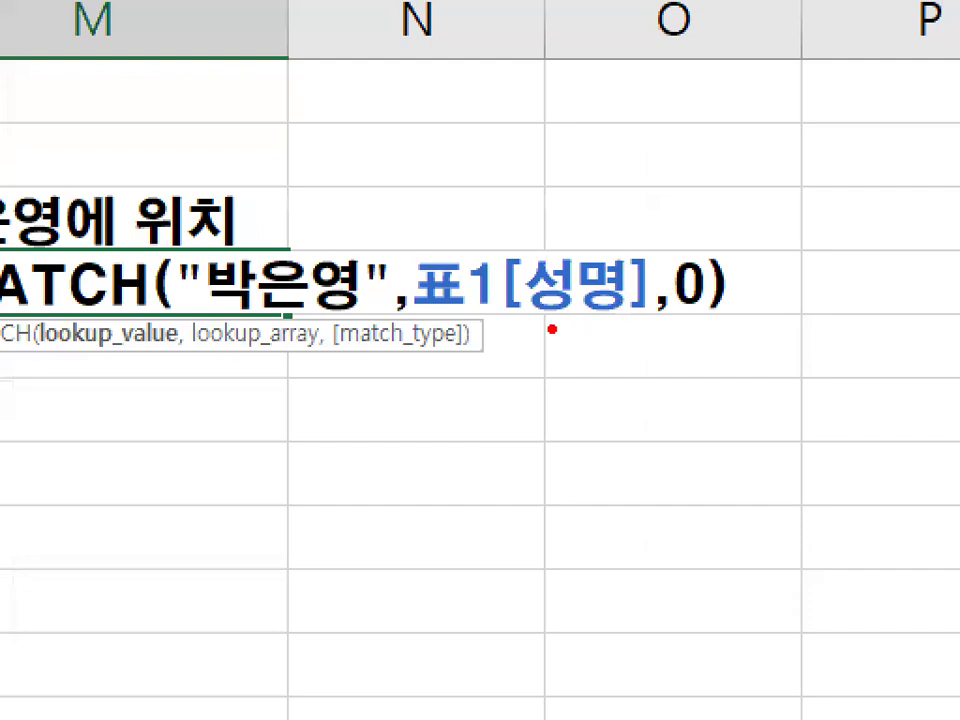
left_click_drag(424, 318, 648, 314)
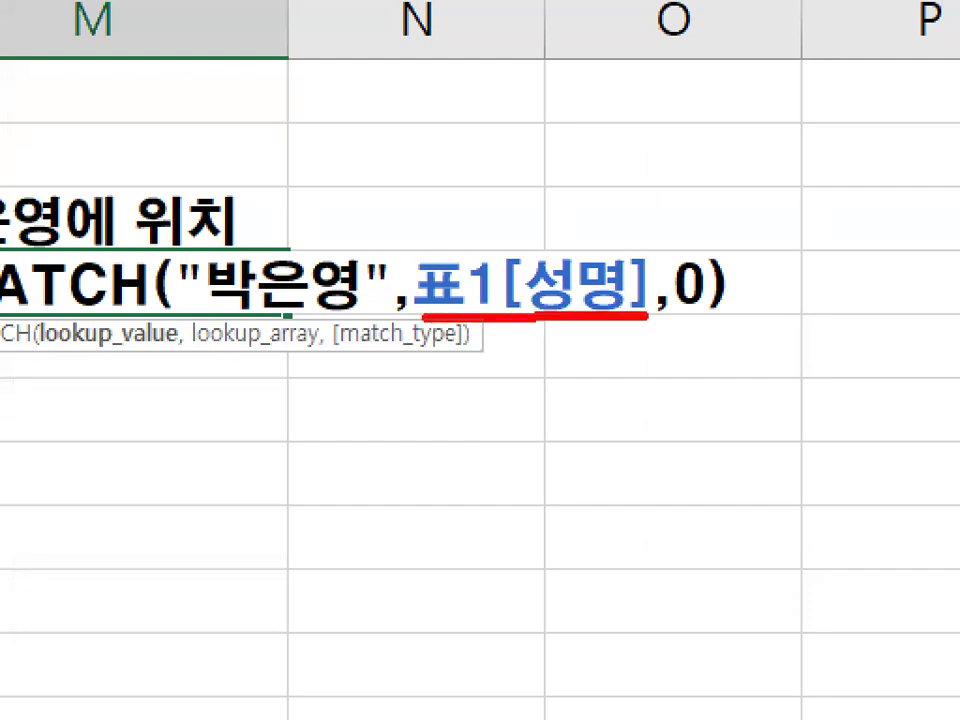
mouse_move(214, 207)
left_mouse_down()
mouse_move(230, 247)
mouse_move(392, 42)
left_mouse_up()
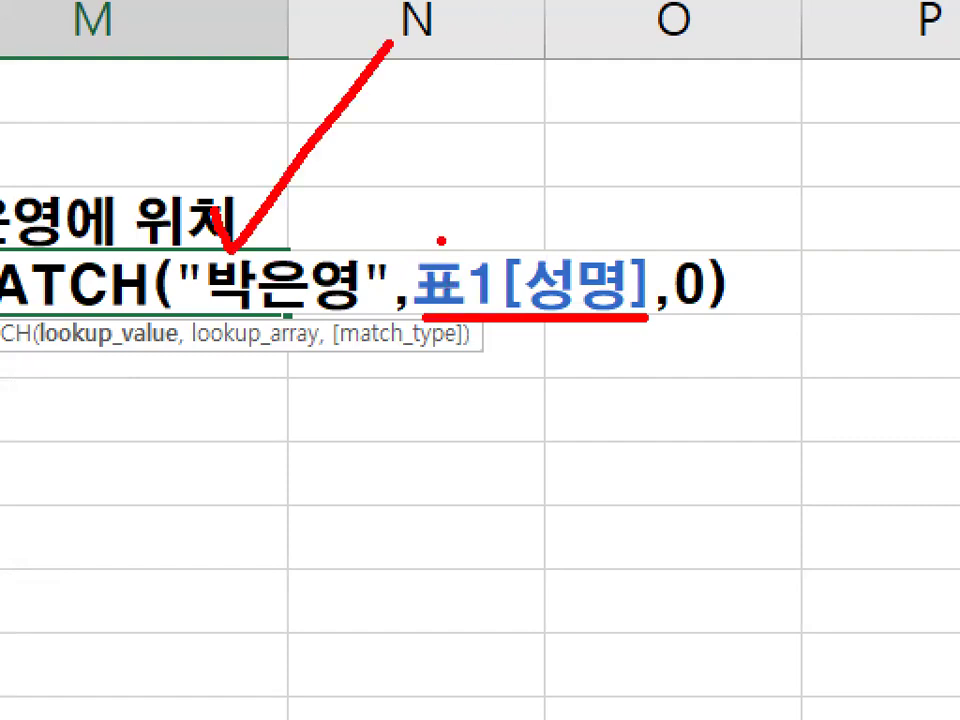
left_click_drag(440, 207, 533, 118)
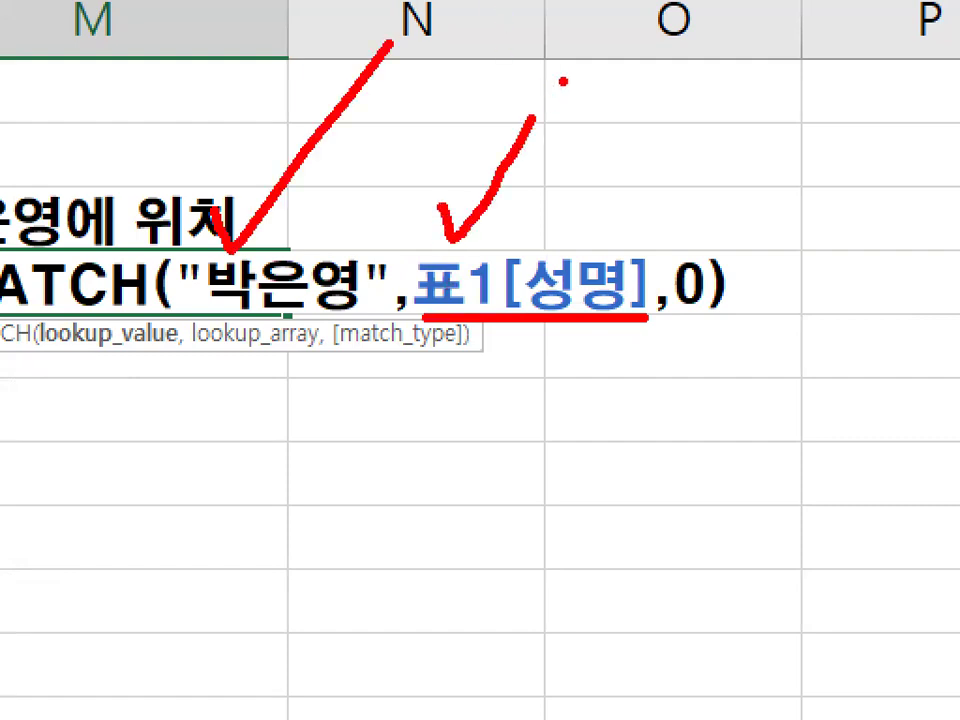
mouse_move(663, 228)
left_mouse_down()
mouse_move(731, 202)
mouse_move(757, 130)
left_mouse_up()
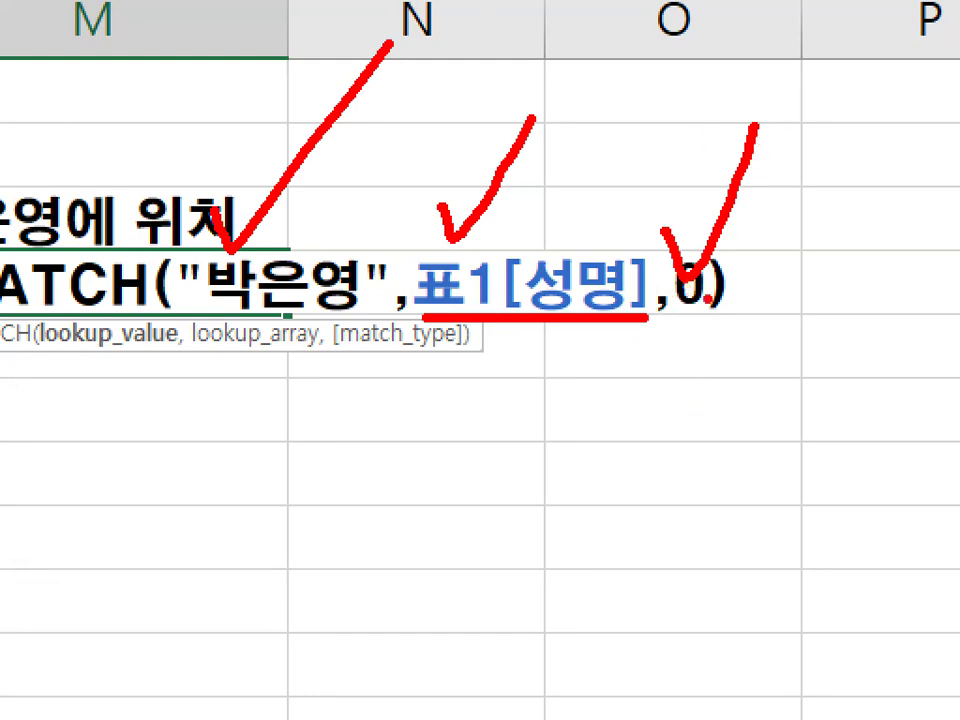
left_click_drag(708, 298, 712, 290)
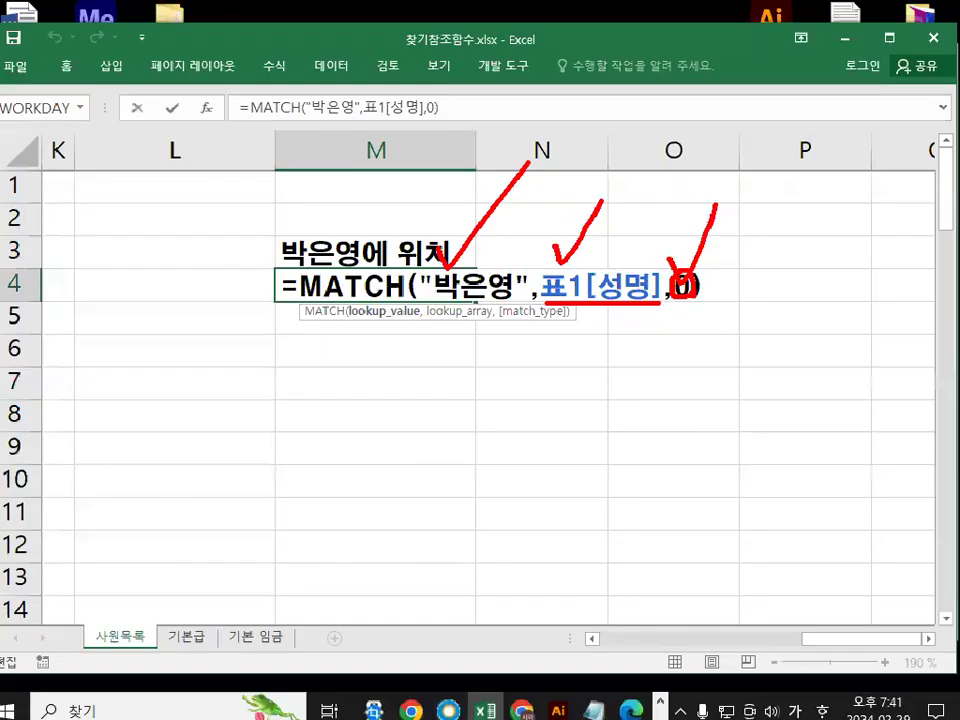
key("Return")
left_click(596, 700)
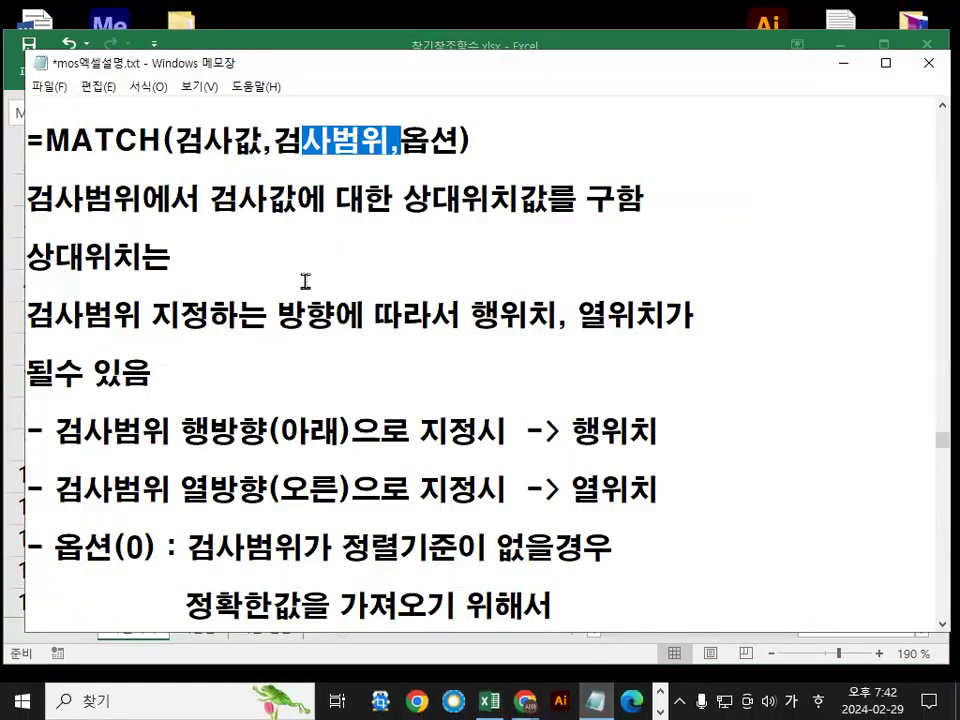
left_click_drag(176, 140, 460, 140)
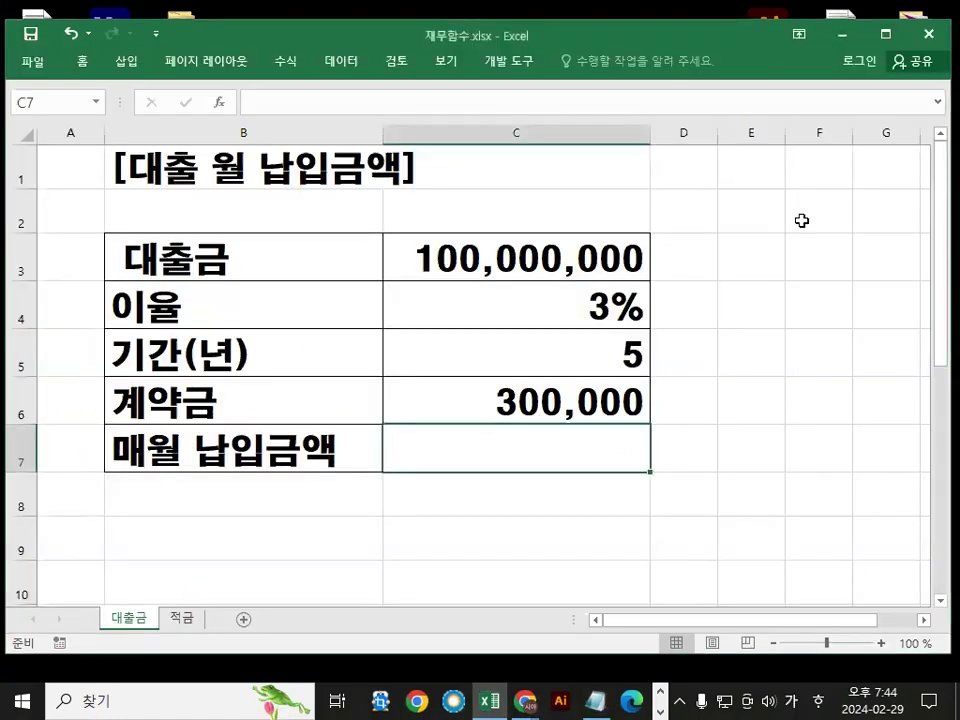
Switch from the 대출금 sheet of 재무함수.xlsx to the Notepad notes and read the PMT function section
left_click(803, 222)
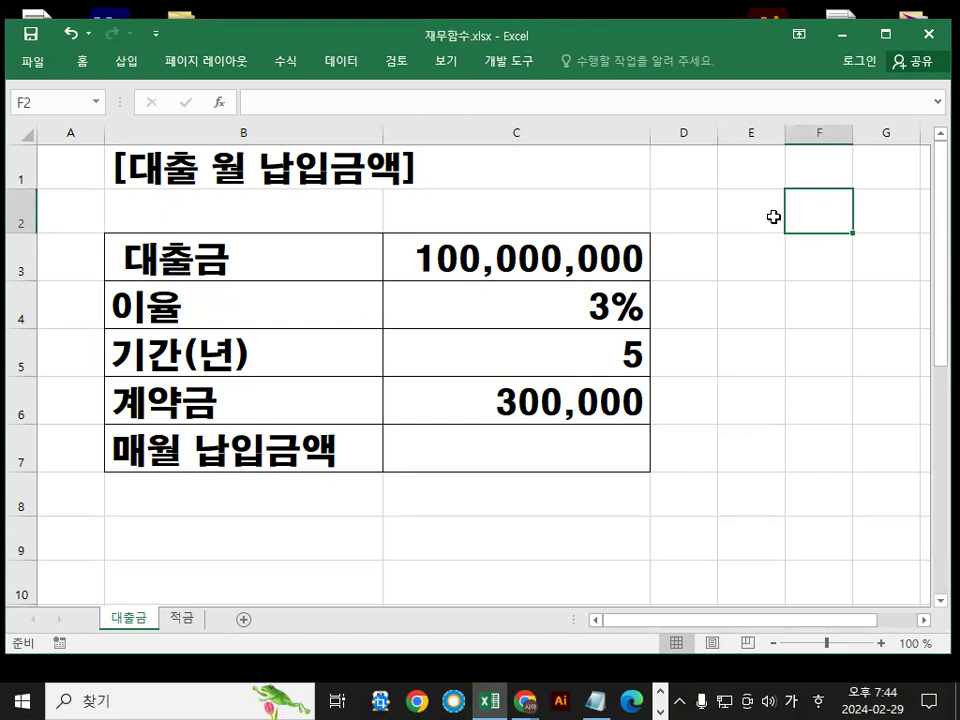
left_click(574, 508)
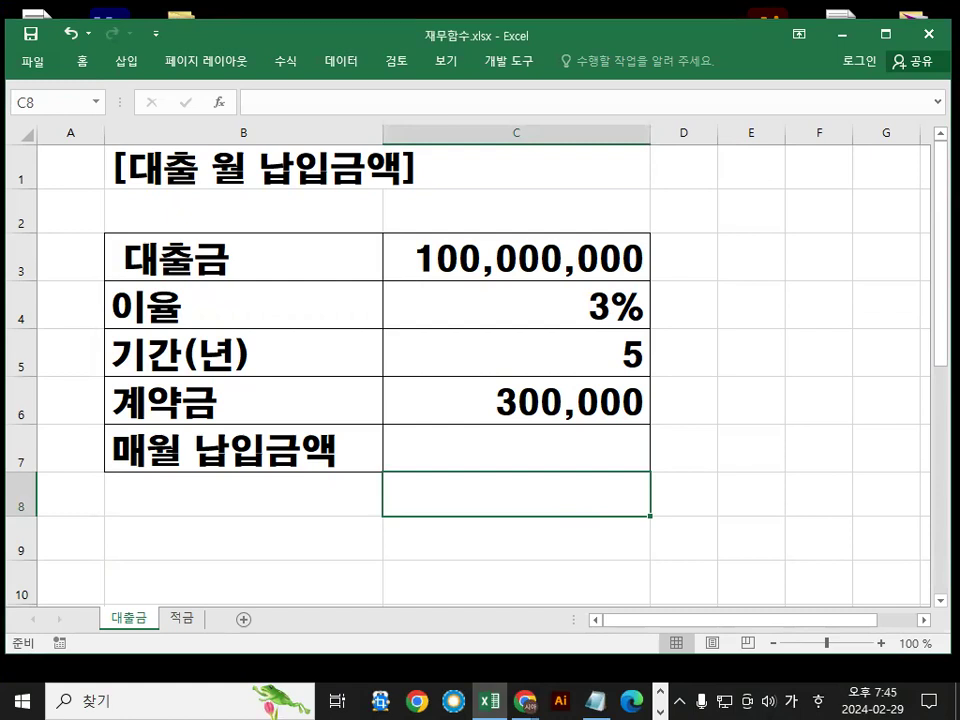
key("alt+Tab")
scroll(300, 385, "down", 4)
scroll(303, 370, "up", 1)
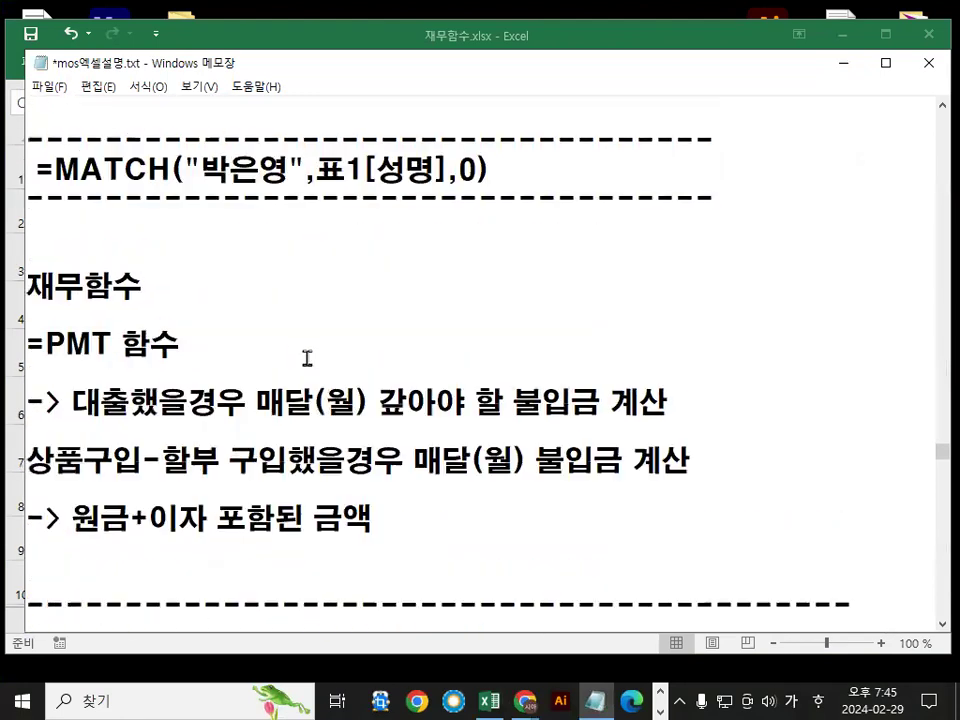
scroll(306, 358, "down", 2)
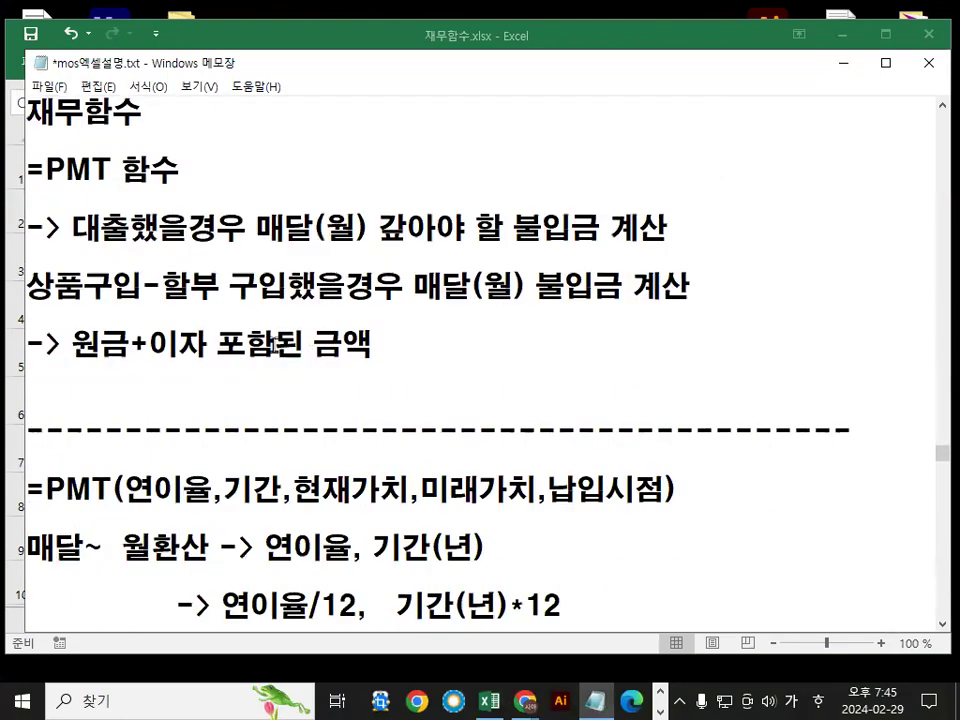
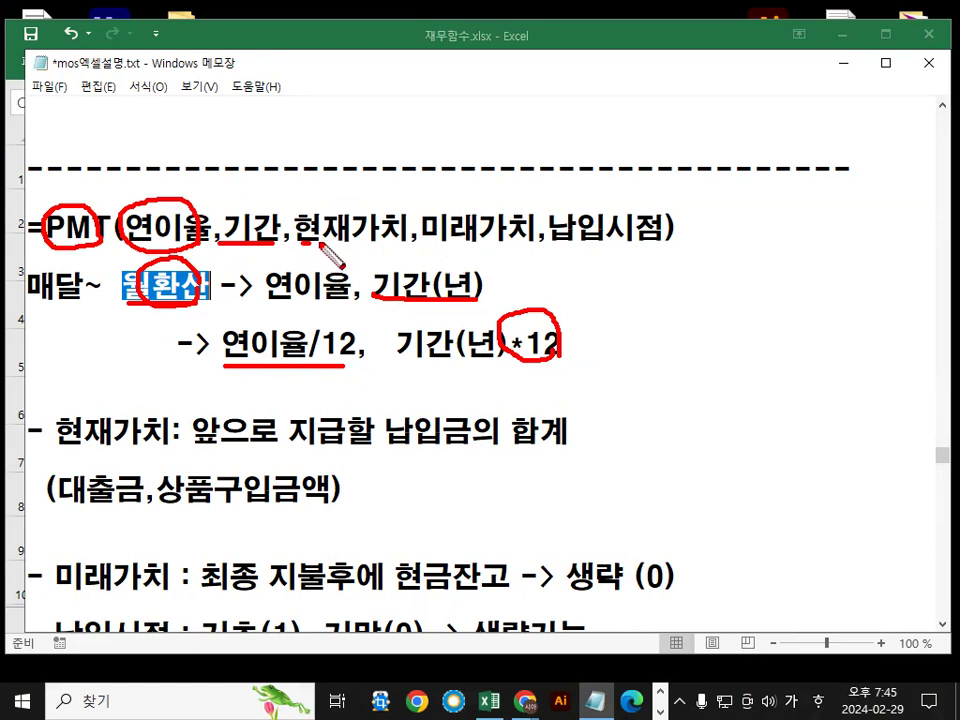
Highlight the notes' definition of PMT's 현재가치 argument to read it
left_click_drag(214, 425, 507, 430)
left_click(514, 430)
left_click_drag(196, 436, 541, 432)
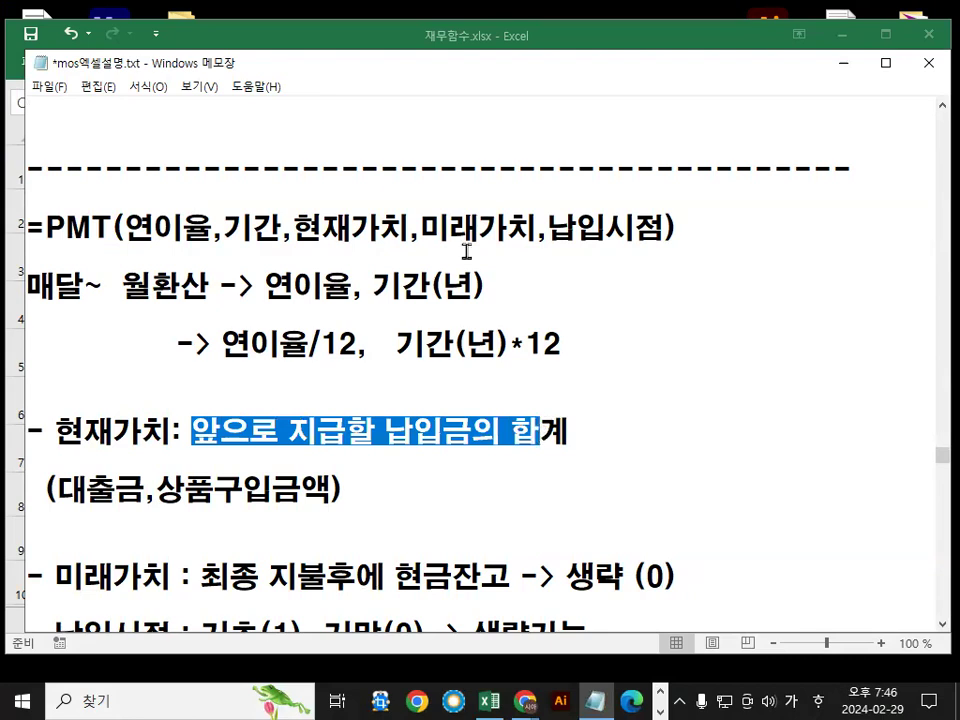
Examine the 미래가치 argument in the PMT syntax and its explanation about the final cash balance and omission
left_click_drag(420, 228, 508, 228)
scroll(437, 474, "down", 1)
left_click_drag(396, 490, 704, 484)
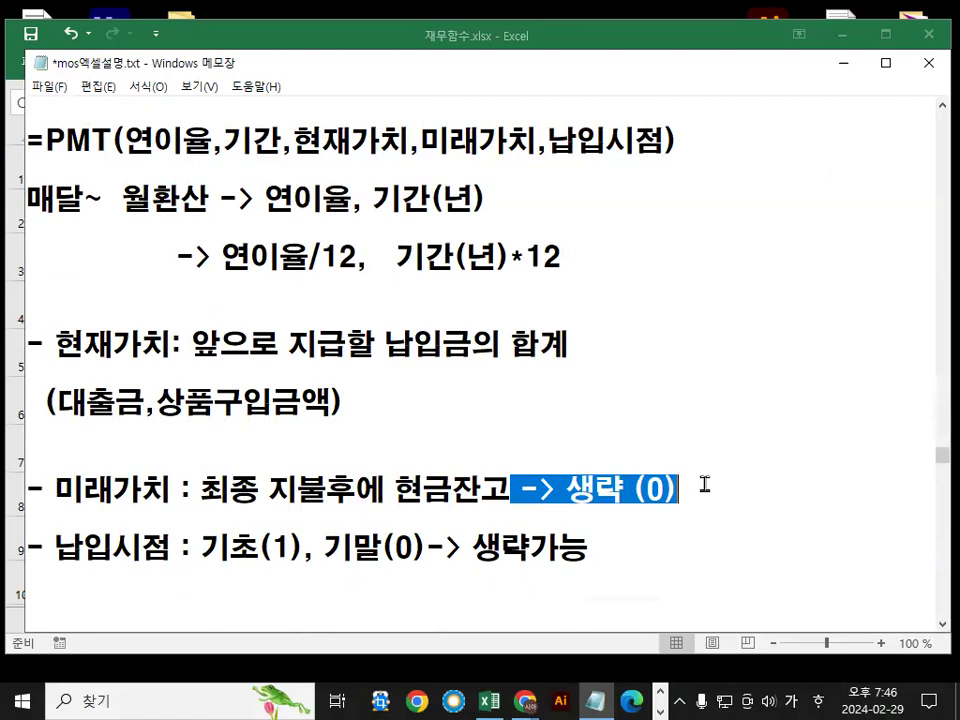
left_click(439, 400)
left_click_drag(203, 490, 500, 493)
left_click(216, 493)
left_click_drag(218, 492, 510, 492)
left_click(510, 492)
left_click_drag(232, 490, 677, 487)
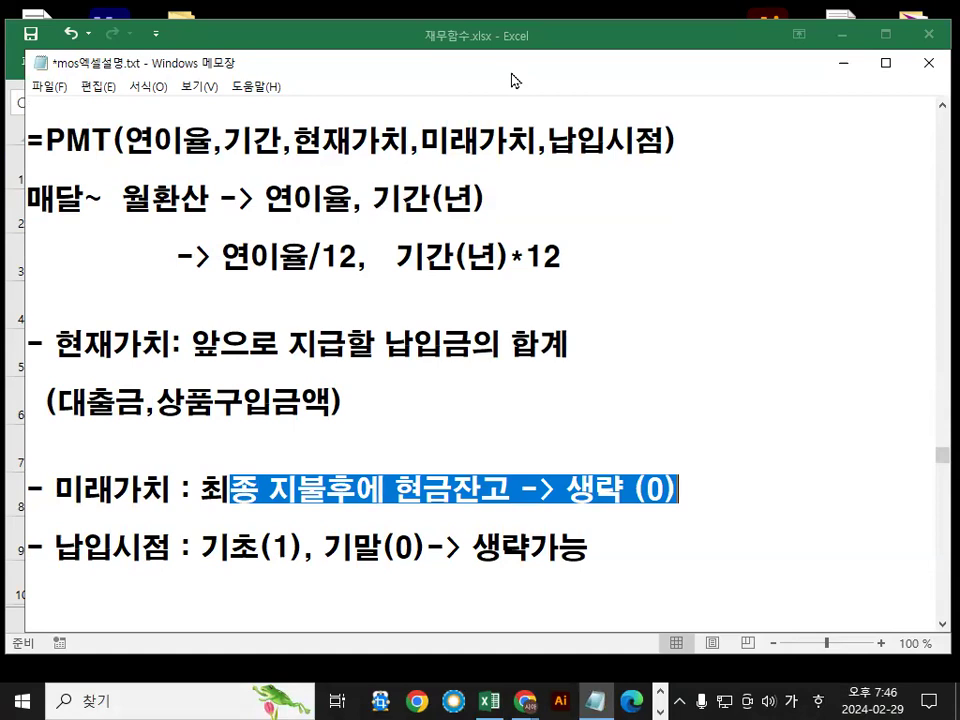
Examine the 납입시점 argument in the PMT syntax and its 기초 and 기말 options in the notes
left_click_drag(548, 143, 666, 143)
left_click_drag(200, 550, 581, 551)
left_click(420, 548)
left_click_drag(201, 548, 430, 548)
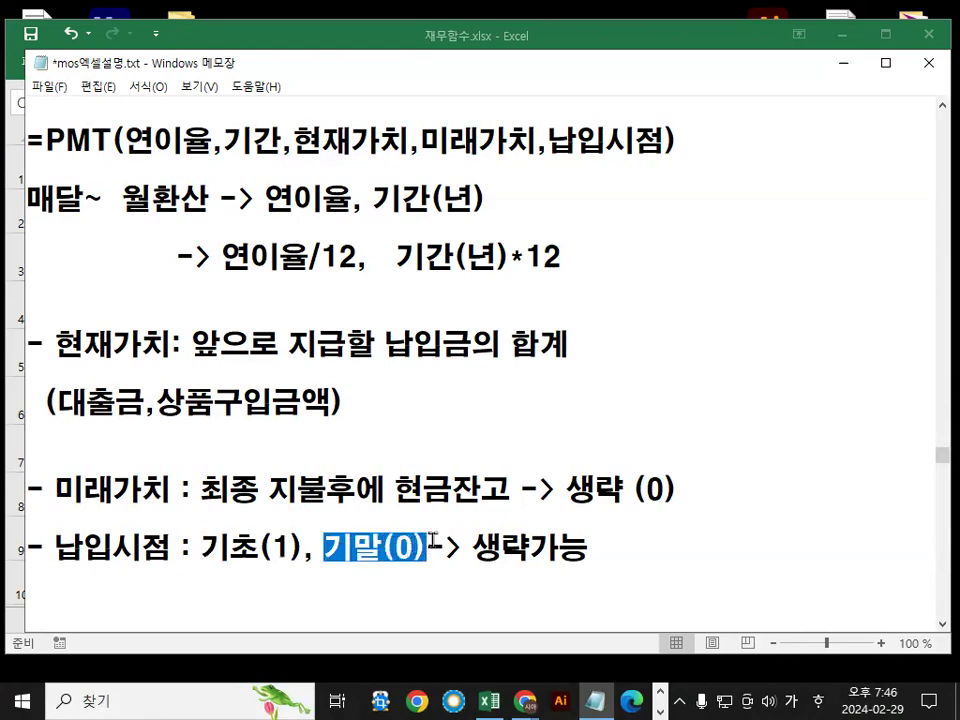
Review the PMT arguments and the monthly conversions 연이율/12 and 기간(년)*12 in the notes
left_click_drag(126, 140, 602, 137)
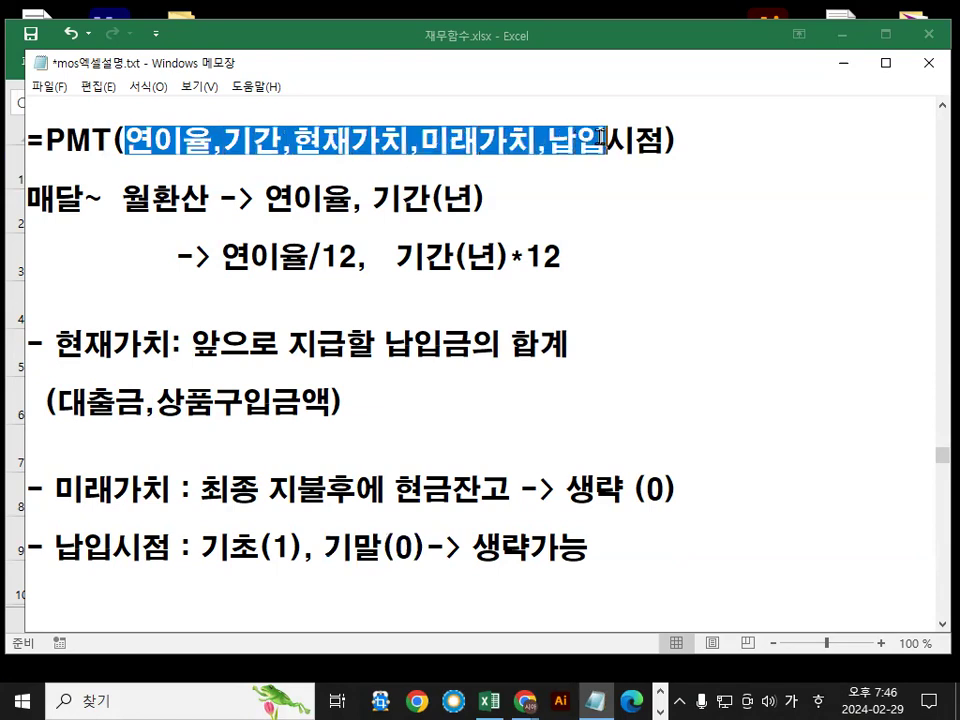
left_click_drag(128, 142, 276, 140)
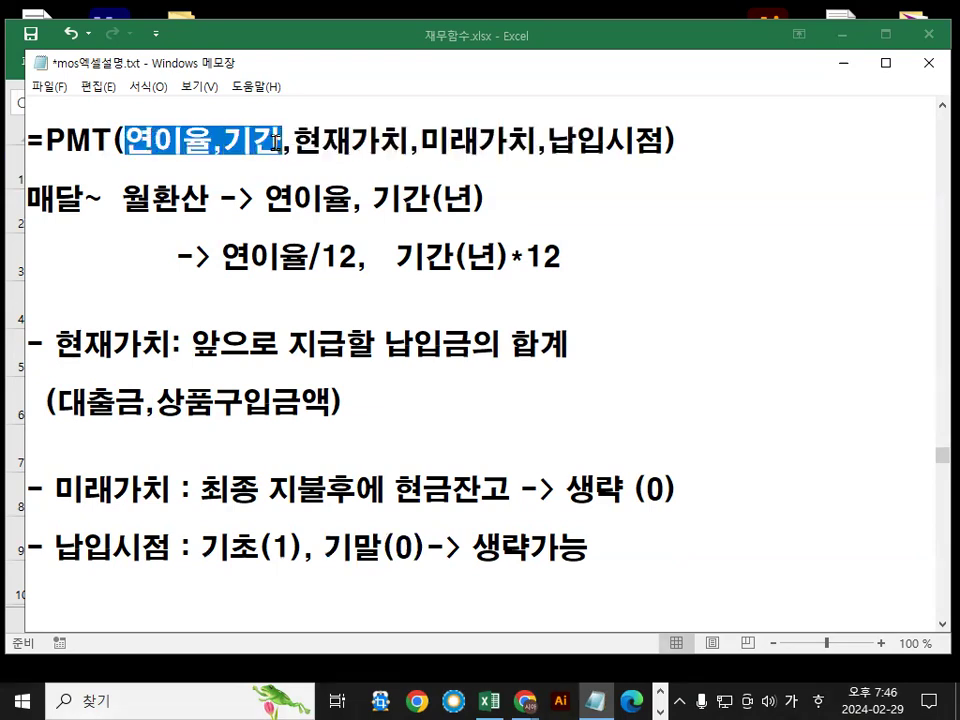
left_click(264, 197)
left_click_drag(232, 262, 359, 259)
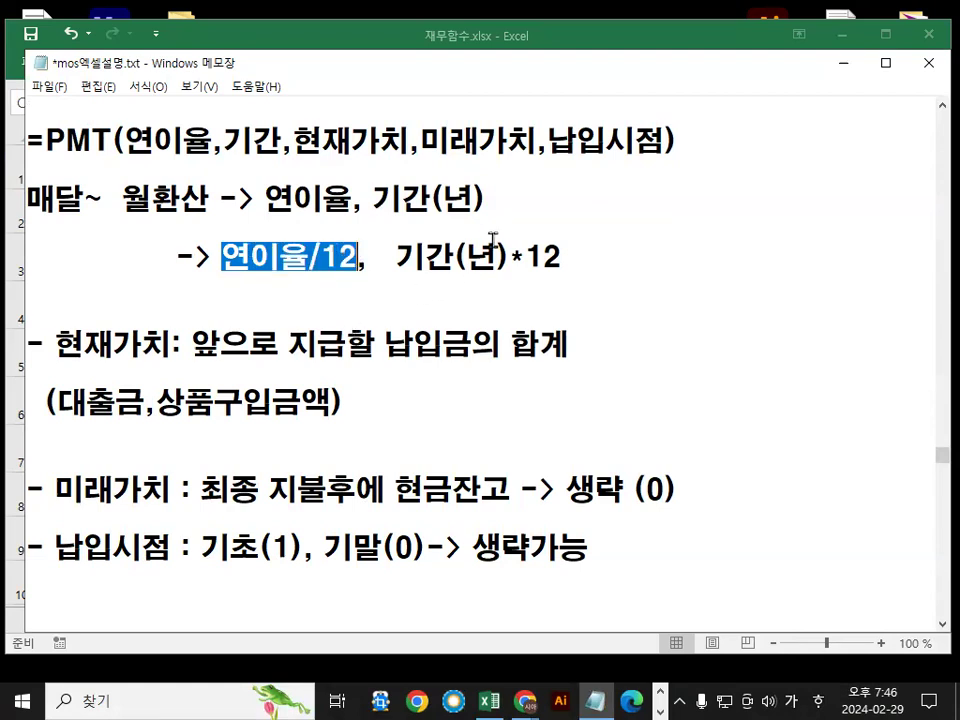
left_click_drag(397, 258, 546, 258)
left_click_drag(458, 258, 562, 258)
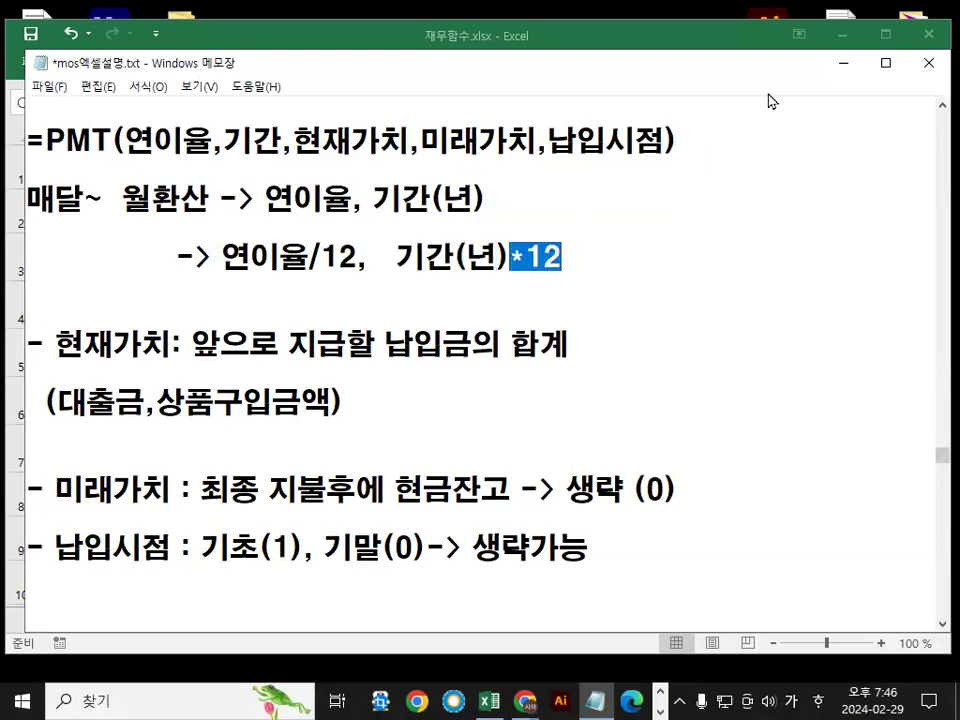
Return to the 대출금 sheet in Excel and select the 매월 납입금액 result cell C7
left_click(843, 66)
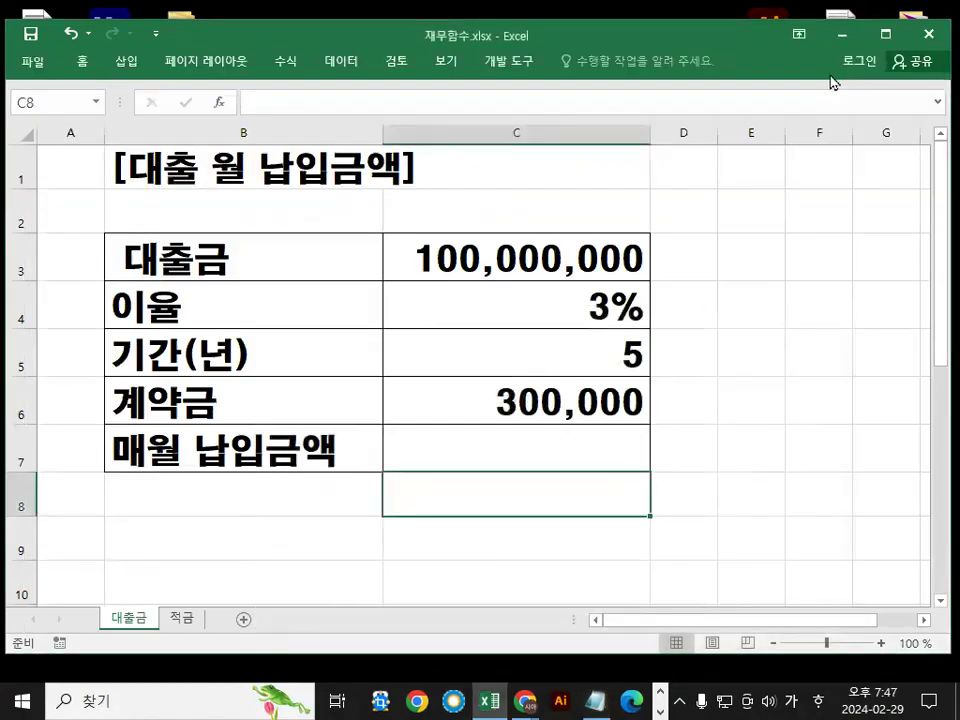
left_click(521, 452)
left_click_drag(488, 432, 588, 342)
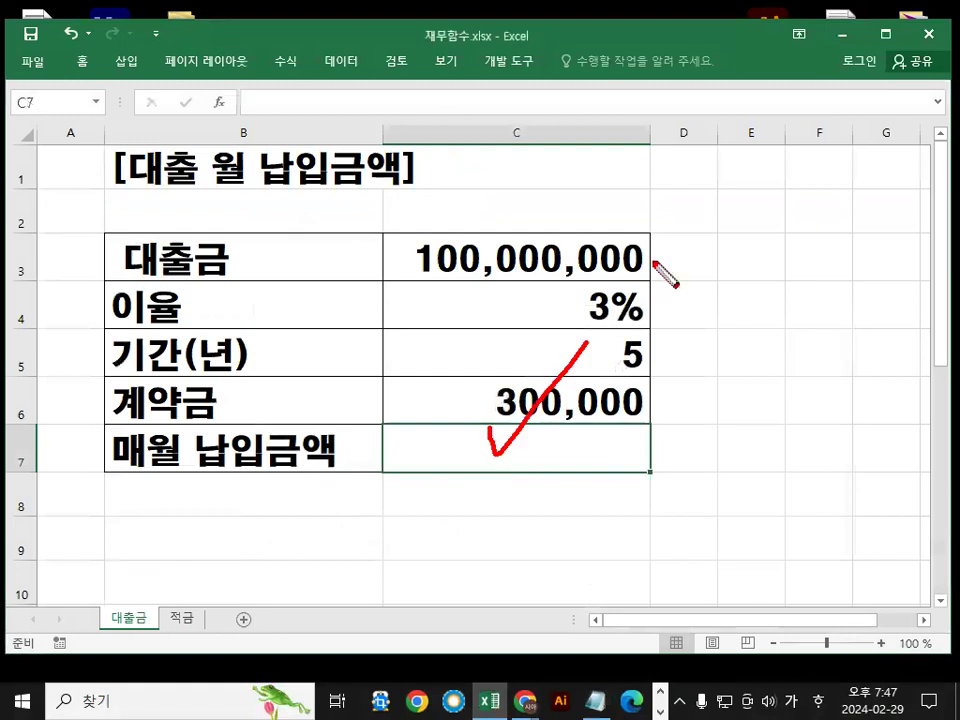
key("Escape")
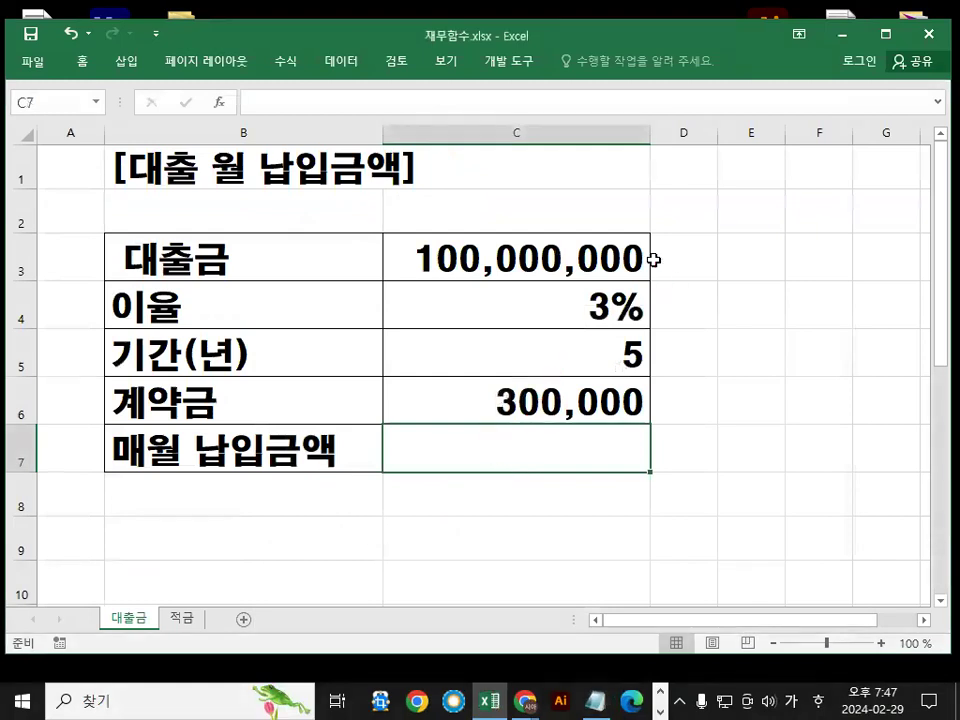
Check the notes for the 납입시점 argument's 기초(1) option, then go back to the 대출금 sheet
left_click(604, 700)
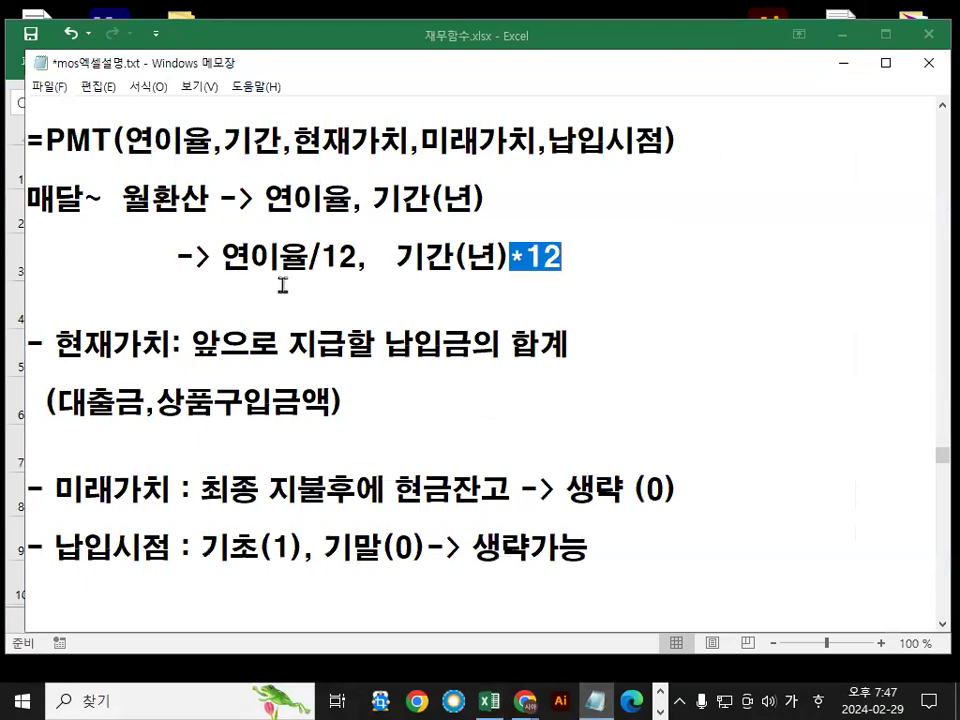
left_click_drag(549, 140, 664, 140)
left_click_drag(195, 551, 305, 547)
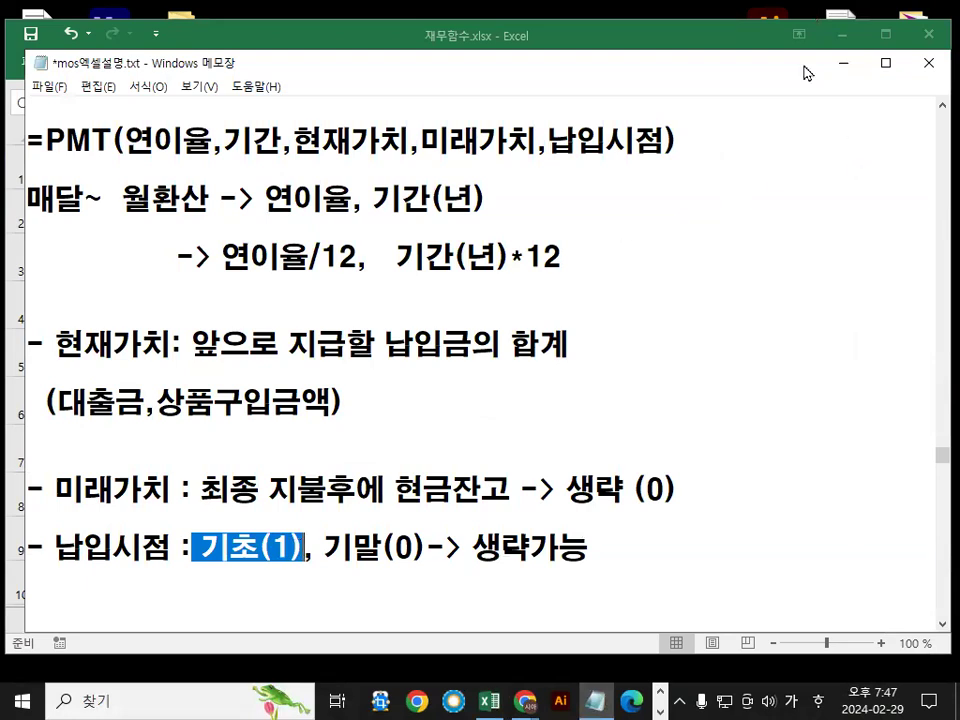
left_click(843, 63)
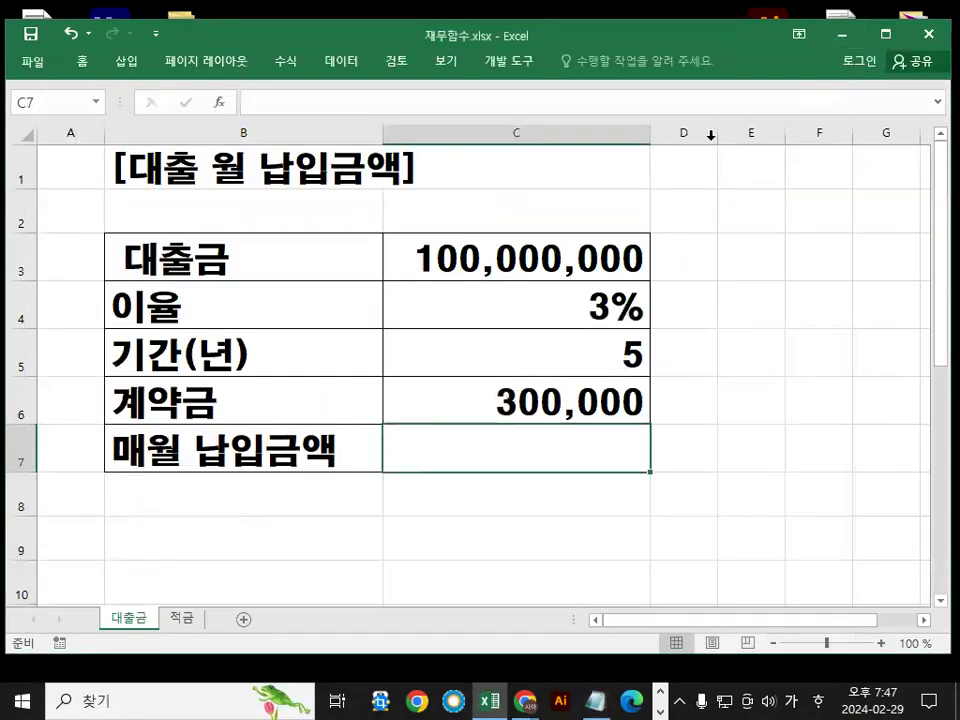
Inspect the loan inputs for PMT: 대출금 in C3, 이율 in C4 and 기간(년) in C5
left_click(431, 272)
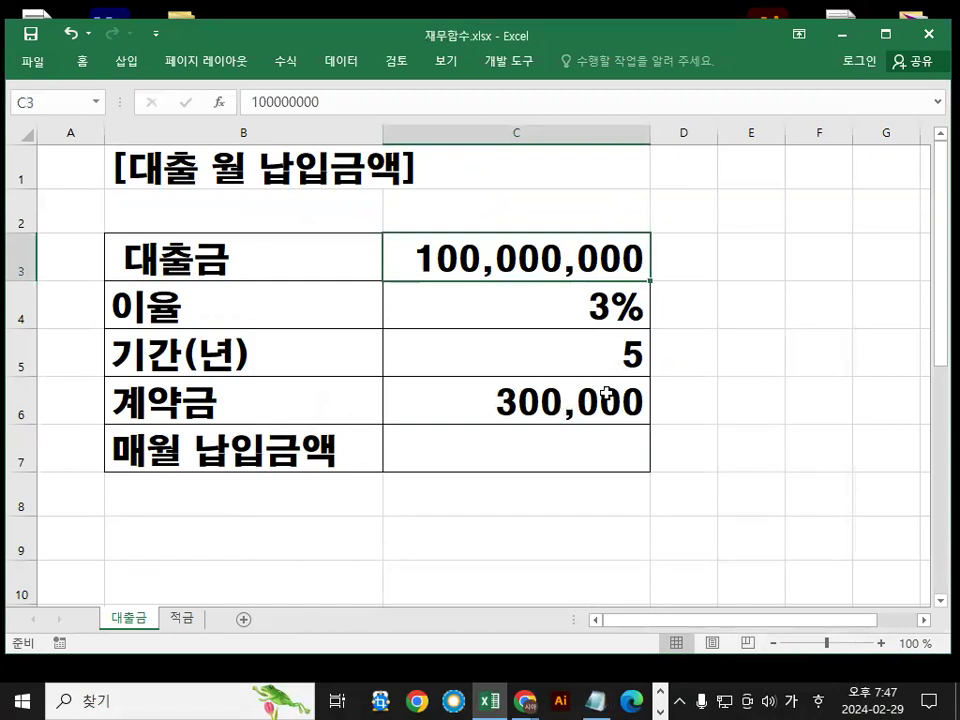
left_click(618, 307)
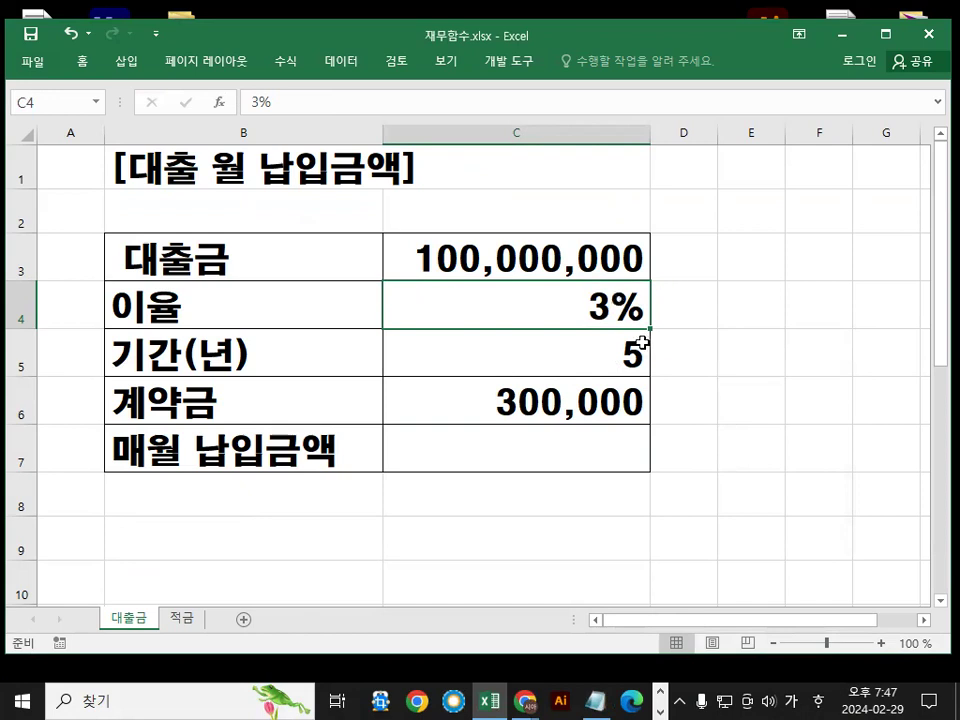
left_click(722, 312)
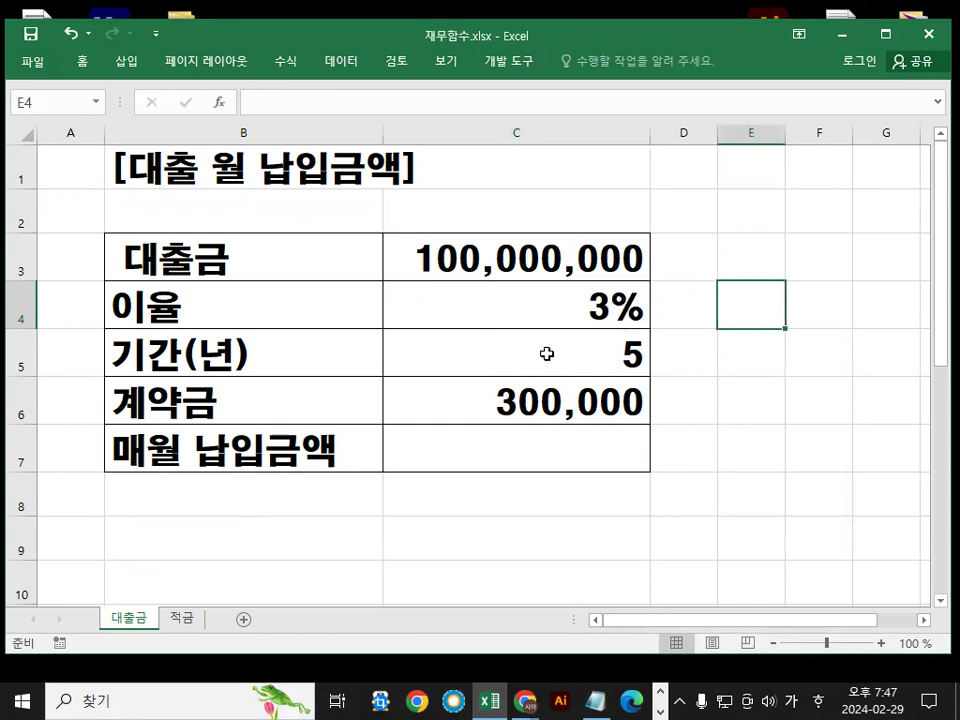
left_click(152, 362)
left_click(585, 352)
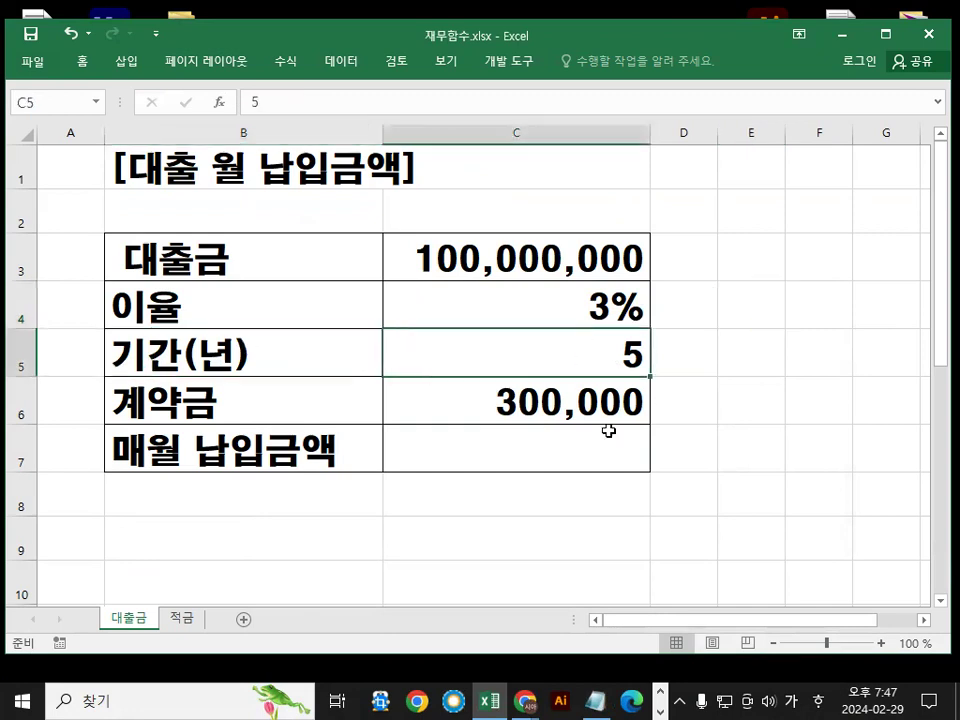
Check the 계약금 amount in C6, then switch to the Notepad notes and review the definition of 현재가치
left_click(201, 413)
left_click(585, 415)
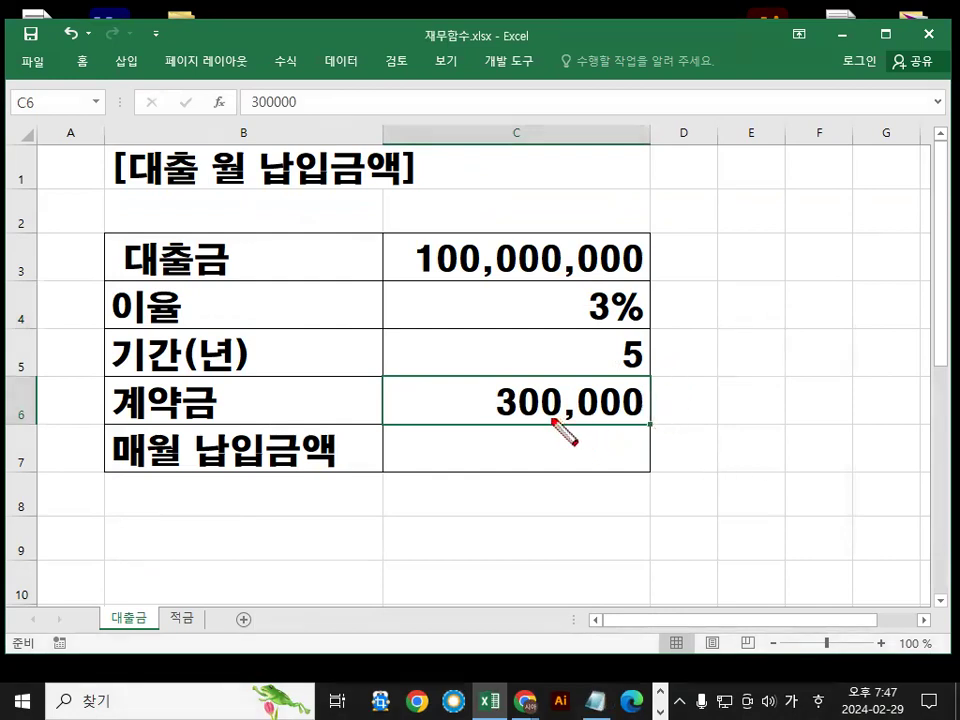
left_click(595, 700)
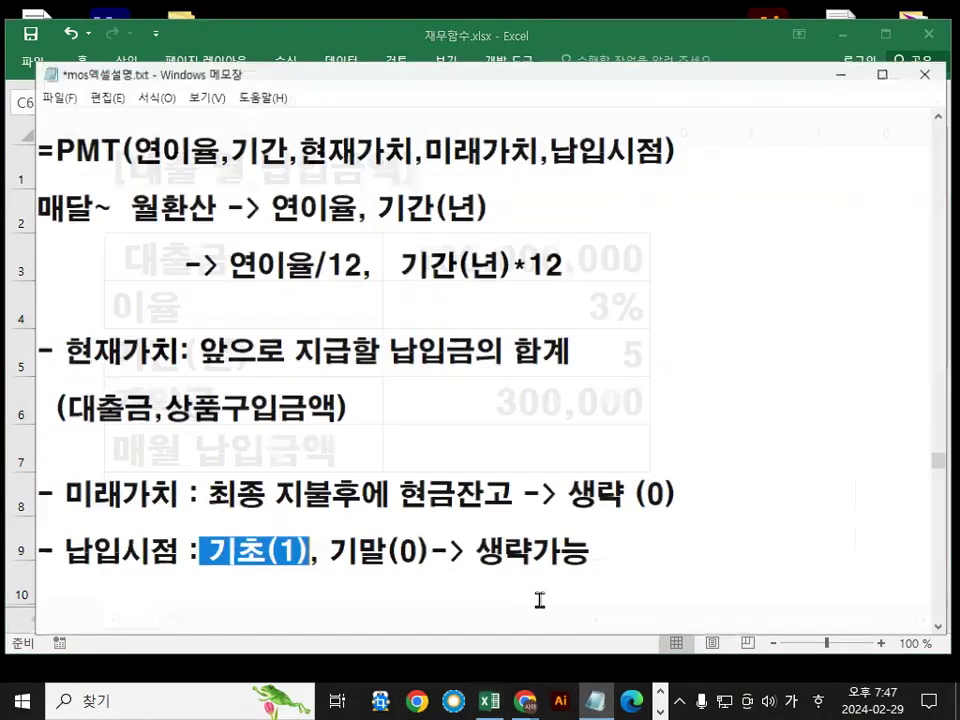
left_click_drag(192, 344, 272, 348)
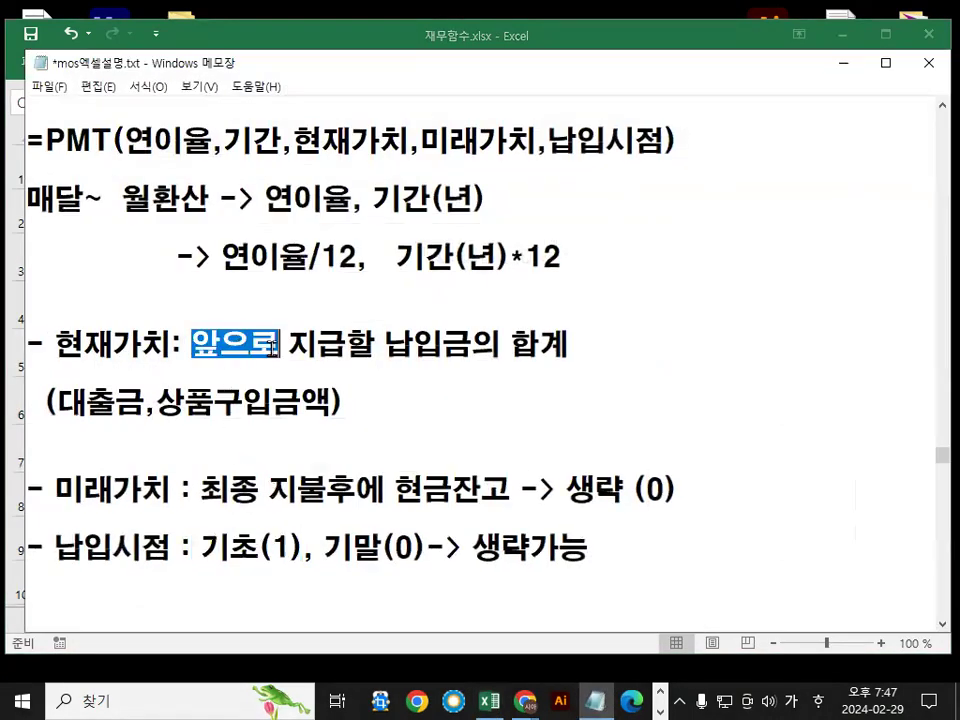
left_click(375, 345)
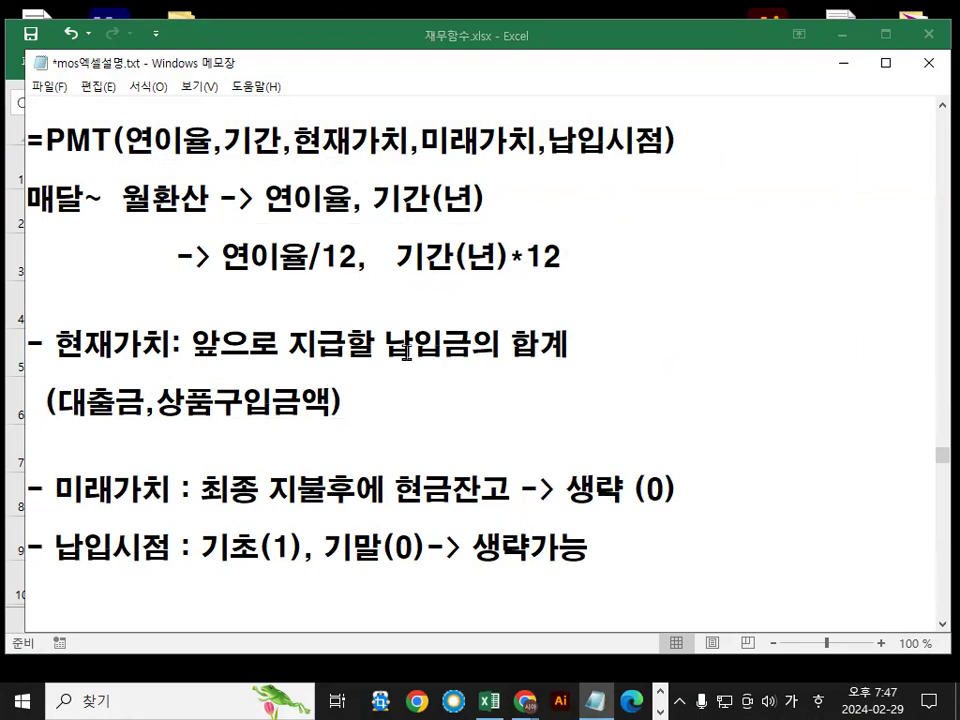
left_click_drag(289, 345, 605, 348)
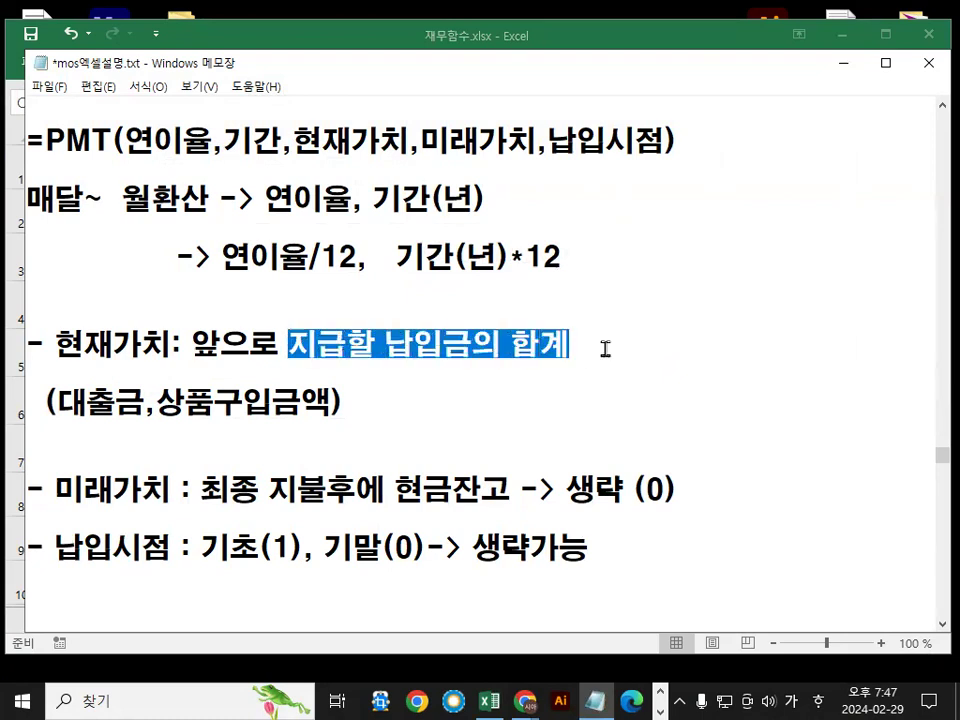
left_click_drag(195, 346, 594, 347)
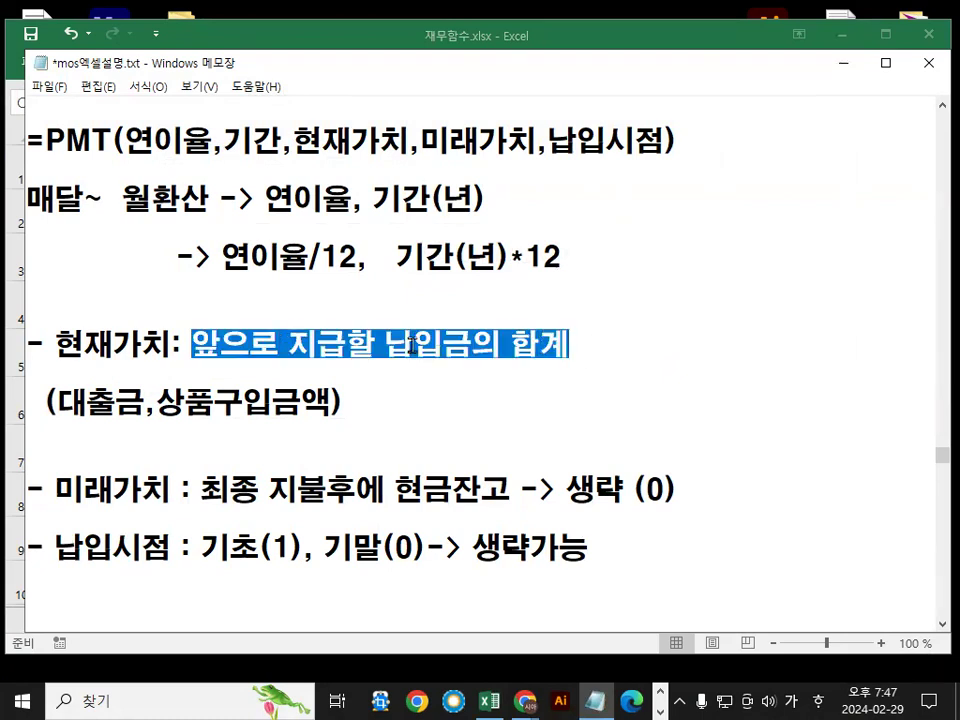
left_click_drag(45, 346, 168, 346)
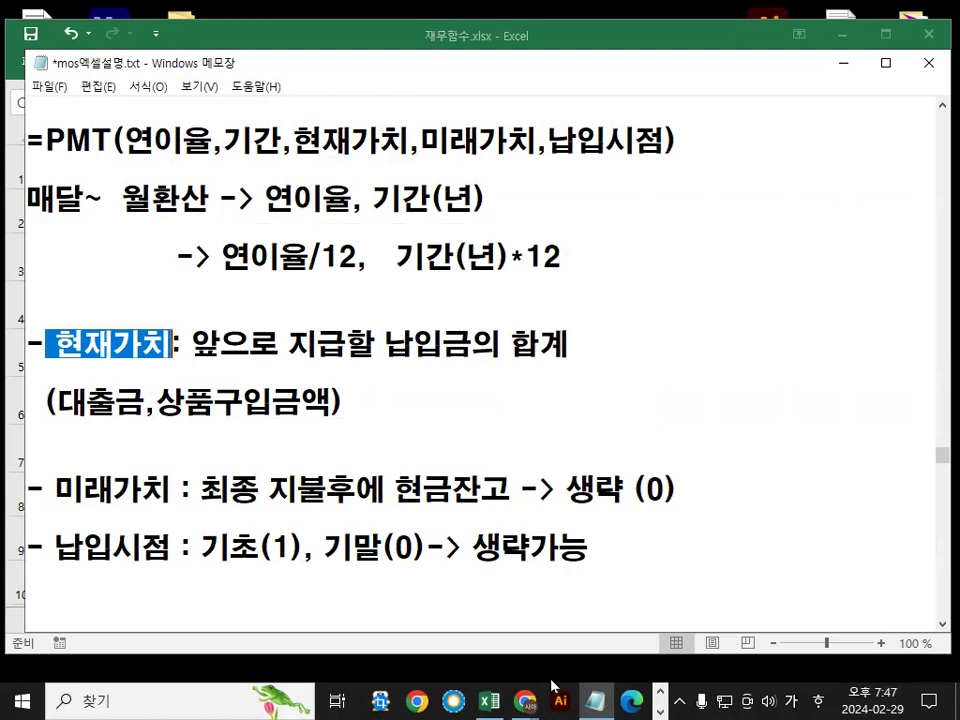
Return to the 대출금 sheet in Excel and inspect 대출금 in C3, 계약금 in C6 and 기간(년) in C5
left_click(487, 700)
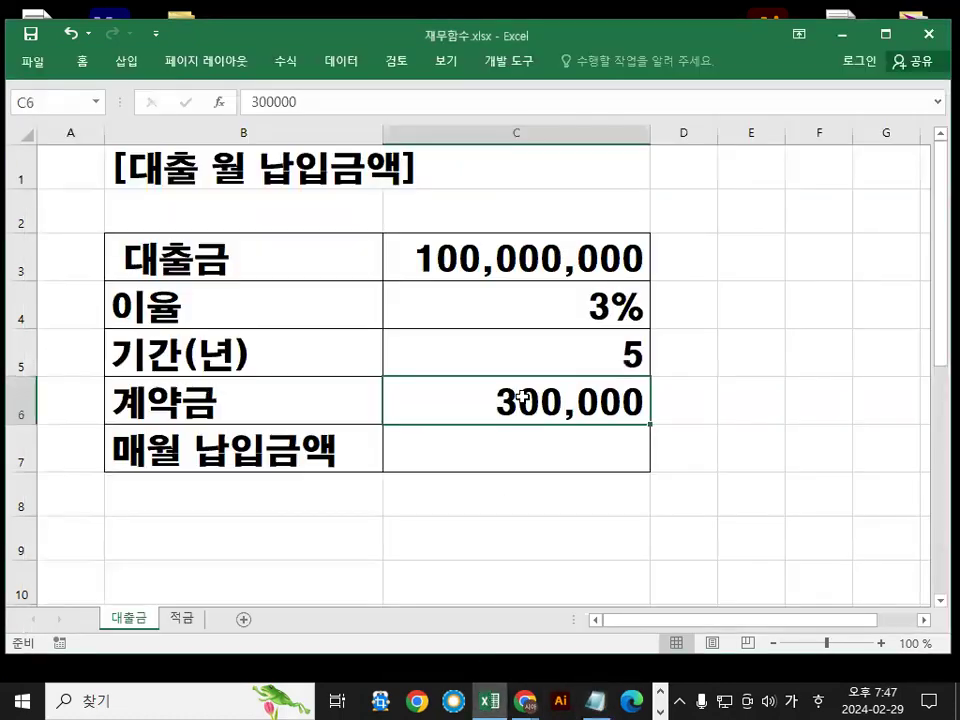
left_click(520, 257)
left_click(506, 399)
left_click(583, 352)
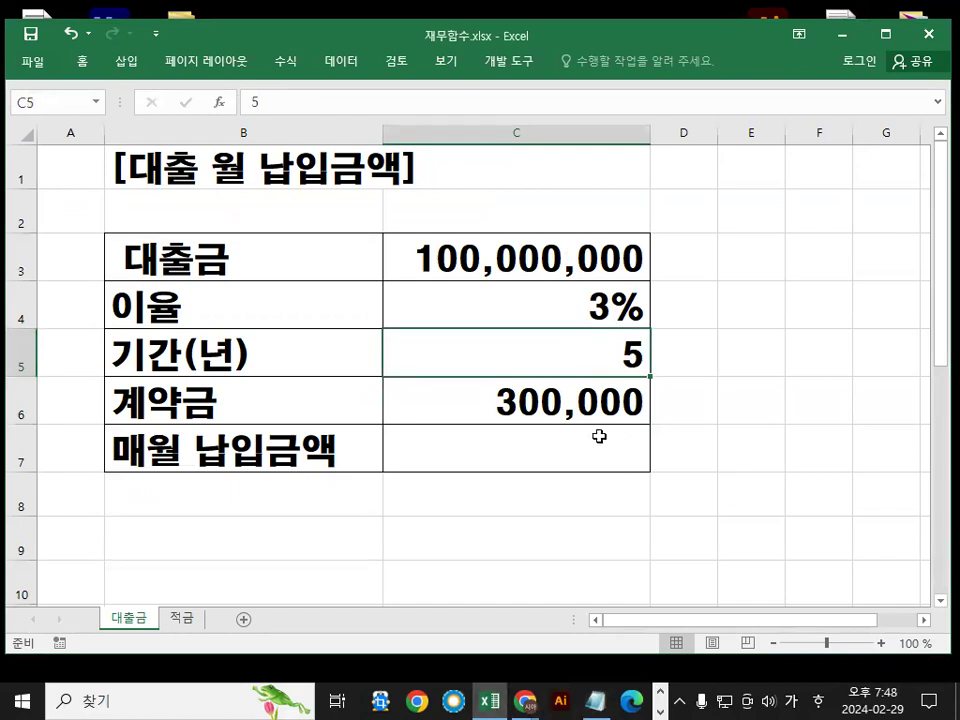
Begin a PMT formula in the 매월 납입금액 cell C7, entering the function name and opening parenthesis
left_click(552, 445)
type("=")
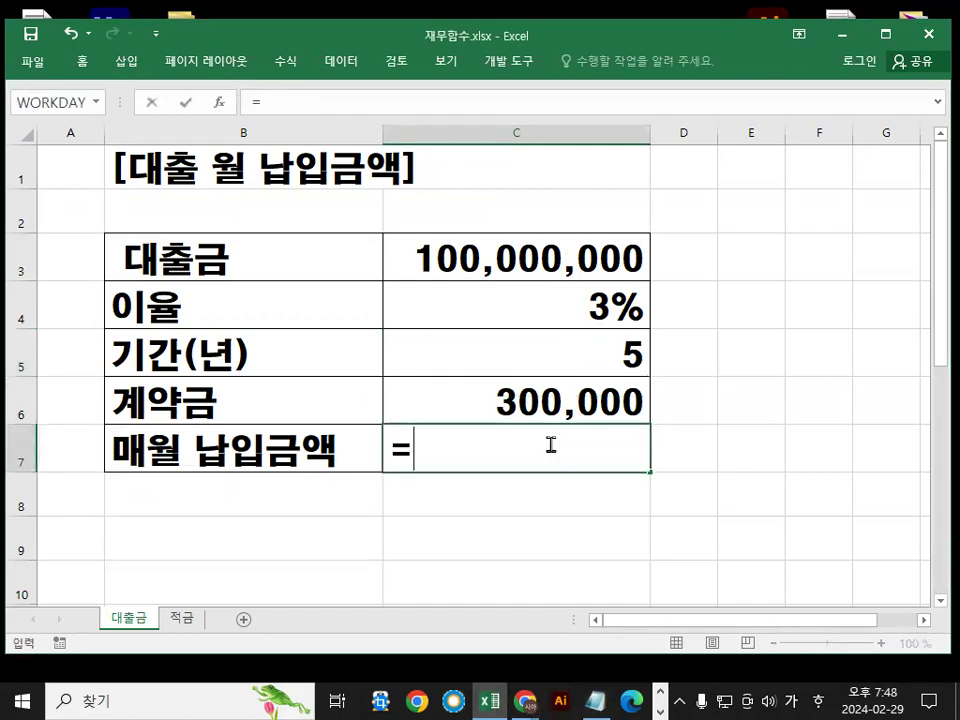
type("ㅔㅡ")
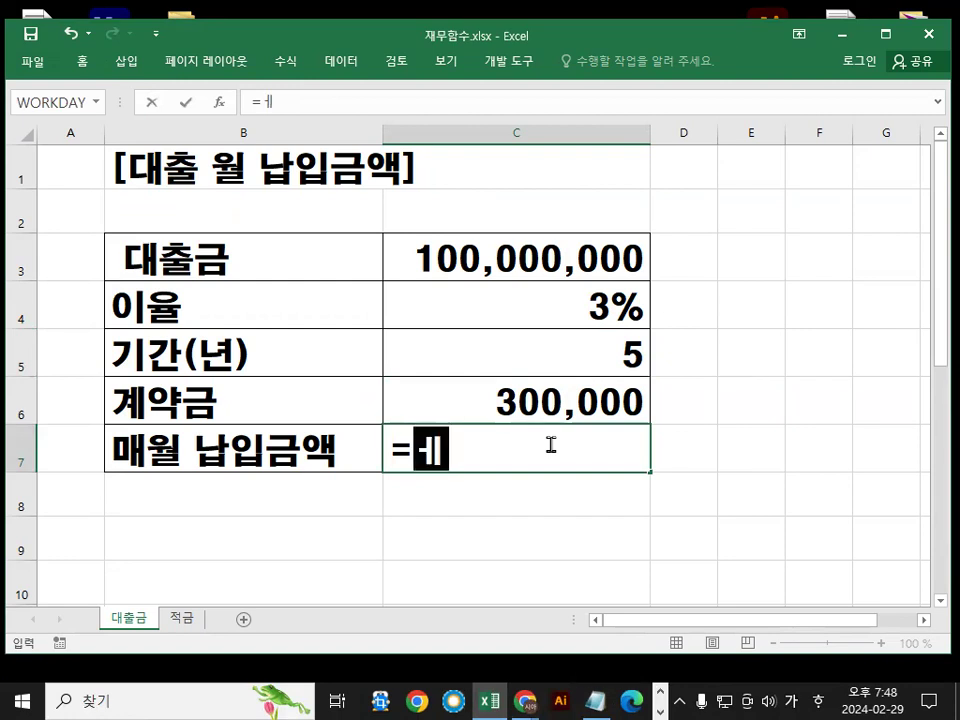
key("BackSpace")
key("BackSpace")
type("ㅔㅡ")
key("BackSpace")
key("BackSpace")
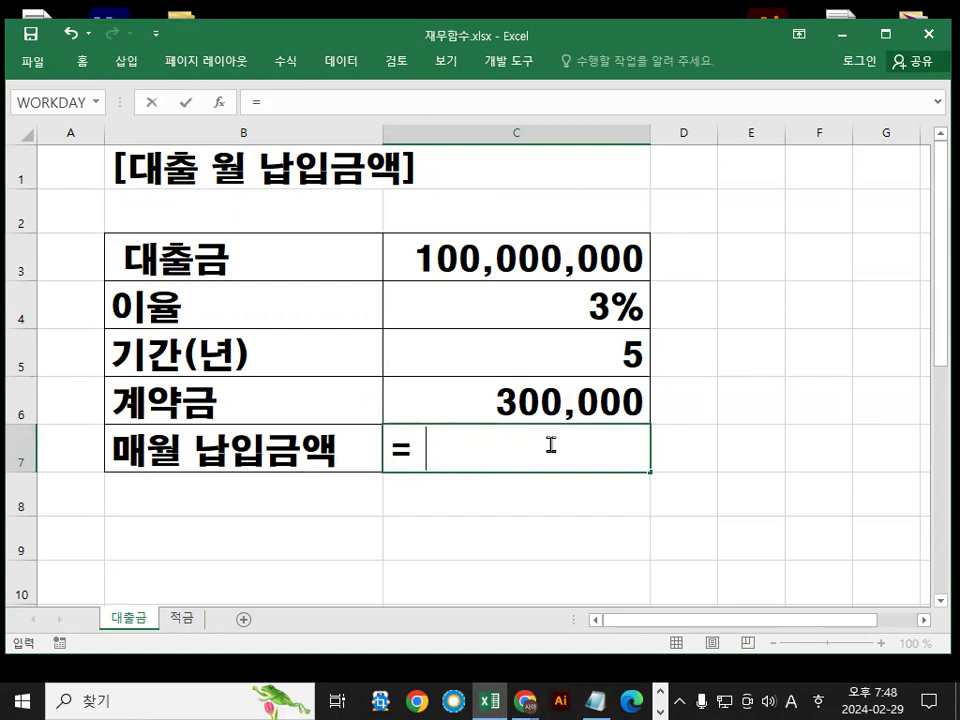
type("PMT")
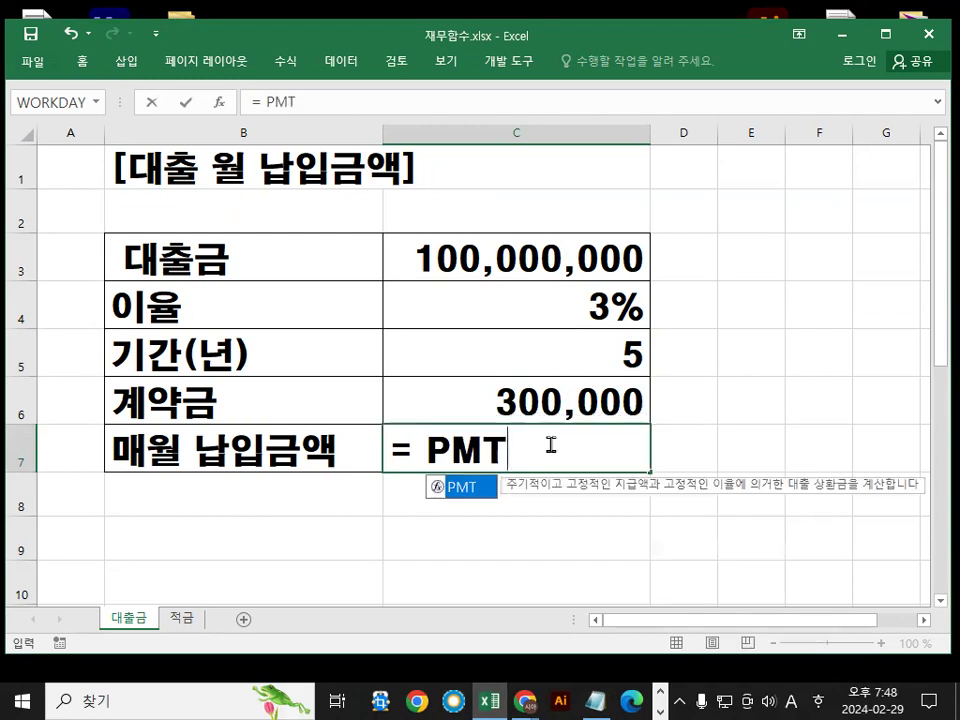
type("(")
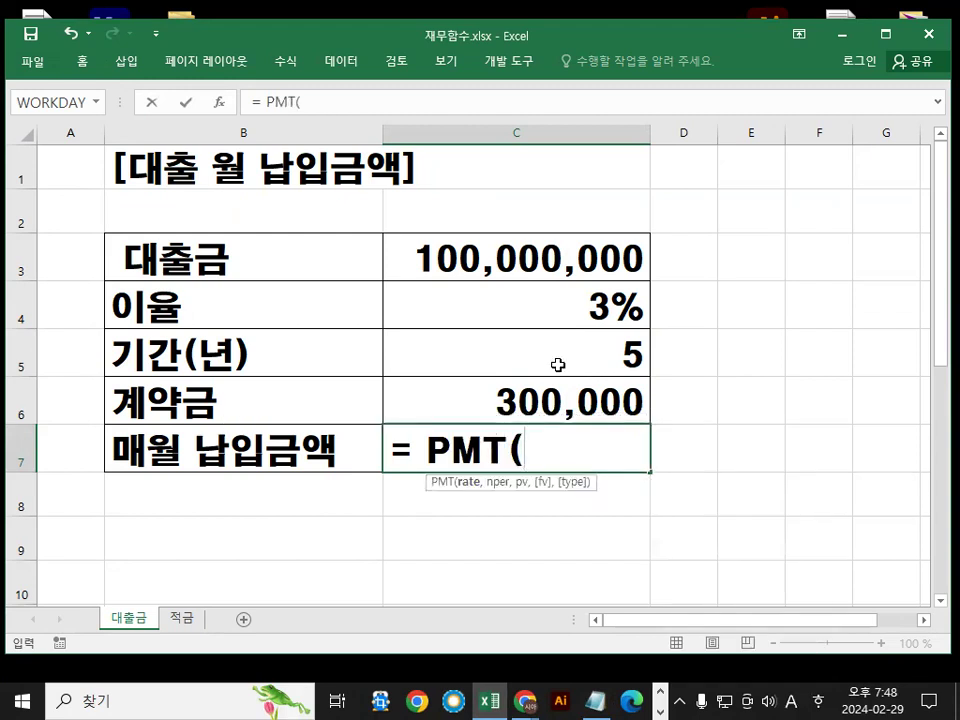
Enter C4/12 as the PMT rate argument and C5*12 as the number of periods
mouse_move(172, 297)
left_mouse_down()
mouse_move(139, 320)
mouse_move(166, 296)
left_mouse_up()
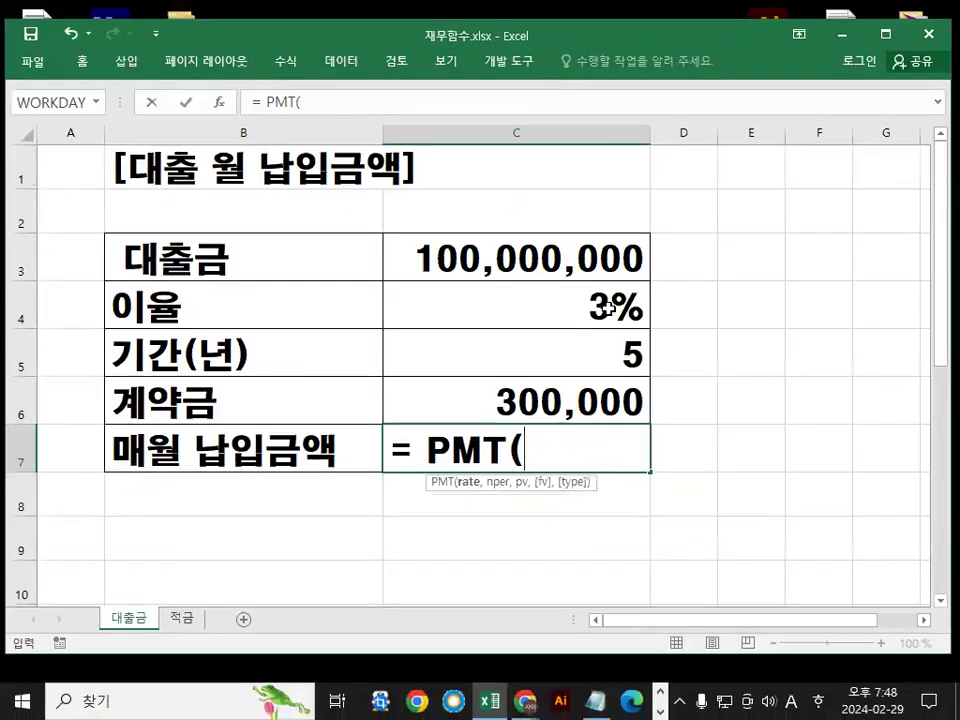
left_click(620, 310)
type("/12")
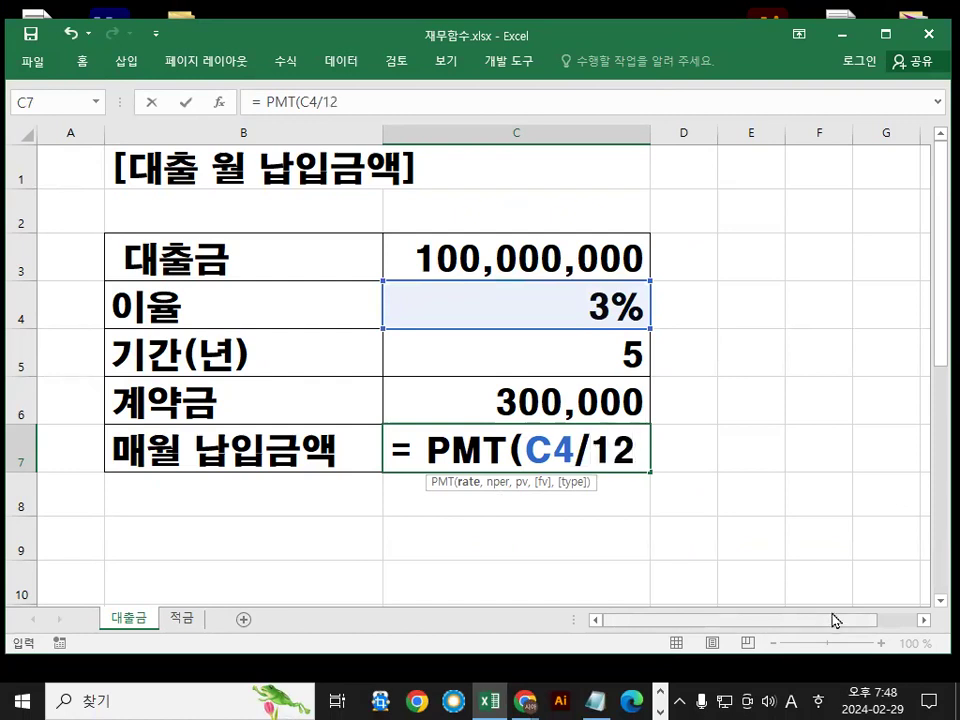
type(",")
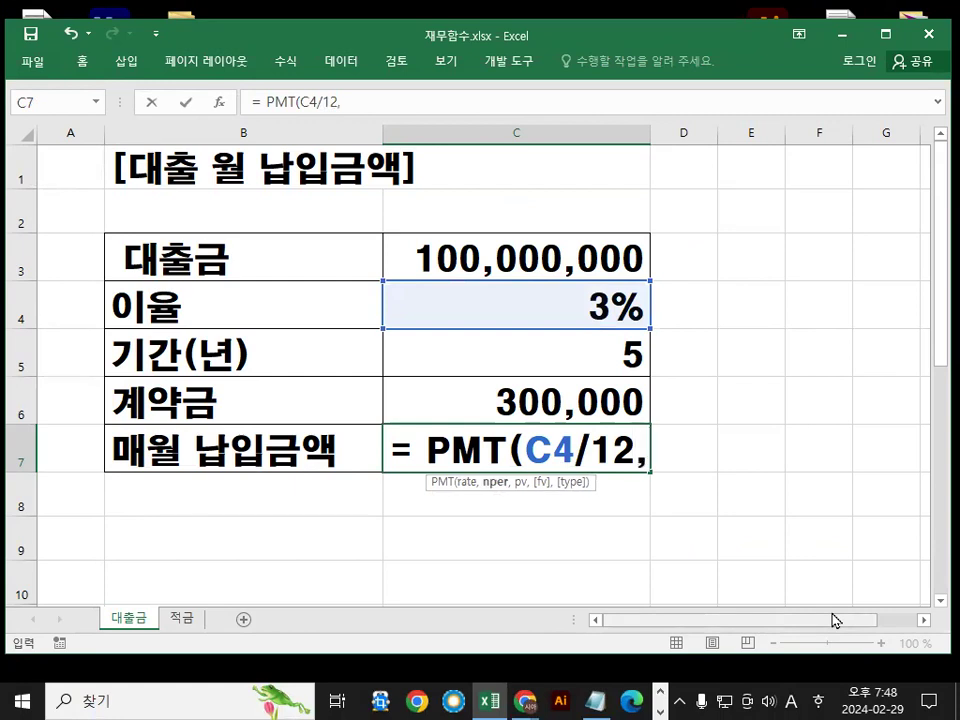
left_click(551, 362)
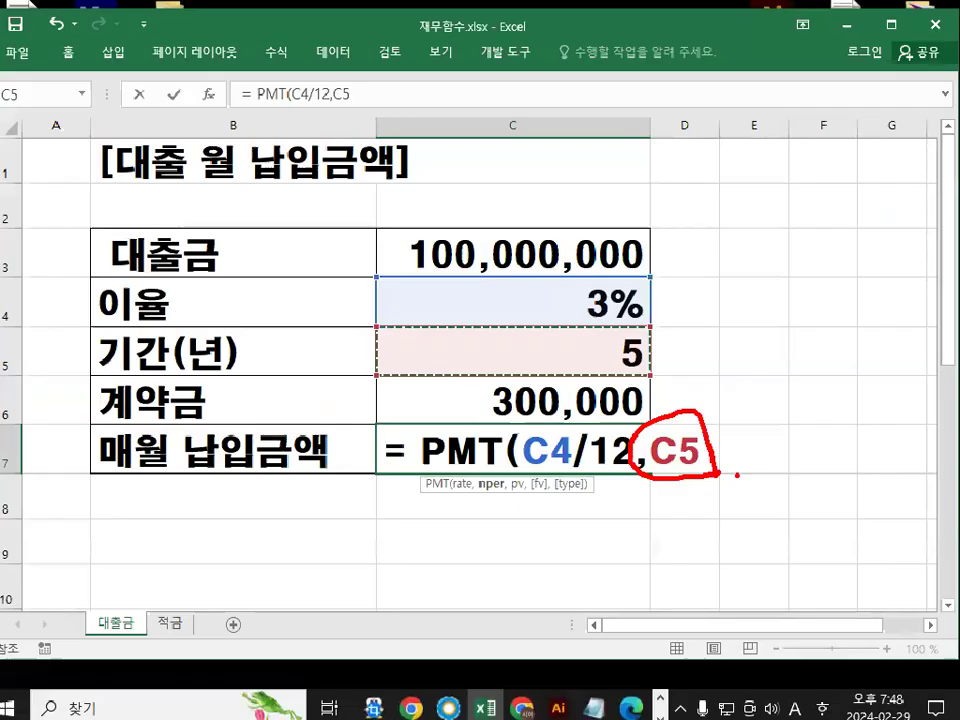
type("*")
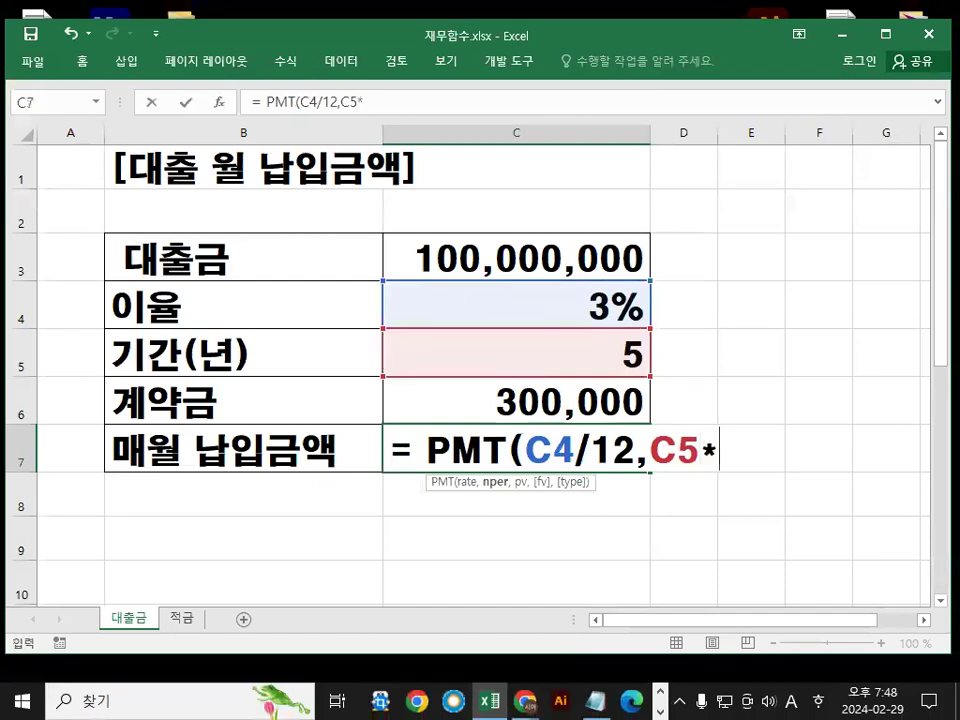
type("12")
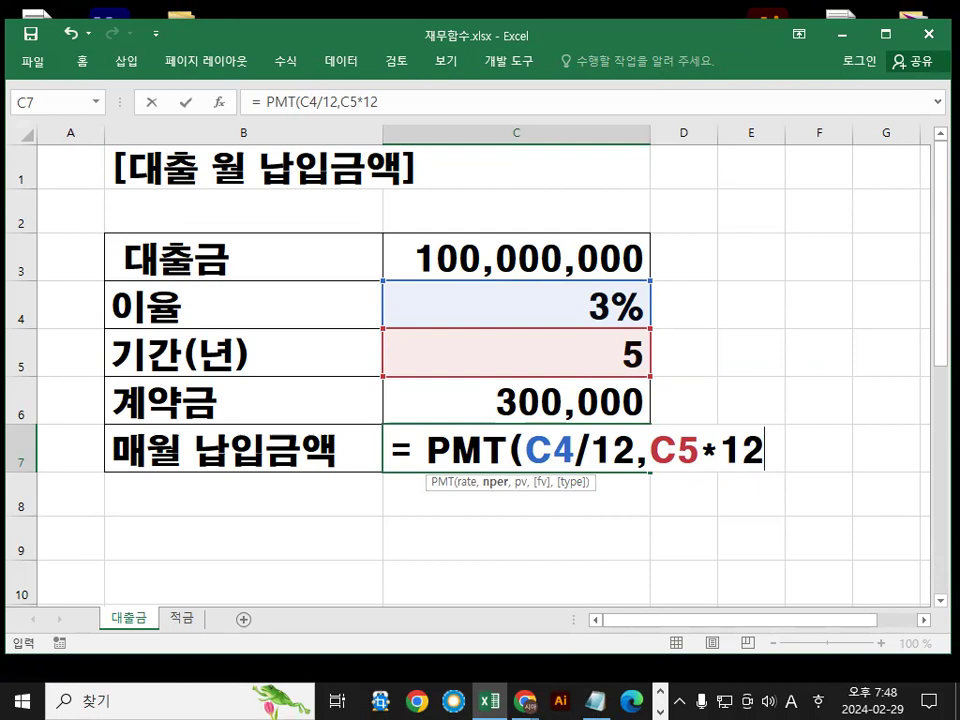
type(",")
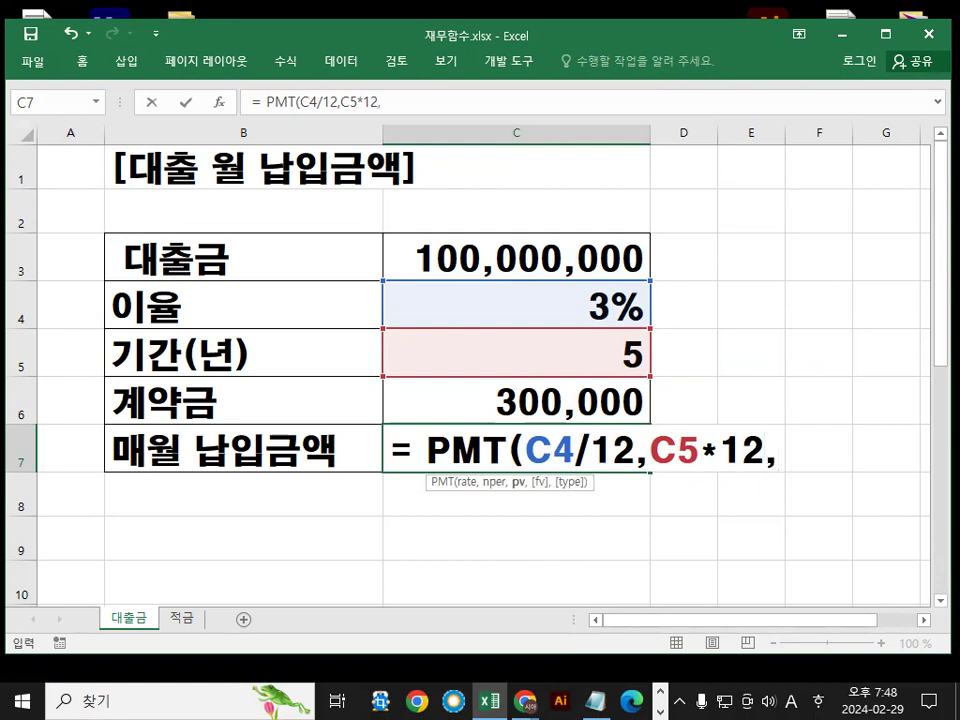
Complete the PMT formula with C3-C6 as present value, future value omitted and payment type 1, then select C7 again
left_click(465, 256)
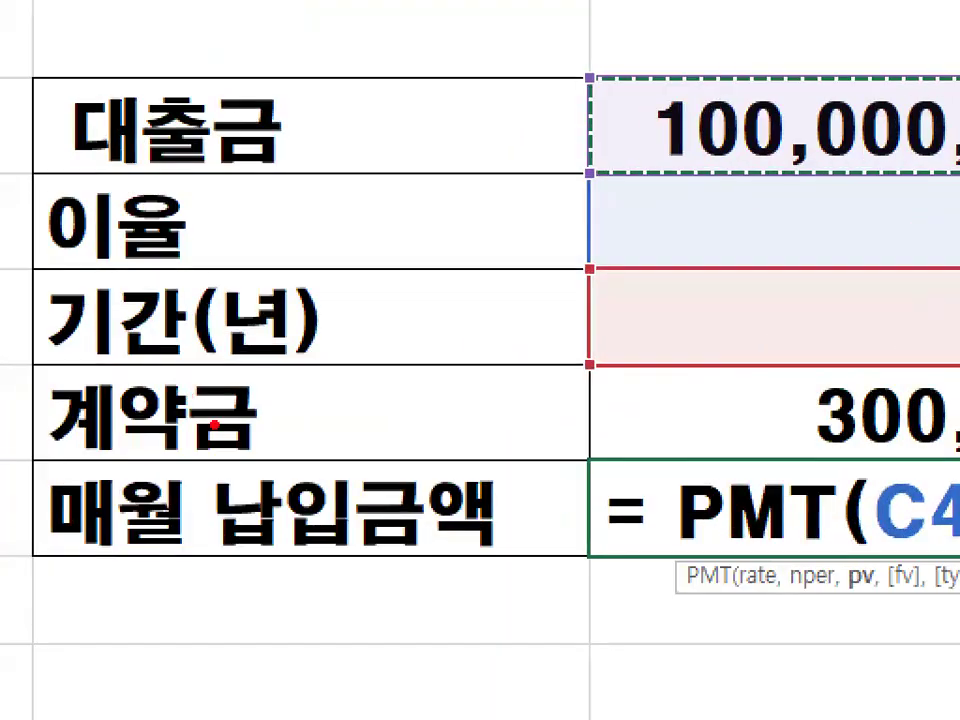
left_click_drag(215, 425, 212, 447)
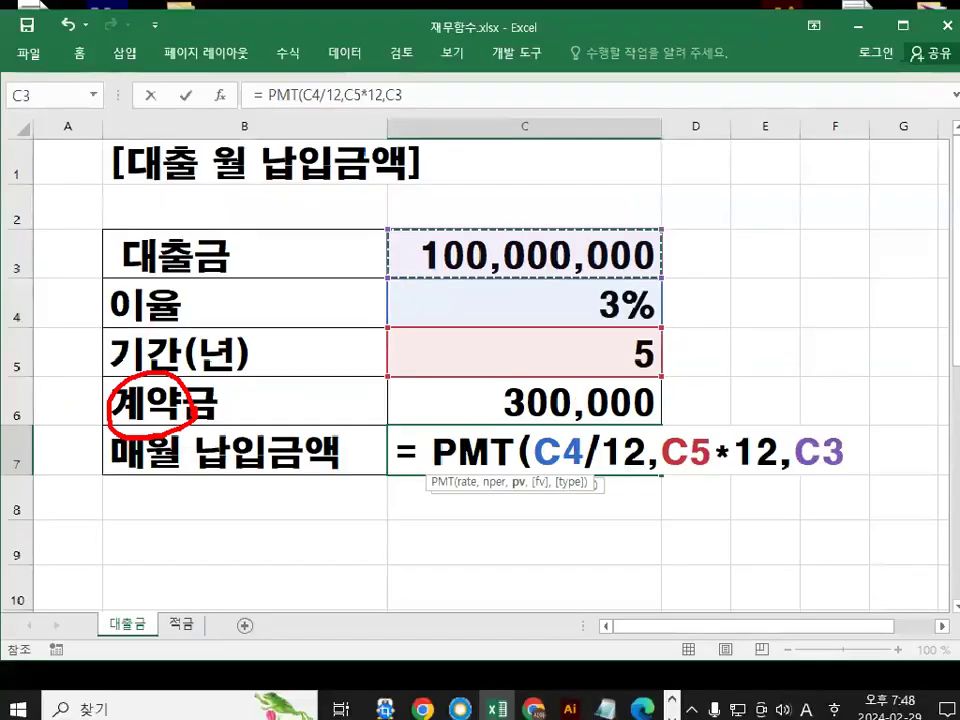
type("-")
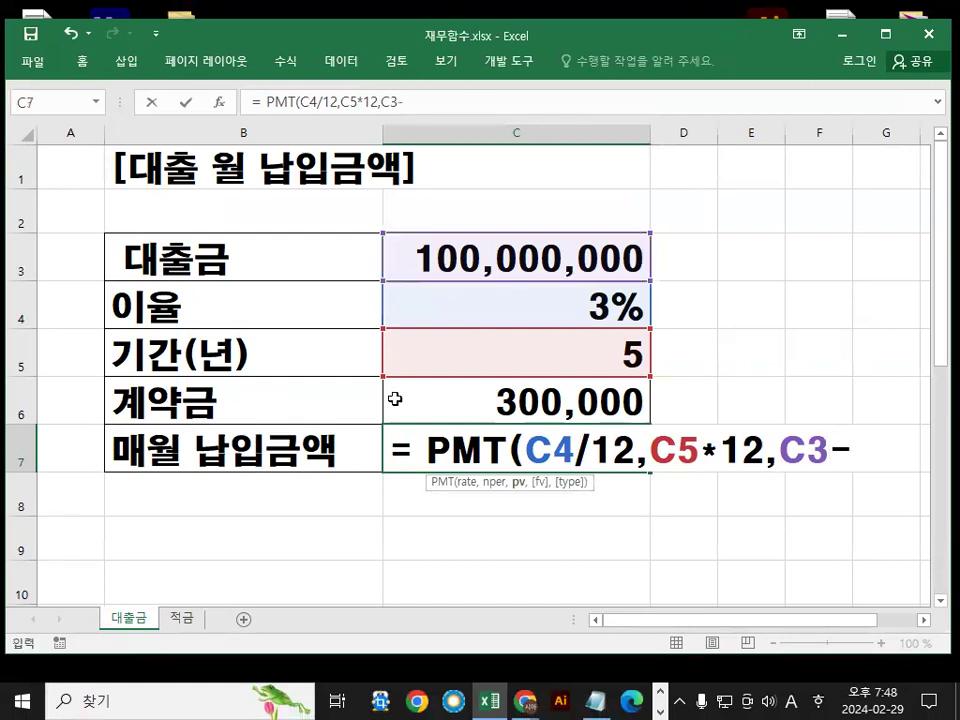
left_click(505, 400)
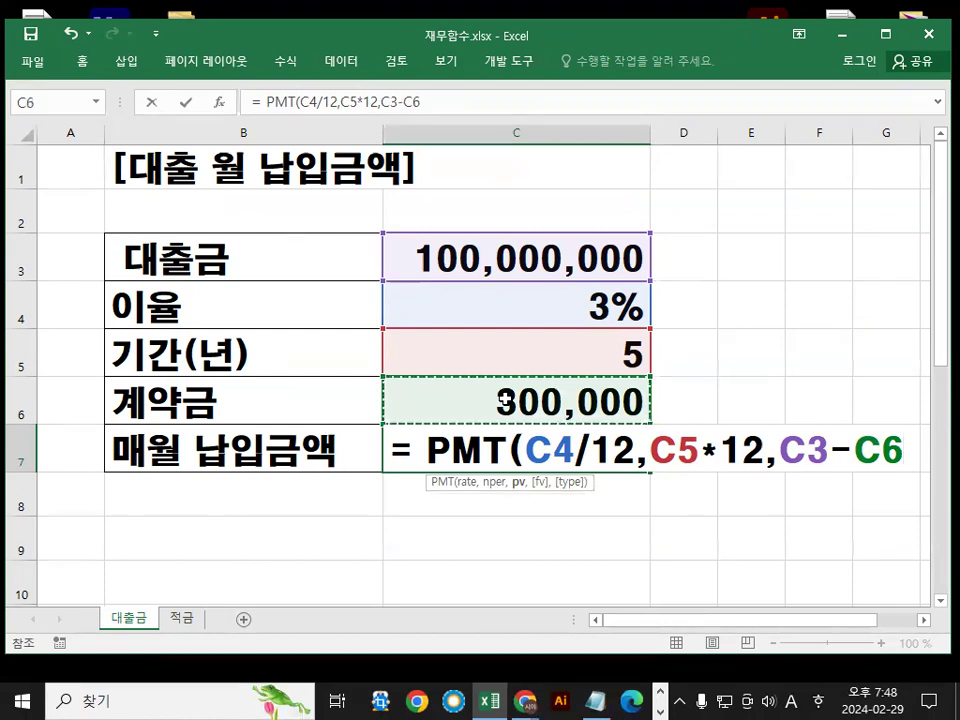
type(",")
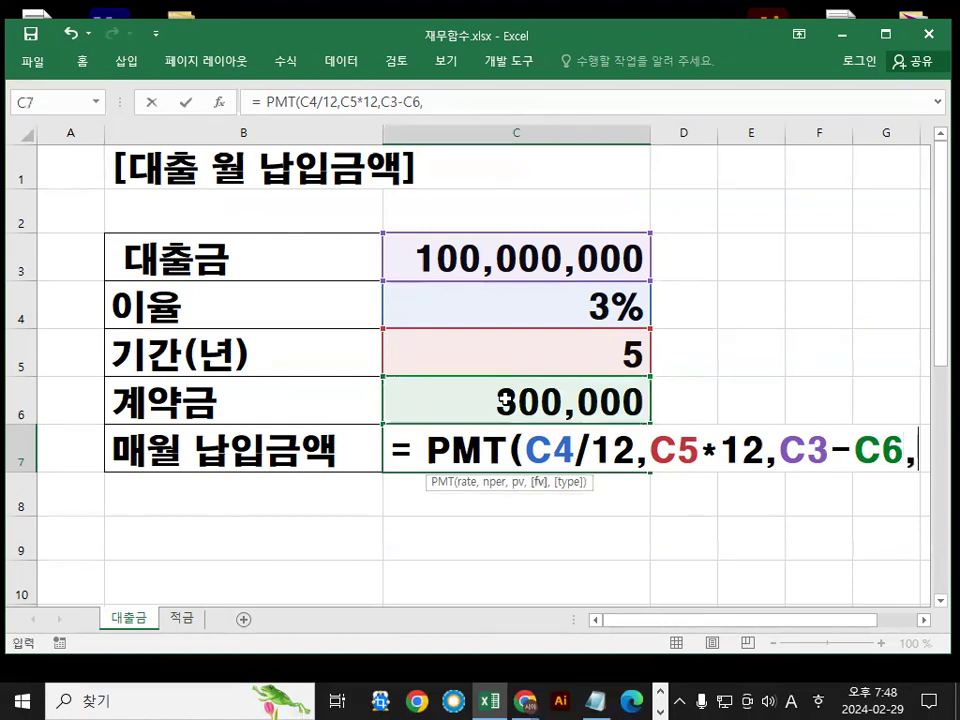
type(",")
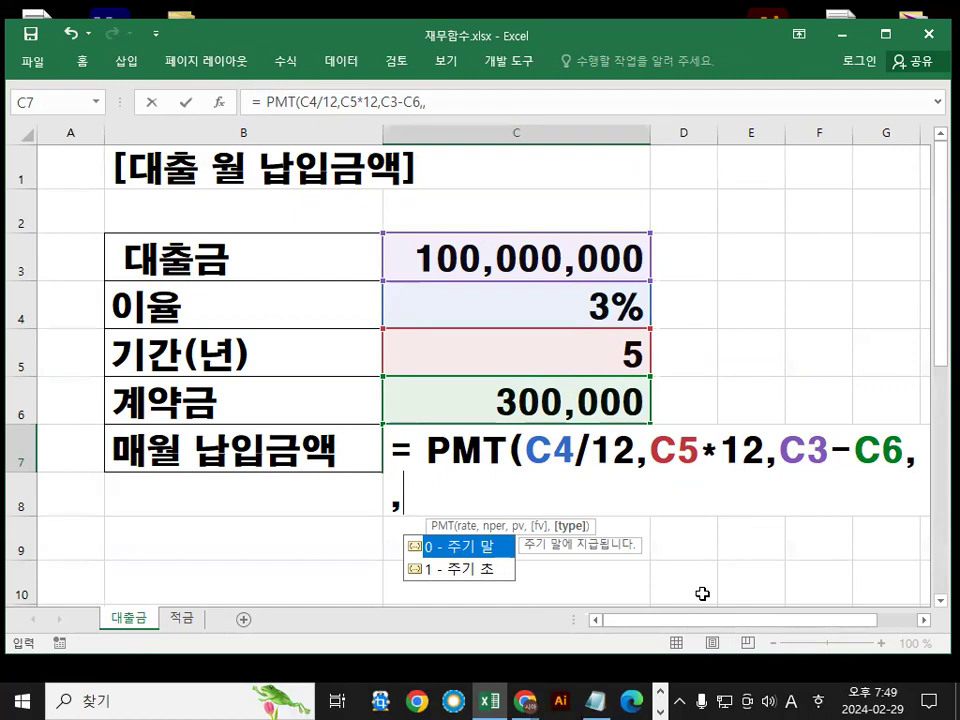
type("1")
key("Return")
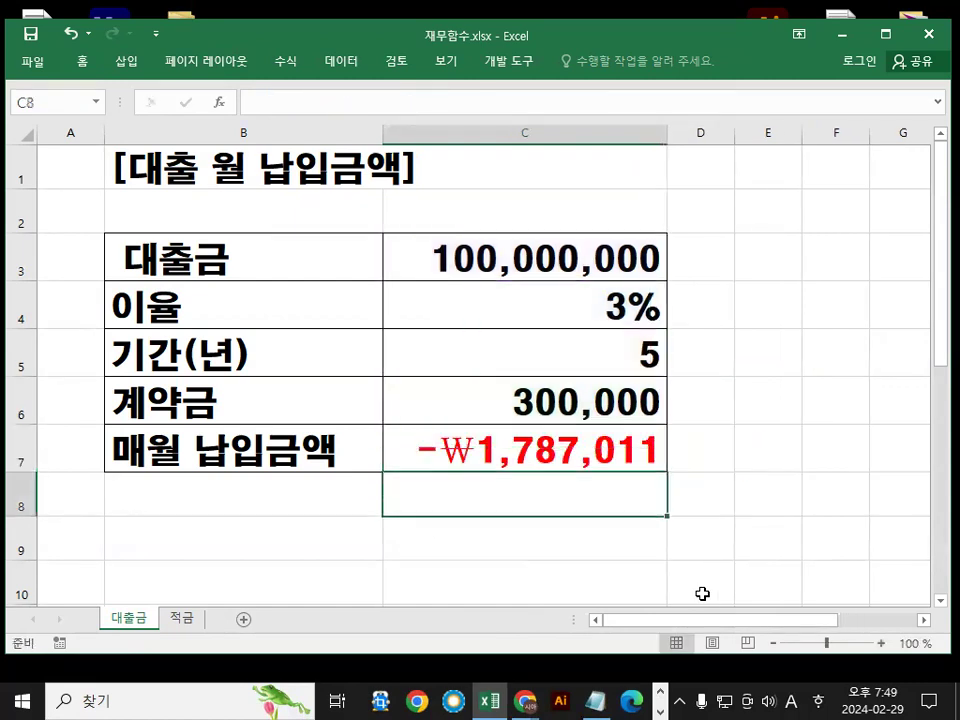
key("Up")
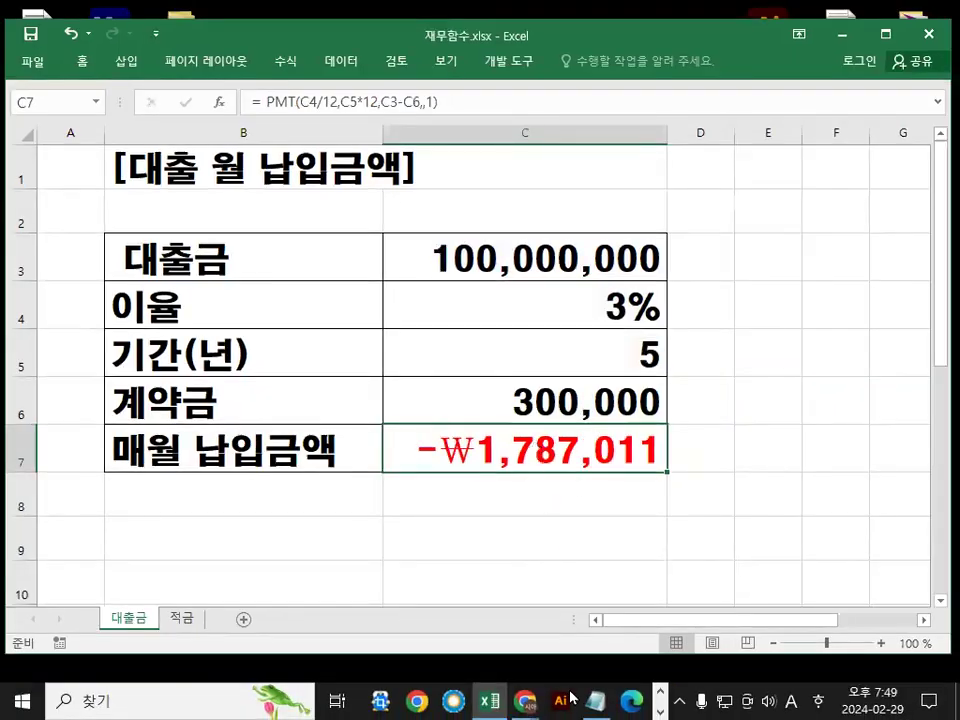
Switch to the Notepad notes and review how the worked PMT formula uses 이율셀주소/12 and 기간(년)셀주소*12
left_click(598, 698)
scroll(478, 505, "down", 3)
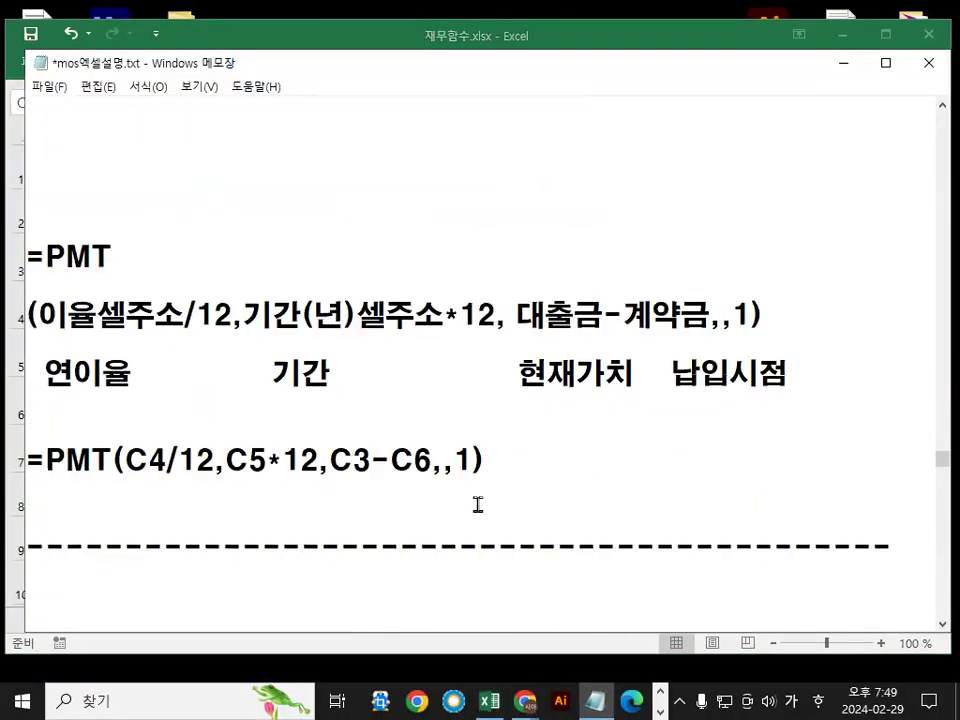
scroll(478, 505, "down", 1)
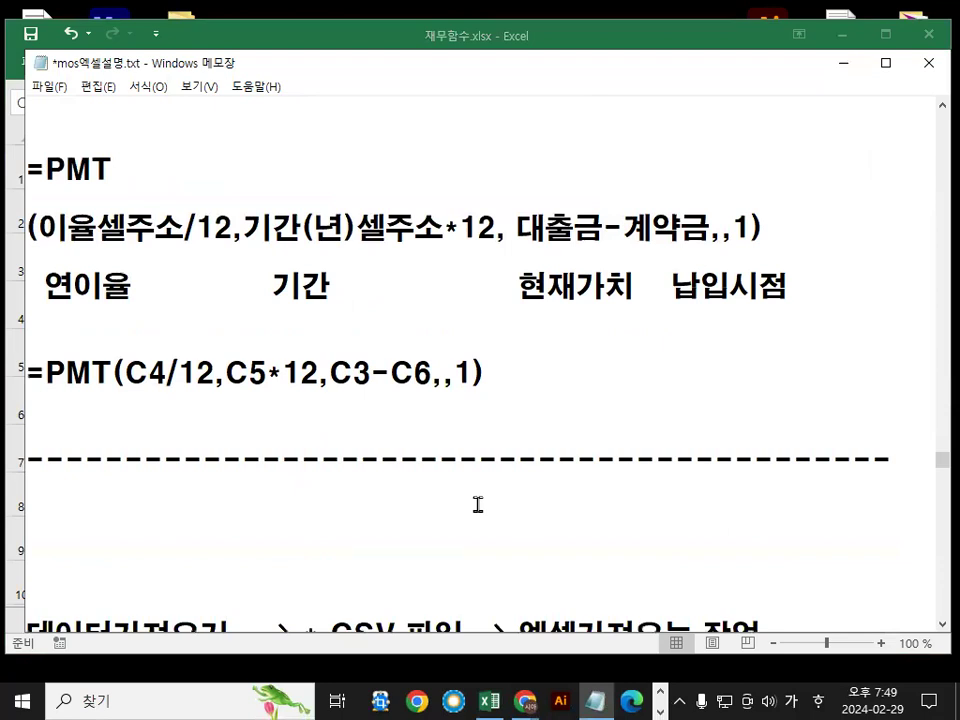
left_click_drag(47, 376, 214, 376)
left_click(160, 406)
left_click_drag(42, 228, 229, 228)
left_click(310, 228)
left_click_drag(310, 228, 352, 228)
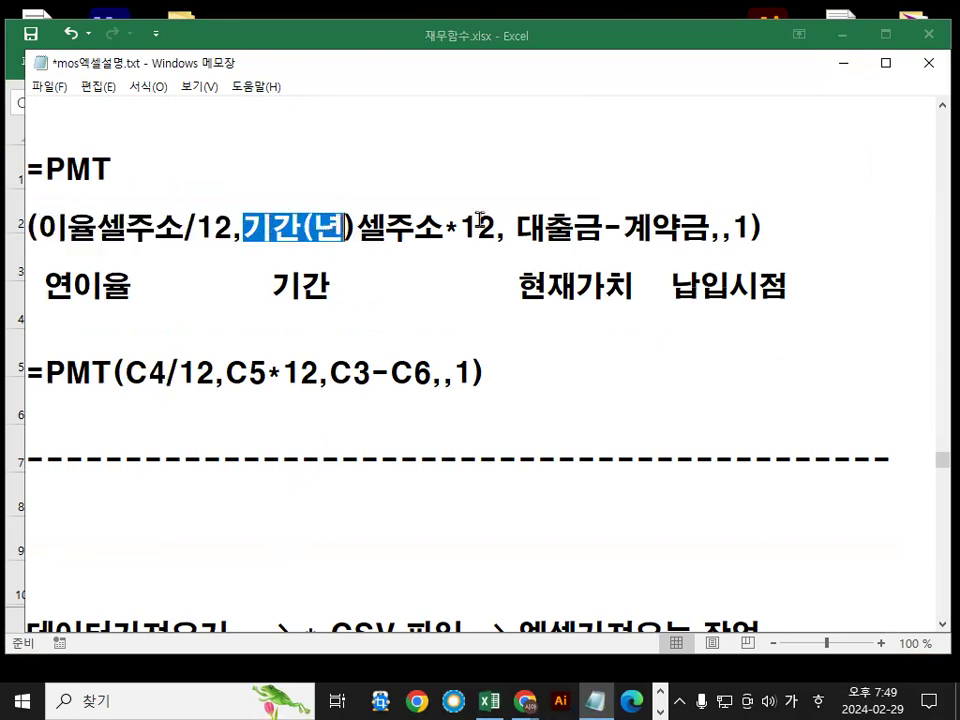
left_click_drag(414, 228, 491, 228)
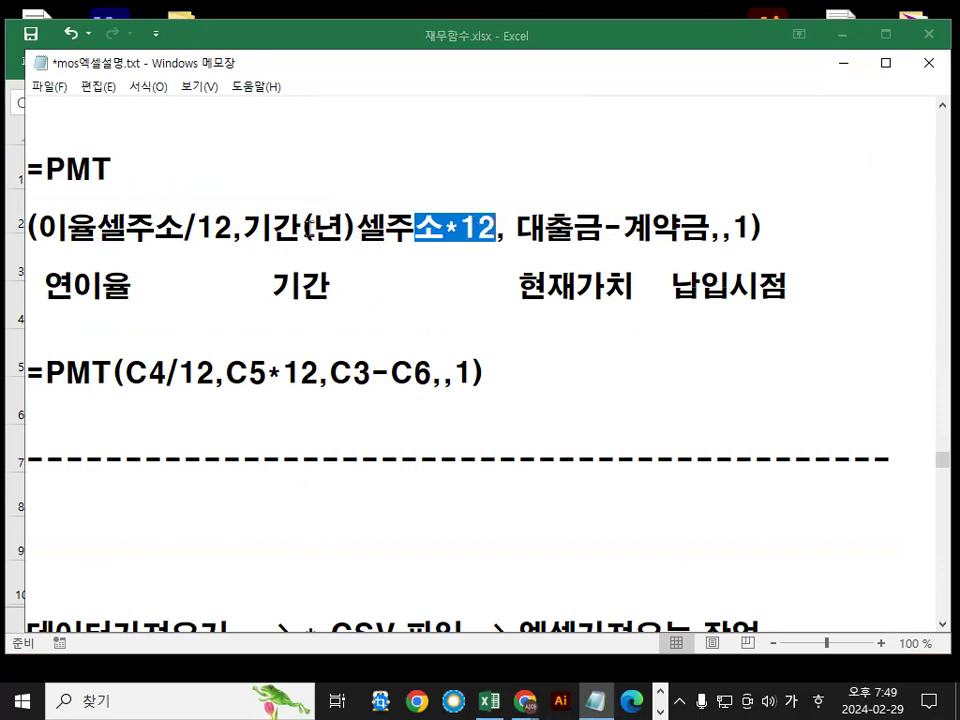
left_click_drag(311, 229, 342, 229)
Compare 대출금-계약금 with C3-C6 in the notes' PMT formula and examine the omitted 미래가치 argument
left_click(444, 231)
left_click_drag(444, 231, 671, 229)
left_click_drag(330, 373, 427, 373)
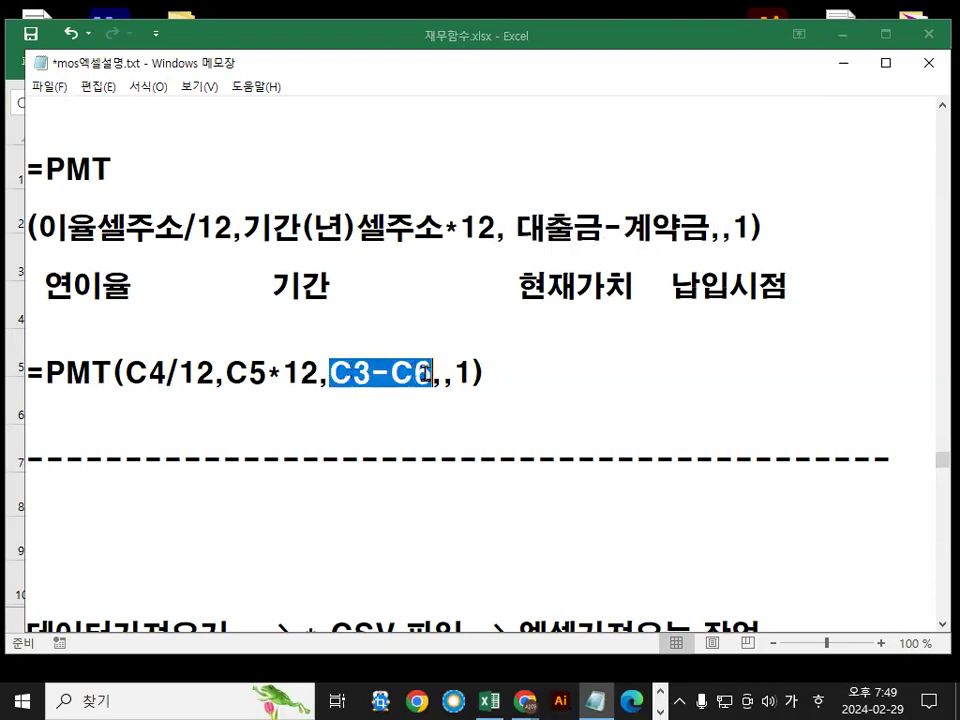
left_click_drag(710, 229, 728, 231)
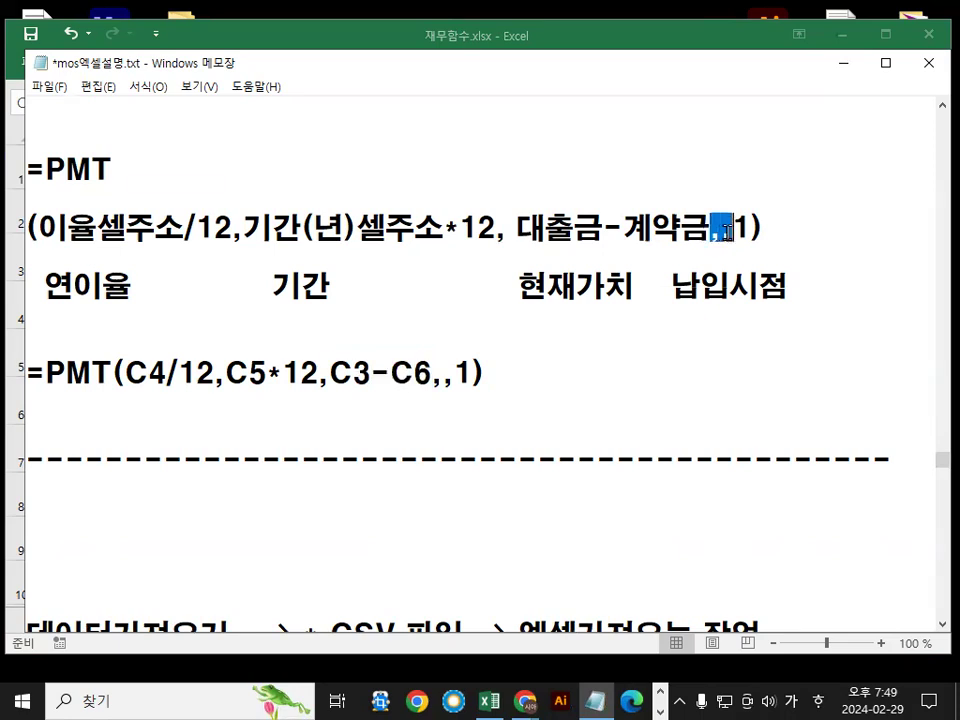
Examine the double comma that skips 미래가치 before payment type 1 in both PMT formulas of the notes
left_click_drag(431, 373, 455, 373)
left_click_drag(710, 230, 766, 230)
left_click(713, 229)
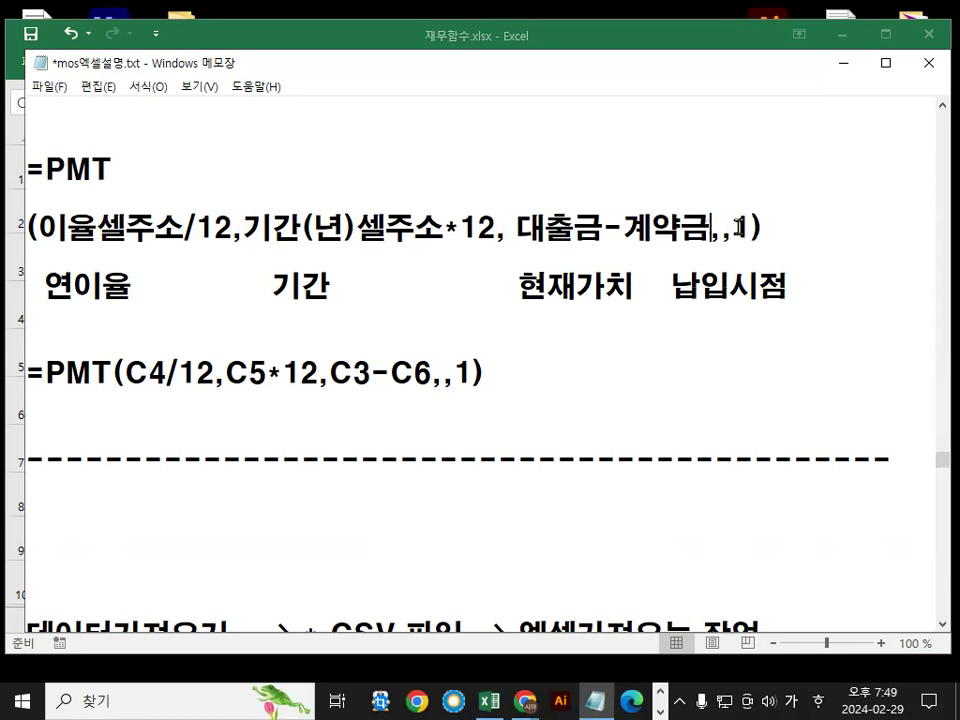
mouse_move(684, 181)
left_mouse_down()
mouse_move(706, 182)
mouse_move(696, 291)
mouse_move(748, 226)
mouse_move(740, 268)
mouse_move(752, 228)
mouse_move(717, 224)
mouse_move(801, 96)
left_mouse_up()
key("Escape")
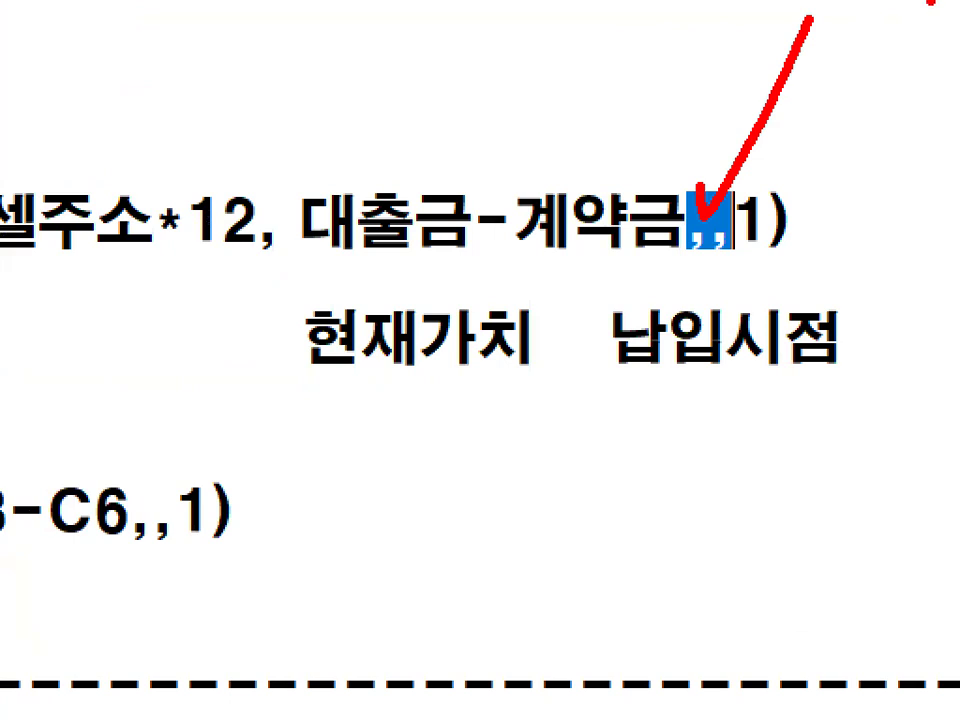
key("Escape")
left_click(583, 334)
left_click_drag(46, 373, 523, 373)
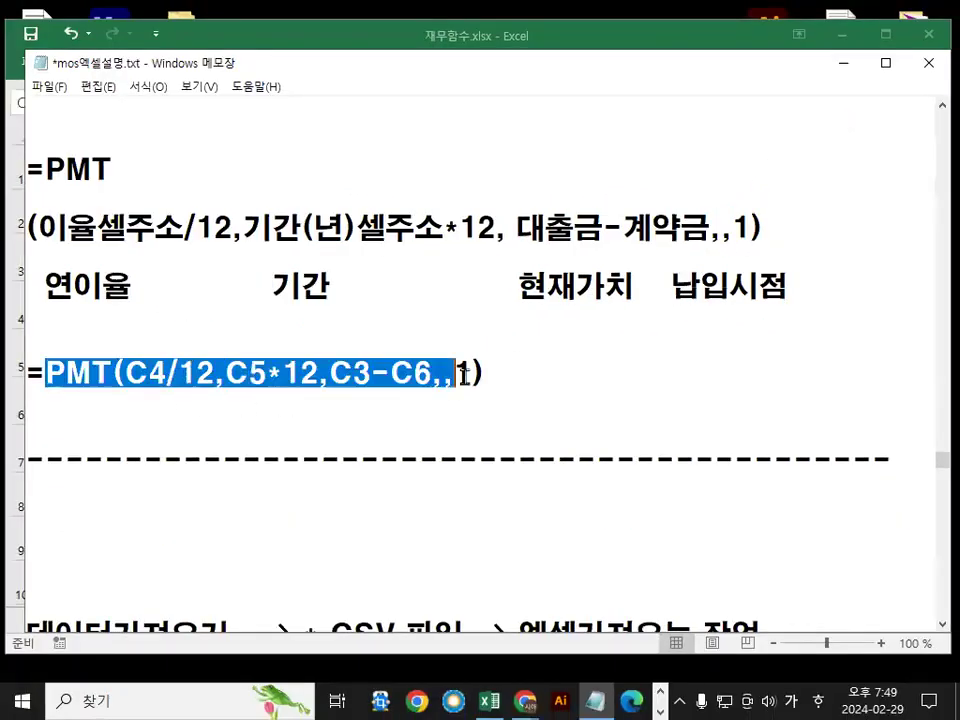
key("End")
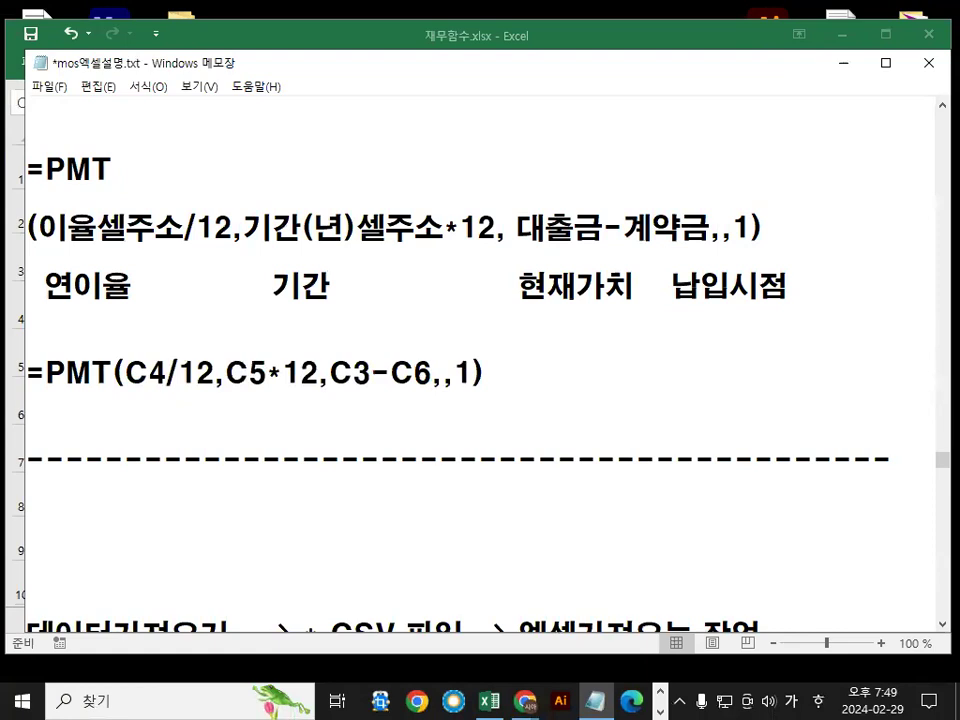
key("ctrl+1")
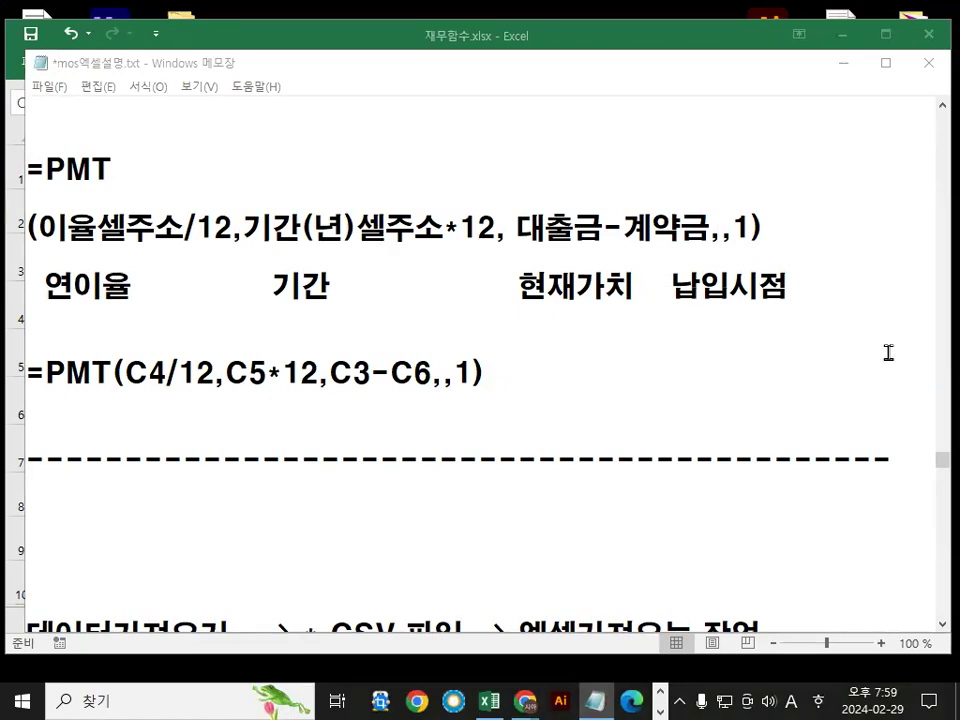
Return to Excel and close the 재무함수.xlsx workbook
left_click(843, 62)
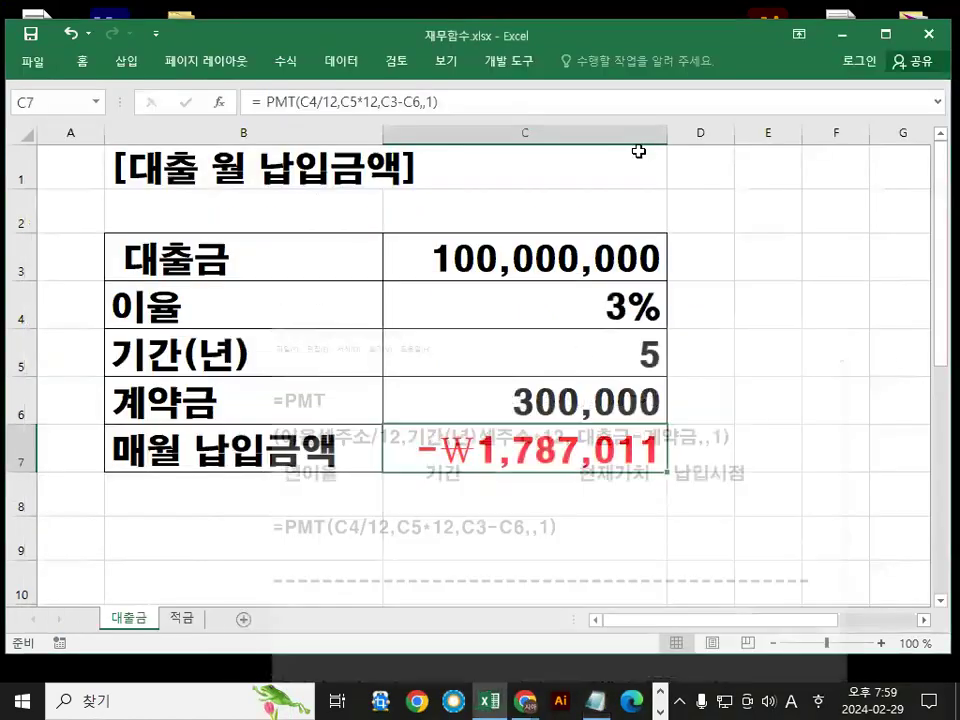
left_click(30, 60)
left_click(42, 442)
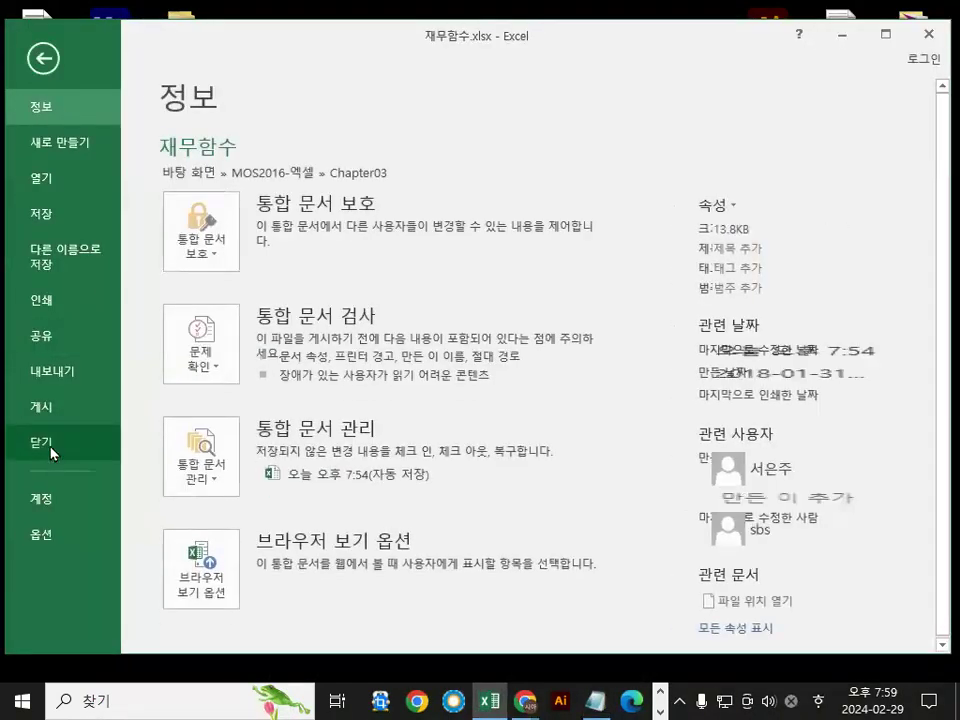
left_click(486, 391)
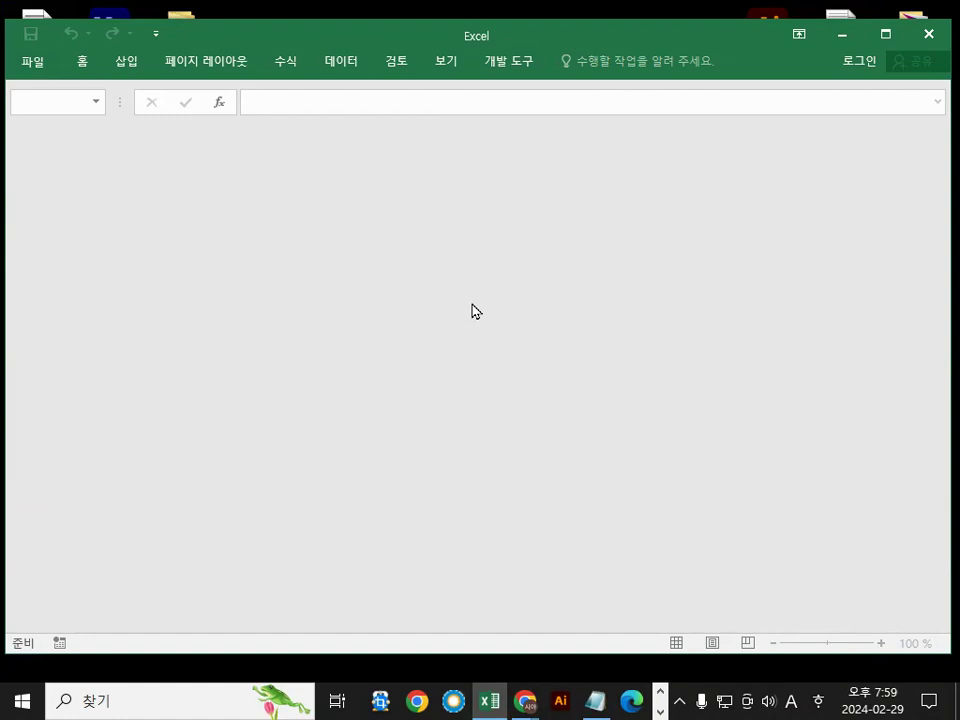
Open the 데이터가져오기.xlsx workbook from the Chapter03 folder and select cell F5 on the 데이터삽입 sheet
left_click(26, 63)
left_click(216, 376)
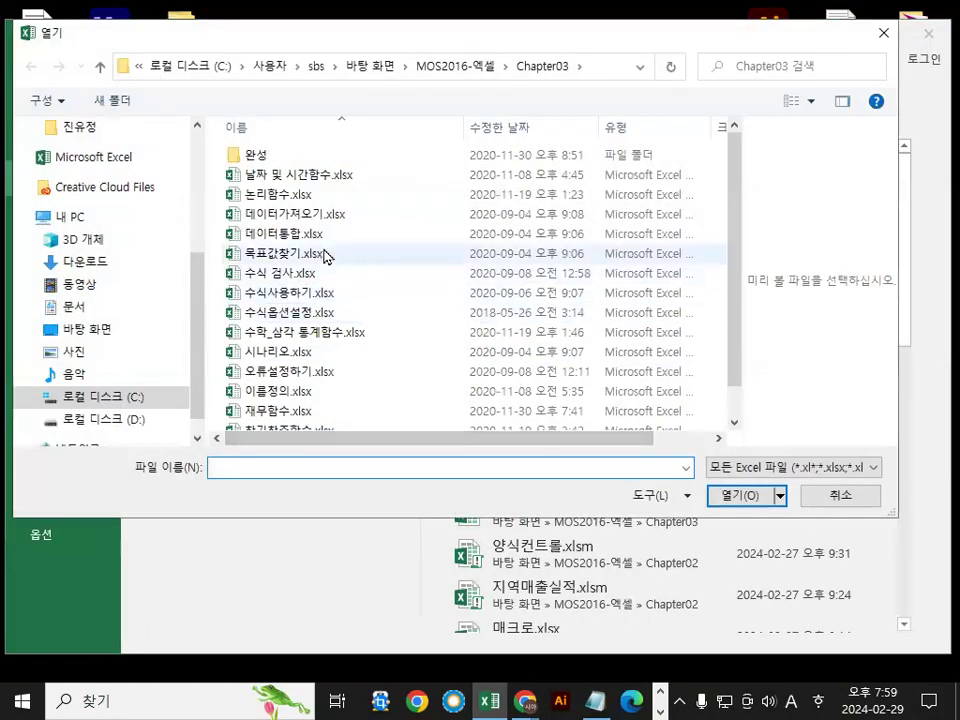
left_click(295, 217)
double_click(294, 220)
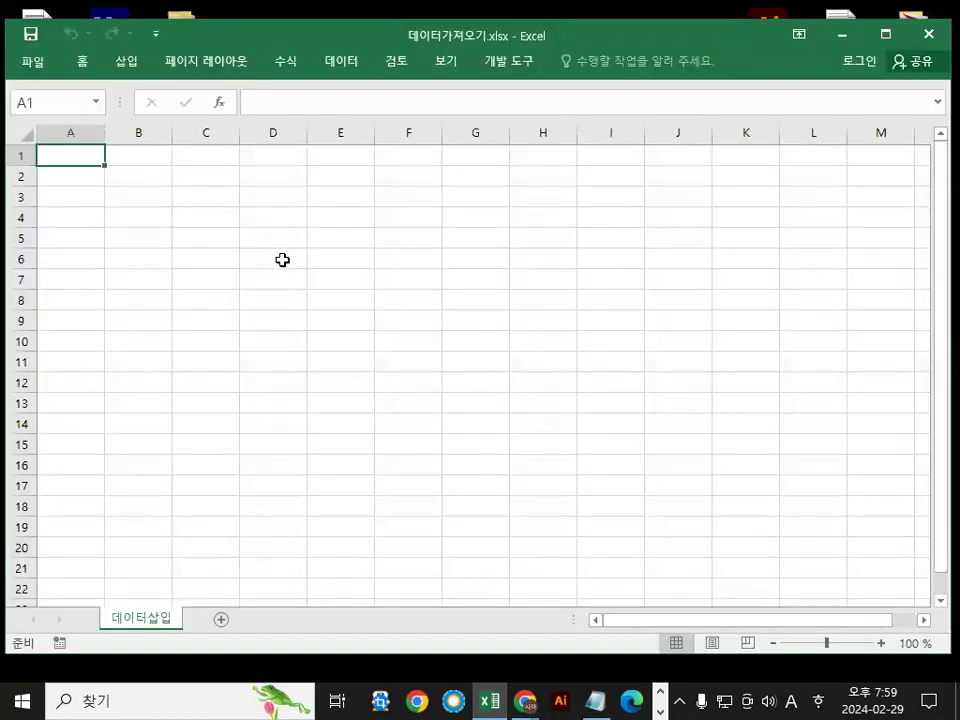
left_click(277, 260)
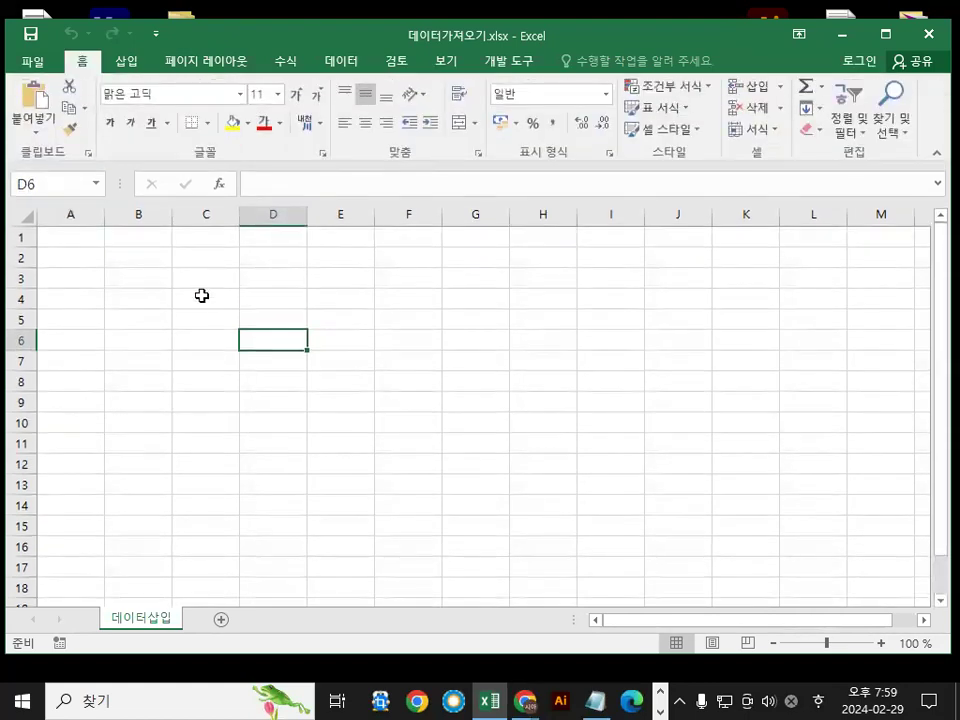
left_click(392, 321)
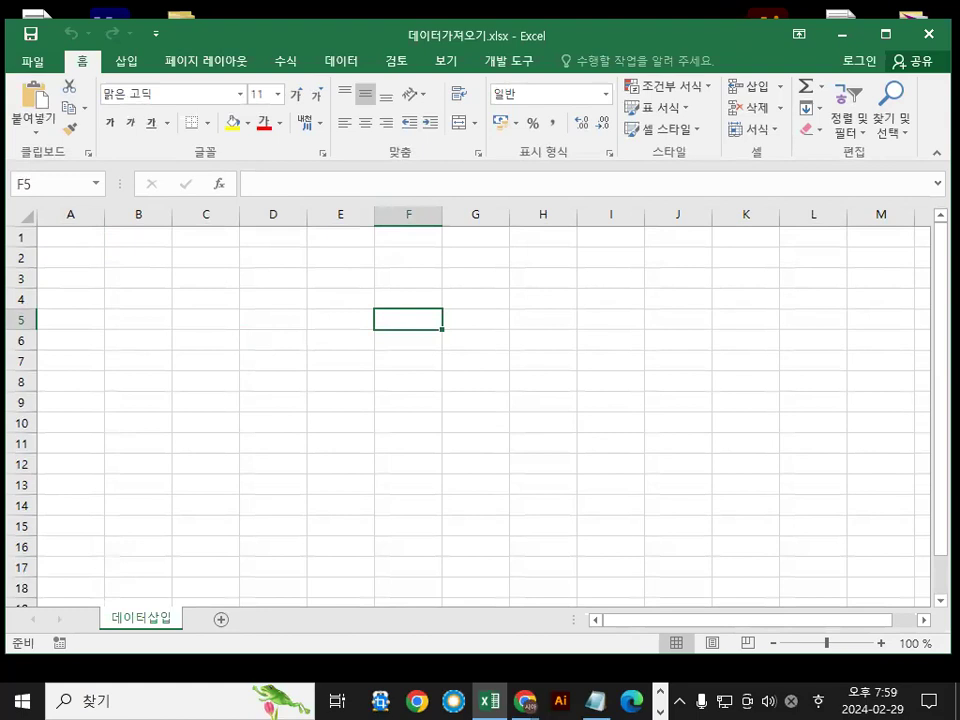
Switch to the Notepad notes and review the 데이터가져오기 section on importing comma-separated *.CSV text files into Excel
key("alt+Tab")
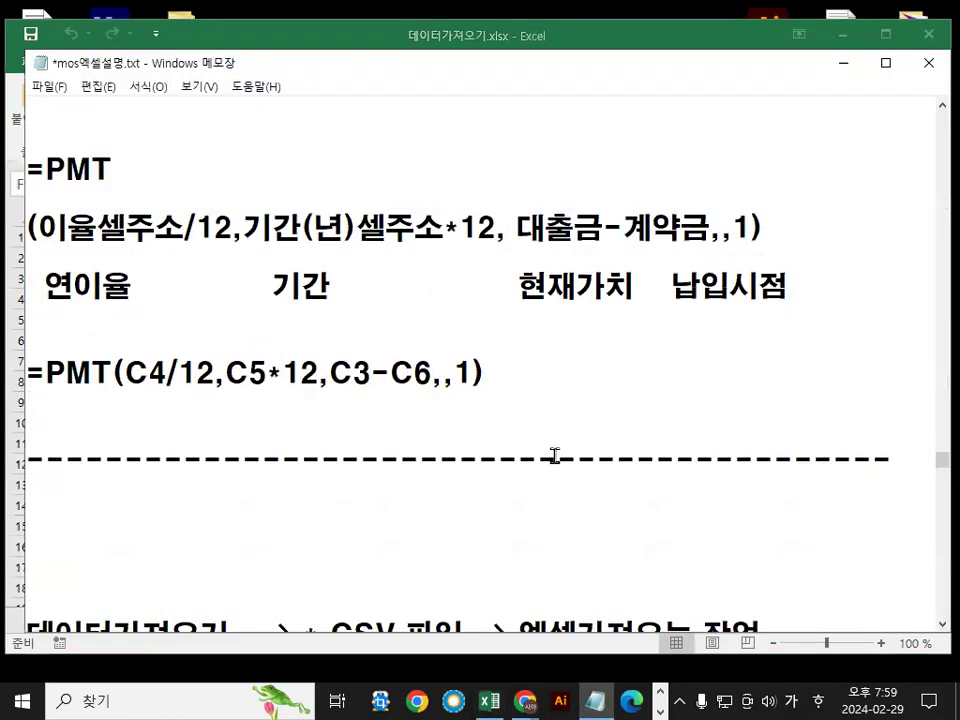
scroll(565, 429, "down", 3)
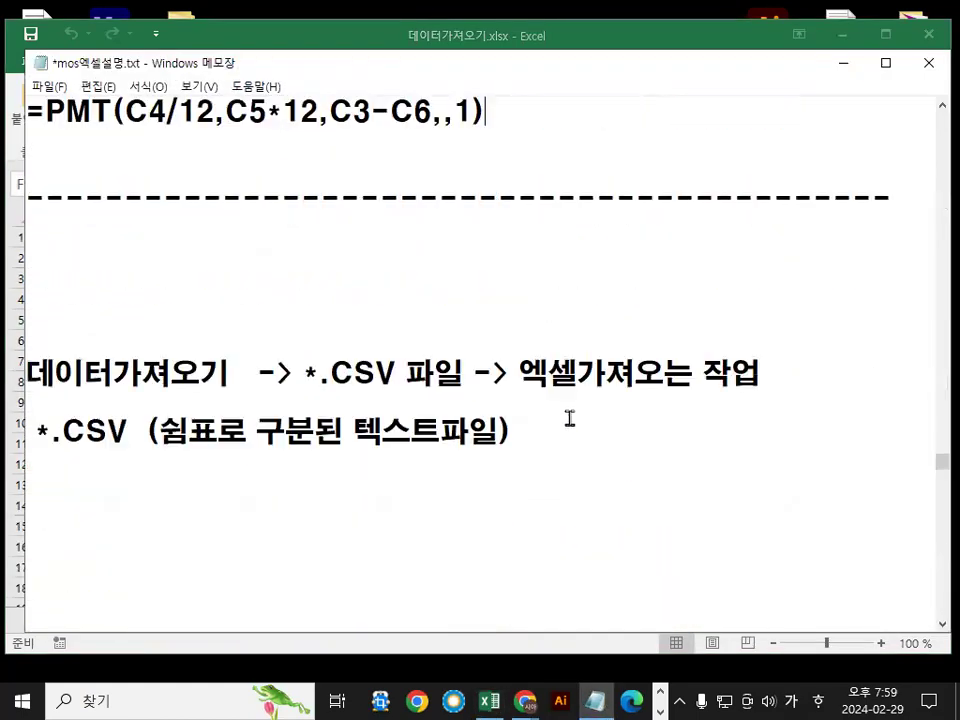
scroll(571, 416, "down", 1)
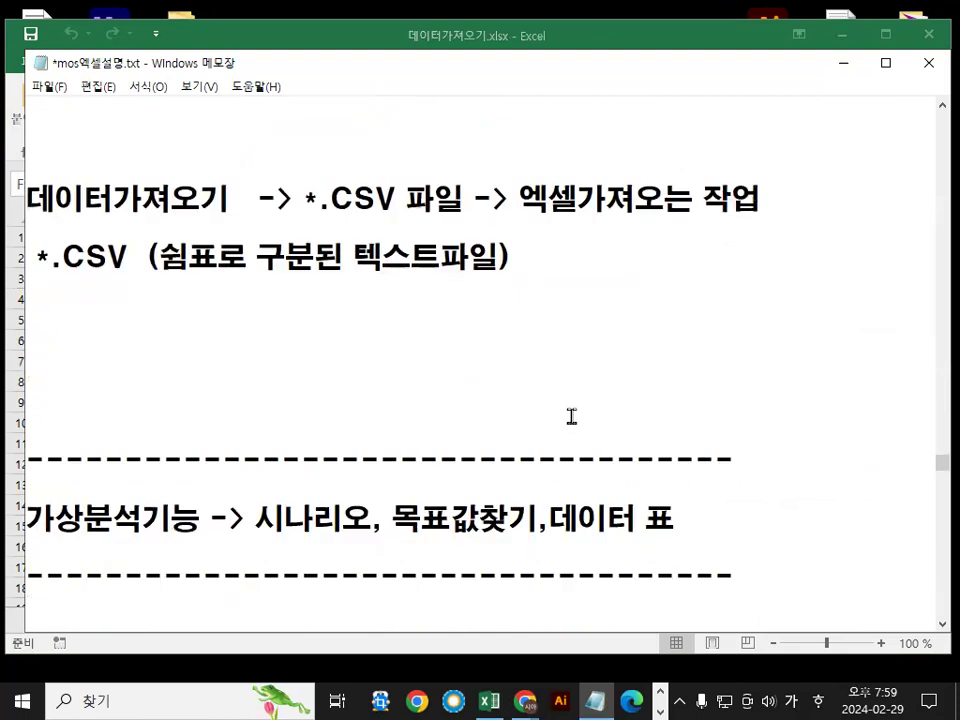
left_click_drag(320, 198, 468, 199)
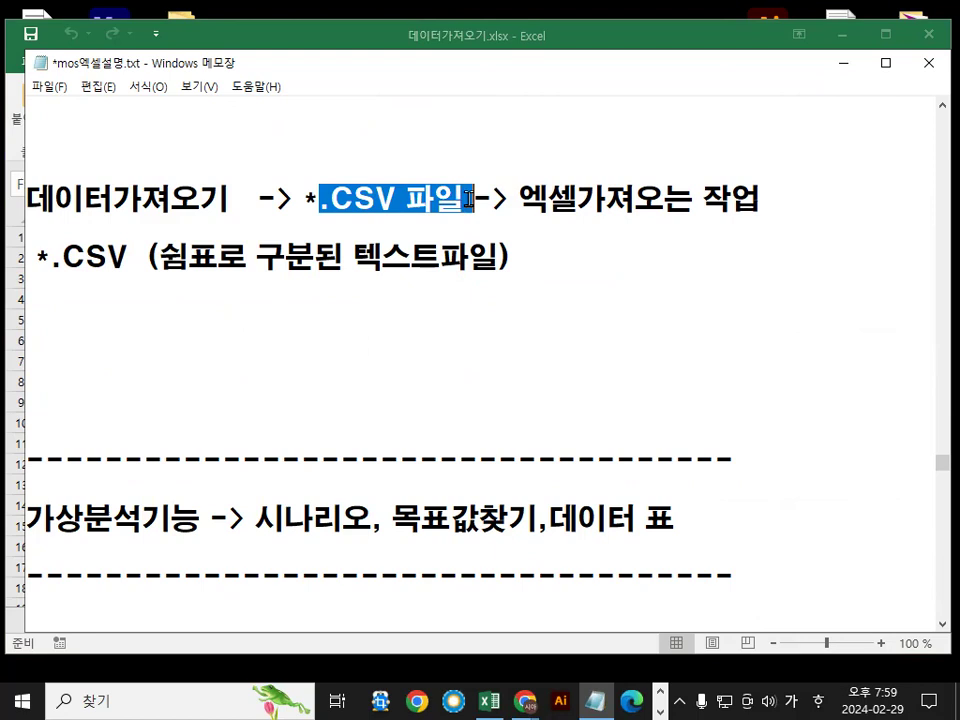
left_click(470, 199)
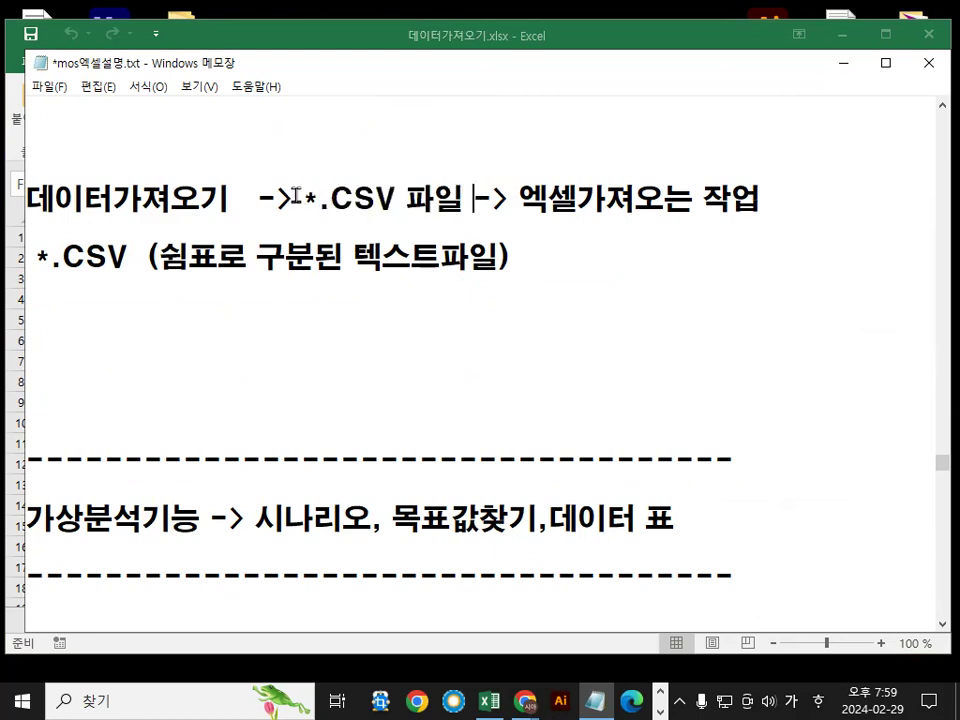
left_click_drag(62, 257, 472, 260)
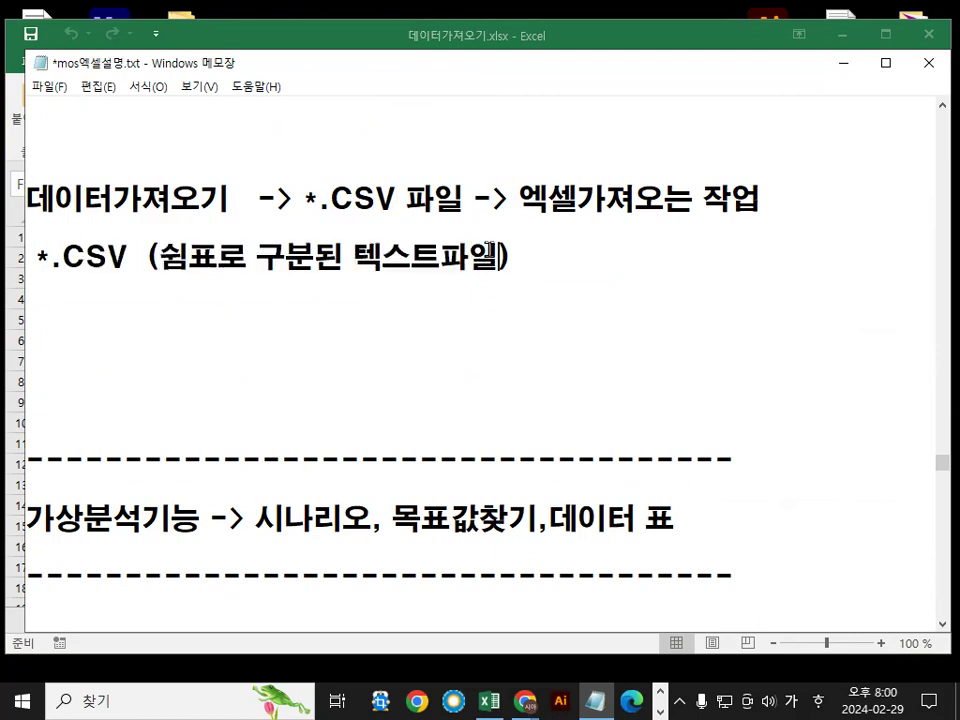
left_click_drag(358, 268, 470, 272)
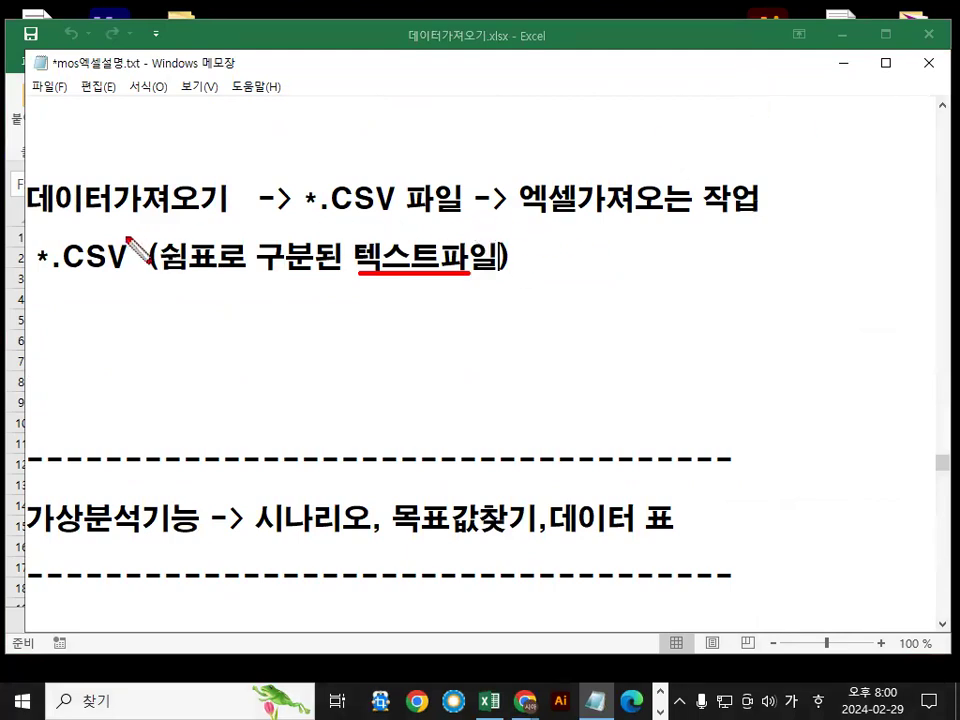
mouse_move(558, 217)
left_mouse_down()
mouse_move(516, 200)
mouse_move(571, 213)
mouse_move(626, 103)
left_mouse_up()
key("Escape")
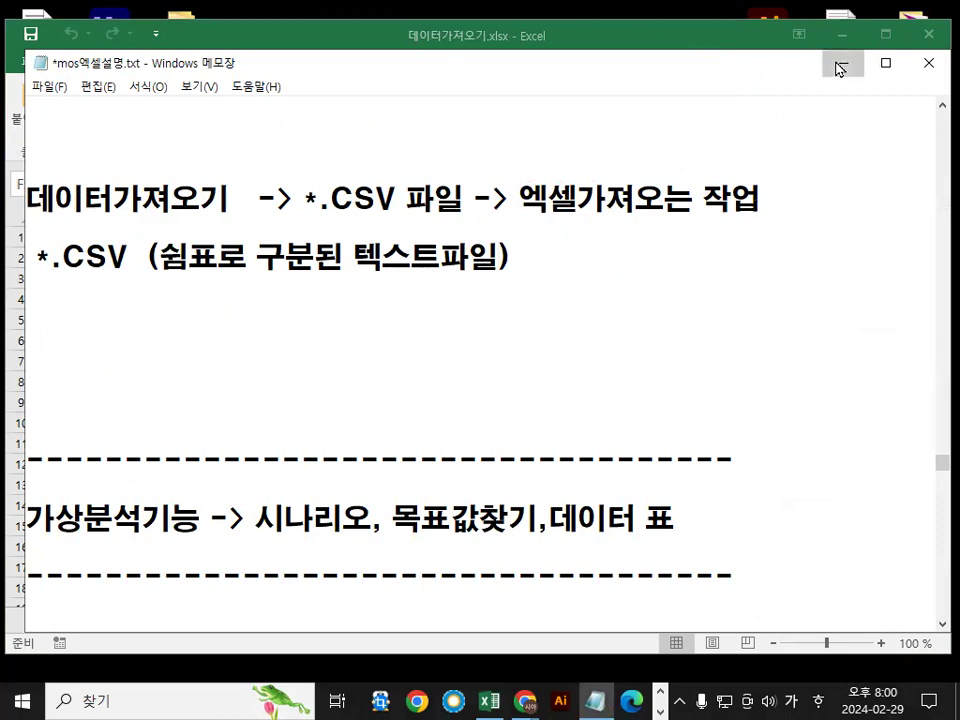
Switch back to Excel, select cell C2 and bring up the 가져오기 및 변환 data commands
left_click(840, 68)
left_click(176, 257)
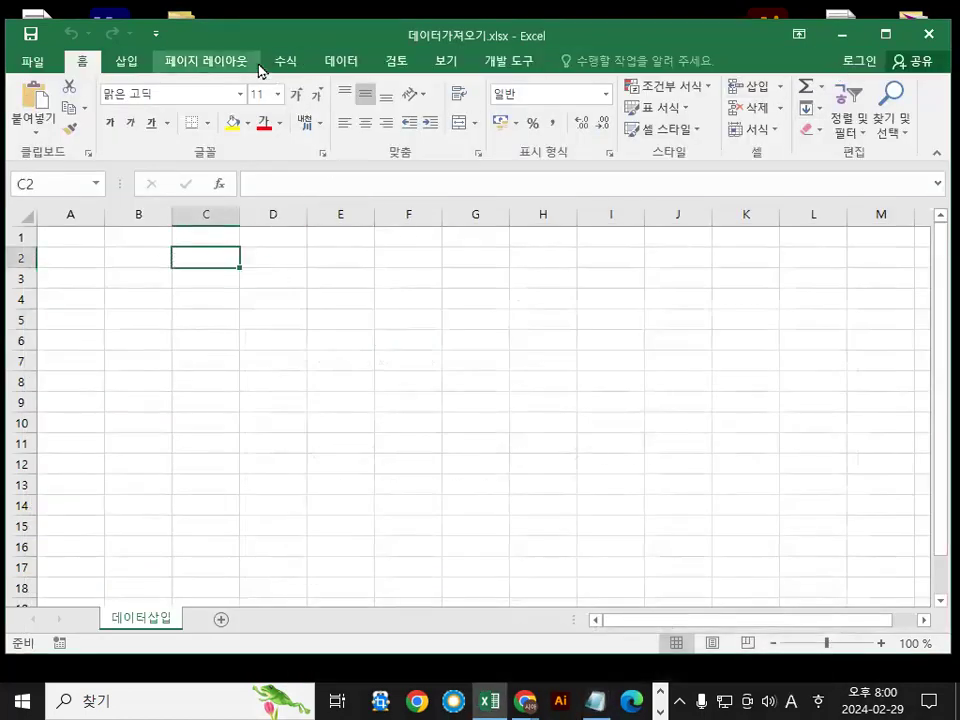
left_click(344, 66)
mouse_move(339, 80)
left_mouse_down()
mouse_move(385, 50)
mouse_move(395, 105)
left_mouse_up()
key("Escape")
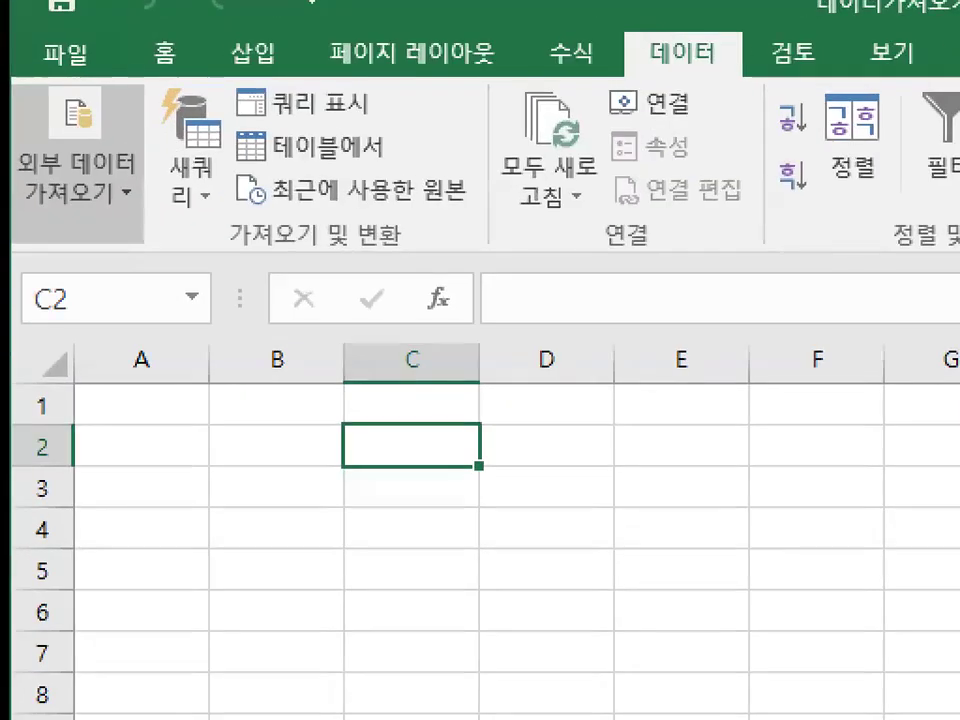
left_click_drag(212, 264, 400, 265)
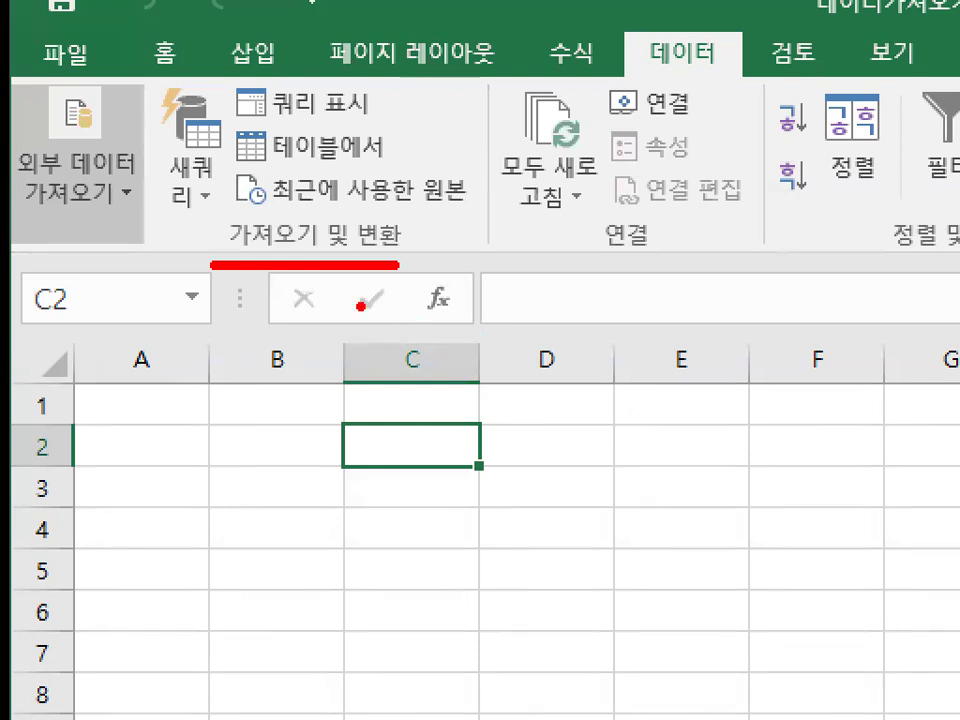
mouse_move(200, 215)
left_mouse_down()
mouse_move(185, 228)
mouse_move(175, 88)
mouse_move(250, 190)
left_mouse_up()
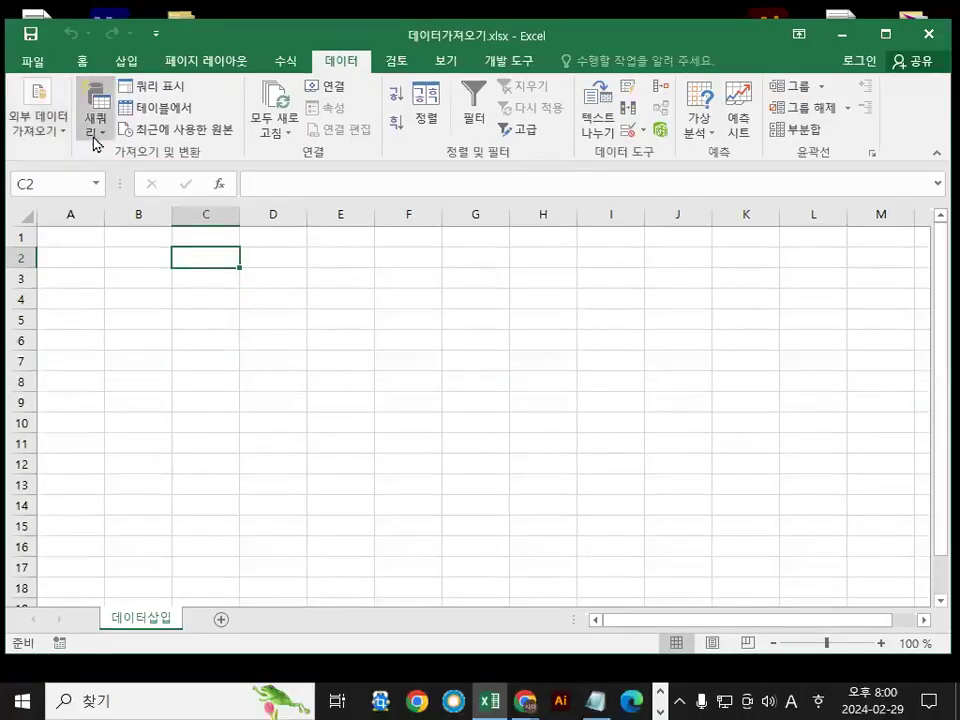
Review the file-based sources offered for a new query, comparing the workbook and CSV options
left_click(192, 195)
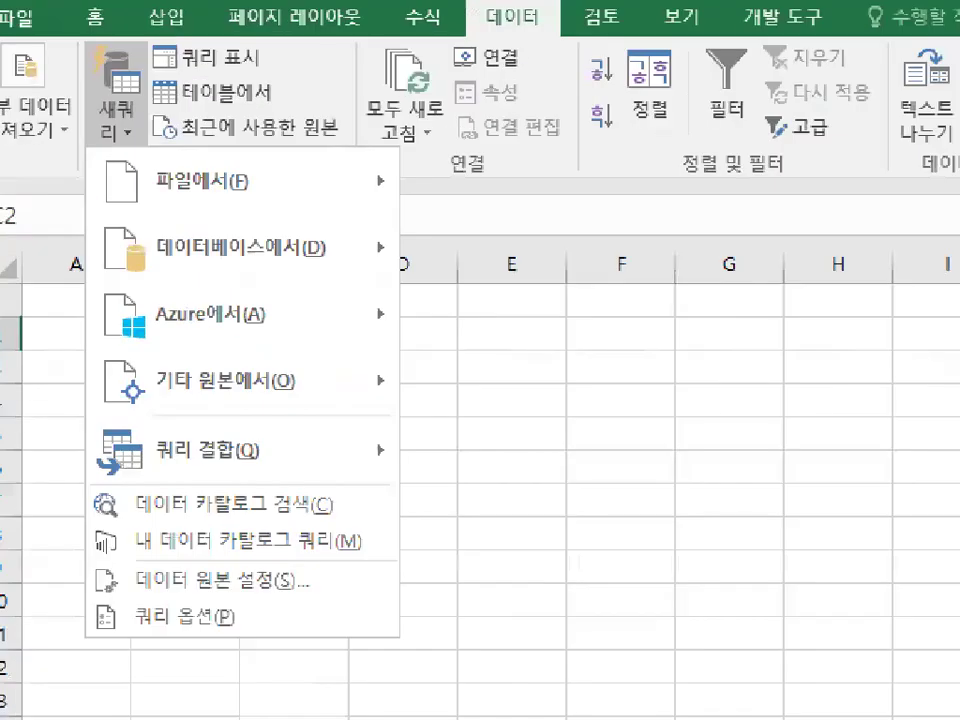
left_click_drag(115, 219, 246, 218)
mouse_move(497, 204)
left_mouse_down()
mouse_move(407, 199)
mouse_move(452, 200)
left_mouse_up()
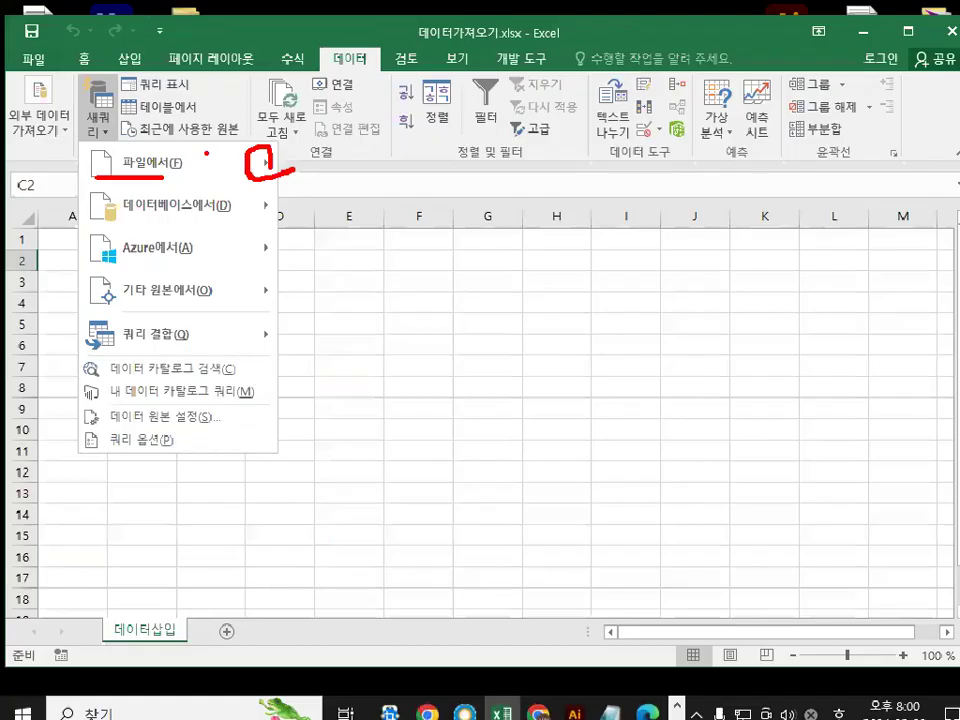
left_click(114, 140)
left_click(114, 140)
mouse_move(360, 212)
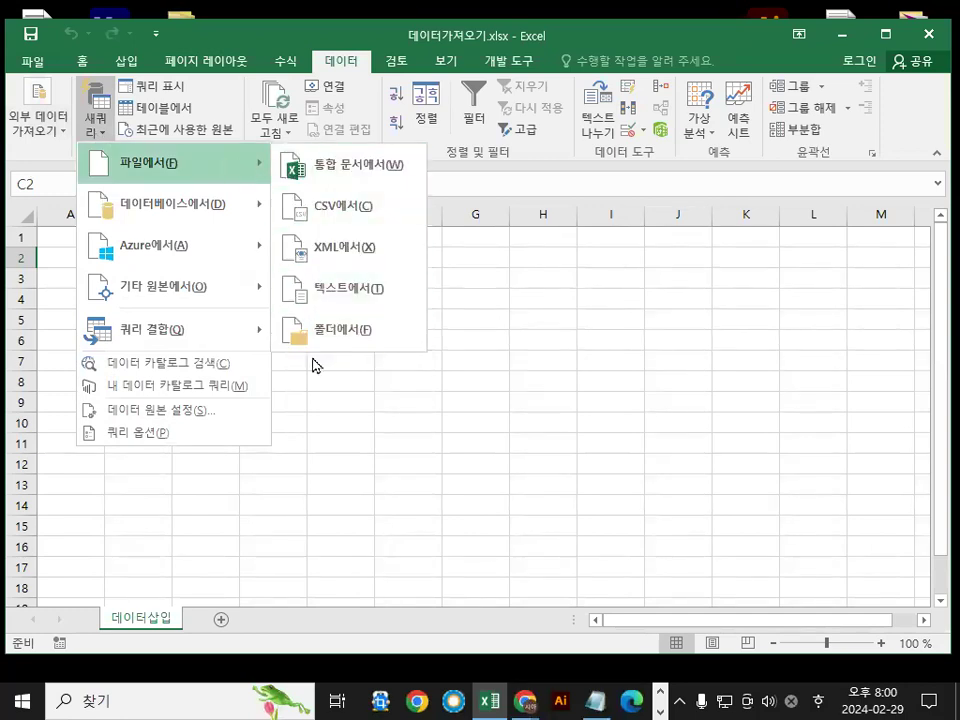
key("ctrl+1")
left_click(363, 175)
left_click_drag(258, 176, 437, 181)
left_click_drag(359, 100, 451, 41)
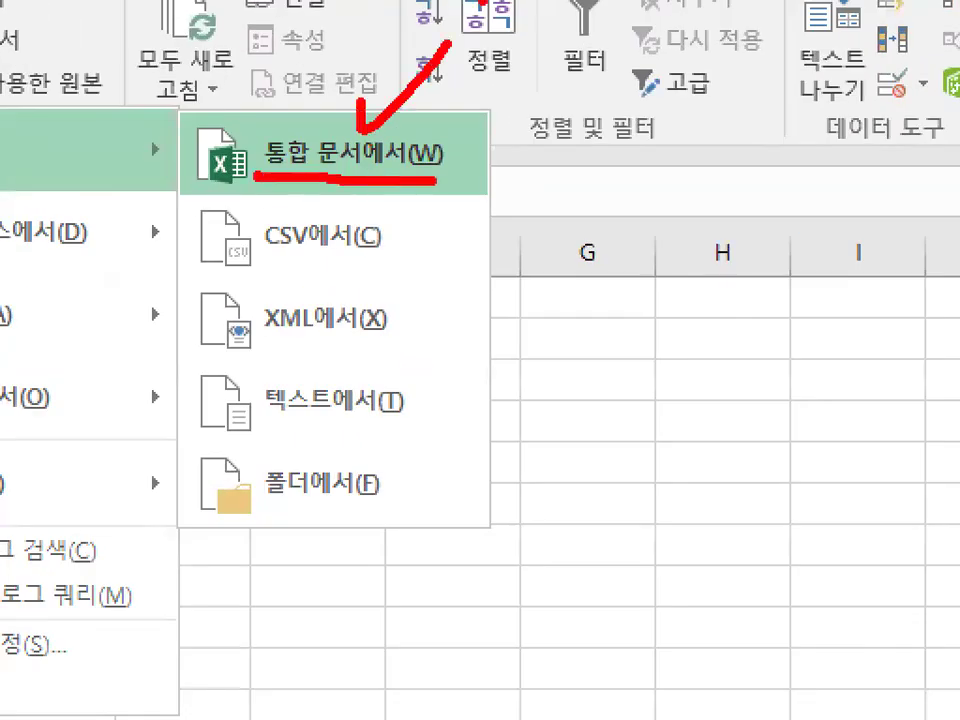
mouse_move(165, 270)
left_mouse_down()
mouse_move(375, 268)
mouse_move(185, 262)
mouse_move(376, 240)
left_mouse_up()
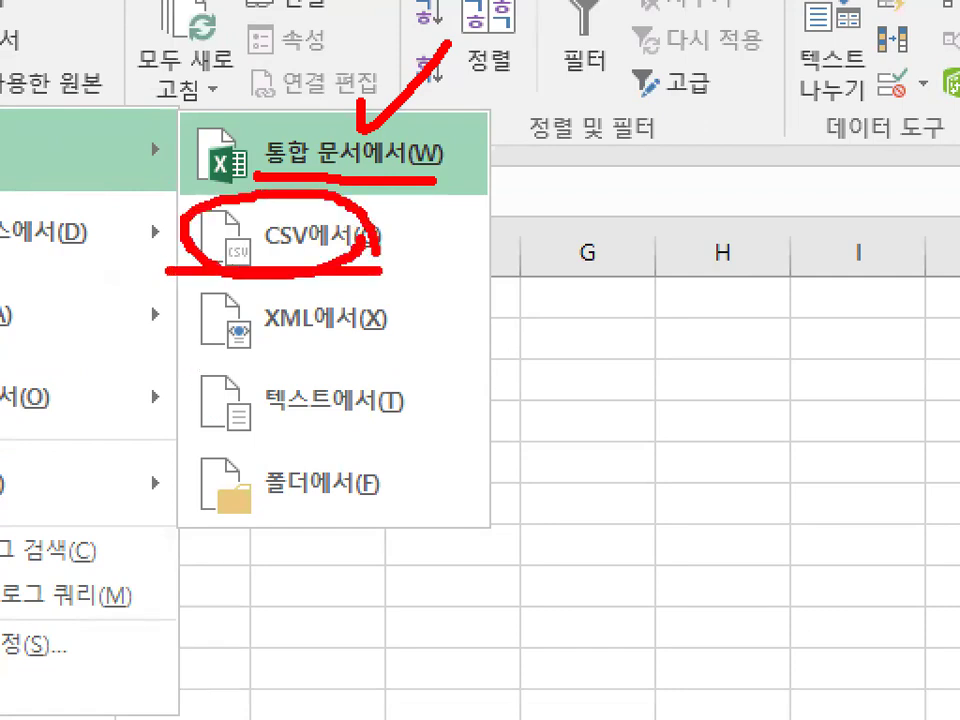
left_click_drag(258, 180, 455, 22)
key("Escape")
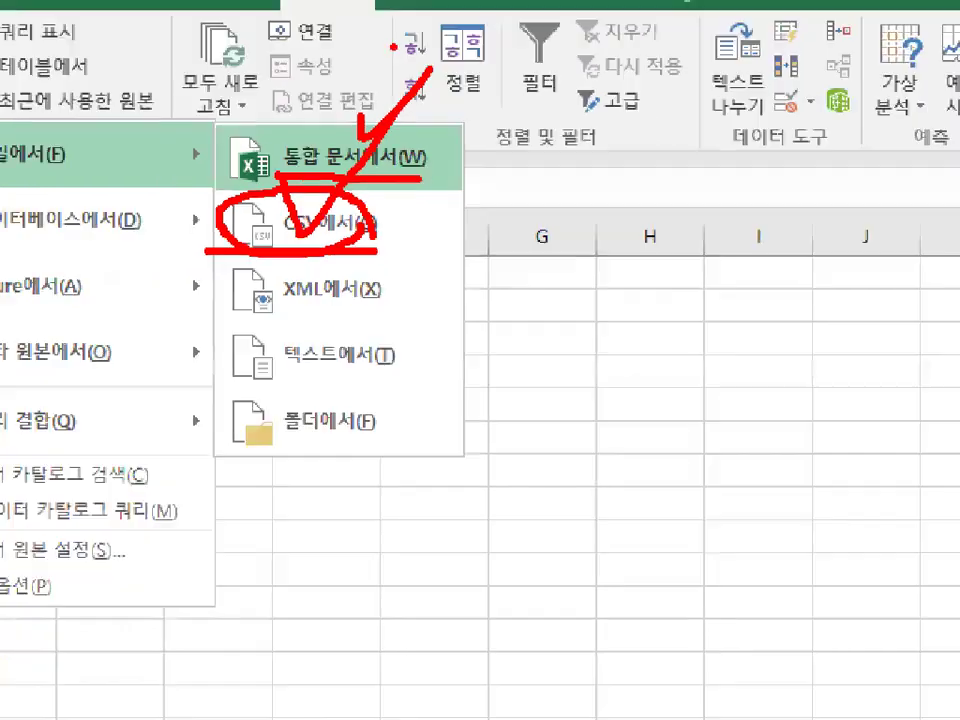
Create a new query from the CSV file 주문현황.csv in the Chapter03 folder and load it into the query editor
left_click(103, 133)
mouse_move(148, 178)
left_click(296, 208)
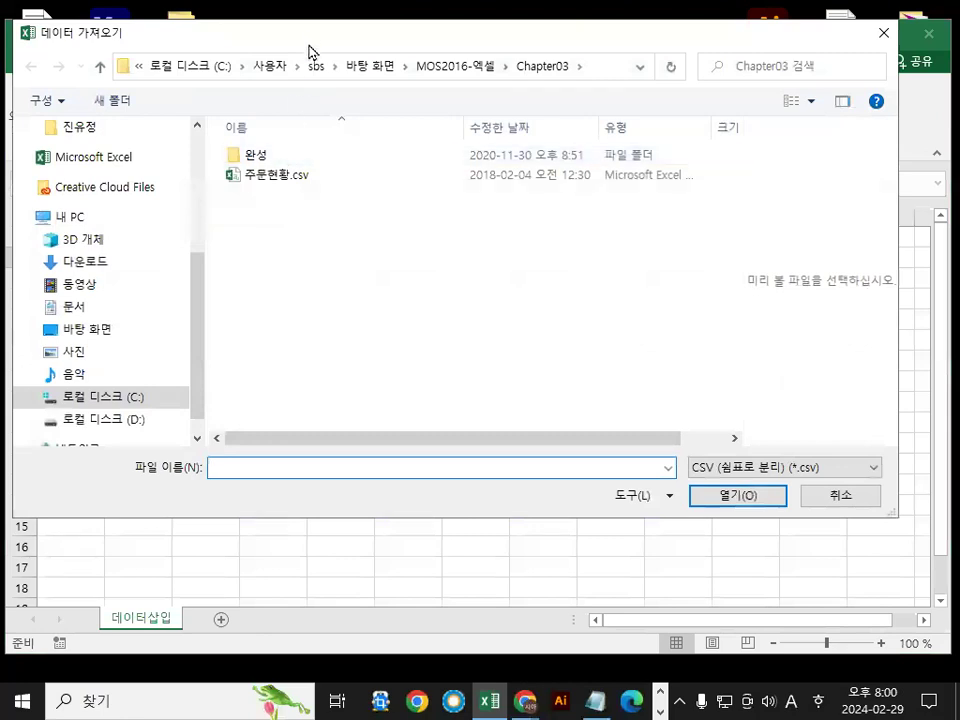
left_click_drag(311, 43, 341, 110)
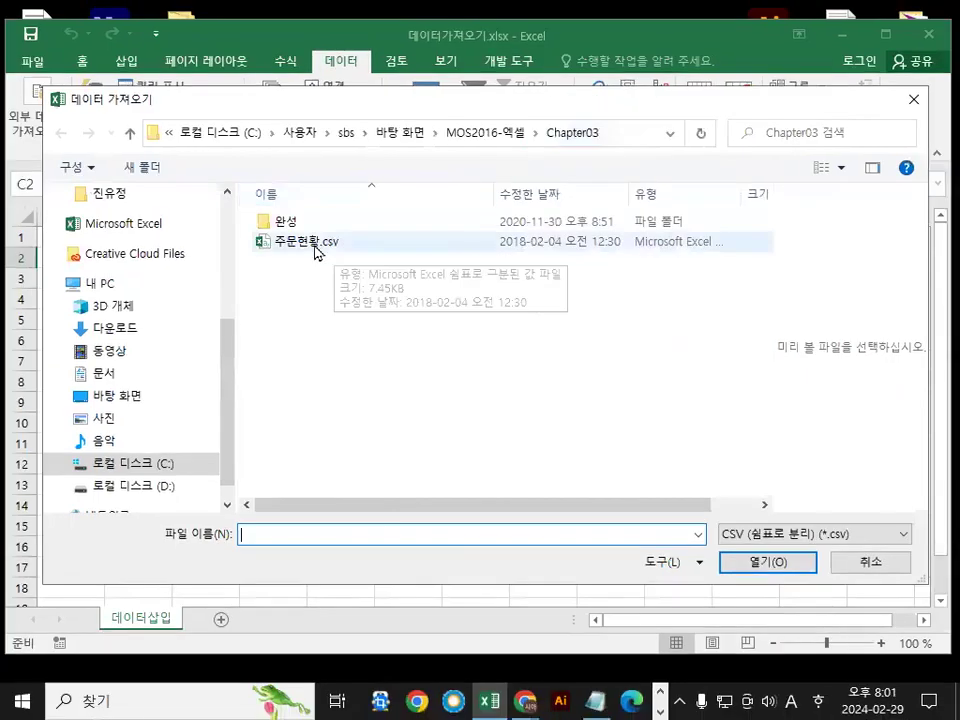
left_click(40, 352)
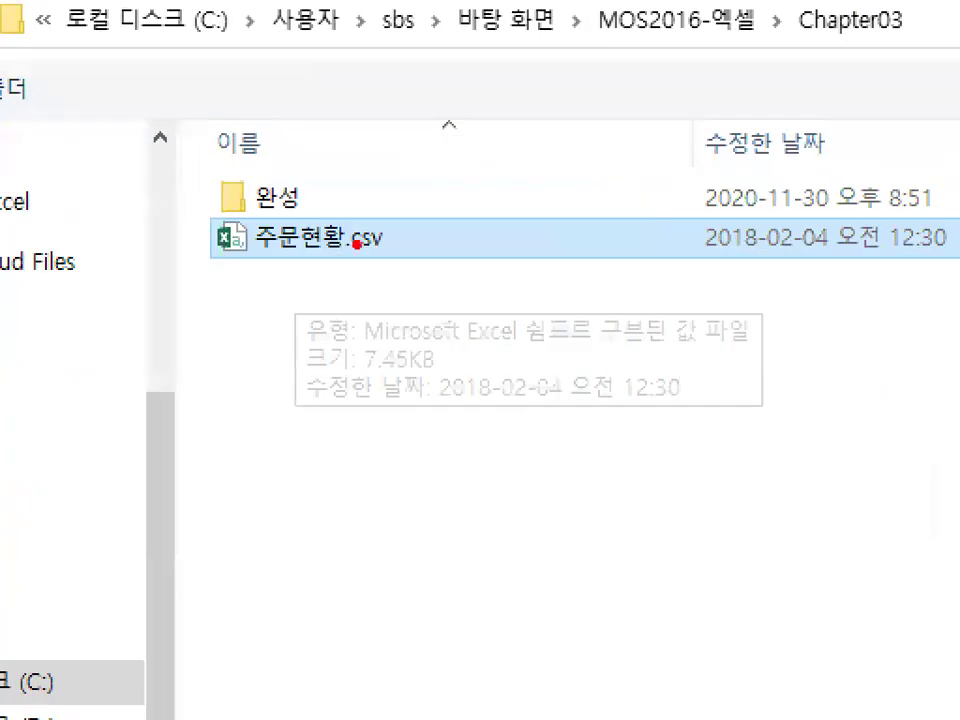
mouse_move(357, 243)
left_mouse_down()
mouse_move(336, 264)
mouse_move(270, 214)
mouse_move(318, 240)
left_mouse_up()
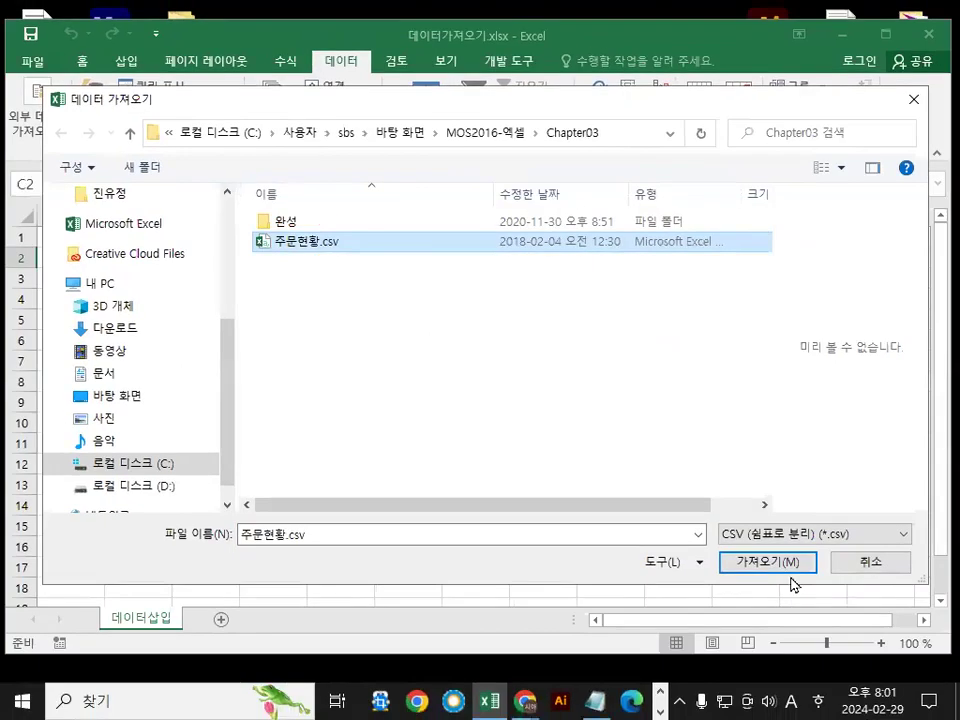
left_click(765, 566)
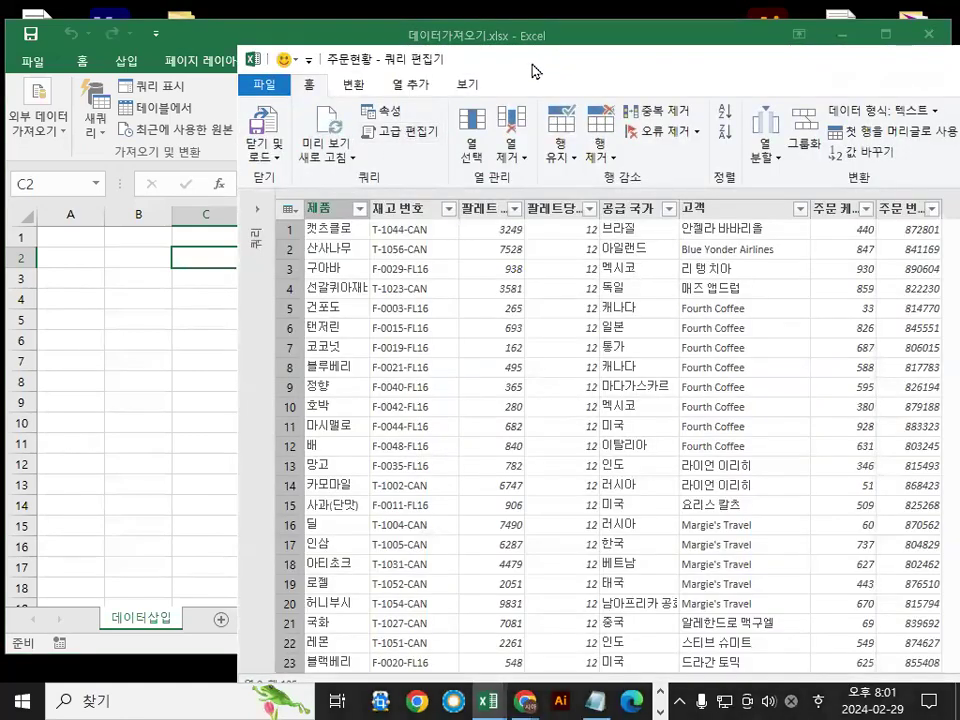
Remove the 재고 번호, both 팔레트, 고객 and order-number columns from the 주문현황 query
double_click(532, 72)
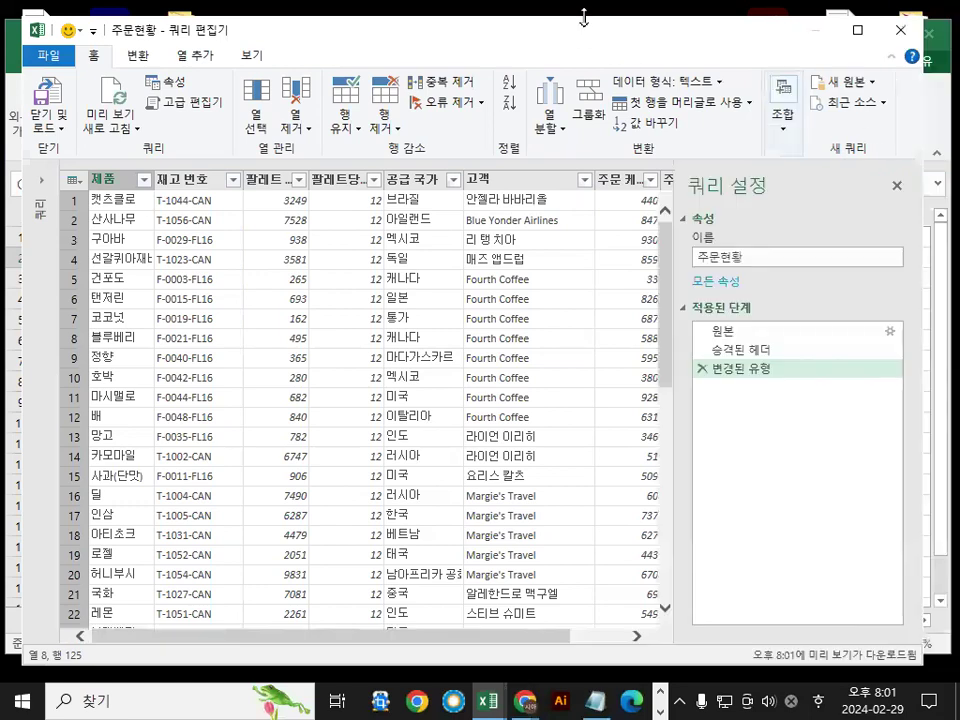
double_click(575, 50)
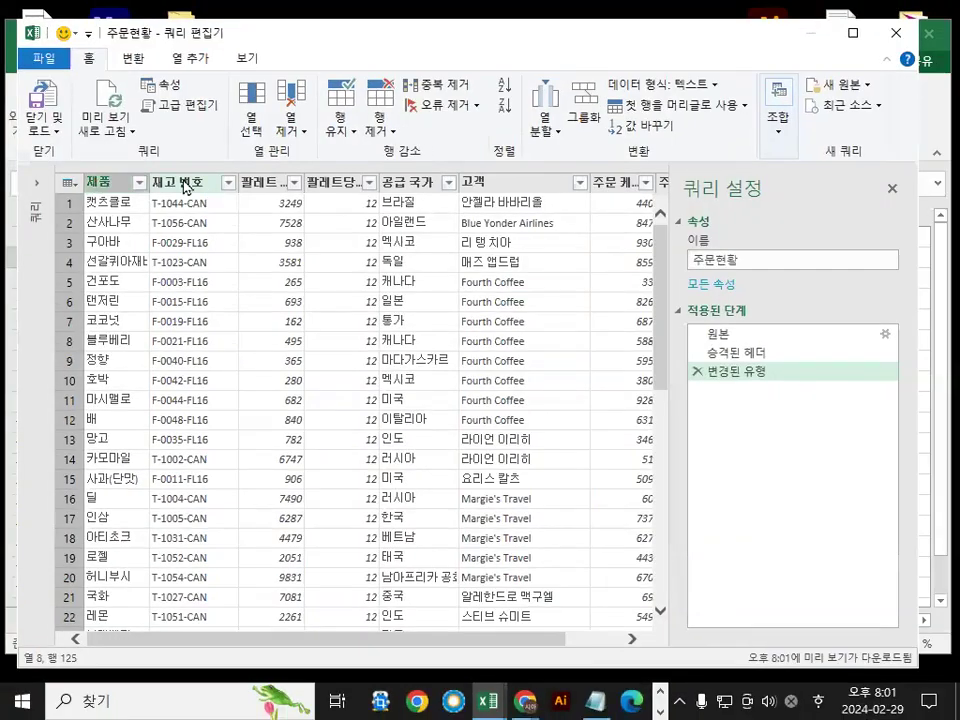
left_click(307, 189)
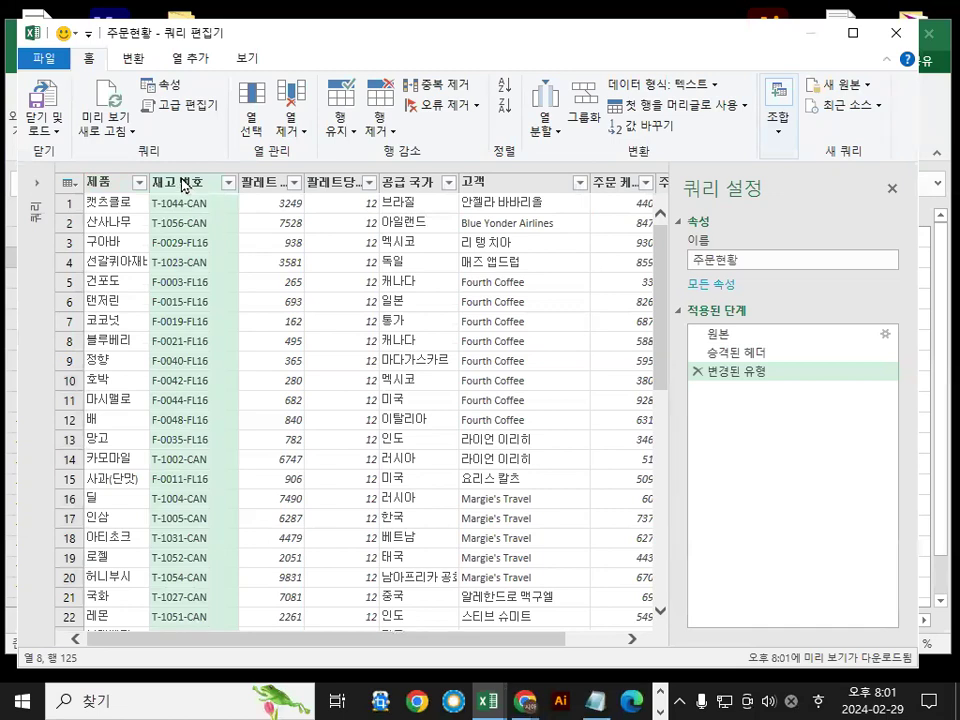
left_click(268, 190, "ctrl")
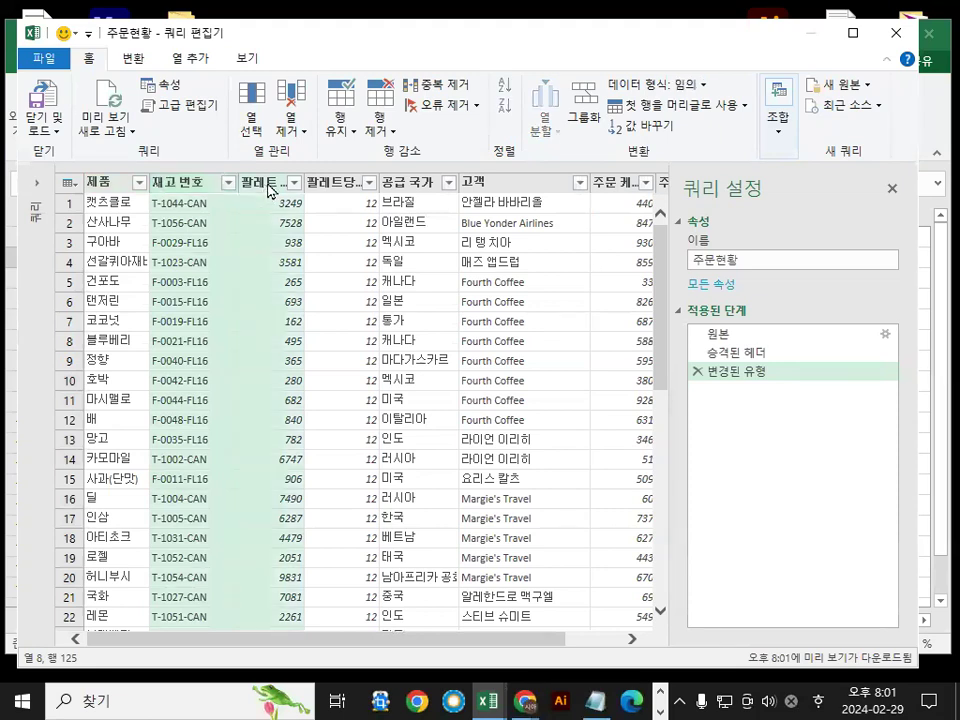
left_click(331, 190, "ctrl")
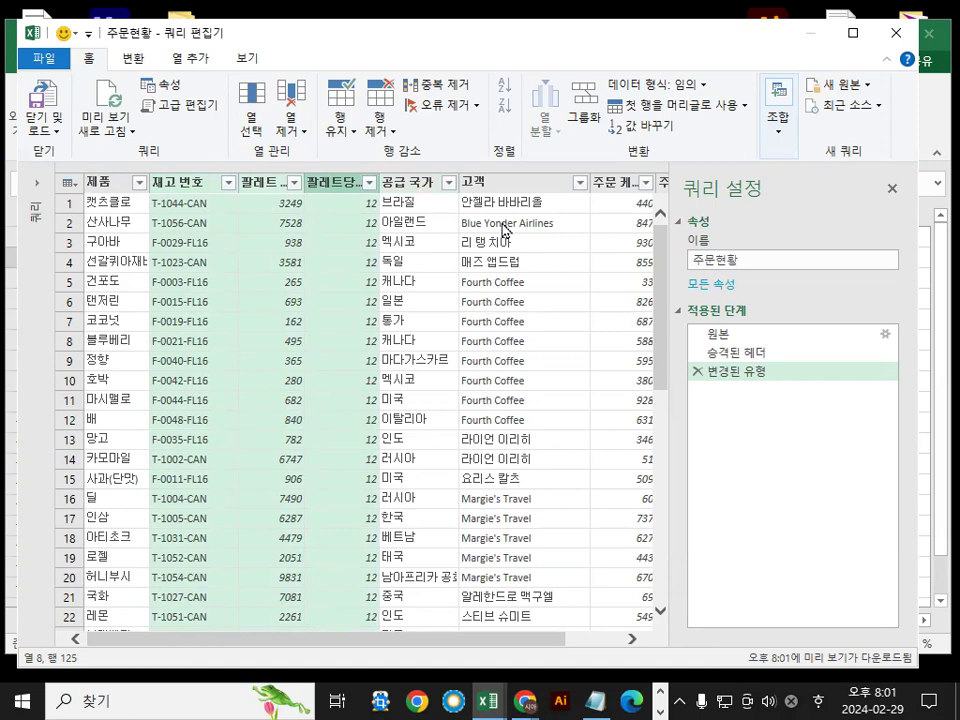
left_click(505, 192, "ctrl")
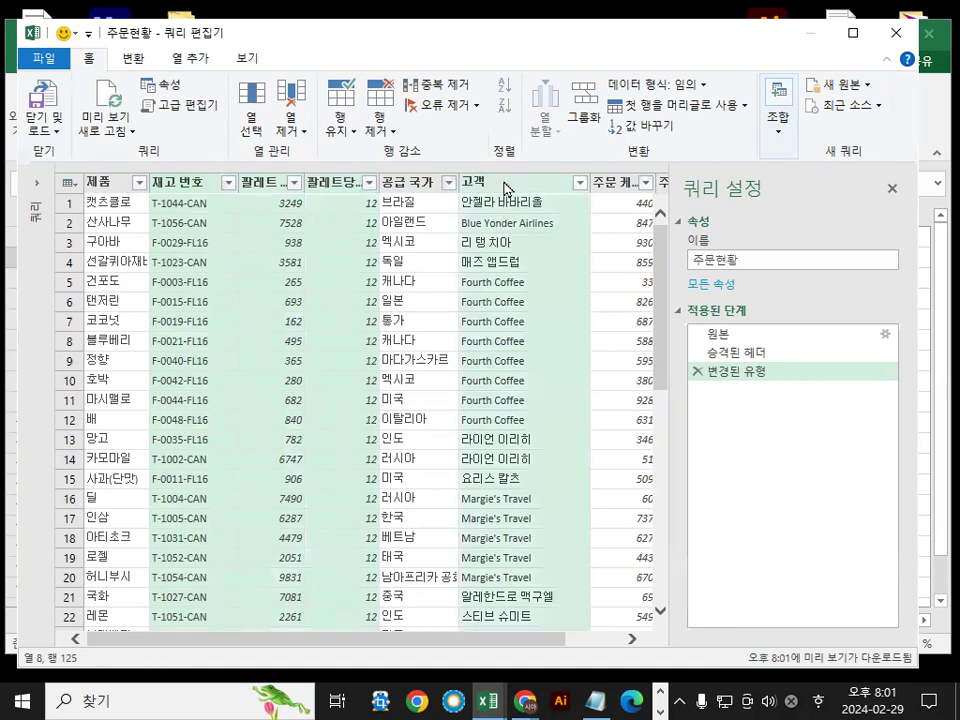
left_click_drag(462, 645, 551, 648)
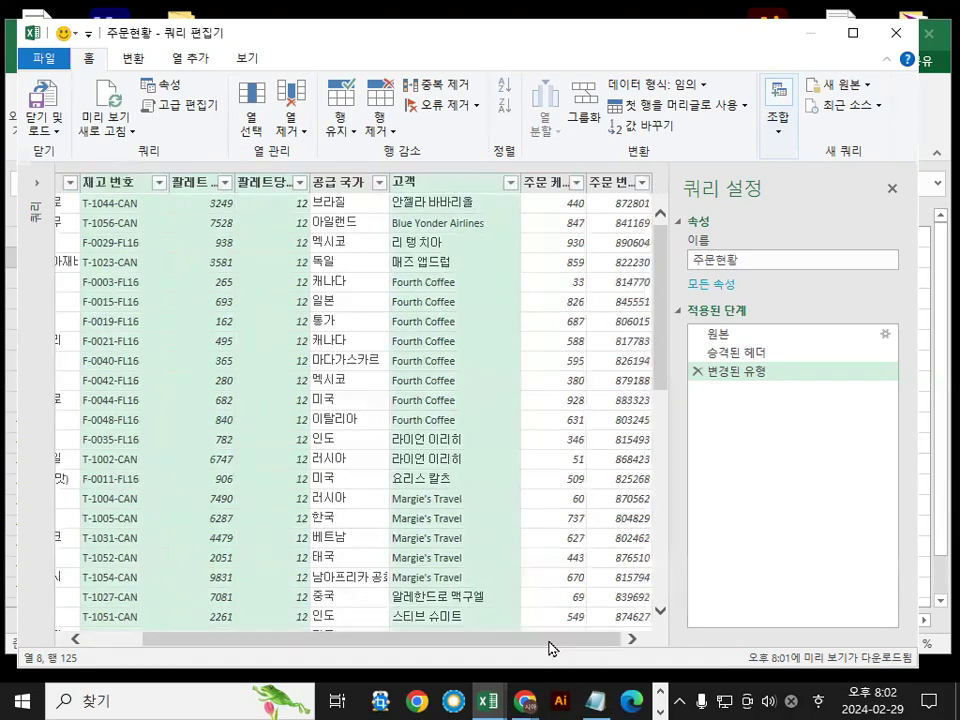
left_click(627, 190, "ctrl")
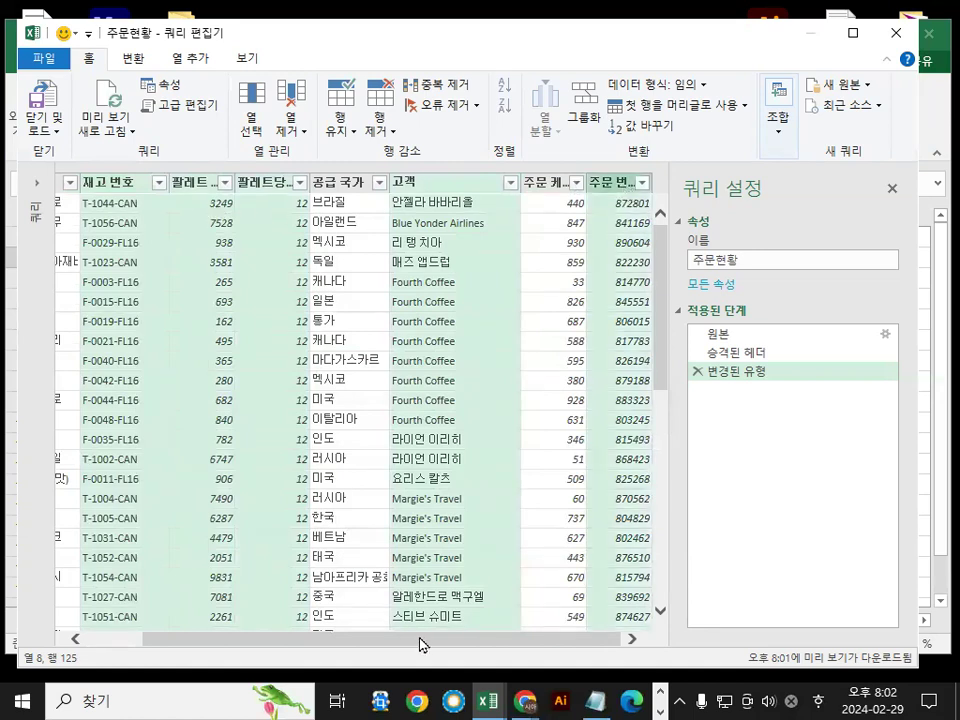
scroll(420, 643, "left", 3)
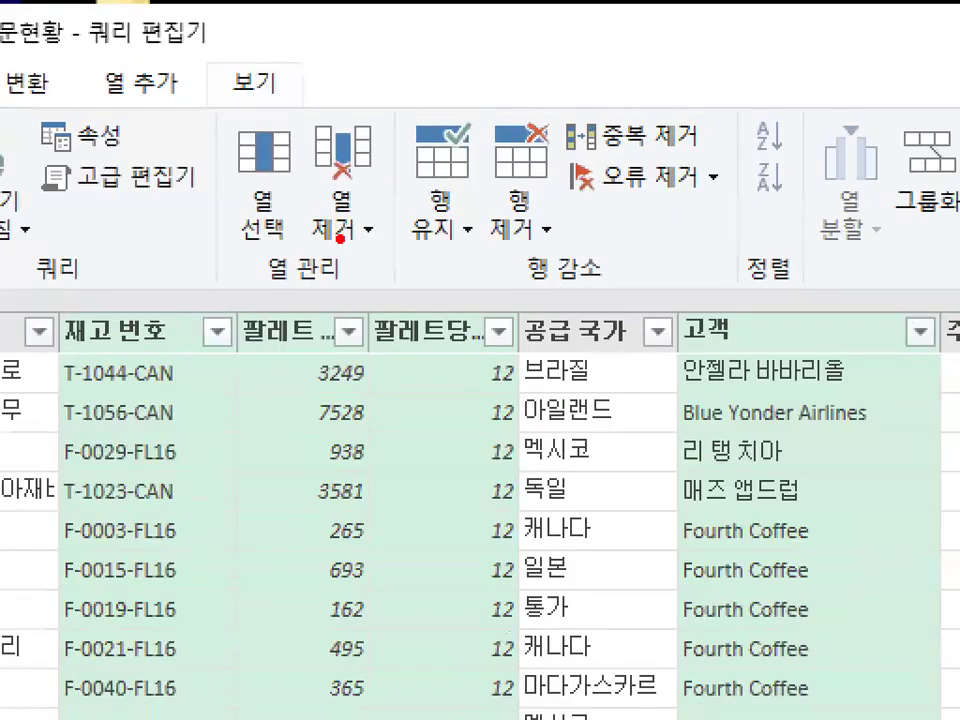
mouse_move(340, 239)
left_mouse_down()
mouse_move(343, 283)
mouse_move(321, 258)
mouse_move(371, 228)
mouse_move(400, 229)
left_mouse_up()
mouse_move(316, 252)
left_mouse_down()
mouse_move(397, 101)
mouse_move(419, 205)
left_mouse_up()
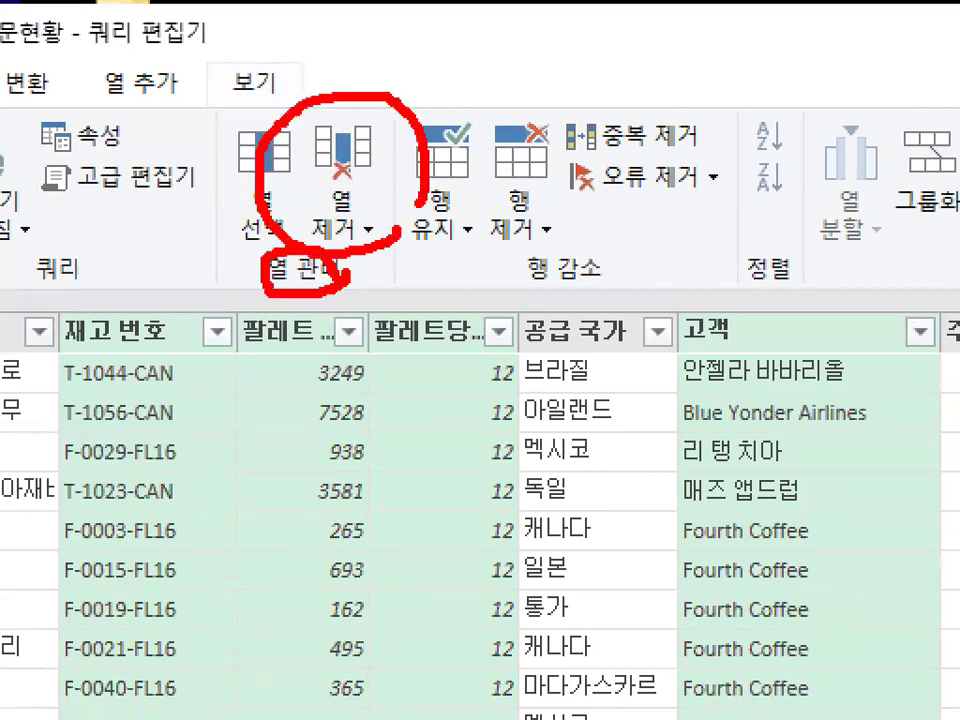
key("Escape")
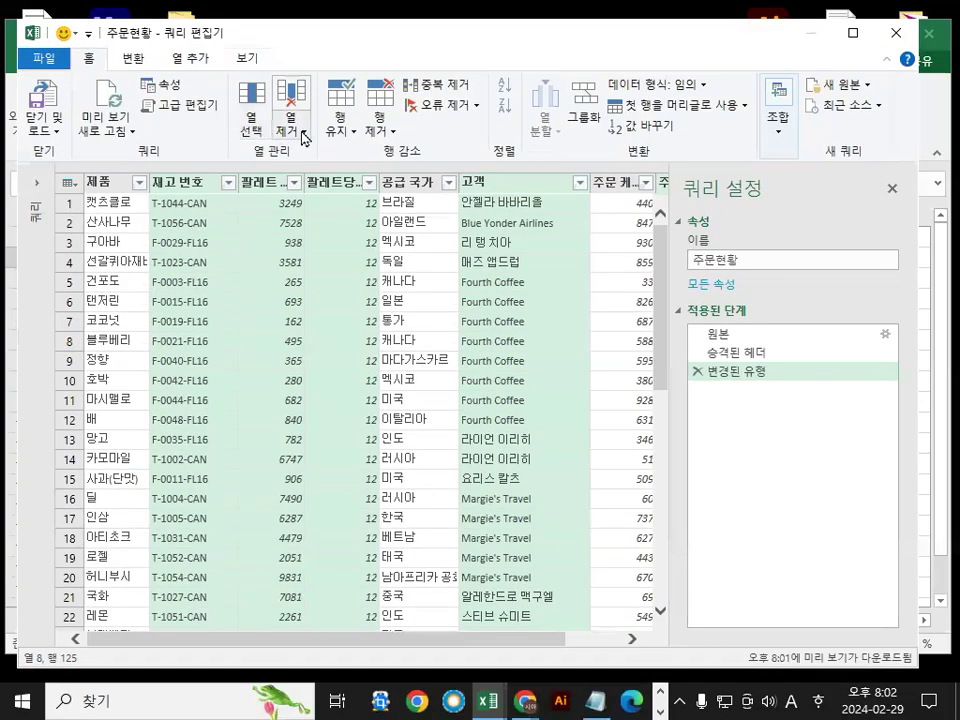
left_click(304, 138)
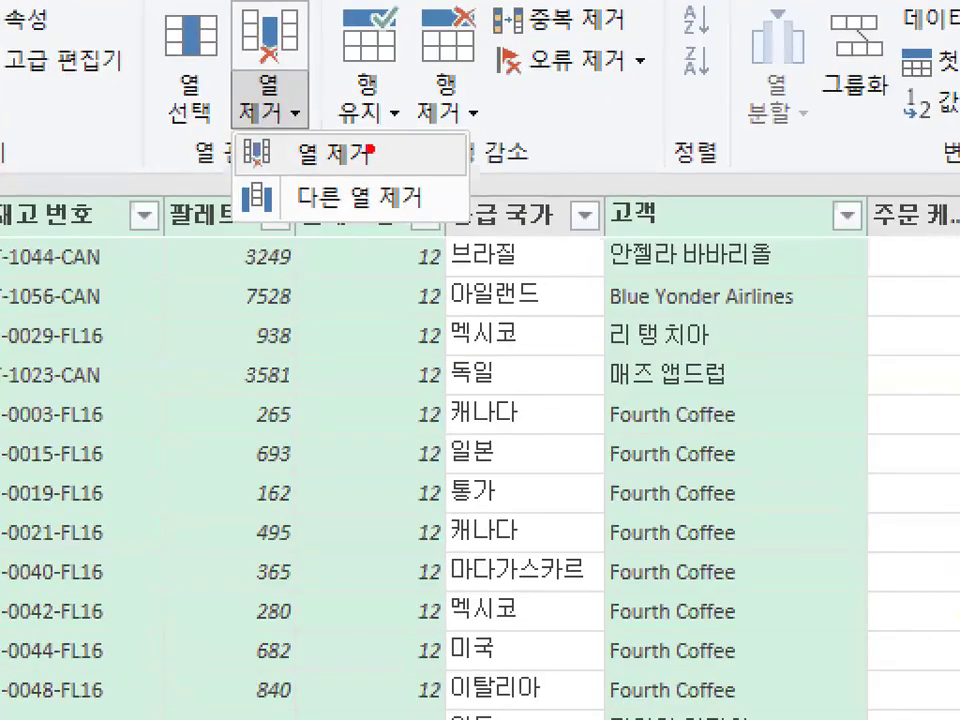
mouse_move(370, 150)
left_mouse_down()
mouse_move(290, 165)
mouse_move(380, 168)
left_mouse_up()
key("Escape")
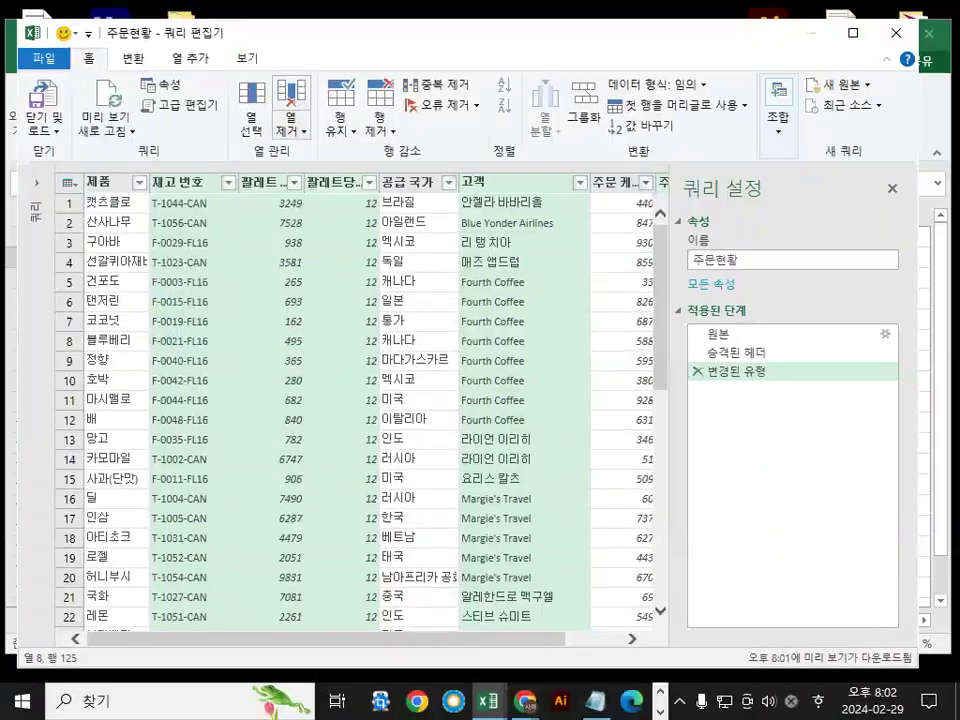
mouse_move(327, 117)
left_mouse_down()
mouse_move(246, 118)
mouse_move(331, 103)
left_mouse_up()
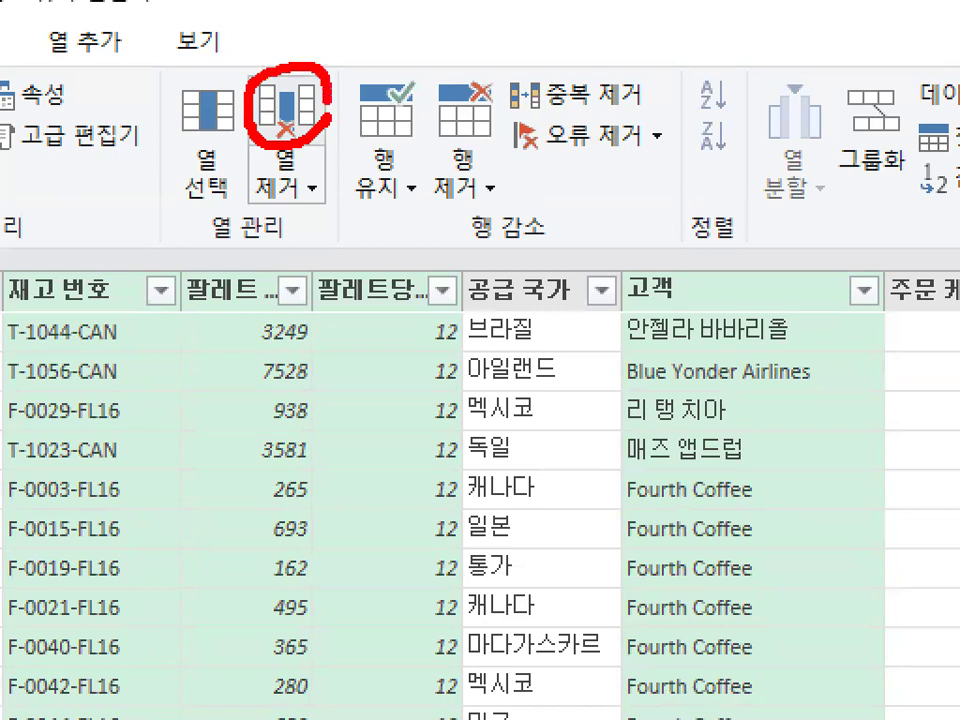
key("Escape")
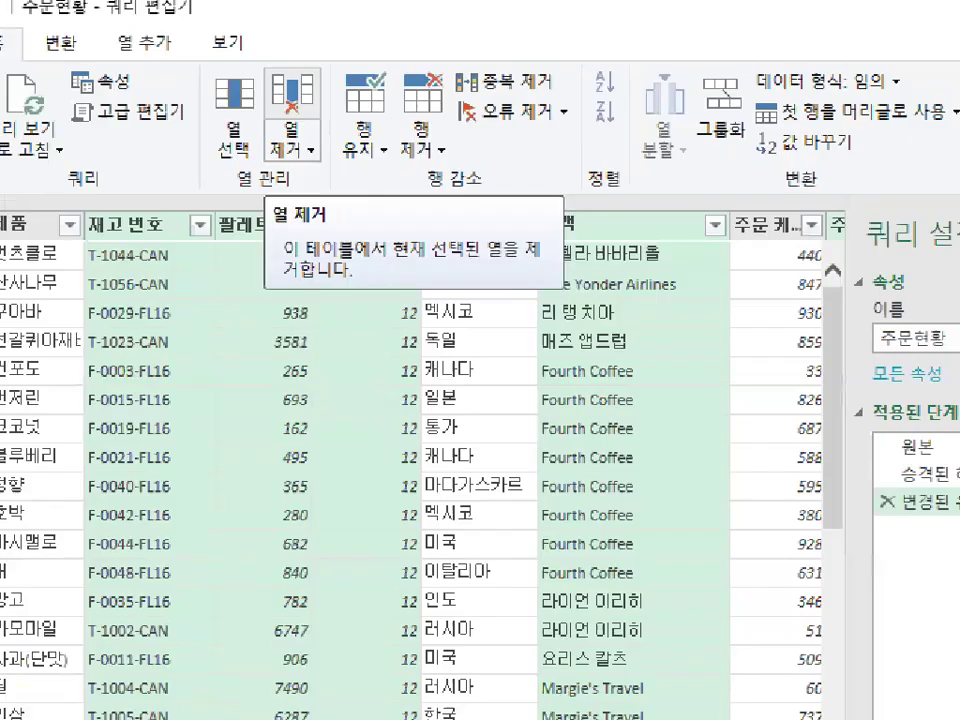
left_click_drag(274, 54, 358, 42)
left_click_drag(332, 194, 333, 185)
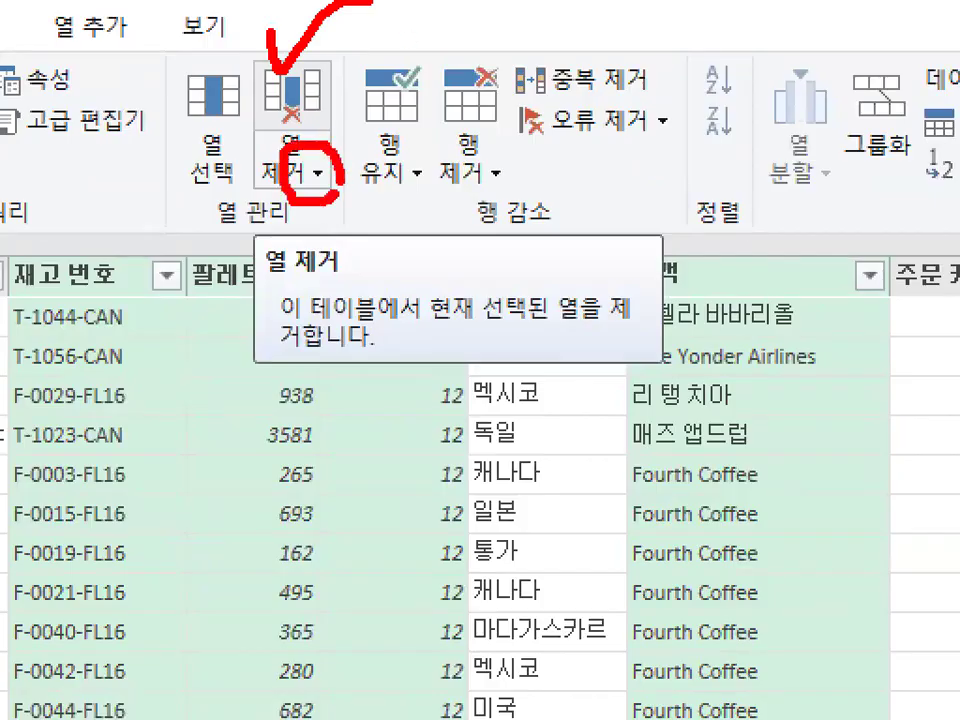
key("Escape")
left_click(292, 90)
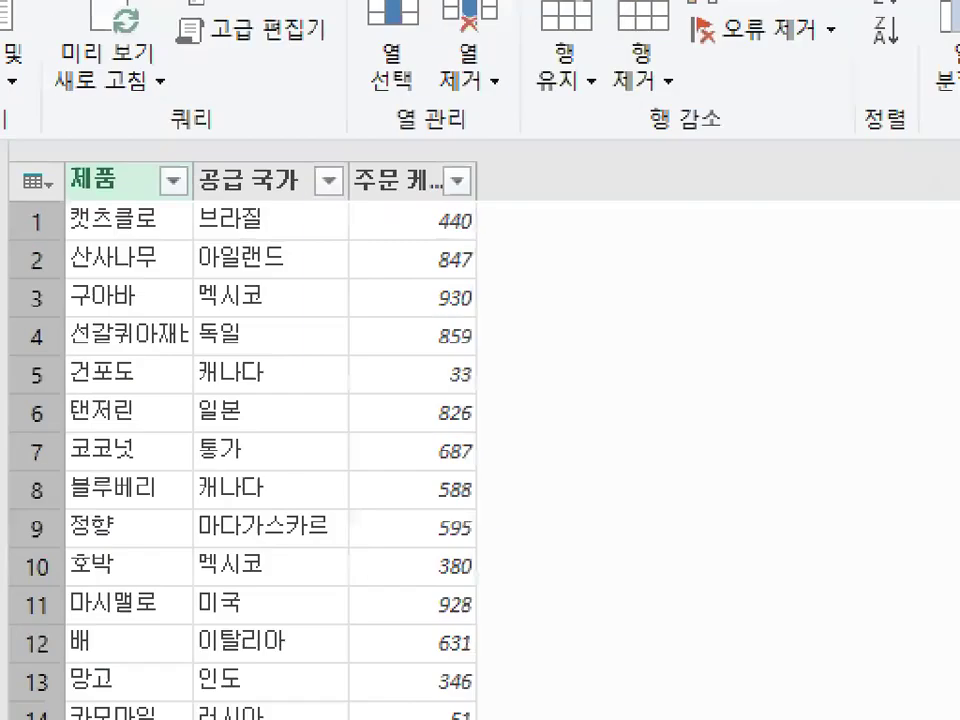
Examine the 제품, 공급 국가 and 주문 케이스 columns kept in the query preview
left_click_drag(128, 181, 70, 167)
left_click_drag(165, 180, 42, 152)
mouse_move(318, 201)
left_mouse_down()
mouse_move(205, 215)
mouse_move(320, 207)
left_mouse_up()
mouse_move(455, 188)
left_mouse_down()
mouse_move(378, 205)
mouse_move(466, 182)
left_mouse_up()
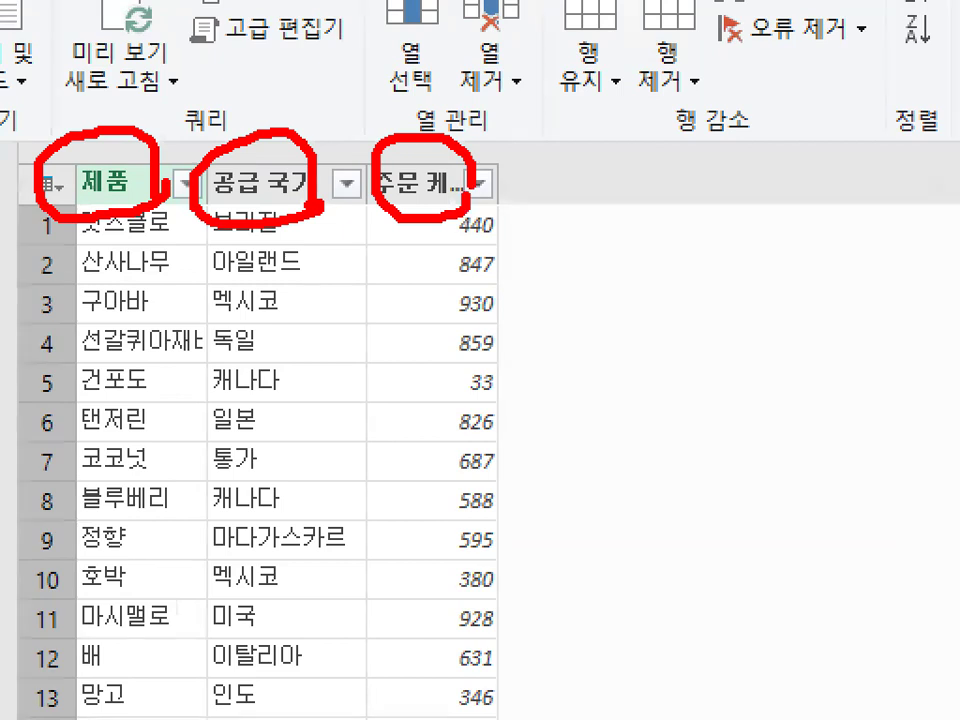
key("Escape")
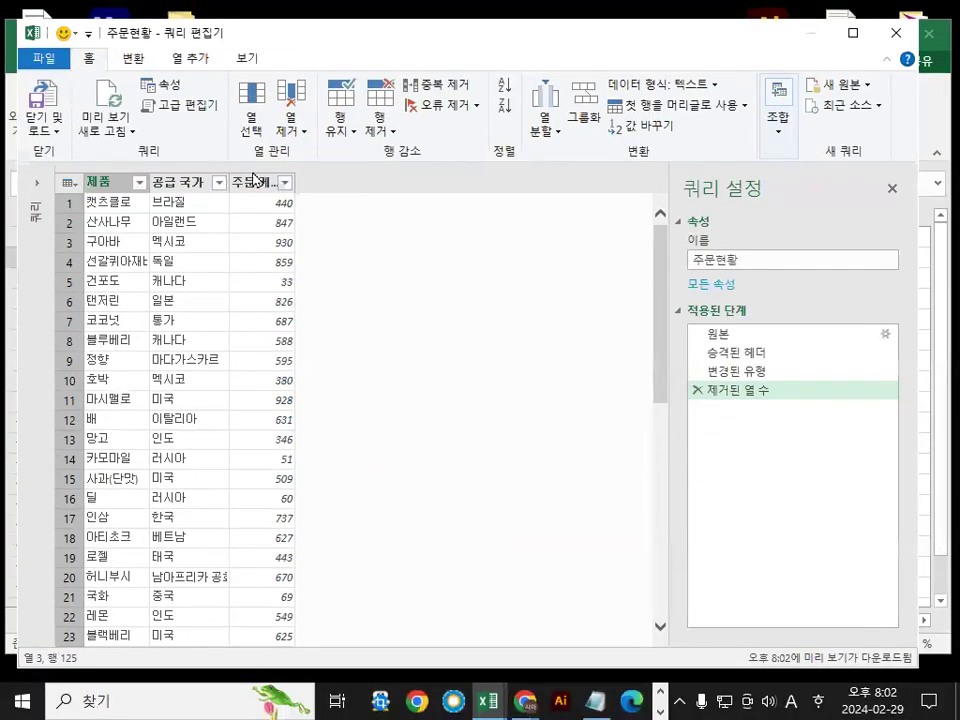
Close the query editor with the 닫기 및 다음으로 로드 option to choose where the data is loaded
left_click_drag(386, 50, 410, 54)
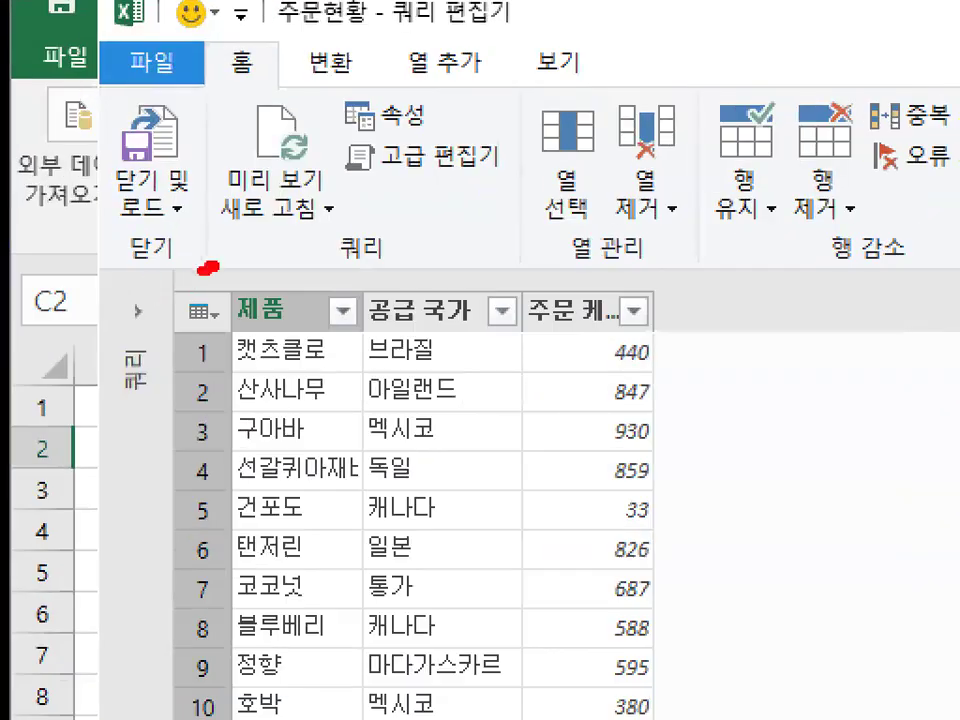
mouse_move(207, 267)
left_mouse_down()
mouse_move(90, 252)
mouse_move(190, 214)
left_mouse_up()
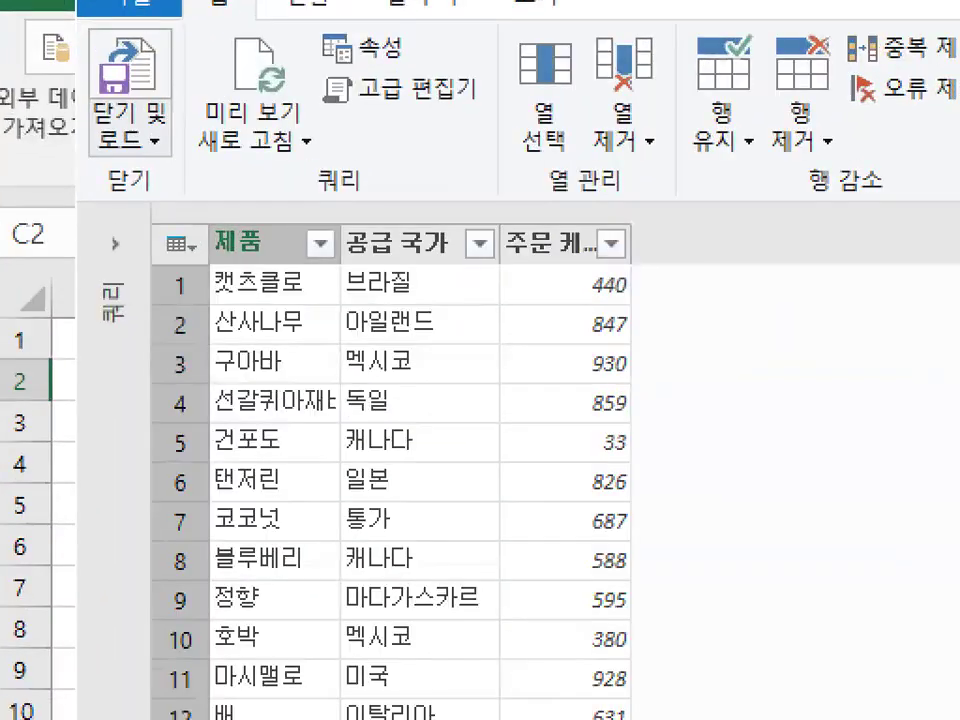
mouse_move(178, 131)
left_mouse_down()
mouse_move(132, 154)
mouse_move(128, 132)
mouse_move(184, 128)
left_mouse_up()
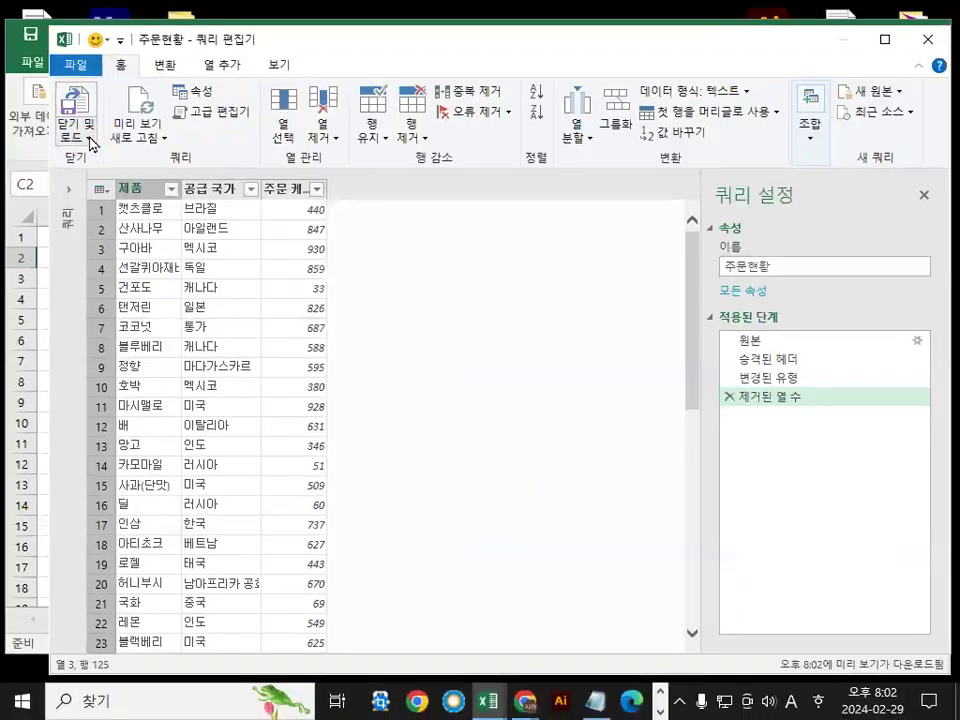
left_click(155, 141)
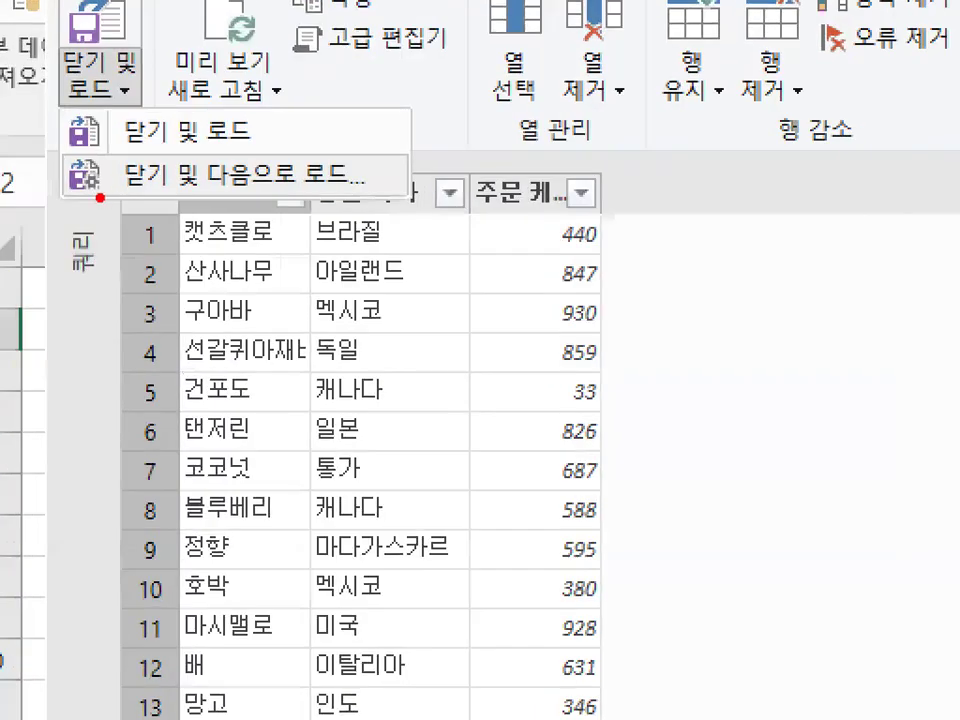
left_click_drag(100, 196, 372, 193)
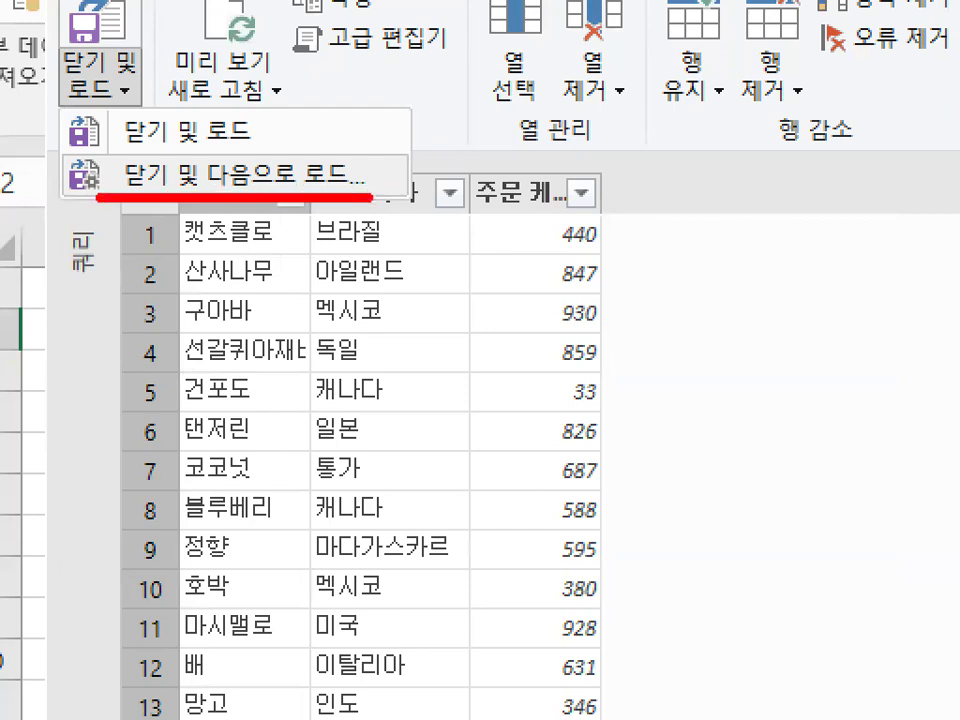
mouse_move(300, 125)
left_mouse_down()
mouse_move(379, 86)
mouse_move(397, 59)
left_mouse_up()
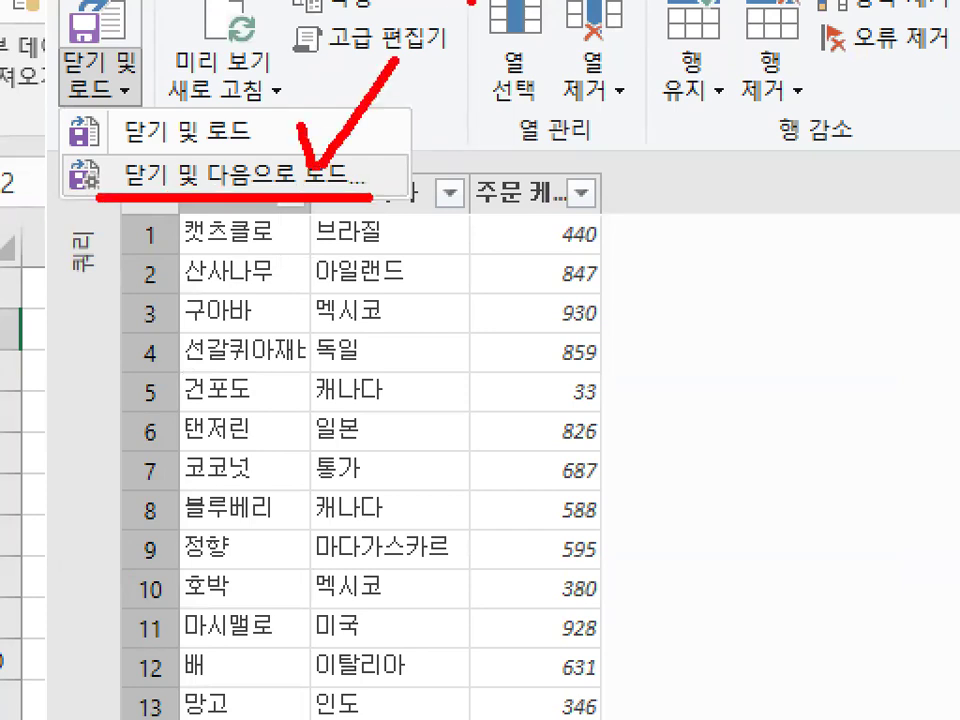
key("Escape")
left_click(98, 88)
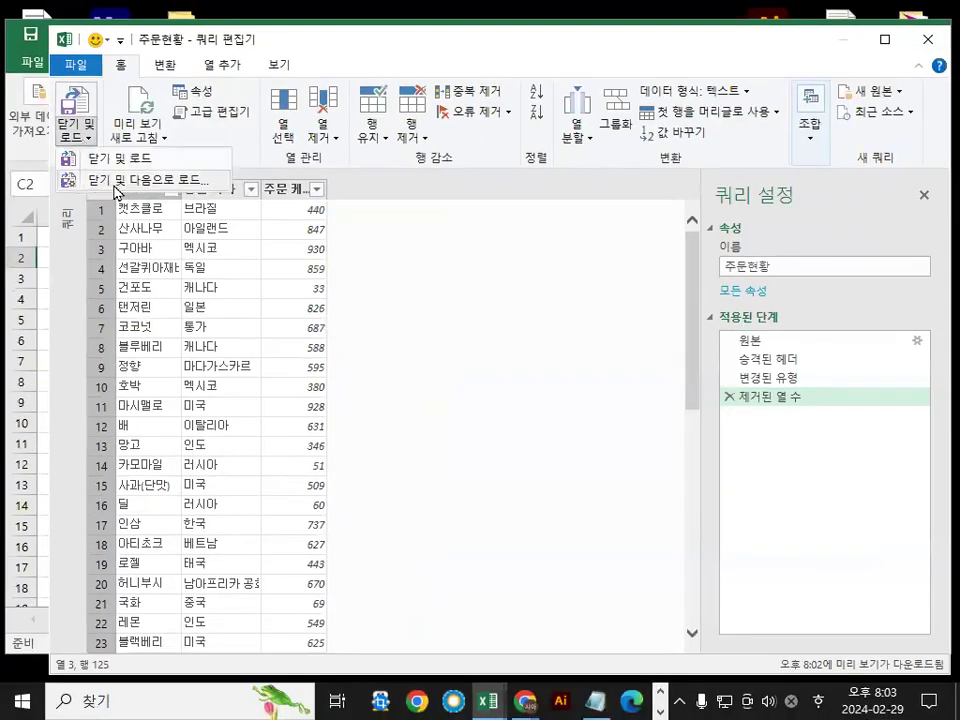
left_click(117, 184)
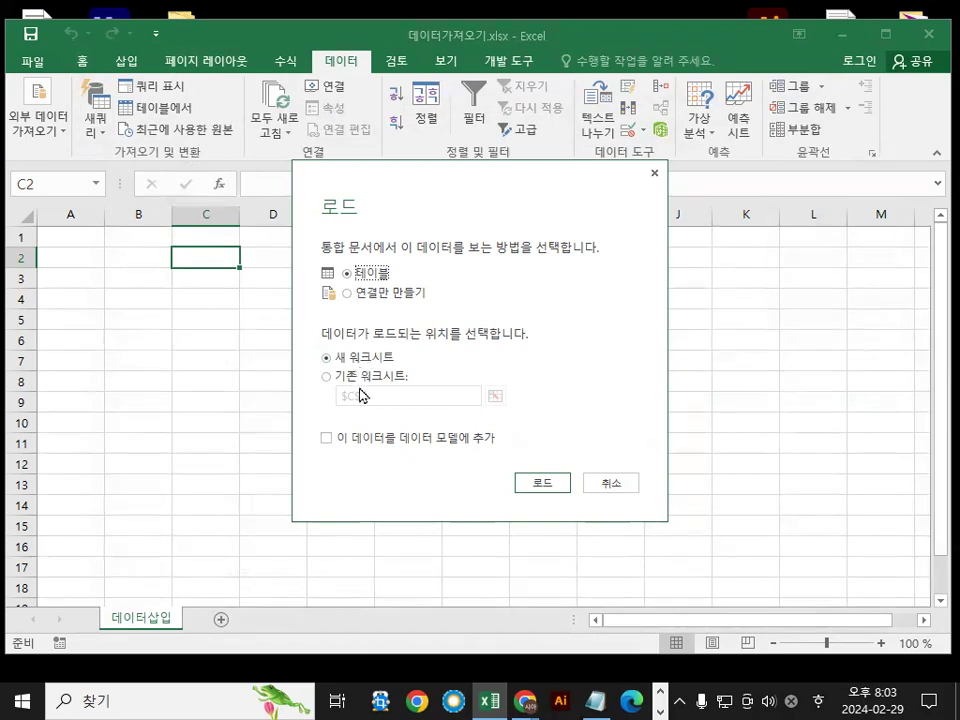
Load the query as a table into the existing worksheet at cell A1 and dismiss the workbook query list
left_click(357, 382)
mouse_move(365, 391)
left_mouse_down()
mouse_move(347, 362)
mouse_move(326, 411)
mouse_move(357, 350)
mouse_move(400, 395)
left_mouse_up()
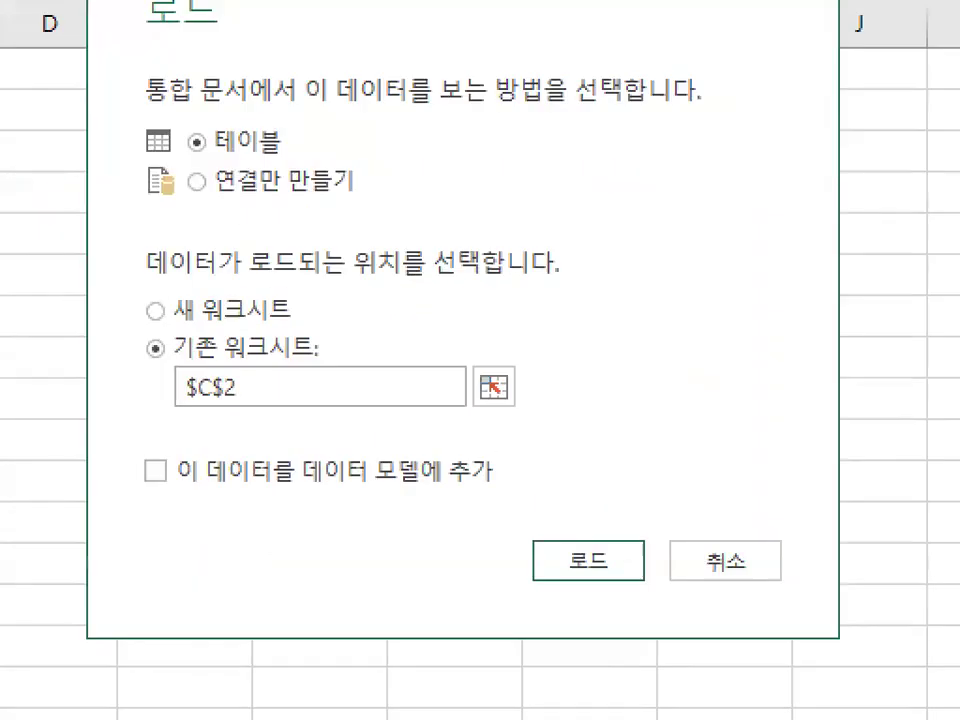
mouse_move(506, 399)
left_mouse_down()
mouse_move(500, 408)
mouse_move(511, 393)
left_mouse_up()
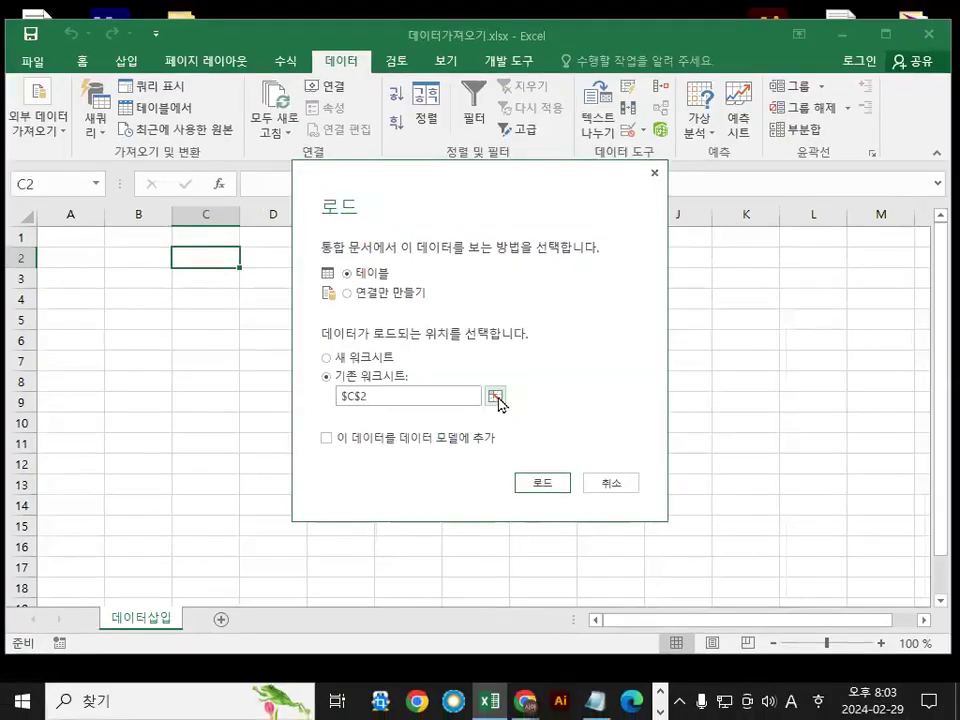
left_click(497, 398)
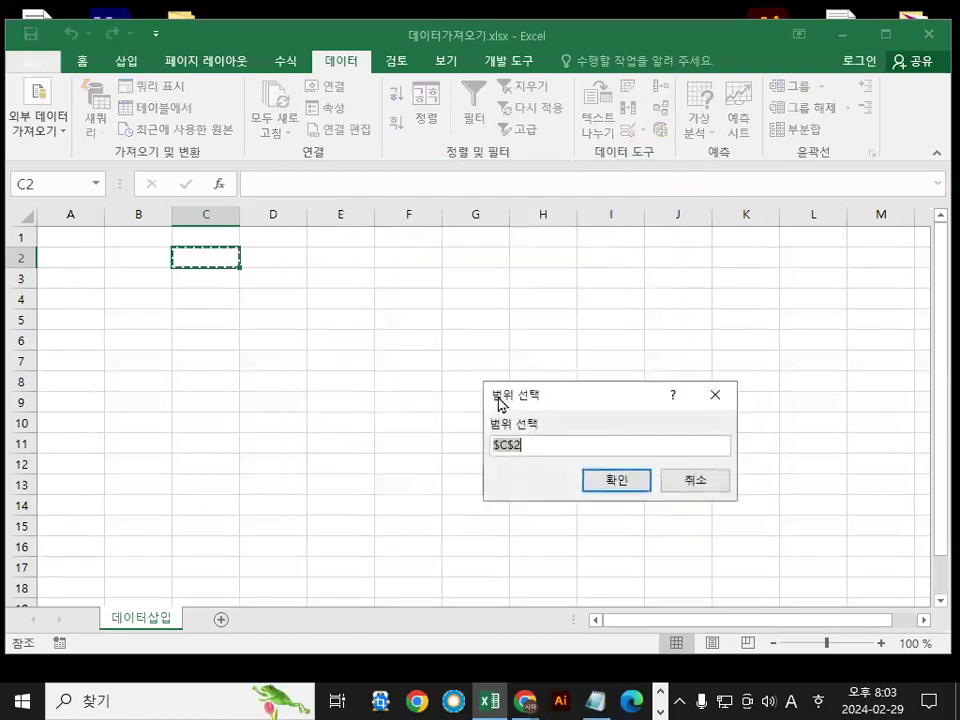
left_click(47, 238)
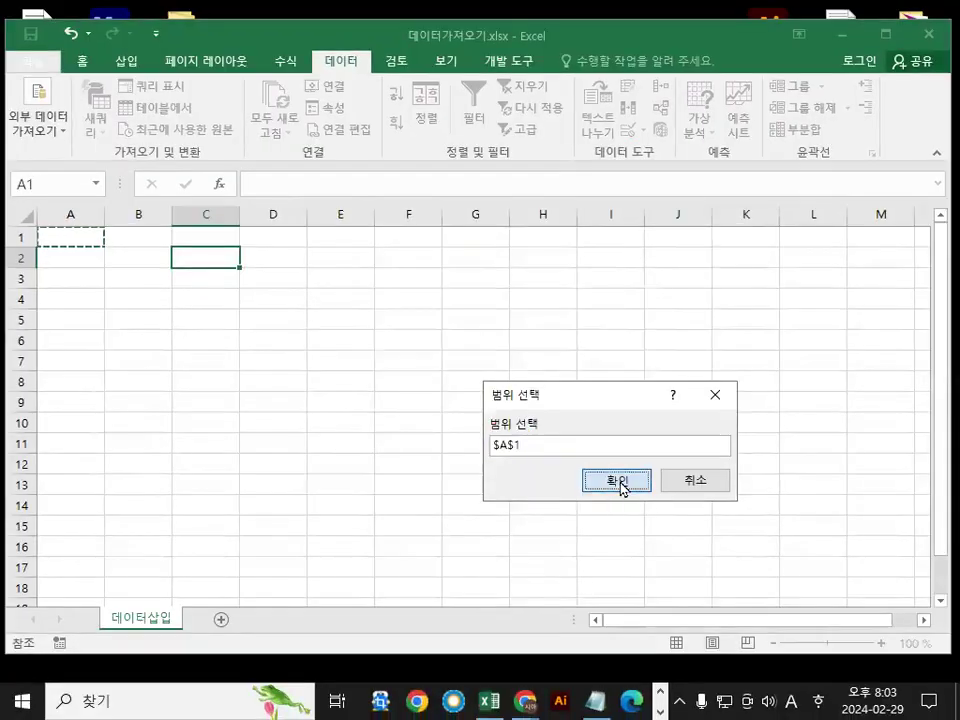
left_click(740, 505)
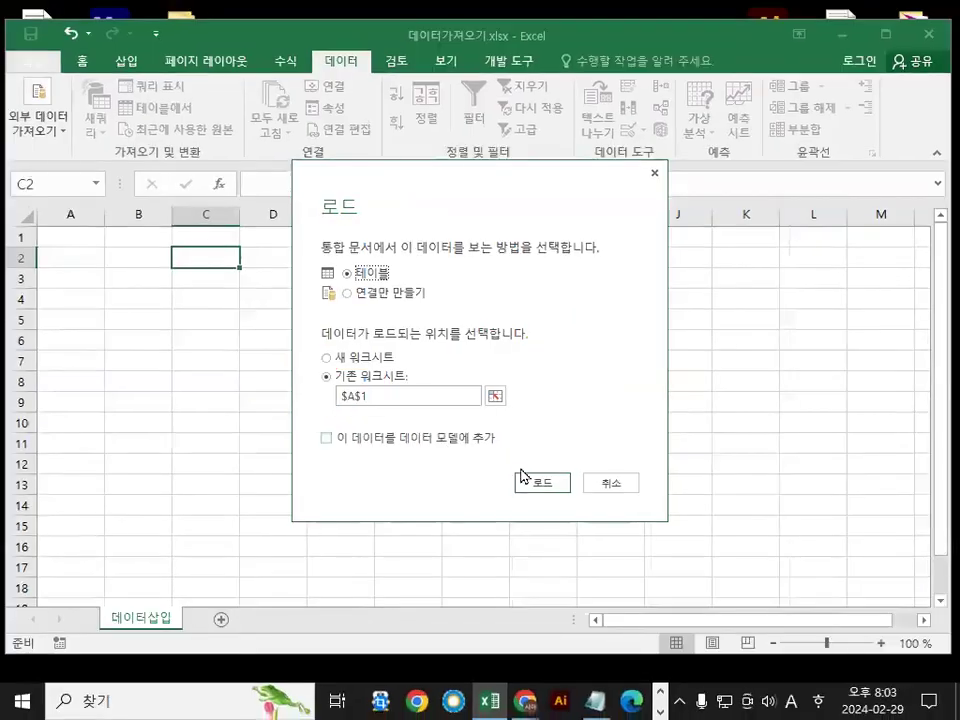
left_click(700, 567)
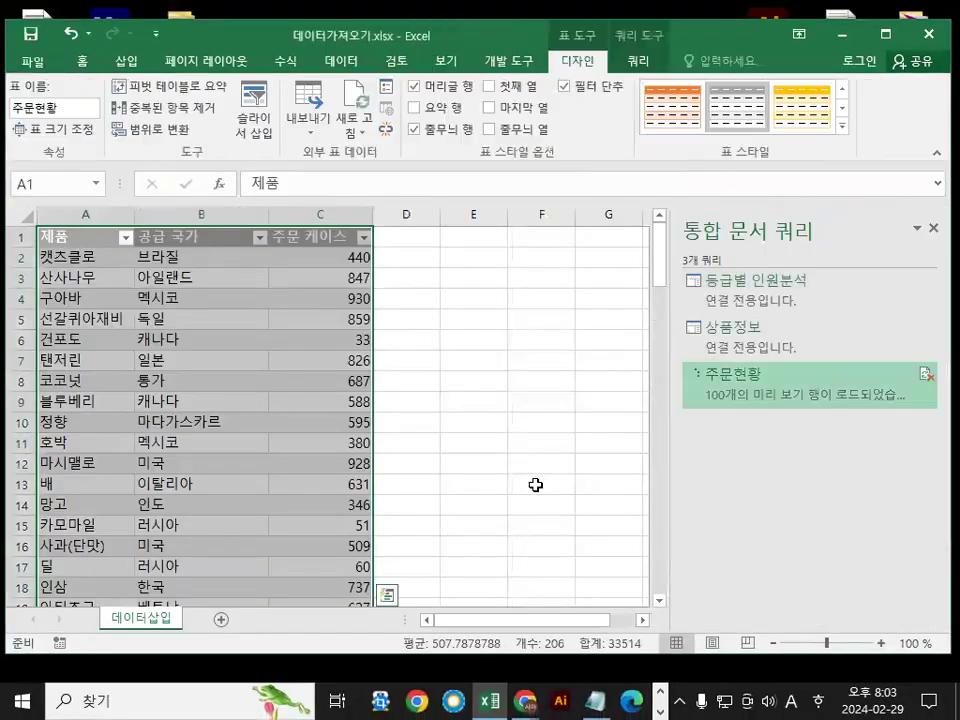
left_click(504, 337)
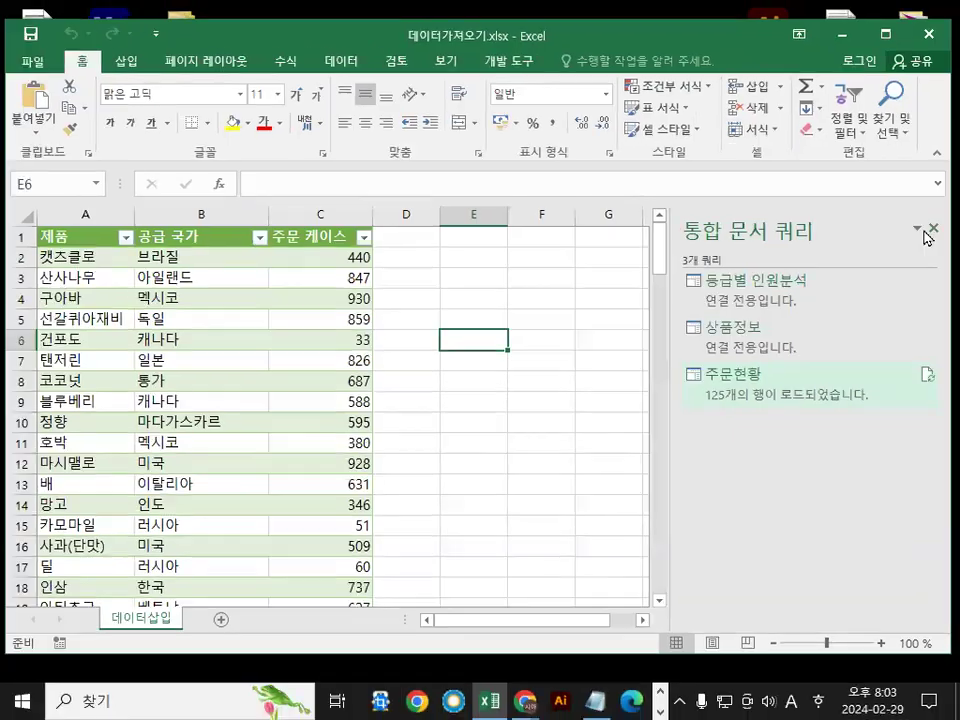
left_click(931, 230)
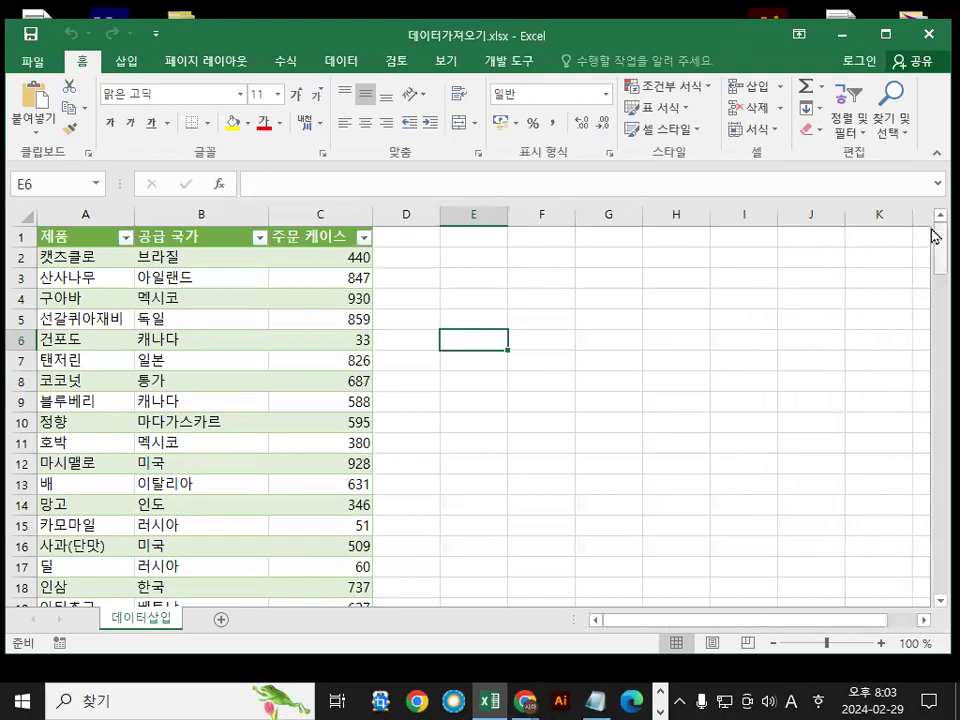
Close the 데이터가져오기.xlsx workbook while keeping Excel open
left_click(622, 302)
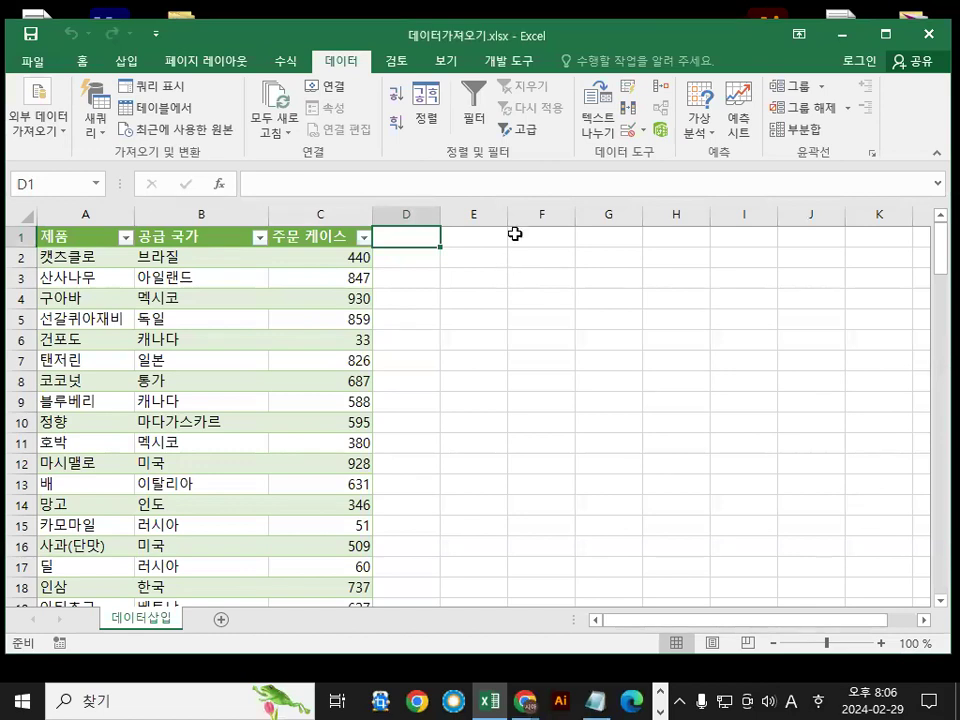
left_click(36, 62)
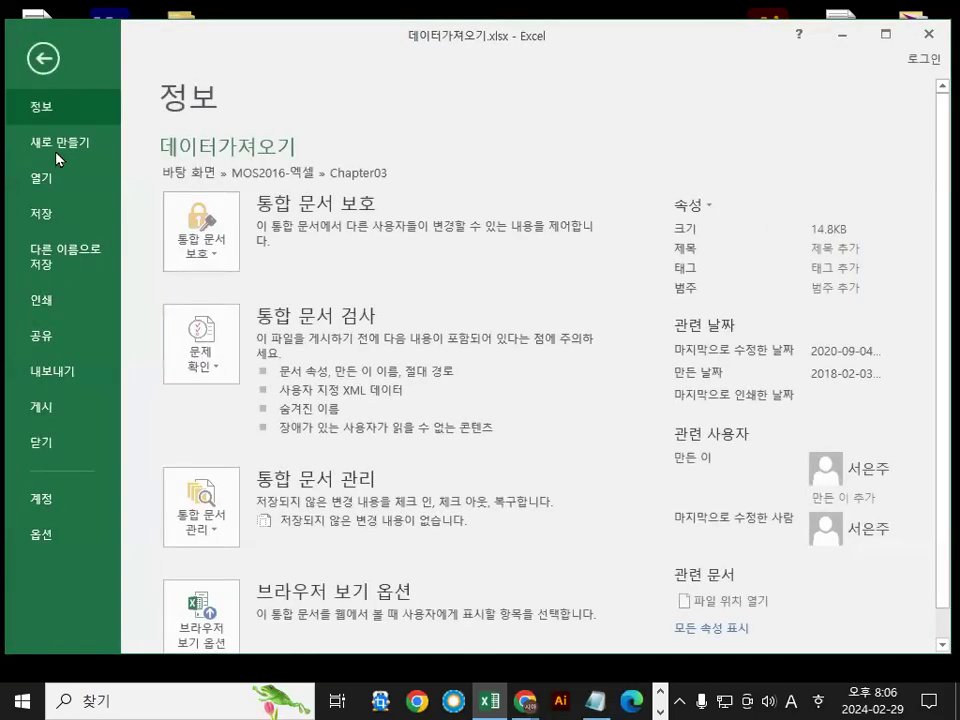
left_click(54, 443)
left_click(505, 380)
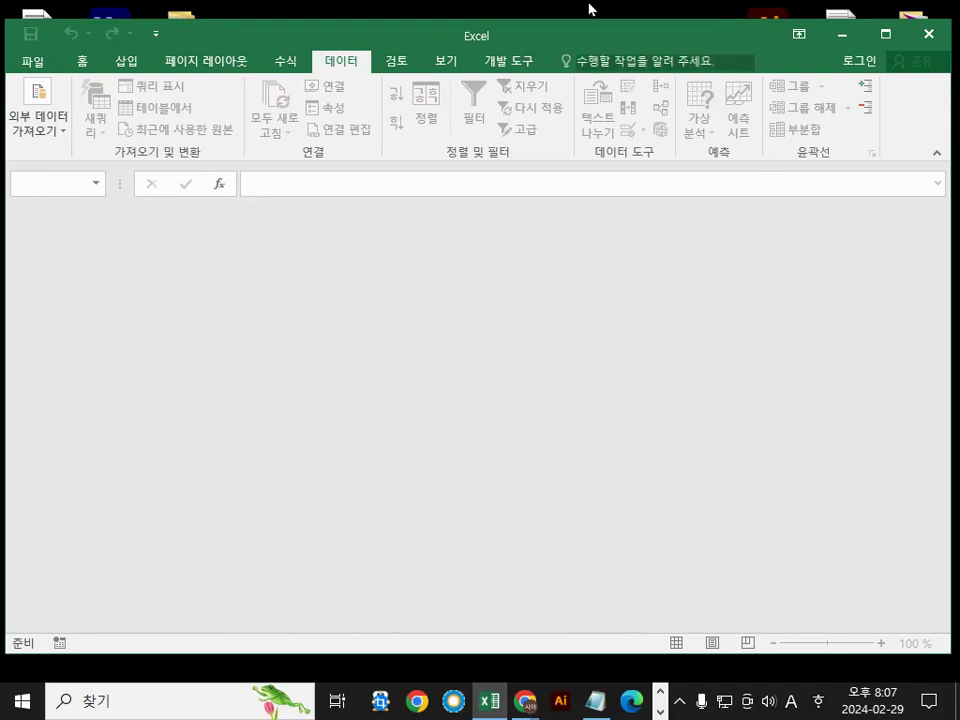
Open 시나리오.xlsx from the Chapter03 folder and enlarge the 순이익 예측 sheet to 115%
left_click(40, 63)
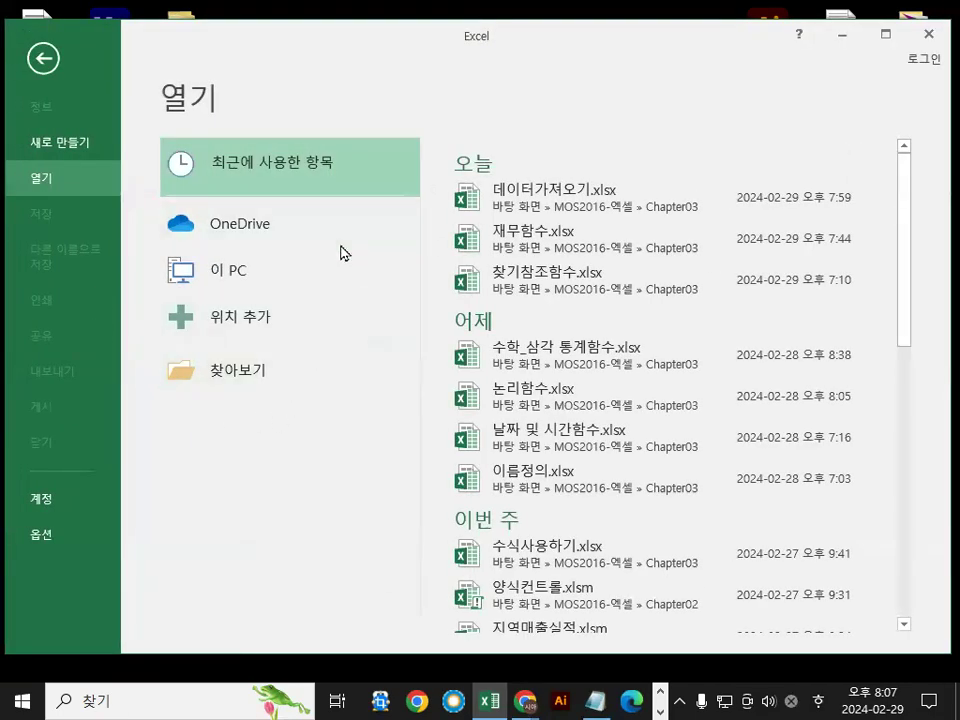
left_click(210, 375)
double_click(262, 351)
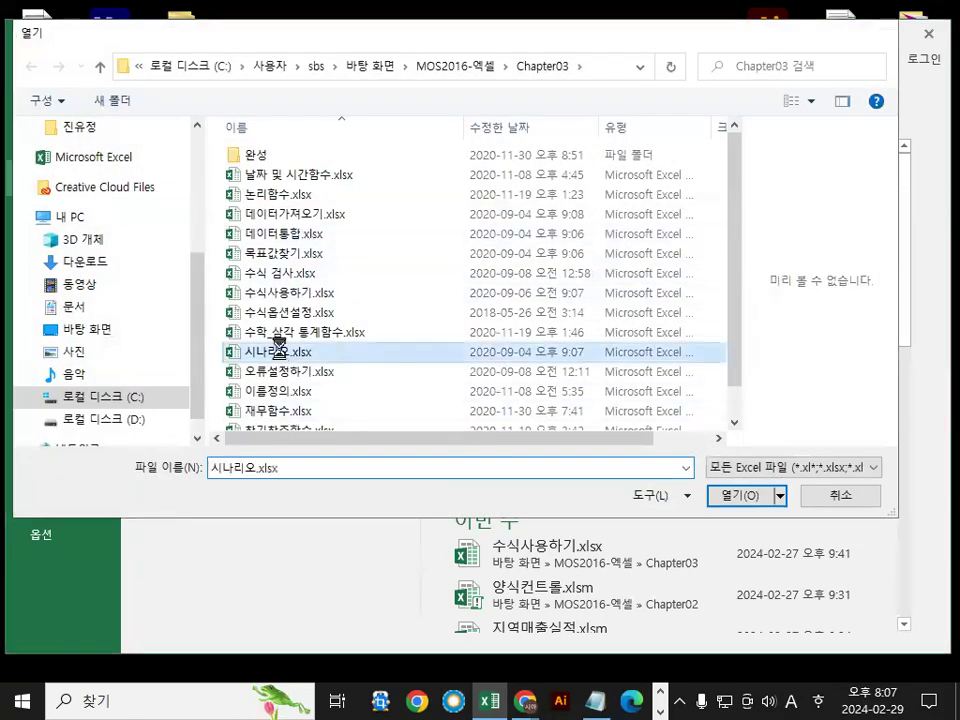
left_click(443, 328)
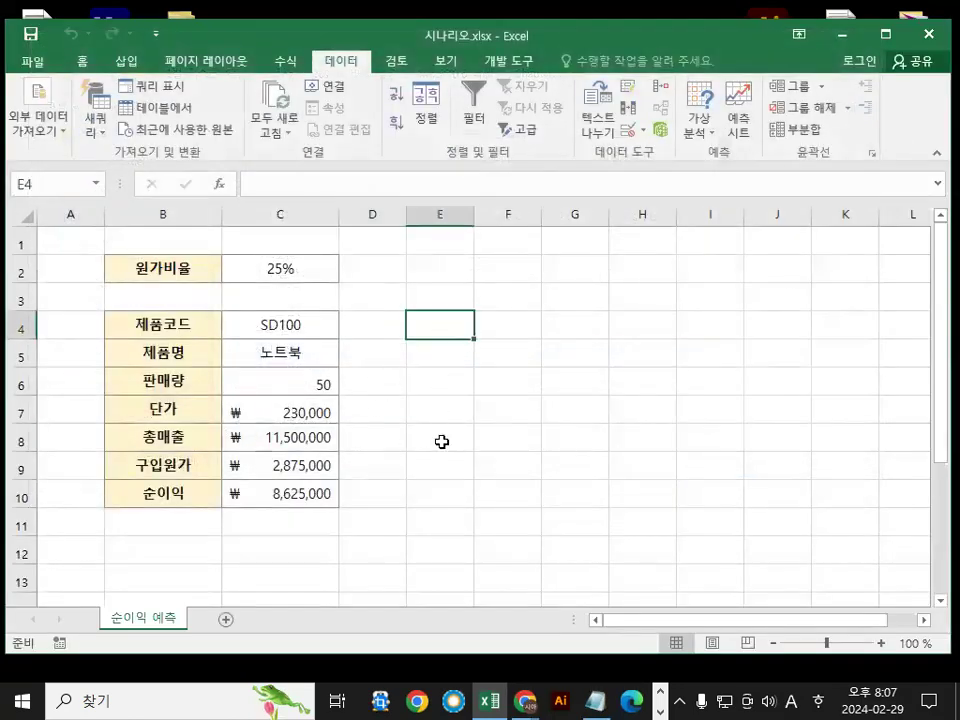
scroll(441, 443, "up", 1)
Switch to the mos엑셀설명.txt notes in Notepad and read the 시나리오 definition with its 100개 and 200개 profit examples
key("alt+Tab")
scroll(189, 363, "down", 2)
scroll(189, 363, "up", 1)
scroll(185, 386, "down", 1)
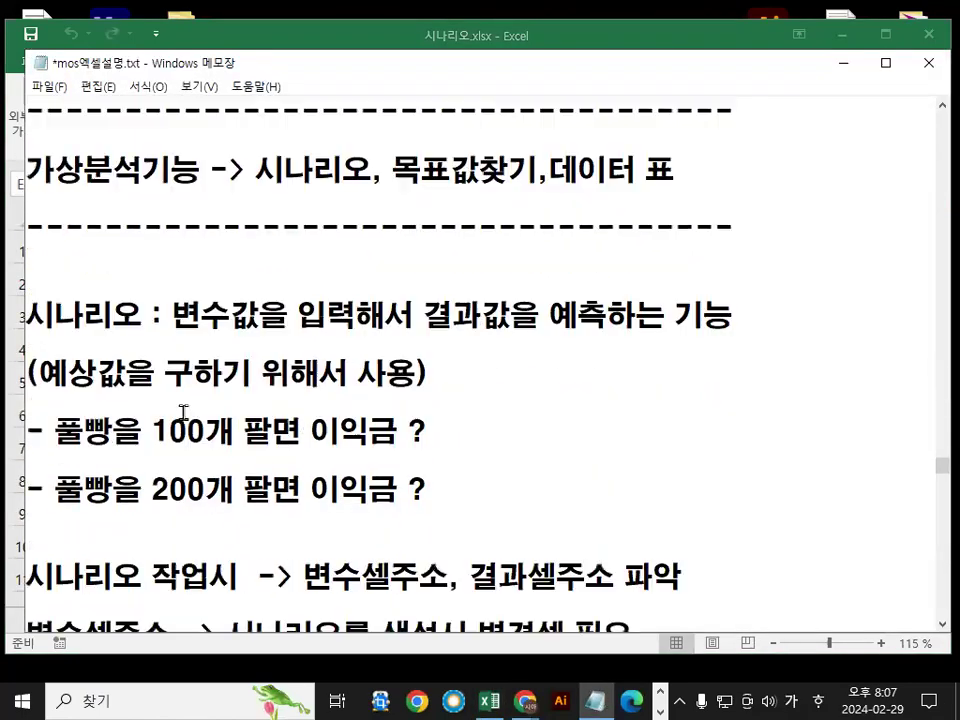
left_click_drag(172, 316, 358, 318)
left_click_drag(424, 317, 726, 317)
scroll(245, 262, "down", 1)
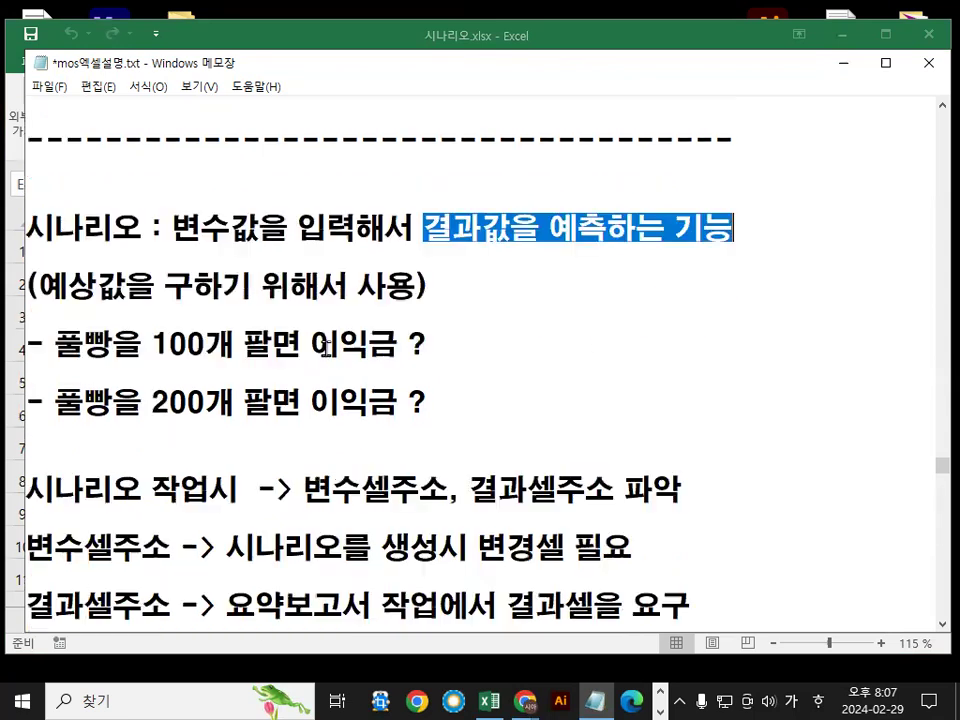
left_click_drag(40, 287, 465, 302)
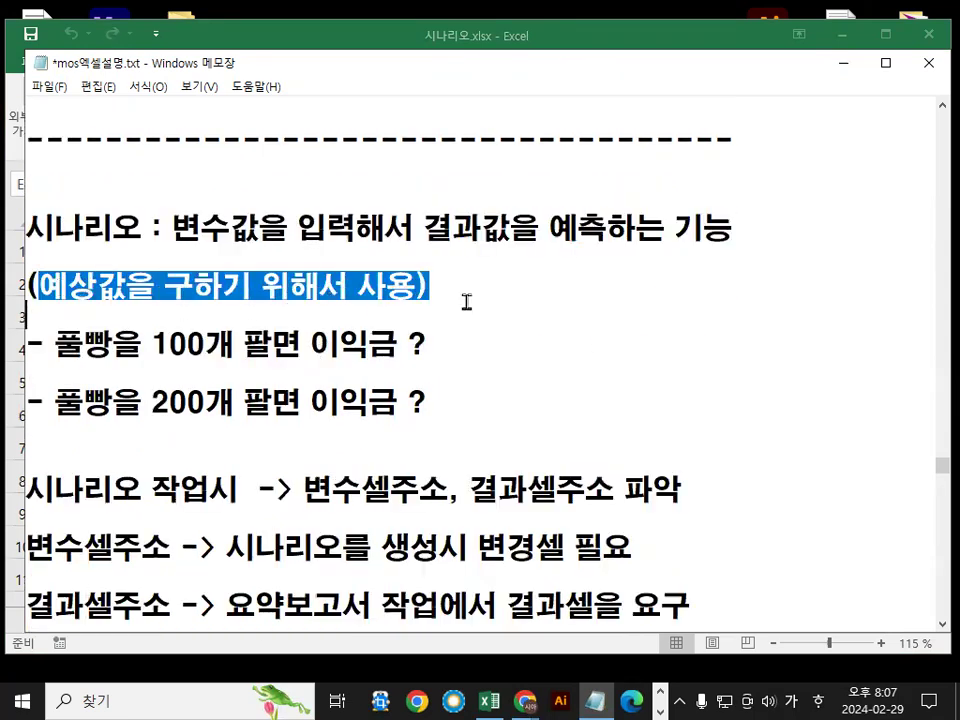
scroll(127, 396, "down", 1)
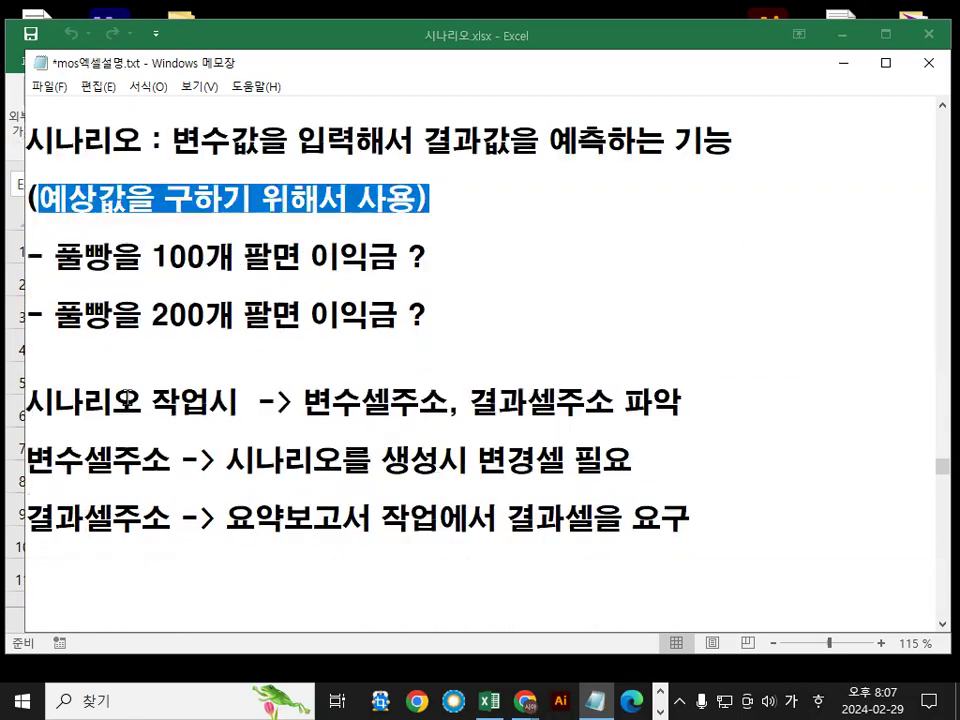
left_click_drag(55, 257, 230, 257)
left_click_drag(311, 257, 432, 259)
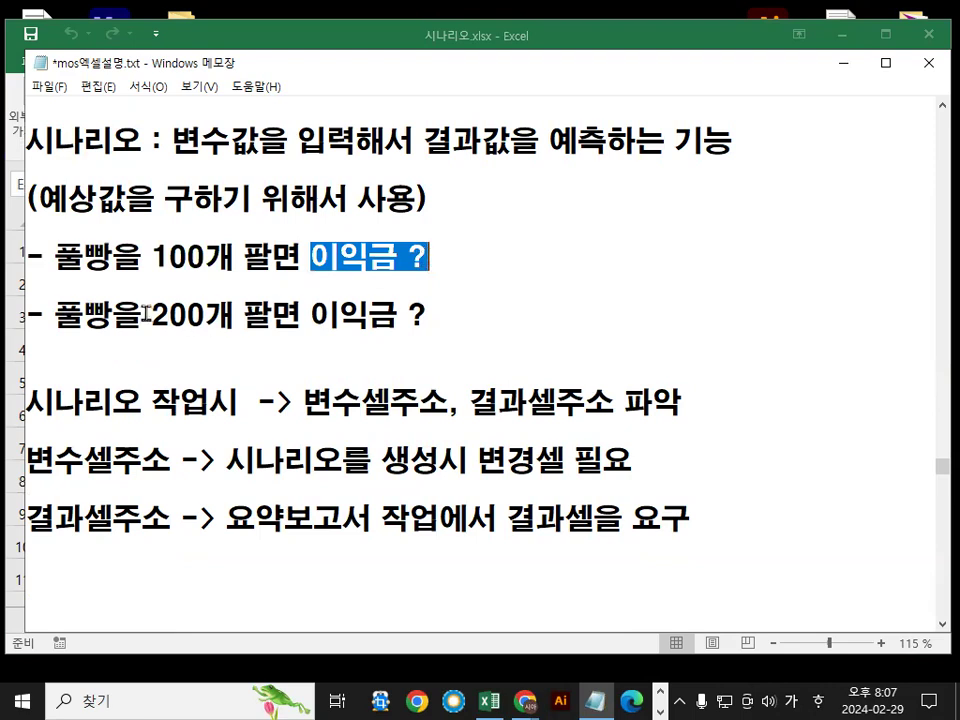
left_click_drag(143, 316, 207, 316)
left_click_drag(308, 316, 439, 313)
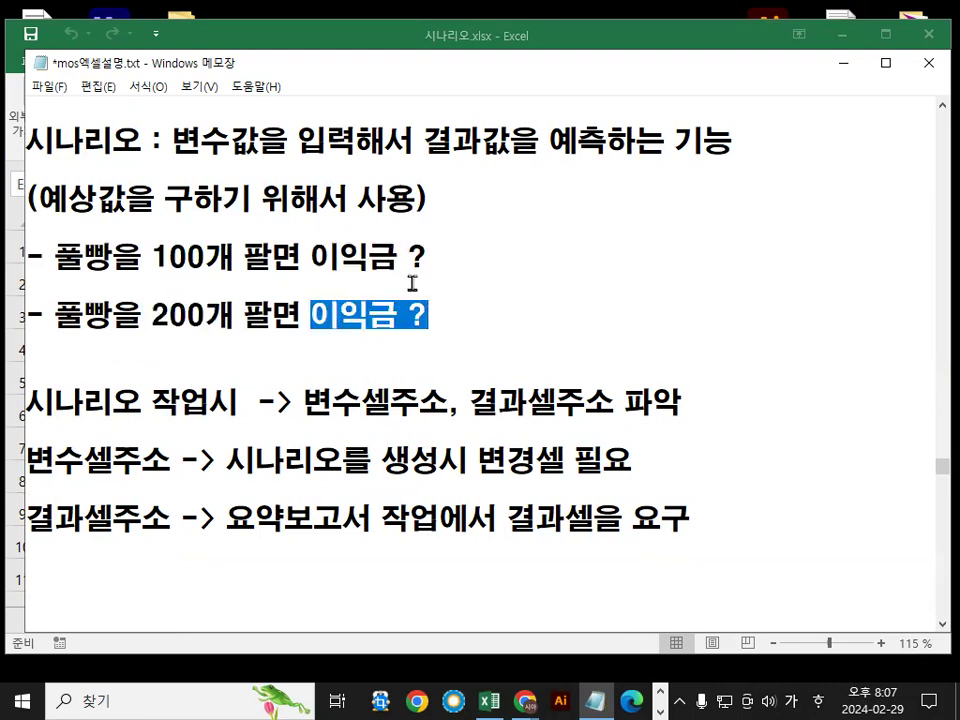
left_click_drag(300, 257, 432, 251)
left_click_drag(310, 316, 431, 313)
scroll(360, 398, "down", 1)
Read the notes on when a scenario needs the 변수셀주소 and when it needs the 결과셀주소
left_click_drag(54, 229, 234, 229)
left_click_drag(294, 229, 672, 232)
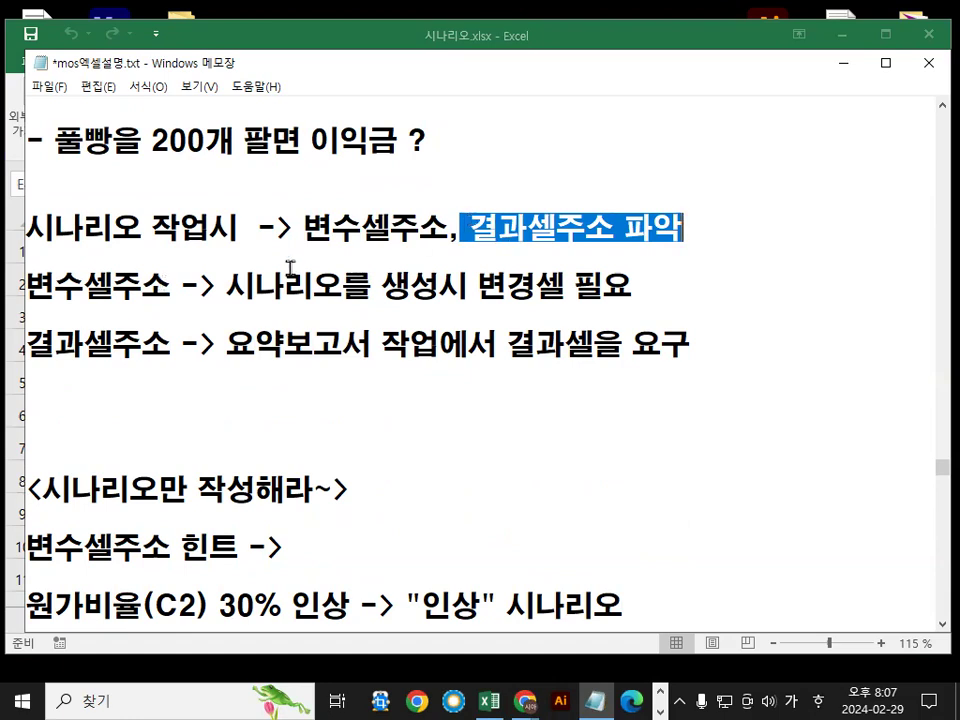
left_click(24, 287)
left_click_drag(24, 287, 172, 287)
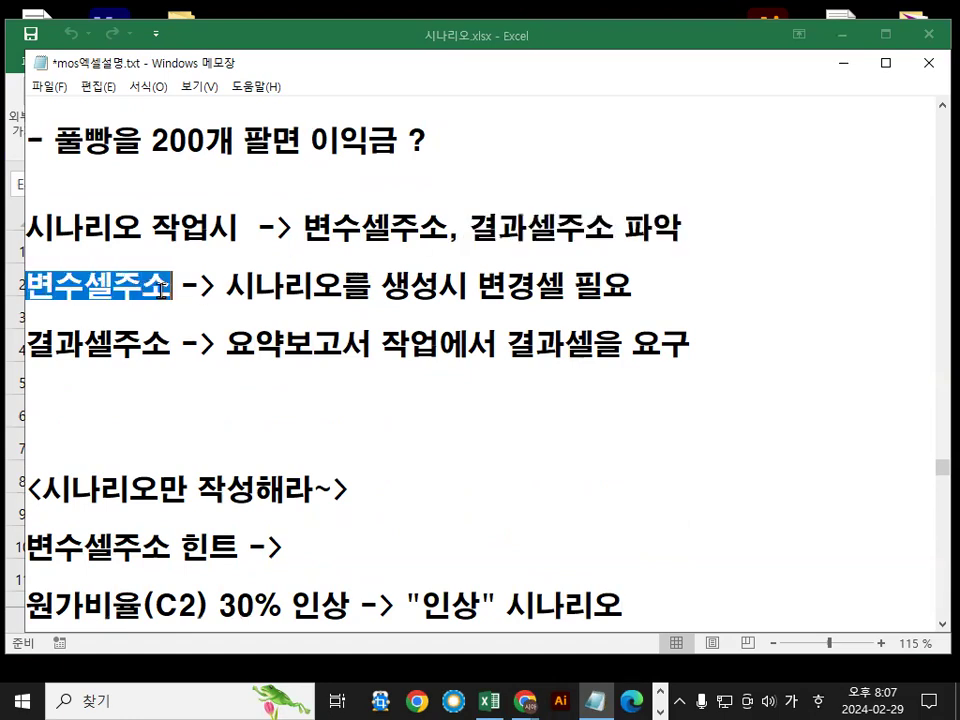
left_click_drag(53, 344, 145, 344)
left_click_drag(24, 287, 184, 287)
left_click_drag(255, 287, 378, 289)
left_click_drag(467, 287, 622, 289)
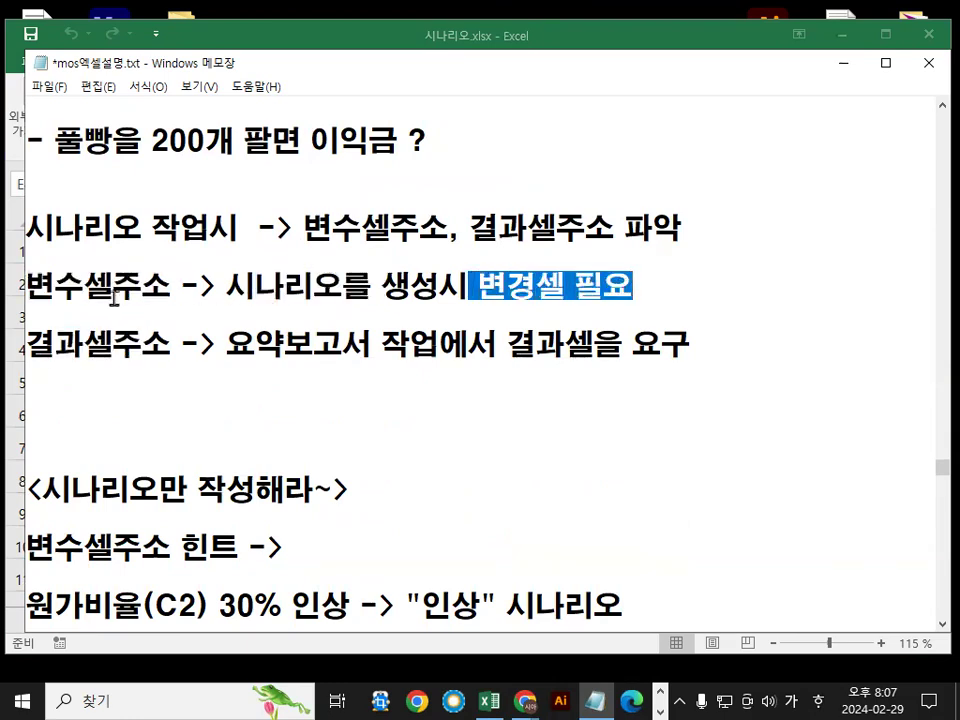
left_click_drag(30, 343, 143, 343)
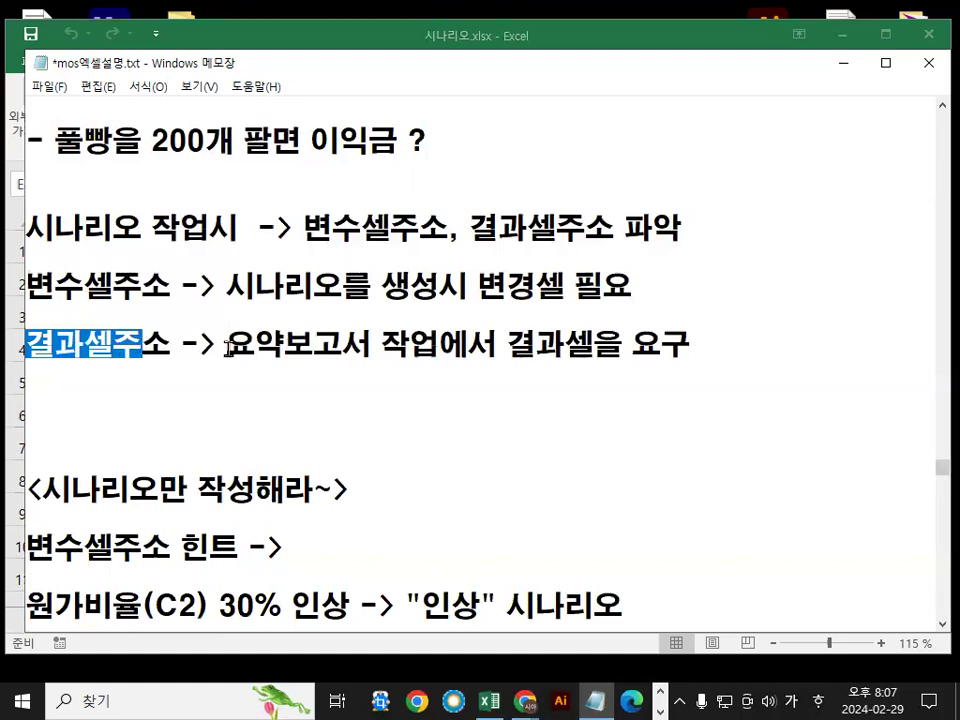
left_click_drag(228, 343, 378, 347)
left_click_drag(507, 343, 720, 341)
left_click_drag(56, 285, 163, 287)
left_click_drag(172, 343, 44, 347)
left_click(30, 258)
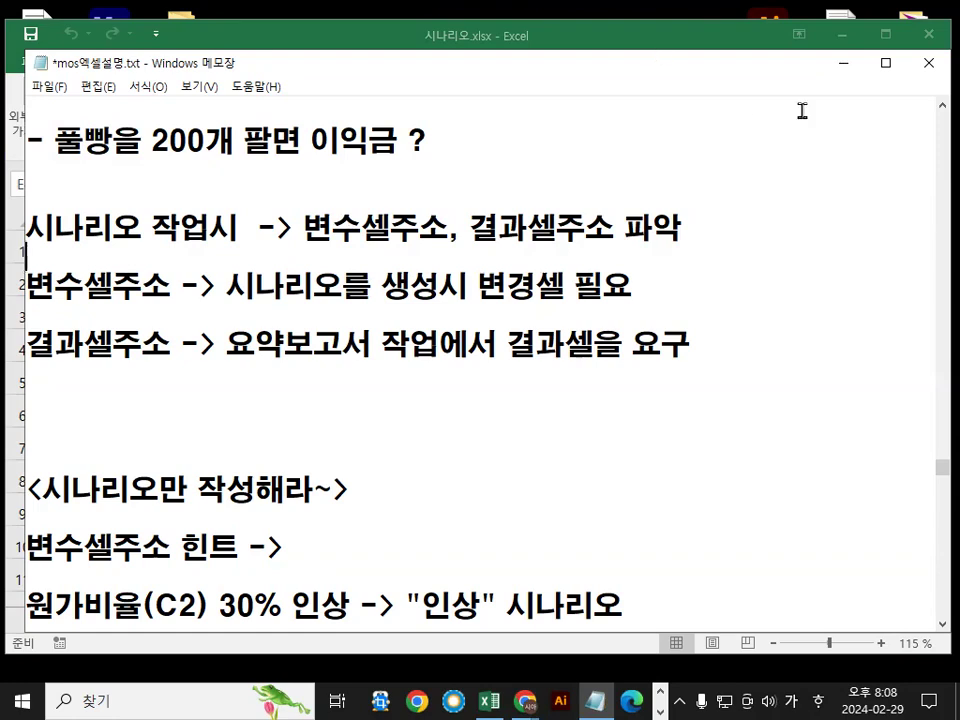
Return to the 시나리오.xlsx workbook in Excel and examine the 원가비율 cell C2 as the scenario's variable cell
left_click(842, 66)
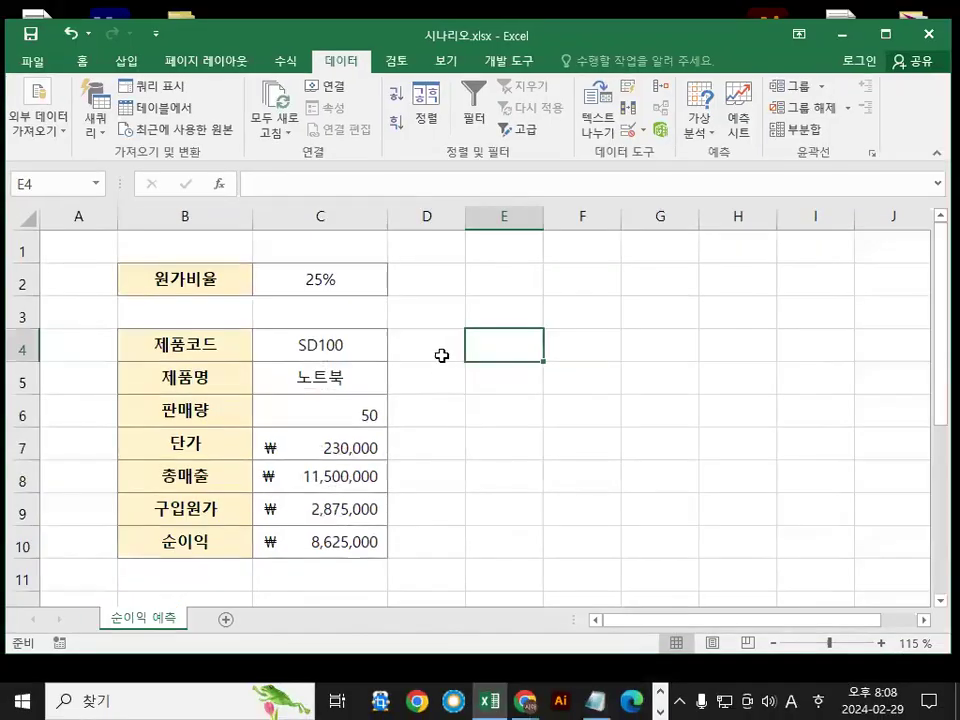
left_click(725, 67)
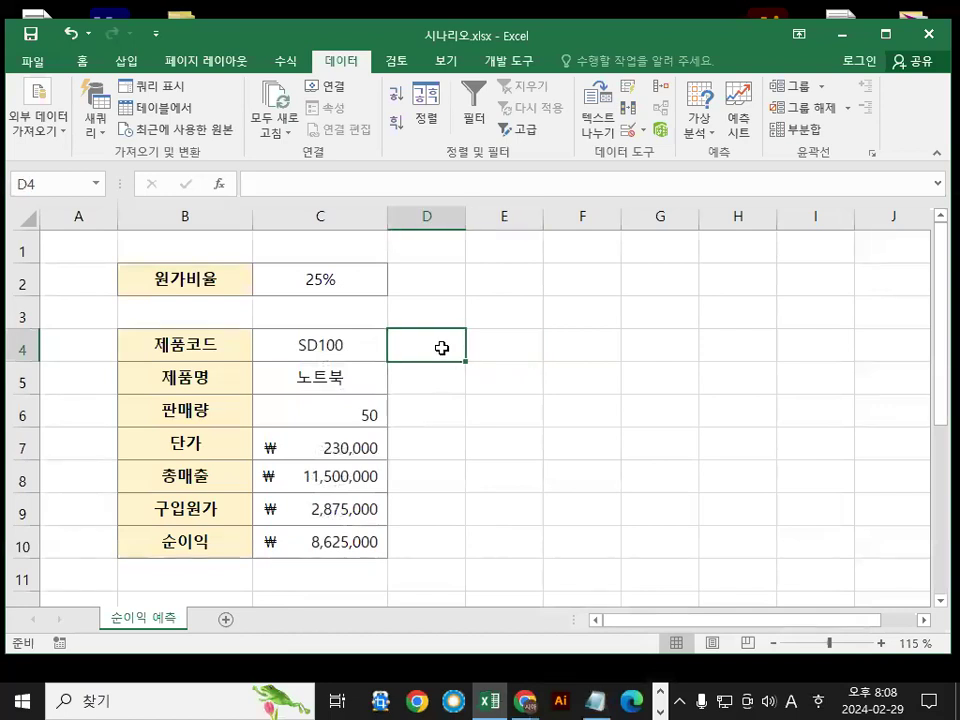
left_click(284, 284)
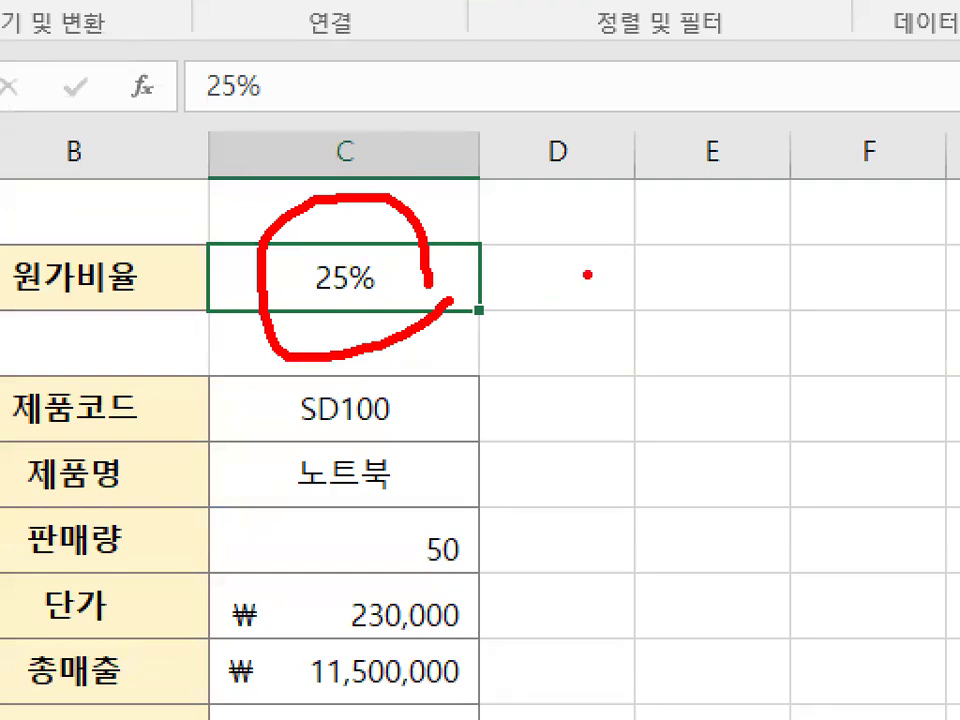
mouse_move(519, 240)
left_mouse_down()
mouse_move(557, 314)
mouse_move(549, 320)
left_mouse_up()
mouse_move(600, 262)
left_mouse_down()
mouse_move(658, 262)
mouse_move(556, 264)
left_mouse_up()
left_click_drag(740, 210, 671, 345)
left_click_drag(663, 232, 666, 350)
left_click(735, 323)
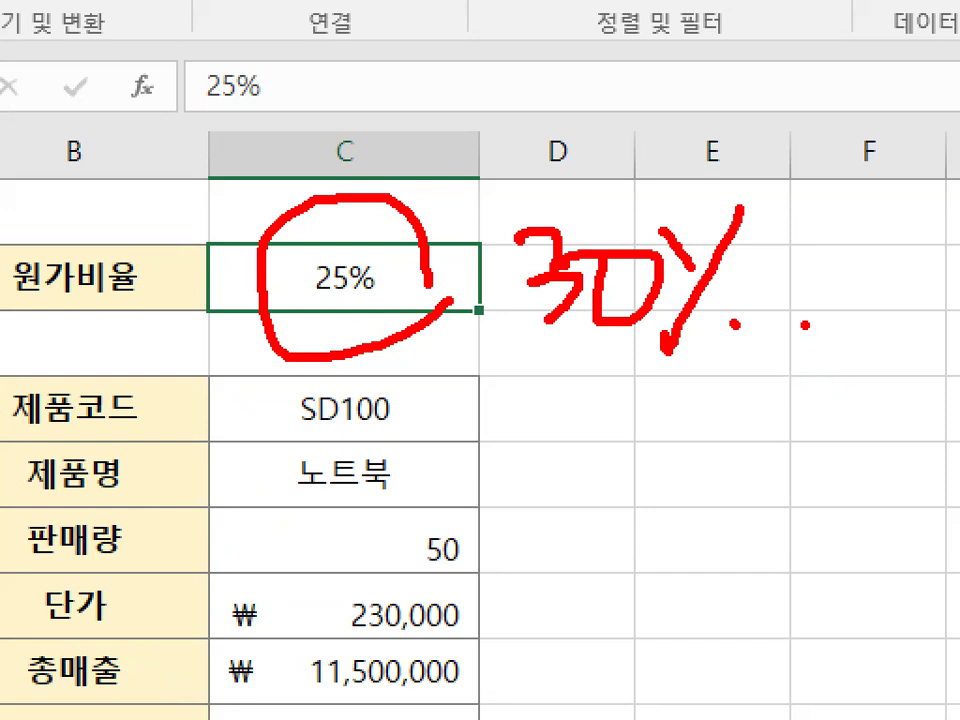
mouse_move(345, 200)
left_mouse_down()
mouse_move(347, 245)
mouse_move(512, 95)
left_mouse_up()
mouse_move(525, 397)
left_mouse_down()
mouse_move(527, 463)
mouse_move(612, 482)
mouse_move(540, 400)
left_mouse_up()
left_click_drag(670, 420, 690, 440)
left_click_drag(716, 378, 672, 490)
left_click_drag(752, 506, 768, 520)
left_click(618, 548)
left_click_drag(447, 560, 810, 570)
left_click_drag(500, 380, 828, 352)
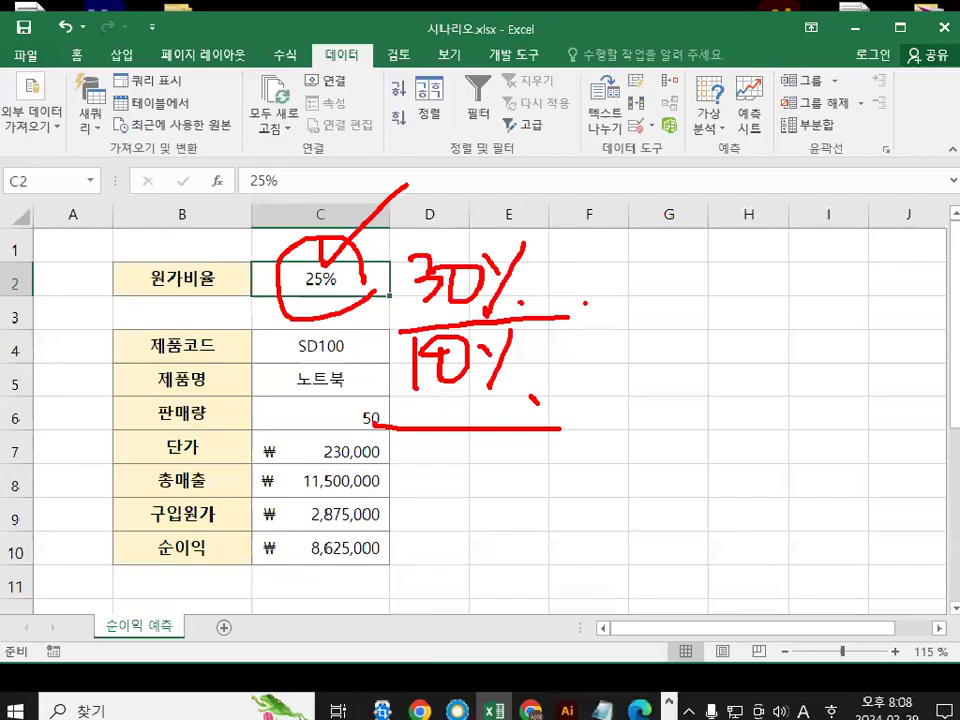
key("Escape")
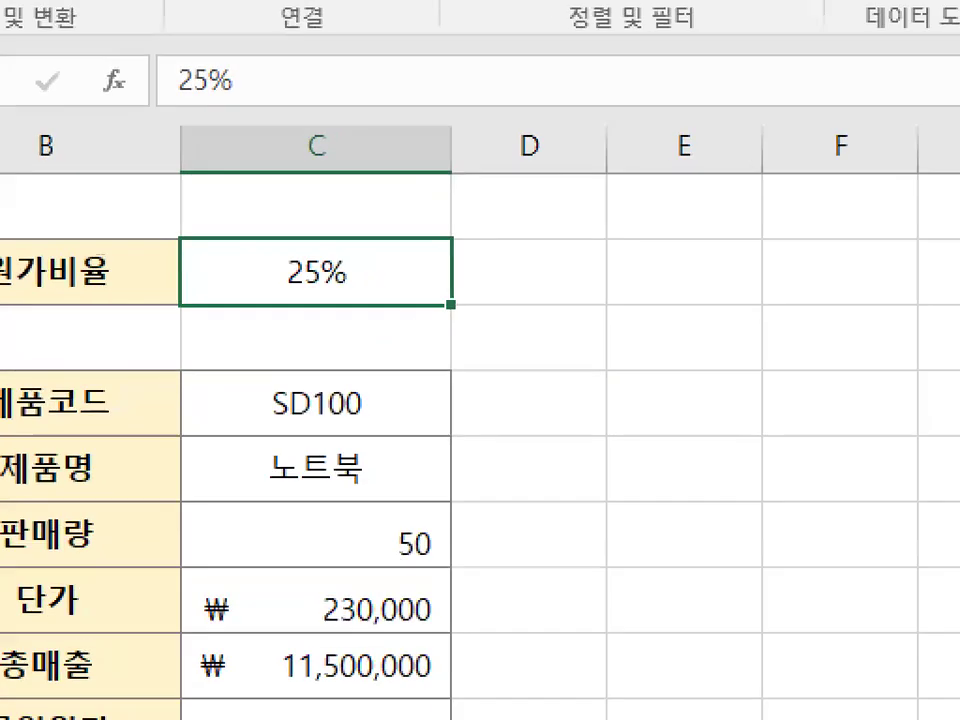
mouse_move(343, 276)
left_mouse_down()
mouse_move(321, 308)
mouse_move(372, 278)
left_mouse_up()
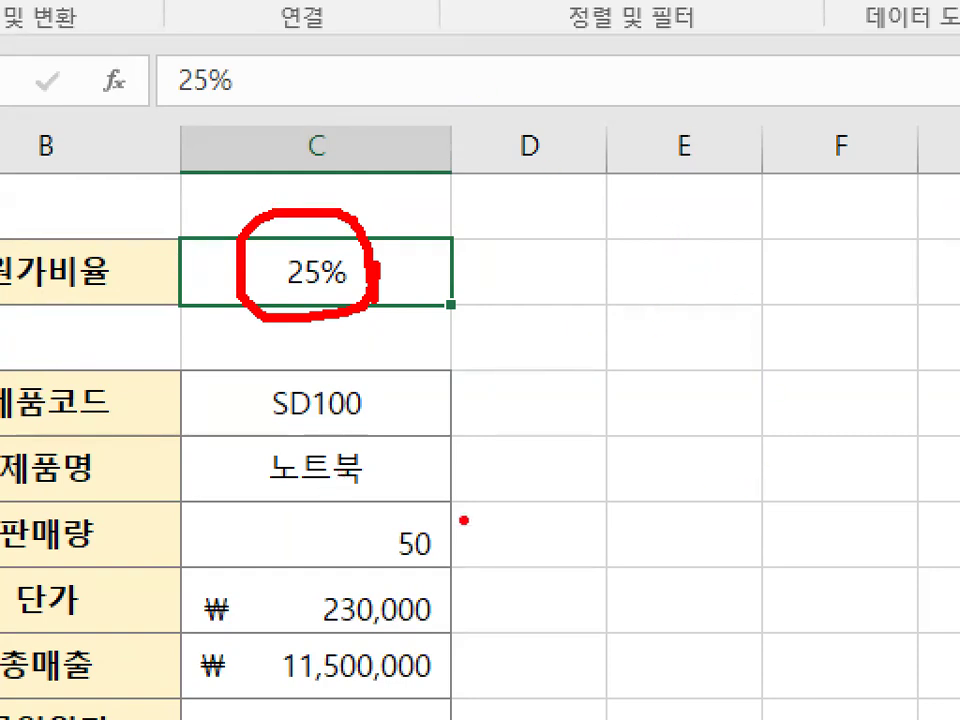
key("Escape")
key("ctrl+2")
mouse_move(336, 284)
left_mouse_down()
mouse_move(339, 262)
mouse_move(336, 287)
left_mouse_up()
left_click_drag(313, 221, 405, 145)
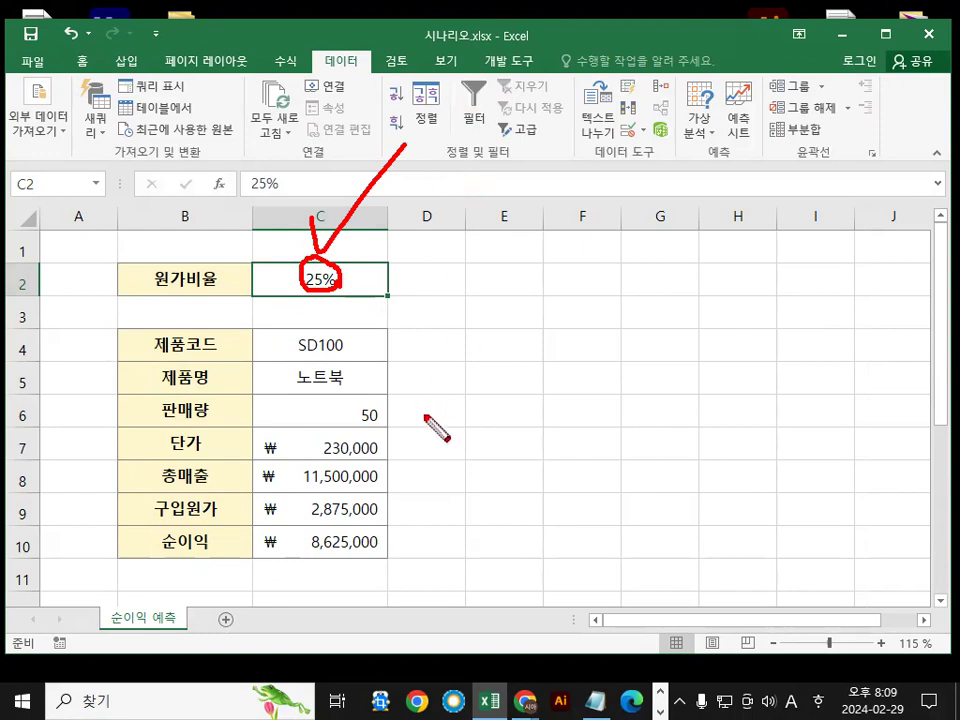
key("Escape")
Examine the 순이익 formula in C10 as the result cell and compare it with the 원가비율 in C2
left_click(291, 540)
left_click_drag(362, 541, 366, 537)
key("Escape")
left_click(320, 201)
left_click(326, 540)
mouse_move(383, 534)
left_mouse_down()
mouse_move(383, 551)
mouse_move(432, 556)
mouse_move(567, 381)
left_mouse_up()
key("Escape")
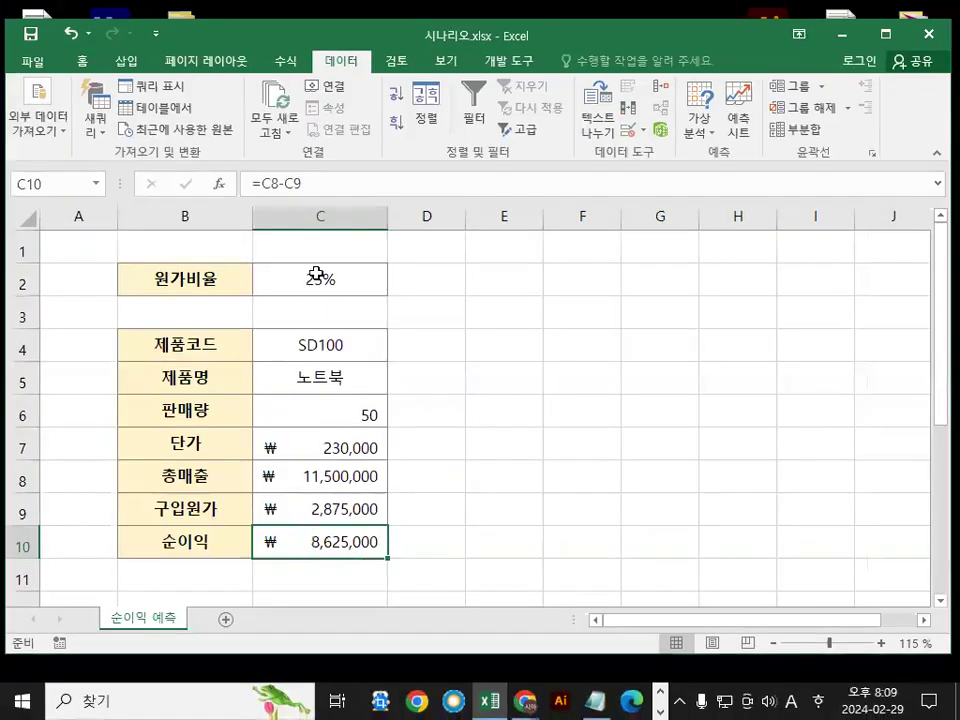
left_click(316, 274)
mouse_move(320, 229)
left_mouse_down()
mouse_move(321, 252)
mouse_move(344, 229)
left_mouse_up()
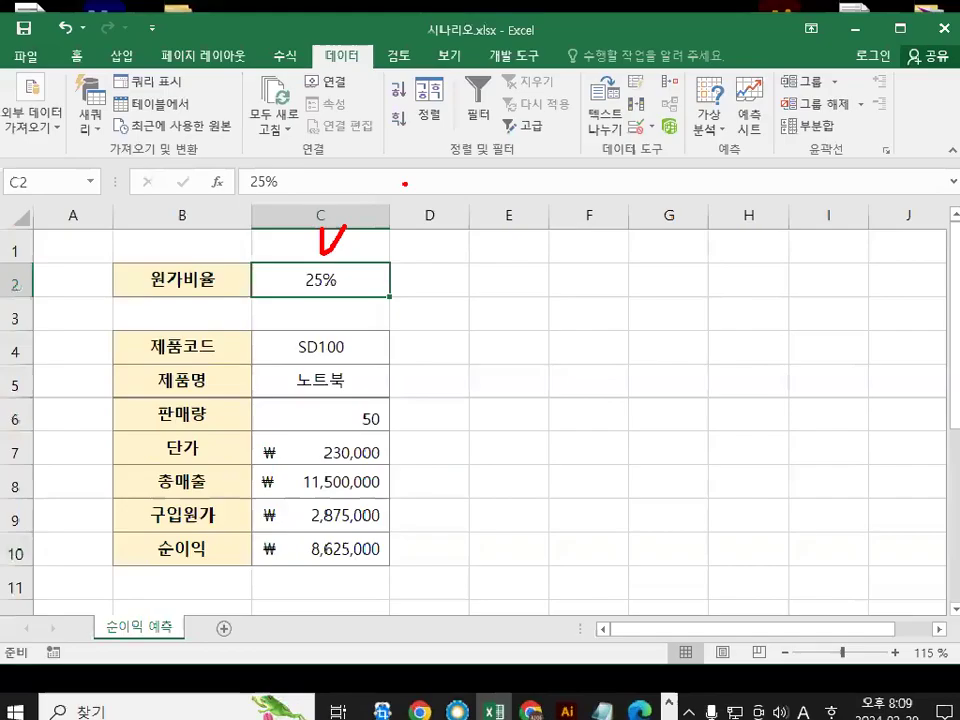
key("Escape")
left_click(557, 380)
left_click(459, 334)
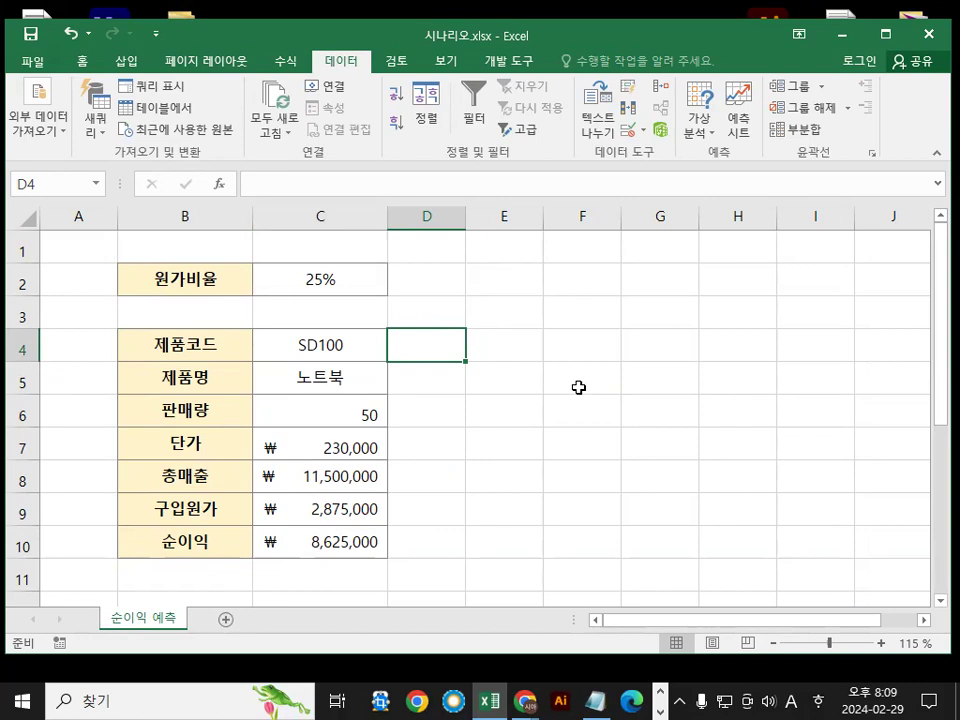
left_click(553, 306)
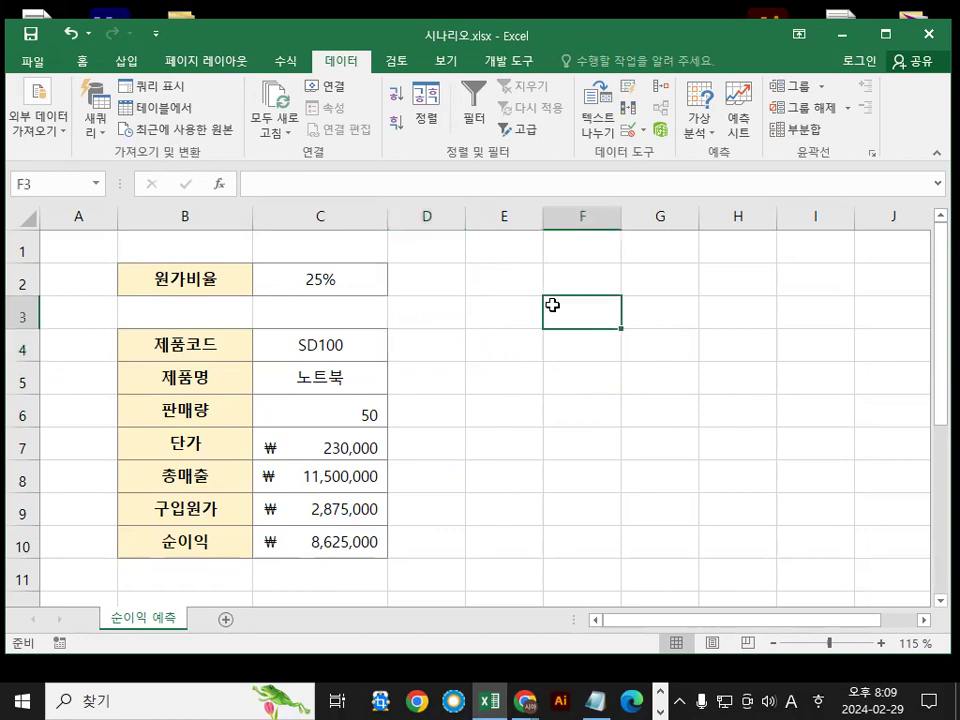
left_click(506, 388)
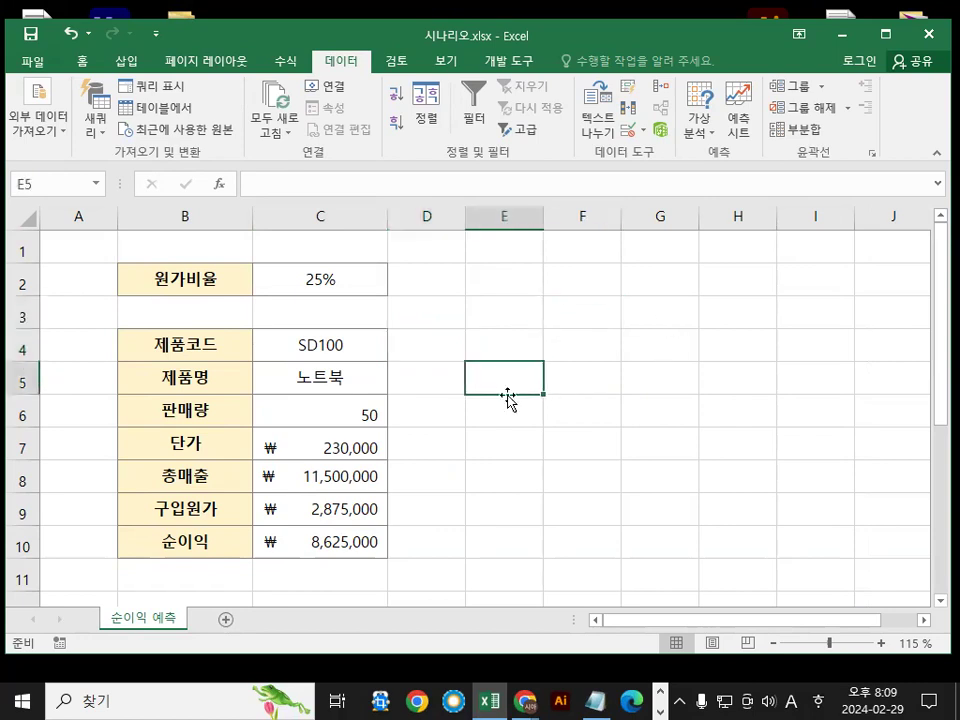
left_click(574, 362)
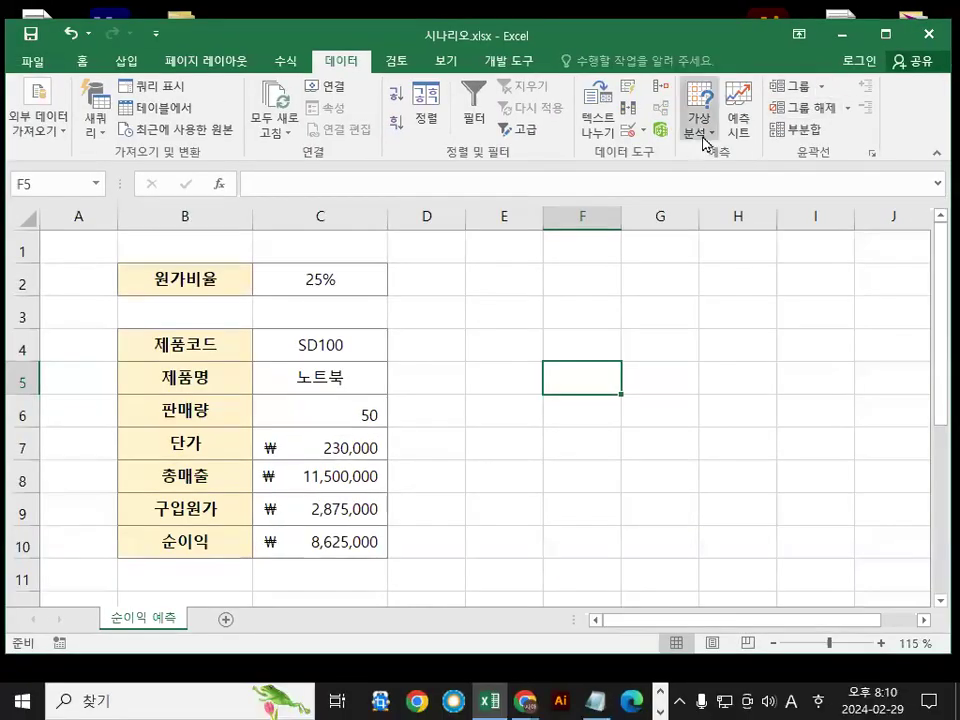
left_click(591, 218)
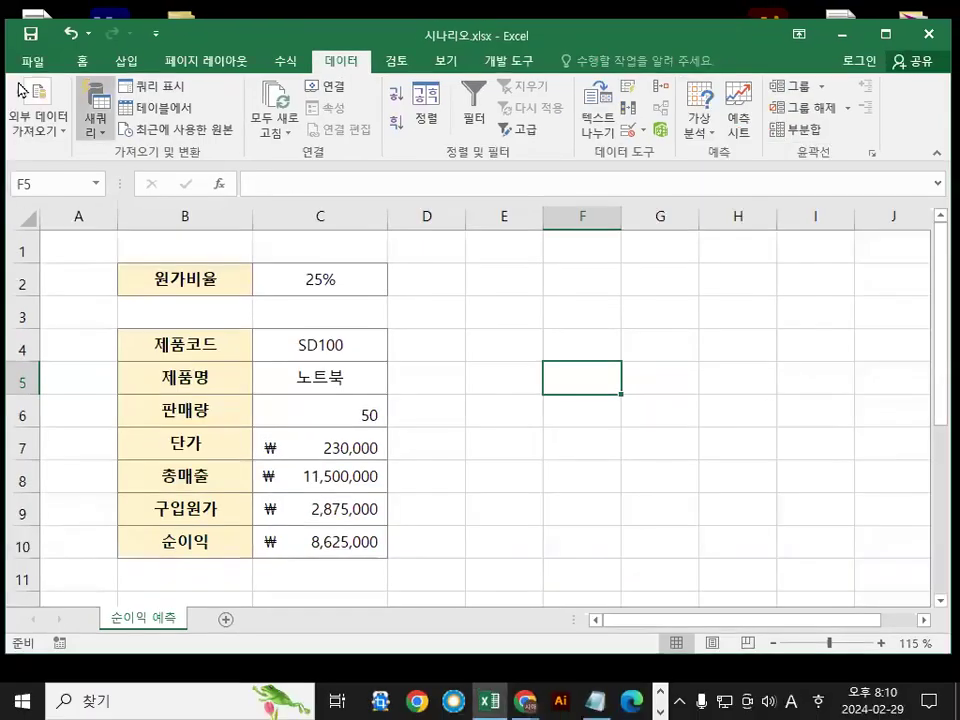
Open the Scenario Manager and start a new scenario named 인상
left_click(694, 132)
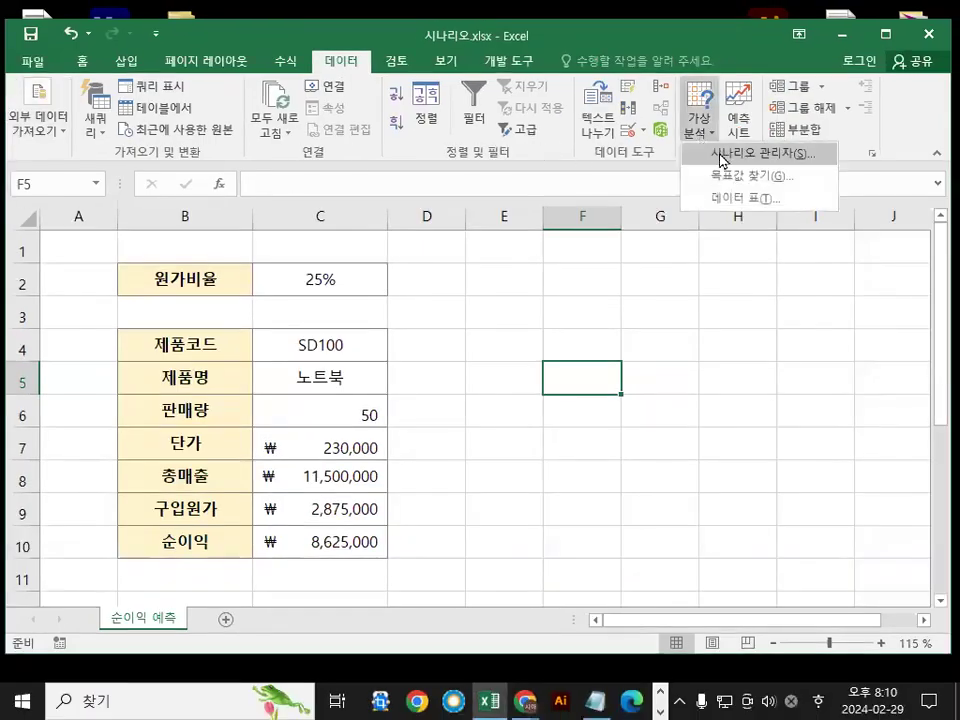
left_click(722, 153)
left_click_drag(536, 259, 406, 97)
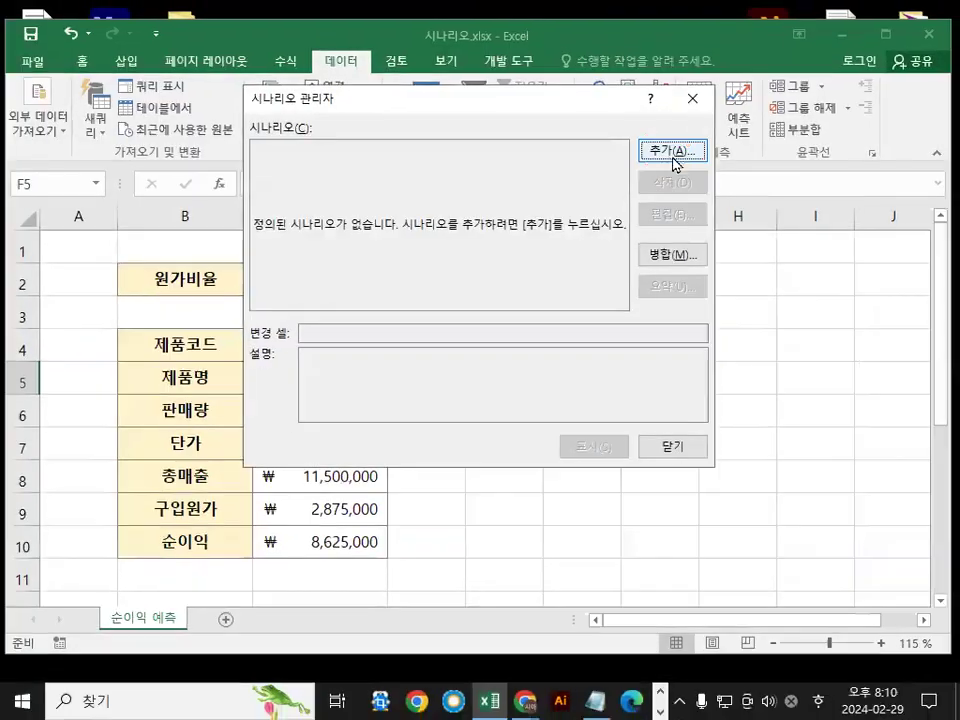
left_click(680, 155)
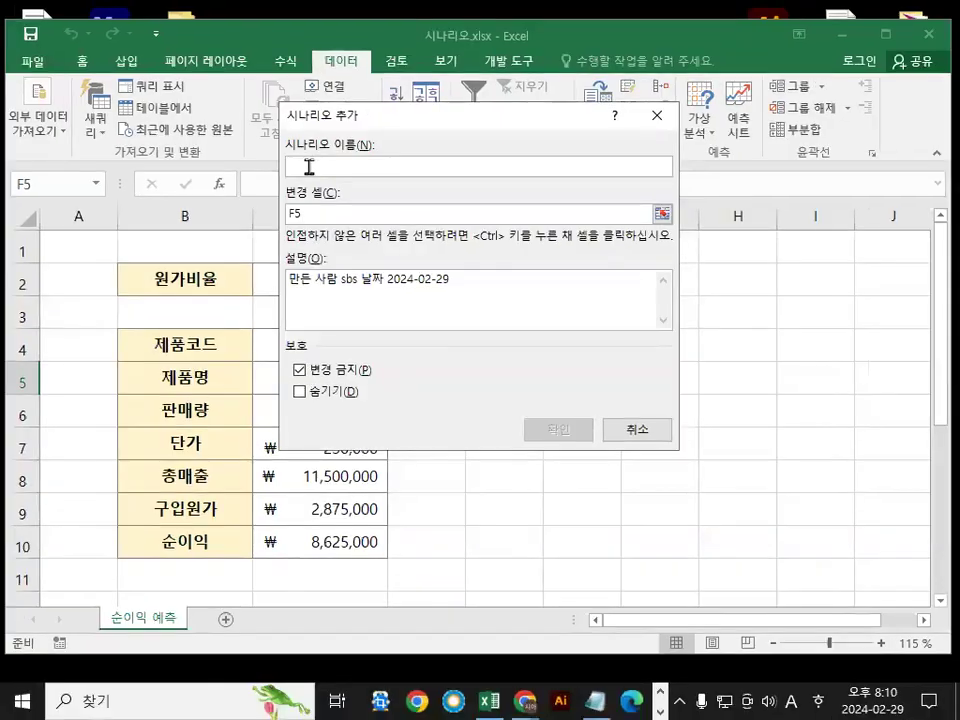
type("dlsfkd")
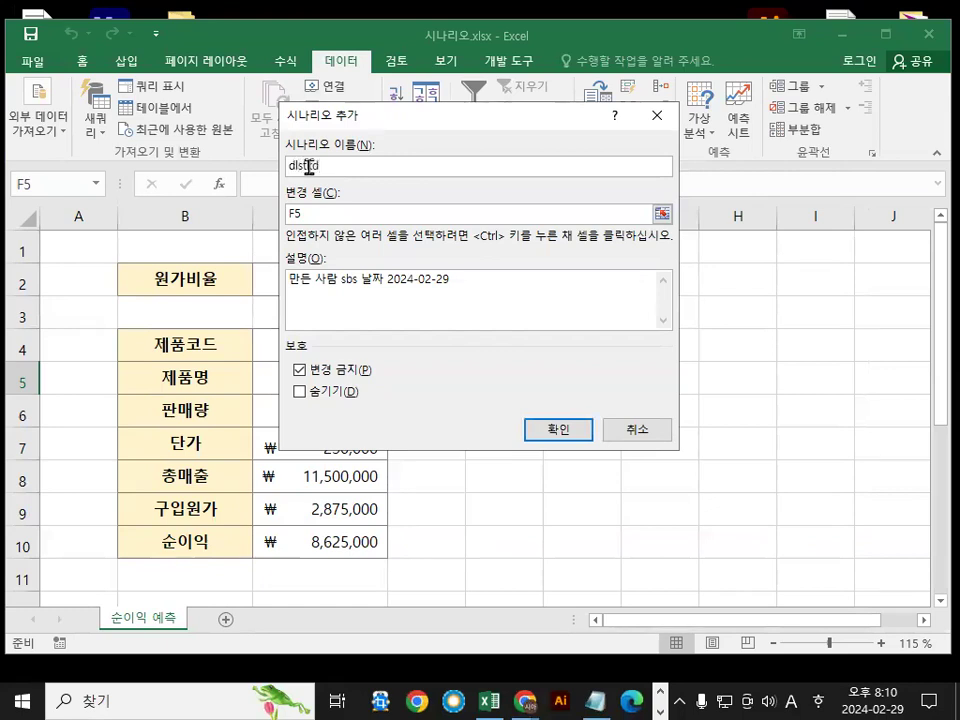
key("BackSpace")
key("BackSpace")
key("BackSpace")
key("BackSpace")
key("Hangul")
type("인사")
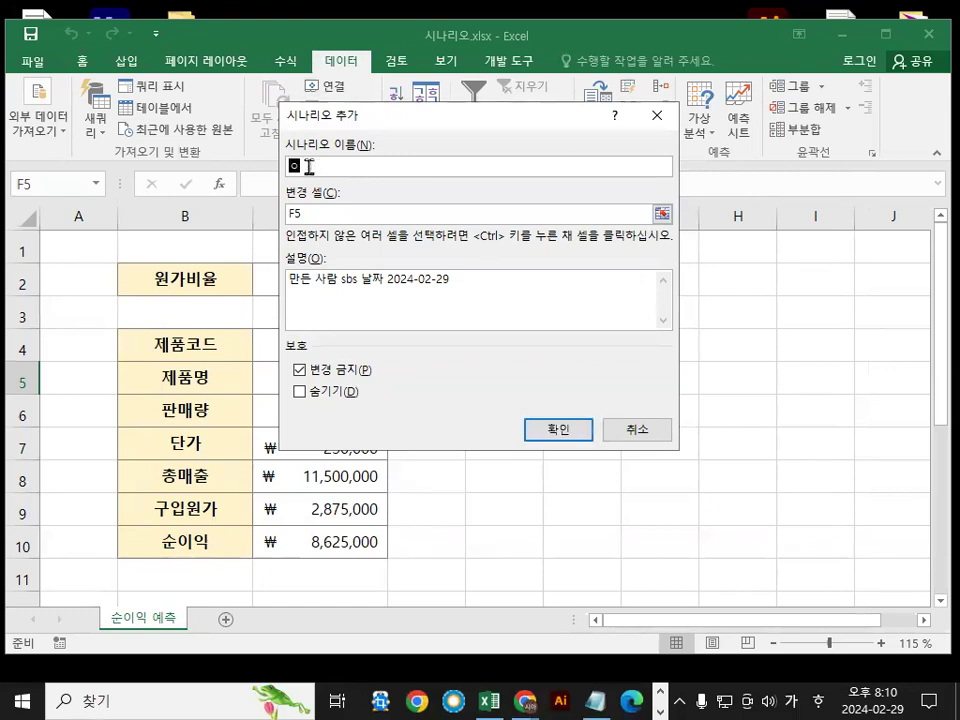
type("ㅇ")
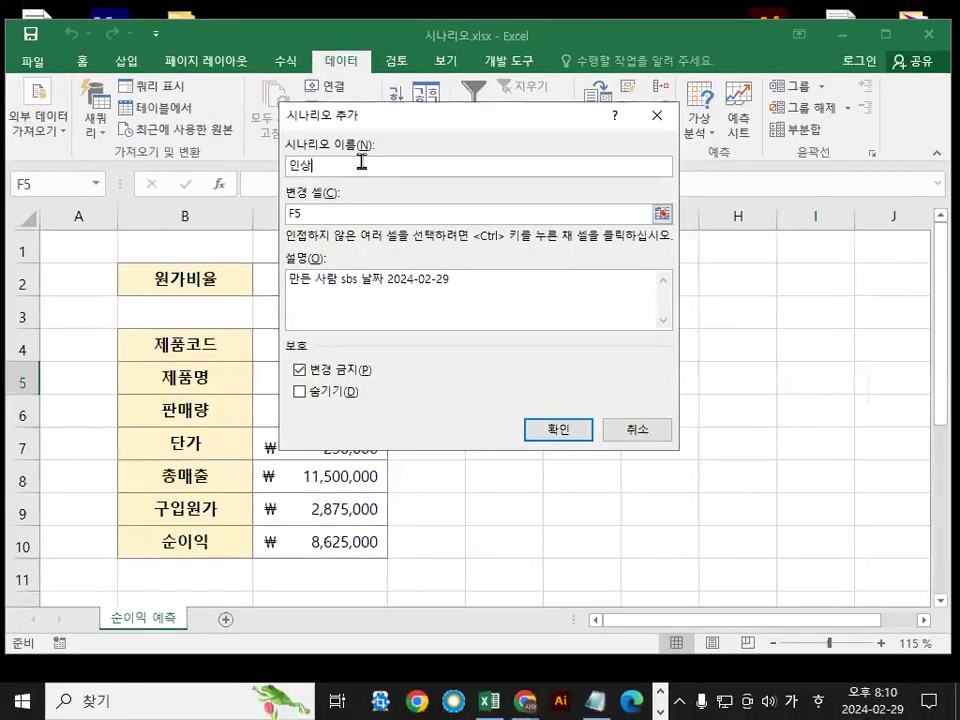
Set the 인상 scenario's changing cell to the 원가비율 cell C2 and accept the scenario definition
left_click_drag(498, 35, 938, 324)
key("Tab")
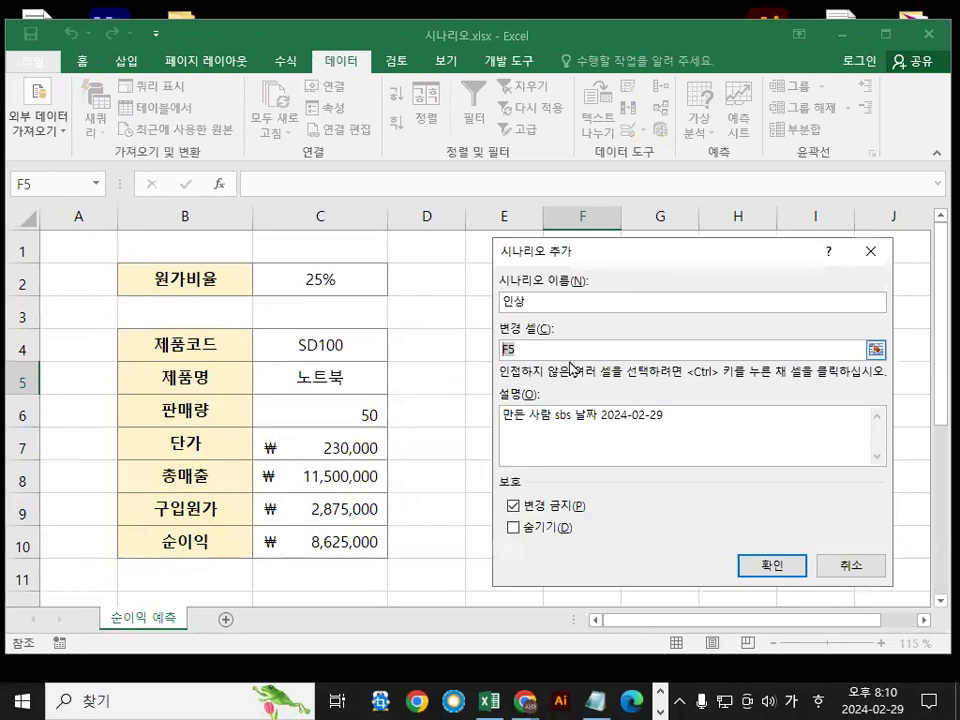
key("BackSpace")
left_click(332, 280)
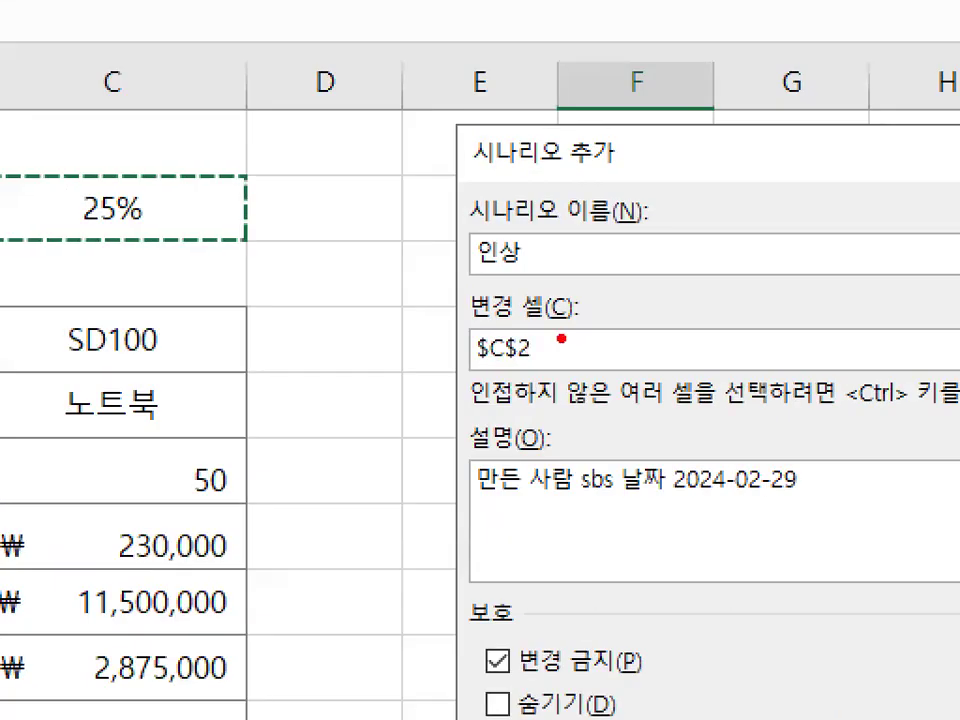
mouse_move(484, 343)
left_mouse_down()
mouse_move(545, 344)
mouse_move(494, 326)
left_mouse_up()
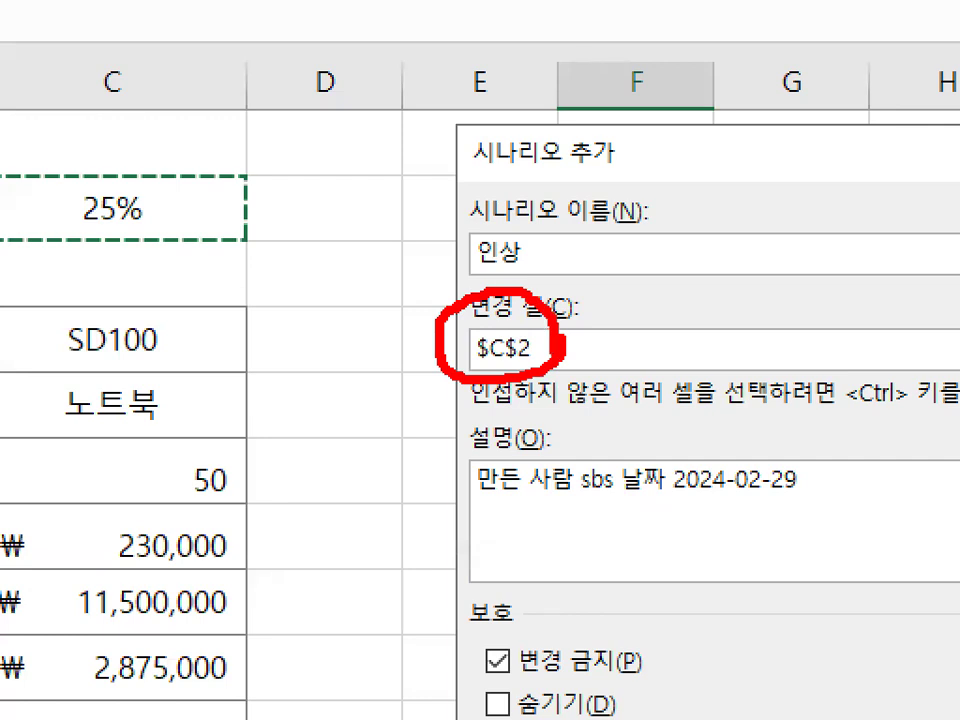
key("Escape")
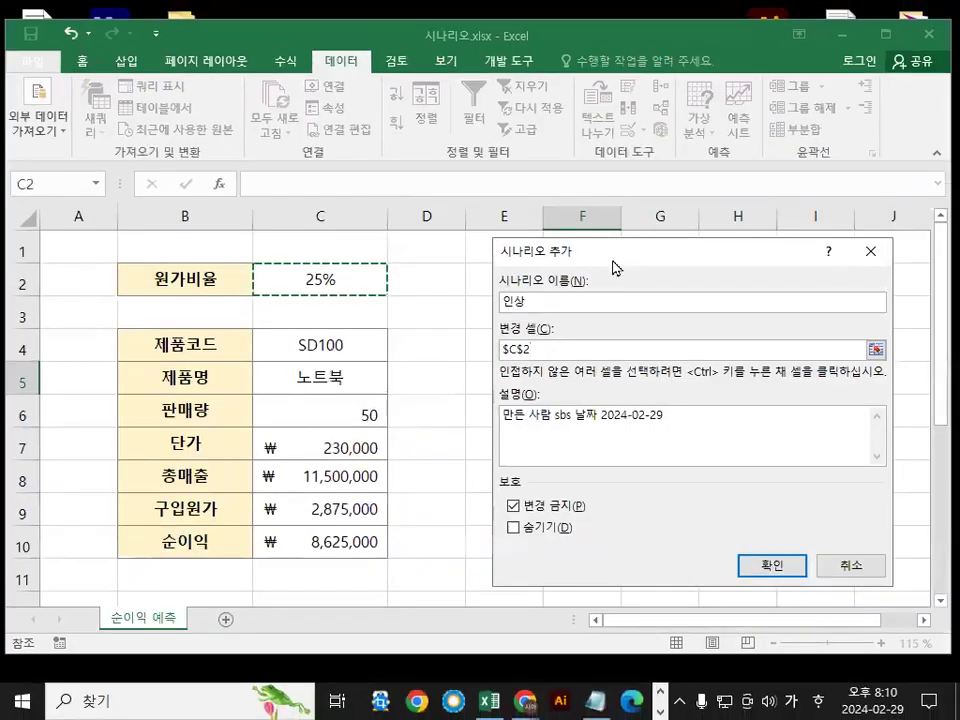
left_click_drag(713, 154, 237, 0)
mouse_move(334, 280)
left_mouse_down()
mouse_move(220, 272)
mouse_move(333, 290)
left_mouse_up()
left_click_drag(761, 596, 945, 500)
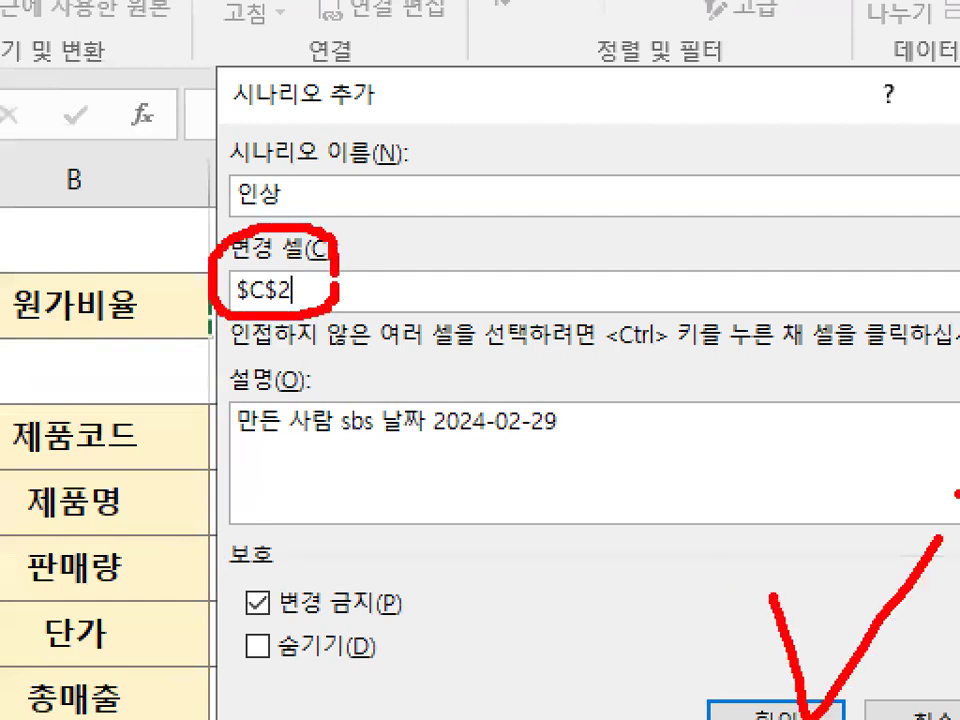
key("Escape")
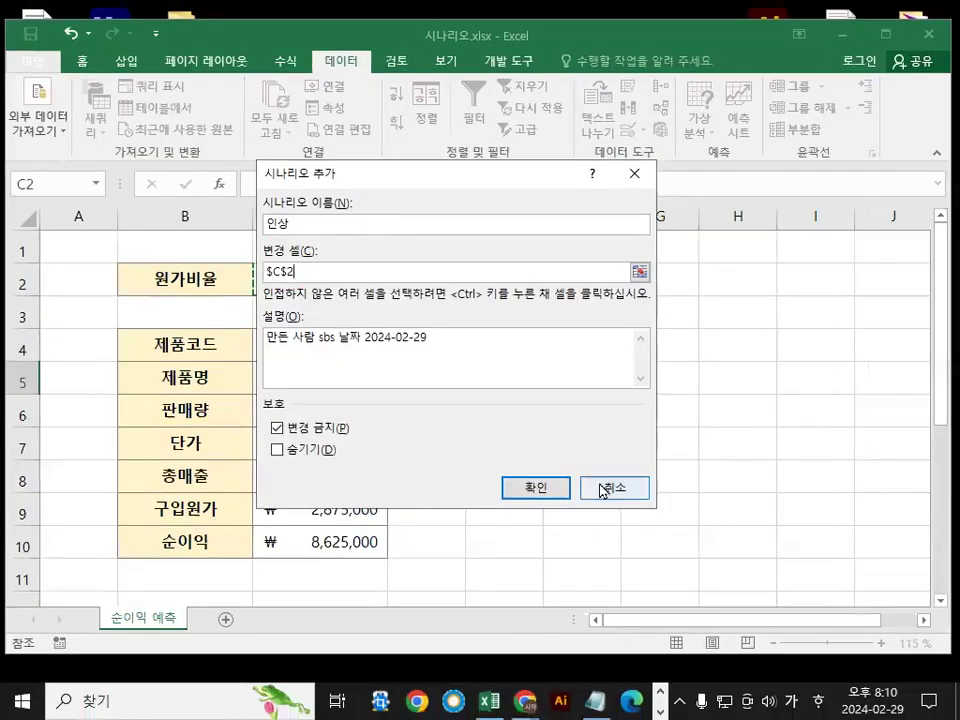
left_click(529, 492)
Enter 30% as the 인상 scenario's value for the 원가비율 cell C2
mouse_move(413, 333)
left_mouse_down()
mouse_move(444, 323)
mouse_move(412, 340)
left_mouse_up()
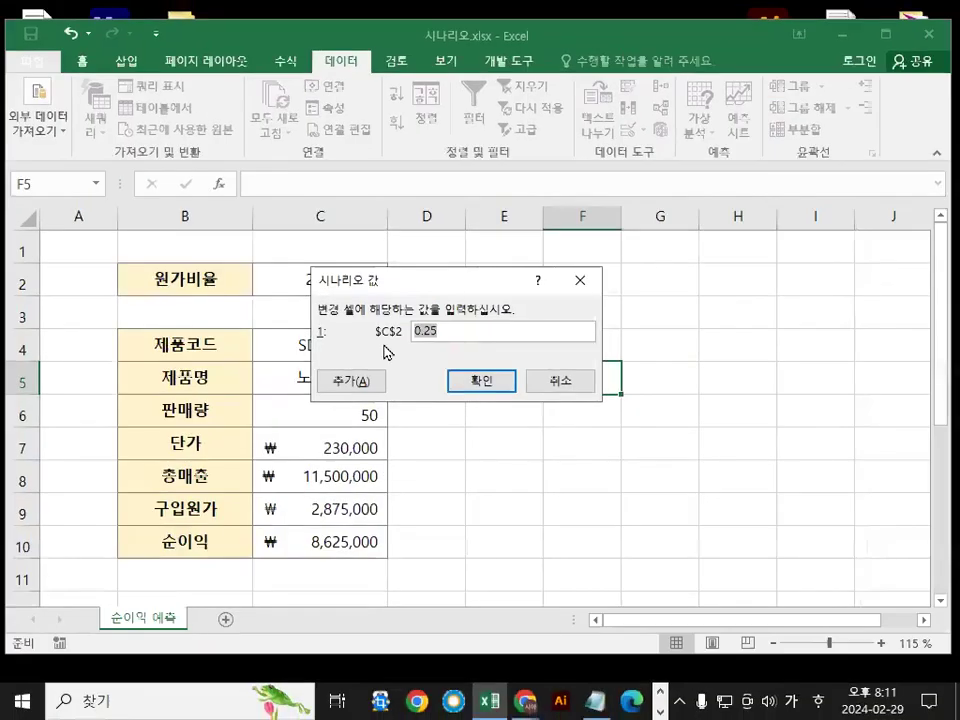
type("30")
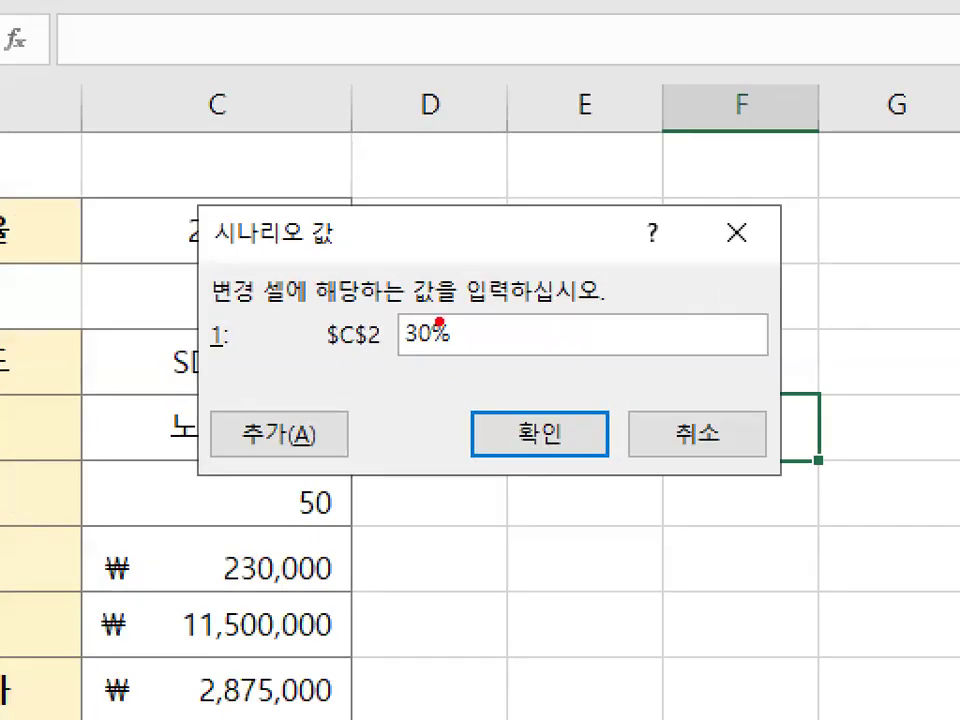
mouse_move(465, 340)
left_mouse_down()
mouse_move(440, 356)
mouse_move(445, 322)
left_mouse_up()
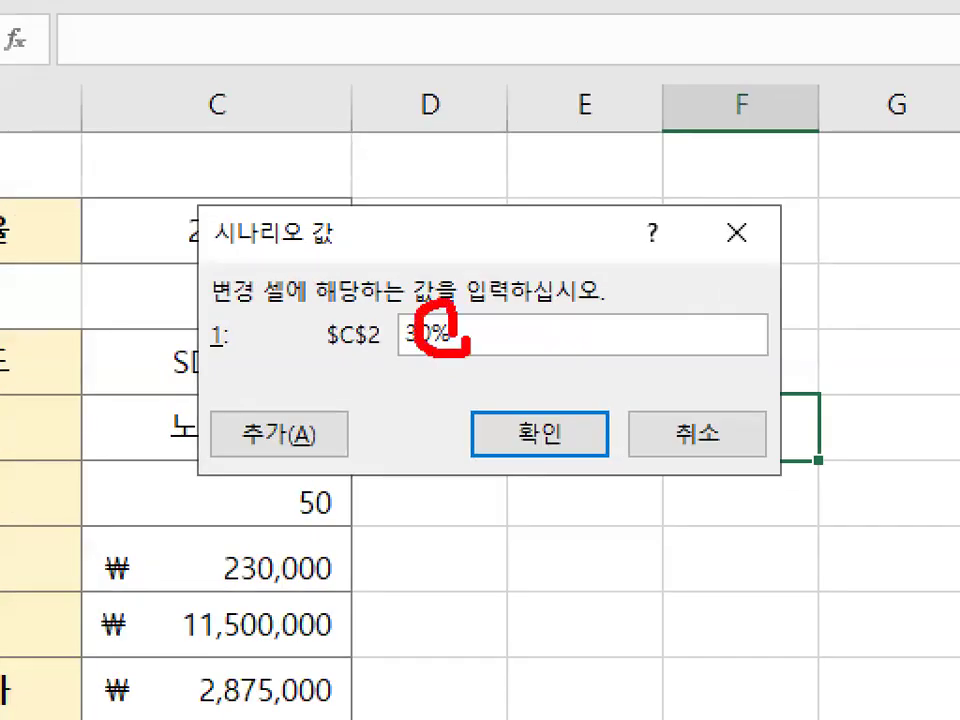
key("Escape")
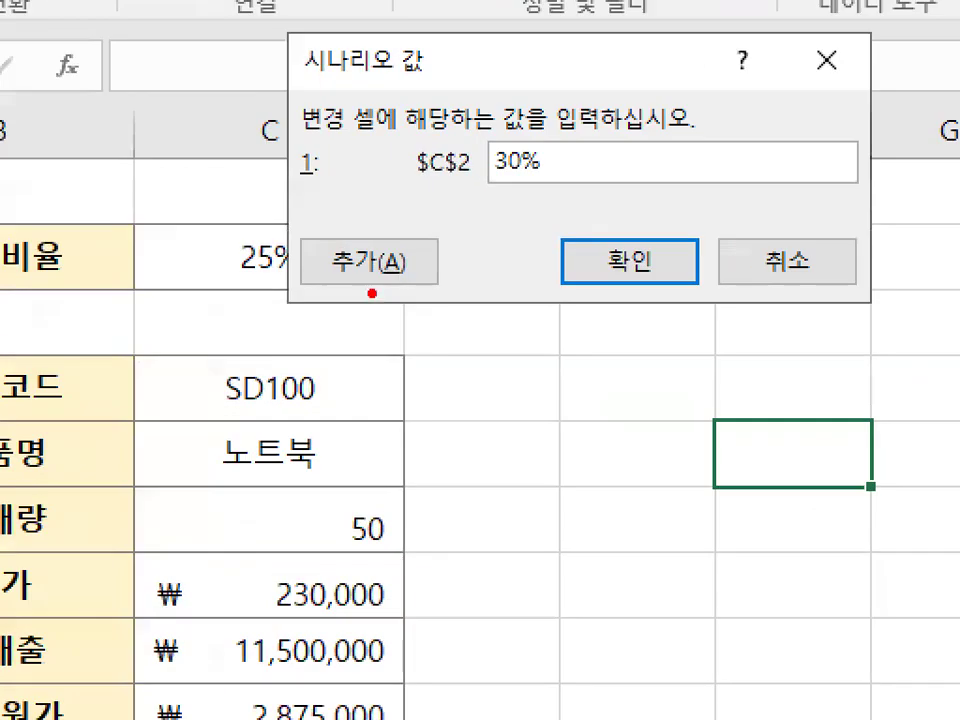
mouse_move(391, 288)
left_mouse_down()
mouse_move(374, 302)
mouse_move(389, 271)
mouse_move(396, 297)
left_mouse_up()
left_click_drag(548, 8, 452, 82)
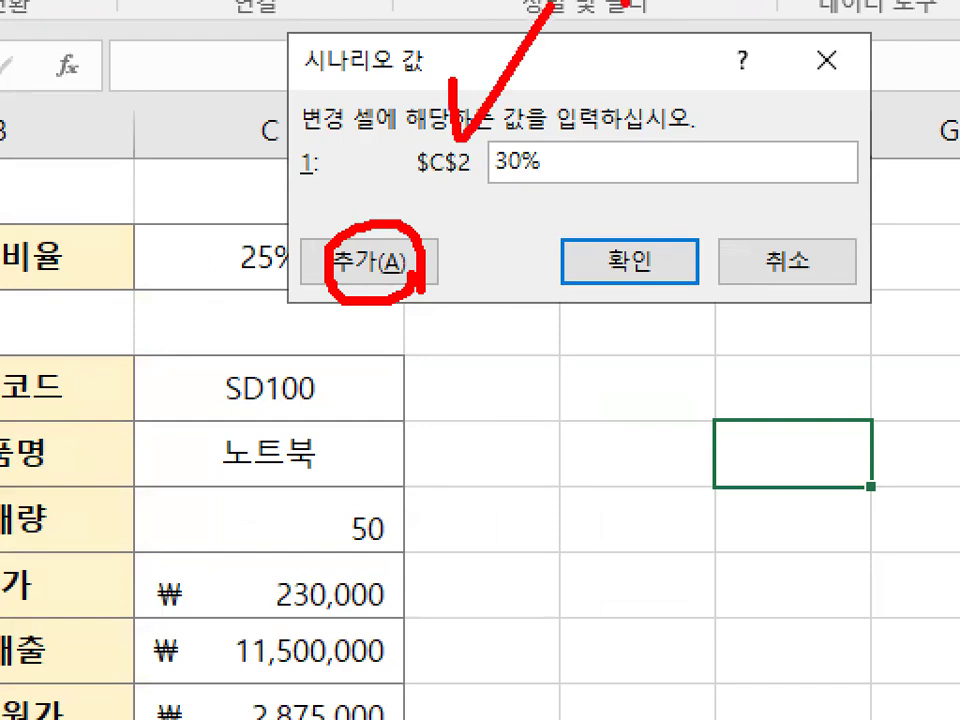
key("Escape")
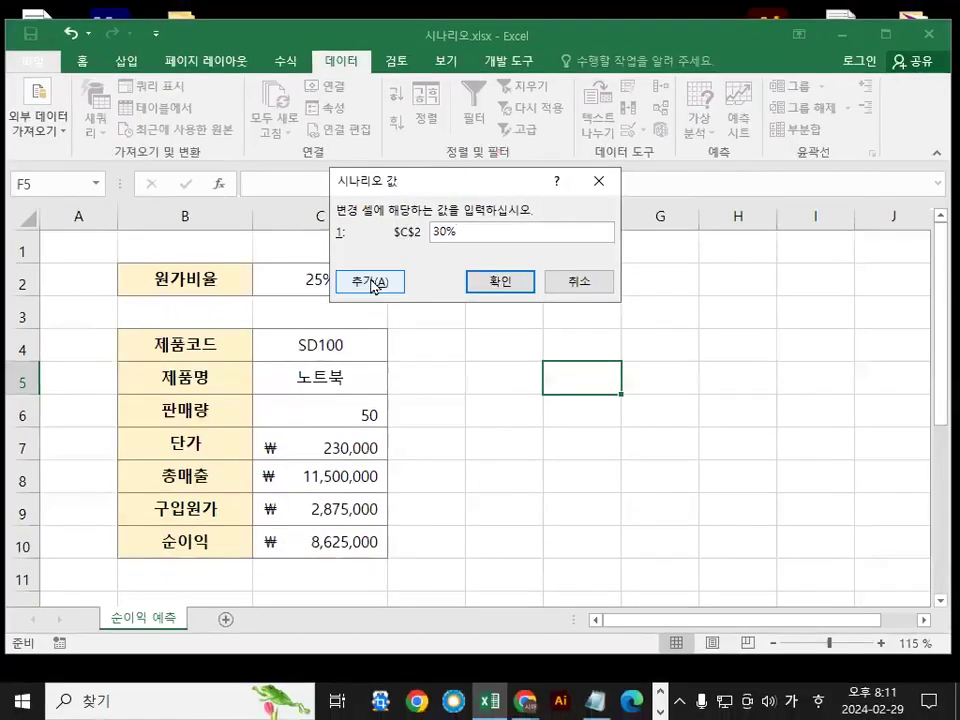
Add a second scenario named 인하 with C2 kept as its changing cell
left_click(372, 283)
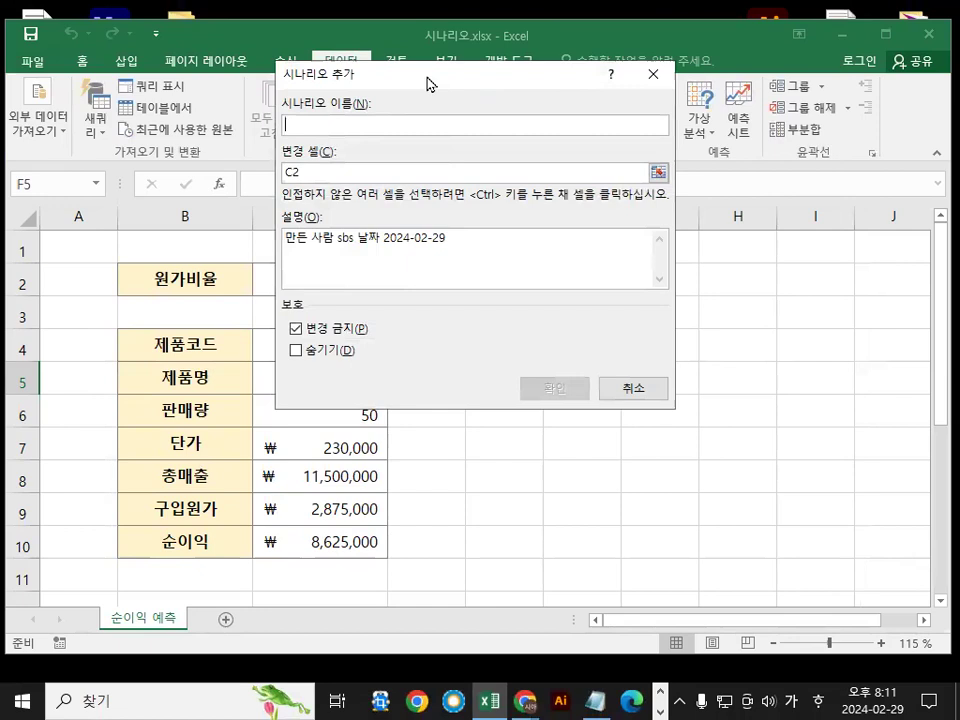
left_click_drag(430, 86, 481, 189)
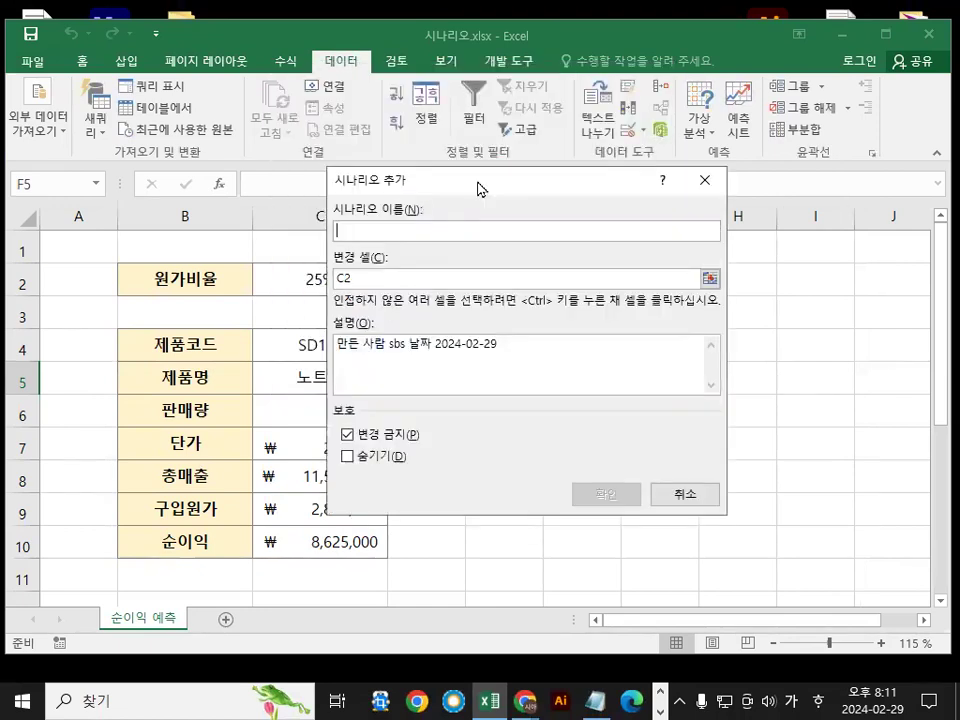
type("인하")
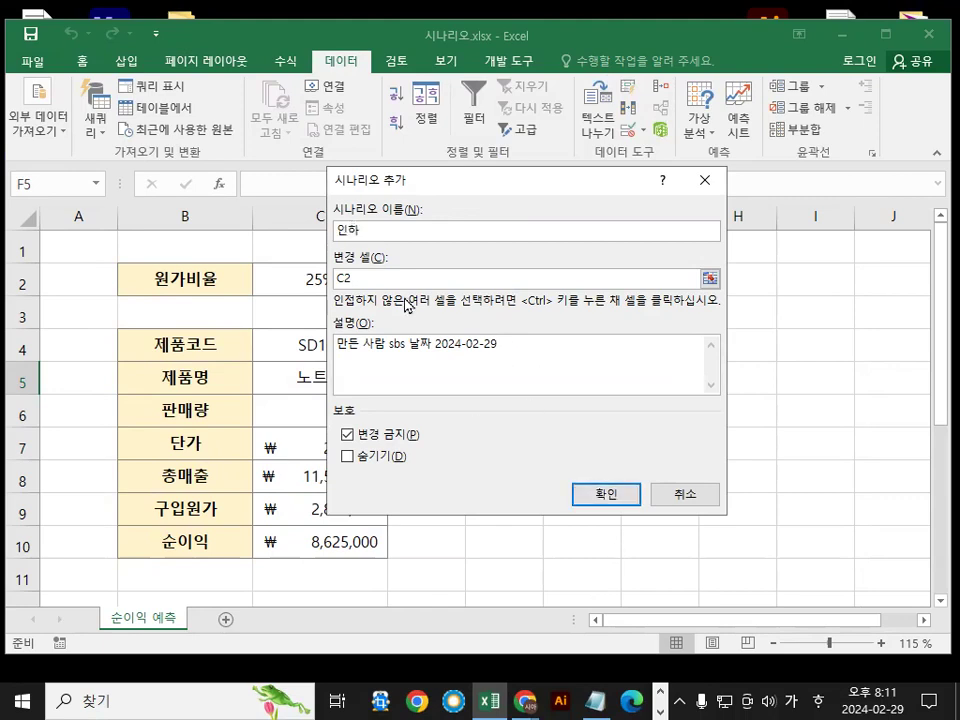
left_click(358, 276)
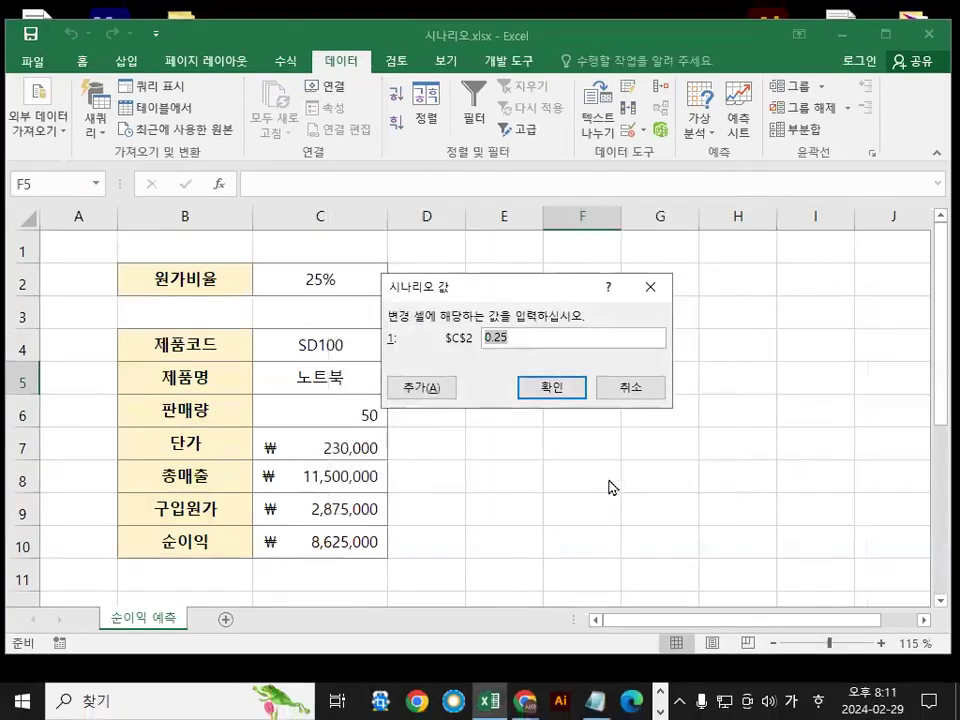
Set the 인하 scenario's value for C2 to 10% and close the Scenario Manager
type("10")
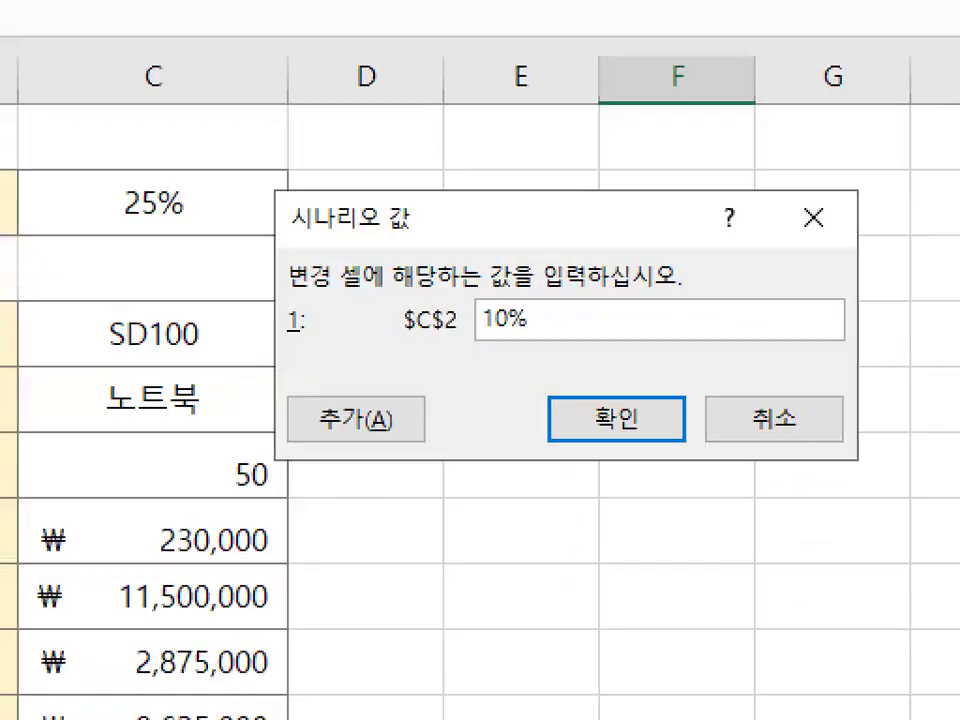
mouse_move(557, 307)
left_mouse_down()
mouse_move(467, 358)
mouse_move(545, 322)
left_mouse_up()
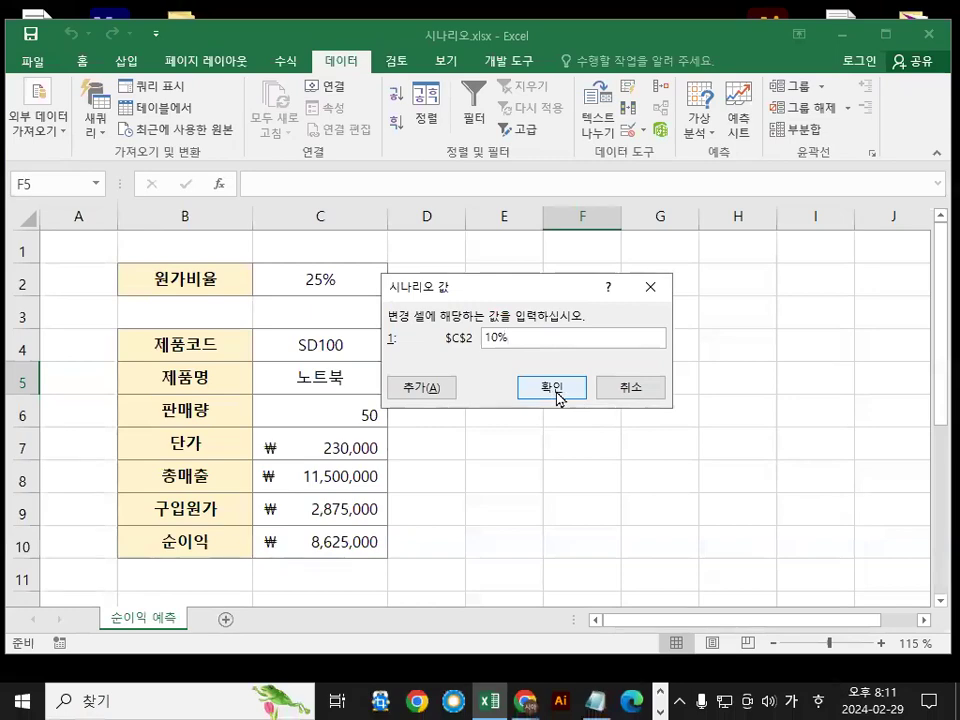
left_click(553, 387)
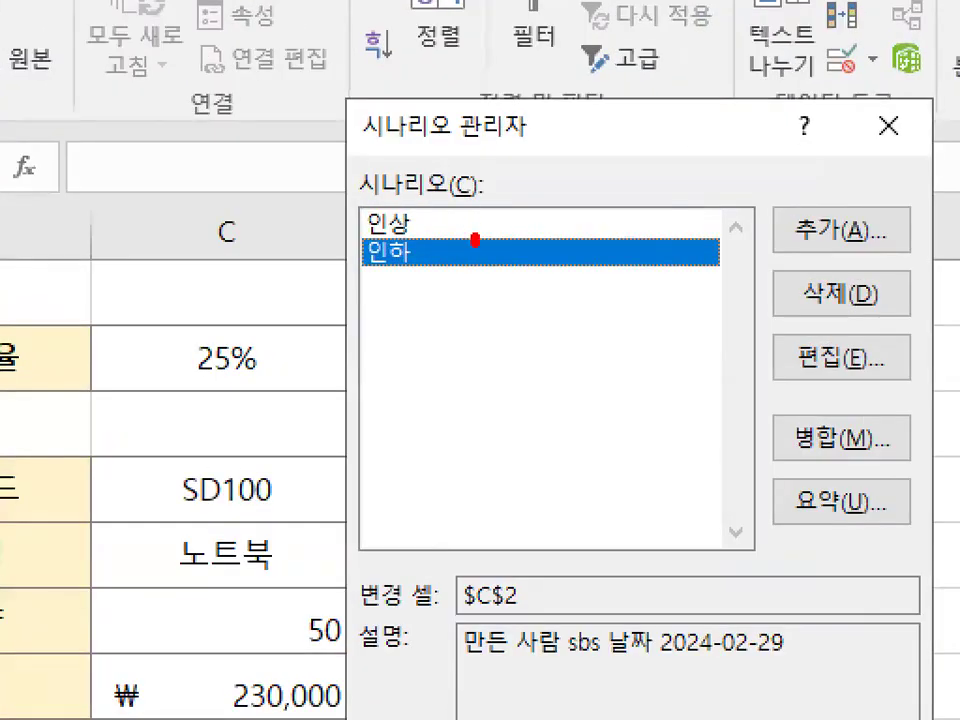
left_click_drag(444, 220, 459, 239)
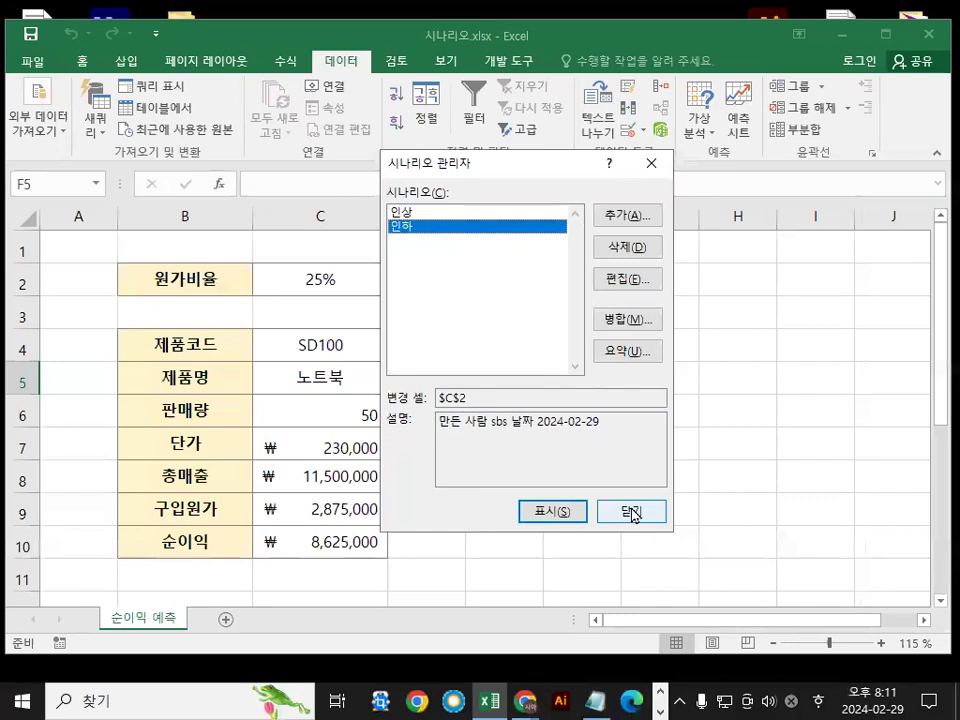
left_click(633, 510)
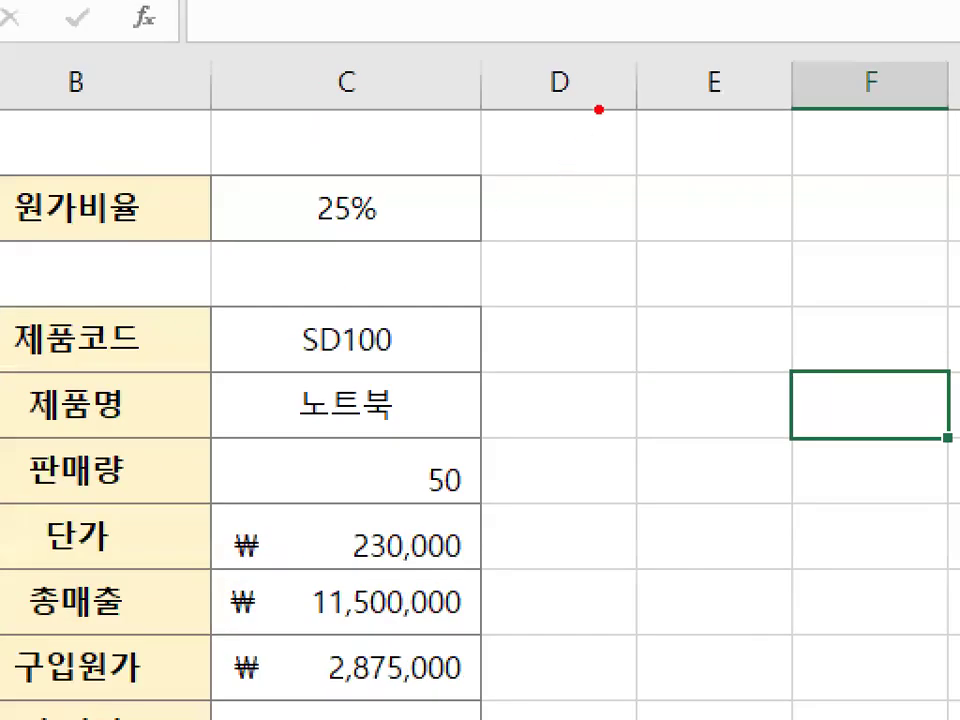
Examine the 원가비율 cell C2, the empty cells beside it and the area before the 순이익 예측 sheet tab
left_click_drag(598, 109, 441, 219)
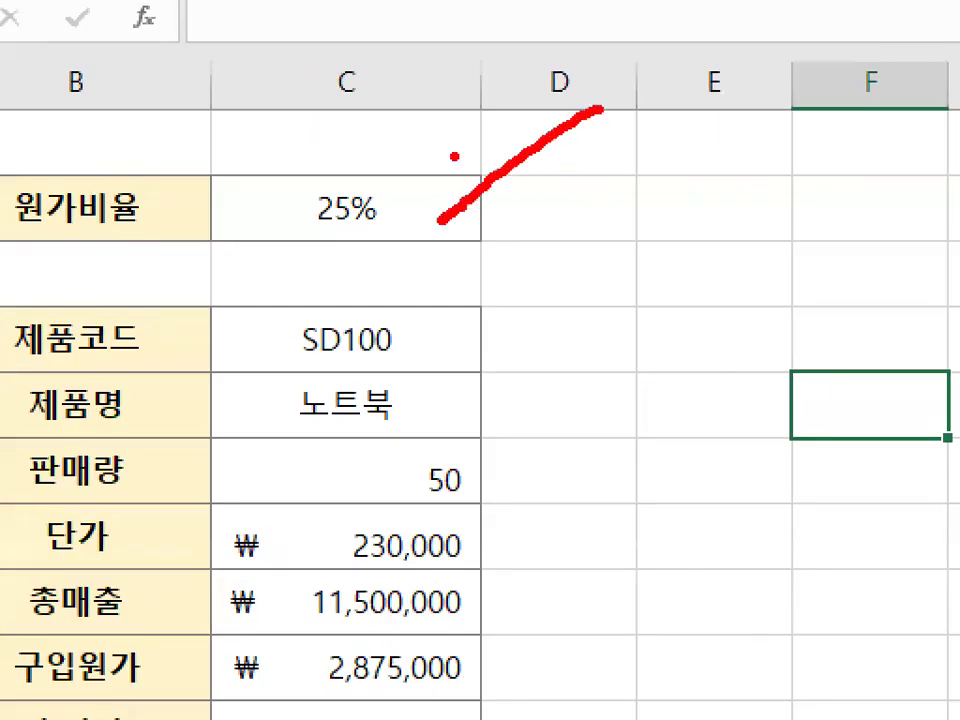
left_click_drag(455, 157, 512, 250)
mouse_move(636, 156)
left_mouse_down()
mouse_move(671, 506)
mouse_move(951, 204)
mouse_move(639, 171)
mouse_move(642, 184)
left_mouse_up()
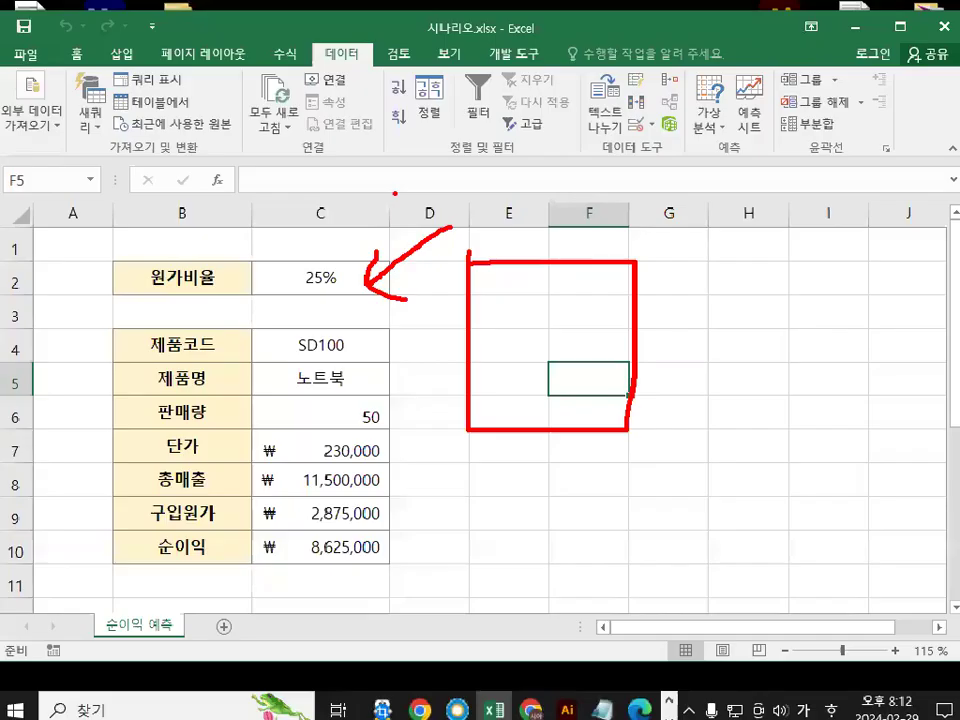
key("Escape")
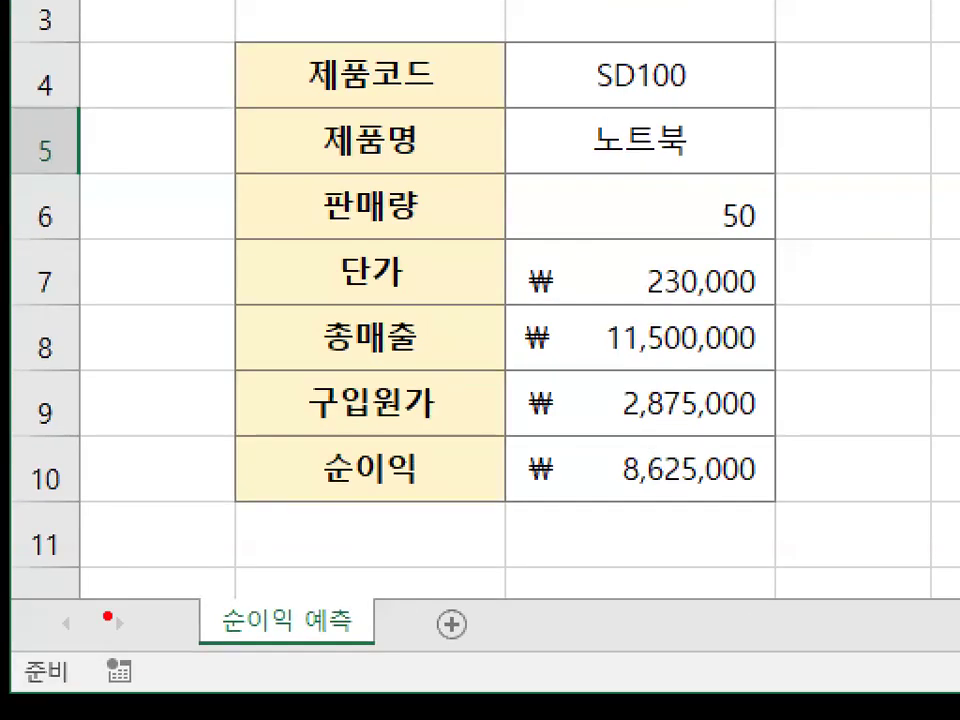
mouse_move(106, 628)
left_mouse_down()
mouse_move(31, 649)
mouse_move(190, 632)
left_mouse_up()
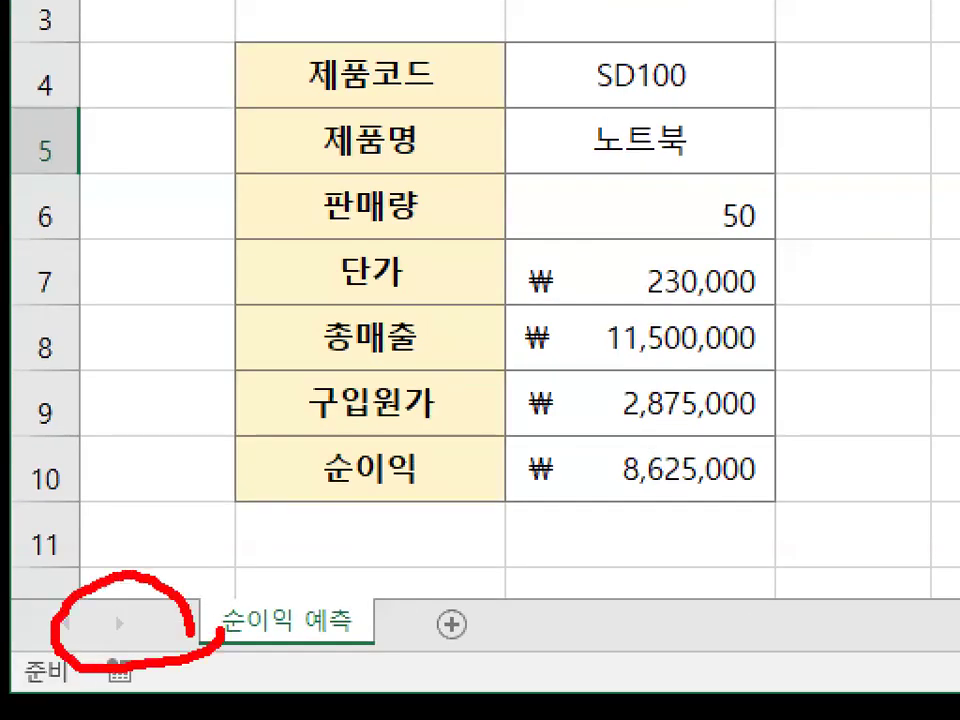
left_click_drag(117, 537, 280, 382)
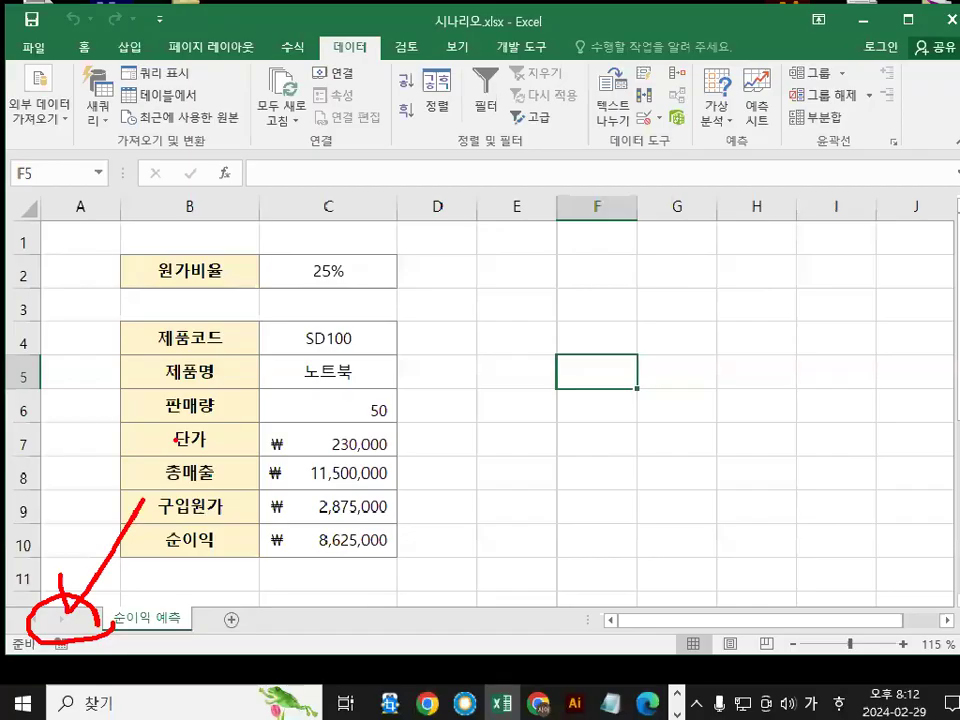
key("Escape")
Compare the 원가비율 in C2 with the 30% value of the 인상 scenario
left_click(493, 332)
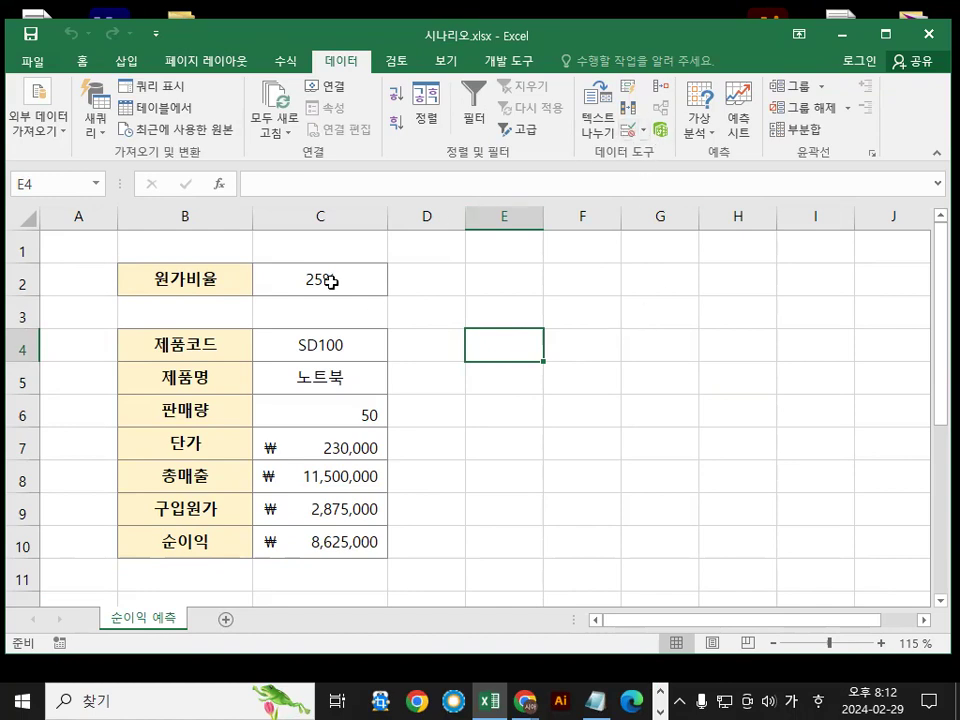
key("ctrl+1")
mouse_move(540, 272)
left_mouse_down()
mouse_move(554, 289)
mouse_move(544, 326)
left_mouse_up()
left_click_drag(590, 262, 600, 322)
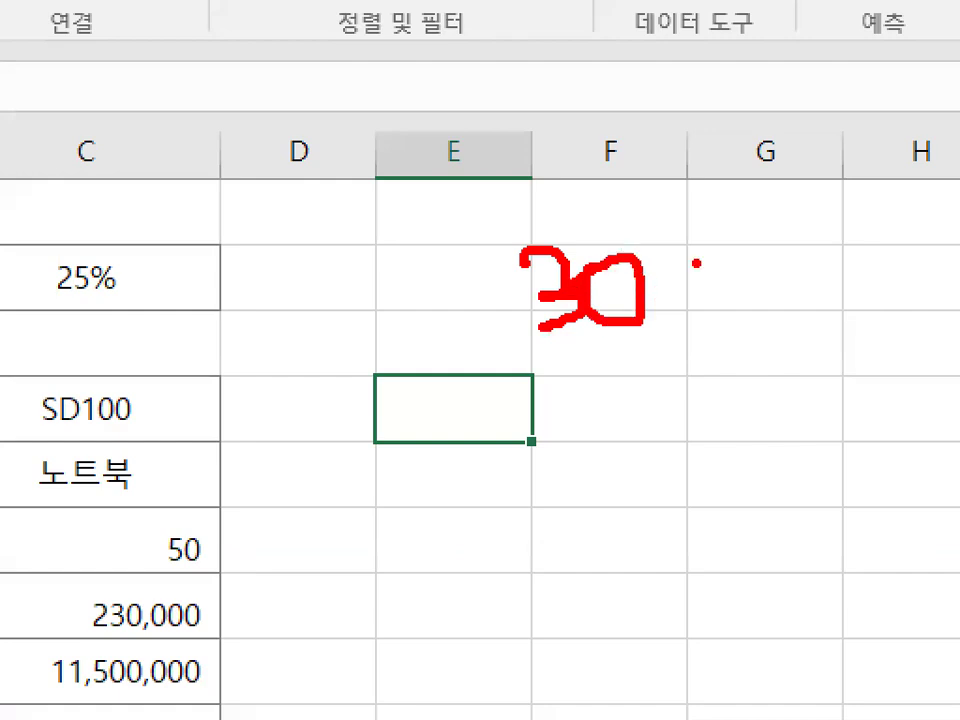
left_click_drag(720, 240, 670, 336)
left_click(740, 314)
key("Escape")
key("ctrl+1")
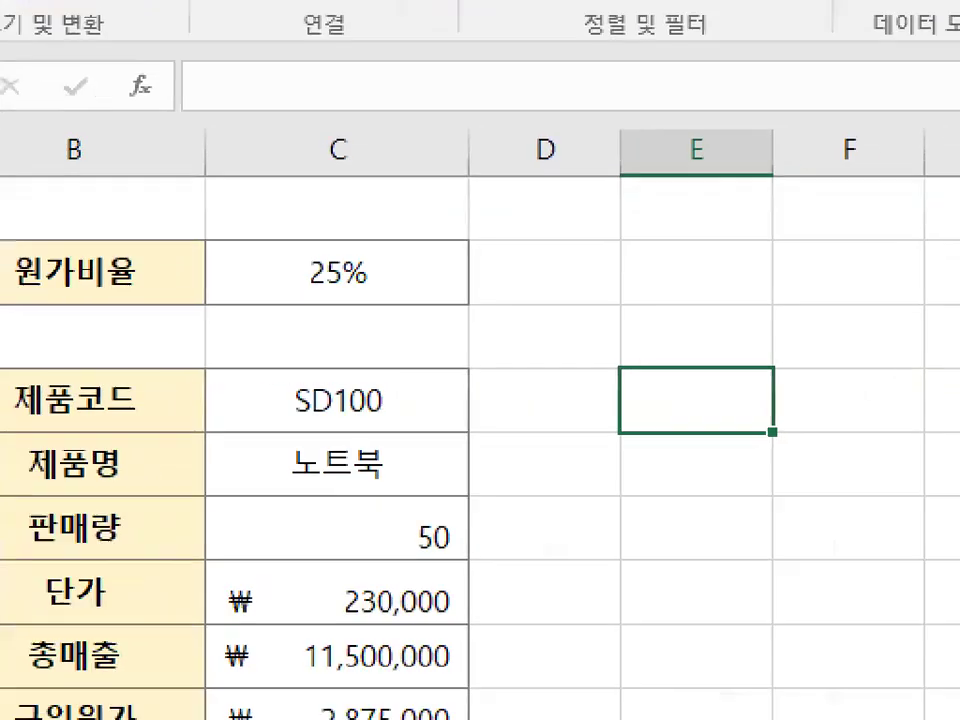
Check the current 원가비율 in C2 and select the empty cell F4
left_click_drag(398, 291, 403, 283)
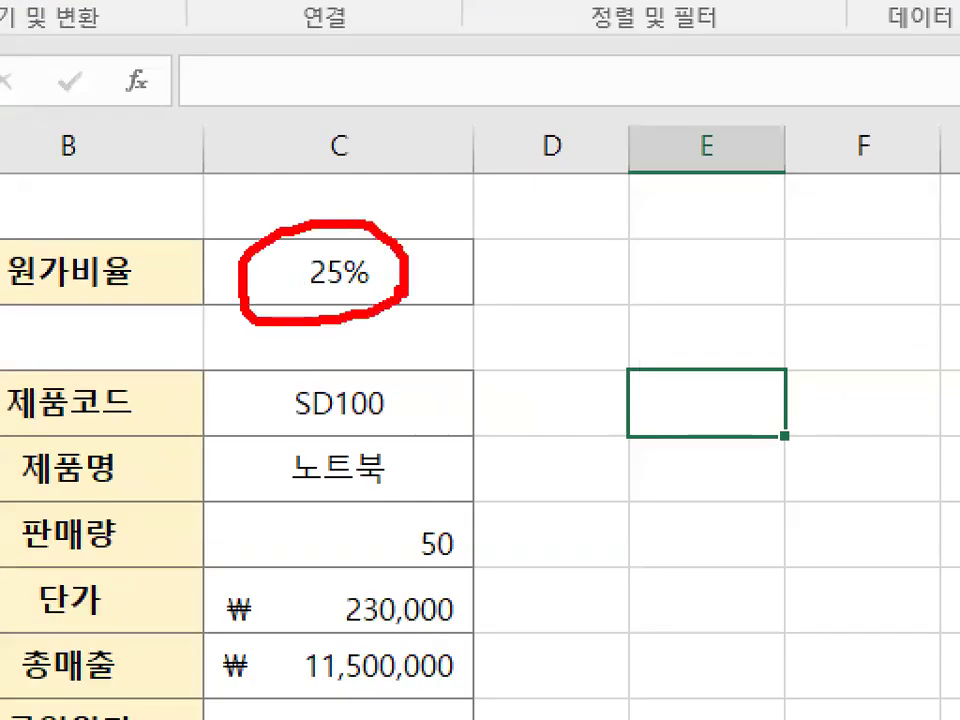
key("Escape")
left_click(299, 284)
left_click(568, 334)
Open the Scenario Manager from the What-If Analysis tools for the 순이익 예측 sheet
key("ctrl+1")
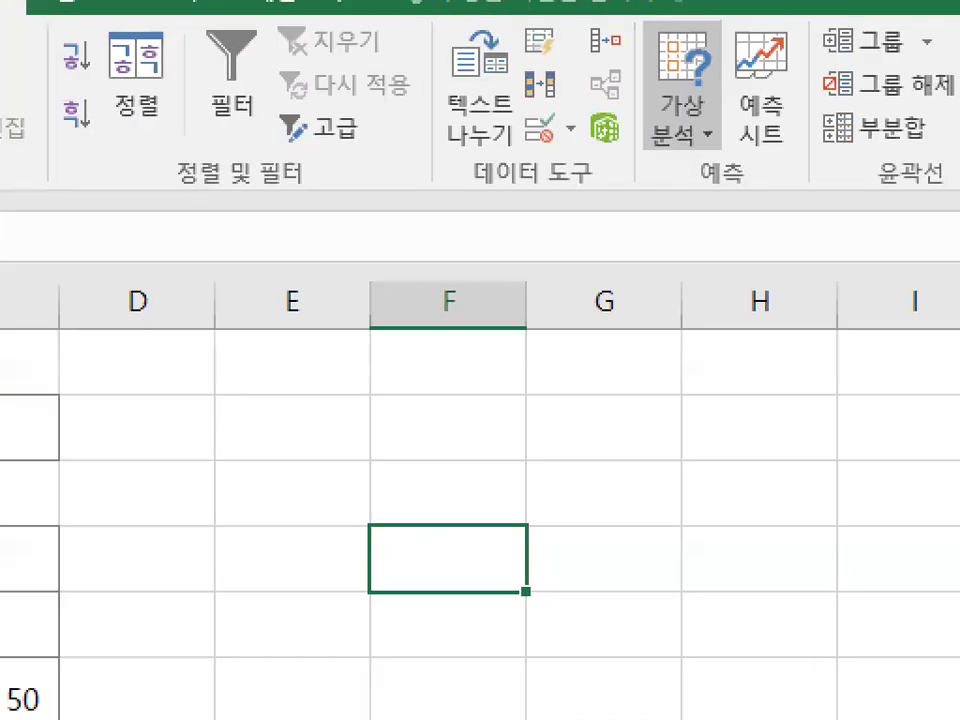
mouse_move(765, 185)
left_mouse_down()
mouse_move(808, 192)
mouse_move(808, 172)
left_mouse_up()
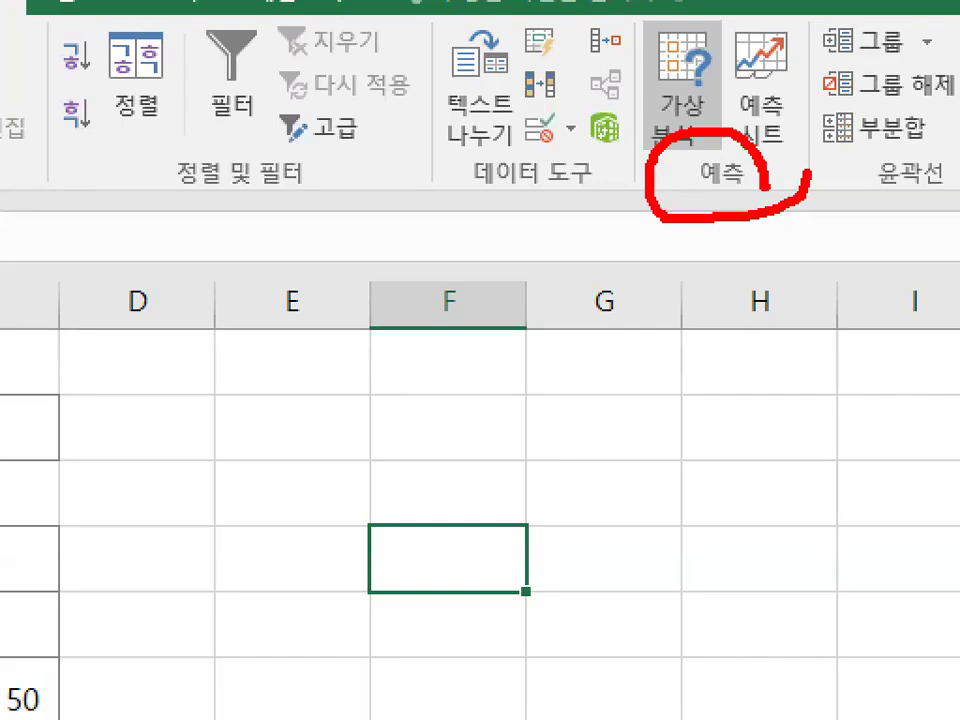
key("Escape")
key("ctrl+1")
left_click_drag(745, 128, 706, 108)
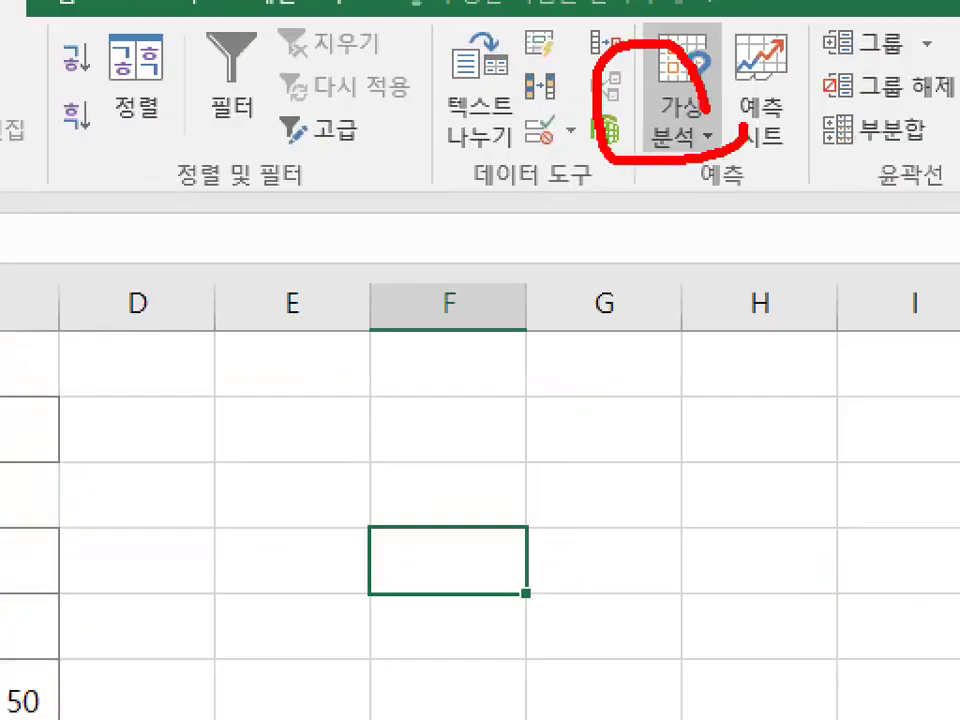
key("Escape")
left_click(690, 128)
key("ctrl+1")
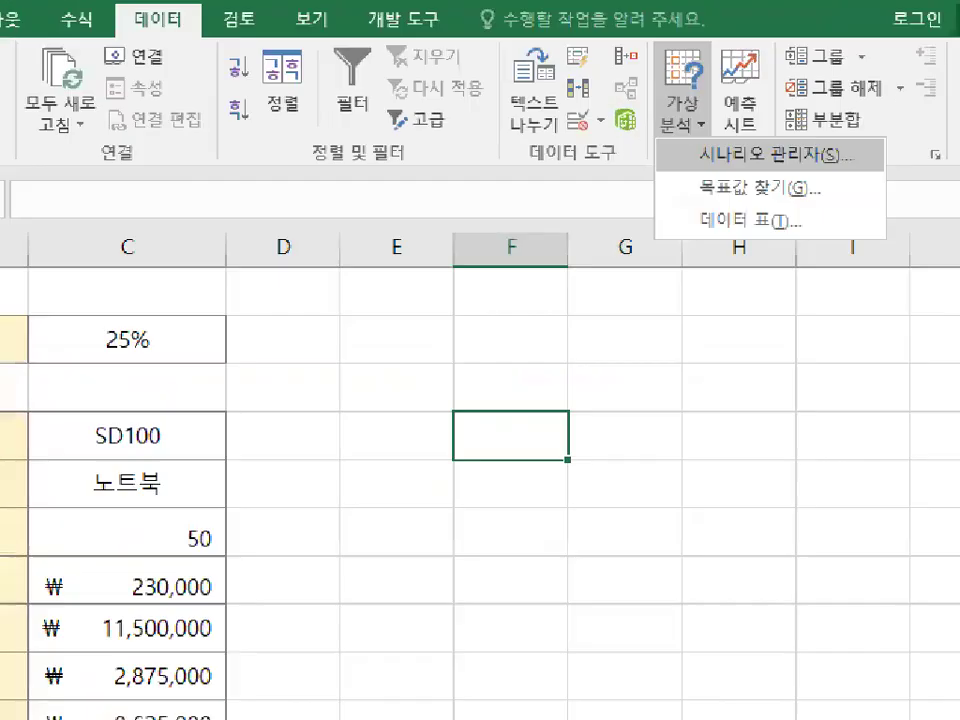
left_click_drag(666, 173, 741, 172)
key("Escape")
left_click(698, 128)
left_click(731, 155)
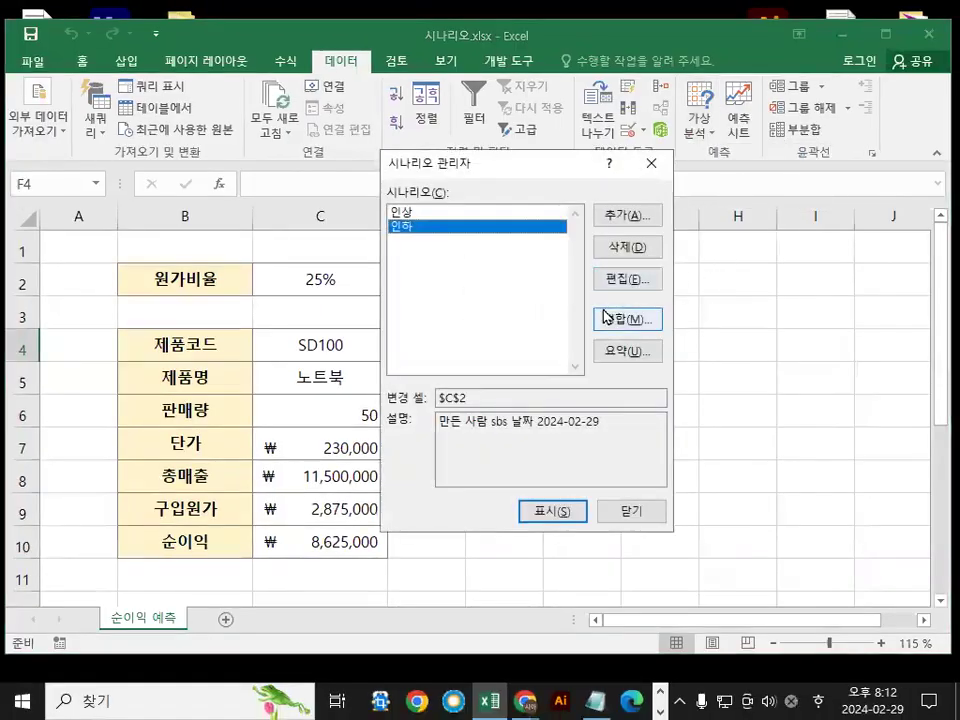
Select the 인상 scenario in the scenario list and check the 원가비율 in C2 that it affects
key("ctrl+1")
mouse_move(430, 231)
left_mouse_down()
mouse_move(391, 202)
mouse_move(445, 216)
left_mouse_up()
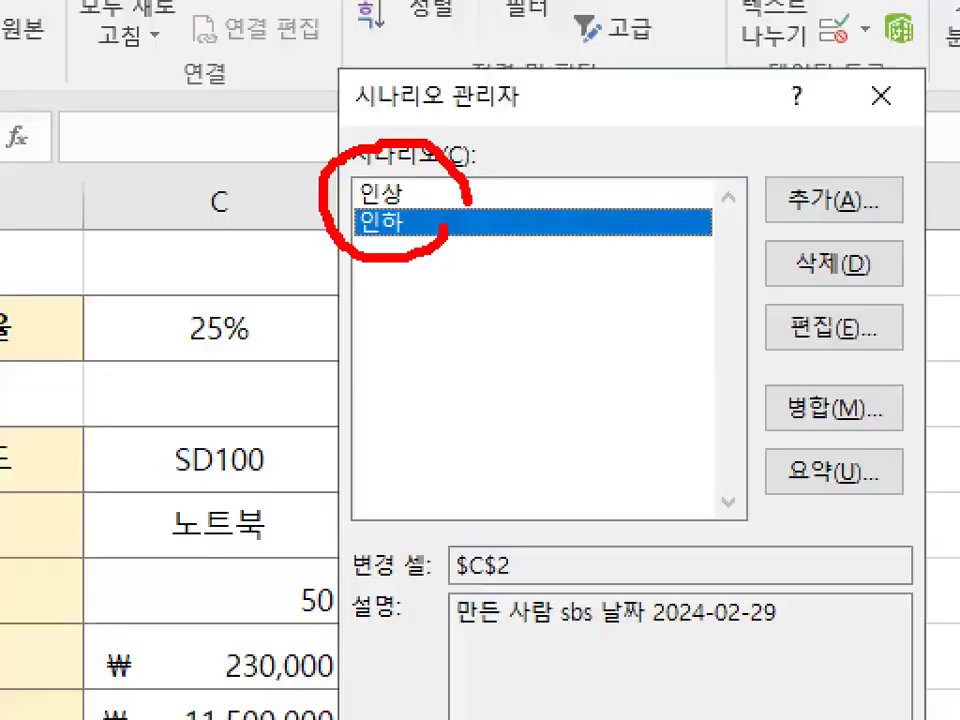
key("Escape")
left_click(388, 193)
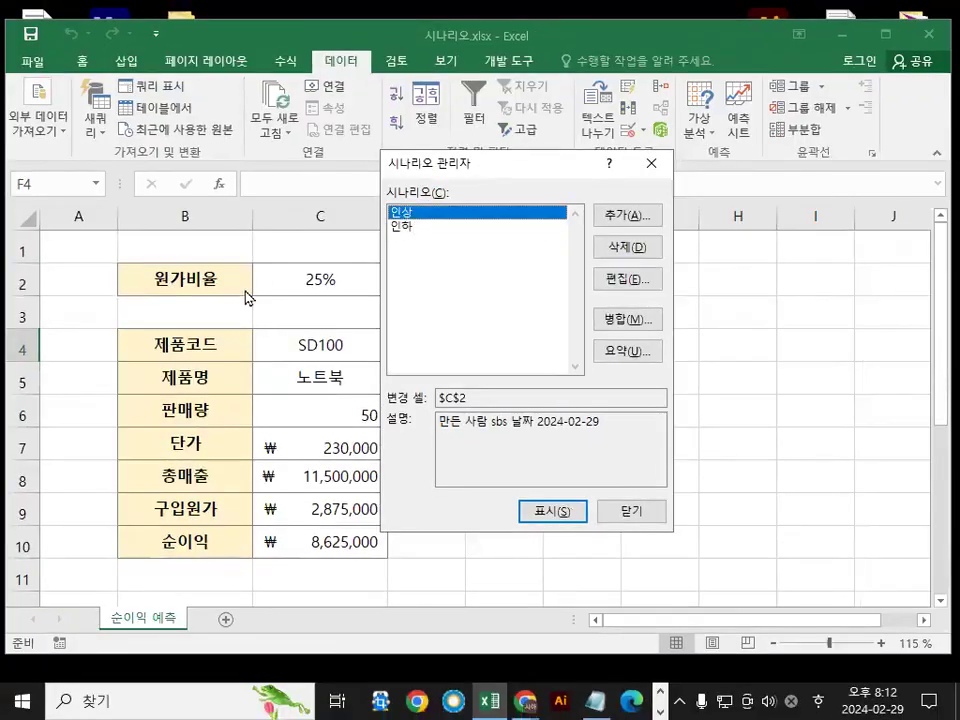
key("ctrl+1")
left_click_drag(366, 289, 380, 262)
mouse_move(527, 140)
left_mouse_down()
mouse_move(420, 214)
mouse_move(405, 273)
left_mouse_up()
key("Escape")
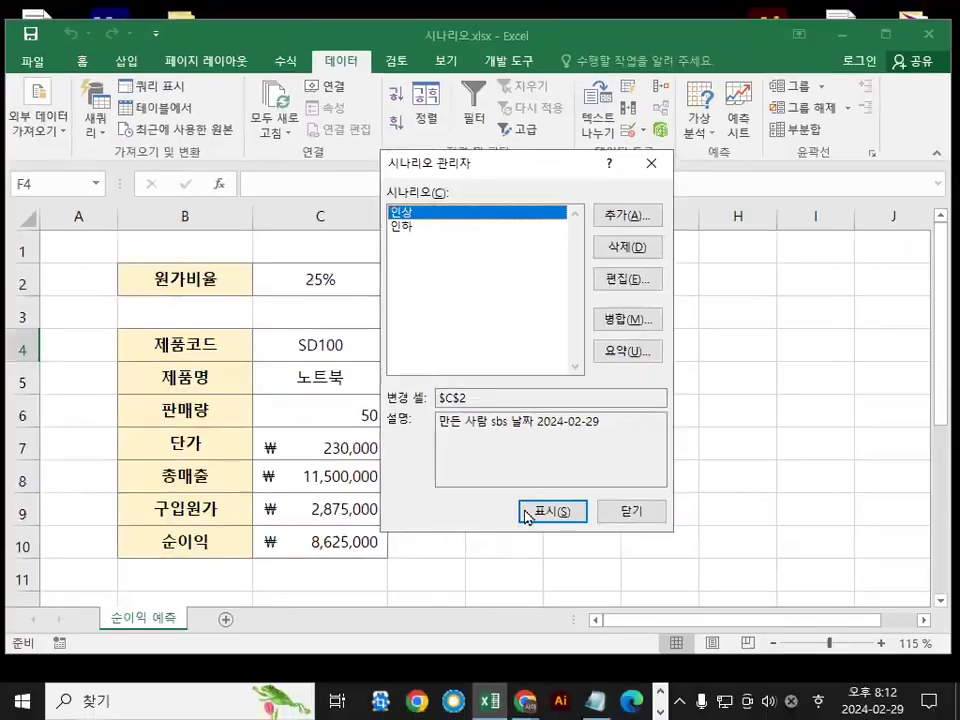
Move the Scenario Manager dialog away from the table so the values in column C are fully exposed
key("ctrl+1")
left_click_drag(567, 438, 630, 522)
left_click_drag(538, 474, 609, 376)
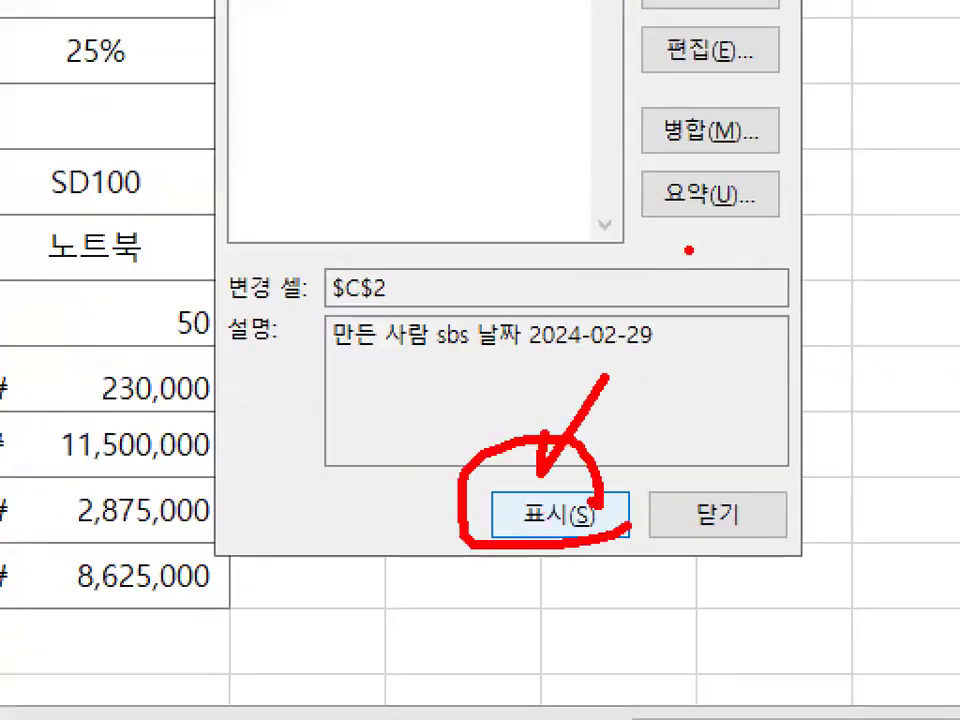
key("Escape")
left_click_drag(530, 168, 702, 188)
Check the 원가비율 and 순이익 cells and apply the 인상 scenario to the sheet
key("ctrl+1")
left_click_drag(337, 258, 343, 283)
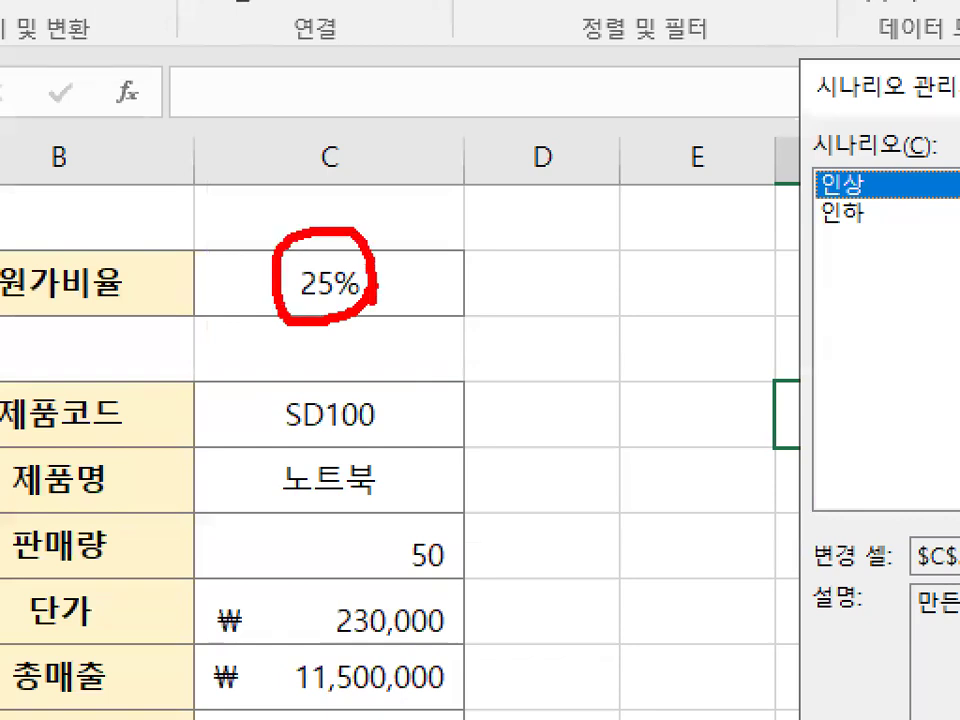
key("Escape")
key("ctrl+1")
mouse_move(402, 513)
left_mouse_down()
mouse_move(338, 545)
mouse_move(410, 517)
left_mouse_up()
key("Escape")
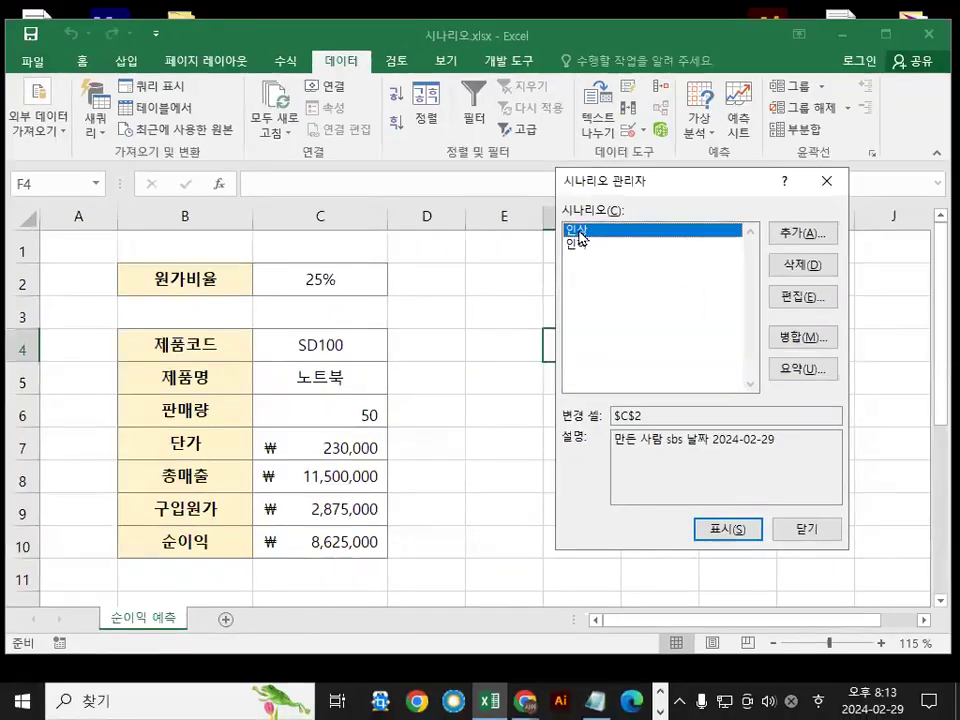
left_click(730, 528)
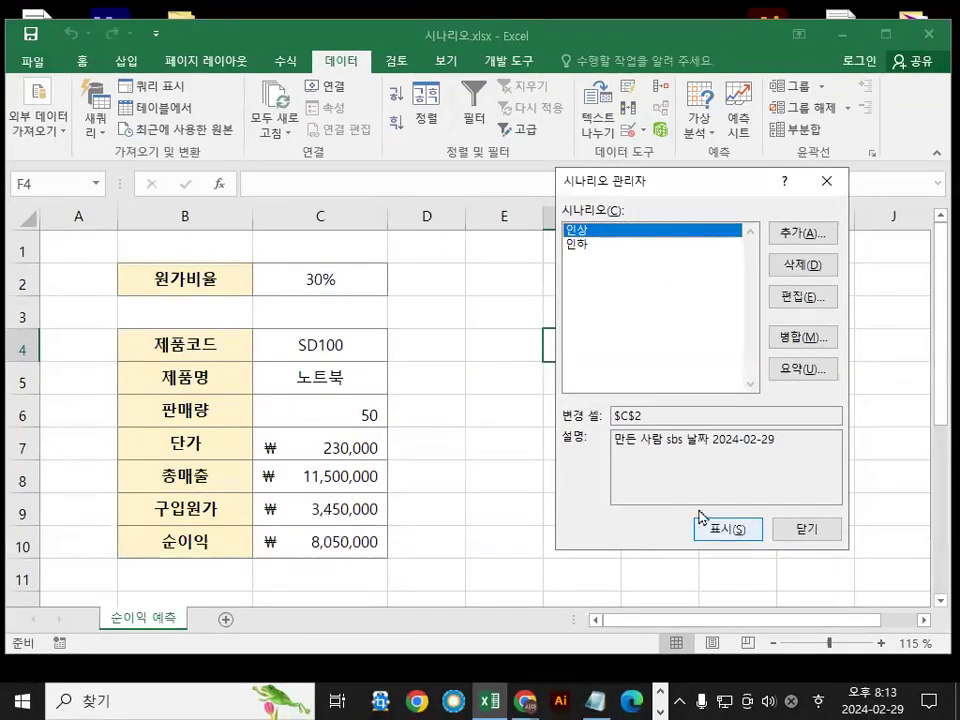
Examine the 원가비율 in C2 and the 순이익 in C10 under the 인상 scenario
key("ctrl+1")
mouse_move(350, 281)
left_mouse_down()
mouse_move(339, 295)
mouse_move(339, 255)
mouse_move(348, 287)
left_mouse_up()
key("Escape")
key("ctrl+1")
mouse_move(489, 562)
left_mouse_down()
mouse_move(441, 589)
mouse_move(437, 560)
left_mouse_up()
key("Escape")
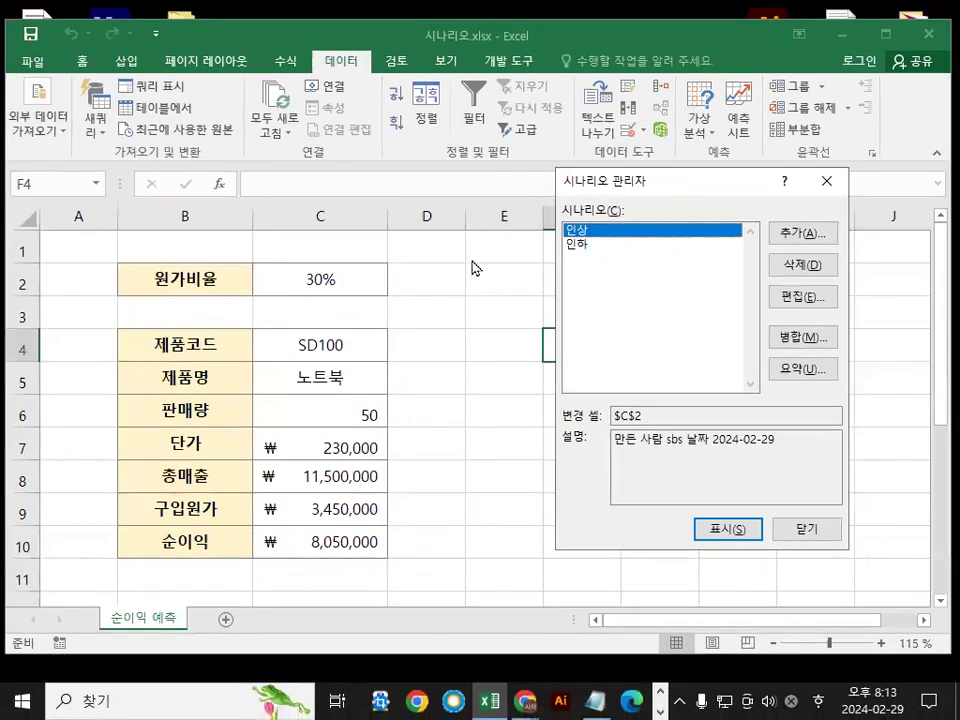
key("ctrl+1")
left_click_drag(323, 283, 355, 283)
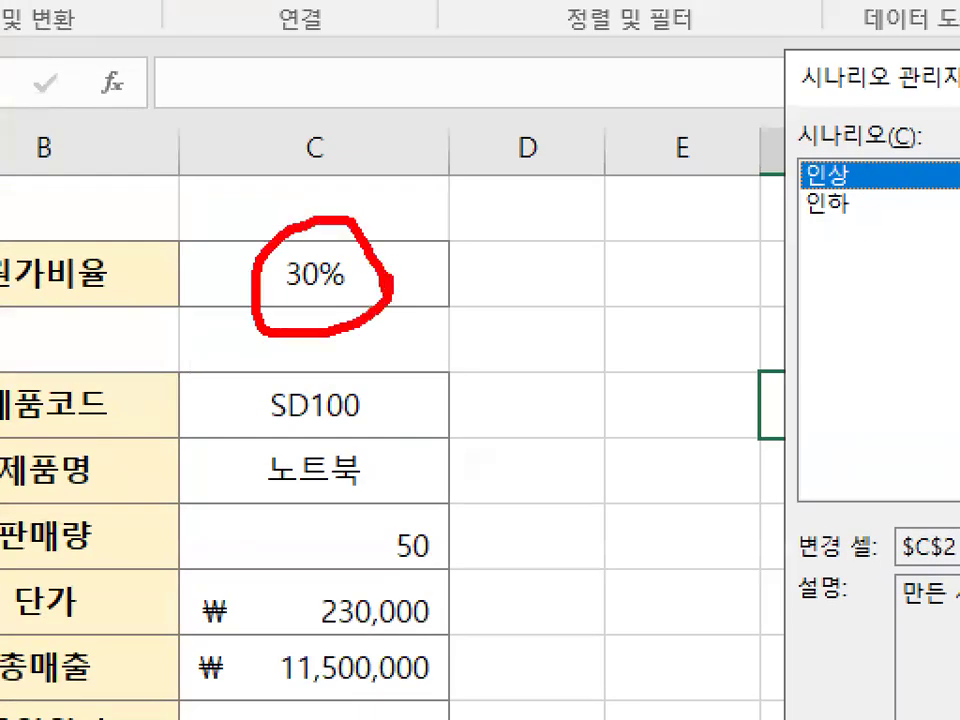
key("Escape")
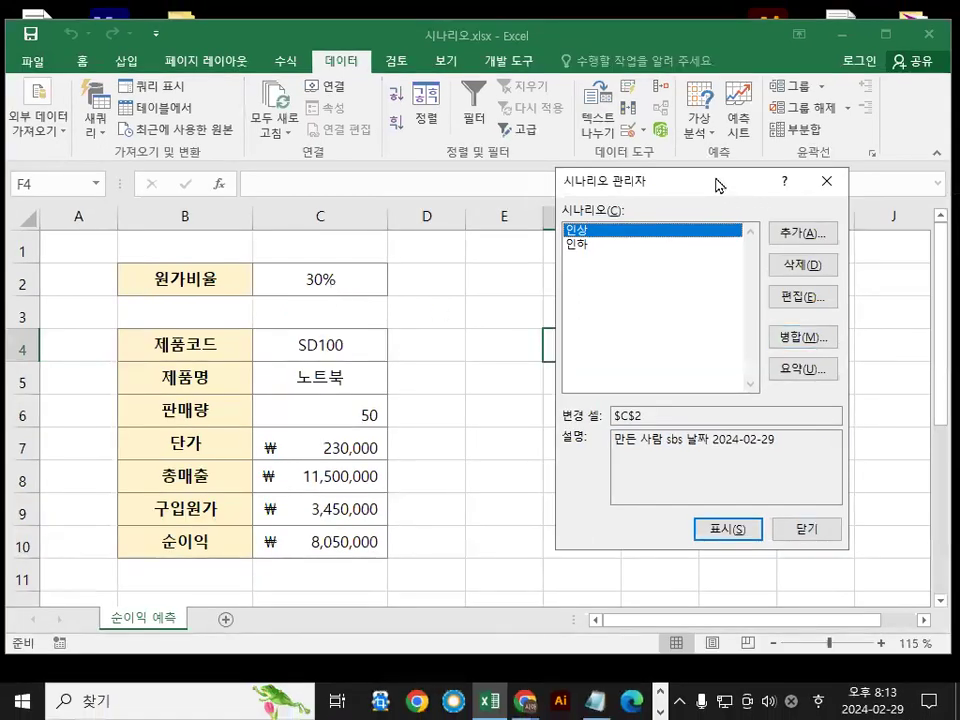
Move the Scenario Manager dialog closer to the table and open the scenario summary settings
left_click_drag(718, 184, 552, 112)
key("ctrl+1")
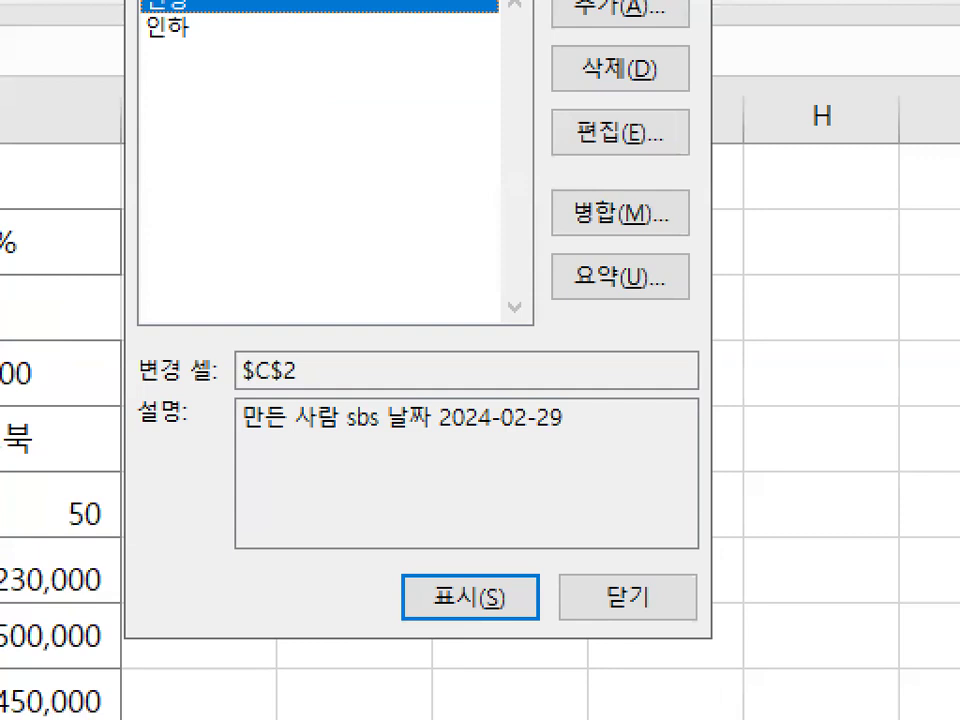
mouse_move(679, 310)
left_mouse_down()
mouse_move(530, 312)
mouse_move(683, 272)
left_mouse_up()
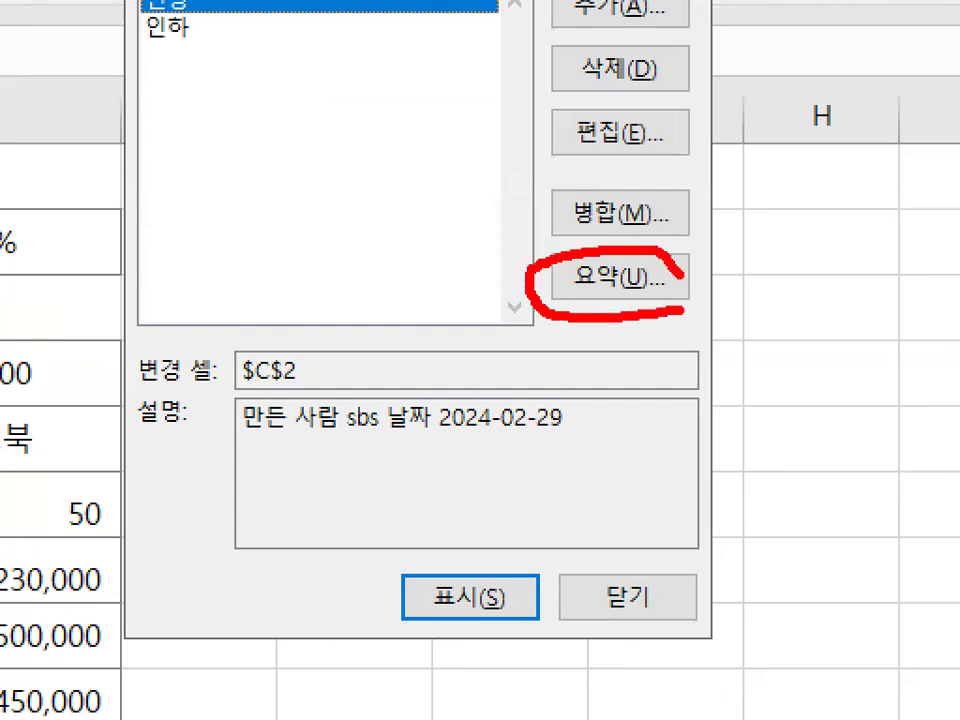
key("Escape")
left_click(620, 278)
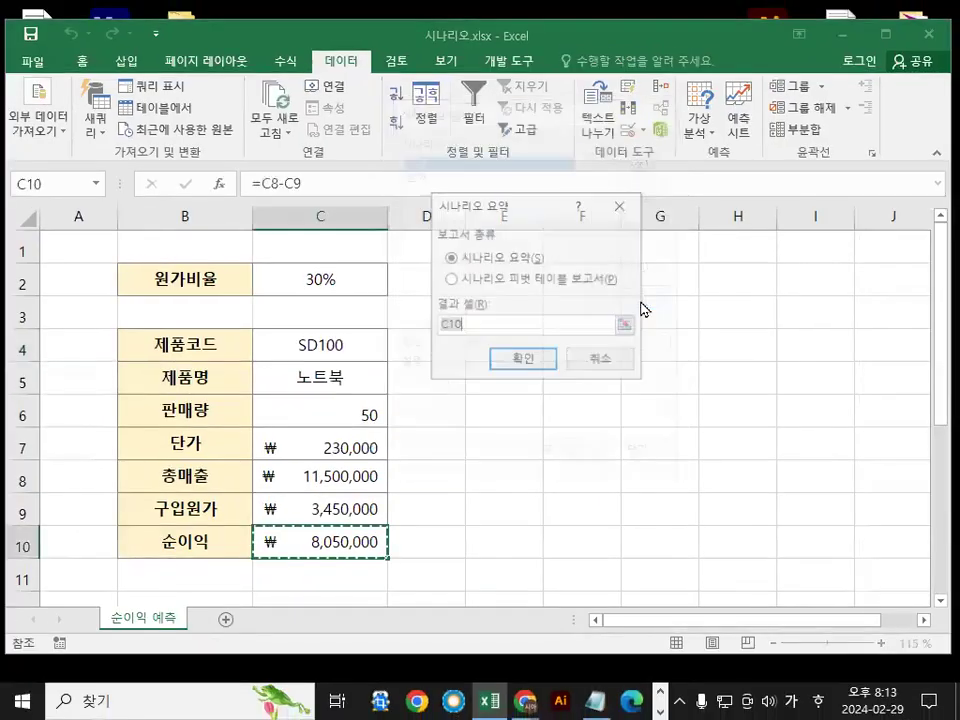
Create a 시나리오 요약 report with the 순이익 cell C10 as the result cell
key("ctrl+1")
mouse_move(538, 258)
left_mouse_down()
mouse_move(445, 266)
mouse_move(500, 226)
mouse_move(541, 223)
left_mouse_up()
mouse_move(488, 381)
left_mouse_down()
mouse_move(444, 421)
mouse_move(432, 322)
mouse_move(516, 400)
left_mouse_up()
key("Escape")
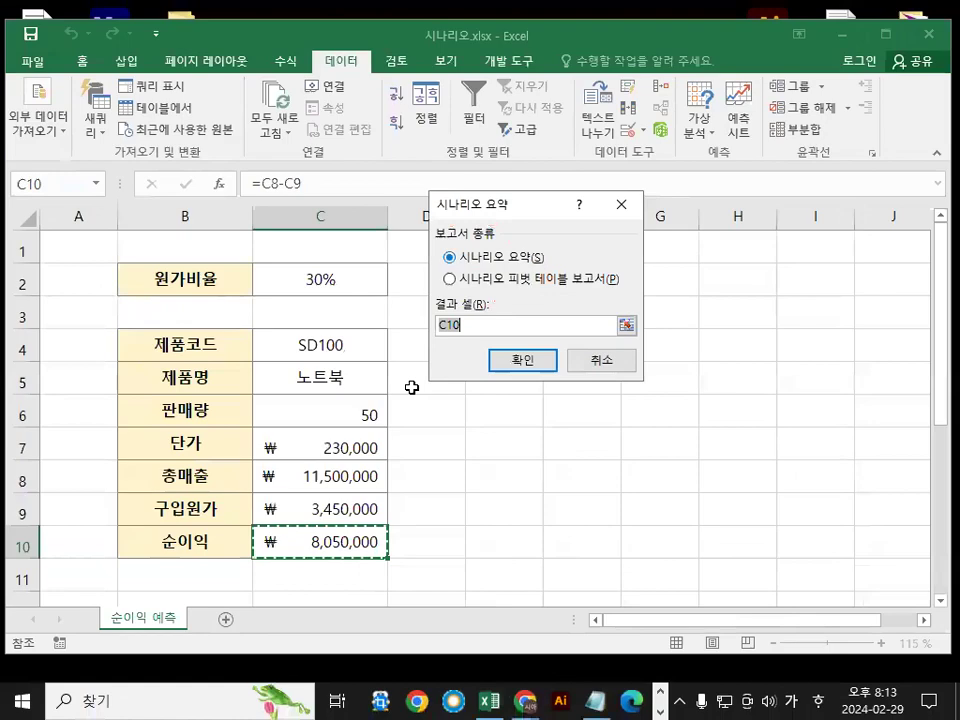
key("ctrl+1")
mouse_move(214, 552)
left_mouse_down()
mouse_move(430, 532)
mouse_move(213, 540)
left_mouse_up()
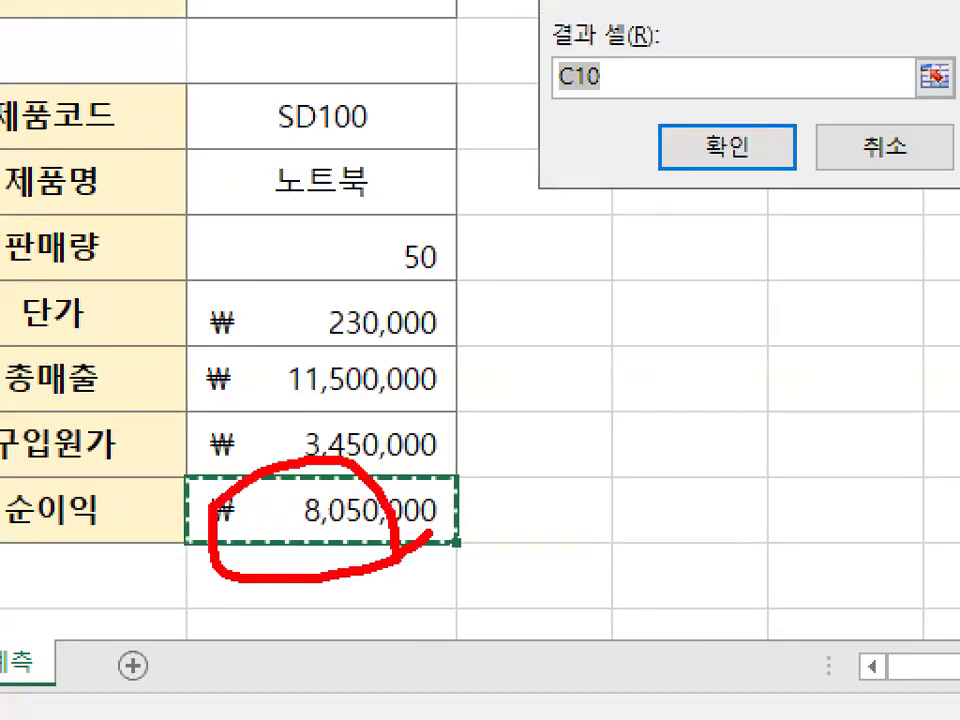
left_click_drag(428, 370, 345, 503)
key("Escape")
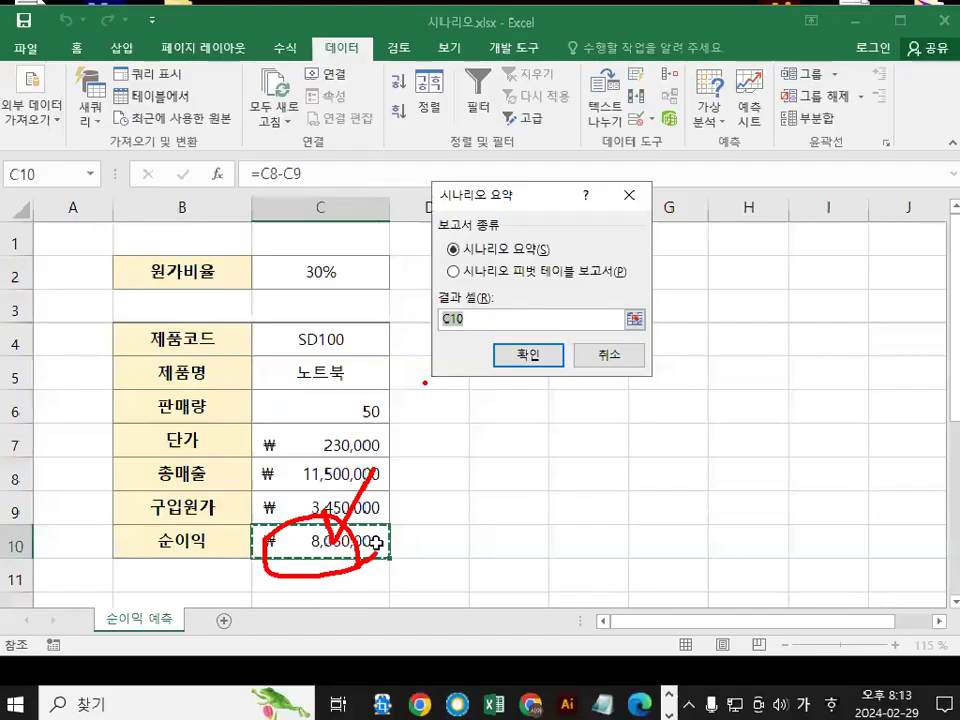
left_click(730, 155)
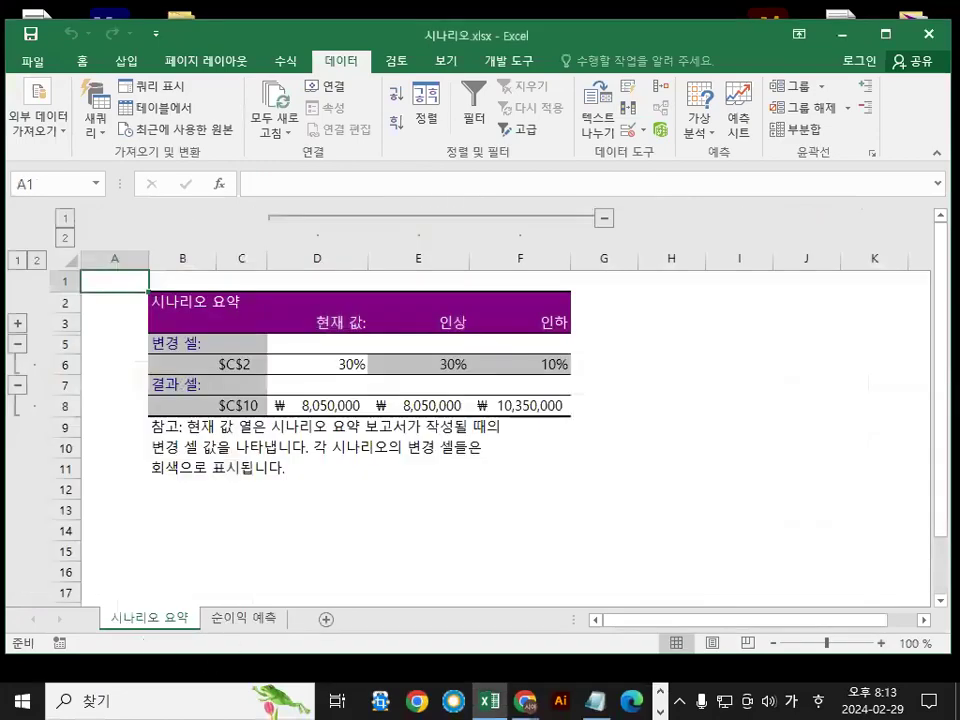
Examine the 시나리오 요약 sheet tab and the report's changing and result cell values for each scenario
key("ctrl+1")
mouse_move(203, 621)
left_mouse_down()
mouse_move(99, 640)
mouse_move(195, 606)
mouse_move(199, 621)
left_mouse_up()
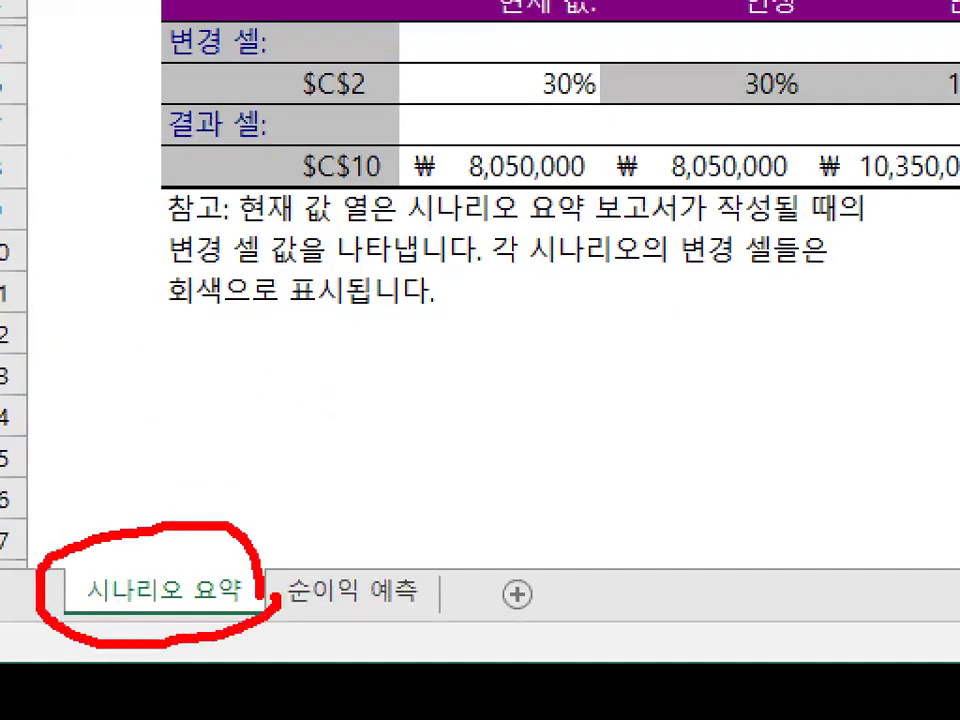
key("Escape")
key("ctrl+1")
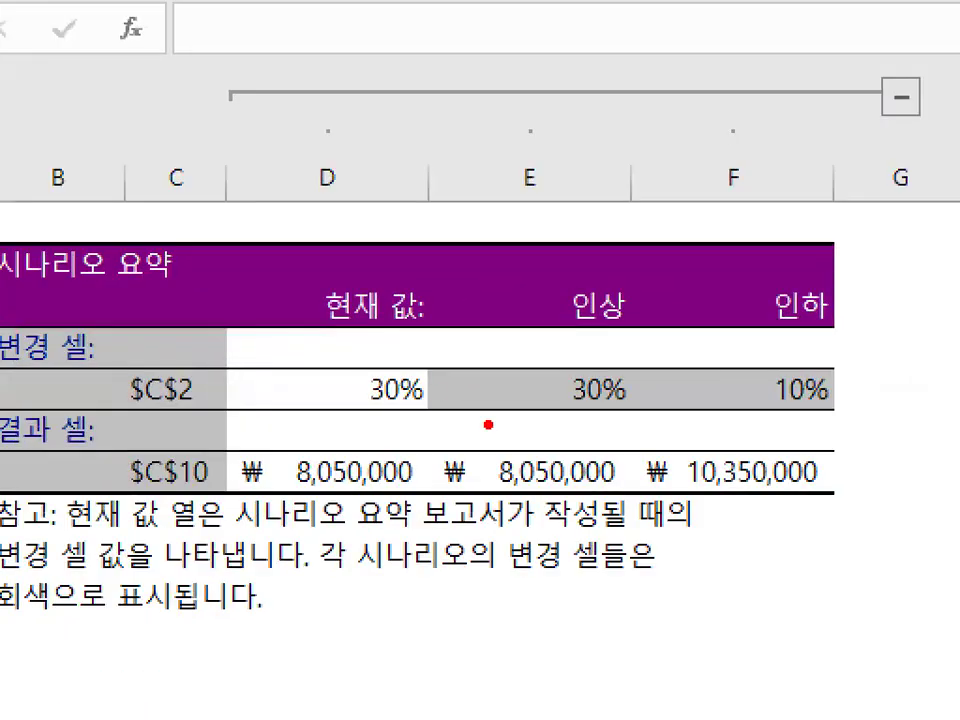
Examine the 인상 and 인하 scenarios' $C$2 rates and $C$10 results in the scenario summary report
mouse_move(556, 396)
left_mouse_down()
mouse_move(666, 390)
mouse_move(666, 400)
left_mouse_up()
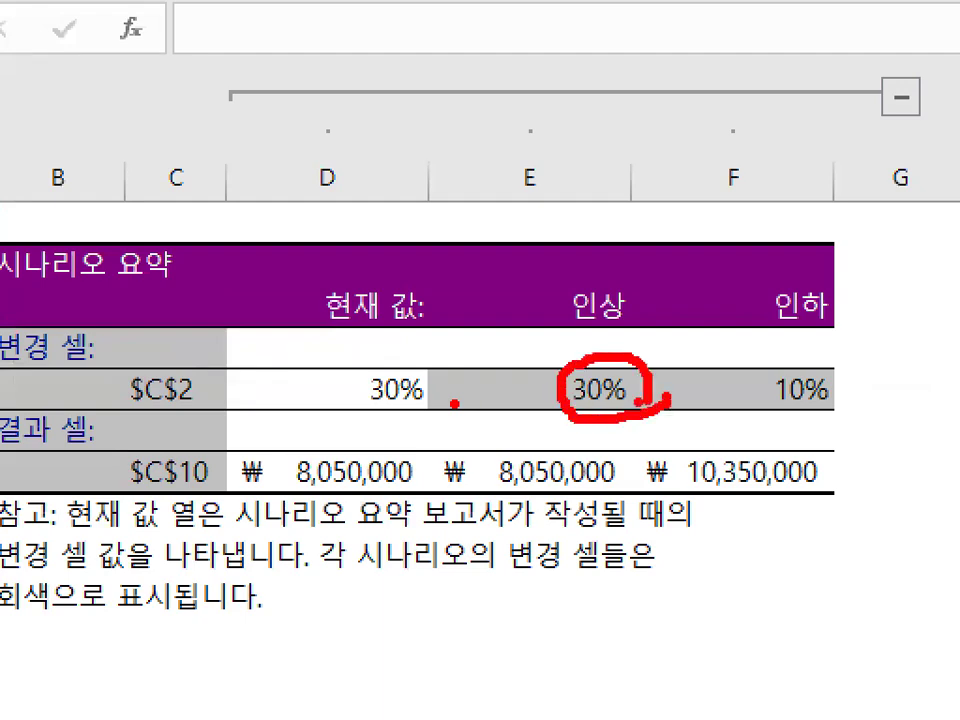
key("Escape")
key("ctrl+1")
mouse_move(357, 376)
left_mouse_down()
mouse_move(375, 340)
mouse_move(314, 336)
mouse_move(372, 328)
left_mouse_up()
left_click_drag(578, 357, 576, 330)
mouse_move(788, 352)
left_mouse_down()
mouse_move(777, 378)
mouse_move(799, 358)
left_mouse_up()
mouse_move(534, 199)
left_mouse_down()
mouse_move(540, 226)
mouse_move(632, 193)
left_mouse_up()
left_click_drag(711, 186, 761, 182)
key("Escape")
key("ctrl+1")
mouse_move(480, 399)
left_mouse_down()
mouse_move(443, 417)
mouse_move(483, 417)
left_mouse_up()
left_click_drag(559, 356, 705, 441)
left_click_drag(621, 350, 672, 418)
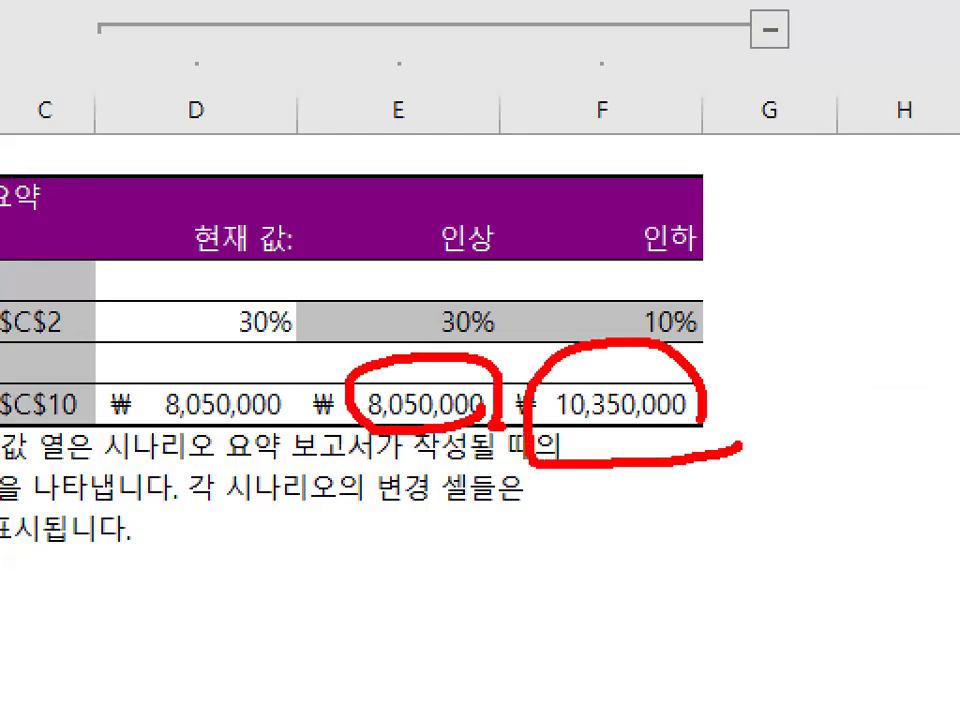
key("Escape")
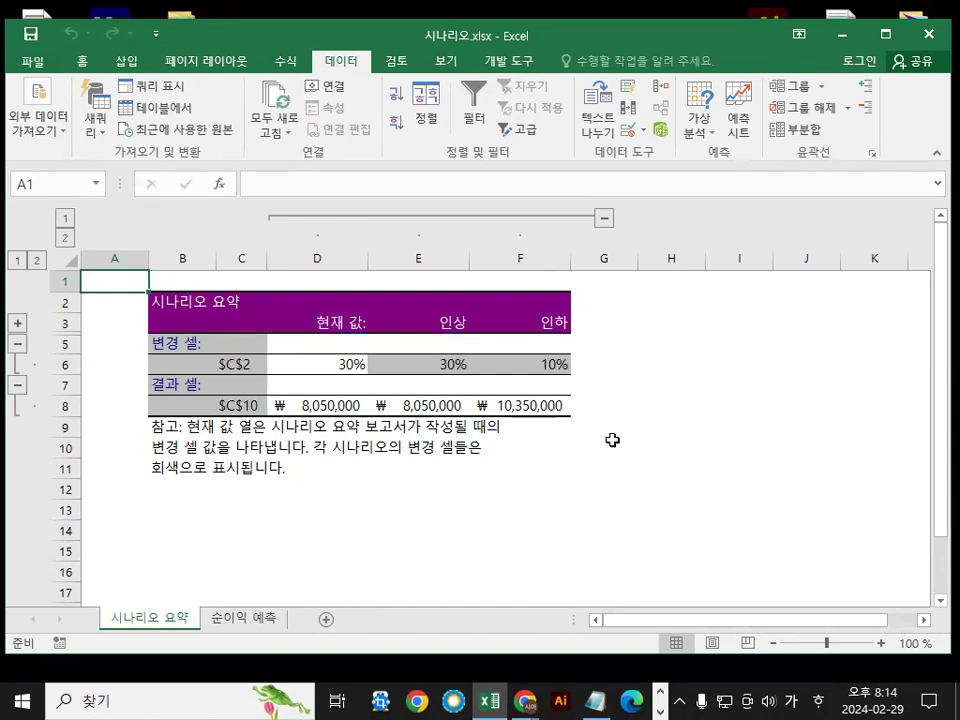
Close the workbook 시나리오.xlsx without saving its changes
left_click(34, 64)
left_click(40, 453)
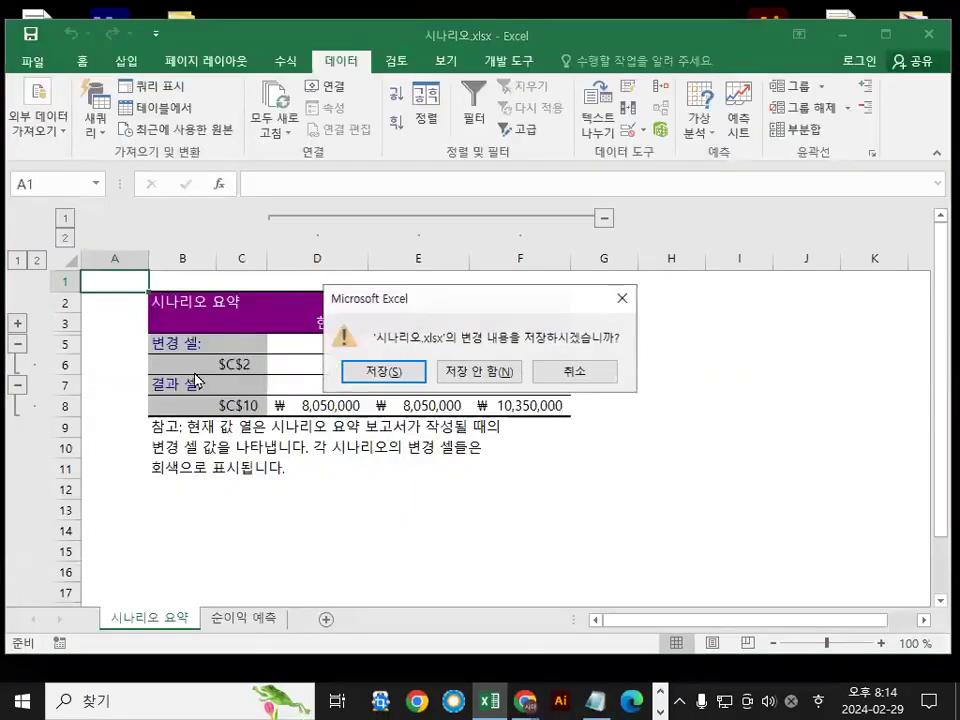
left_click(505, 371)
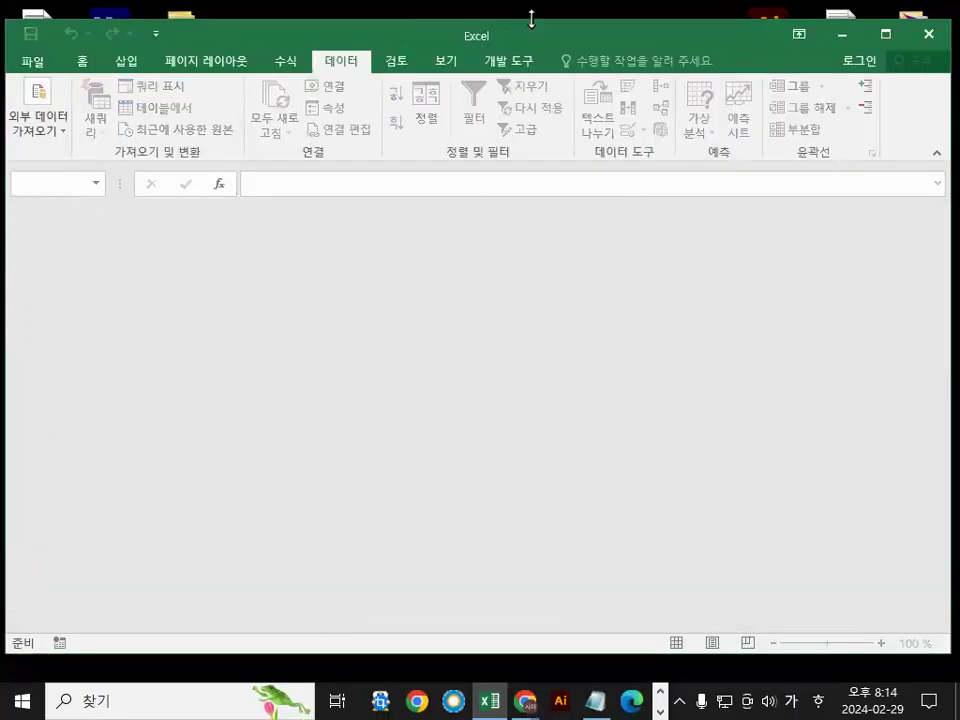
Open the workbook 목표값찾기.xlsx with the 영업계획 sheet
left_click(34, 62)
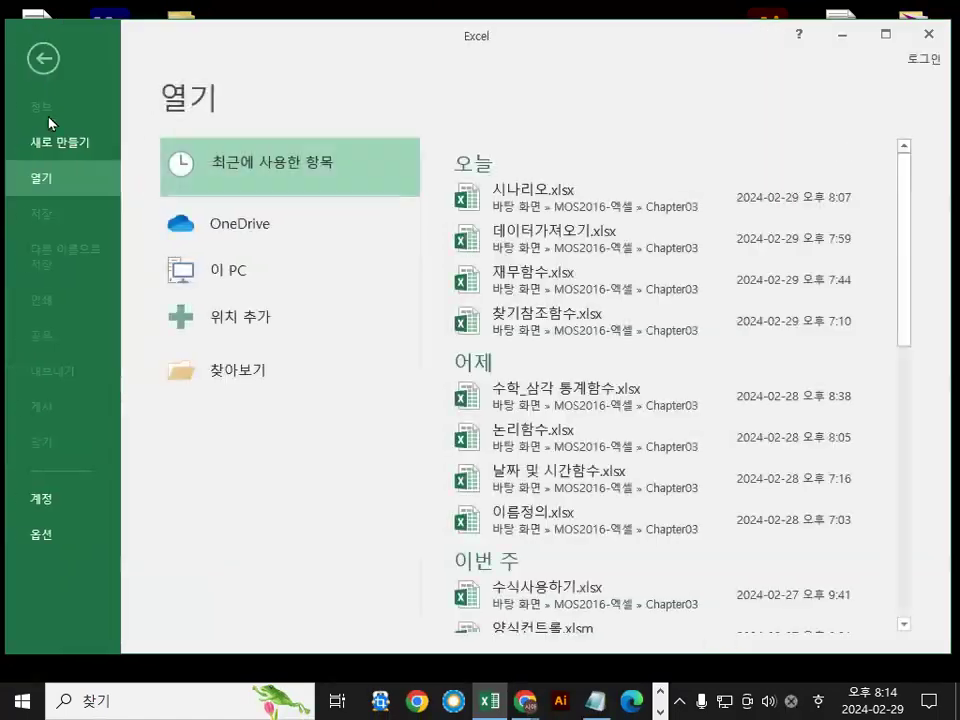
left_click(213, 383)
double_click(295, 250)
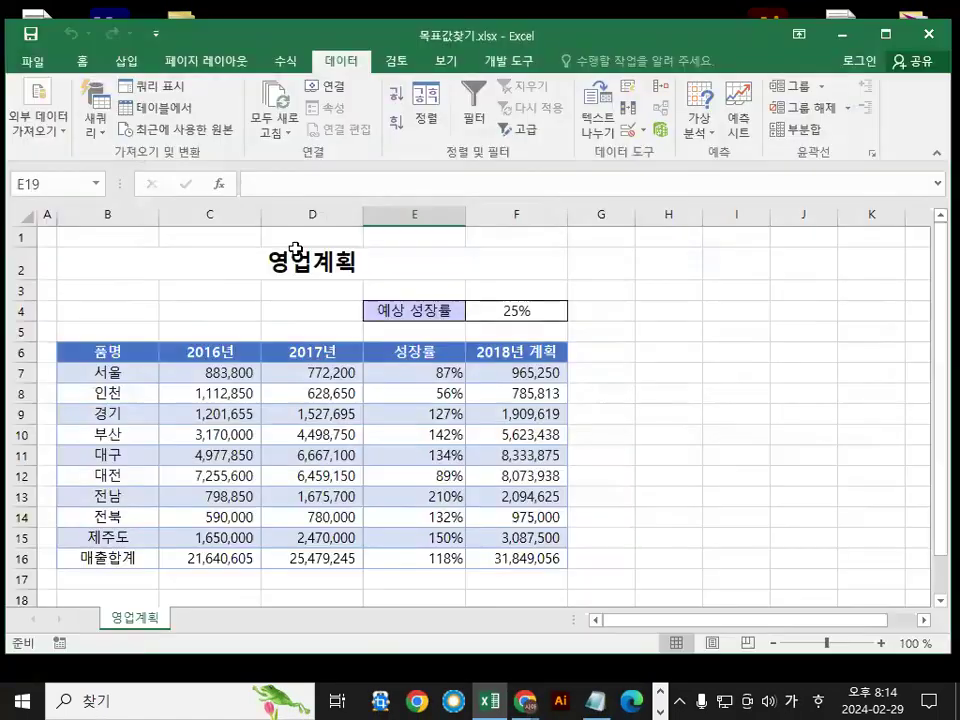
left_click(680, 374)
scroll(675, 522, "up", 2)
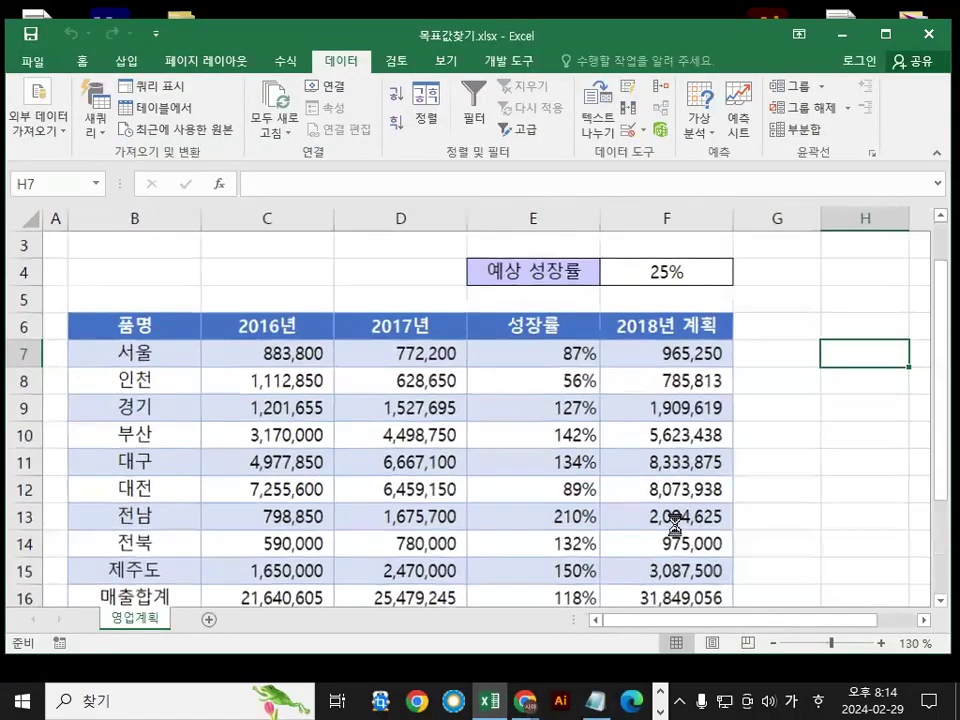
scroll(675, 522, "up", 1)
scroll(679, 510, "down", 1)
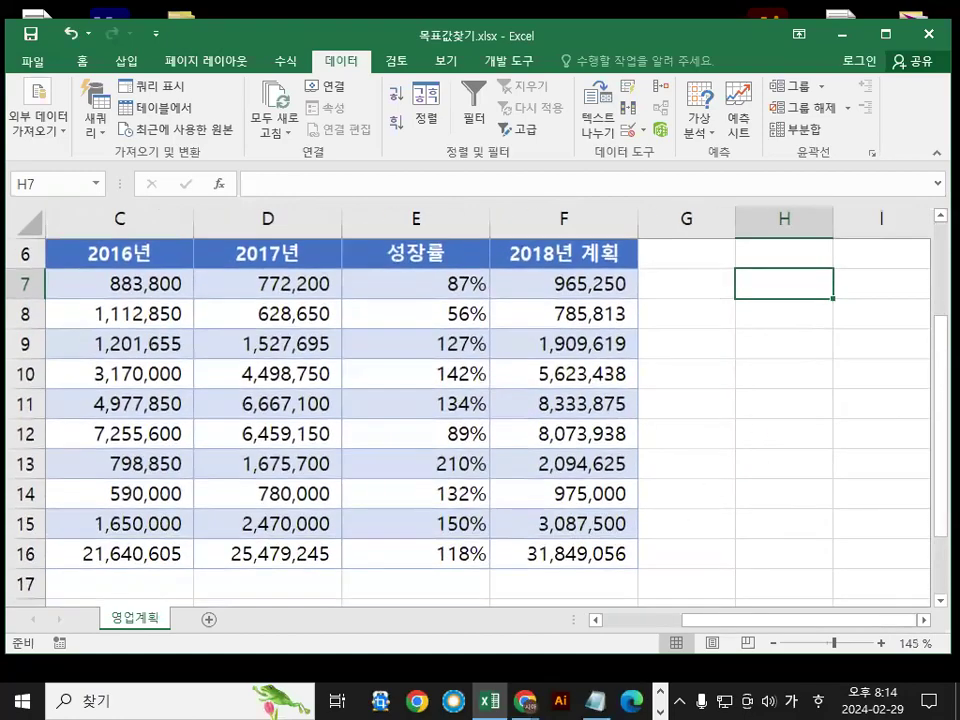
Switch to the Notepad file mos엑셀설명.txt and read the 목표값찾기 explanation with its 100만원 profit example
key("alt+Tab")
scroll(553, 499, "down", 2)
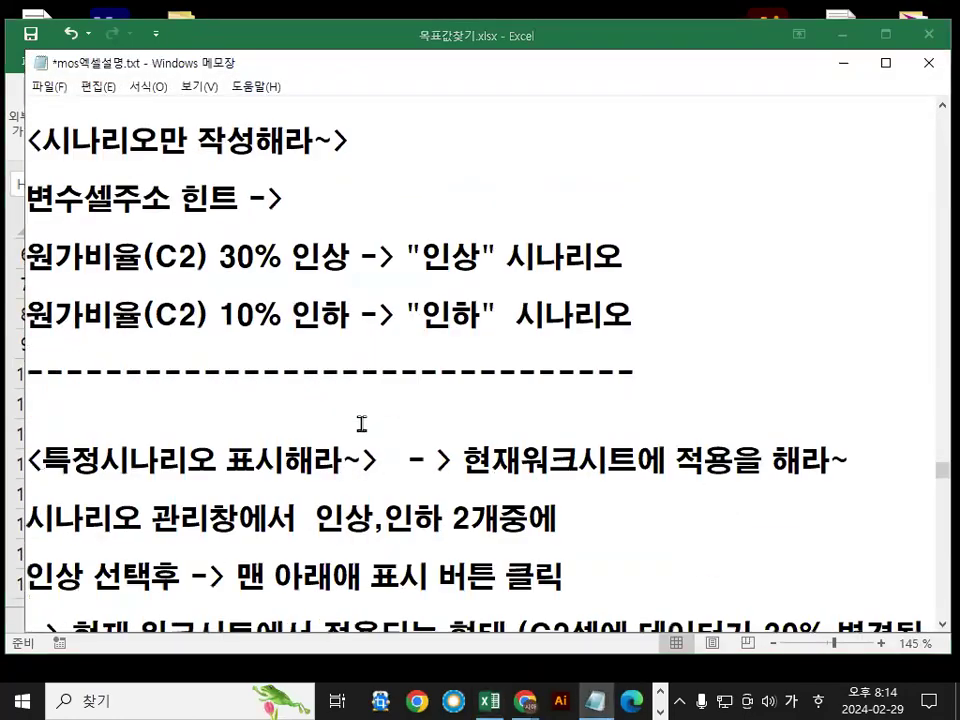
scroll(361, 423, "down", 4)
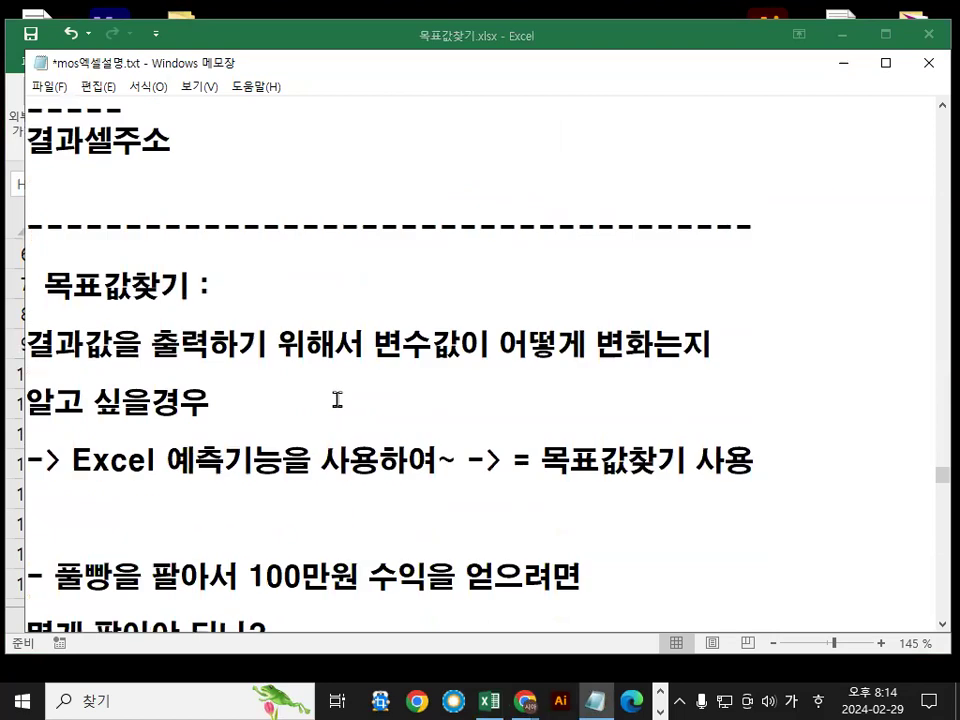
scroll(337, 400, "down", 1)
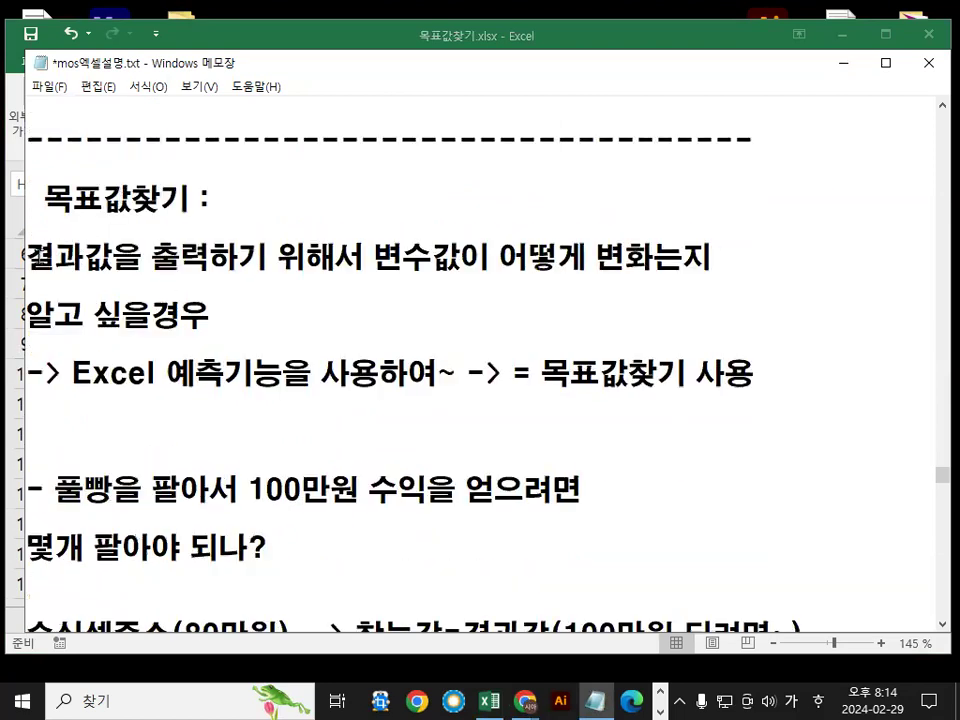
left_click_drag(31, 256, 462, 258)
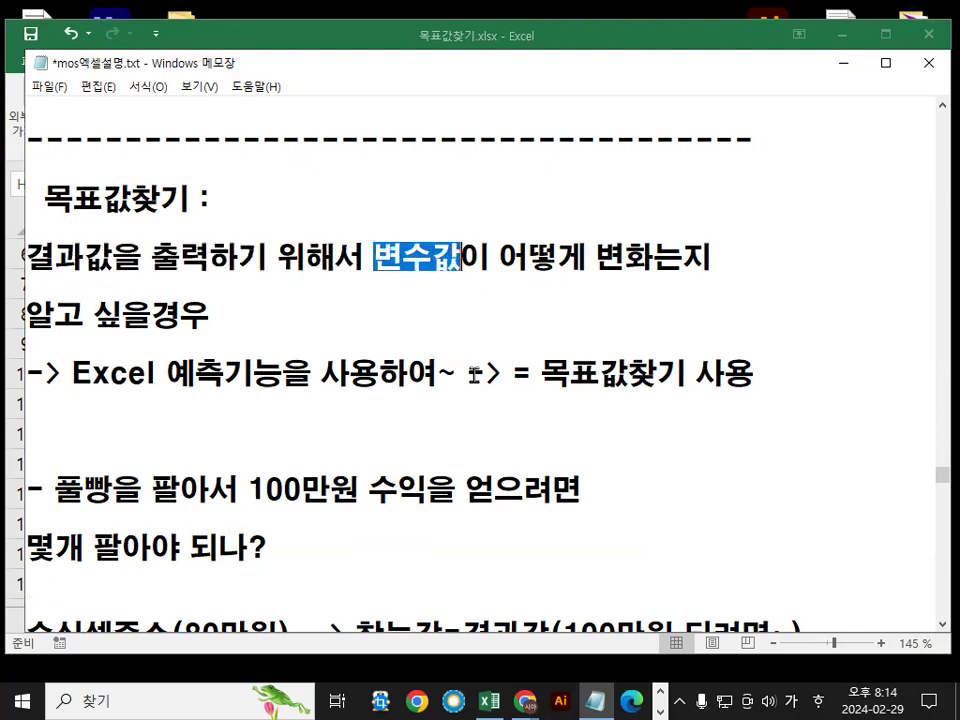
left_click(70, 373)
left_click_drag(70, 373, 448, 365)
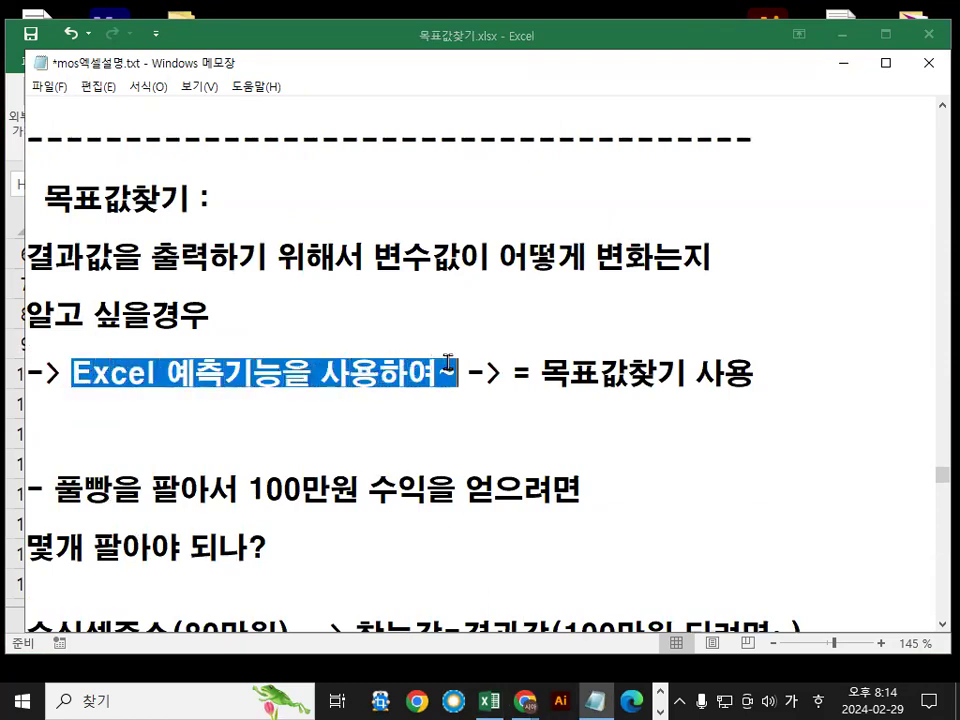
left_click_drag(570, 373, 752, 374)
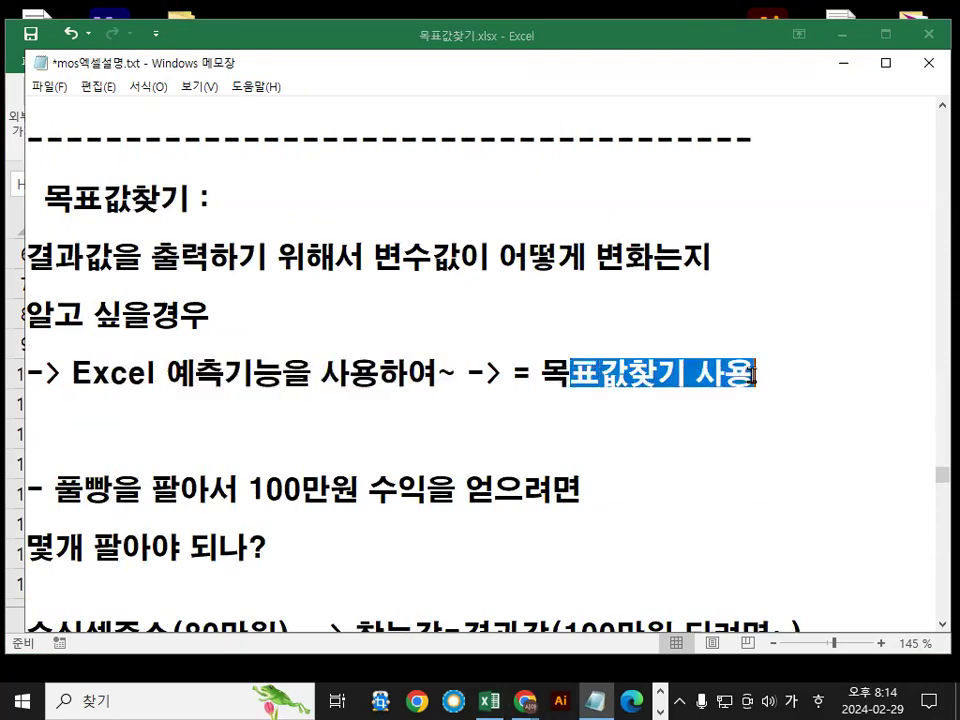
scroll(577, 390, "down", 2)
left_click_drag(54, 228, 551, 228)
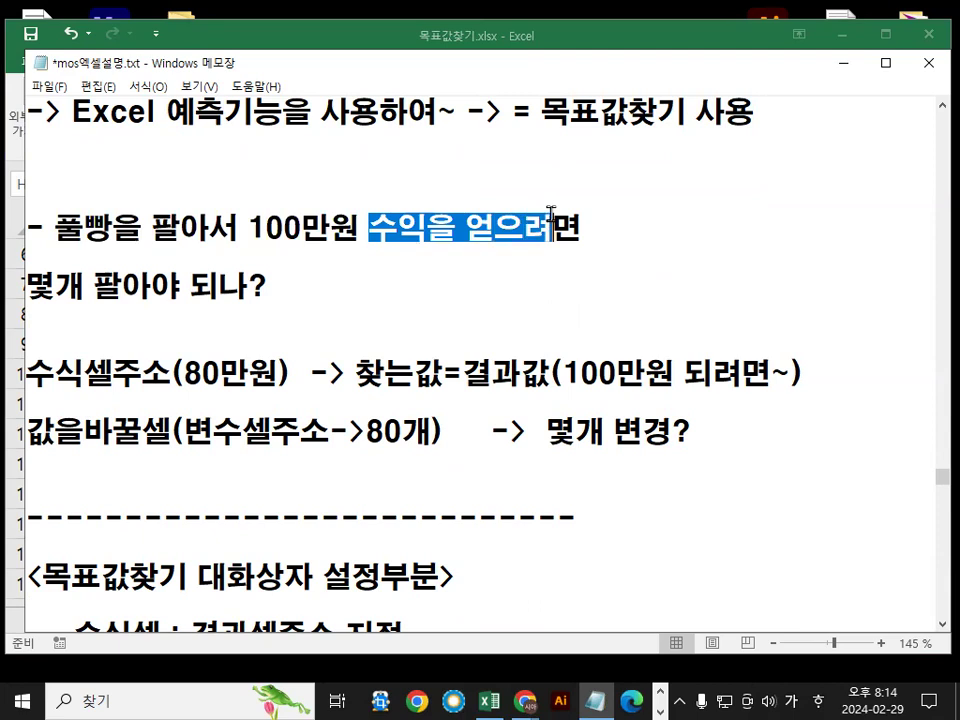
left_click_drag(55, 287, 214, 287)
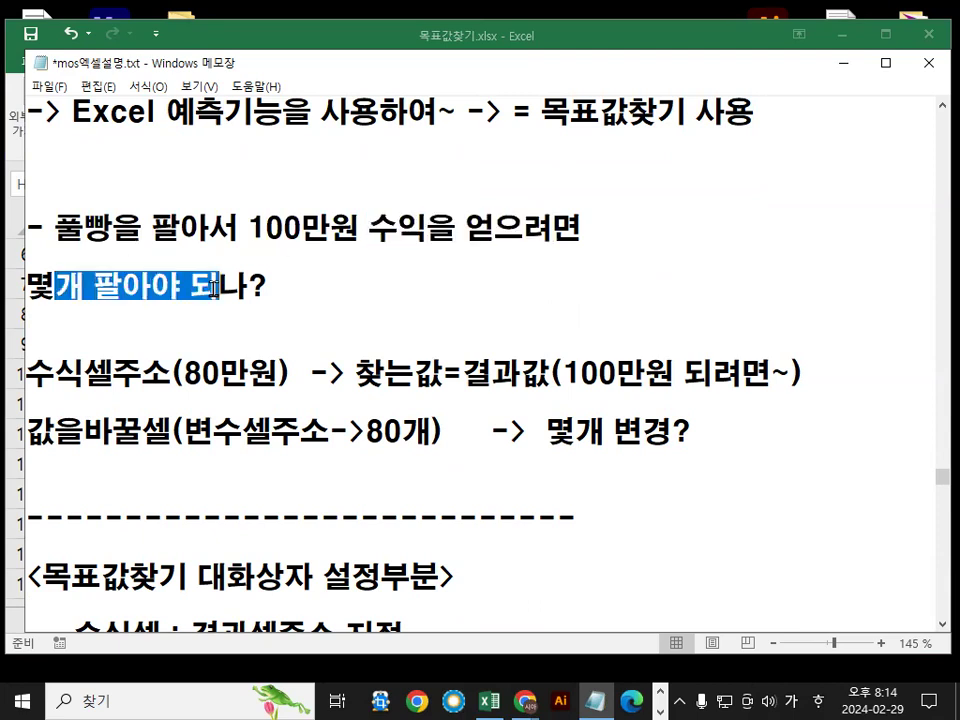
left_click_drag(248, 228, 302, 228)
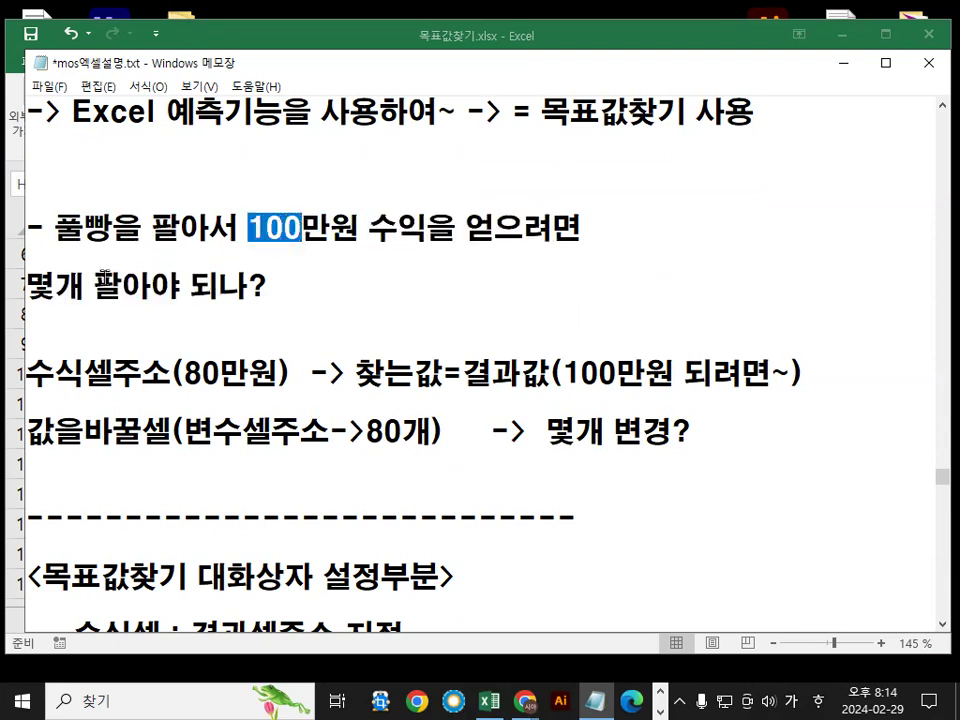
left_click_drag(26, 287, 87, 289)
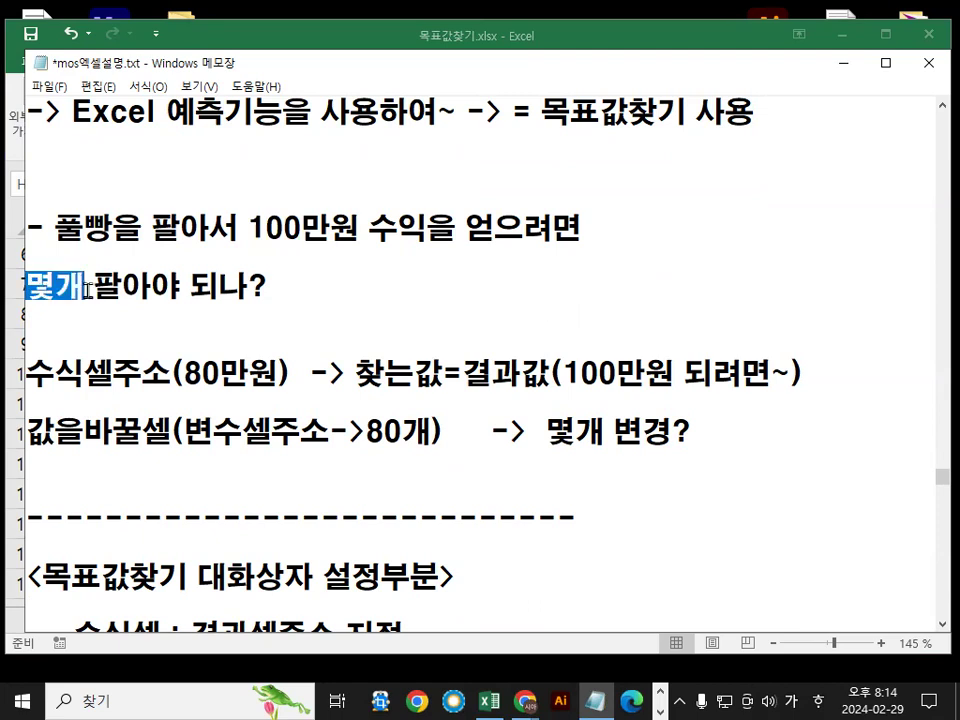
left_click(171, 251)
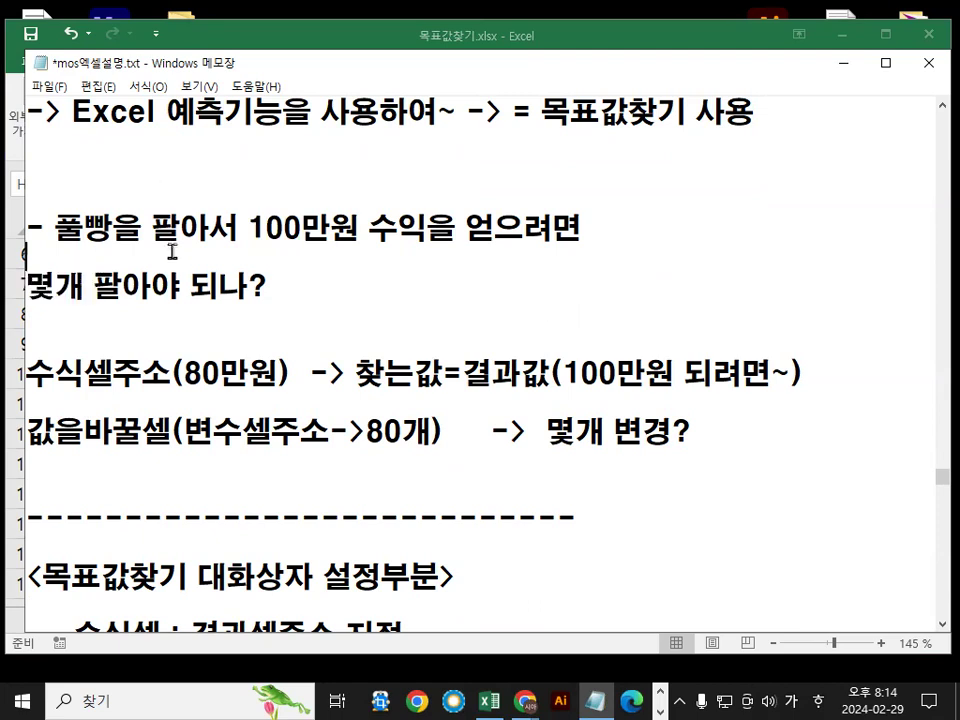
Review the notes on the Goal Seek dialog settings: 수식셀, 찾는값 and 값을 바꿀셀
scroll(174, 255, "down", 1)
scroll(174, 255, "down", 3)
left_click_drag(46, 230, 199, 229)
left_click_drag(78, 287, 161, 287)
left_click(161, 287)
left_click_drag(55, 298, 313, 299)
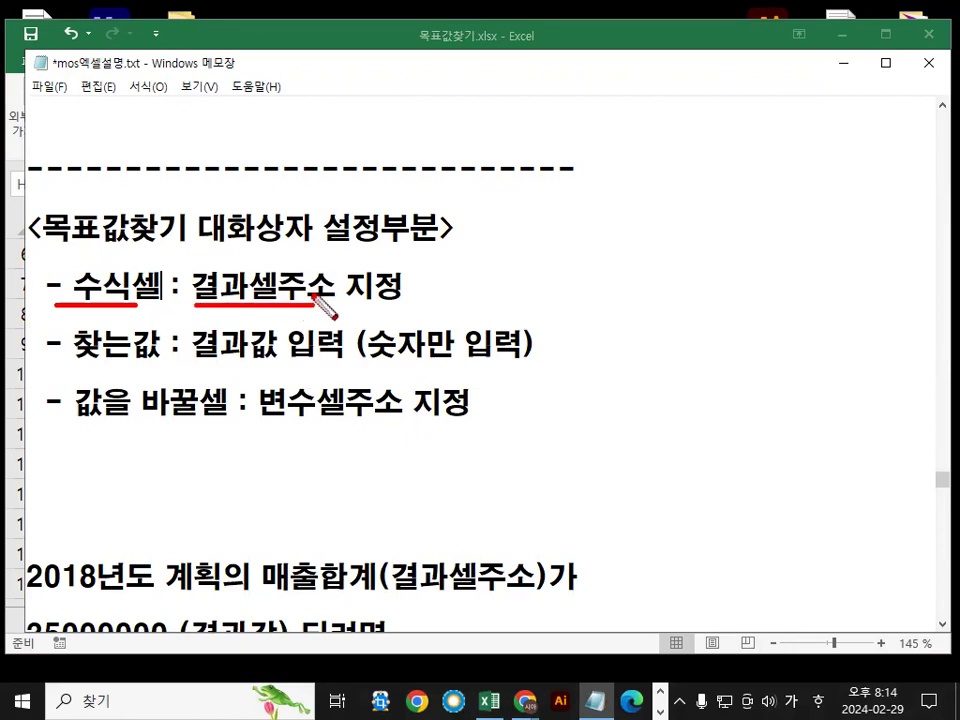
mouse_move(86, 304)
left_mouse_down()
mouse_move(135, 285)
mouse_move(140, 305)
left_mouse_up()
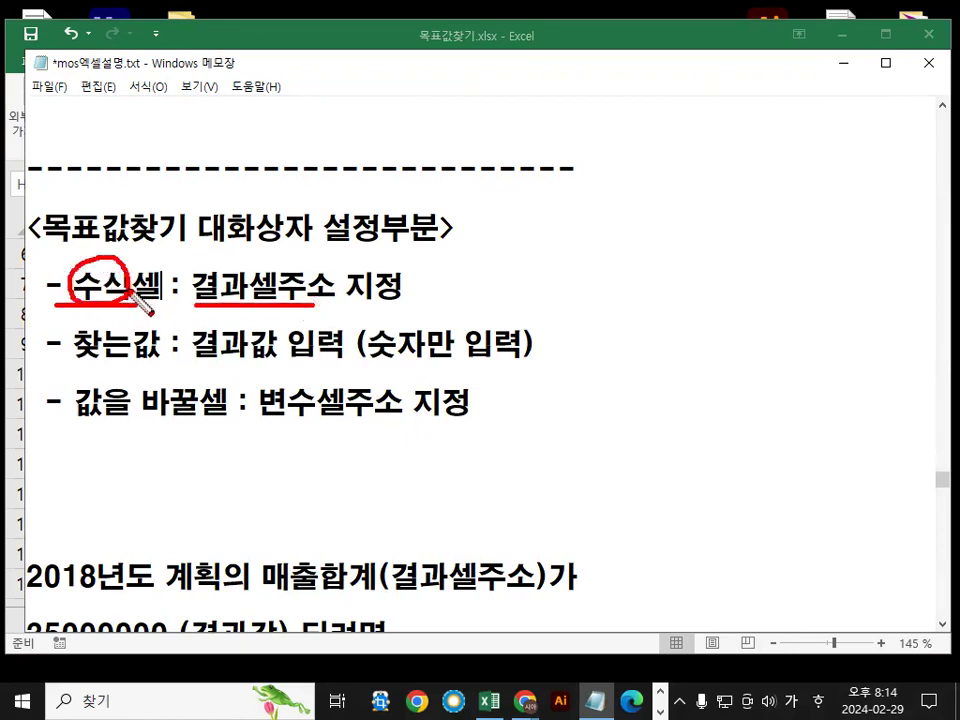
mouse_move(225, 258)
left_mouse_down()
mouse_move(272, 228)
mouse_move(318, 292)
left_mouse_up()
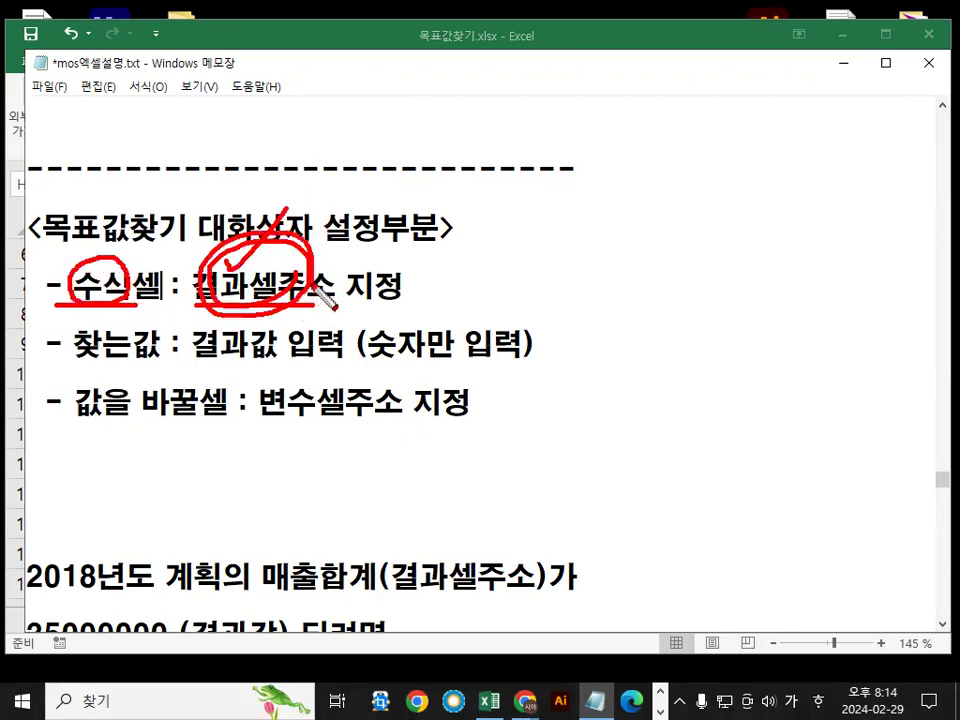
left_click_drag(47, 369, 266, 367)
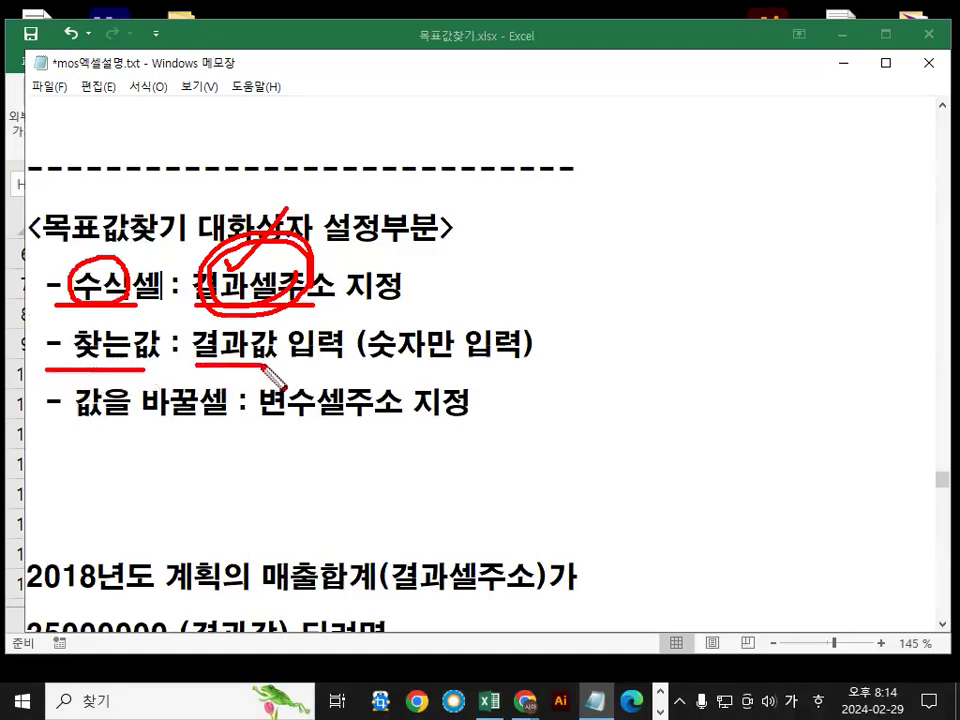
mouse_move(432, 326)
left_mouse_down()
mouse_move(381, 343)
mouse_move(450, 364)
mouse_move(432, 325)
left_mouse_up()
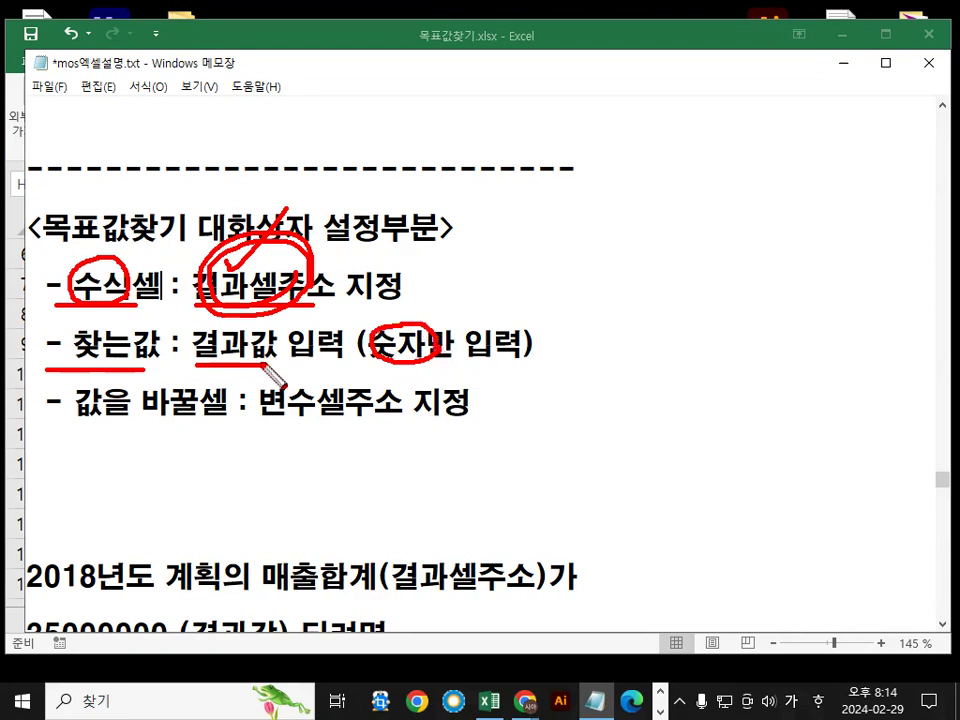
mouse_move(135, 360)
left_mouse_down()
mouse_move(176, 336)
mouse_move(148, 366)
left_mouse_up()
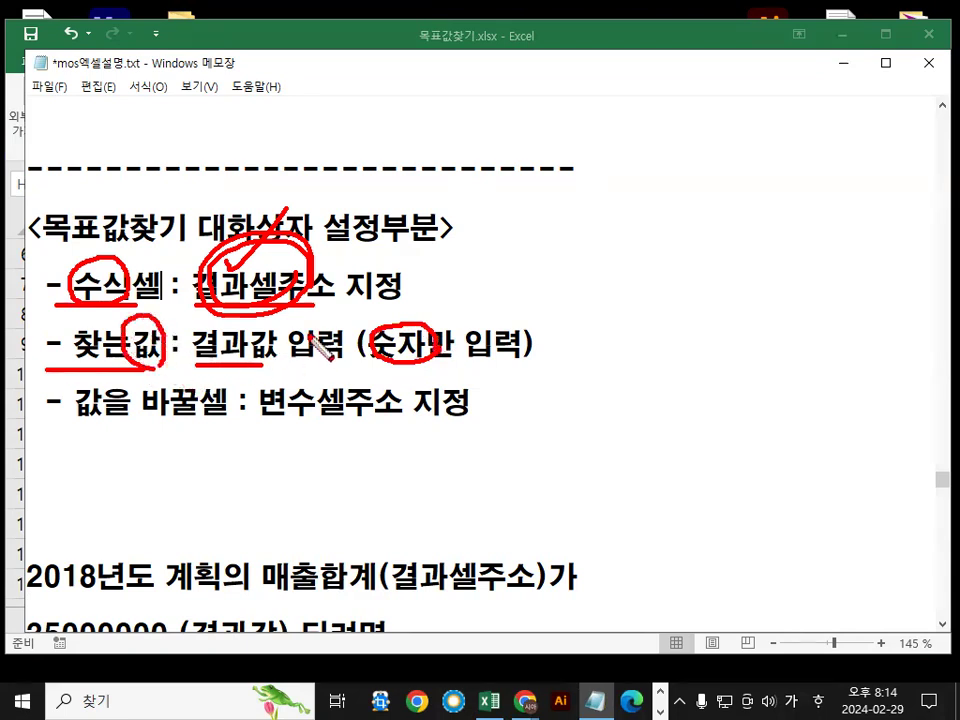
left_click_drag(309, 330, 405, 238)
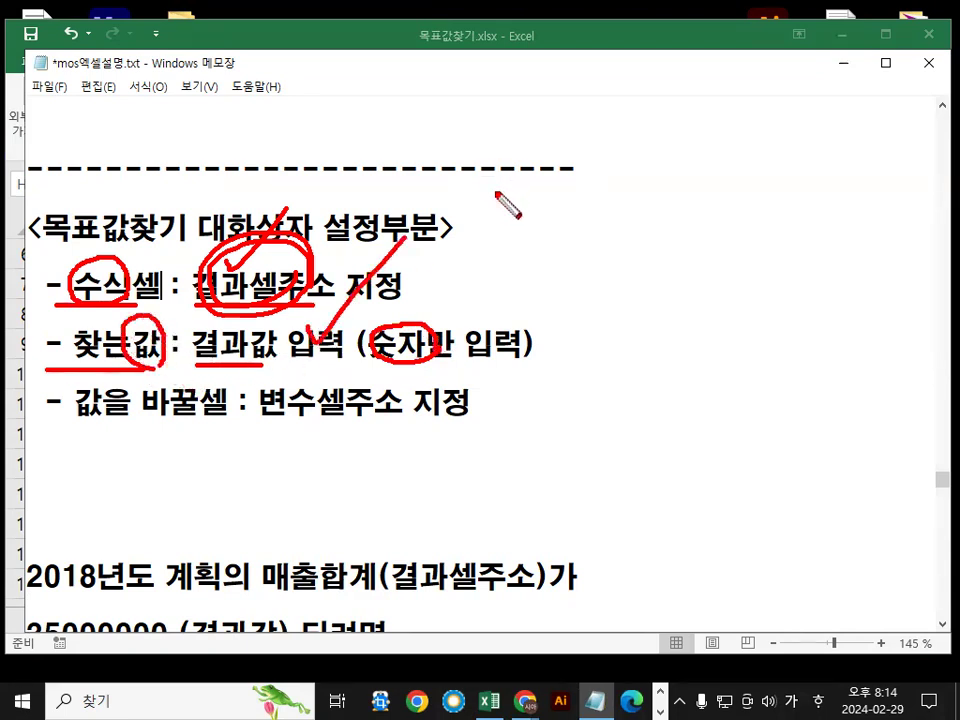
mouse_move(452, 282)
left_mouse_down()
mouse_move(437, 290)
mouse_move(453, 286)
left_mouse_up()
mouse_move(535, 320)
left_mouse_down()
mouse_move(540, 356)
mouse_move(600, 346)
mouse_move(630, 364)
left_mouse_up()
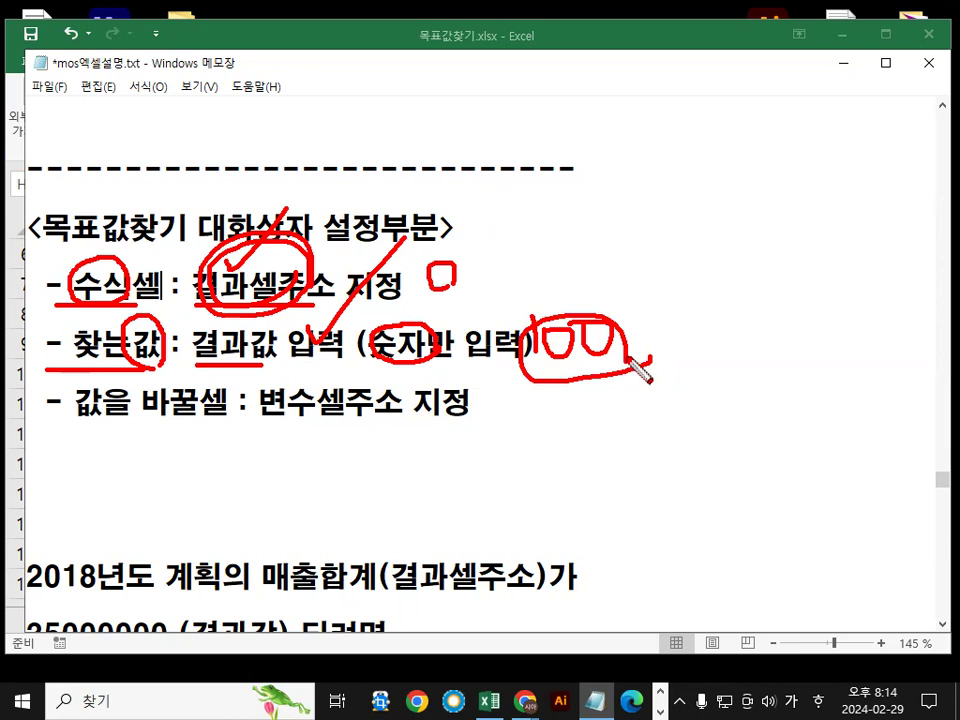
key("Escape")
left_click_drag(75, 401, 482, 400)
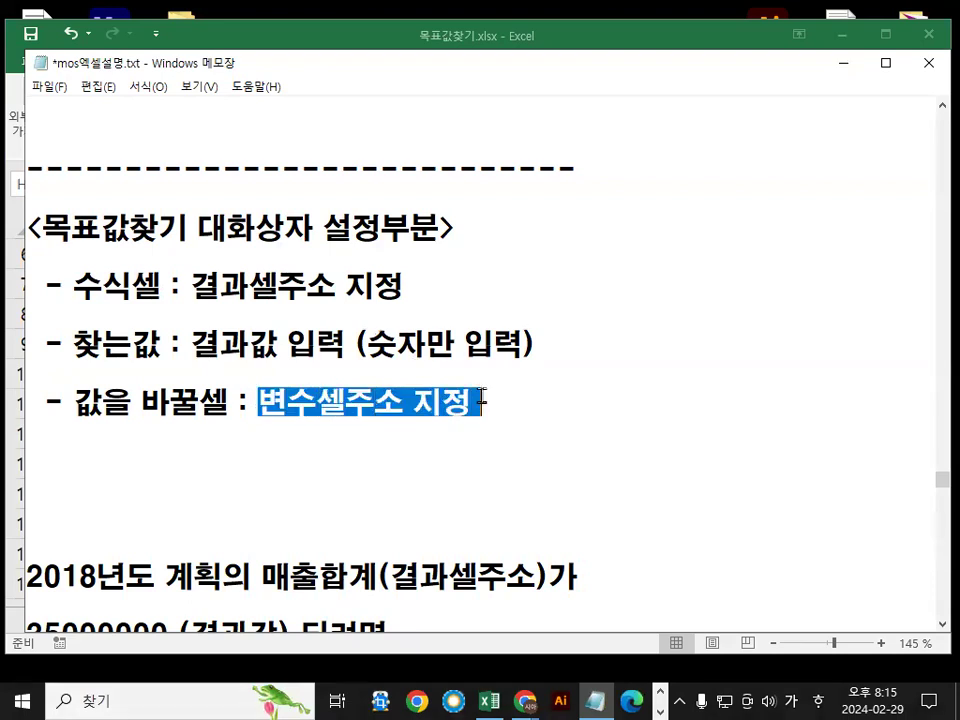
left_click_drag(257, 400, 395, 400)
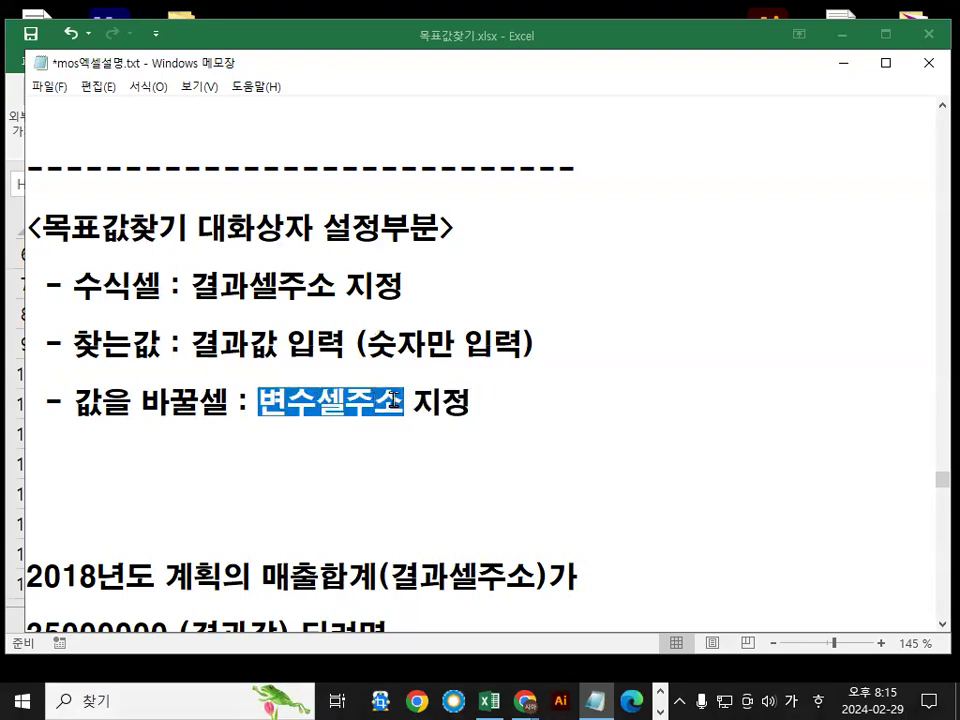
Return to the 영업계획 sheet in Excel and select cell F16, the 2018년 계획 sales total
left_click(843, 63)
left_click(725, 305)
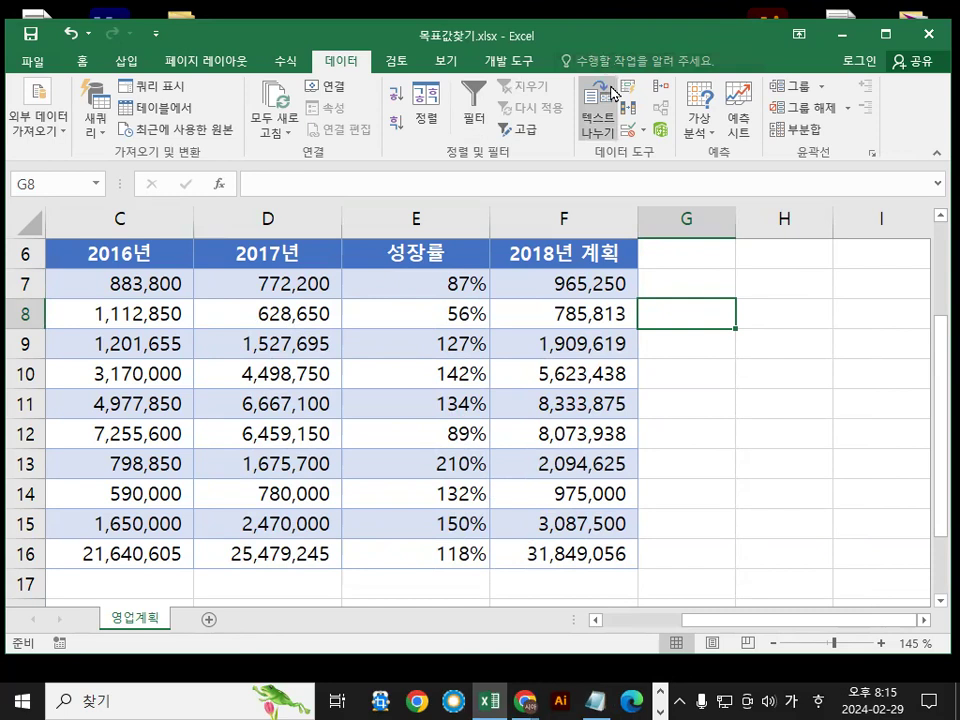
left_click(762, 425)
left_click(721, 376)
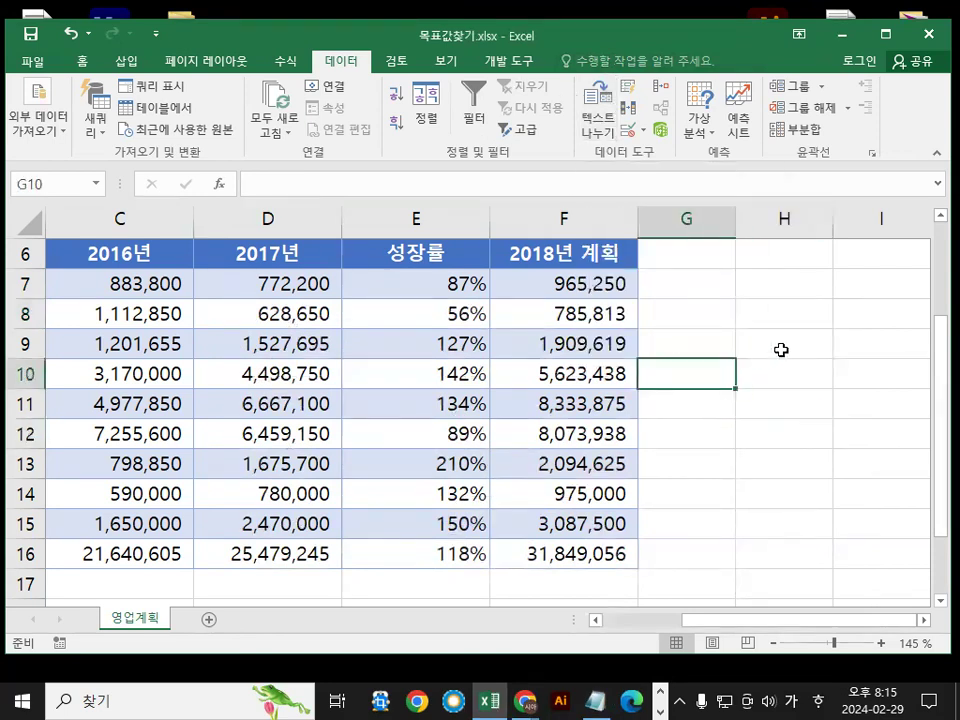
left_click(781, 350)
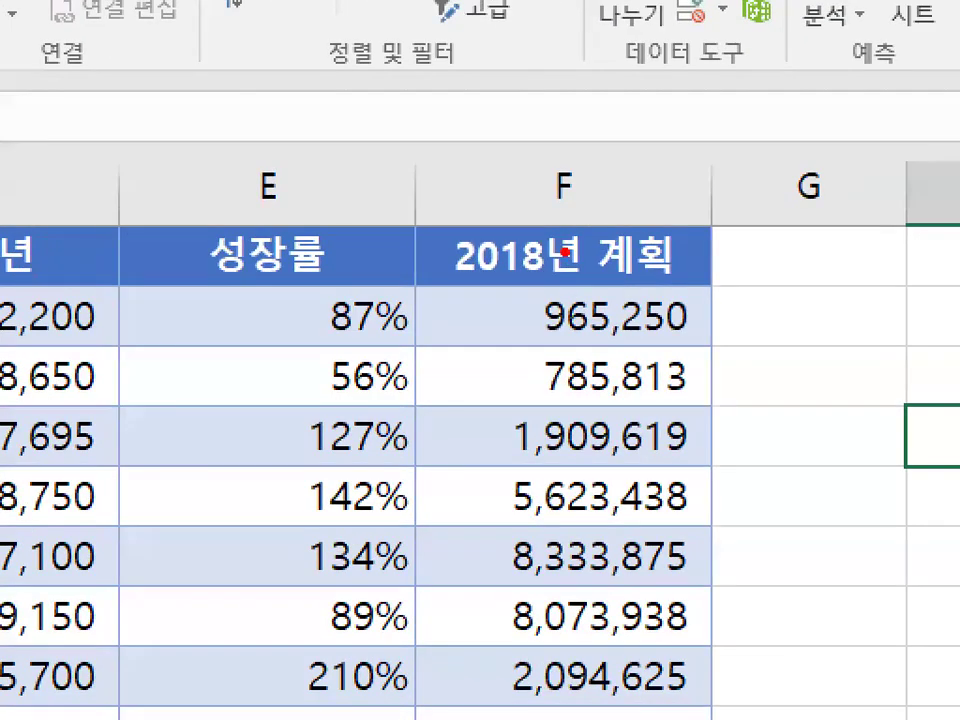
mouse_move(602, 250)
left_mouse_down()
mouse_move(586, 266)
mouse_move(610, 256)
left_mouse_up()
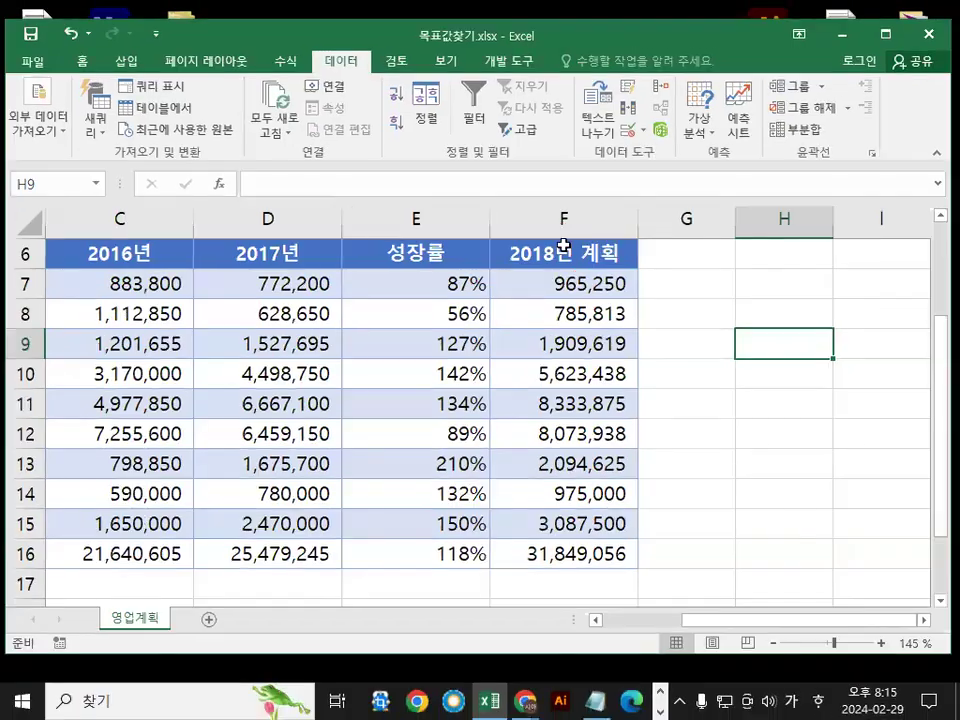
left_click(577, 559)
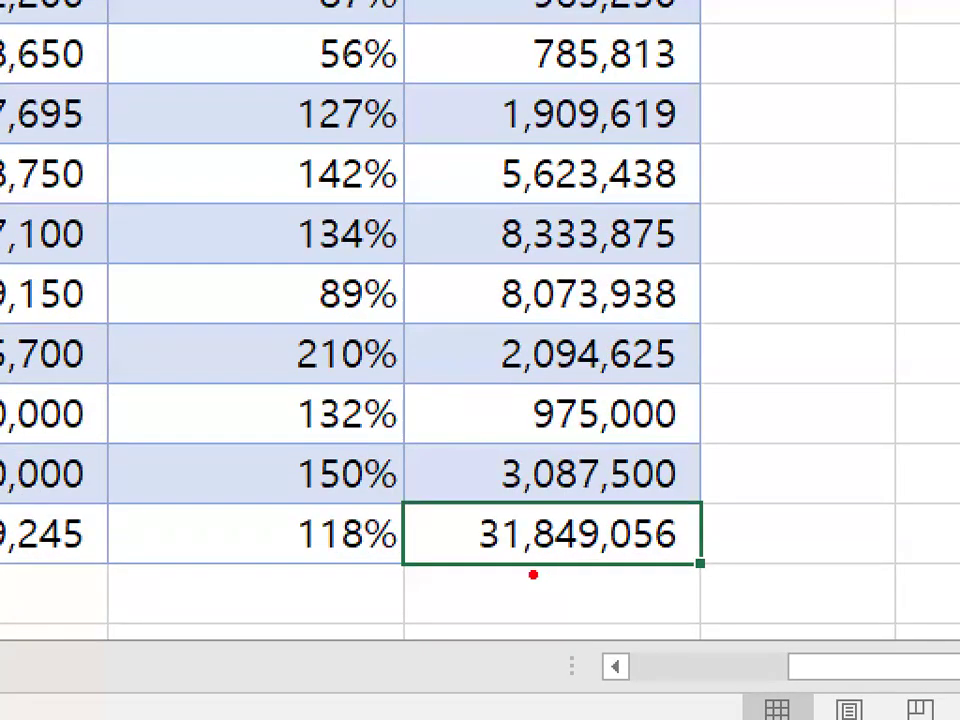
Examine the 2018년 계획 total in F16 and the 예상 성장률 in F4 as the goal and the changing value
mouse_move(450, 568)
left_mouse_down()
mouse_move(710, 568)
mouse_move(410, 545)
mouse_move(668, 505)
left_mouse_up()
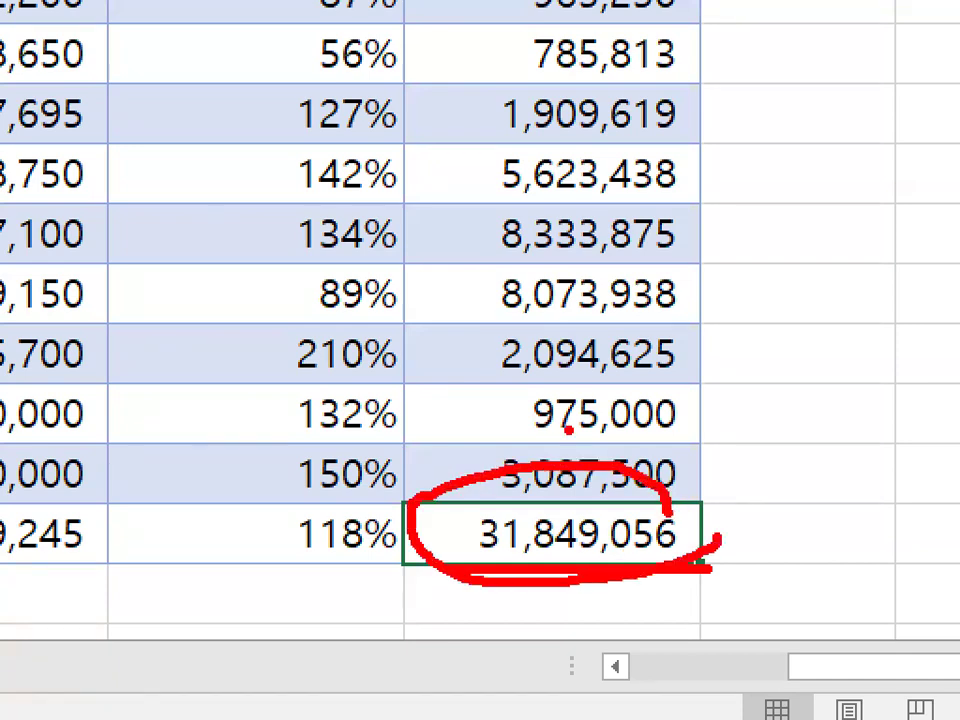
left_click_drag(568, 430, 713, 320)
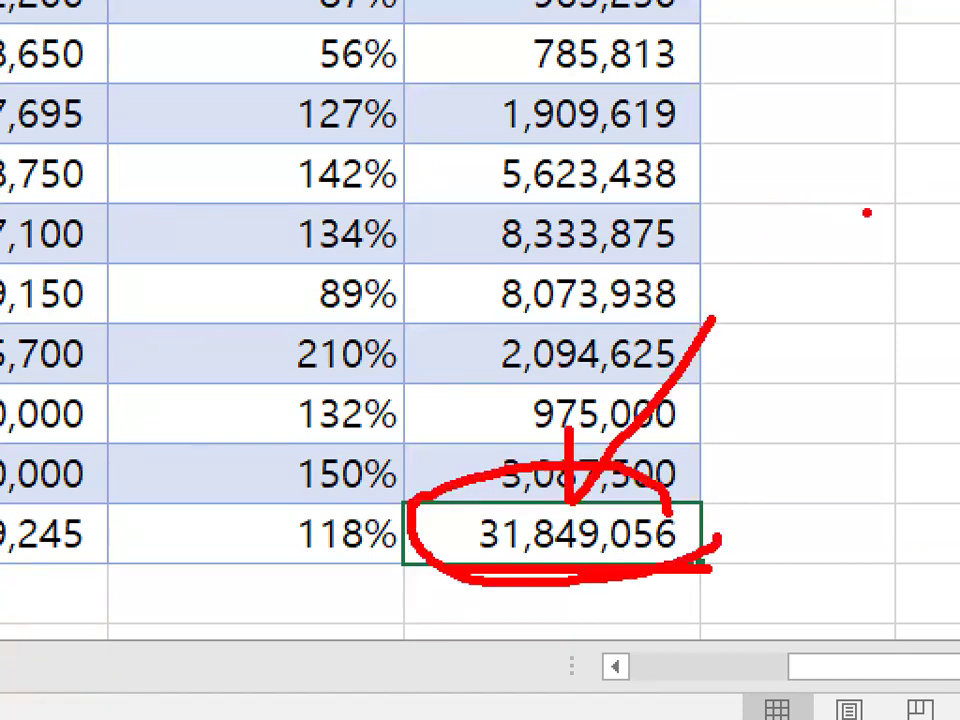
key("Escape")
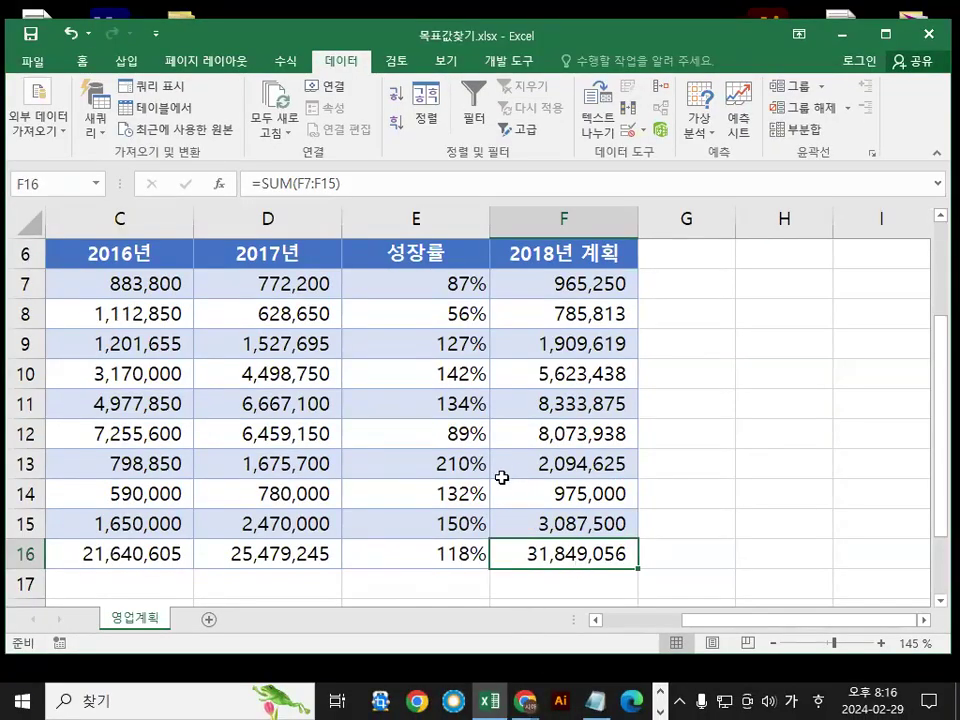
scroll(392, 598, "up", 1)
left_click(548, 293)
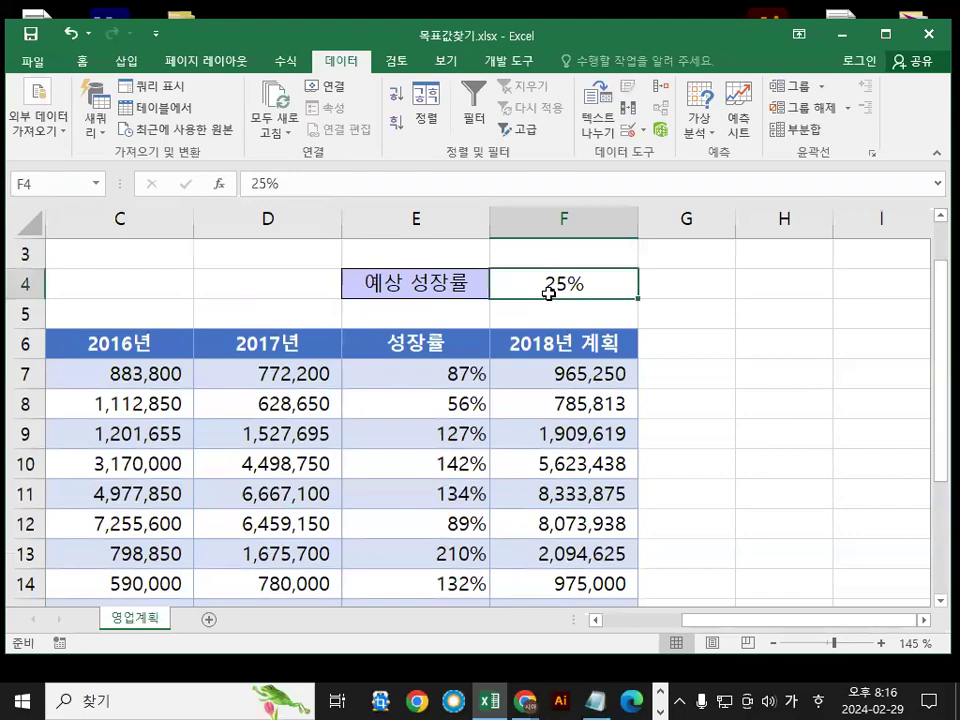
left_click_drag(535, 305, 602, 288)
left_click_drag(560, 256, 602, 292)
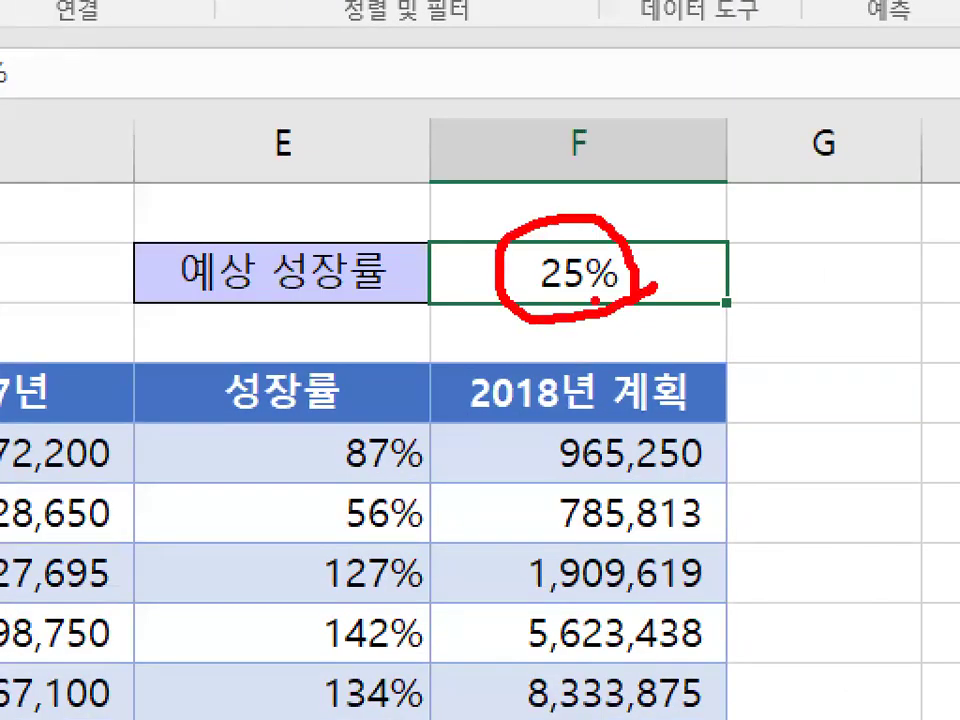
key("Escape")
scroll(613, 589, "down", 1)
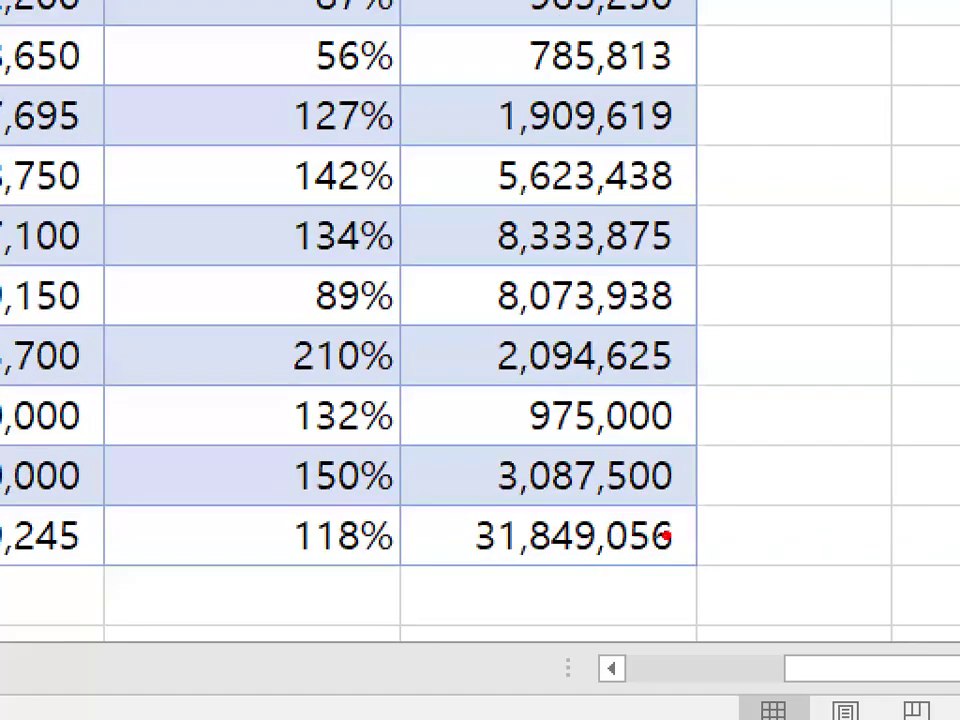
mouse_move(666, 537)
left_mouse_down()
mouse_move(561, 574)
mouse_move(455, 515)
mouse_move(683, 540)
left_mouse_up()
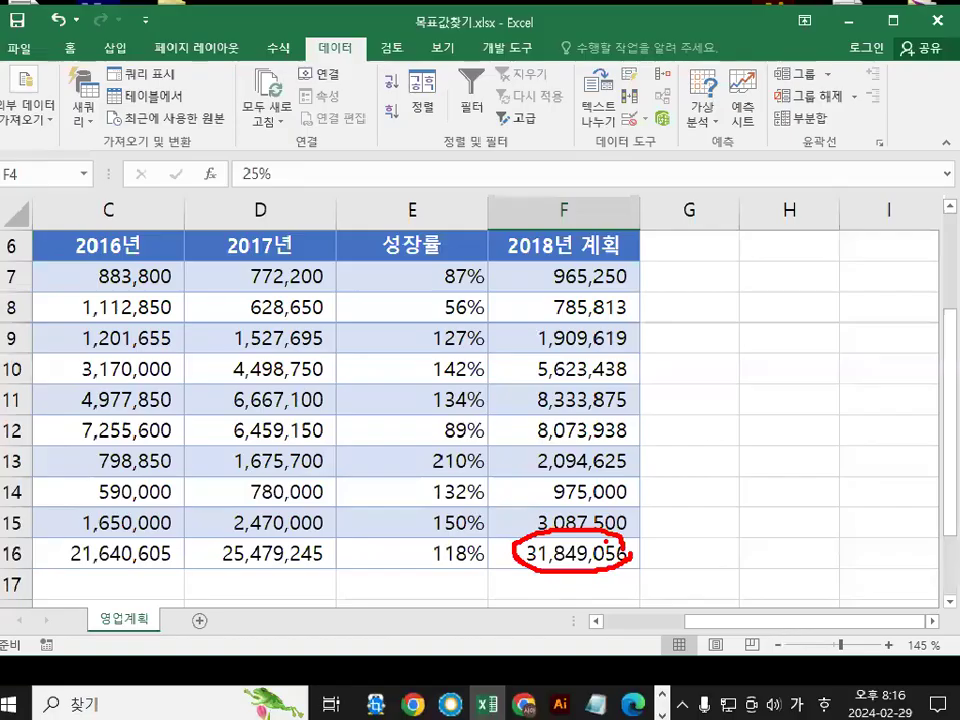
key("Escape")
scroll(574, 514, "up", 2)
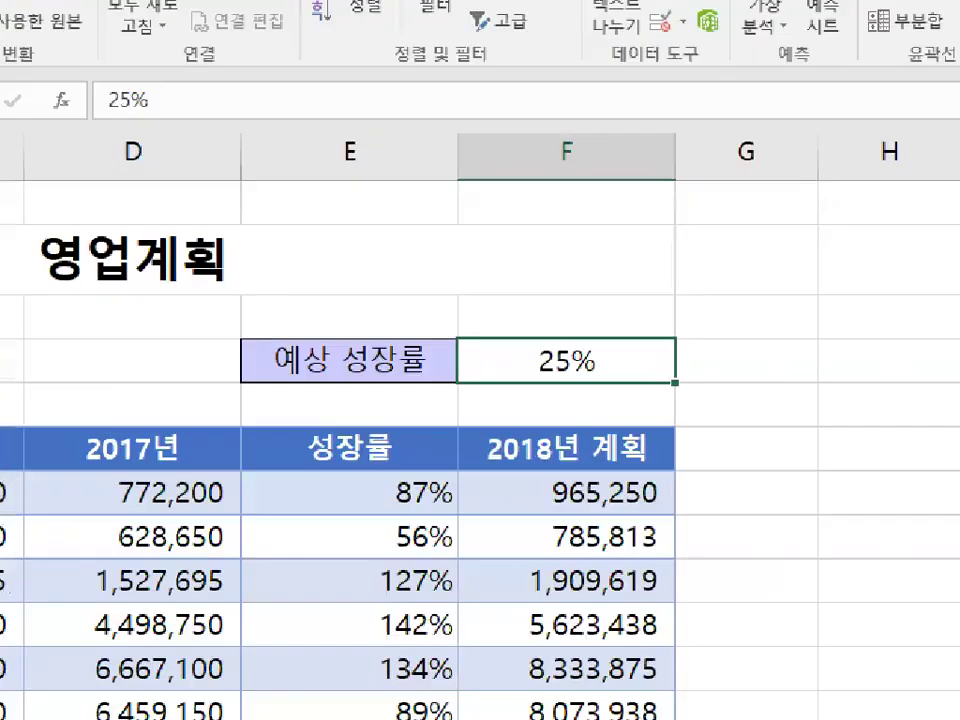
mouse_move(540, 313)
left_mouse_down()
mouse_move(540, 328)
mouse_move(592, 269)
left_mouse_up()
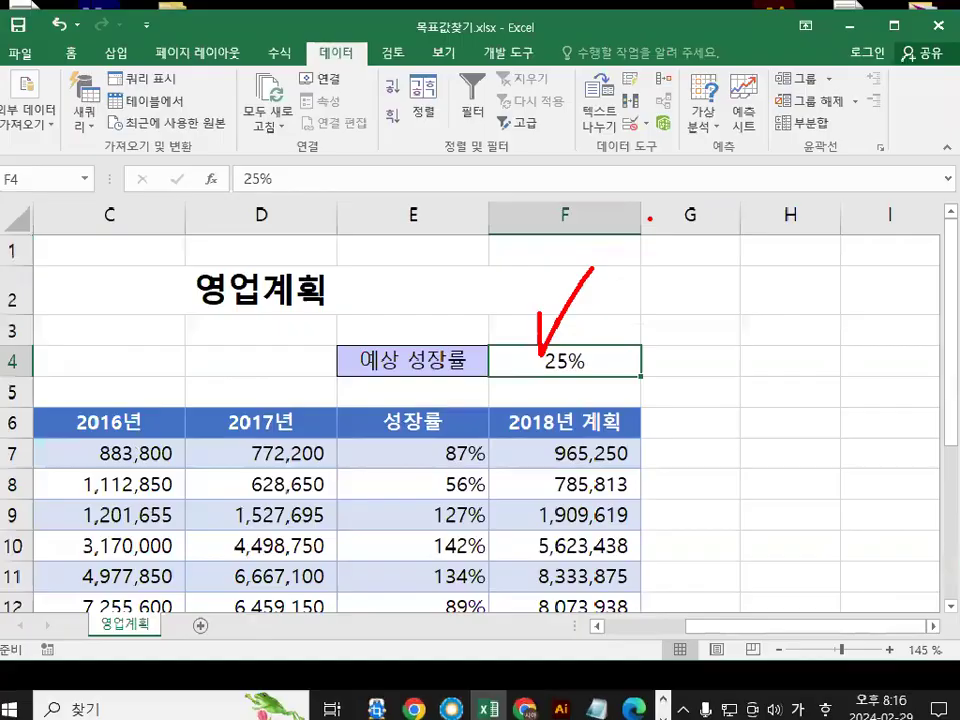
key("Escape")
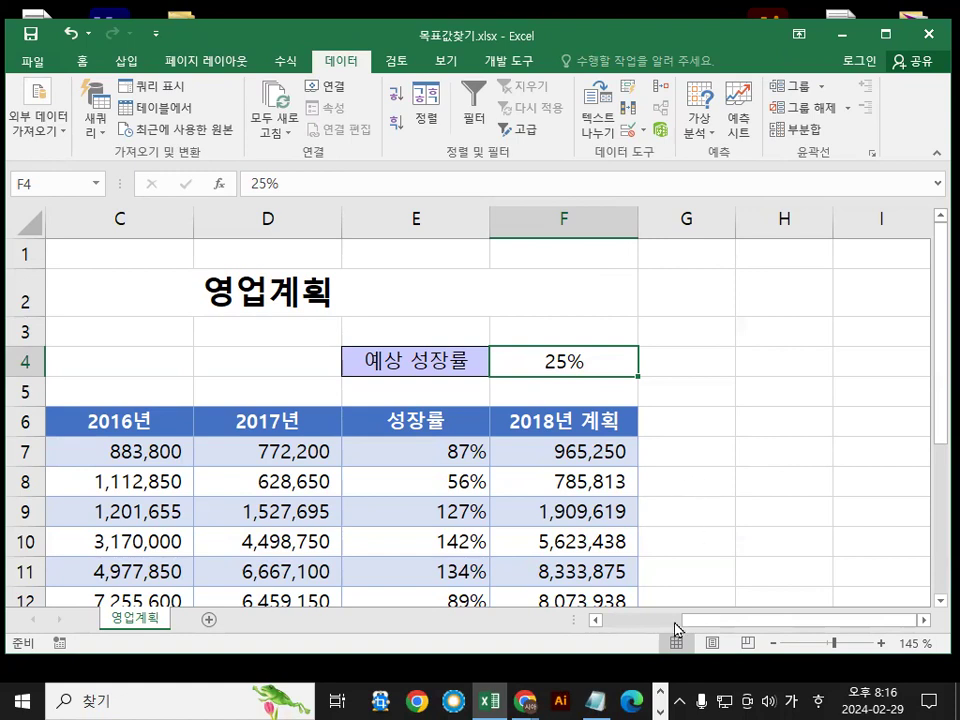
Select the empty cell H6, open the What-If Analysis Goal Seek (목표값 찾기) dialog and move it aside
left_click(730, 412)
left_click(767, 410)
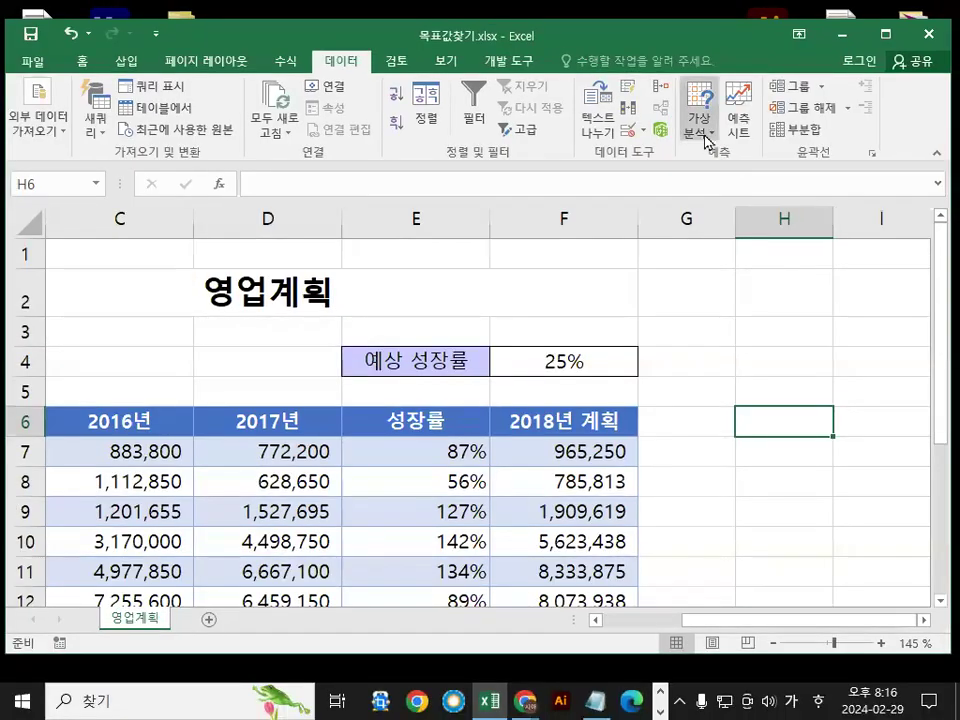
left_click(707, 140)
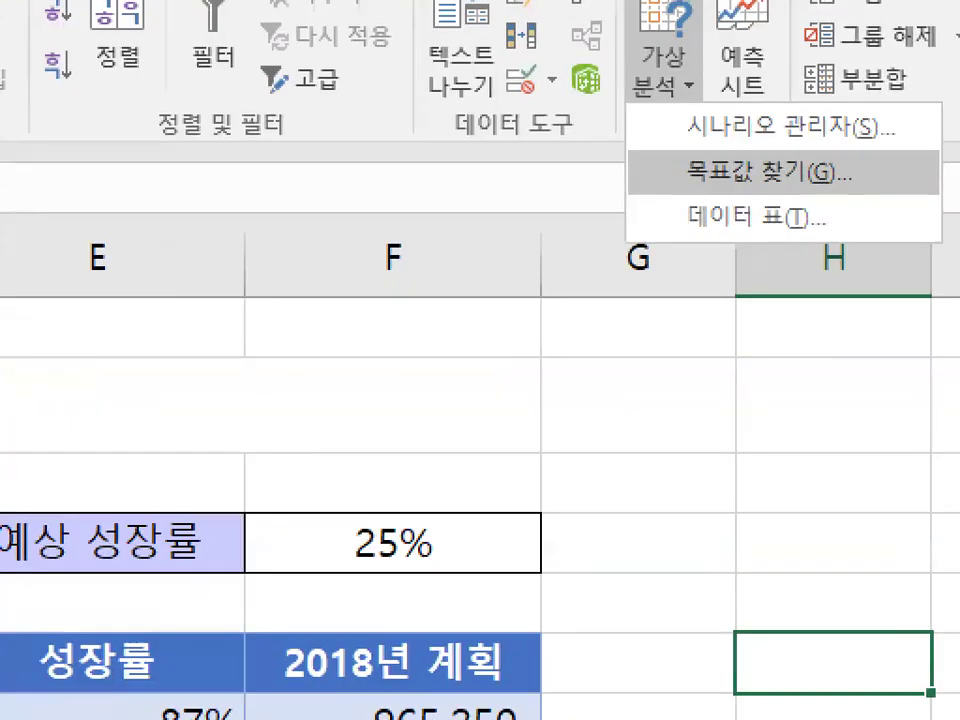
left_click_drag(666, 190, 836, 187)
key("Escape")
left_click(699, 138)
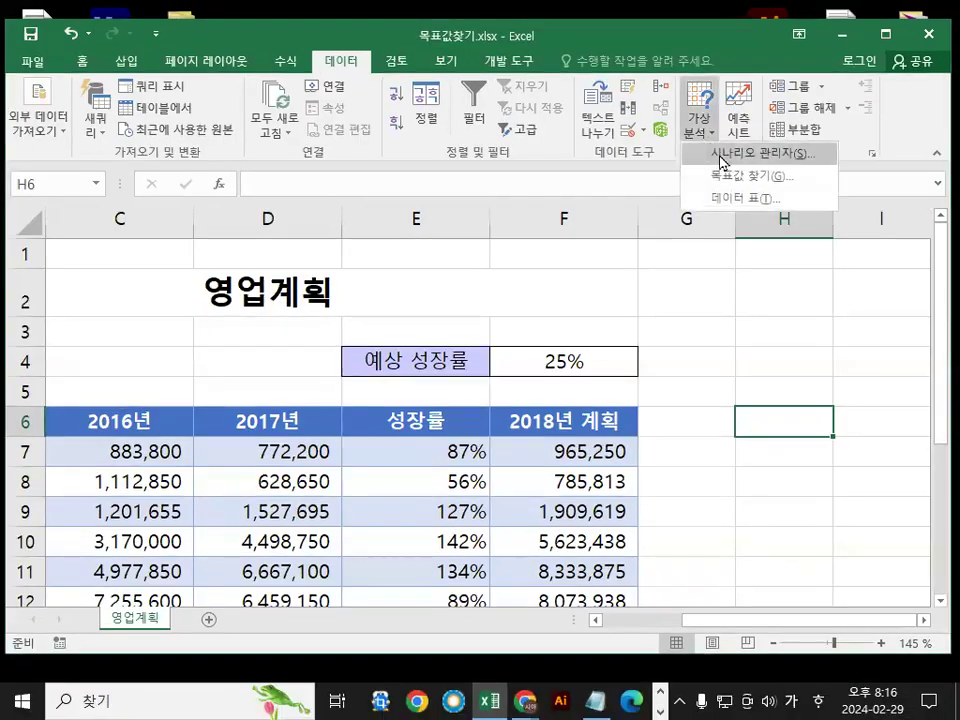
left_click(712, 176)
left_click_drag(535, 226, 714, 249)
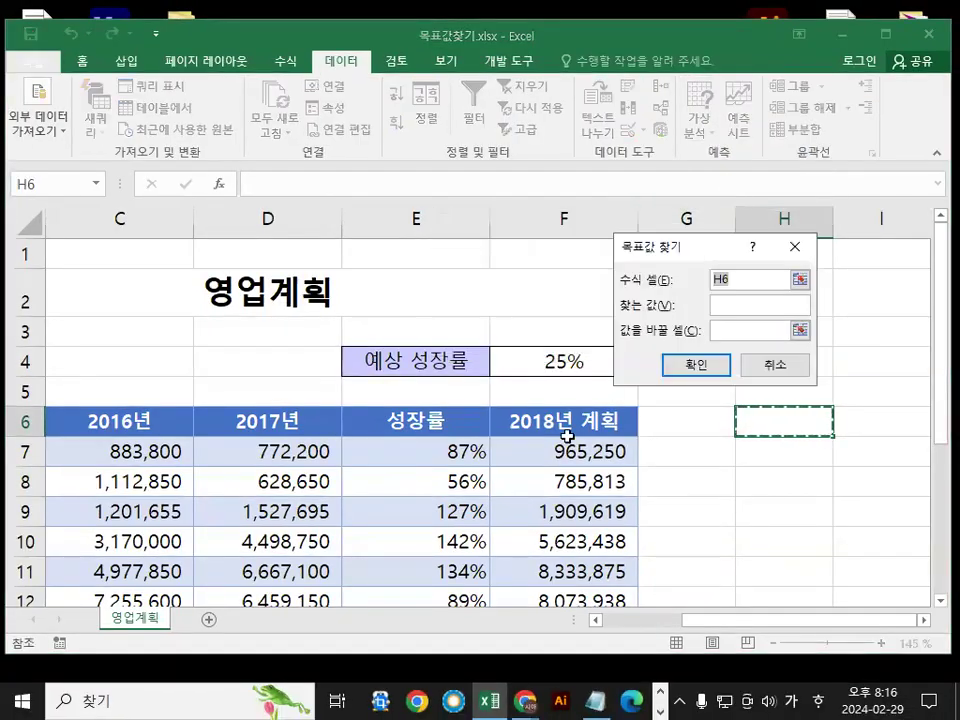
Set the Goal Seek 수식 셀 to the 2018년 계획 total $F$16 and the 찾는 값 to 35000000
scroll(560, 435, "down", 4)
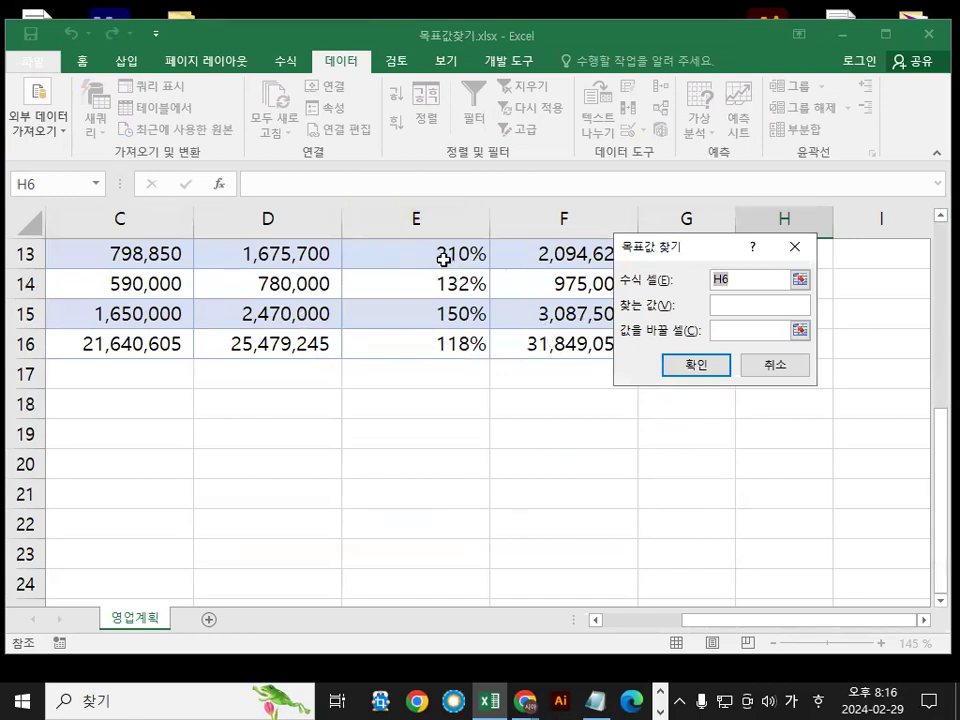
left_click(538, 344)
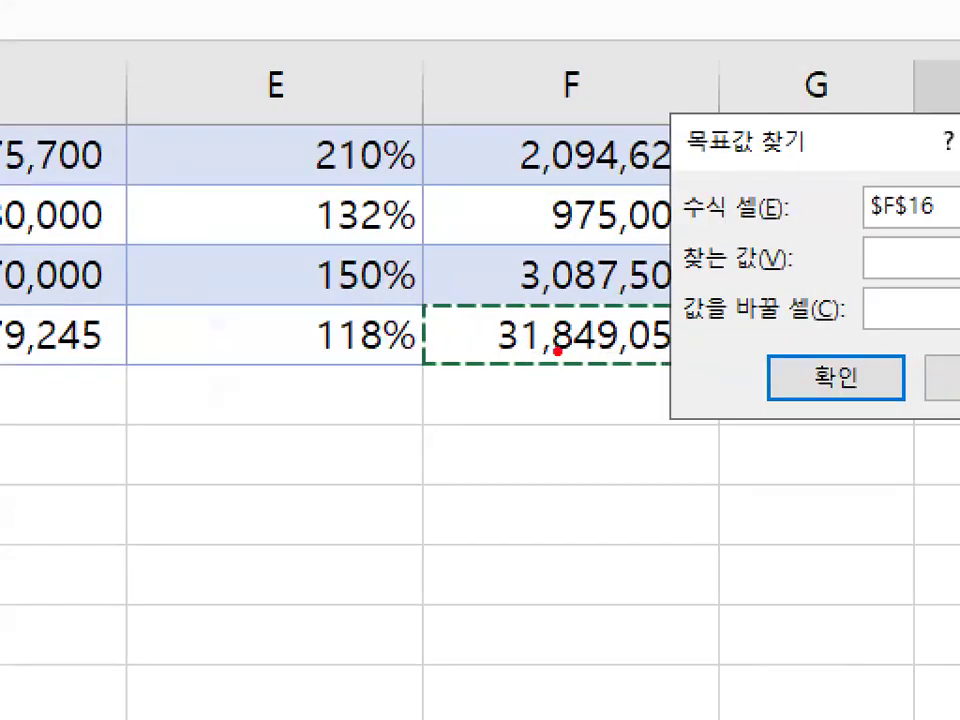
mouse_move(645, 340)
left_mouse_down()
mouse_move(486, 386)
mouse_move(610, 355)
left_mouse_up()
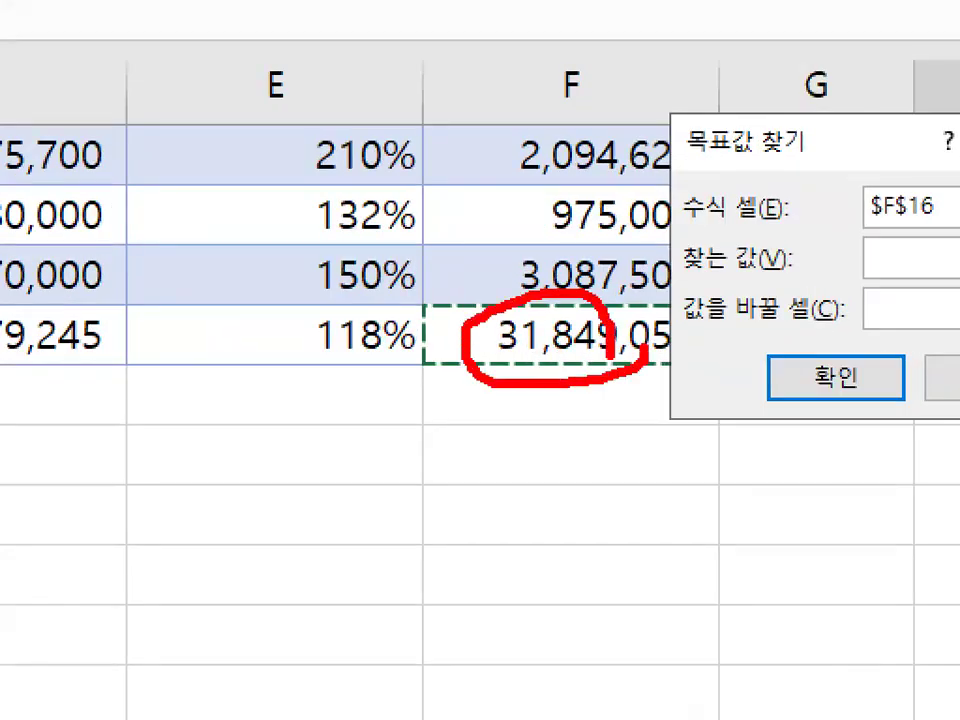
left_click_drag(528, 285, 680, 142)
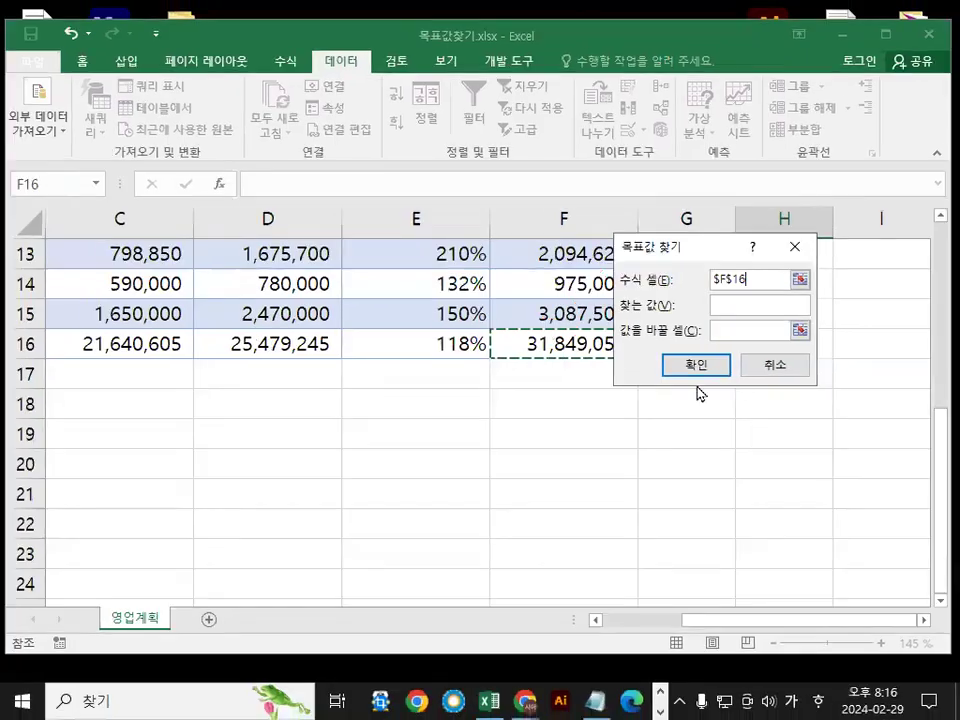
left_click(929, 267)
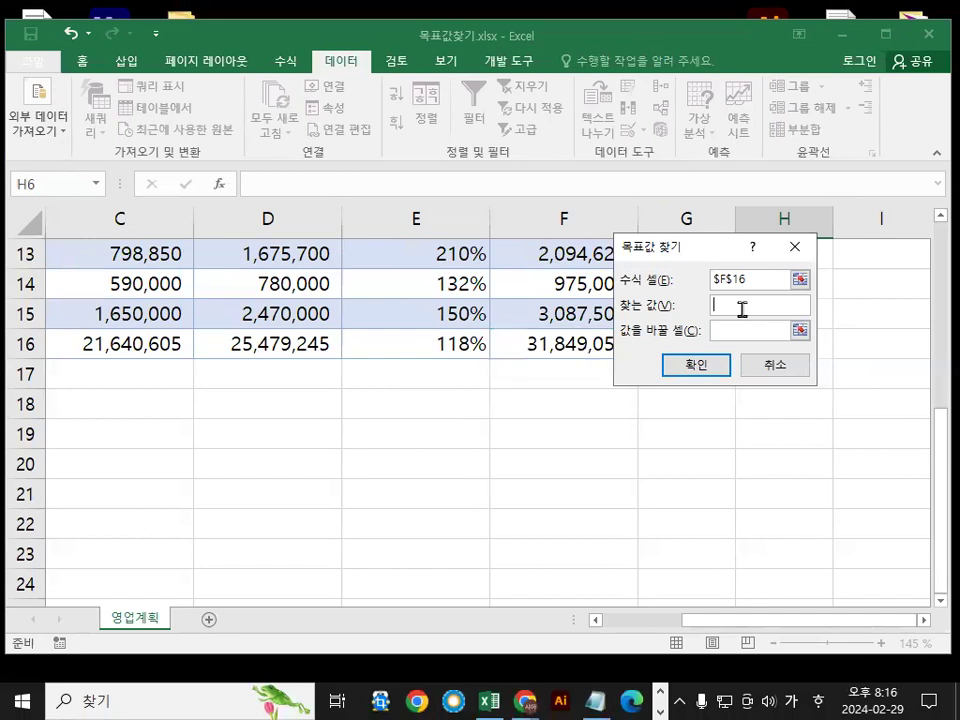
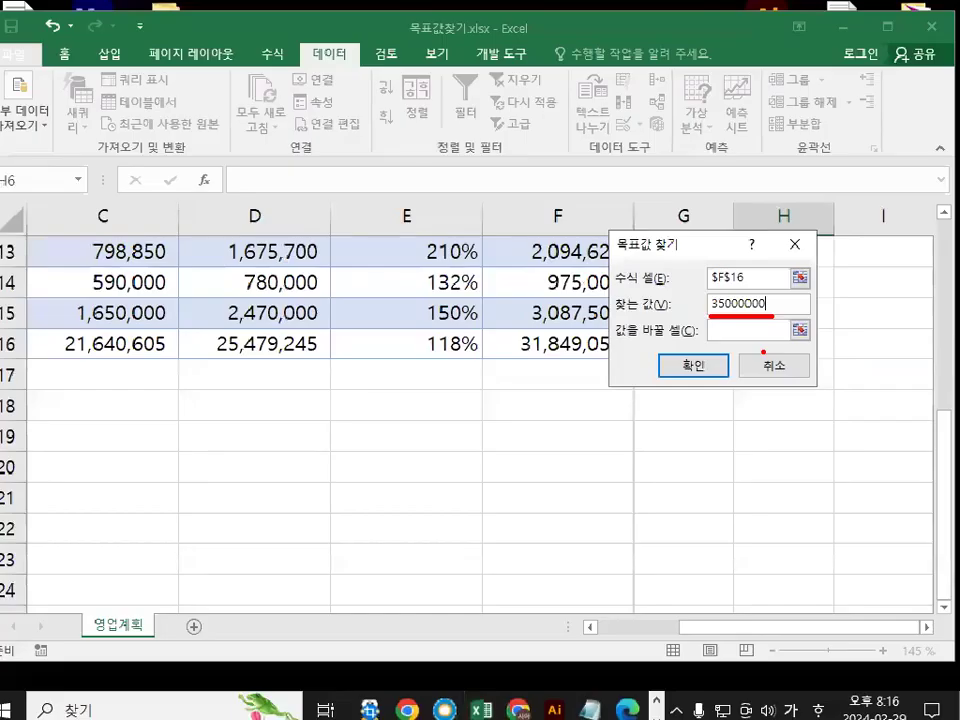
Set the Goal Seek 값을 바꿀 셀 to the 예상 성장률 value cell $F$4
left_click(706, 330)
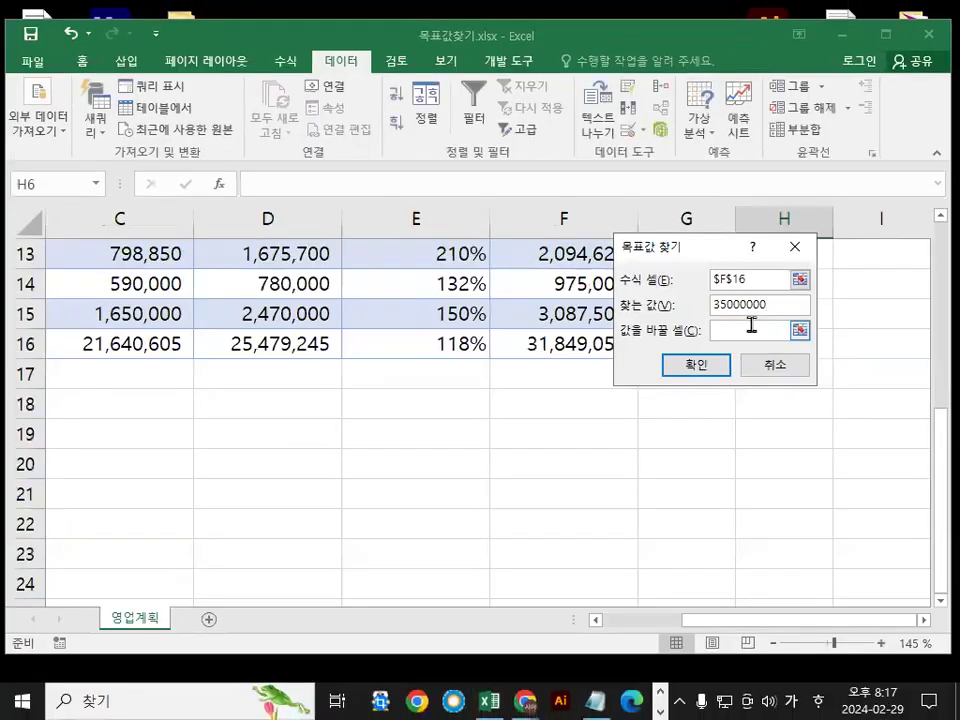
left_click_drag(720, 258, 783, 382)
scroll(576, 282, "up", 3)
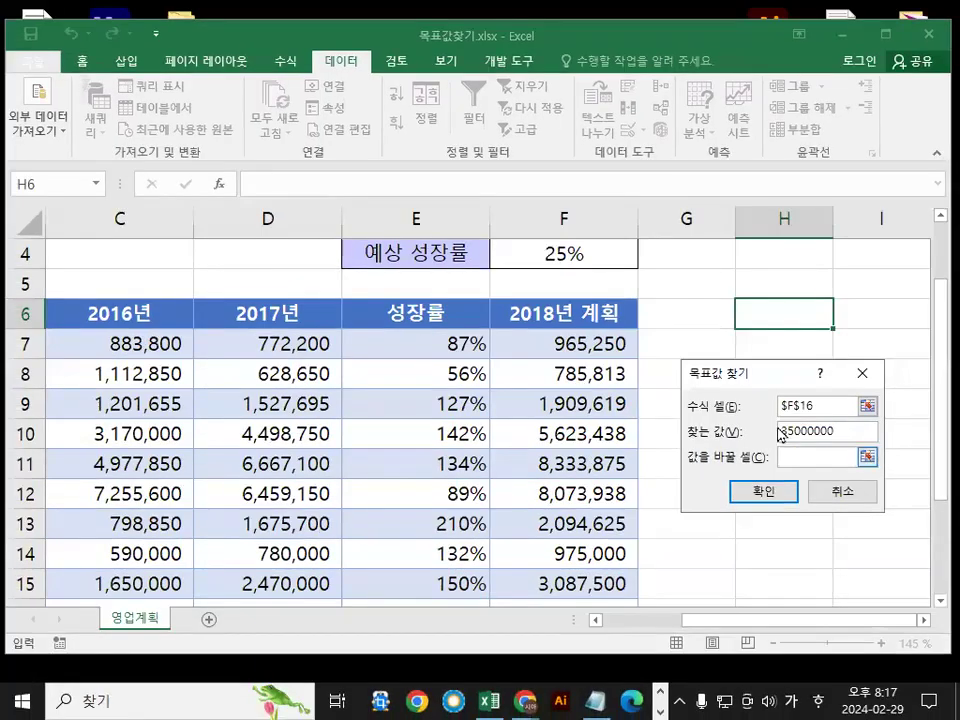
scroll(628, 399, "up", 1)
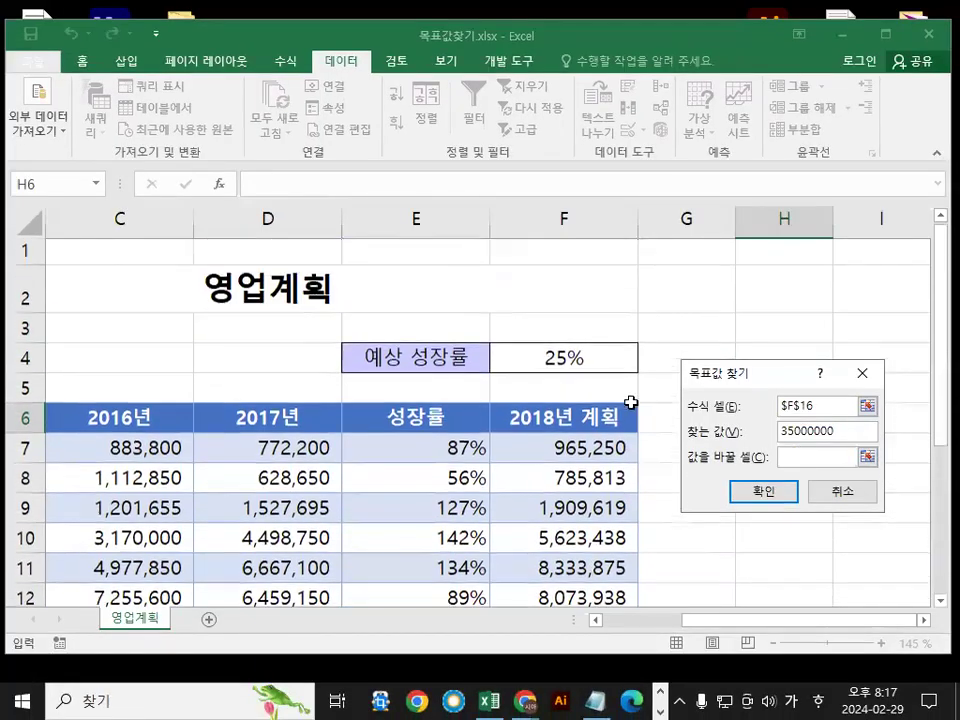
left_click(574, 363)
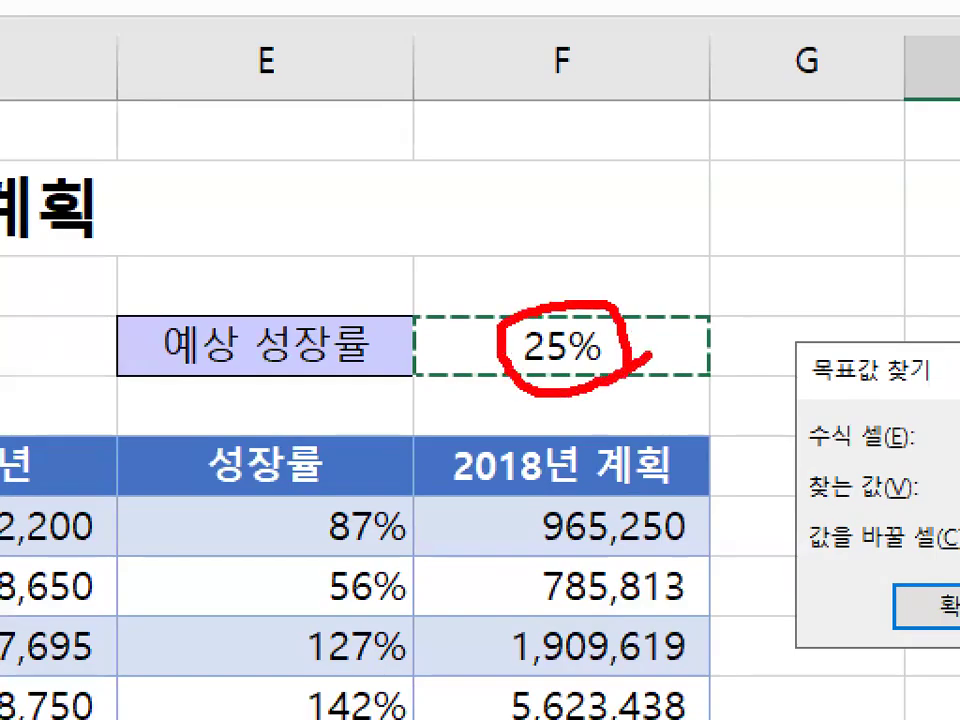
mouse_move(553, 283)
left_mouse_down()
mouse_move(558, 317)
mouse_move(643, 96)
left_mouse_up()
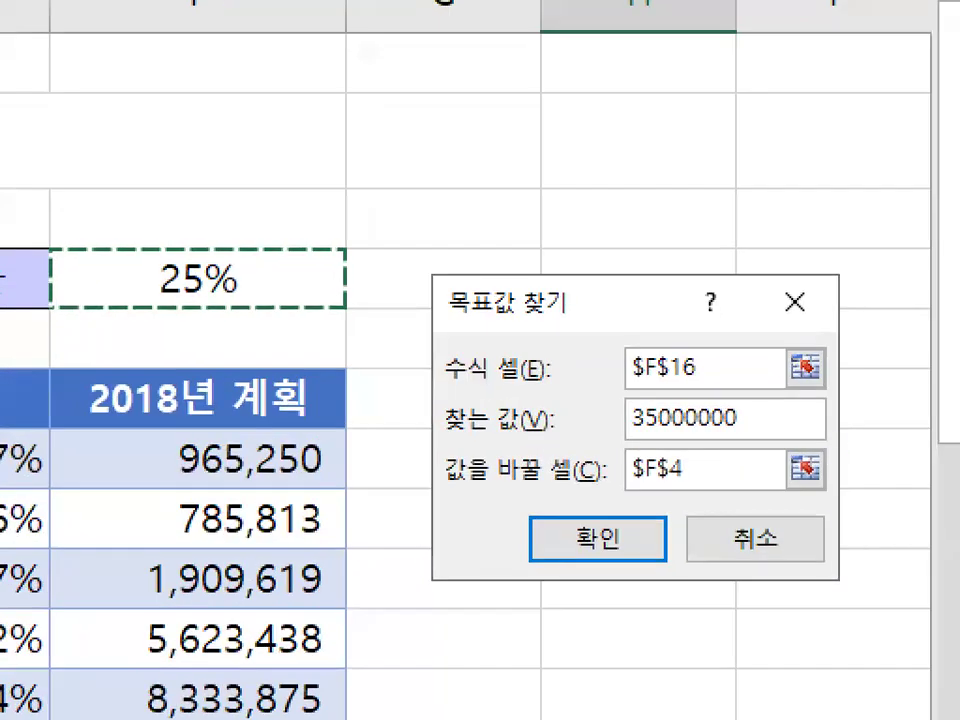
Check the three Goal Seek settings, run the goal seek and accept its solution
left_click_drag(619, 386, 712, 381)
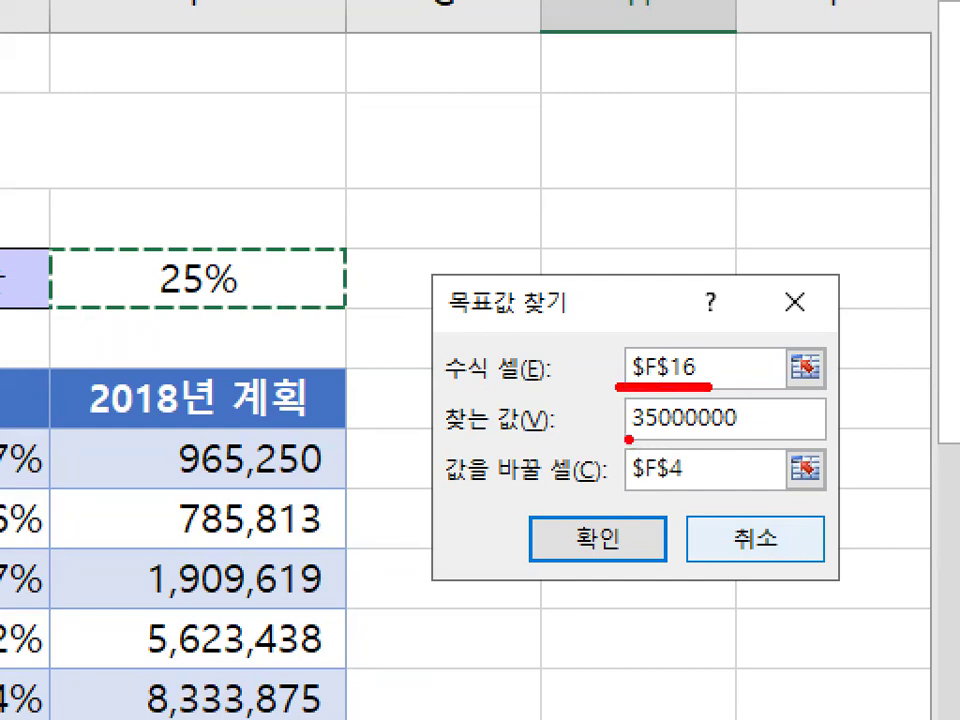
left_click_drag(628, 438, 734, 437)
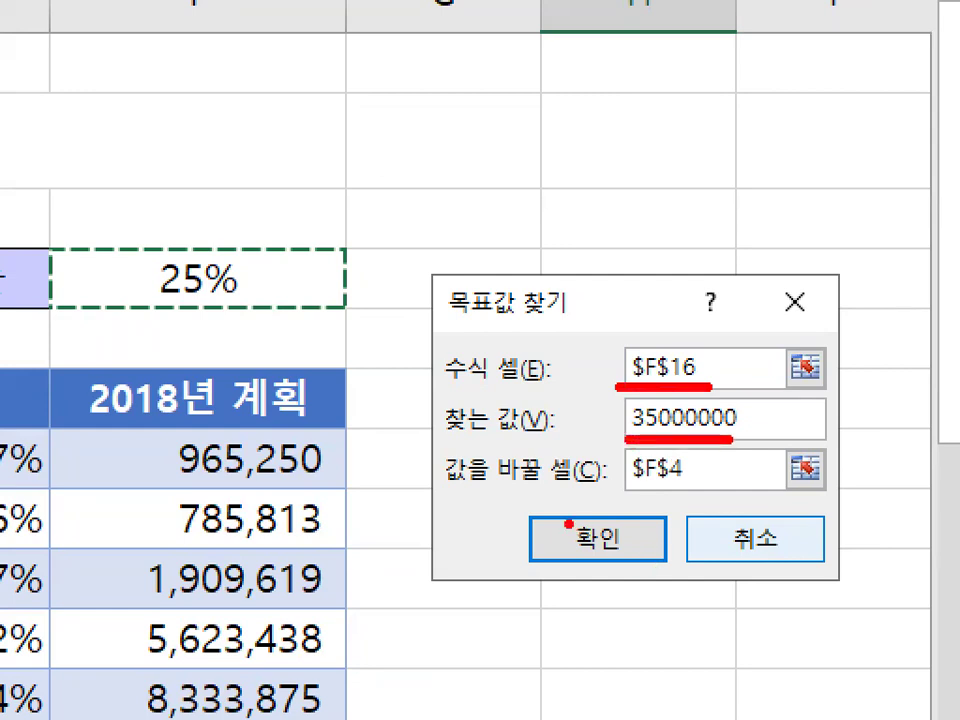
left_click_drag(621, 489, 733, 490)
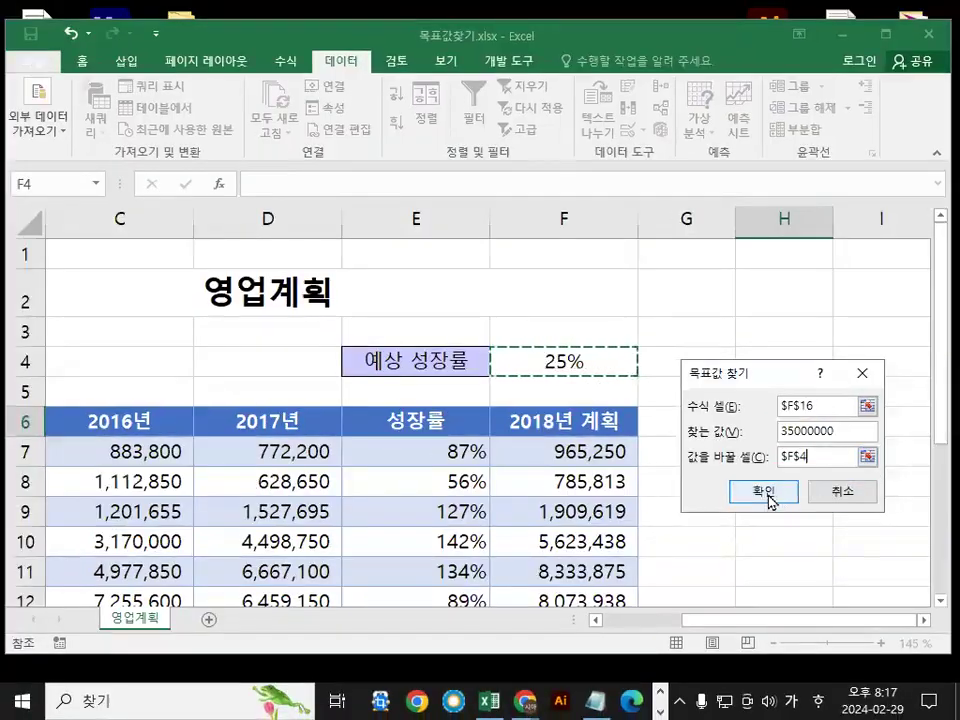
left_click(597, 539)
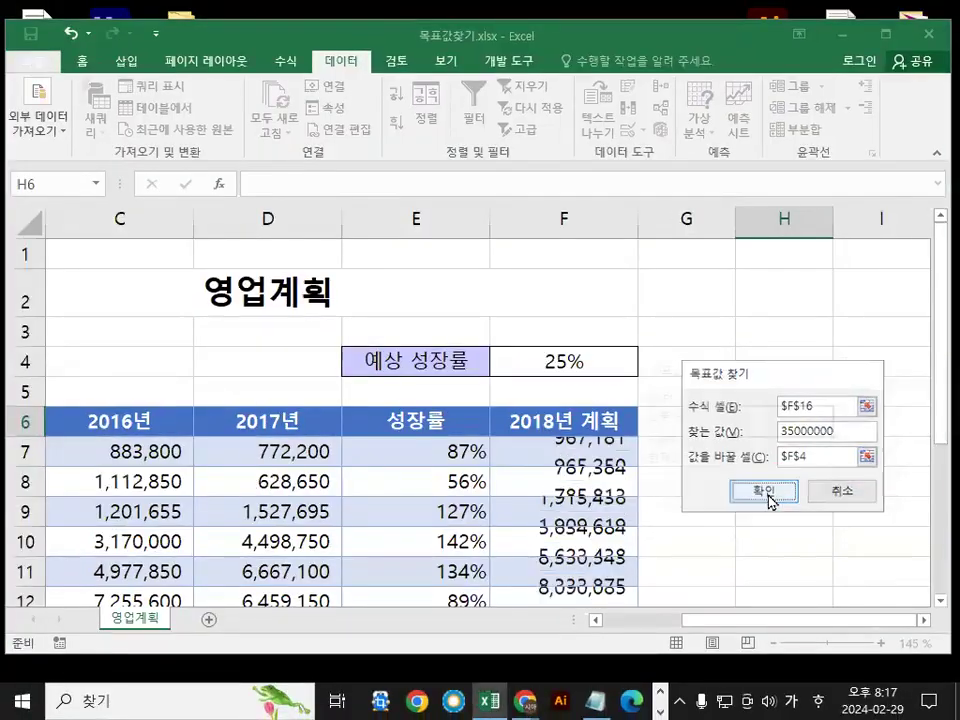
left_click(739, 494)
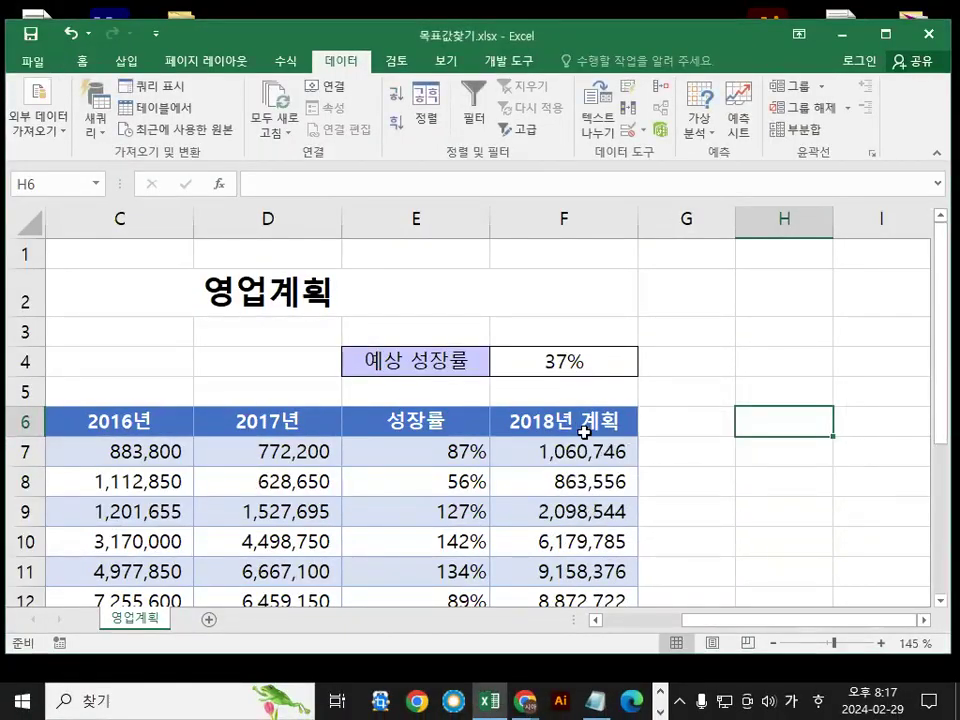
Inspect the goal seek result in the 예상 성장률 cell F4 and the 2018년 계획 total in F16
scroll(584, 432, "down", 3)
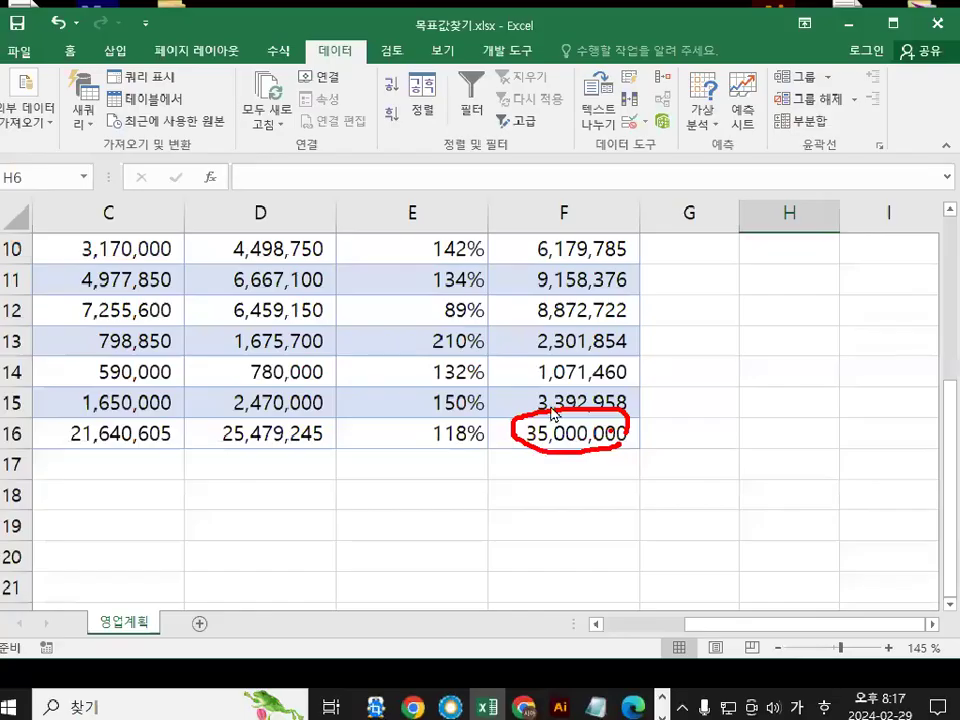
scroll(554, 308, "up", 2)
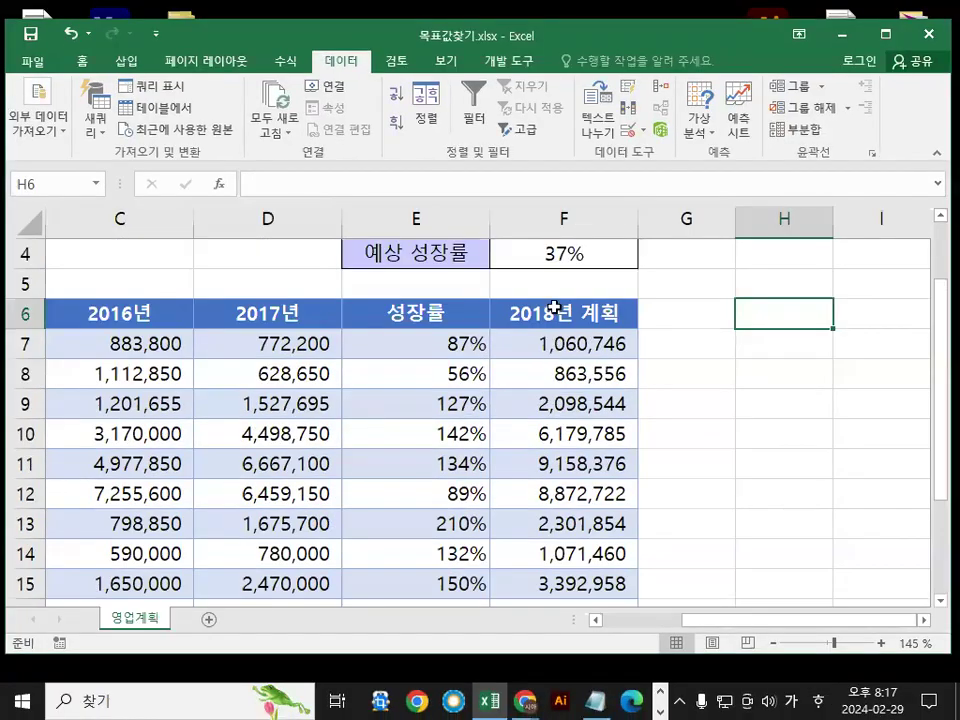
left_click(555, 253)
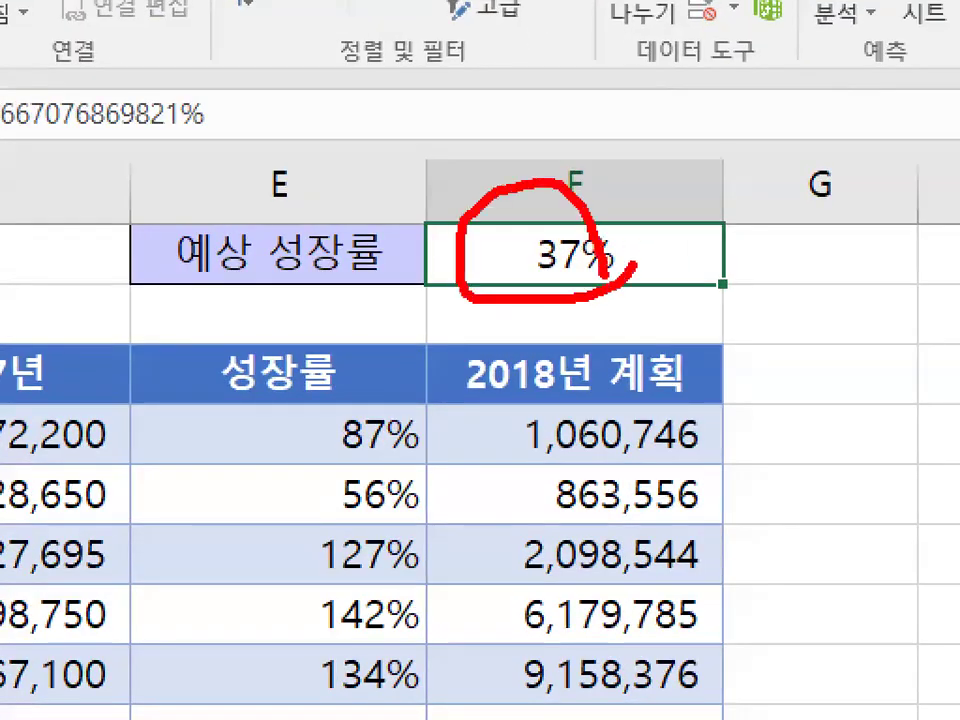
scroll(604, 412, "down", 3)
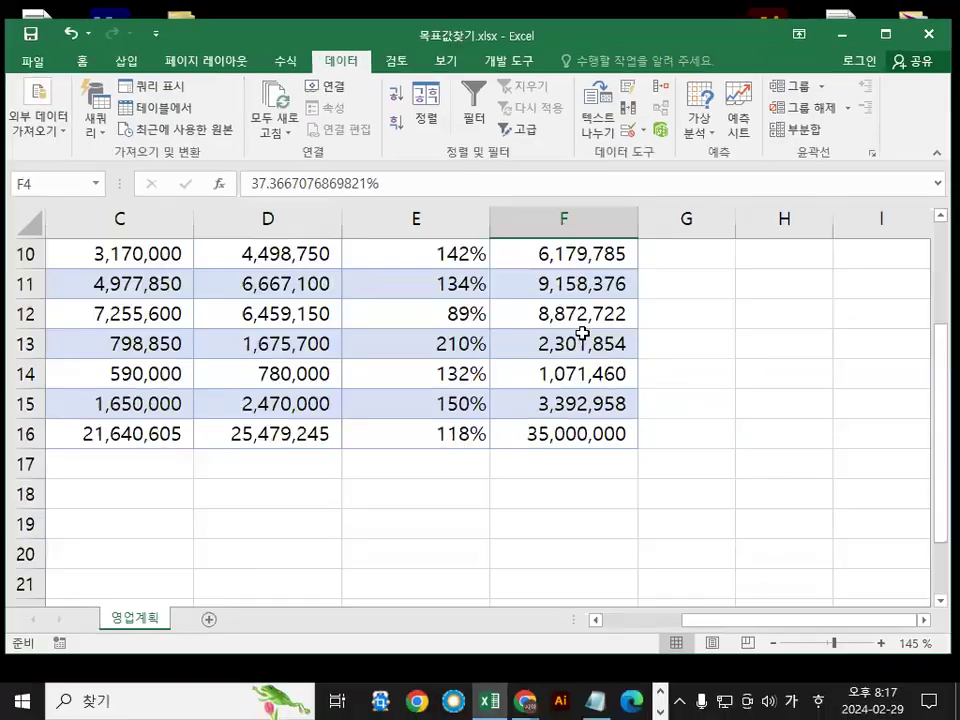
left_click(622, 436)
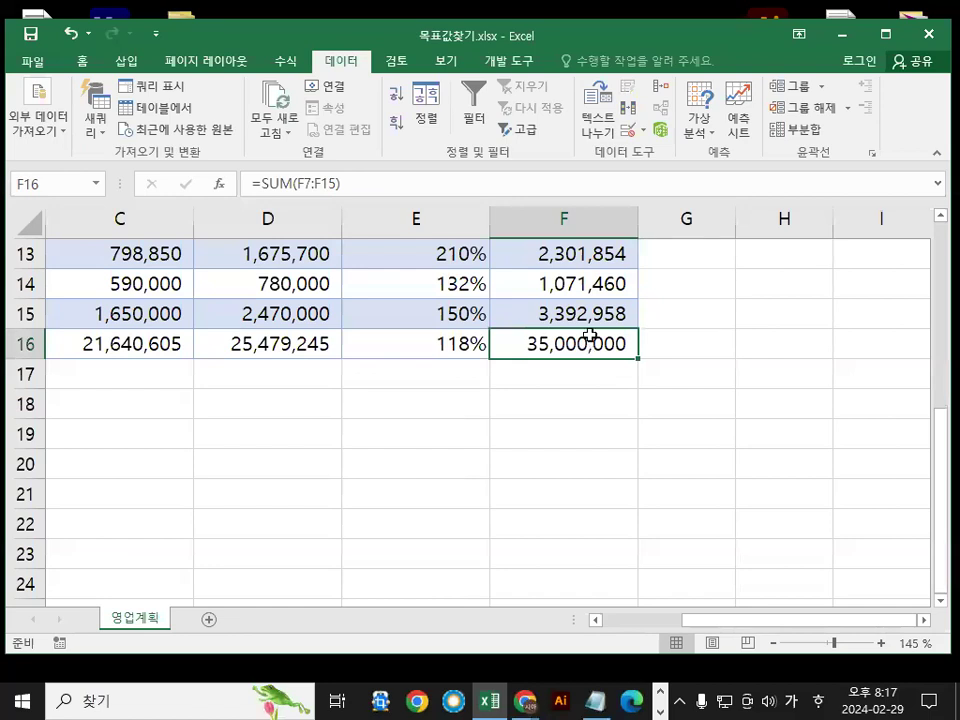
Switch to the Notepad notes and review the Goal Seek entries for 수식셀 (F16) and 찾는값 (35000000)
left_click(410, 392)
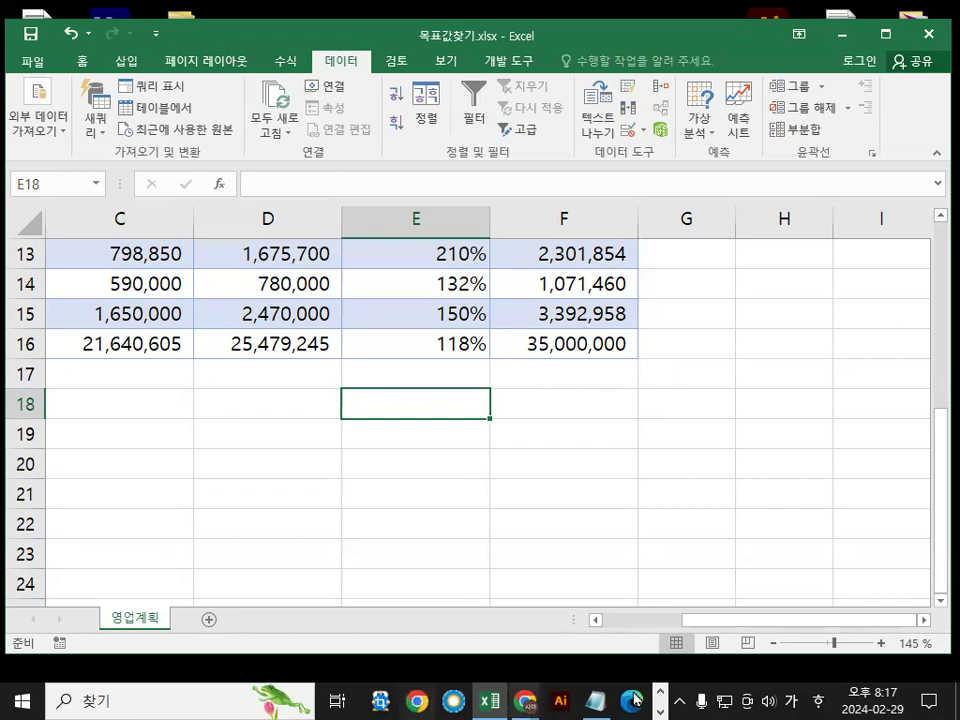
left_click(597, 702)
scroll(532, 479, "down", 1)
scroll(532, 479, "down", 2)
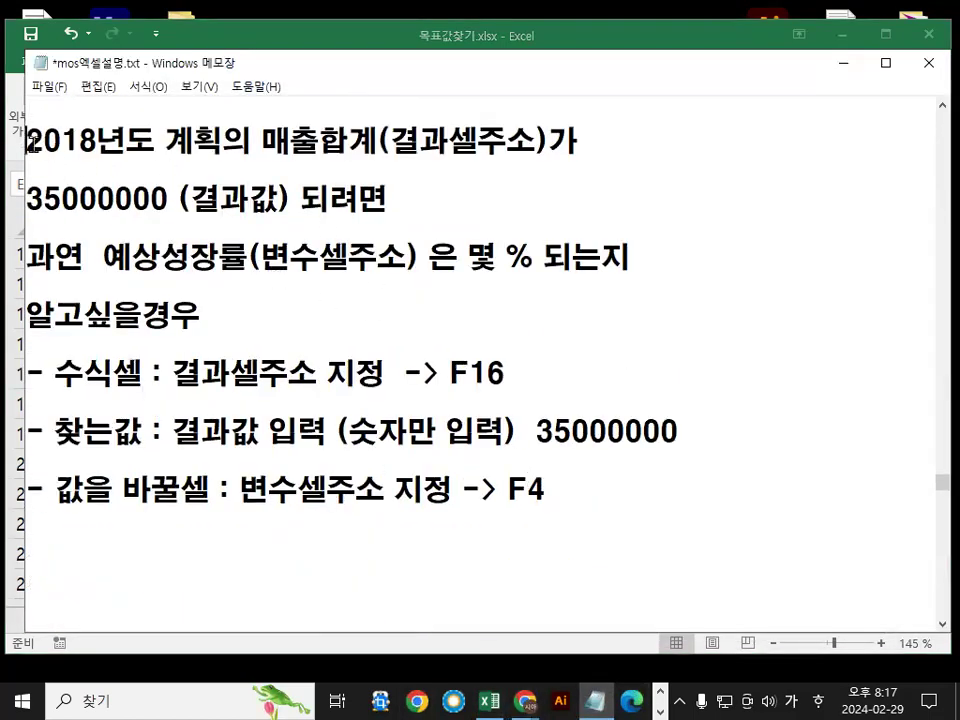
left_click_drag(27, 141, 123, 137)
left_click_drag(262, 141, 528, 141)
left_click_drag(447, 373, 506, 375)
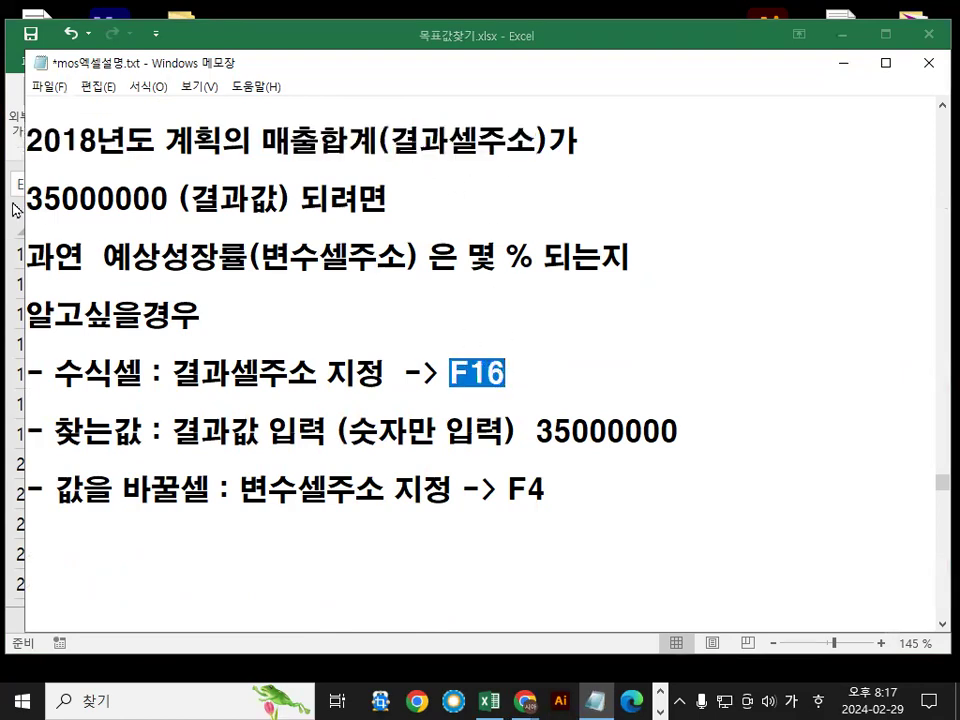
left_click_drag(27, 198, 177, 200)
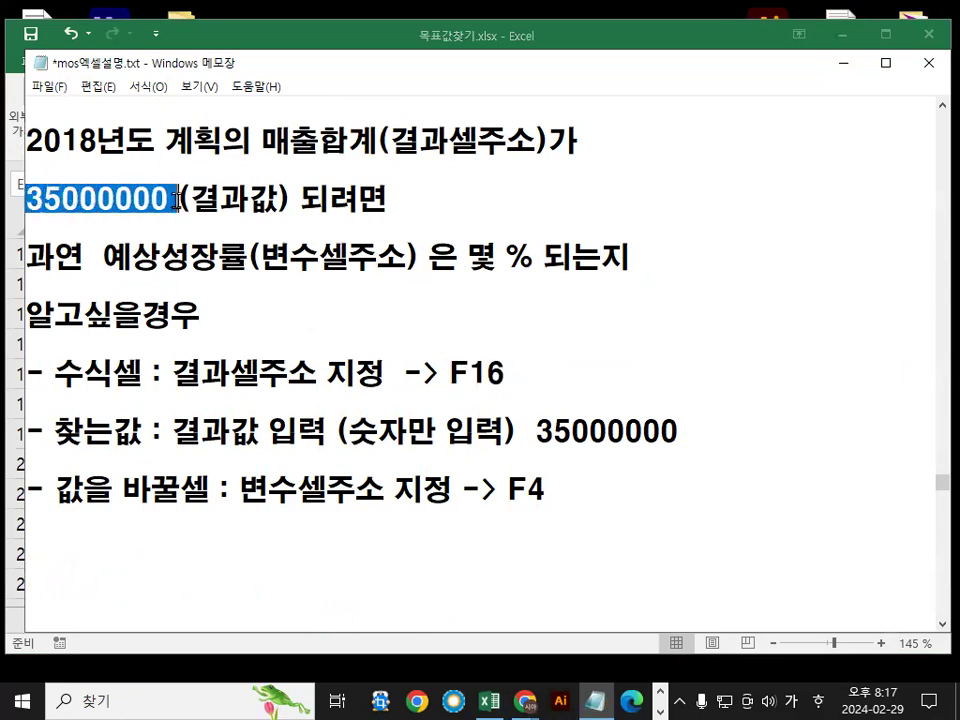
left_click_drag(536, 431, 679, 432)
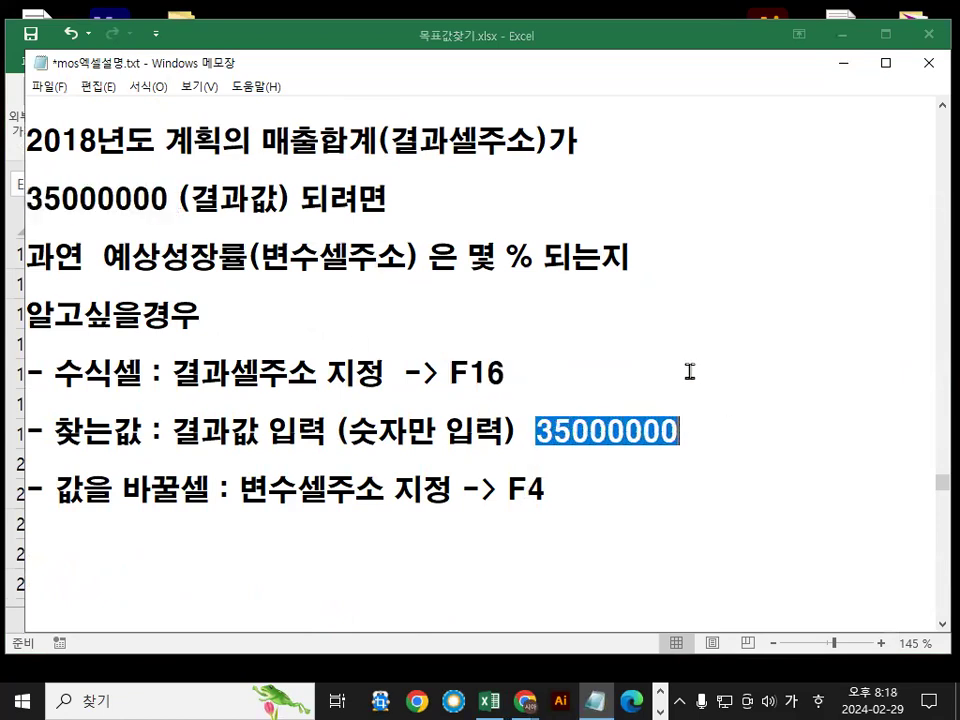
Review the notes on the 예상성장률 question and the 값을 바꿀셀 entry, F4
left_click_drag(103, 257, 247, 258)
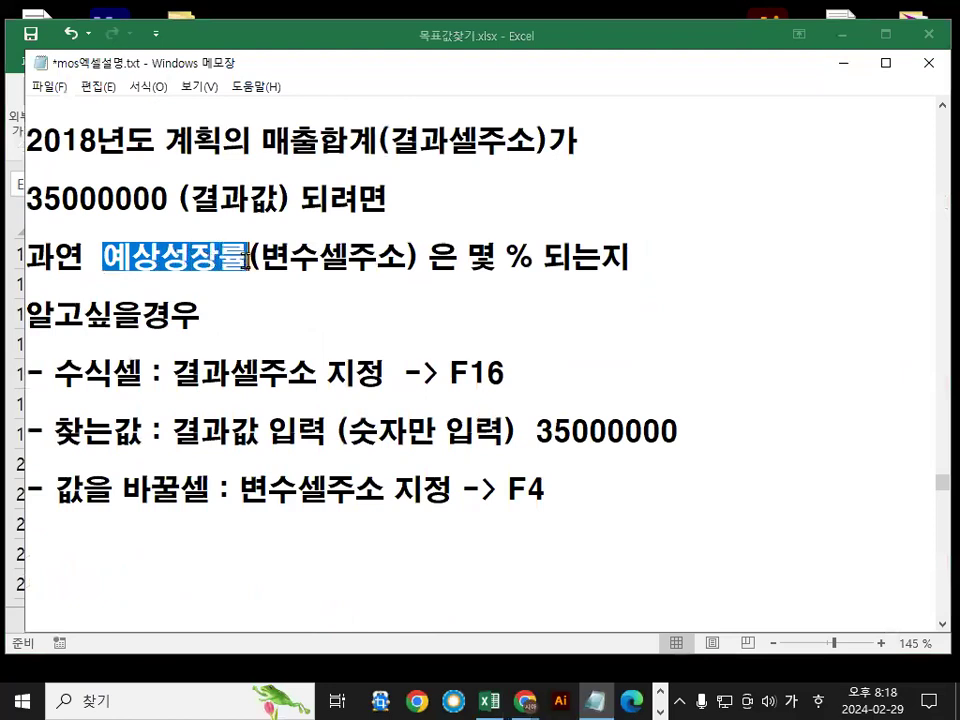
left_click_drag(468, 258, 619, 258)
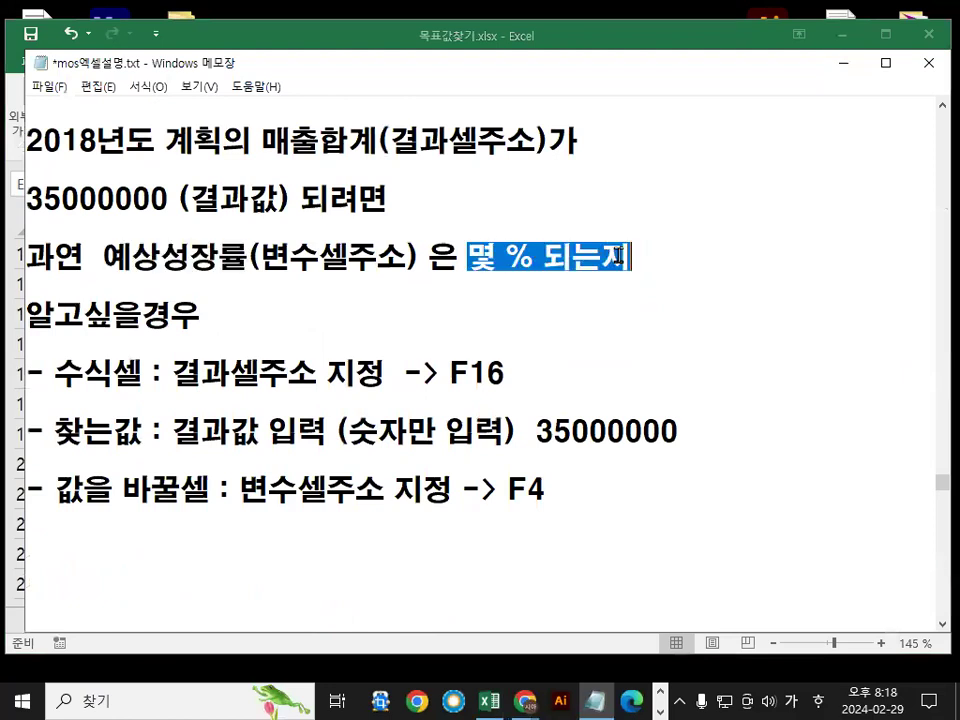
left_click_drag(131, 258, 247, 258)
left_click_drag(509, 490, 562, 489)
left_click(478, 371)
key("Down")
left_click(600, 491)
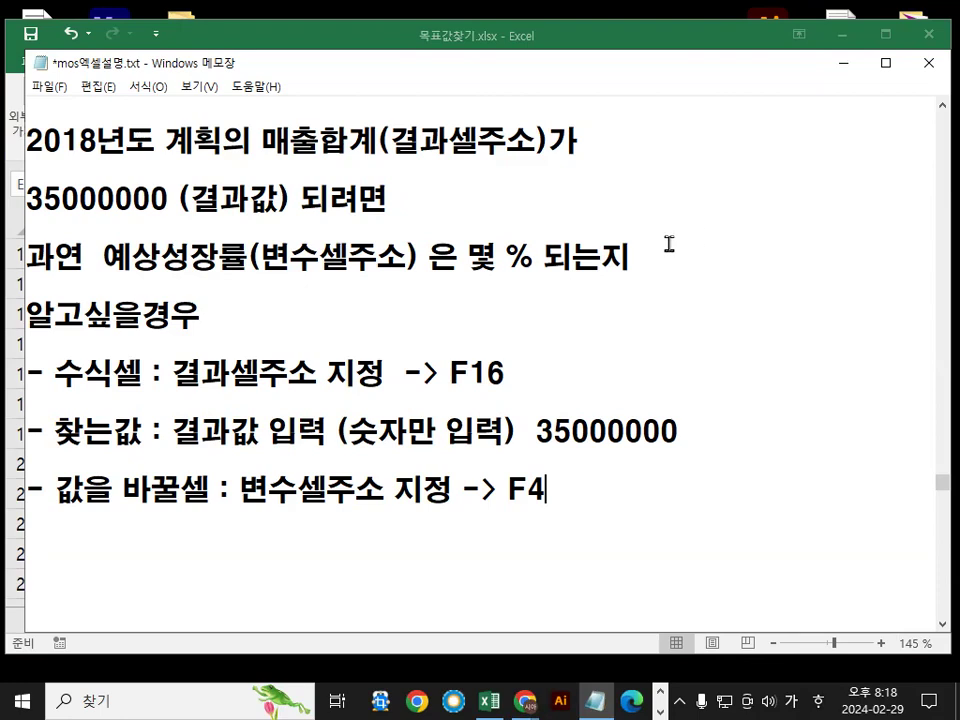
Return to Excel and close the 목표값찾기.xlsx workbook without saving its changes
left_click(849, 68)
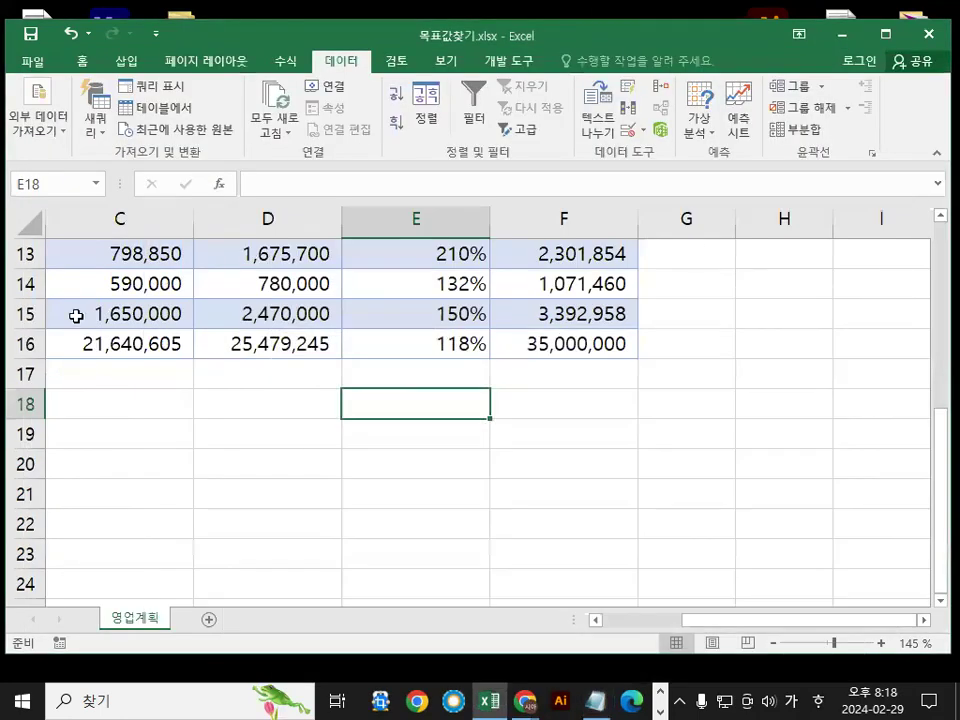
left_click(29, 60)
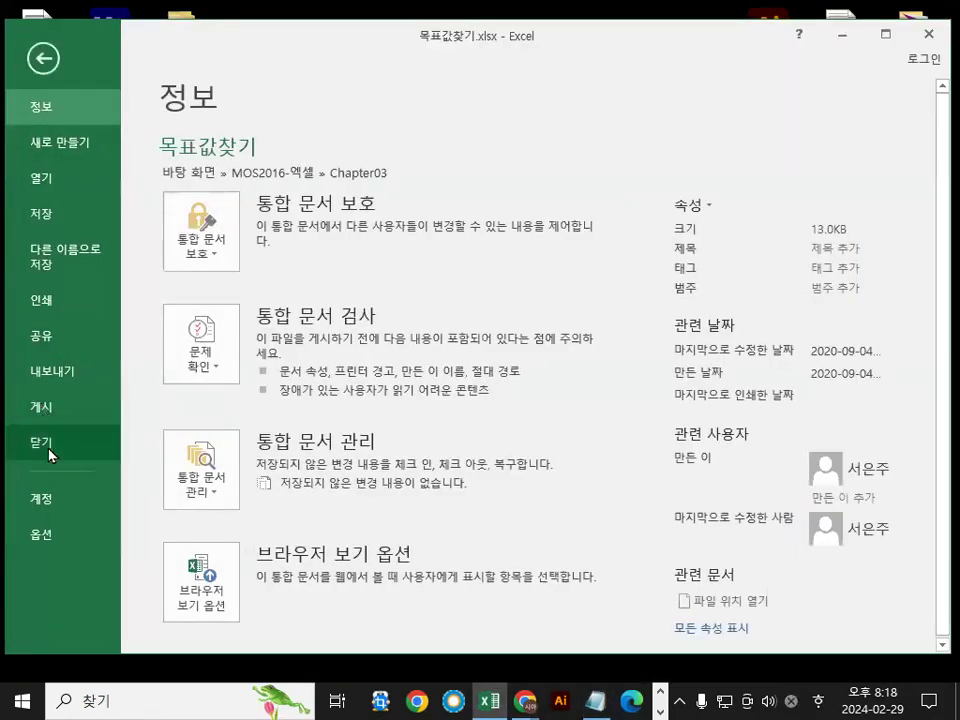
left_click(41, 442)
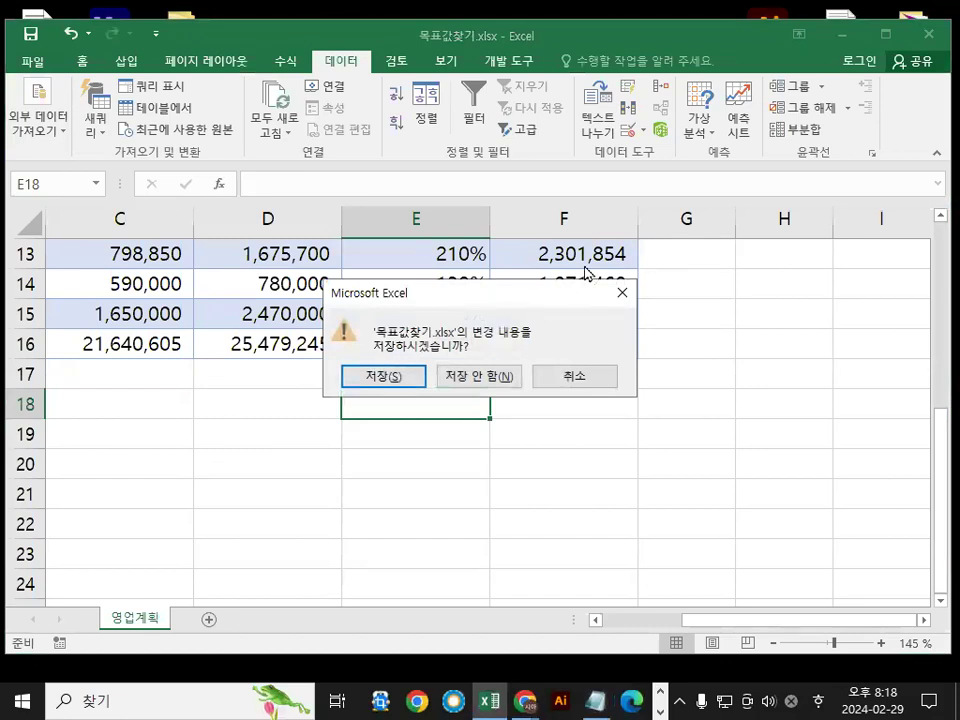
left_click(511, 377)
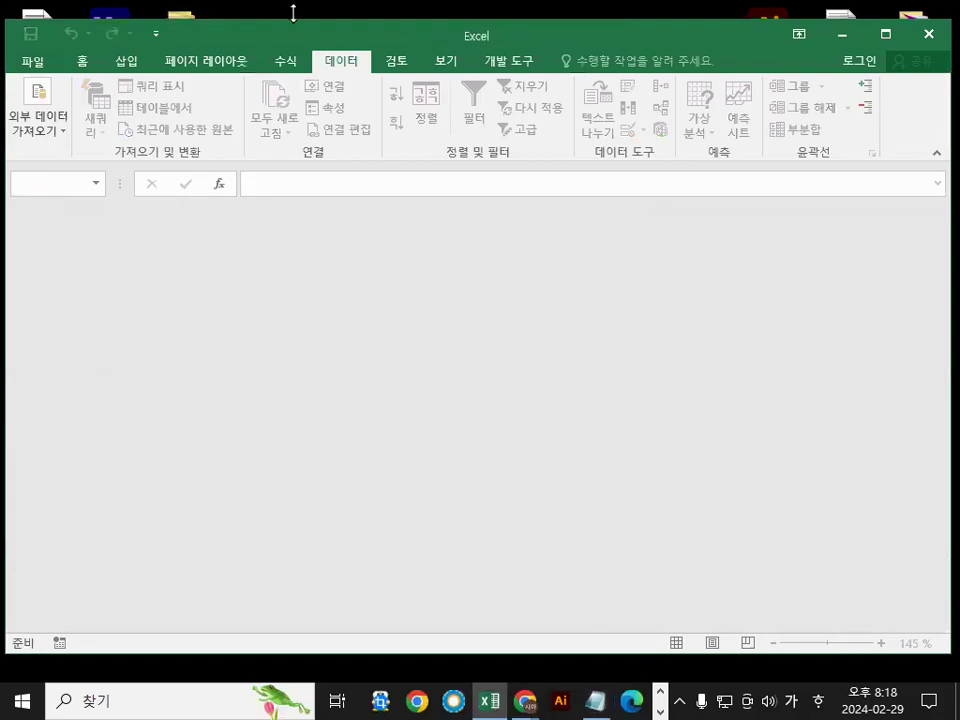
Open the 데이터통합.xlsx workbook from the Chapter03 folder
left_click(30, 63)
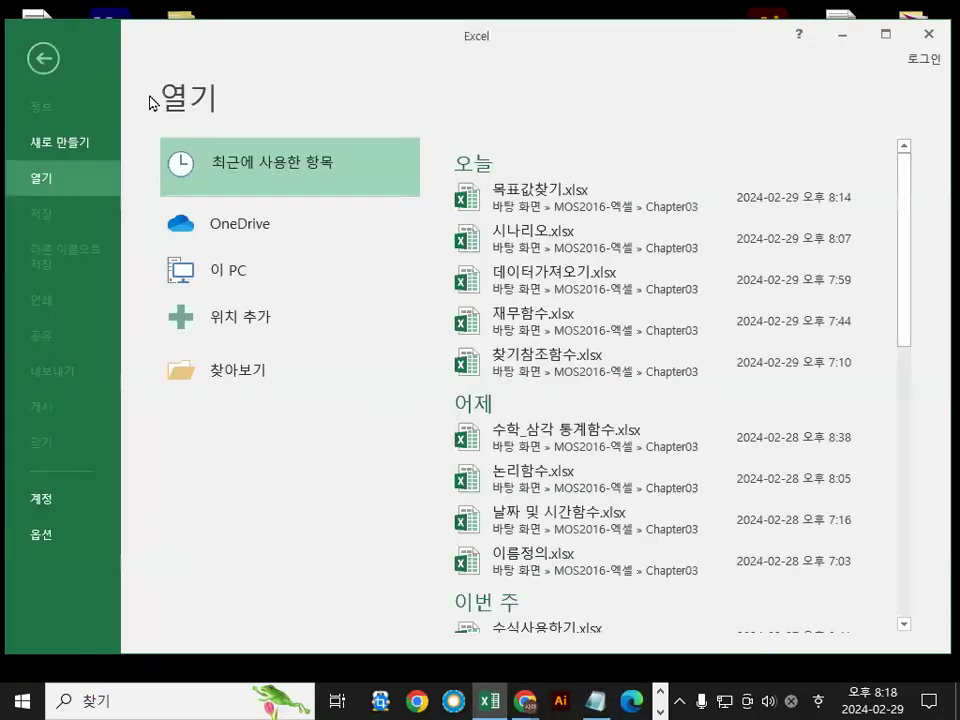
left_click(237, 380)
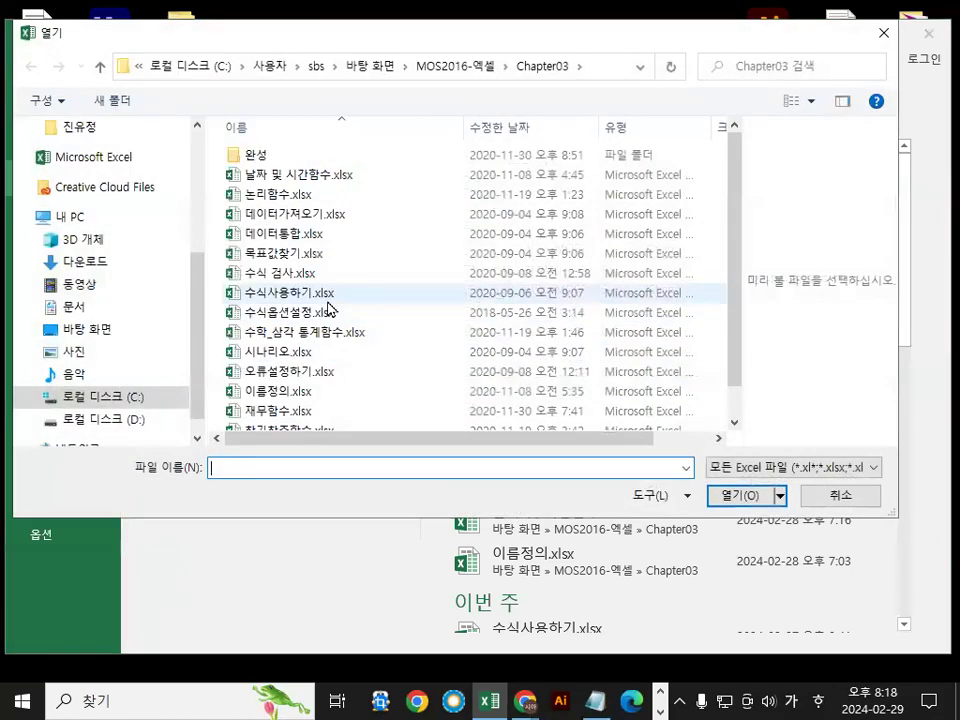
double_click(279, 241)
left_click(236, 324)
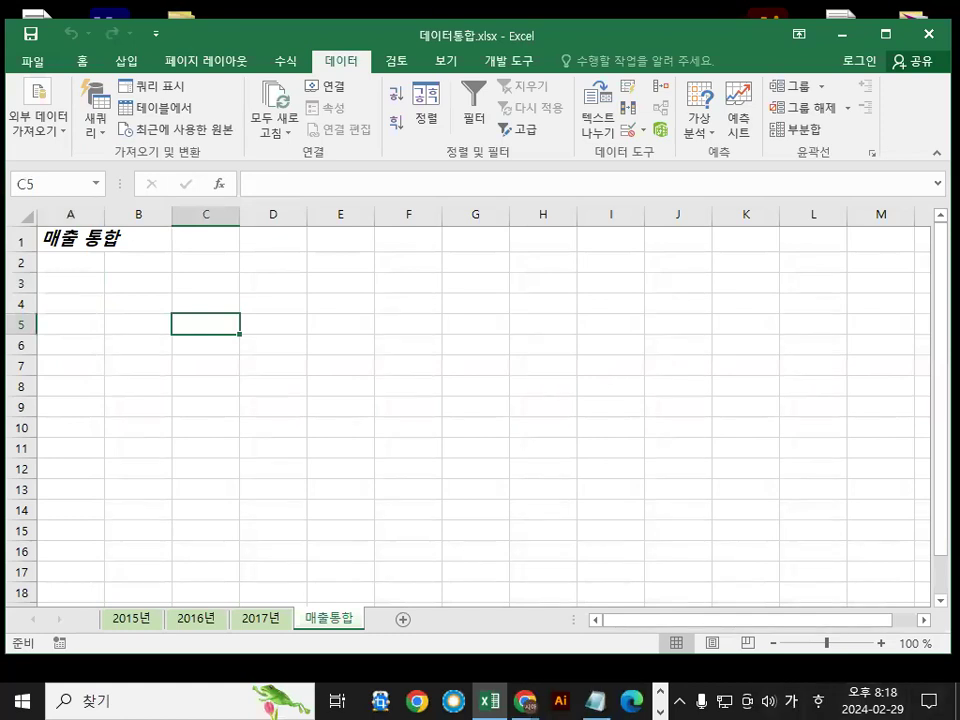
Switch to the Notepad notes and read the 통합기능 definition and the instruction about working in a new worksheet
key("alt+Tab")
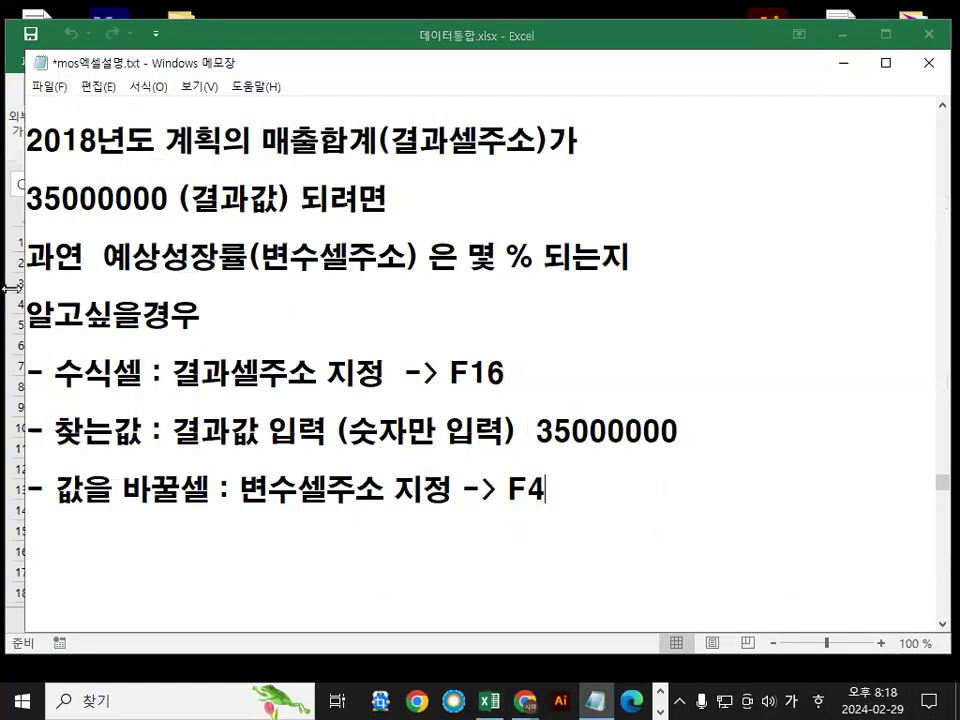
scroll(297, 422, "down", 4)
left_click_drag(181, 259, 398, 259)
left_click_drag(497, 259, 738, 247)
left_click_drag(181, 259, 789, 260)
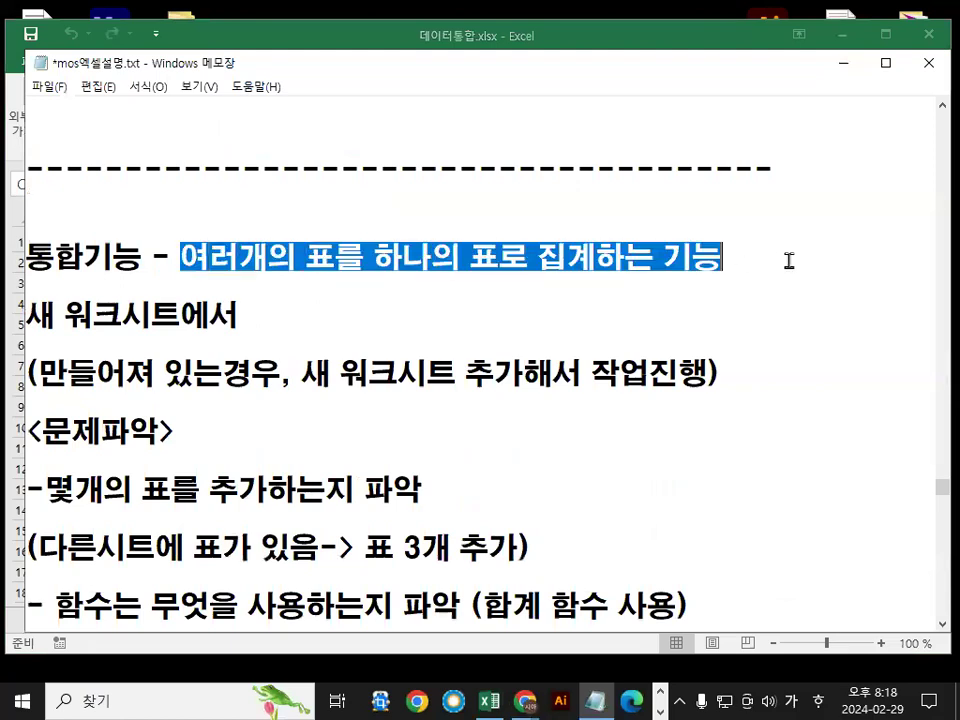
left_click(664, 257)
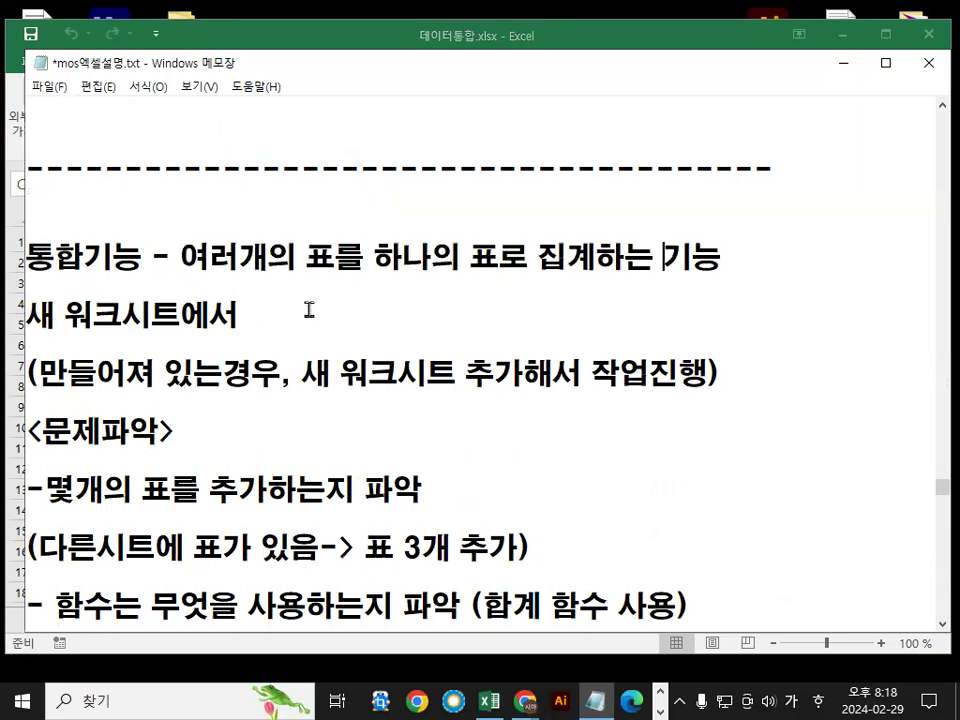
scroll(143, 268, "down", 1)
left_click_drag(26, 228, 234, 226)
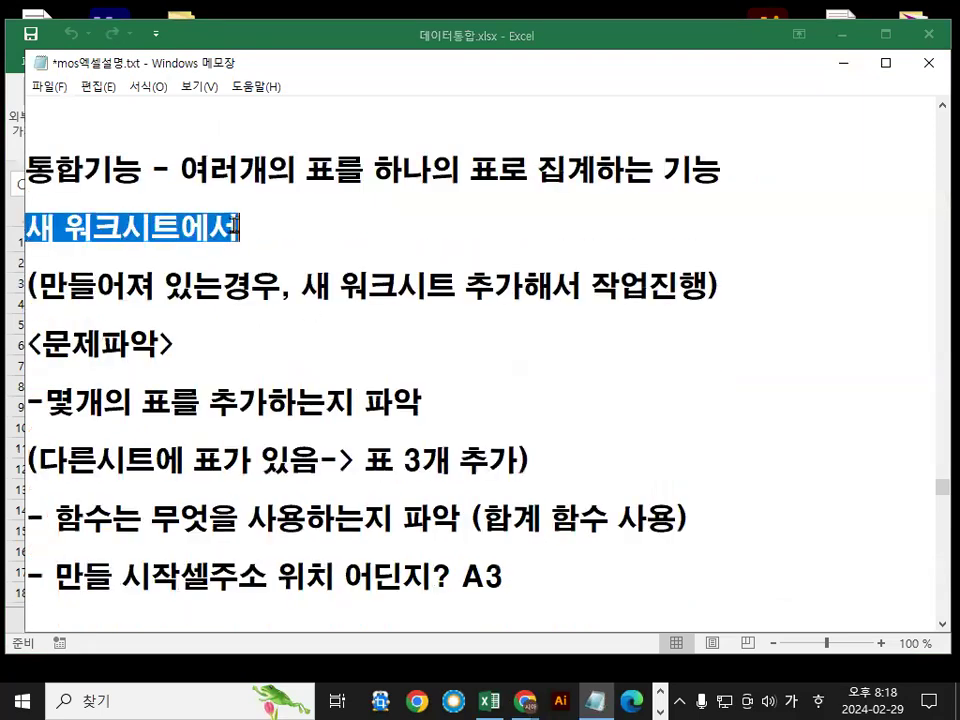
left_click_drag(38, 286, 613, 294)
left_click(606, 289)
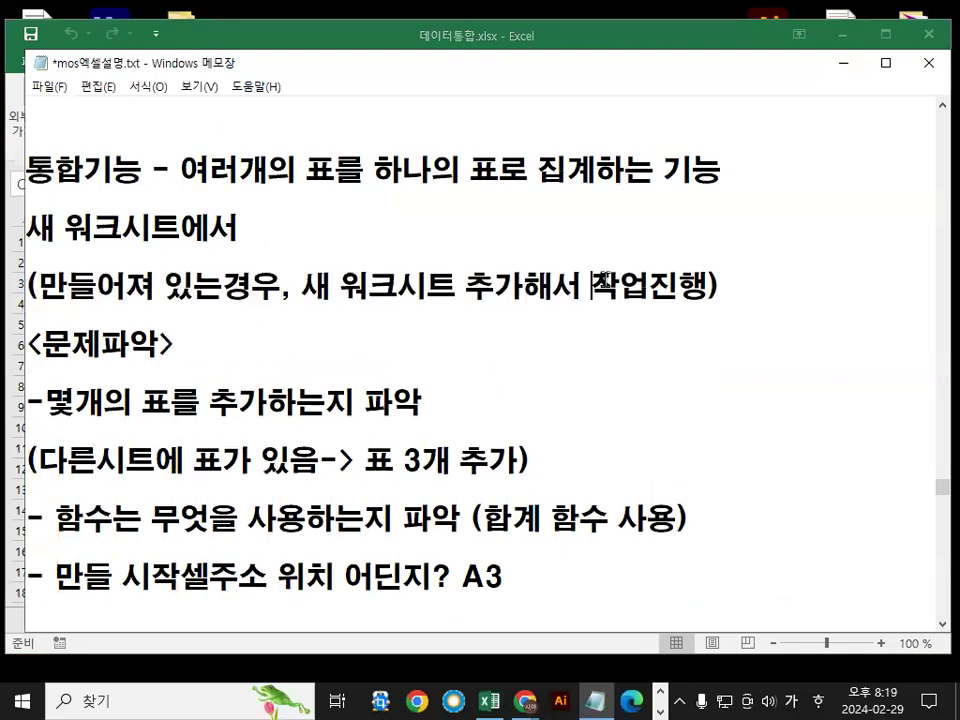
Review the 문제파악 notes on the number of tables to add, the function to use and the starting cell A3
left_click_drag(20, 313, 72, 311)
left_click_drag(45, 430, 300, 427)
mouse_move(172, 384)
left_mouse_down()
mouse_move(168, 402)
mouse_move(176, 392)
mouse_move(244, 414)
left_mouse_up()
mouse_move(50, 536)
left_mouse_down()
mouse_move(256, 538)
mouse_move(252, 500)
mouse_move(315, 523)
left_mouse_up()
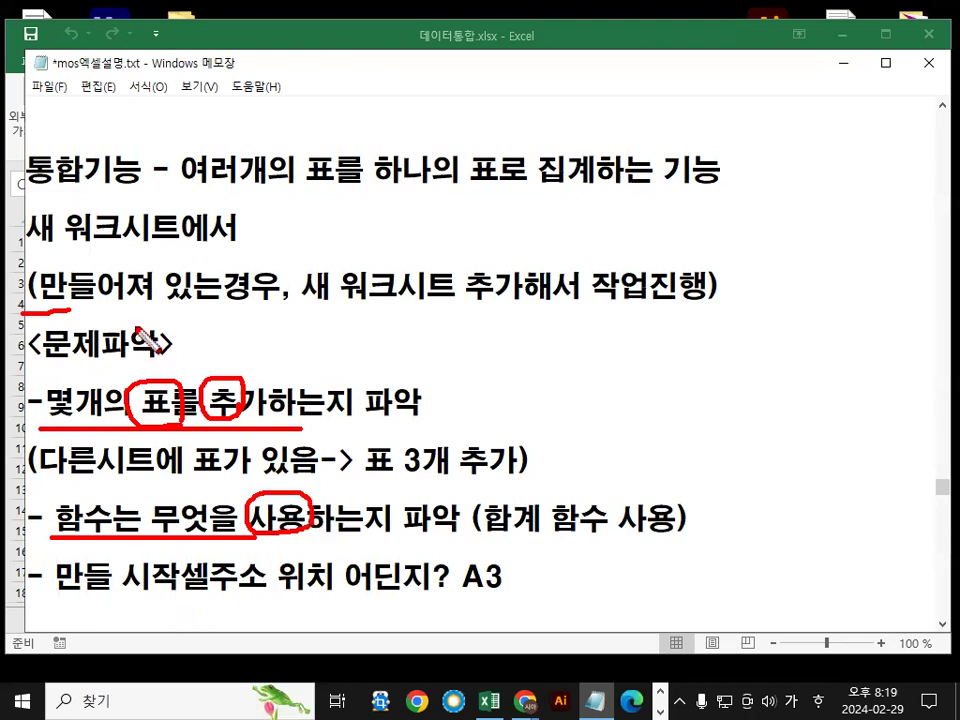
left_click_drag(60, 604, 426, 604)
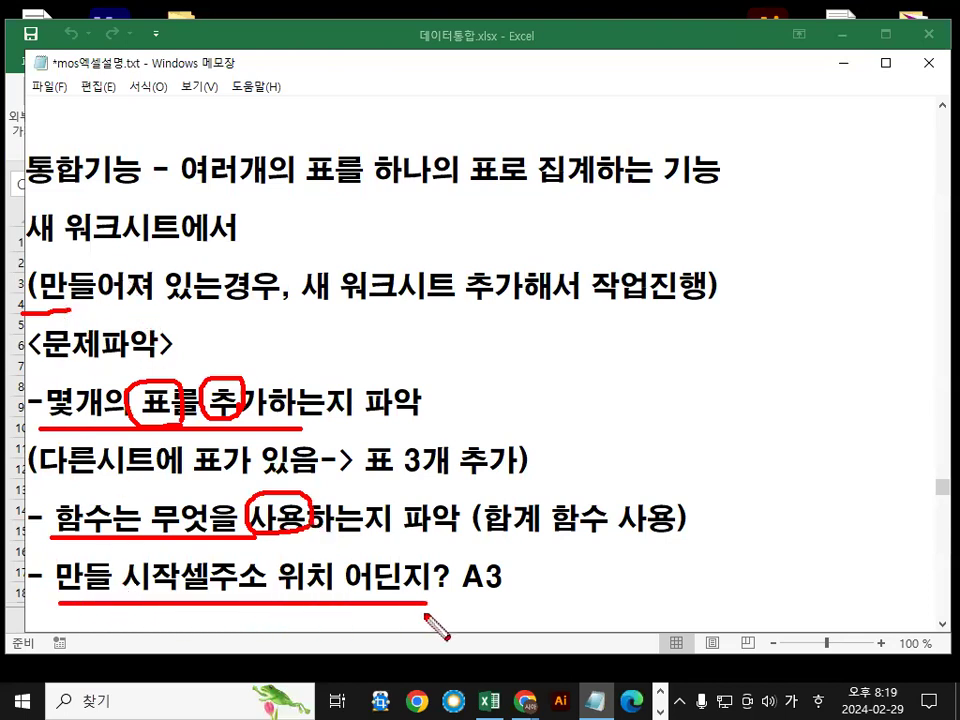
mouse_move(530, 603)
left_mouse_down()
mouse_move(522, 545)
mouse_move(530, 606)
left_mouse_up()
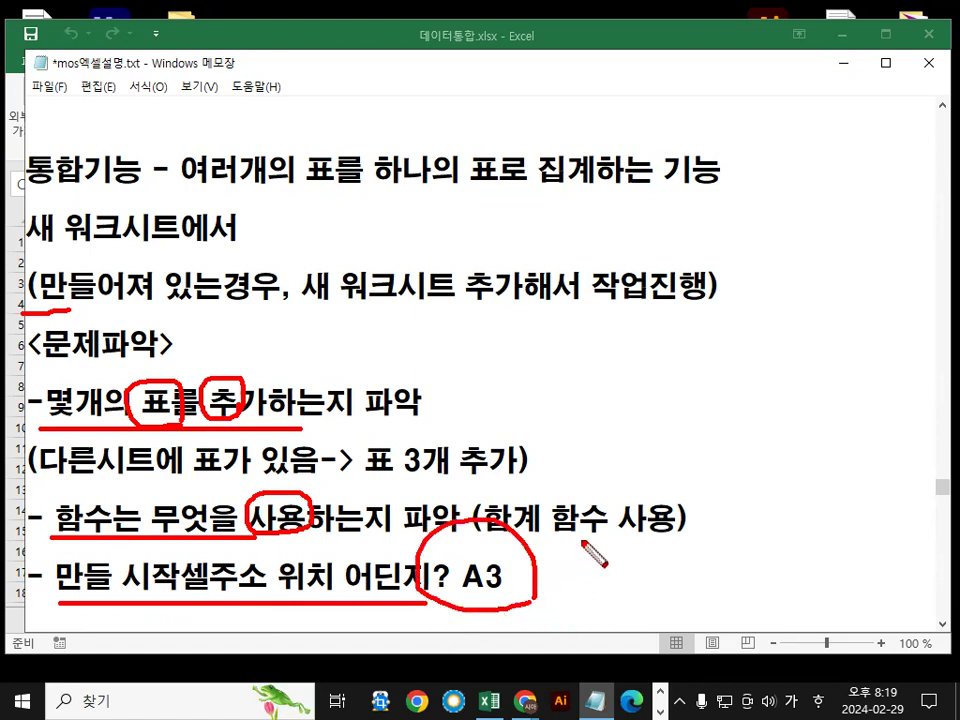
key("Escape")
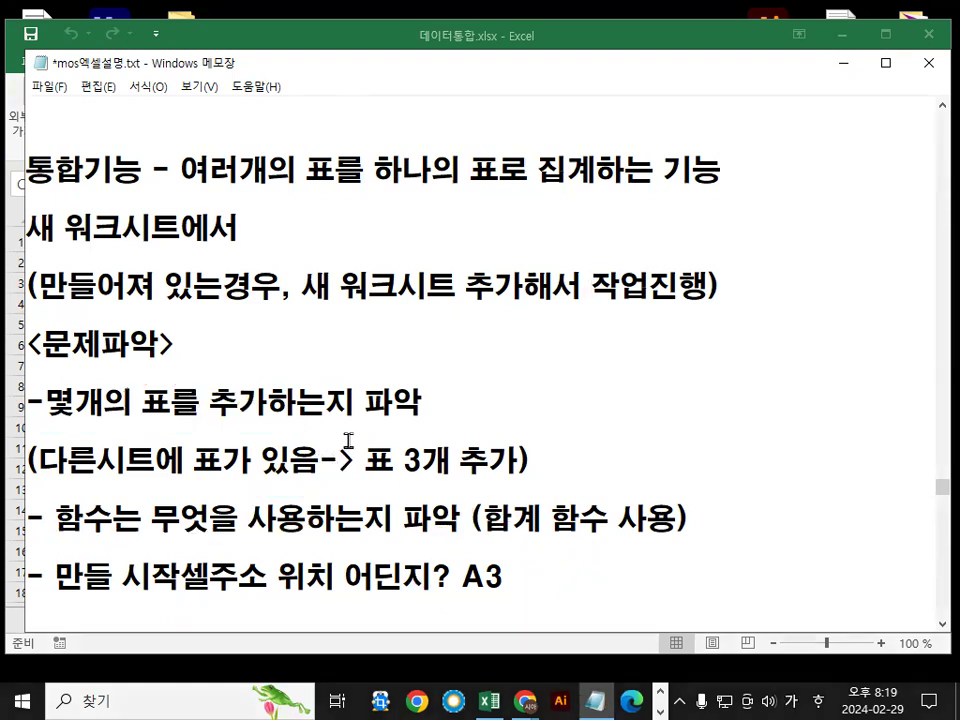
Switch back to the Excel workbook and look through the 2015년, 2016년 and 2017년 sales tables
left_click(570, 38)
left_click_drag(140, 565, 427, 572)
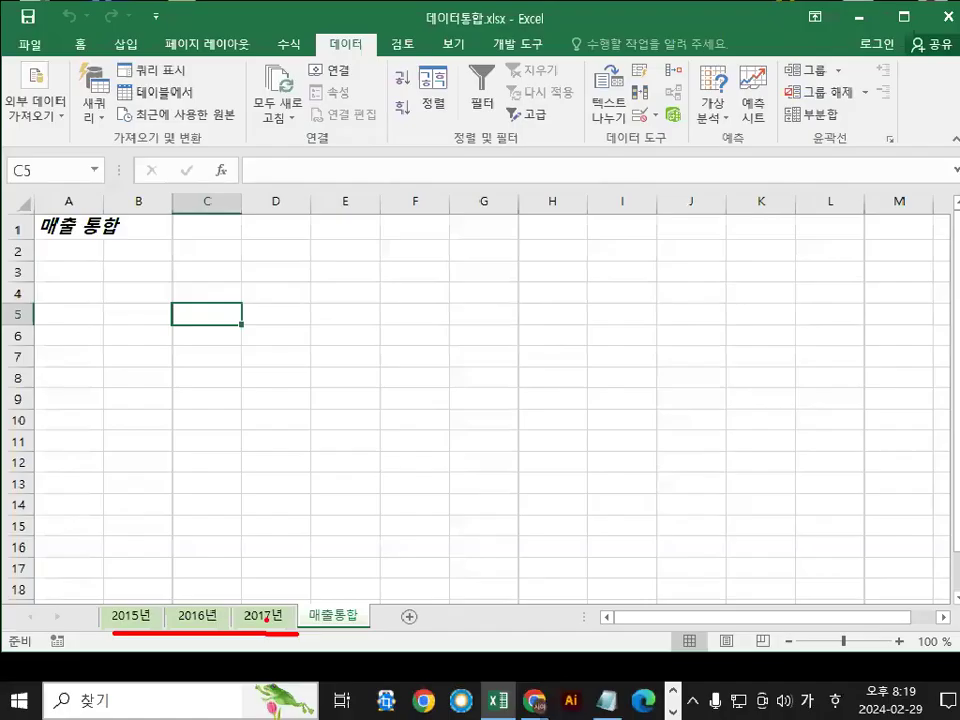
left_click(131, 616)
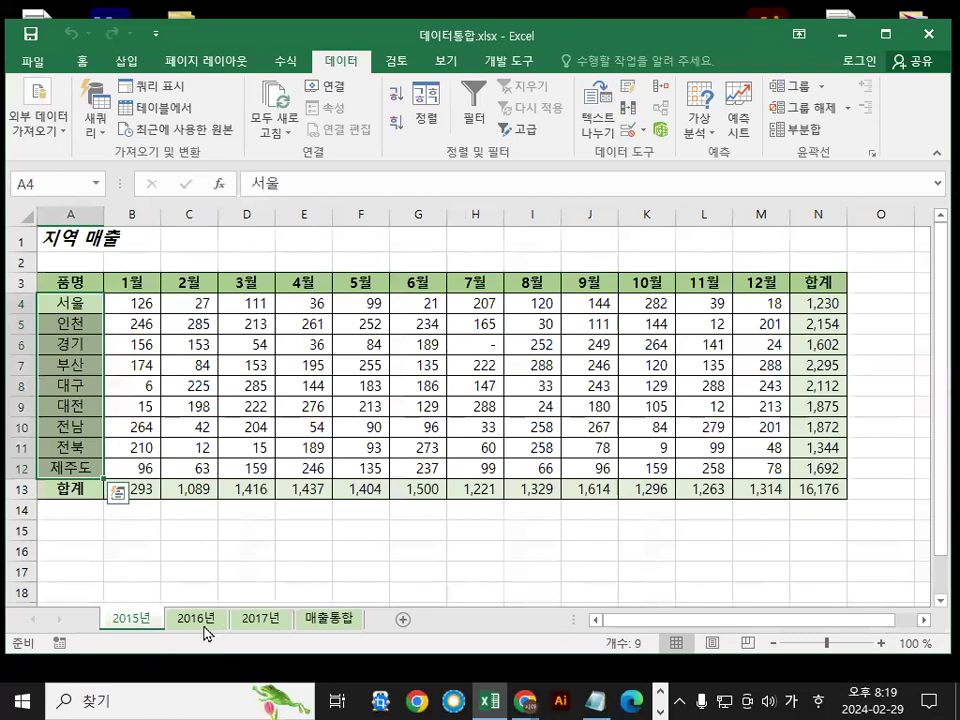
left_click(196, 618)
left_click(260, 622)
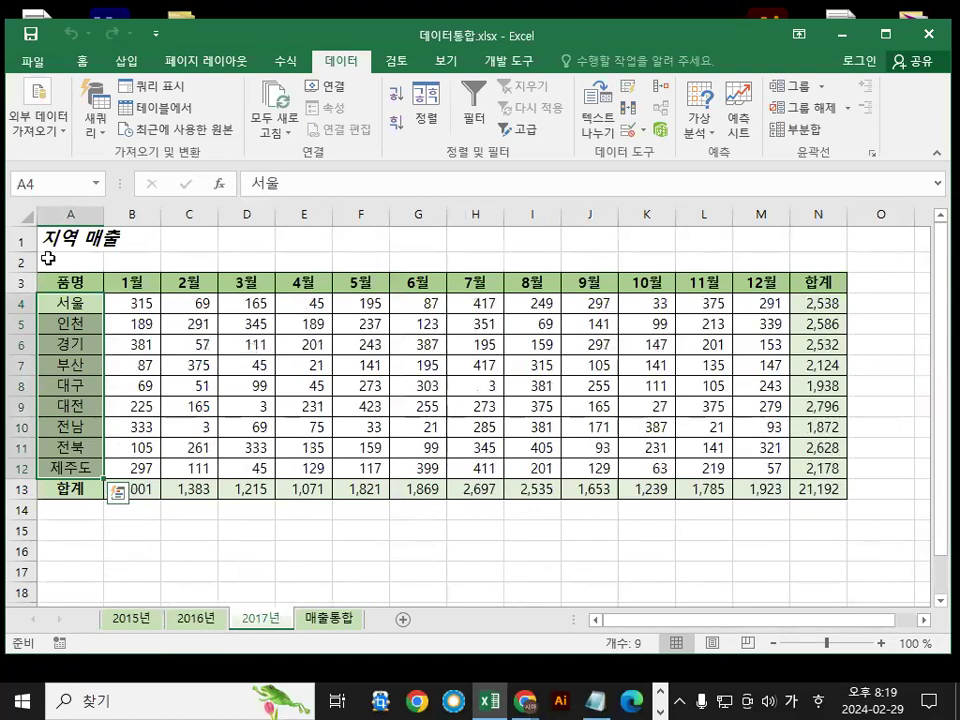
Select the 품명 header cell A3 on the 2015년 sheet and examine it as the table's top label, checking the 매출통합 sheet too
left_click(140, 618)
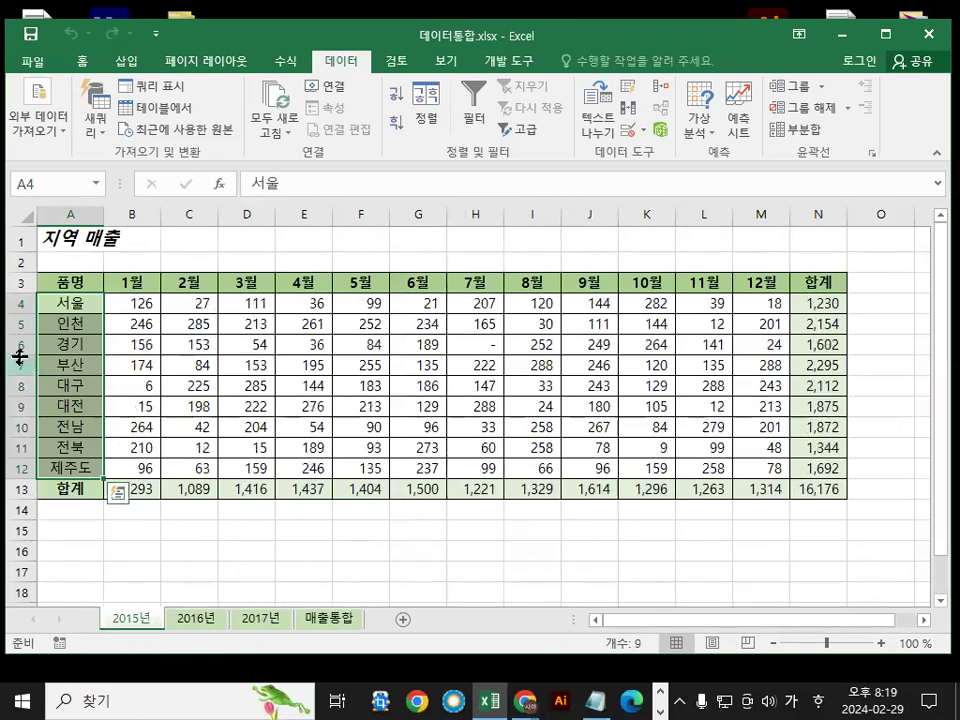
left_click_drag(59, 288, 158, 282)
mouse_move(183, 356)
left_mouse_down()
mouse_move(97, 312)
mouse_move(181, 350)
left_mouse_up()
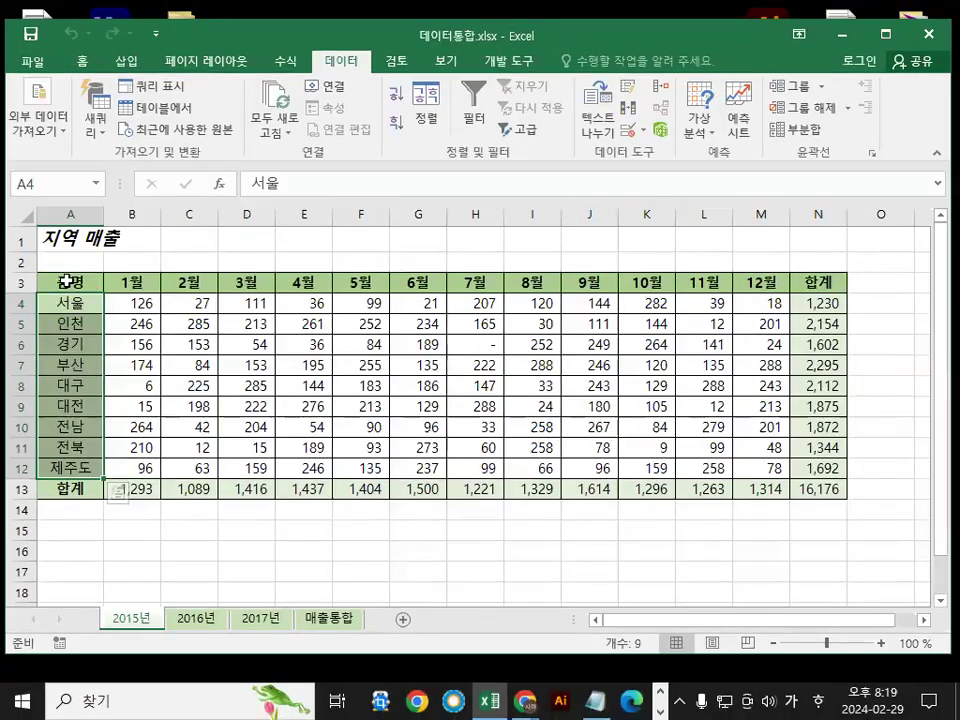
left_click(141, 284)
mouse_move(50, 278)
left_mouse_down()
mouse_move(180, 305)
mouse_move(188, 288)
left_mouse_up()
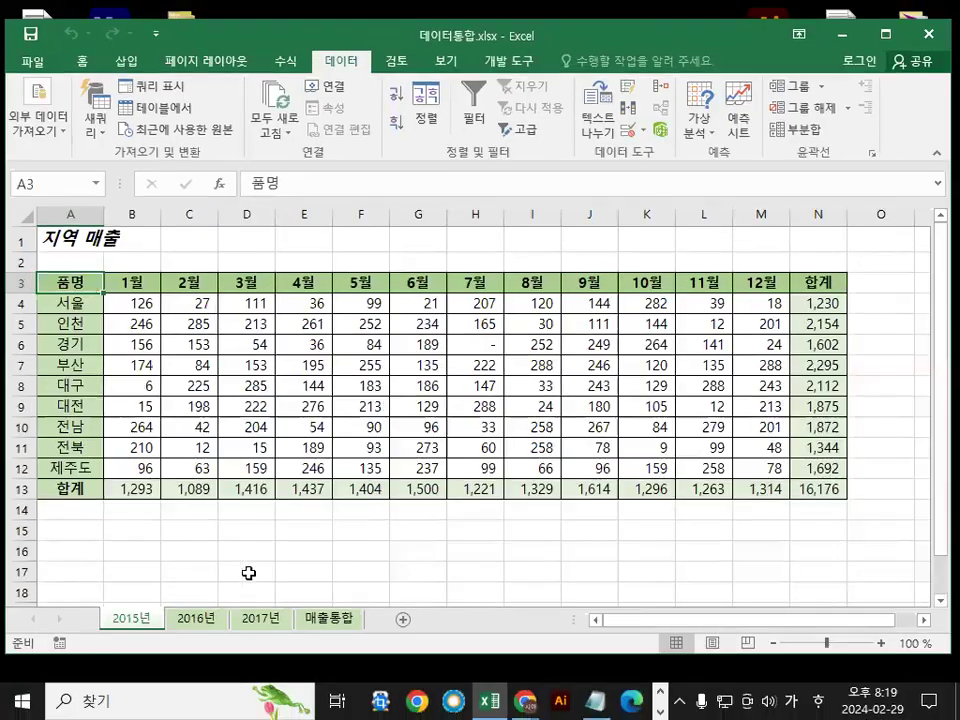
left_click(330, 617)
left_click(131, 618)
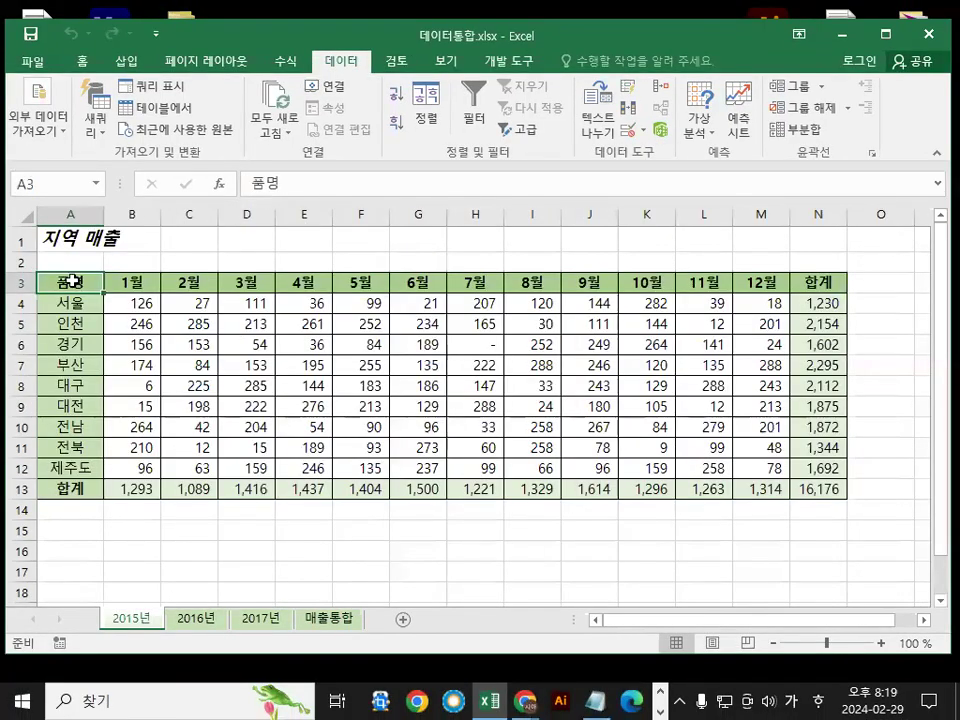
type("ㅈ;ㅇ")
key("Escape")
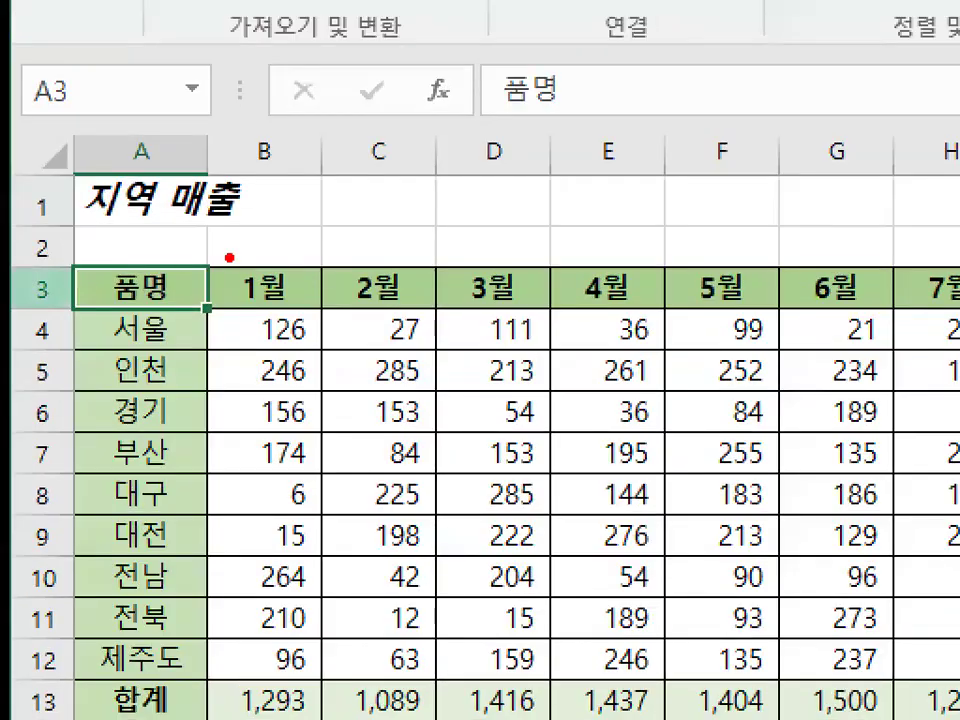
left_click_drag(100, 255, 122, 280)
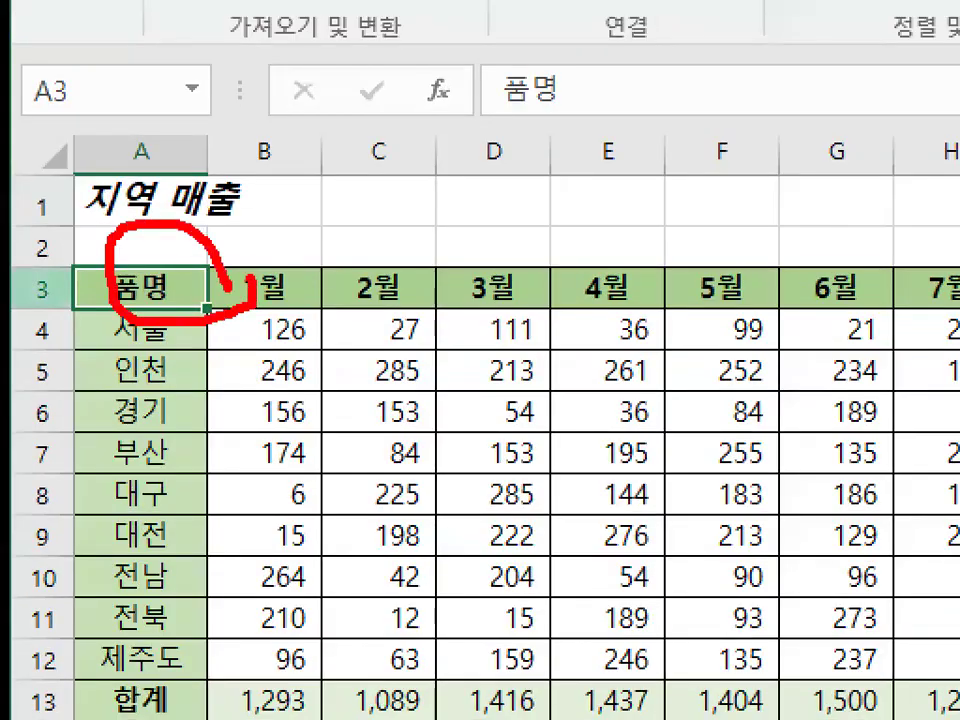
mouse_move(60, 237)
left_mouse_down()
mouse_move(100, 300)
mouse_move(213, 70)
left_mouse_up()
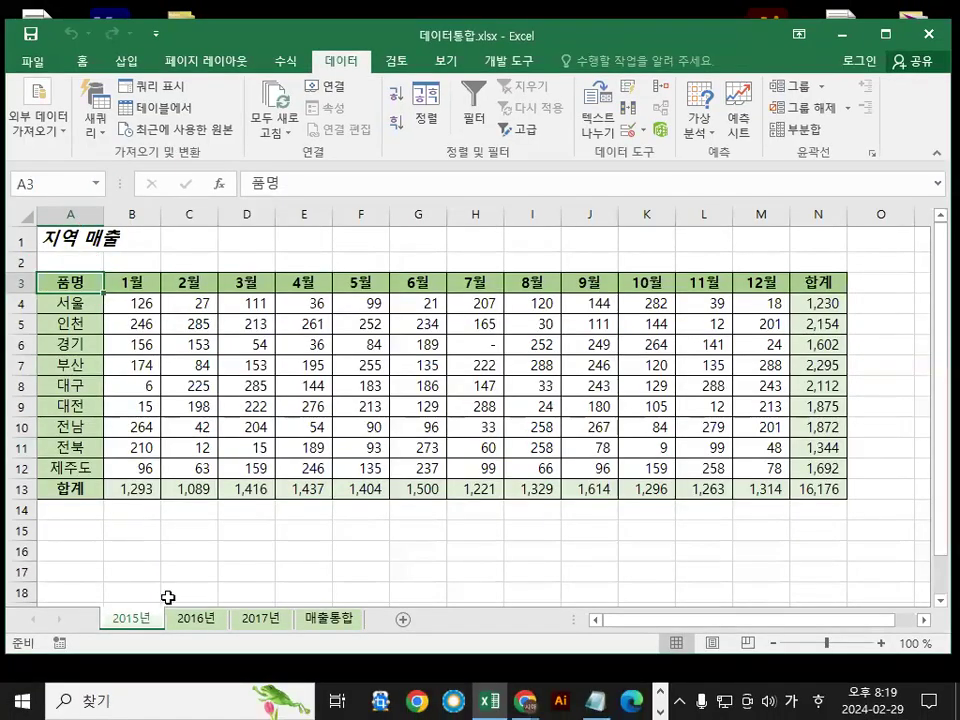
Check the 품명 header in cell A3 as the table's top label on the 2016년 and 2017년 sheets
left_click(198, 620)
key("Up")
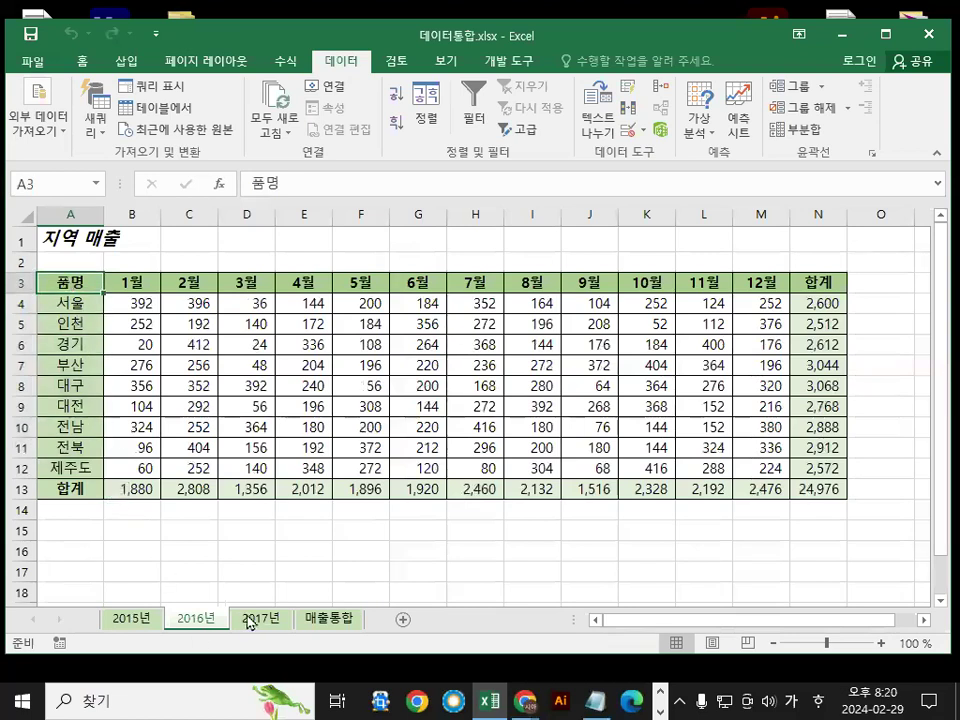
left_click(249, 621)
left_click(66, 284)
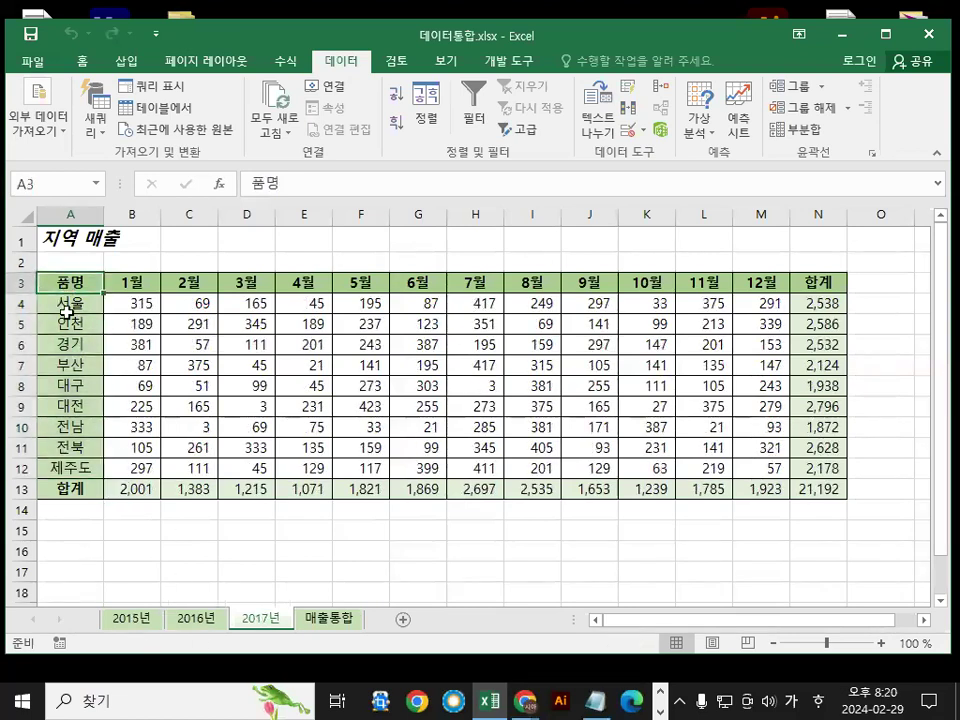
mouse_move(120, 341)
left_mouse_down()
mouse_move(21, 499)
mouse_move(114, 365)
left_mouse_up()
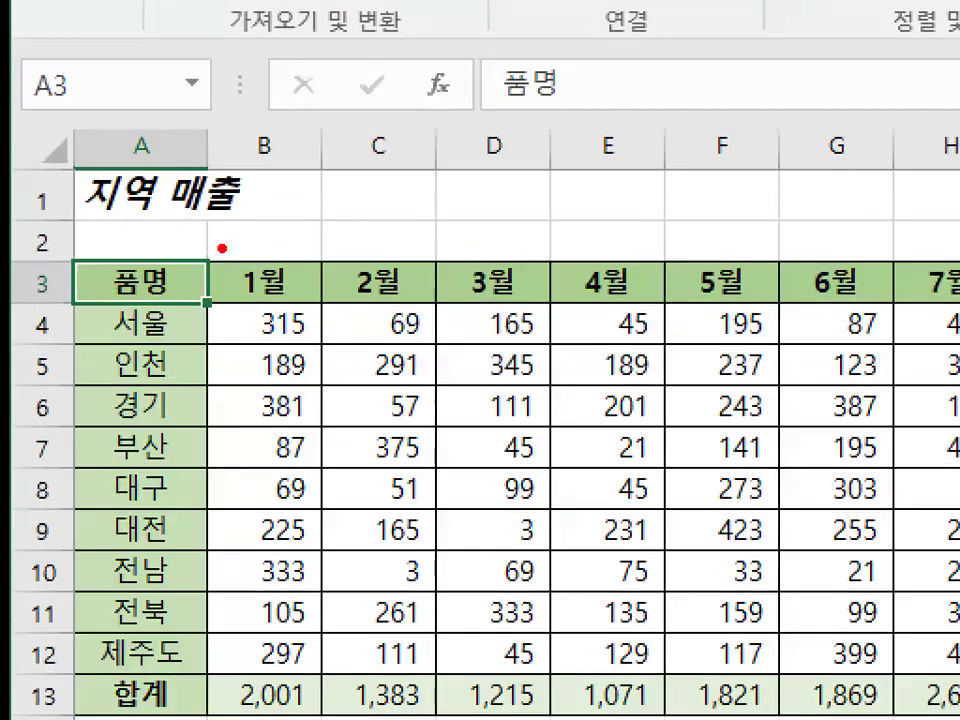
left_click_drag(222, 248, 204, 292)
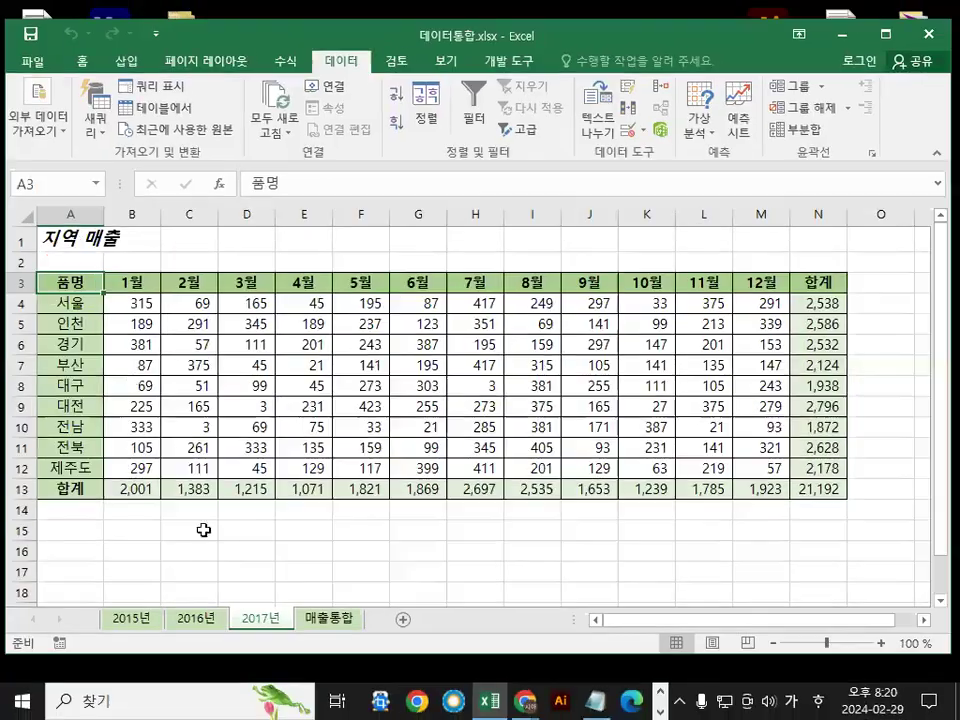
Compare the monthly sales tables on the 2015년, 2016년 and 2017년 sheets and look at the 매출통합 sheet
left_click(133, 620)
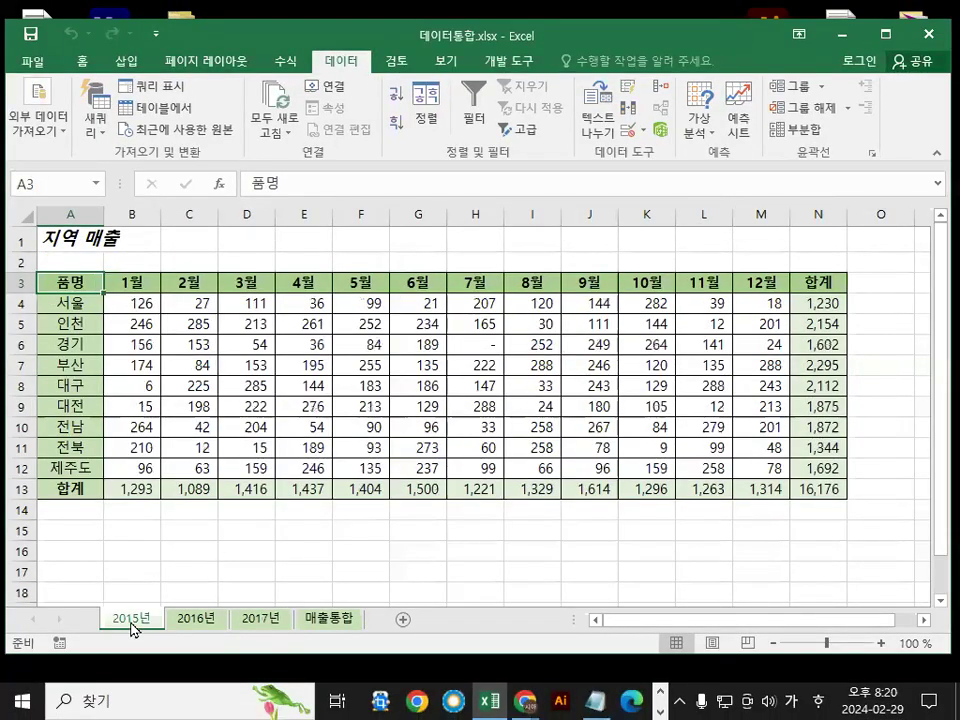
left_click(197, 620)
left_click(258, 618)
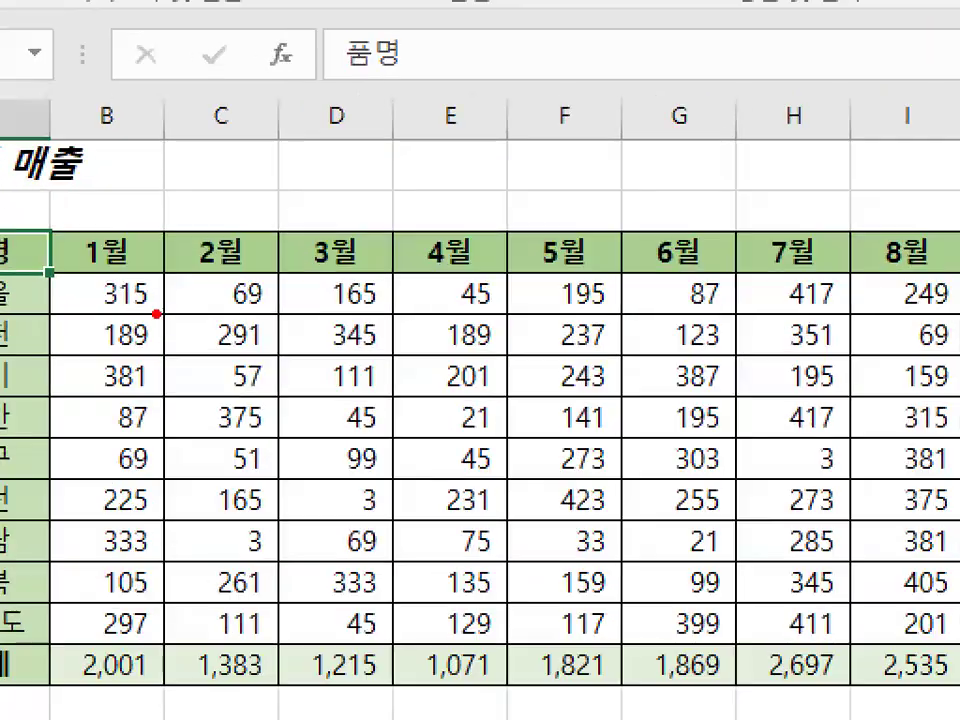
mouse_move(722, 459)
left_mouse_down()
mouse_move(90, 386)
mouse_move(638, 507)
left_mouse_up()
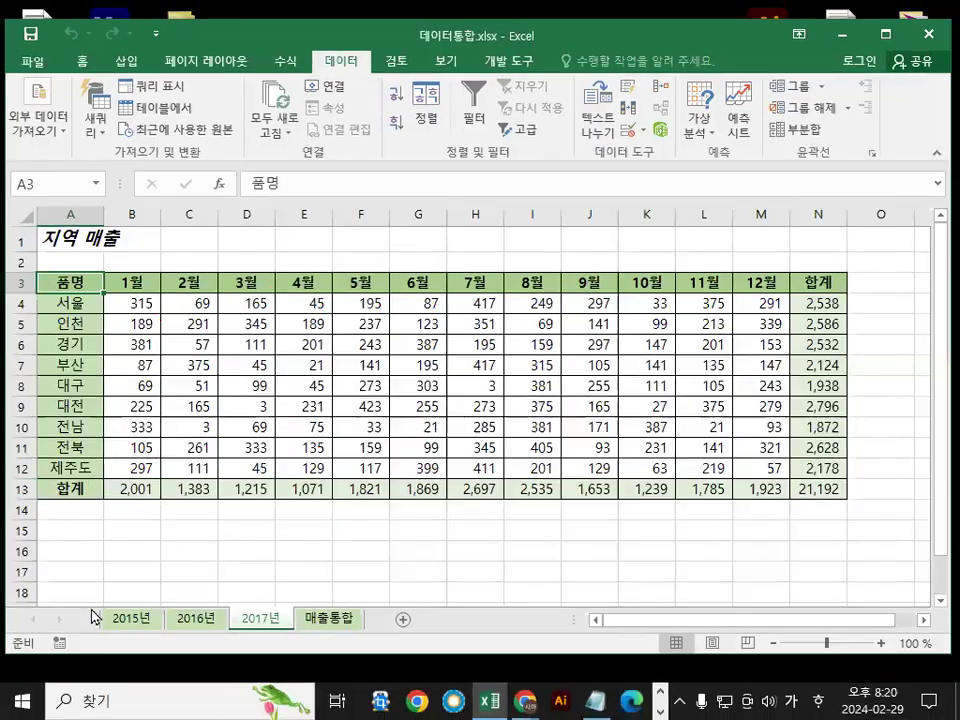
left_click(130, 620)
left_click(220, 624)
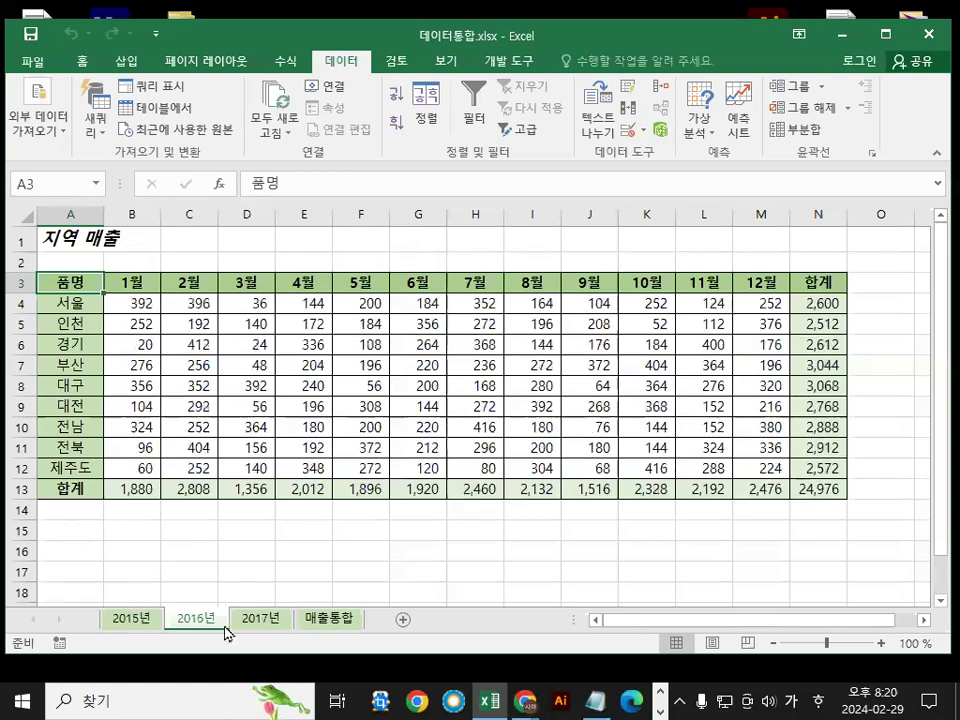
left_click(264, 622)
left_click(325, 620)
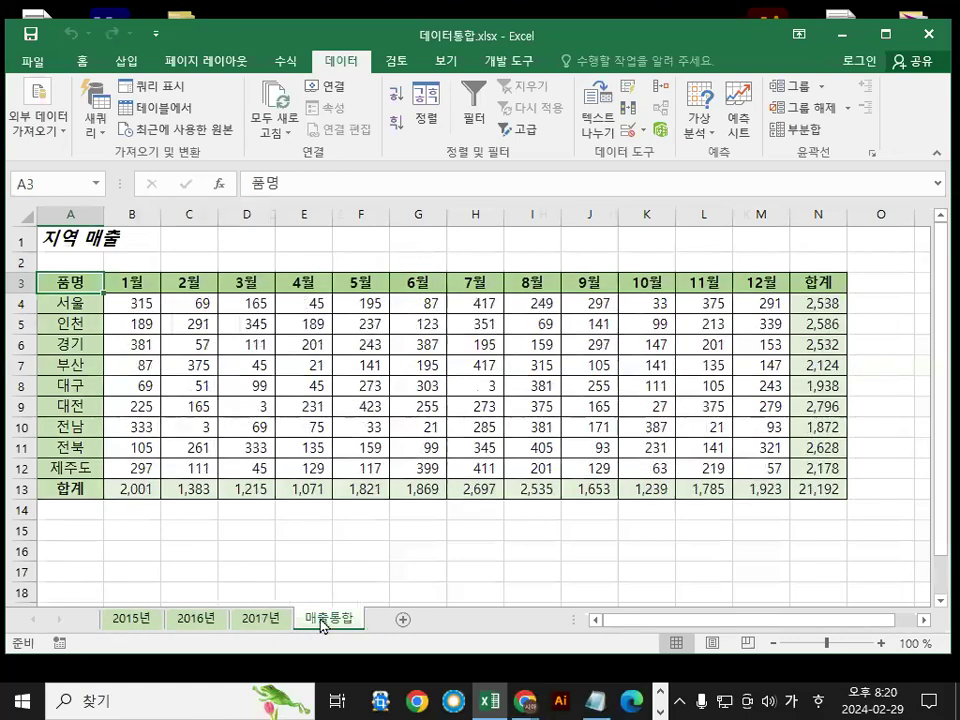
left_click_drag(383, 615, 361, 617)
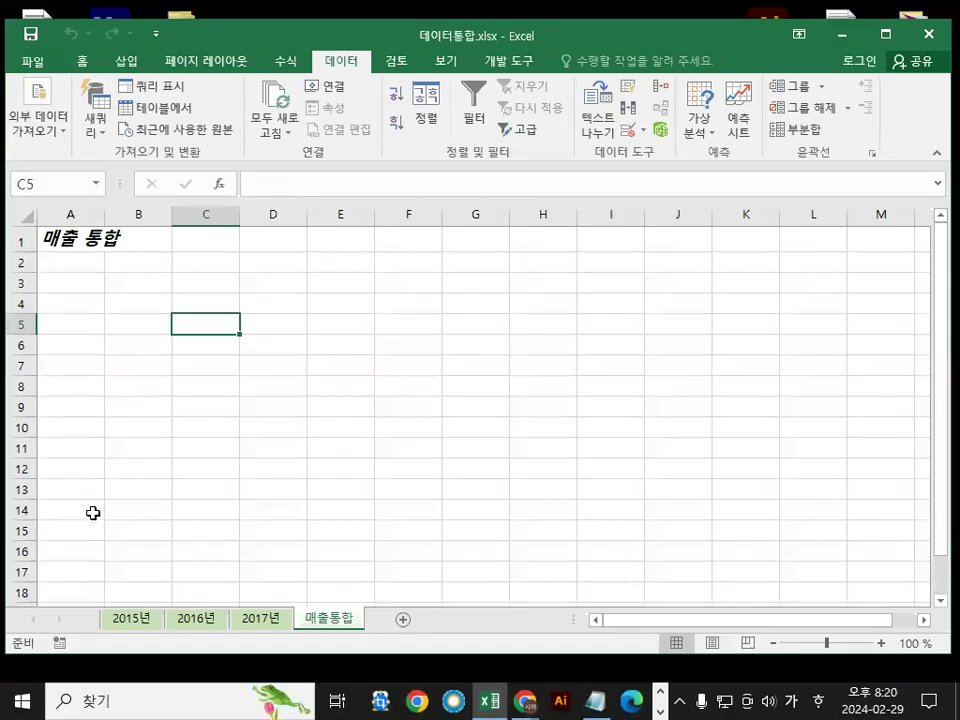
Select cell A3 on the 매출통합 sheet as the starting cell for the consolidation
left_click(140, 624)
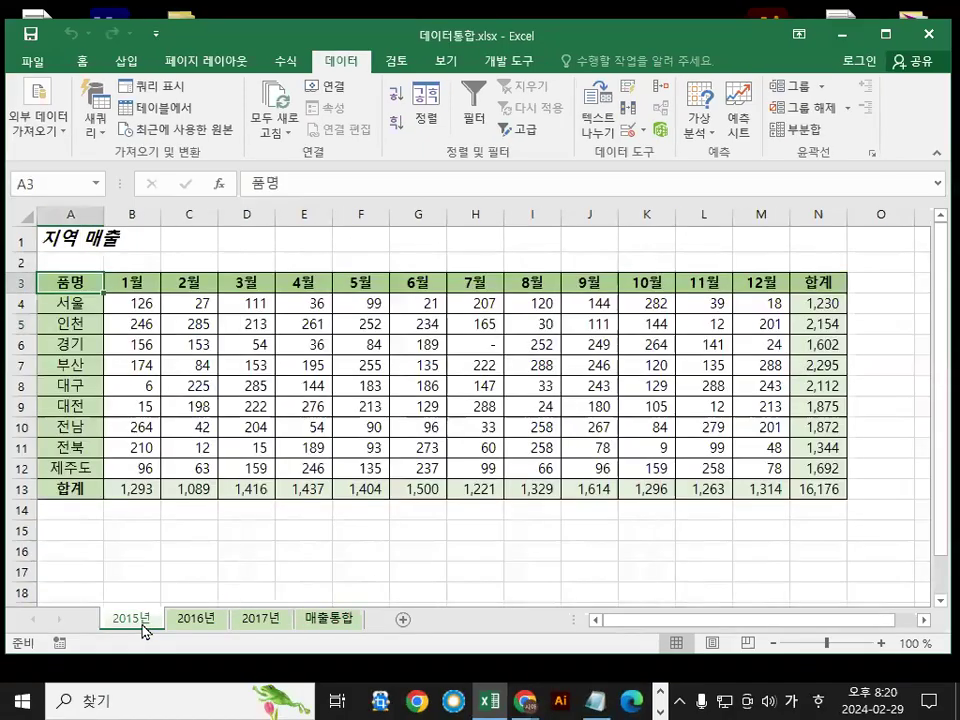
left_click(329, 619)
left_click(80, 284)
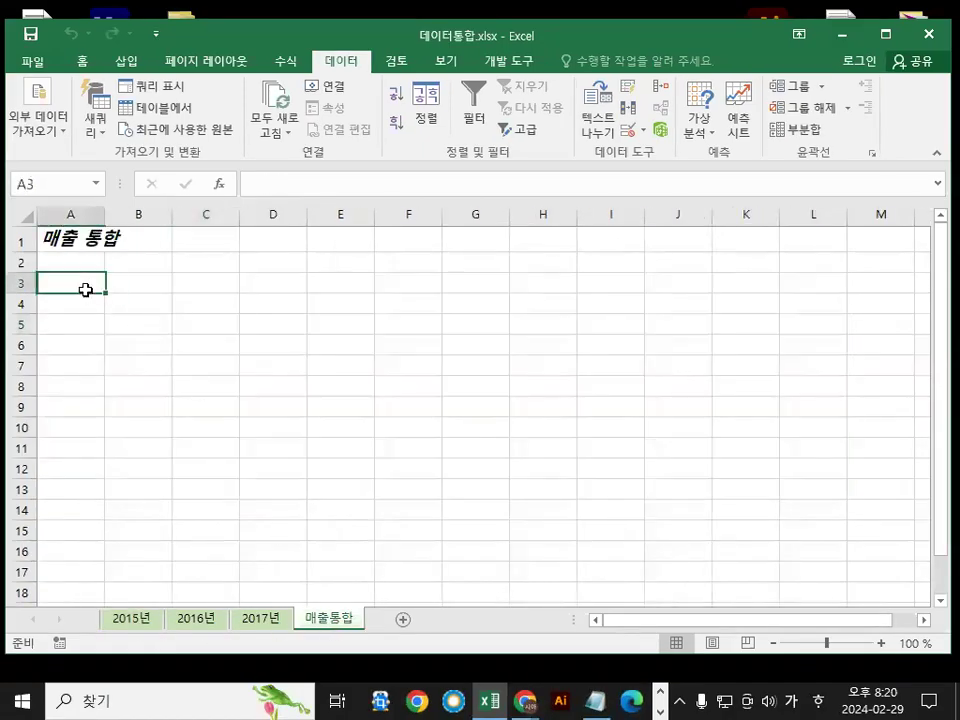
Examine the 서울 and 인천 labels and the 서울 monthly figures on the 2015년 sheet
left_click(160, 622)
left_click(190, 302)
left_click(250, 303)
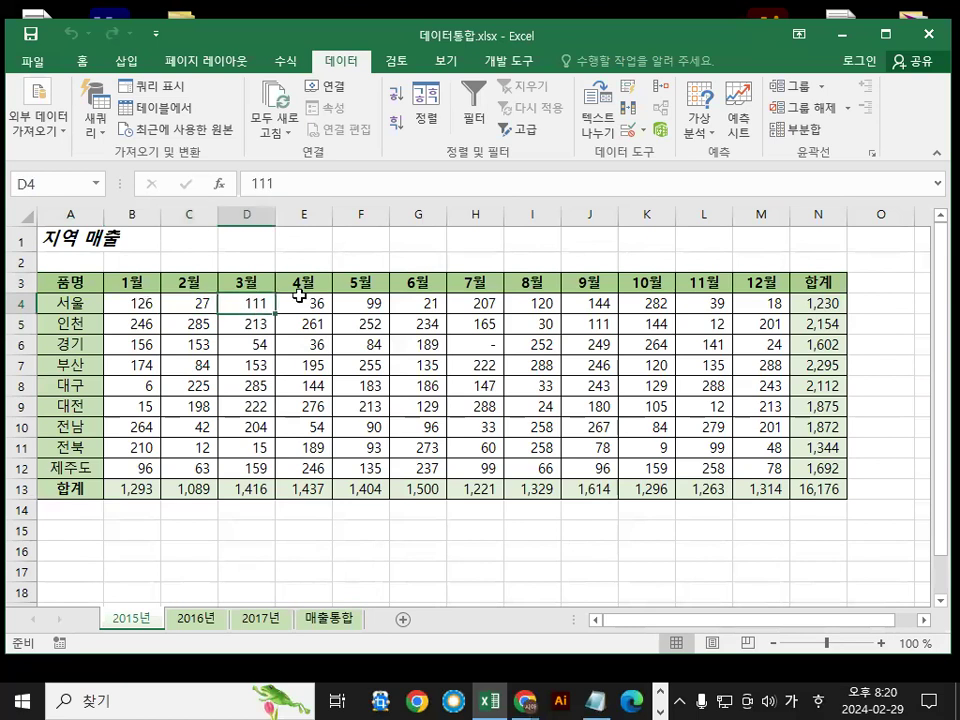
left_click(367, 303)
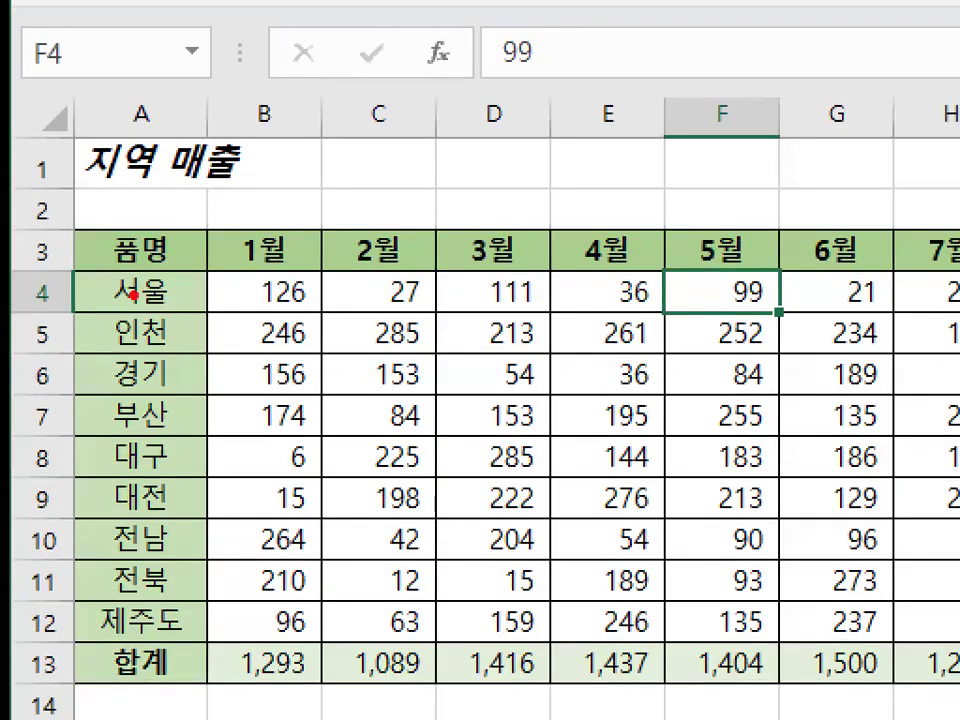
mouse_move(175, 330)
left_mouse_down()
mouse_move(160, 350)
mouse_move(150, 302)
left_mouse_up()
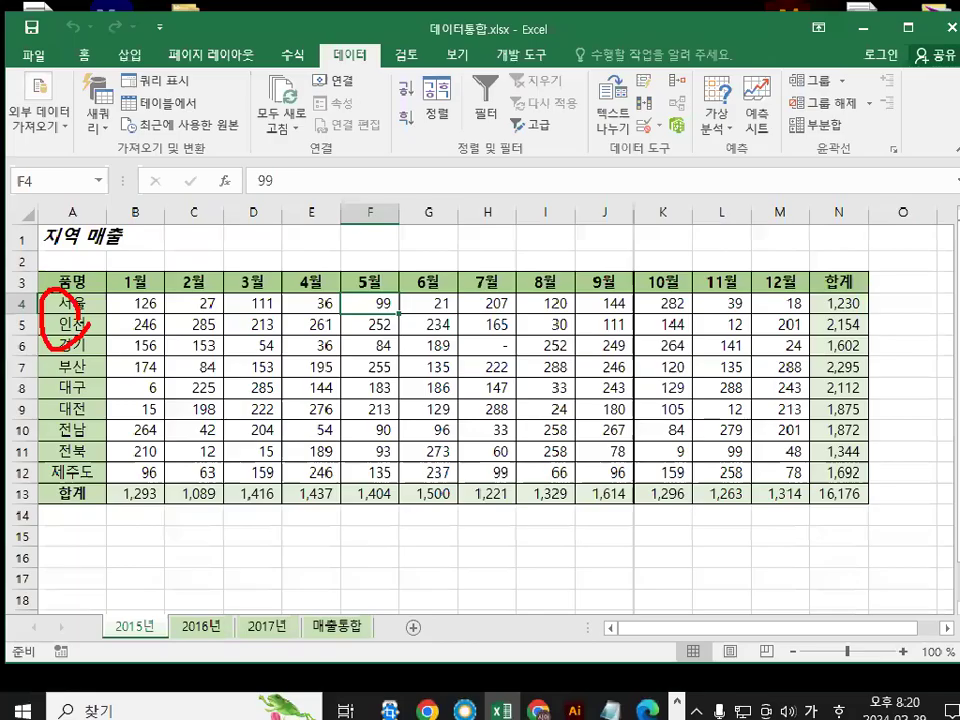
key("Home")
key("Down")
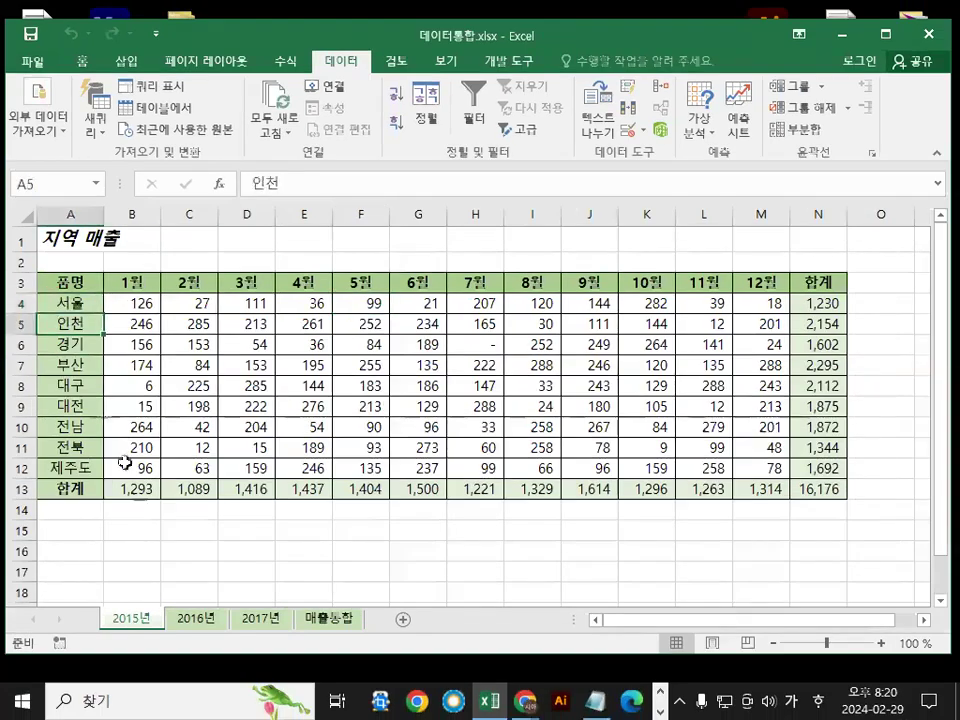
Examine the 인천 label and the 서울 row's monthly figures on the 2016년 sheet
left_click(199, 617)
left_click(73, 314)
left_click(73, 317)
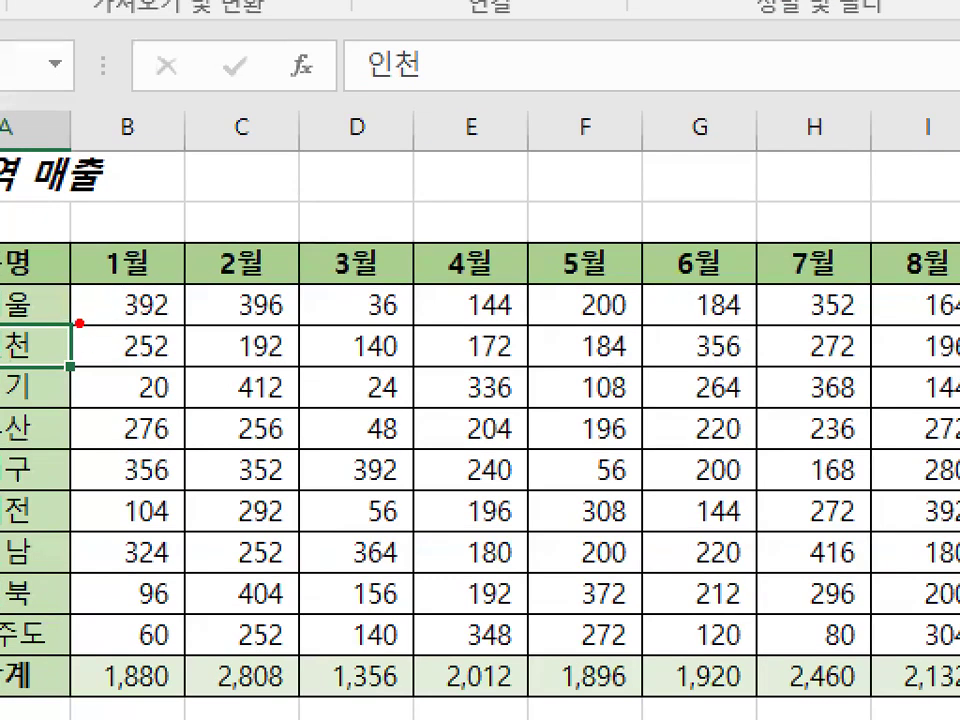
left_click_drag(78, 322, 332, 329)
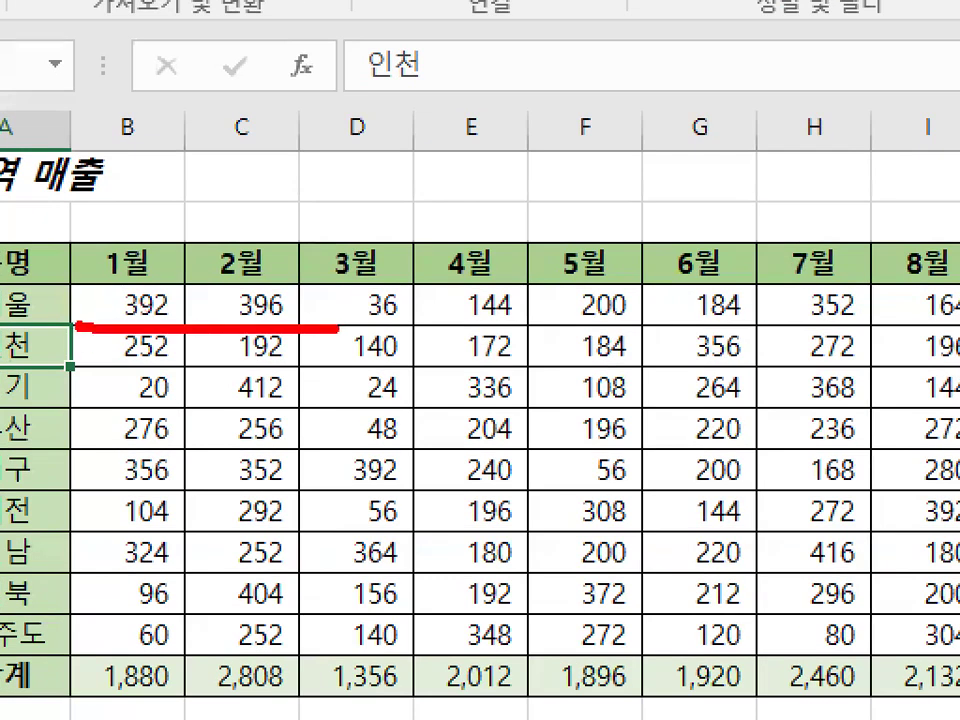
left_click_drag(275, 298, 313, 358)
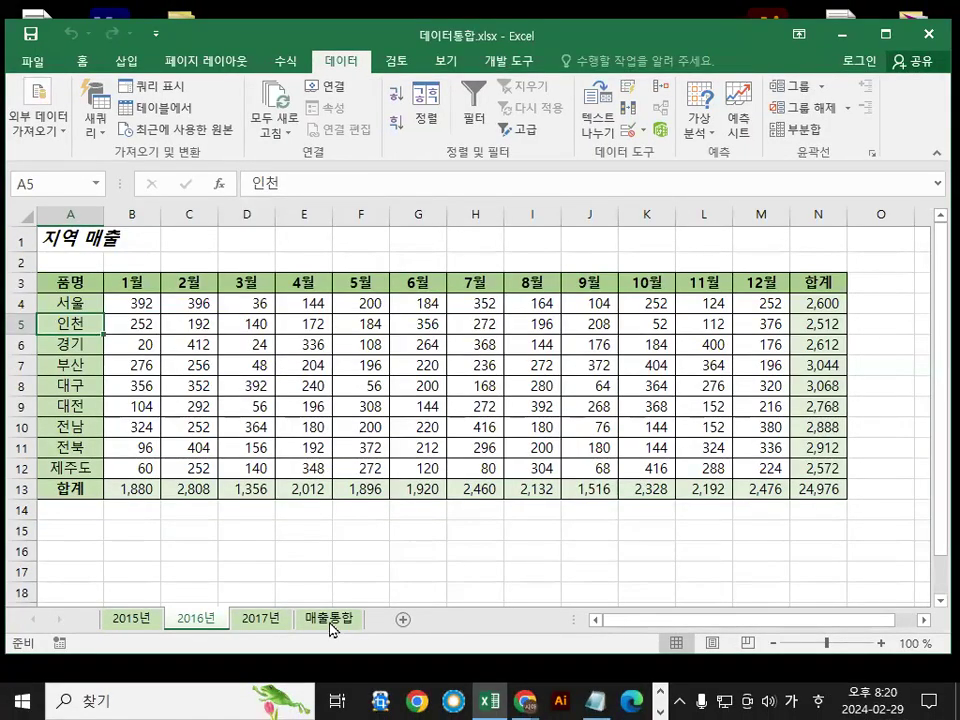
Return to the 매출통합 sheet and review the starting cell A3 and the three yearly source sheets
left_click(329, 619)
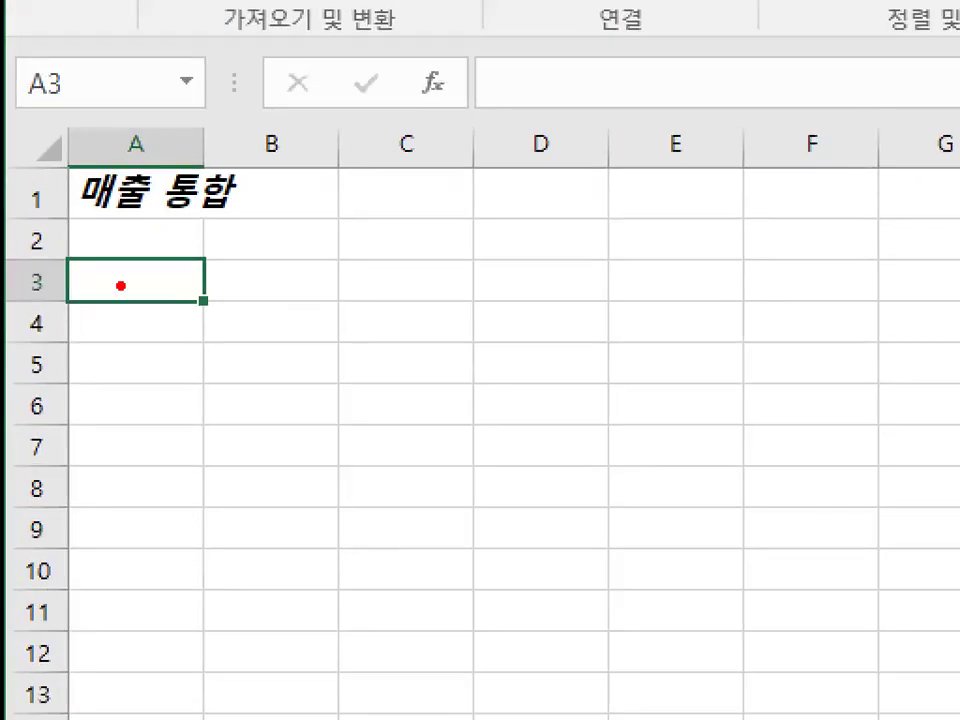
mouse_move(618, 493)
left_mouse_down()
mouse_move(186, 639)
mouse_move(603, 558)
left_mouse_up()
mouse_move(216, 350)
left_mouse_down()
mouse_move(217, 494)
mouse_move(540, 177)
left_mouse_up()
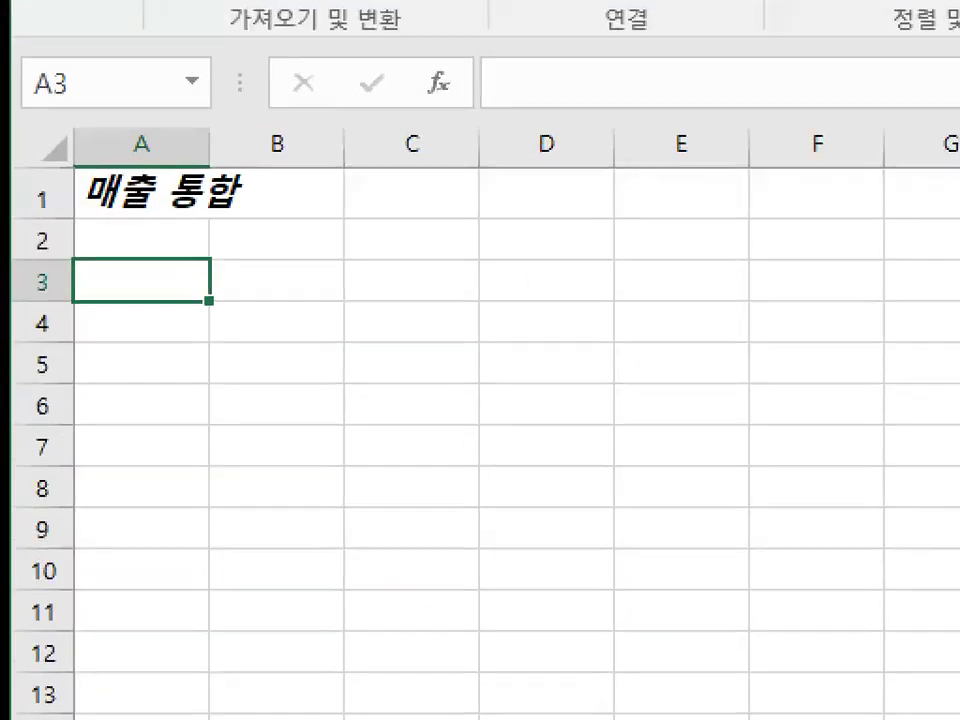
mouse_move(109, 280)
left_mouse_down()
mouse_move(161, 309)
mouse_move(80, 320)
left_mouse_up()
mouse_move(100, 245)
left_mouse_down()
mouse_move(112, 318)
mouse_move(212, 182)
left_mouse_up()
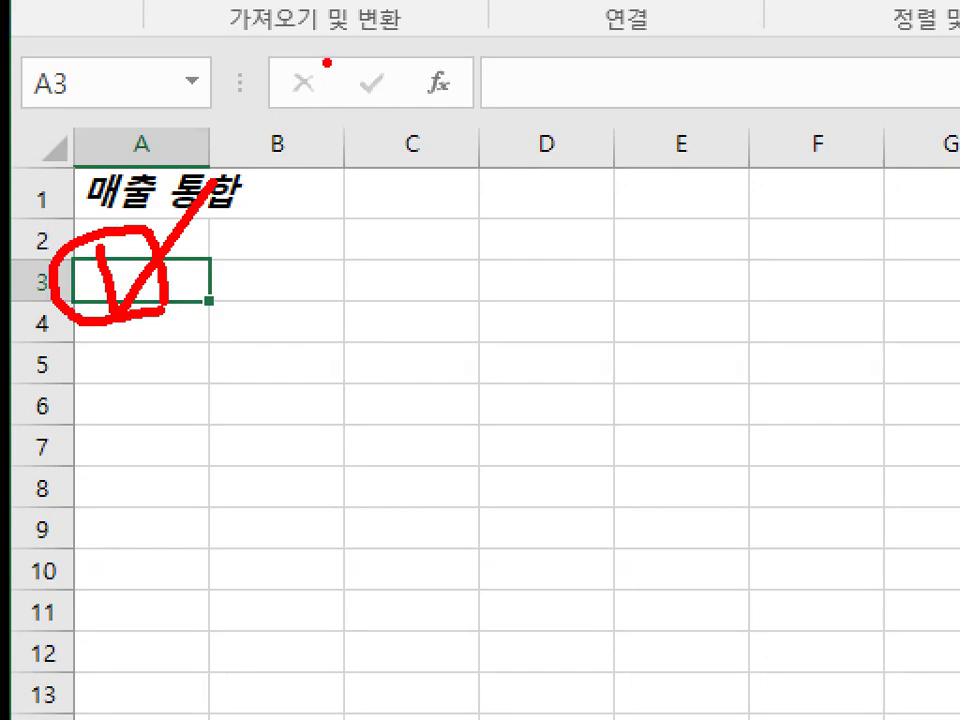
key("Escape")
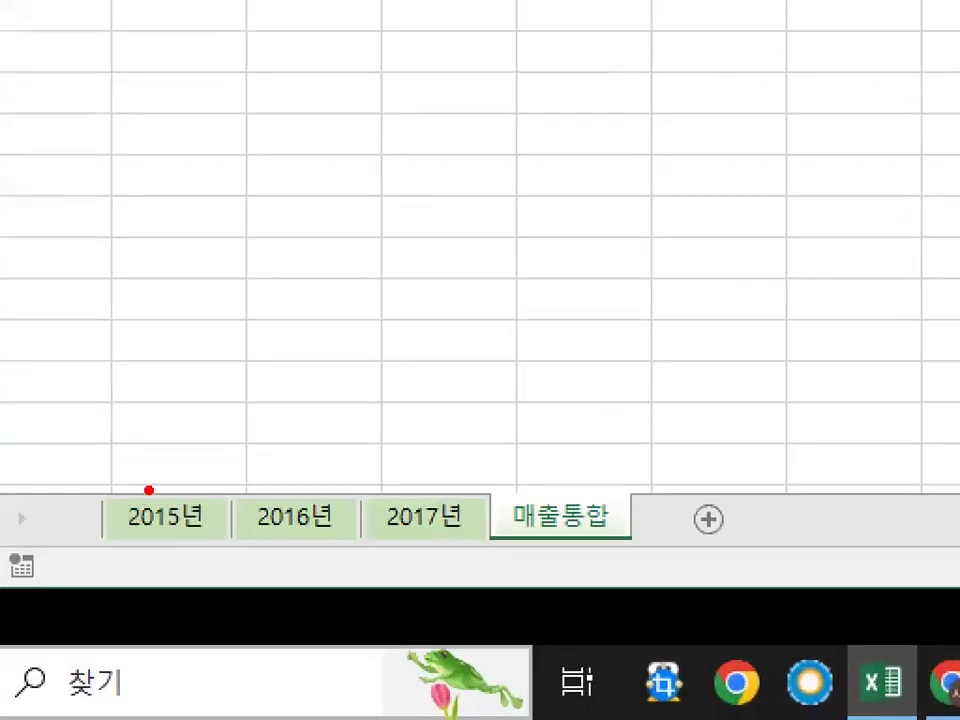
left_click_drag(149, 490, 215, 448)
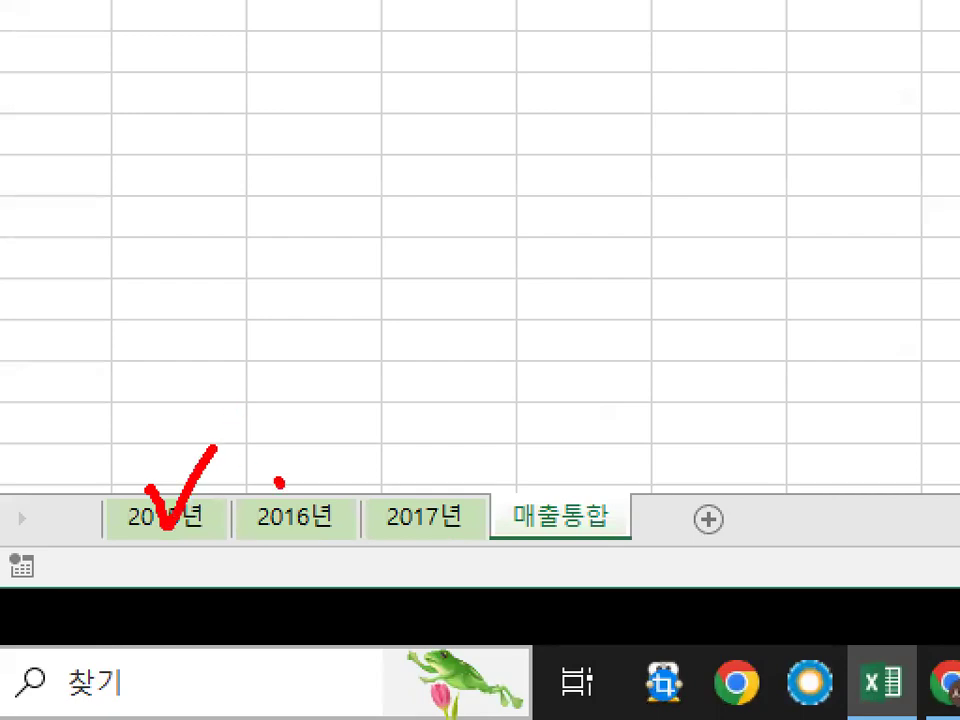
left_click_drag(279, 483, 333, 456)
mouse_move(393, 460)
left_mouse_down()
mouse_move(403, 493)
mouse_move(490, 396)
left_mouse_up()
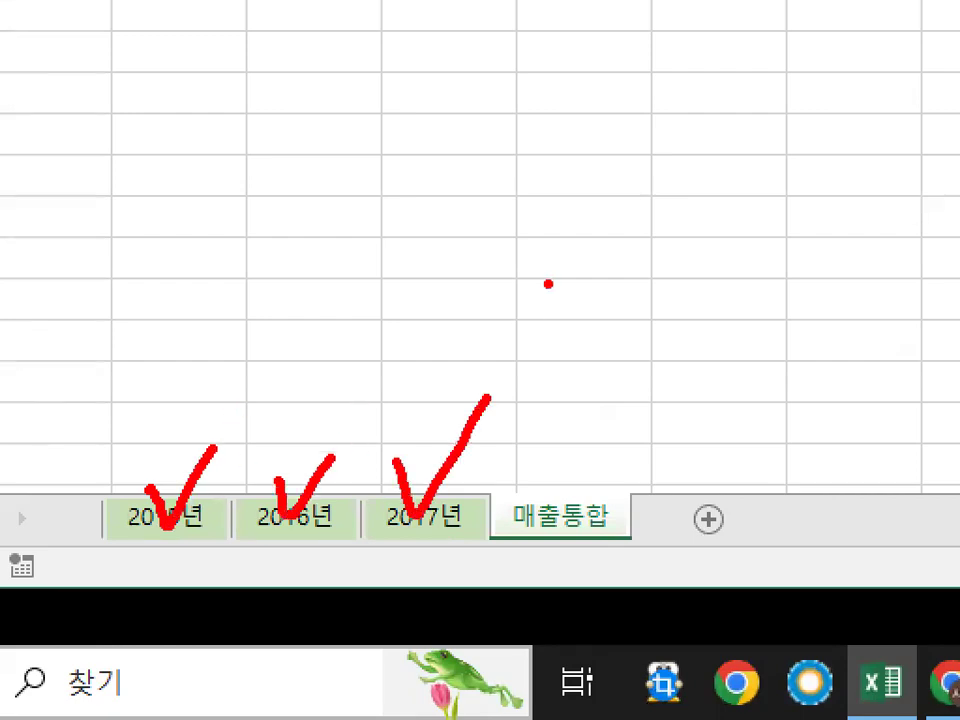
mouse_move(362, 258)
left_mouse_down()
mouse_move(392, 318)
mouse_move(354, 366)
left_mouse_up()
key("Escape")
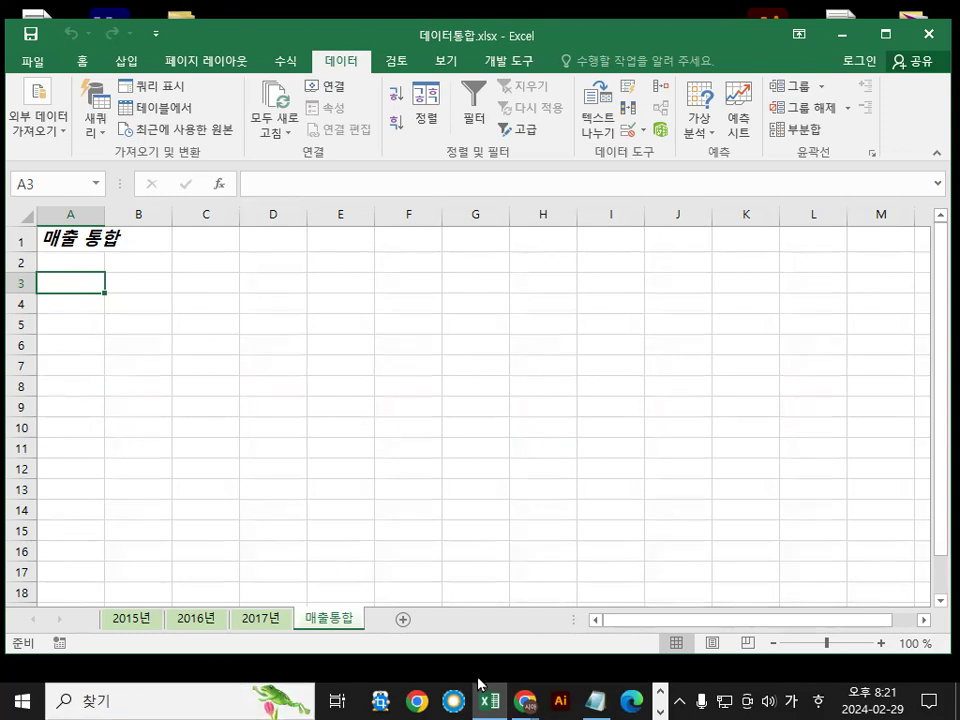
Switch to the Notepad notes and reread the 문제파악 points on the table count, the function and the starting cell
left_click(595, 701)
scroll(396, 505, "down", 1)
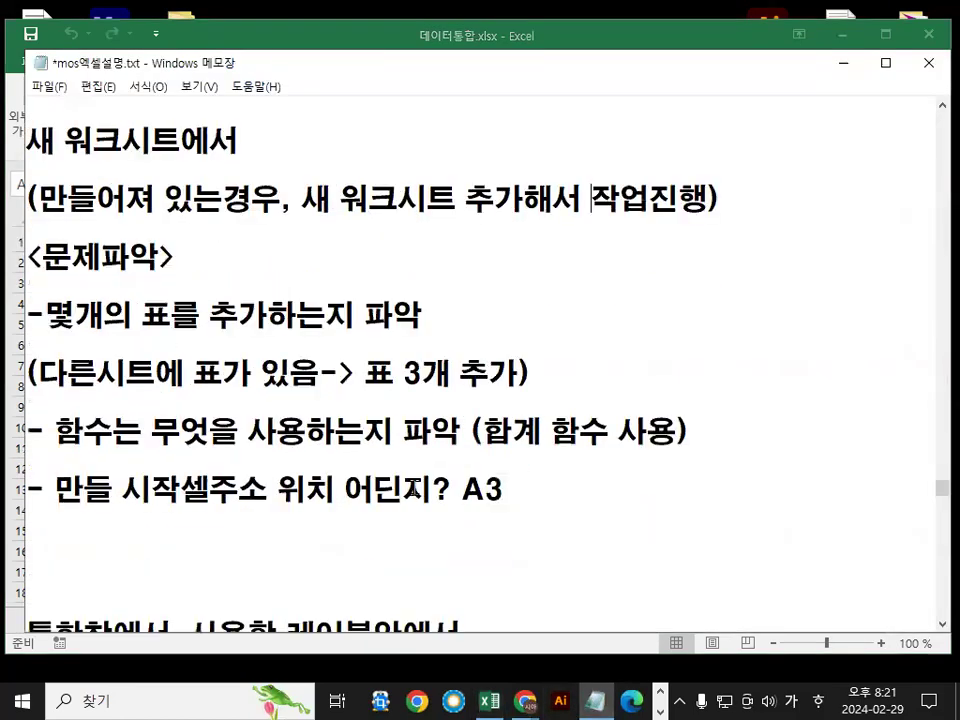
scroll(412, 489, "down", 1)
left_click_drag(482, 345, 707, 343)
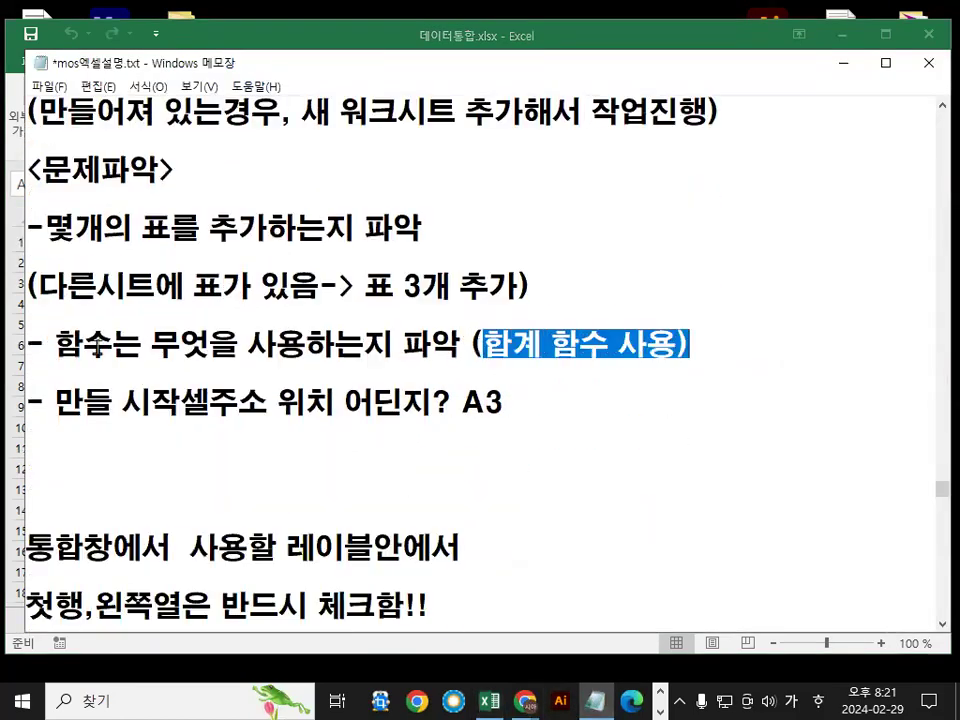
left_click(90, 345)
double_click(380, 287)
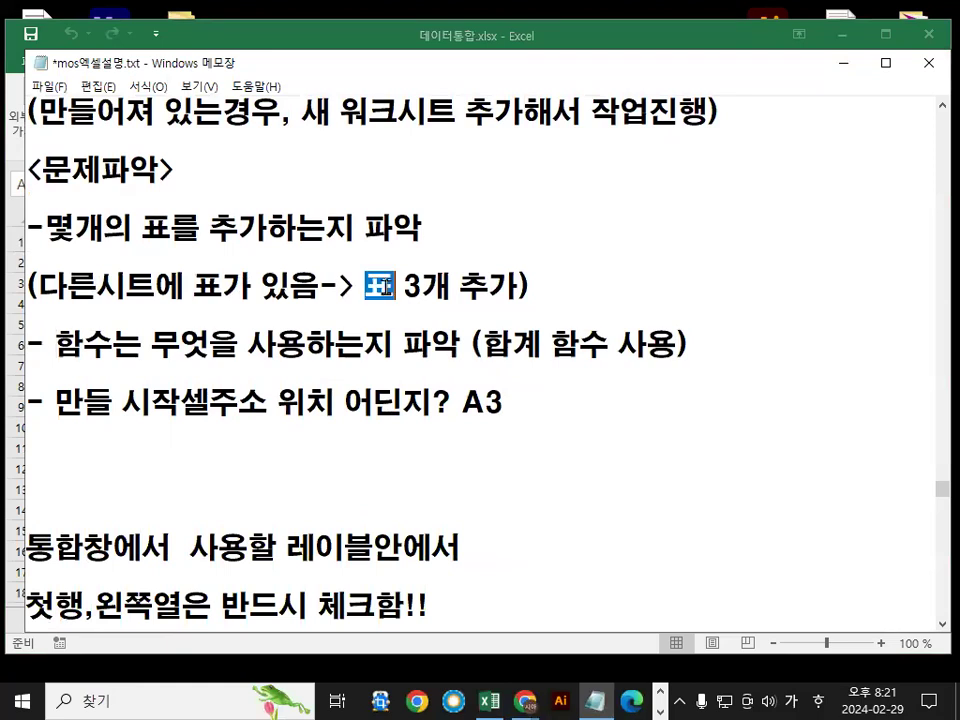
left_click_drag(384, 287, 520, 287)
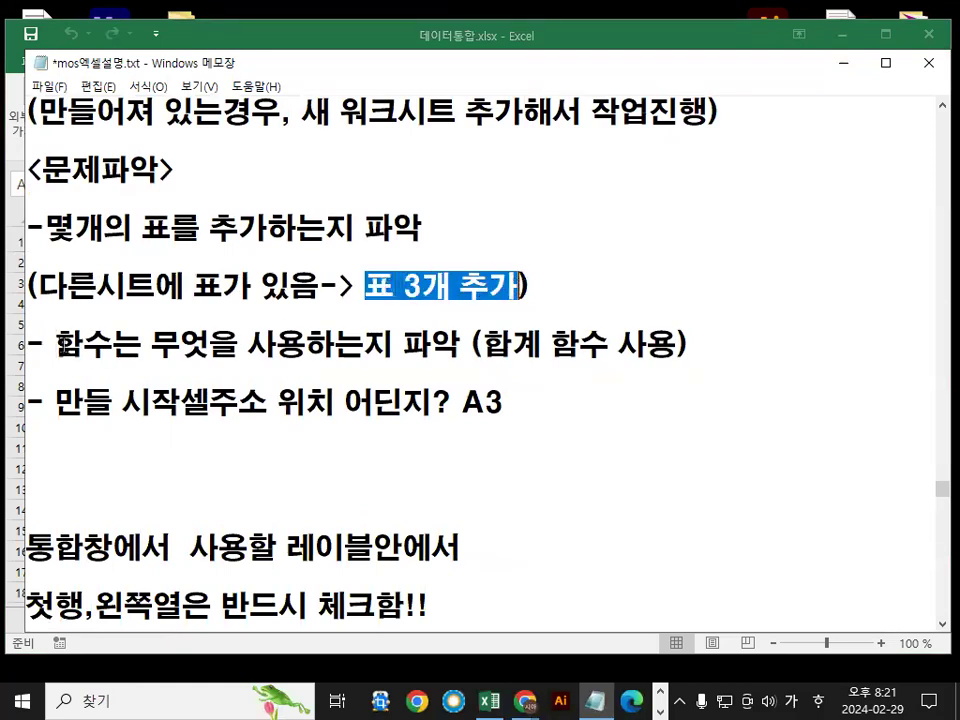
left_click_drag(57, 345, 141, 345)
left_click_drag(485, 345, 538, 345)
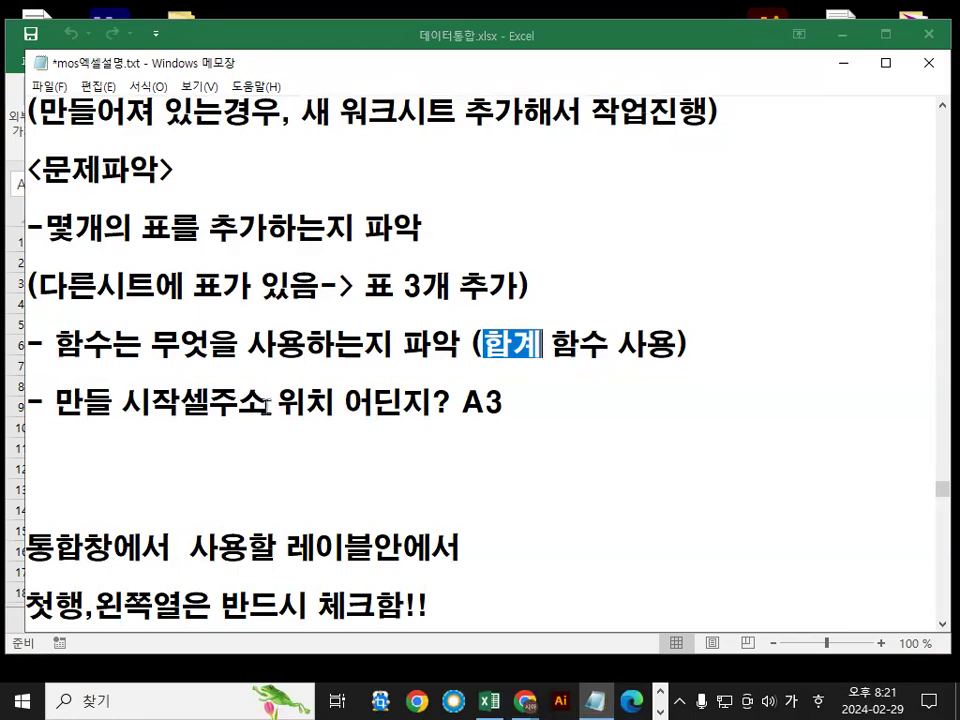
left_click_drag(44, 403, 260, 405)
left_click_drag(460, 403, 502, 400)
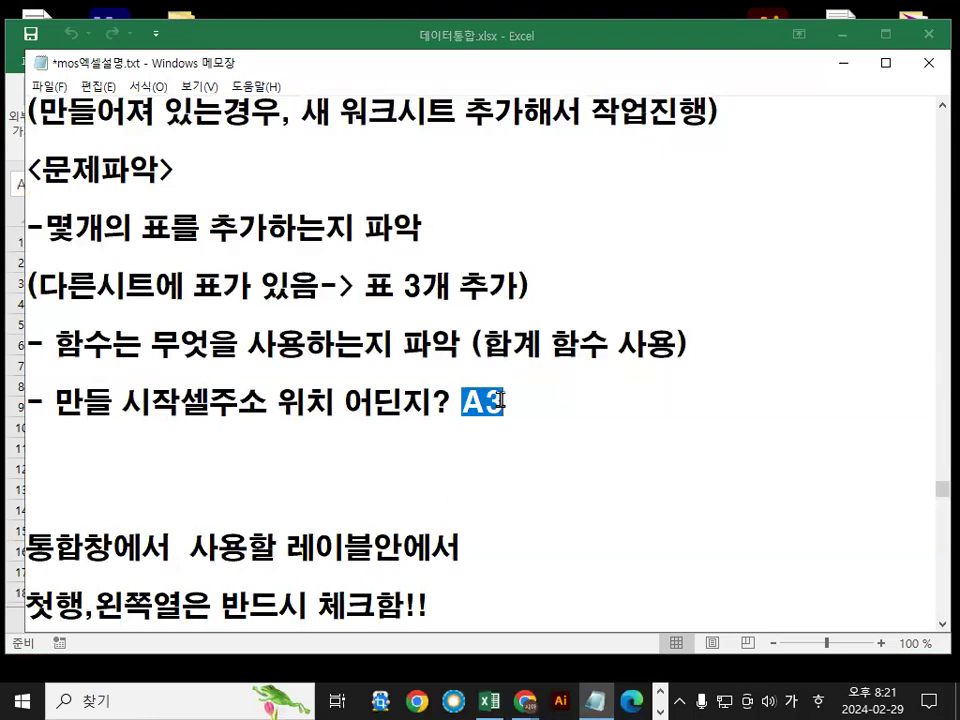
Switch back to Excel and start a data consolidation at A3 on the 매출통합 sheet with the 합계 function
left_click(722, 32)
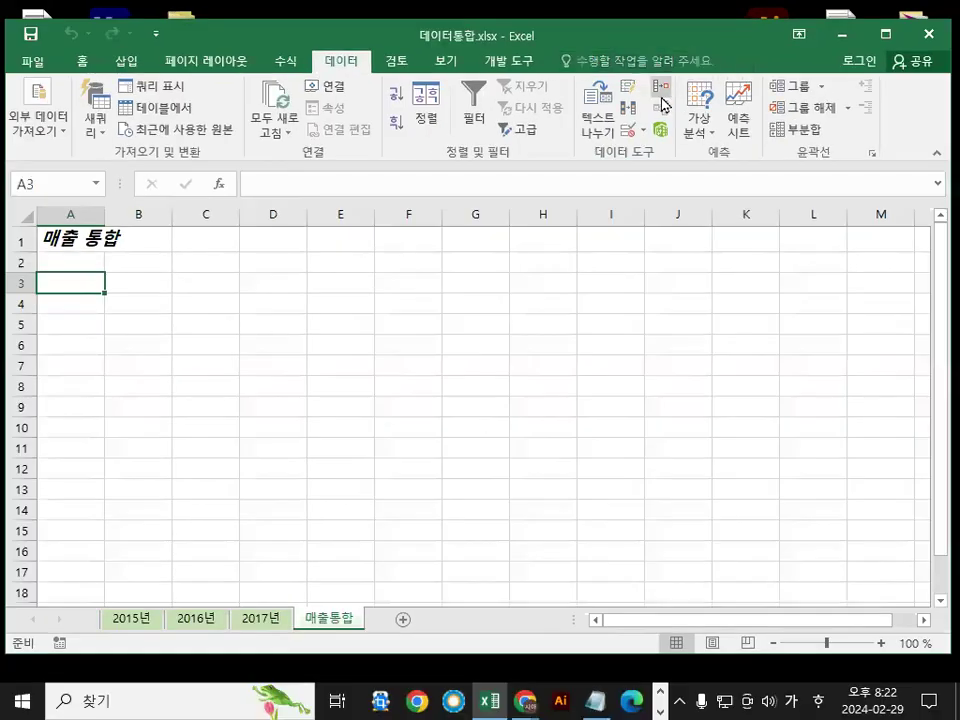
left_click(547, 227)
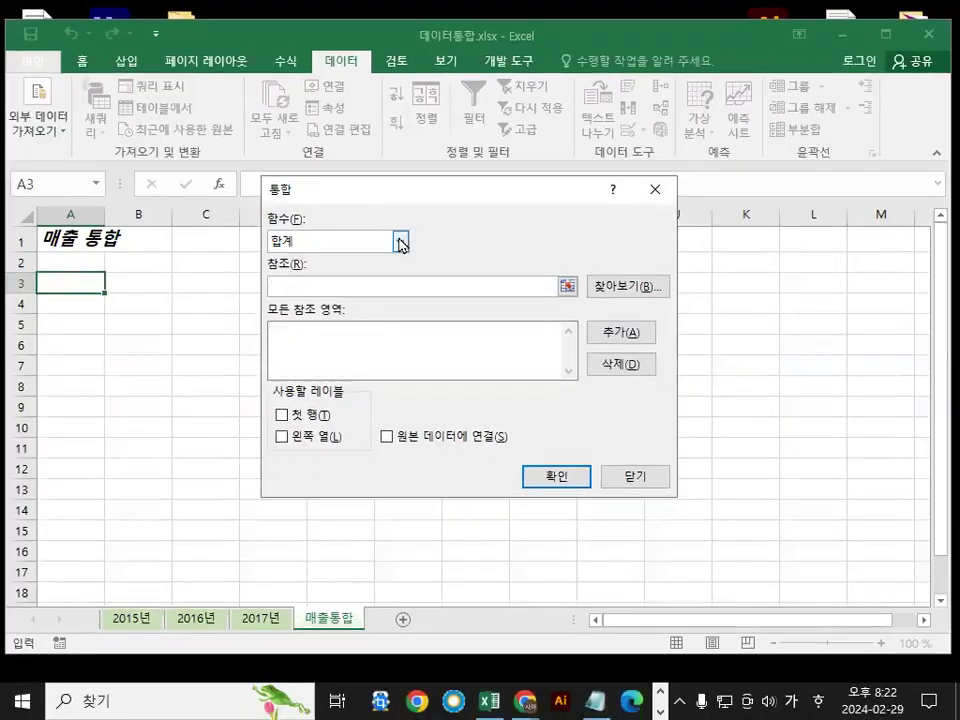
left_click(401, 242)
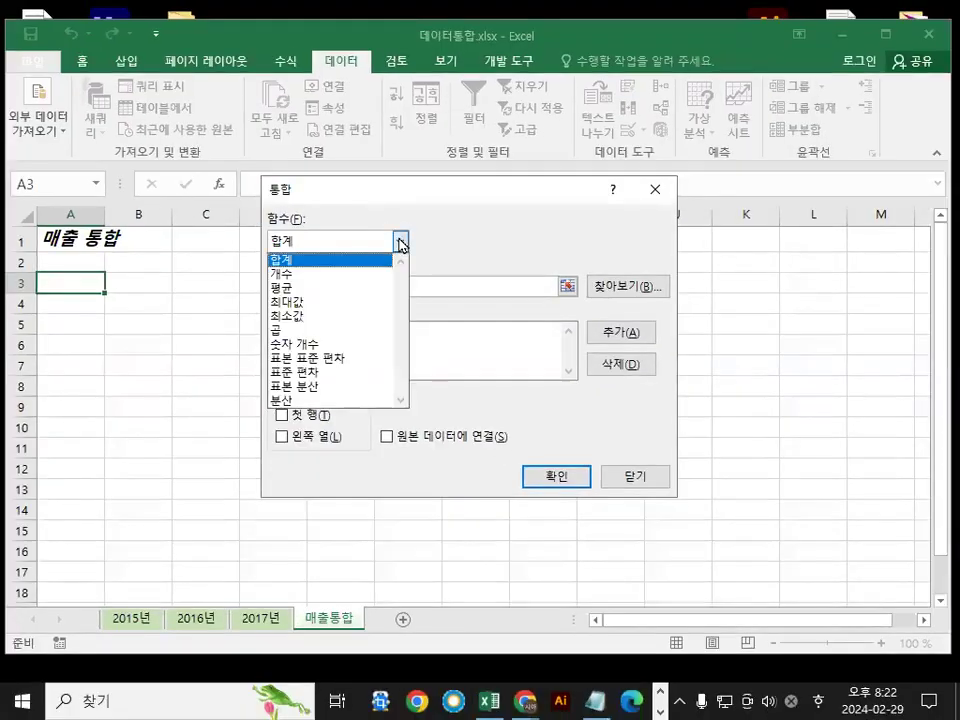
left_click(401, 243)
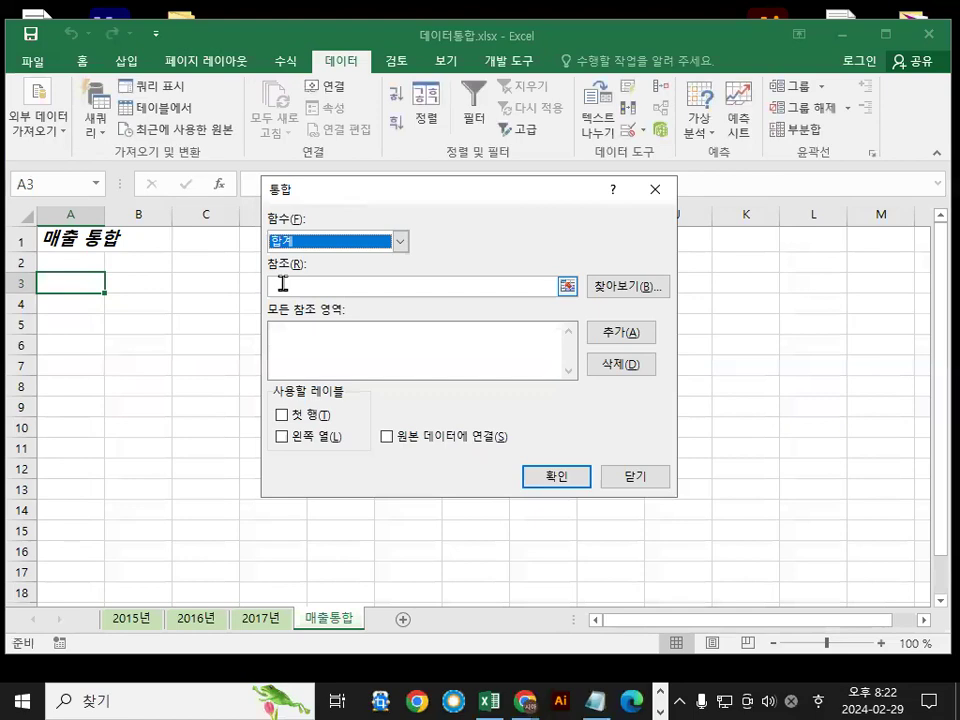
Add the 2015년 sheet's table A3:N13 to the consolidation's reference ranges
left_click(283, 284)
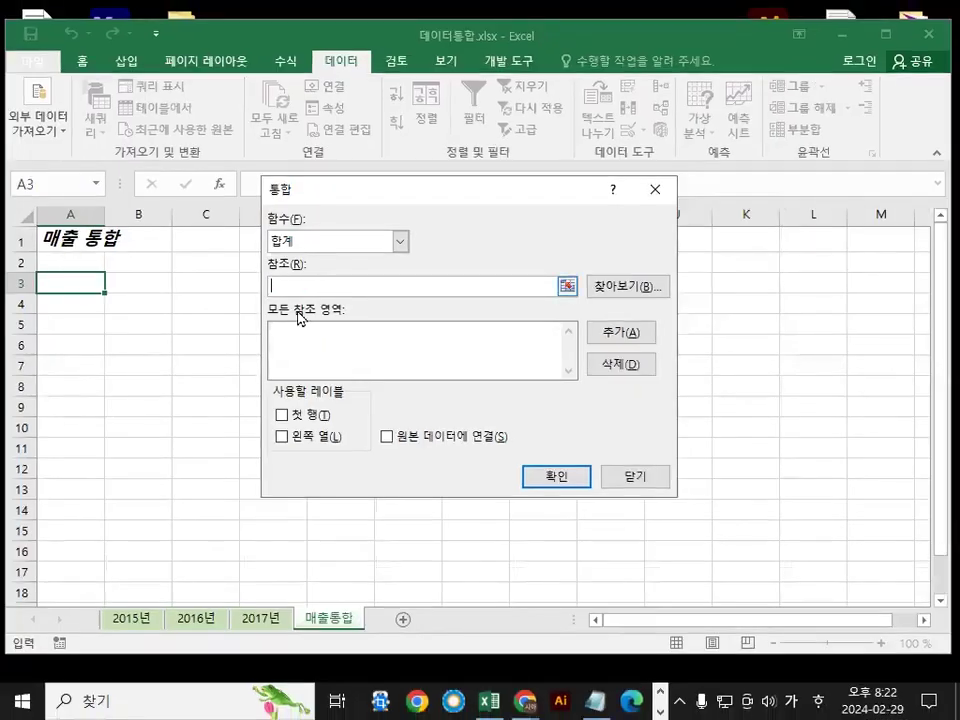
left_click(124, 622)
left_click_drag(389, 207, 530, 491)
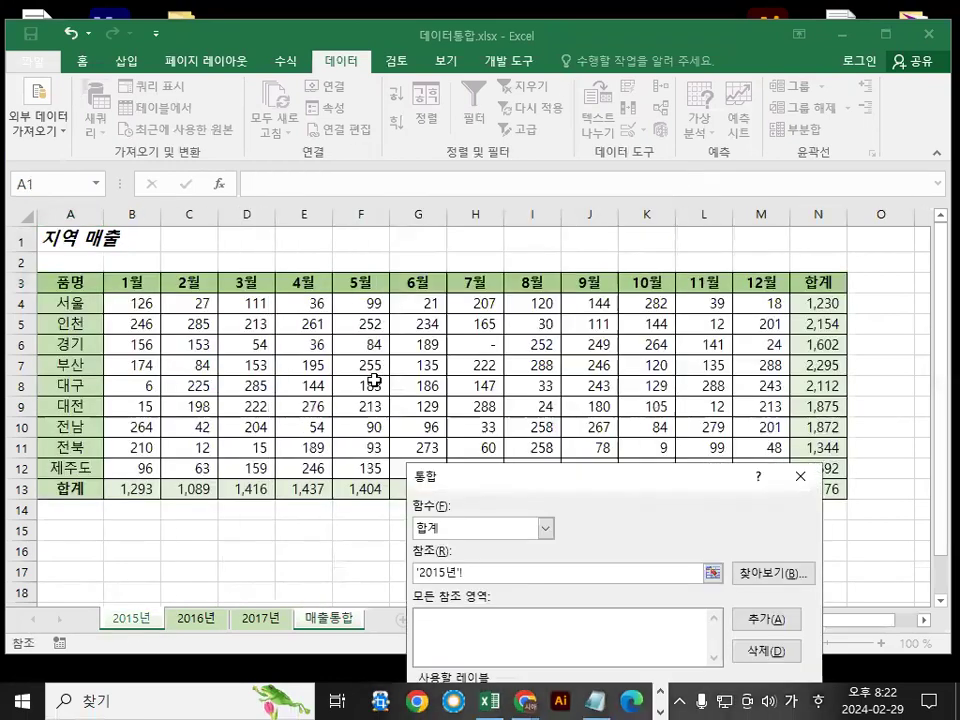
left_click_drag(62, 281, 822, 490)
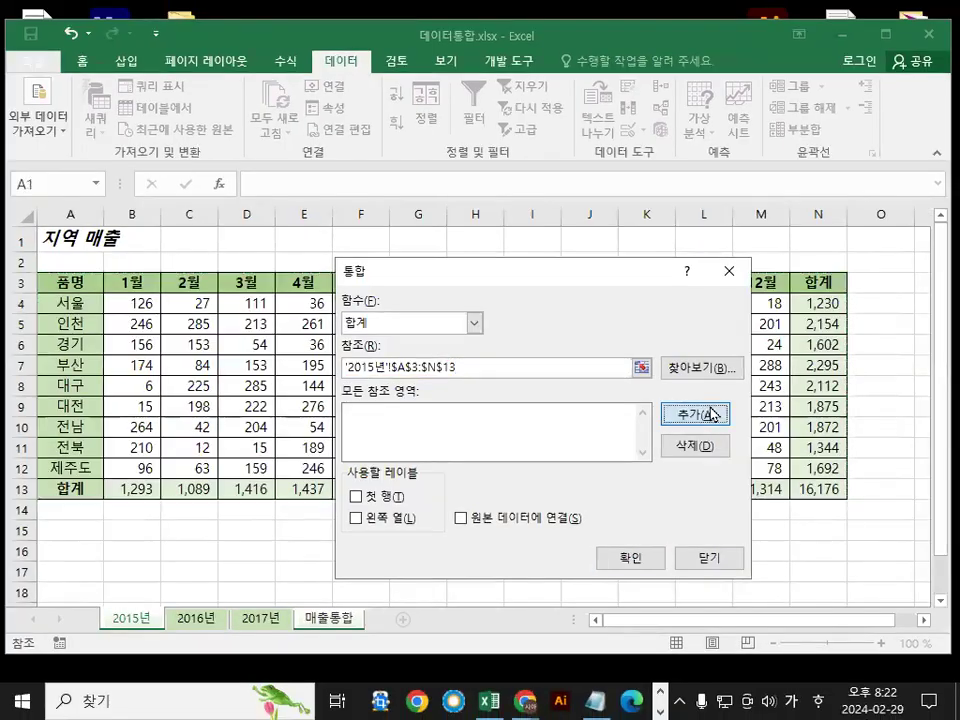
left_click(950, 463)
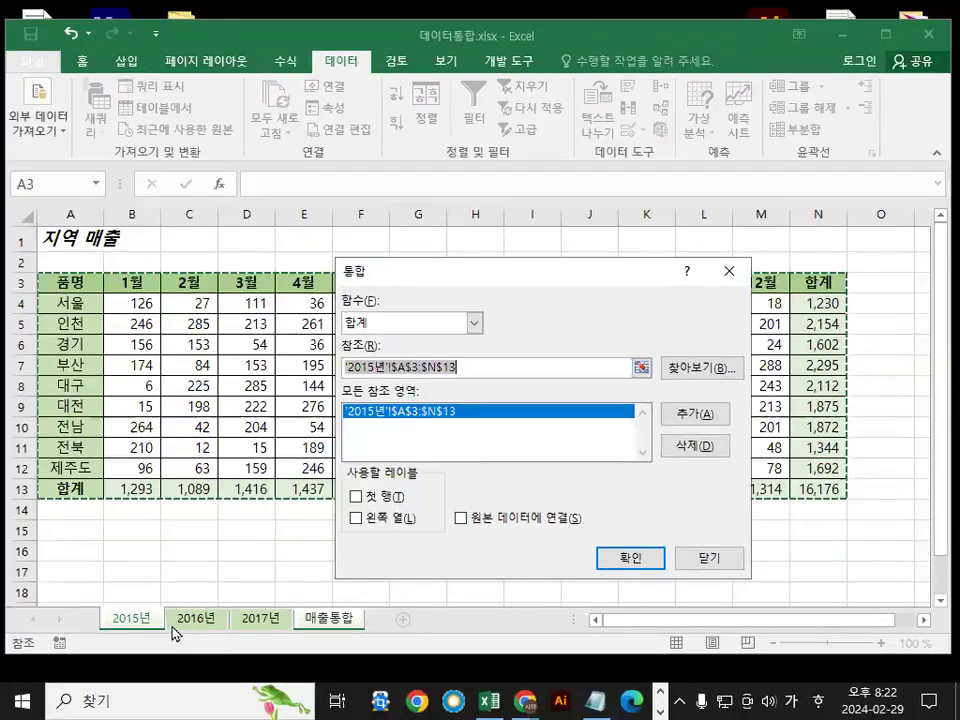
Add the 2016년 sheet's table A3:N13 as the second consolidation reference
left_click(211, 588)
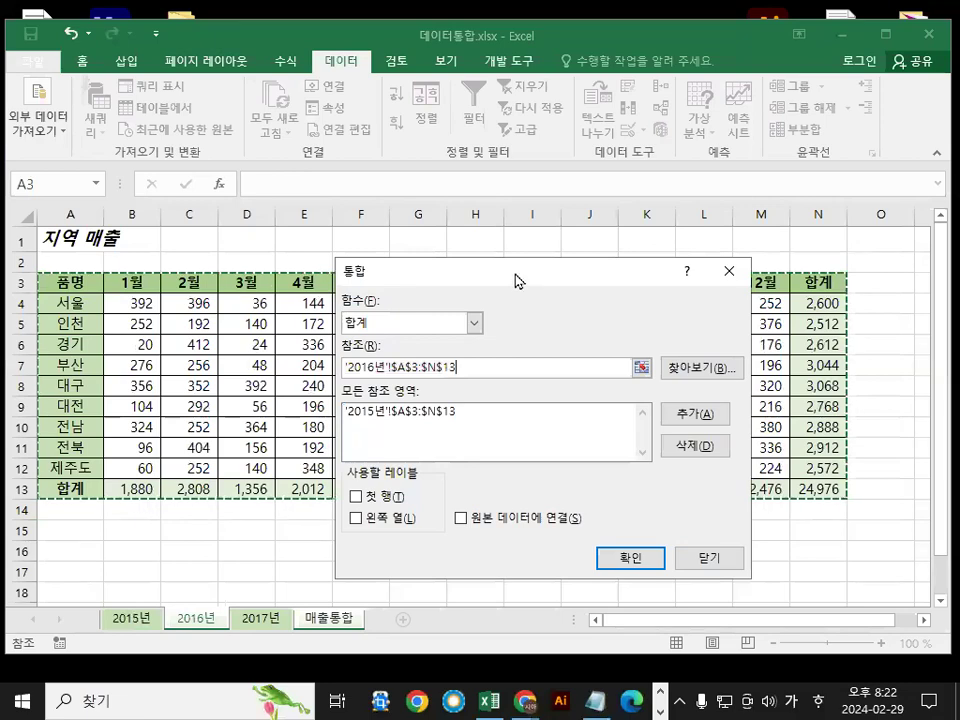
left_click_drag(514, 279, 556, 472)
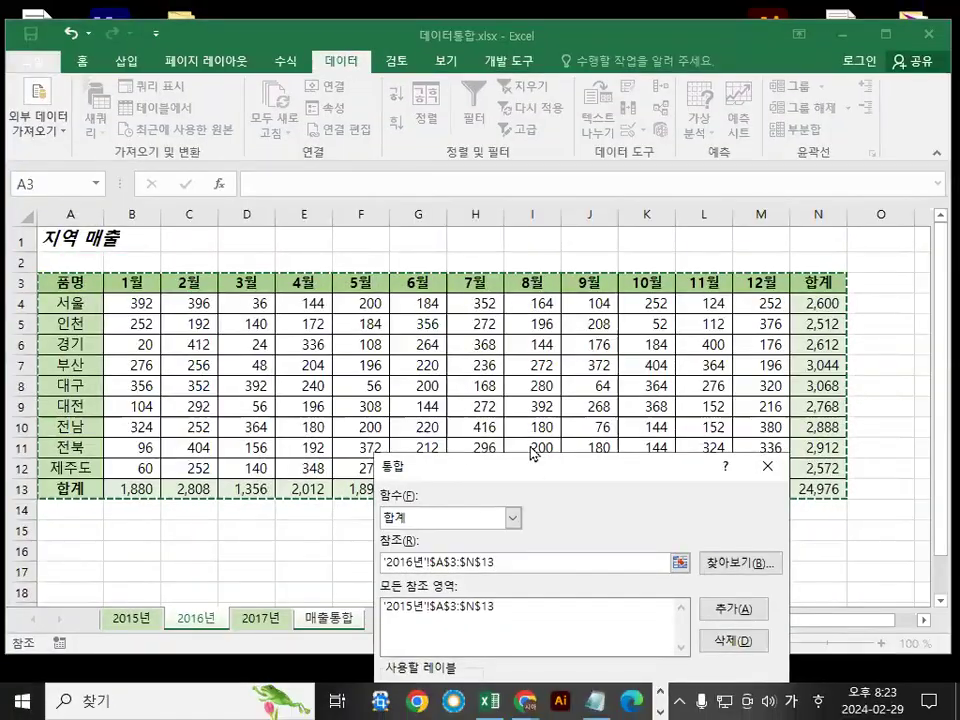
left_click_drag(534, 464, 480, 243)
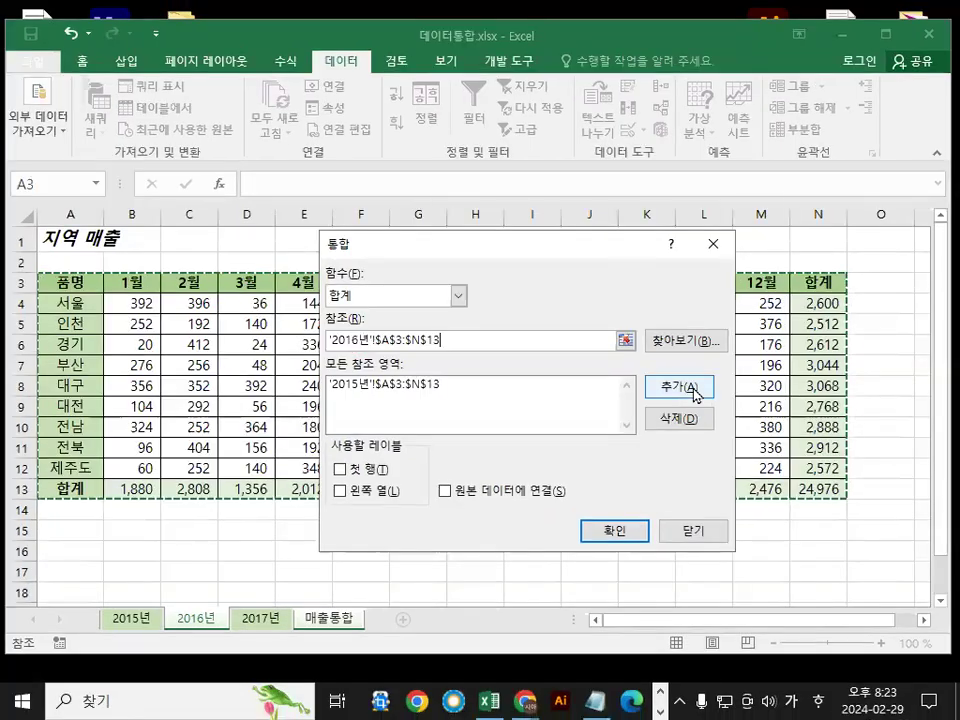
left_click(690, 388)
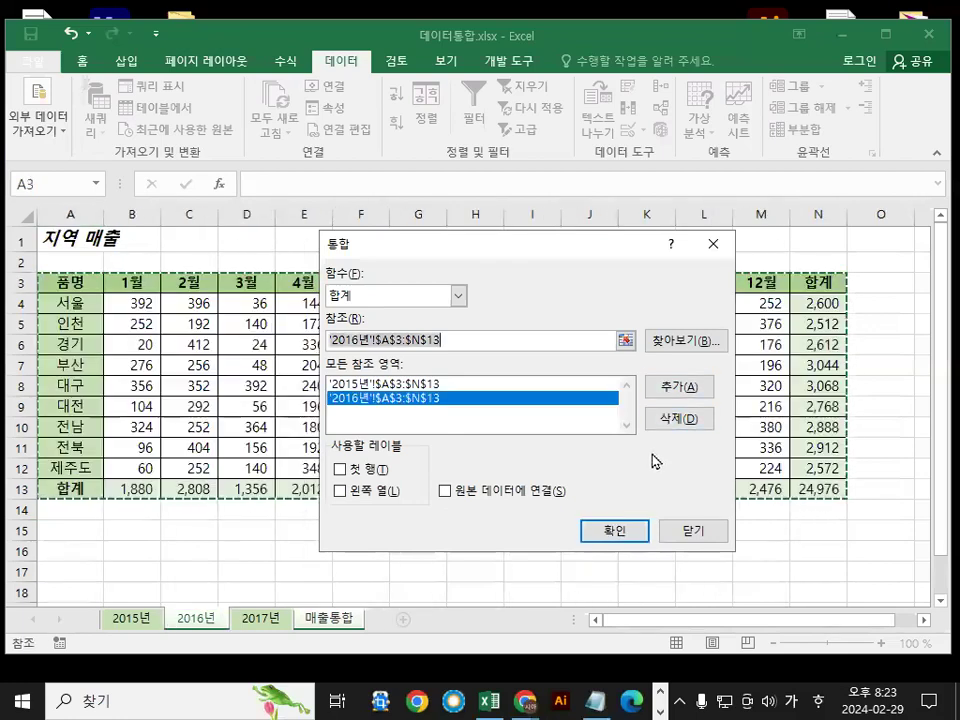
Add the 2017년 sheet's table A3:N13 as the third reference and review the list of all references
left_click(262, 620)
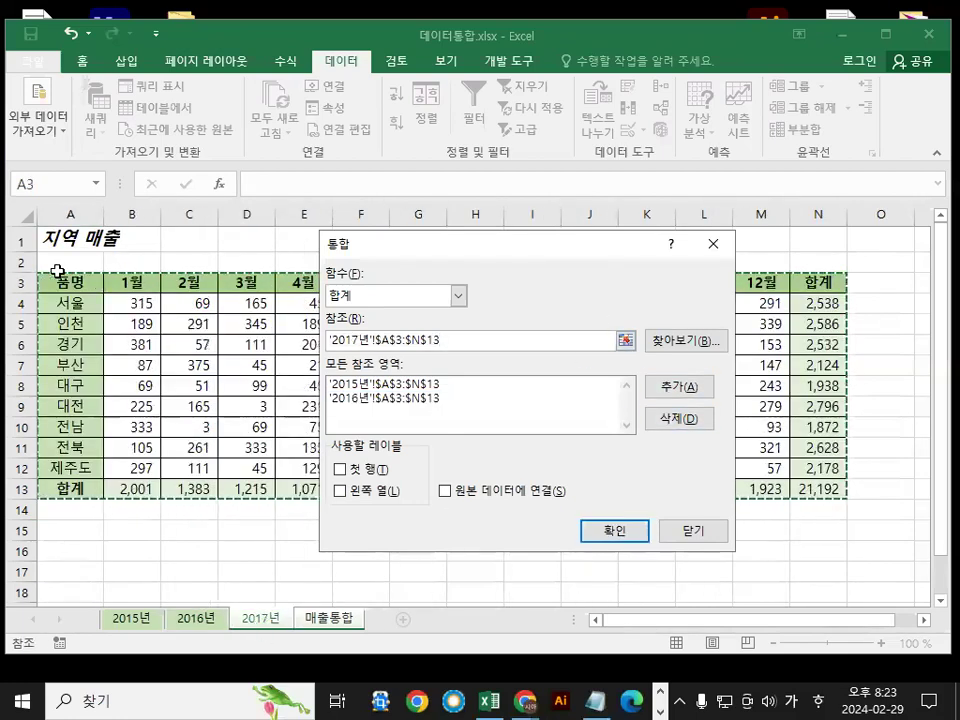
left_click_drag(123, 299, 127, 334)
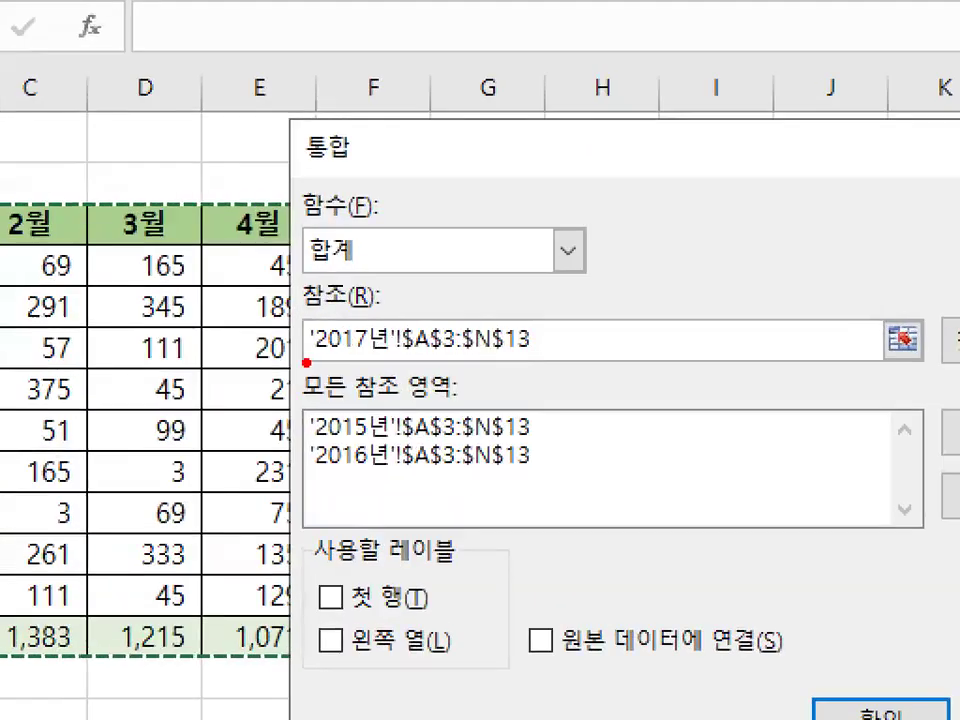
left_click_drag(659, 402, 705, 393)
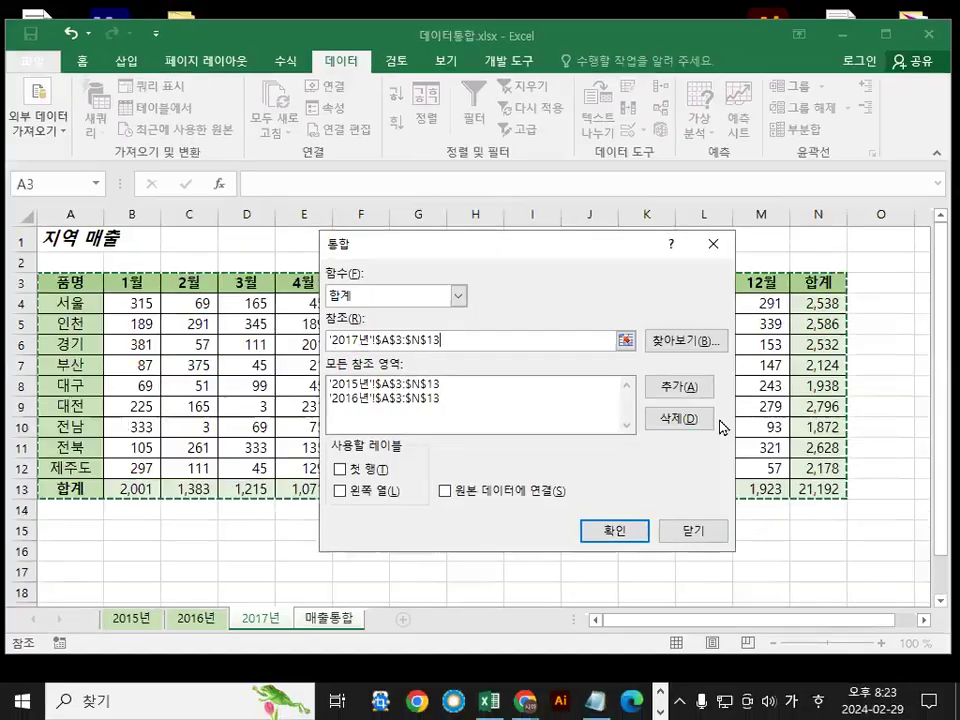
left_click(952, 435)
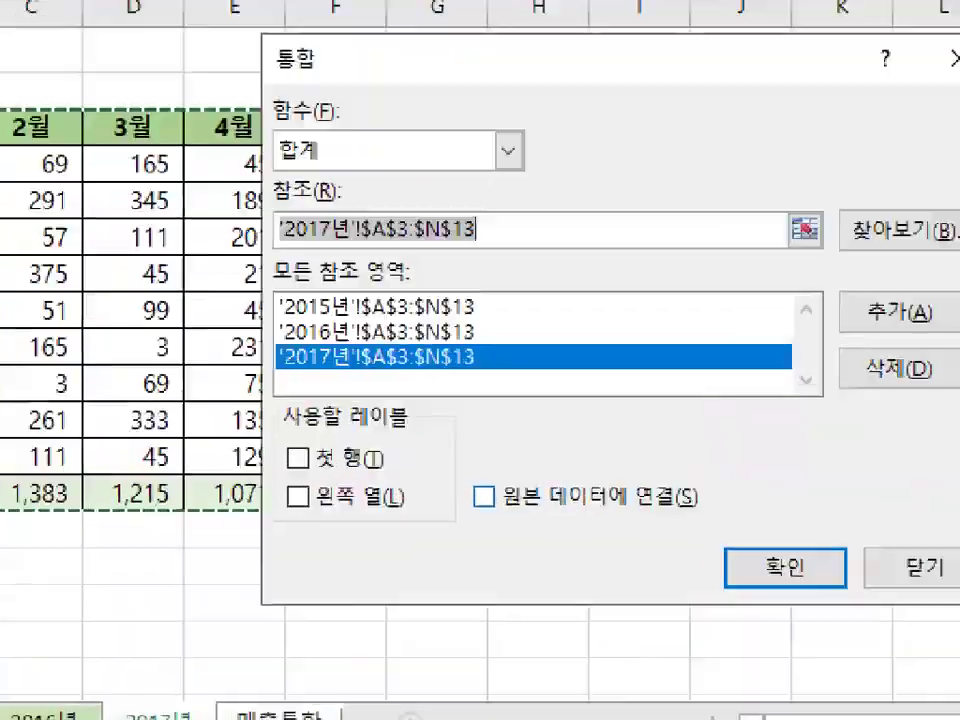
left_click_drag(259, 265, 388, 250)
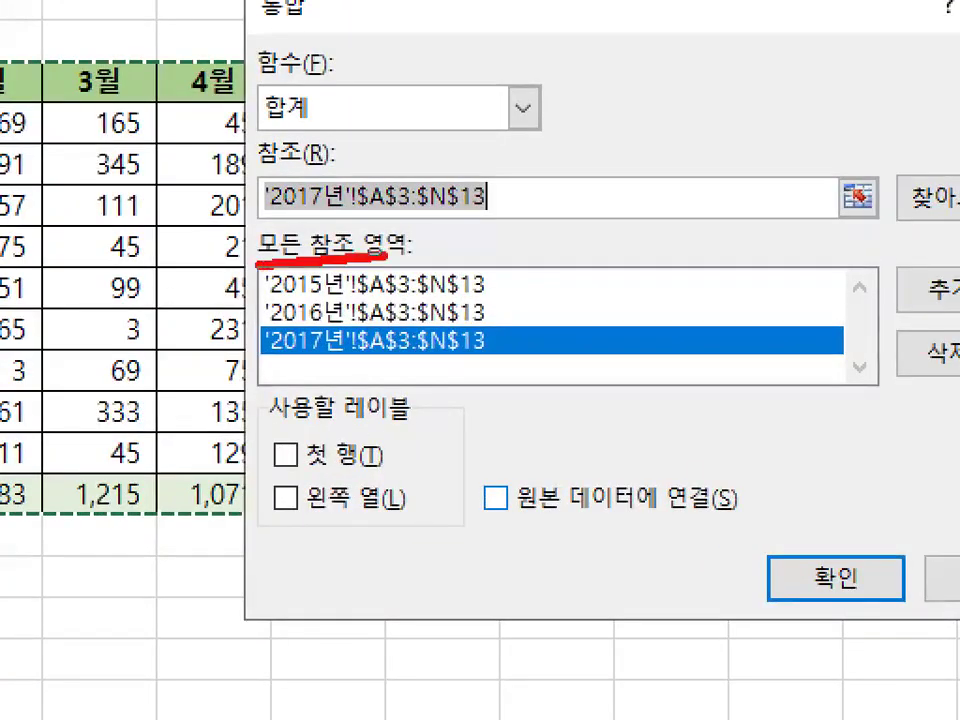
mouse_move(540, 345)
left_mouse_down()
mouse_move(461, 384)
mouse_move(505, 300)
mouse_move(511, 356)
left_mouse_up()
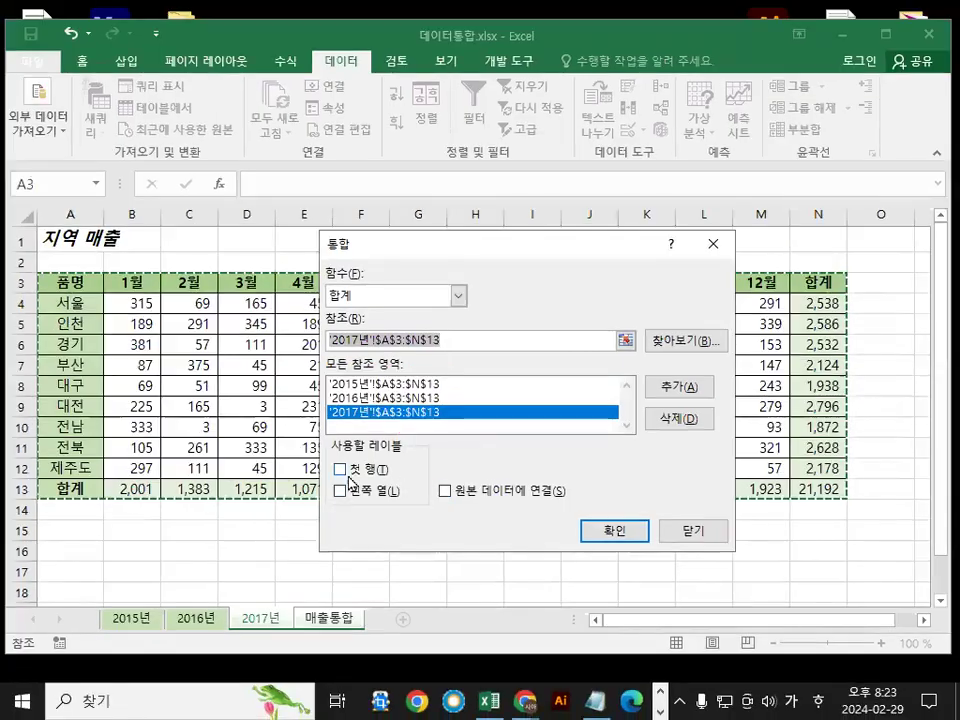
Use the 첫 행 and 왼쪽 열 as labels and run the consolidation
left_click(286, 456)
left_click(339, 491)
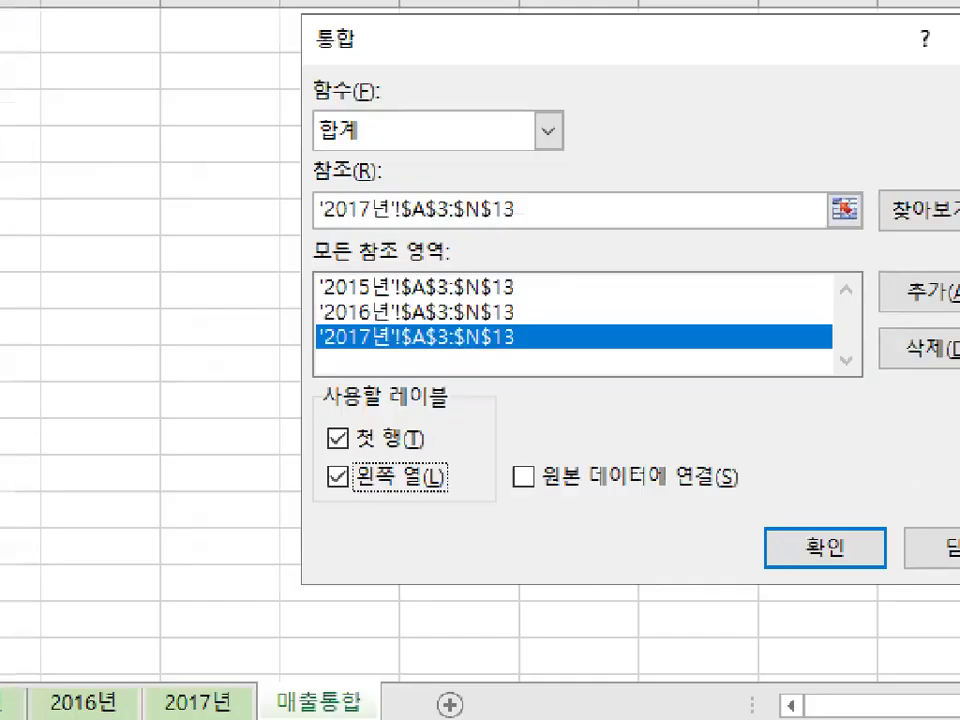
mouse_move(323, 499)
left_mouse_down()
mouse_move(353, 500)
mouse_move(383, 415)
mouse_move(385, 505)
left_mouse_up()
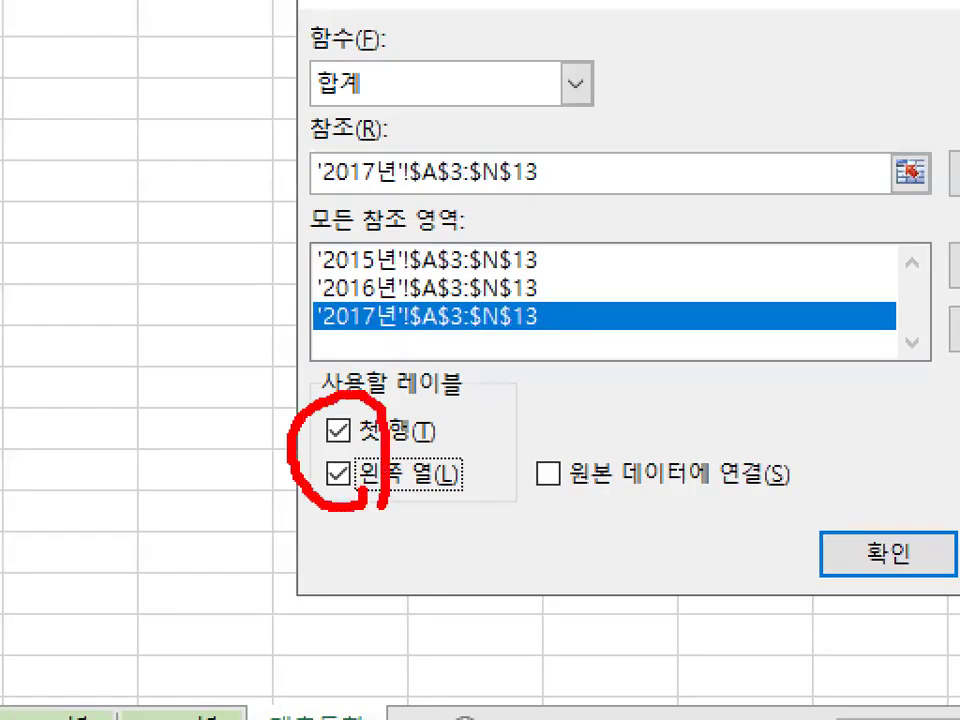
left_click_drag(395, 351, 500, 290)
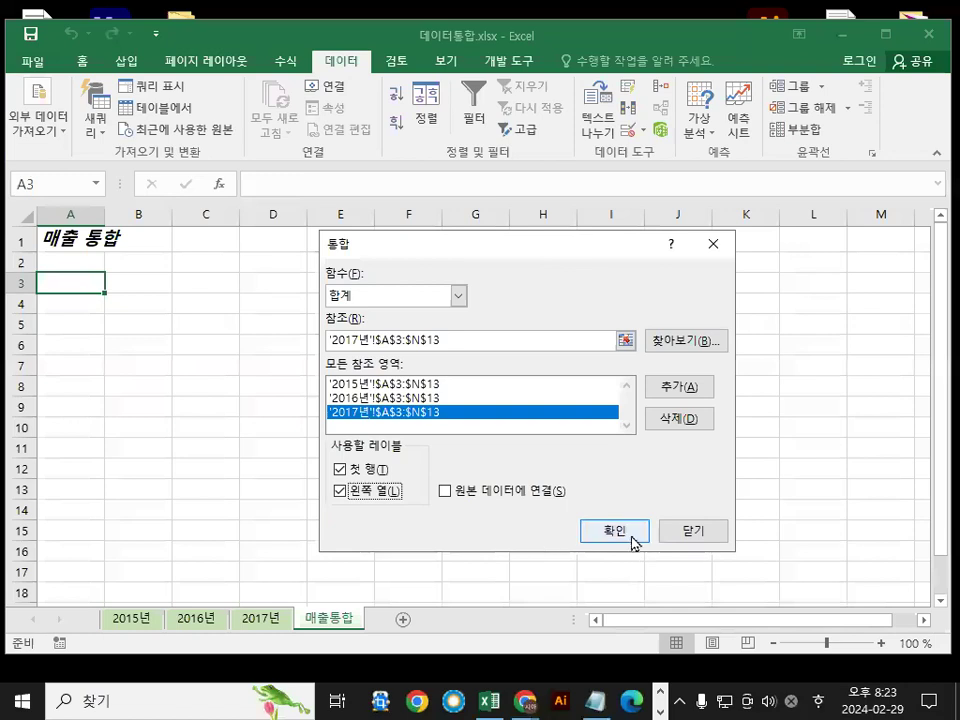
left_click(888, 552)
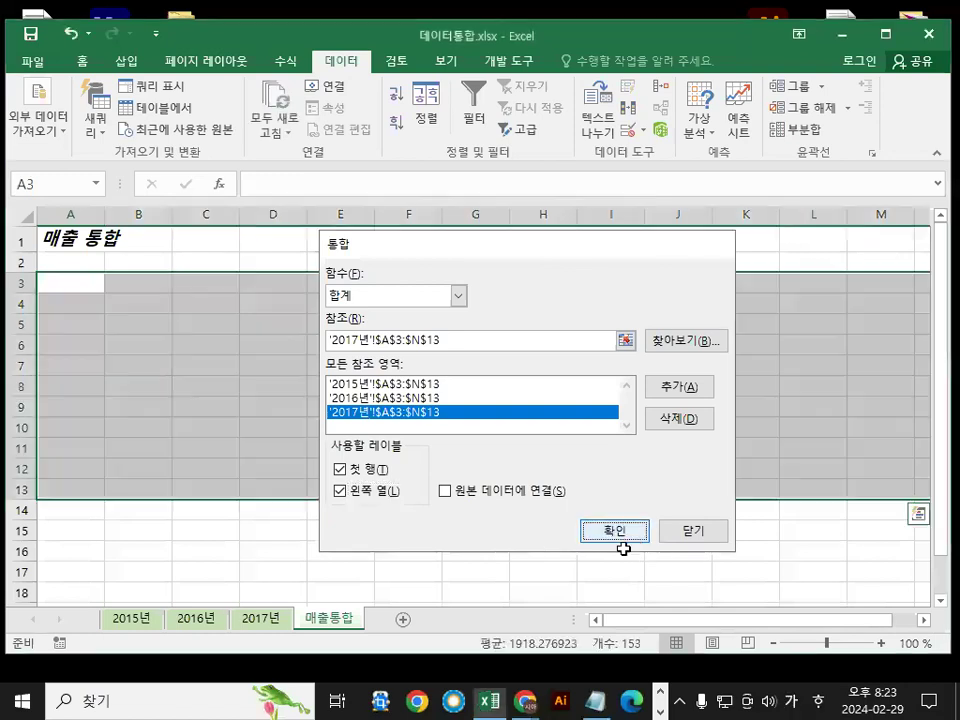
Examine the consolidated table's month headers, region labels and summed figures on the 매출통합 sheet
left_click_drag(130, 282, 410, 282)
left_click_drag(55, 324, 69, 460)
left_click_drag(150, 303, 750, 508)
left_click(696, 445)
mouse_move(515, 398)
left_mouse_down()
mouse_move(18, 350)
mouse_move(495, 427)
left_mouse_up()
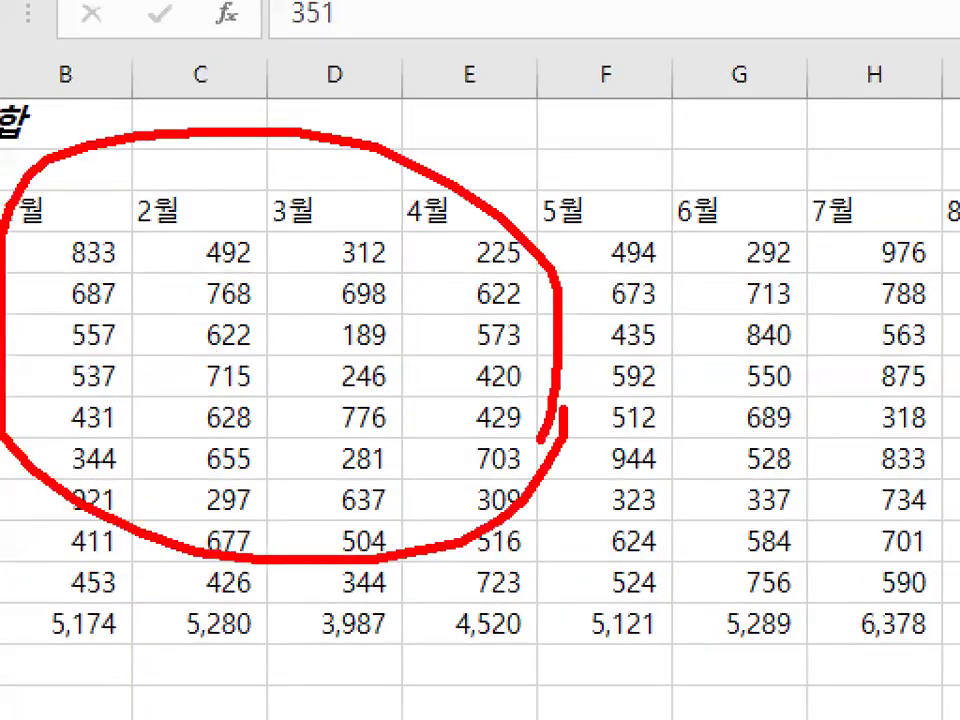
key("Escape")
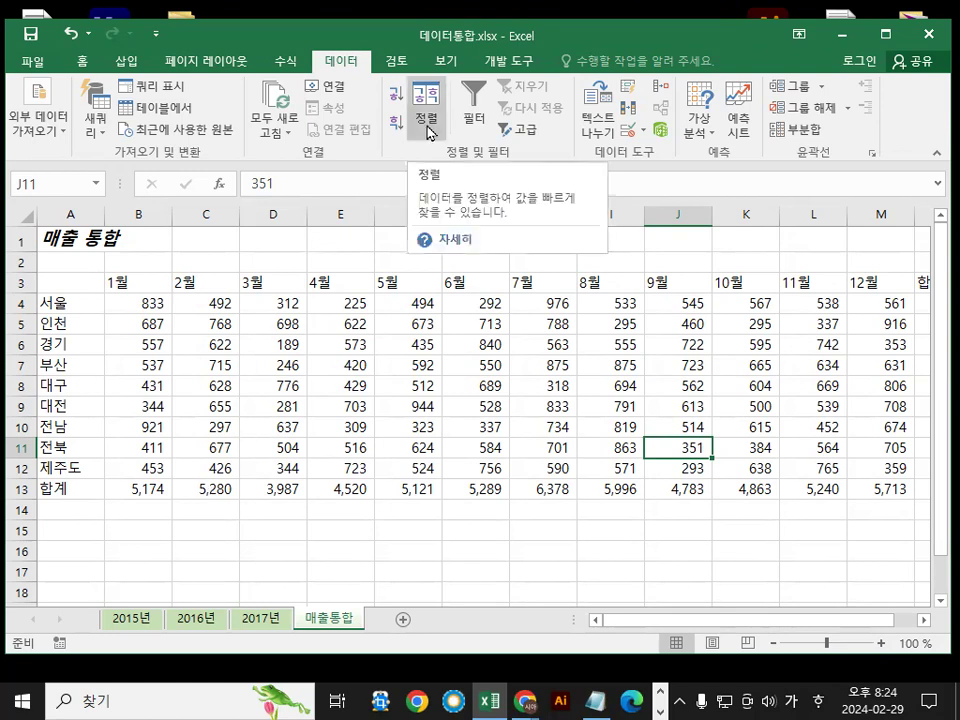
Close the 데이터통합.xlsx workbook without saving the changes
left_click(34, 56)
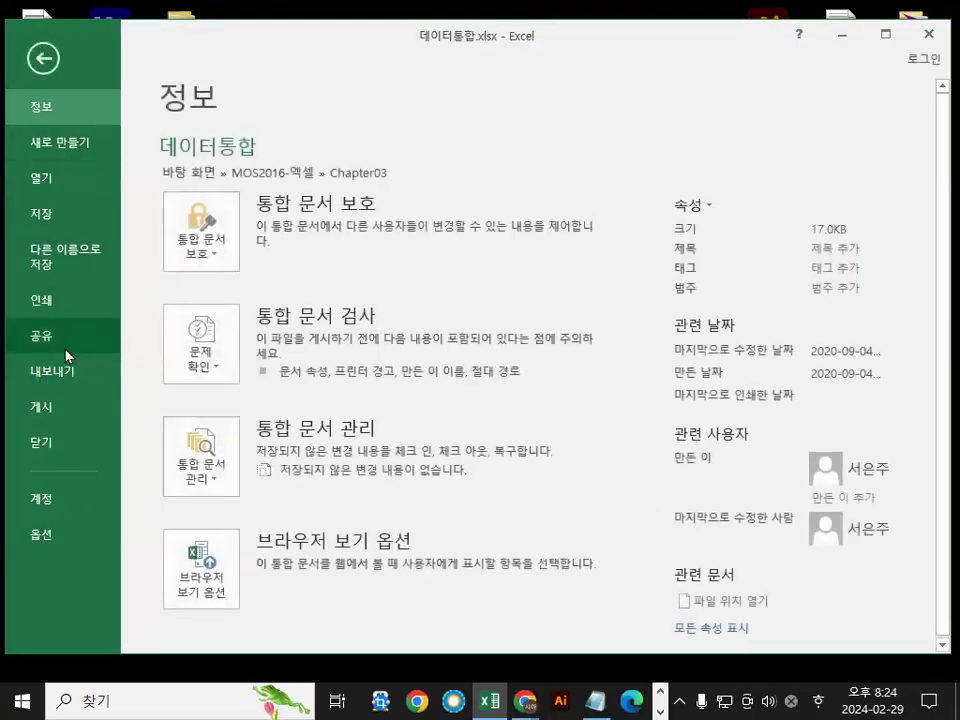
left_click(58, 442)
left_click(481, 376)
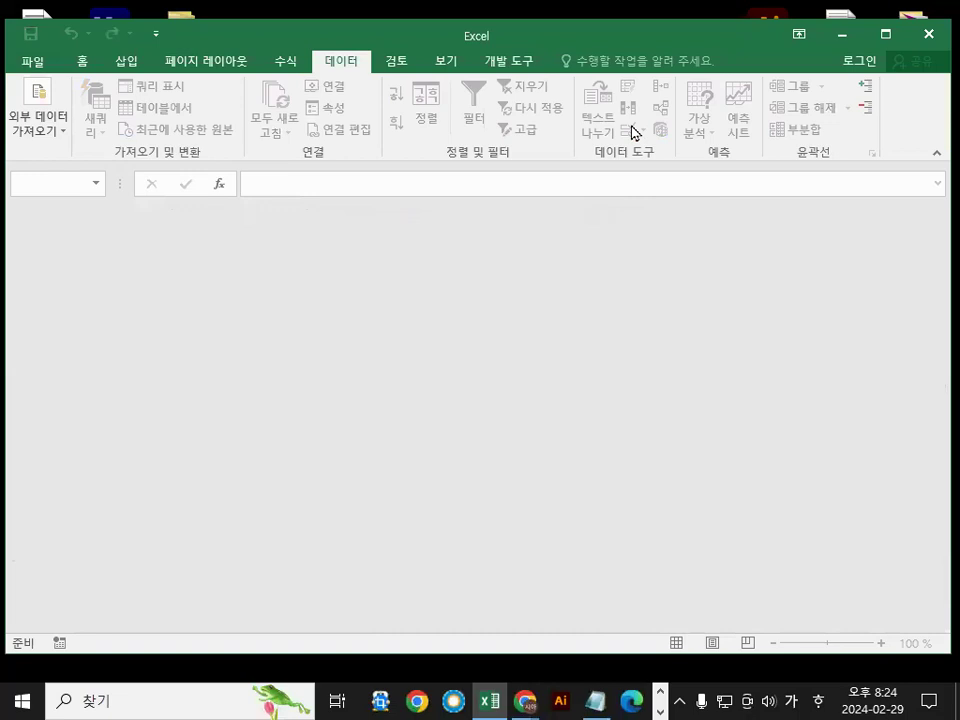
Open the 수식옵션설정.xlsx workbook from the Chapter03 folder
left_click(52, 72)
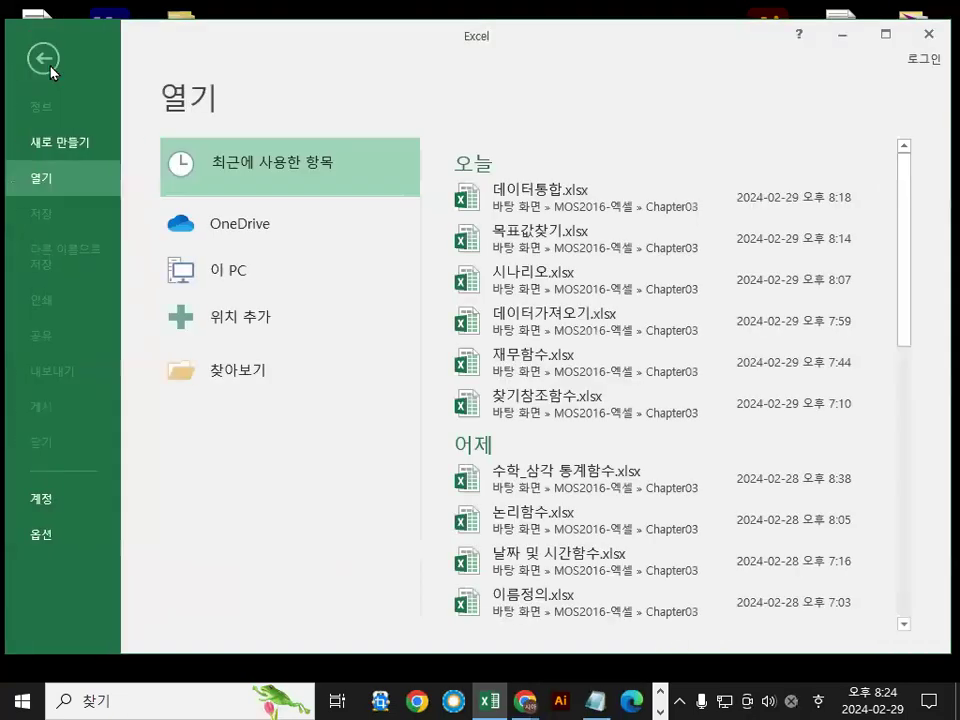
left_click(218, 372)
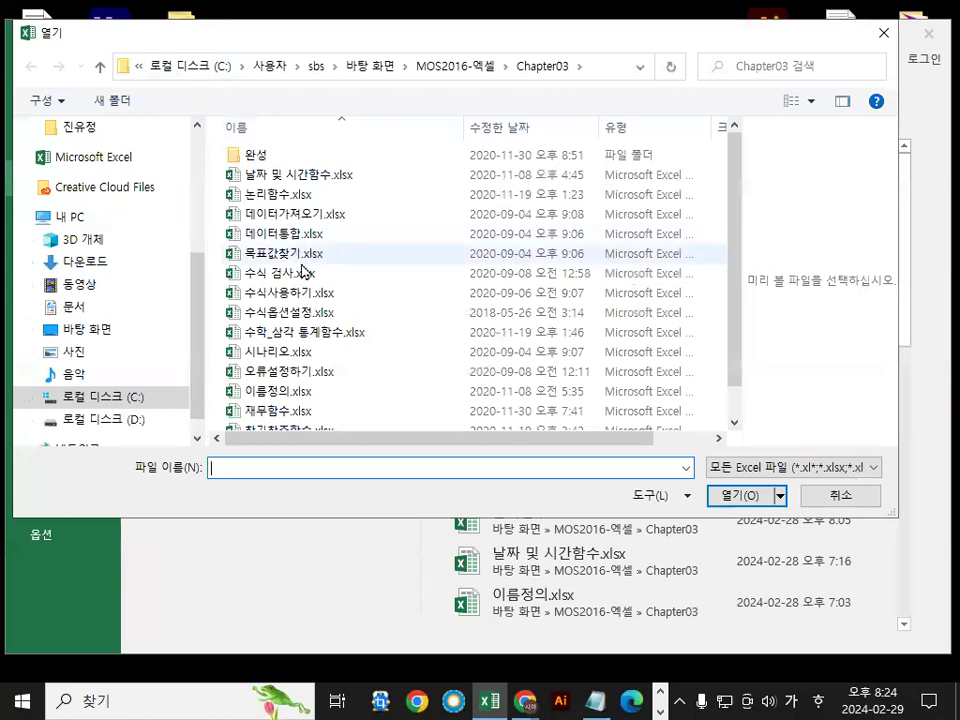
left_click(300, 376)
scroll(305, 410, "down", 1)
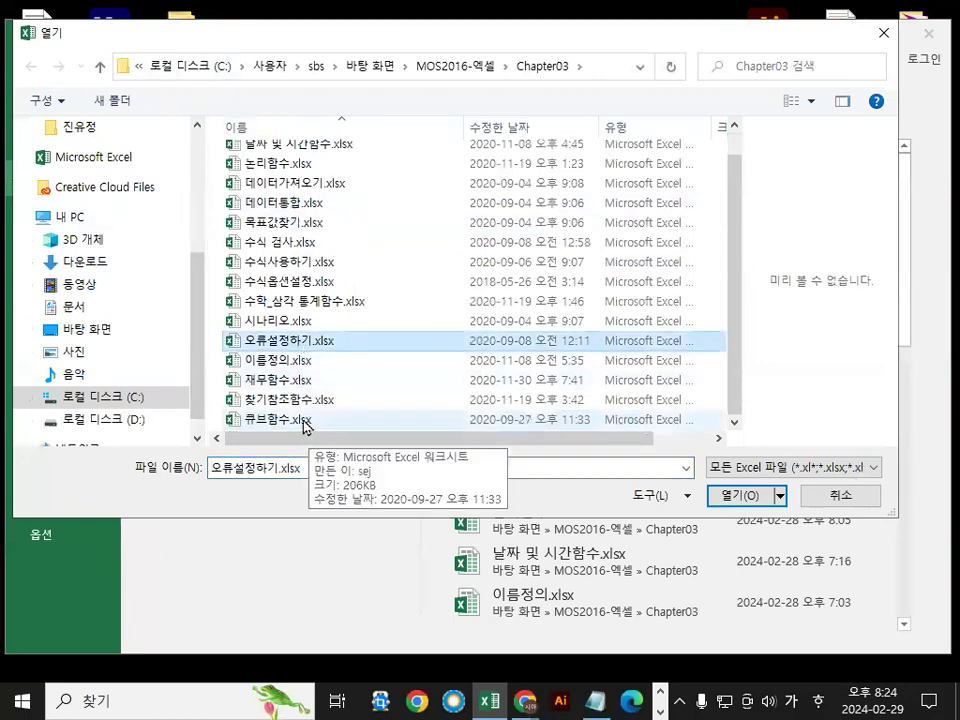
double_click(279, 280)
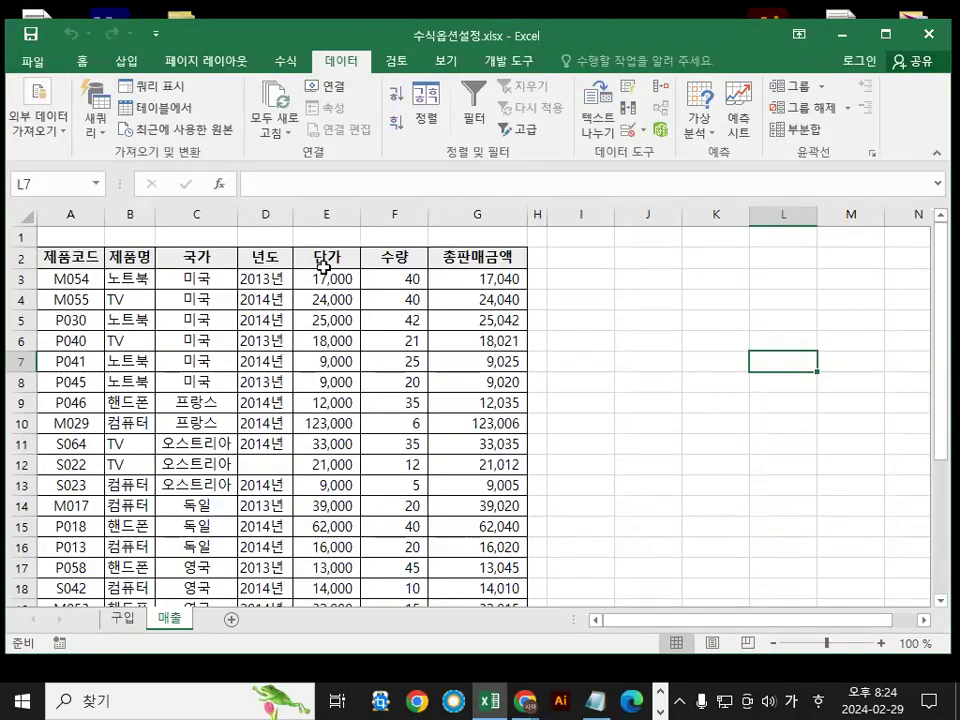
Enter 10 in J3 and 20 in K3, in the empty area beside the table on the 매출 sheet
left_click(739, 305)
scroll(571, 378, "up", 4)
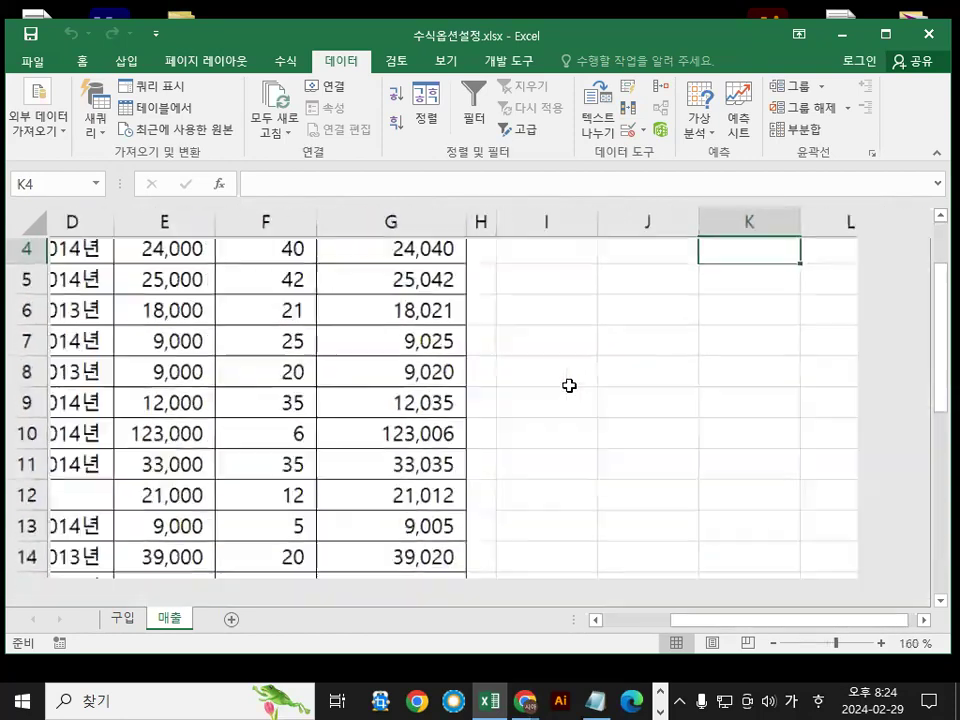
left_click(924, 620)
left_click(924, 620)
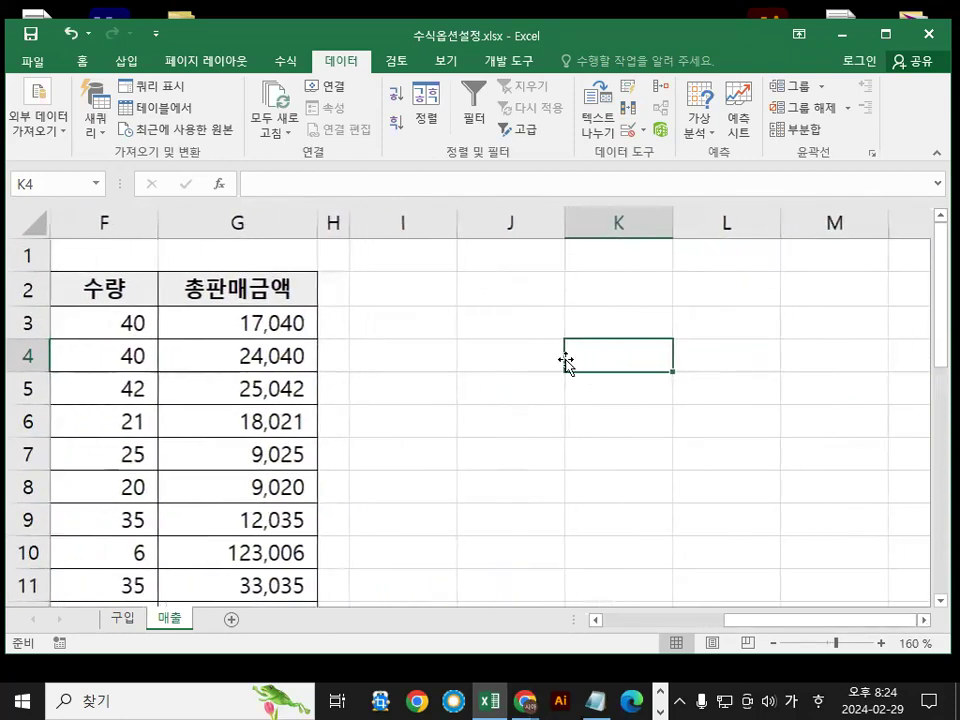
left_click(521, 318)
type("10")
key("Tab")
type("2")
key("Tab")
key("Left")
key("F2")
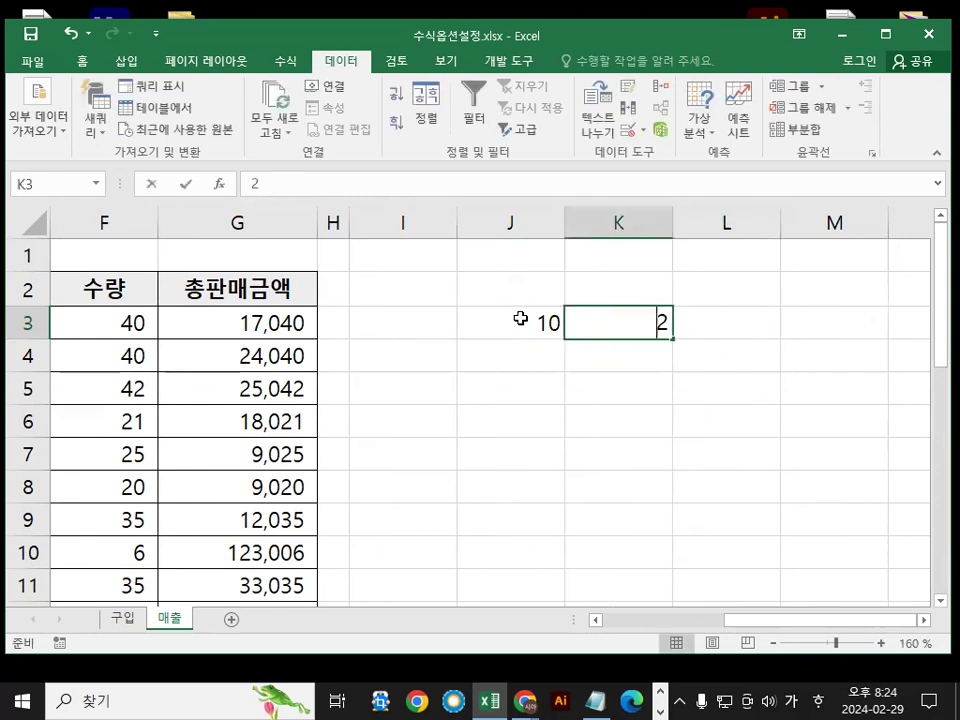
type("0")
key("Tab")
Enter the formula =J3+K3 in L3 on the 매출 sheet
type("=")
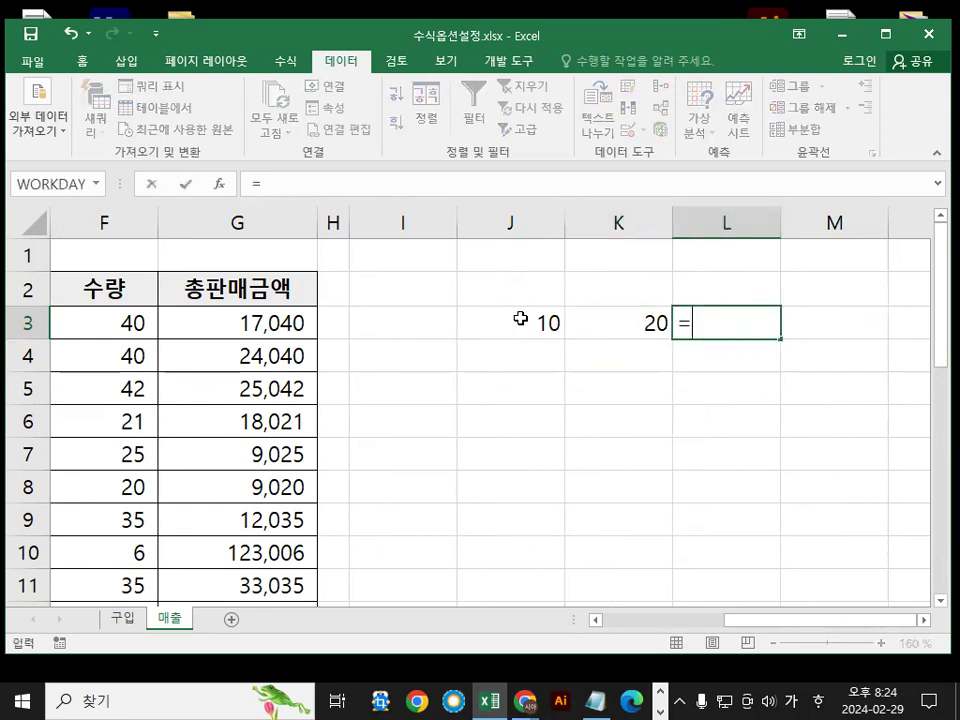
left_click(521, 320)
type("+")
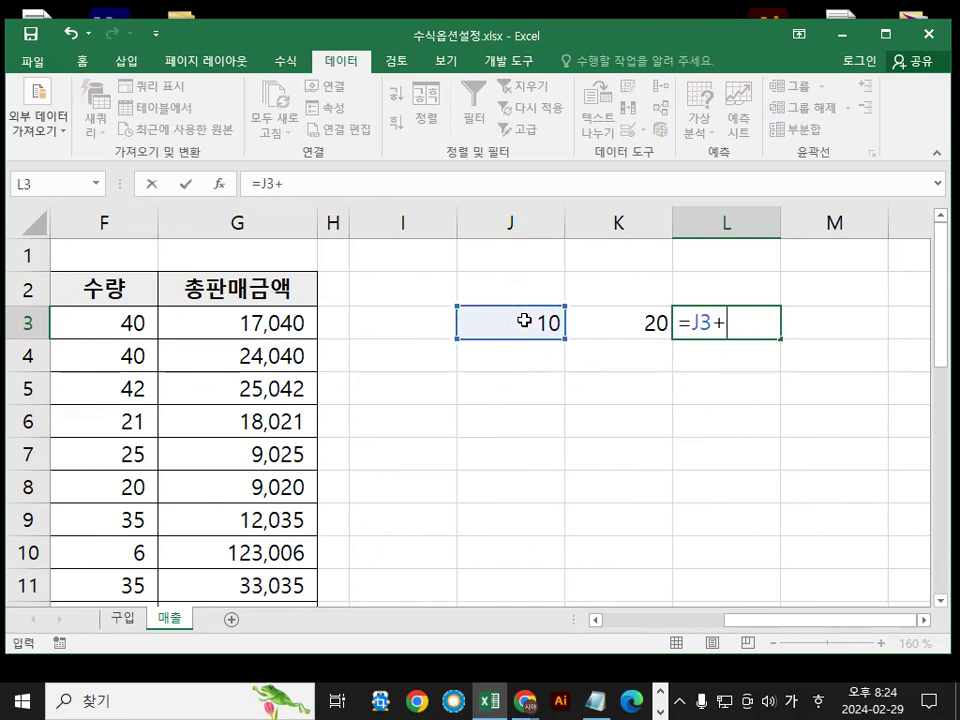
left_click(613, 318)
key("Return")
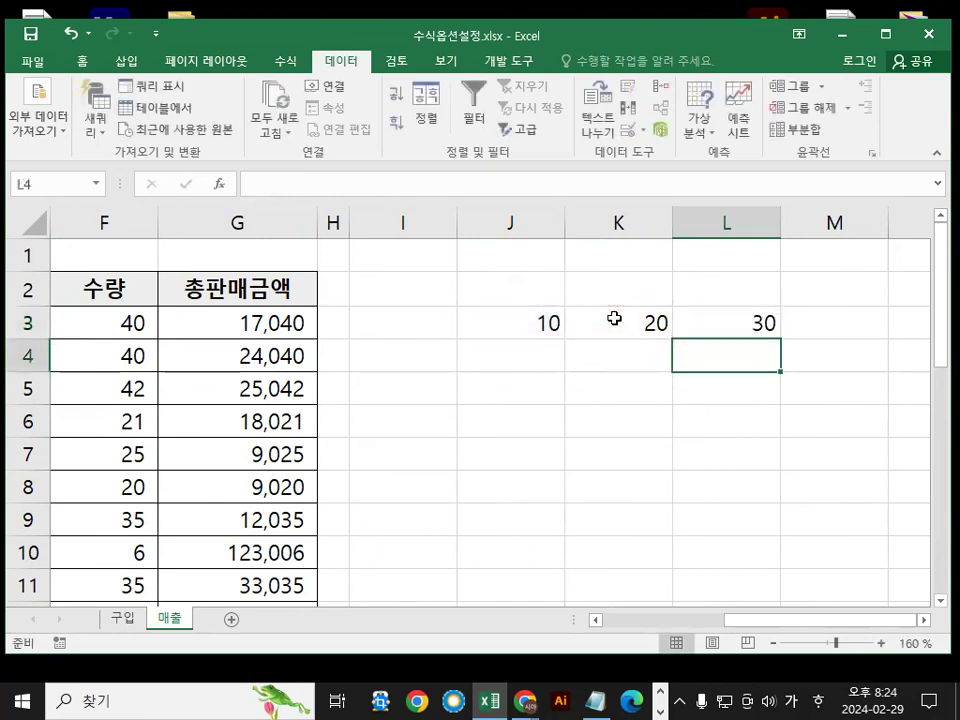
Set K3 to 50 and check how the formula result in L3 responds
left_click(614, 318)
type("50")
key("Return")
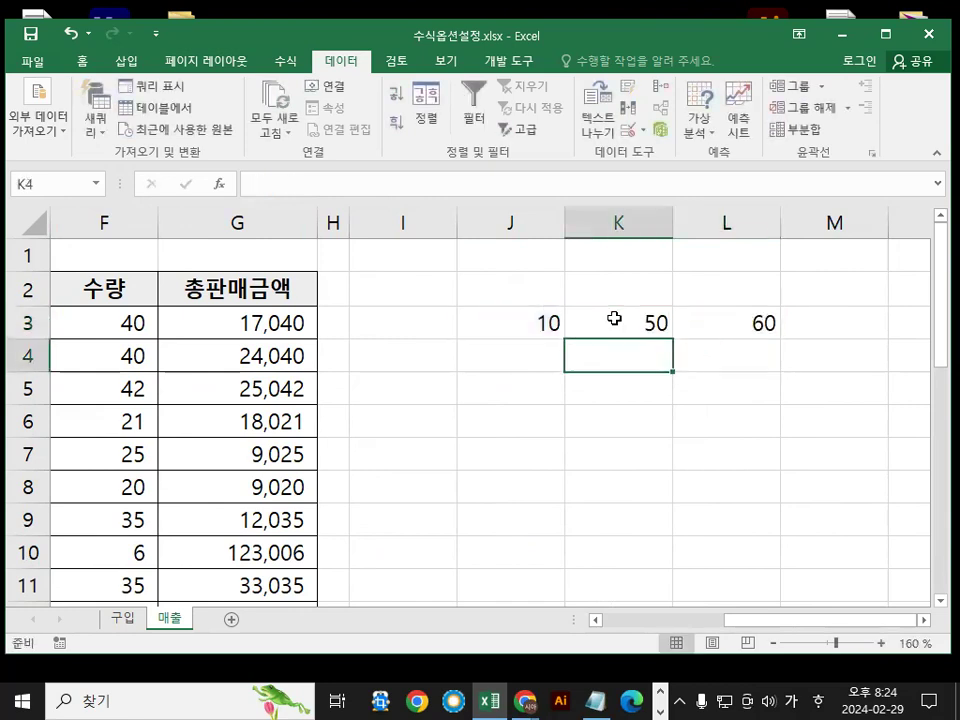
left_click(734, 318)
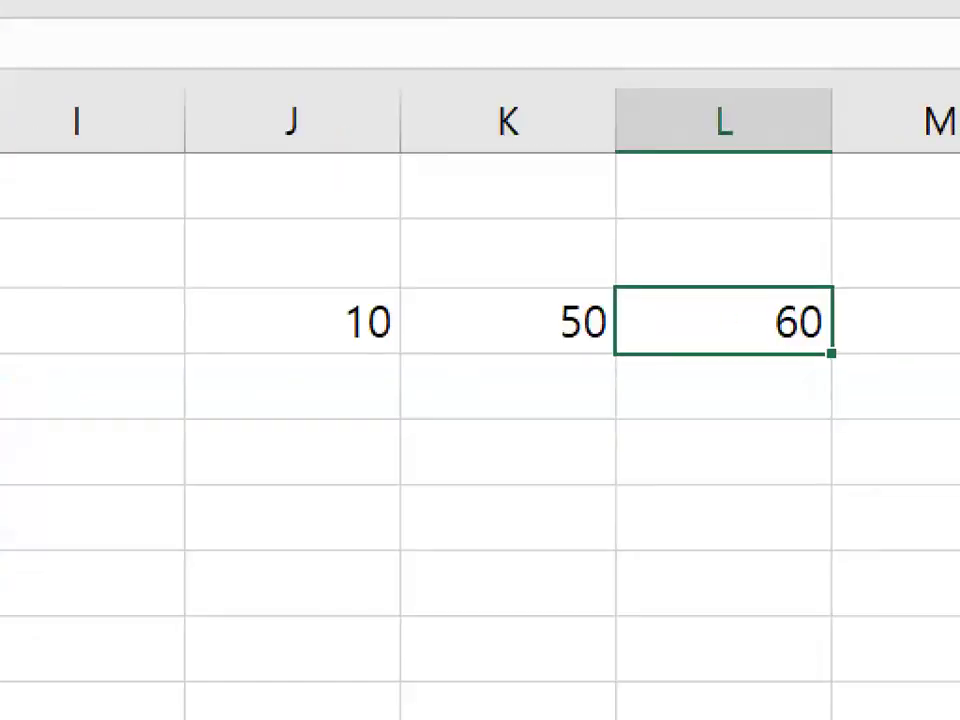
mouse_move(727, 388)
left_mouse_down()
mouse_move(780, 281)
mouse_move(789, 428)
left_mouse_up()
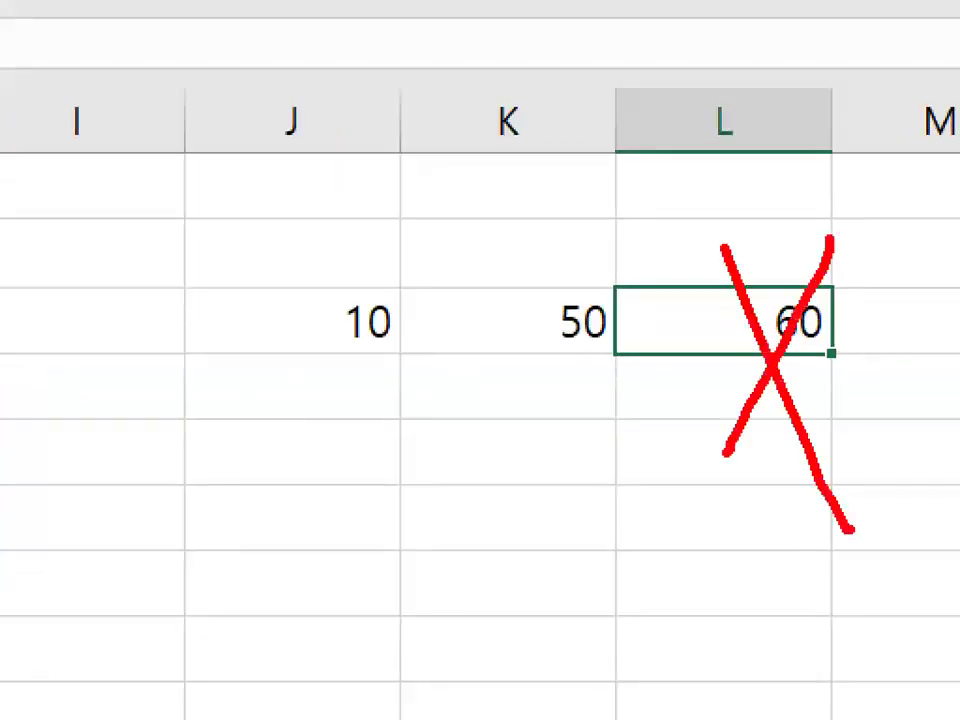
key("Escape")
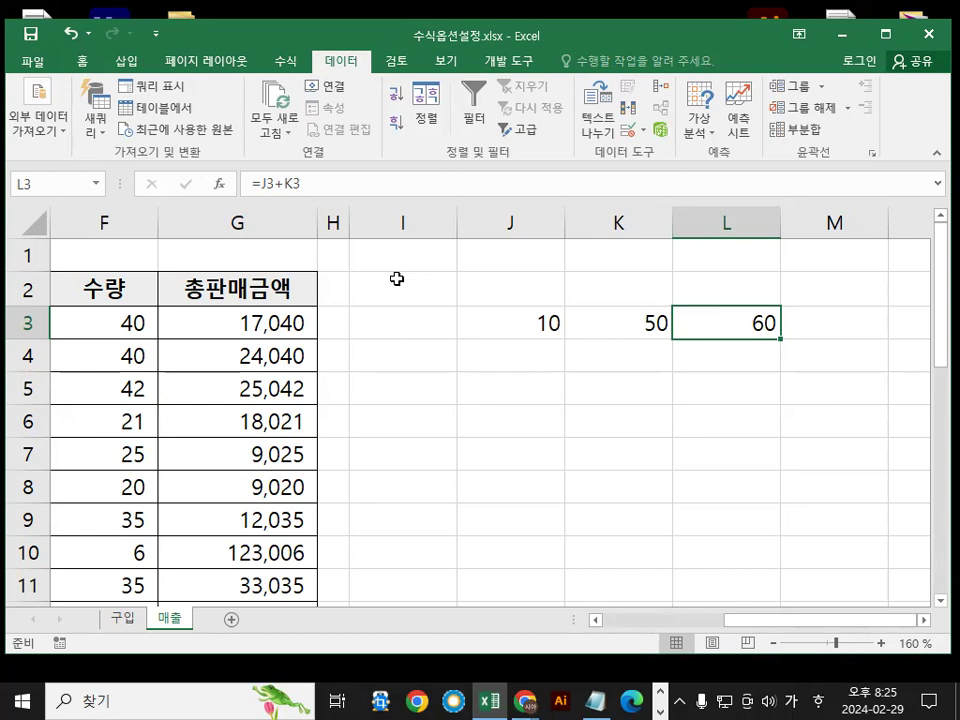
Set the workbook calculation (통합 문서 계산) to manual (수동) in the Excel formula options
left_click(521, 386)
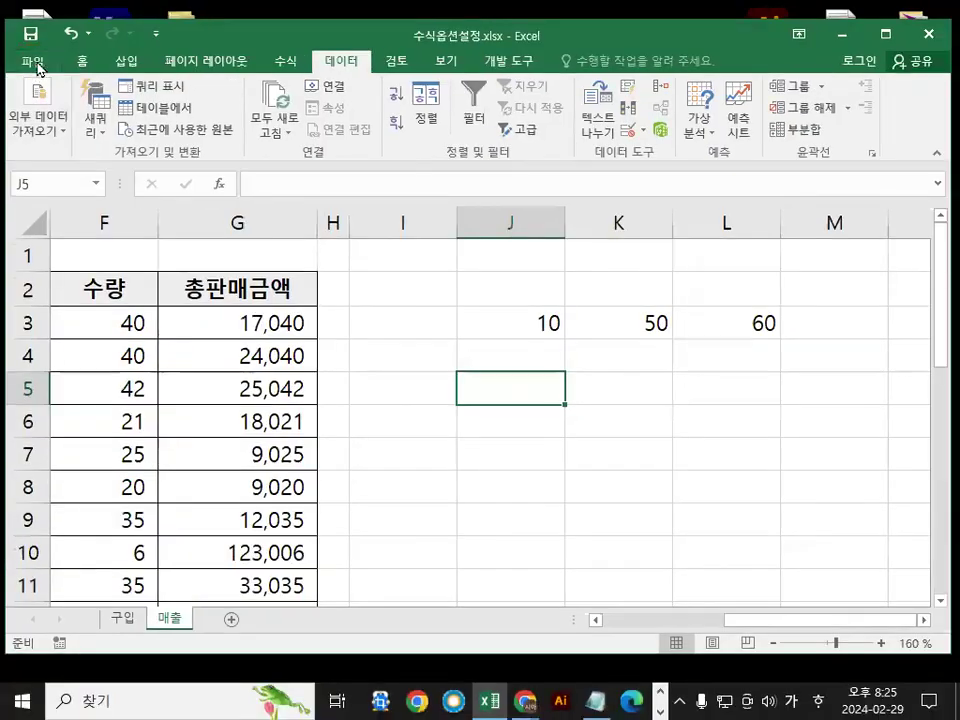
left_click(36, 62)
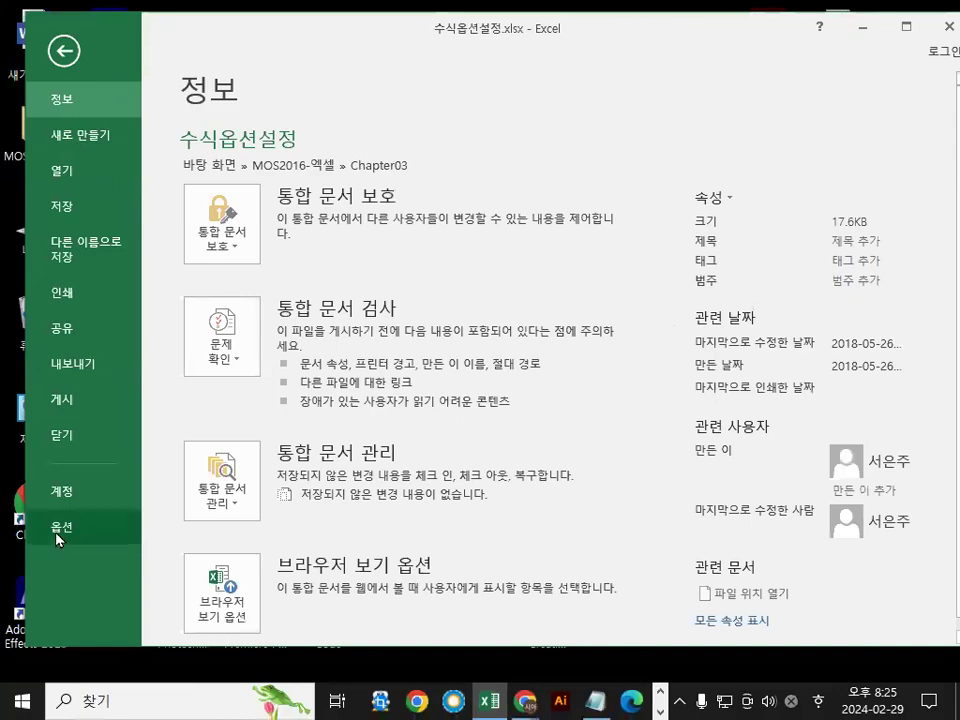
left_click(60, 530)
left_click(36, 100)
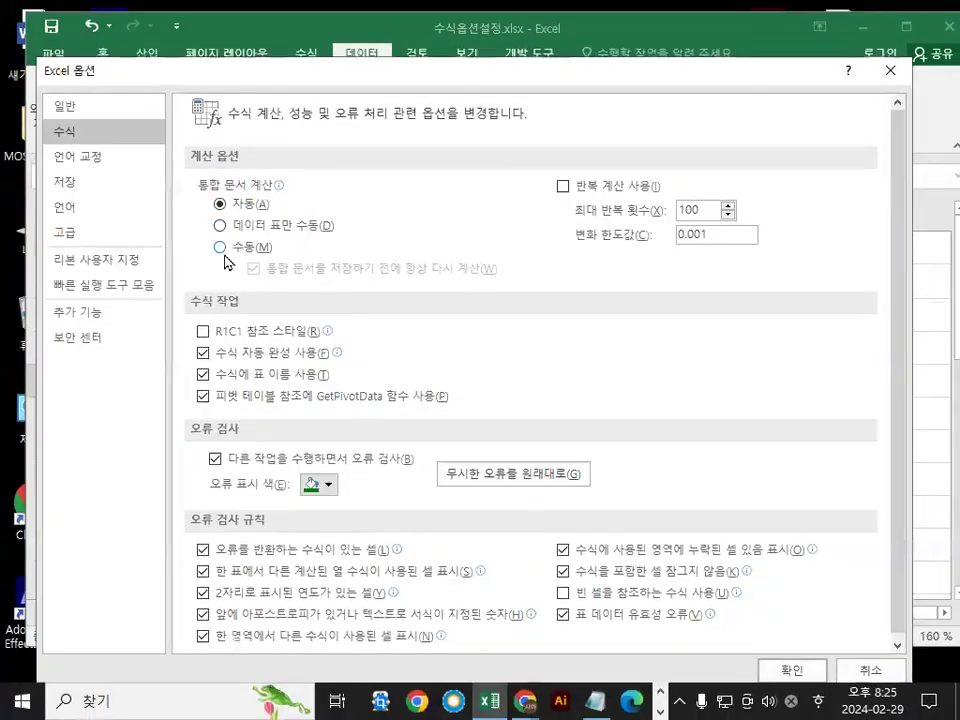
left_click(221, 248)
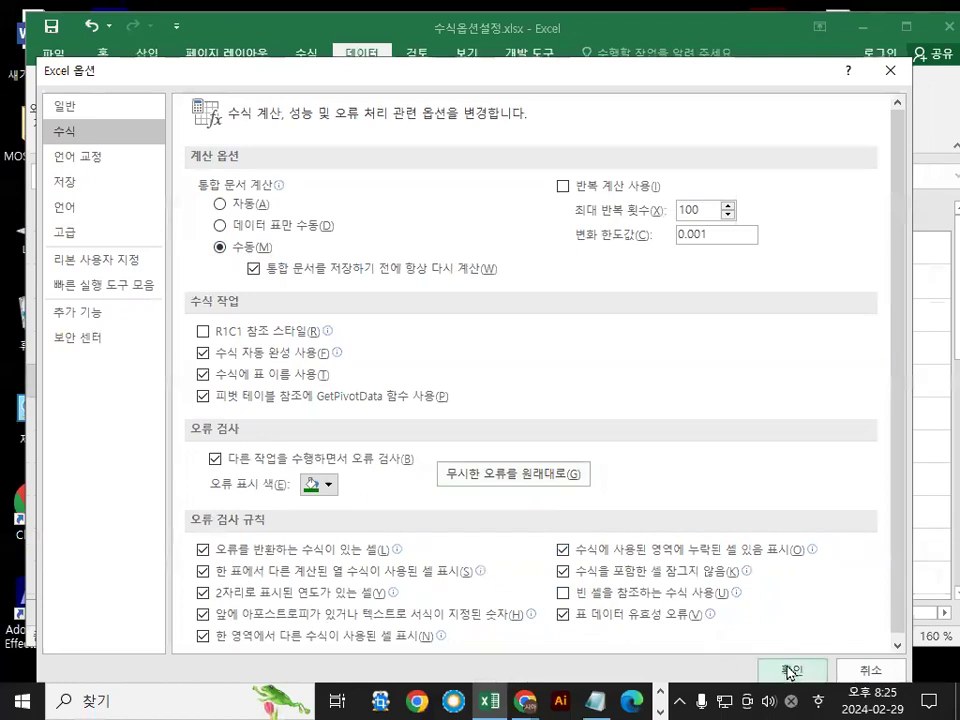
left_click(790, 672)
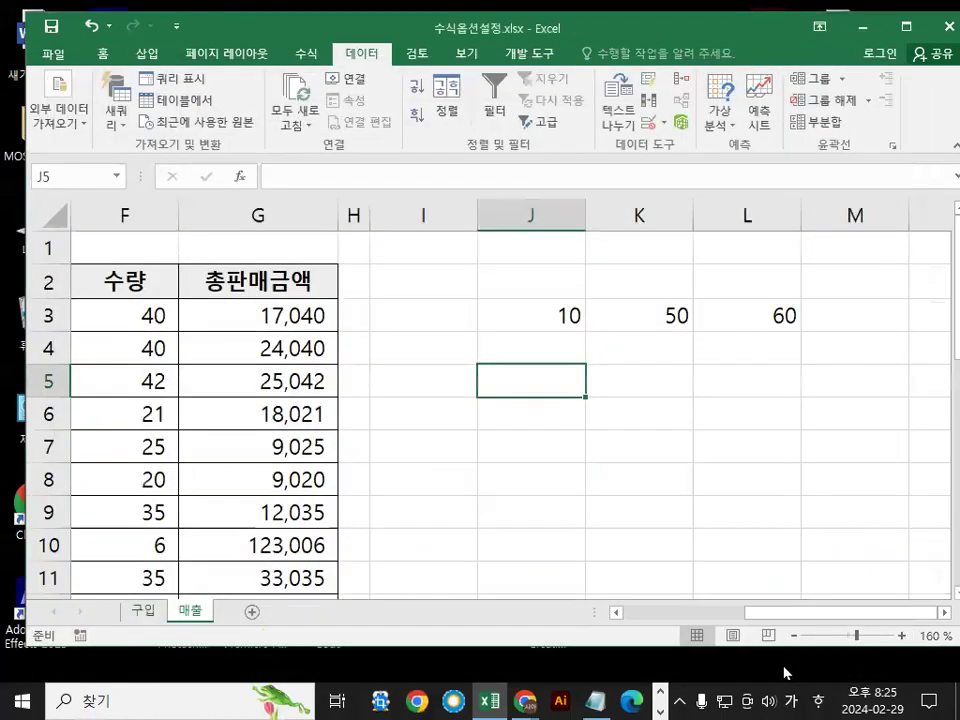
Set K3 to 100 and check the formula and result in L3
left_click(624, 313)
type("100")
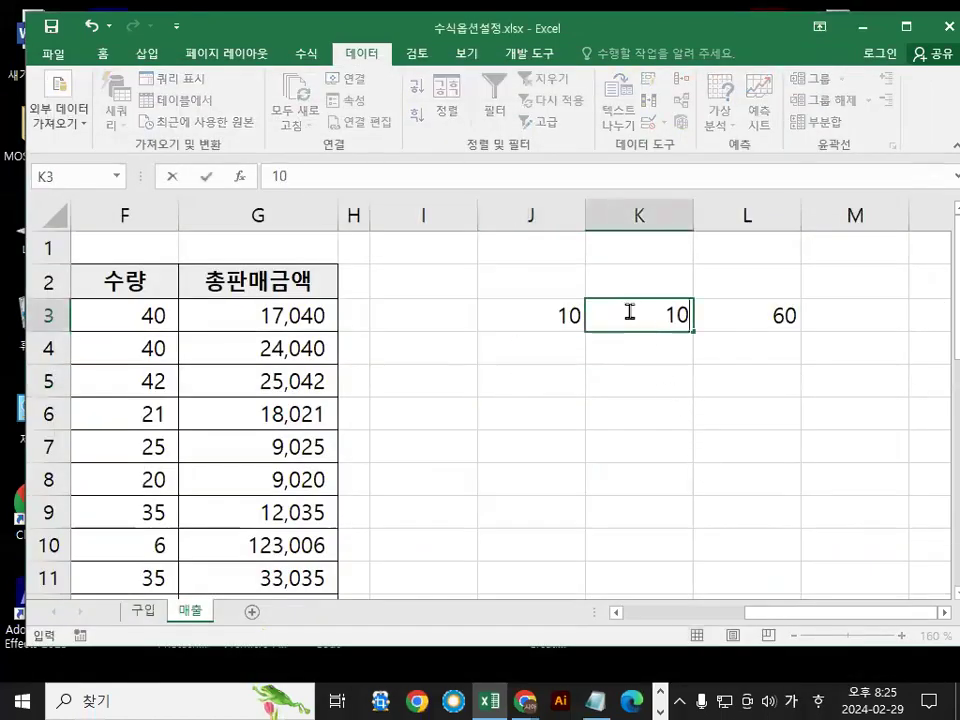
key("Return")
left_click(712, 313)
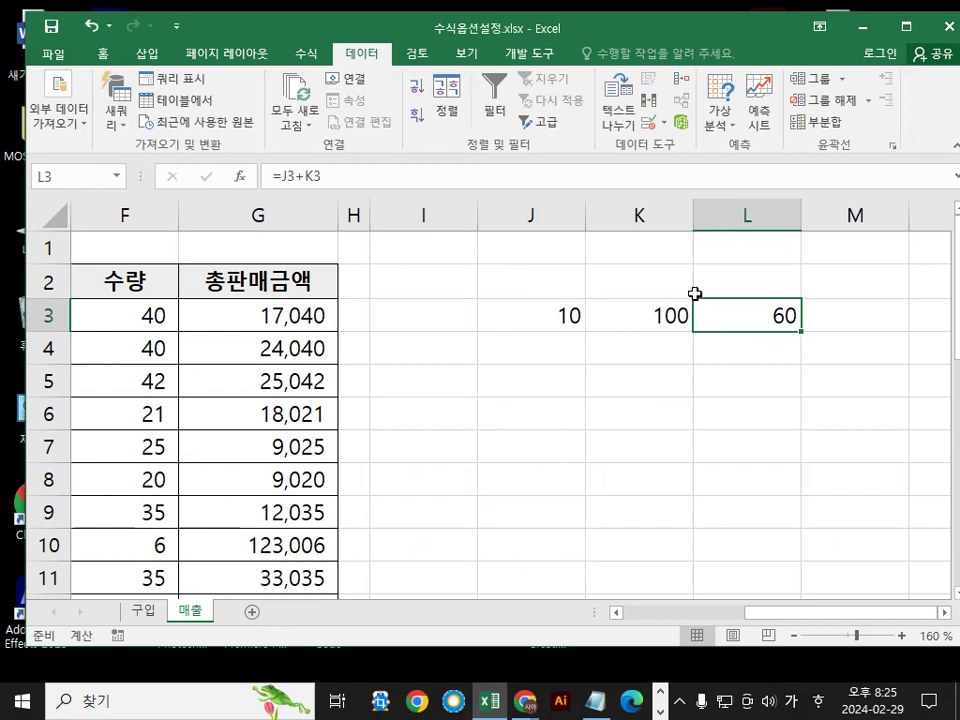
left_click(602, 309)
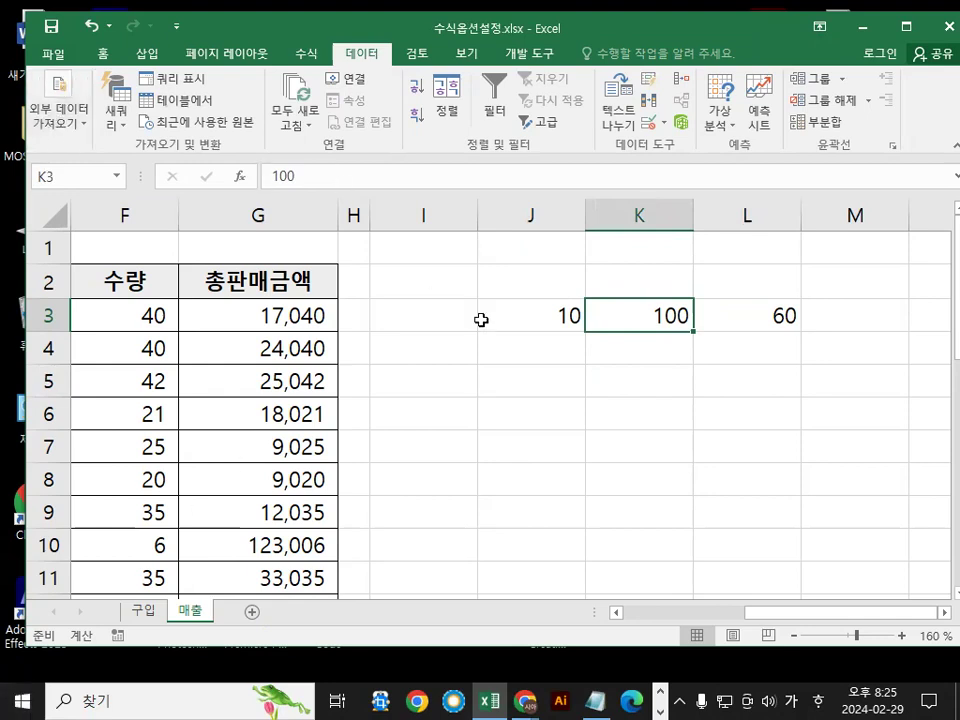
Review the workbook calculation choices in the Excel formula options and close them without changes
left_click(50, 53)
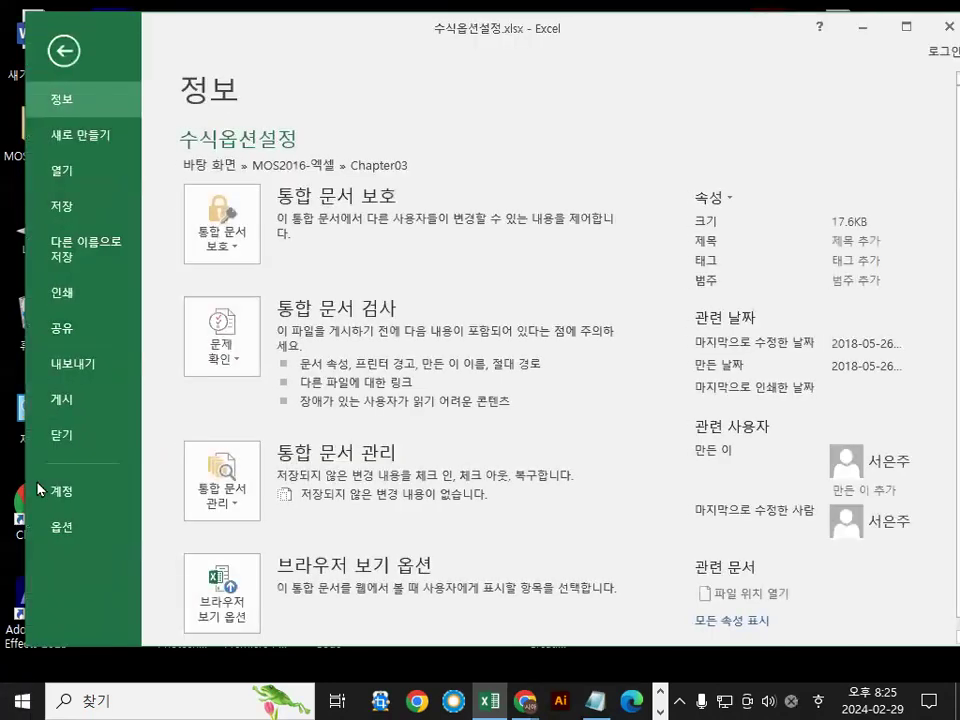
left_click(52, 536)
left_click(86, 121)
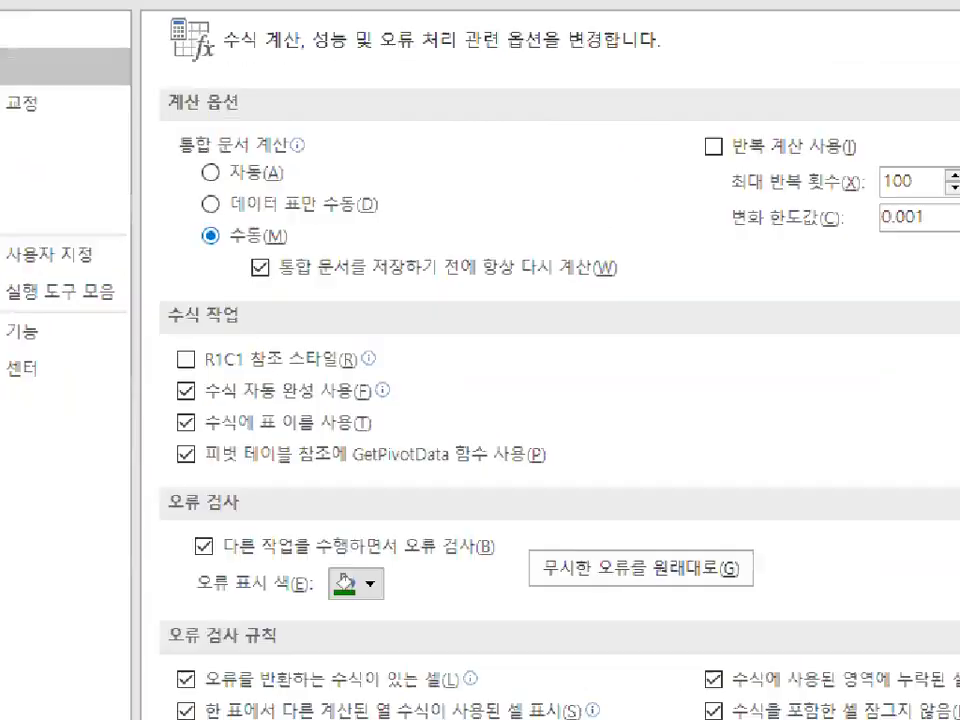
left_click(238, 212)
left_click_drag(518, 300, 477, 400)
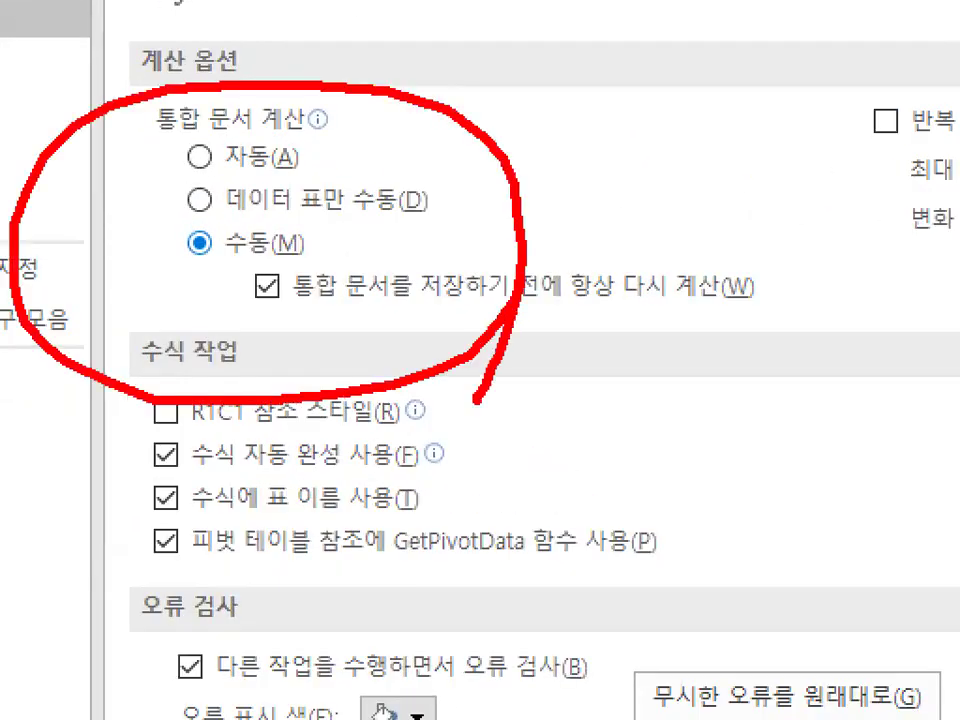
key("Escape")
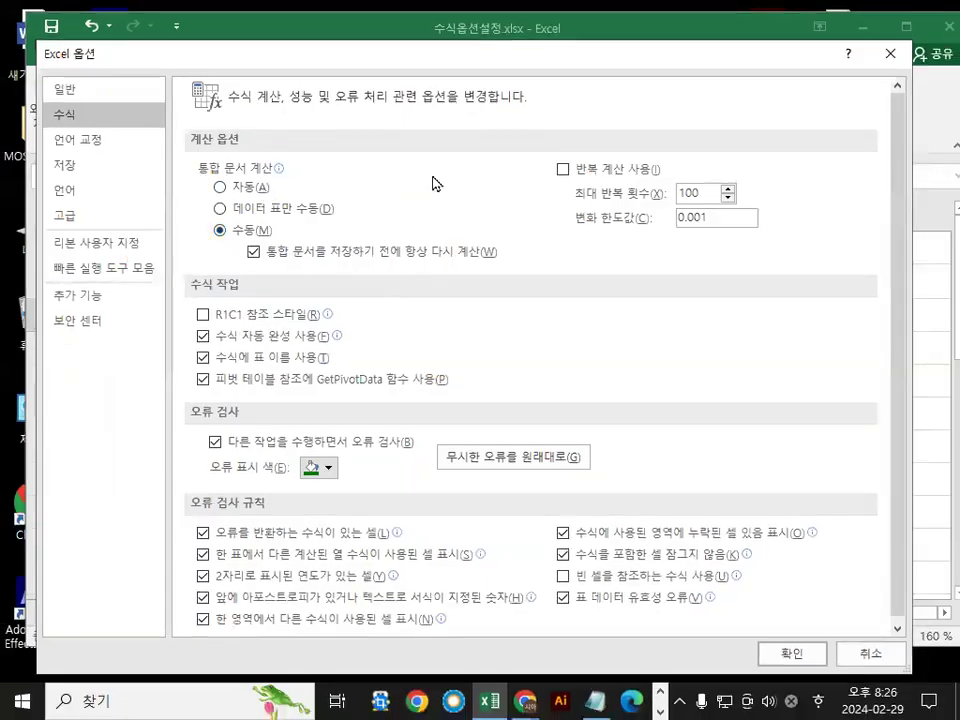
left_click(871, 653)
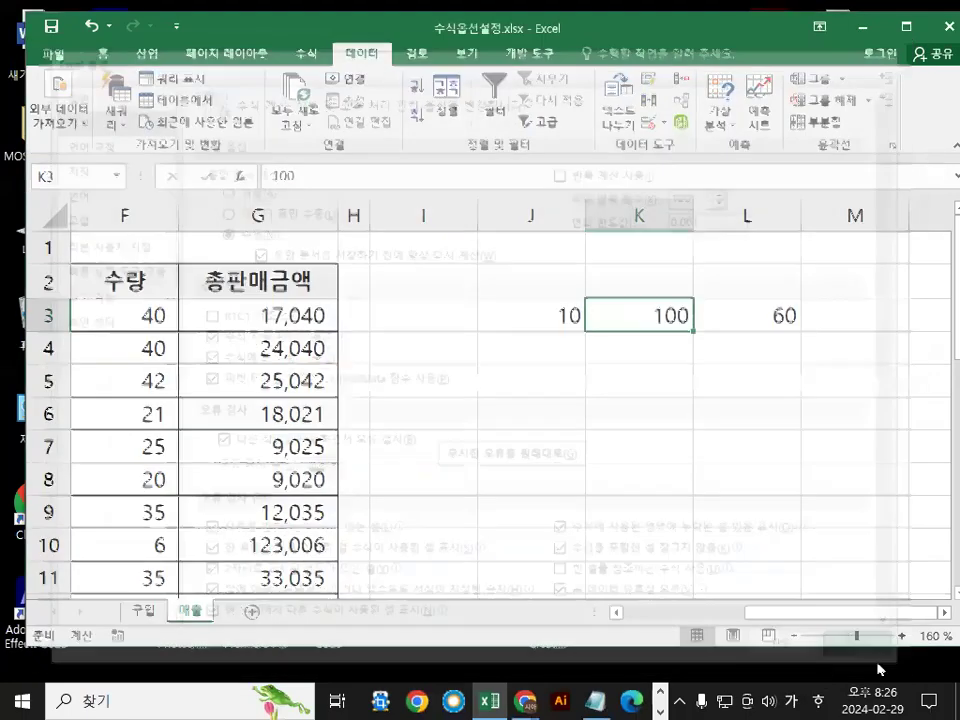
Set the workbook calculation to automatic (자동) in the formula options and check L3, K3 and J3
left_click(48, 54)
left_click(68, 530)
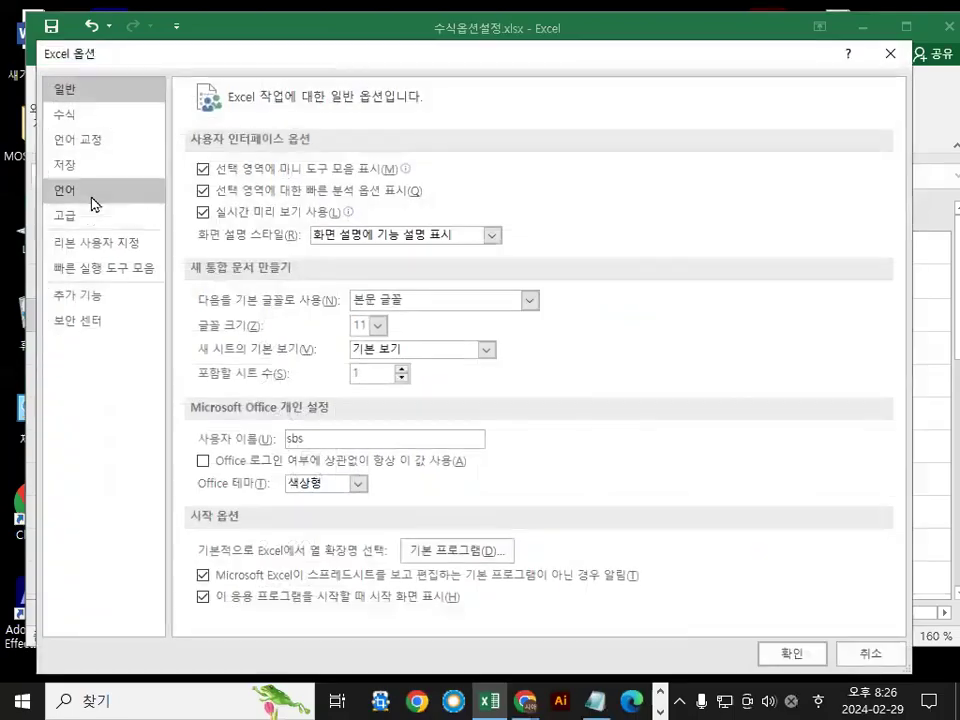
left_click(87, 122)
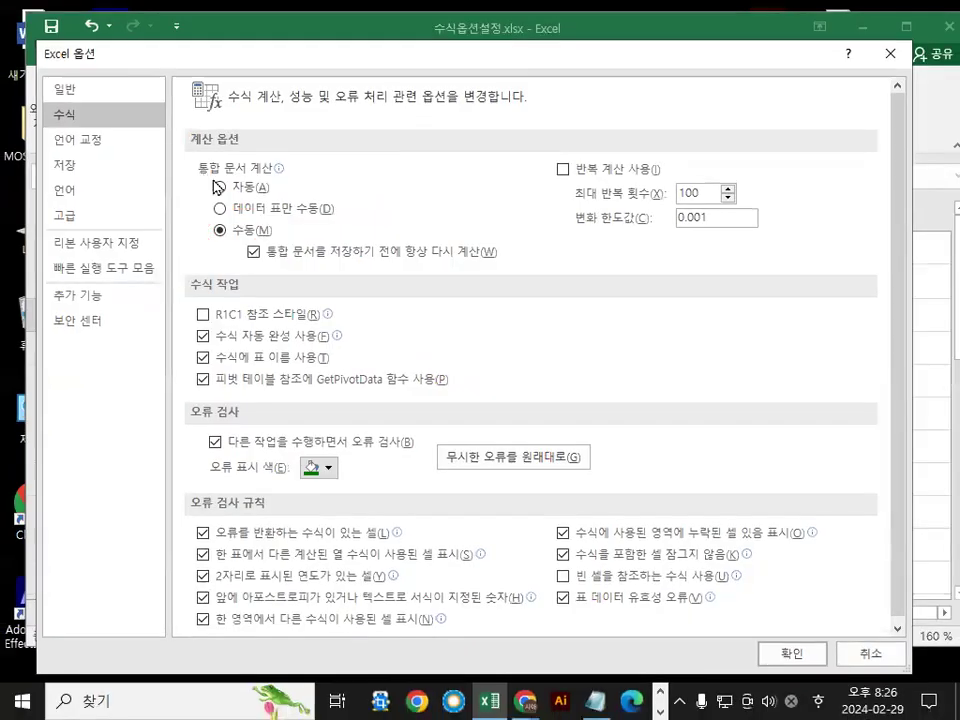
left_click(230, 164)
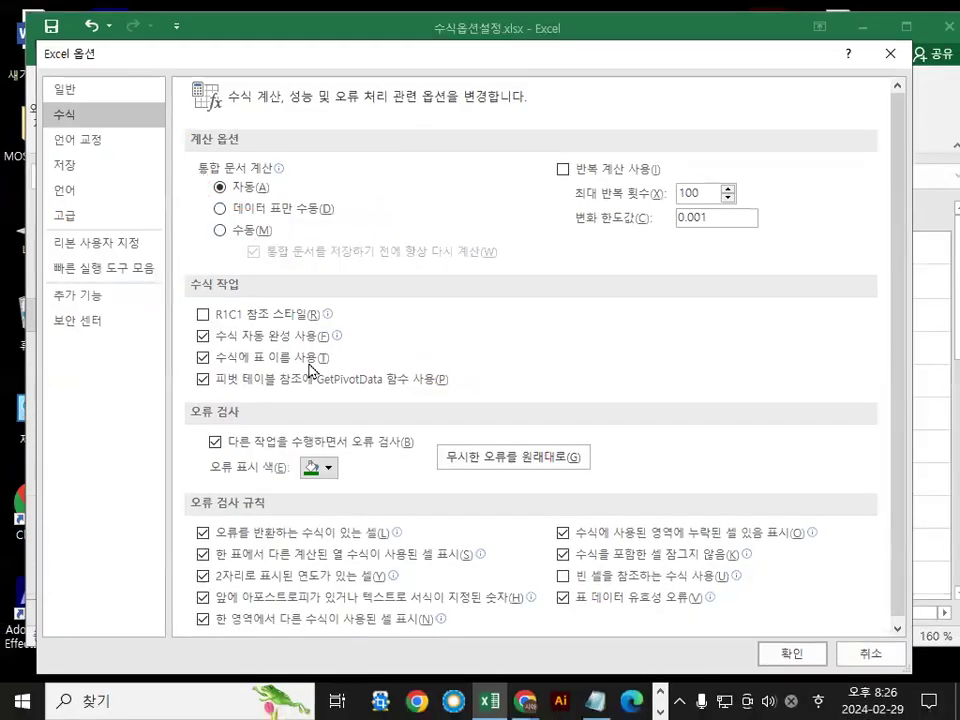
left_click(792, 653)
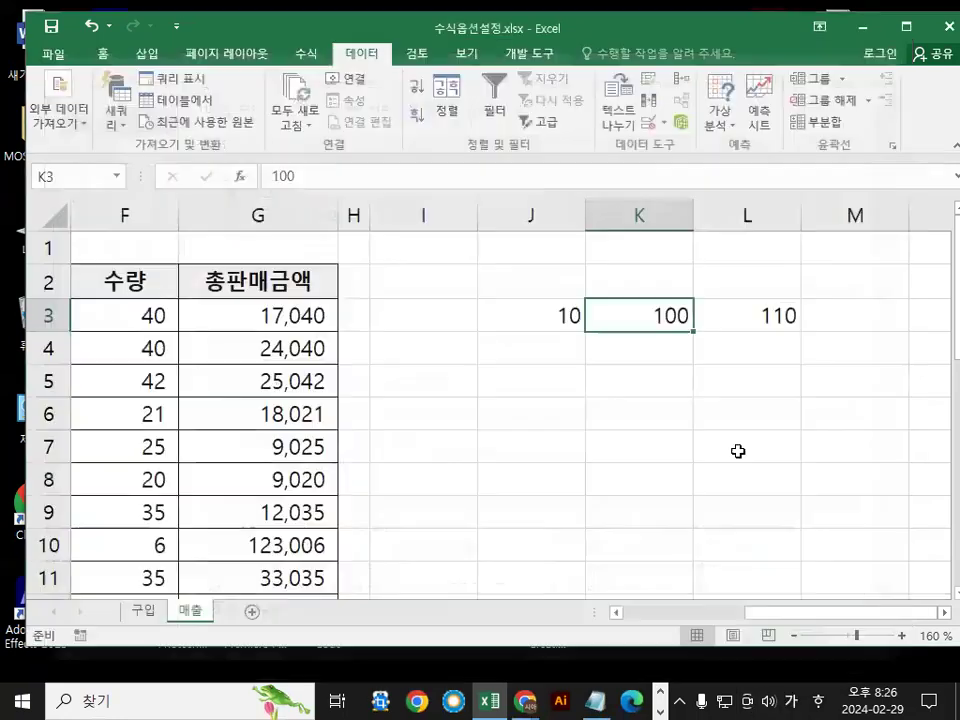
left_click(787, 320)
left_click(647, 311)
left_click(562, 306)
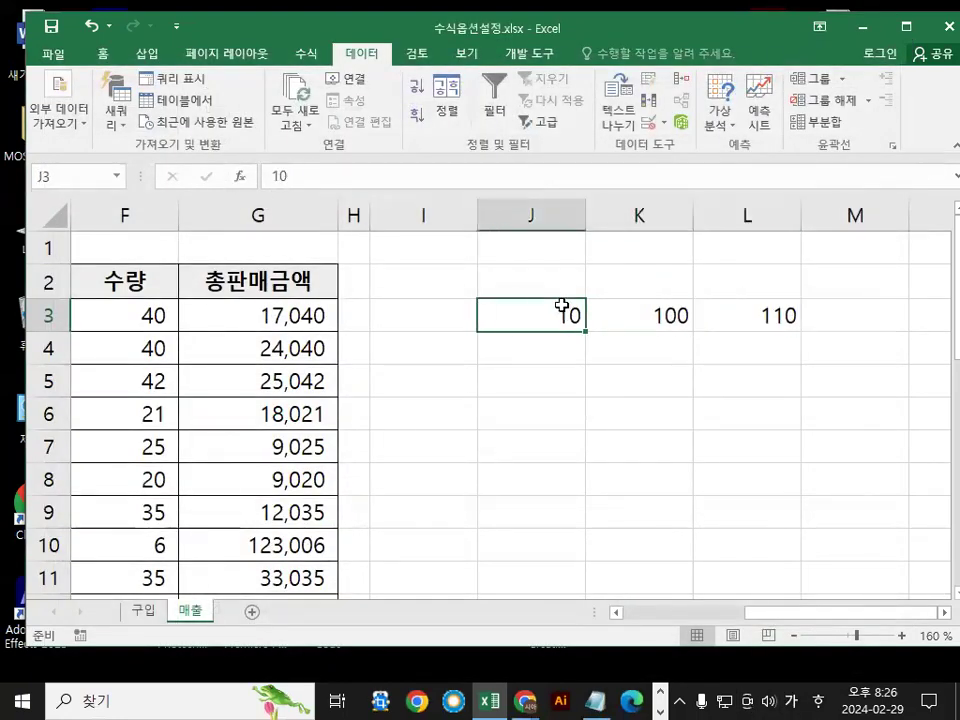
left_click_drag(531, 267, 604, 243)
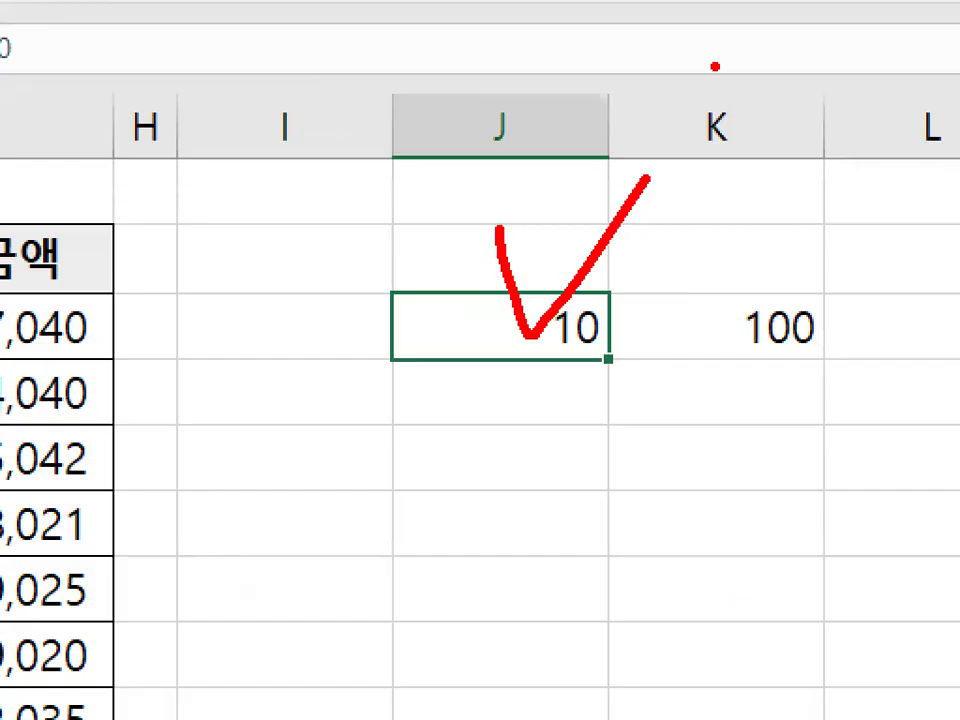
key("Escape")
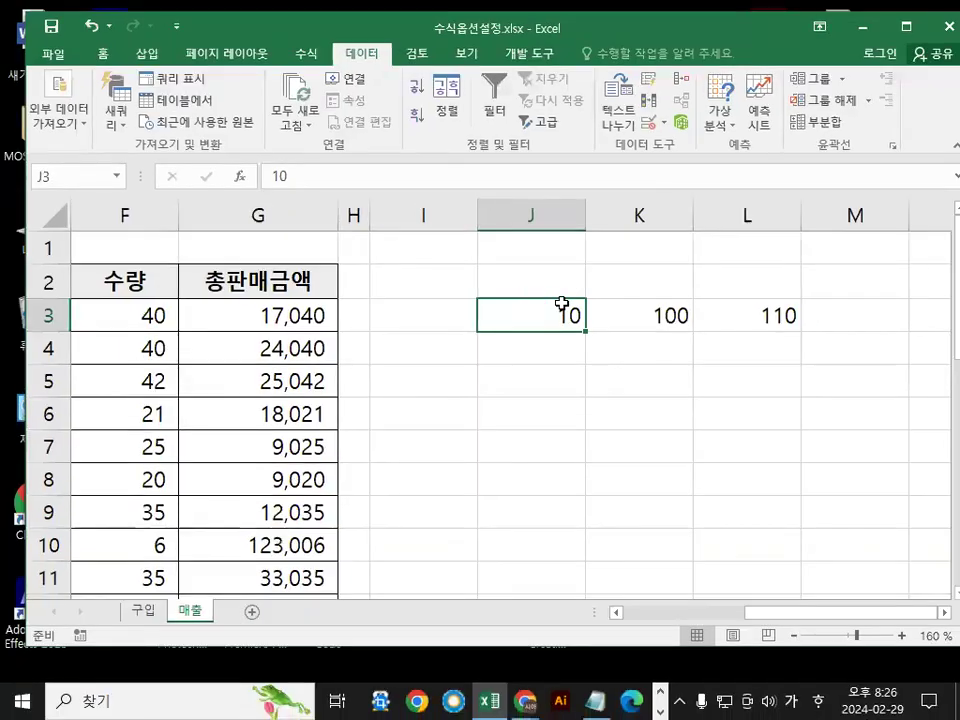
Examine the workbook calculation choices and their explanation in the formula options, close the dialog and check K3
left_click(681, 385)
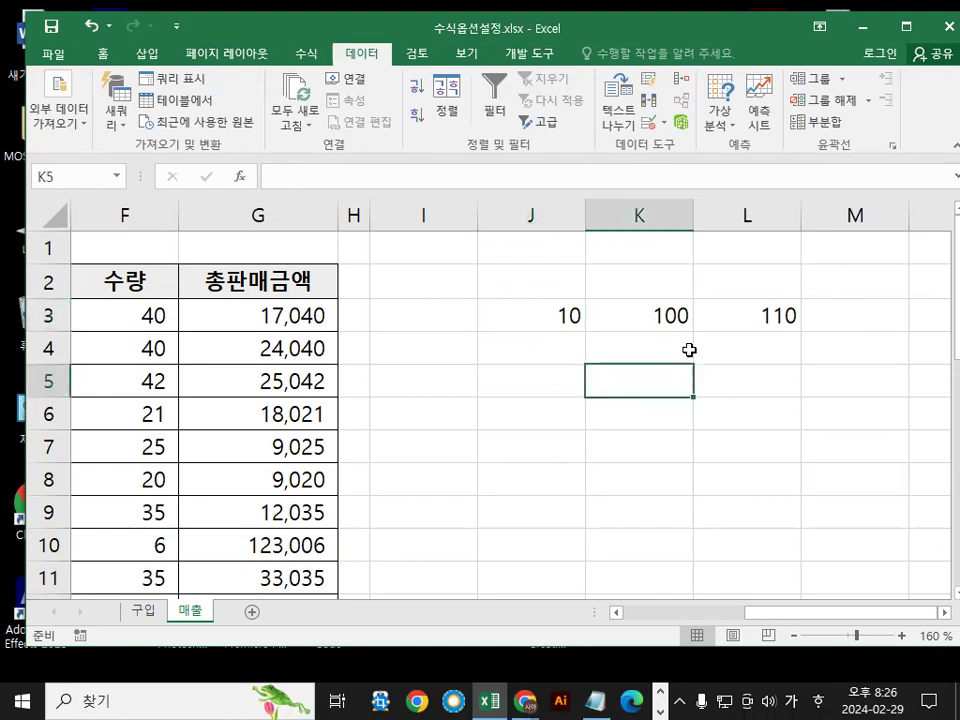
left_click(60, 52)
left_click(60, 531)
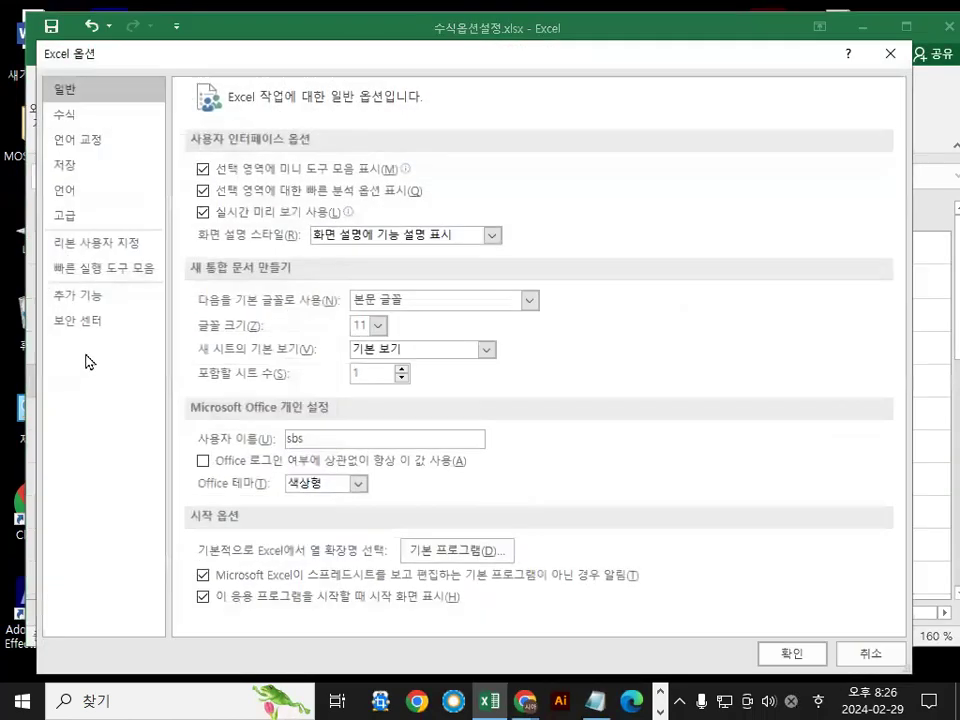
left_click(84, 122)
key("ctrl+1")
left_click(212, 161)
left_click_drag(449, 247, 485, 308)
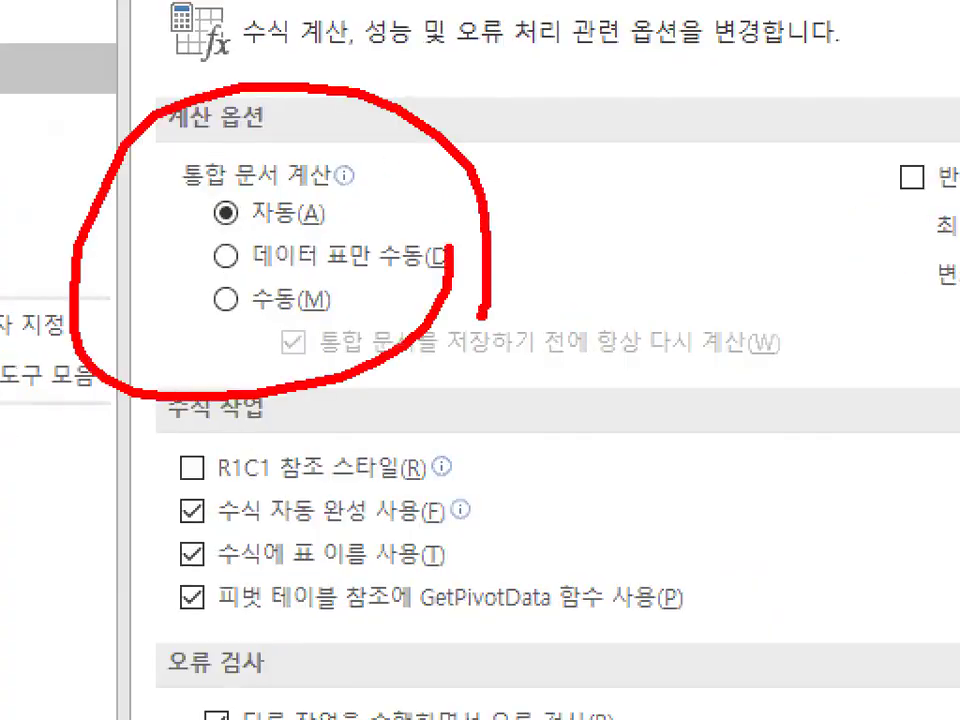
key("Escape")
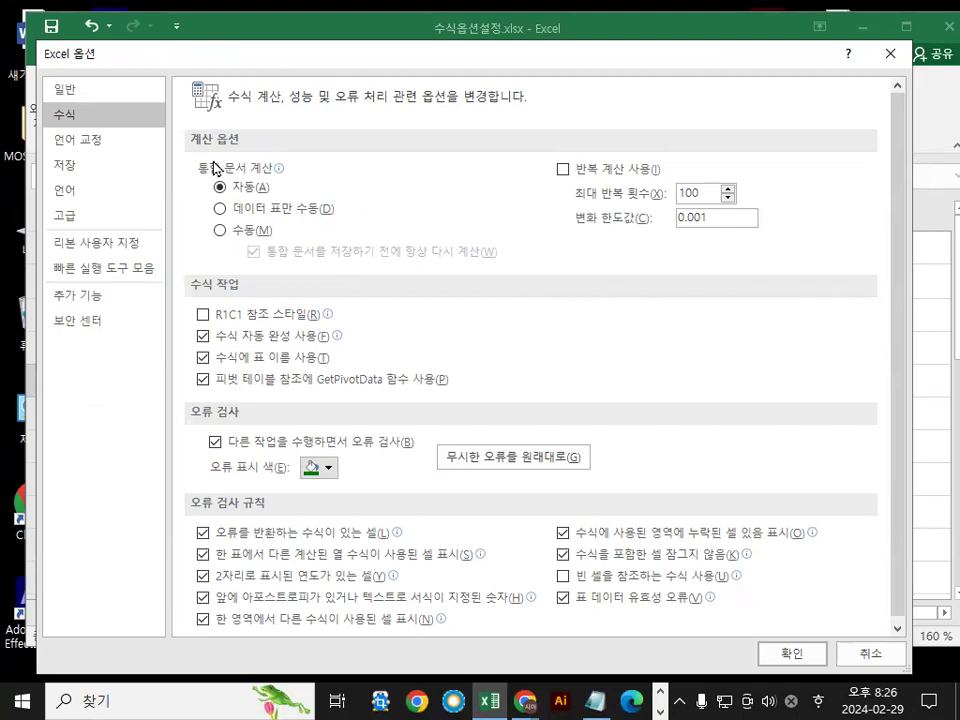
key("ctrl+1")
mouse_move(298, 112)
left_mouse_down()
mouse_move(398, 150)
mouse_move(340, 103)
left_mouse_up()
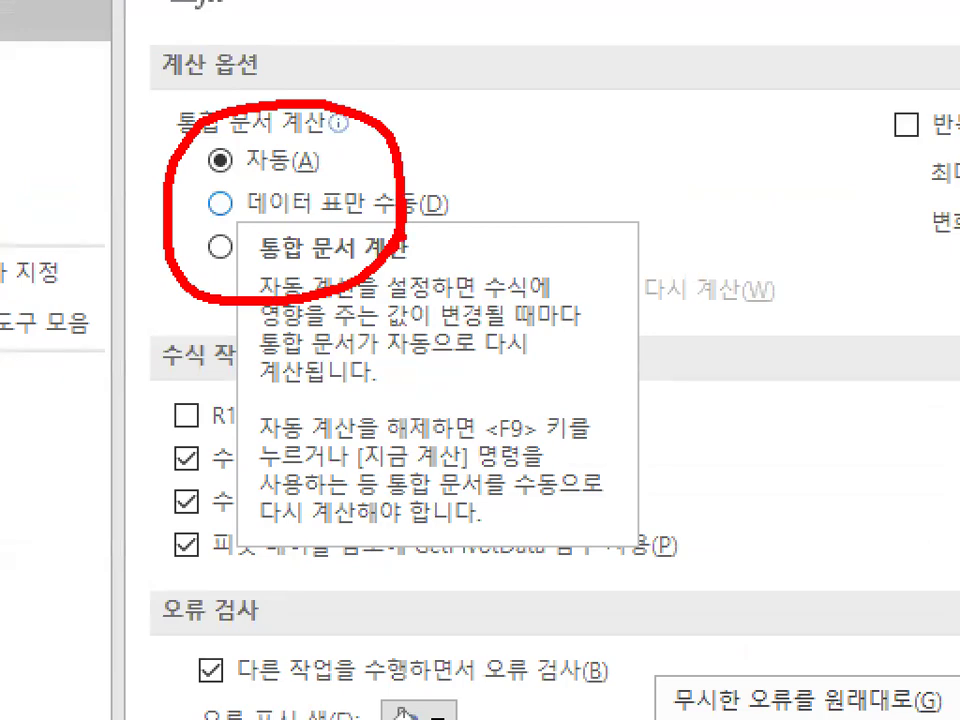
key("Escape")
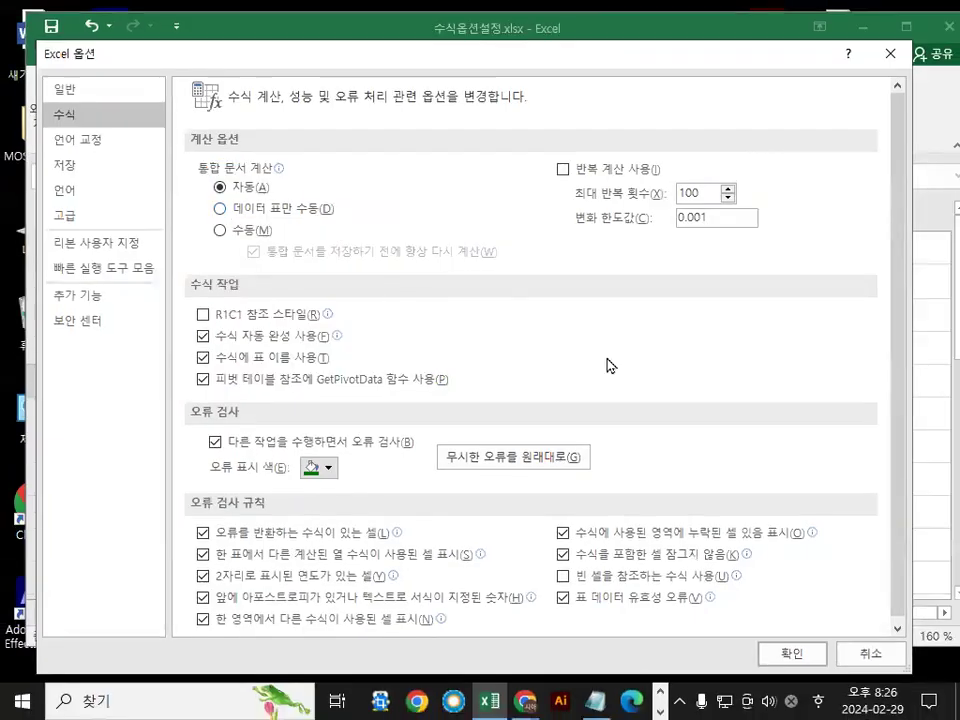
left_click(776, 658)
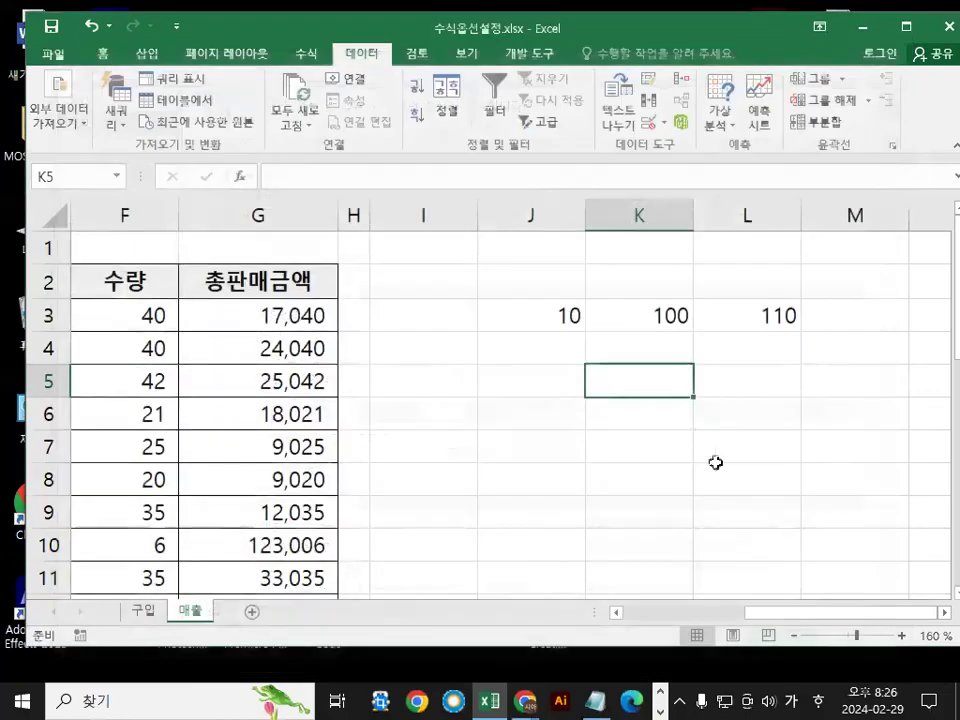
left_click(643, 292)
left_click(643, 303)
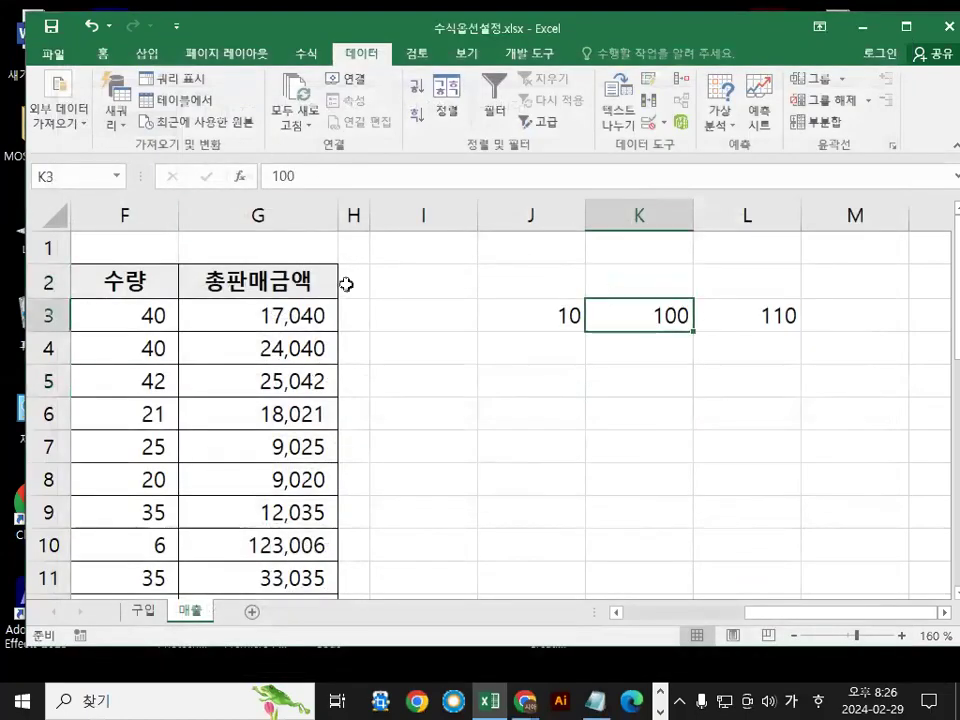
Review the automatic (자동) and manual (수동) workbook calculation choices in the formula options and accept them unchanged
left_click(53, 54)
left_click(62, 527)
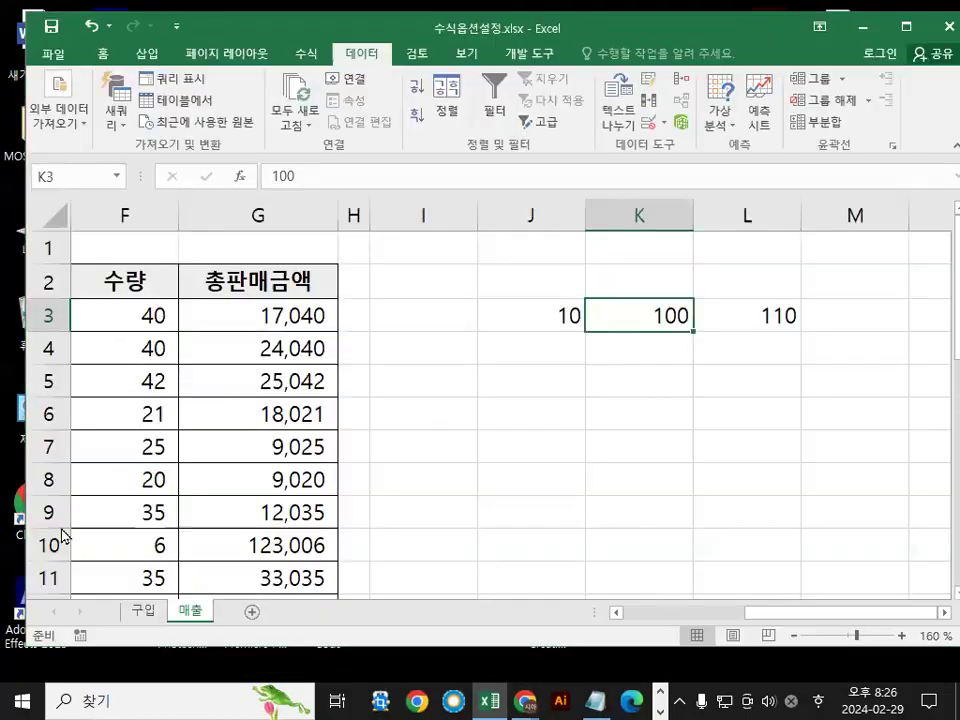
left_click(68, 120)
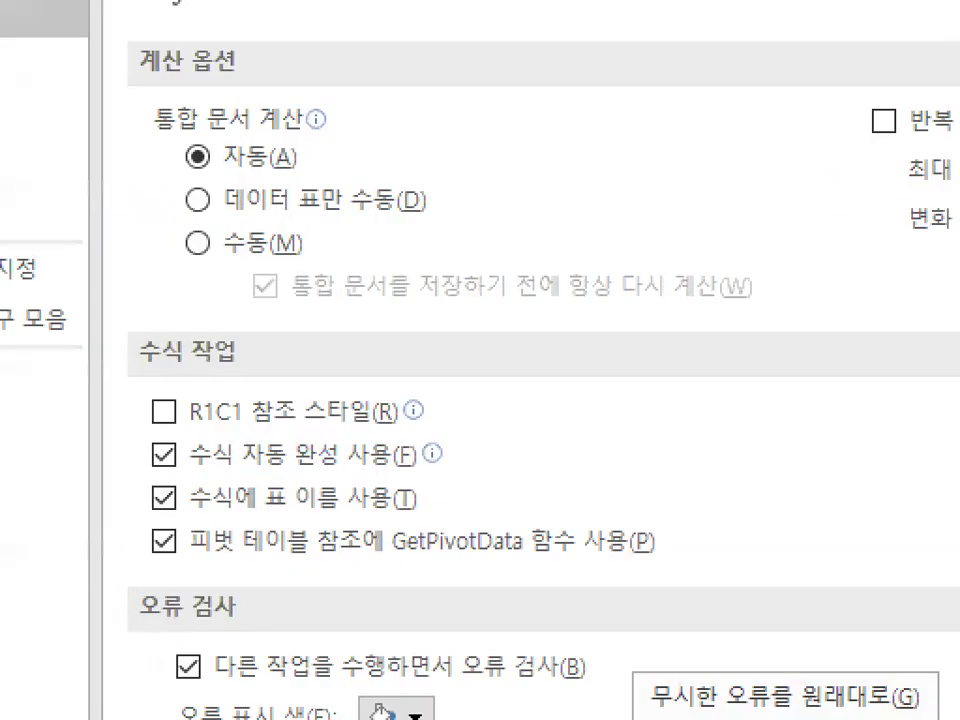
mouse_move(240, 159)
left_mouse_down()
mouse_move(180, 163)
mouse_move(246, 144)
left_mouse_up()
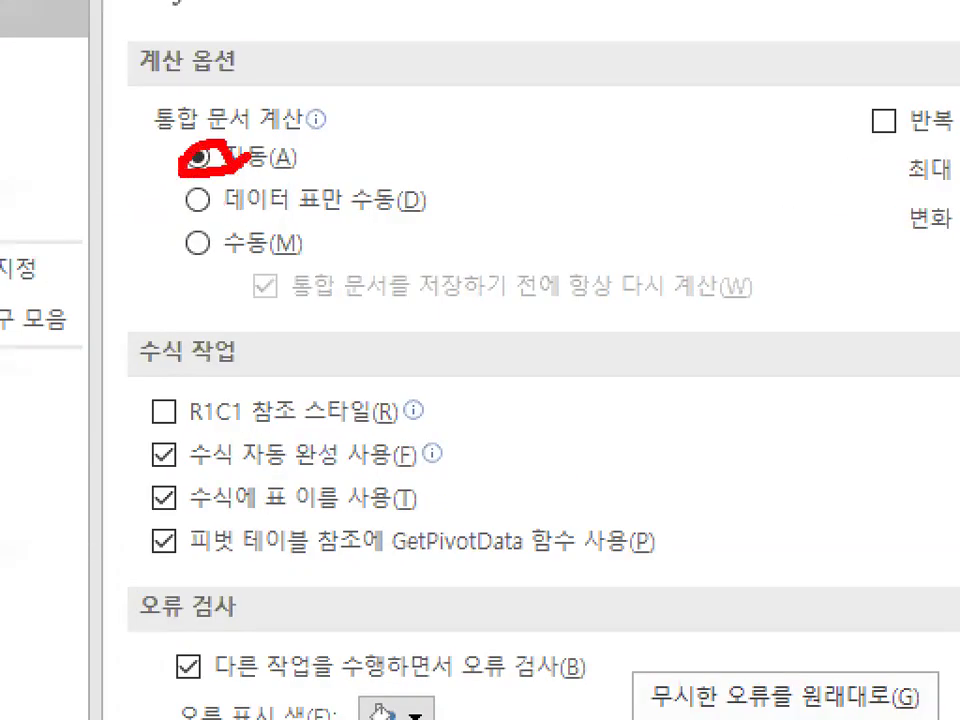
left_click_drag(385, 152, 578, 92)
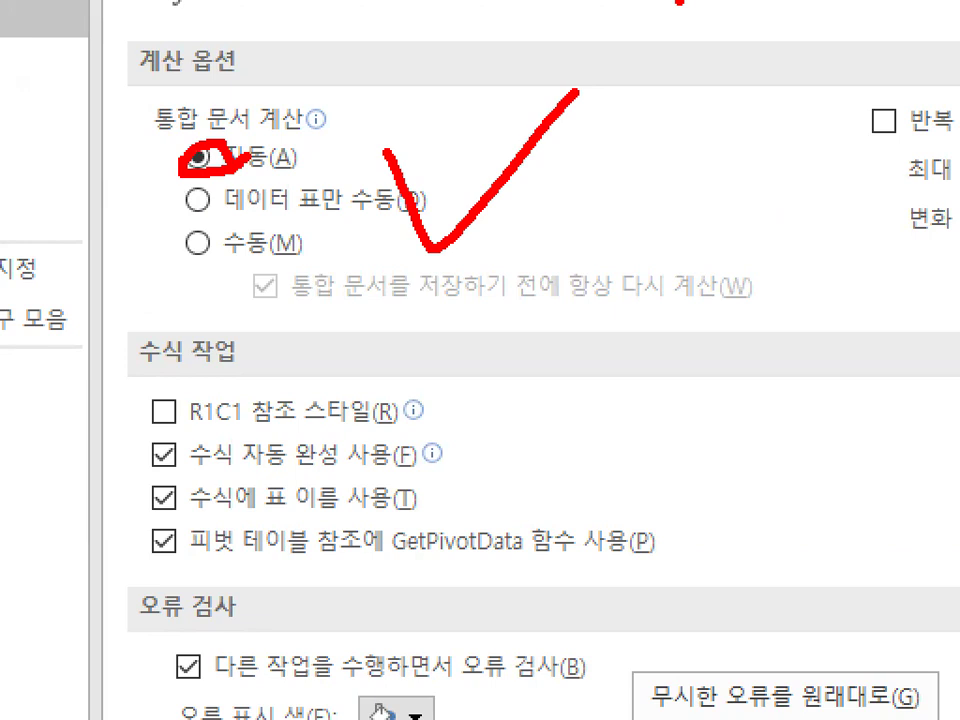
mouse_move(232, 234)
left_mouse_down()
mouse_move(229, 252)
mouse_move(218, 232)
left_mouse_up()
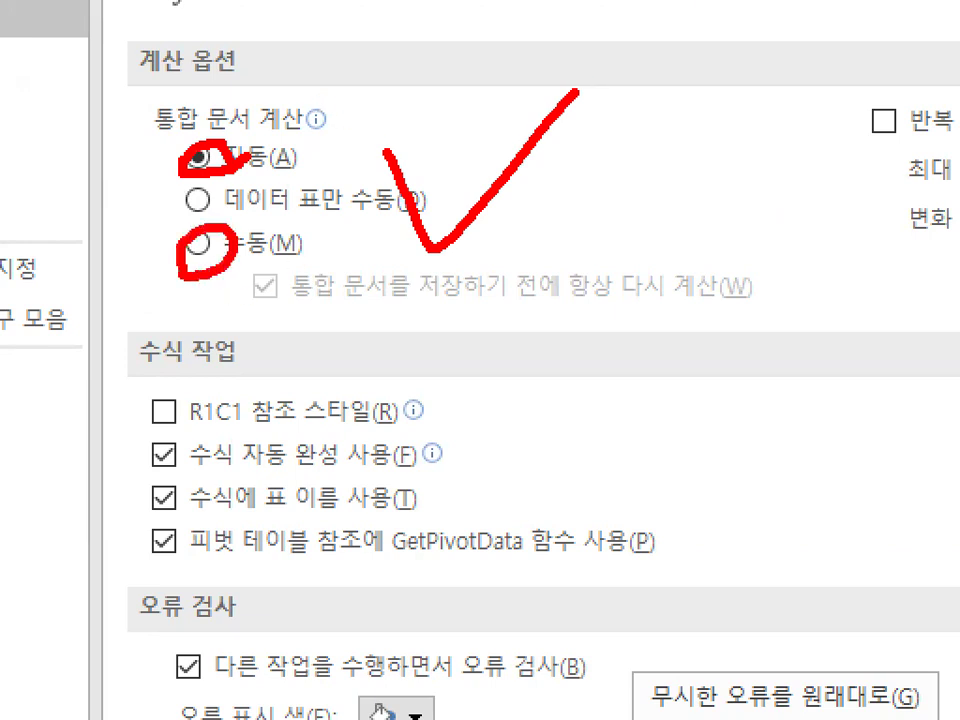
key("Escape")
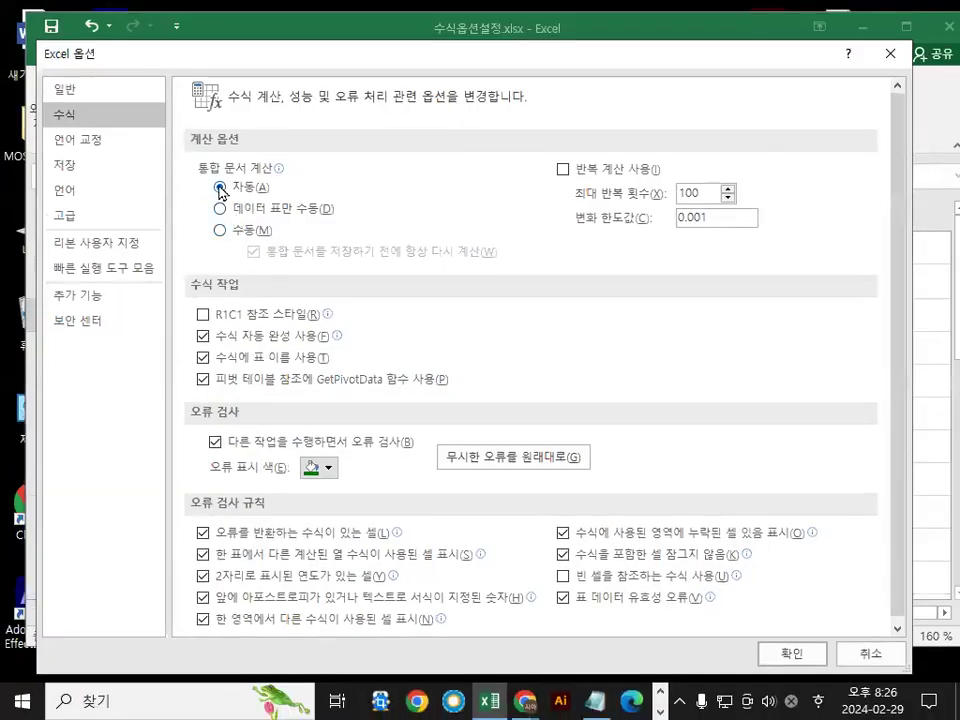
left_click(792, 653)
Clear the practice values in J3:L3 and close 수식옵션설정.xlsx without saving
left_click_drag(532, 308, 764, 302)
key("Delete")
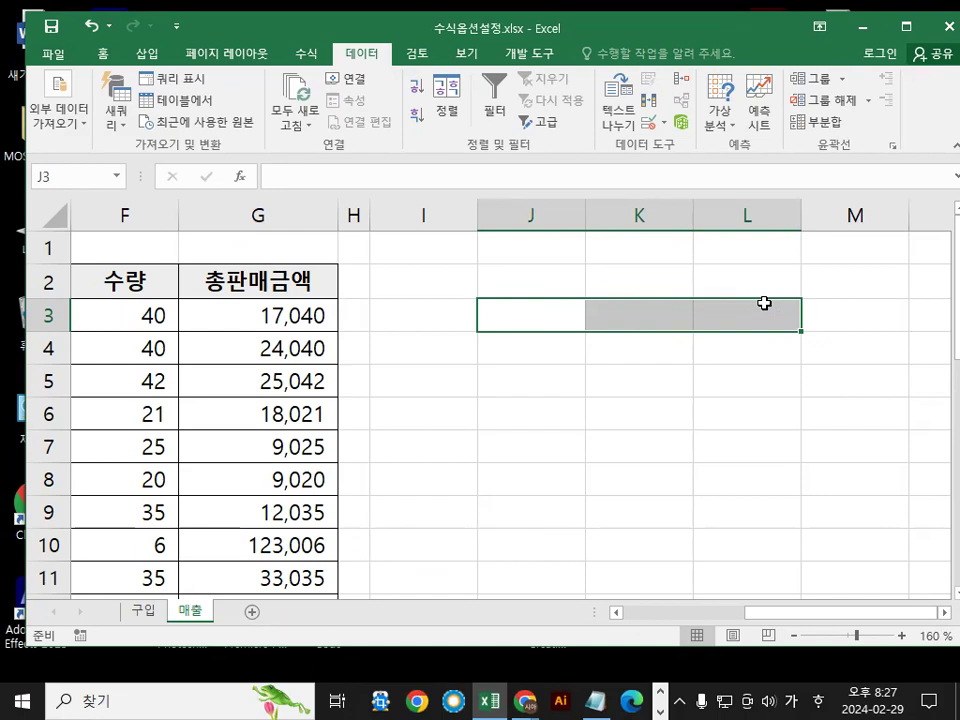
left_click(54, 55)
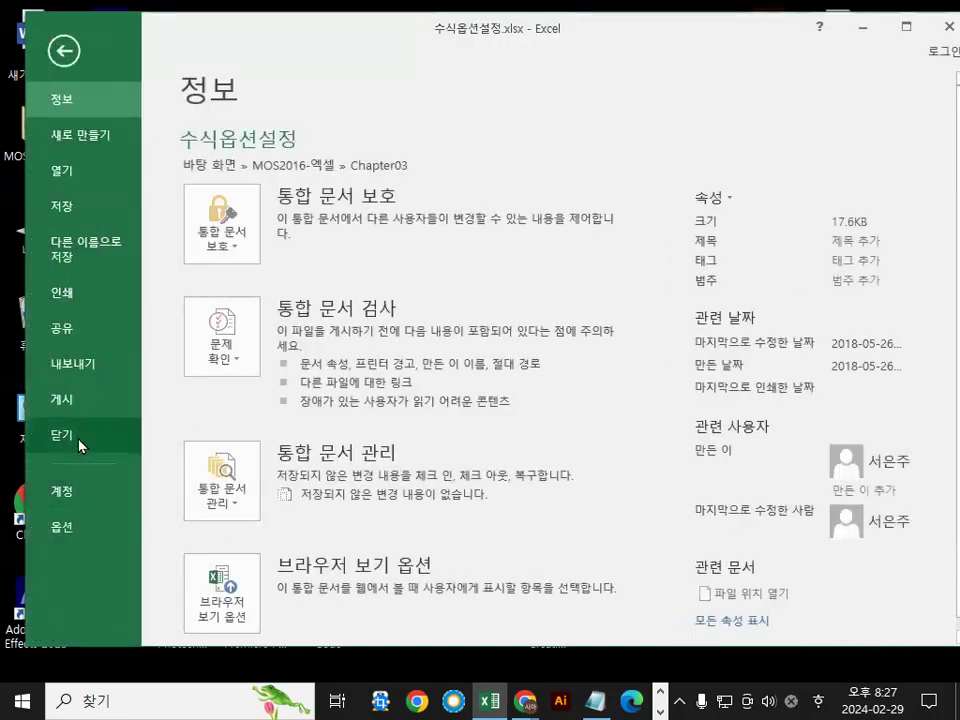
left_click(80, 443)
left_click(510, 377)
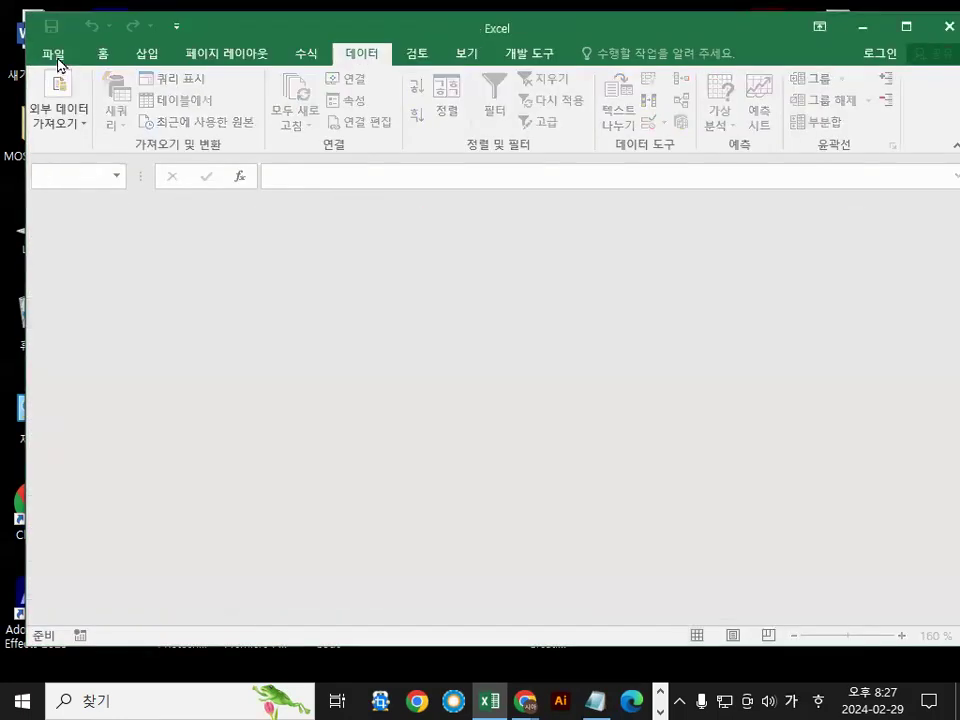
Open the workbook 오류설정하기.xlsx from the Chapter03 folder and select cell I3
left_click(56, 62)
left_click(231, 381)
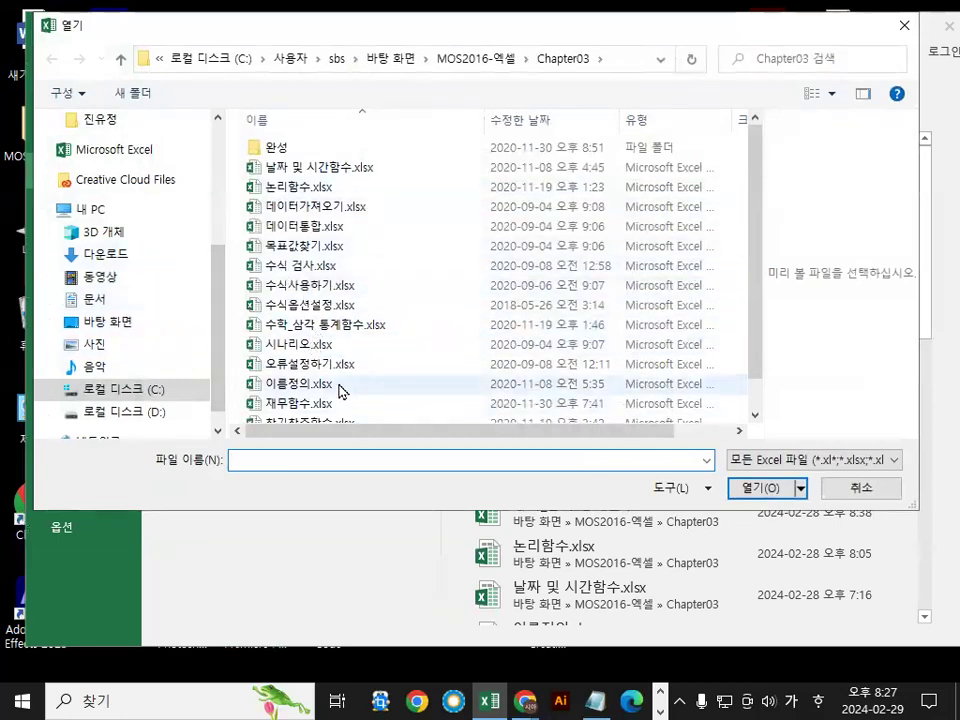
left_click(311, 368)
double_click(311, 368)
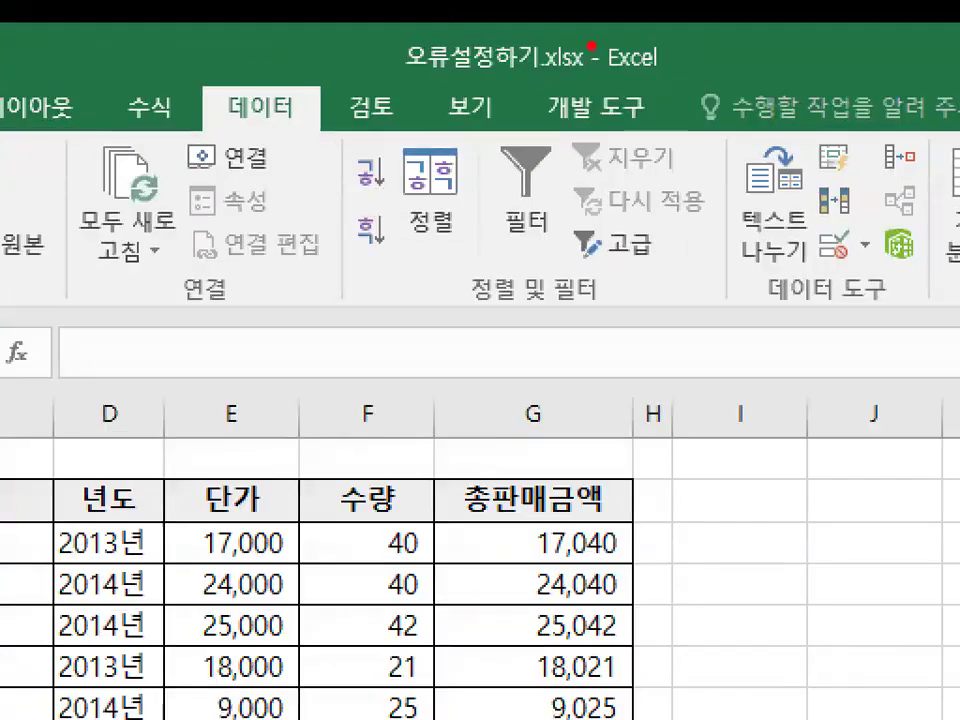
left_click_drag(418, 51, 530, 21)
left_click_drag(375, 100, 588, 52)
key("Escape")
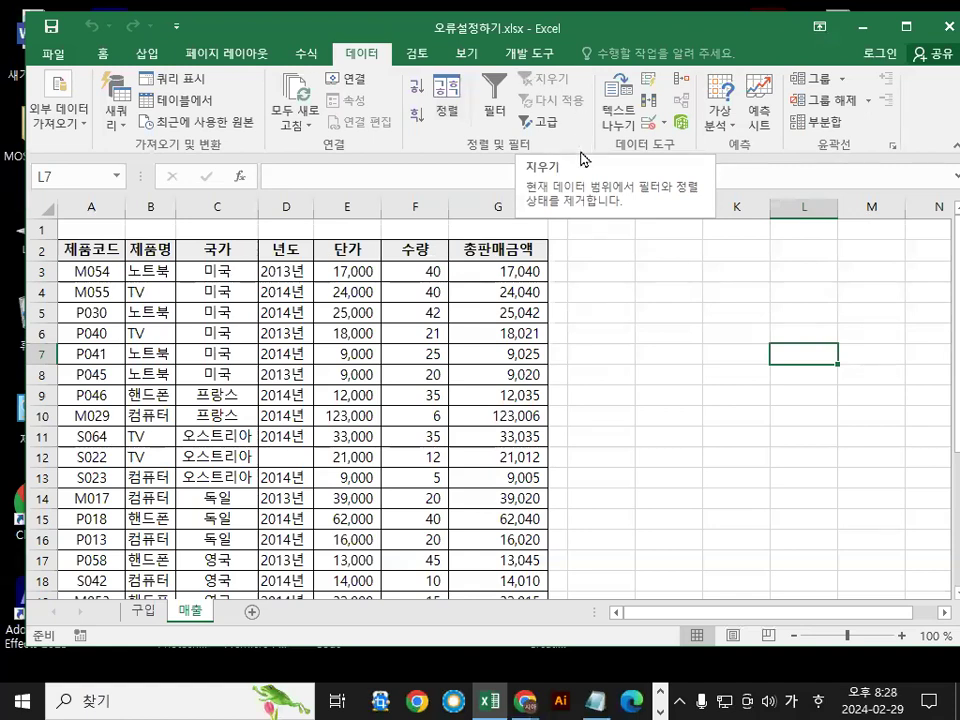
left_click(582, 272)
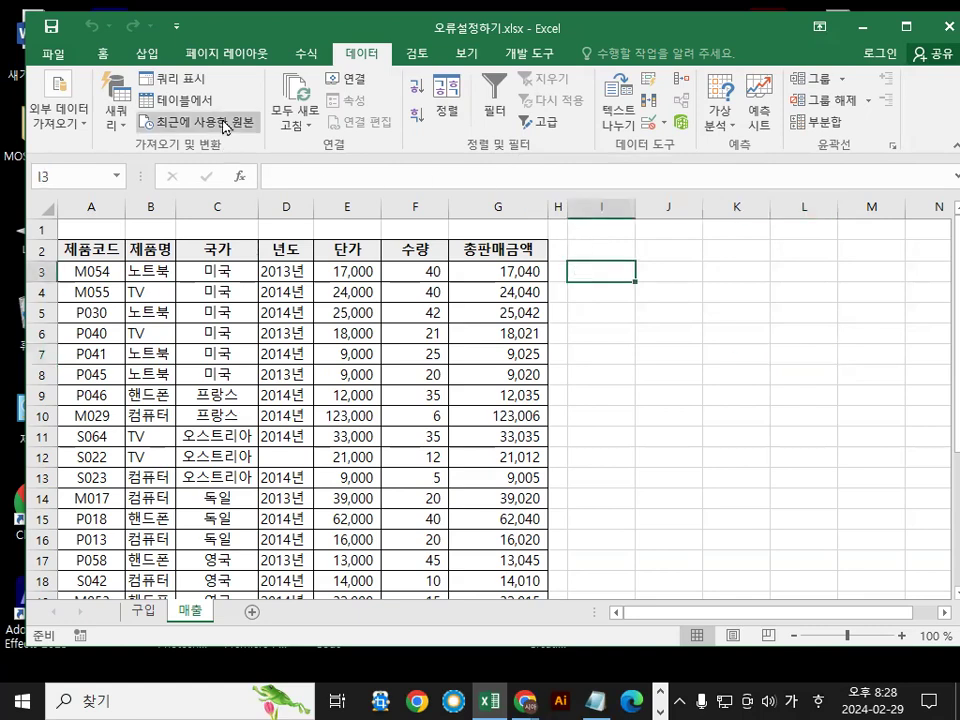
Turn off the error checking rule 한 표에서 다른 계산된 열 수식이 사용된 셀 표시 in the Excel formula options
left_click(60, 63)
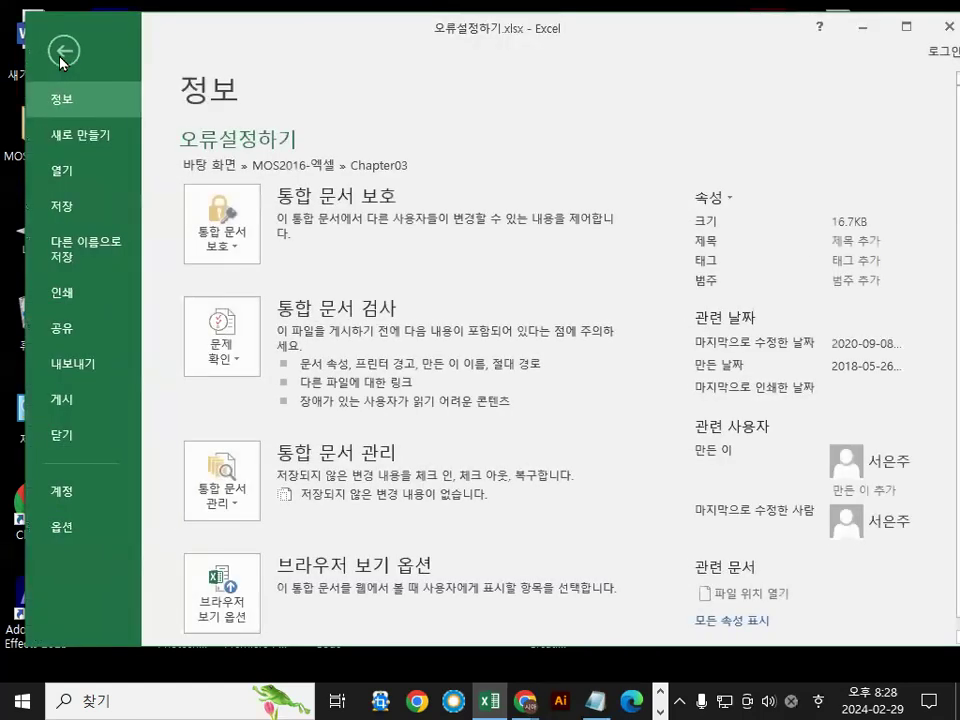
left_click(52, 536)
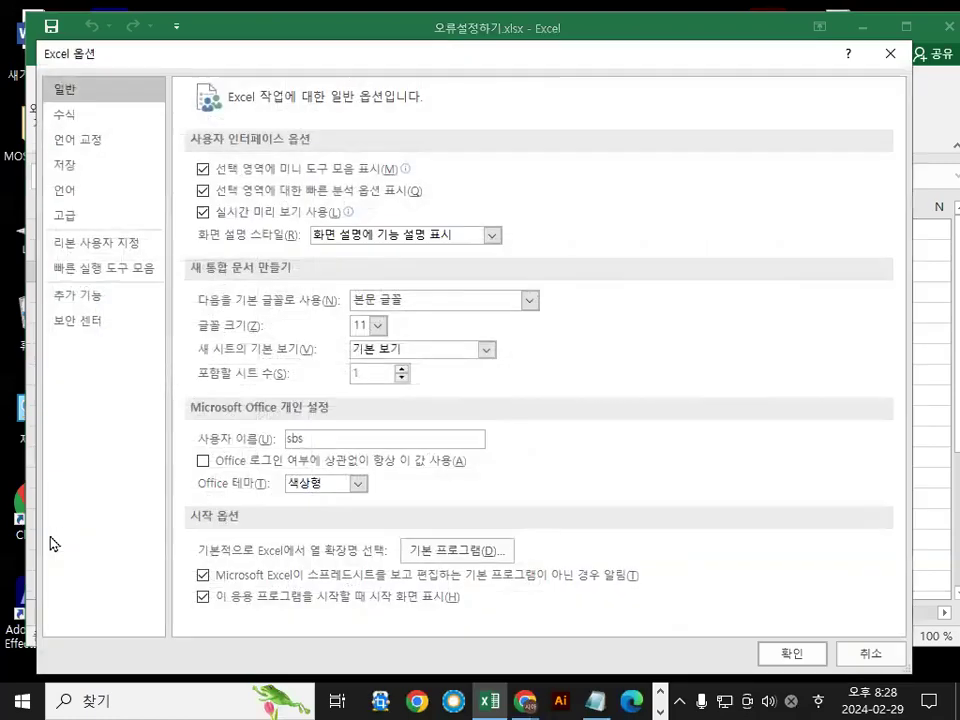
left_click(76, 116)
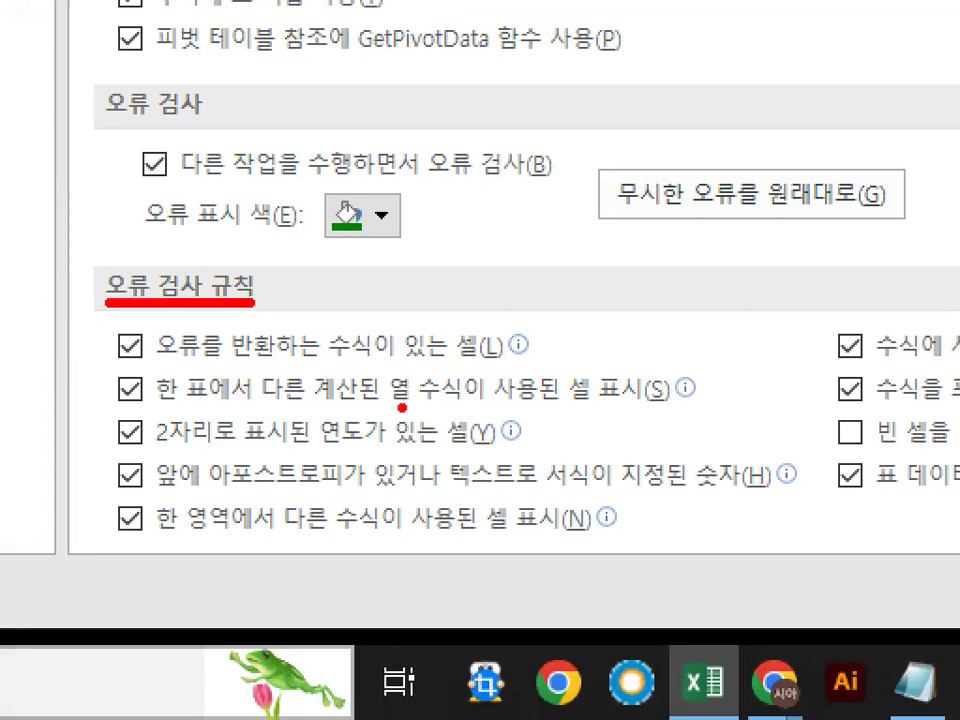
left_click_drag(273, 410, 658, 403)
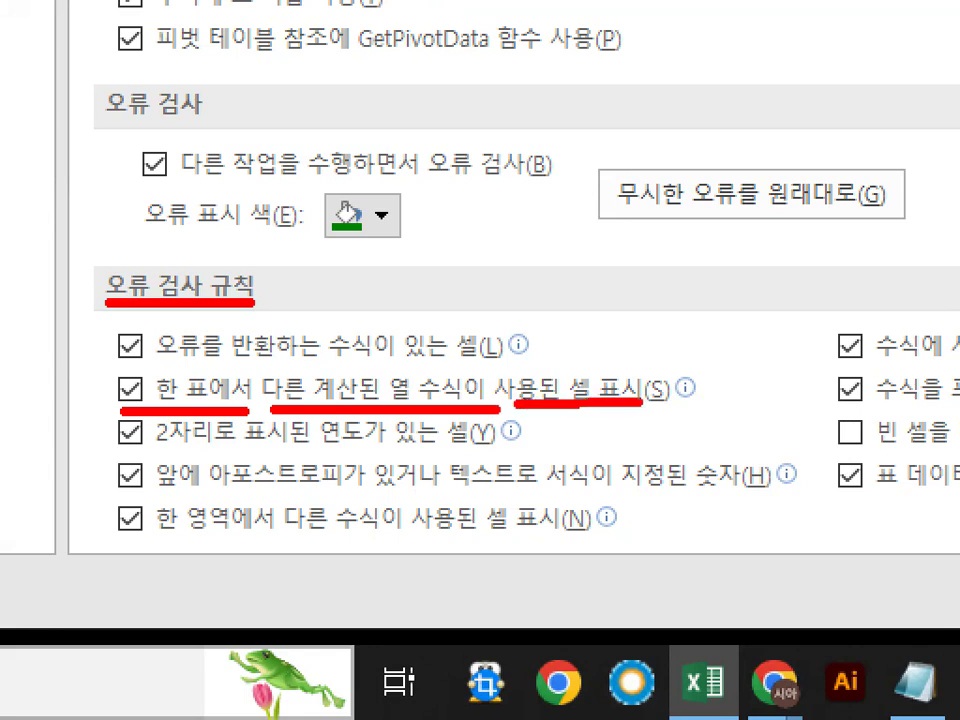
mouse_move(140, 363)
left_mouse_down()
mouse_move(112, 402)
mouse_move(152, 372)
left_mouse_up()
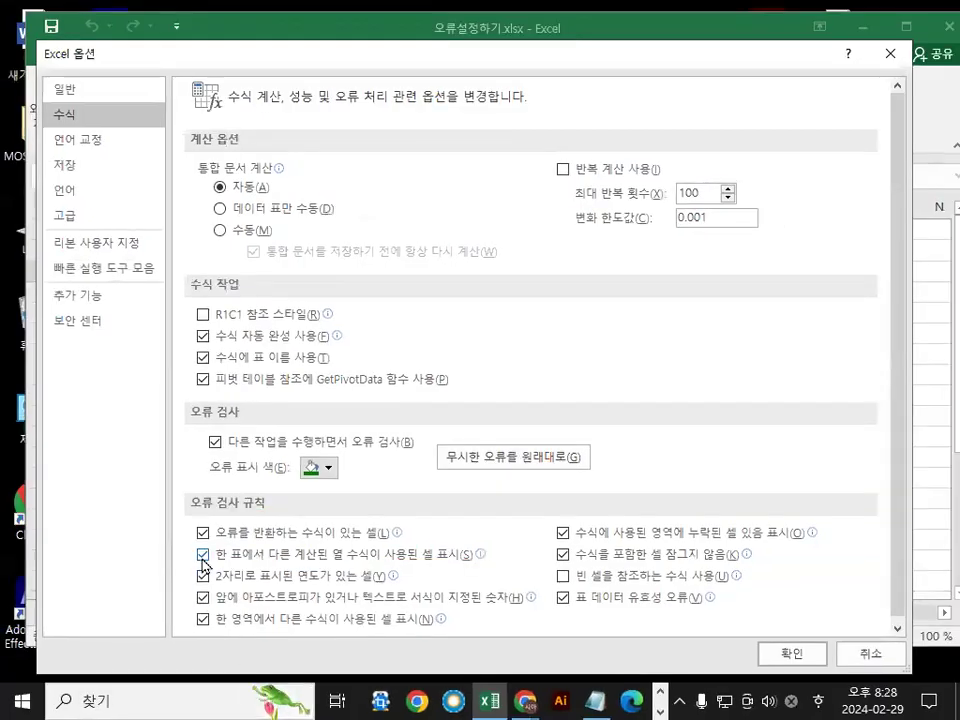
left_click(128, 390)
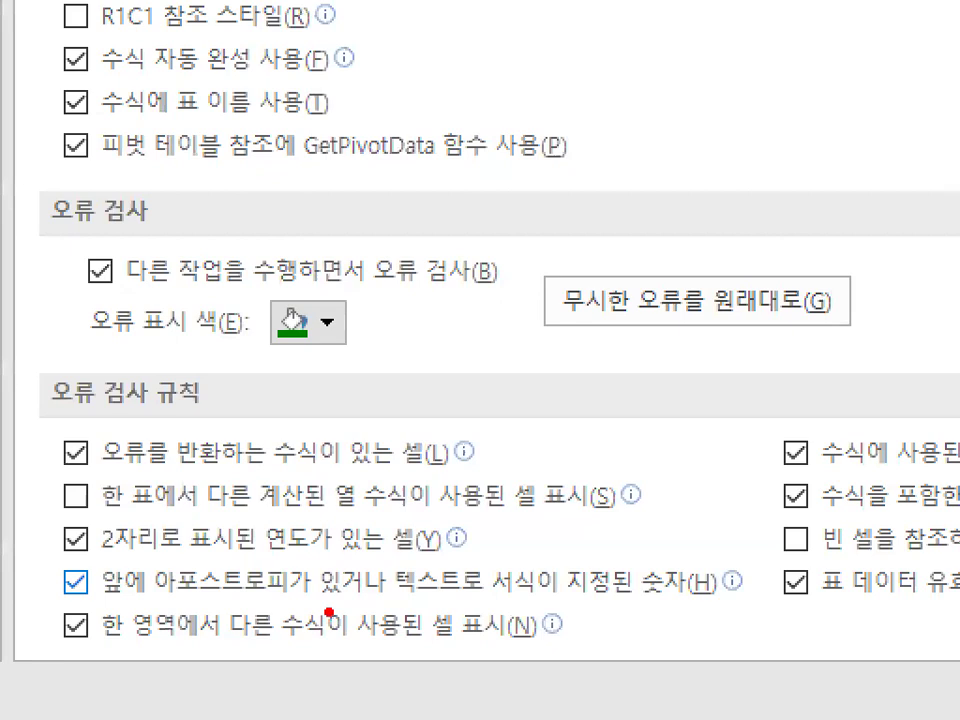
mouse_move(418, 497)
left_mouse_down()
mouse_move(322, 490)
mouse_move(426, 490)
left_mouse_up()
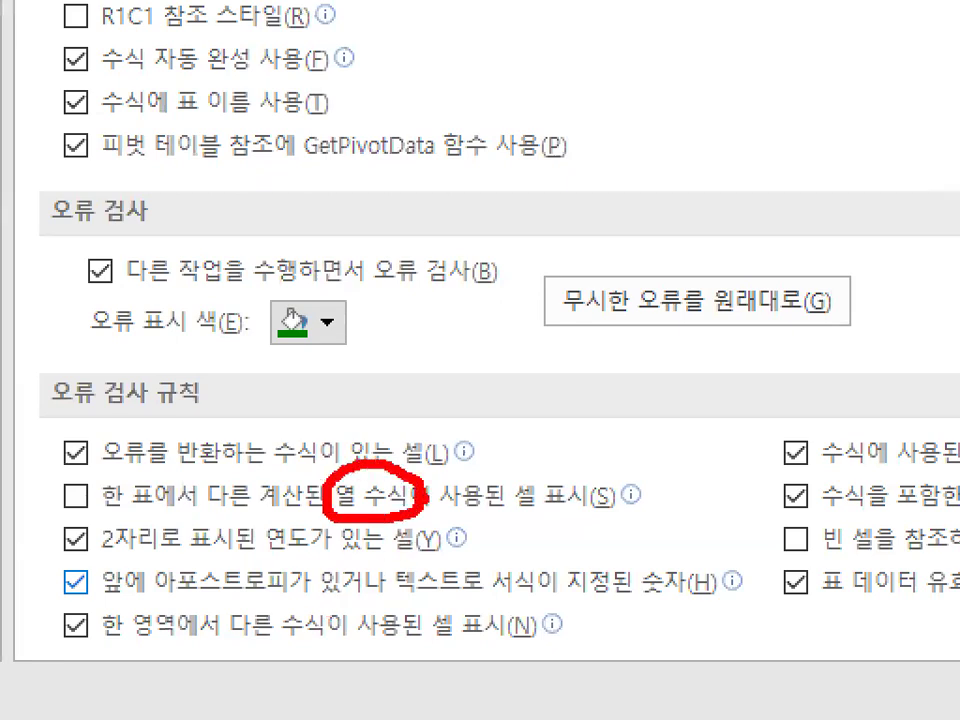
left_click_drag(71, 483, 168, 392)
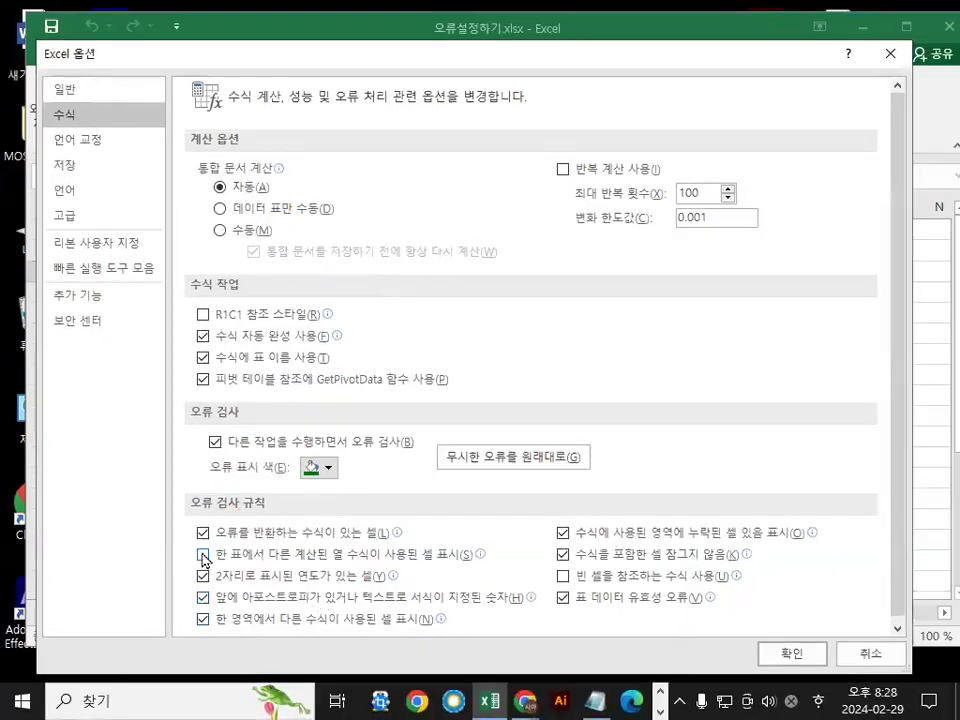
left_click(800, 660)
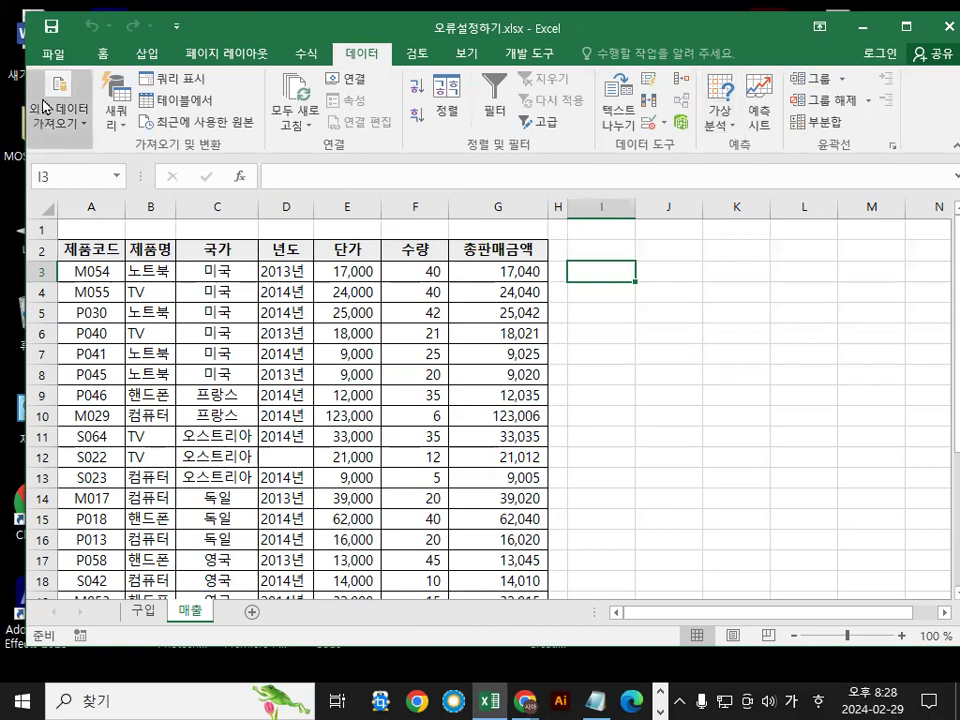
Close 오류설정하기.xlsx and open the workbook 수식 검사.xlsx from the Chapter03 folder
left_click(53, 54)
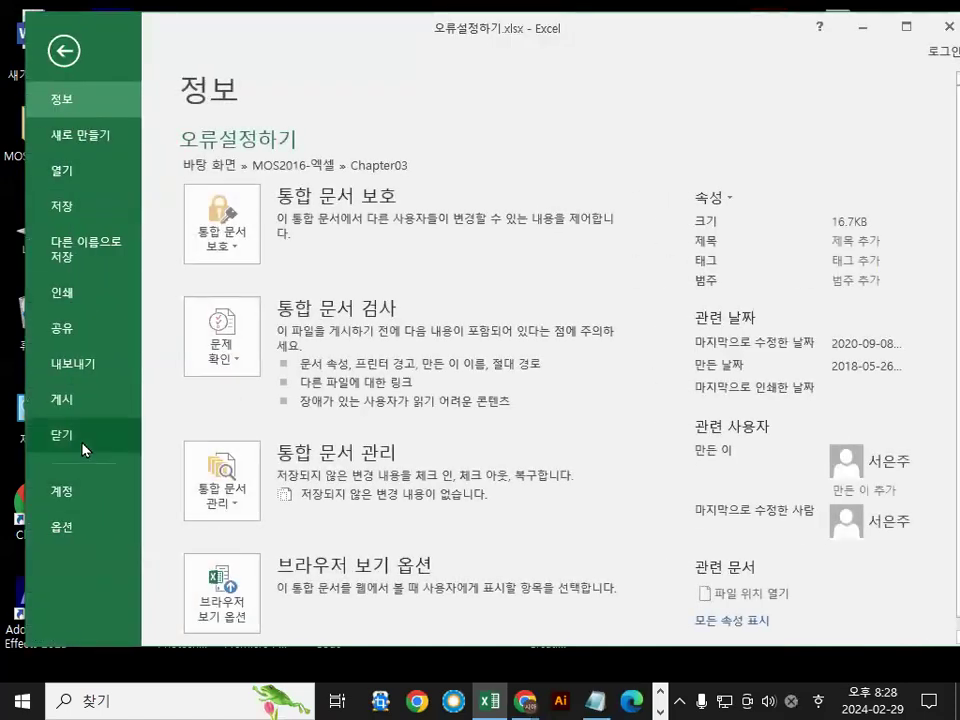
left_click(80, 444)
left_click(53, 54)
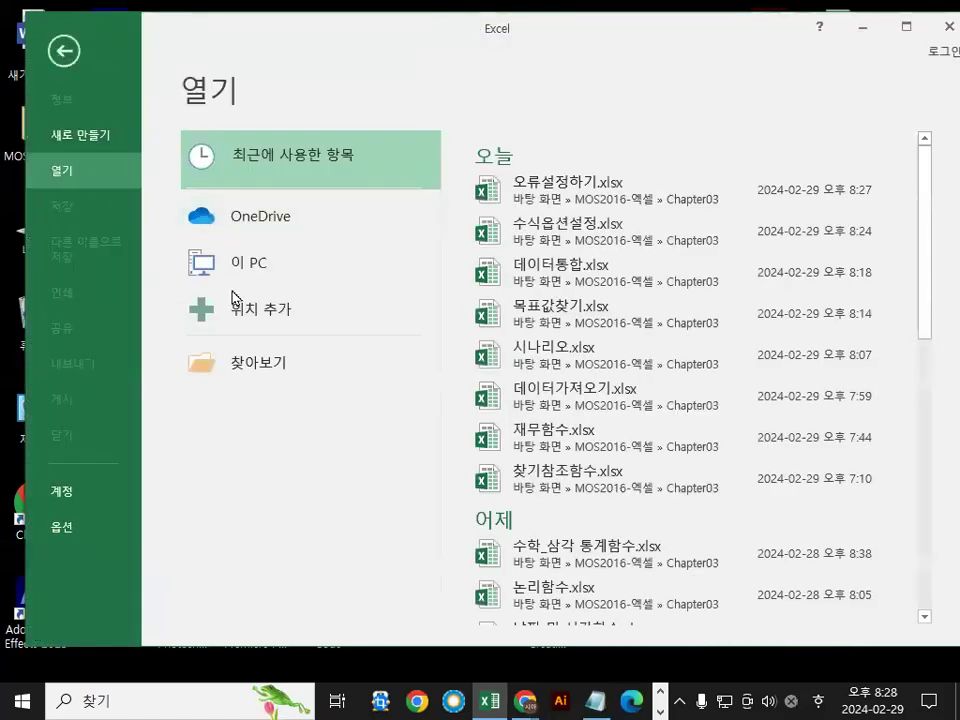
left_click(264, 370)
double_click(308, 273)
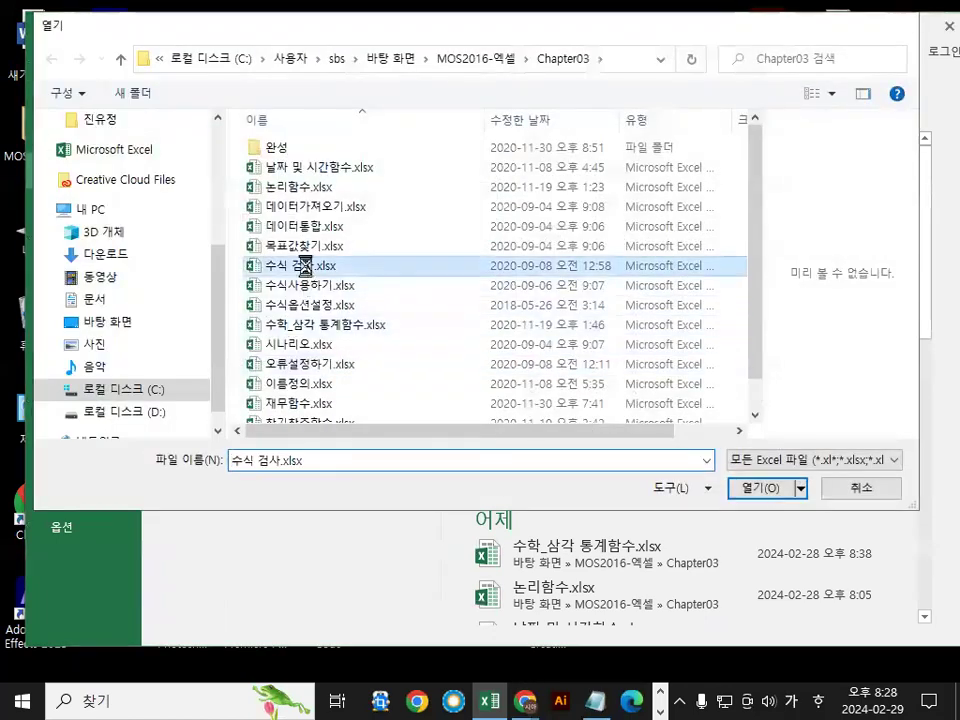
left_click(695, 374)
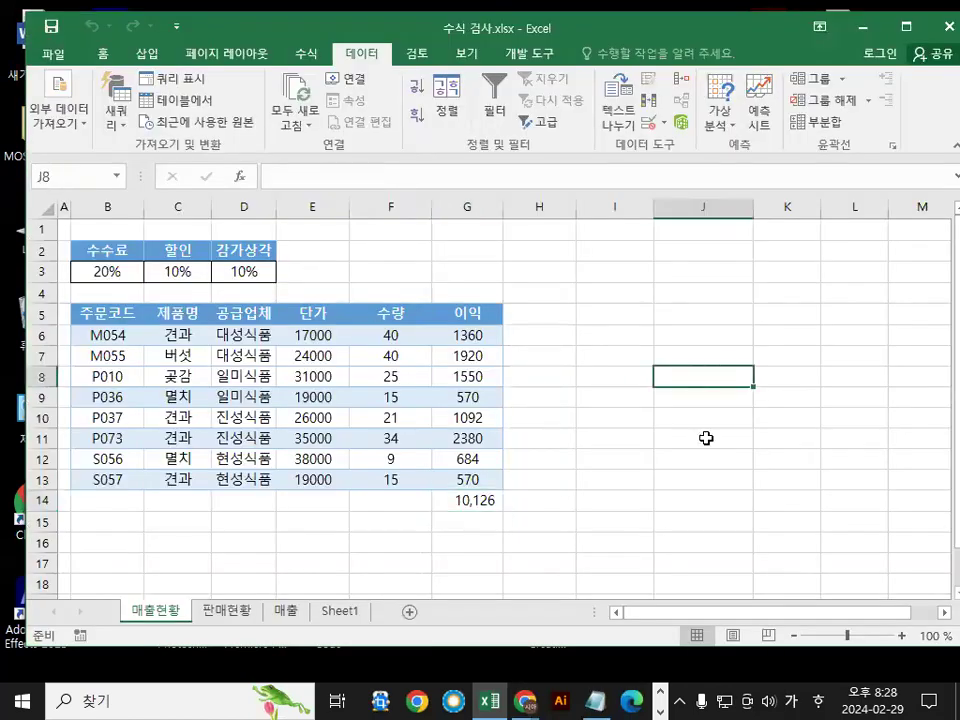
Examine the SUM formula in G14 of the 매출현황 sheet and the cells it refers to, leaving it unchanged
key("super+space")
scroll(583, 361, "up", 2)
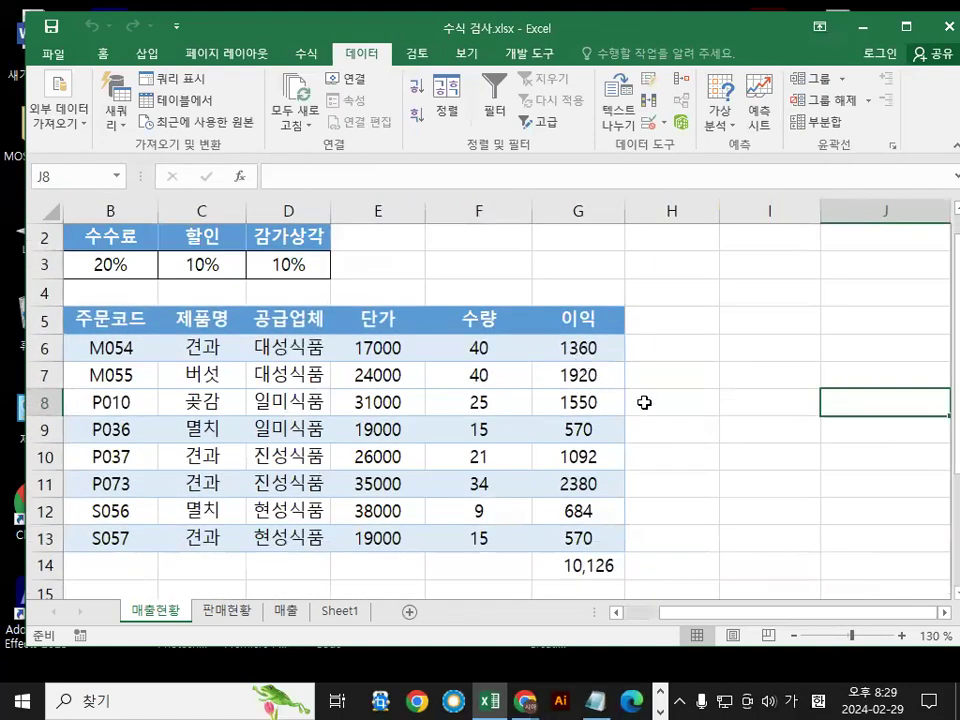
key("Hangul")
key("super+space")
left_click(665, 391)
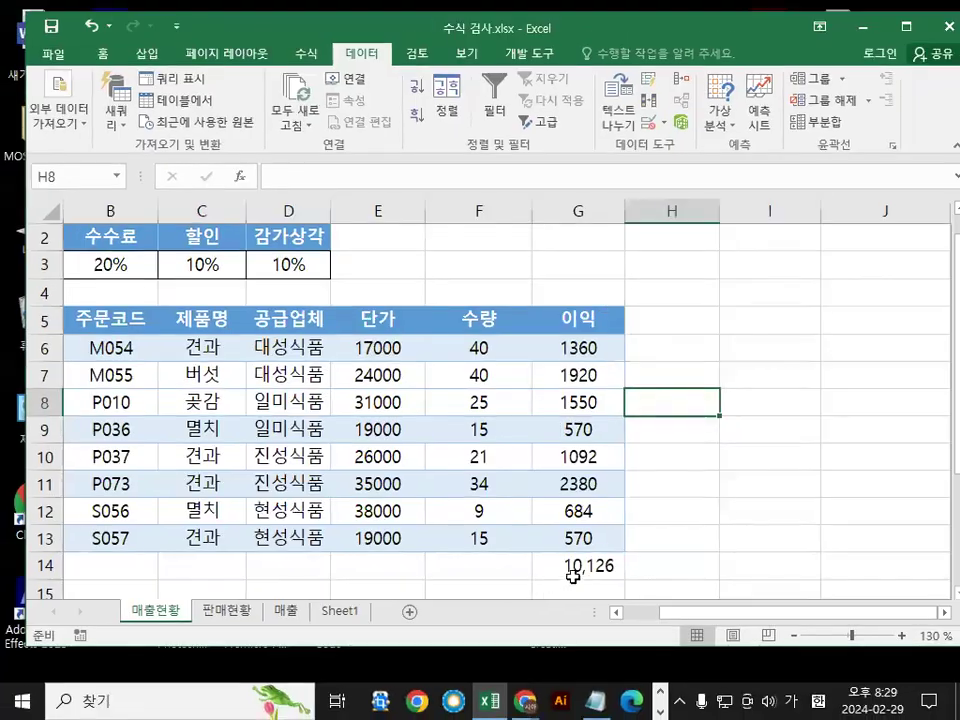
left_click(572, 572)
double_click(572, 572)
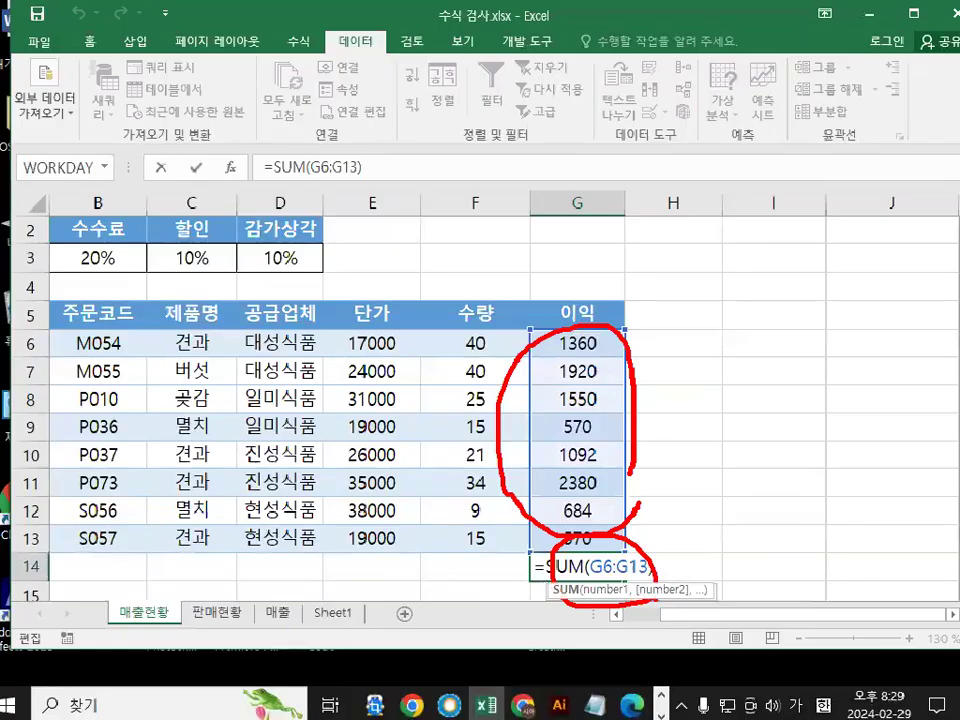
key("ctrl+Return")
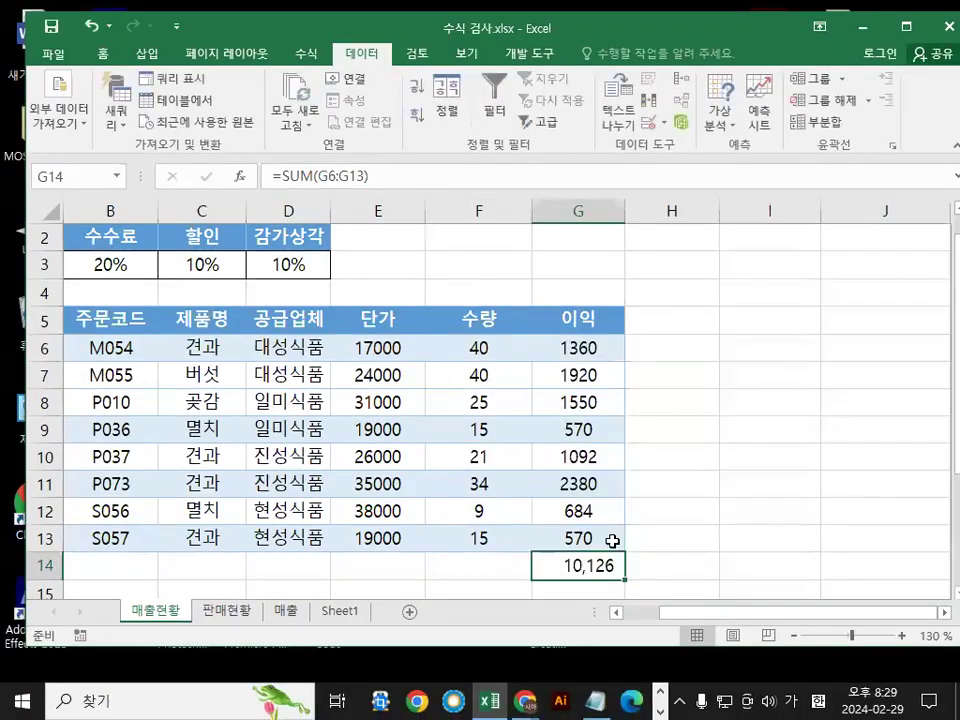
scroll(681, 519, "down", 2)
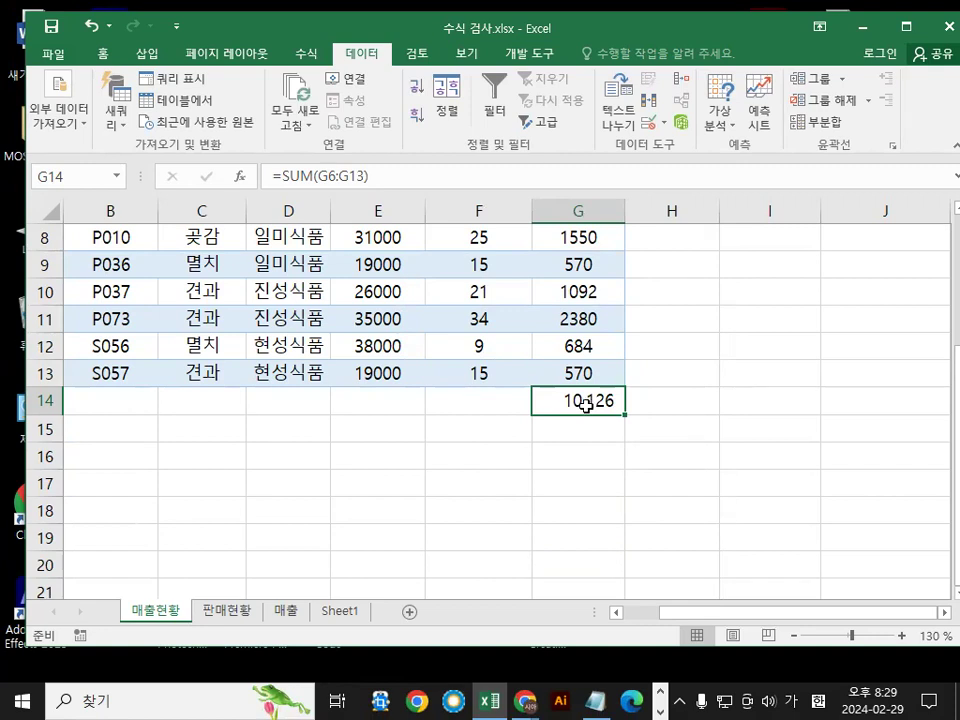
scroll(589, 369, "up", 1)
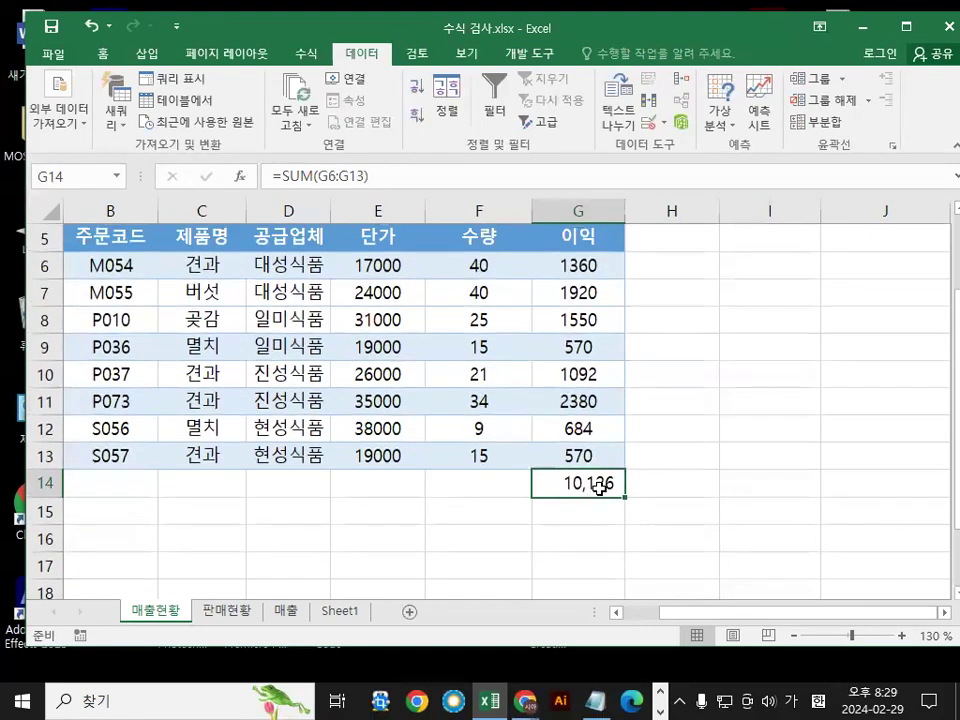
double_click(606, 484)
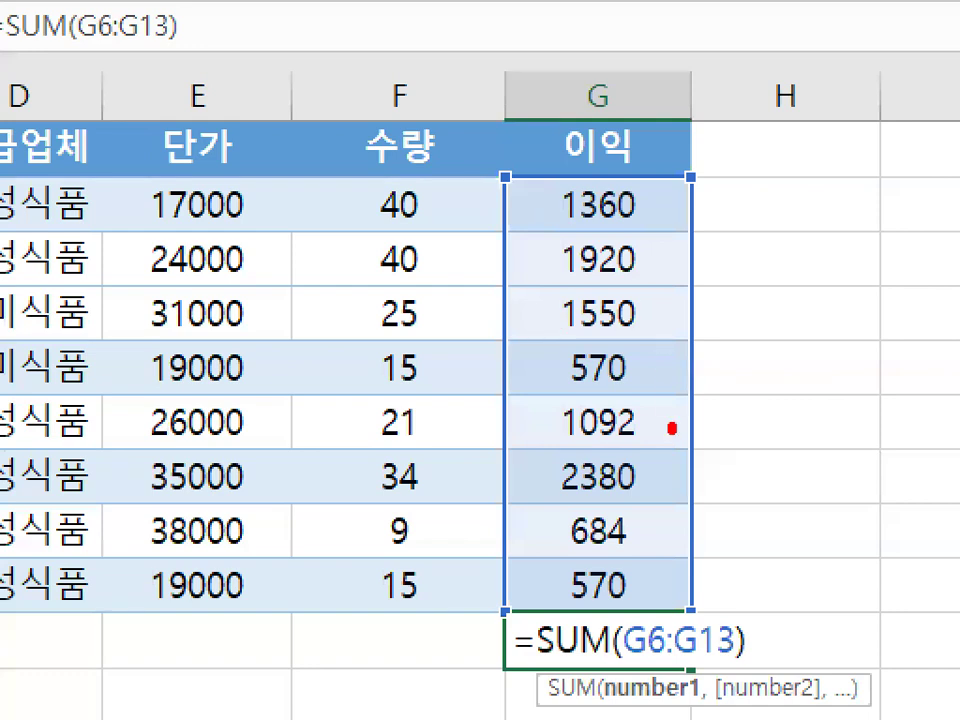
left_click_drag(672, 428, 678, 390)
mouse_move(630, 606)
left_mouse_down()
mouse_move(735, 622)
mouse_move(746, 666)
left_mouse_up()
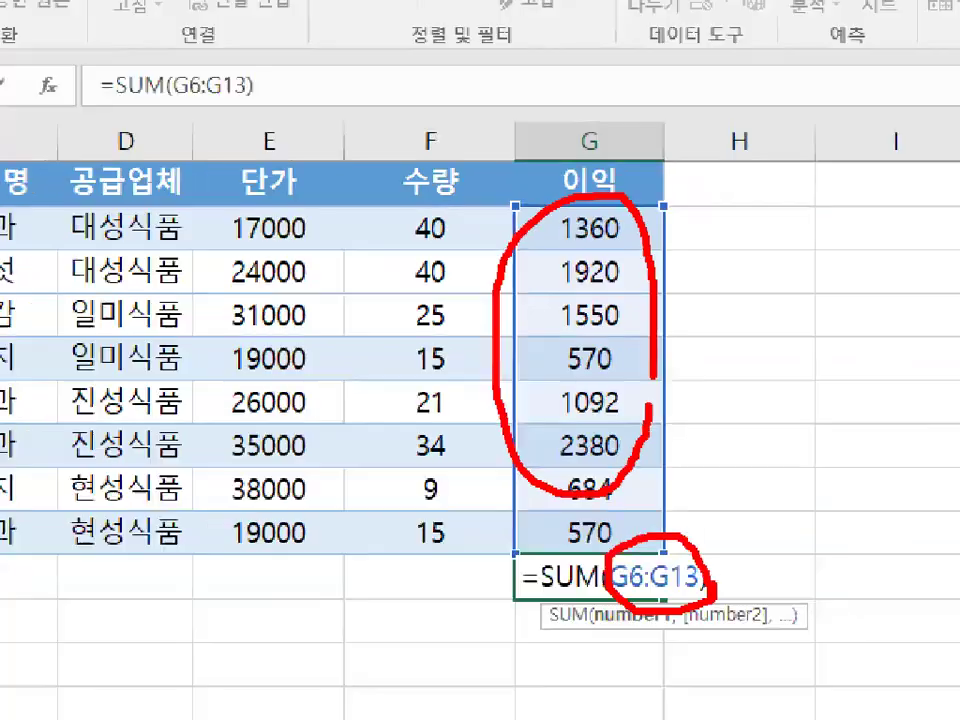
key("Escape")
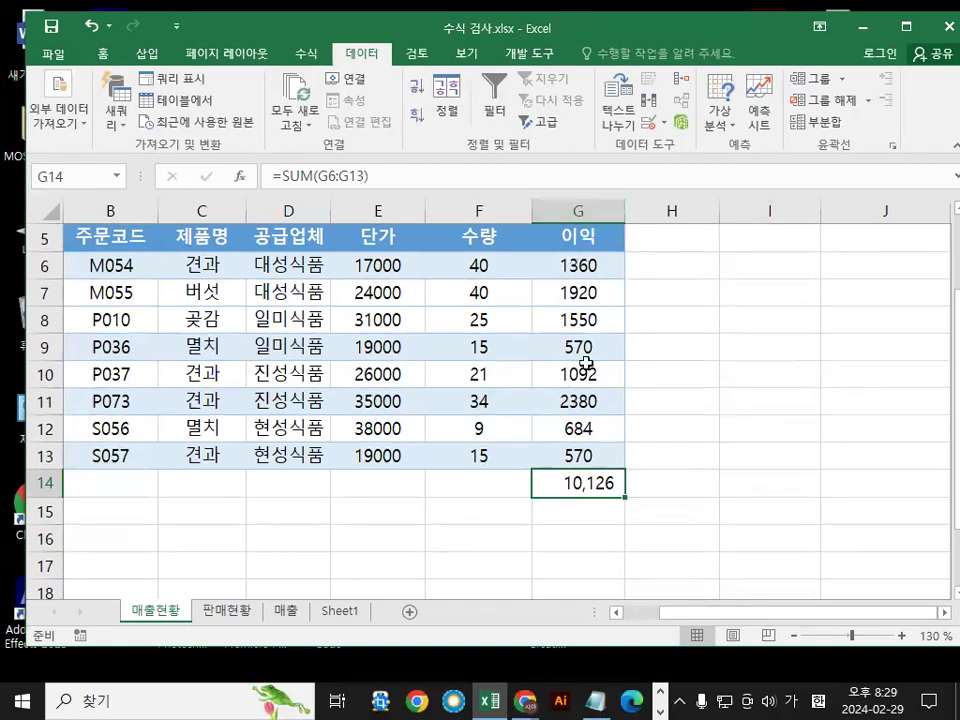
Trace the precedent cells of the SUM formula in G14 on the 매출현황 sheet
left_click(621, 496)
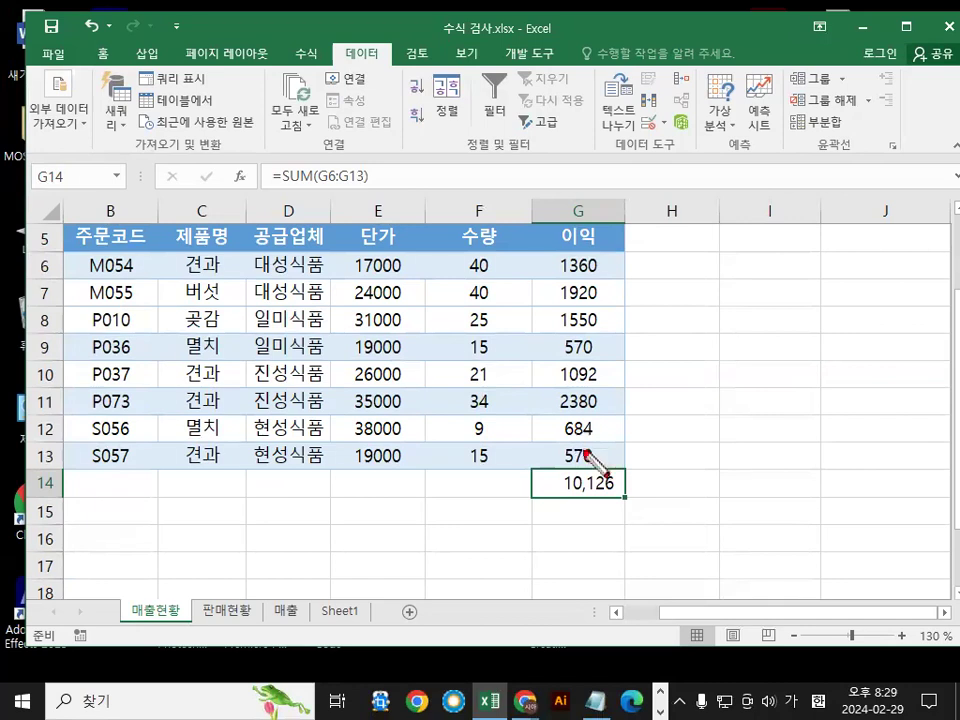
mouse_move(582, 285)
left_mouse_down()
mouse_move(580, 487)
mouse_move(606, 444)
mouse_move(518, 296)
mouse_move(620, 430)
mouse_move(572, 523)
mouse_move(626, 519)
mouse_move(617, 499)
left_mouse_up()
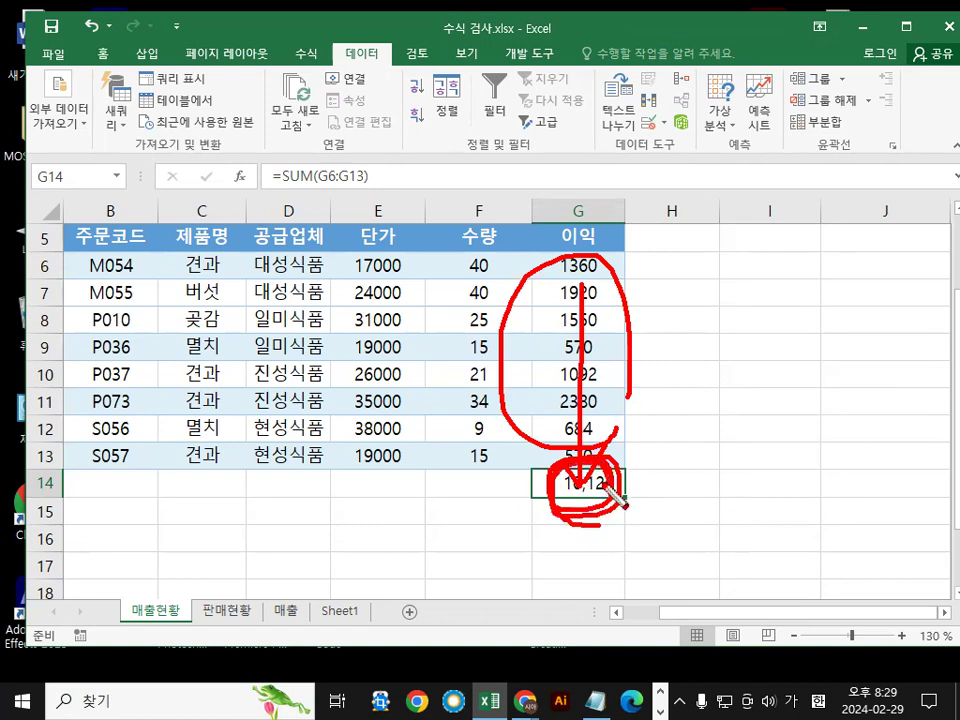
key("Escape")
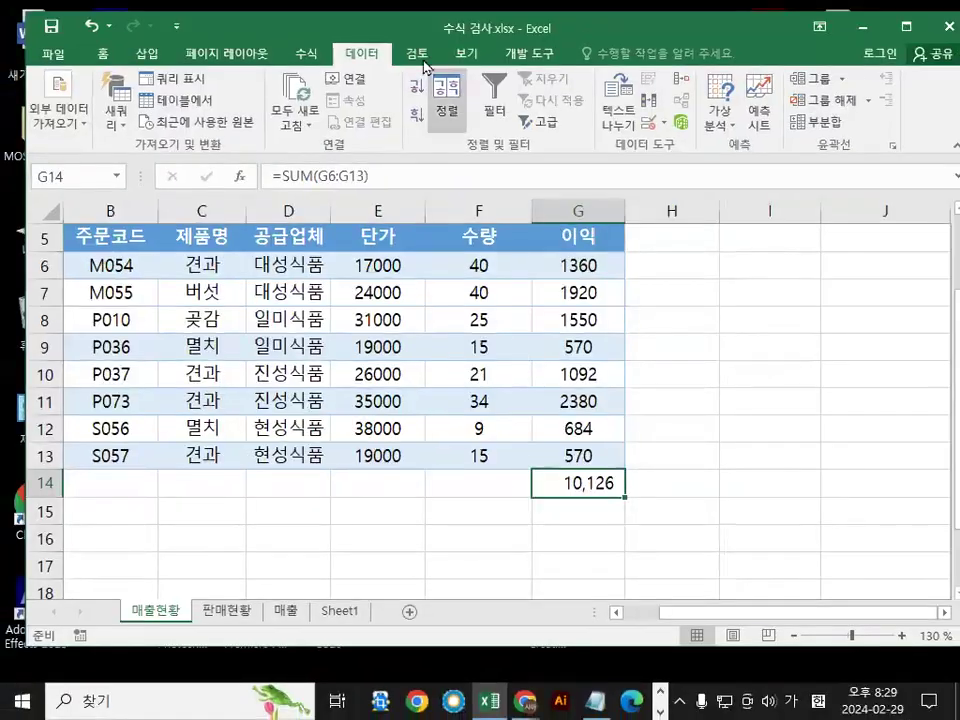
left_click(306, 53)
left_click_drag(284, 43, 333, 53)
left_click_drag(364, 106, 272, 84)
key("Escape")
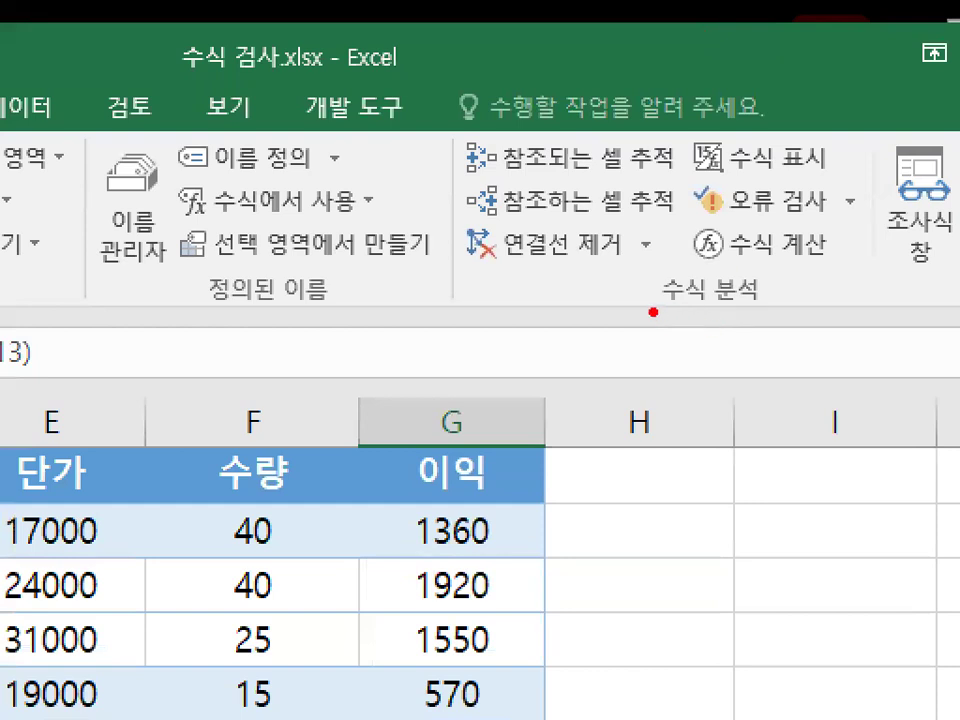
left_click_drag(653, 312, 770, 312)
left_click_drag(487, 172, 697, 172)
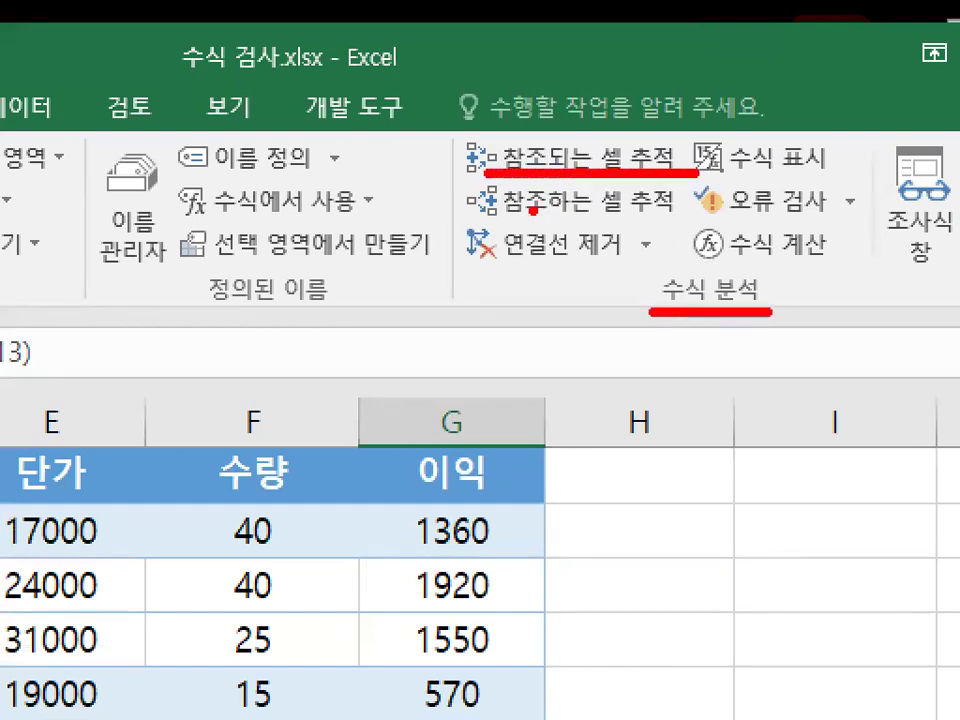
left_click_drag(494, 214, 697, 216)
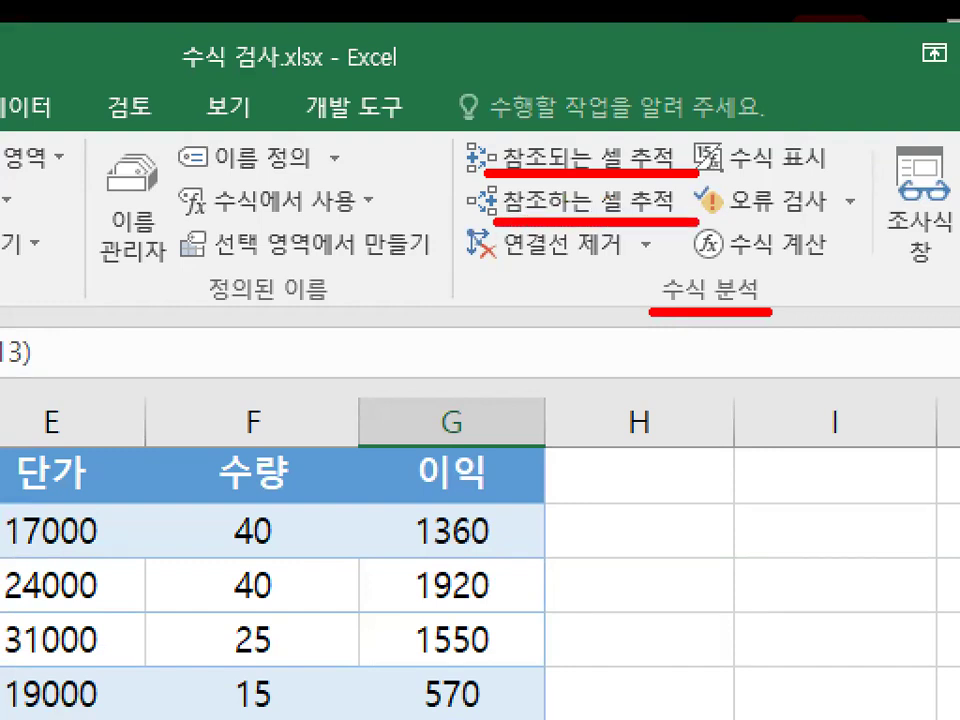
left_click_drag(510, 154, 643, 47)
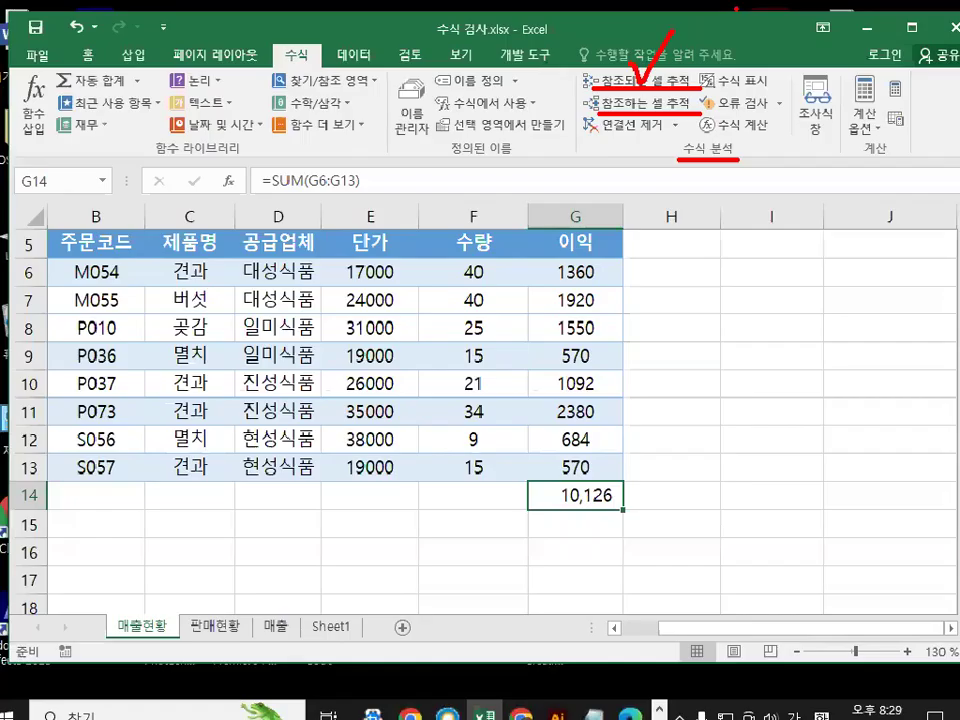
left_click(658, 82)
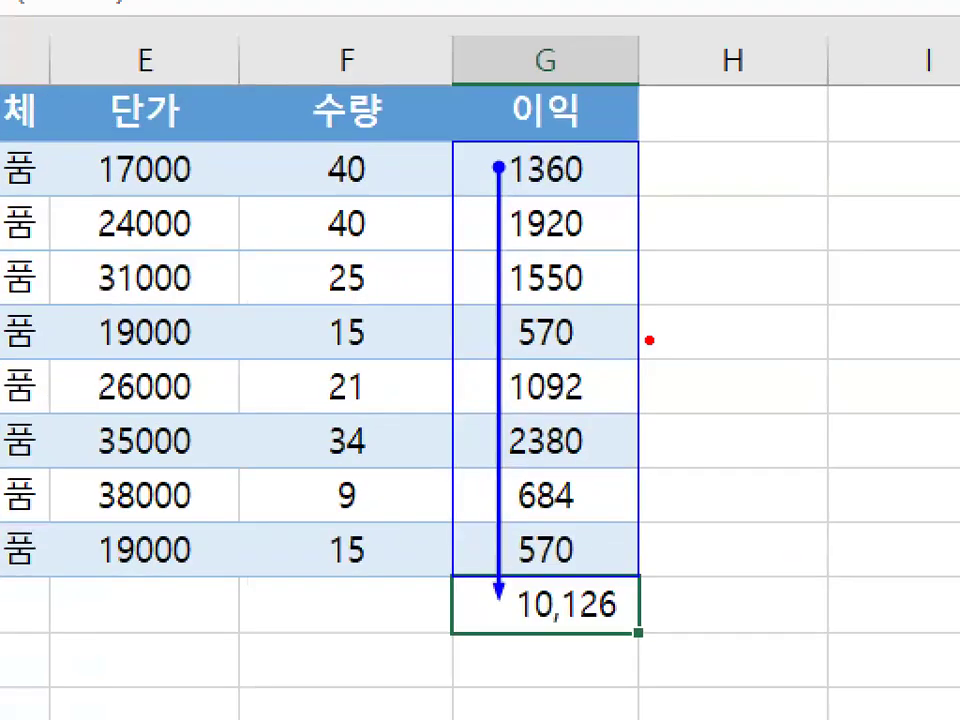
Examine the tracer arrow running from G6:G13 to the total in G14 and the cell-tracing commands, leaving the formula as is
left_click_drag(635, 376, 624, 328)
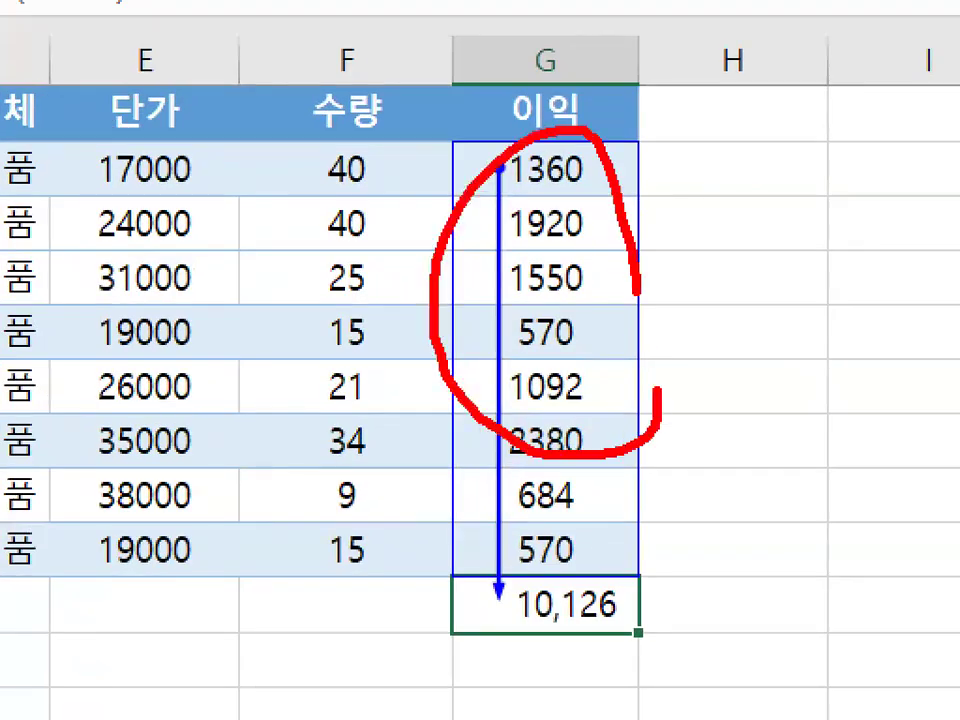
left_click_drag(618, 617, 626, 626)
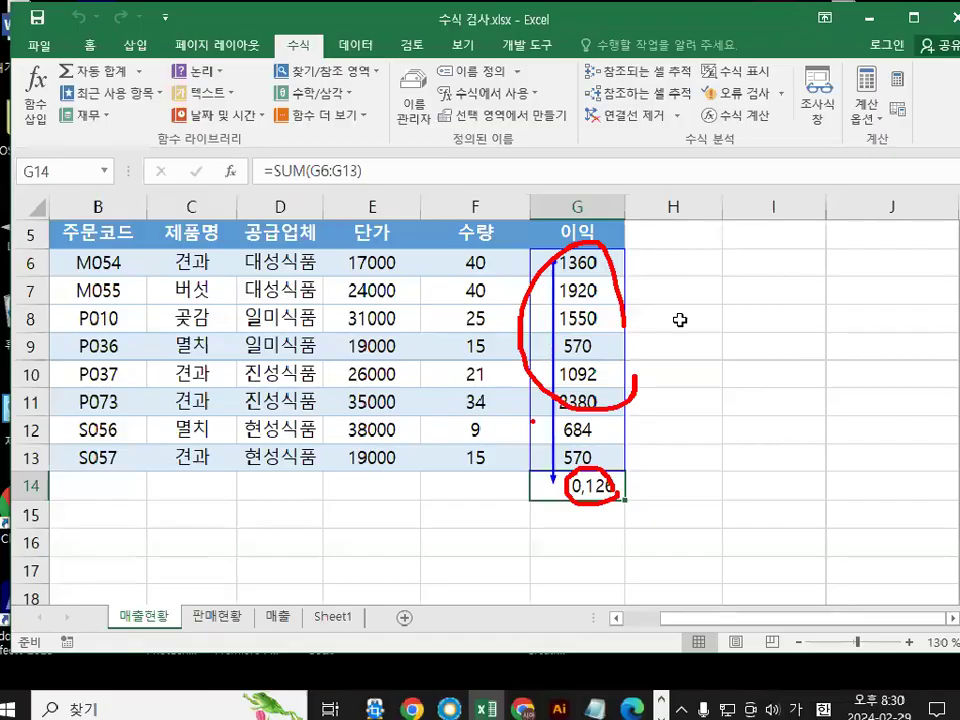
left_click(880, 278)
mouse_move(257, 358)
left_mouse_down()
mouse_move(780, 401)
mouse_move(505, 165)
left_mouse_up()
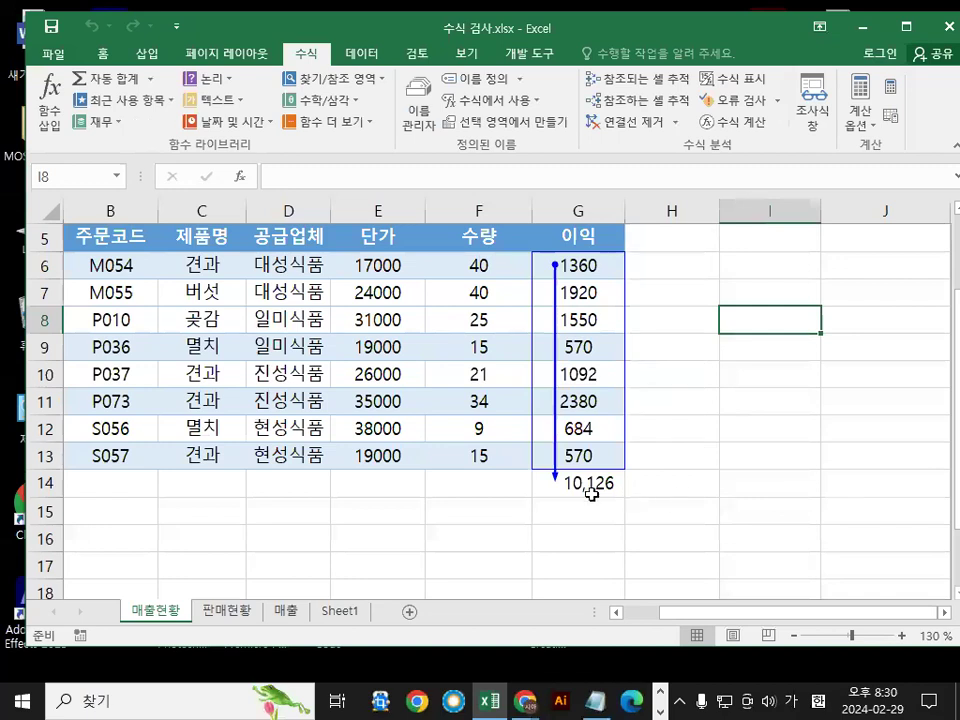
left_click(592, 494)
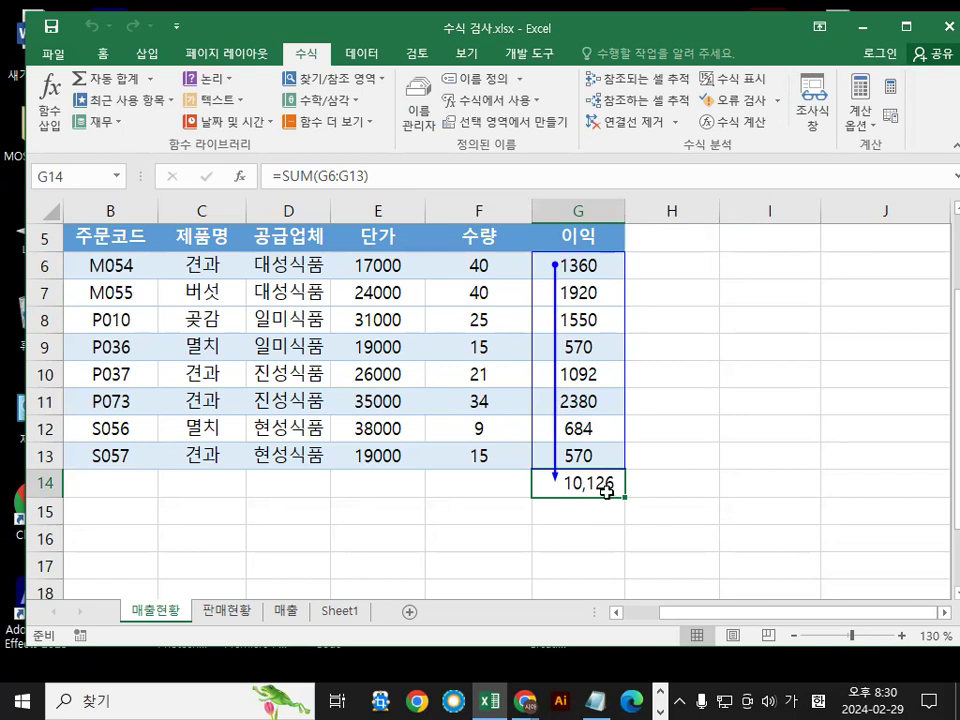
left_click_drag(63, 263, 300, 398)
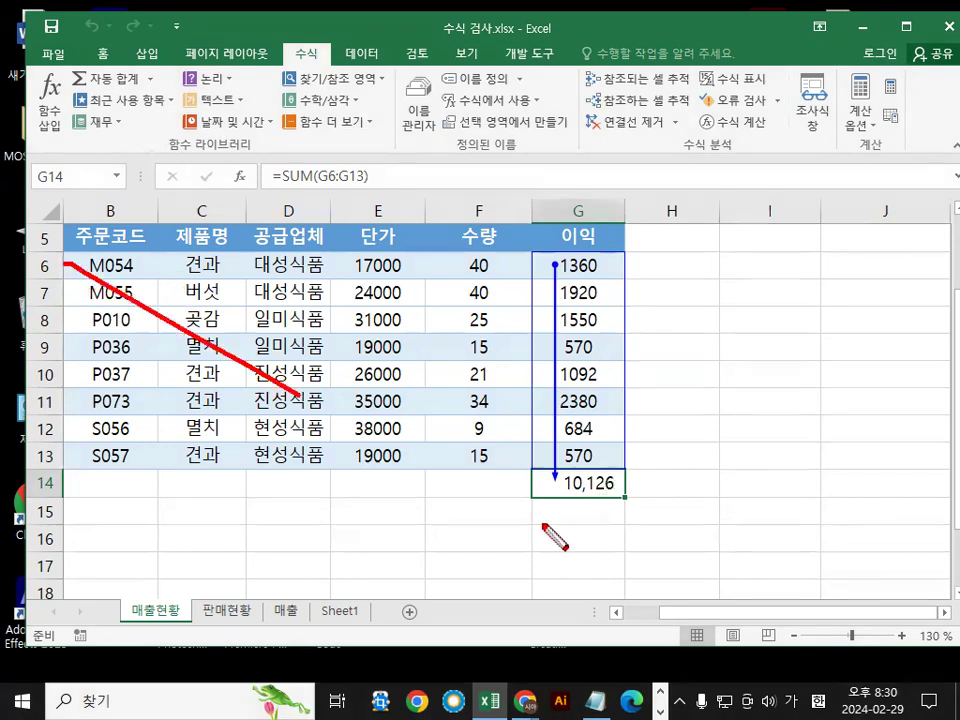
left_click_drag(542, 525, 556, 530)
left_click_drag(509, 452, 506, 526)
left_click_drag(499, 179, 591, 457)
left_click_drag(528, 426, 591, 456)
left_click_drag(833, 245, 660, 519)
left_click_drag(650, 461, 744, 492)
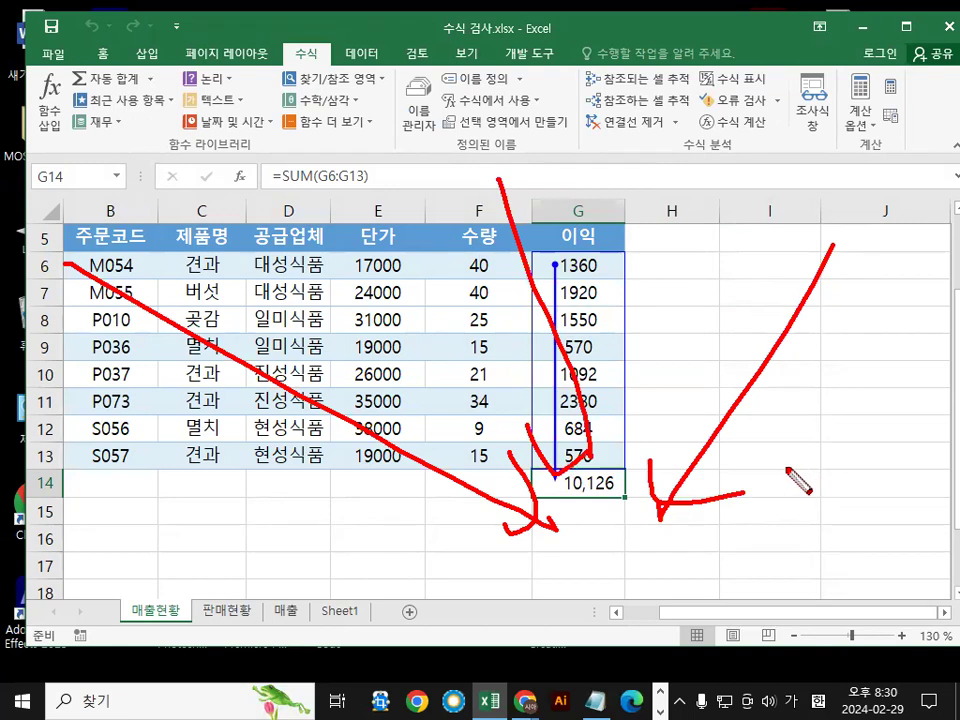
left_click_drag(590, 477, 612, 494)
mouse_move(215, 330)
left_mouse_down()
mouse_move(10, 300)
mouse_move(215, 240)
left_mouse_up()
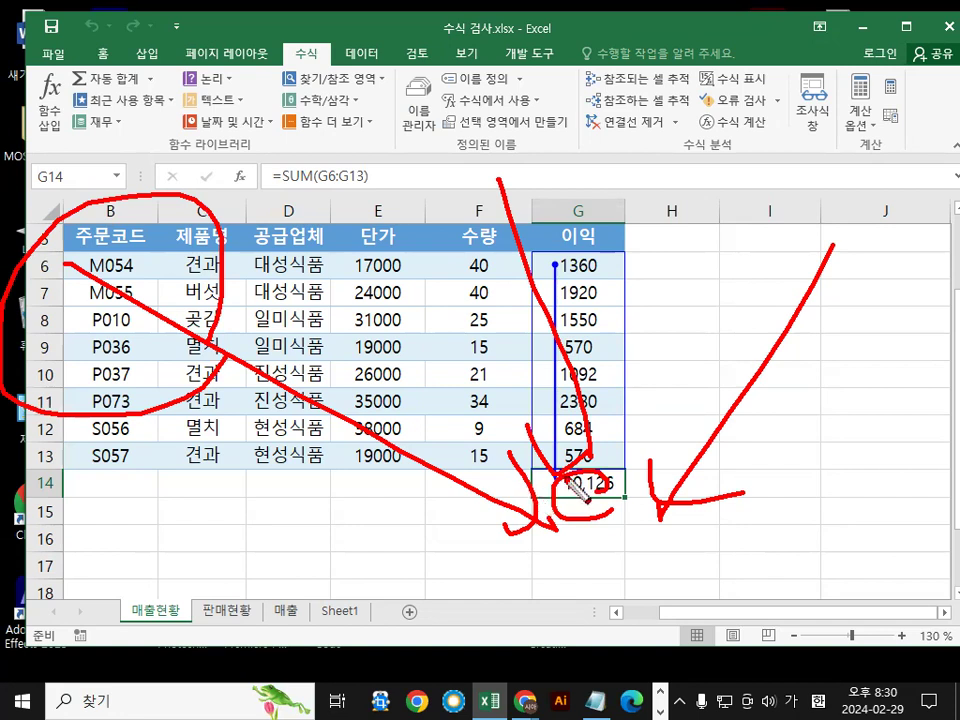
key("Escape")
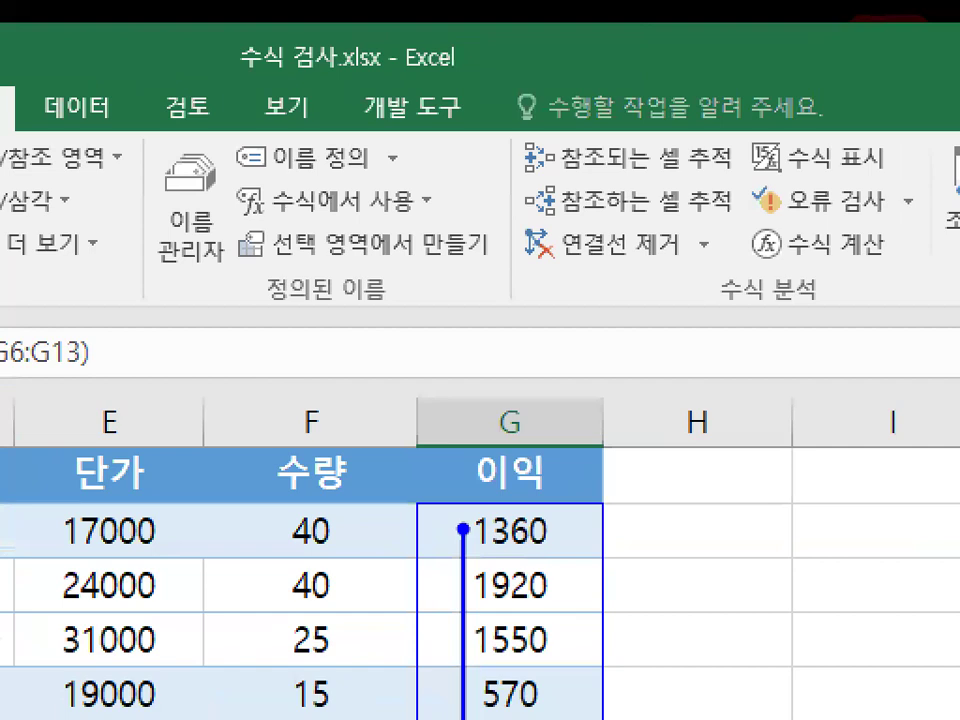
mouse_move(641, 167)
left_mouse_down()
mouse_move(625, 172)
mouse_move(640, 162)
mouse_move(600, 216)
mouse_move(656, 222)
left_mouse_up()
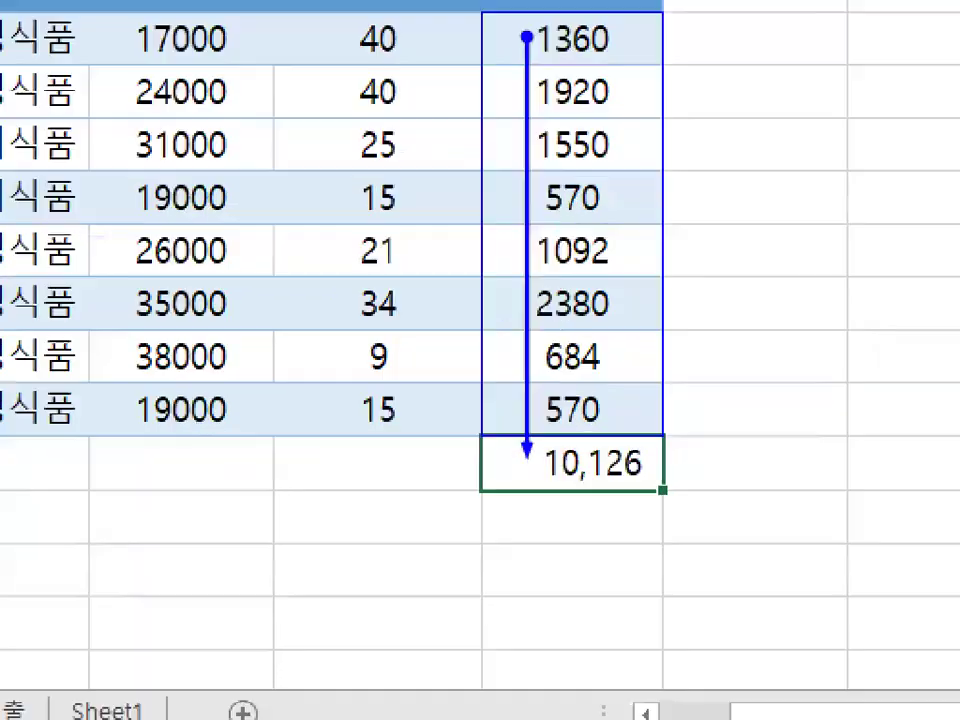
mouse_move(567, 518)
left_mouse_down()
mouse_move(656, 487)
mouse_move(650, 495)
left_mouse_up()
left_click_drag(594, 433, 712, 318)
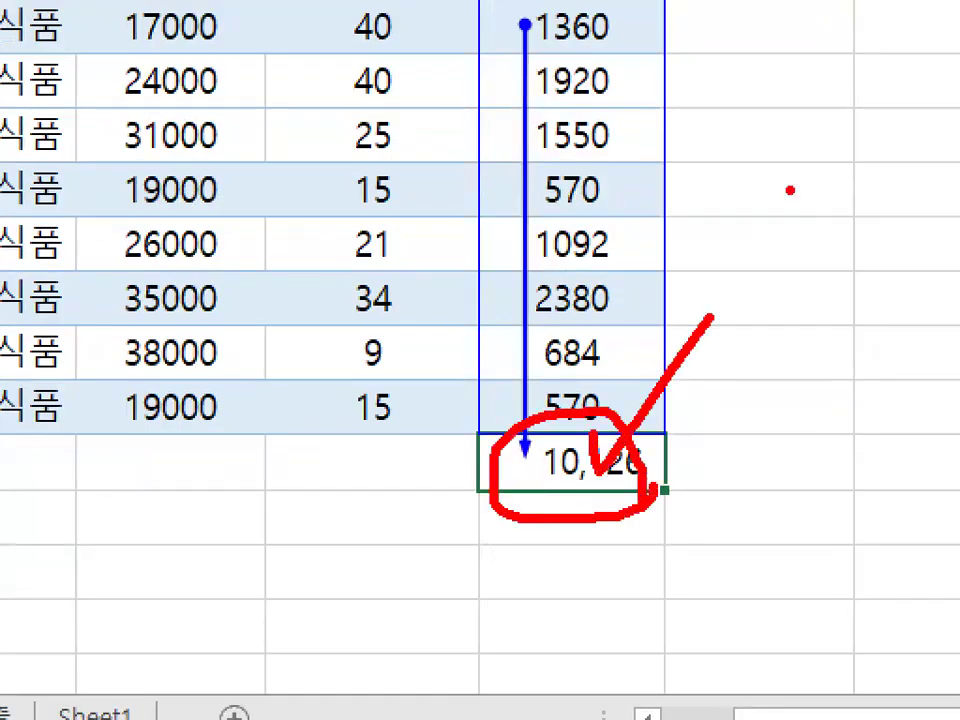
key("Escape")
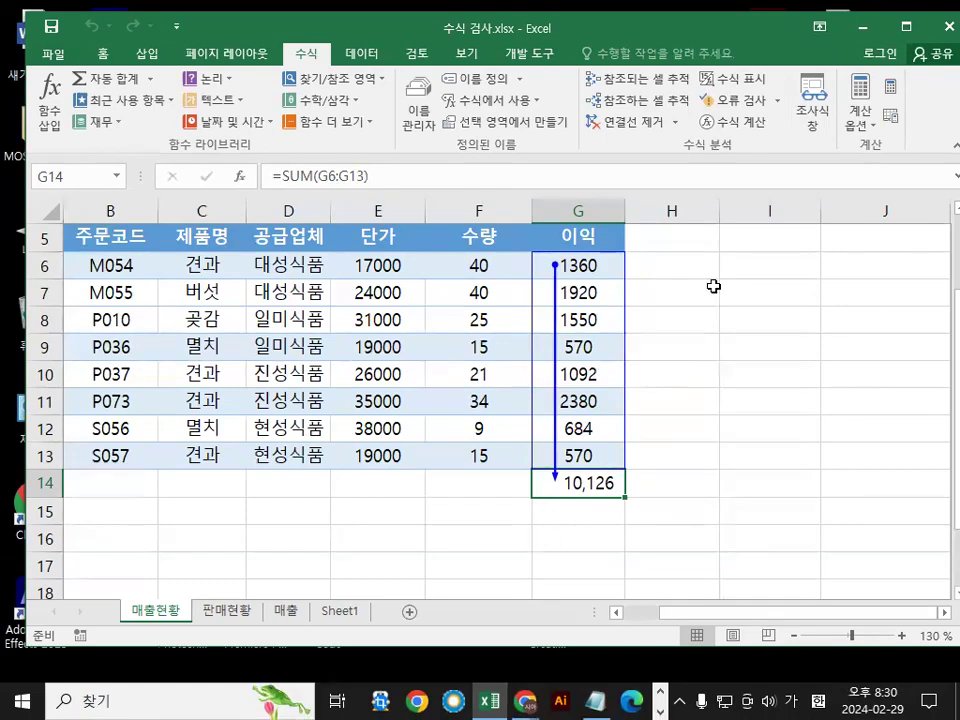
Switch to the 매출 sheet and enlarge its table to 145 %
left_click(287, 611)
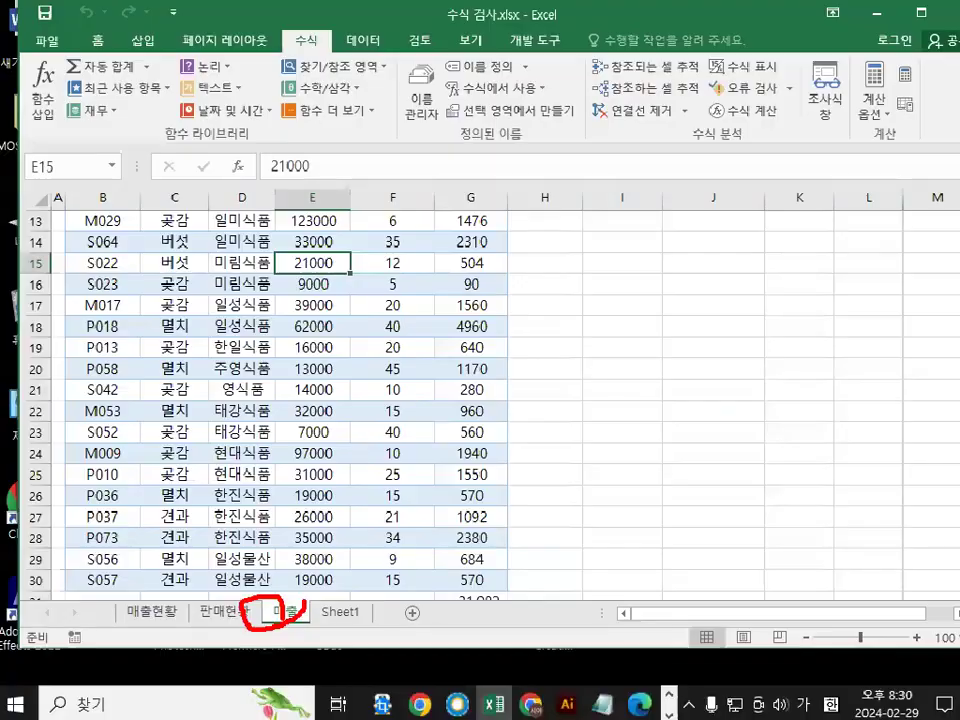
scroll(747, 260, "up", 3)
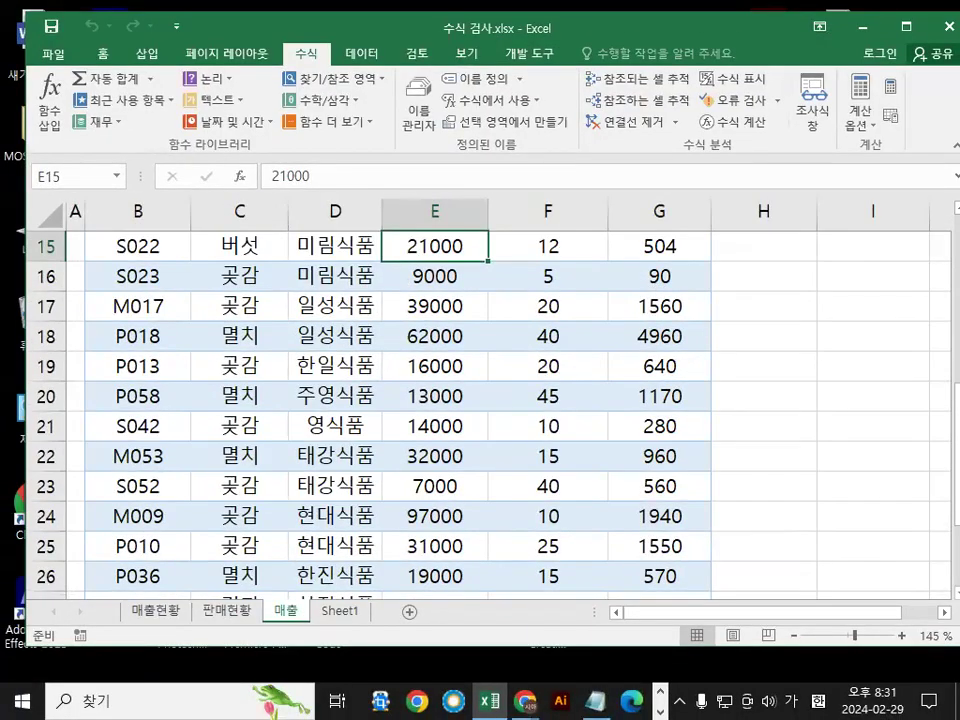
Switch to Notepad and read the notes in mos엑셀설명.txt on what 조사식 창 shows and how to add a watch to a specific cell
key("alt+Tab")
scroll(446, 491, "down", 5)
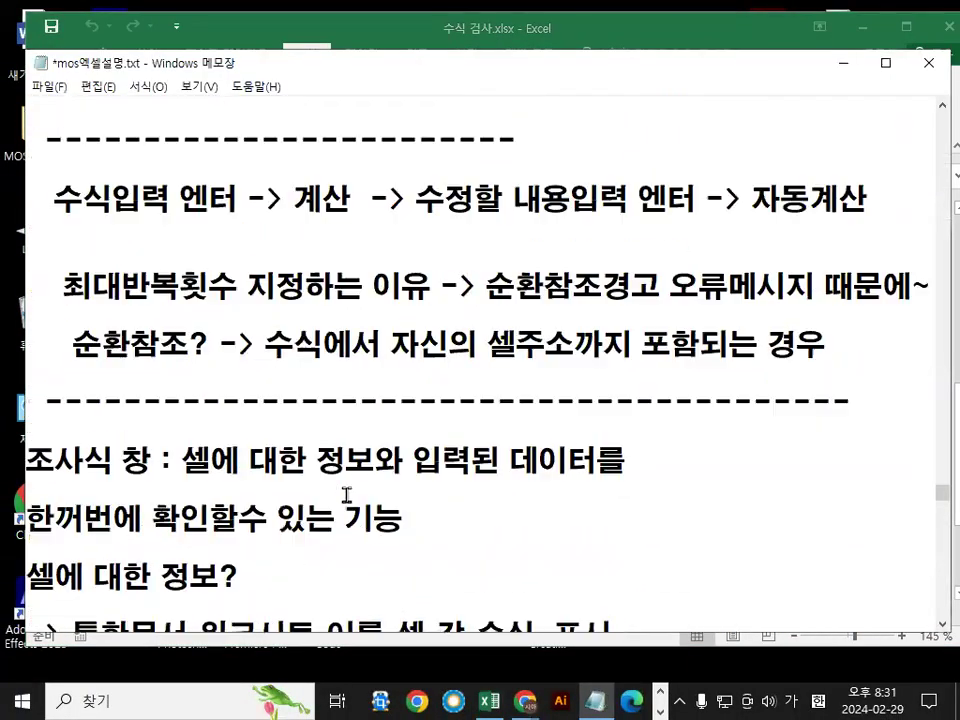
left_click_drag(182, 200, 624, 208)
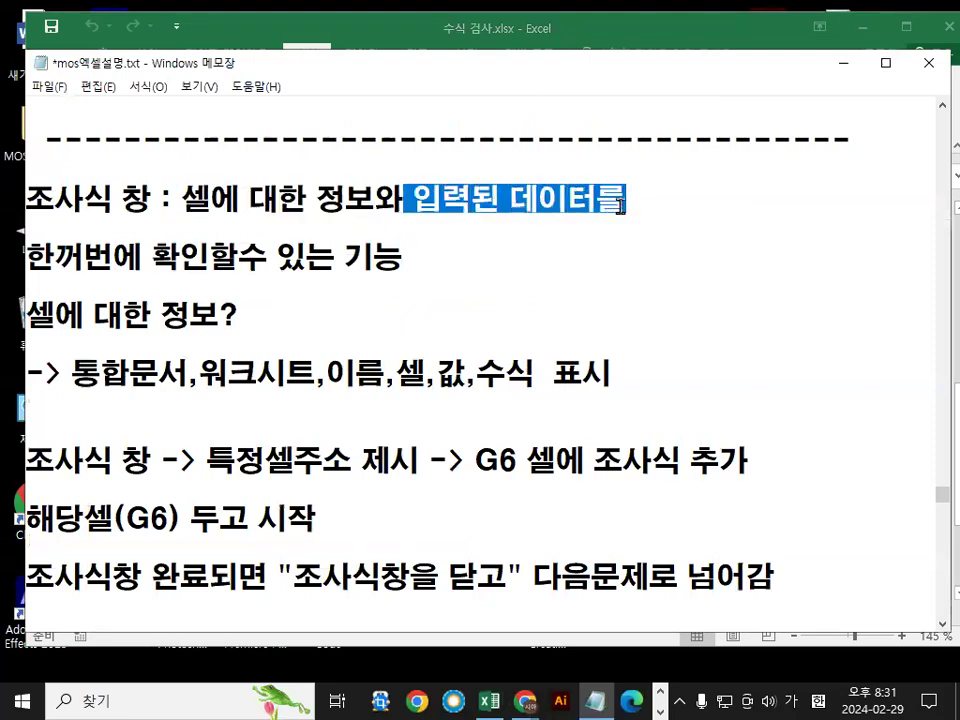
left_click_drag(141, 200, 185, 200)
left_click_drag(55, 257, 113, 257)
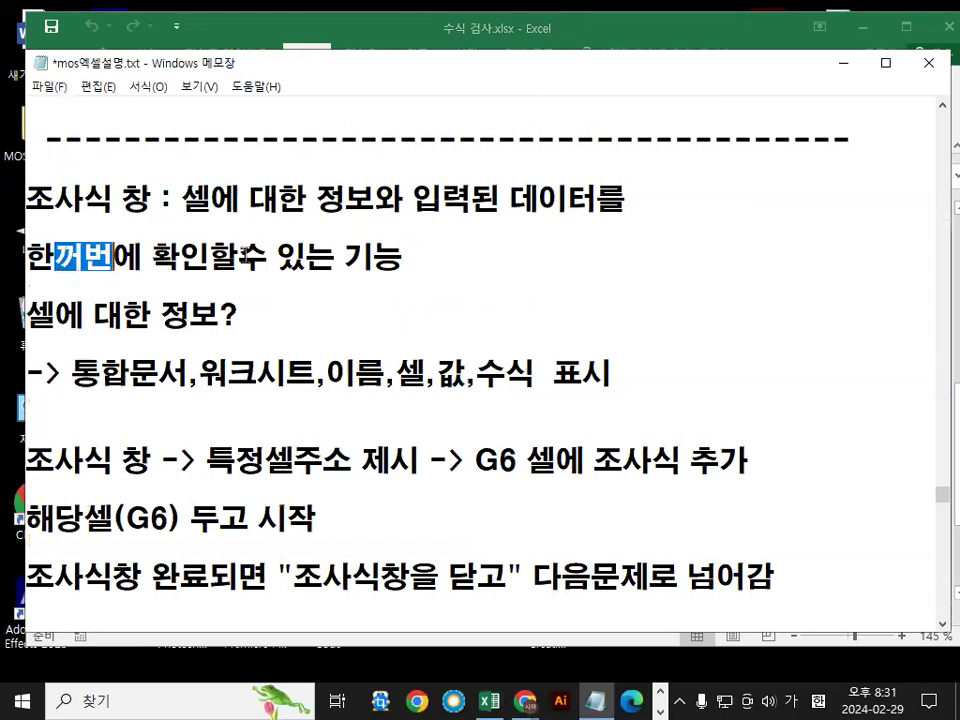
left_click_drag(243, 256, 453, 266)
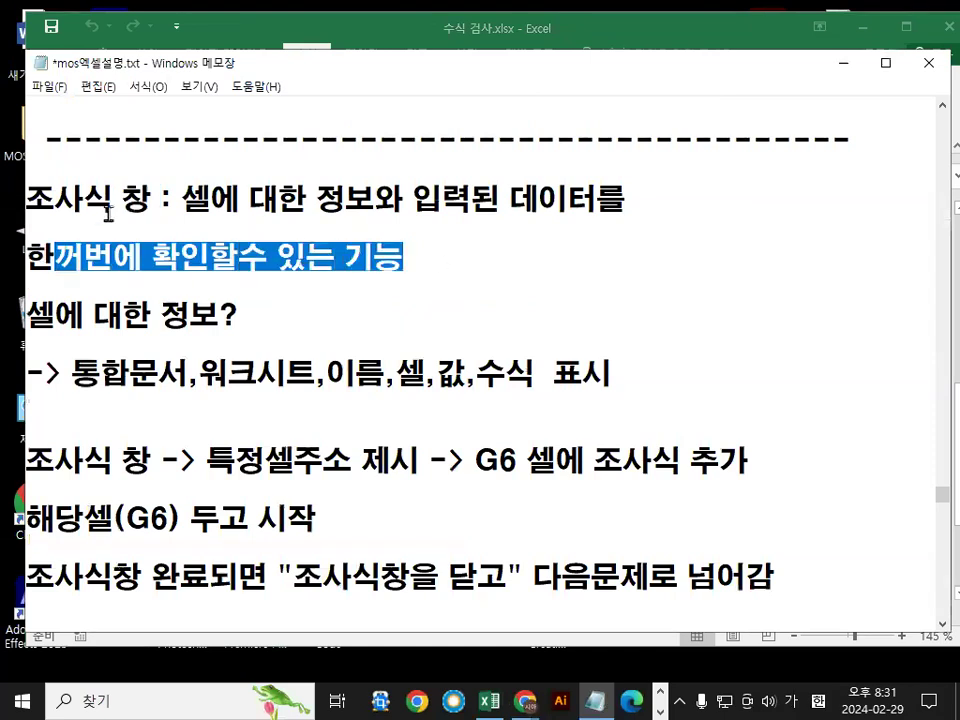
left_click_drag(306, 200, 375, 200)
left_click_drag(72, 370, 468, 372)
left_click(504, 370)
left_click_drag(610, 372, 69, 364)
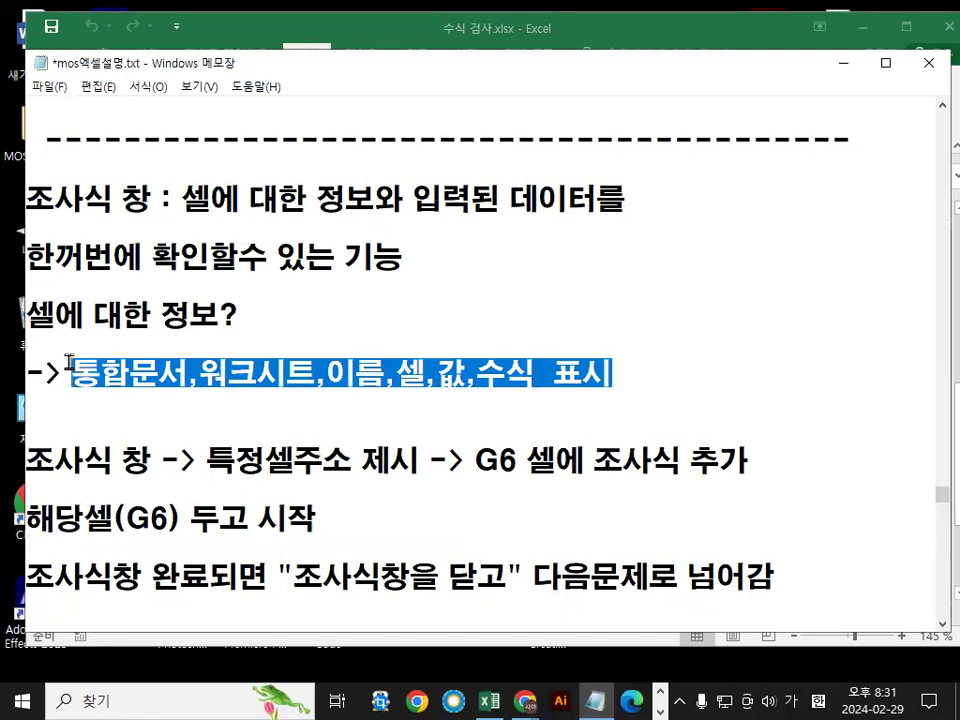
left_click(251, 323)
scroll(100, 456, "down", 1)
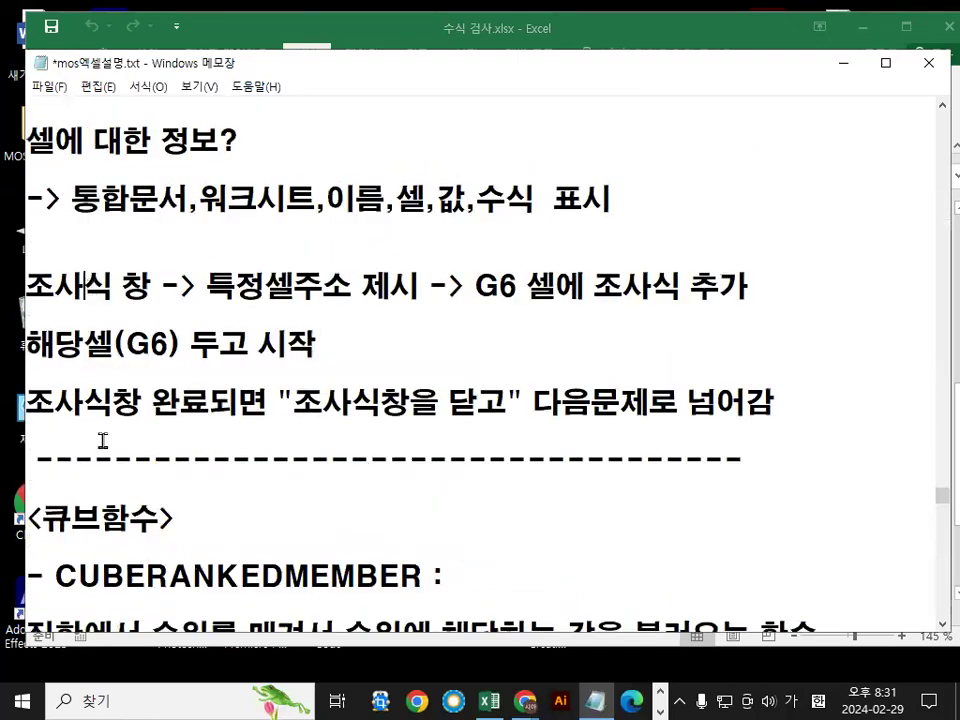
left_click_drag(206, 287, 419, 287)
left_click_drag(499, 287, 508, 287)
left_click_drag(593, 287, 761, 285)
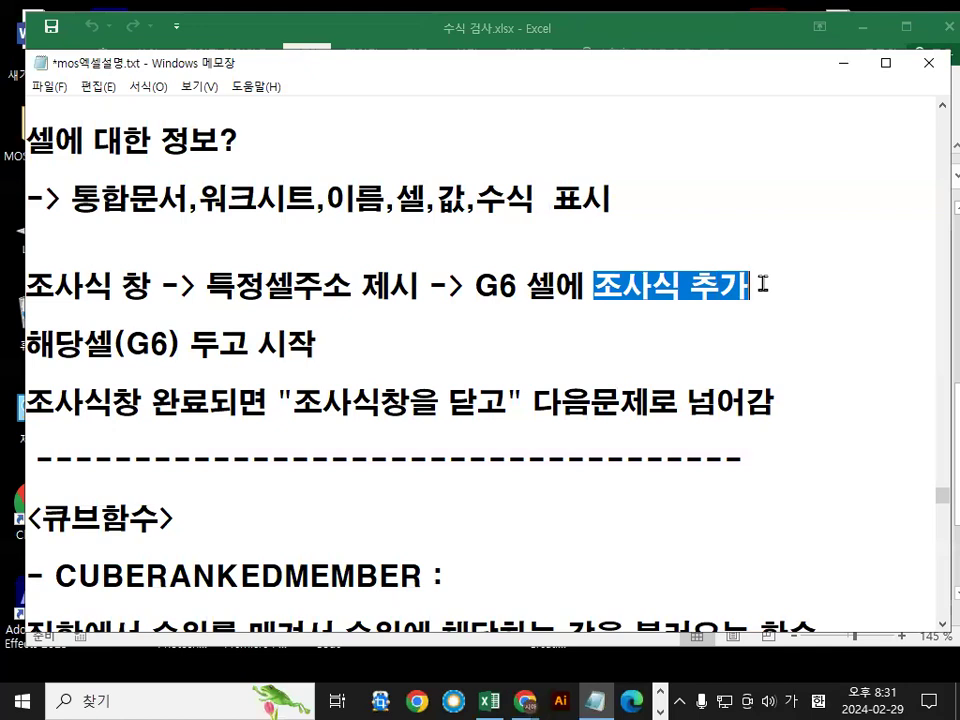
left_click_drag(476, 287, 560, 286)
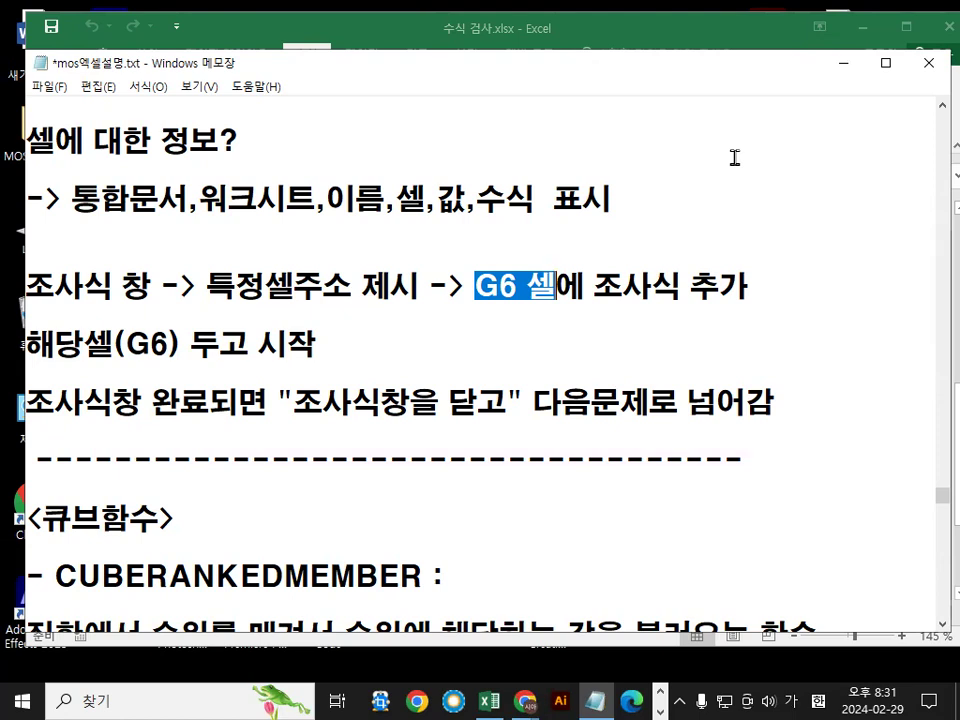
Return to Excel, select cell G6 on the 매출 sheet, and open 조사식 창, placing it over the table
left_click(845, 63)
scroll(744, 458, "up", 1)
scroll(741, 457, "up", 4)
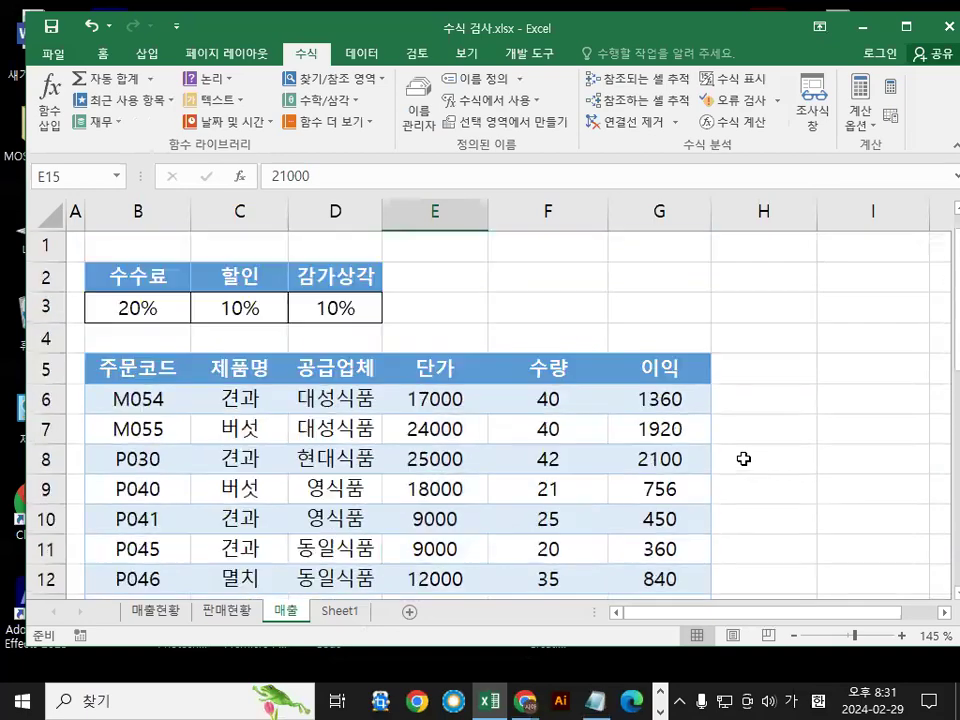
left_click(678, 399)
scroll(694, 455, "up", 1, "ctrl")
scroll(694, 455, "up", 1, "ctrl")
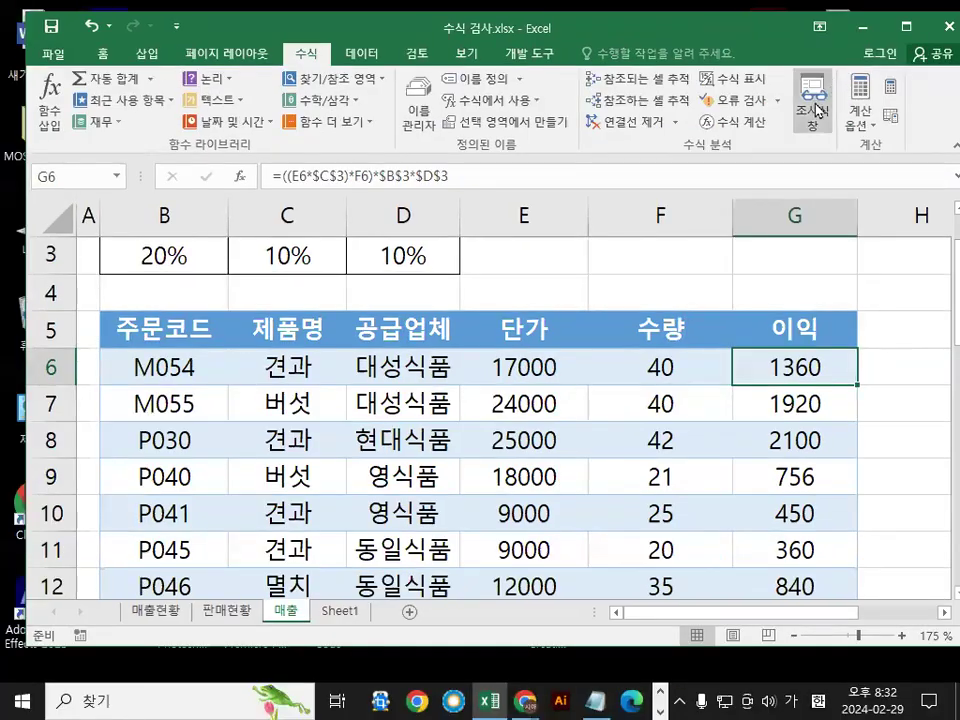
left_click(745, 215)
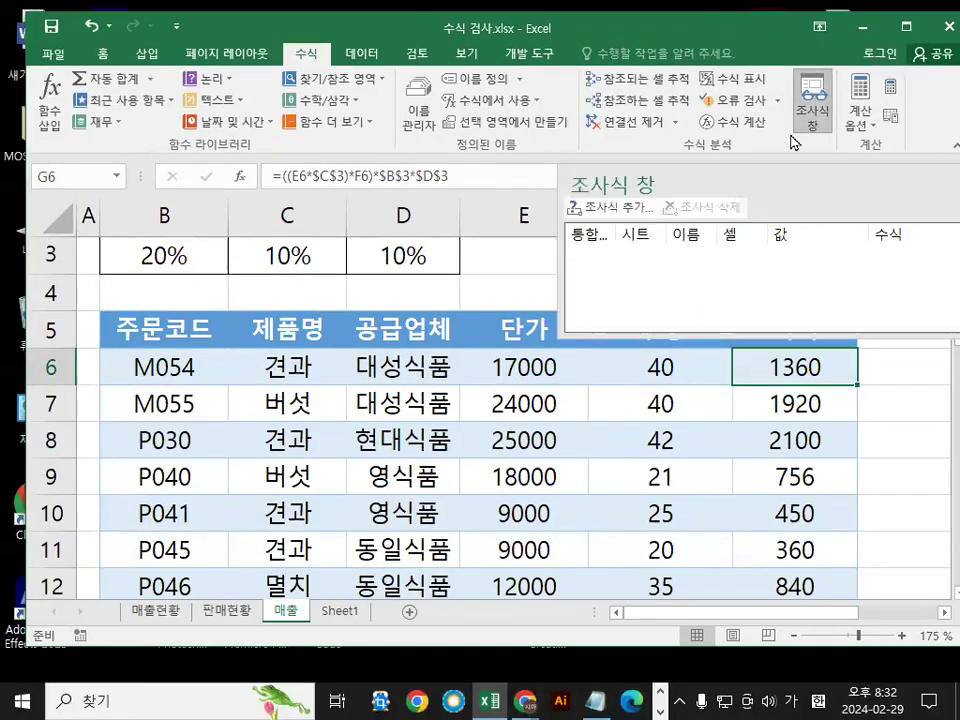
left_click_drag(752, 178, 329, 214)
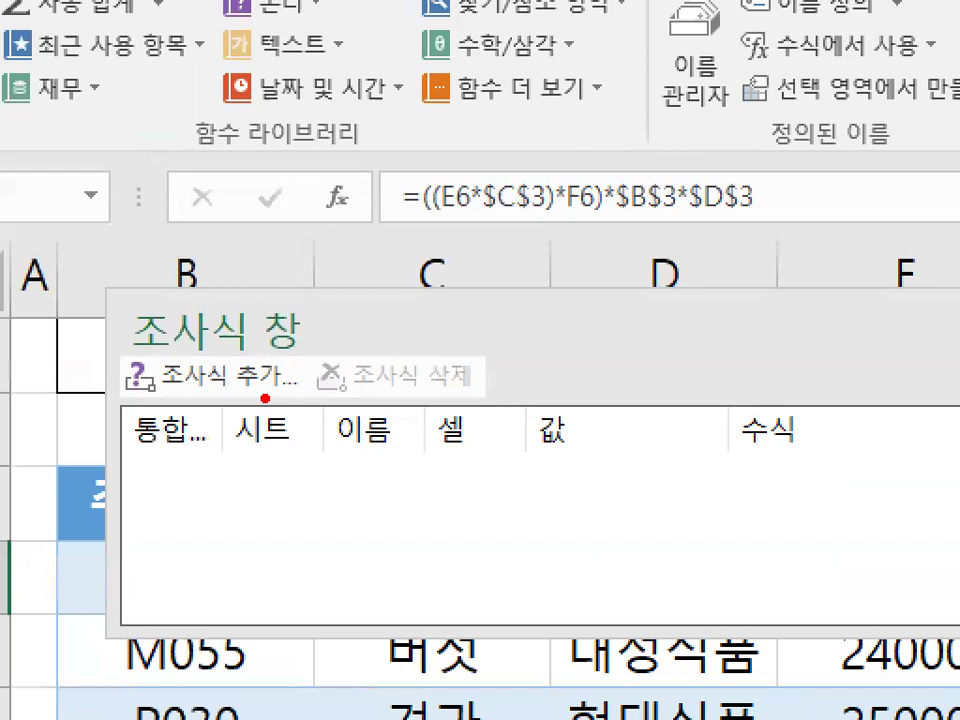
Add a watch for cell G6 of the 매출 sheet in 조사식 창
mouse_move(278, 330)
left_mouse_down()
mouse_move(150, 386)
mouse_move(270, 380)
left_mouse_up()
left_click_drag(200, 355, 340, 180)
key("Escape")
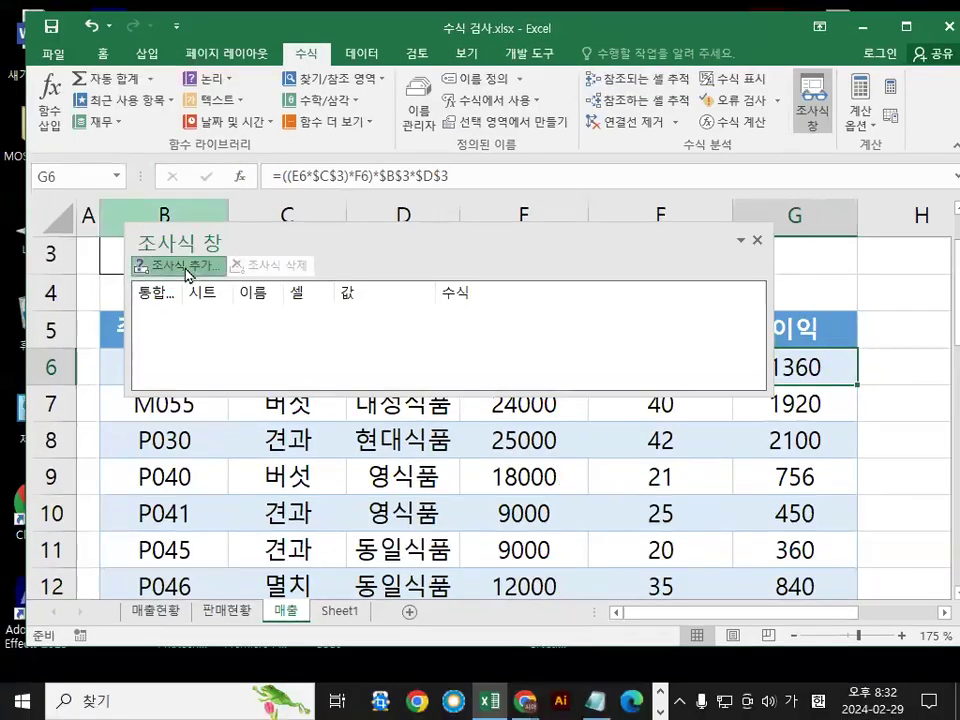
left_click(186, 266)
mouse_move(474, 320)
left_mouse_down()
mouse_move(445, 323)
mouse_move(480, 315)
left_mouse_up()
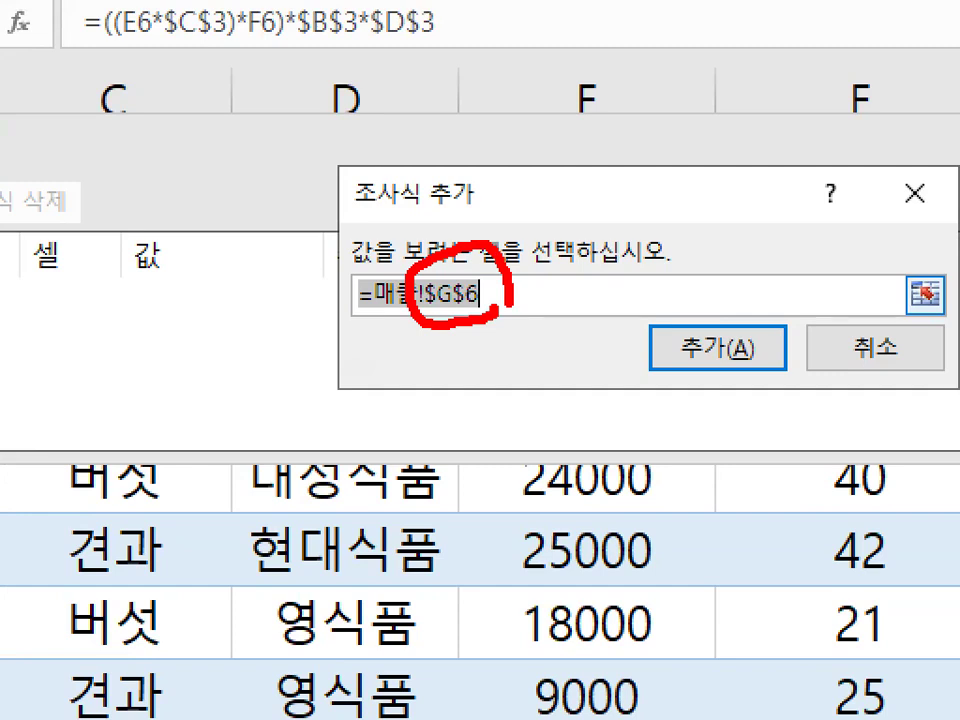
left_click_drag(374, 214, 568, 65)
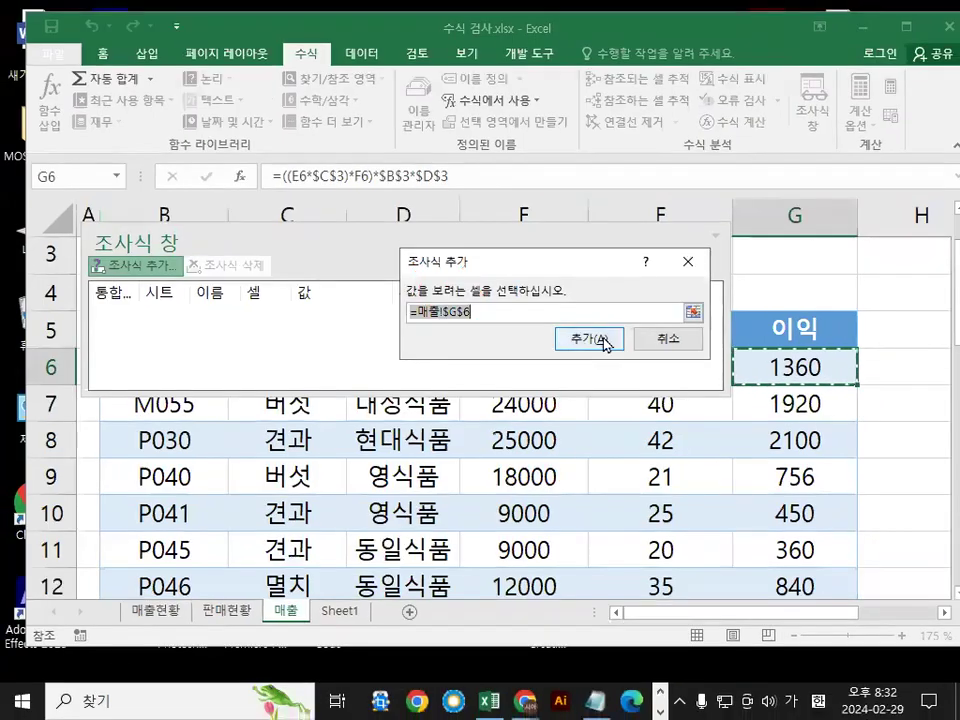
left_click(751, 356)
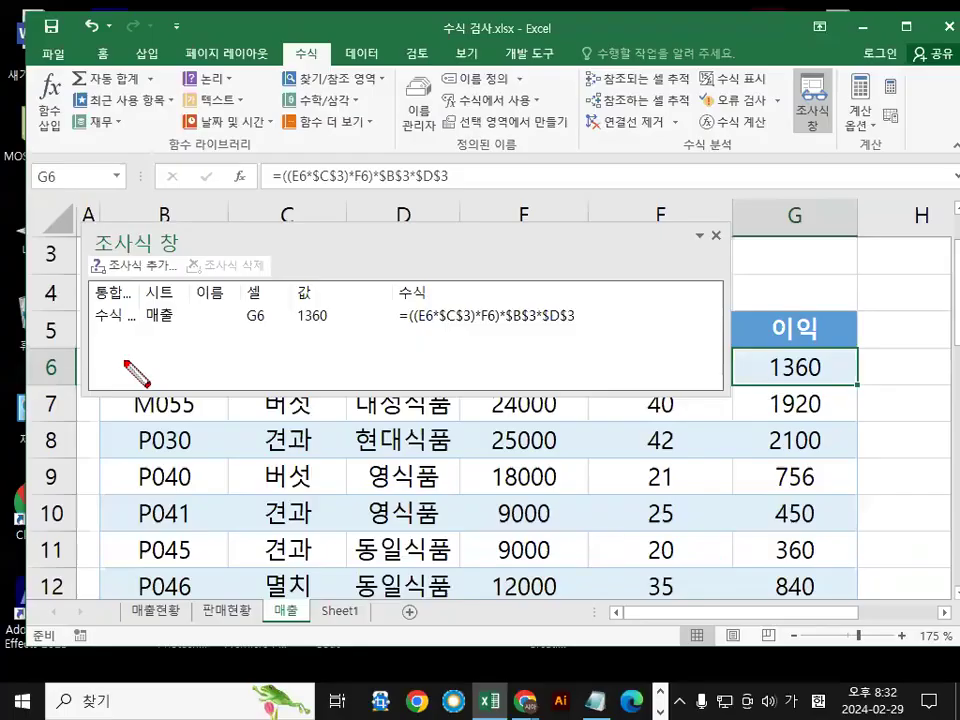
Fit the 통합 문서 column to its contents to review the G6 watch entry, and close 조사식 창
left_click_drag(90, 346, 521, 346)
key("Escape")
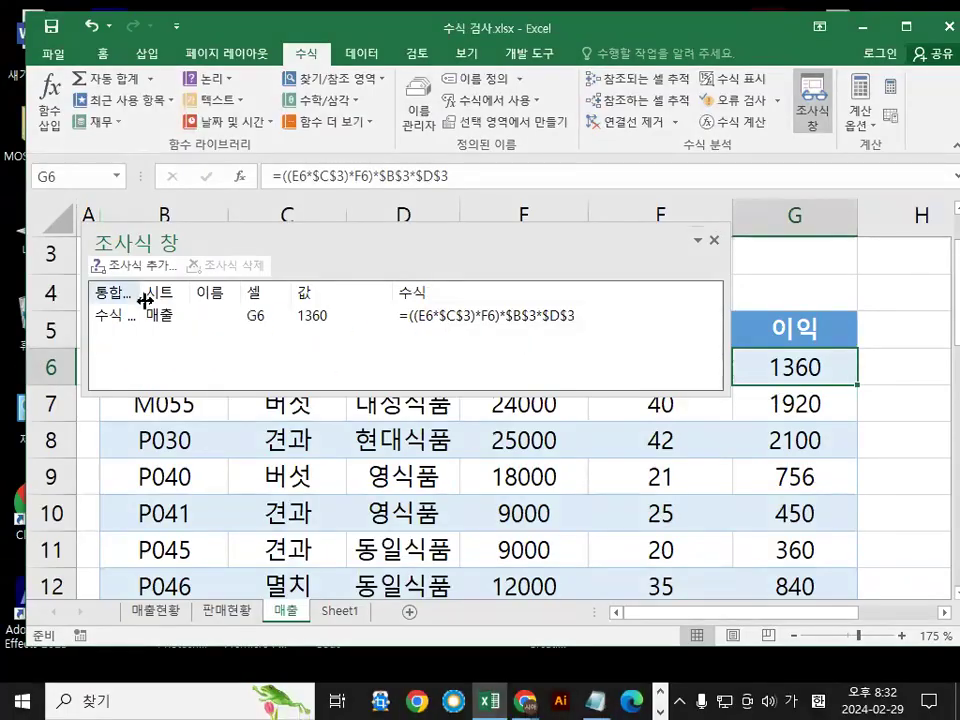
double_click(141, 292)
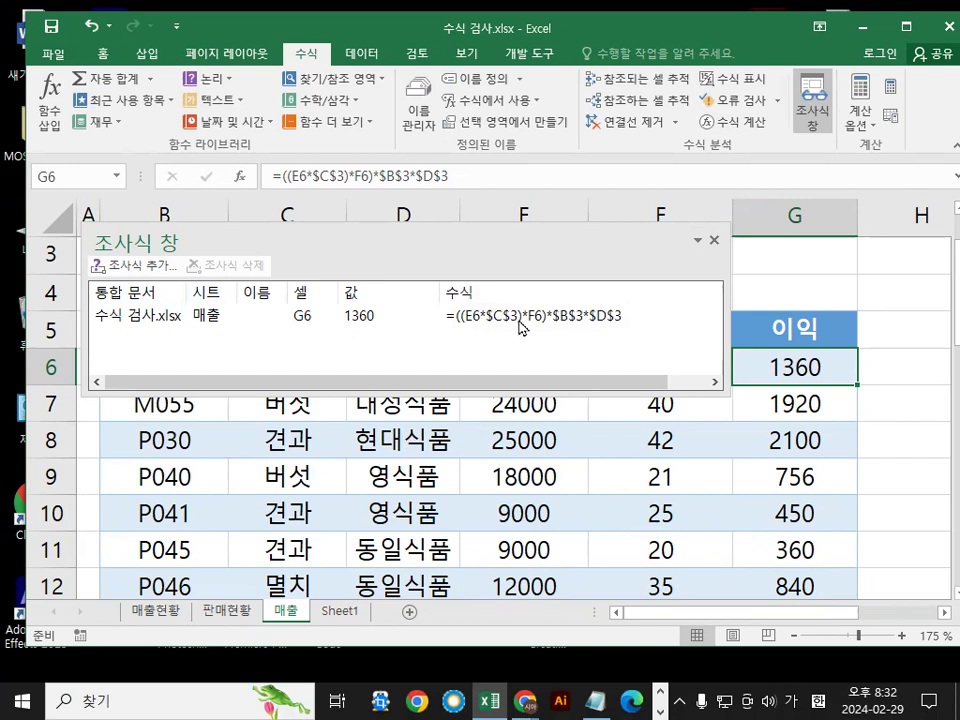
mouse_move(645, 350)
left_mouse_down()
mouse_move(0, 392)
mouse_move(598, 375)
left_mouse_up()
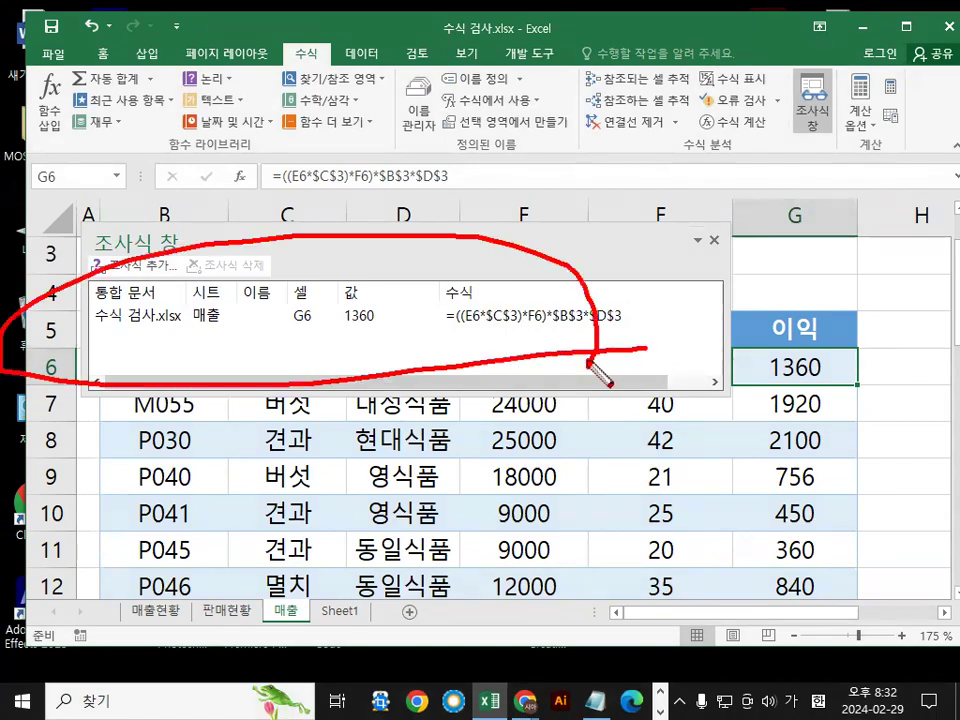
mouse_move(798, 317)
left_mouse_down()
mouse_move(808, 366)
mouse_move(910, 248)
left_mouse_up()
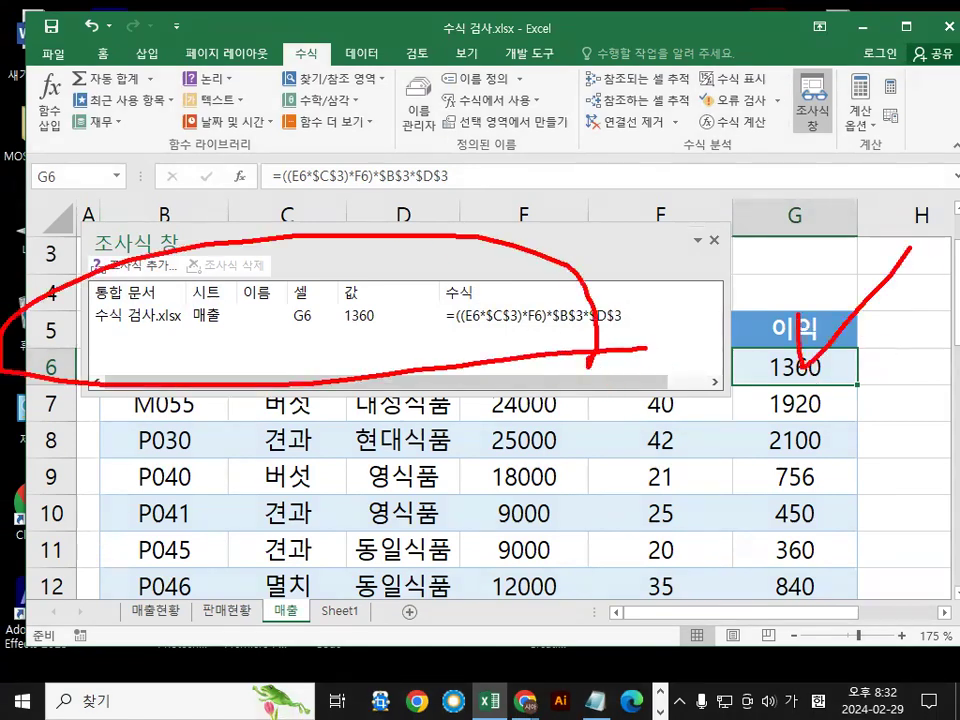
key("Escape")
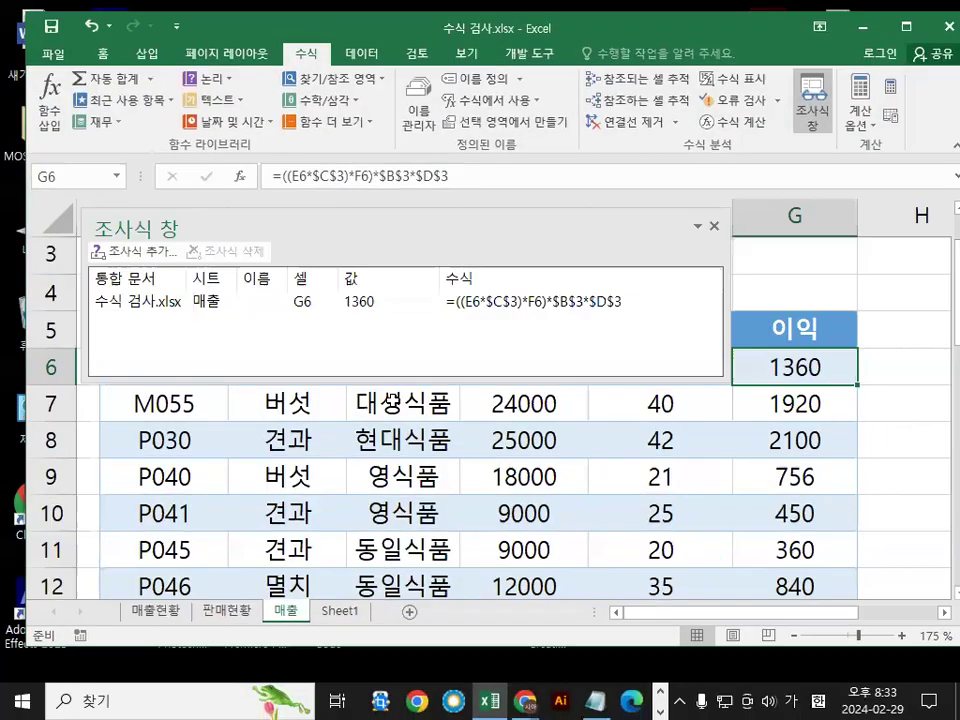
left_click(403, 403)
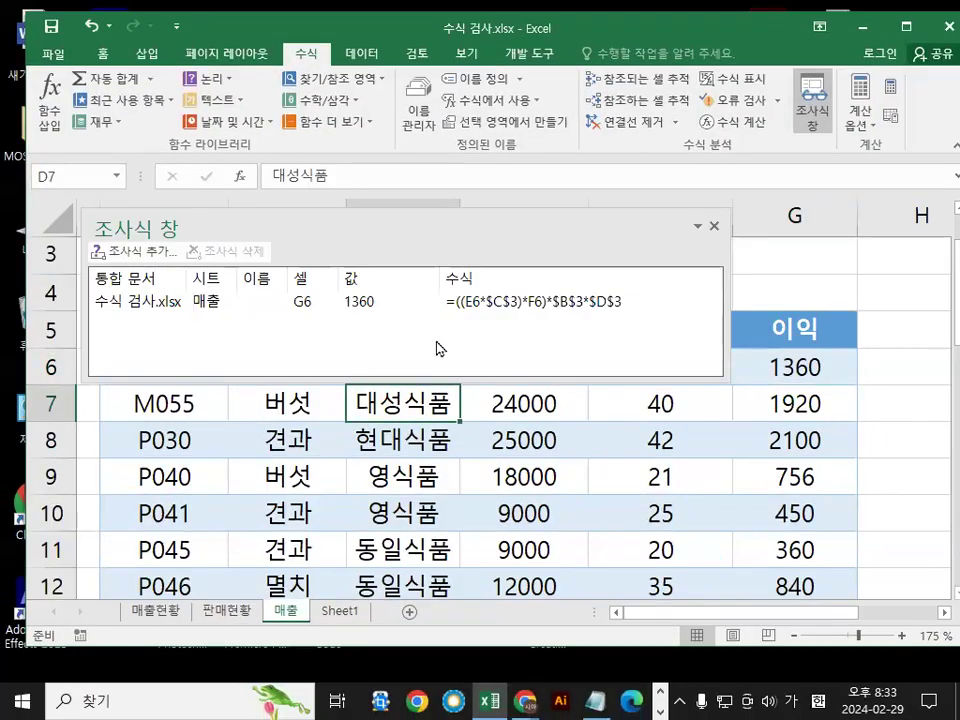
left_click(715, 226)
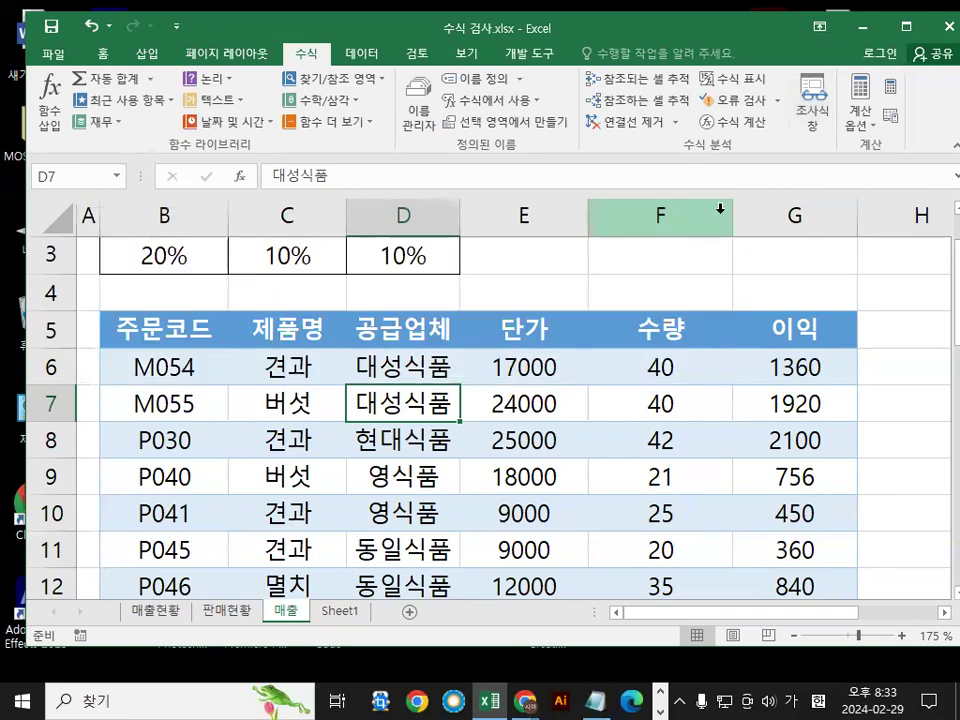
Switch to Notepad and read the note in mos엑셀설명.txt on closing 조사식 창 before moving to the next question
key("alt+Tab")
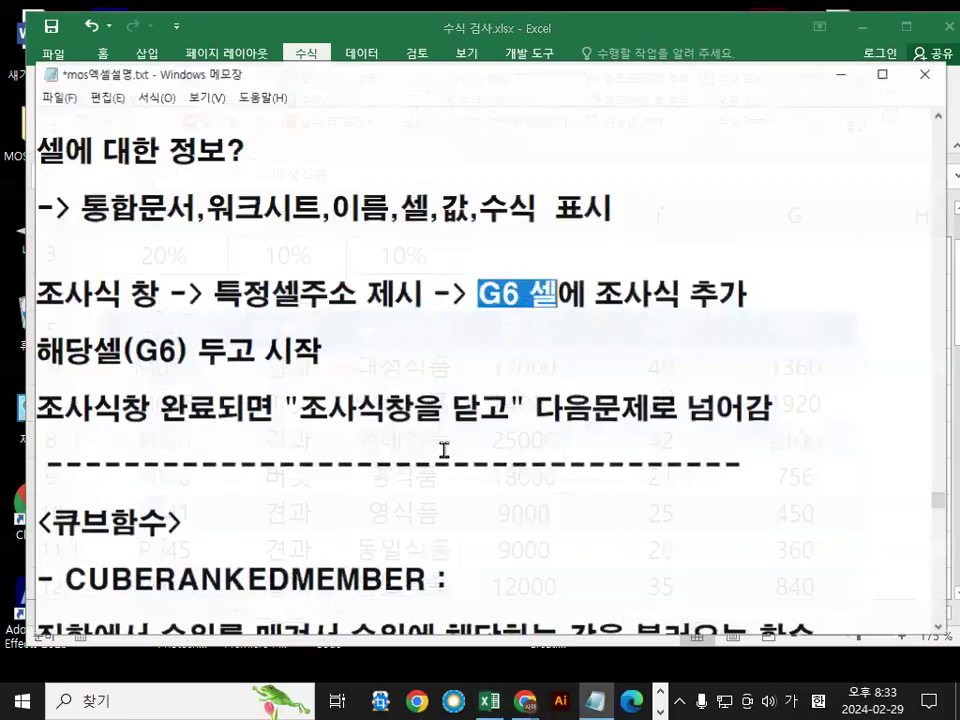
scroll(343, 422, "down", 1)
scroll(345, 420, "up", 2)
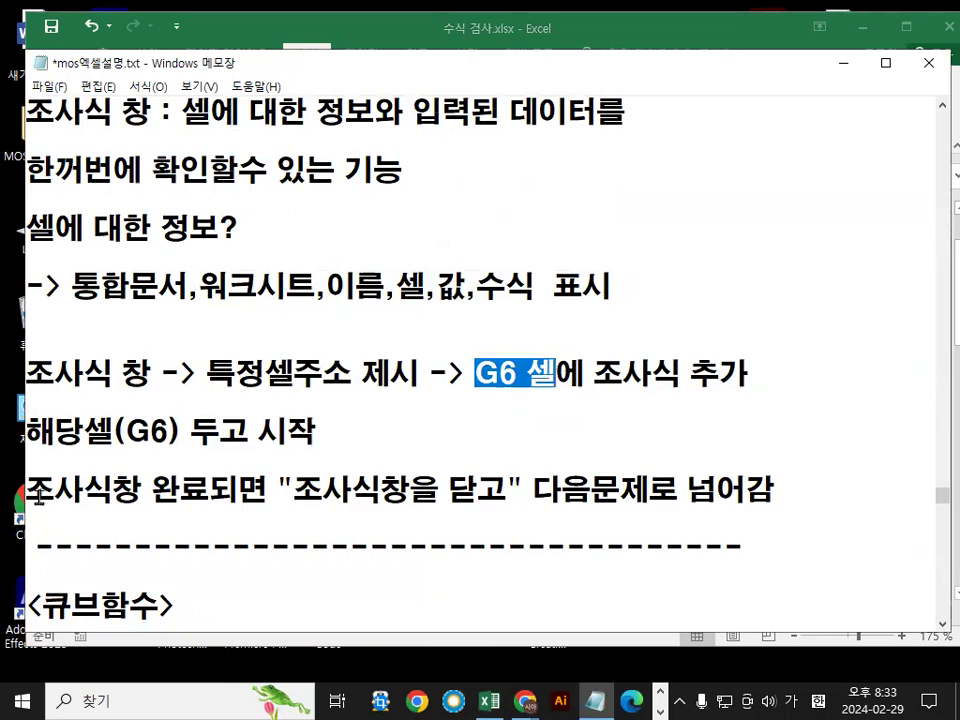
left_click_drag(27, 490, 208, 492)
left_click_drag(293, 490, 772, 490)
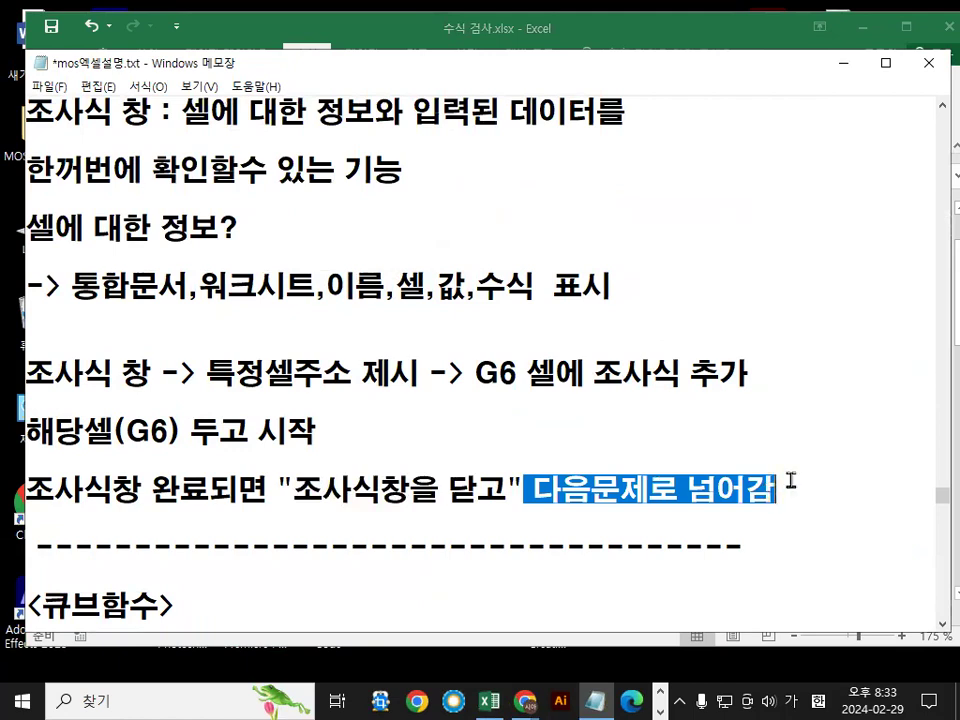
left_click(774, 489)
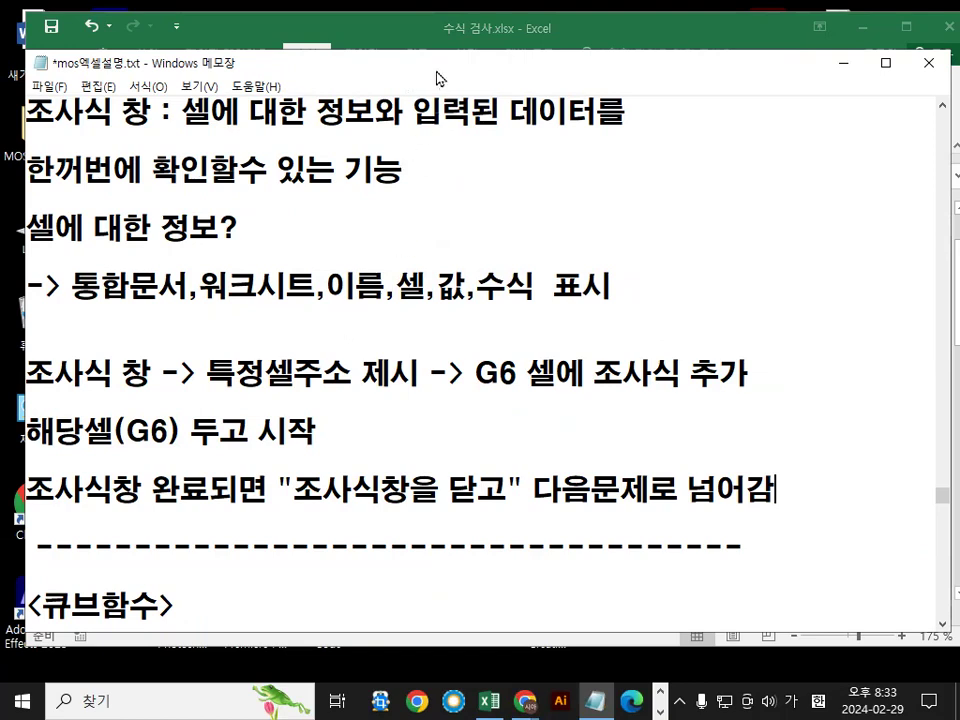
Read through the 큐브함수 notes on CUBERANKEDMEMBER, CUBESET, the path syntax and the sort and rank arguments
left_click_drag(437, 71, 445, 42)
scroll(420, 256, "down", 4)
scroll(418, 256, "down", 5)
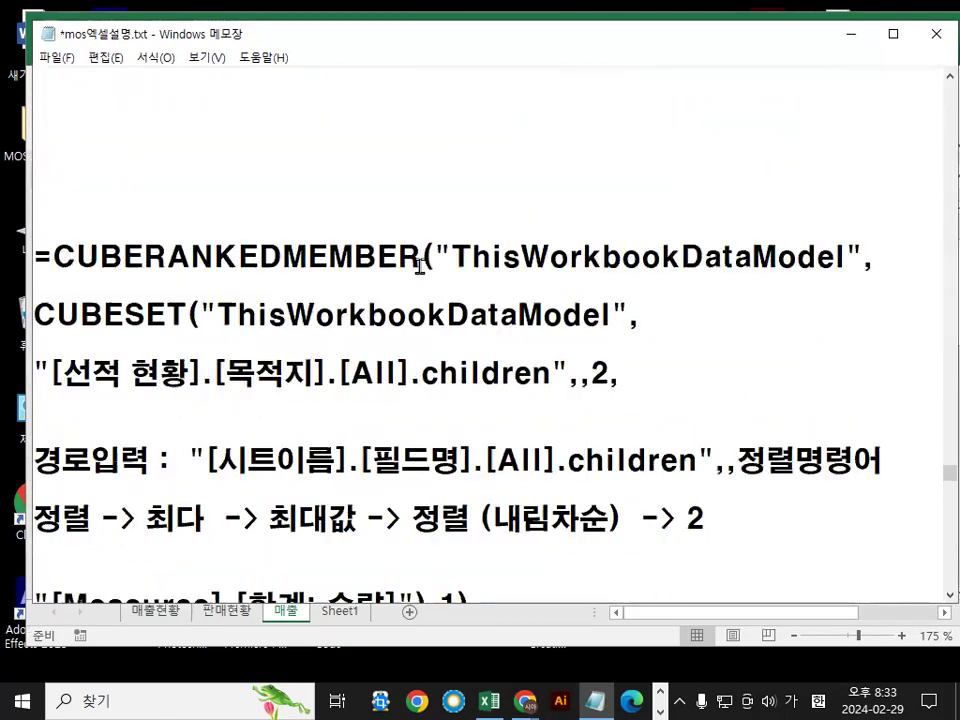
scroll(420, 265, "up", 8)
scroll(420, 265, "down", 4)
scroll(420, 265, "down", 5)
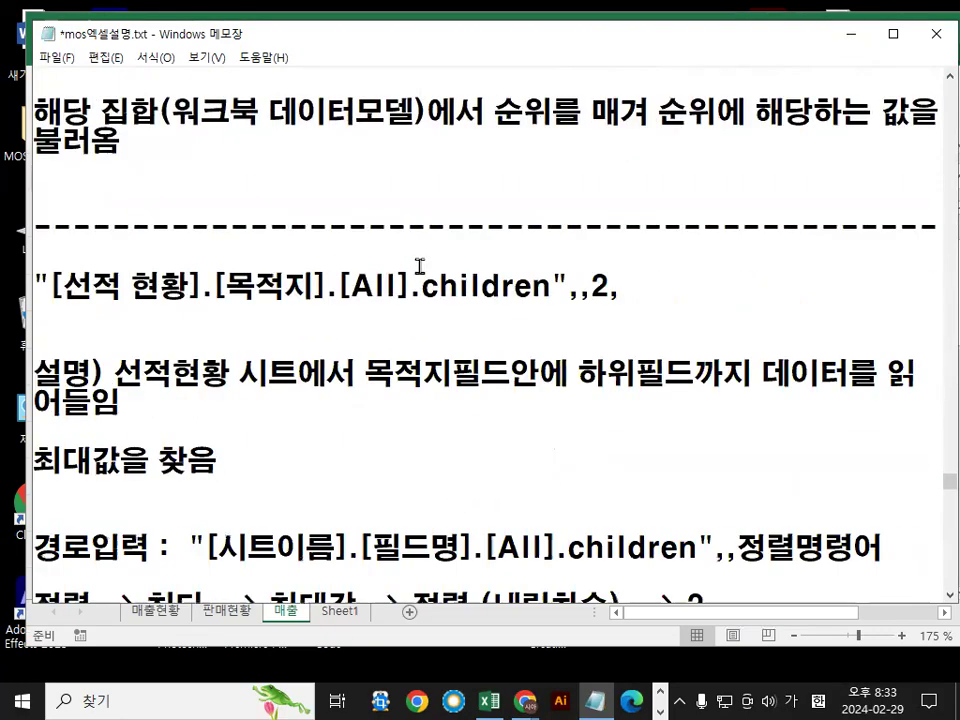
scroll(421, 326, "down", 3)
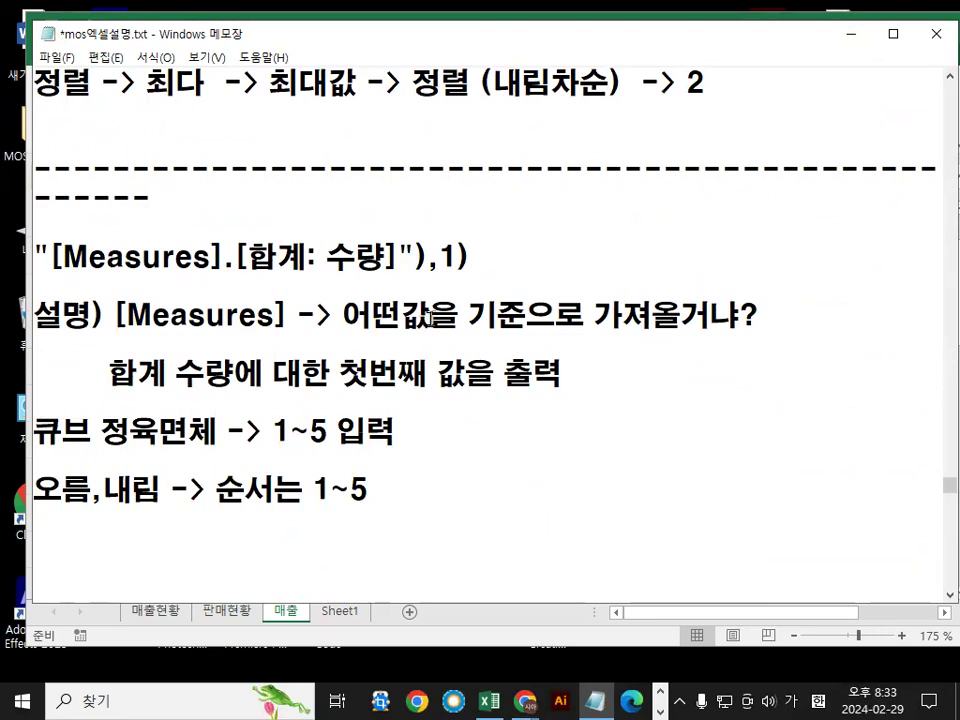
scroll(121, 517, "down", 2)
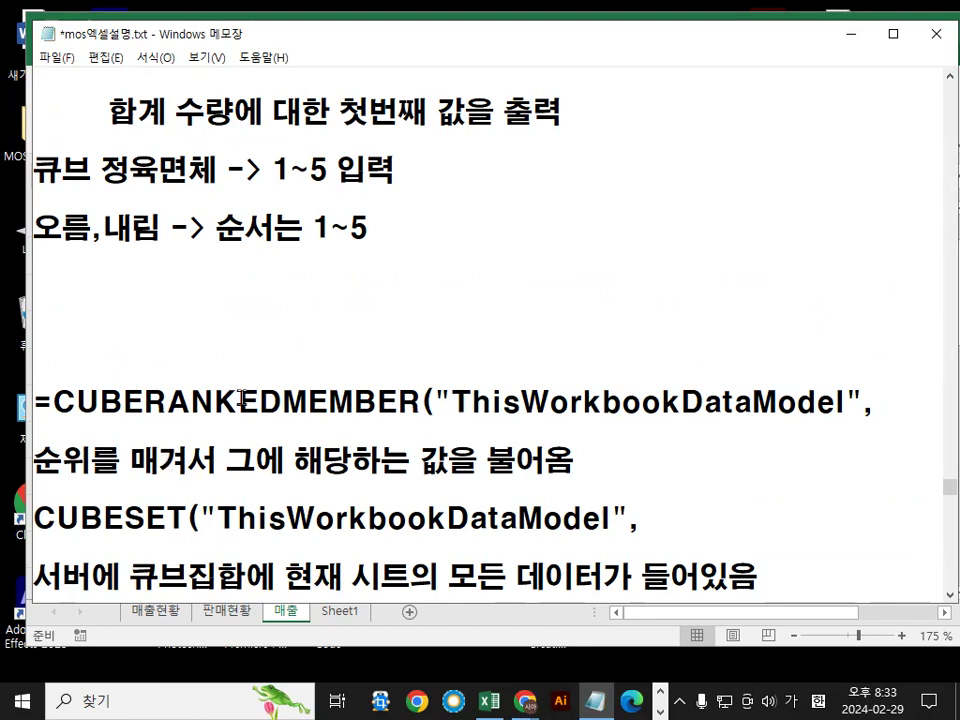
Return to Excel and close the workbook 수식 검사.xlsx
left_click(851, 34)
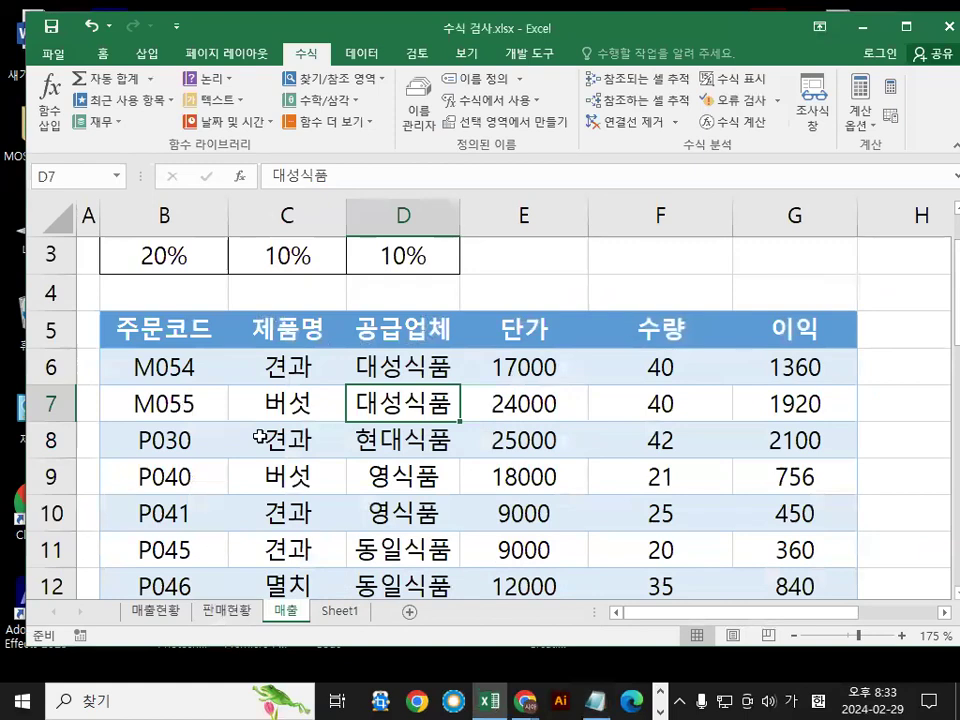
left_click(52, 53)
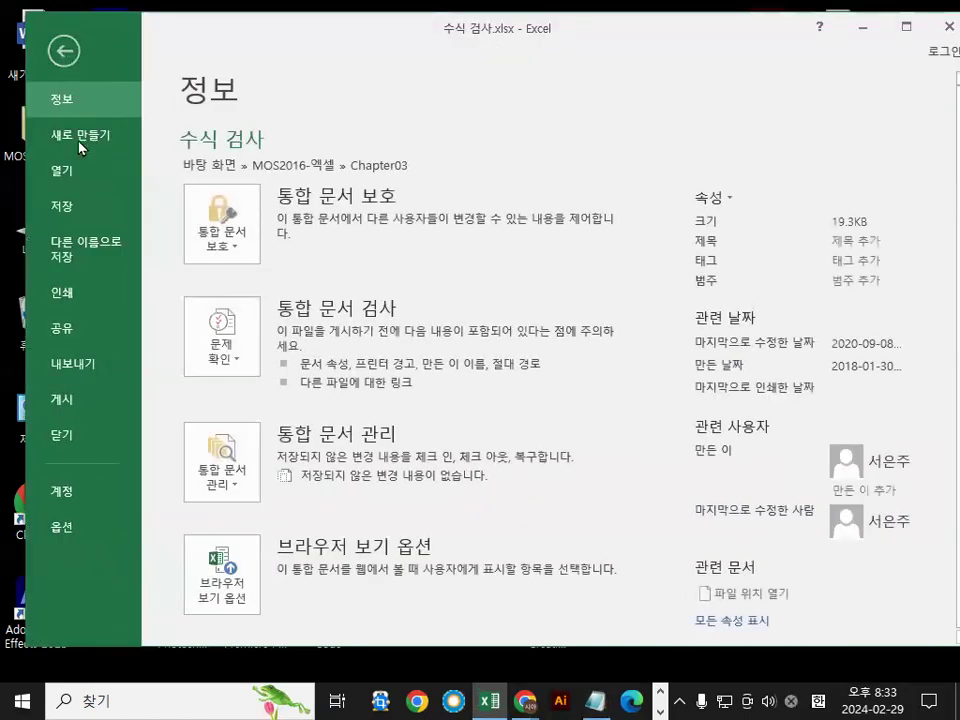
left_click(60, 436)
left_click(475, 371)
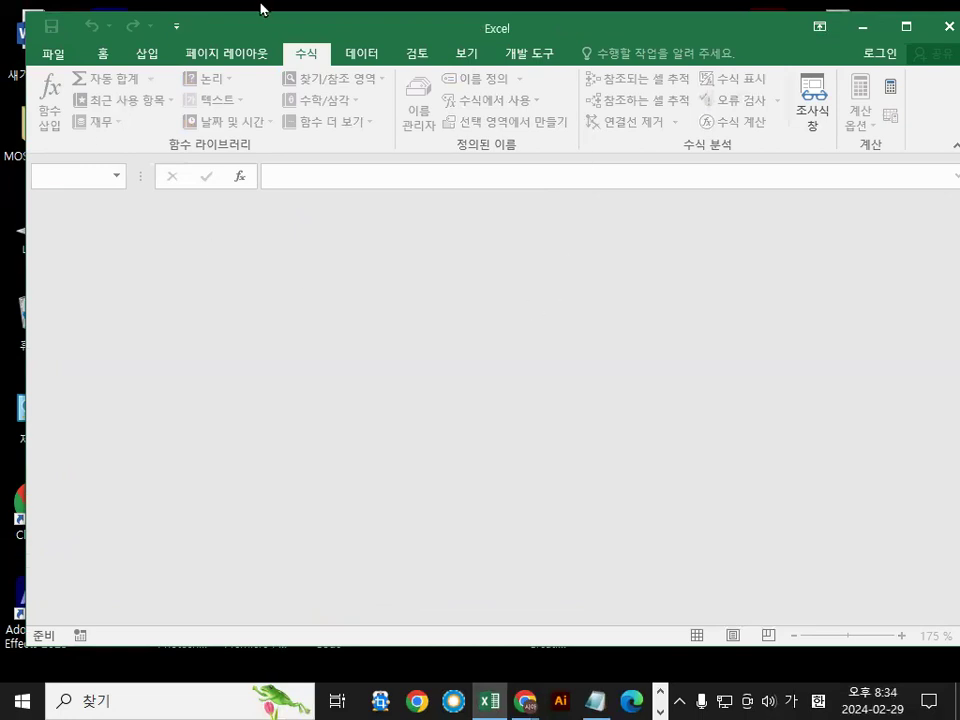
Open 차트.xlsx from the Chapter04 folder of MOS2016-엑셀
left_click(42, 53)
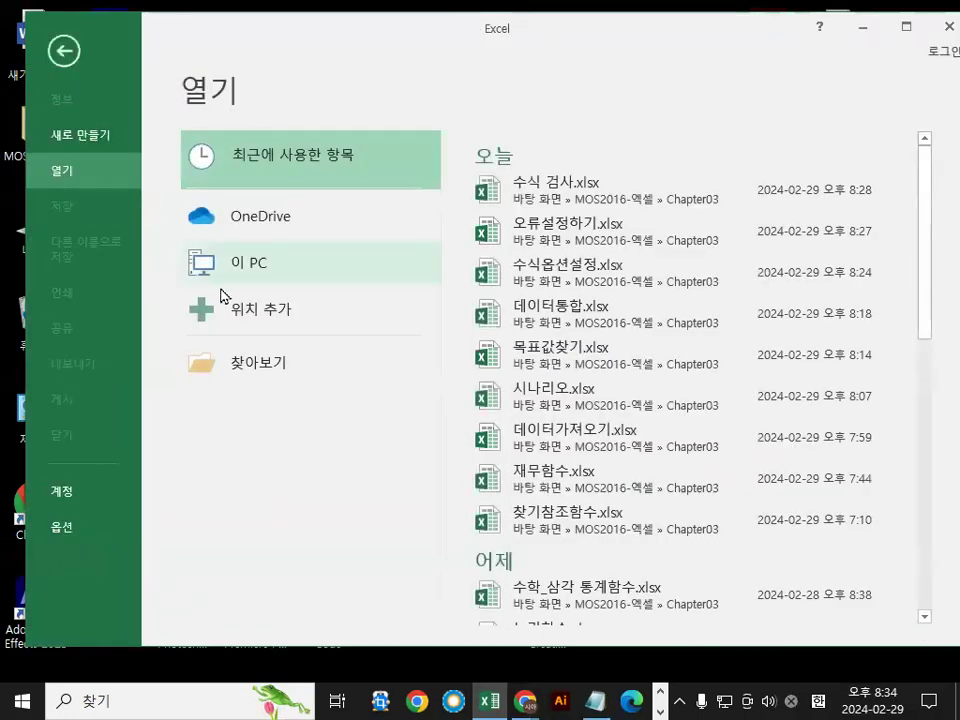
left_click(271, 364)
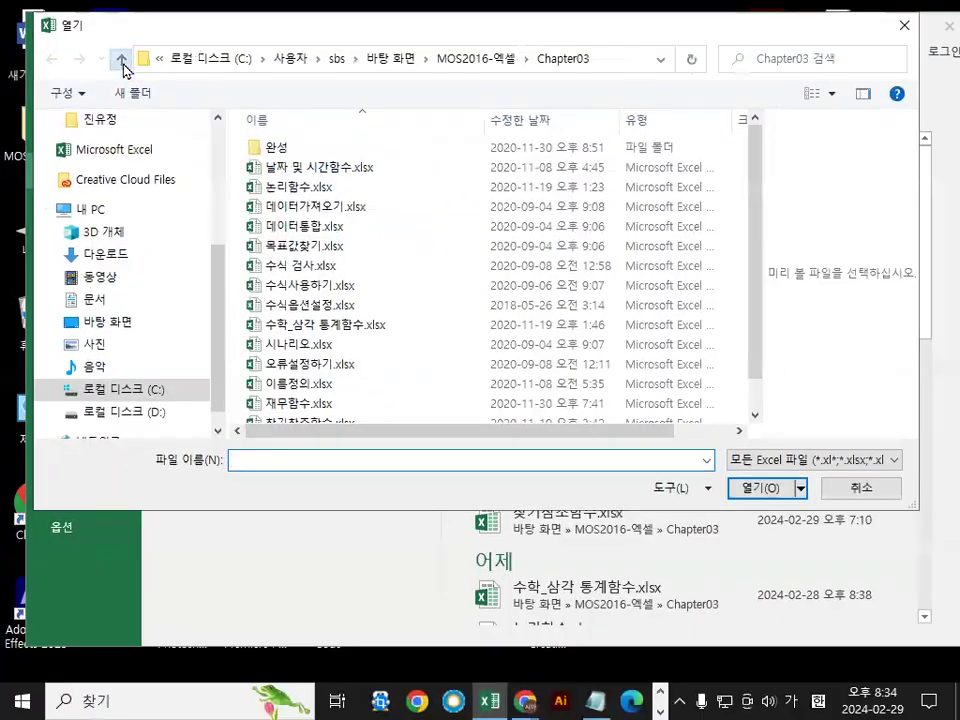
left_click(121, 62)
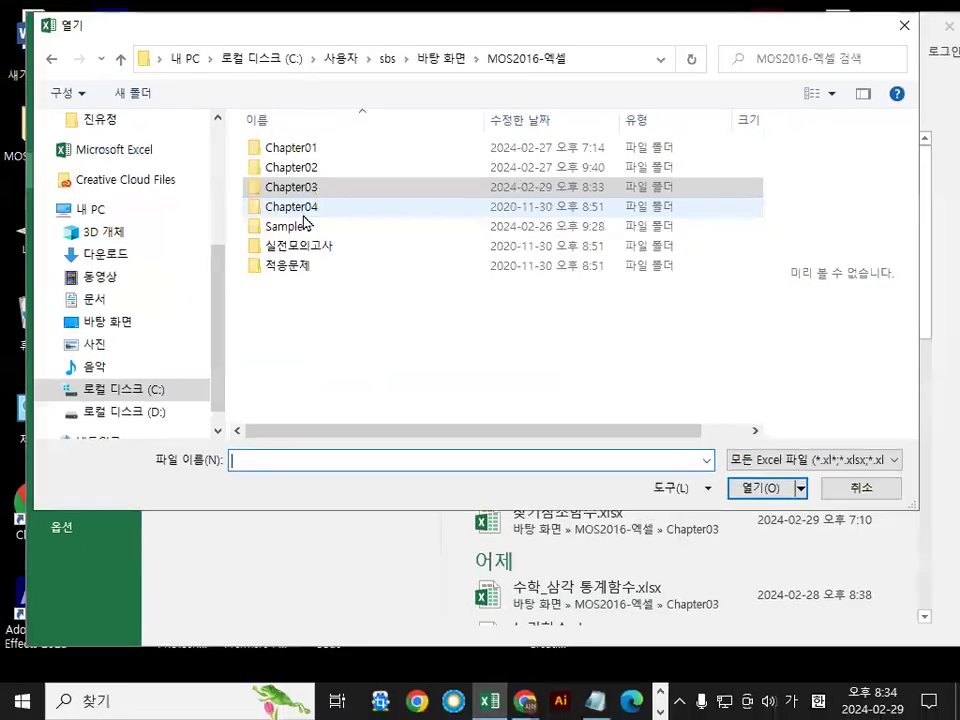
left_click(300, 210)
double_click(300, 214)
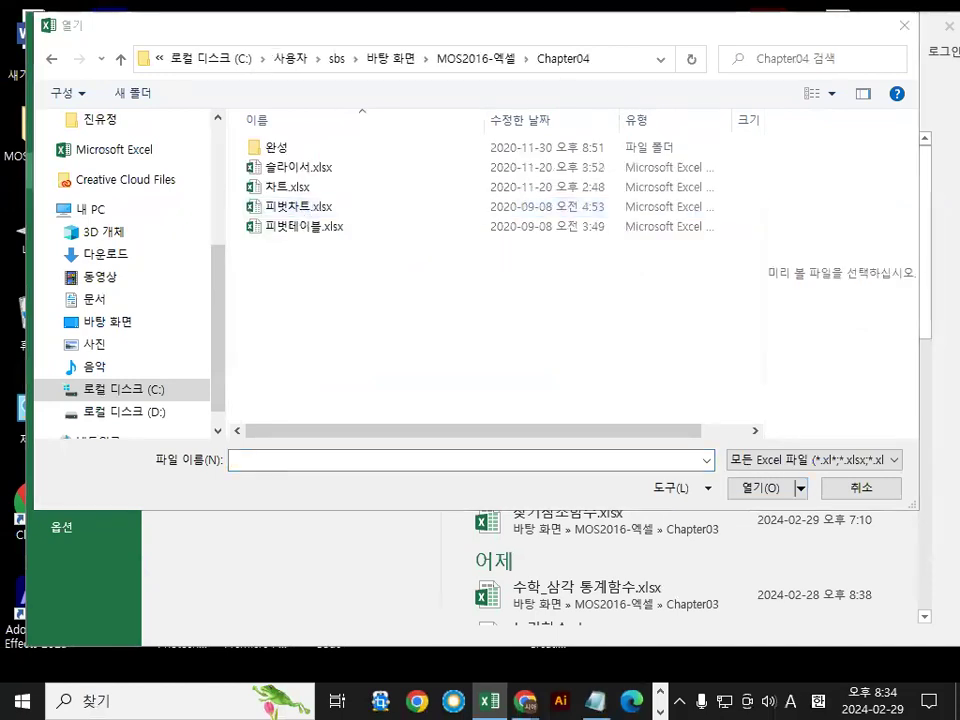
left_click(397, 293)
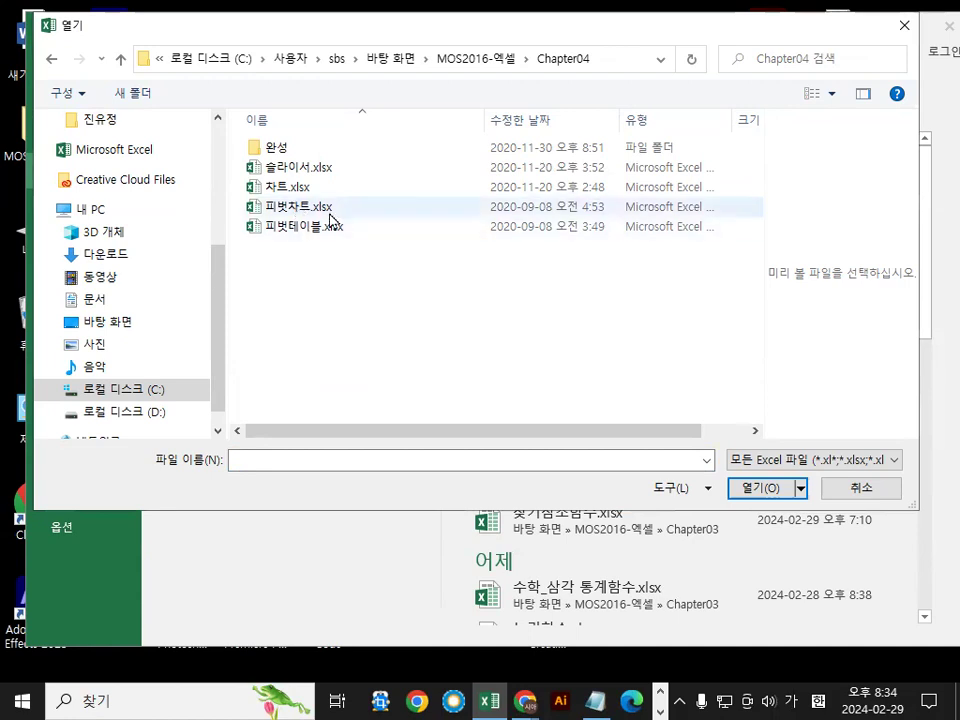
double_click(278, 188)
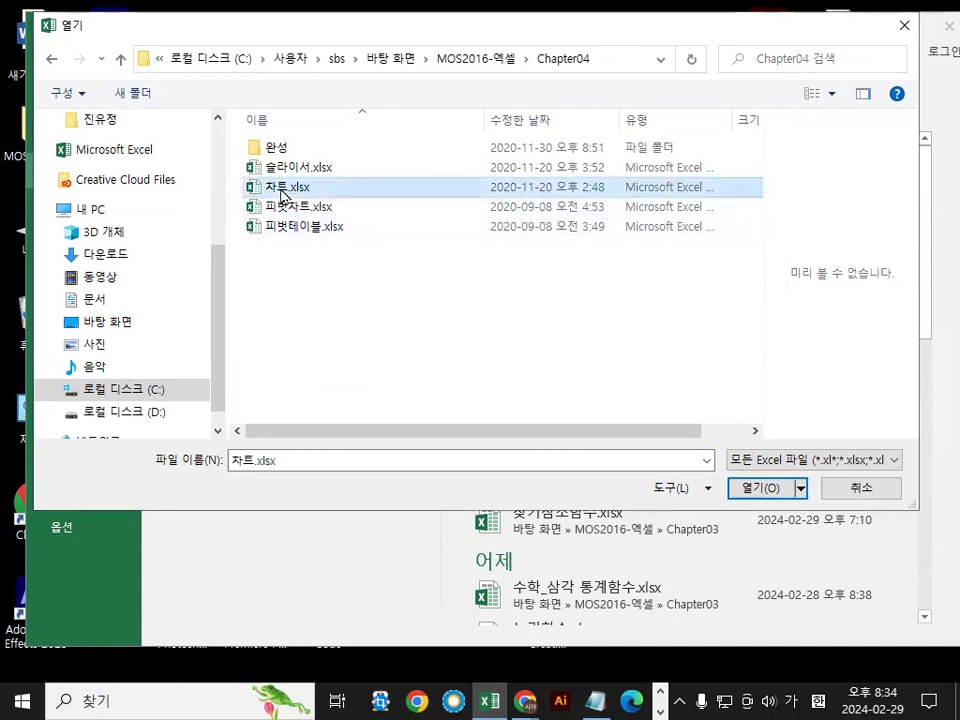
Look over the workbook's sheets and enlarge the 미국선적 table to 130 %
left_click(657, 377)
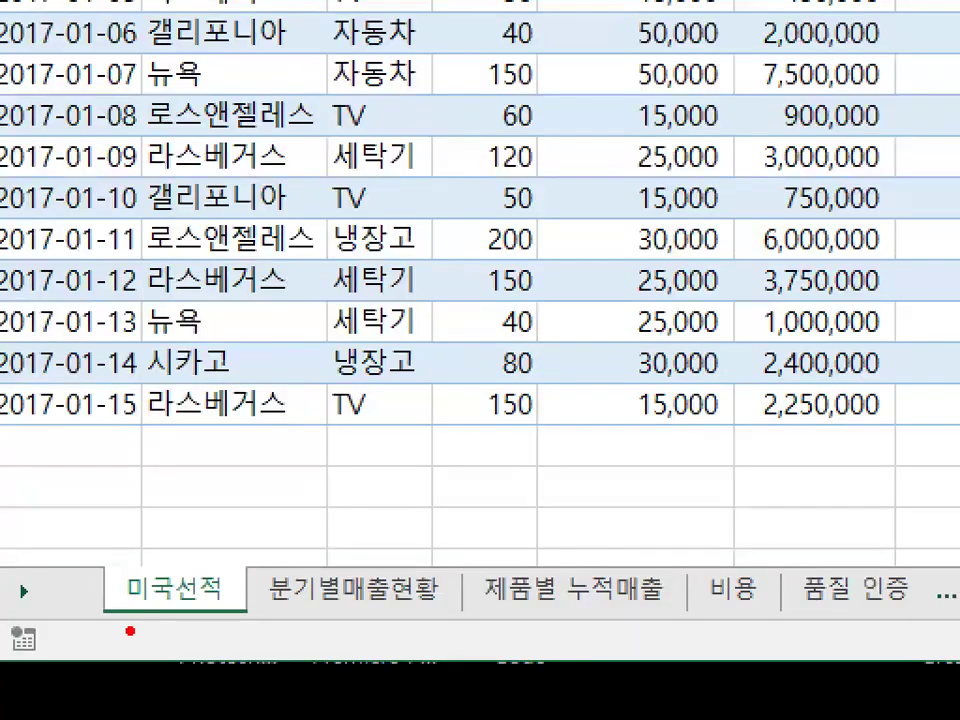
left_click_drag(130, 628, 958, 626)
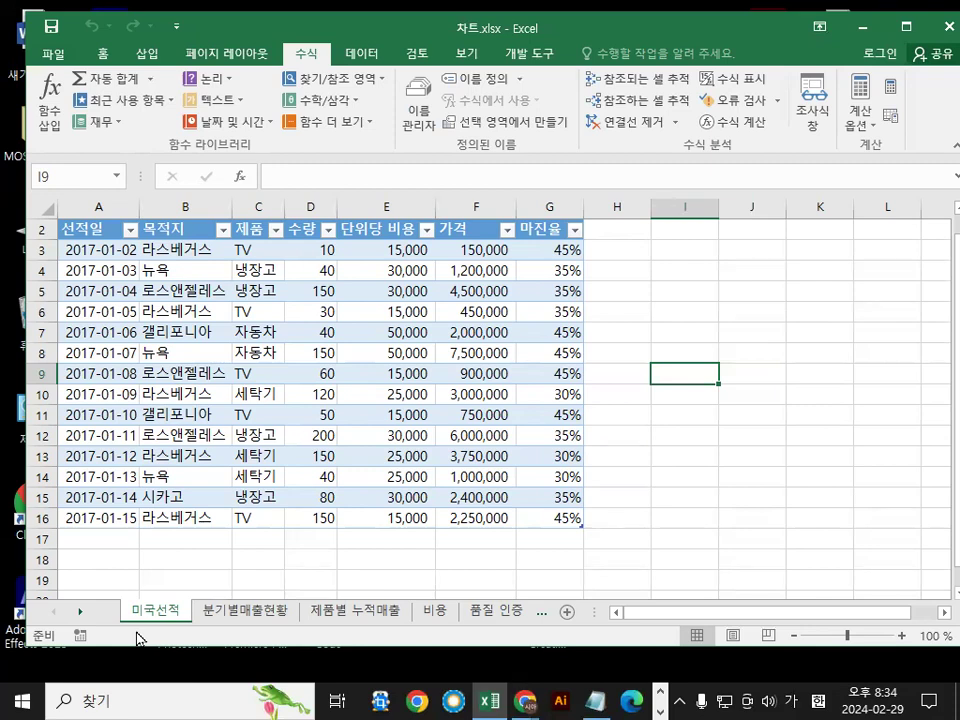
scroll(119, 302, "up", 2, "ctrl")
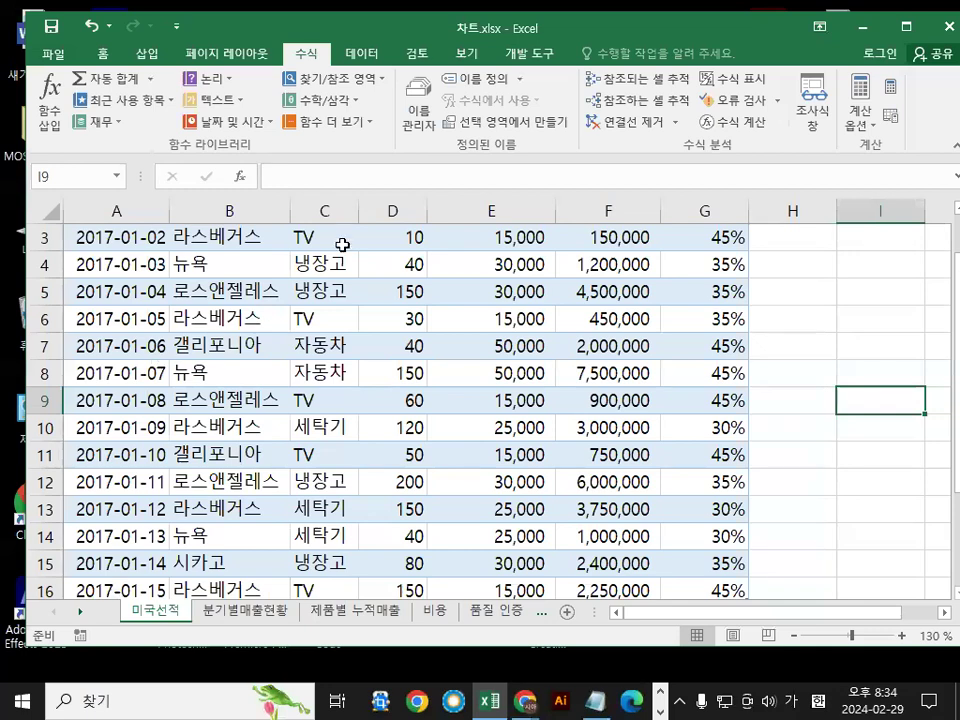
scroll(211, 266, "up", 1)
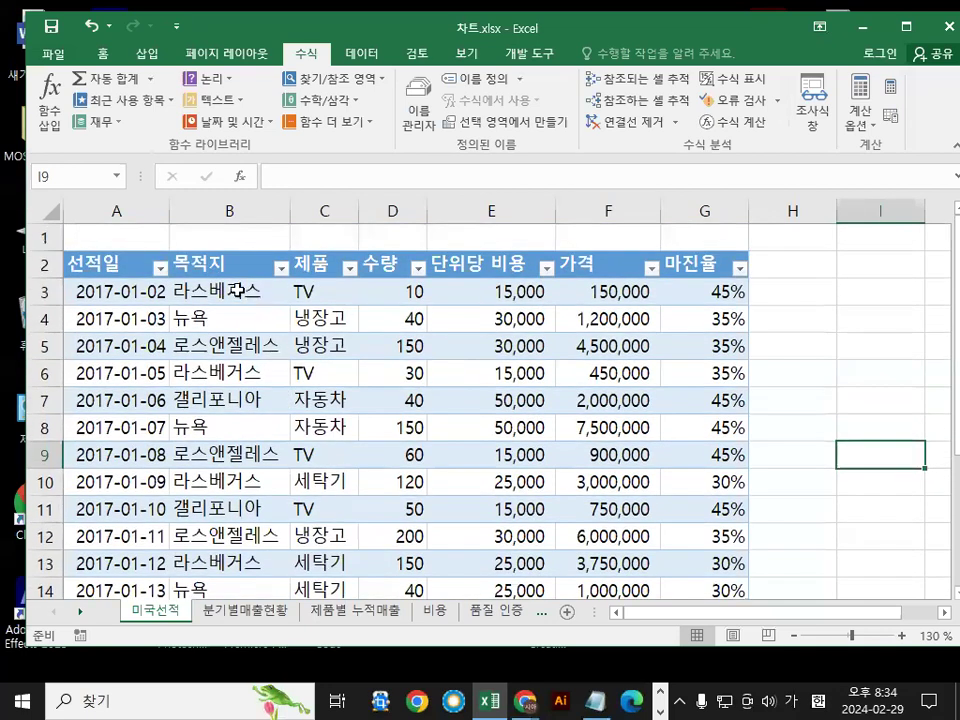
Fill the 제품 column, C2:C16, with yellow
left_click(317, 285)
left_click(317, 262)
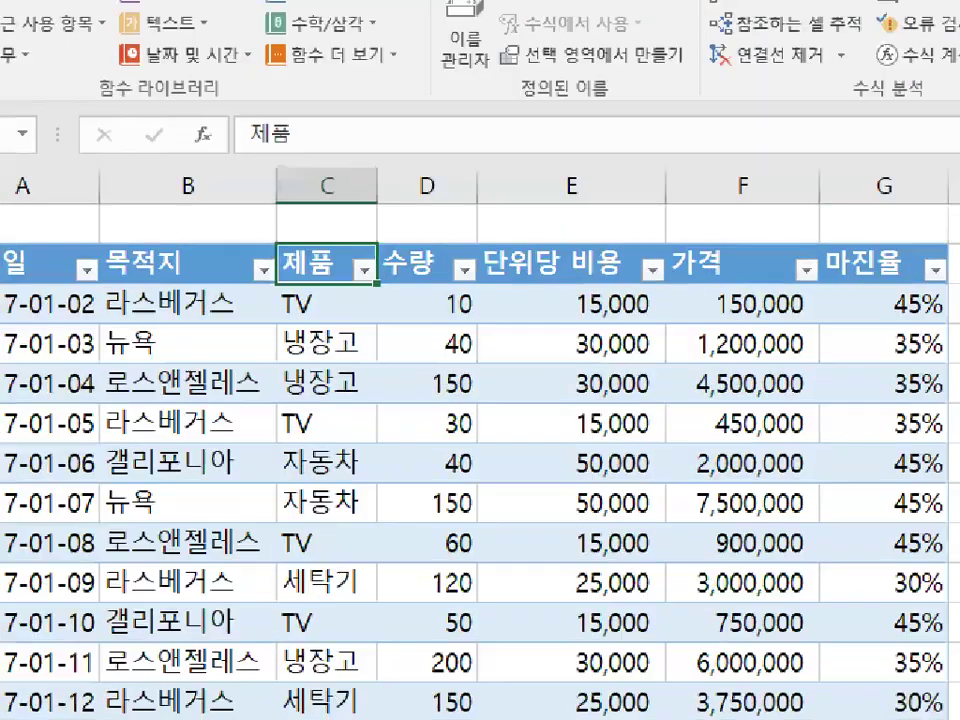
mouse_move(378, 263)
left_mouse_down()
mouse_move(363, 246)
mouse_move(365, 265)
mouse_move(316, 293)
mouse_move(323, 666)
mouse_move(332, 531)
left_mouse_up()
key("Escape")
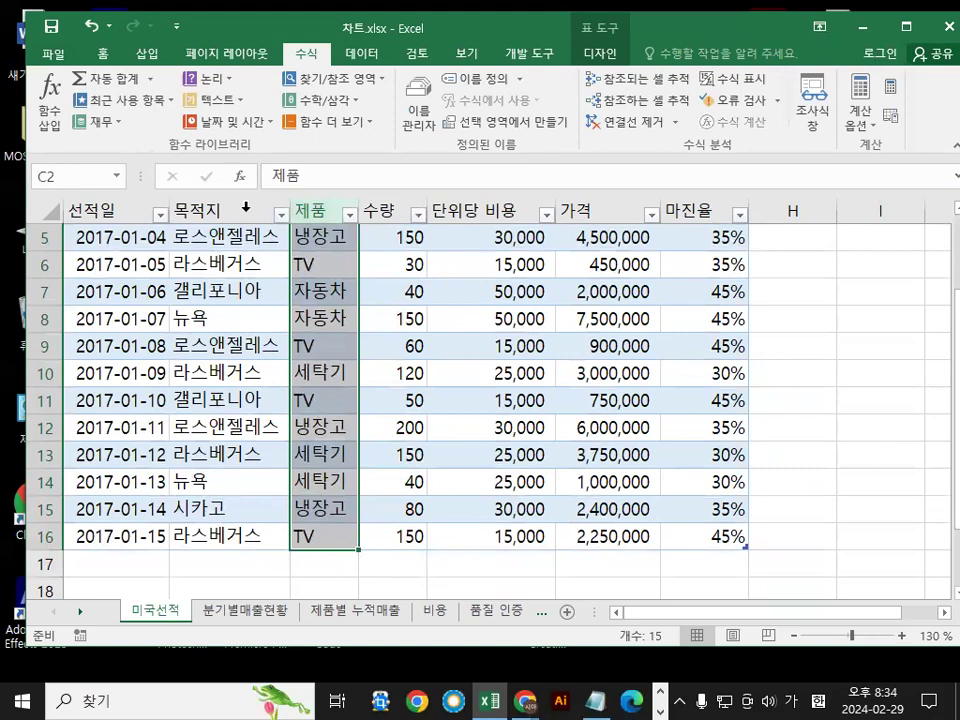
left_click(103, 52)
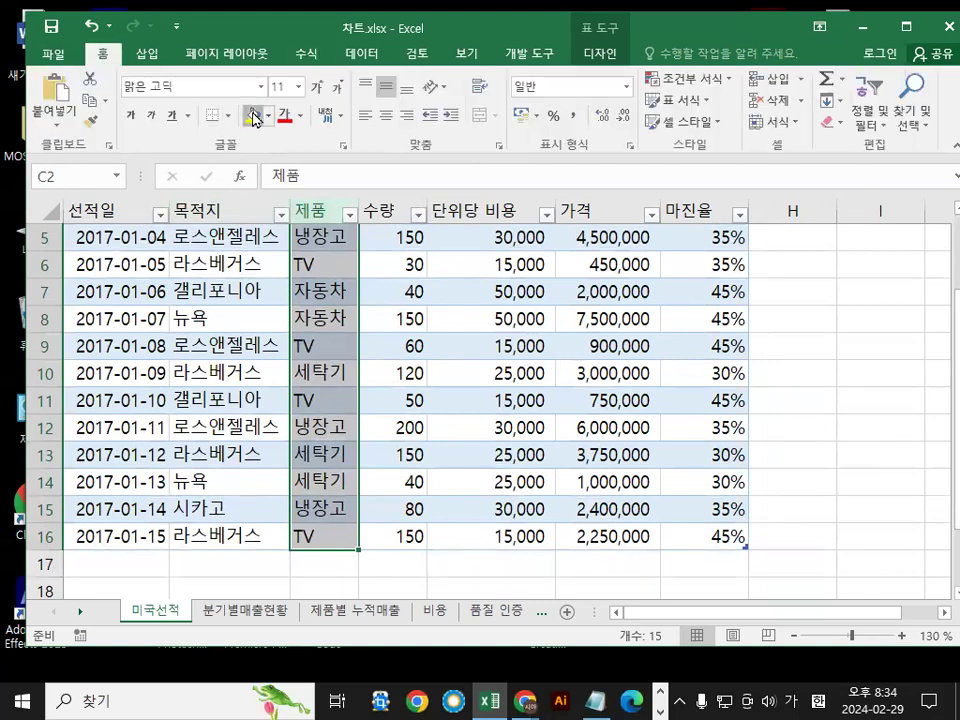
left_click(253, 115)
scroll(852, 408, "up", 2)
left_click(852, 400)
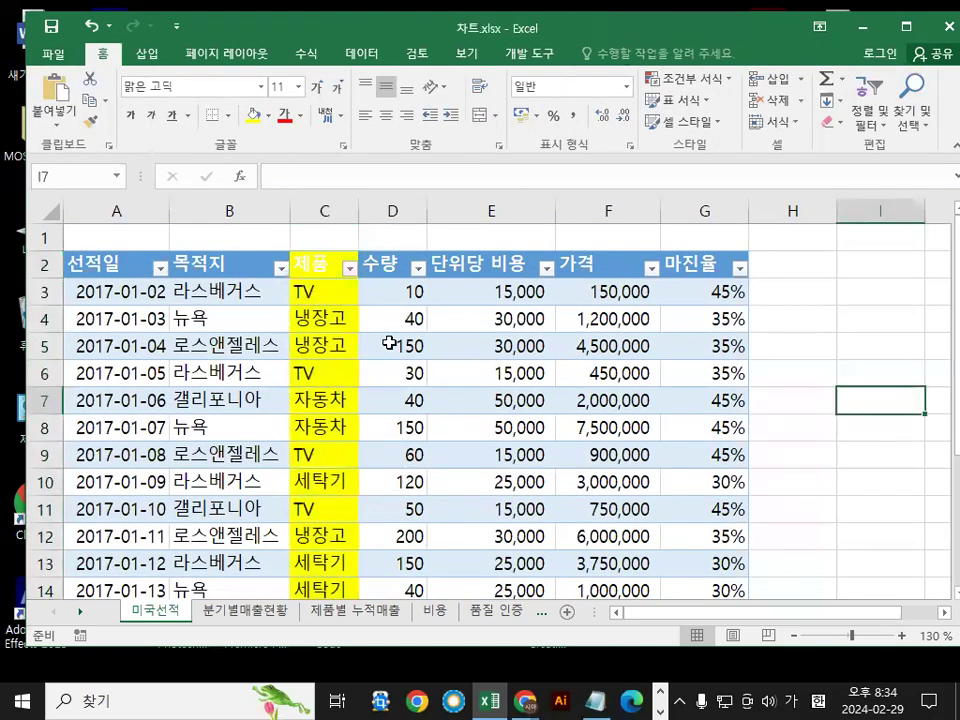
Change the font colour of the table's header row, A2:G2, to black
left_click(317, 264)
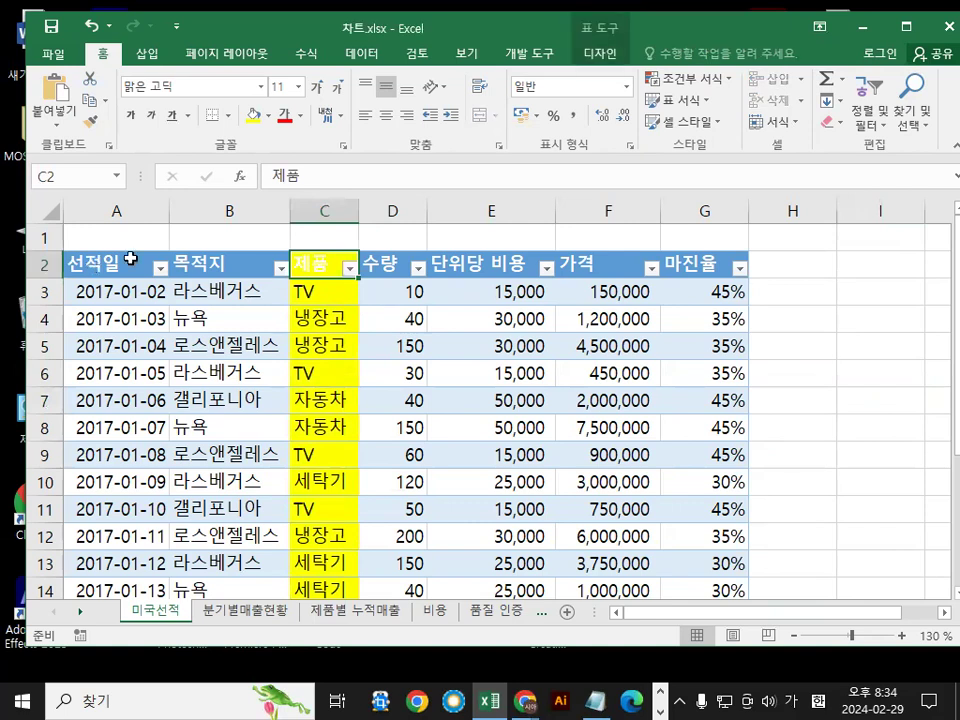
left_click_drag(70, 262, 671, 259)
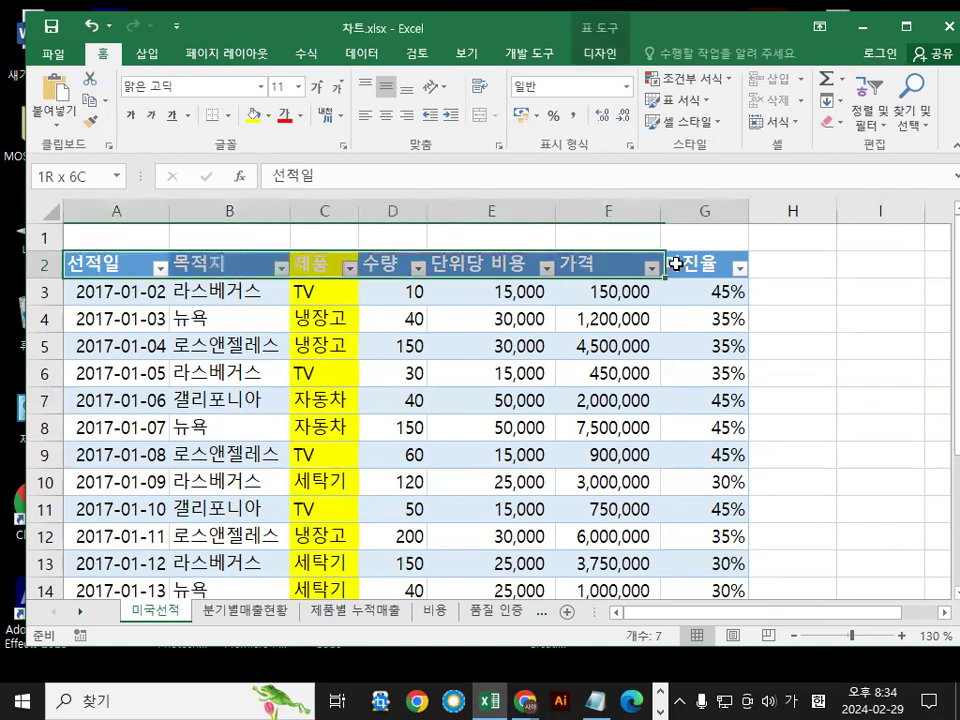
left_click(299, 116)
left_click(293, 140)
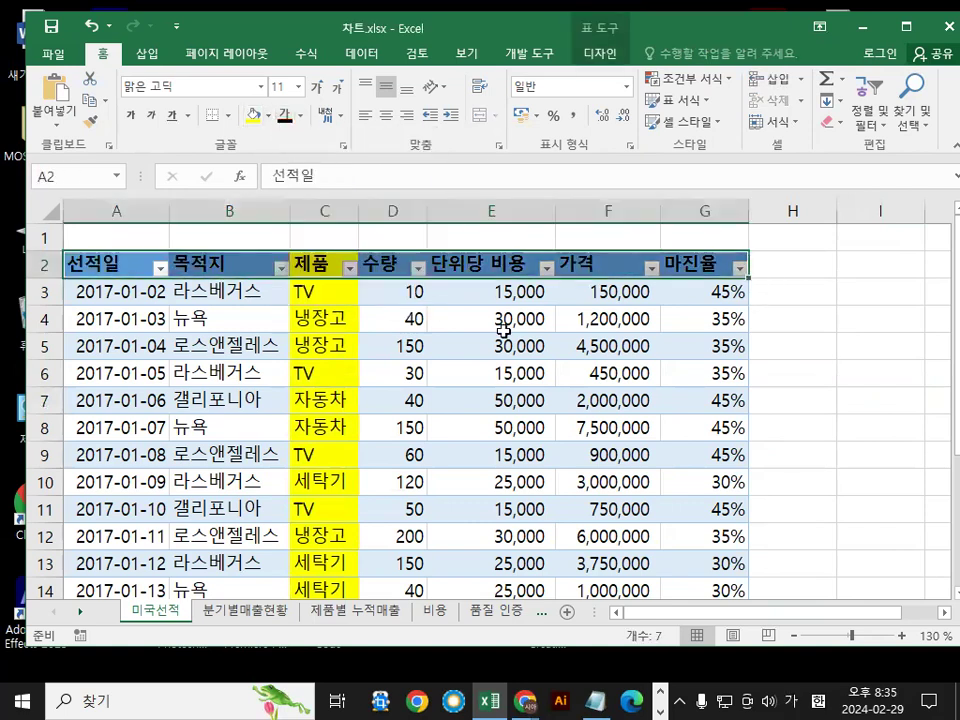
left_click(853, 340)
left_click(777, 305)
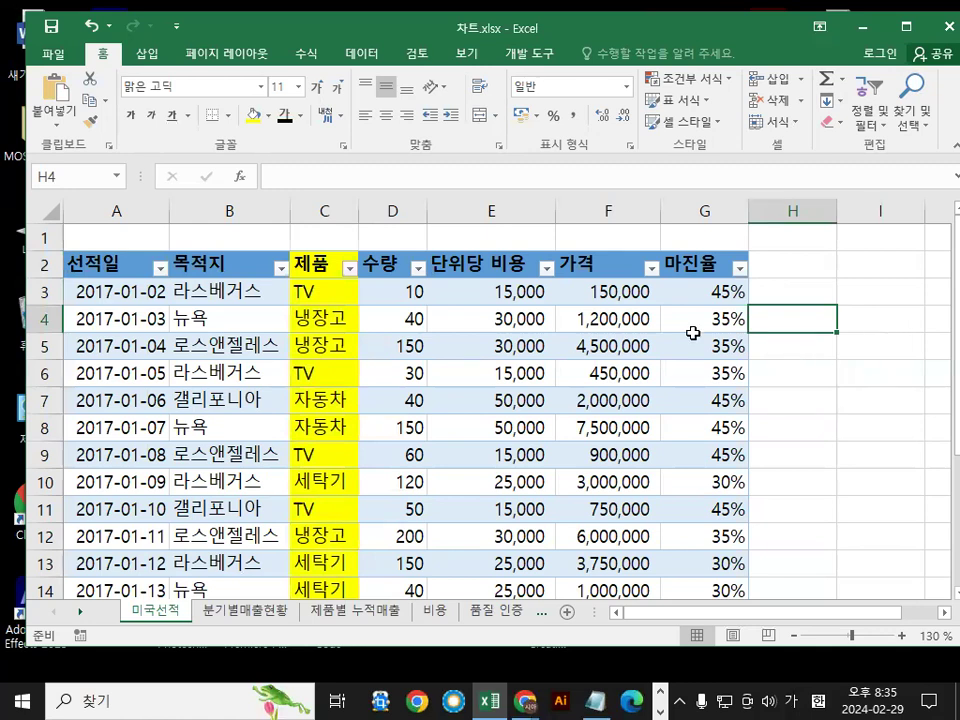
Fill the 가격 and 마진율 columns, F2:G16, with yellow
left_click_drag(624, 264, 707, 521)
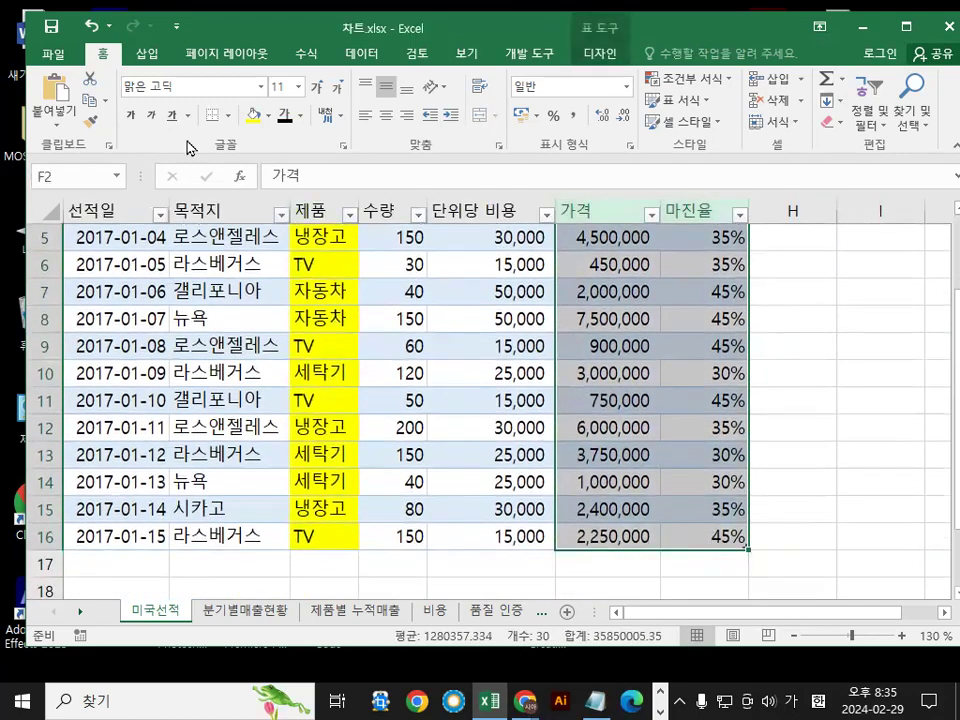
left_click(253, 117)
scroll(671, 290, "up", 2)
left_click(793, 344)
key("ctrl+1")
mouse_move(612, 244)
left_mouse_down()
mouse_move(705, 330)
mouse_move(637, 331)
left_mouse_up()
mouse_move(876, 341)
left_mouse_down()
mouse_move(840, 359)
mouse_move(897, 344)
left_mouse_up()
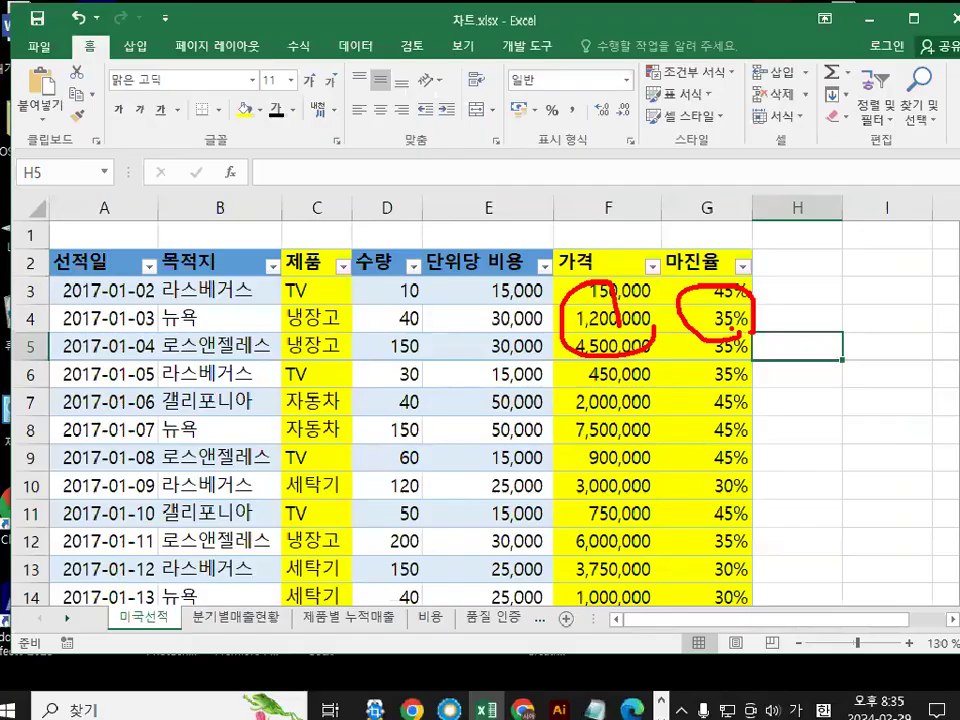
right_click(733, 326)
mouse_move(432, 317)
left_mouse_down()
mouse_move(272, 268)
mouse_move(358, 268)
left_mouse_up()
right_click(640, 369)
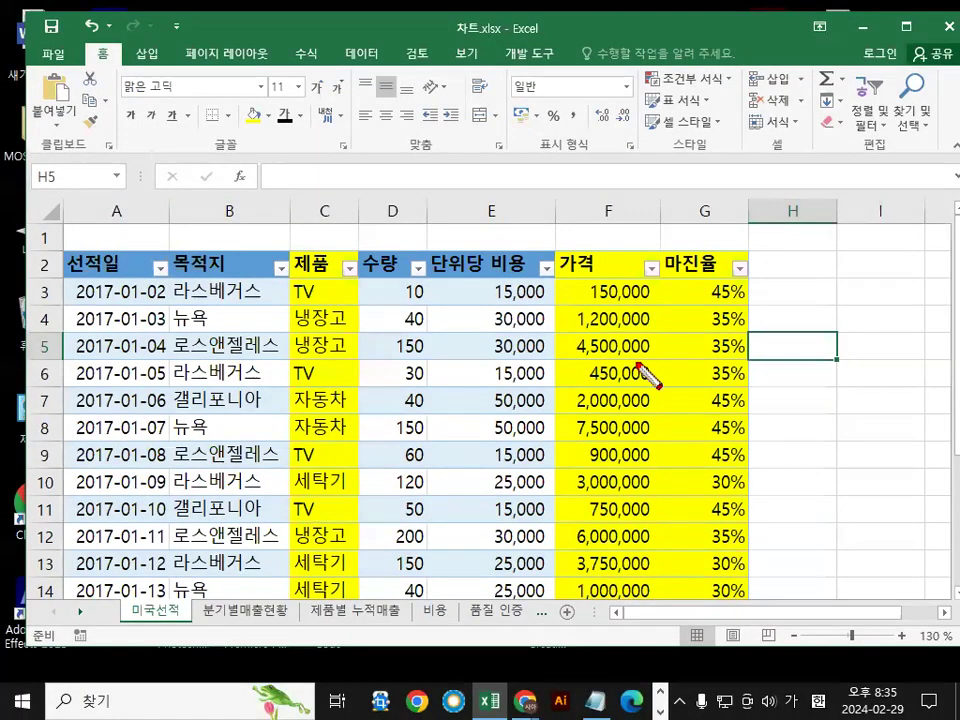
mouse_move(630, 405)
left_mouse_down()
mouse_move(580, 338)
mouse_move(650, 370)
mouse_move(745, 370)
left_mouse_up()
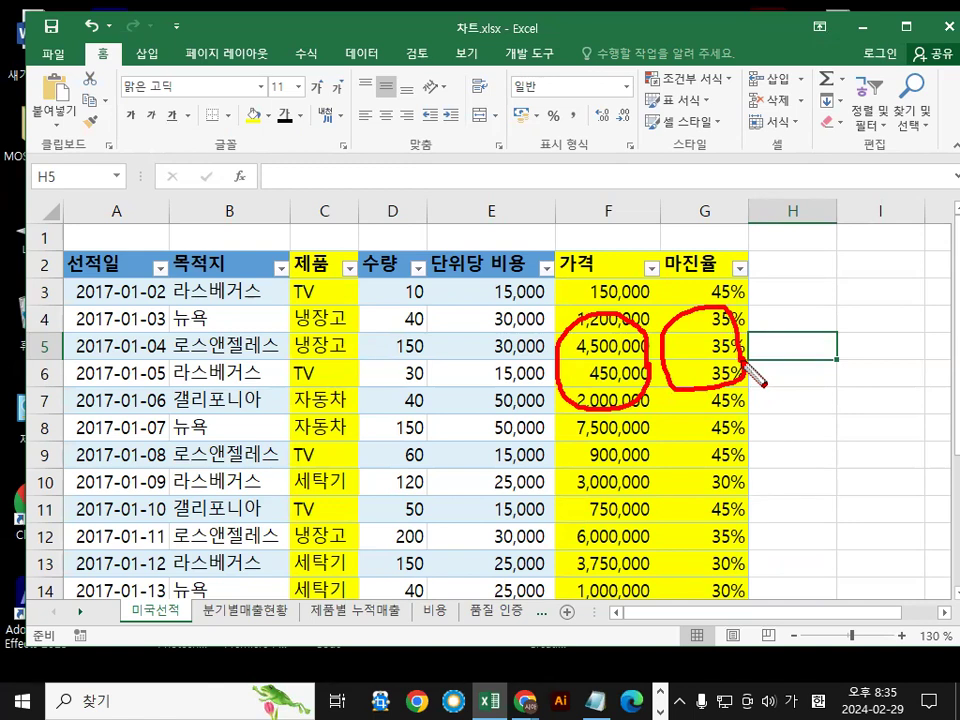
mouse_move(758, 555)
left_mouse_down()
mouse_move(741, 264)
mouse_move(791, 512)
left_mouse_up()
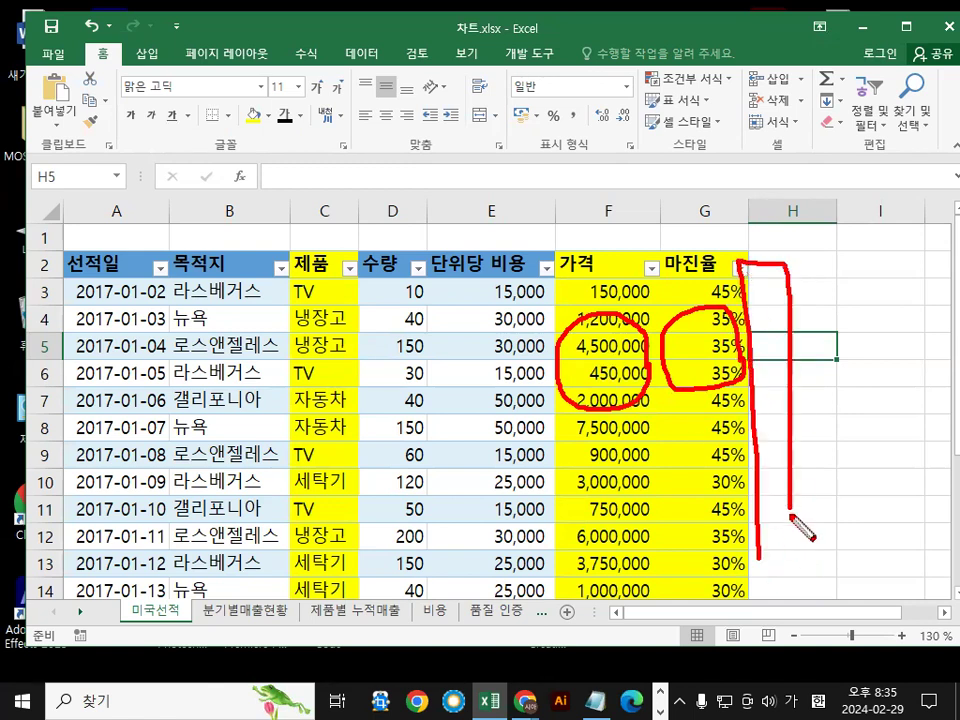
key("Escape")
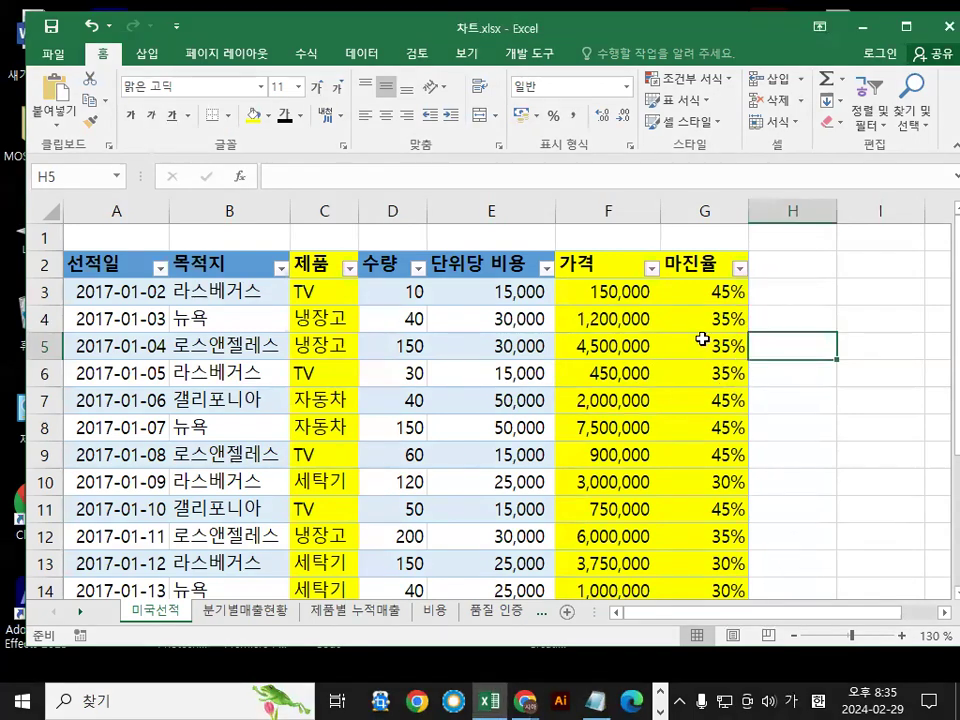
scroll(340, 378, "down", 2)
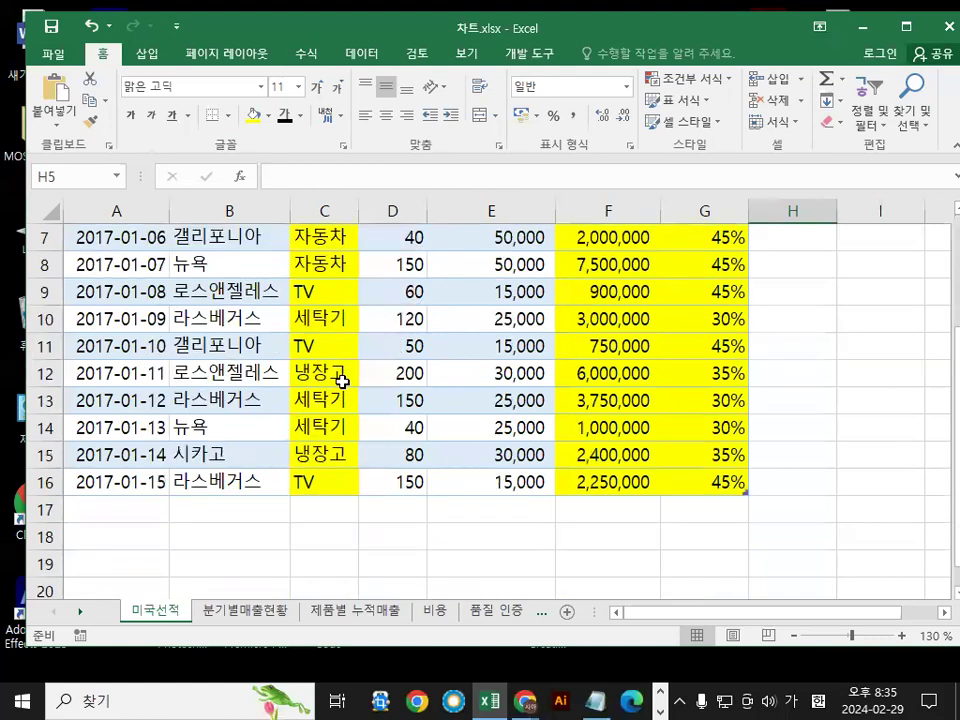
scroll(530, 360, "up", 2)
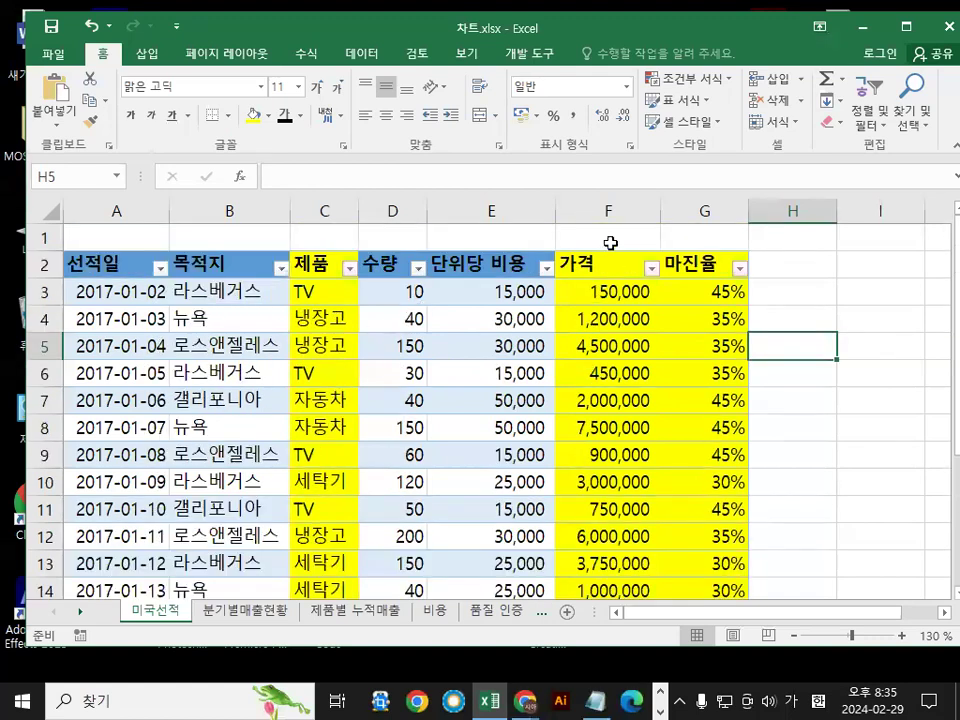
scroll(668, 300, "down", 3)
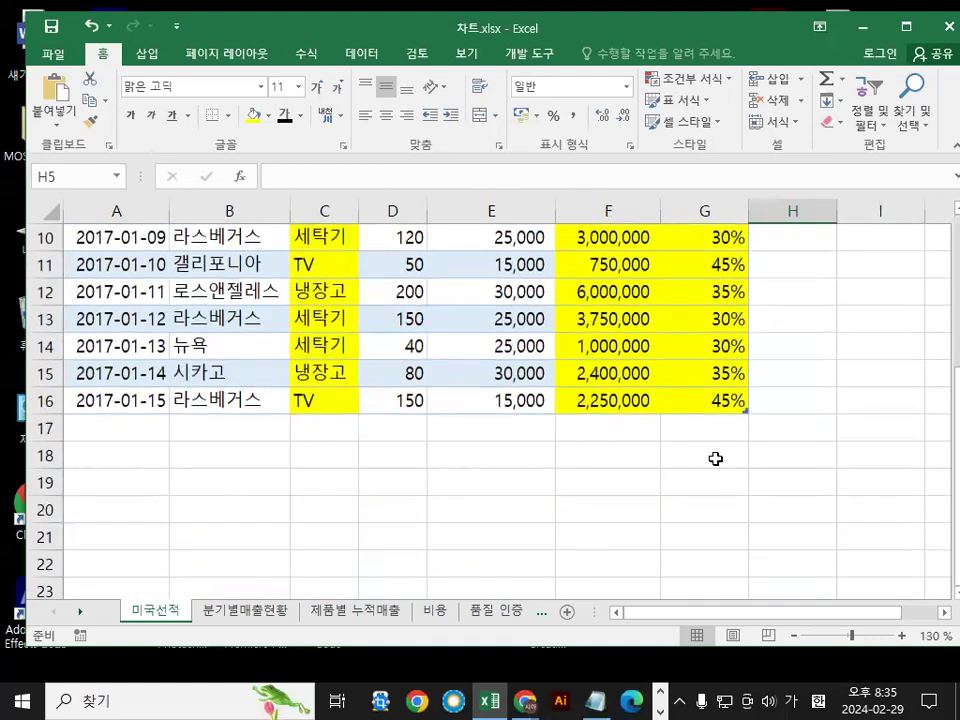
left_click(838, 378)
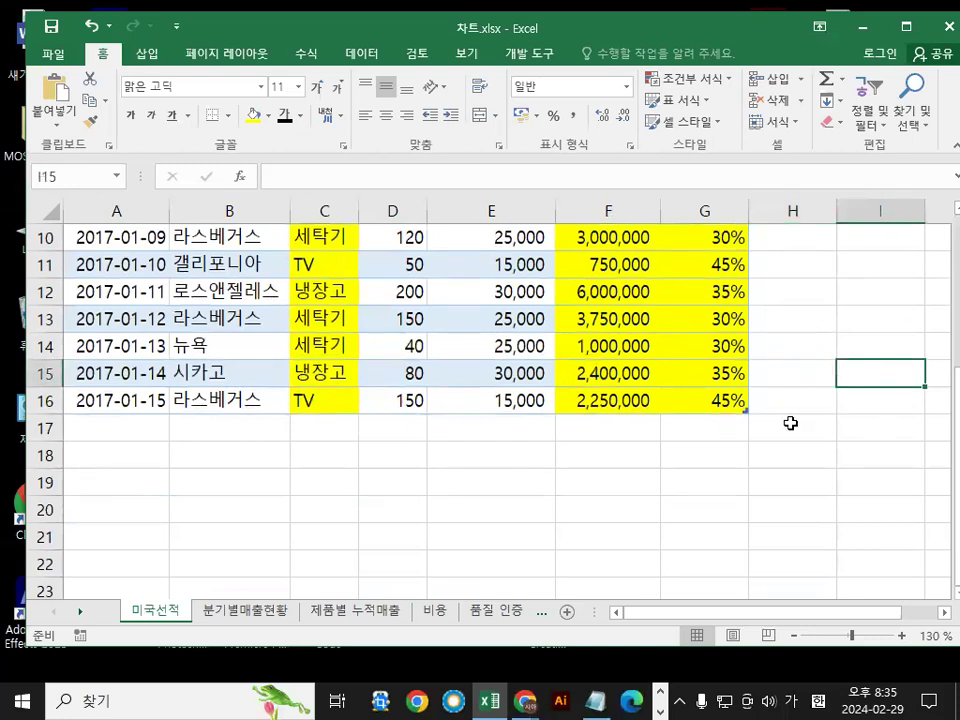
scroll(791, 422, "up", 3)
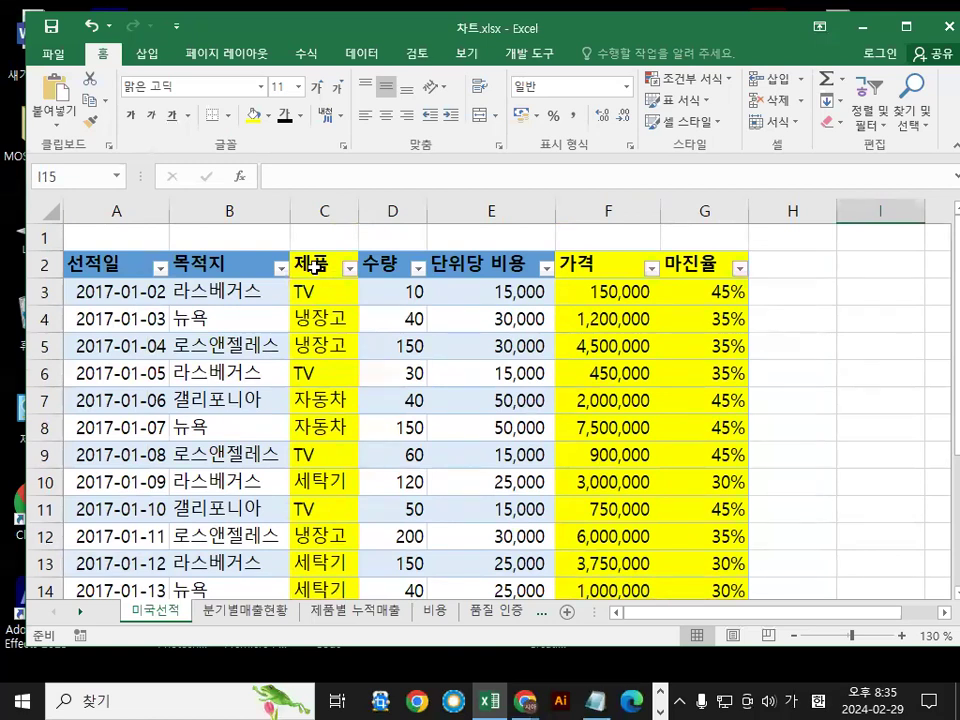
Select the 제품 column C2:C16 together with the non-adjacent 가격 and 마진율 columns F2:G16
left_click(314, 264)
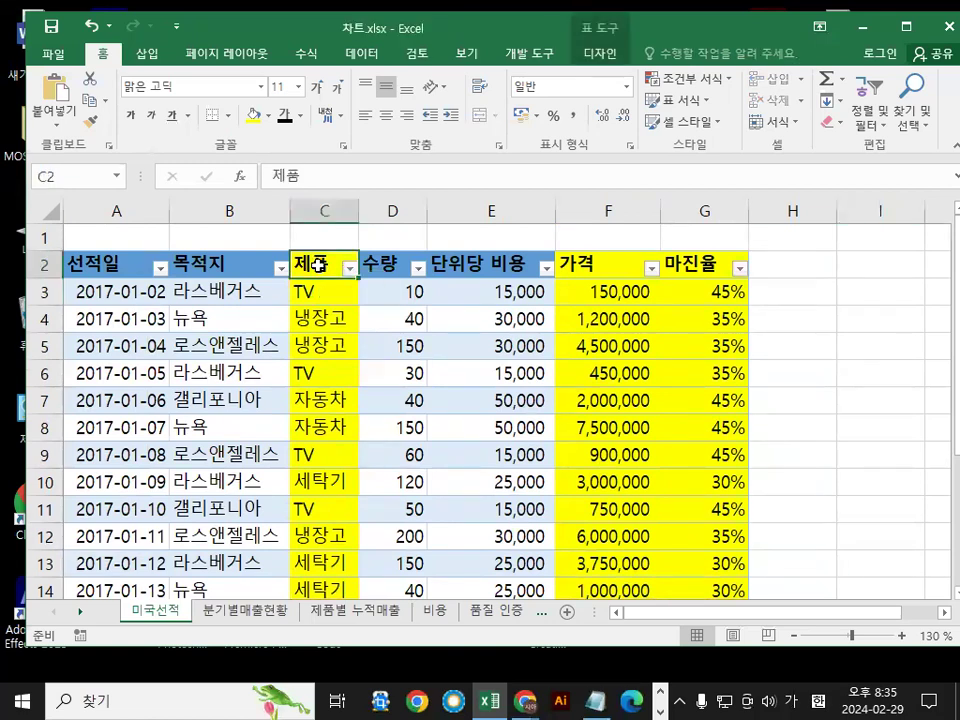
left_click_drag(318, 264, 334, 542)
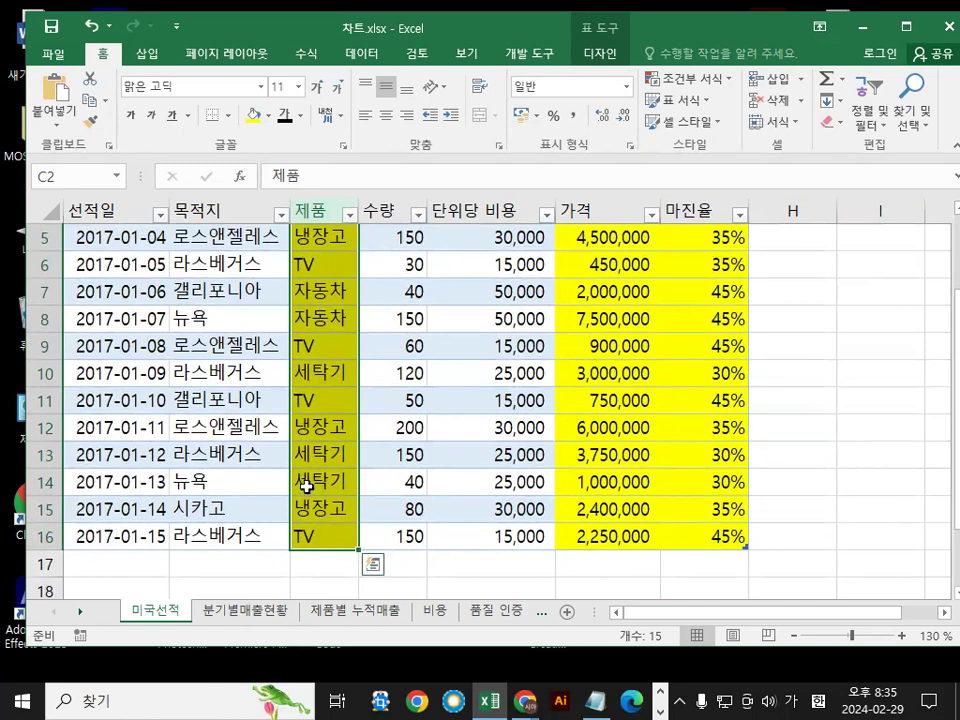
scroll(760, 454, "up", 2)
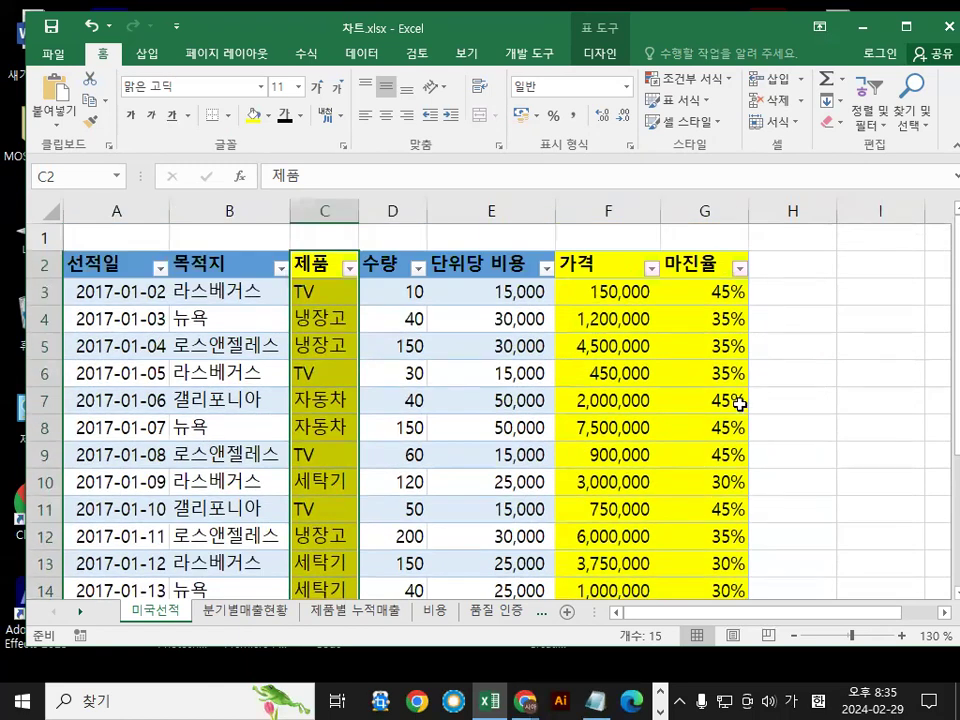
left_click_drag(632, 303, 715, 215)
mouse_move(397, 204)
left_mouse_down()
mouse_move(424, 237)
mouse_move(620, 58)
left_mouse_up()
key("Escape")
left_click_drag(601, 262, 698, 510)
scroll(791, 459, "up", 2)
key("ctrl+2")
mouse_move(369, 357)
left_mouse_down()
mouse_move(339, 297)
mouse_move(380, 361)
left_mouse_up()
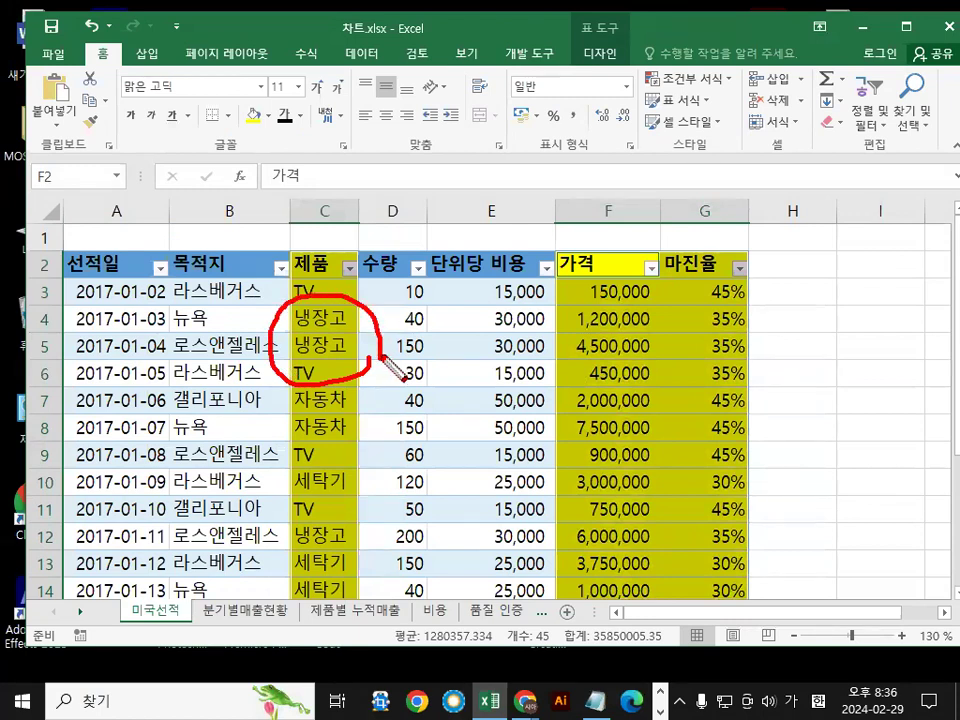
mouse_move(712, 400)
left_mouse_down()
mouse_move(690, 410)
mouse_move(735, 340)
mouse_move(729, 387)
left_mouse_up()
key("Escape")
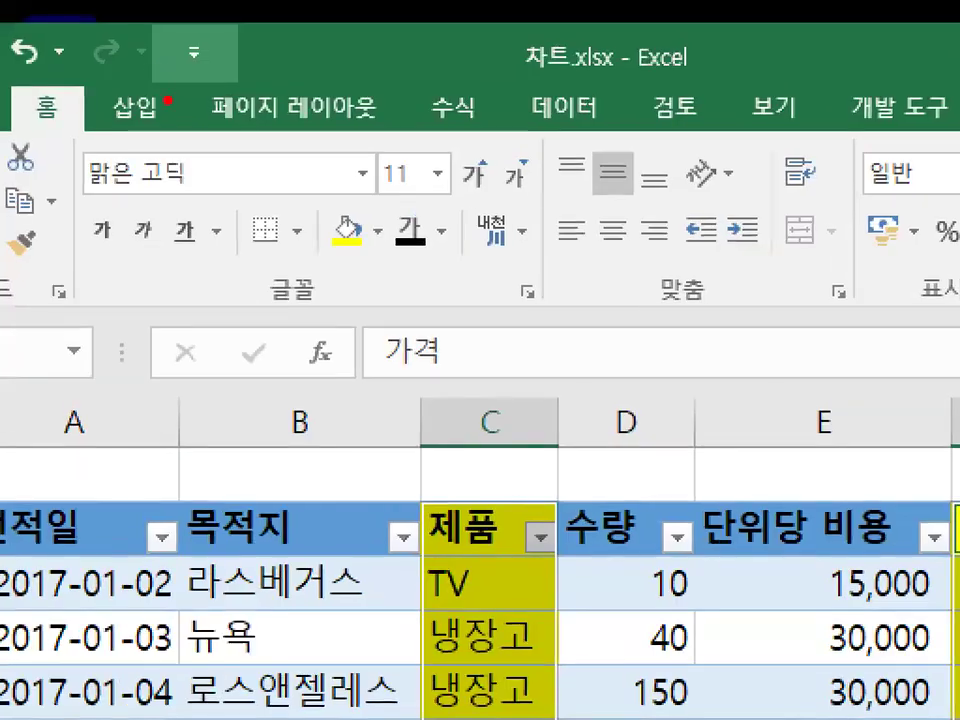
mouse_move(167, 60)
left_mouse_down()
mouse_move(132, 53)
mouse_move(178, 50)
left_mouse_up()
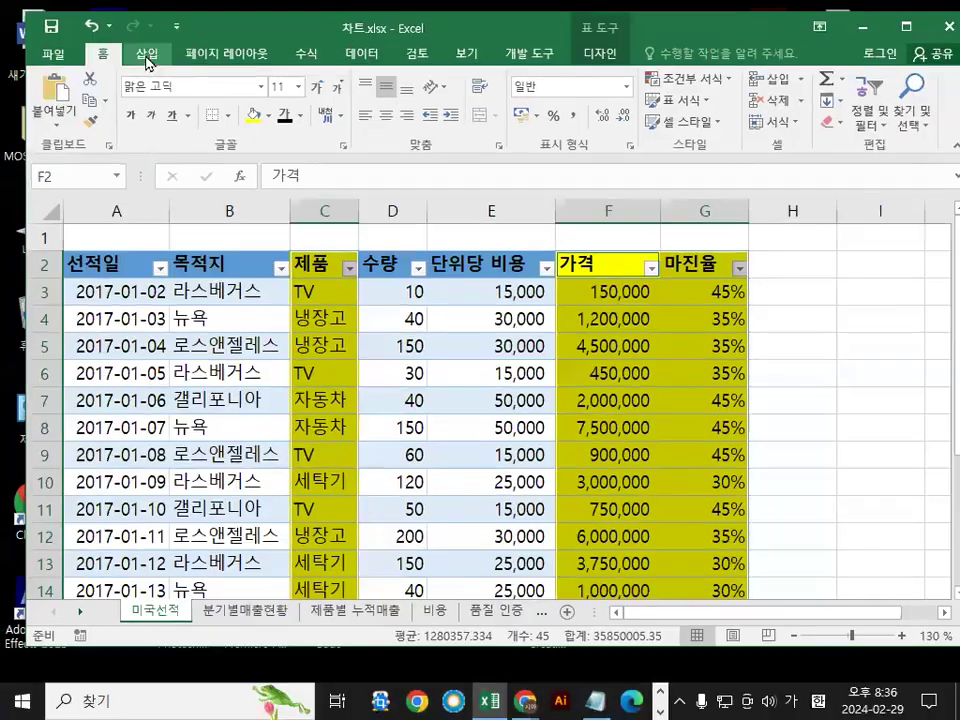
left_click(135, 107)
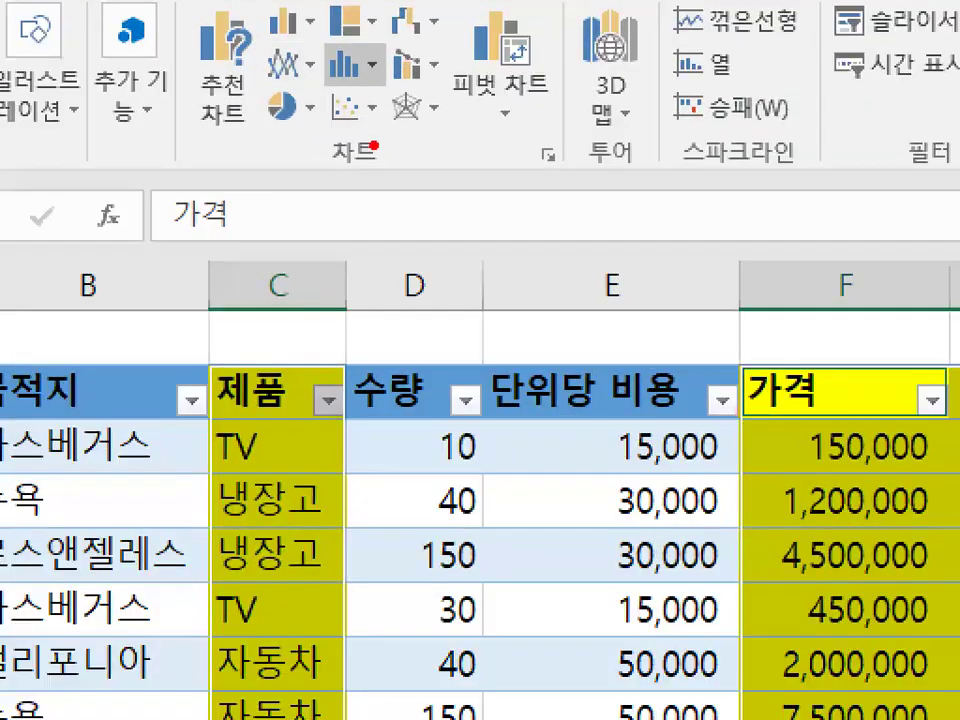
mouse_move(335, 157)
left_mouse_down()
mouse_move(380, 159)
mouse_move(330, 159)
left_mouse_up()
mouse_move(580, 165)
left_mouse_down()
mouse_move(574, 206)
mouse_move(540, 135)
left_mouse_up()
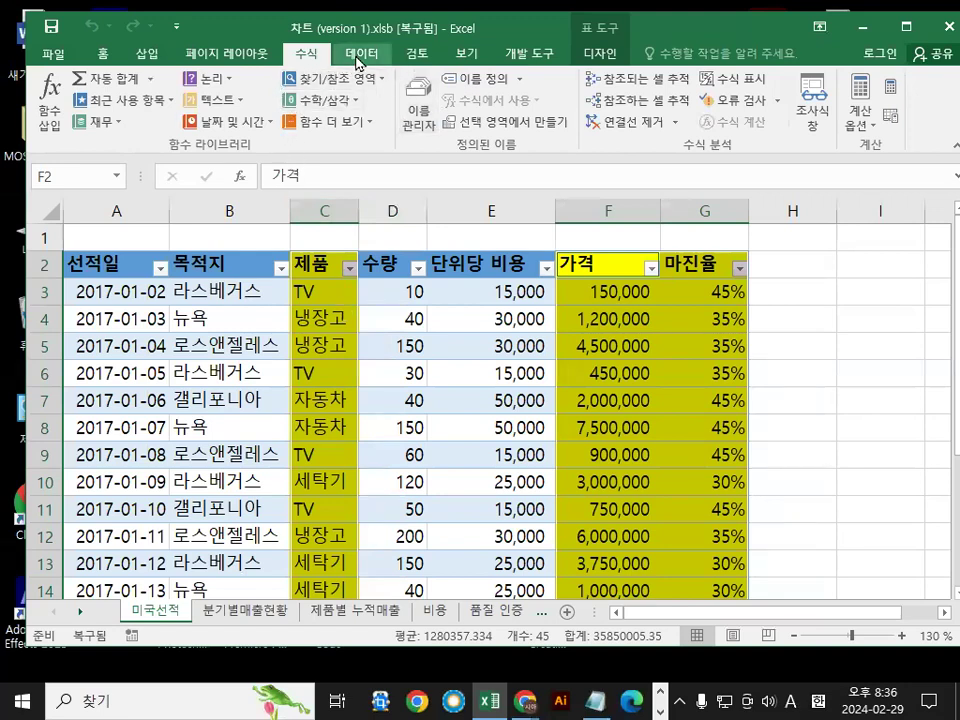
Start inserting a chart from the selected columns and choose the 콤보 type 묶은 세로 막대형 - 꺾은선형
left_click(146, 53)
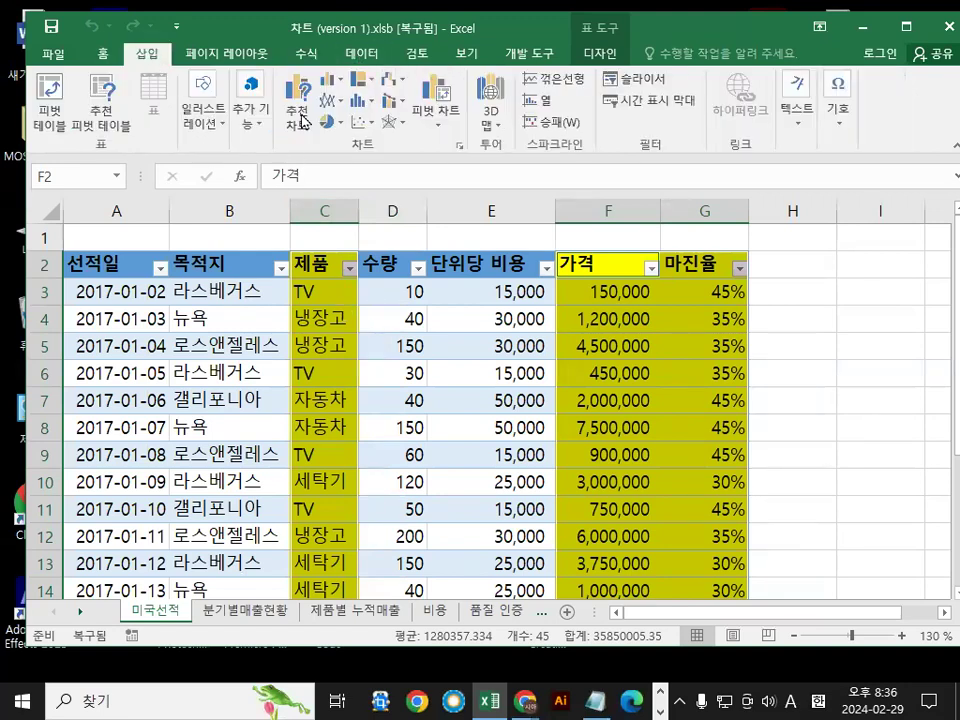
left_click(463, 149)
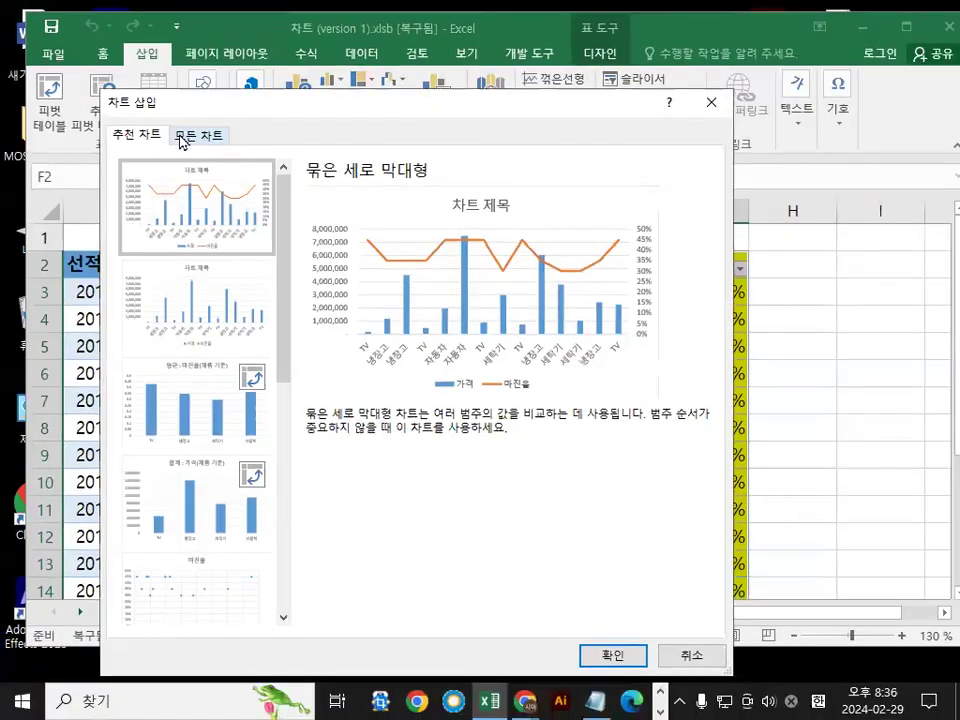
left_click(190, 138)
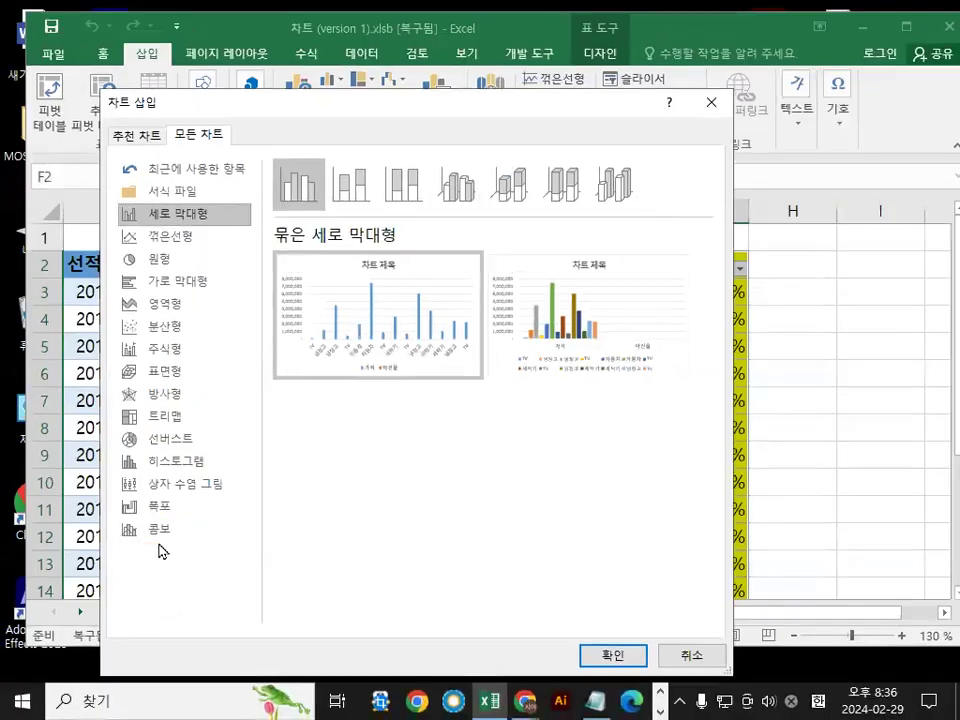
left_click(178, 497)
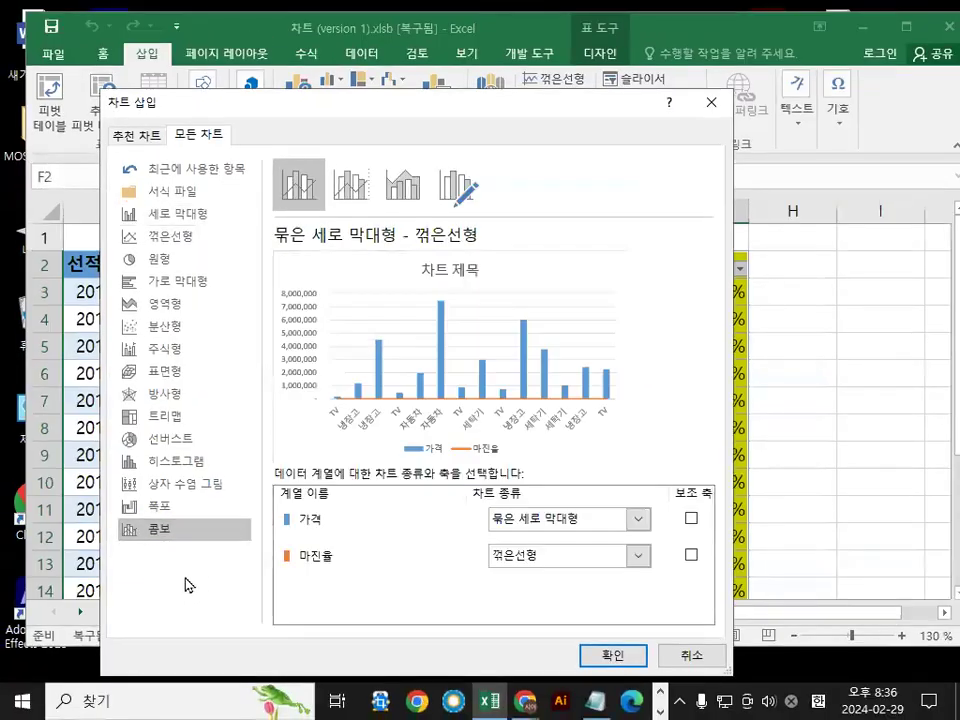
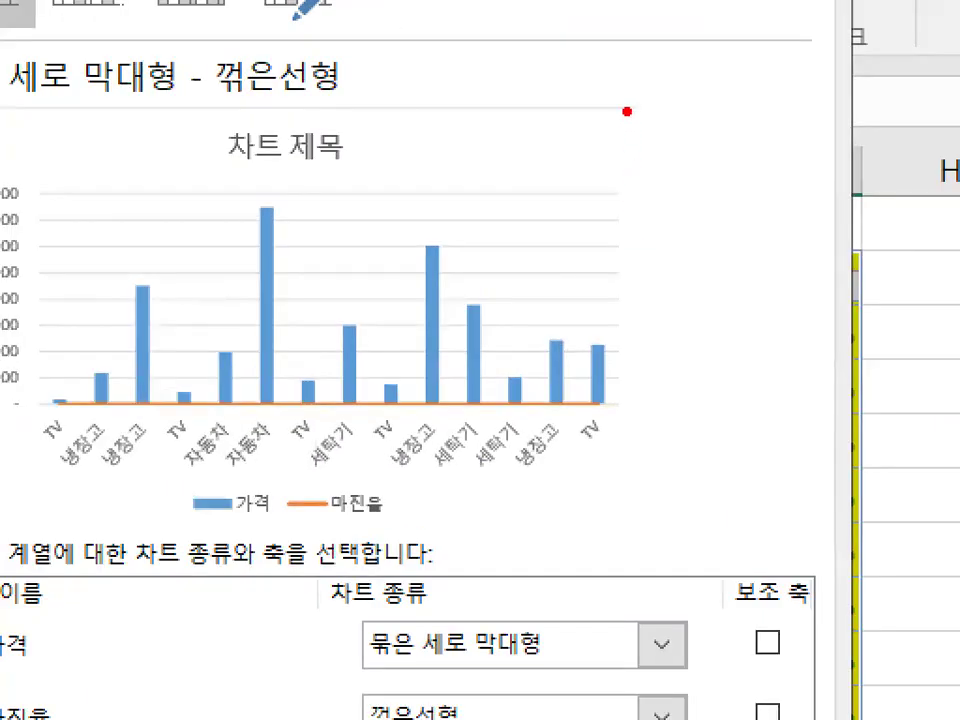
Plot the 마진율 line series on the secondary axis of the combo chart
left_click_drag(627, 111, 646, 408)
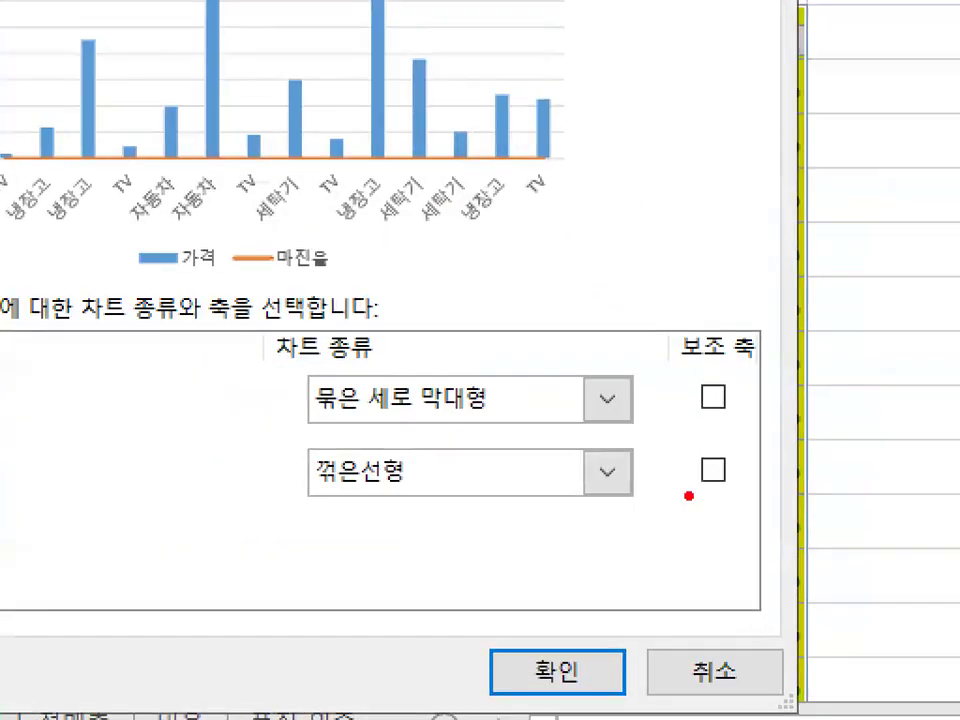
mouse_move(734, 474)
left_mouse_down()
mouse_move(728, 490)
mouse_move(738, 462)
left_mouse_up()
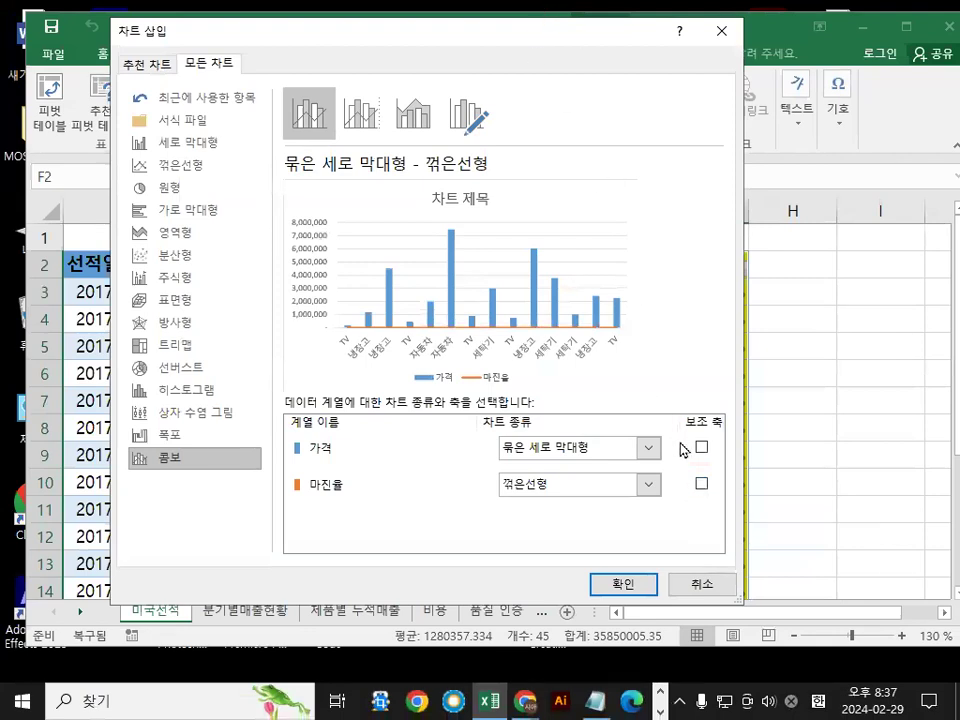
left_click(702, 485)
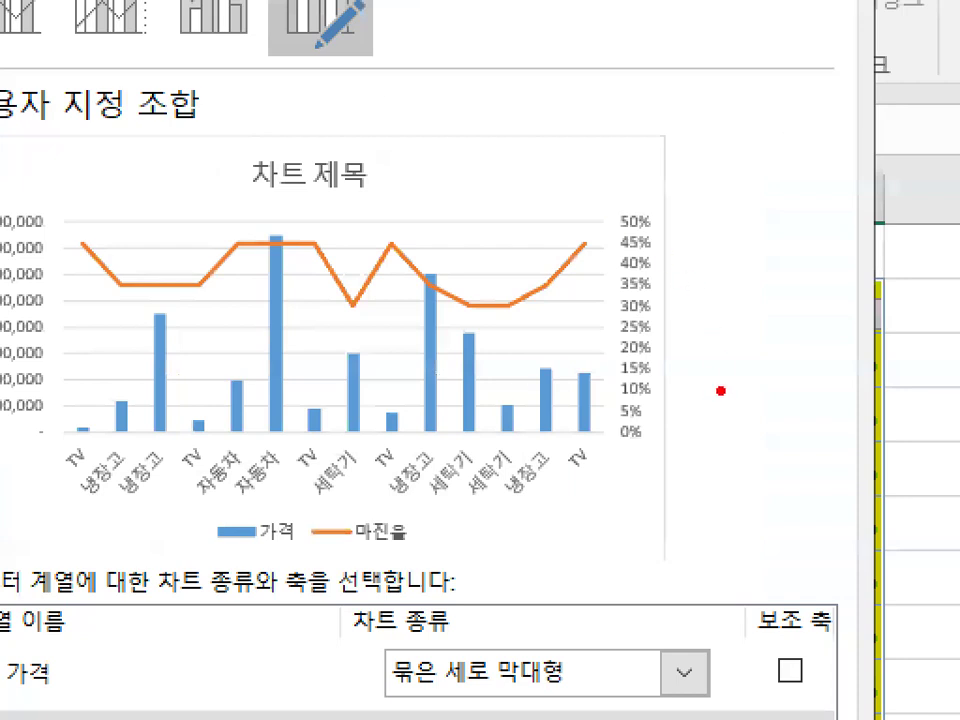
Examine the primary and secondary value axes in the custom combination preview and the 마진율 series' axis setting
mouse_move(721, 390)
left_mouse_down()
mouse_move(579, 441)
mouse_move(621, 154)
mouse_move(738, 450)
left_mouse_up()
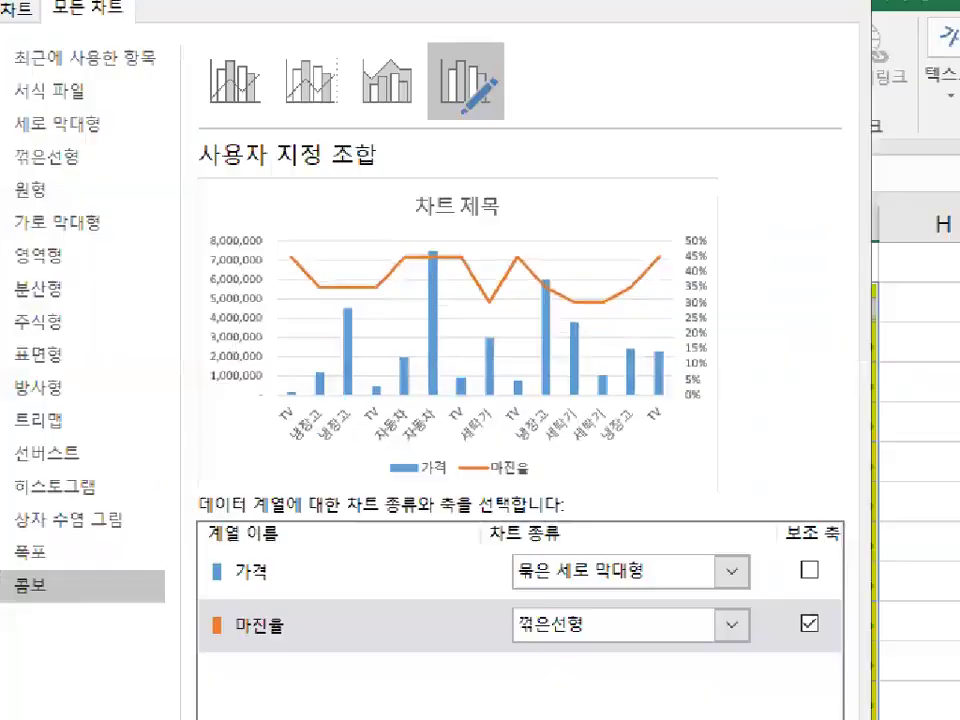
left_click_drag(107, 257, 188, 182)
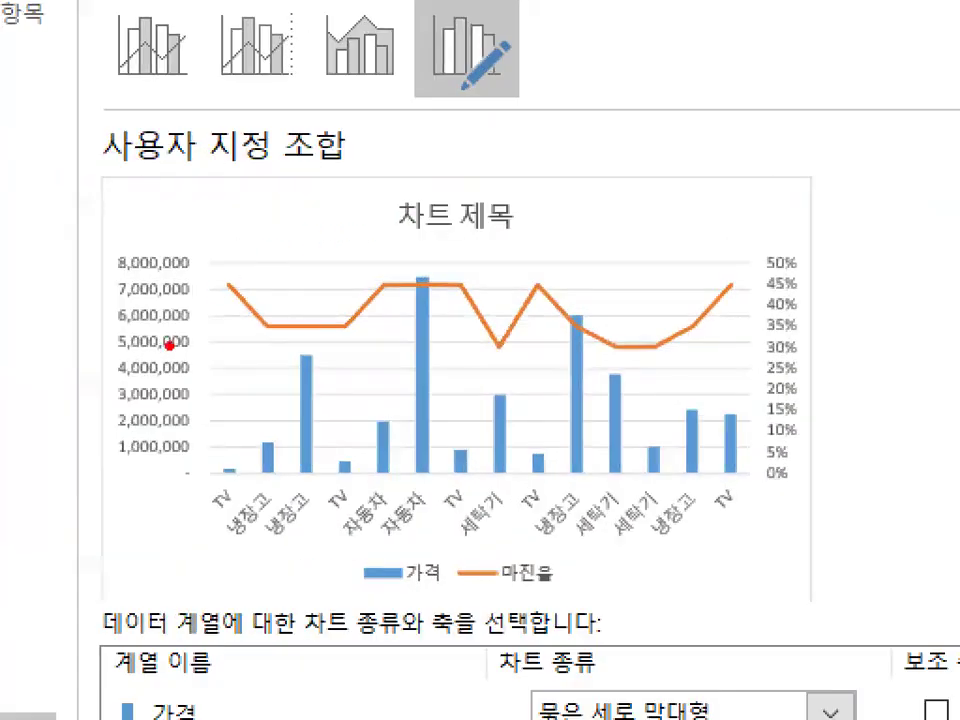
mouse_move(125, 240)
left_mouse_down()
mouse_move(98, 390)
mouse_move(150, 290)
left_mouse_up()
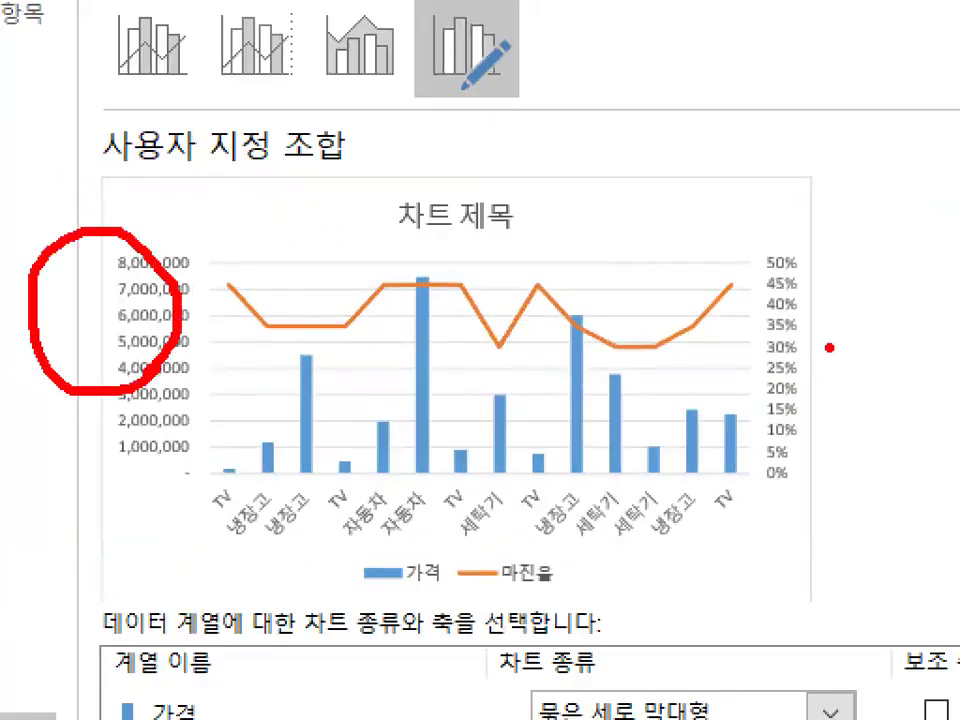
left_click_drag(829, 350, 810, 312)
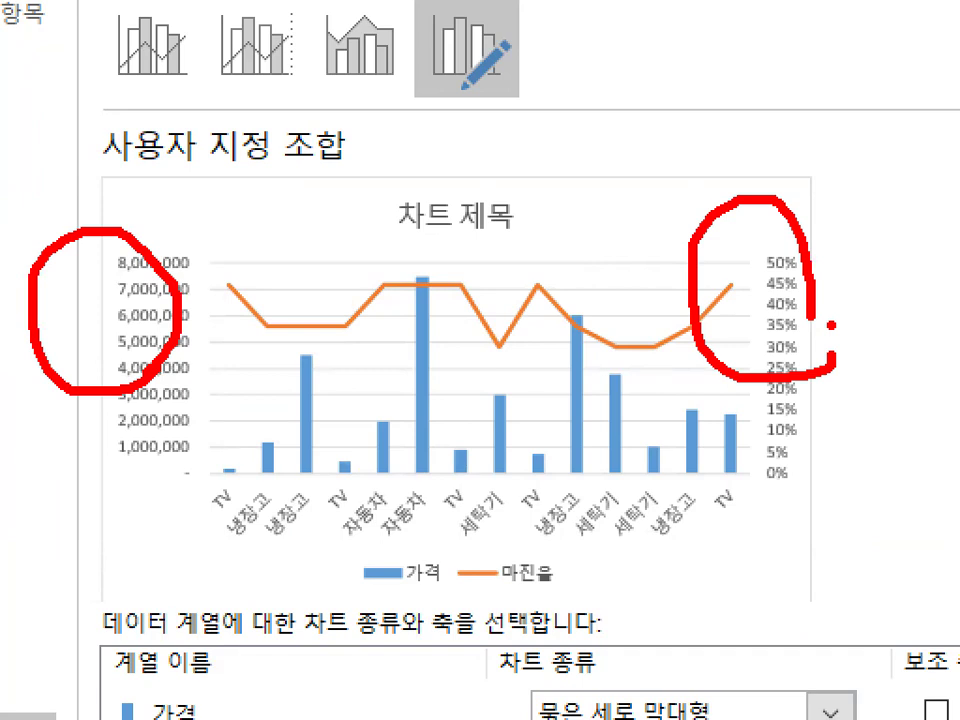
left_click_drag(305, 183, 128, 240)
left_click_drag(885, 62, 768, 212)
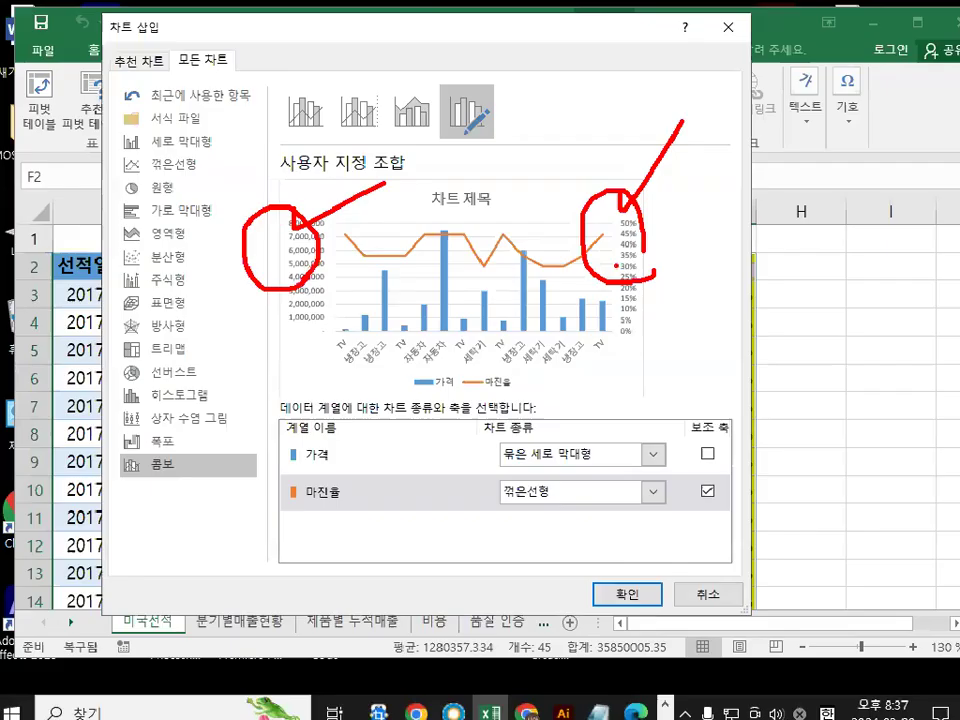
key("e")
mouse_move(670, 460)
left_mouse_down()
mouse_move(739, 492)
mouse_move(712, 517)
left_mouse_up()
left_click_drag(560, 40, 598, 103)
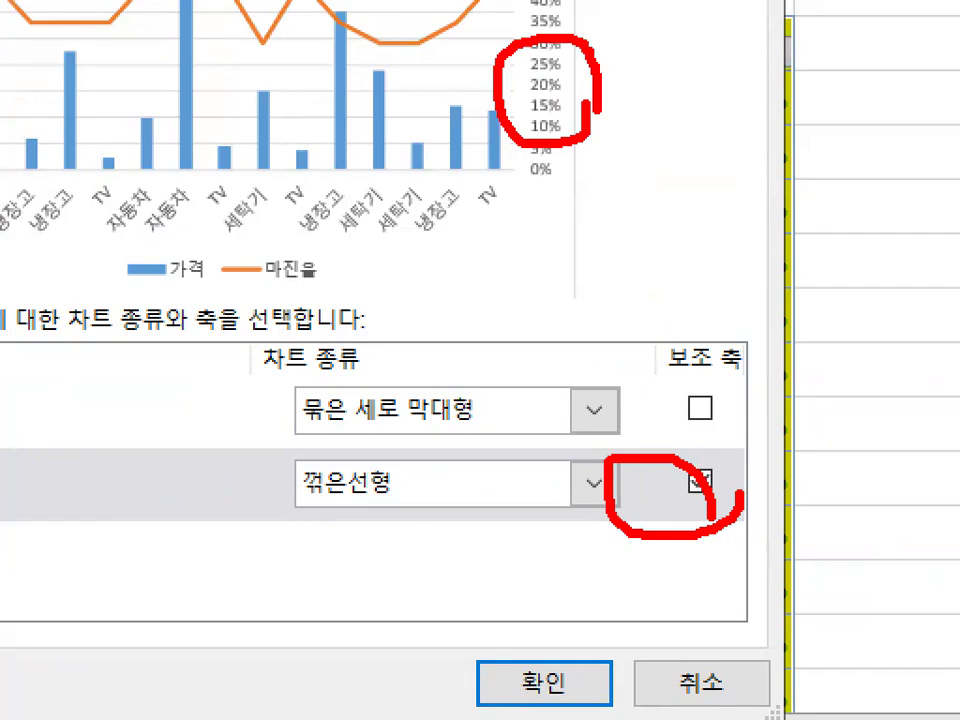
key("Escape")
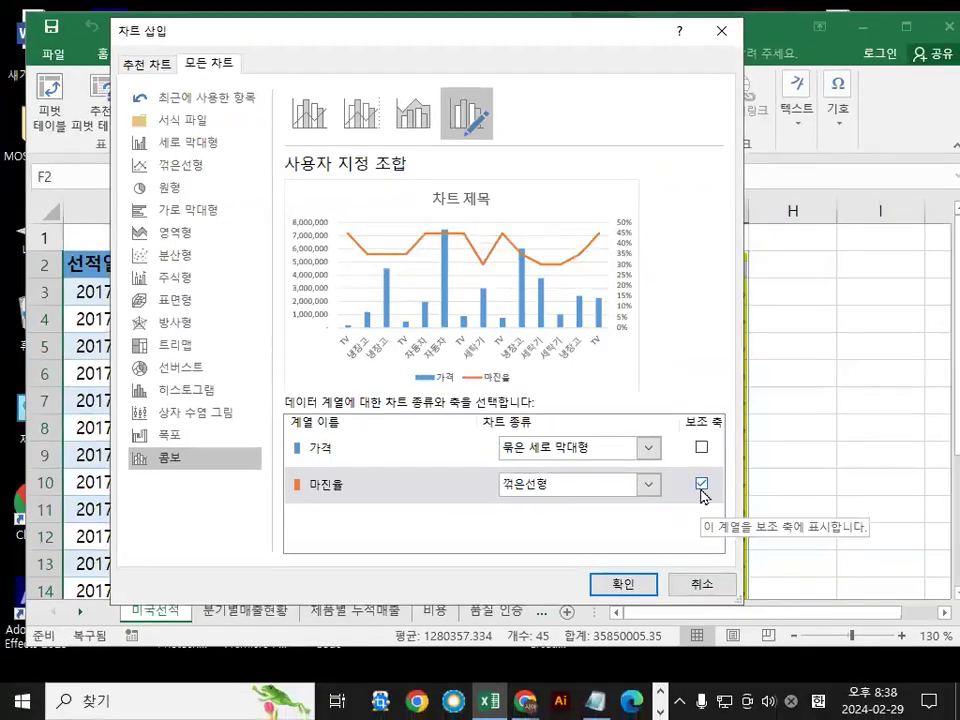
Insert the configured combo chart into the worksheet and reduce the sheet zoom to 100%
left_click(634, 590)
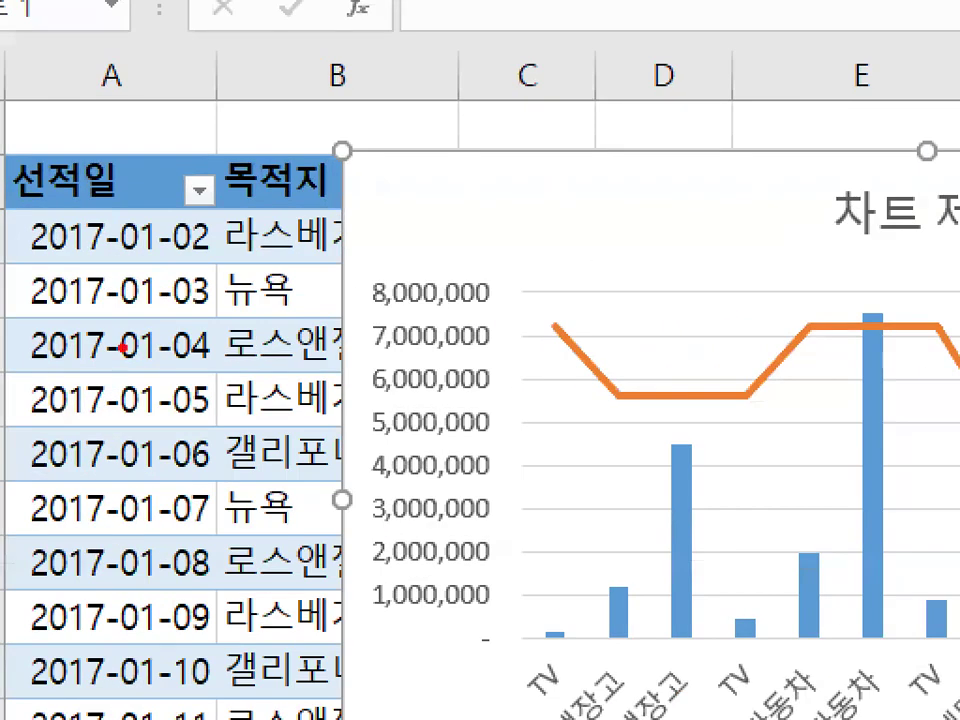
mouse_move(159, 291)
left_mouse_down()
mouse_move(209, 284)
mouse_move(285, 176)
left_mouse_up()
scroll(417, 430, "down", 2, "ctrl")
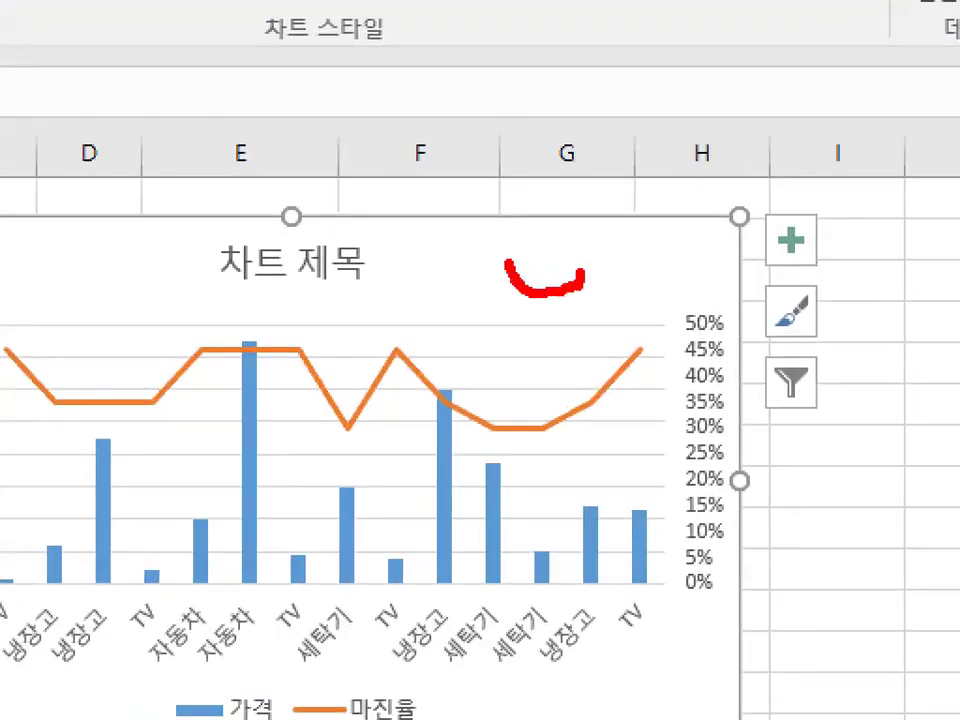
Move the combo chart beside the data table so it covers columns H to N, and deselect it
mouse_move(507, 262)
left_mouse_down()
mouse_move(578, 225)
mouse_move(584, 268)
left_mouse_up()
key("Escape")
key("ctrl+2")
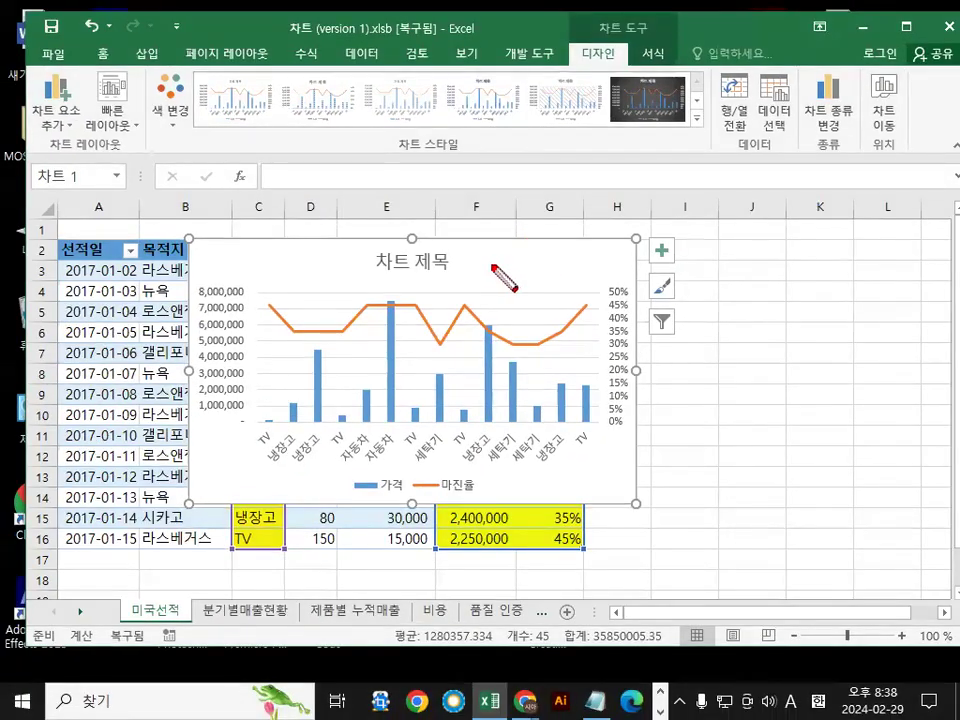
left_click_drag(491, 265, 573, 264)
left_click_drag(536, 227, 536, 321)
mouse_move(529, 249)
left_mouse_down()
mouse_move(502, 272)
mouse_move(955, 310)
mouse_move(831, 324)
mouse_move(788, 274)
mouse_move(811, 259)
left_mouse_up()
key("Escape")
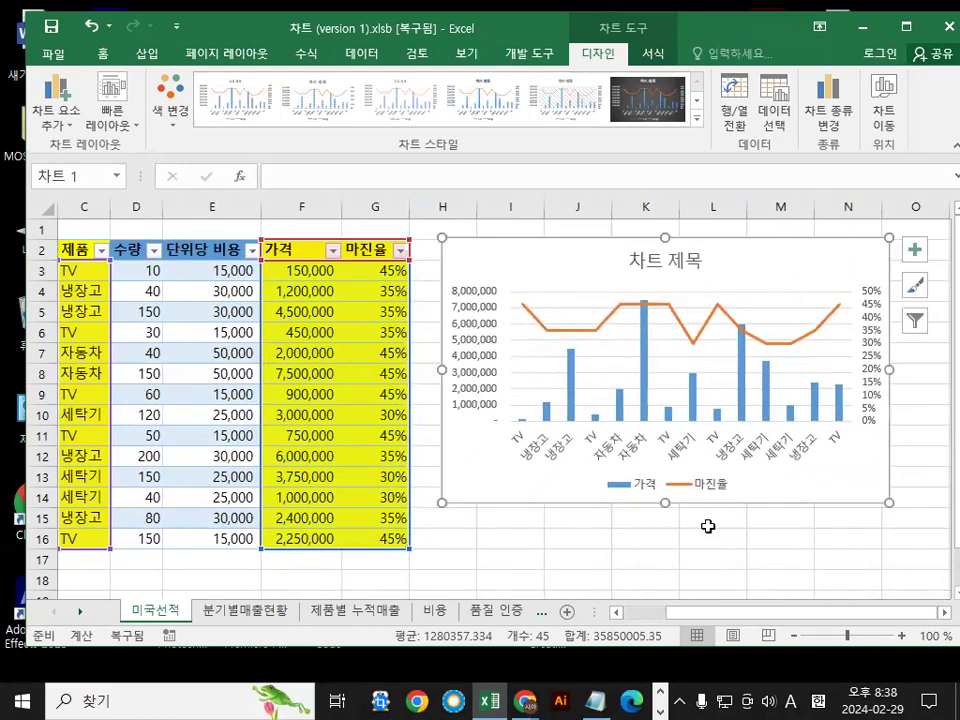
left_click(697, 553)
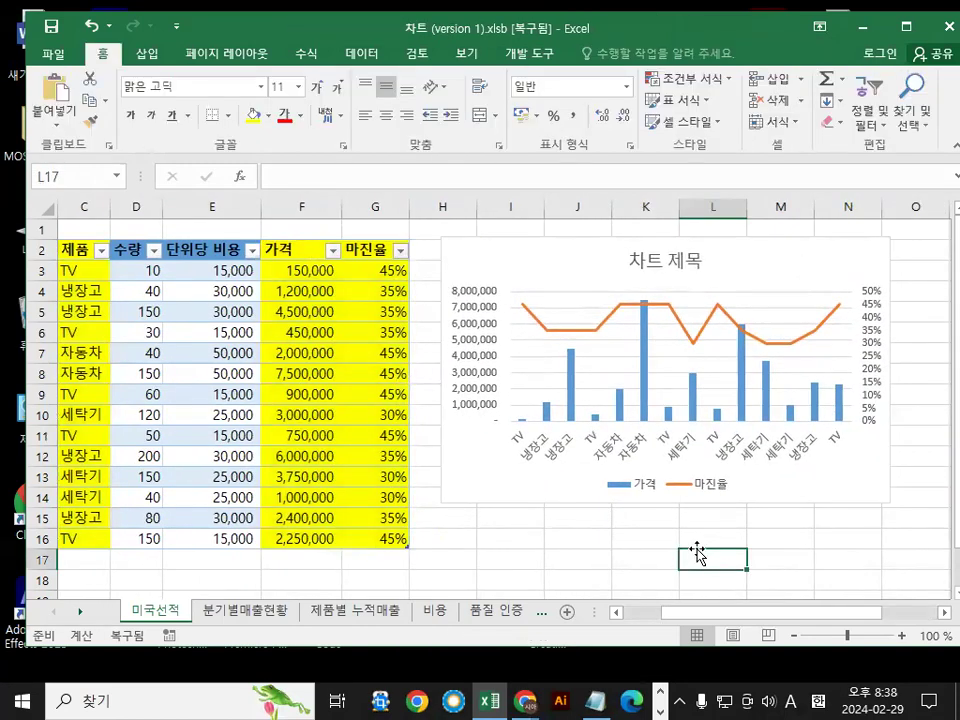
Select the combo chart and examine its legend, chart element controls and the chart layout options
left_click(769, 255)
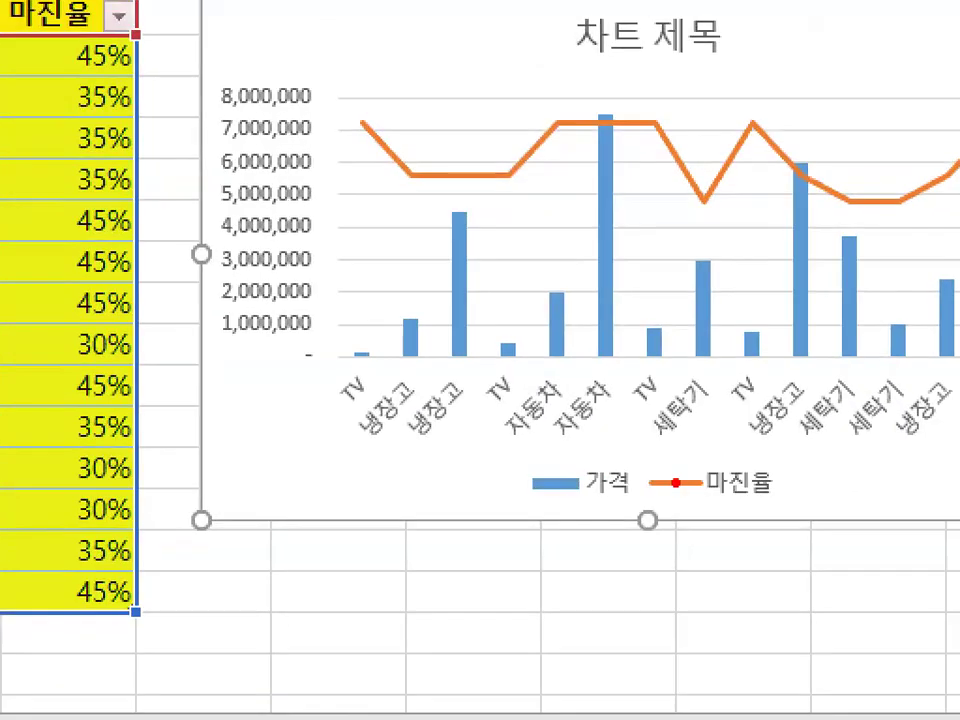
mouse_move(580, 456)
left_mouse_down()
mouse_move(681, 454)
mouse_move(611, 420)
mouse_move(586, 456)
left_mouse_up()
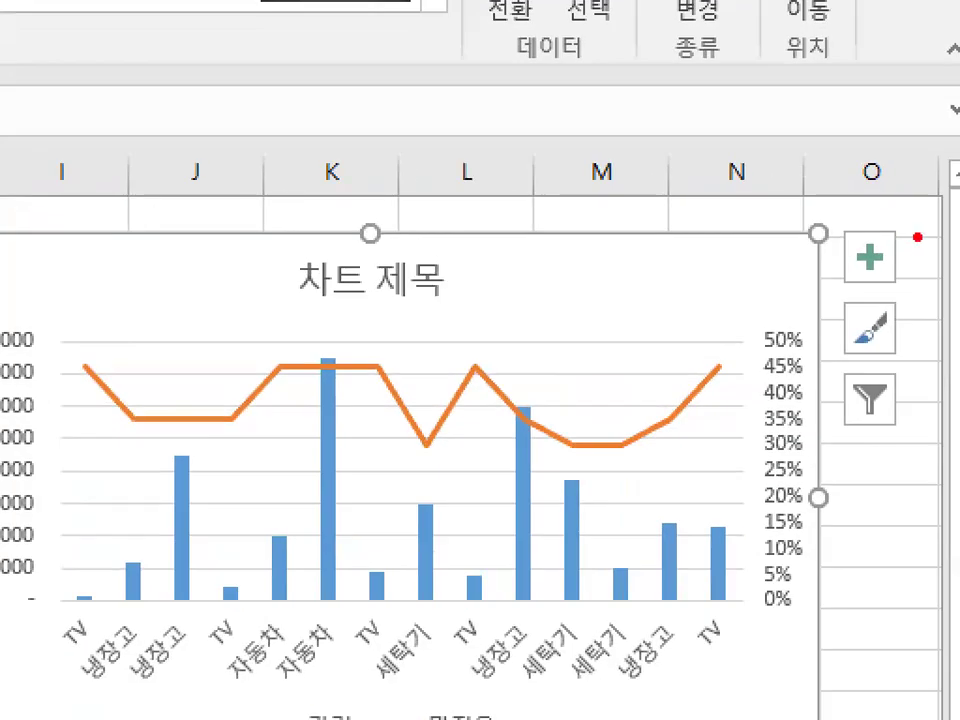
mouse_move(936, 239)
left_mouse_down()
mouse_move(885, 268)
mouse_move(918, 226)
left_mouse_up()
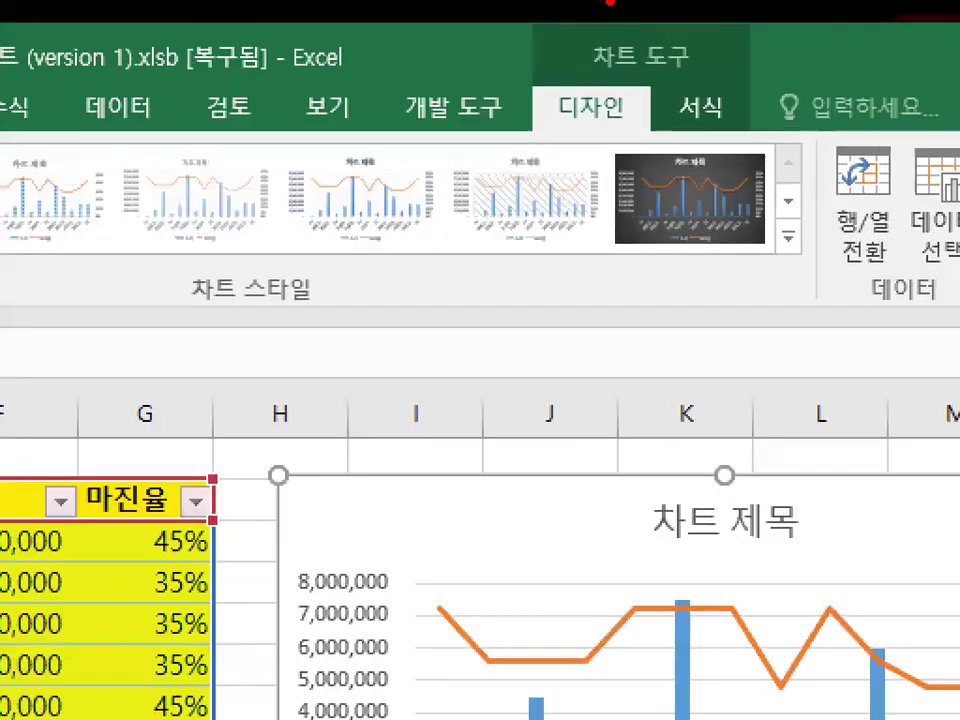
left_click_drag(674, 15, 622, 4)
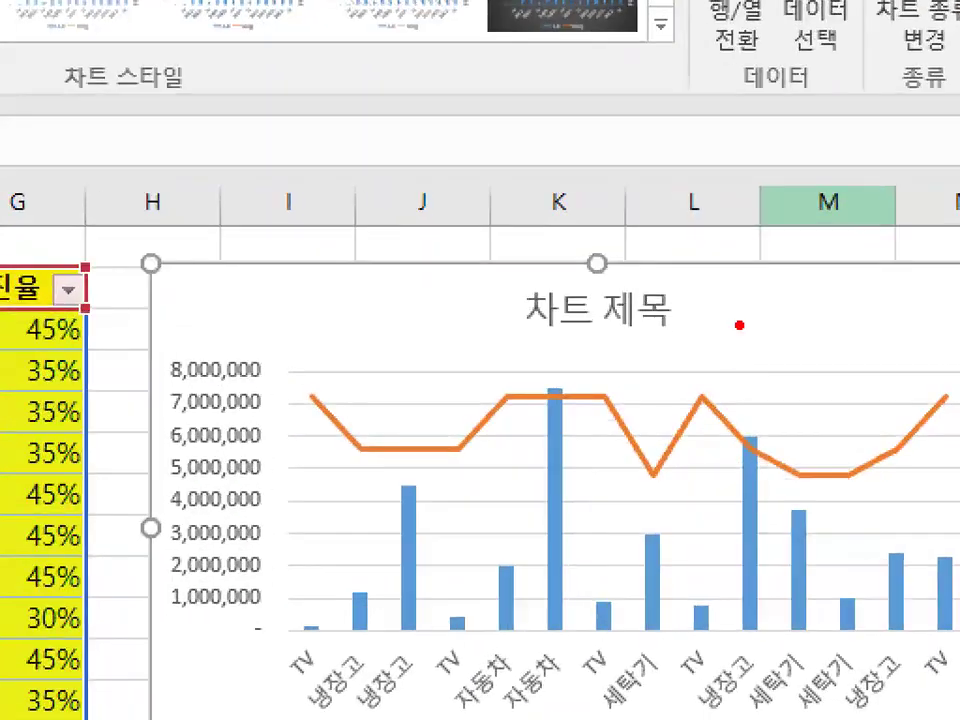
left_click_drag(735, 265, 805, 180)
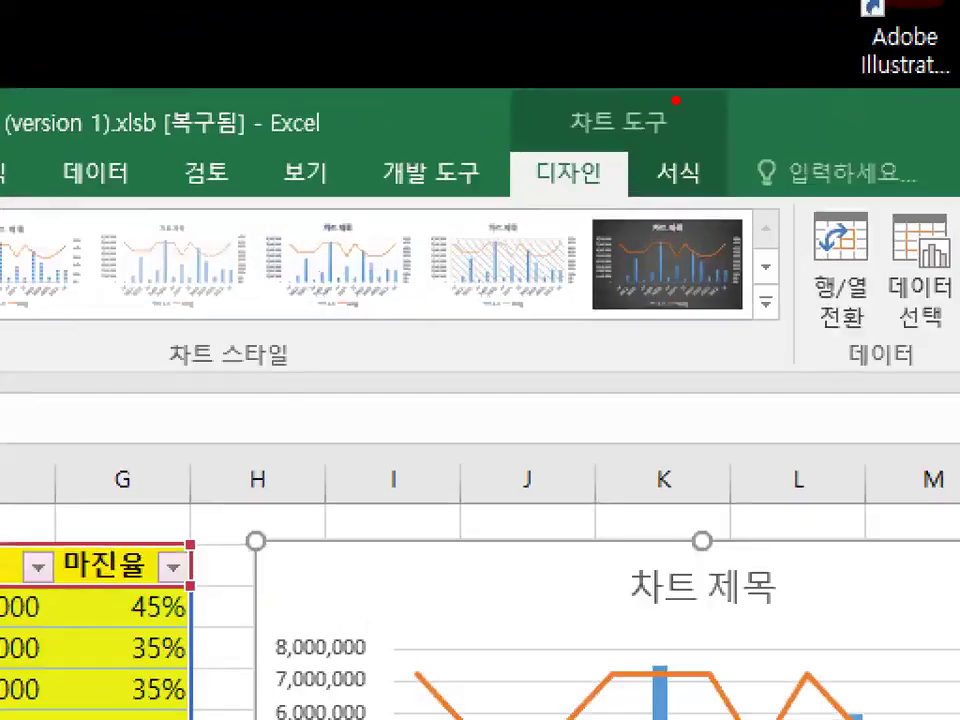
left_click_drag(616, 103, 655, 88)
left_click_drag(626, 191, 622, 152)
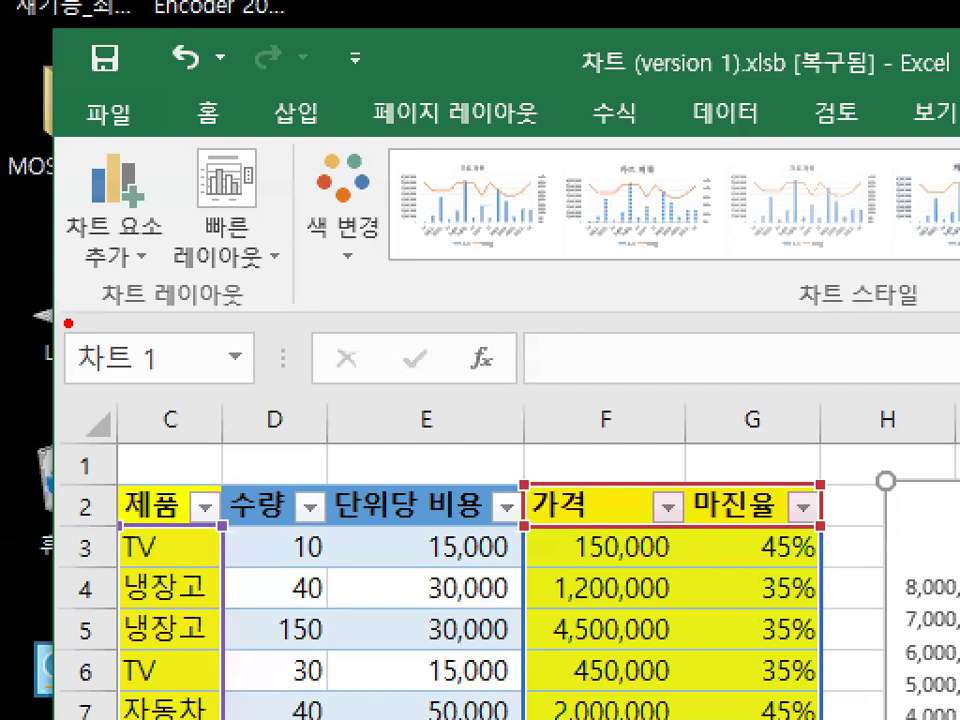
left_click_drag(68, 322, 276, 322)
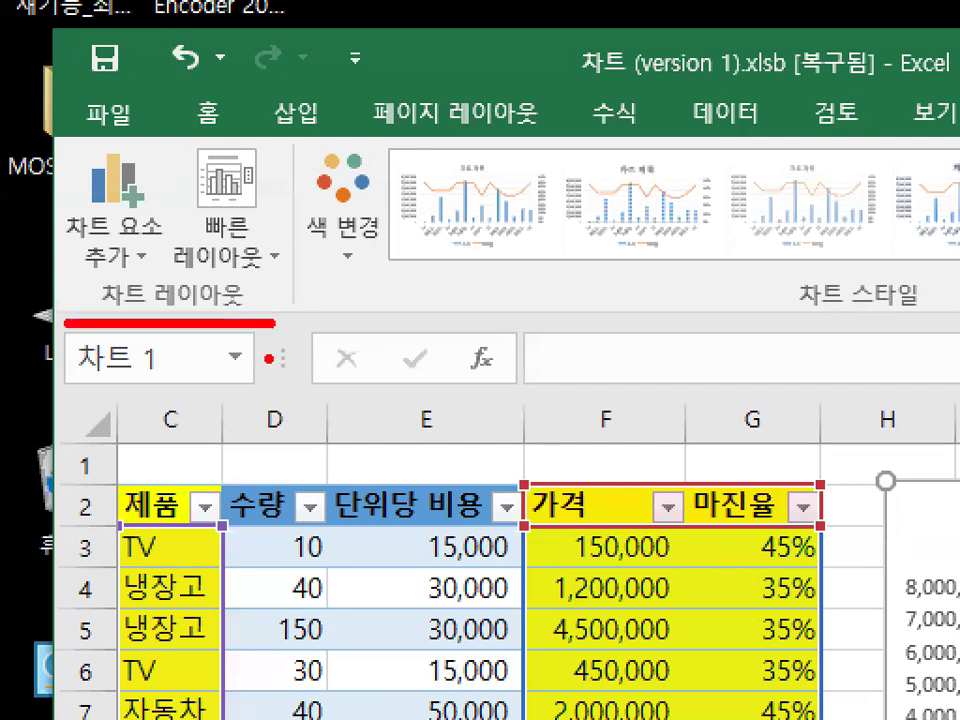
mouse_move(128, 185)
left_mouse_down()
mouse_move(108, 252)
mouse_move(45, 192)
mouse_move(128, 145)
mouse_move(160, 255)
left_mouse_up()
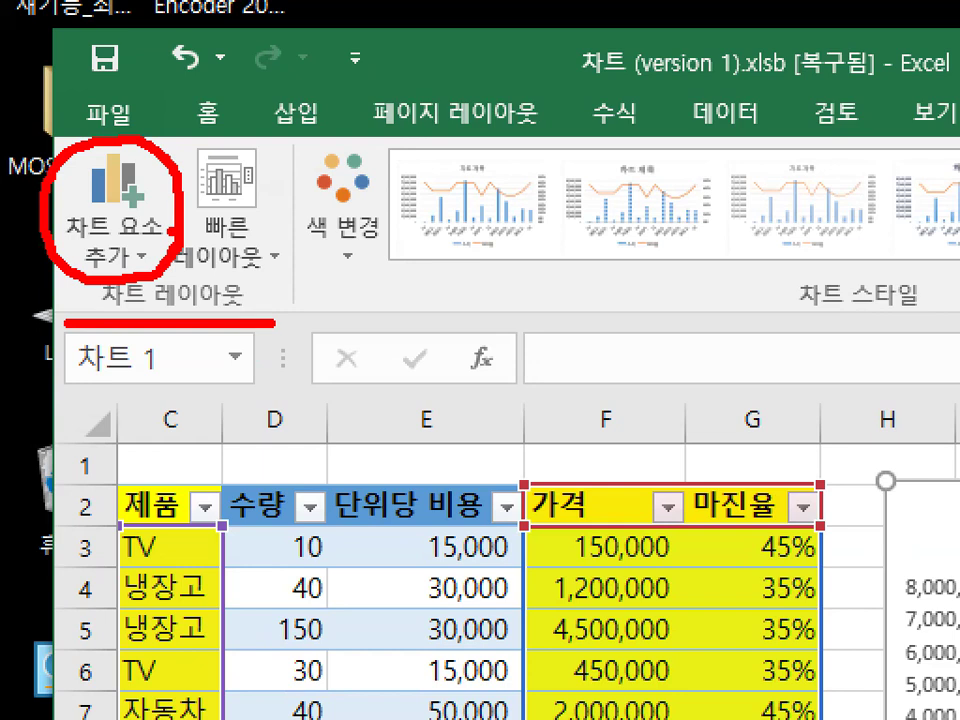
key("Escape")
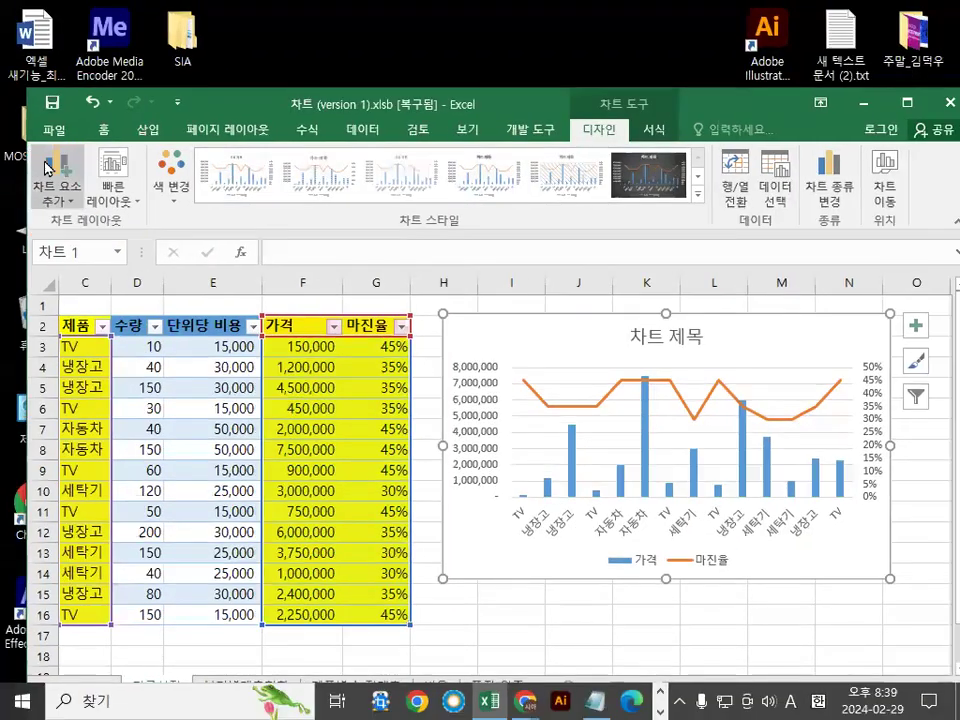
Add a primary horizontal axis title to the combo chart
left_click(74, 205)
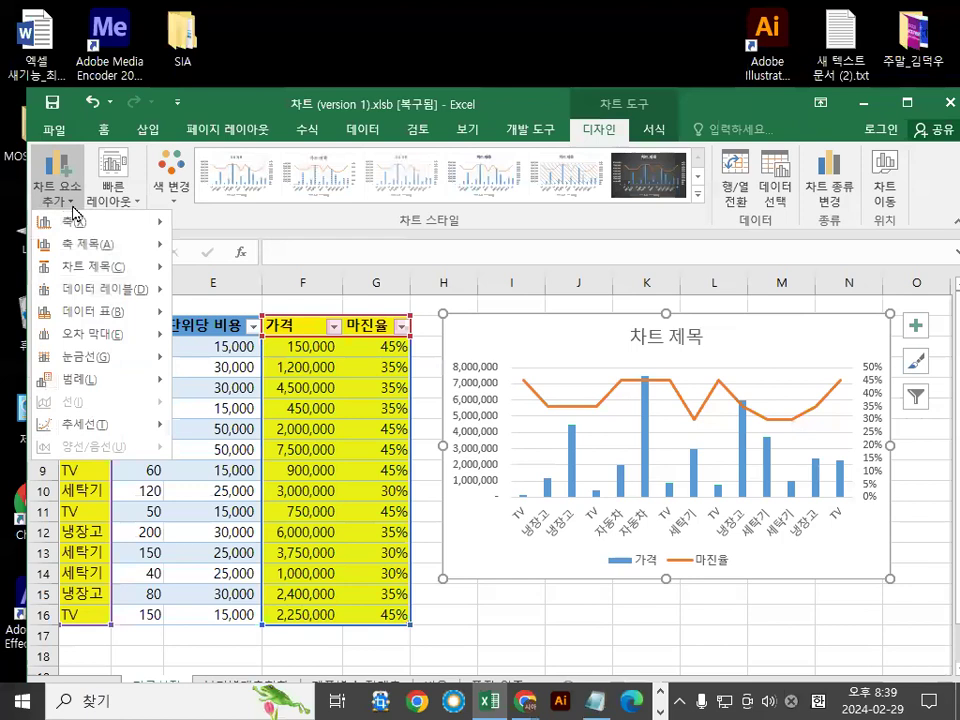
mouse_move(76, 246)
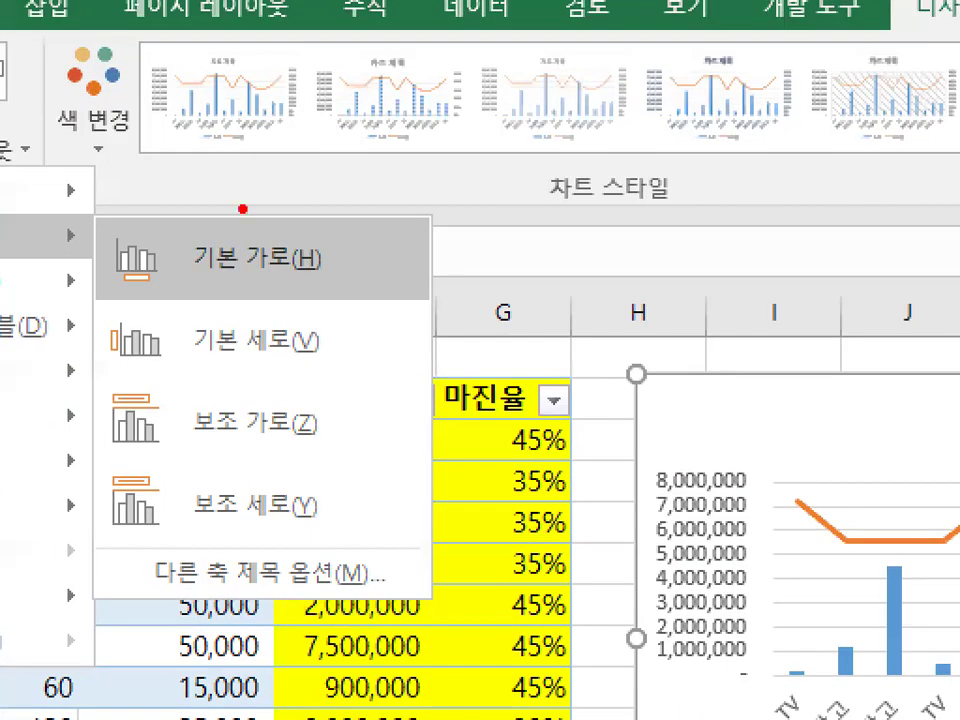
left_click_drag(242, 209, 350, 125)
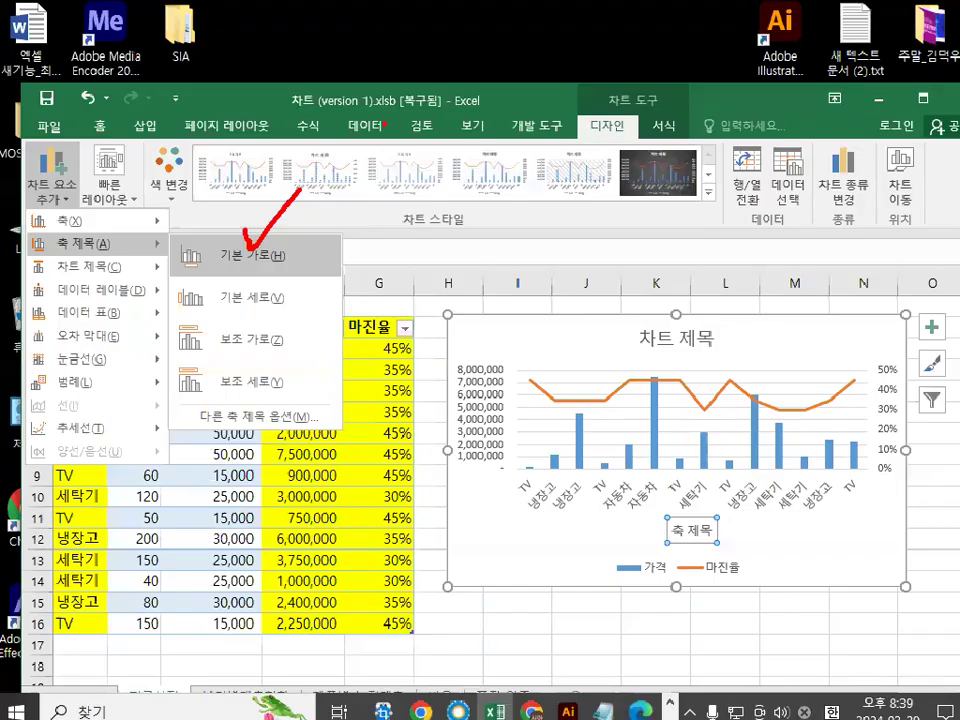
key("Escape")
left_click(57, 170)
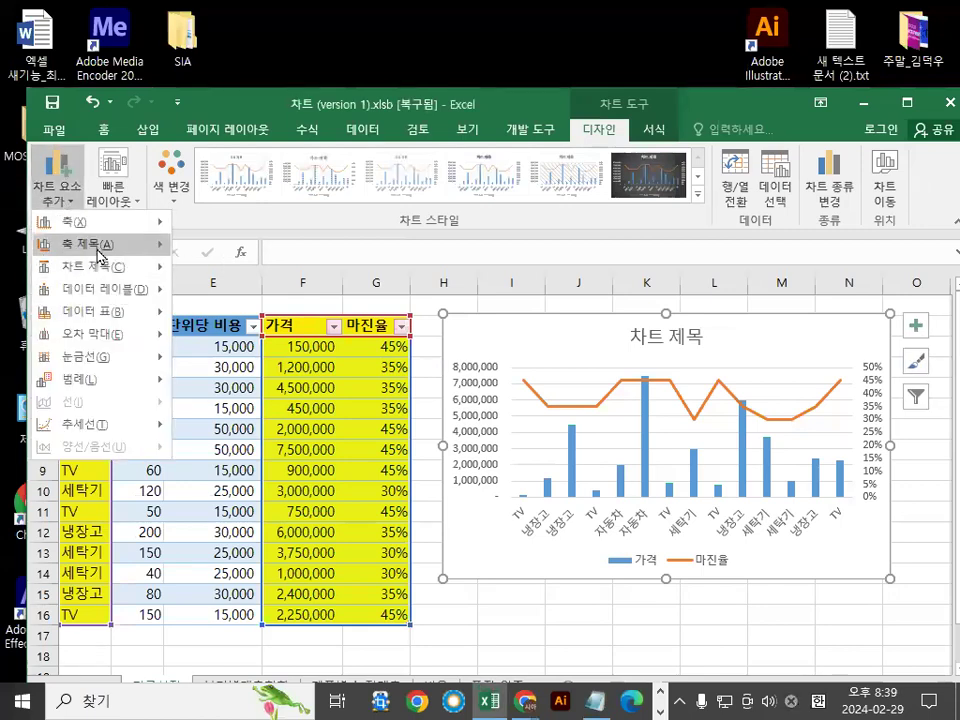
mouse_move(75, 248)
left_click(243, 258)
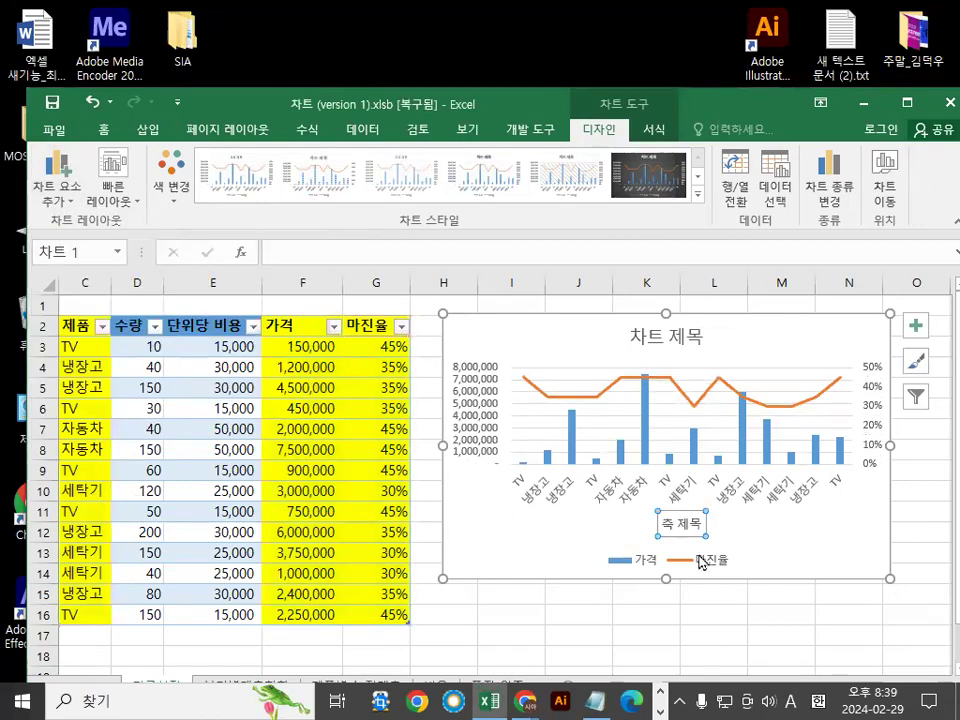
mouse_move(730, 528)
left_mouse_down()
mouse_move(645, 544)
mouse_move(712, 524)
left_mouse_up()
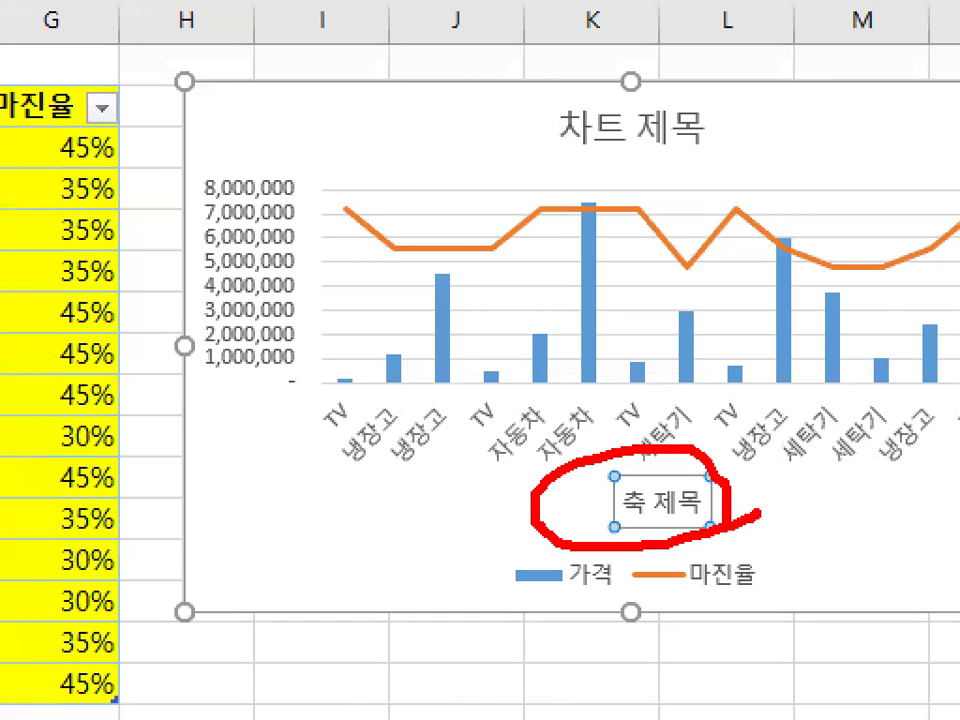
Replace the horizontal axis title's text with 제품
left_click_drag(790, 279, 655, 460)
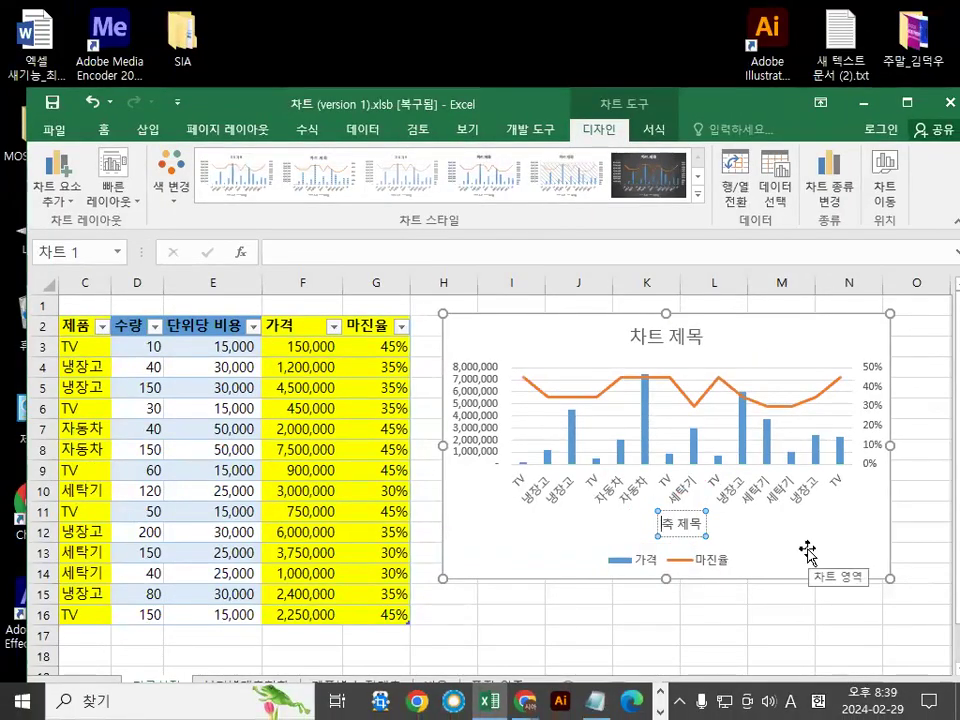
key("Delete")
key("Delete")
key("Delete")
key("Delete")
type("WPVN")
key("BackSpace")
key("BackSpace")
key("BackSpace")
key("BackSpace")
key("Hangul")
type("제품")
left_click(756, 615)
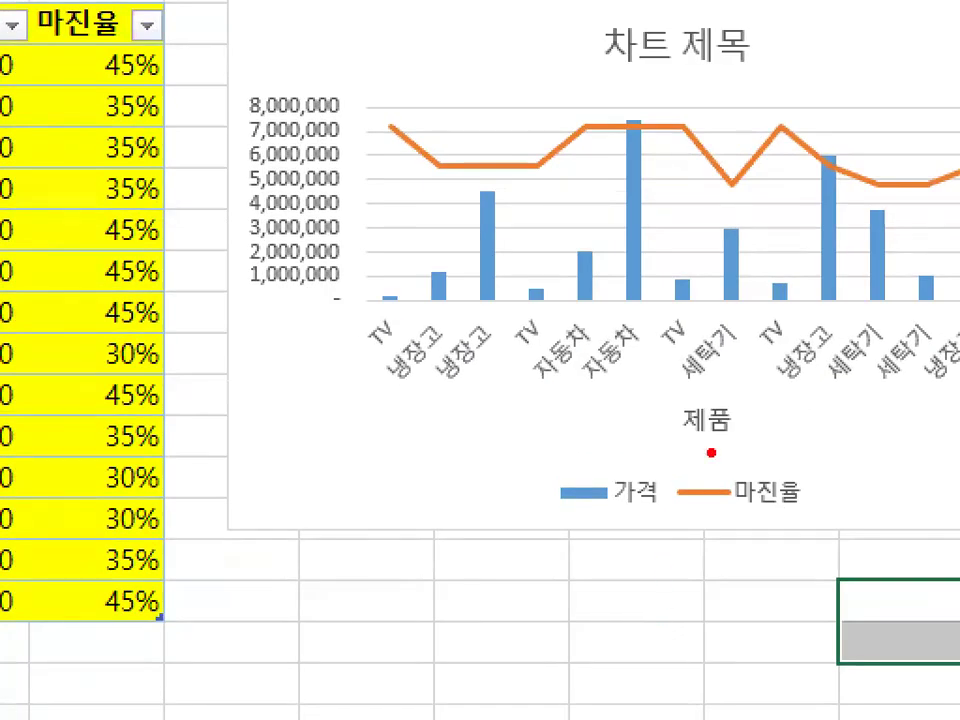
mouse_move(760, 413)
left_mouse_down()
mouse_move(715, 382)
mouse_move(740, 420)
left_mouse_up()
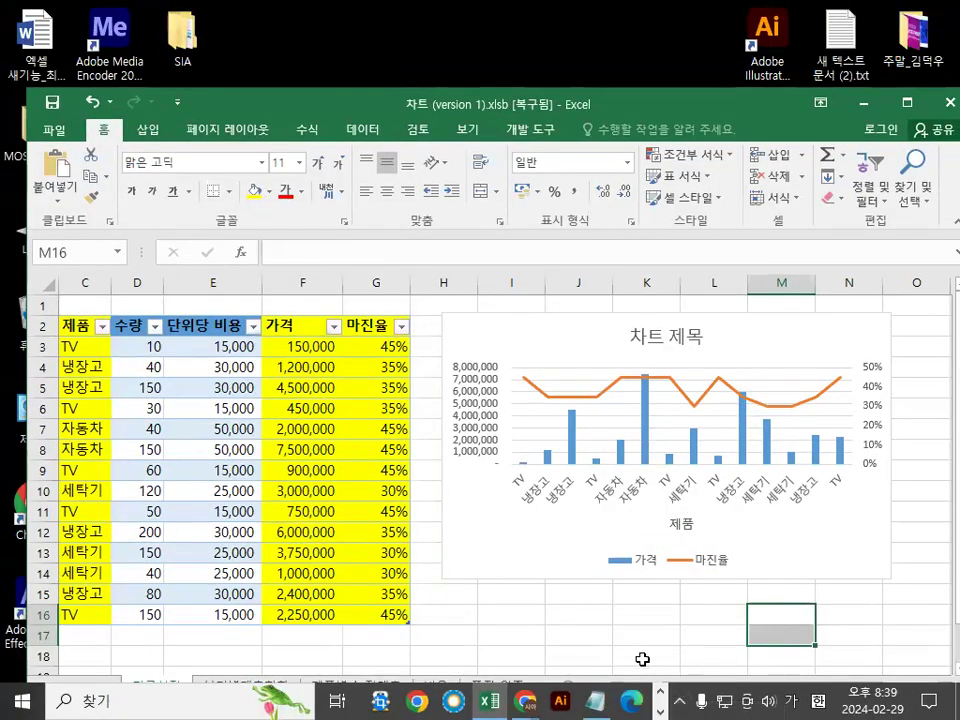
left_click(598, 631)
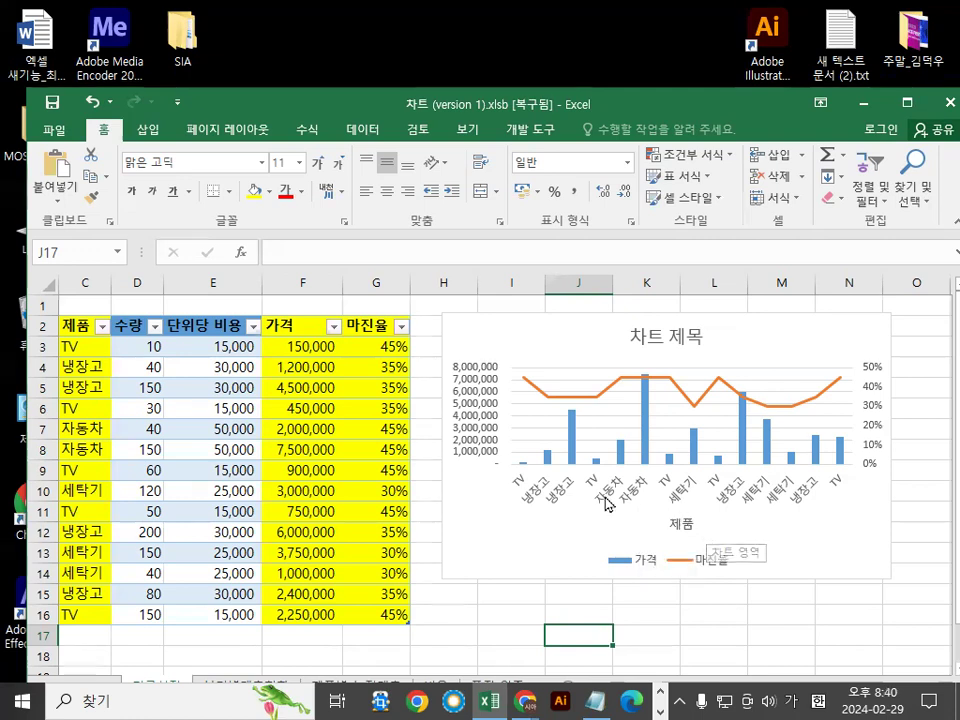
left_click(513, 522)
left_click(497, 615)
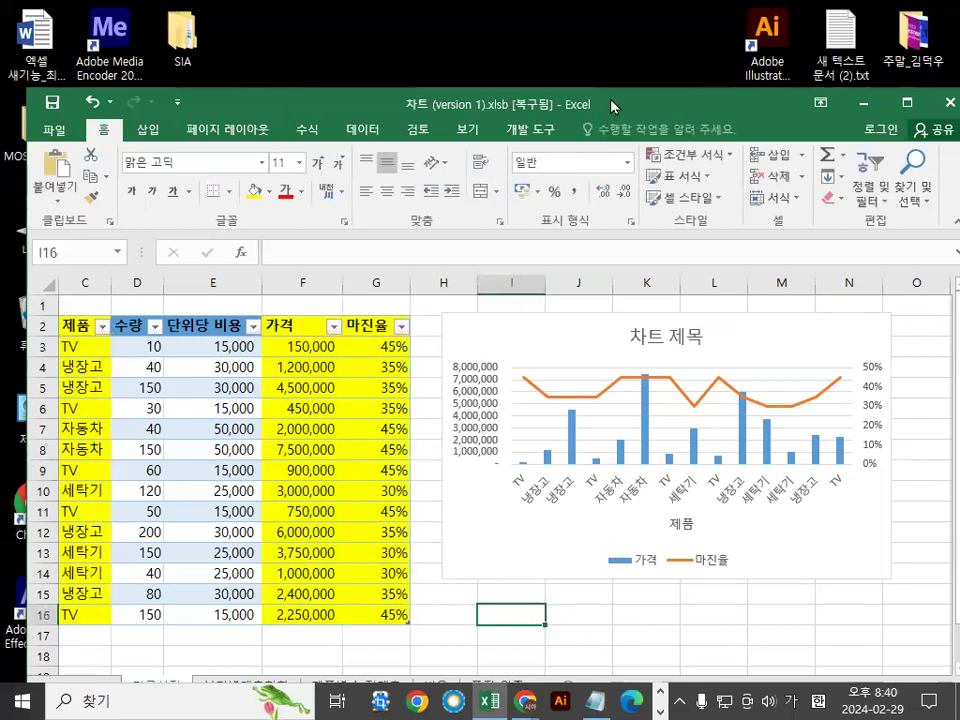
Move the workbook window fully into view, make it slightly taller, and open the 분기별매출현황 sheet
left_click_drag(612, 107, 594, 31)
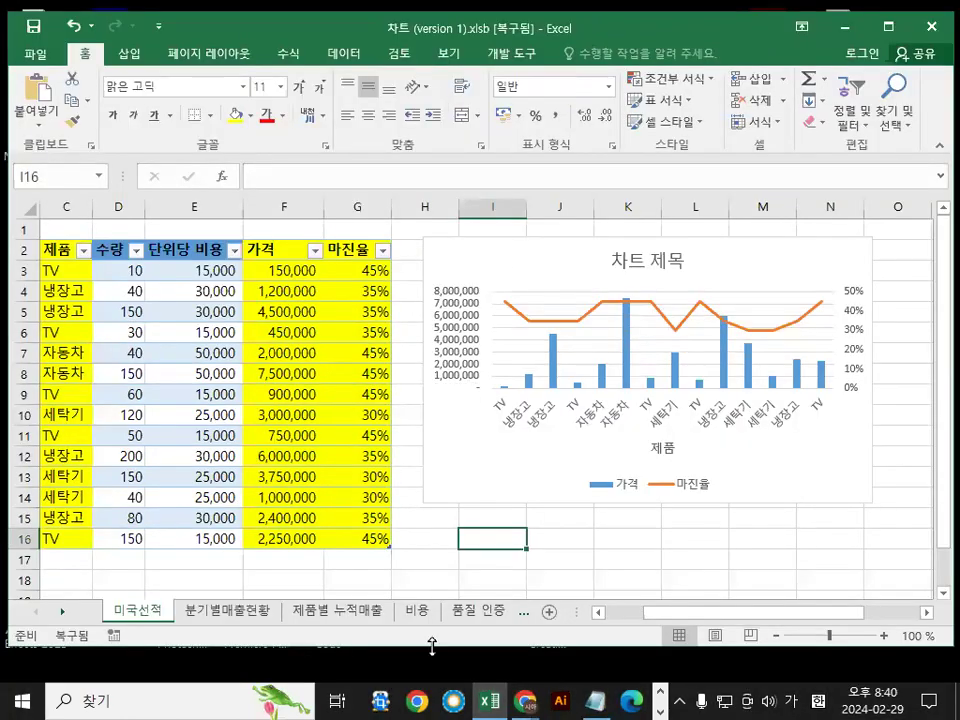
left_click_drag(432, 647, 444, 658)
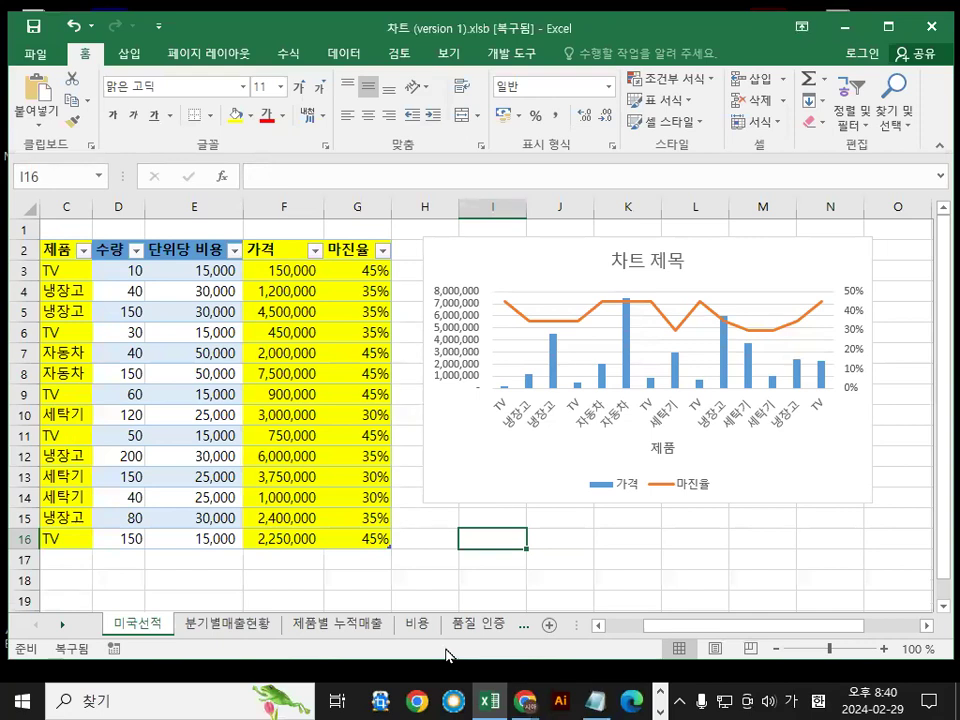
left_click(214, 623)
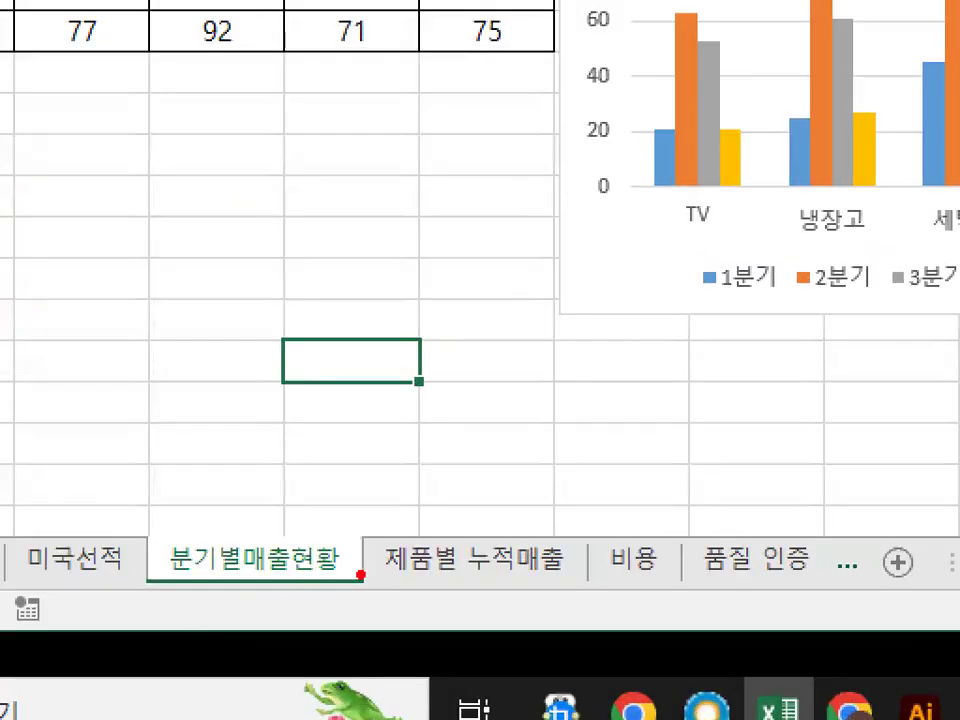
mouse_move(361, 574)
left_mouse_down()
mouse_move(142, 559)
mouse_move(340, 527)
mouse_move(354, 548)
left_mouse_up()
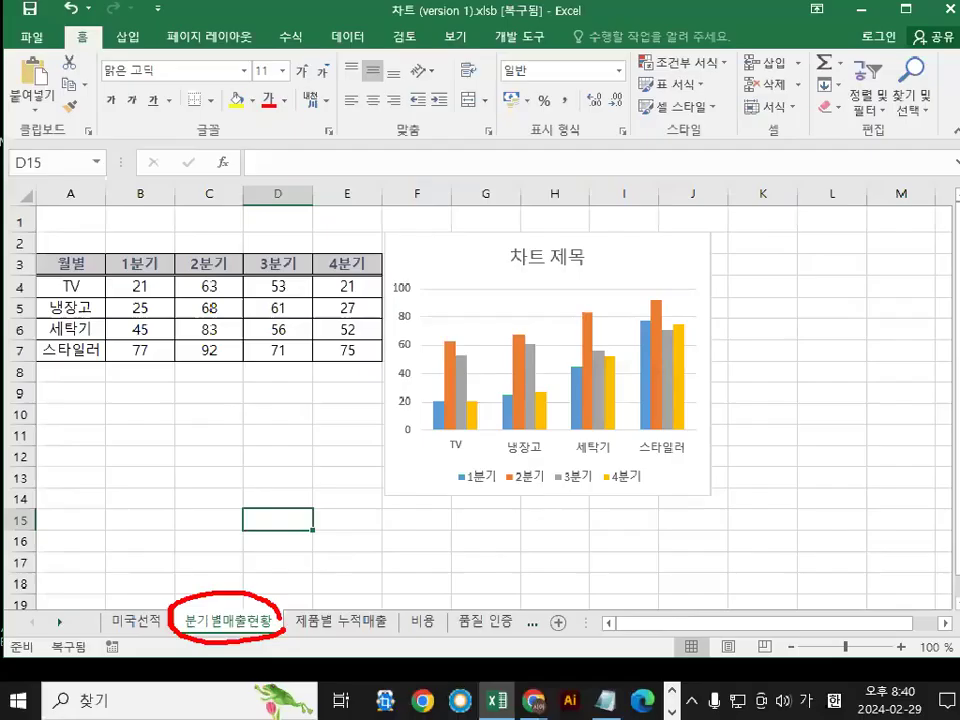
key("Escape")
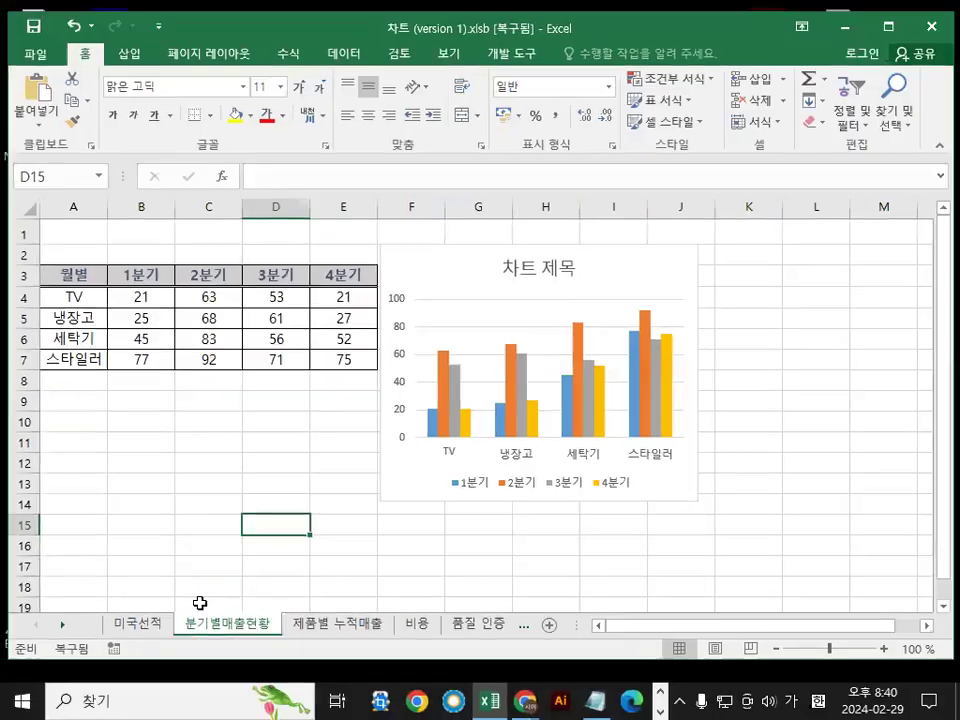
Select the quarterly sales column chart and open its chart type settings
left_click(642, 272)
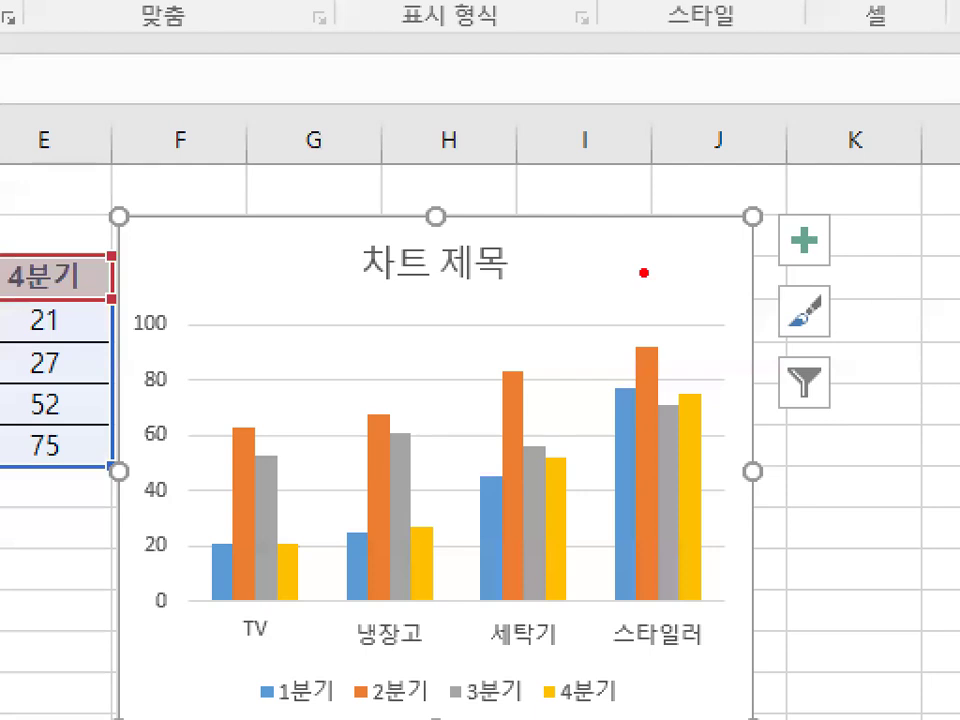
mouse_move(564, 257)
left_mouse_down()
mouse_move(578, 271)
mouse_move(718, 139)
left_mouse_up()
key("Escape")
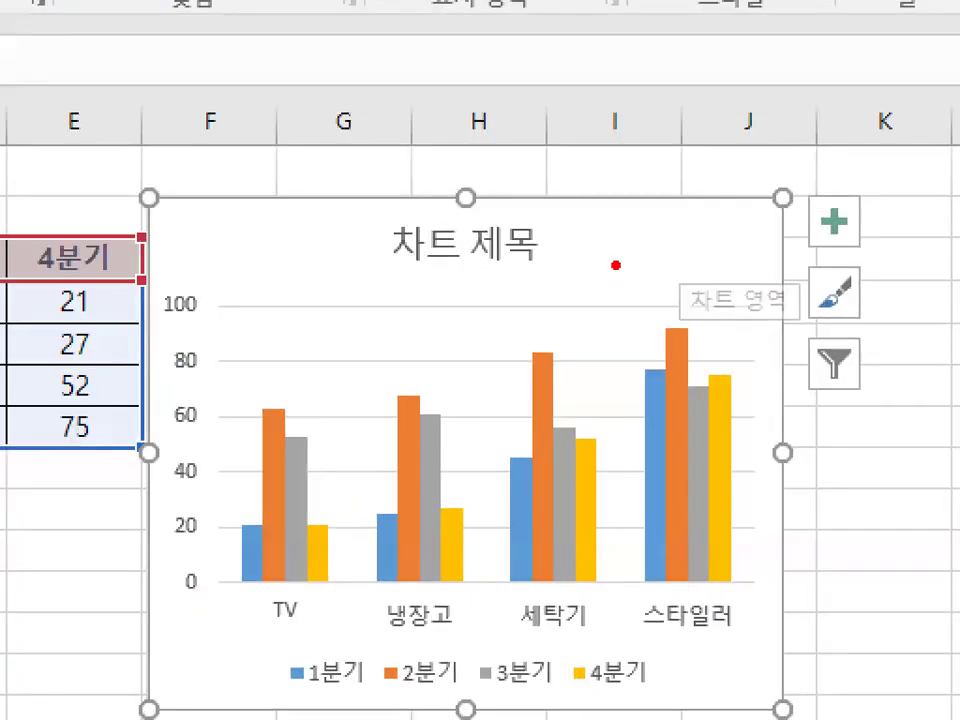
left_click_drag(617, 234, 766, 122)
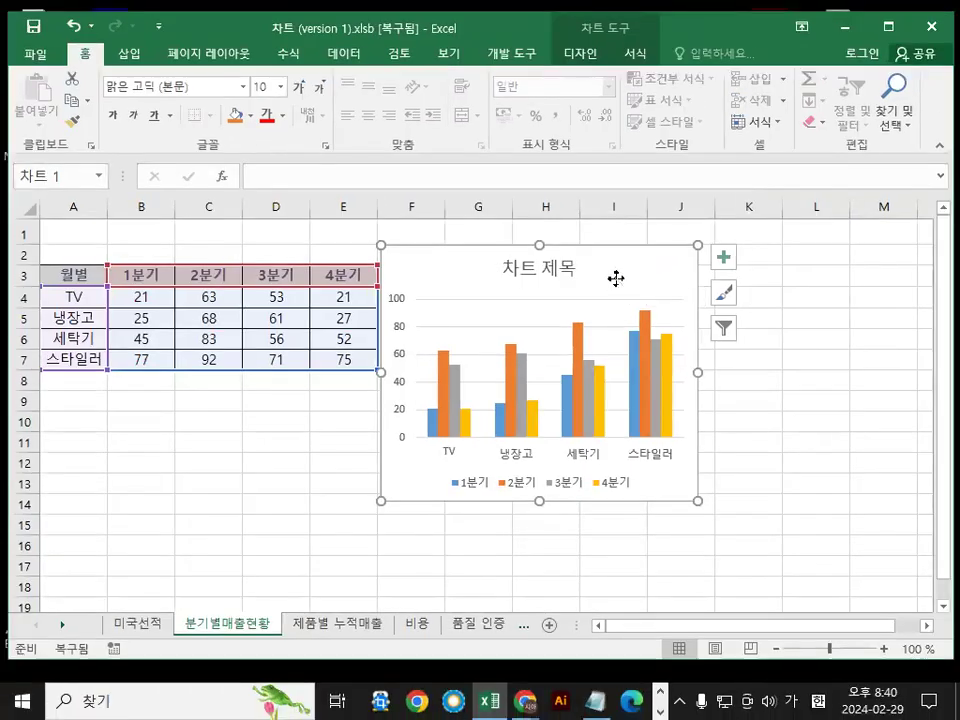
left_click(622, 263)
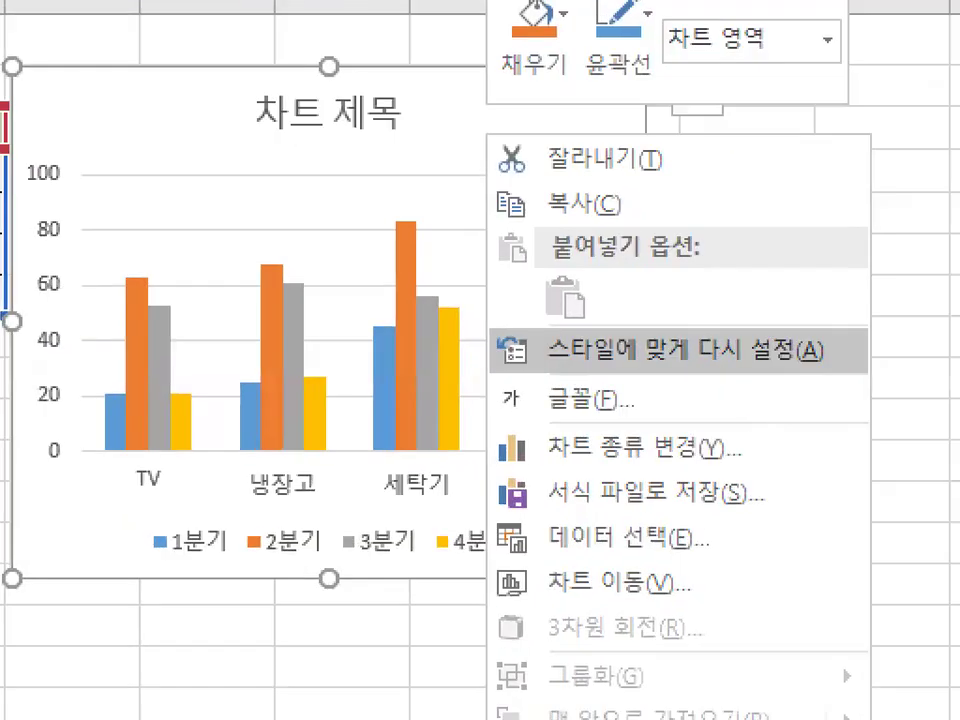
mouse_move(524, 475)
left_mouse_down()
mouse_move(750, 475)
mouse_move(546, 465)
mouse_move(721, 407)
mouse_move(727, 442)
left_mouse_up()
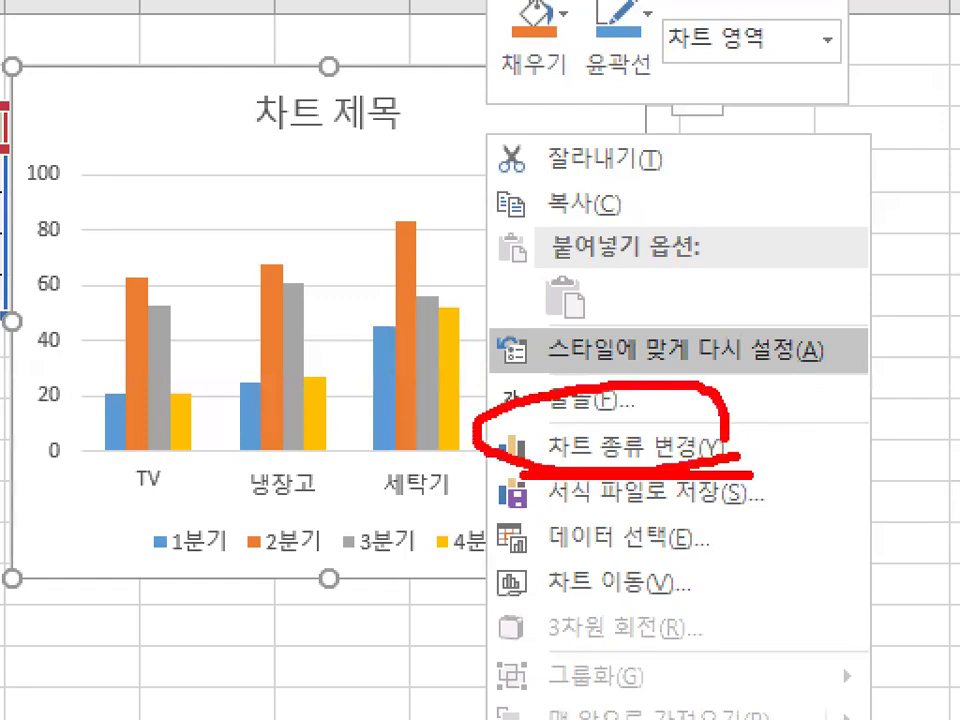
key("Escape")
right_click(484, 142)
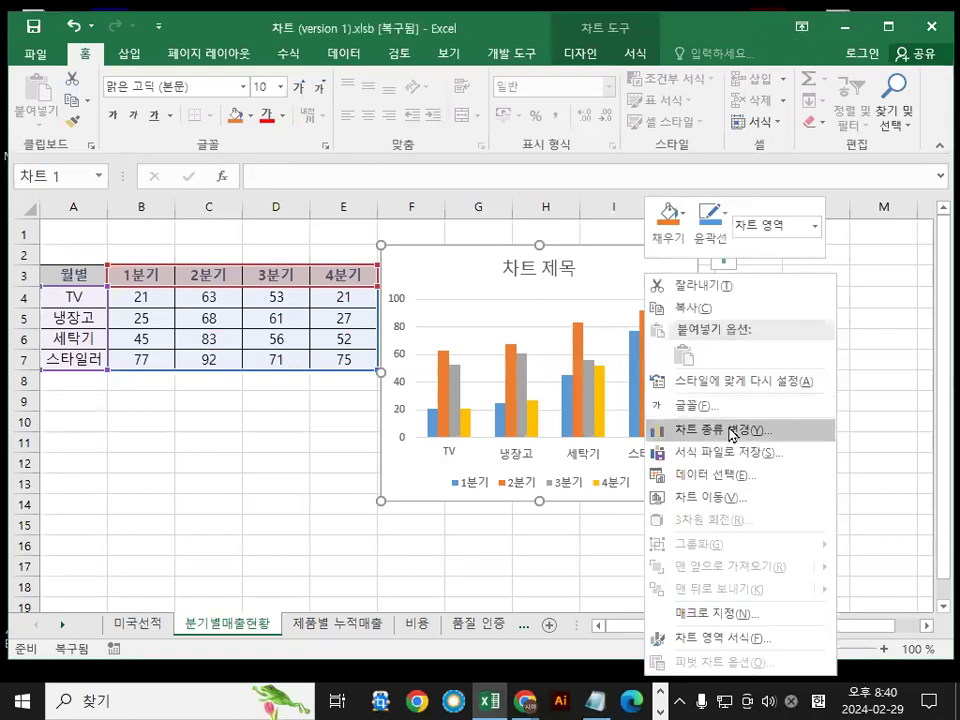
left_click(731, 430)
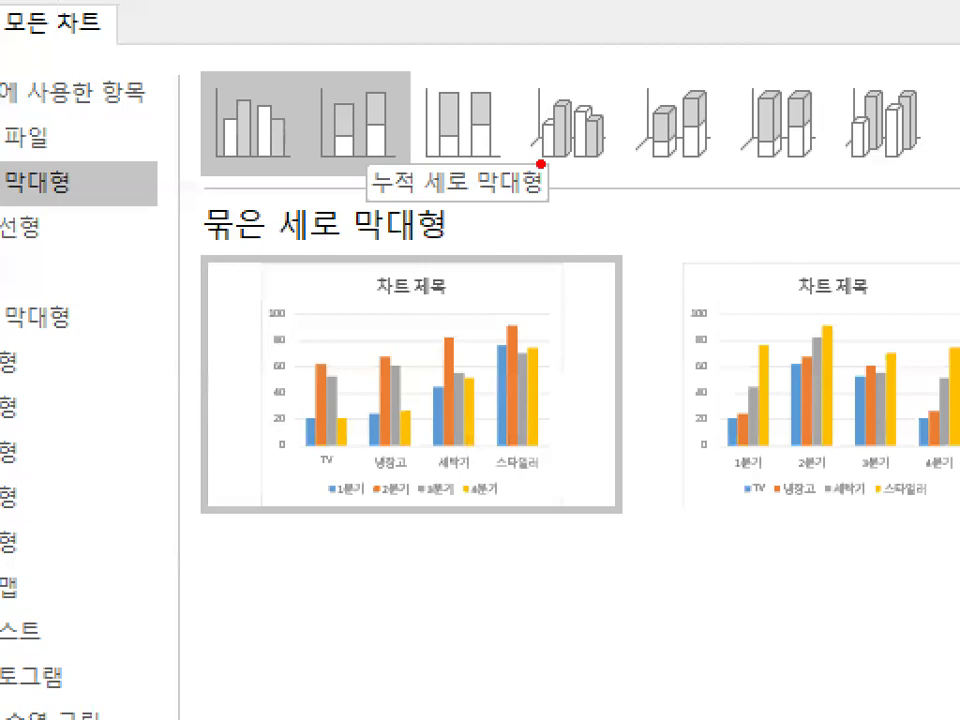
Change the quarterly sales chart to the 누적 세로 막대형 type with products on the horizontal axis, and deselect it
mouse_move(558, 175)
left_mouse_down()
mouse_move(476, 214)
mouse_move(546, 167)
left_mouse_up()
left_click_drag(290, 148, 420, 140)
left_click_drag(320, 110, 430, 150)
left_click_drag(325, 68, 360, 108)
left_click_drag(360, 55, 440, 5)
left_click(365, 112)
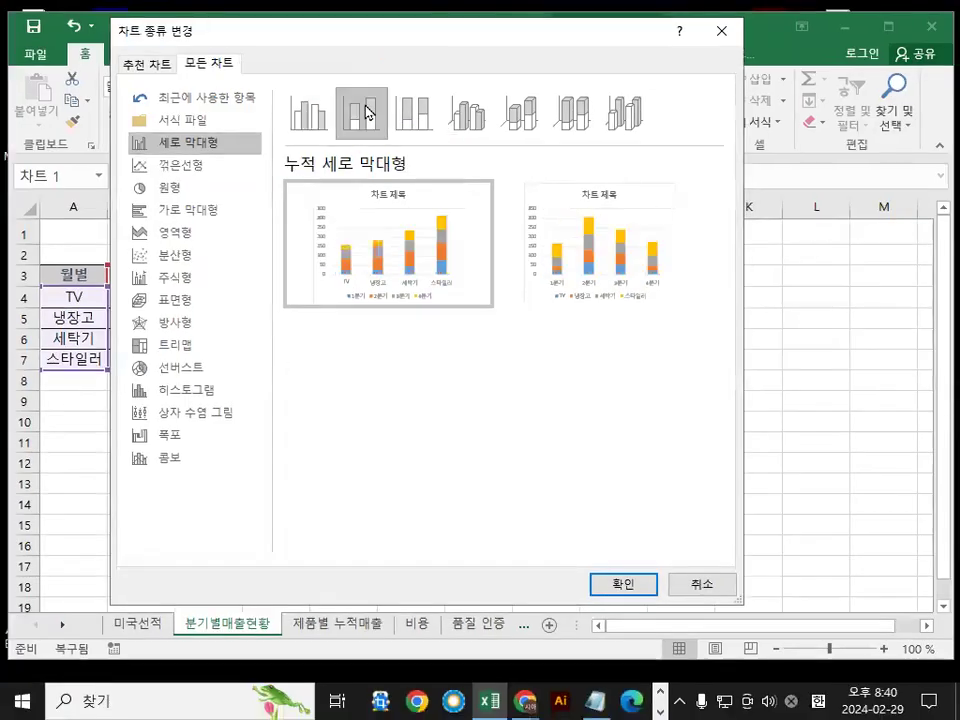
left_click(621, 586)
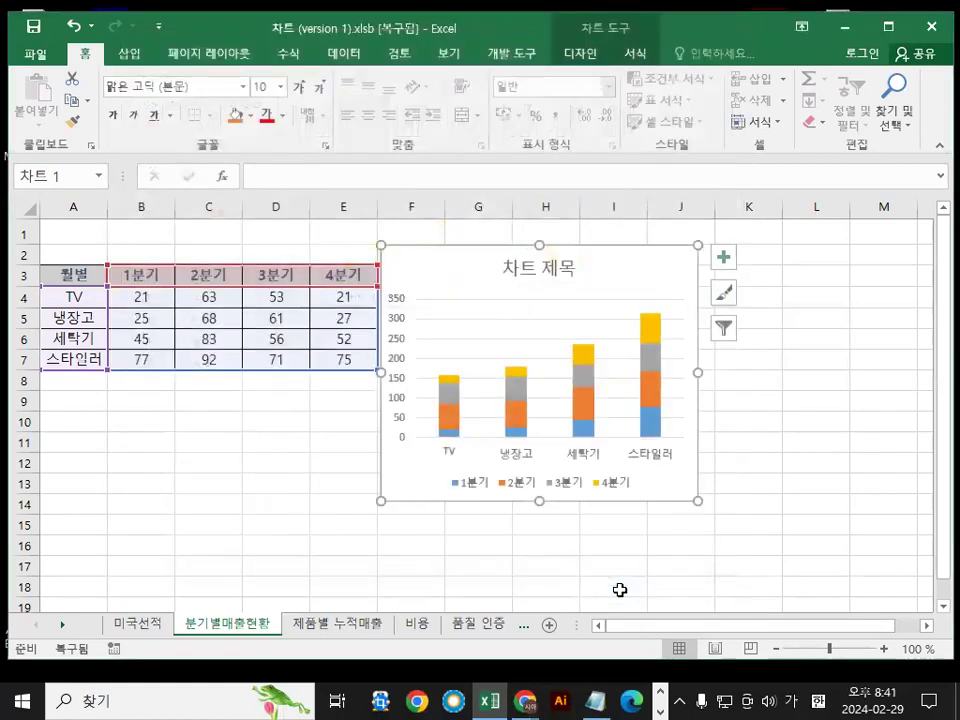
left_click(822, 432)
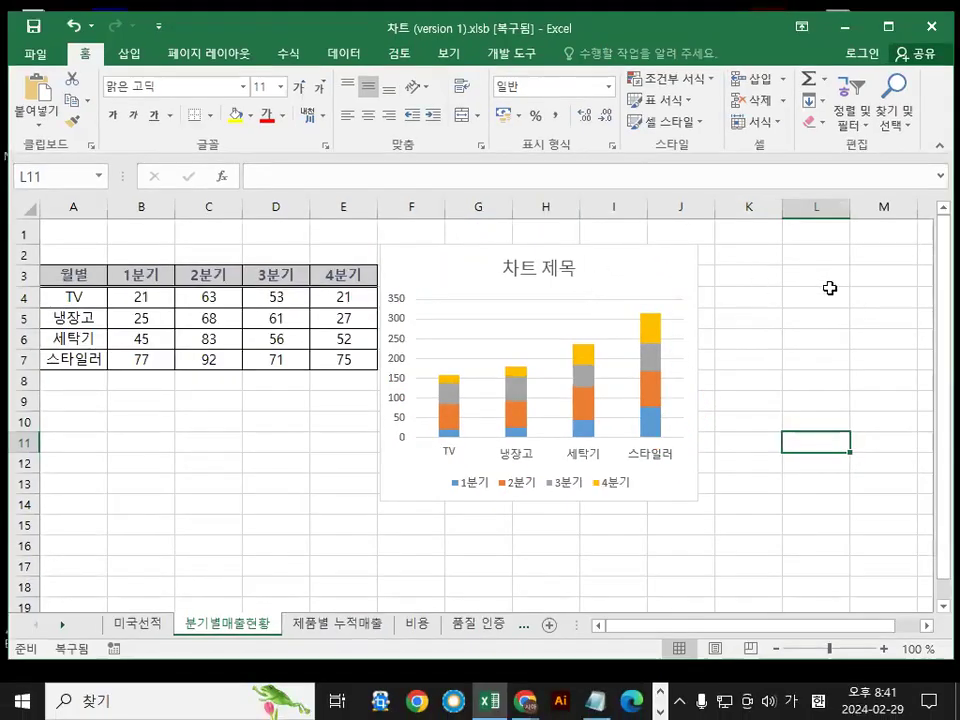
left_click(830, 293)
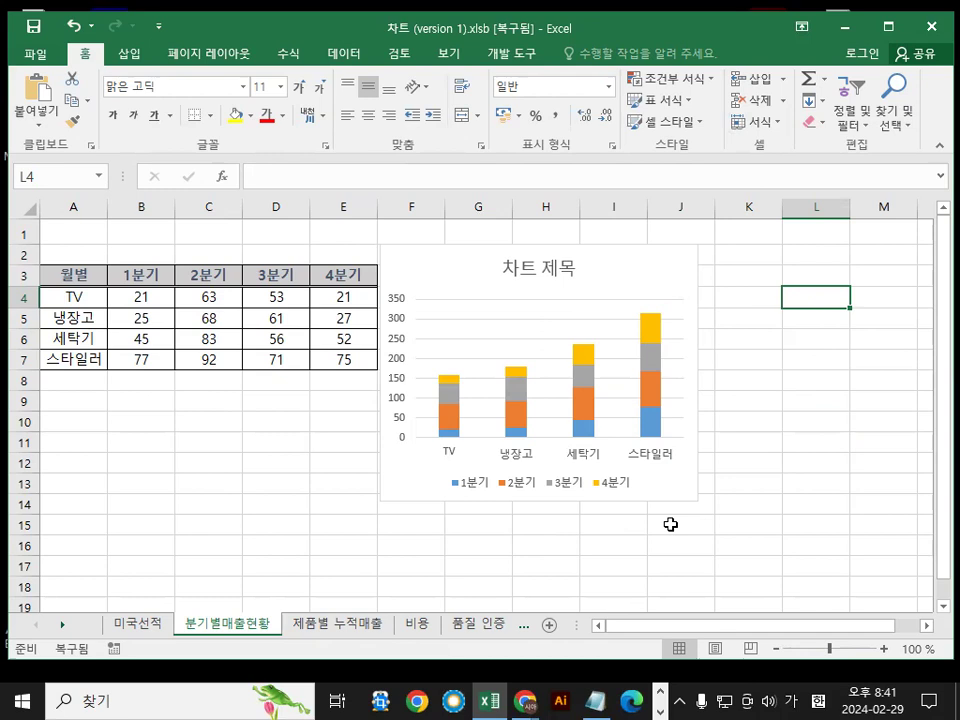
Open the 제품별 누적매출 sheet and examine the 3분기 line and its legend entry in the stacked combo chart
left_click(321, 624)
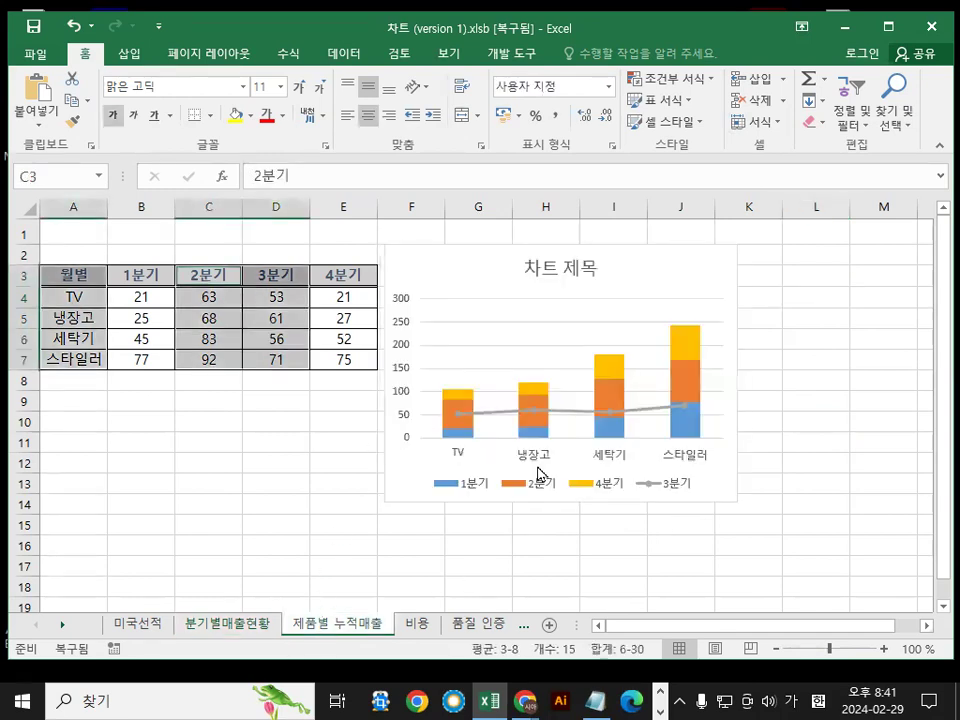
left_click(781, 443)
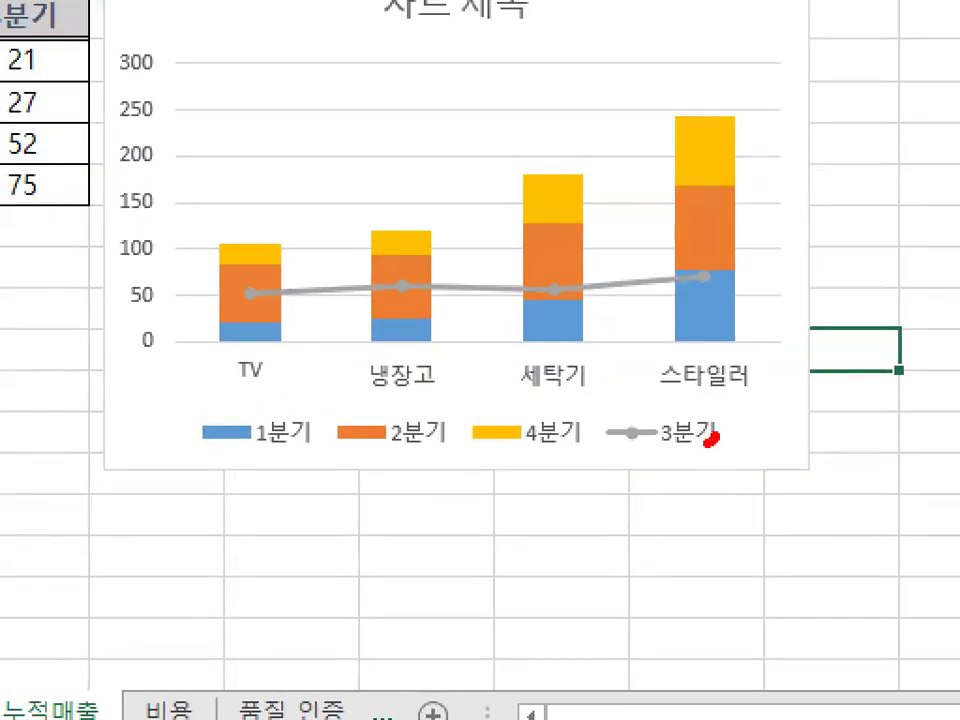
mouse_move(710, 440)
left_mouse_down()
mouse_move(600, 455)
mouse_move(718, 428)
left_mouse_up()
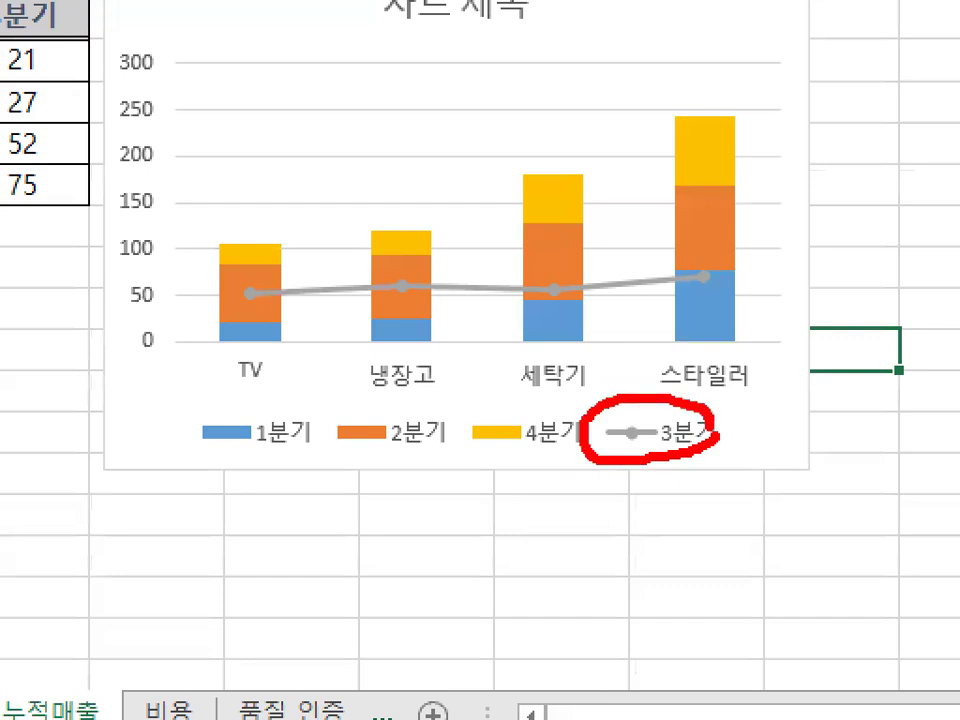
left_click_drag(445, 386, 548, 300)
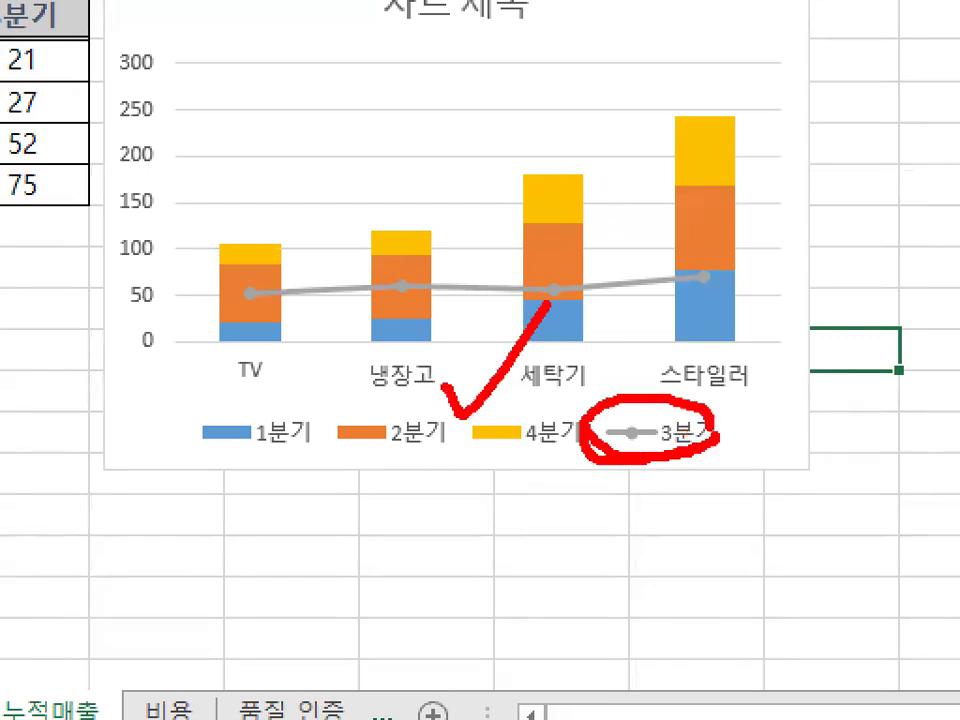
left_click_drag(705, 405, 715, 430)
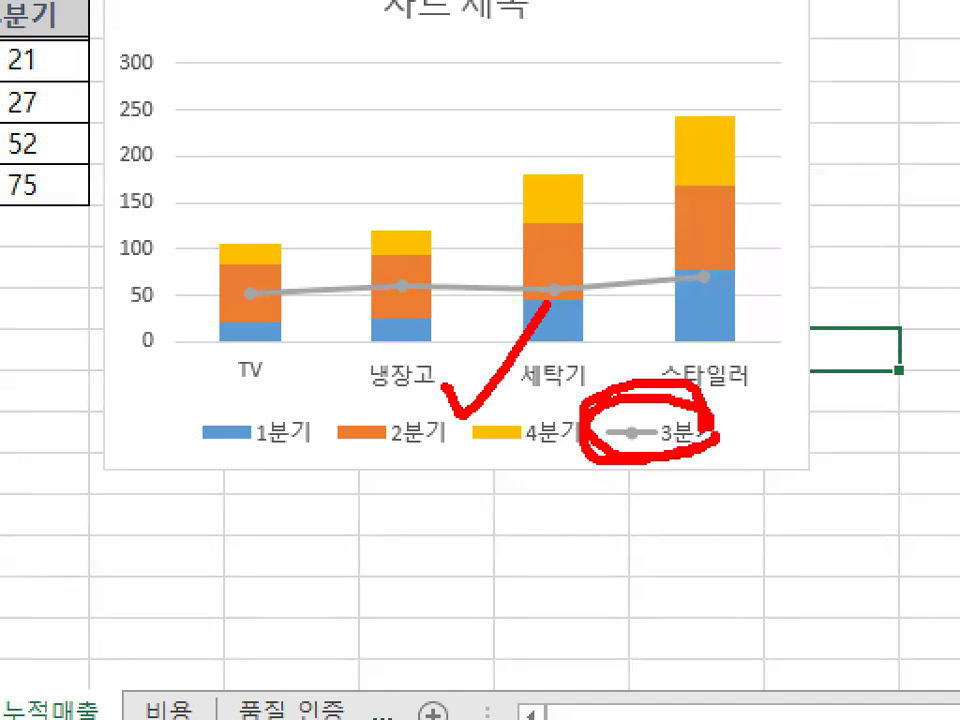
key("Escape")
key("ctrl+1")
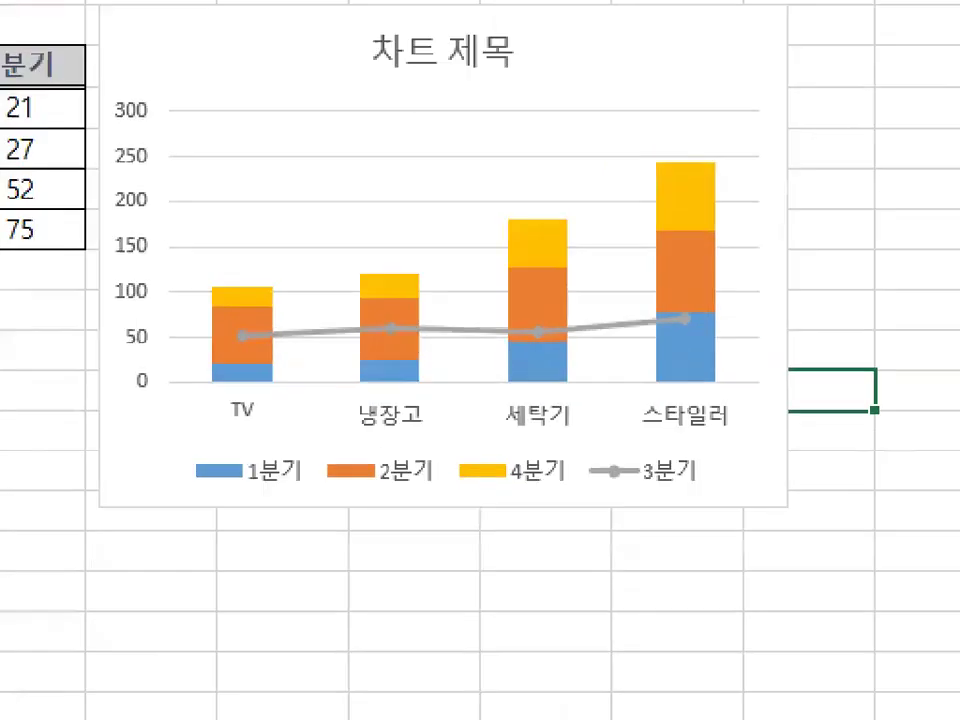
left_click(707, 487)
mouse_move(707, 487)
left_mouse_down()
mouse_move(611, 476)
mouse_move(705, 465)
left_mouse_up()
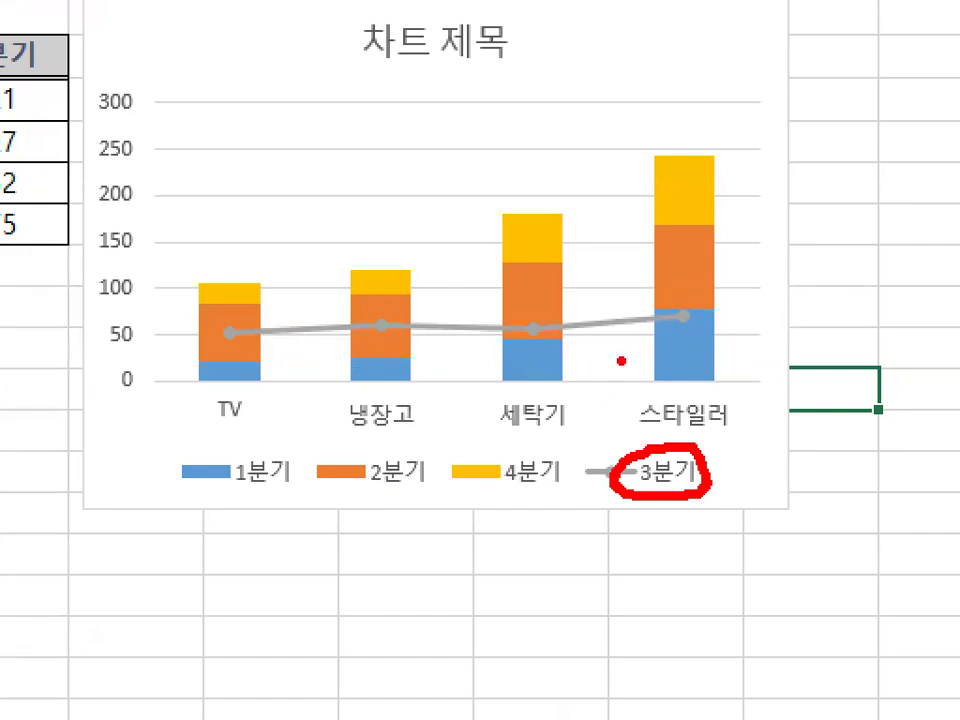
mouse_move(562, 358)
left_mouse_down()
mouse_move(505, 345)
mouse_move(540, 296)
mouse_move(561, 365)
left_mouse_up()
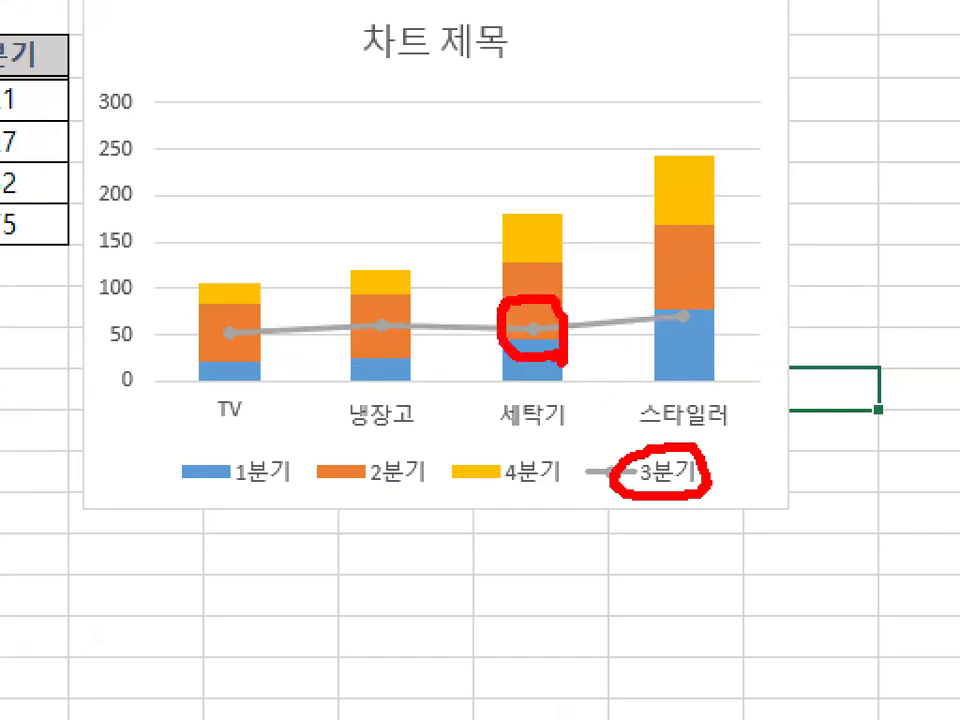
key("Escape")
key("ctrl+2")
mouse_move(171, 383)
left_mouse_down()
mouse_move(183, 435)
mouse_move(255, 560)
mouse_move(280, 435)
left_mouse_up()
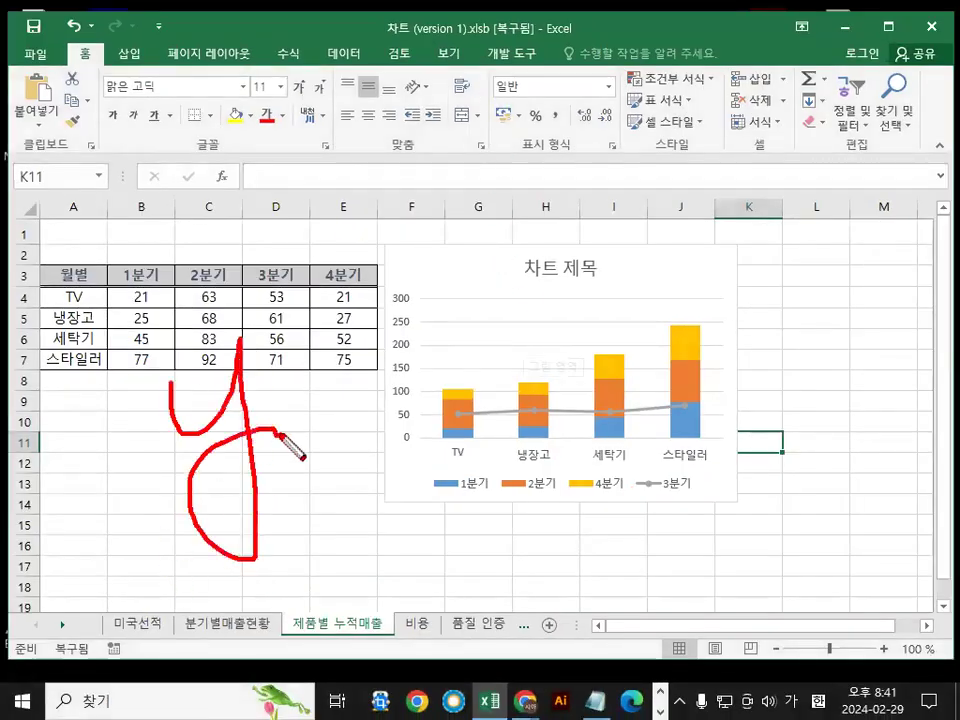
mouse_move(300, 355)
left_mouse_down()
mouse_move(332, 411)
mouse_move(396, 424)
mouse_move(377, 491)
mouse_move(405, 420)
mouse_move(514, 412)
mouse_move(596, 462)
mouse_move(606, 429)
mouse_move(673, 450)
mouse_move(733, 487)
left_mouse_up()
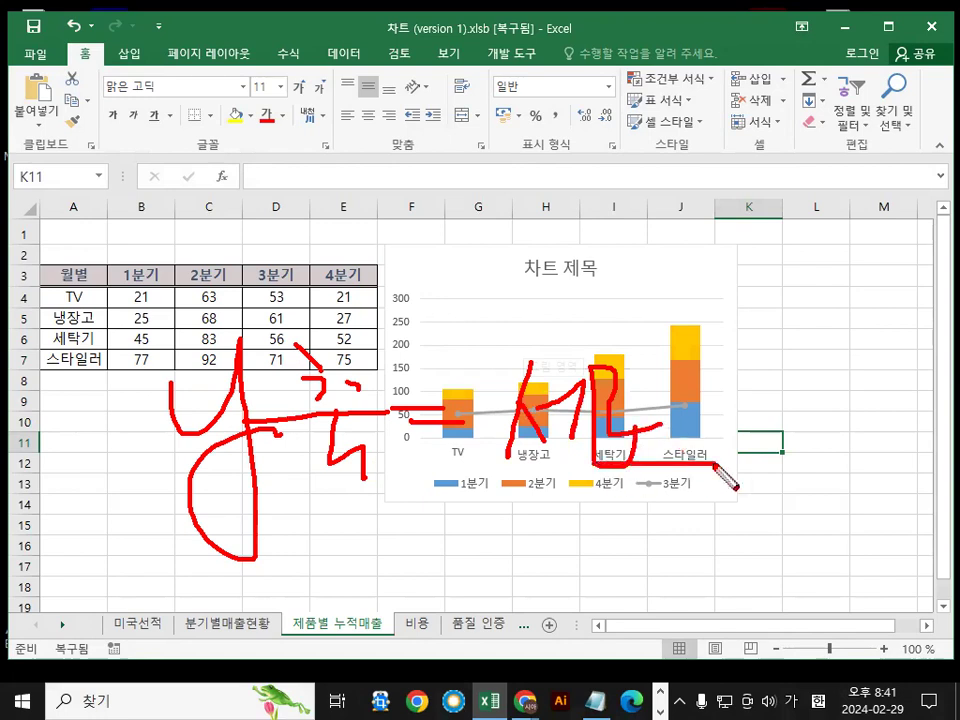
key("Escape")
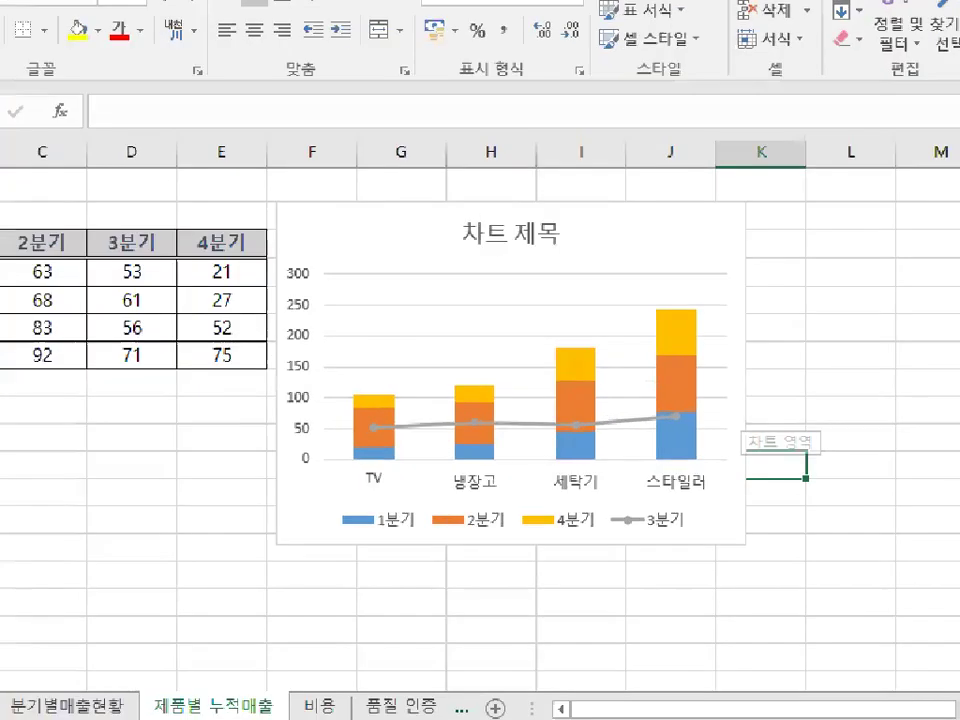
left_click_drag(707, 265, 708, 454)
mouse_move(599, 456)
left_mouse_down()
mouse_move(461, 489)
mouse_move(588, 440)
left_mouse_up()
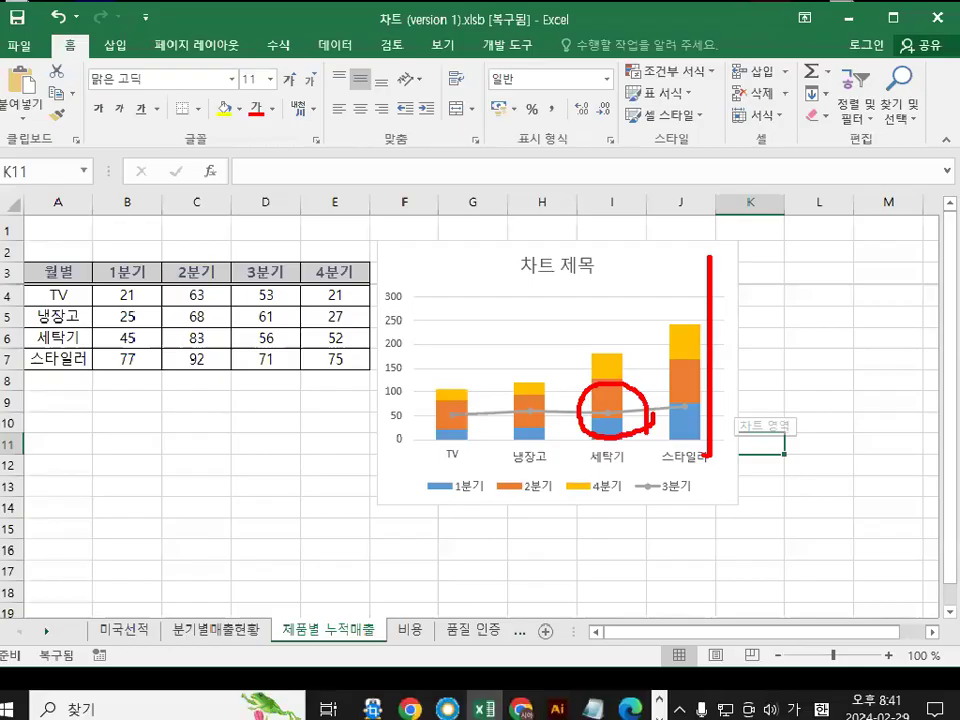
key("Escape")
Open the chart type settings of the 제품별 누적매출 chart and examine the chart type and secondary axis option of each quarter's series
left_click(716, 495)
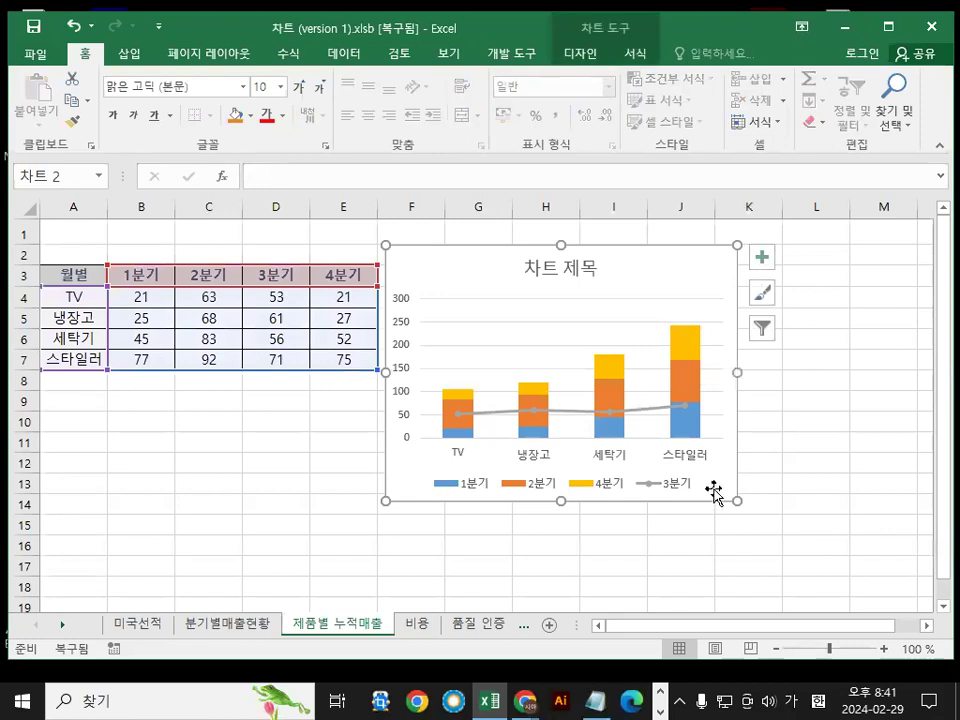
right_click(716, 492)
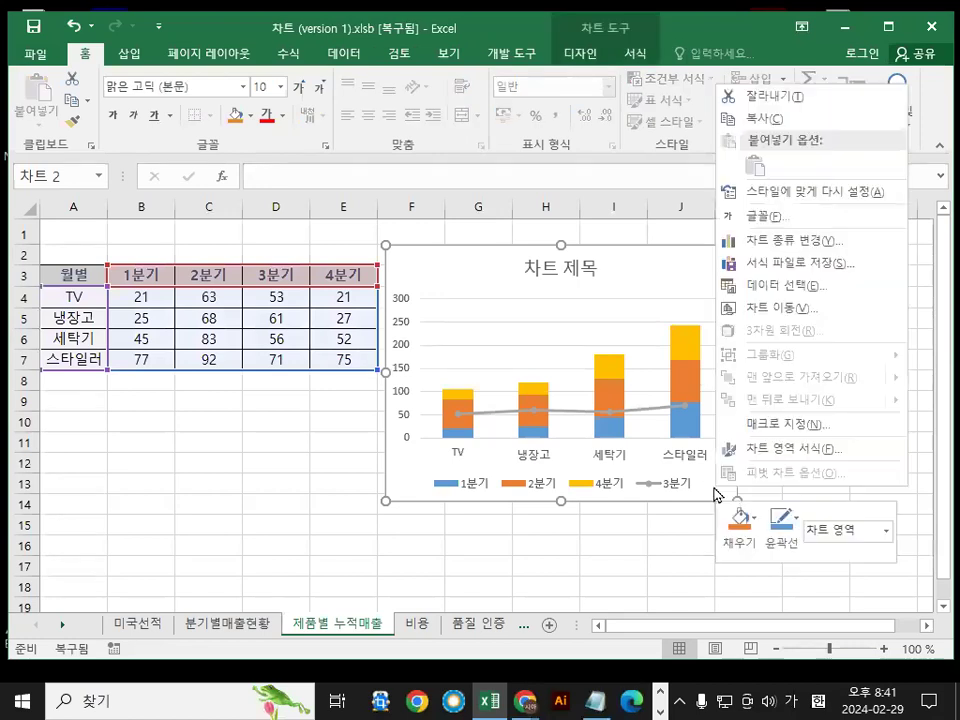
left_click(800, 241)
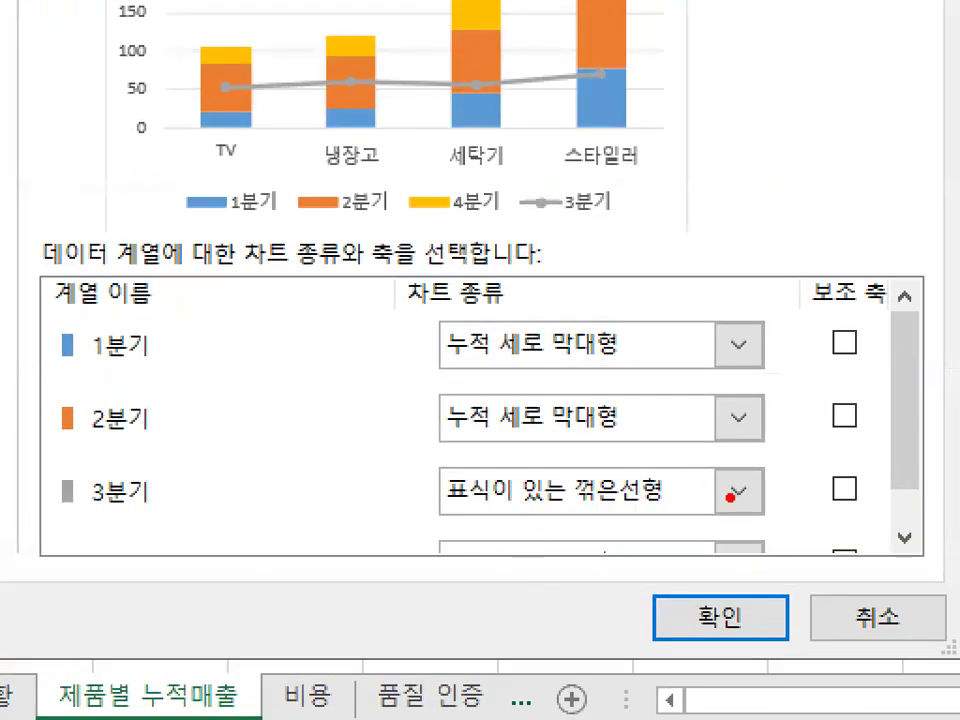
mouse_move(730, 496)
left_mouse_down()
mouse_move(332, 589)
mouse_move(385, 262)
mouse_move(739, 398)
mouse_move(742, 470)
left_mouse_up()
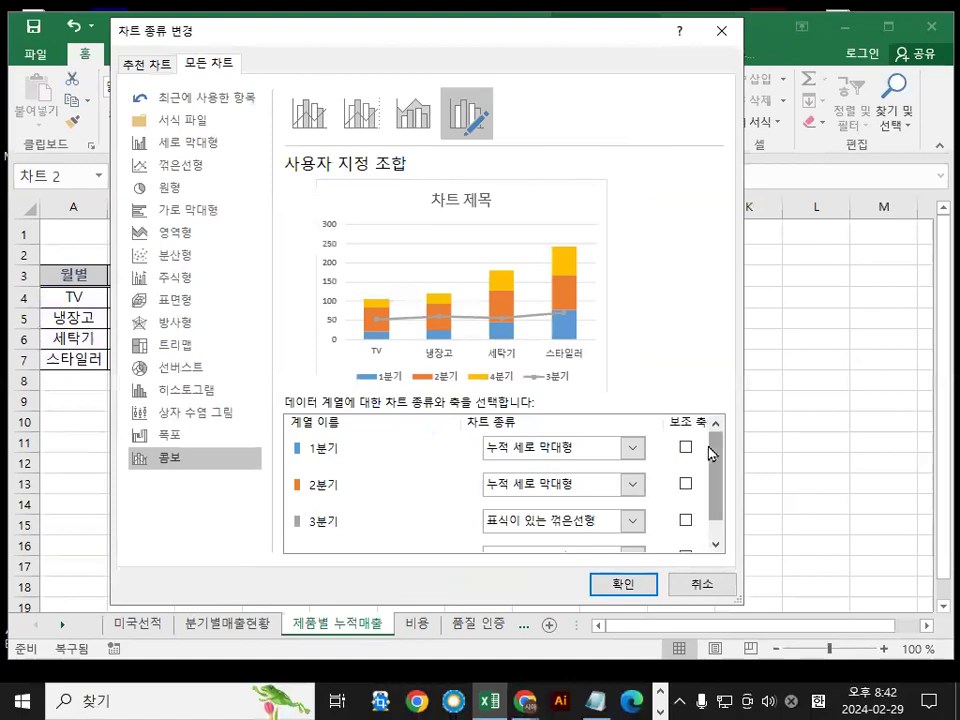
left_click_drag(893, 355, 903, 431)
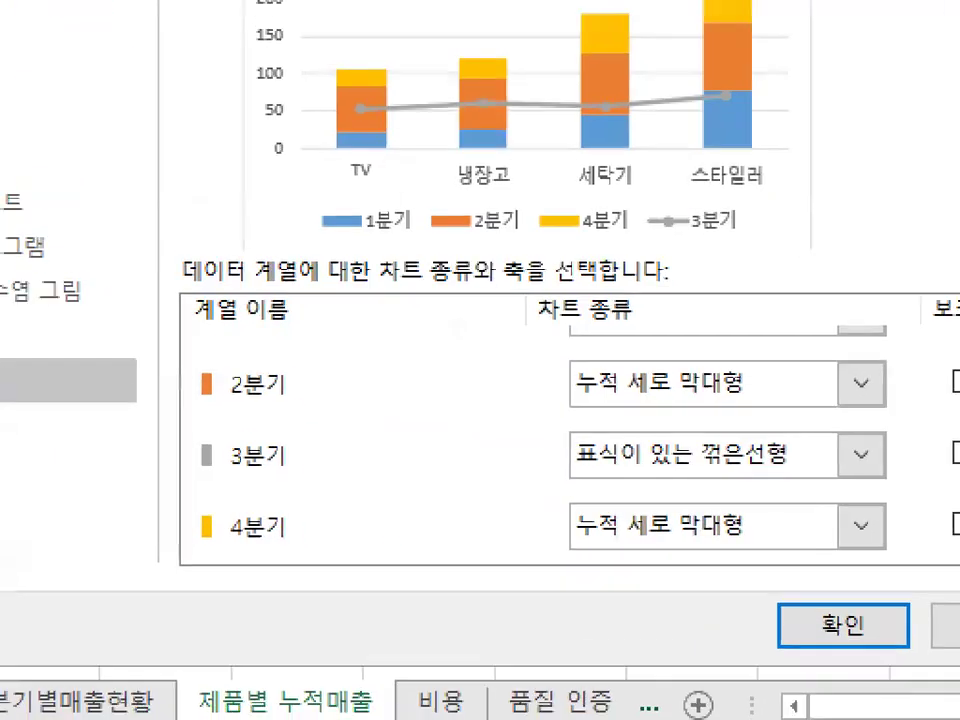
left_click_drag(298, 504, 343, 499)
left_click_drag(542, 465, 806, 473)
mouse_move(568, 420)
left_mouse_down()
mouse_move(568, 488)
mouse_move(677, 431)
mouse_move(793, 467)
left_mouse_up()
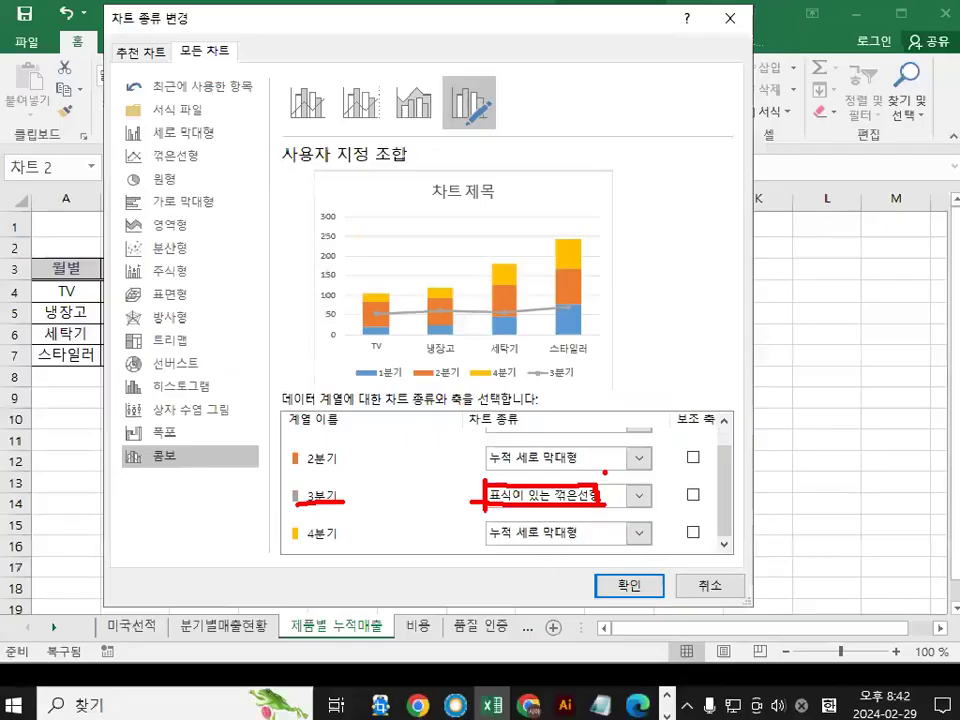
key("Escape")
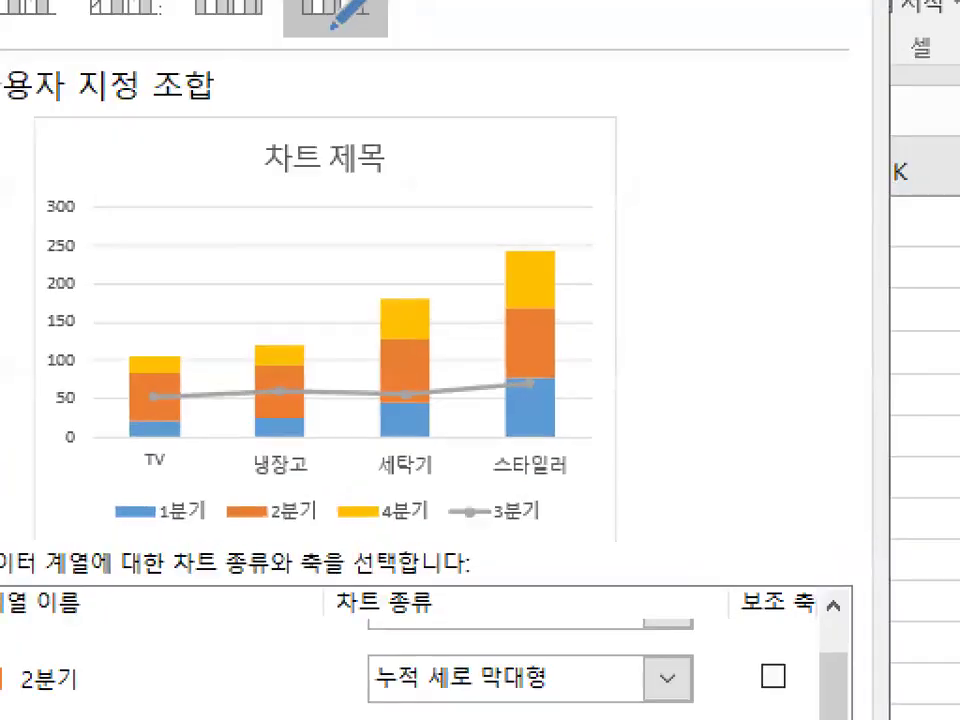
Plot the 3분기 line series of the 제품별 누적매출 combo chart on the secondary axis and apply the chart type settings
left_click_drag(604, 145, 576, 455)
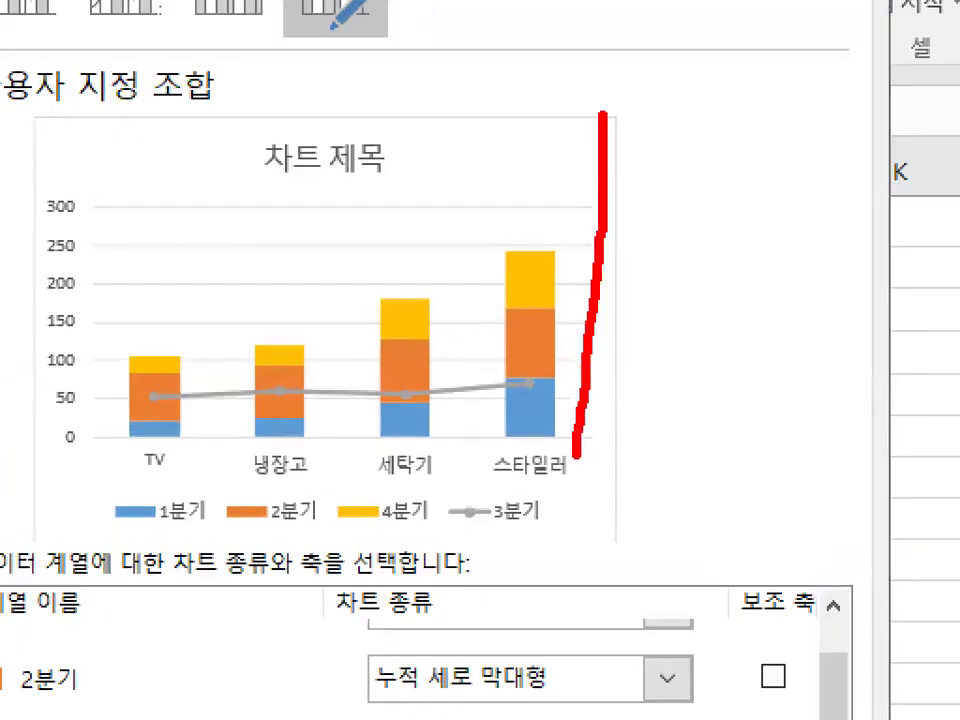
key("Escape")
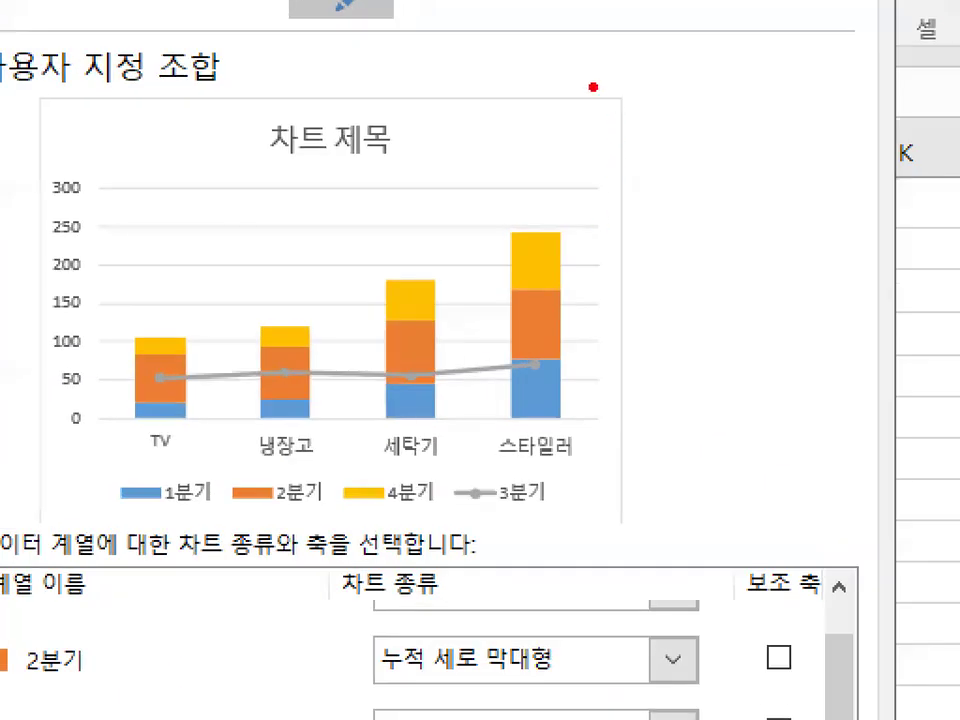
left_click_drag(593, 87, 604, 475)
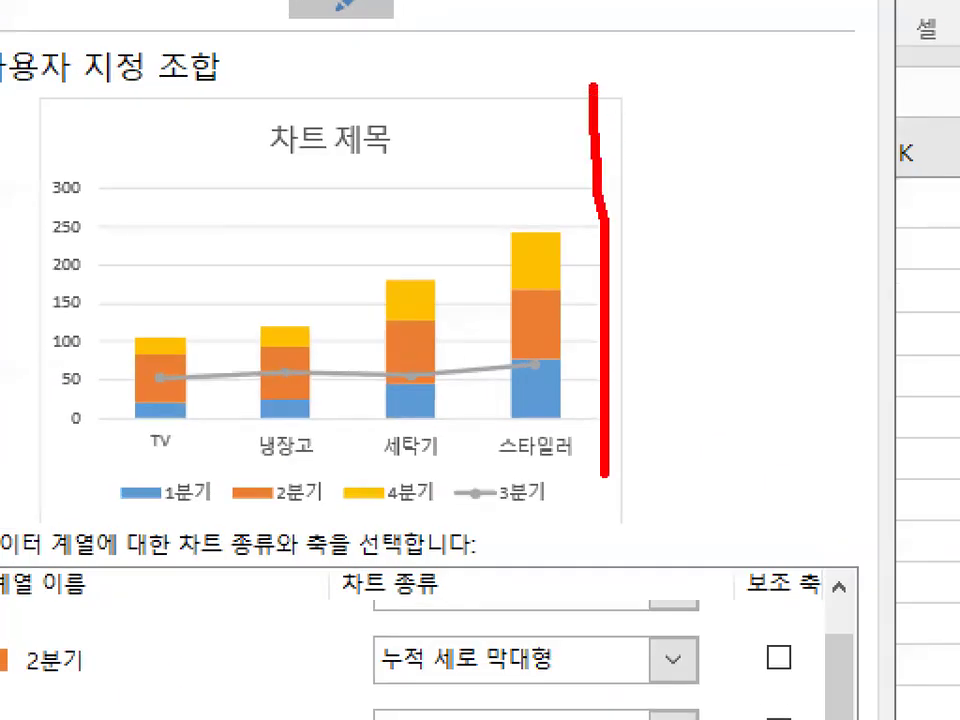
key("Escape")
left_click_drag(73, 491, 188, 491)
mouse_move(850, 440)
left_mouse_down()
mouse_move(876, 505)
mouse_move(958, 275)
left_mouse_up()
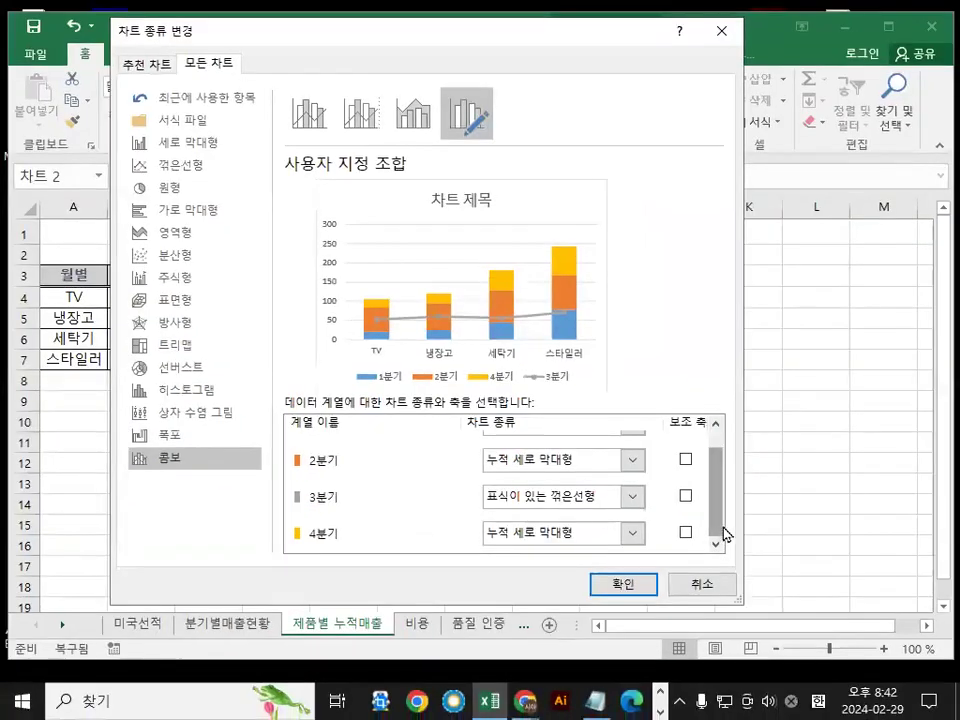
left_click(873, 474)
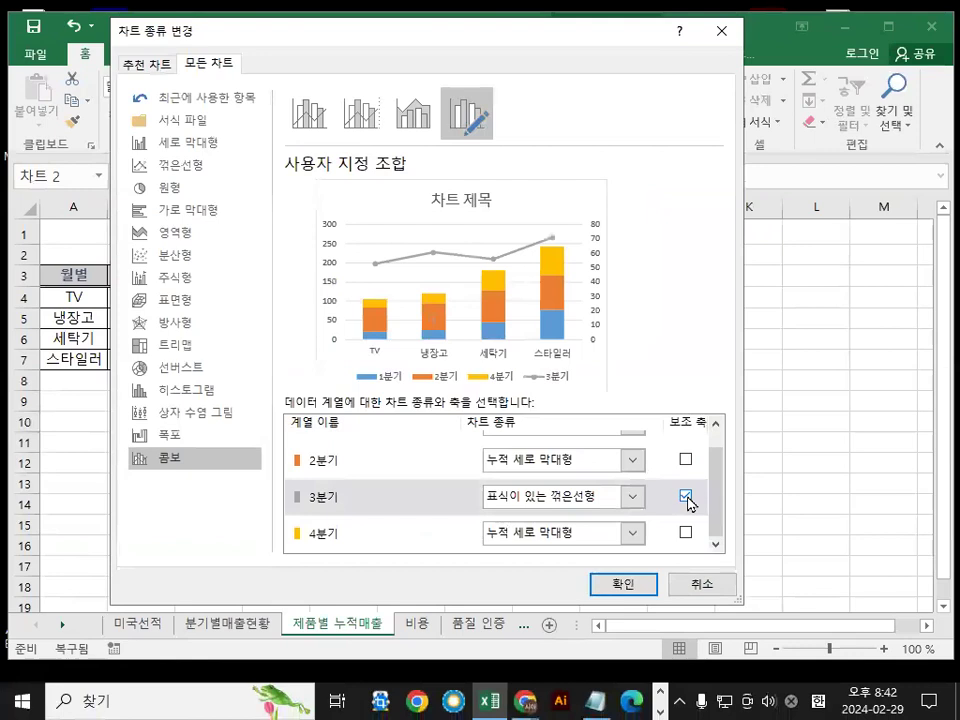
mouse_move(652, 298)
left_mouse_down()
mouse_move(564, 291)
mouse_move(640, 335)
left_mouse_up()
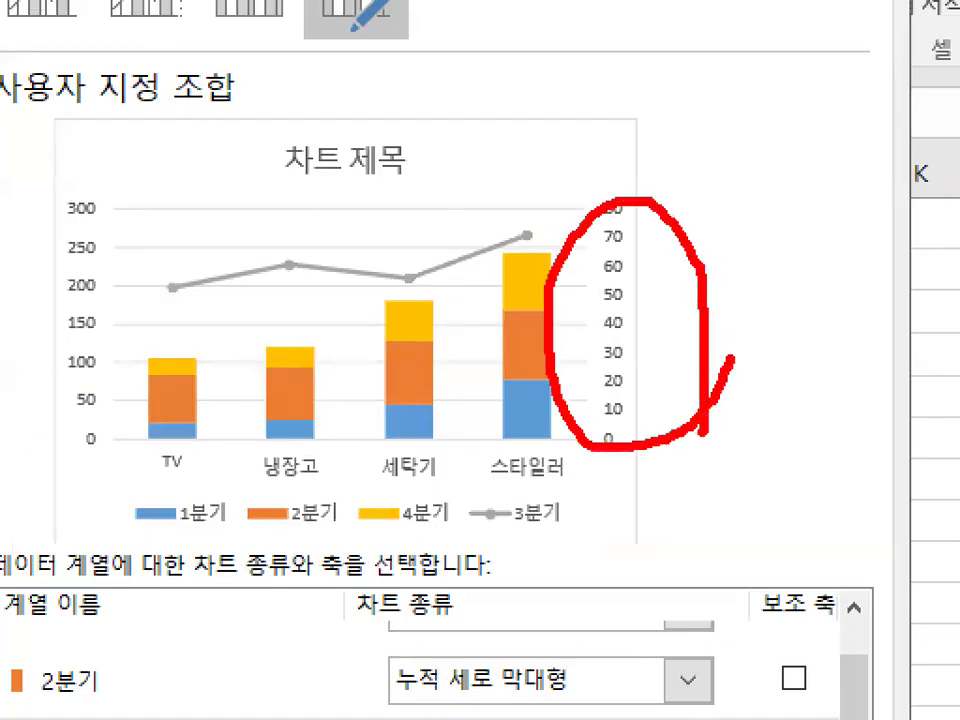
left_click_drag(333, 478, 355, 292)
left_click_drag(318, 330, 407, 345)
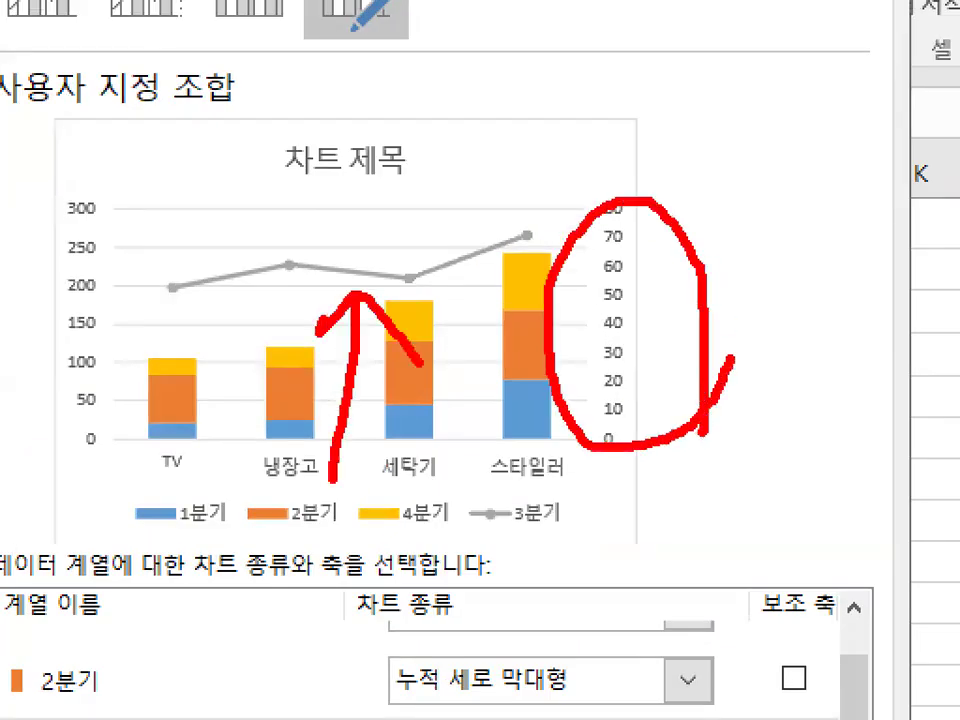
left_click_drag(675, 440, 686, 405)
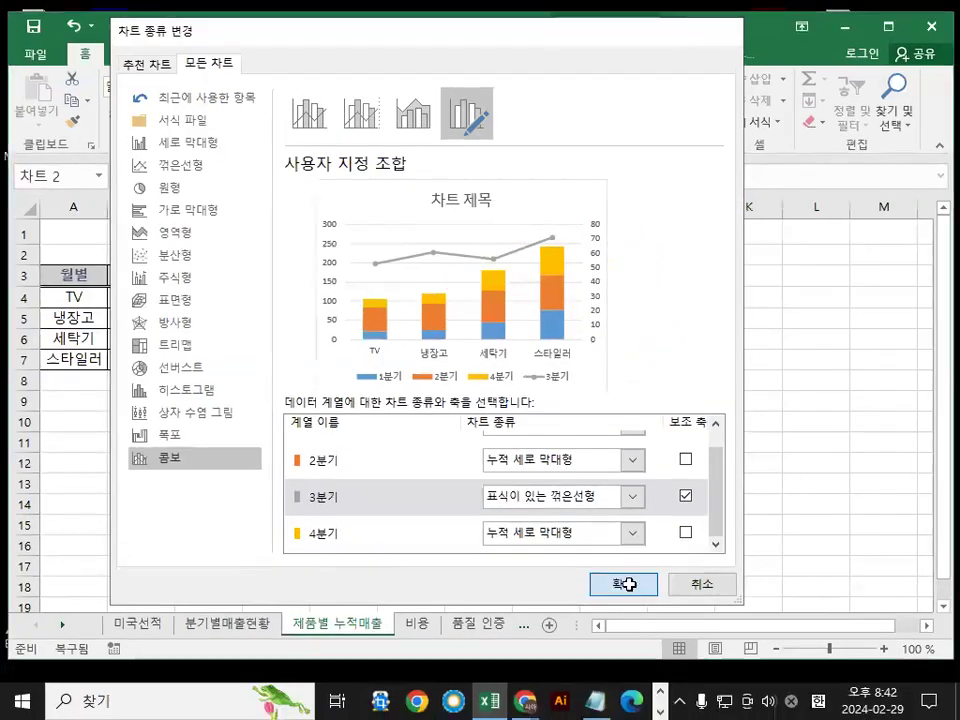
left_click(626, 583)
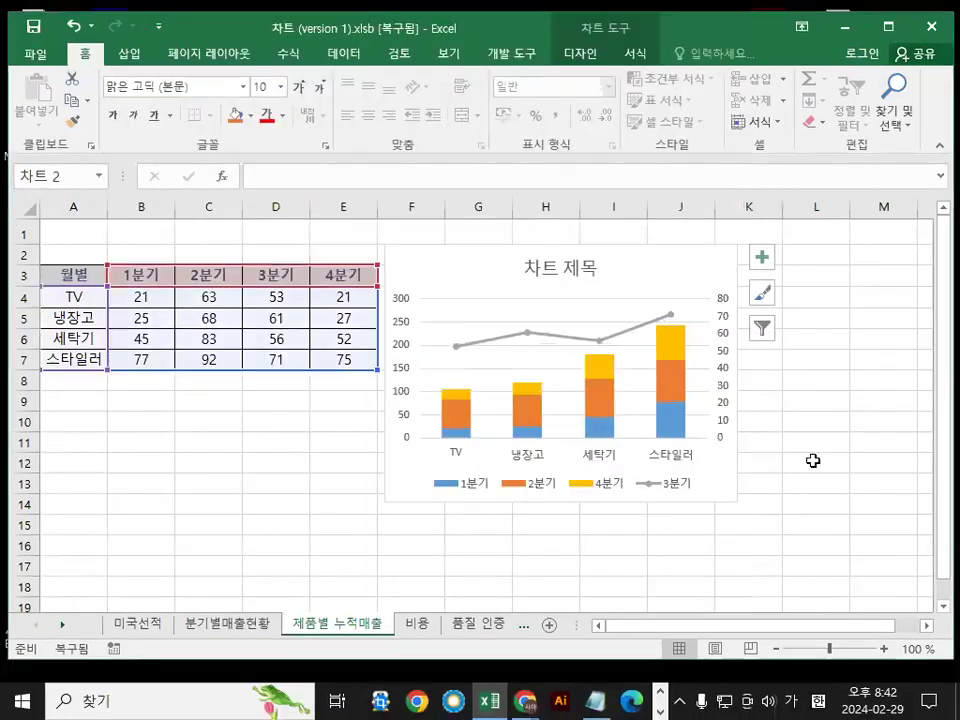
Examine the combo chart's legend, stacked columns and both value axes against the quarterly values in the 제품별 누적매출 table
left_click(799, 407)
left_click(720, 476)
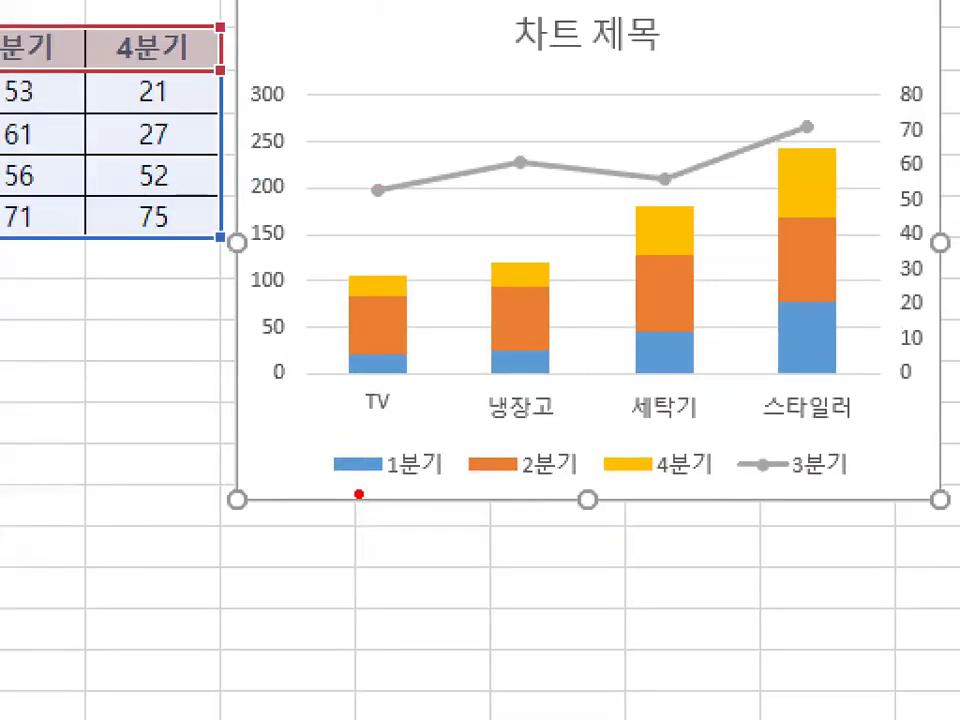
left_click_drag(358, 493, 714, 512)
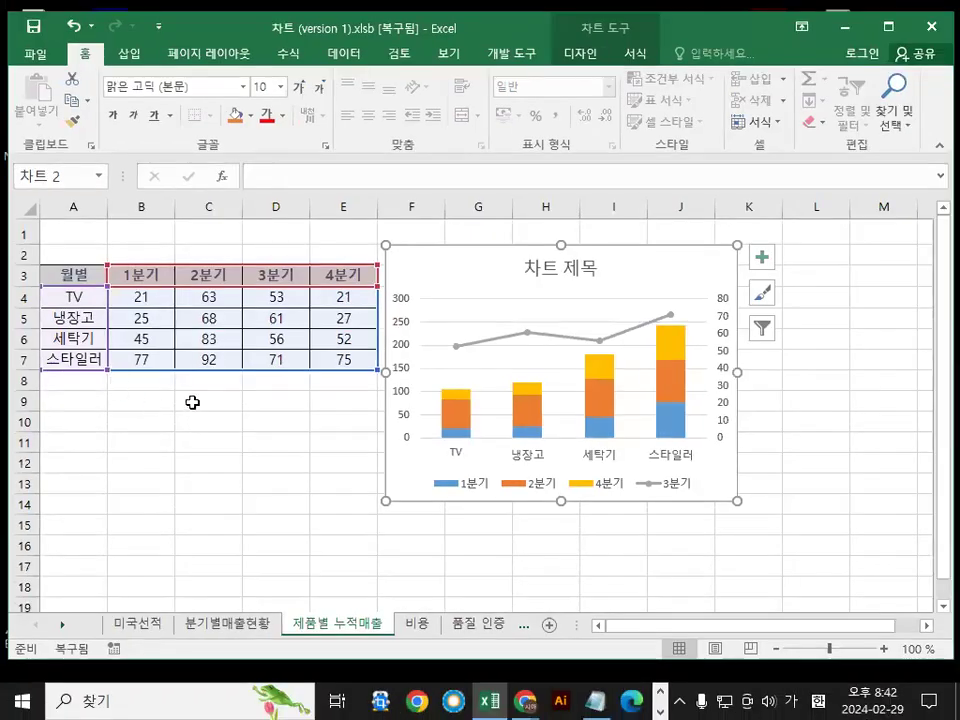
left_click(346, 480)
left_click(138, 282)
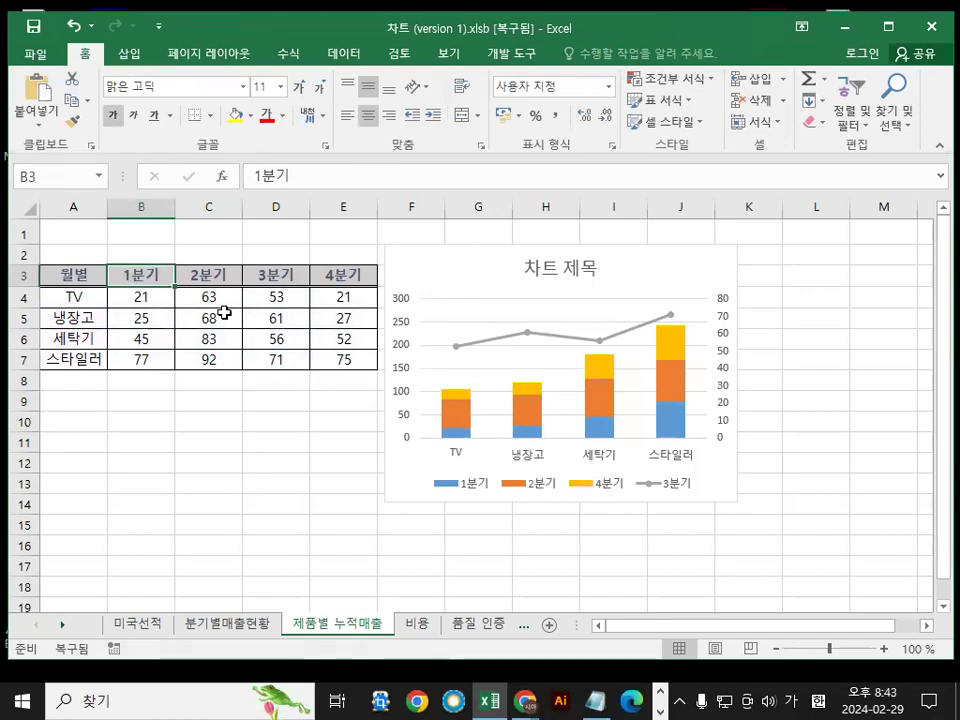
left_click(216, 443)
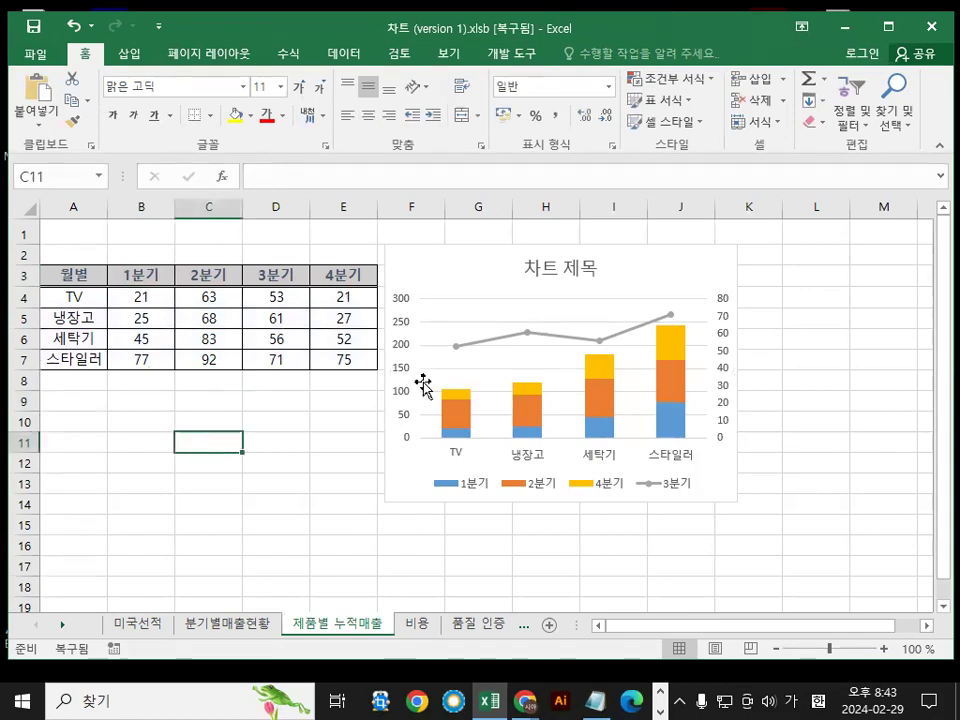
left_click(466, 428)
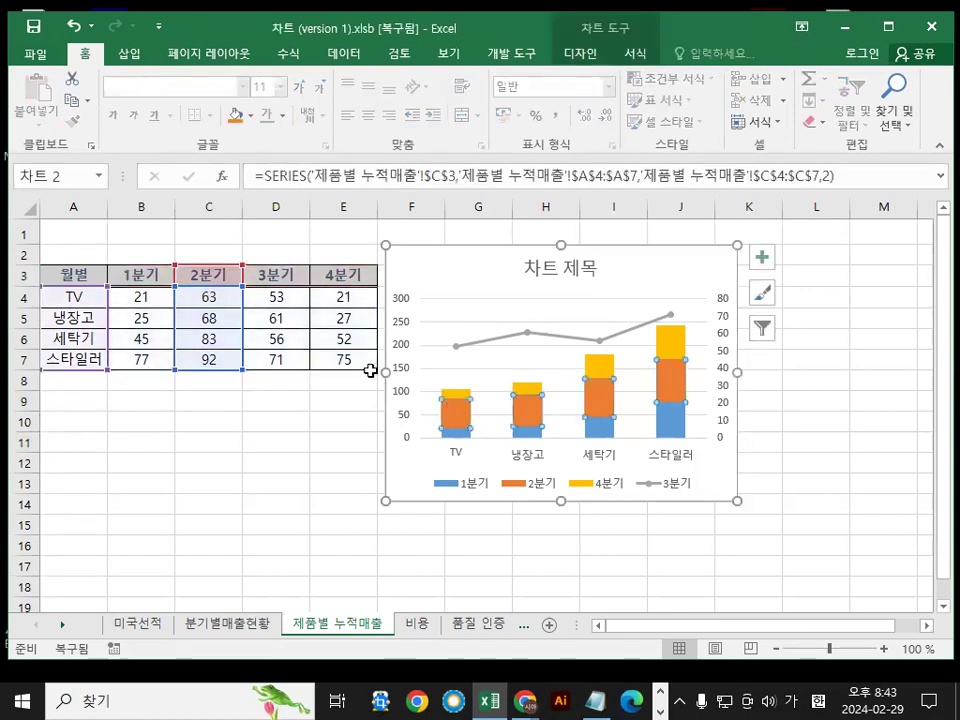
left_click(139, 299)
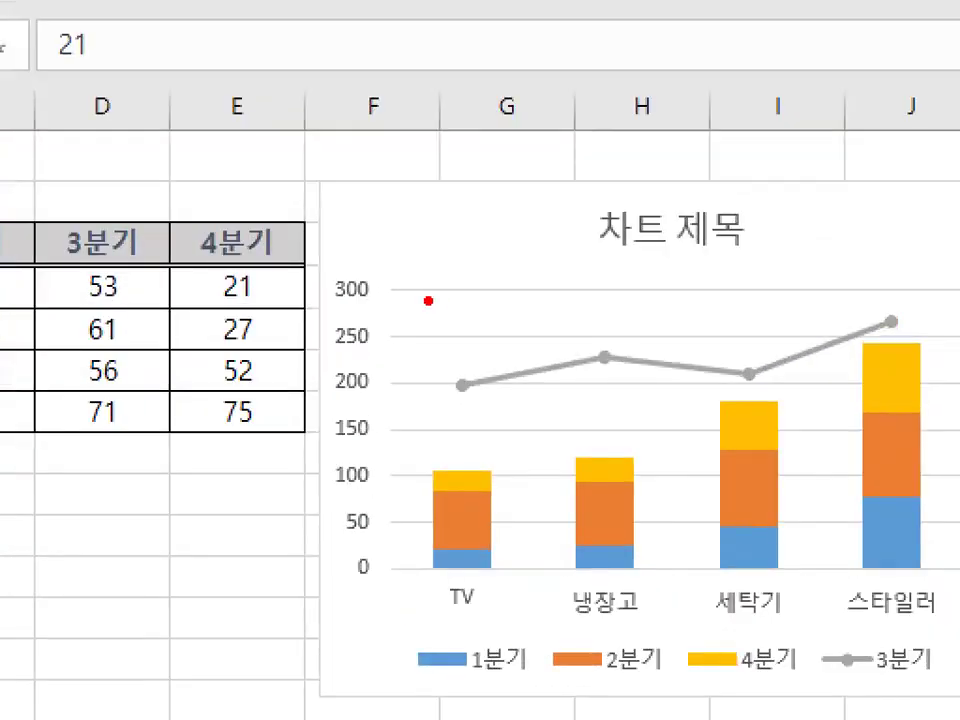
mouse_move(399, 298)
left_mouse_down()
mouse_move(401, 349)
mouse_move(429, 316)
left_mouse_up()
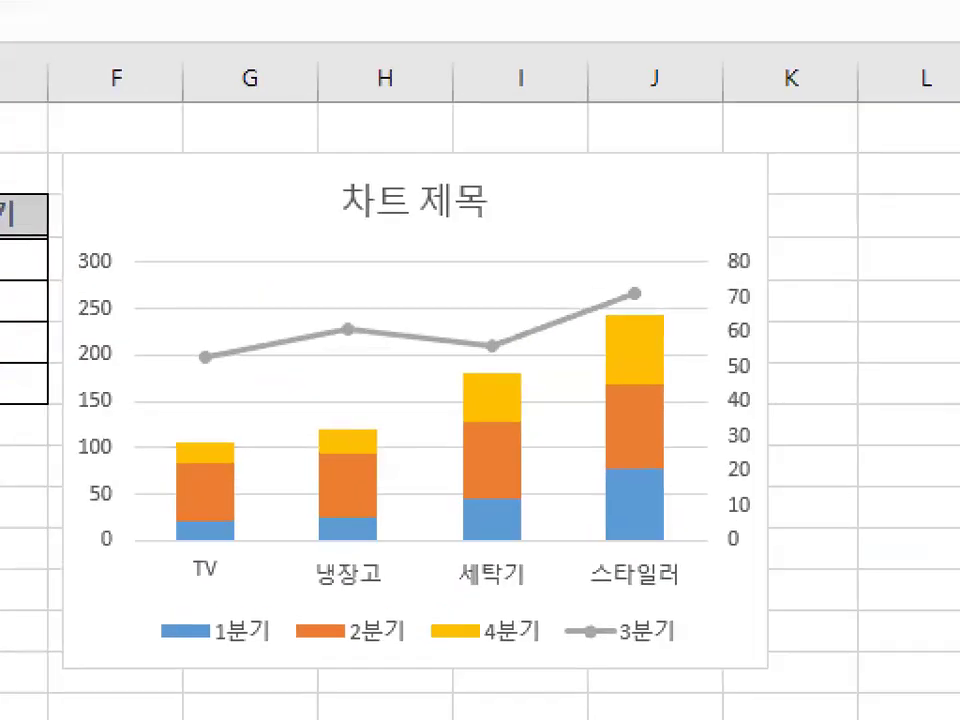
mouse_move(769, 290)
left_mouse_down()
mouse_move(816, 330)
mouse_move(798, 322)
left_mouse_up()
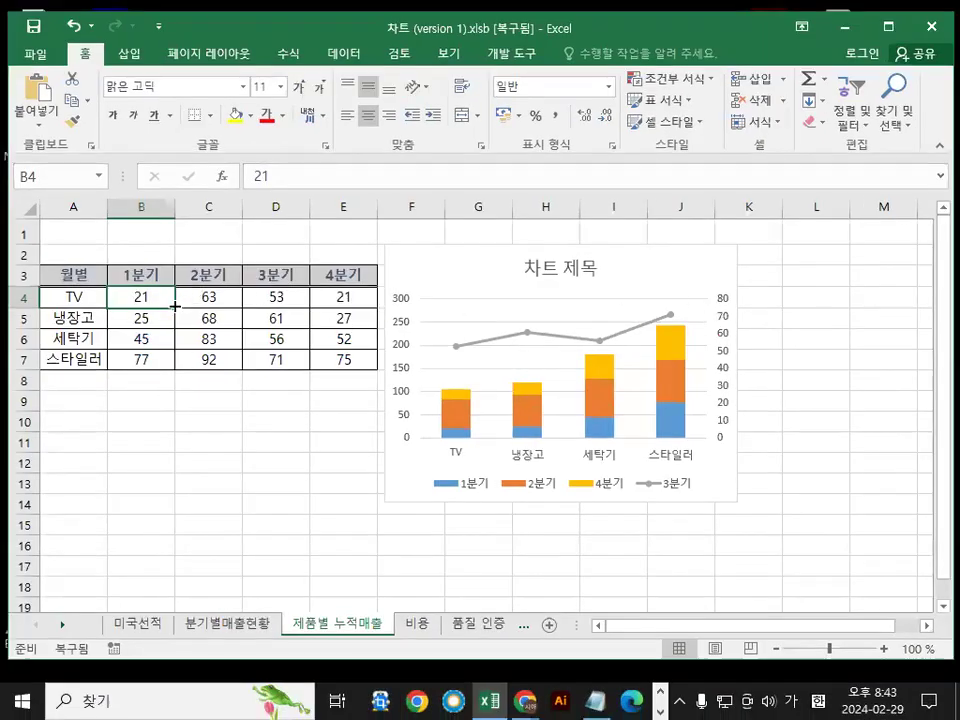
left_click_drag(136, 298, 343, 359)
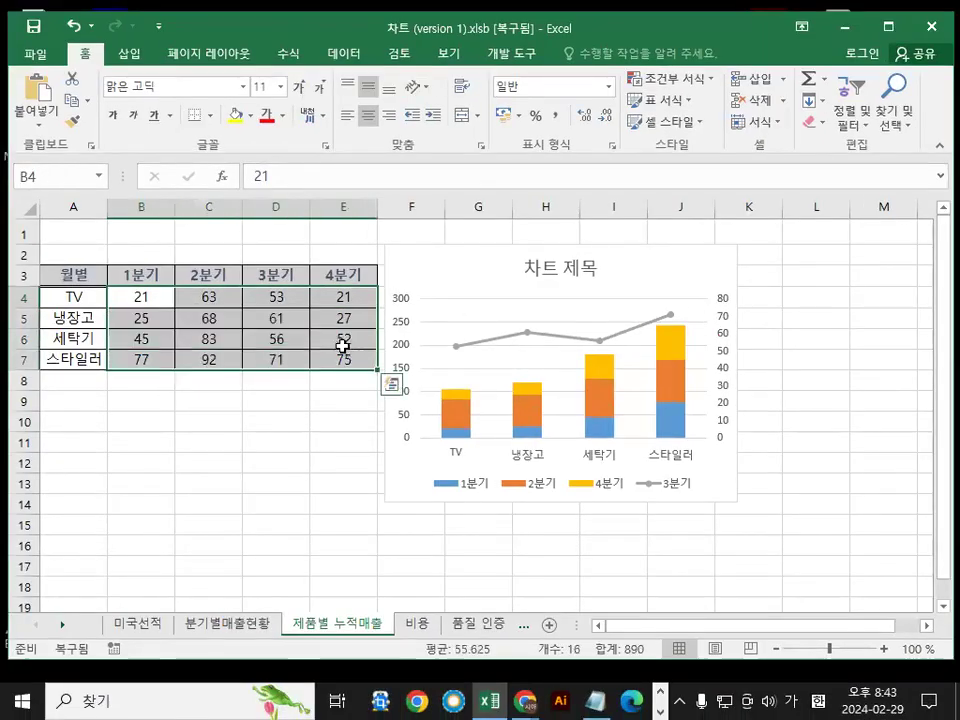
Reopen the combo chart's chart type settings, review each series' type and secondary axis option, and close them
left_click(625, 280)
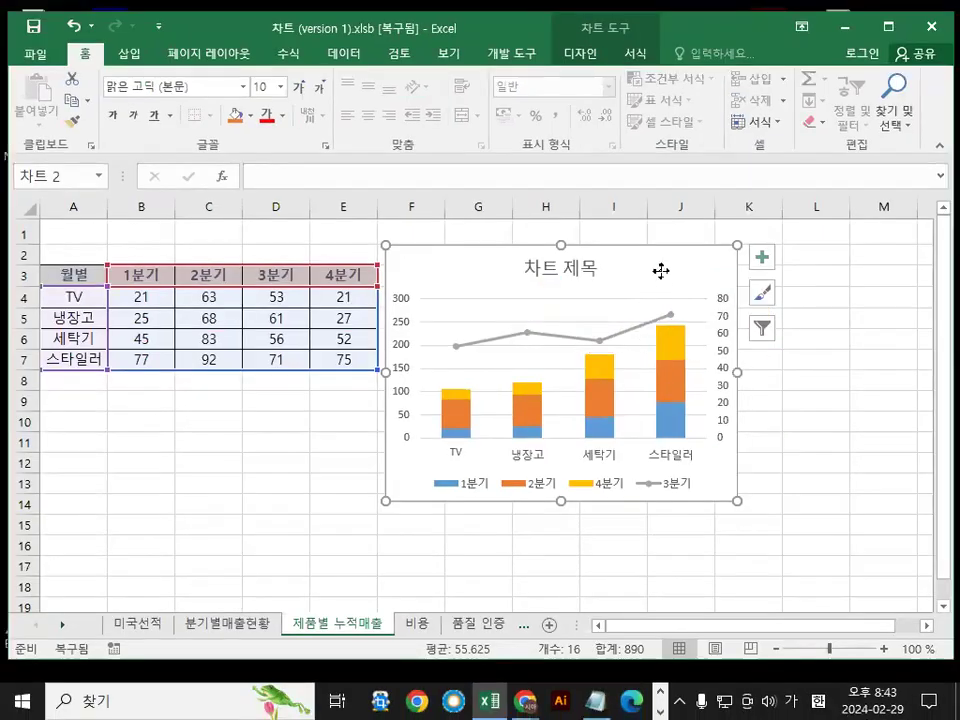
right_click(662, 272)
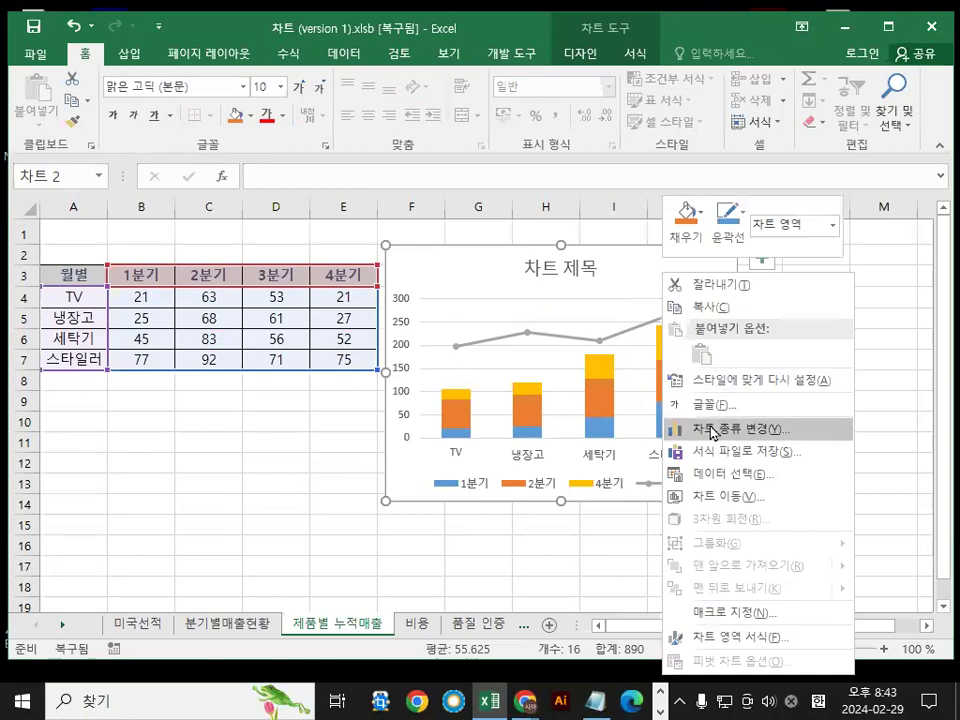
left_click(712, 432)
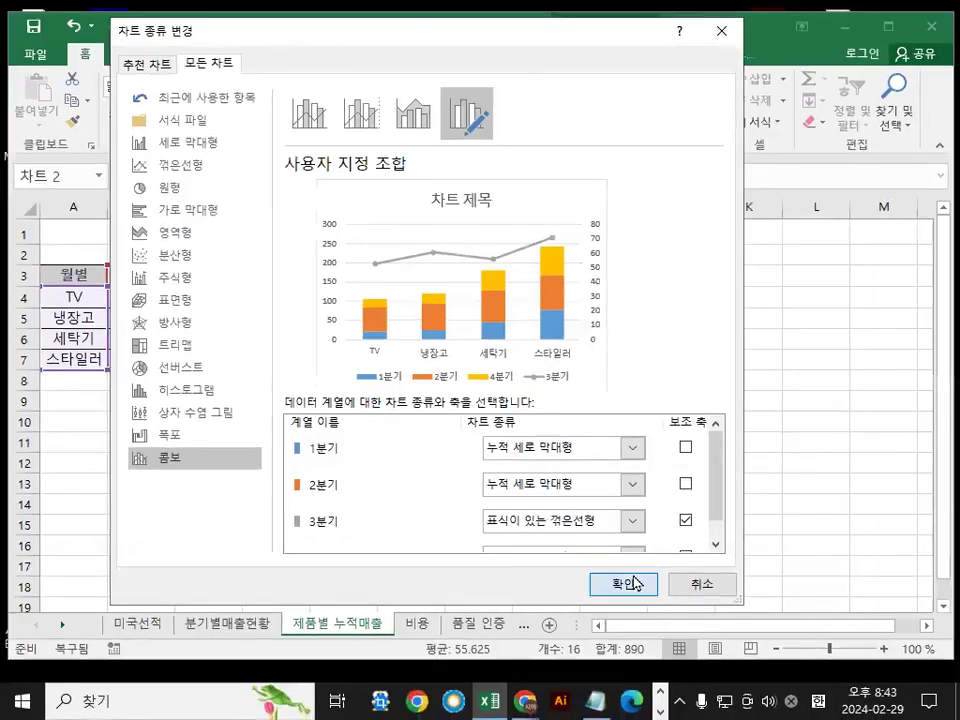
left_click(585, 638)
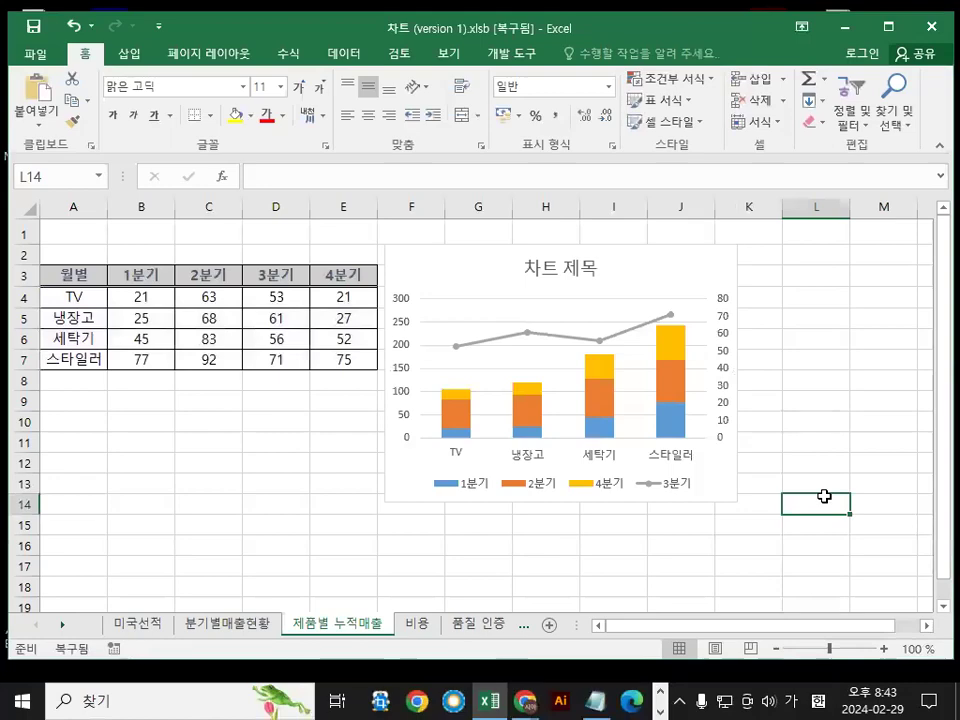
Switch to the mos엑셀설명.txt notes in 메모장 and read the 추세선 definition and the line on its six types
key("alt+Tab")
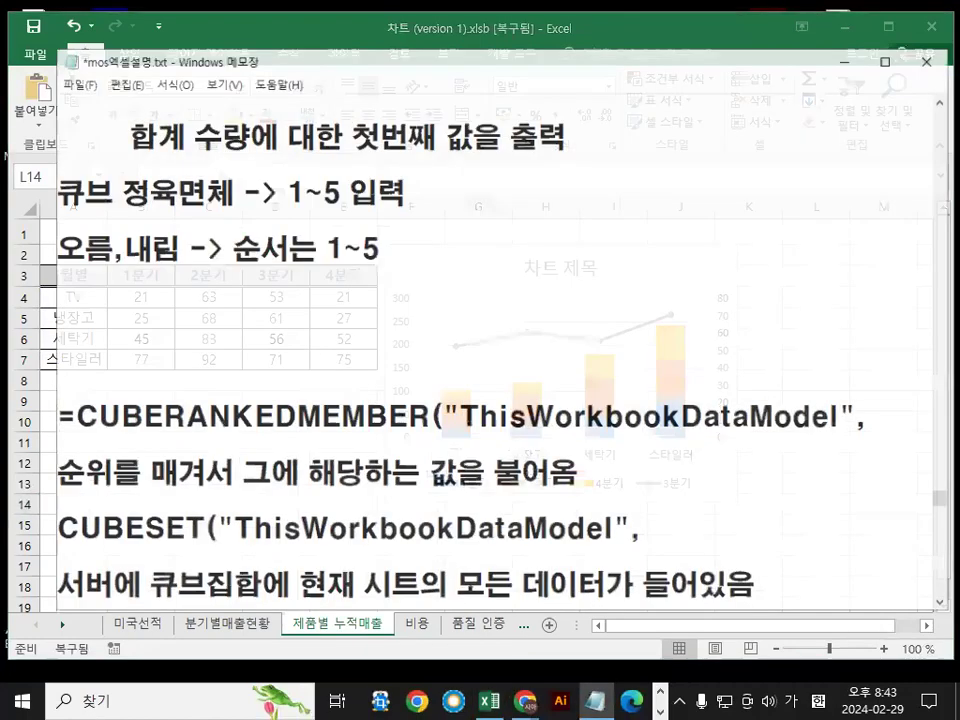
scroll(386, 444, "down", 20)
scroll(393, 437, "down", 1)
scroll(380, 427, "up", 1)
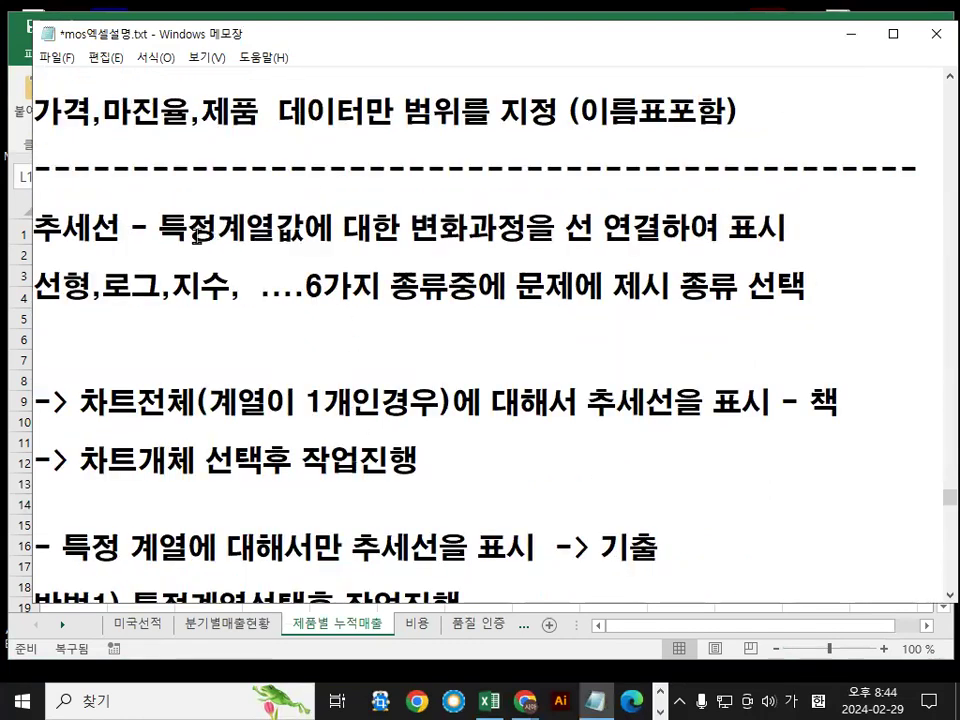
left_click_drag(162, 228, 366, 218)
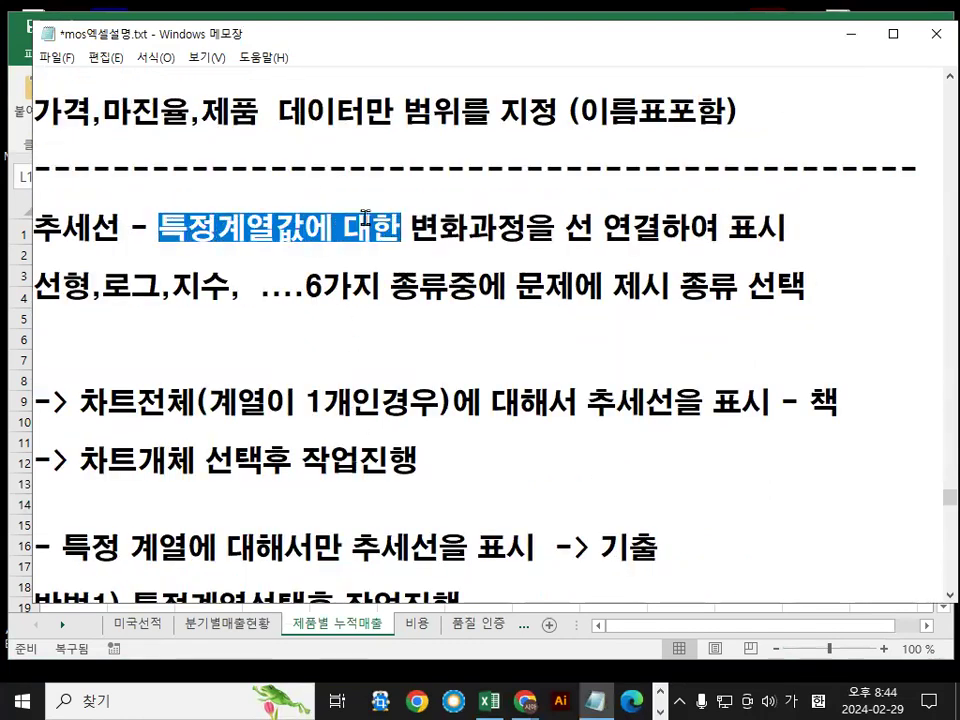
left_click_drag(566, 228, 762, 224)
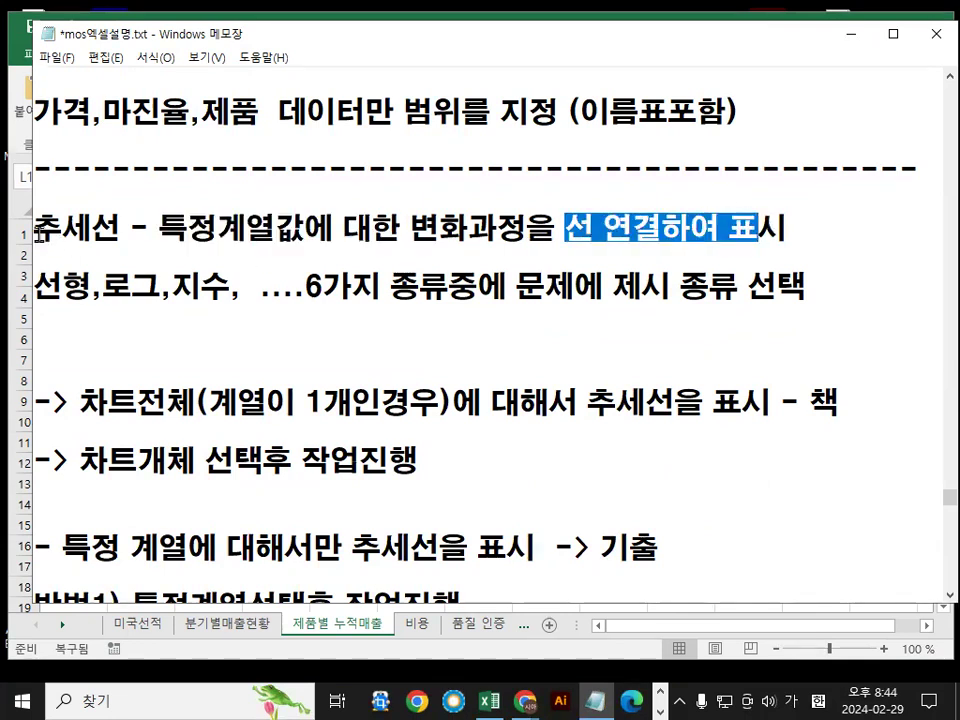
left_click_drag(34, 228, 84, 228)
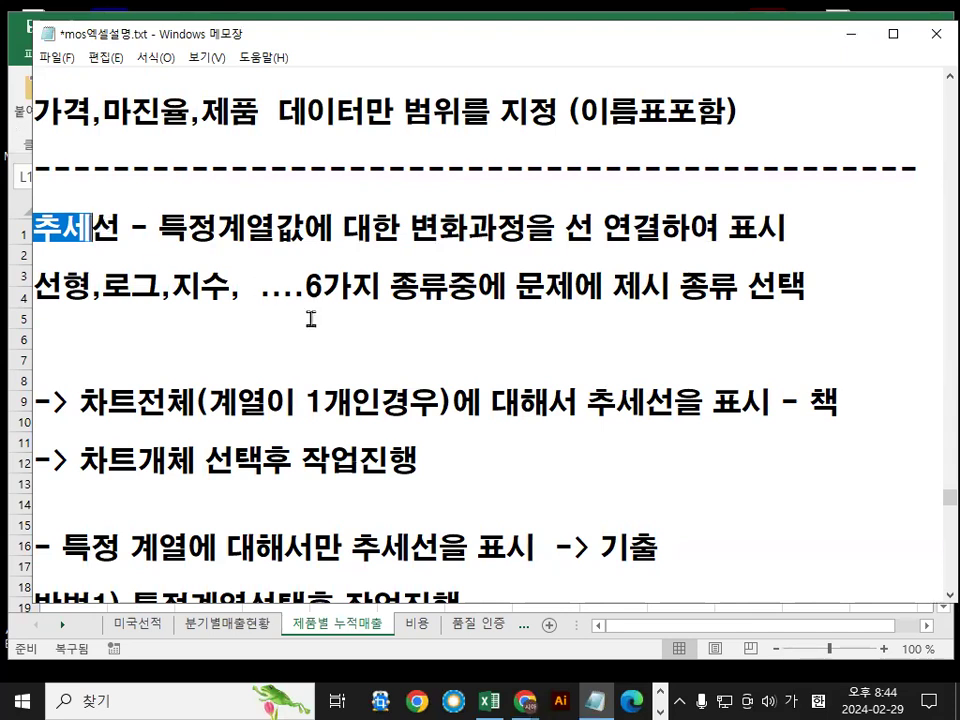
mouse_move(124, 375)
left_mouse_down()
mouse_move(316, 321)
mouse_move(482, 316)
mouse_move(643, 272)
mouse_move(768, 263)
left_mouse_up()
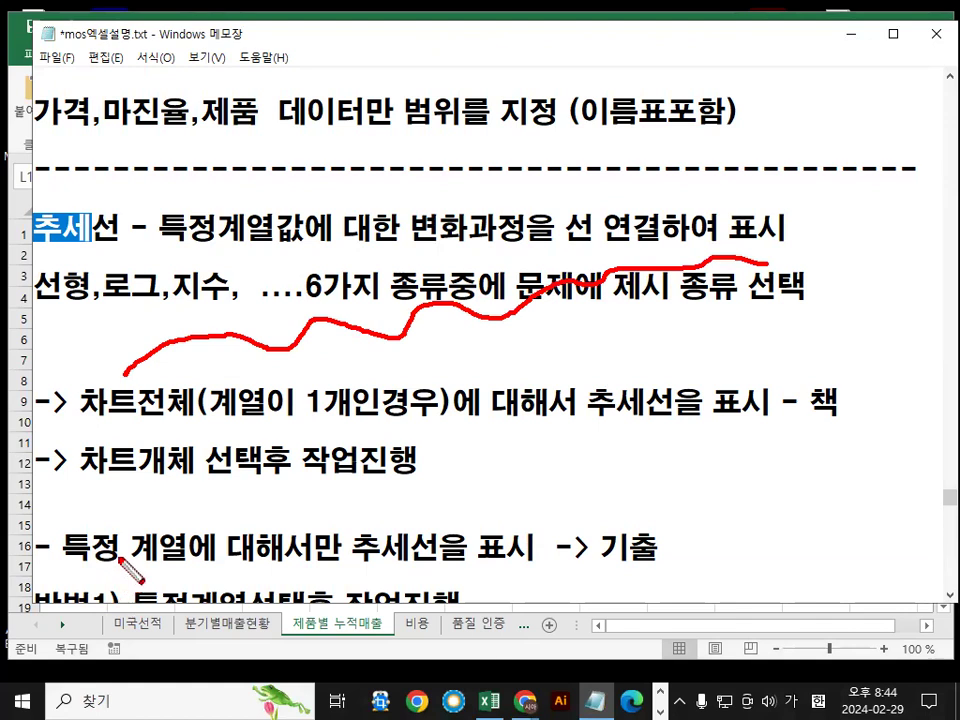
mouse_move(460, 252)
left_mouse_down()
mouse_move(497, 253)
mouse_move(525, 225)
mouse_move(530, 240)
mouse_move(588, 246)
left_mouse_up()
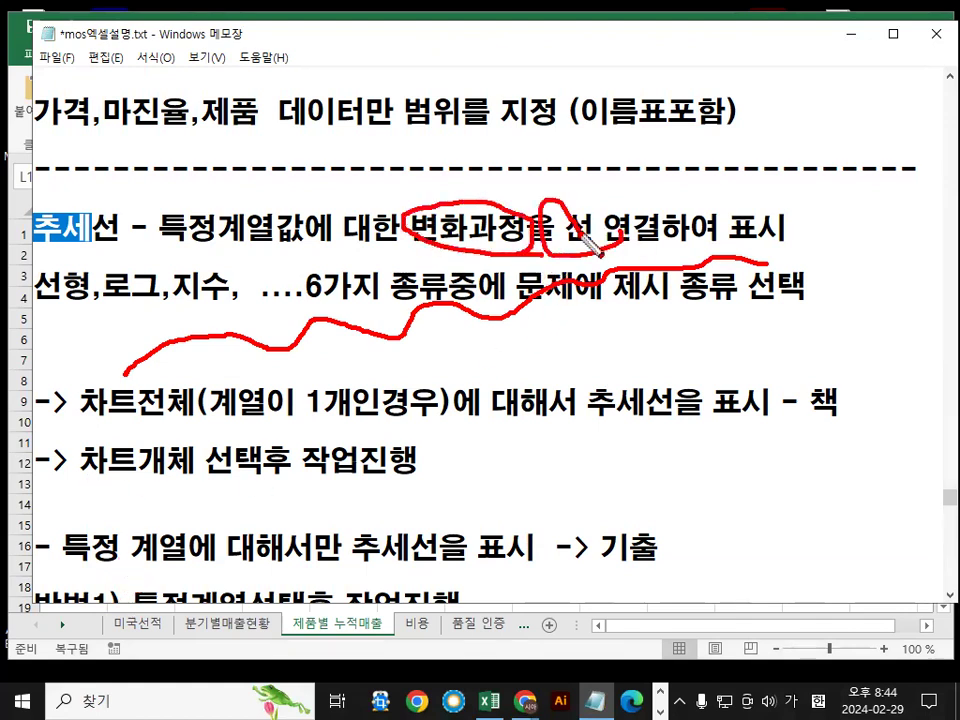
key("Escape")
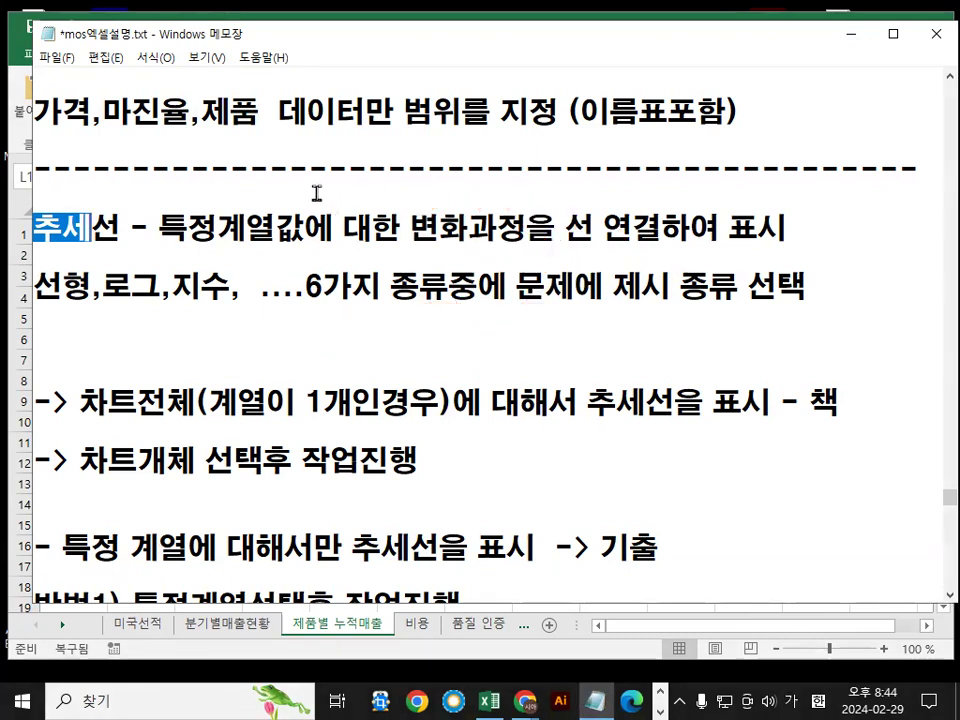
left_click_drag(299, 296, 452, 288)
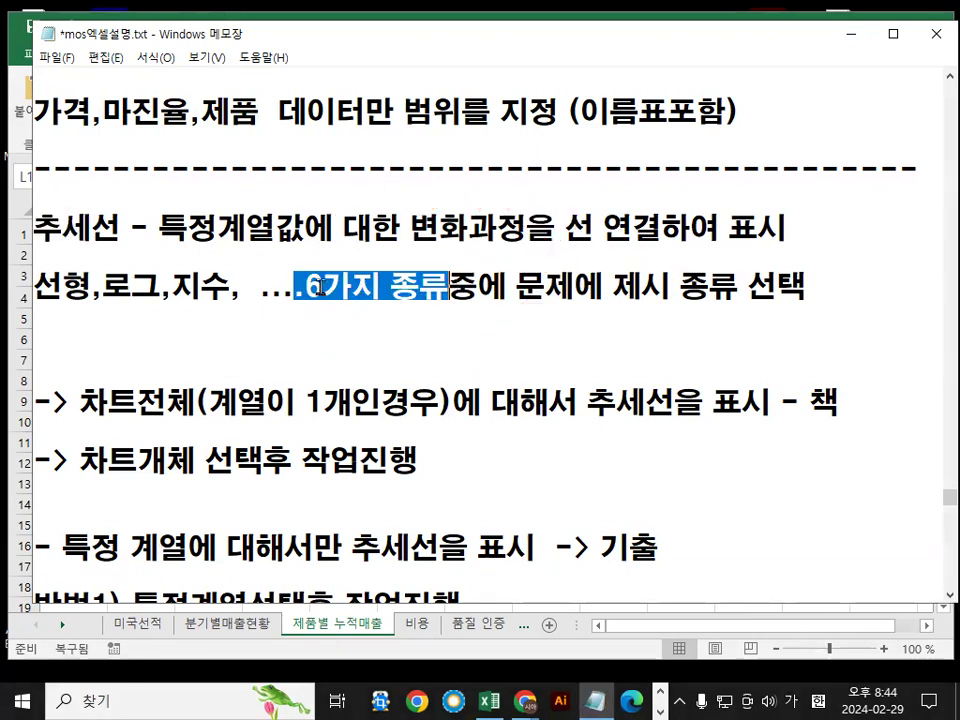
left_click_drag(322, 290, 472, 290)
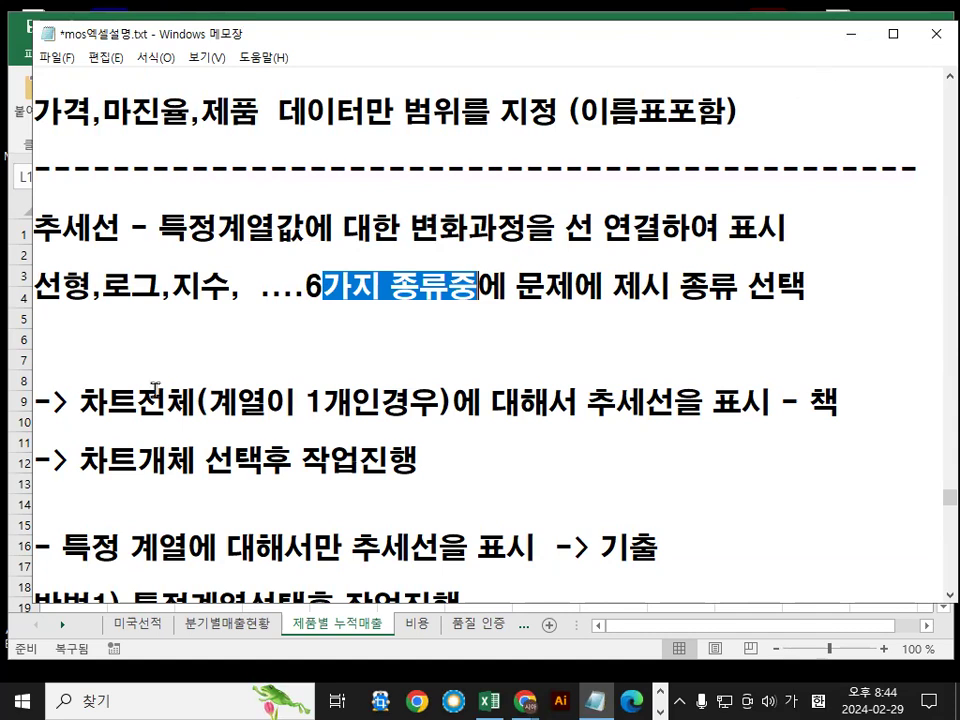
Read the notes on displaying a 추세선 for only a specific data series
scroll(145, 390, "down", 1)
scroll(140, 390, "down", 1)
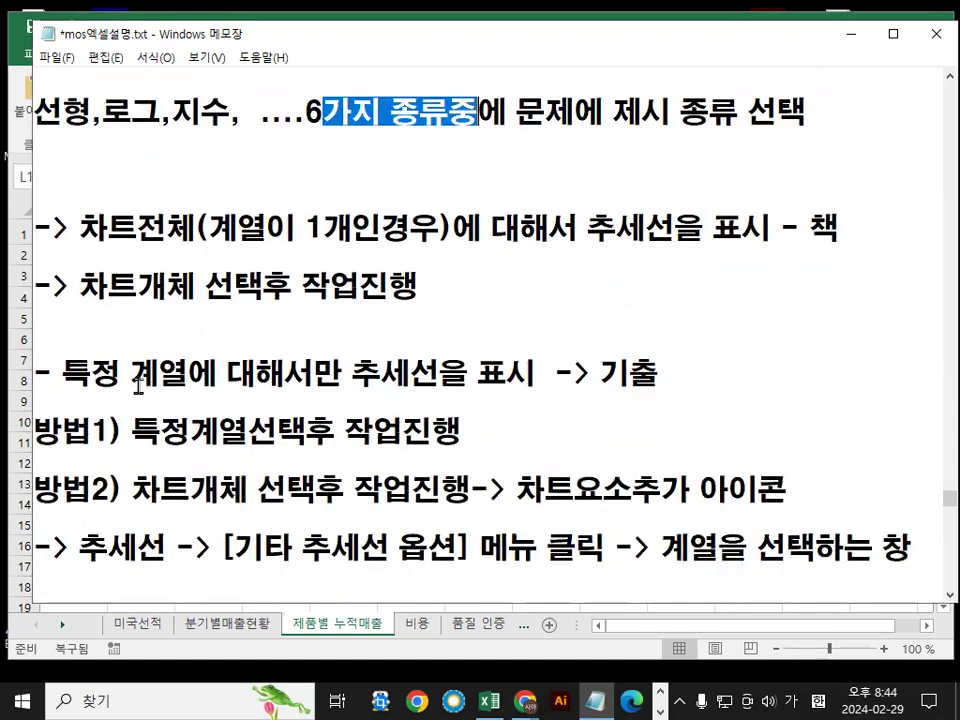
left_click_drag(62, 373, 314, 373)
left_click_drag(380, 373, 515, 375)
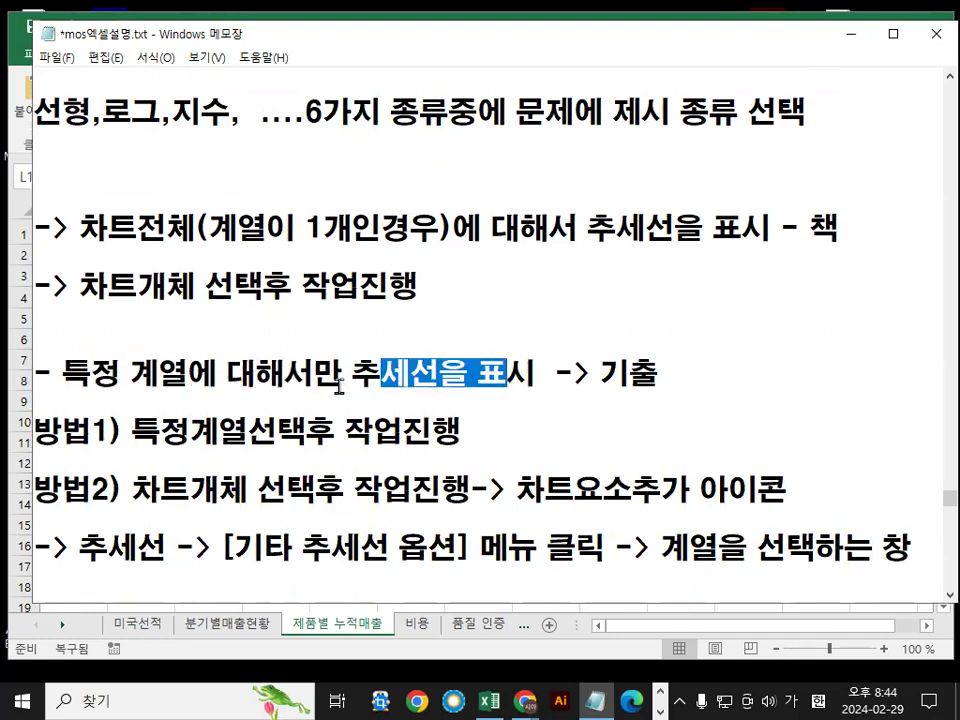
left_click_drag(88, 373, 497, 367)
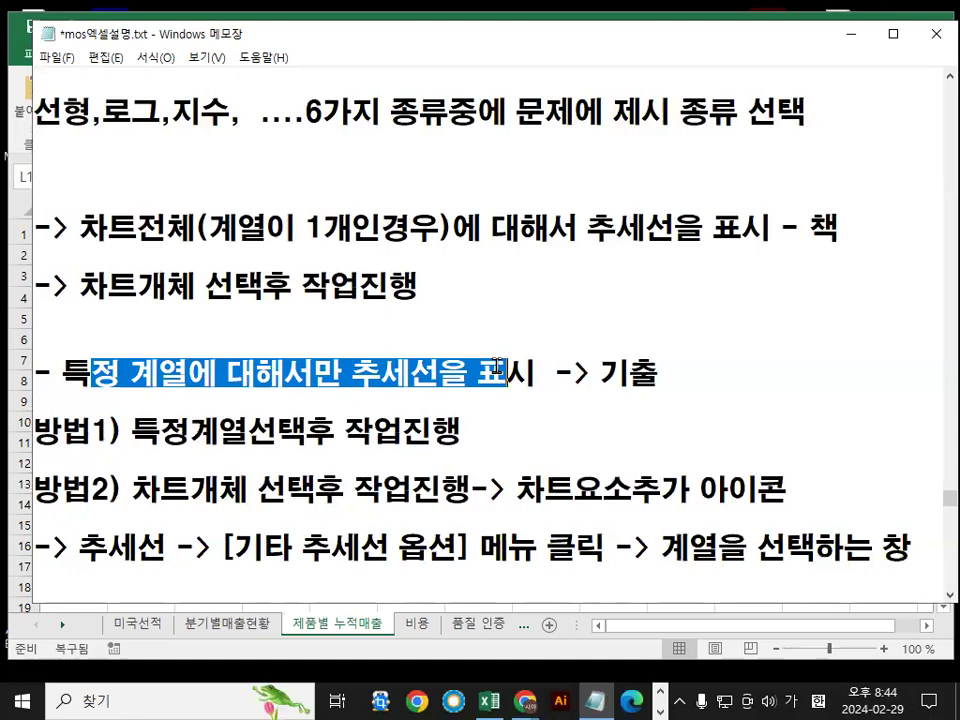
Switch from the notes to the chart workbook in Excel and select the scatter chart on the 비용 sheet
left_click(285, 373)
left_click(855, 44)
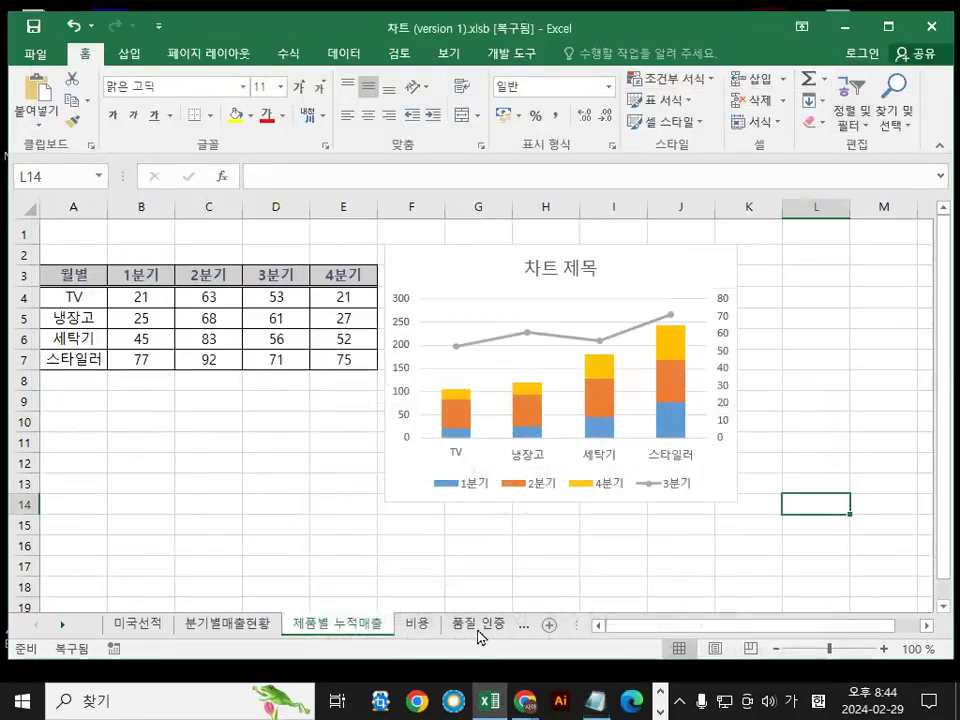
left_click(417, 625)
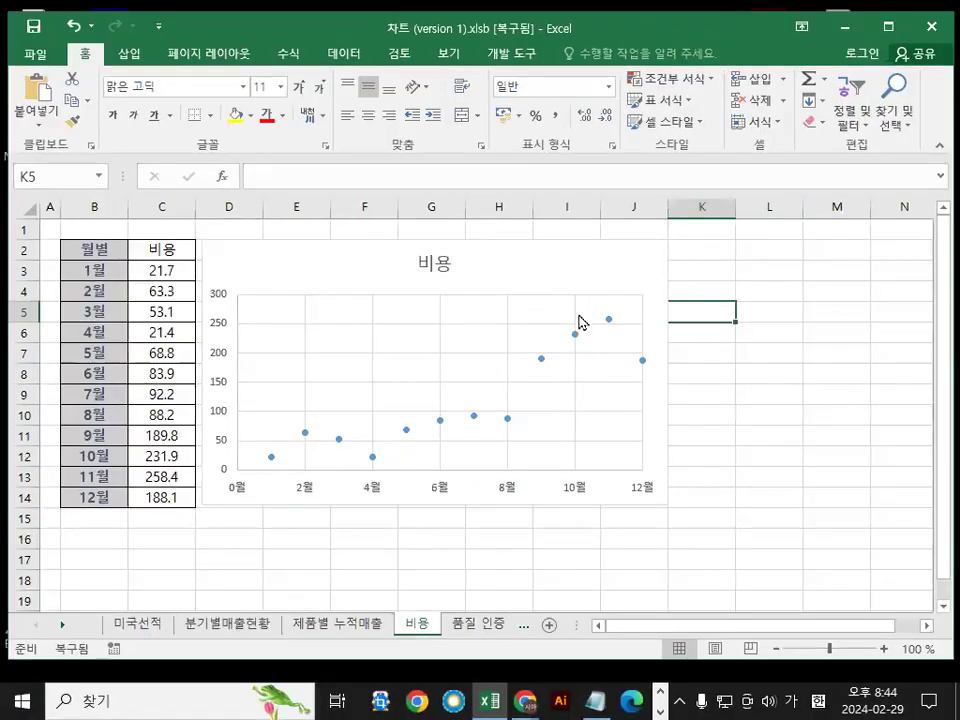
left_click(573, 265)
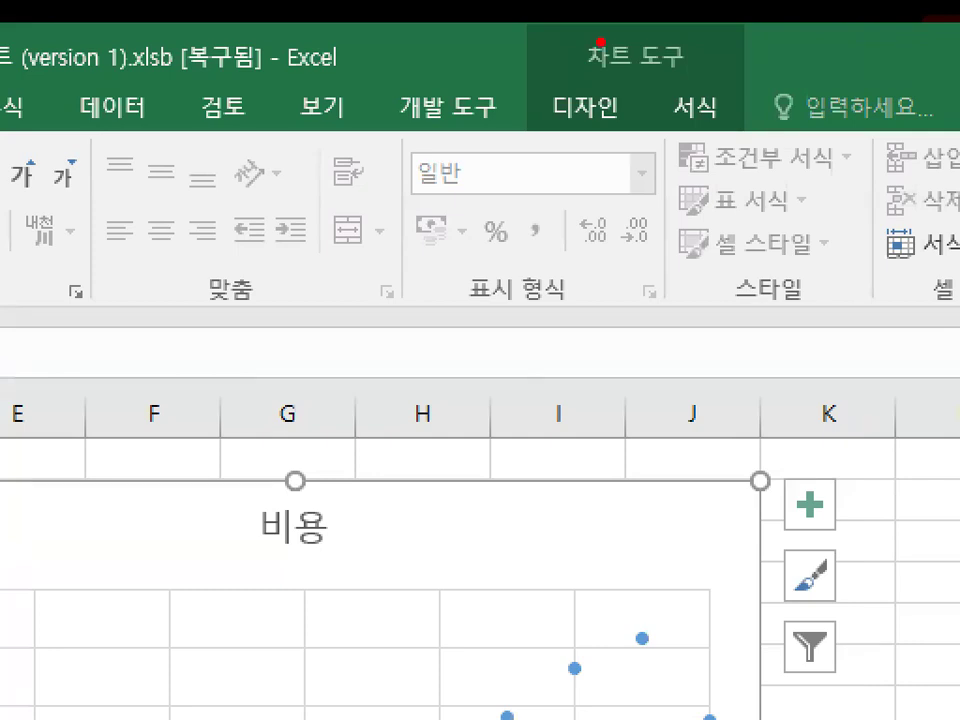
left_click_drag(590, 77, 698, 76)
mouse_move(650, 109)
left_mouse_down()
mouse_move(536, 122)
mouse_move(590, 70)
left_mouse_up()
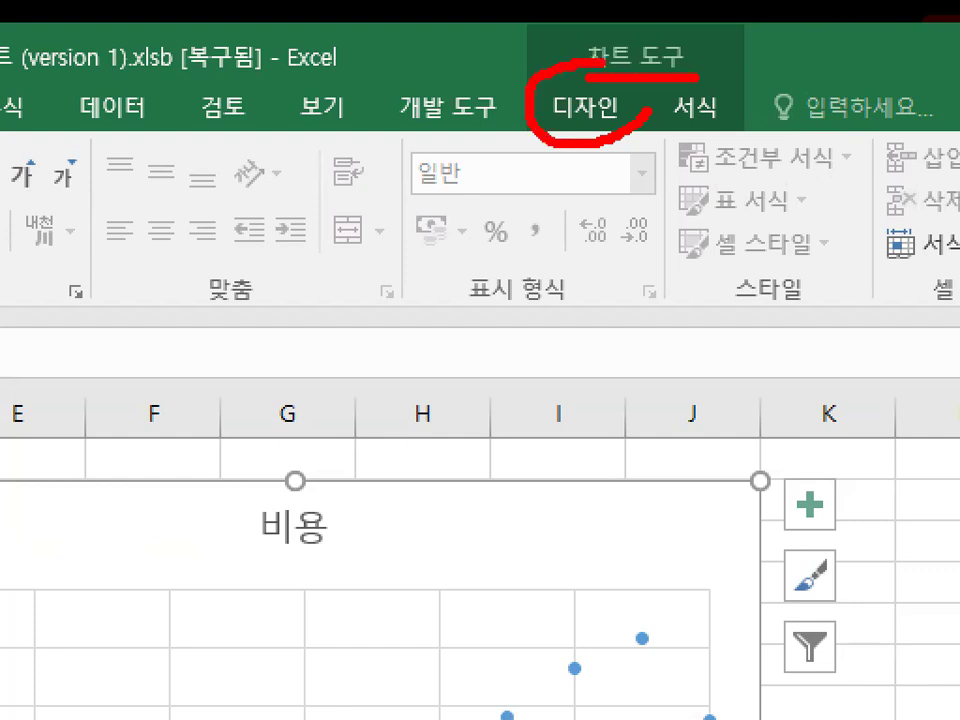
mouse_move(536, 532)
left_mouse_down()
mouse_move(544, 587)
mouse_move(752, 455)
left_mouse_up()
key("Escape")
key("ctrl+1")
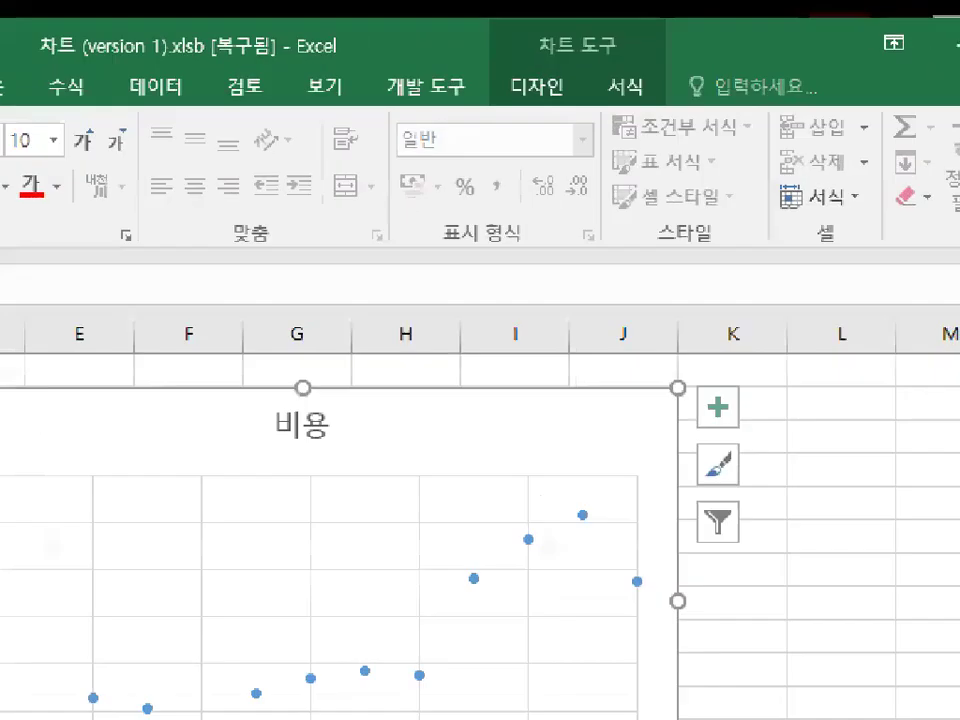
left_click(634, 60)
left_click_drag(634, 60, 588, 8)
key("Escape")
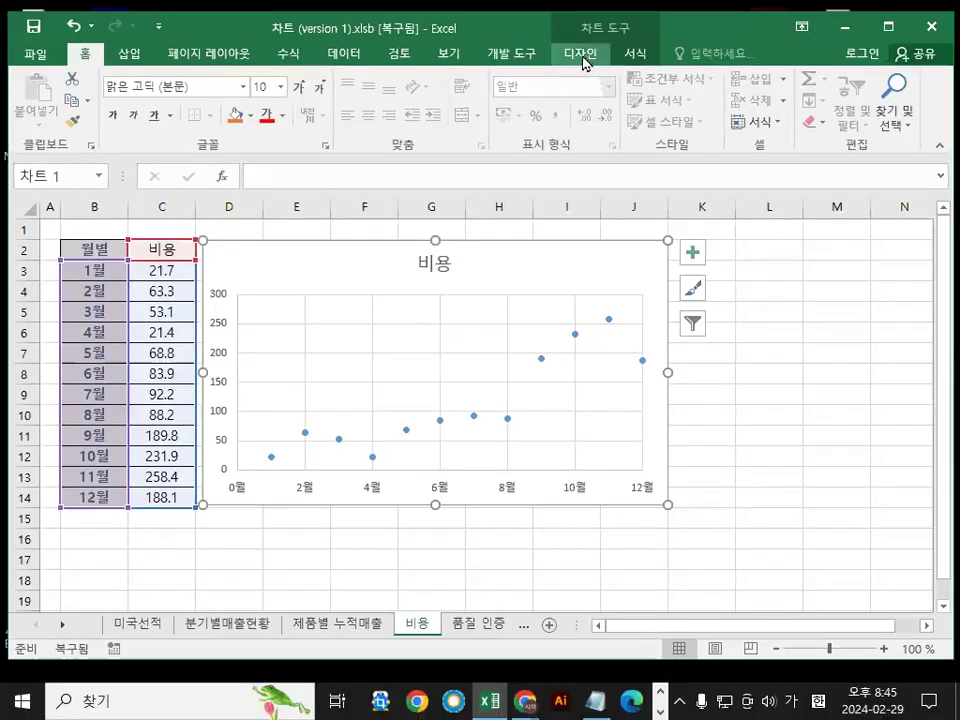
Add a moving average (이동 평균) trendline to the 비용 scatter chart
left_click(580, 55)
key("ctrl+1")
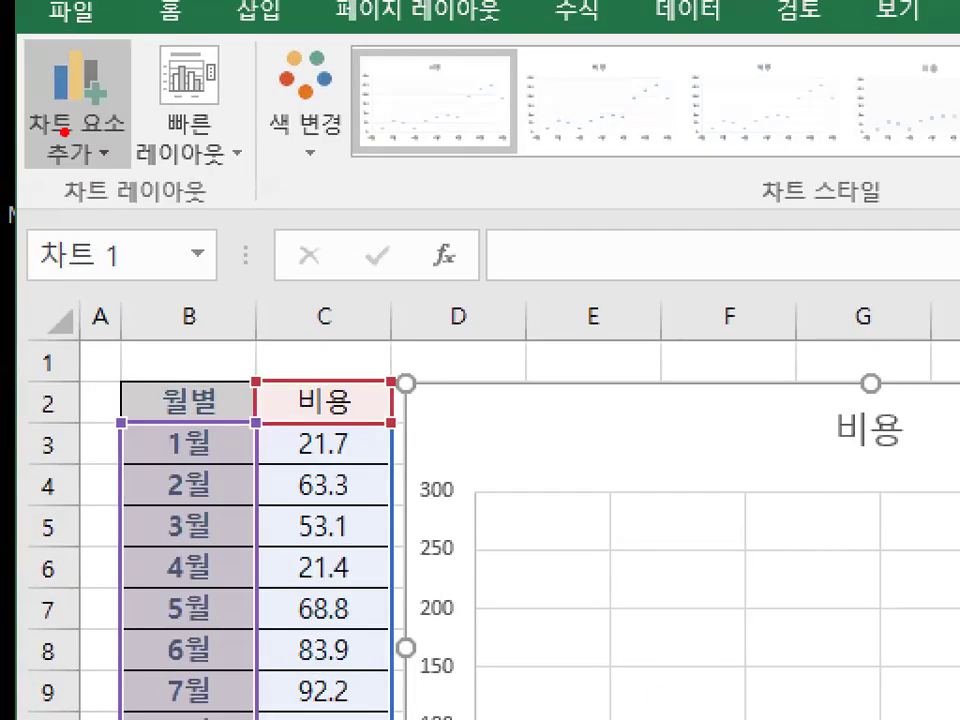
mouse_move(122, 157)
left_mouse_down()
mouse_move(43, 163)
mouse_move(60, 71)
mouse_move(135, 133)
left_mouse_up()
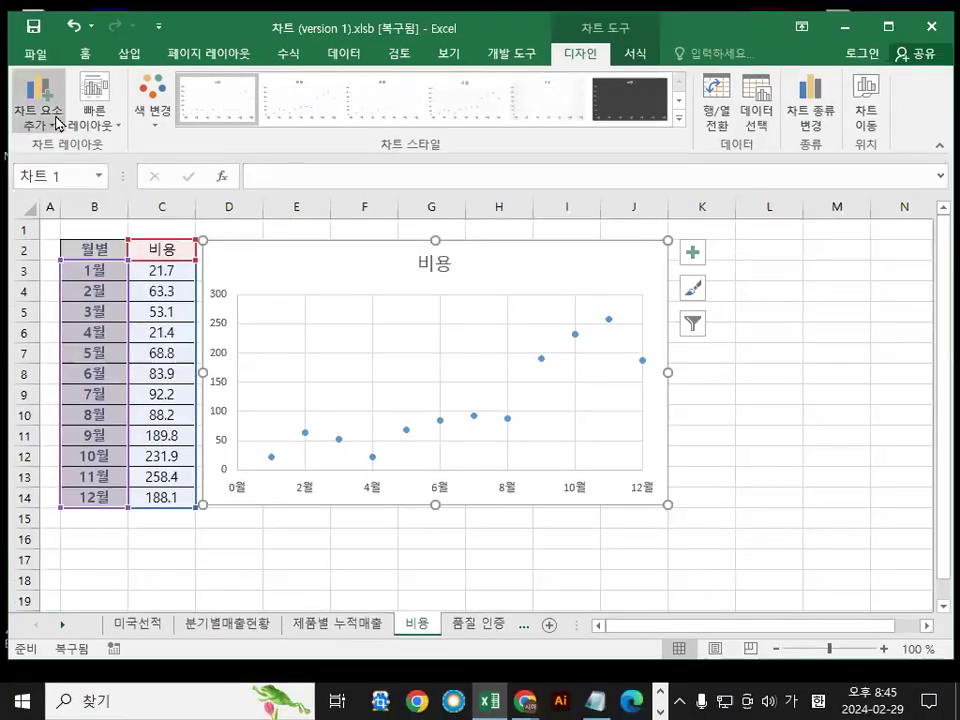
left_click(44, 96)
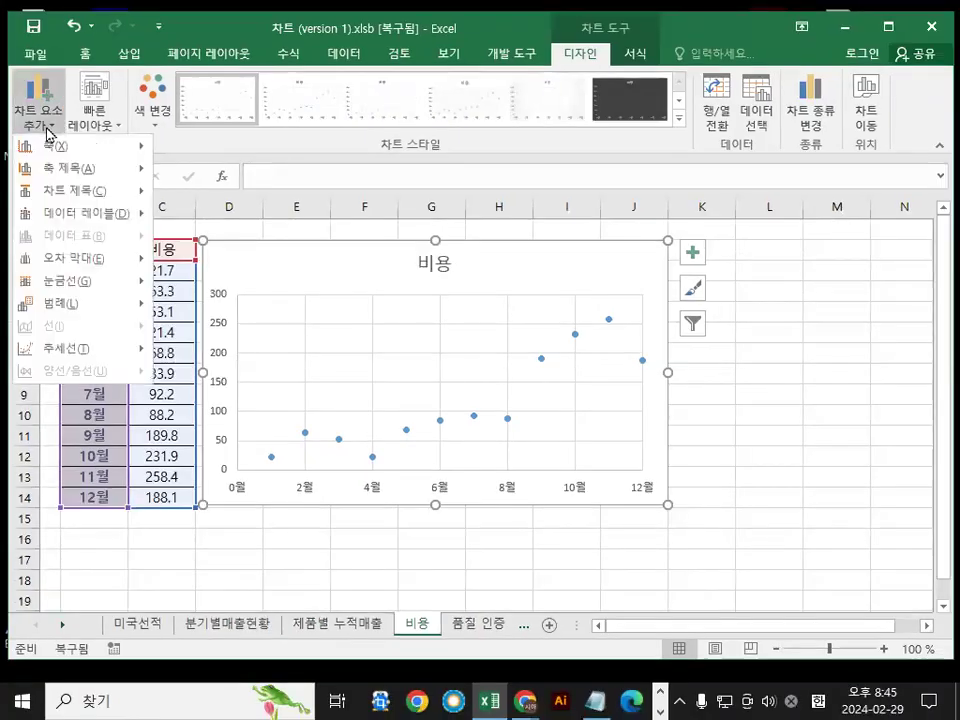
mouse_move(80, 349)
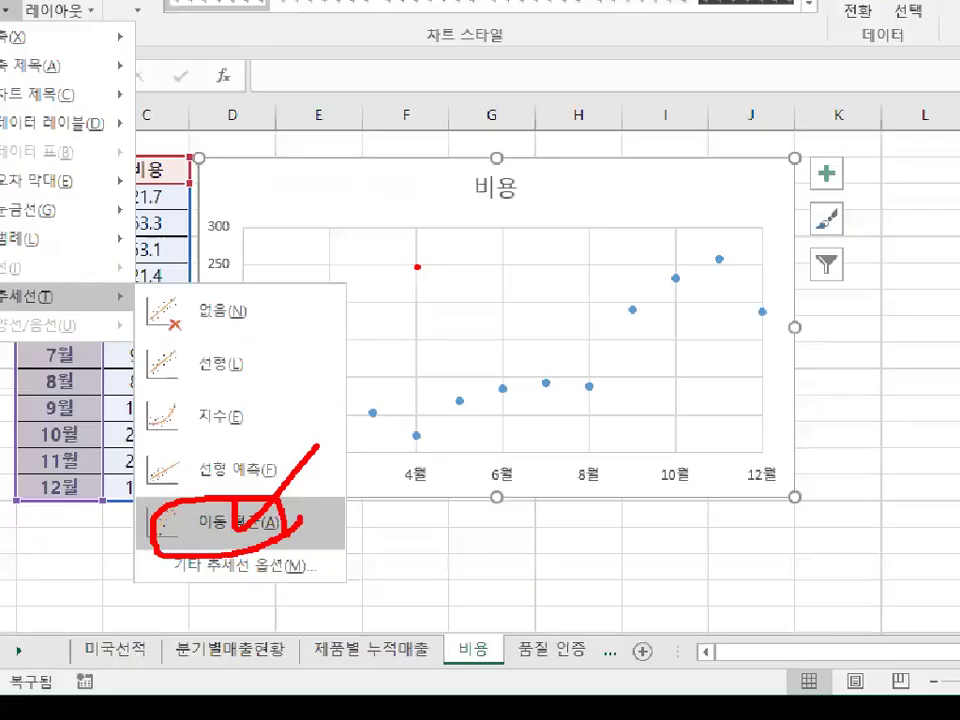
left_click(226, 345)
left_click(38, 100)
mouse_move(88, 352)
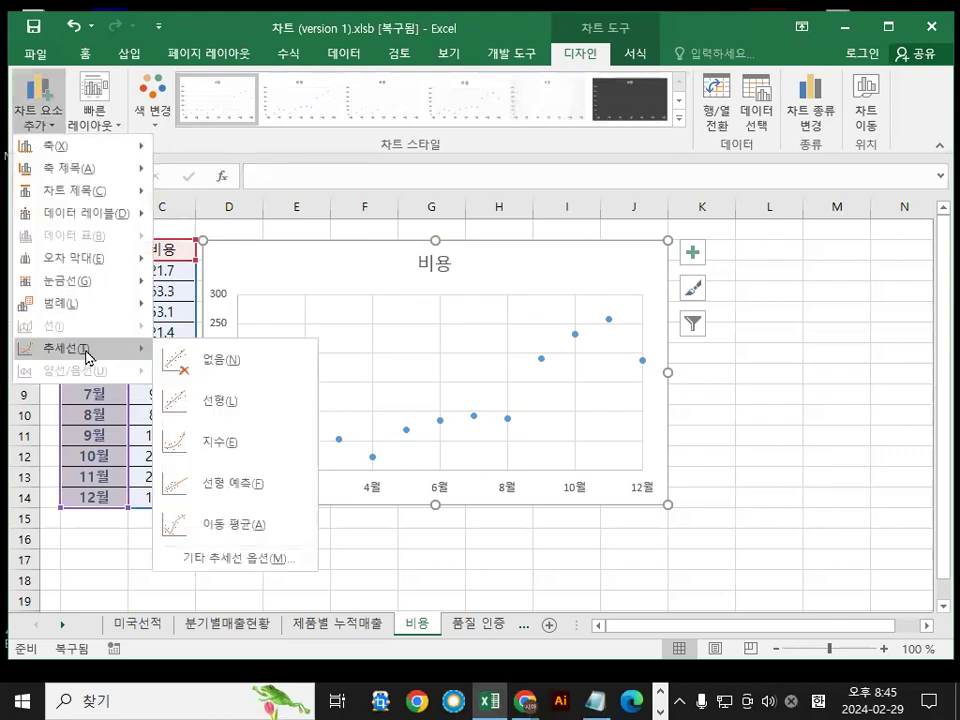
left_click(262, 520)
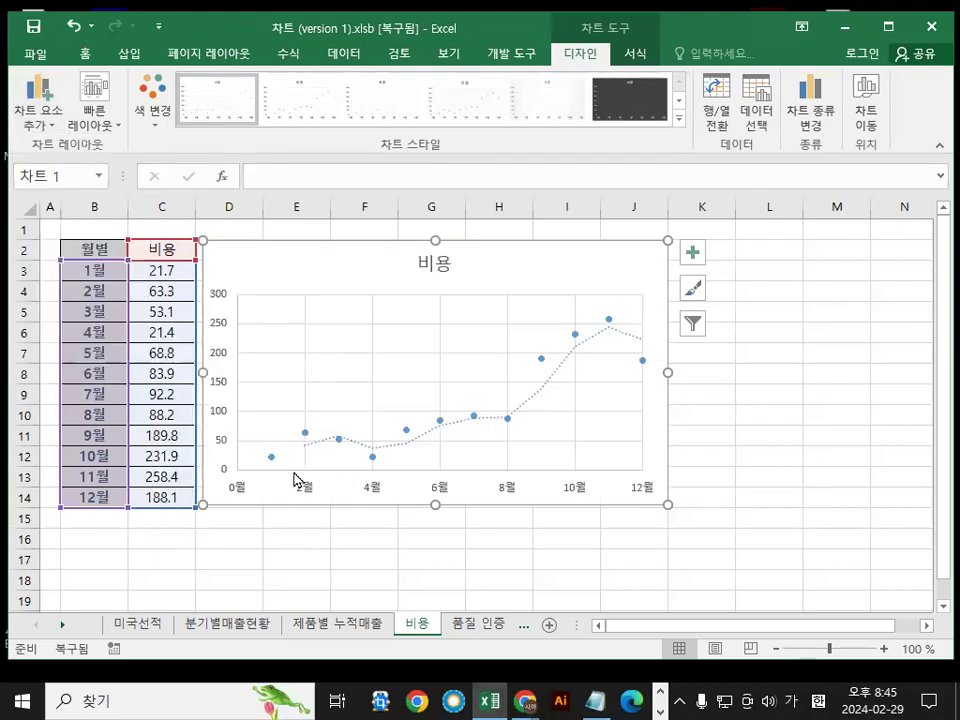
Examine how the trendline runs through the monthly points of the 비용 chart, and deselect the chart
mouse_move(290, 447)
left_mouse_down()
mouse_move(370, 446)
mouse_move(490, 415)
left_mouse_up()
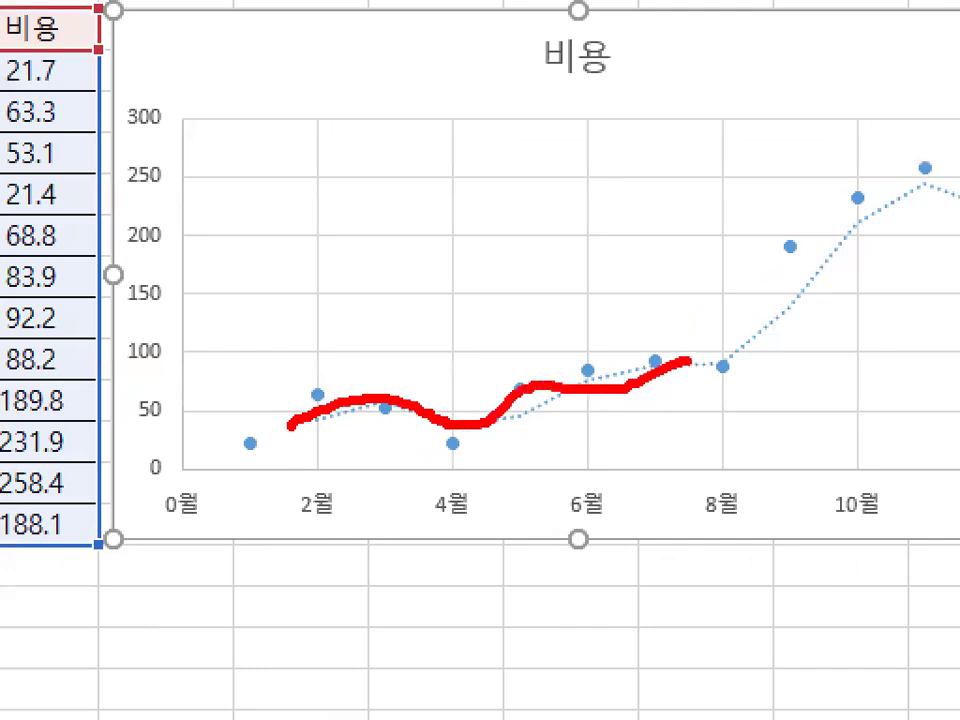
mouse_move(688, 360)
left_mouse_down()
mouse_move(806, 294)
mouse_move(945, 172)
left_mouse_up()
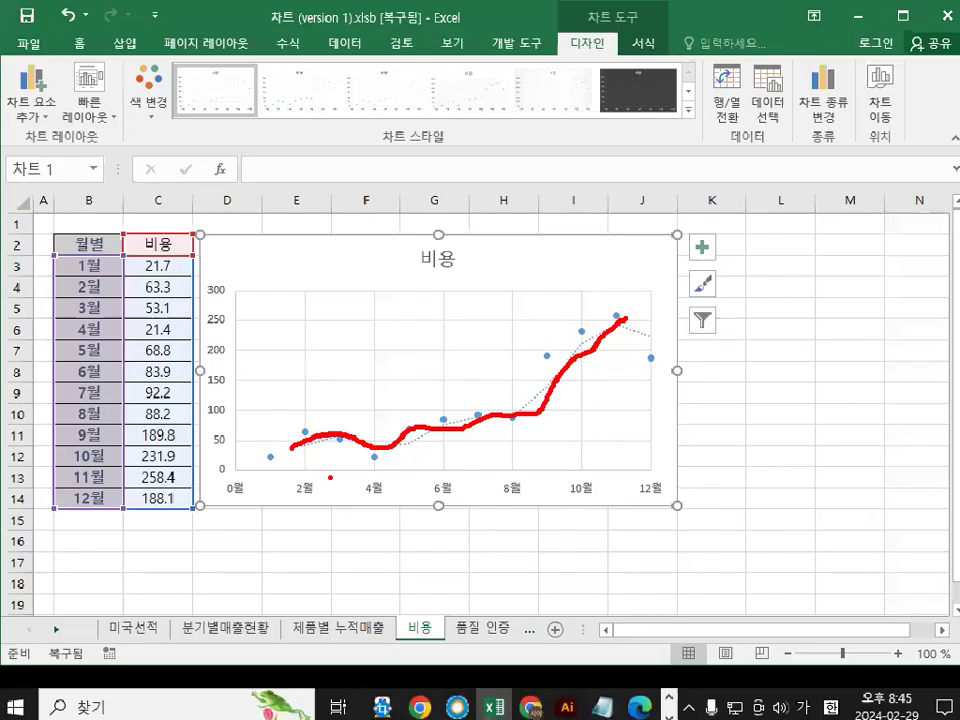
key("e")
mouse_move(484, 270)
left_mouse_down()
mouse_move(386, 228)
mouse_move(438, 243)
left_mouse_up()
mouse_move(287, 460)
left_mouse_down()
mouse_move(429, 435)
mouse_move(548, 390)
mouse_move(640, 325)
mouse_move(662, 337)
left_mouse_up()
mouse_move(594, 401)
left_mouse_down()
mouse_move(574, 343)
mouse_move(593, 398)
left_mouse_up()
key("Escape")
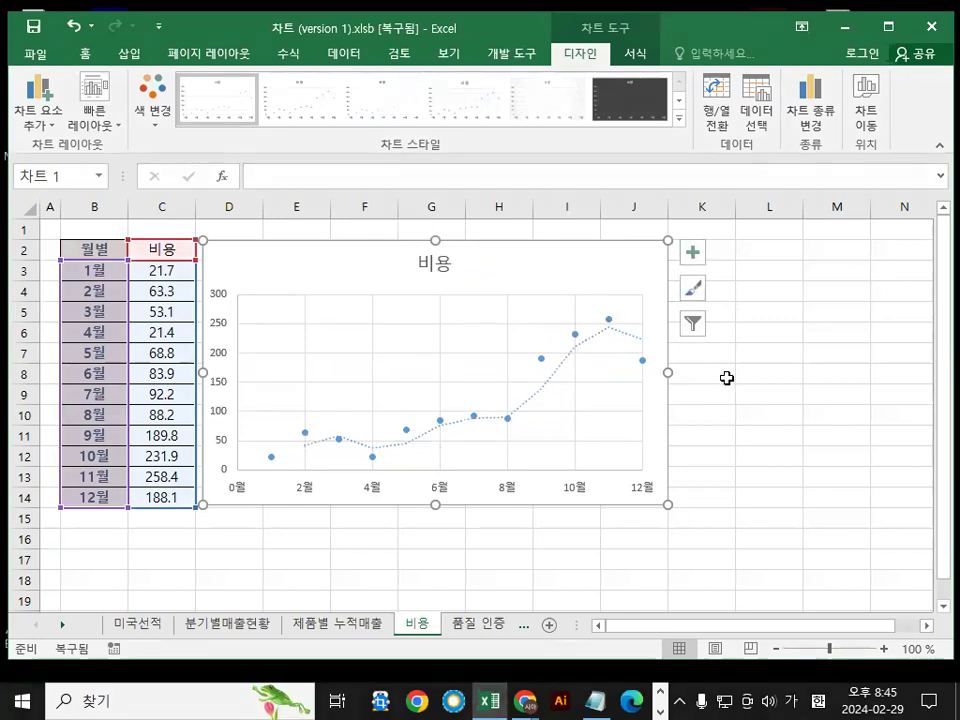
left_click(728, 370)
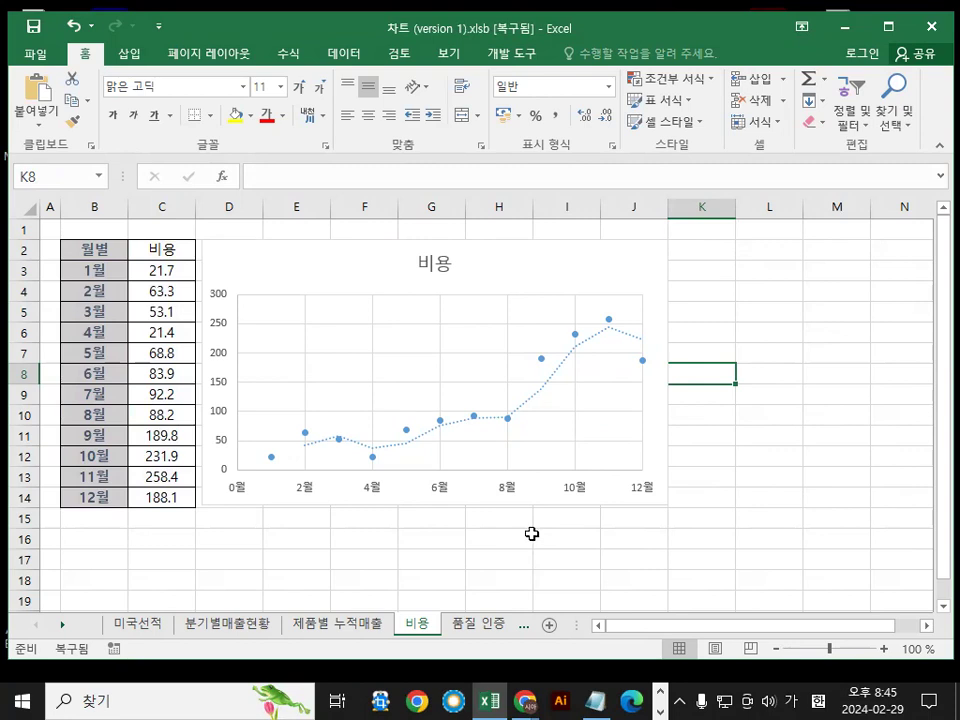
Open the 품질 인증 sheet, review the series in the 인증 시험 chart's legend, and select that chart
left_click(488, 631)
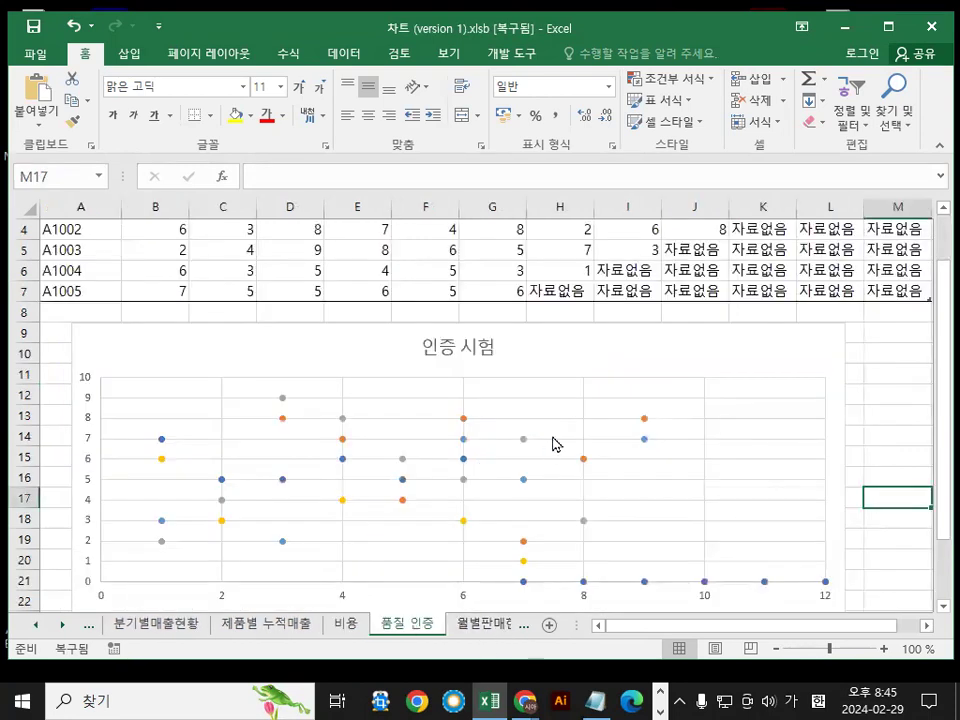
scroll(540, 332, "down", 3)
left_click_drag(314, 511, 795, 516)
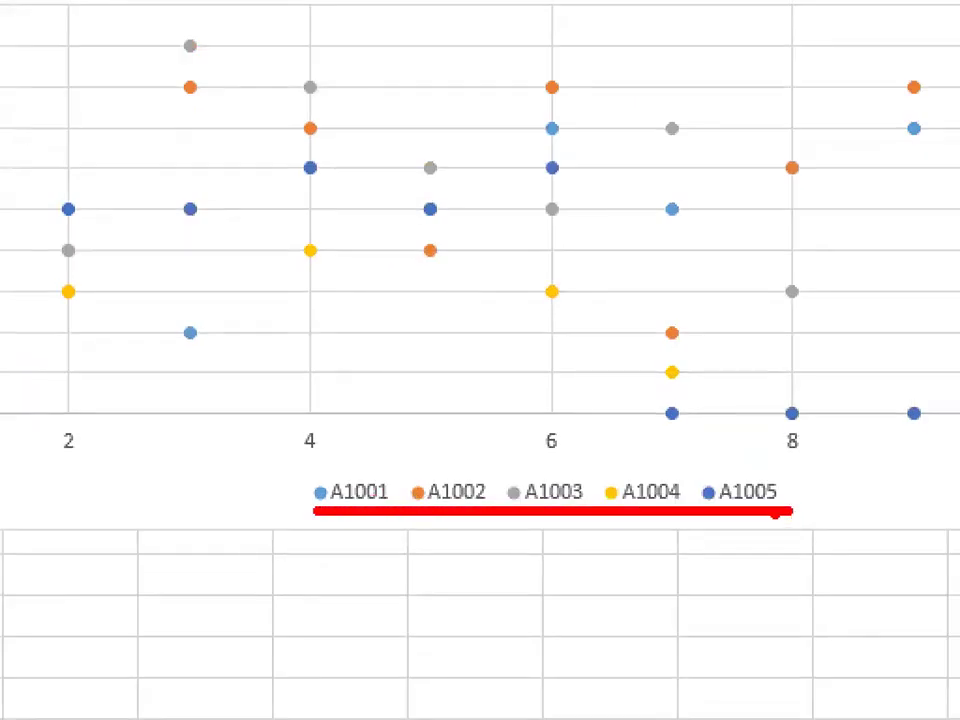
mouse_move(896, 343)
left_mouse_down()
mouse_move(703, 94)
mouse_move(799, 506)
left_mouse_up()
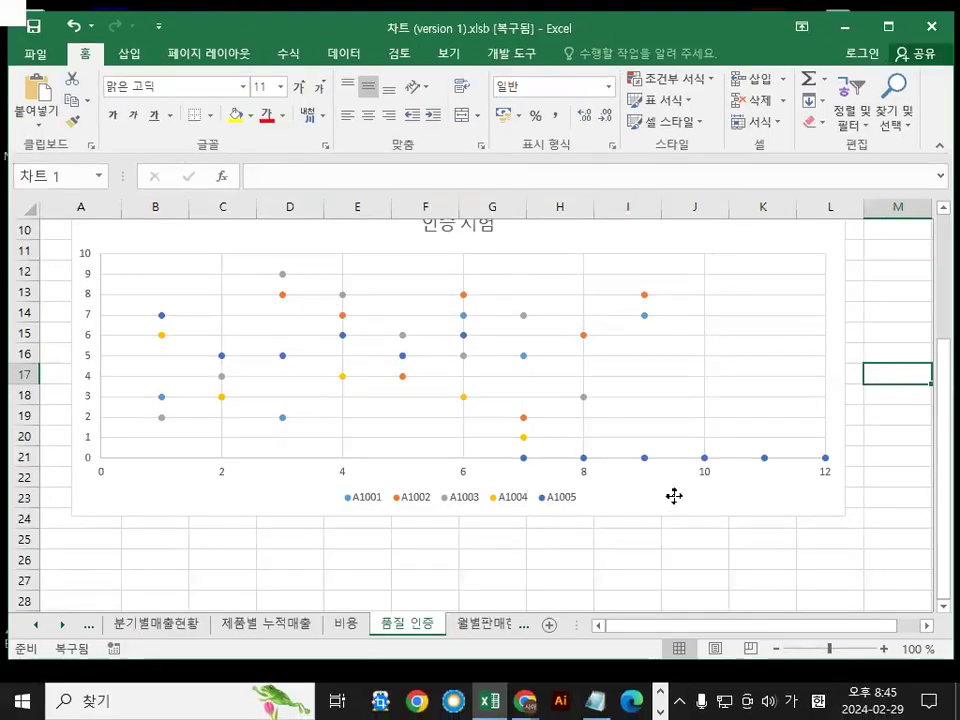
left_click(674, 496)
mouse_move(661, 481)
left_mouse_down()
mouse_move(672, 498)
mouse_move(729, 451)
left_mouse_up()
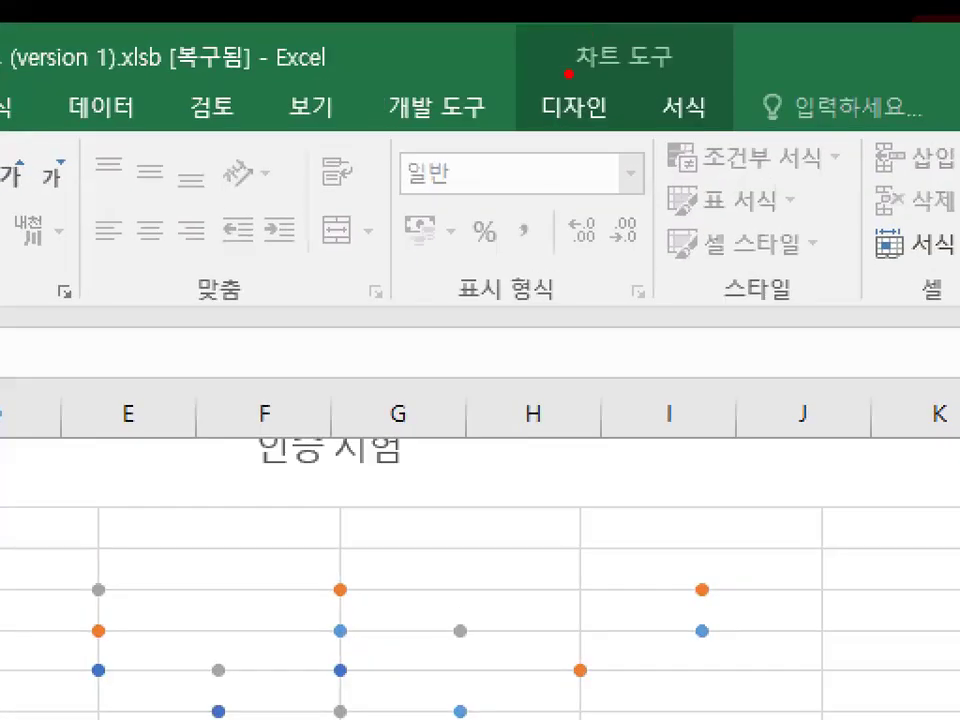
Review the trendline types and the 기타 추세선 옵션 entry offered for the 인증 시험 chart
left_click_drag(568, 73, 677, 72)
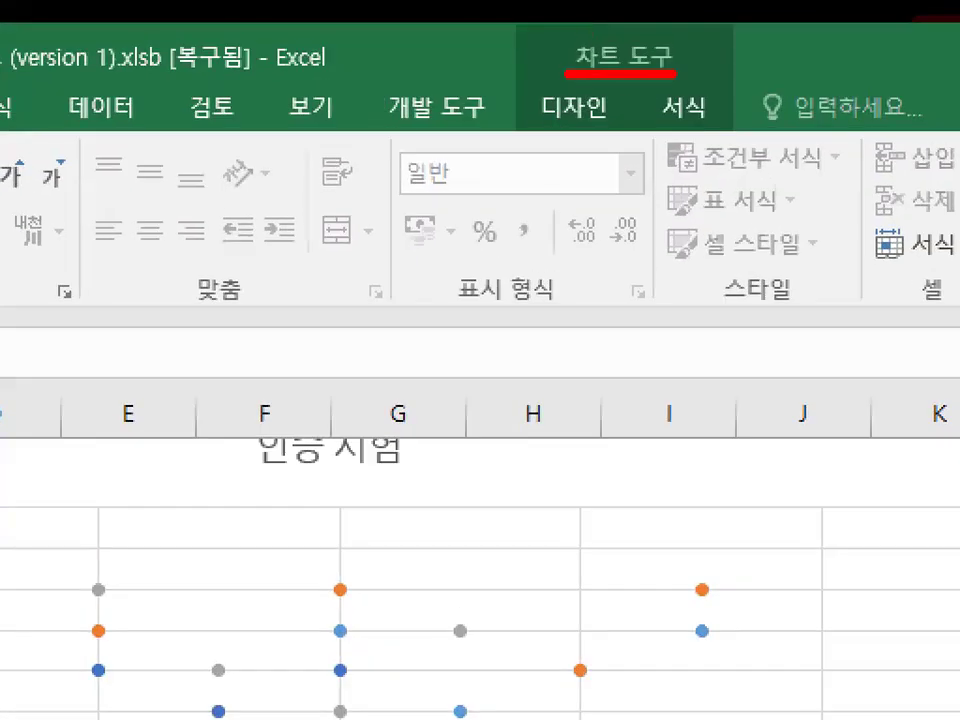
mouse_move(636, 111)
left_mouse_down()
mouse_move(517, 120)
mouse_move(624, 110)
left_mouse_up()
key("Escape")
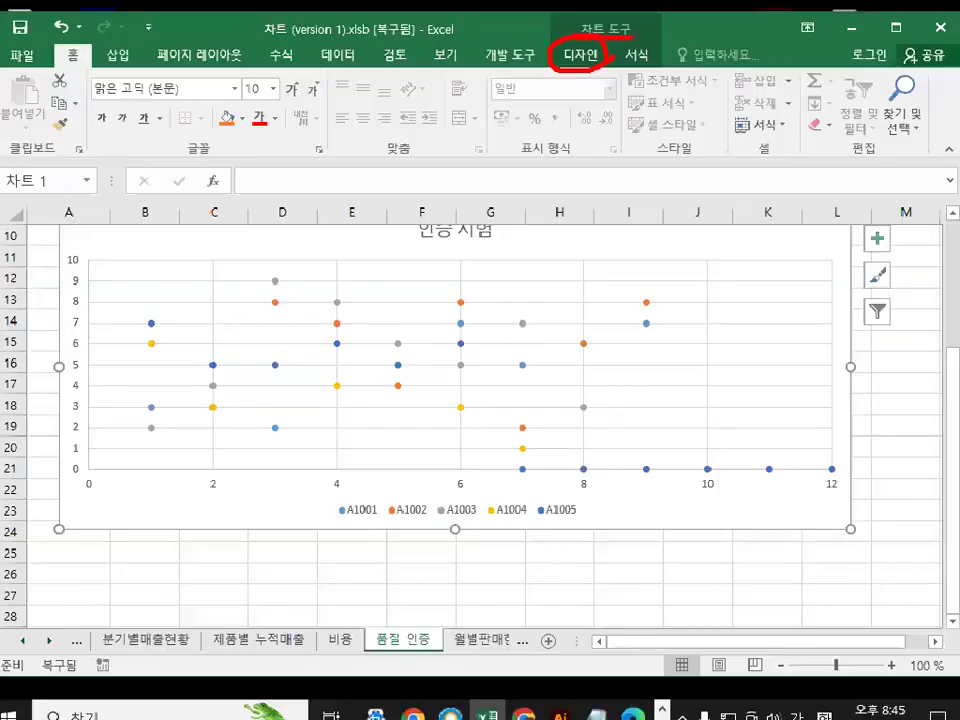
left_click(580, 54)
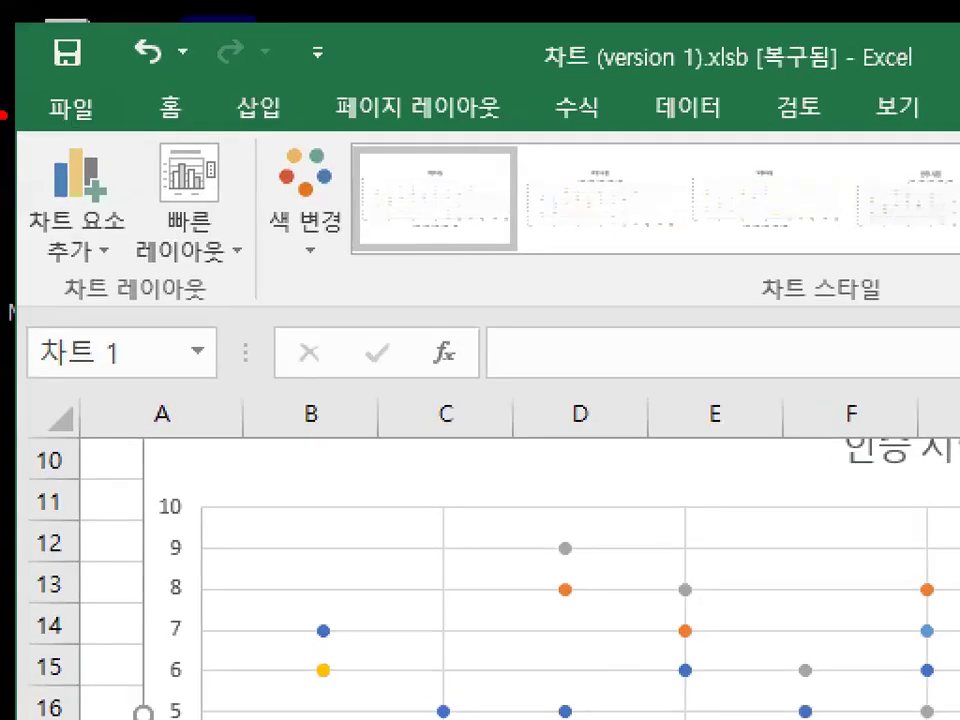
left_click_drag(32, 312, 215, 311)
mouse_move(107, 269)
left_mouse_down()
mouse_move(138, 241)
mouse_move(20, 190)
mouse_move(142, 262)
left_mouse_up()
key("Escape")
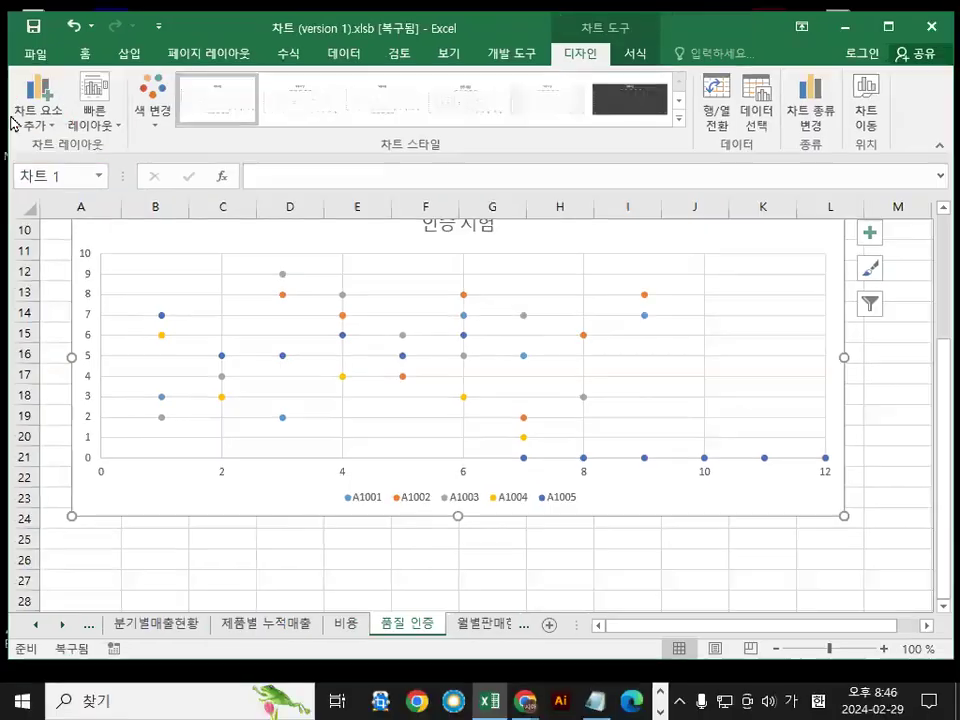
left_click(30, 120)
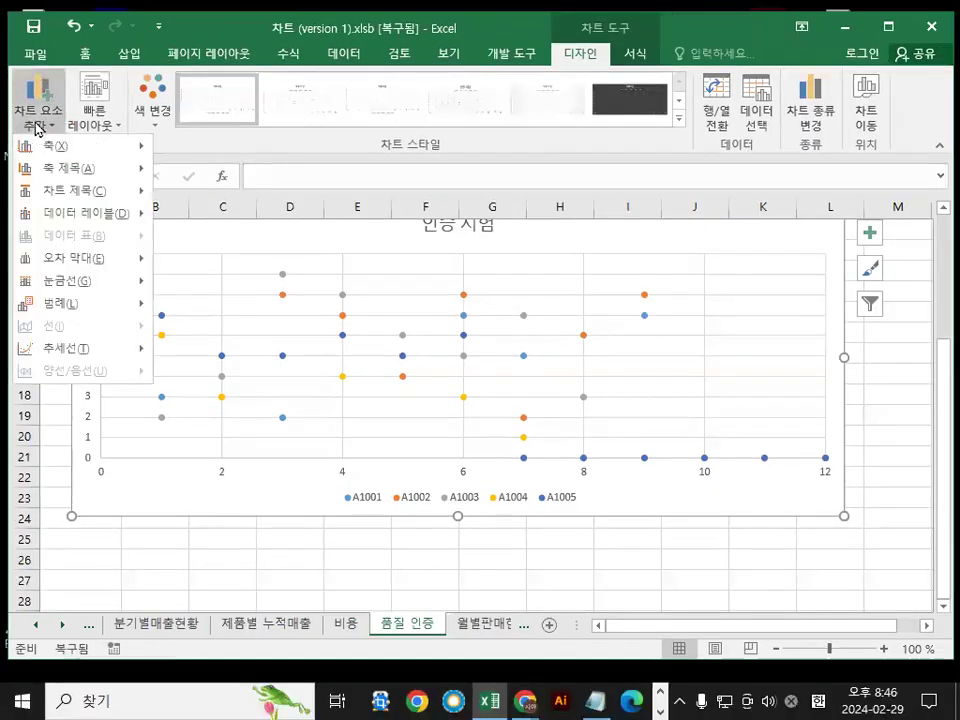
mouse_move(92, 356)
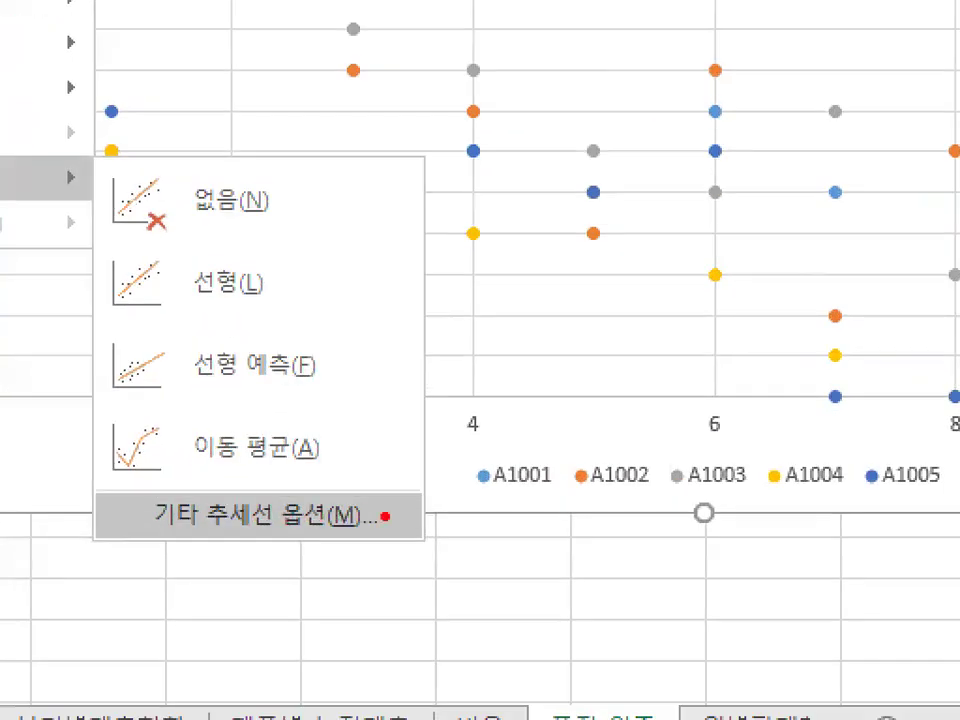
mouse_move(385, 517)
left_mouse_down()
mouse_move(339, 538)
mouse_move(176, 540)
mouse_move(150, 503)
mouse_move(208, 470)
mouse_move(274, 464)
mouse_move(372, 500)
left_mouse_up()
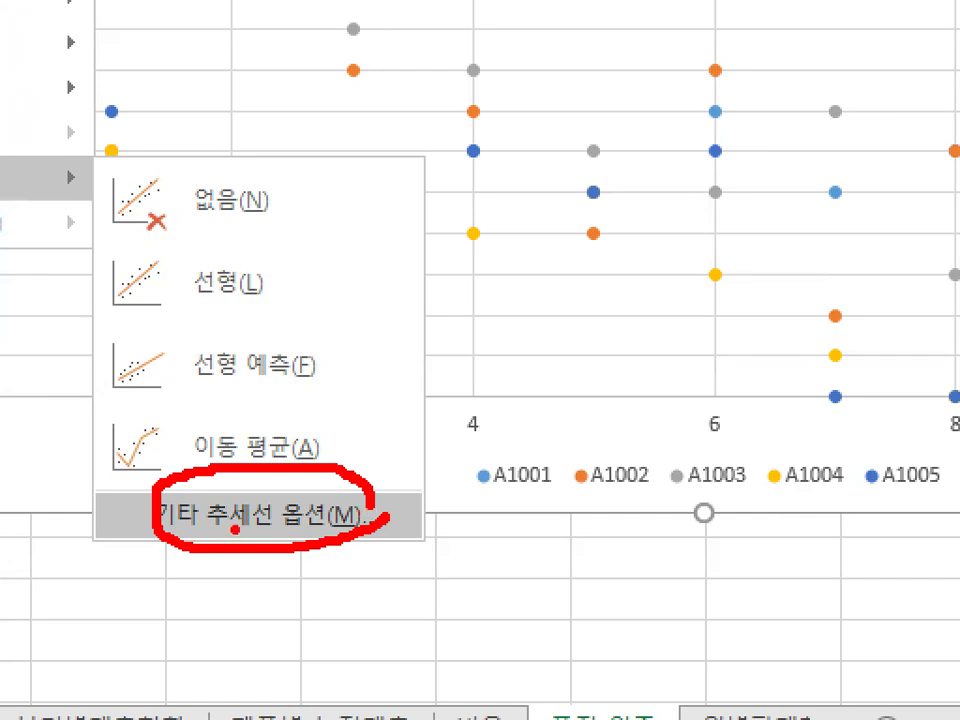
left_click_drag(232, 470, 444, 263)
key("Escape")
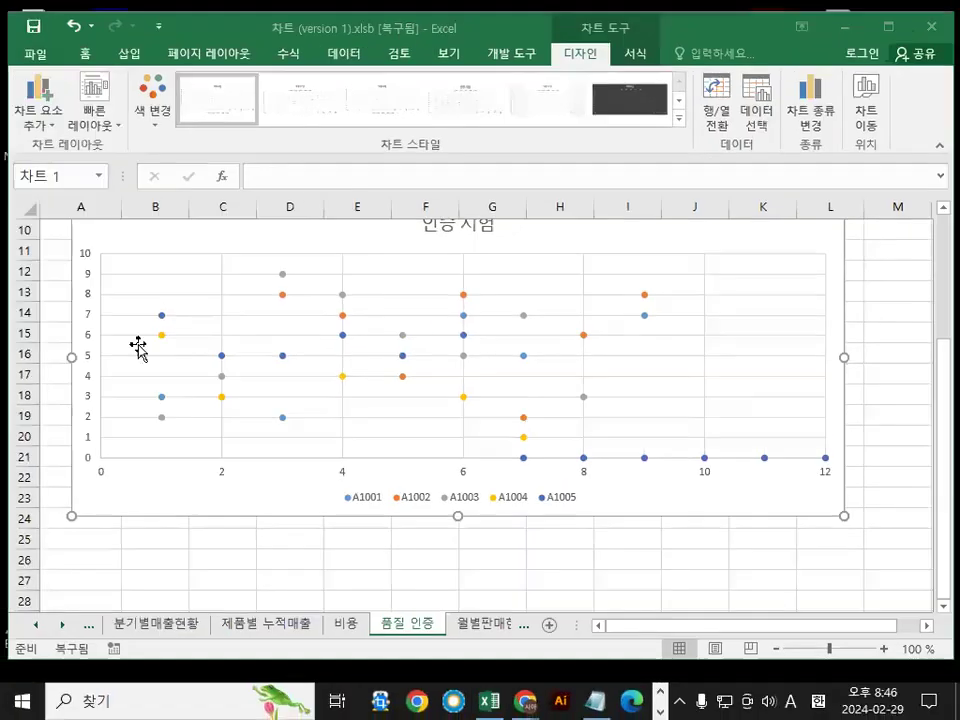
Open the additional trendline options for the 인증 시험 chart and review the list of series to base it on
left_click(35, 118)
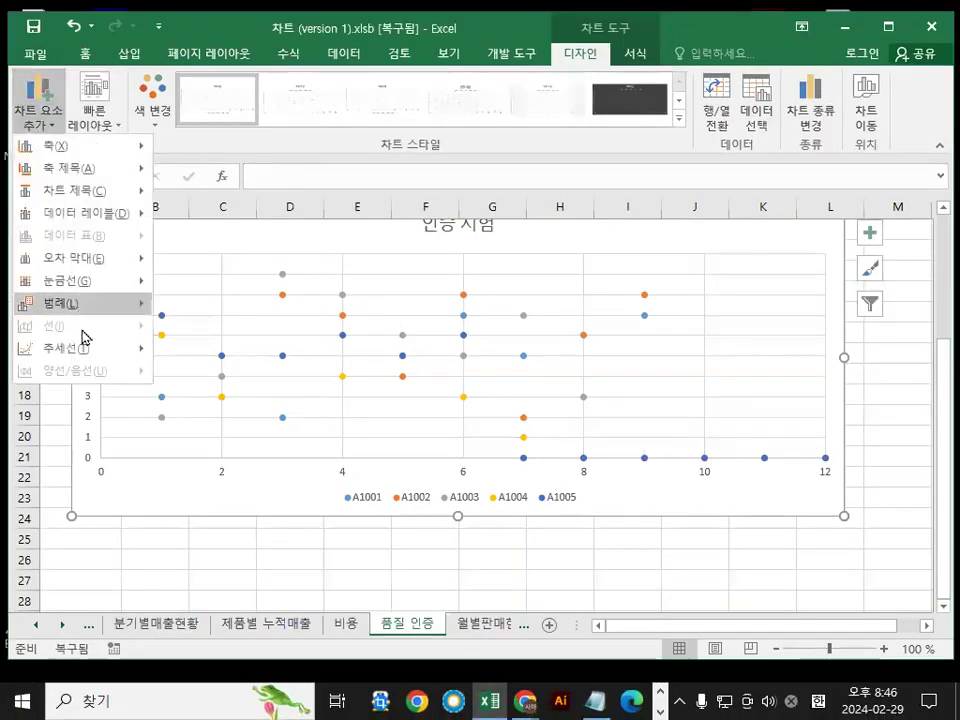
mouse_move(86, 350)
left_click(248, 484)
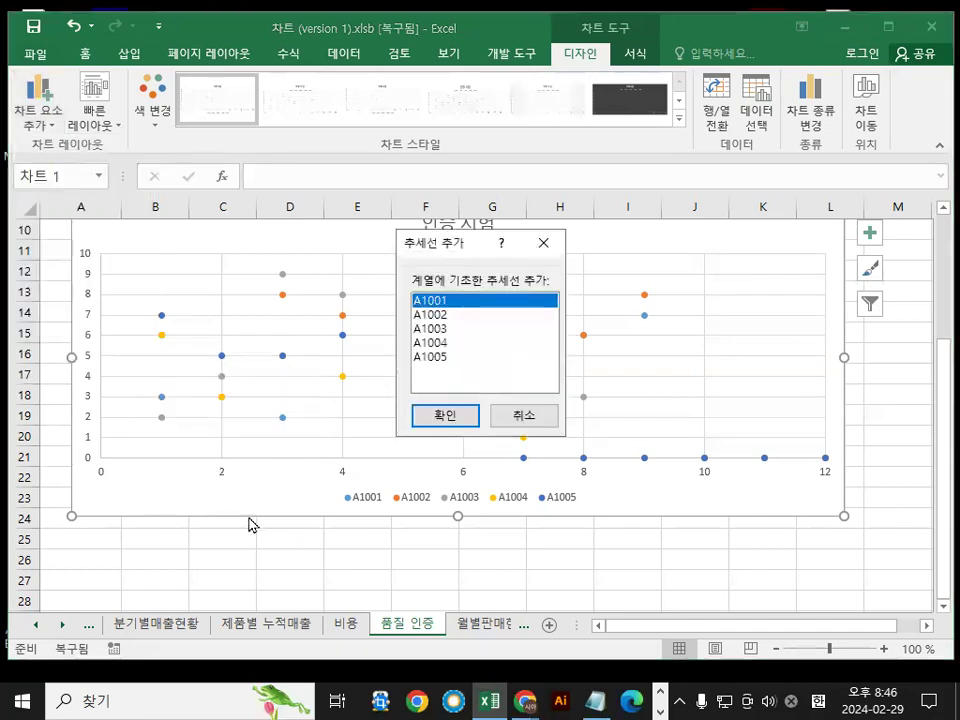
key("ctrl+1")
left_click(387, 282)
mouse_move(735, 381)
left_mouse_down()
mouse_move(354, 339)
mouse_move(695, 458)
left_mouse_up()
key("Escape")
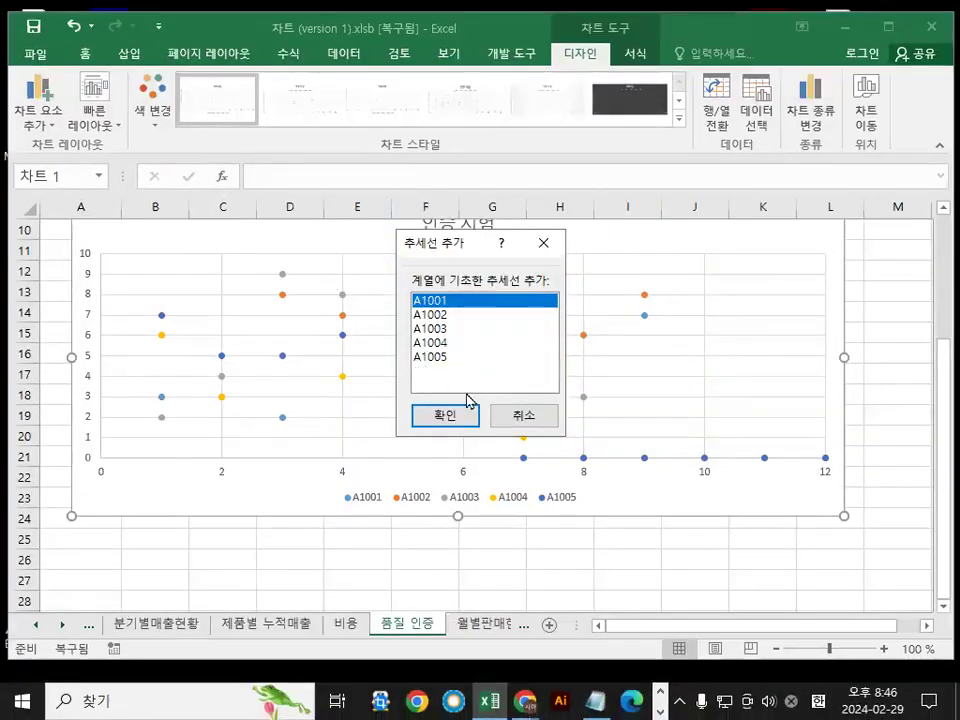
Add a trendline based on series A1005 and bring up its 추세선 서식 options
left_click(437, 367)
key("ctrl+1")
left_click(438, 367)
mouse_move(437, 367)
left_mouse_down()
mouse_move(458, 364)
mouse_move(386, 330)
mouse_move(466, 352)
mouse_move(418, 300)
mouse_move(568, 161)
left_mouse_up()
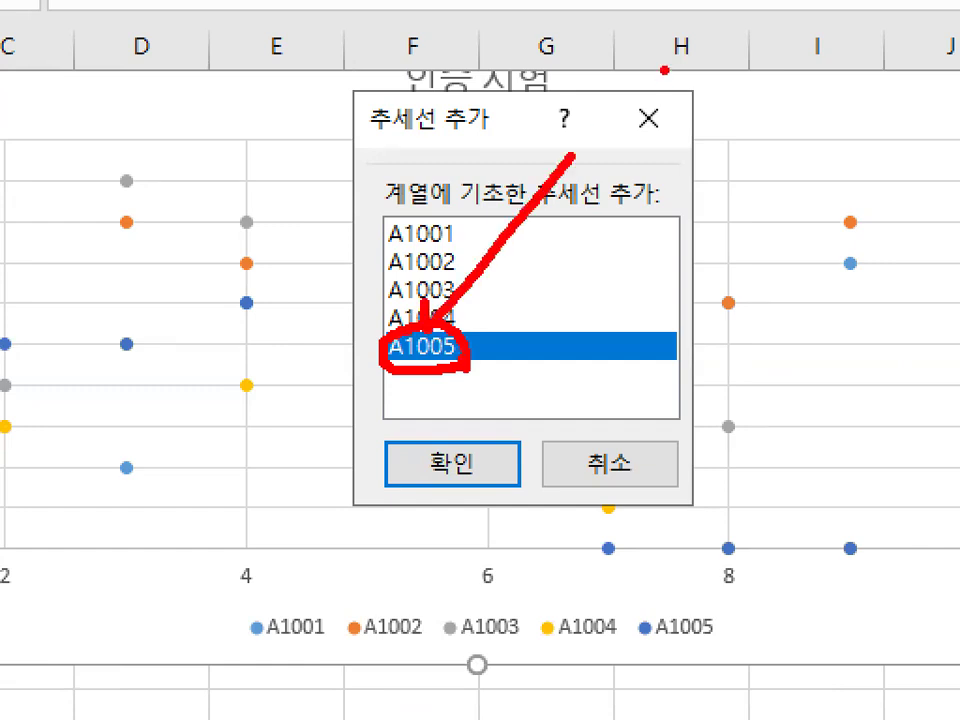
key("Escape")
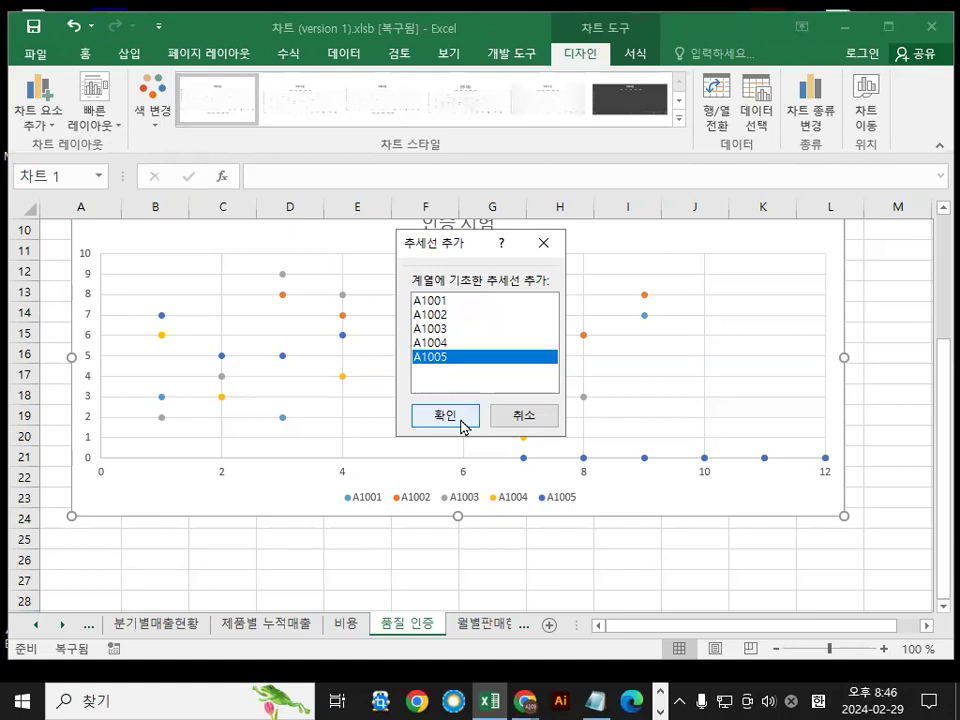
left_click(445, 415)
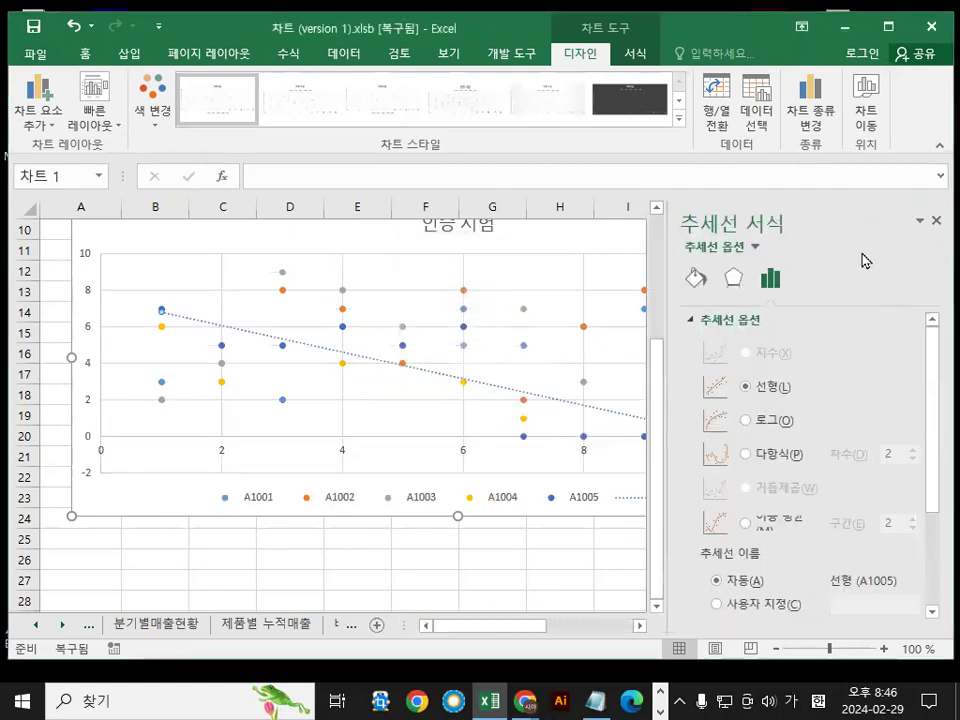
key("ctrl+1")
left_click_drag(516, 242, 757, 244)
key("Escape")
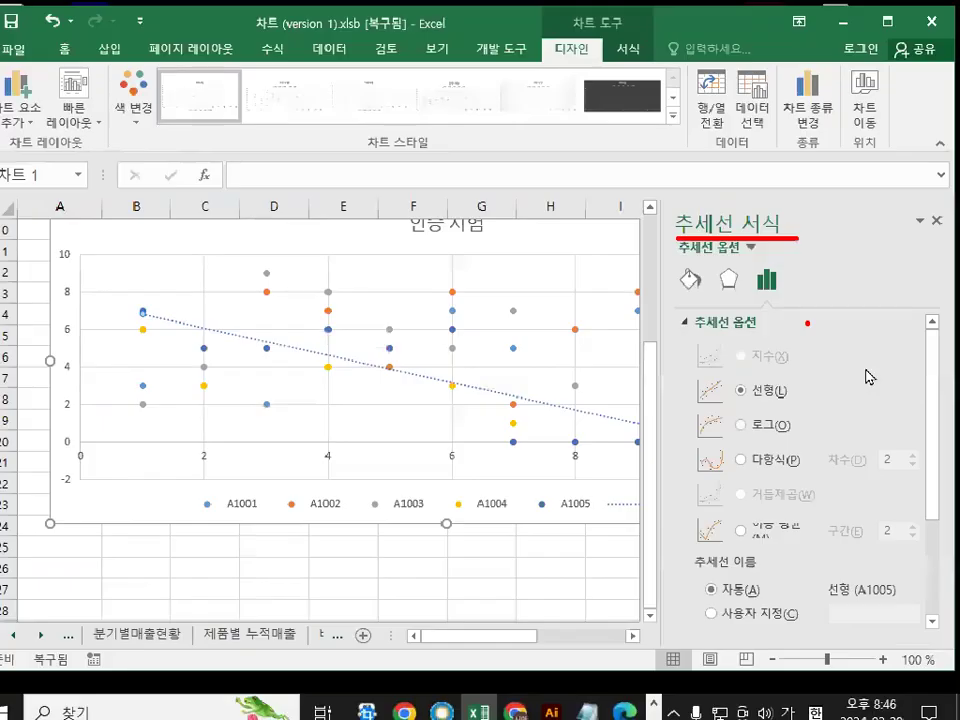
Set the A1005 trendline's forward forecast (앞으로) to 12 periods and close the 추세선 서식 options
key("ctrl+1")
mouse_move(830, 518)
left_mouse_down()
mouse_move(575, 497)
mouse_move(760, 96)
mouse_move(825, 610)
left_mouse_up()
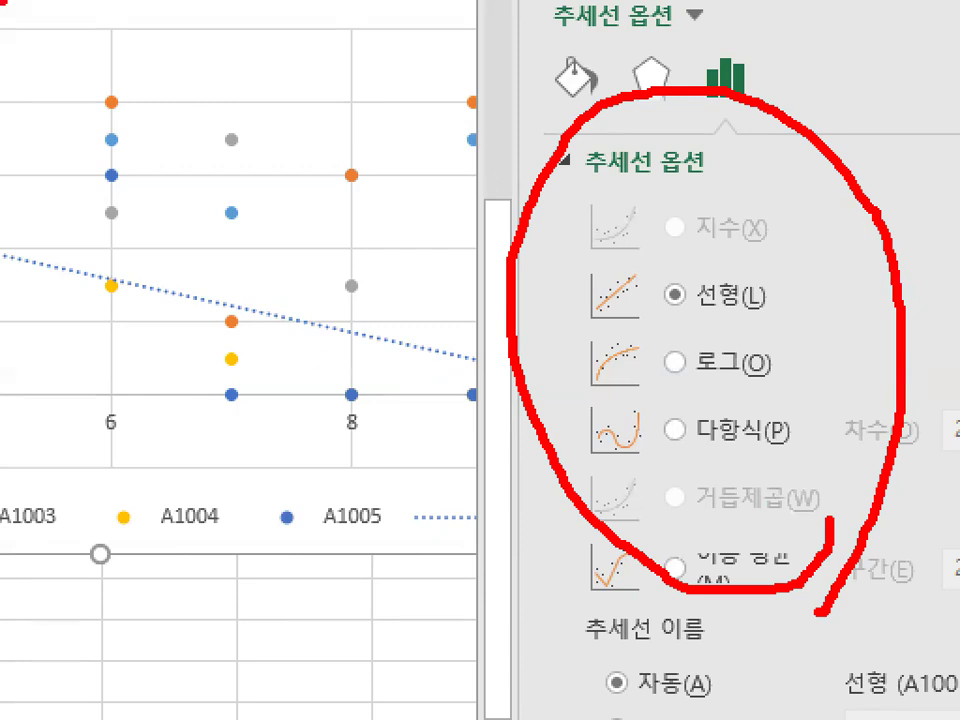
key("Escape")
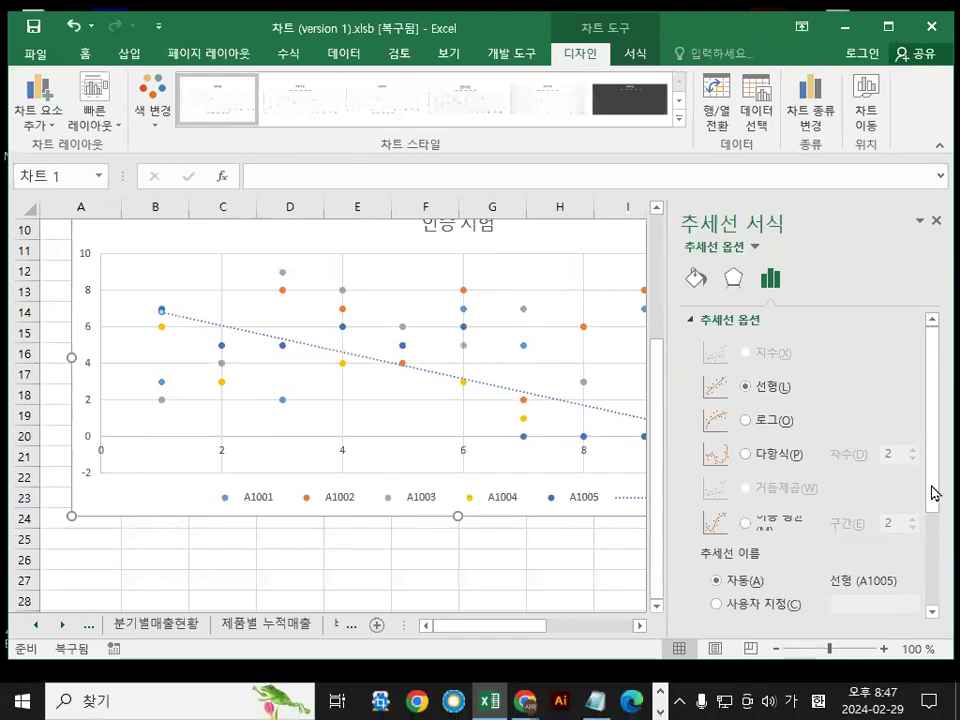
scroll(935, 411, "down", 1)
scroll(935, 411, "down", 3)
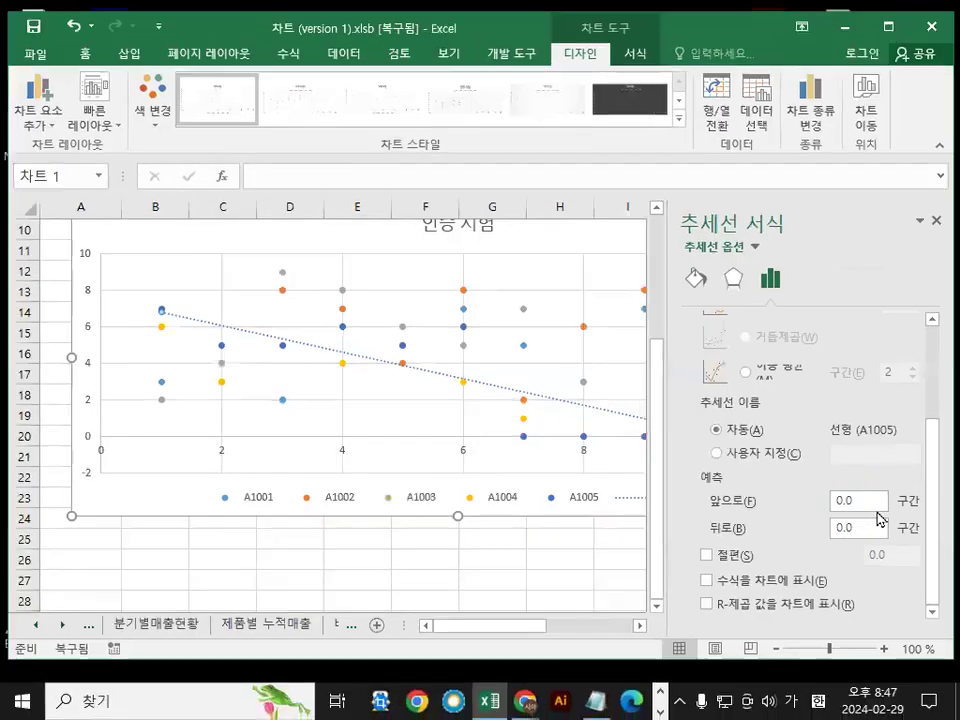
left_click_drag(814, 484, 626, 490)
type("12")
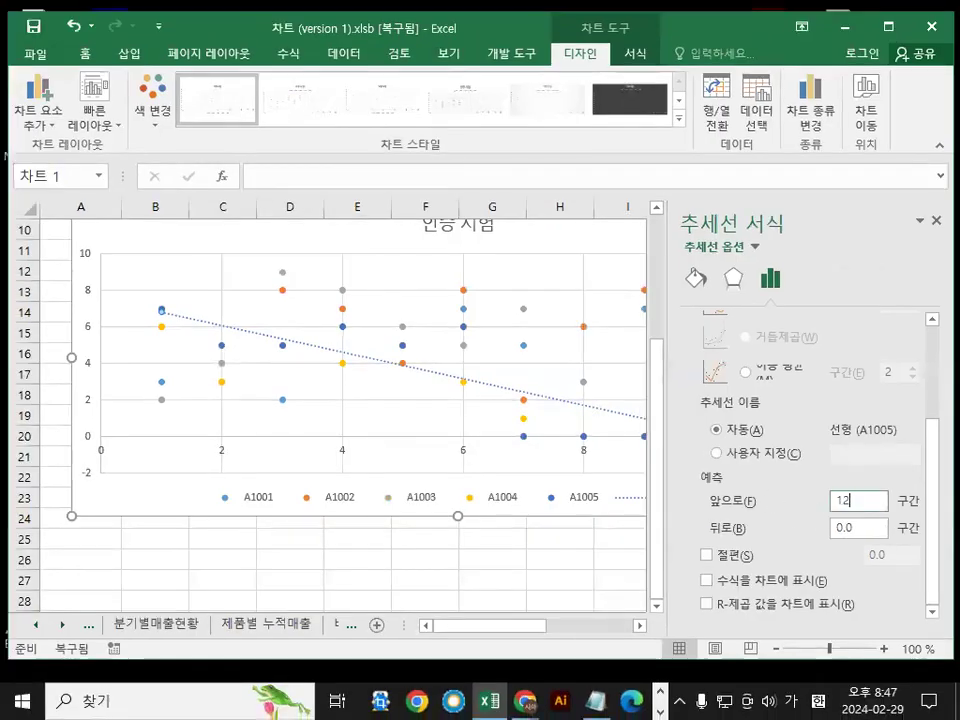
left_click(934, 220)
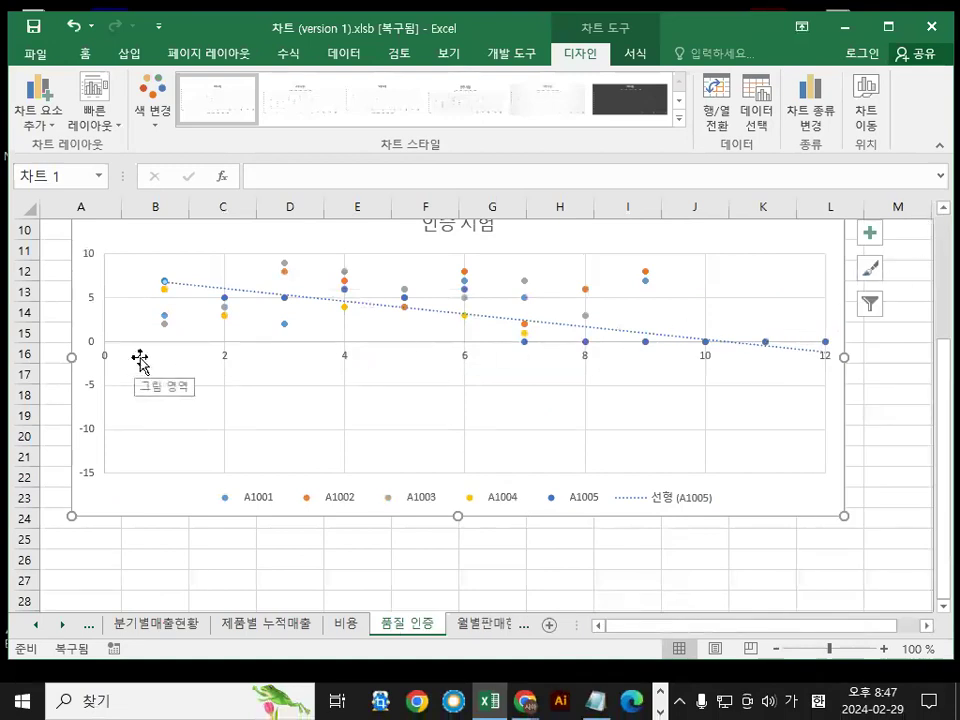
Examine how the A1005 trendline runs across the 인증 시험 chart, then deselect the chart
left_click_drag(100, 379, 886, 379)
mouse_move(163, 281)
left_mouse_down()
mouse_move(636, 330)
mouse_move(775, 334)
left_mouse_up()
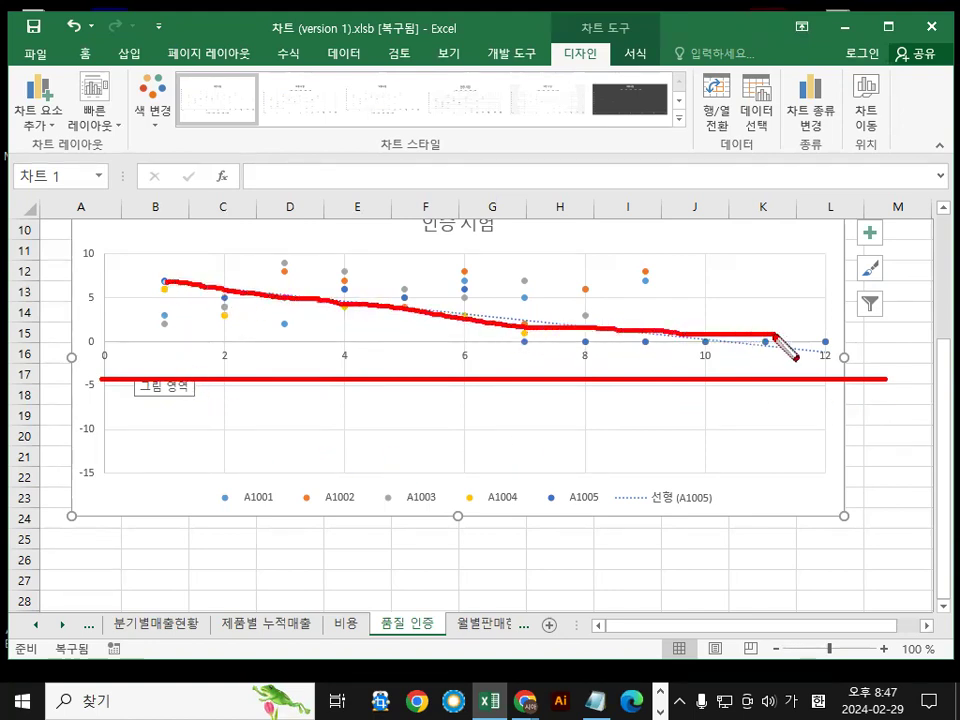
key("Escape")
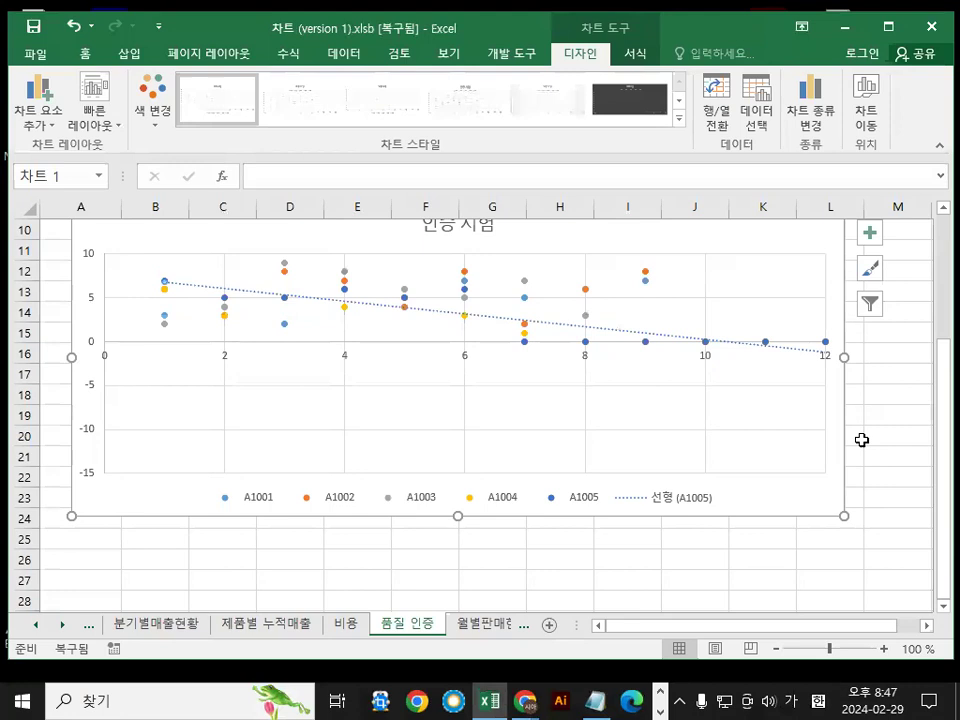
left_click(906, 443)
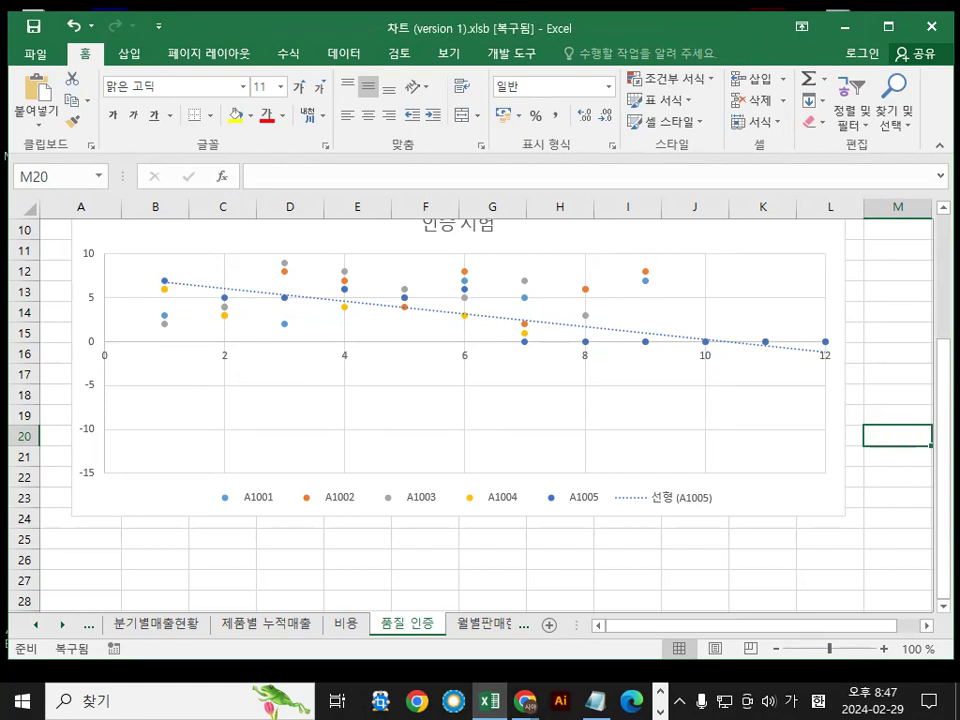
key("Hangul")
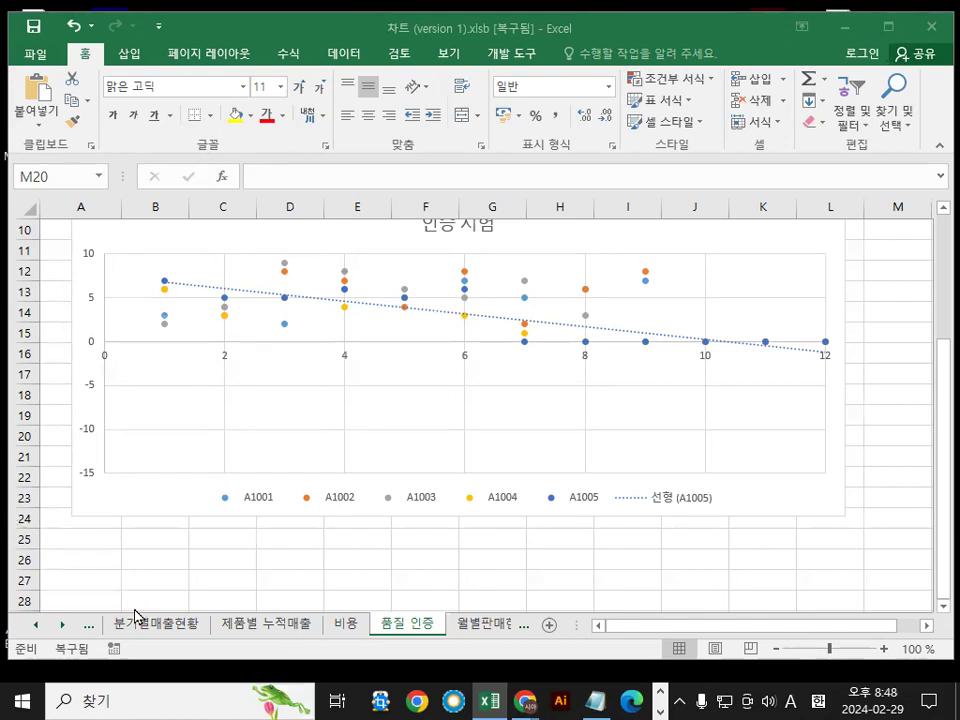
Open the 분기별매출현황 sheet and select its stacked column chart
left_click(228, 656)
left_click(176, 624)
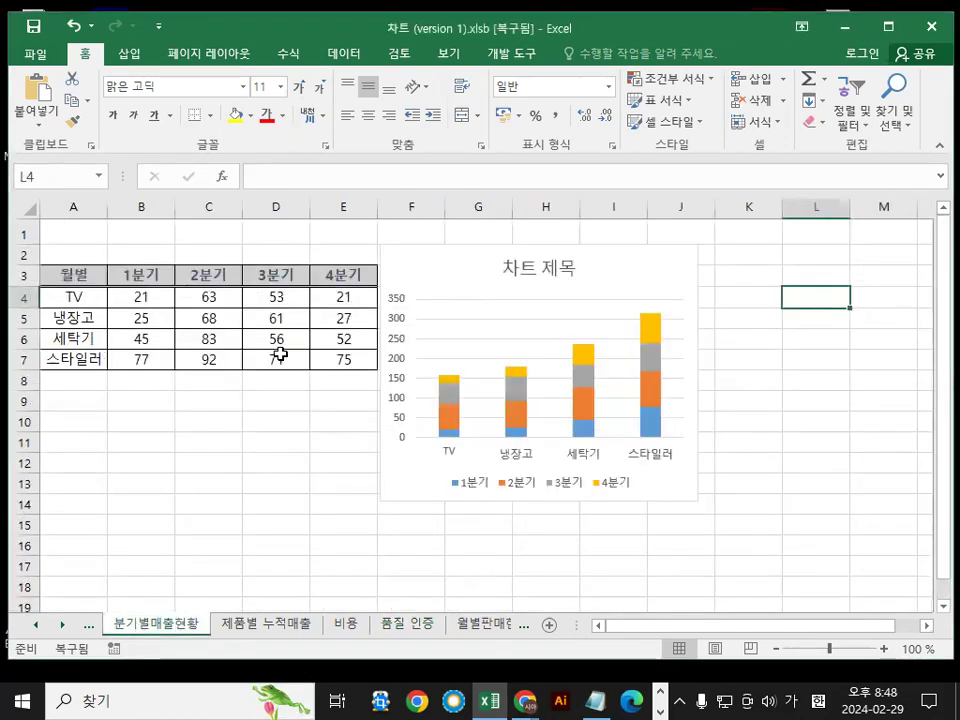
left_click(643, 279)
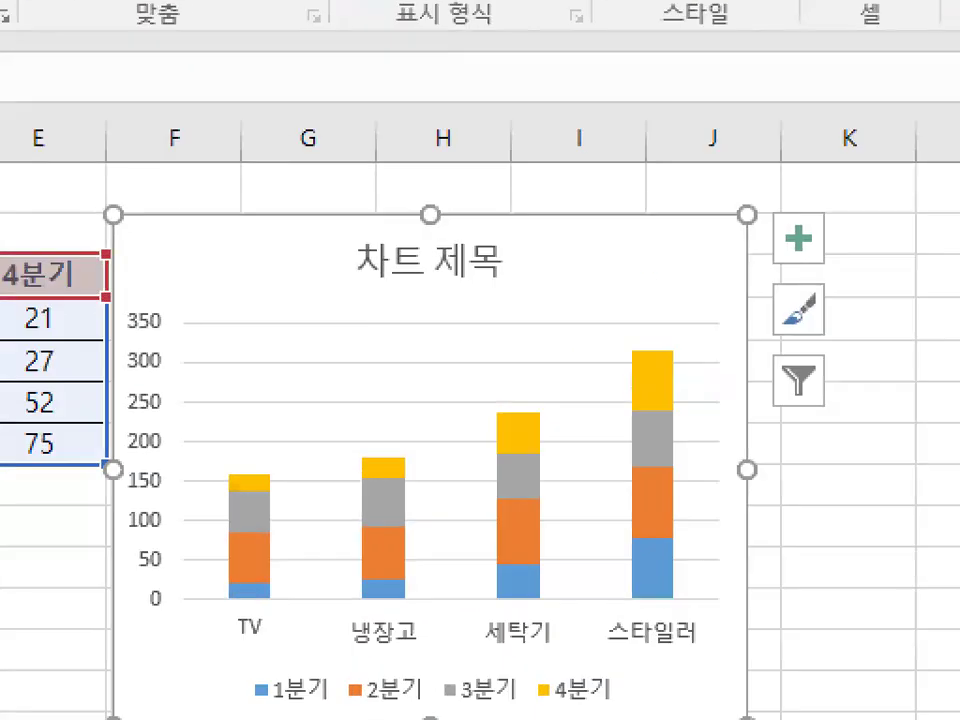
mouse_move(703, 532)
left_mouse_down()
mouse_move(495, 637)
mouse_move(697, 390)
mouse_move(688, 462)
left_mouse_up()
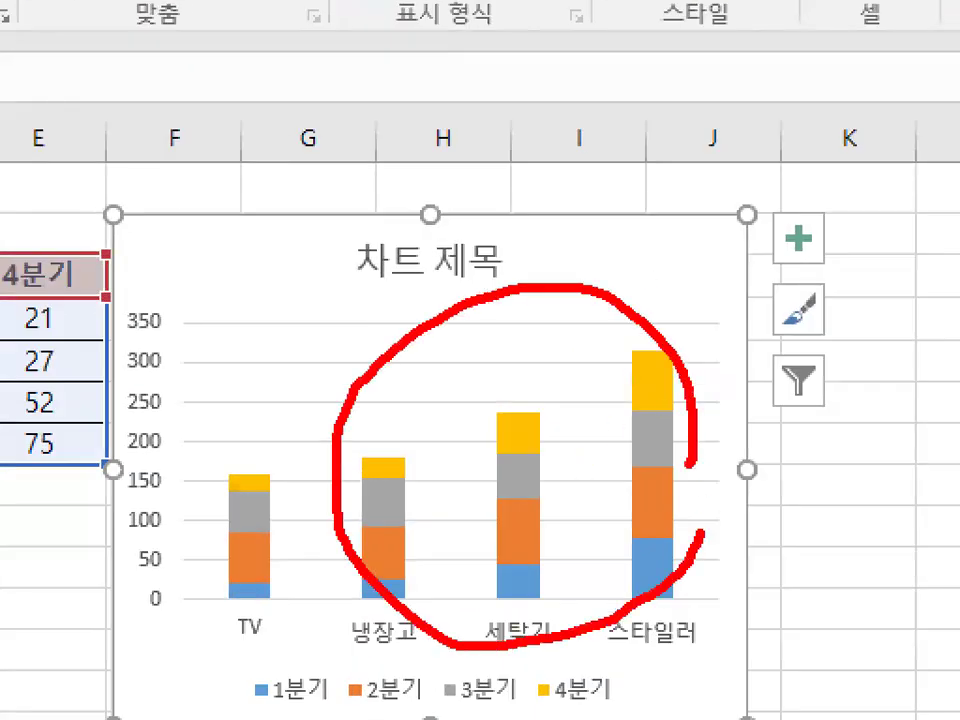
mouse_move(502, 299)
left_mouse_down()
mouse_move(632, 235)
mouse_move(711, 135)
left_mouse_up()
key("Escape")
key("ctrl+1")
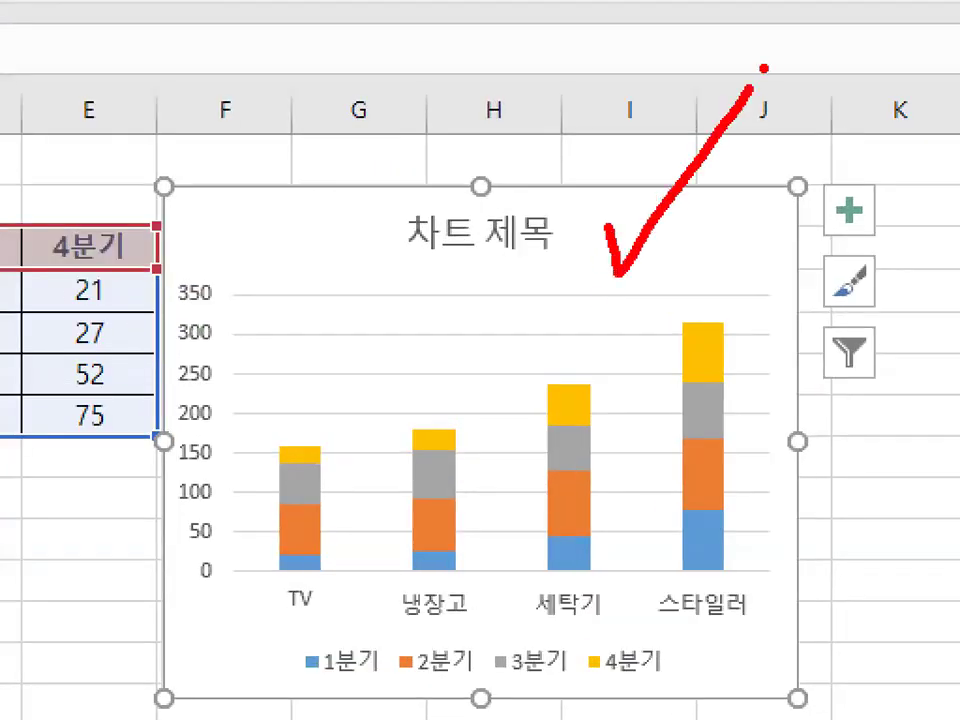
Review the commands offered for the stacked column chart, especially 서식 파일로 저장
key("Escape")
right_click(590, 282)
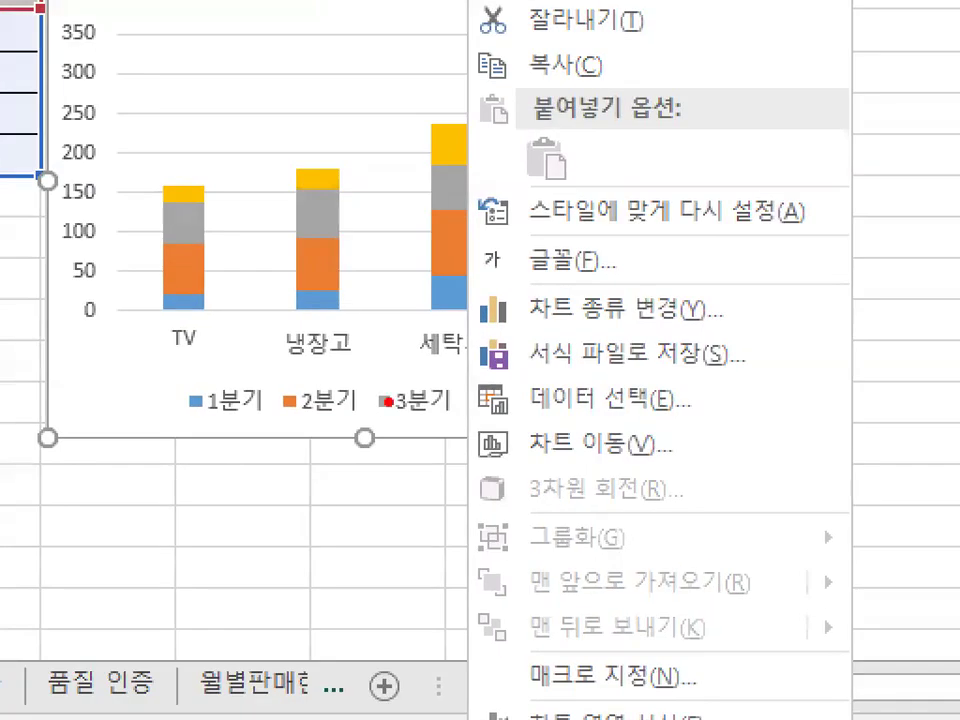
mouse_move(653, 369)
left_mouse_down()
mouse_move(612, 332)
mouse_move(650, 398)
left_mouse_up()
key("Escape")
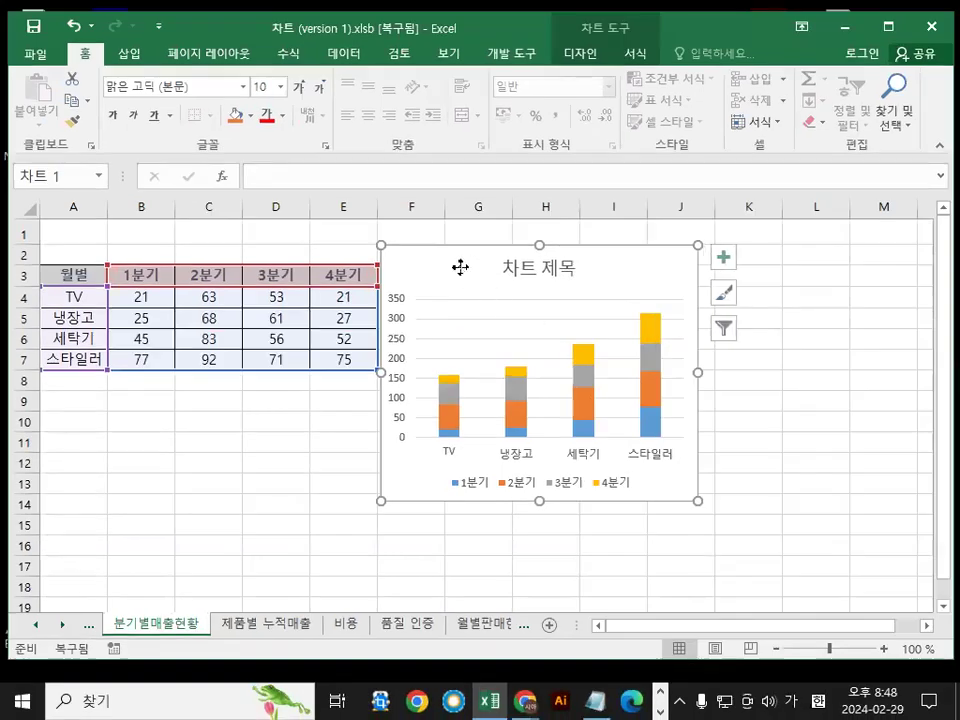
right_click(460, 267)
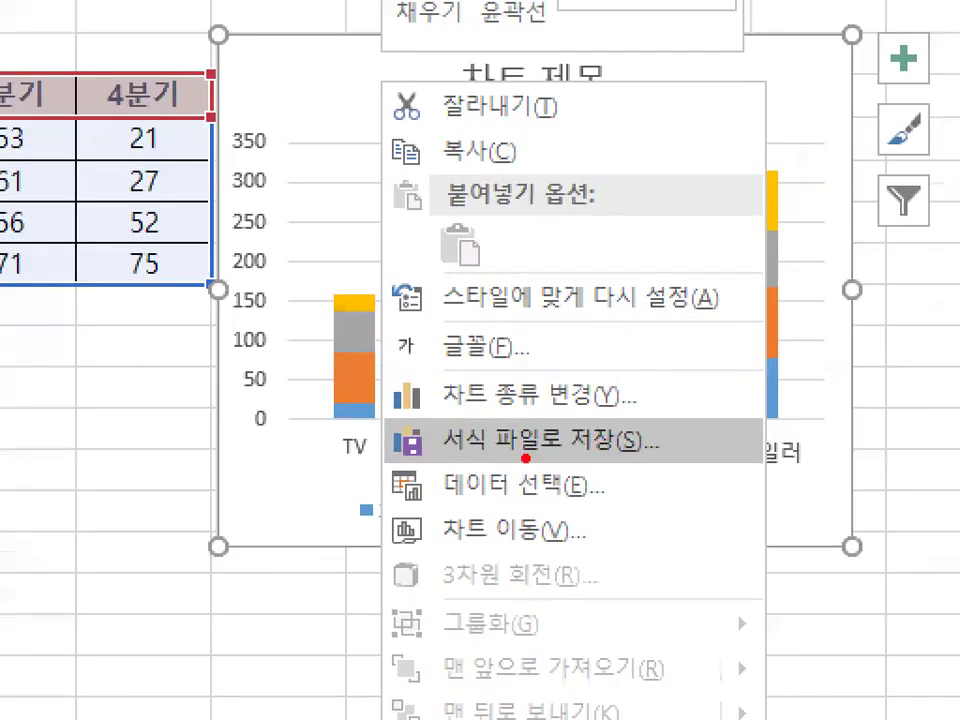
left_click_drag(495, 456, 593, 456)
Start saving the stacked column chart as a template file and check the Charts templates folder
right_click(433, 265)
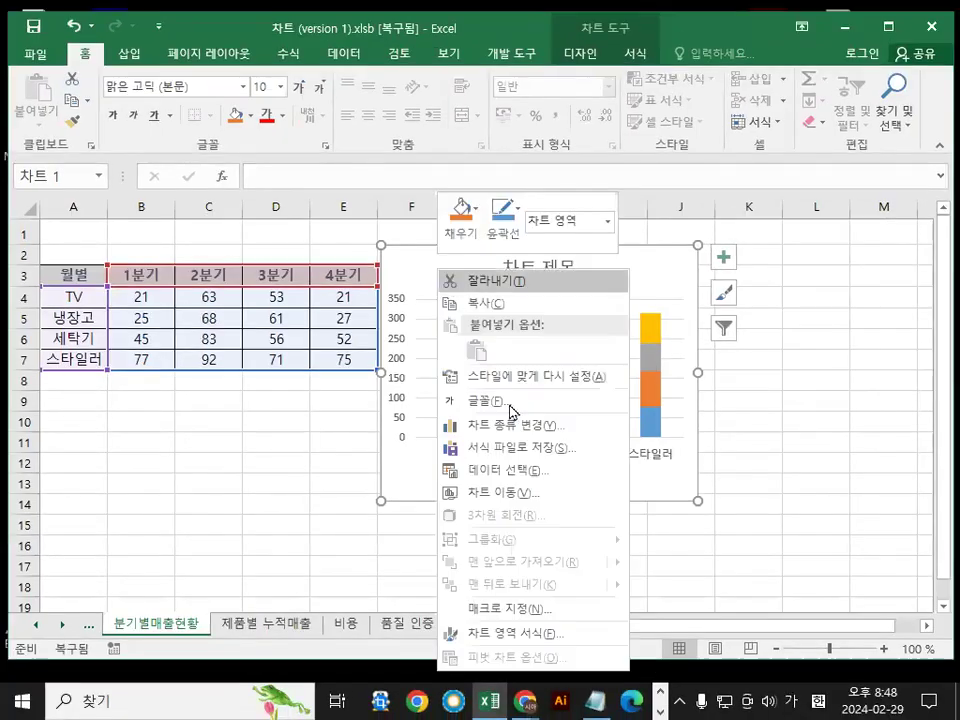
left_click(515, 454)
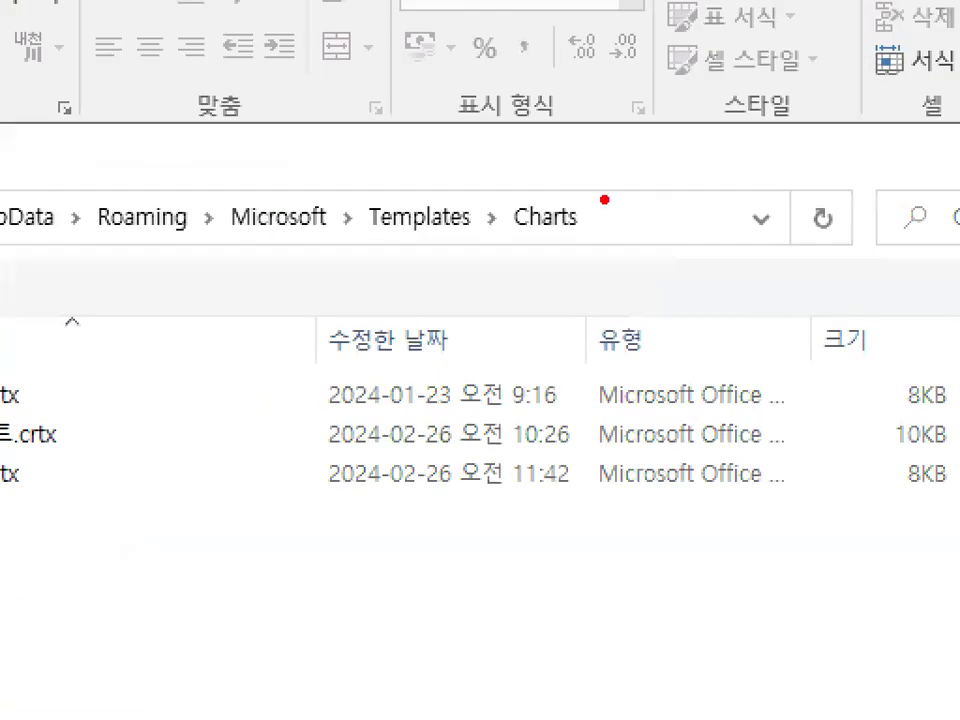
left_click_drag(569, 66, 512, 79)
mouse_move(503, 257)
left_mouse_down()
mouse_move(506, 174)
mouse_move(606, 236)
left_mouse_up()
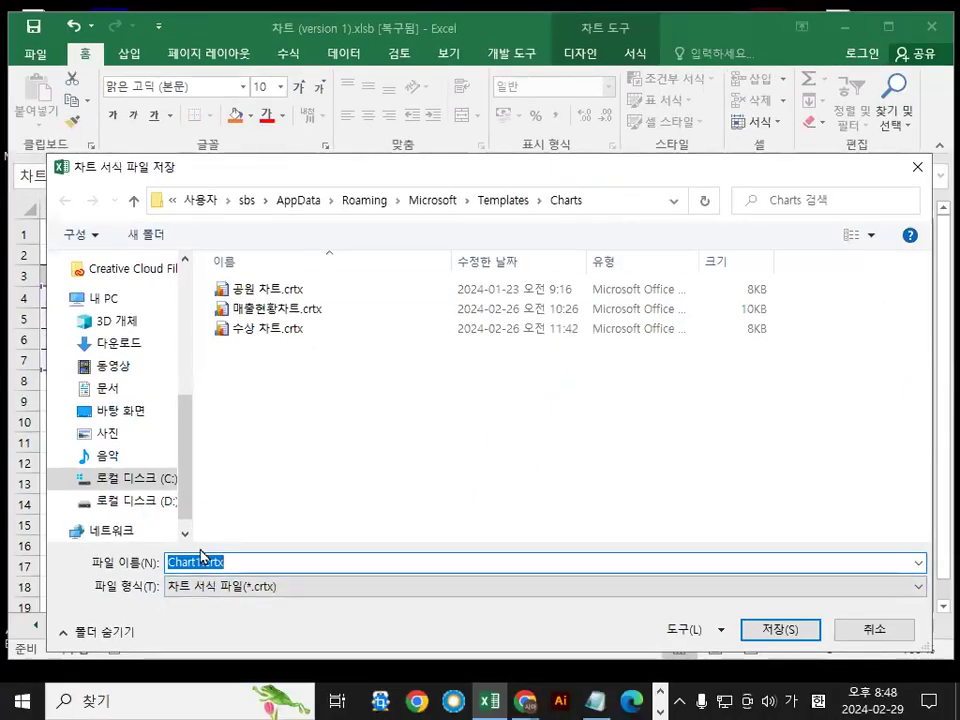
Save the chart template as 매출현황차트, replacing the existing file of that name, and deselect the chart
type("매출")
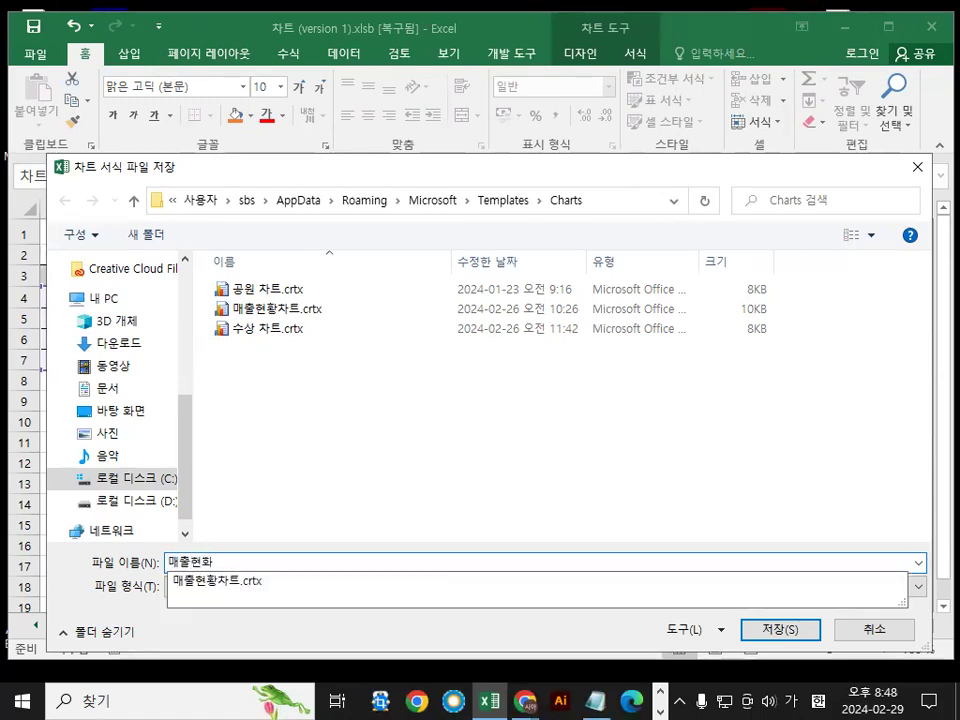
type("현황차ㅌ")
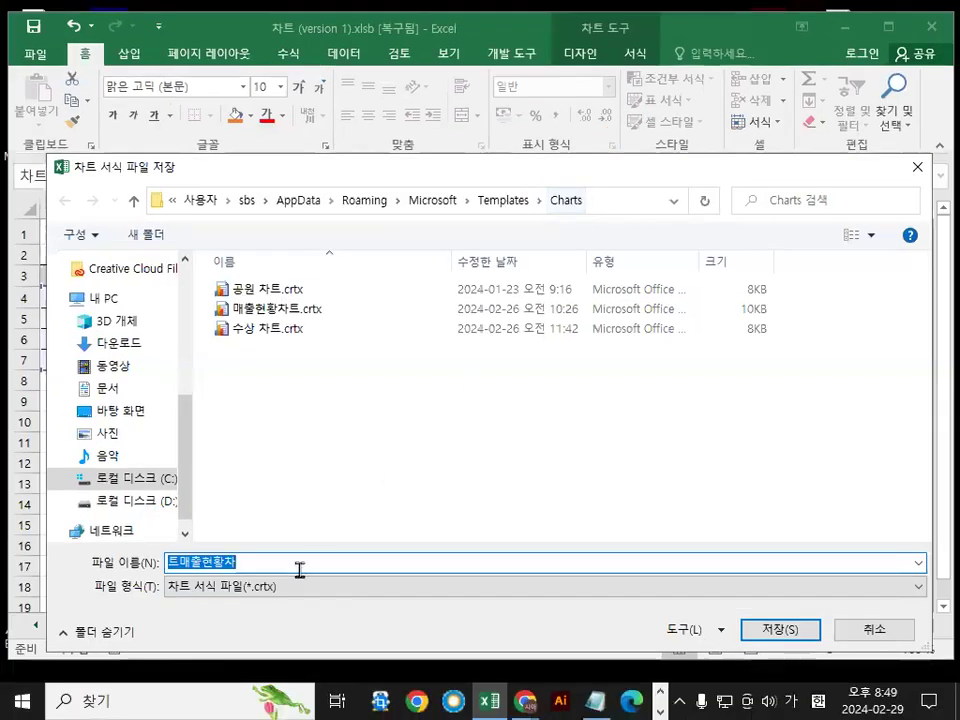
left_click_drag(300, 566, 240, 592)
type("매")
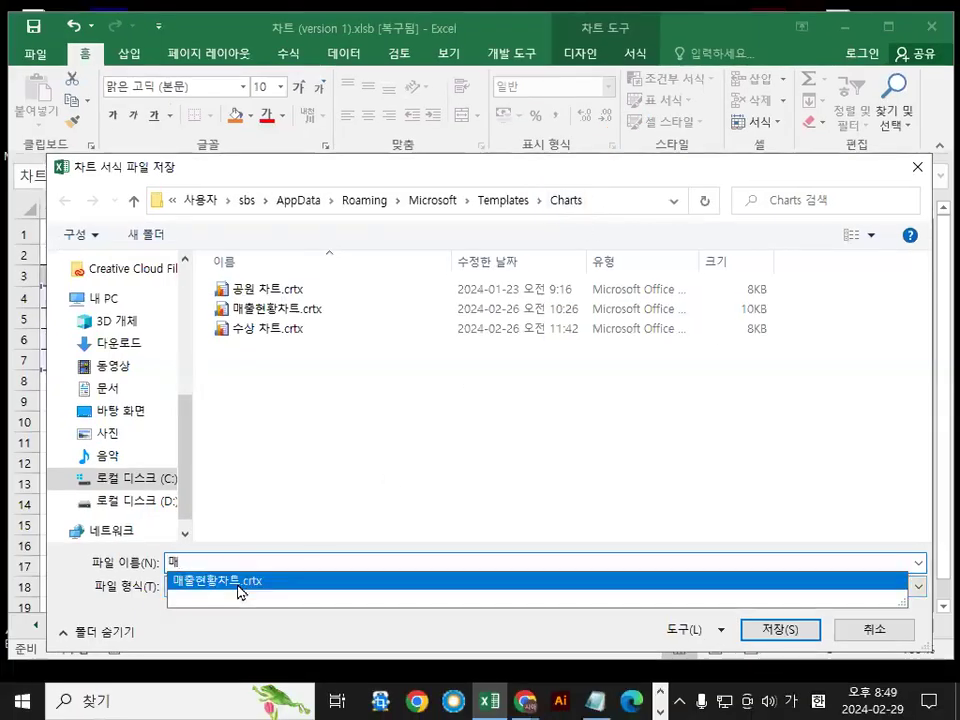
type("출ㅎ")
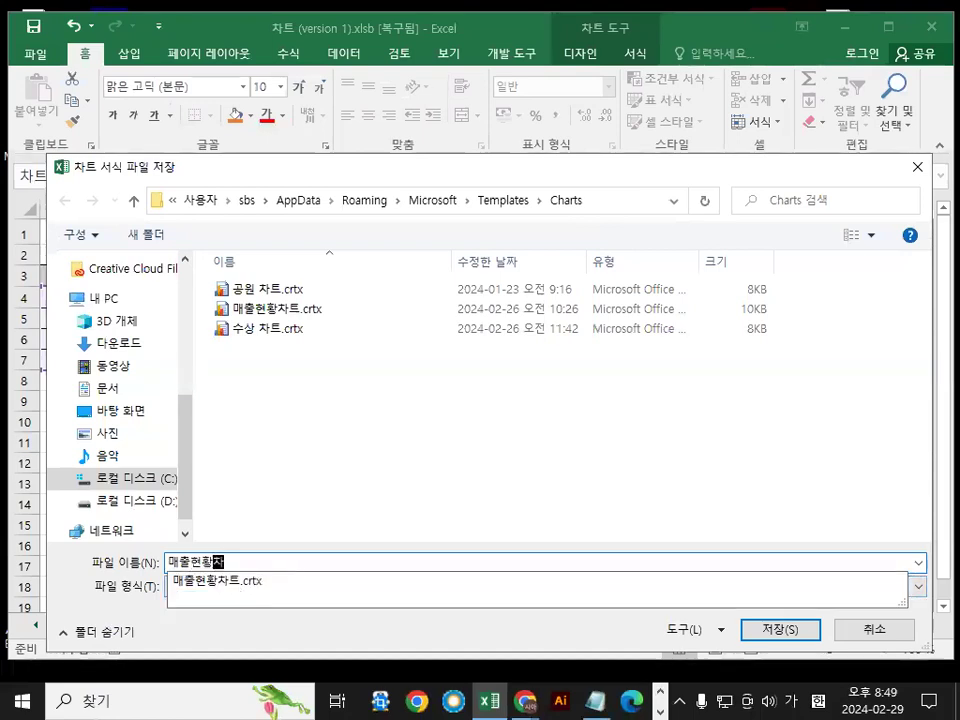
type("황차트")
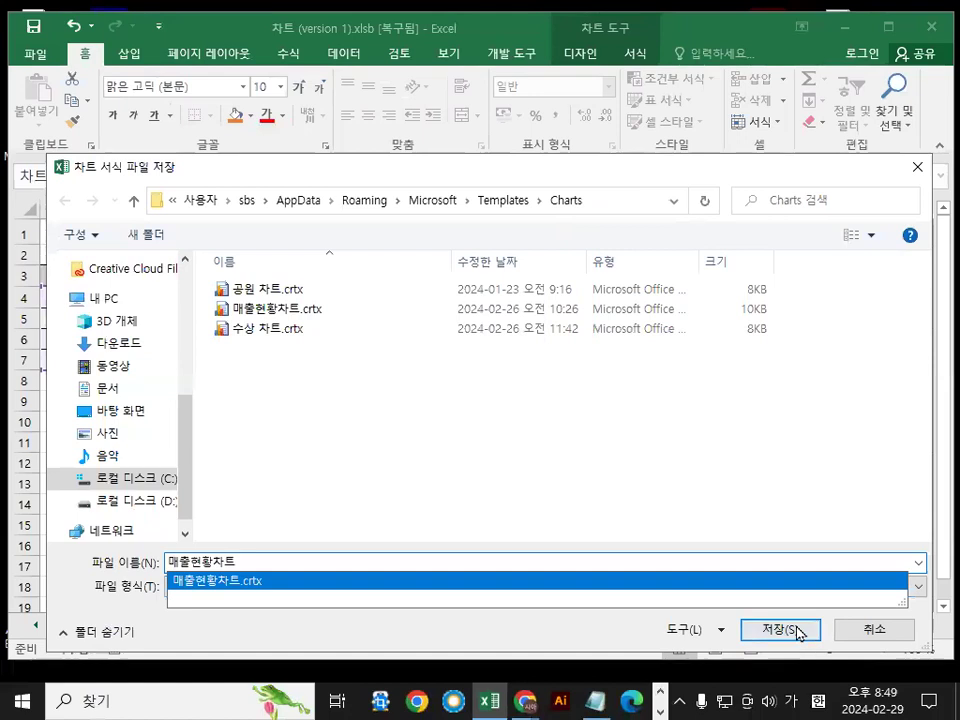
left_click(775, 628)
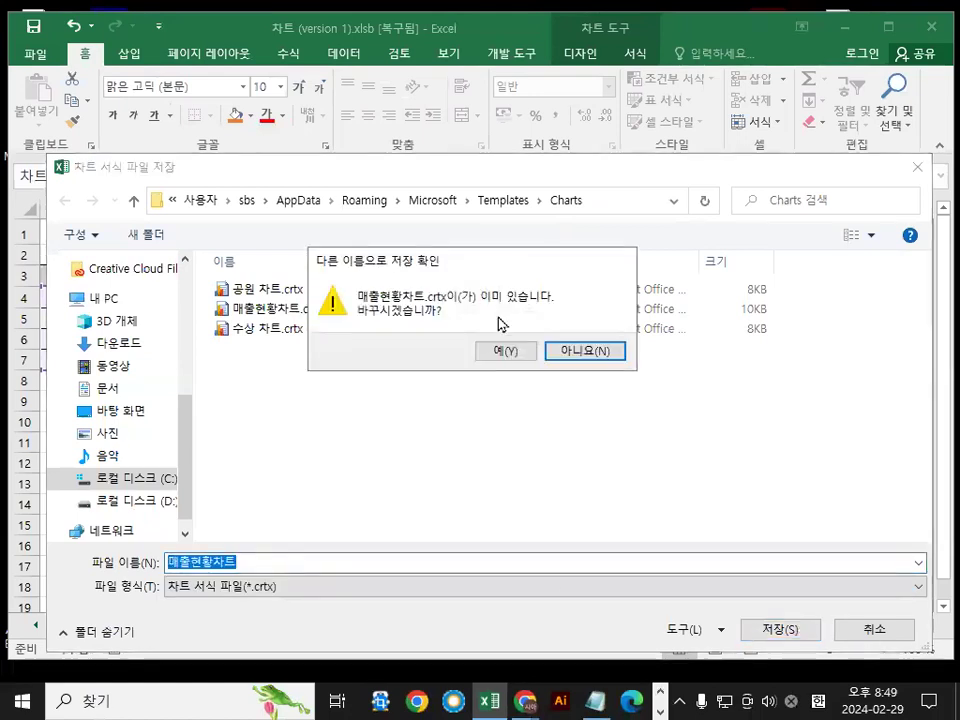
left_click(505, 352)
left_click(597, 569)
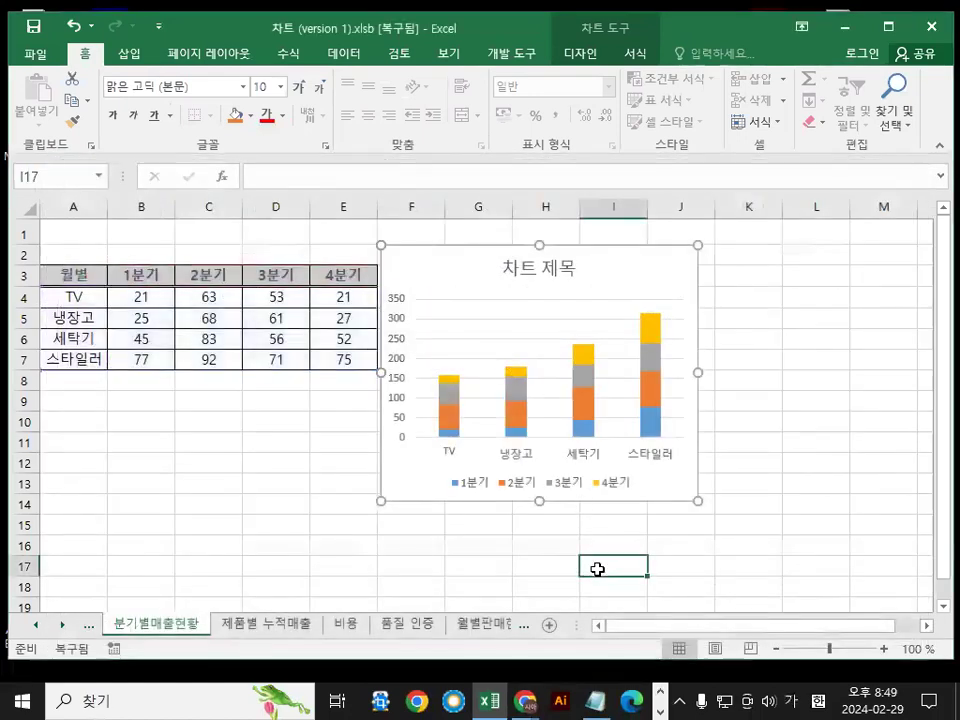
Open the chart type options for the stacked column chart and show the 서식 파일 category of saved templates
left_click(636, 285)
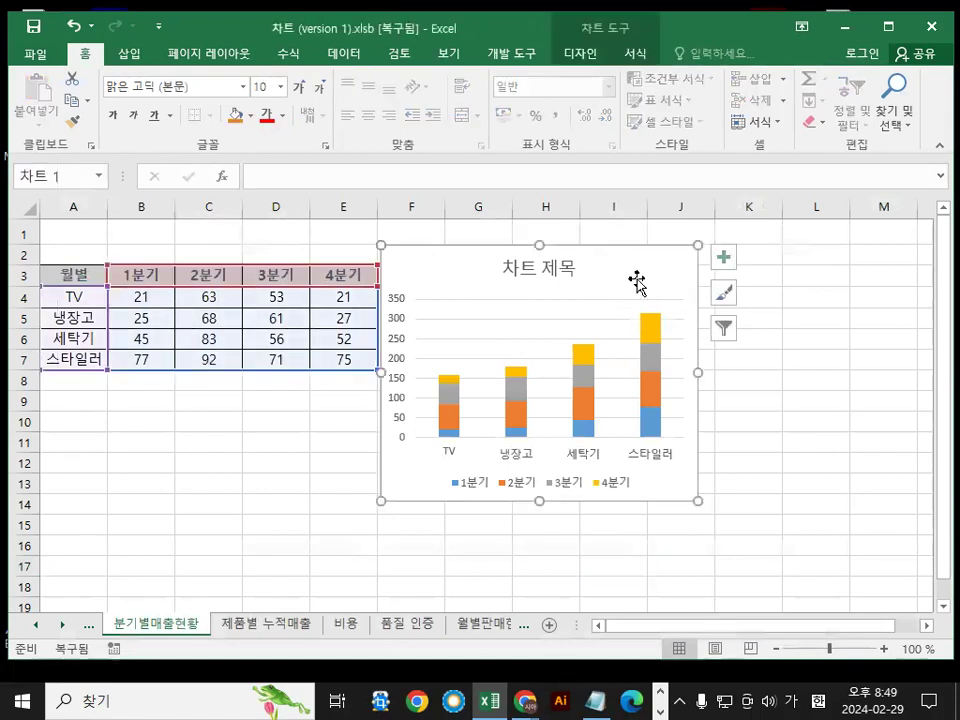
right_click(636, 284)
key("Escape")
right_click(638, 285)
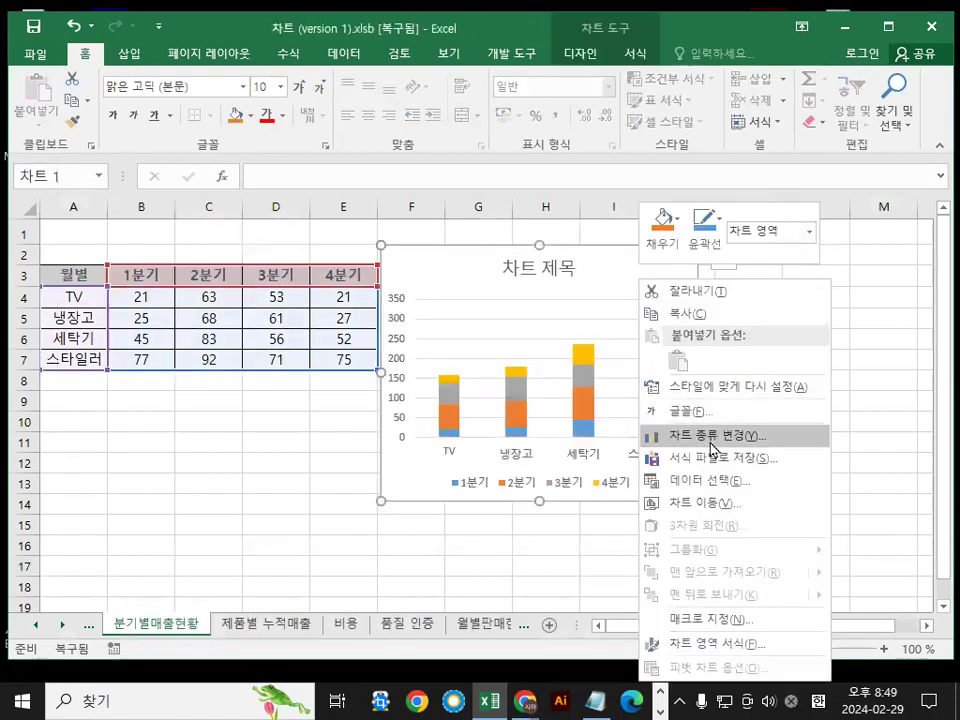
left_click(655, 437)
left_click_drag(311, 39, 401, 181)
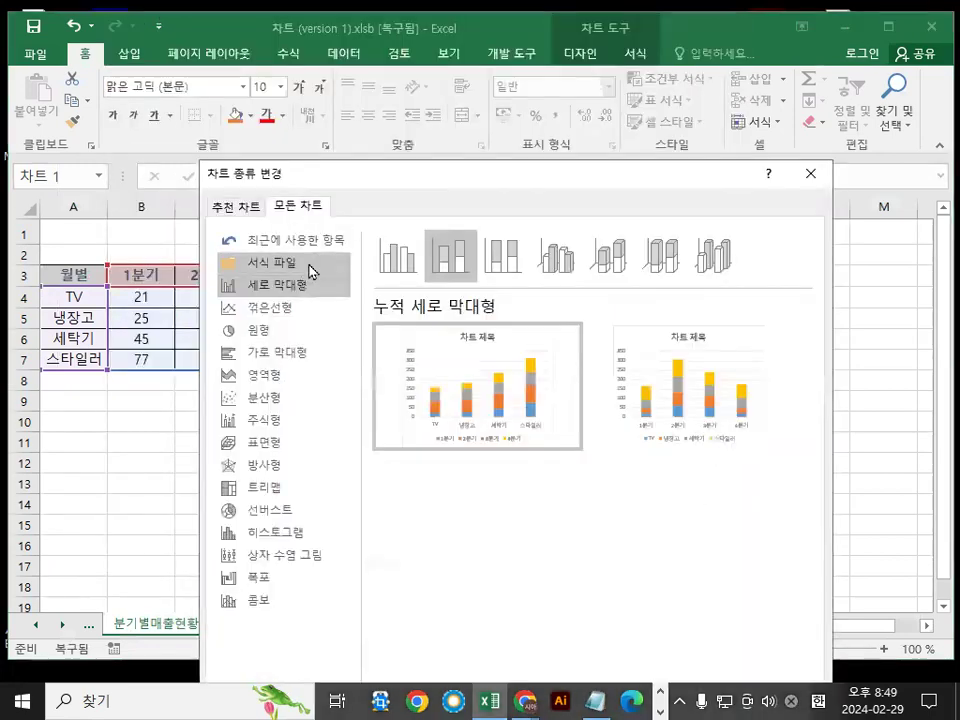
left_click(277, 268)
mouse_move(240, 266)
left_mouse_down()
mouse_move(279, 268)
mouse_move(242, 258)
left_mouse_up()
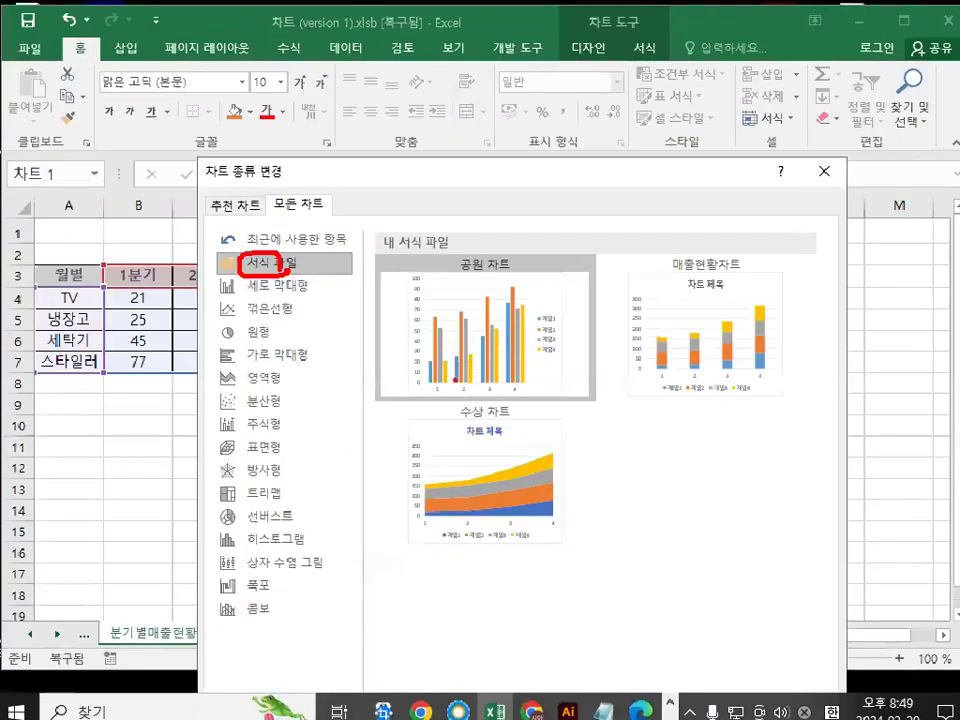
Preview the saved 매출현황차트 template, close the chart type options without applying it, and deselect the chart
mouse_move(754, 332)
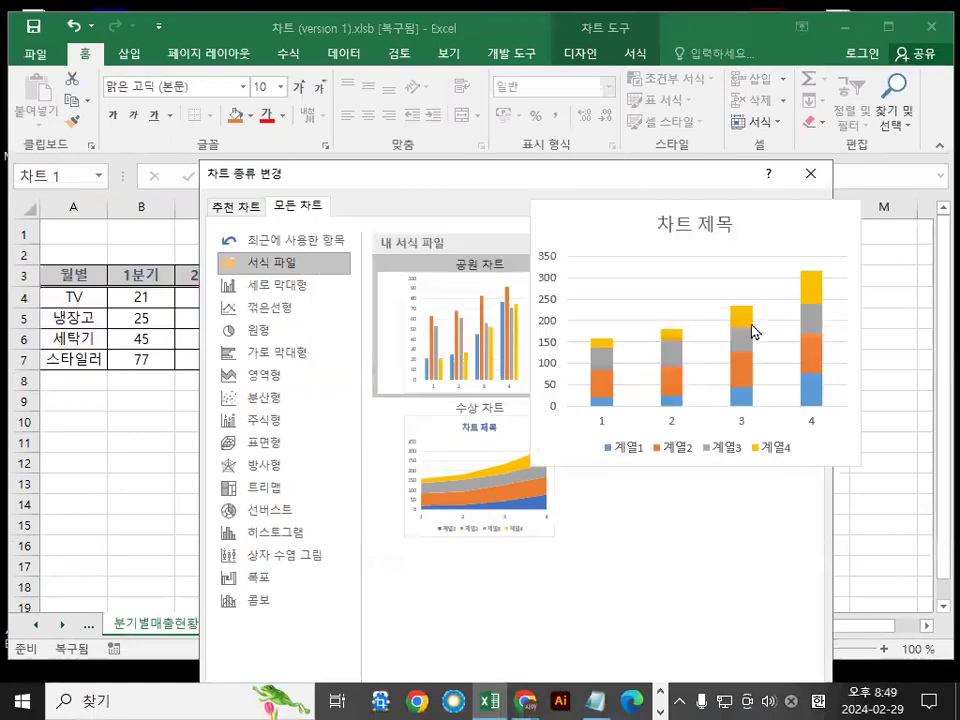
left_click_drag(837, 314, 857, 355)
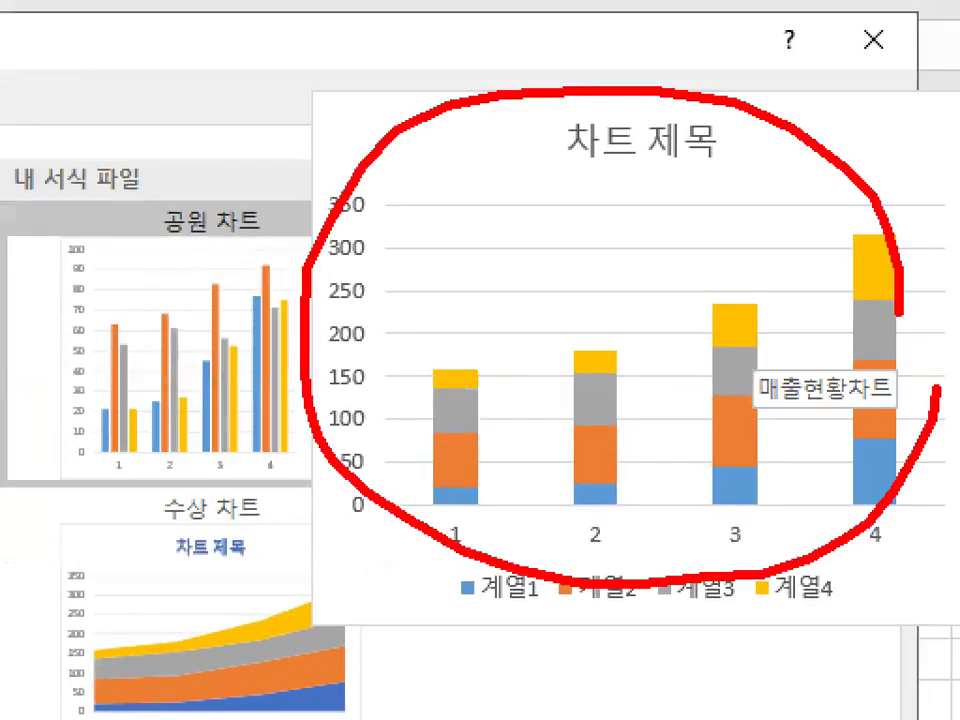
left_click_drag(898, 312, 845, 528)
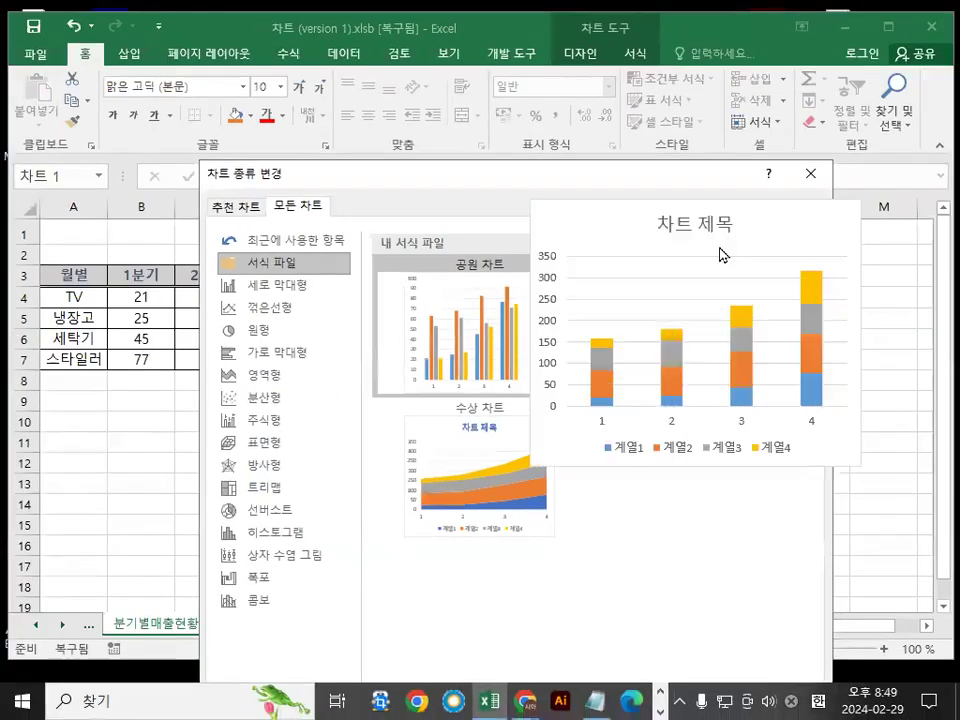
left_click(873, 40)
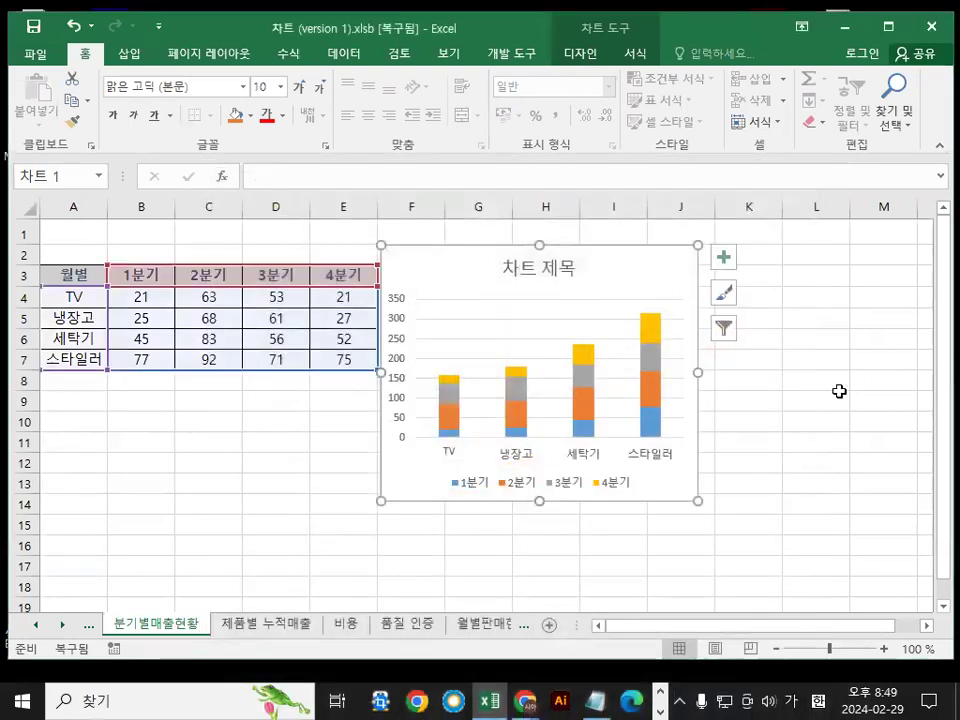
left_click(840, 395)
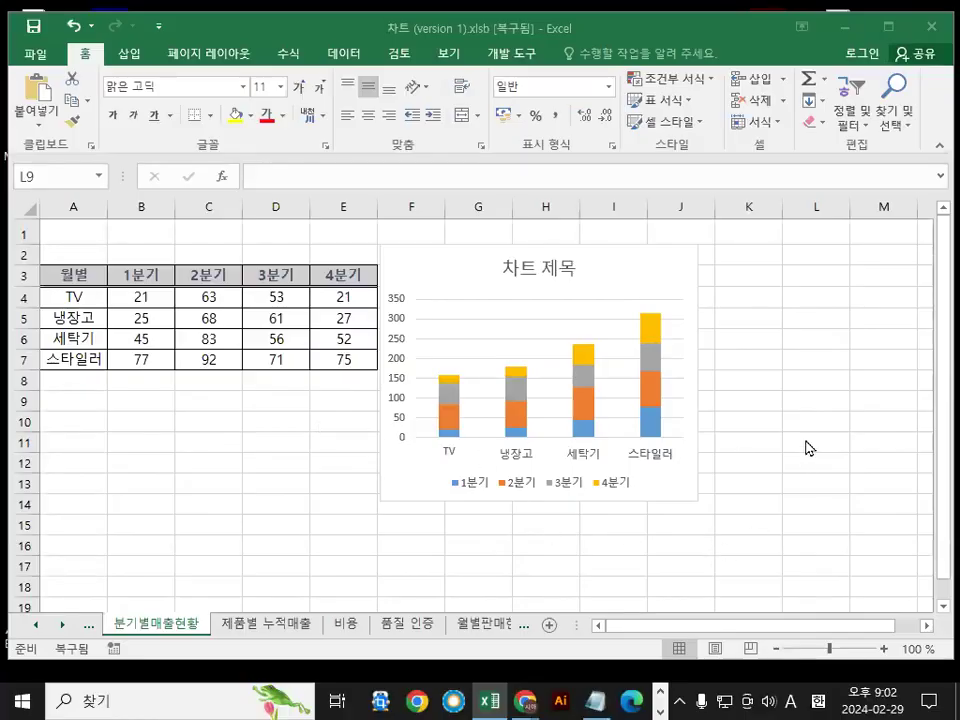
Close the 차트 (version 1).xlsb workbook without saving its changes
left_click(35, 54)
left_click(44, 434)
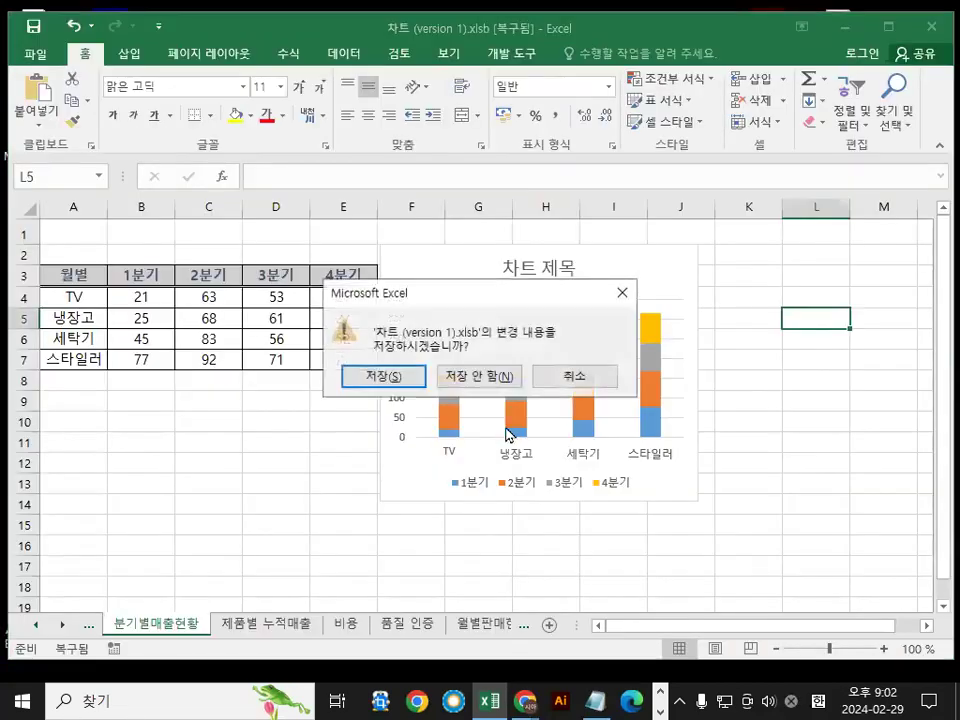
left_click(482, 376)
Open 피벗테이블.xlsx from the Chapter04 folder inside MOS2016-엑셀 on the desktop and select cell D6
left_click(27, 58)
left_click(221, 364)
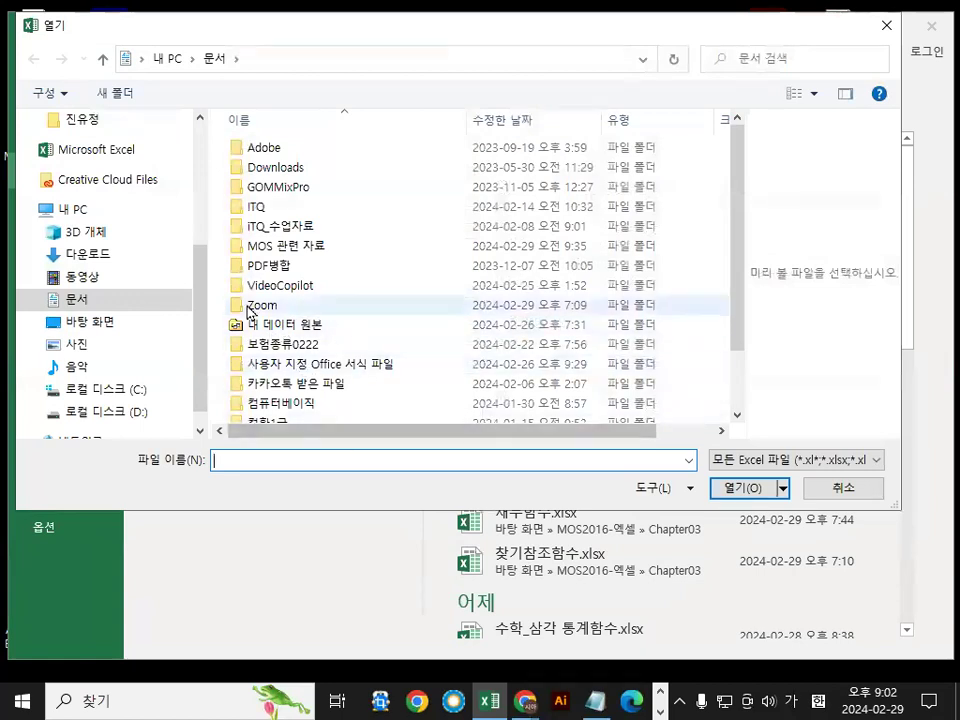
scroll(150, 300, "up", 5)
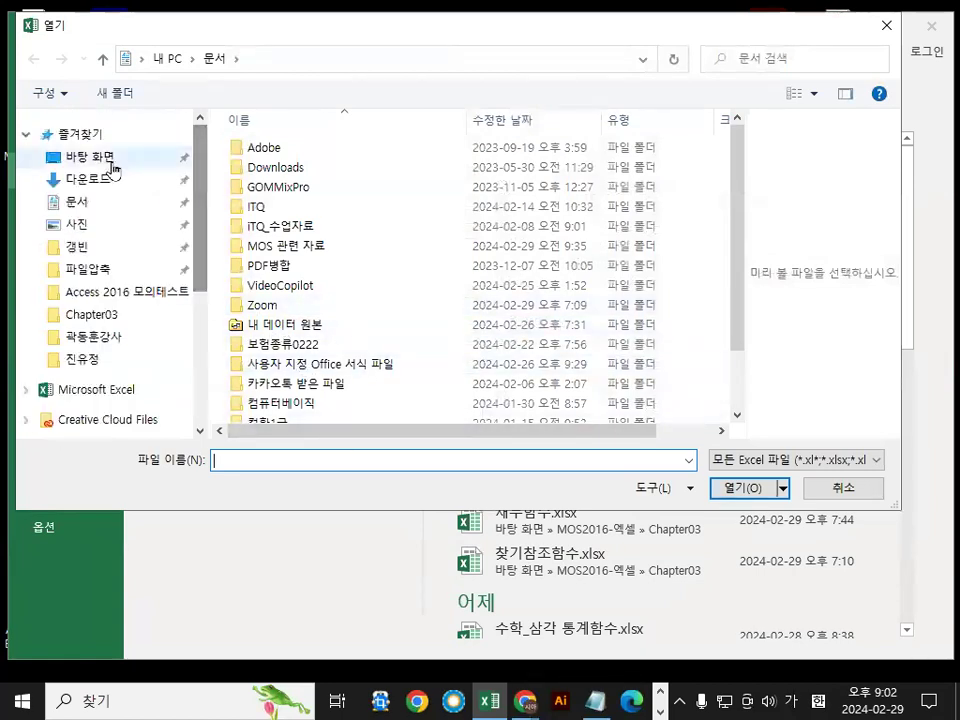
left_click(100, 157)
double_click(295, 188)
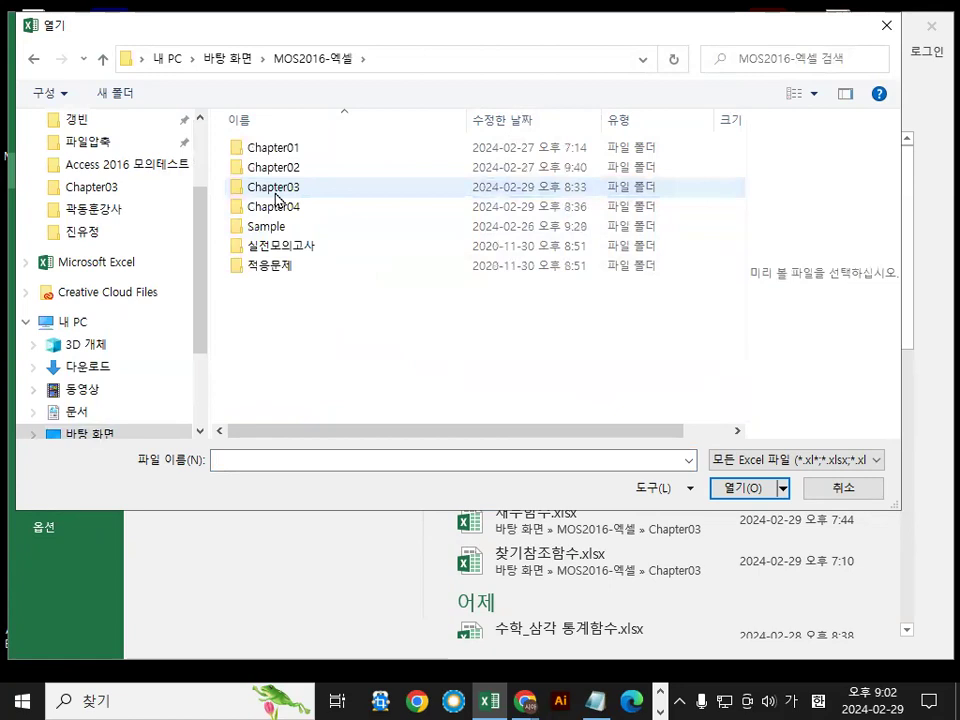
double_click(267, 208)
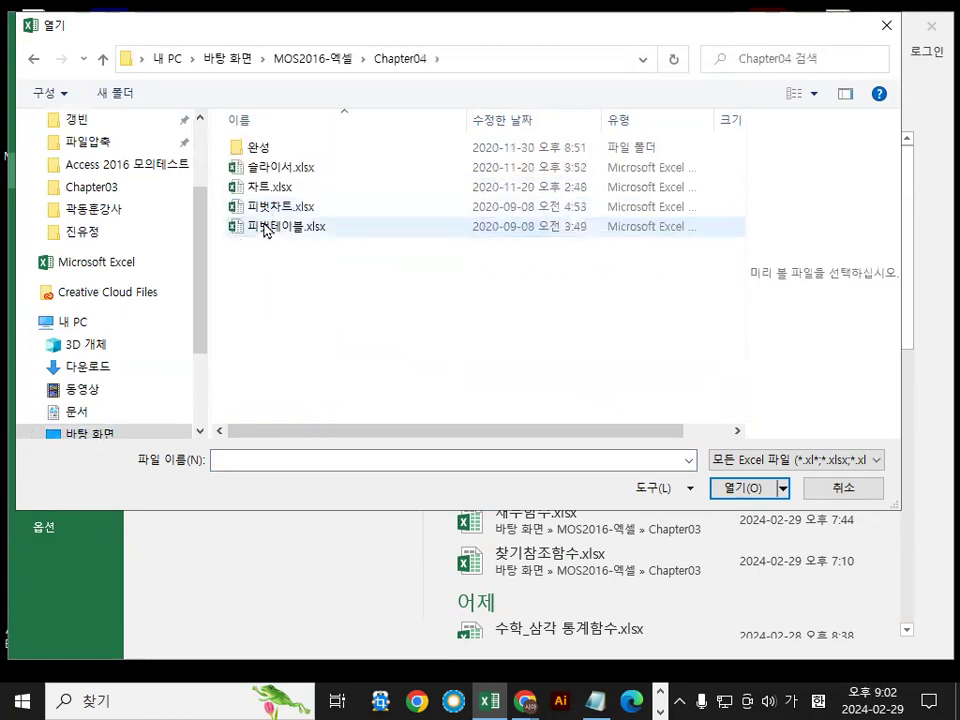
left_click(272, 228)
double_click(273, 228)
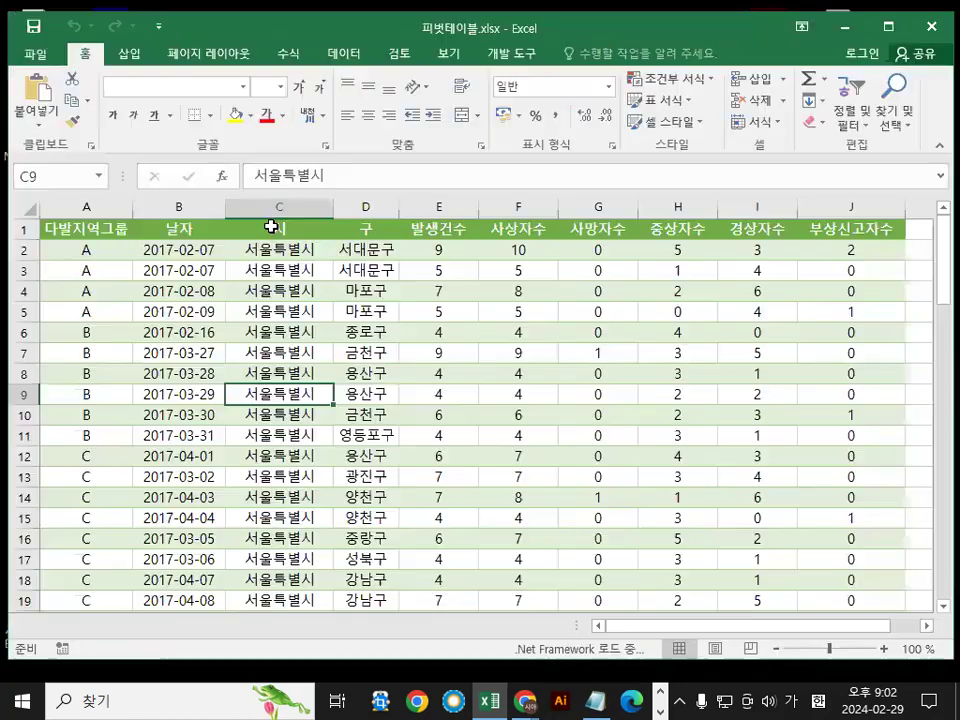
left_click(370, 333)
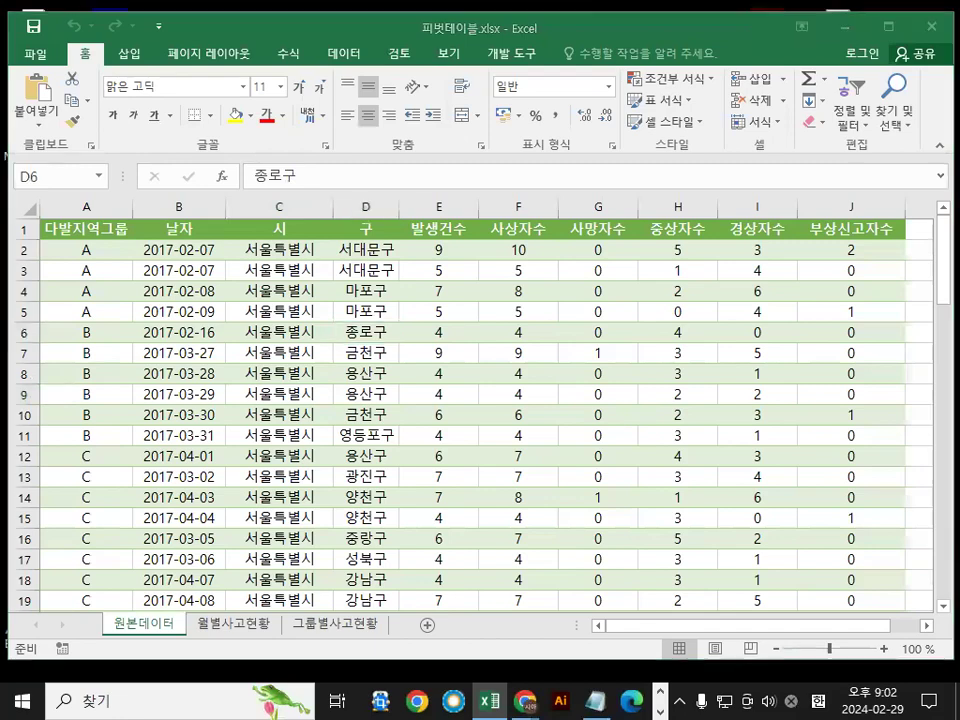
Switch to the mos엑셀설명.txt notes in Notepad, mark up the 피벗테이블 definition line with the screen pen, and clear the marks
key("alt+Tab")
scroll(218, 349, "down", 2)
scroll(218, 349, "down", 1)
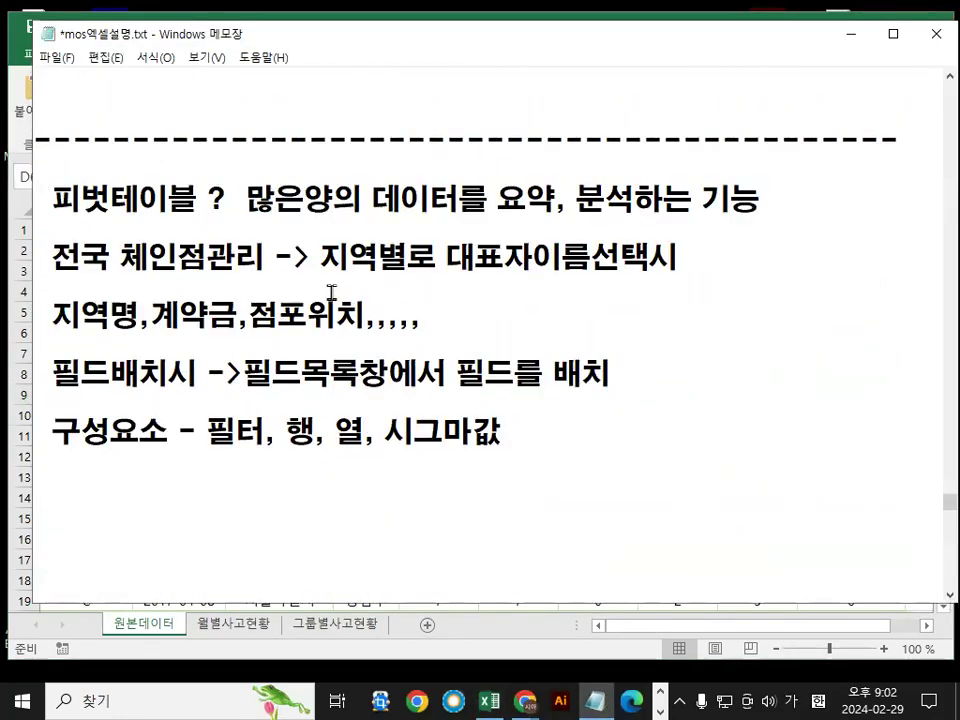
key("ctrl+2")
left_click_drag(50, 212, 210, 213)
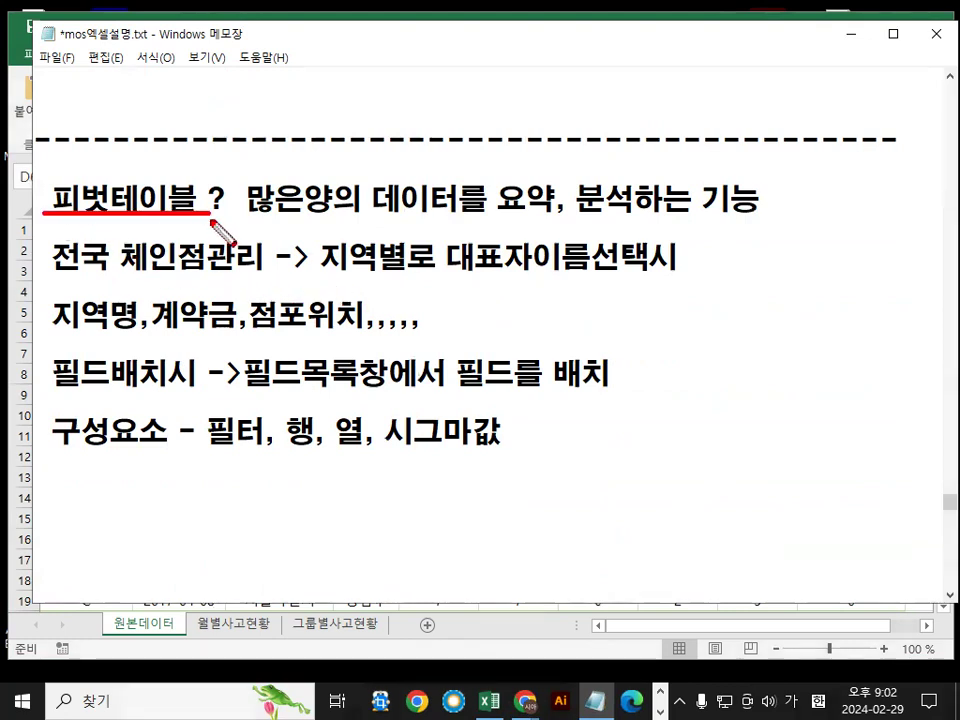
left_click_drag(112, 158, 177, 112)
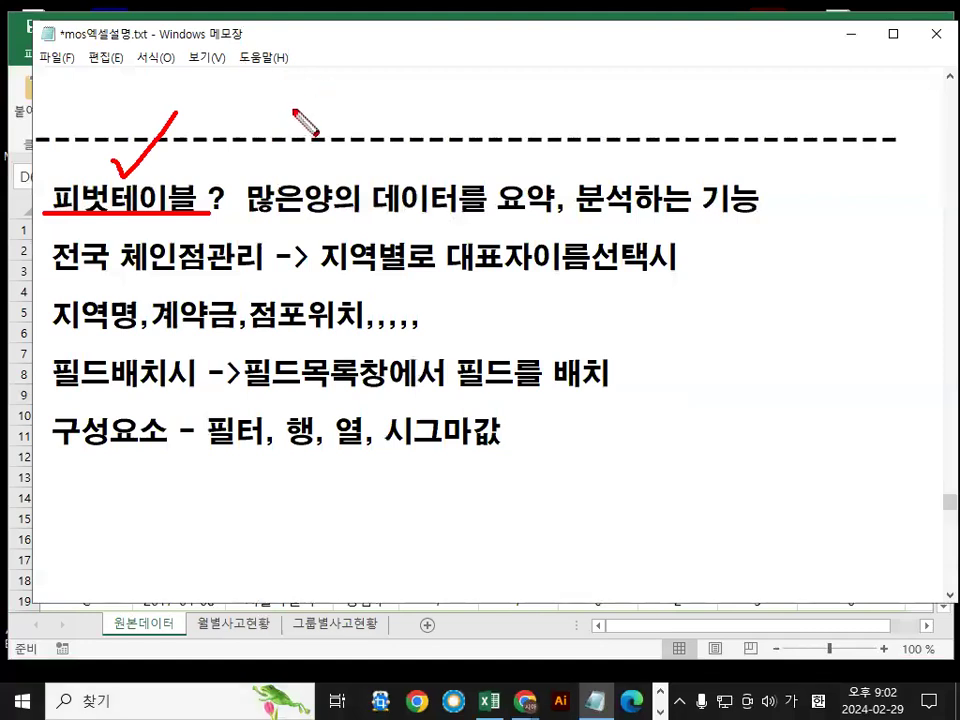
left_click_drag(247, 221, 386, 221)
mouse_move(550, 196)
left_mouse_down()
mouse_move(525, 214)
mouse_move(546, 201)
mouse_move(625, 195)
mouse_move(585, 205)
left_mouse_up()
mouse_move(62, 175)
left_mouse_down()
mouse_move(118, 124)
mouse_move(186, 213)
left_mouse_up()
mouse_move(500, 189)
left_mouse_down()
mouse_move(544, 202)
mouse_move(609, 192)
left_mouse_up()
key("Escape")
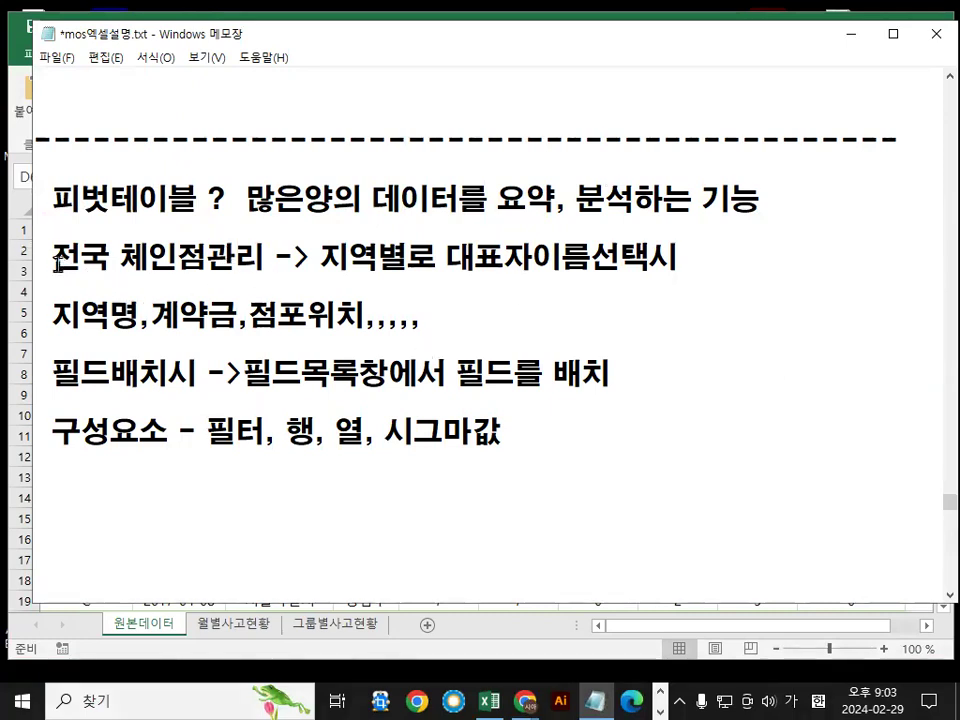
Go through the notes on chain store management, region fields and field placement, highlighting the key phrases of each line
left_click_drag(56, 259, 259, 257)
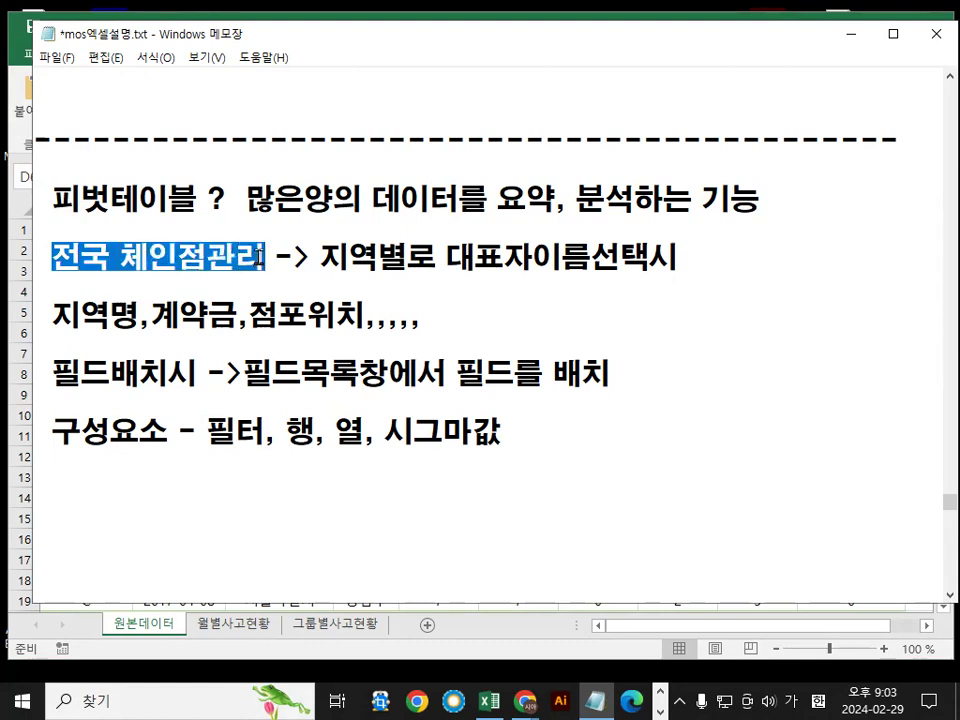
left_click_drag(319, 259, 677, 261)
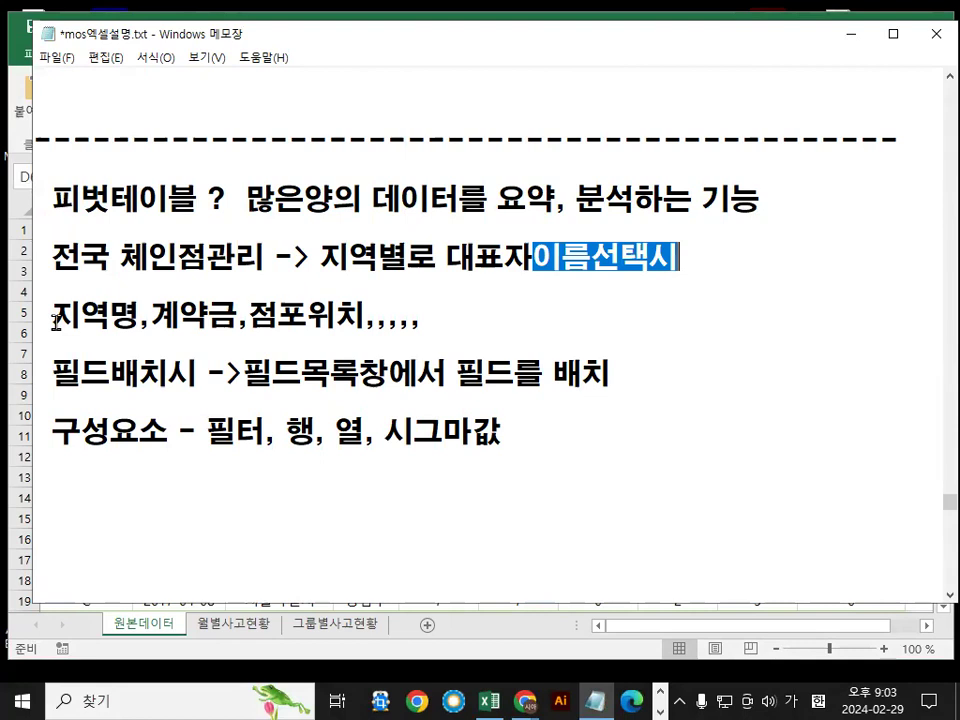
left_click_drag(70, 318, 360, 318)
left_click(354, 318)
left_click_drag(62, 341, 402, 346)
left_click_drag(489, 284, 497, 294)
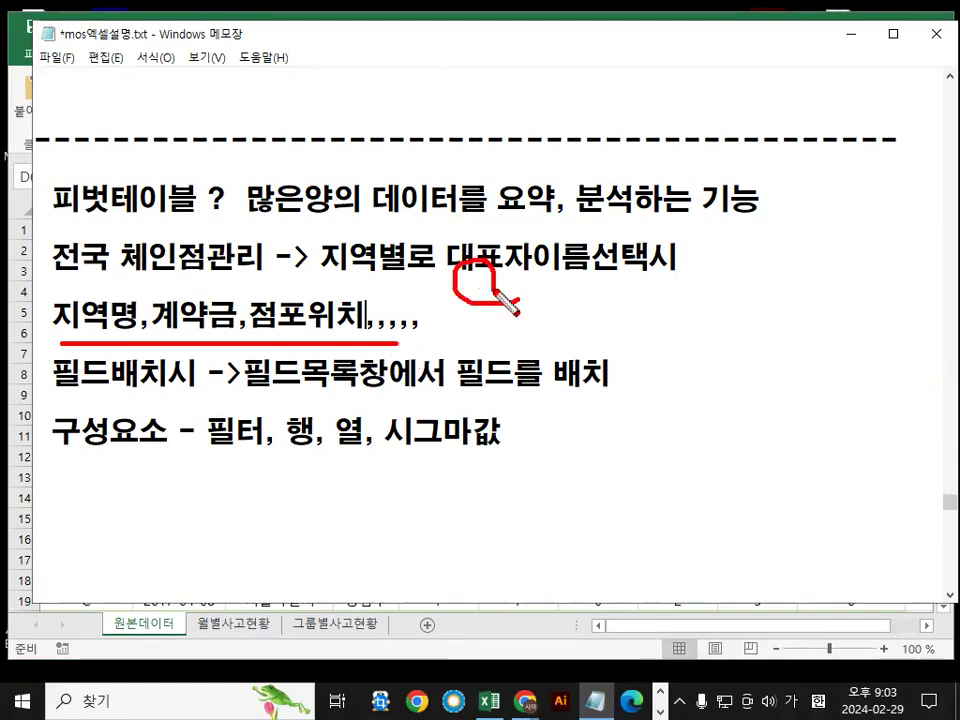
key("Escape")
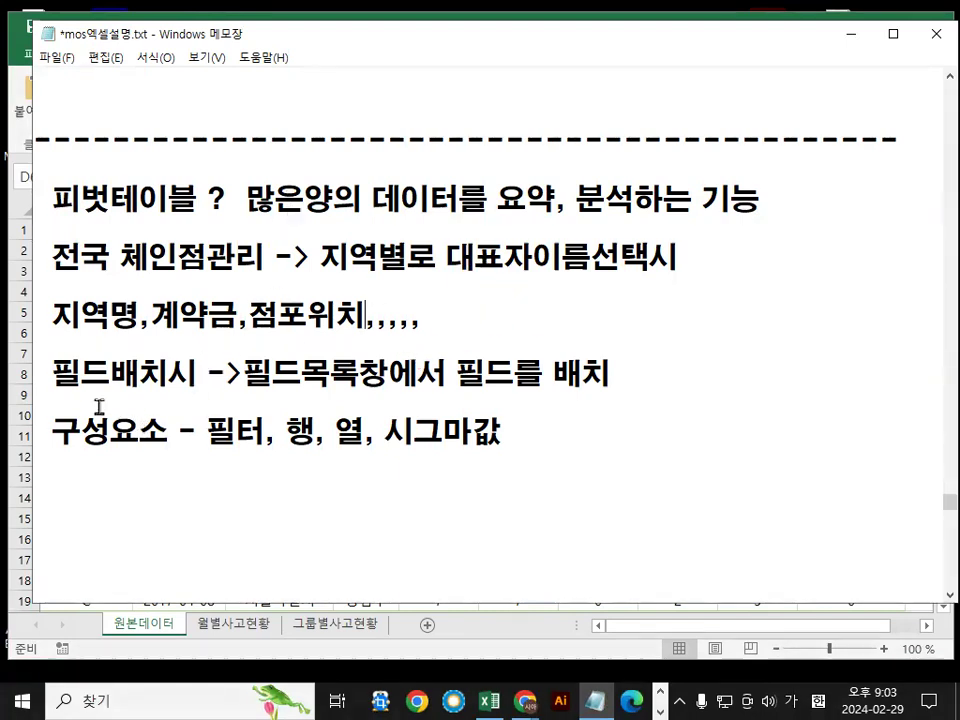
left_click_drag(53, 374, 395, 375)
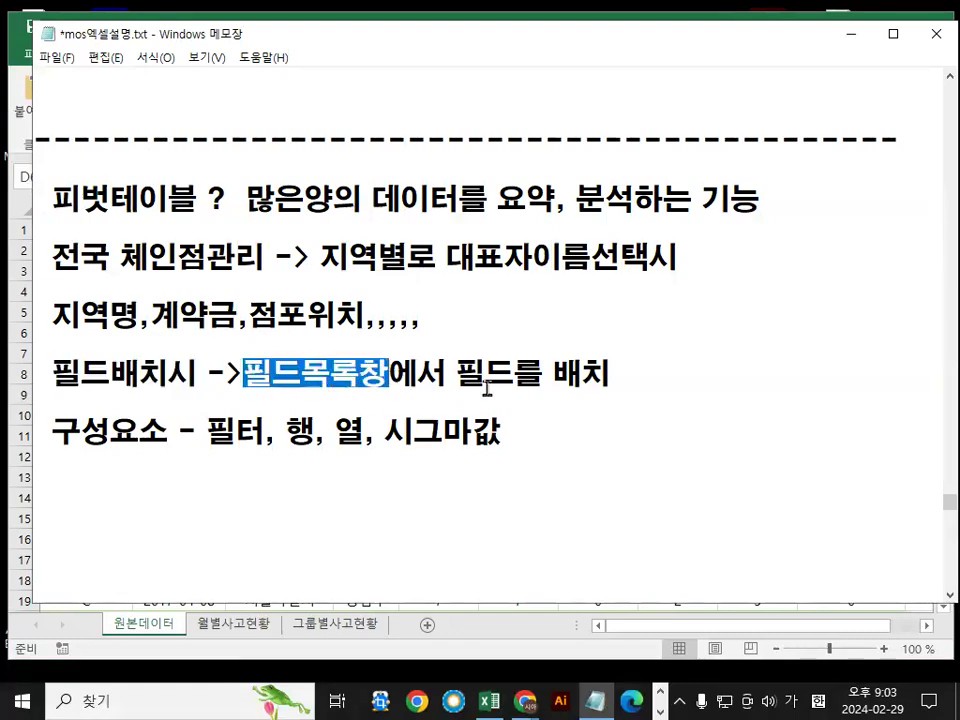
left_click_drag(458, 374, 578, 378)
left_click(147, 486)
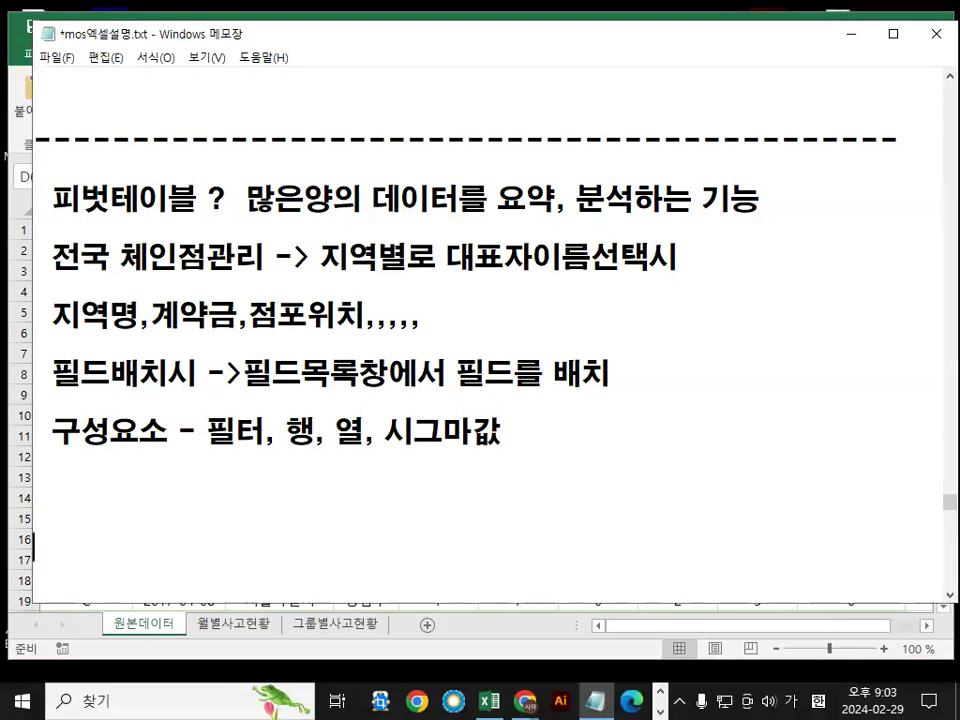
Sketch a filter box with a dropdown arrow and a ticked list below the notes with the screen pen, and clear the drawing
scroll(207, 403, "down", 2)
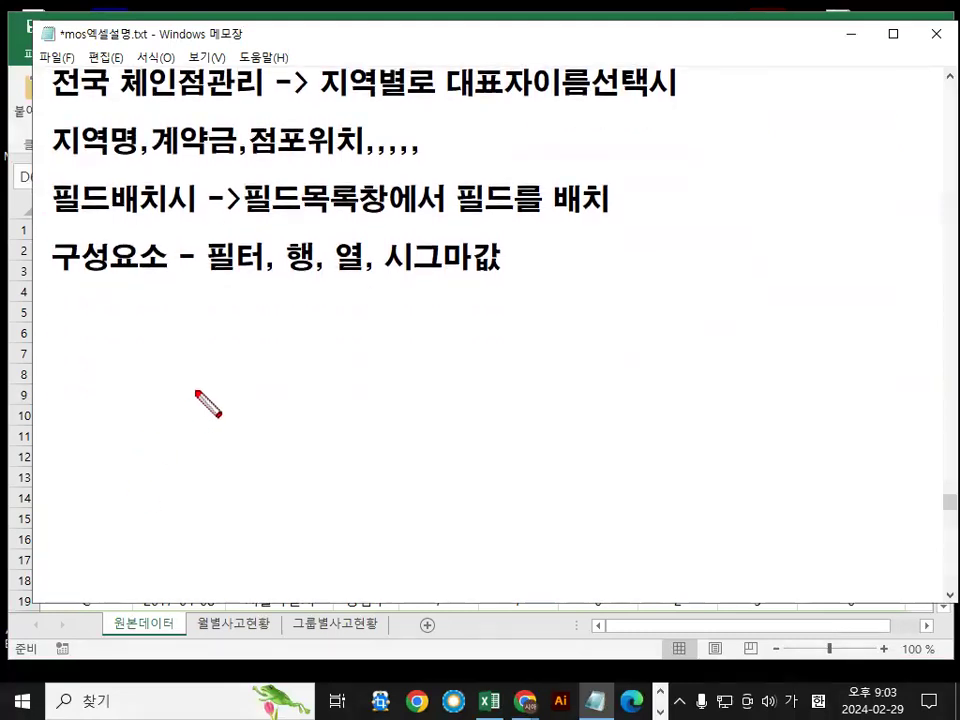
right_click(196, 392)
mouse_move(270, 437)
left_click(343, 489)
left_click_drag(106, 321, 241, 361)
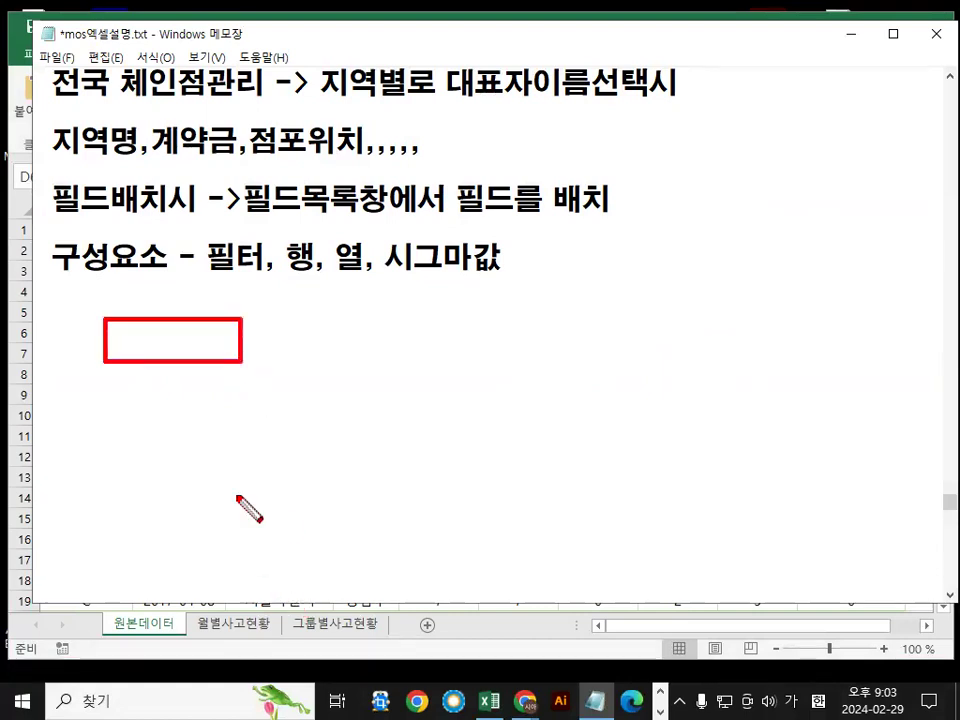
left_click_drag(243, 321, 283, 361)
right_click(325, 384)
mouse_move(365, 437)
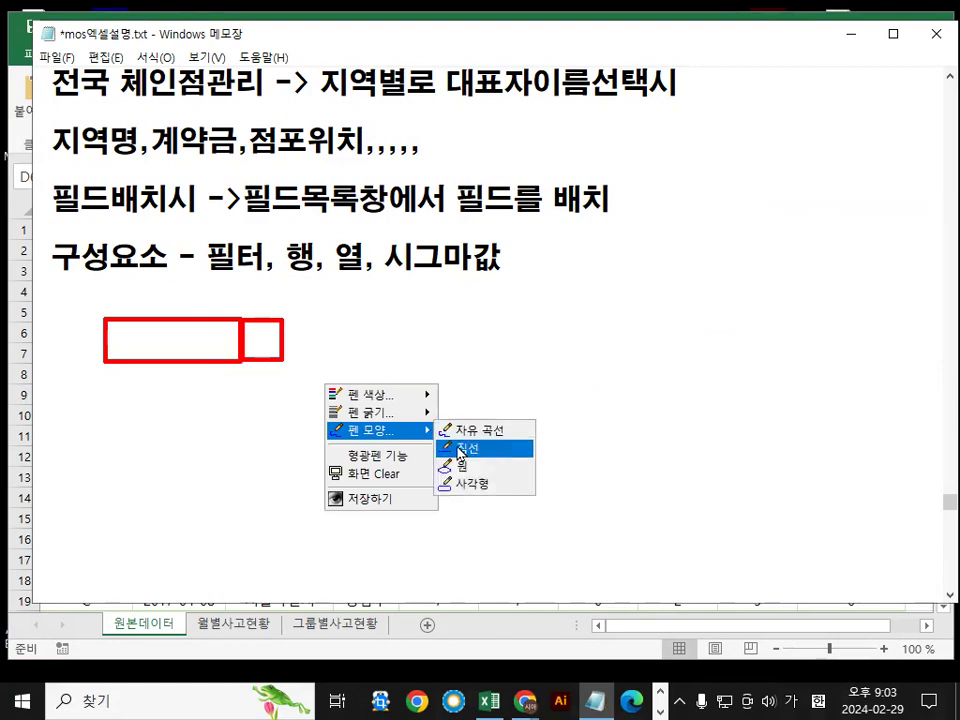
left_click(472, 429)
mouse_move(244, 333)
left_mouse_down()
mouse_move(256, 356)
mouse_move(244, 332)
left_mouse_up()
mouse_move(119, 350)
left_mouse_down()
mouse_move(120, 435)
mouse_move(222, 440)
mouse_move(222, 362)
left_mouse_up()
left_click_drag(147, 376, 180, 351)
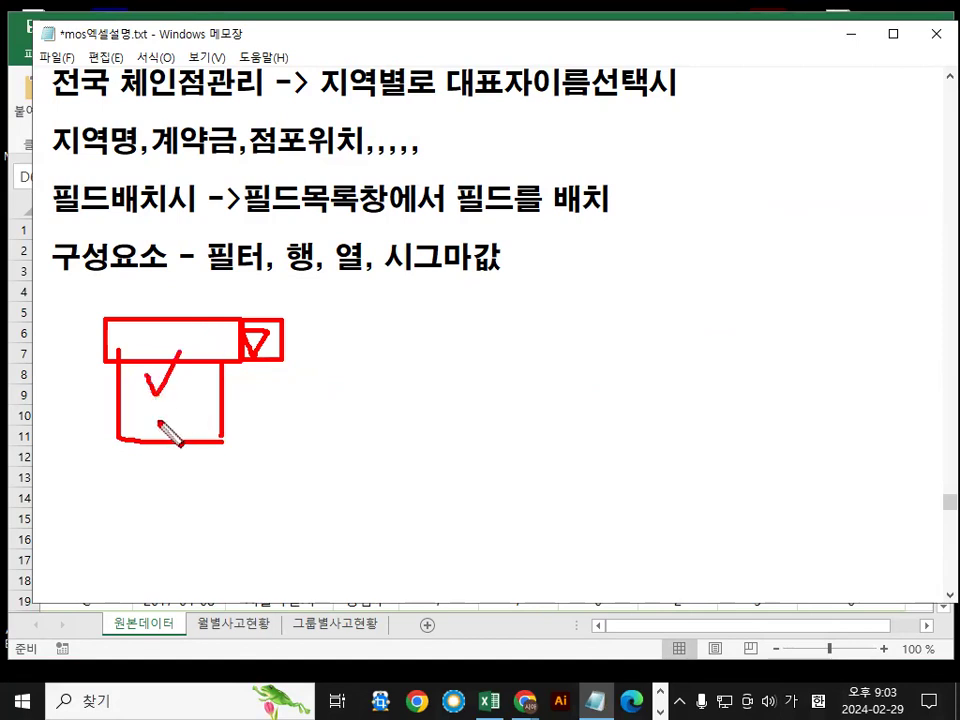
left_click_drag(142, 405, 185, 395)
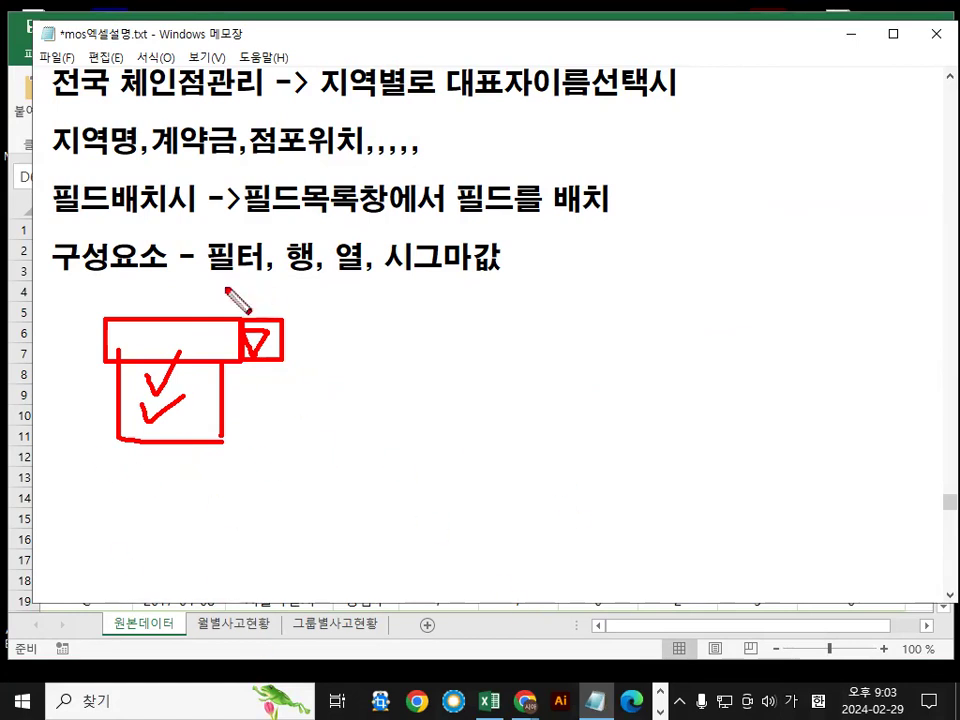
key("Escape")
Sketch a pivot table layout below the notes with a two-part filter box, a row header box and a tall row area containing a downward arrow
right_click(244, 404)
mouse_move(312, 449)
left_click(405, 503)
left_click_drag(94, 297, 301, 334)
left_click_drag(247, 296, 302, 335)
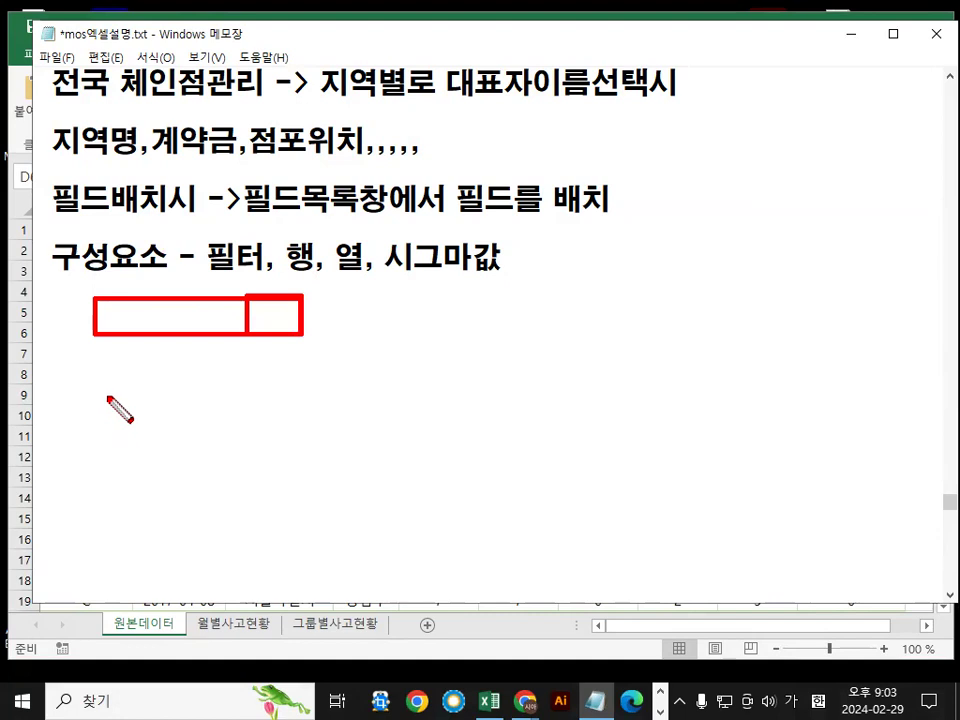
left_click(115, 352)
left_click_drag(96, 388, 207, 423)
left_click_drag(99, 439, 211, 626)
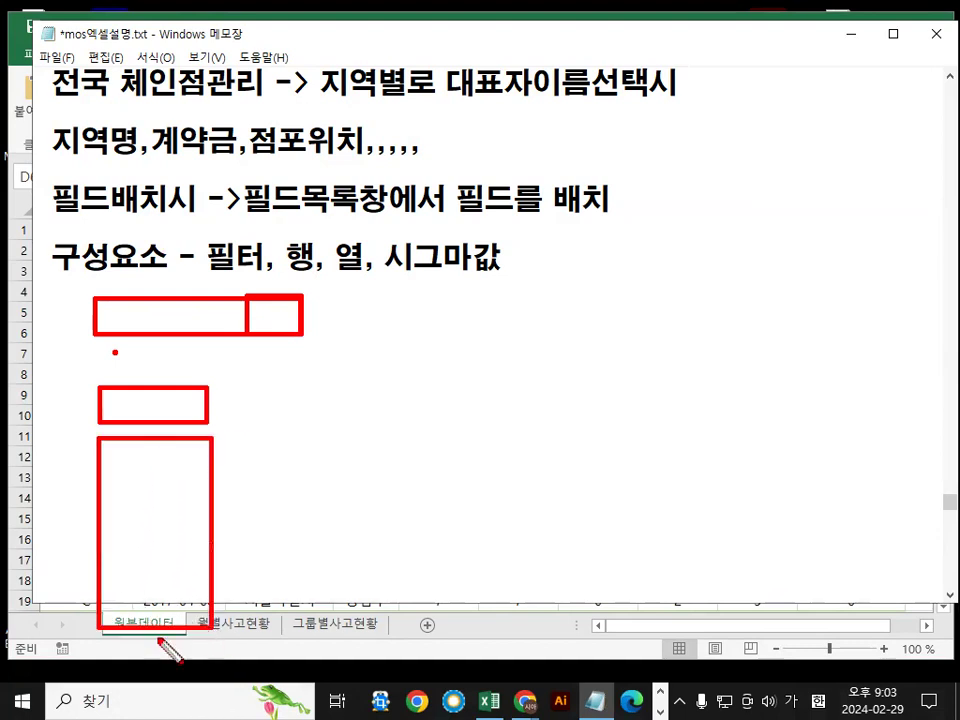
right_click(158, 458)
mouse_move(215, 503)
left_click(308, 508)
mouse_move(163, 458)
left_mouse_down()
mouse_move(158, 586)
mouse_move(198, 545)
left_mouse_up()
Add a column header, a wide column area and a values area with small boxes to the layout sketch, and clear the drawing
right_click(302, 534)
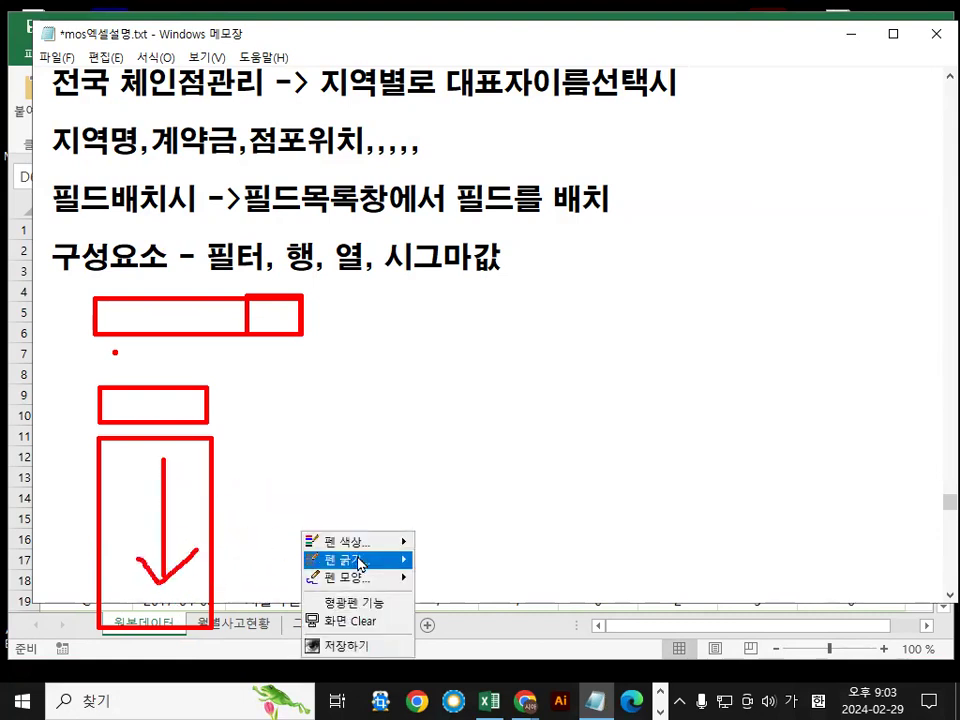
mouse_move(358, 580)
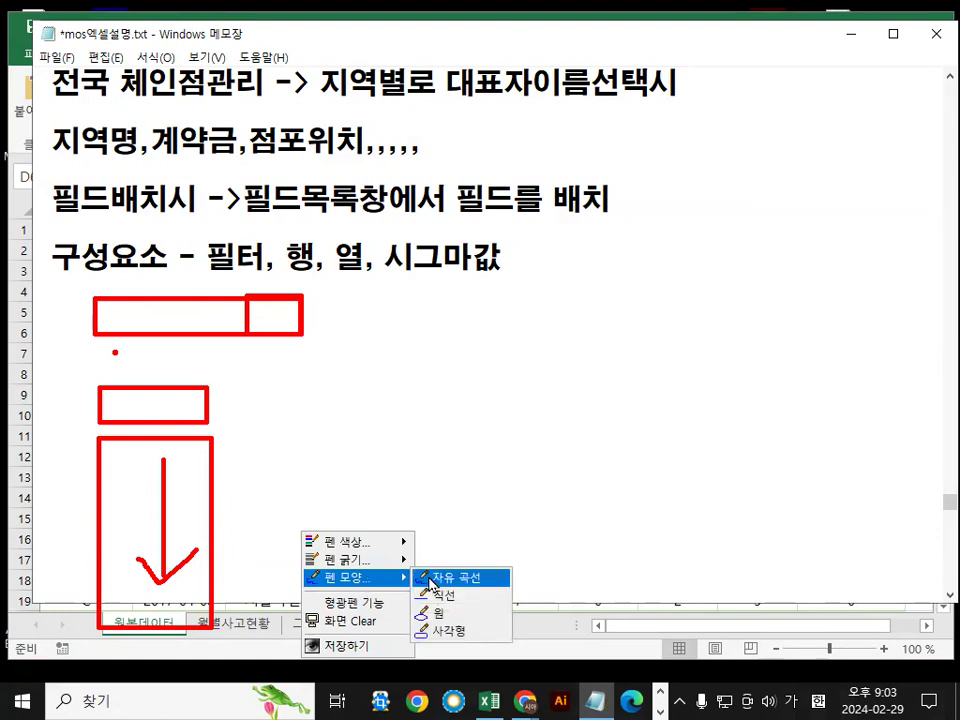
left_click(452, 630)
left_click_drag(246, 346, 368, 372)
left_click_drag(244, 383, 717, 416)
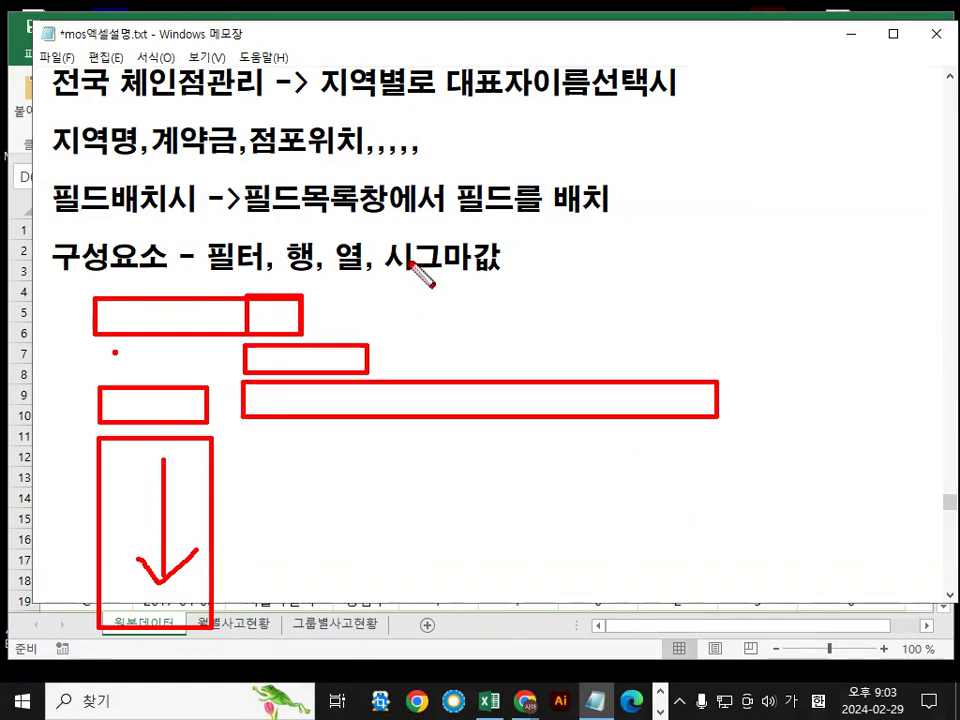
mouse_move(297, 520)
left_mouse_down()
mouse_move(500, 612)
mouse_move(717, 607)
left_mouse_up()
mouse_move(259, 450)
left_mouse_down()
mouse_move(352, 478)
mouse_move(543, 483)
left_mouse_up()
mouse_move(281, 506)
left_mouse_down()
mouse_move(304, 528)
mouse_move(306, 578)
left_mouse_up()
mouse_move(409, 497)
left_mouse_down()
mouse_move(424, 523)
mouse_move(425, 568)
left_mouse_up()
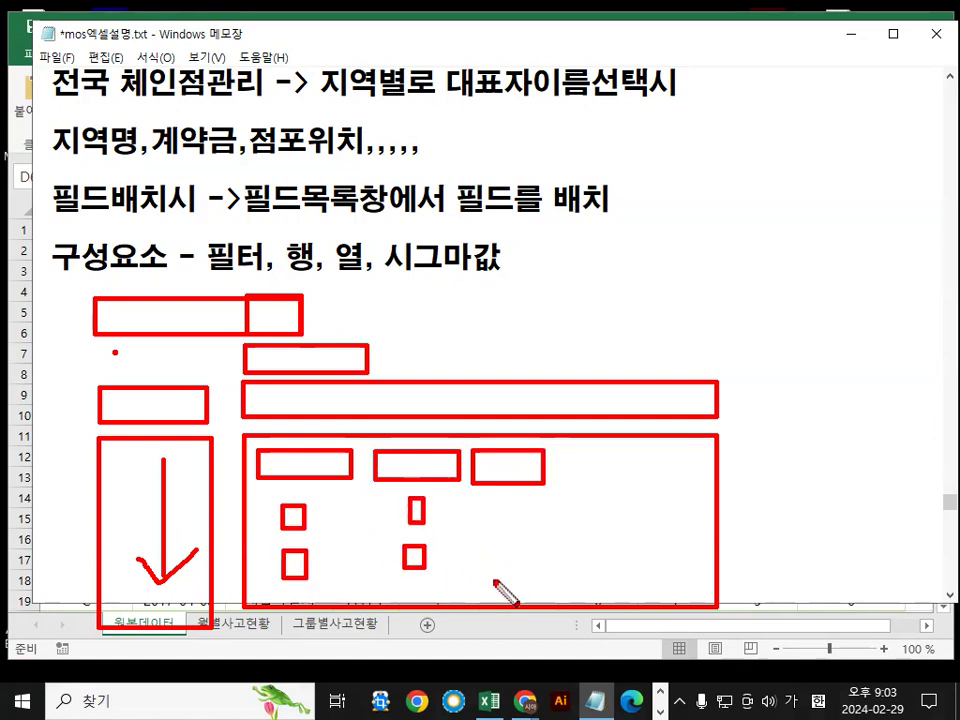
key("Escape")
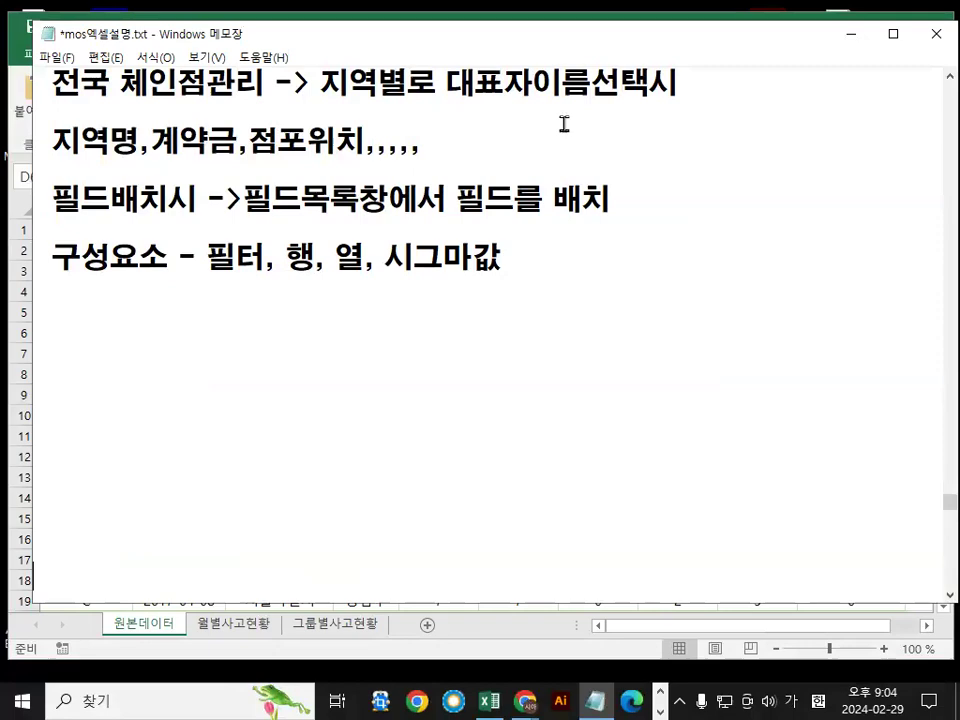
Minimize the notes and look through the accident records on the 원본데이터 sheet down to the last row and back
left_click(849, 35)
left_click(244, 339)
scroll(249, 339, "down", 20)
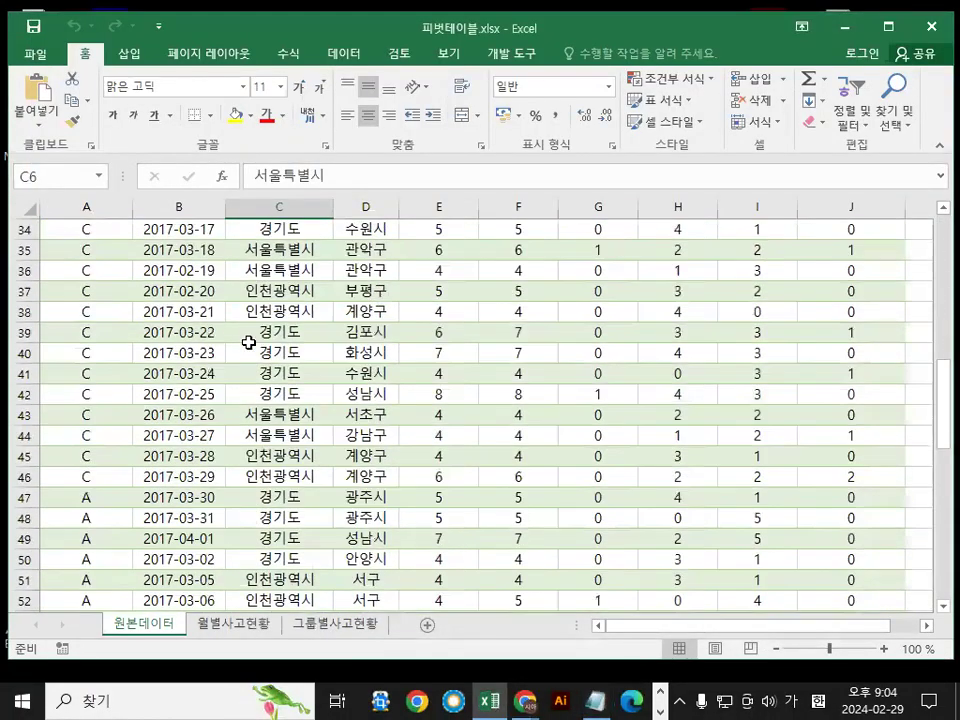
scroll(267, 342, "down", 1)
scroll(266, 345, "up", 2)
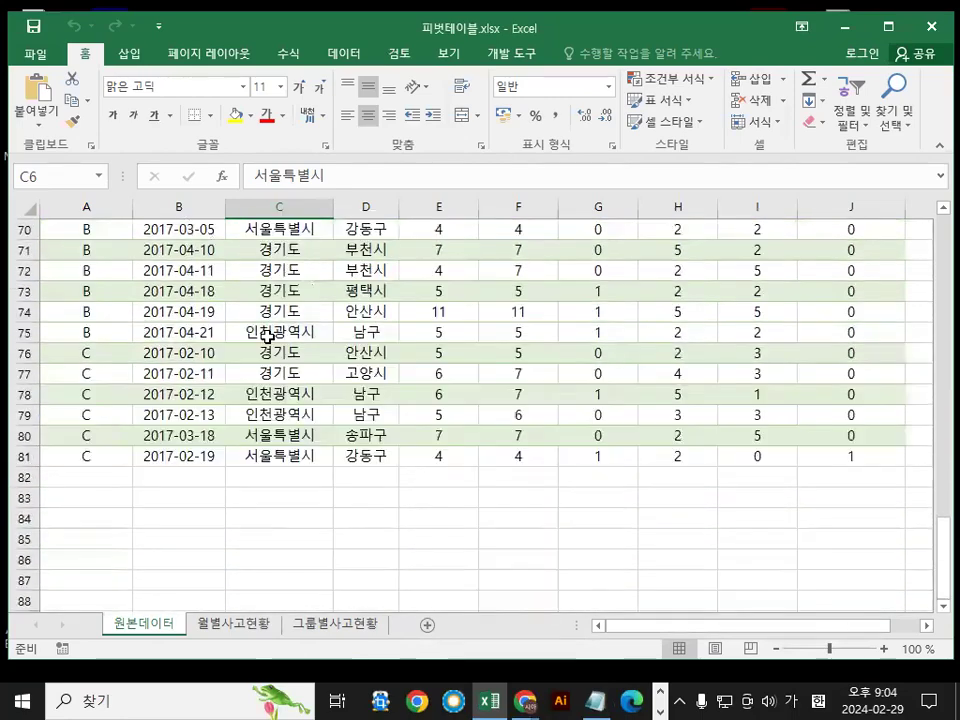
scroll(162, 476, "up", 20)
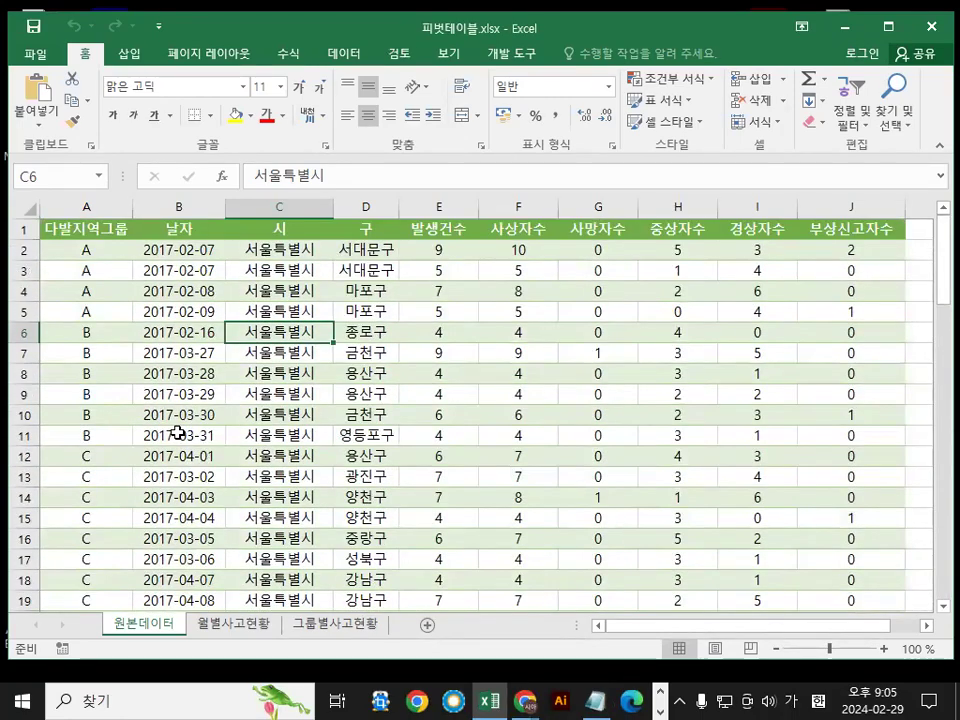
Mark the 다발지역그룹 values and the body of the source data with the screen pen, clear the marks, and select cell D5
mouse_move(88, 270)
left_mouse_down()
mouse_move(82, 240)
mouse_move(93, 278)
mouse_move(85, 300)
left_mouse_up()
left_click_drag(146, 338, 614, 328)
mouse_move(822, 368)
left_mouse_down()
mouse_move(818, 420)
mouse_move(756, 410)
mouse_move(748, 455)
left_mouse_up()
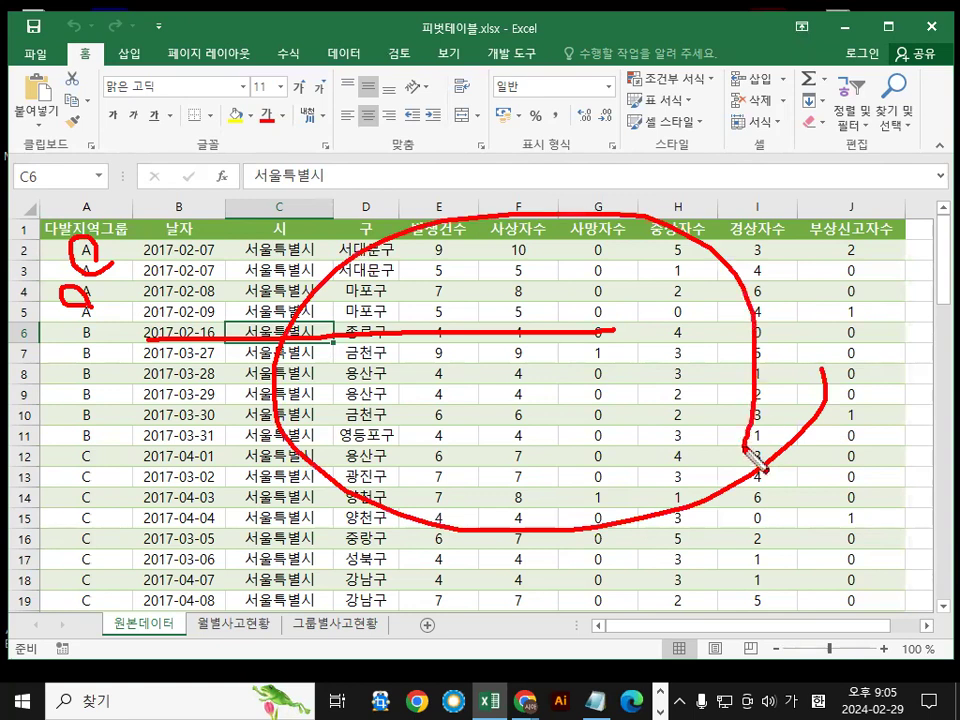
key("Escape")
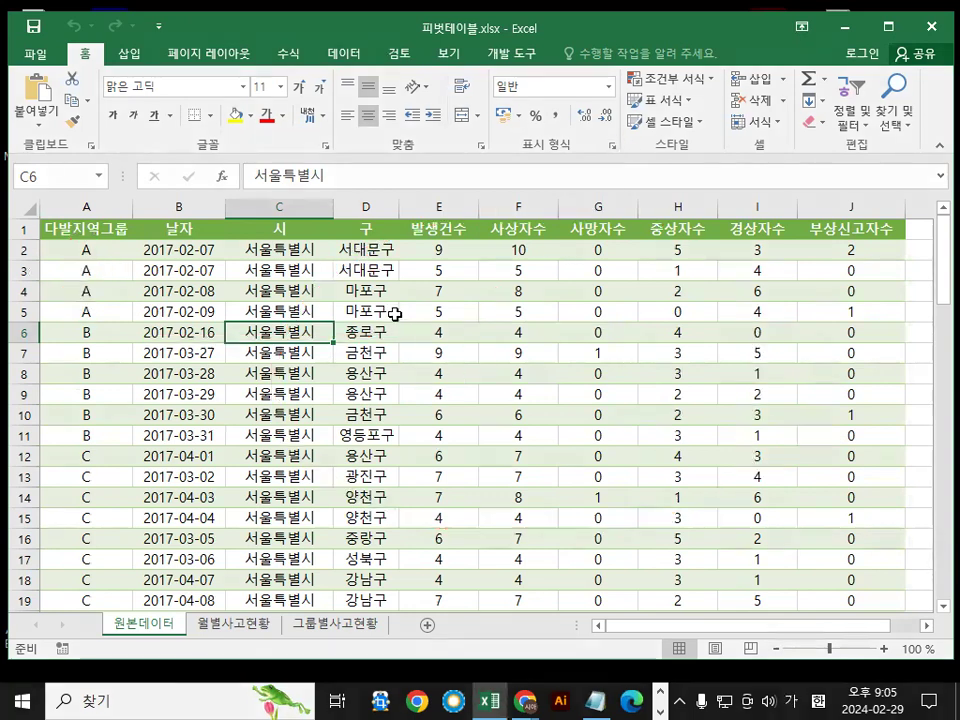
left_click(395, 314)
key("ctrl+2")
mouse_move(429, 356)
left_mouse_down()
mouse_move(548, 336)
mouse_move(600, 504)
left_mouse_up()
key("Escape")
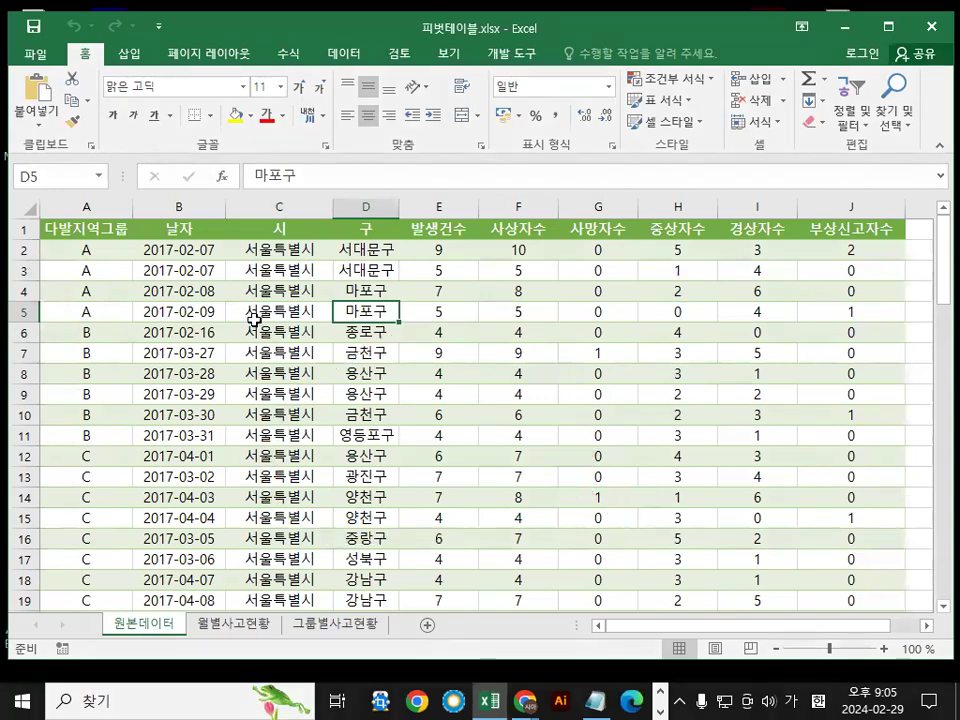
Mark the source data with the screen pen, clear the marks, select A1:I15 and return to the single cell C5
left_click(254, 314)
key("ctrl+2")
left_click_drag(256, 298, 305, 238)
mouse_move(676, 556)
left_mouse_down()
mouse_move(215, 560)
mouse_move(596, 576)
left_mouse_up()
key("Escape")
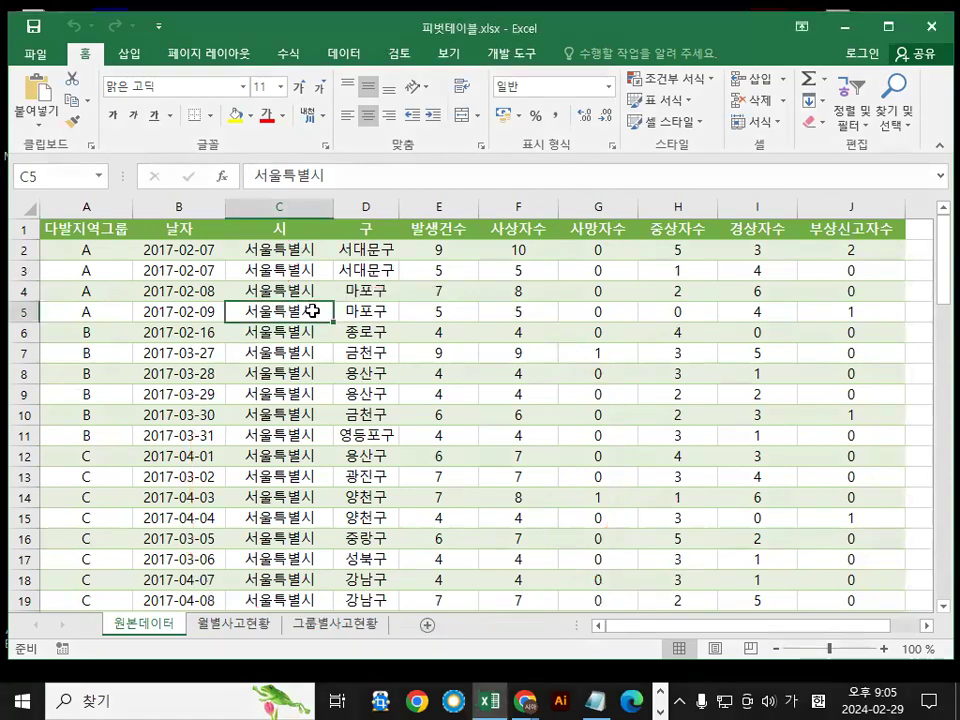
left_click_drag(59, 233, 795, 516)
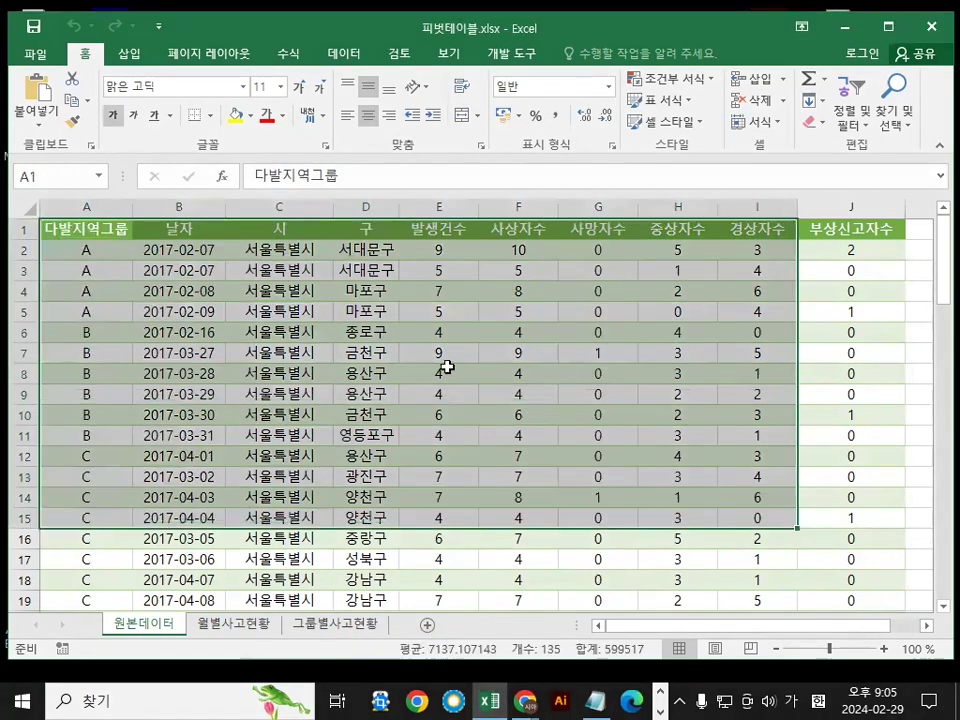
left_click(300, 312)
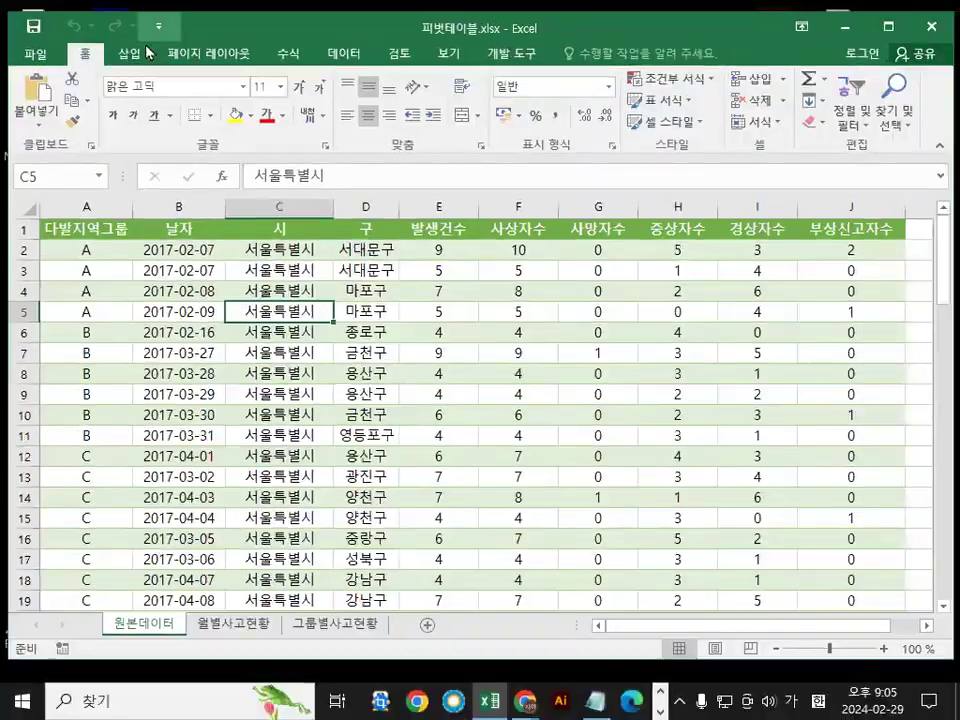
Start a pivot table from the source data, mark the report location and new worksheet options with the screen pen, and clear the marks
left_click(193, 110)
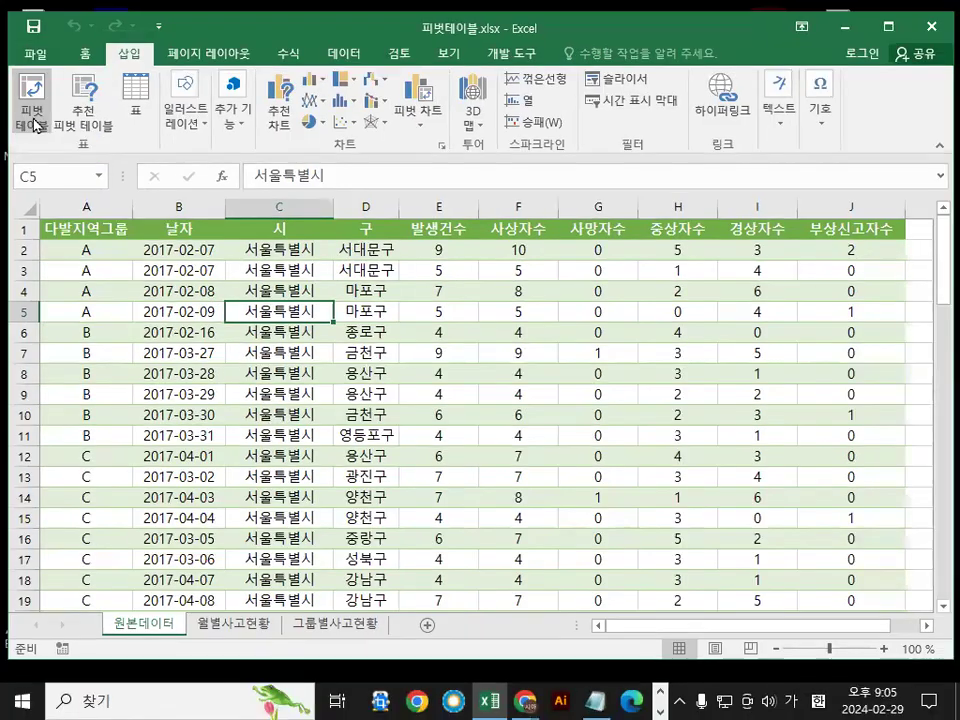
left_click(57, 230)
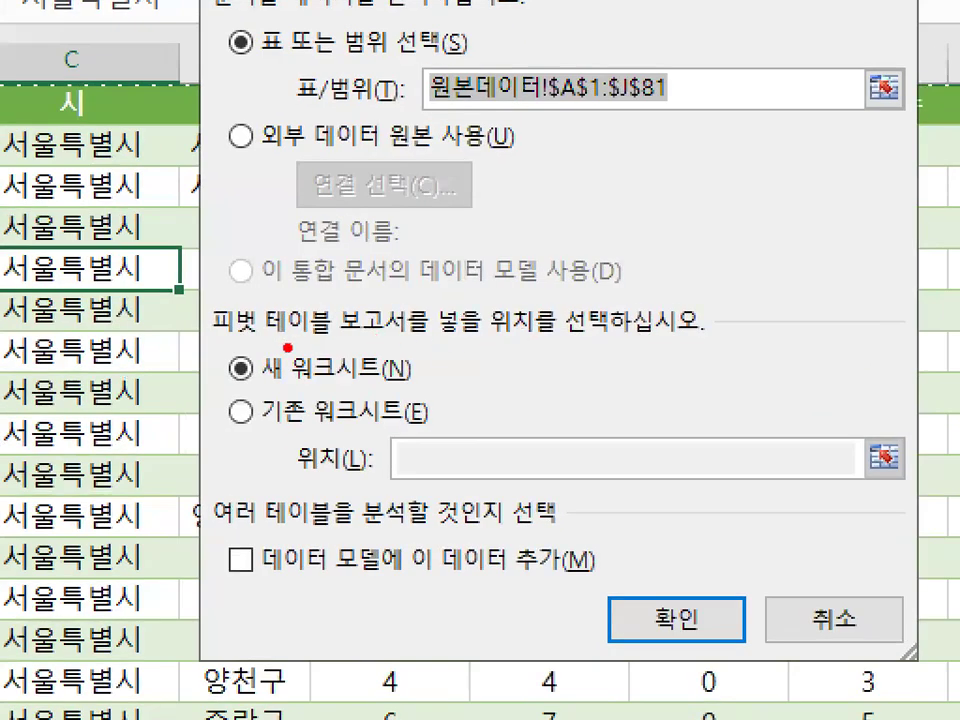
left_click_drag(211, 342, 393, 344)
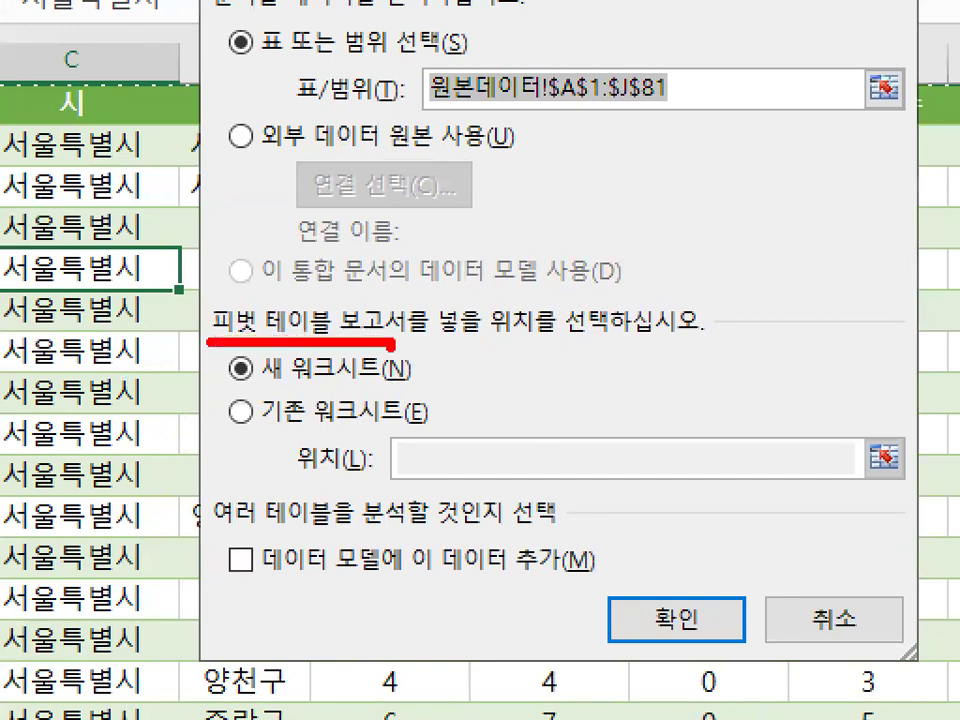
mouse_move(547, 348)
left_mouse_down()
mouse_move(512, 348)
mouse_move(513, 296)
mouse_move(498, 341)
mouse_move(541, 305)
left_mouse_up()
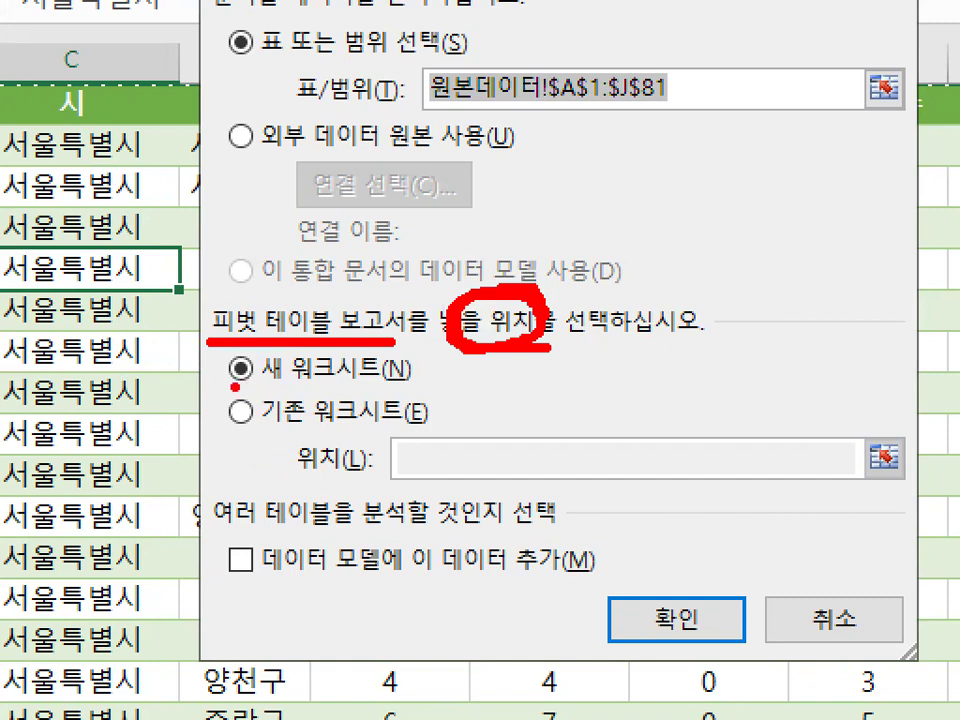
left_click_drag(250, 382, 410, 383)
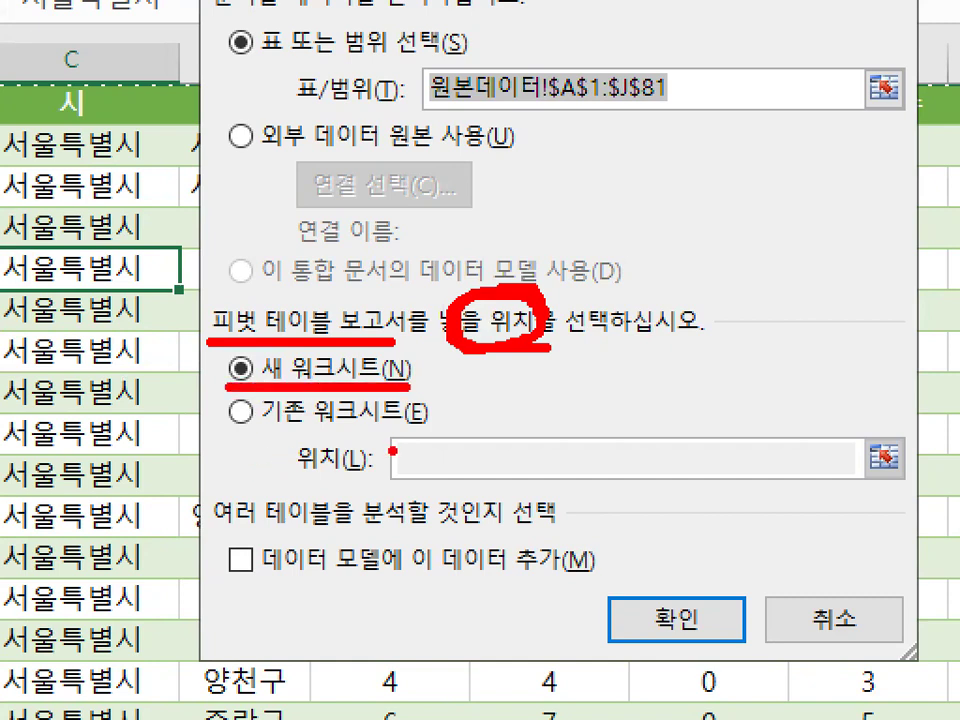
left_click_drag(236, 342, 345, 266)
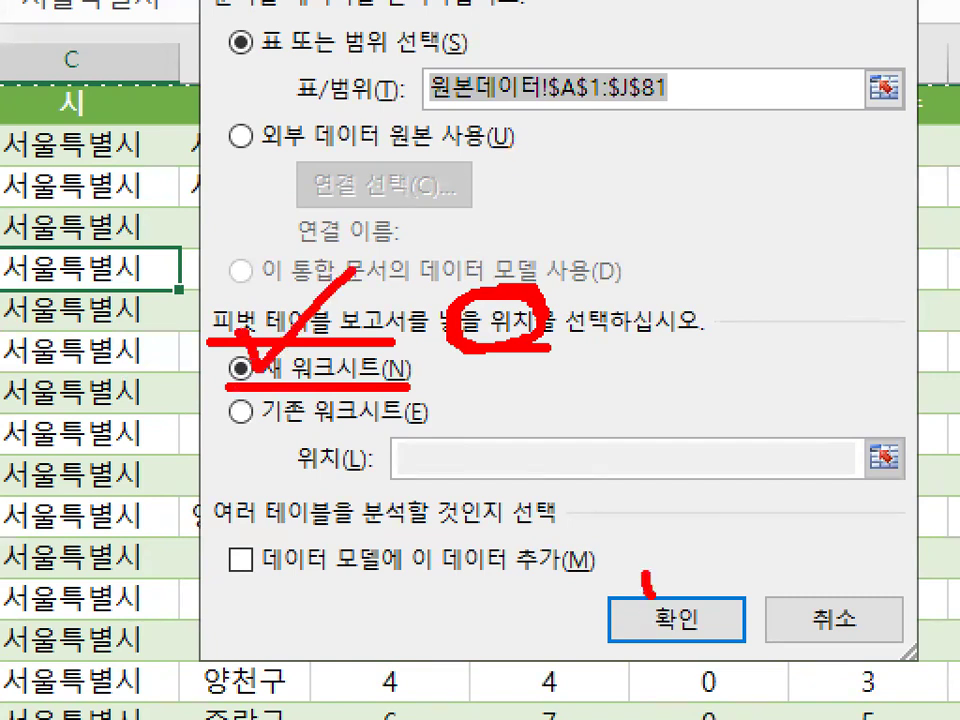
left_click_drag(648, 588, 712, 492)
key("Escape")
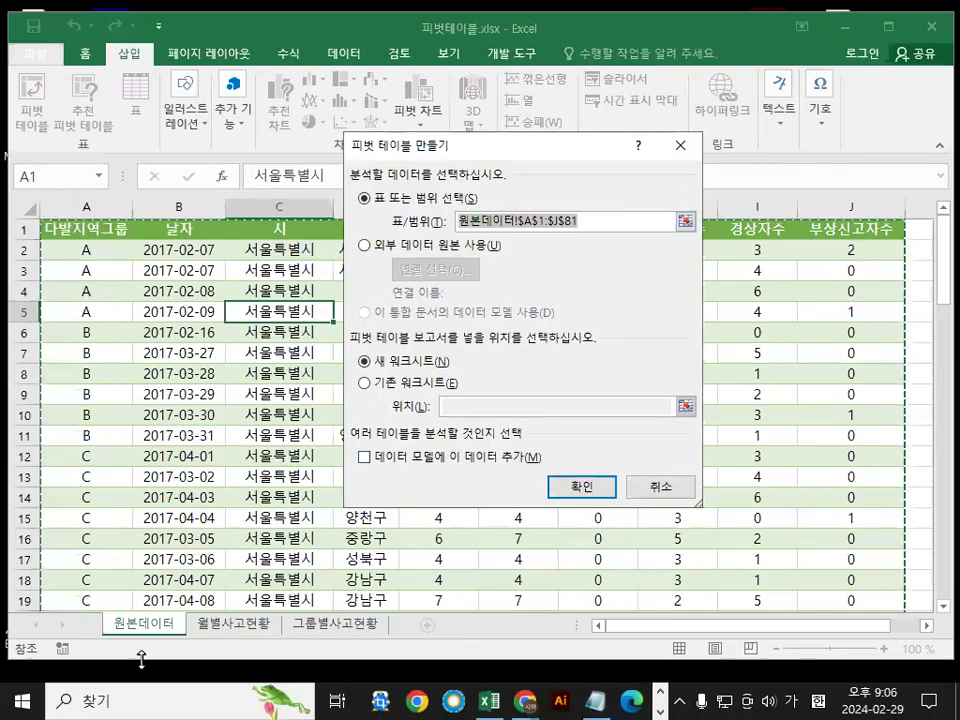
Create the pivot table on a new worksheet, underline the field list's title with the screen pen and clear the mark
left_click(588, 487)
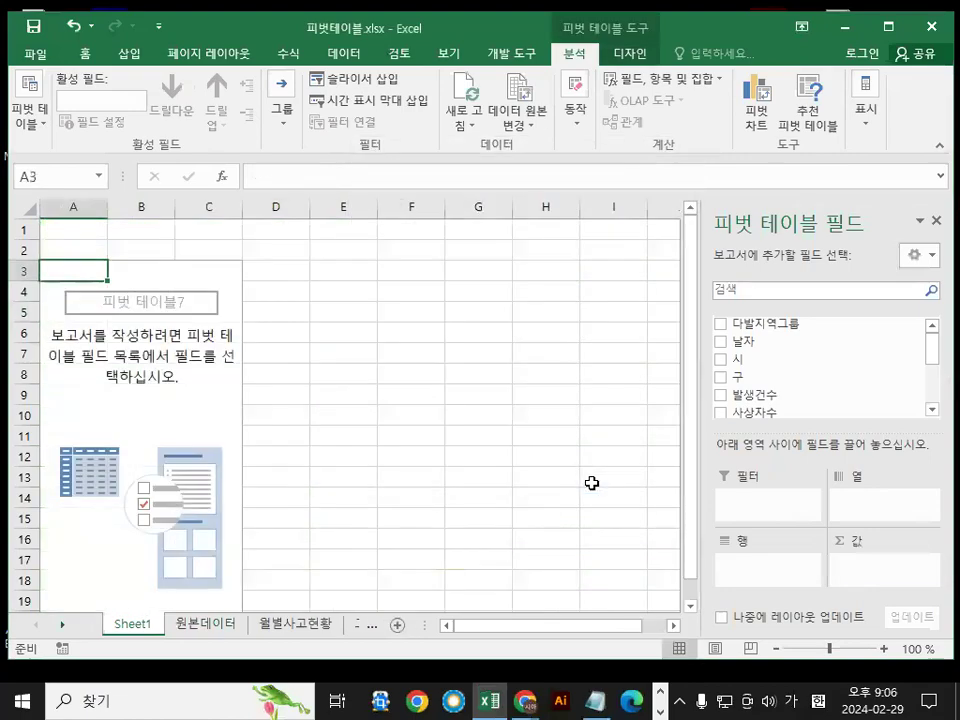
key("ctrl+1")
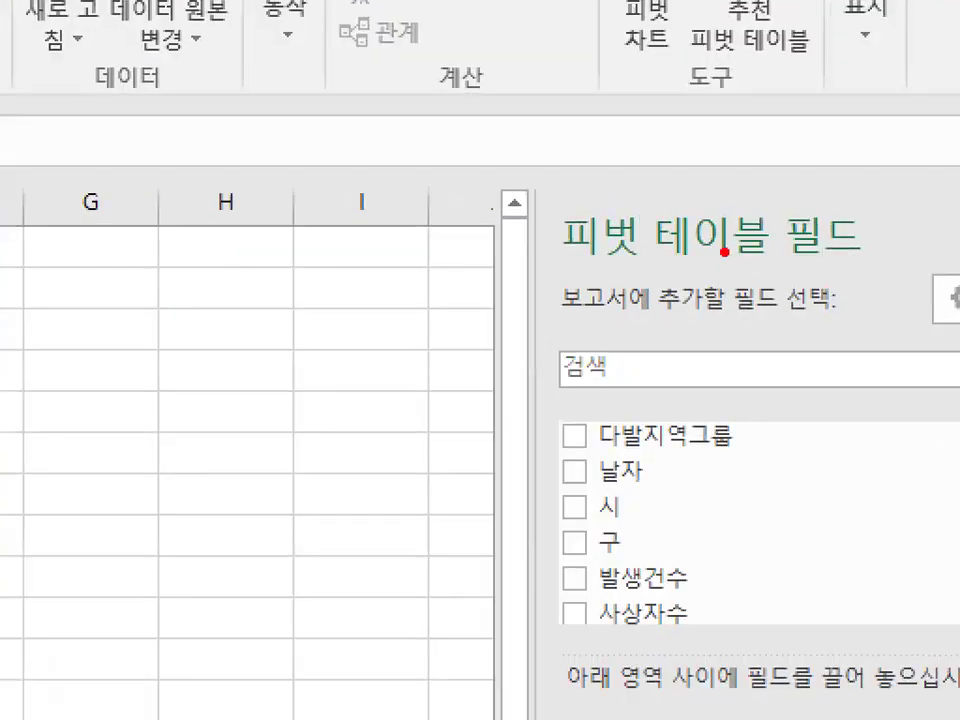
left_click_drag(571, 268, 875, 267)
key("Escape")
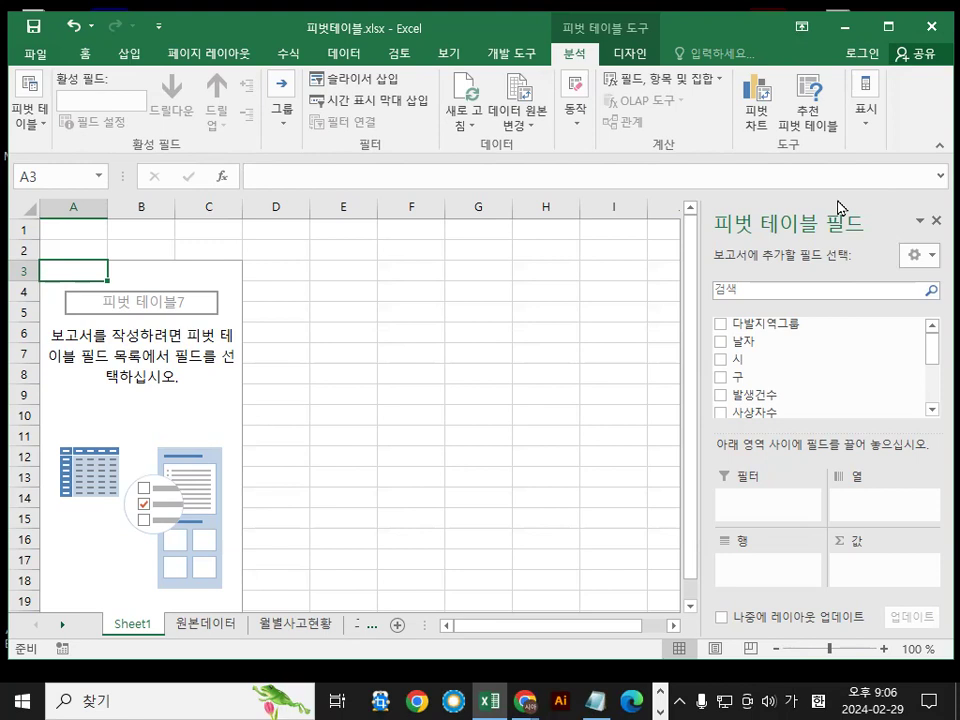
Detach the pivot table field list over the sheet, enlarge it, and mark its fields and row area with the screen pen
left_click_drag(836, 222, 444, 50)
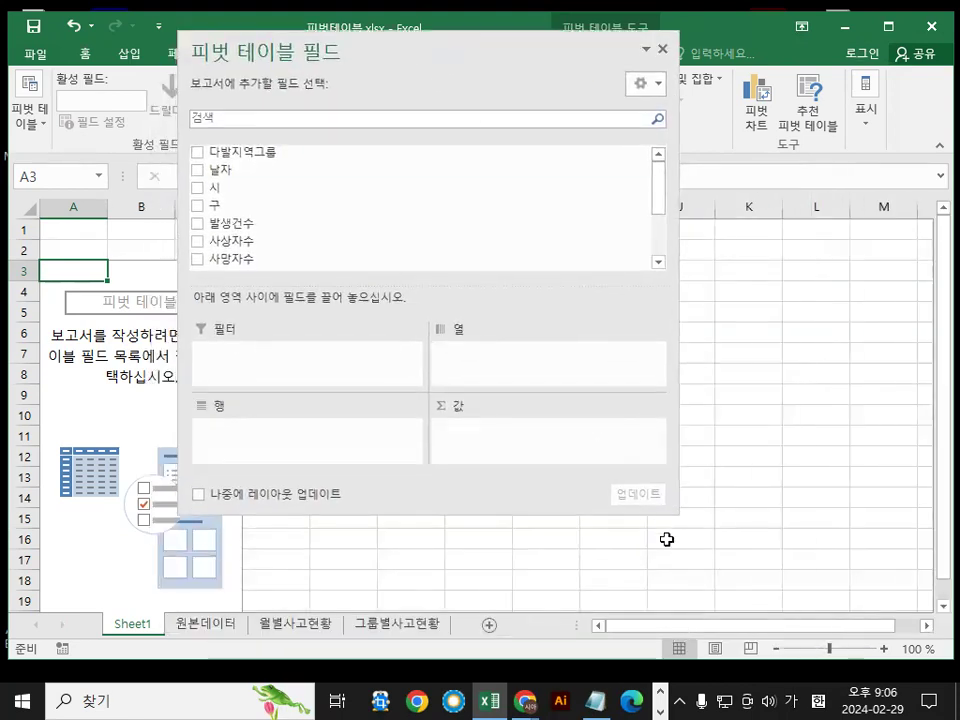
left_click_drag(673, 510, 762, 608)
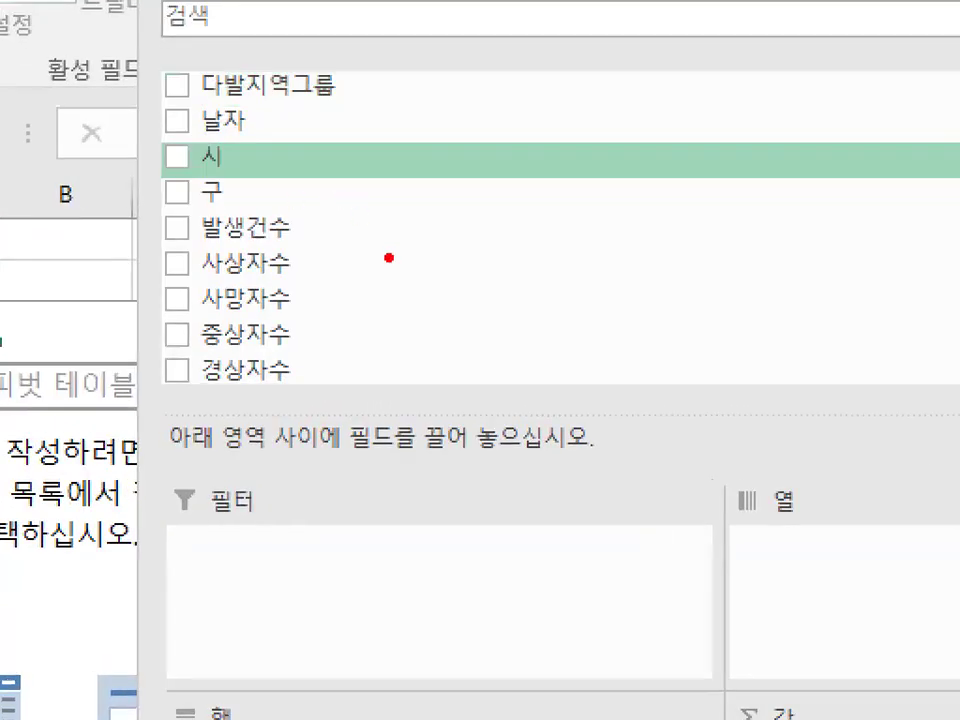
mouse_move(389, 257)
left_mouse_down()
mouse_move(165, 381)
mouse_move(261, 60)
mouse_move(392, 364)
mouse_move(318, 378)
left_mouse_up()
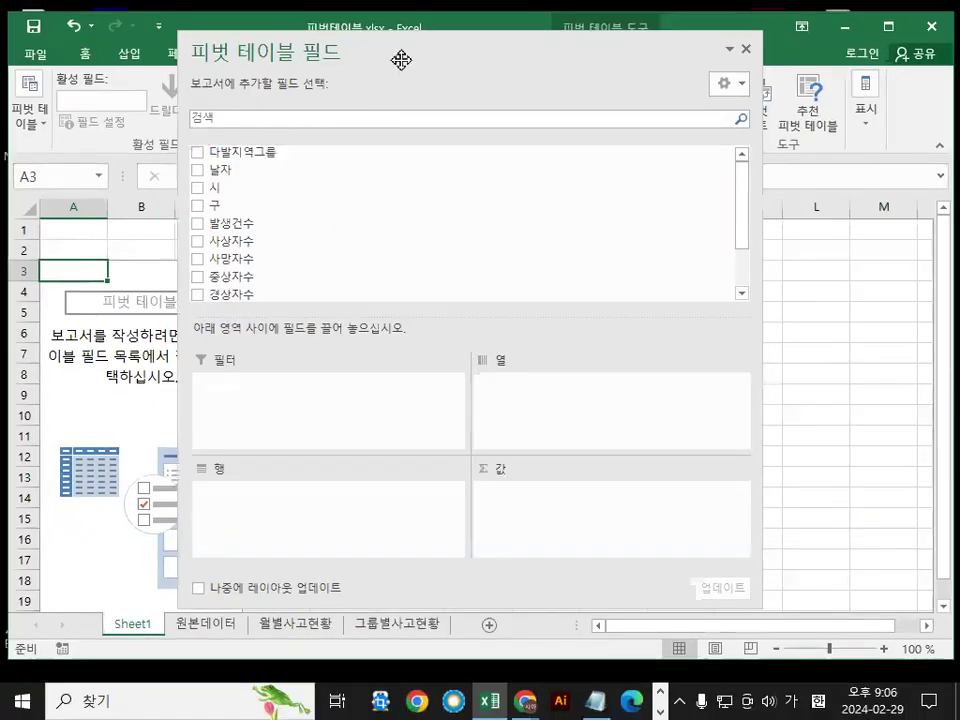
left_click_drag(404, 56, 519, 58)
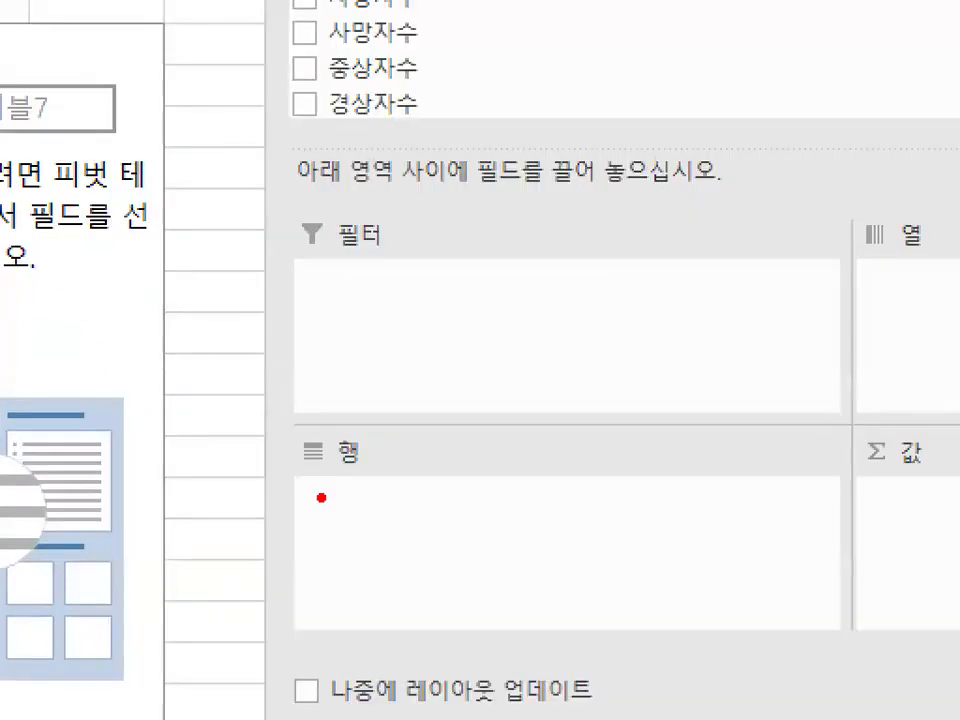
mouse_move(370, 467)
left_mouse_down()
mouse_move(309, 421)
mouse_move(371, 465)
left_mouse_up()
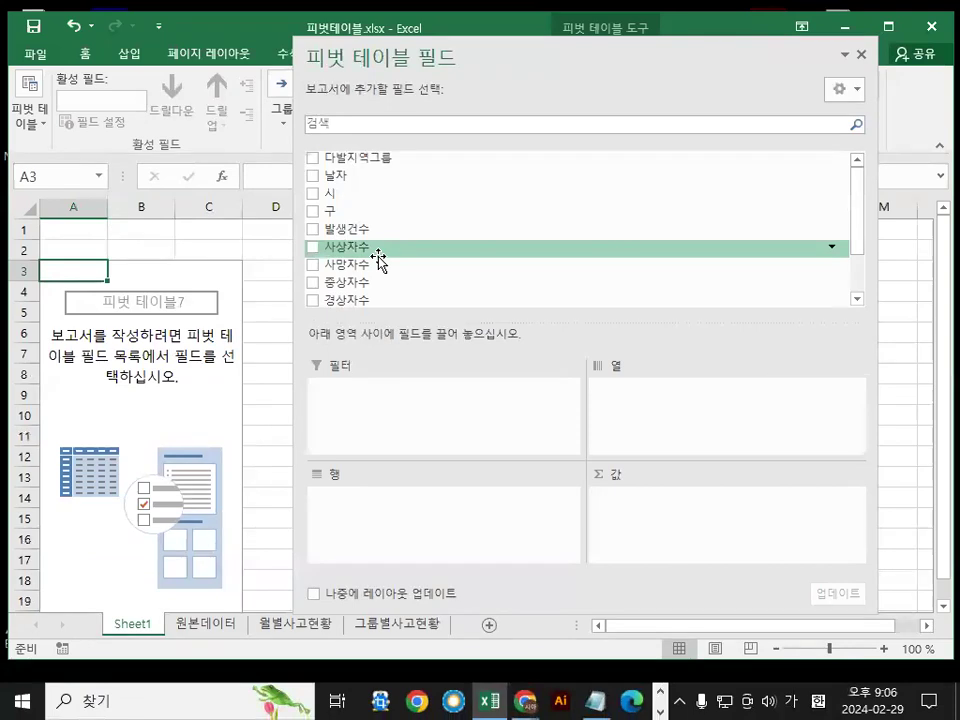
Add 시 to the pivot table rows, mark the row labels with a downward pen arrow and clear it
left_click_drag(341, 197, 369, 514)
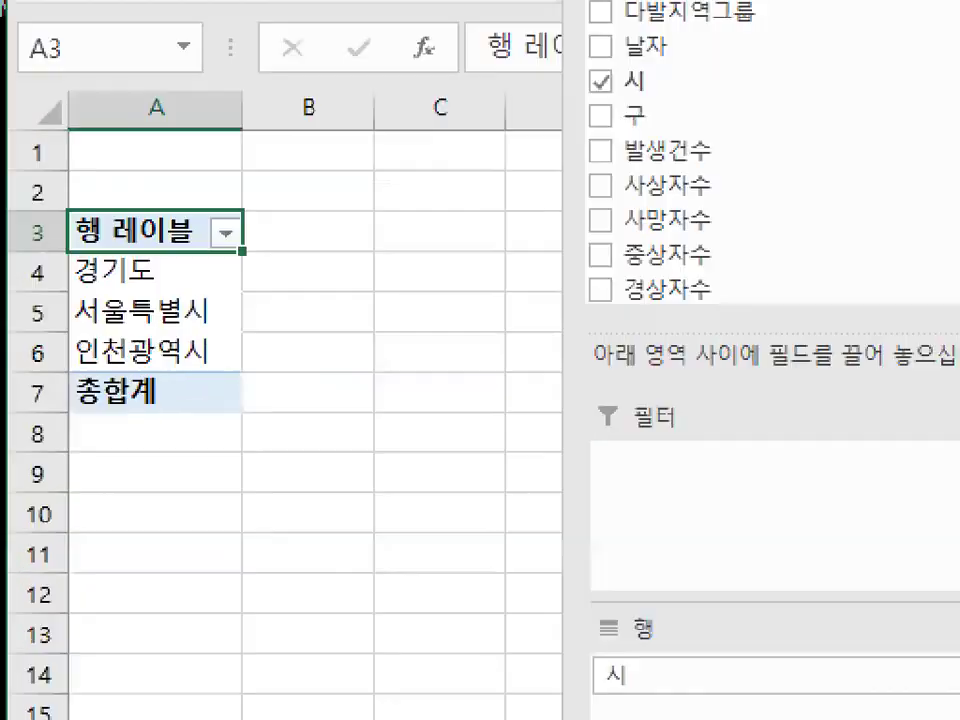
mouse_move(122, 258)
left_mouse_down()
mouse_move(140, 398)
mouse_move(118, 418)
mouse_move(130, 440)
mouse_move(178, 365)
left_mouse_up()
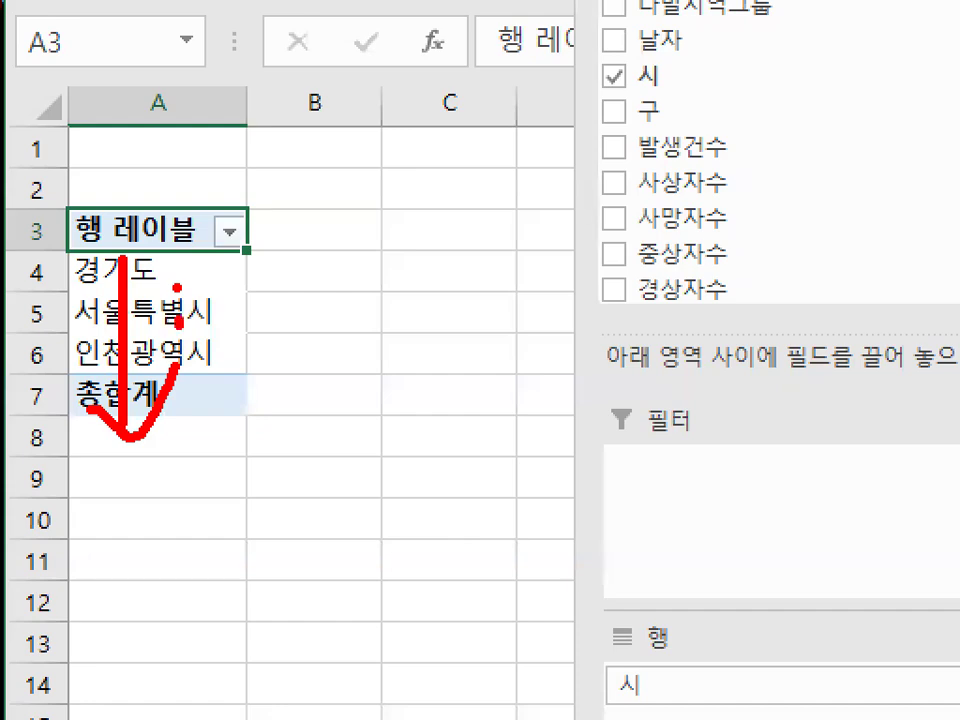
key("Escape")
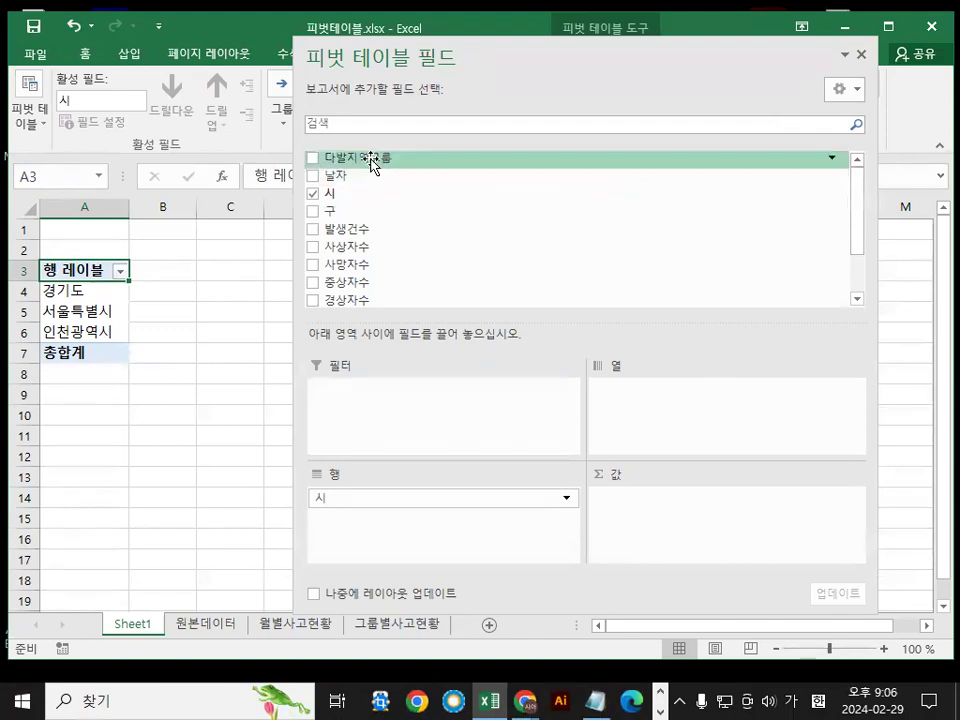
Add 다발지역그룹 to the pivot table columns and mark the A, B and C labels with the pen while the field list is moved aside
left_click_drag(372, 160, 709, 446)
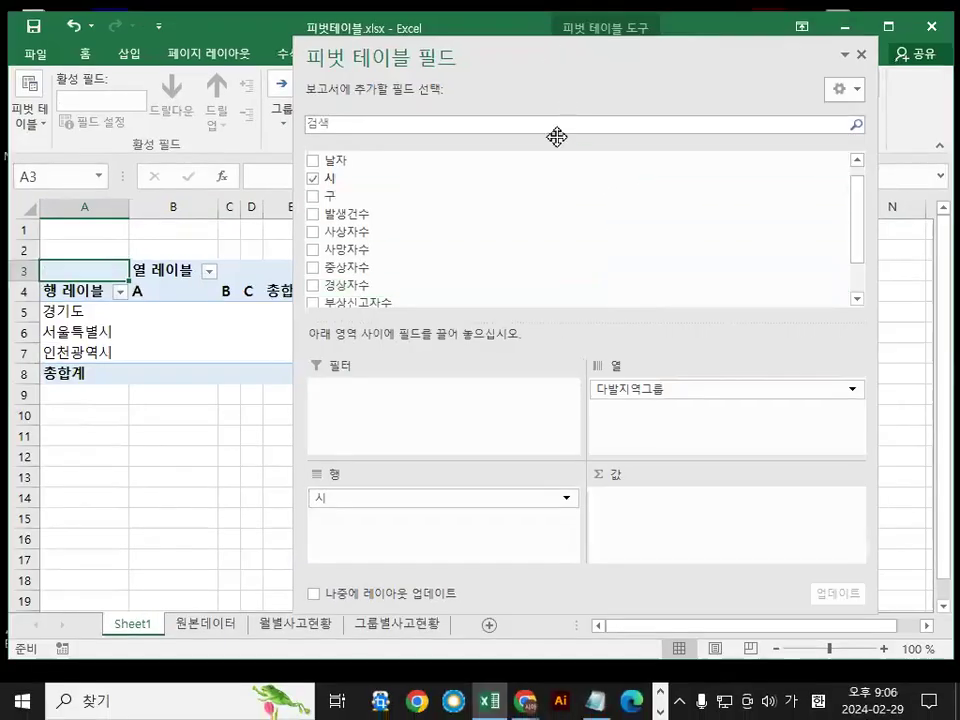
left_click_drag(555, 137, 528, 402)
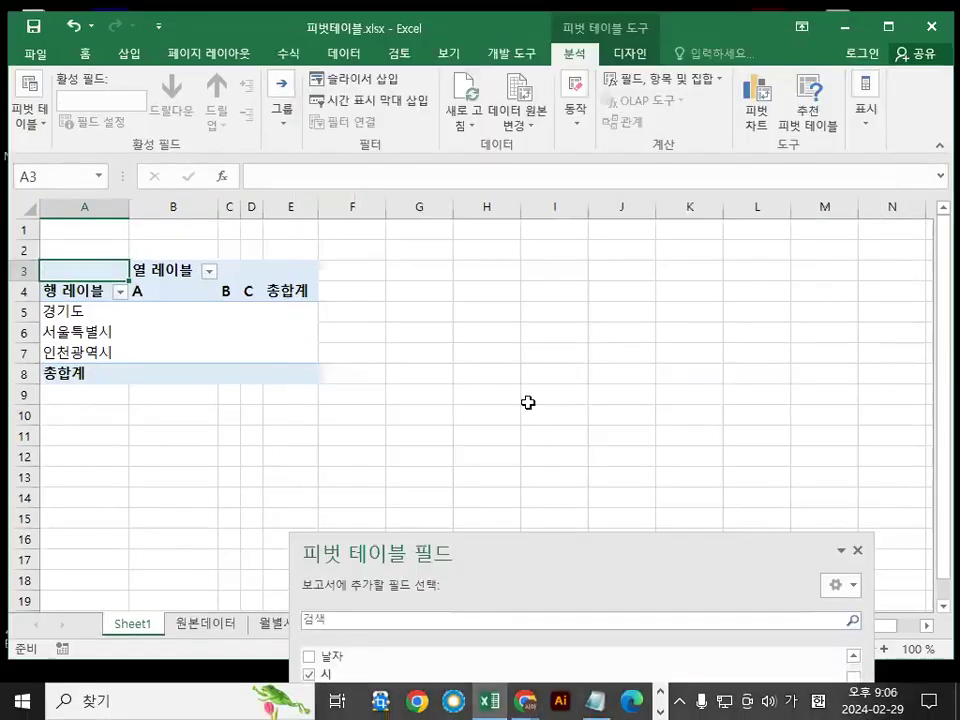
left_click_drag(139, 300, 152, 304)
mouse_move(218, 293)
left_mouse_down()
mouse_move(246, 300)
mouse_move(262, 280)
left_mouse_up()
key("Escape")
left_click_drag(506, 531, 540, 80)
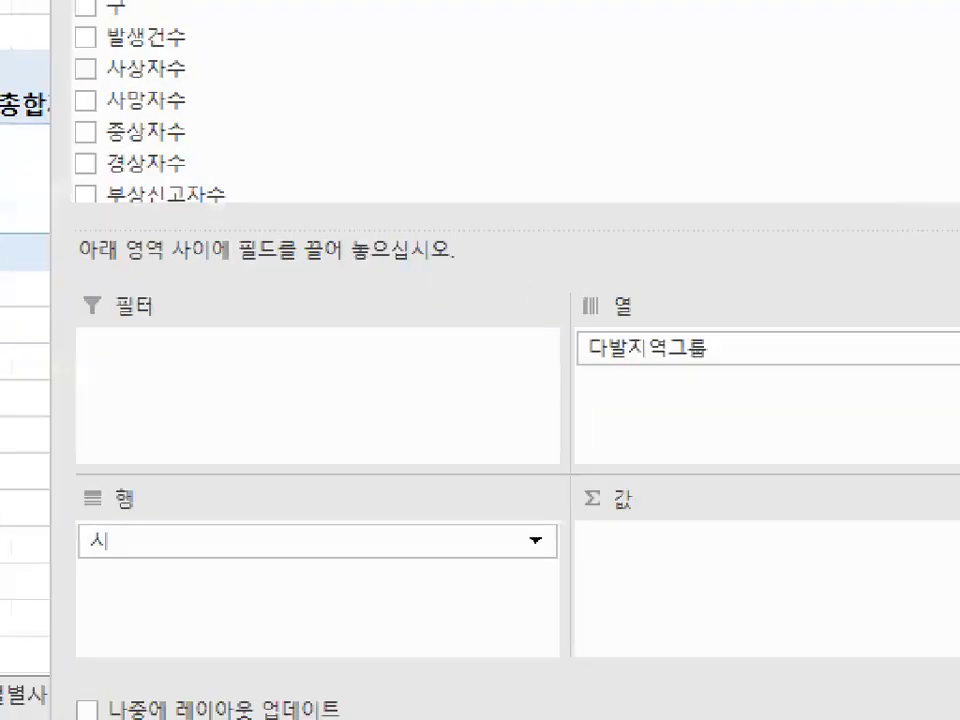
Circle the values area with the screen pen, add 발생건수 to the values and move the field list below the pivot table
mouse_move(644, 515)
left_mouse_down()
mouse_move(566, 502)
mouse_move(635, 478)
mouse_move(646, 517)
left_mouse_up()
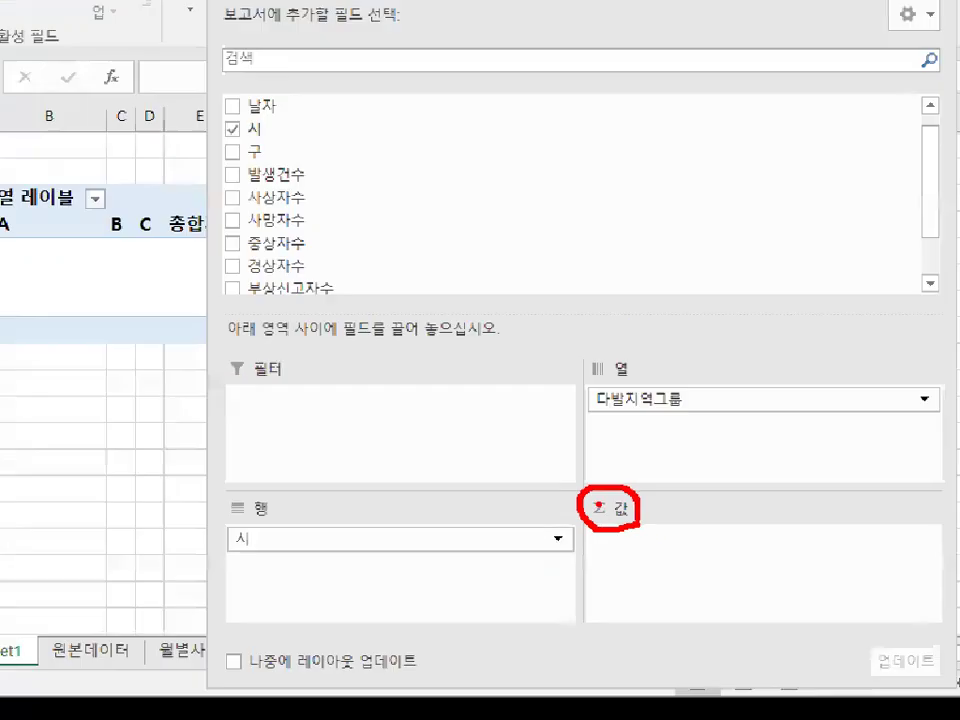
key("Escape")
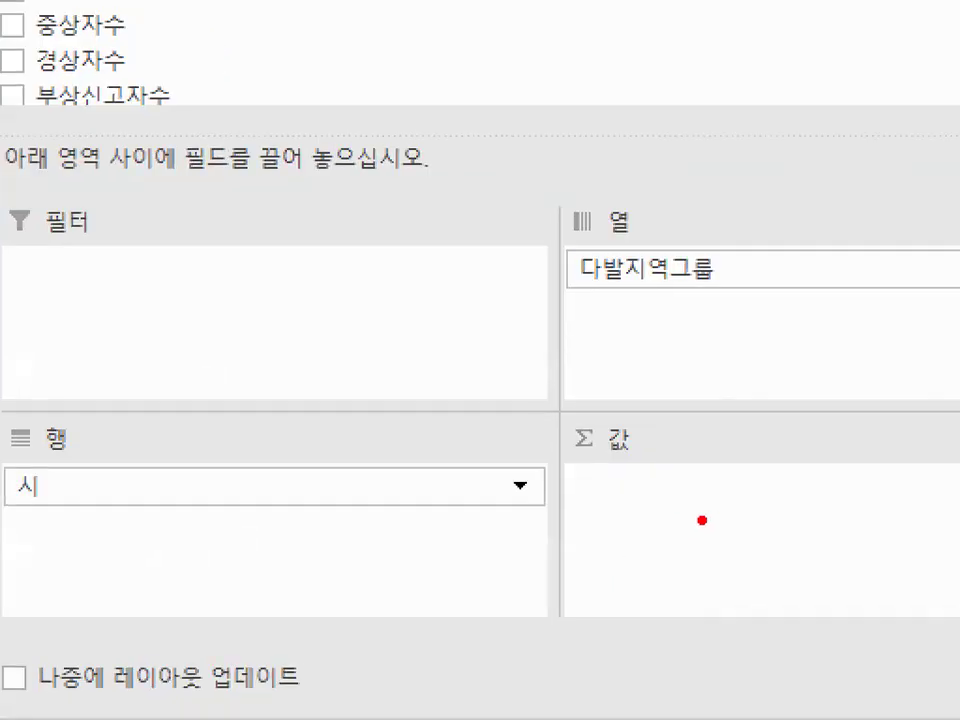
mouse_move(712, 522)
left_mouse_down()
mouse_move(583, 561)
mouse_move(682, 470)
left_mouse_up()
left_click_drag(598, 470, 700, 410)
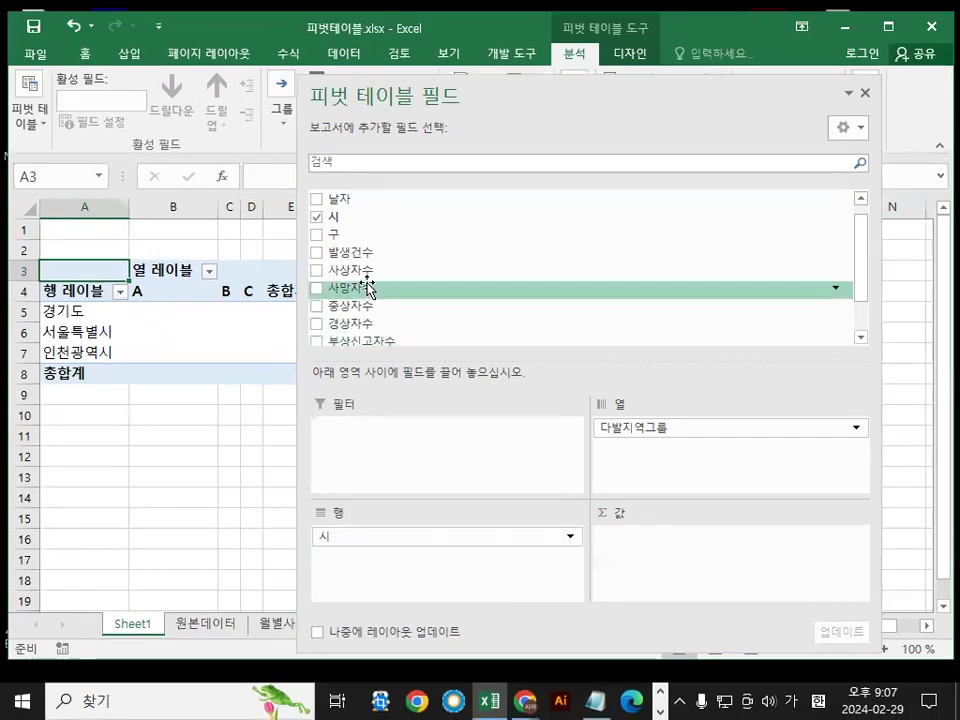
left_click_drag(357, 254, 664, 554)
left_click_drag(560, 101, 514, 437)
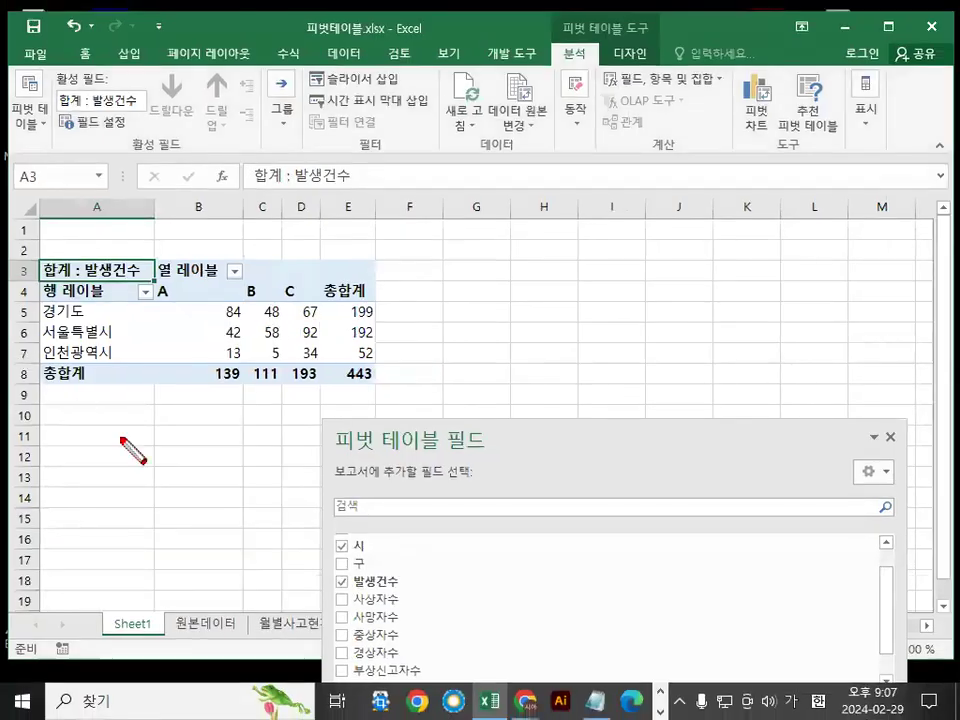
Set the screen pen's shape to 사각형, frame the pivot table's value cells with it and clear the frame
right_click(244, 555)
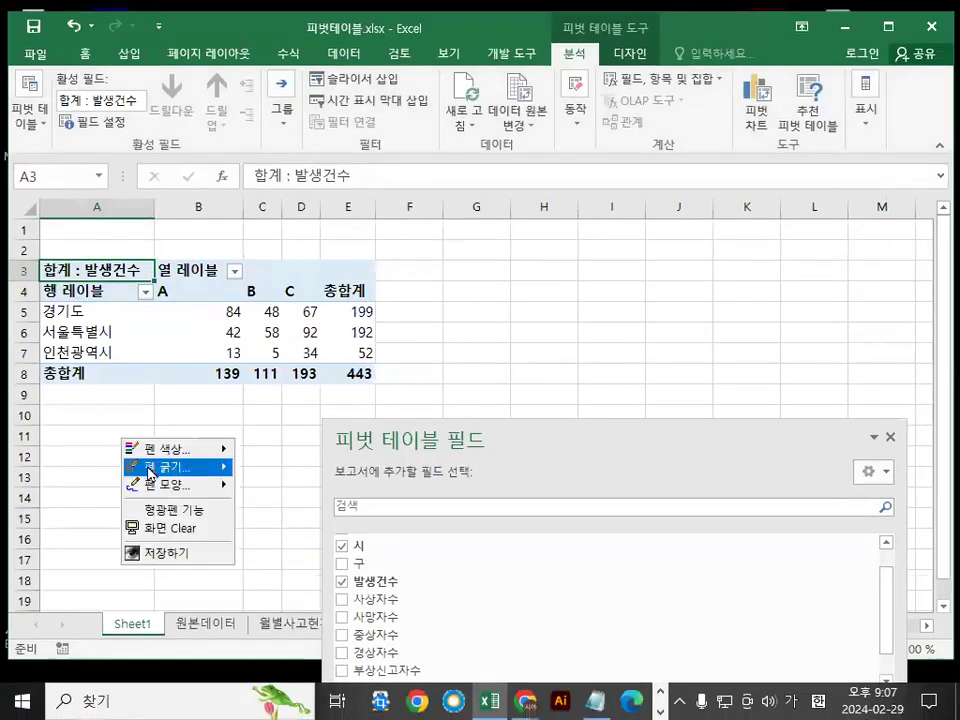
mouse_move(190, 484)
left_click(270, 538)
left_click_drag(147, 300, 372, 388)
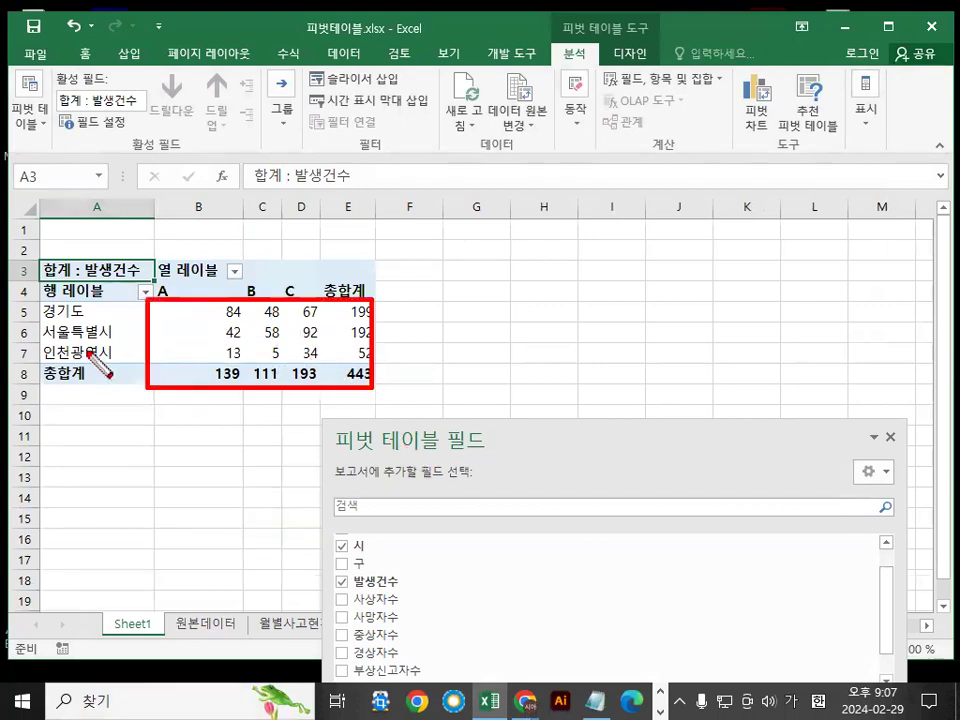
key("Escape")
Switch the keyboard input method to the Korean Microsoft 입력기 and select empty cell A11
key("super+space")
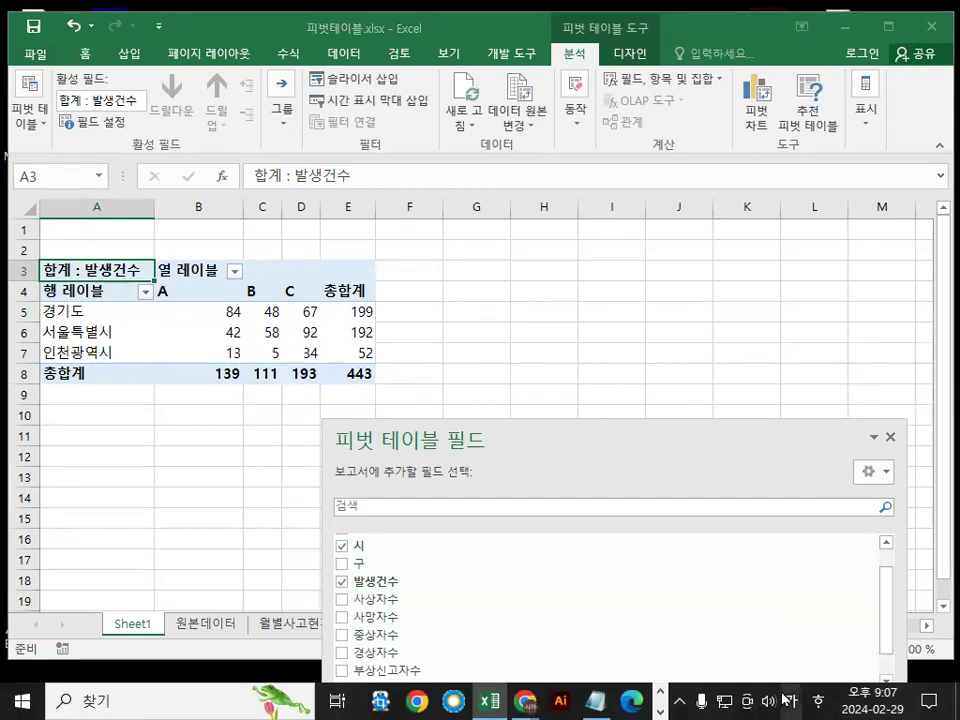
left_click(818, 700)
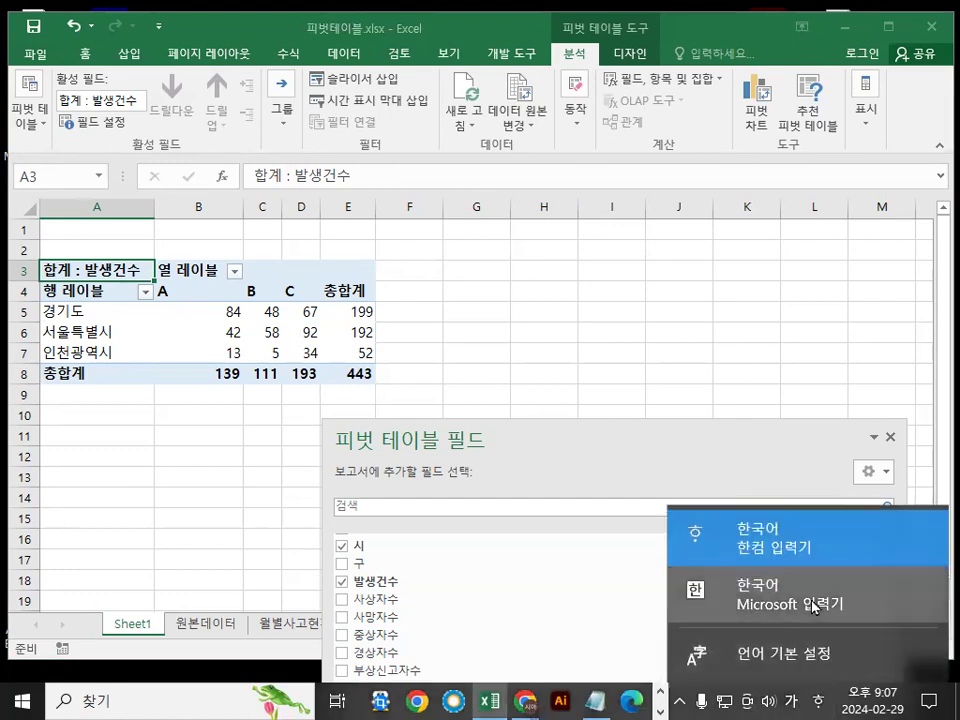
left_click(761, 600)
left_click(149, 436)
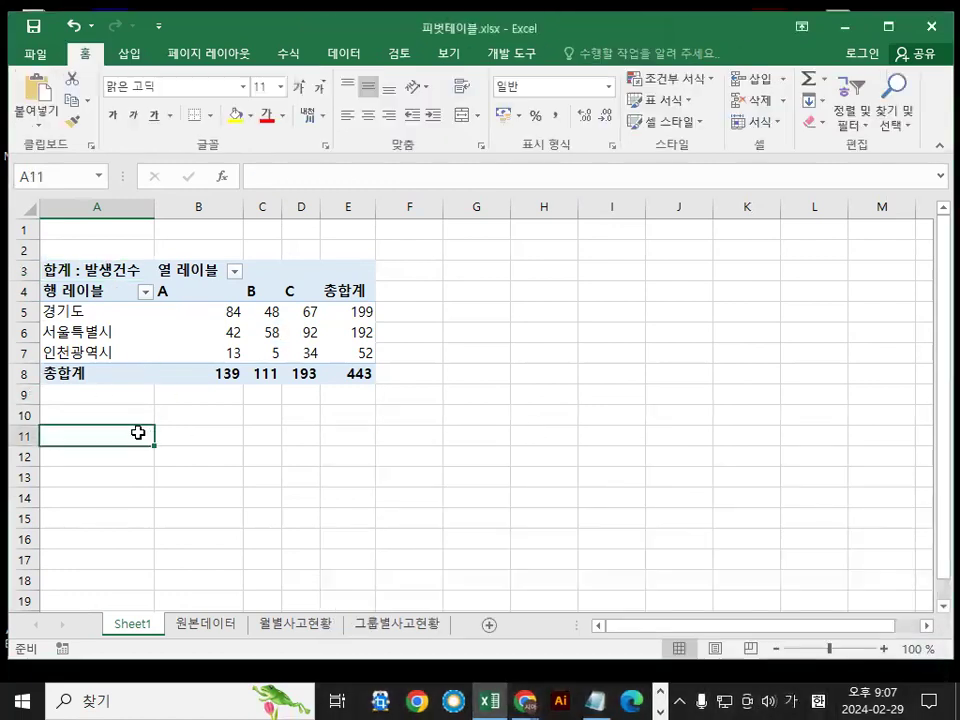
Frame the row labels, the column labels, the value cells and empty cell A1 with screen-pen rectangles, and clear the frames
scroll(137, 433, "up", 5)
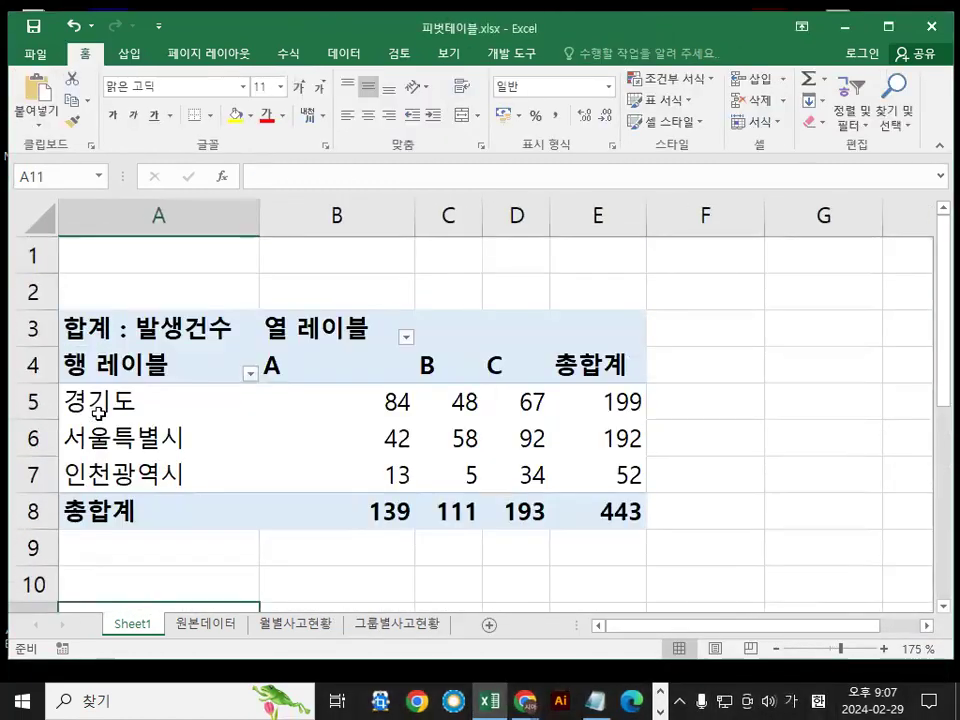
right_click(148, 548)
mouse_move(237, 598)
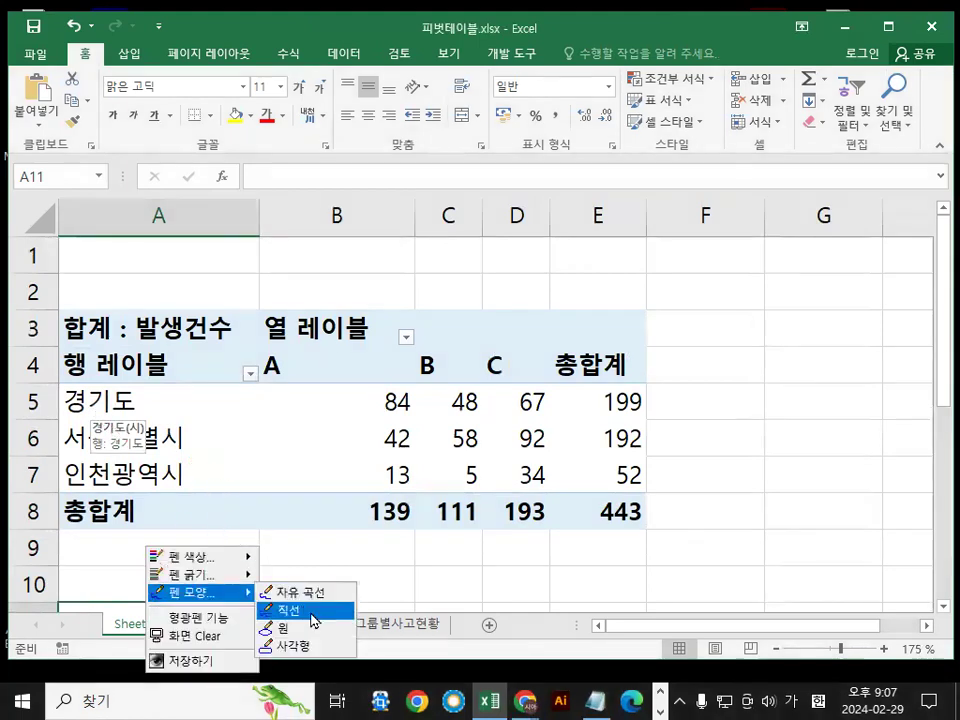
left_click(300, 611)
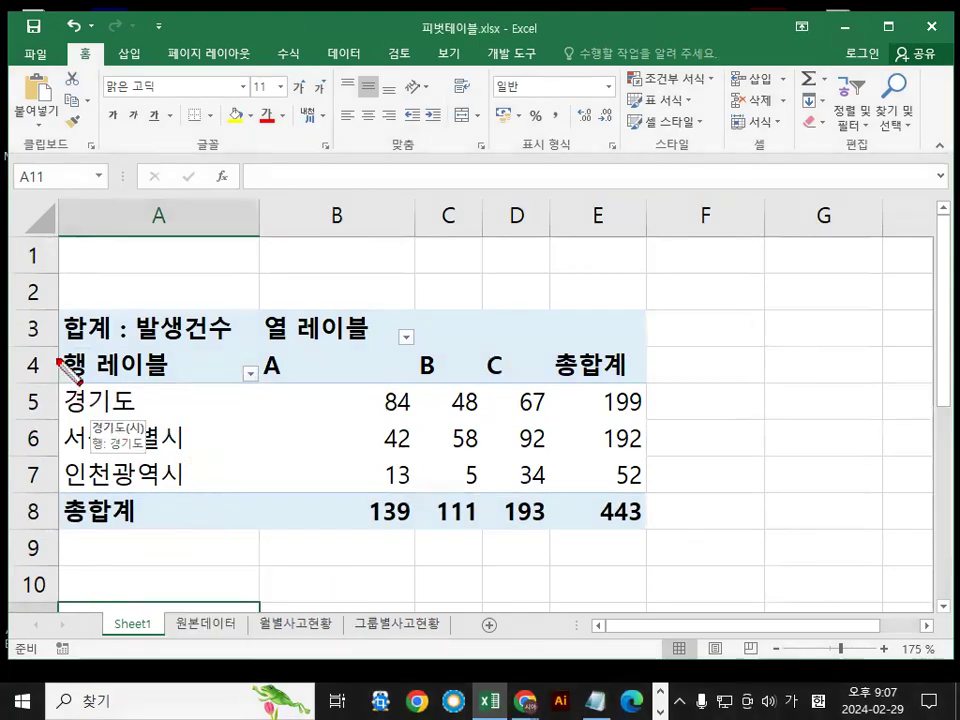
mouse_move(82, 424)
left_mouse_down()
mouse_move(159, 493)
mouse_move(195, 495)
left_mouse_up()
mouse_move(247, 317)
left_mouse_down()
mouse_move(360, 336)
mouse_move(489, 378)
mouse_move(521, 377)
left_mouse_up()
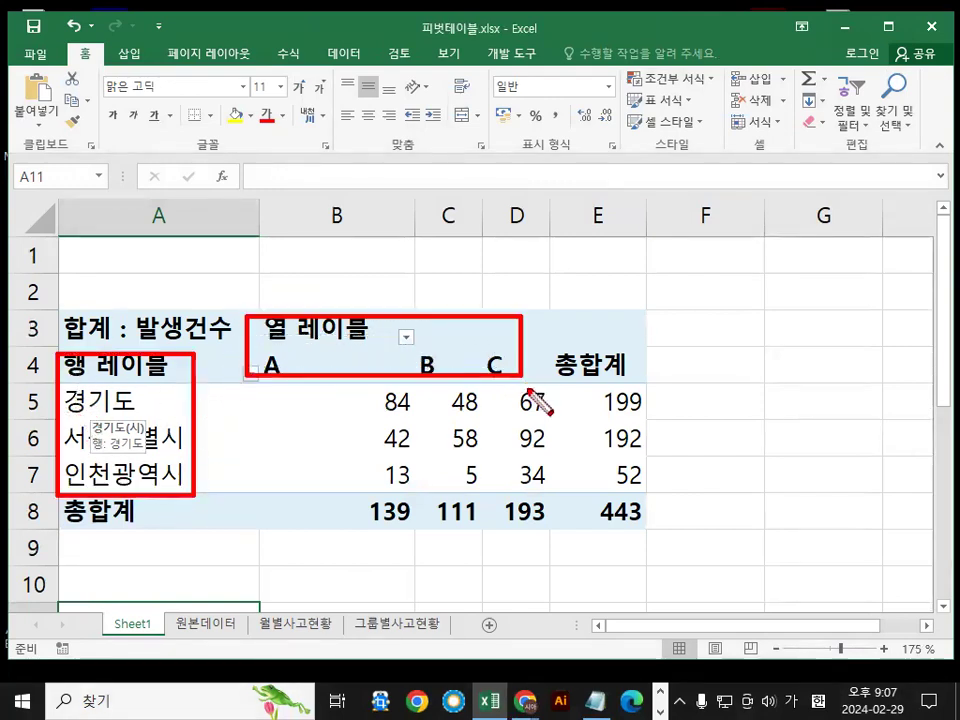
mouse_move(255, 384)
left_mouse_down()
mouse_move(388, 420)
mouse_move(551, 508)
mouse_move(651, 530)
left_mouse_up()
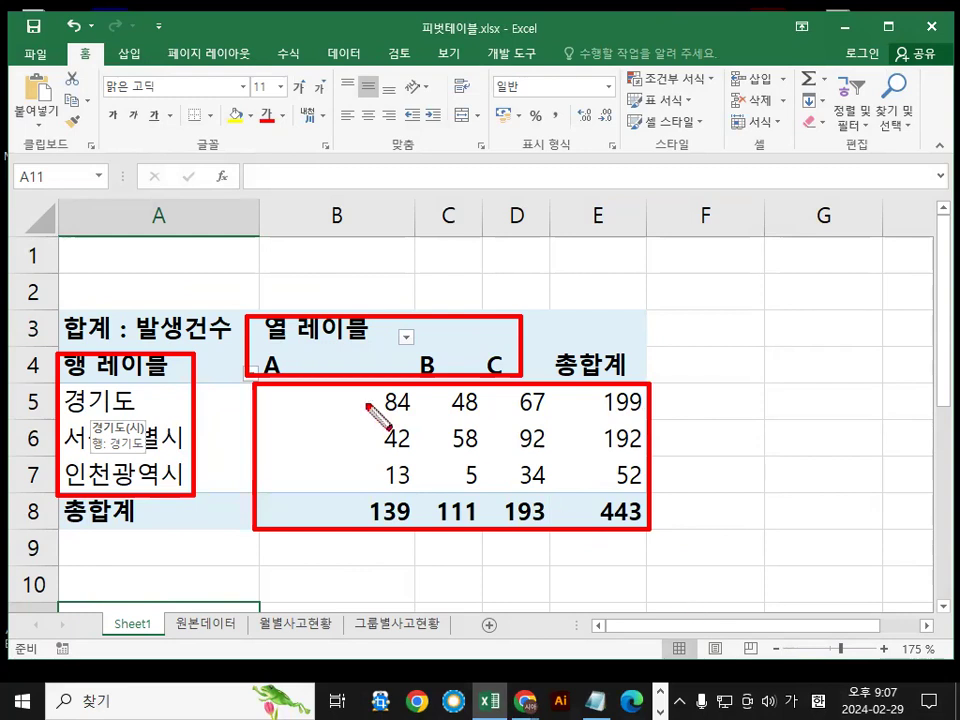
left_click_drag(60, 240, 261, 278)
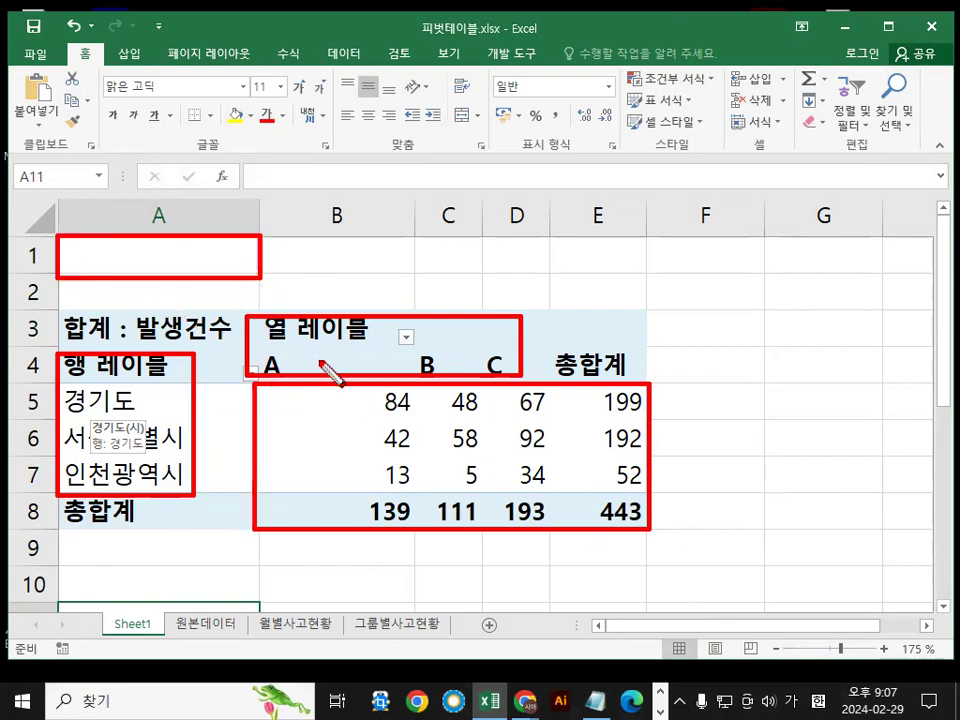
key("Escape")
Circle the words 행 and 열 in the pivot table's labels with the screen pen, add a check mark beside each and clear them
key("ctrl+2")
mouse_move(90, 373)
left_mouse_down()
mouse_move(57, 379)
mouse_move(104, 377)
left_mouse_up()
mouse_move(262, 337)
left_mouse_down()
mouse_move(268, 343)
mouse_move(270, 309)
mouse_move(288, 337)
mouse_move(400, 240)
left_mouse_up()
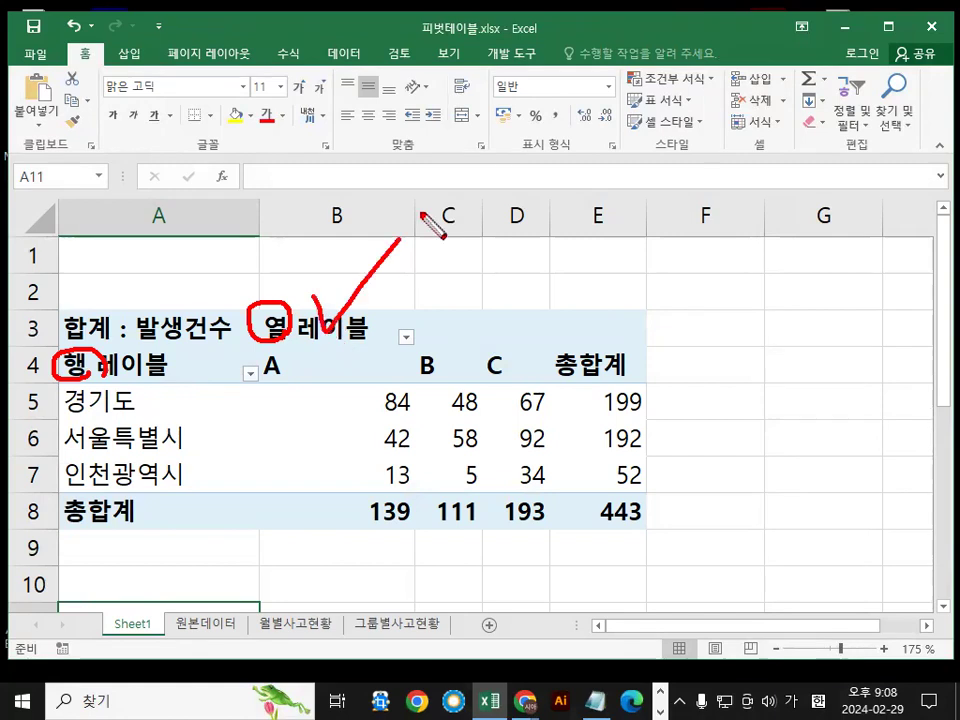
left_click_drag(106, 366, 180, 310)
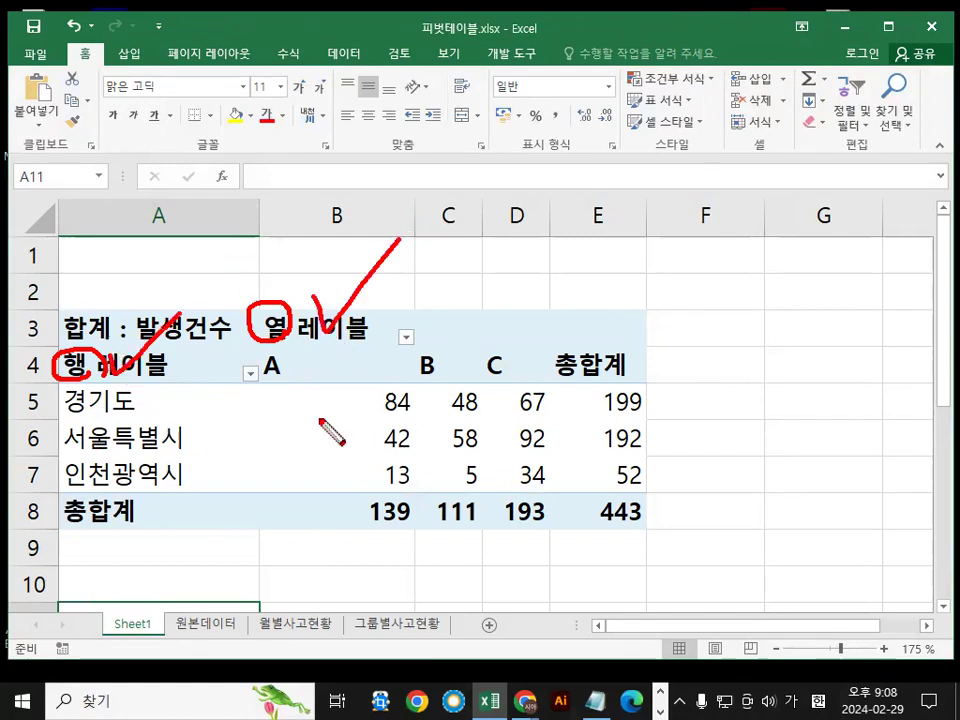
key("Escape")
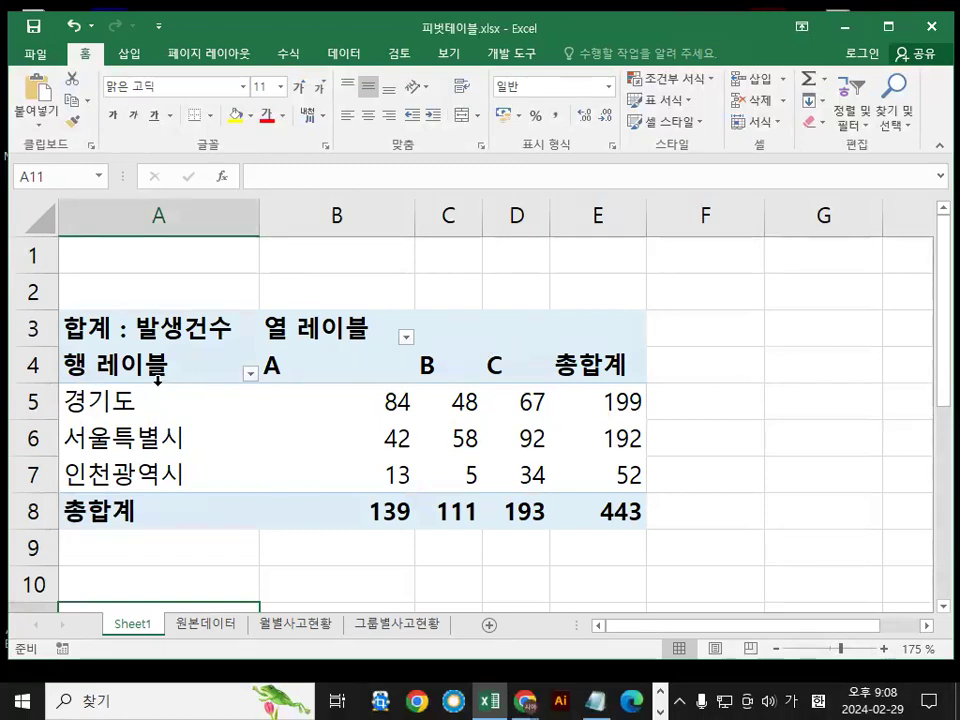
Circle the Sheet1 sheet name with the magnified screen pen, add check marks to it and clear the marks
key("ctrl+1")
left_click(160, 600)
mouse_move(213, 584)
left_mouse_down()
mouse_move(174, 597)
mouse_move(238, 538)
mouse_move(222, 582)
left_mouse_up()
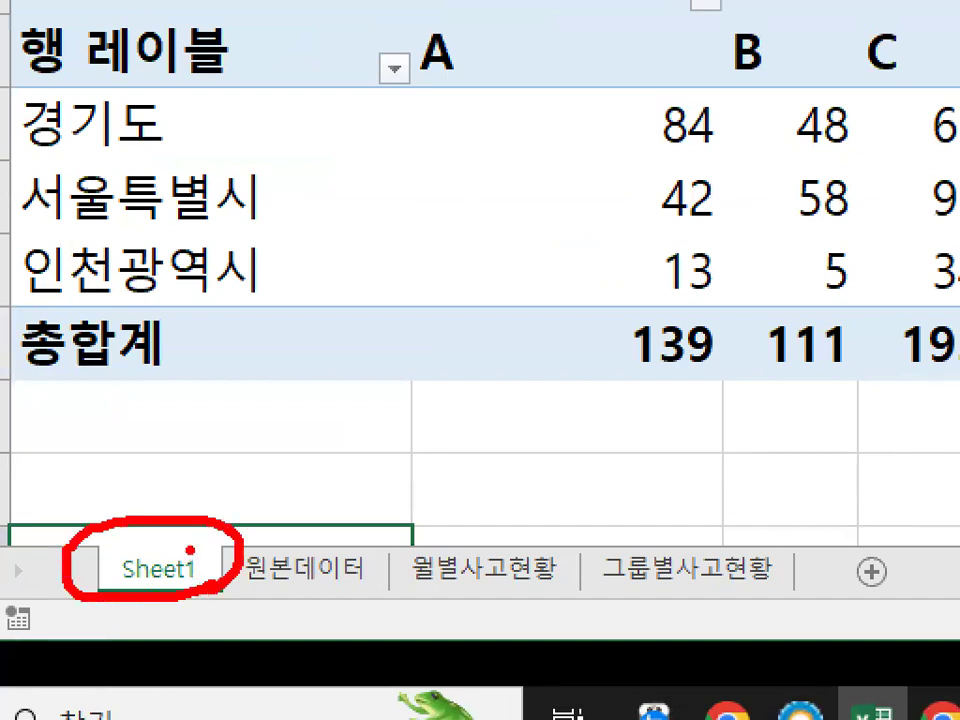
mouse_move(103, 522)
left_mouse_down()
mouse_move(160, 545)
mouse_move(215, 442)
left_mouse_up()
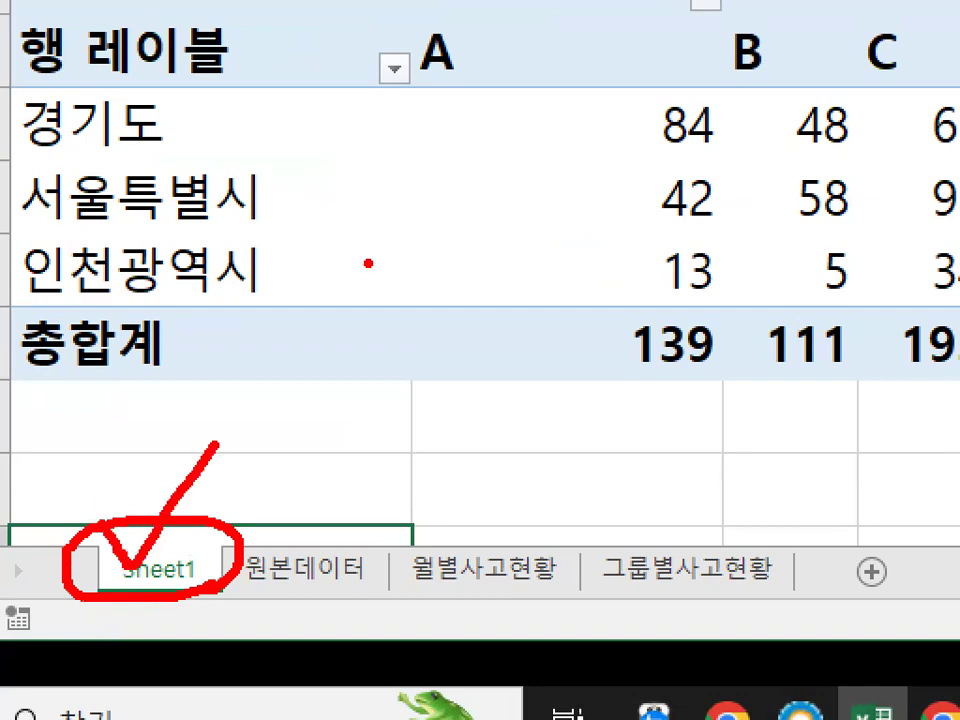
key("Escape")
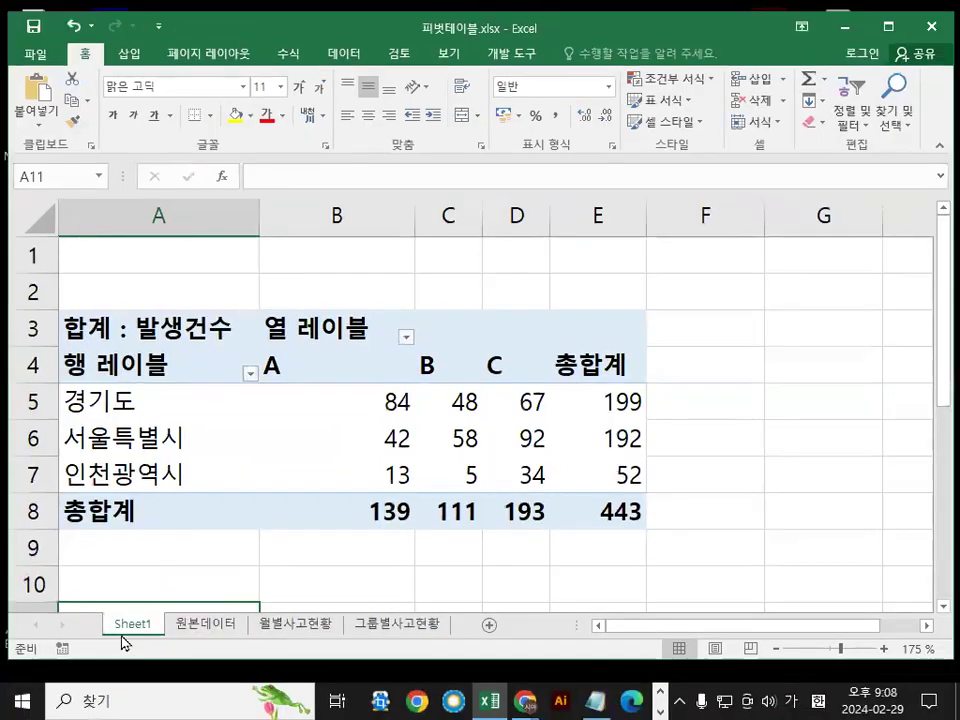
key("ctrl+1")
left_click(131, 600)
left_click_drag(131, 602, 174, 535)
key("Escape")
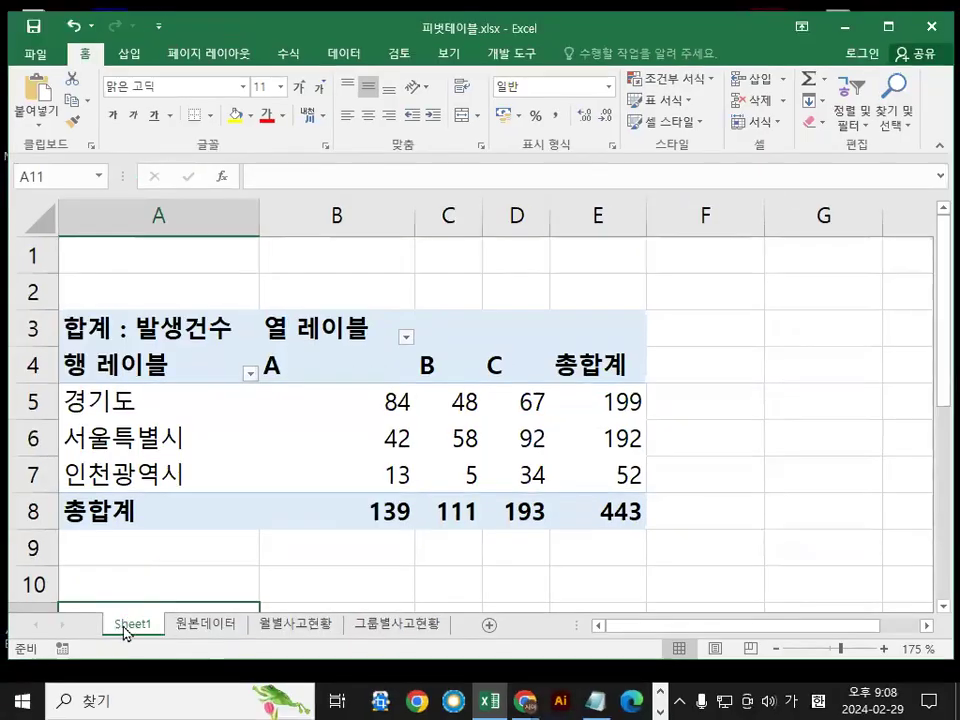
Circle the 이름 바꾸기 option for Sheet1 with the screen pen, and rename the sheet as 사고분석
right_click(126, 630)
key("ctrl+1")
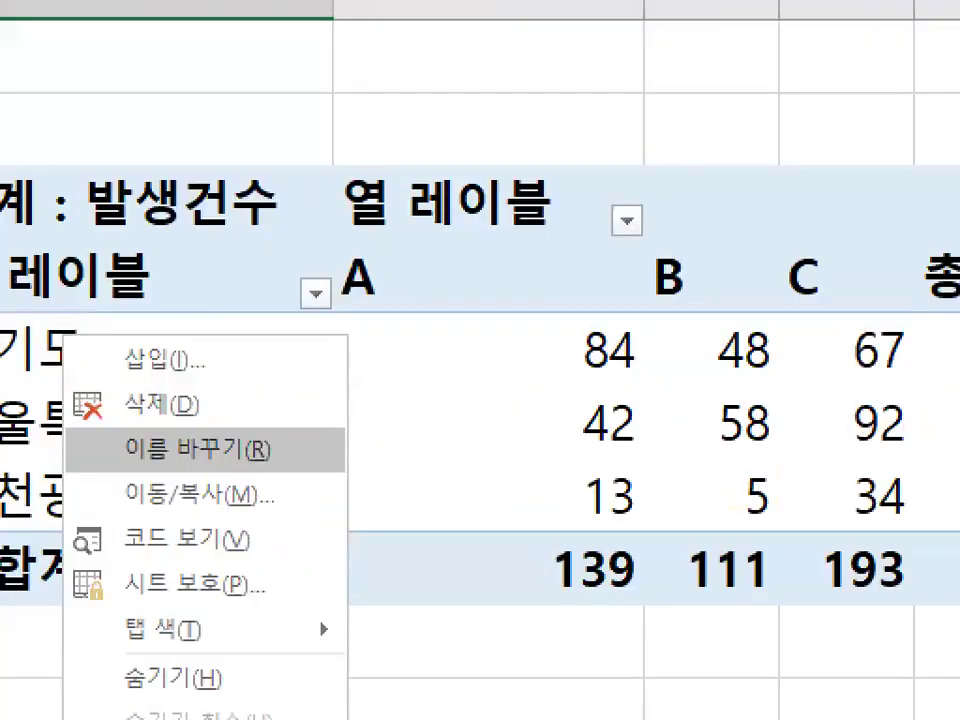
mouse_move(274, 440)
left_mouse_down()
mouse_move(242, 458)
mouse_move(137, 442)
mouse_move(248, 442)
left_mouse_up()
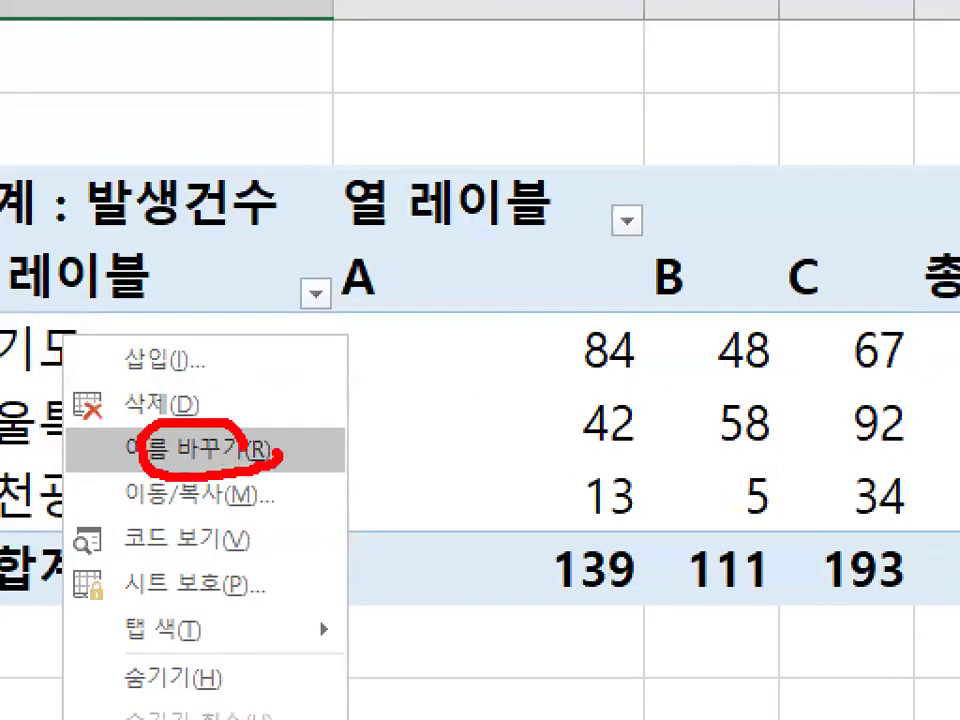
key("Escape")
right_click(133, 628)
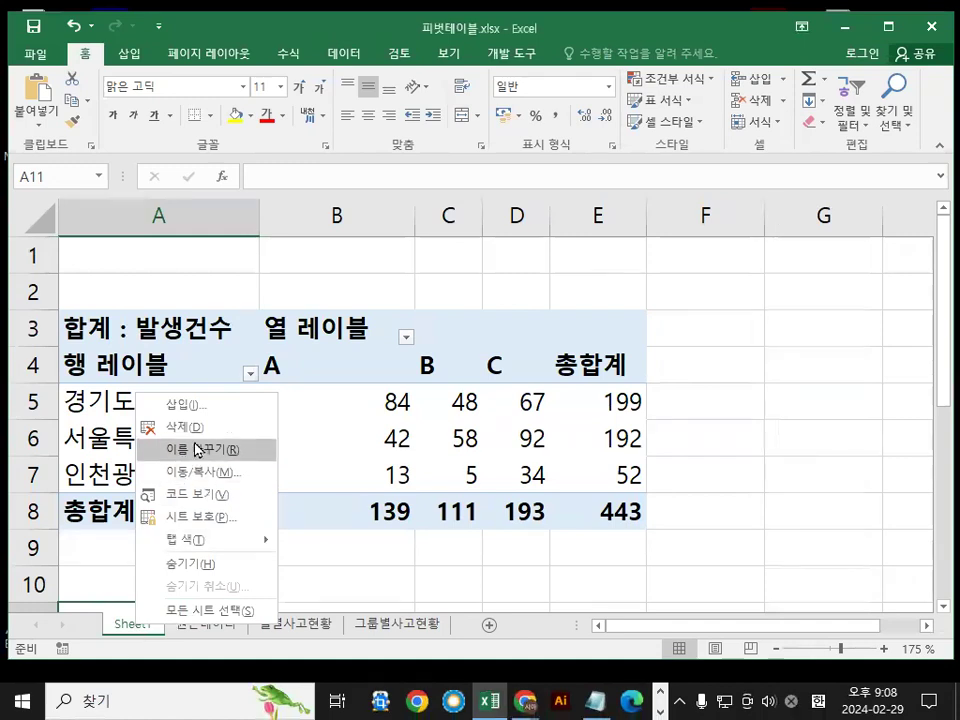
left_click(195, 448)
type("사고분ㅅ")
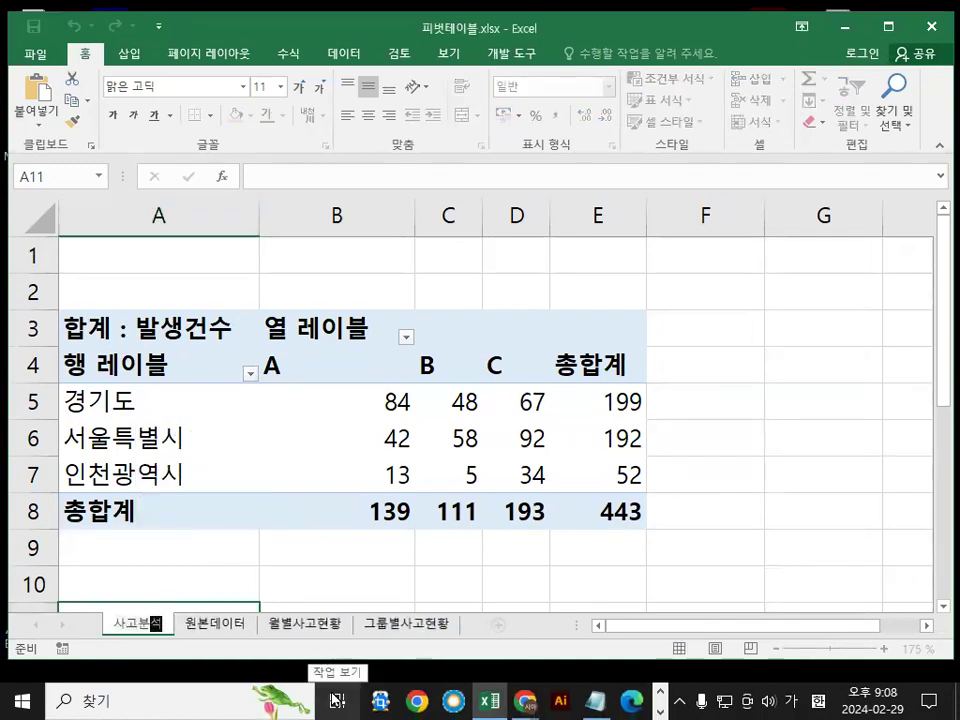
key("Return")
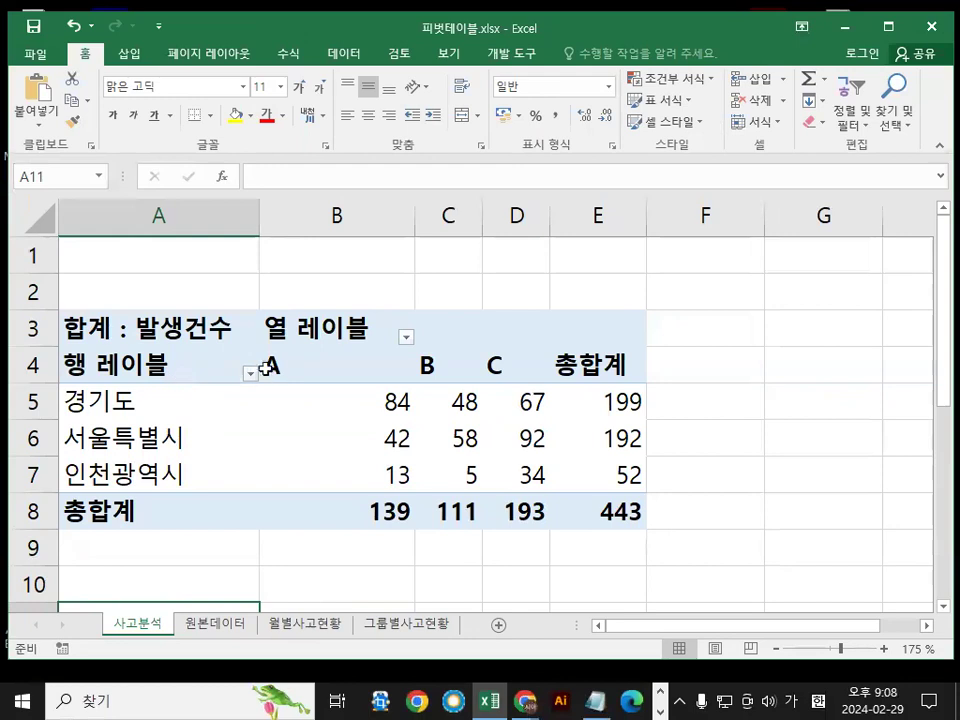
Filter the pivot table's row labels to 경기도 only and mark the A, B and C figures with the screen pen
left_click(251, 374)
left_click(315, 176)
left_click(315, 192)
left_click(390, 358)
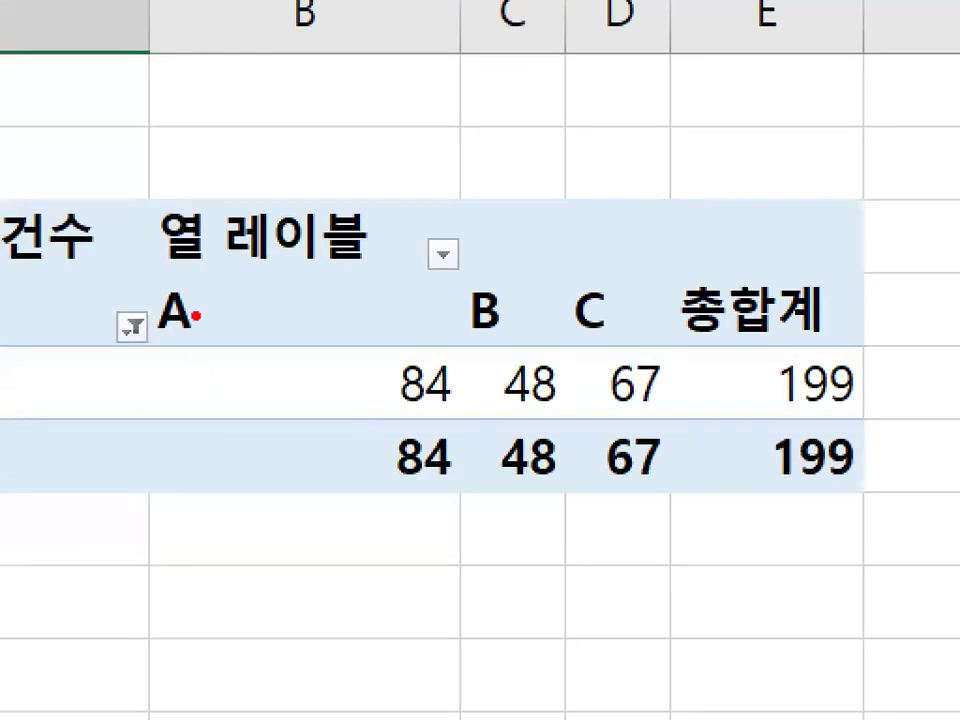
left_click_drag(140, 272, 208, 322)
mouse_move(470, 292)
left_mouse_down()
mouse_move(530, 328)
mouse_move(588, 308)
left_mouse_up()
left_click_drag(383, 410, 665, 404)
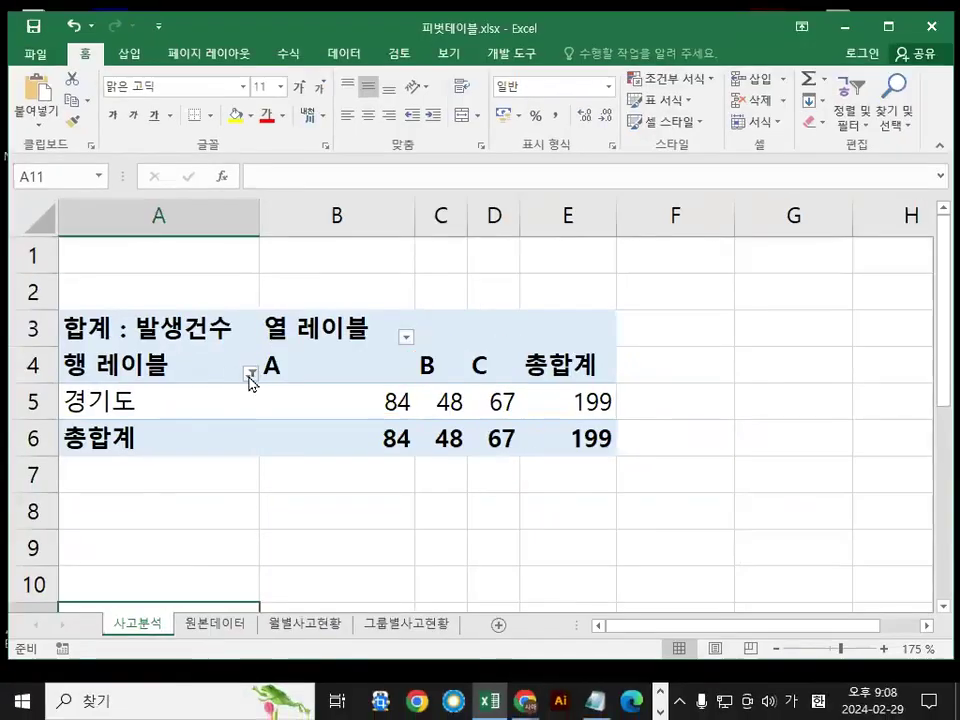
Change the row label filter to show only 서울특별시, underlining that choice with the screen pen along the way
left_click(131, 326)
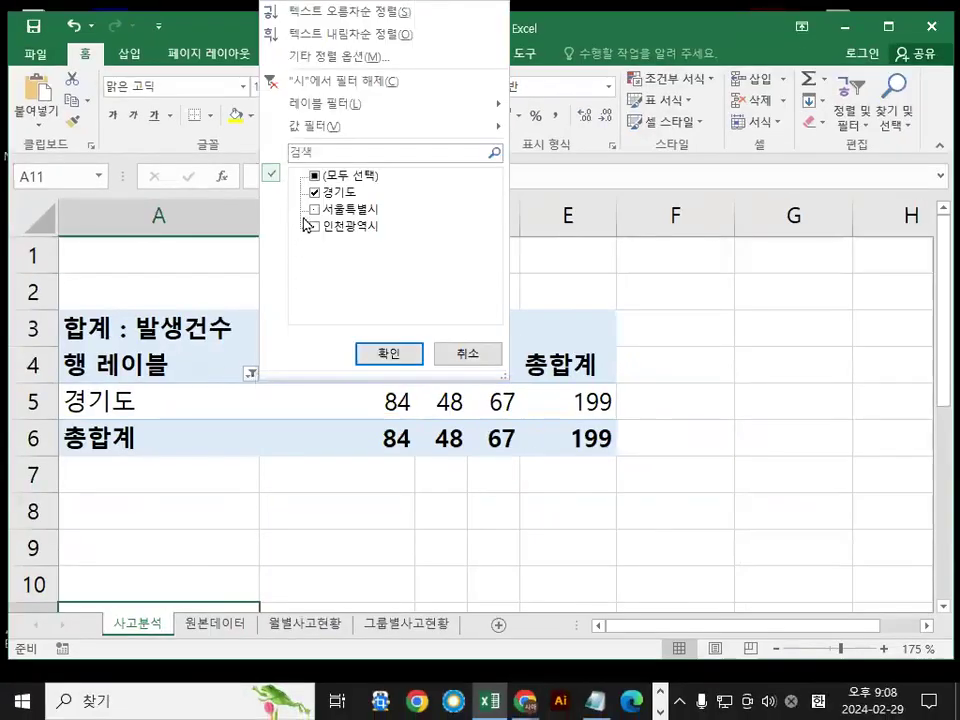
left_click(315, 209)
left_click(315, 192)
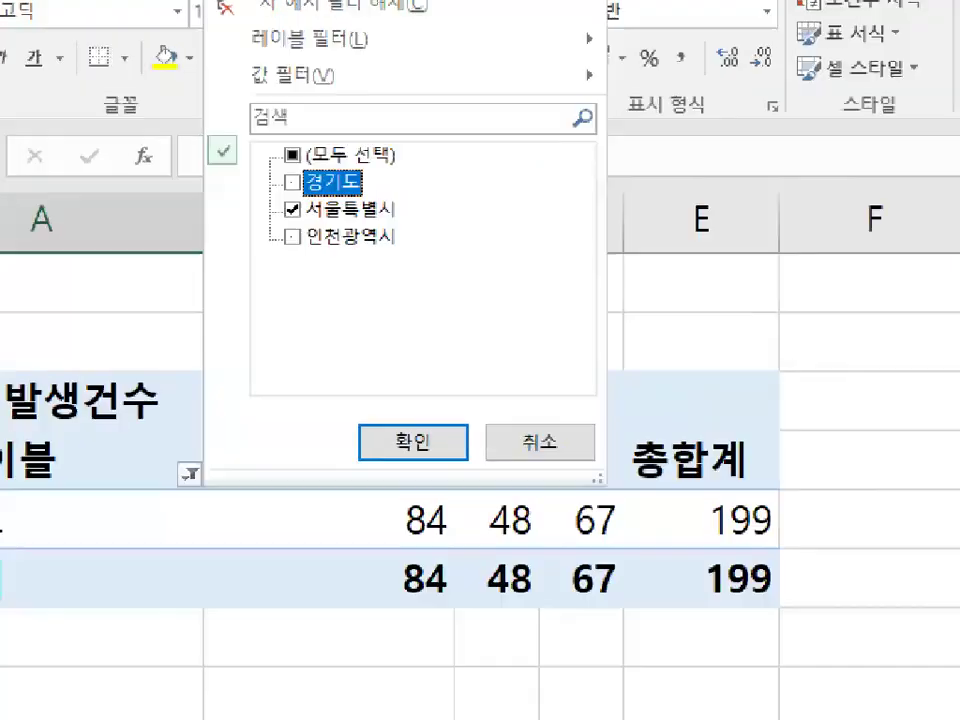
left_click_drag(292, 221, 456, 210)
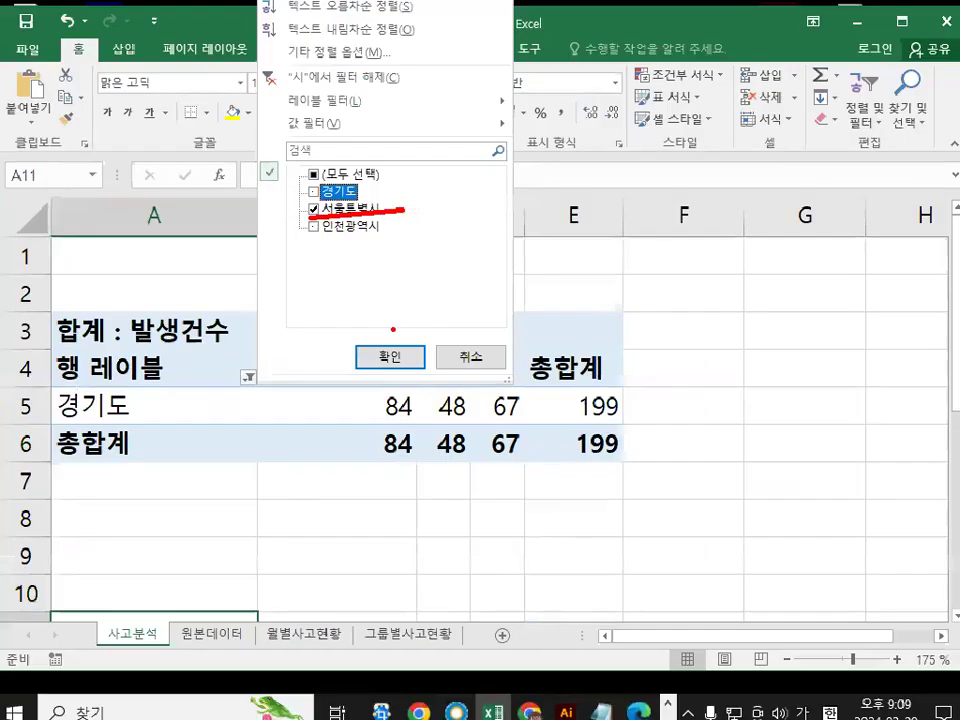
key("Escape")
left_click(249, 374)
left_click(315, 209)
left_click(315, 209)
left_click(315, 192)
left_click(315, 209)
left_click(384, 371)
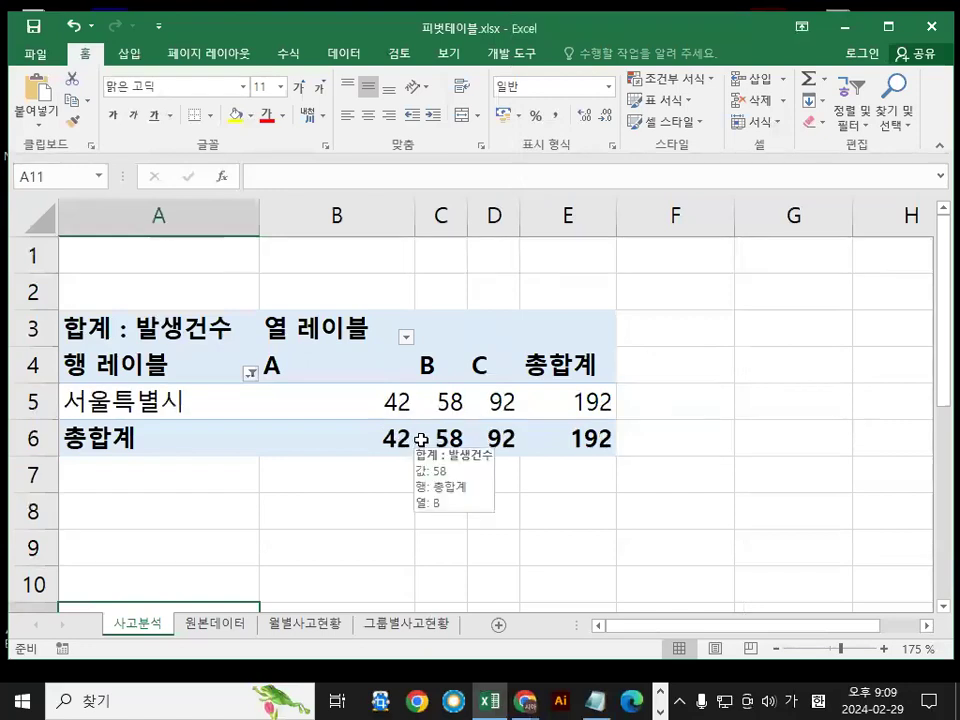
Examine the 서울특별시 records on the 원본데이터 sheet and circle their 구 and 발생건수 entries with the screen pen
left_click(237, 624)
left_click(314, 366)
left_click(305, 270)
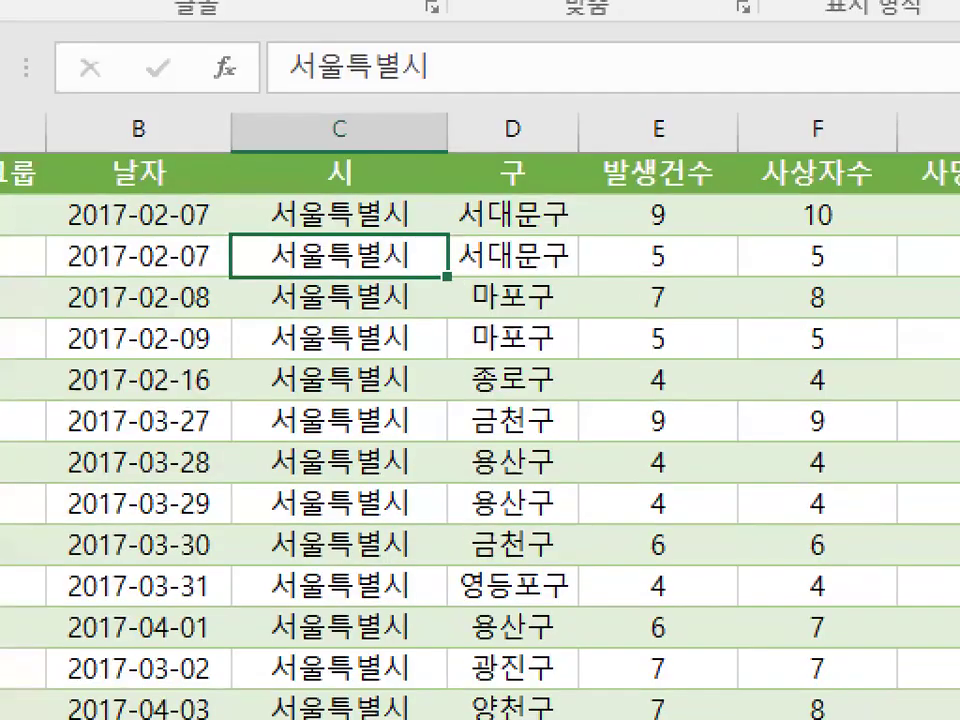
mouse_move(870, 454)
left_mouse_down()
mouse_move(386, 583)
mouse_move(840, 400)
left_mouse_up()
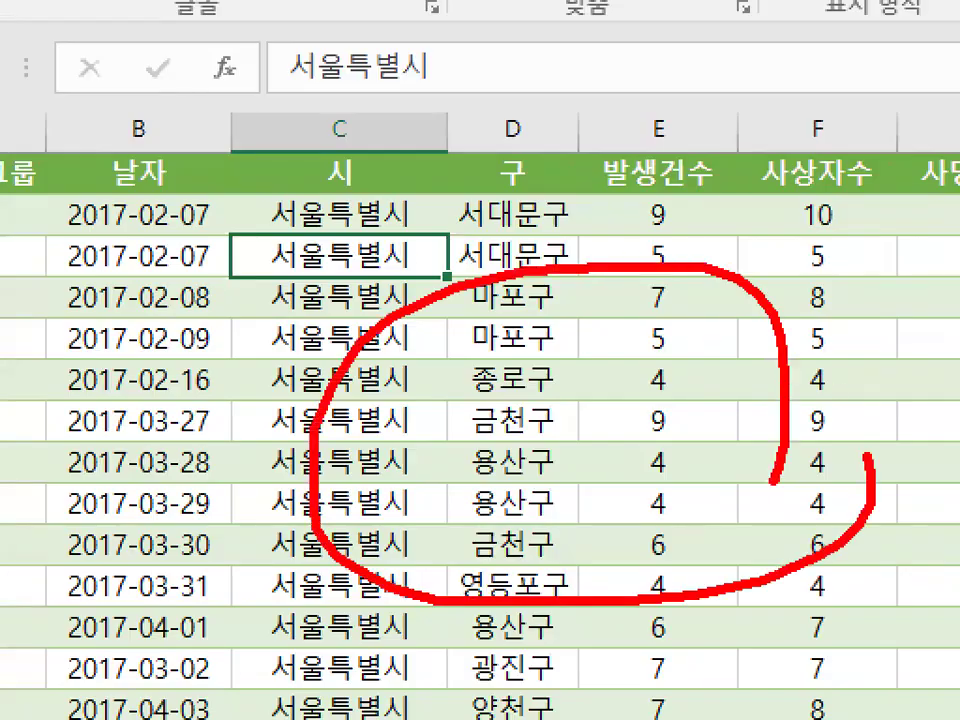
key("Escape")
Compare the pivot table's 서울특별시 values for A and B with the group A rows and 발생건수 on the 원본데이터 sheet
left_click(139, 624)
left_click(405, 401)
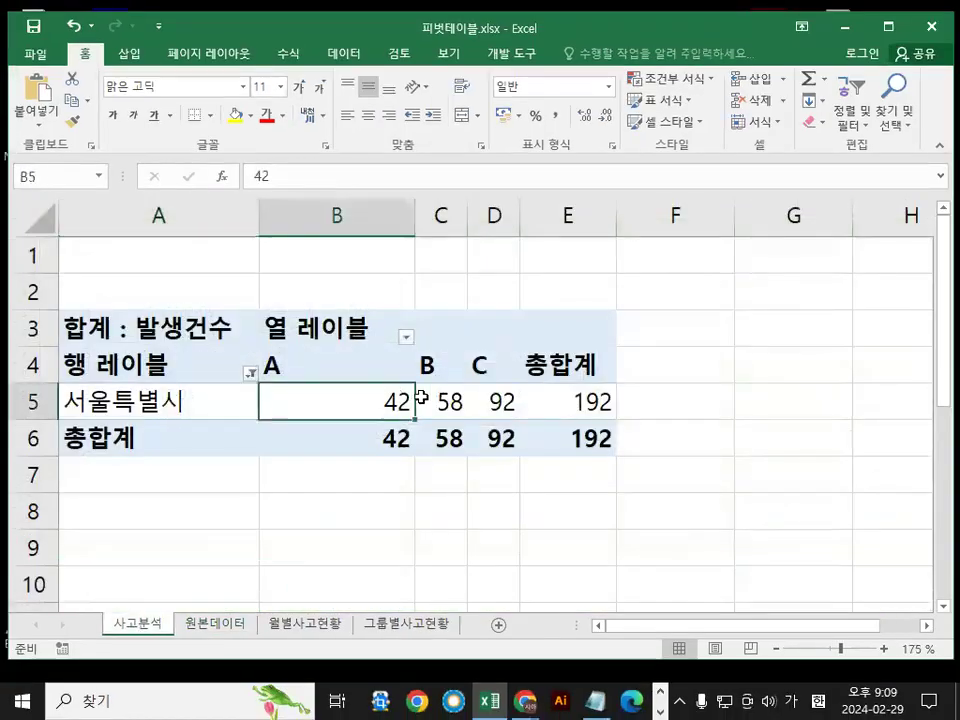
left_click(445, 401)
left_click(215, 624)
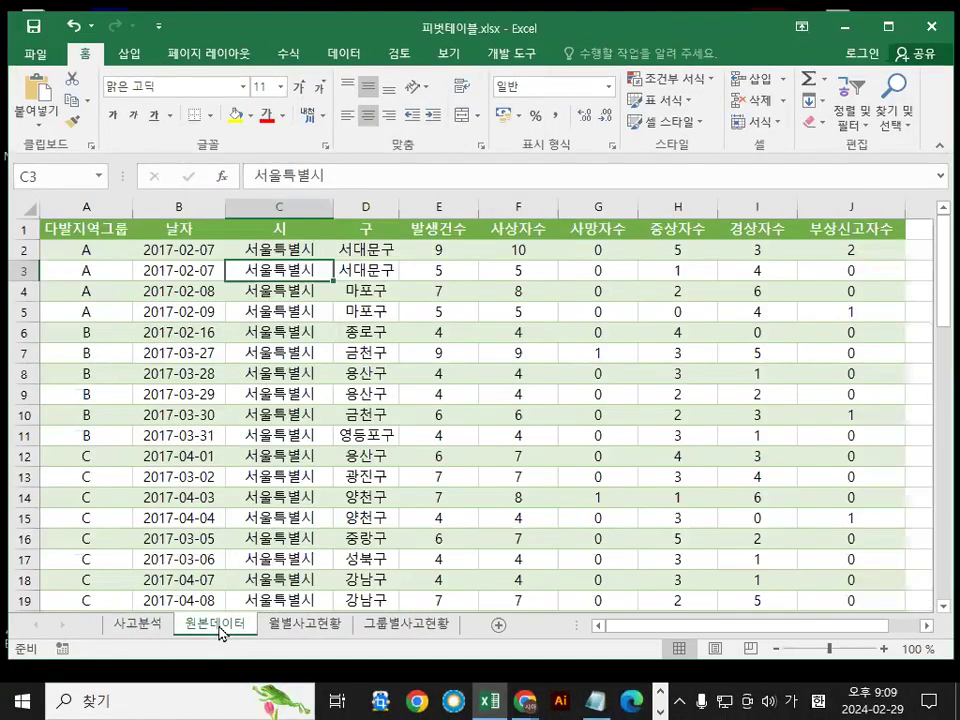
left_click_drag(101, 255, 101, 288)
left_click(437, 252)
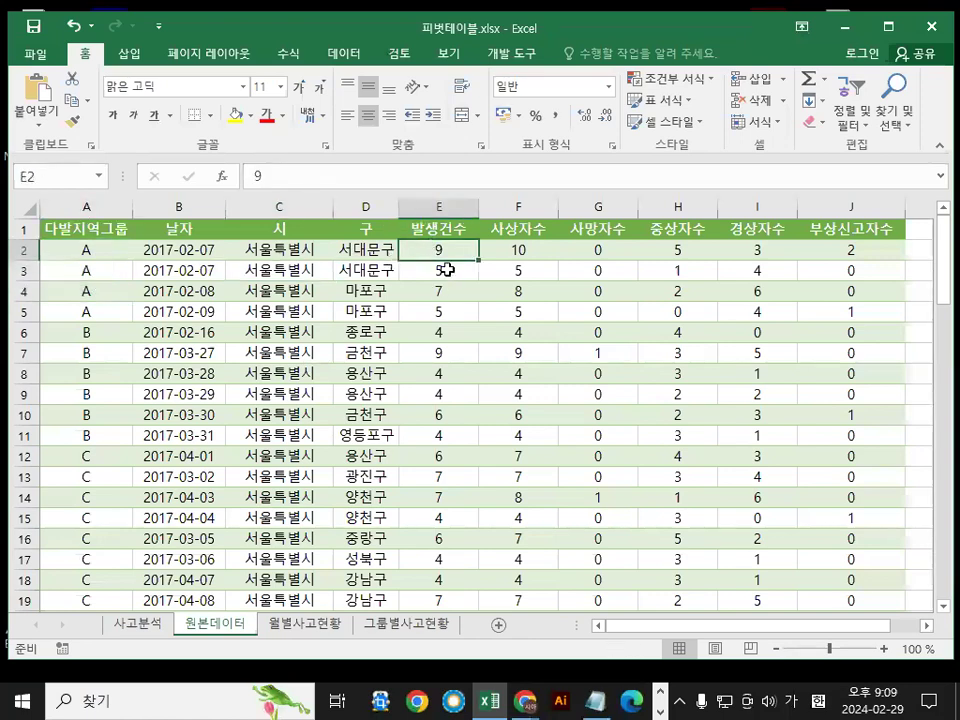
Return to the 사고분석 sheet, circle the 서울특별시 values under A, B and C with the screen pen and clear the marks
left_click(140, 624)
left_click(401, 400)
left_click(491, 396)
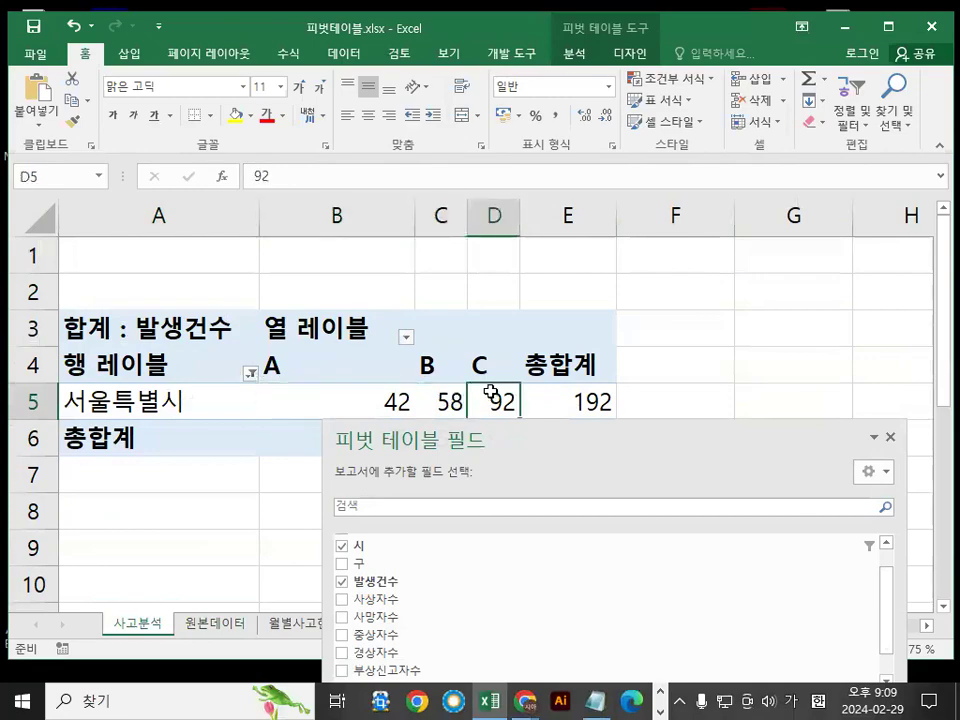
key("ctrl+1")
left_click(495, 349)
left_click_drag(579, 409, 581, 495)
key("Escape")
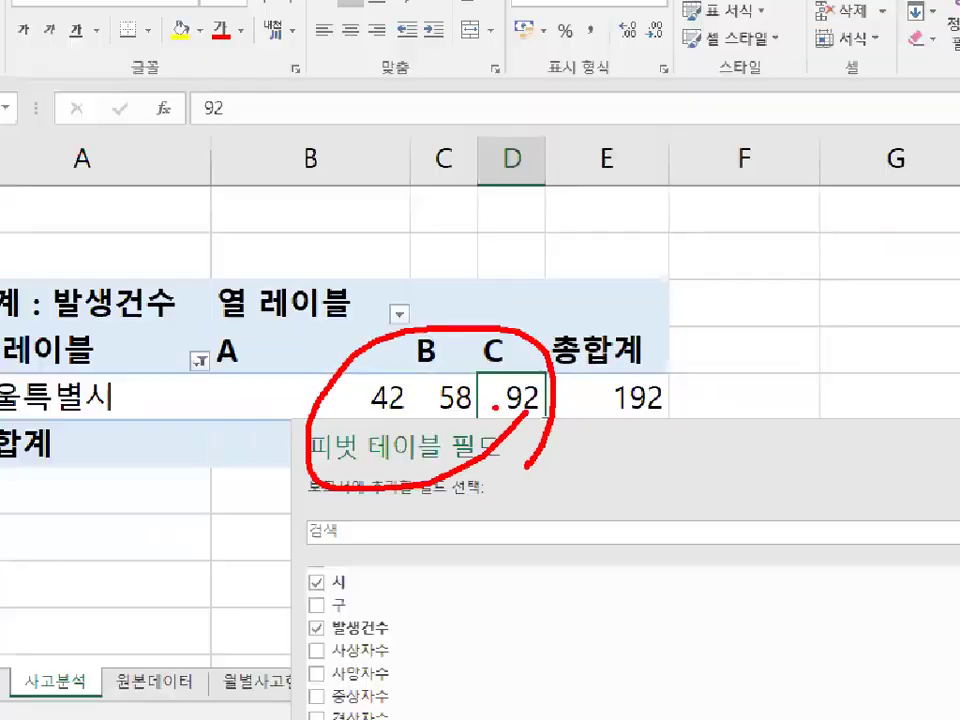
key("ctrl+1")
mouse_move(250, 365)
left_mouse_down()
mouse_move(111, 340)
mouse_move(254, 395)
left_mouse_up()
left_click_drag(588, 362, 606, 384)
key("Escape")
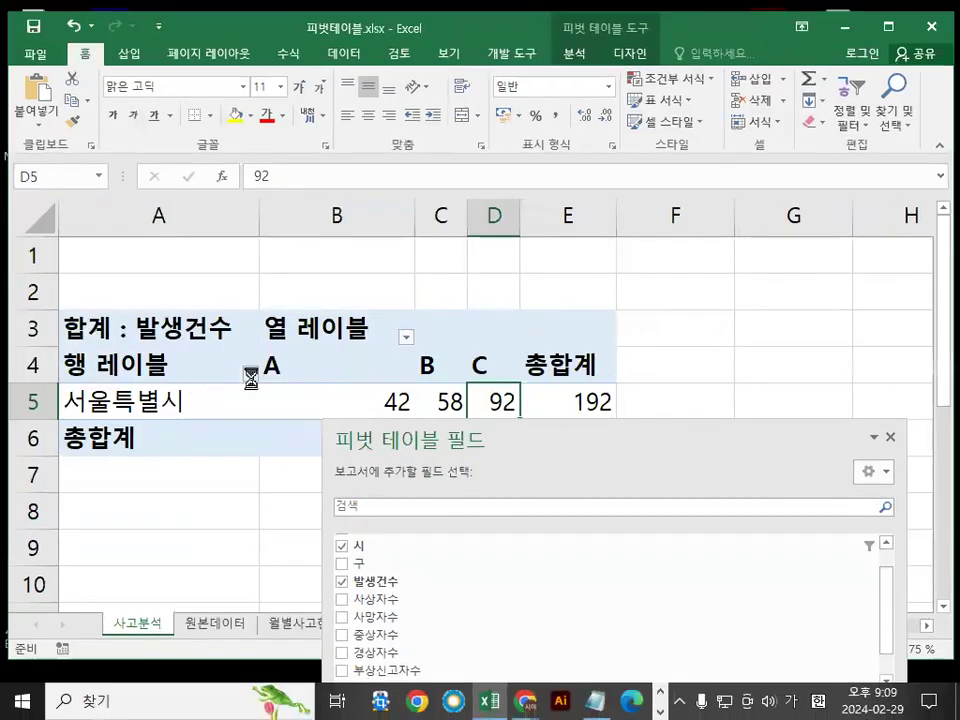
Show all cities again in the row label filter, close the pivot table field list and select empty cell B9
left_click(250, 373)
left_click(313, 175)
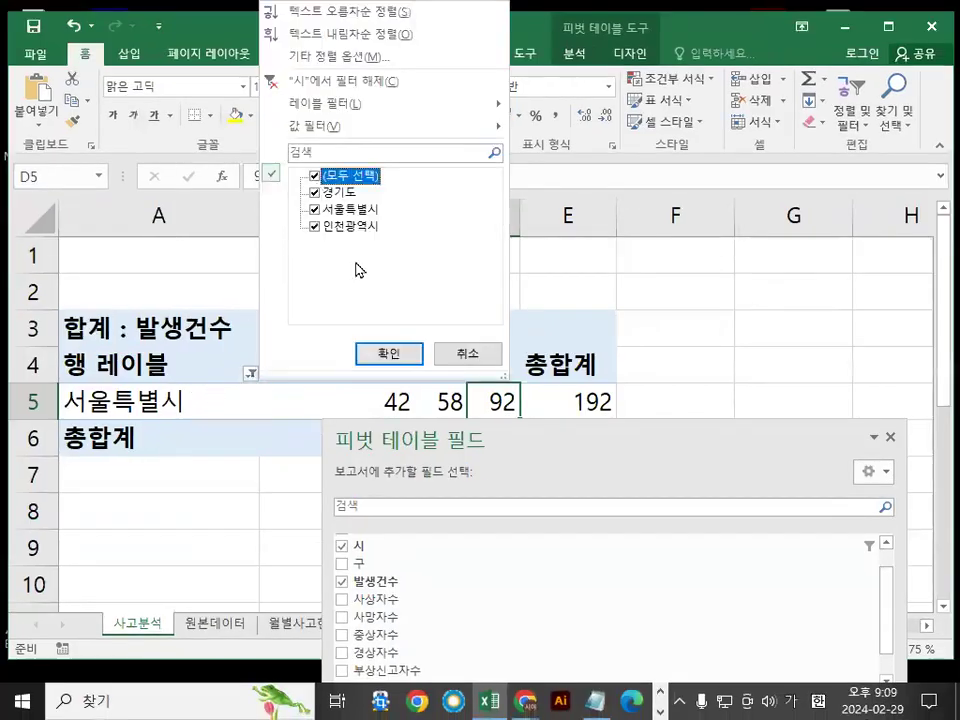
left_click(388, 353)
left_click(891, 441)
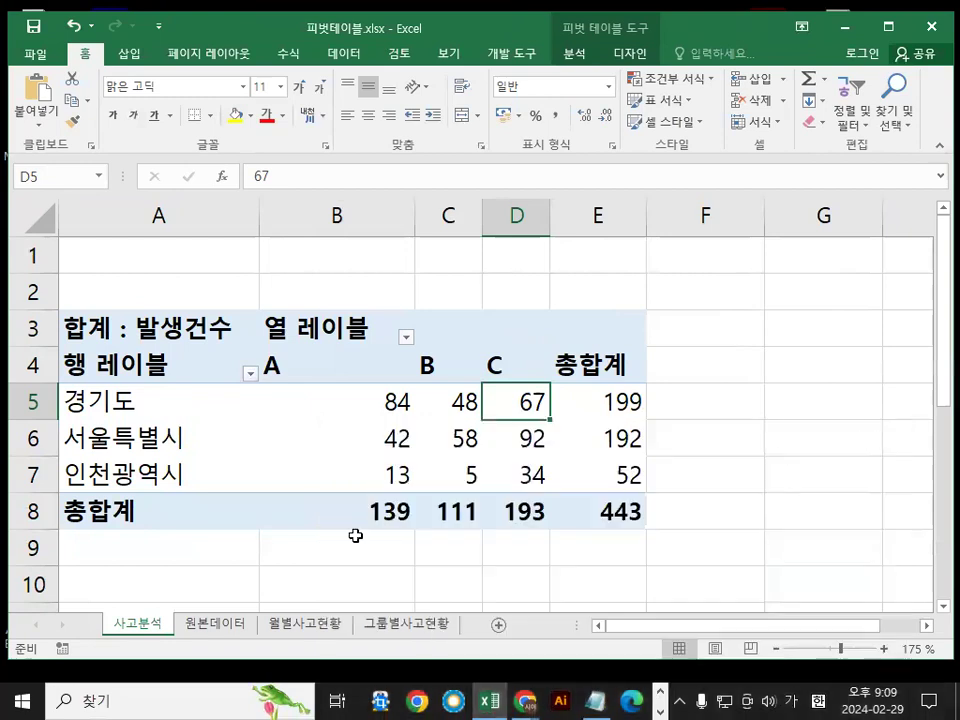
left_click(356, 537)
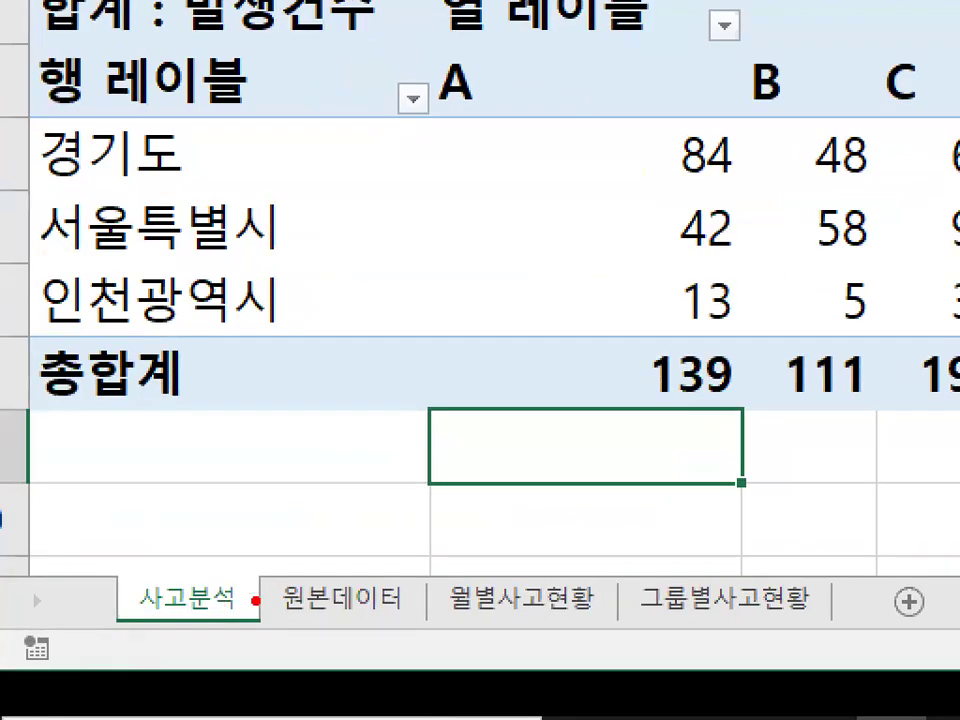
Switch from the 사고분석 sheet to the 월별사고현황 sheet and mark its daily 날자 row labels with the screen pen
mouse_move(255, 601)
left_mouse_down()
mouse_move(118, 620)
mouse_move(160, 550)
mouse_move(252, 606)
left_mouse_up()
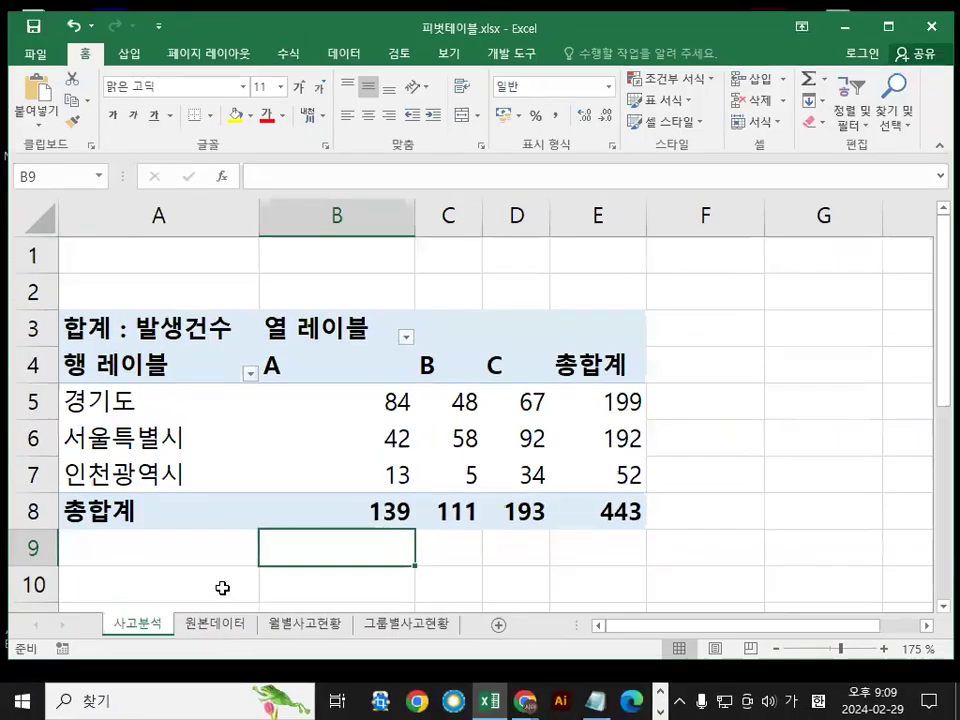
left_click(360, 527)
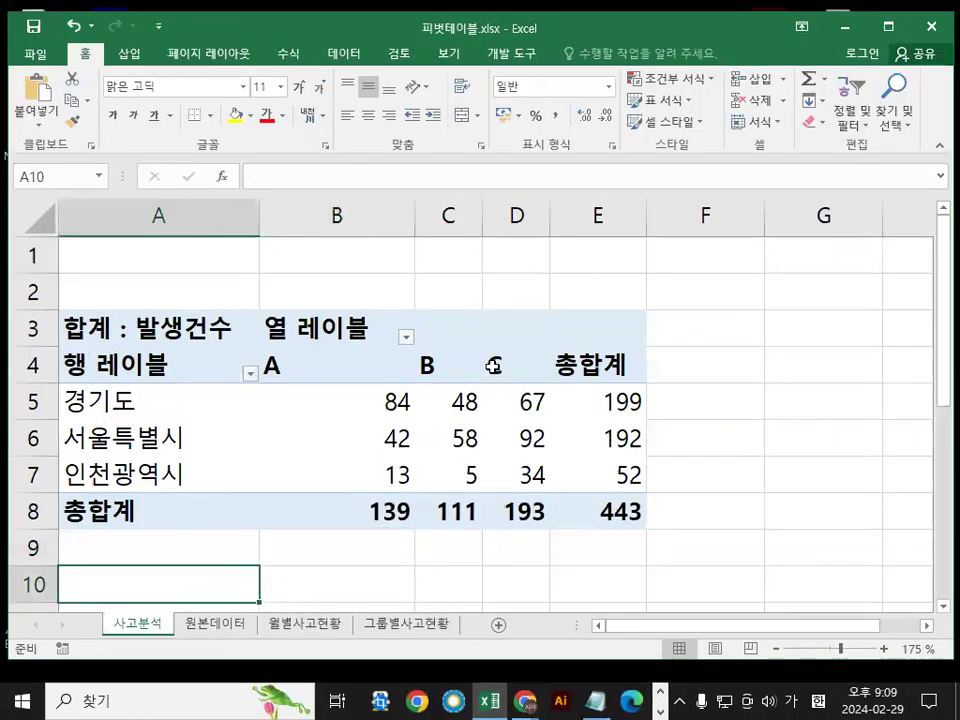
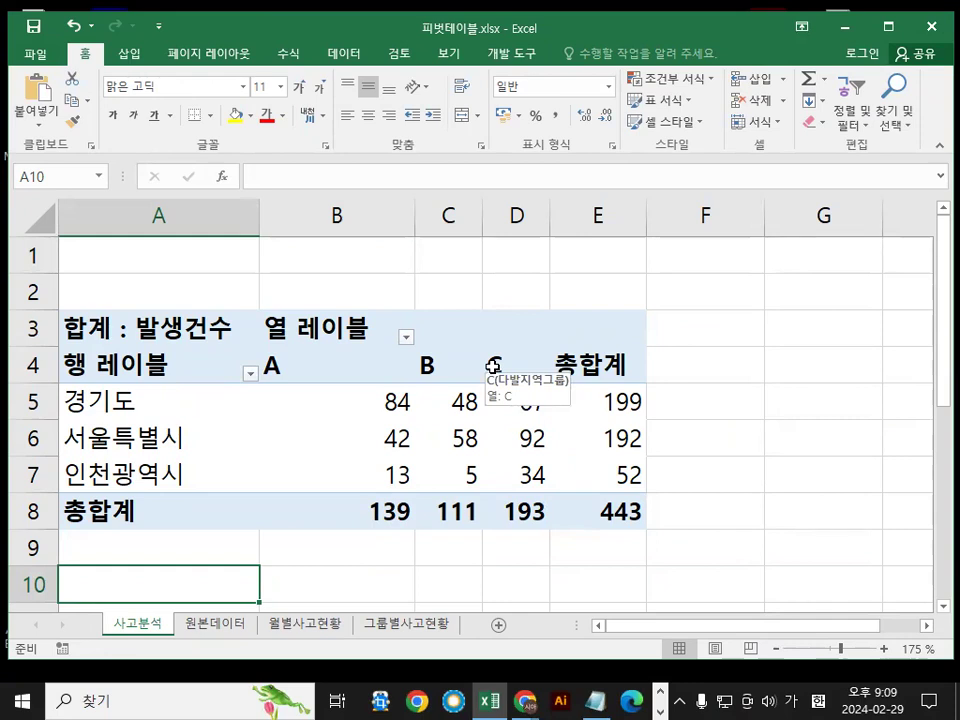
left_click(308, 627)
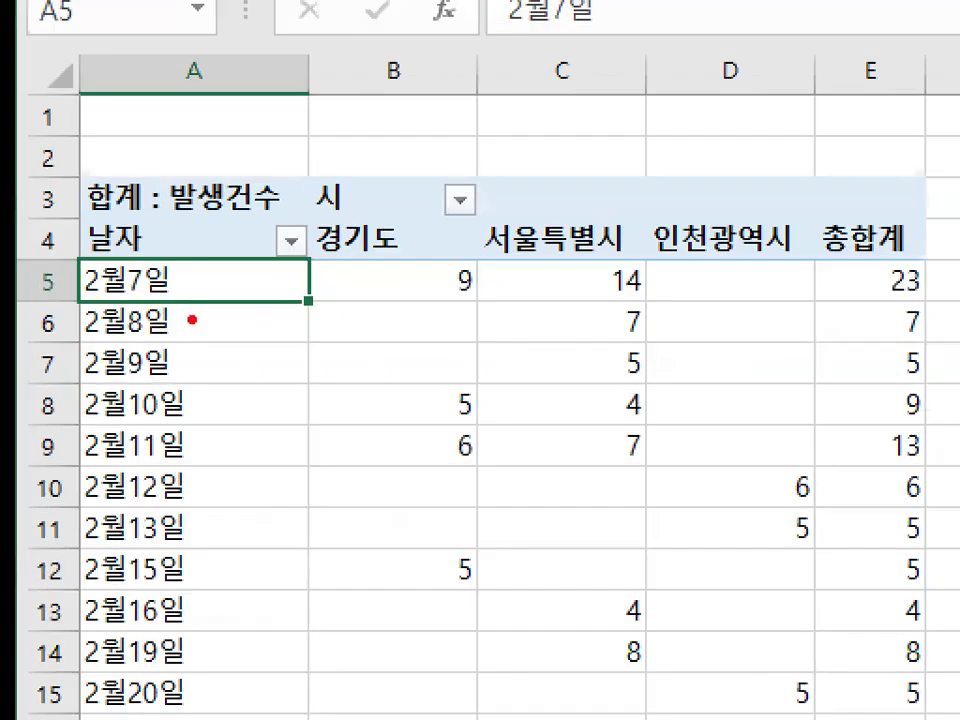
mouse_move(200, 281)
left_mouse_down()
mouse_move(205, 470)
mouse_move(224, 368)
left_mouse_up()
mouse_move(178, 488)
left_mouse_down()
mouse_move(146, 258)
mouse_move(200, 470)
left_mouse_up()
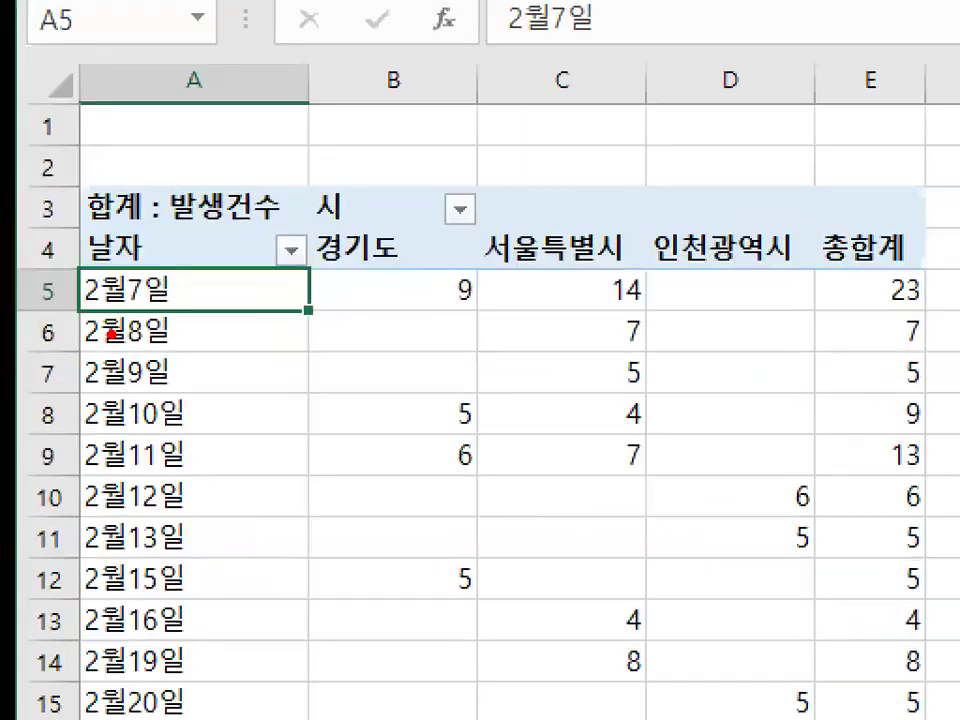
mouse_move(228, 358)
left_mouse_down()
mouse_move(168, 425)
mouse_move(214, 376)
left_mouse_up()
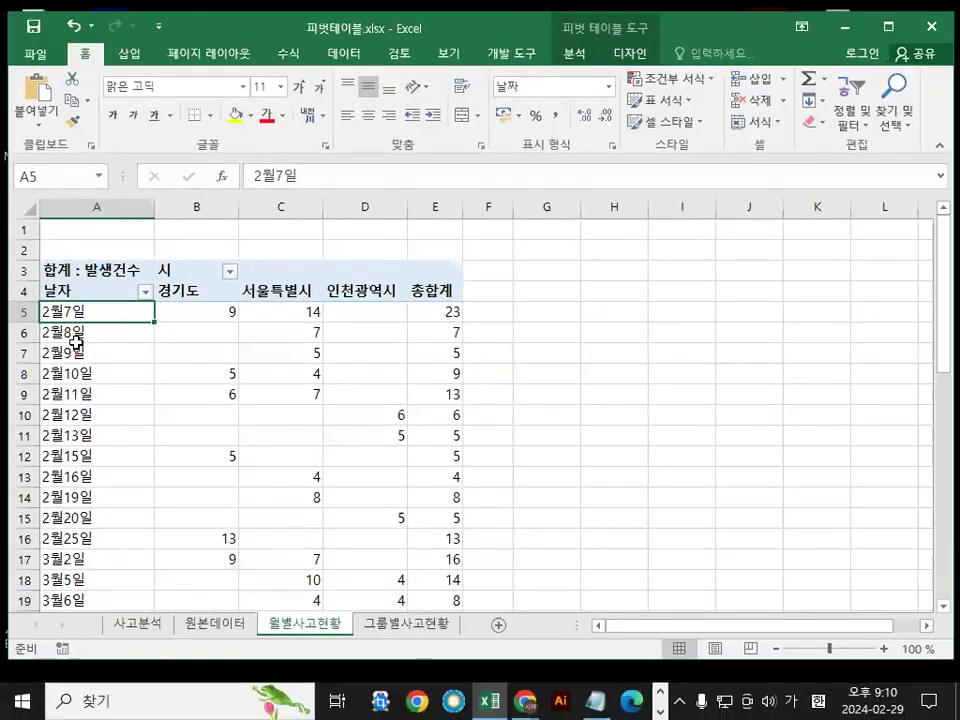
Select the 2월8일 row label, enlarge the sheet and circle the label's 그룹 command with the screen pen
left_click(140, 334)
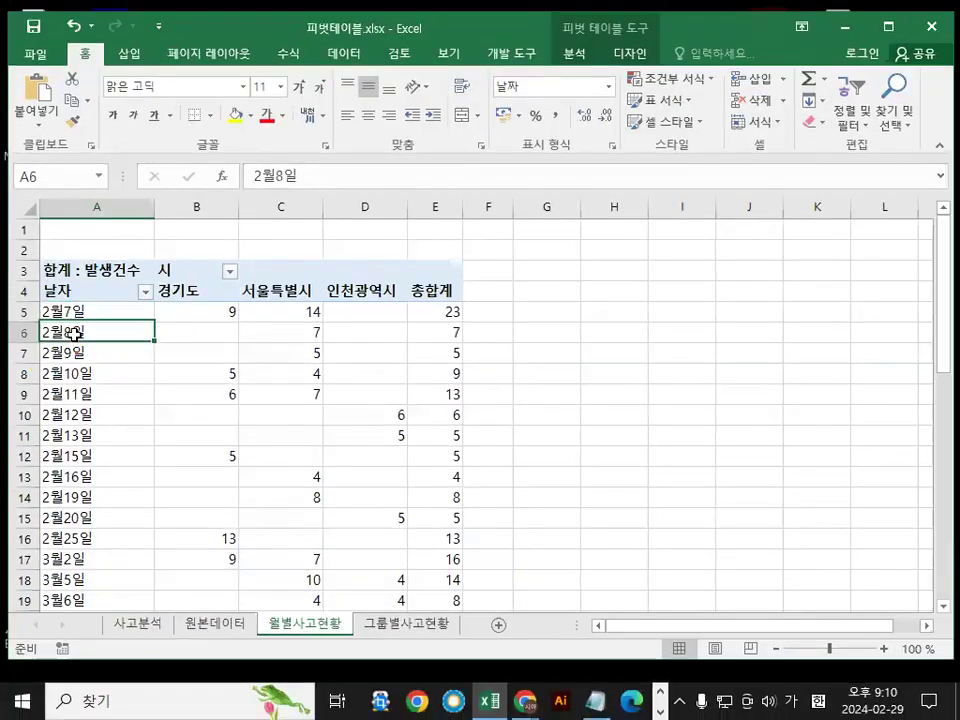
scroll(70, 335, "up", 4)
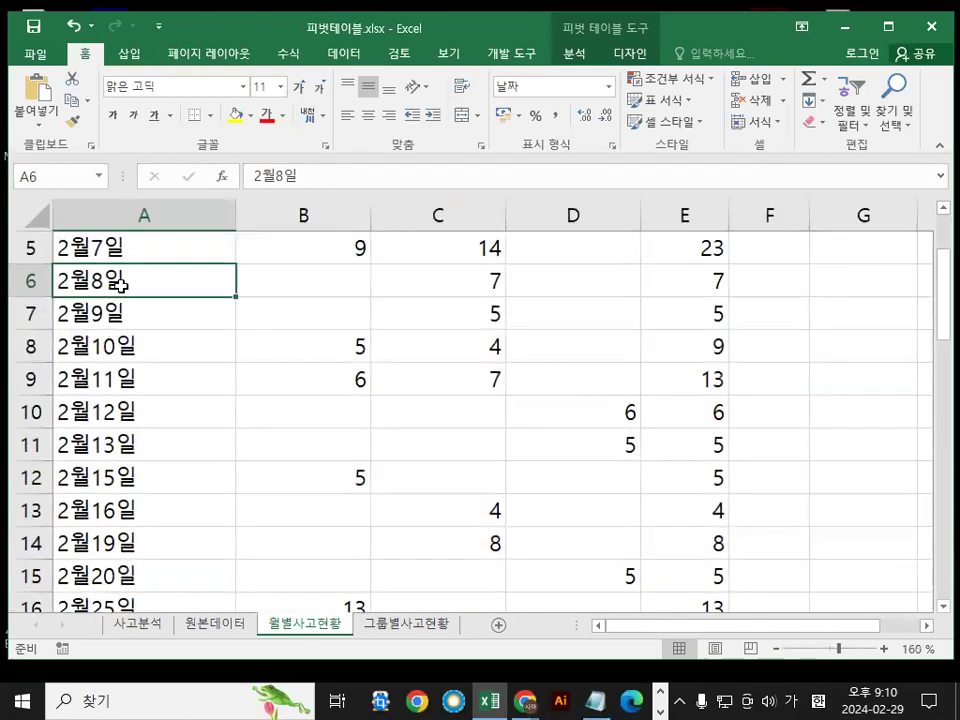
right_click(117, 285)
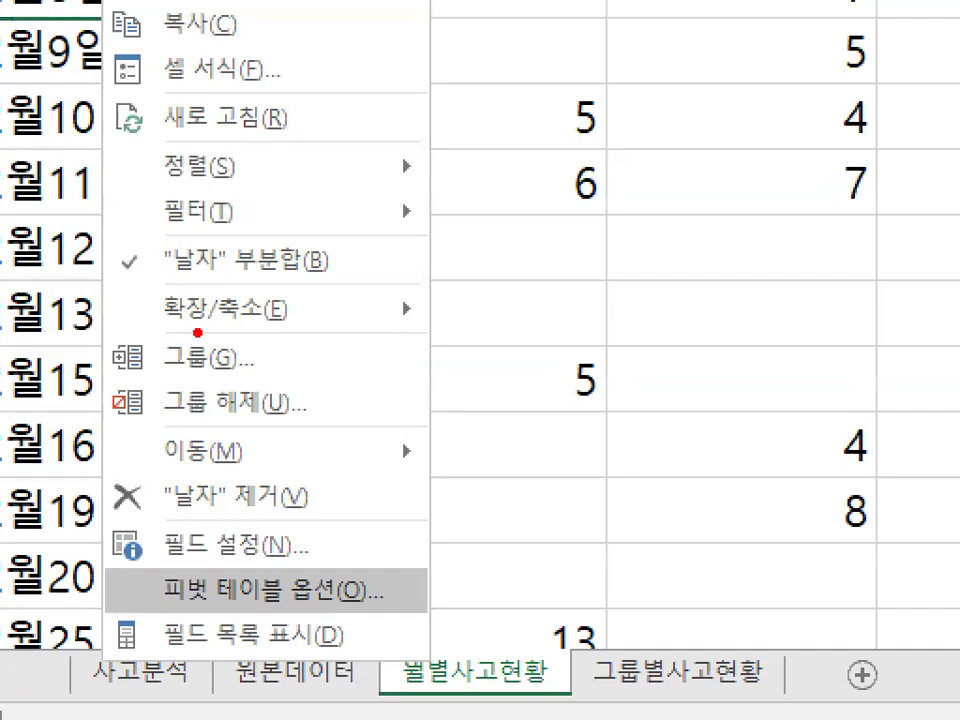
mouse_move(261, 343)
left_mouse_down()
mouse_move(133, 386)
mouse_move(215, 320)
mouse_move(255, 340)
left_mouse_up()
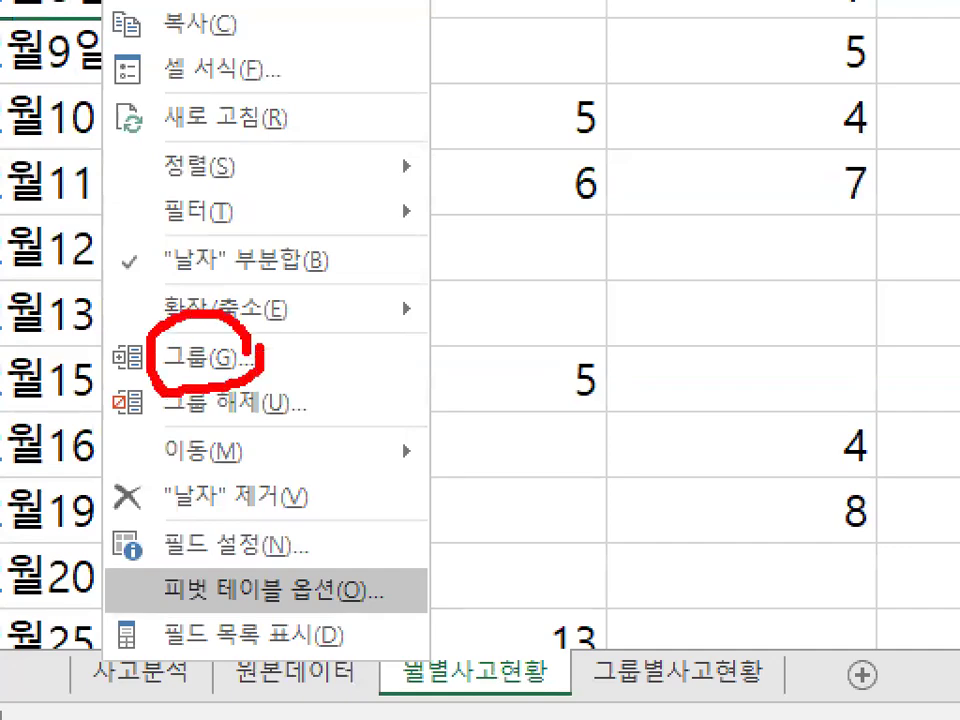
key("Escape")
Group the pivot table's 날자 row labels by 월 only, deselecting 일 as a grouping unit
right_click(129, 288)
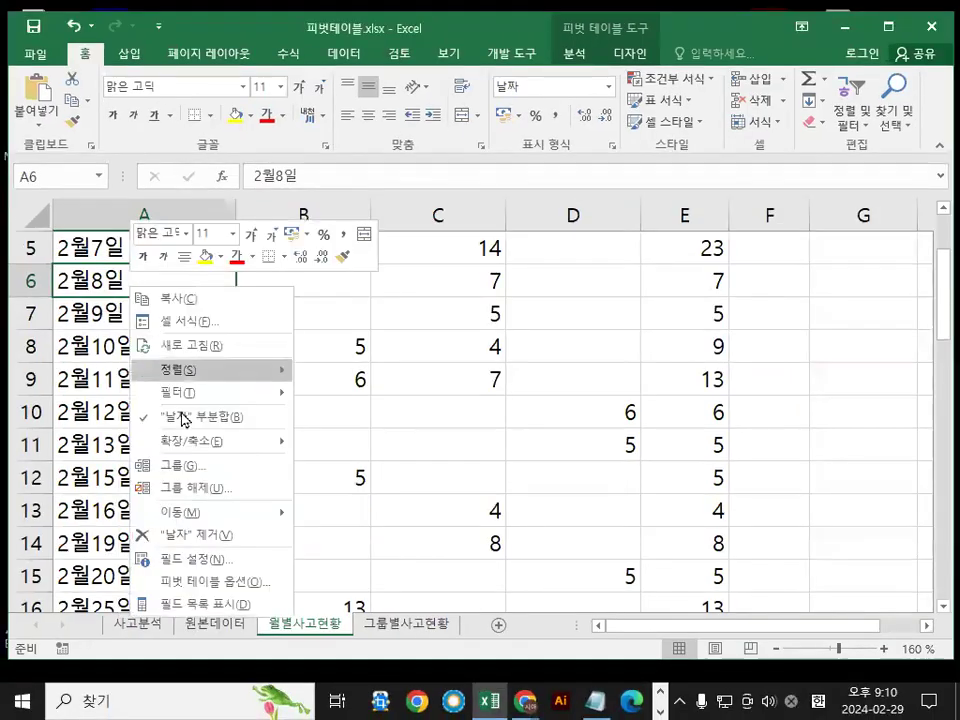
left_click(186, 465)
mouse_move(216, 300)
left_mouse_down()
mouse_move(376, 176)
mouse_move(375, 167)
mouse_move(258, 161)
mouse_move(347, 180)
mouse_move(368, 174)
left_mouse_up()
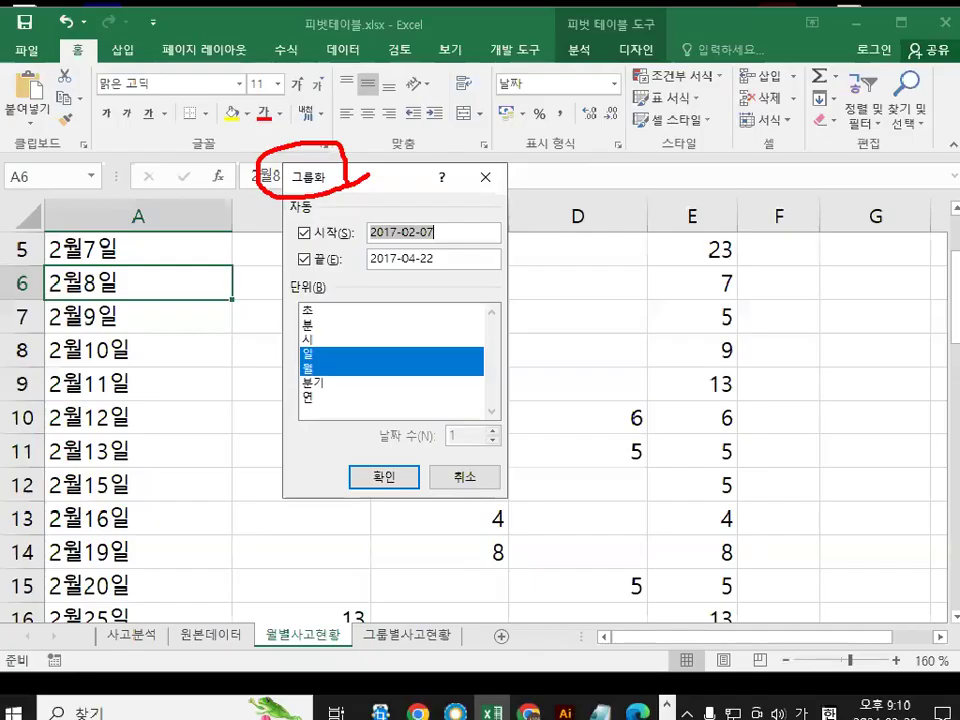
left_click(327, 350)
mouse_move(364, 344)
left_mouse_down()
mouse_move(343, 349)
mouse_move(282, 318)
mouse_move(346, 318)
left_mouse_up()
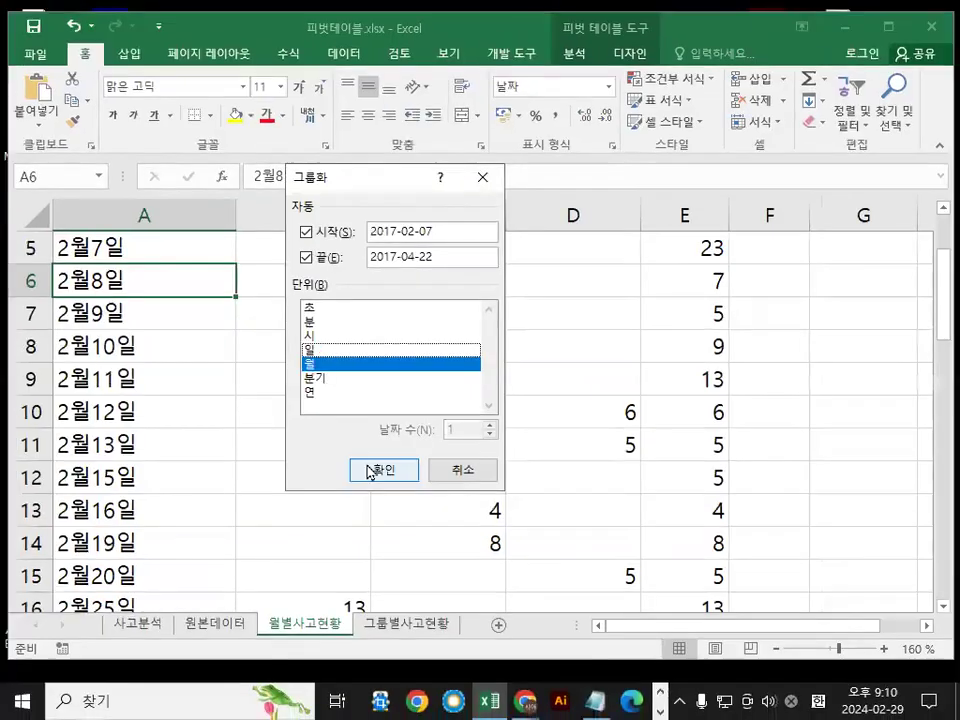
left_click(470, 550)
Examine the monthly row labels 2월, 3월 and 4월 by selecting them in the grouped pivot table
scroll(81, 391, "up", 1)
left_click_drag(90, 343, 80, 410)
left_click(81, 377)
left_click(92, 410)
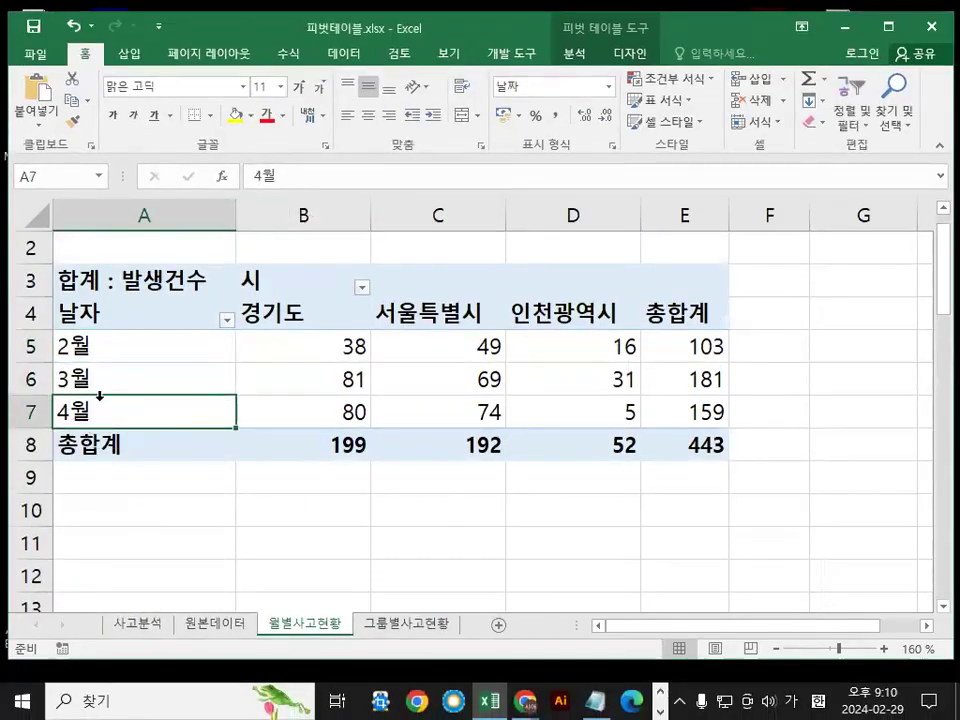
left_click(119, 353)
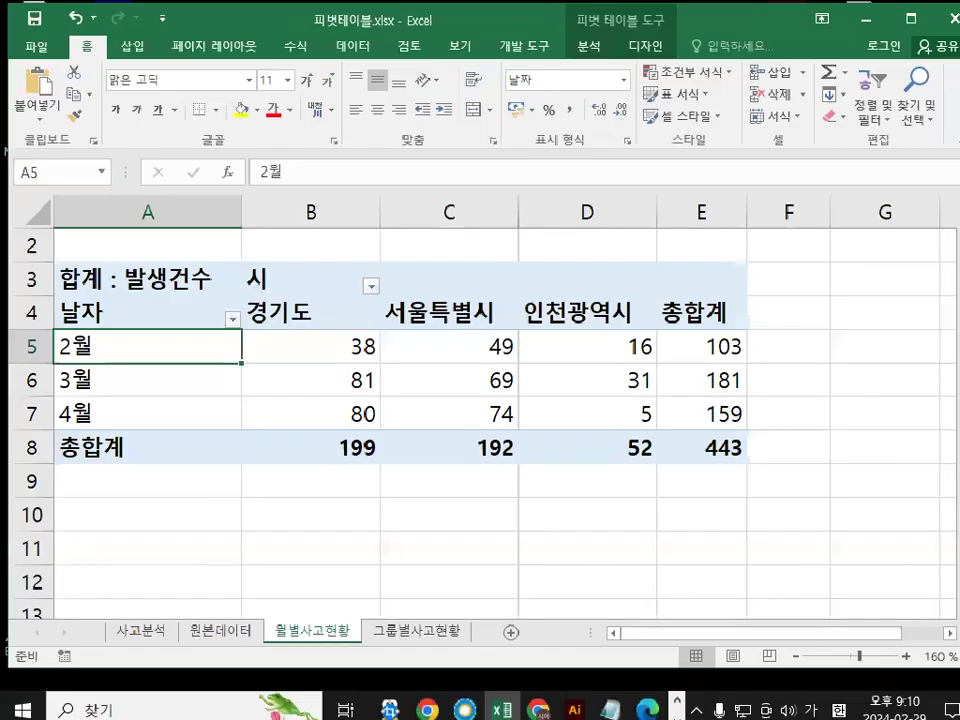
Mark the 그룹 command for the 2월 label with the screen pen, then dismiss it and select empty cell B11
right_click(96, 346)
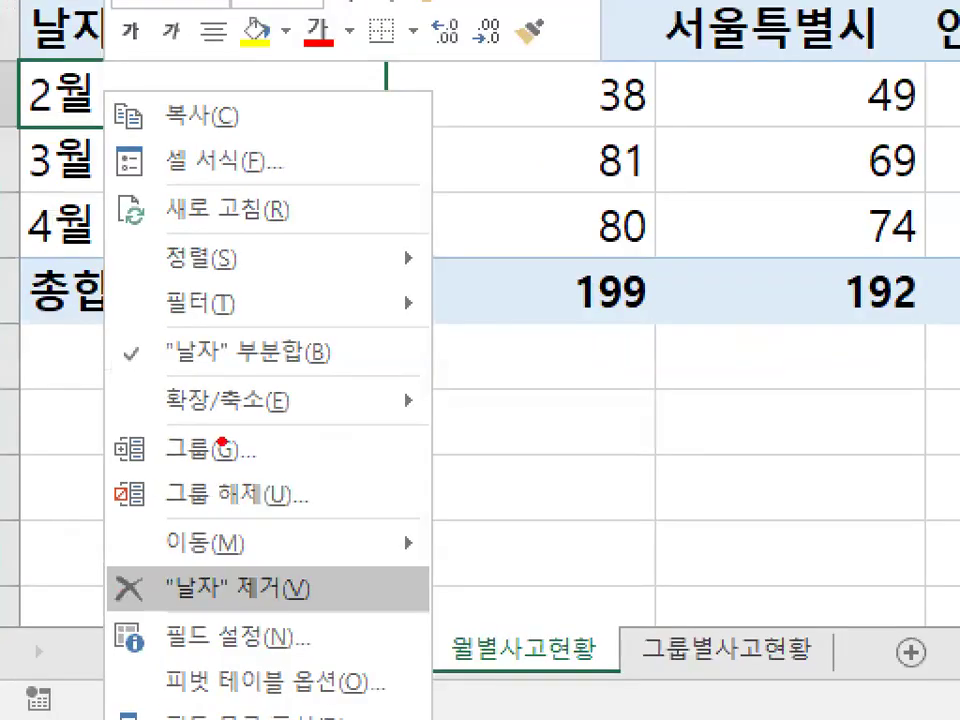
mouse_move(221, 441)
left_mouse_down()
mouse_move(261, 439)
mouse_move(263, 503)
left_mouse_up()
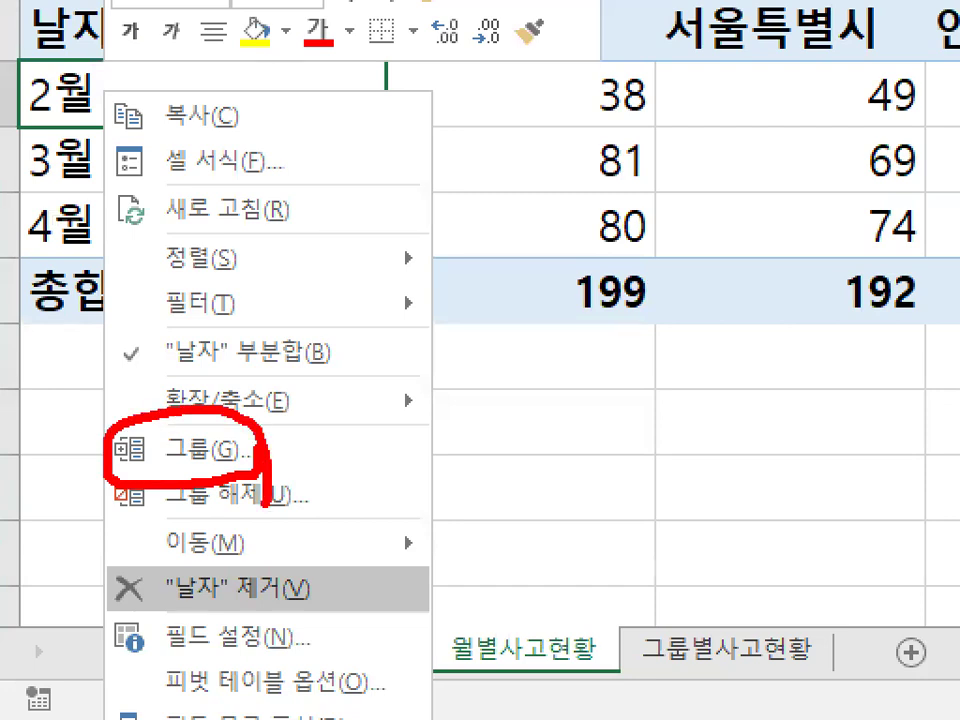
left_click_drag(160, 381, 283, 230)
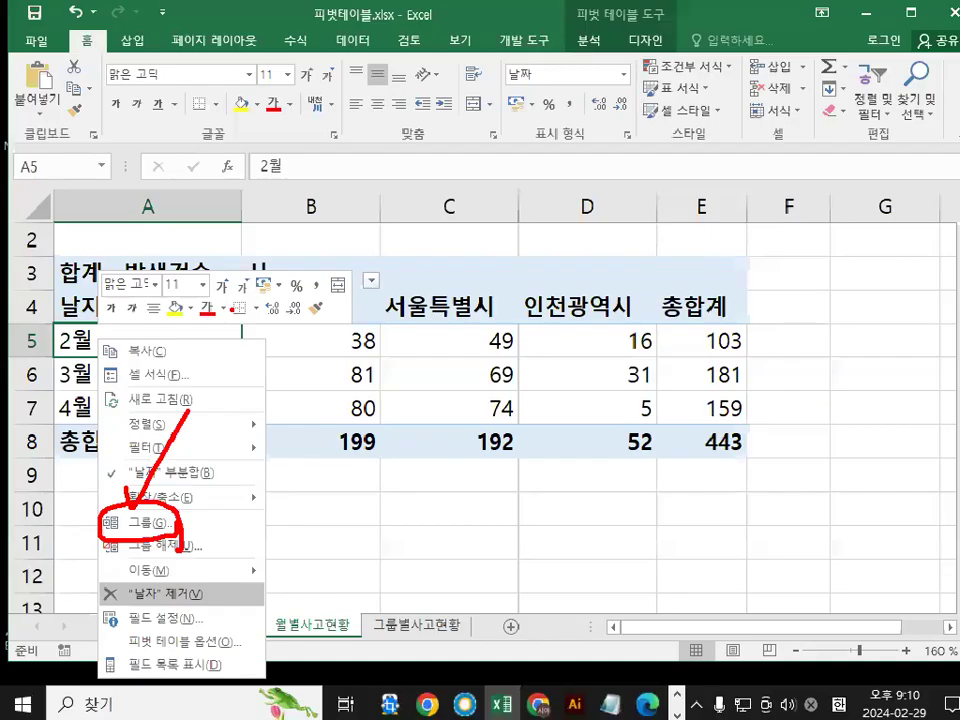
left_click(581, 464)
left_click(567, 466)
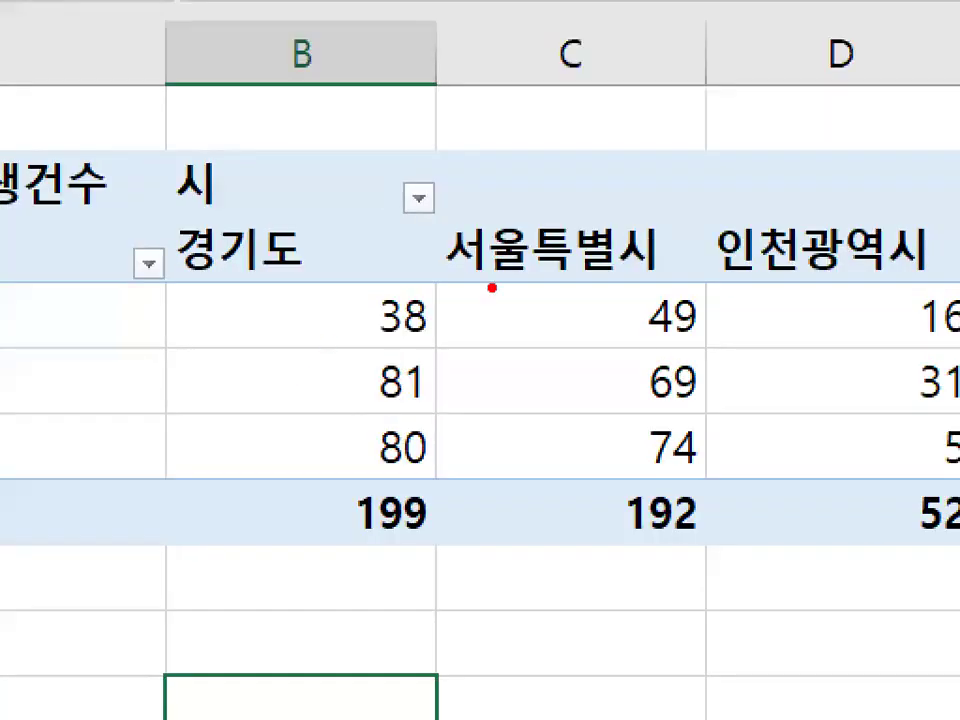
Circle the 경기도 column and the 날자 and 시 headings with the screen pen and clear the marks
left_click_drag(473, 366, 450, 416)
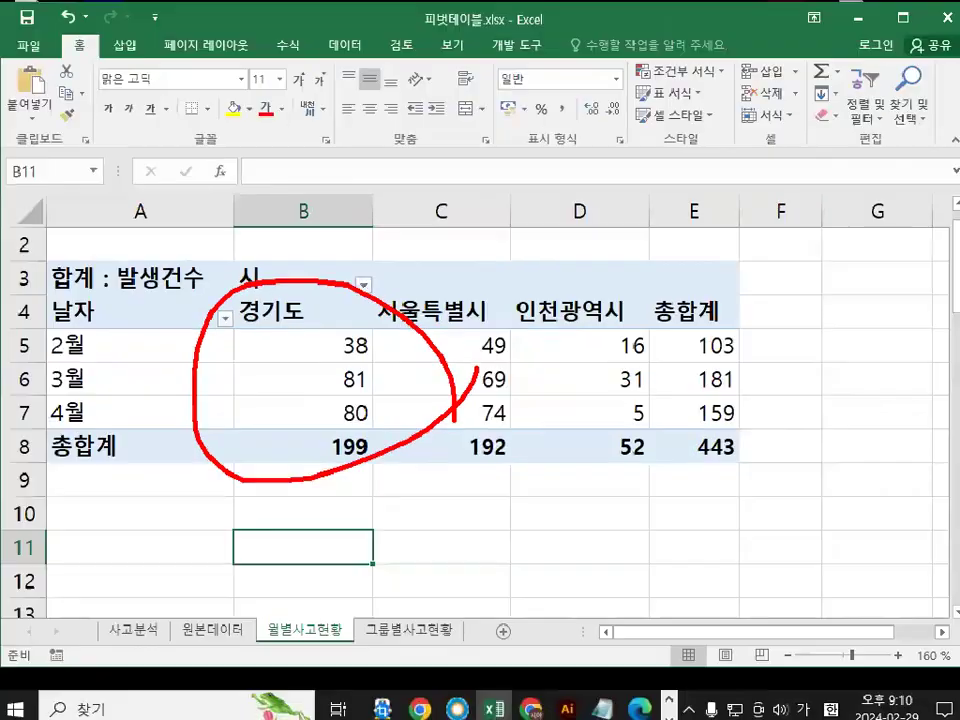
key("Escape")
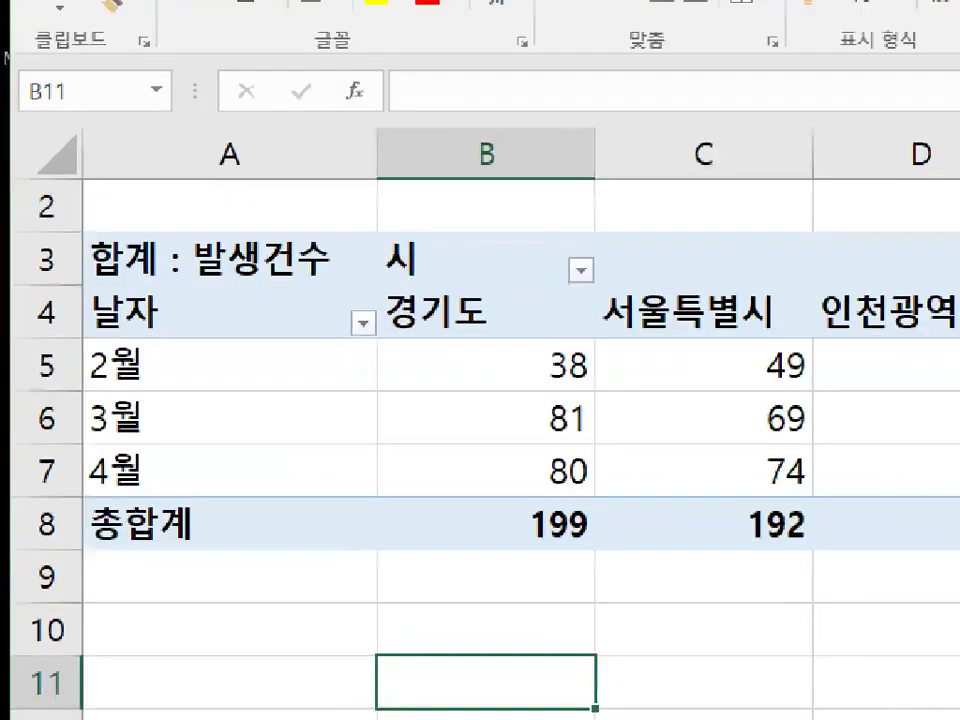
mouse_move(191, 298)
left_mouse_down()
mouse_move(88, 322)
mouse_move(192, 298)
left_mouse_up()
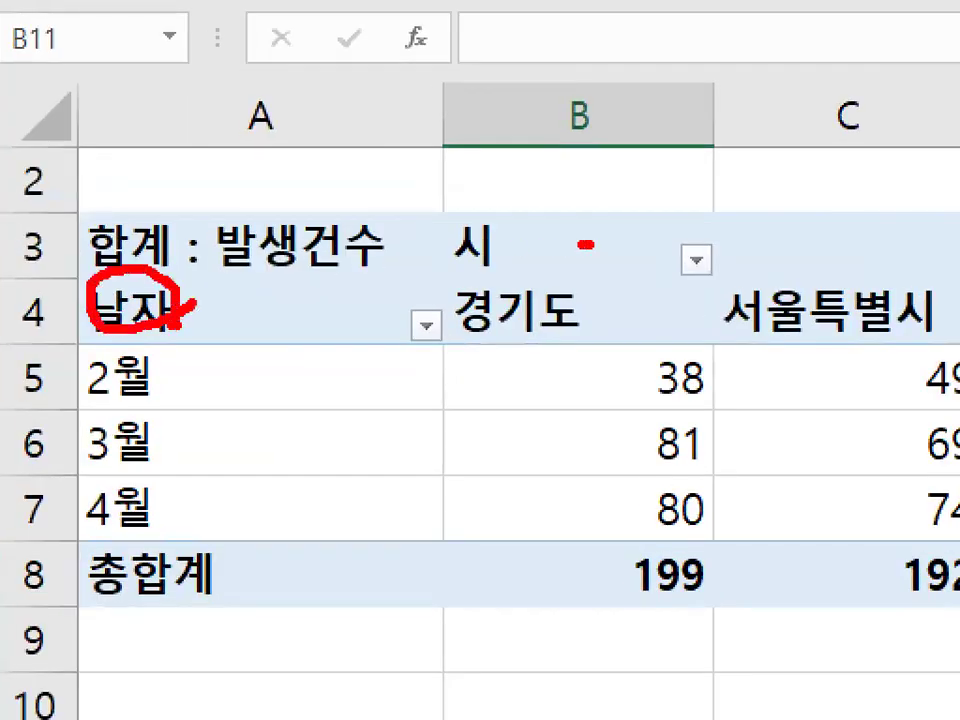
left_click_drag(520, 236, 592, 241)
left_click_drag(72, 280, 220, 212)
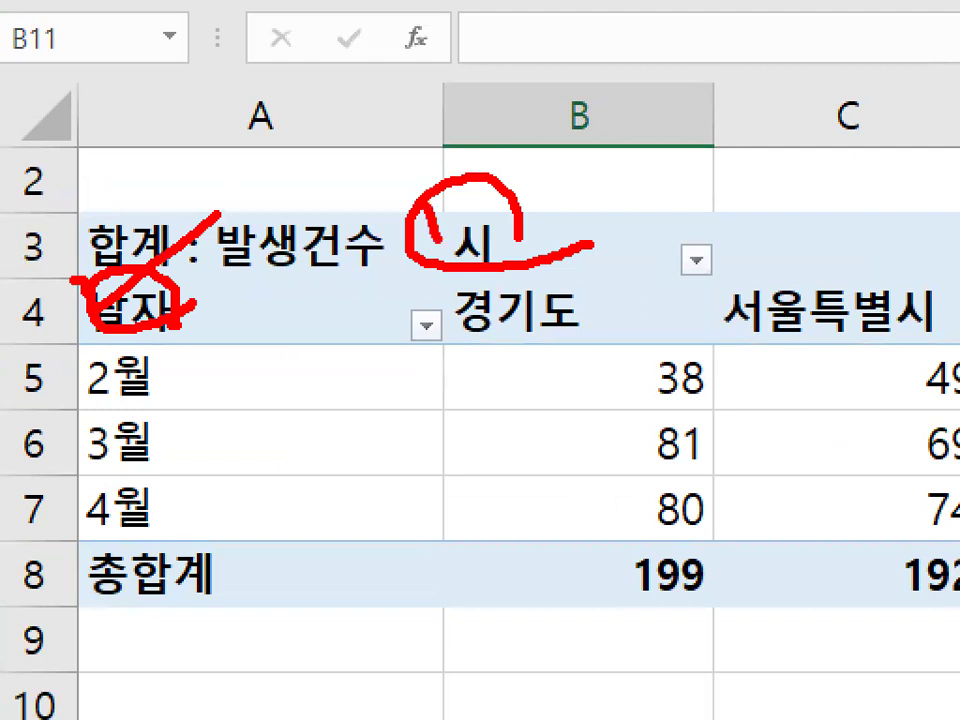
left_click_drag(410, 218, 520, 145)
left_click_drag(330, 168, 128, 282)
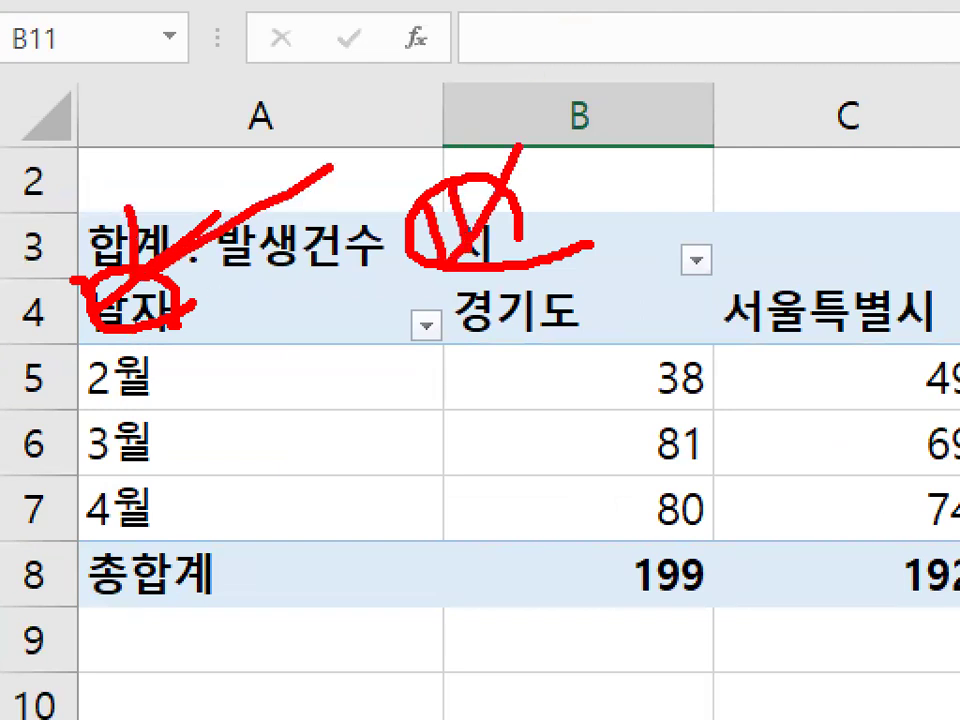
left_click_drag(575, 127, 470, 265)
key("Escape")
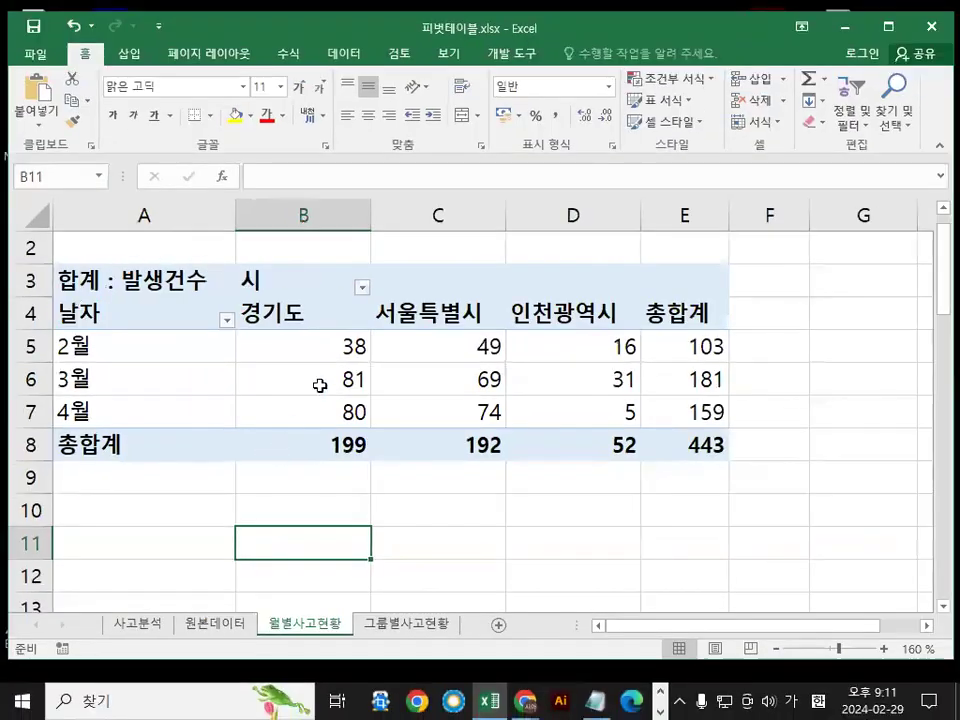
Return to the 사고분석 sheet, mark its tab and the 행 레이블 and 열 레이블 headings with the screen pen, and clear the marks
left_click(613, 367)
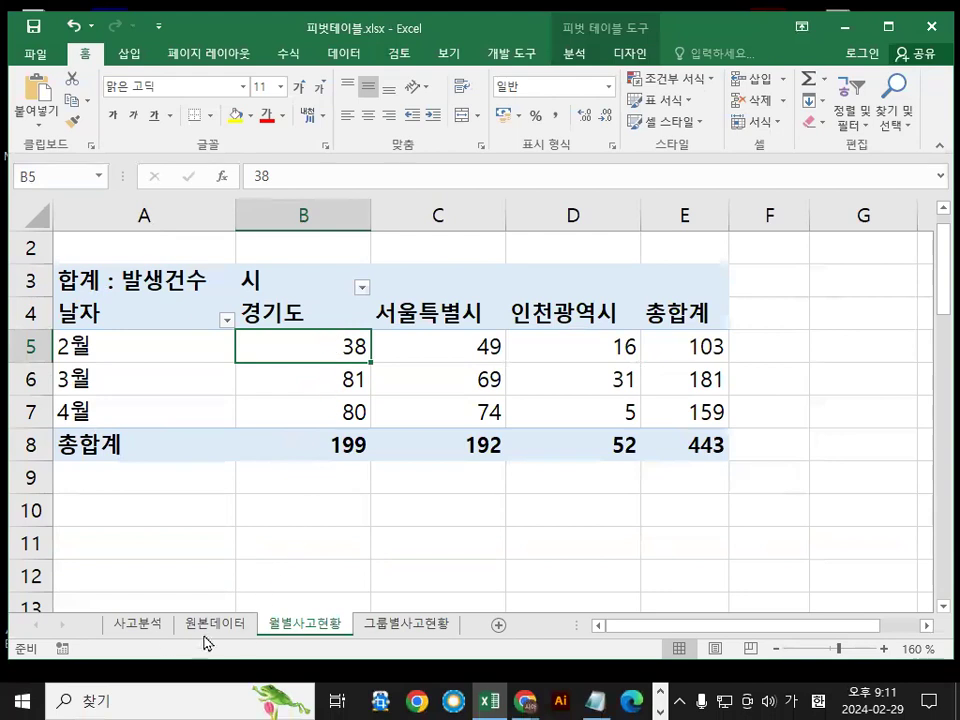
left_click(144, 634)
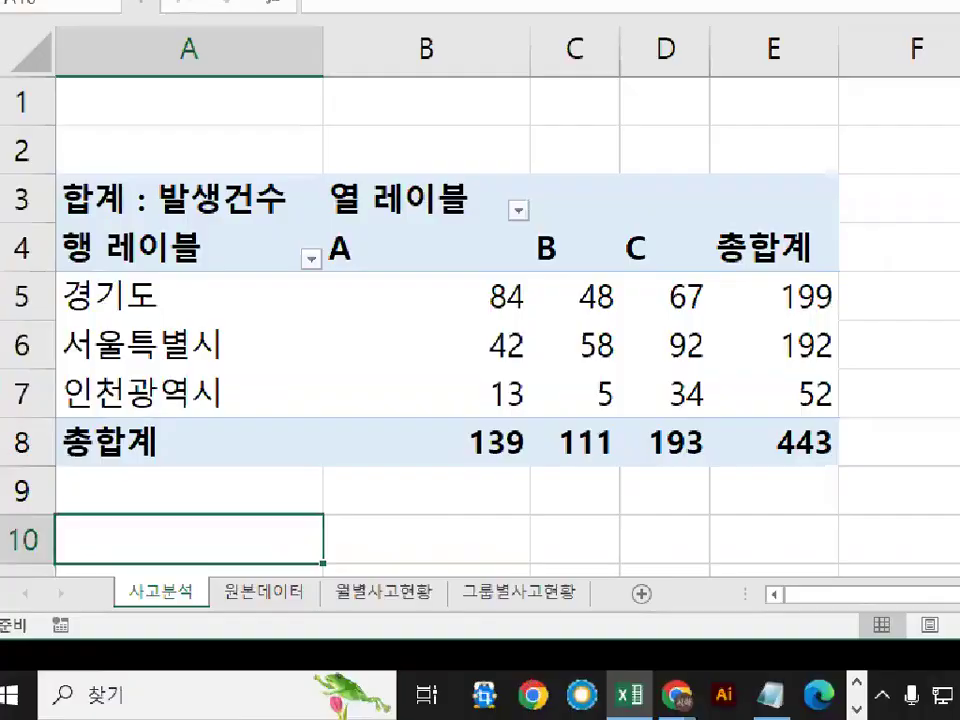
mouse_move(246, 586)
left_mouse_down()
mouse_move(120, 615)
mouse_move(250, 578)
left_mouse_up()
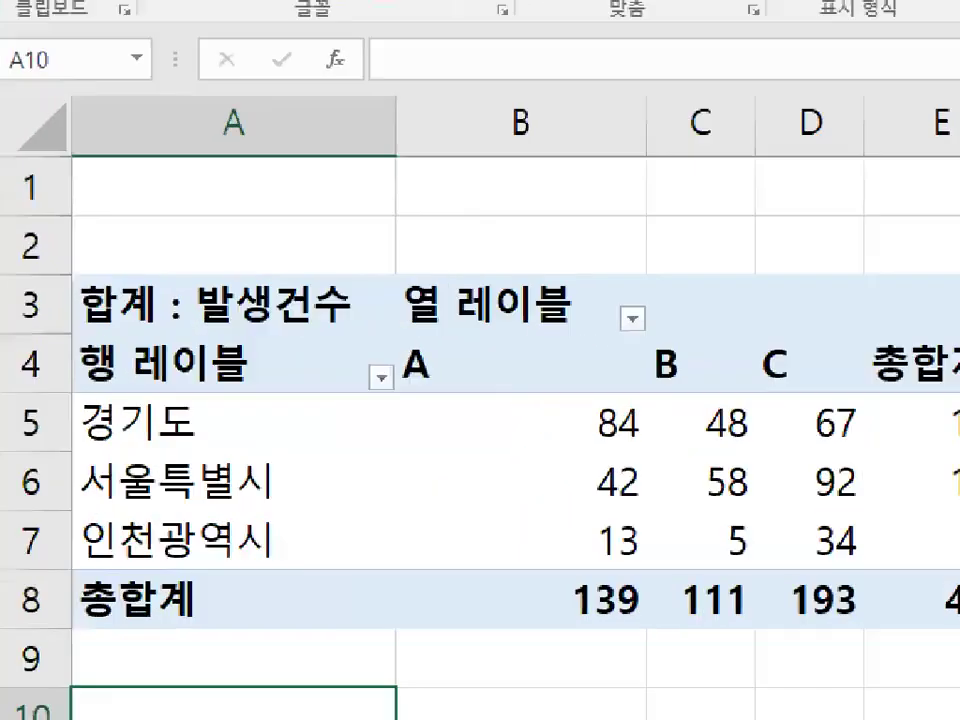
mouse_move(150, 366)
left_mouse_down()
mouse_move(203, 367)
mouse_move(117, 351)
left_mouse_up()
left_click_drag(553, 285, 565, 296)
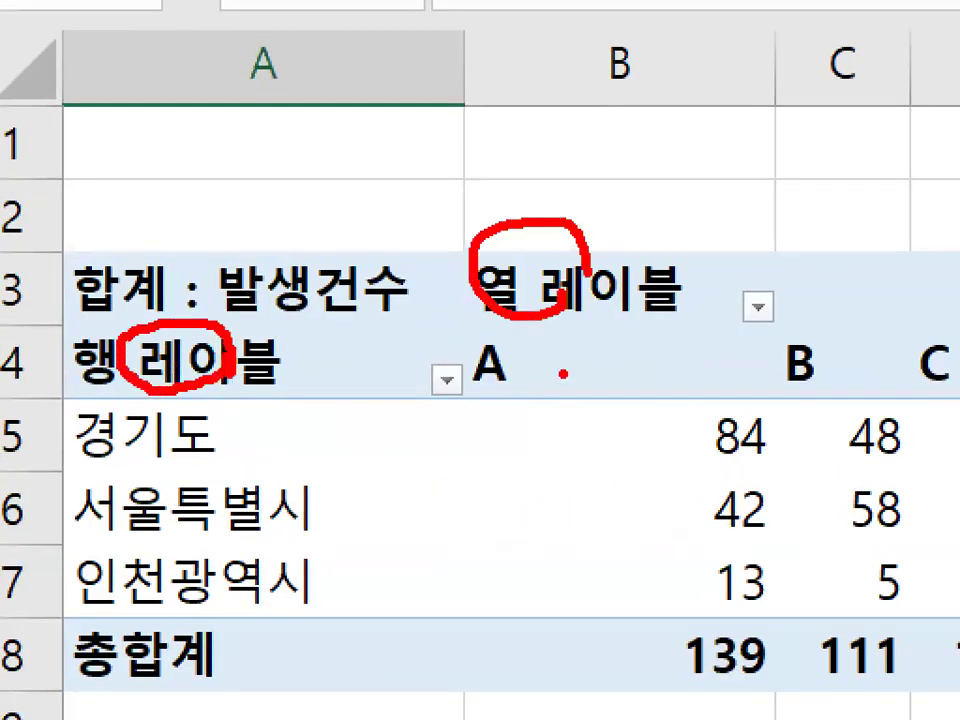
left_click_drag(565, 374, 648, 340)
key("Escape")
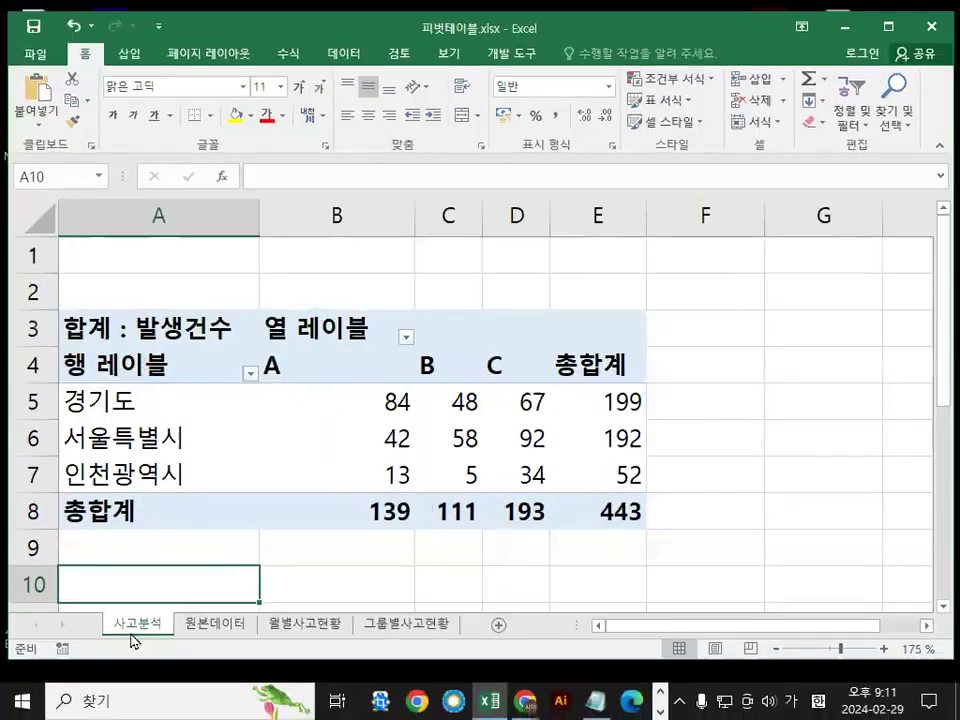
key("ctrl+1")
mouse_move(230, 578)
left_mouse_down()
mouse_move(140, 632)
mouse_move(214, 566)
mouse_move(200, 600)
left_mouse_up()
key("Escape")
Compare where 피벗 테이블 도구 appears with B5 selected and with G4 outside the pivot table selected, marking the spot with the screen pen
left_click(349, 403)
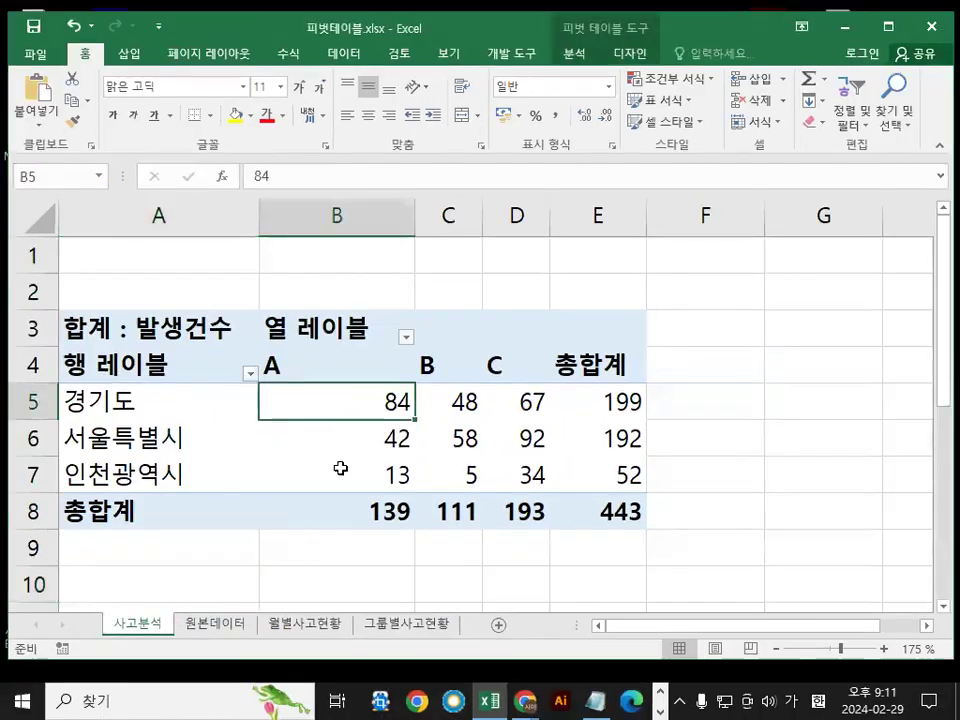
mouse_move(357, 398)
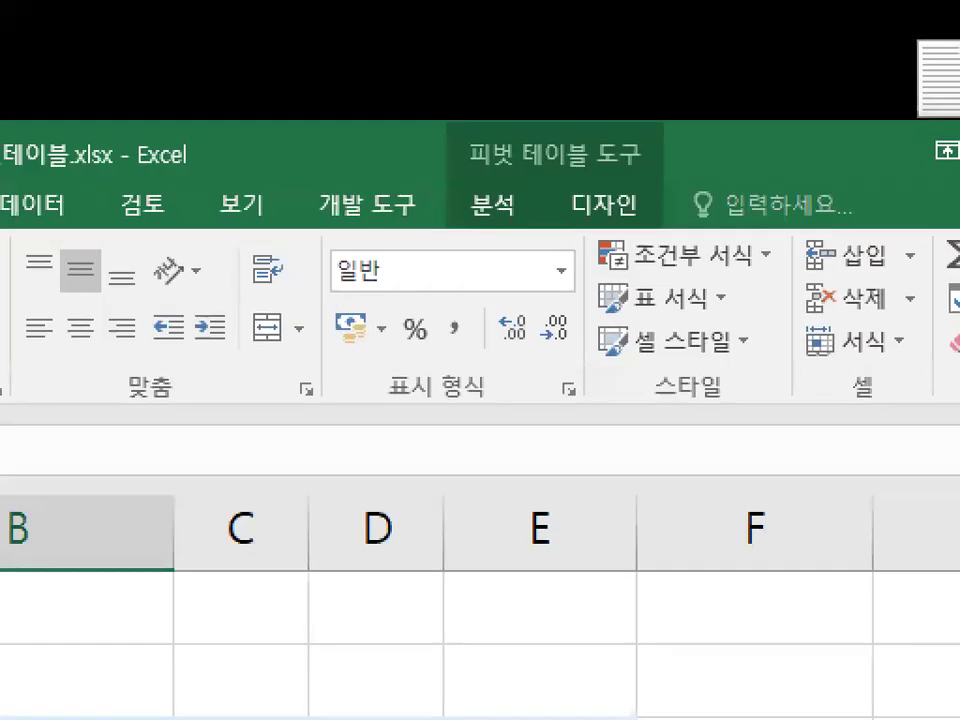
left_click_drag(465, 176, 634, 176)
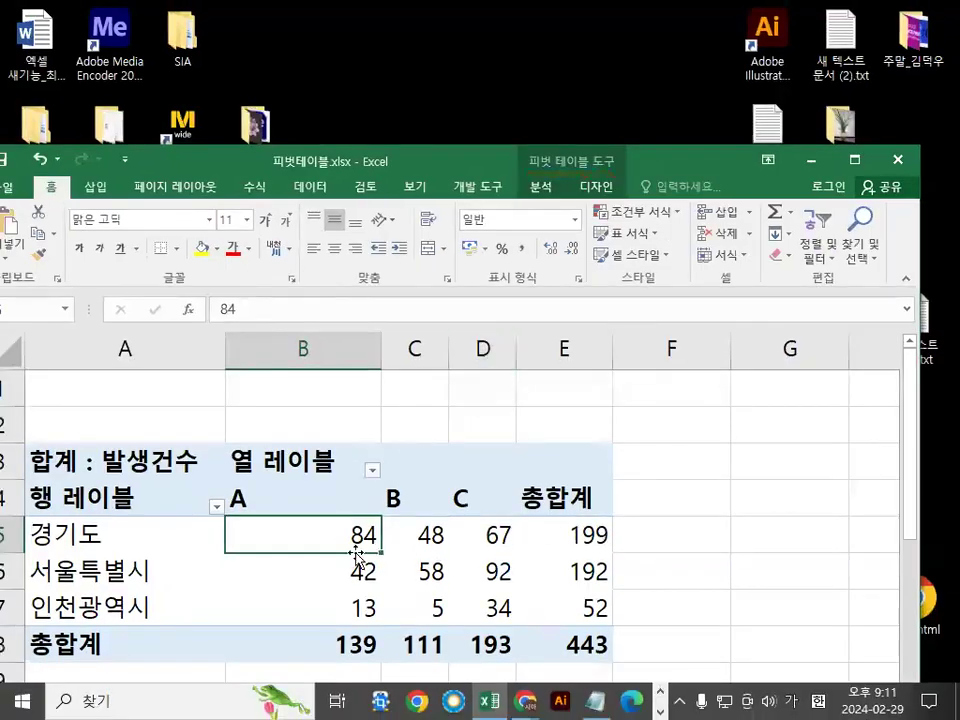
left_click(784, 497)
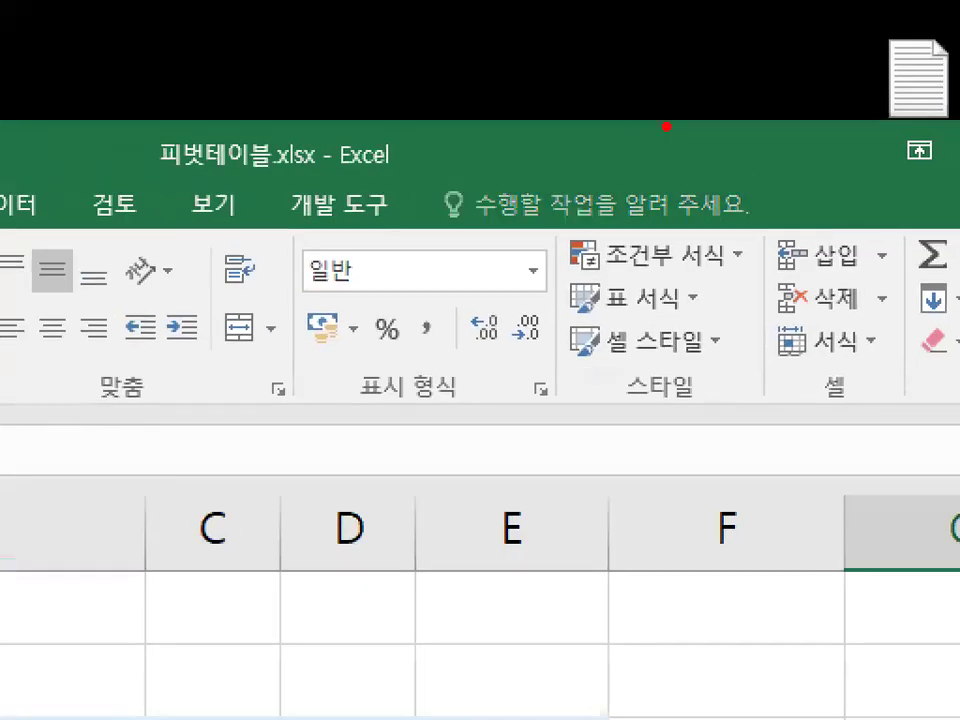
left_click_drag(622, 160, 625, 168)
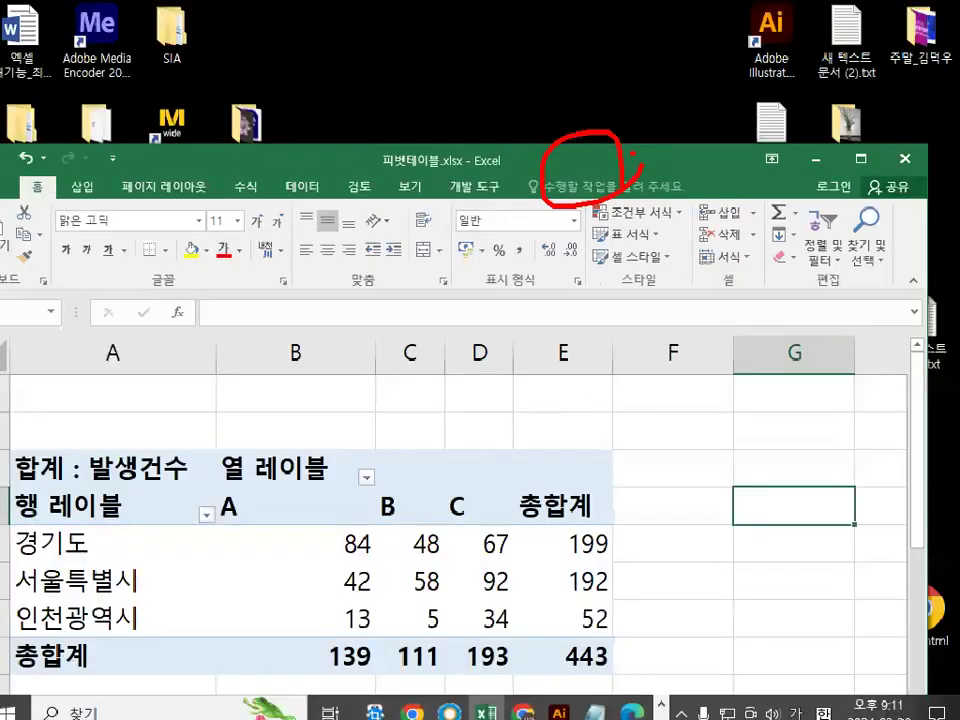
Select B6 in the 사고분석 pivot table, show its 디자인 options and mark 디자인 and the 레이아웃 group with the screen pen
left_click(340, 563)
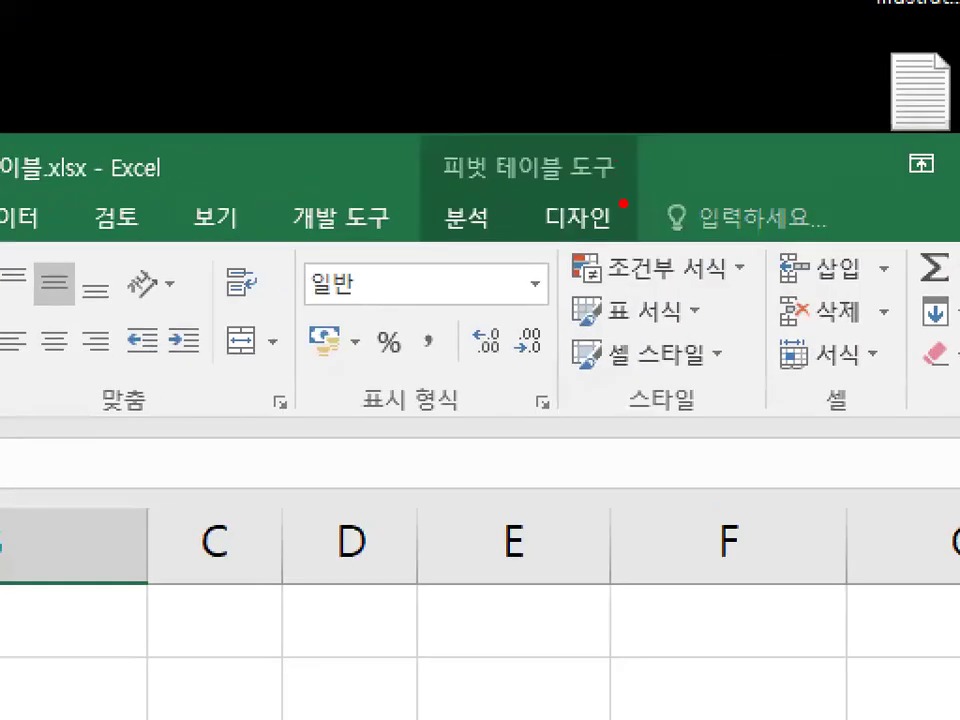
left_click_drag(623, 203, 615, 198)
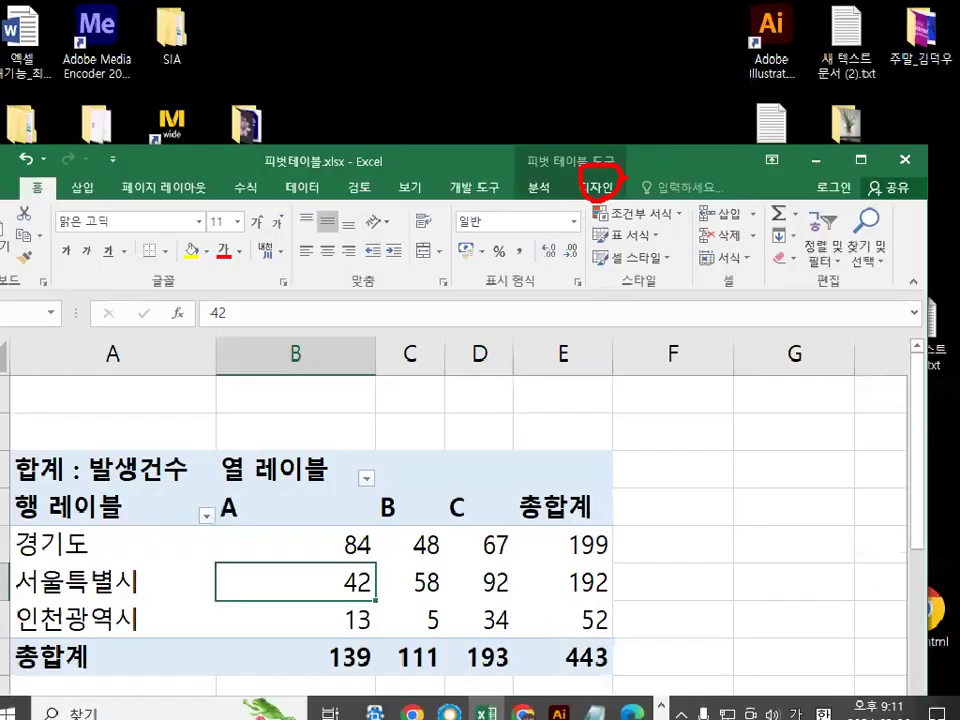
left_click(580, 217)
left_click_drag(472, 163, 539, 46)
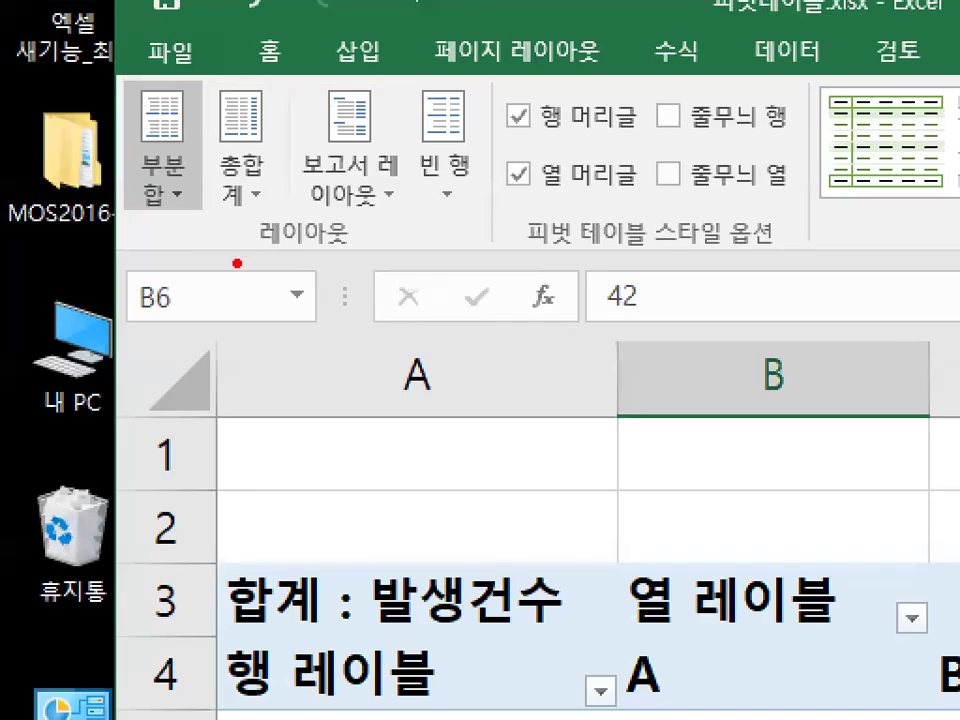
left_click_drag(245, 253, 366, 257)
mouse_move(416, 172)
left_mouse_down()
mouse_move(370, 212)
mouse_move(312, 88)
mouse_move(405, 145)
left_mouse_up()
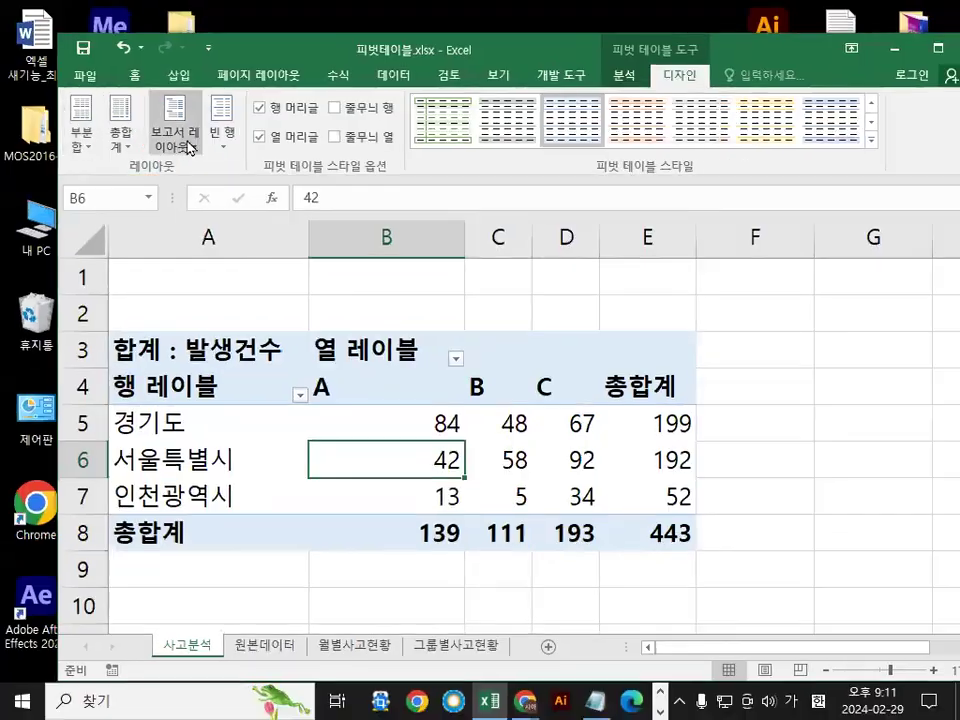
Show the 보고서 레이아웃 choices and mark 테이블 형식으로 표시 and the row and column label headings with the screen pen
left_click(376, 197)
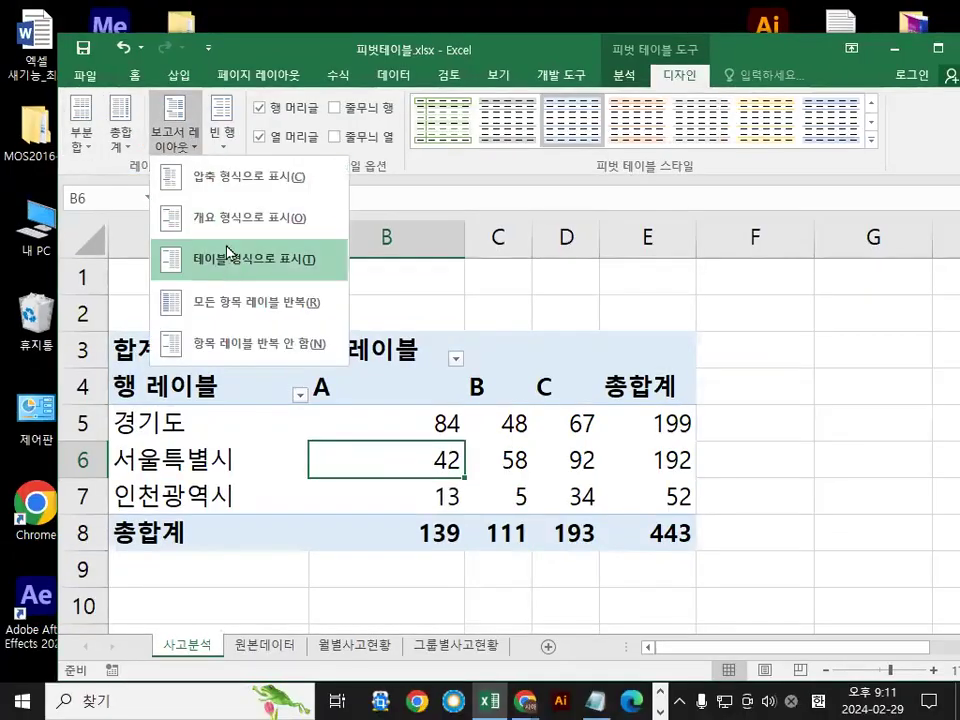
left_click_drag(159, 274, 388, 288)
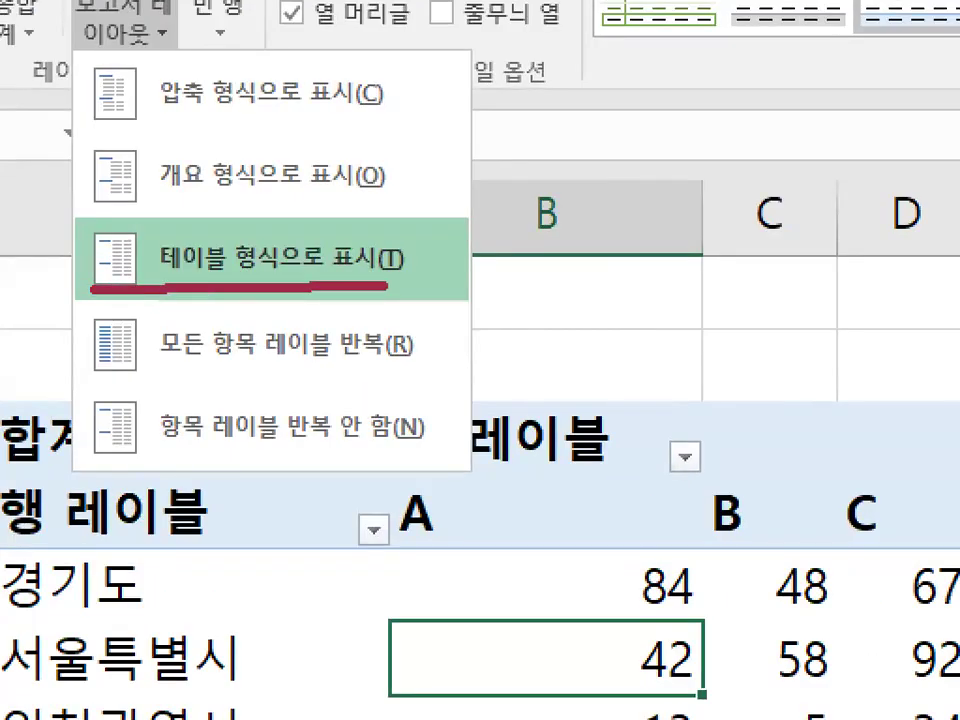
left_click_drag(265, 178, 423, 80)
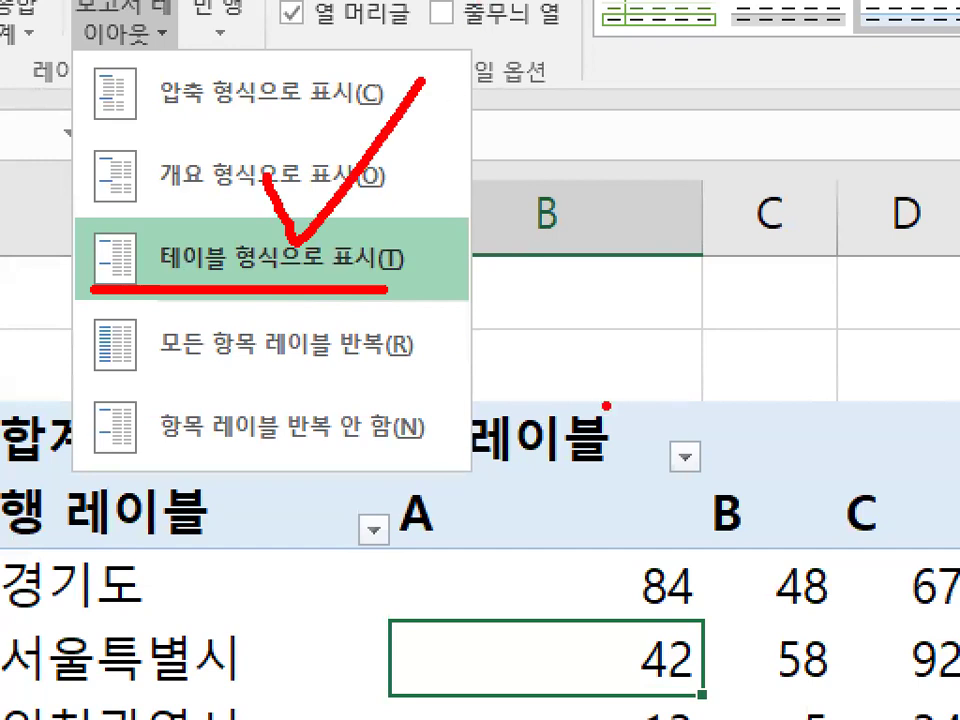
left_click_drag(605, 405, 616, 433)
left_click_drag(190, 518, 195, 522)
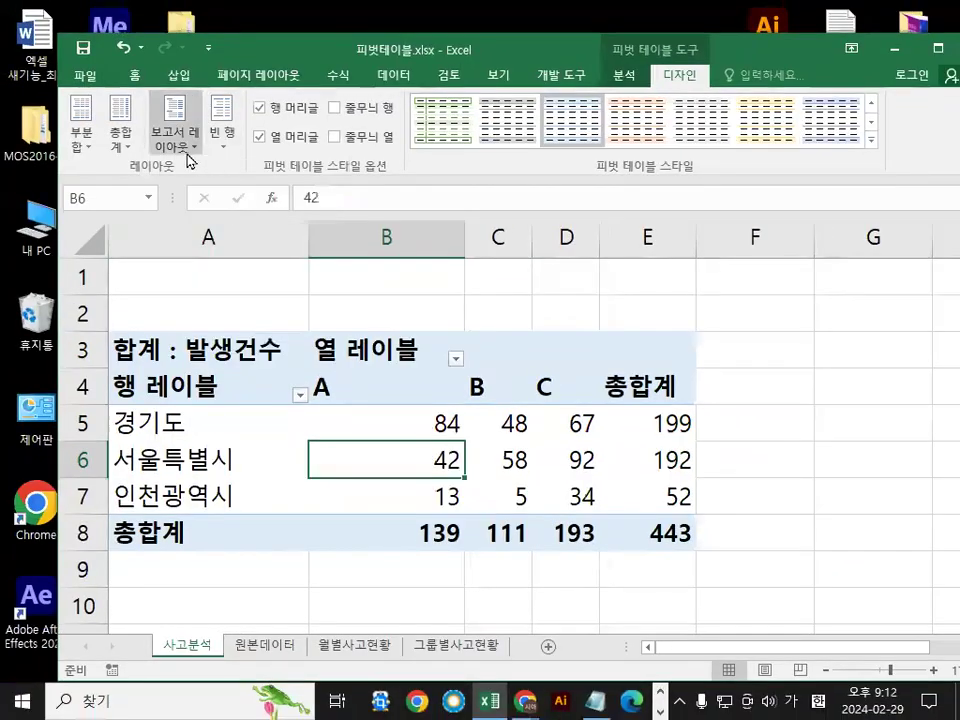
Set the 사고분석 pivot table's report layout to 테이블 형식으로 표시 and check the row and column headings
left_click(123, 25)
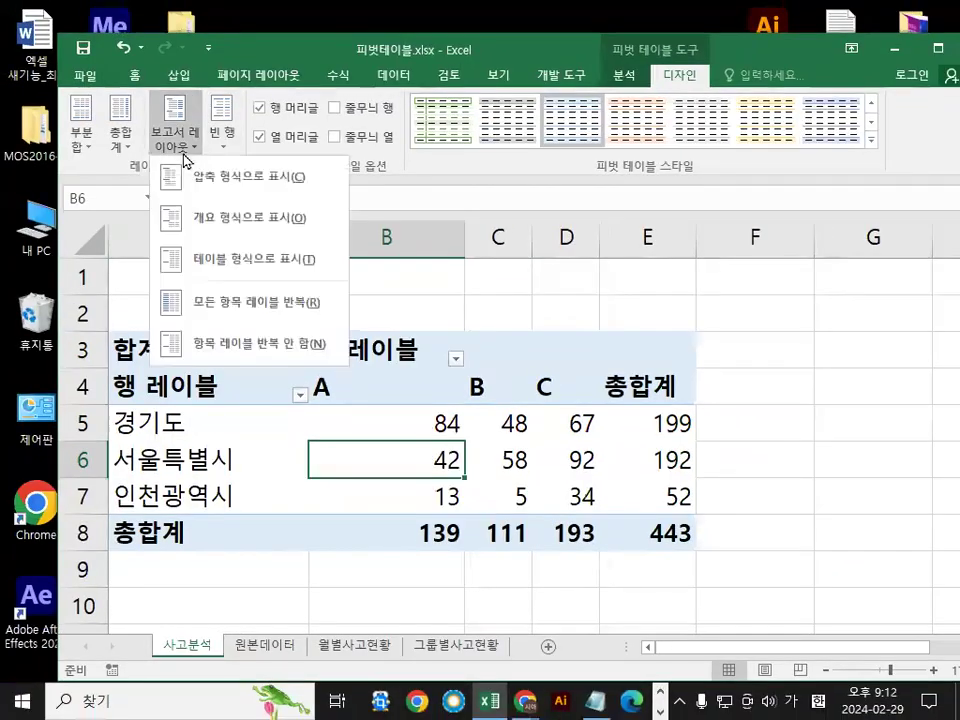
left_click(224, 260)
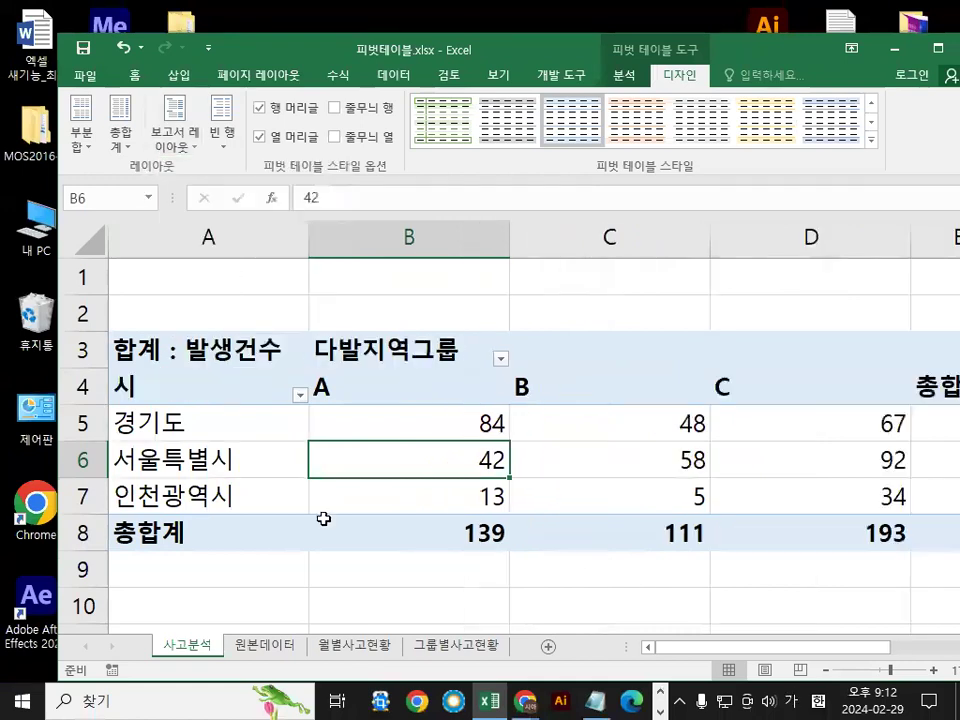
left_click(141, 380)
left_click(320, 352)
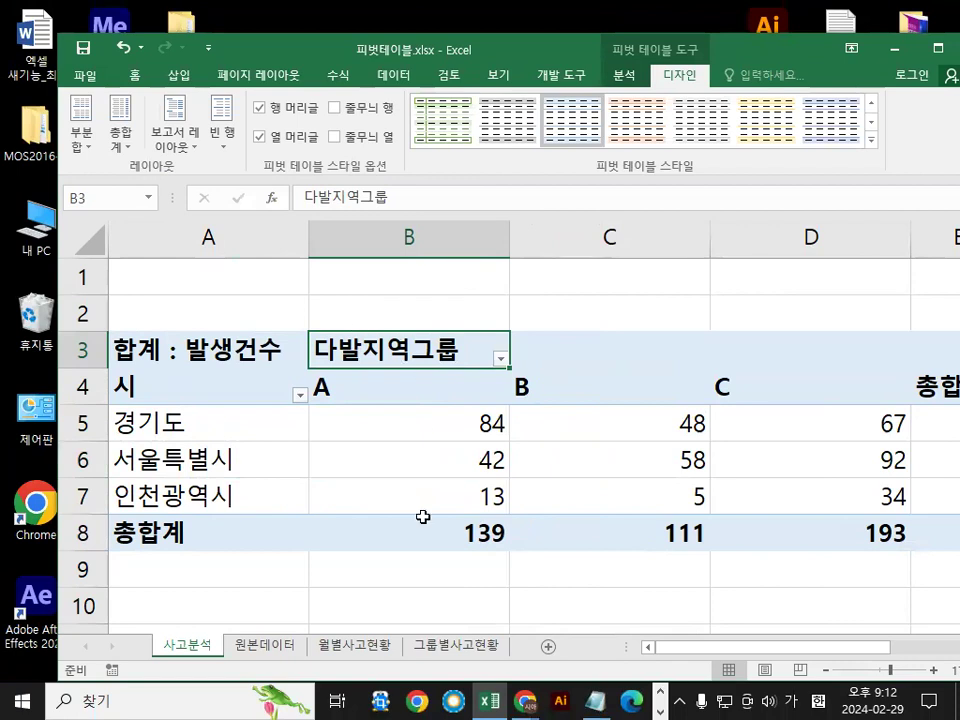
Apply the 테이블 형식으로 표시 report layout to the pivot table on the 월별사고현황 sheet
left_click(338, 648)
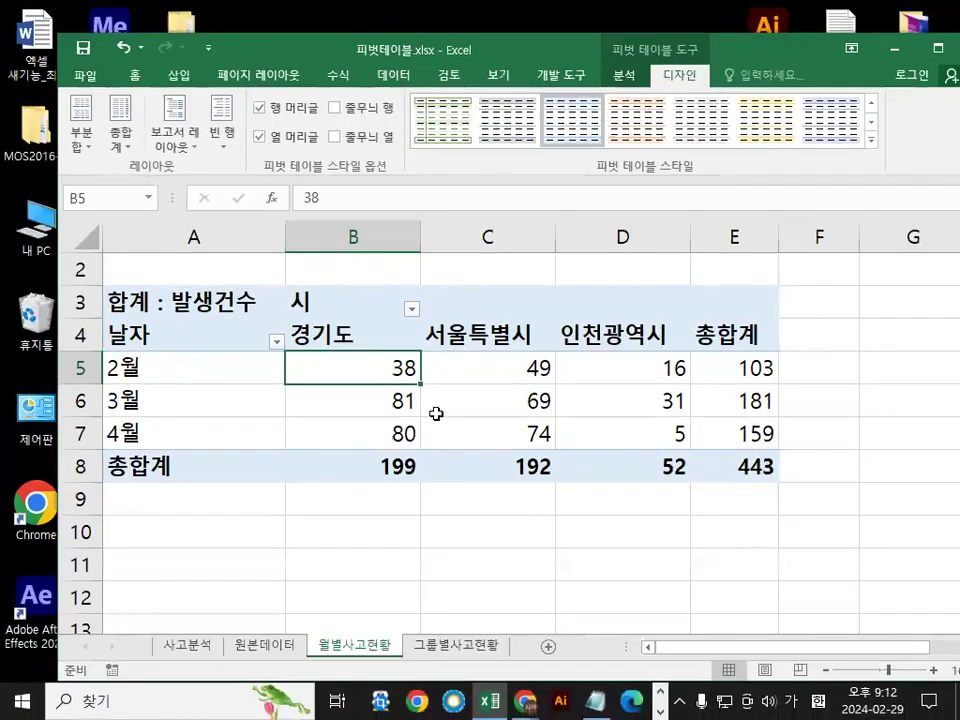
left_click(778, 520)
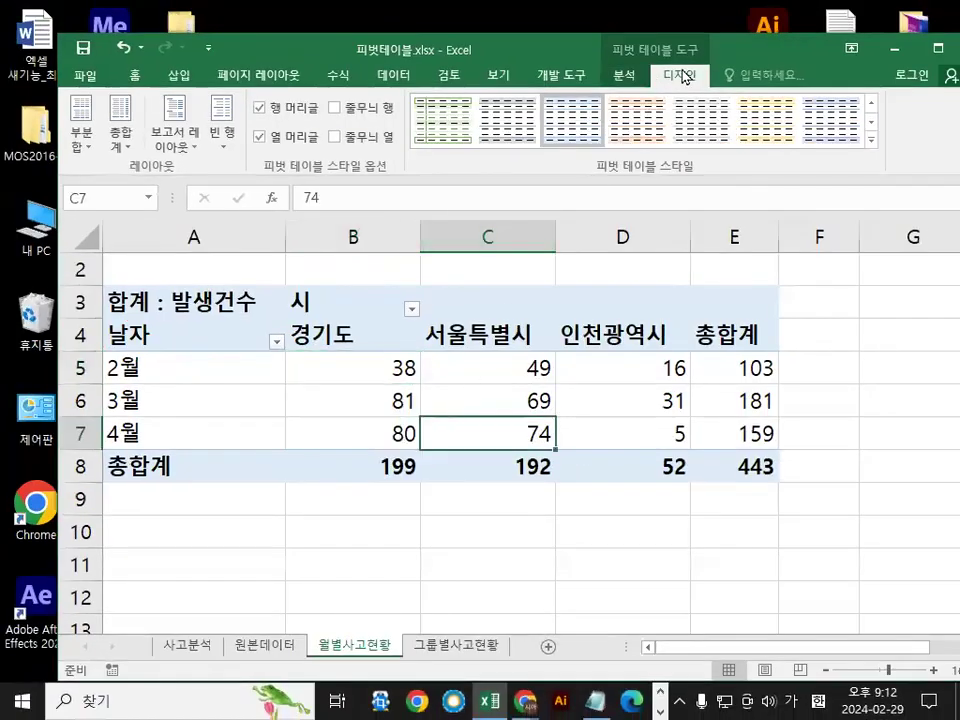
left_click(173, 146)
left_click(218, 270)
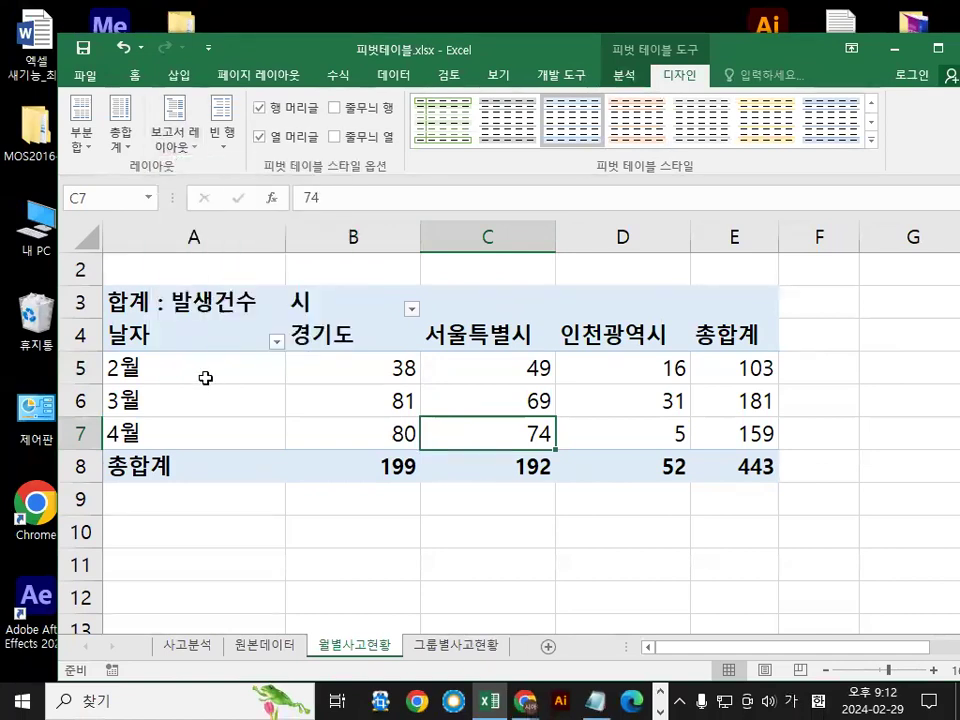
Circle the 날자 heading with the screen pen, select B6 and mark the area beside the month labels
left_click_drag(179, 337, 195, 380)
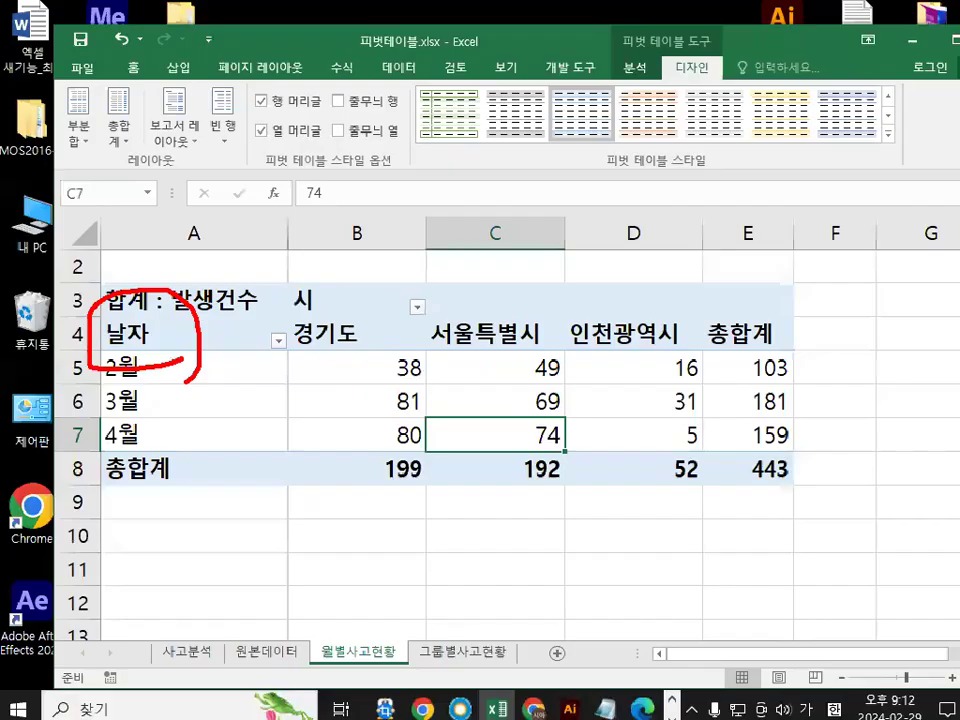
left_click(557, 401)
mouse_move(370, 394)
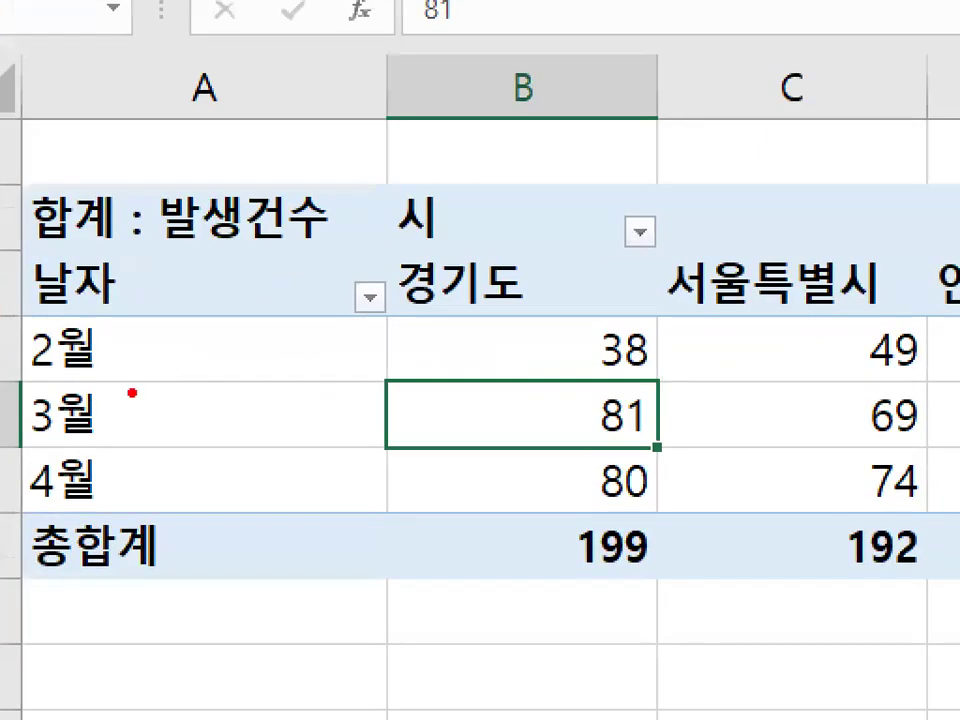
left_click_drag(146, 388, 194, 381)
left_click_drag(141, 420, 221, 421)
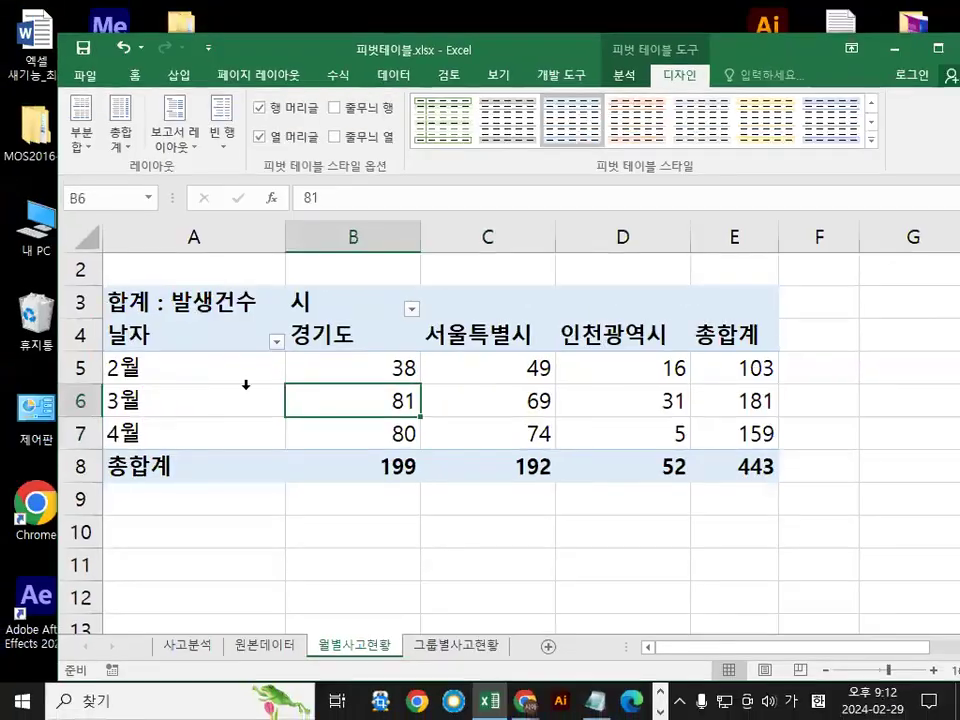
Select the month labels 2월 to 4월, return to B6 and mark the pivot table beside it with the screen pen
left_click(251, 356)
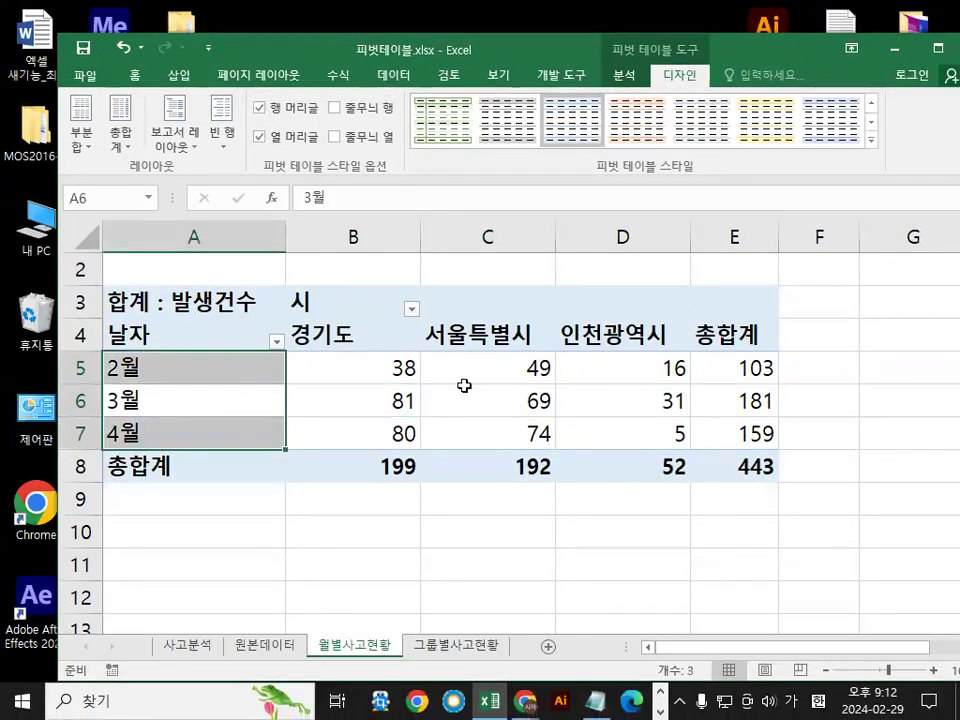
left_click(349, 390)
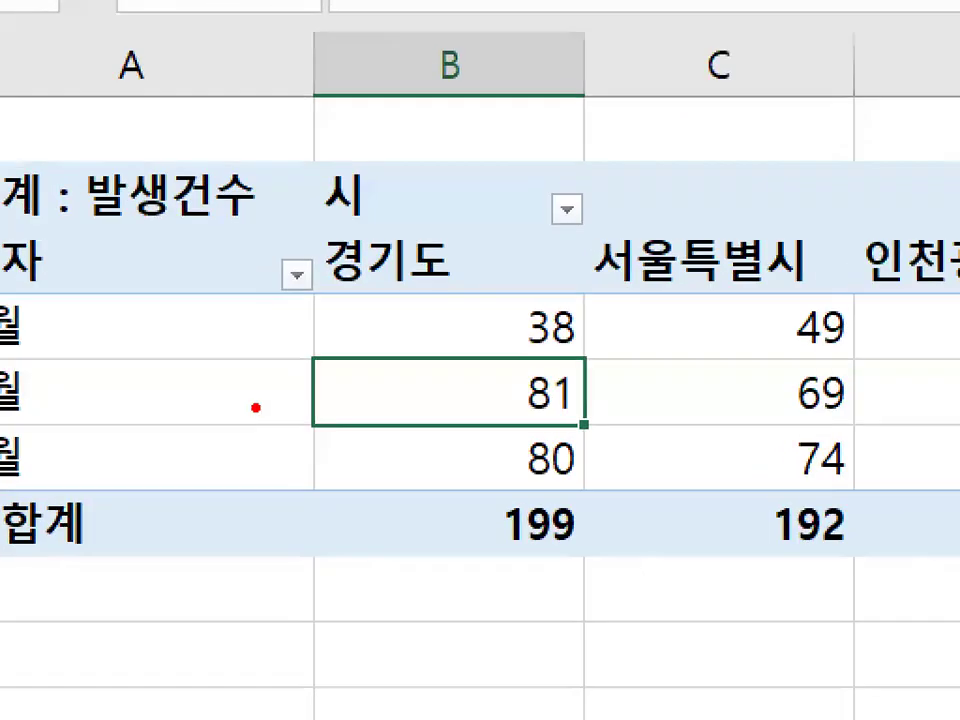
left_click_drag(265, 345, 355, 282)
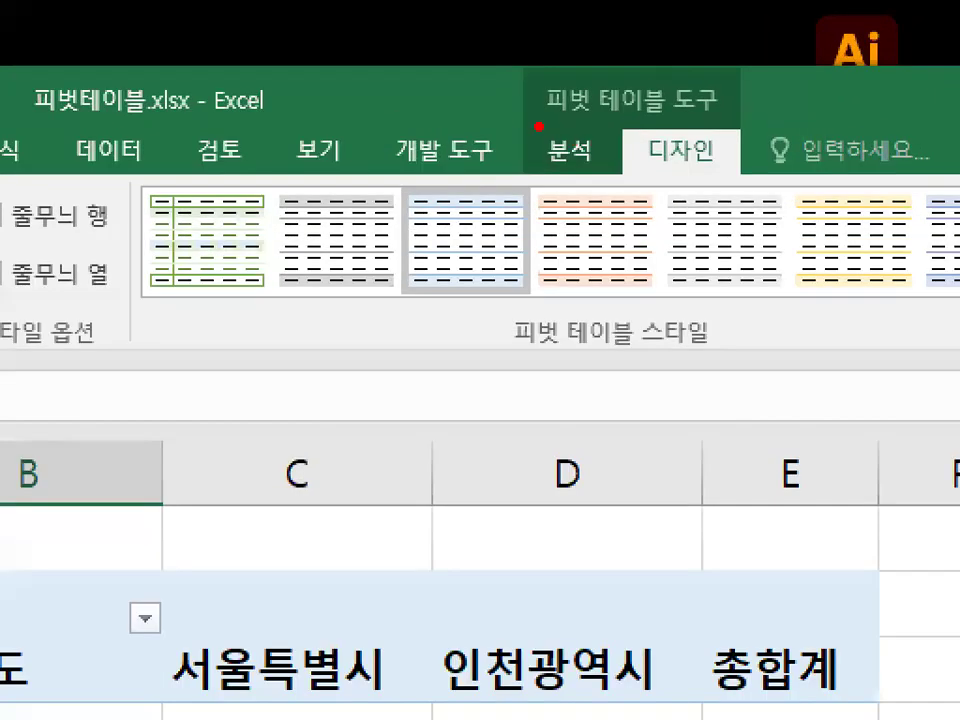
Mark 피벗 테이블 도구, the 디자인 heading and the 레이아웃 group's 보고서 레이아웃 command with the screen pen
left_click_drag(538, 126, 714, 124)
left_click_drag(740, 163, 622, 168)
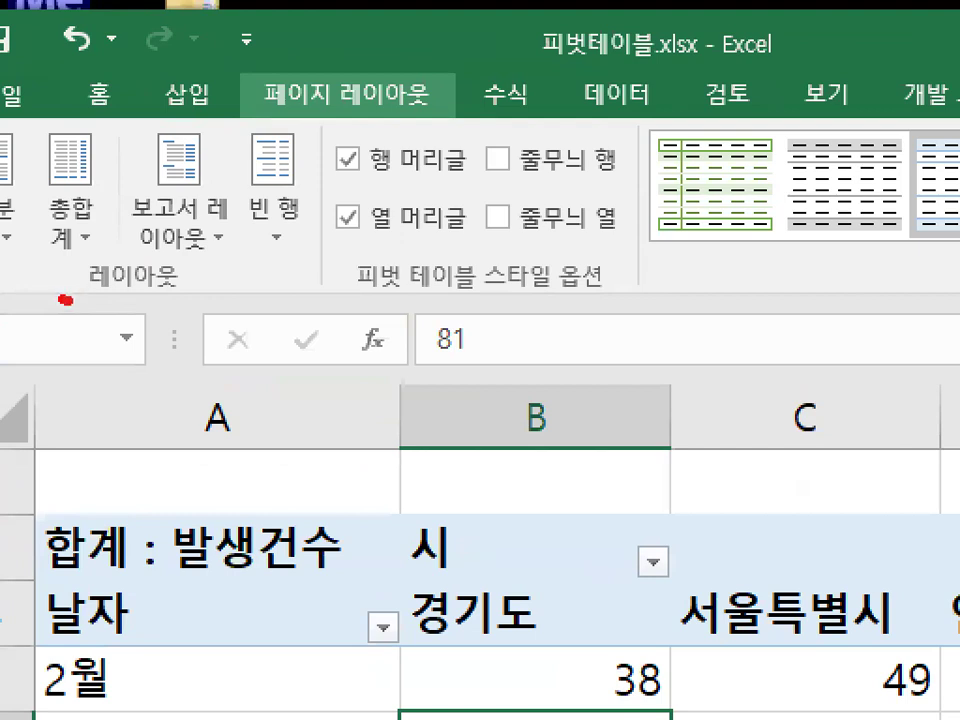
left_click_drag(62, 297, 195, 297)
mouse_move(313, 210)
left_mouse_down()
mouse_move(313, 220)
mouse_move(232, 152)
left_mouse_up()
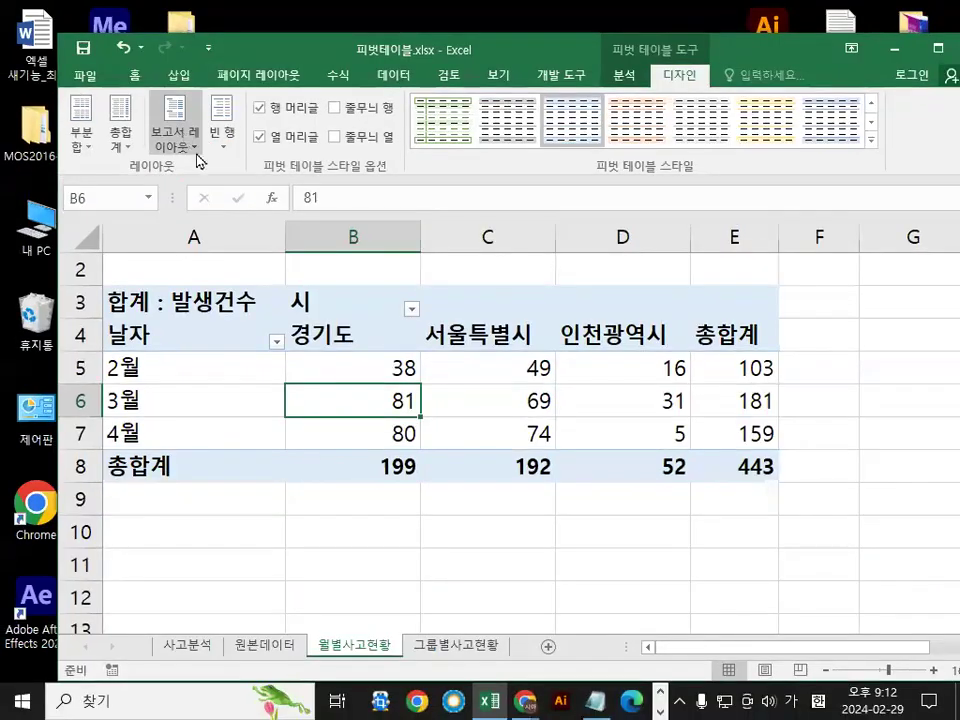
Show the 빈 행 choices, mark 각 항목 다음에 빈 줄 삽입 with the screen pen, and dismiss them
left_click(273, 234)
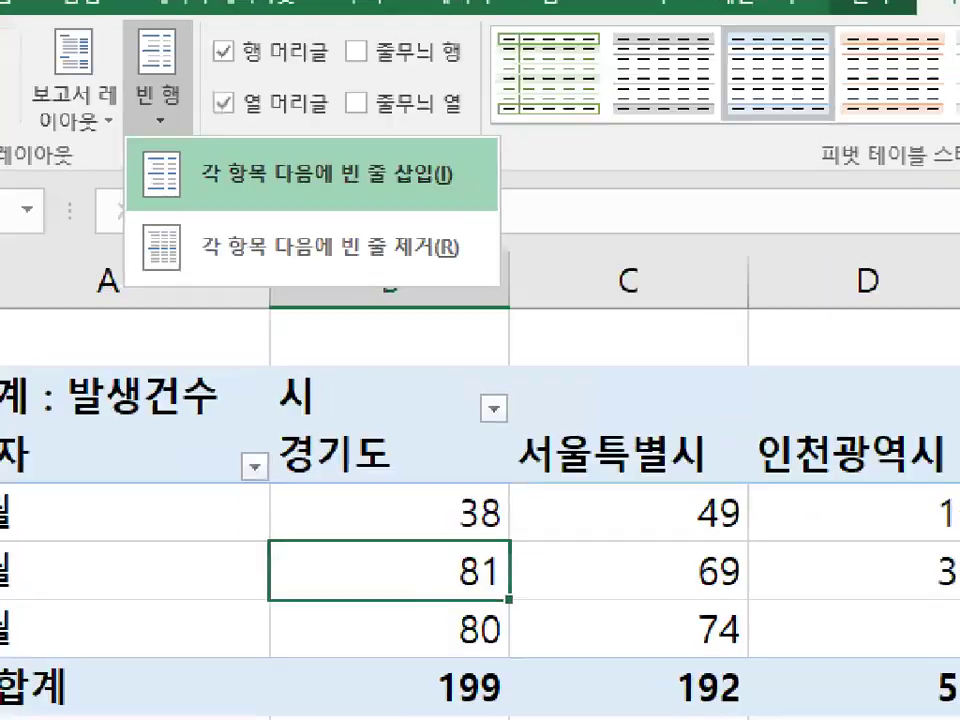
mouse_move(326, 141)
left_mouse_down()
mouse_move(339, 170)
mouse_move(420, 69)
left_mouse_up()
key("Escape")
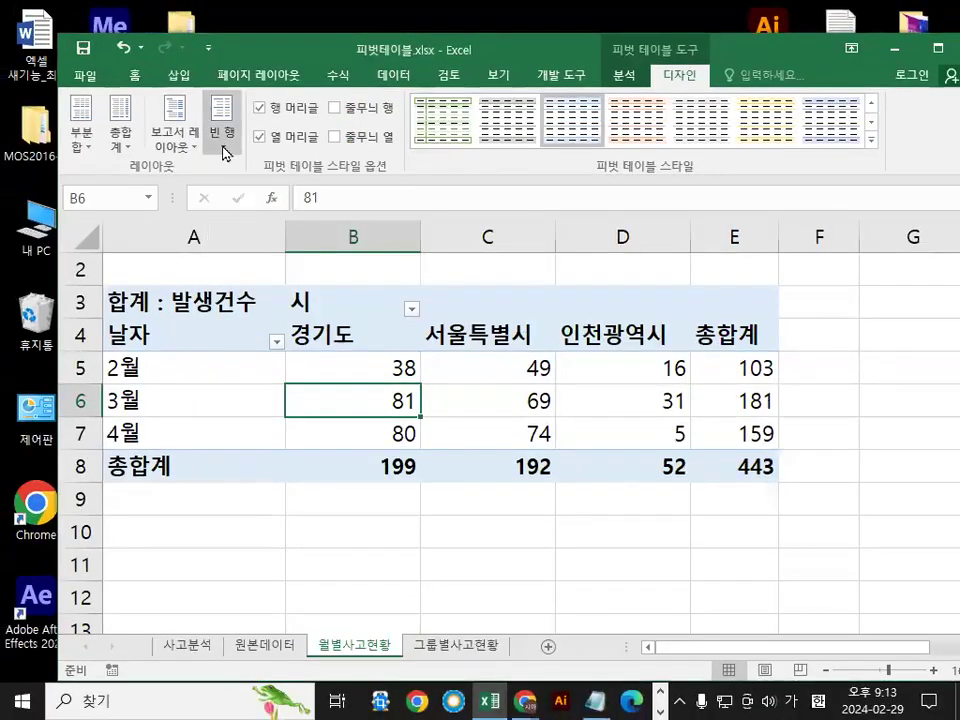
left_click(224, 150)
key("Escape")
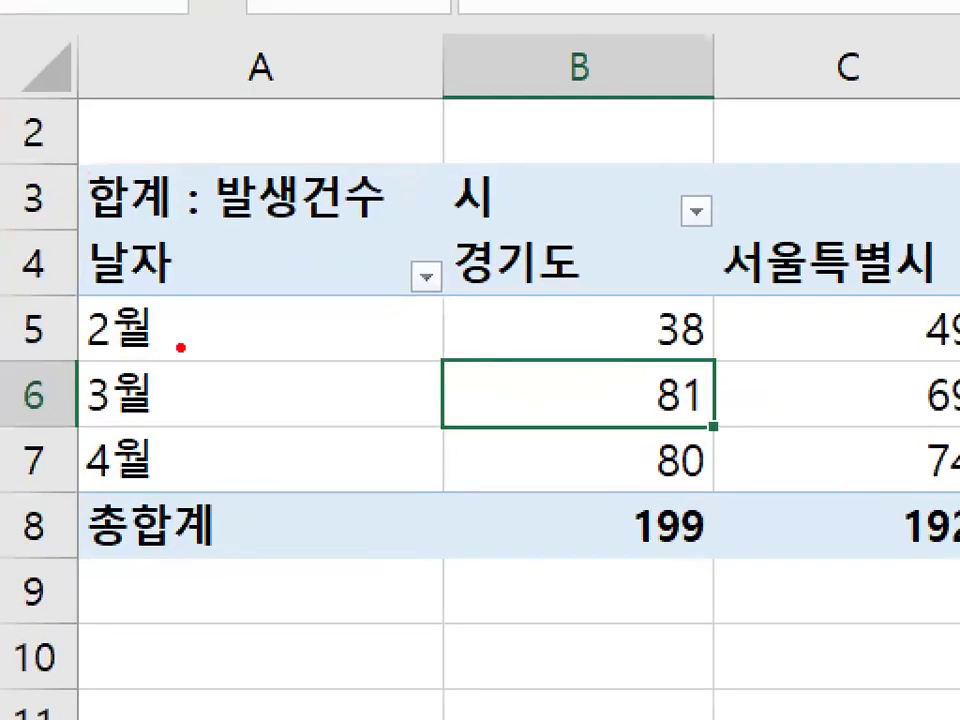
left_click_drag(152, 376, 192, 345)
mouse_move(165, 410)
left_mouse_down()
mouse_move(178, 428)
mouse_move(244, 376)
left_mouse_up()
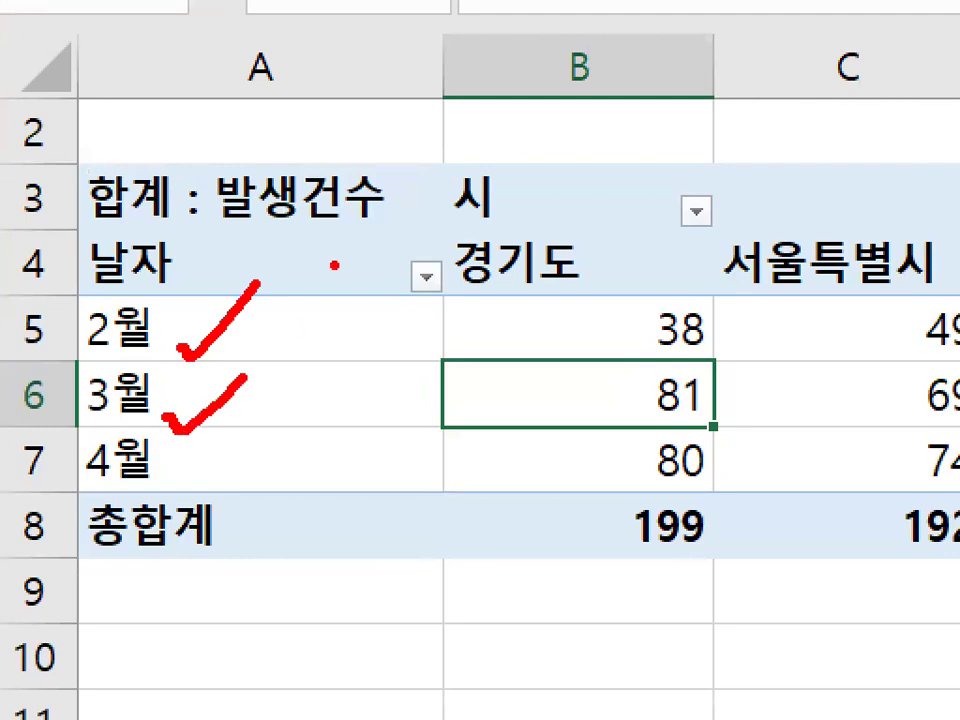
key("Escape")
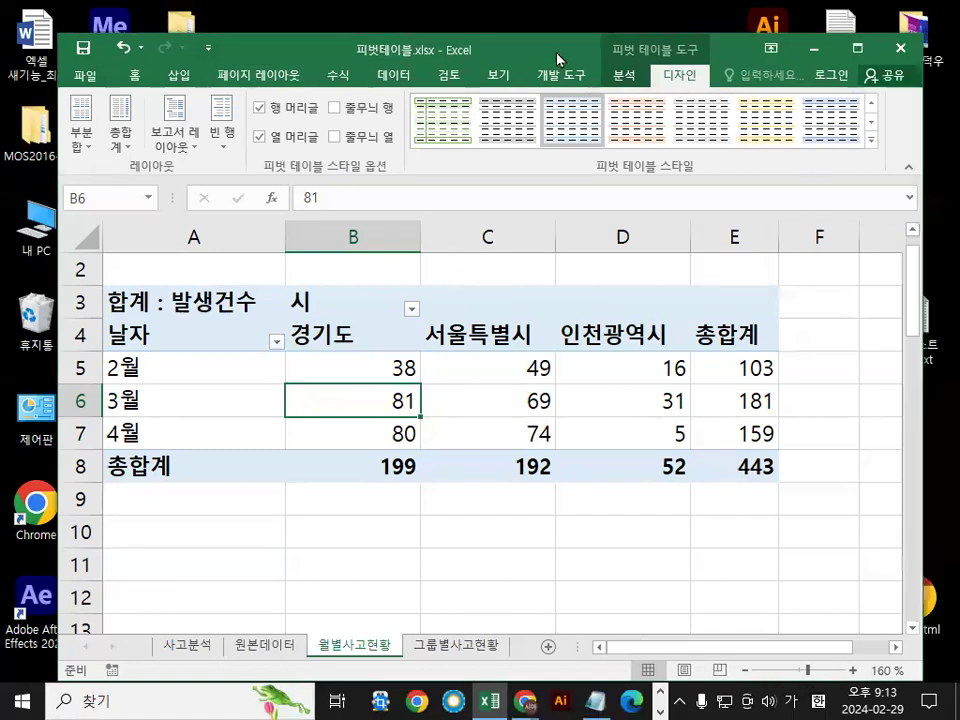
Switch to the 그룹별사고현황 sheet, zoom in to 175% and select cell D4
left_click_drag(557, 60, 566, 47)
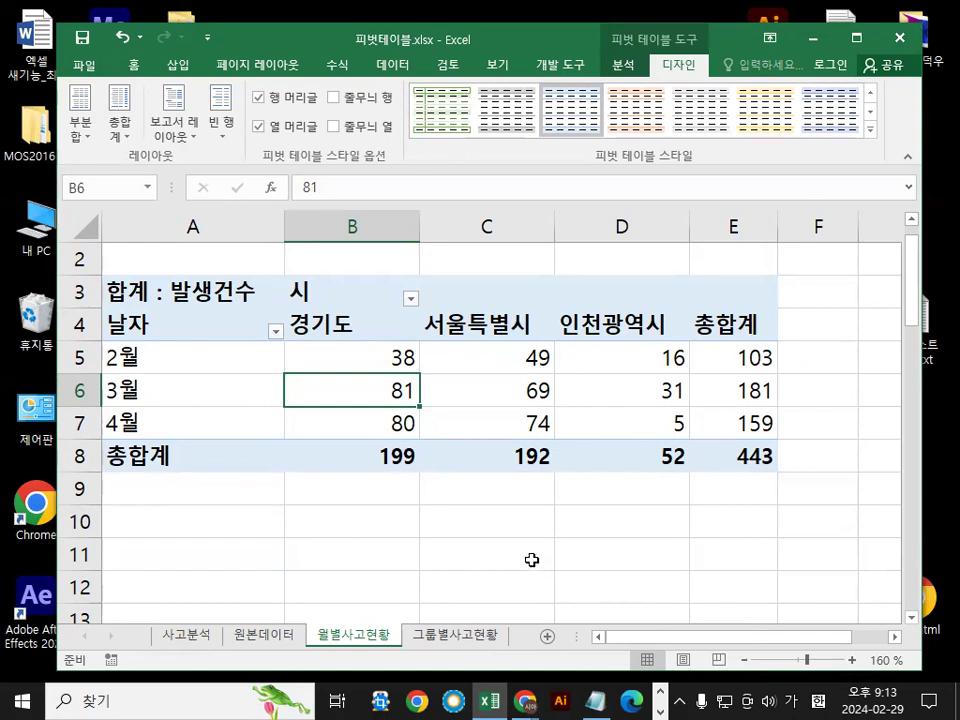
left_click(466, 636)
mouse_move(536, 617)
left_mouse_down()
mouse_move(410, 580)
mouse_move(538, 615)
left_mouse_up()
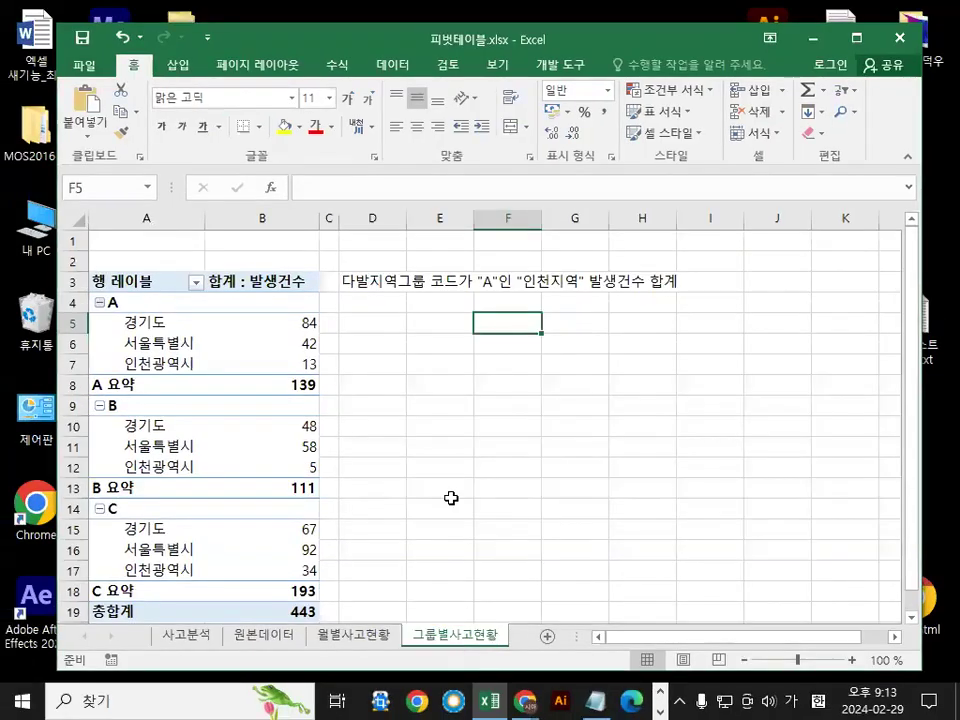
scroll(350, 372, "up", 6)
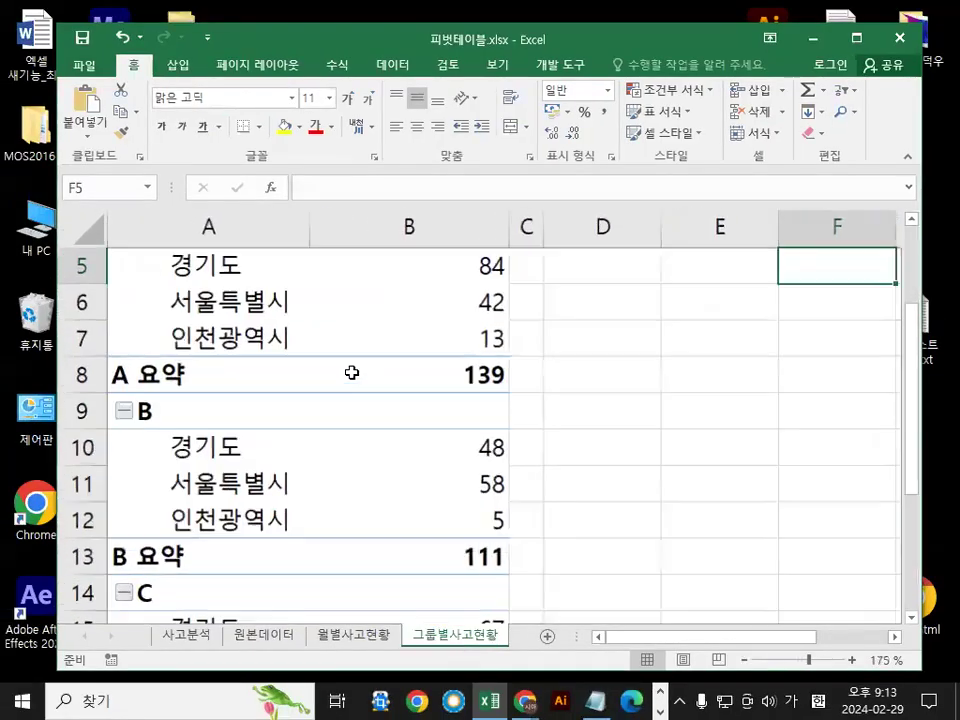
scroll(350, 372, "up", 2)
left_click(596, 375)
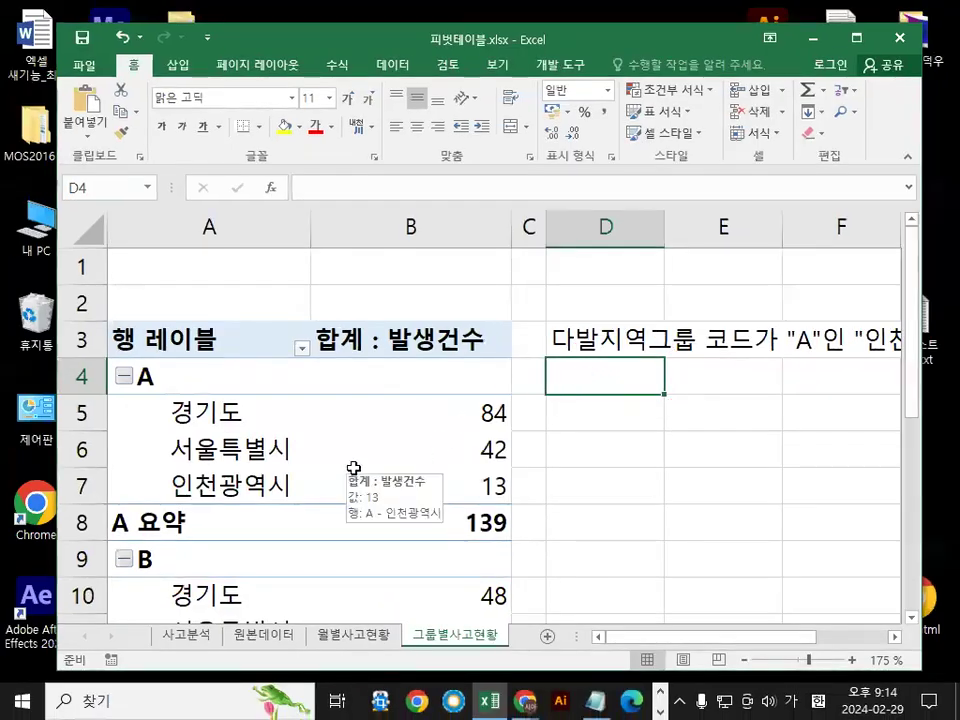
Check whether the GetPivotData generation option is enabled for the pivot table on the 그룹별사고현황 sheet
left_click(347, 460)
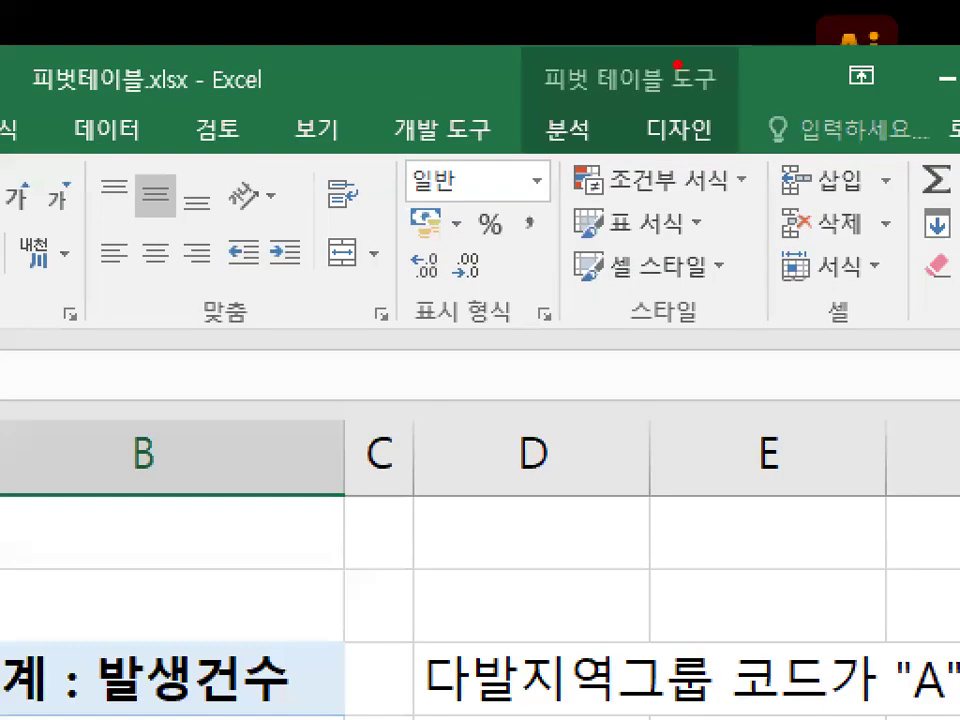
left_click_drag(540, 101, 735, 101)
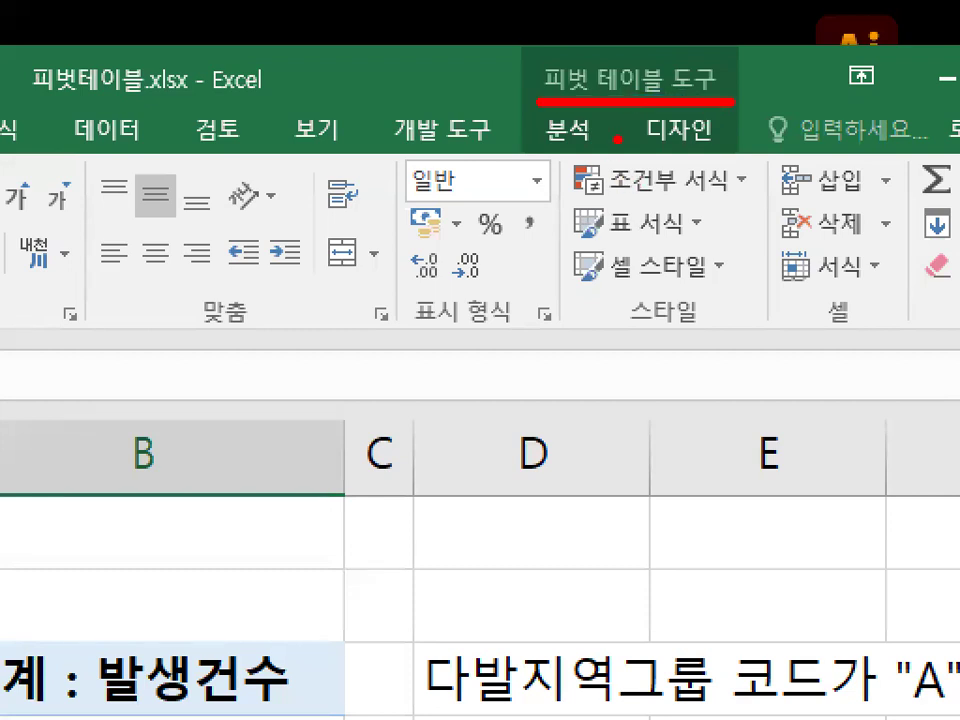
left_click_drag(617, 139, 545, 155)
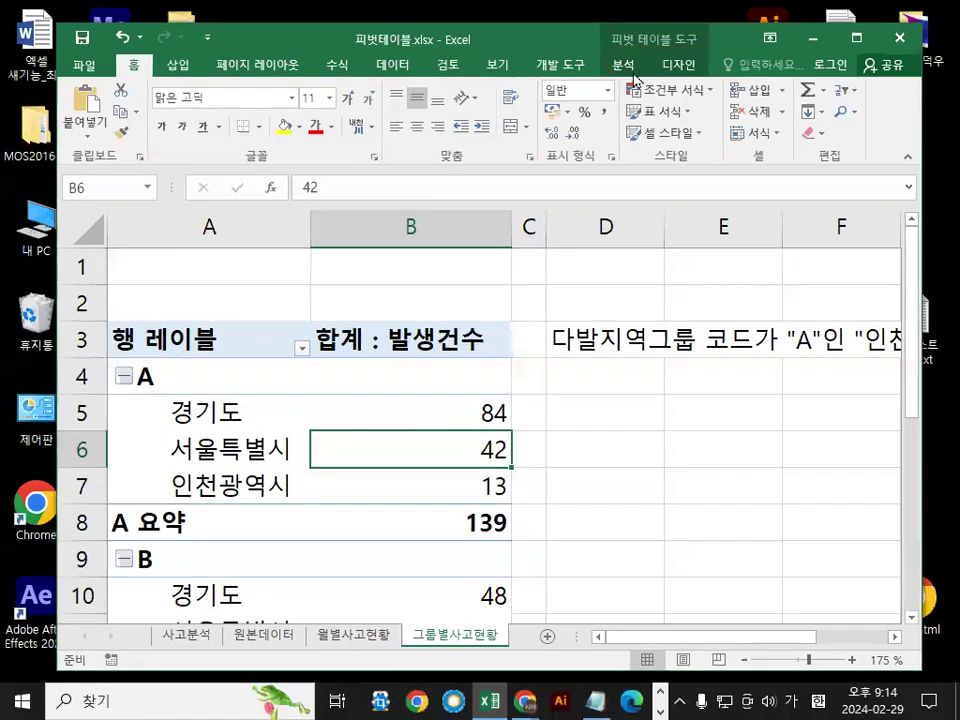
left_click(567, 130)
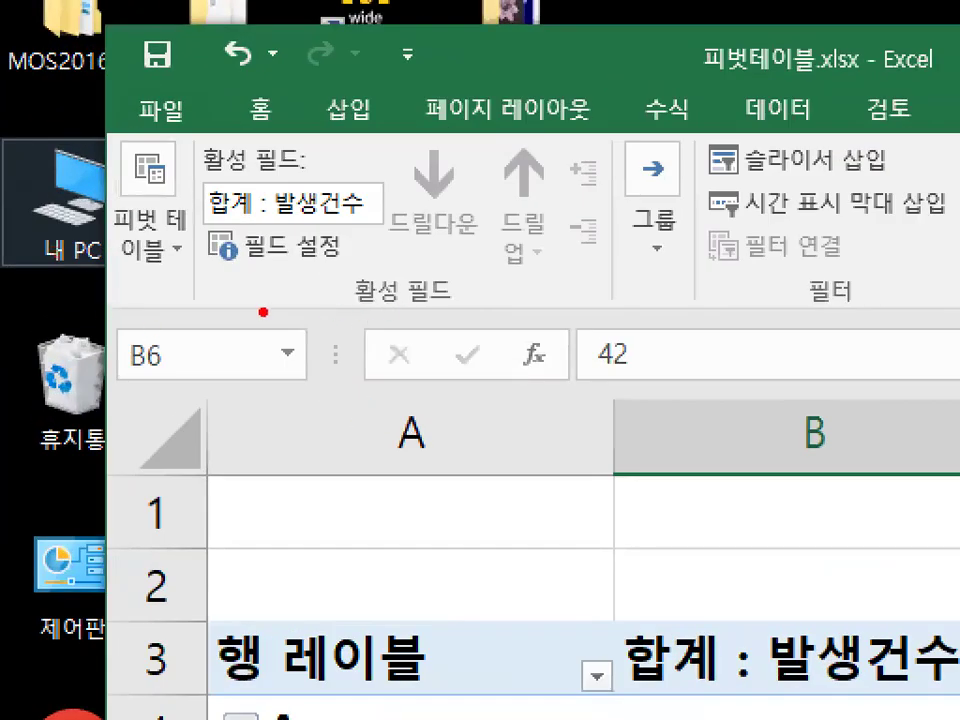
mouse_move(203, 258)
left_mouse_down()
mouse_move(135, 262)
mouse_move(133, 200)
mouse_move(200, 250)
left_mouse_up()
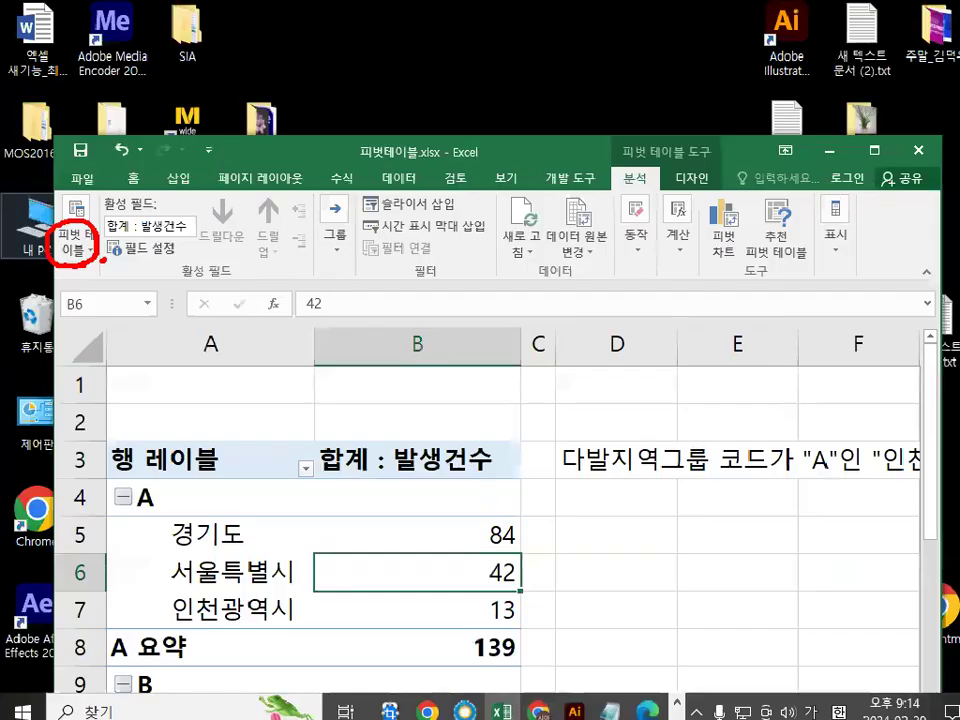
left_click(72, 235)
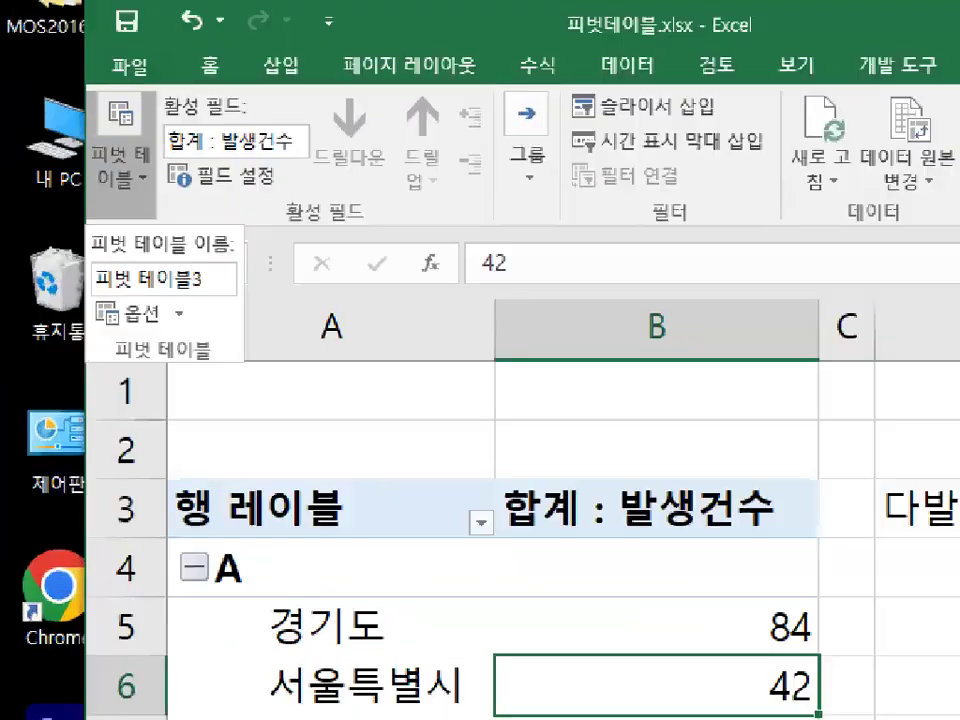
left_click_drag(106, 368, 270, 367)
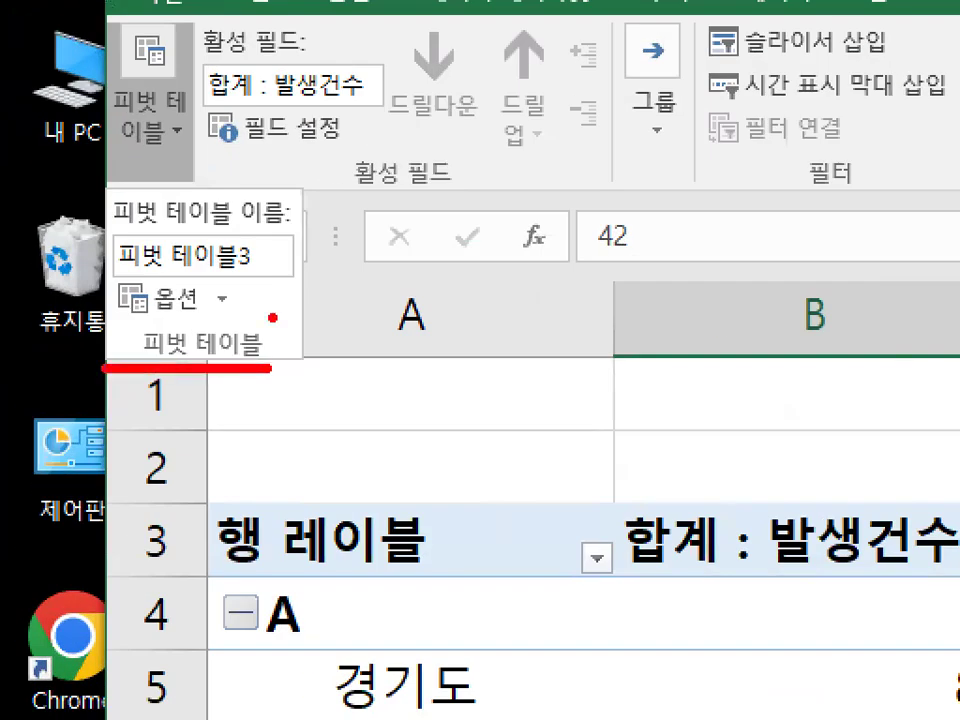
left_click_drag(208, 310, 100, 296)
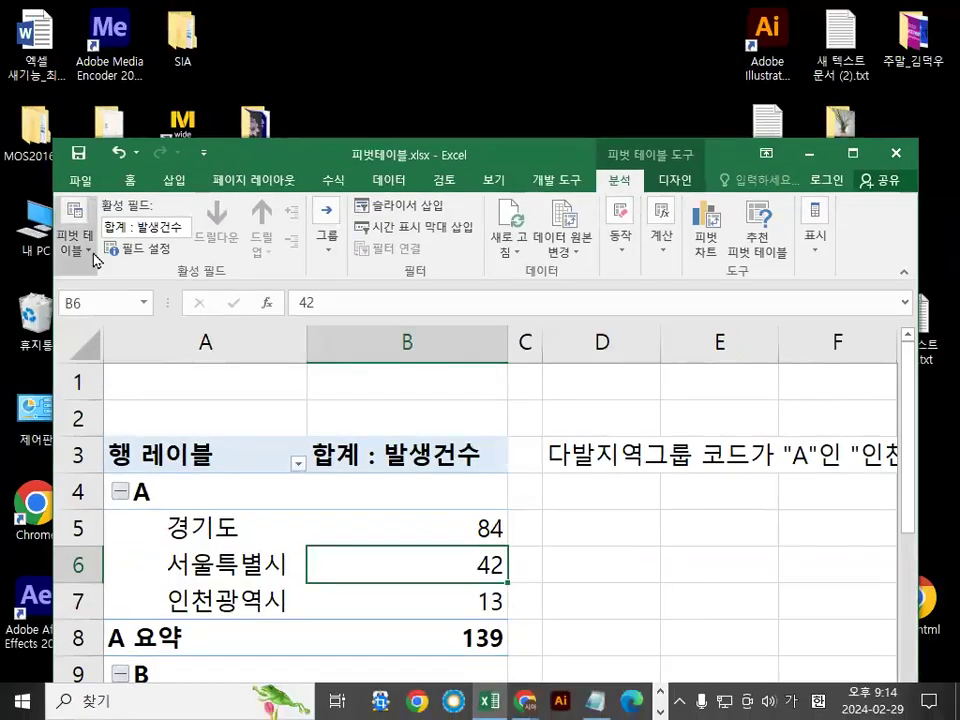
left_click(160, 125)
left_click(113, 333)
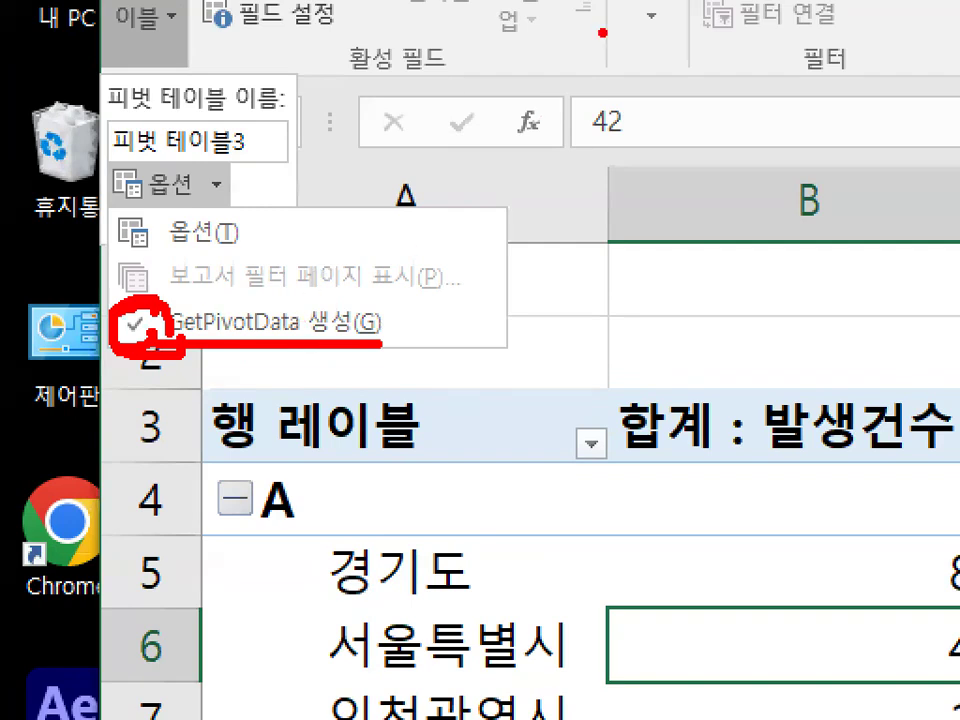
key("Escape")
Move the workbook window up, widen it and select cell D4 beside the pivot table
left_click(642, 553)
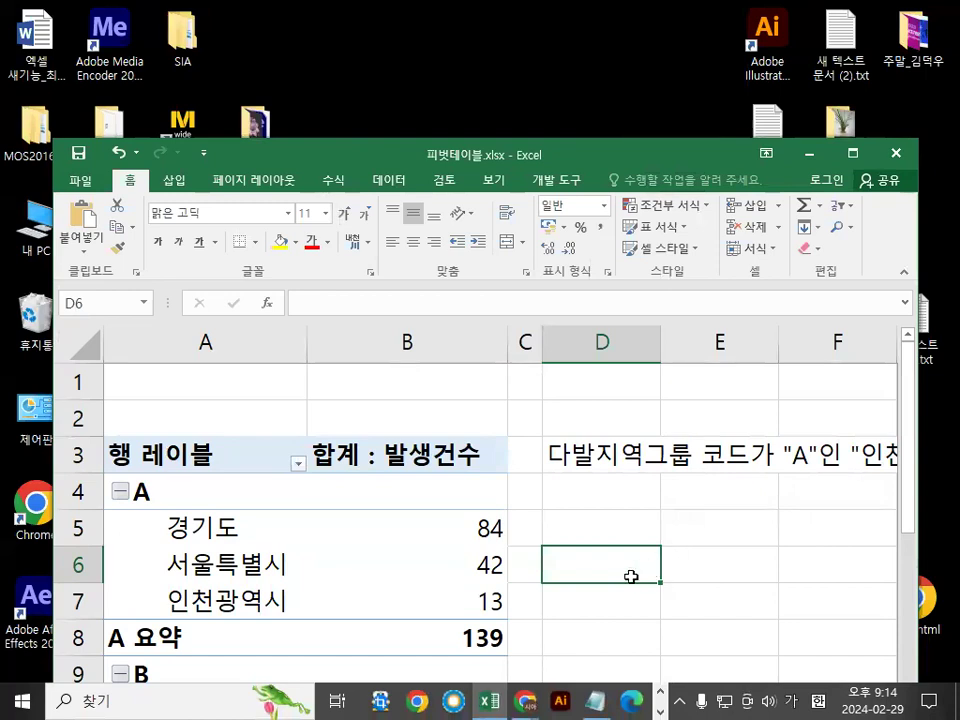
scroll(631, 576, "down", 1)
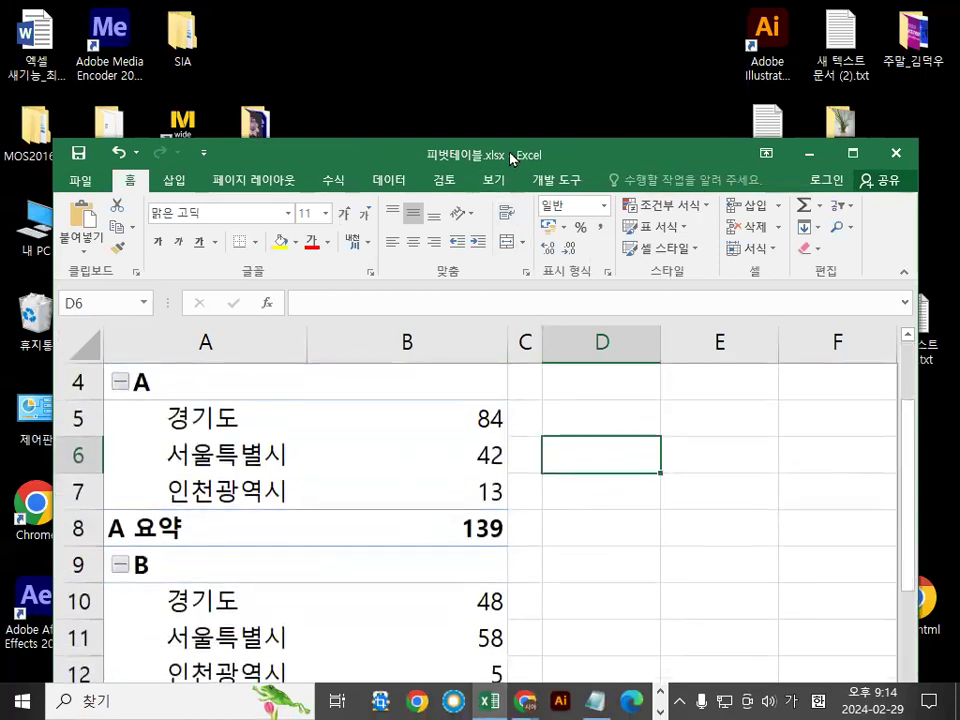
left_click_drag(511, 157, 469, 50)
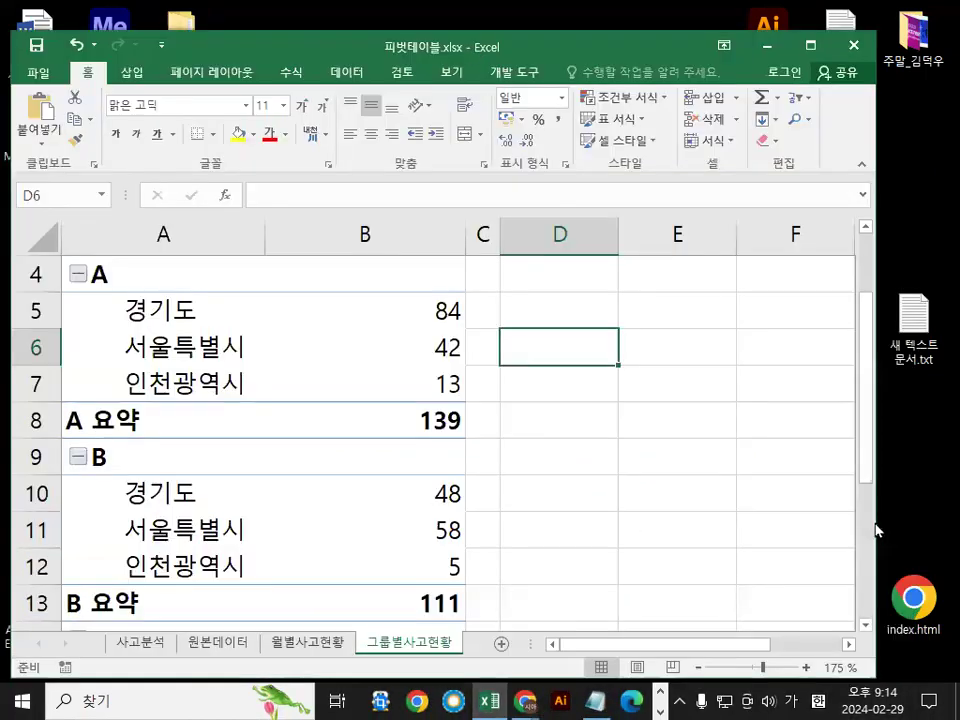
left_click_drag(877, 525, 922, 525)
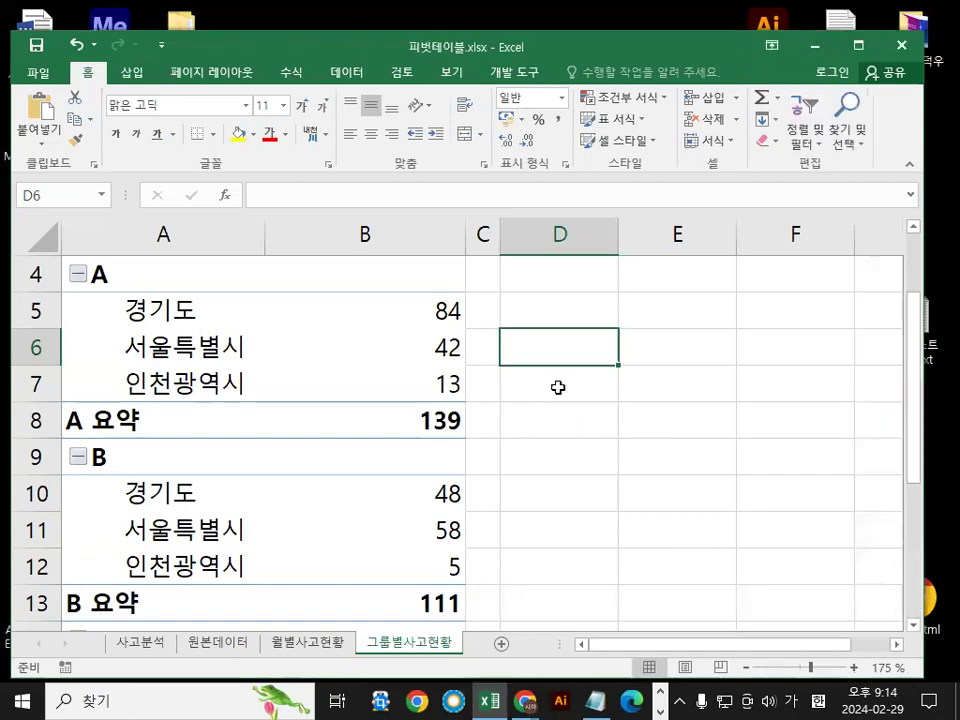
left_click(544, 281)
scroll(540, 390, "up", 1)
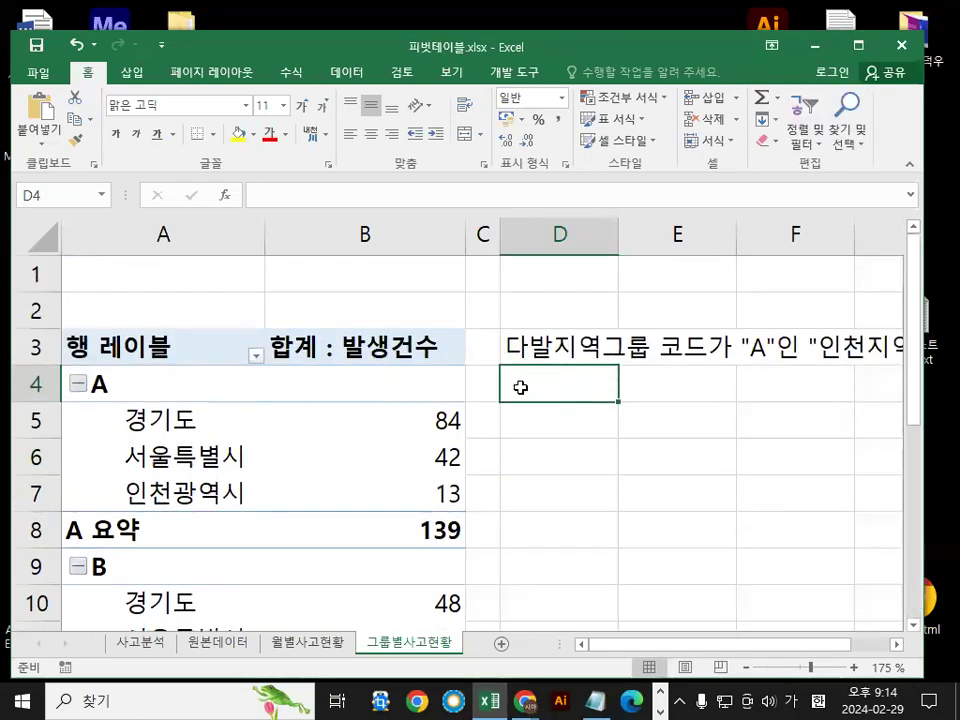
mouse_move(662, 369)
left_mouse_down()
mouse_move(579, 422)
mouse_move(708, 405)
left_mouse_up()
type("=")
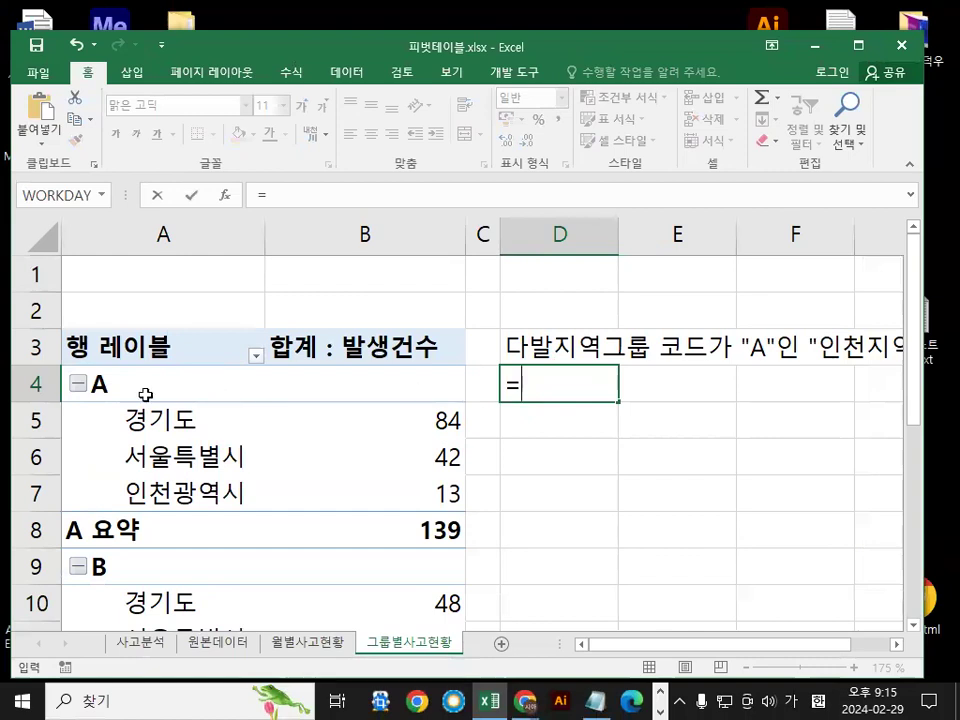
left_click(144, 392)
key("Escape")
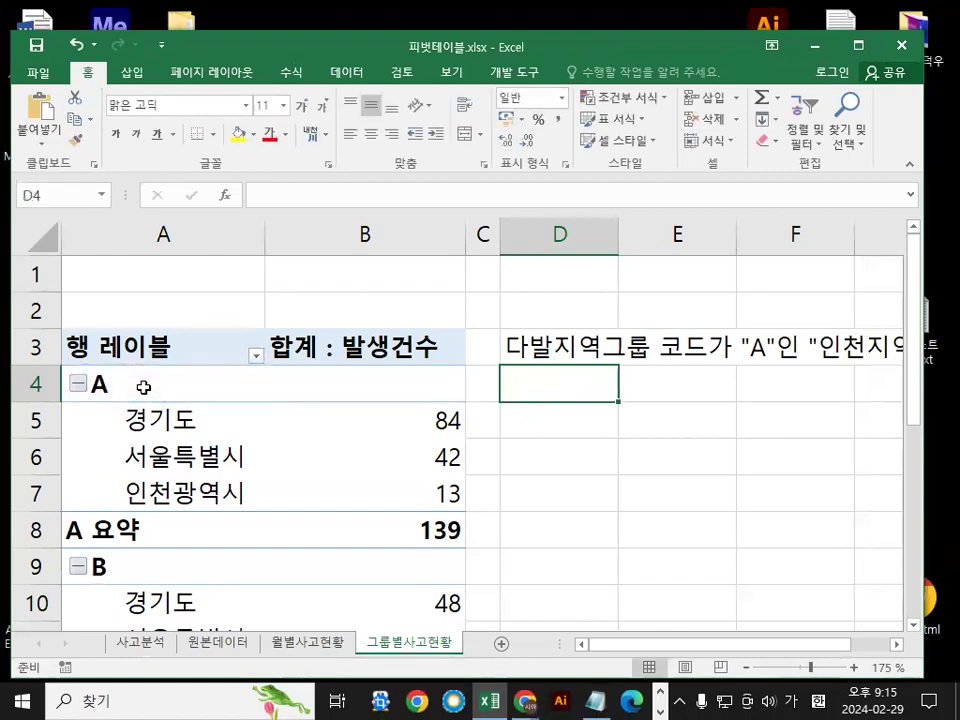
left_click_drag(140, 503, 140, 530)
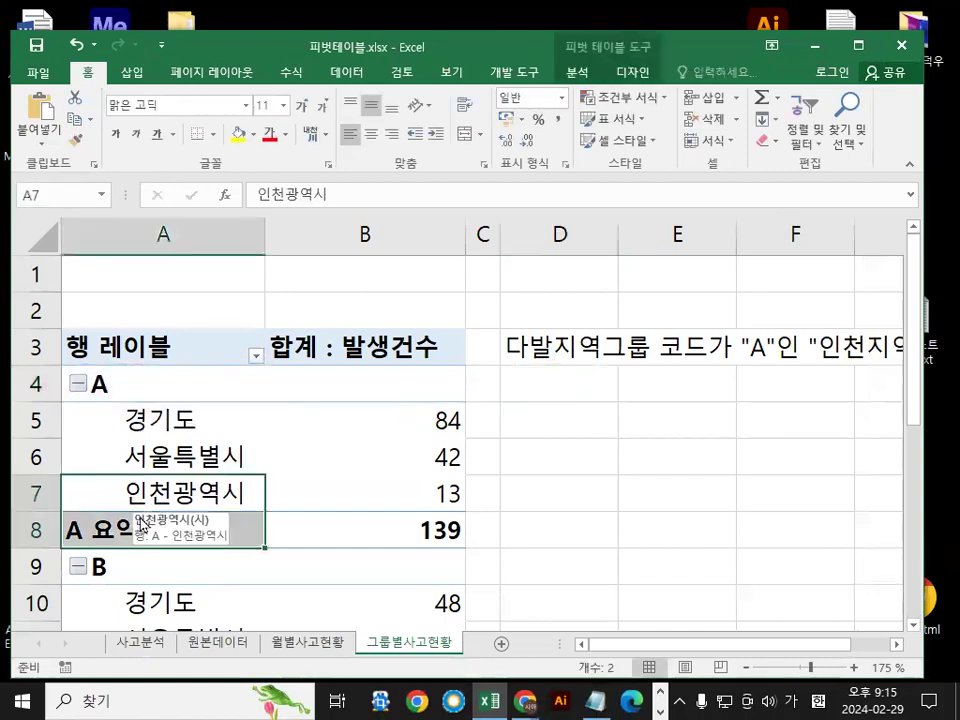
left_click(170, 492)
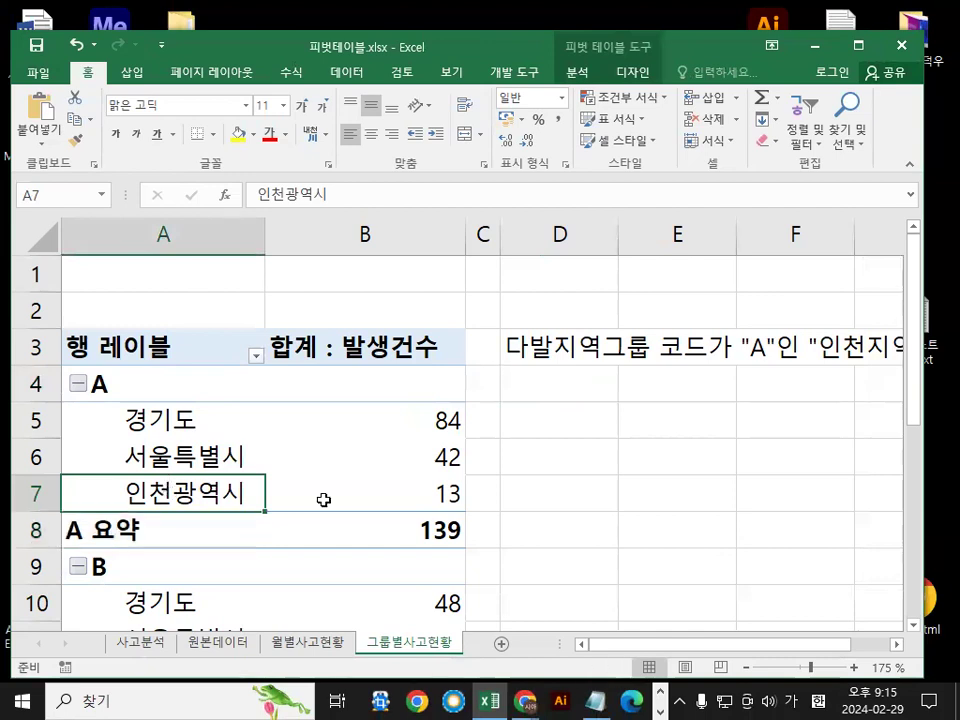
left_click(441, 486)
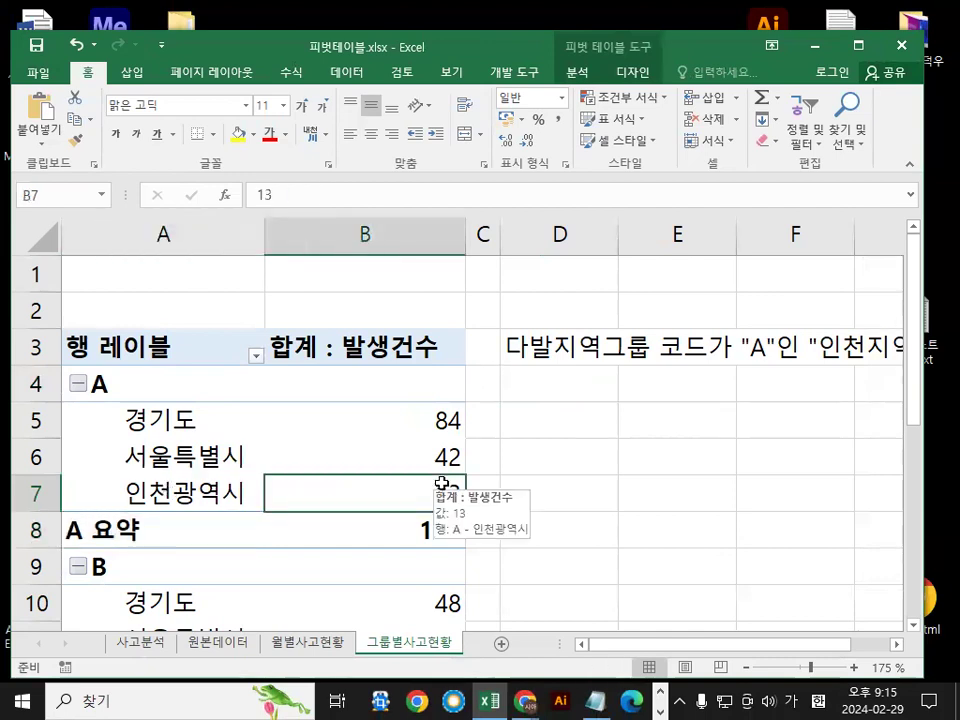
Enter in D4 a GETPIVOTDATA formula returning the 발생건수 sum for 다발지역그룹 "A" and 시 "인천광역시" by referencing pivot cell B7
left_click(539, 372)
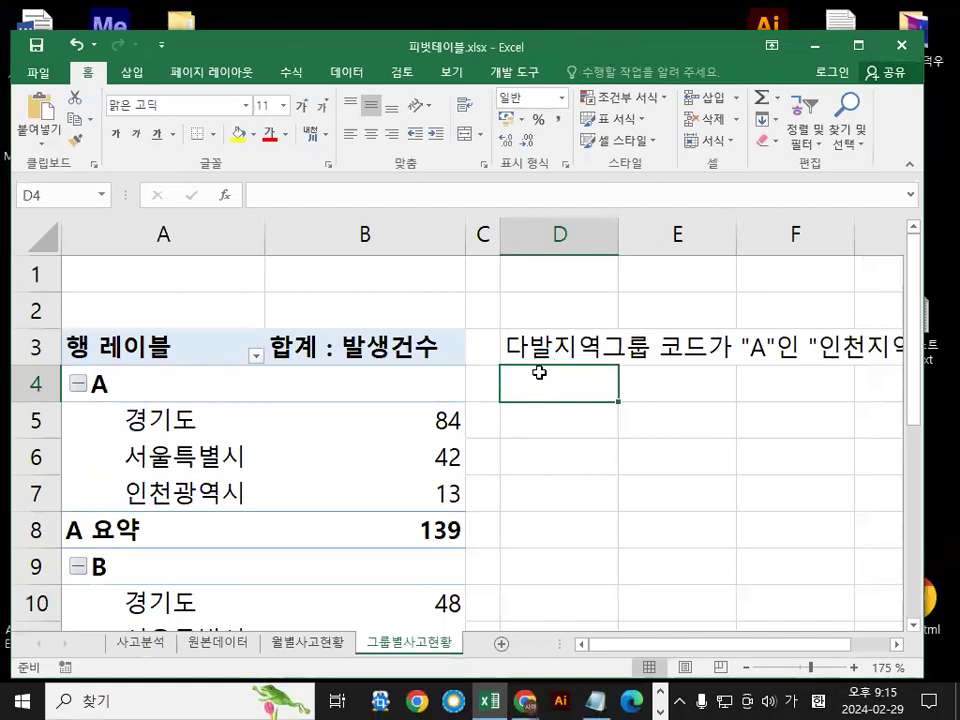
type("=")
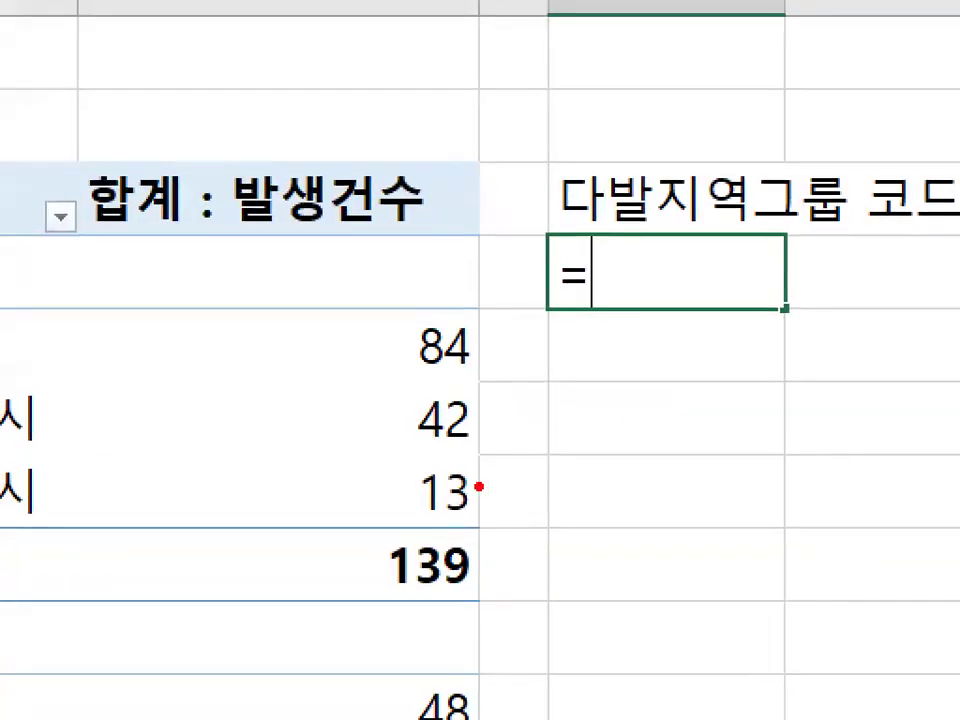
mouse_move(479, 487)
left_mouse_down()
mouse_move(456, 514)
mouse_move(401, 472)
mouse_move(495, 465)
left_mouse_up()
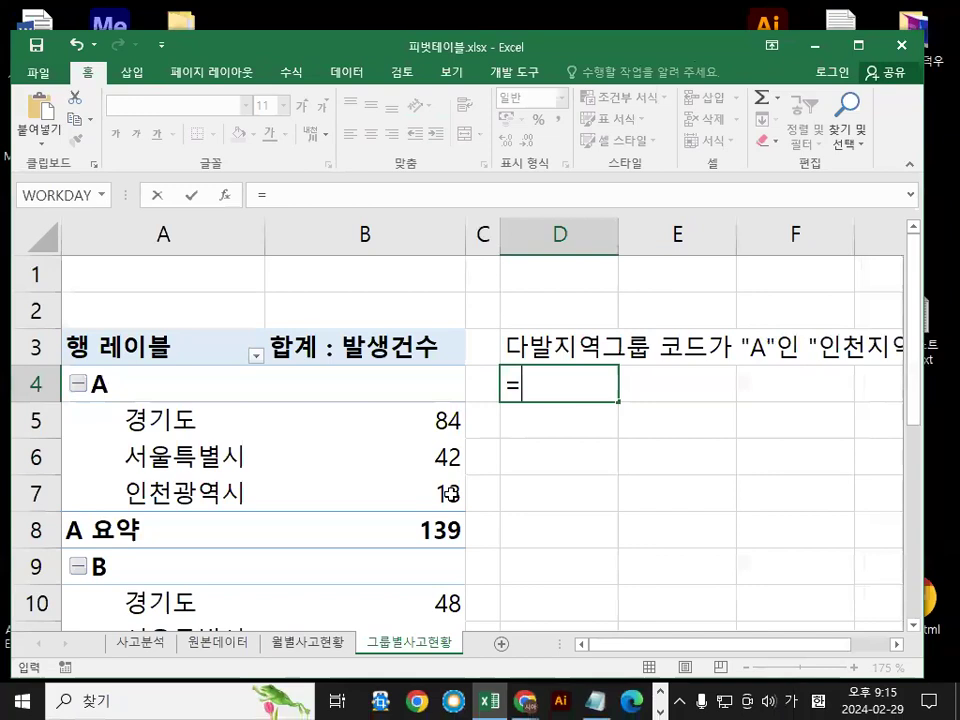
left_click(447, 493)
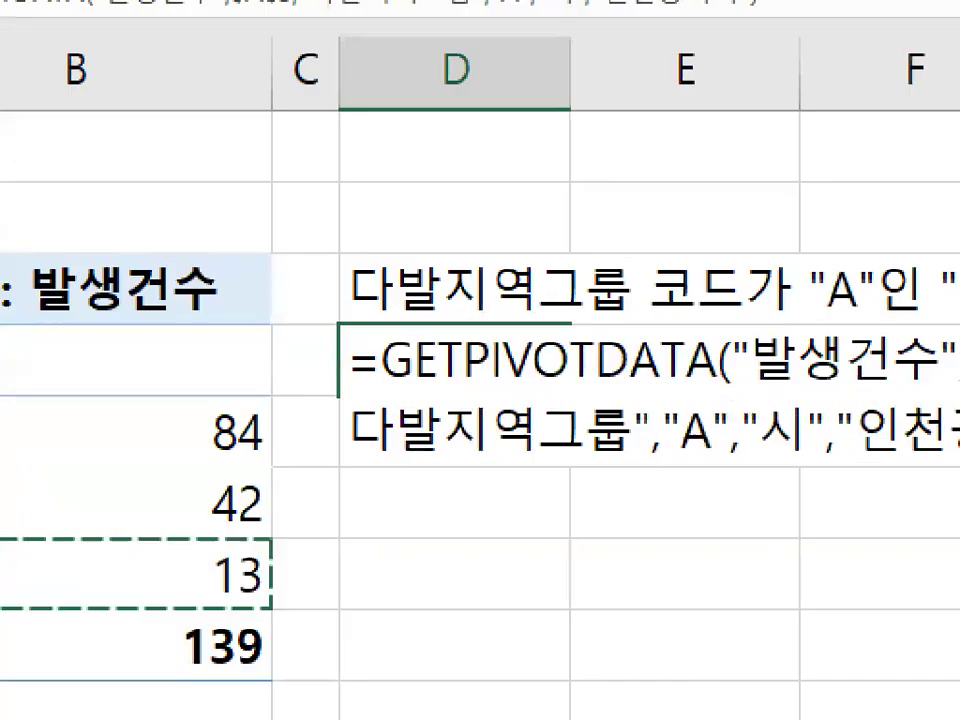
left_click_drag(525, 402, 553, 402)
left_click_drag(433, 396, 752, 381)
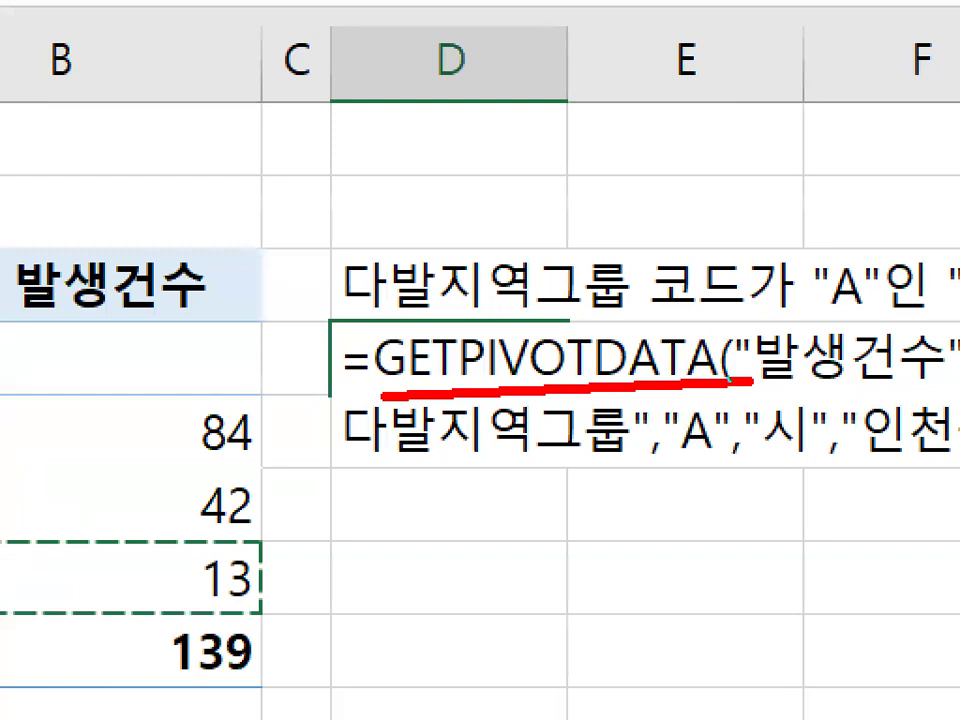
mouse_move(321, 146)
left_mouse_down()
mouse_move(328, 178)
mouse_move(420, 3)
left_mouse_up()
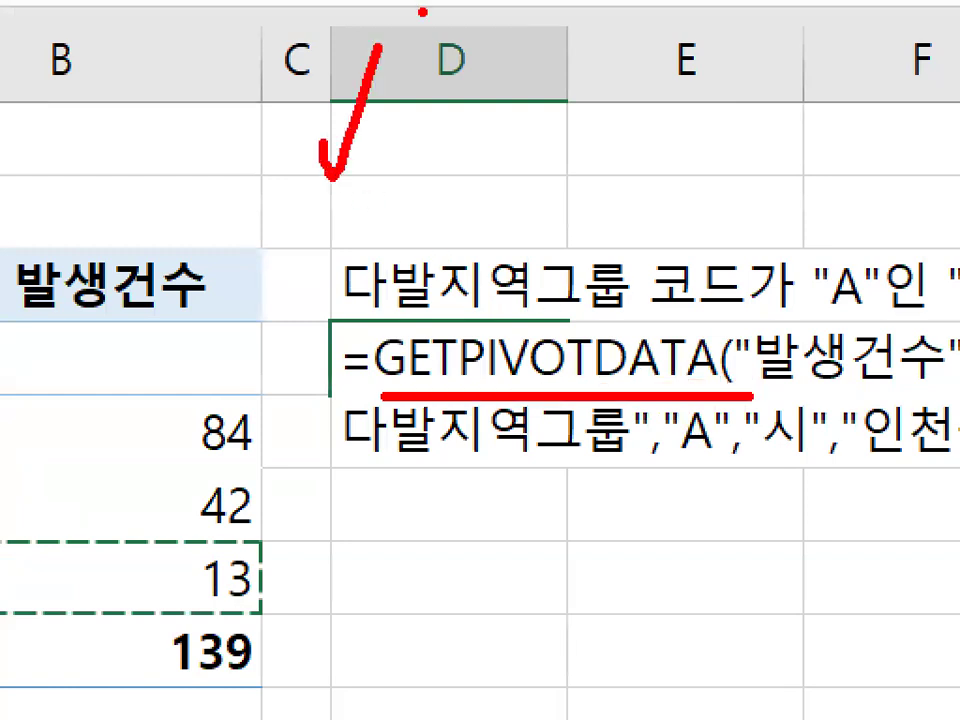
key("Return")
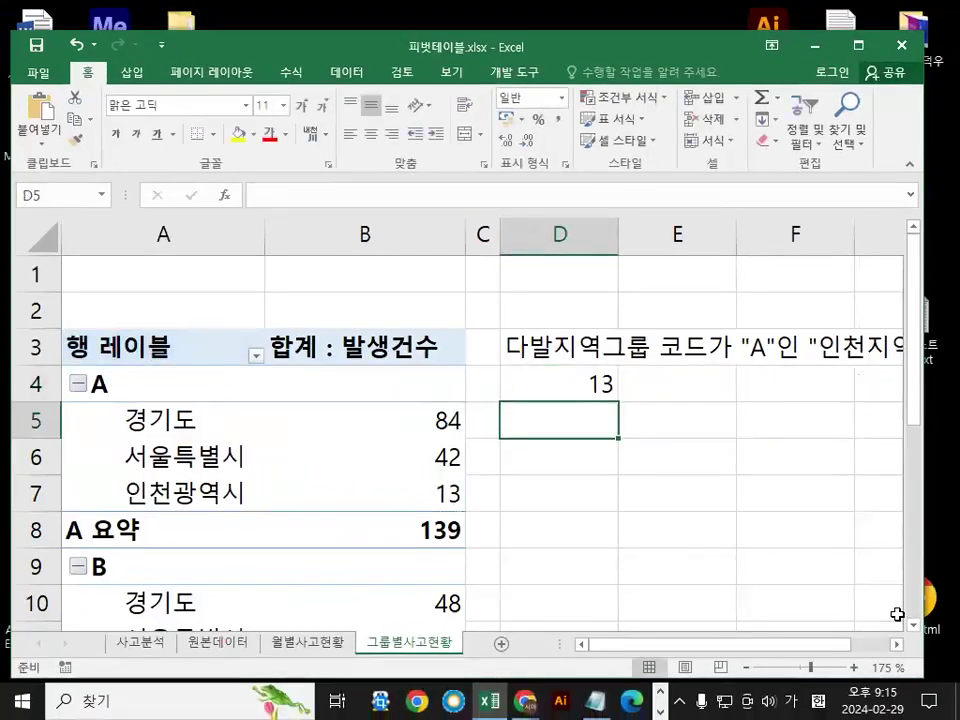
Examine the GETPIVOTDATA formula in D4 and compare its result with pivot table cell B7
left_click(552, 389)
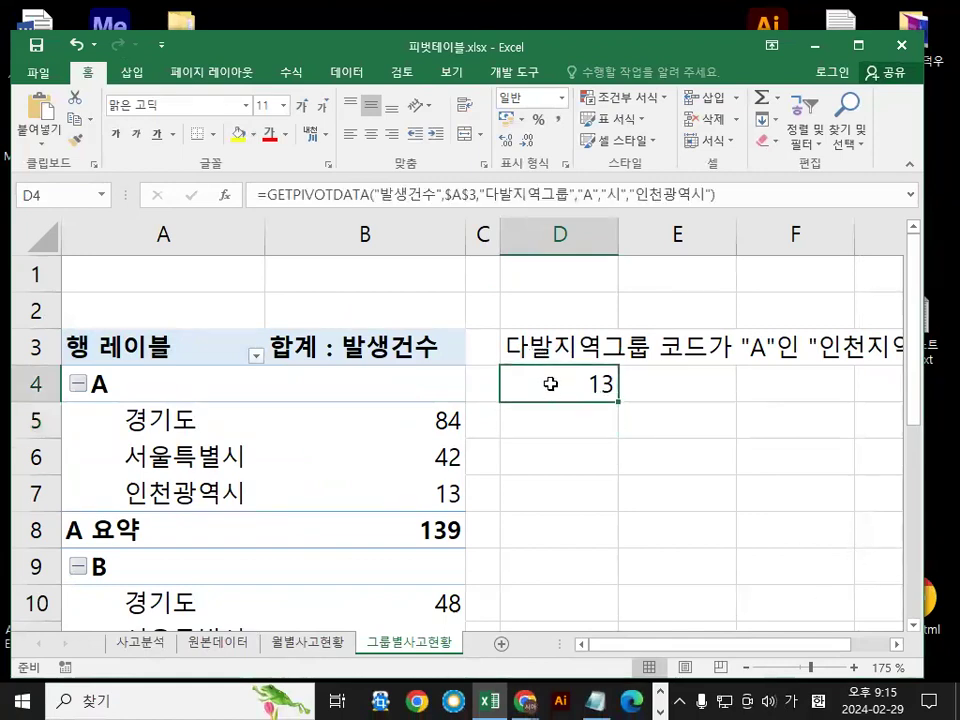
double_click(556, 397)
left_click_drag(662, 360, 623, 415)
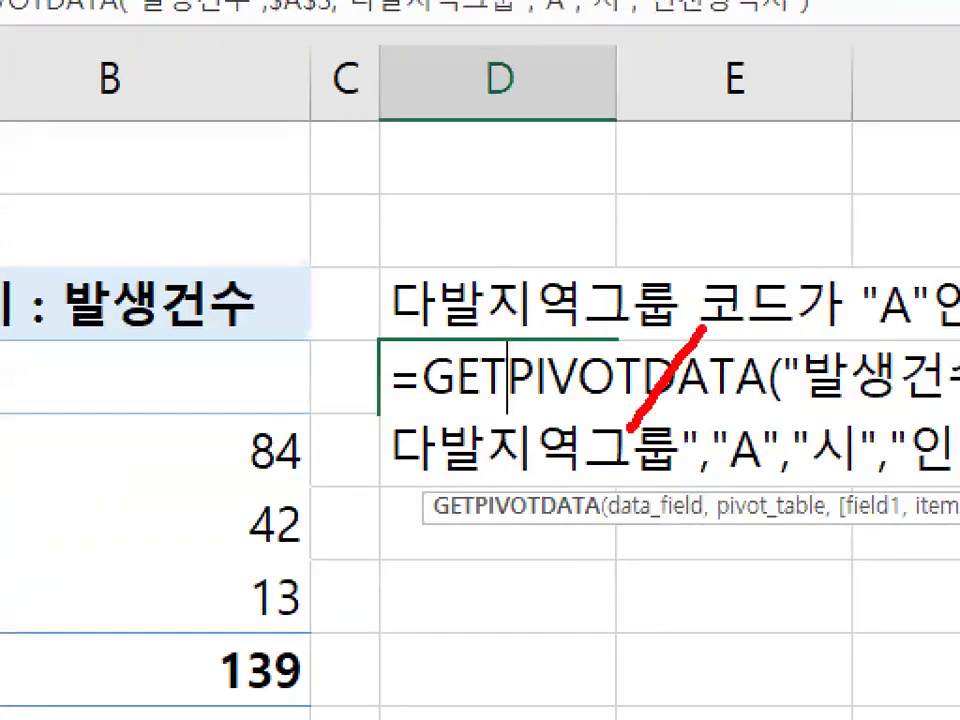
left_click_drag(623, 367, 660, 415)
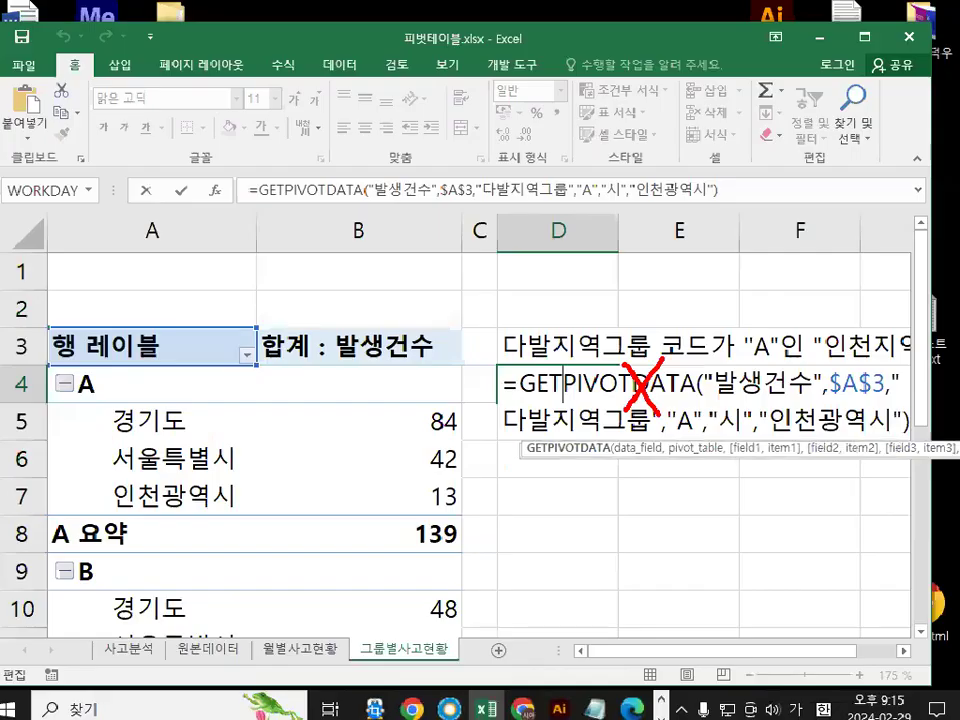
key("Escape")
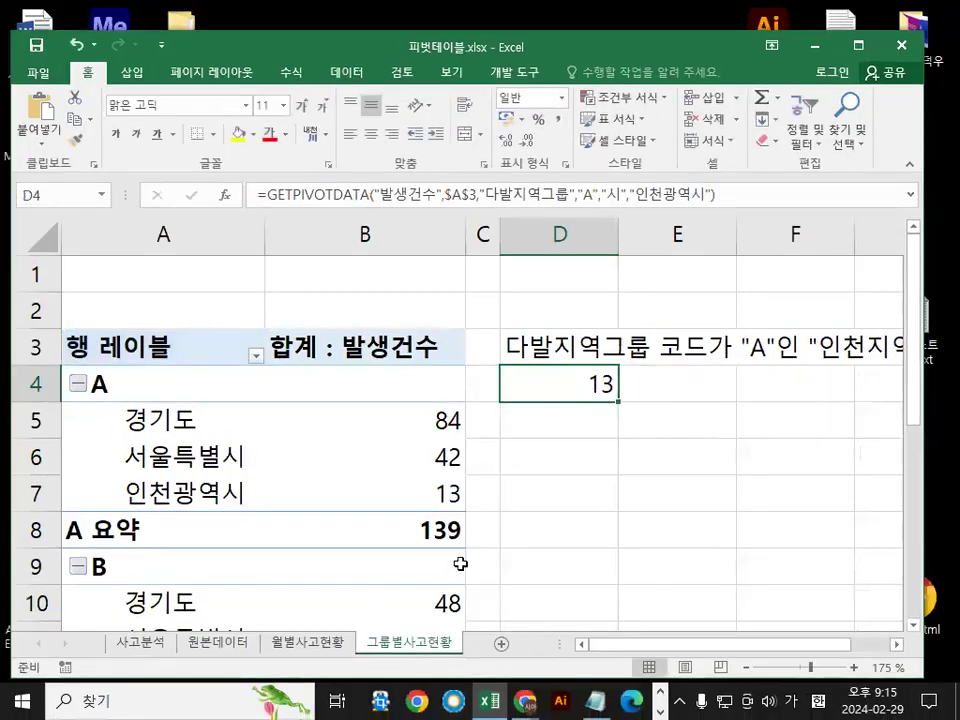
left_click(379, 489)
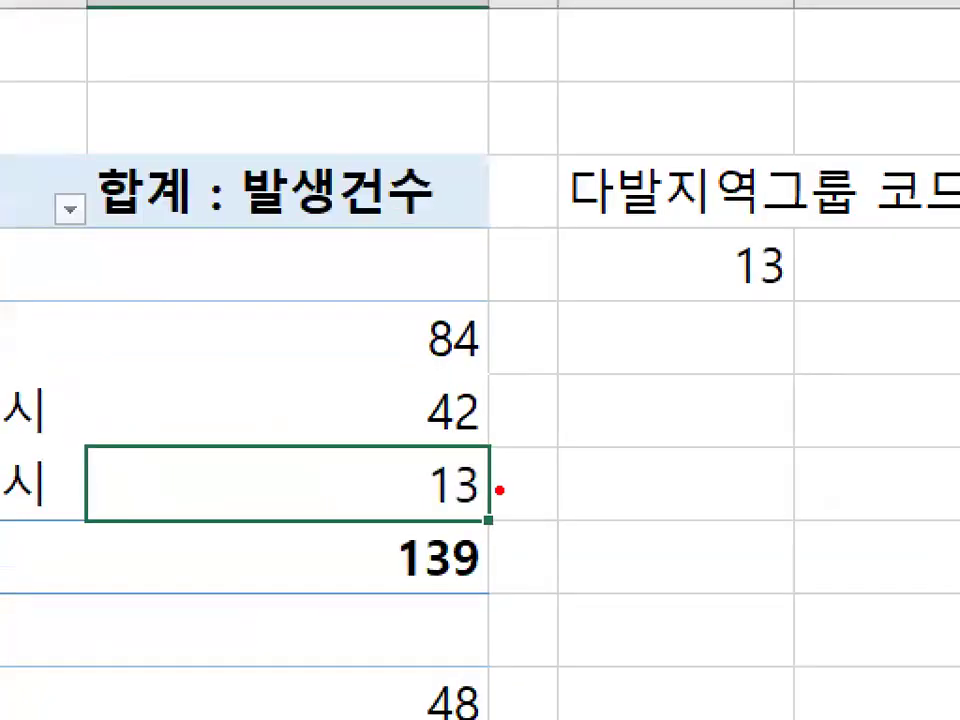
left_click_drag(499, 490, 504, 493)
mouse_move(707, 265)
left_mouse_down()
mouse_move(797, 275)
mouse_move(808, 302)
left_mouse_up()
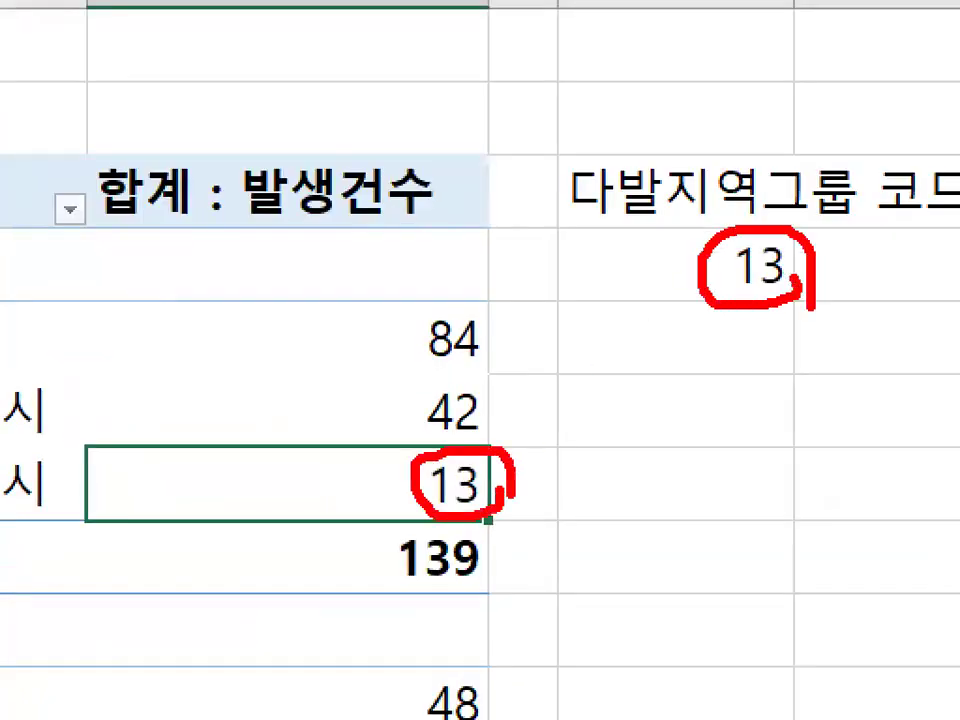
key("Escape")
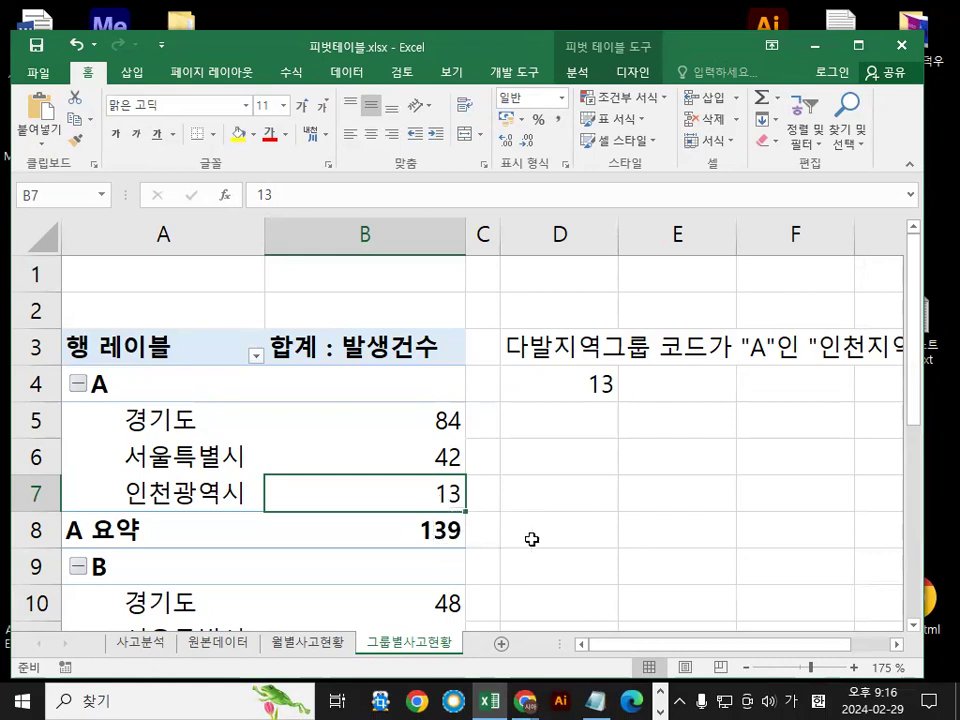
Close the 피벗테이블.xlsx workbook without saving its changes
left_click(555, 505)
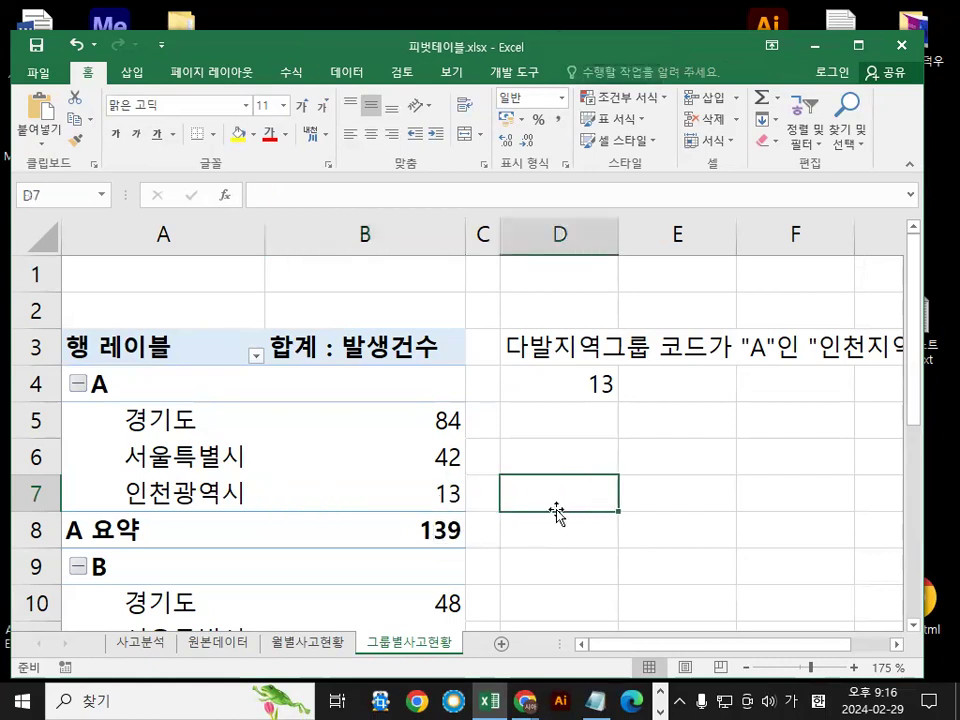
left_click(38, 72)
left_click(64, 465)
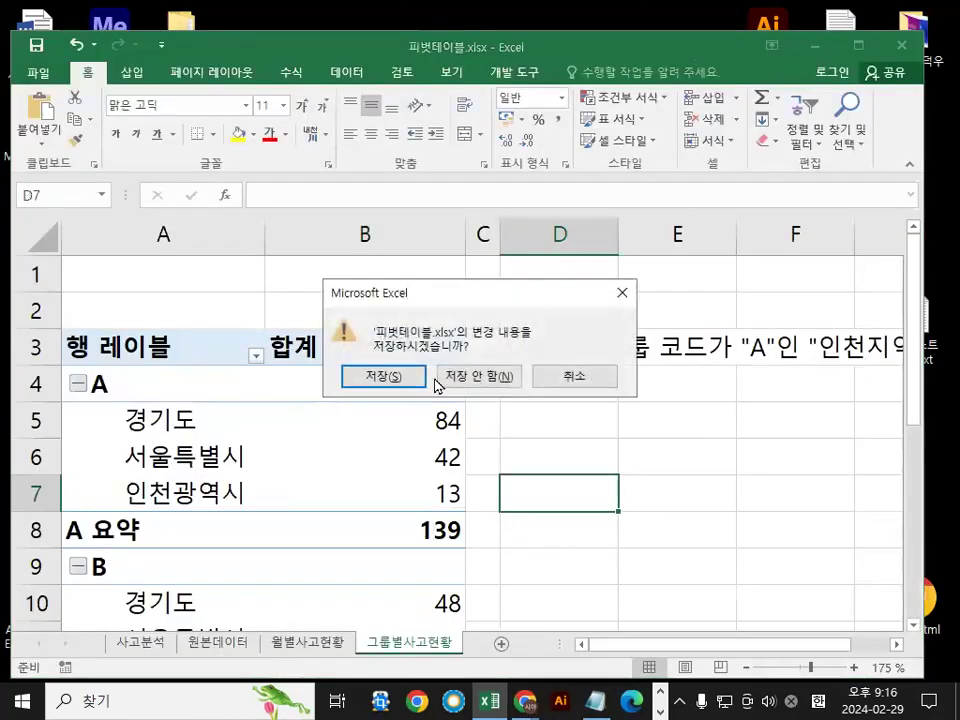
left_click(486, 379)
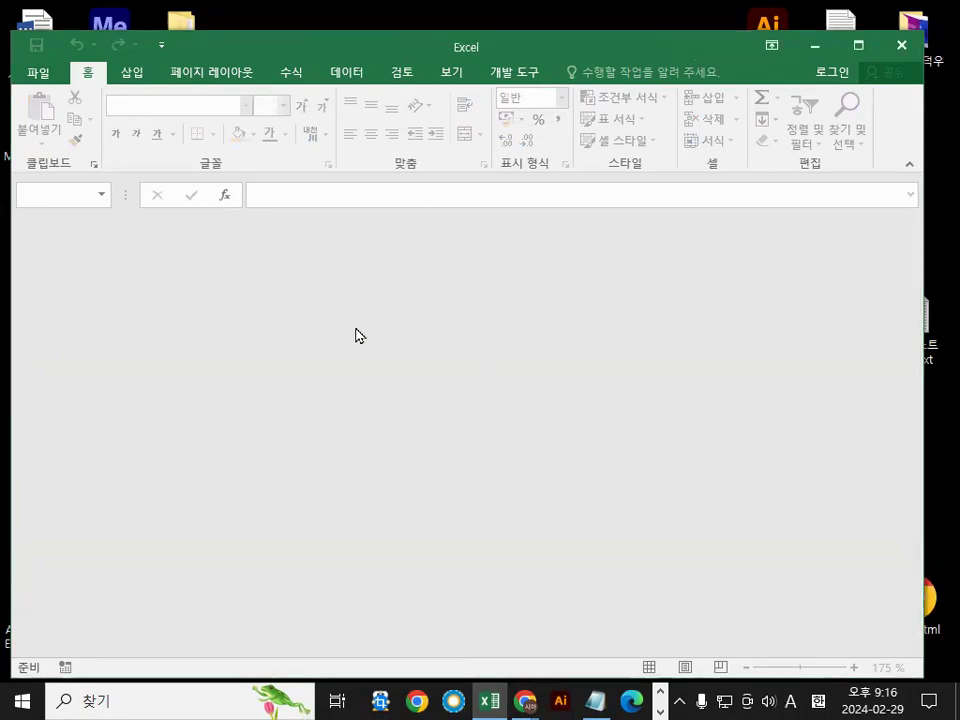
Browse for and open the 피벗차트.xlsx workbook, and select cell I7 outside the table on 원본데이터
left_click(42, 78)
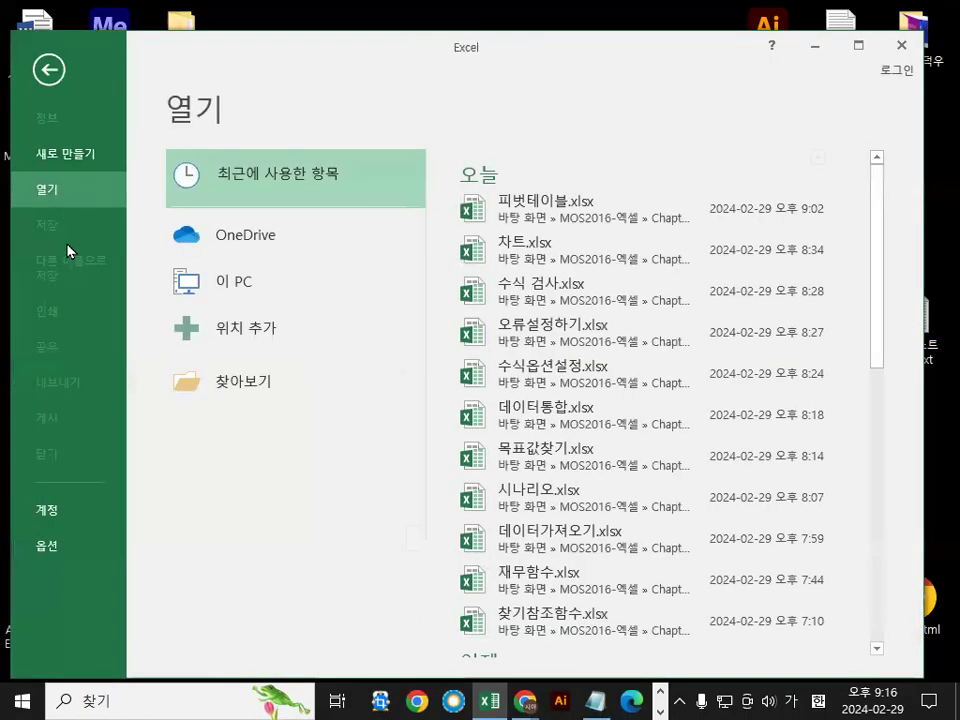
left_click(236, 381)
double_click(292, 224)
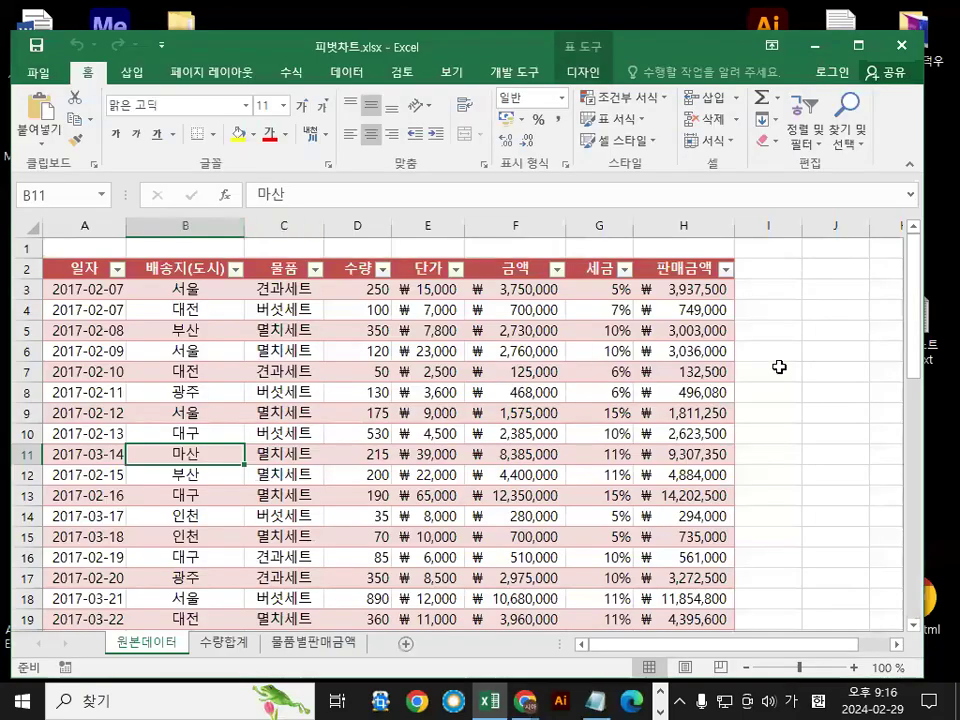
left_click(783, 366)
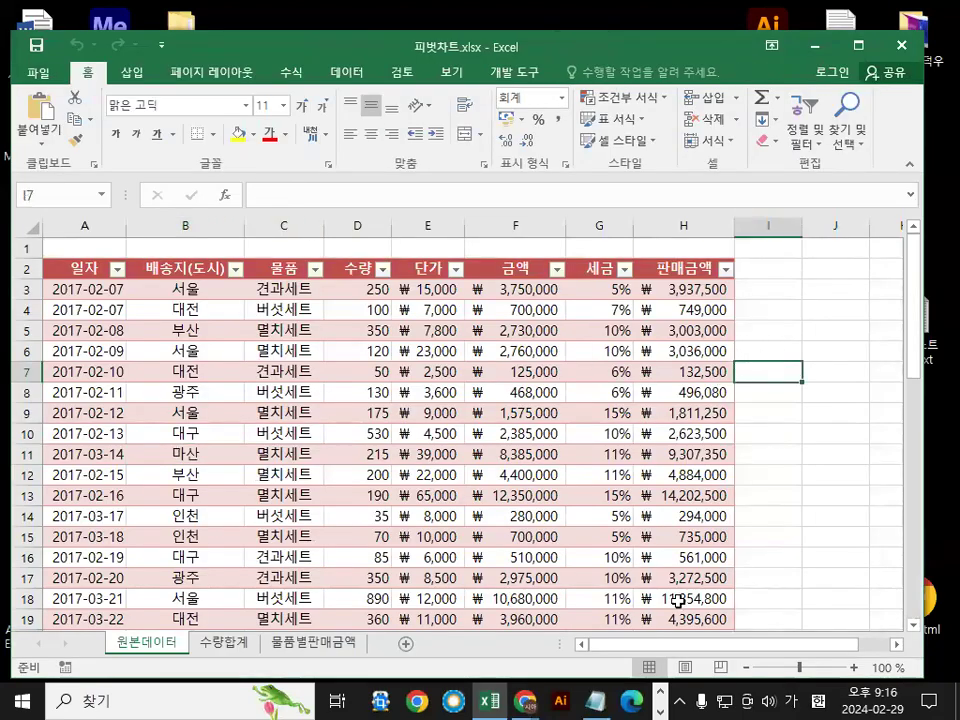
Switch to mos엑셀설명.txt in Notepad and remove blank lines between the 구성요소 line and the data grouping notes
left_click(597, 700)
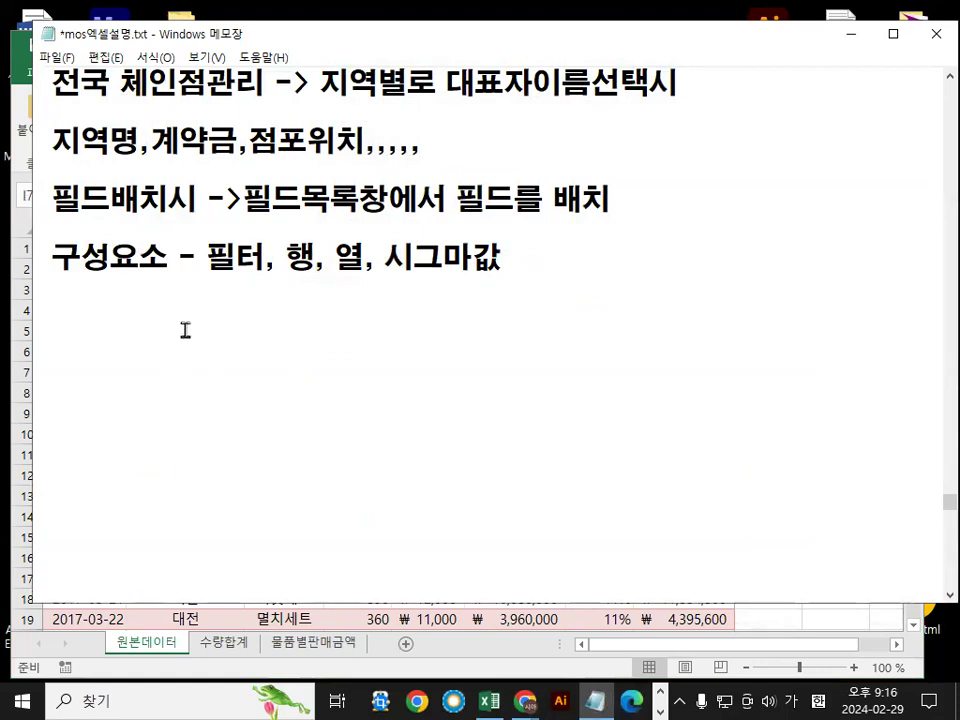
type("날짜,숫자데이터 그룹시  -> 해당셀에 두고 우클릭 (그룹)  문자데이터 그룹시 -> 그룹할 범위를 지정후 우클릭(그룹)")
key("Delete")
key("Delete")
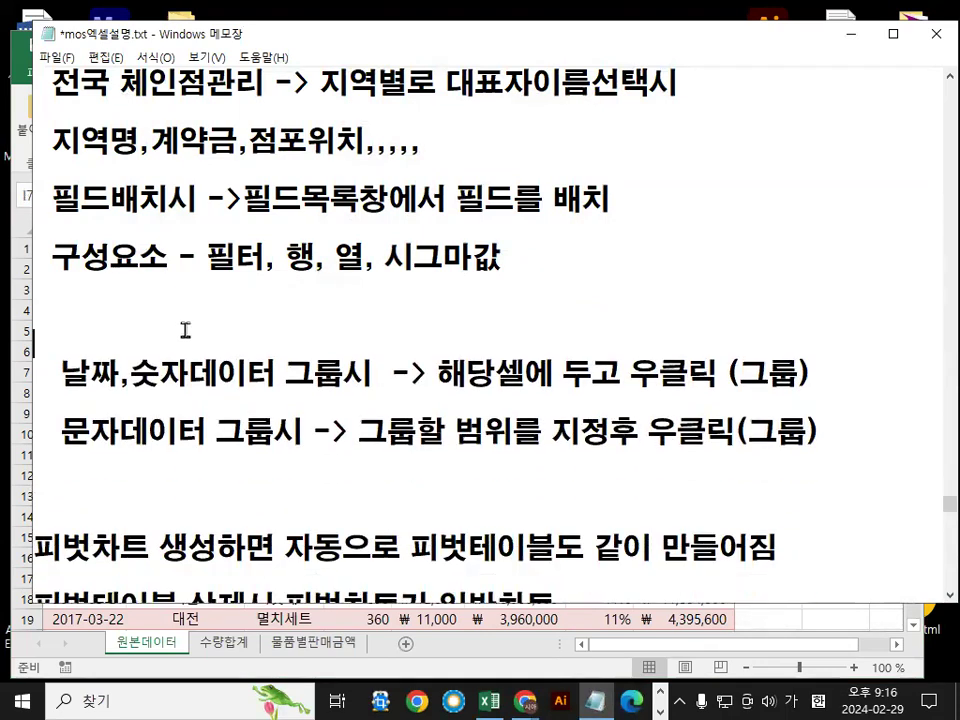
Read the notes on creating a 피벗차트 and on what deleting its 피벗테이블 does to the chart
scroll(190, 330, "down", 2)
double_click(167, 290)
scroll(300, 250, "down", 1)
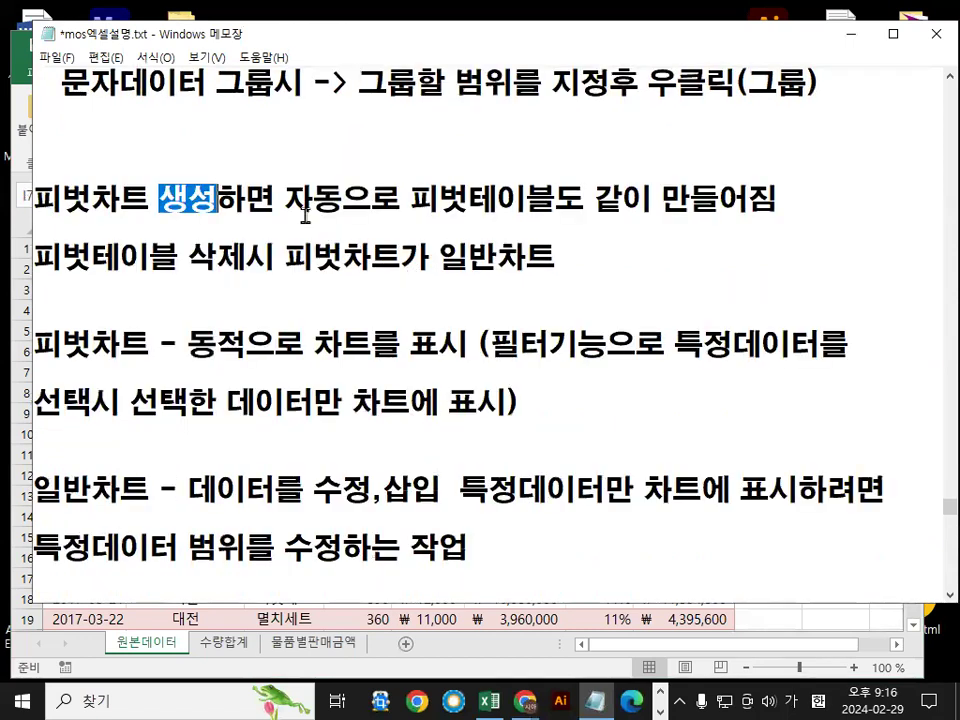
left_click_drag(286, 199, 727, 224)
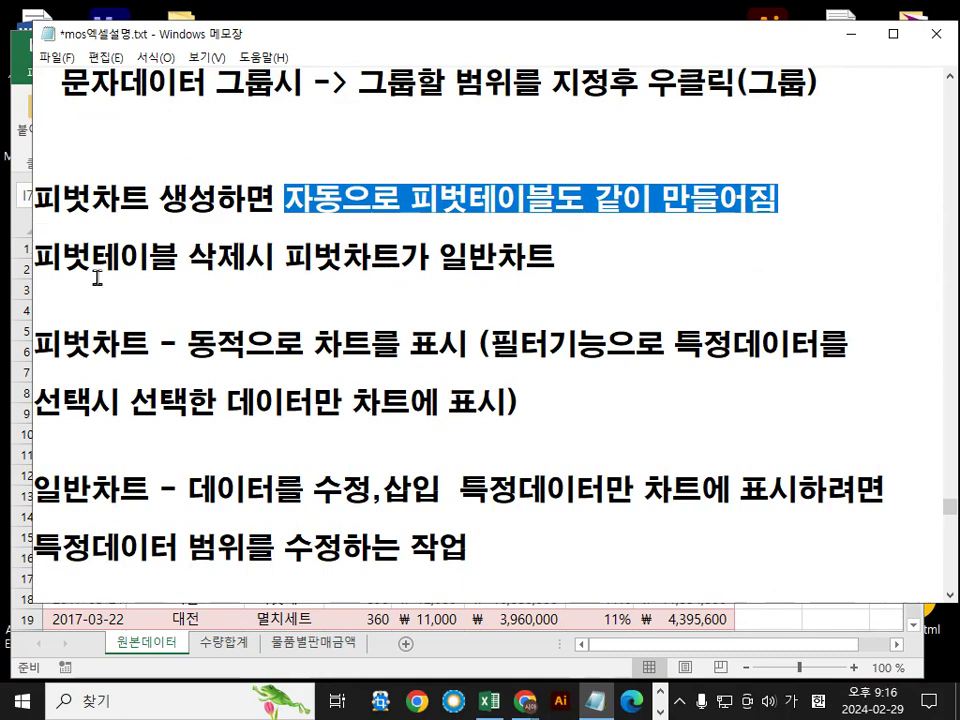
left_click_drag(34, 258, 534, 258)
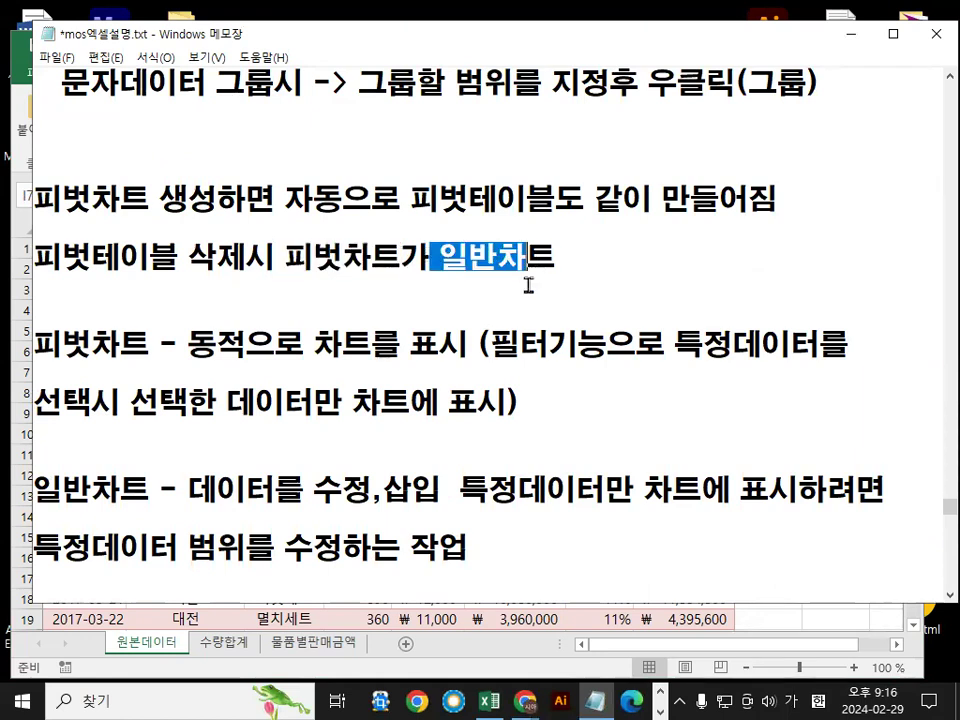
Examine the note on how a 피벗차트 displays filtered data dynamically, and return to the 피벗차트.xlsx workbook in Excel
left_click(347, 336)
left_click_drag(34, 344, 466, 344)
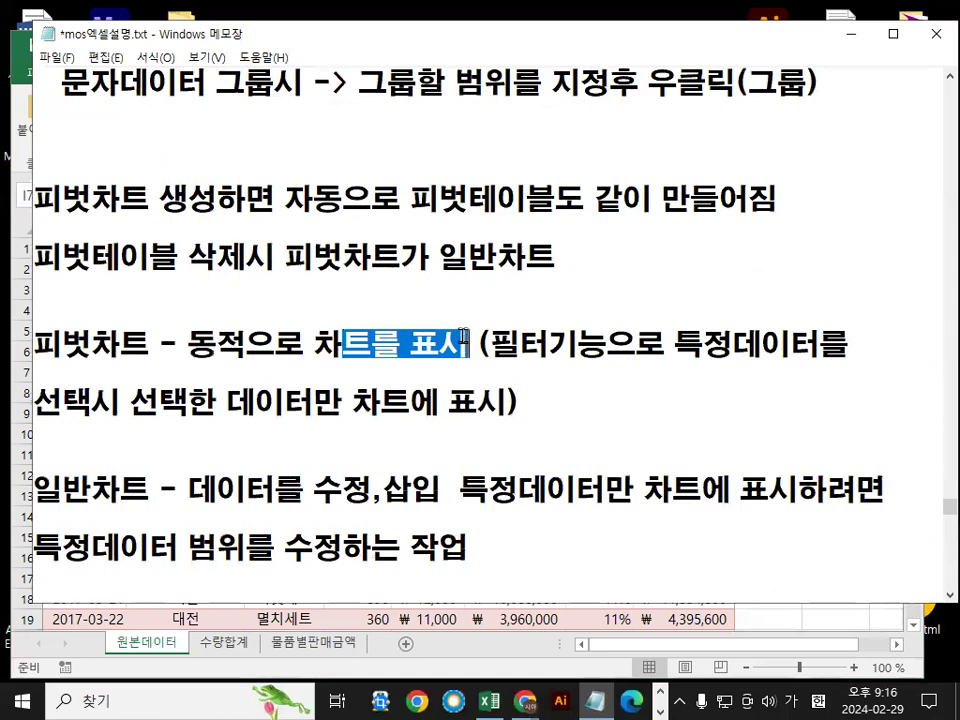
mouse_move(488, 344)
left_mouse_down()
mouse_move(607, 344)
mouse_move(561, 374)
left_mouse_up()
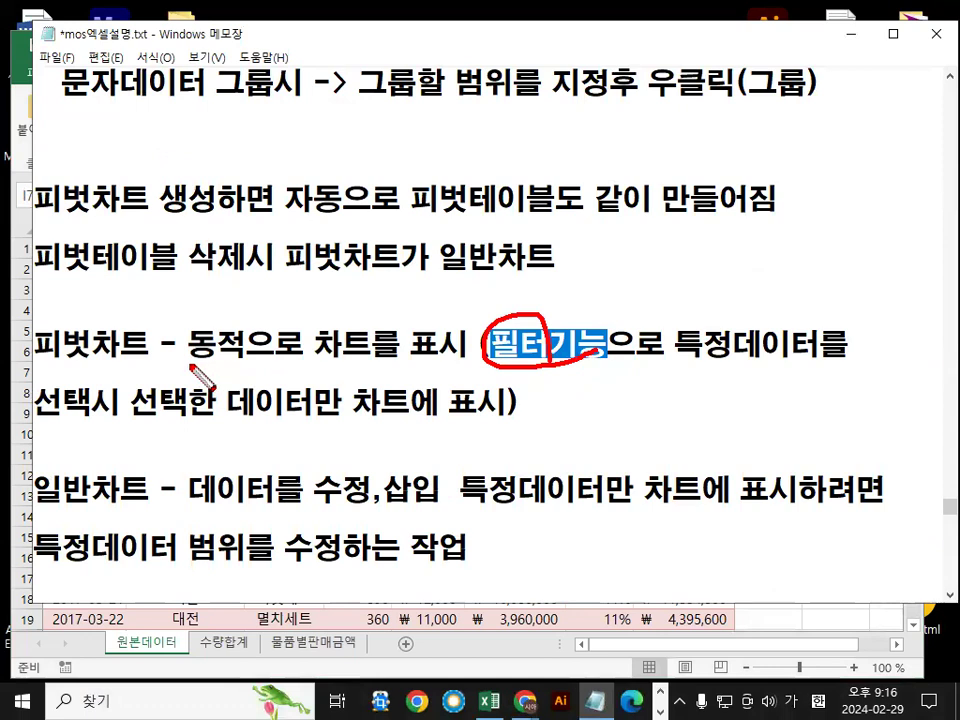
left_click_drag(188, 368, 378, 370)
left_click(610, 514)
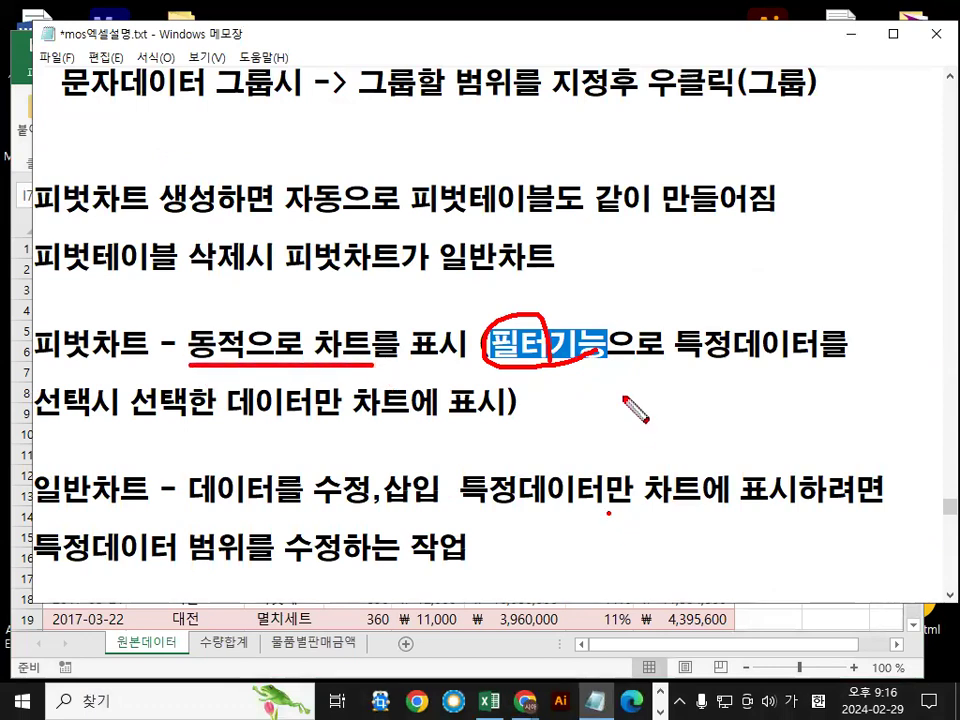
left_click_drag(627, 376, 627, 470)
left_click_drag(651, 378, 651, 460)
left_click_drag(714, 393, 714, 470)
left_click_drag(760, 378, 762, 498)
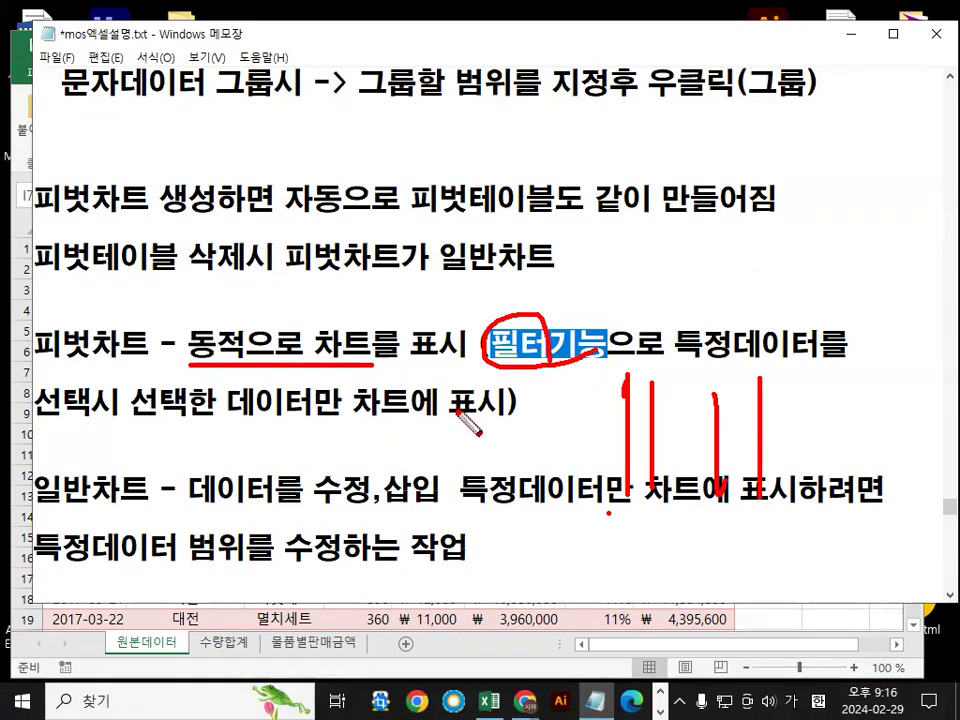
left_click_drag(362, 413, 328, 428)
key("Escape")
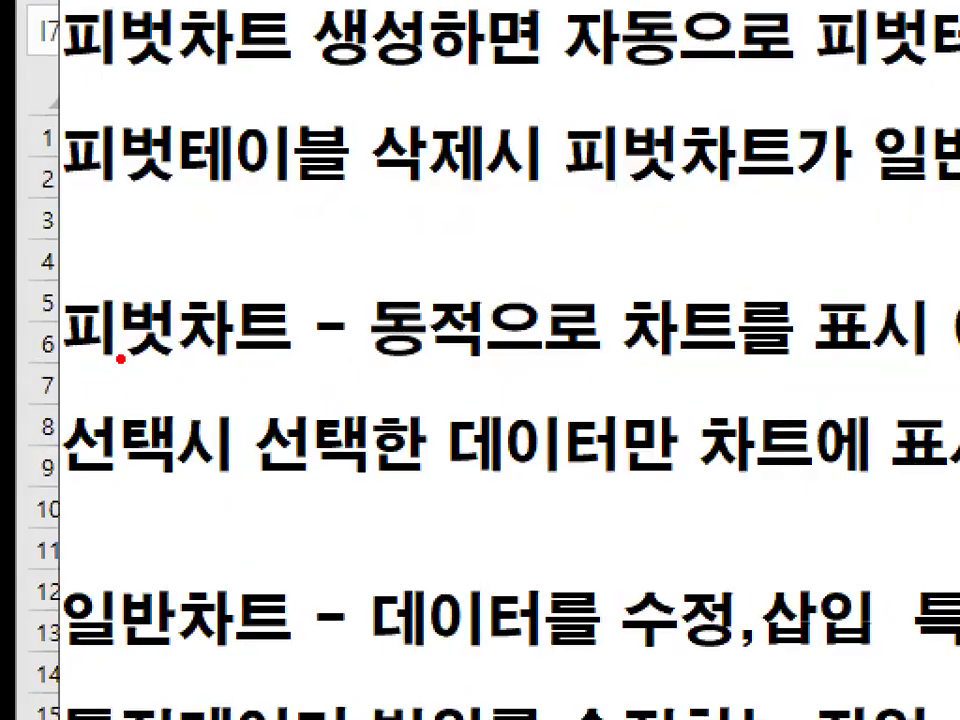
mouse_move(63, 361)
left_mouse_down()
mouse_move(174, 372)
mouse_move(126, 387)
left_mouse_up()
mouse_move(135, 270)
left_mouse_down()
mouse_move(146, 305)
mouse_move(205, 150)
left_mouse_up()
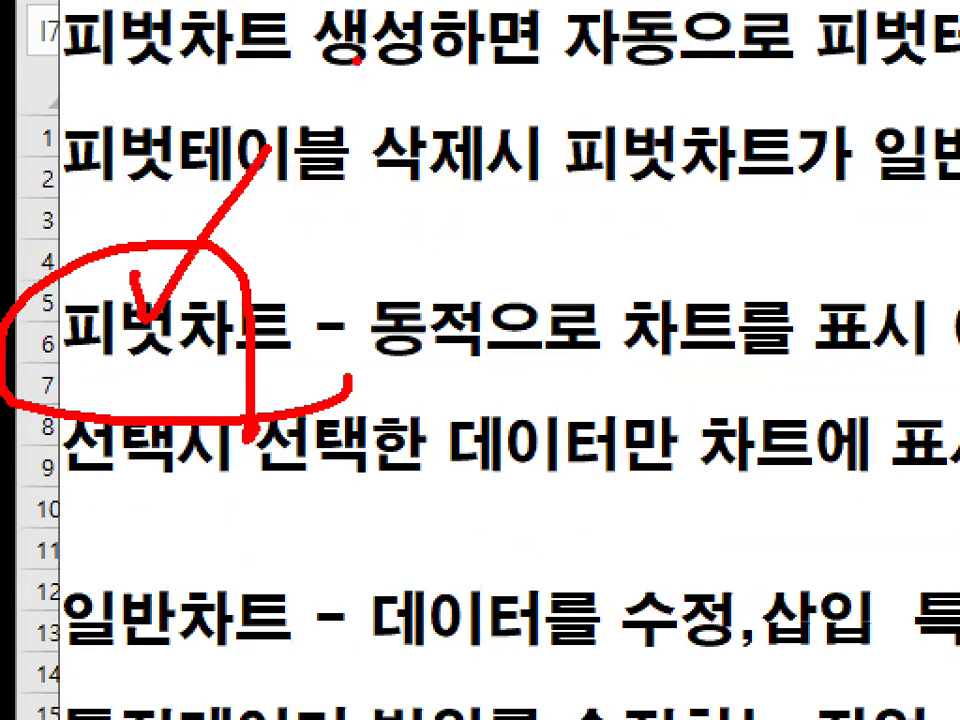
key("Escape")
left_click(851, 34)
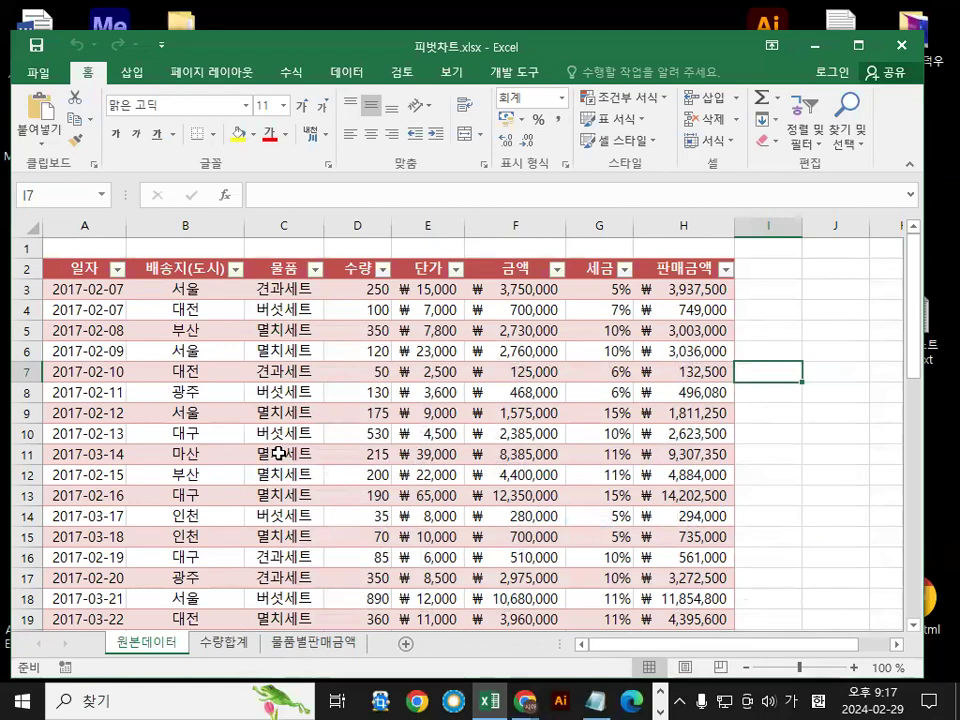
Check the source range and placement that the pivot chart creation dialog proposes for the 원본데이터 table, and cancel it
left_click(333, 396)
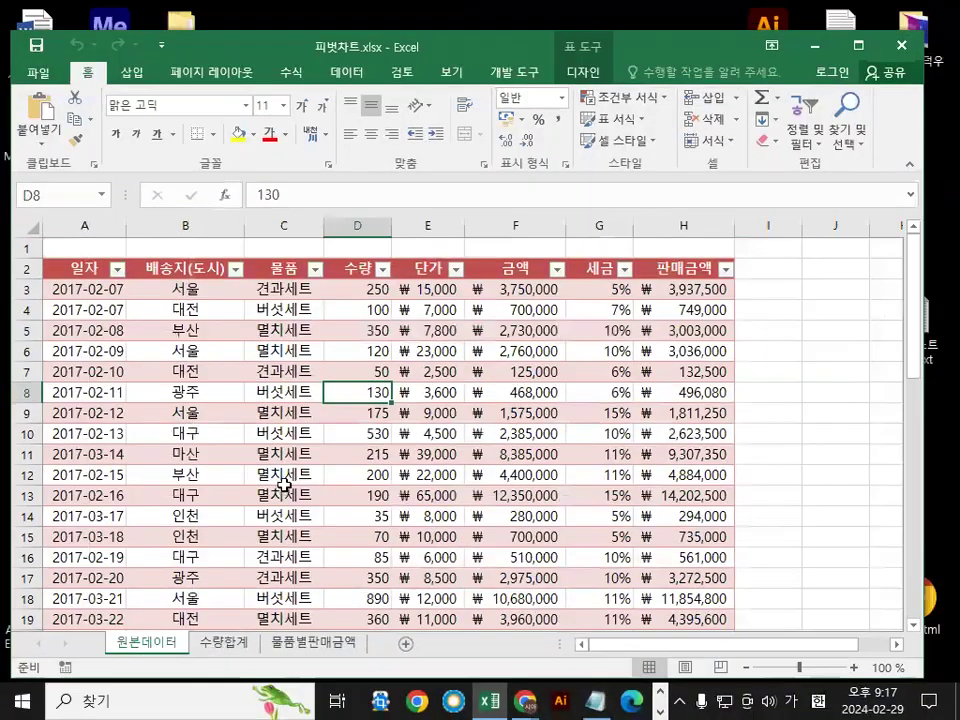
left_click(465, 28)
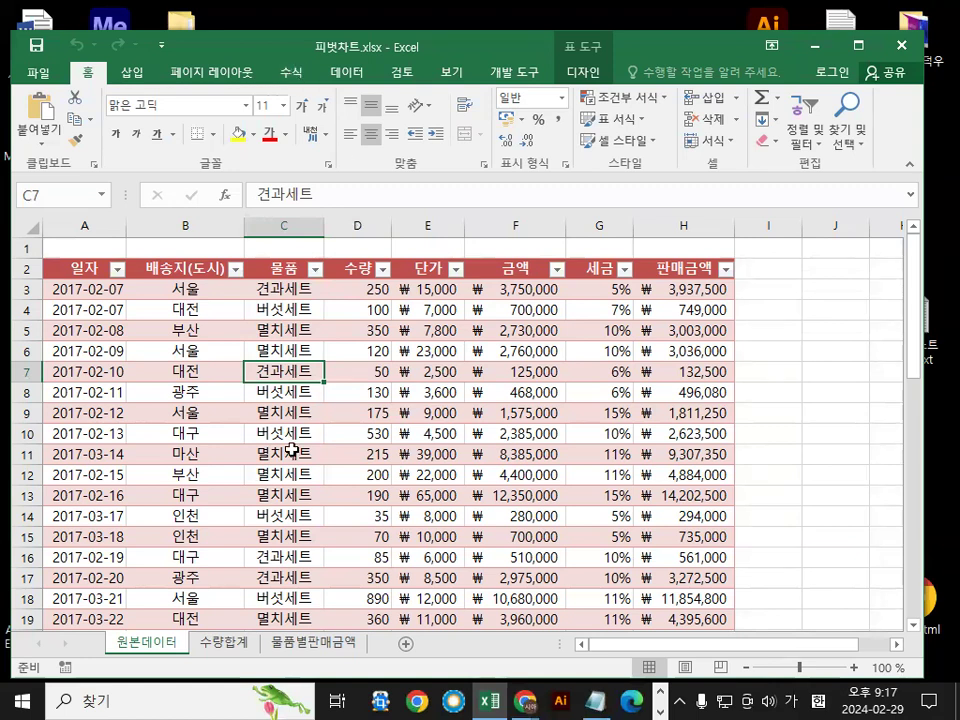
left_click(182, 368)
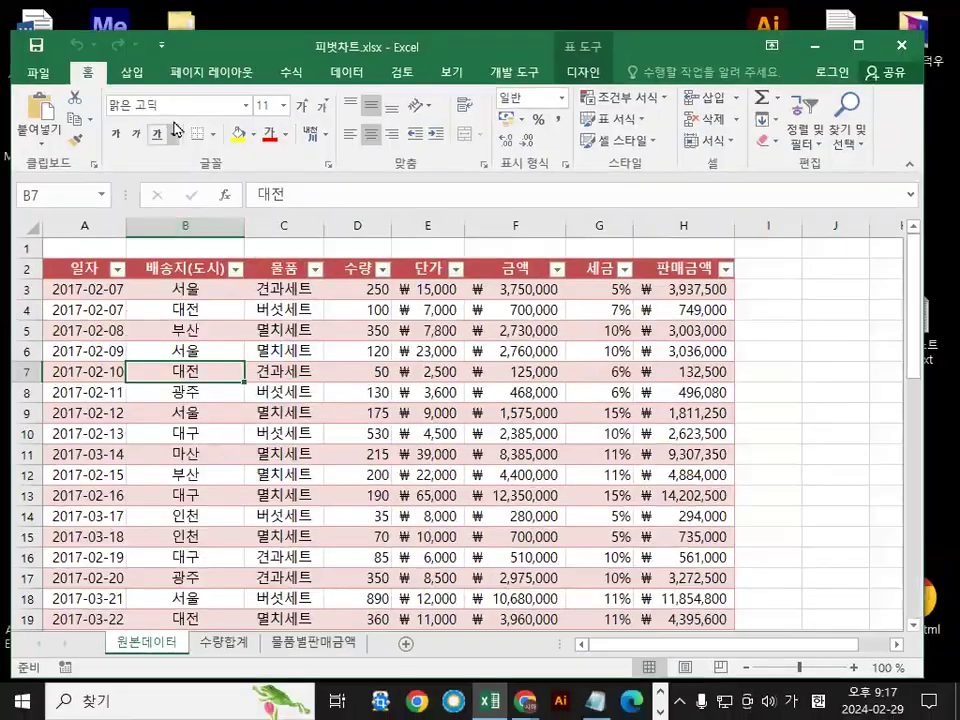
left_click(133, 74)
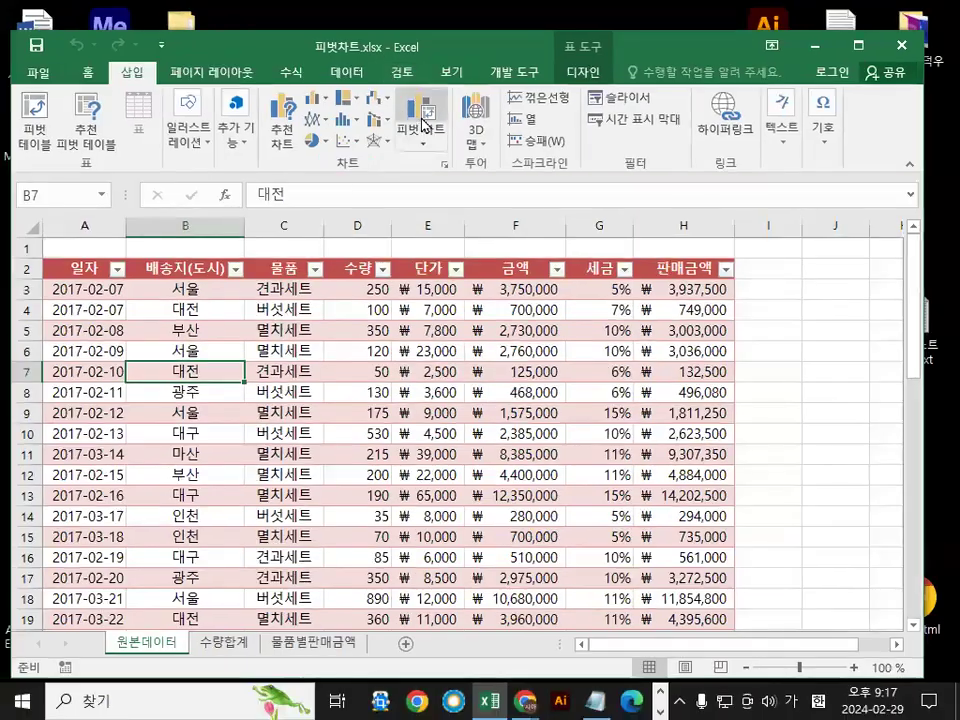
left_click(450, 178)
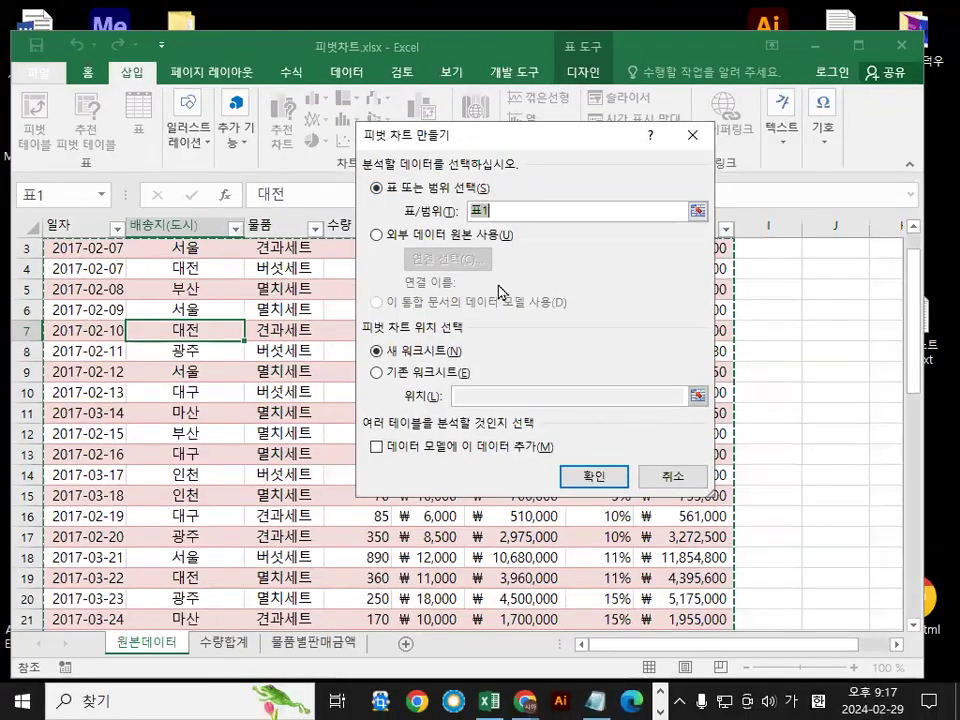
left_click(678, 478)
Check the table's name in its design properties and select the whole data range by the name 표1
left_click(518, 357)
left_click(451, 340)
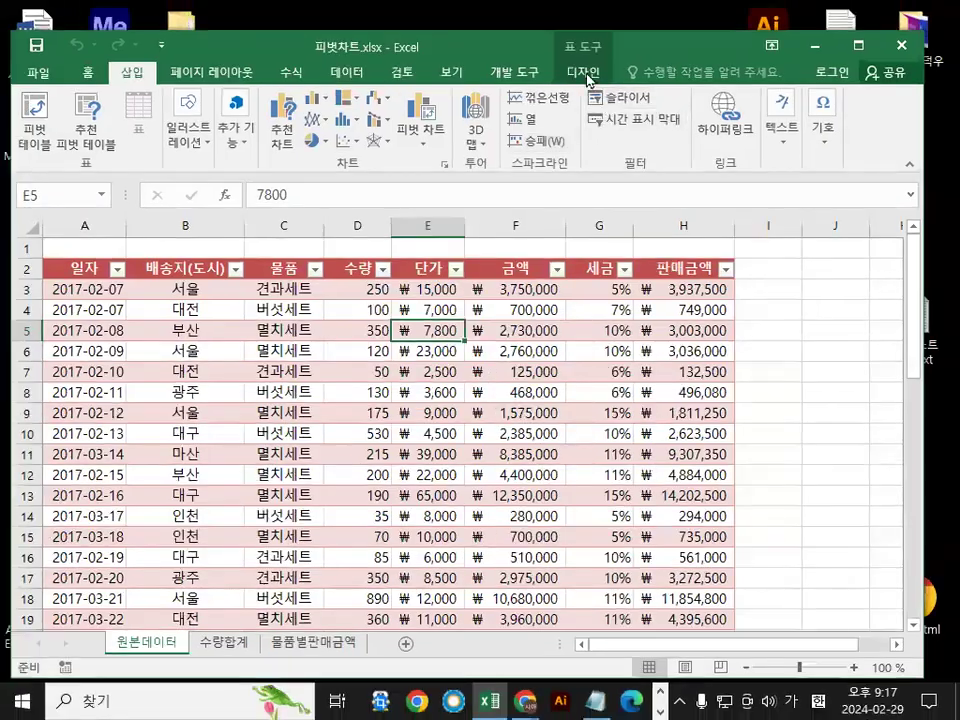
left_click(583, 72)
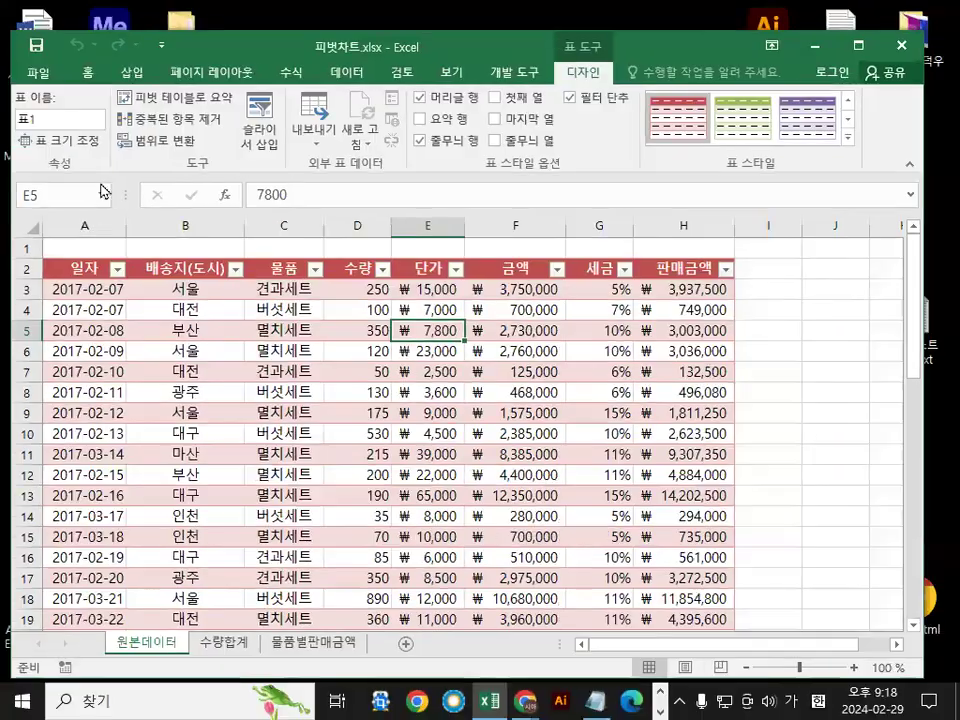
left_click(203, 292)
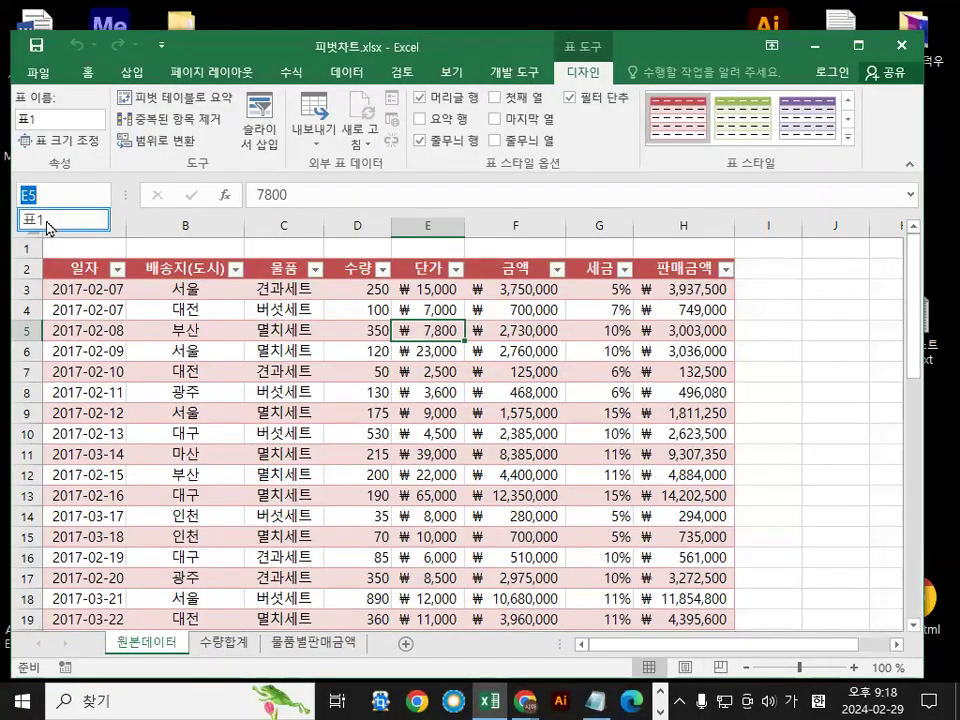
left_click(48, 220)
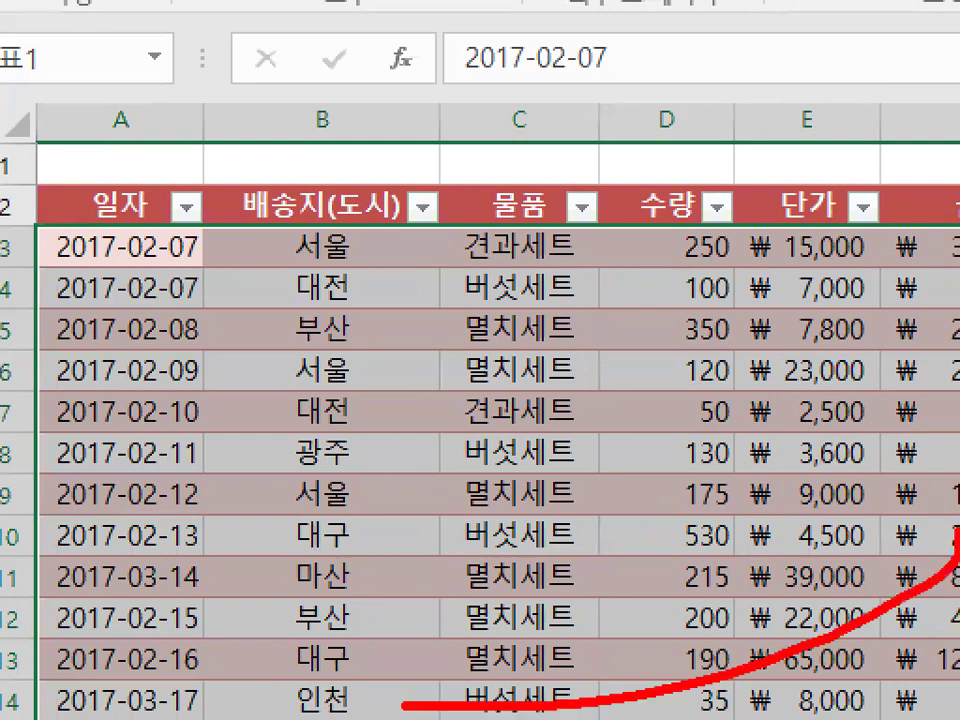
left_click_drag(405, 705, 773, 655)
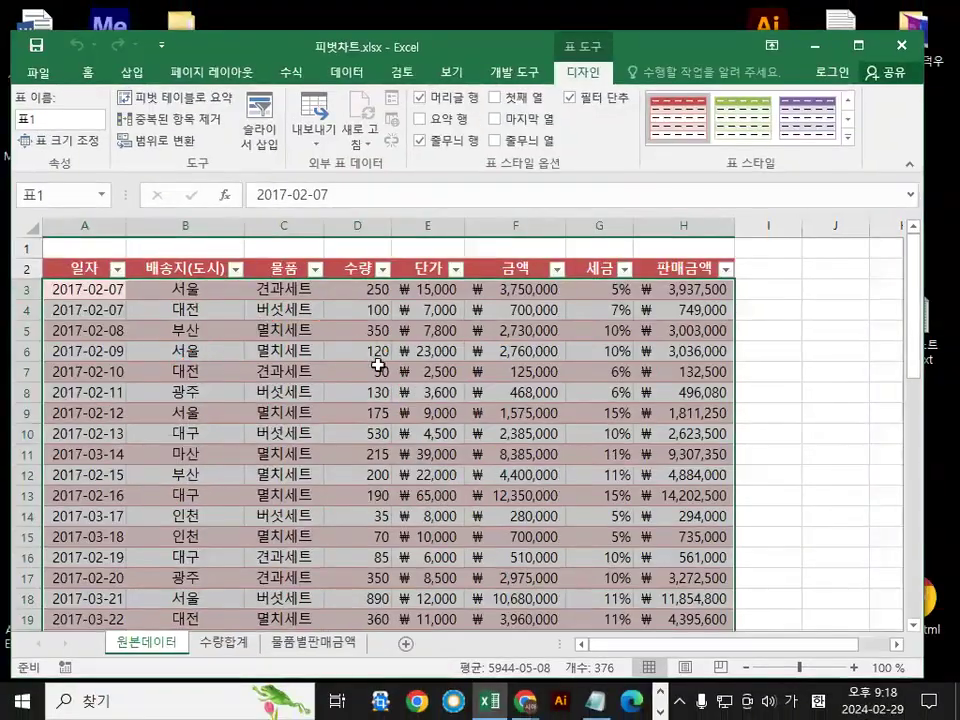
Create a pivot chart from table 표1 on the 원본데이터 sheet, placing it on a new worksheet
left_click(680, 370)
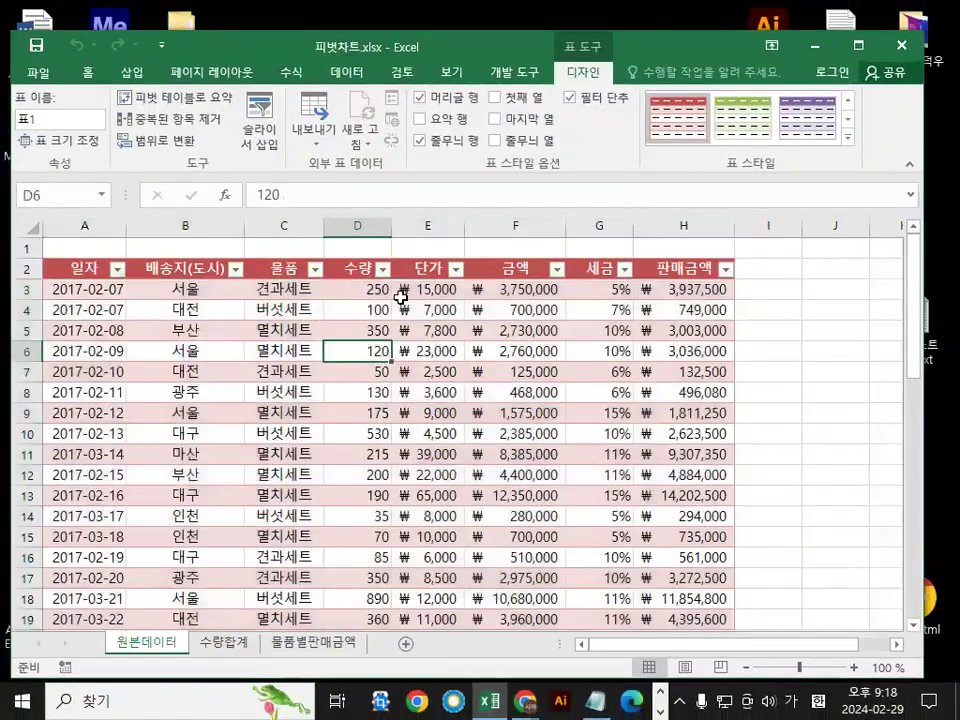
left_click(131, 72)
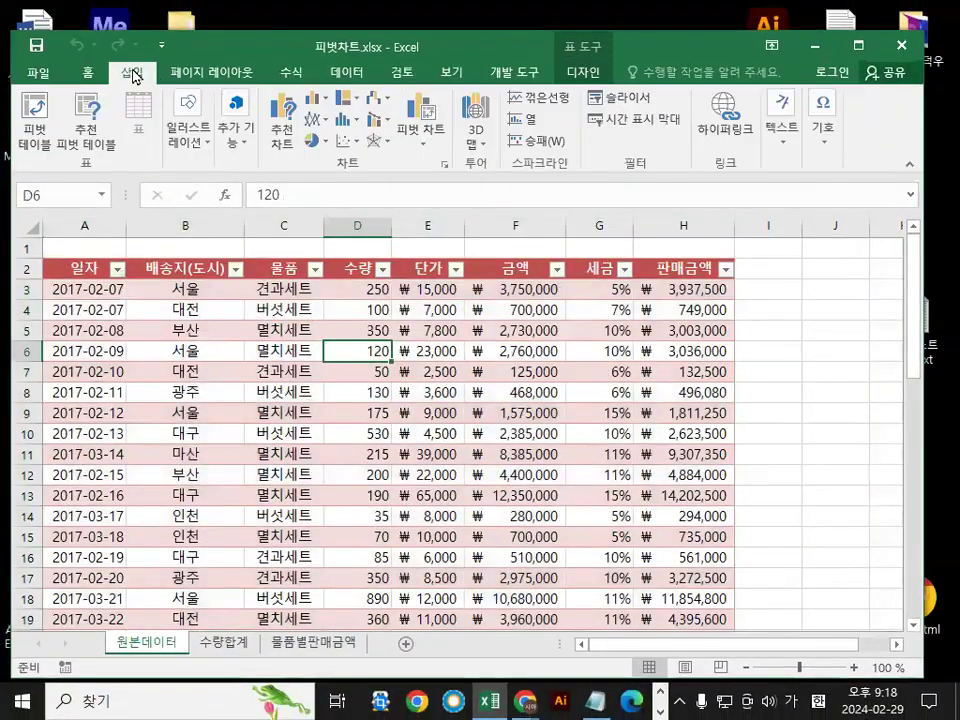
left_click(420, 120)
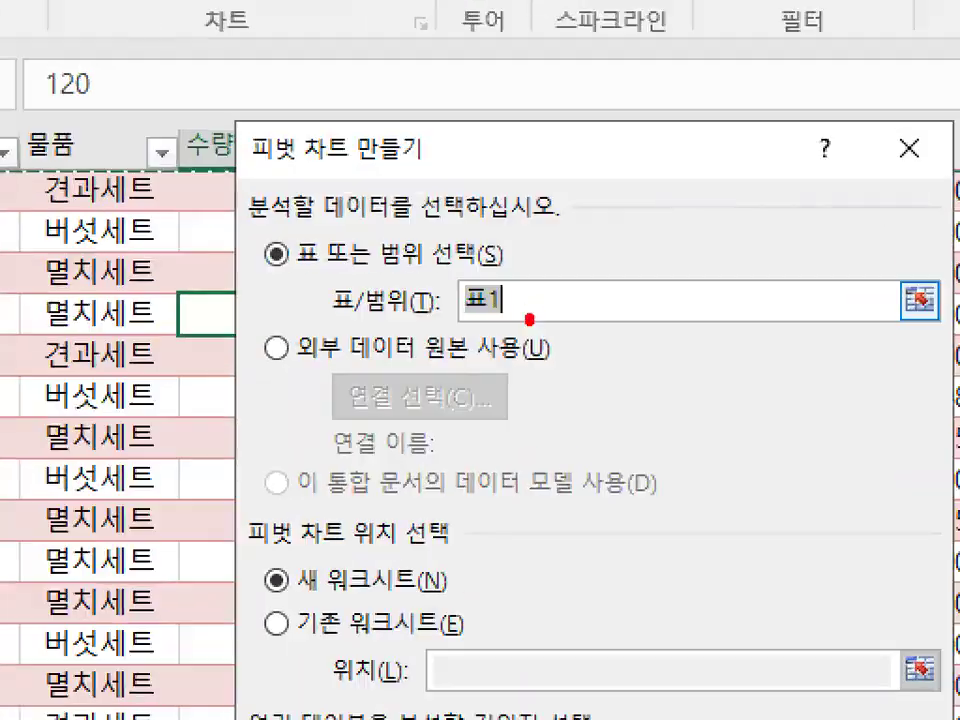
left_click_drag(529, 320, 531, 320)
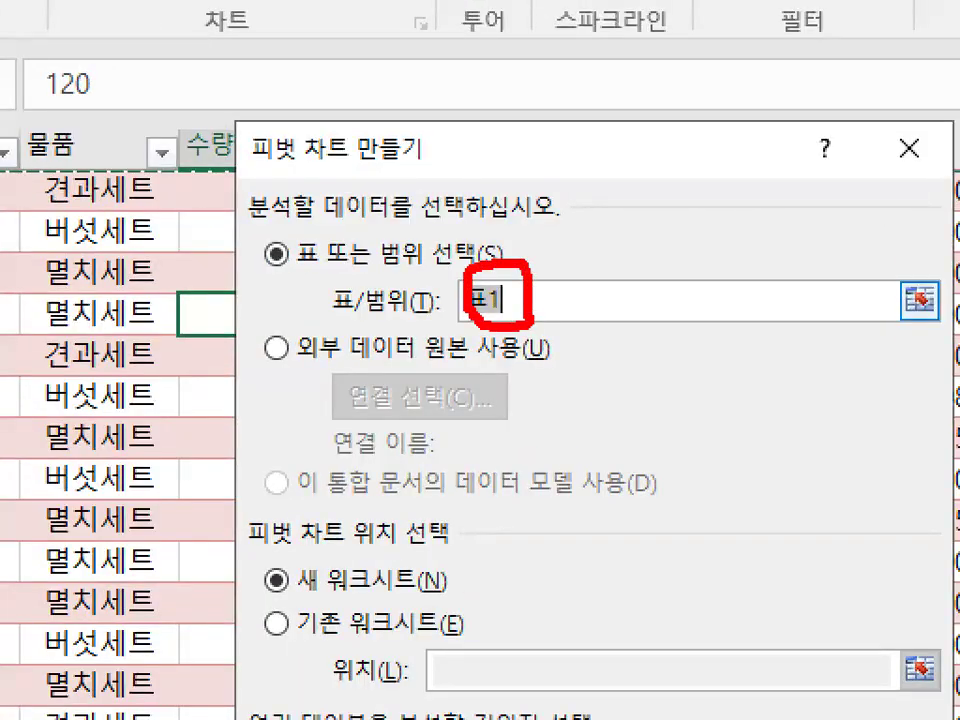
mouse_move(2, 250)
left_mouse_down()
mouse_move(236, 461)
mouse_move(25, 300)
left_mouse_up()
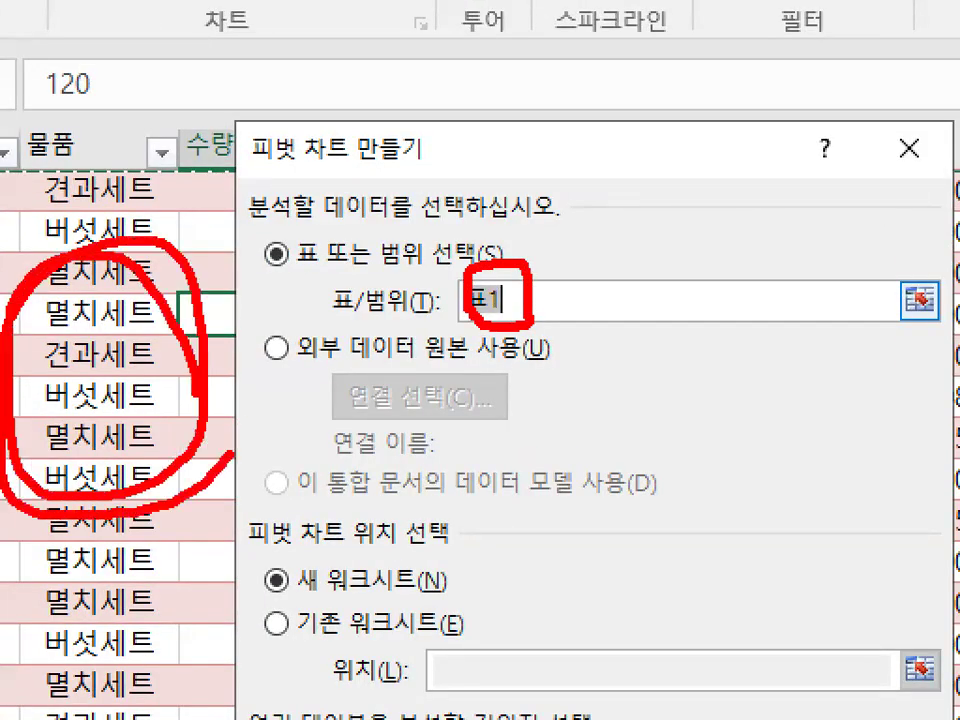
left_click_drag(497, 283, 550, 150)
key("e")
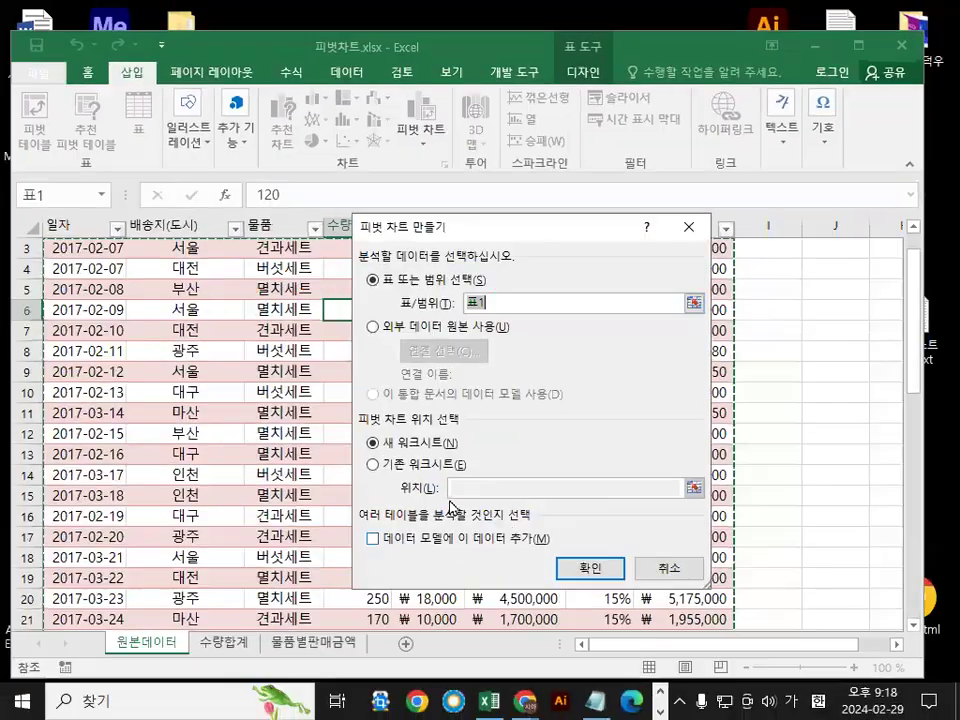
left_click_drag(320, 437, 498, 436)
mouse_move(415, 374)
left_mouse_down()
mouse_move(418, 382)
mouse_move(500, 276)
left_mouse_up()
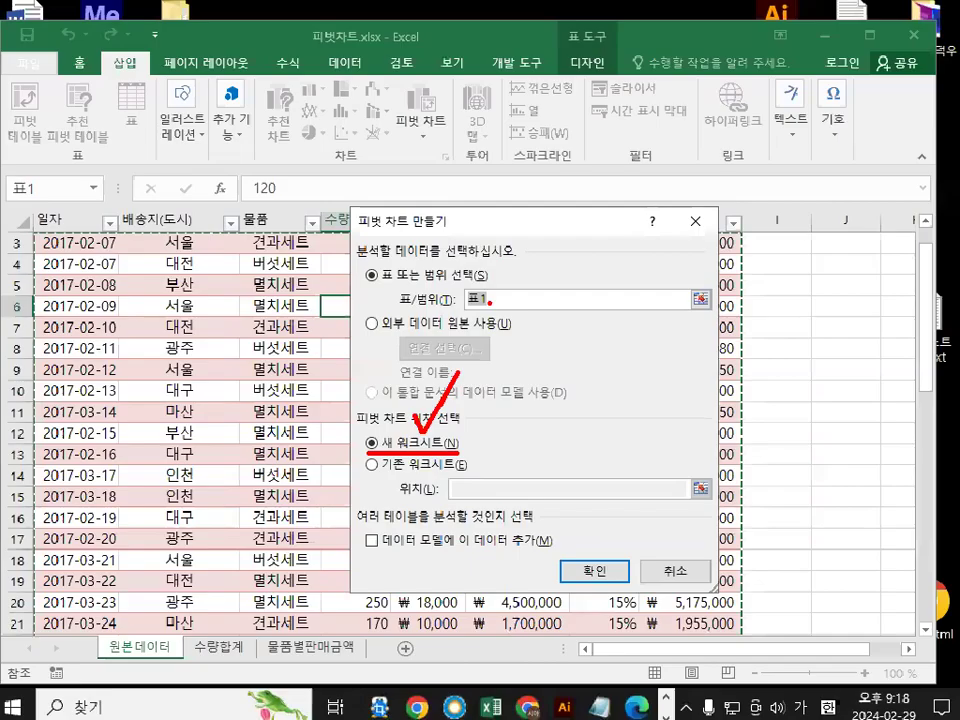
key("e")
left_click(590, 568)
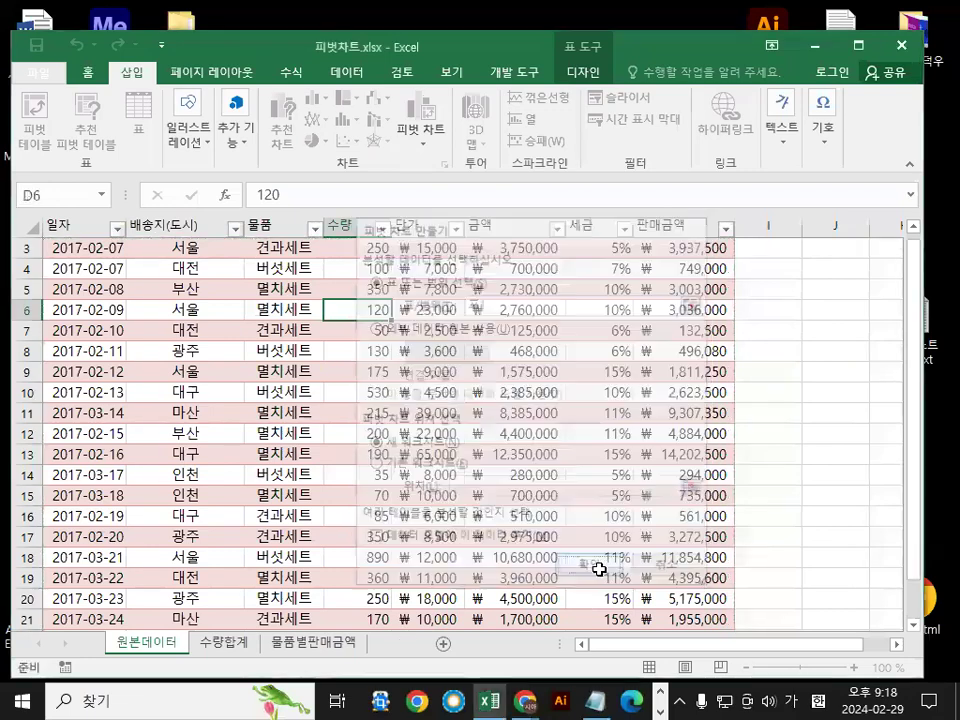
Examine the 피벗 차트 필드 list and its 필터, 범례(계열), 축(범주) and 값 areas
left_click_drag(601, 442, 435, 81)
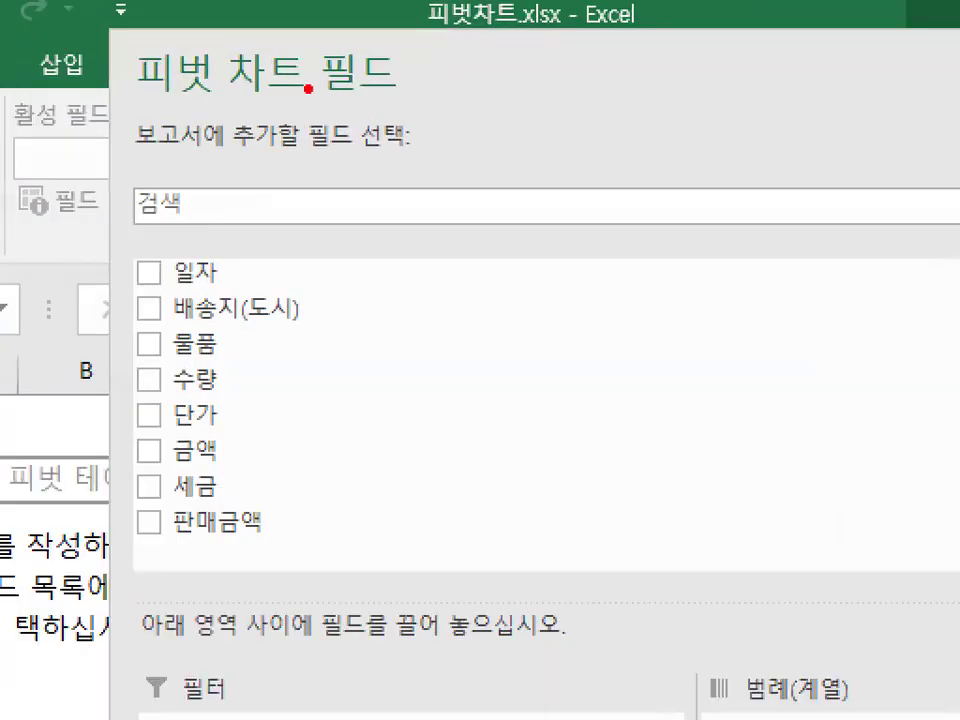
mouse_move(255, 89)
left_mouse_down()
mouse_move(167, 74)
mouse_move(255, 96)
left_mouse_up()
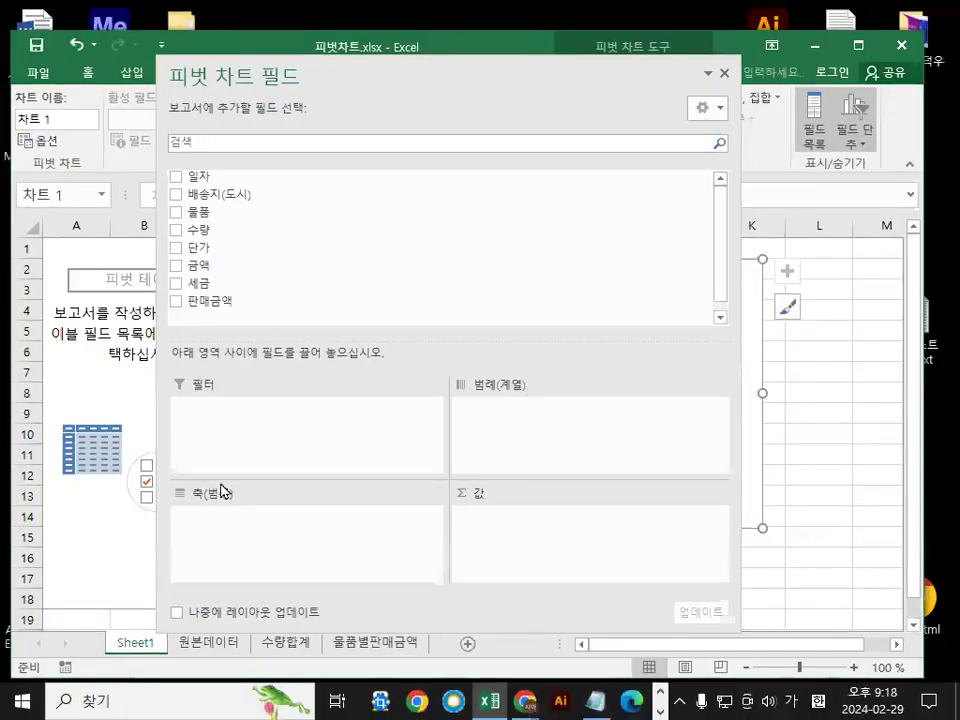
mouse_move(304, 430)
left_mouse_down()
mouse_move(182, 450)
mouse_move(300, 352)
mouse_move(338, 416)
left_mouse_up()
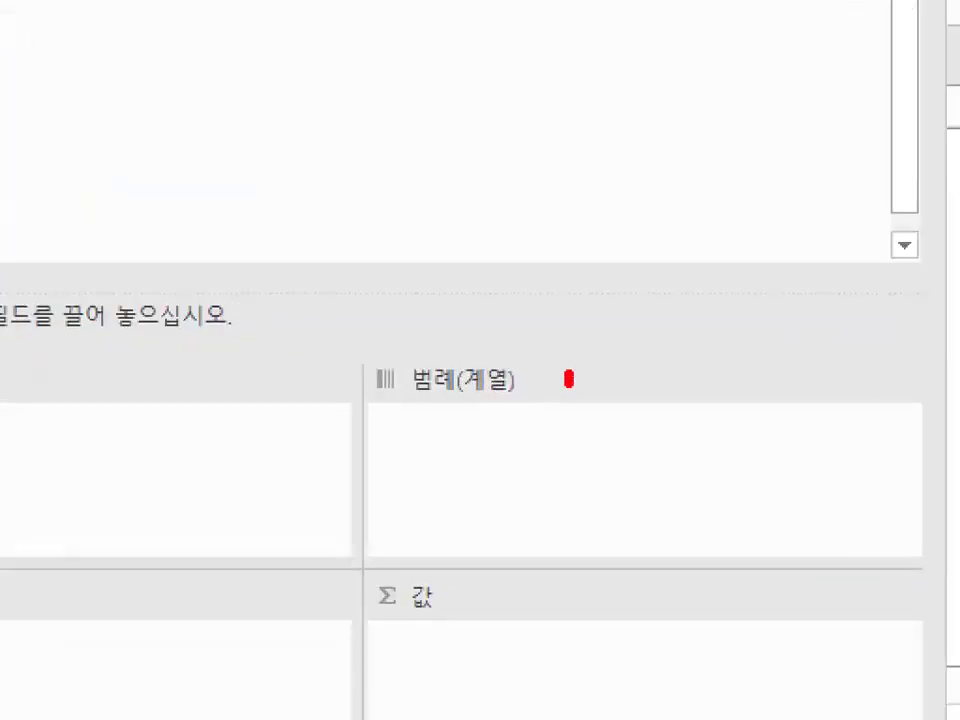
left_click_drag(569, 379, 507, 378)
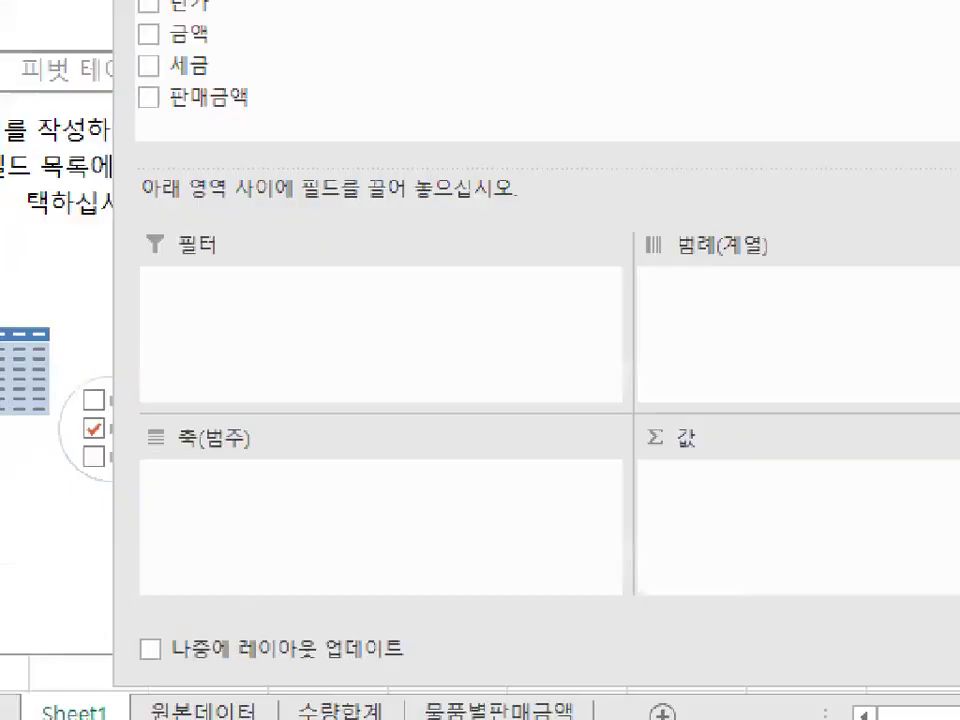
mouse_move(213, 515)
left_mouse_down()
mouse_move(248, 513)
mouse_move(301, 465)
left_mouse_up()
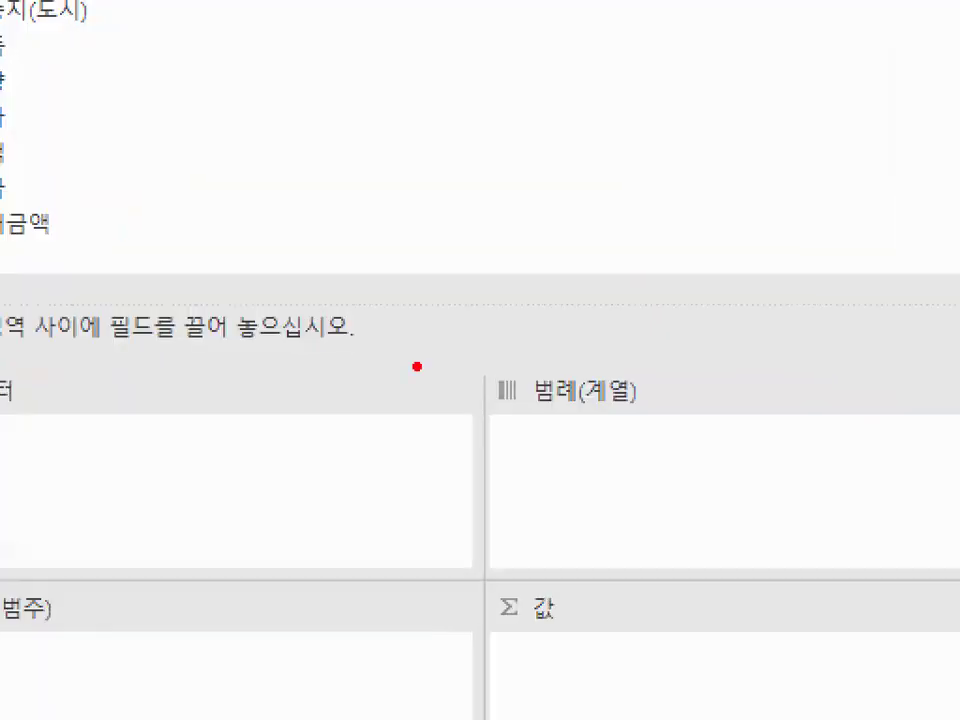
left_click(417, 366)
left_click_drag(194, 355, 771, 355)
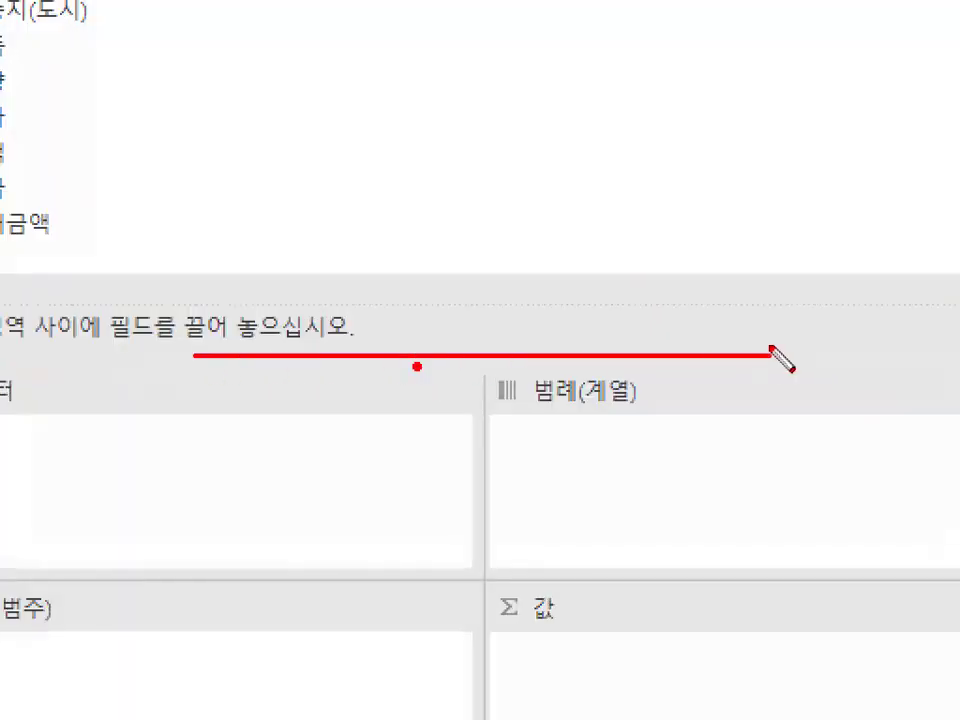
left_click_drag(273, 407, 305, 404)
left_click_drag(398, 408, 439, 401)
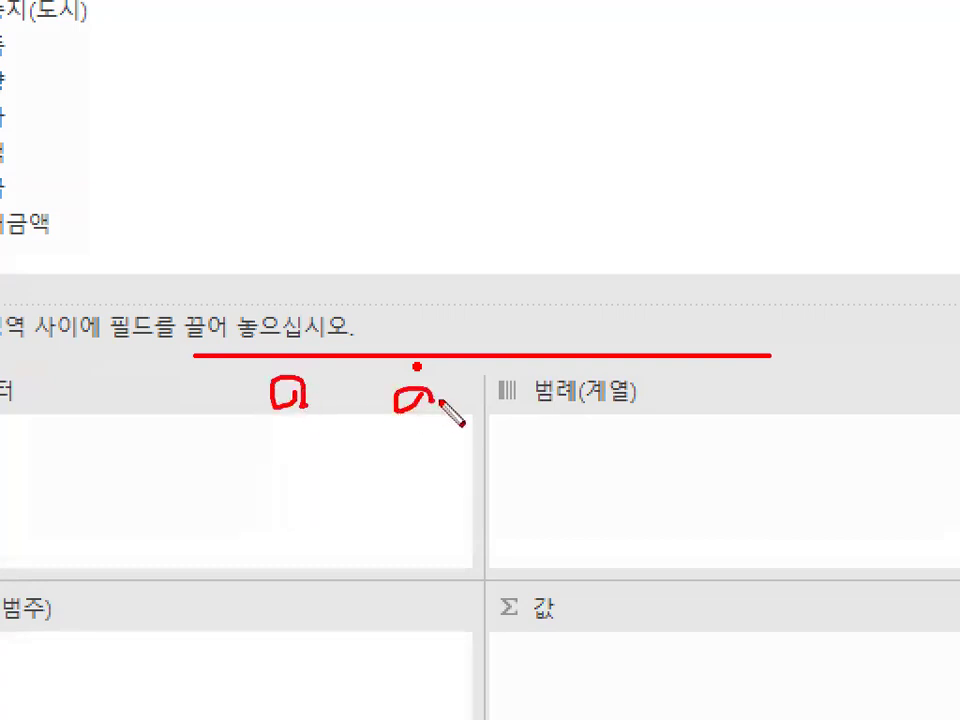
left_click_drag(497, 405, 540, 398)
mouse_move(618, 370)
left_mouse_down()
mouse_move(640, 402)
mouse_move(657, 392)
left_mouse_up()
mouse_move(520, 572)
left_mouse_down()
mouse_move(568, 617)
mouse_move(563, 600)
left_mouse_up()
mouse_move(214, 184)
left_mouse_down()
mouse_move(664, 405)
mouse_move(648, 628)
mouse_move(668, 622)
left_mouse_up()
mouse_move(314, 378)
left_mouse_down()
mouse_move(312, 138)
mouse_move(345, 345)
left_mouse_up()
left_click_drag(345, 240, 388, 345)
left_click_drag(456, 56, 457, 345)
left_click_drag(456, 55, 585, 368)
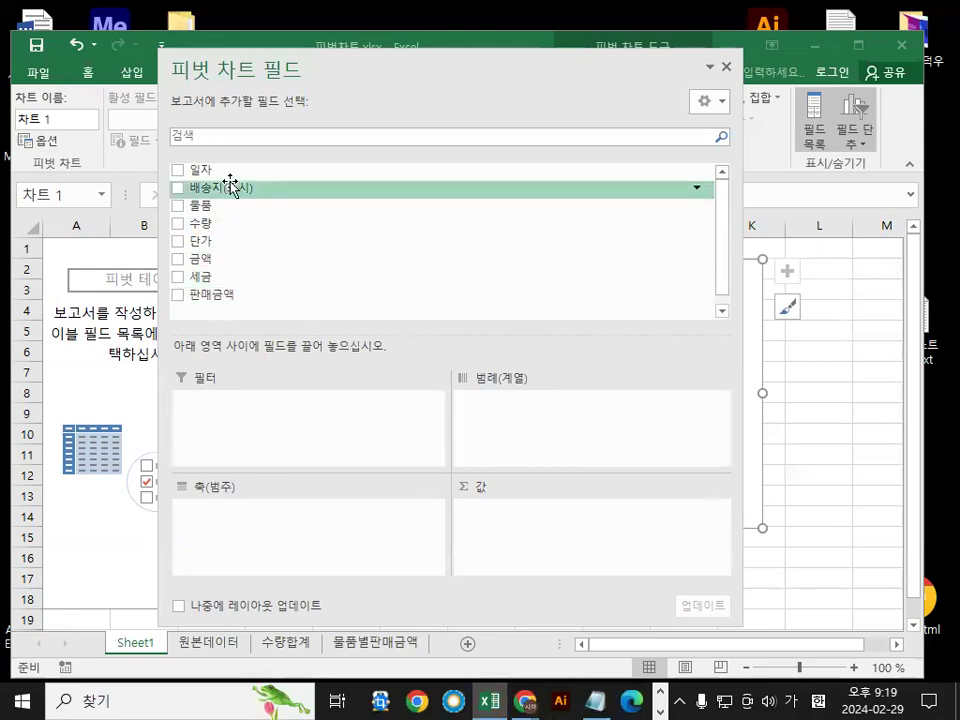
Add the 배송지(도시) field to the 축(범주) area and uncover the chart to check it
left_click_drag(236, 229, 296, 551)
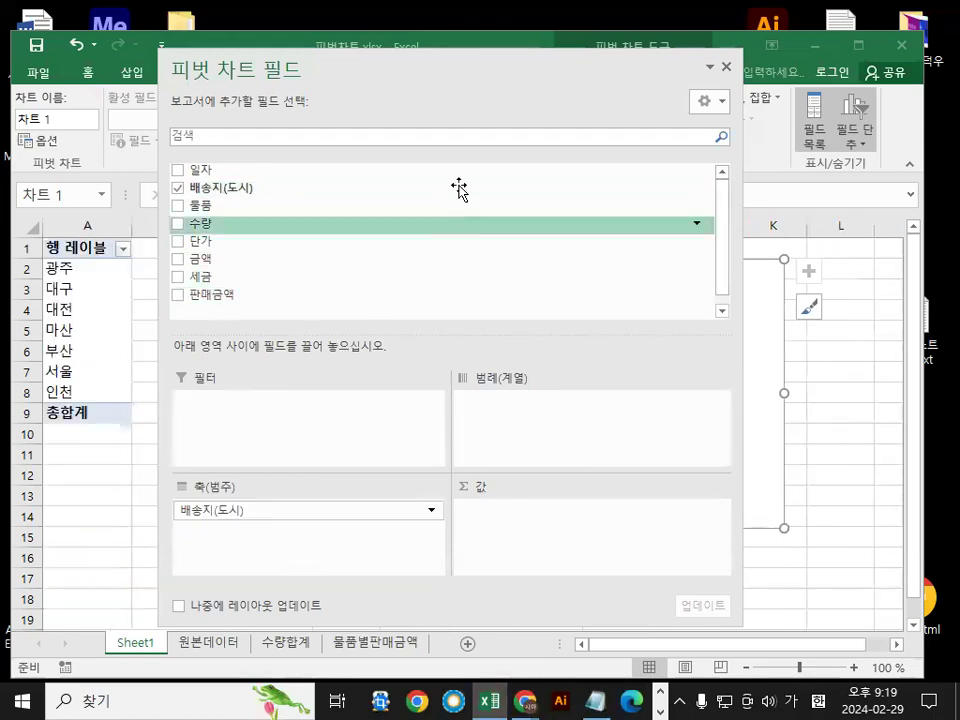
left_click_drag(487, 67, 574, 591)
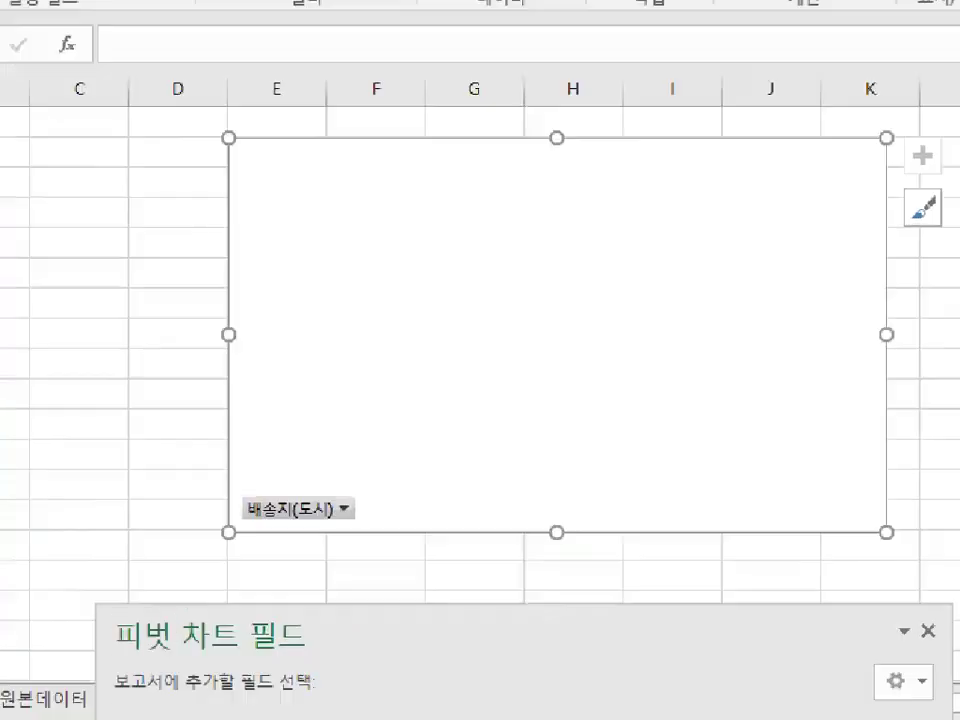
mouse_move(724, 420)
left_mouse_down()
mouse_move(429, 294)
mouse_move(665, 545)
left_mouse_up()
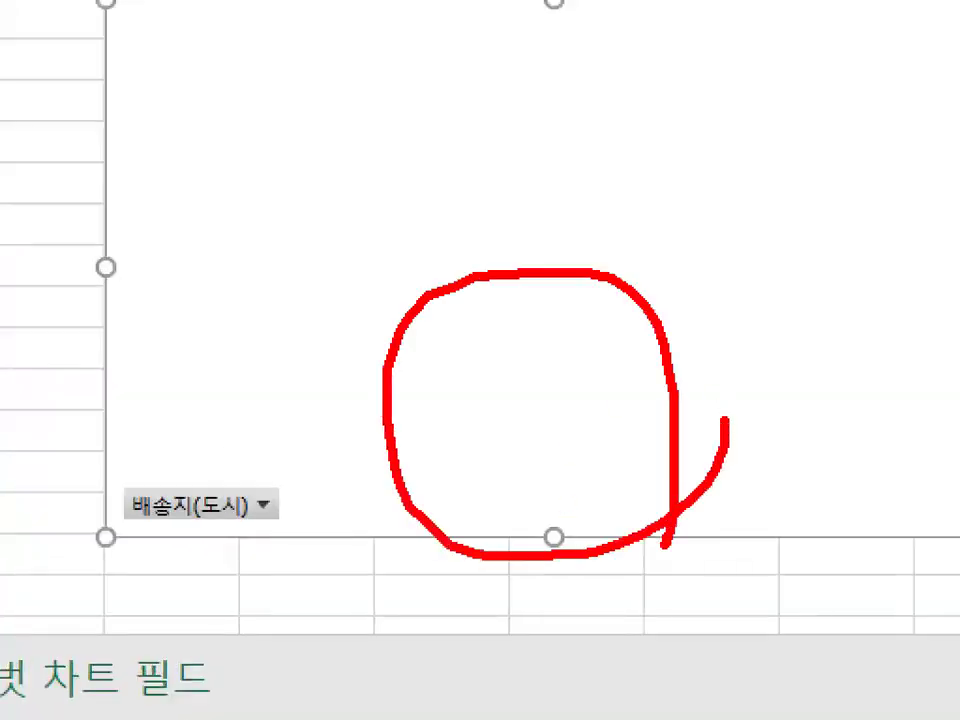
key("Escape")
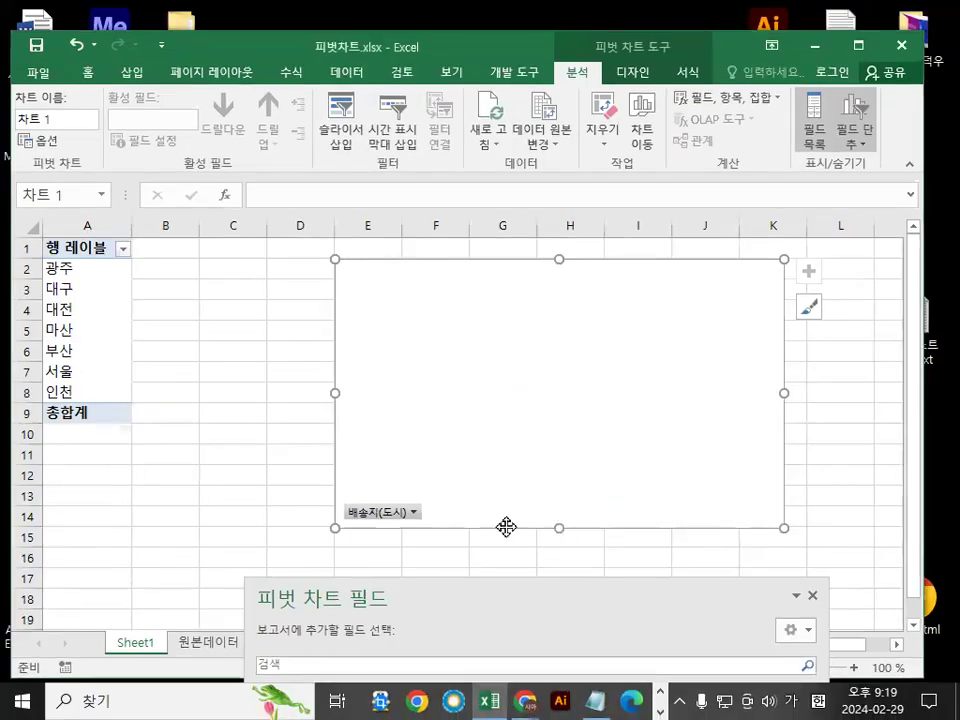
Examine the 값 area of the chart's field list alongside the chart area on the sheet
left_click_drag(430, 580, 282, 66)
mouse_move(441, 498)
left_mouse_down()
mouse_move(409, 510)
mouse_move(425, 494)
left_mouse_up()
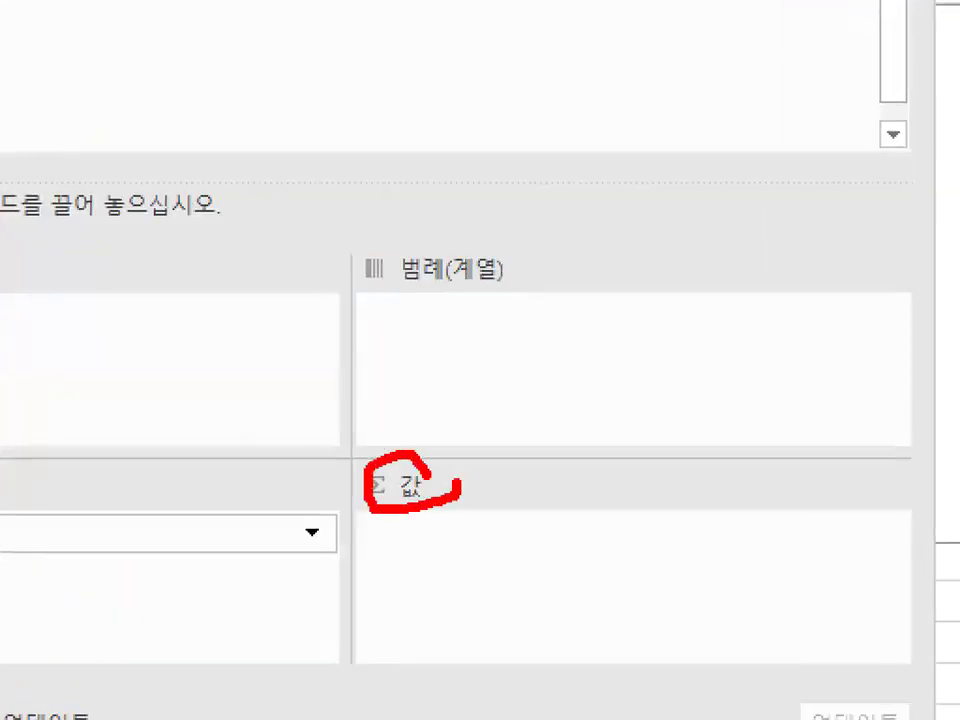
mouse_move(194, 27)
left_mouse_down()
mouse_move(621, 349)
mouse_move(615, 669)
left_mouse_up()
mouse_move(590, 625)
left_mouse_down()
mouse_move(615, 669)
mouse_move(697, 597)
left_mouse_up()
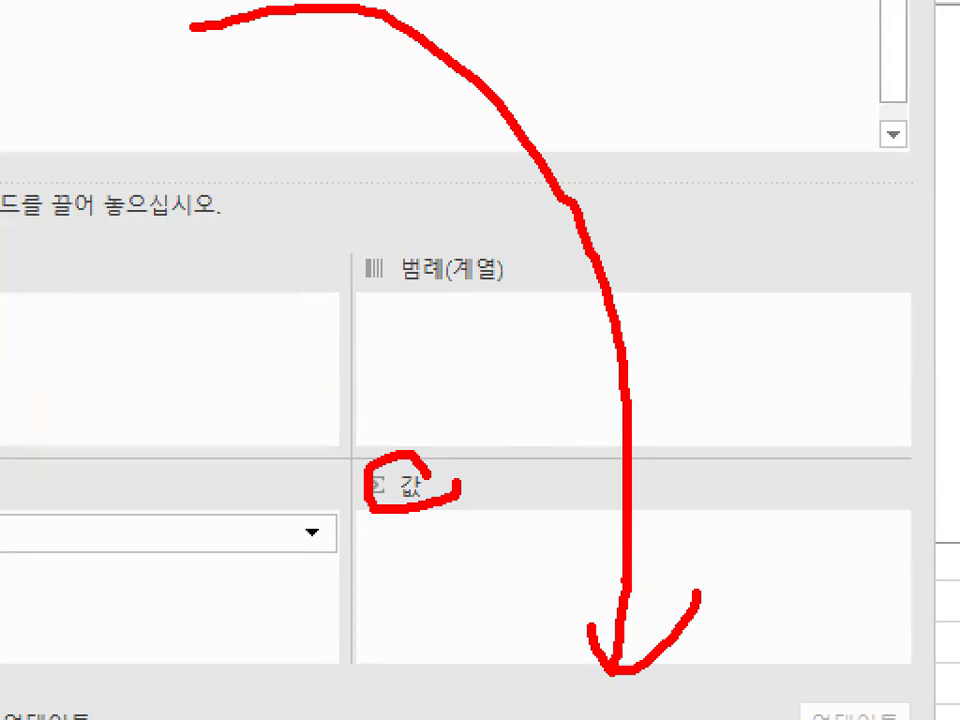
key("Escape")
key("ctrl+1")
mouse_move(524, 508)
left_mouse_down()
mouse_move(443, 556)
mouse_move(567, 541)
left_mouse_up()
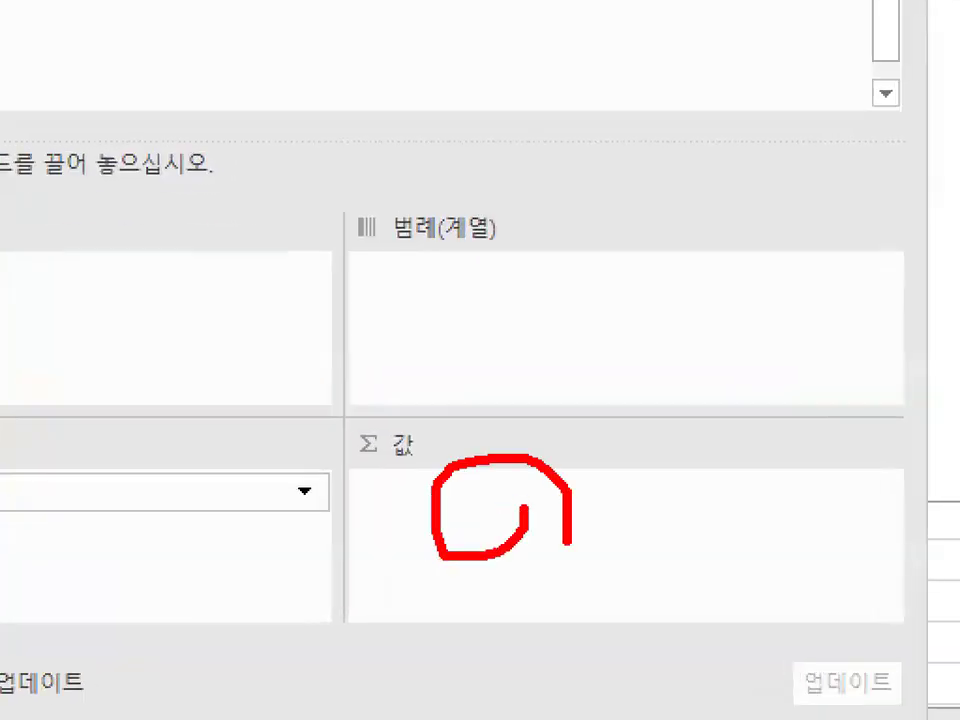
key("Escape")
left_click_drag(510, 86, 572, 482)
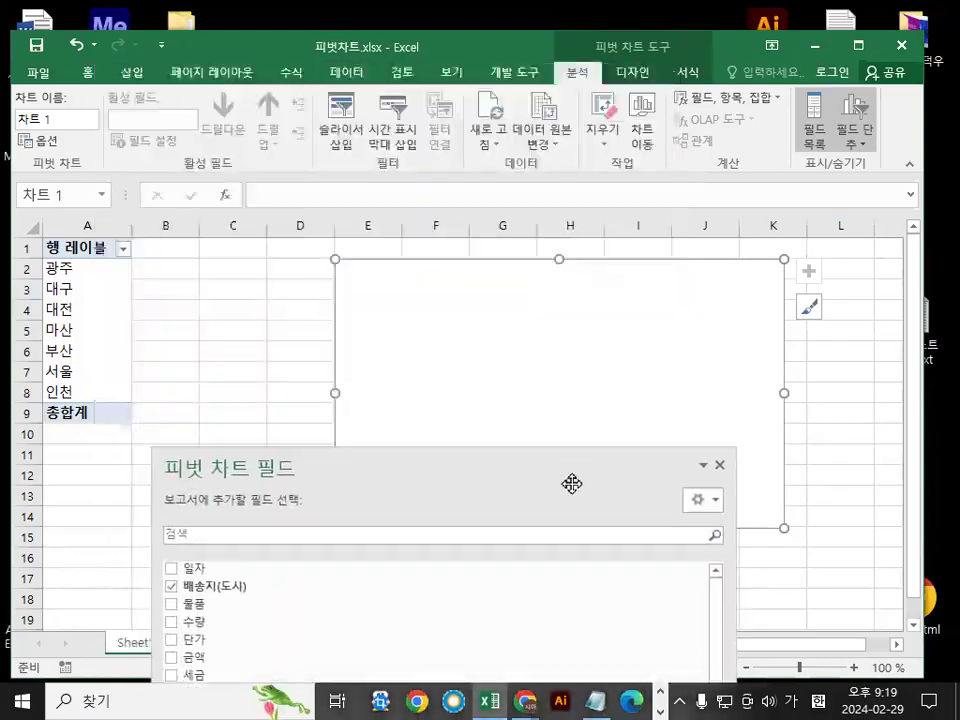
key("ctrl+1")
mouse_move(690, 399)
left_mouse_down()
mouse_move(508, 570)
mouse_move(754, 441)
left_mouse_up()
key("Escape")
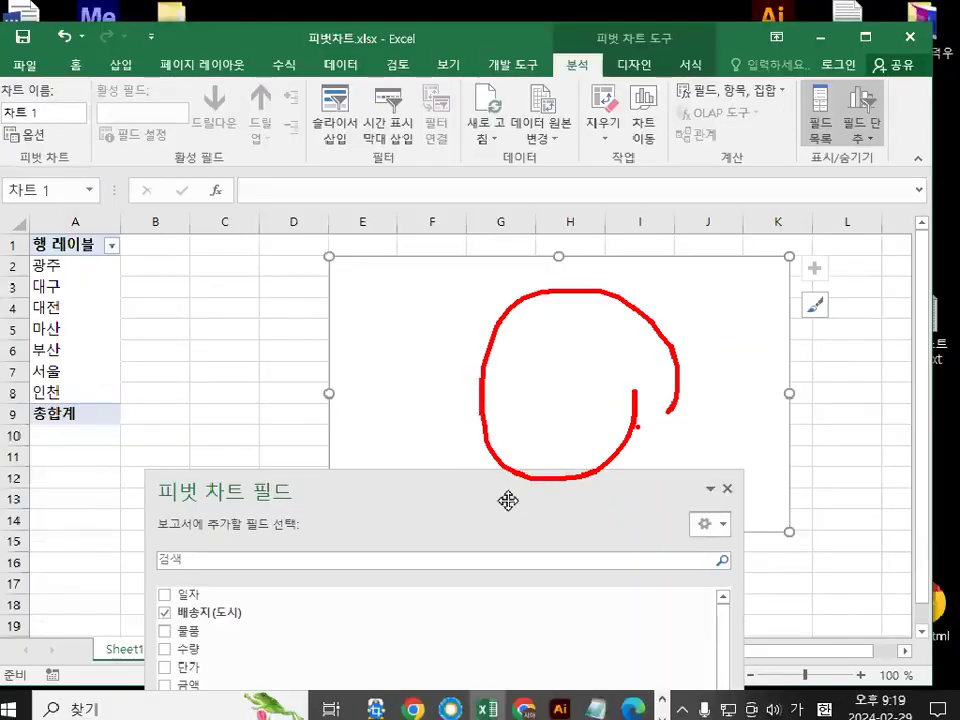
left_click_drag(506, 486, 488, 121)
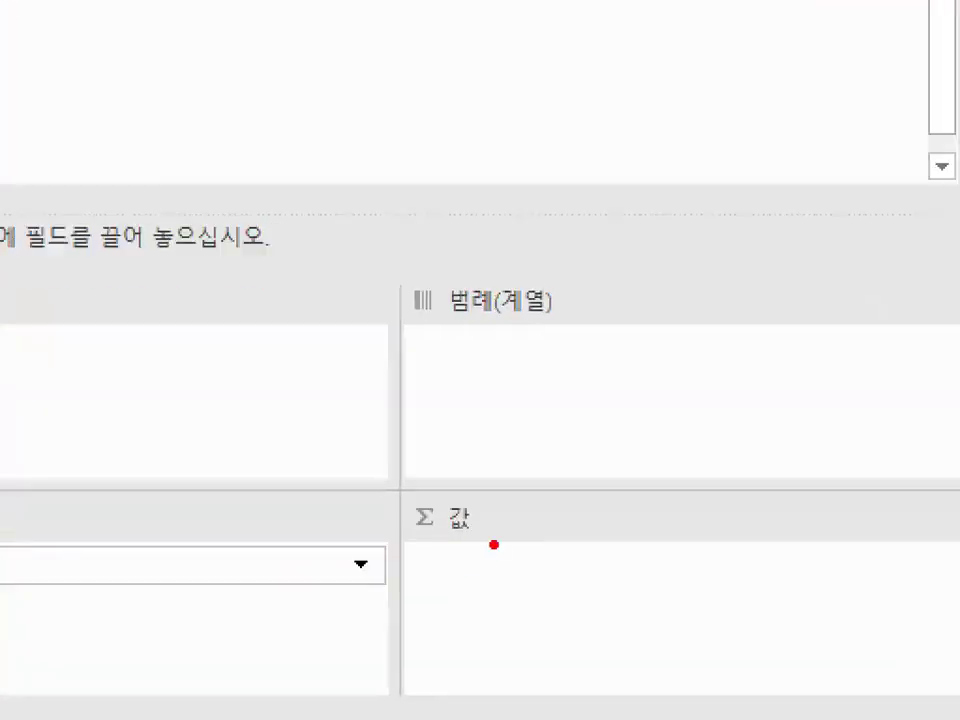
mouse_move(494, 545)
left_mouse_down()
mouse_move(400, 560)
mouse_move(478, 501)
left_mouse_up()
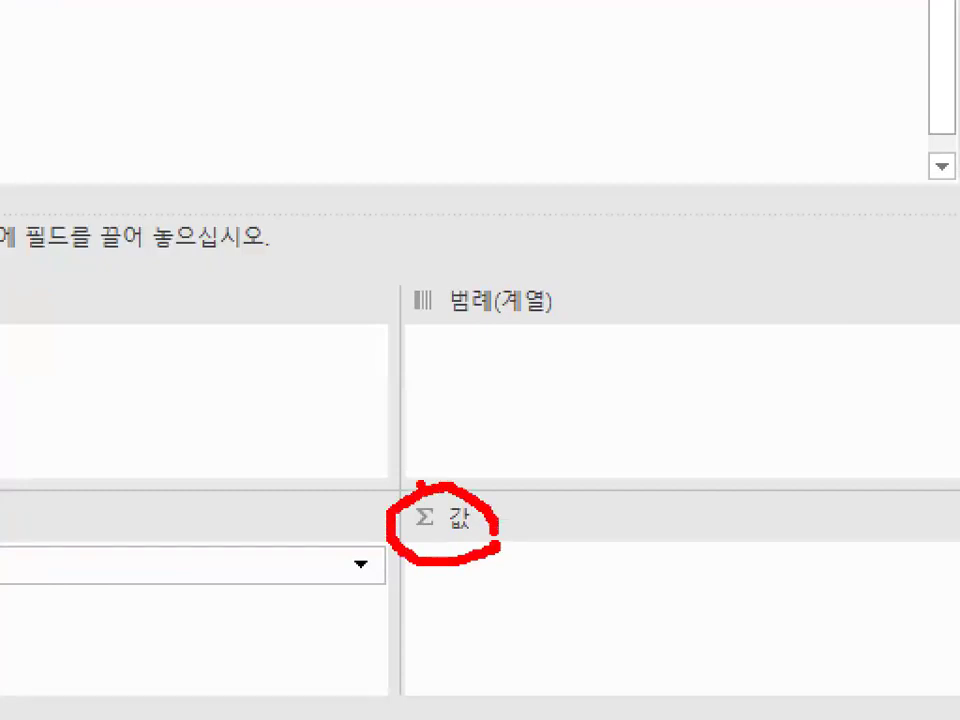
left_click_drag(520, 349, 430, 497)
left_click_drag(412, 455, 430, 497)
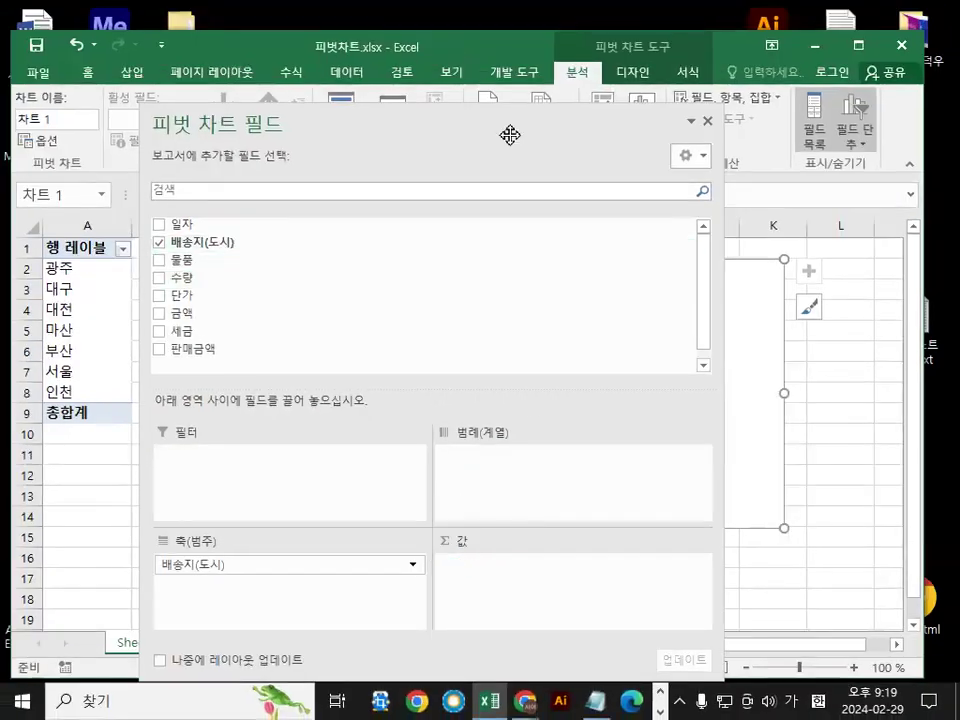
Add the 판매금액 field to the 값 area of the pivot chart
left_click_drag(510, 135, 500, 75)
left_click_drag(190, 289, 498, 545)
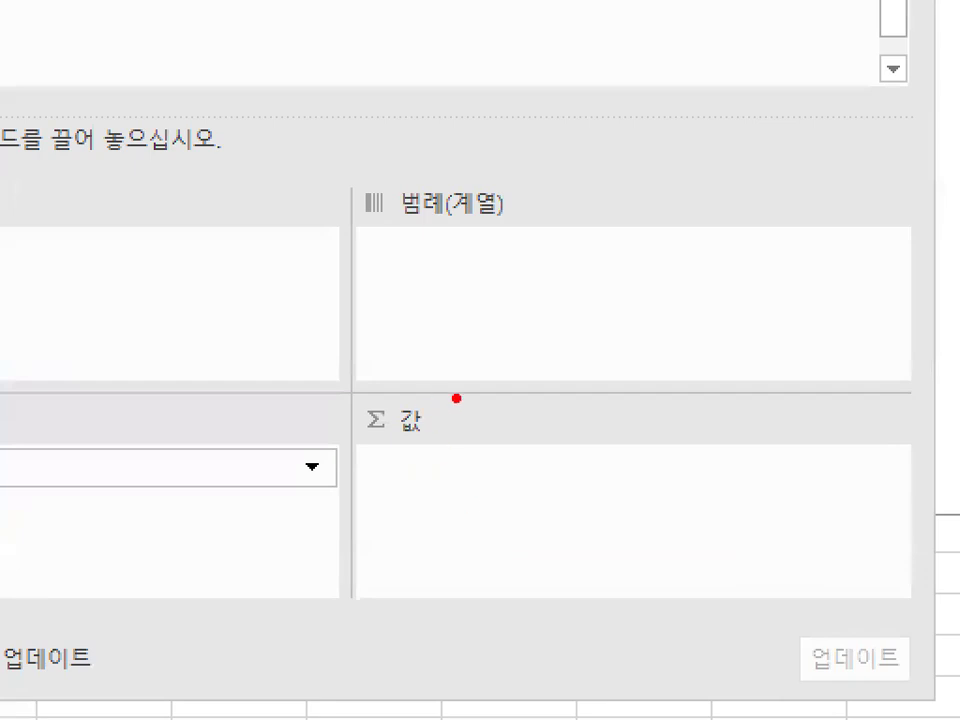
mouse_move(456, 398)
left_mouse_down()
mouse_move(390, 458)
mouse_move(420, 352)
mouse_move(484, 460)
left_mouse_up()
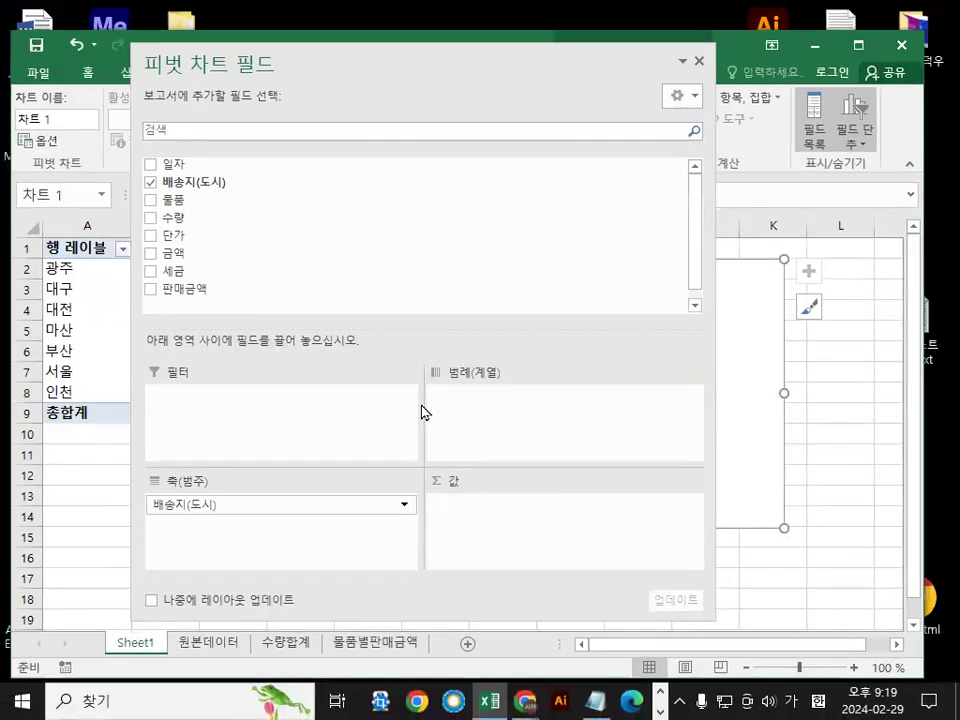
left_click_drag(198, 290, 466, 565)
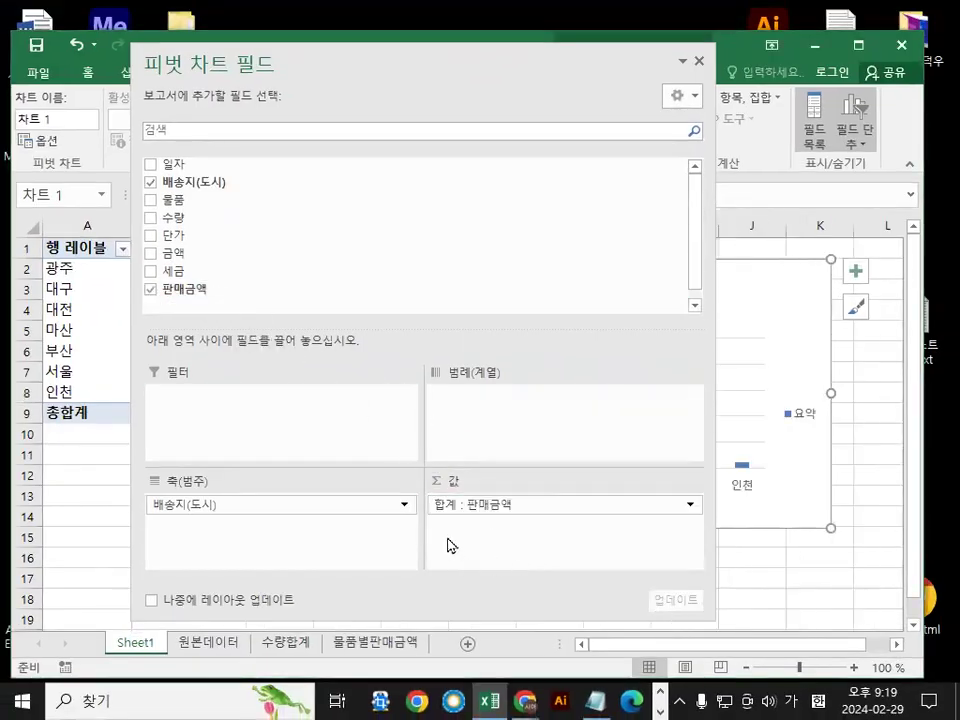
Check the summary type of the 판매금액 value field and the options offered for it, including 값 필드 설정
mouse_move(460, 498)
left_mouse_down()
mouse_move(447, 518)
mouse_move(456, 485)
left_mouse_up()
mouse_move(414, 382)
left_mouse_down()
mouse_move(432, 440)
mouse_move(518, 292)
left_mouse_up()
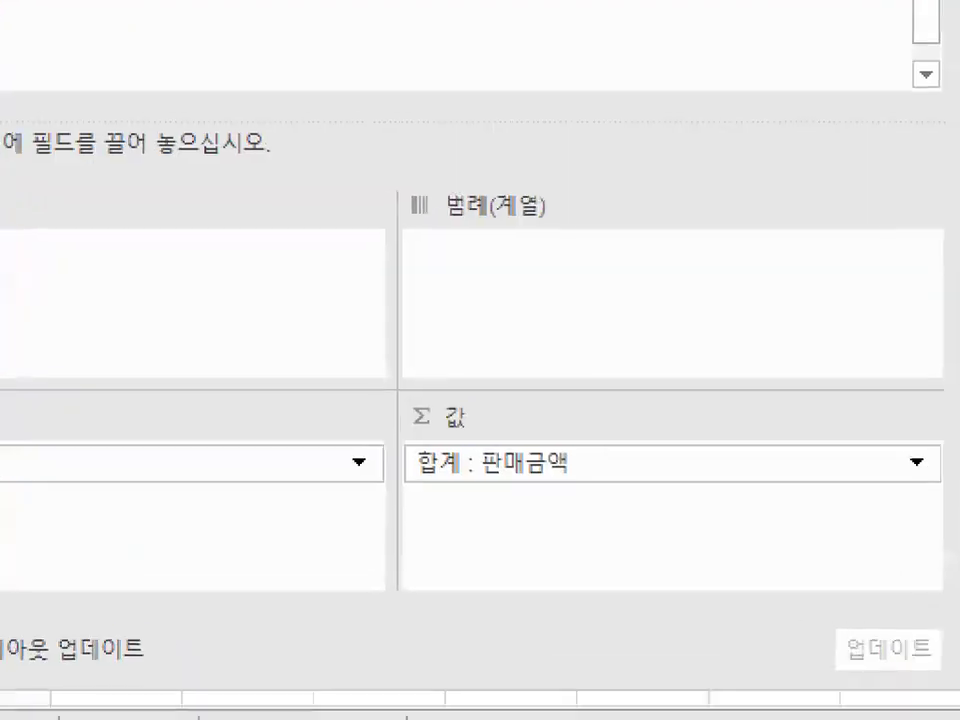
left_click_drag(418, 455, 547, 493)
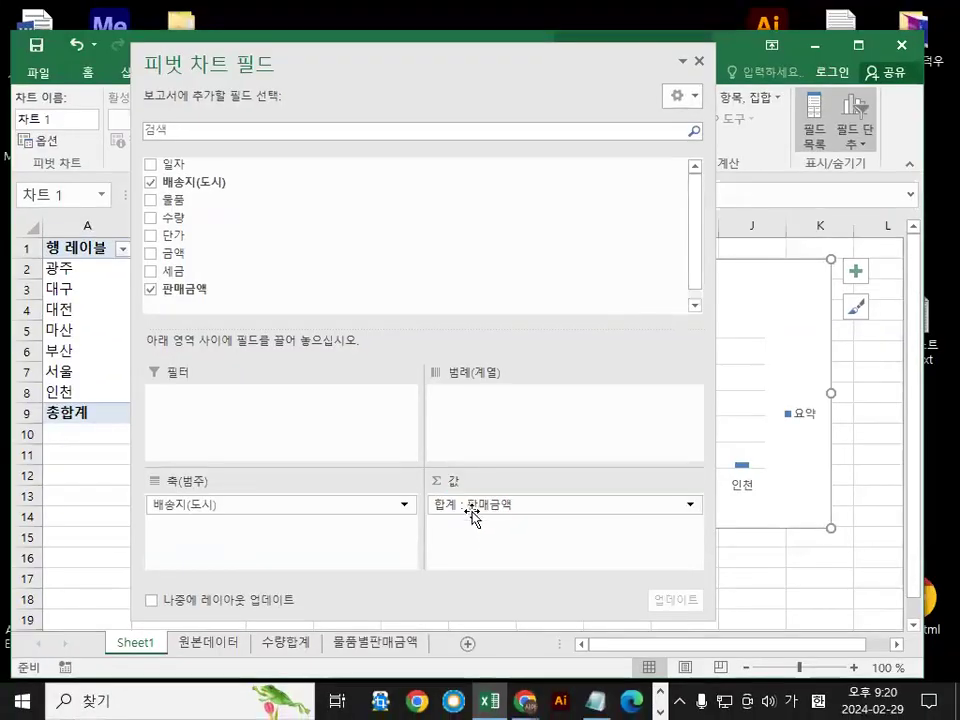
left_click(500, 479)
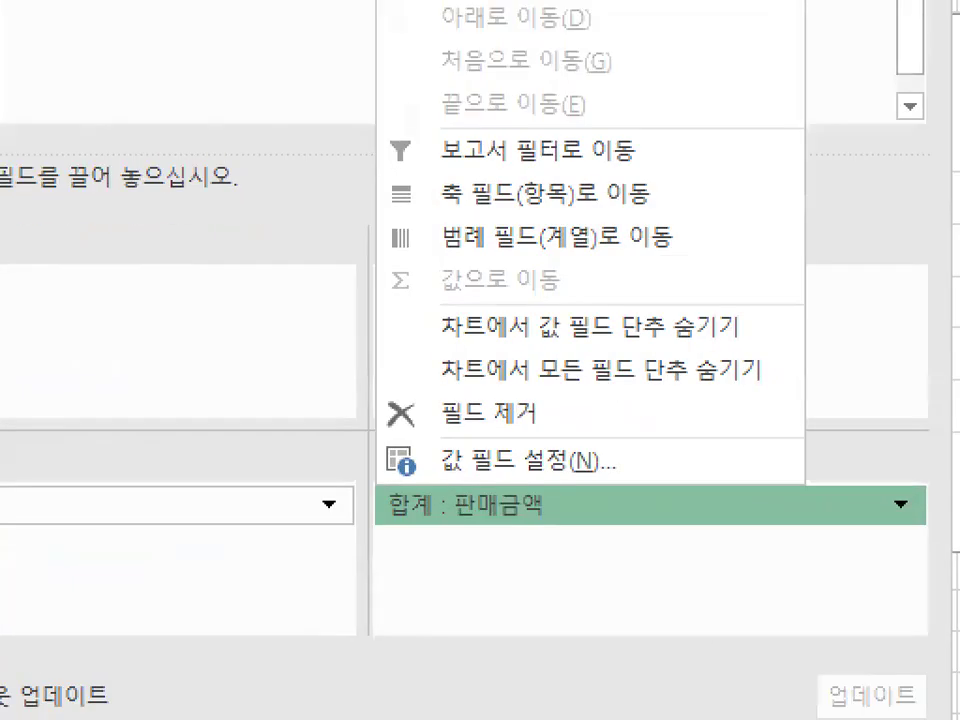
left_click_drag(432, 472, 580, 470)
mouse_move(512, 392)
left_mouse_down()
mouse_move(523, 429)
mouse_move(561, 386)
left_mouse_up()
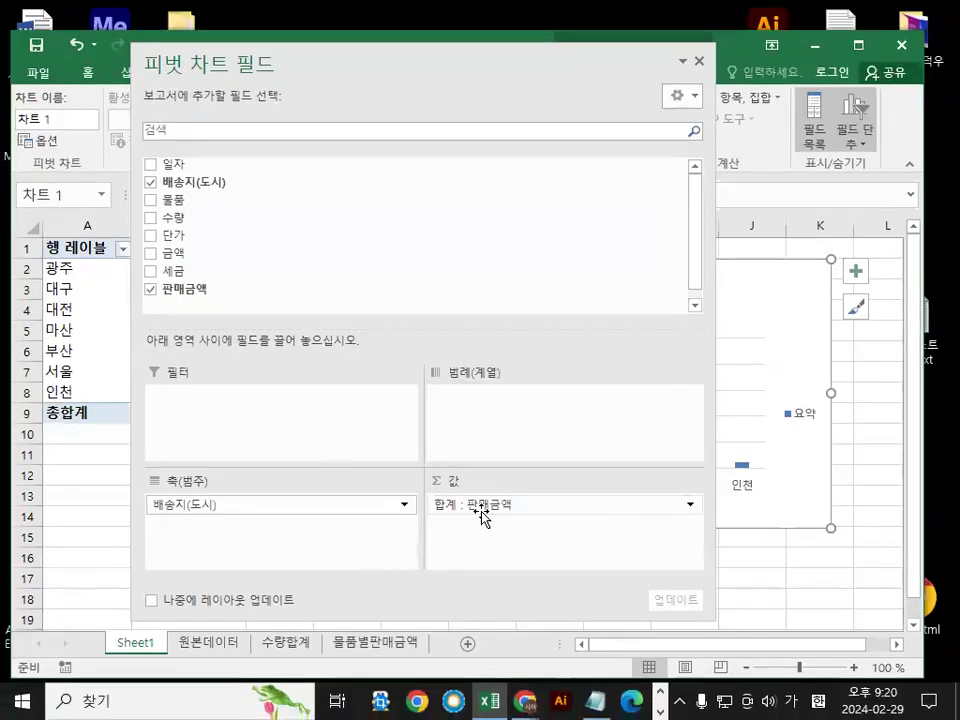
Summarise the 판매금액 value field of the pivot chart by 평균 and uncover the chart
left_click(481, 516)
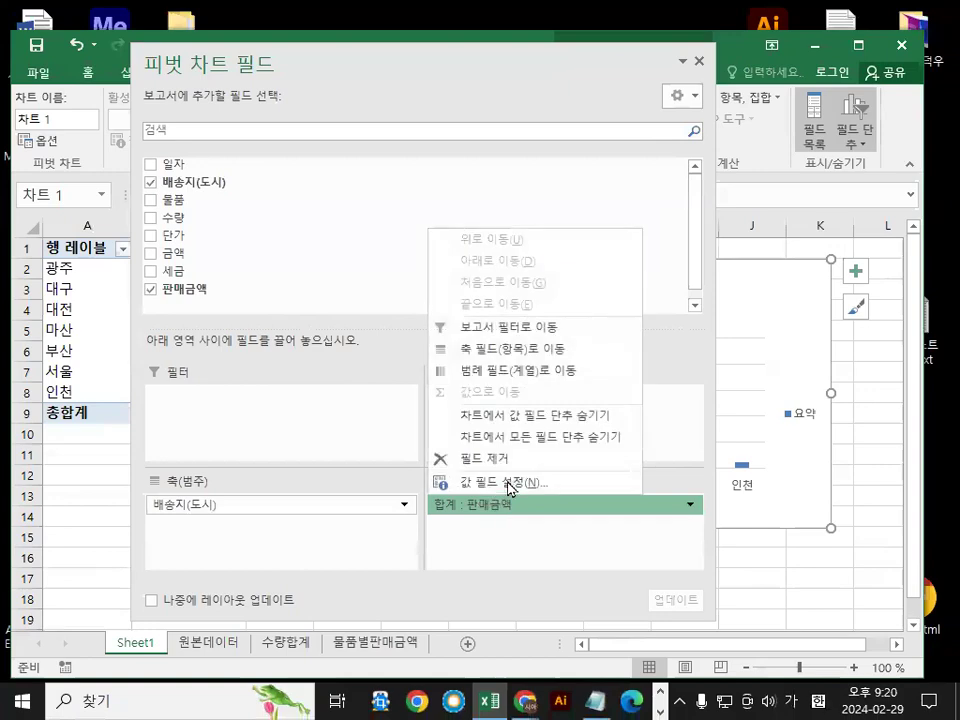
left_click(510, 484)
mouse_move(433, 490)
left_mouse_down()
mouse_move(403, 516)
mouse_move(366, 398)
mouse_move(425, 497)
left_mouse_up()
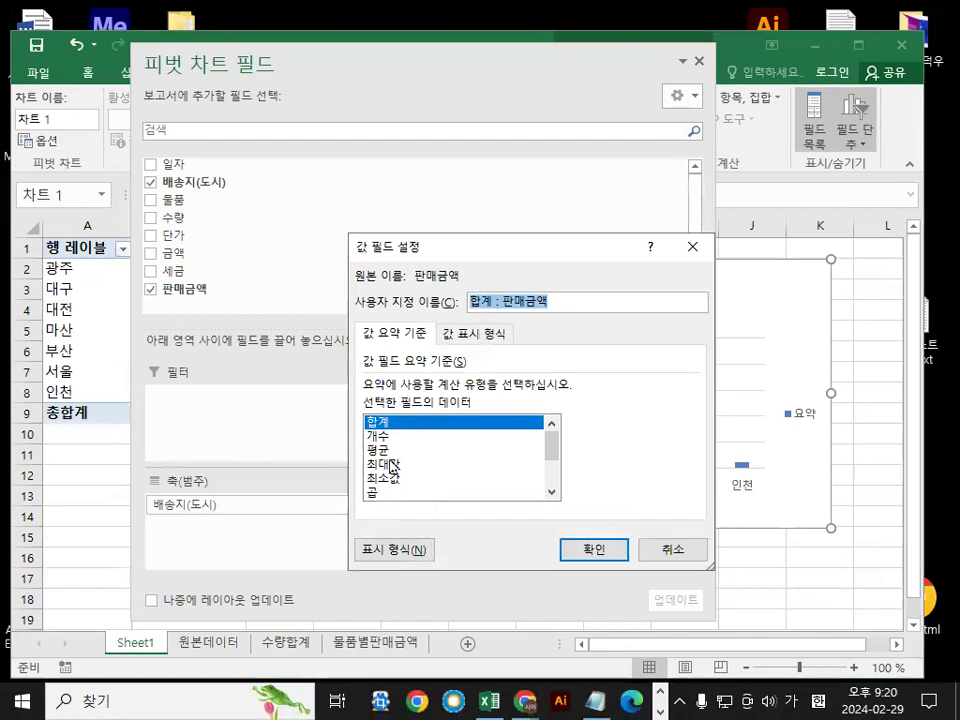
left_click(382, 451)
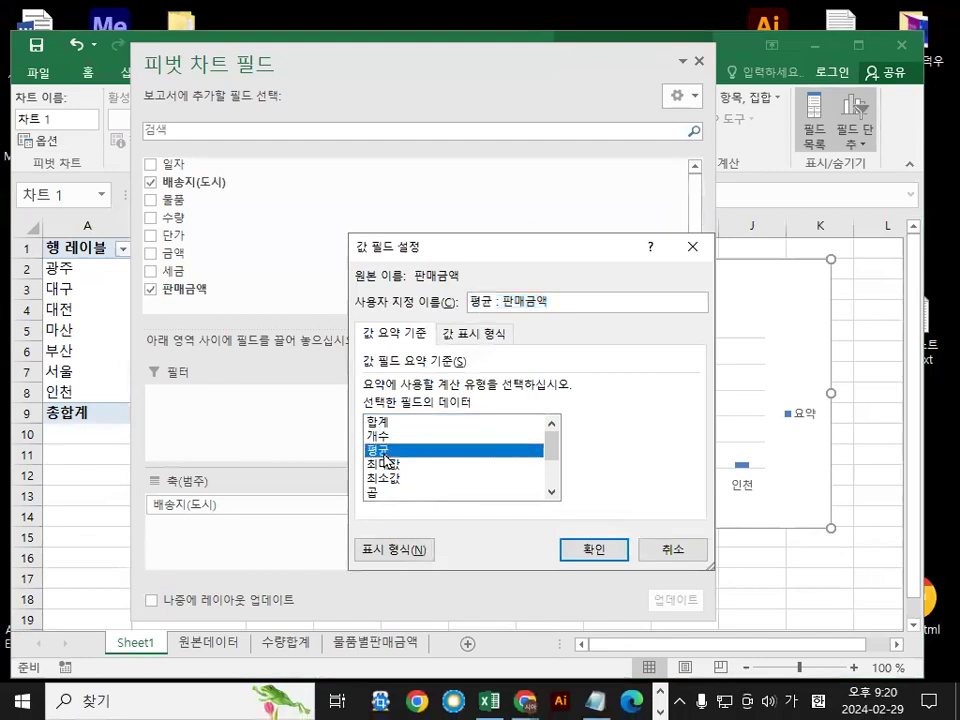
left_click(596, 555)
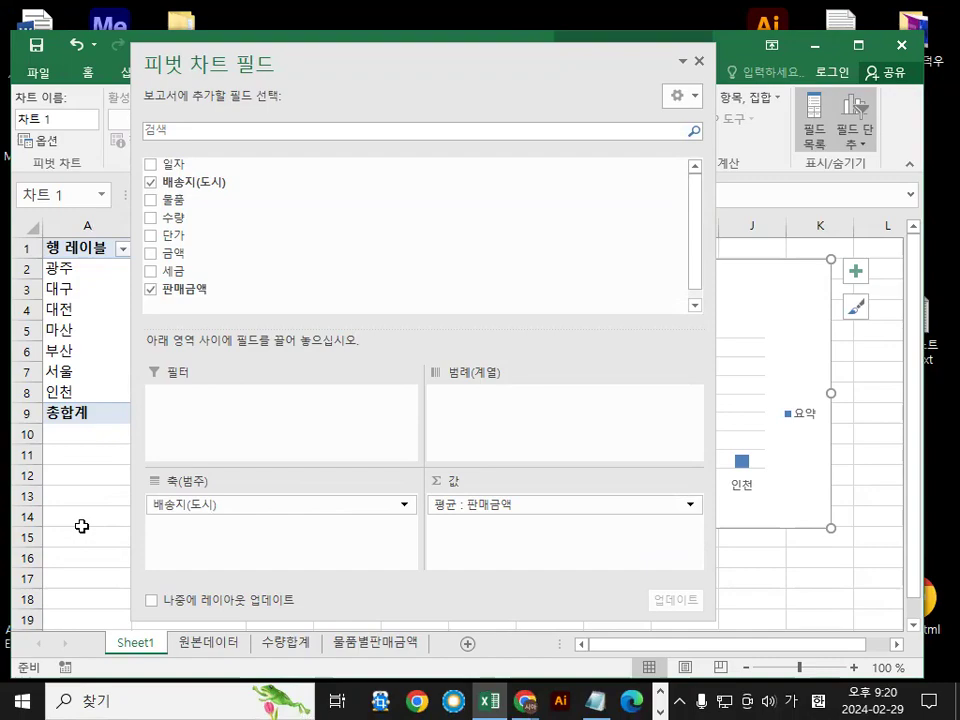
left_click(82, 526)
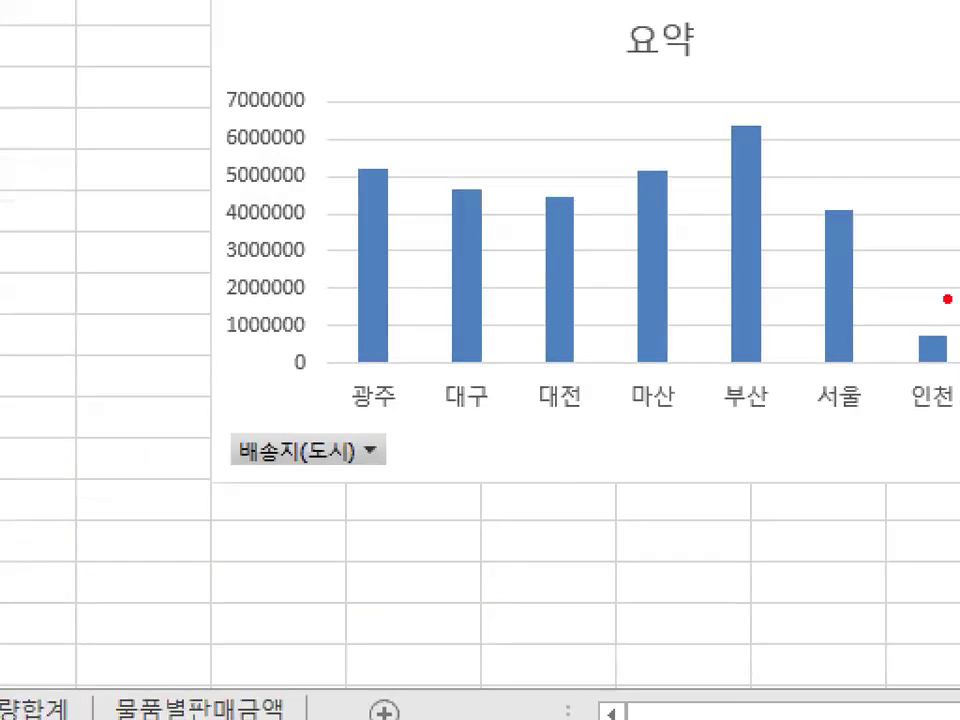
Examine the 평균 chart, its new worksheet Sheet1 and the 배송지(도시) filter button on the chart
mouse_move(947, 299)
left_mouse_down()
mouse_move(842, 60)
mouse_move(893, 430)
left_mouse_up()
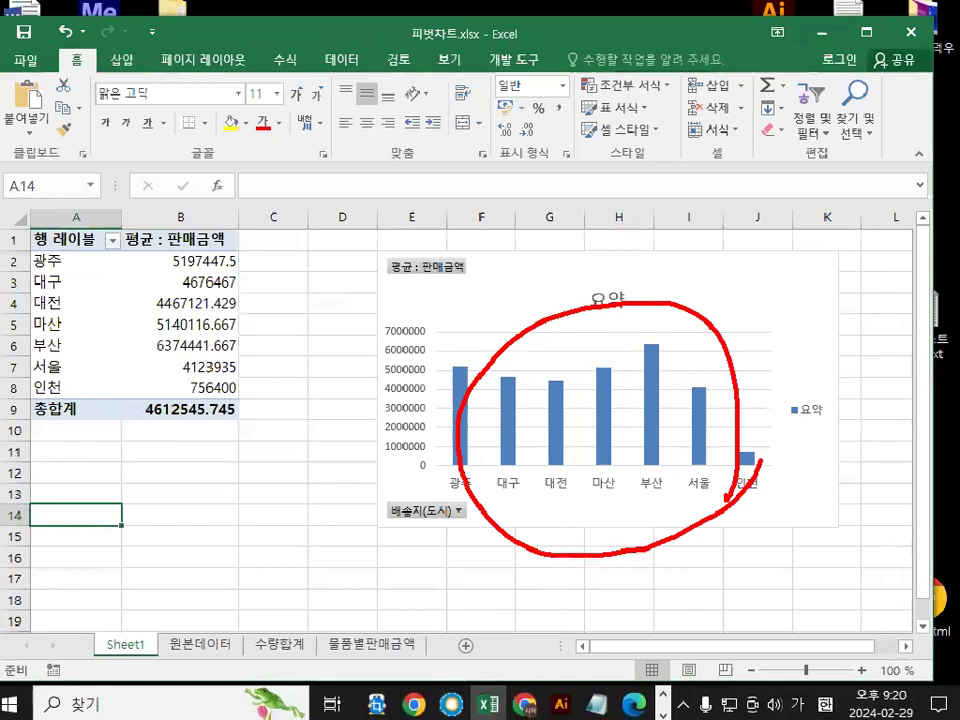
key("Escape")
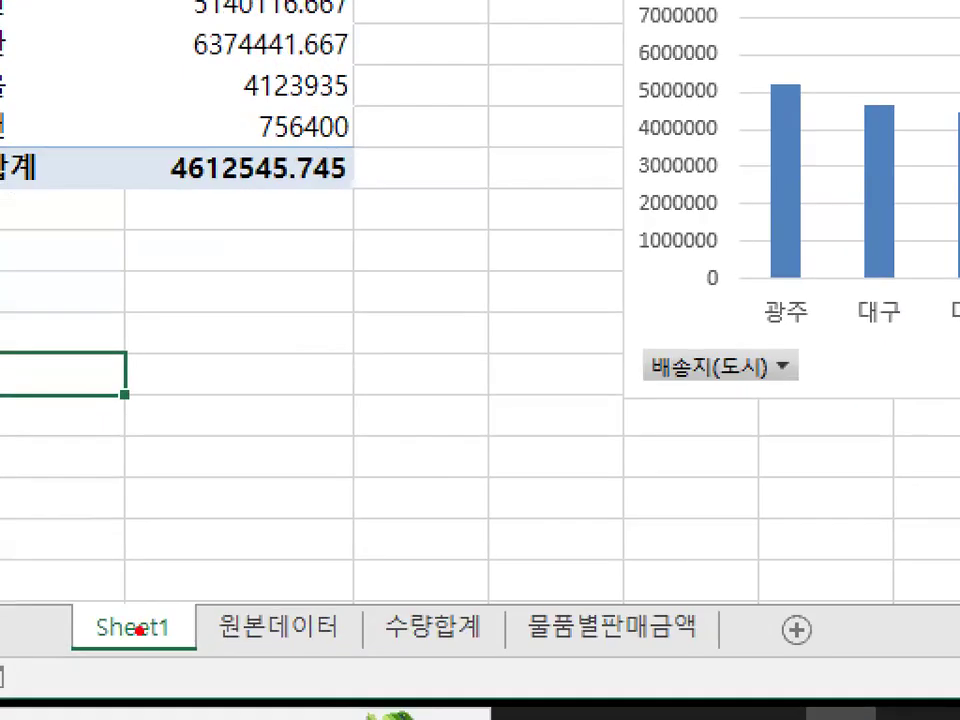
mouse_move(162, 639)
left_mouse_down()
mouse_move(131, 670)
mouse_move(161, 627)
left_mouse_up()
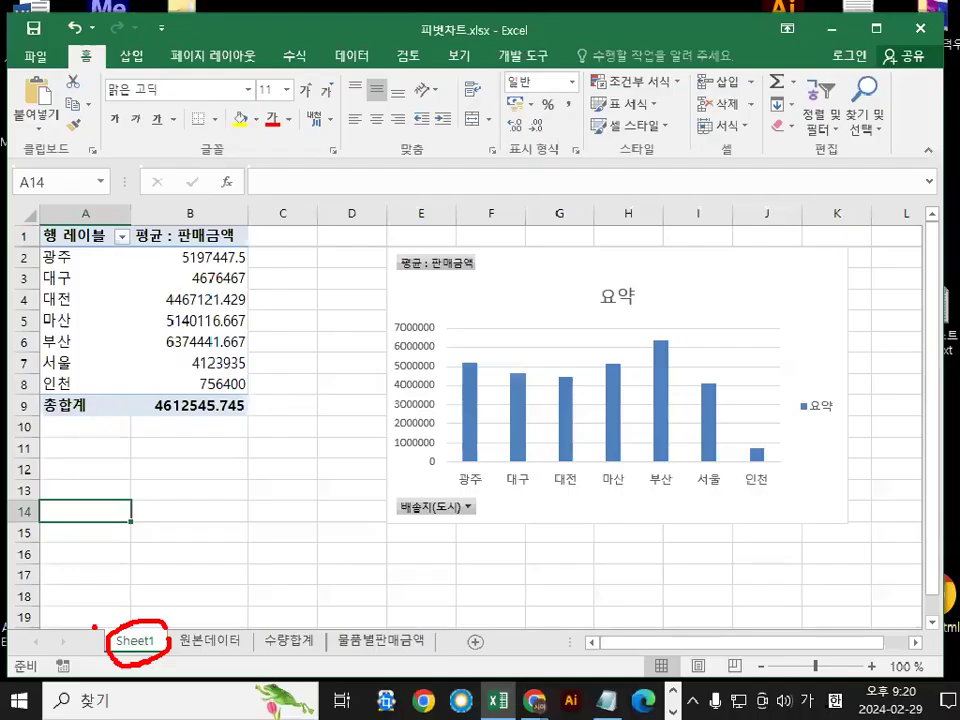
key("Escape")
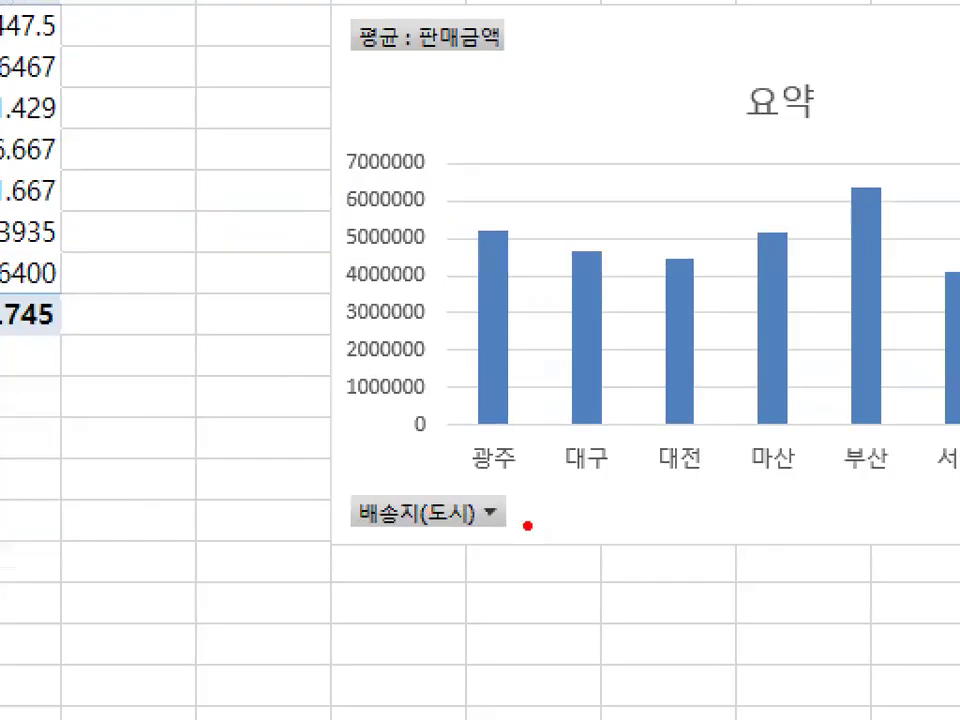
mouse_move(527, 525)
left_mouse_down()
mouse_move(340, 470)
mouse_move(535, 490)
left_mouse_up()
key("Escape")
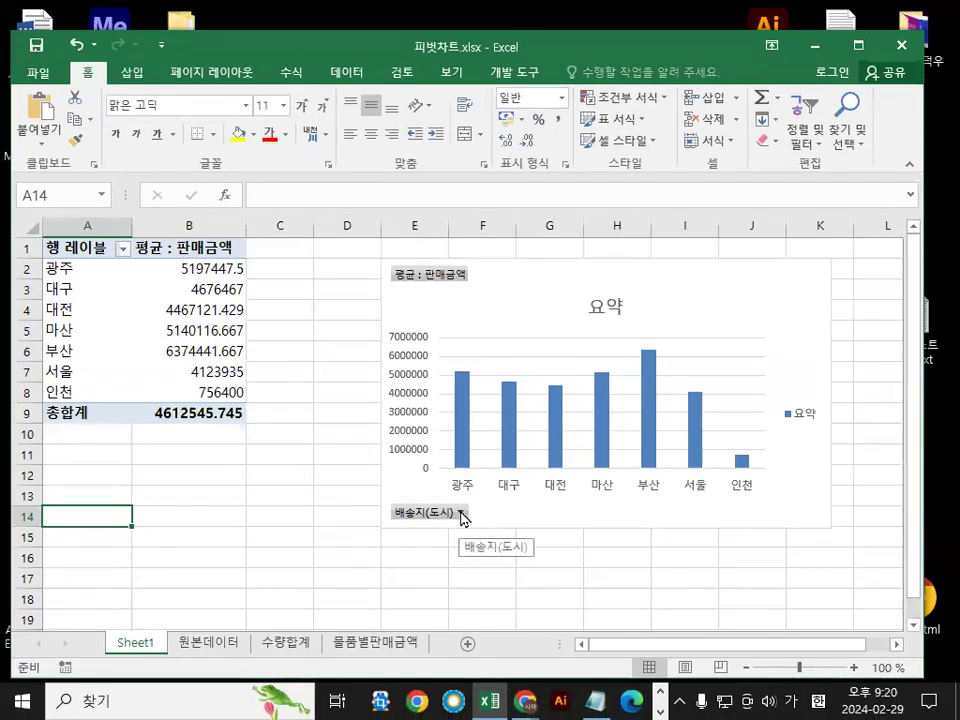
left_click(461, 514)
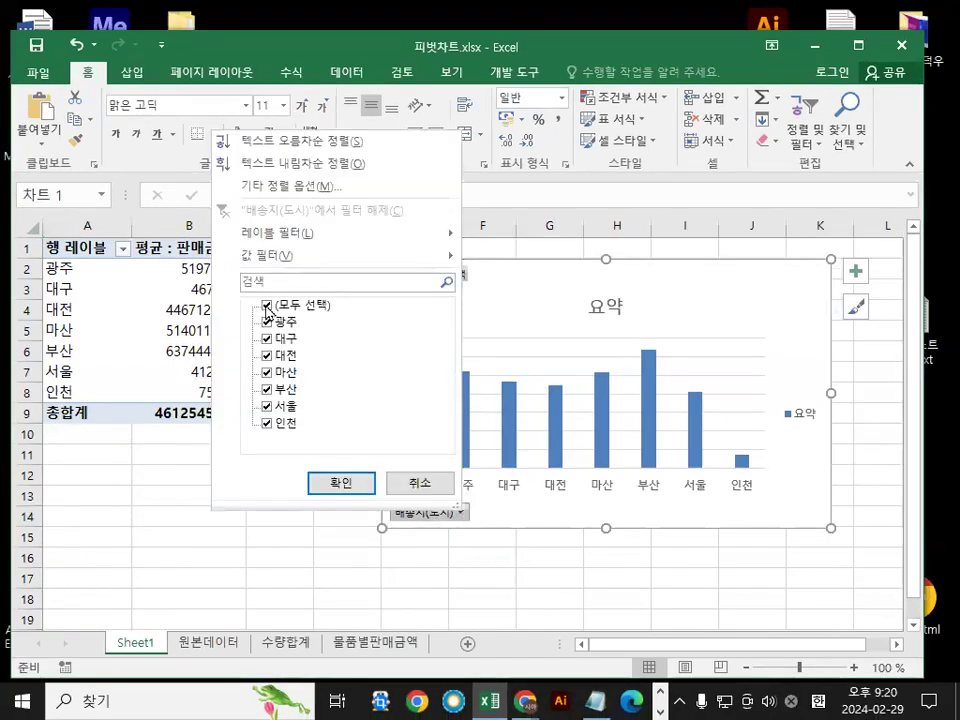
left_click(266, 306)
left_click(267, 339)
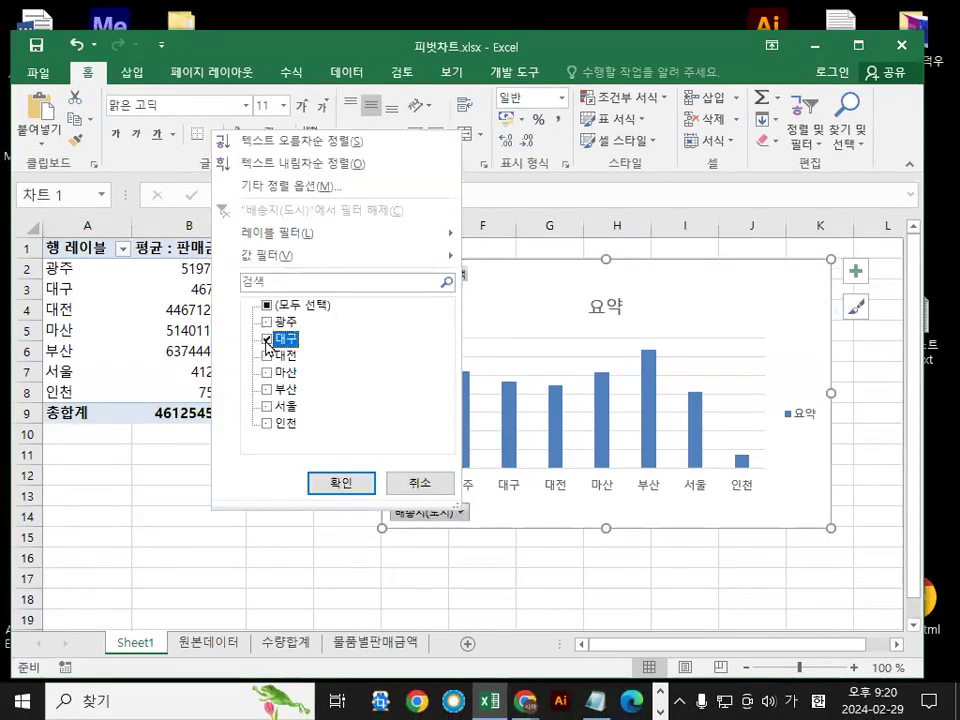
left_click(266, 390)
left_click(266, 424)
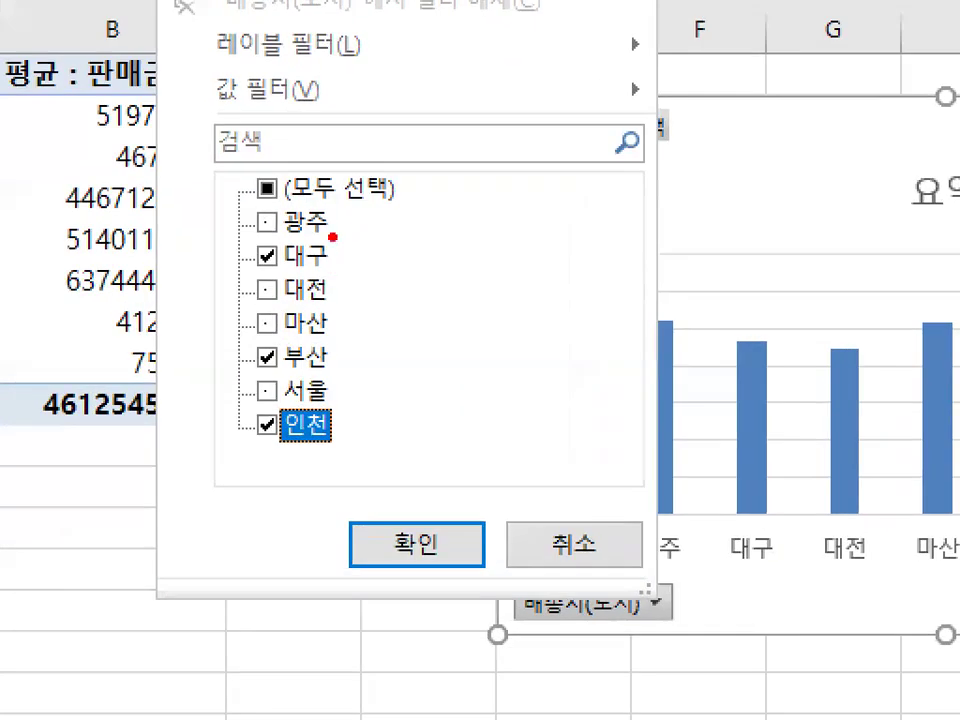
mouse_move(253, 272)
left_mouse_down()
mouse_move(306, 252)
mouse_move(340, 262)
left_mouse_up()
left_click_drag(260, 325, 300, 365)
left_click_drag(258, 402, 340, 428)
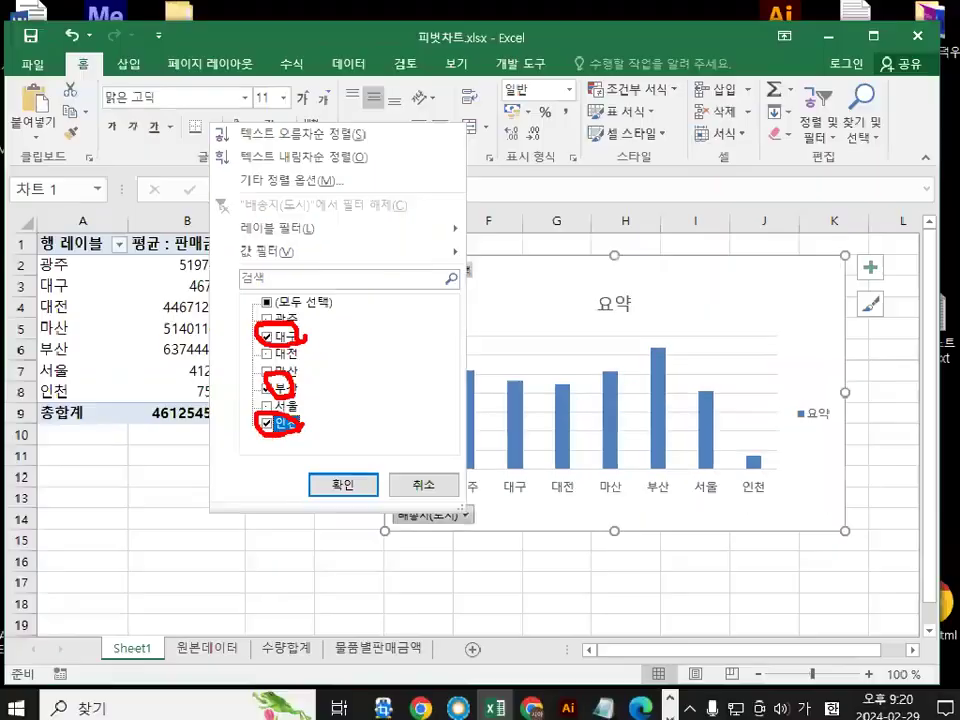
left_click(375, 558)
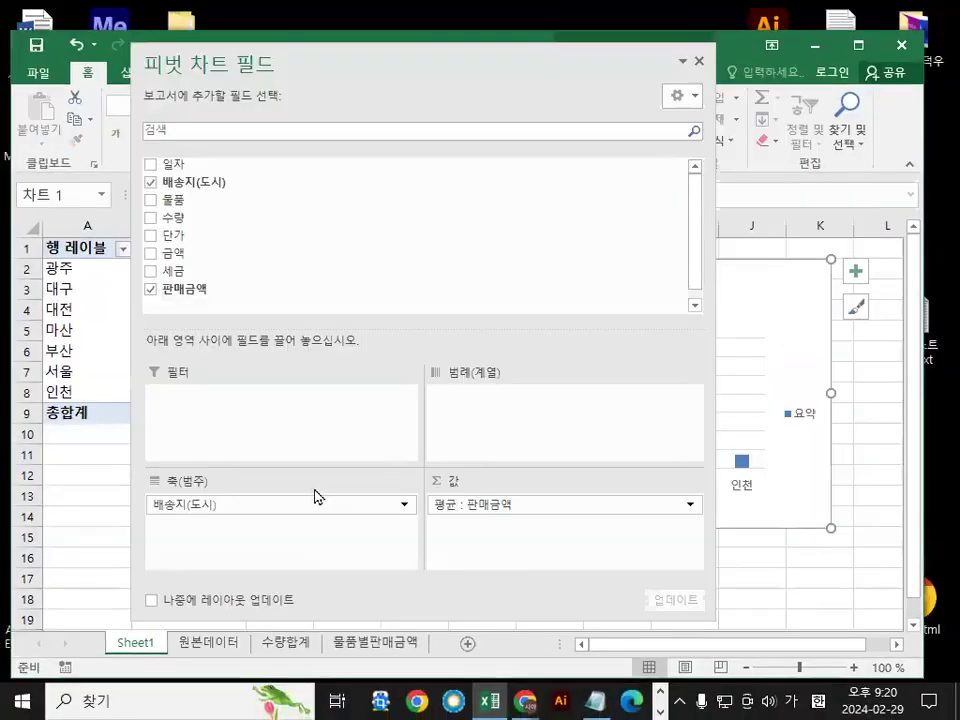
Close the chart's field list and filter 배송지(도시) in the pivot chart to 대구, 부산 and 인천 only
left_click(699, 61)
left_click(460, 514)
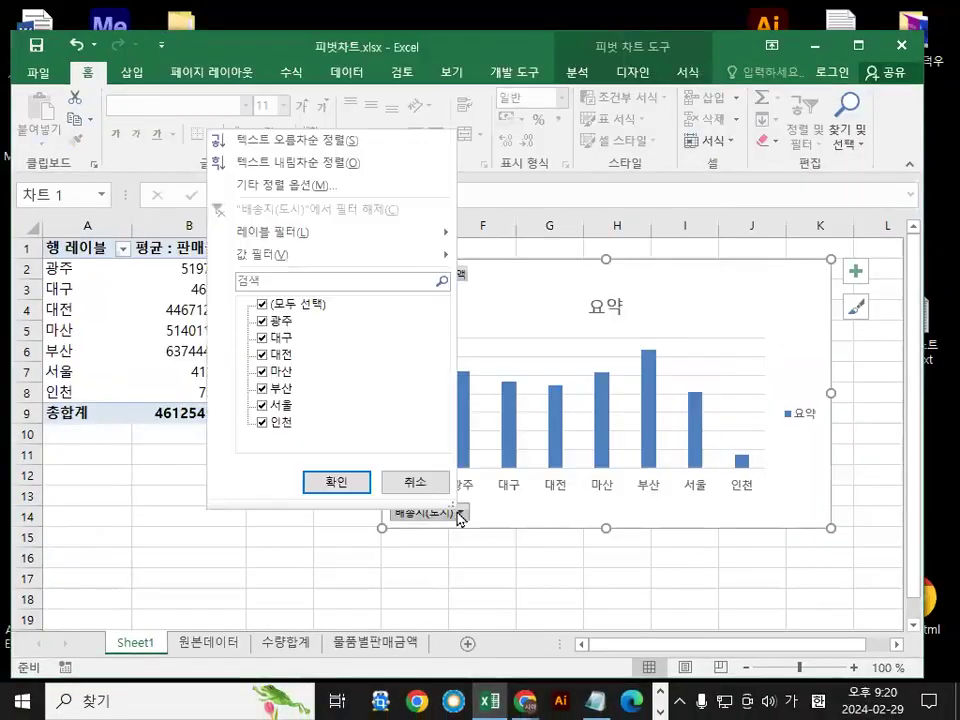
left_click(263, 306)
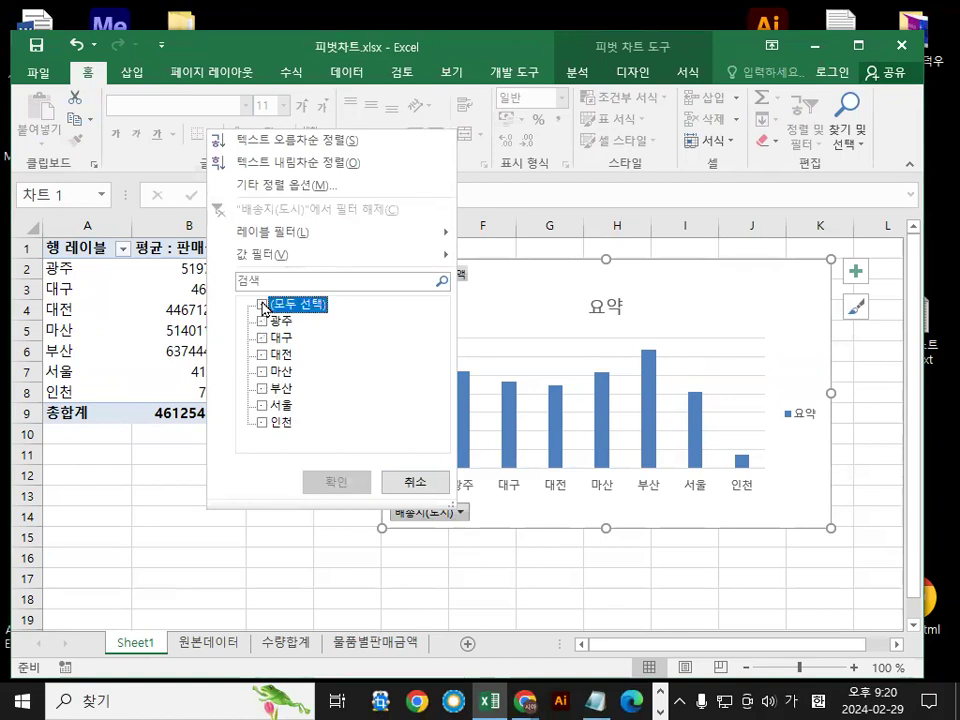
left_click(263, 340)
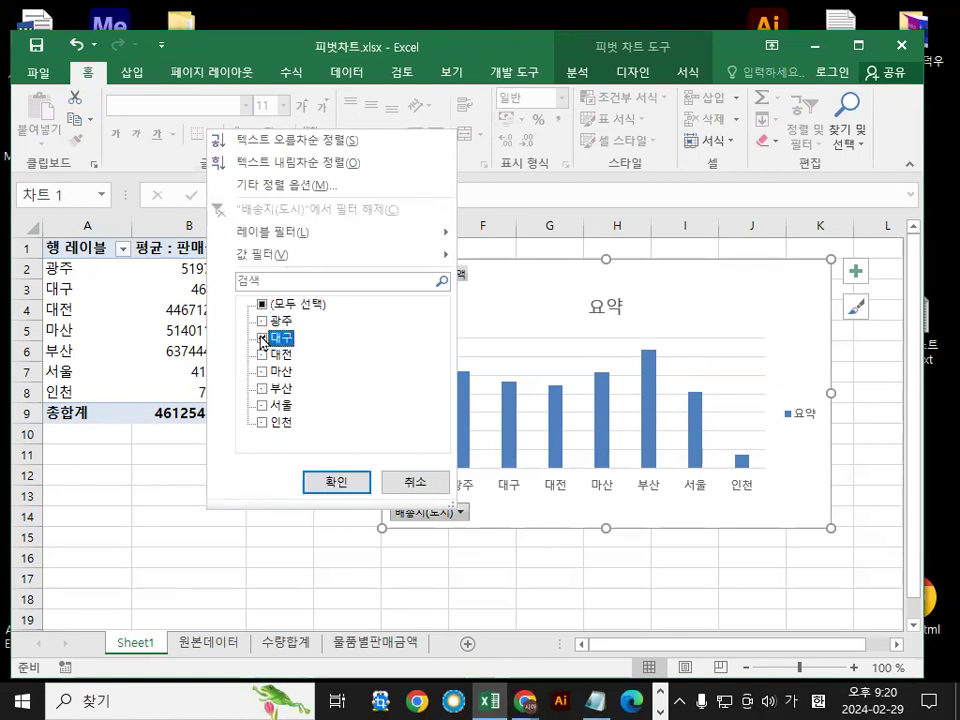
left_click(262, 389)
left_click(262, 422)
left_click(337, 482)
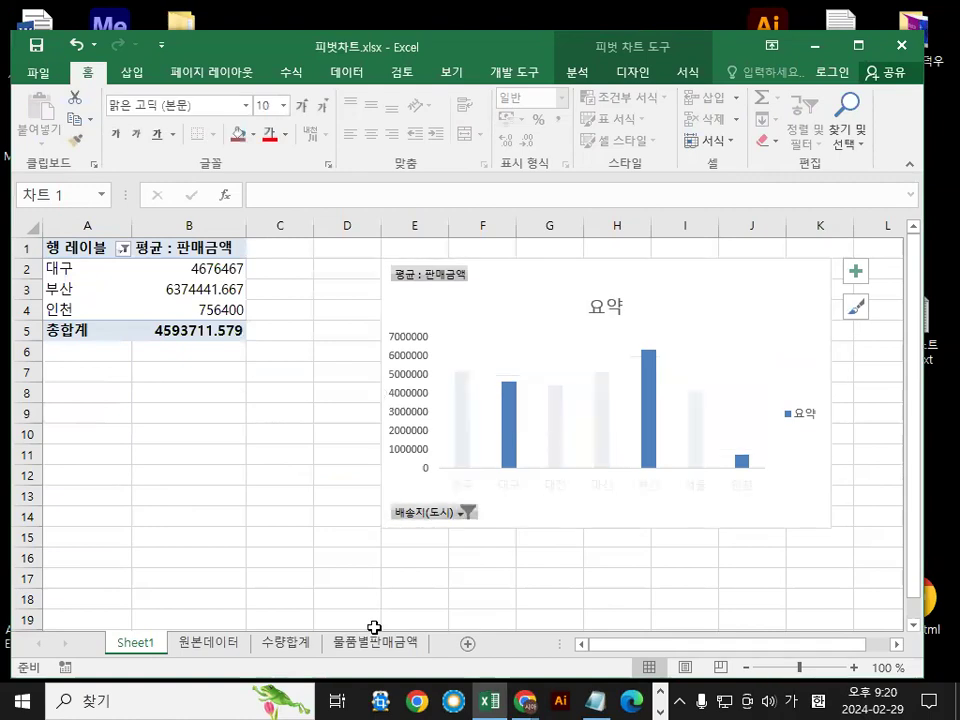
key("ctrl+1")
mouse_move(751, 422)
left_mouse_down()
mouse_move(666, 549)
mouse_move(877, 460)
left_mouse_up()
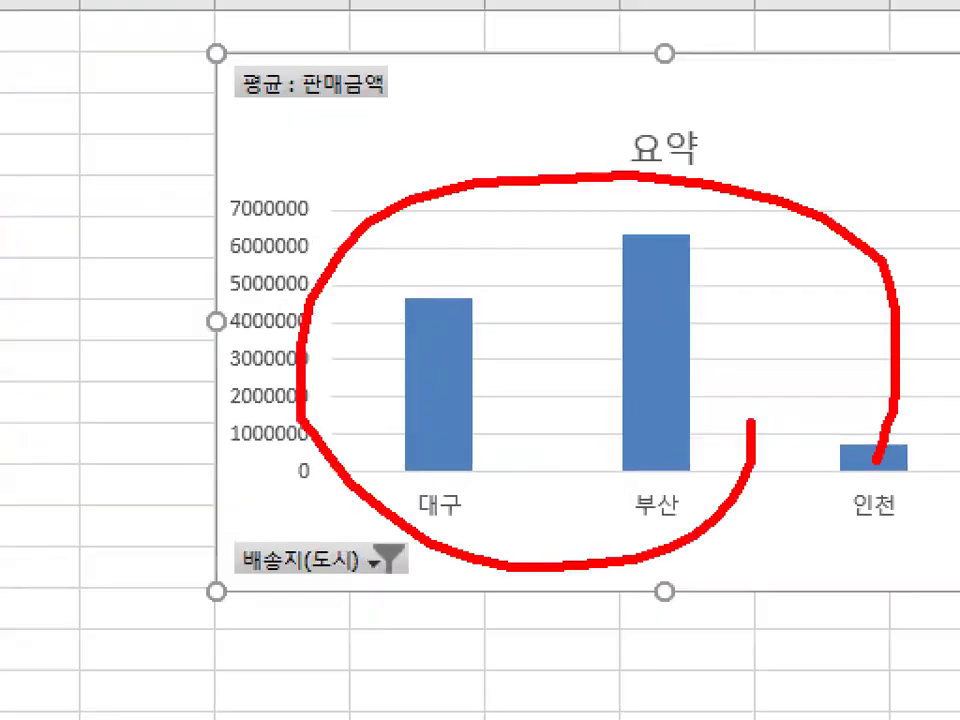
key("Escape")
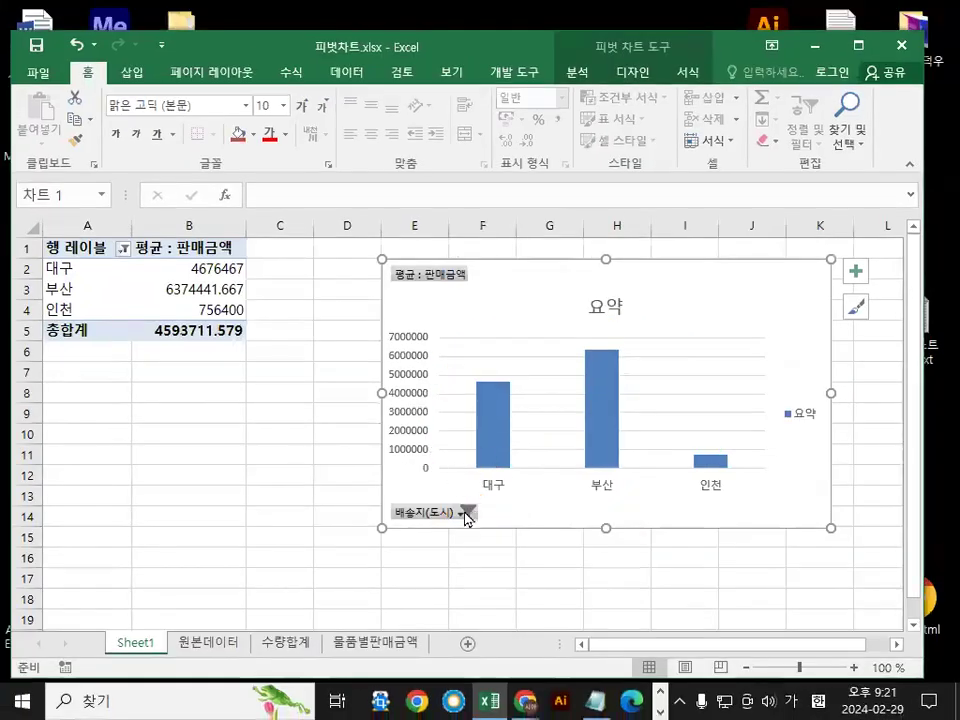
Reselect all cities in the pivot chart's 배송지(도시) filter and deselect the chart after checking it
left_click(465, 513)
left_click(305, 304)
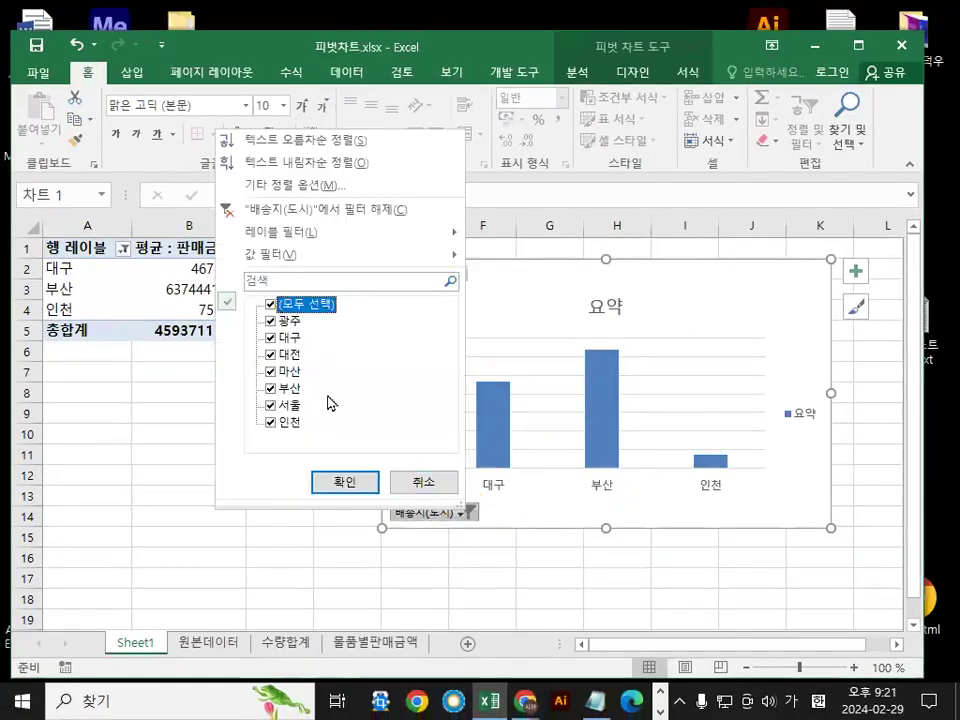
left_click(356, 483)
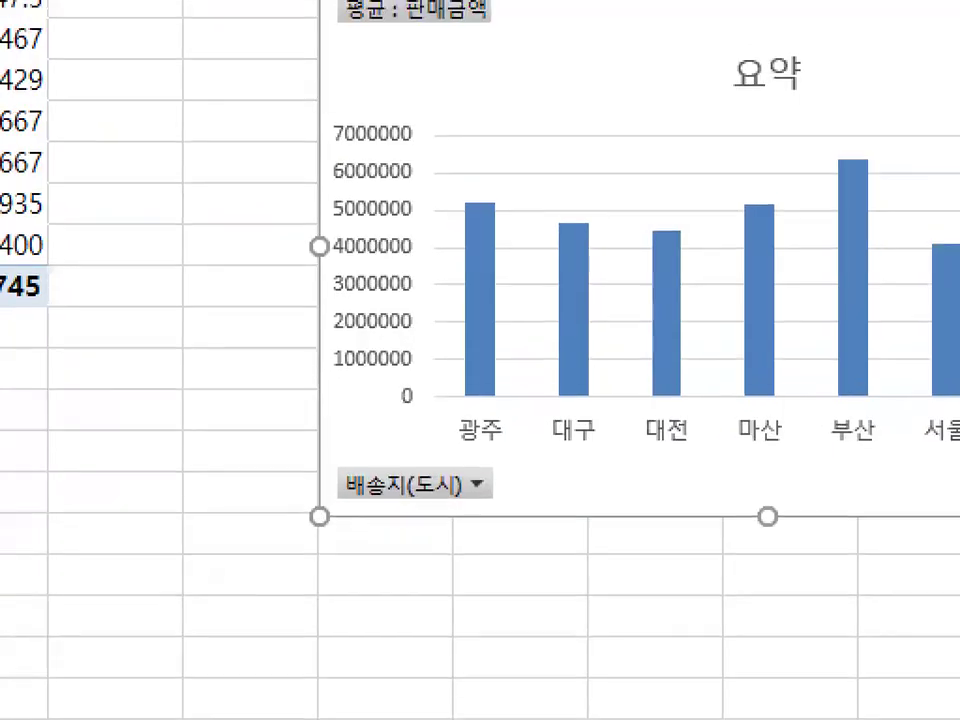
mouse_move(517, 515)
left_mouse_down()
mouse_move(349, 559)
mouse_move(492, 553)
left_mouse_up()
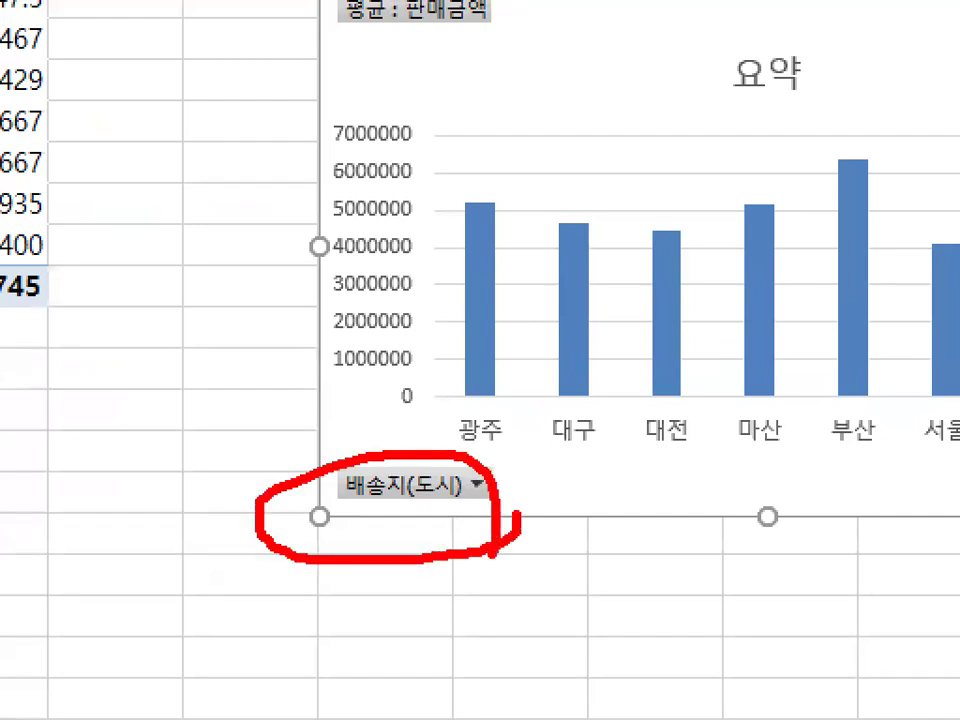
left_click_drag(281, 449, 450, 288)
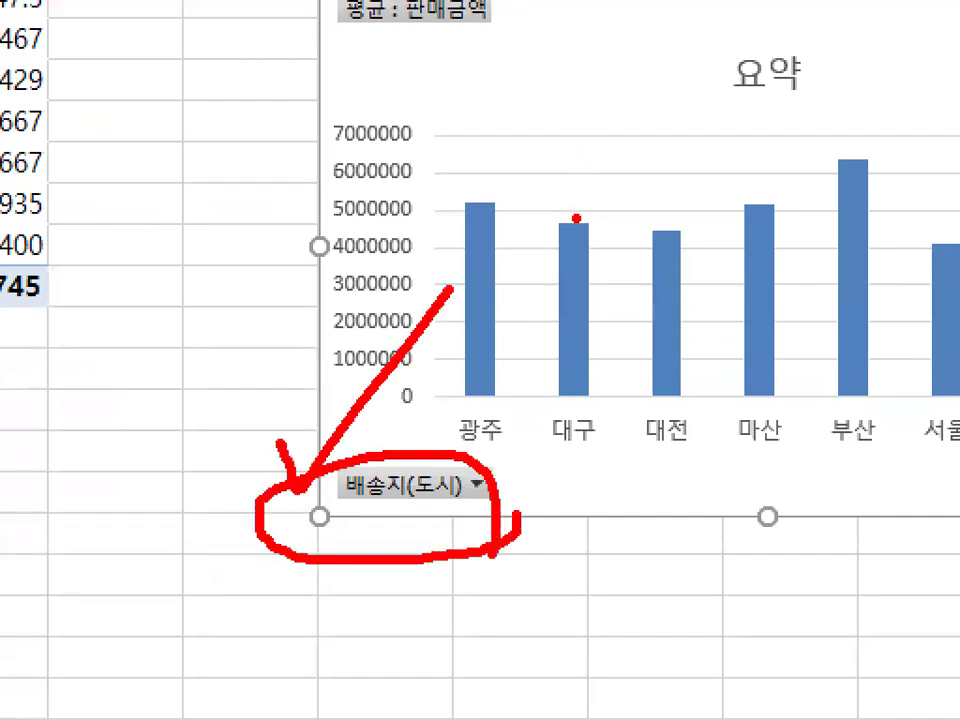
left_click_drag(815, 372, 902, 323)
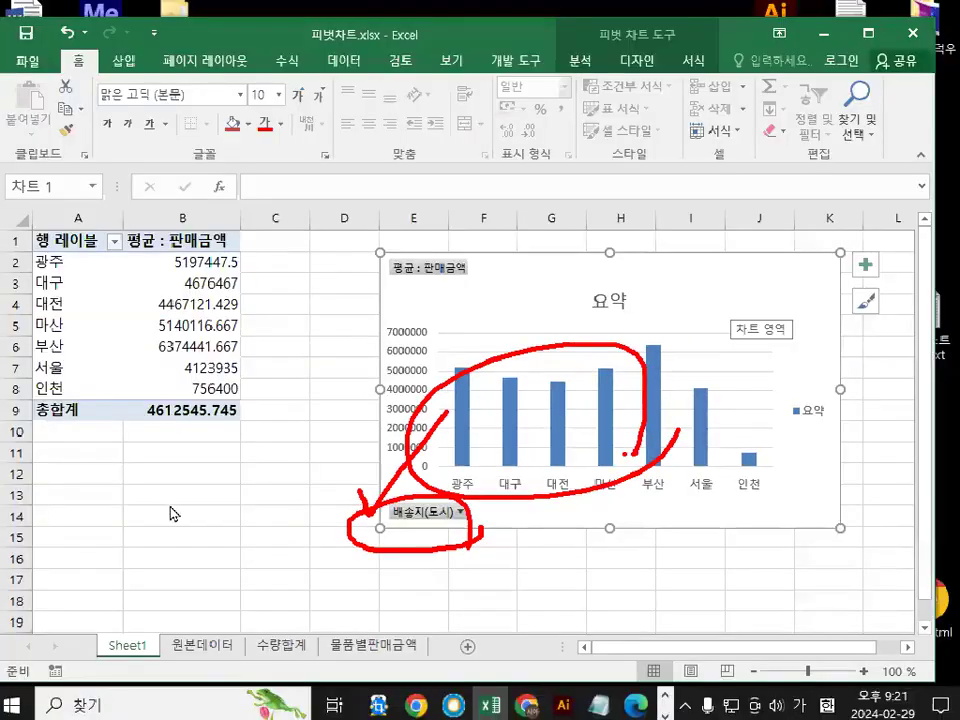
key("Escape")
left_click(259, 455)
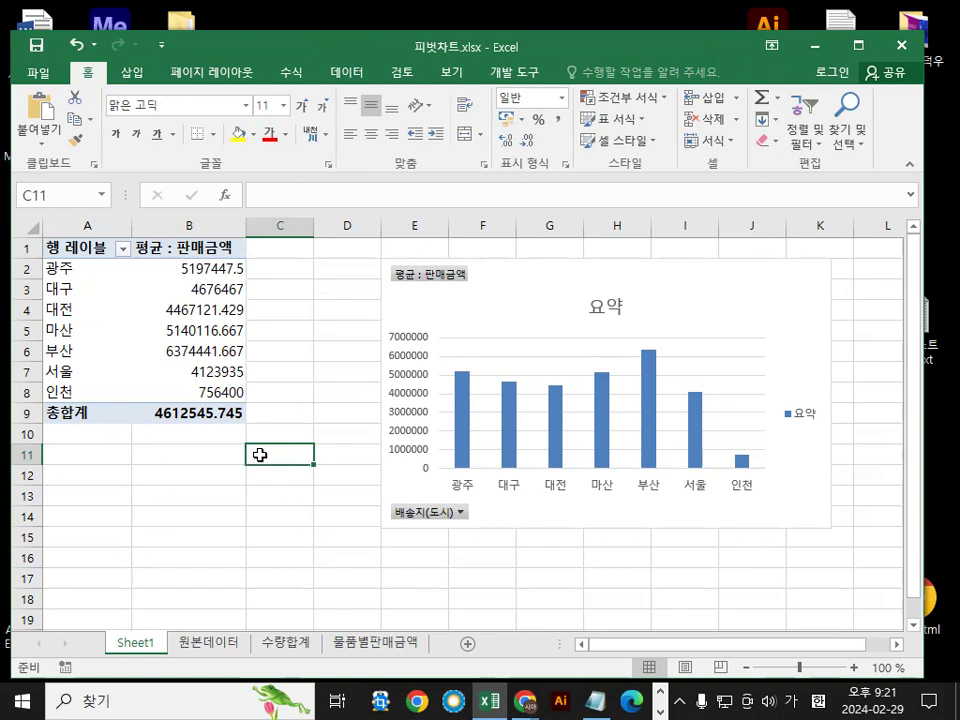
Examine the 수량 totals by city and product in the pivot table on the 수량합계 sheet
left_click(290, 642)
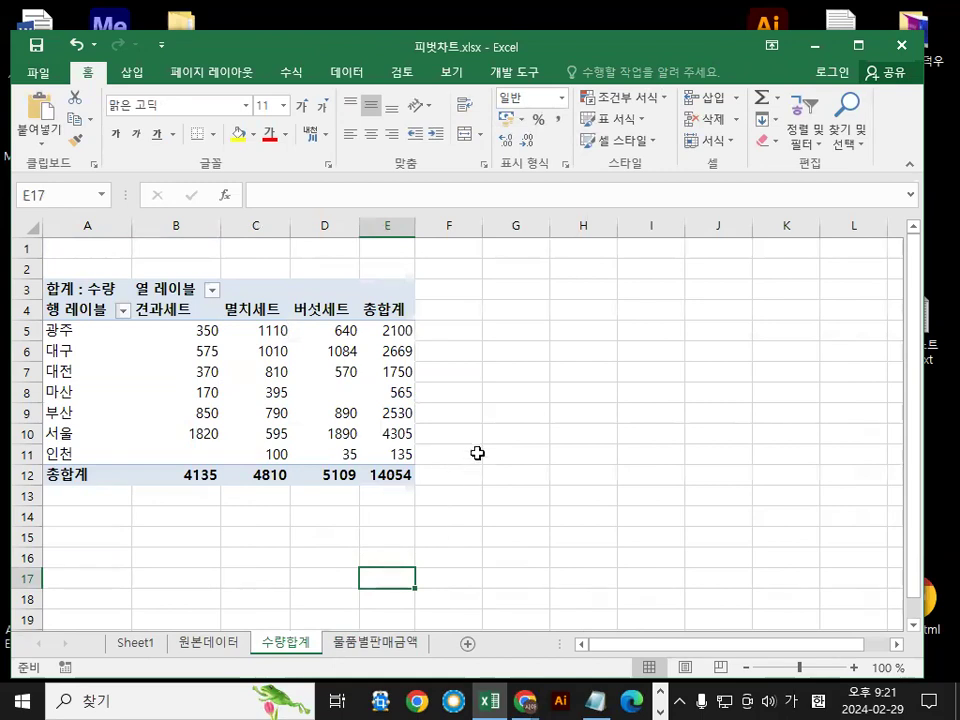
mouse_move(357, 412)
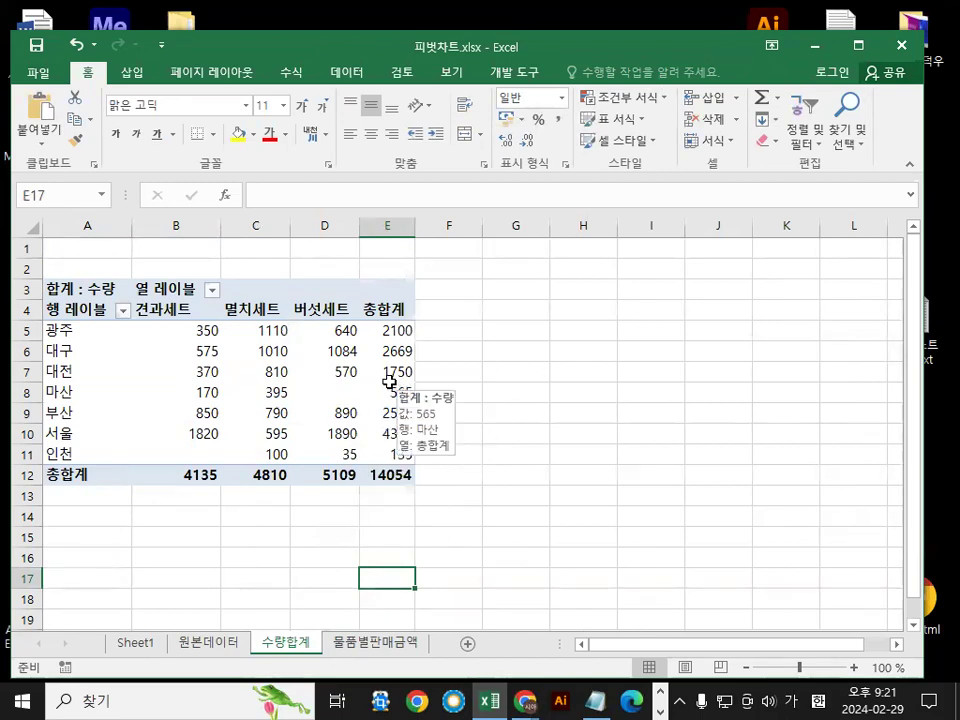
mouse_move(358, 381)
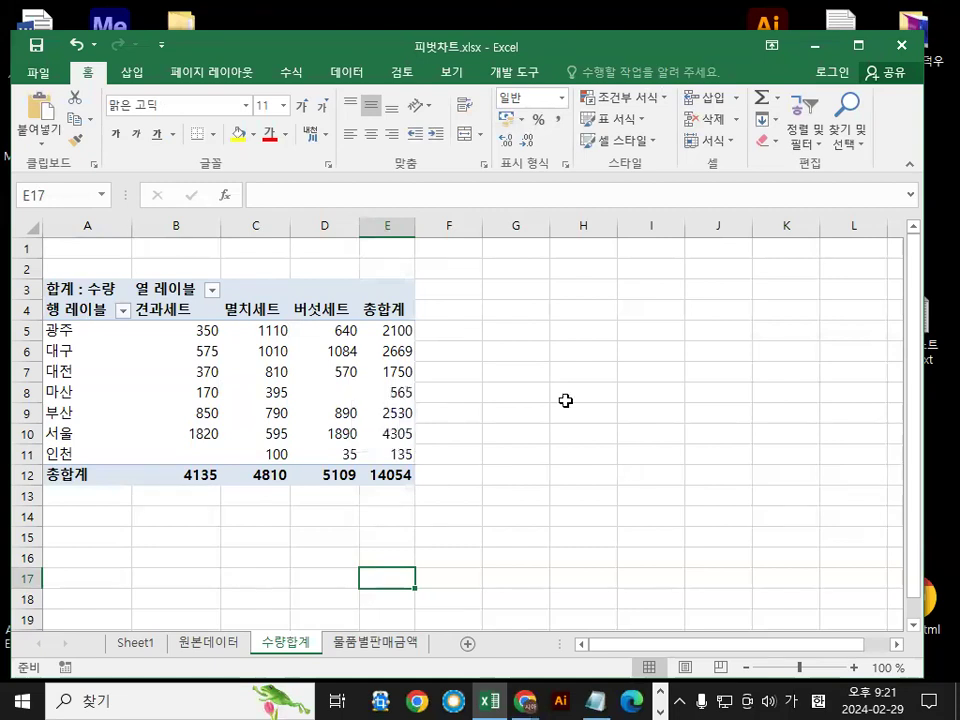
left_click(622, 371)
mouse_move(770, 360)
left_mouse_down()
mouse_move(776, 373)
mouse_move(491, 308)
mouse_move(772, 465)
left_mouse_up()
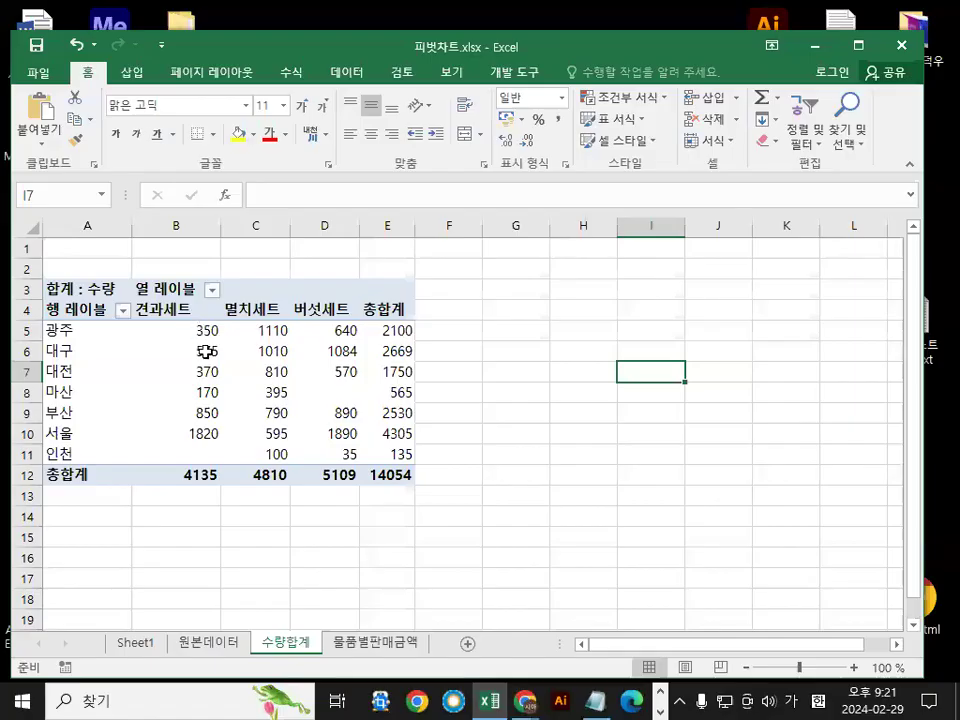
left_click(208, 354)
mouse_move(555, 440)
left_mouse_down()
mouse_move(225, 583)
mouse_move(553, 533)
left_mouse_up()
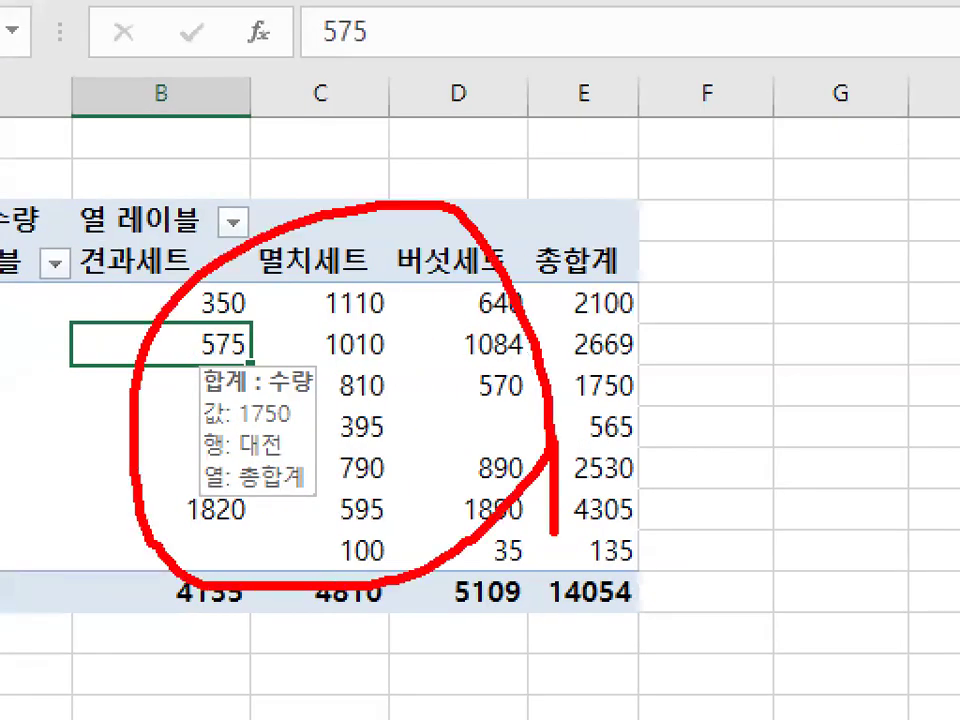
key("e")
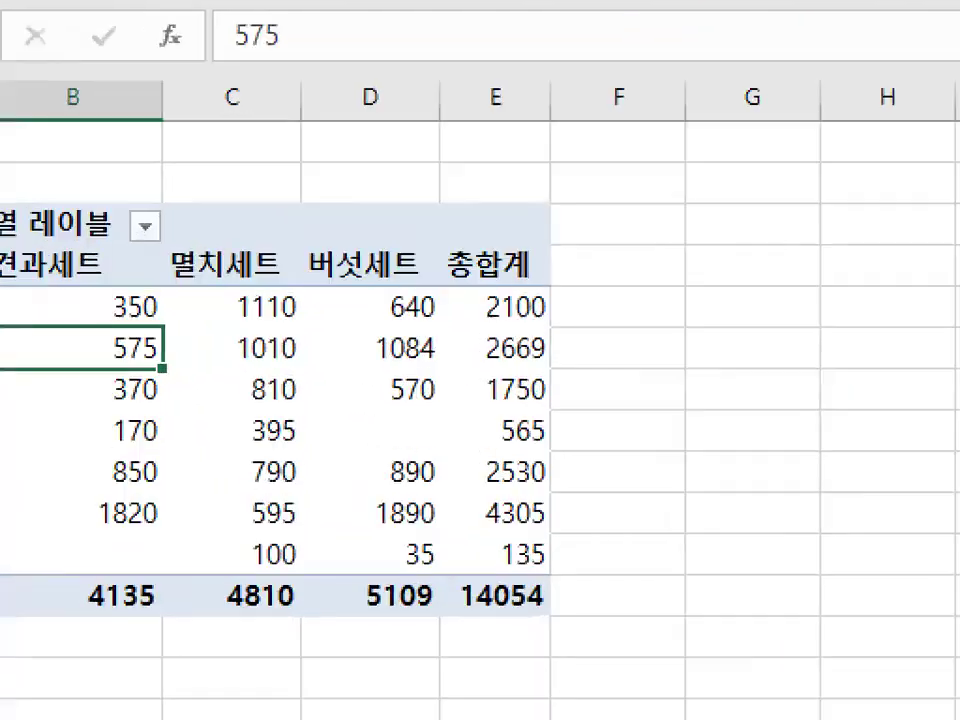
left_click_drag(346, 168, 648, 411)
left_click_drag(258, 172, 410, 483)
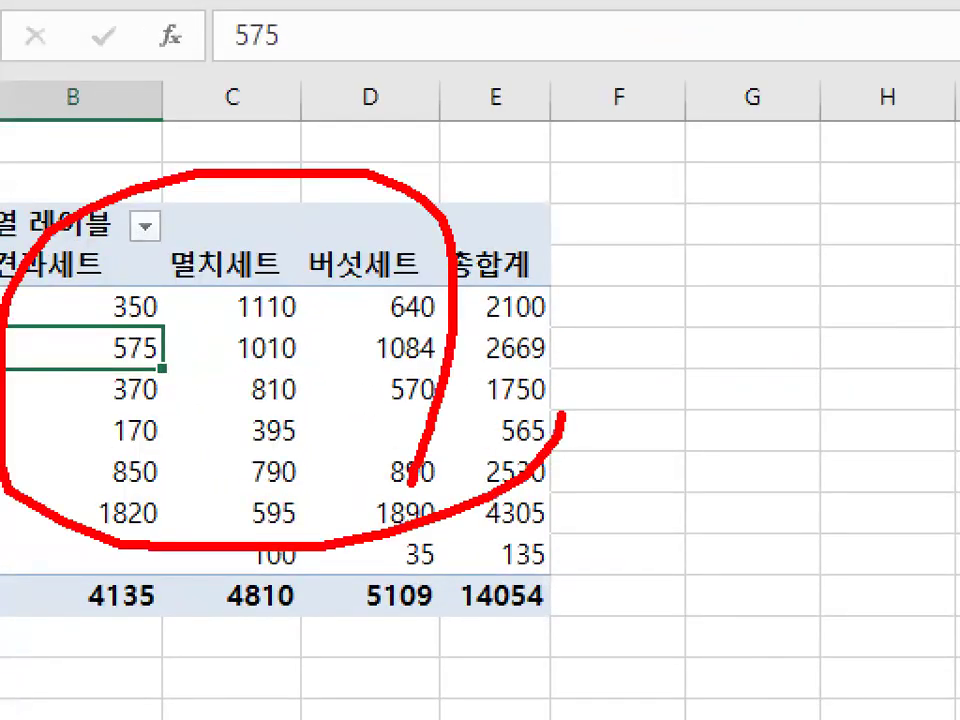
key("Escape")
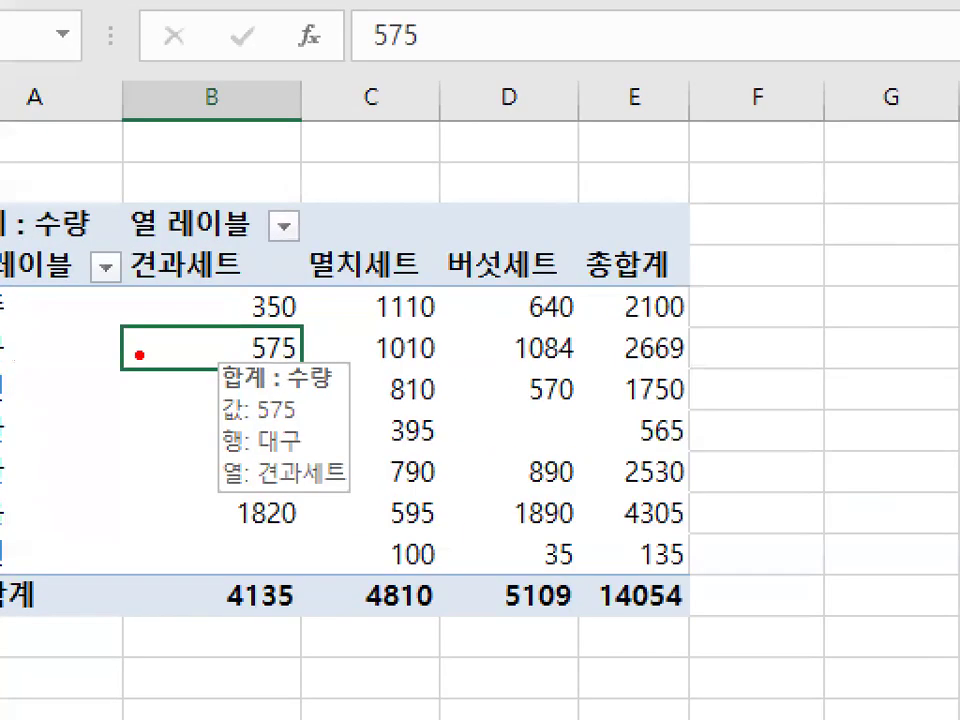
Examine where the pivot chart command is offered for the 수량 pivot table, in both its analysis tools and the insert commands
mouse_move(338, 373)
left_mouse_down()
mouse_move(91, 467)
mouse_move(390, 423)
left_mouse_up()
key("Escape")
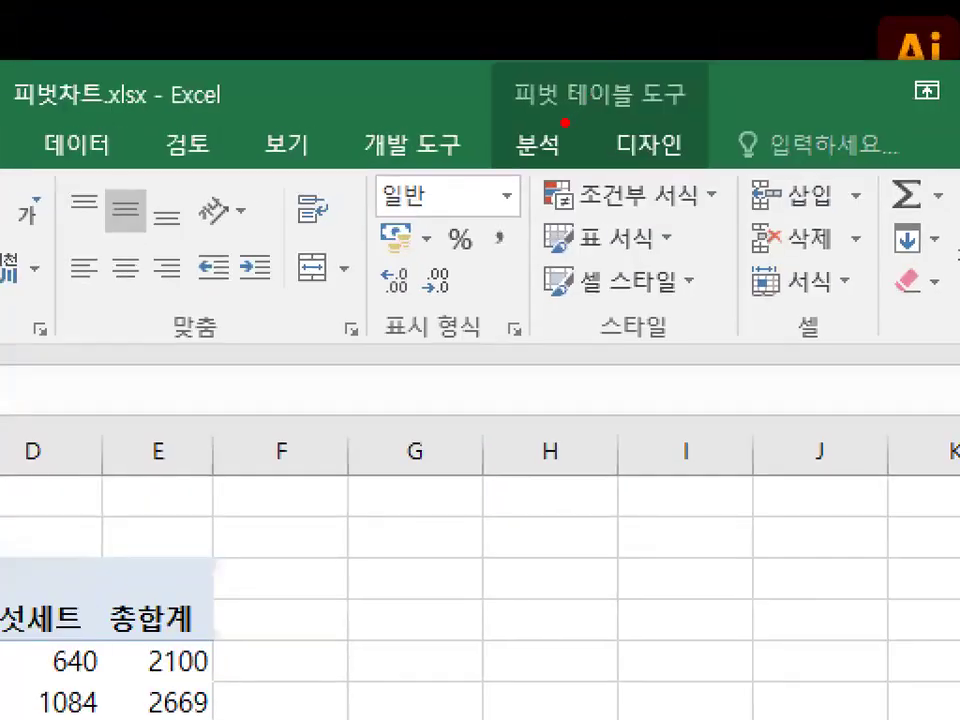
mouse_move(508, 115)
left_mouse_down()
mouse_move(703, 114)
mouse_move(680, 66)
left_mouse_up()
key("Escape")
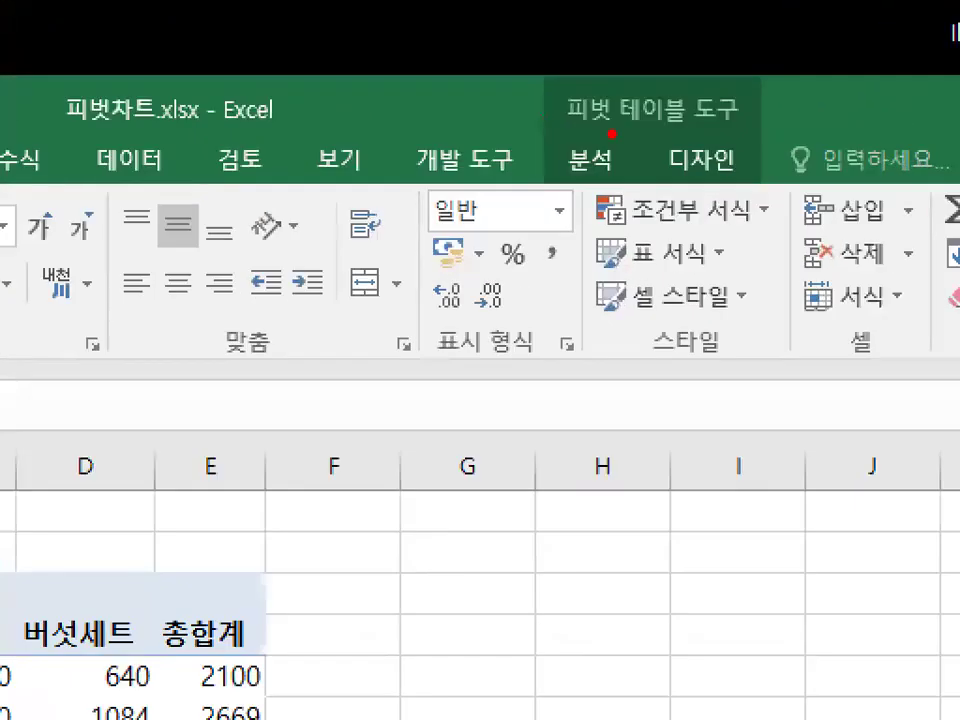
mouse_move(575, 86)
left_mouse_down()
mouse_move(595, 81)
mouse_move(598, 67)
left_mouse_up()
key("Escape")
left_click(590, 158)
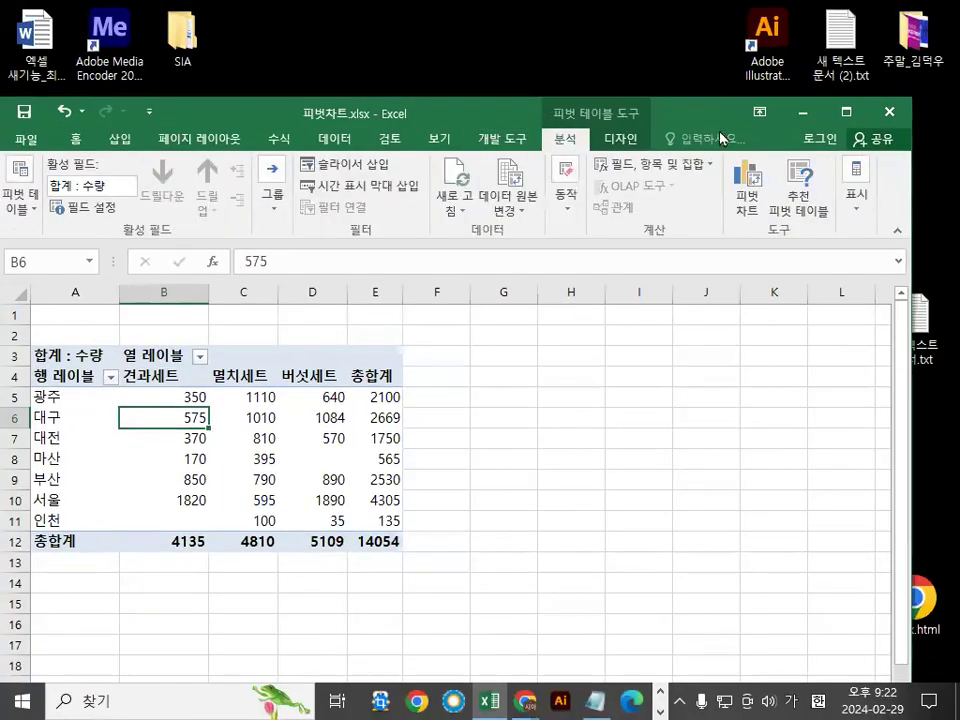
mouse_move(773, 331)
left_mouse_down()
mouse_move(762, 330)
mouse_move(735, 253)
left_mouse_up()
mouse_move(690, 297)
left_mouse_down()
mouse_move(572, 238)
mouse_move(736, 250)
left_mouse_up()
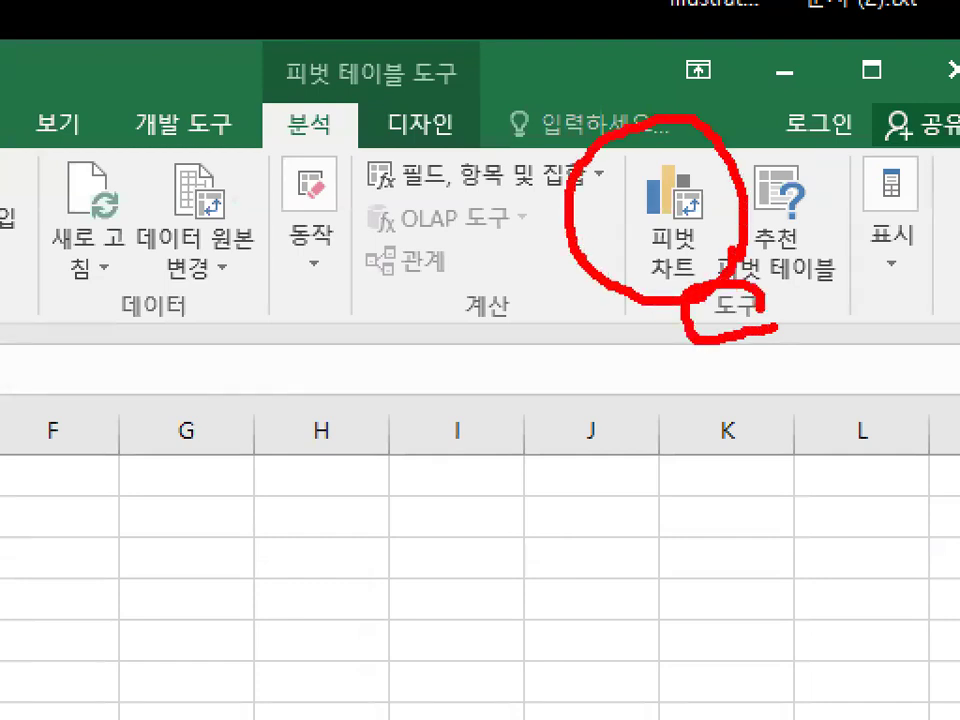
key("Escape")
left_click(122, 142)
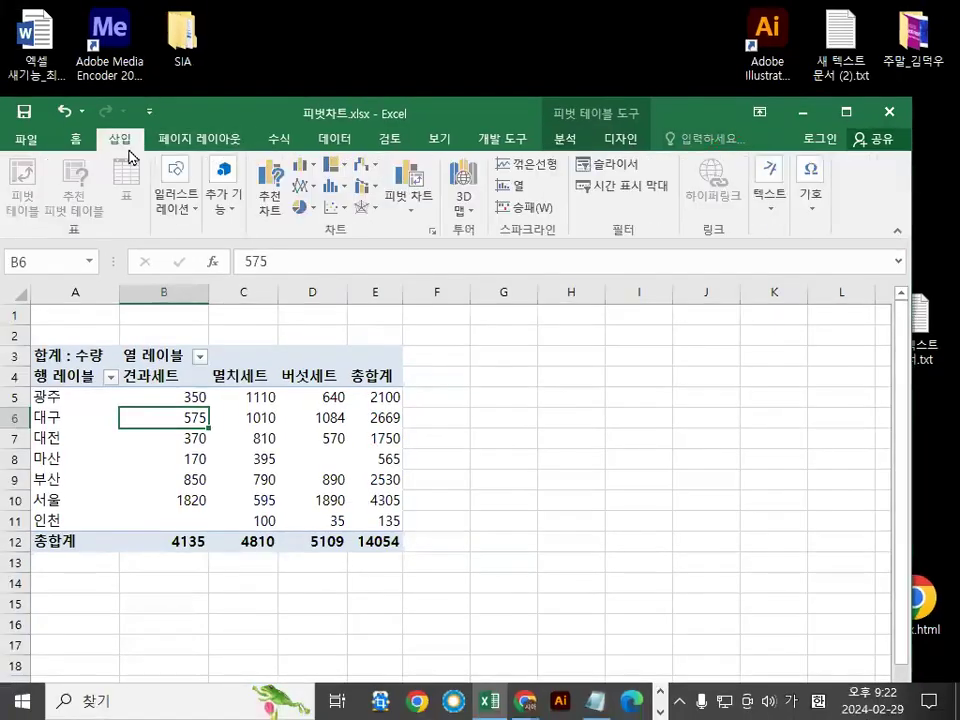
mouse_move(434, 196)
left_mouse_down()
mouse_move(405, 217)
mouse_move(439, 193)
left_mouse_up()
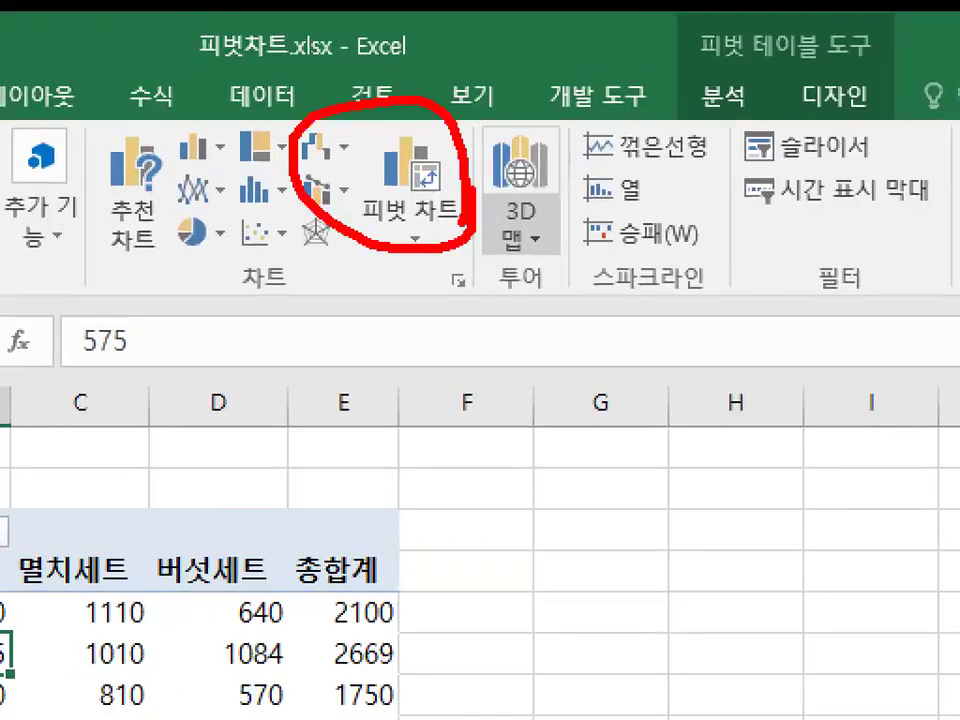
mouse_move(377, 84)
left_mouse_down()
mouse_move(395, 170)
mouse_move(435, 150)
left_mouse_up()
key("Escape")
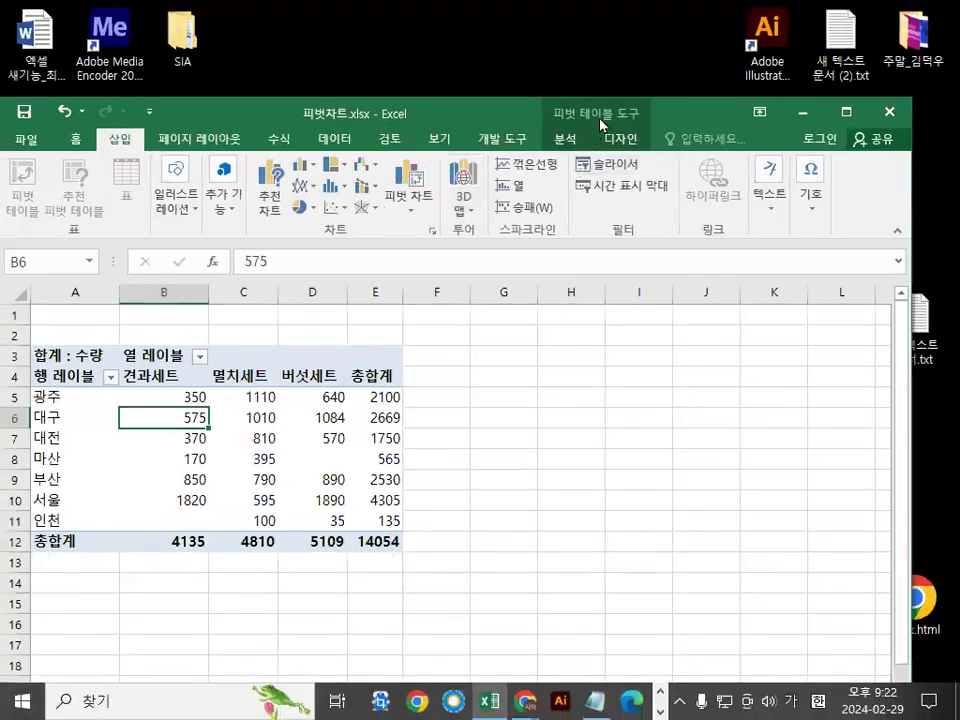
Start a pivot chart from the 수량 pivot table and choose the 가로 막대형 chart category
left_click_drag(508, 138, 677, 139)
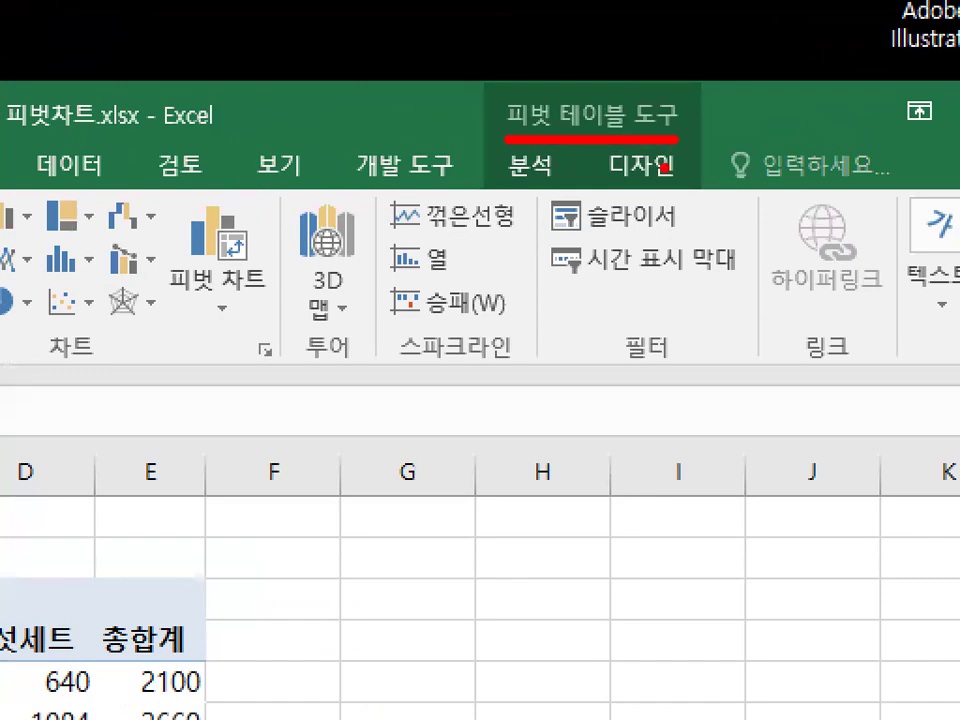
left_click_drag(572, 175, 560, 152)
key("Escape")
left_click(540, 169)
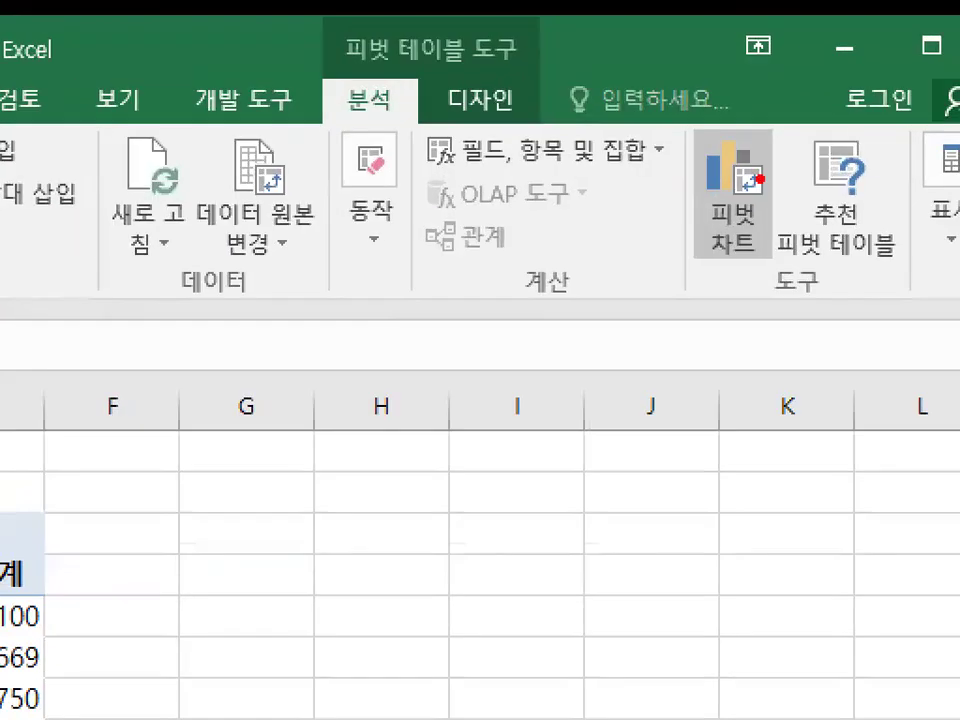
mouse_move(717, 189)
left_mouse_down()
mouse_move(779, 225)
mouse_move(756, 159)
left_mouse_up()
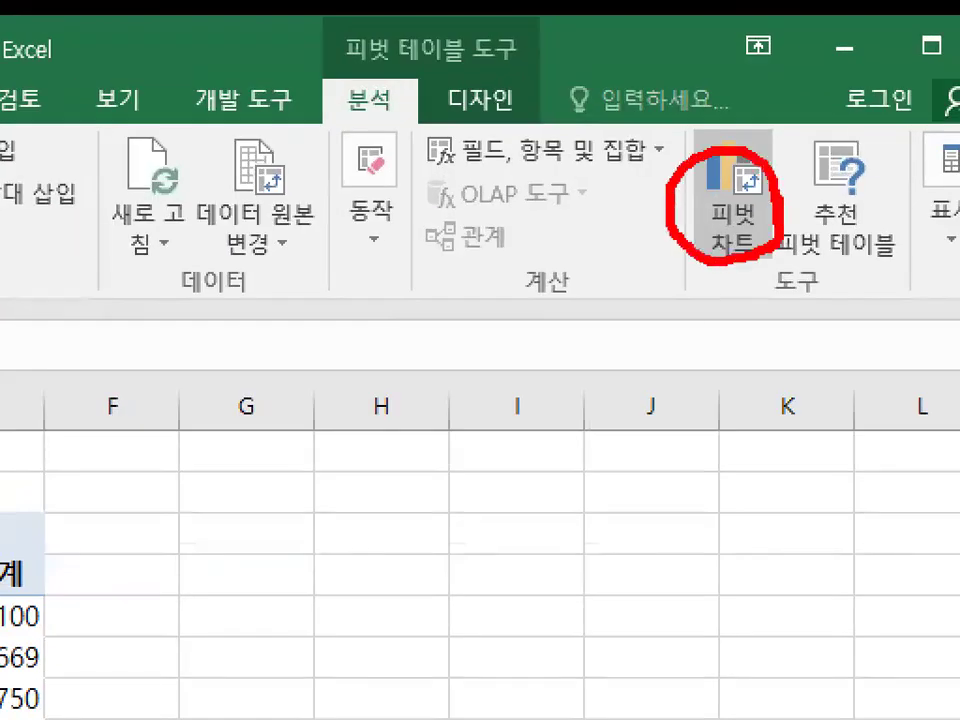
key("Escape")
left_click(752, 198)
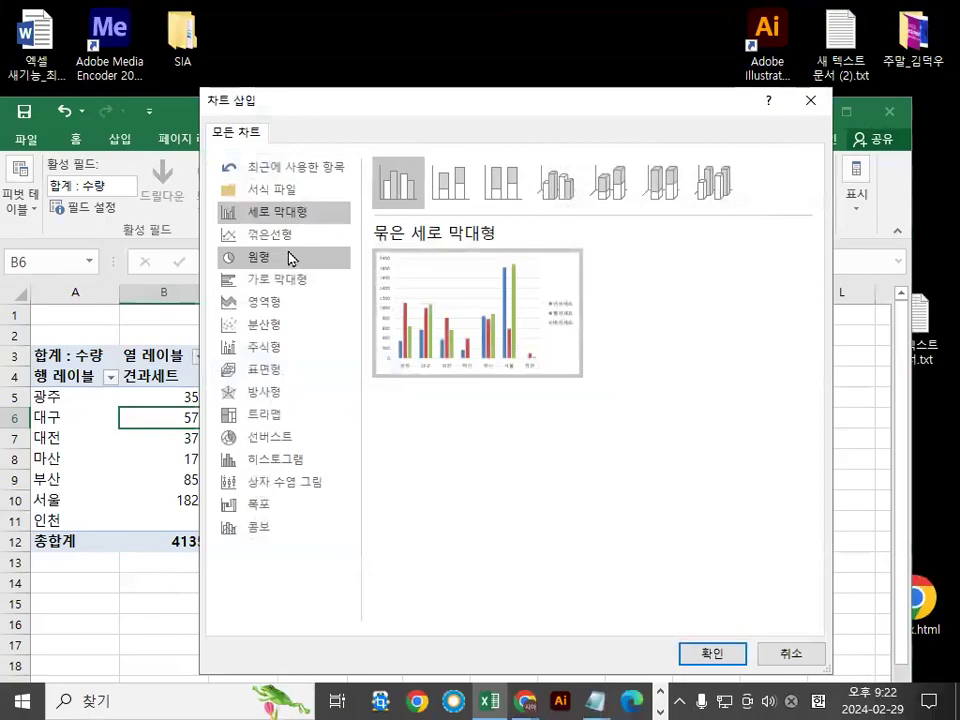
left_click(290, 281)
Examine the 가로 막대형 subtypes, comparing 3차원 묶은 가로 막대형 with 3차원 누적 가로 막대형
mouse_move(343, 282)
left_mouse_down()
mouse_move(343, 258)
mouse_move(228, 285)
mouse_move(330, 240)
left_mouse_up()
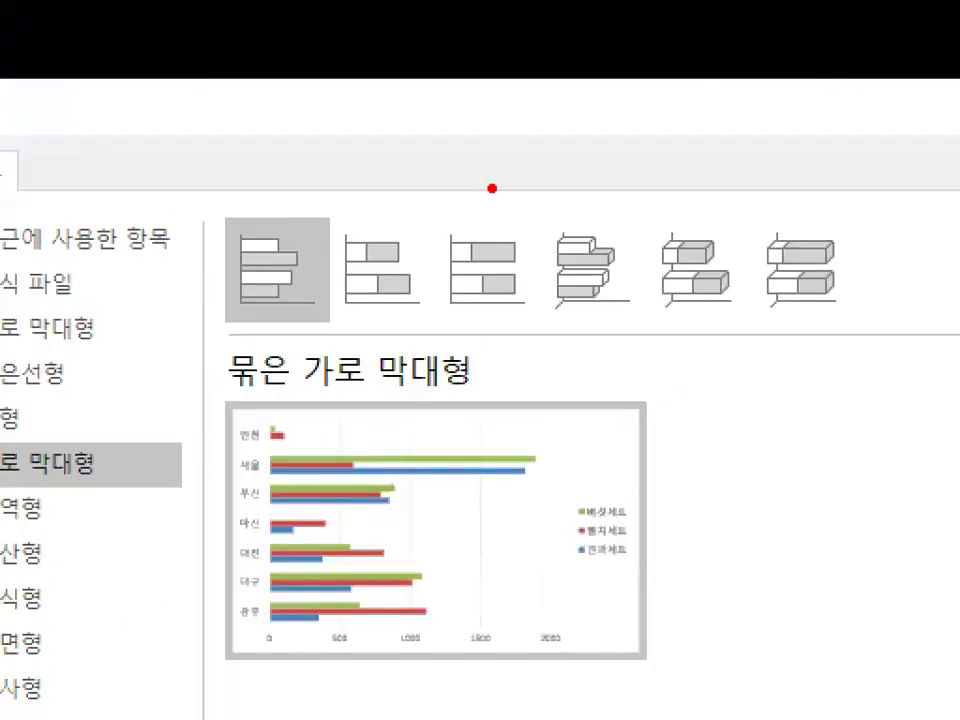
left_click_drag(539, 87, 527, 457)
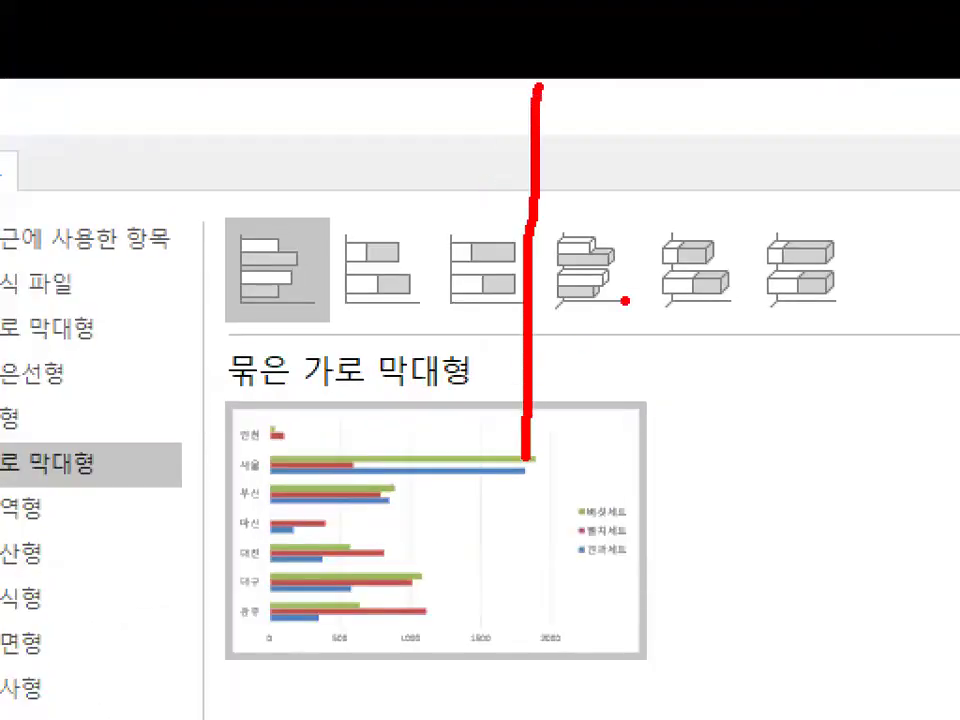
mouse_move(629, 298)
left_mouse_down()
mouse_move(553, 292)
mouse_move(578, 206)
mouse_move(632, 288)
left_mouse_up()
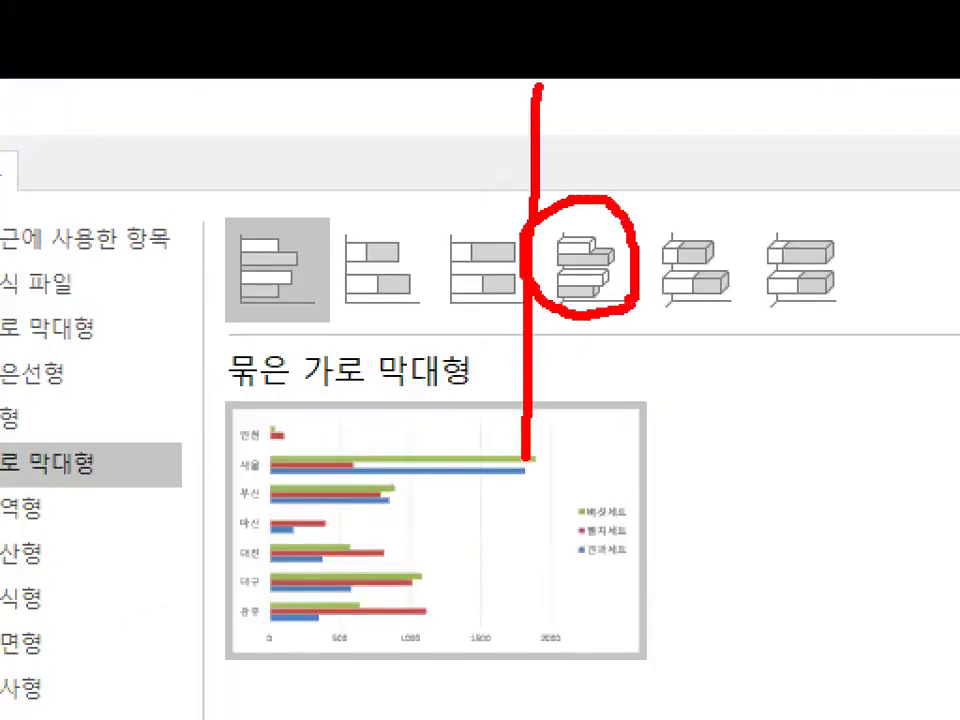
mouse_move(514, 290)
left_mouse_down()
mouse_move(512, 318)
mouse_move(508, 300)
left_mouse_up()
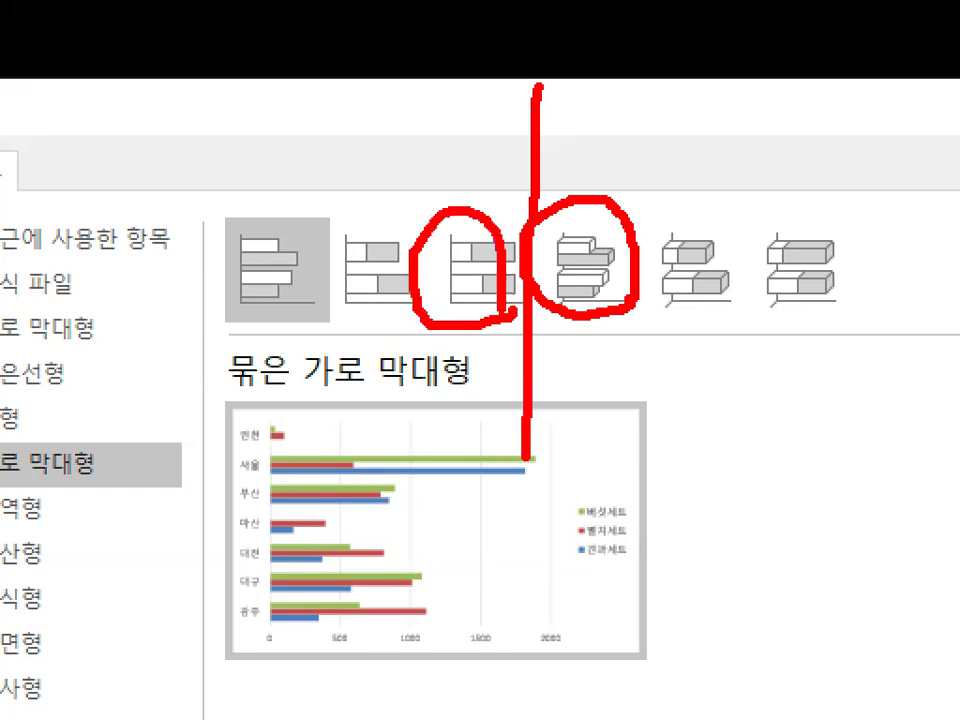
key("Escape")
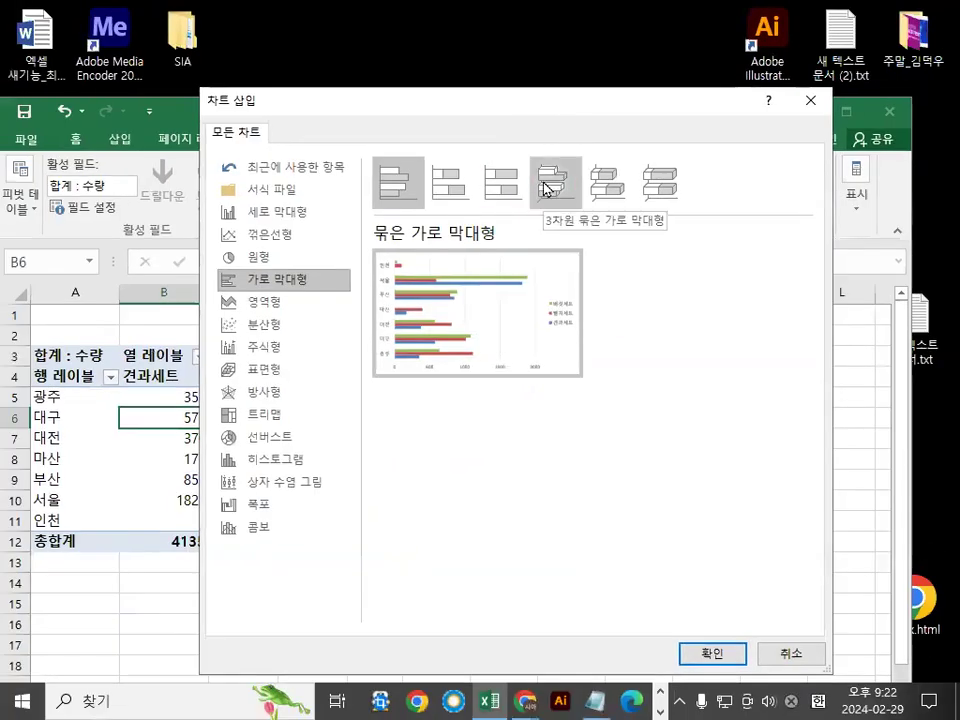
key("ctrl+1")
left_click_drag(551, 278, 777, 277)
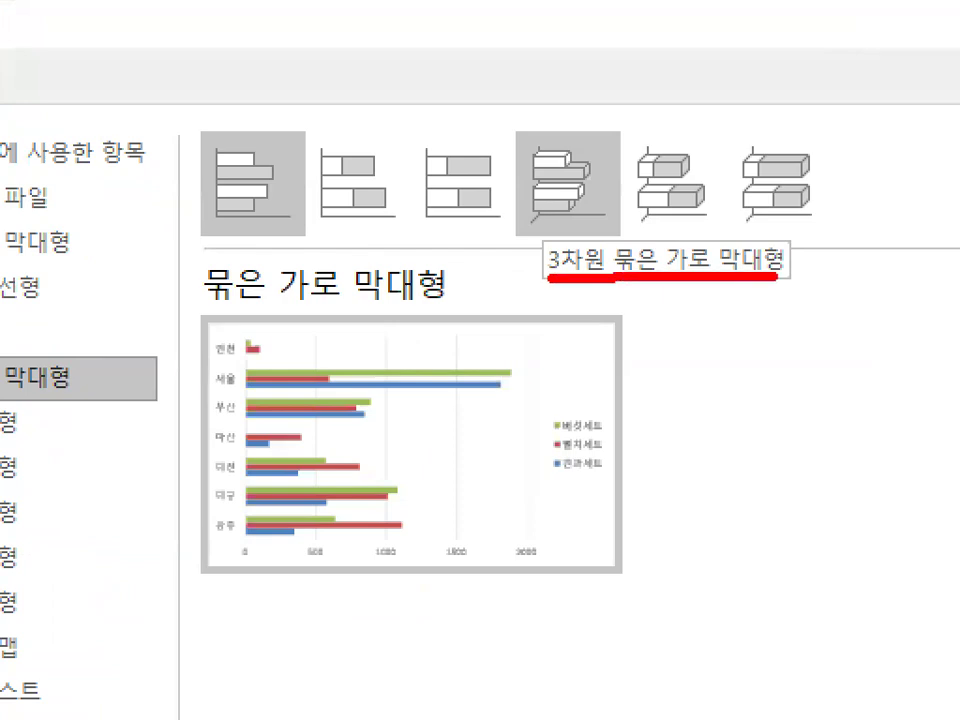
key("Escape")
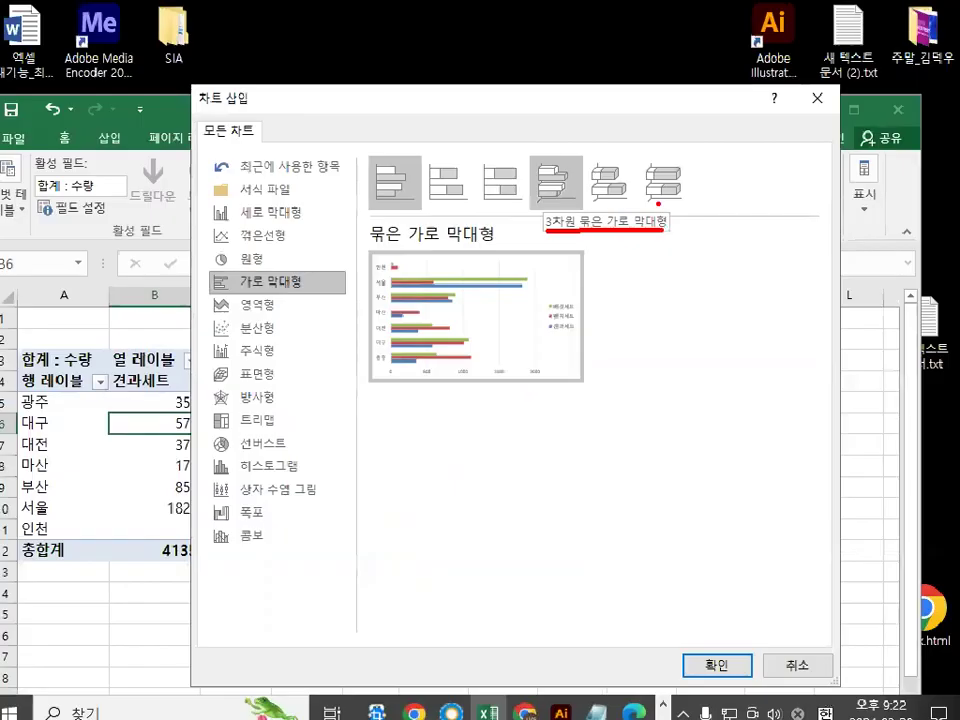
key("ctrl+1")
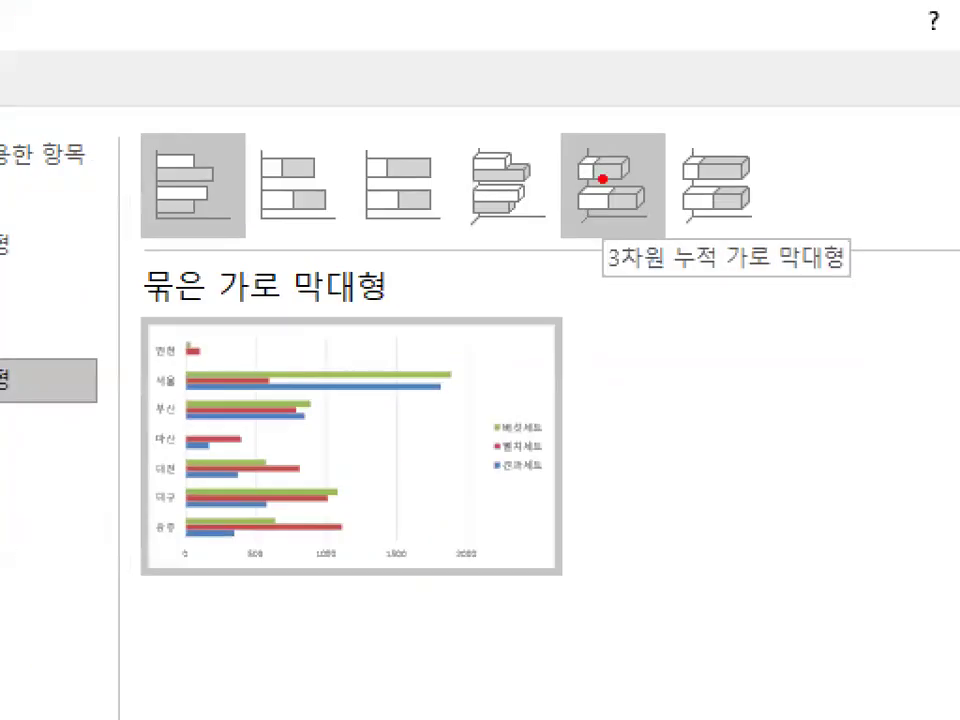
left_click_drag(609, 282, 848, 281)
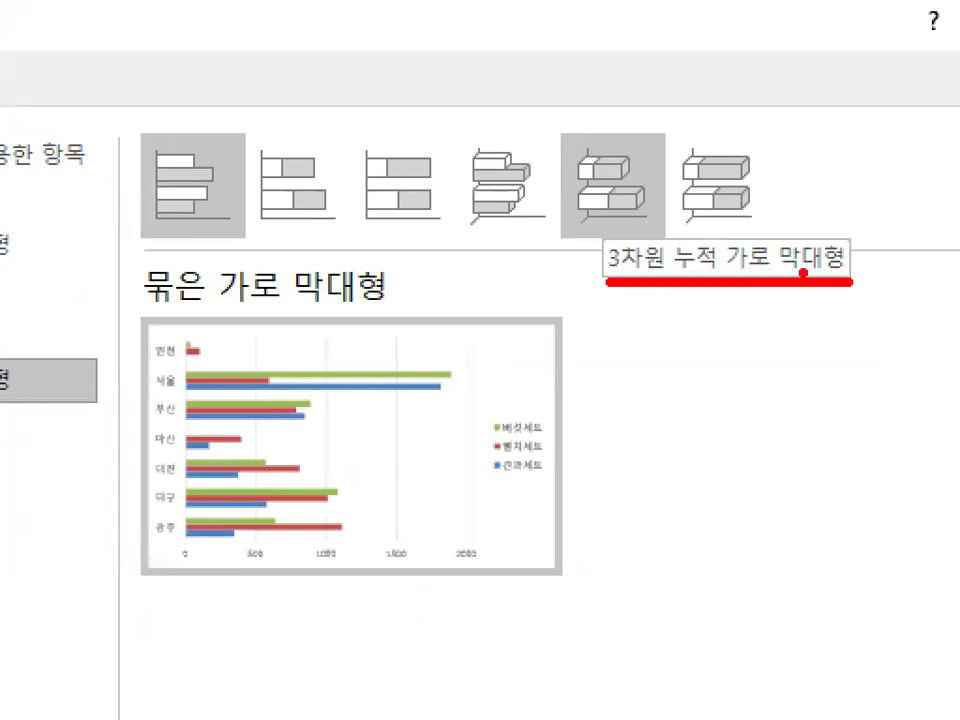
left_click_drag(606, 134, 795, 2)
mouse_move(598, 116)
left_mouse_down()
mouse_move(548, 172)
mouse_move(645, 222)
mouse_move(620, 118)
left_mouse_up()
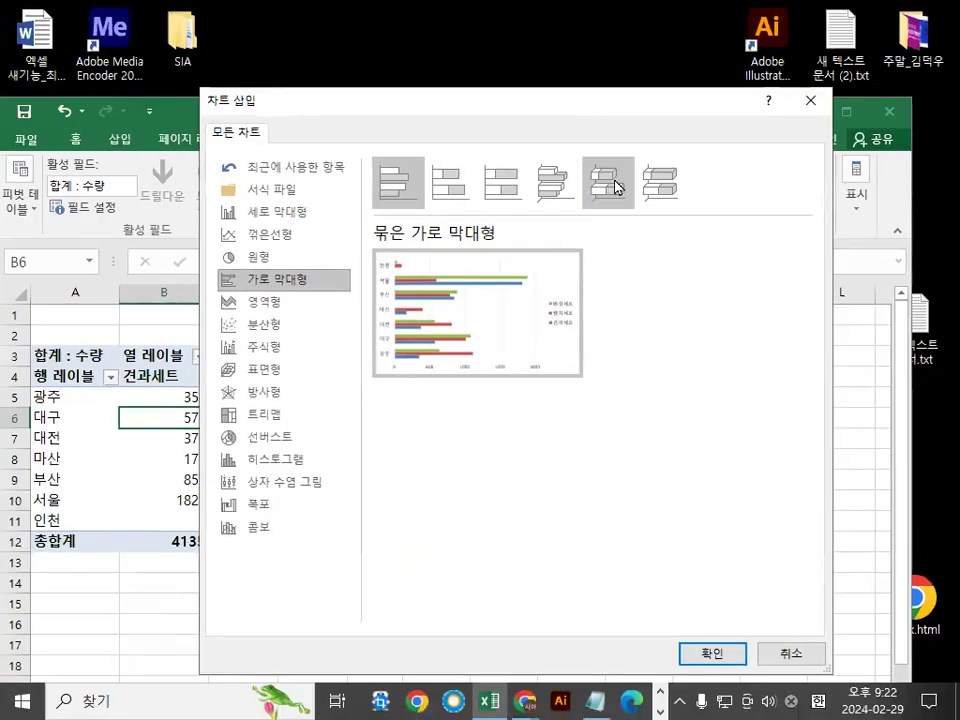
Insert a 3차원 누적 가로 막대형 pivot chart and place it beside the pivot table, from column F onward
left_click(622, 190)
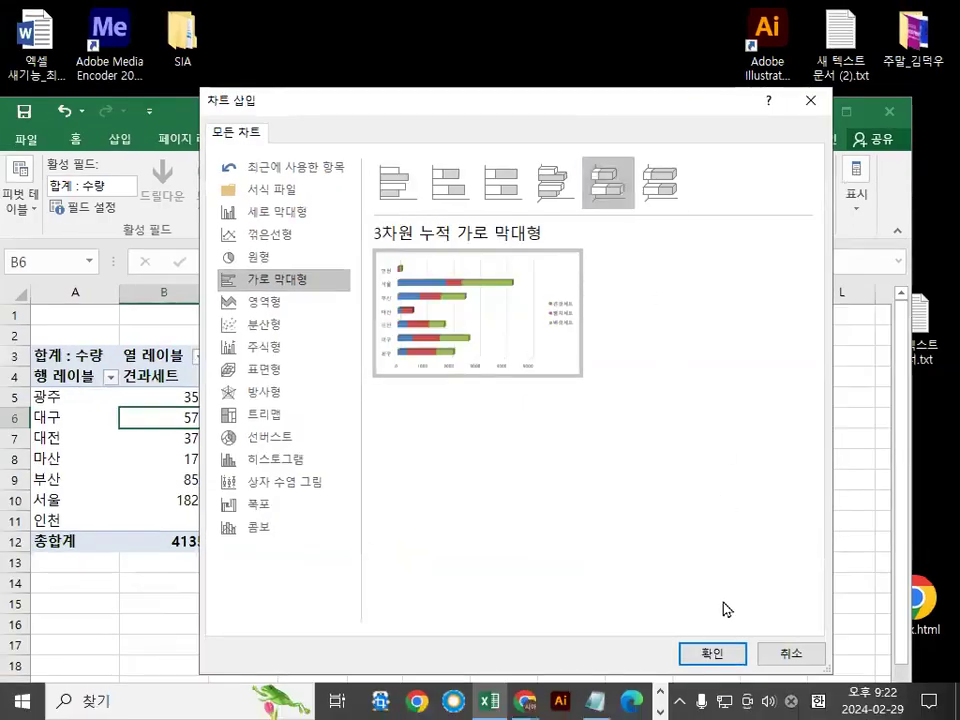
left_click(713, 655)
left_click_drag(648, 395, 825, 345)
Compare the stacked bars by city with the 수량 values in the pivot table and deselect the chart
left_click_drag(222, 429, 278, 430)
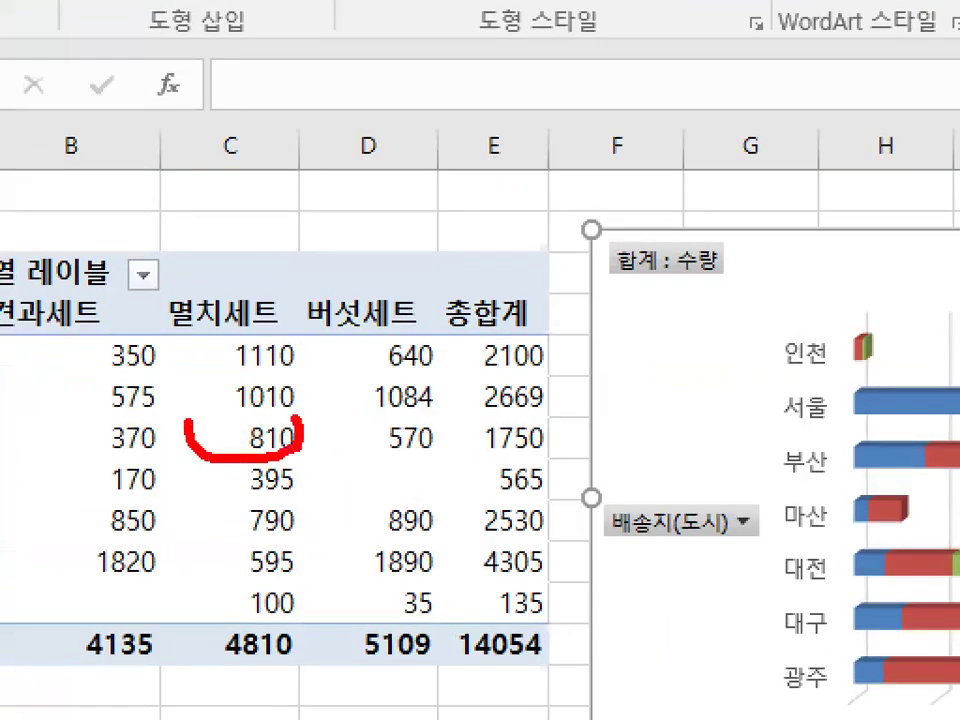
mouse_move(188, 424)
left_mouse_down()
mouse_move(703, 381)
mouse_move(755, 303)
left_mouse_up()
key("Escape")
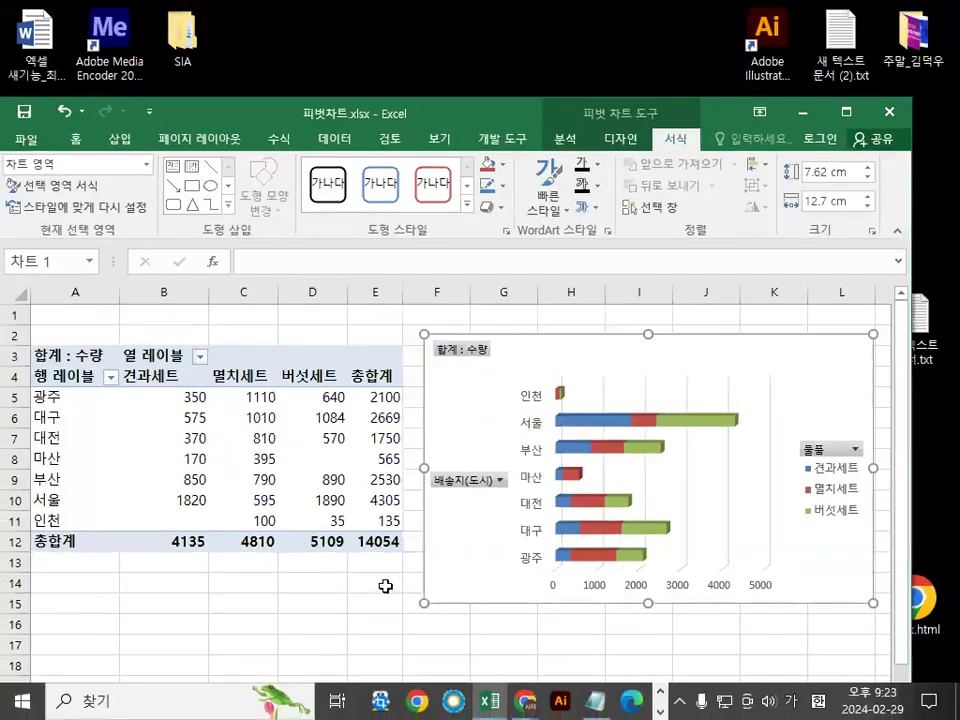
mouse_move(769, 533)
left_mouse_down()
mouse_move(493, 501)
mouse_move(764, 557)
left_mouse_up()
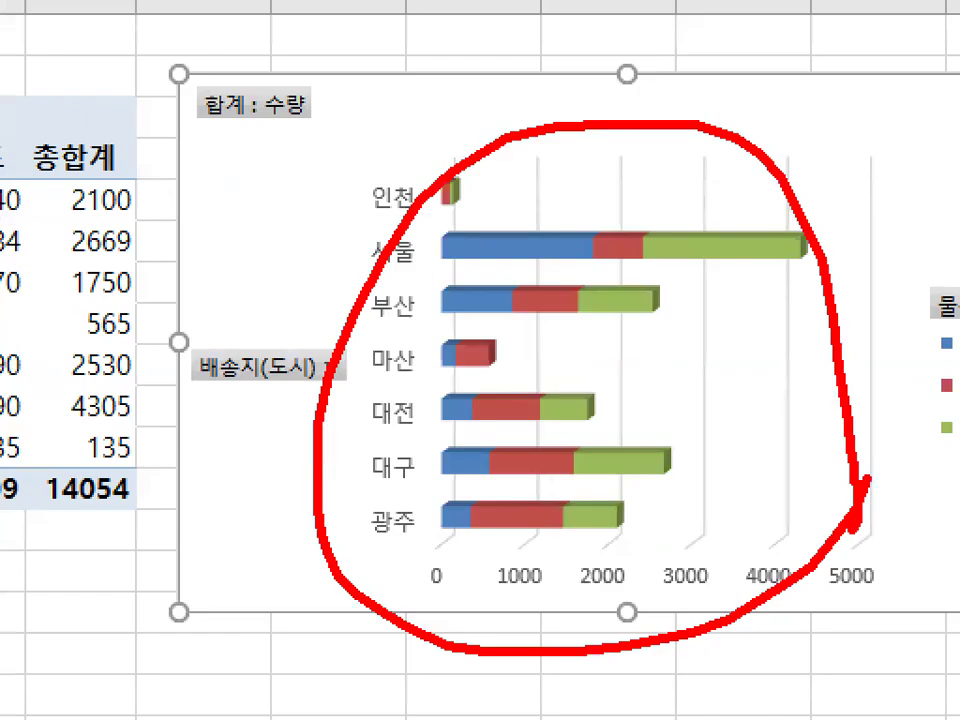
key("Escape")
left_click(339, 622)
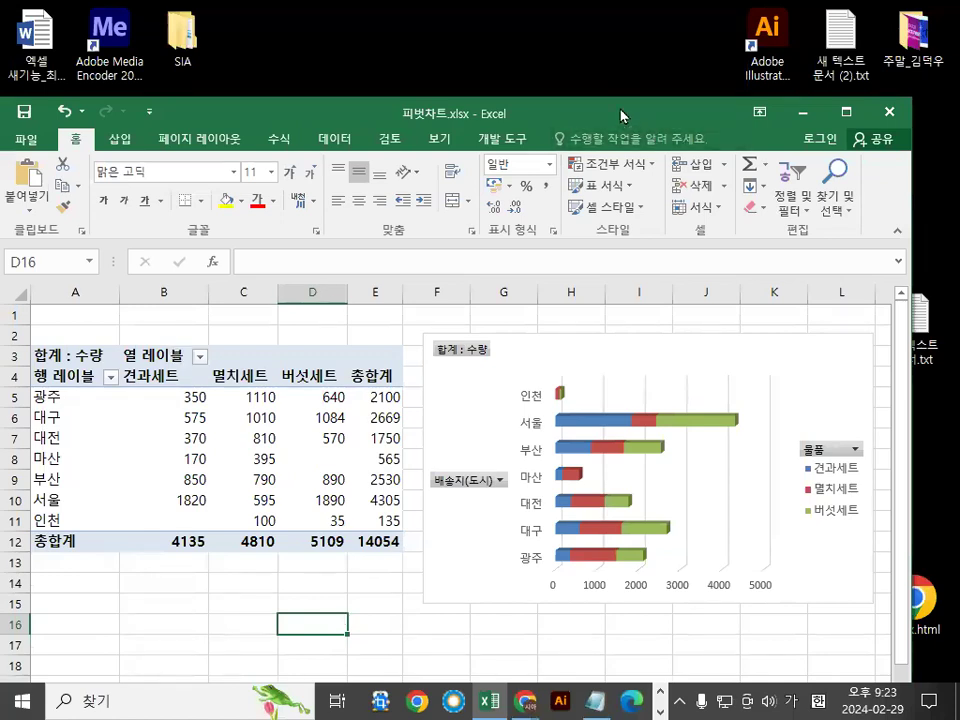
Switch to the 물품별판매금액 sheet and examine the 견과세트 column in its pivot chart
left_click_drag(620, 116, 628, 20)
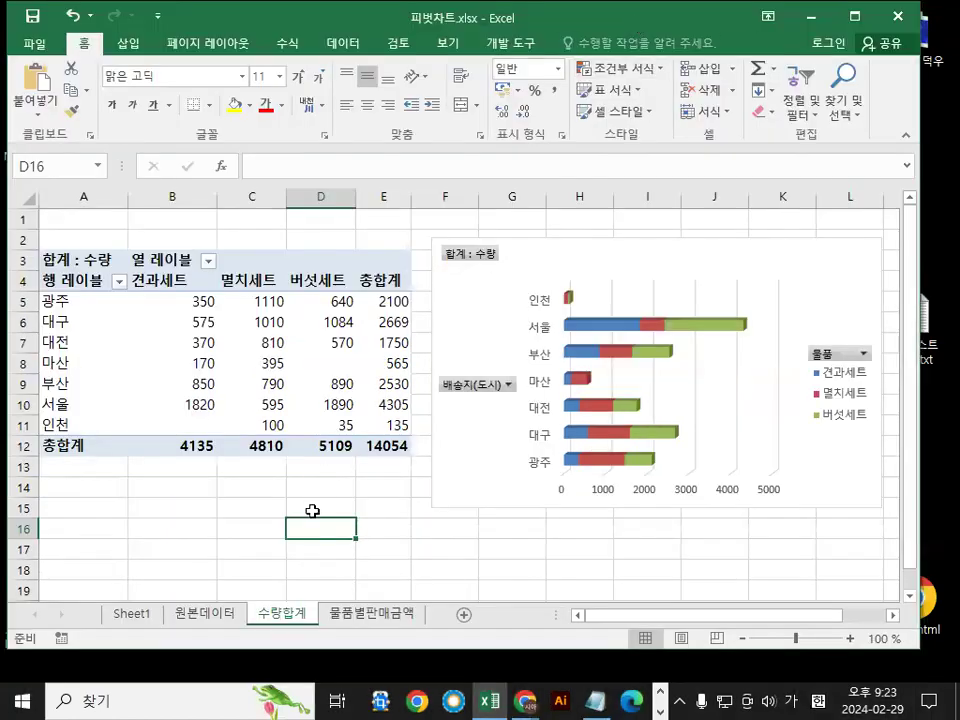
left_click(395, 618)
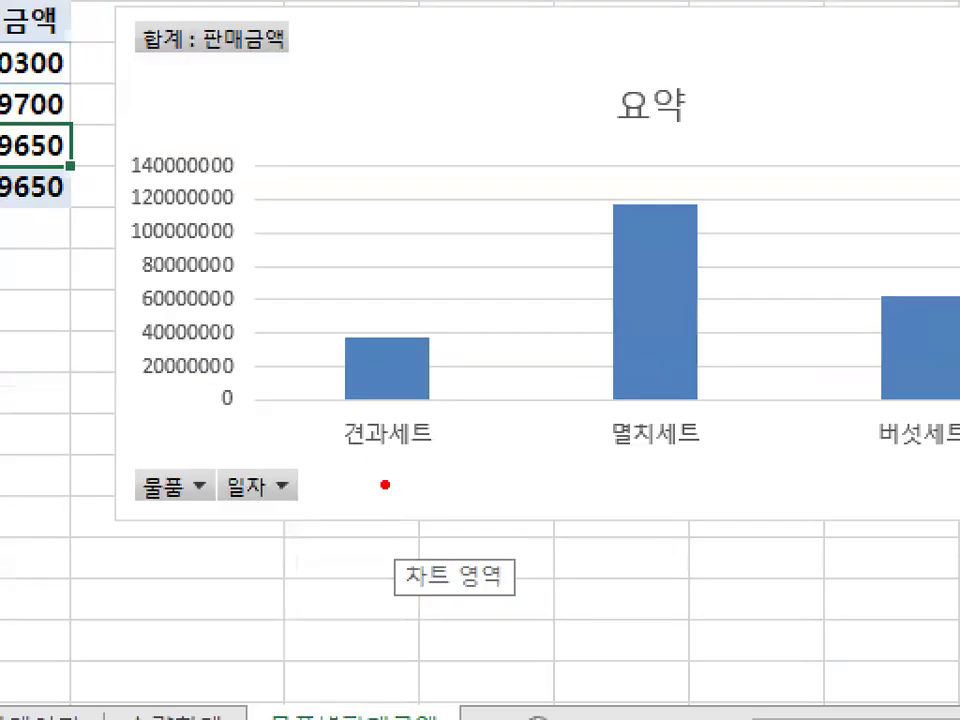
left_click_drag(337, 454, 428, 451)
left_click_drag(355, 380, 452, 264)
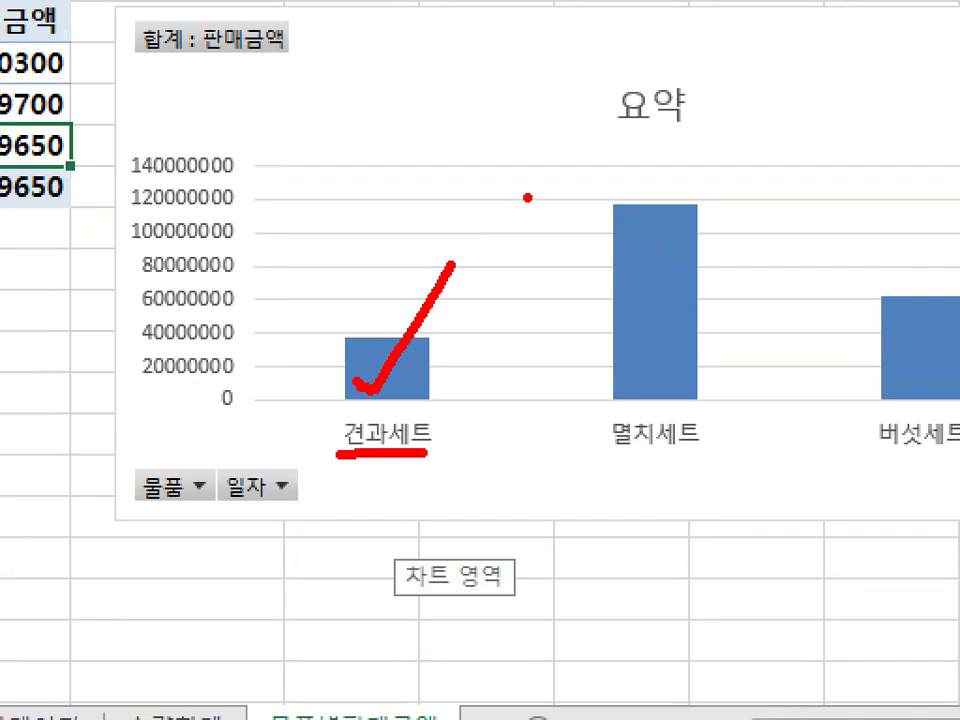
key("Escape")
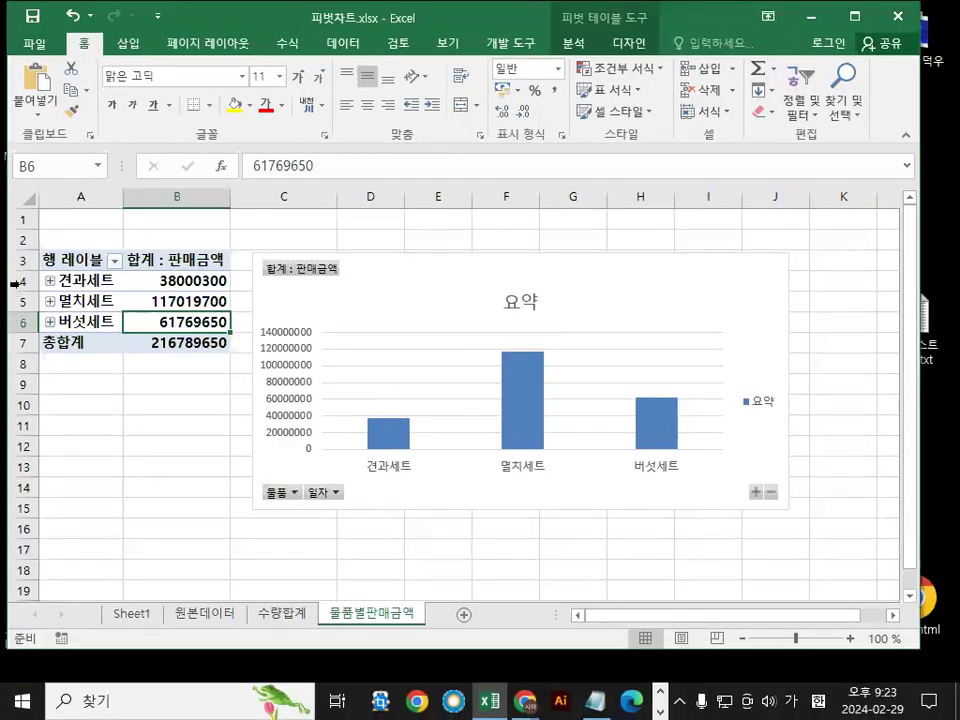
Check the 판매금액 totals by product and expand 견과세트 in the pivot table to its individual dates
key("ctrl+1")
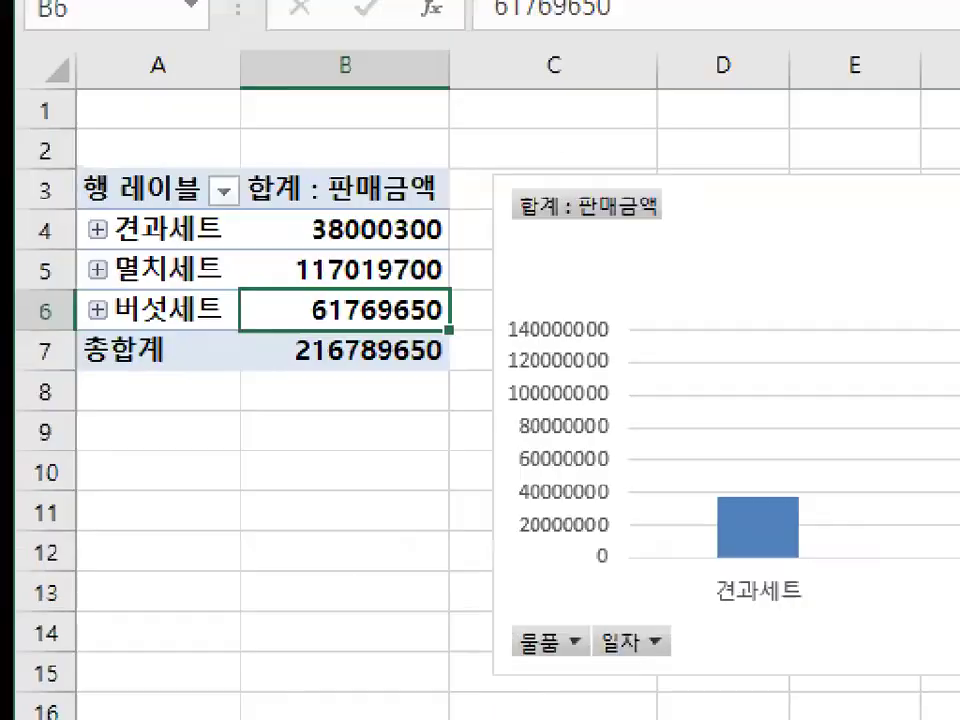
left_click_drag(257, 301, 80, 340)
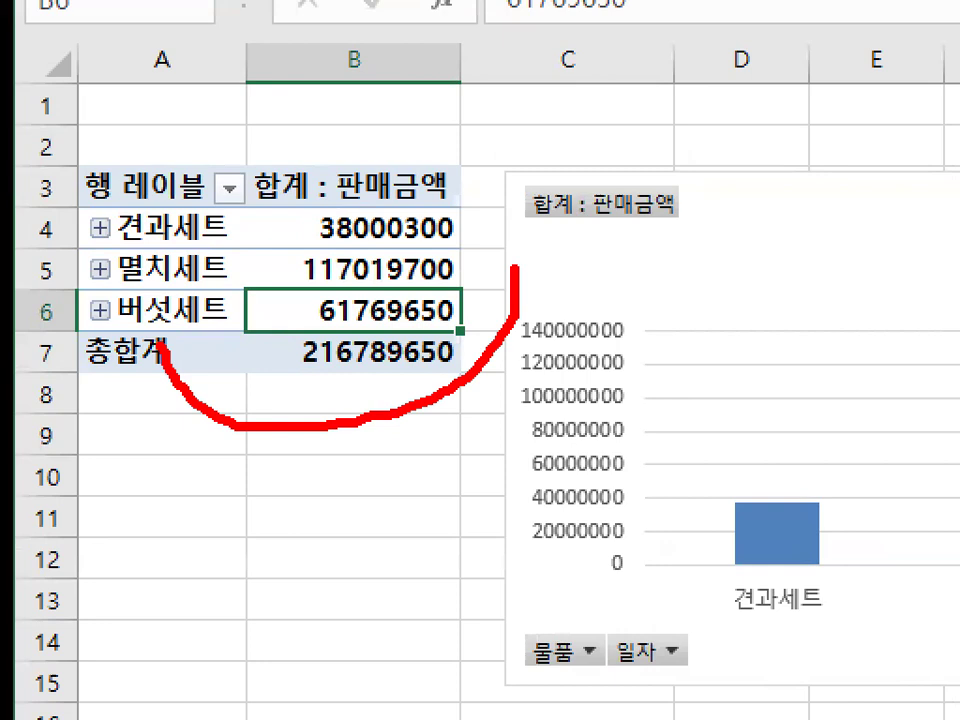
left_click_drag(160, 345, 530, 325)
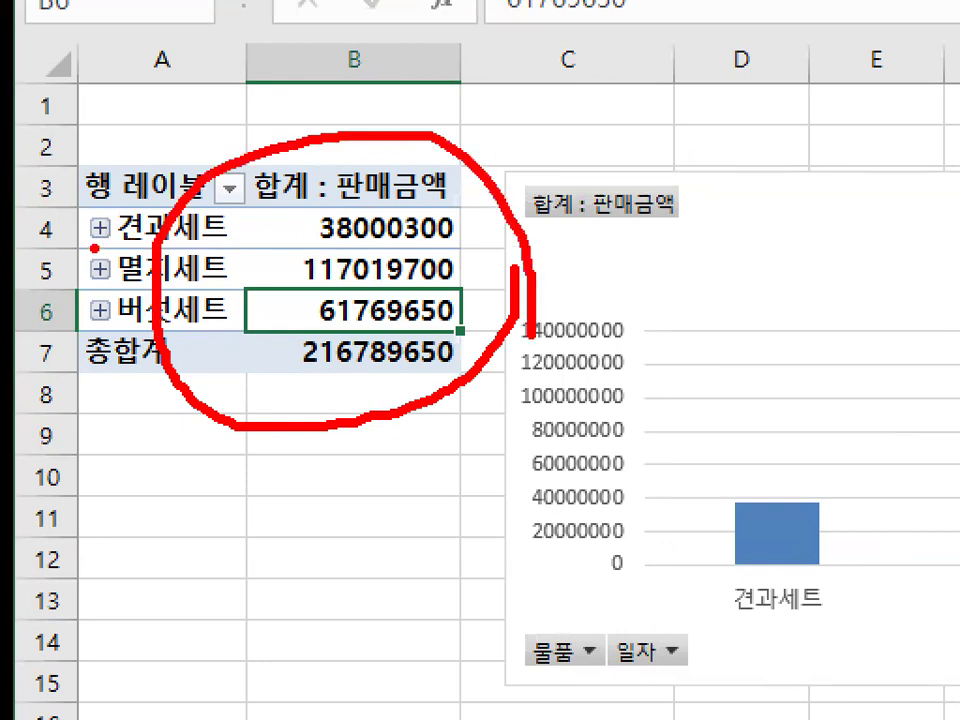
left_click_drag(94, 247, 225, 243)
left_click_drag(122, 207, 110, 242)
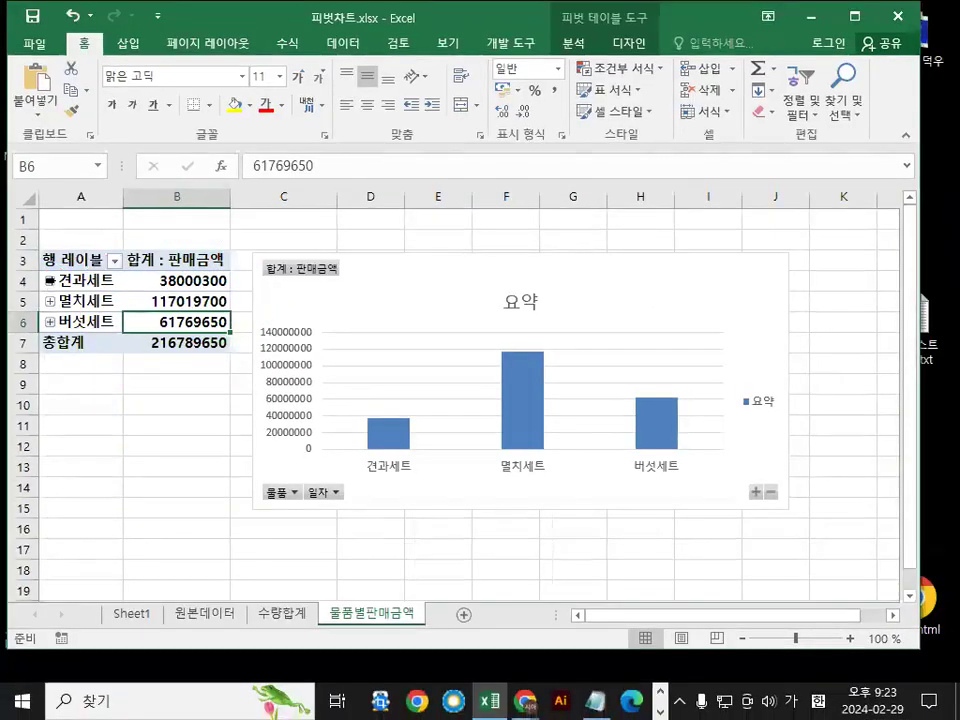
left_click(49, 280)
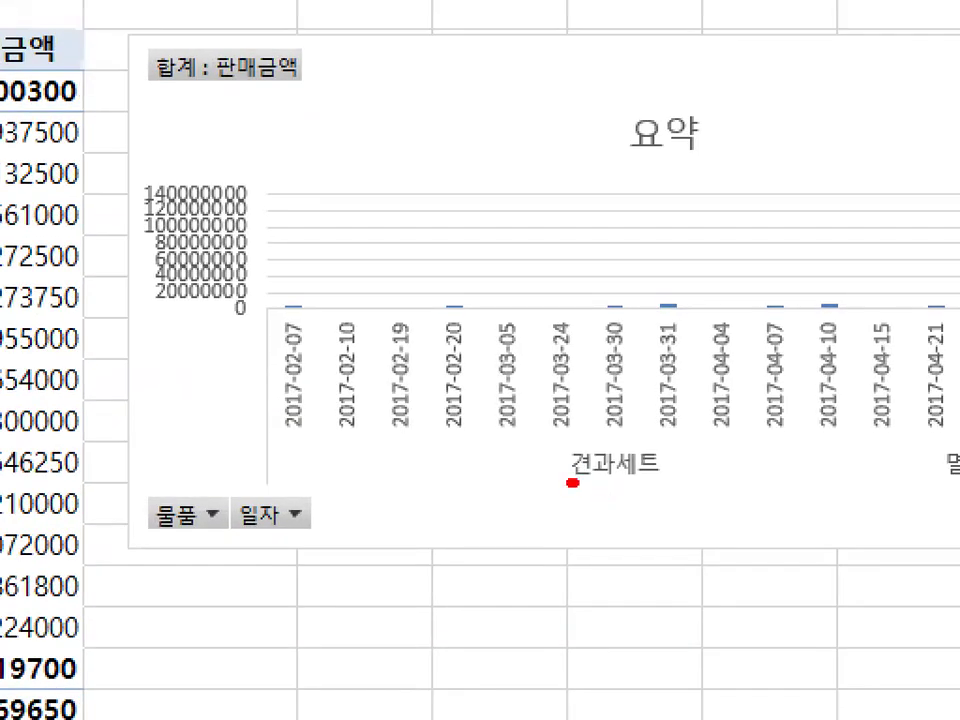
Examine the date columns under 견과세트 in the pivot chart and compare them with the 멸치세트 and 버섯세트 columns
left_click_drag(572, 482, 660, 474)
mouse_move(785, 384)
left_mouse_down()
mouse_move(796, 362)
mouse_move(802, 398)
left_mouse_up()
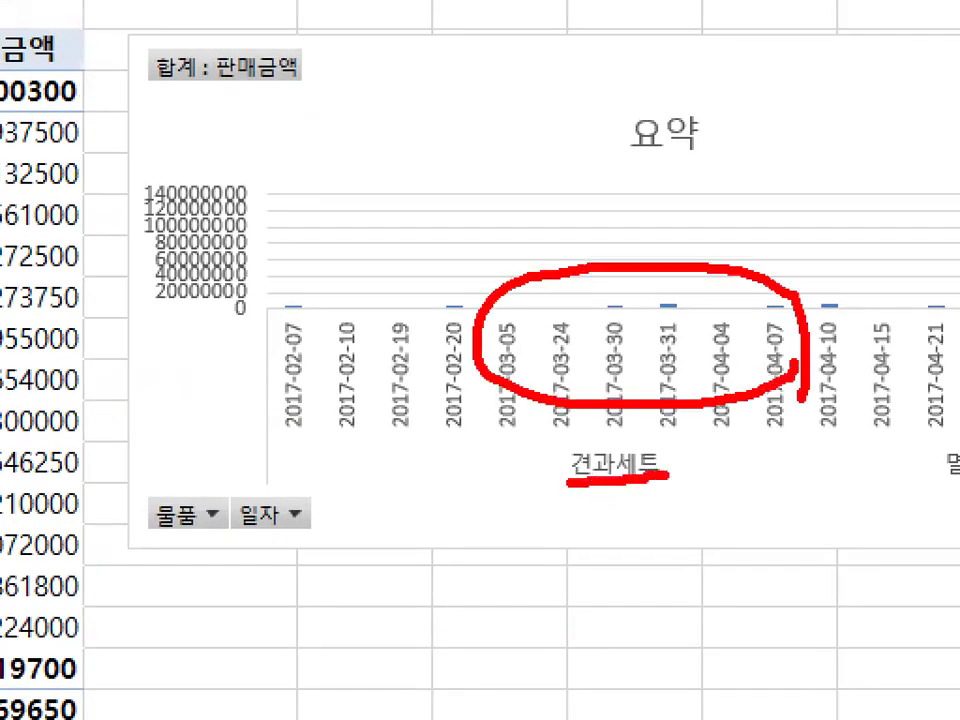
key("e")
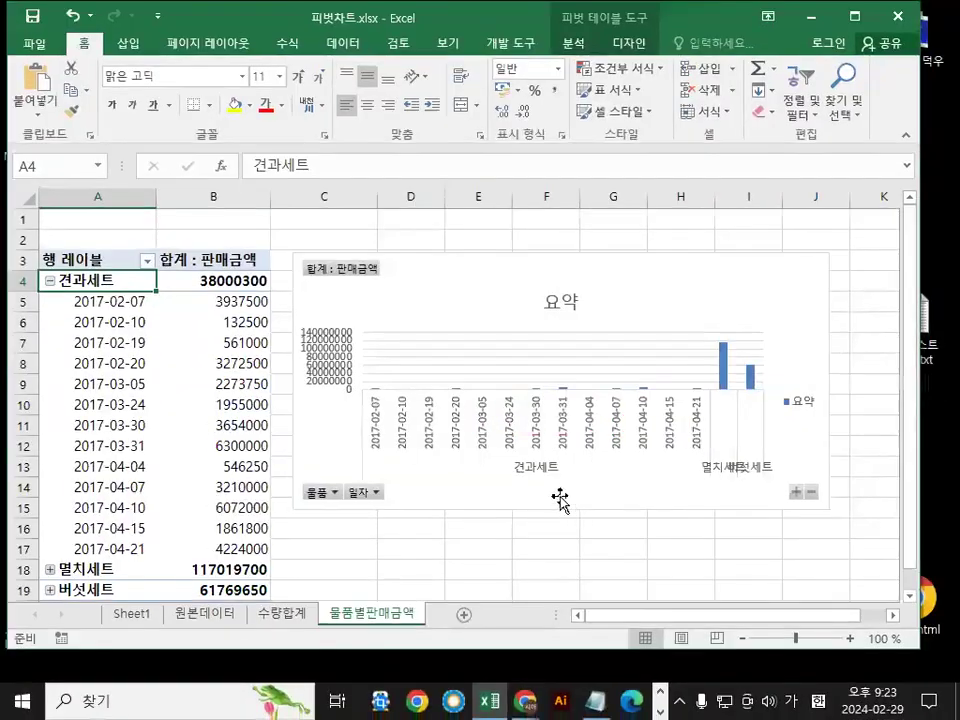
left_click_drag(579, 340, 520, 410)
left_click_drag(516, 337, 590, 428)
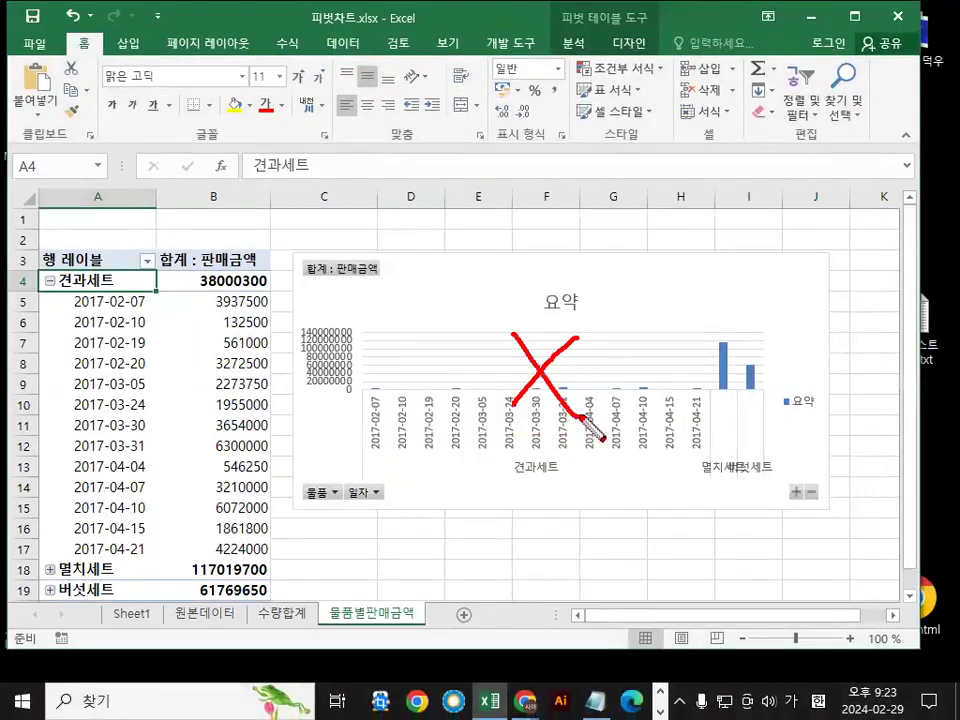
key("Escape")
mouse_move(468, 398)
left_mouse_down()
mouse_move(482, 417)
mouse_move(547, 336)
left_mouse_up()
mouse_move(632, 473)
left_mouse_down()
mouse_move(476, 443)
mouse_move(620, 462)
left_mouse_up()
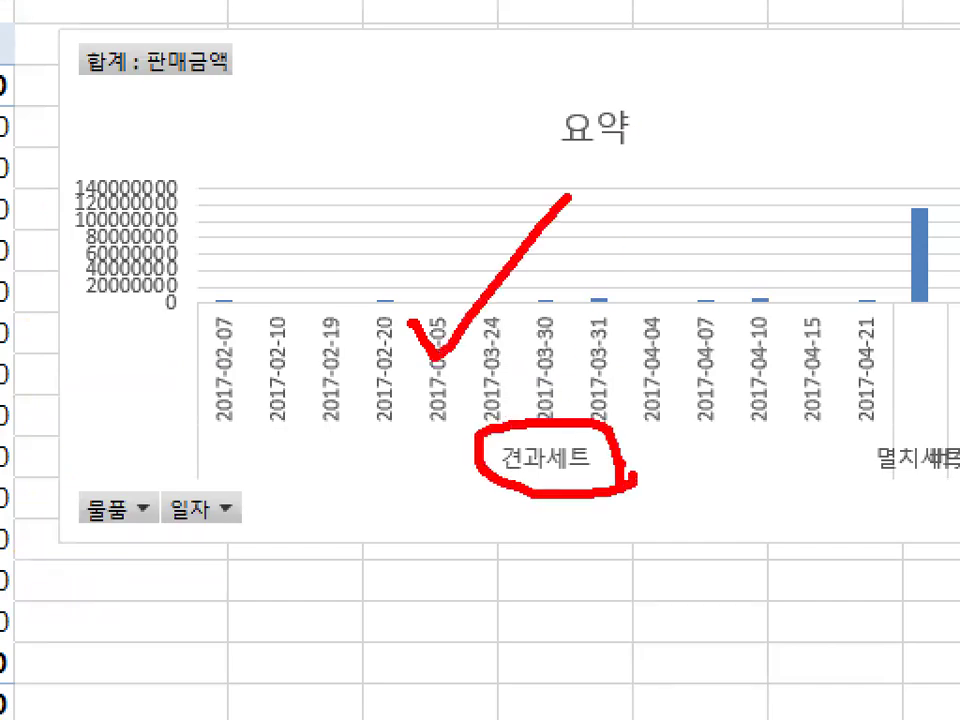
left_click_drag(537, 412, 695, 242)
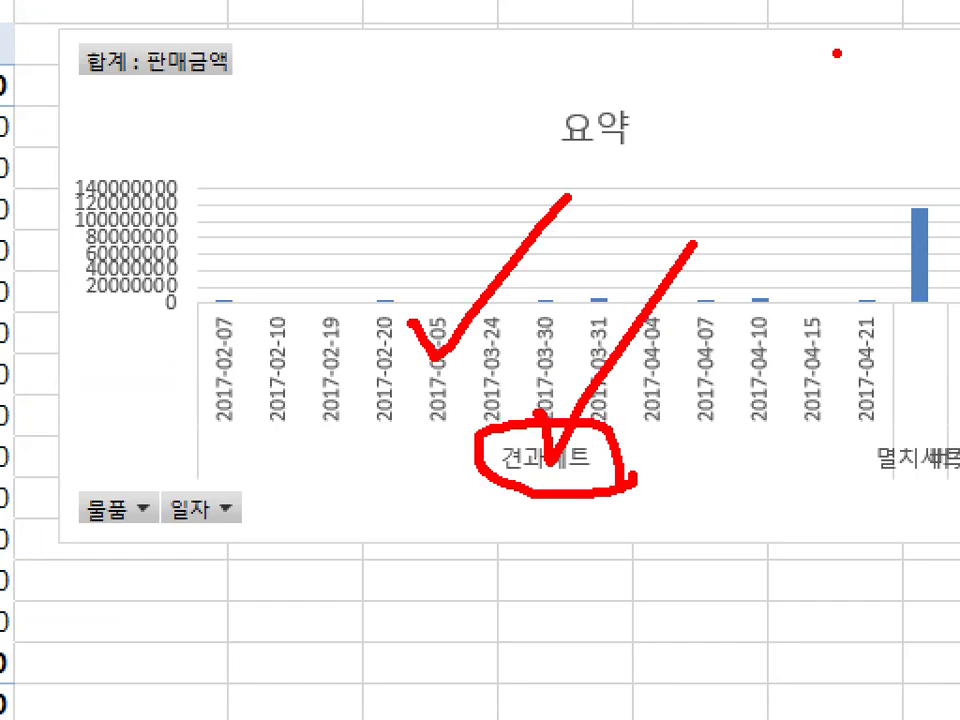
left_click_drag(219, 437, 822, 435)
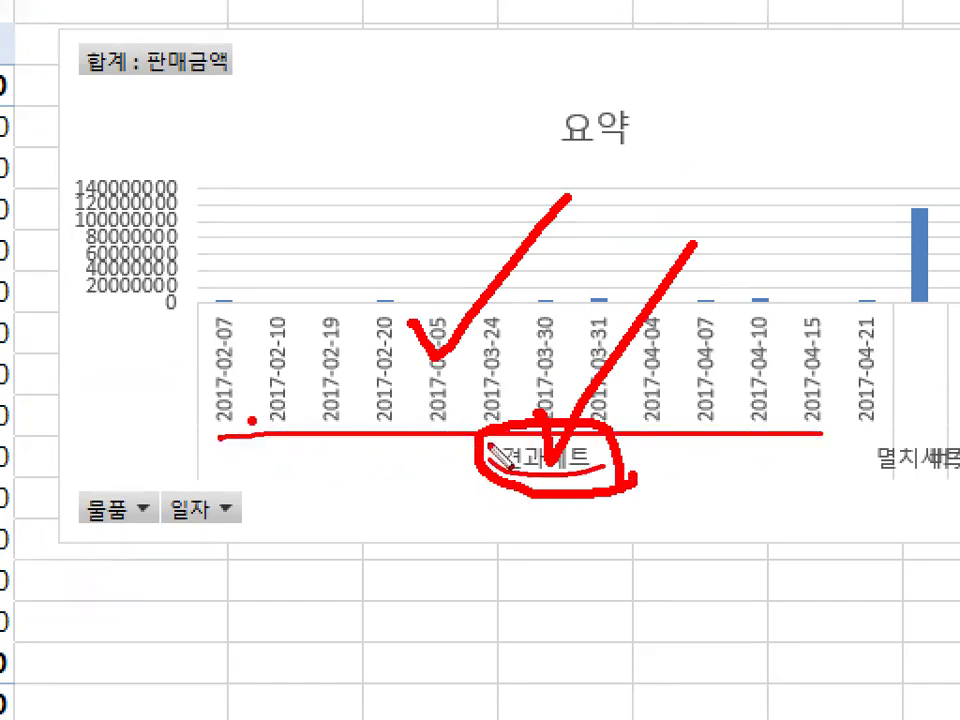
left_click_drag(562, 473, 605, 462)
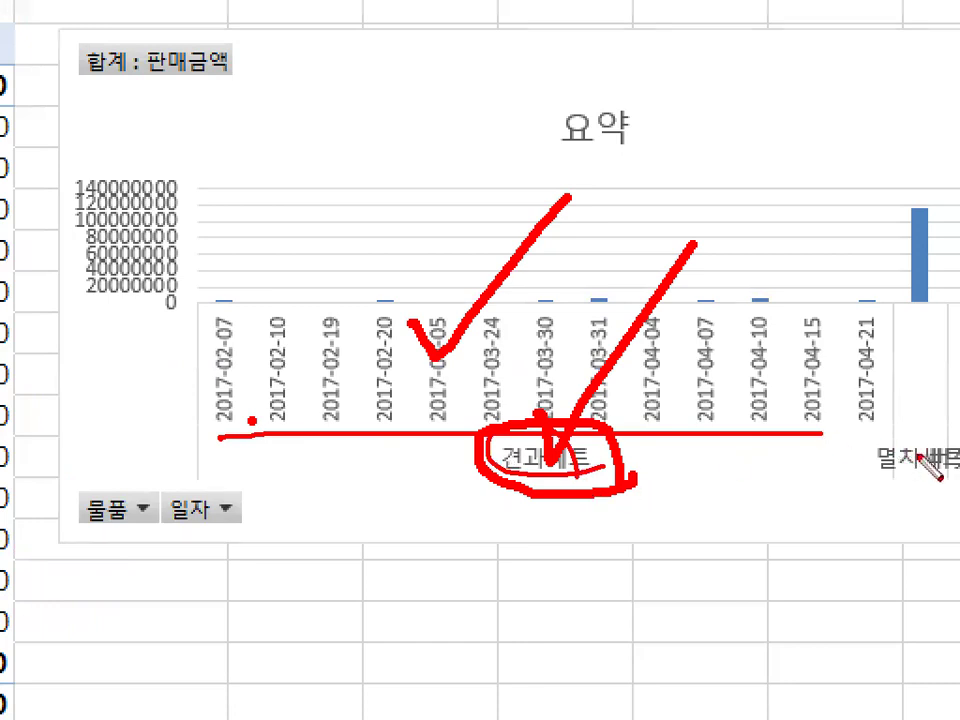
left_click_drag(926, 446, 921, 461)
left_click_drag(505, 443, 528, 466)
mouse_move(516, 342)
left_mouse_down()
mouse_move(550, 390)
mouse_move(633, 243)
left_mouse_up()
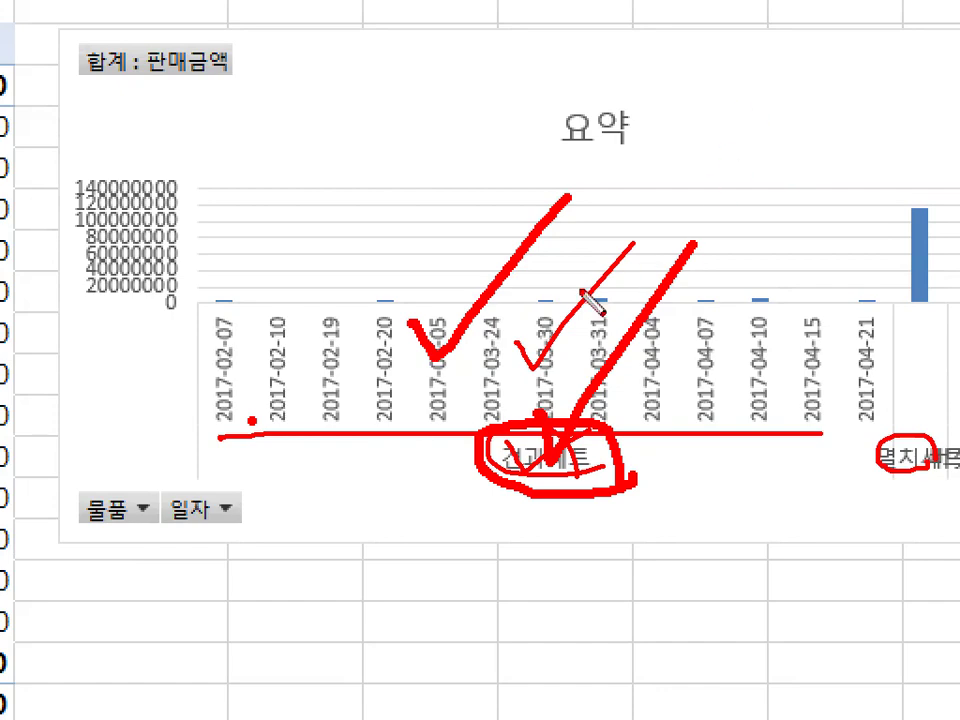
key("Escape")
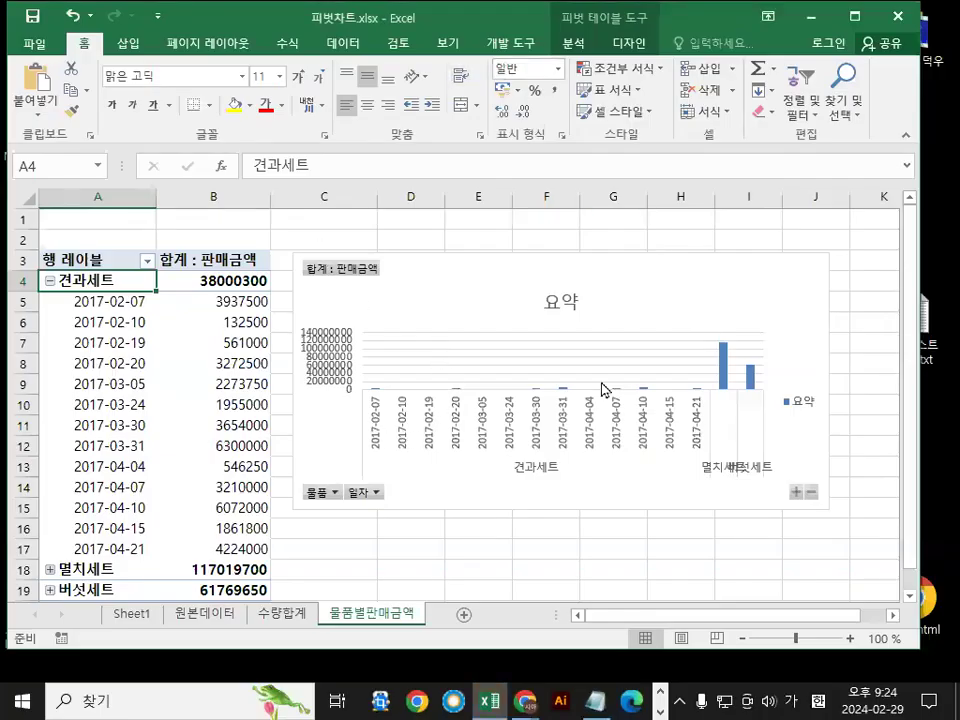
Collapse 견과세트 in the pivot table and check the product columns in the pivot chart
left_click(49, 284)
key("ctrl+1")
left_click_drag(387, 577, 381, 557)
left_click_drag(384, 239, 672, 667)
key("Escape")
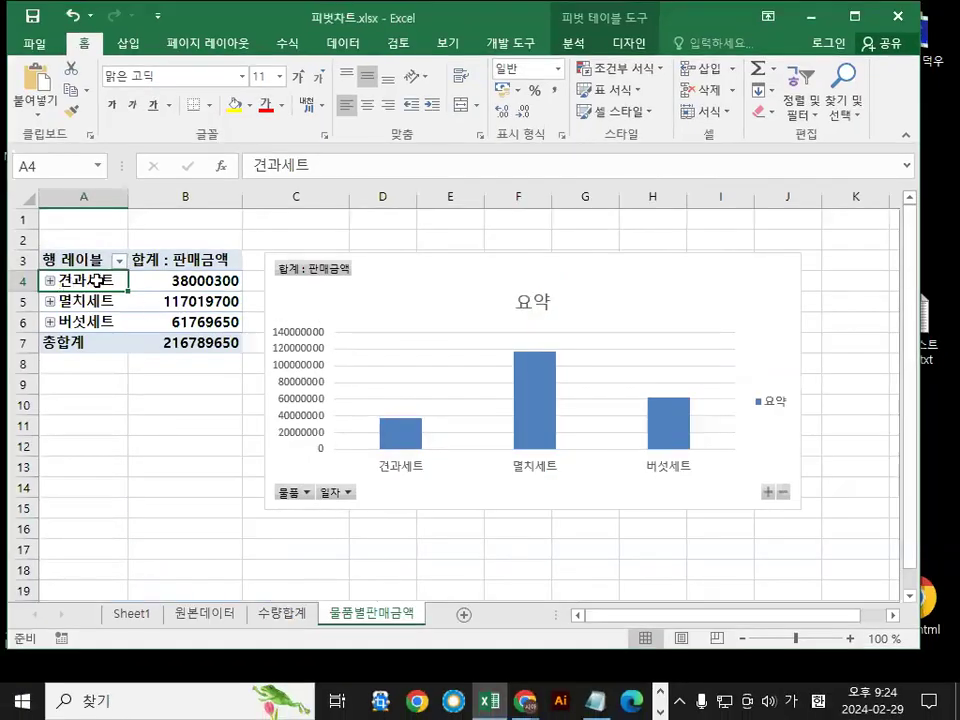
right_click(77, 285)
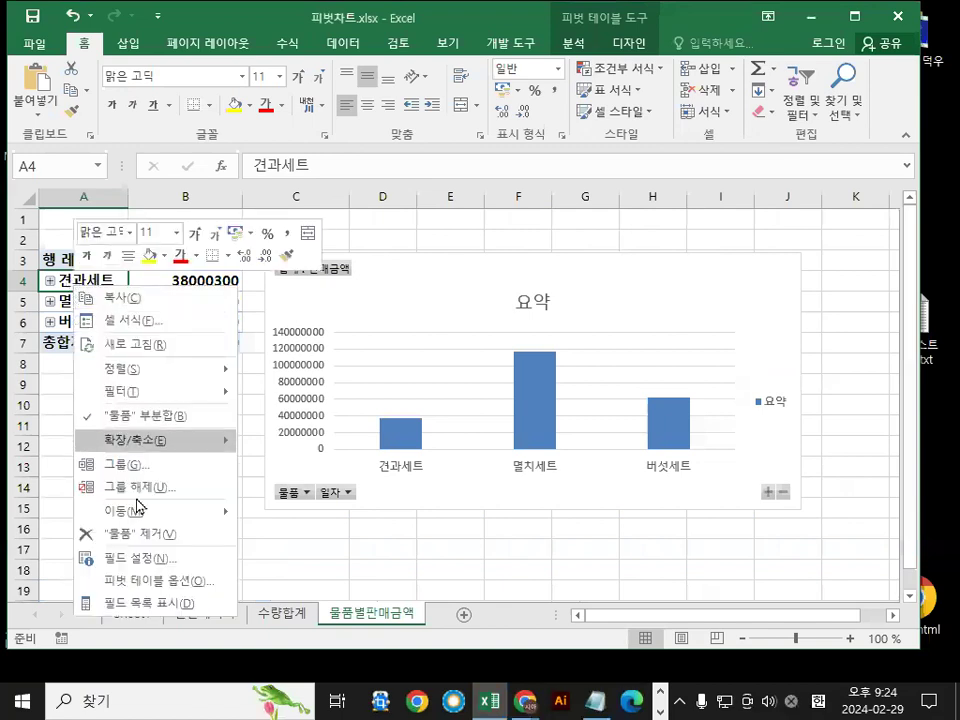
left_click(140, 603)
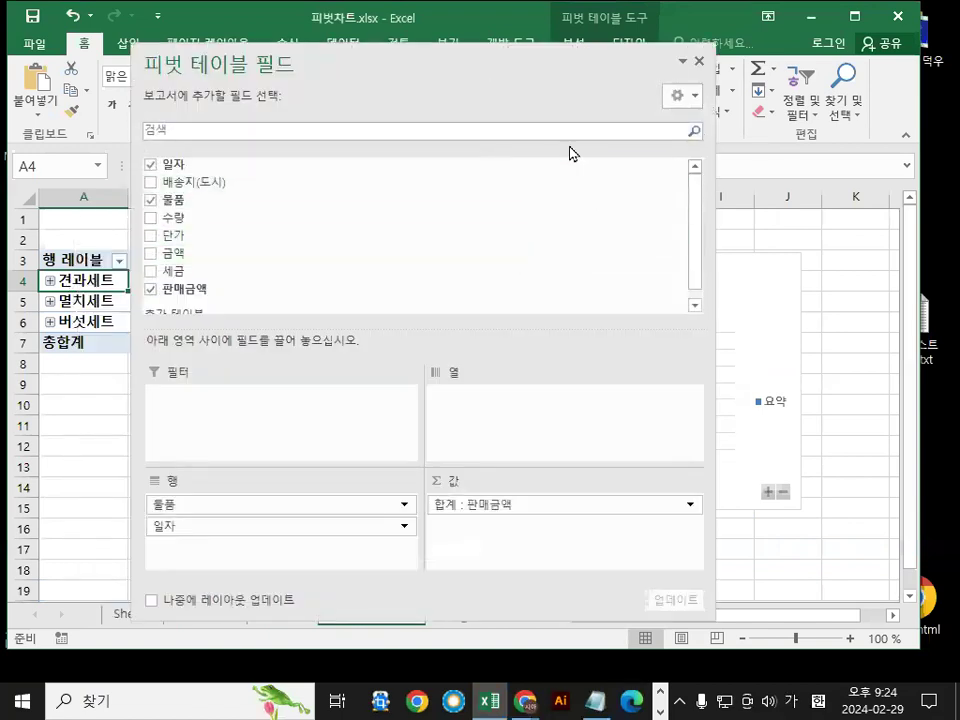
left_click(697, 61)
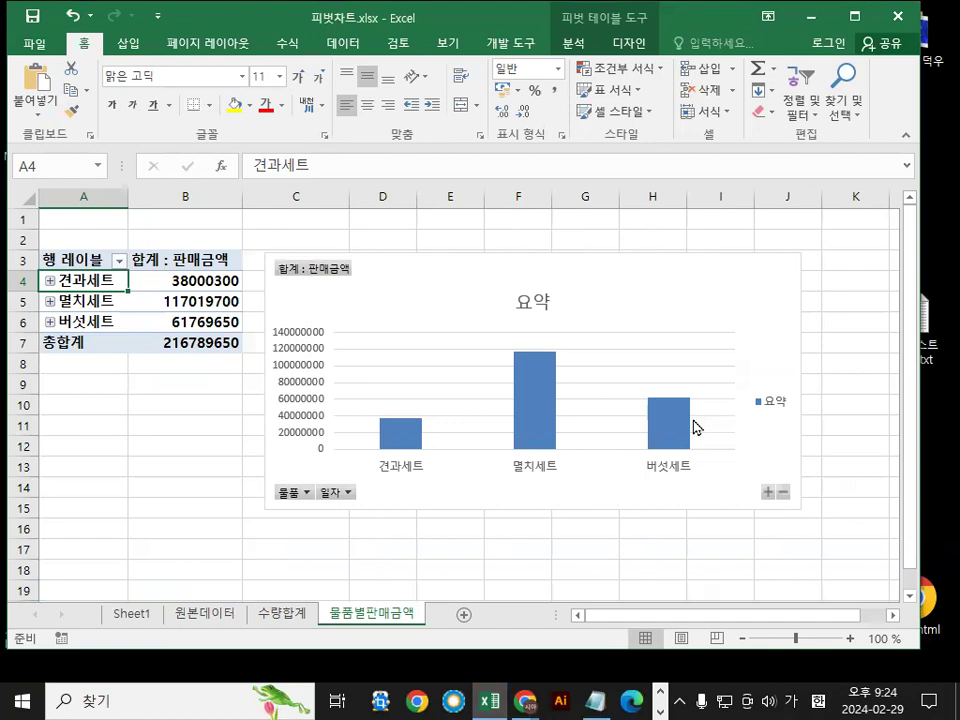
Show the pivot table's field list and move it so that it no longer covers the 판매금액 column
right_click(82, 282)
left_click(153, 604)
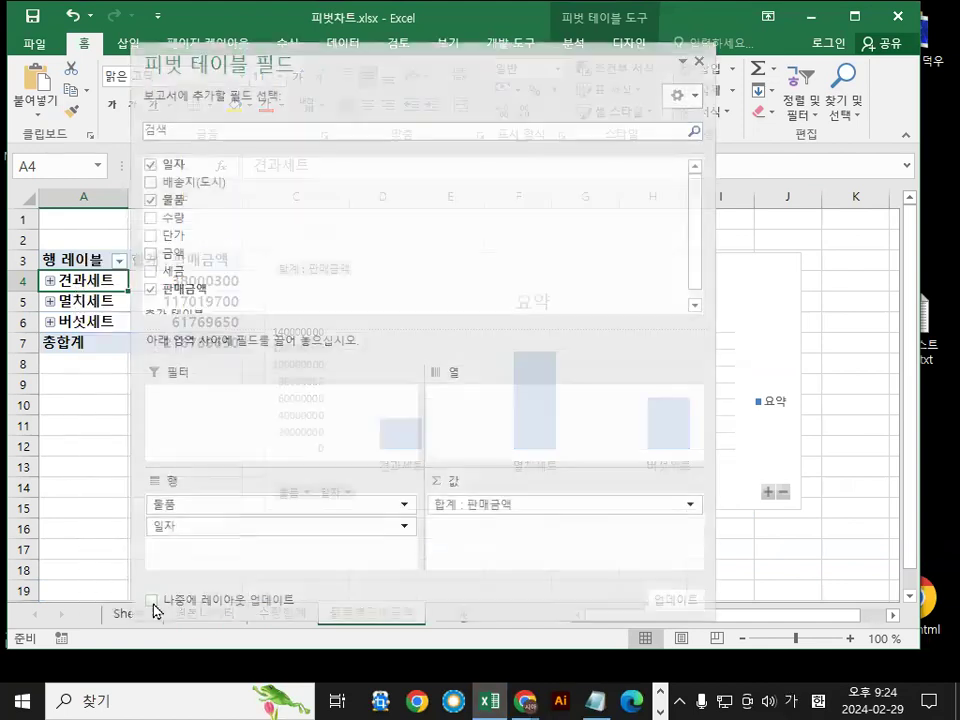
left_click(72, 449)
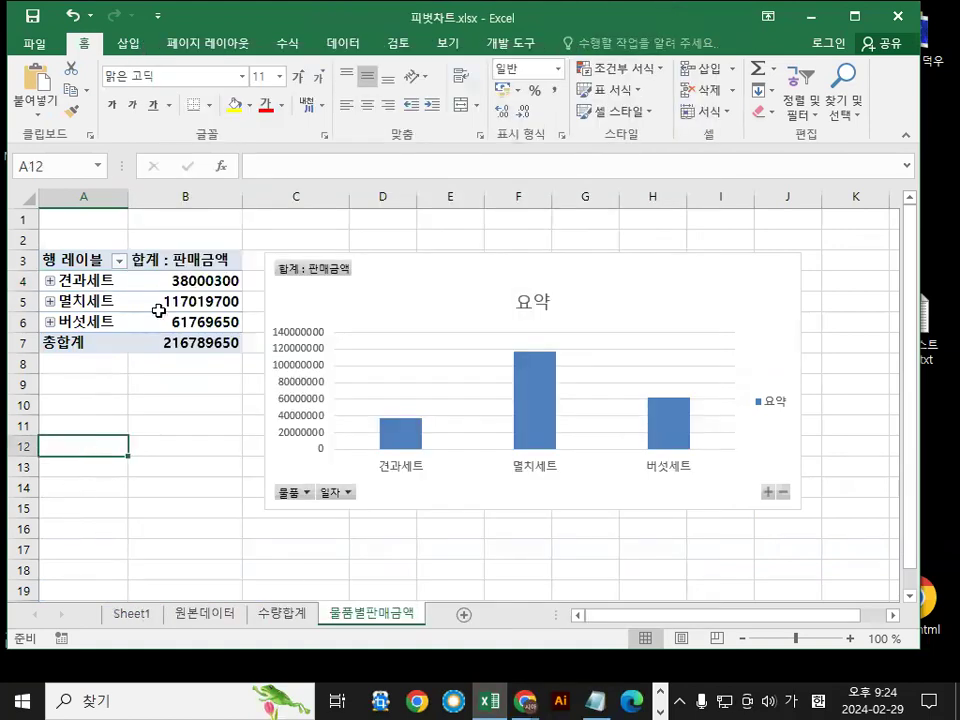
left_click(158, 311)
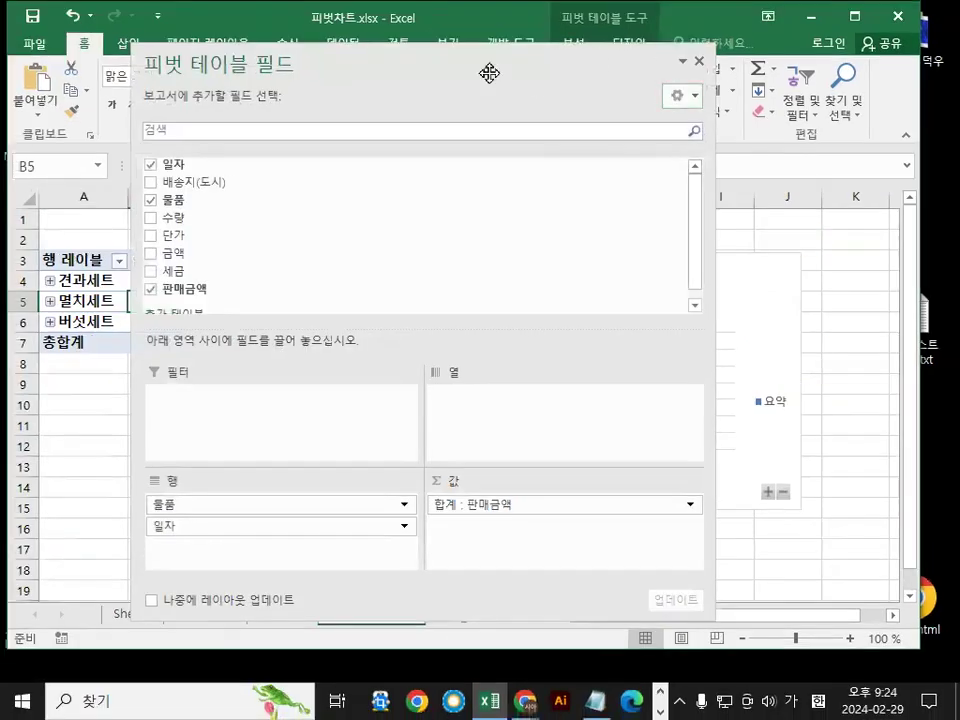
left_click_drag(489, 73, 600, 56)
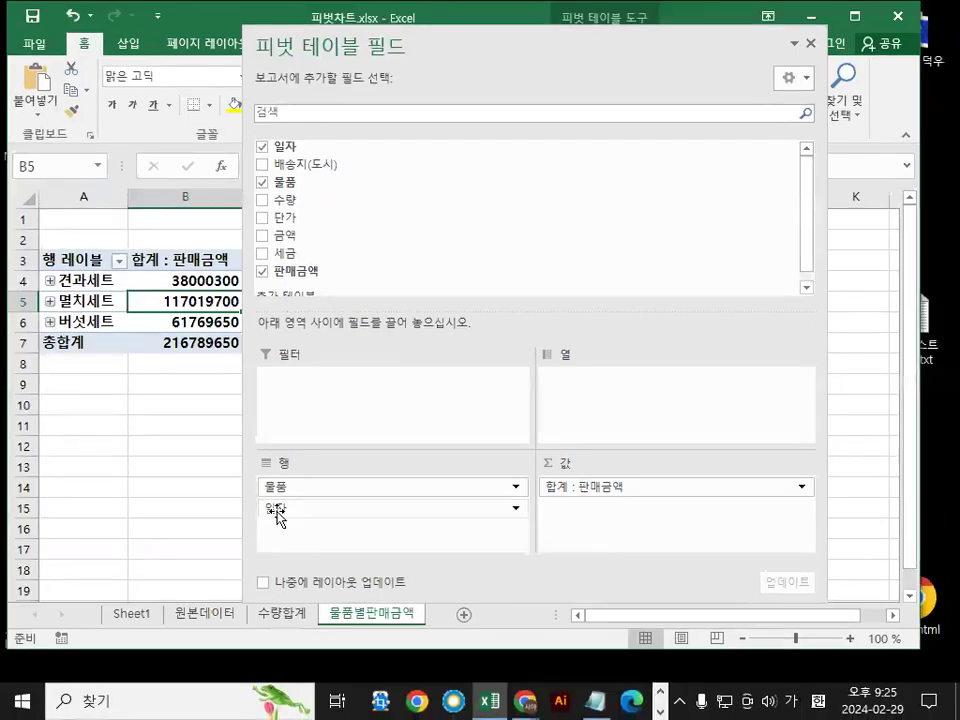
Check the move options of the 일자 and 물품 row fields and move 물품 down below 일자
left_click(276, 512)
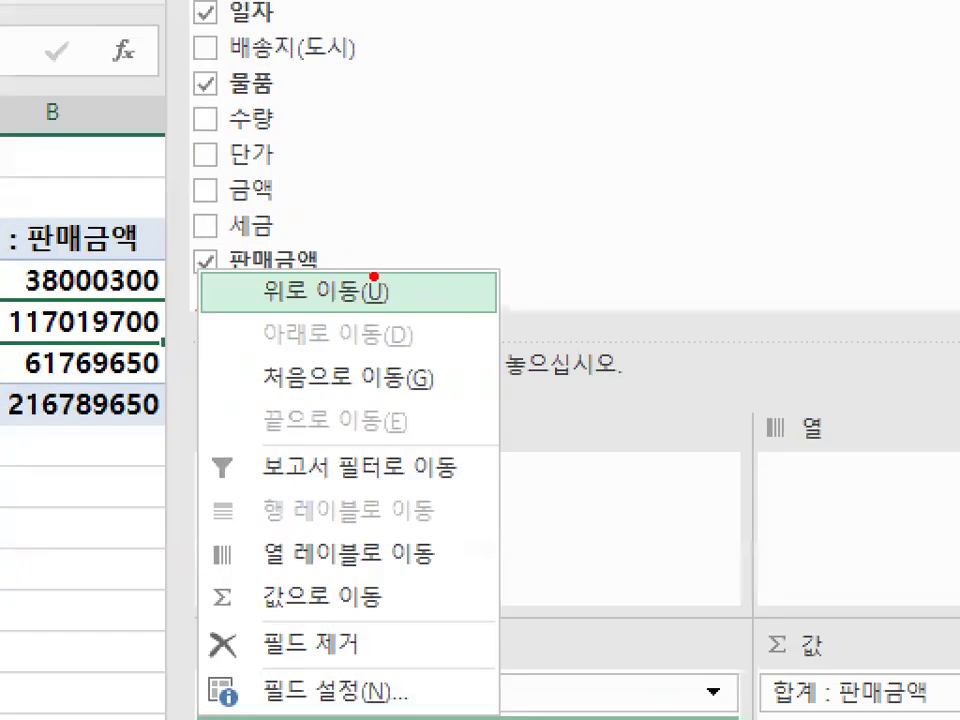
key("Escape")
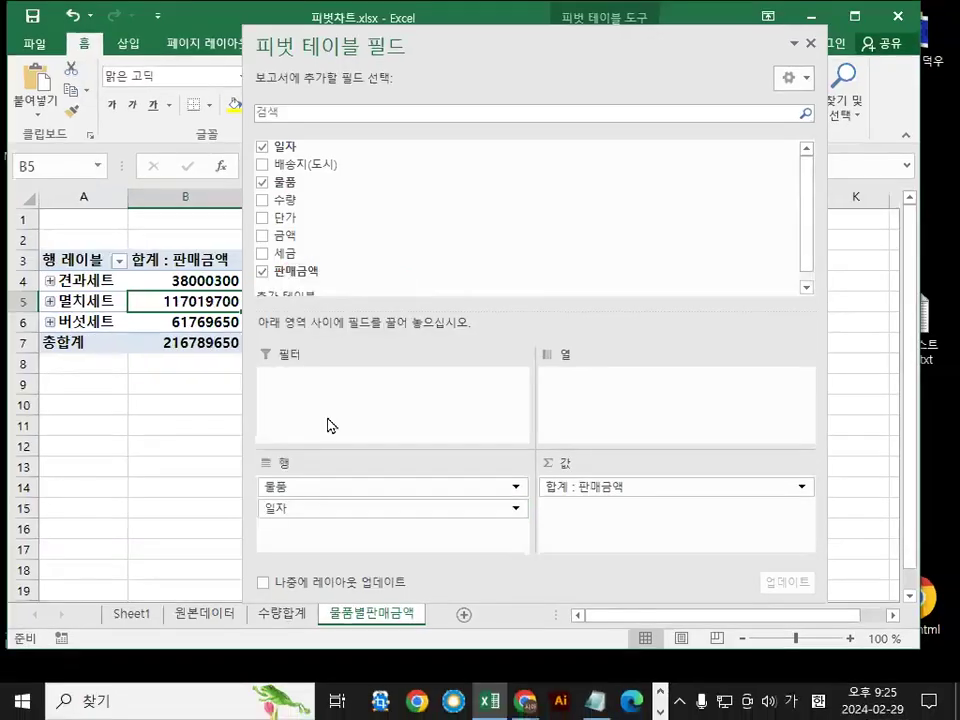
left_click(284, 486)
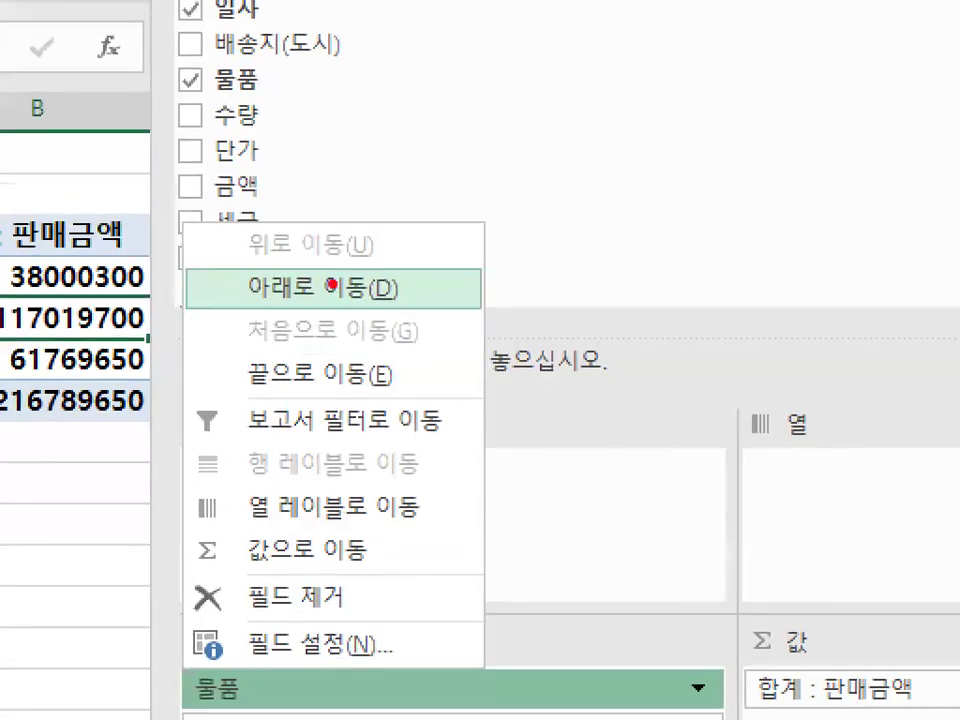
mouse_move(324, 291)
left_mouse_down()
mouse_move(386, 280)
mouse_move(364, 293)
left_mouse_up()
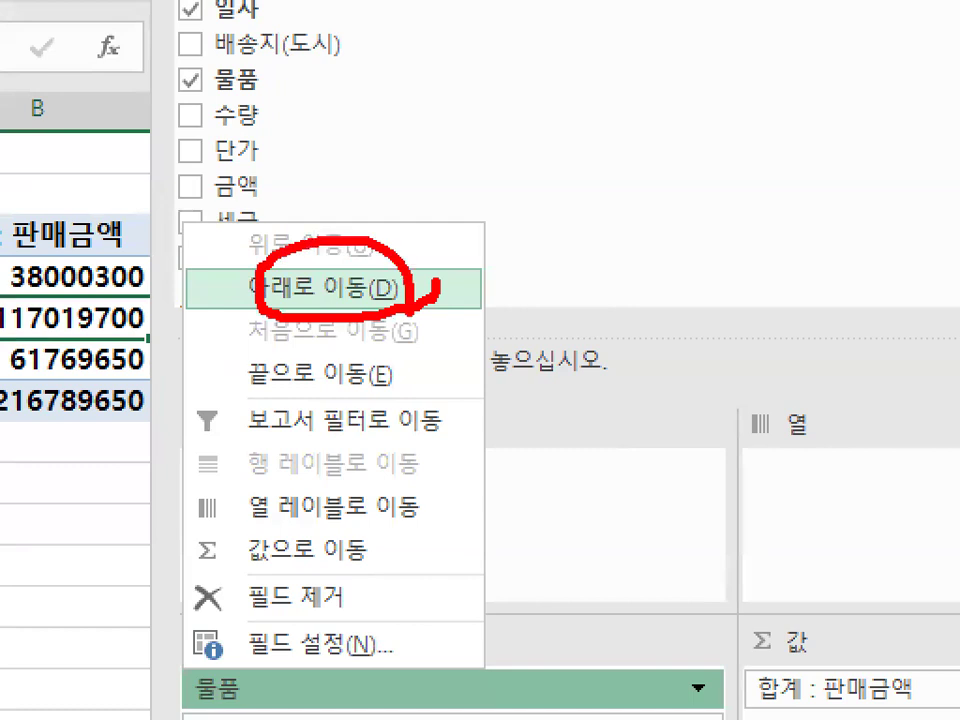
left_click_drag(328, 232, 462, 62)
key("Escape")
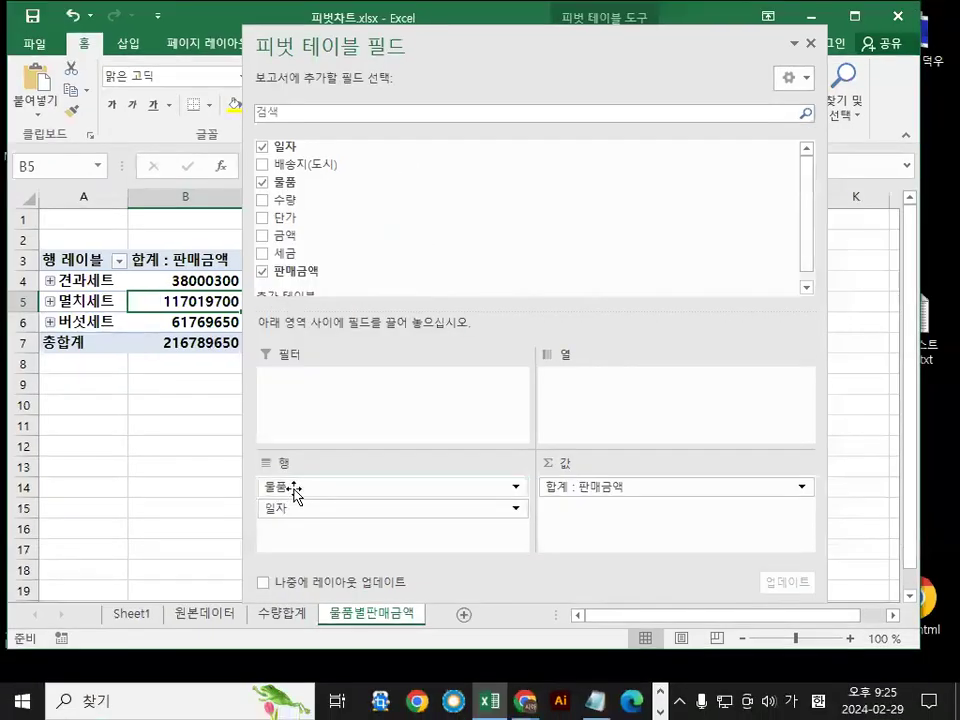
left_click(291, 487)
left_click(345, 297)
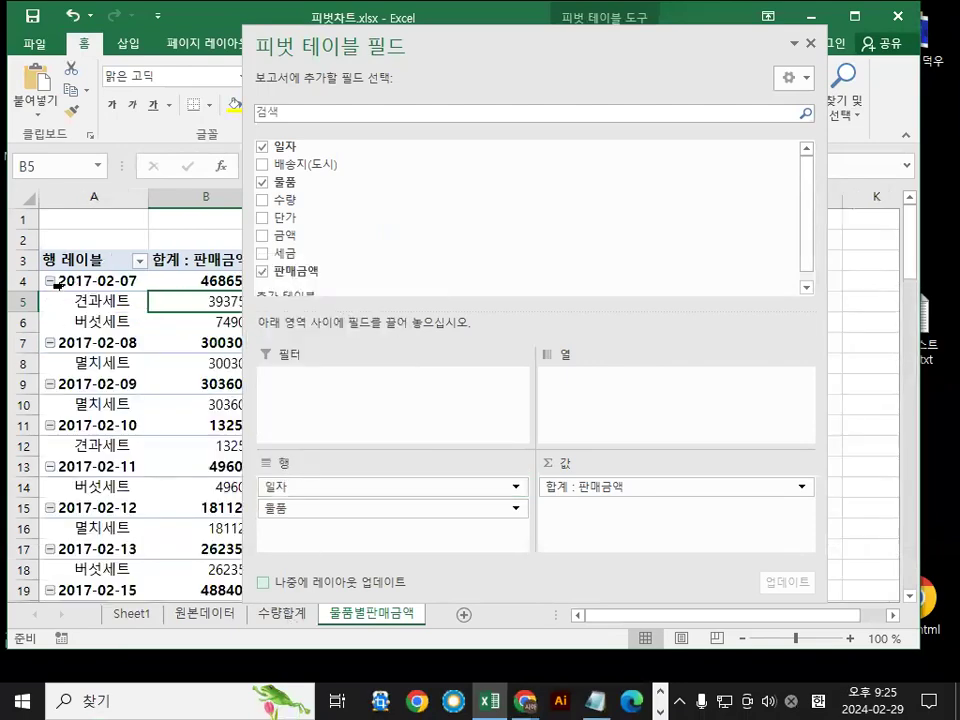
Group the 일자 row labels of the pivot table by 월
left_click_drag(95, 260, 126, 246)
mouse_move(114, 302)
left_mouse_down()
mouse_move(120, 324)
mouse_move(153, 289)
mouse_move(190, 295)
mouse_move(90, 300)
mouse_move(135, 292)
left_mouse_up()
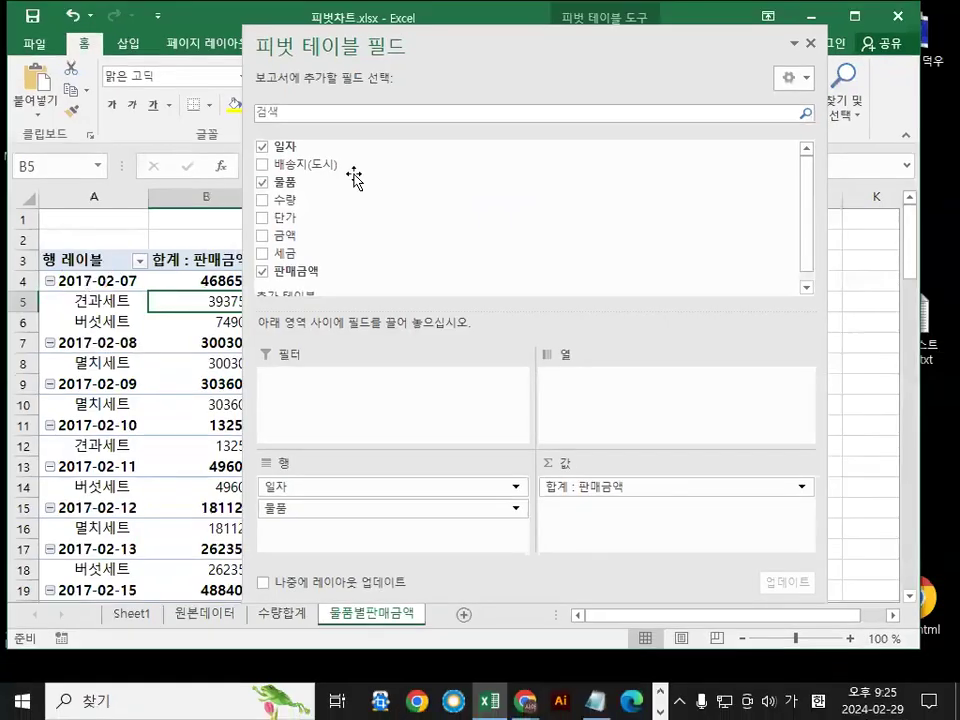
left_click(72, 283)
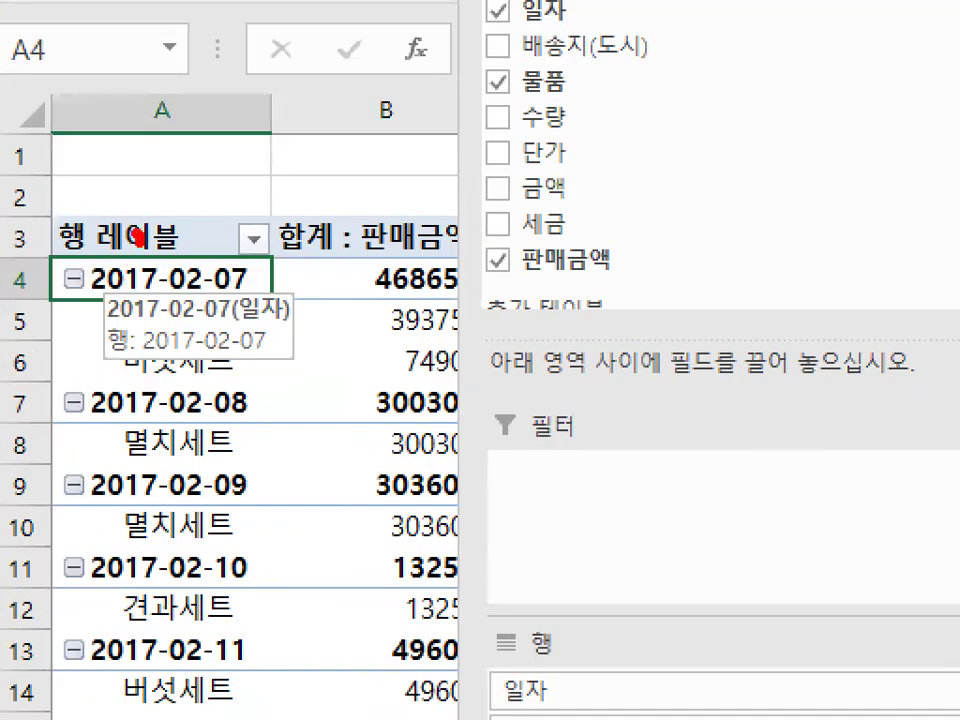
left_click_drag(140, 237, 255, 176)
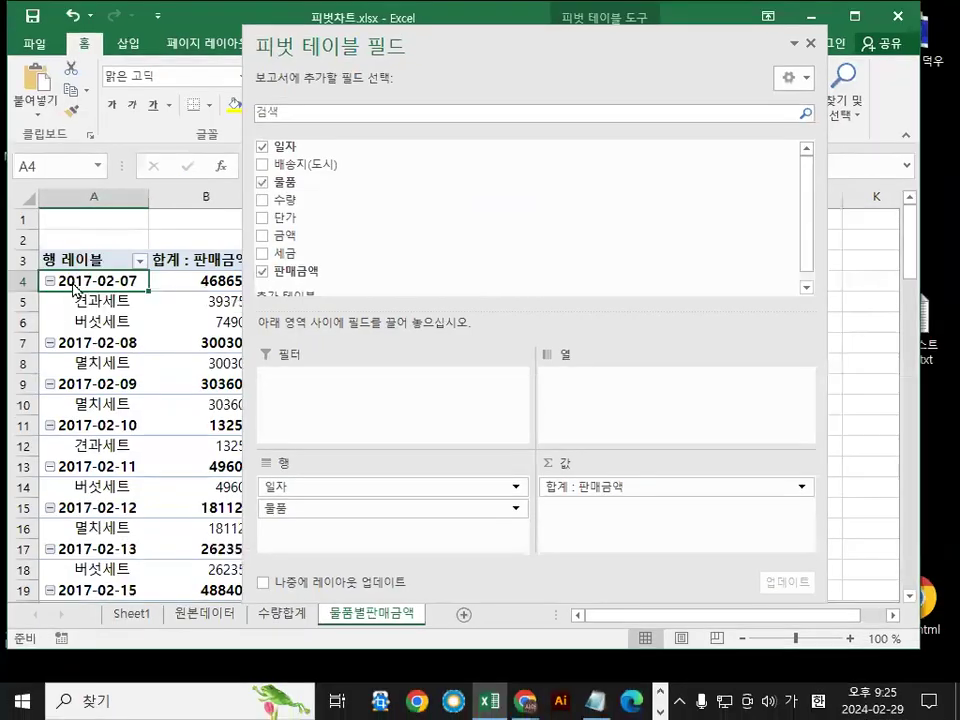
right_click(130, 294)
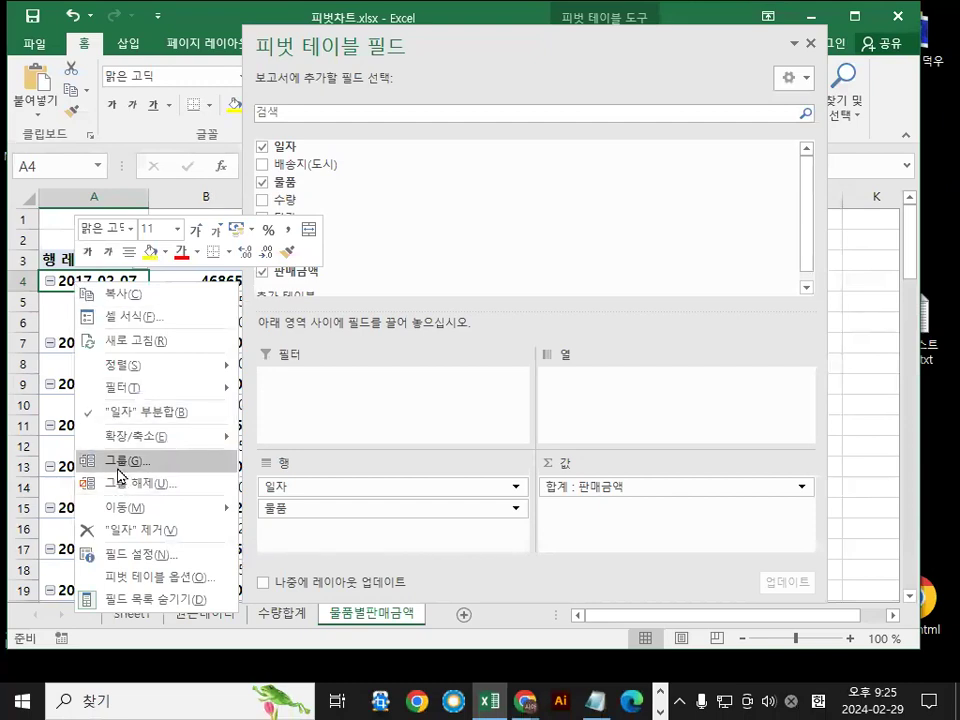
left_click(120, 461)
left_click_drag(125, 315, 363, 117)
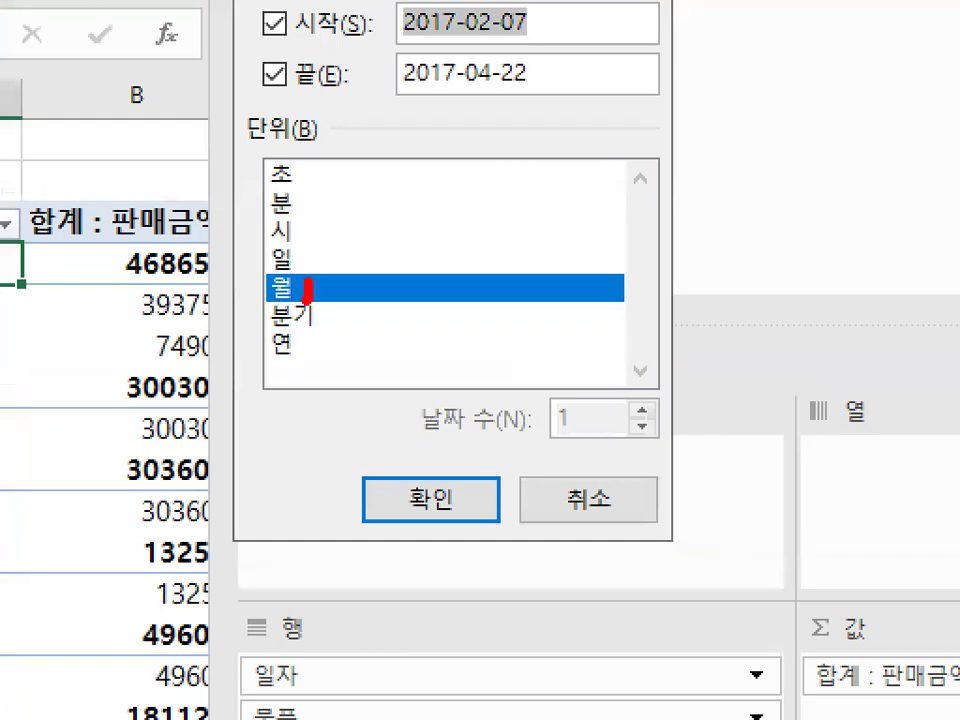
mouse_move(307, 299)
left_mouse_down()
mouse_move(290, 256)
mouse_move(318, 285)
left_mouse_up()
left_click_drag(394, 456, 502, 360)
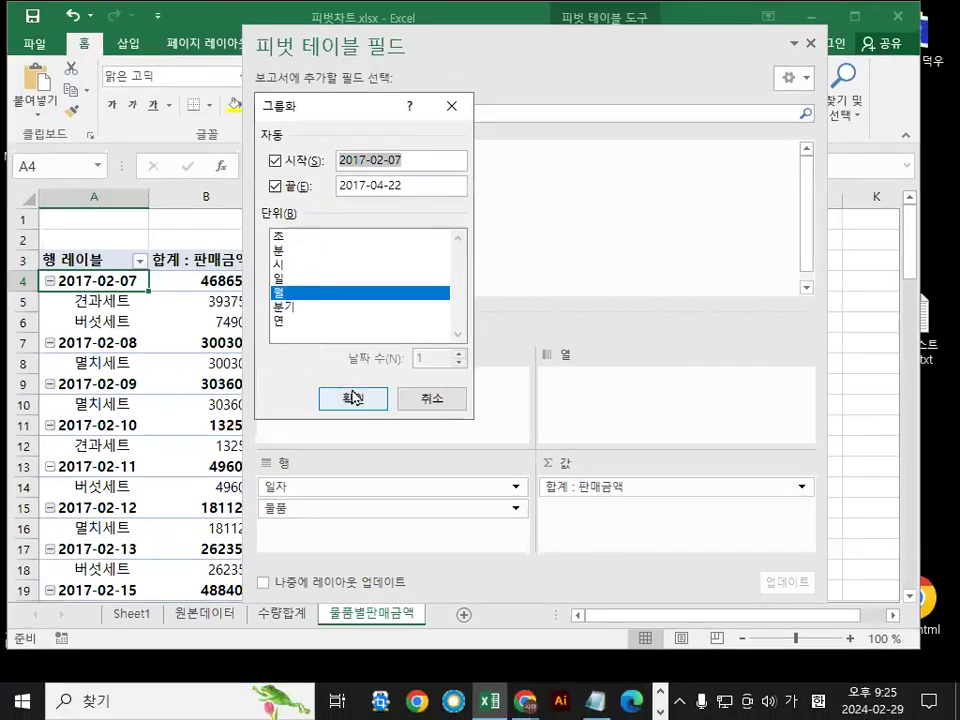
left_click(356, 398)
Check the month row labels, close the field list and examine the product columns by month in the pivot chart
mouse_move(86, 250)
left_mouse_down()
mouse_move(84, 290)
mouse_move(101, 258)
left_mouse_up()
left_click_drag(90, 405, 107, 455)
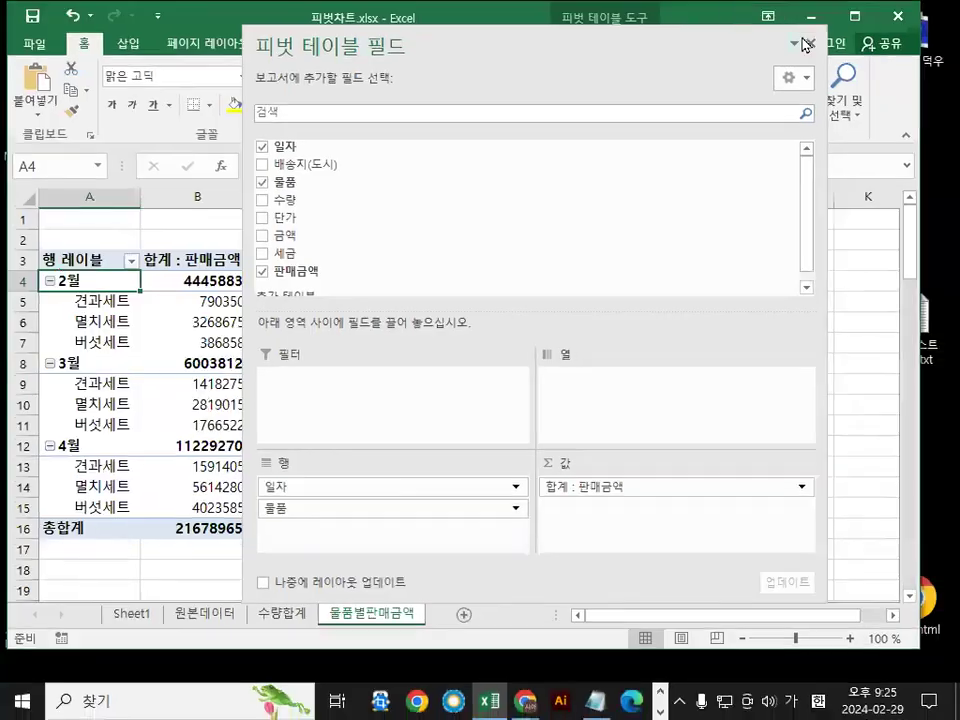
left_click(812, 47)
left_click_drag(475, 462, 493, 469)
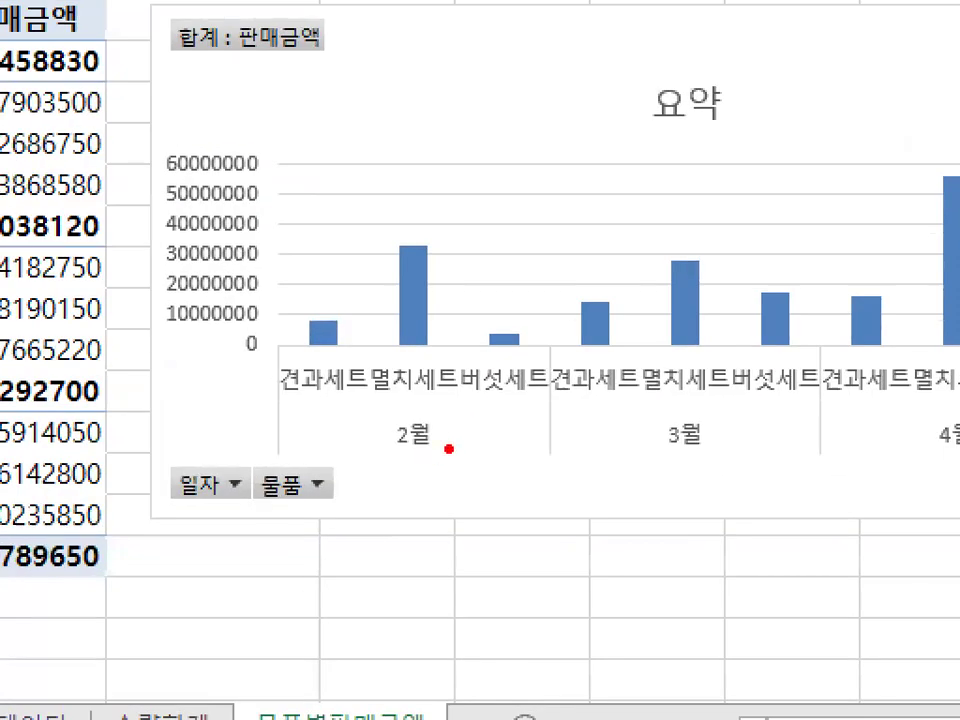
key("Escape")
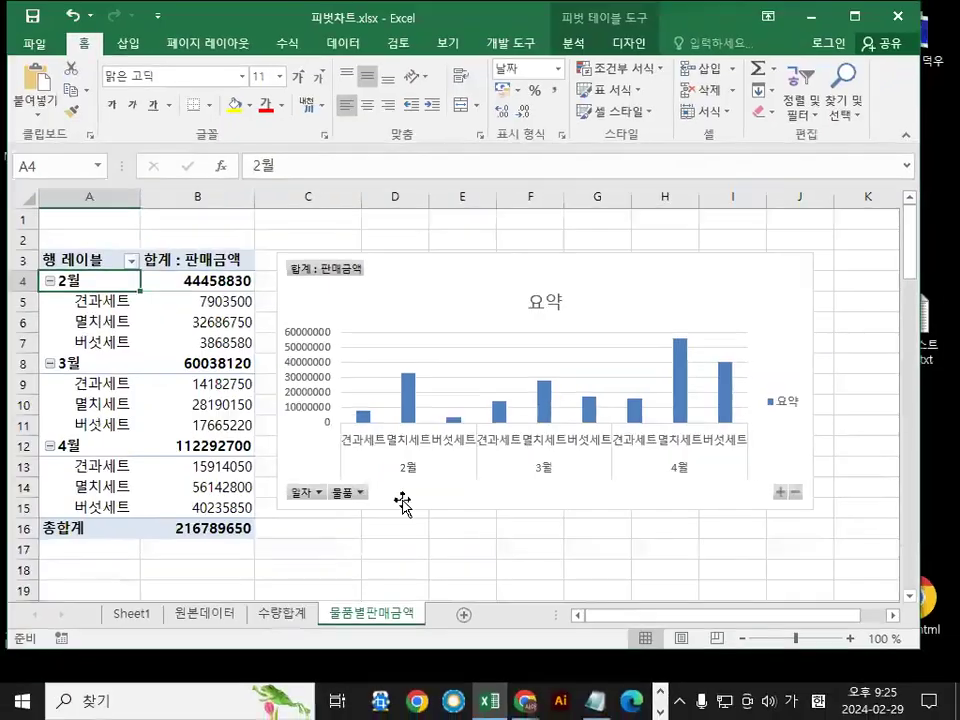
key("ctrl+1")
mouse_move(433, 367)
left_mouse_down()
mouse_move(443, 424)
mouse_move(573, 272)
left_mouse_up()
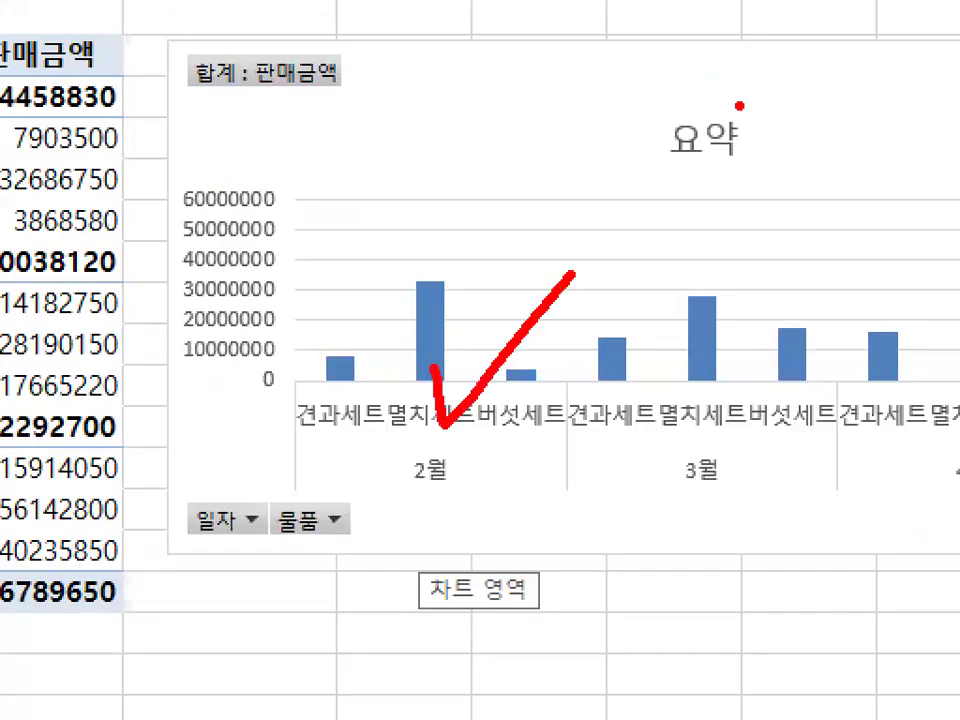
key("Escape")
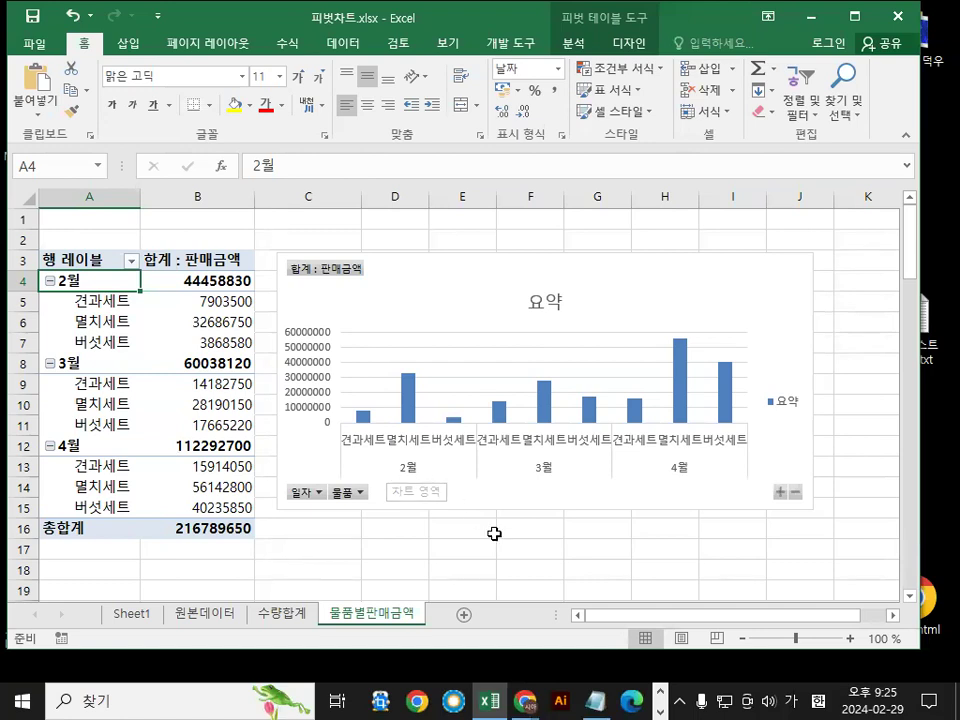
Collapse the product detail under 2월, 3월 and 4월 in the pivot table and check the monthly columns in the pivot chart
left_click(49, 281)
left_click(49, 301)
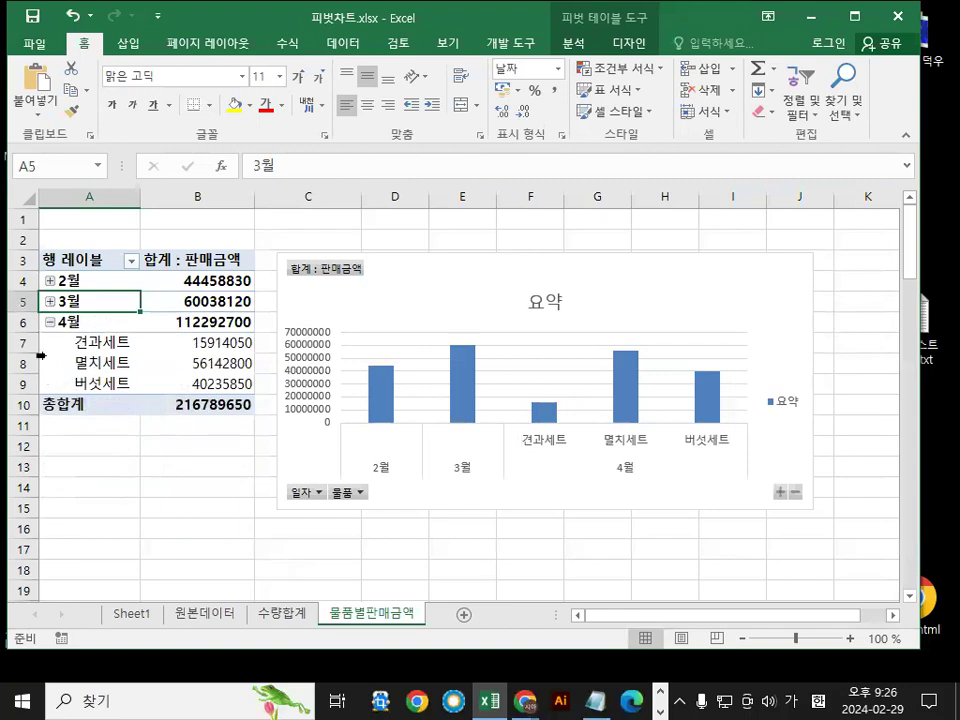
left_click(49, 321)
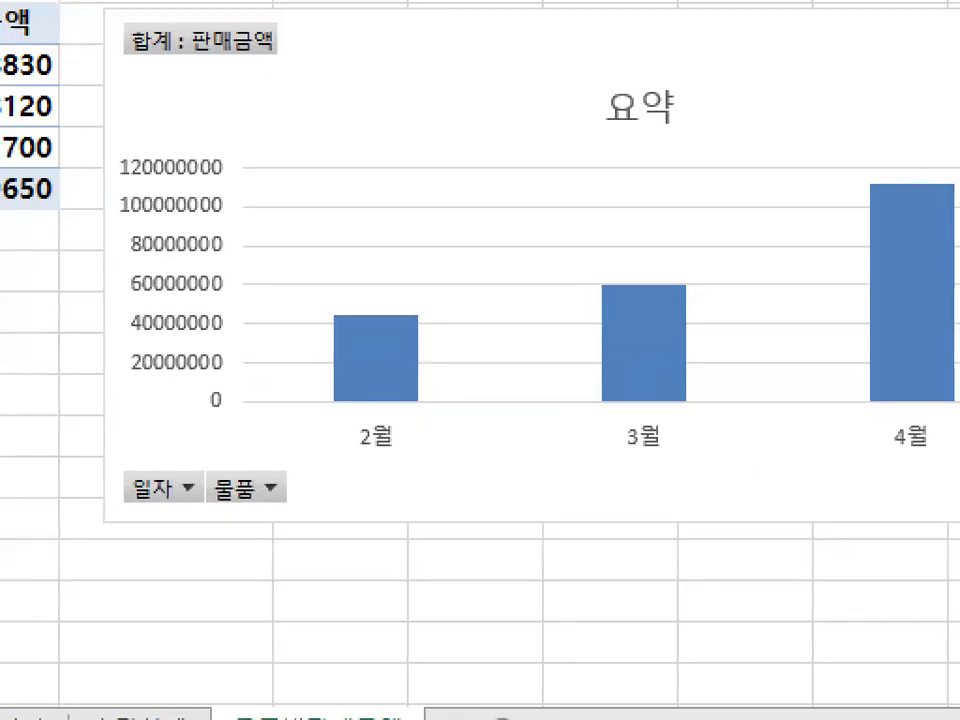
left_click_drag(433, 443, 396, 483)
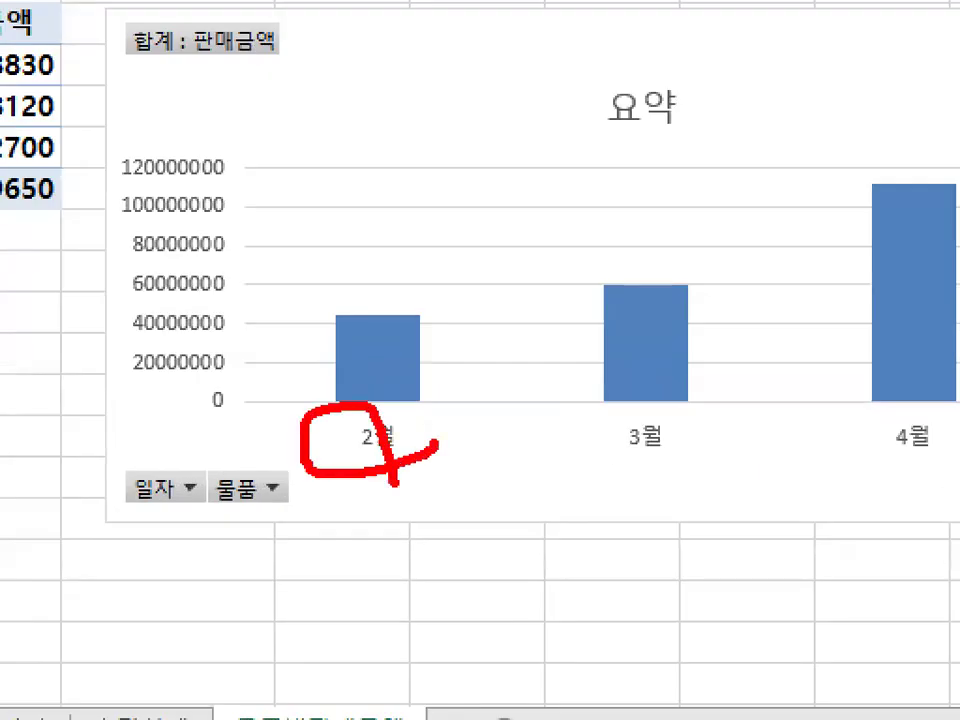
key("Escape")
key("ctrl+1")
left_click(428, 473)
mouse_move(263, 439)
left_mouse_down()
mouse_move(476, 445)
mouse_move(525, 403)
mouse_move(251, 397)
mouse_move(245, 426)
left_mouse_up()
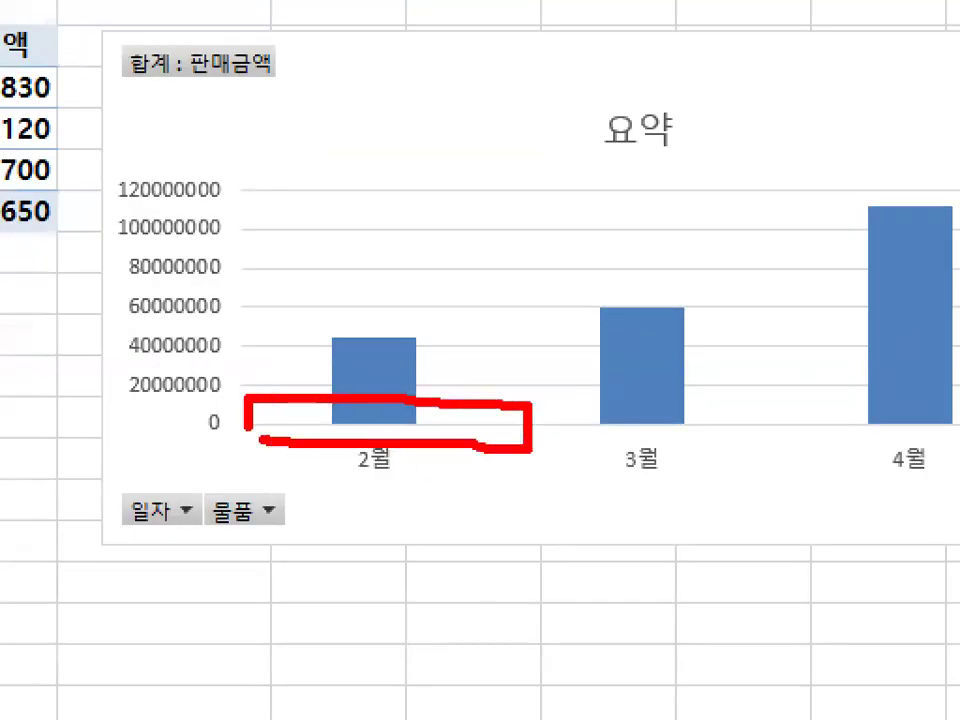
key("Escape")
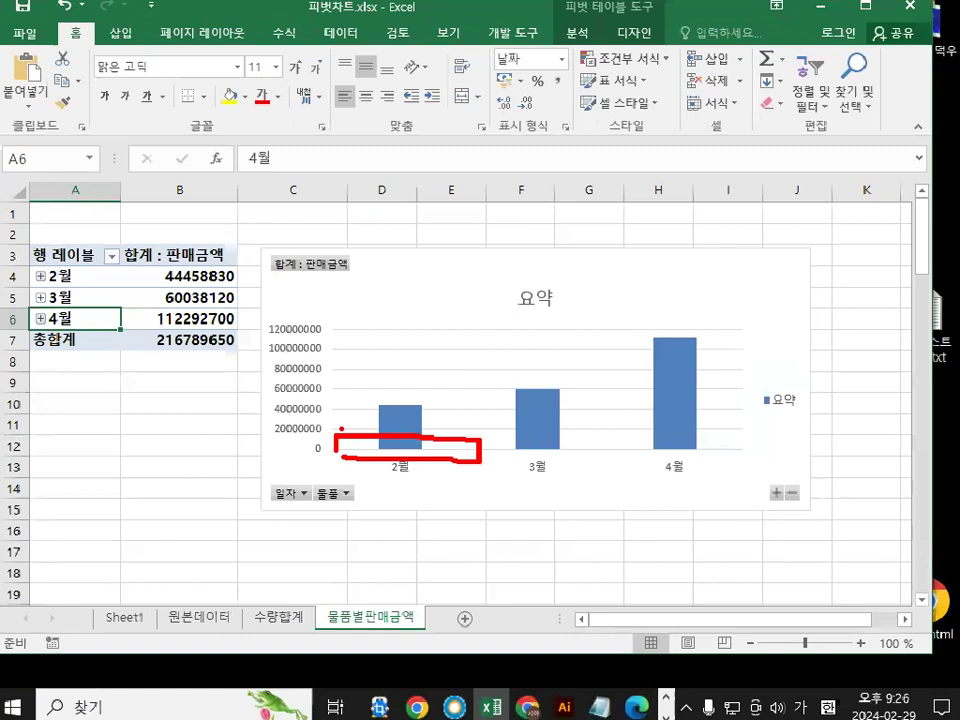
Expand 2월, 3월 and 4월 in the pivot table and check the product labels under 2월 in the chart
left_click(50, 281)
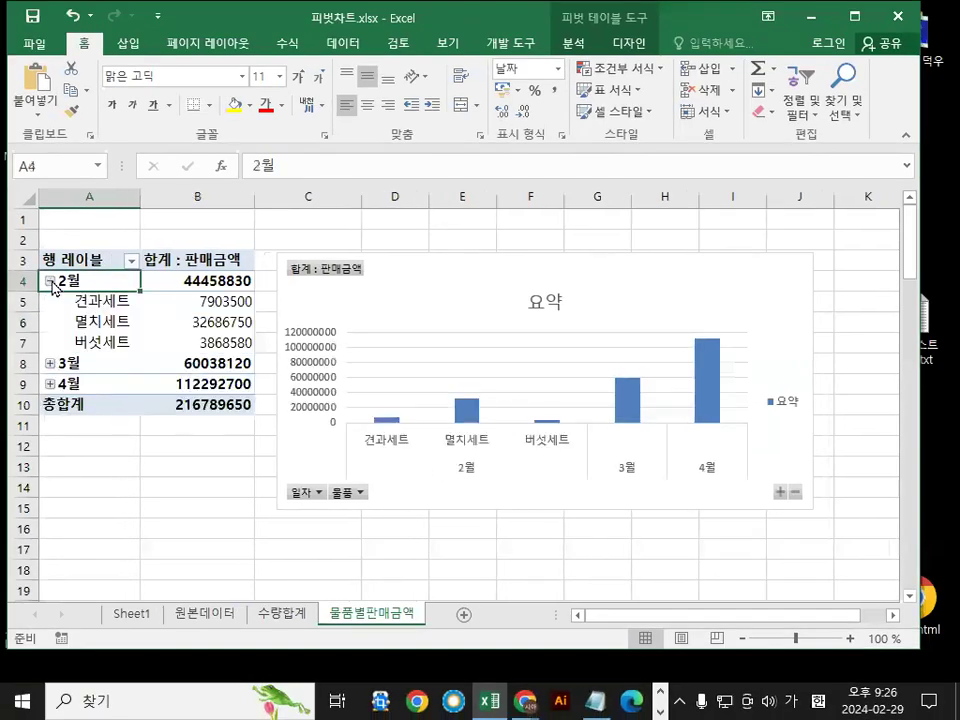
left_click(50, 364)
left_click(50, 446)
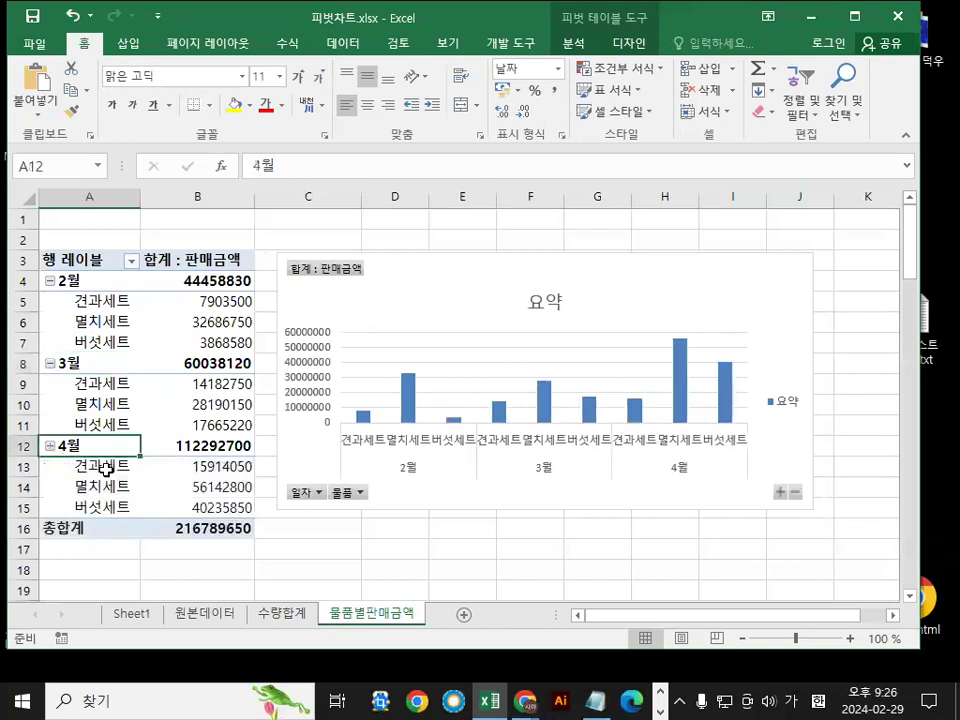
key("ctrl+1")
left_click_drag(258, 447, 451, 447)
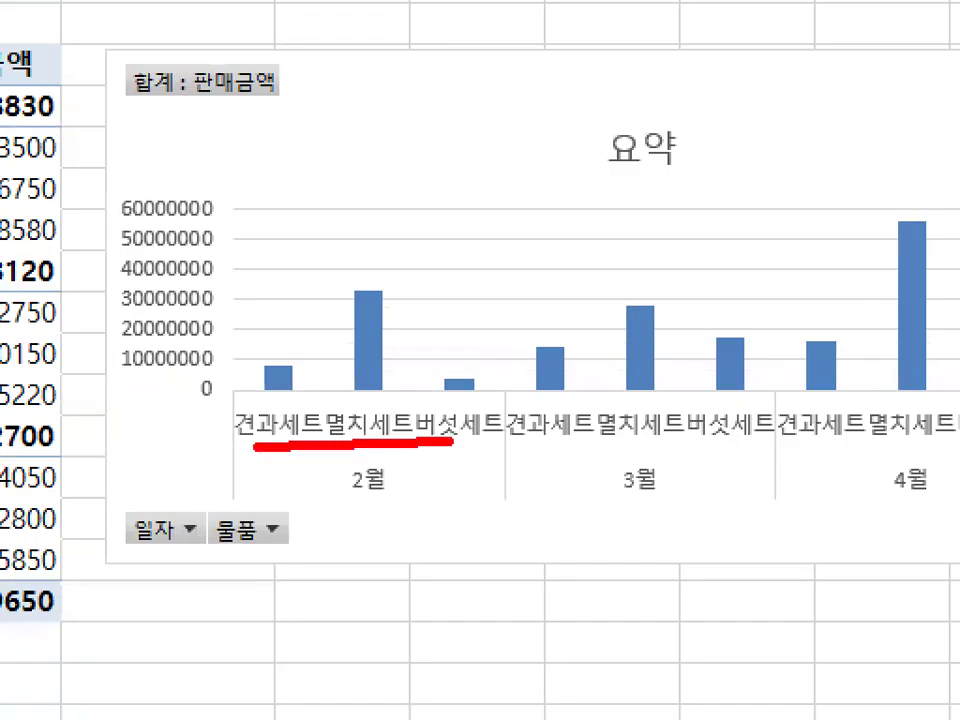
key("Escape")
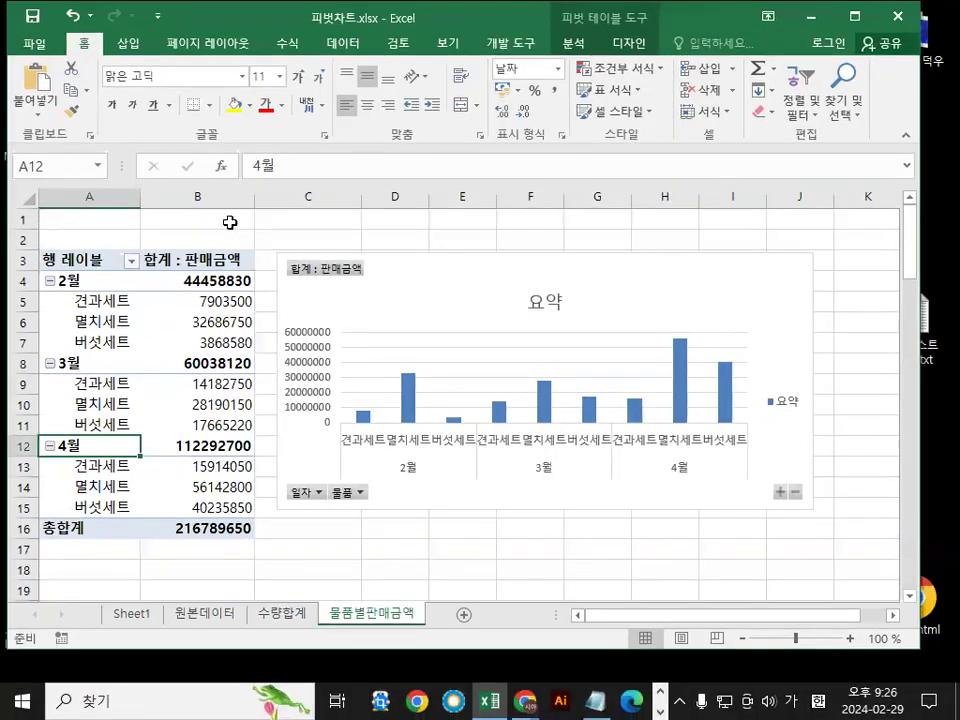
Collapse only 2월 in the pivot table and examine its axis labels in the pivot chart beside the expanded months
left_click(50, 281)
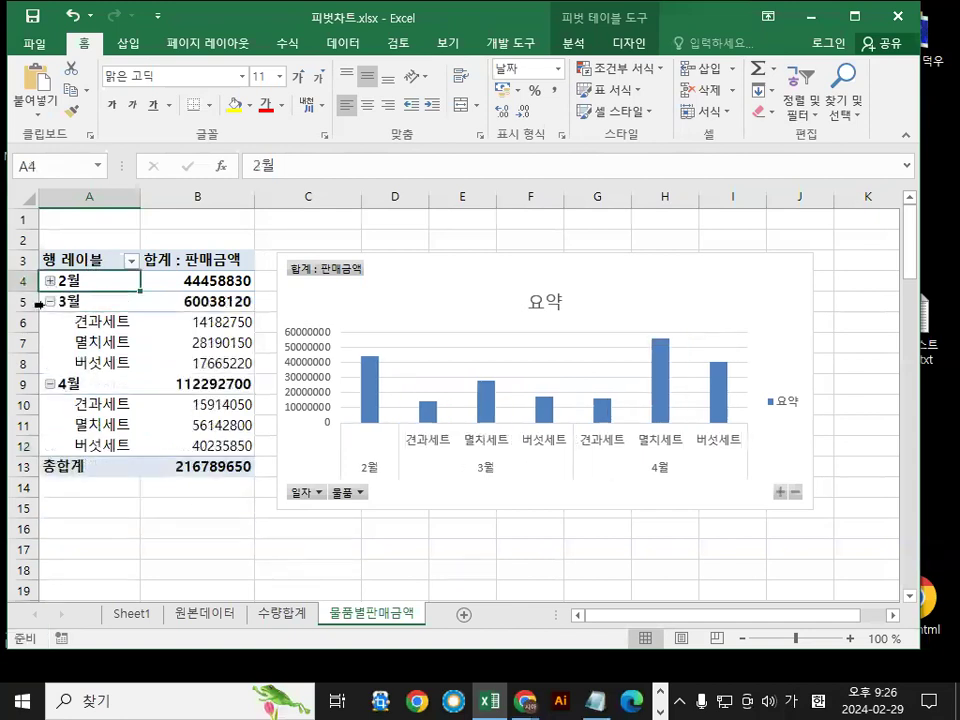
key("ctrl+1")
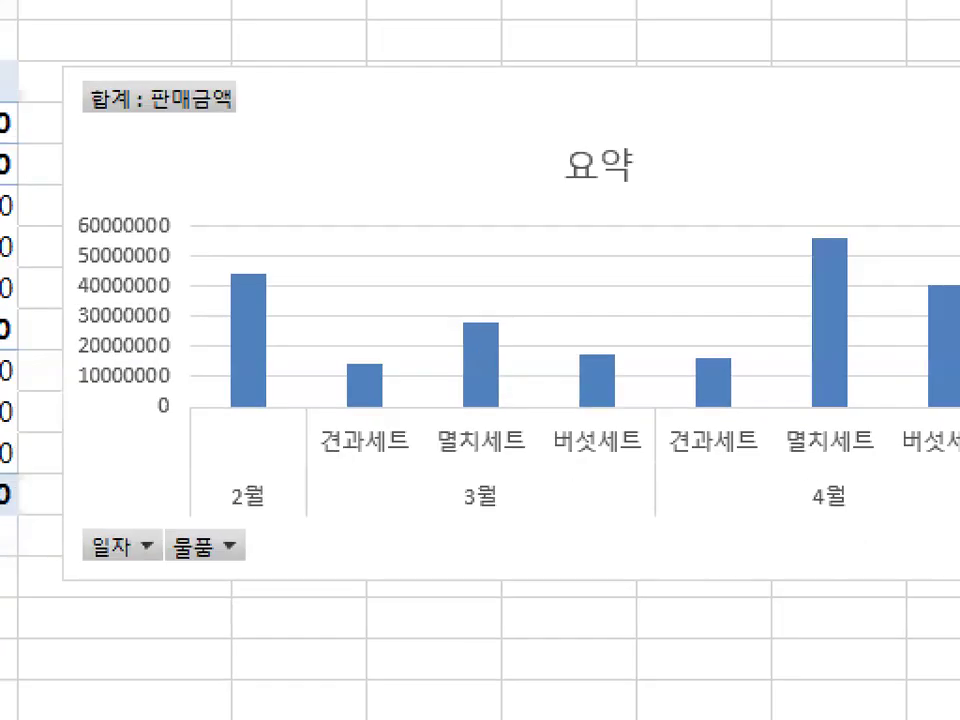
left_click_drag(279, 437, 332, 468)
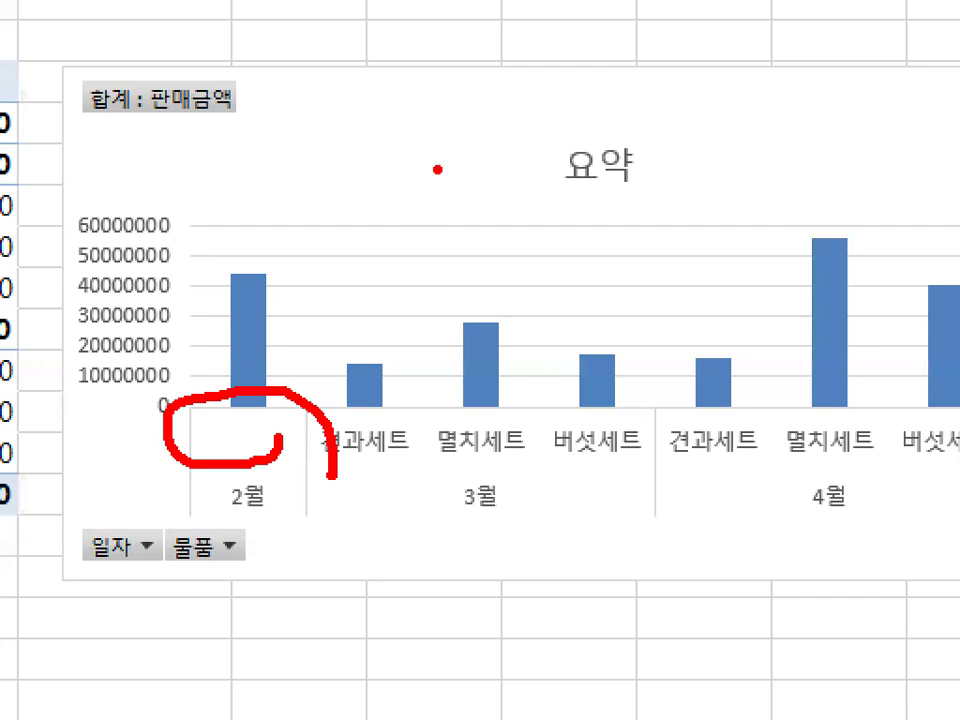
left_click_drag(437, 169, 258, 497)
left_click_drag(258, 181, 485, 500)
key("Escape")
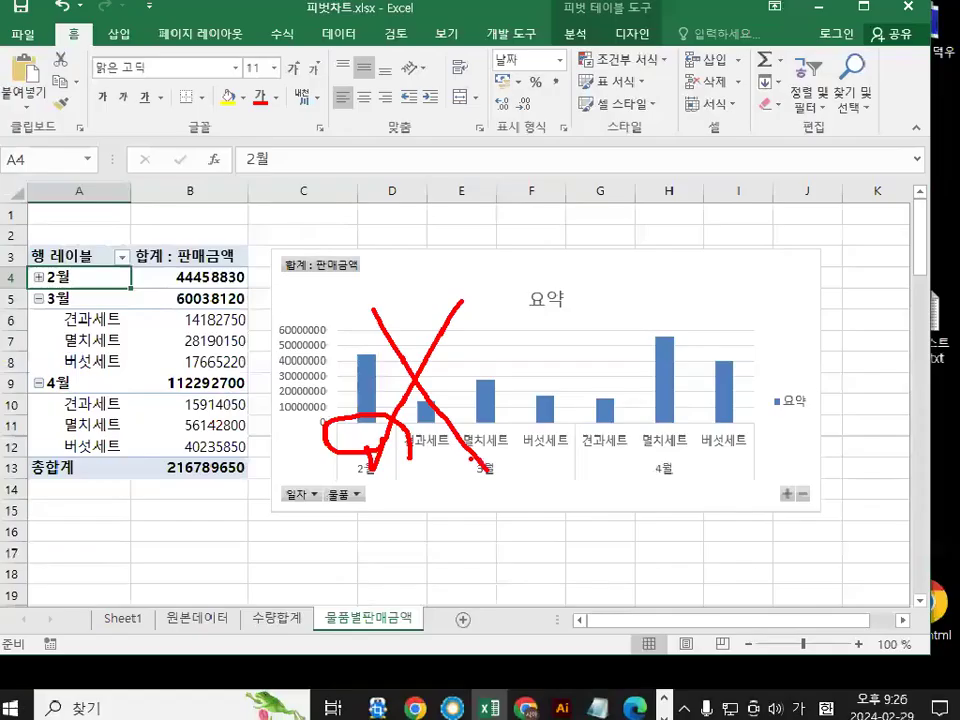
Expand 2월 in the pivot table, examine the product labels under each month in the chart, and deselect the pivot table
left_click(51, 283)
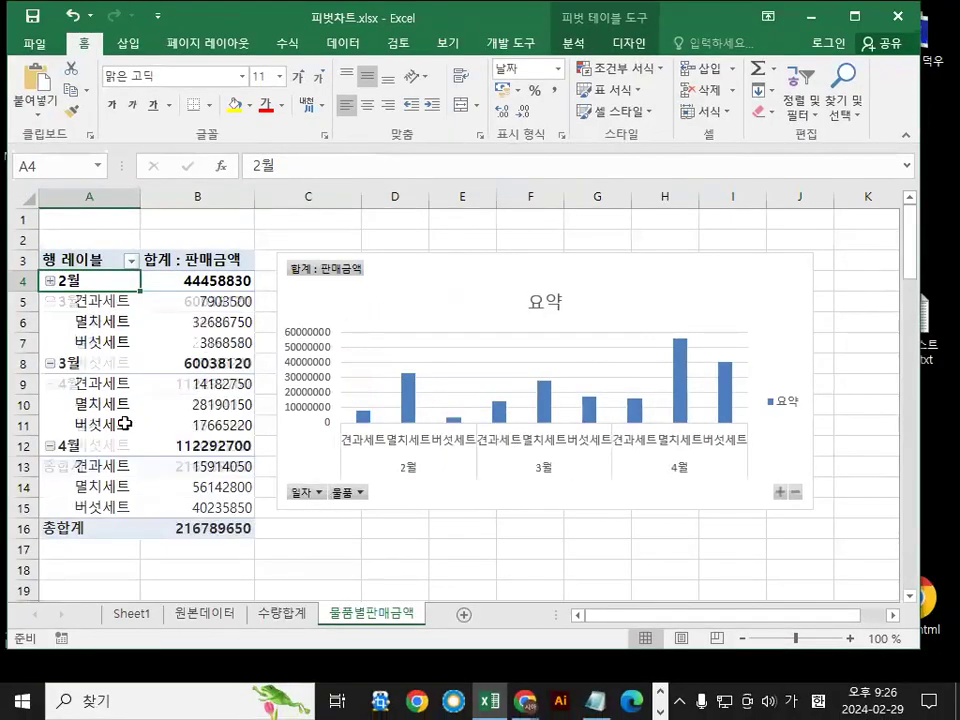
key("ctrl+1")
left_click_drag(468, 438, 416, 446)
mouse_move(560, 438)
left_mouse_down()
mouse_move(621, 418)
mouse_move(625, 440)
left_mouse_up()
left_click_drag(894, 449, 897, 496)
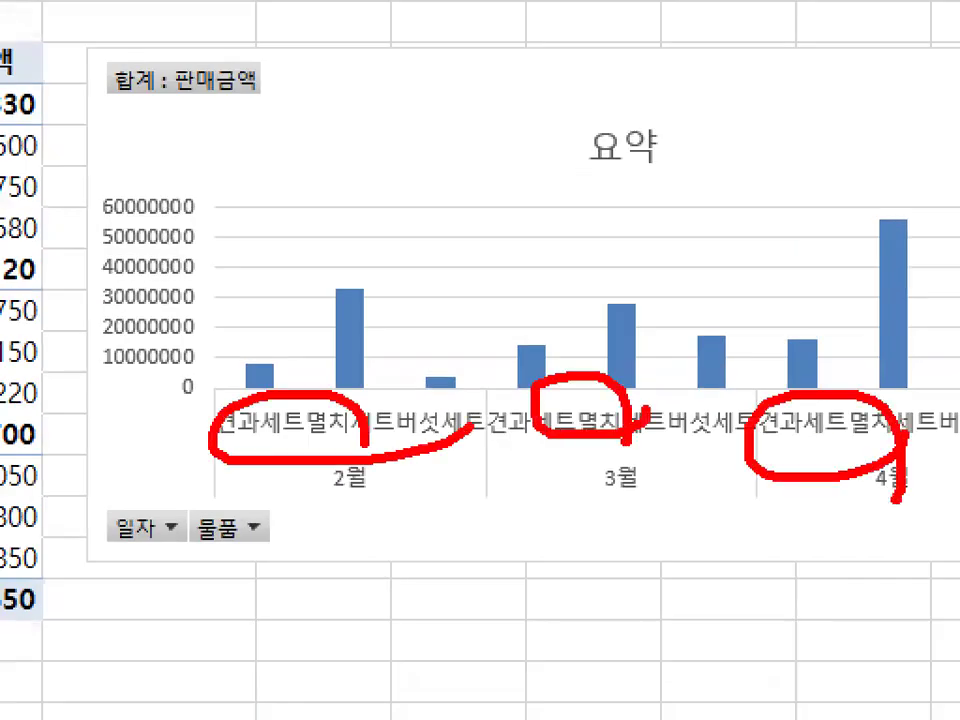
key("Escape")
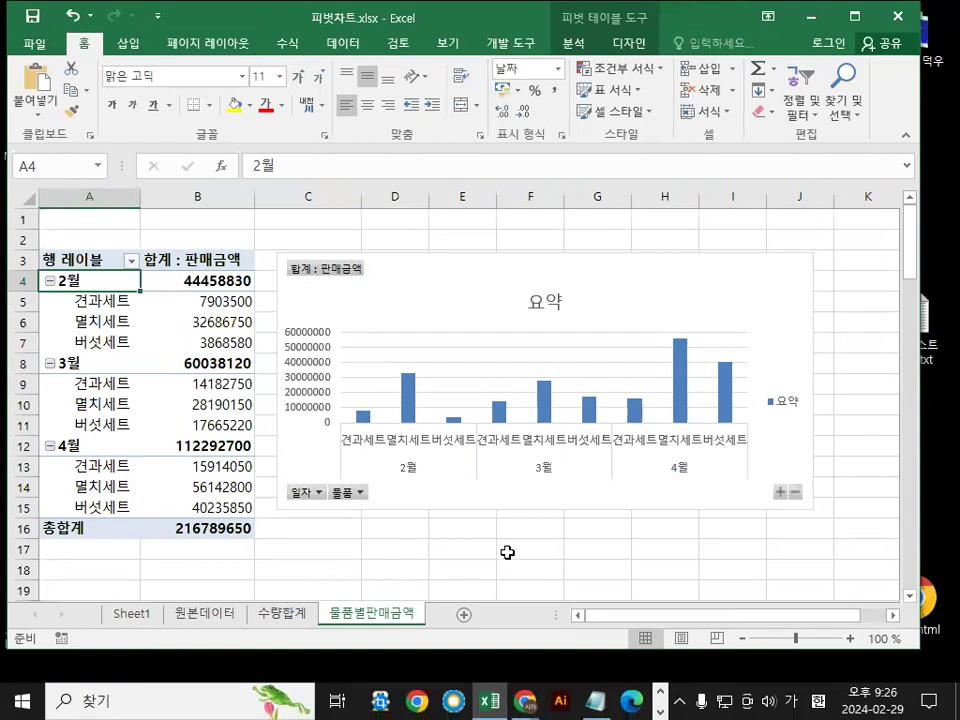
left_click(509, 551)
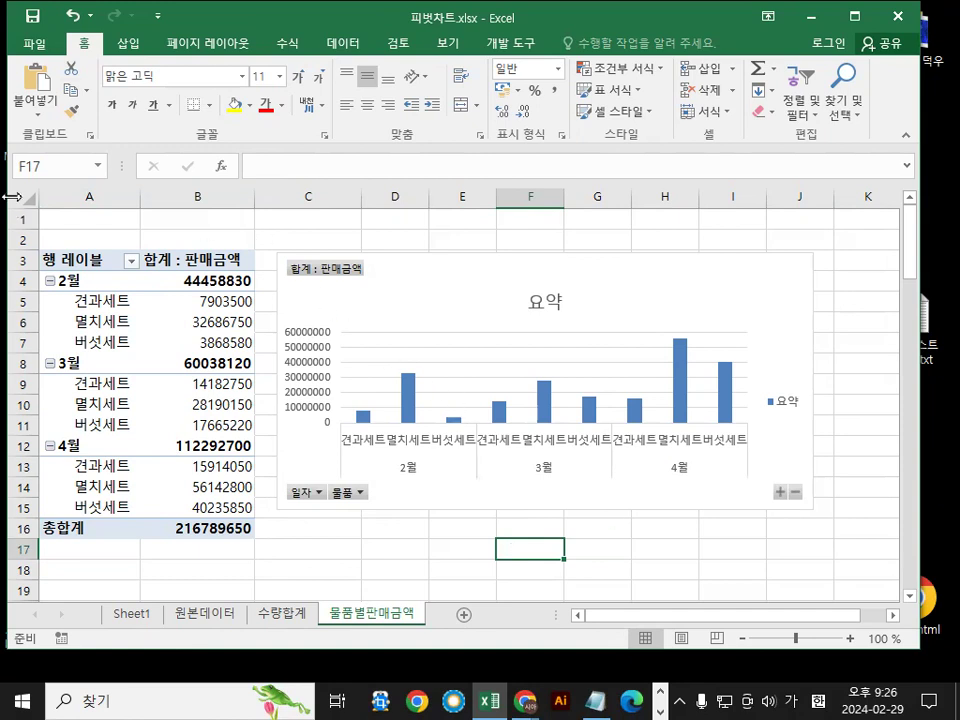
Close 피벗차트.xlsx and open 슬라이서.xlsx from the Chapter04 folder
left_click(44, 42)
left_click(55, 424)
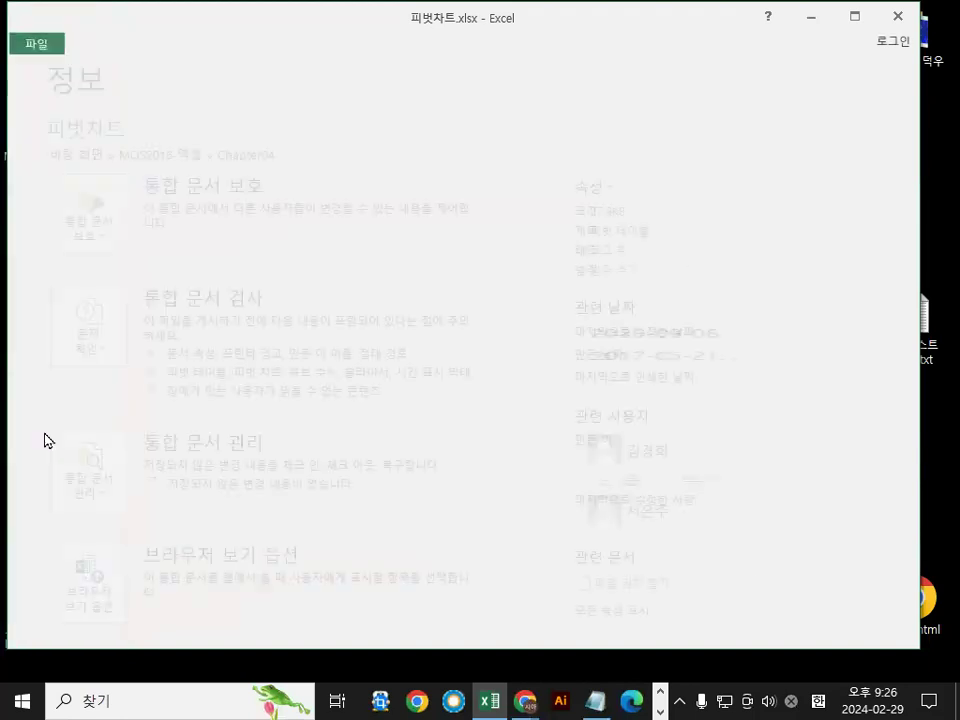
left_click(476, 379)
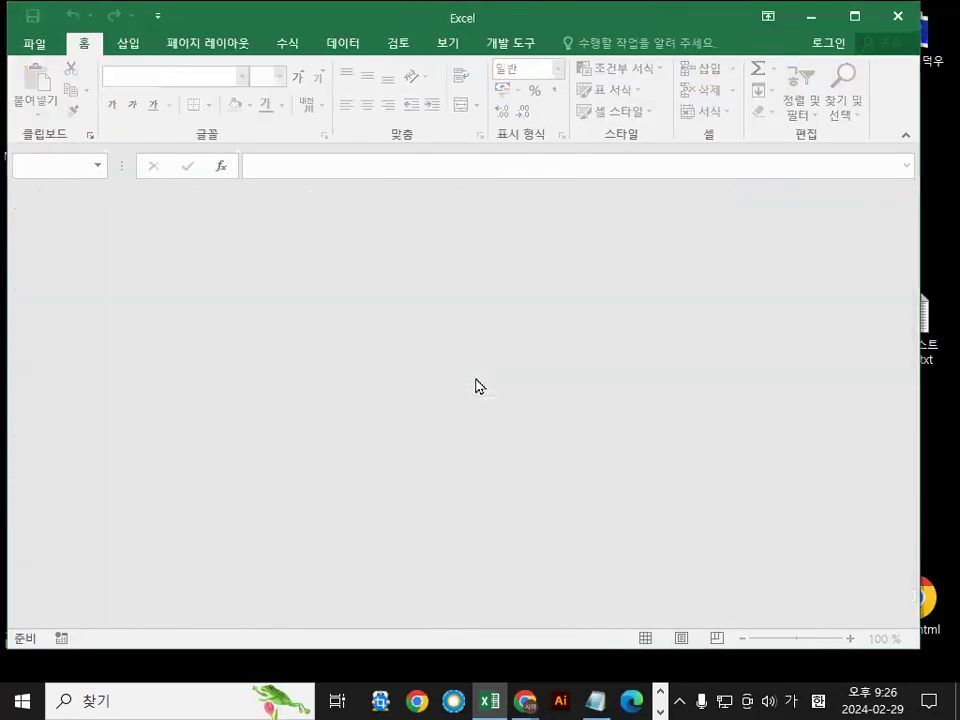
left_click(36, 43)
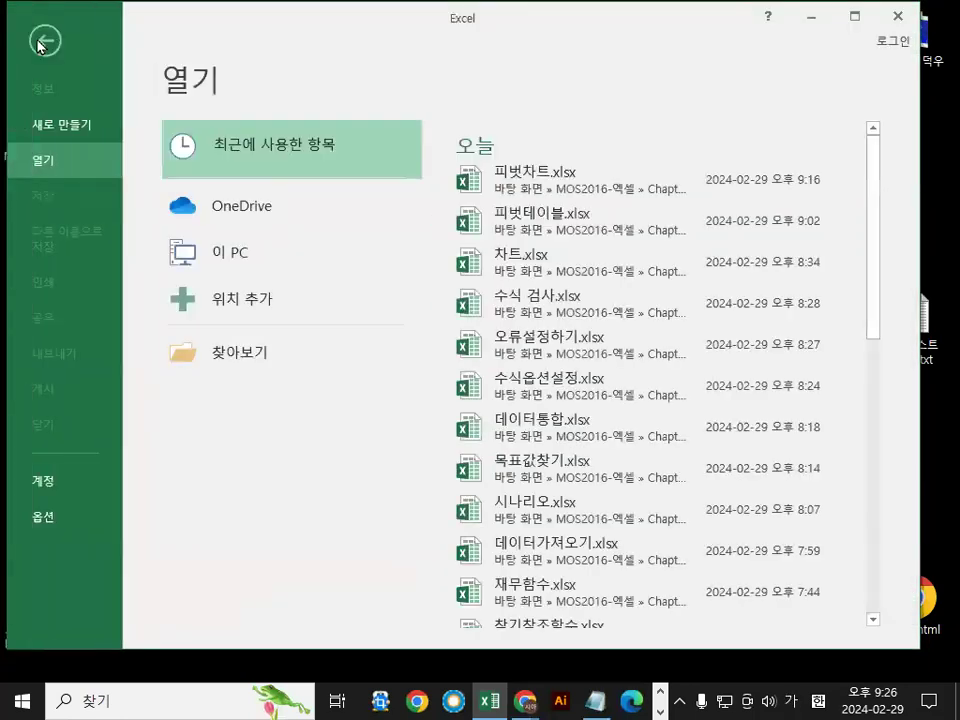
left_click(245, 365)
double_click(274, 163)
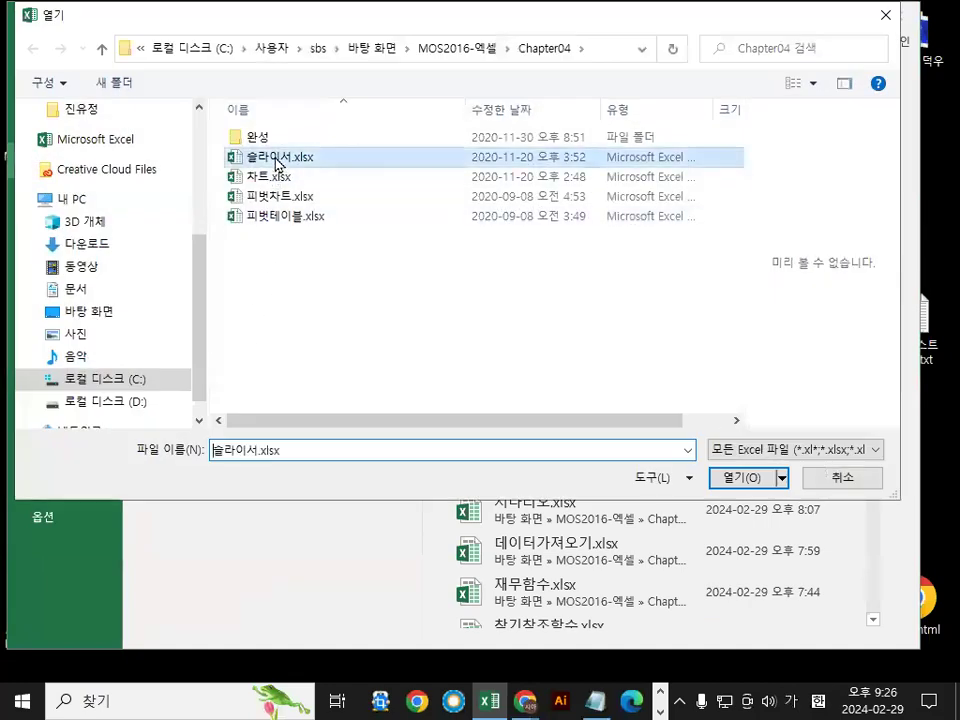
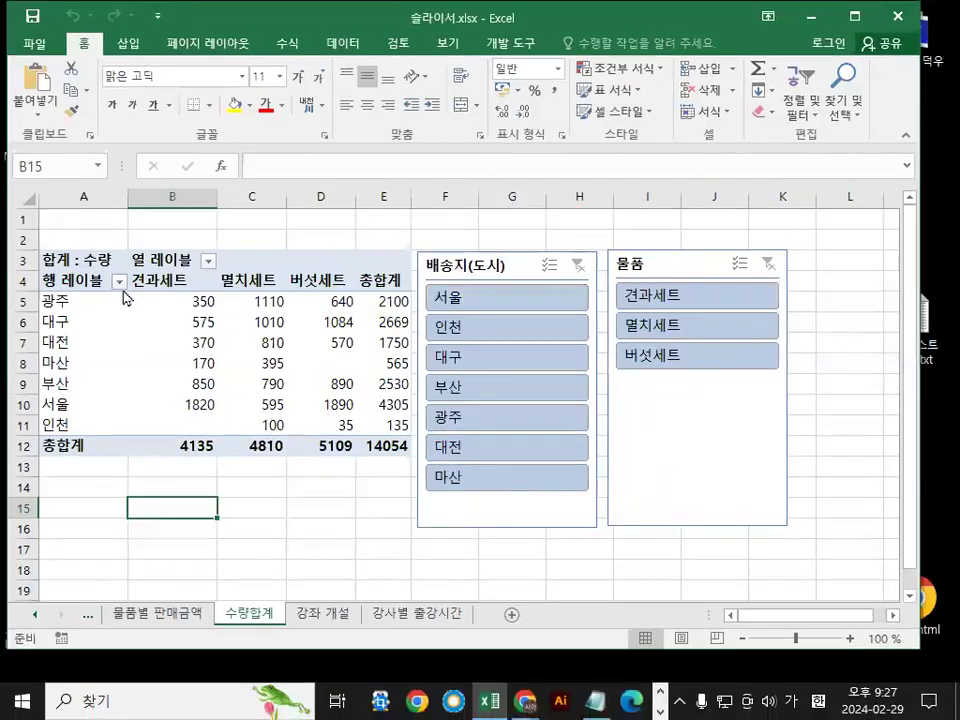
Check the row label filter list, and filter the pivot table by 서울, 인천 and 대구 in turn with the 배송지(도시) slicer
left_click(119, 285)
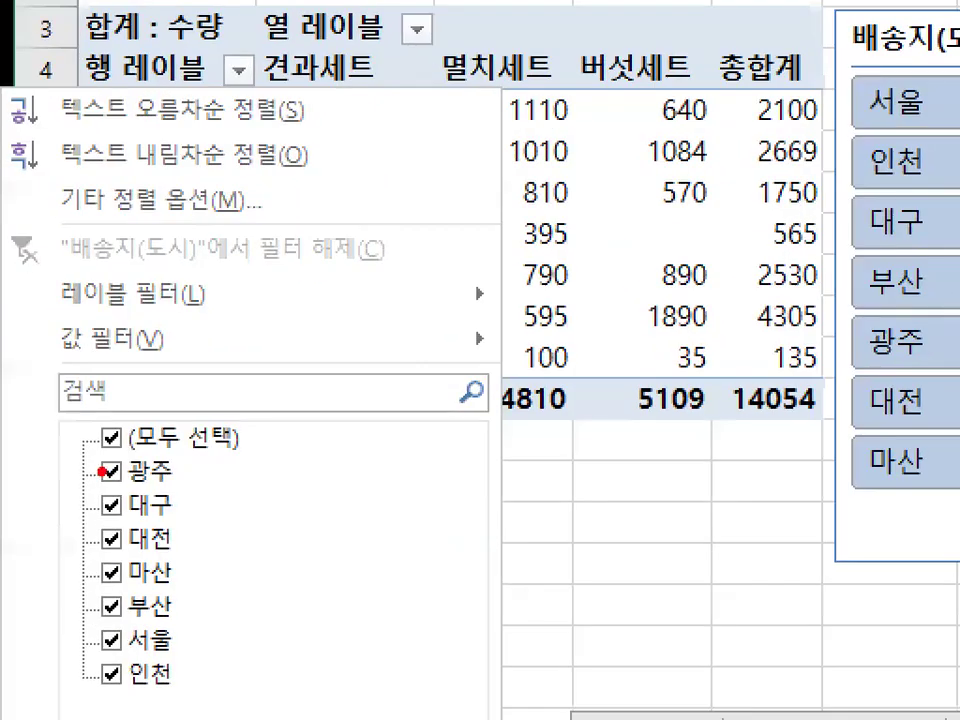
key("Escape")
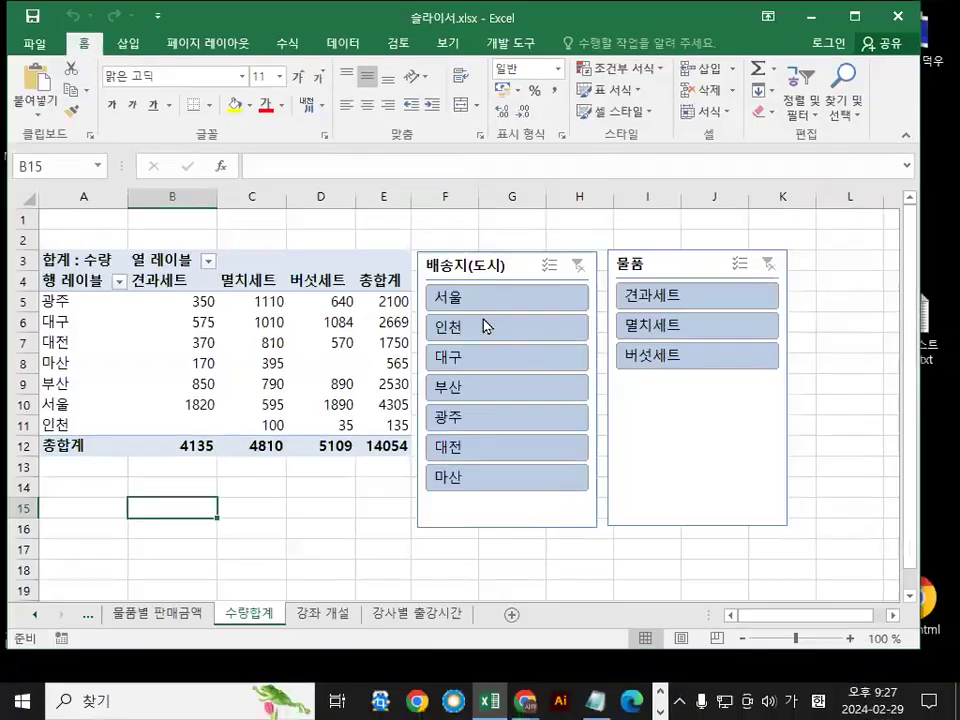
left_click(467, 300)
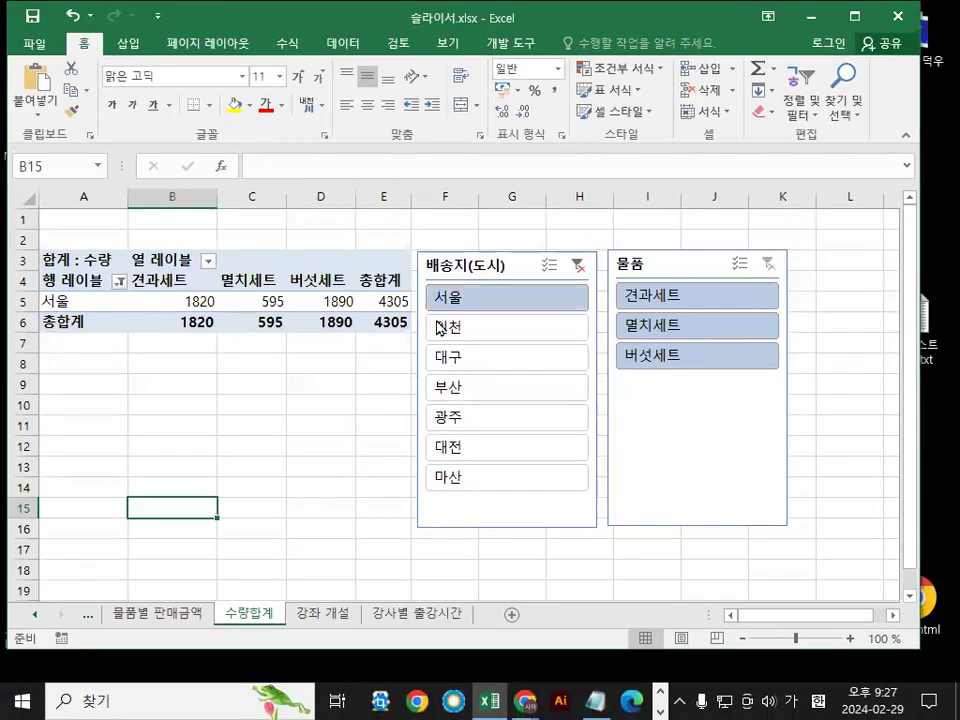
left_click(470, 408)
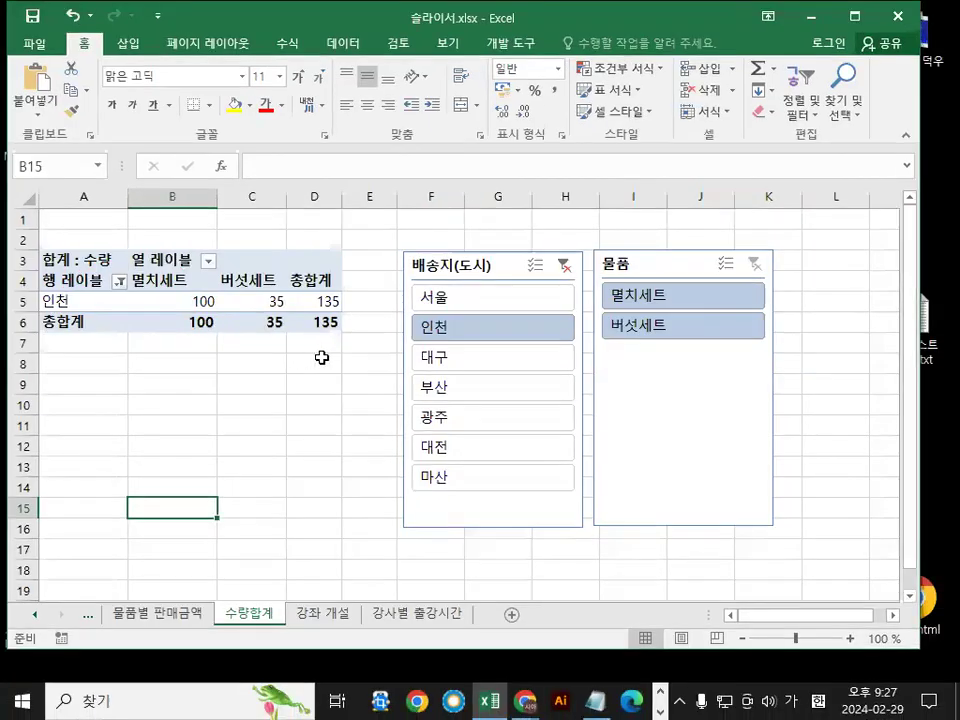
left_click(440, 356)
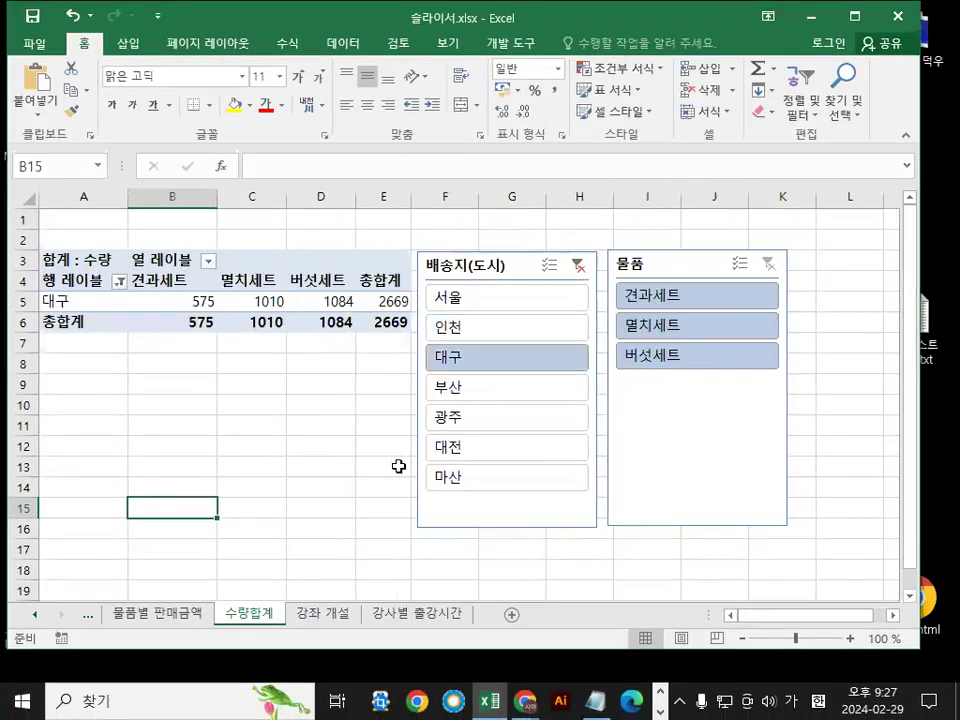
Filter the pivot table to both 서울 and 부산 with the 배송지(도시) slicer and check the filtered rows
left_click(469, 300)
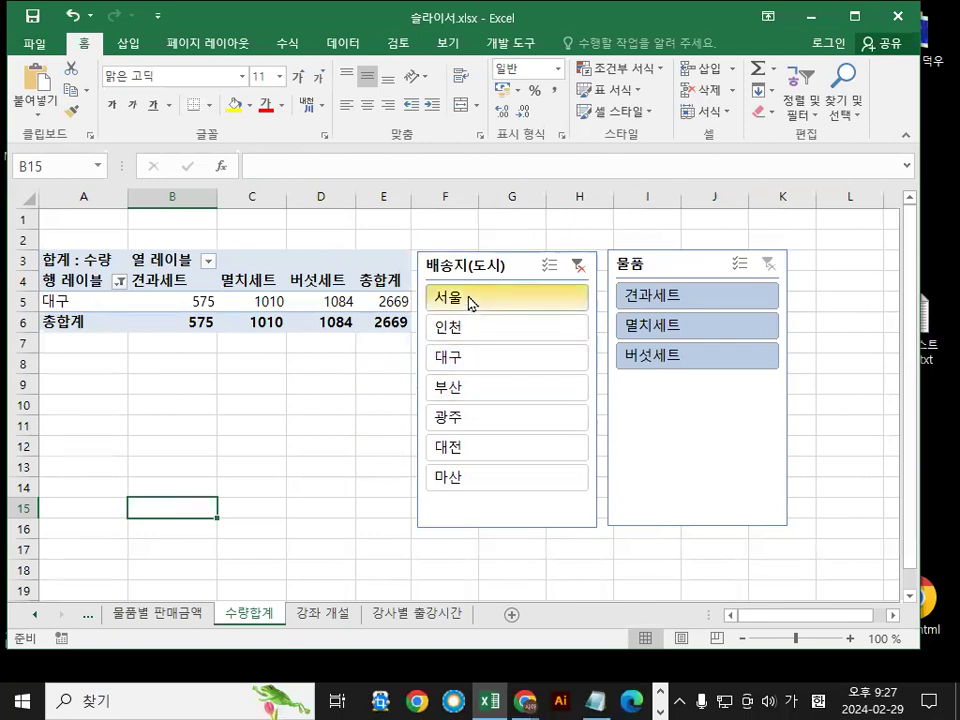
left_click(452, 400, "ctrl")
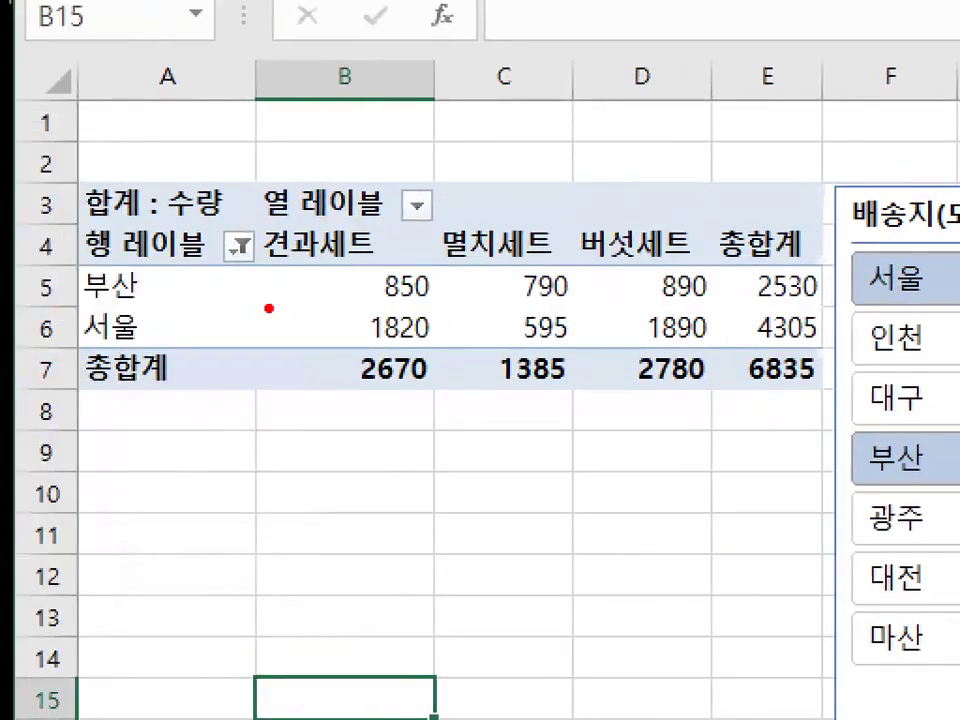
mouse_move(43, 285)
left_mouse_down()
mouse_move(113, 349)
mouse_move(116, 284)
left_mouse_up()
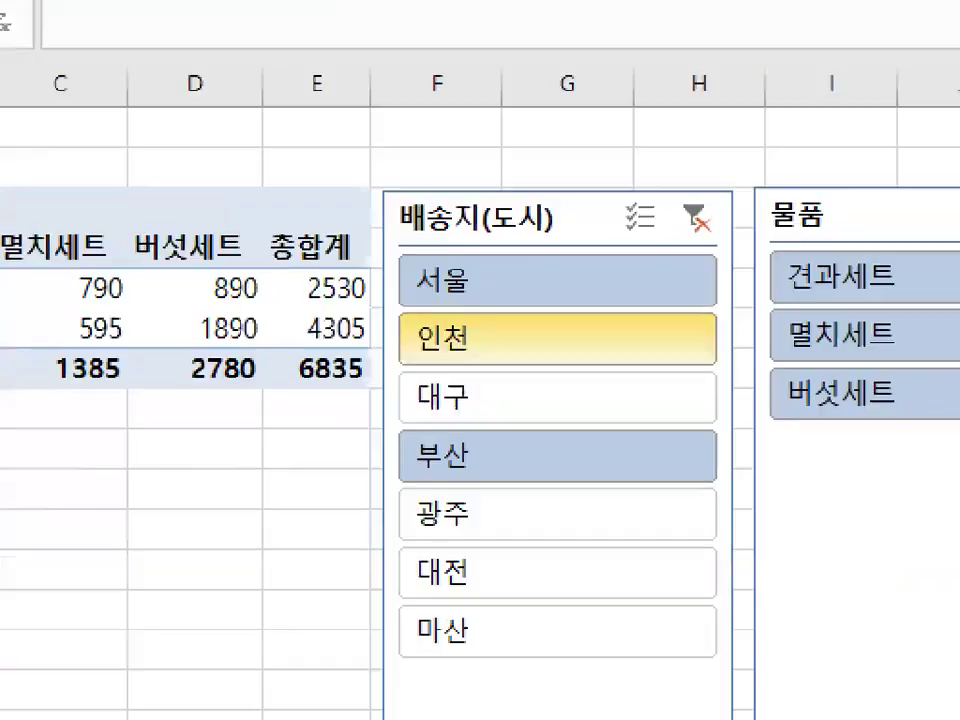
mouse_move(482, 295)
left_mouse_down()
mouse_move(439, 501)
mouse_move(443, 263)
left_mouse_up()
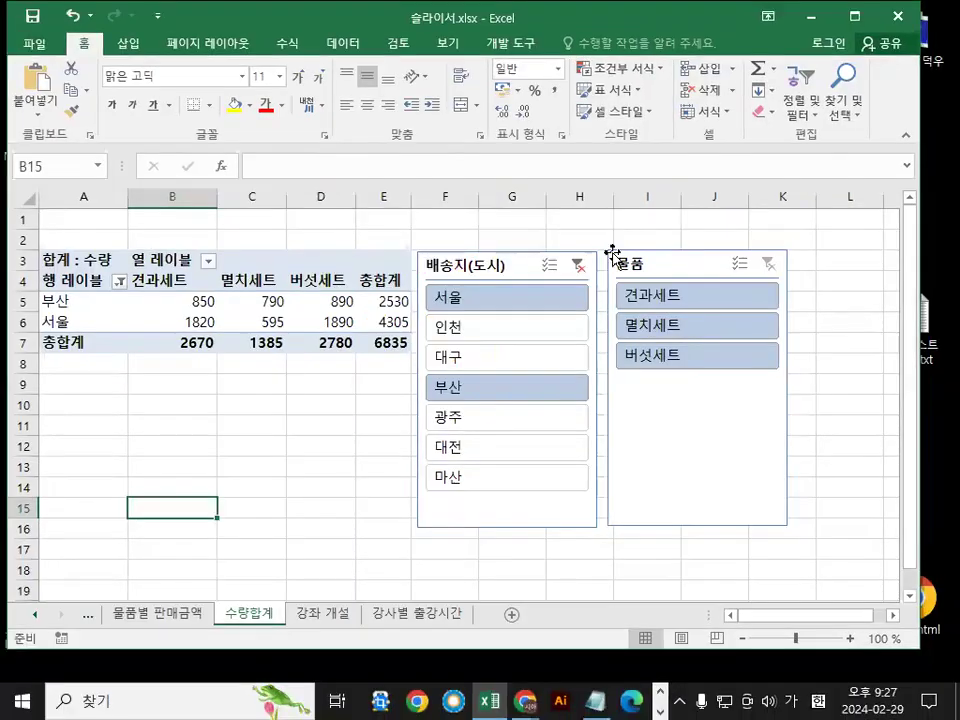
Clear the filter of the 배송지(도시) slicer and check the selection state of its city items
left_click_drag(763, 216, 686, 260)
mouse_move(604, 274)
left_mouse_down()
mouse_move(500, 262)
mouse_move(522, 312)
left_mouse_up()
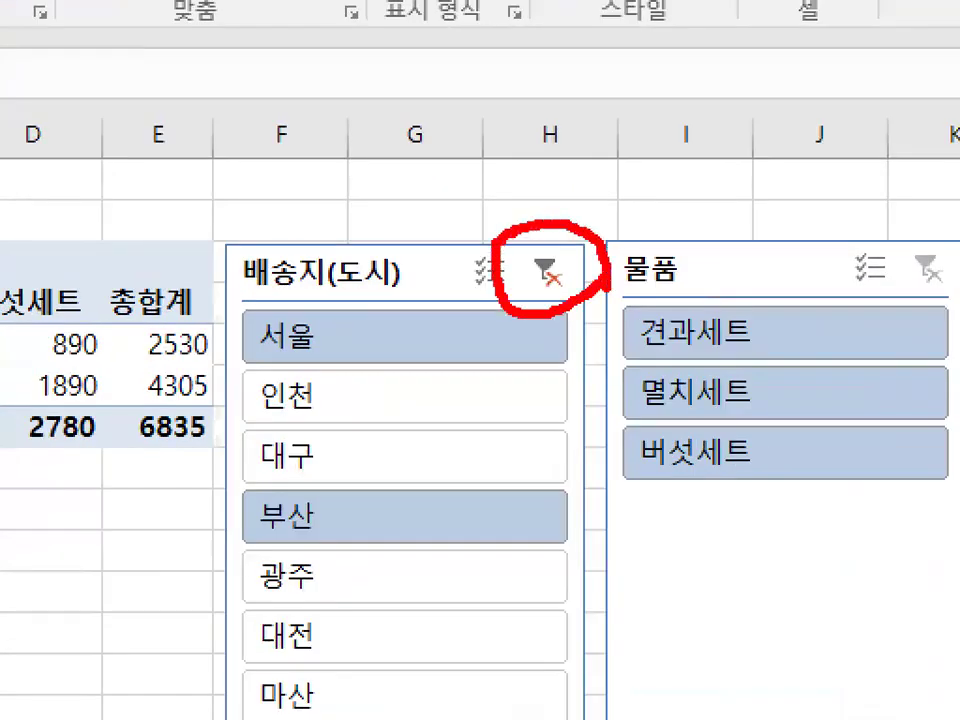
left_click_drag(533, 237, 628, 153)
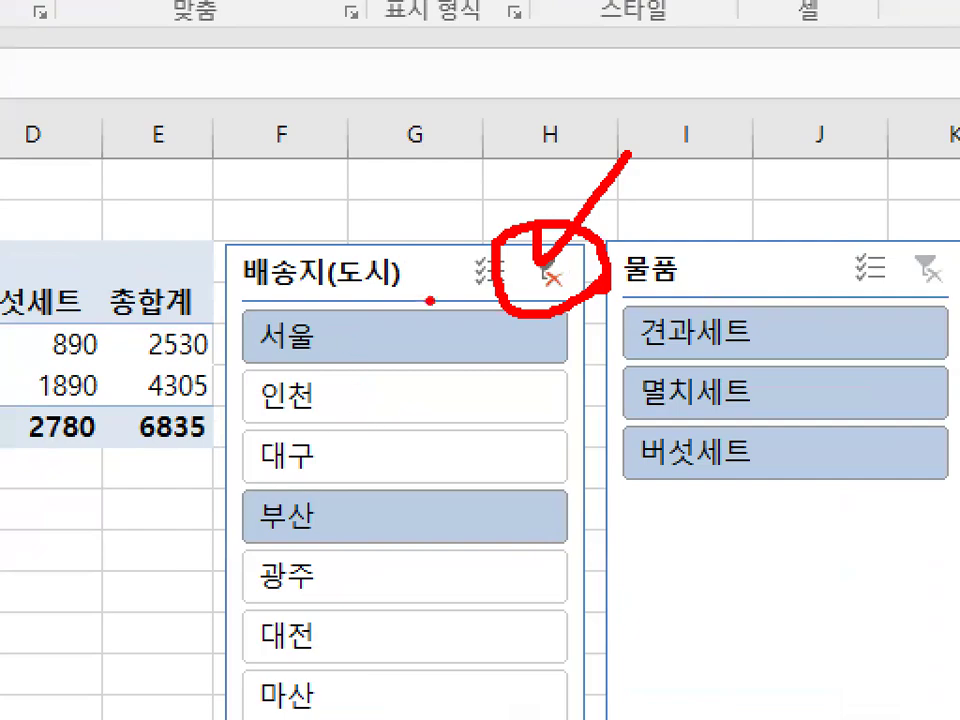
key("Escape")
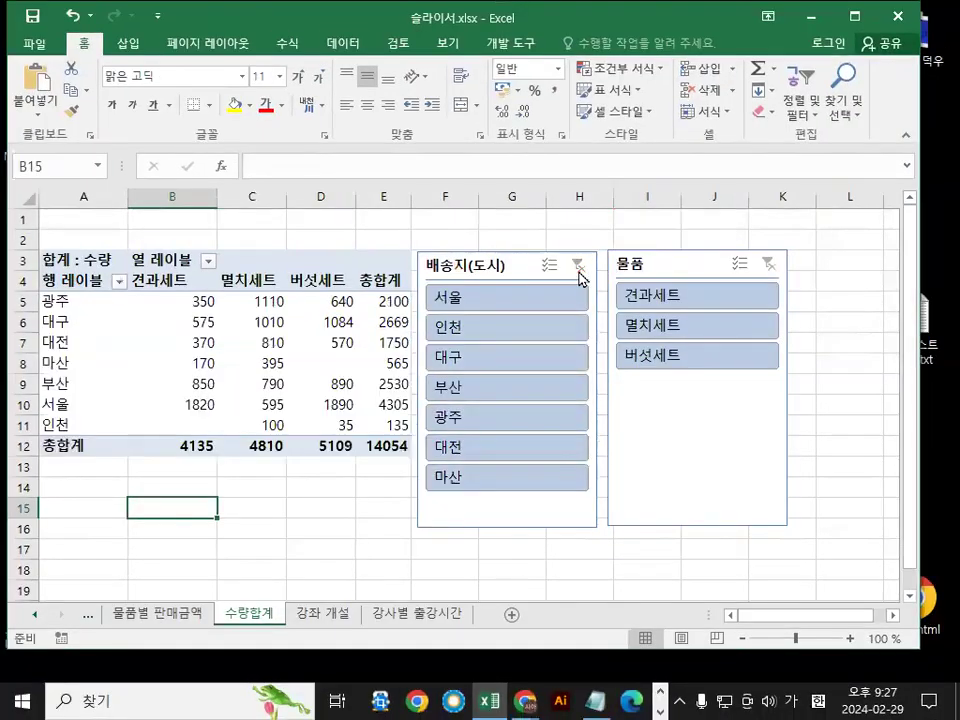
key("ctrl+1")
left_click(497, 441)
mouse_move(648, 424)
left_mouse_down()
mouse_move(415, 135)
mouse_move(627, 519)
left_mouse_up()
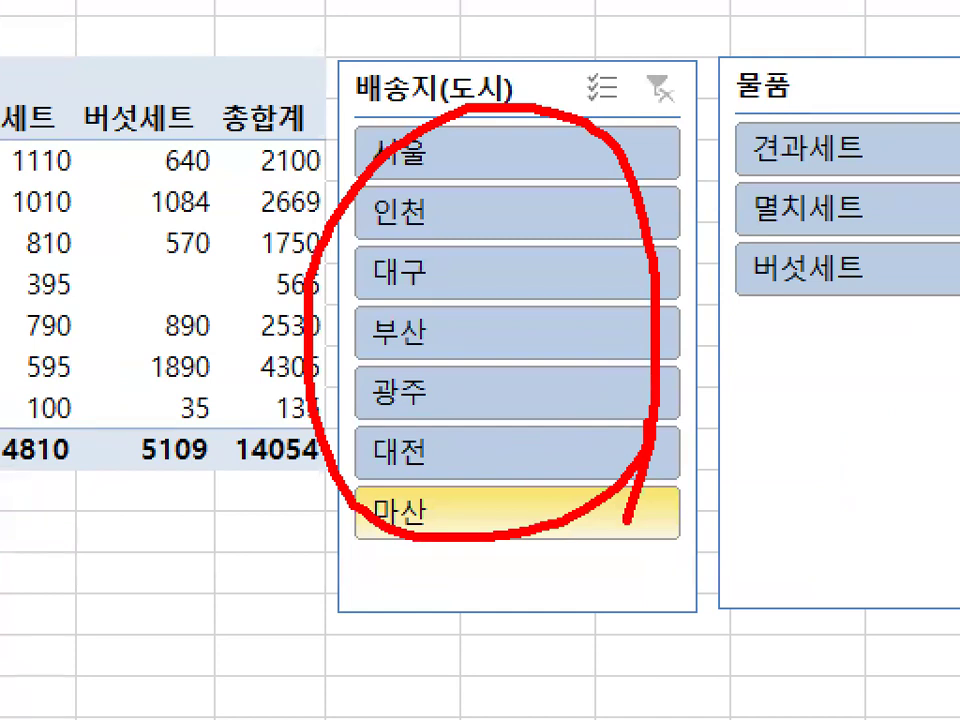
key("Escape")
key("ctrl+1")
left_click(491, 315)
mouse_move(670, 391)
left_mouse_down()
mouse_move(394, 463)
mouse_move(641, 580)
left_mouse_up()
mouse_move(482, 332)
left_mouse_down()
mouse_move(482, 274)
mouse_move(714, 2)
left_mouse_up()
key("Escape")
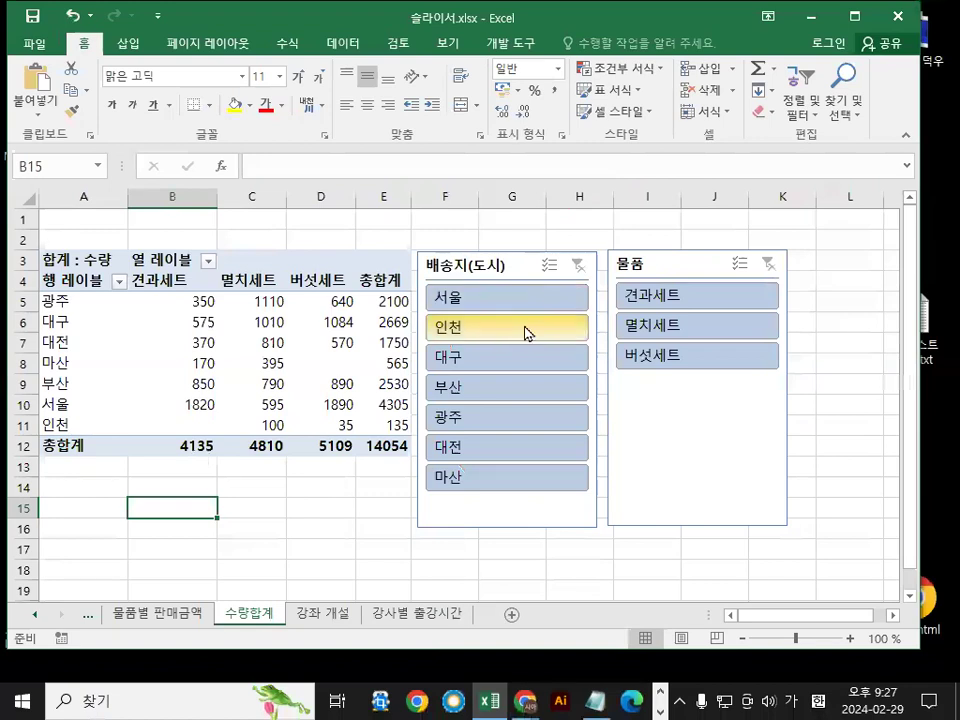
Open the 물품별 판매금액 sheet, enlarge its view to 160% and select cell D4
left_click(161, 617)
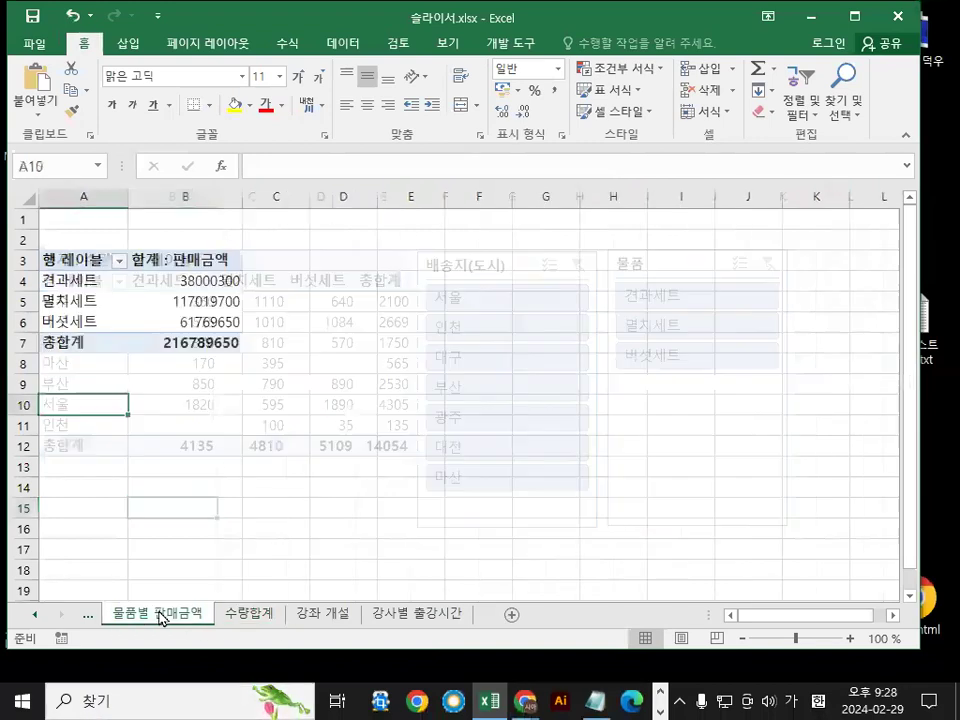
key("ctrl+1")
left_click(206, 597)
mouse_move(215, 612)
left_mouse_down()
mouse_move(84, 658)
mouse_move(277, 634)
left_mouse_up()
key("Escape")
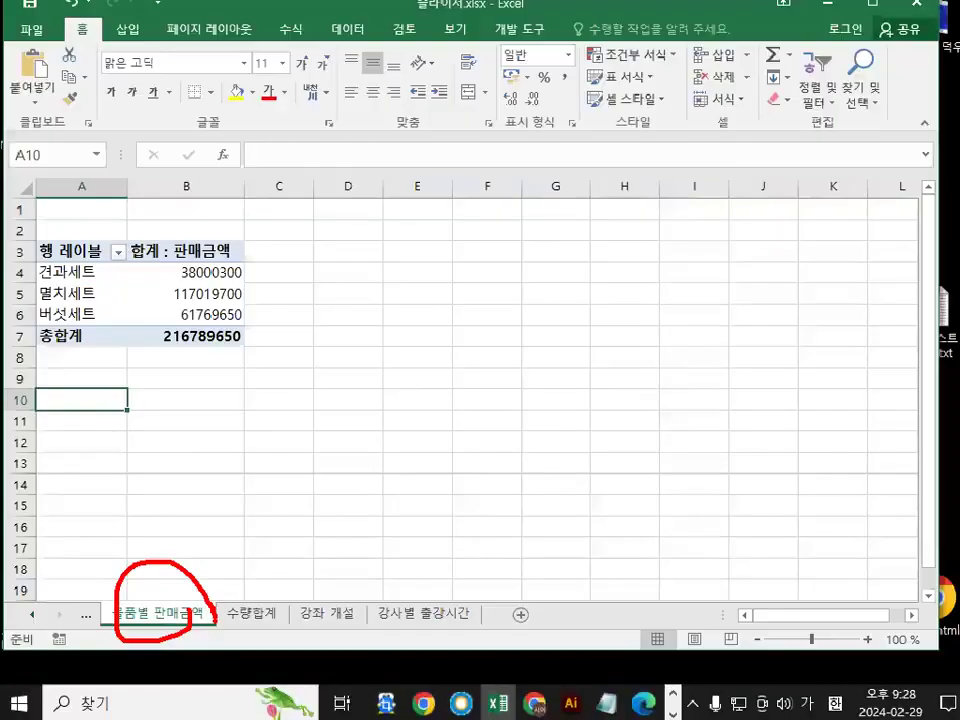
scroll(88, 330, "up", 3, "ctrl")
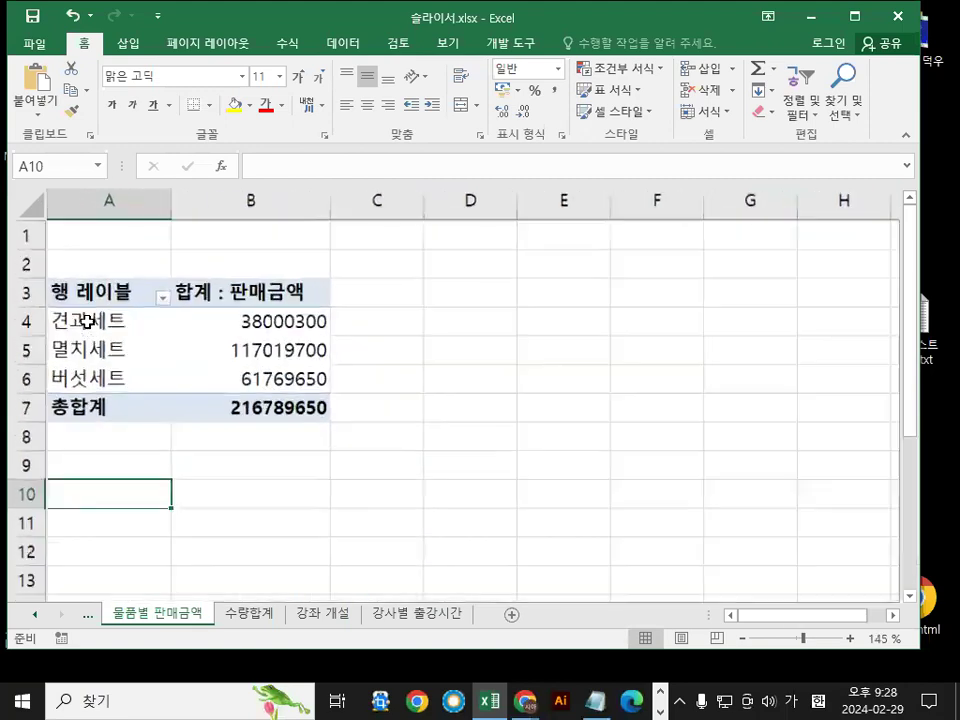
scroll(88, 321, "up", 1, "ctrl")
left_click(579, 343)
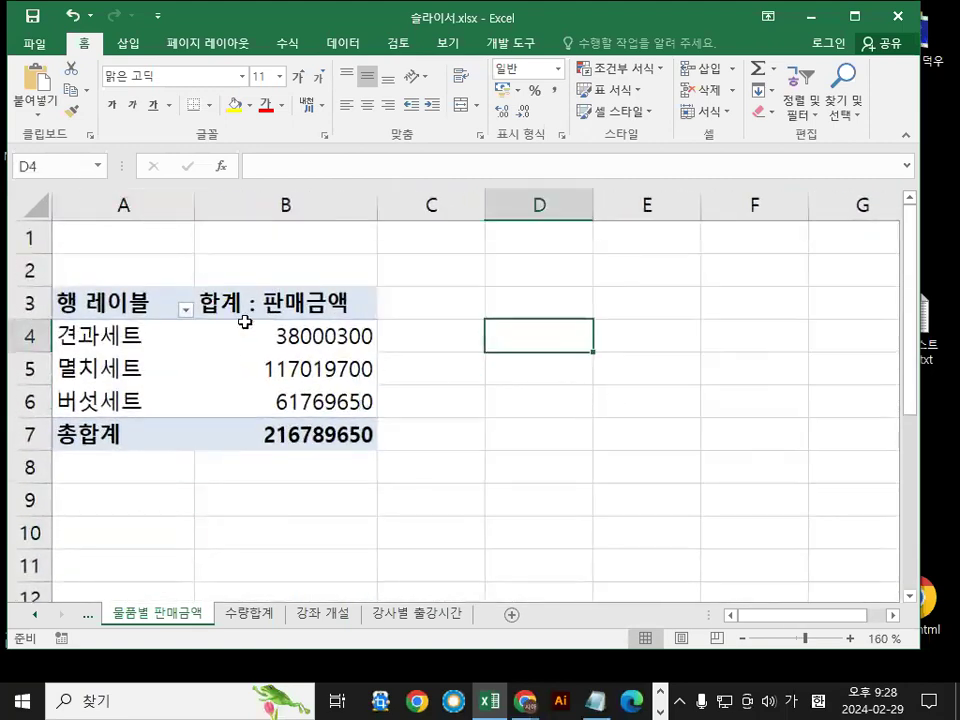
Examine the pivot table's row label filter and the free area in columns C to E where a slicer would fit
key("ctrl+1")
left_click_drag(191, 293, 199, 331)
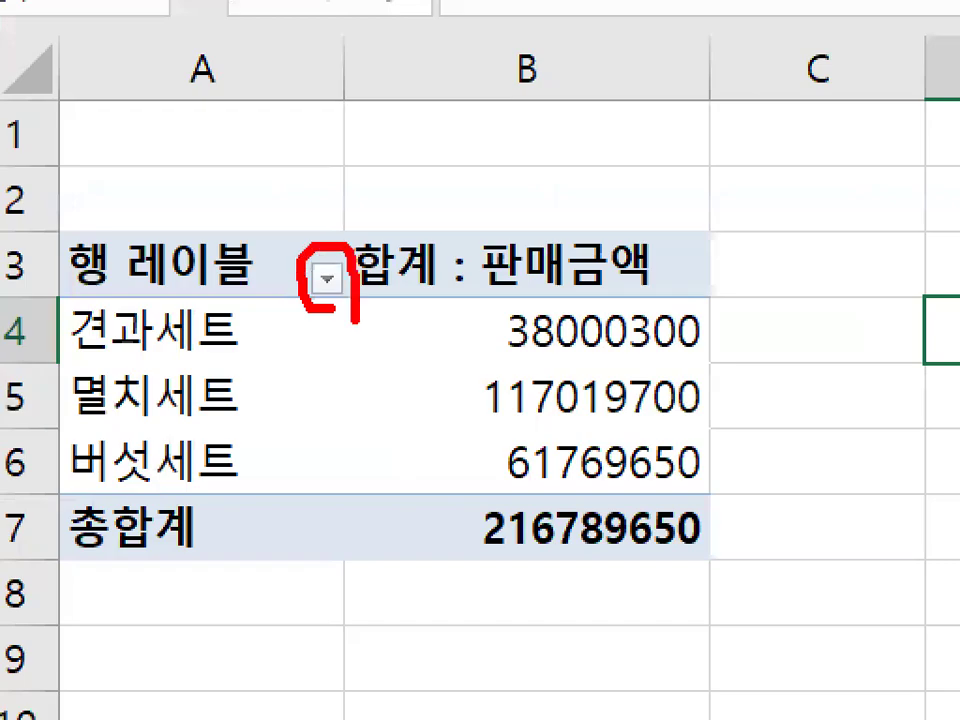
key("Escape")
key("ctrl+2")
mouse_move(438, 229)
left_mouse_down()
mouse_move(426, 514)
mouse_move(652, 567)
mouse_move(440, 245)
left_mouse_up()
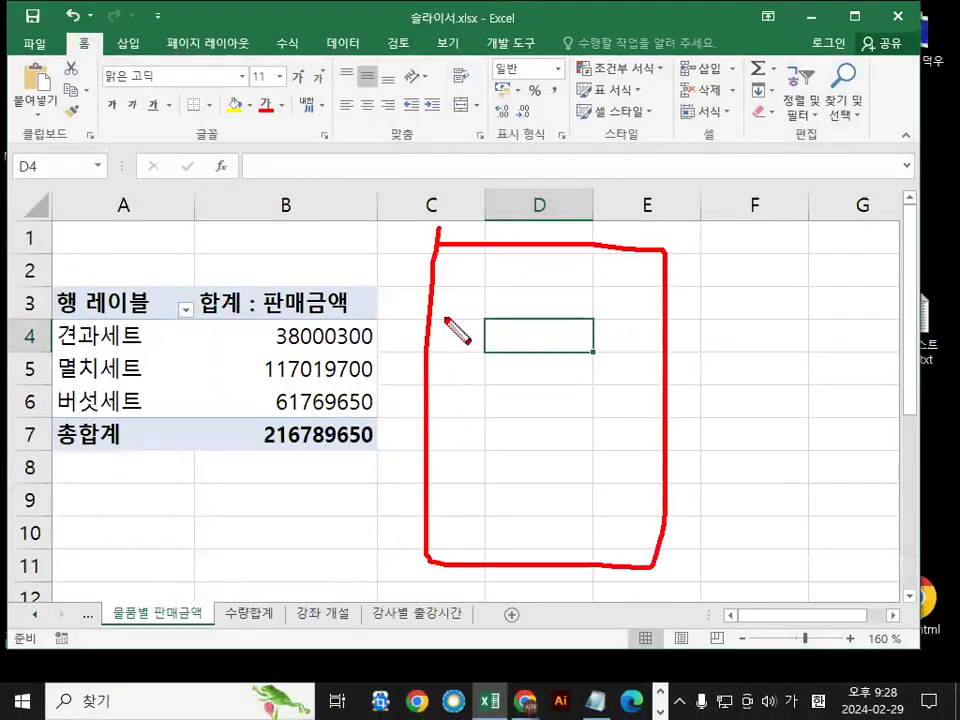
left_click_drag(432, 305, 631, 306)
left_click_drag(455, 334, 530, 294)
mouse_move(461, 390)
left_mouse_down()
mouse_move(467, 440)
mouse_move(520, 400)
left_mouse_up()
key("Escape")
Go back to the 수량합계 sheet and filter its pivot table by 부산 and then 인천 with the 배송지(도시) slicer
left_click(250, 613)
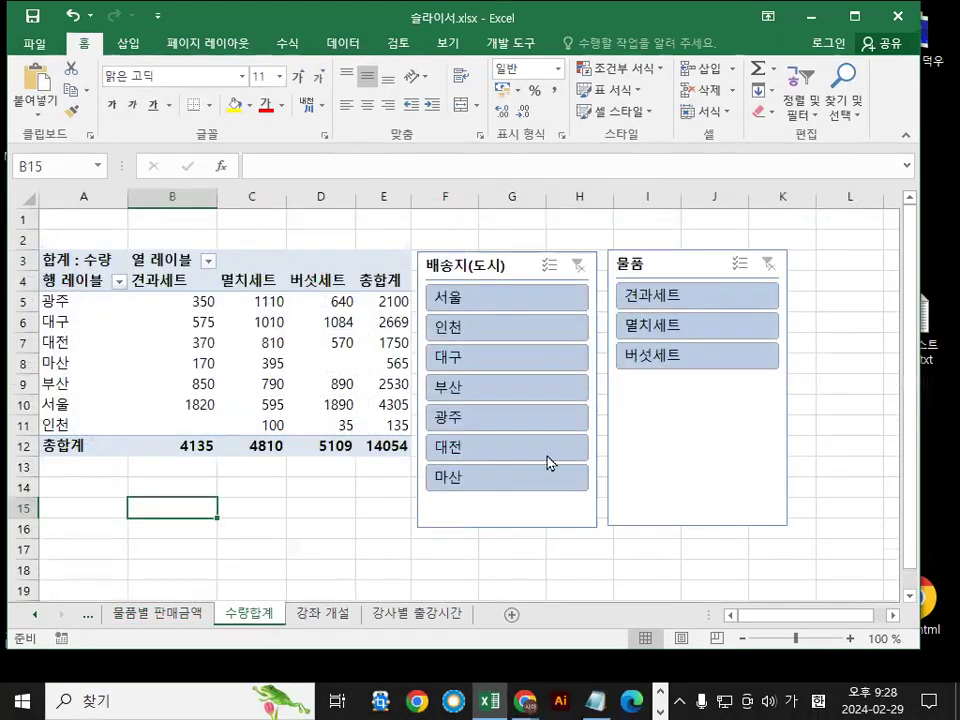
left_click(520, 384)
left_click(518, 328)
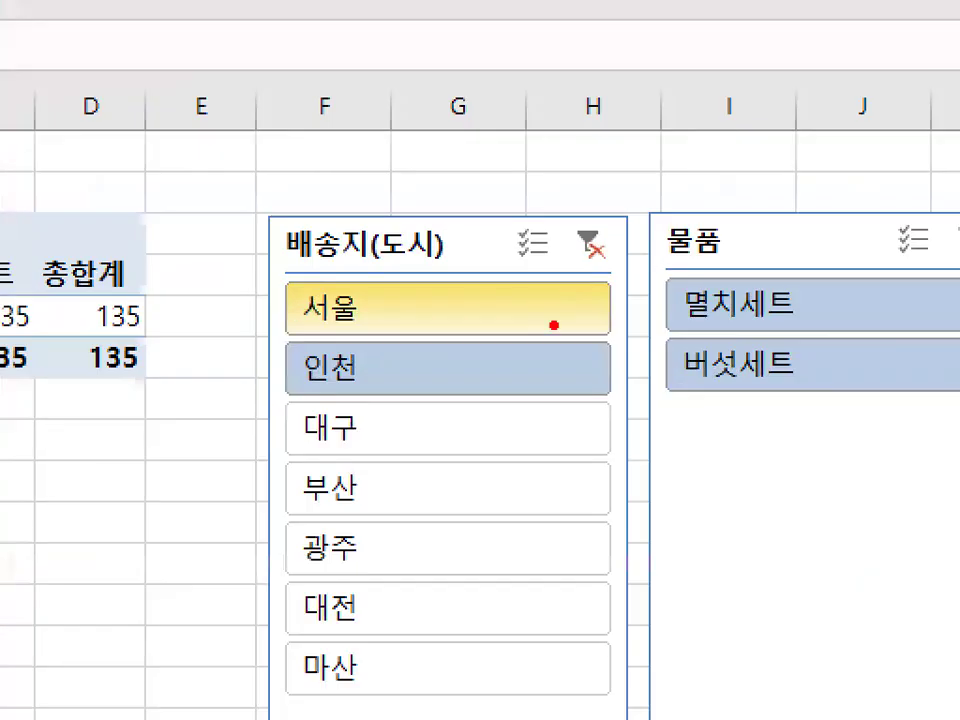
left_click_drag(565, 365, 552, 388)
key("Escape")
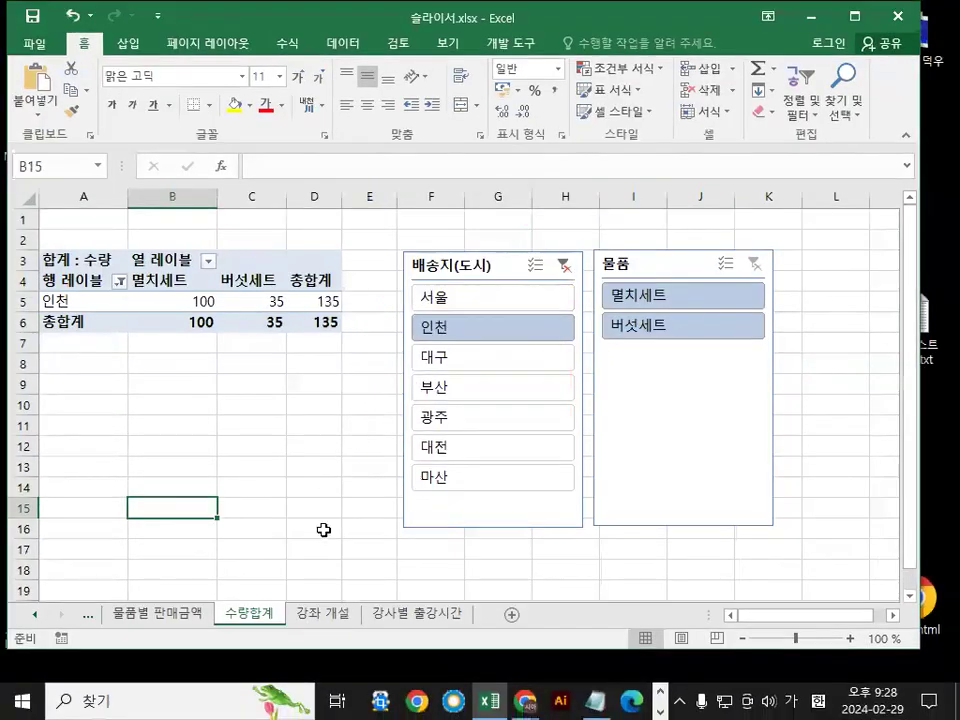
Return to the 물품별 판매금액 sheet, select 견과세트 in its pivot table and close the pivot table field list
left_click(147, 613)
left_click(182, 357)
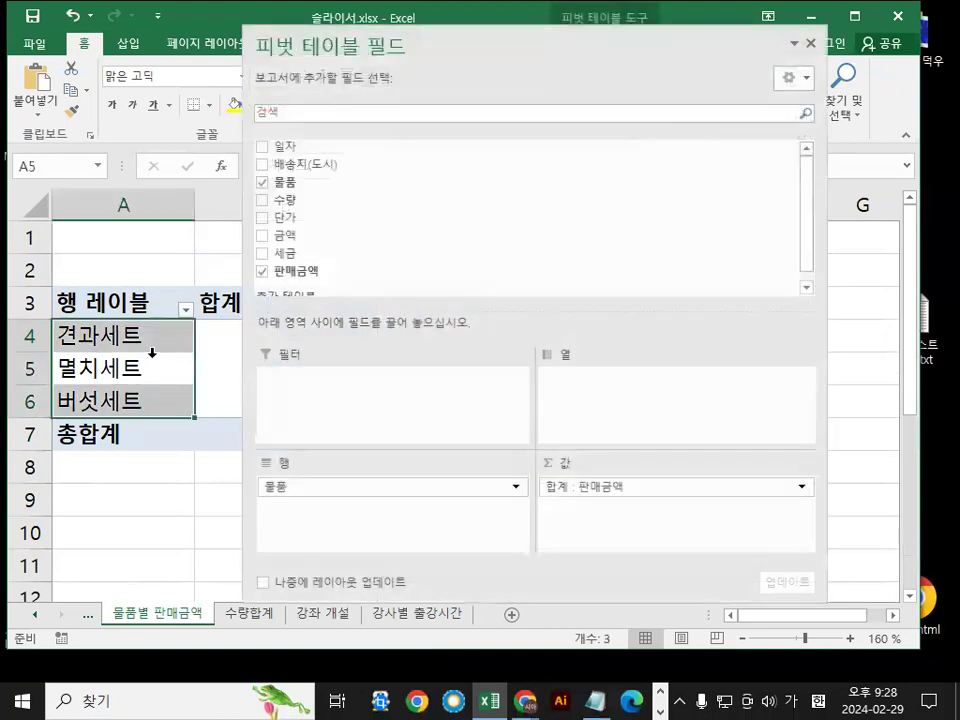
left_click(144, 340)
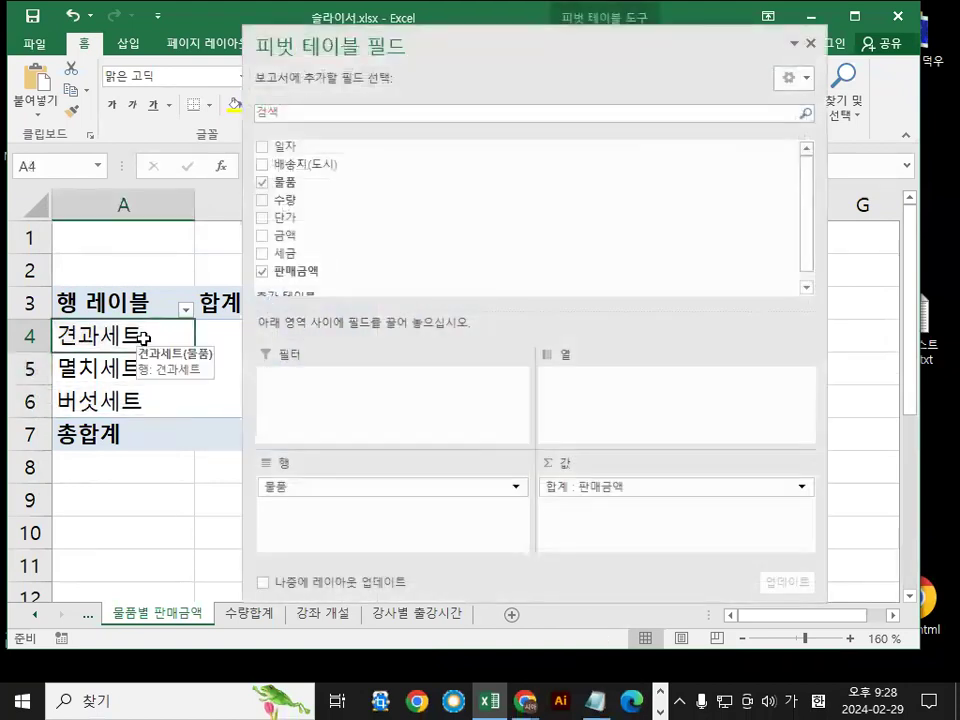
left_click(811, 44)
mouse_move(102, 322)
left_mouse_down()
mouse_move(112, 361)
mouse_move(329, 169)
left_mouse_up()
key("Escape")
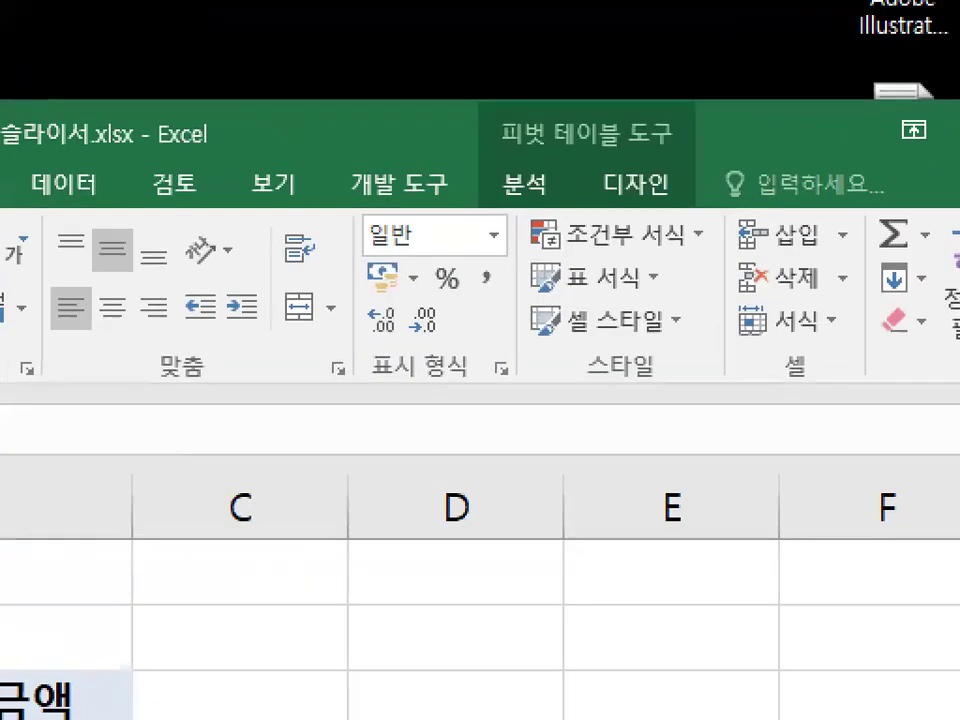
Display the pivot table analysis commands and examine the filter commands, including 슬라이서 삽입
left_click_drag(482, 155, 678, 155)
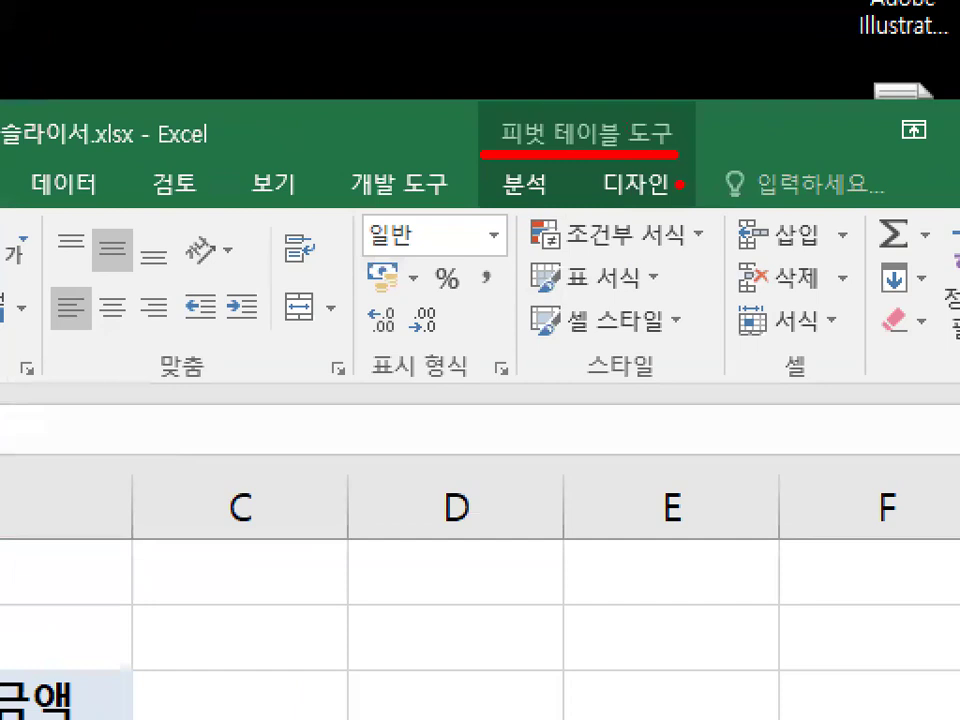
left_click_drag(515, 153, 570, 197)
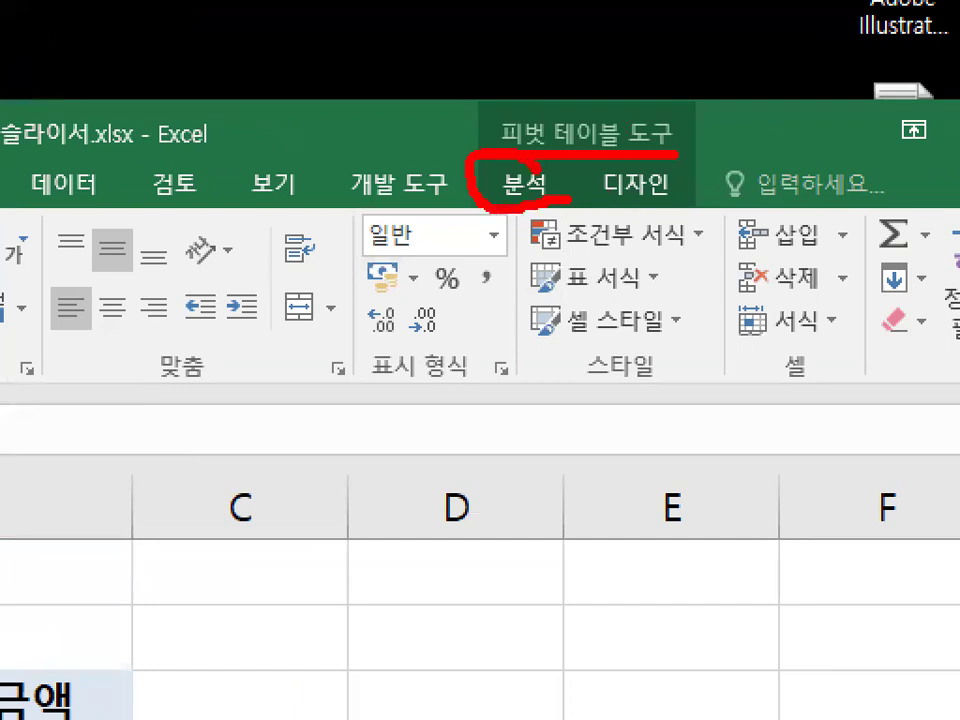
left_click(524, 184)
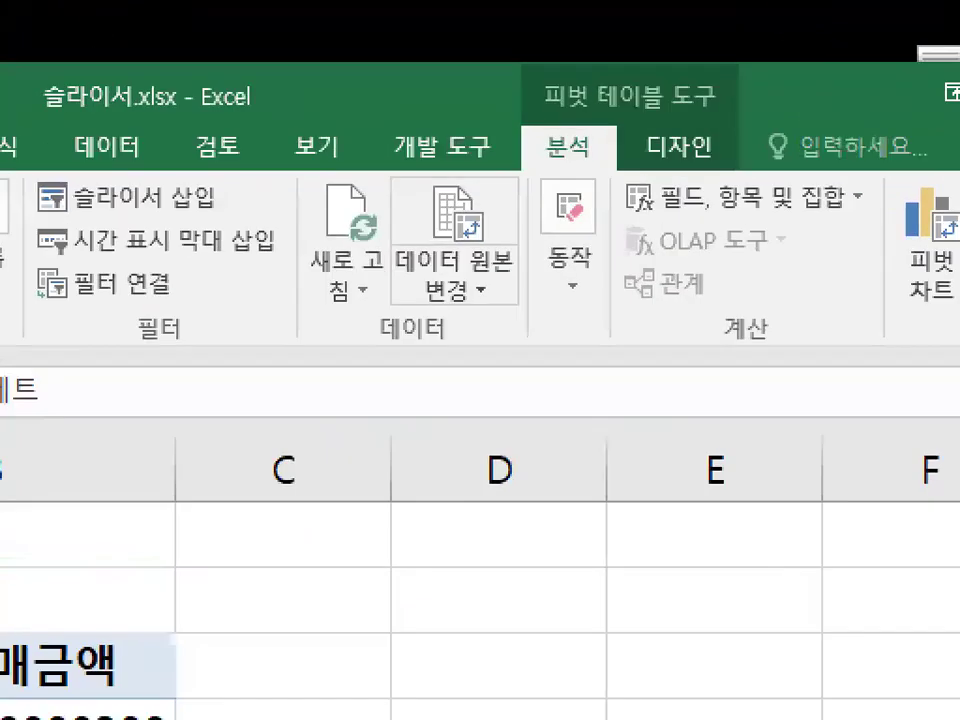
mouse_move(578, 162)
left_mouse_down()
mouse_move(610, 152)
mouse_move(605, 125)
left_mouse_up()
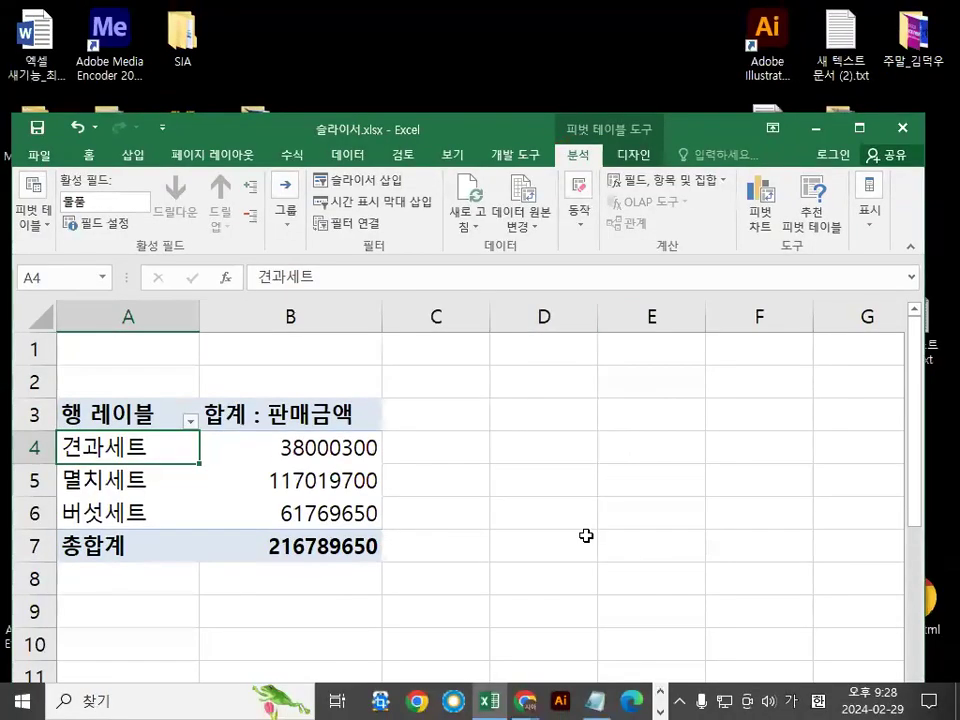
left_click_drag(459, 567, 658, 623)
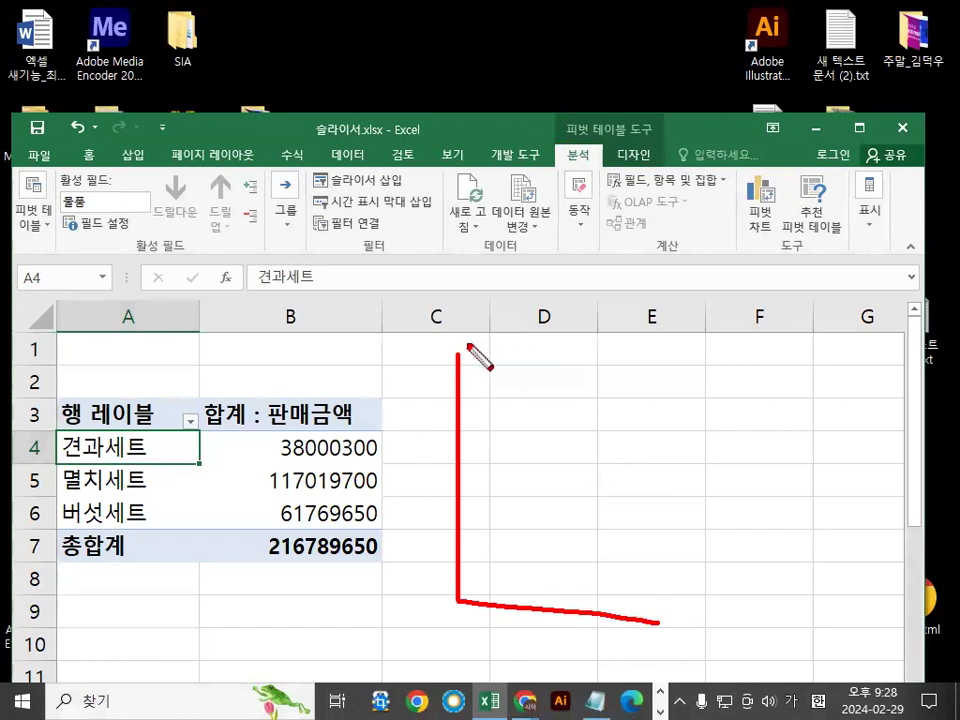
left_click_drag(467, 345, 672, 624)
left_click_drag(497, 366, 705, 268)
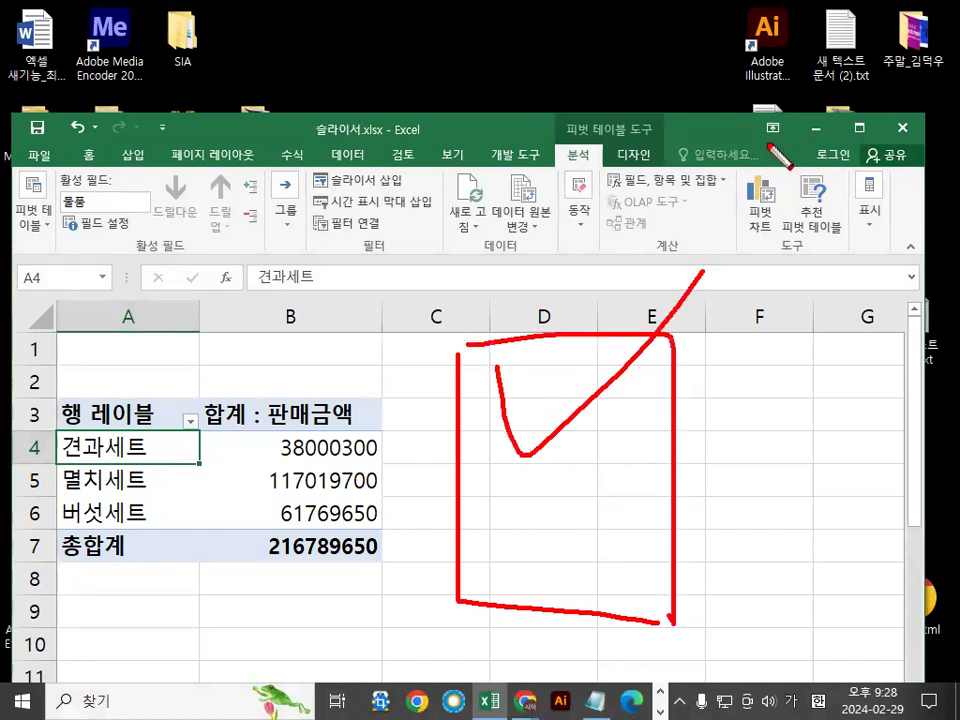
key("e")
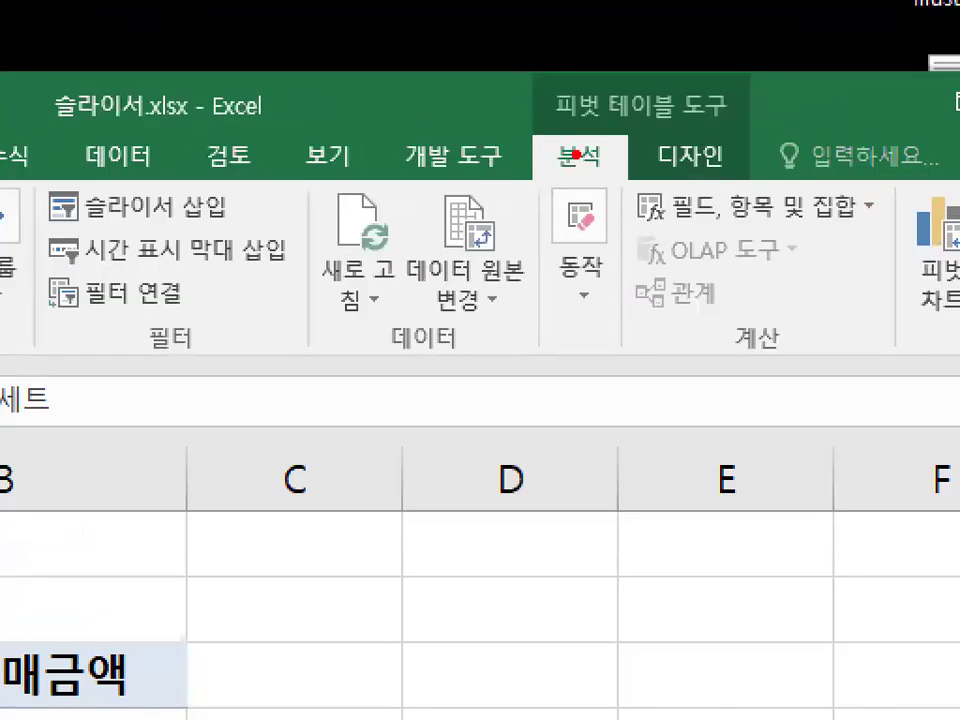
mouse_move(559, 165)
left_mouse_down()
mouse_move(602, 154)
mouse_move(600, 140)
mouse_move(608, 172)
left_mouse_up()
key("e")
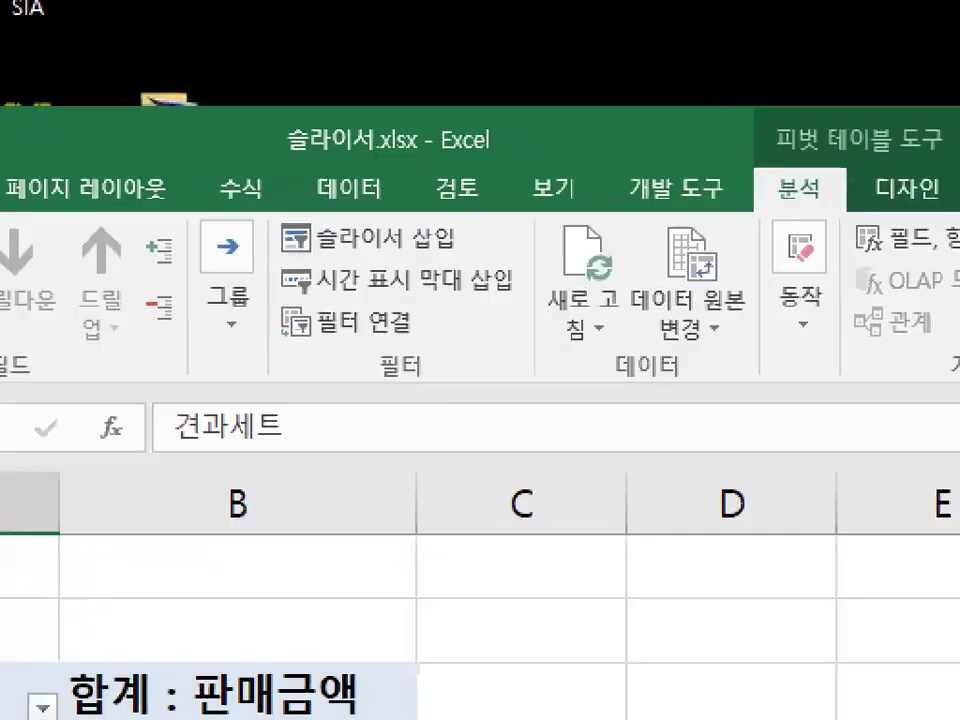
mouse_move(443, 377)
left_mouse_down()
mouse_move(376, 378)
mouse_move(444, 370)
left_mouse_up()
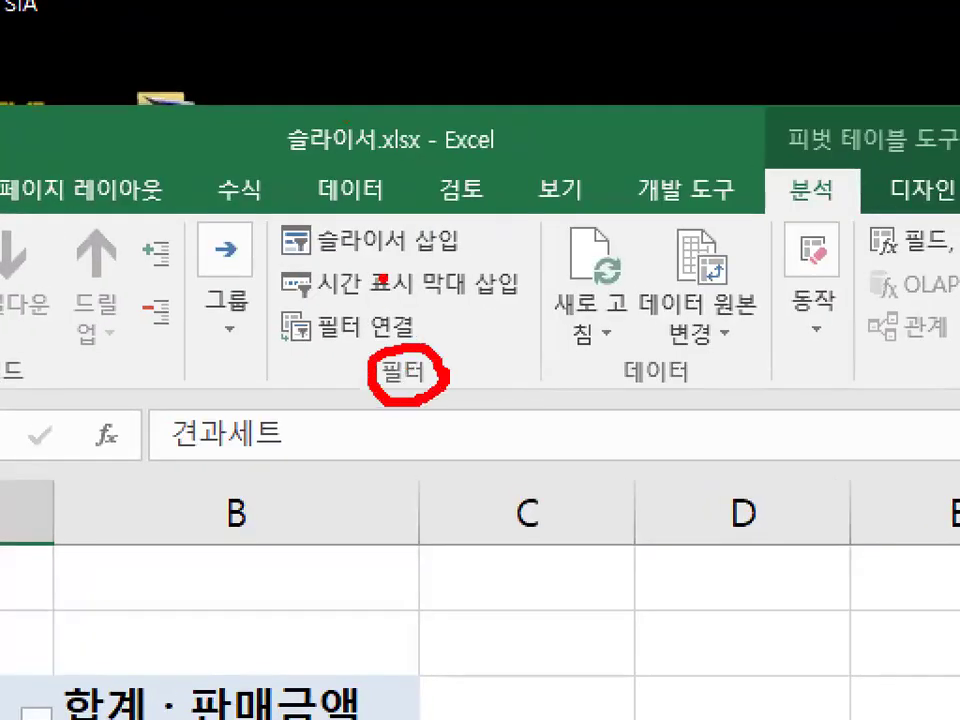
mouse_move(302, 259)
left_mouse_down()
mouse_move(381, 273)
mouse_move(508, 231)
mouse_move(300, 208)
mouse_move(333, 186)
left_mouse_up()
key("e")
Insert a slicer for the 배송지(도시) field of the sales amount pivot table
left_click(390, 241)
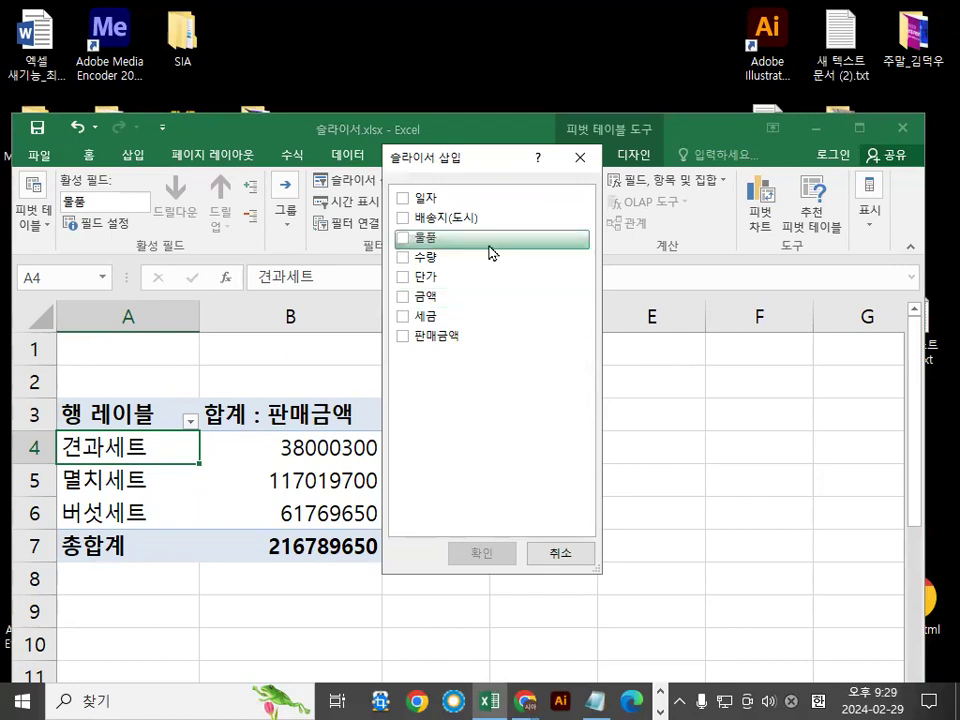
left_click(403, 217)
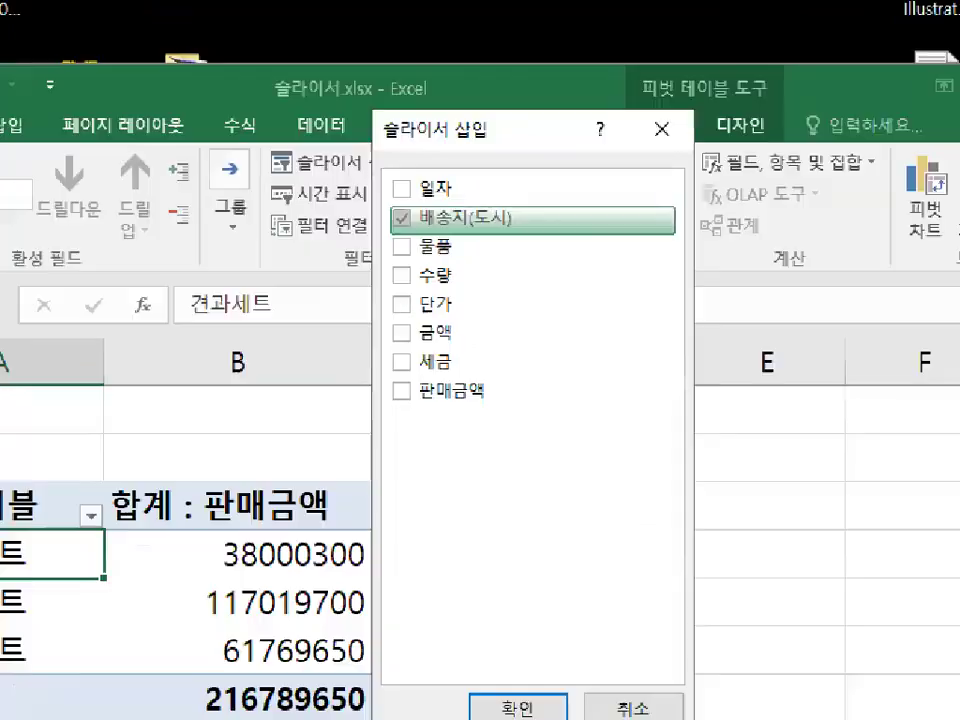
left_click(421, 215)
mouse_move(426, 217)
left_mouse_down()
mouse_move(387, 235)
mouse_move(422, 205)
left_mouse_up()
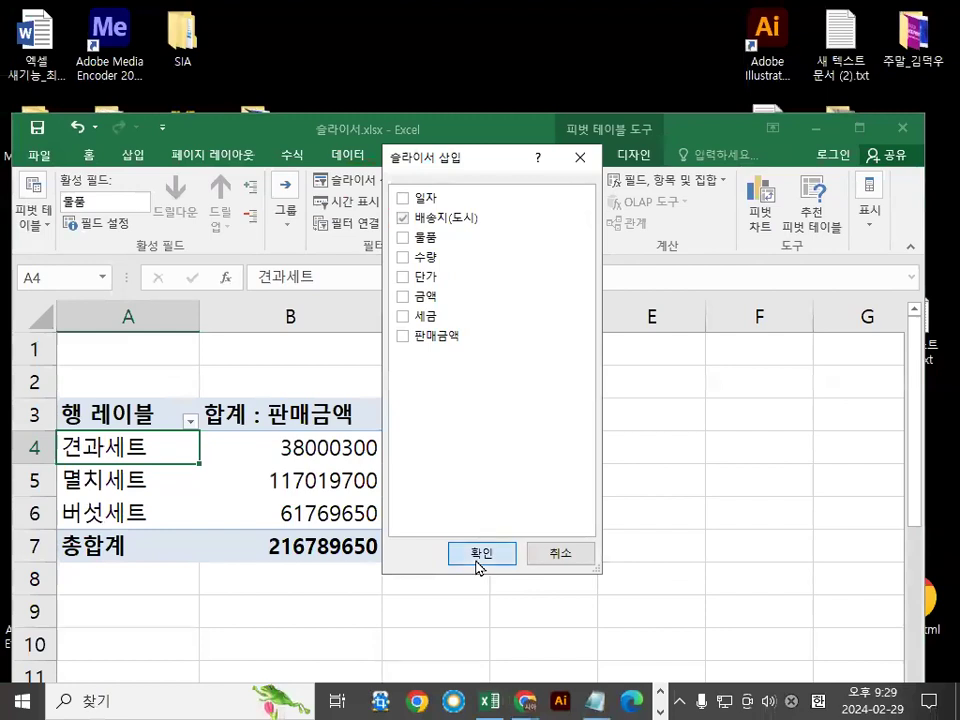
left_click(481, 556)
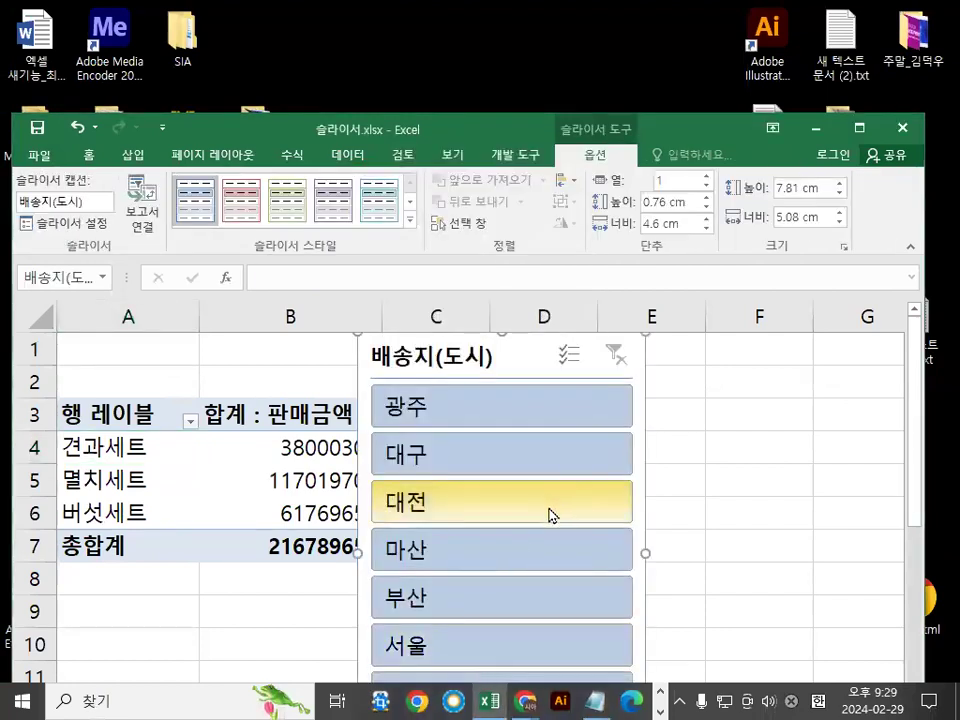
Reduce the view to 130%, move the 배송지(도시) slicer off the pivot table into columns D to F, and deselect it
left_click(731, 476)
scroll(731, 476, "down", 2, "ctrl")
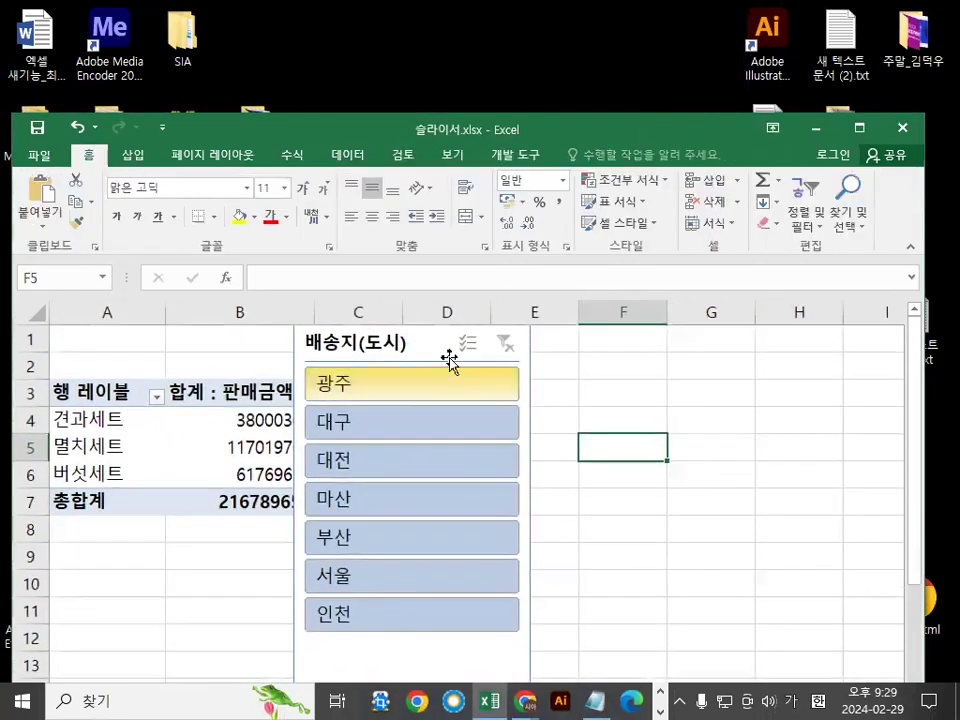
left_click_drag(421, 340, 544, 373)
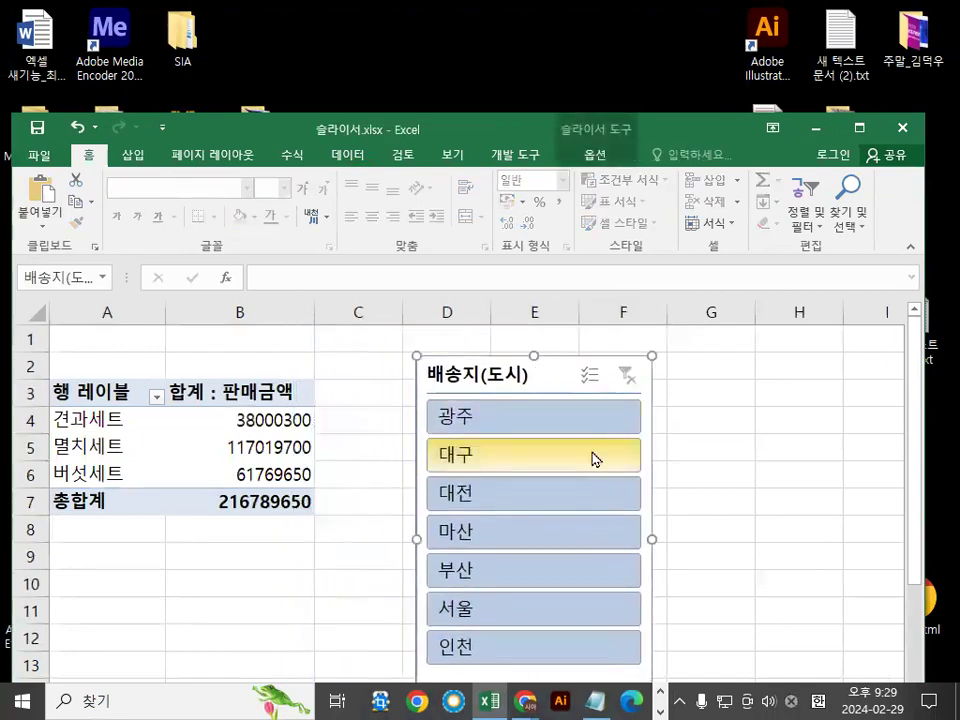
left_click_drag(474, 126, 474, 60)
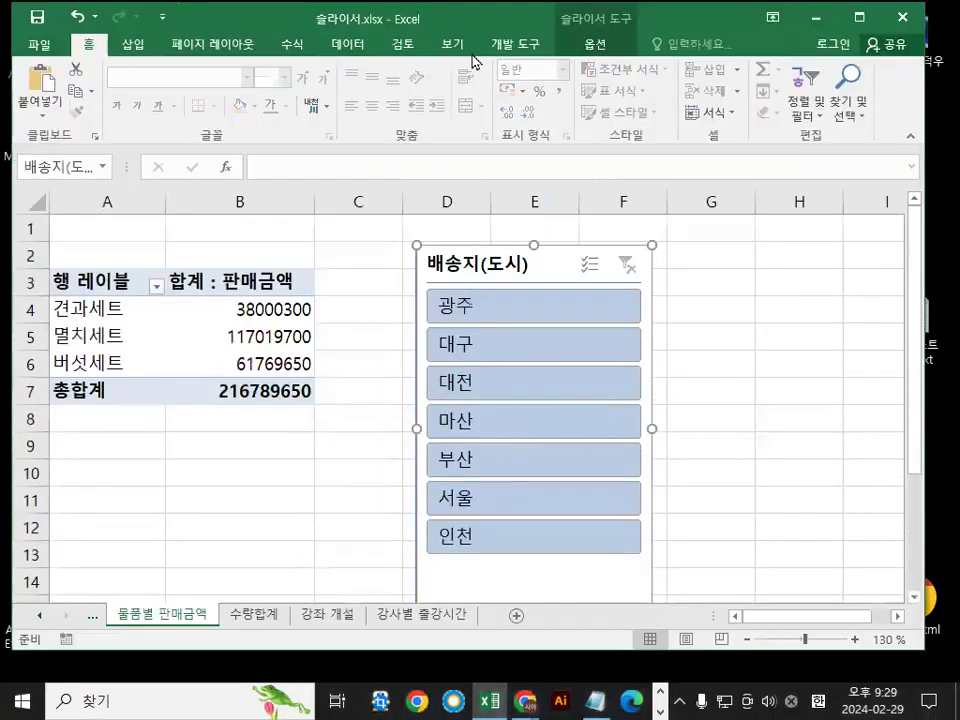
mouse_move(705, 441)
left_mouse_down()
mouse_move(657, 552)
mouse_move(690, 482)
mouse_move(684, 494)
left_mouse_up()
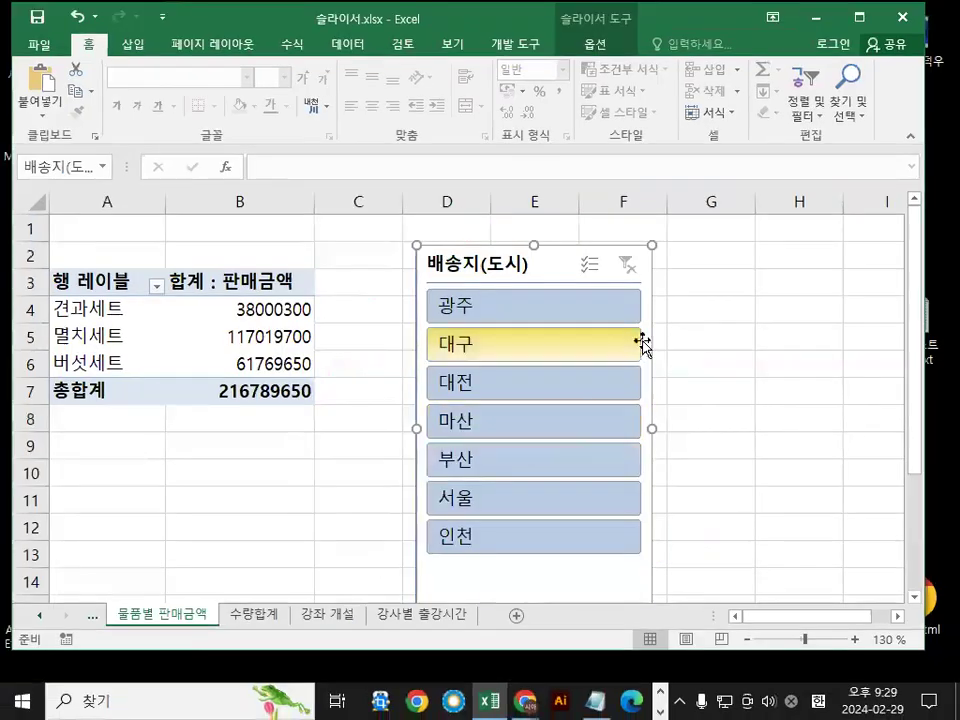
left_click(885, 194)
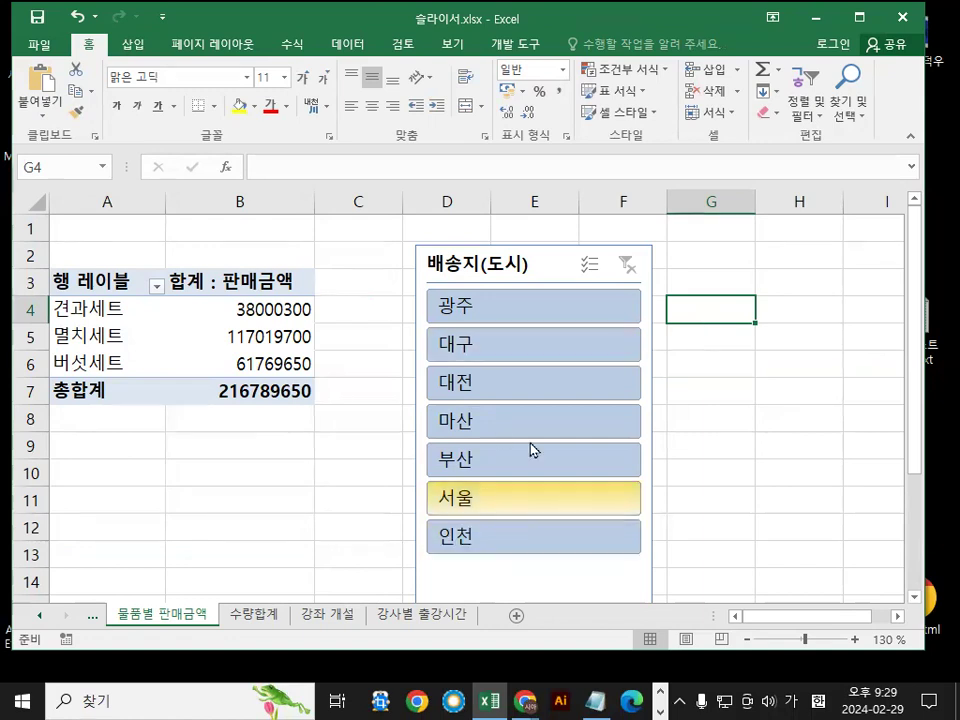
Open the 강사별 출강시간 sheet, select cell B6 in its pivot table and display the pivot table analysis filter commands
left_click(425, 614)
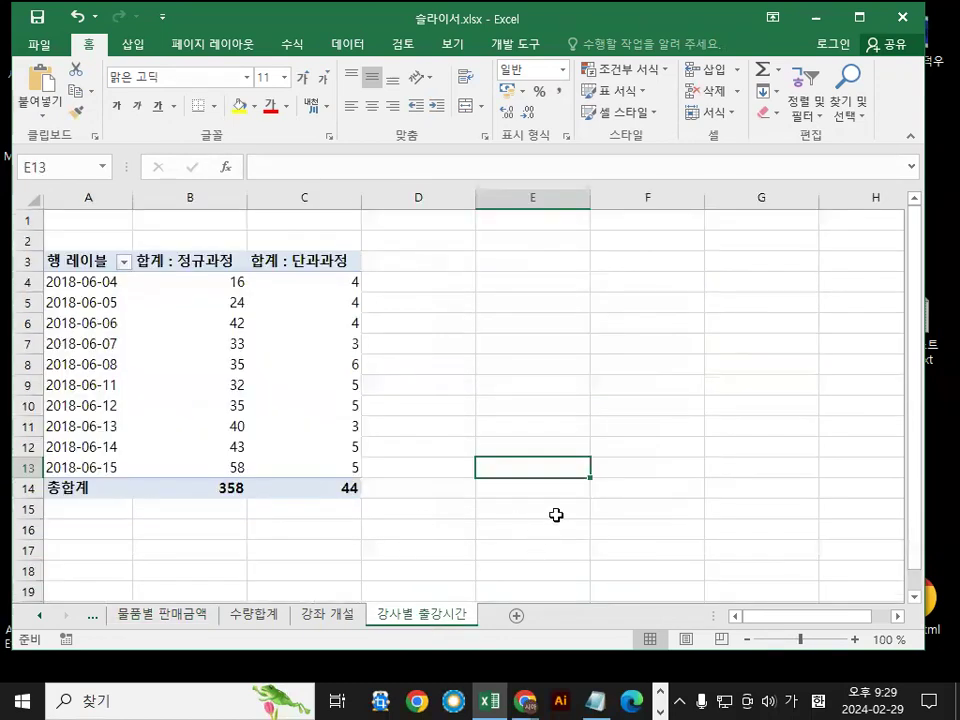
left_click(172, 316)
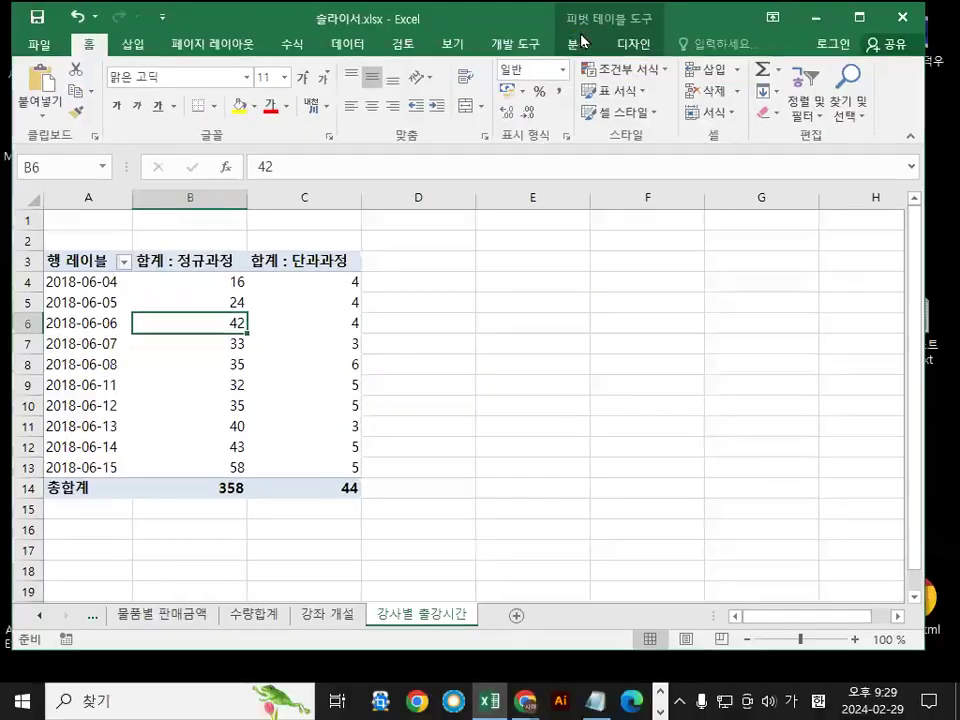
left_click(572, 89)
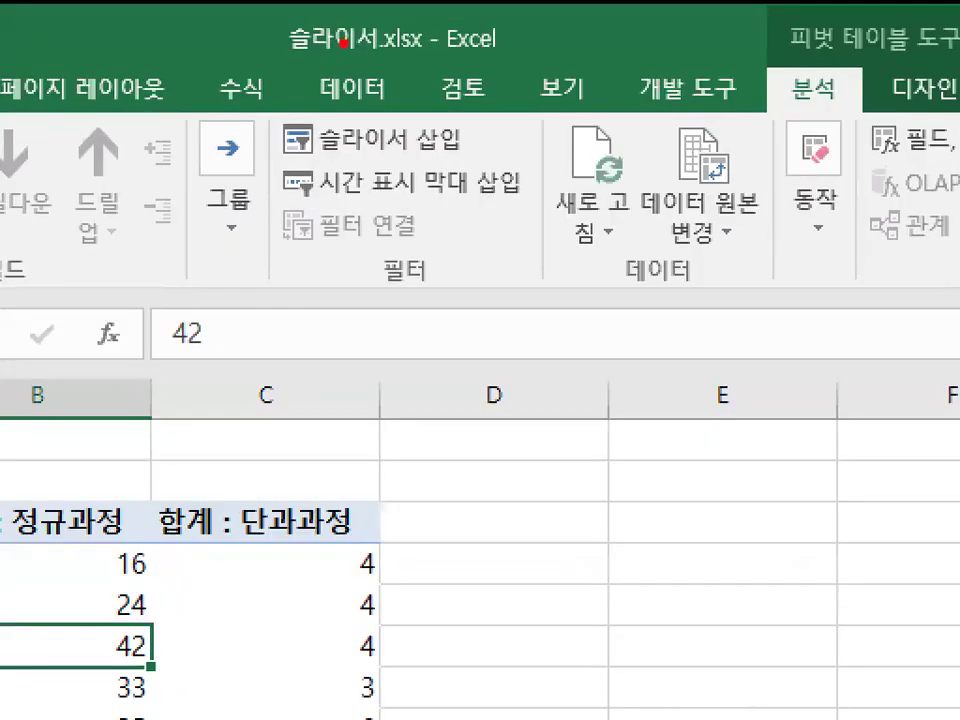
mouse_move(450, 270)
left_mouse_down()
mouse_move(387, 296)
mouse_move(427, 243)
mouse_move(450, 275)
left_mouse_up()
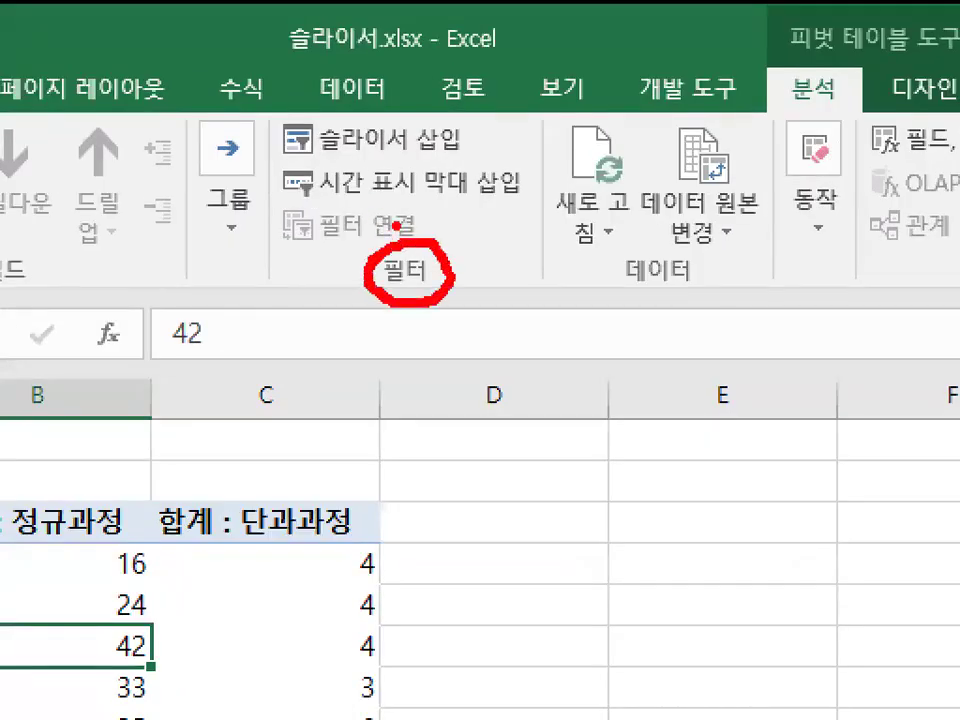
left_click_drag(296, 200, 531, 202)
mouse_move(422, 148)
left_mouse_down()
mouse_move(425, 182)
mouse_move(489, 98)
left_mouse_up()
key("Escape")
Insert a timeline for the 날짜 field of the teaching hours pivot table
left_click(366, 98)
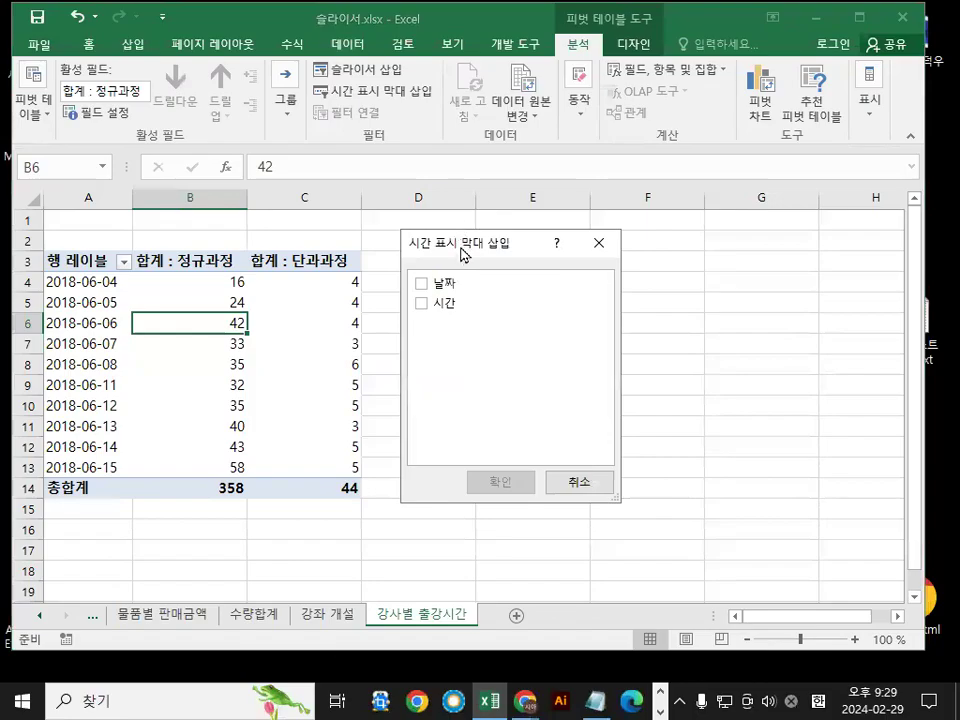
left_click_drag(461, 254, 461, 221)
left_click_drag(357, 232, 595, 232)
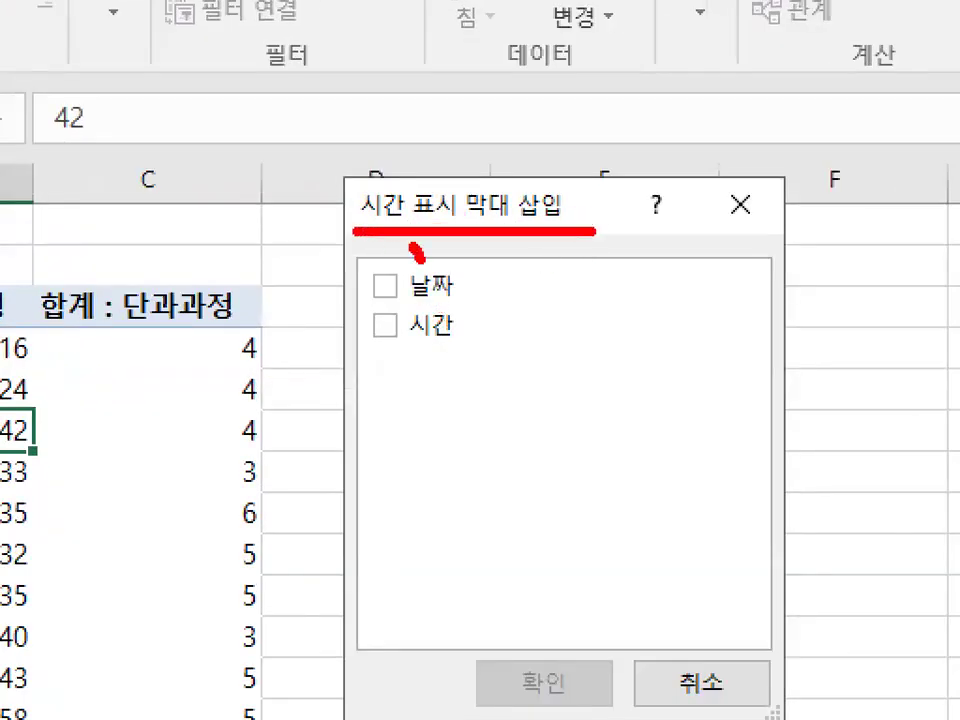
left_click_drag(420, 257, 481, 188)
mouse_move(477, 294)
left_mouse_down()
mouse_move(467, 326)
mouse_move(539, 236)
left_mouse_up()
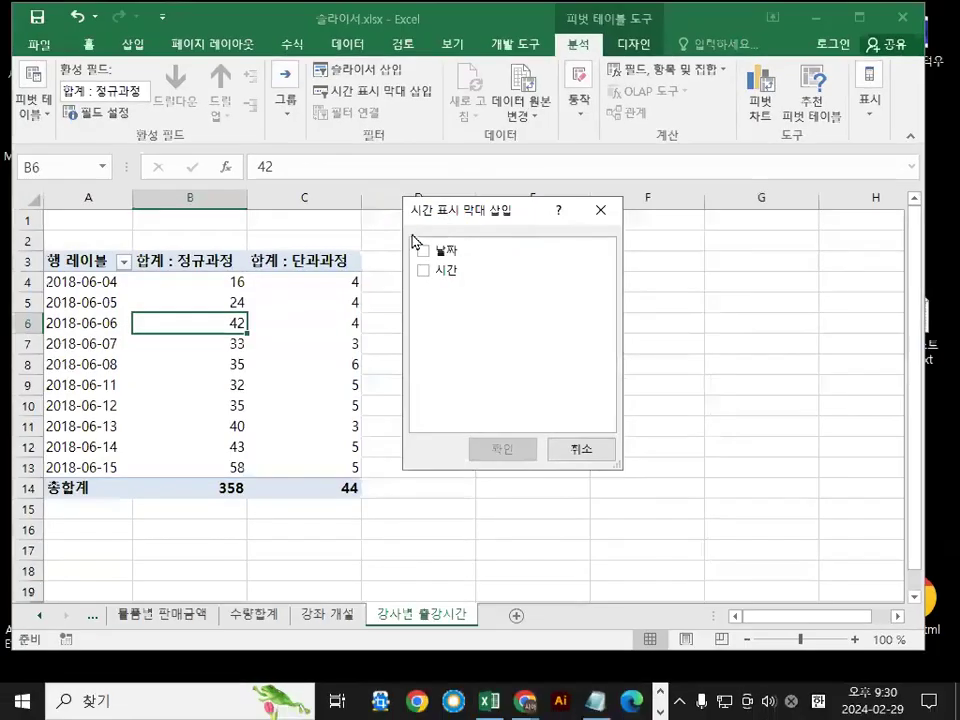
left_click(386, 286)
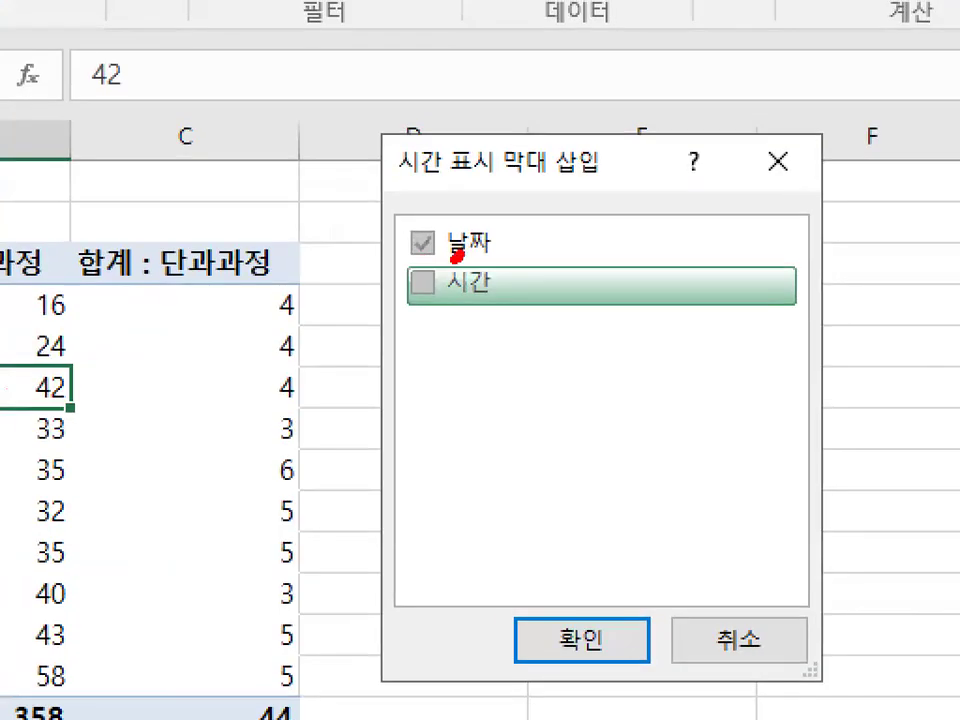
mouse_move(456, 255)
left_mouse_down()
mouse_move(405, 275)
mouse_move(448, 250)
left_mouse_up()
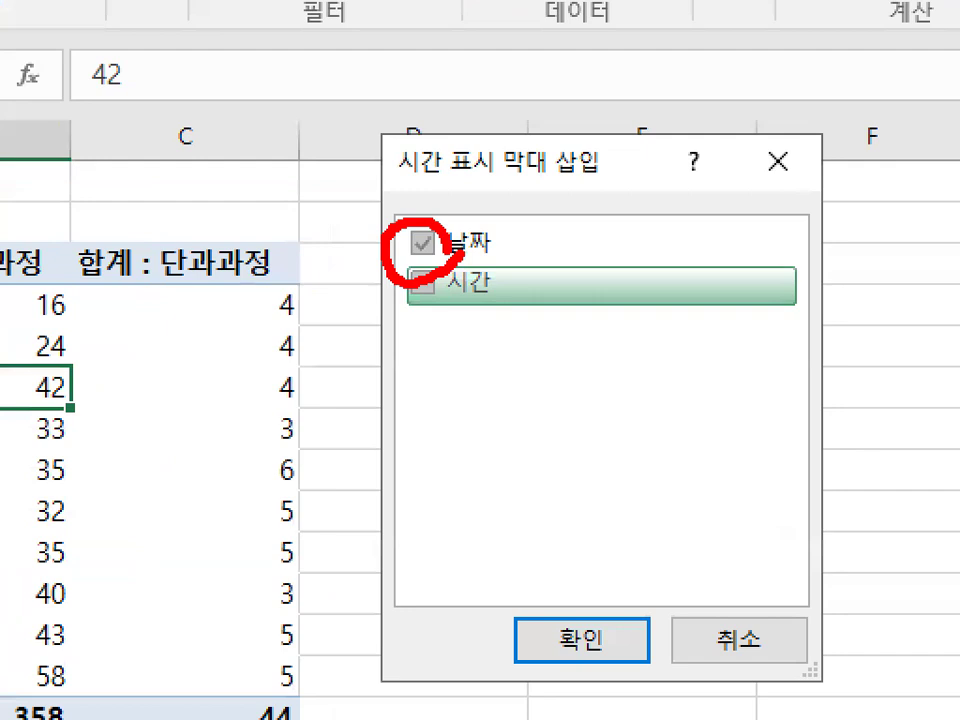
left_click_drag(395, 186, 606, 186)
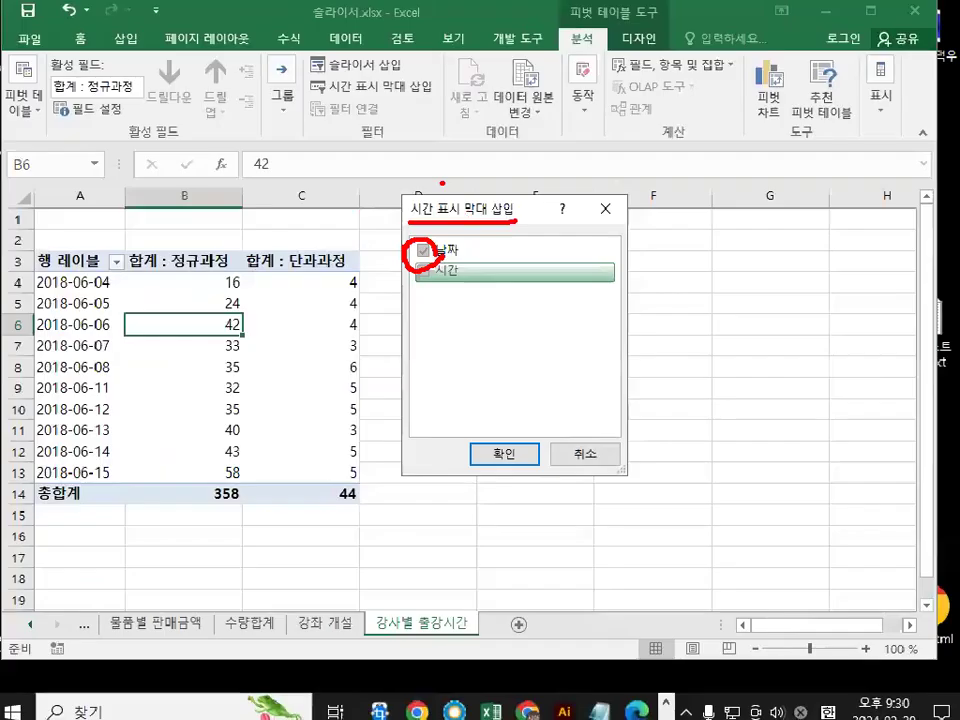
left_click(582, 638)
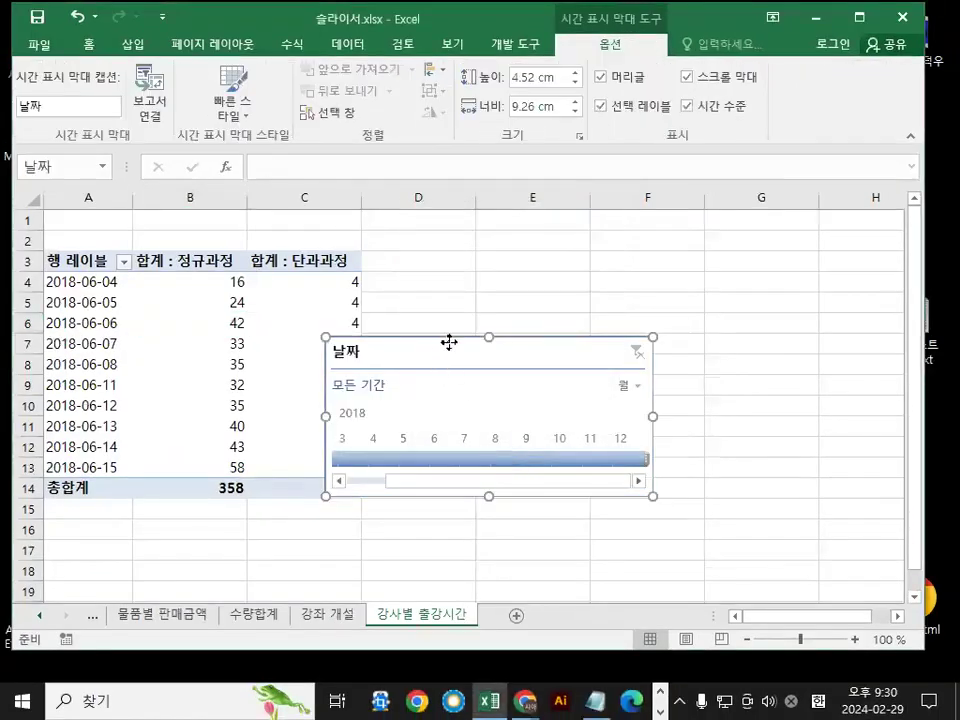
Move the 날짜 timeline off the pivot table into columns D to G and examine its period selector and scroll range
left_click_drag(448, 343, 535, 282)
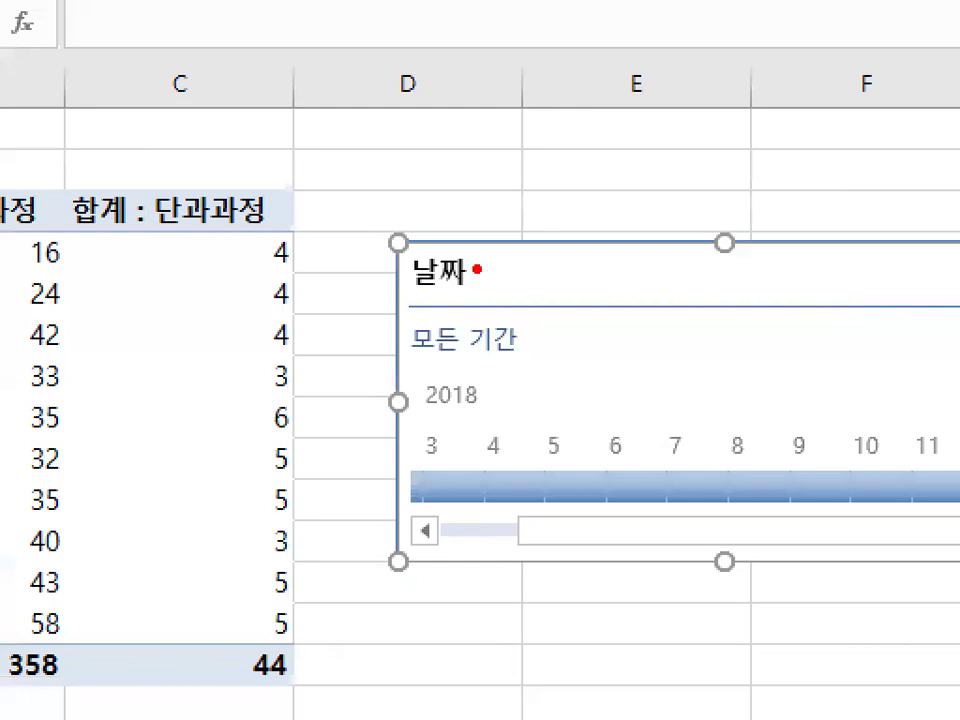
mouse_move(480, 268)
left_mouse_down()
mouse_move(414, 281)
mouse_move(478, 252)
left_mouse_up()
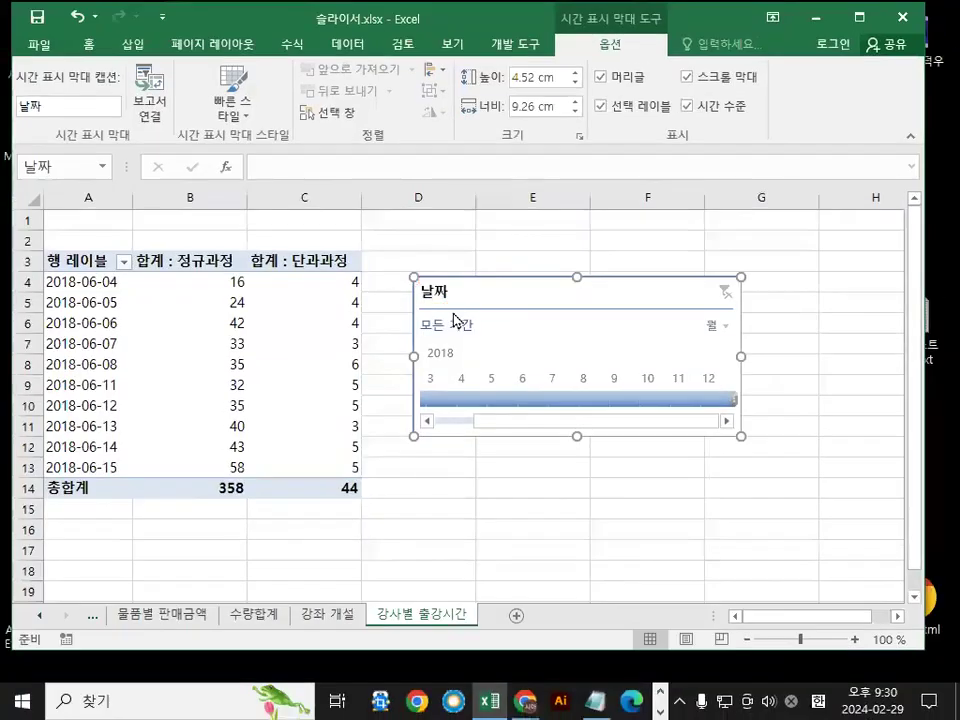
mouse_move(736, 336)
left_mouse_down()
mouse_move(686, 324)
mouse_move(733, 320)
left_mouse_up()
mouse_move(205, 497)
left_mouse_down()
mouse_move(118, 510)
mouse_move(686, 512)
mouse_move(668, 532)
left_mouse_up()
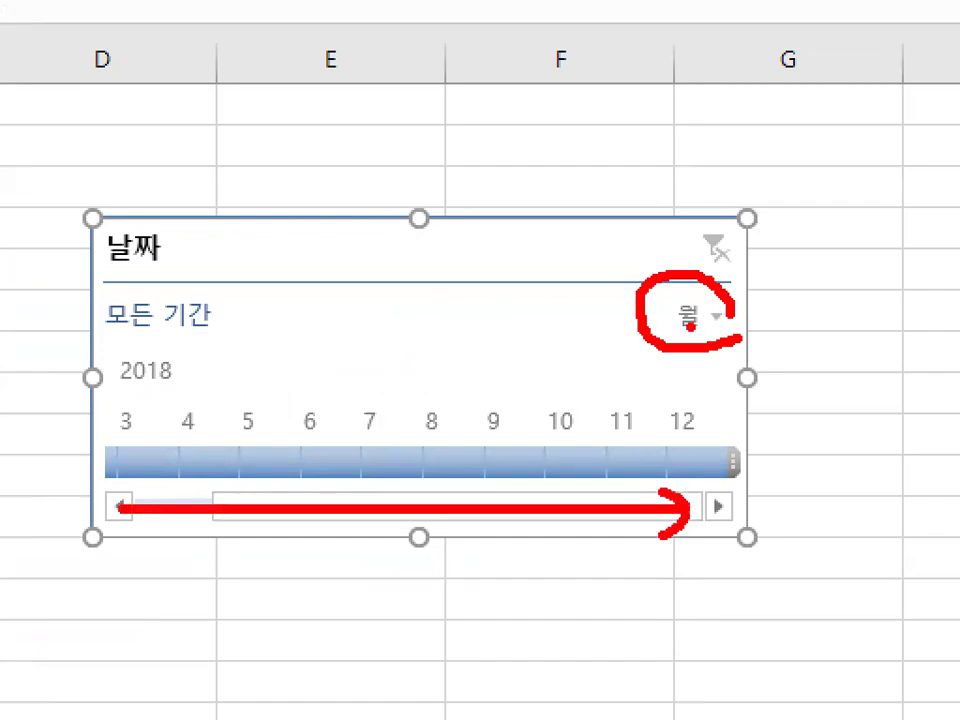
left_click_drag(645, 290, 748, 312)
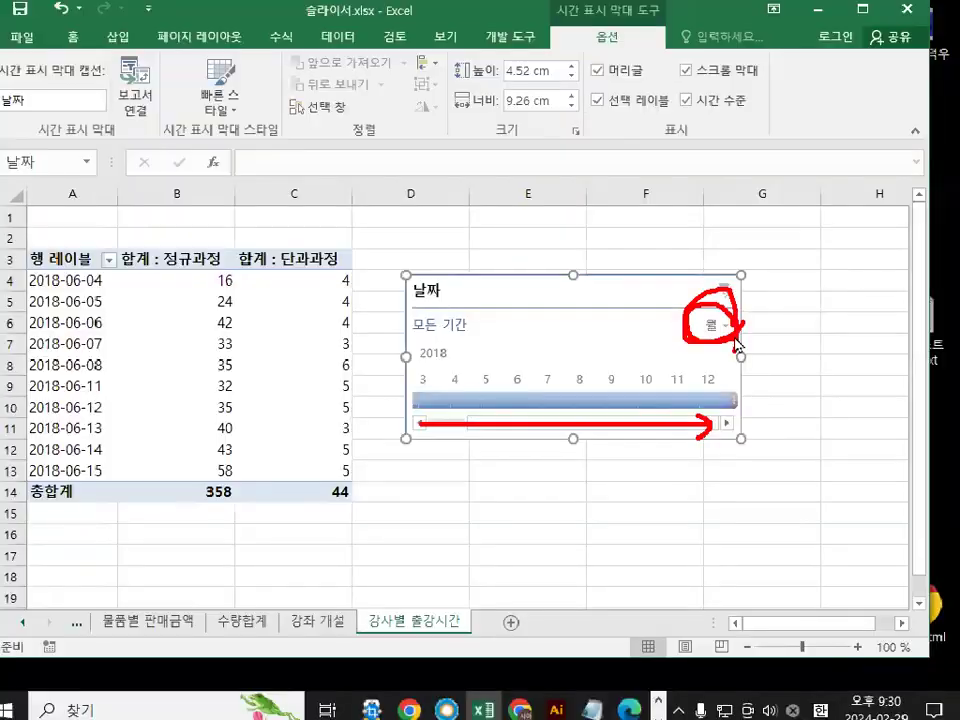
key("Escape")
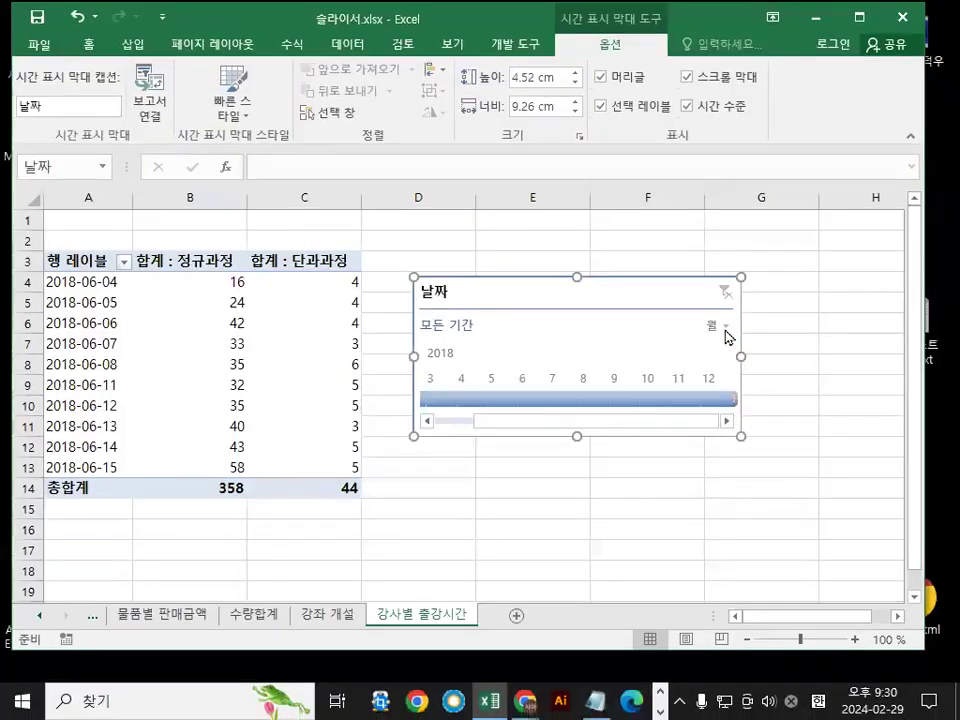
Set the 날짜 timeline's time level to 분기 and compare its four quarters with the dates in the pivot table
left_click(714, 315)
left_click(743, 375)
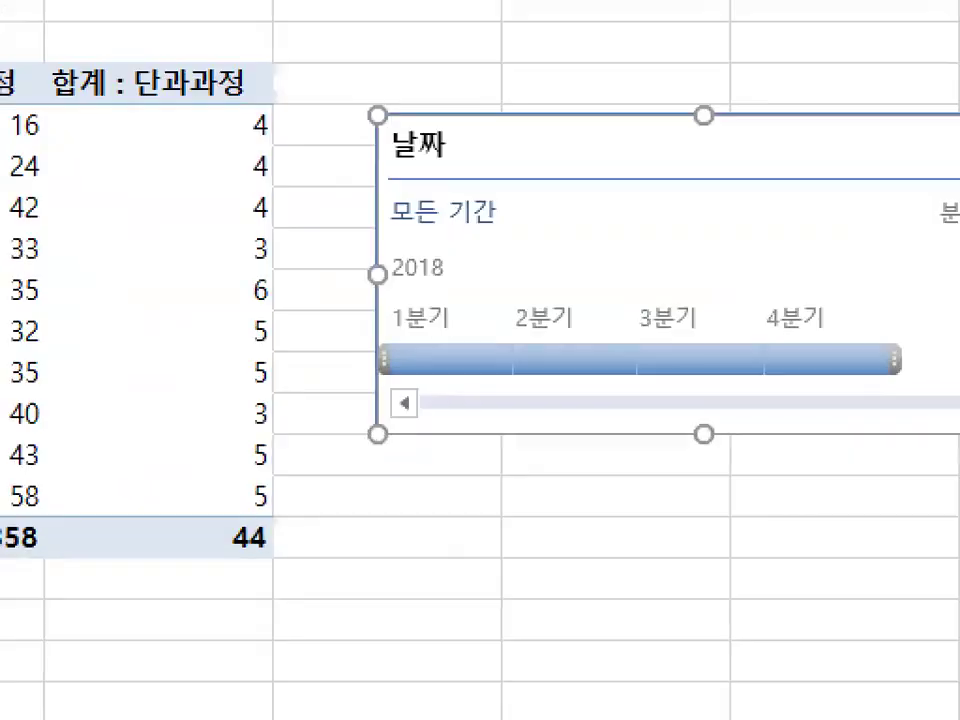
mouse_move(423, 352)
left_mouse_down()
mouse_move(446, 382)
mouse_move(481, 326)
left_mouse_up()
mouse_move(543, 259)
left_mouse_down()
mouse_move(612, 229)
mouse_move(702, 239)
left_mouse_up()
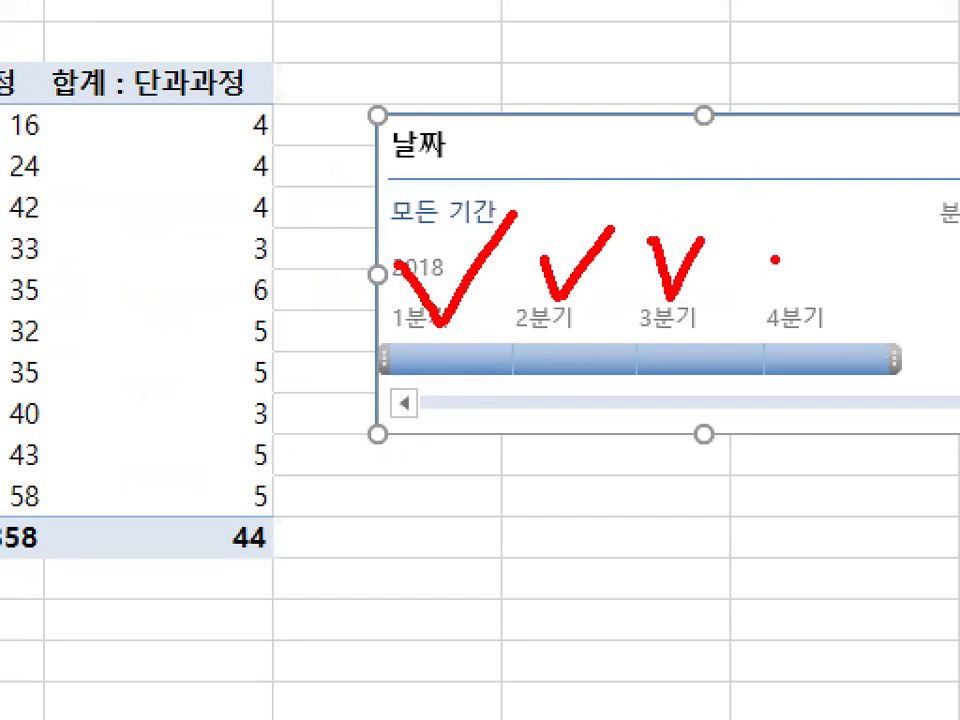
left_click_drag(780, 257, 860, 232)
key("Escape")
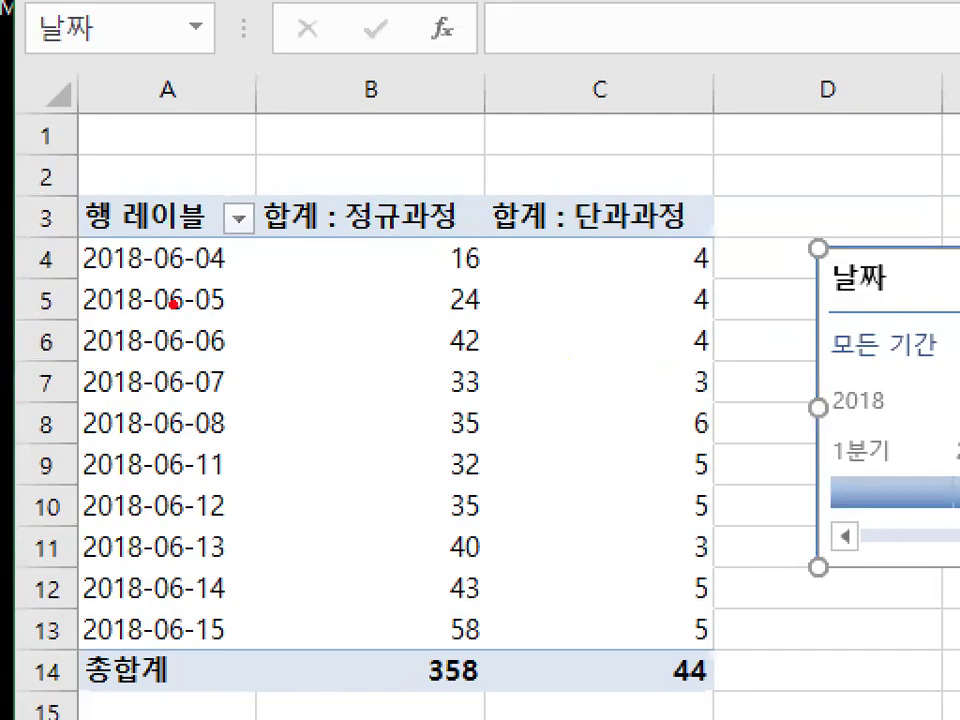
left_click_drag(253, 350, 245, 378)
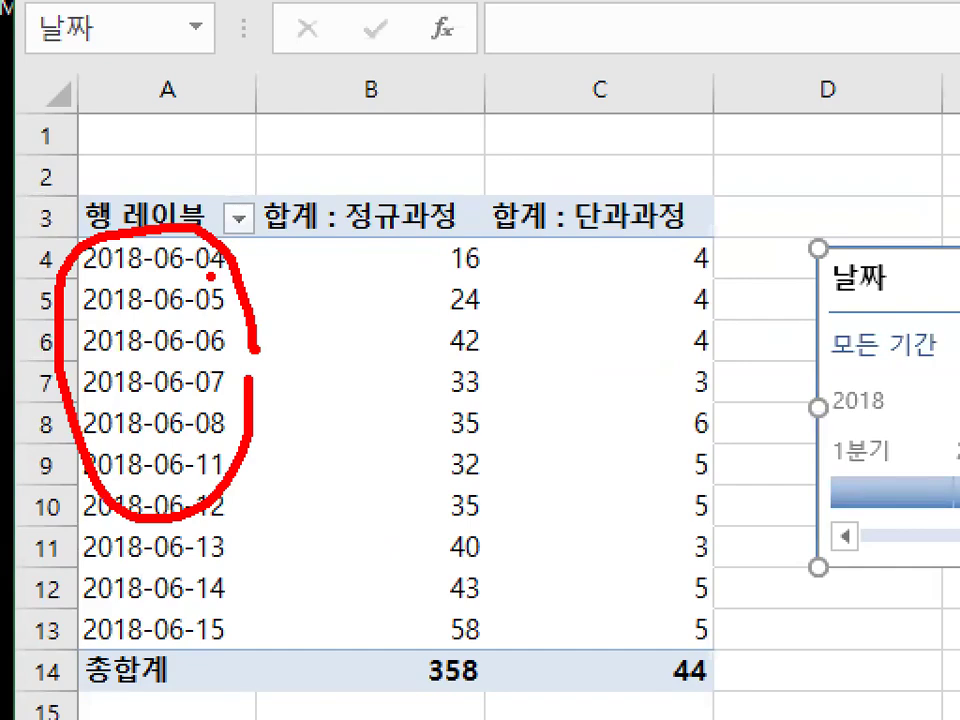
key("Escape")
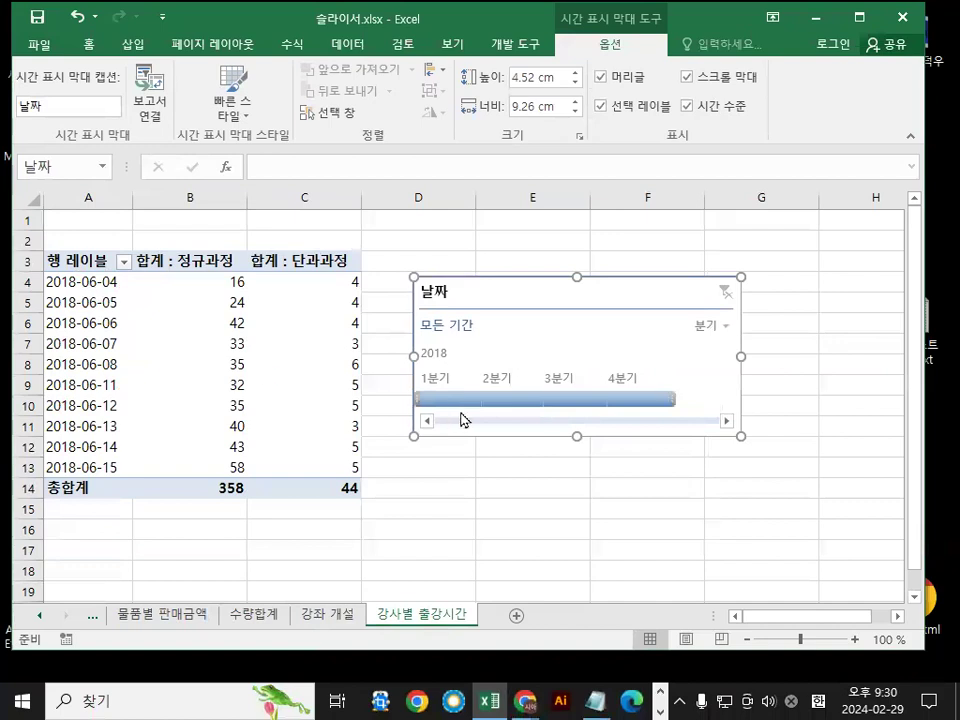
Filter the pivot table with the 날짜 timeline to 2분기, 1분기, 2분기 again, 3분기 and 4분기 of 2018 in turn
left_click(496, 400)
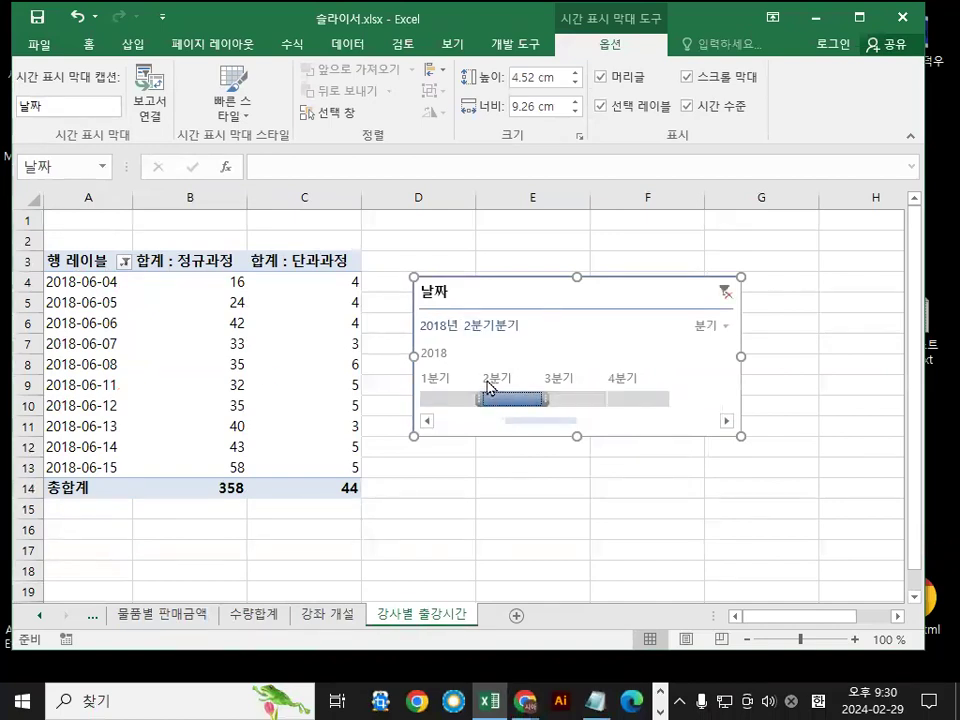
left_click(443, 403)
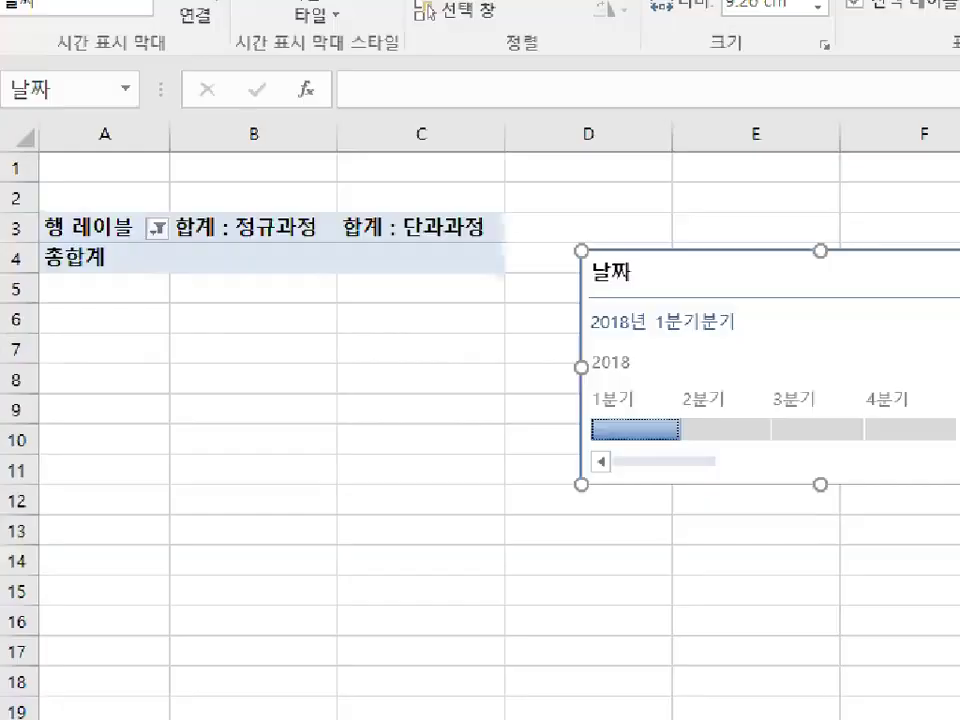
left_click(722, 430)
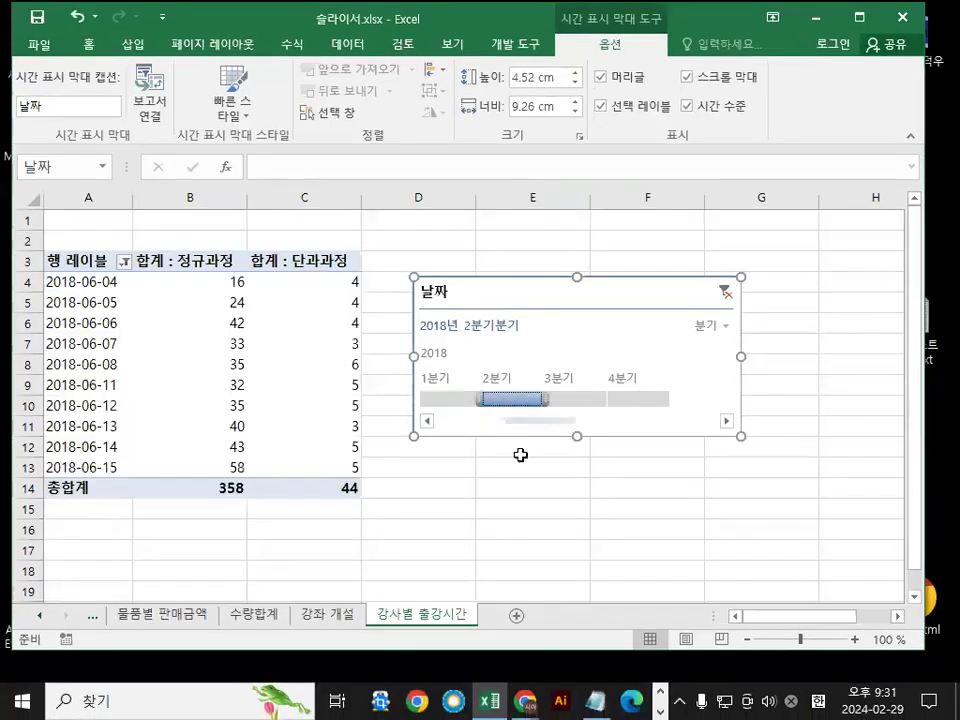
left_click(579, 402)
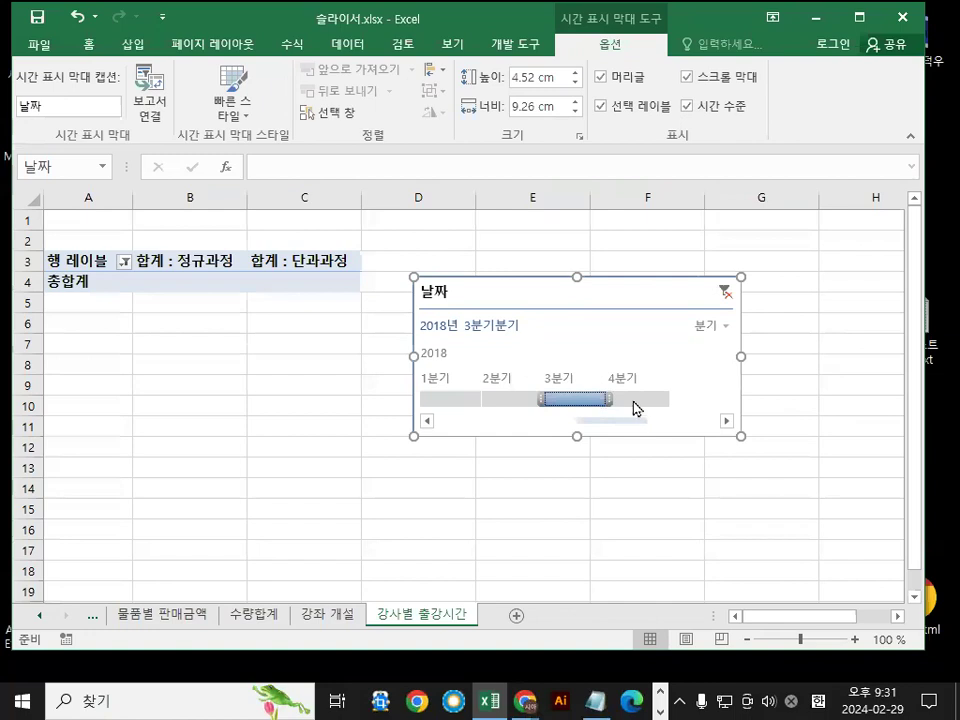
left_click(633, 401)
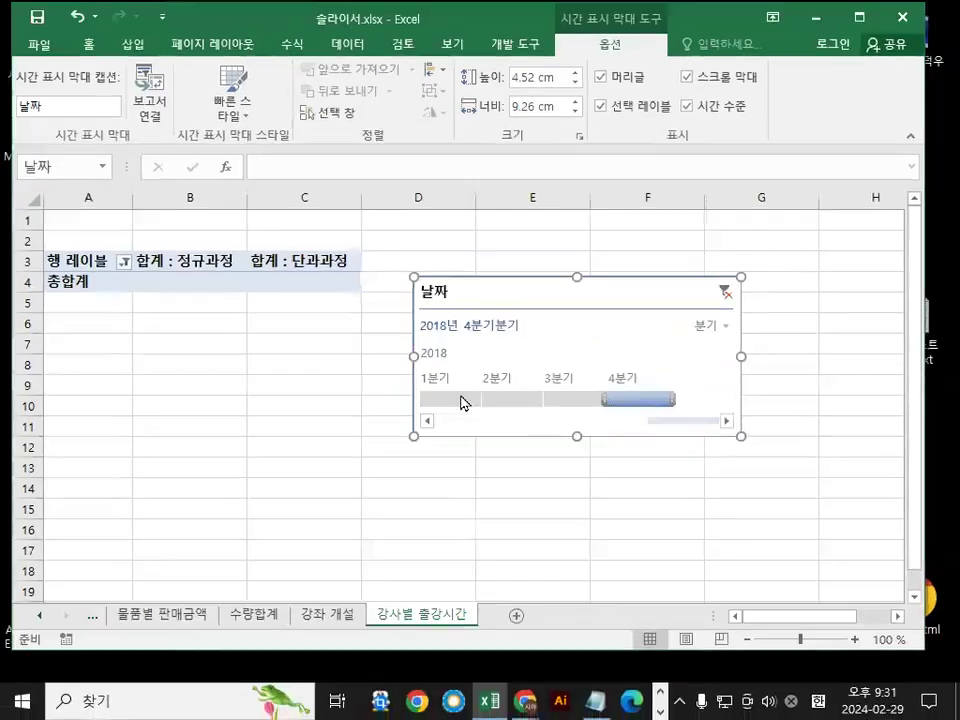
Cycle the timeline filter once more from 1분기 through 4분기 of 2018, ending on 1분기
left_click(425, 402)
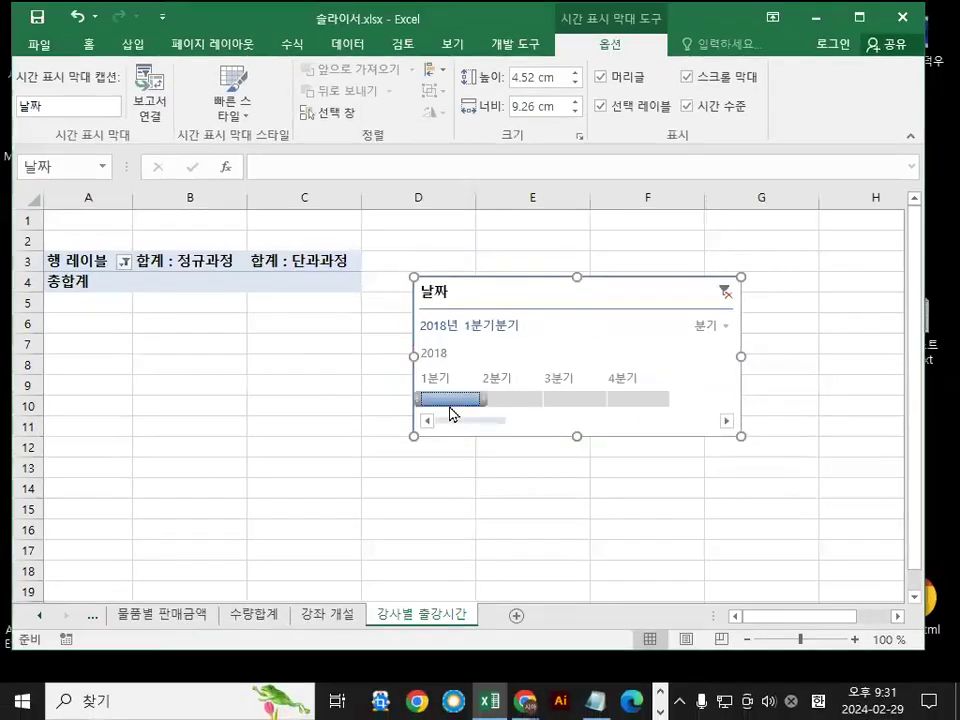
left_click(516, 403)
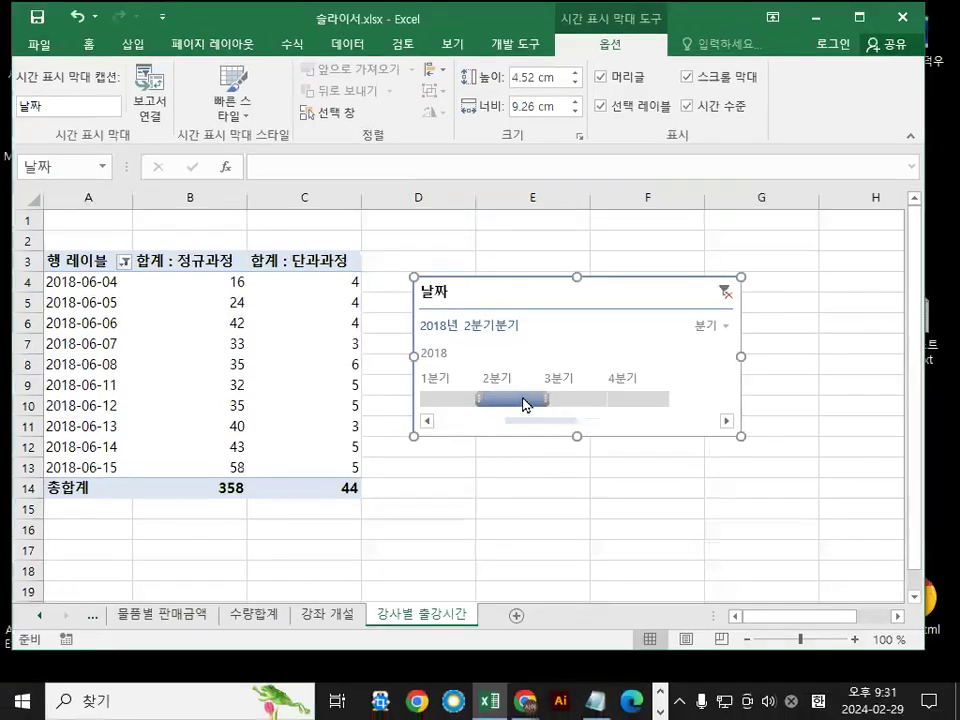
left_click_drag(524, 398, 573, 417)
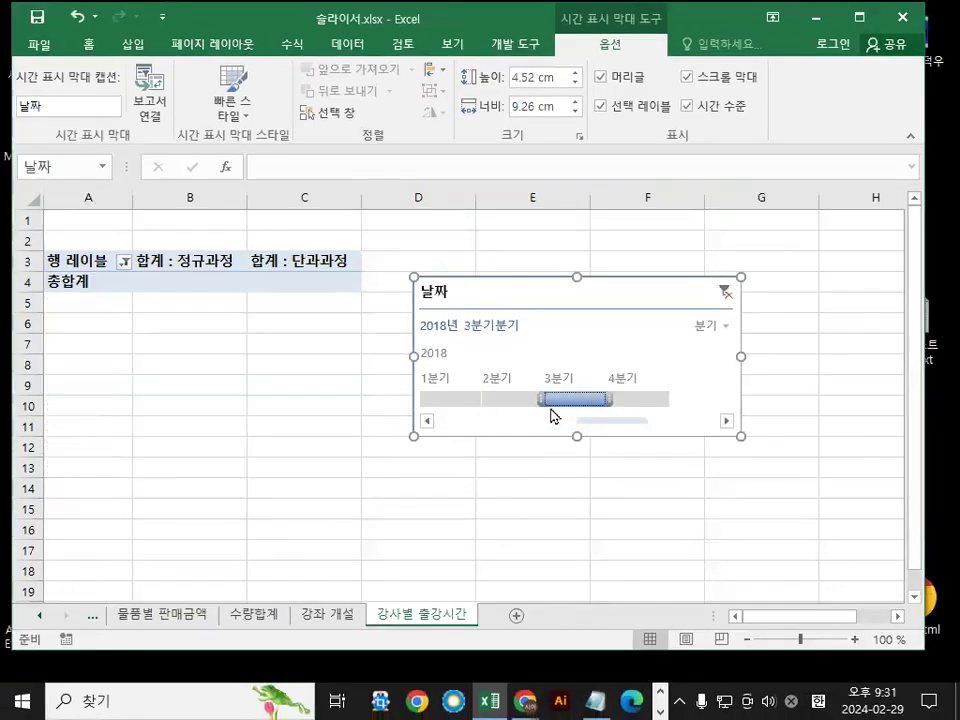
left_click(645, 400)
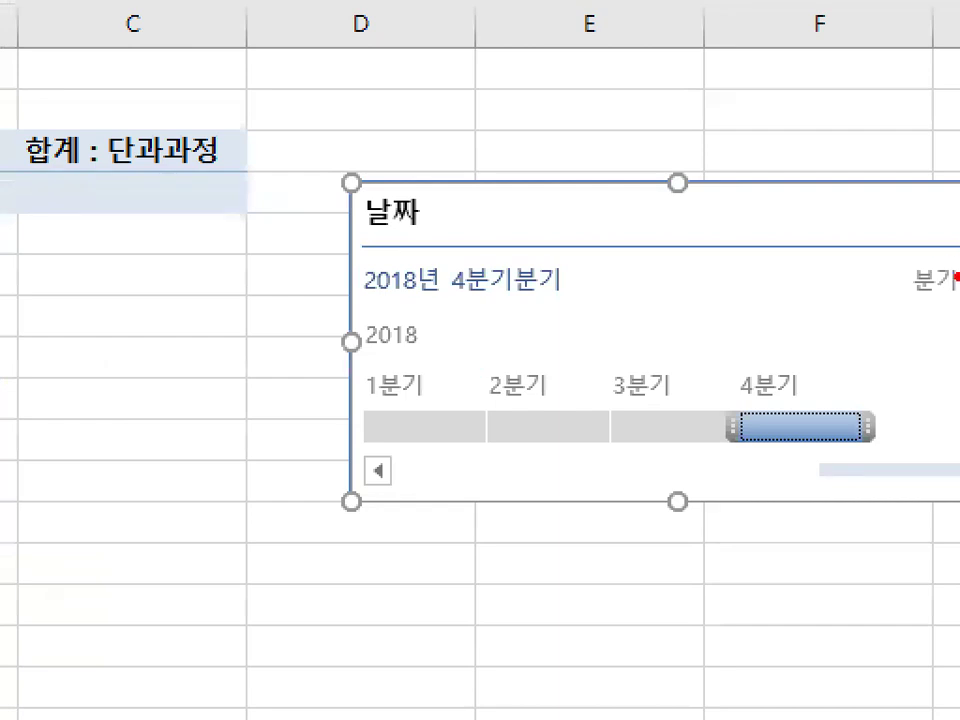
mouse_move(957, 278)
left_mouse_down()
mouse_move(461, 557)
mouse_move(896, 161)
mouse_move(930, 572)
left_mouse_up()
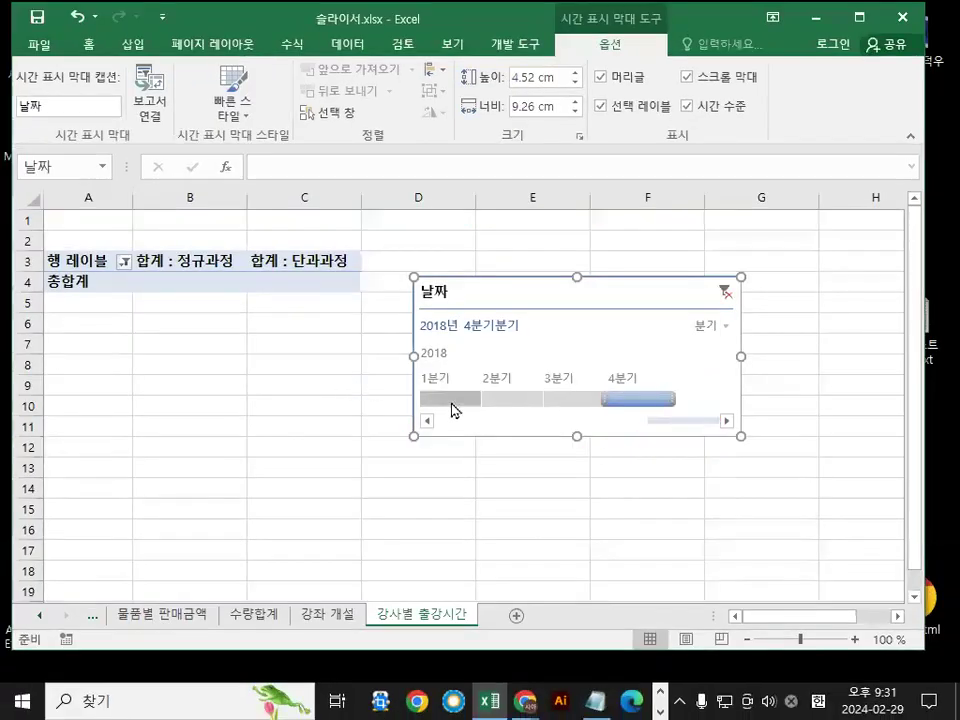
left_click(428, 428)
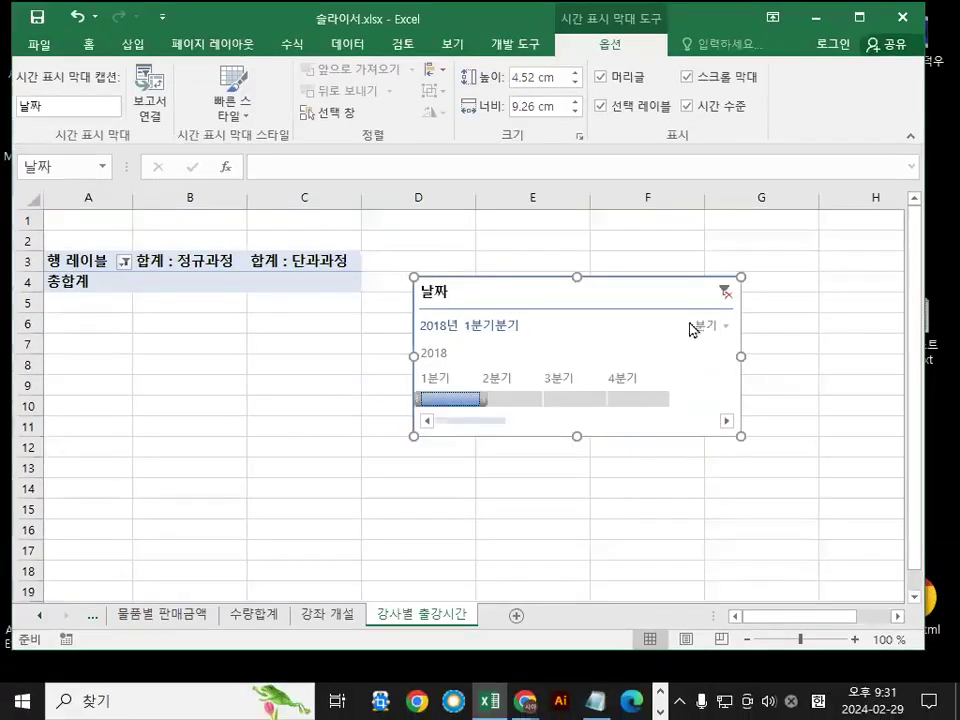
Clear the 날짜 timeline's filter to show all periods, and deselect the timeline by selecting cell F14
left_click(726, 292)
left_click(592, 486)
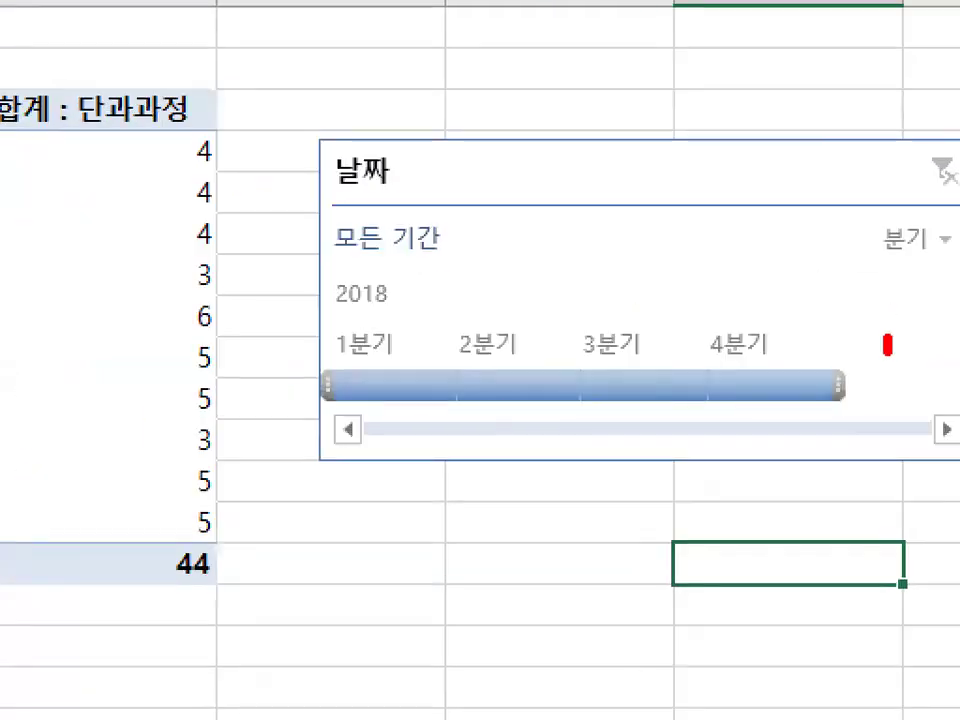
mouse_move(887, 345)
left_mouse_down()
mouse_move(253, 279)
mouse_move(830, 462)
left_mouse_up()
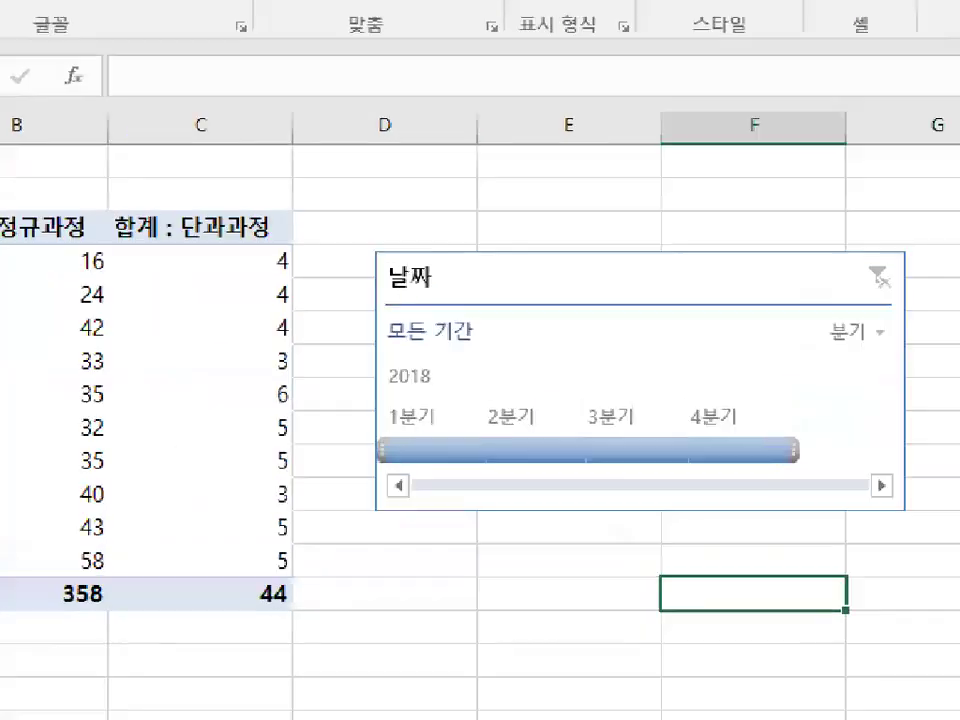
mouse_move(713, 350)
left_mouse_down()
mouse_move(582, 513)
mouse_move(561, 430)
left_mouse_up()
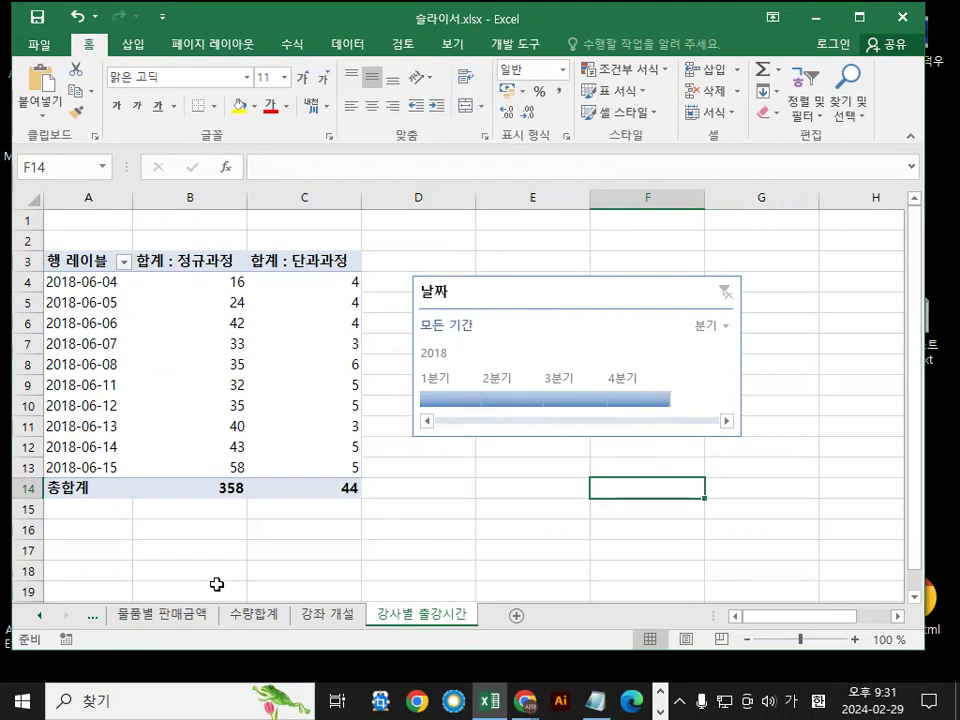
On the 수량합계 sheet, select all cities in the pivot table's row label filter
left_click(263, 622)
mouse_move(286, 631)
left_mouse_down()
mouse_move(300, 617)
mouse_move(285, 634)
left_mouse_up()
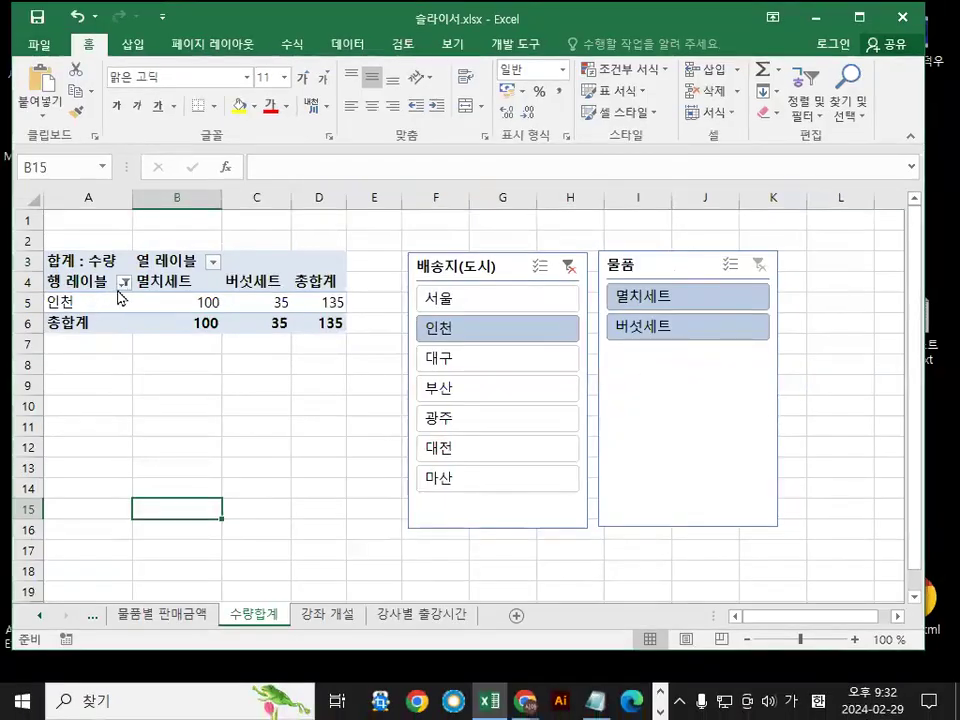
left_click(123, 283)
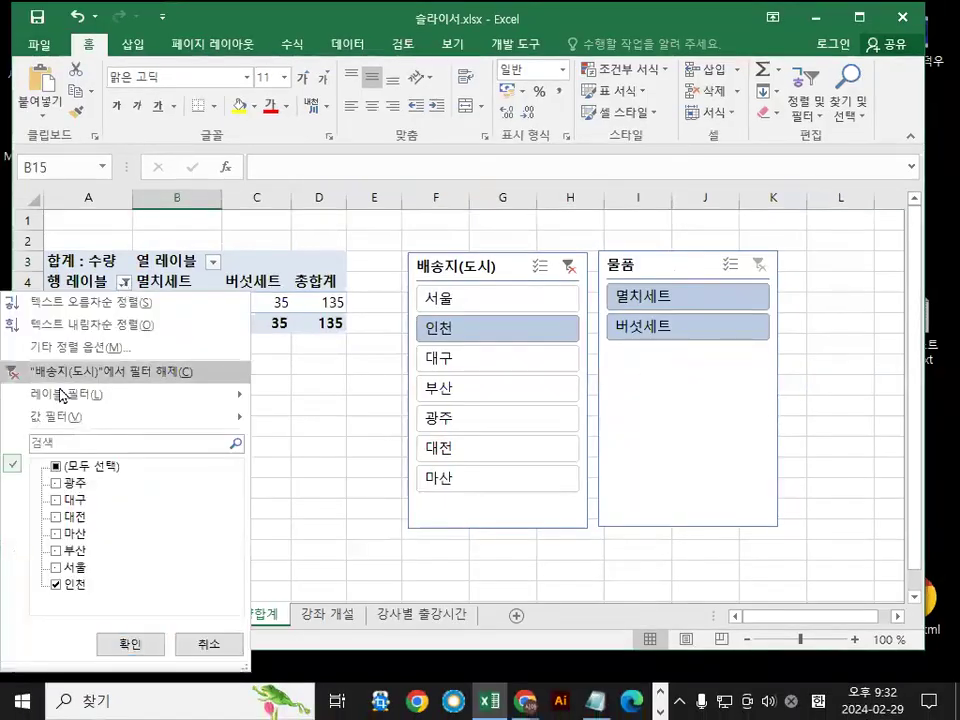
left_click(55, 466)
left_click(103, 640)
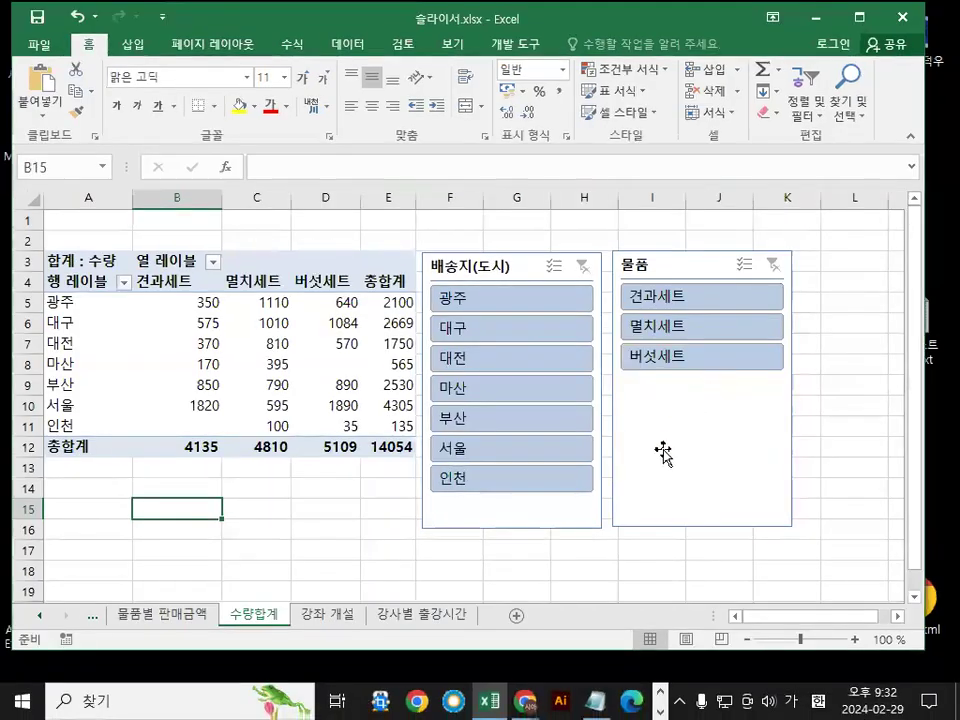
Select the 물품 slicer on the 수량합계 sheet and examine its item buttons and the space beneath them
left_click(626, 522)
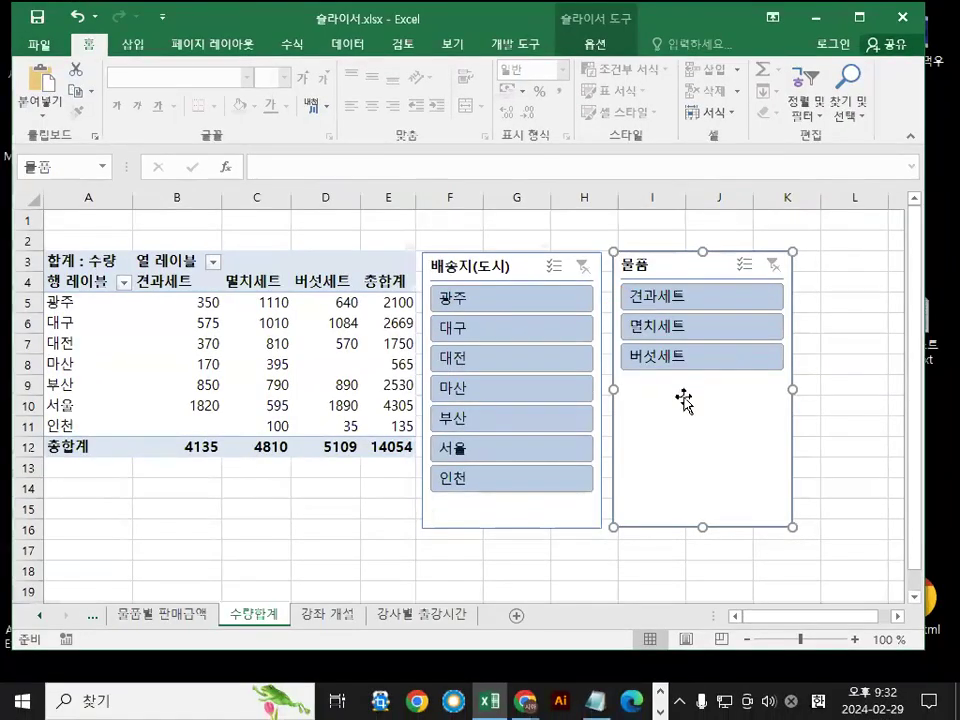
mouse_move(626, 408)
left_mouse_down()
mouse_move(772, 396)
mouse_move(621, 386)
mouse_move(624, 404)
left_mouse_up()
left_click_drag(643, 352, 674, 408)
left_click_drag(686, 360, 651, 438)
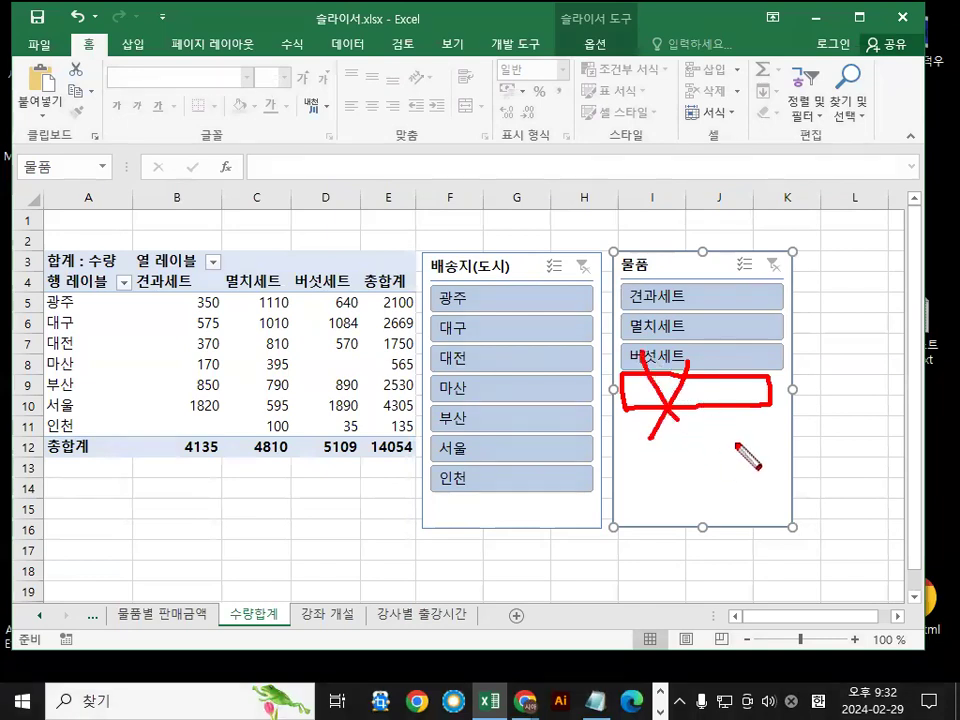
key("Escape")
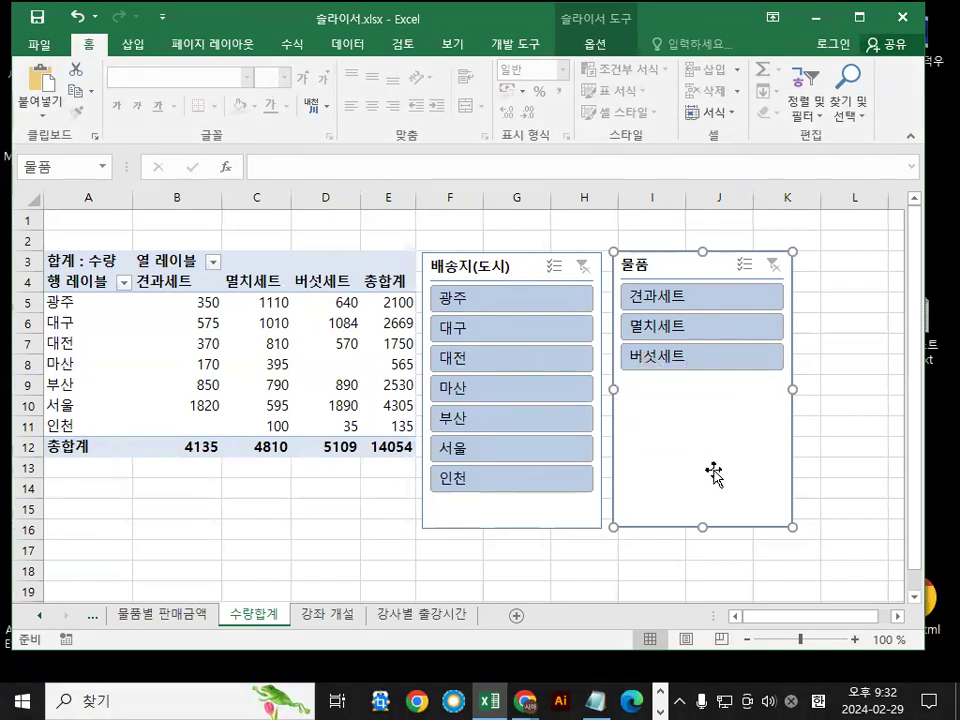
key("ctrl+1")
left_click(713, 470)
mouse_move(680, 428)
left_mouse_down()
mouse_move(683, 442)
mouse_move(752, 300)
left_mouse_up()
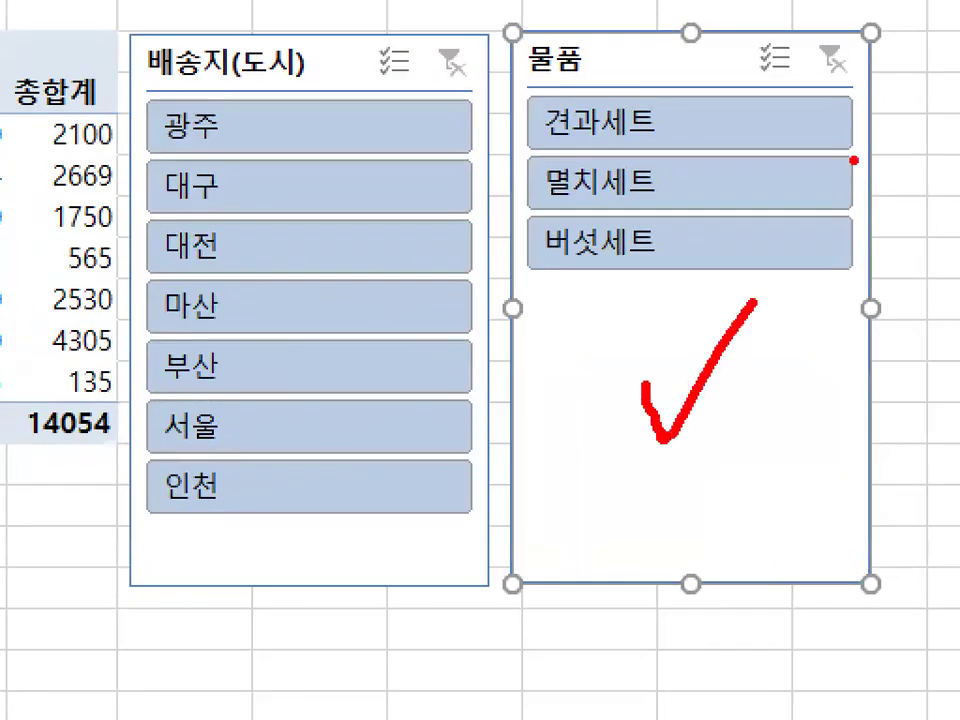
mouse_move(742, 447)
left_mouse_down()
mouse_move(808, 411)
mouse_move(690, 465)
left_mouse_up()
key("Escape")
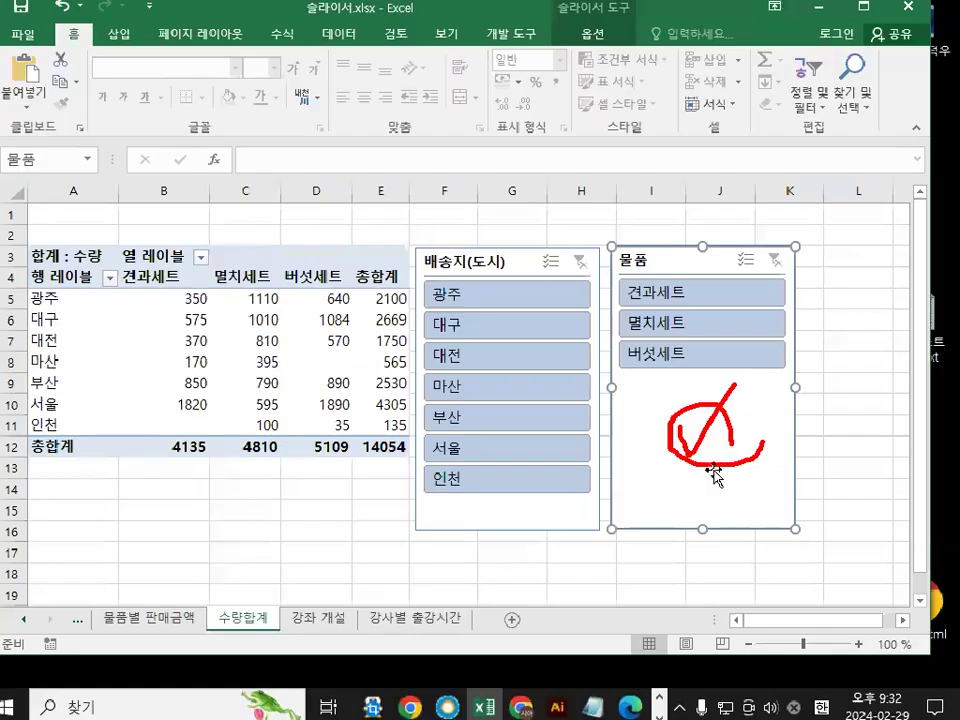
right_click(704, 470)
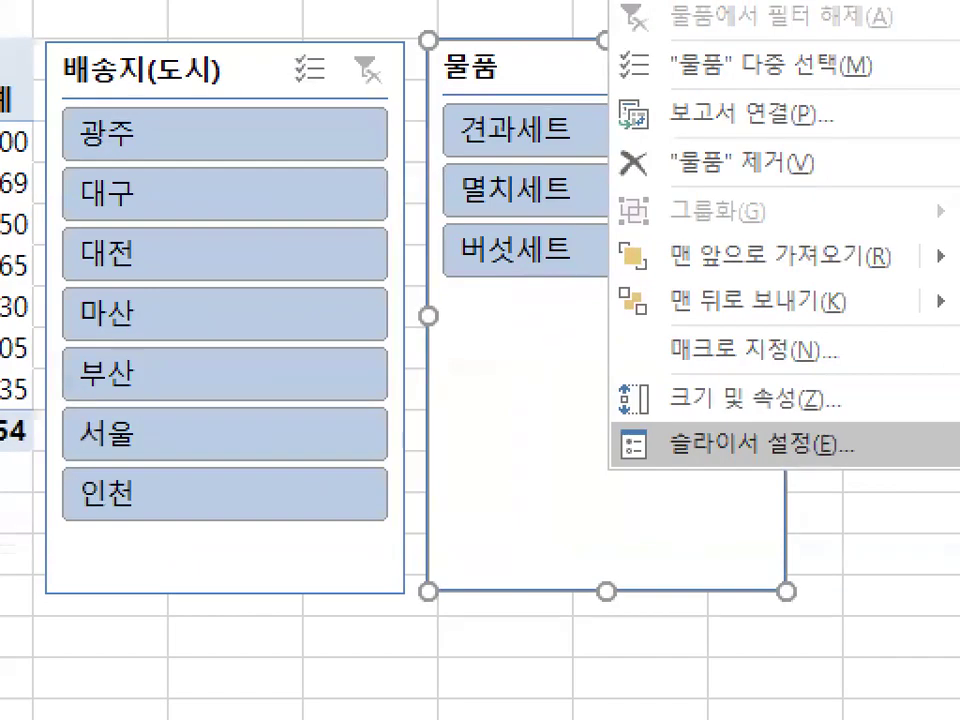
mouse_move(858, 446)
left_mouse_down()
mouse_move(628, 468)
mouse_move(860, 447)
left_mouse_up()
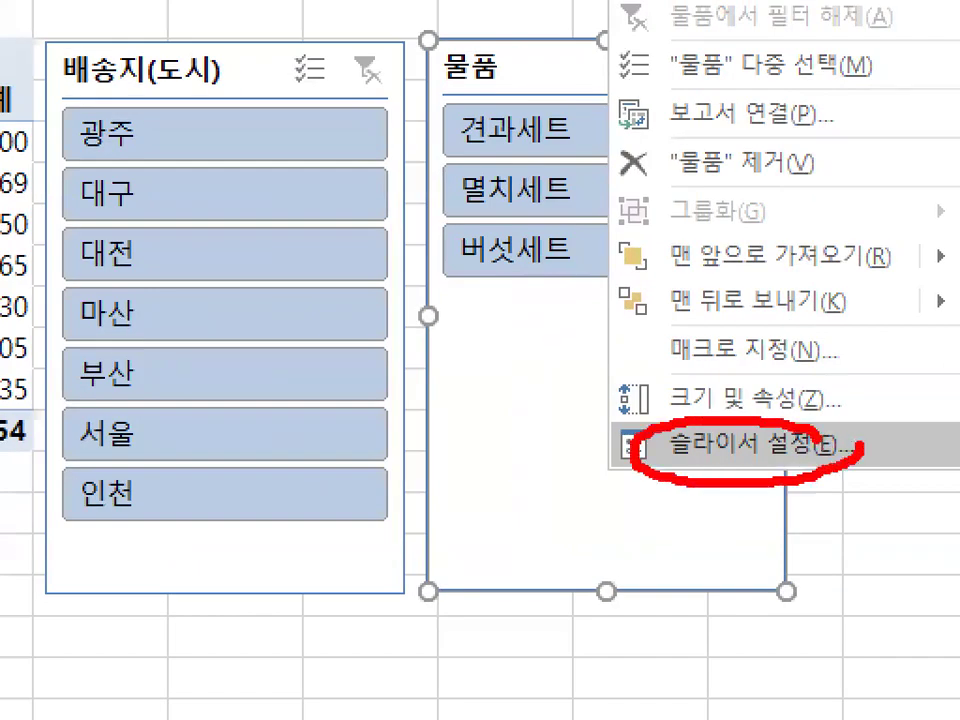
key("Escape")
right_click(735, 454)
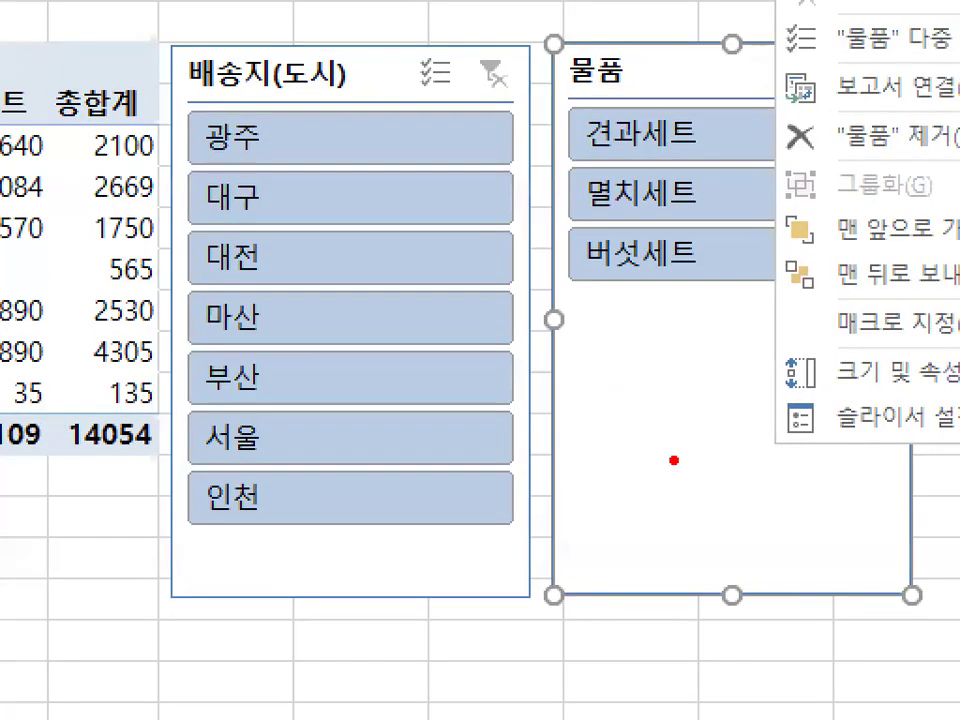
mouse_move(667, 422)
left_mouse_down()
mouse_move(675, 451)
mouse_move(710, 389)
left_mouse_up()
key("Escape")
right_click(620, 420)
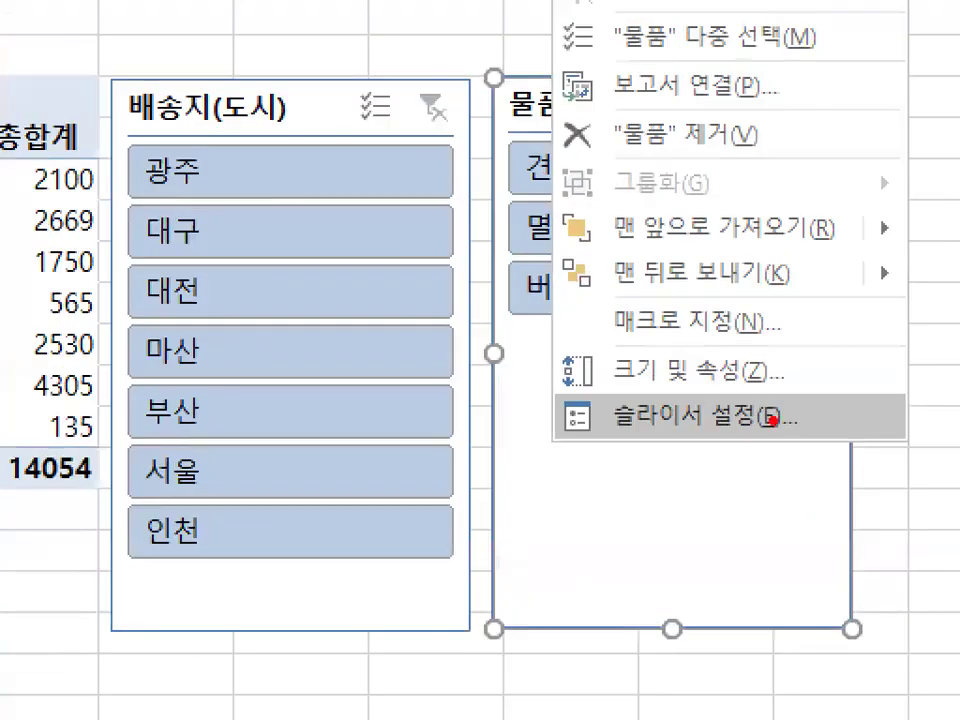
mouse_move(762, 423)
left_mouse_down()
mouse_move(590, 413)
mouse_move(766, 427)
left_mouse_up()
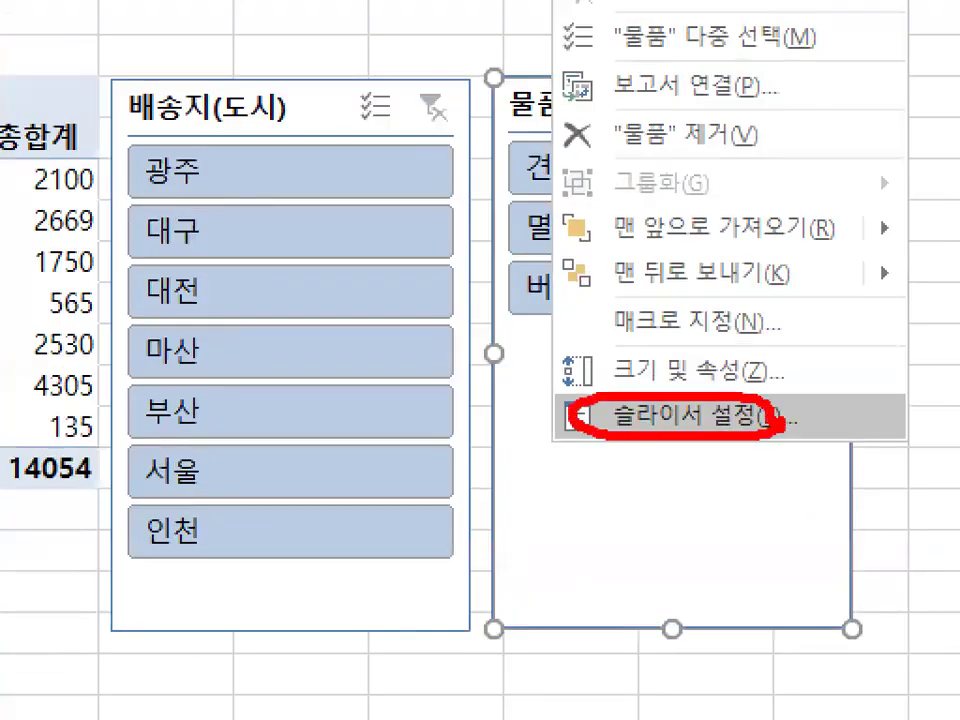
key("Escape")
Open the 물품 slicer's settings and review the sort order and 데이터가 없는 항목 숨기기 options
right_click(703, 426)
left_click(749, 408)
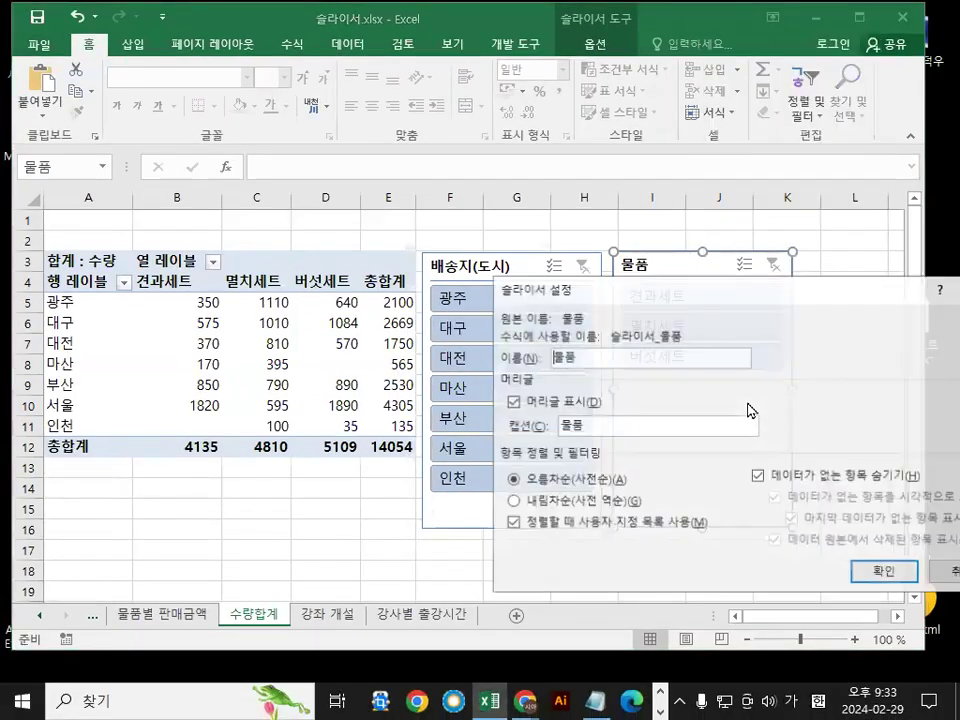
left_click_drag(640, 289, 383, 101)
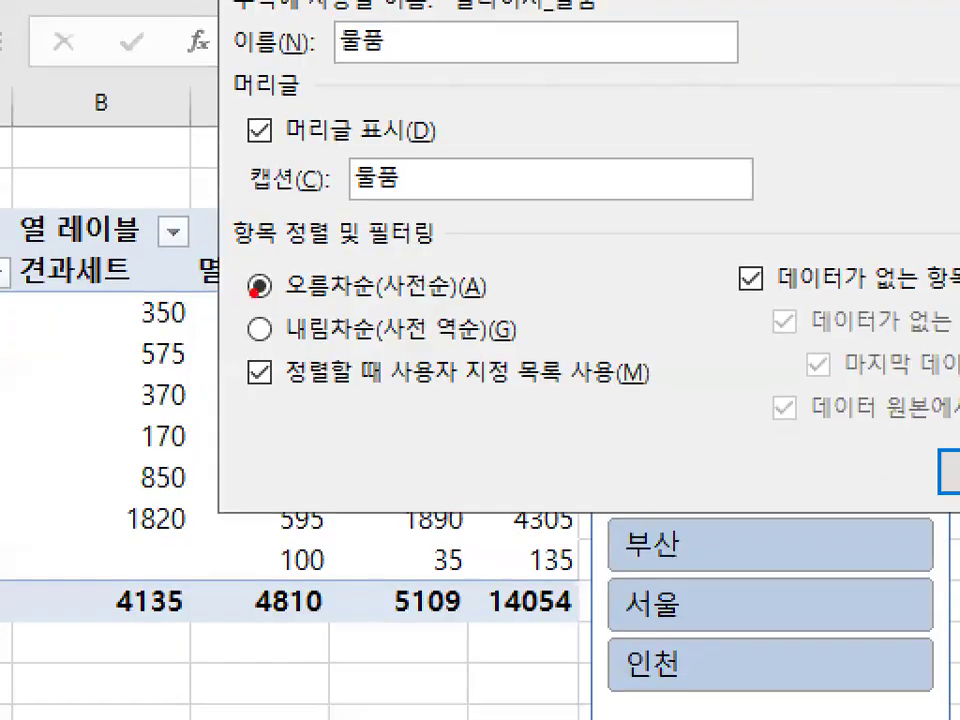
mouse_move(492, 350)
left_mouse_down()
mouse_move(225, 355)
mouse_move(355, 165)
mouse_move(500, 385)
left_mouse_up()
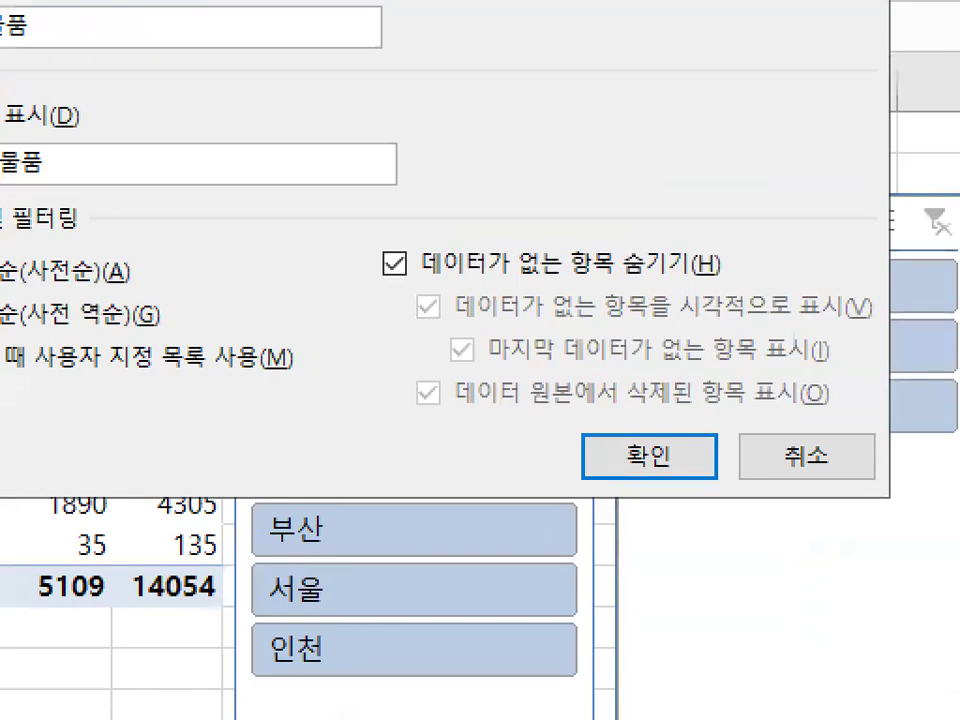
mouse_move(818, 345)
left_mouse_down()
mouse_move(740, 466)
mouse_move(700, 110)
mouse_move(785, 370)
left_mouse_up()
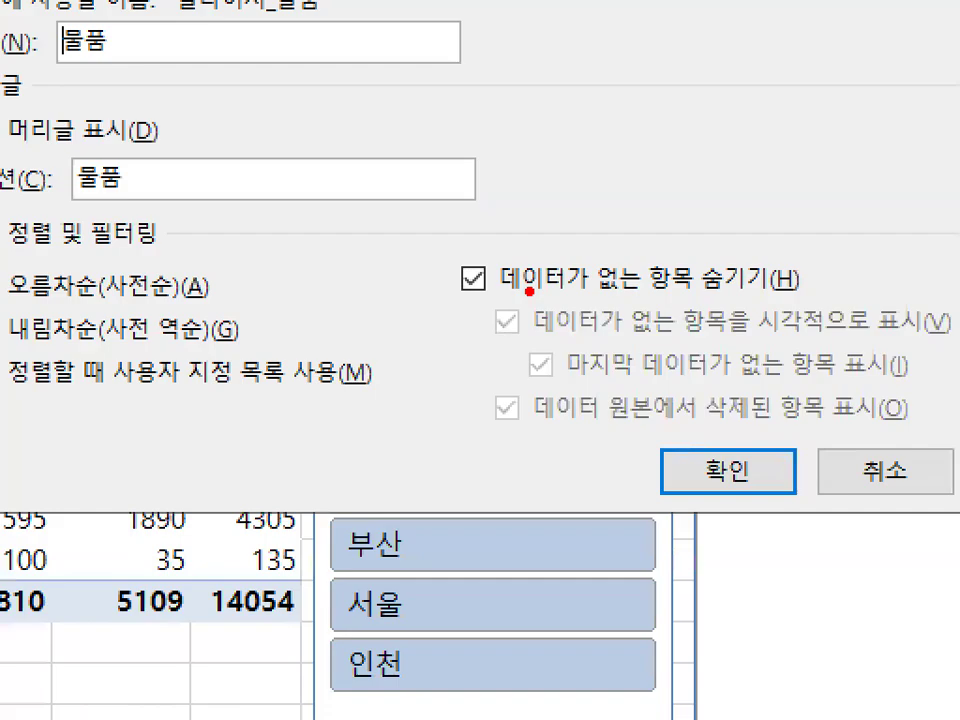
mouse_move(377, 219)
left_mouse_down()
mouse_move(389, 245)
mouse_move(500, 89)
left_mouse_up()
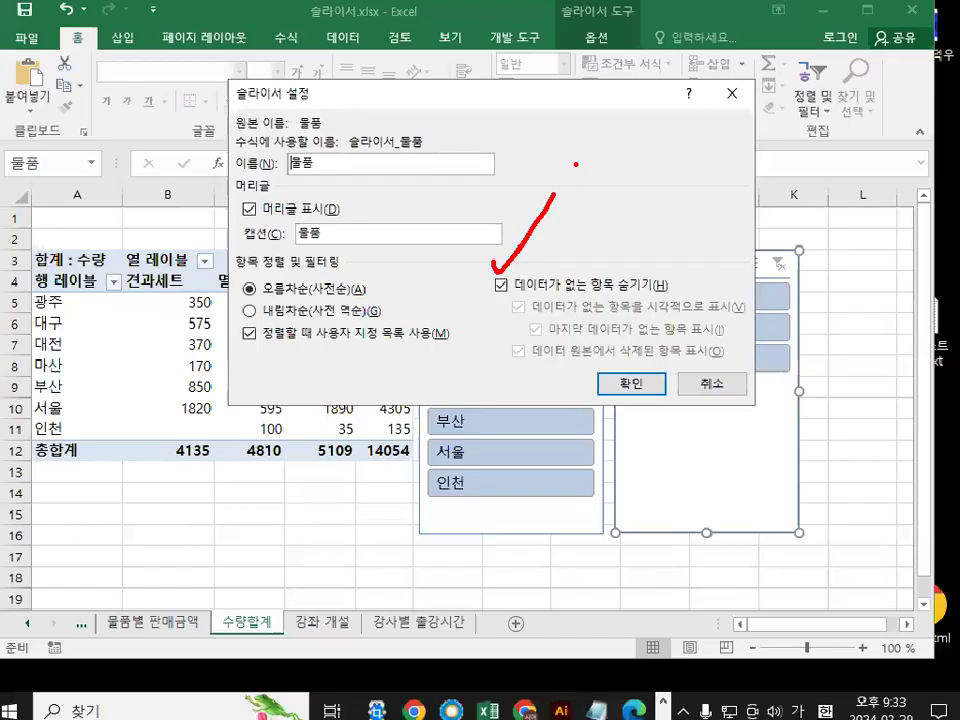
Turn off 데이터가 없는 항목 숨기기 for the 물품 slicer and set its item order to 내림차순(사전 역순)
left_click(501, 285)
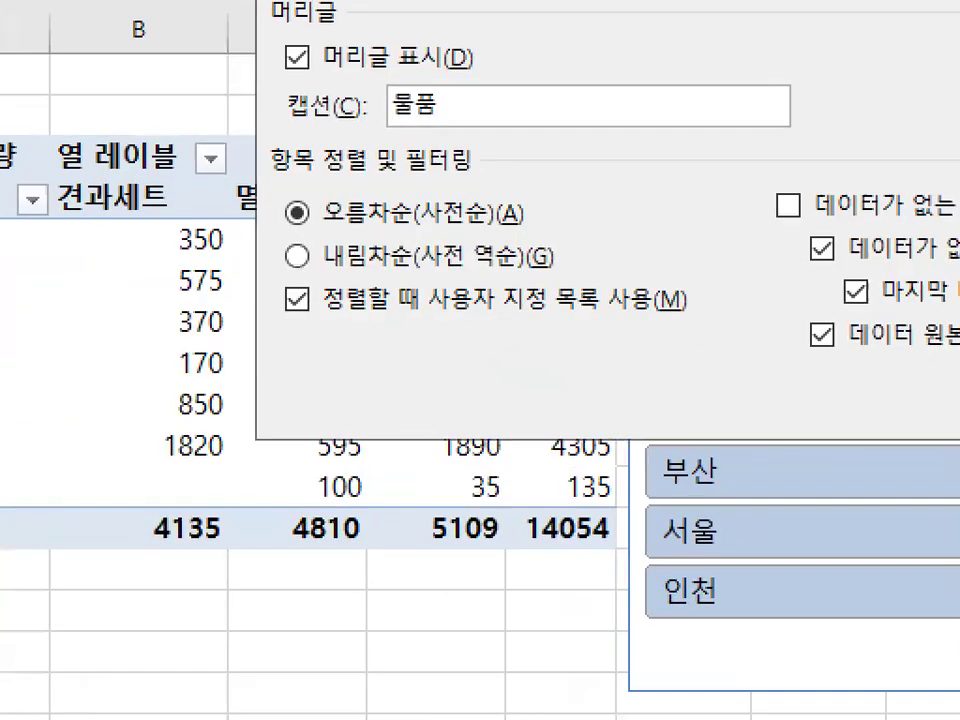
left_click_drag(268, 177, 498, 175)
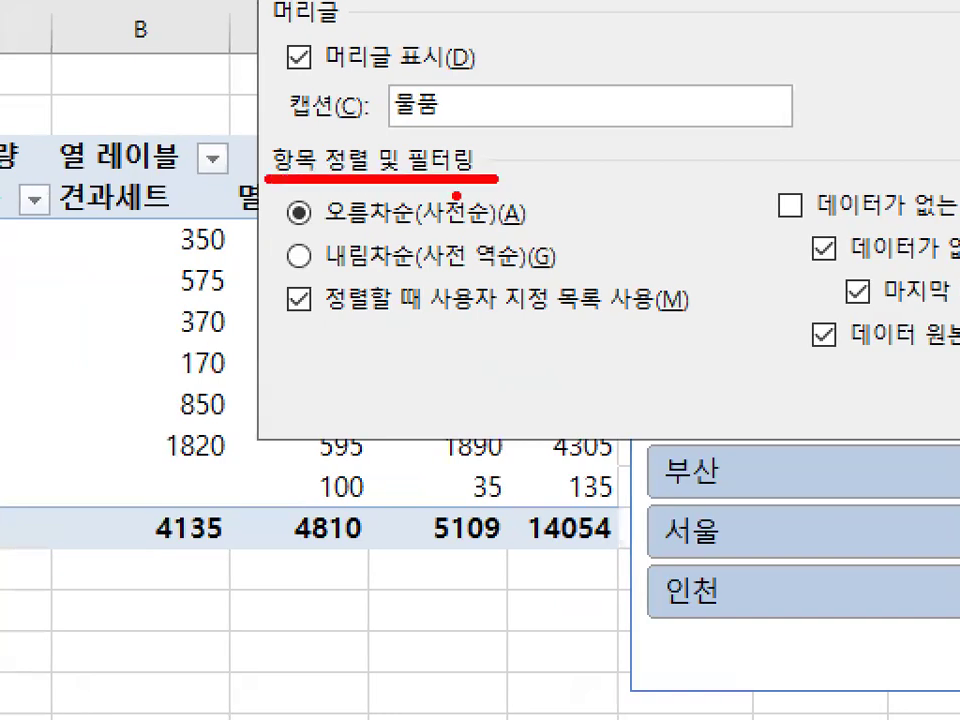
left_click_drag(296, 270, 428, 269)
mouse_move(297, 275)
left_mouse_down()
mouse_move(269, 259)
mouse_move(306, 262)
left_mouse_up()
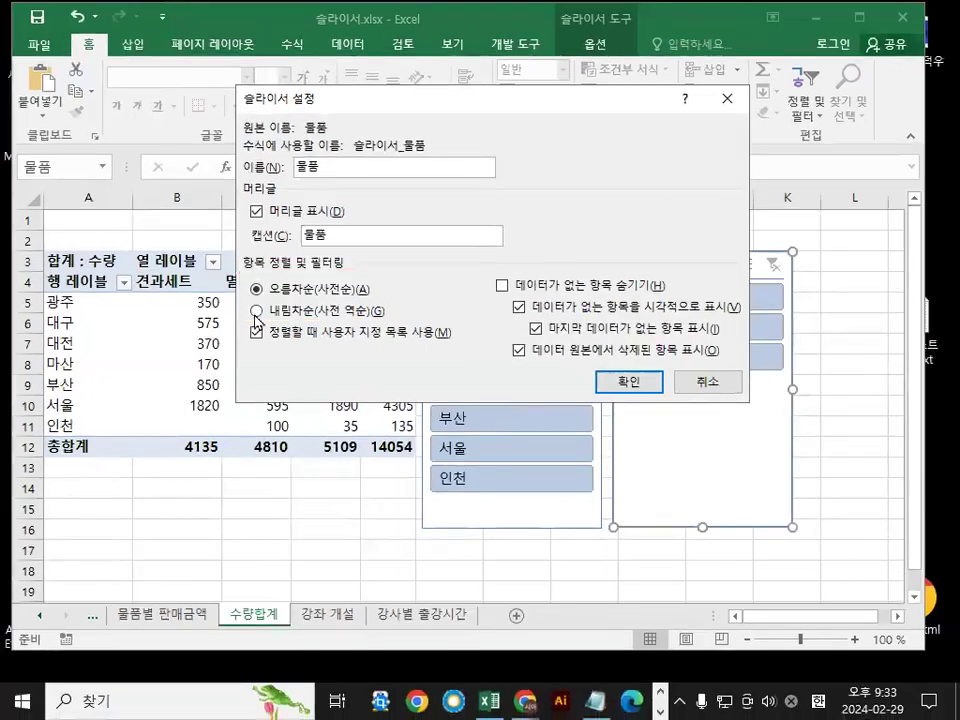
left_click(257, 312)
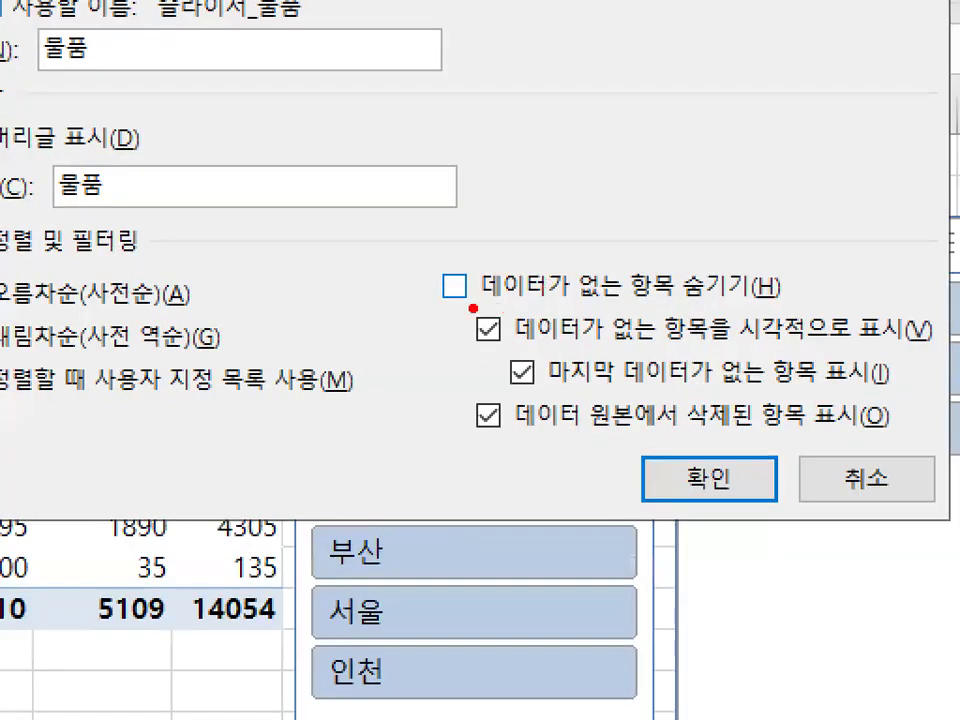
left_click_drag(473, 309, 724, 298)
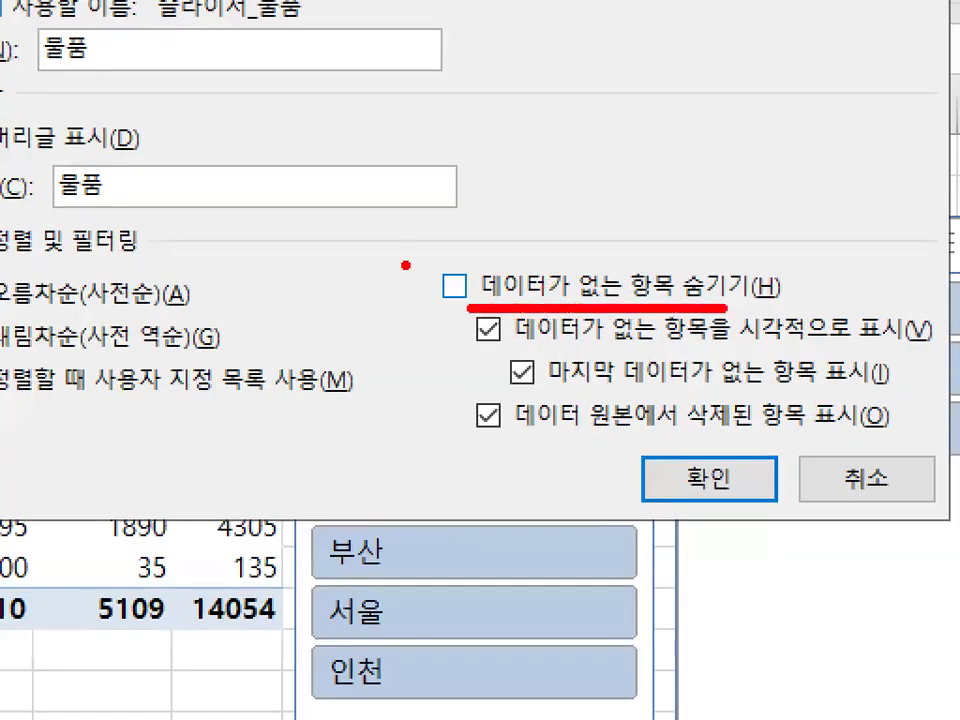
left_click_drag(411, 258, 546, 127)
key("Escape")
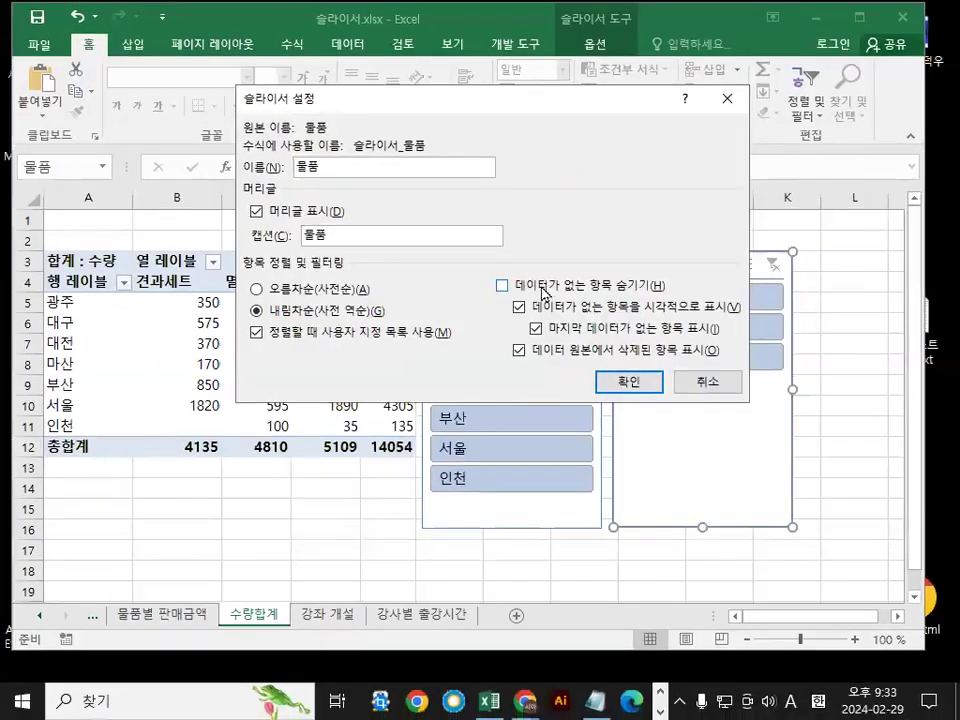
Turn 데이터가 없는 항목 숨기기 back on, apply the 물품 slicer settings, and deselect the slicer by selecting cell L9
left_click(502, 286)
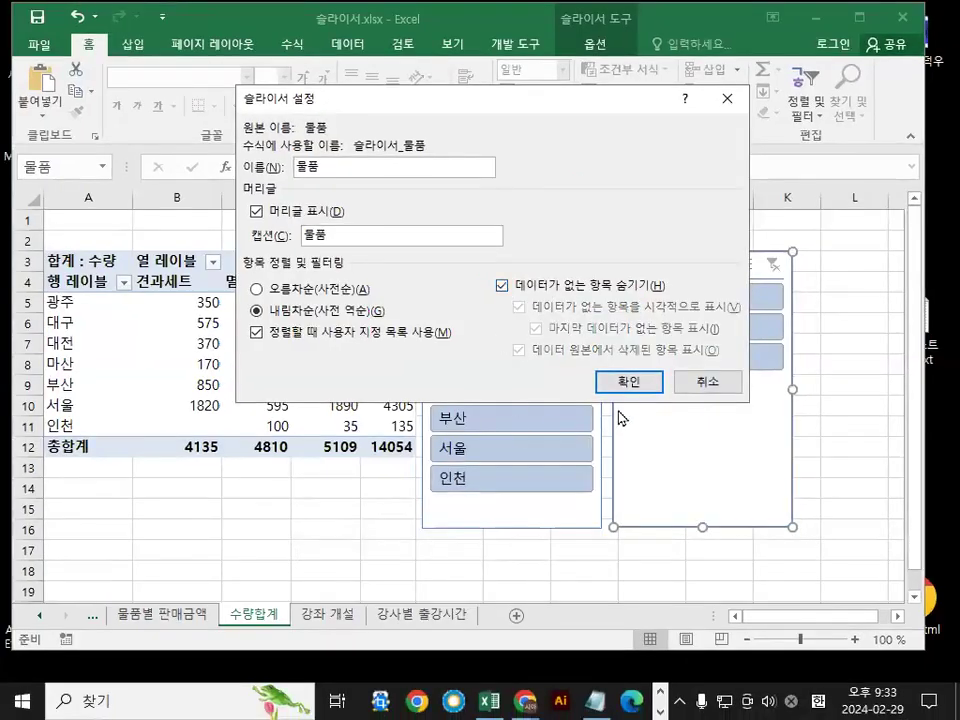
left_click(628, 381)
left_click(831, 381)
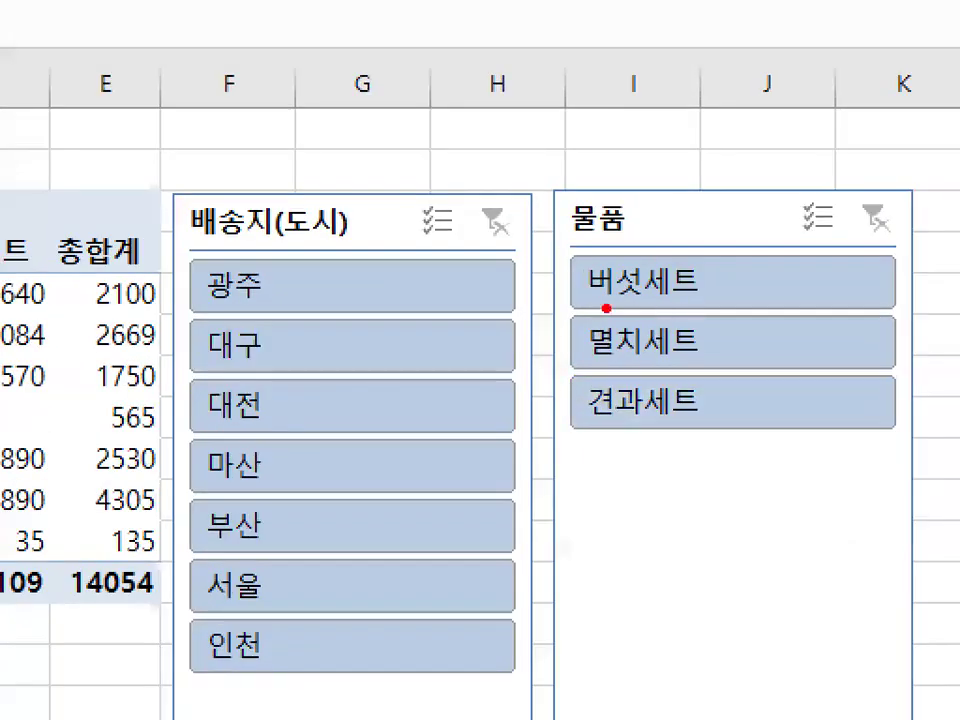
Examine the order of the 물품 slicer's items, and select cell L5
mouse_move(606, 308)
left_mouse_down()
mouse_move(636, 274)
mouse_move(590, 372)
mouse_move(648, 400)
left_mouse_up()
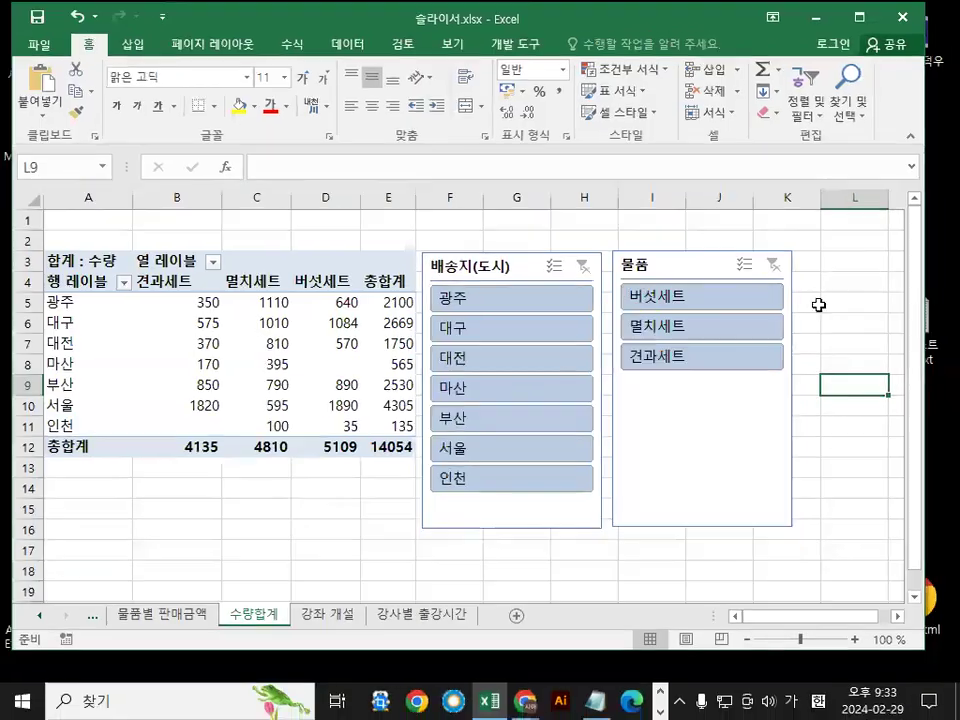
left_click(846, 305)
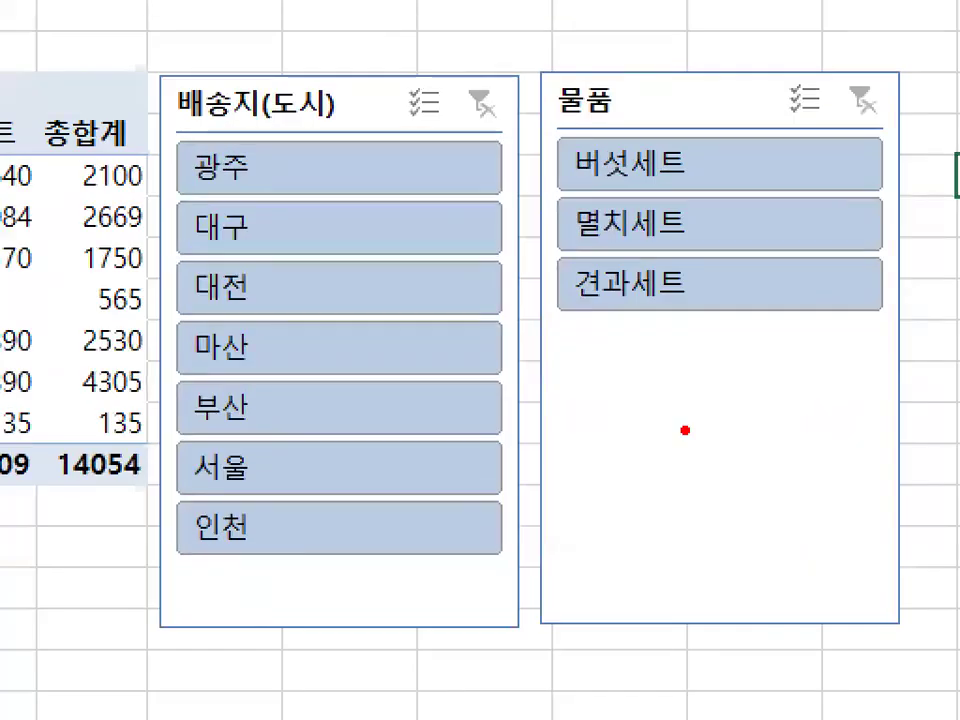
mouse_move(668, 419)
left_mouse_down()
mouse_move(683, 436)
mouse_move(726, 438)
left_mouse_up()
key("Escape")
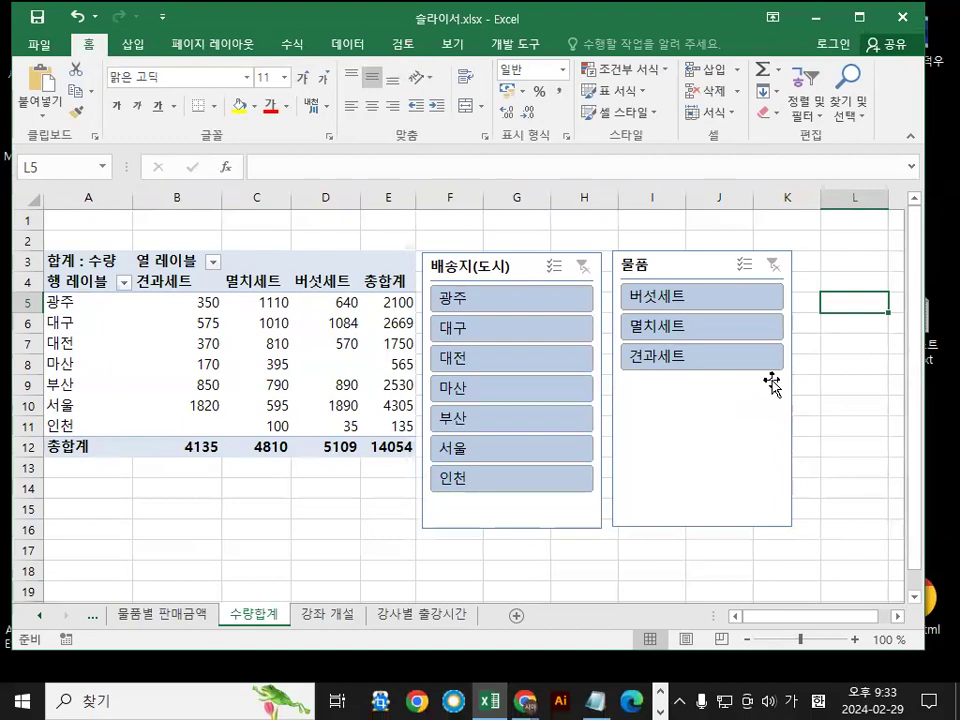